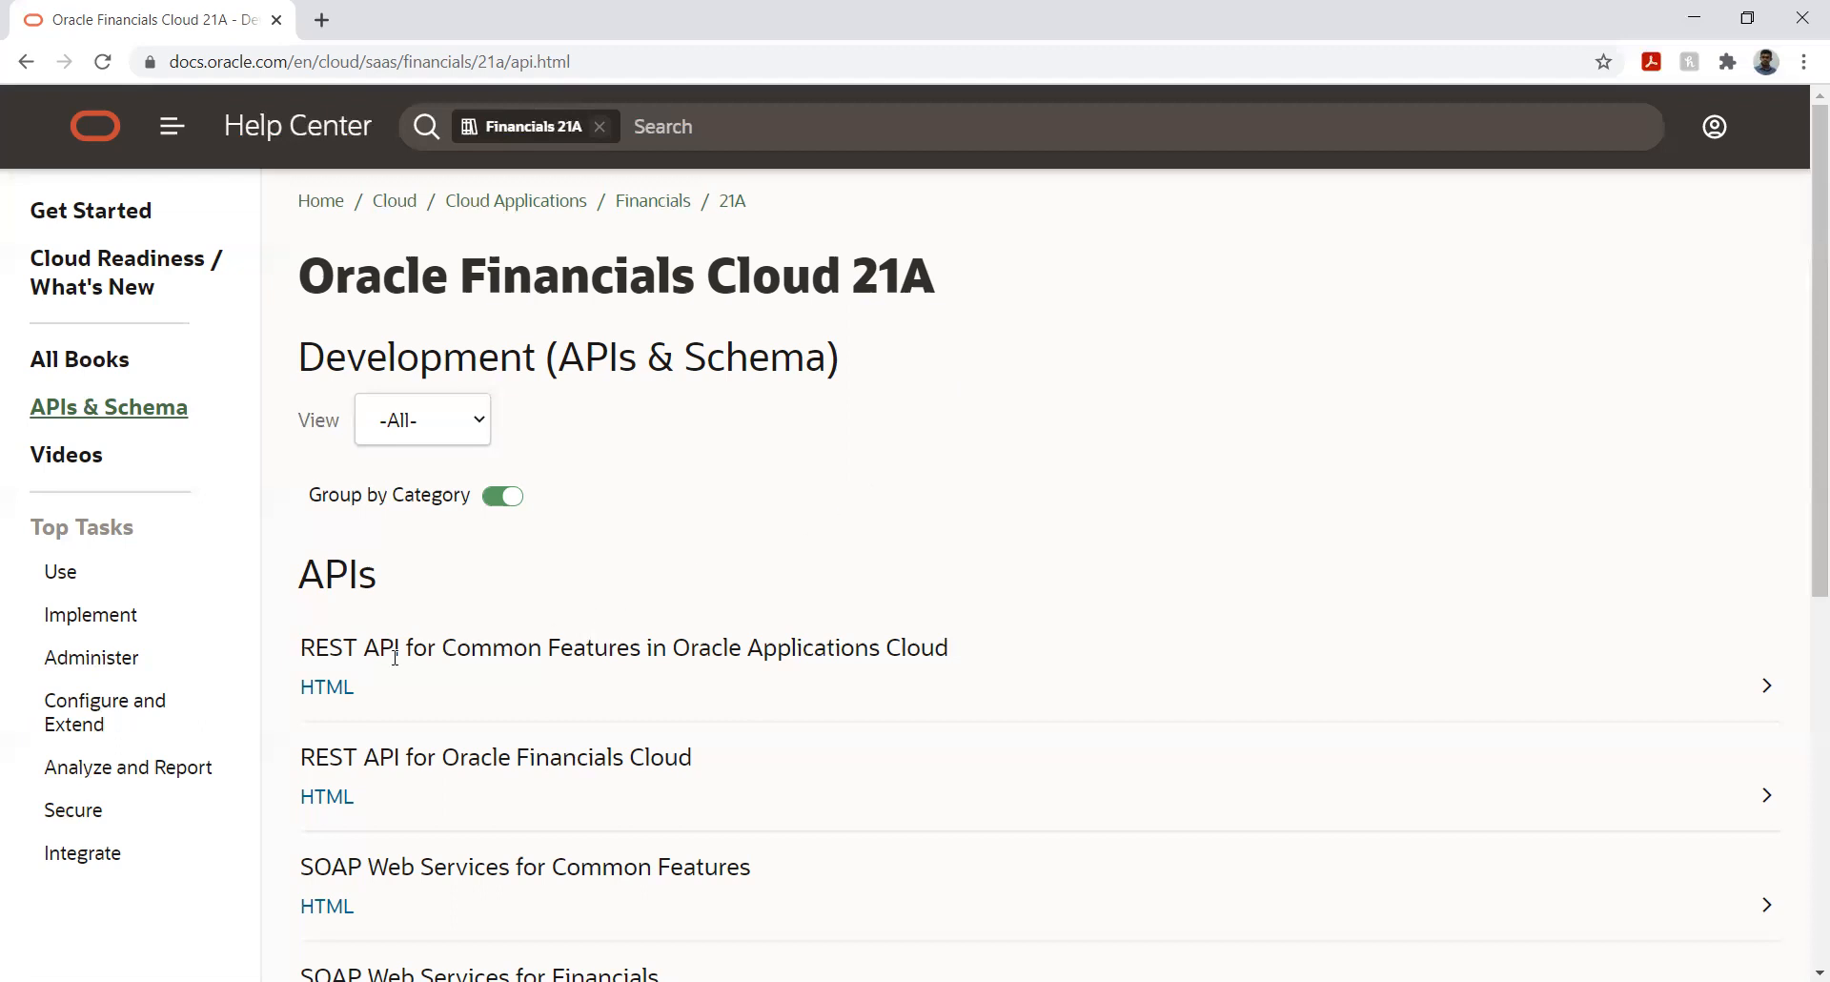
- Open the REST API for Common Features in Oracle Applications Cloud guide and look through its list of tasks
{"action": "left_click", "coordinate": [323, 688]}
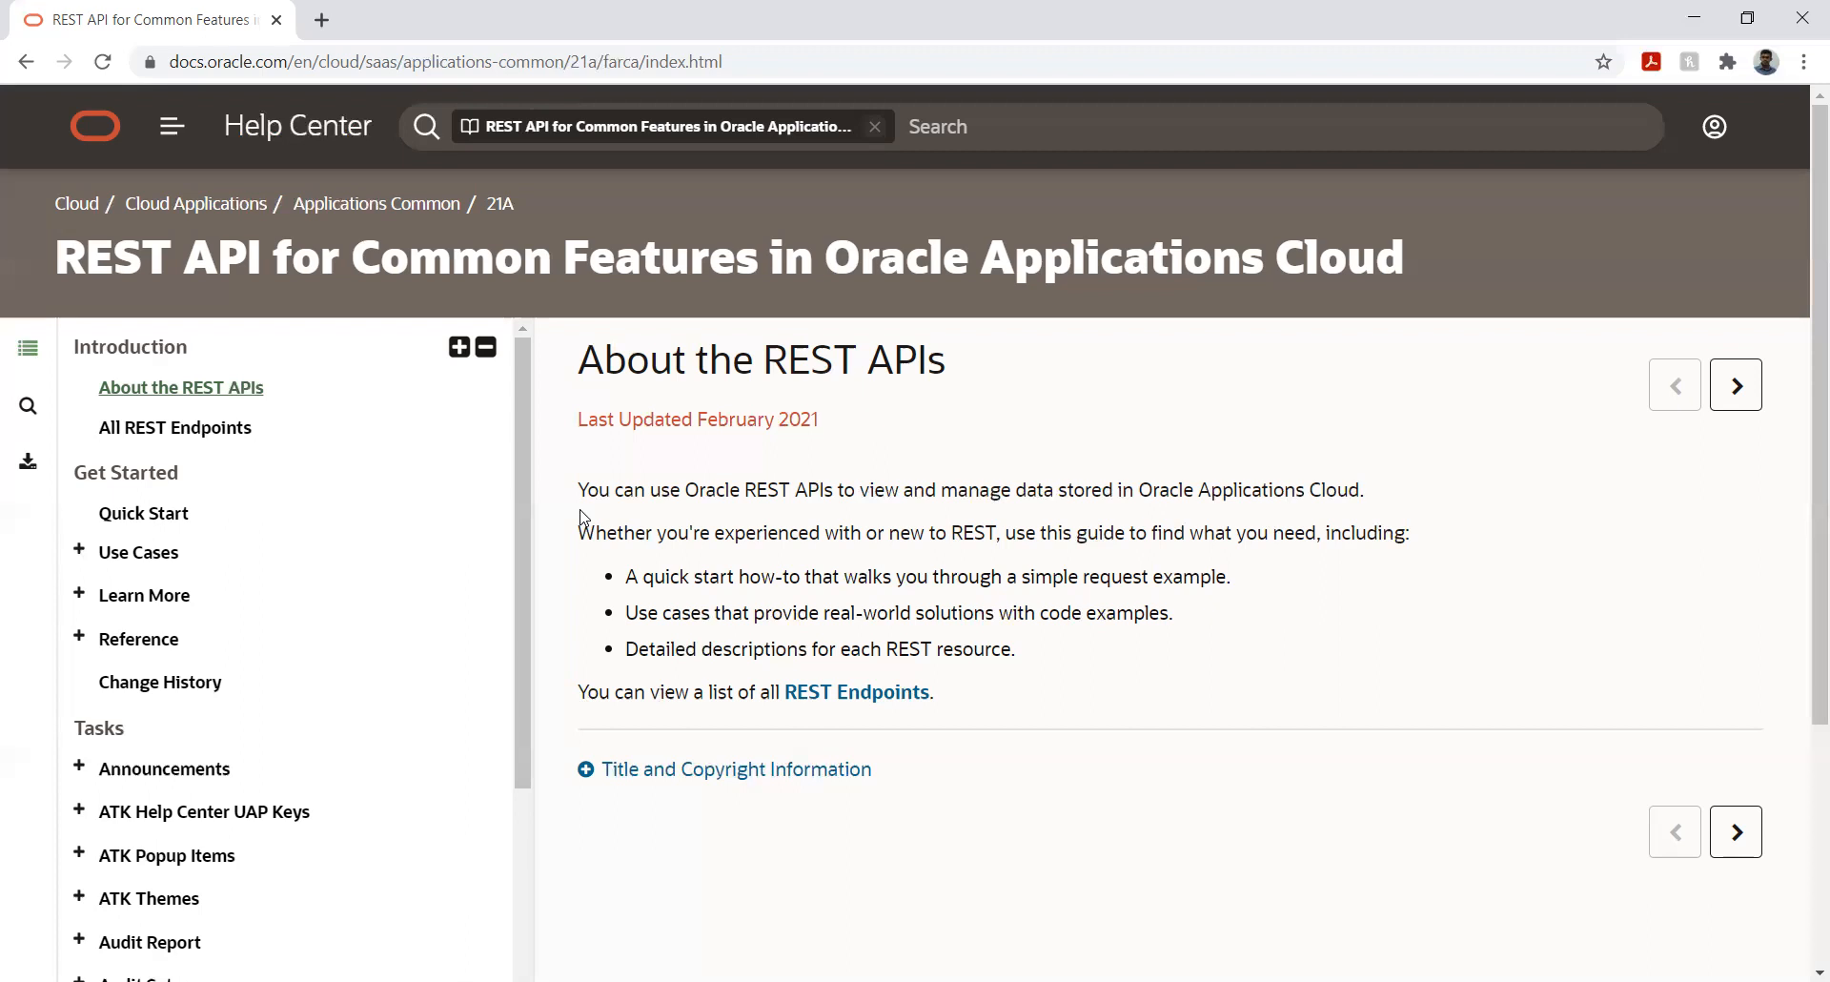
{"action": "scroll", "coordinate": [461, 604], "scroll_direction": "down", "scroll_amount": 6}
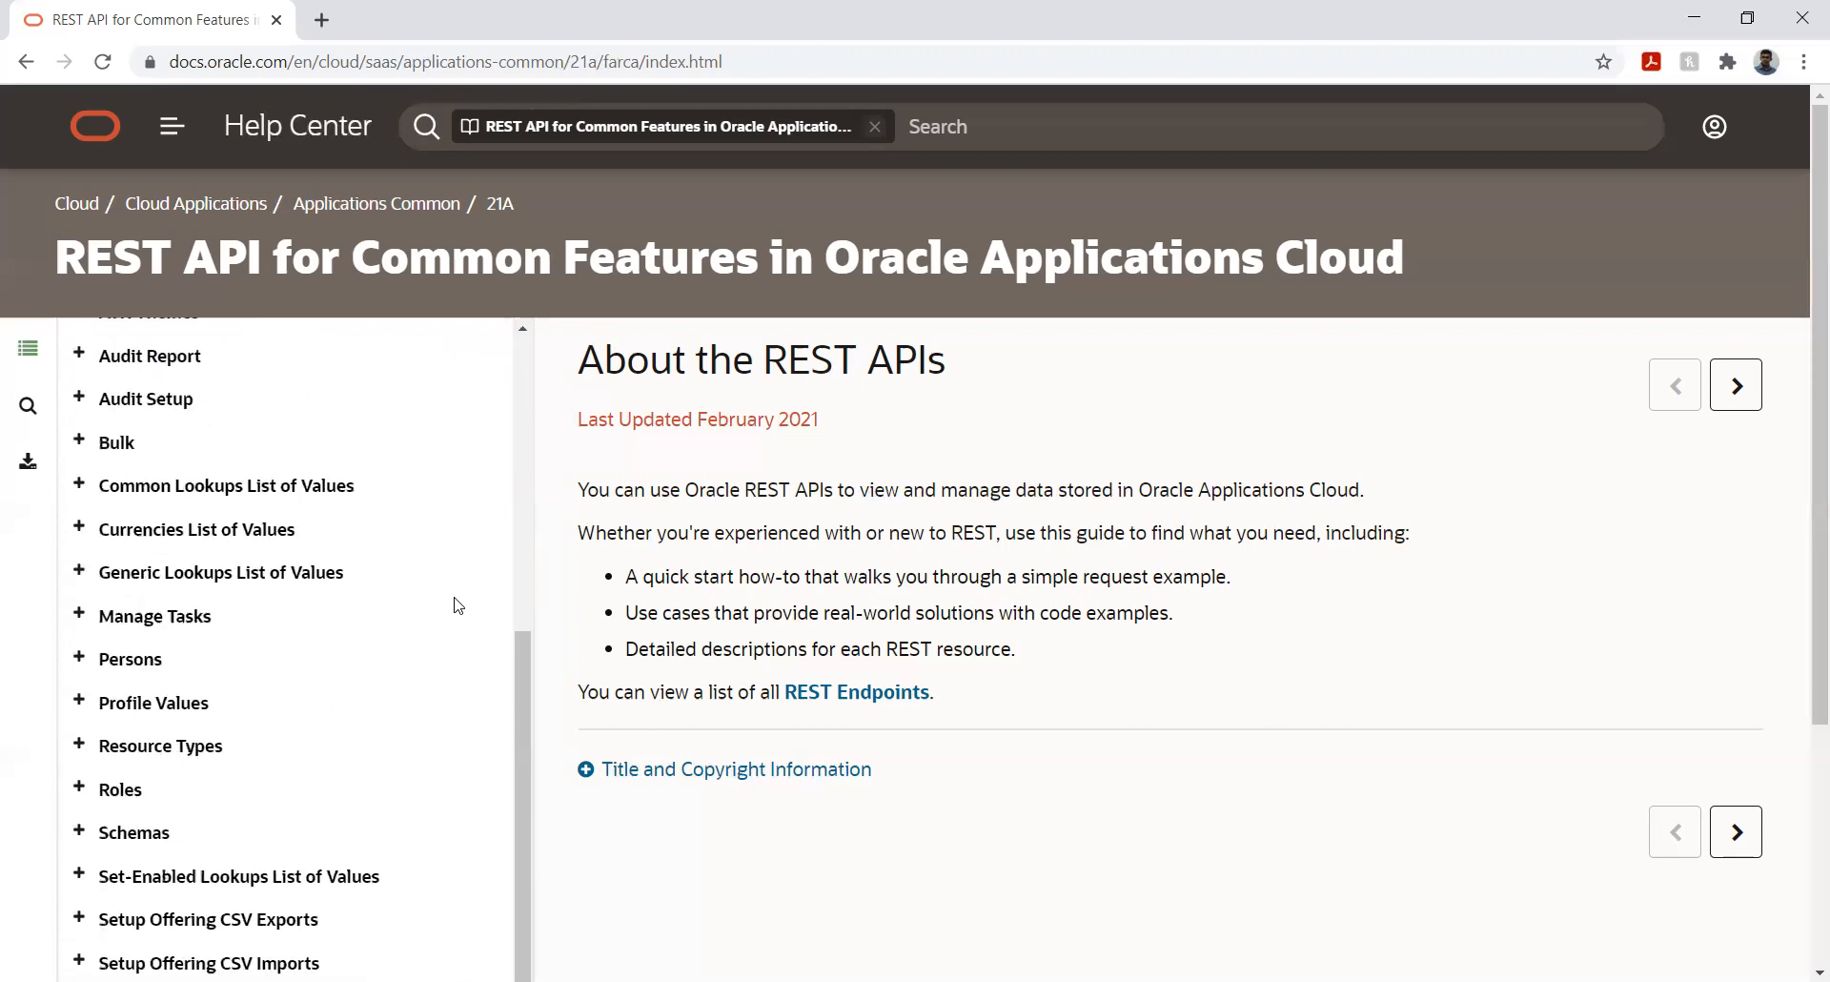
{"action": "scroll", "coordinate": [460, 604], "scroll_direction": "down", "scroll_amount": 3}
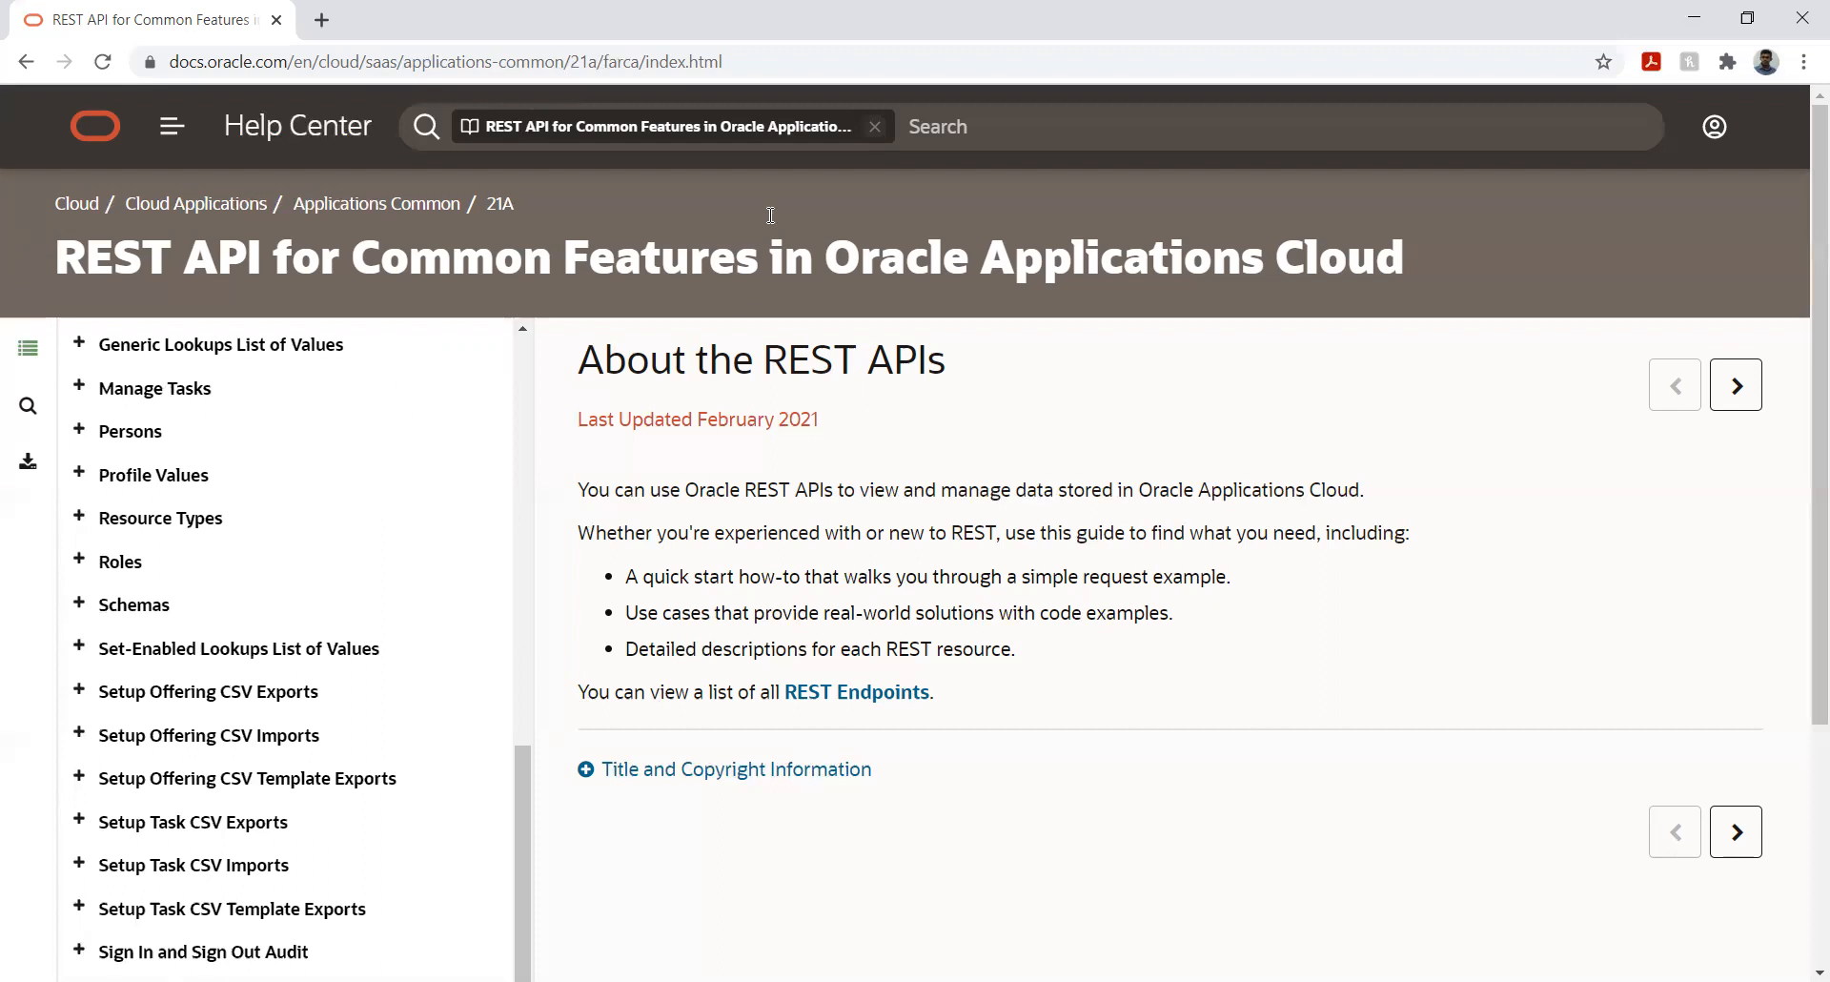
- Switch to the Oracle Applications browser window and search the web for "journals templates fbdi" in a new tab
{"action": "key", "text": "alt+Tab"}
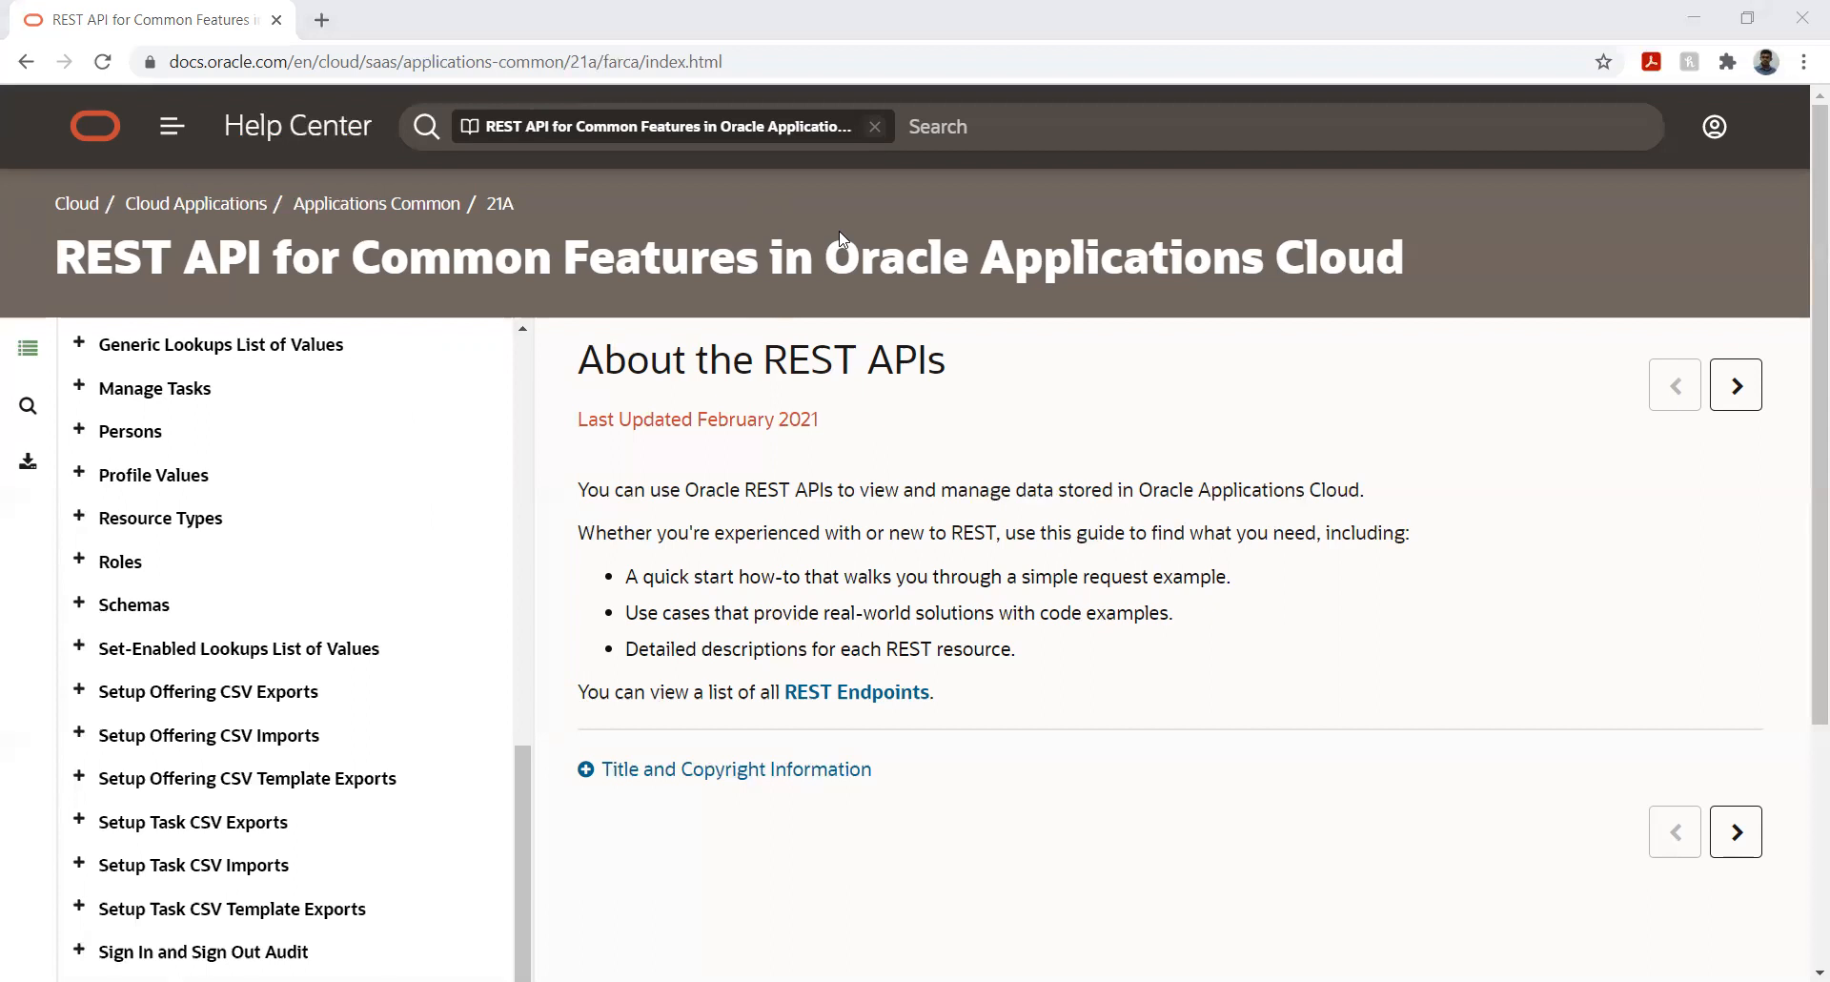
{"action": "key", "text": "alt+Tab"}
{"action": "left_click", "coordinate": [324, 21]}
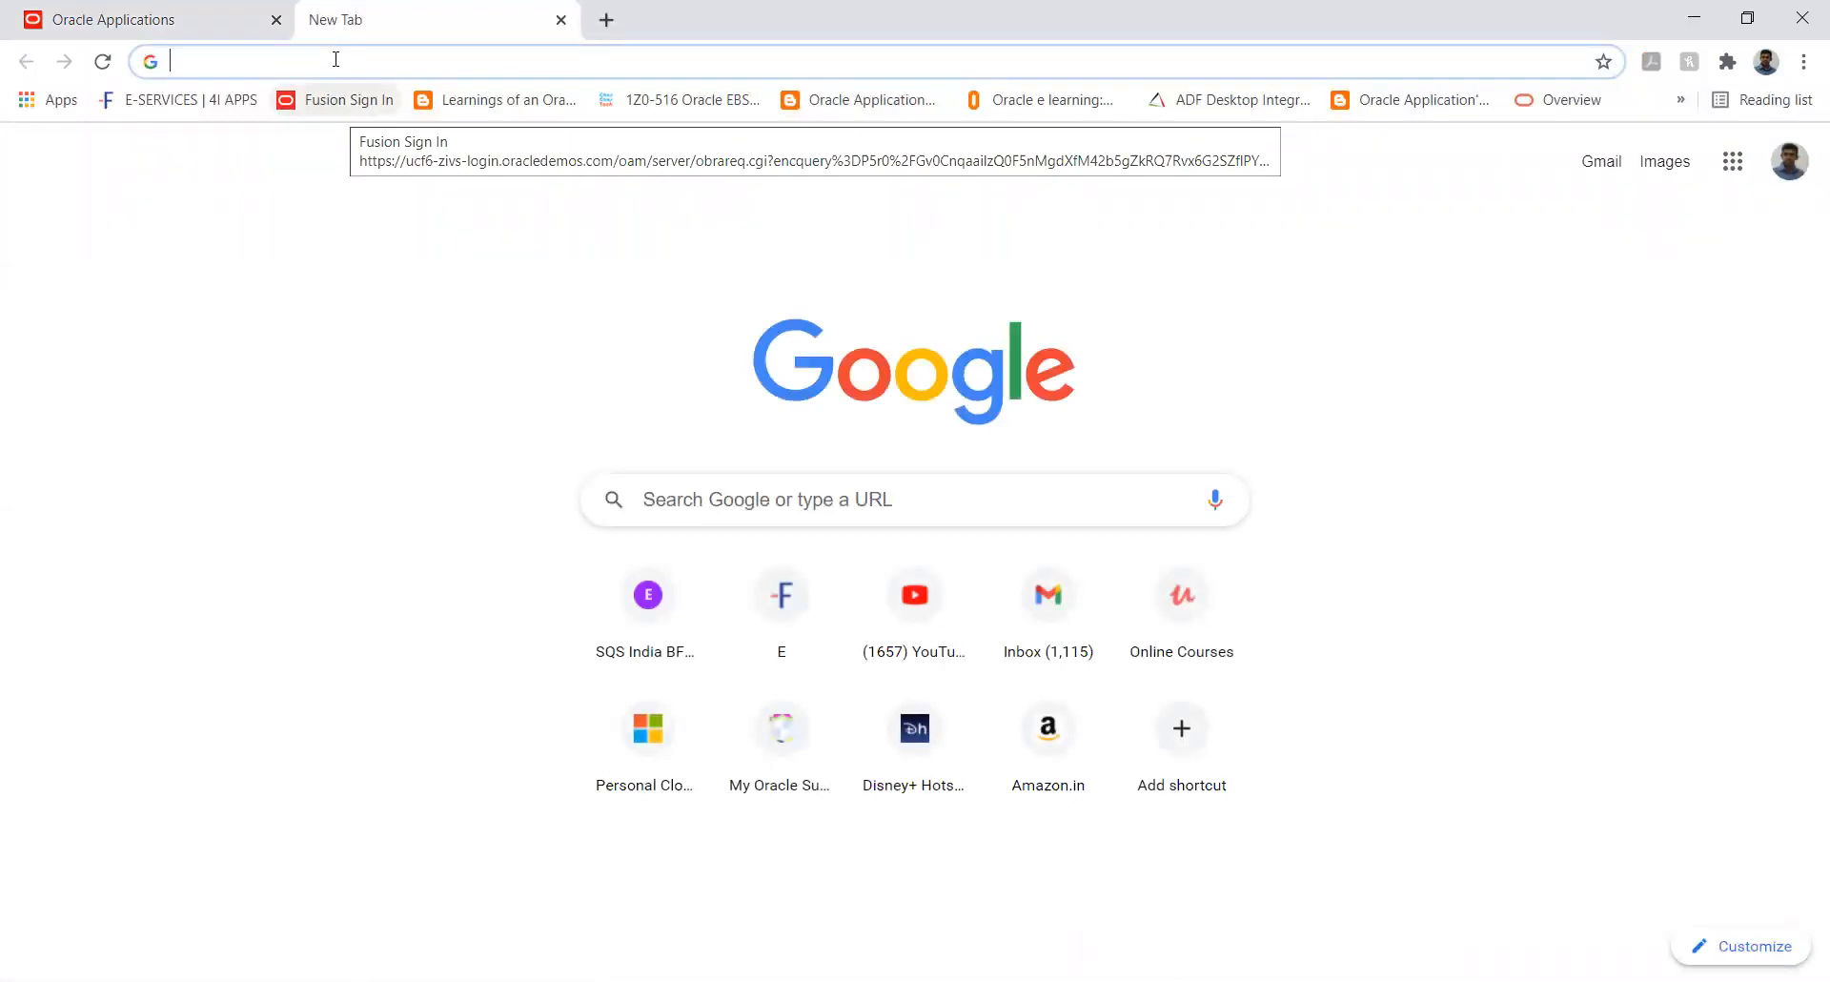
{"action": "type", "text": "journals templates fbdi"}
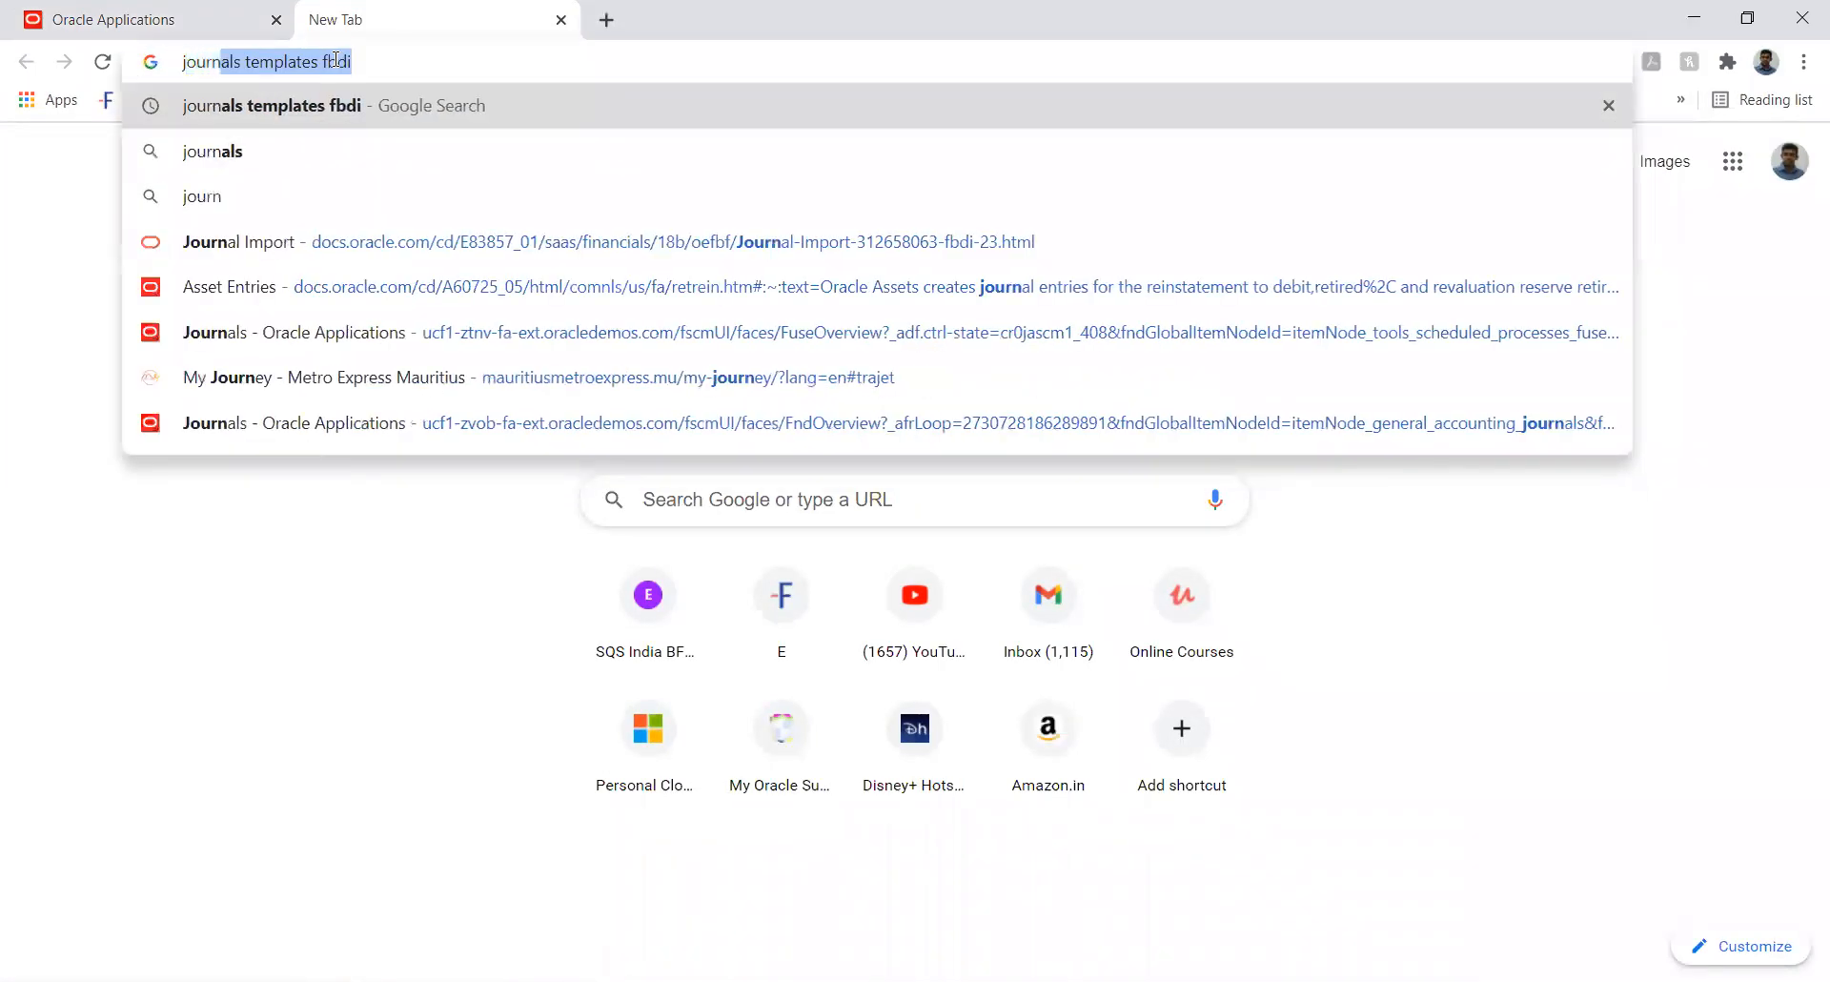
{"action": "key", "text": "Right"}
{"action": "key", "text": "Return"}
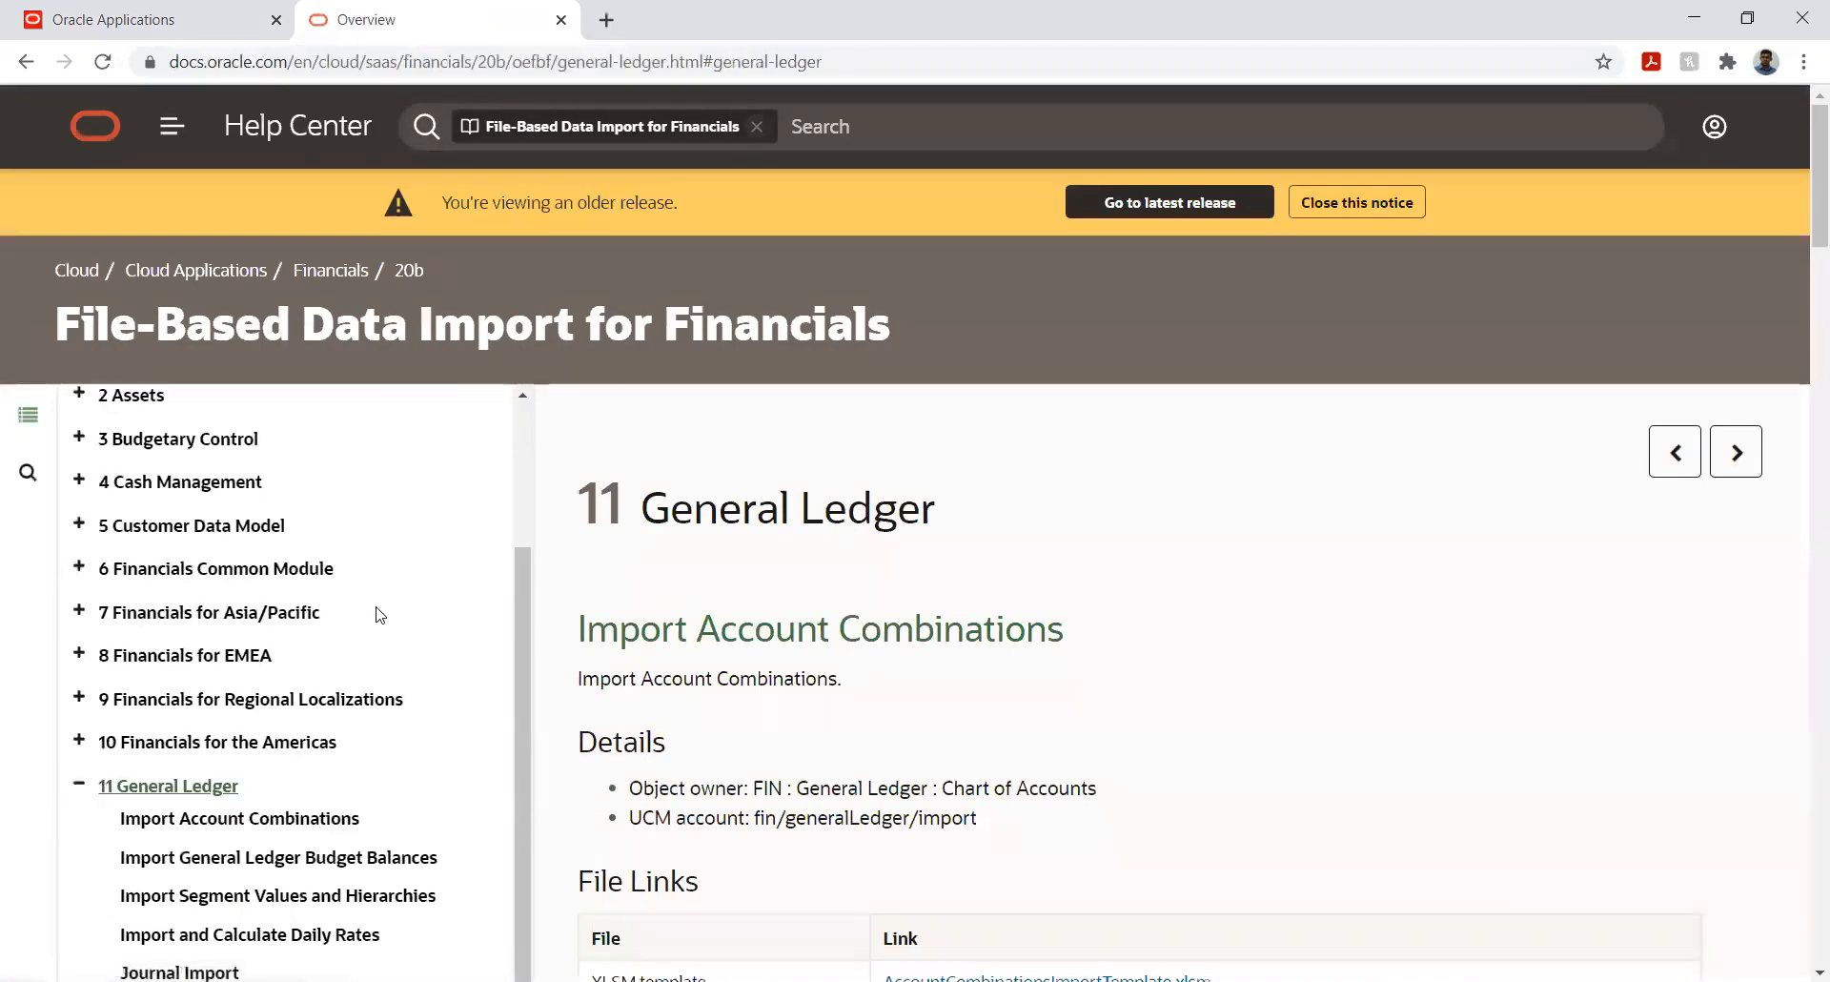
- Examine the Import Account Combinations details in the General Ledger chapter of File-Based Data Import for Financials
{"action": "scroll", "coordinate": [381, 613], "scroll_direction": "down", "scroll_amount": 3}
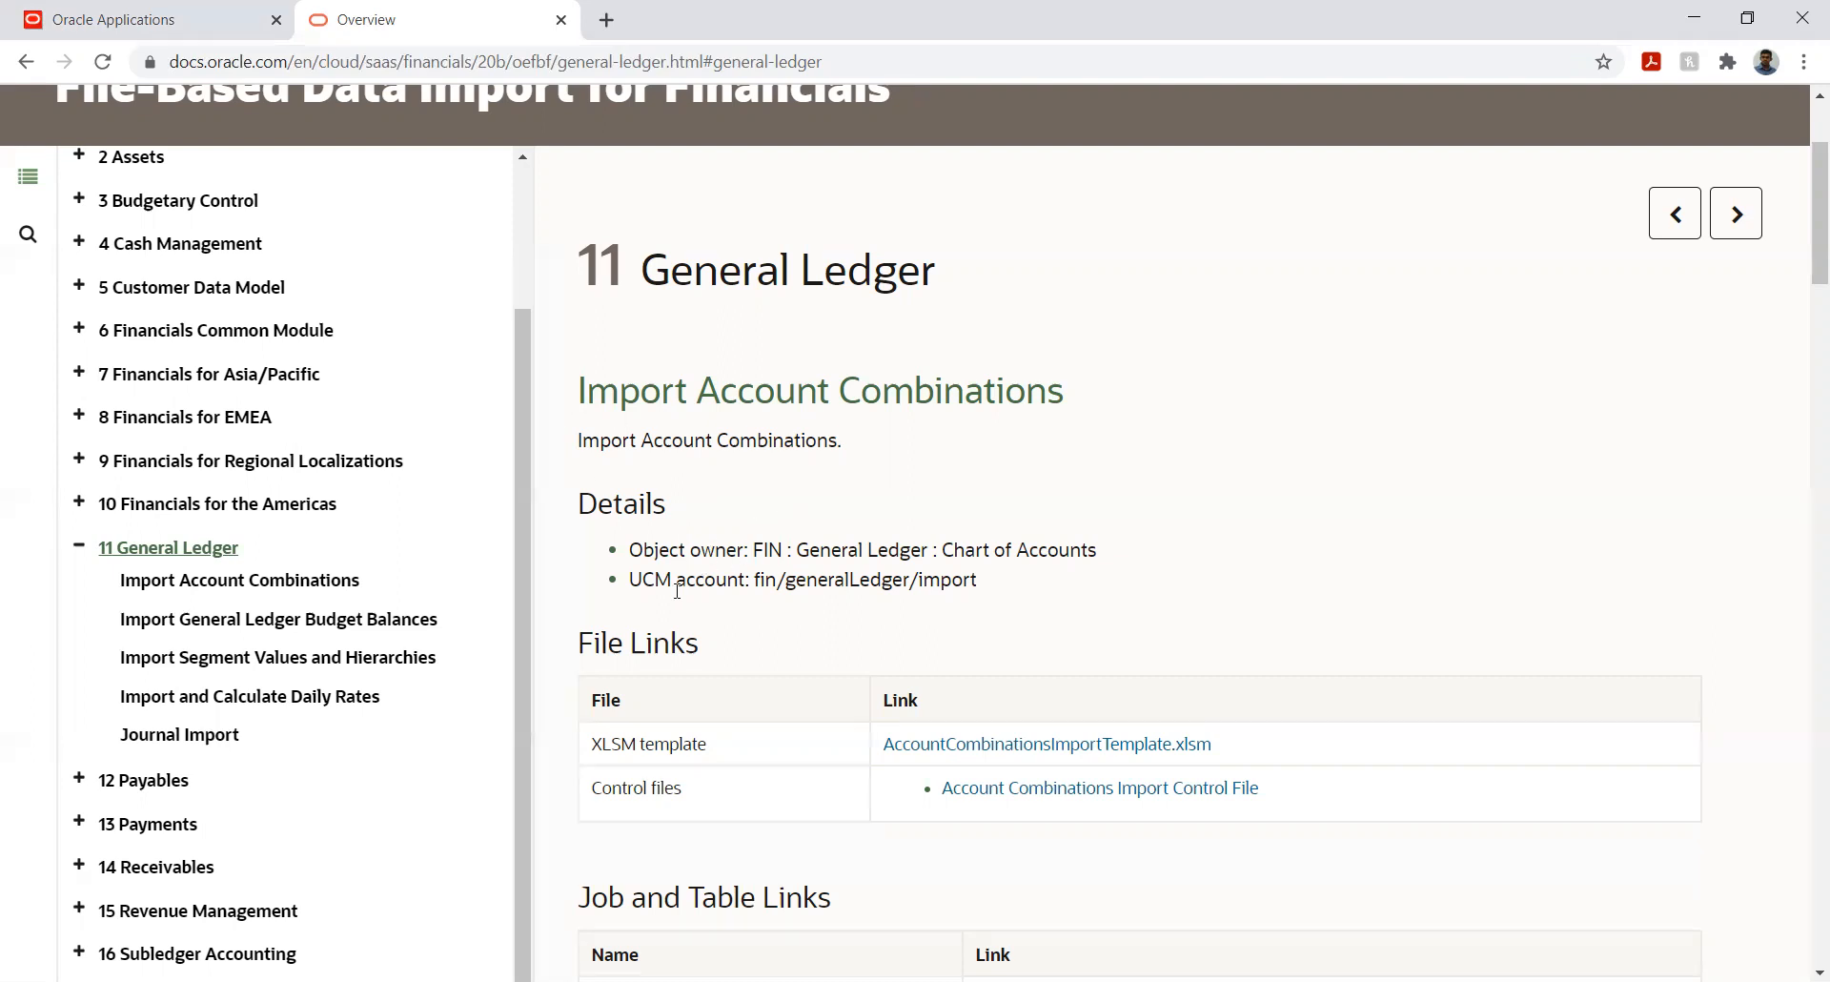
{"action": "left_click_drag", "start_coordinate": [628, 551], "coordinate": [794, 546]}
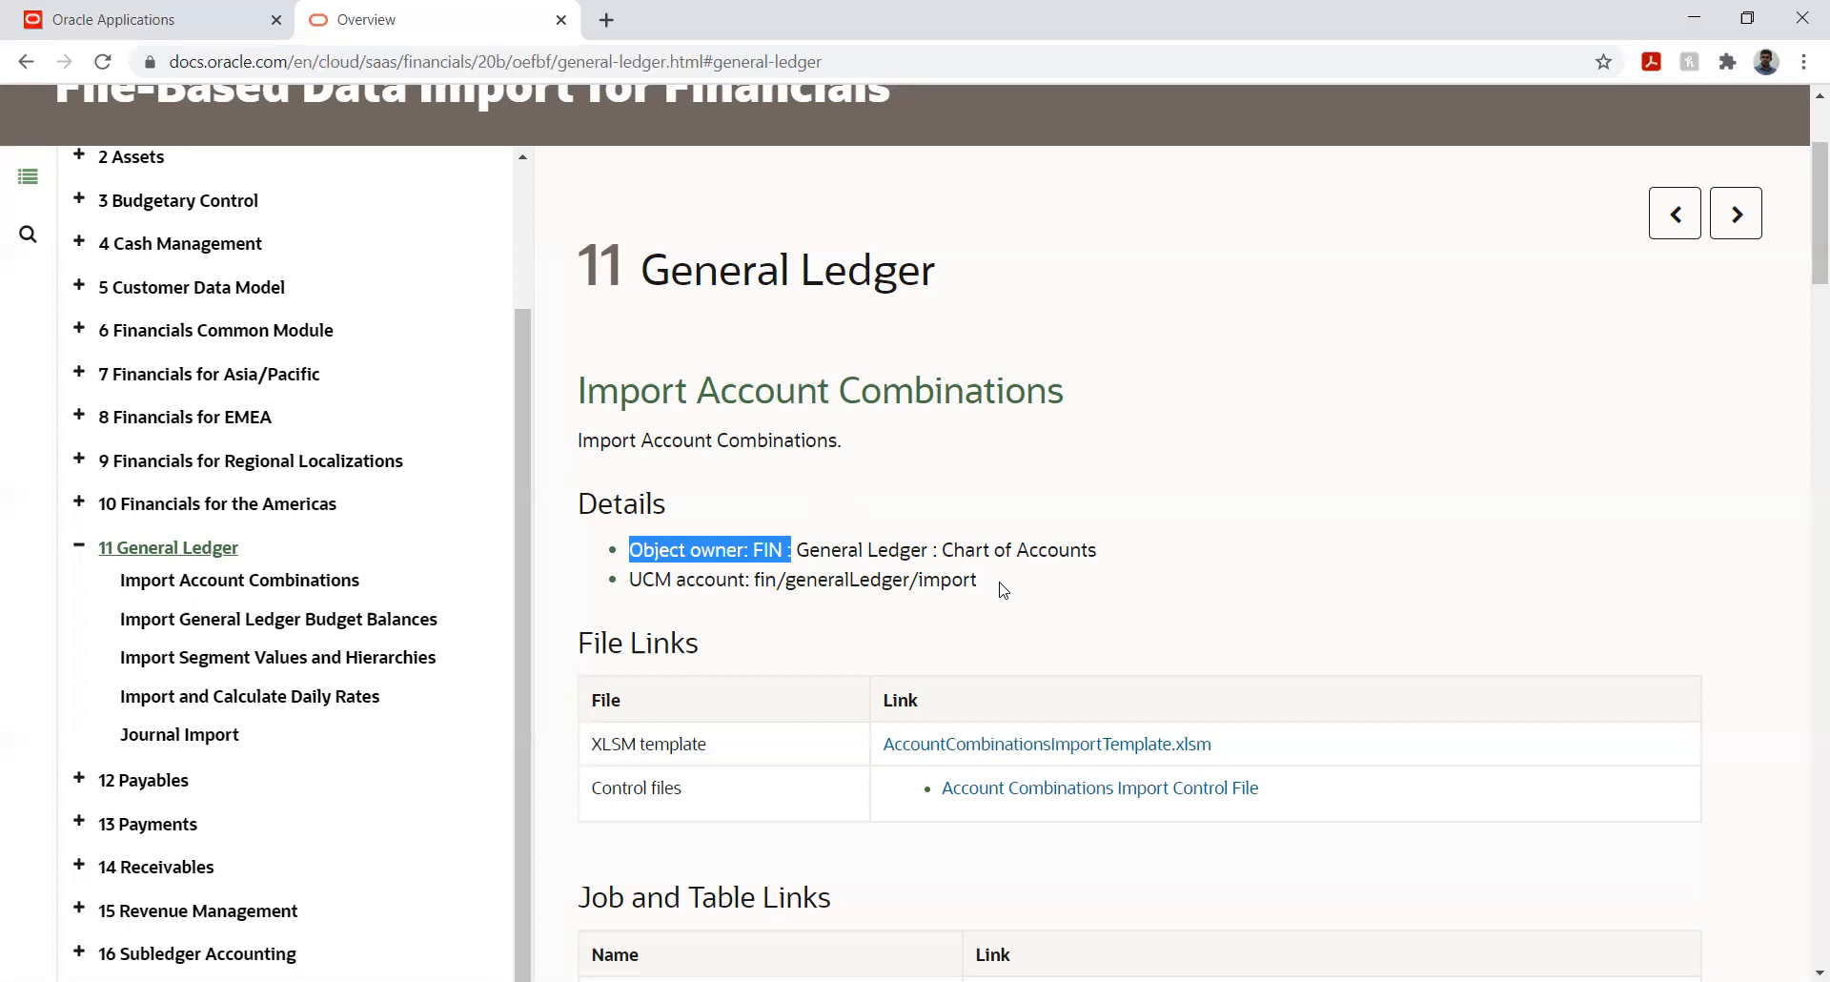
{"action": "left_click", "coordinate": [973, 490]}
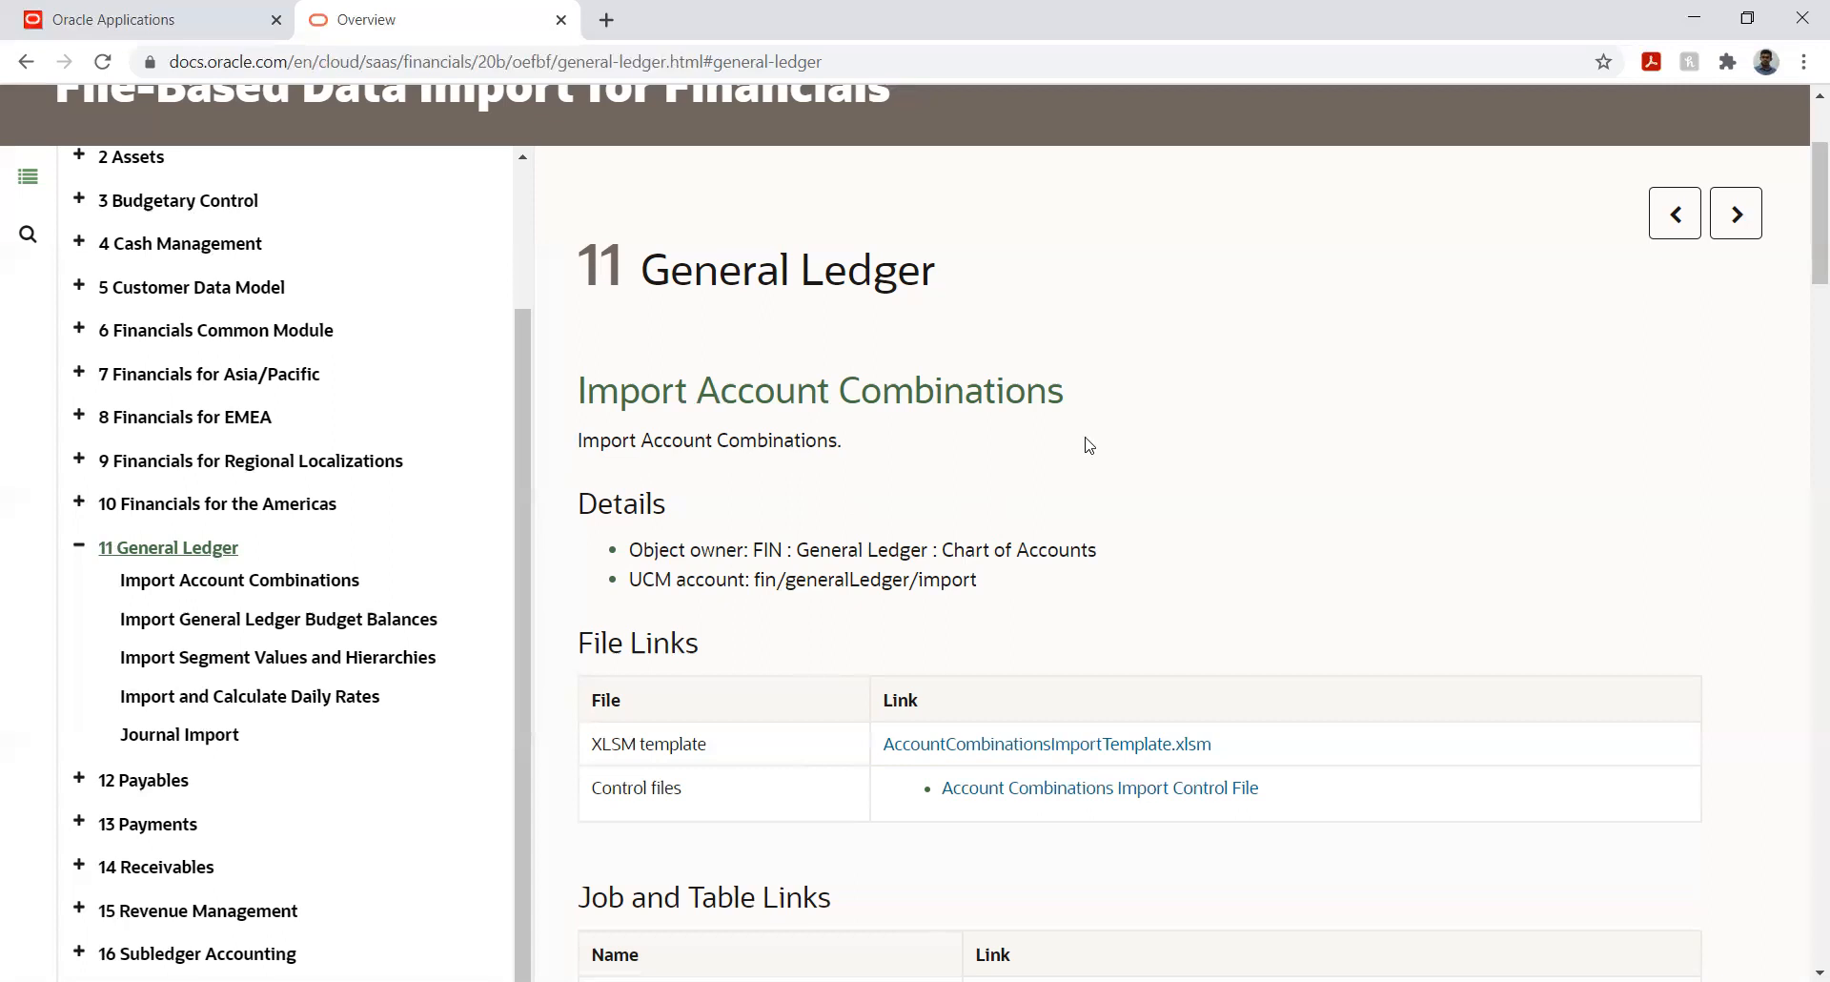
- Close the File-Based Data Import documentation and return to the Oracle Applications home page
{"action": "left_click", "coordinate": [167, 21]}
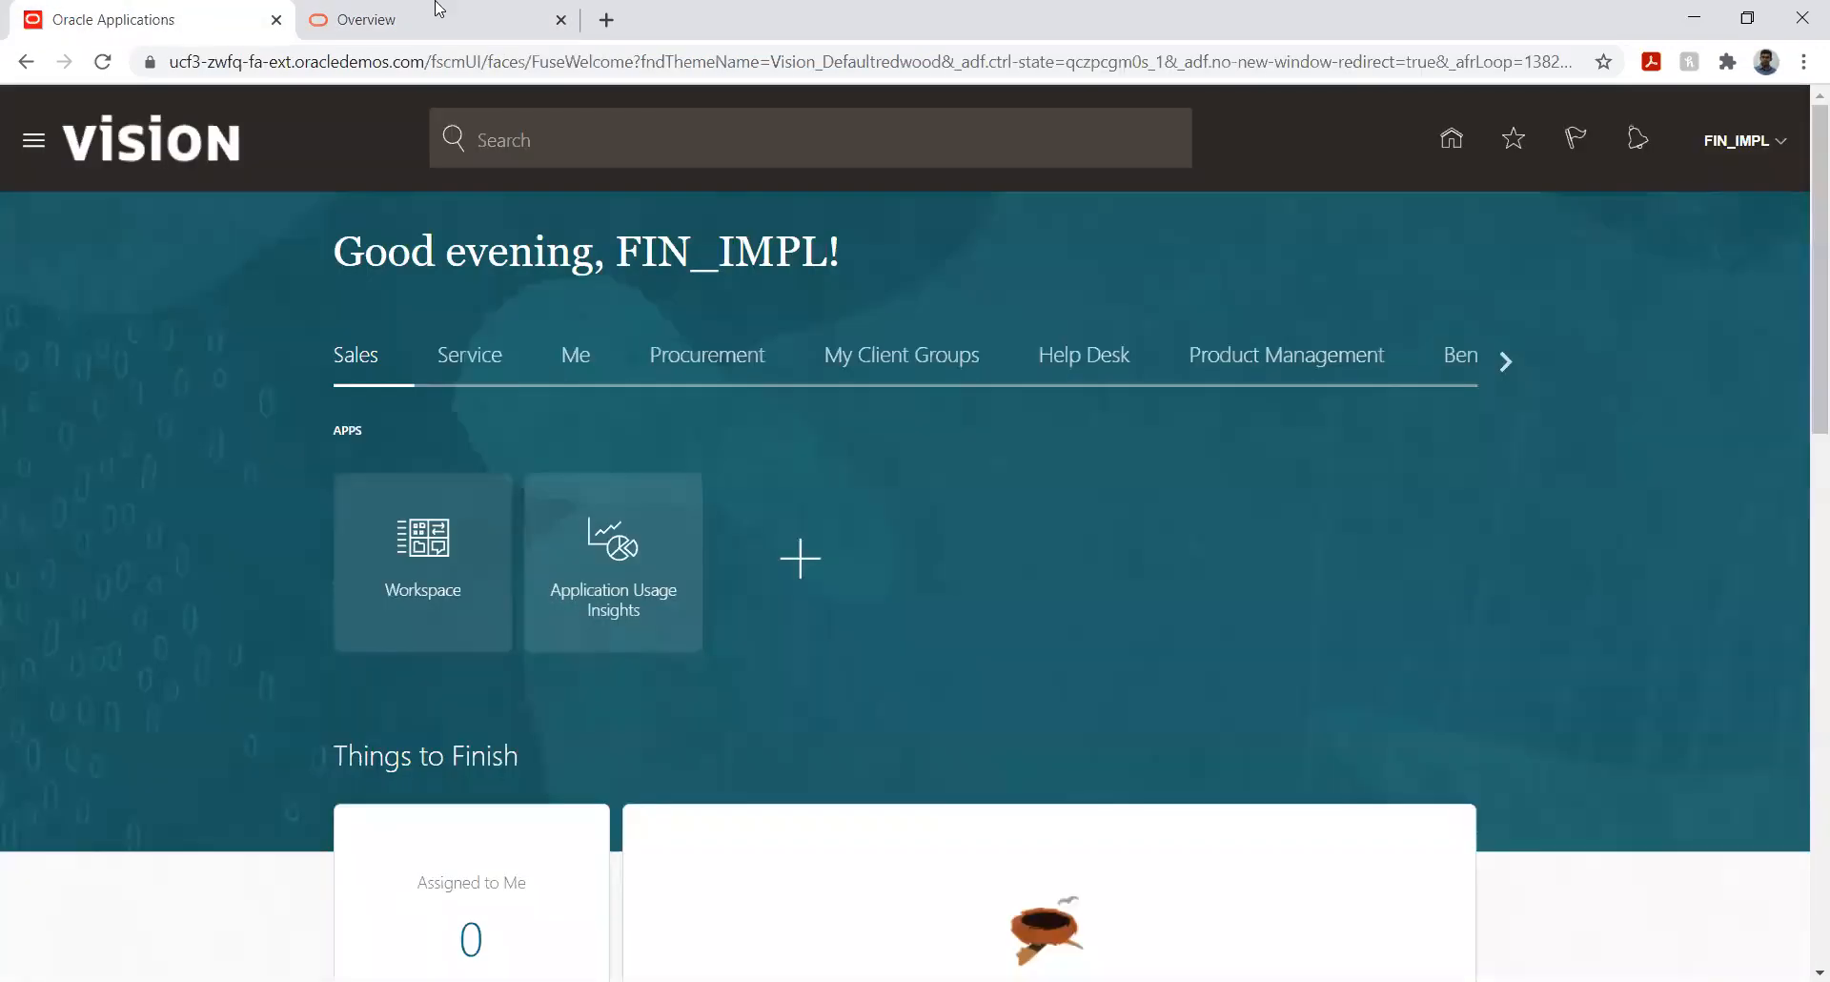
{"action": "left_click", "coordinate": [560, 21]}
{"action": "key", "text": "alt+Tab"}
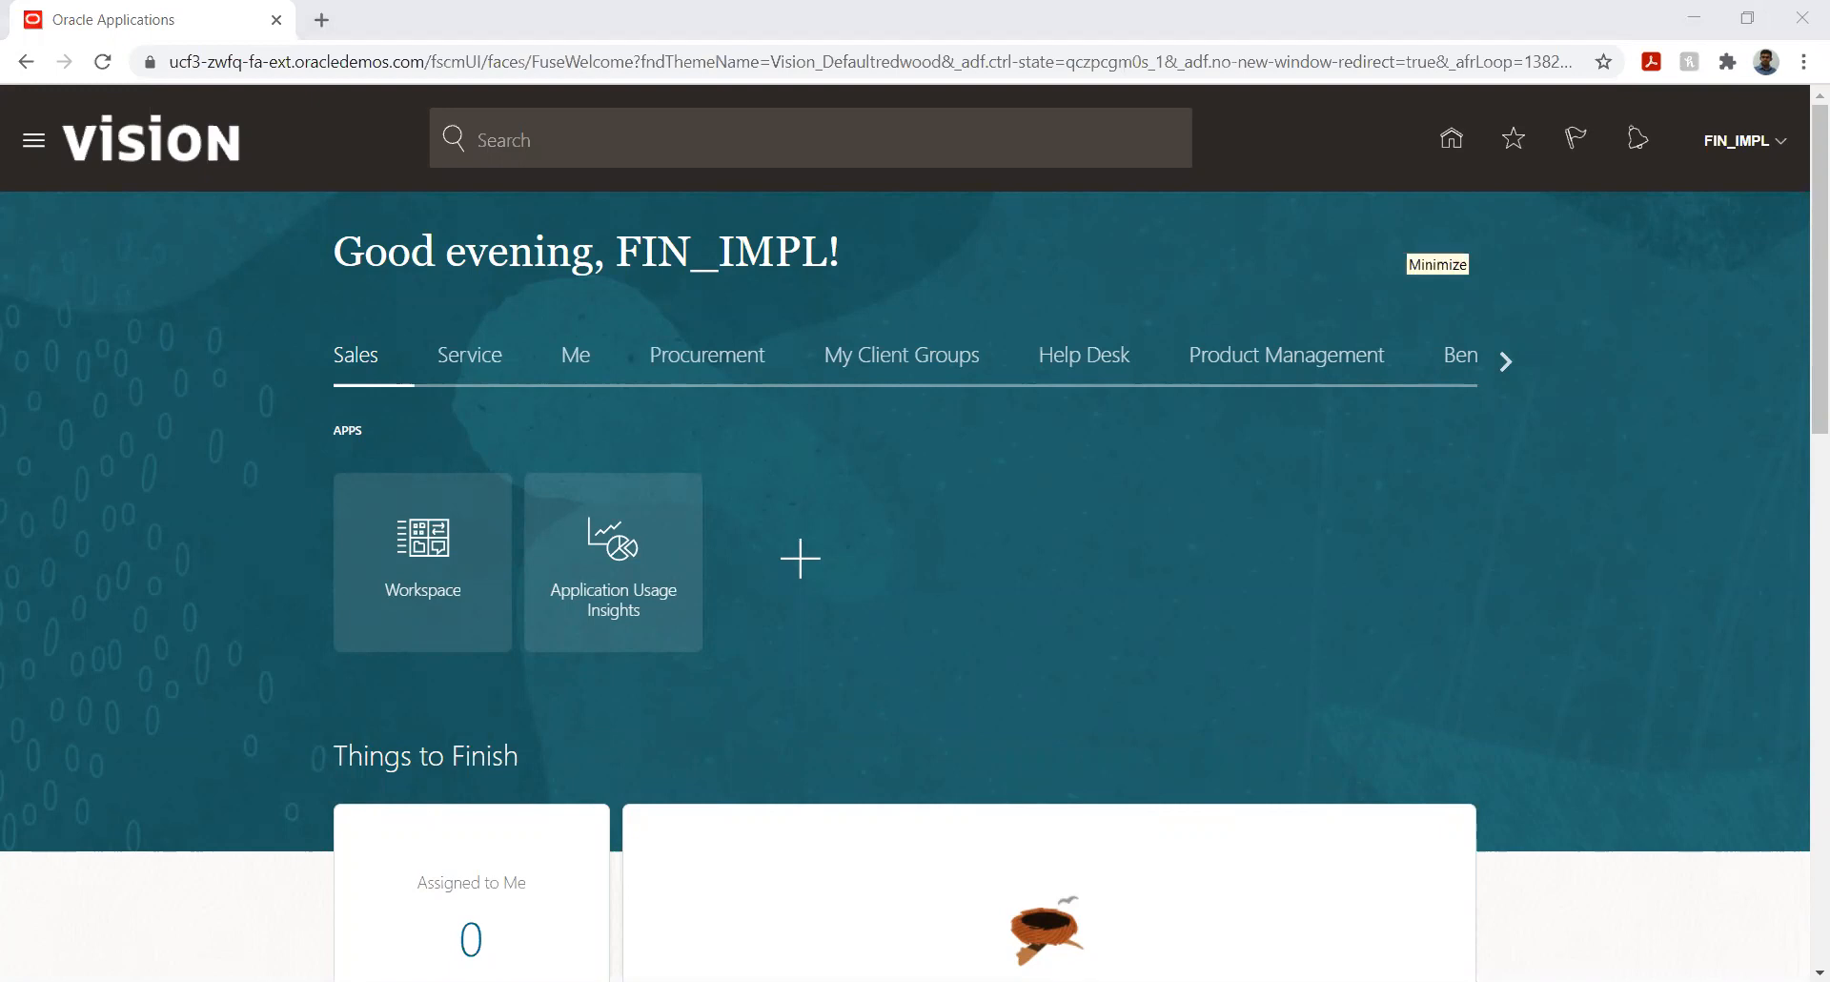
{"action": "left_click", "coordinate": [1409, 236]}
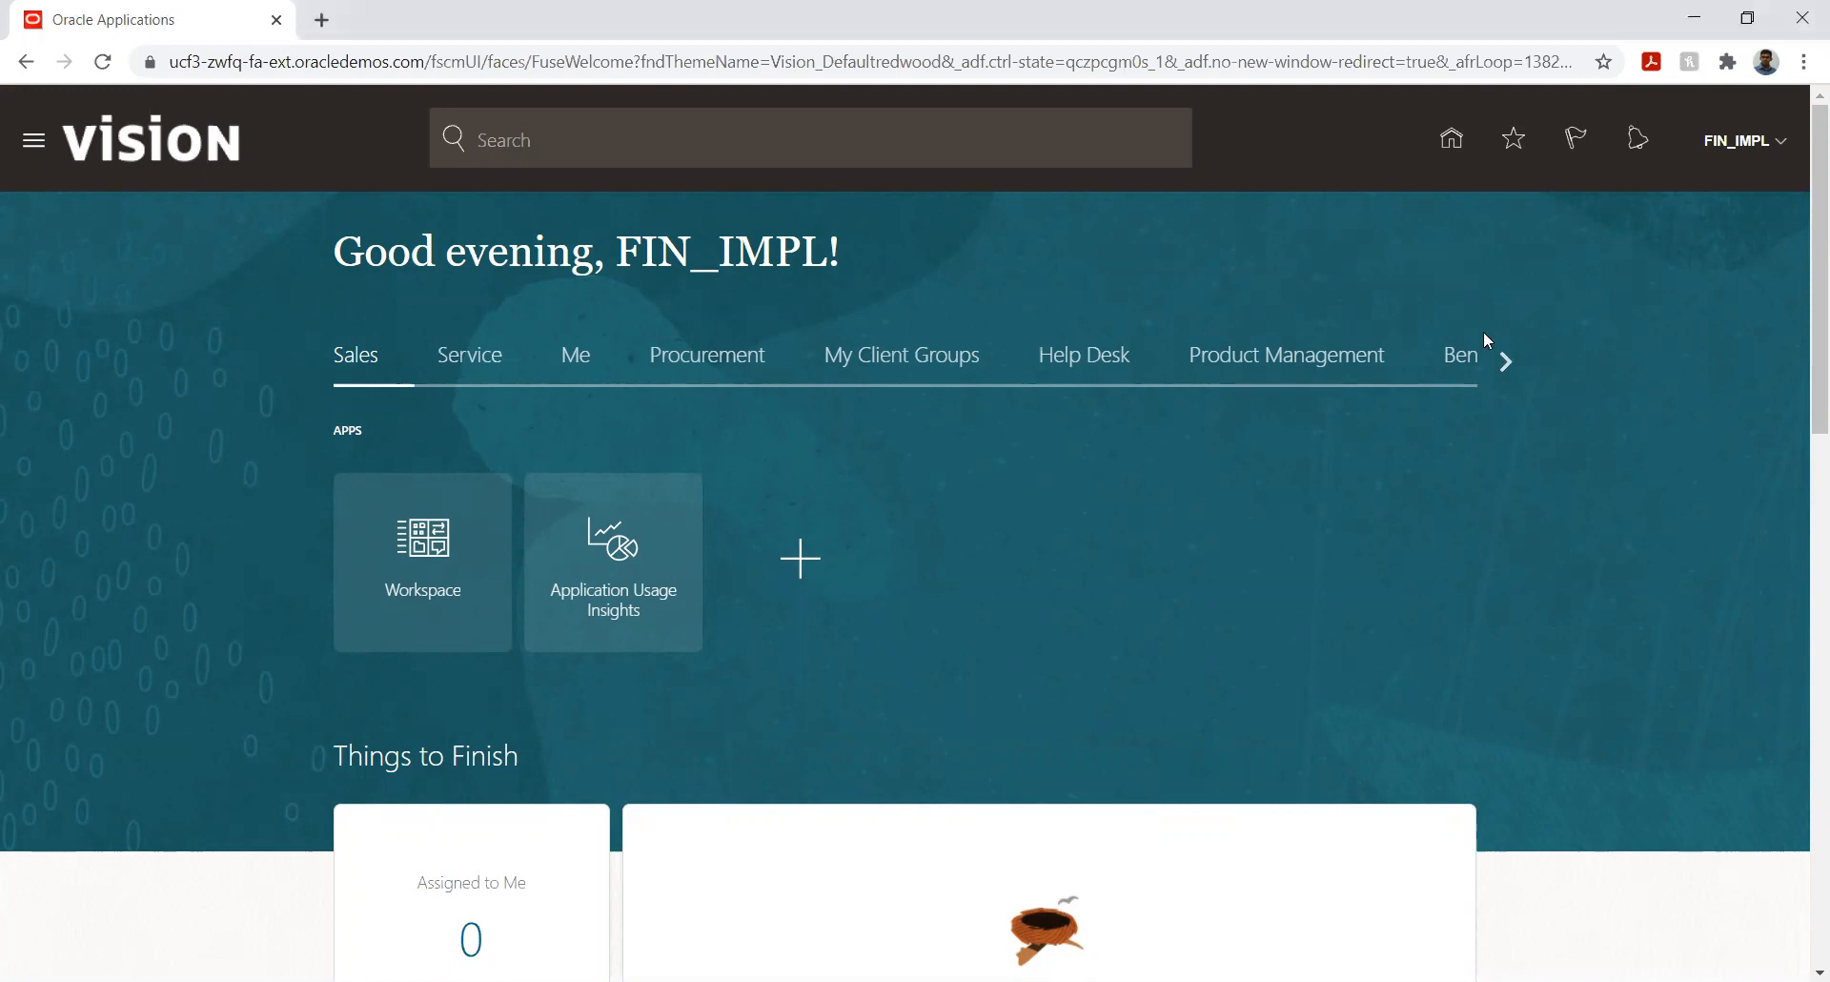
- Open the General Accounting Dashboard from the General Accounting apps
{"action": "left_click", "coordinate": [1503, 362]}
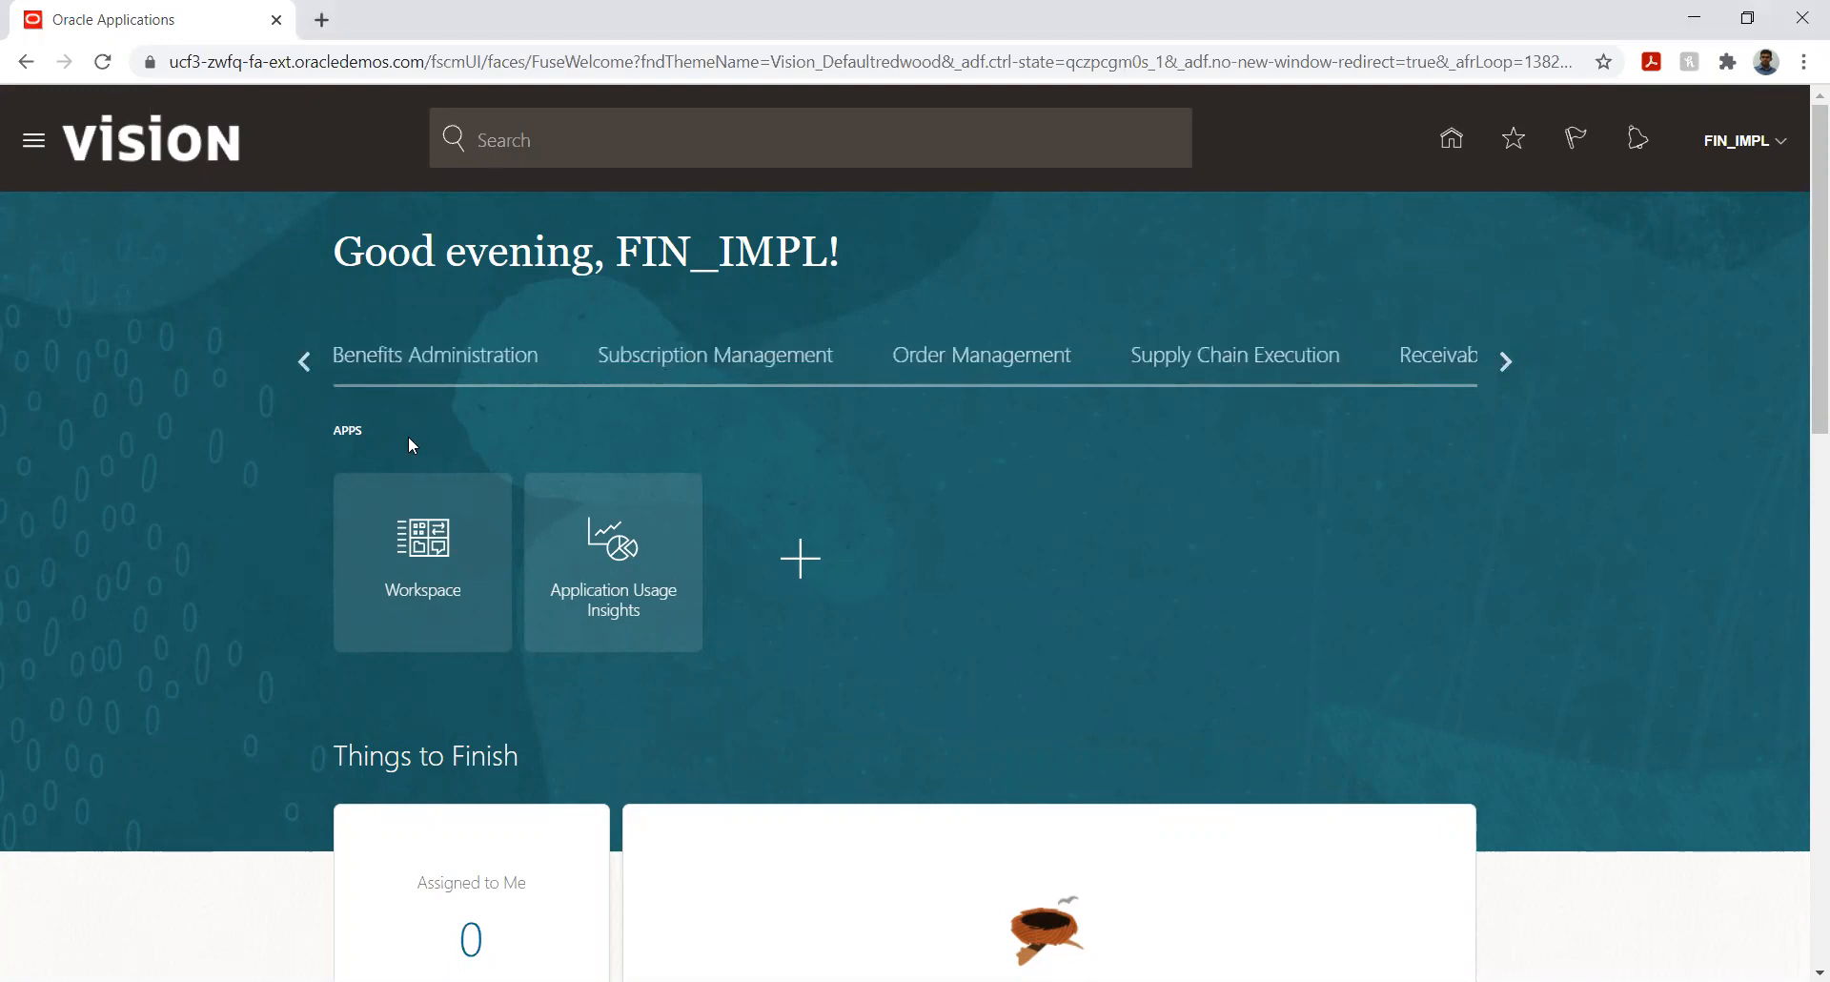
{"action": "left_click", "coordinate": [1505, 362]}
{"action": "left_click", "coordinate": [981, 362]}
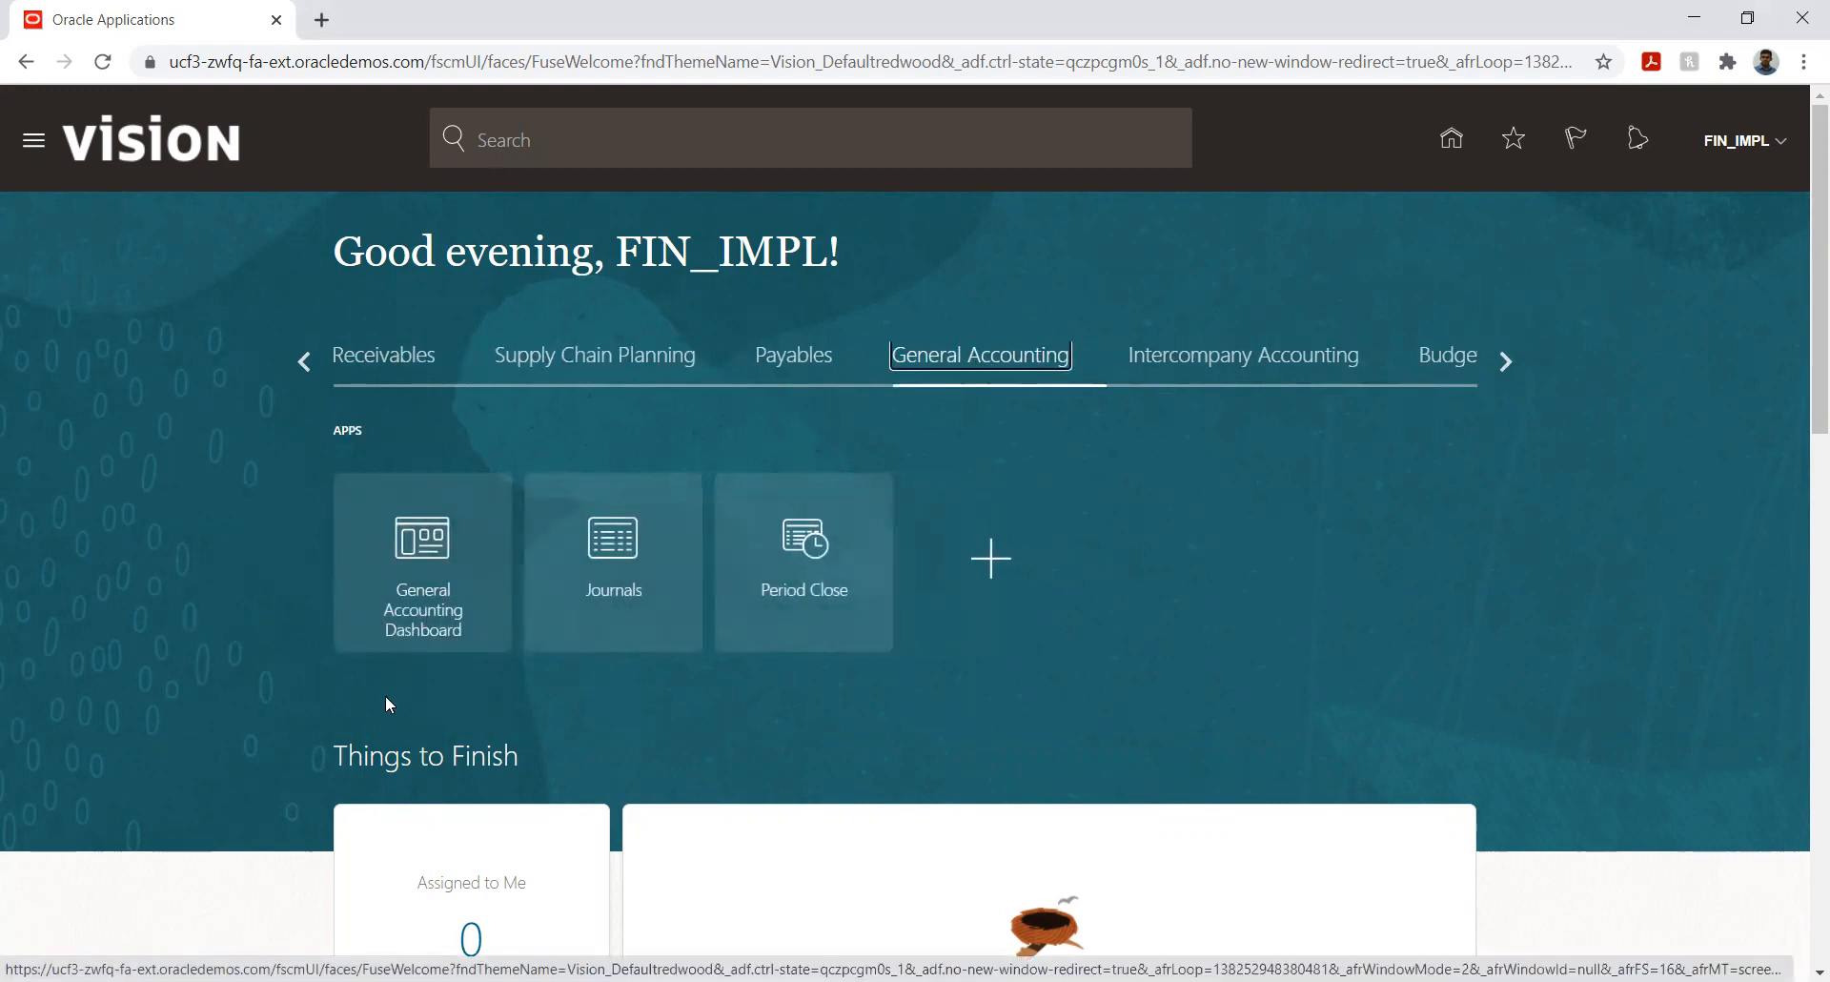
{"action": "left_click", "coordinate": [419, 535]}
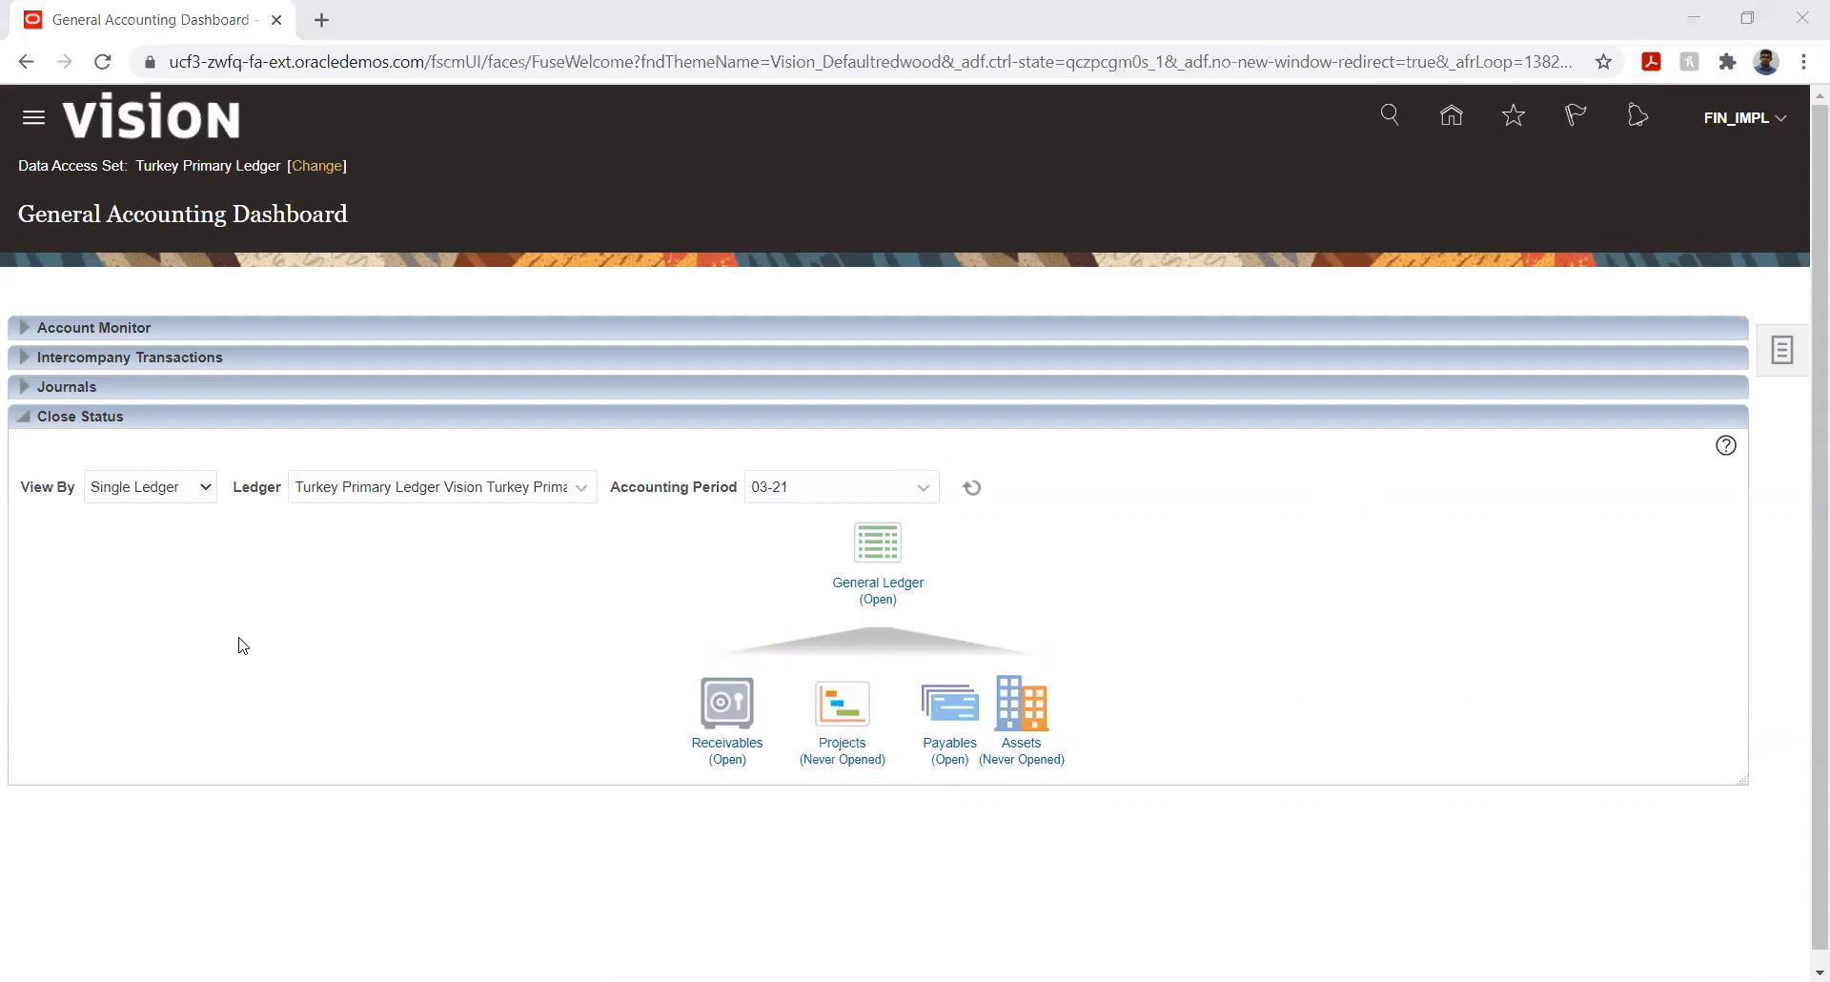
- Expand the Account Monitor, Intercompany Transactions and Journals sections of the dashboard and review their contents
{"action": "left_click", "coordinate": [22, 330]}
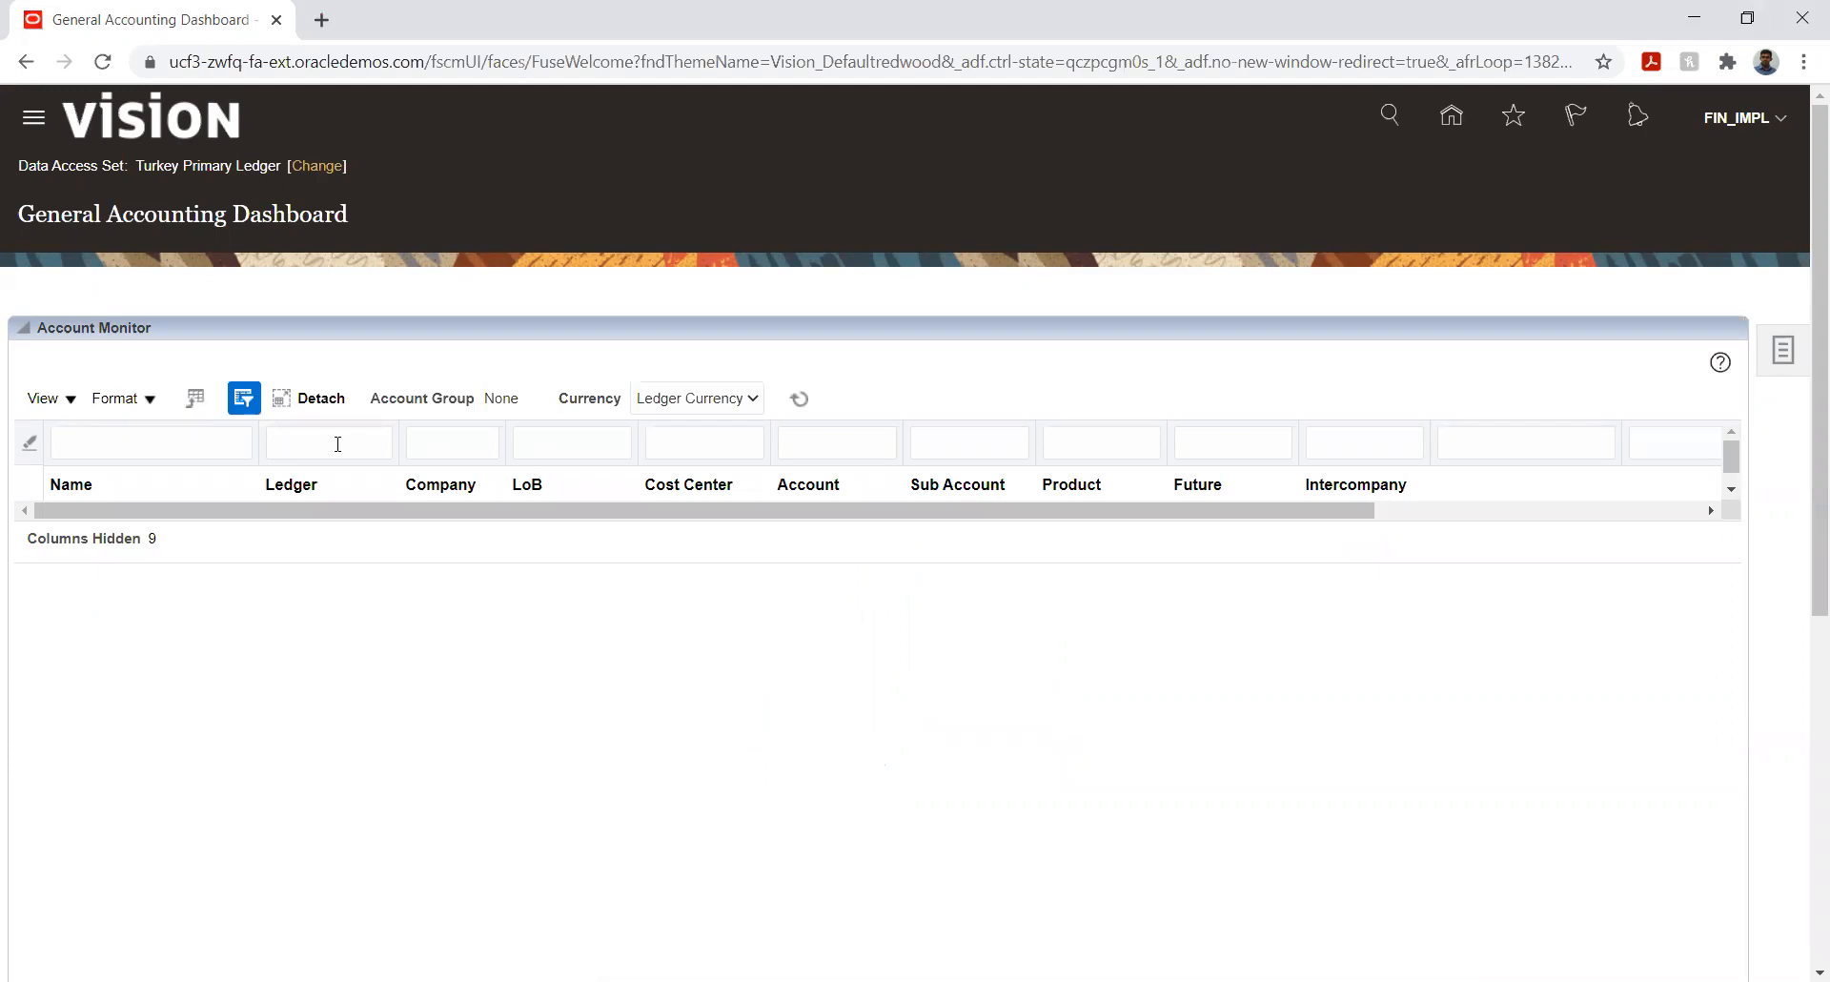
{"action": "scroll", "coordinate": [641, 684], "scroll_direction": "down", "scroll_amount": 5}
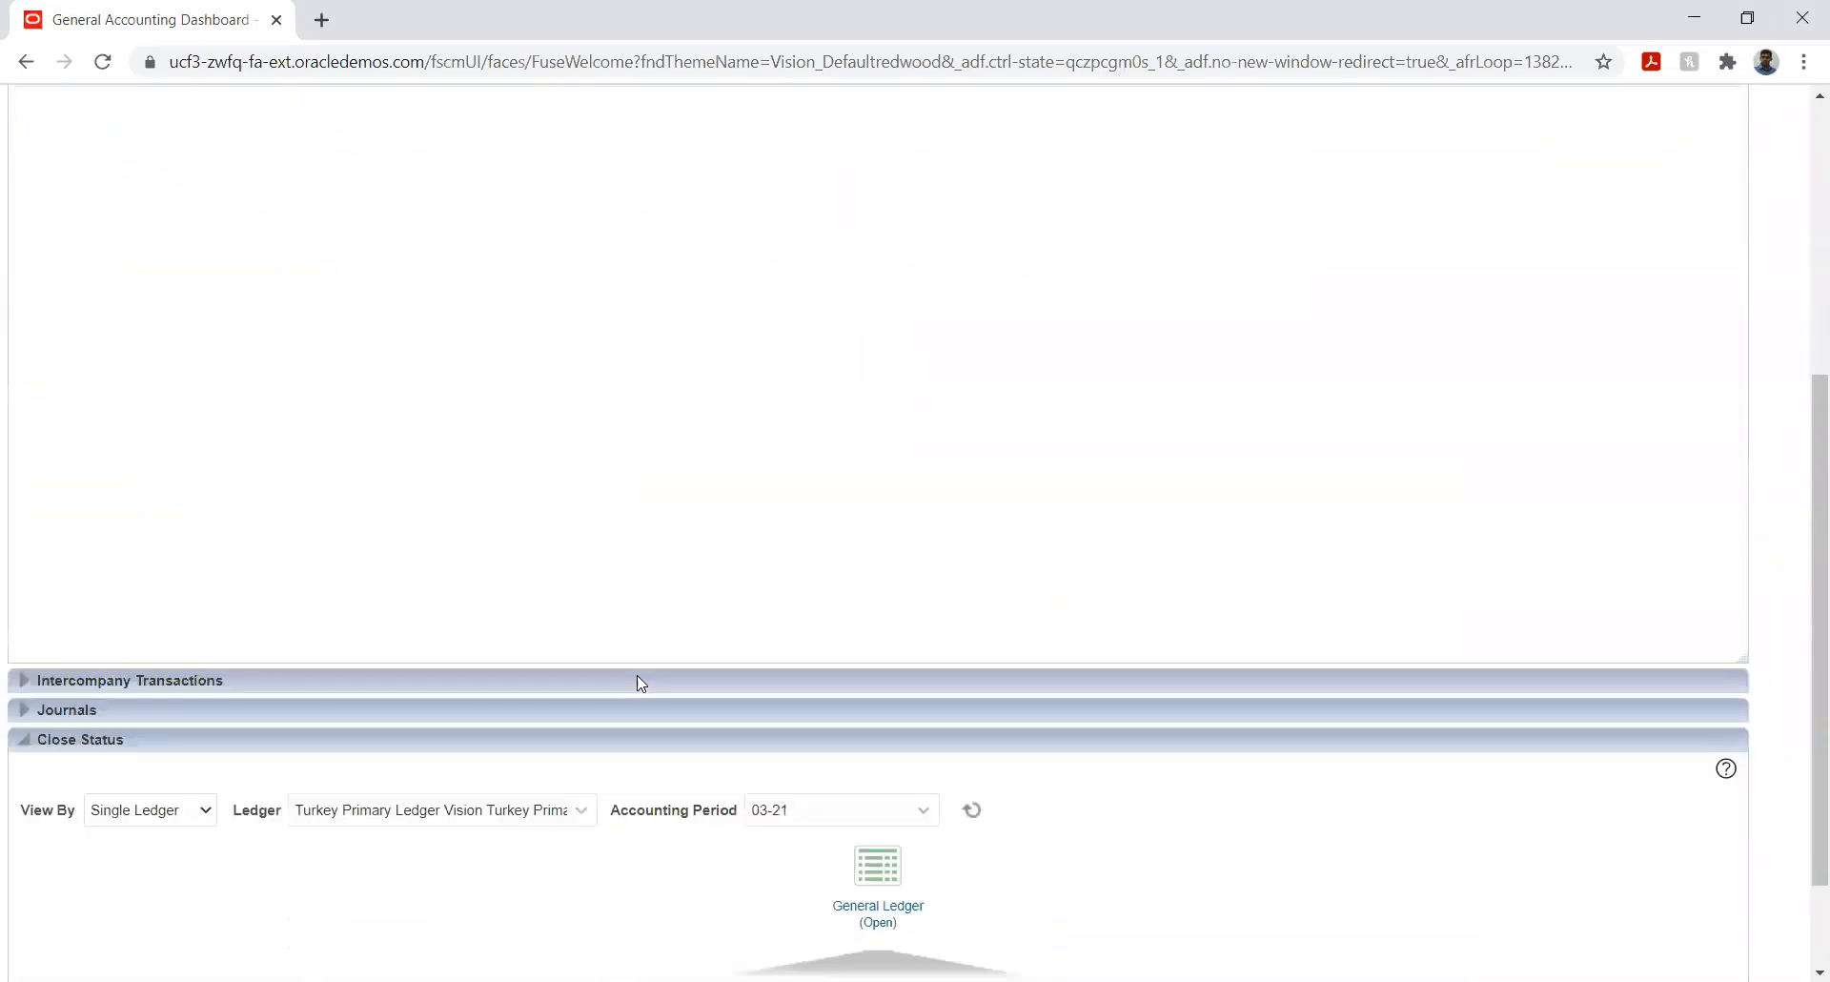
{"action": "left_click", "coordinate": [24, 683]}
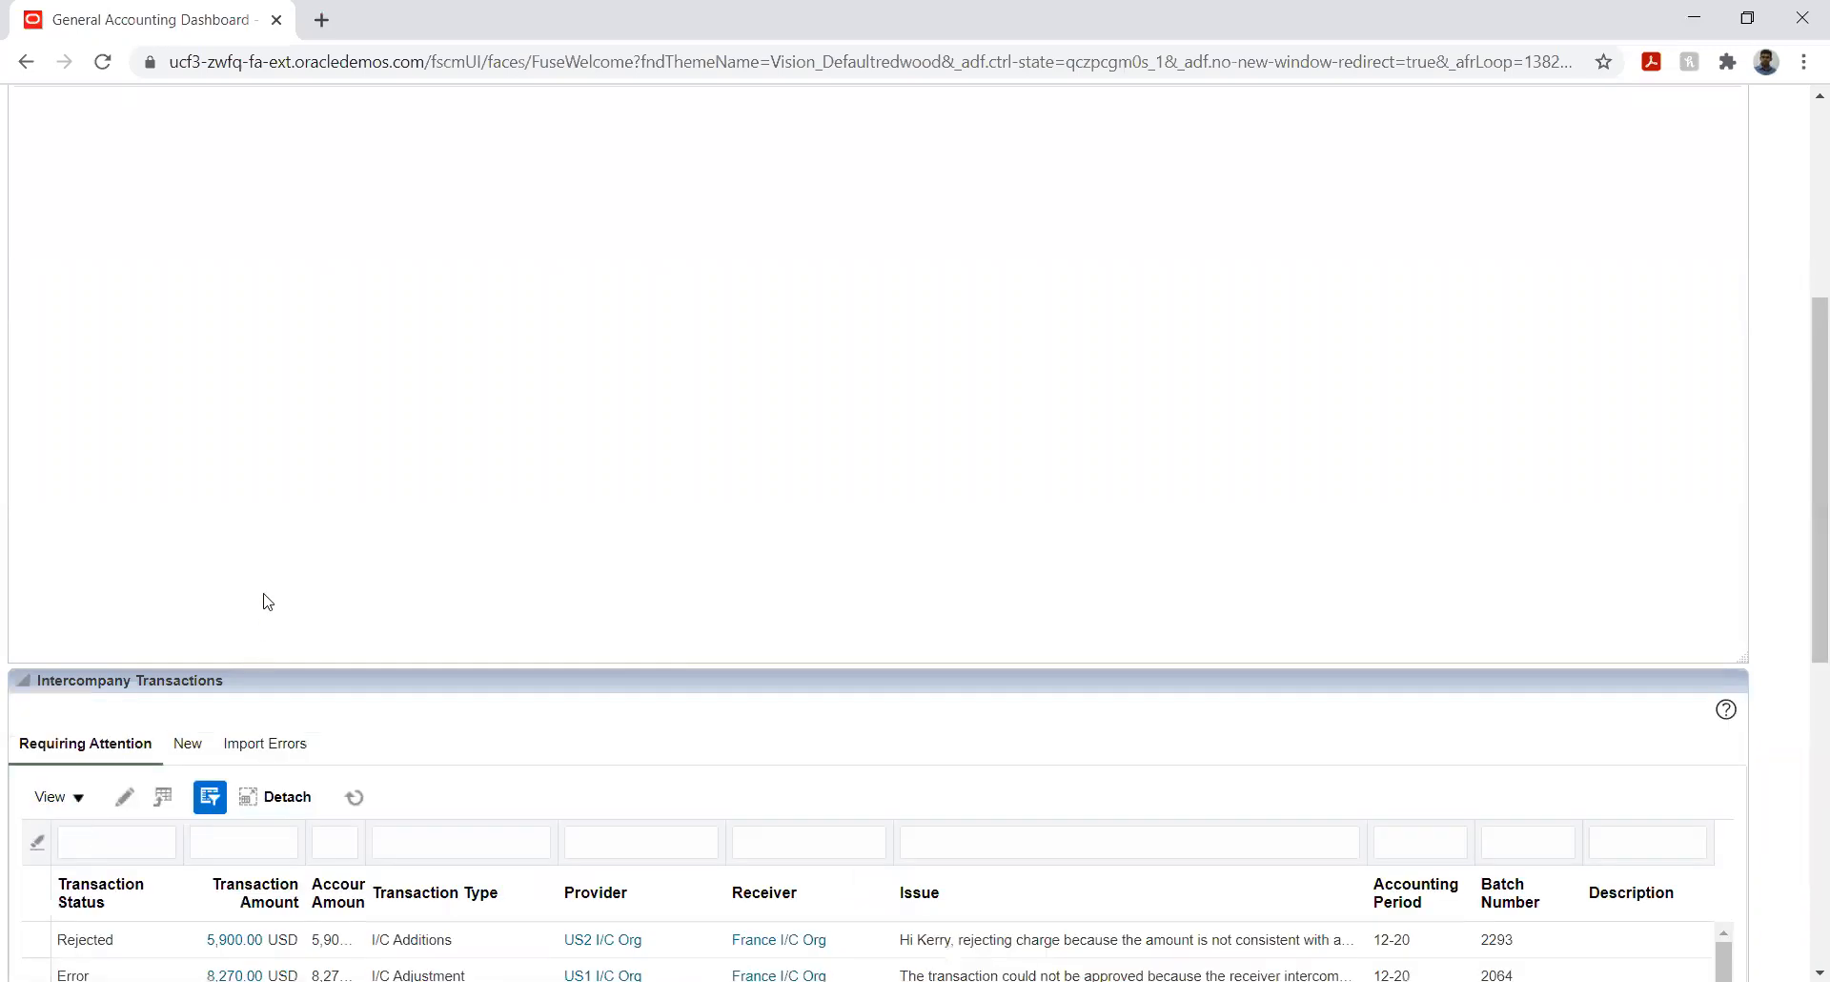
{"action": "scroll", "coordinate": [261, 604], "scroll_direction": "down", "scroll_amount": 3}
{"action": "scroll", "coordinate": [260, 604], "scroll_direction": "down", "scroll_amount": 4}
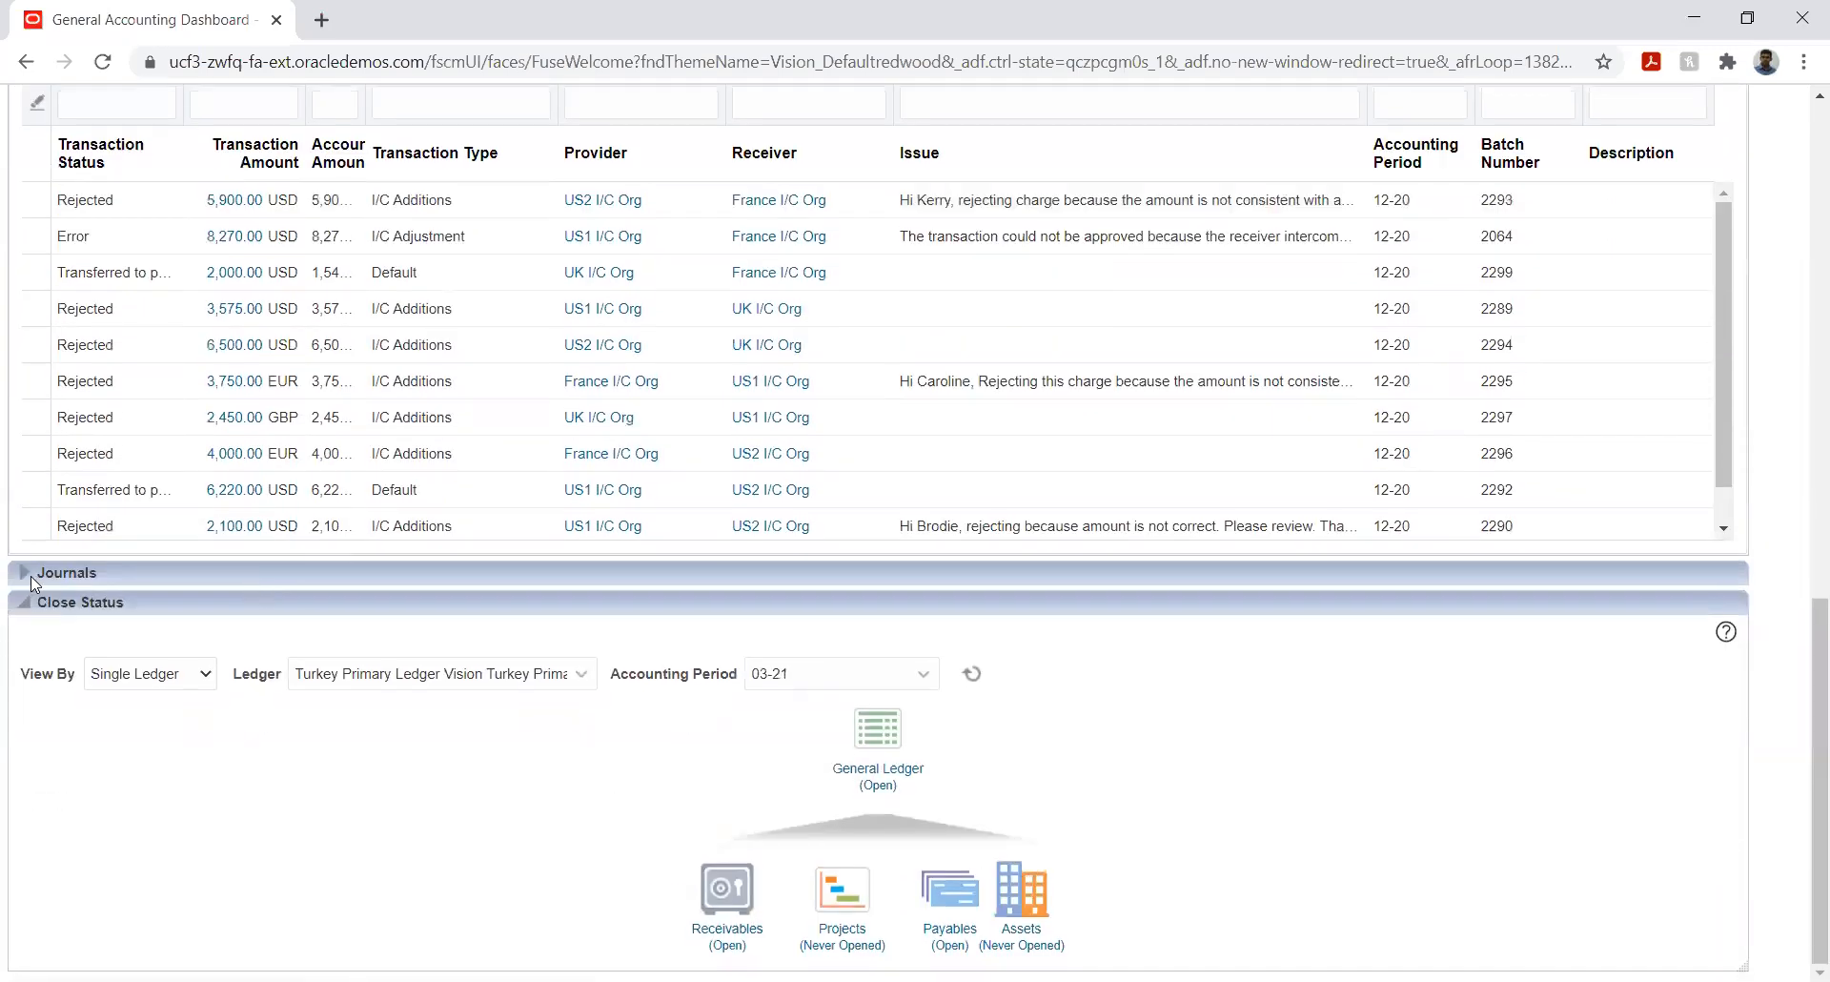
{"action": "left_click", "coordinate": [25, 576]}
{"action": "scroll", "coordinate": [515, 758], "scroll_direction": "down", "scroll_amount": 3}
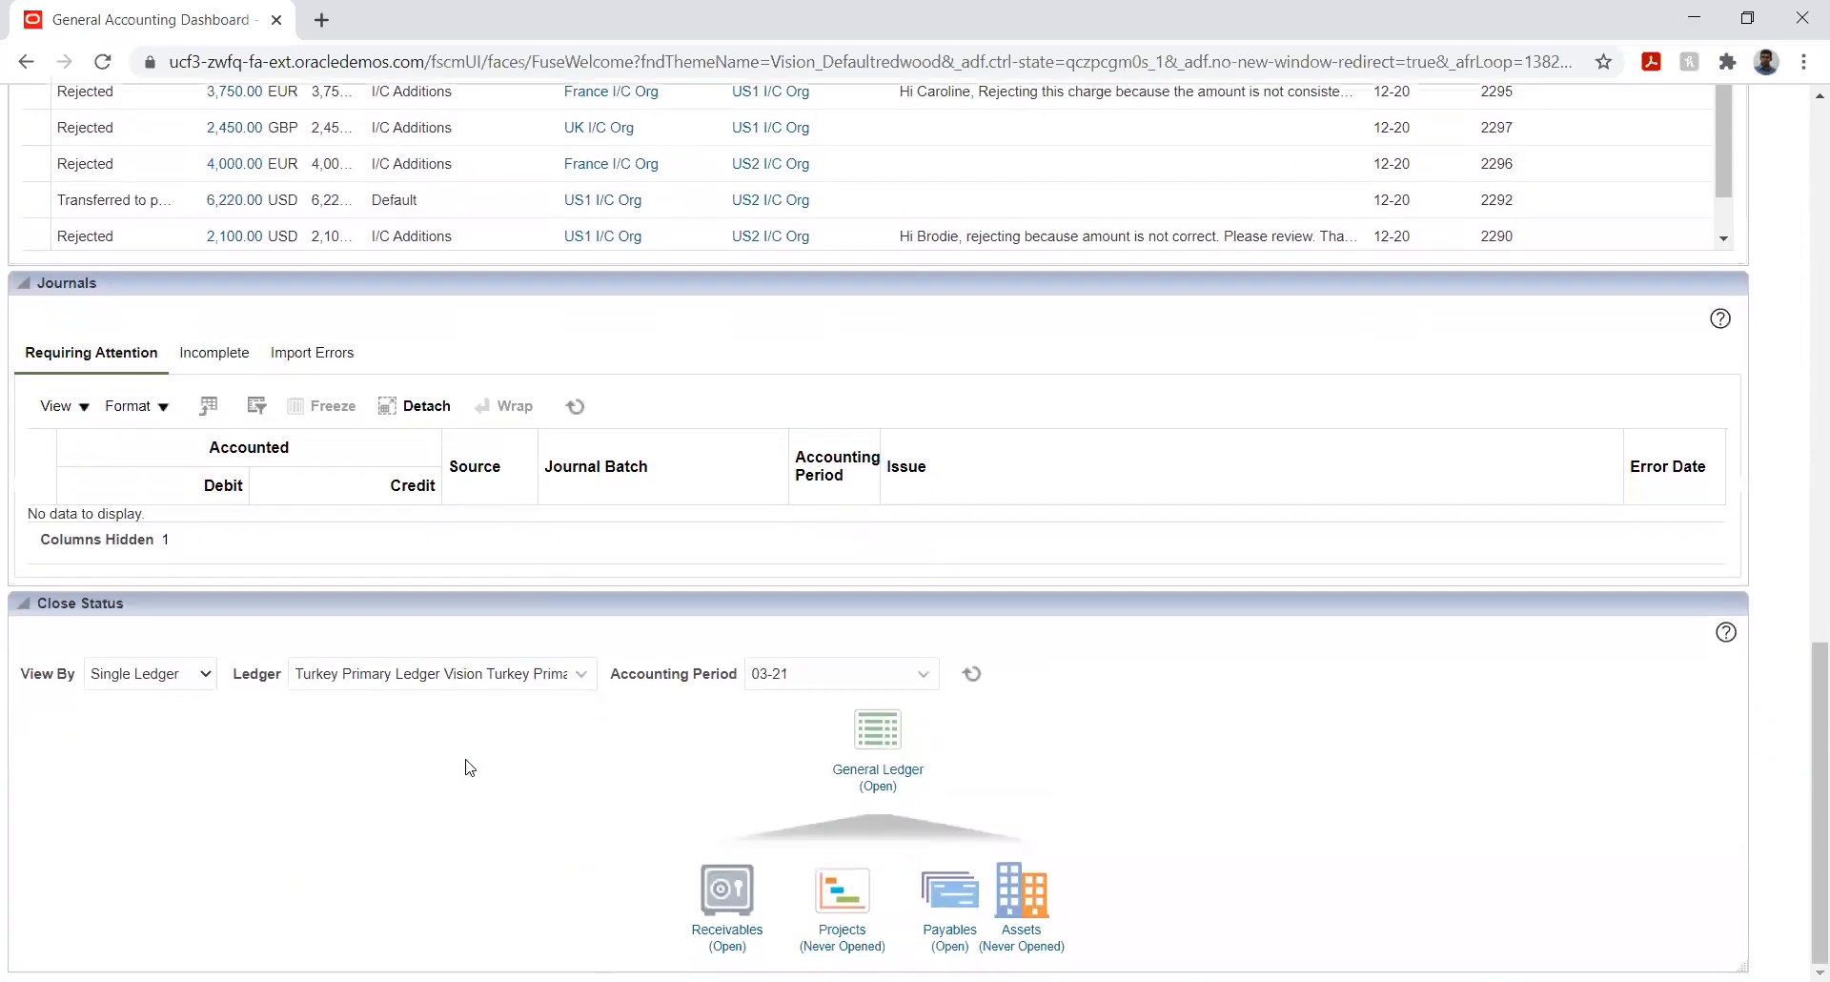
{"action": "scroll", "coordinate": [1805, 637], "scroll_direction": "up", "scroll_amount": 15}
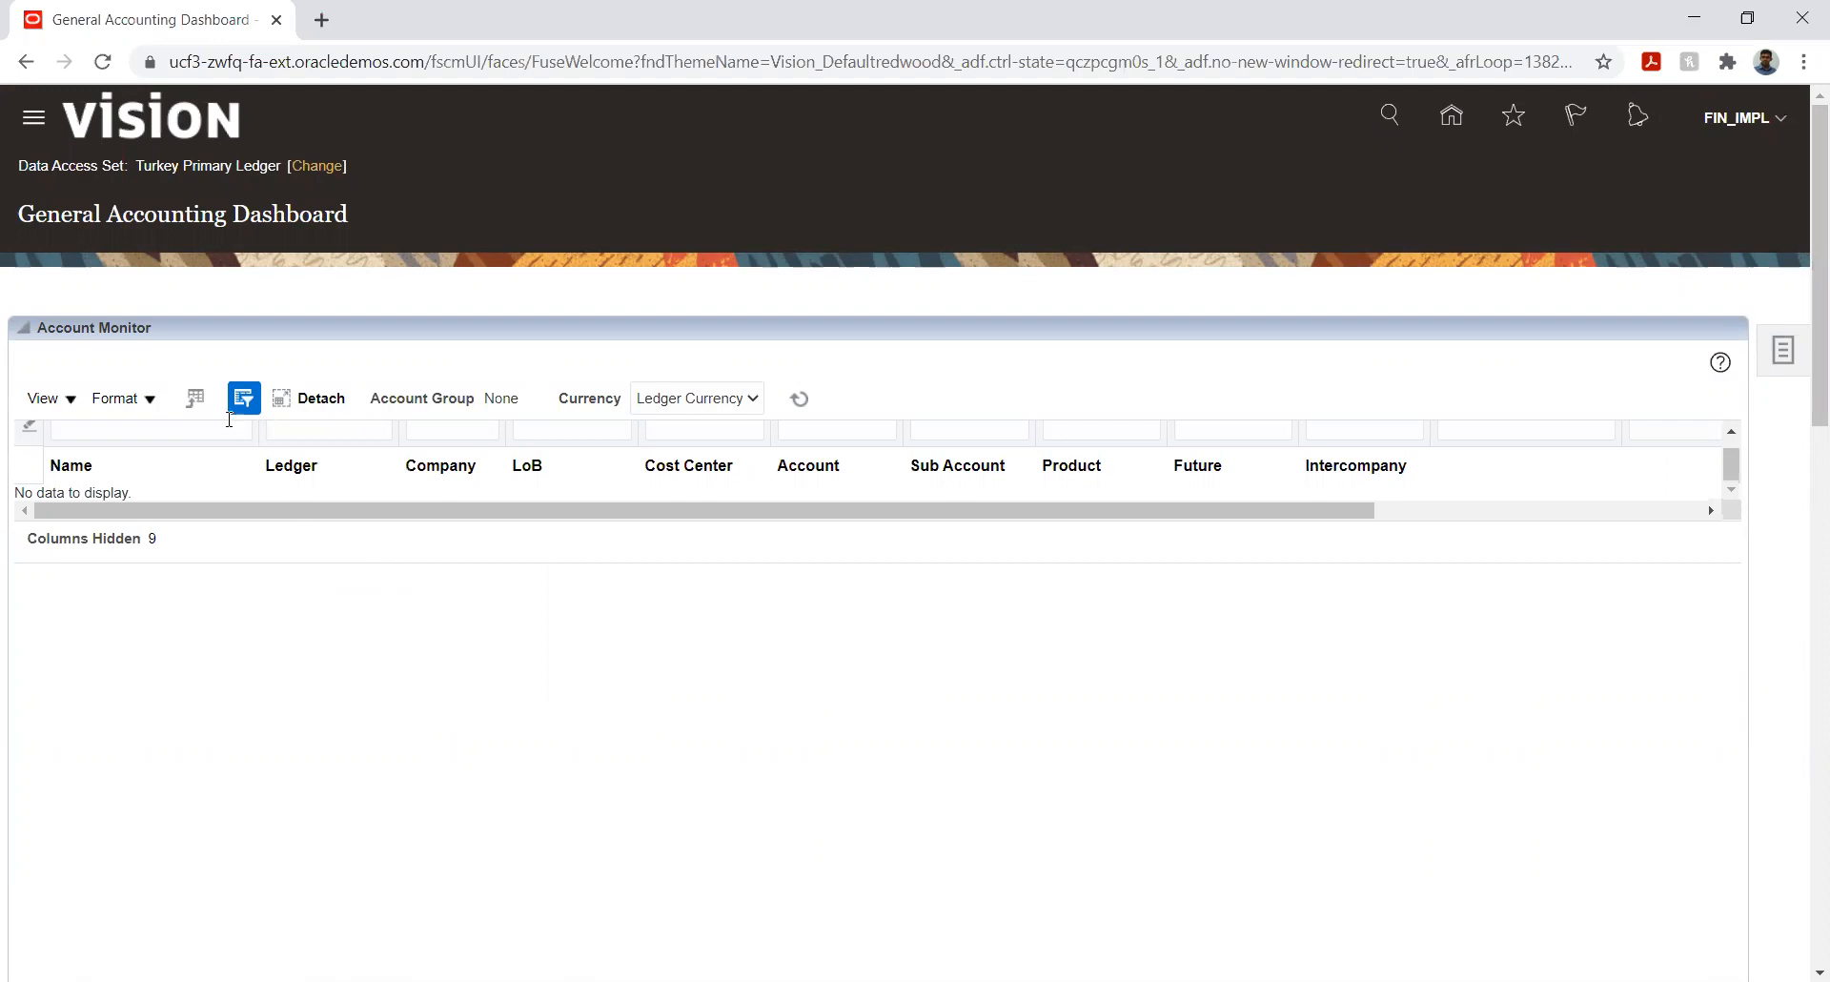
- Start a new account group for the Account Monitor and name it "Rent summary"
{"action": "left_click", "coordinate": [72, 405]}
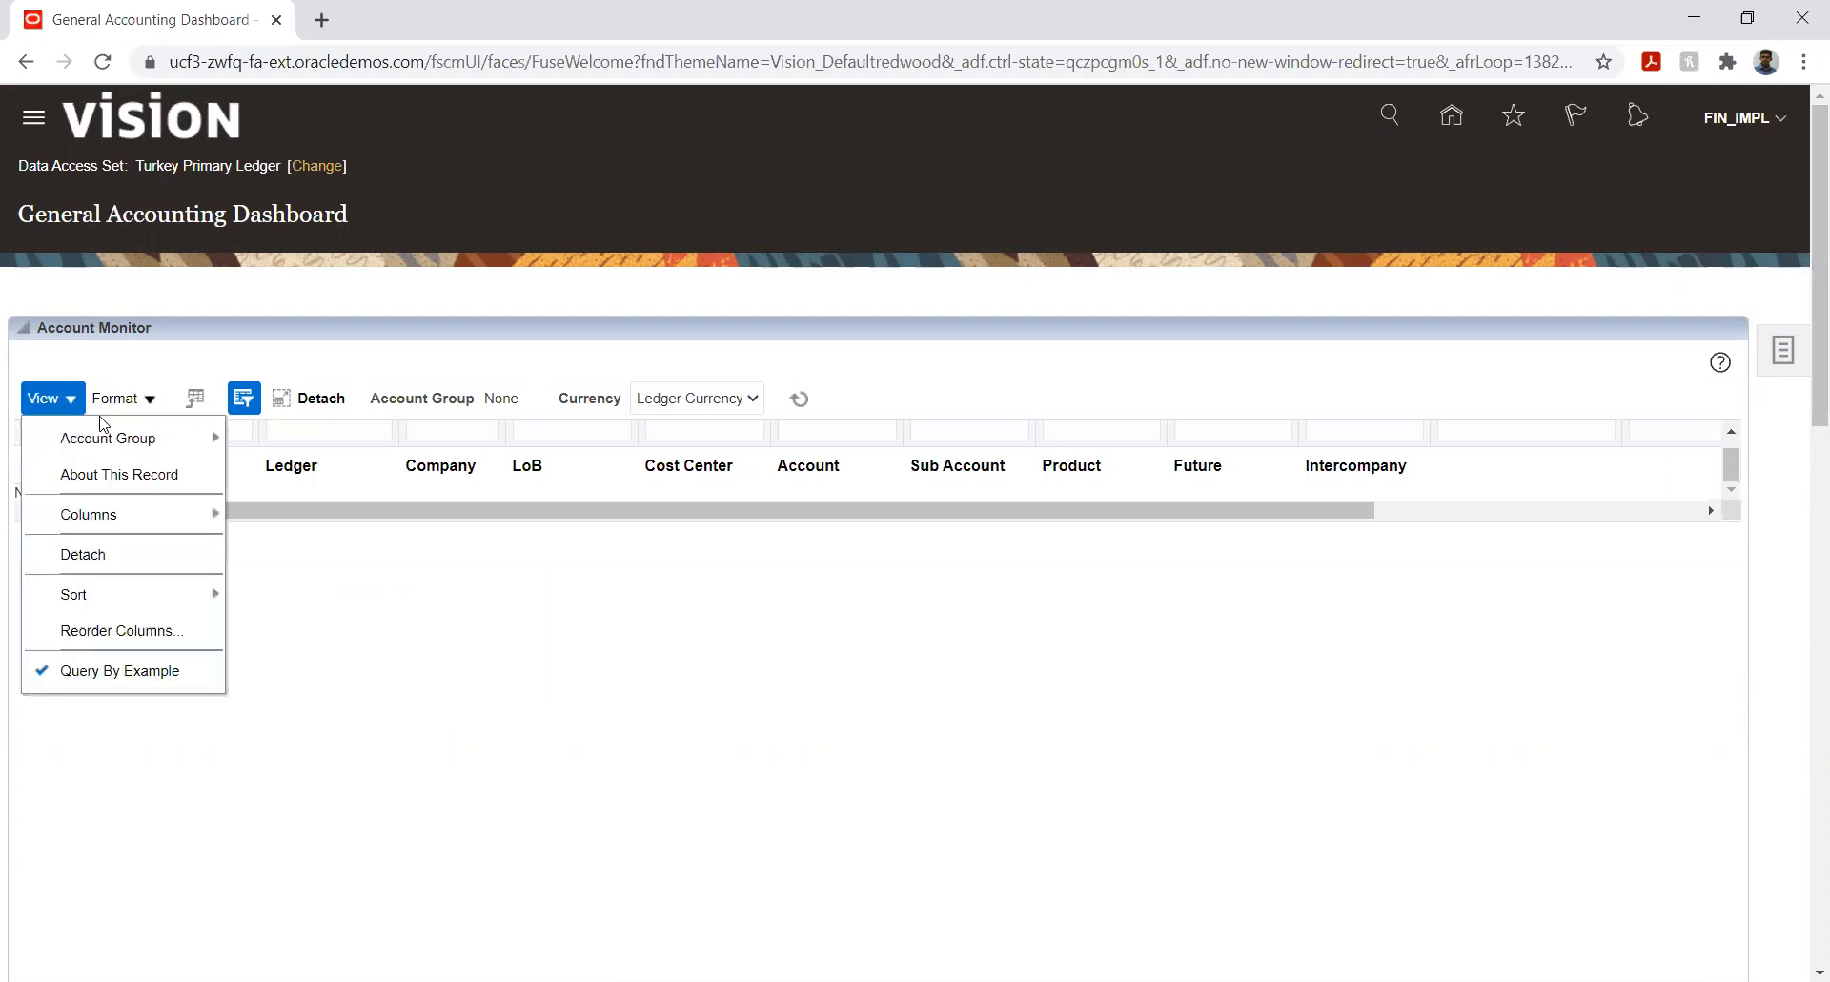
{"action": "mouse_move", "coordinate": [138, 446]}
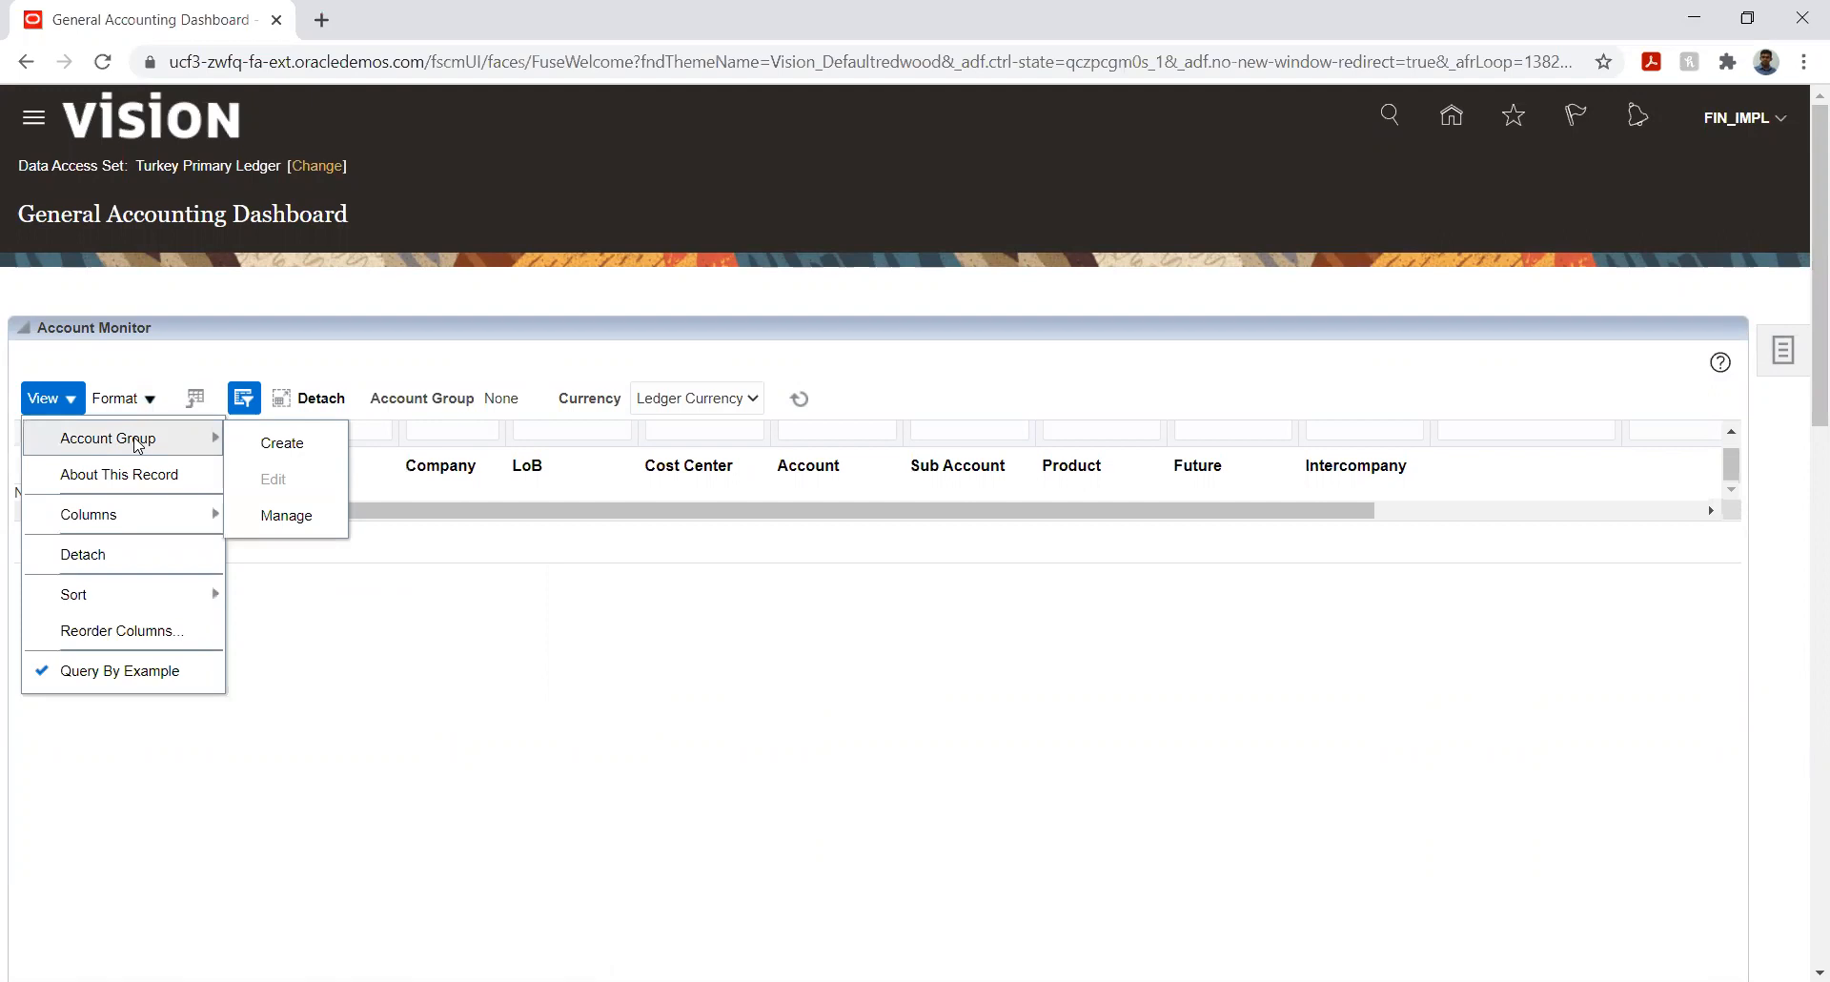
{"action": "left_click", "coordinate": [275, 443]}
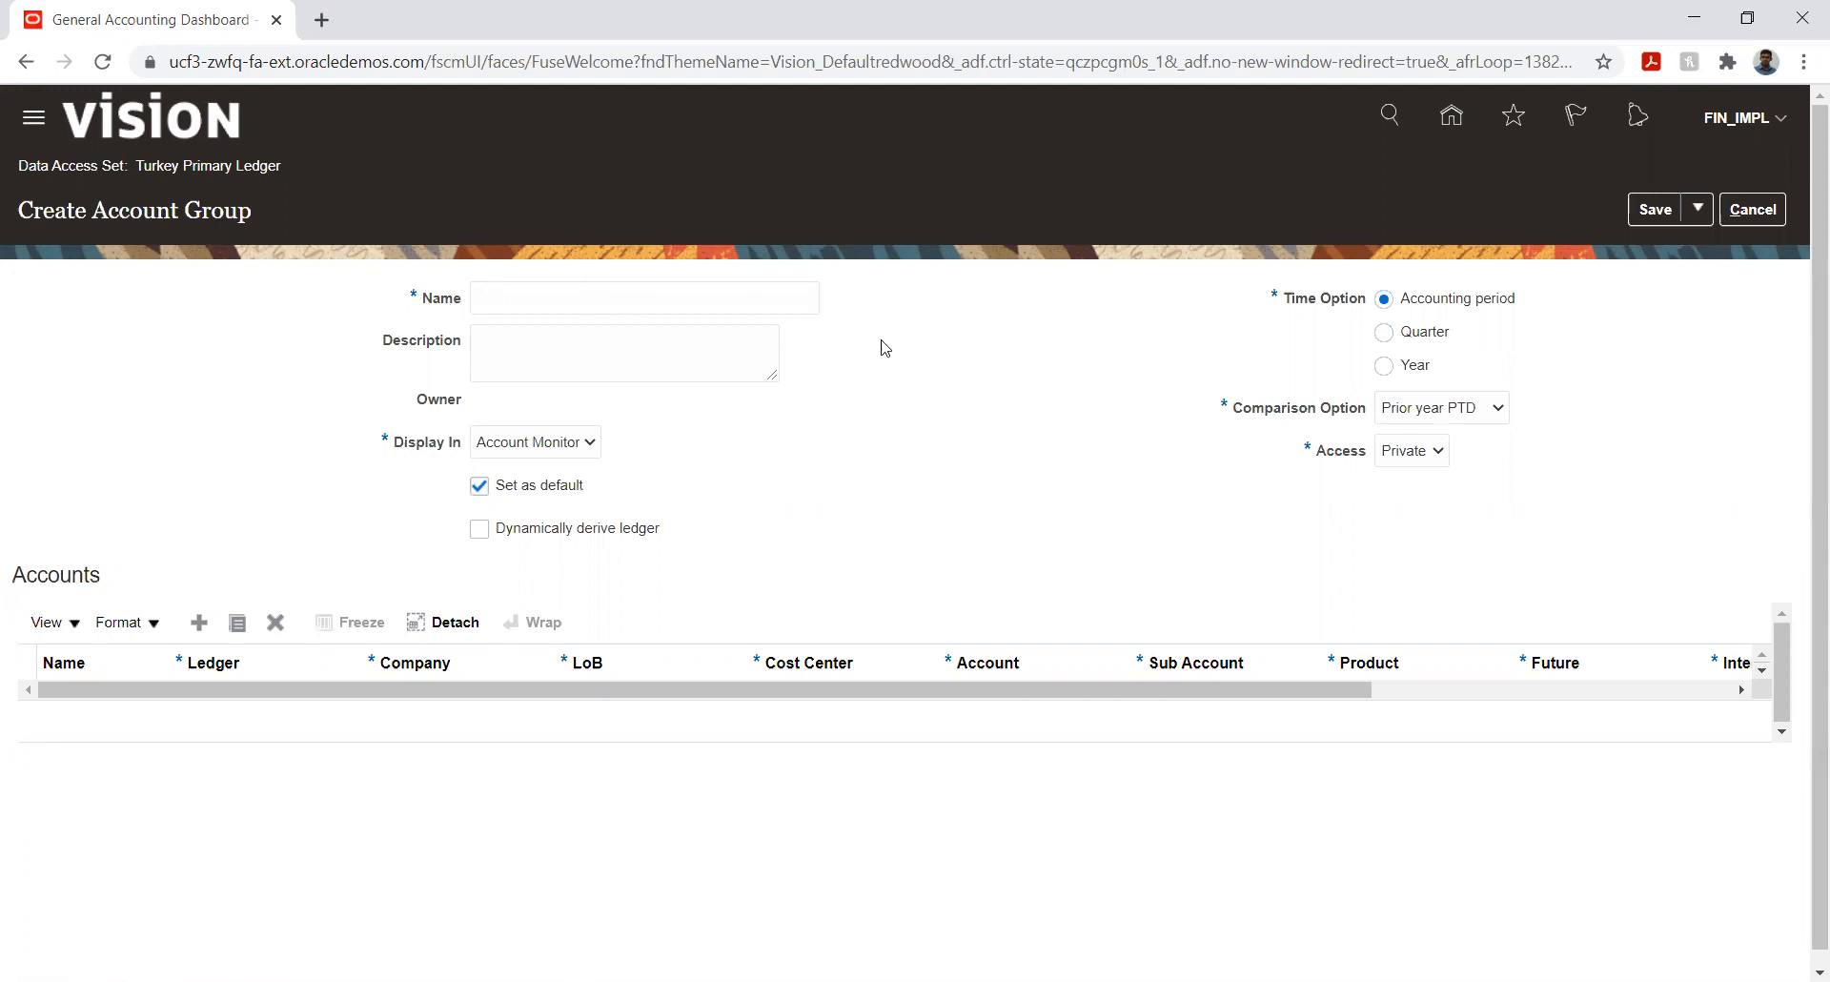
{"action": "left_click", "coordinate": [628, 299]}
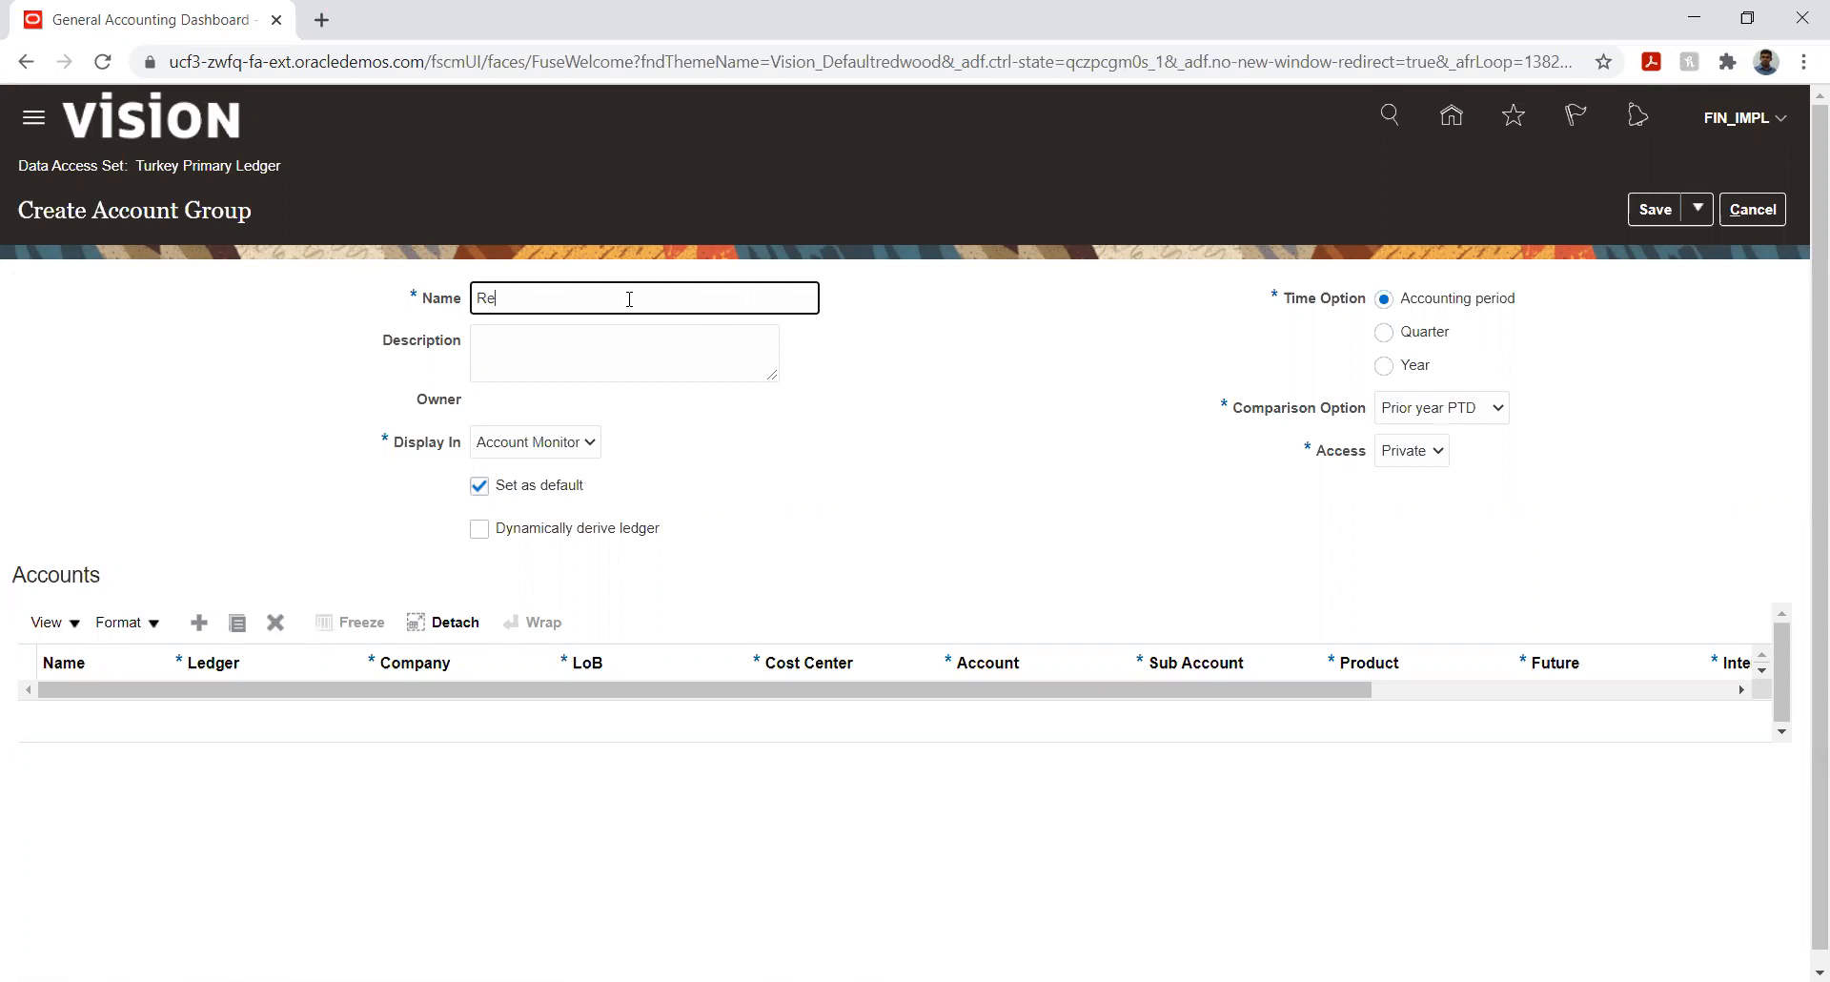
{"action": "type", "text": "Rent summary"}
{"action": "key", "text": "Tab"}
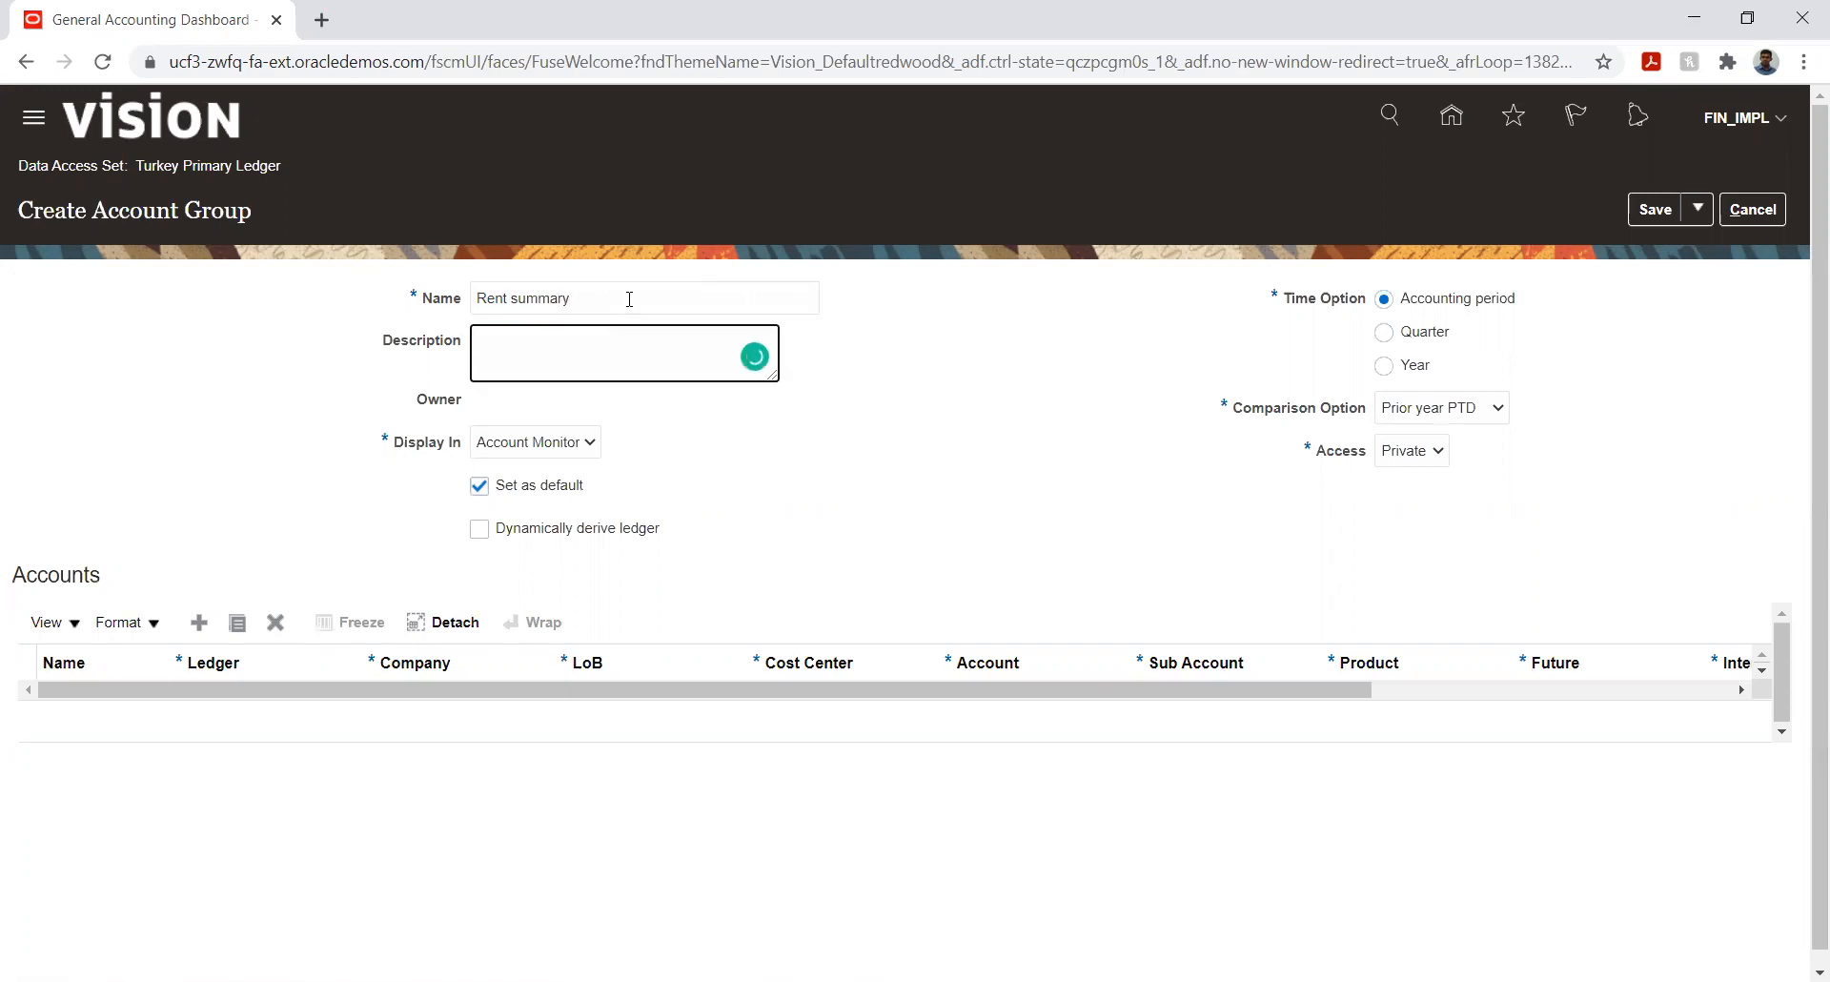
{"action": "left_click", "coordinate": [1124, 473]}
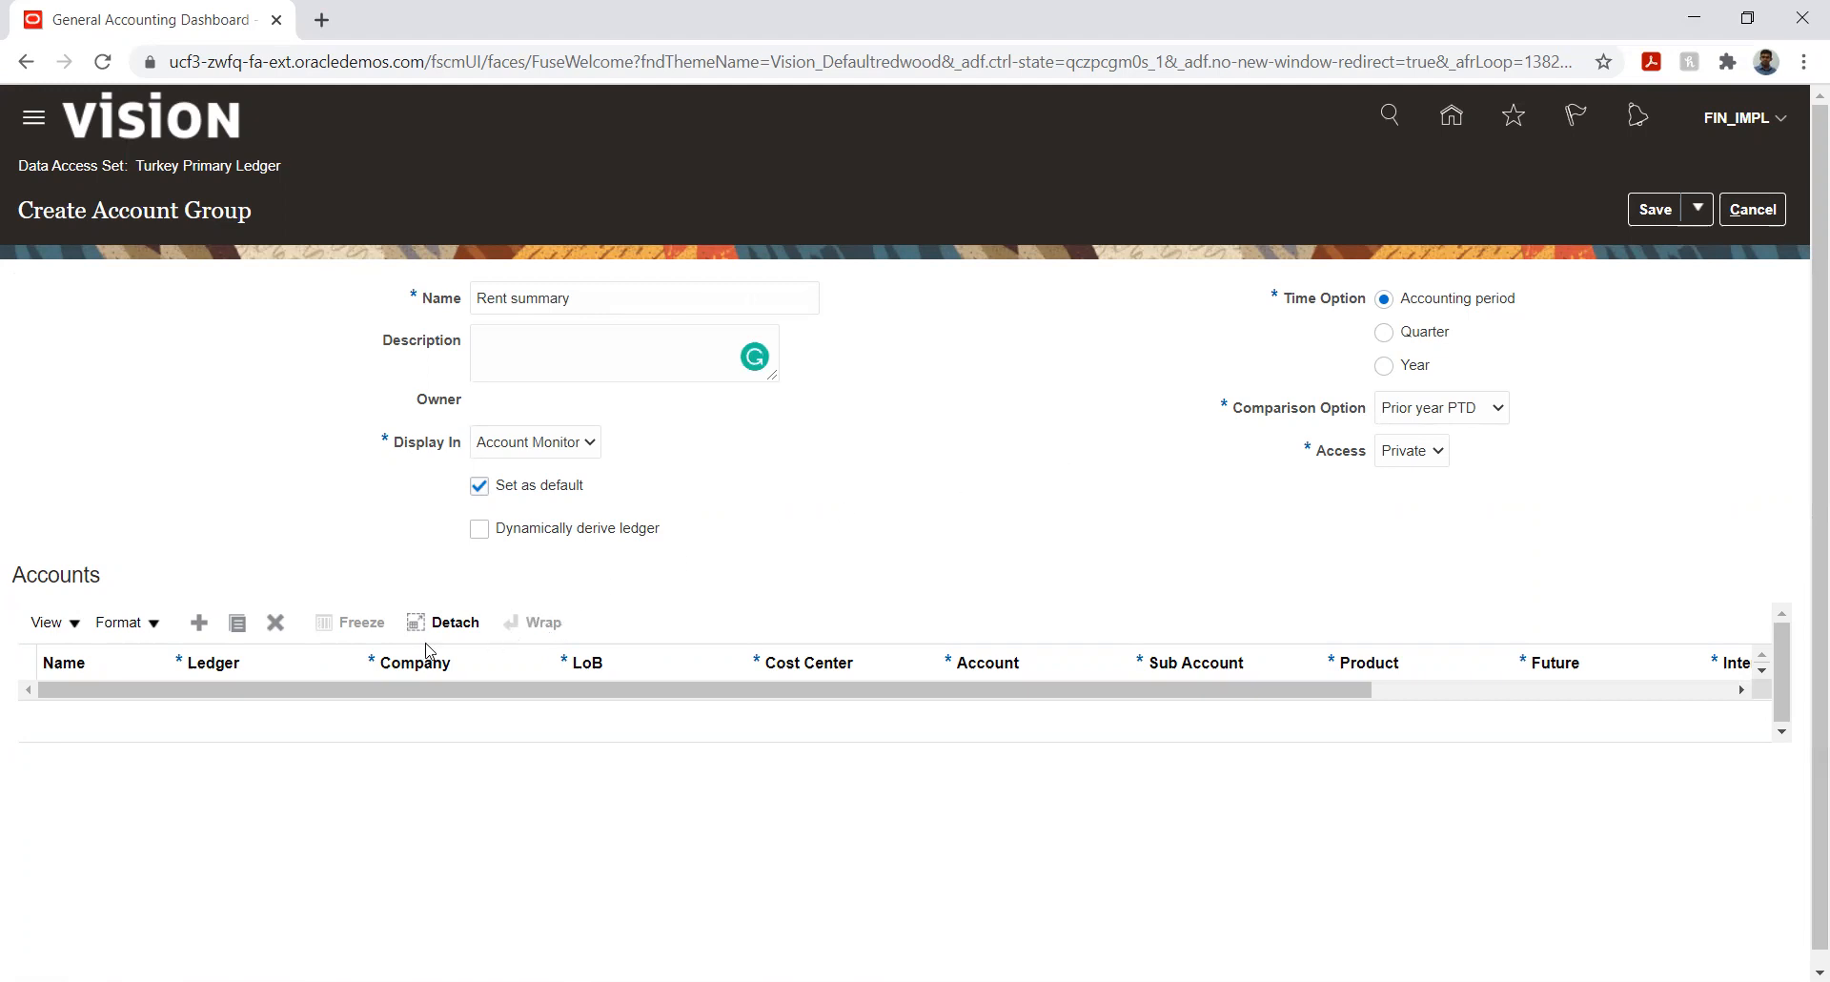
- Add an account row to the group with Turkey Primary Ledger as the ledger and 101 as the company
{"action": "left_click", "coordinate": [199, 622]}
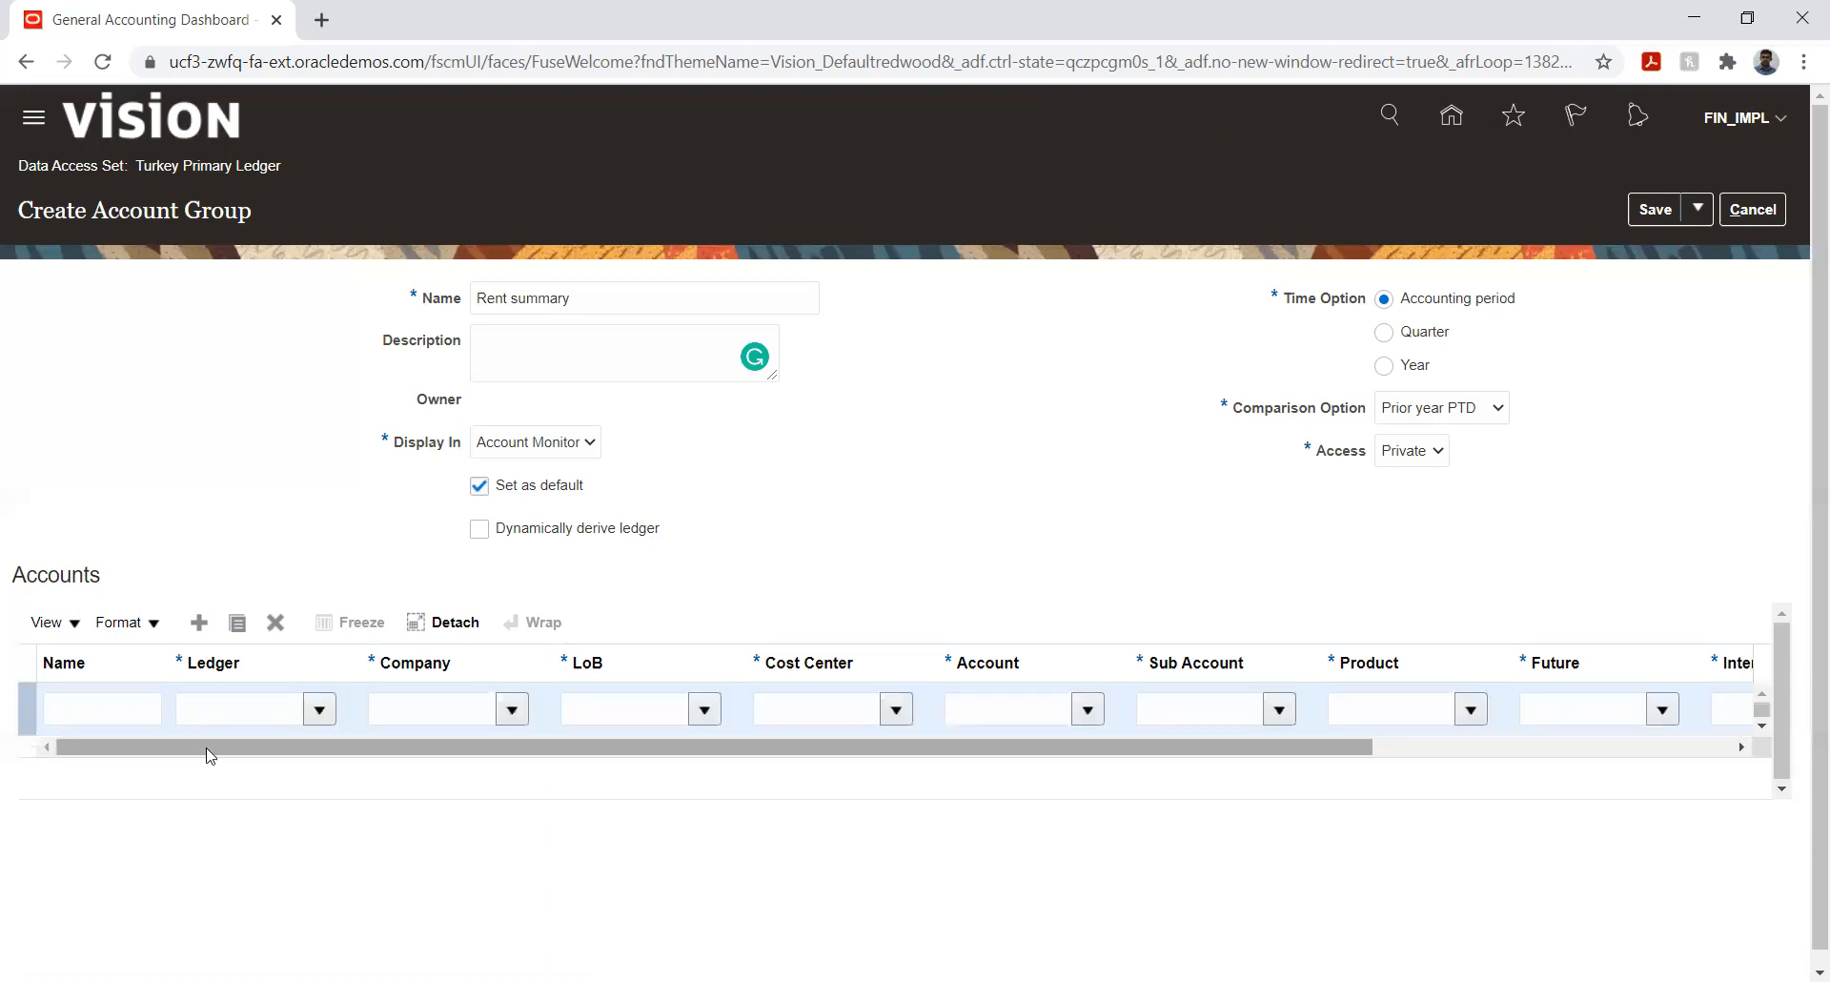
{"action": "left_click", "coordinate": [319, 710]}
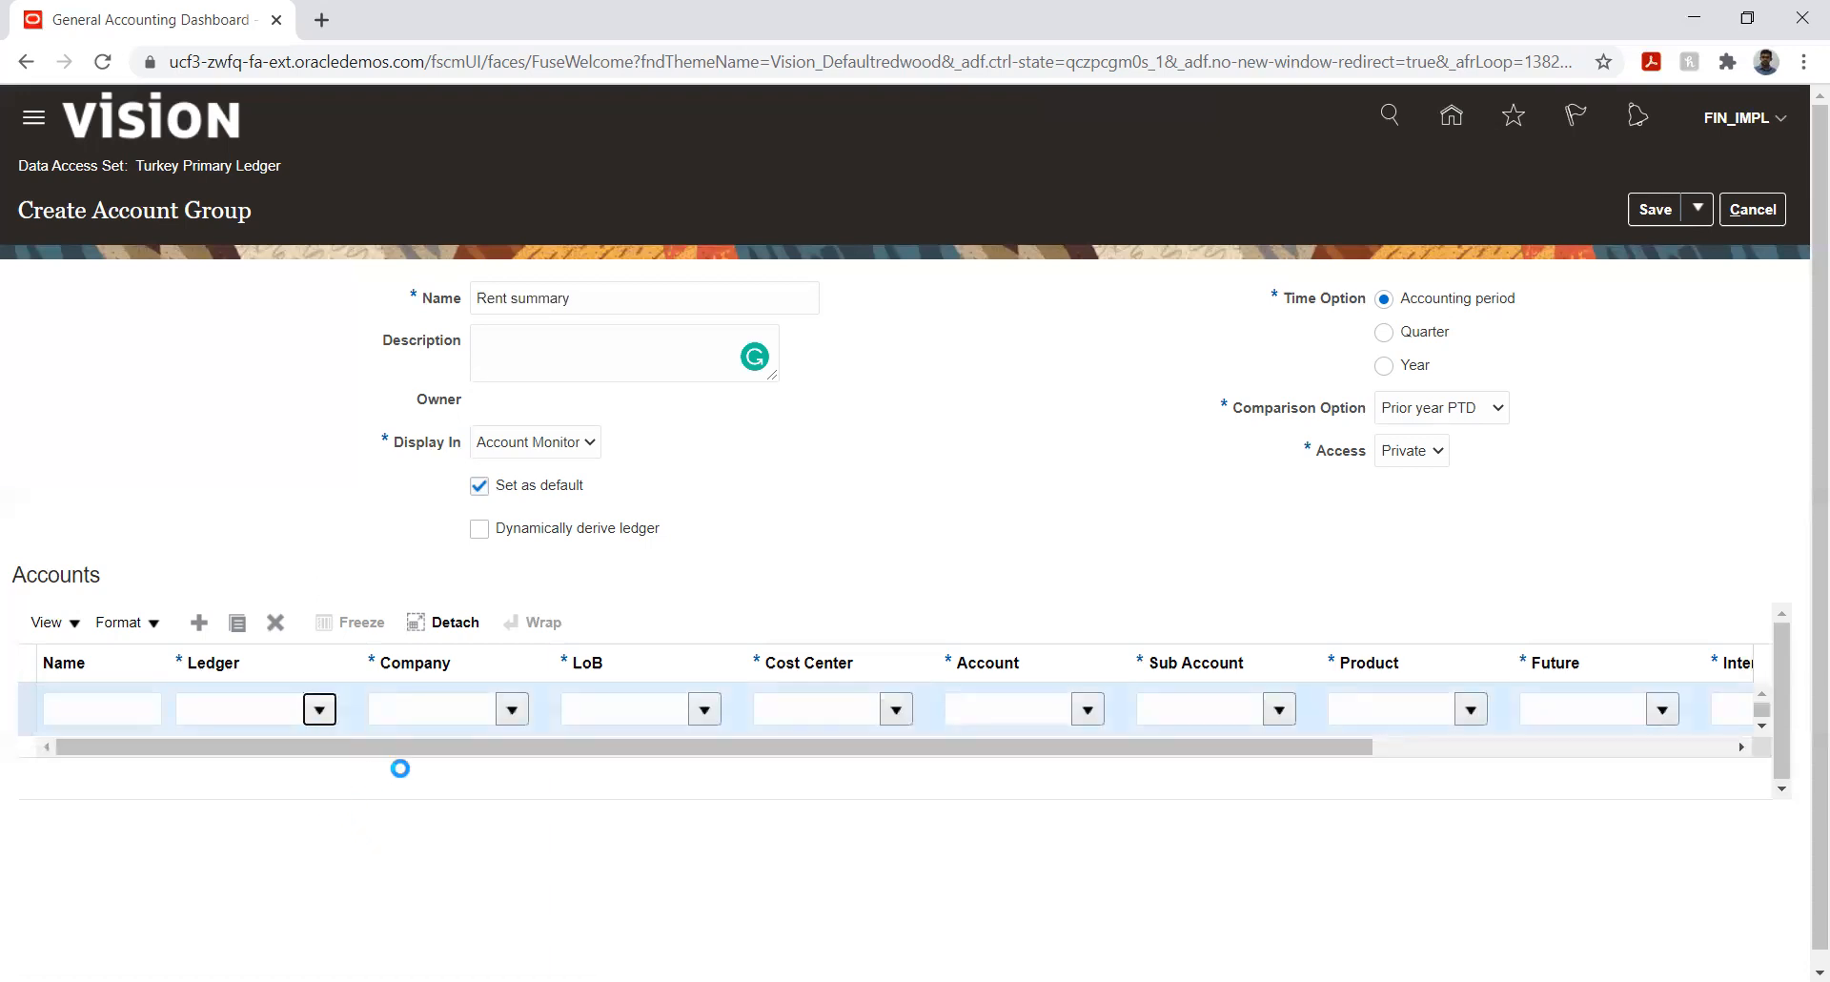
{"action": "left_click", "coordinate": [322, 751]}
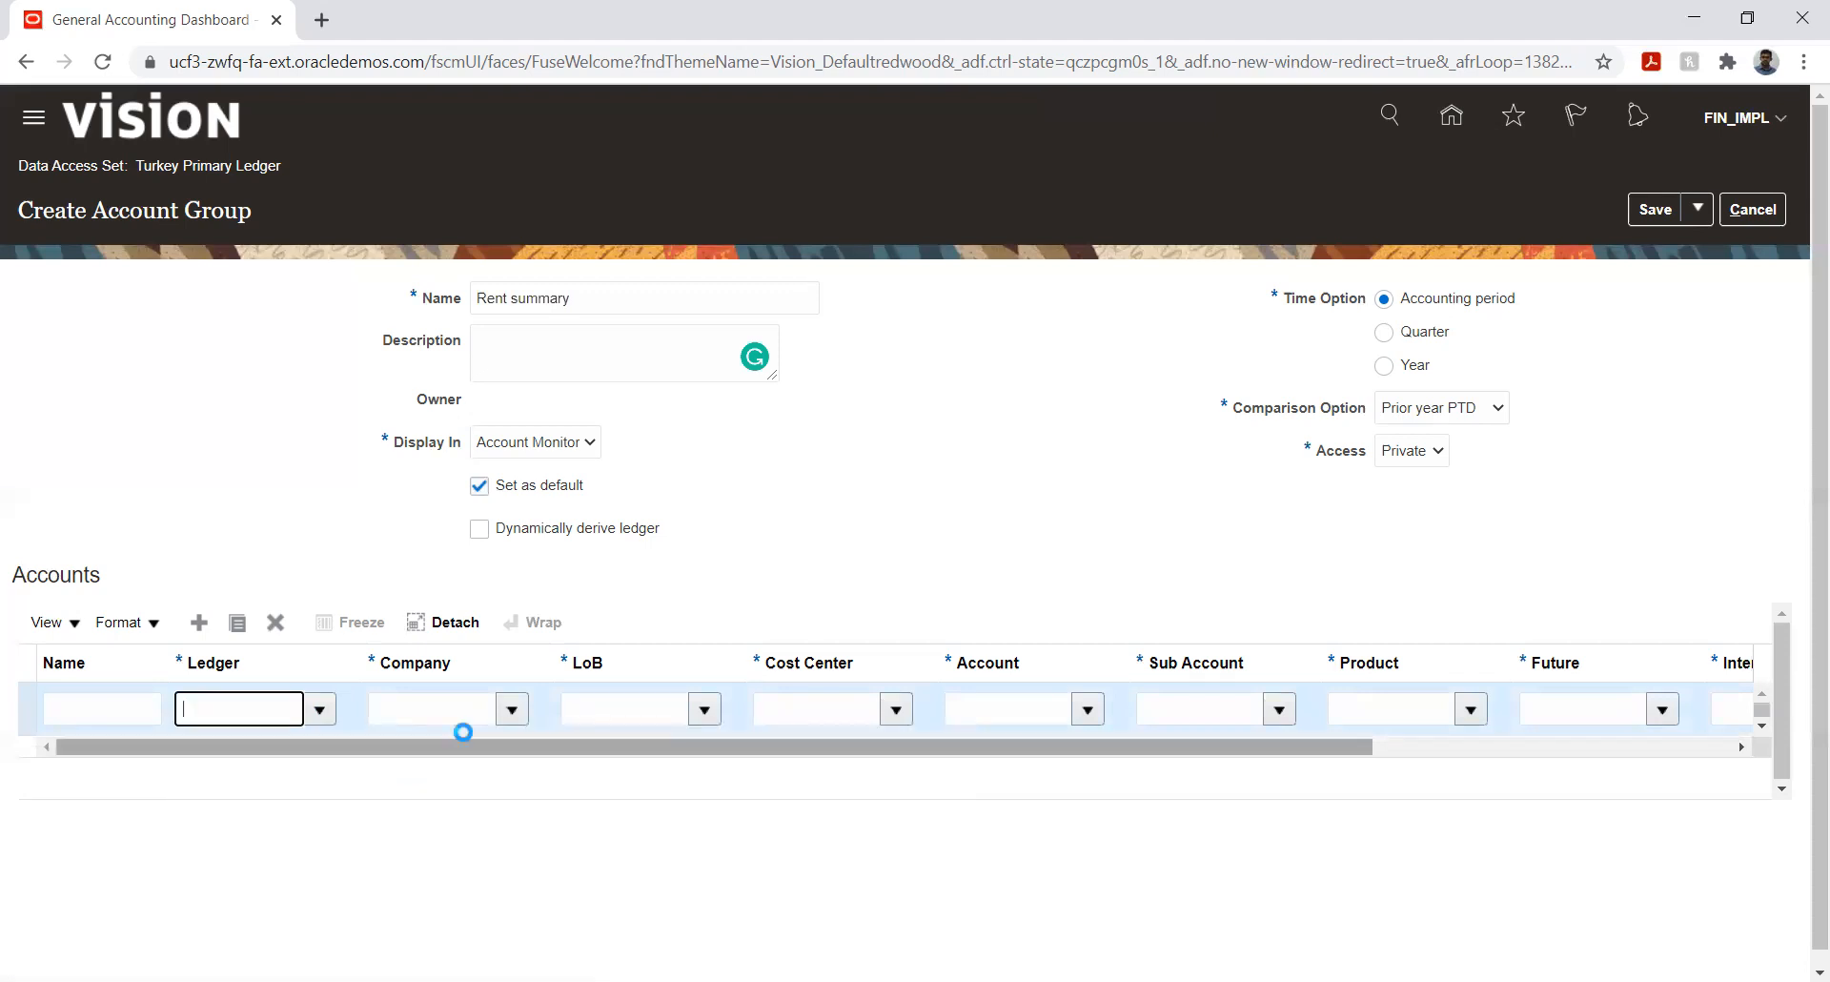
{"action": "left_click", "coordinate": [512, 709]}
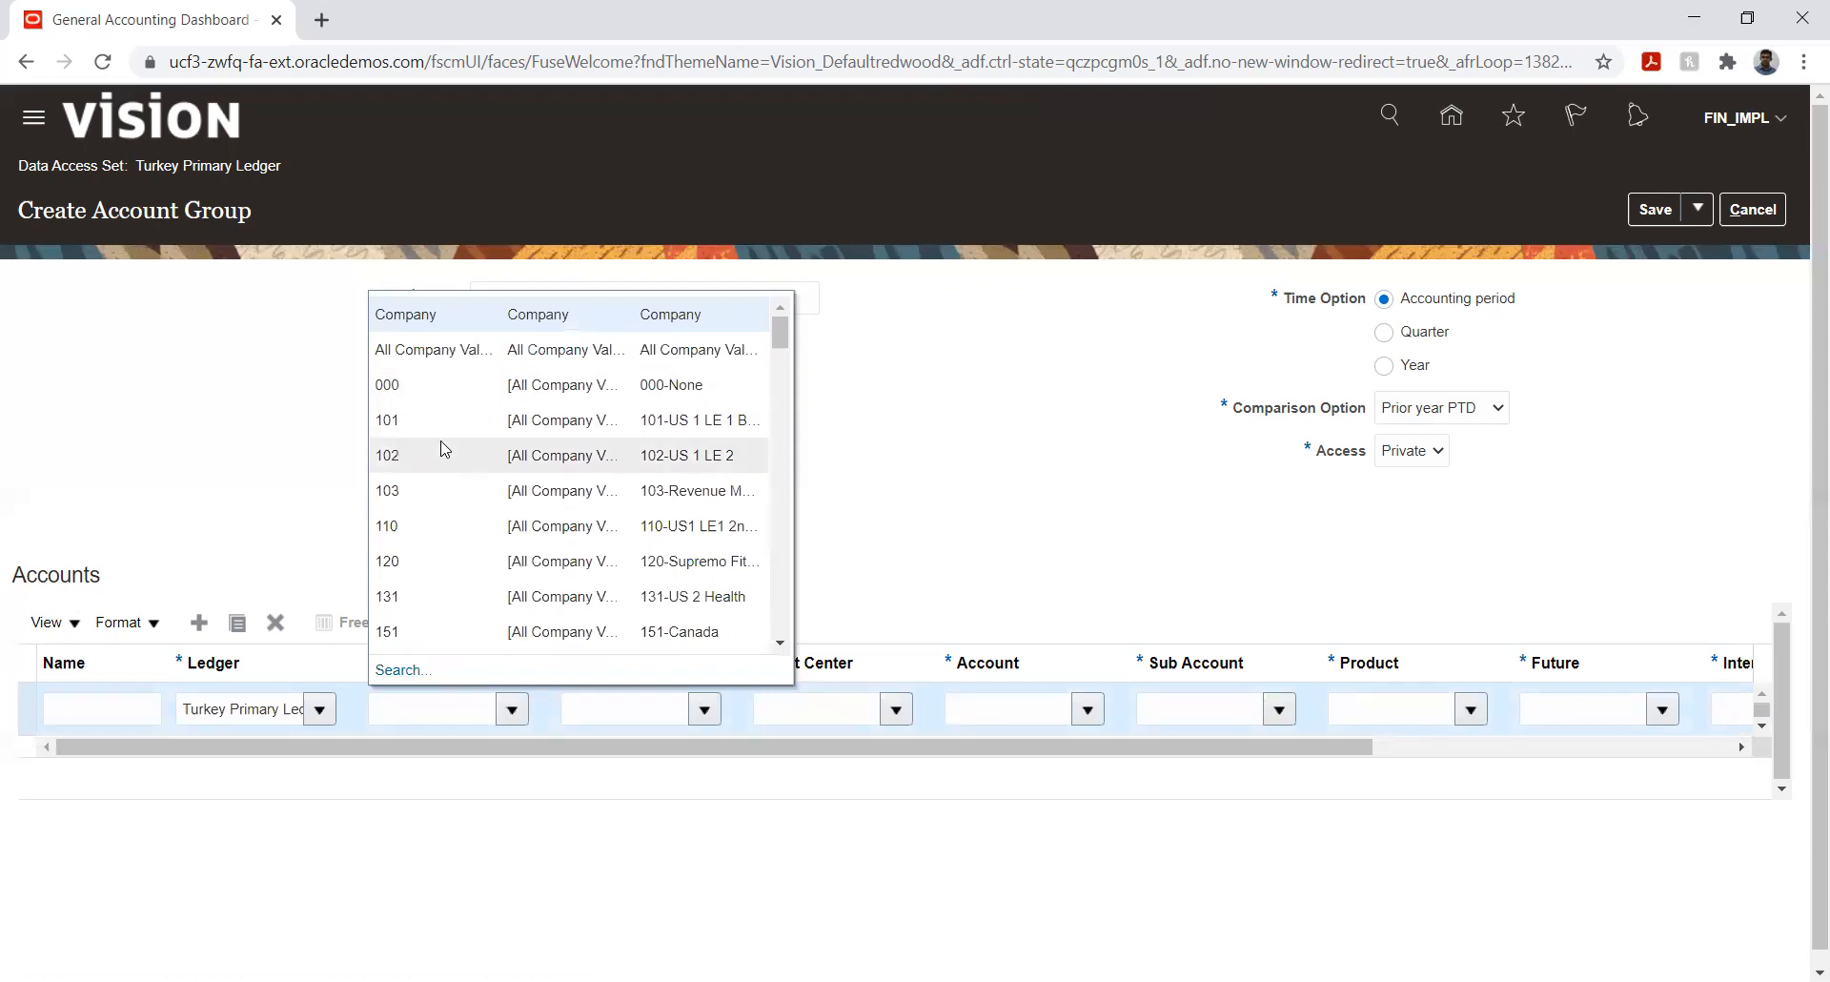
{"action": "left_click", "coordinate": [431, 419]}
- Set the account row's line of business to 10 and its cost center to 120
{"action": "left_click", "coordinate": [705, 711]}
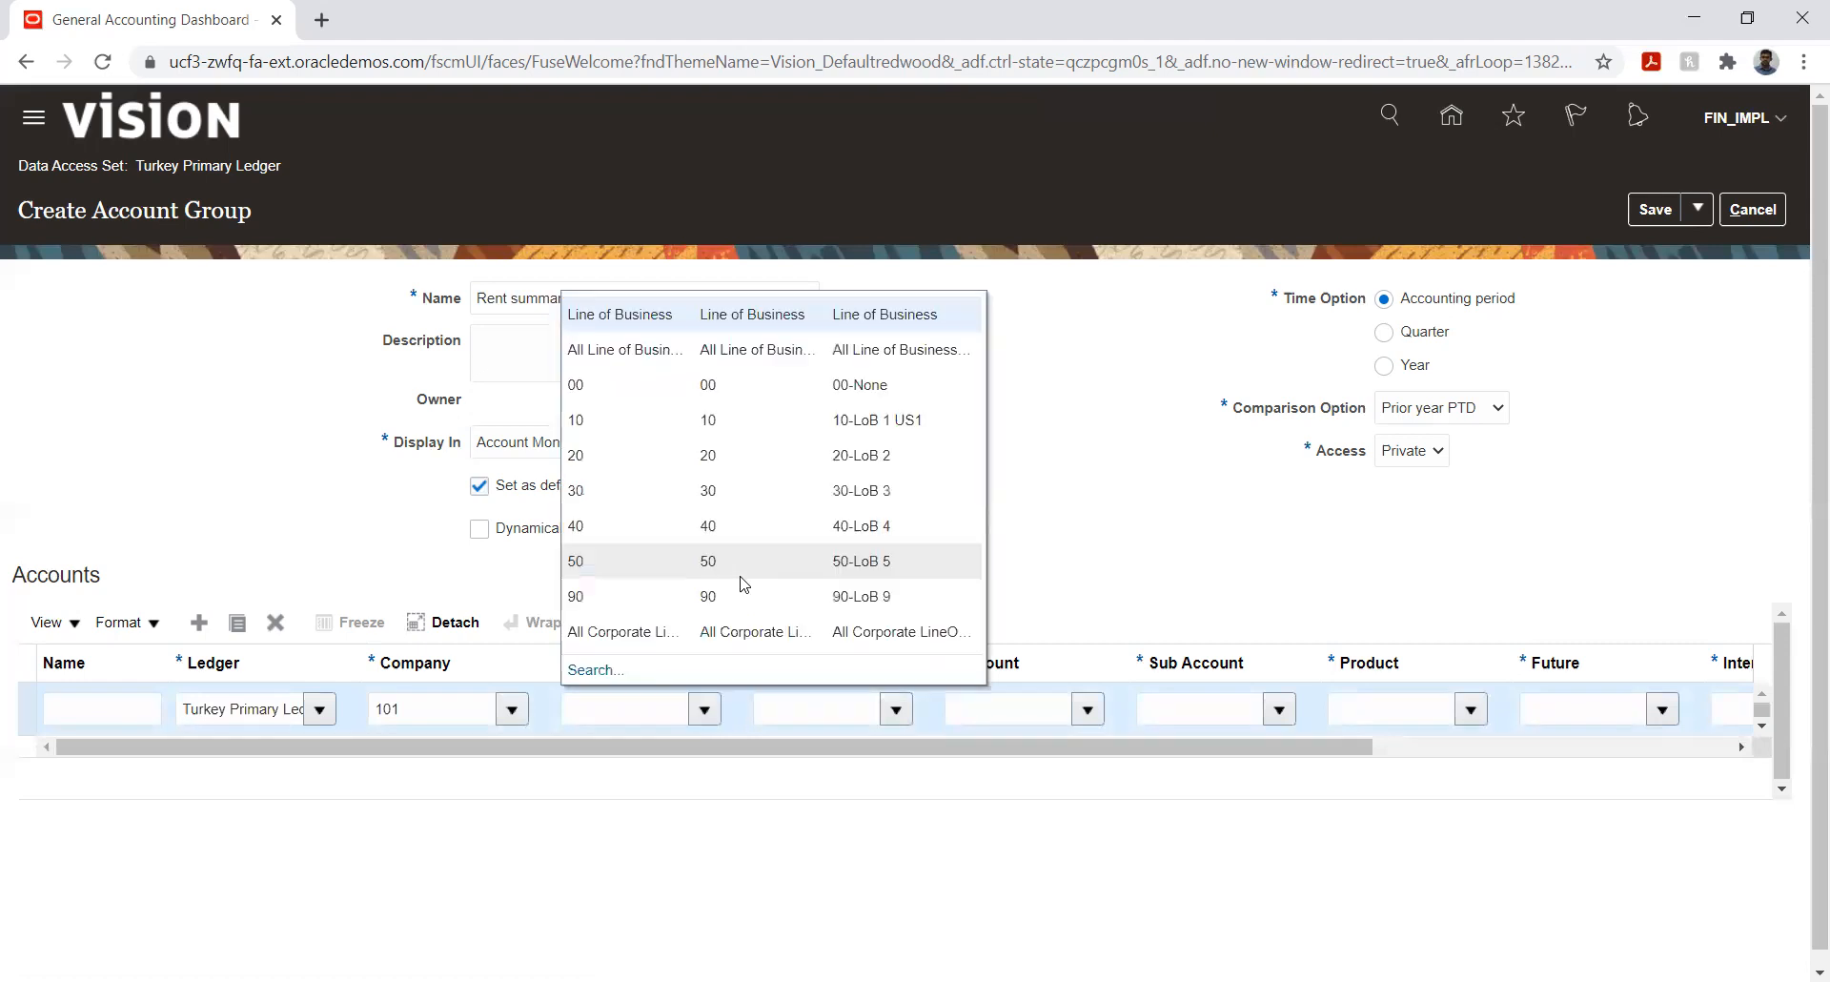
{"action": "left_click", "coordinate": [620, 422]}
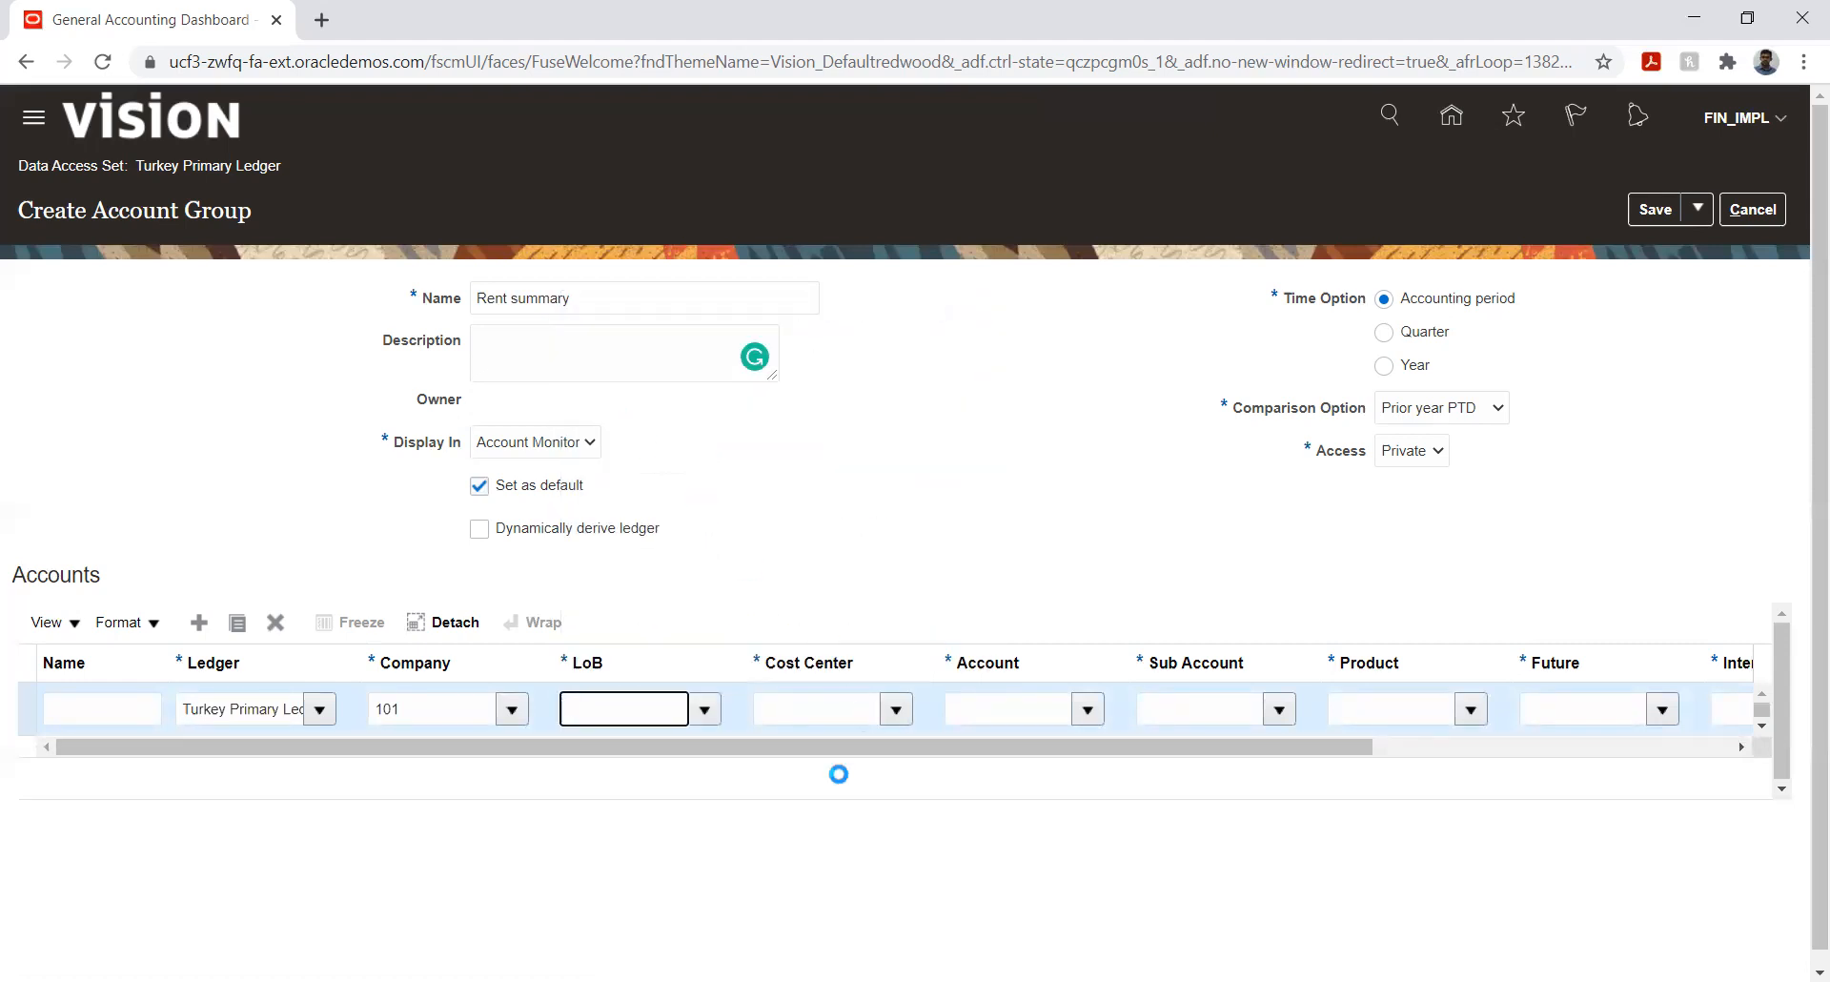
{"action": "left_click", "coordinate": [896, 709]}
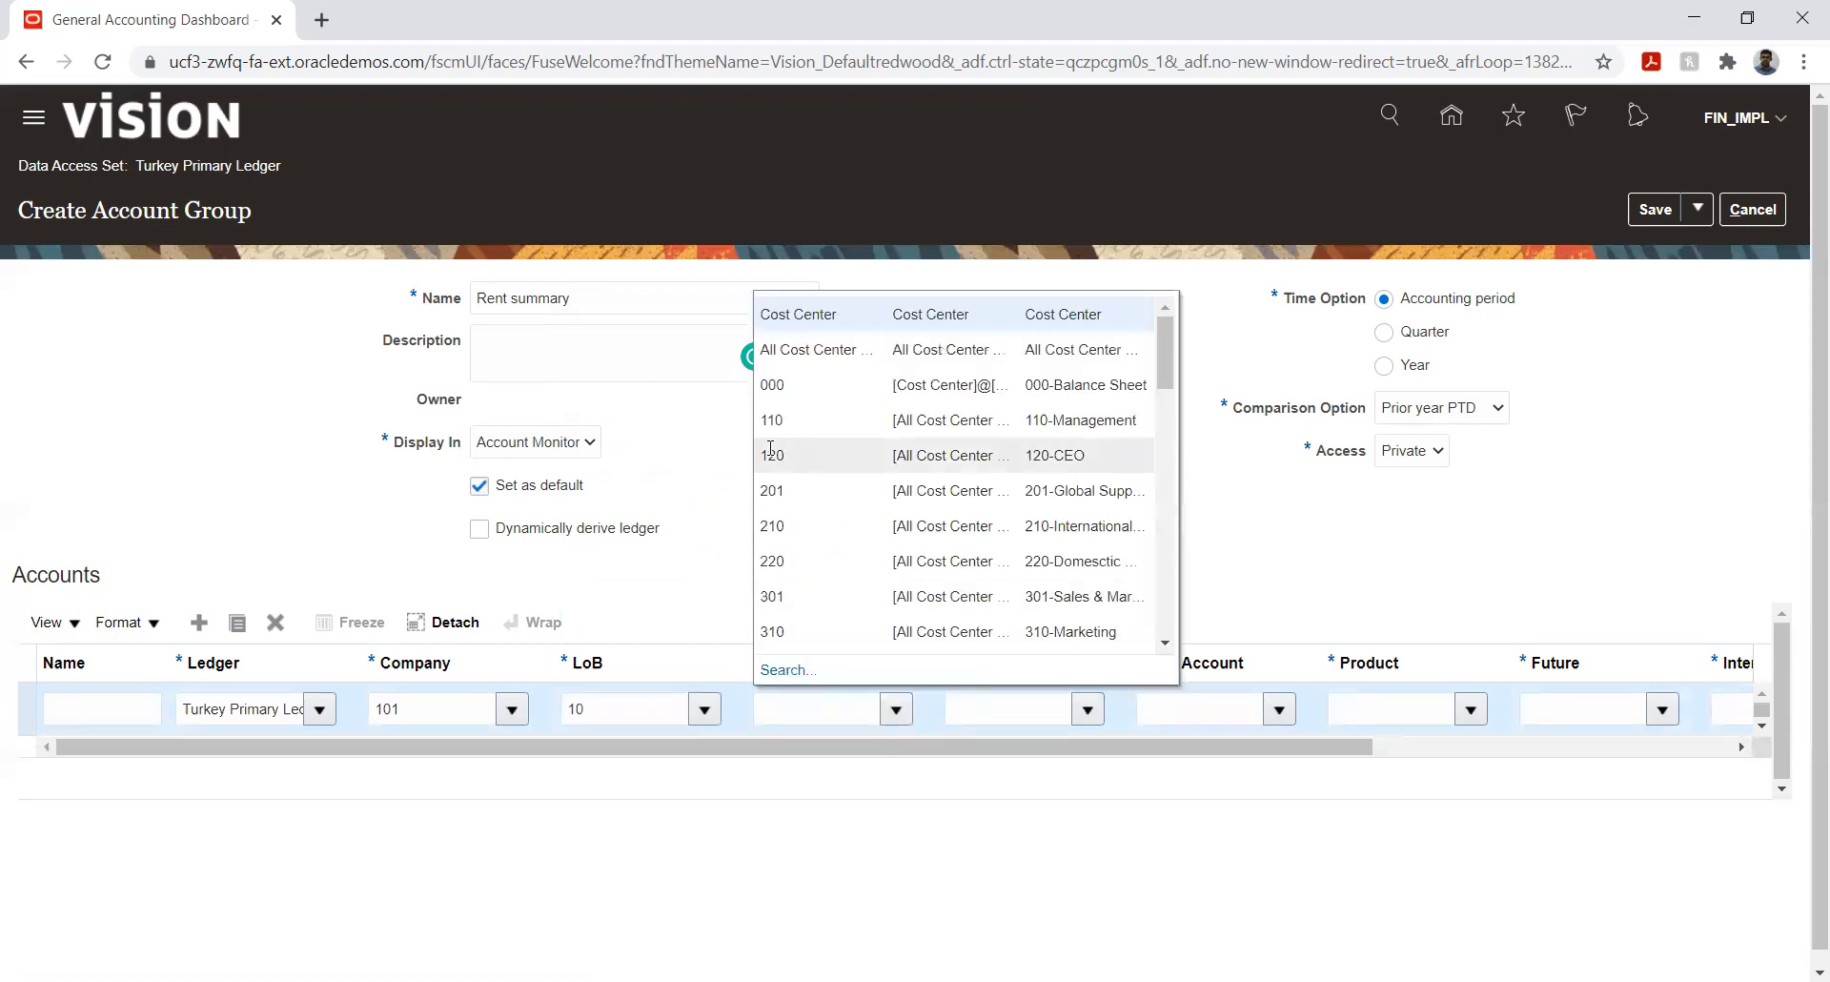
{"action": "left_click", "coordinate": [774, 456]}
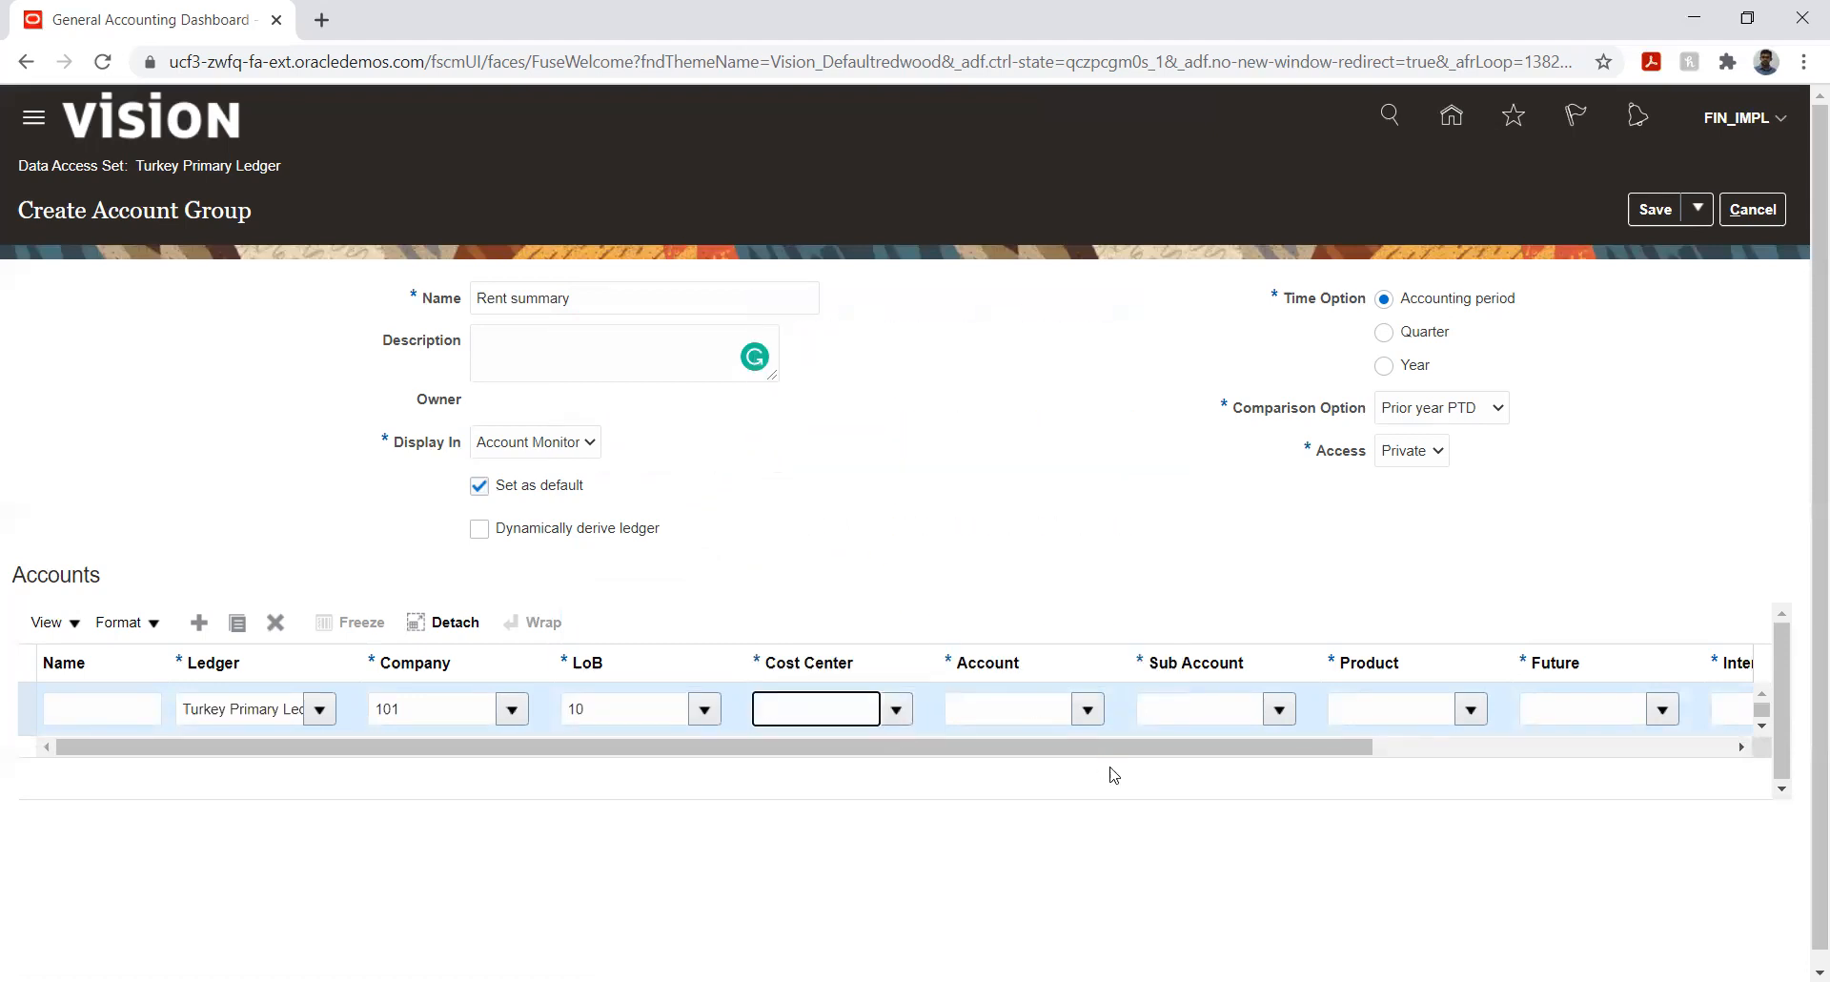
- Set the row's account to 10002, sub account to All Sub Account Values and product to 111
{"action": "left_click", "coordinate": [1088, 713]}
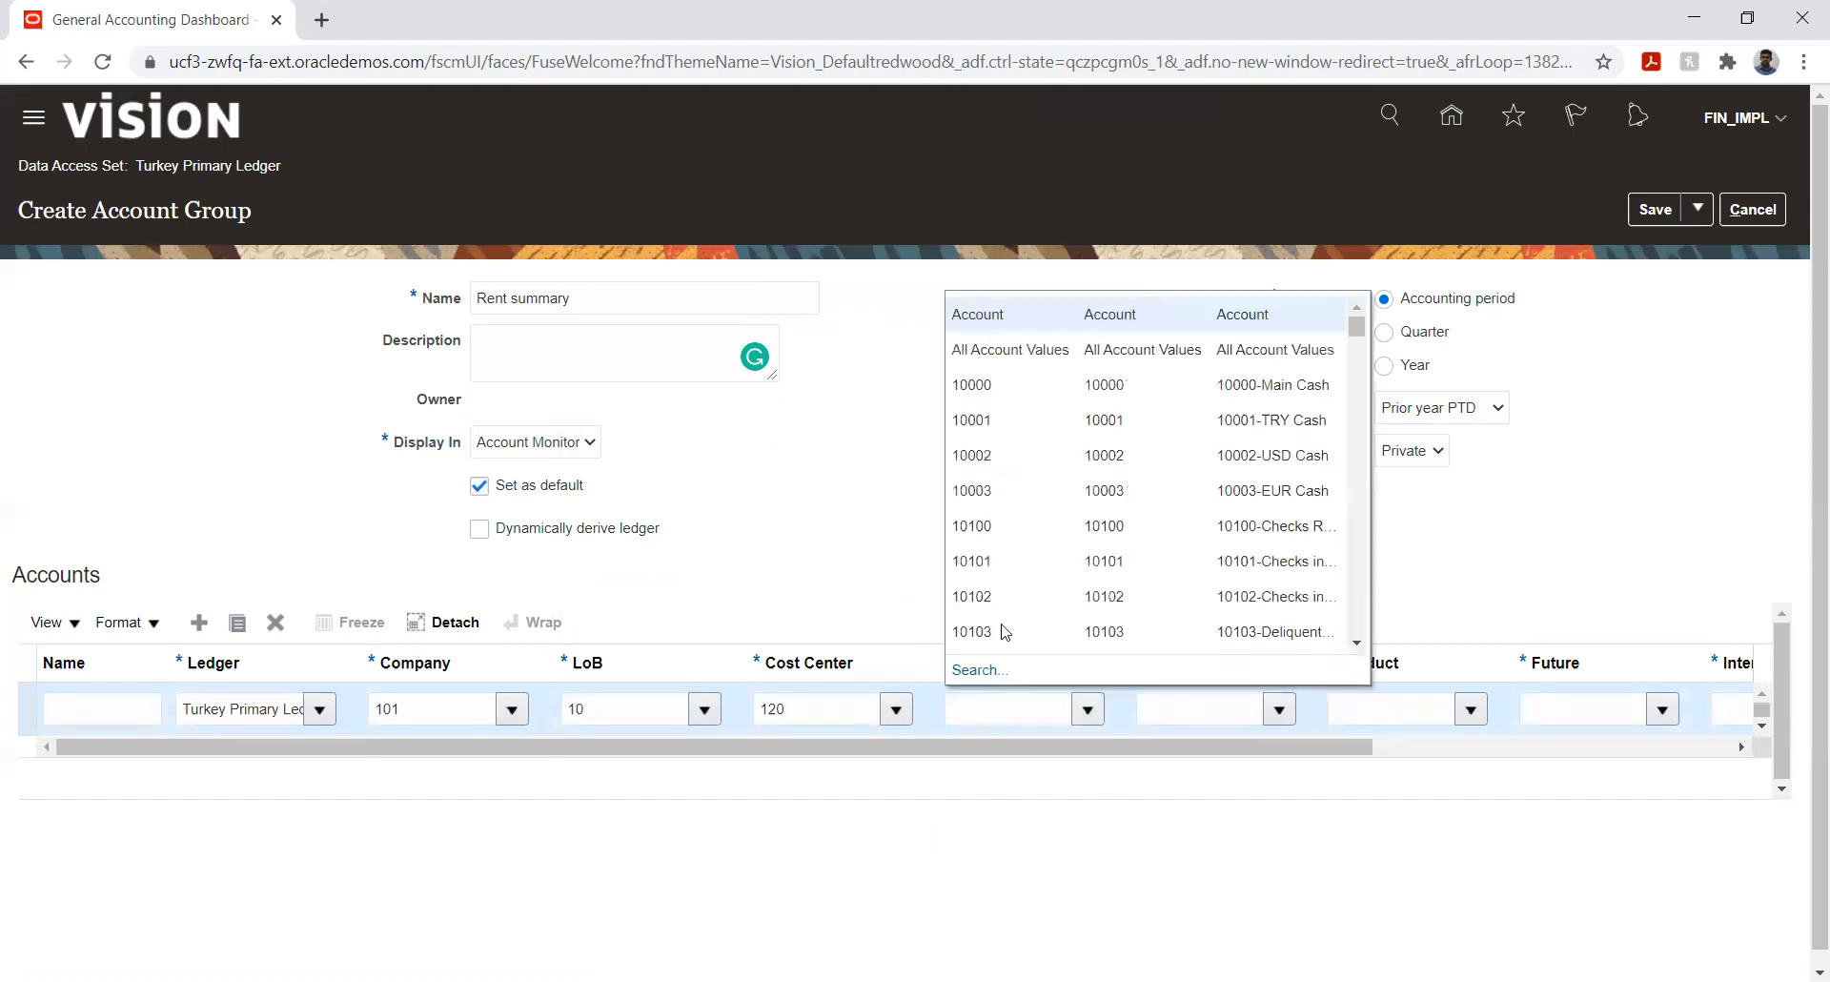
{"action": "left_click", "coordinate": [972, 455]}
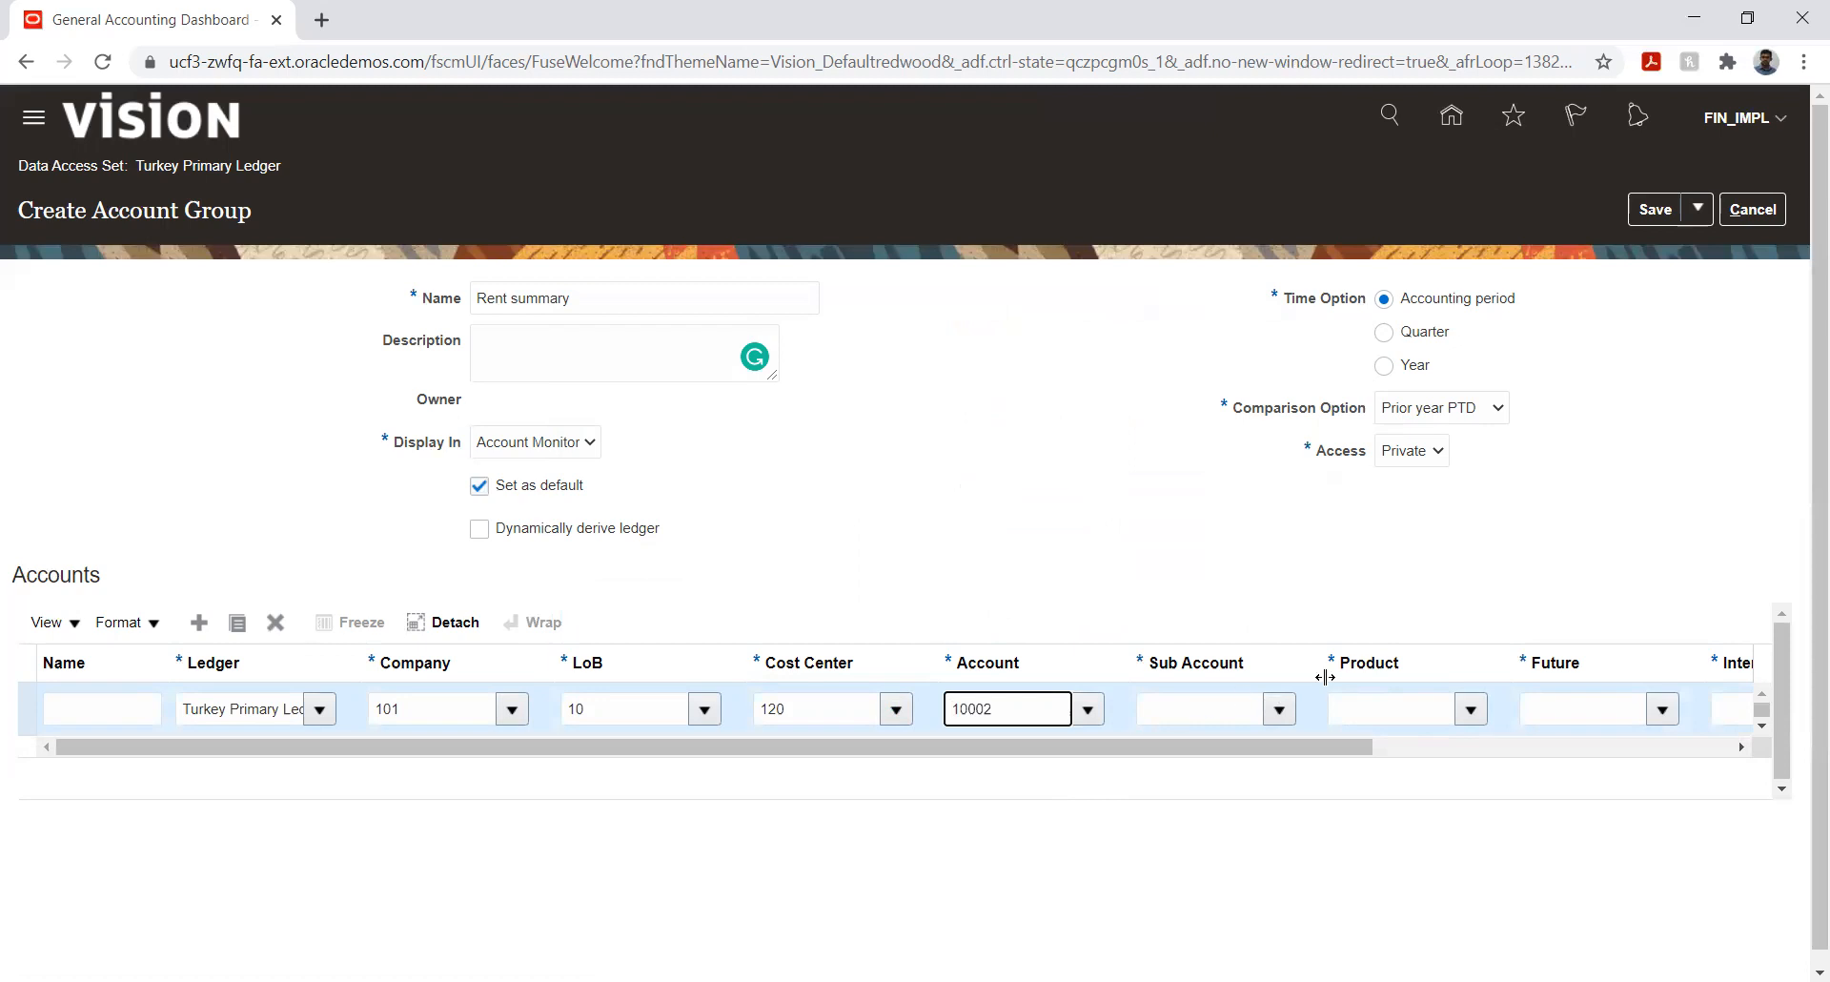
{"action": "left_click", "coordinate": [1279, 709]}
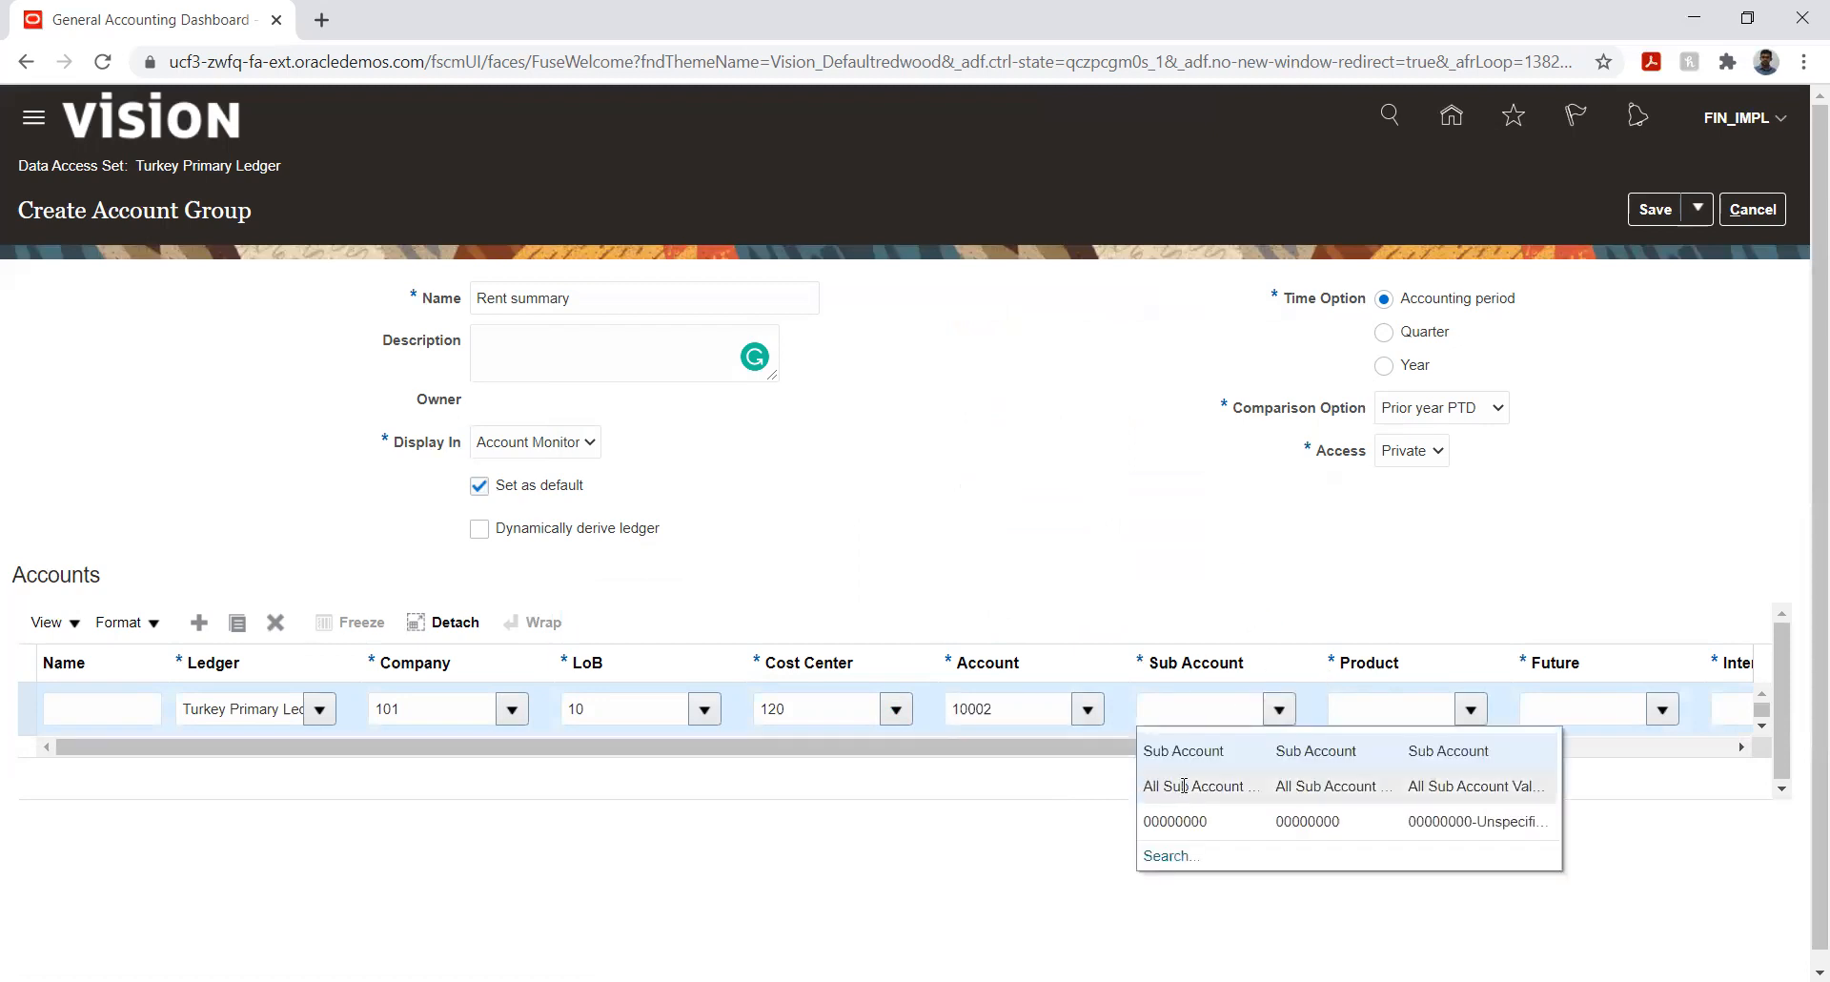
{"action": "left_click", "coordinate": [1169, 787]}
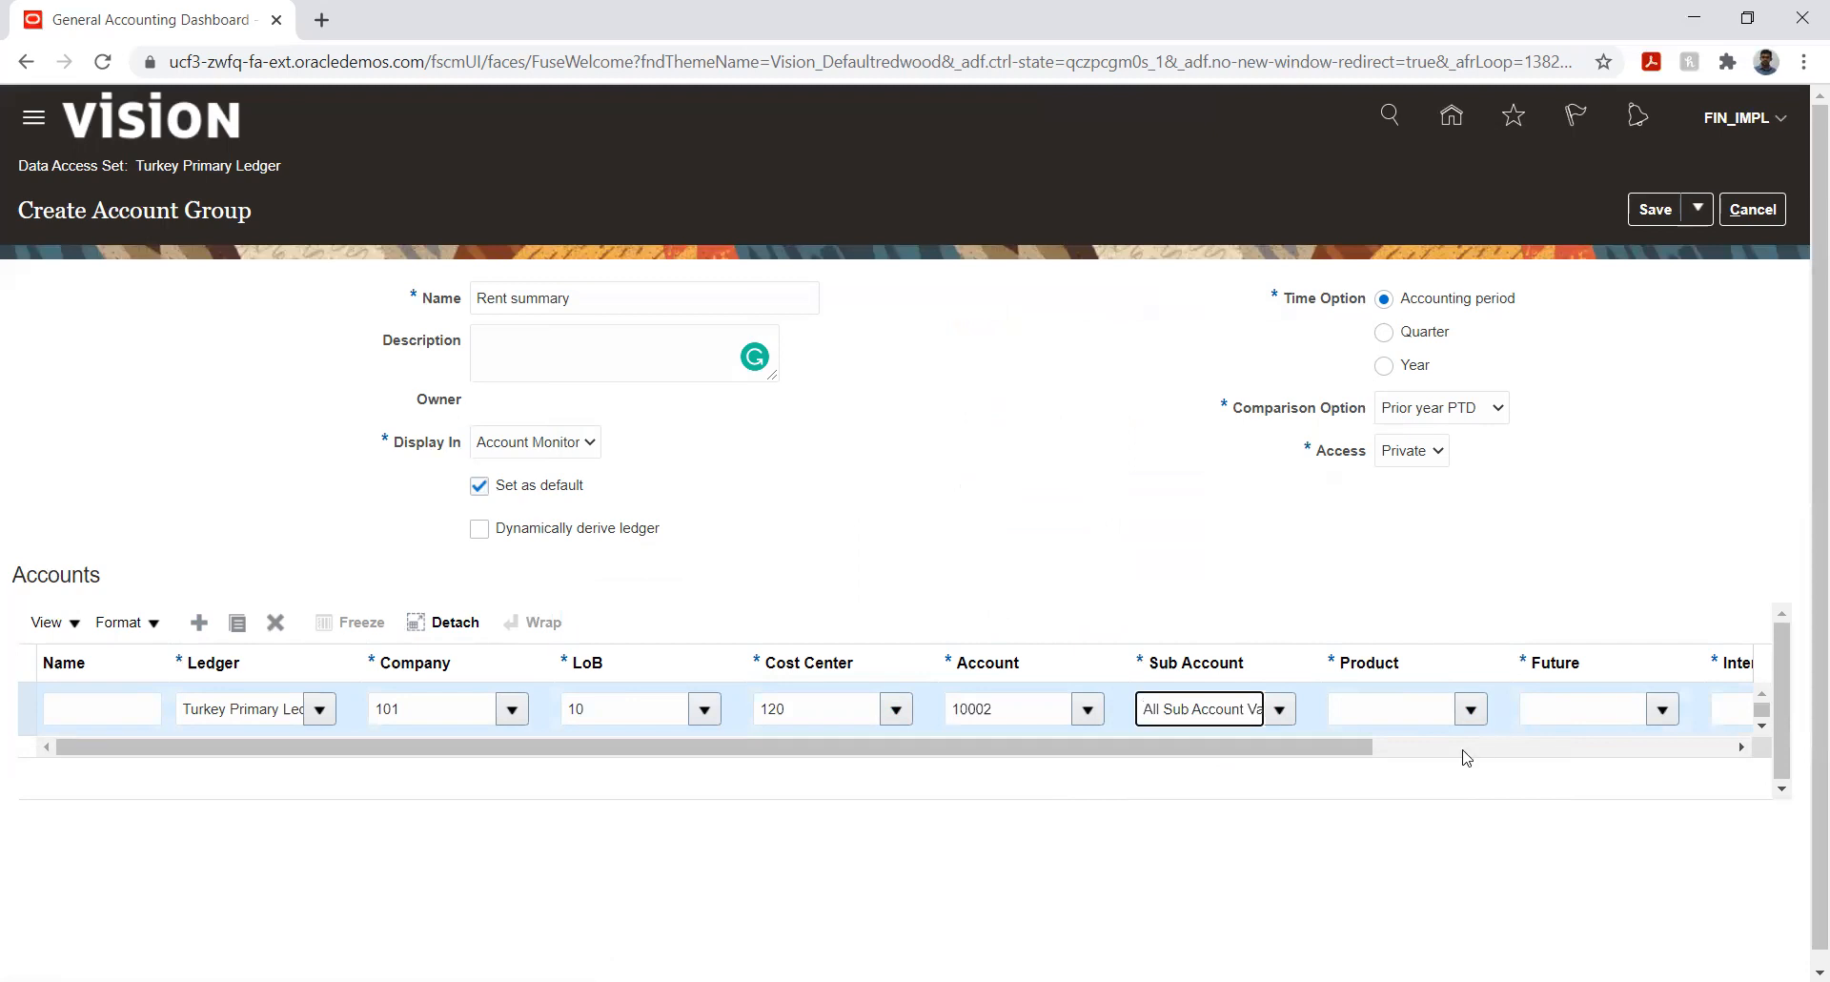
{"action": "left_click", "coordinate": [1471, 709]}
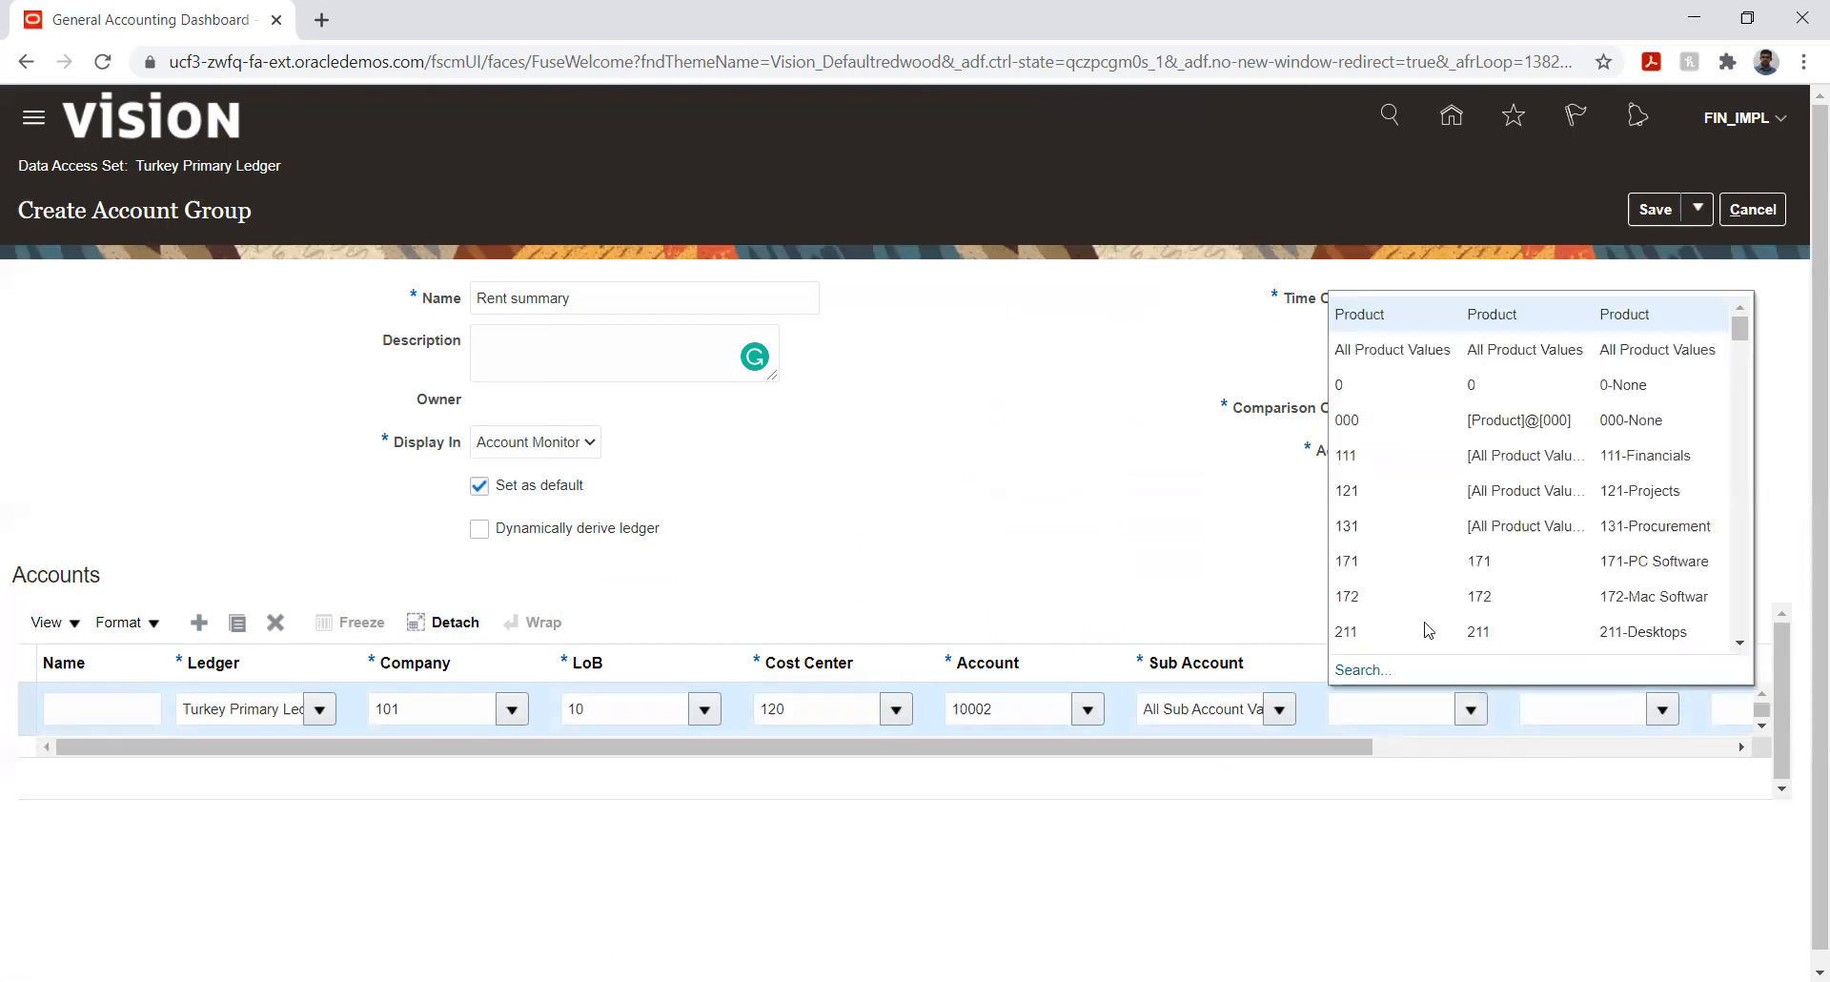
{"action": "left_click", "coordinate": [1375, 464]}
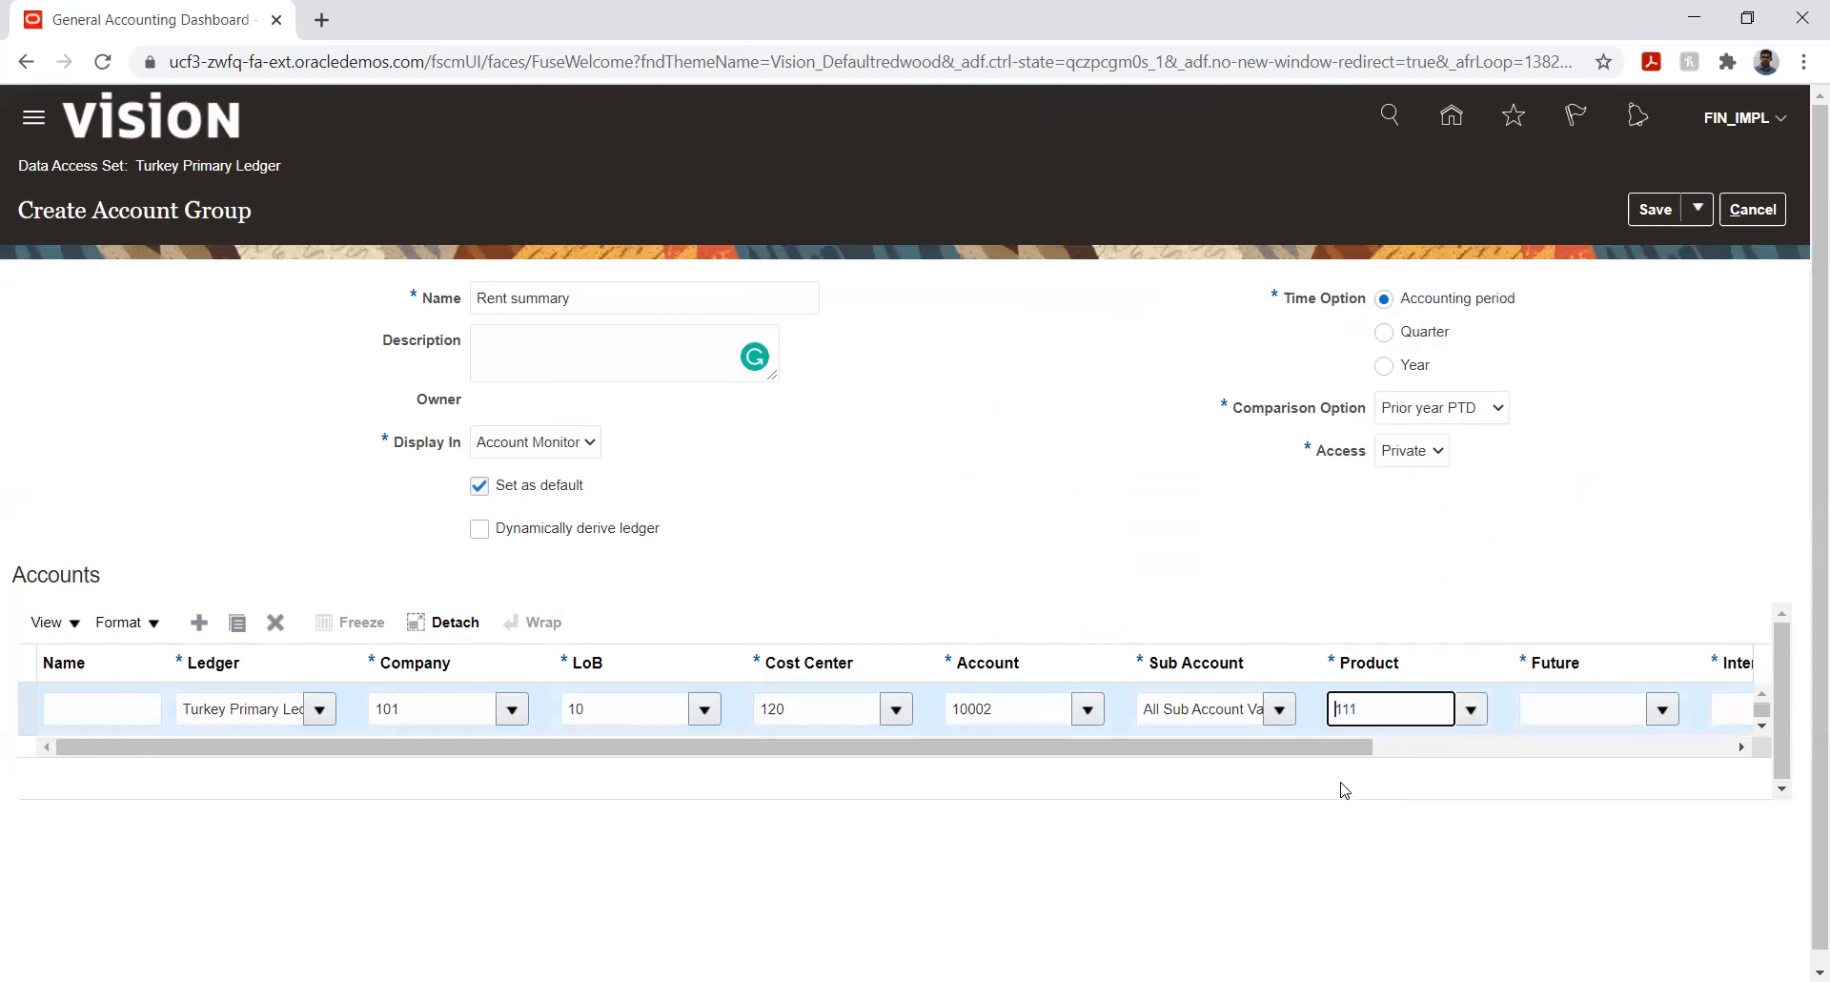
- Set the row's Future segment to All Future Values and its Intercompany segment to all intercompany values
{"action": "left_click_drag", "start_coordinate": [1319, 747], "coordinate": [1760, 749]}
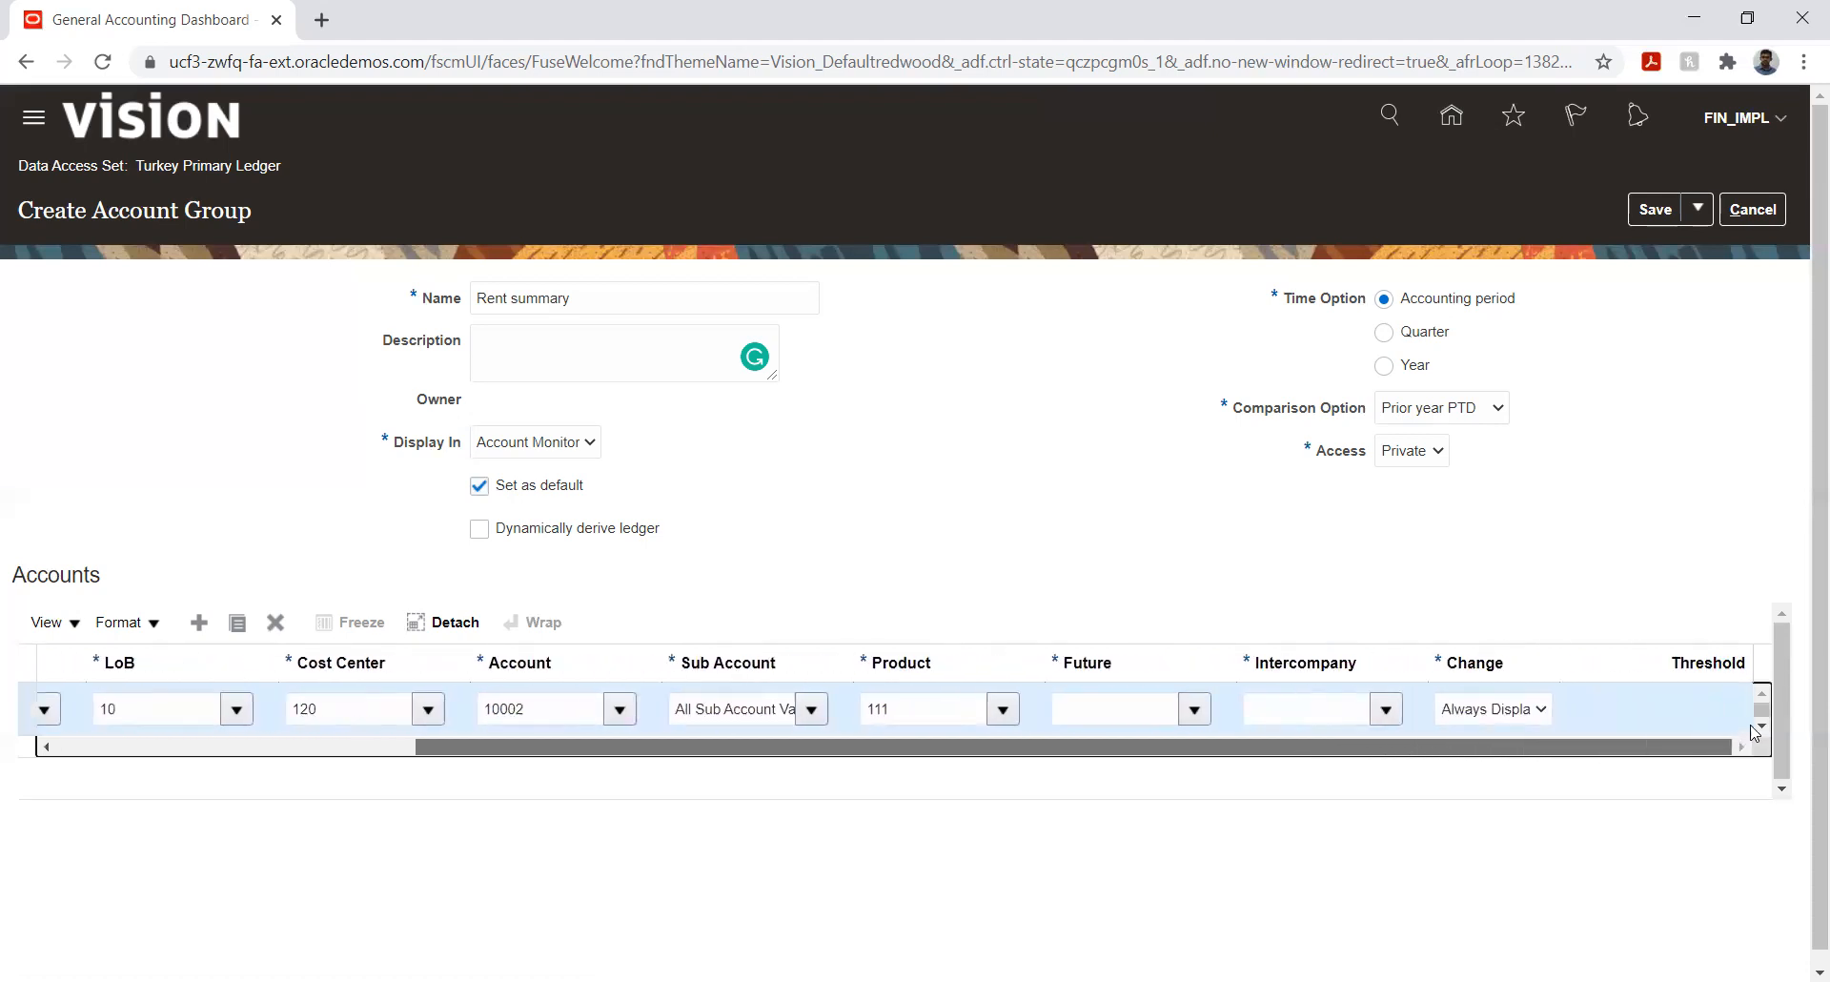
{"action": "left_click", "coordinate": [1194, 710]}
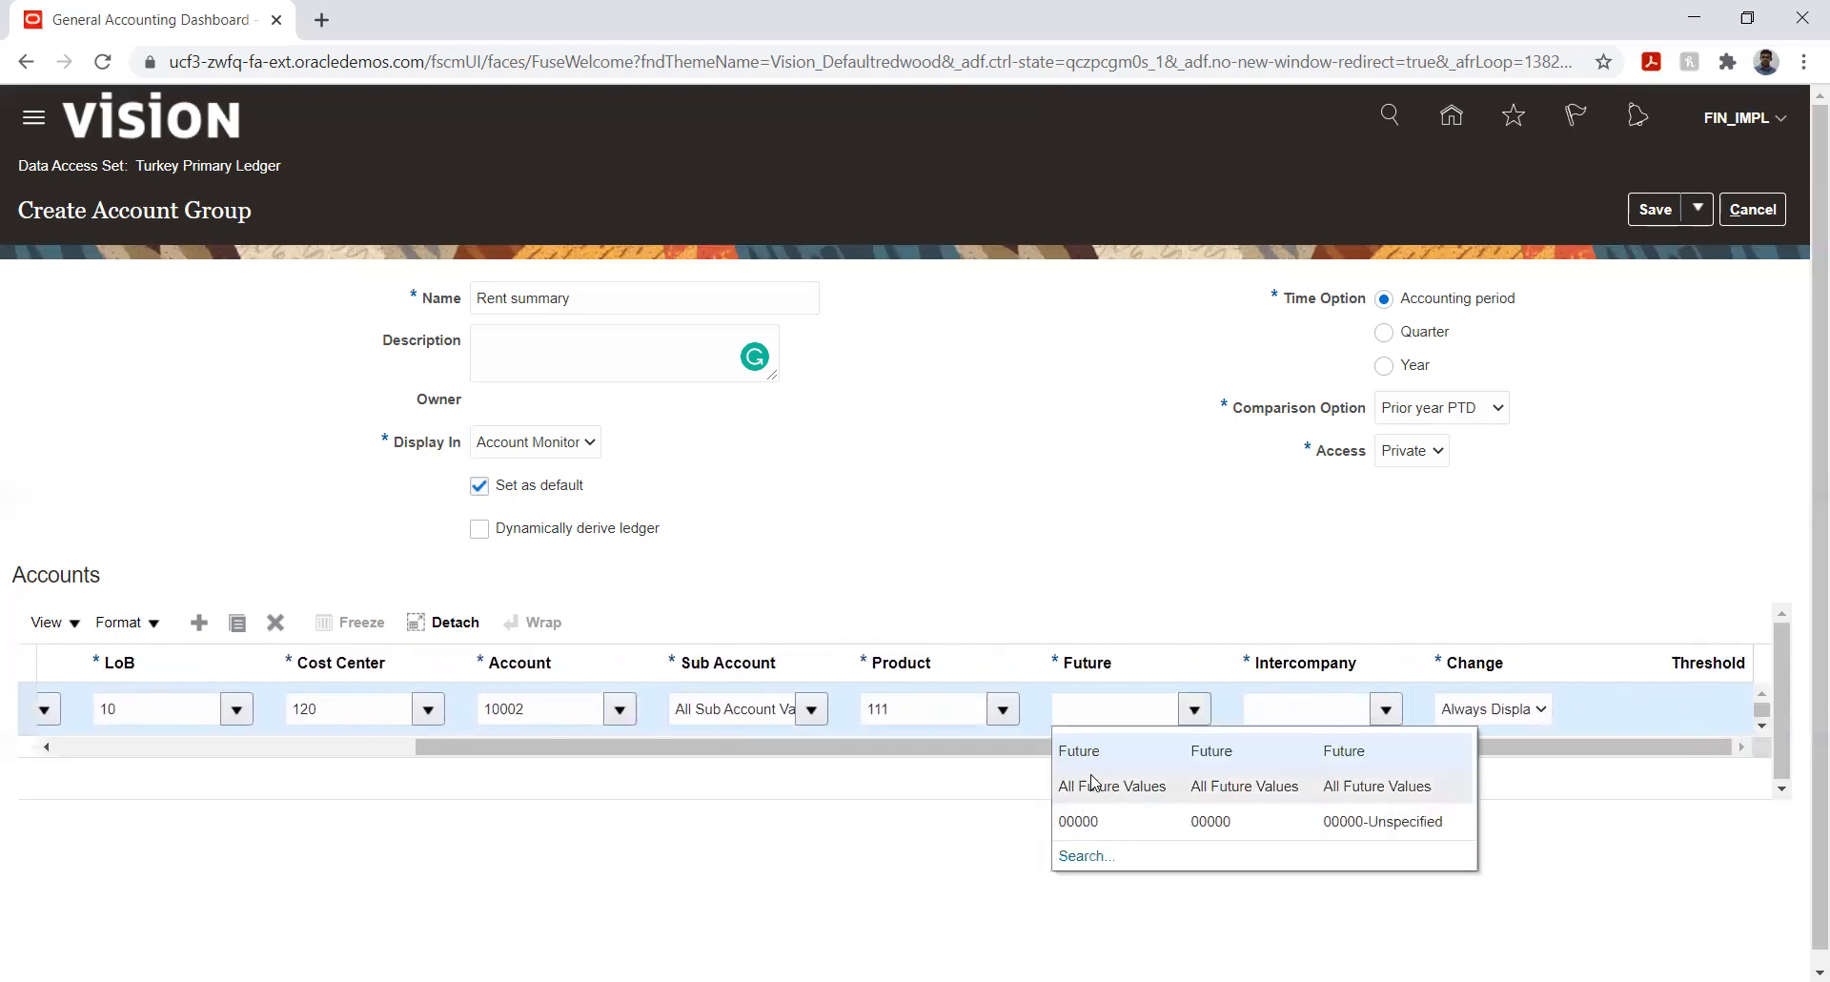
{"action": "left_click", "coordinate": [1090, 780]}
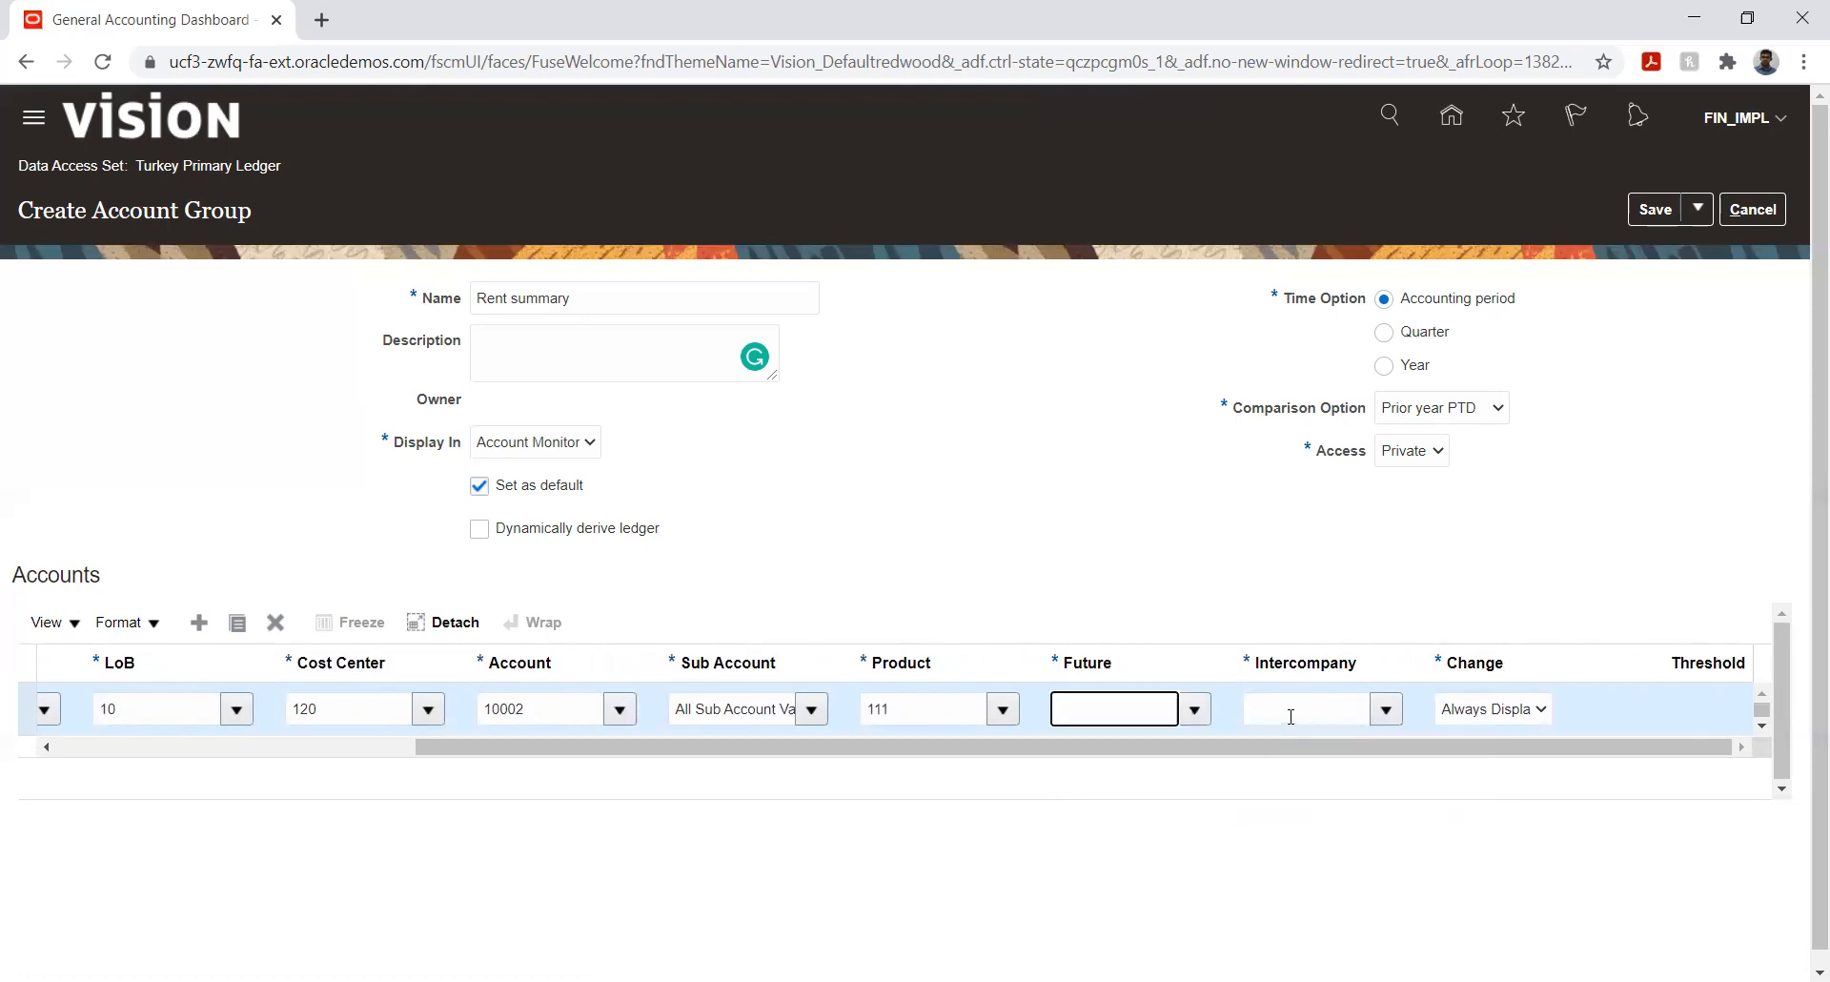
{"action": "left_click", "coordinate": [1385, 710]}
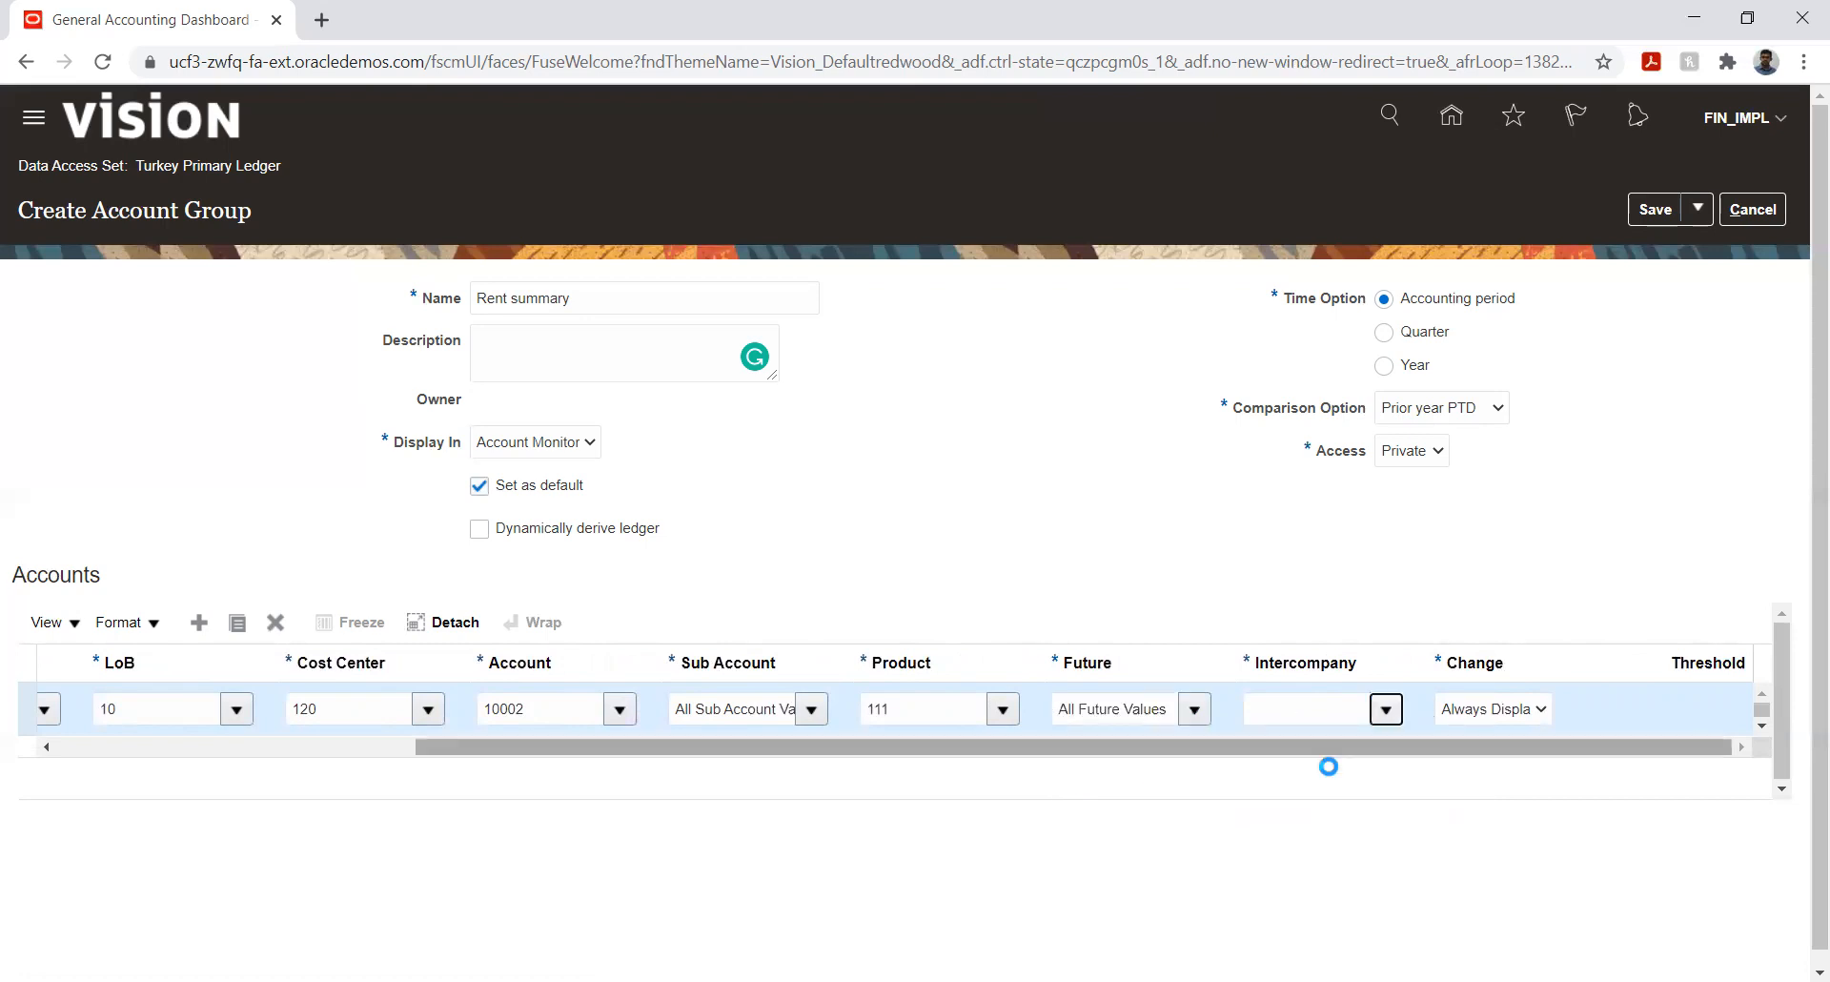
{"action": "left_click", "coordinate": [1313, 367]}
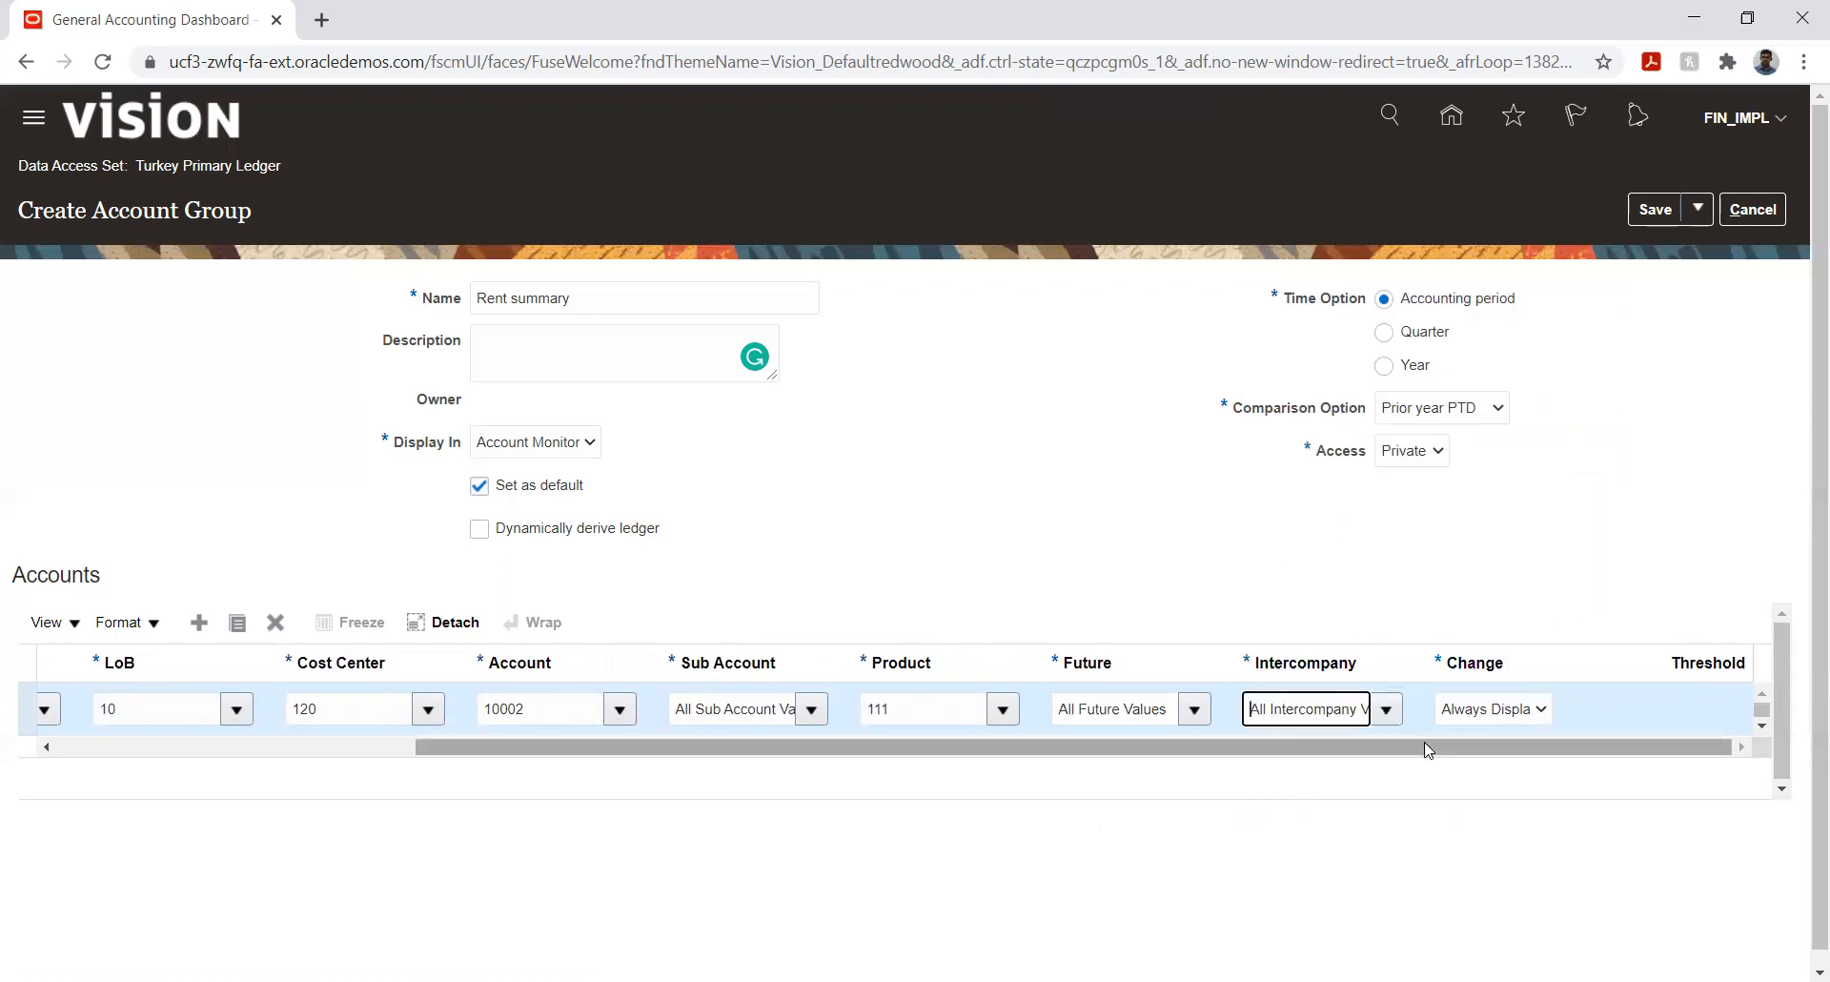
{"action": "left_click", "coordinate": [1483, 736]}
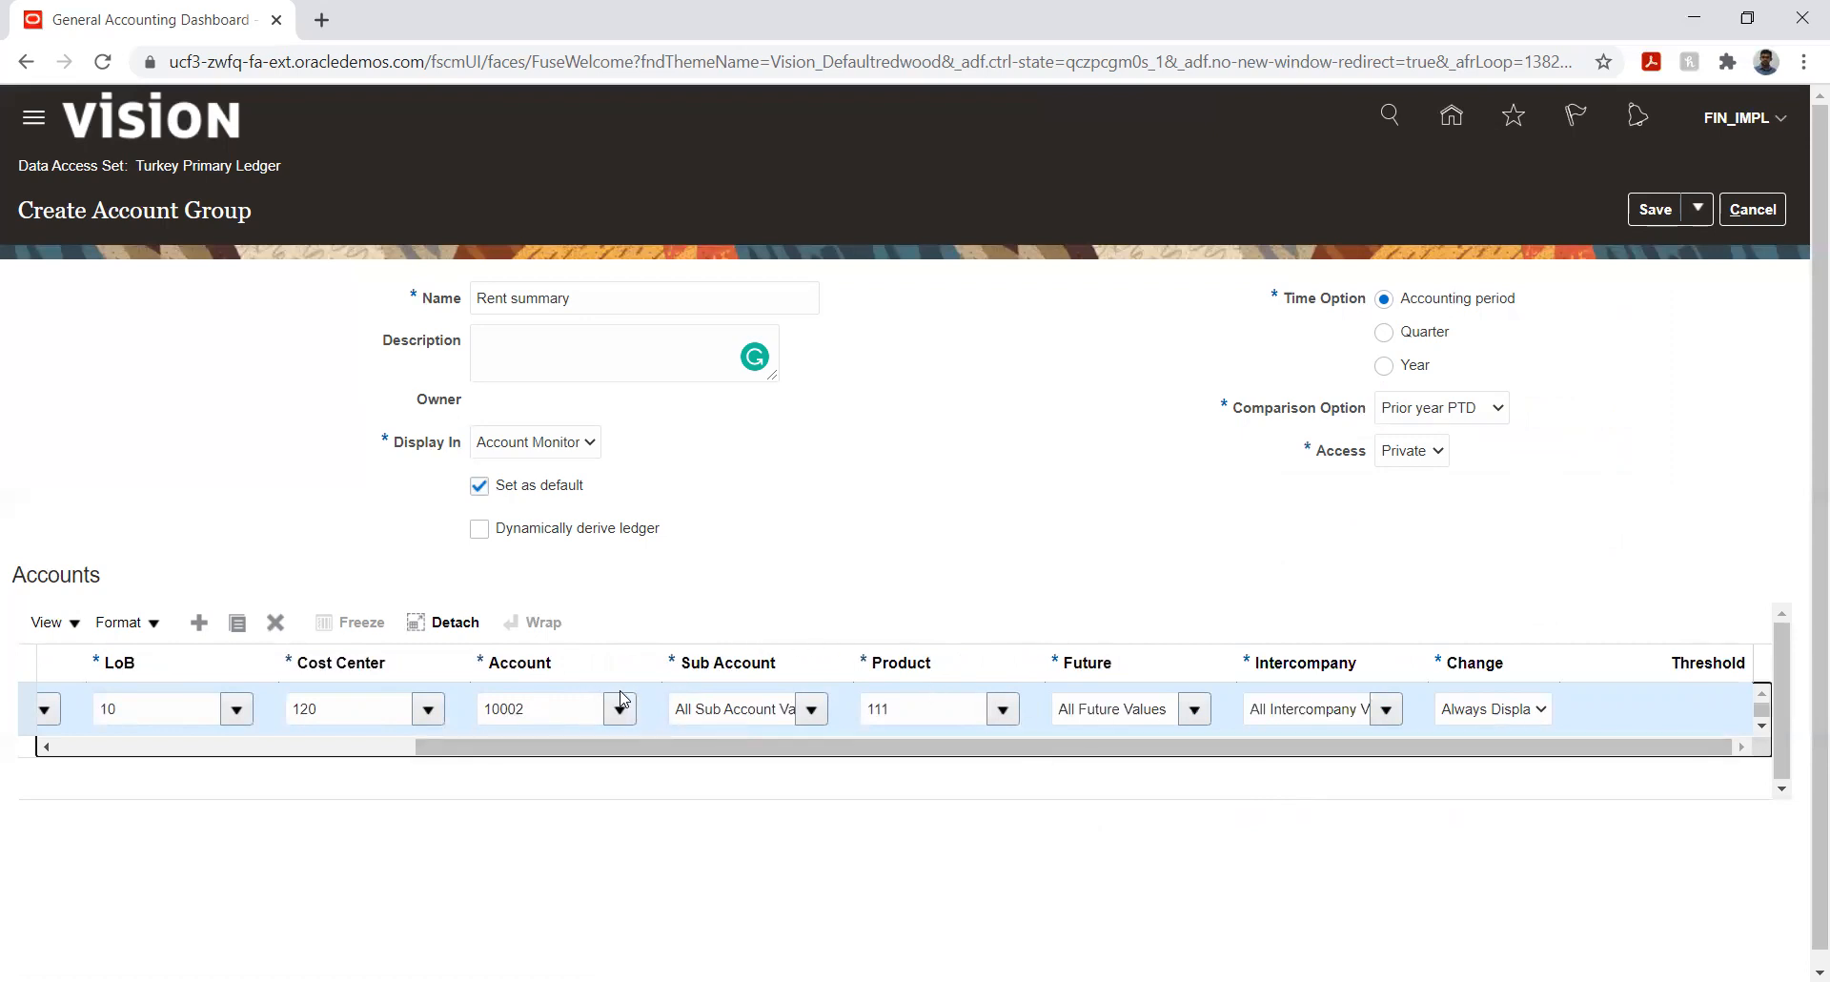
- Review the completed account row across all its segments and examine the available Change conditions
{"action": "left_click_drag", "start_coordinate": [621, 751], "coordinate": [229, 795]}
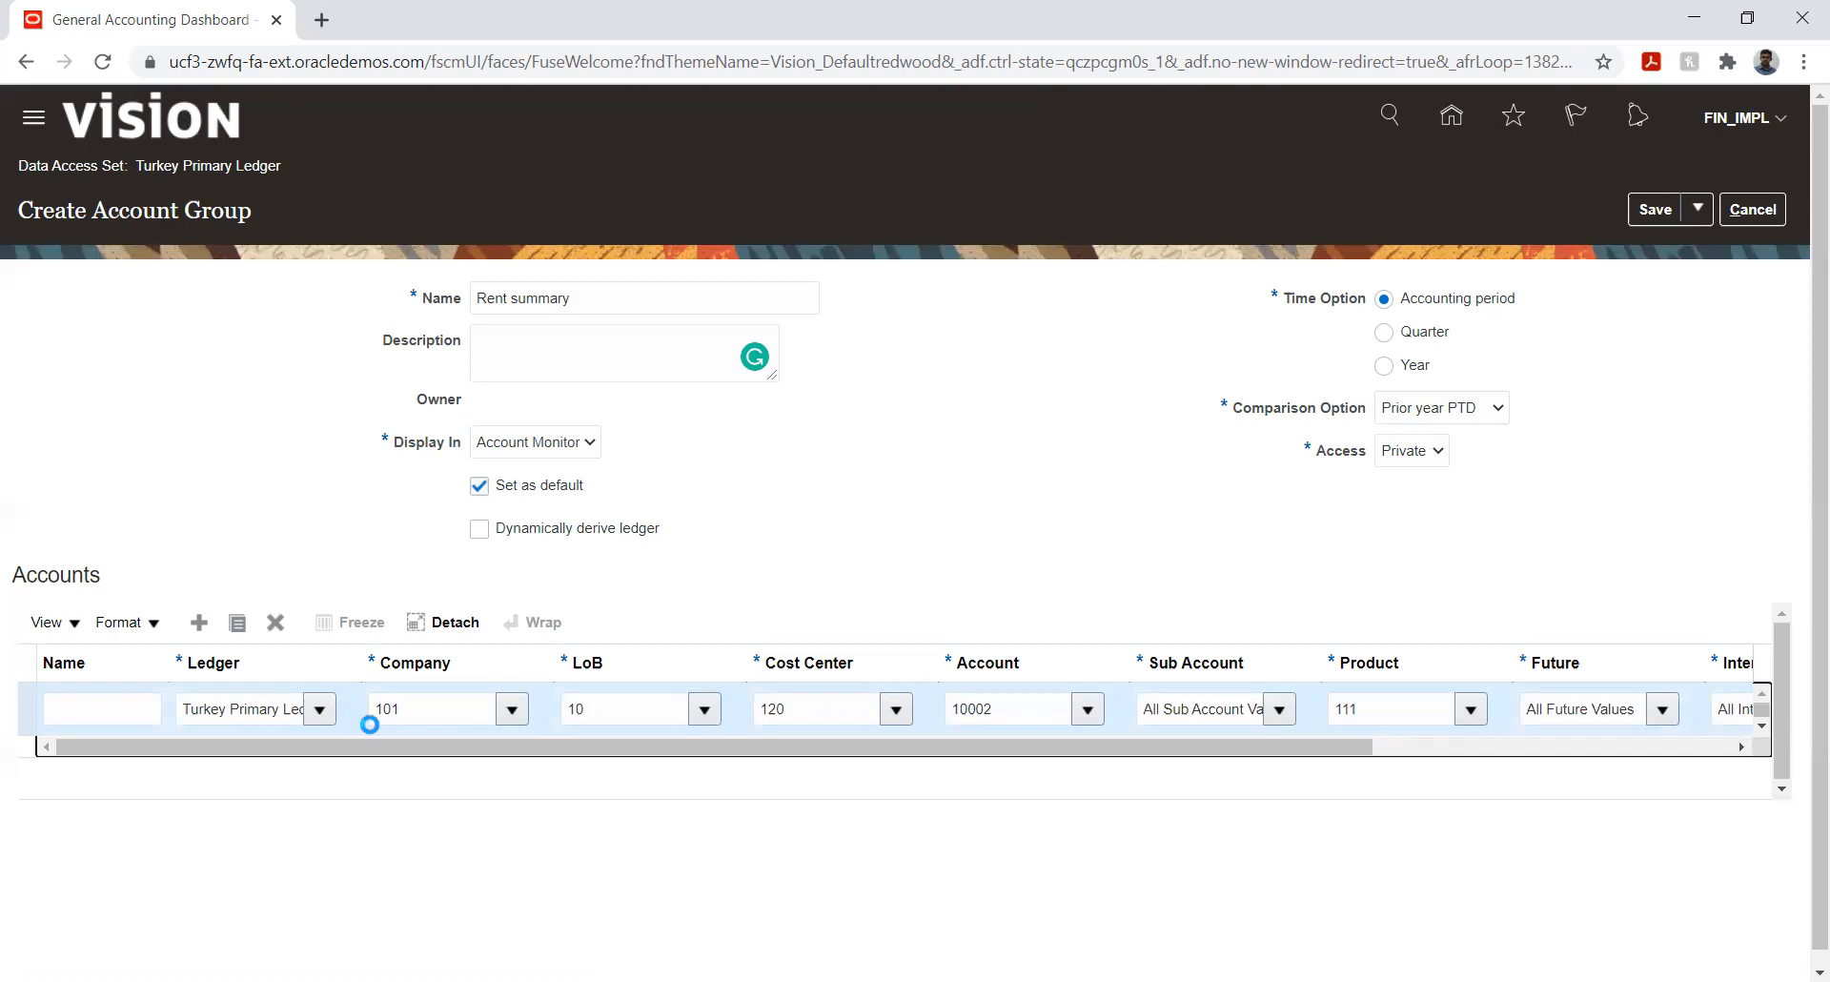
{"action": "left_click_drag", "start_coordinate": [464, 753], "coordinate": [655, 734]}
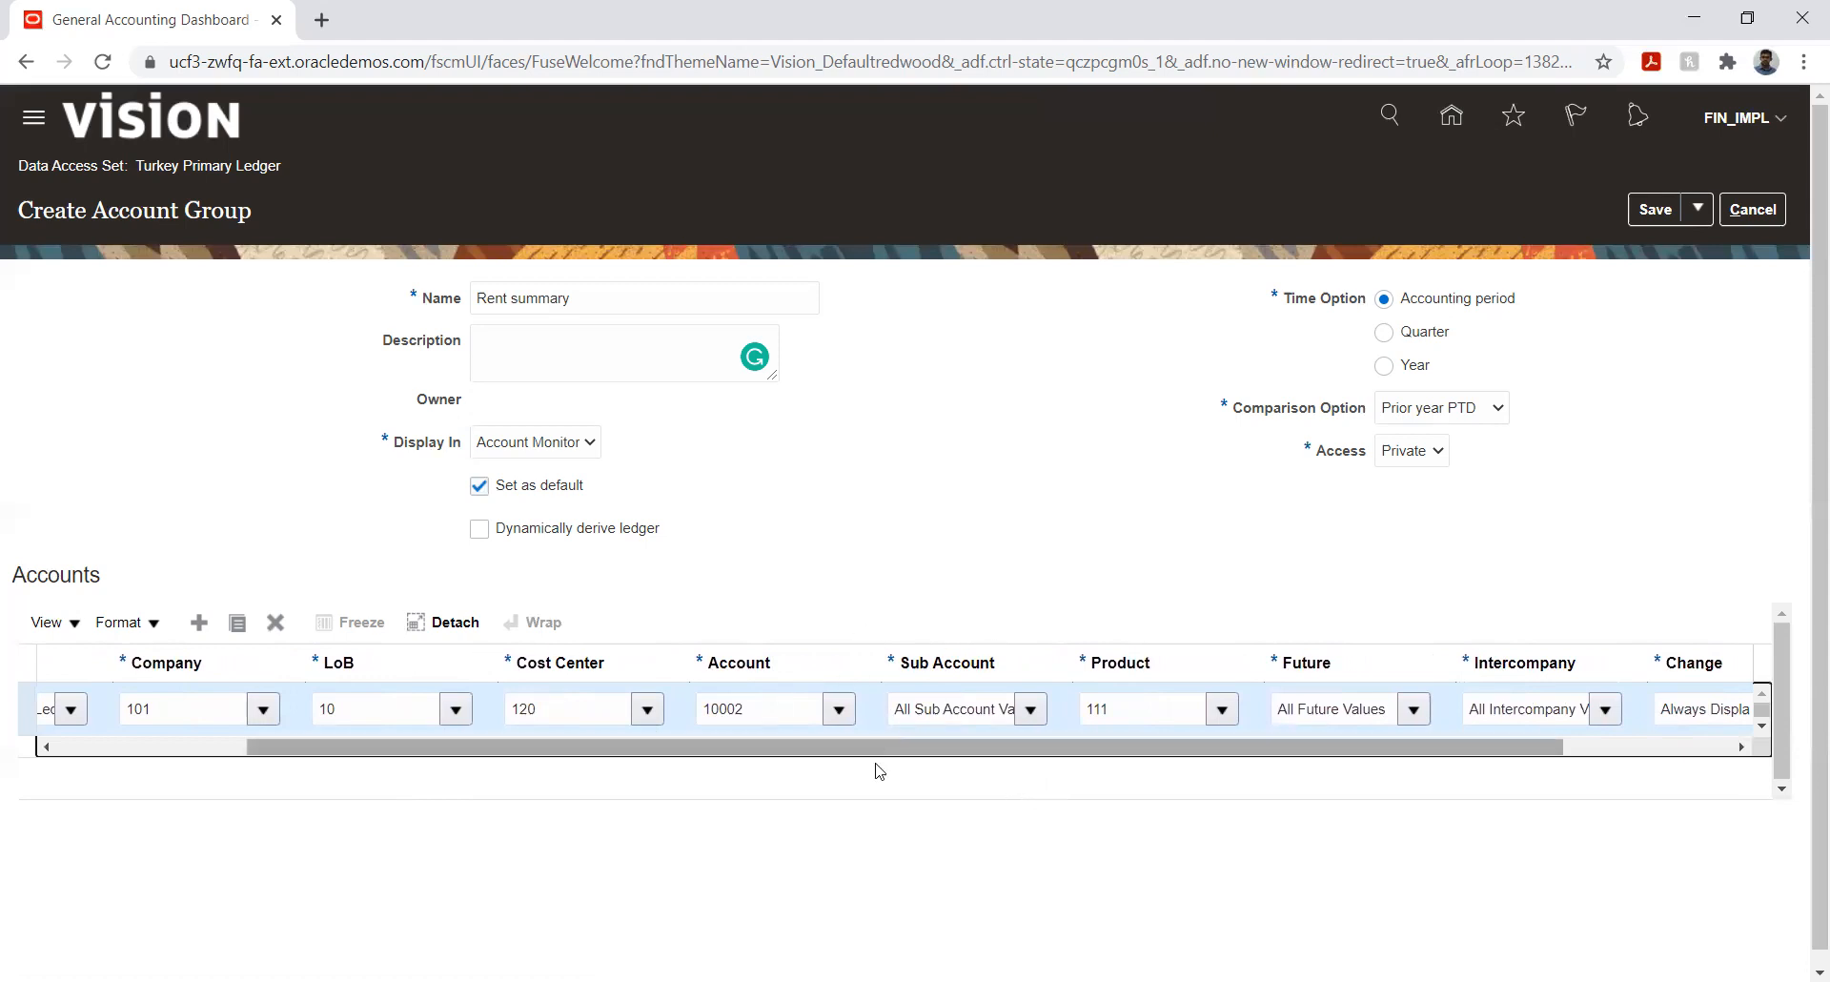
{"action": "left_click_drag", "start_coordinate": [907, 752], "coordinate": [1065, 779]}
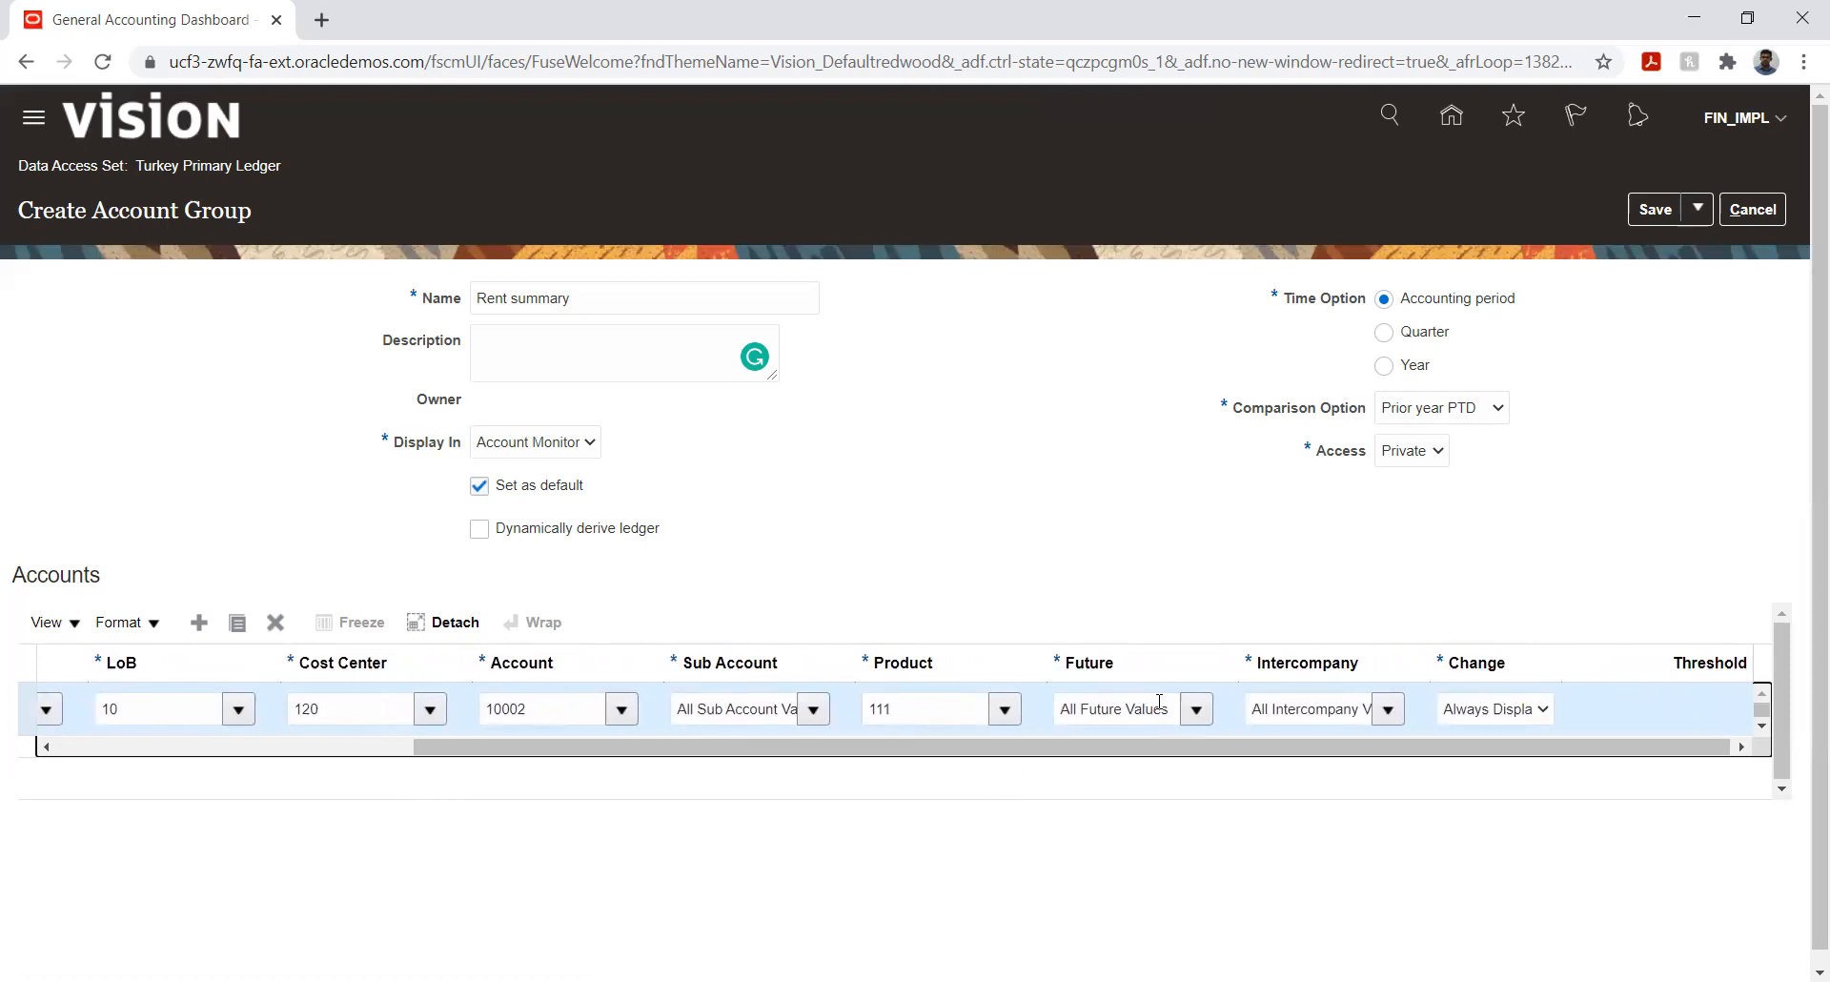
{"action": "left_click", "coordinate": [1502, 708]}
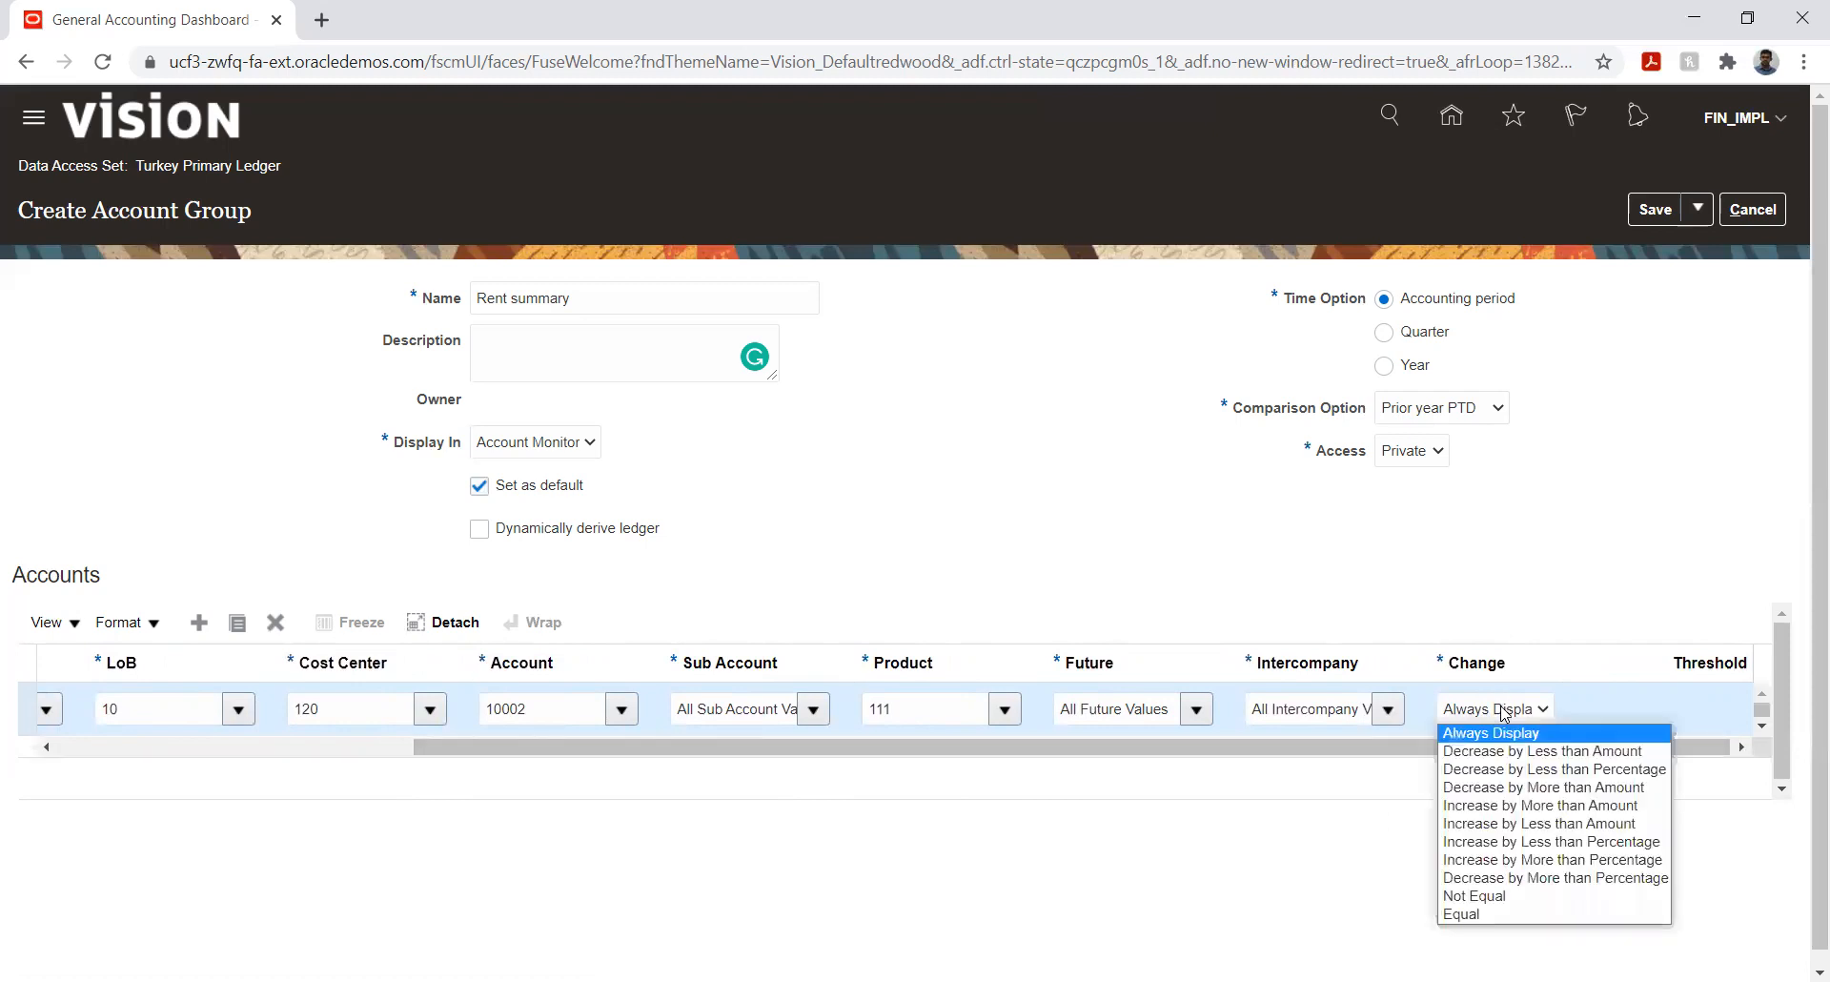
{"action": "left_click", "coordinate": [1506, 557]}
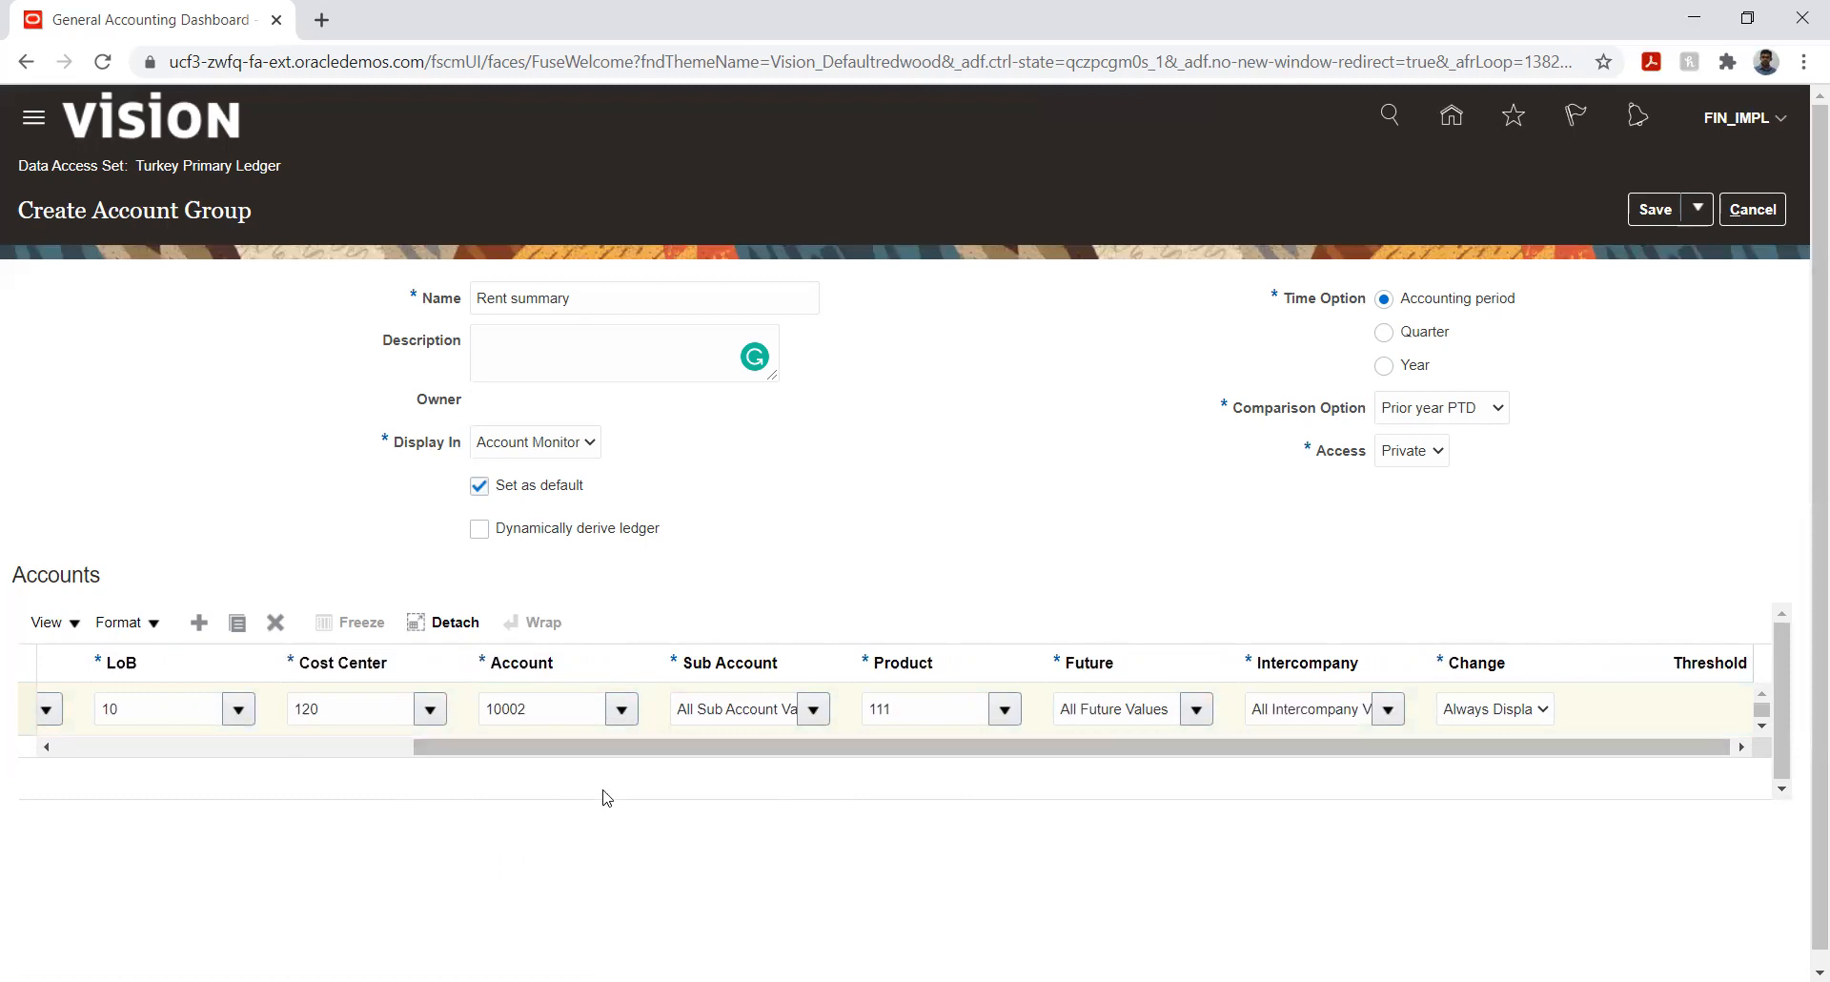
{"action": "left_click", "coordinate": [1471, 711]}
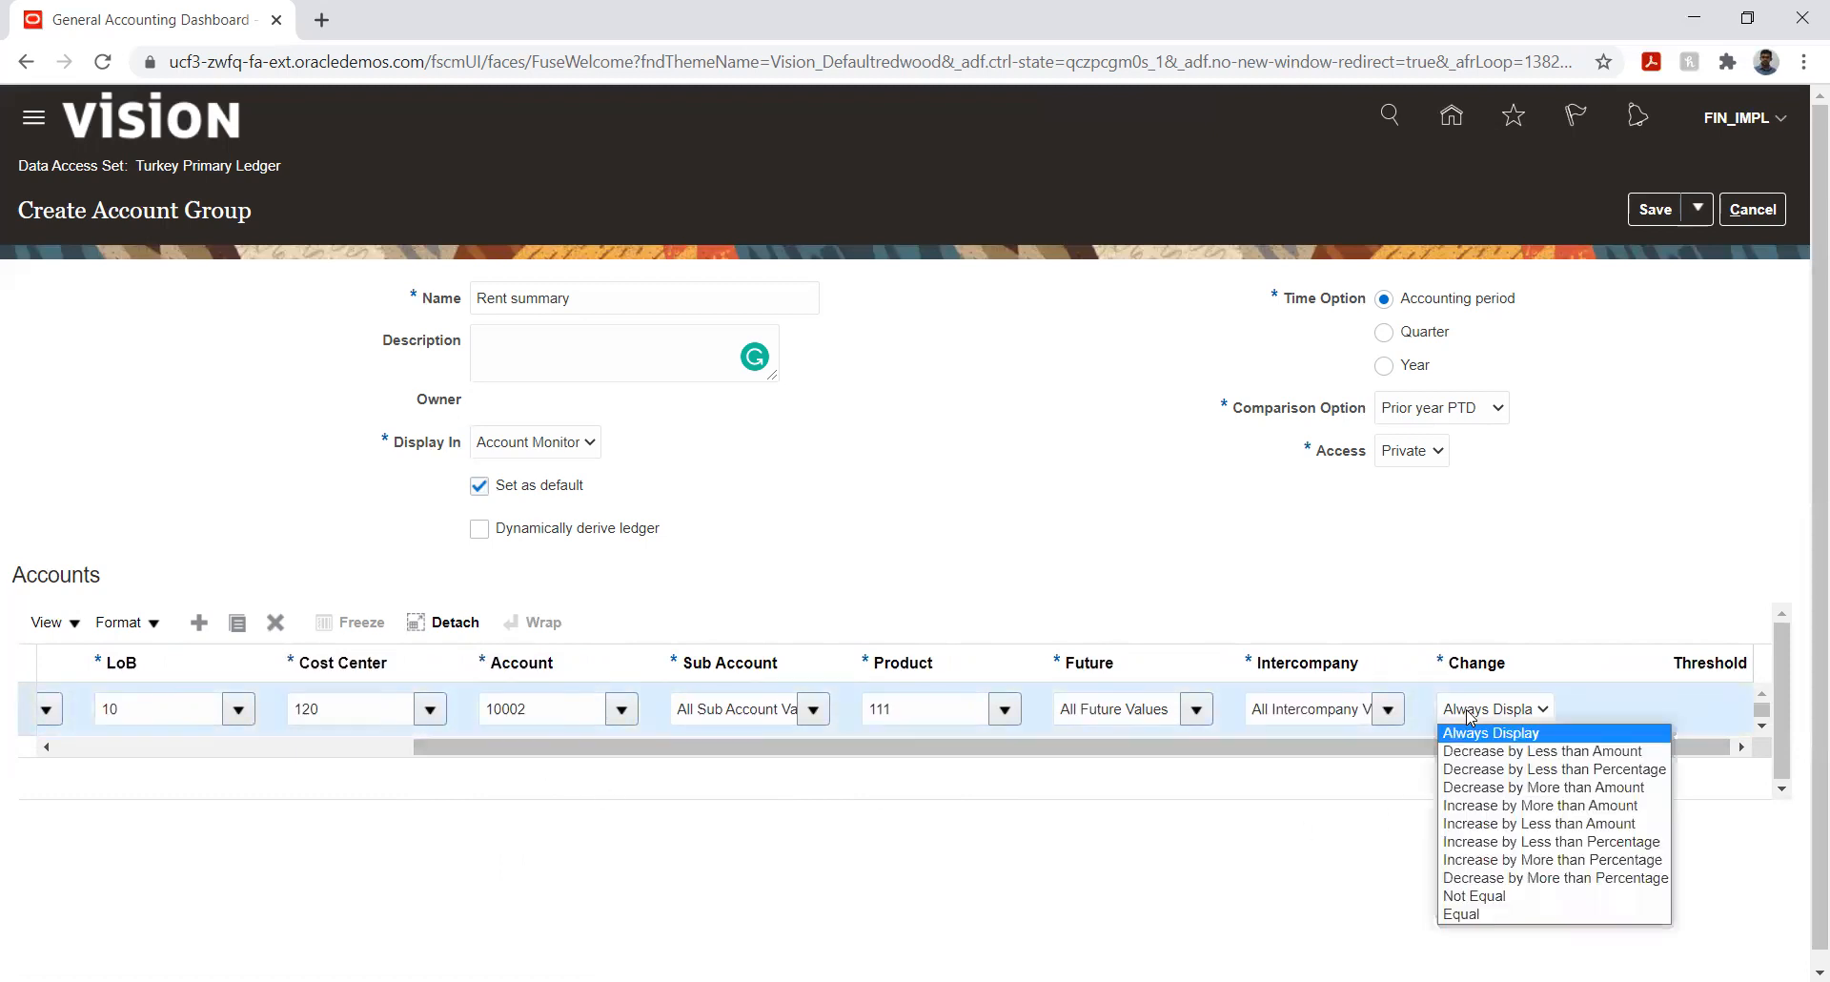
{"action": "left_click", "coordinate": [1286, 881]}
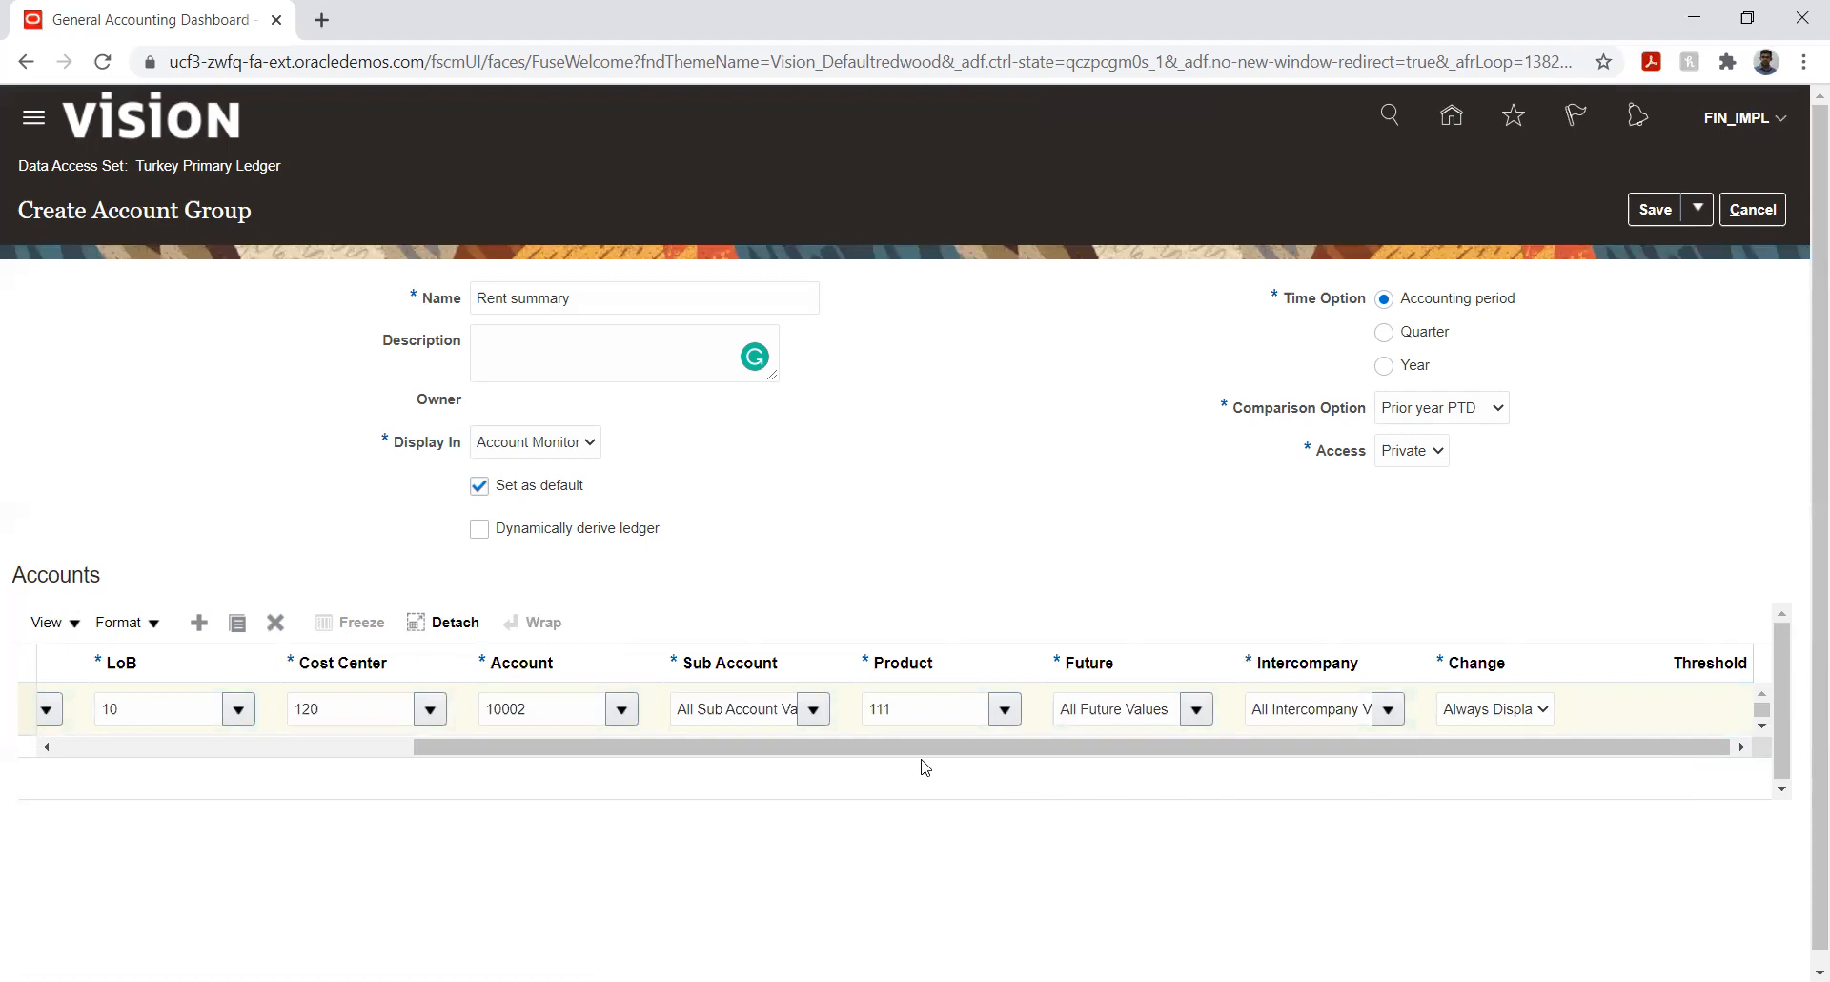
{"action": "mouse_move", "coordinate": [927, 750]}
{"action": "left_mouse_down"}
{"action": "mouse_move", "coordinate": [543, 789]}
{"action": "mouse_move", "coordinate": [580, 789]}
{"action": "left_mouse_up"}
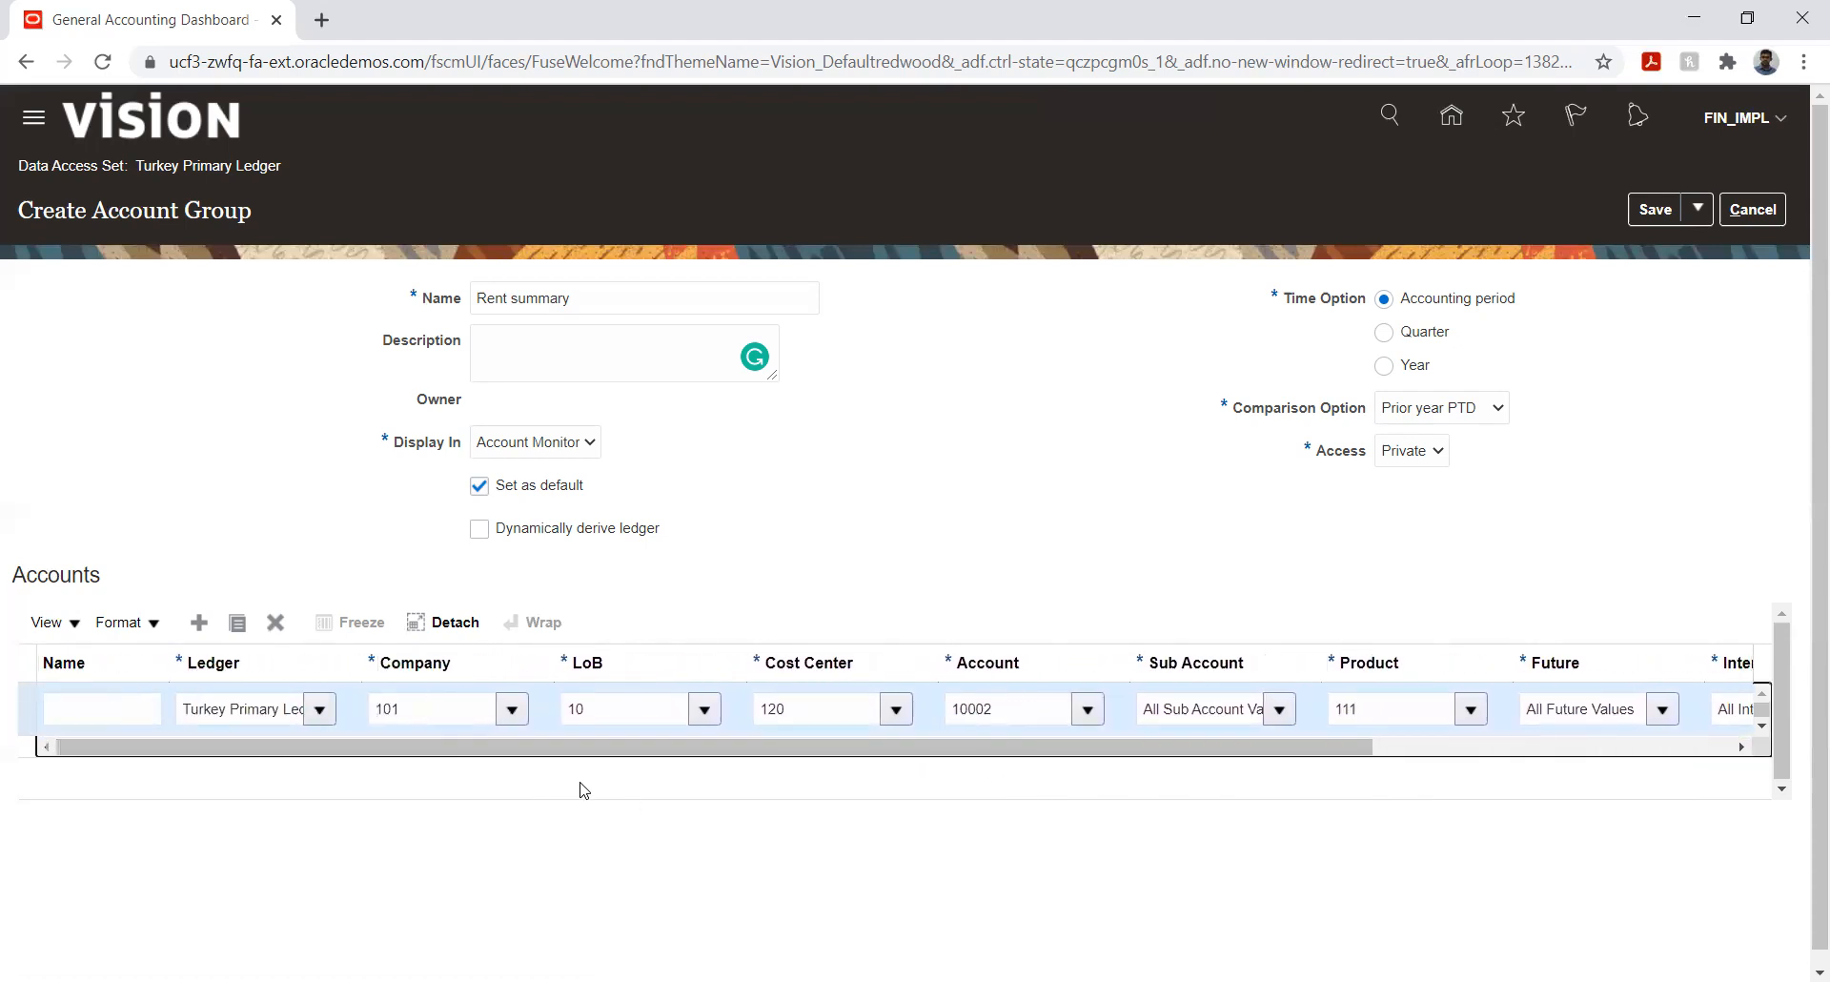
- Save the Rent summary account group and close it to return to the General Accounting Dashboard
{"action": "left_click", "coordinate": [1655, 209]}
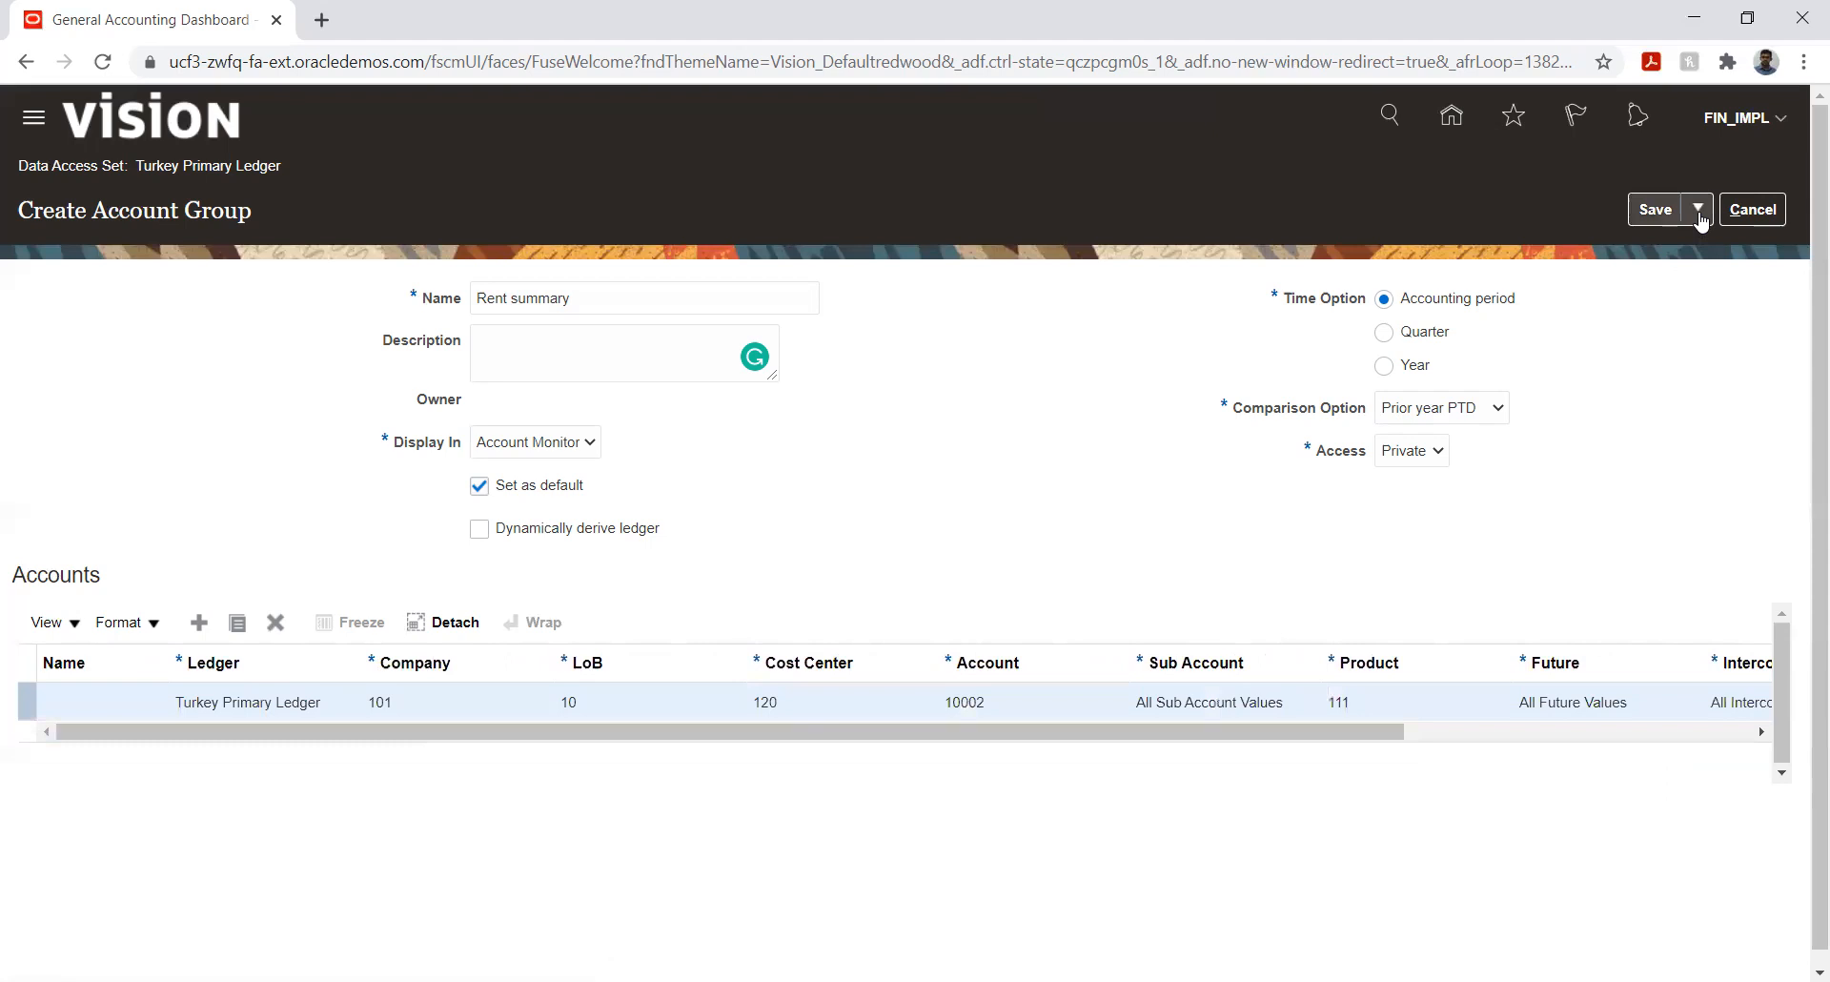
{"action": "left_click", "coordinate": [1698, 212]}
{"action": "left_click", "coordinate": [1645, 251]}
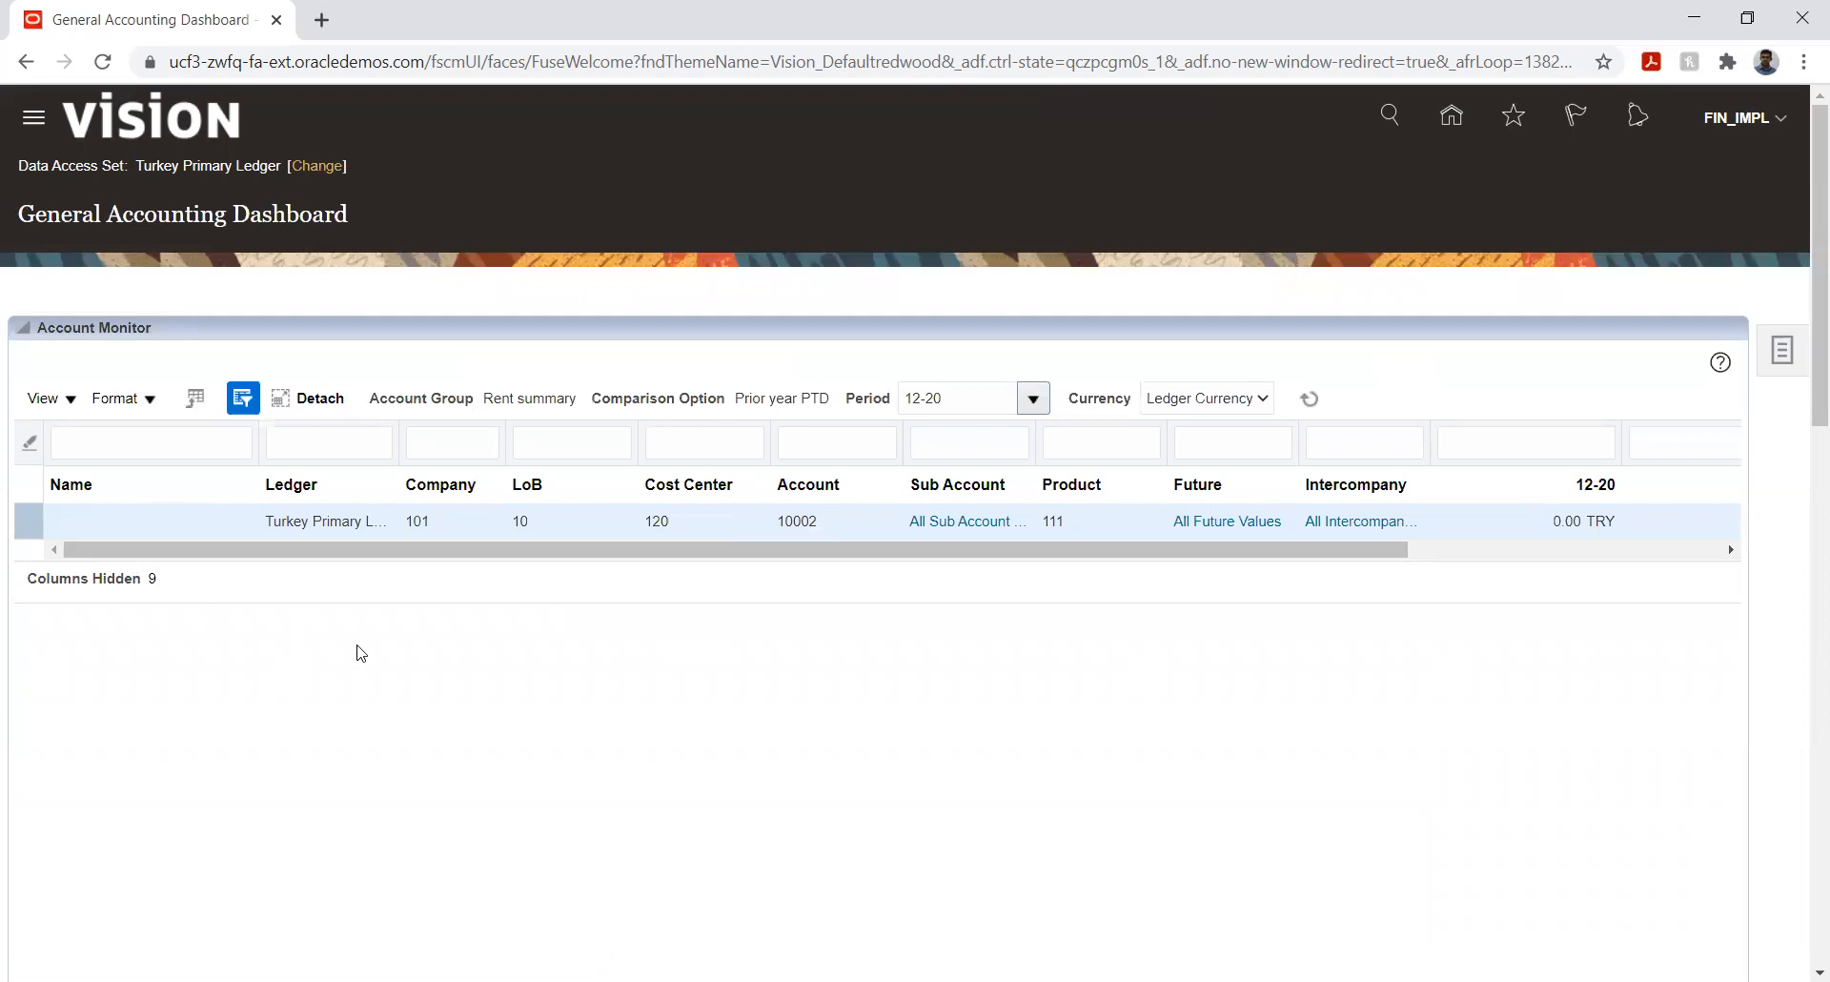
- Review the Rent summary account in the Account Monitor, refresh its balances, and return to the home page
{"action": "left_click", "coordinate": [791, 522]}
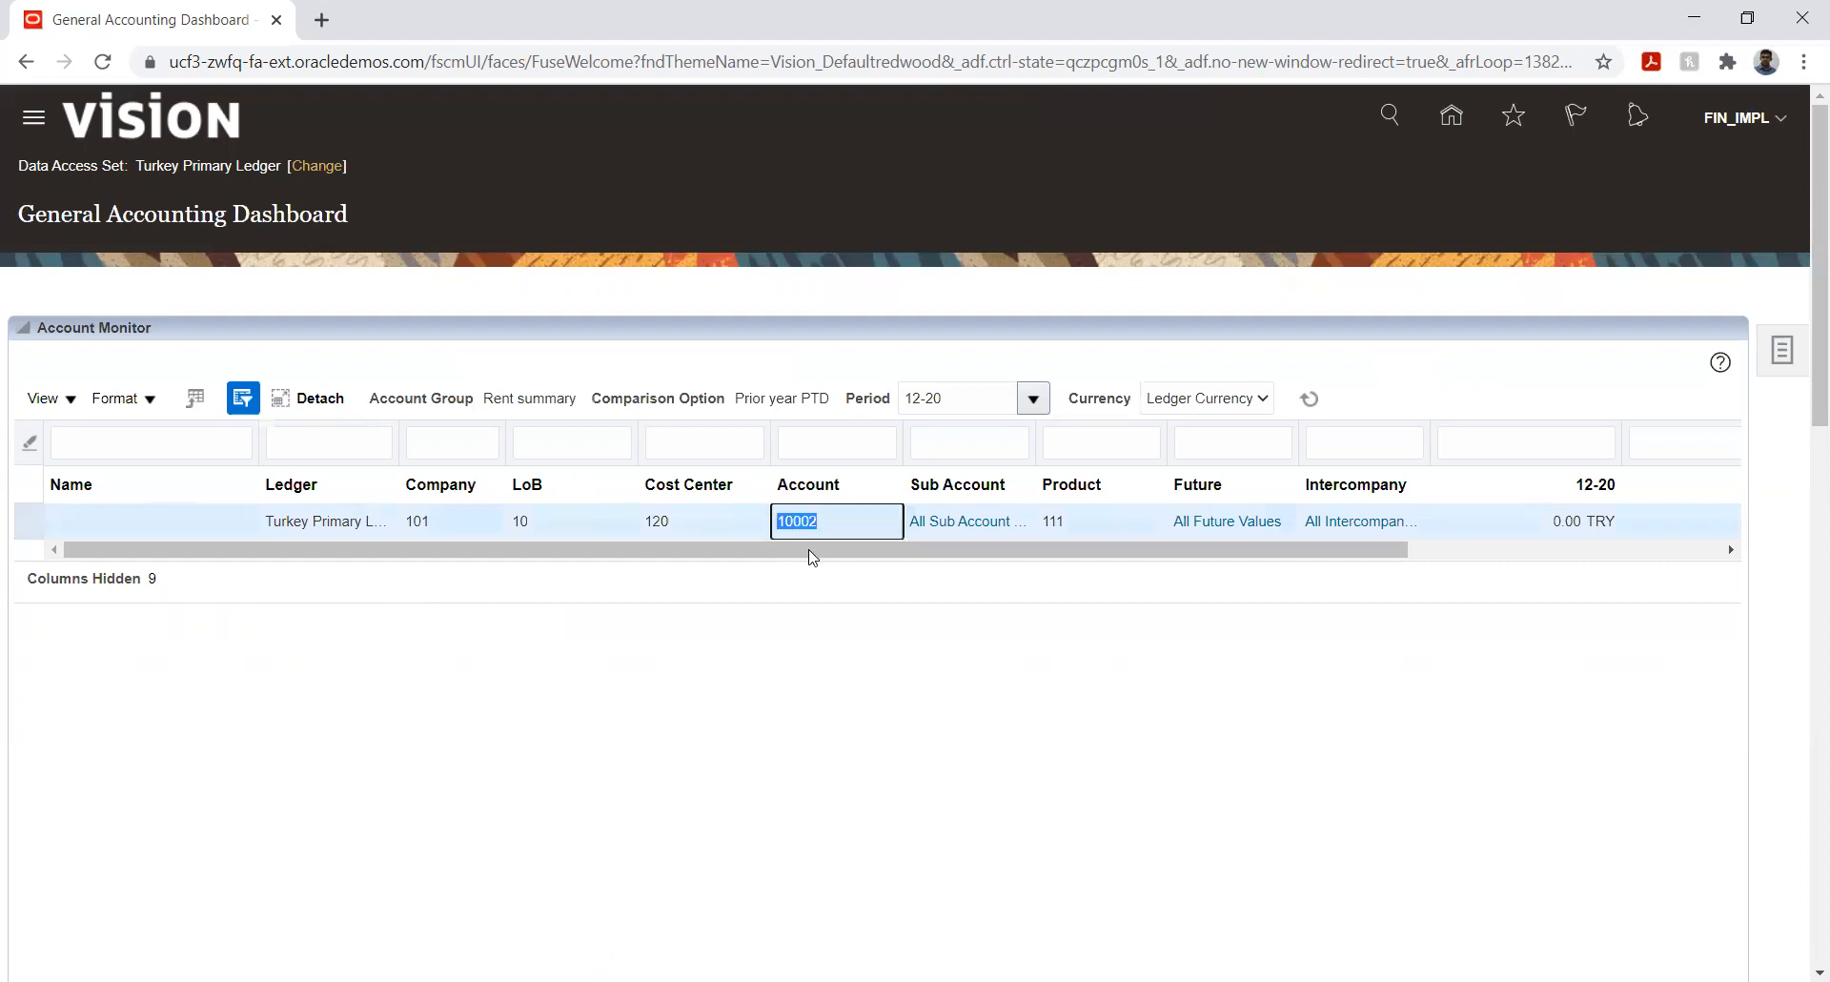
{"action": "left_click", "coordinate": [1036, 664]}
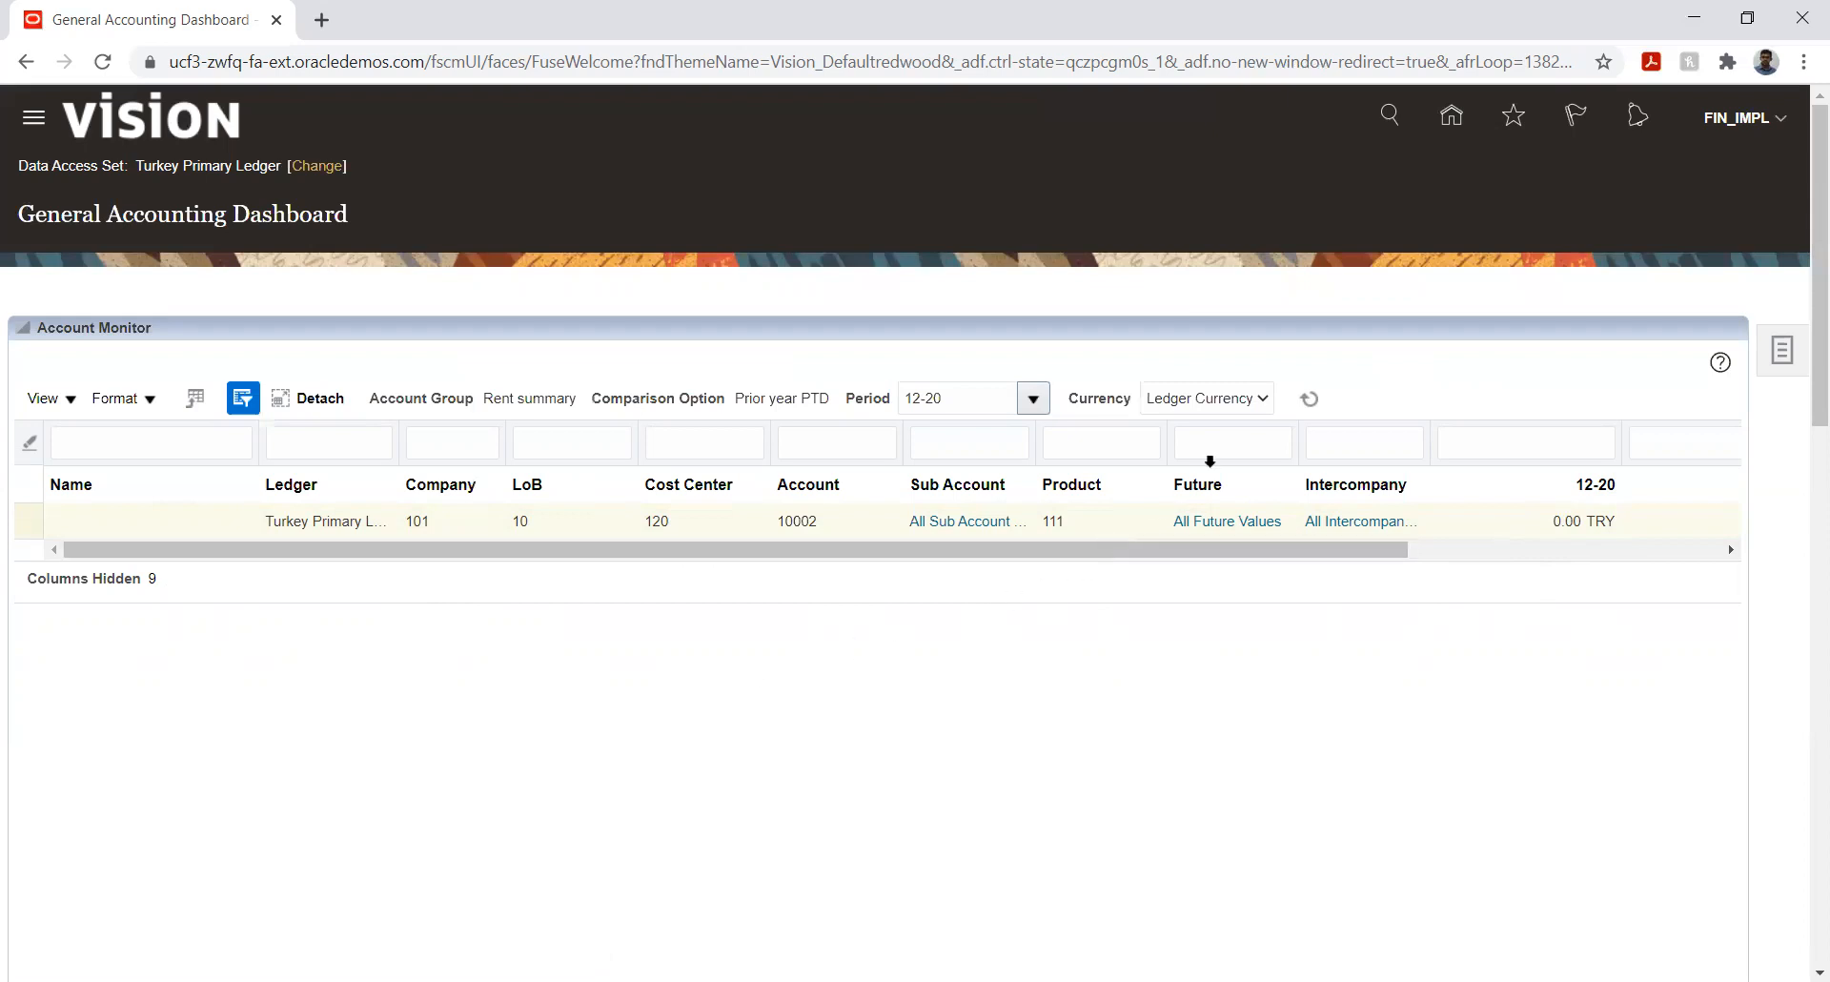
{"action": "left_click", "coordinate": [1310, 402]}
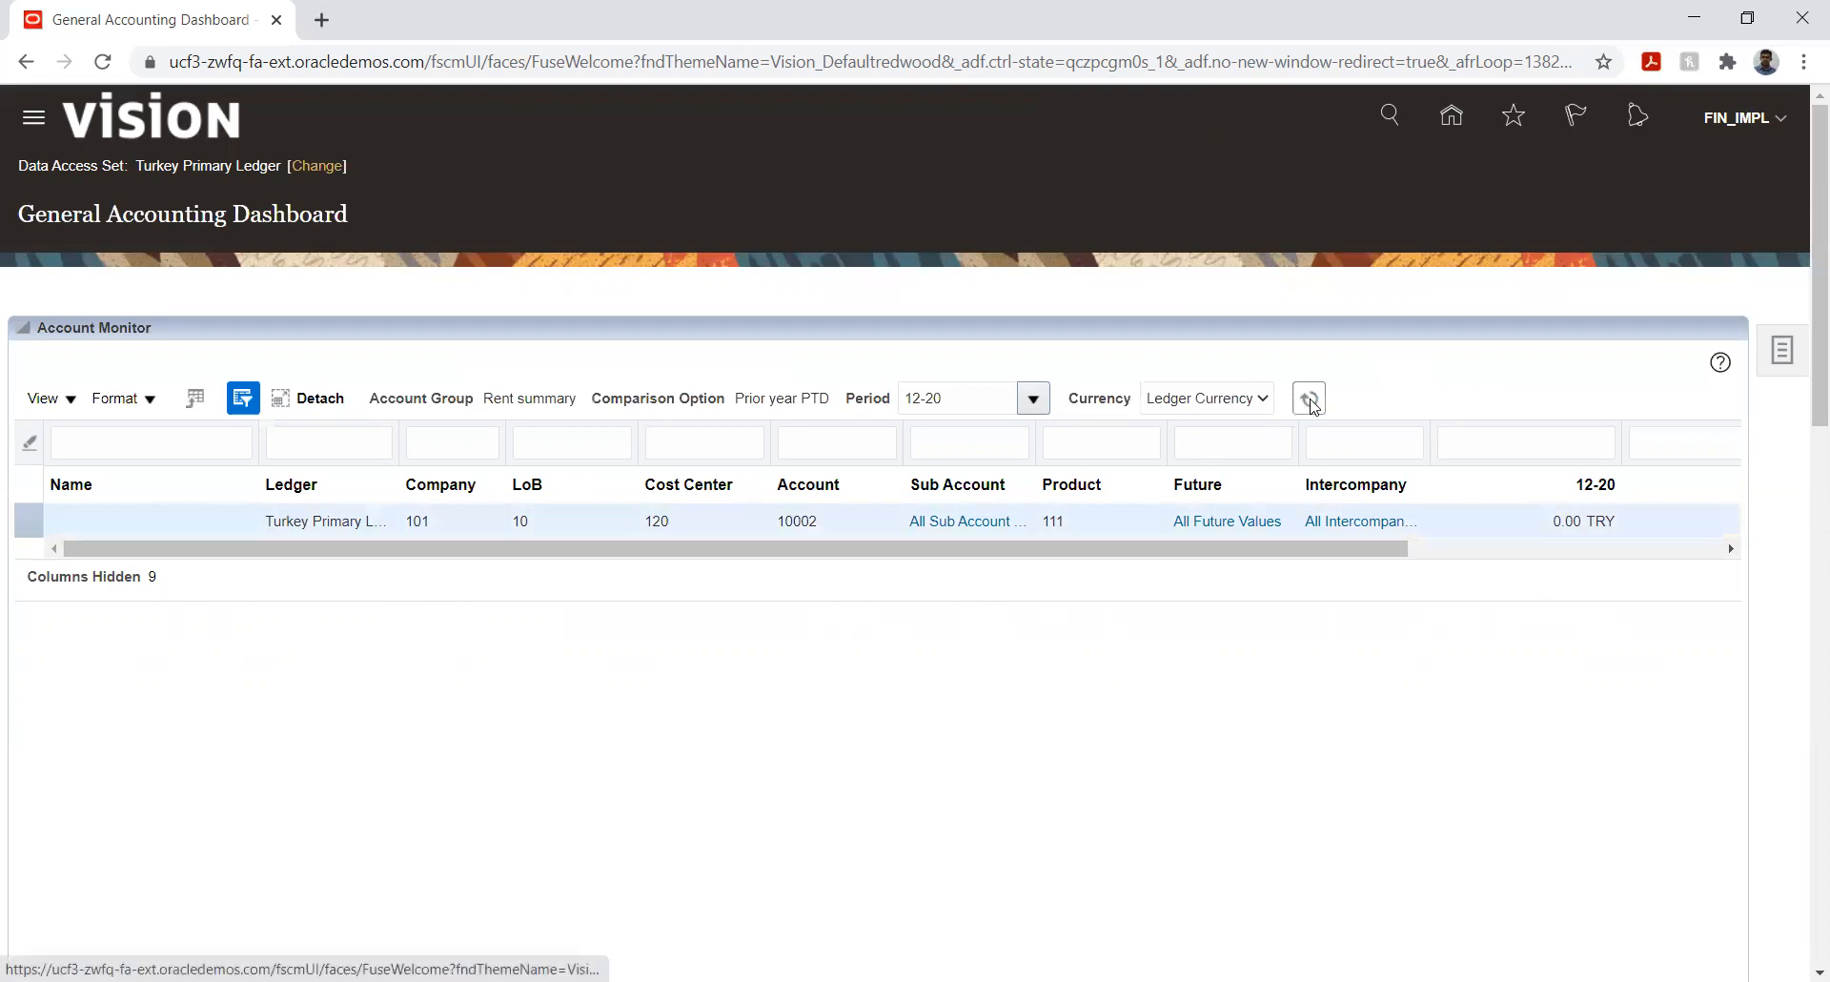
{"action": "left_click", "coordinate": [1311, 405]}
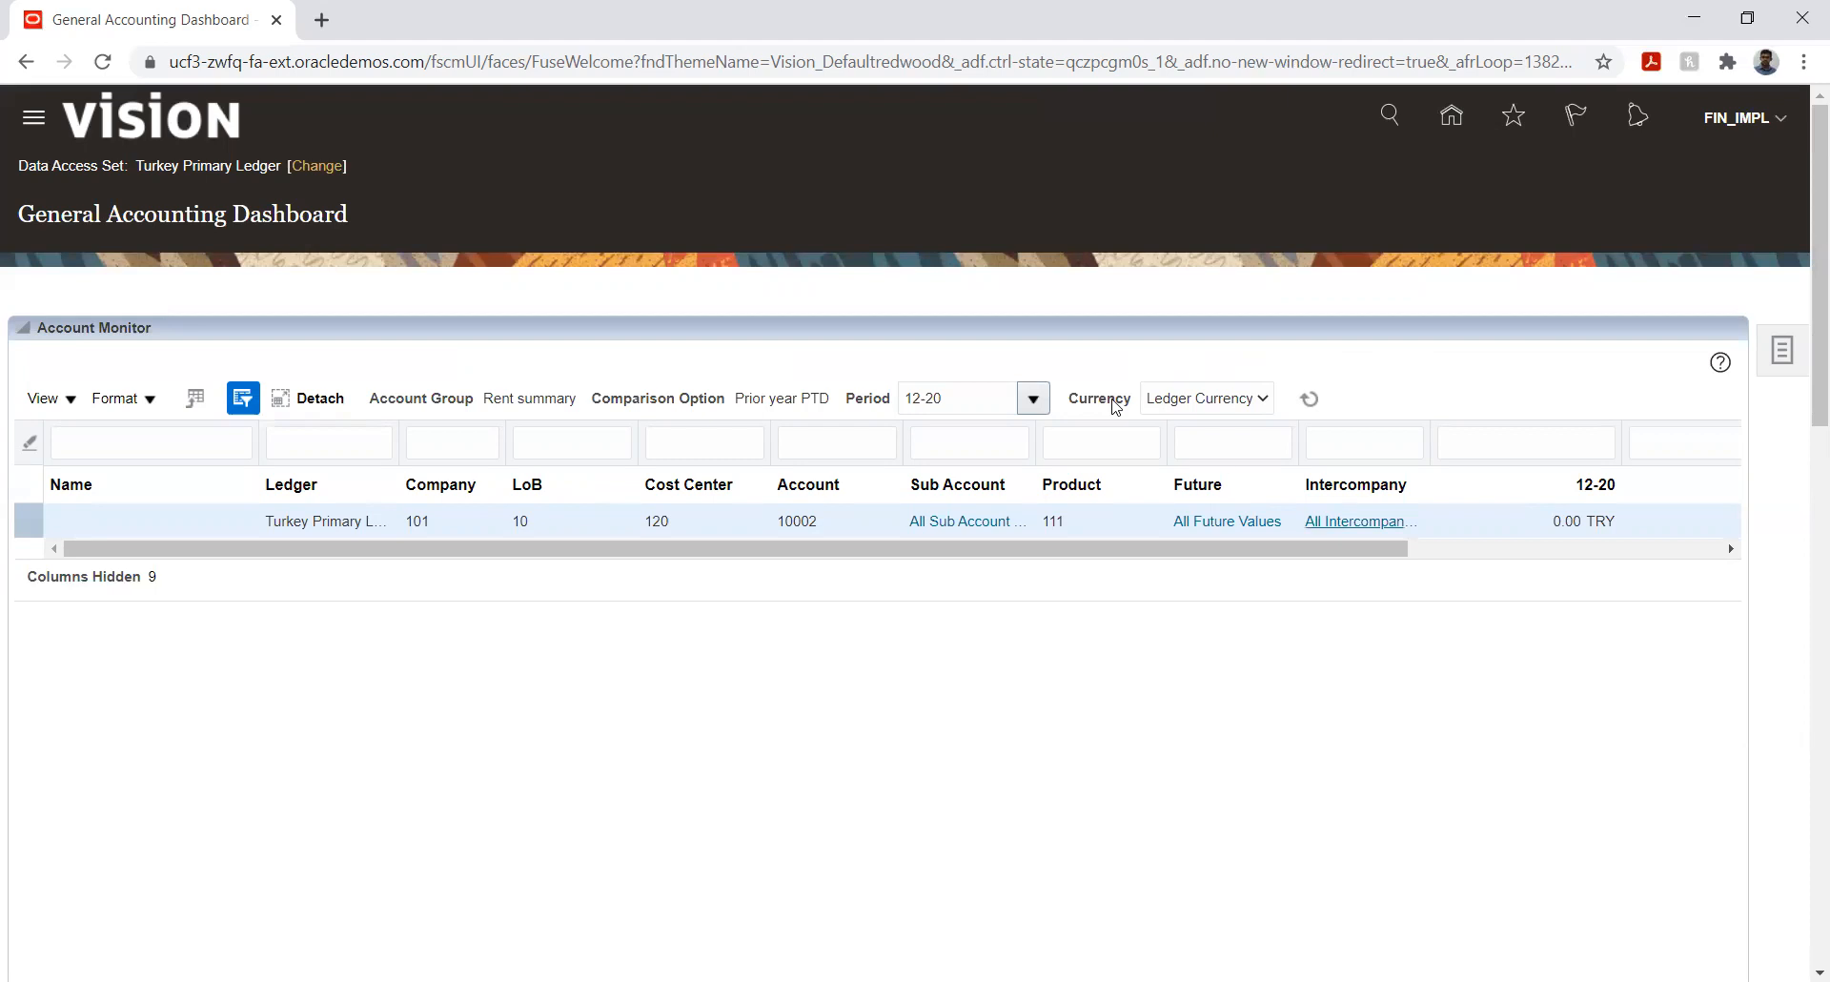
{"action": "left_click", "coordinate": [1448, 120]}
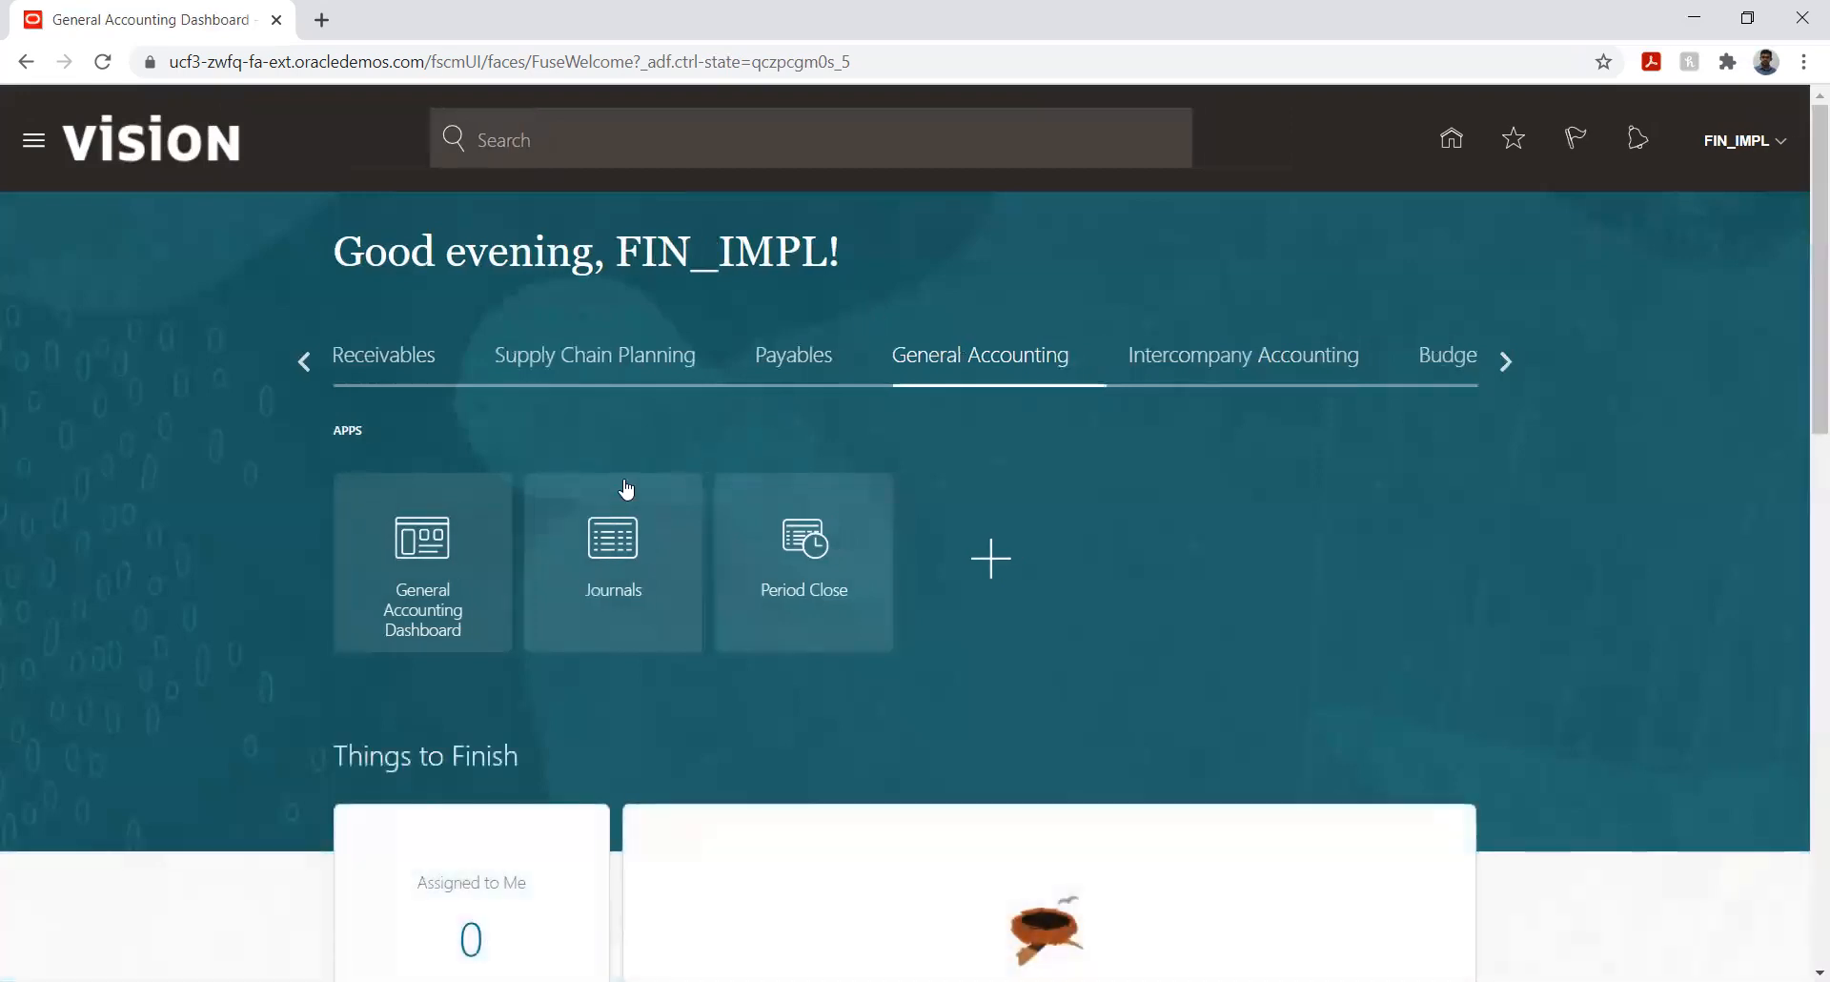
- Start a new journal in the Journals app and enter JV890 as both the journal batch and journal name
{"action": "left_click", "coordinate": [648, 520]}
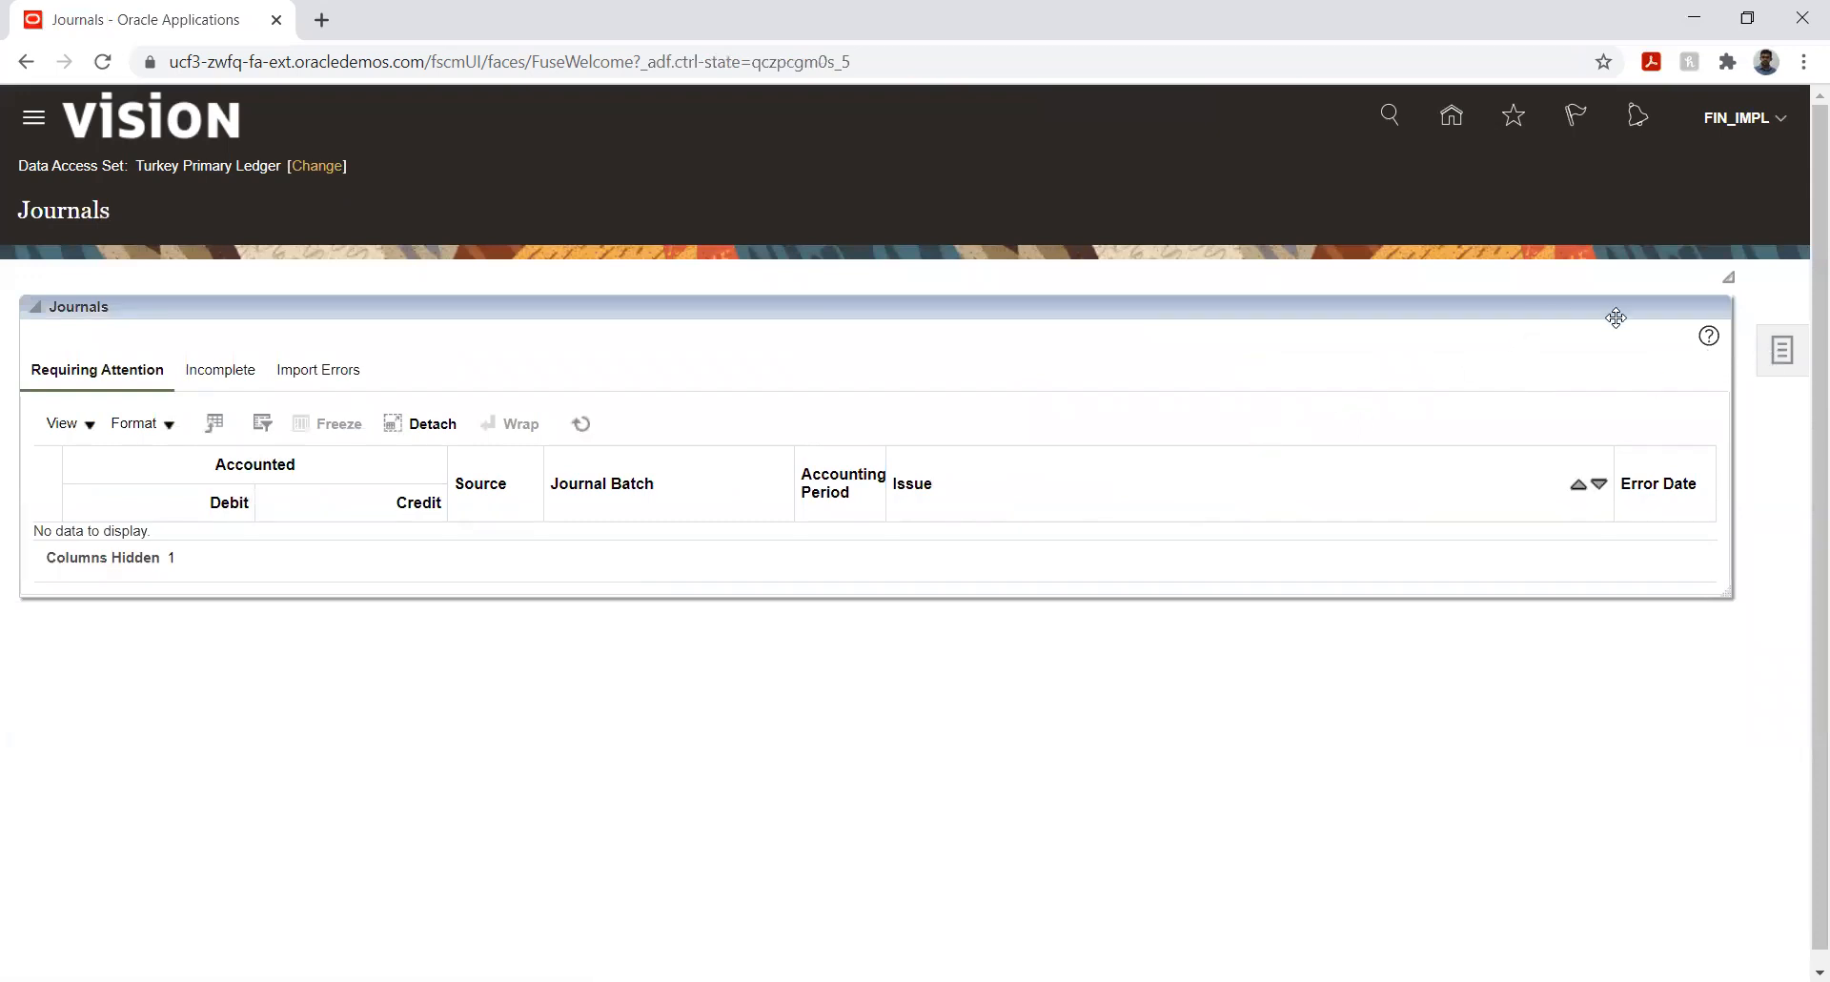
{"action": "left_click", "coordinate": [1782, 350]}
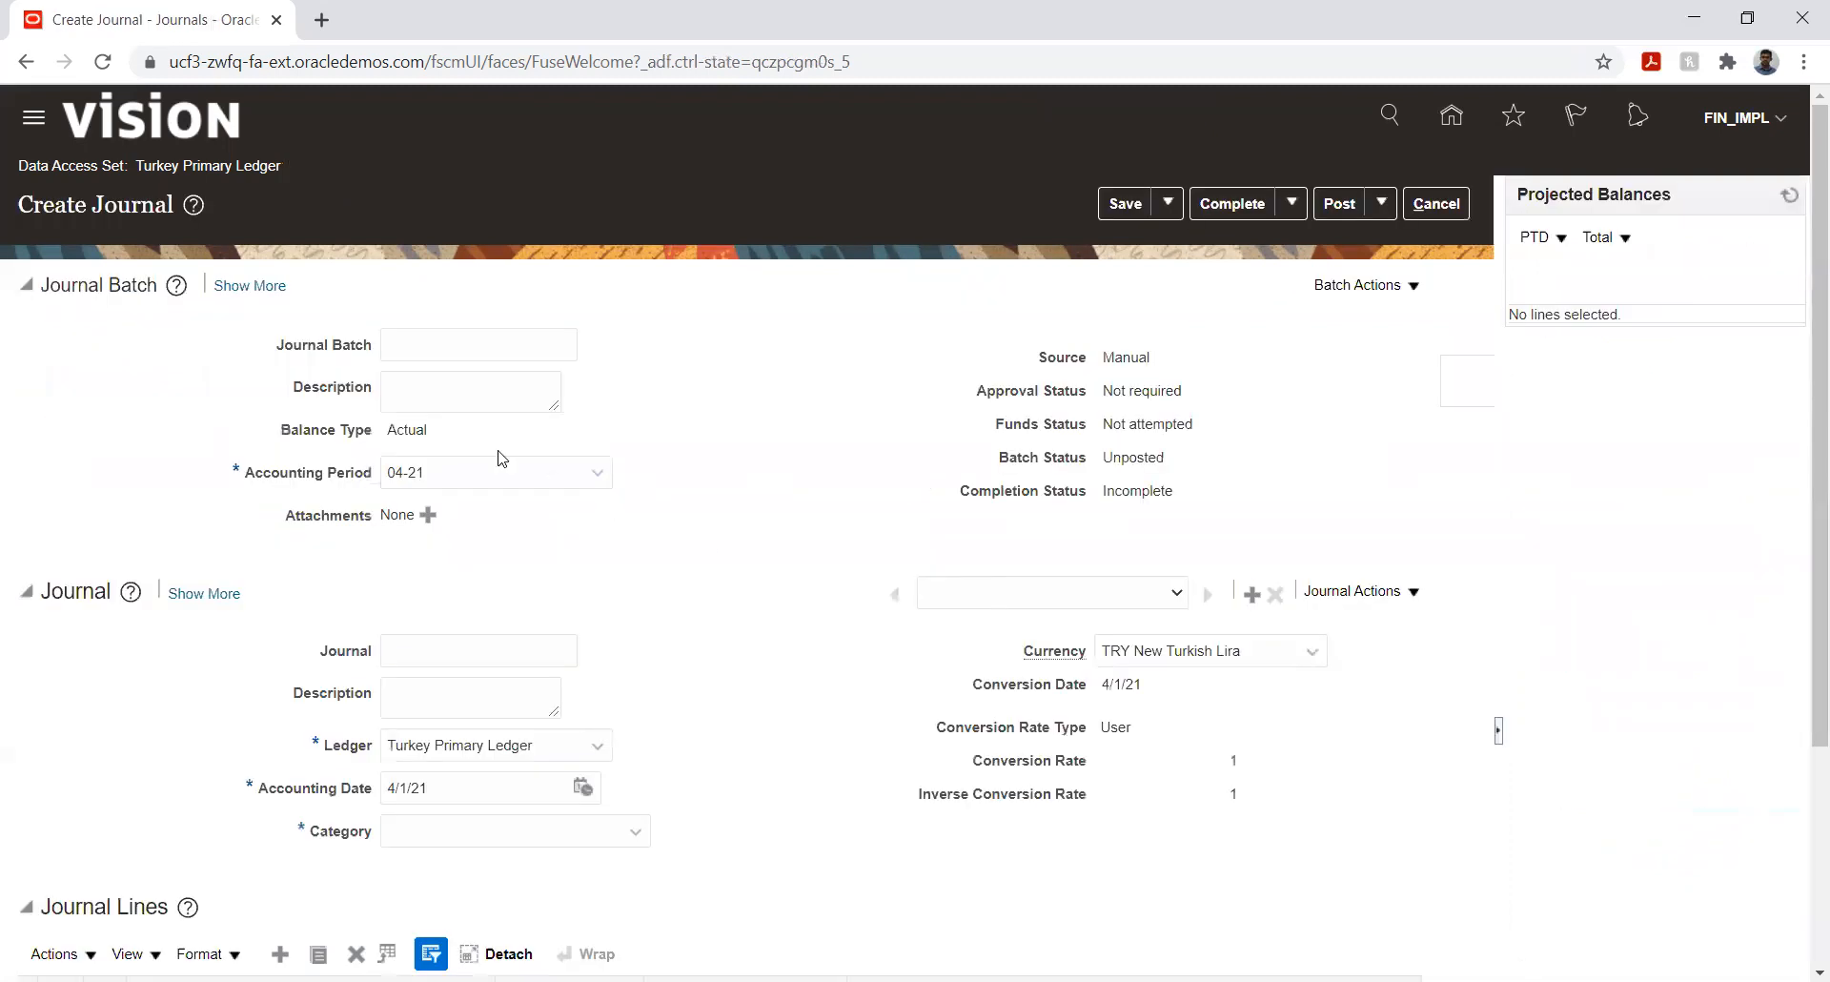
{"action": "left_click", "coordinate": [448, 347]}
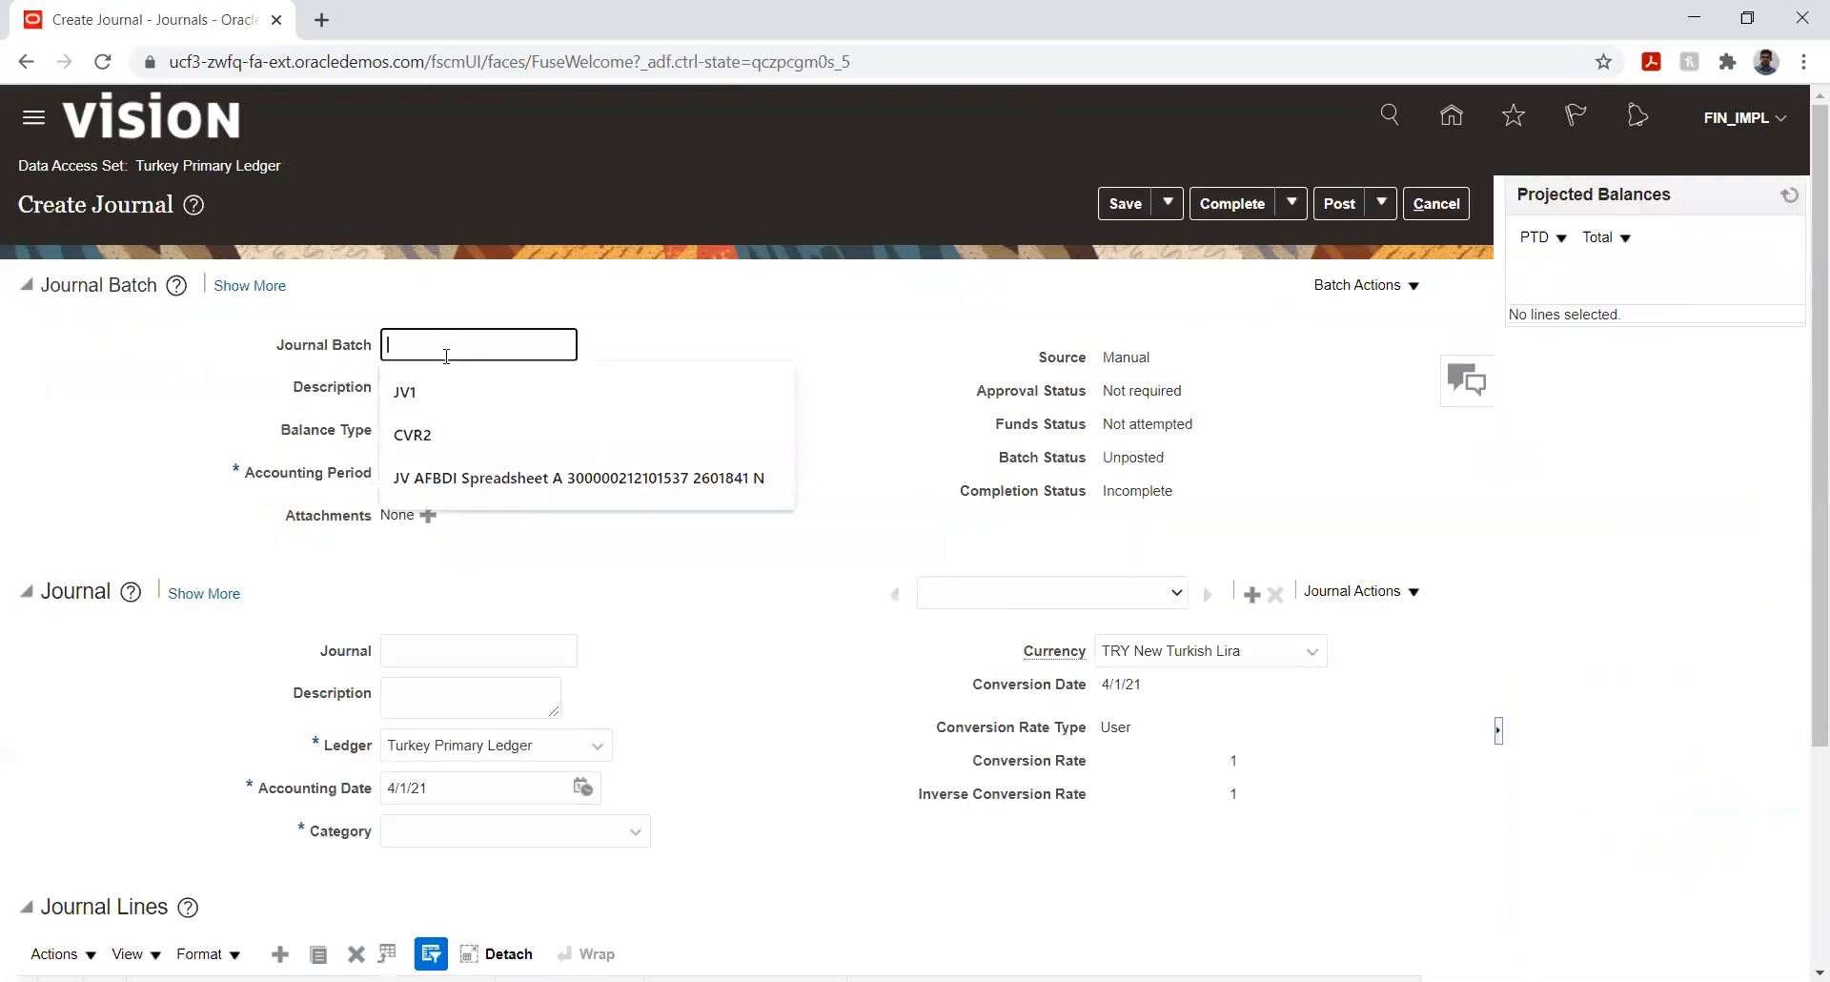
{"action": "type", "text": "JV8"}
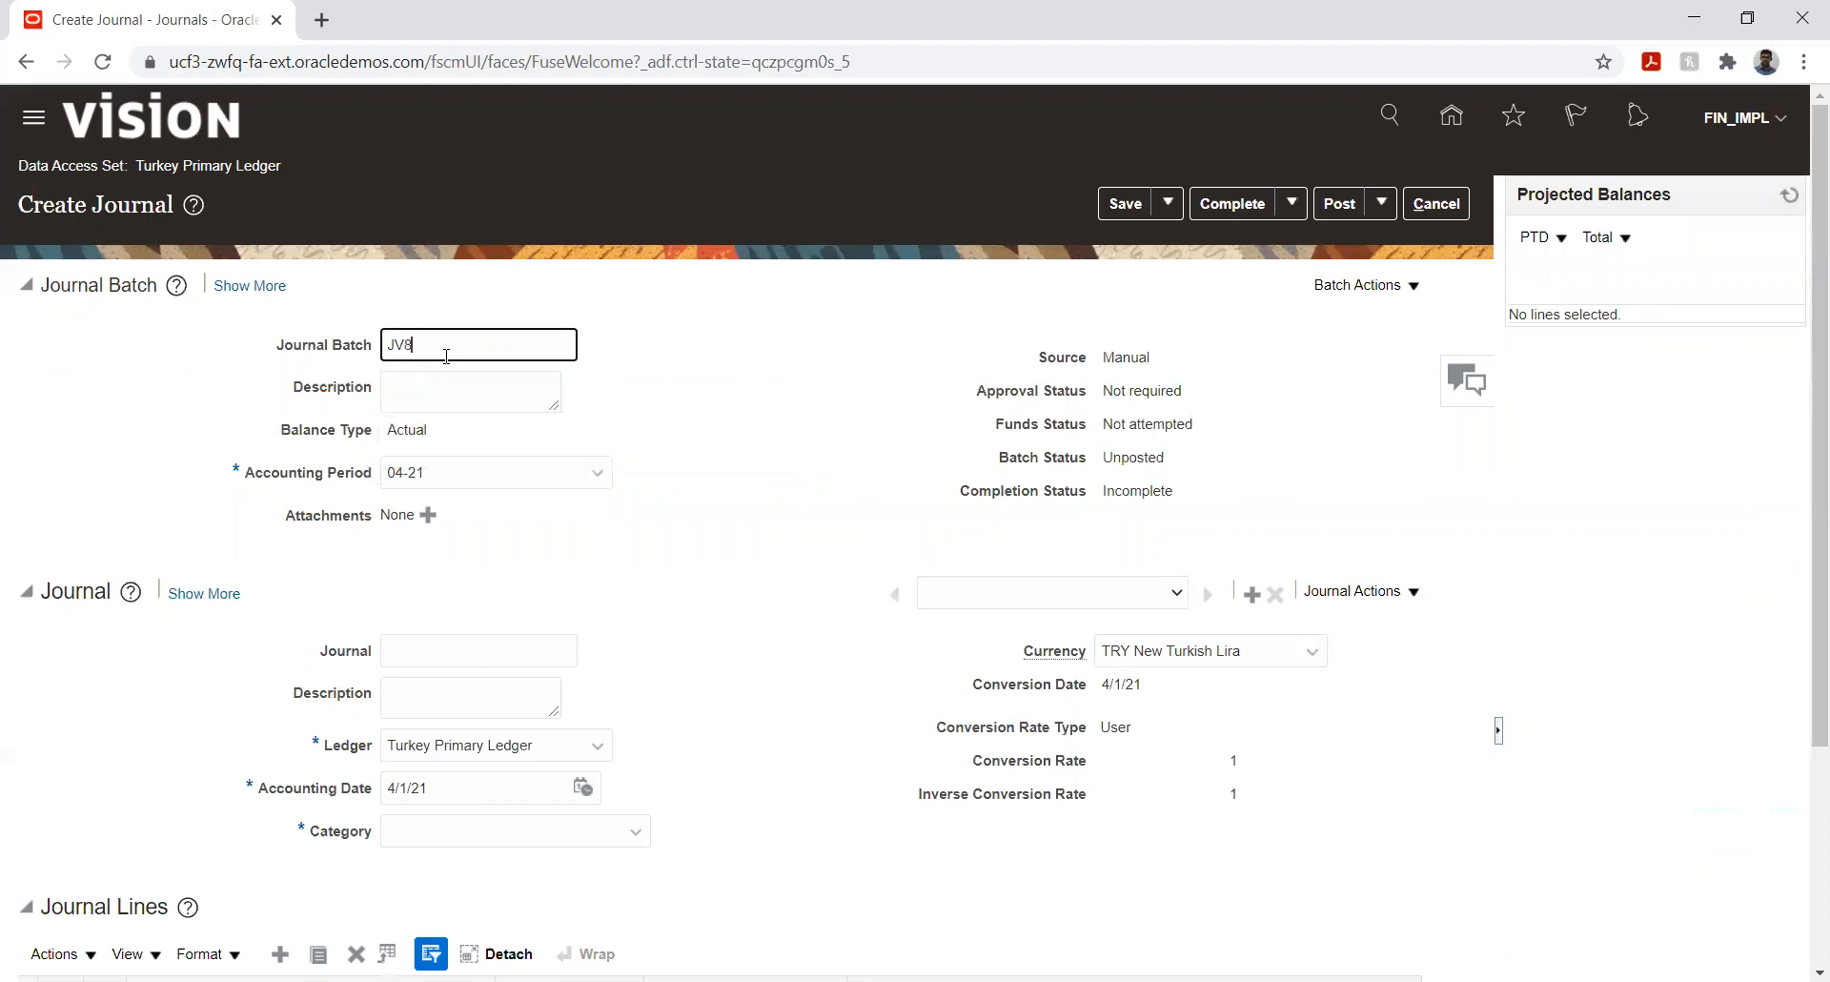
{"action": "key", "text": "Tab"}
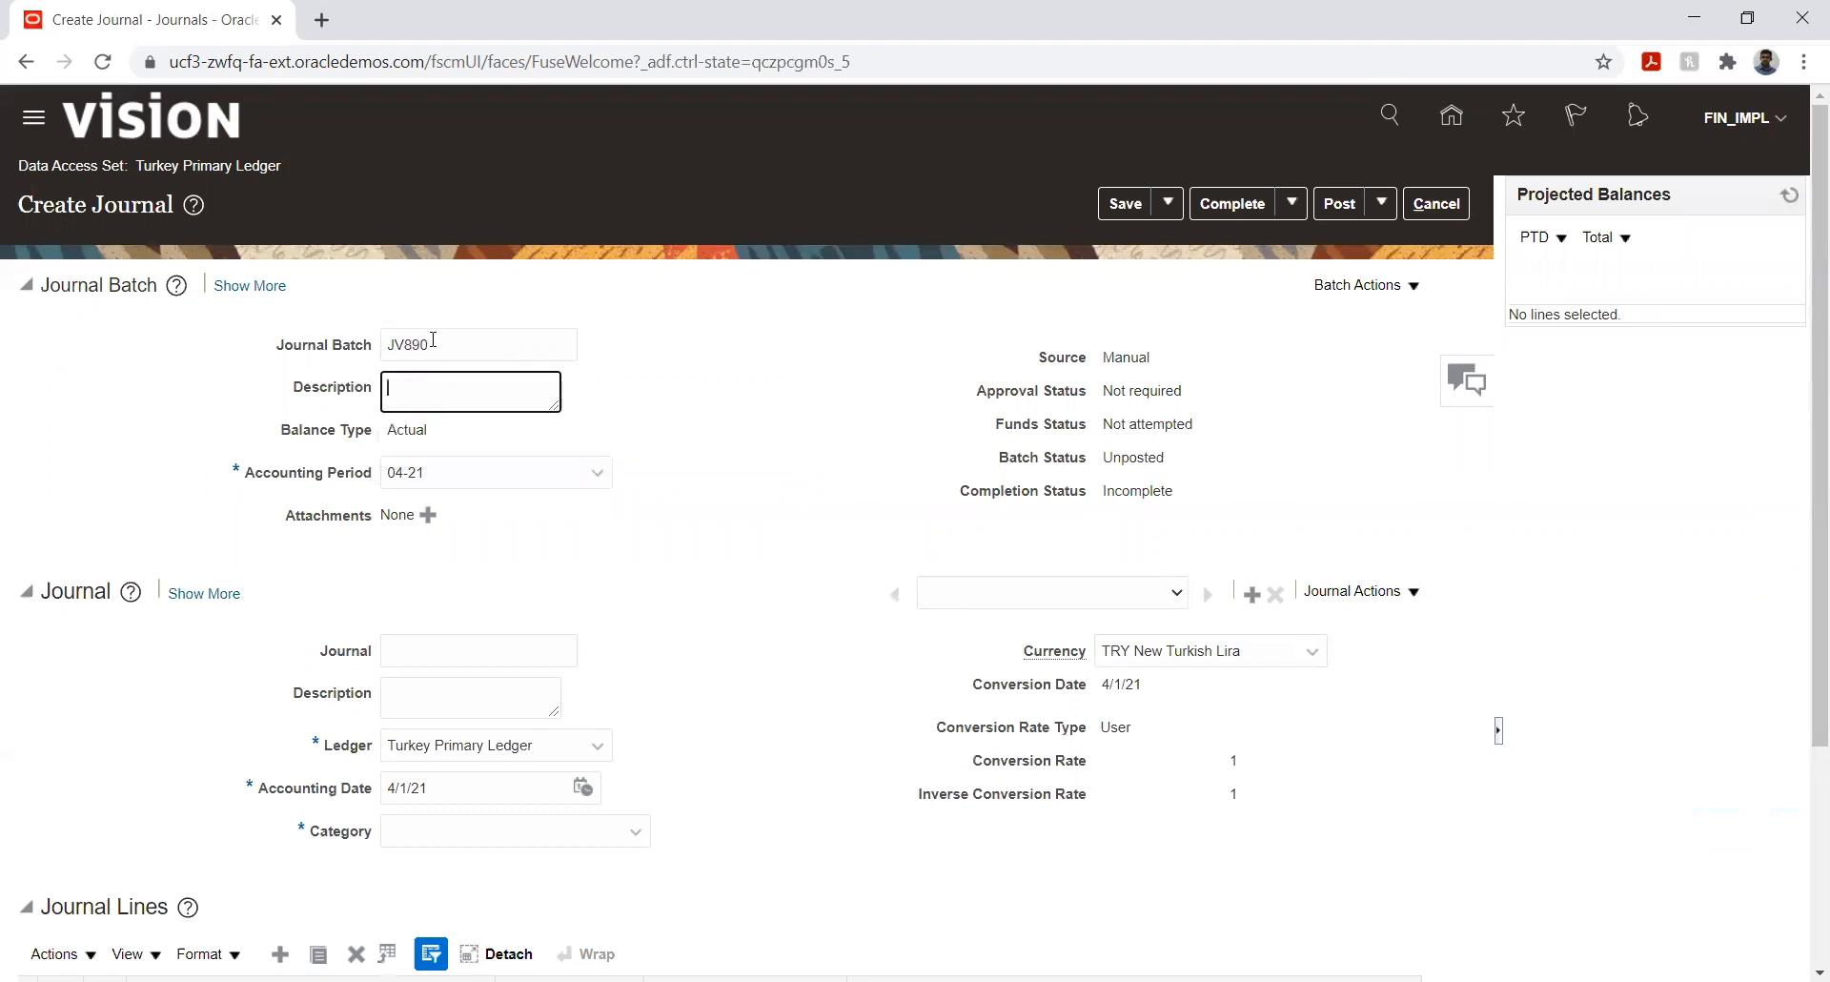
{"action": "double_click", "coordinate": [433, 341]}
{"action": "key", "text": "ctrl+c"}
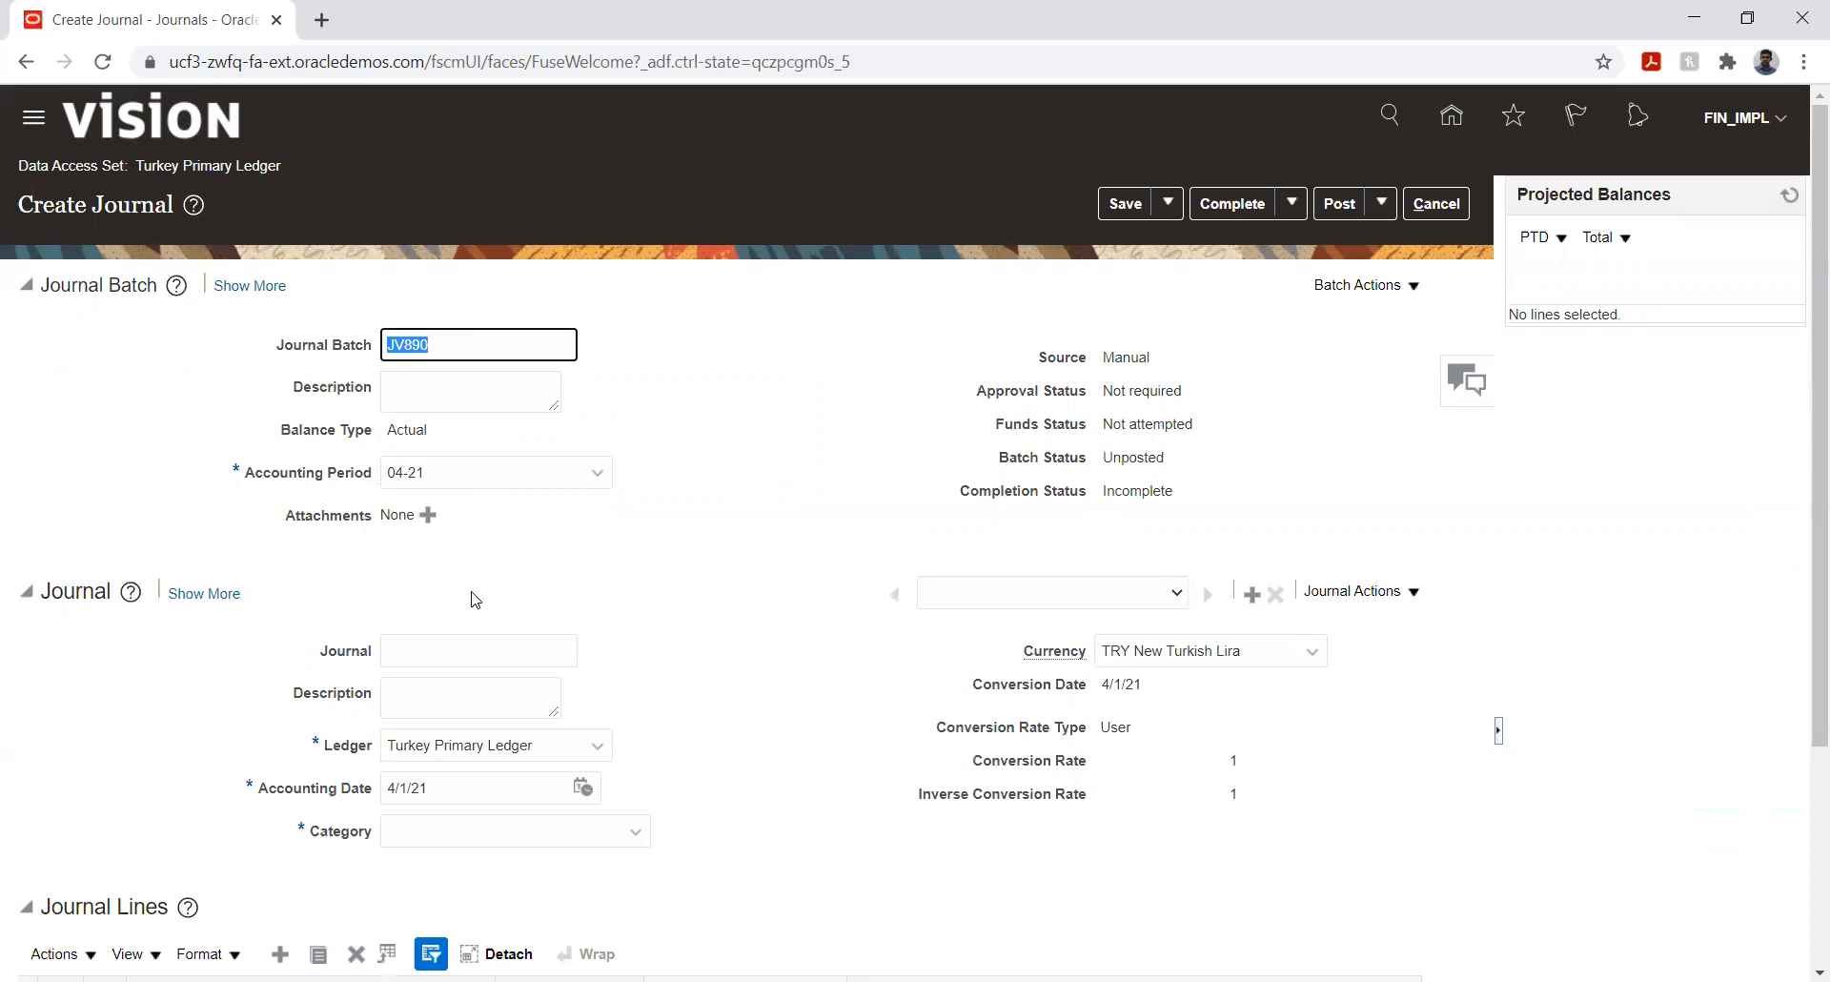
{"action": "left_click", "coordinate": [460, 645]}
{"action": "key", "text": "ctrl+v"}
{"action": "left_click", "coordinate": [801, 650]}
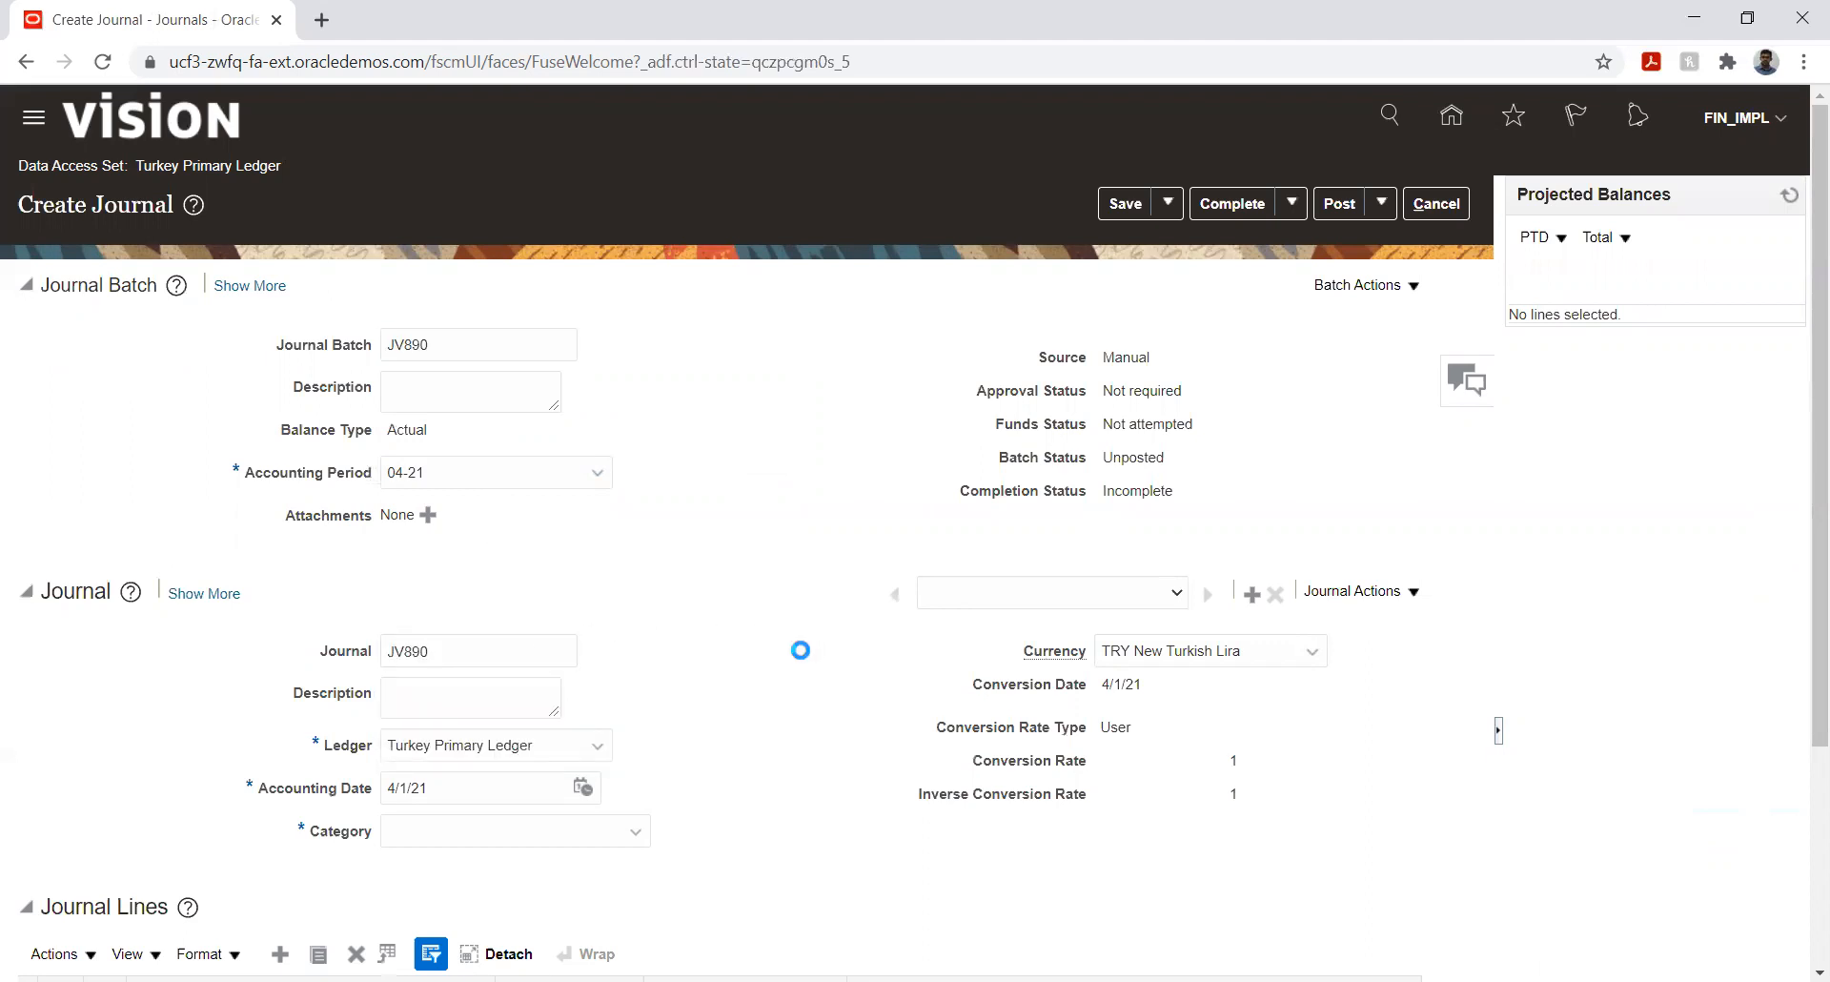
- Set the journal's category to Adjustment
{"action": "left_click", "coordinate": [488, 836]}
{"action": "type", "text": "adju"}
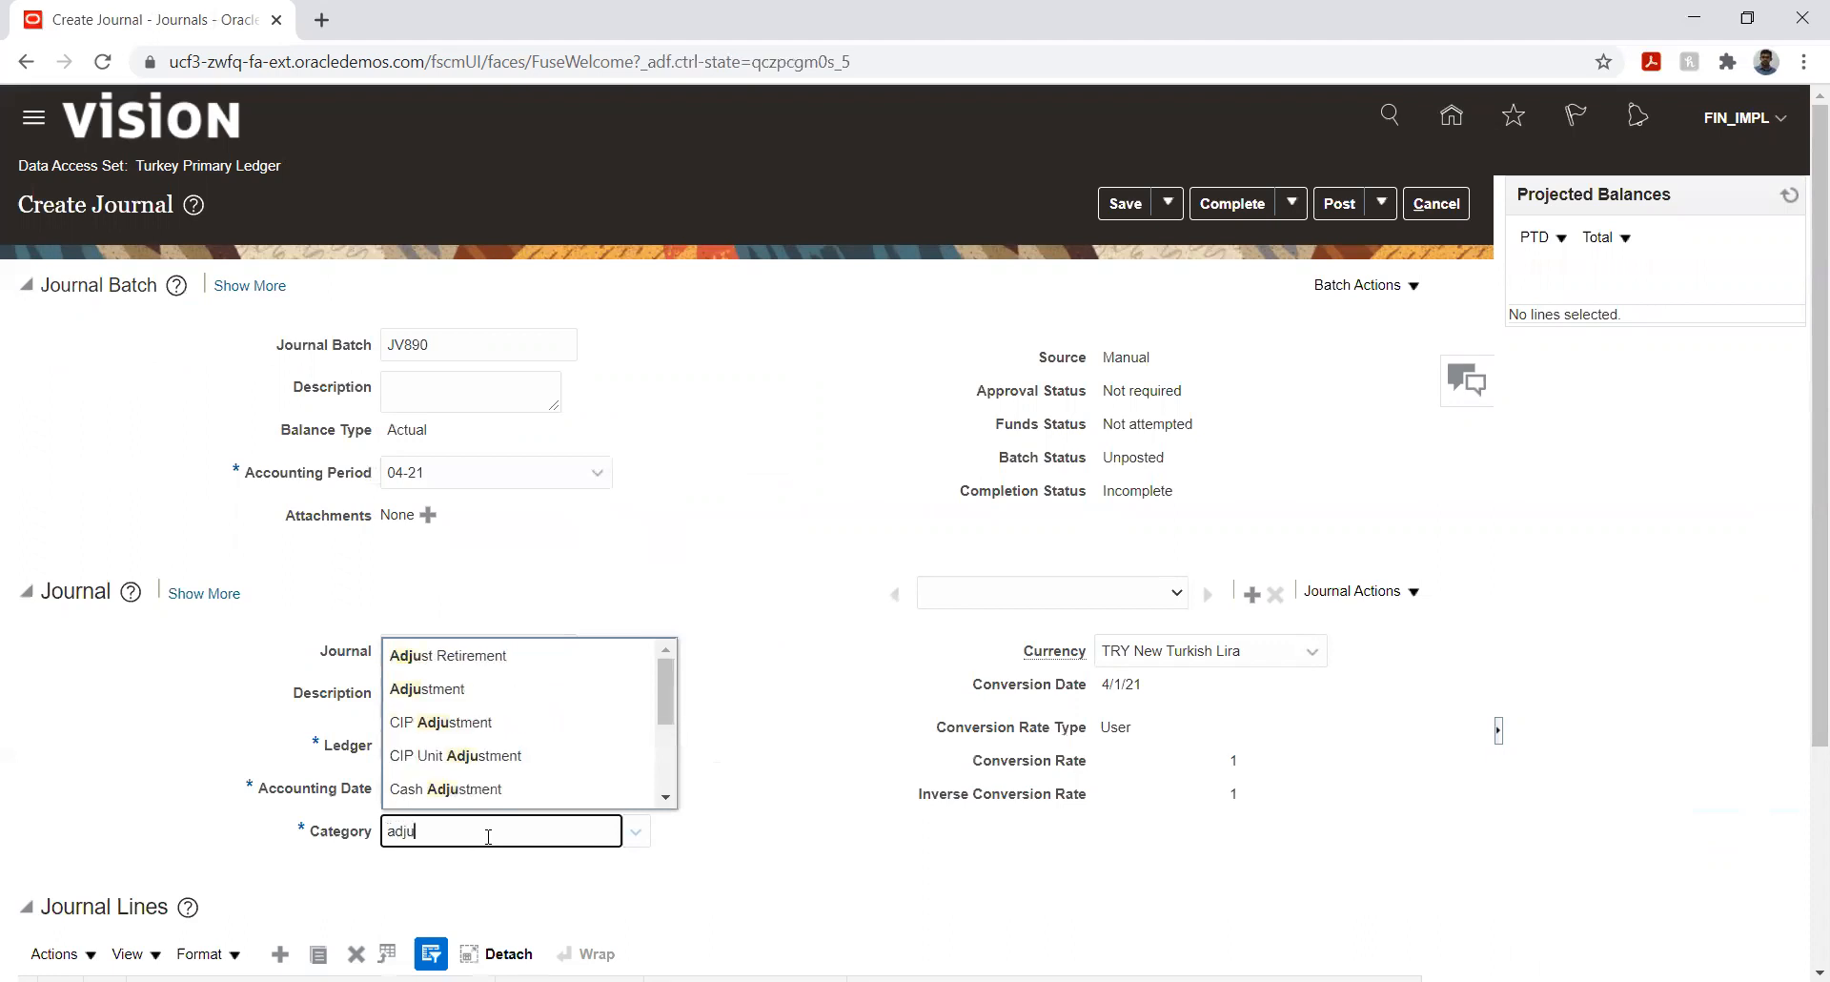
{"action": "left_click", "coordinate": [450, 688]}
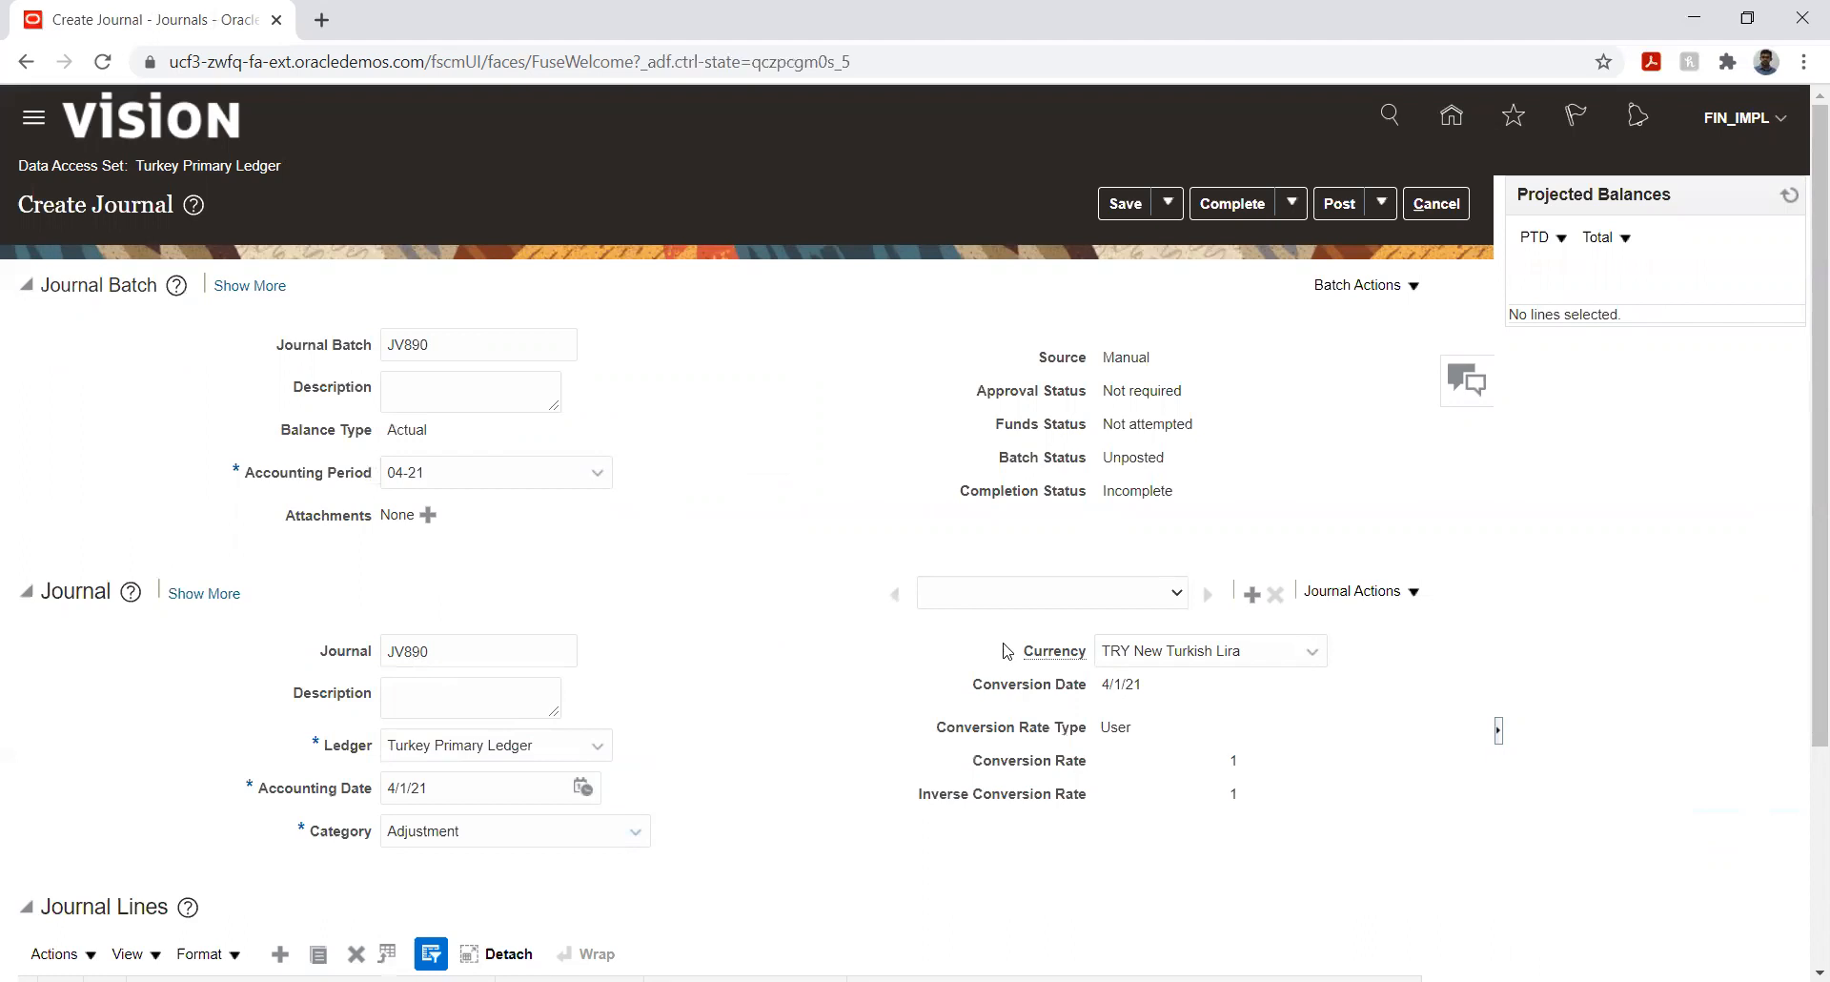
- Try to find journal line 1's account by searching for the value JV890, and cancel the journal
{"action": "scroll", "coordinate": [1804, 658], "scroll_direction": "down", "scroll_amount": 2}
{"action": "scroll", "coordinate": [1805, 658], "scroll_direction": "down", "scroll_amount": 1}
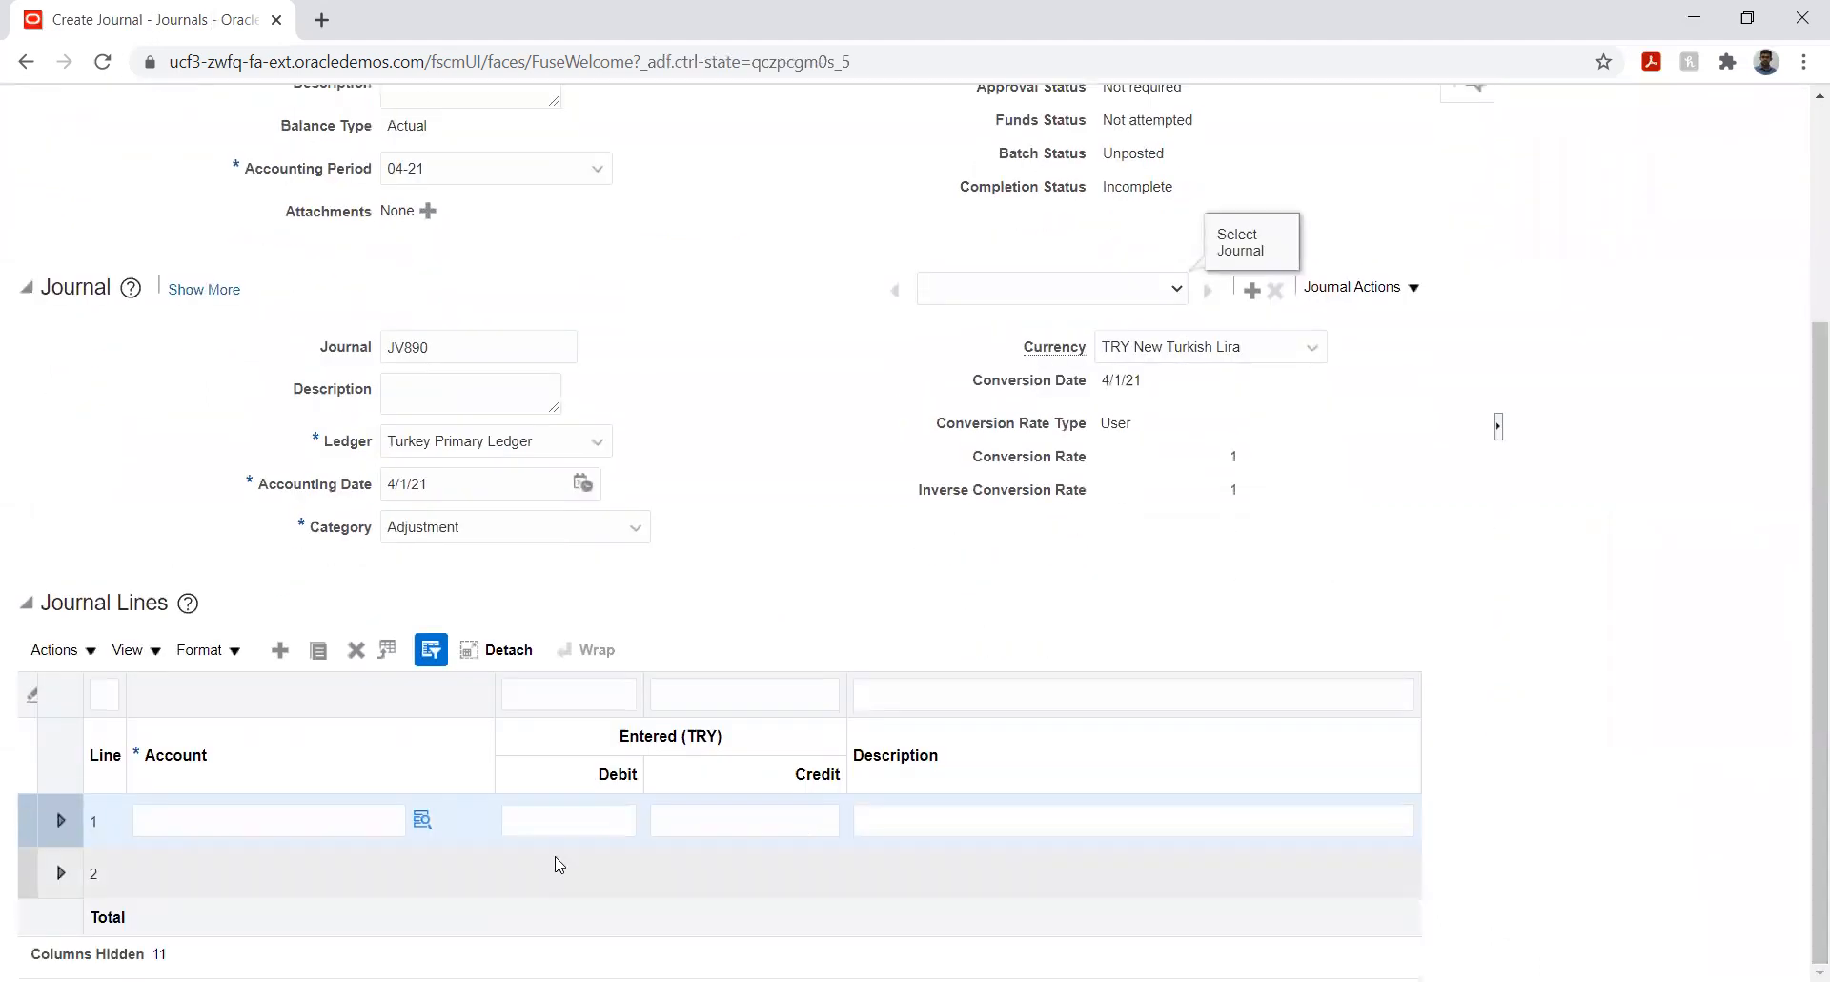
{"action": "left_click", "coordinate": [422, 820]}
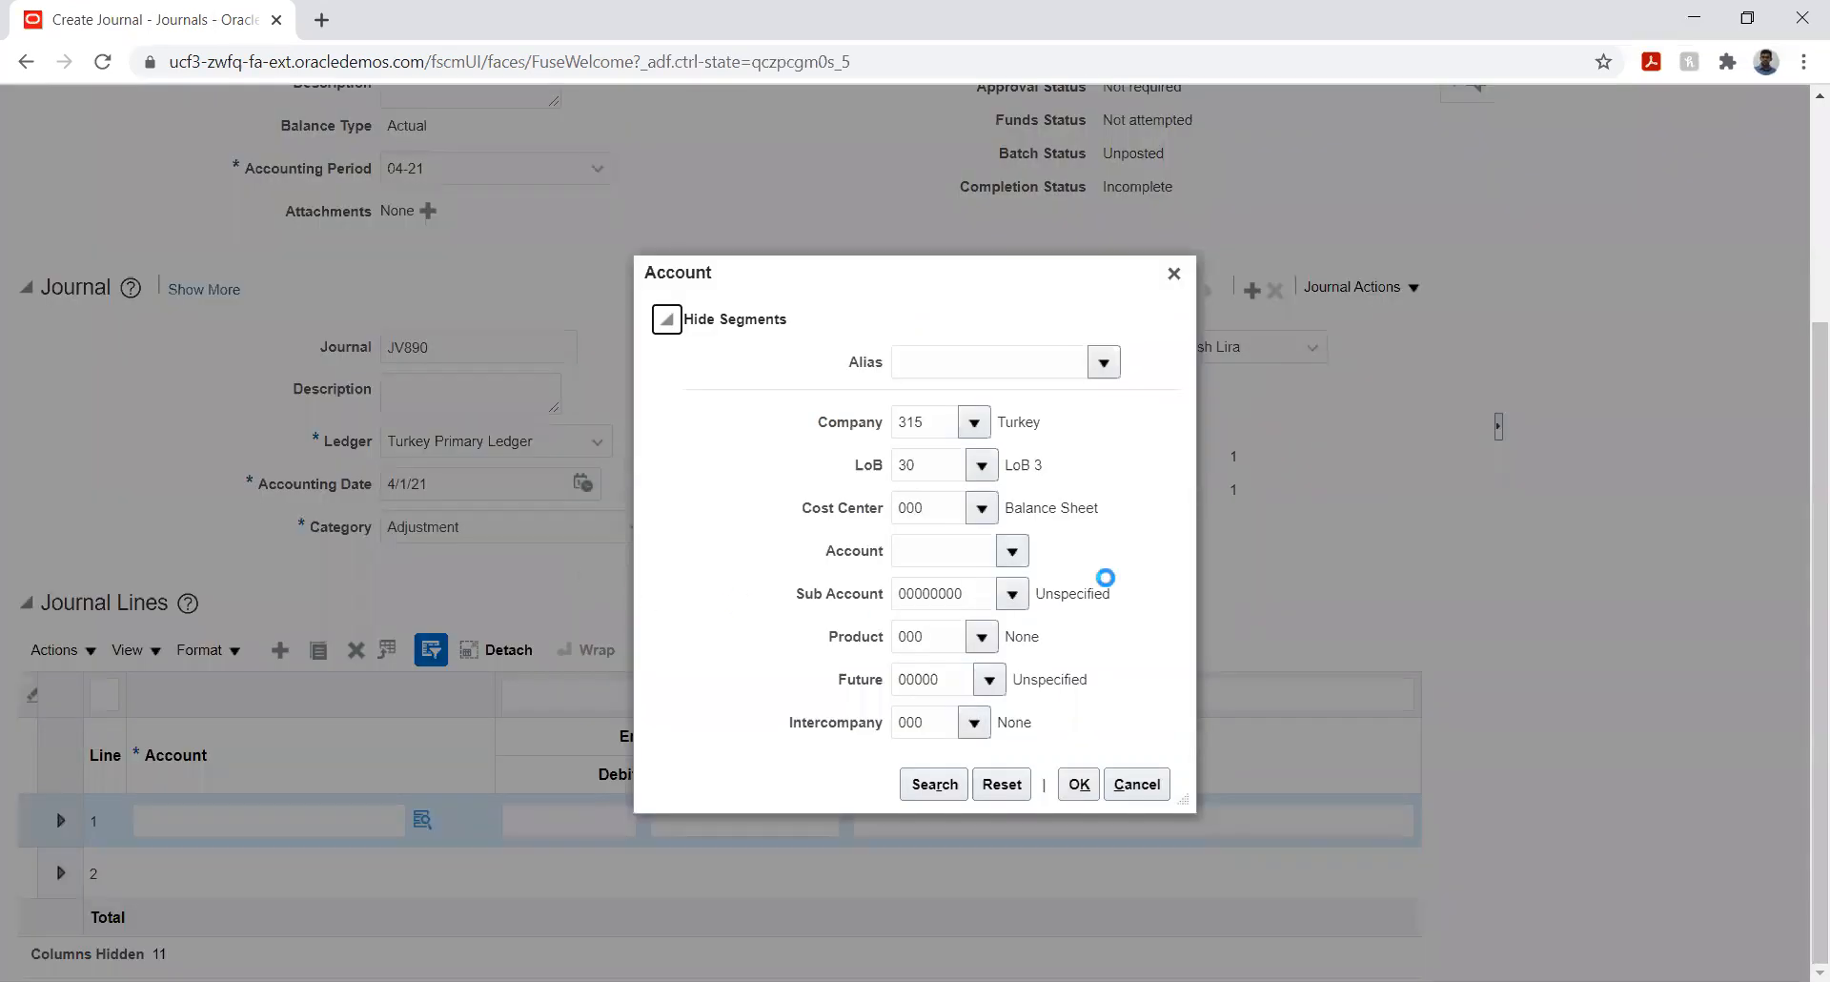
{"action": "left_click", "coordinate": [1014, 555]}
{"action": "left_click", "coordinate": [920, 947]}
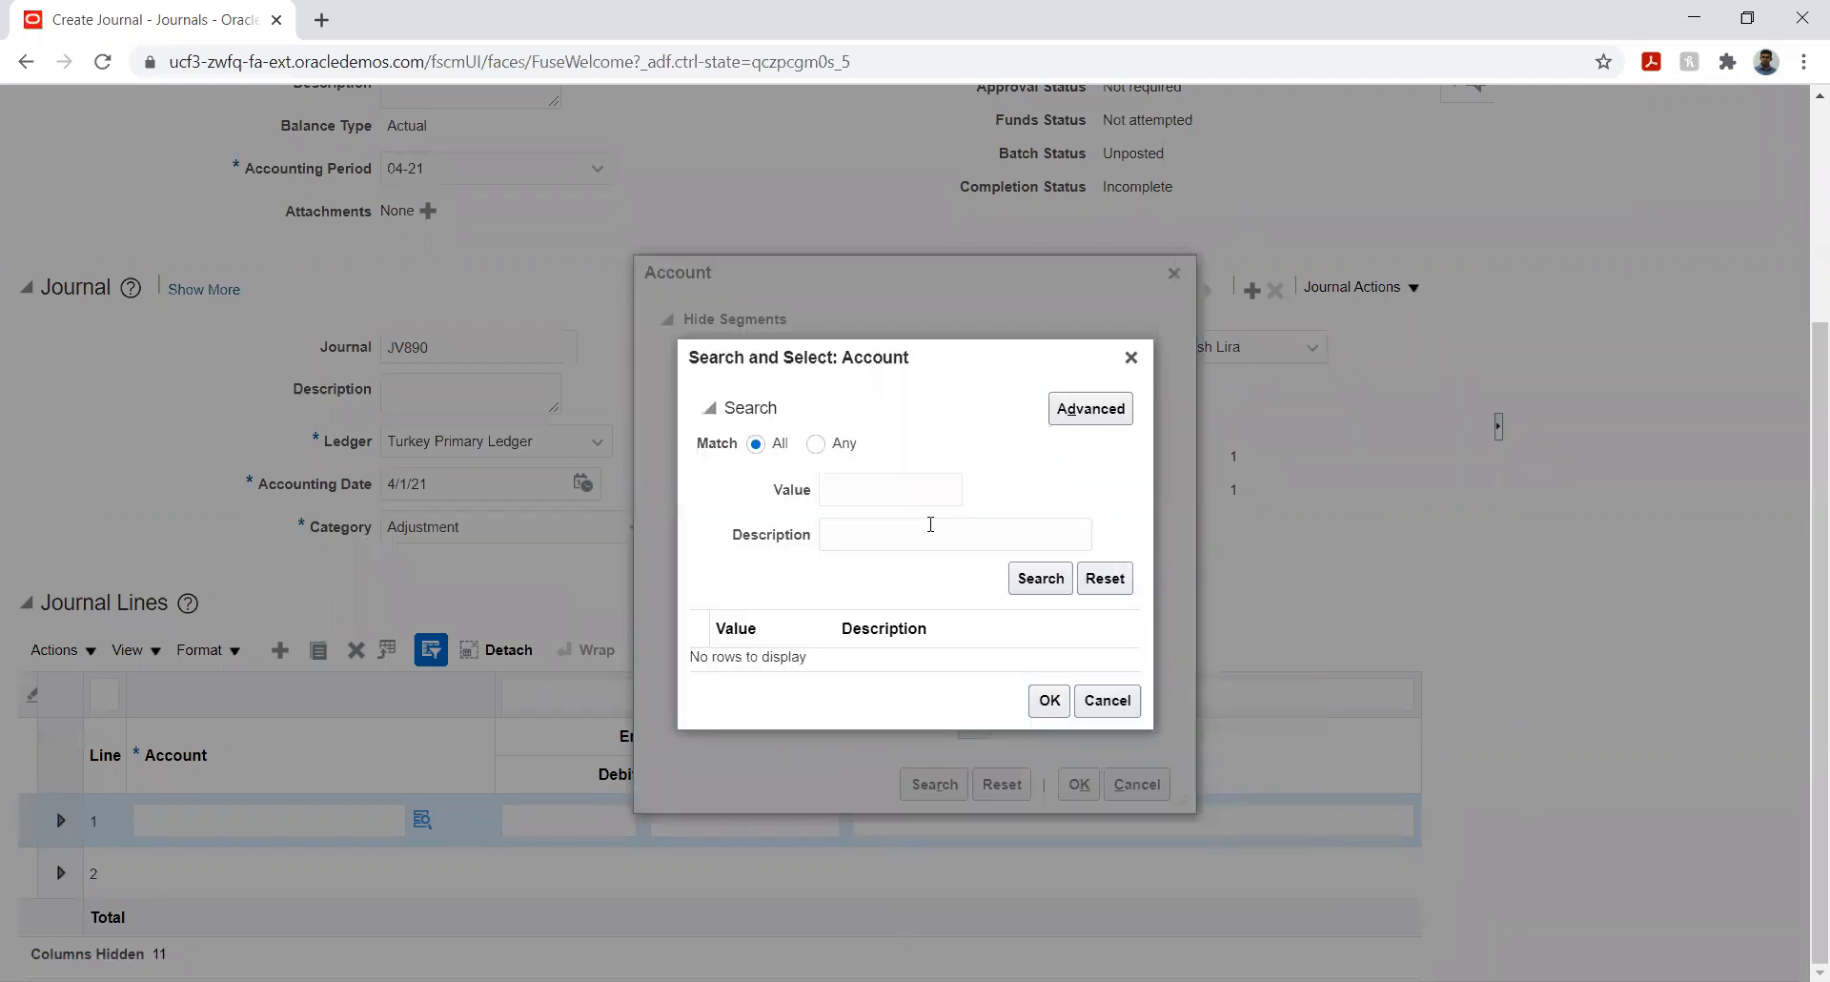
{"action": "left_click", "coordinate": [881, 496]}
{"action": "type", "text": "JV890"}
{"action": "left_click", "coordinate": [1038, 580]}
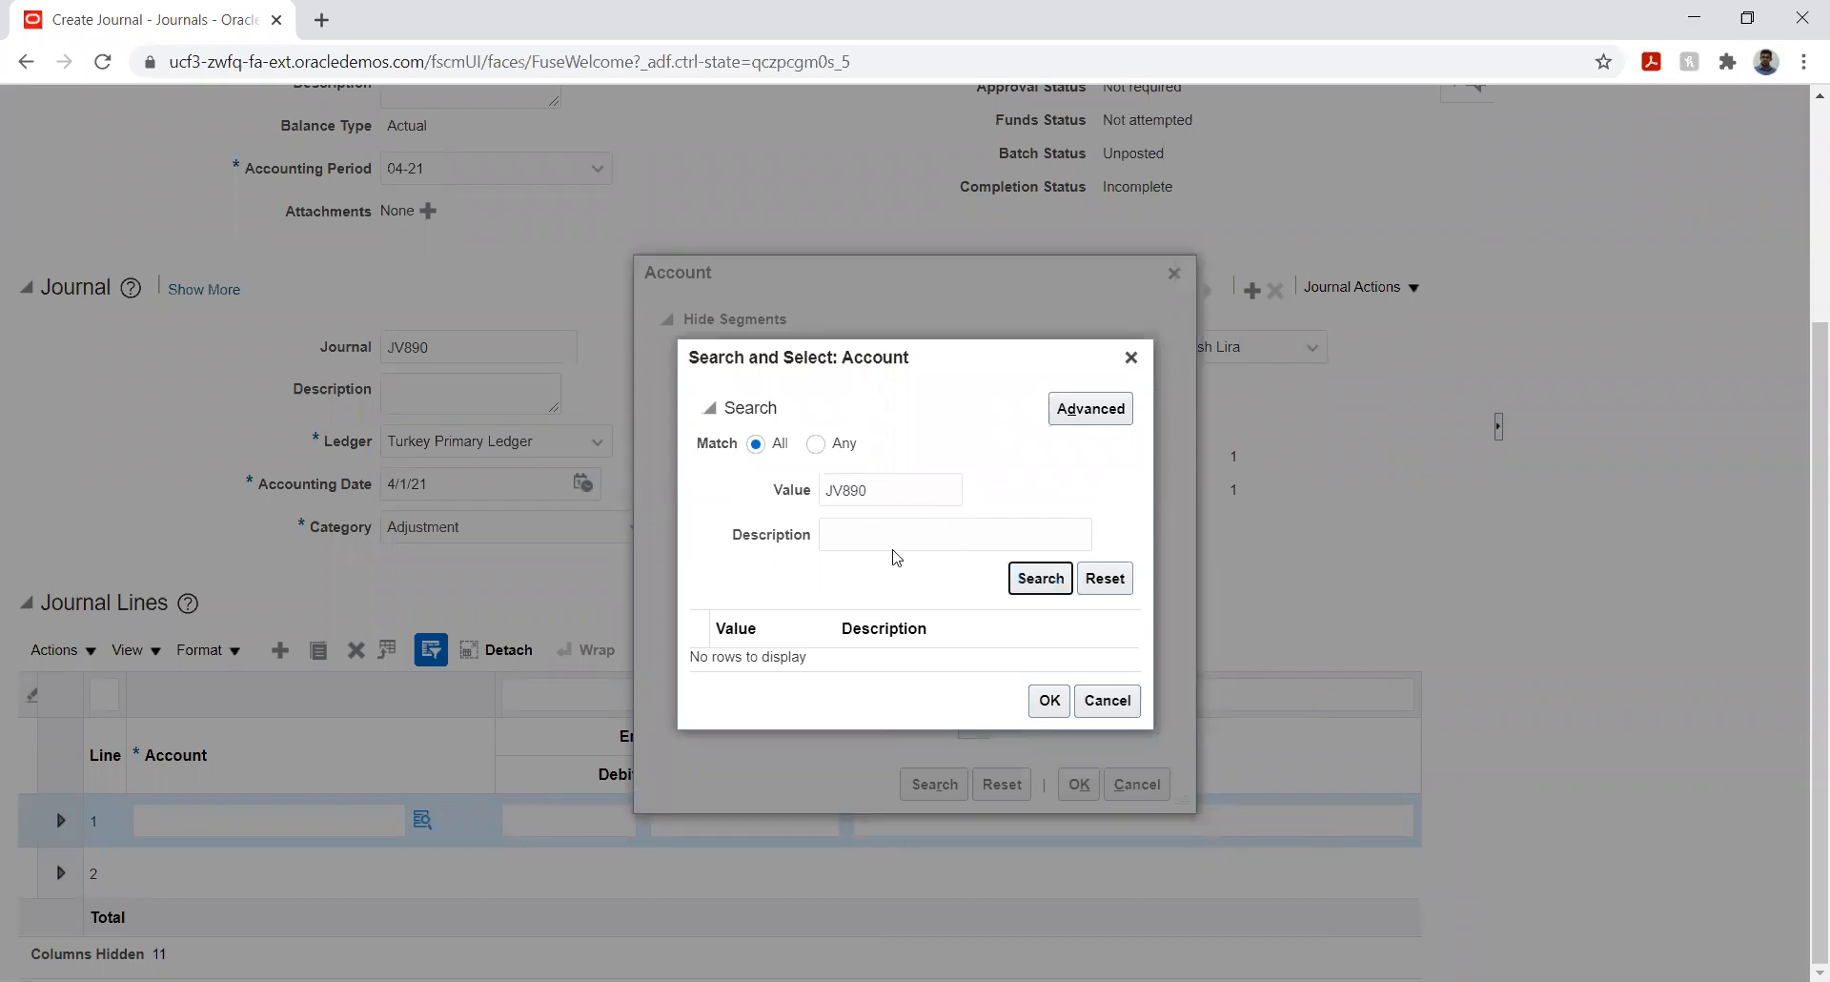
{"action": "double_click", "coordinate": [885, 488]}
{"action": "key", "text": "BackSpace"}
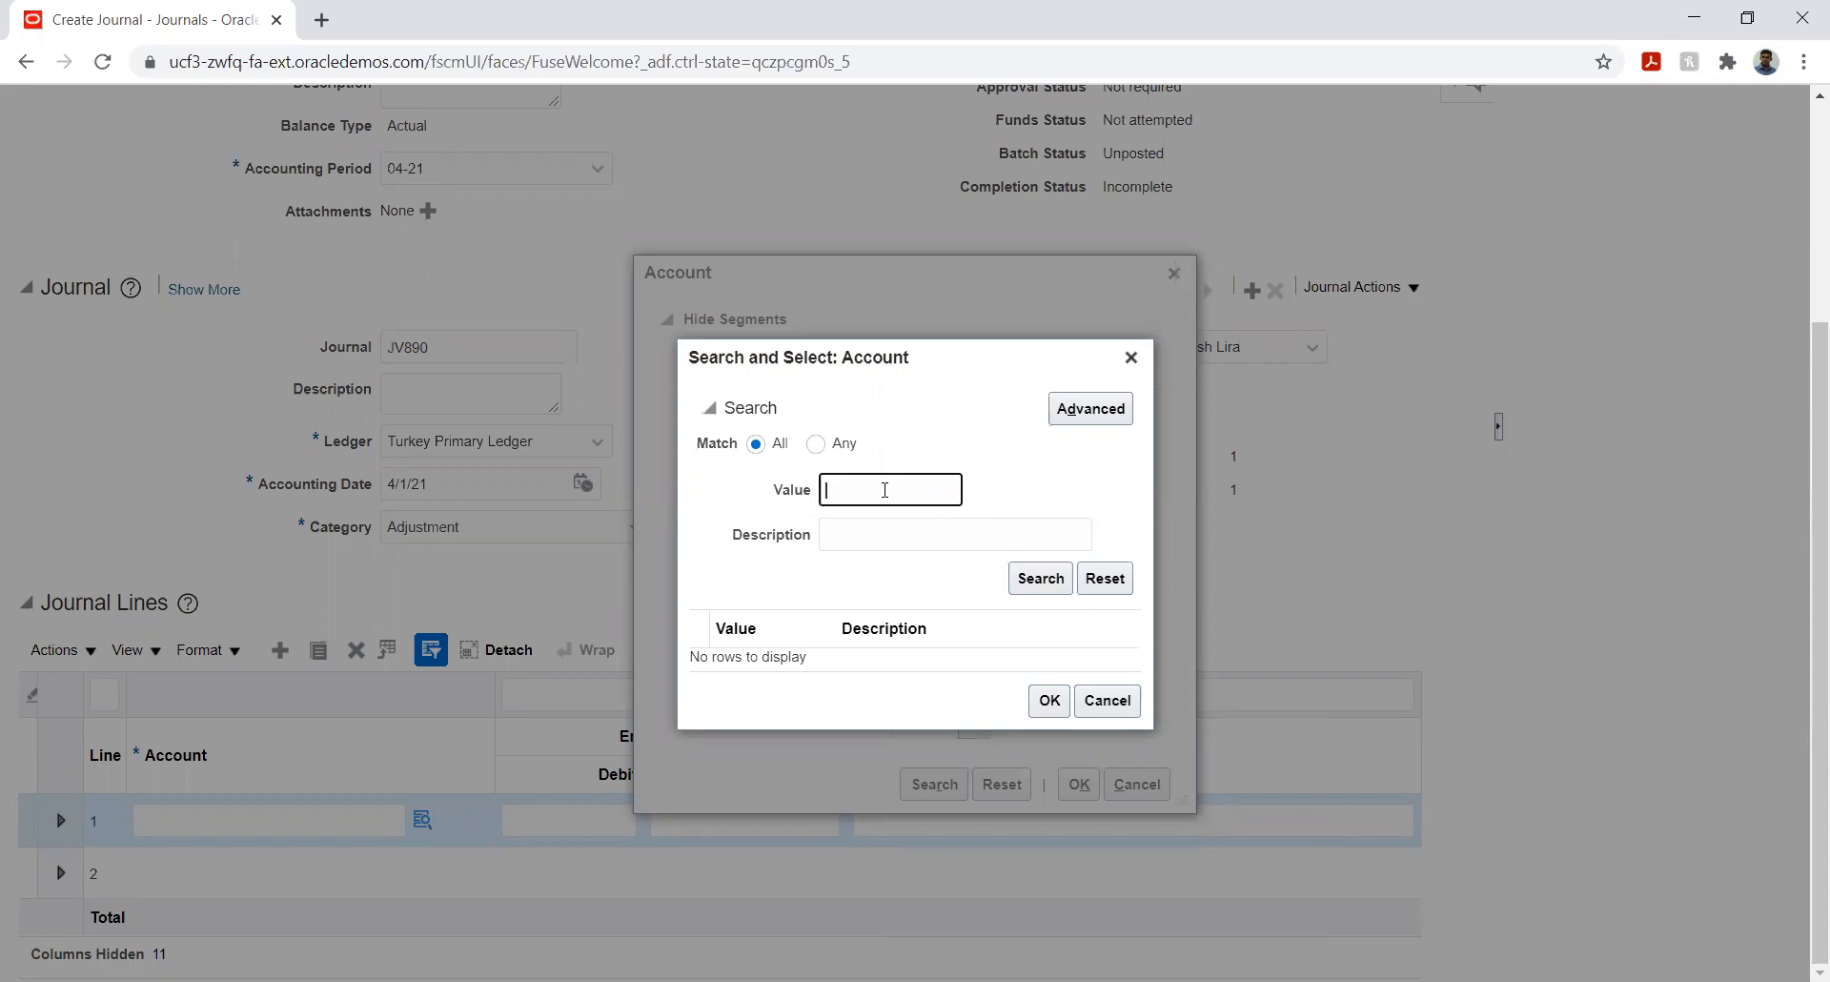
{"action": "left_click", "coordinate": [1107, 700]}
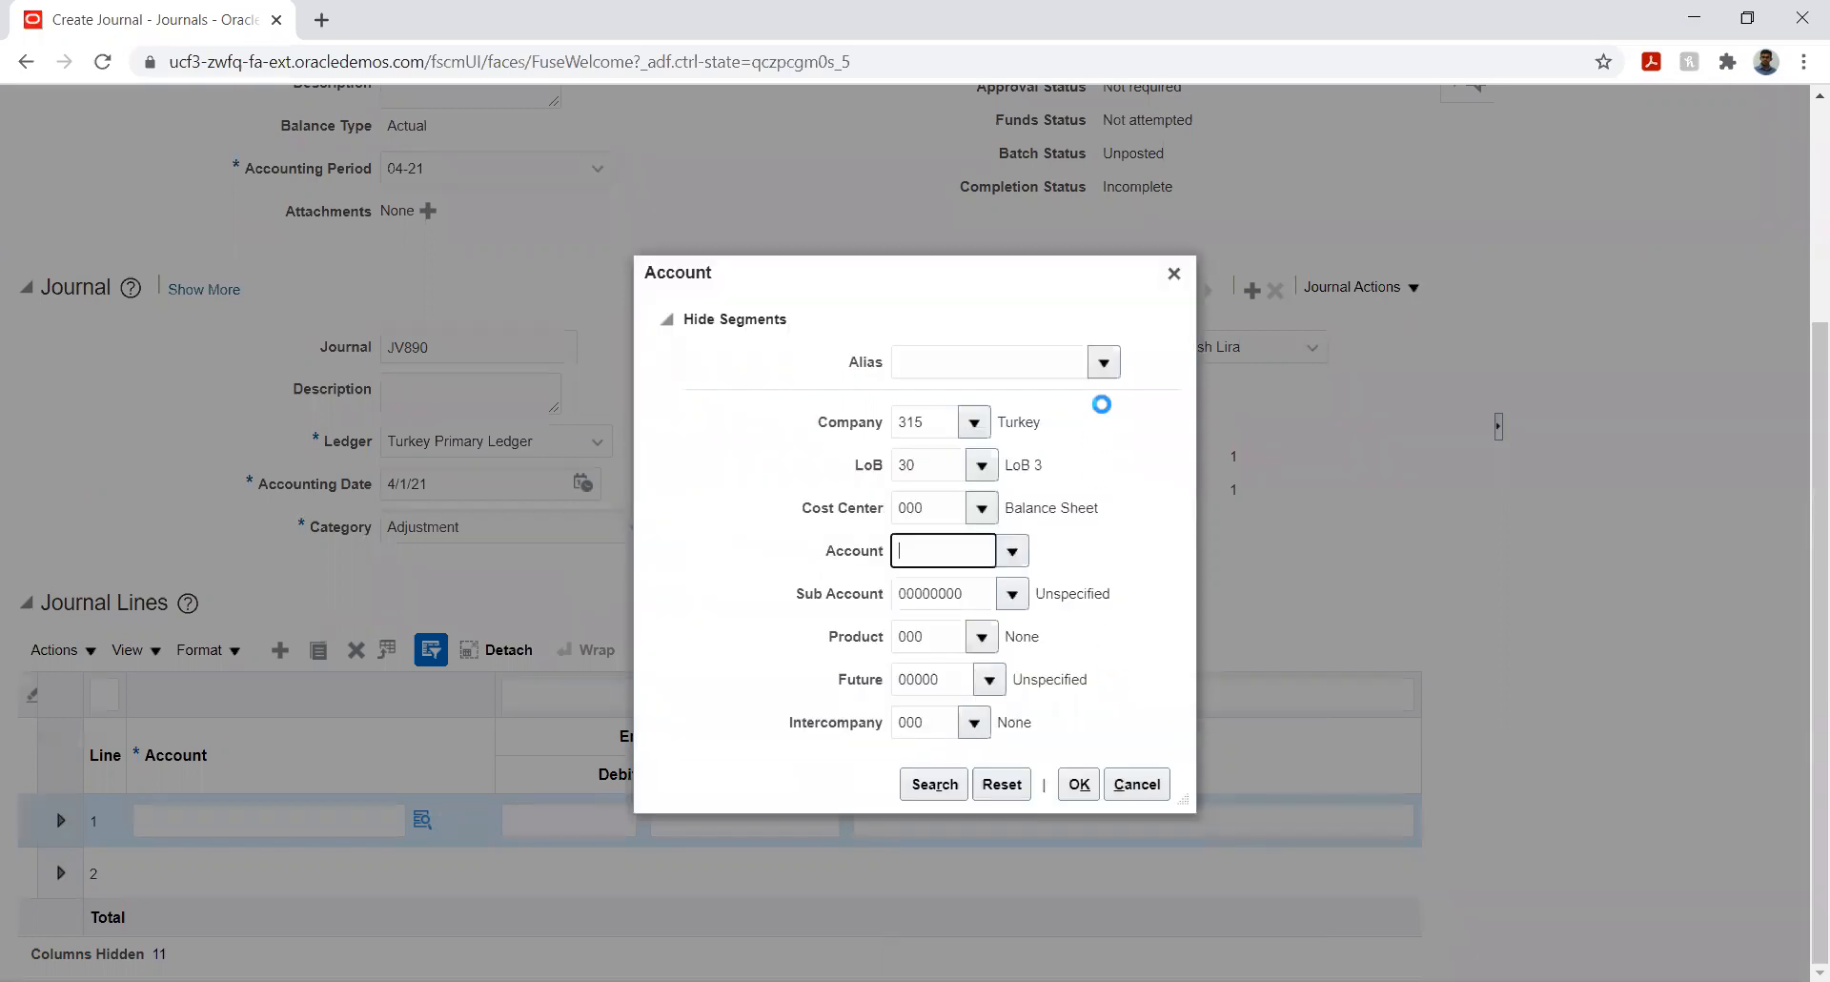
{"action": "left_click", "coordinate": [1174, 273]}
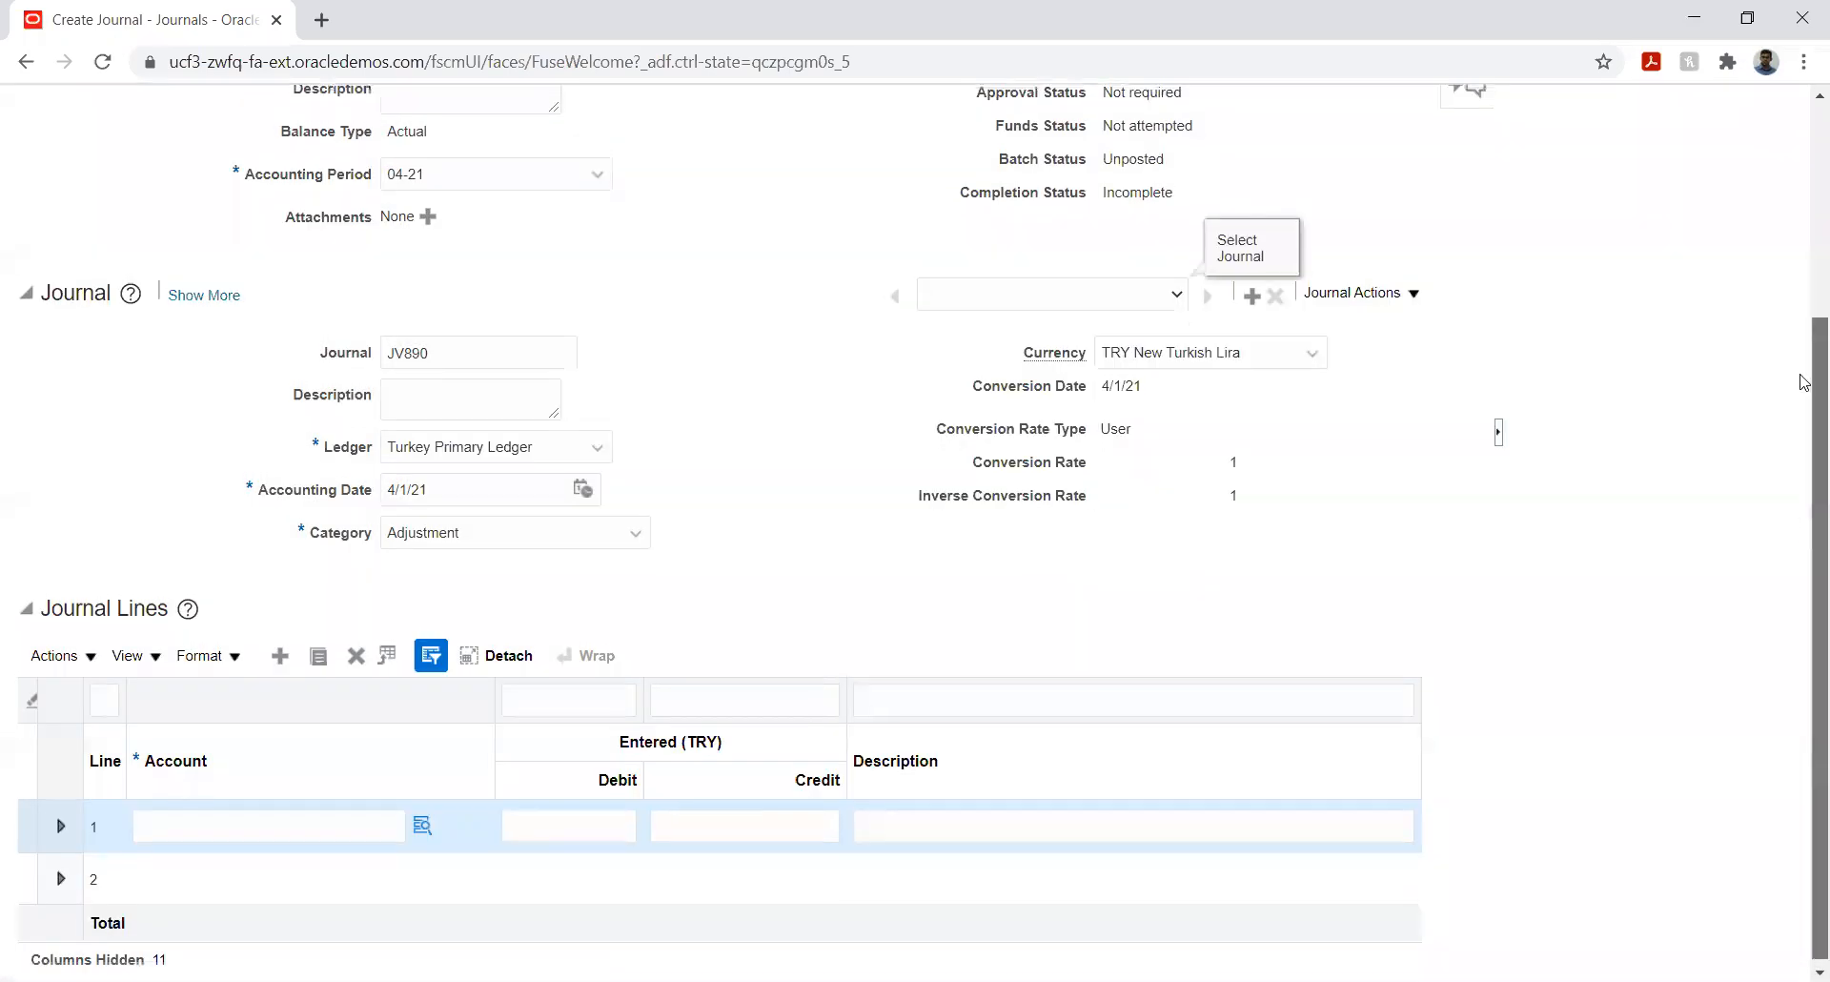
{"action": "left_click", "coordinate": [1804, 232]}
{"action": "left_click", "coordinate": [1436, 203]}
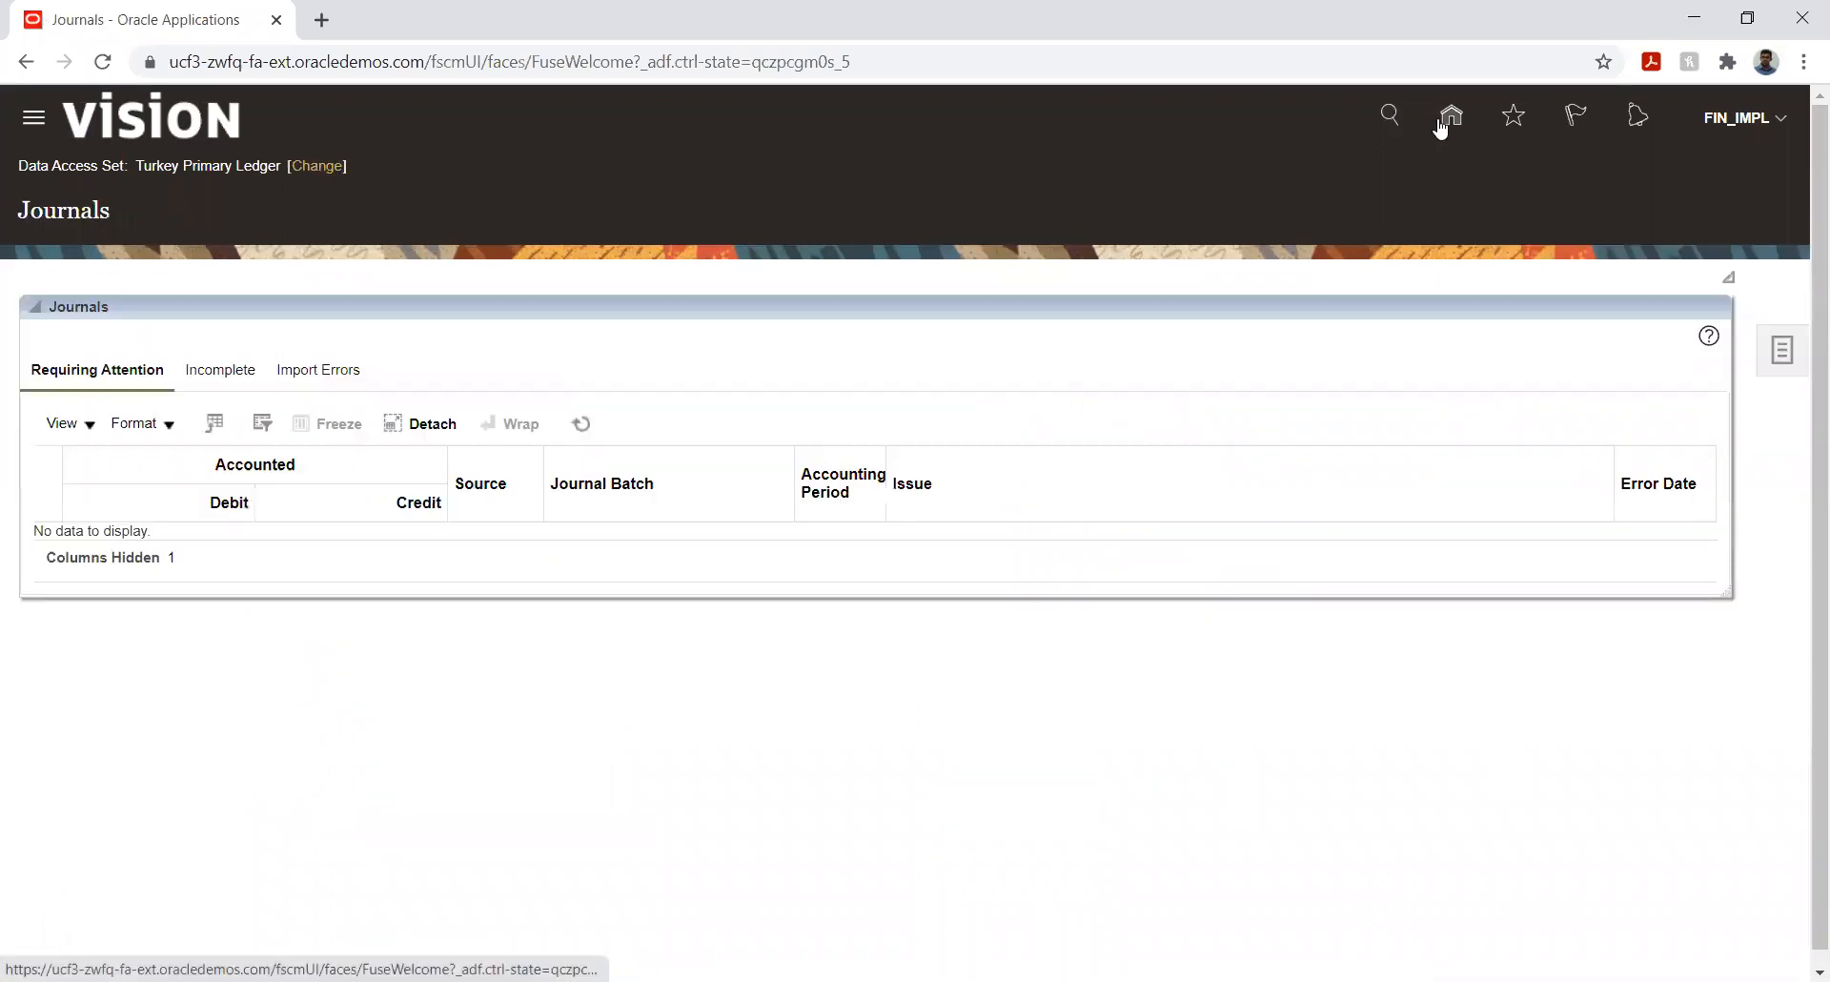
- Look up the Account segment value of the Rent summary row in the General Accounting Dashboard, and return to the home page
{"action": "left_click", "coordinate": [1449, 125]}
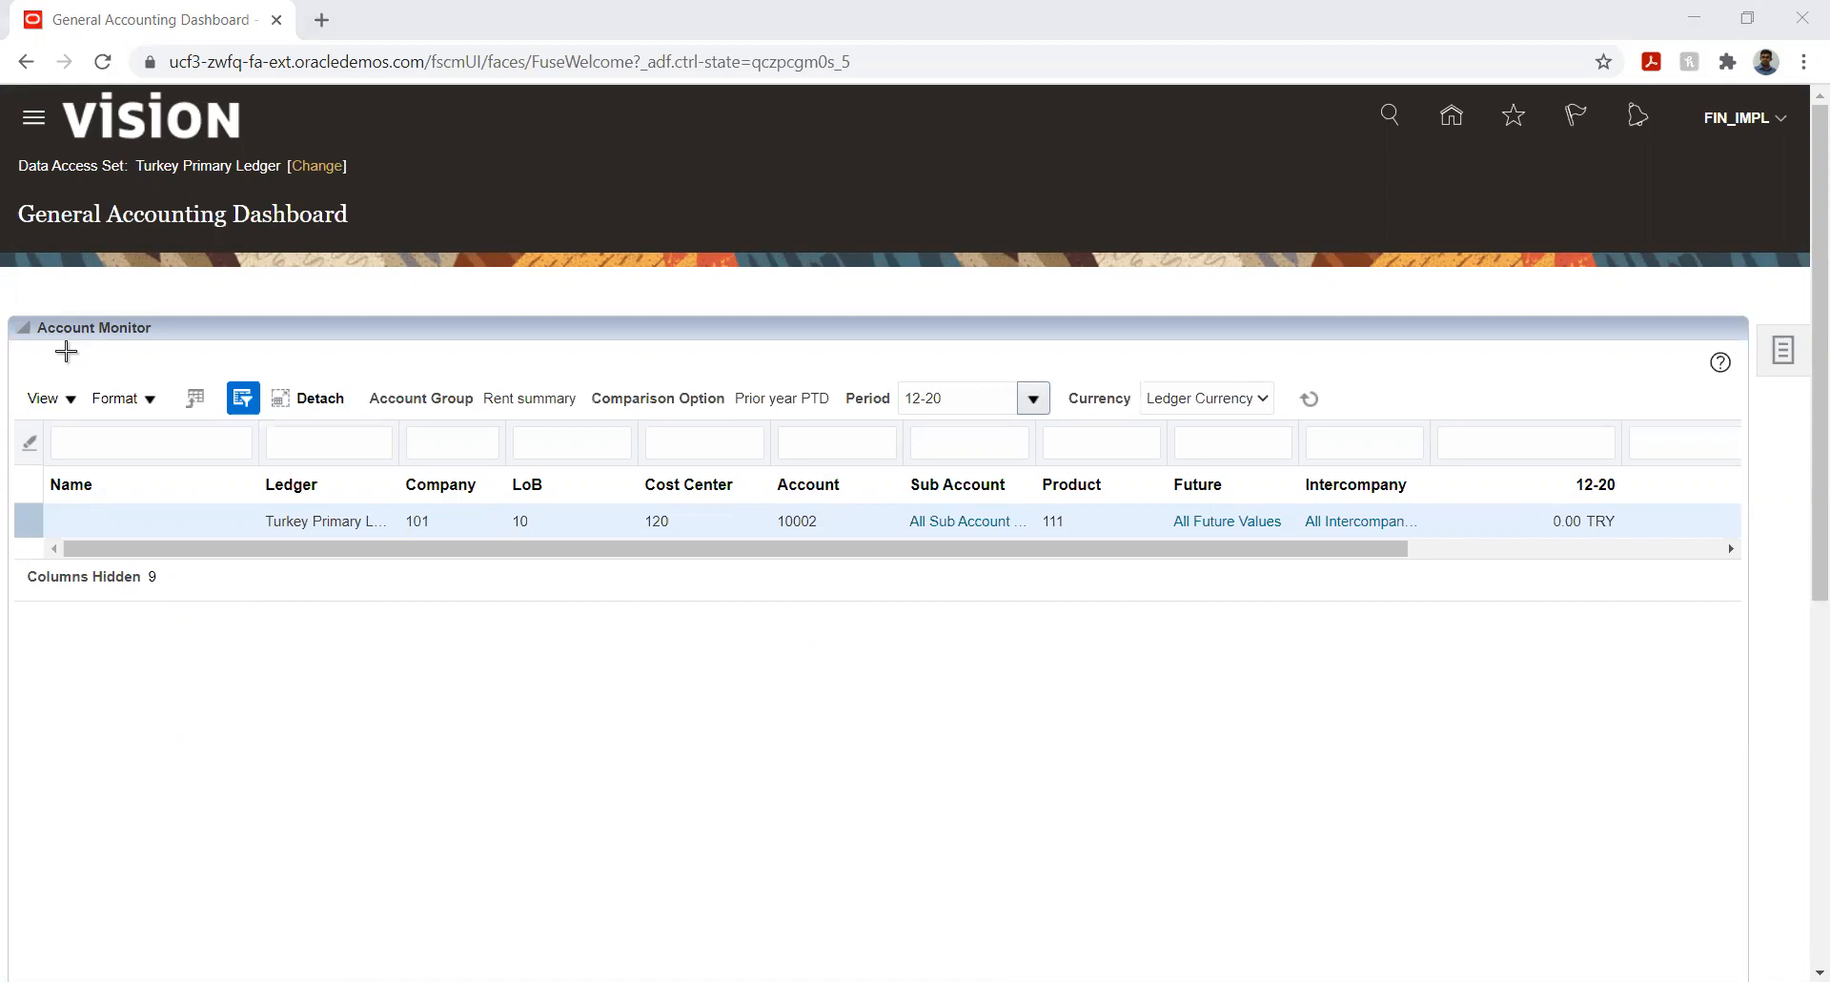
{"action": "left_click", "coordinate": [1563, 10]}
{"action": "left_click", "coordinate": [796, 525]}
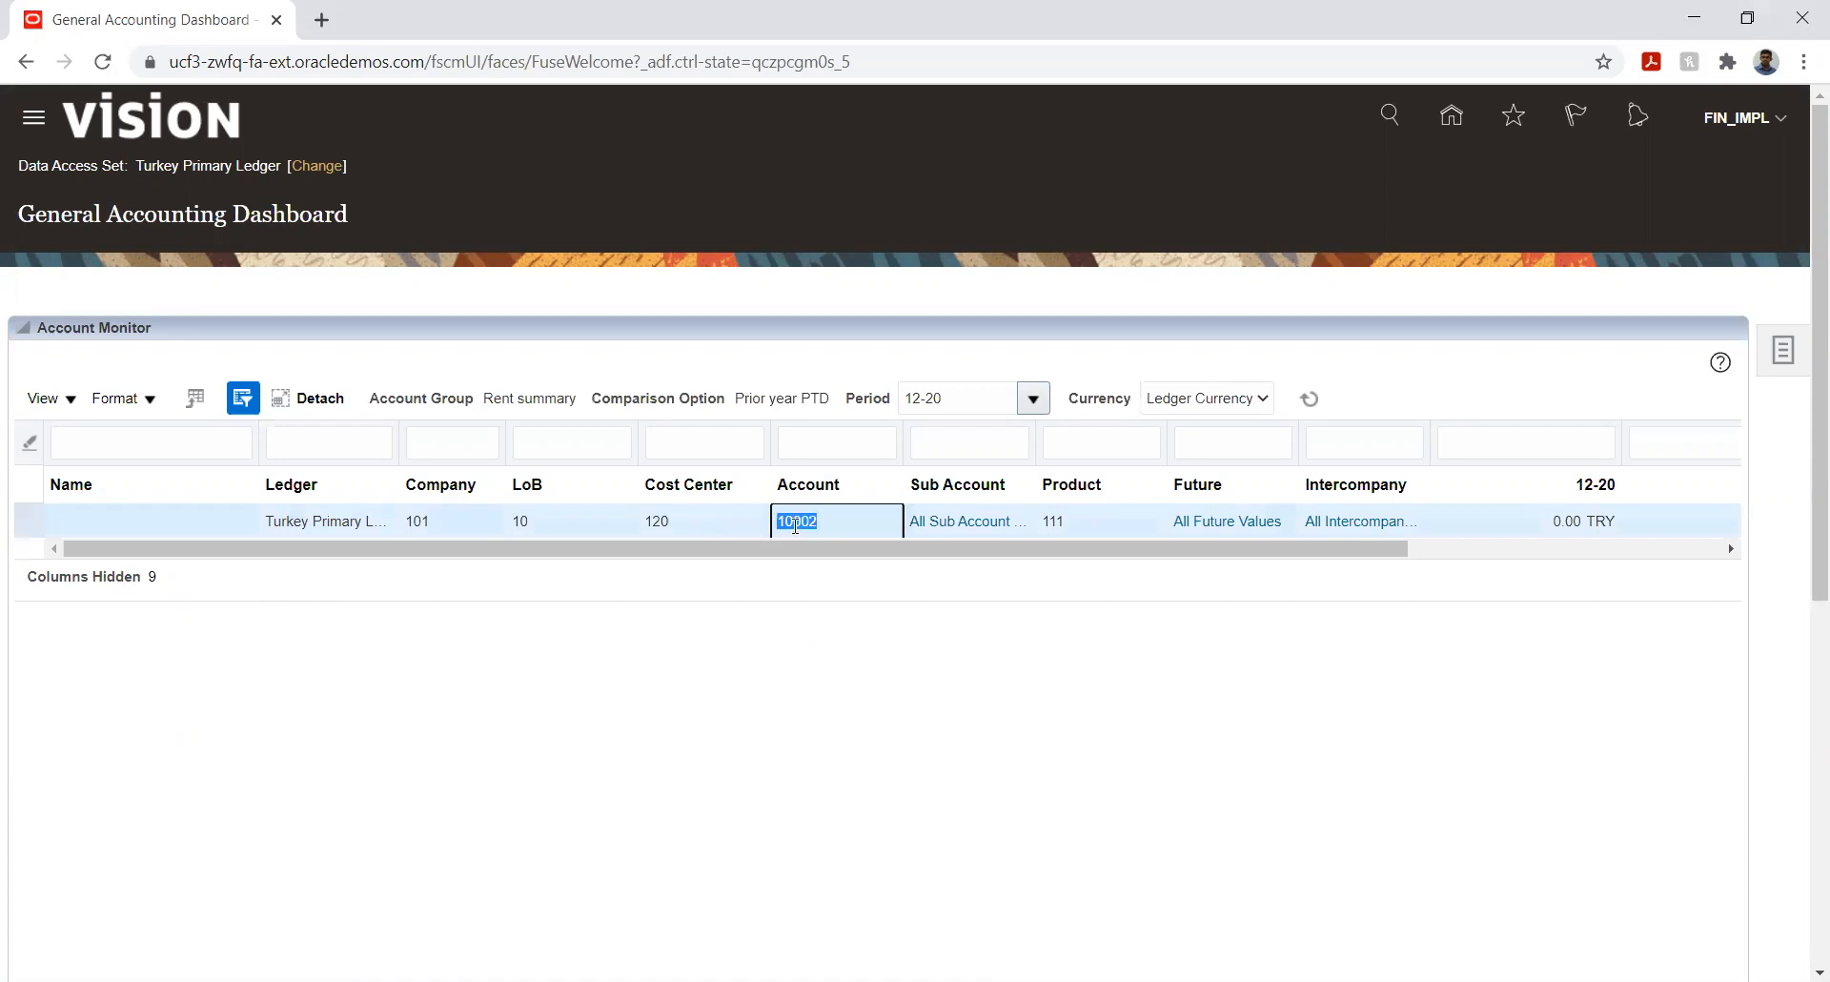
{"action": "left_click", "coordinate": [1466, 120]}
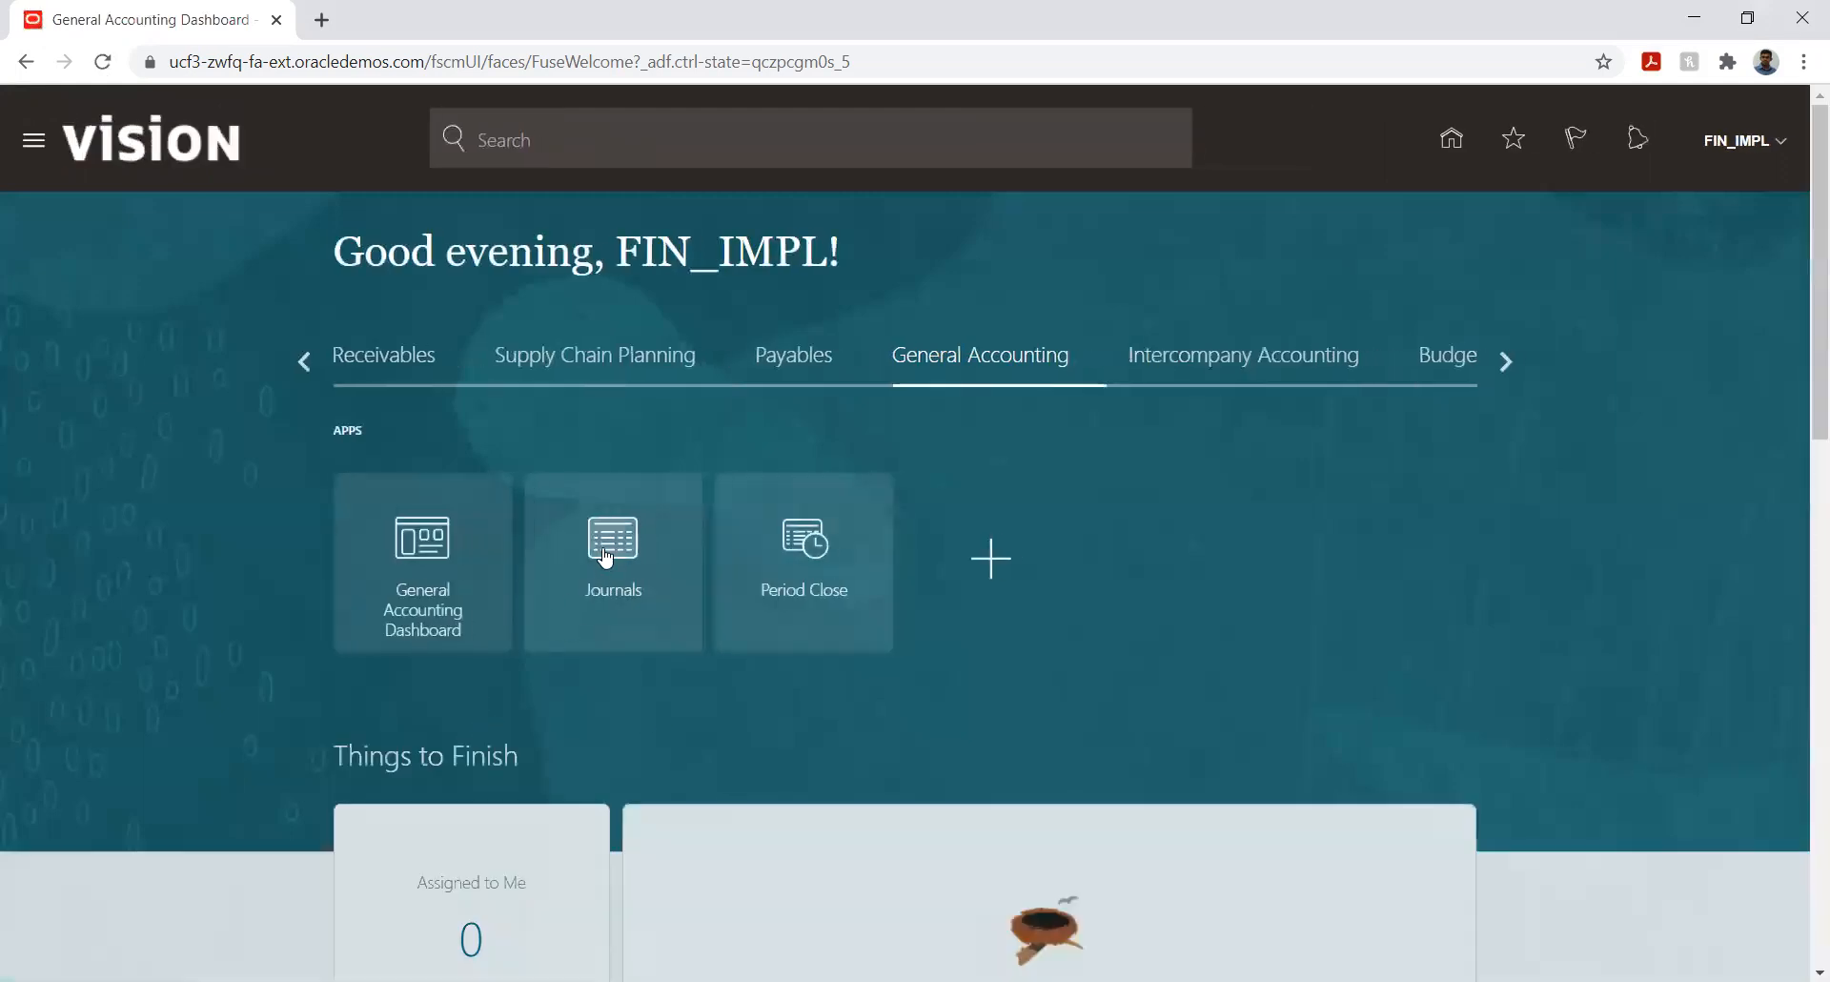
- Start creating a new journal from the Journals app and name its journal batch JV890
{"action": "left_click", "coordinate": [605, 557]}
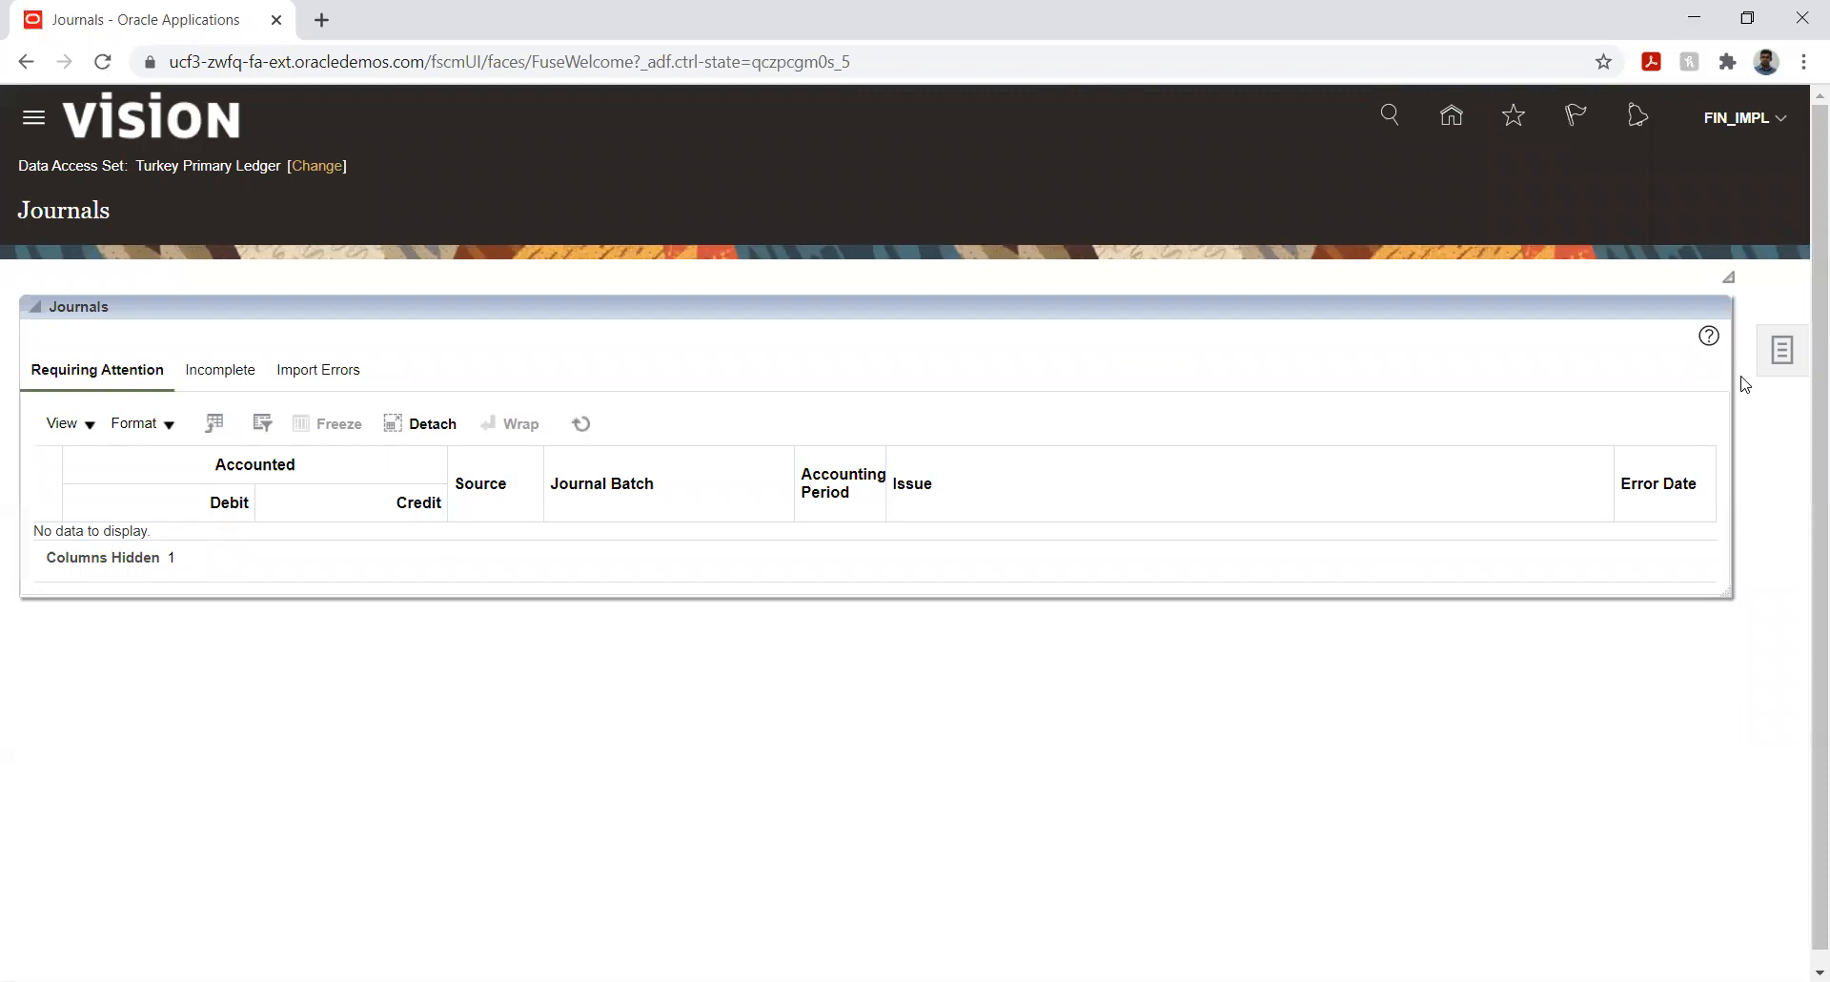
{"action": "left_click", "coordinate": [1780, 351]}
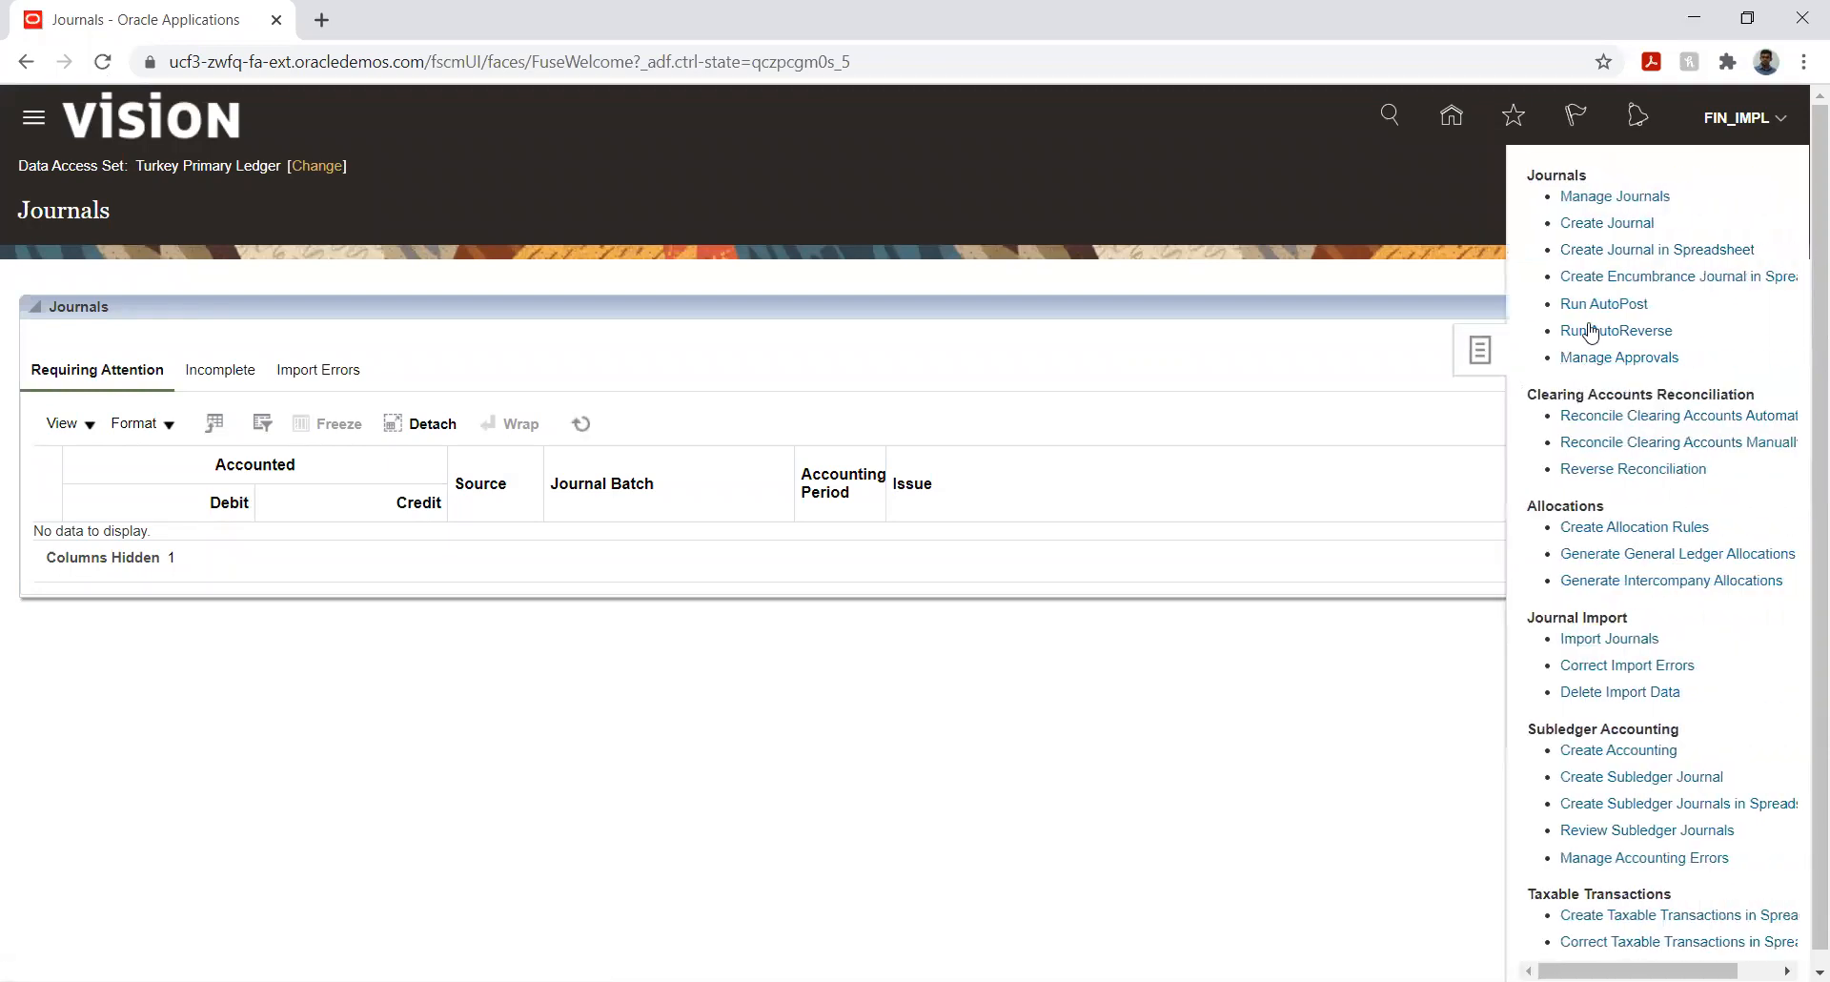
{"action": "left_click", "coordinate": [1605, 225]}
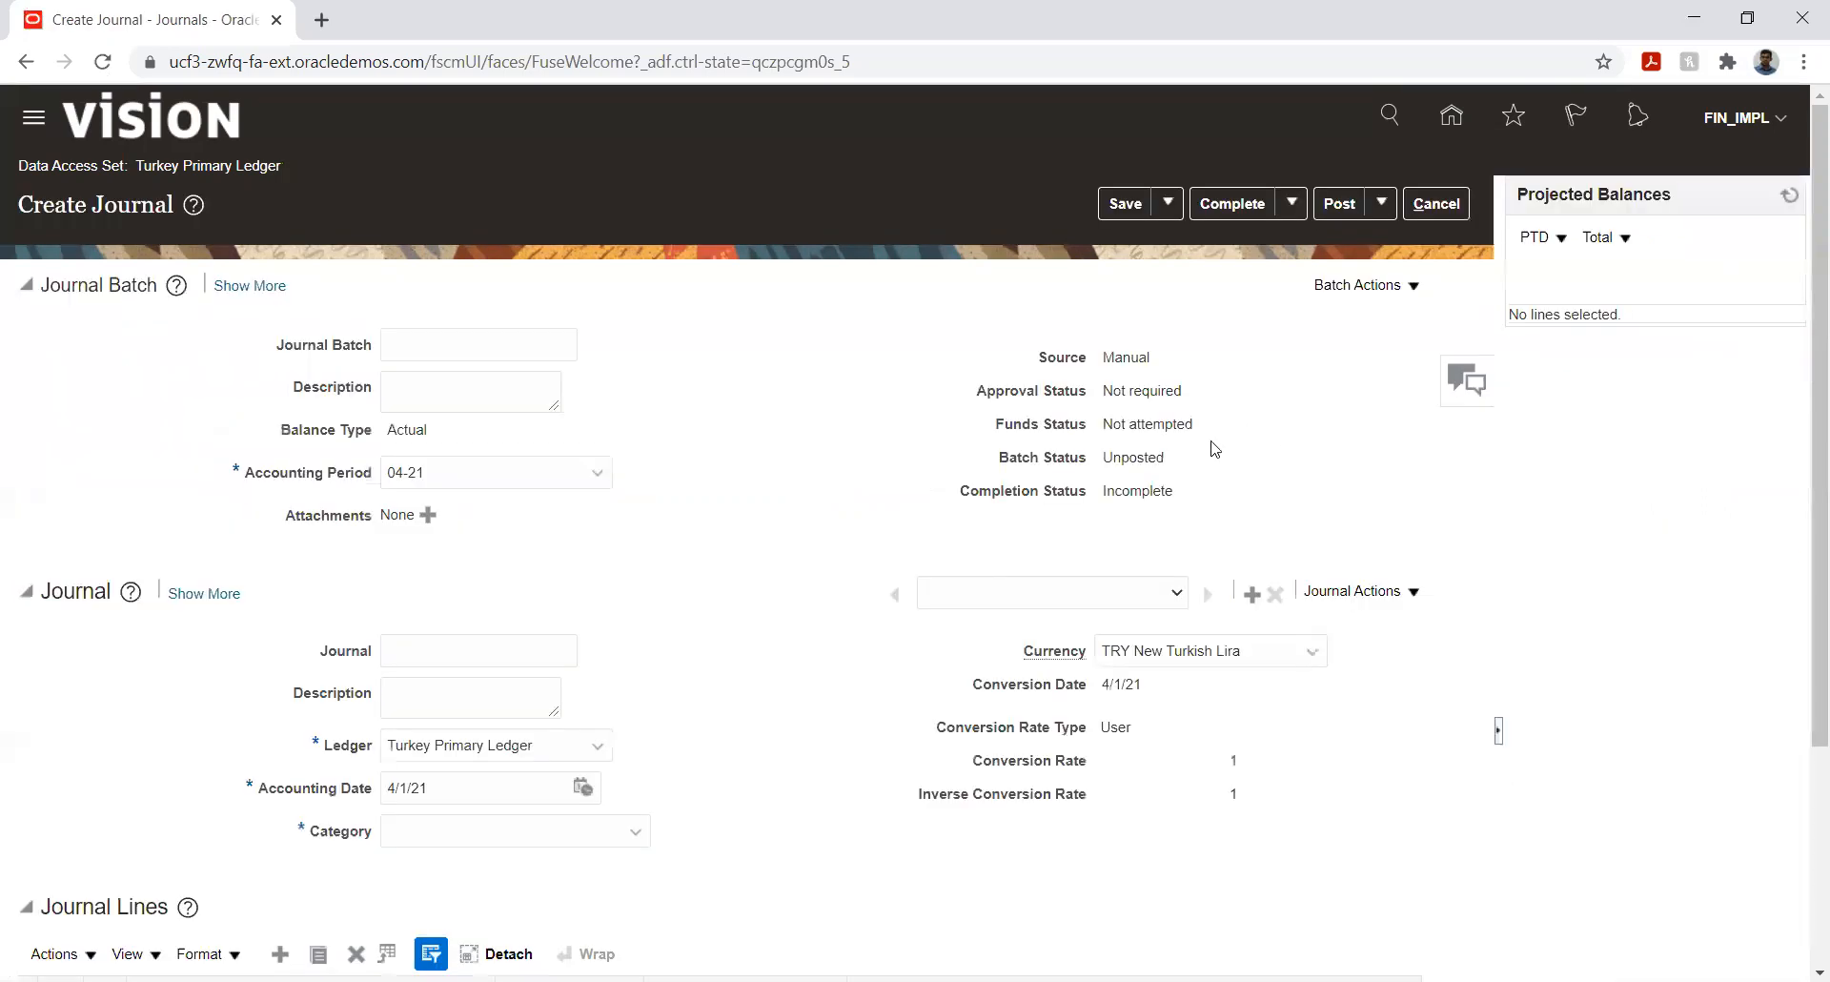
{"action": "left_click", "coordinate": [442, 340]}
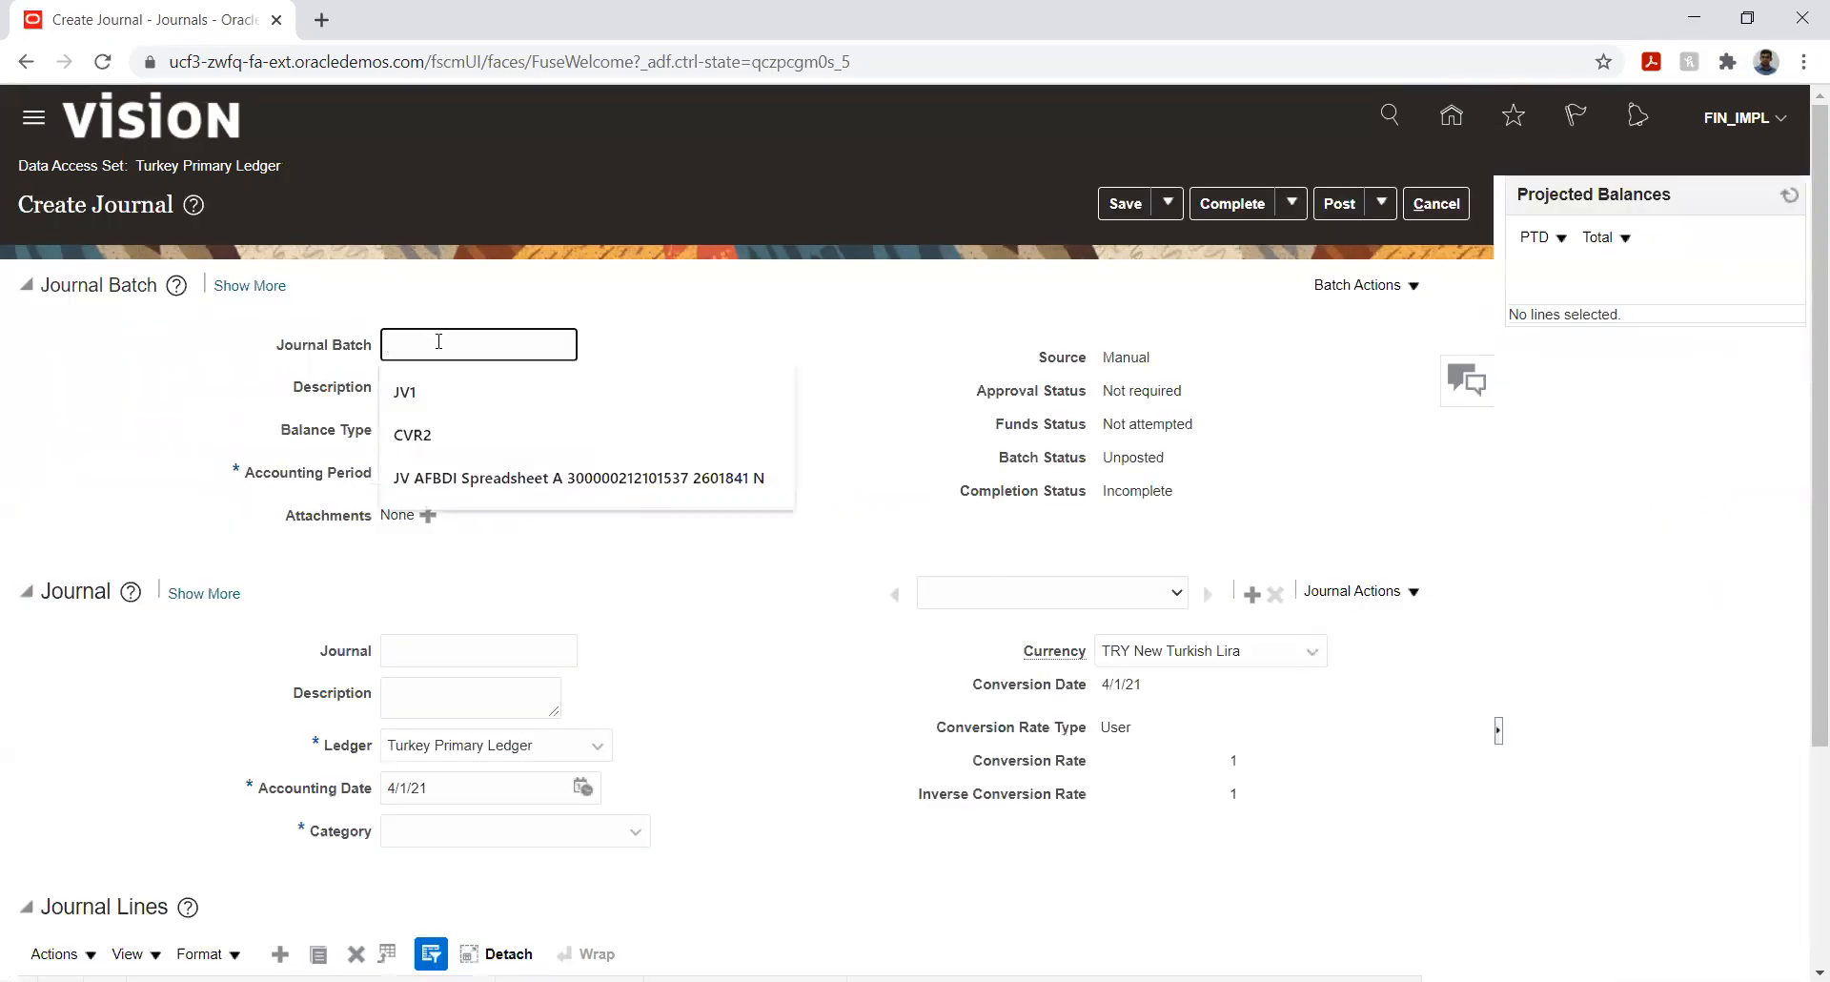
{"action": "type", "text": "JV890"}
{"action": "key", "text": "Tab"}
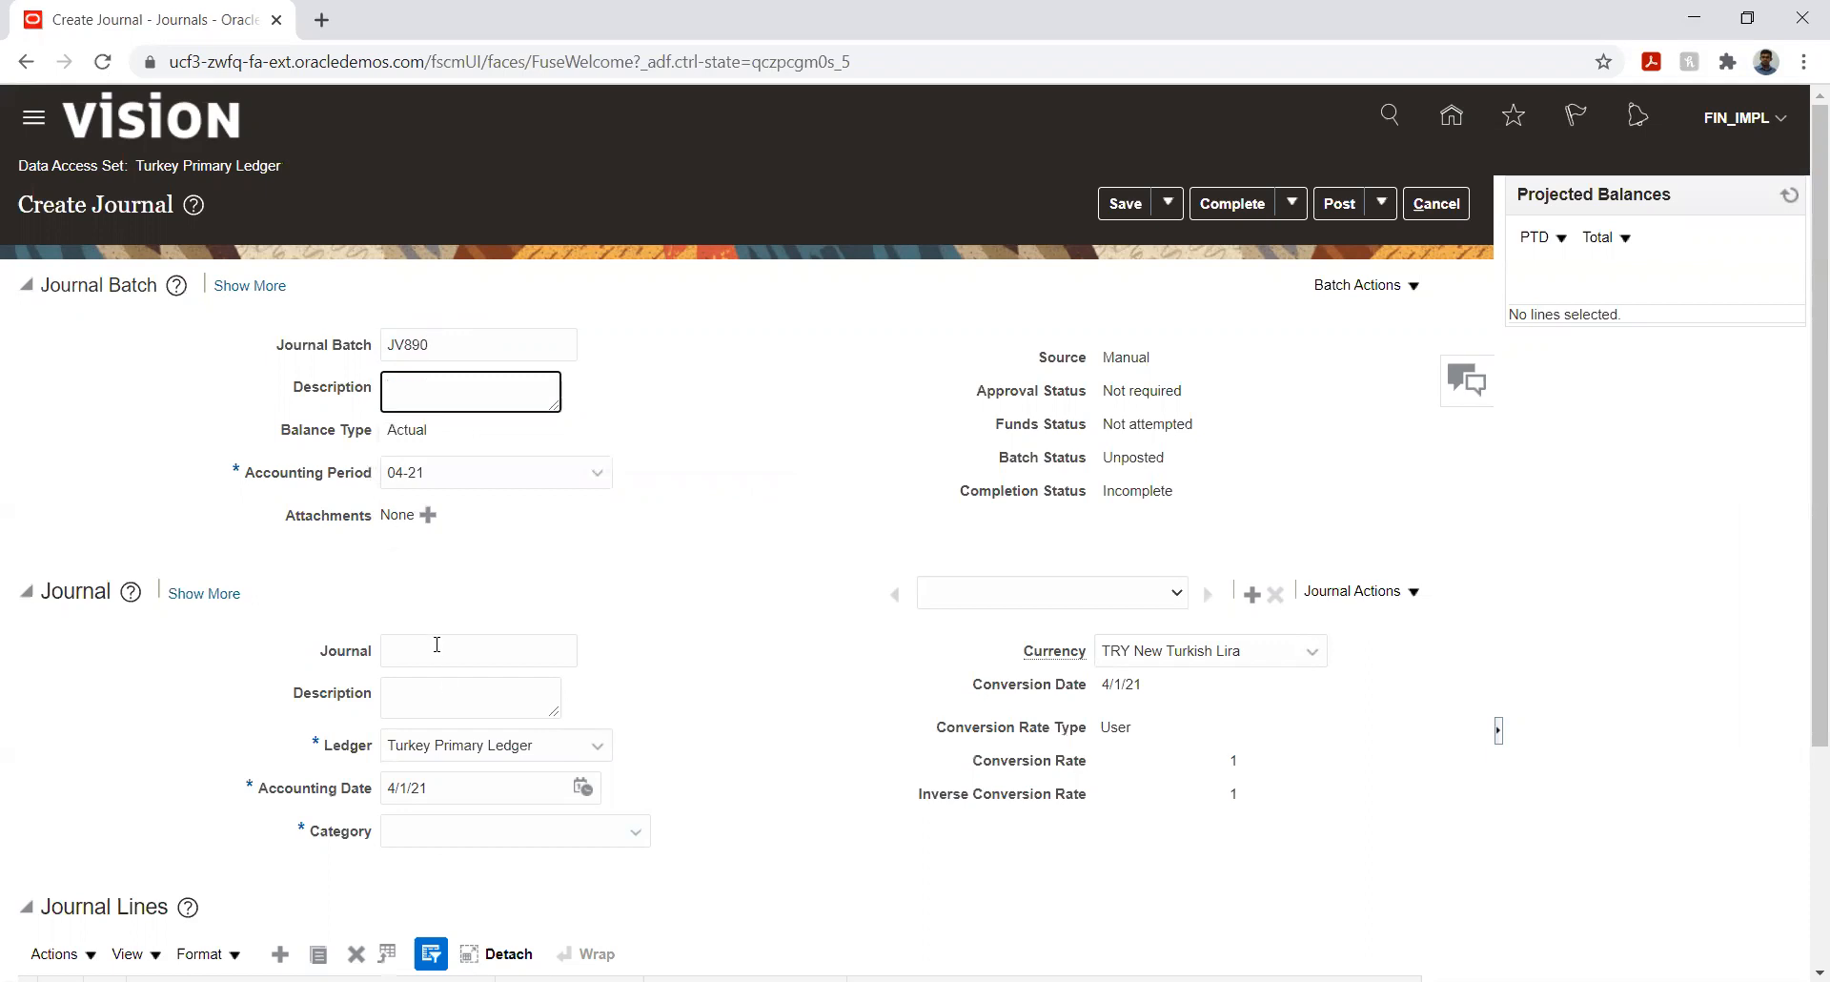
- Name the journal JV 890 and set its category to Adjustment
{"action": "left_click", "coordinate": [438, 645]}
{"action": "type", "text": "JV"}
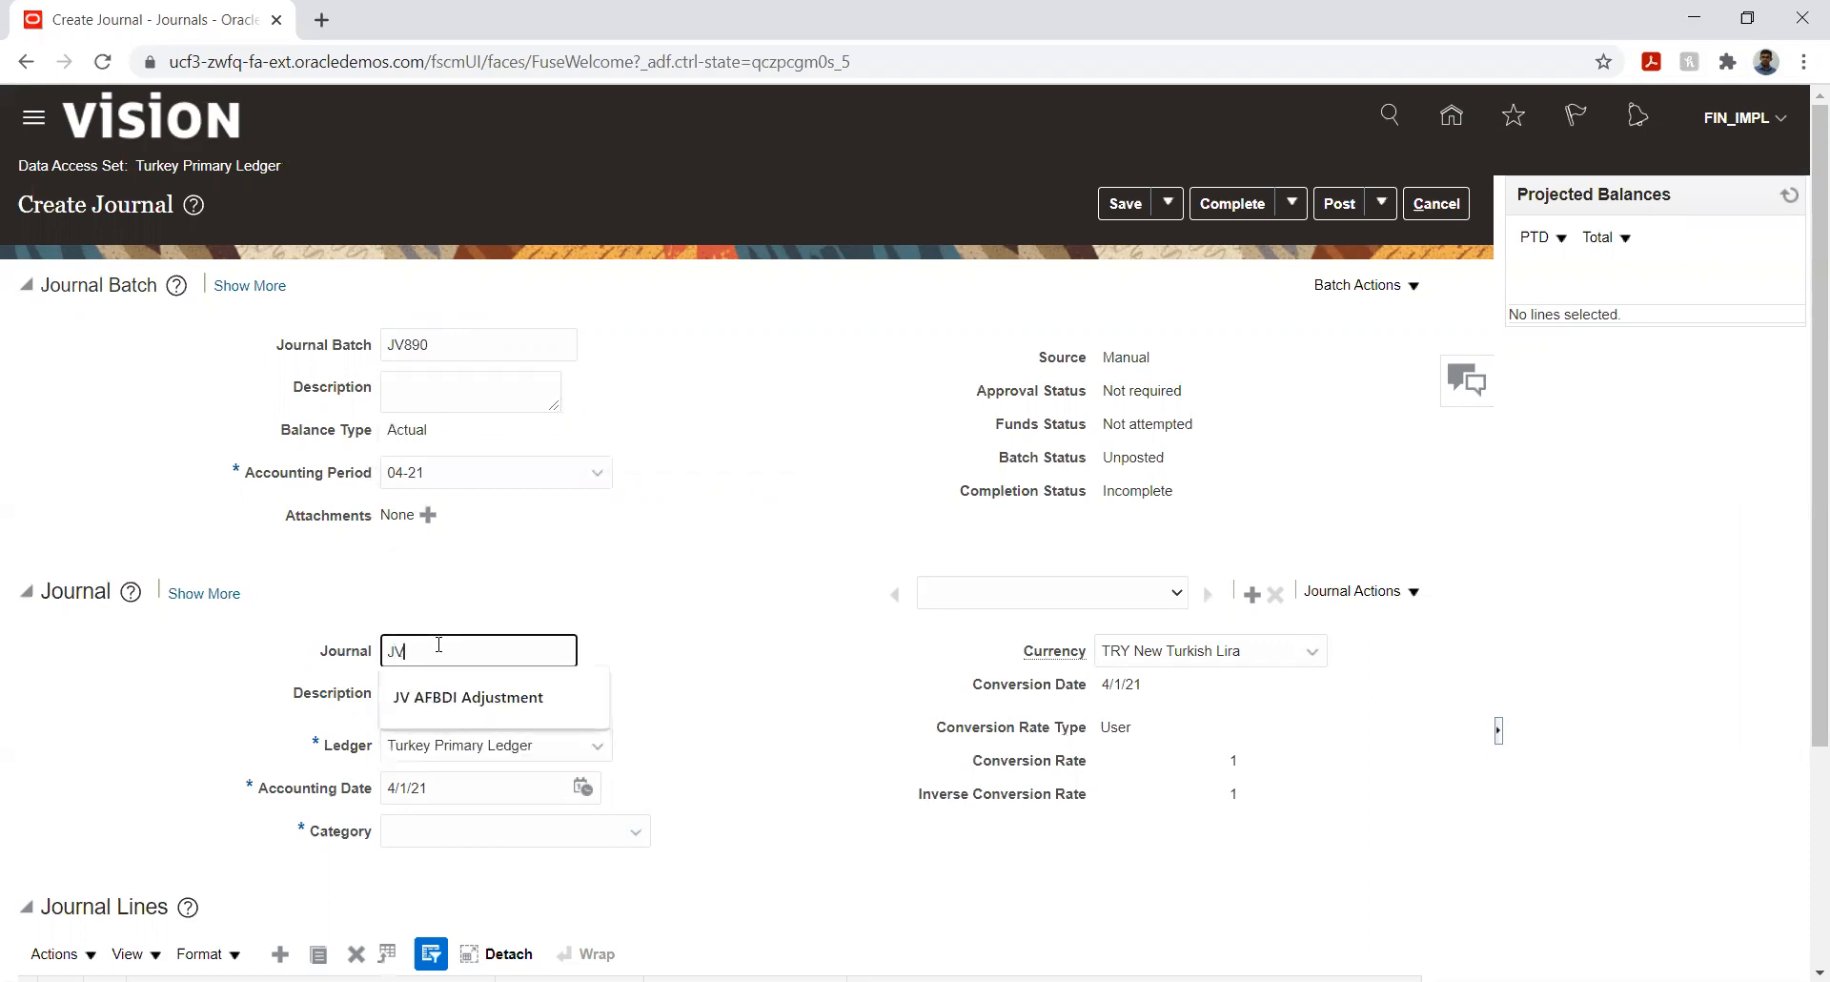
{"action": "type", "text": " 89"}
{"action": "key", "text": "Tab"}
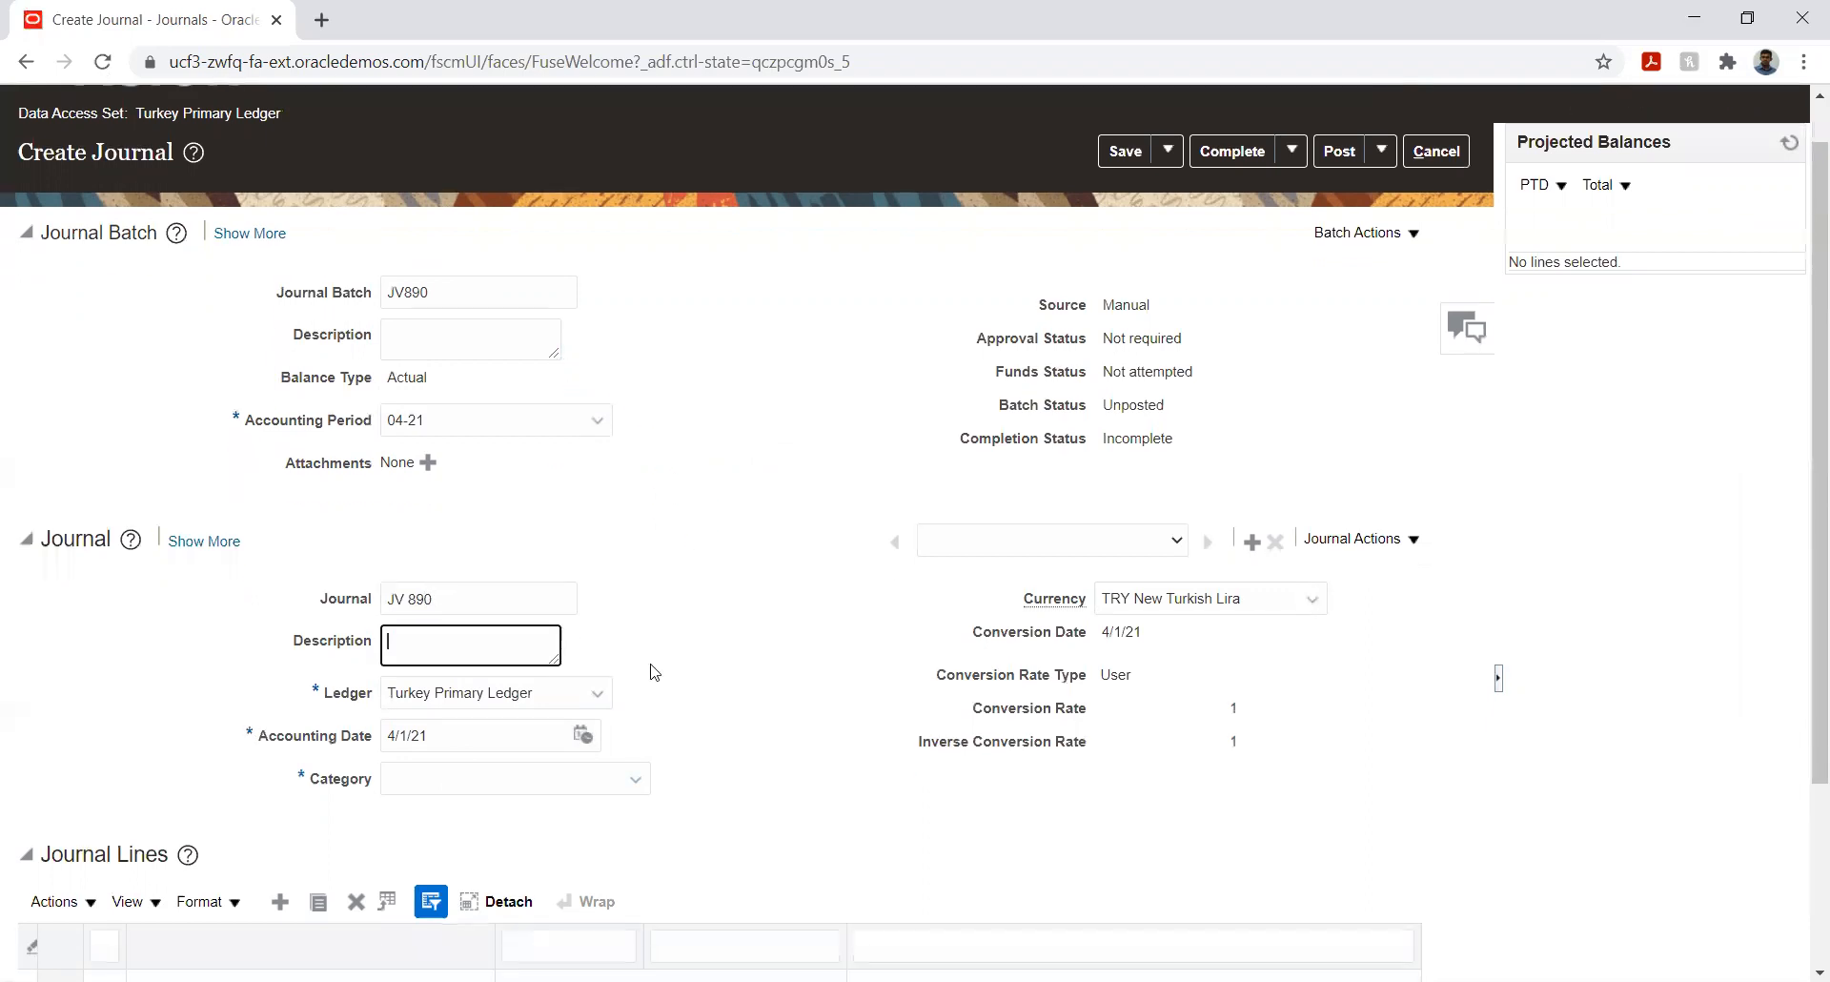
{"action": "scroll", "coordinate": [534, 581], "scroll_direction": "down", "scroll_amount": 3}
{"action": "left_click", "coordinate": [438, 536]}
{"action": "type", "text": "adj"}
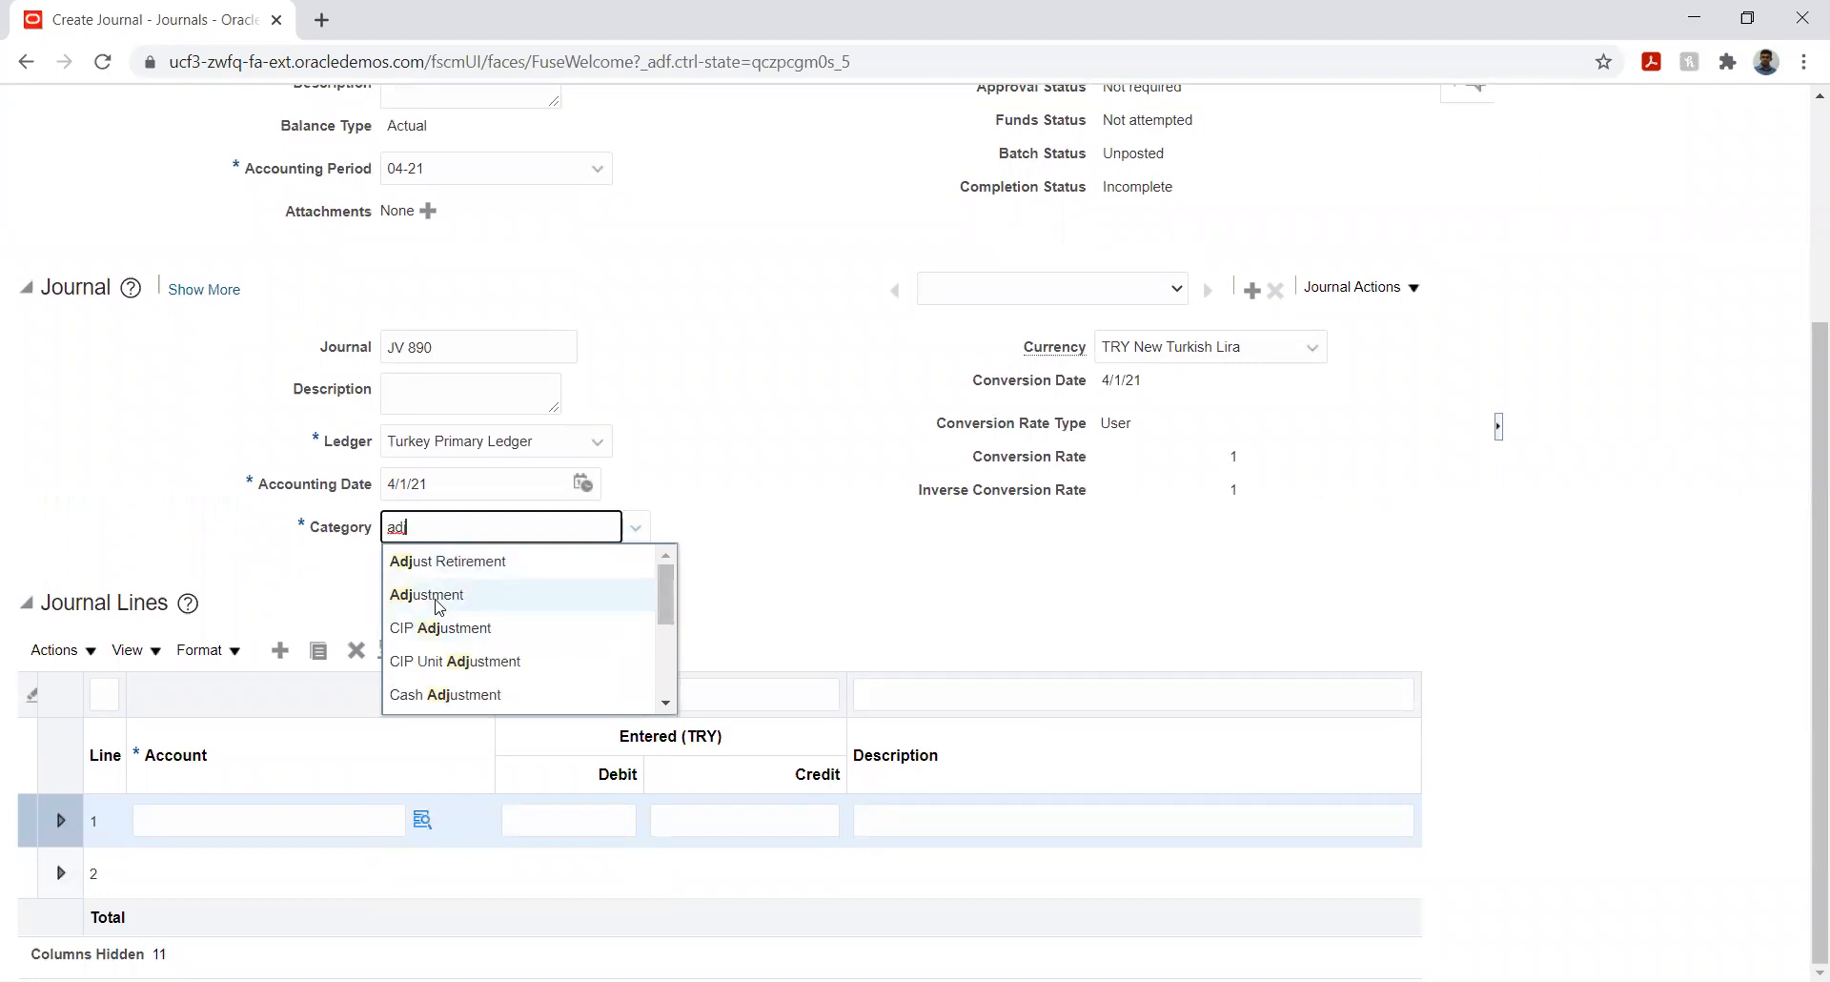
{"action": "left_click", "coordinate": [435, 593]}
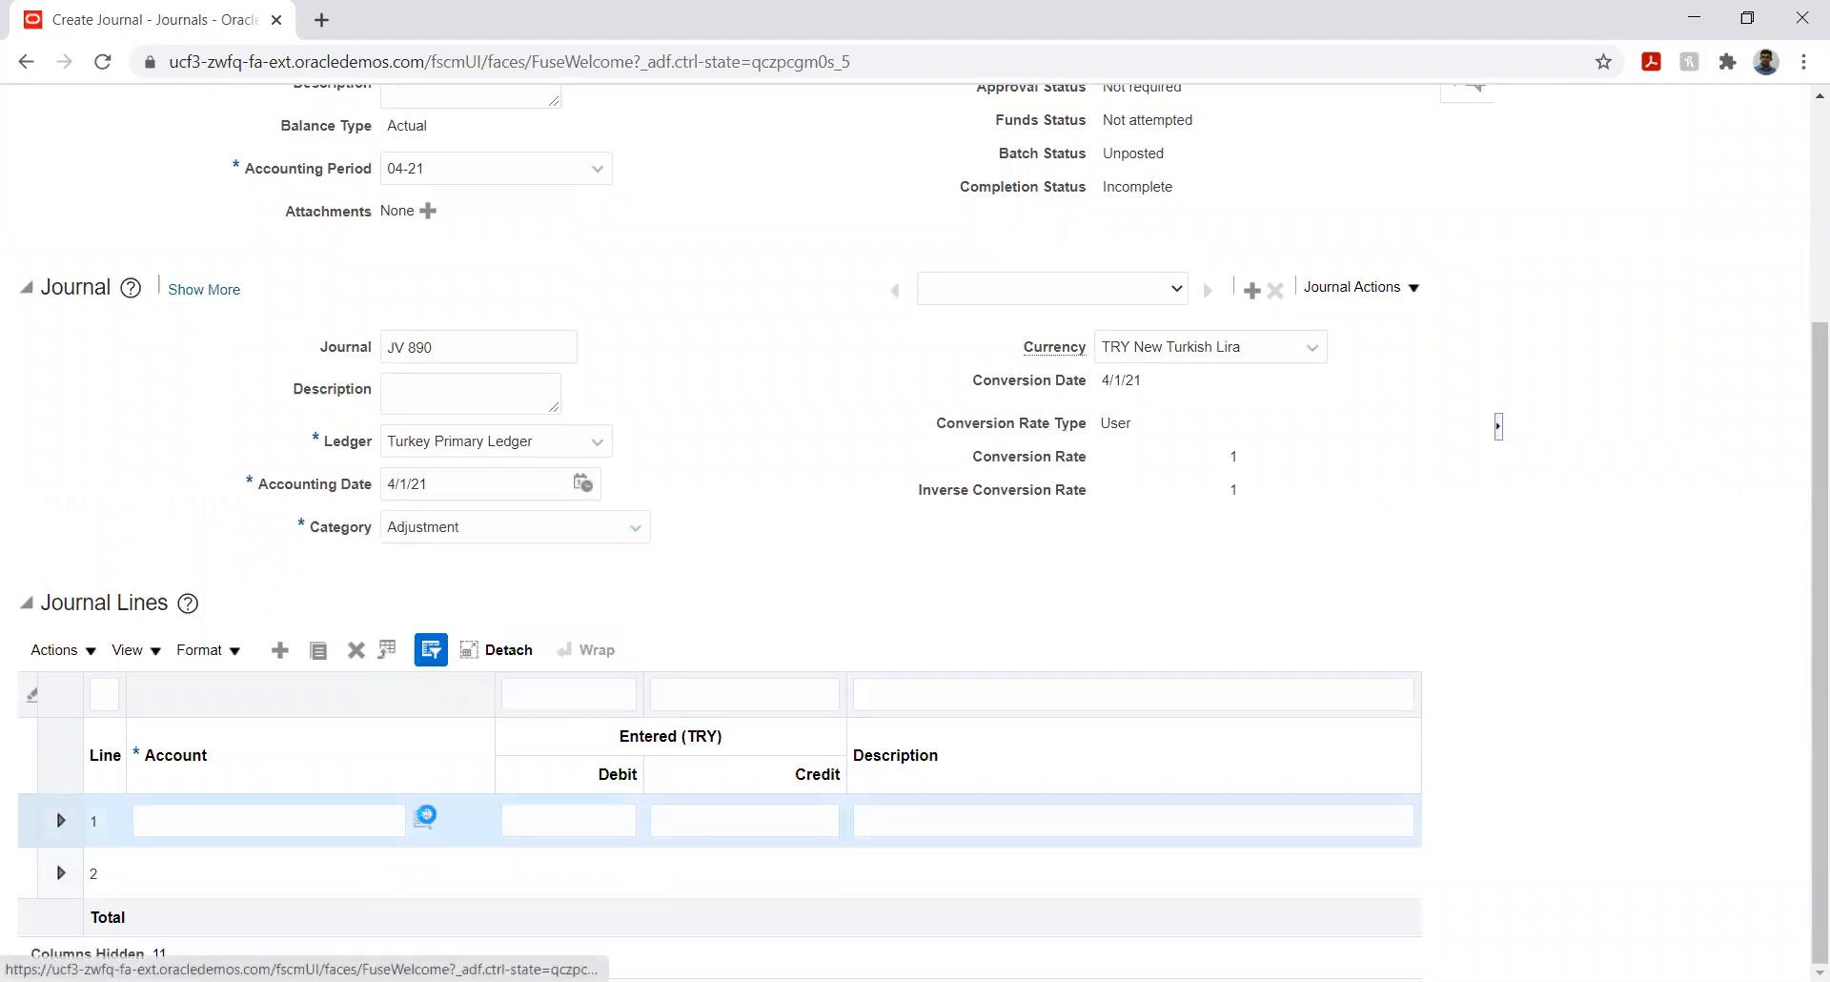
- Search for account value 10002, USD Cash, and apply it as the Account segment of journal line 1
{"action": "left_click", "coordinate": [423, 818]}
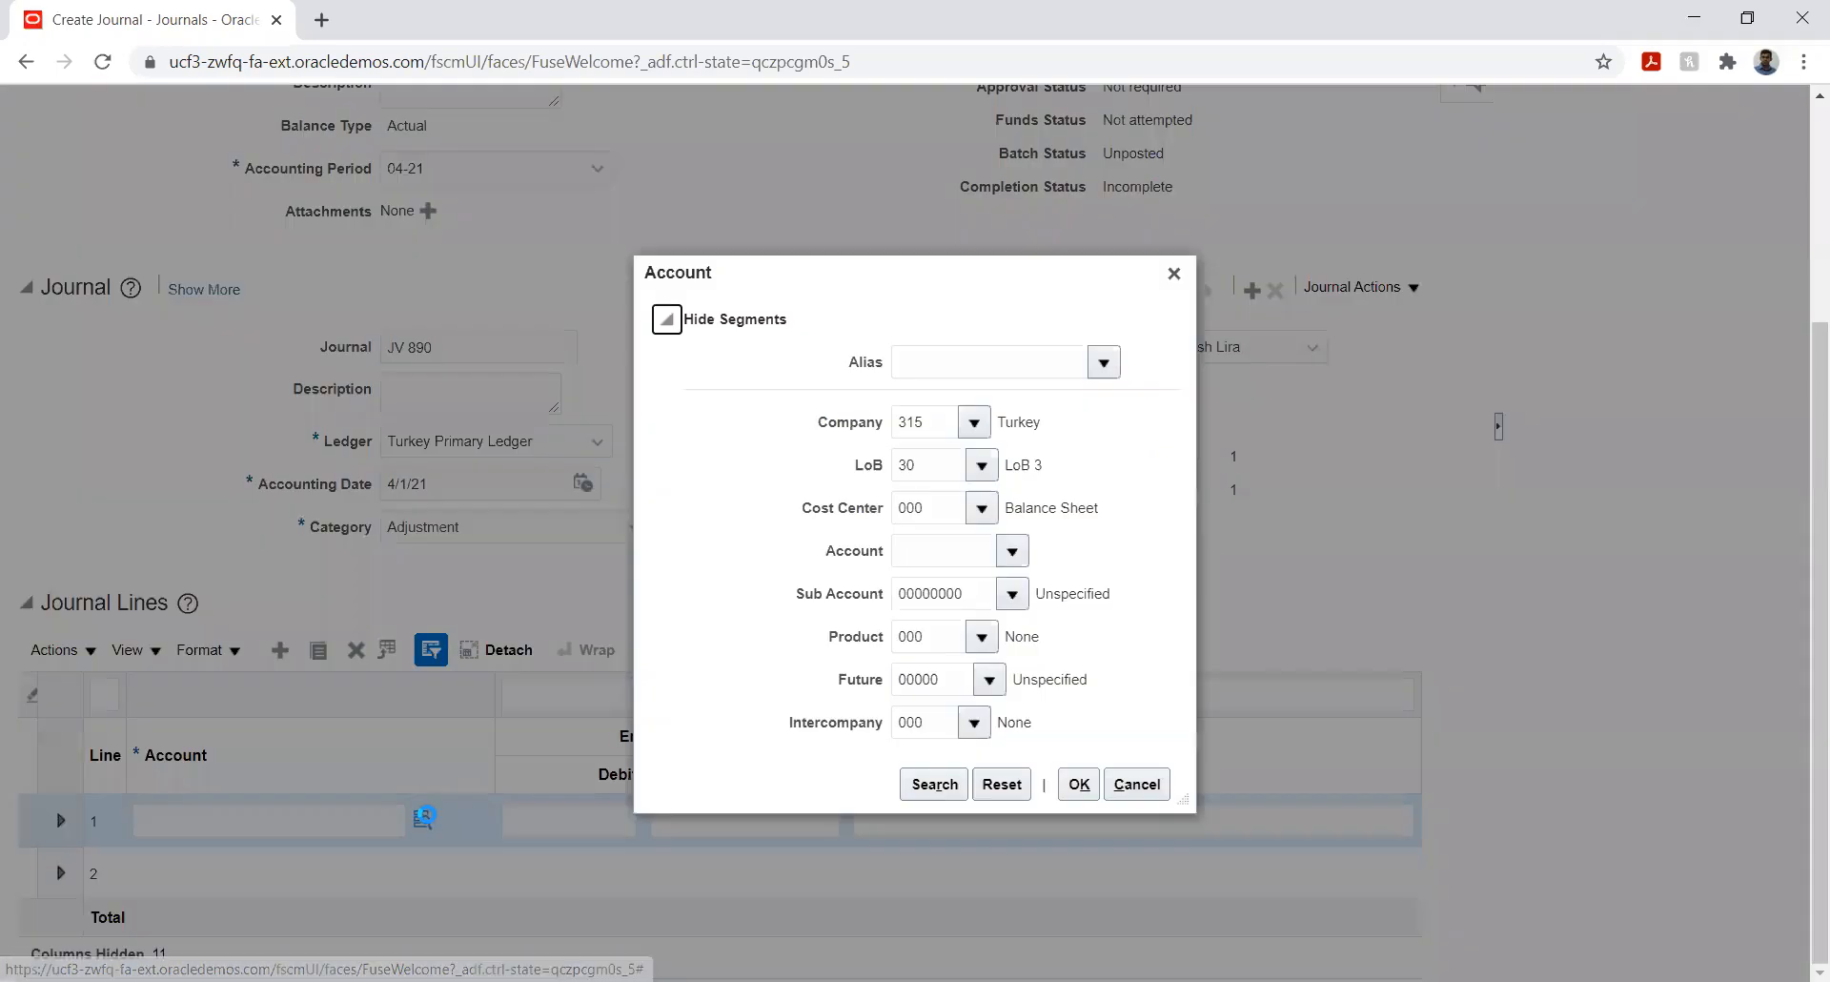
{"action": "left_click", "coordinate": [1014, 552]}
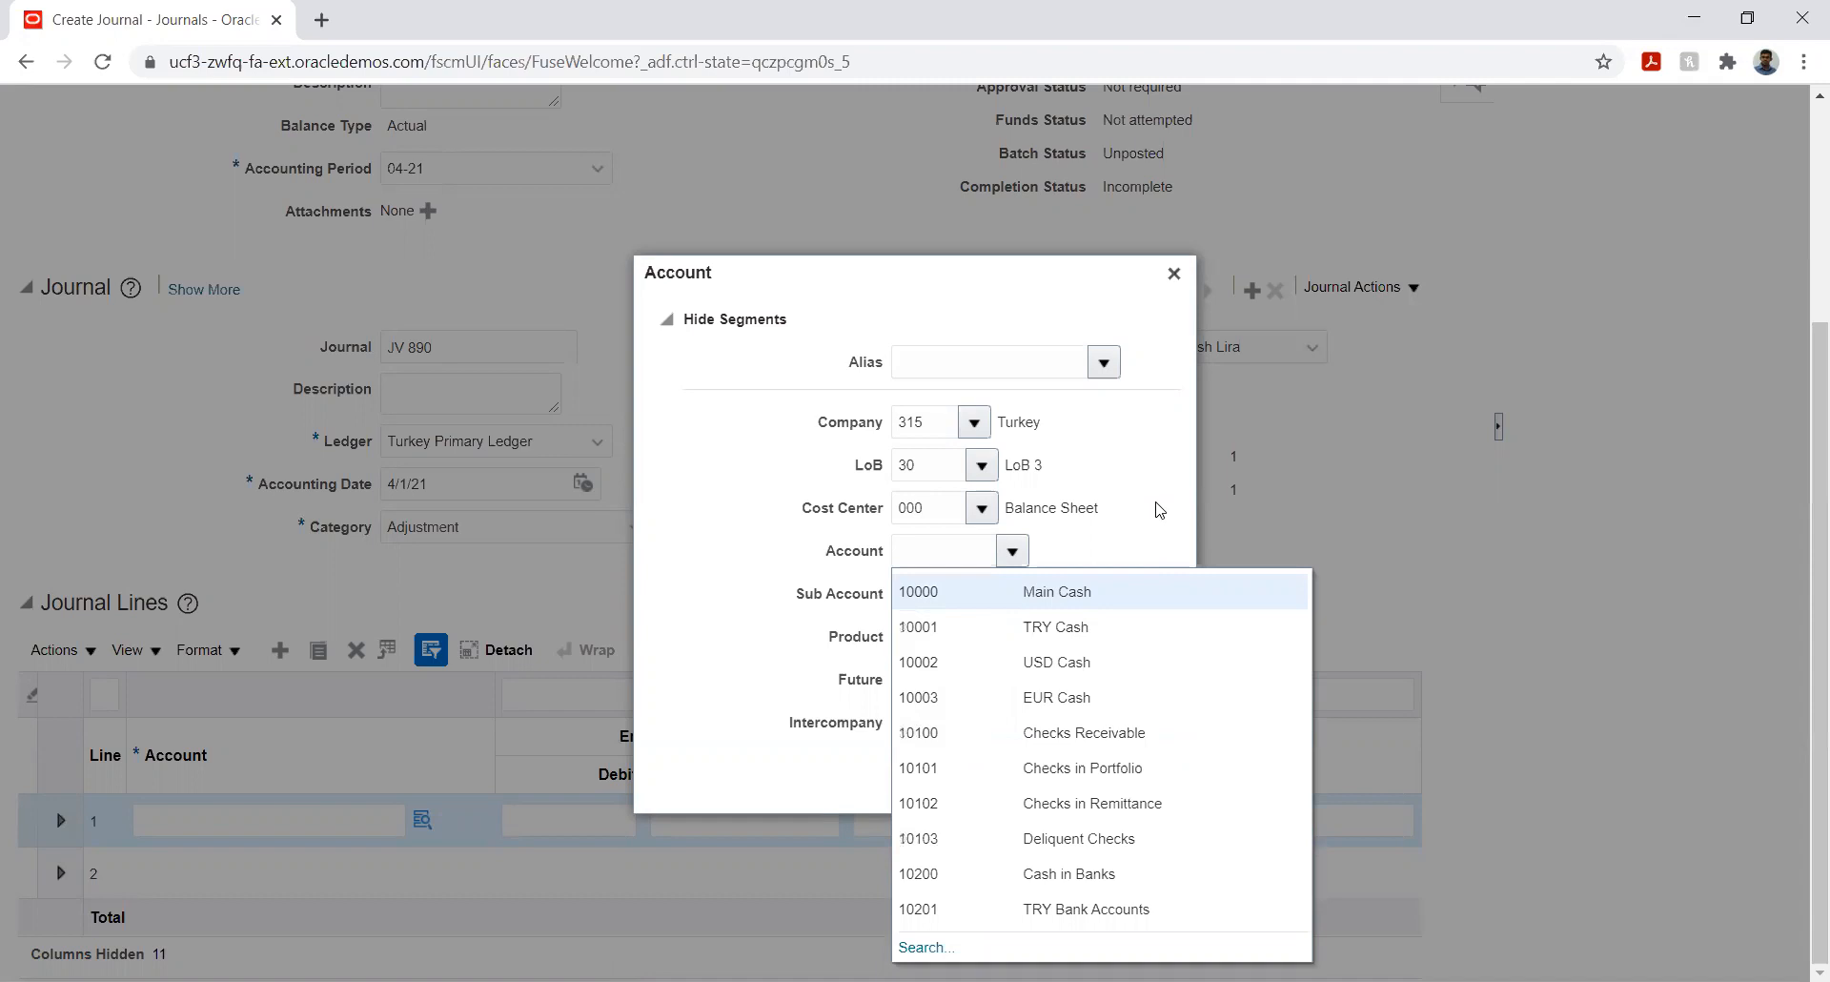
{"action": "left_click", "coordinate": [939, 946]}
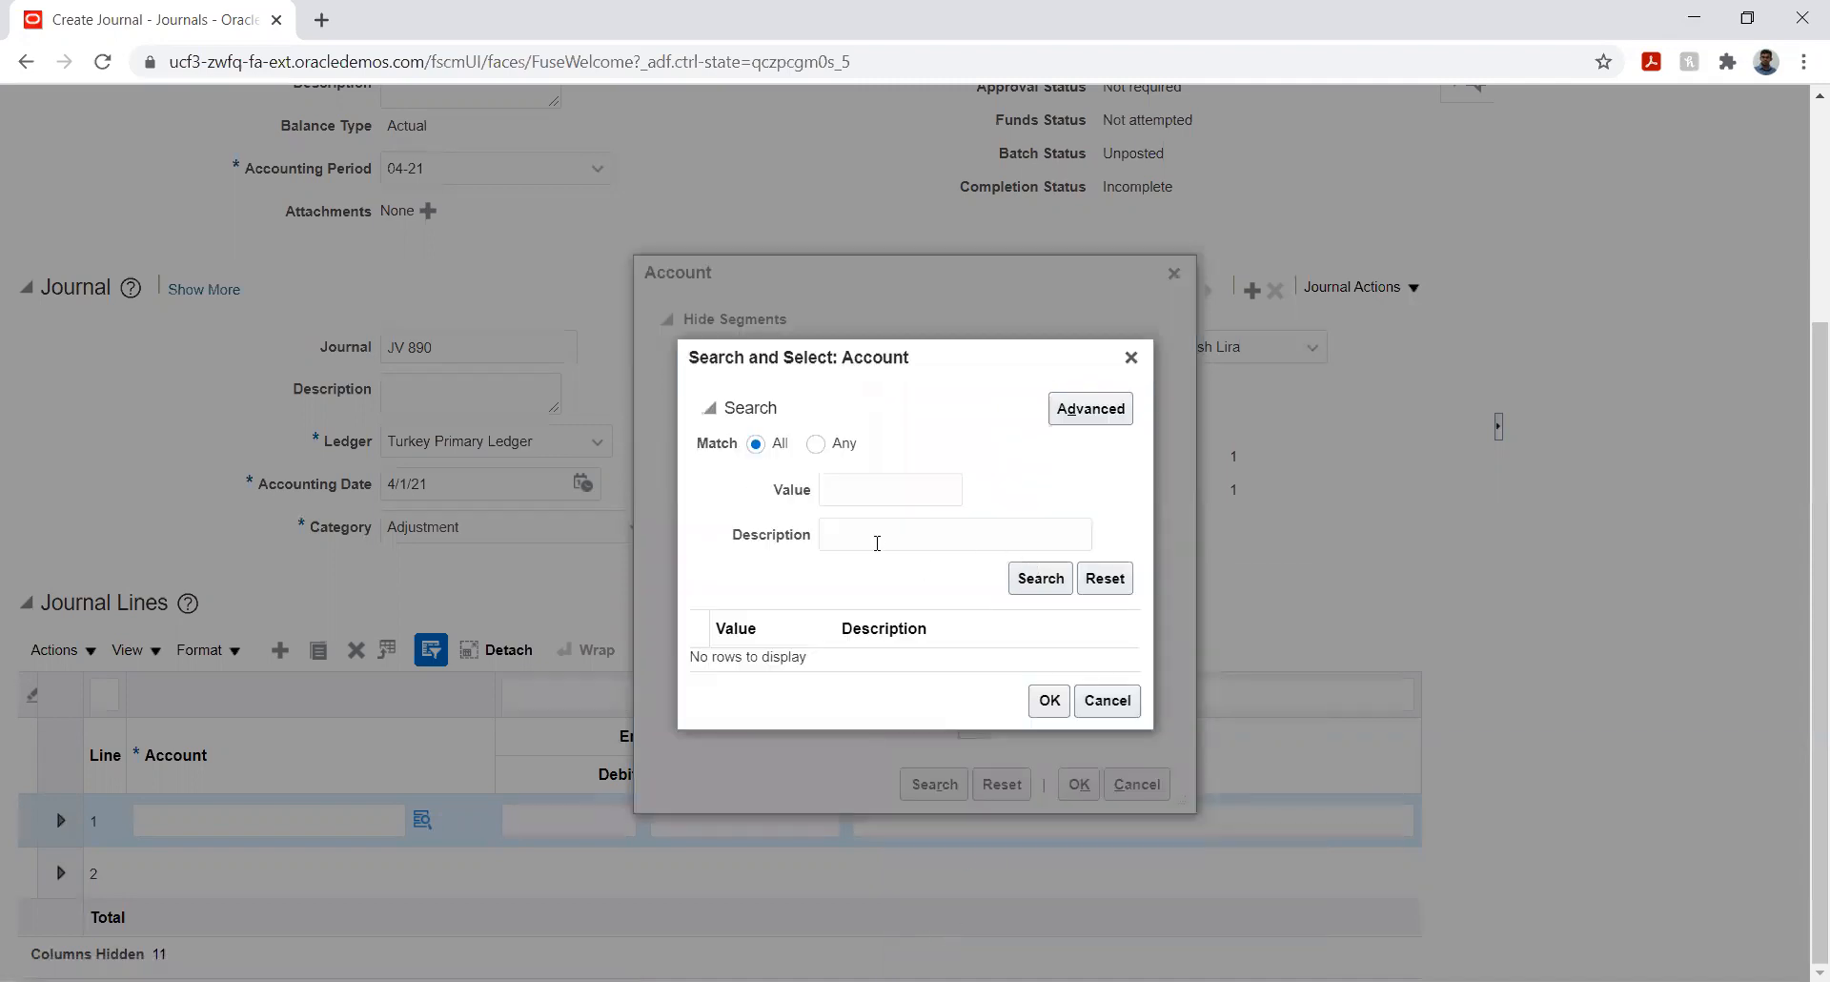
{"action": "left_click", "coordinate": [871, 497]}
{"action": "type", "text": "10002"}
{"action": "left_click", "coordinate": [1040, 577]}
{"action": "left_click", "coordinate": [1043, 575]}
{"action": "left_click", "coordinate": [913, 668]}
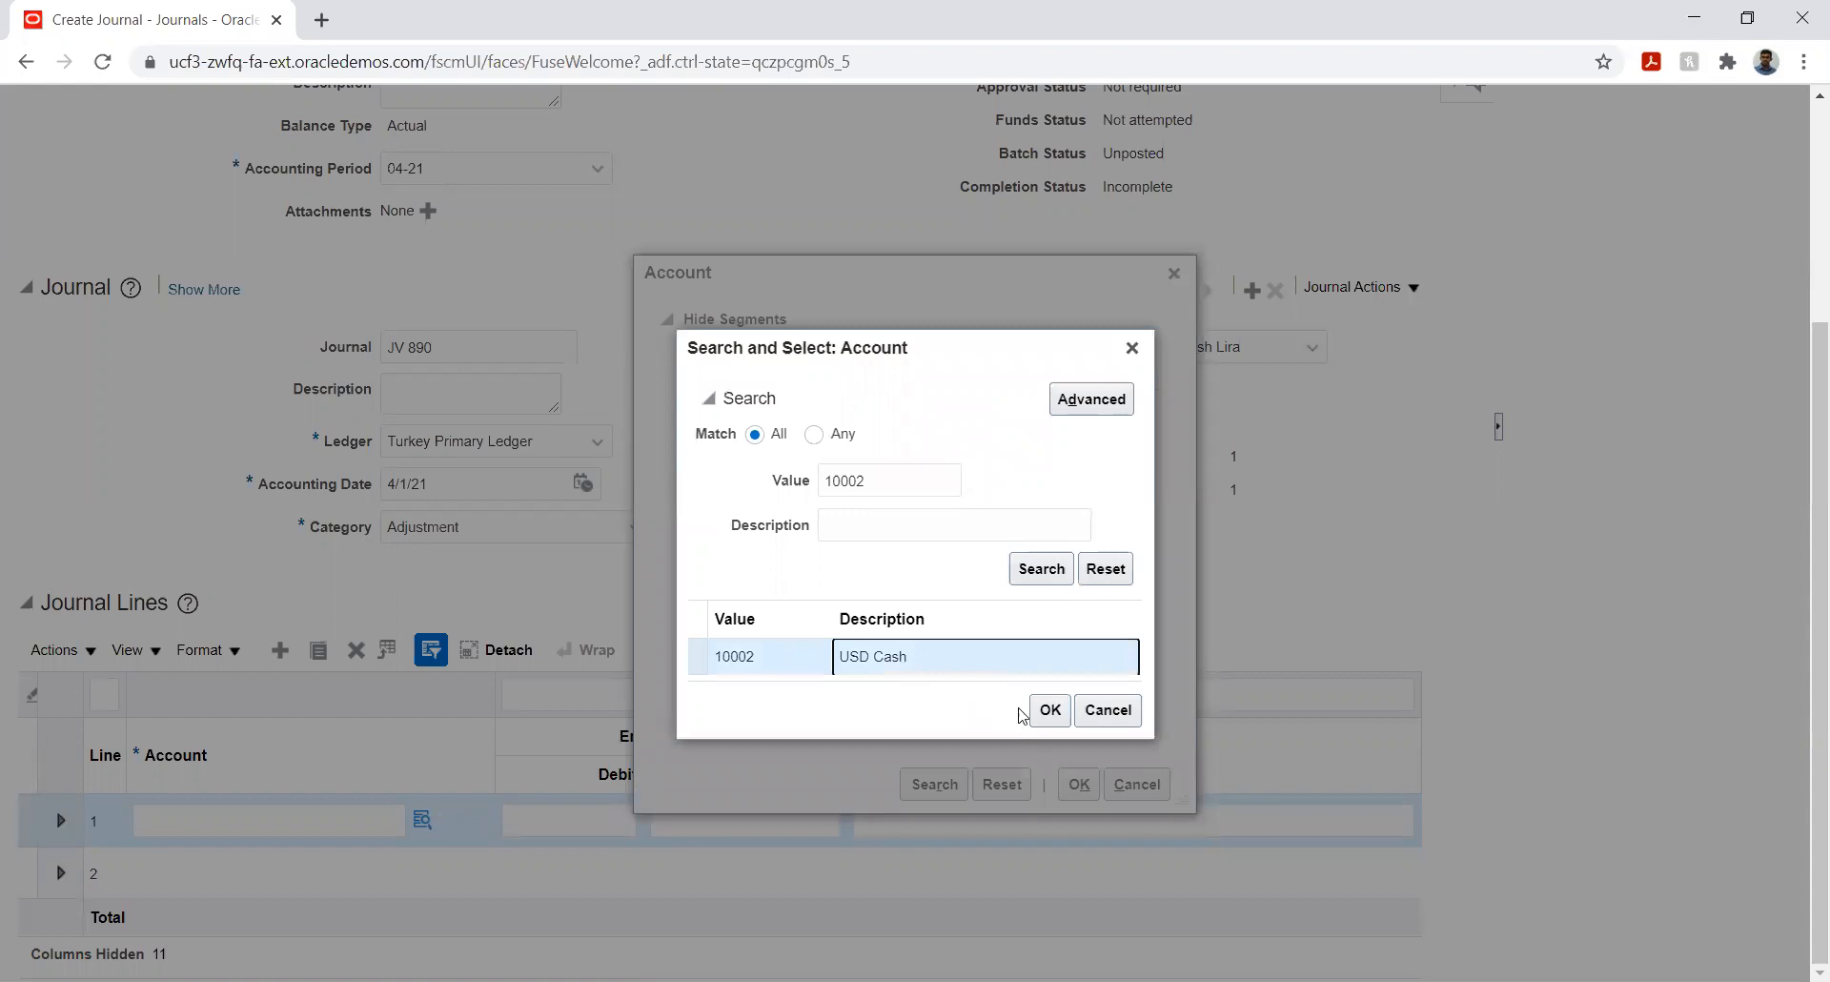
{"action": "left_click", "coordinate": [1049, 709]}
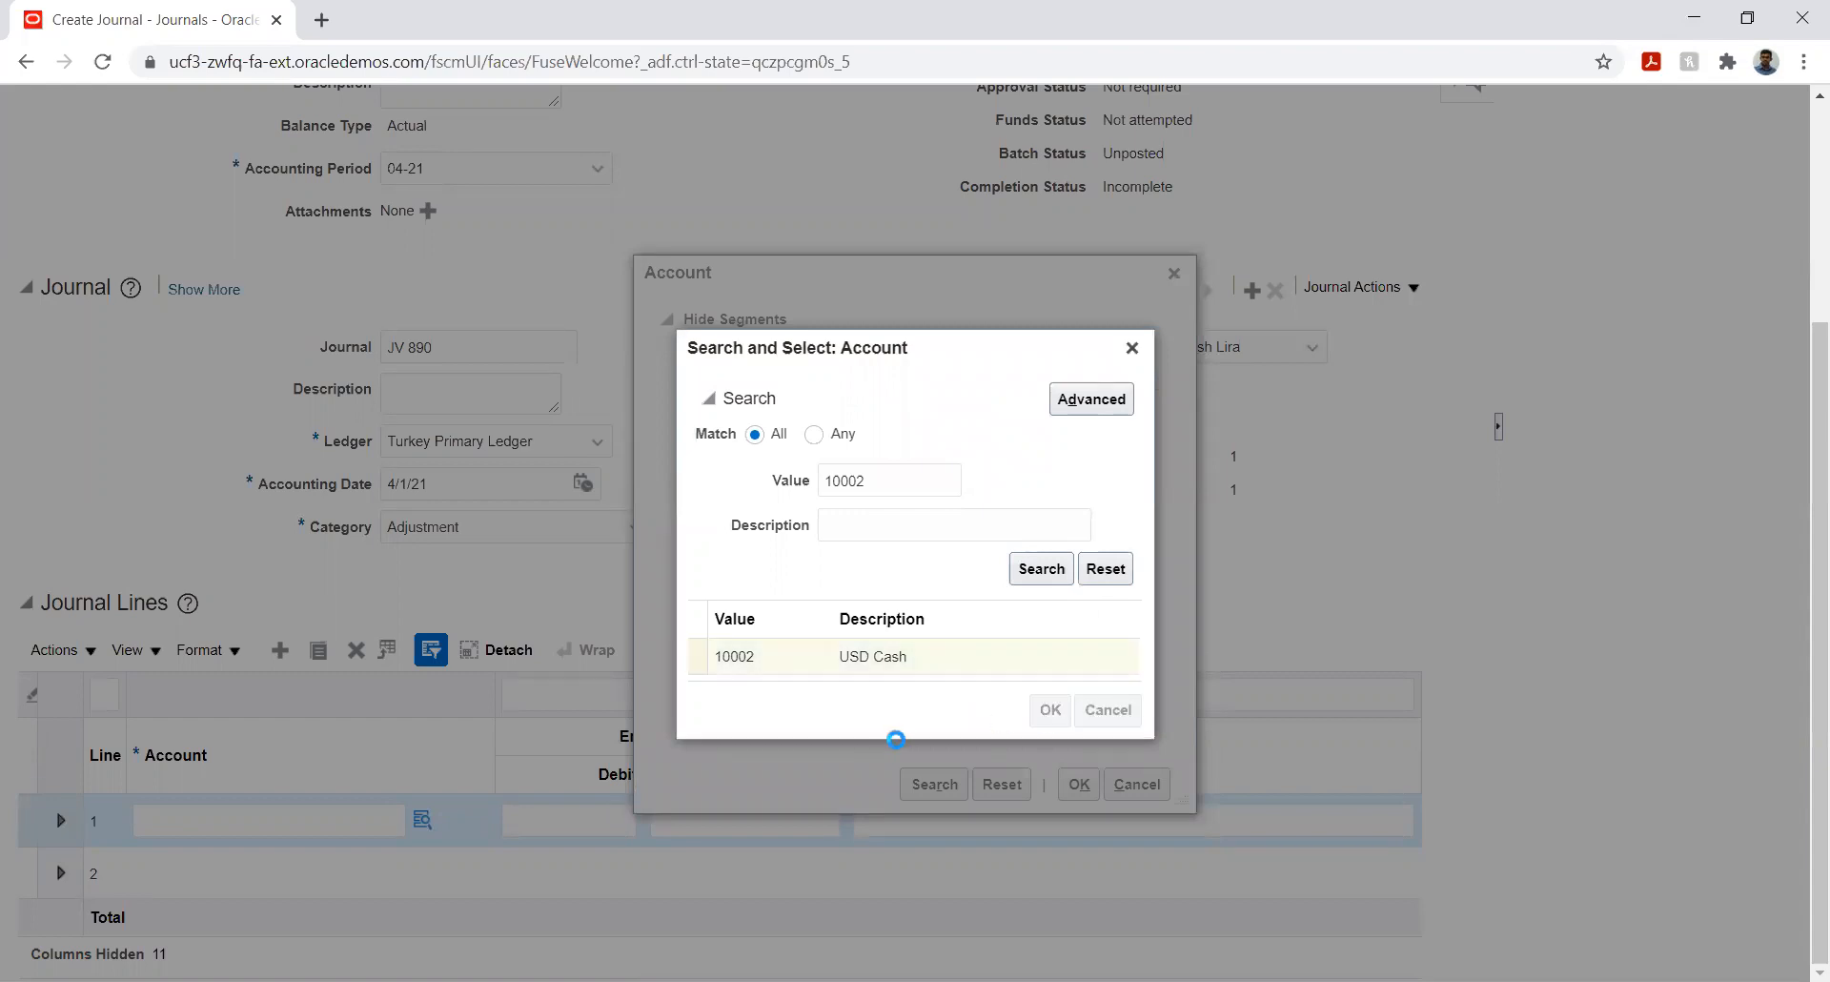
{"action": "left_click", "coordinate": [1077, 784]}
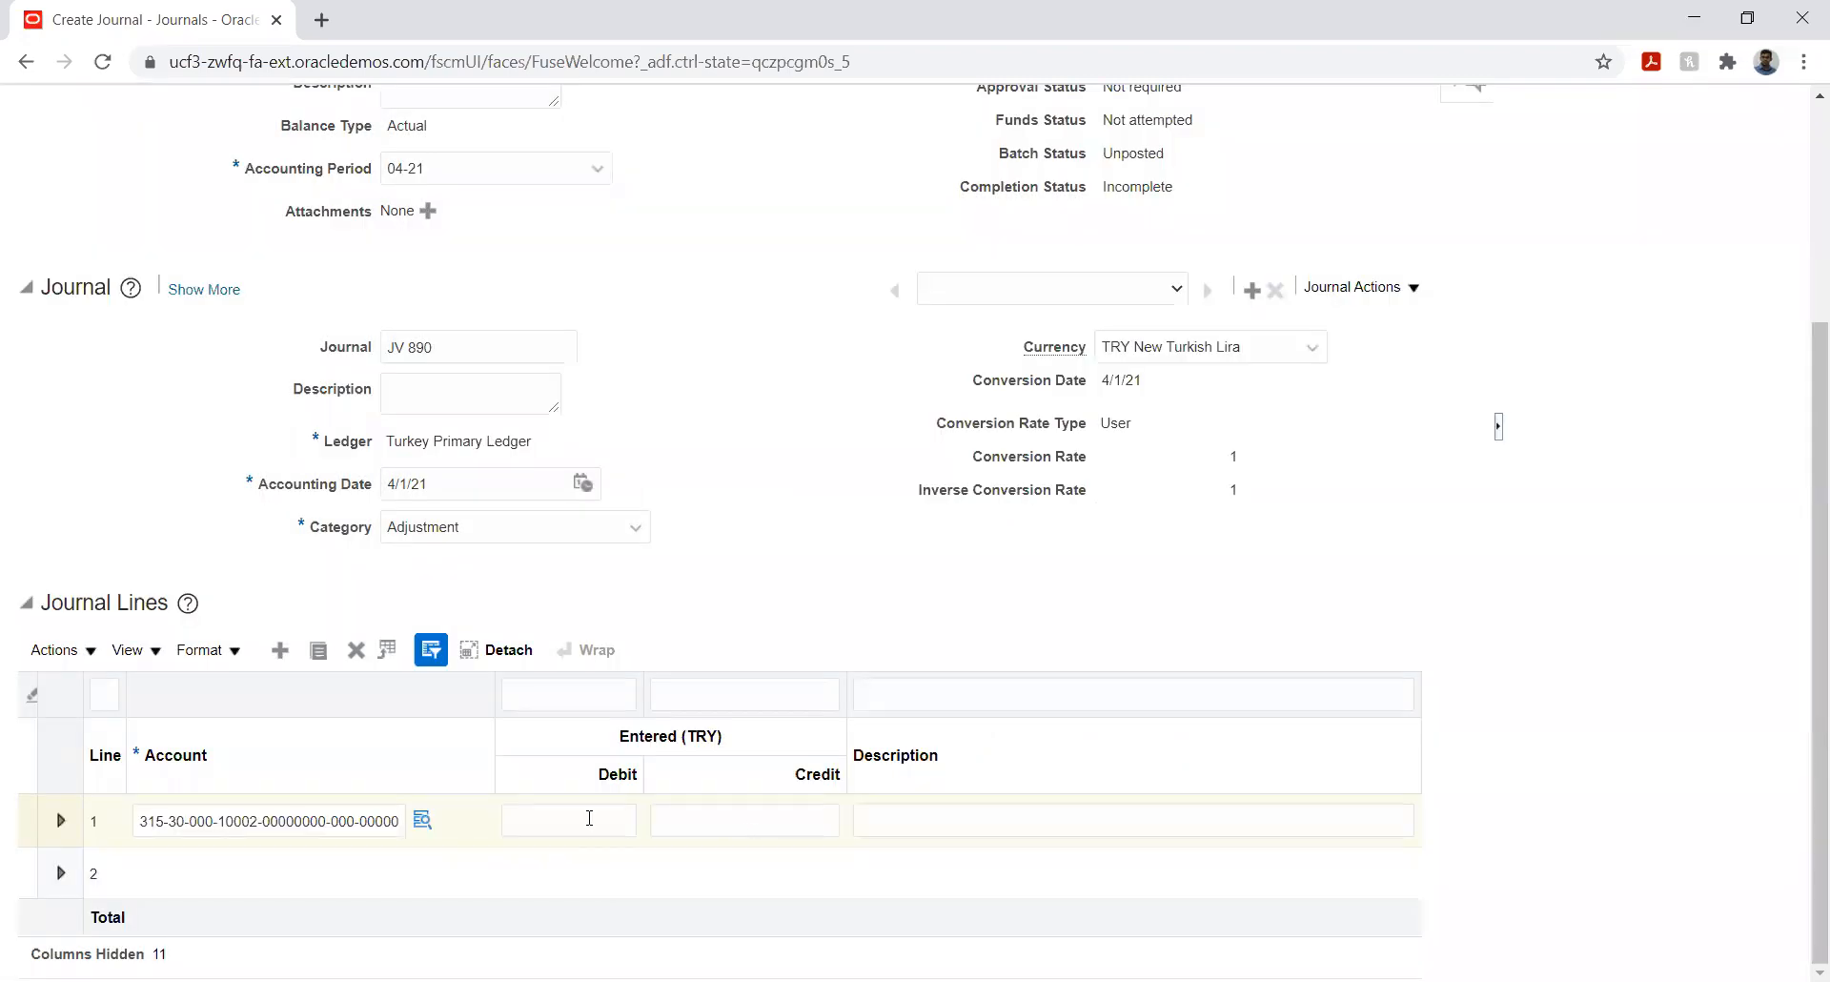
- Enter a credit amount of 10,000 on journal line 1
{"action": "left_click", "coordinate": [682, 820]}
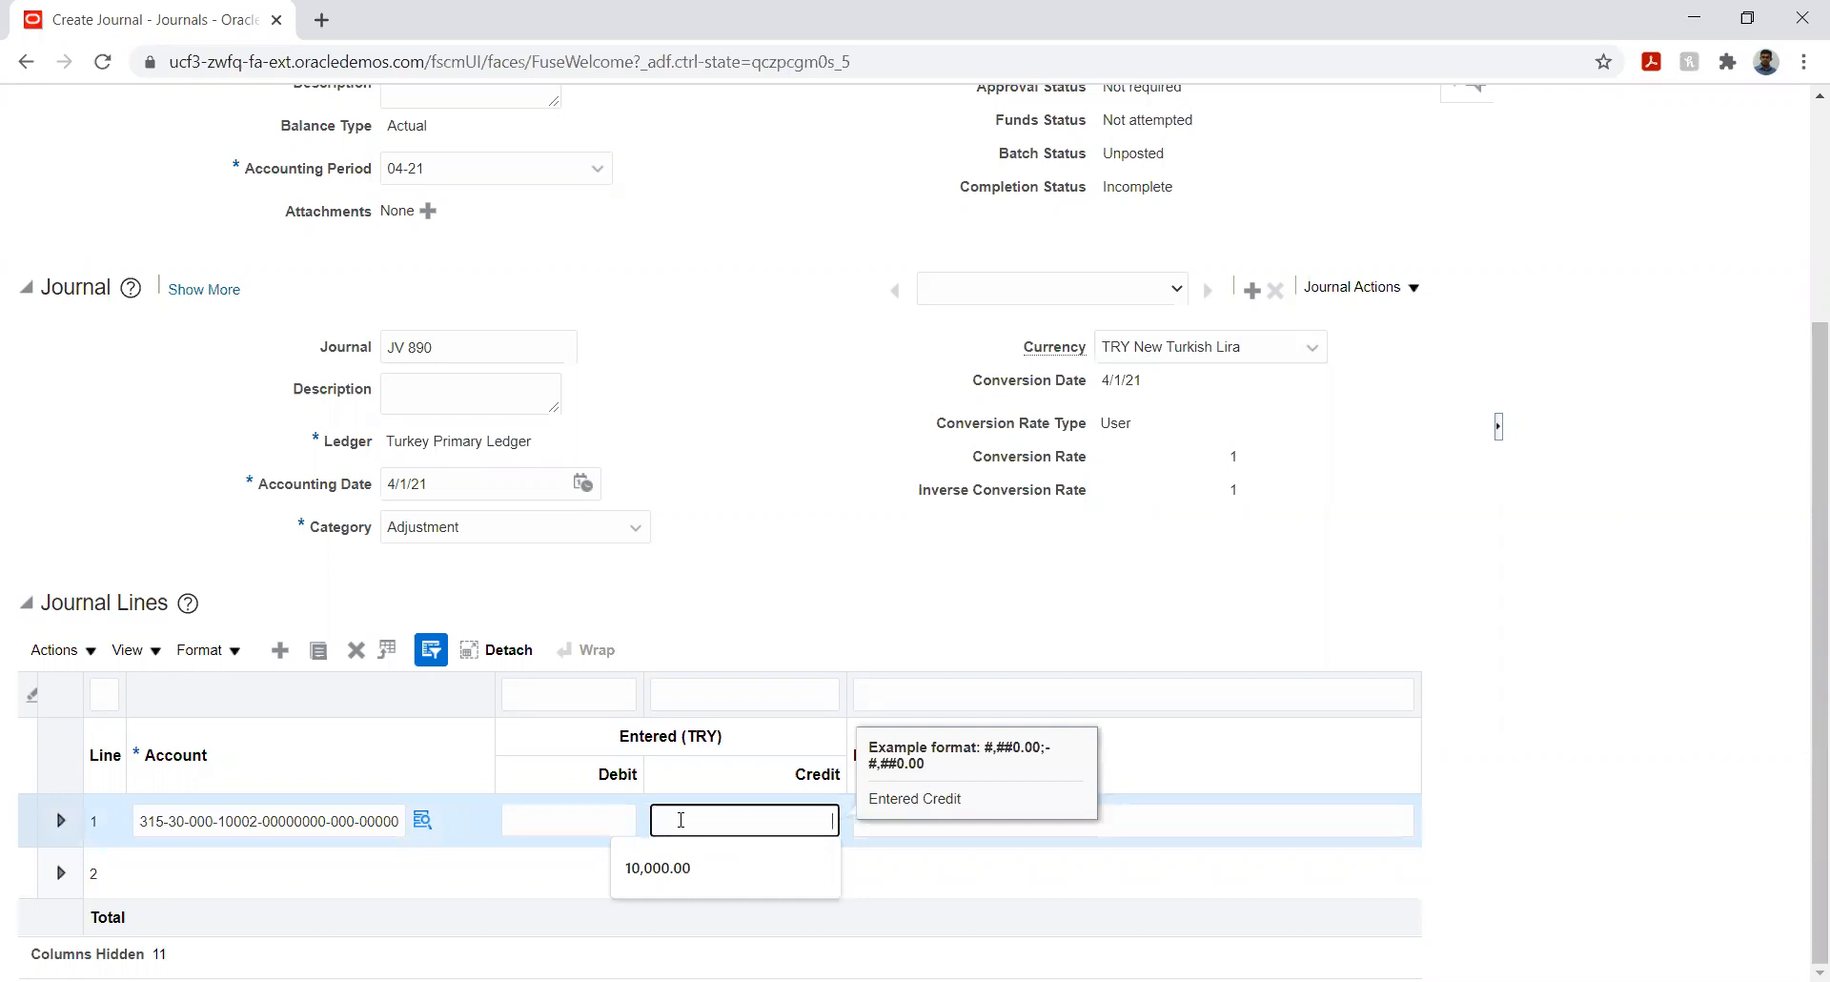
{"action": "type", "text": "10,0"}
{"action": "type", "text": "00"}
{"action": "key", "text": "Tab"}
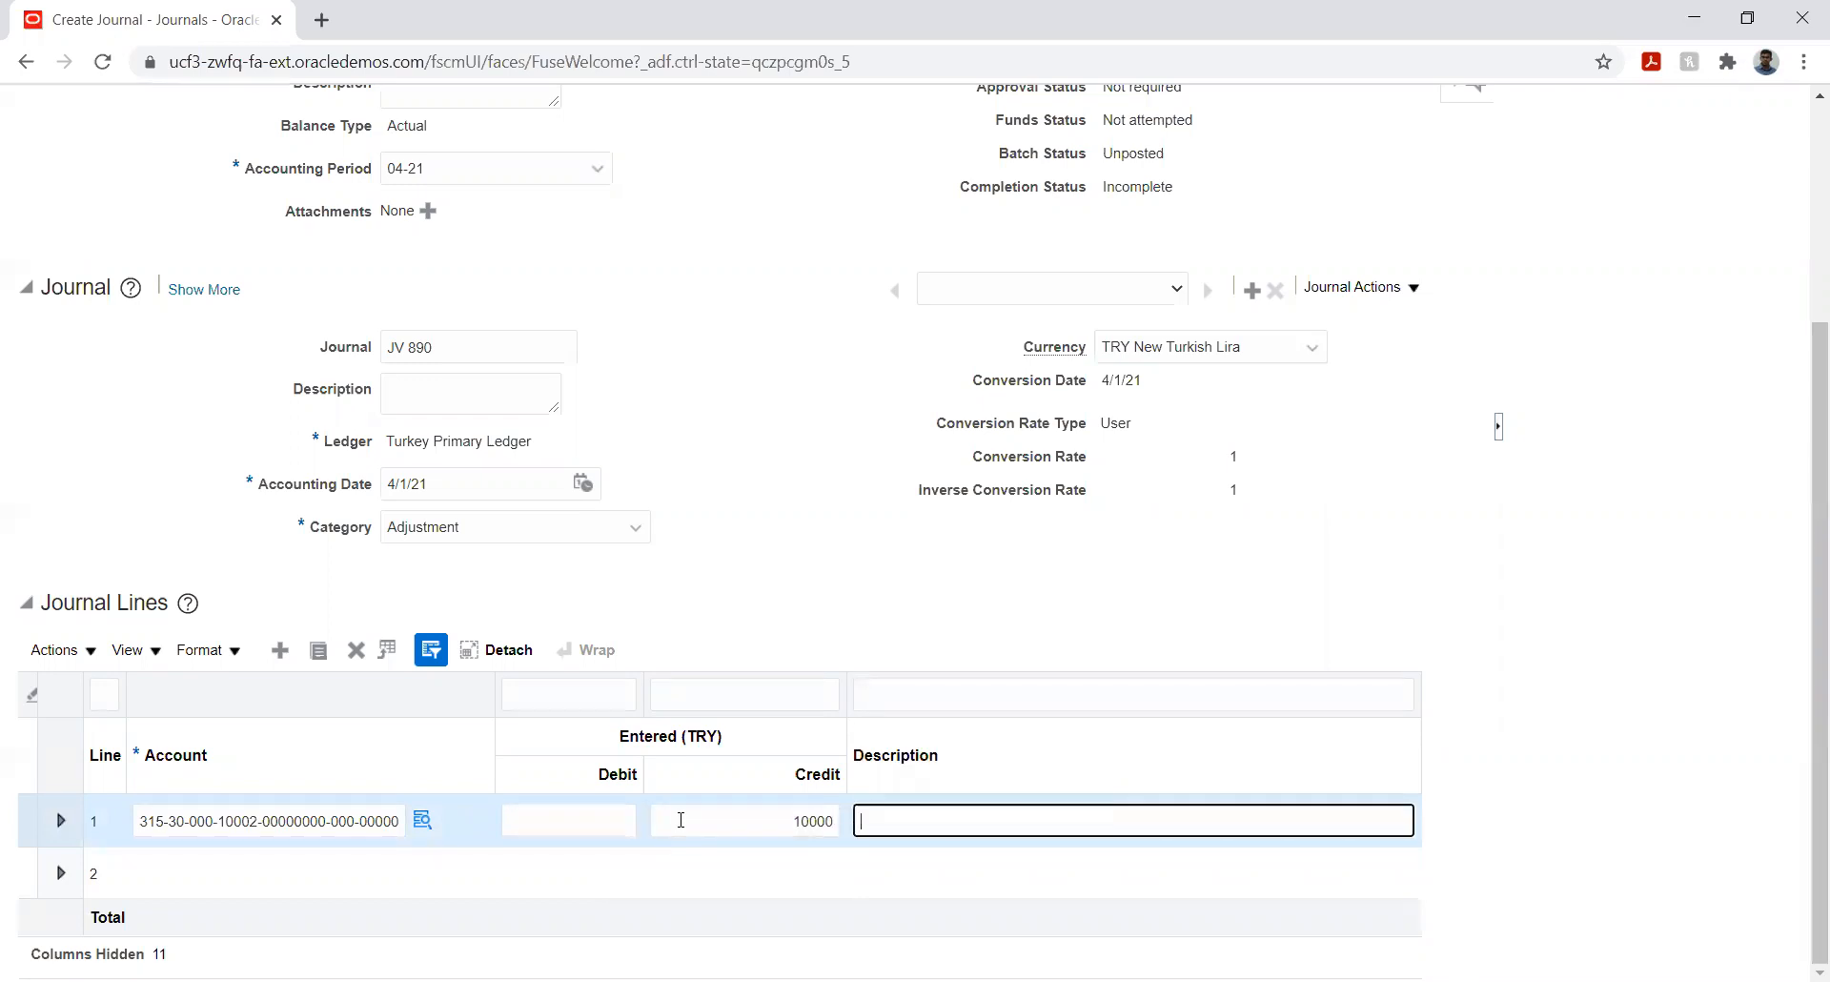
- Search account descriptions for %exp% and apply 27100, Research Expenses, as the Account segment of journal line 2
{"action": "left_click", "coordinate": [224, 875]}
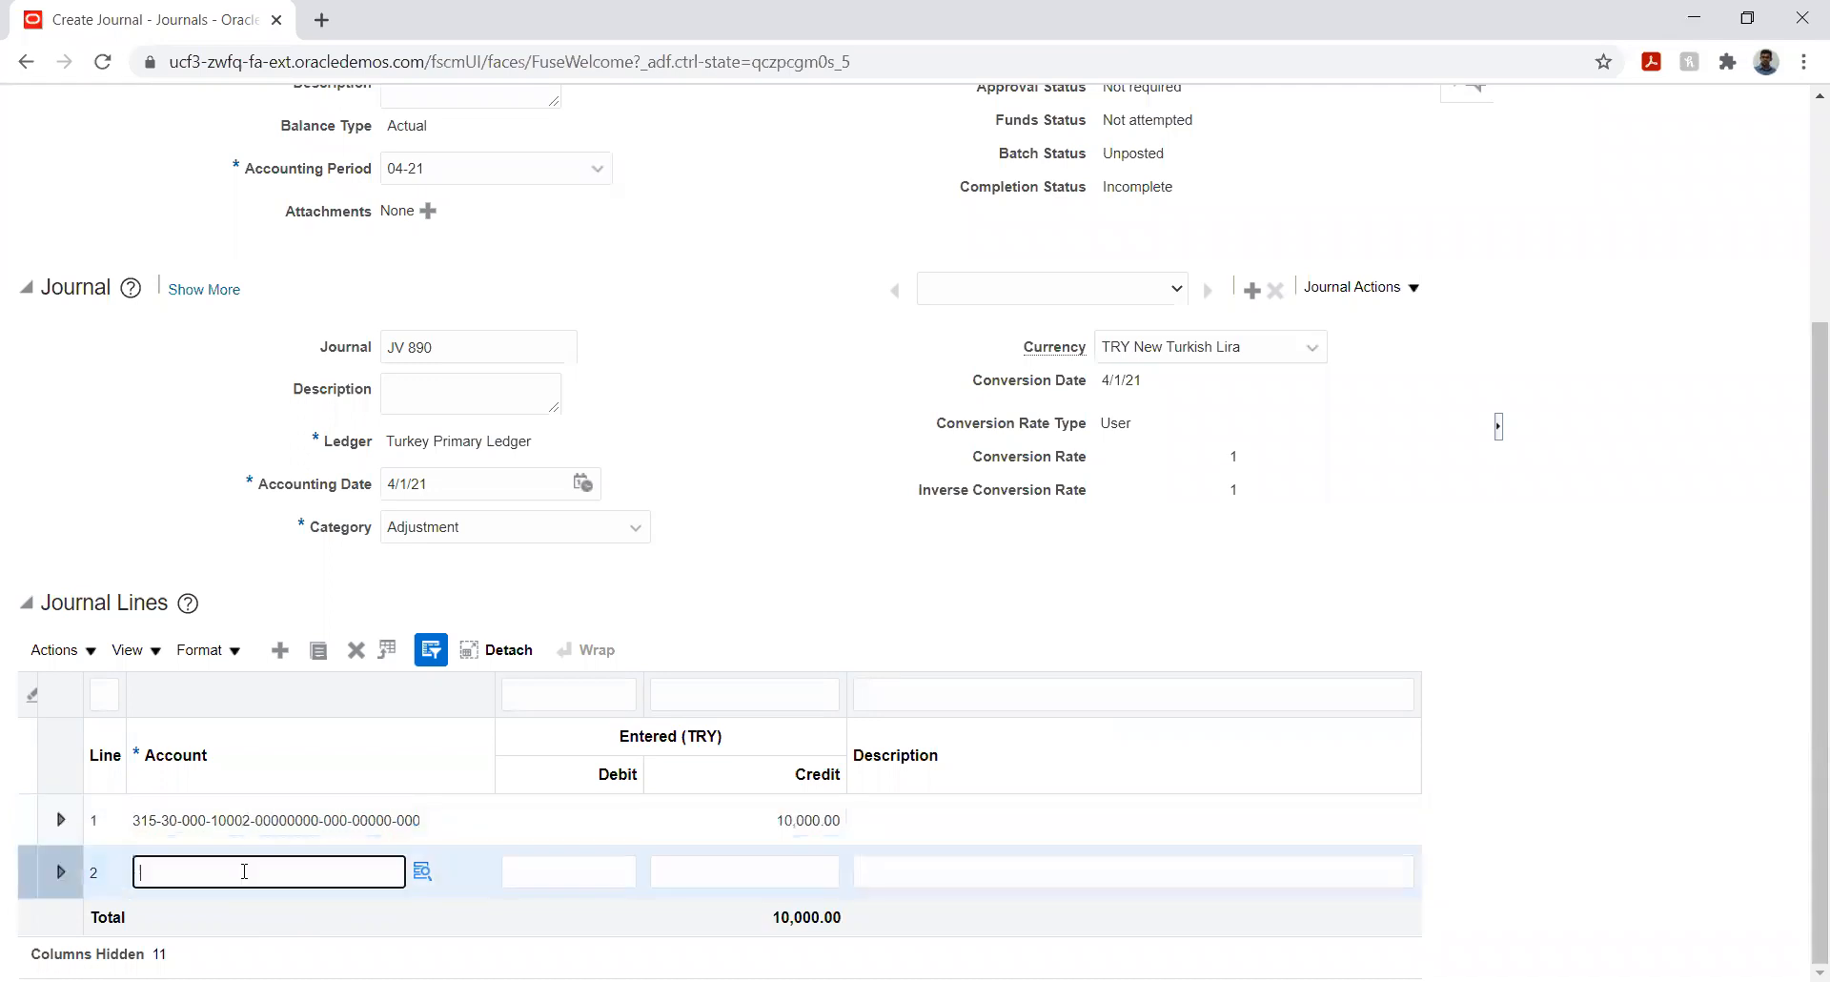
{"action": "left_click", "coordinate": [422, 872]}
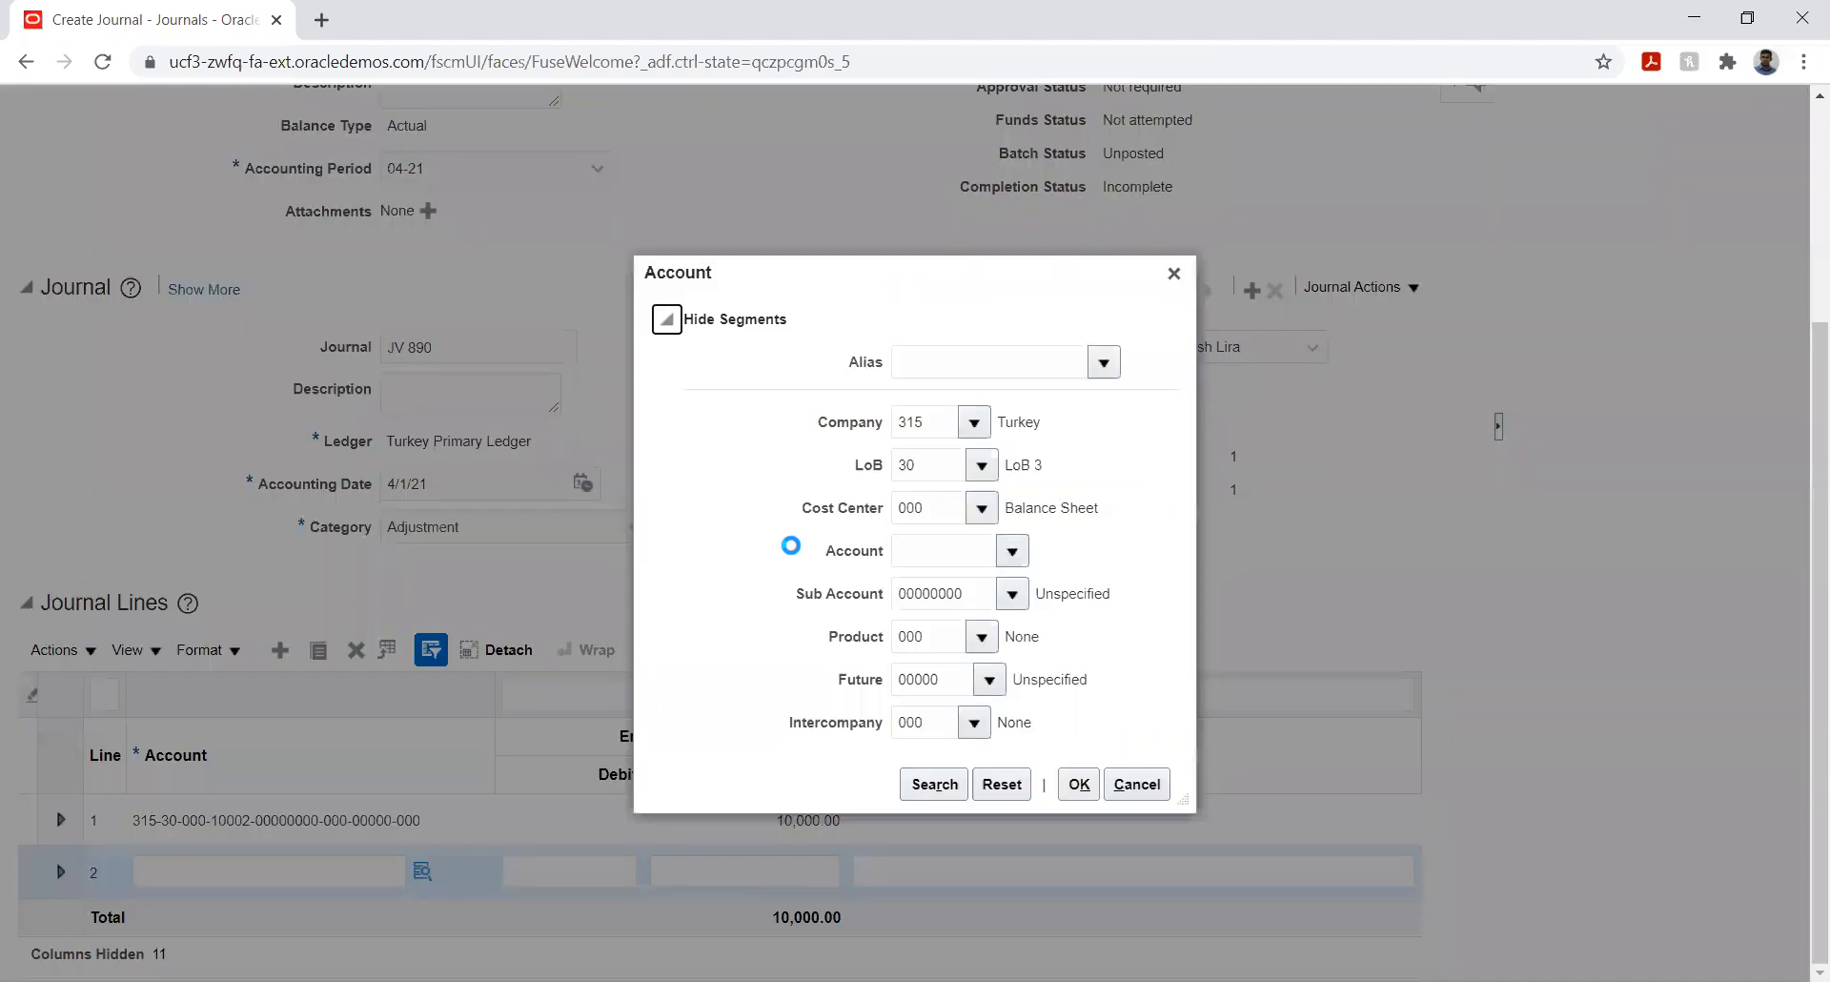
{"action": "left_click", "coordinate": [1014, 555]}
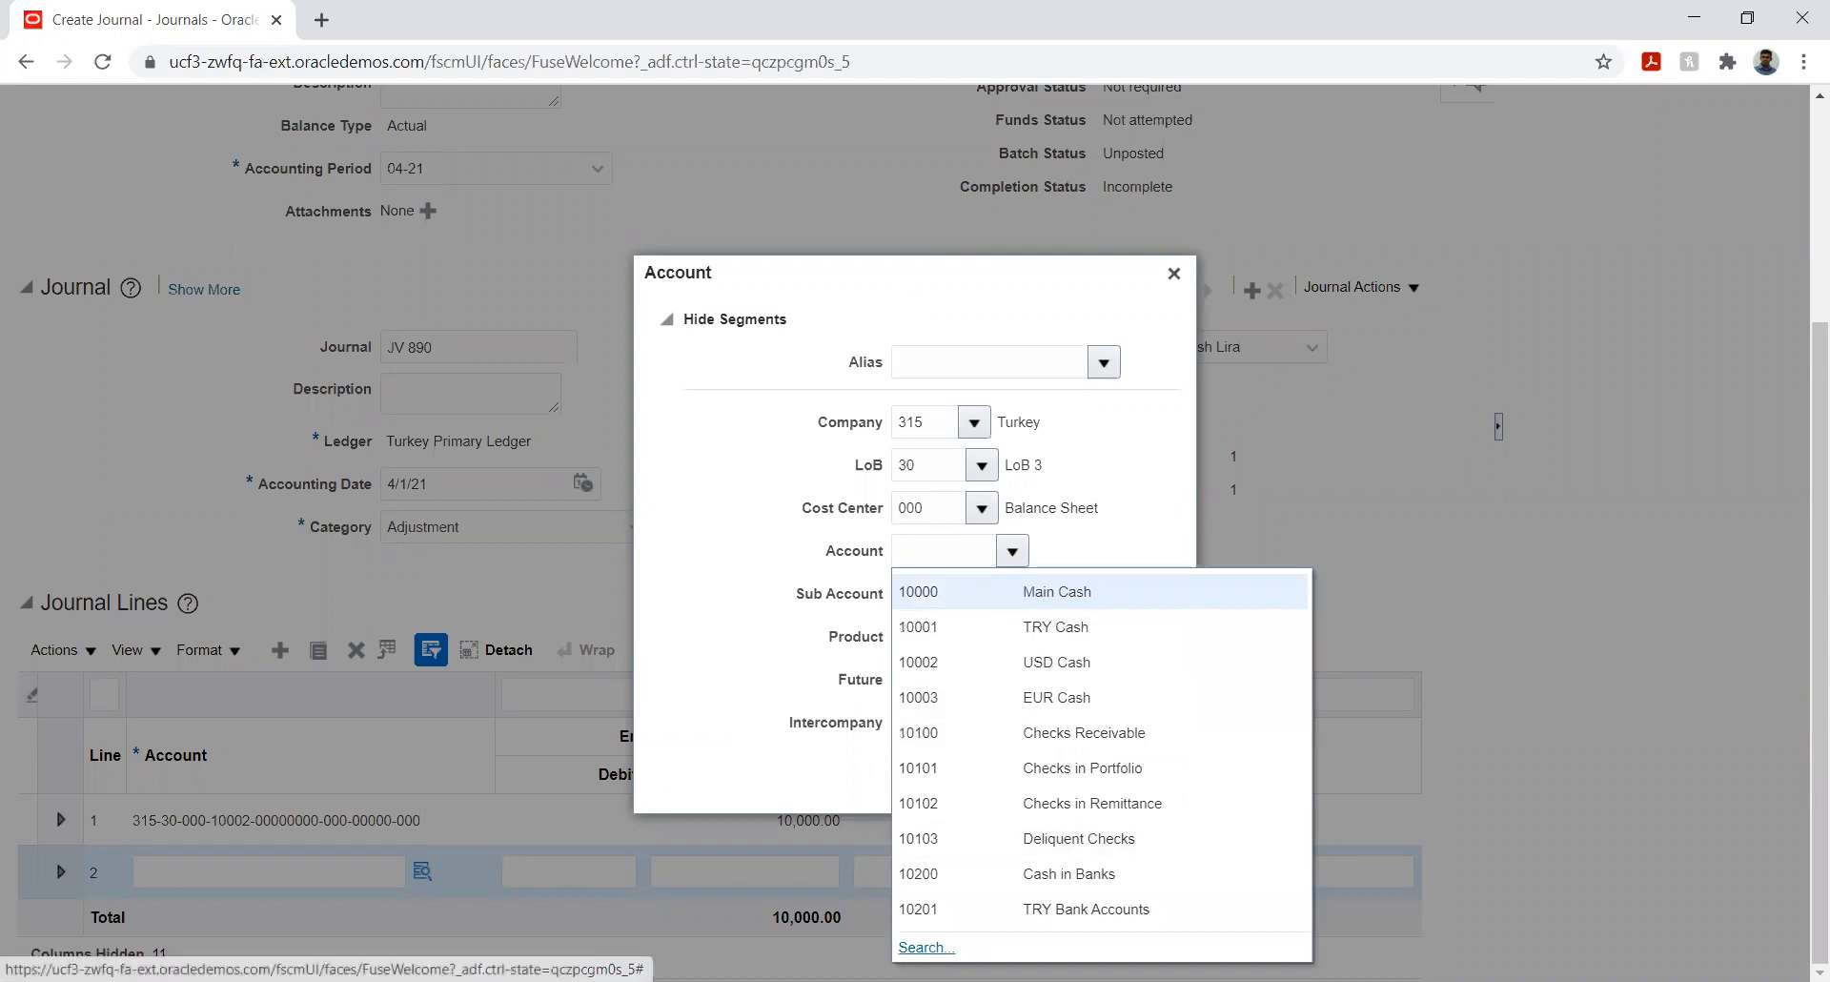
{"action": "left_click", "coordinate": [926, 946]}
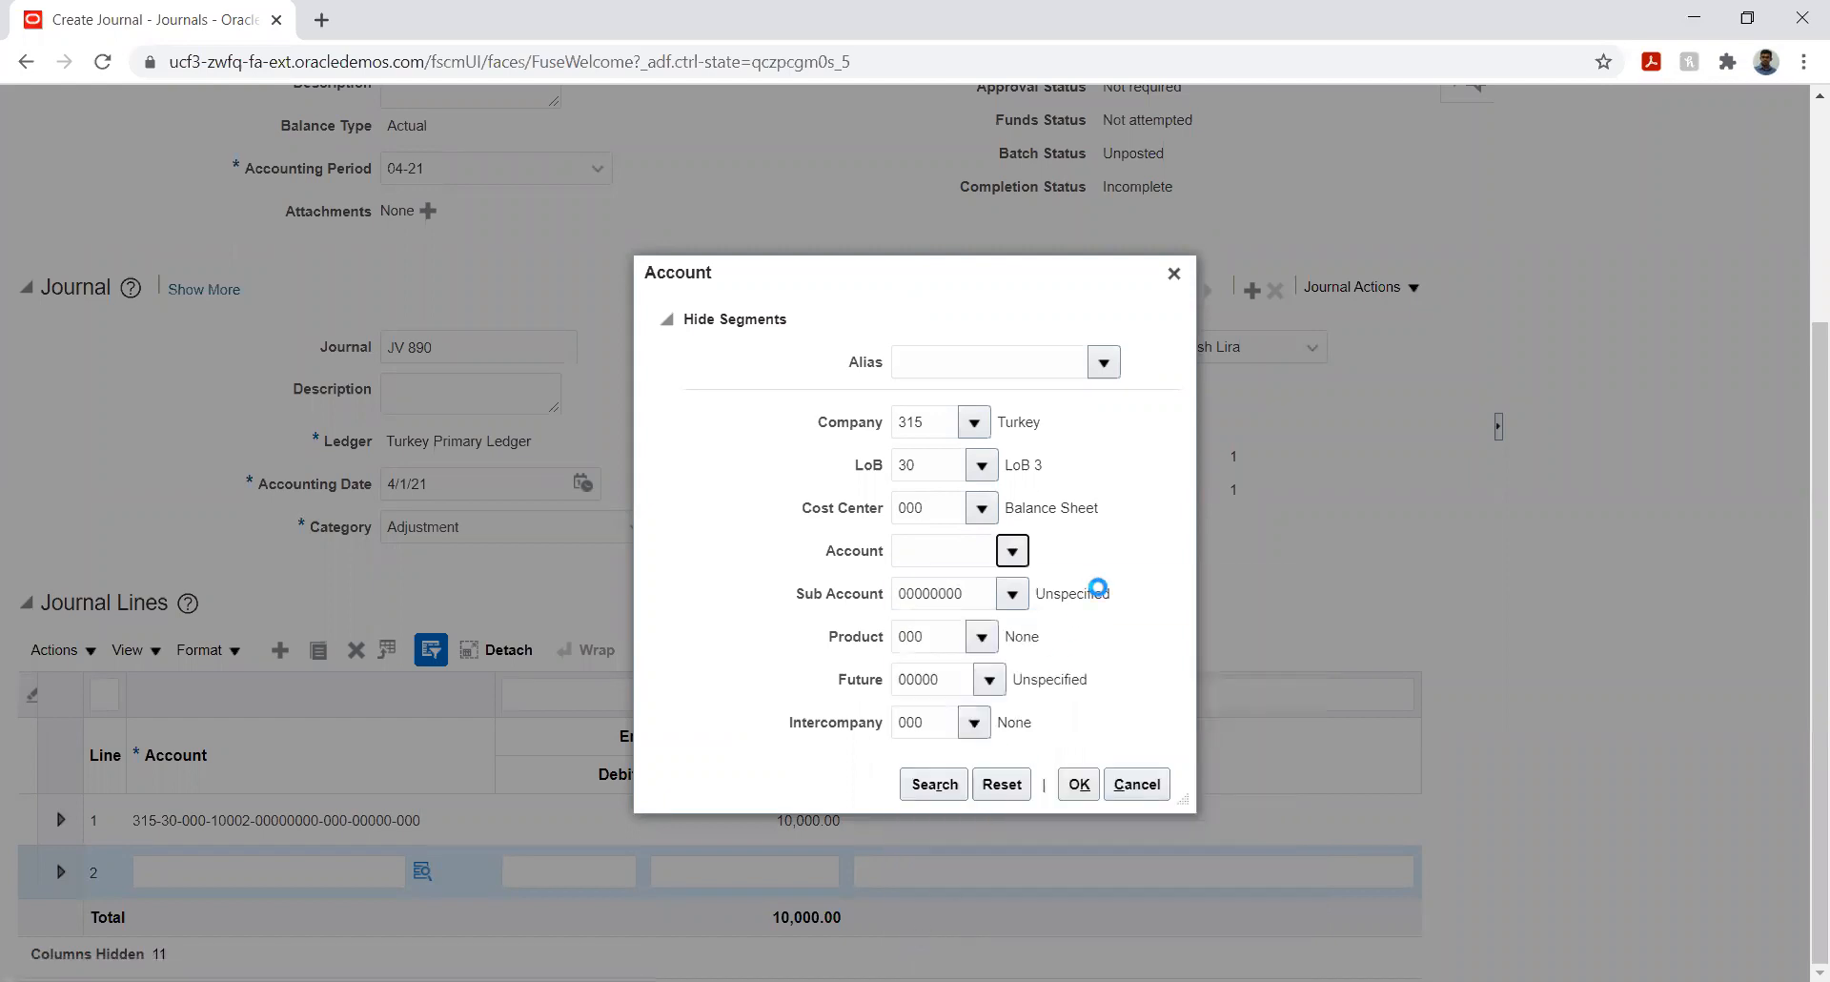
{"action": "left_click", "coordinate": [865, 539]}
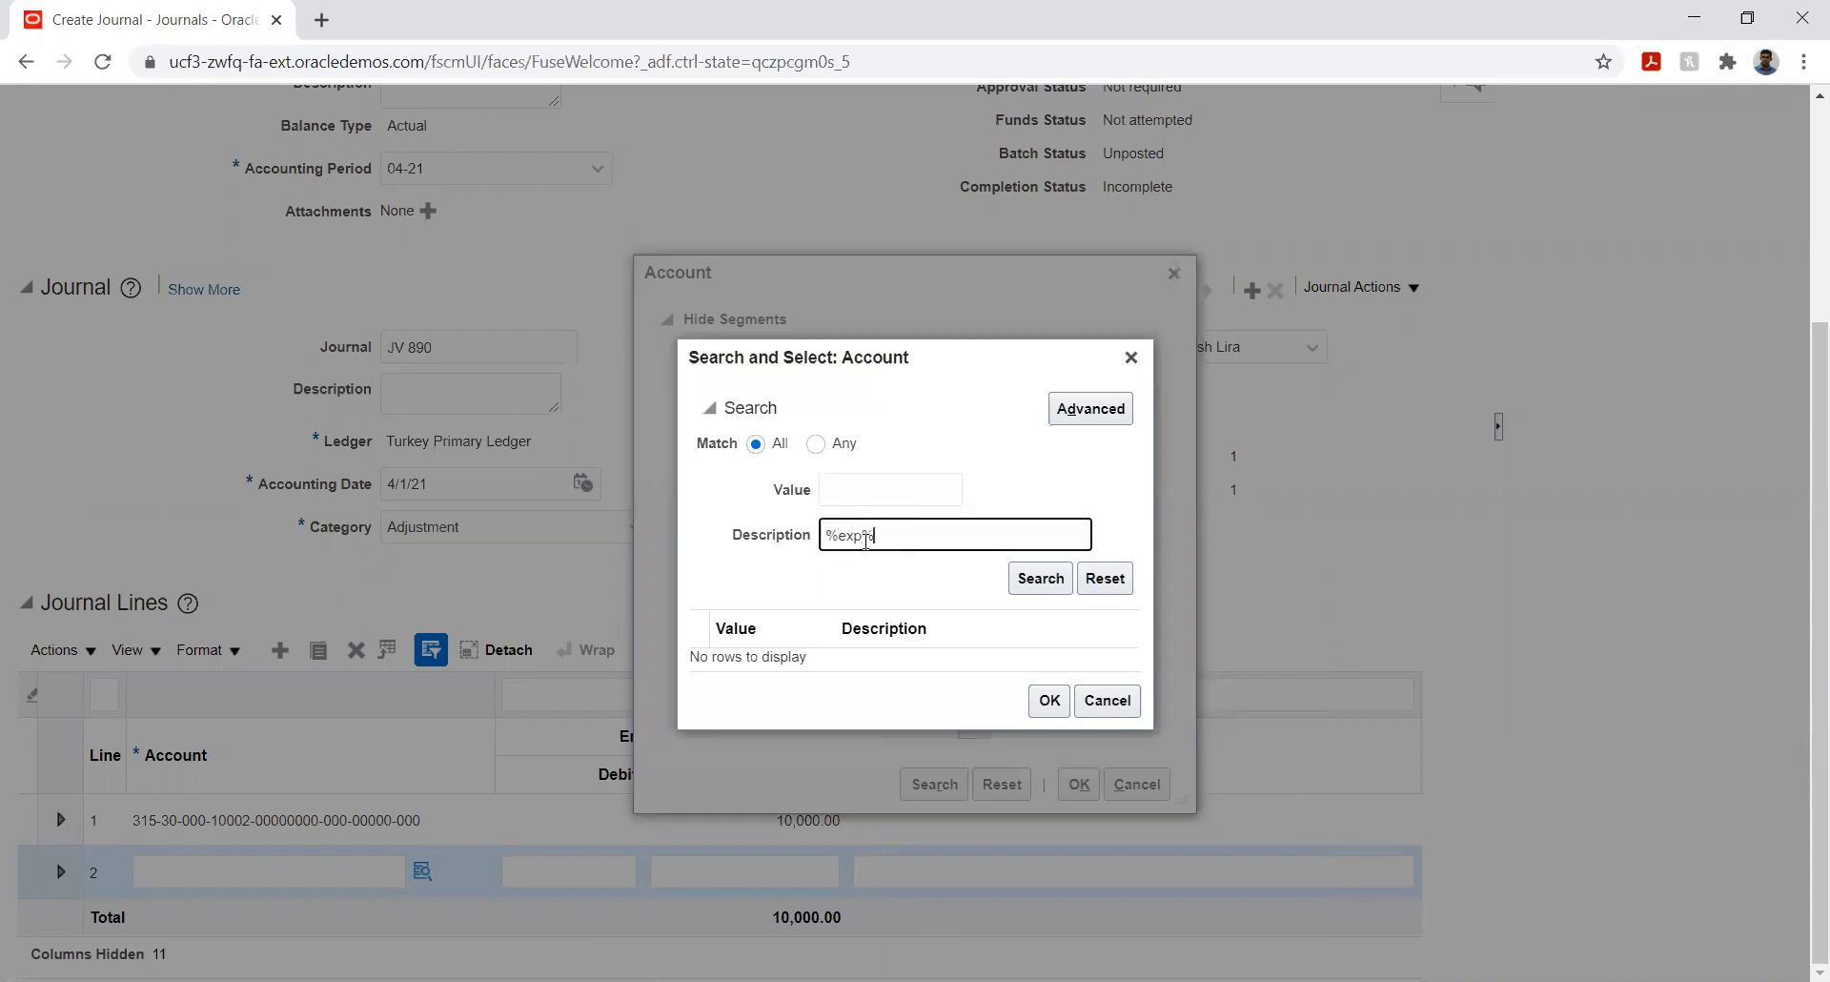
{"action": "left_click", "coordinate": [1022, 584]}
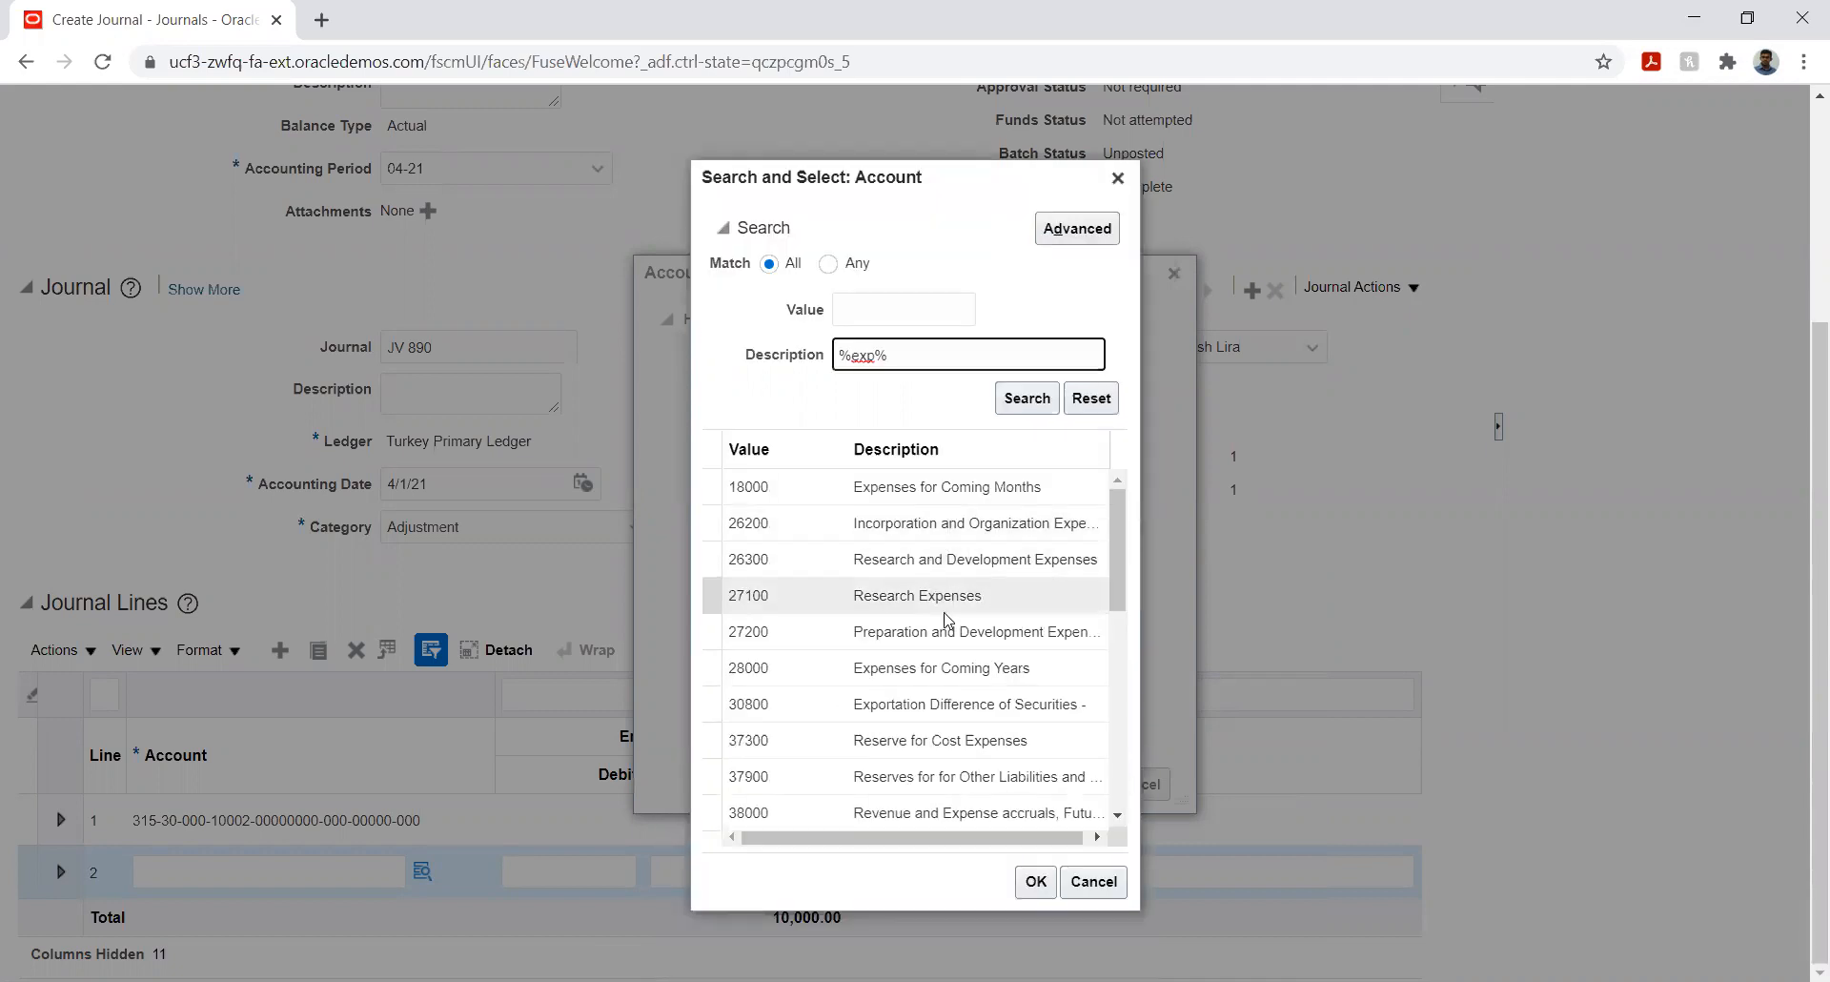
{"action": "left_click", "coordinate": [936, 601]}
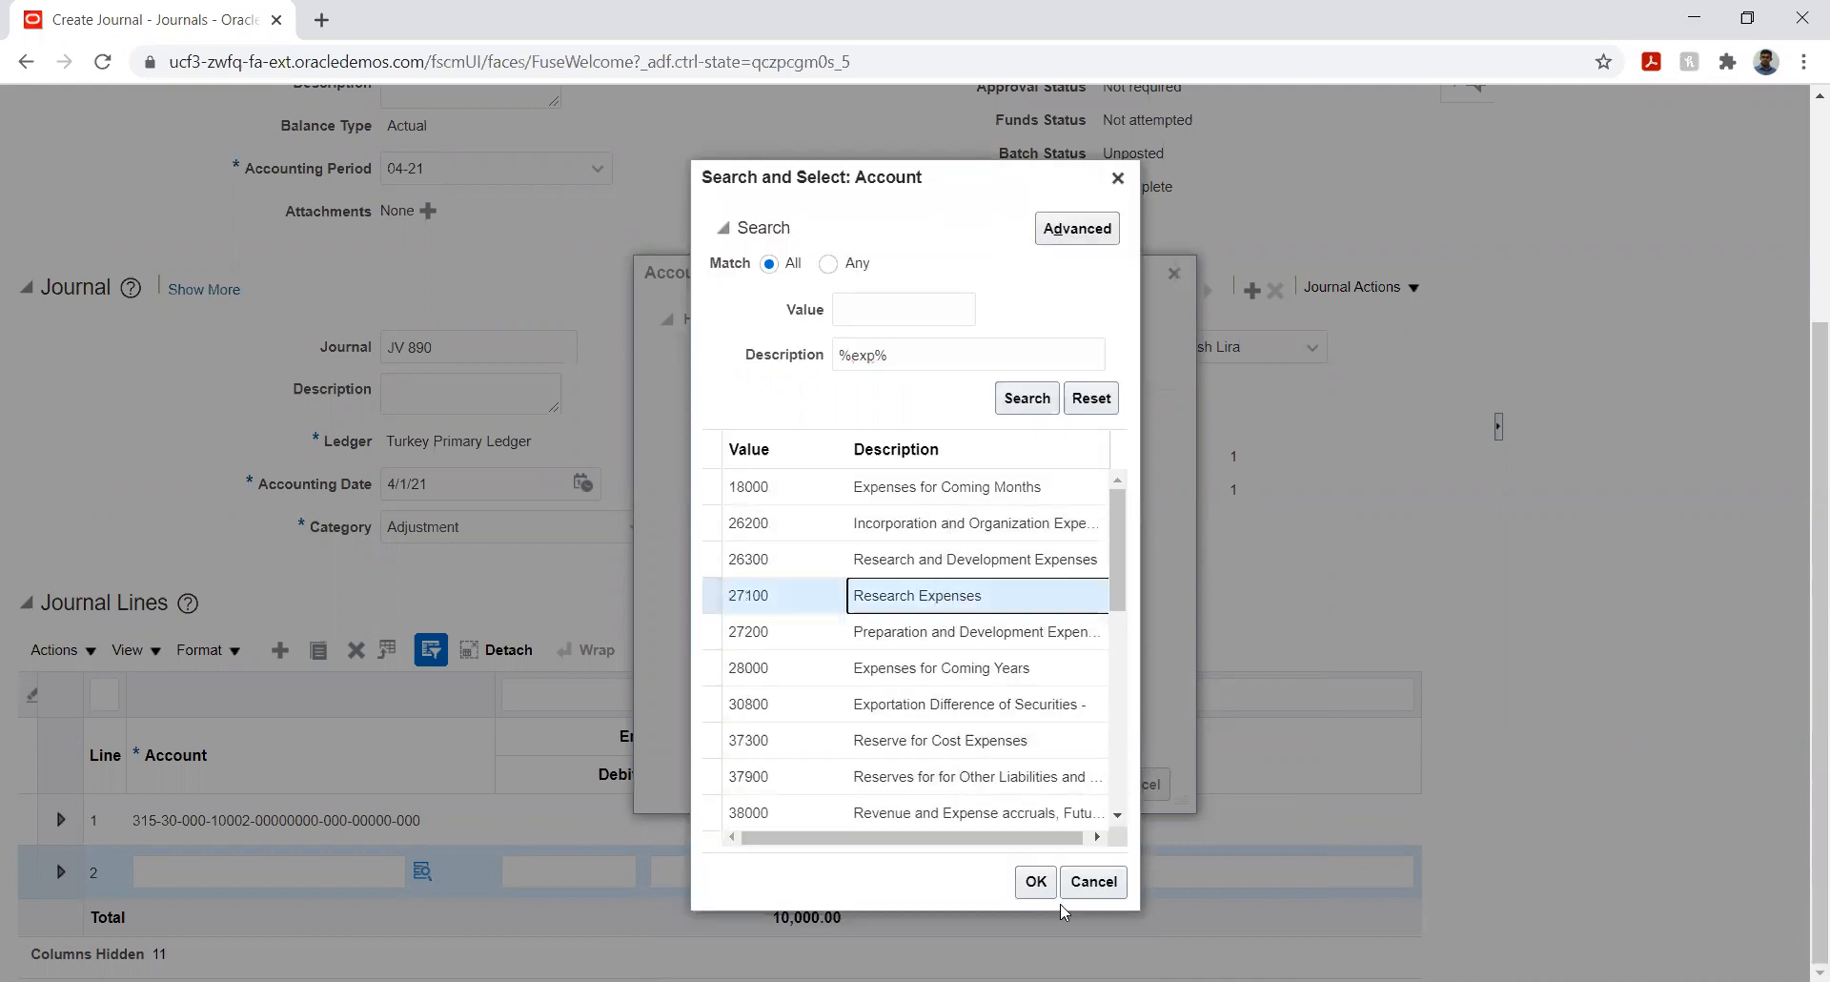
{"action": "left_click", "coordinate": [1036, 881]}
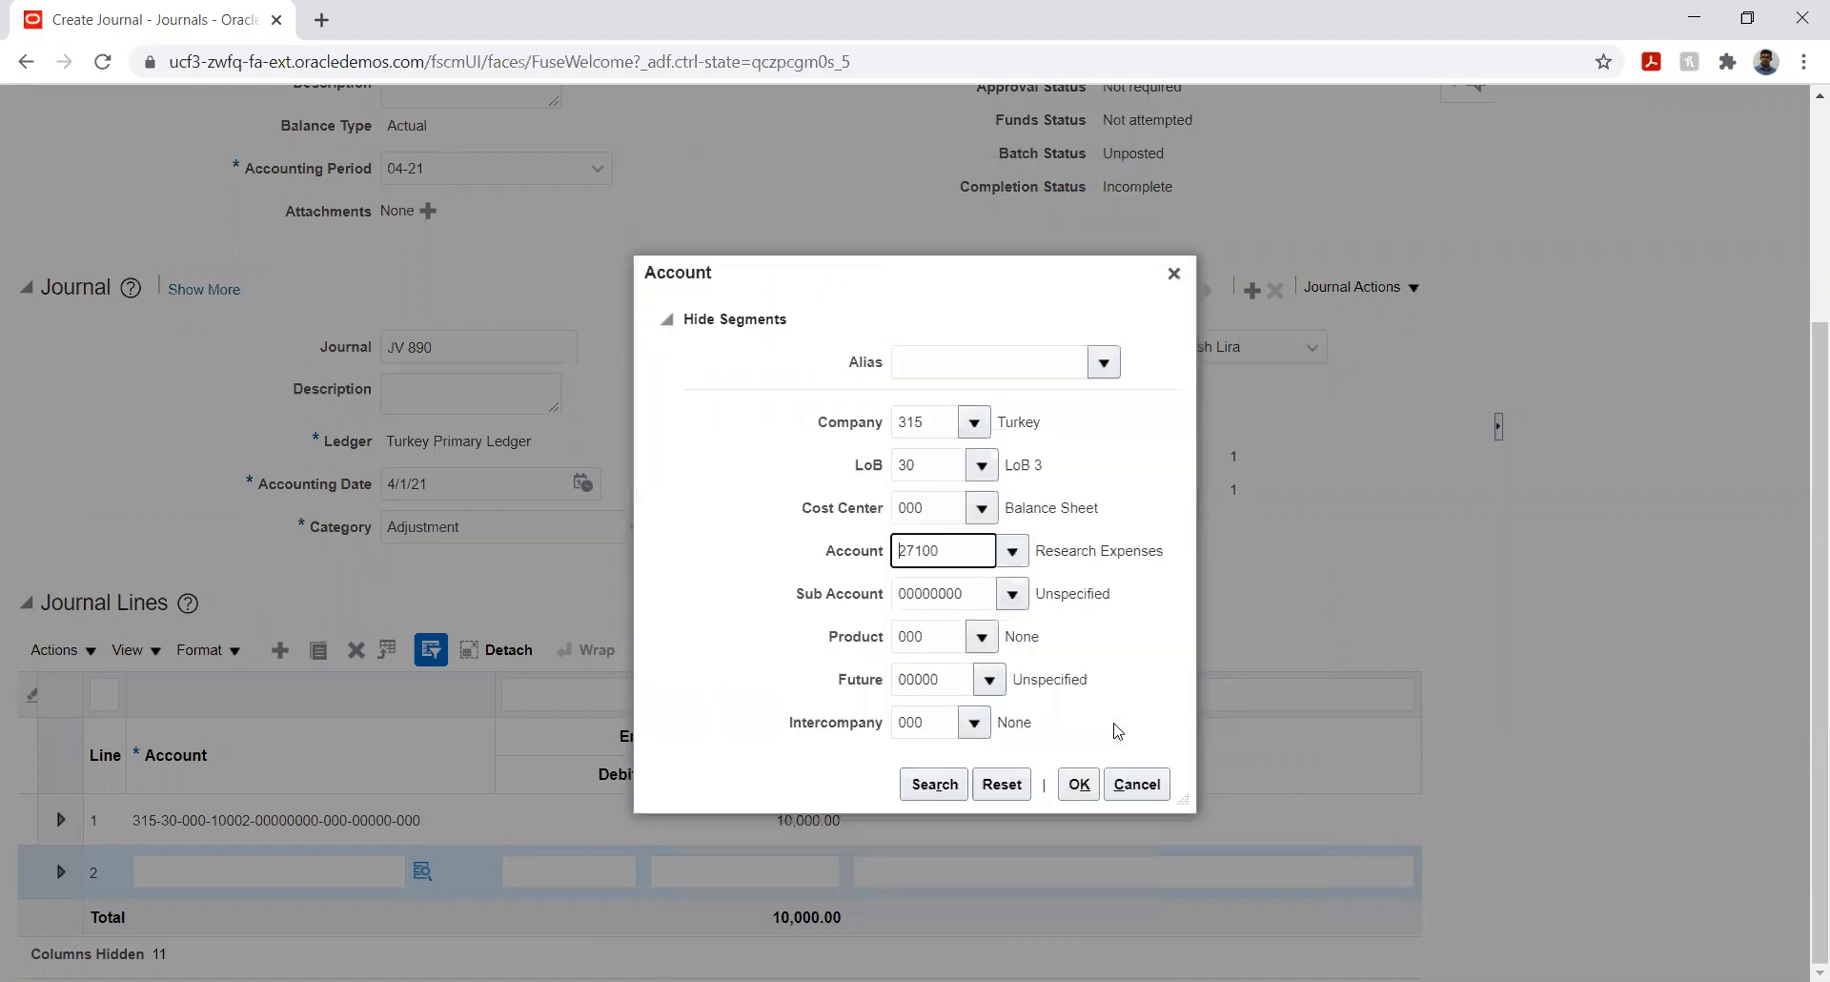
{"action": "left_click", "coordinate": [1078, 781]}
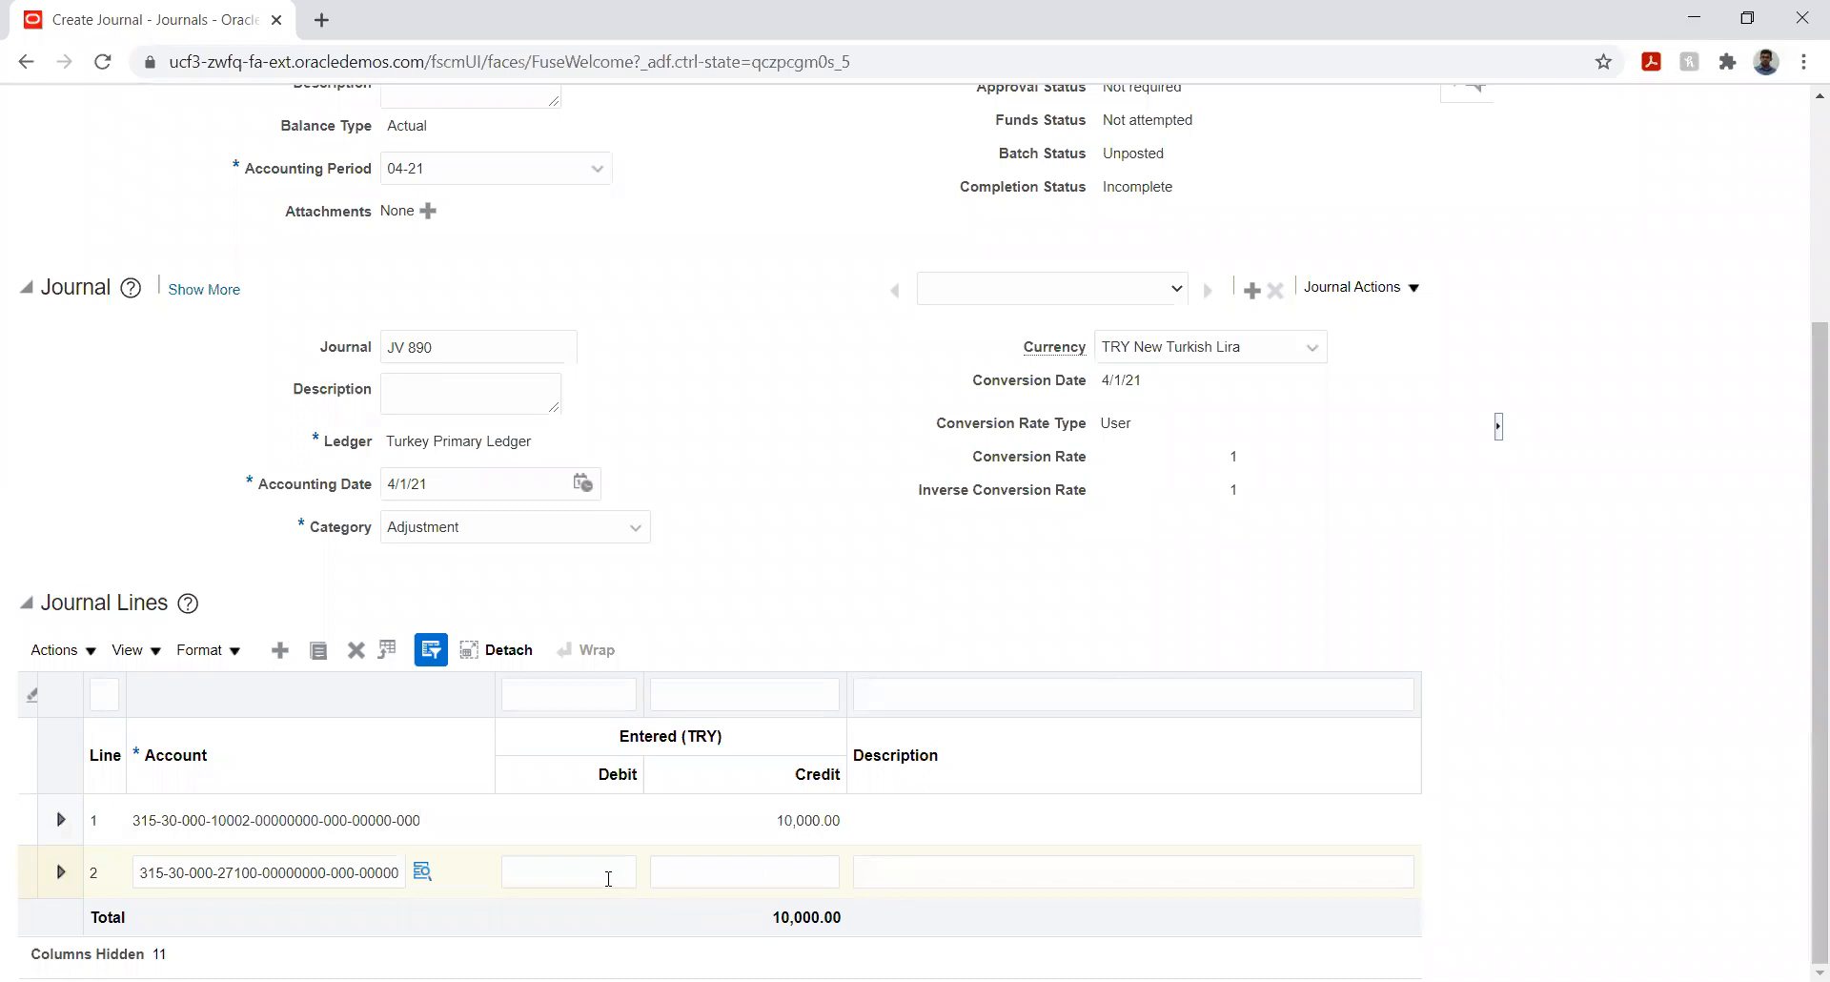
- Enter a debit amount of 10,000 on journal line 2
{"action": "left_click", "coordinate": [608, 878]}
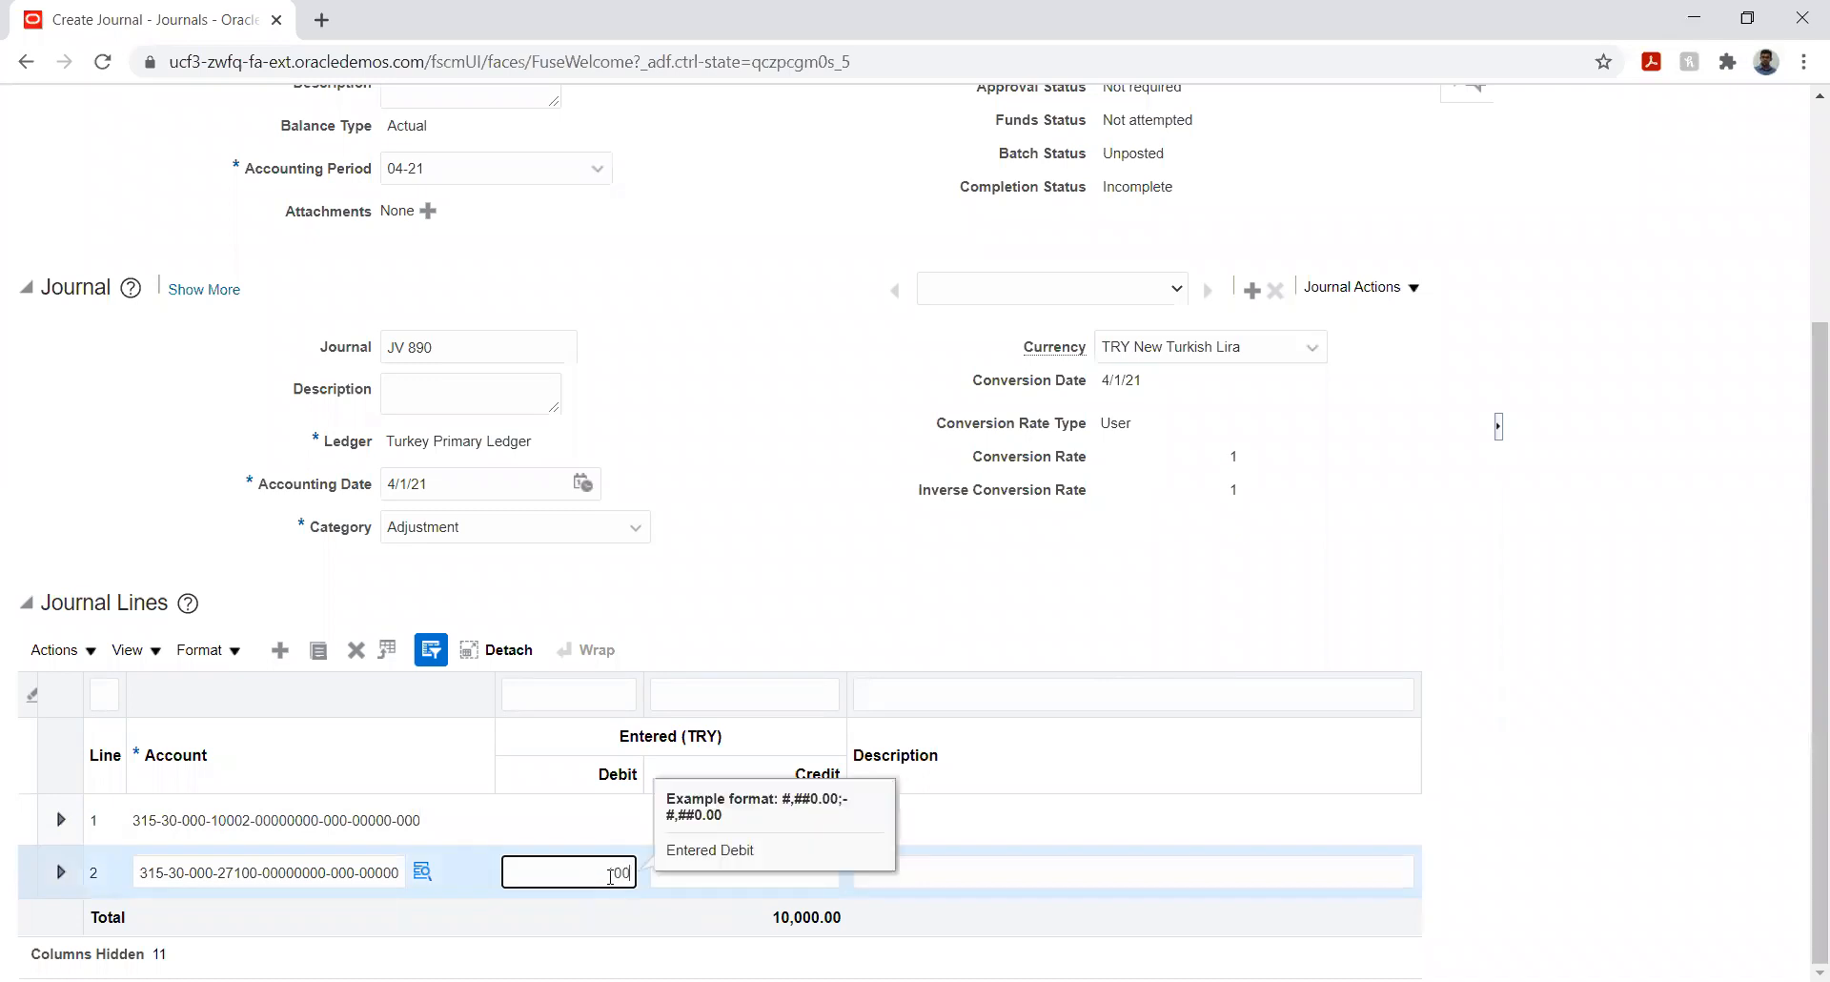
{"action": "key", "text": "Tab"}
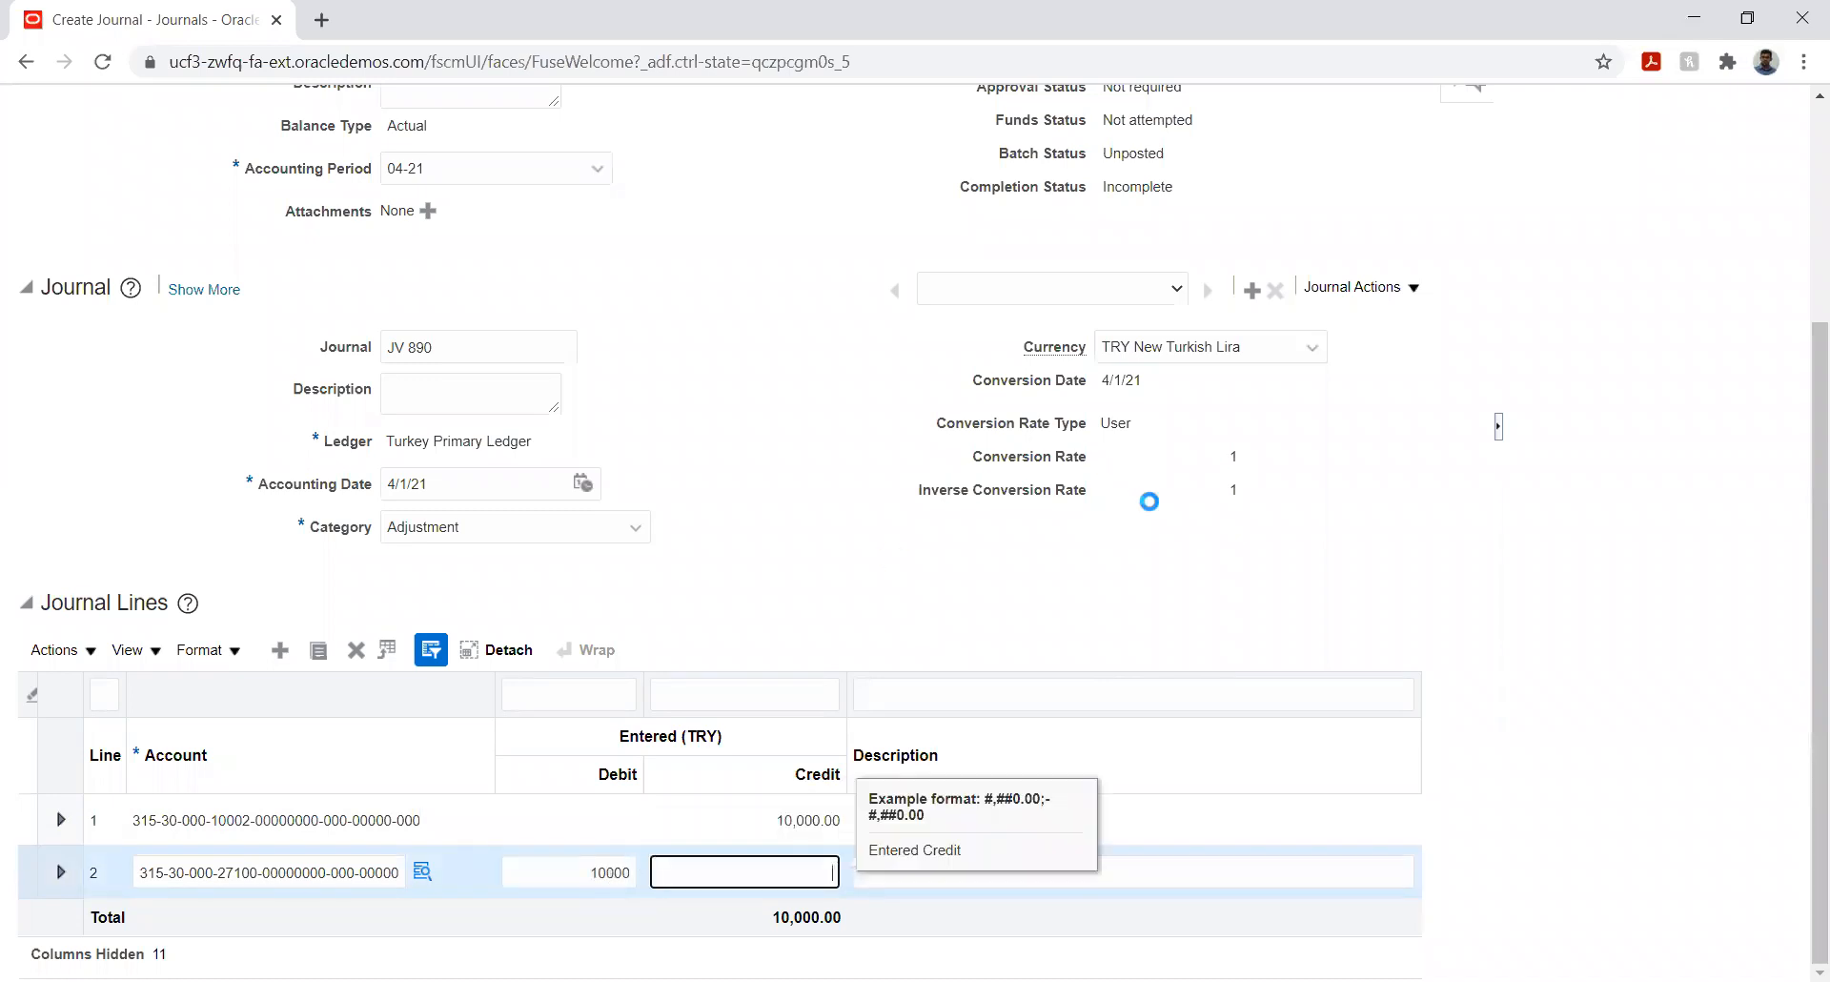
{"action": "key", "text": "Tab"}
- Post journal JV 890, acknowledge the submission and leave the journal page
{"action": "left_click_drag", "start_coordinate": [1806, 633], "coordinate": [1664, 238]}
{"action": "left_click", "coordinate": [1338, 203]}
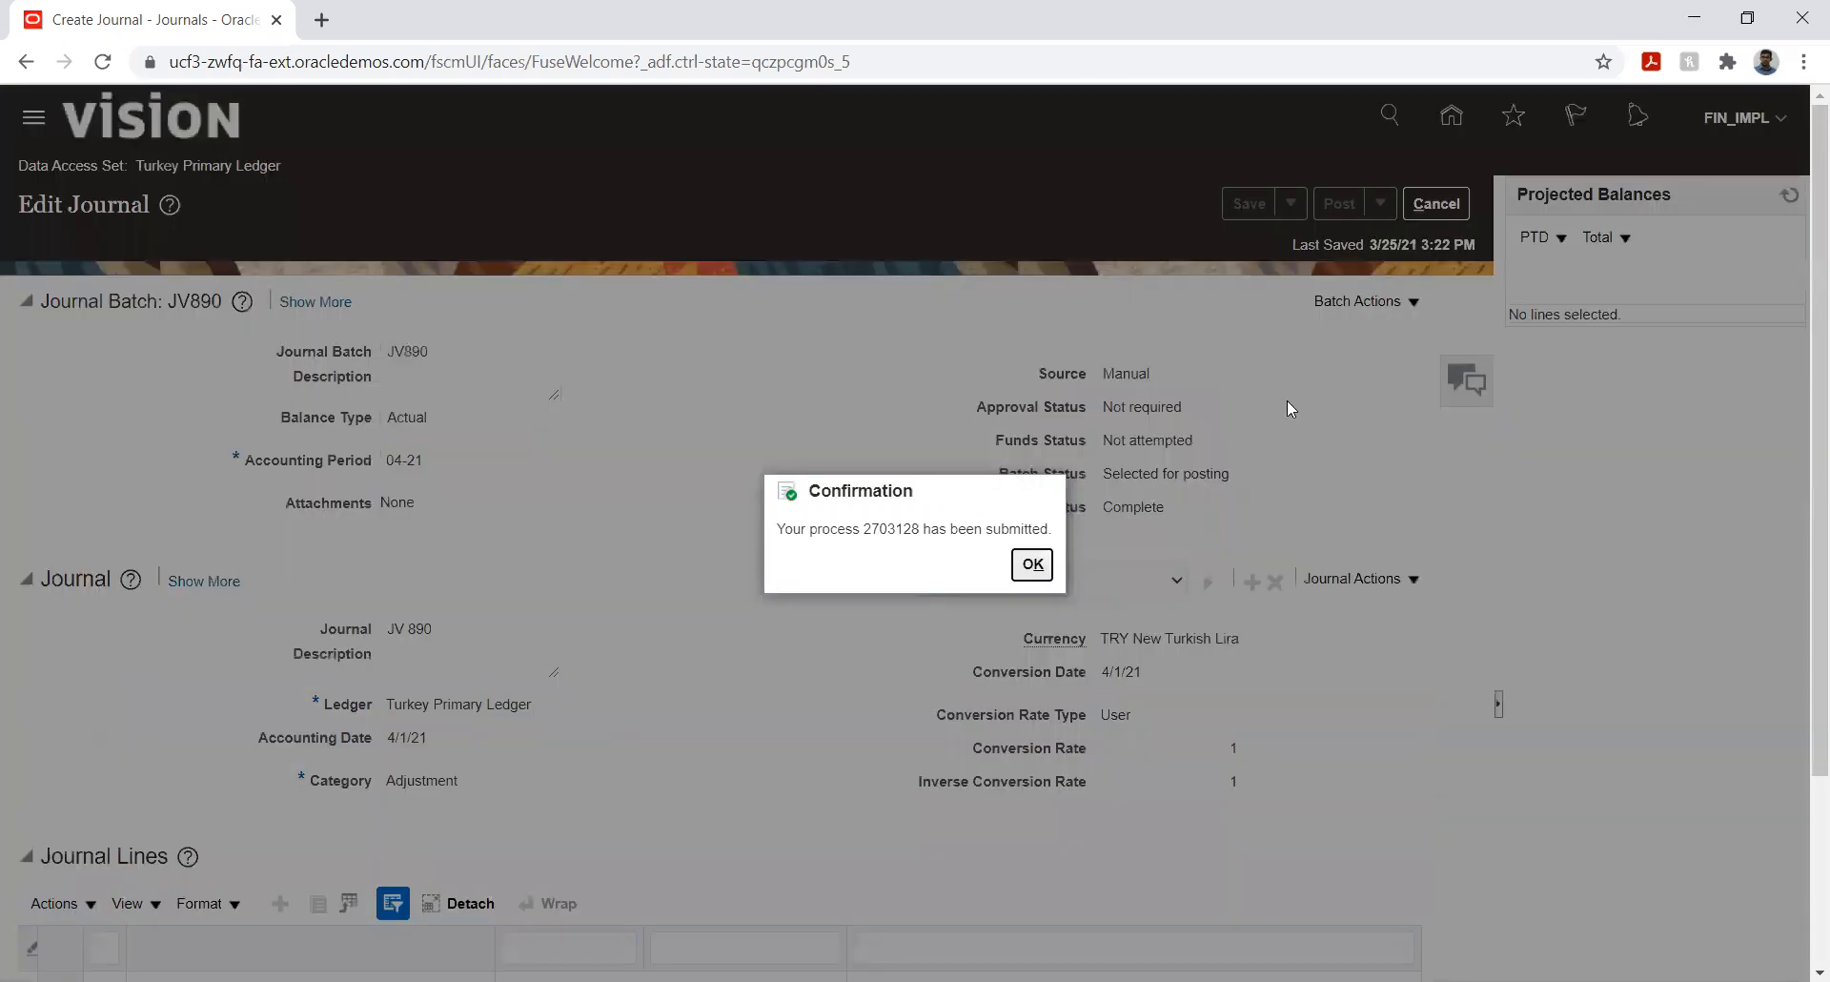
{"action": "key", "text": "Return"}
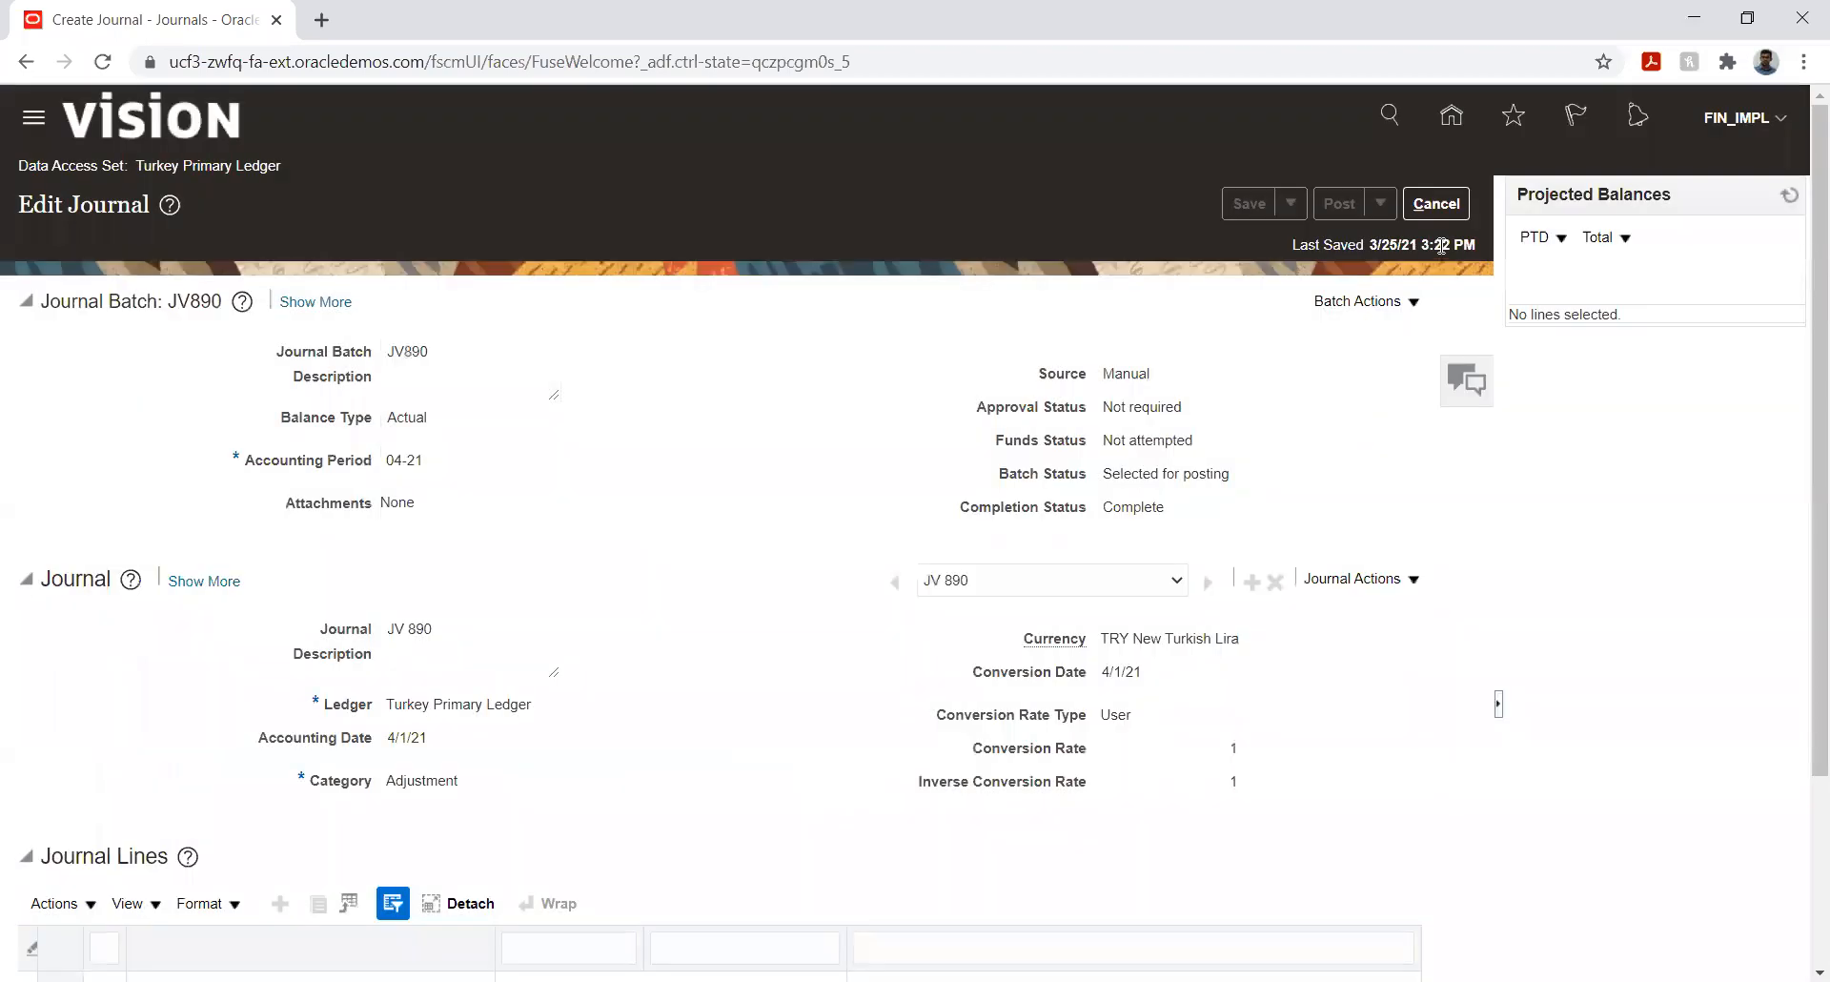
{"action": "left_click", "coordinate": [1437, 204]}
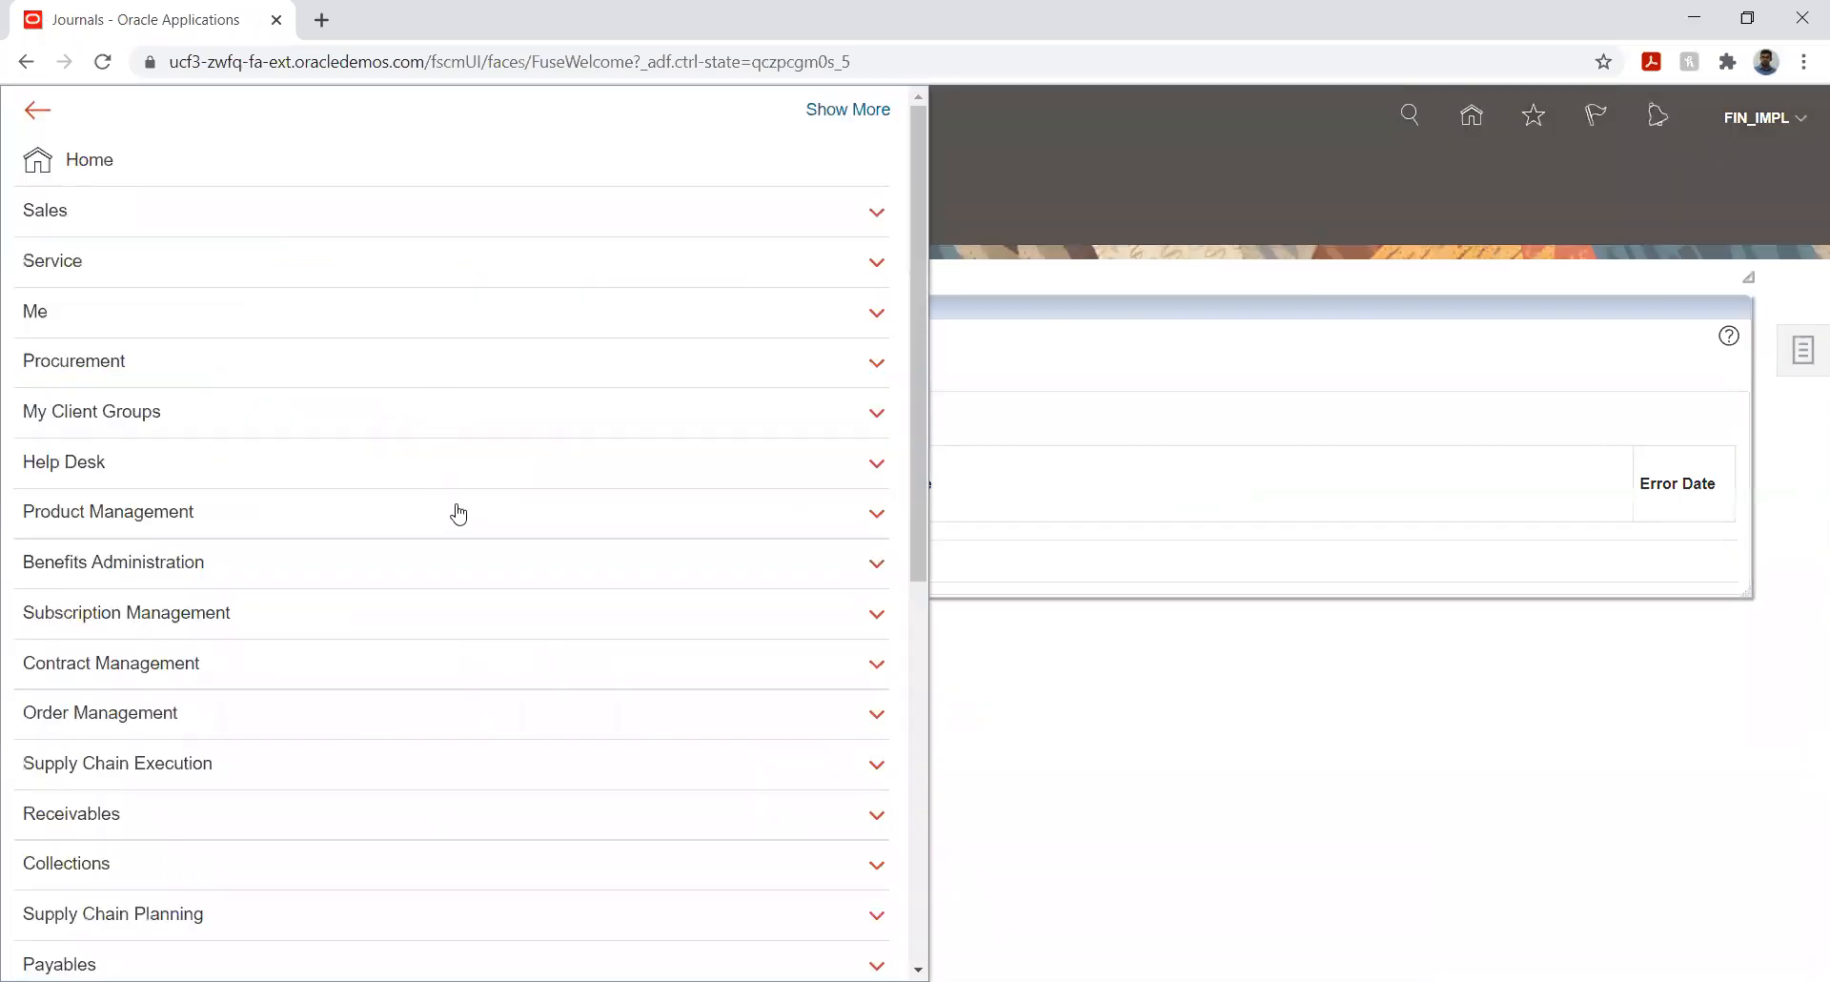
- Open Scheduled Processes and refresh the list to check the status of the Post Journals for Single Ledger process
{"action": "scroll", "coordinate": [458, 513], "scroll_direction": "down", "scroll_amount": 5}
{"action": "left_click", "coordinate": [253, 806]}
{"action": "scroll", "coordinate": [324, 670], "scroll_direction": "down", "scroll_amount": 2}
{"action": "left_click", "coordinate": [665, 736]}
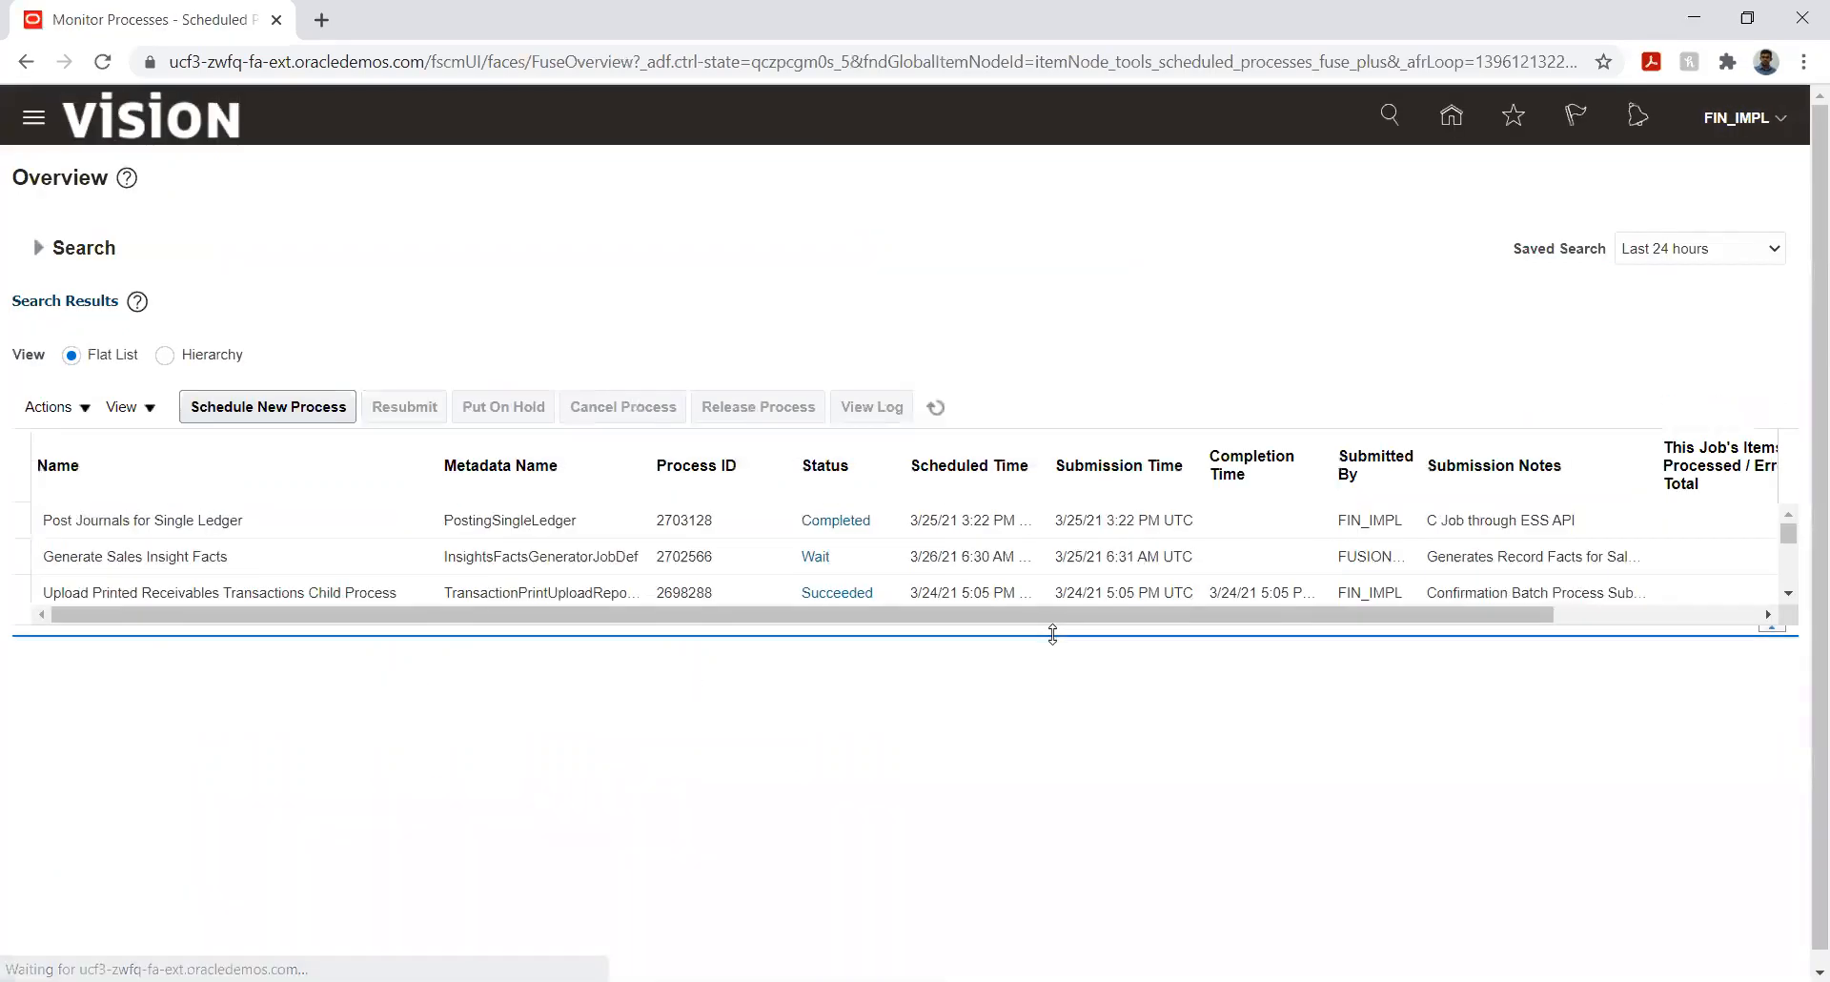
{"action": "left_click", "coordinate": [937, 407]}
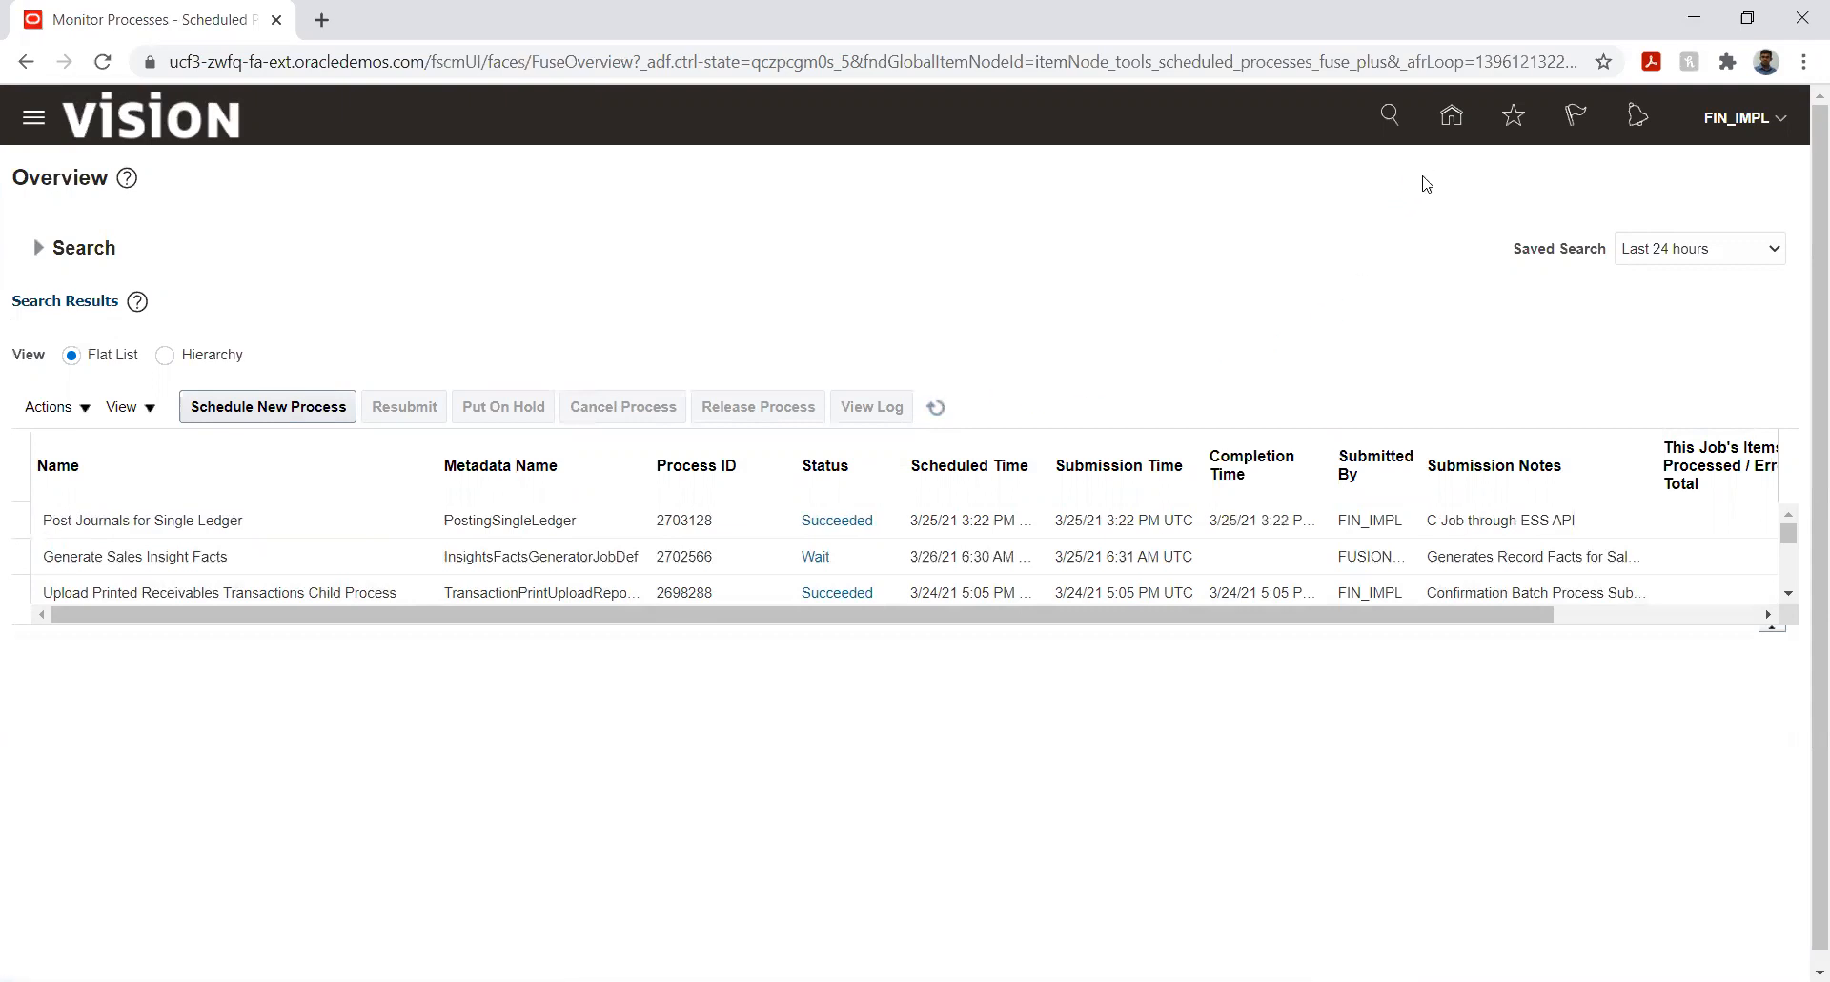
- Return to the General Accounting Dashboard, refresh the Account Monitor and examine the Rent summary row's period balances and change columns
{"action": "left_click", "coordinate": [1451, 122]}
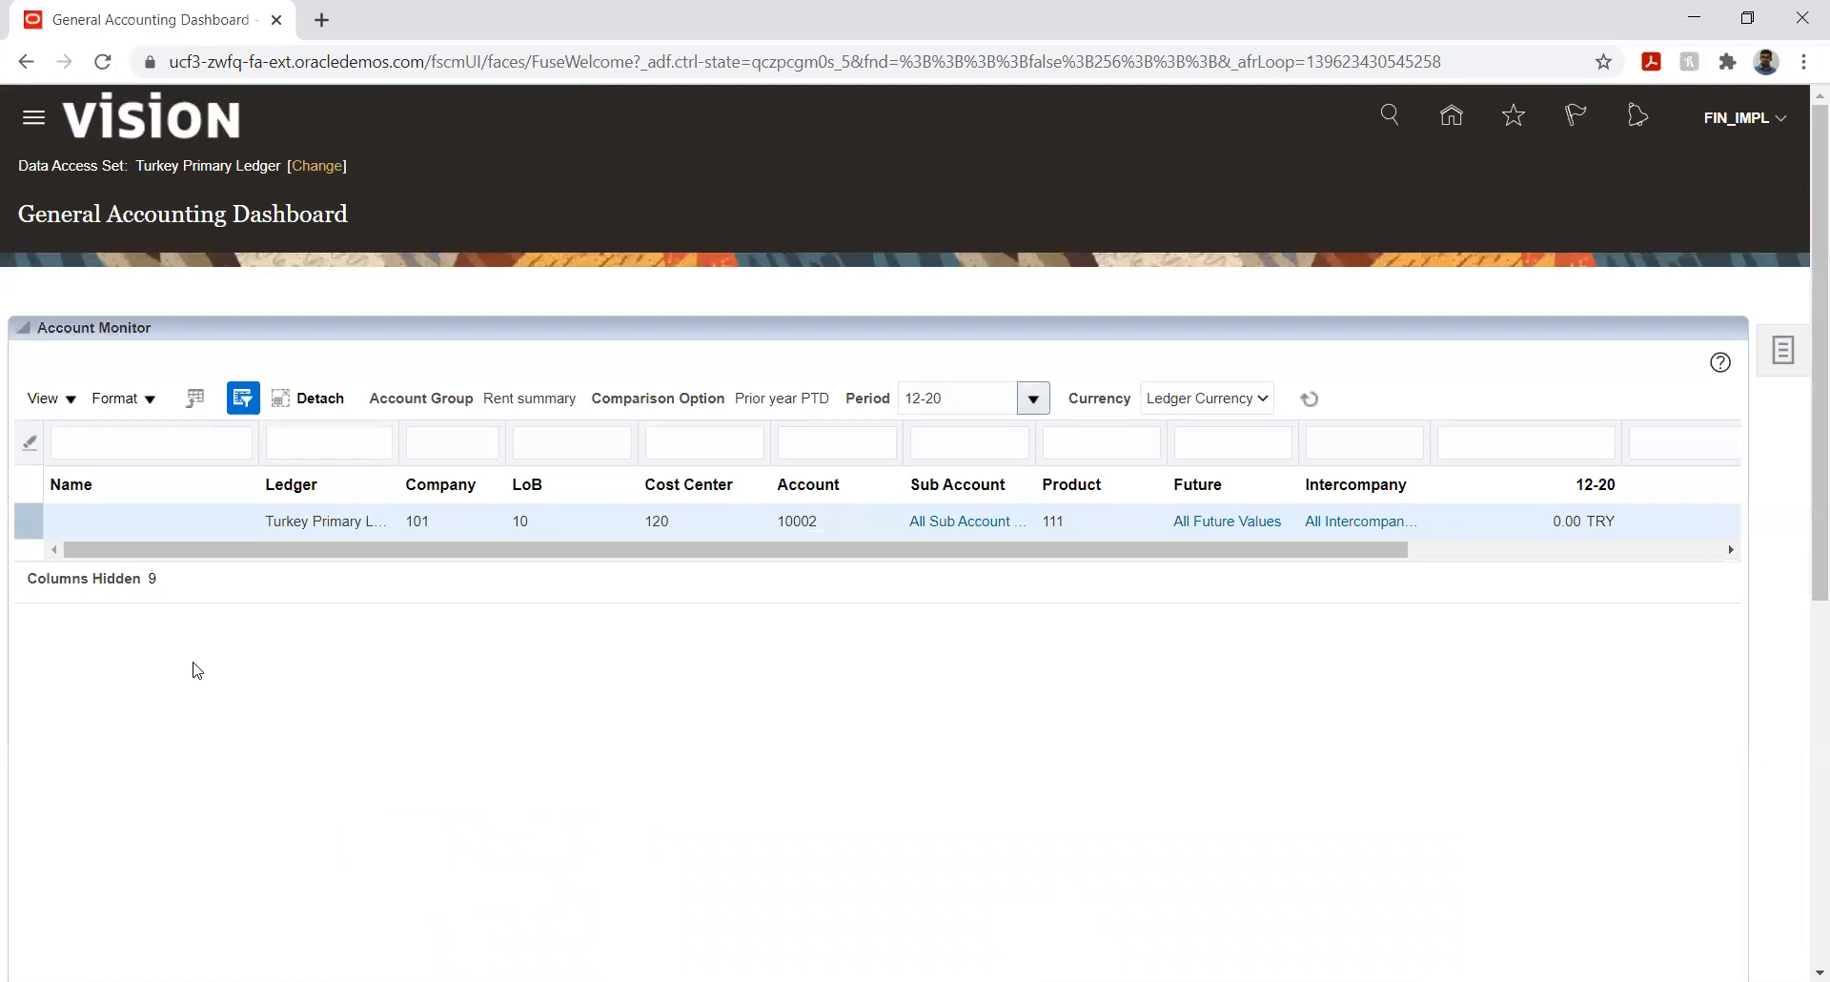
{"action": "left_click", "coordinate": [1310, 398]}
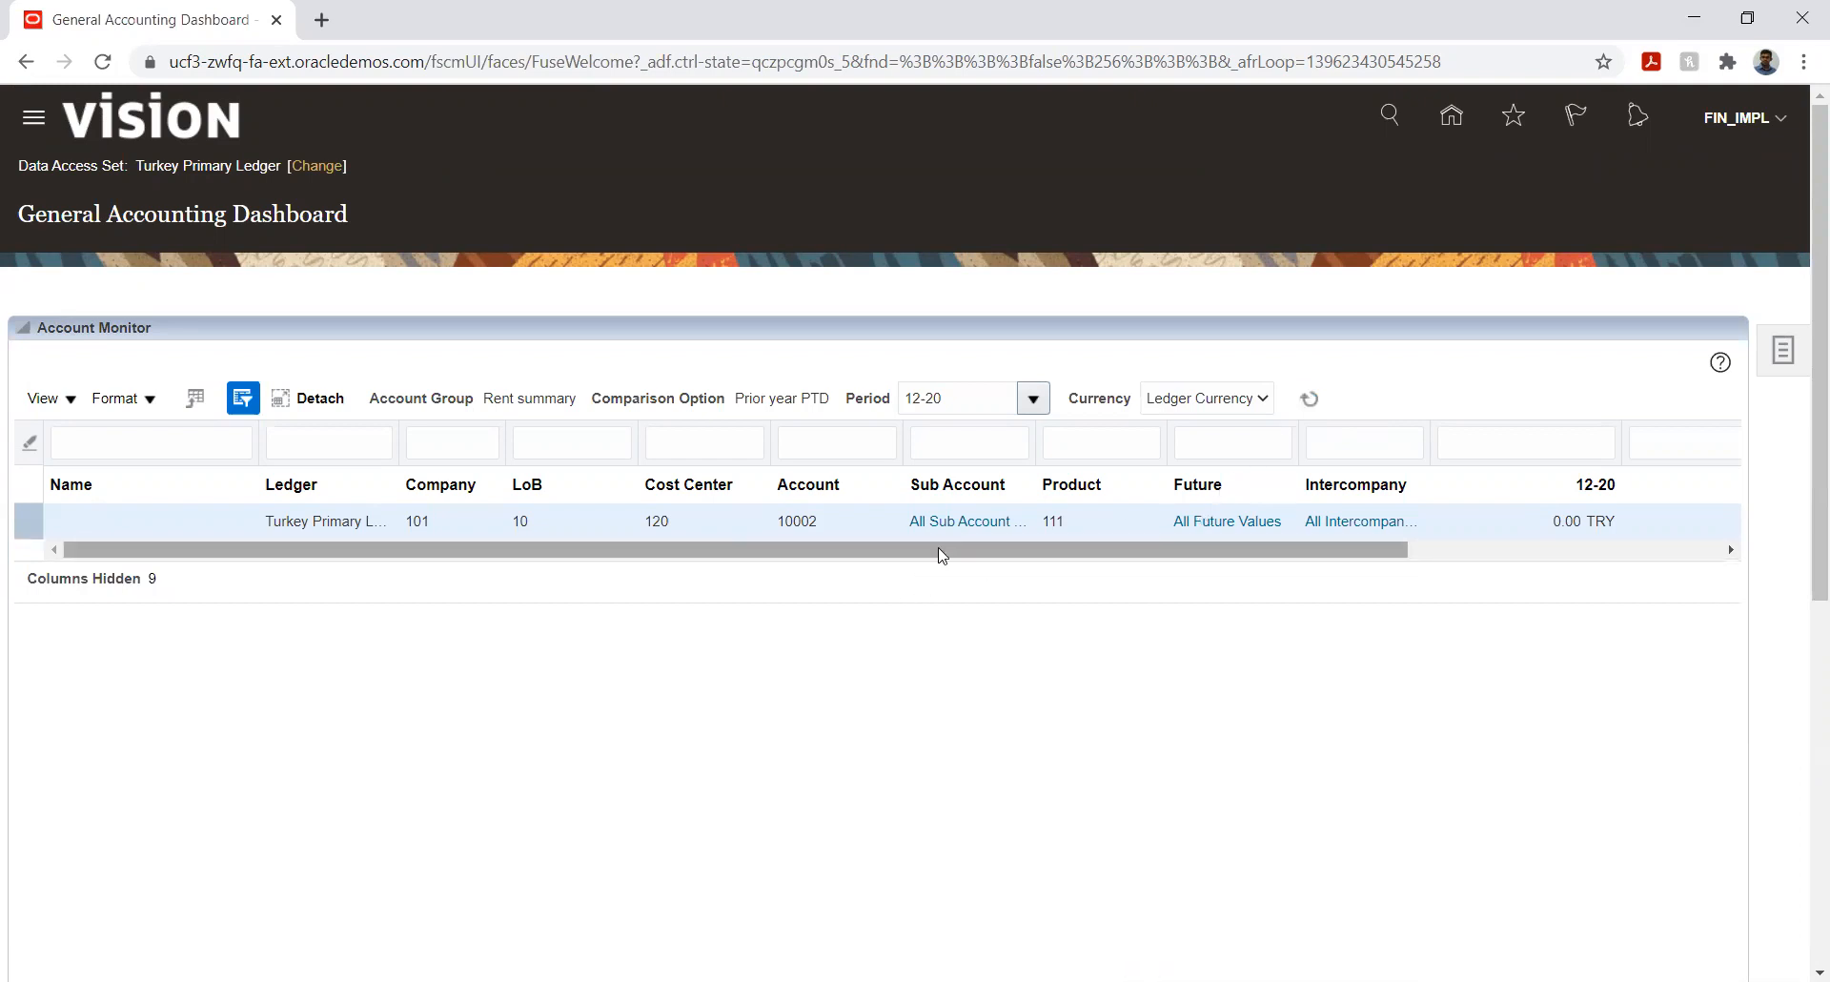
{"action": "left_click_drag", "start_coordinate": [938, 547], "coordinate": [1064, 578]}
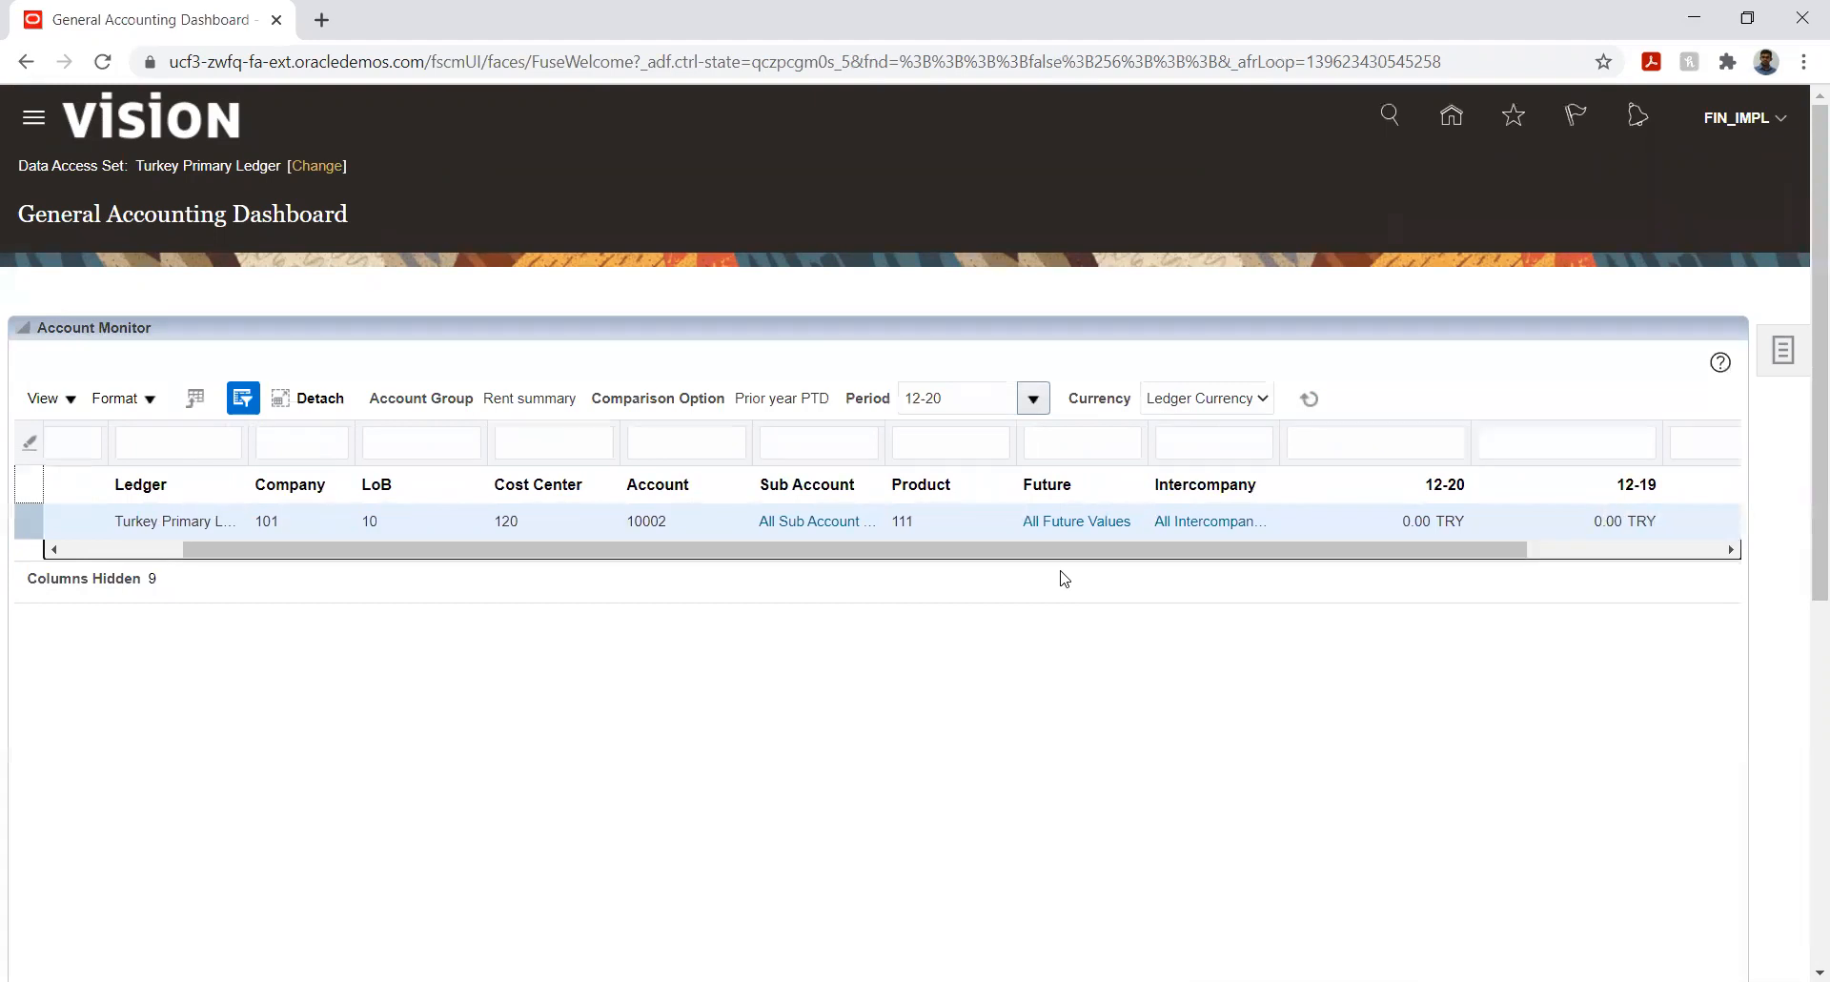
{"action": "left_click_drag", "start_coordinate": [1070, 555], "coordinate": [1335, 546]}
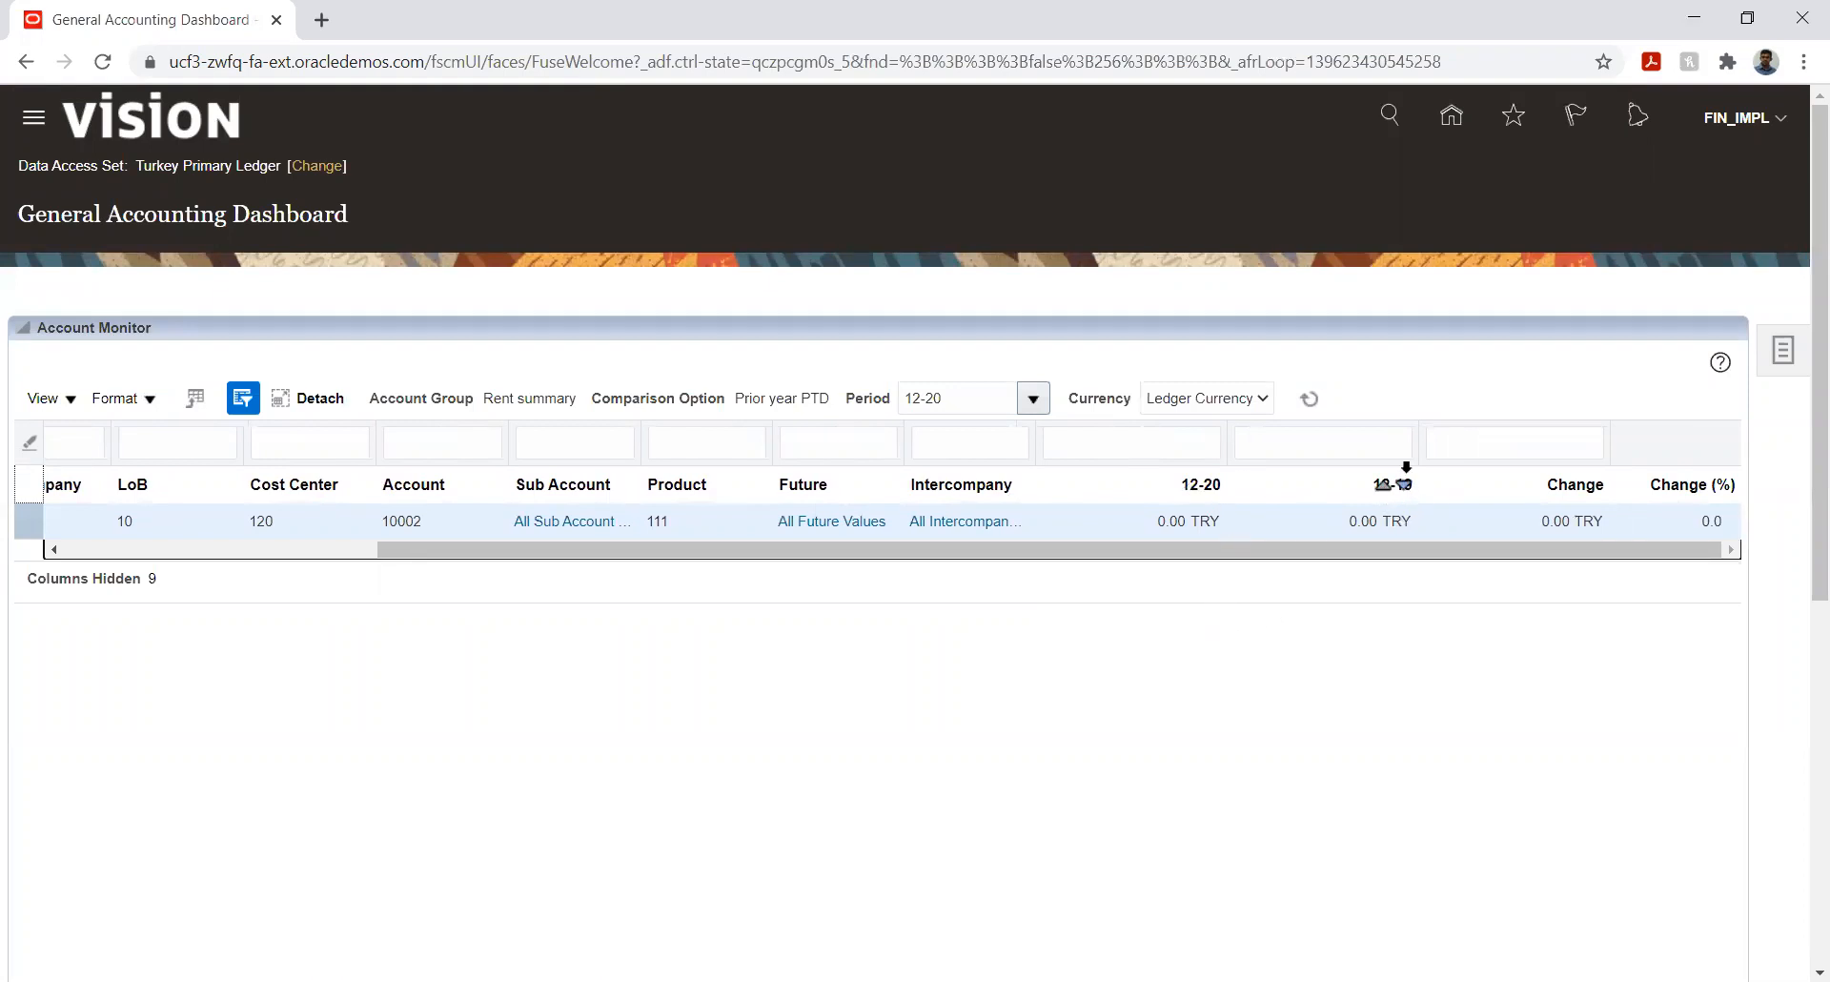
{"action": "left_click", "coordinate": [1406, 487]}
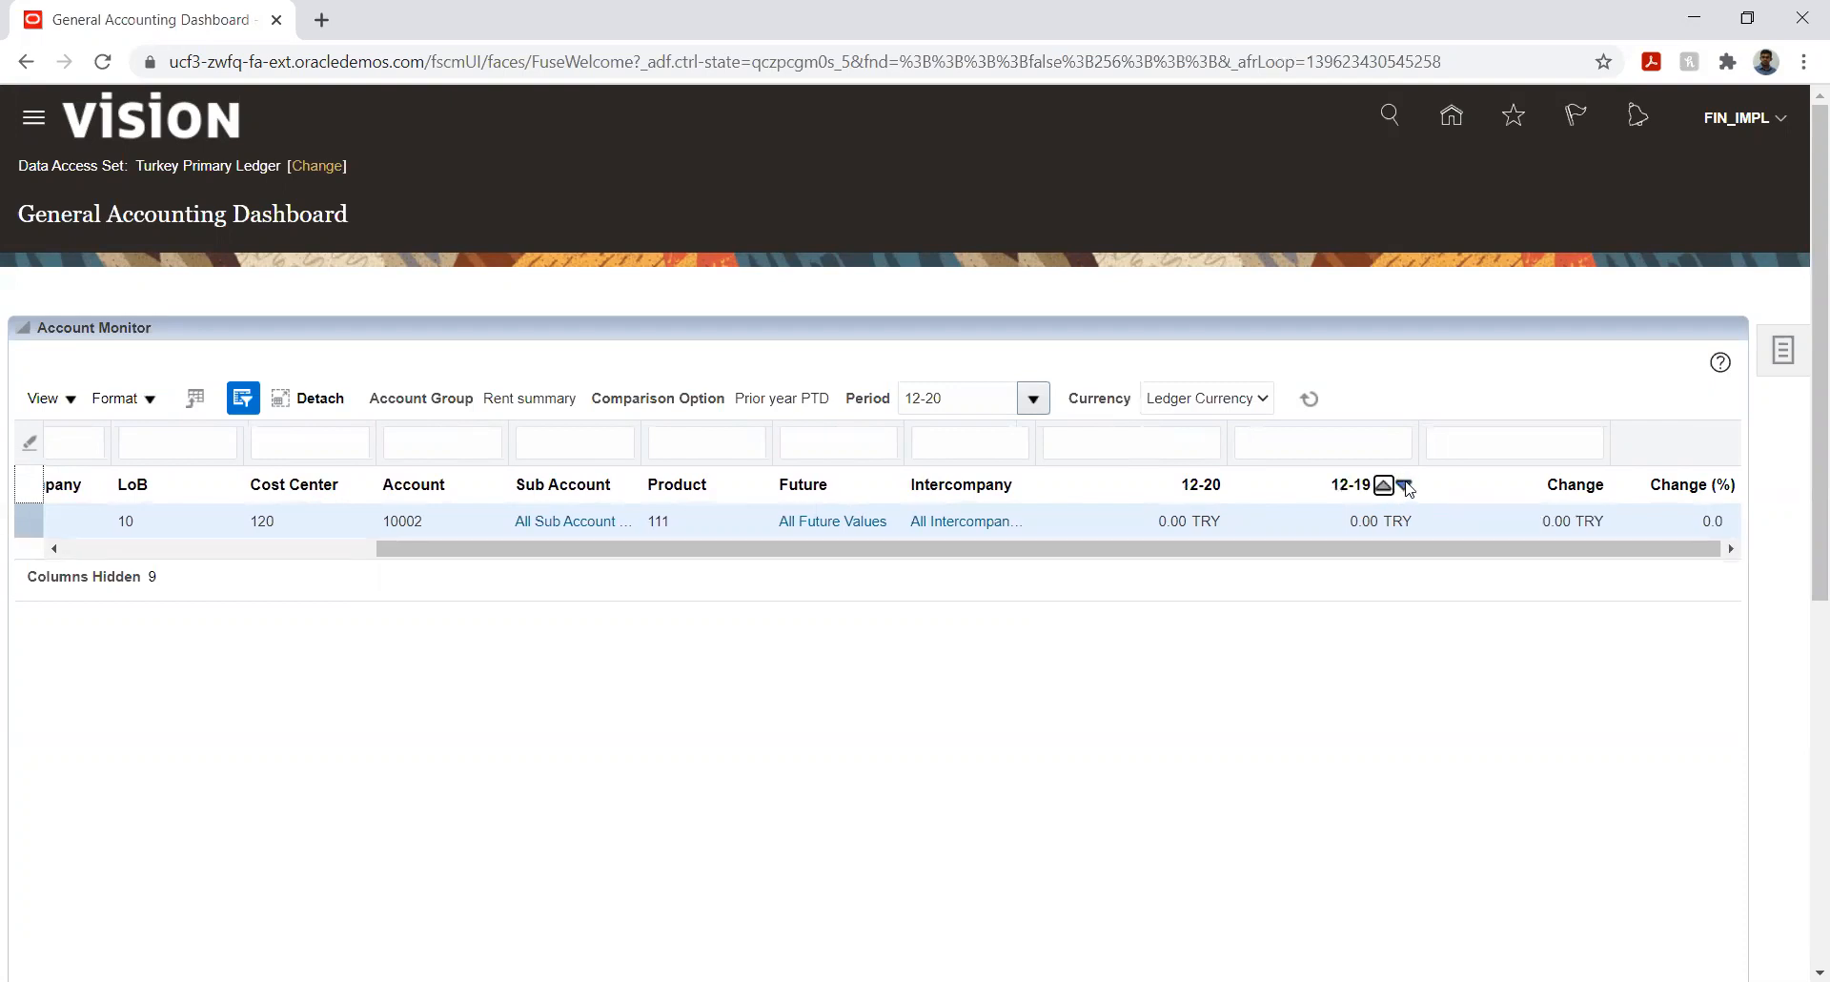
{"action": "left_click", "coordinate": [1406, 487]}
- Start creating a new account group from the Account Monitor and name it Summary
{"action": "left_click", "coordinate": [53, 410]}
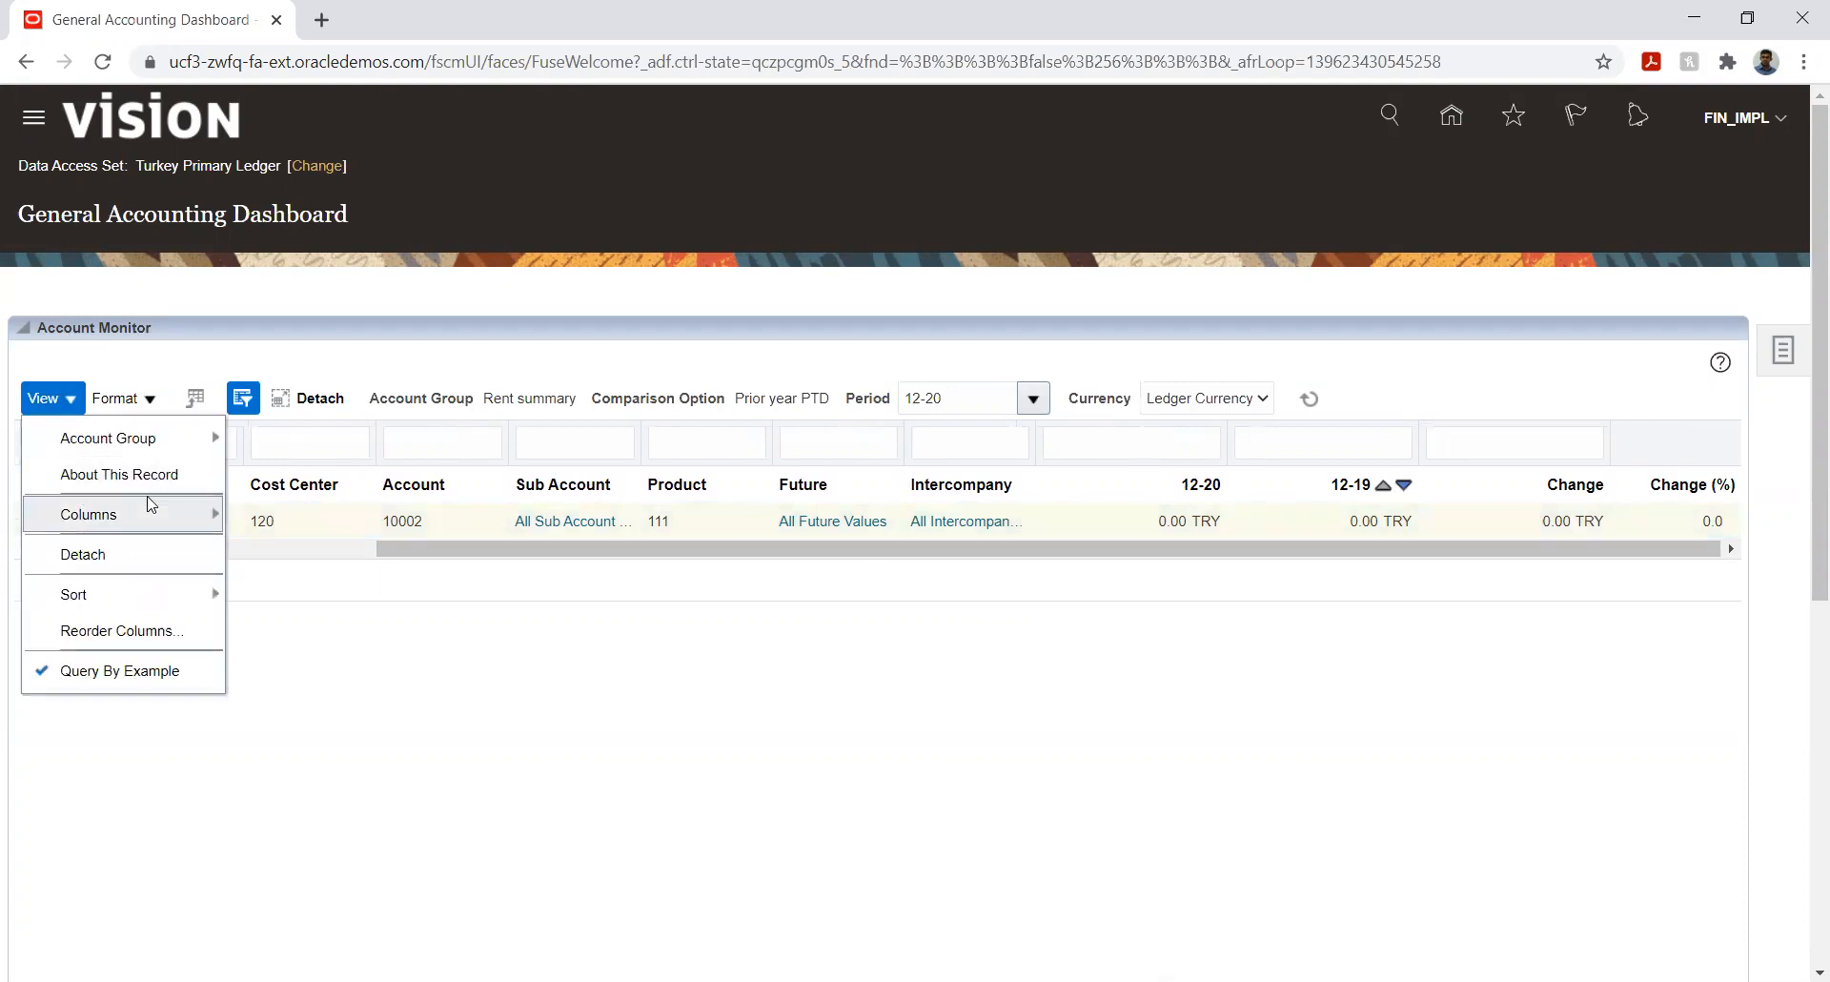
{"action": "mouse_move", "coordinate": [115, 437]}
{"action": "left_click", "coordinate": [295, 444]}
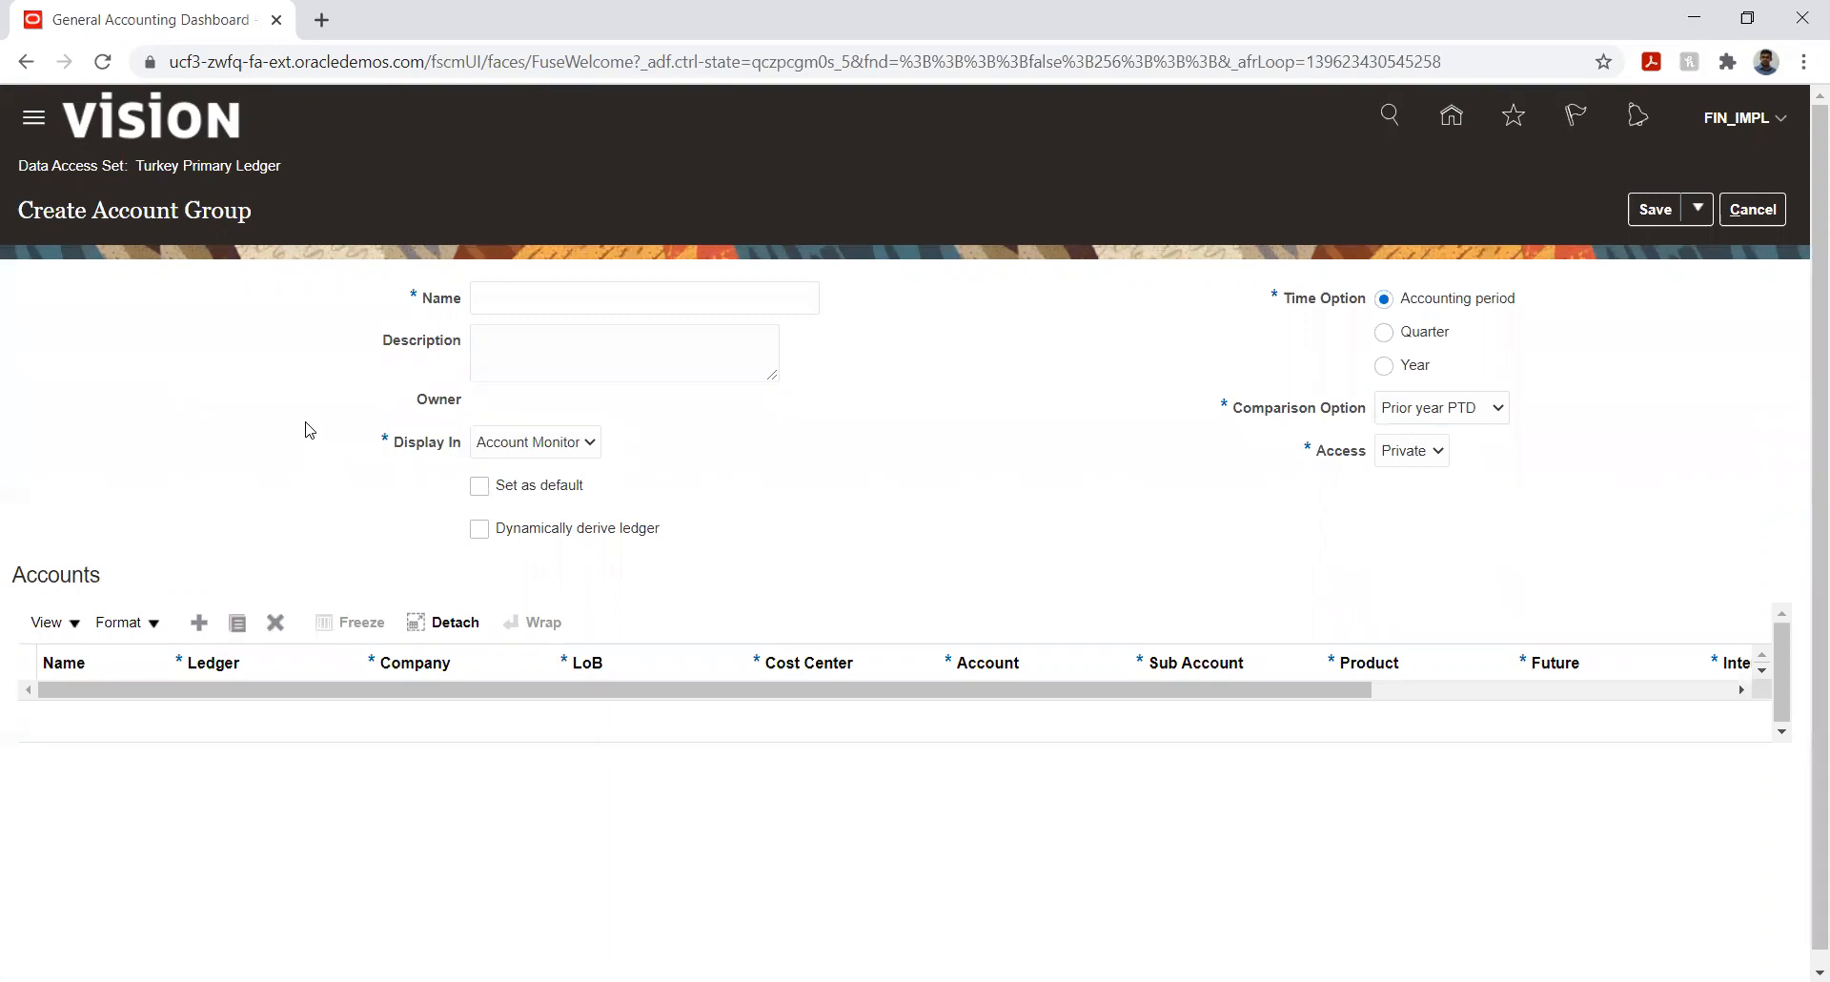
{"action": "left_click", "coordinate": [602, 302]}
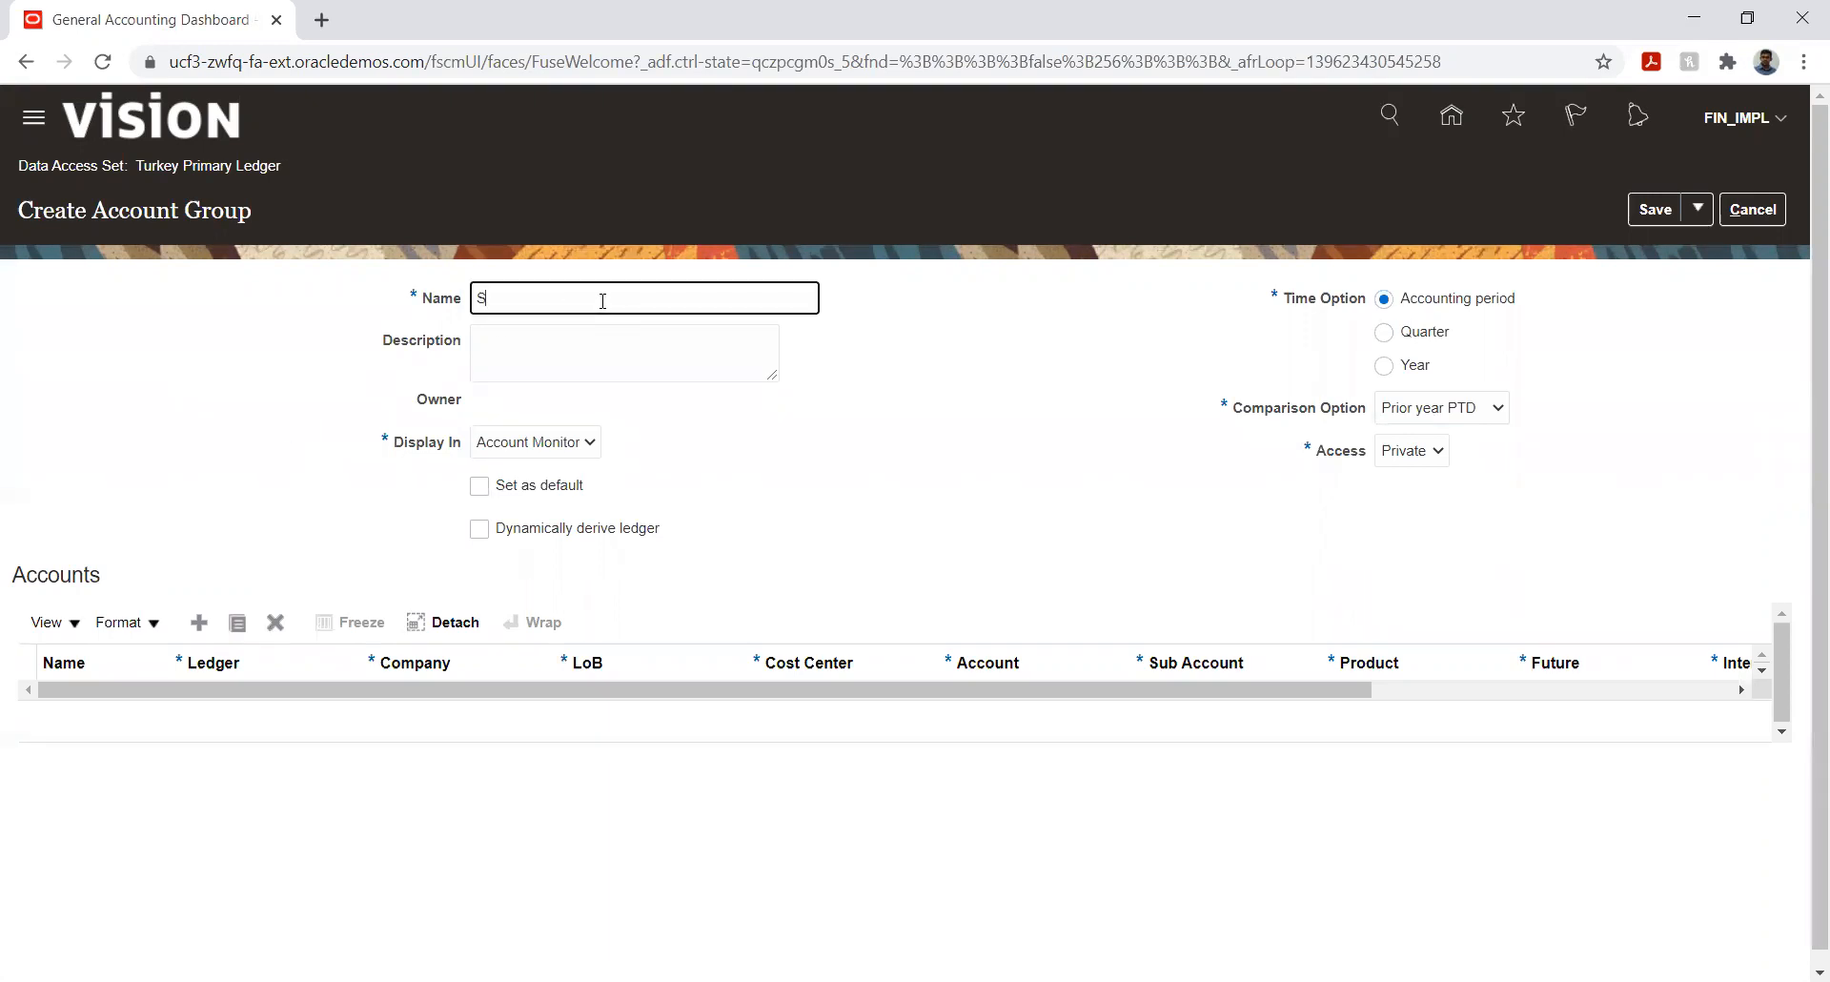
{"action": "key", "text": "Tab"}
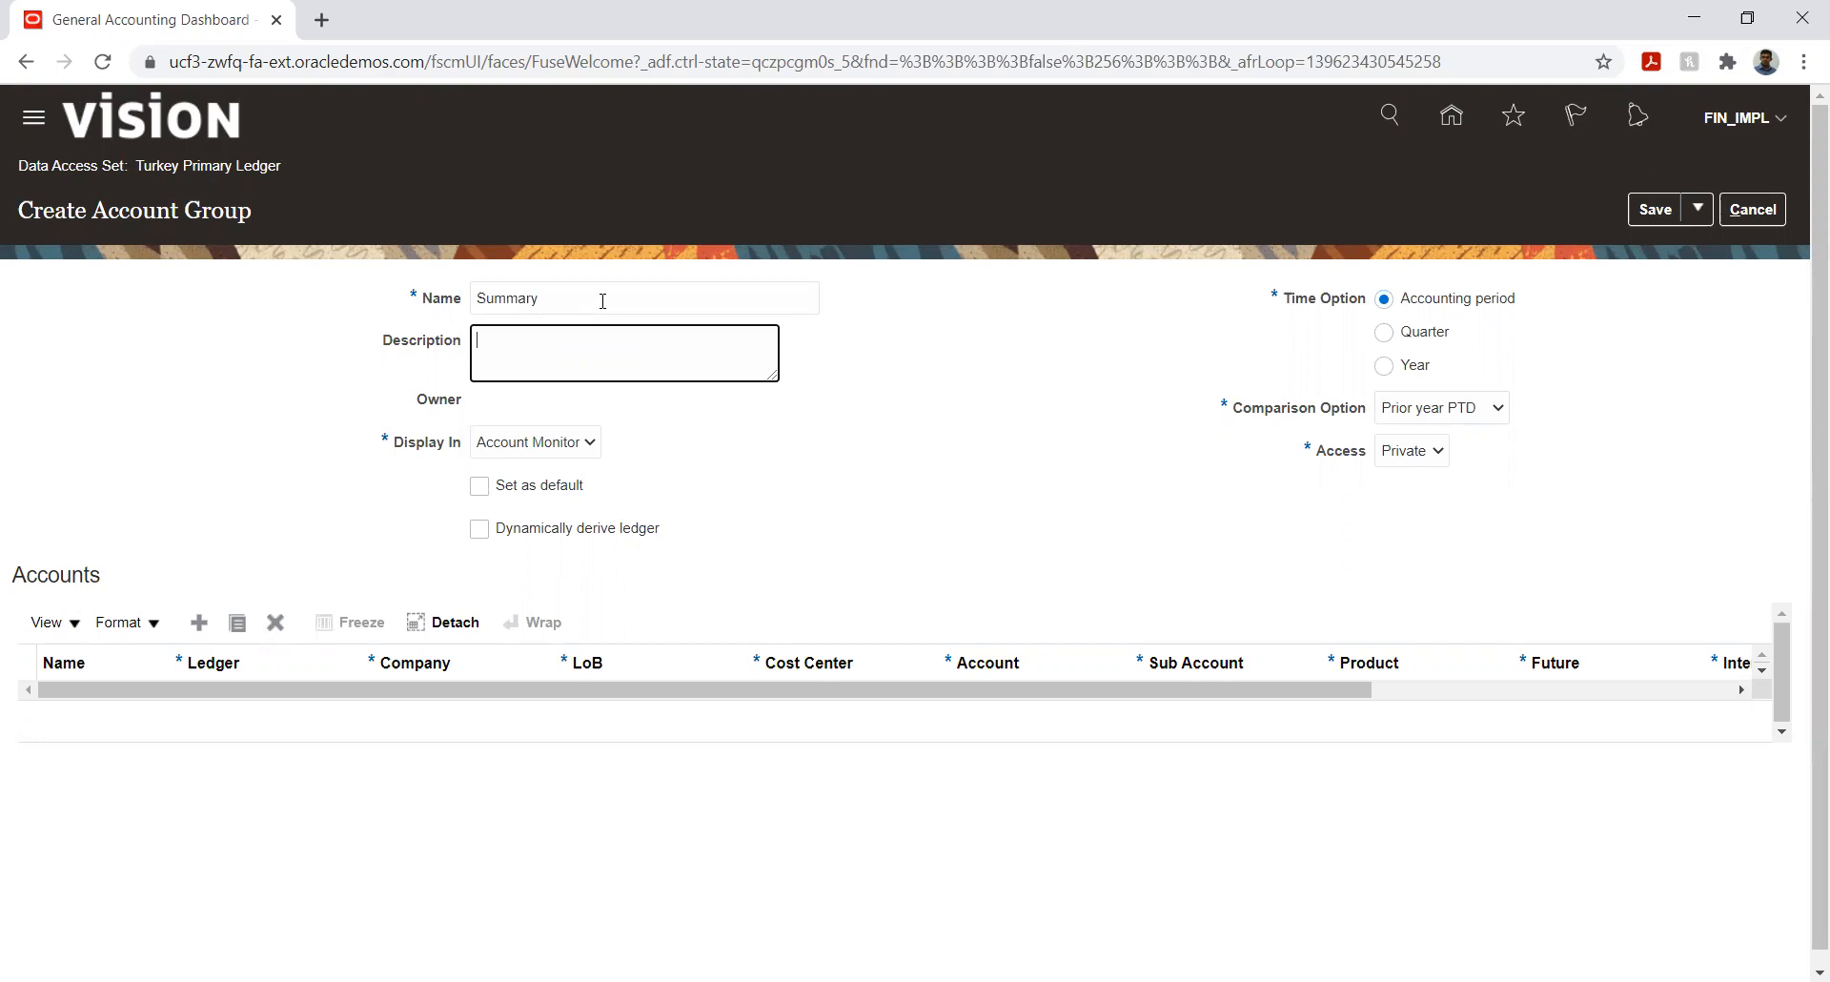
{"action": "left_click", "coordinate": [692, 447]}
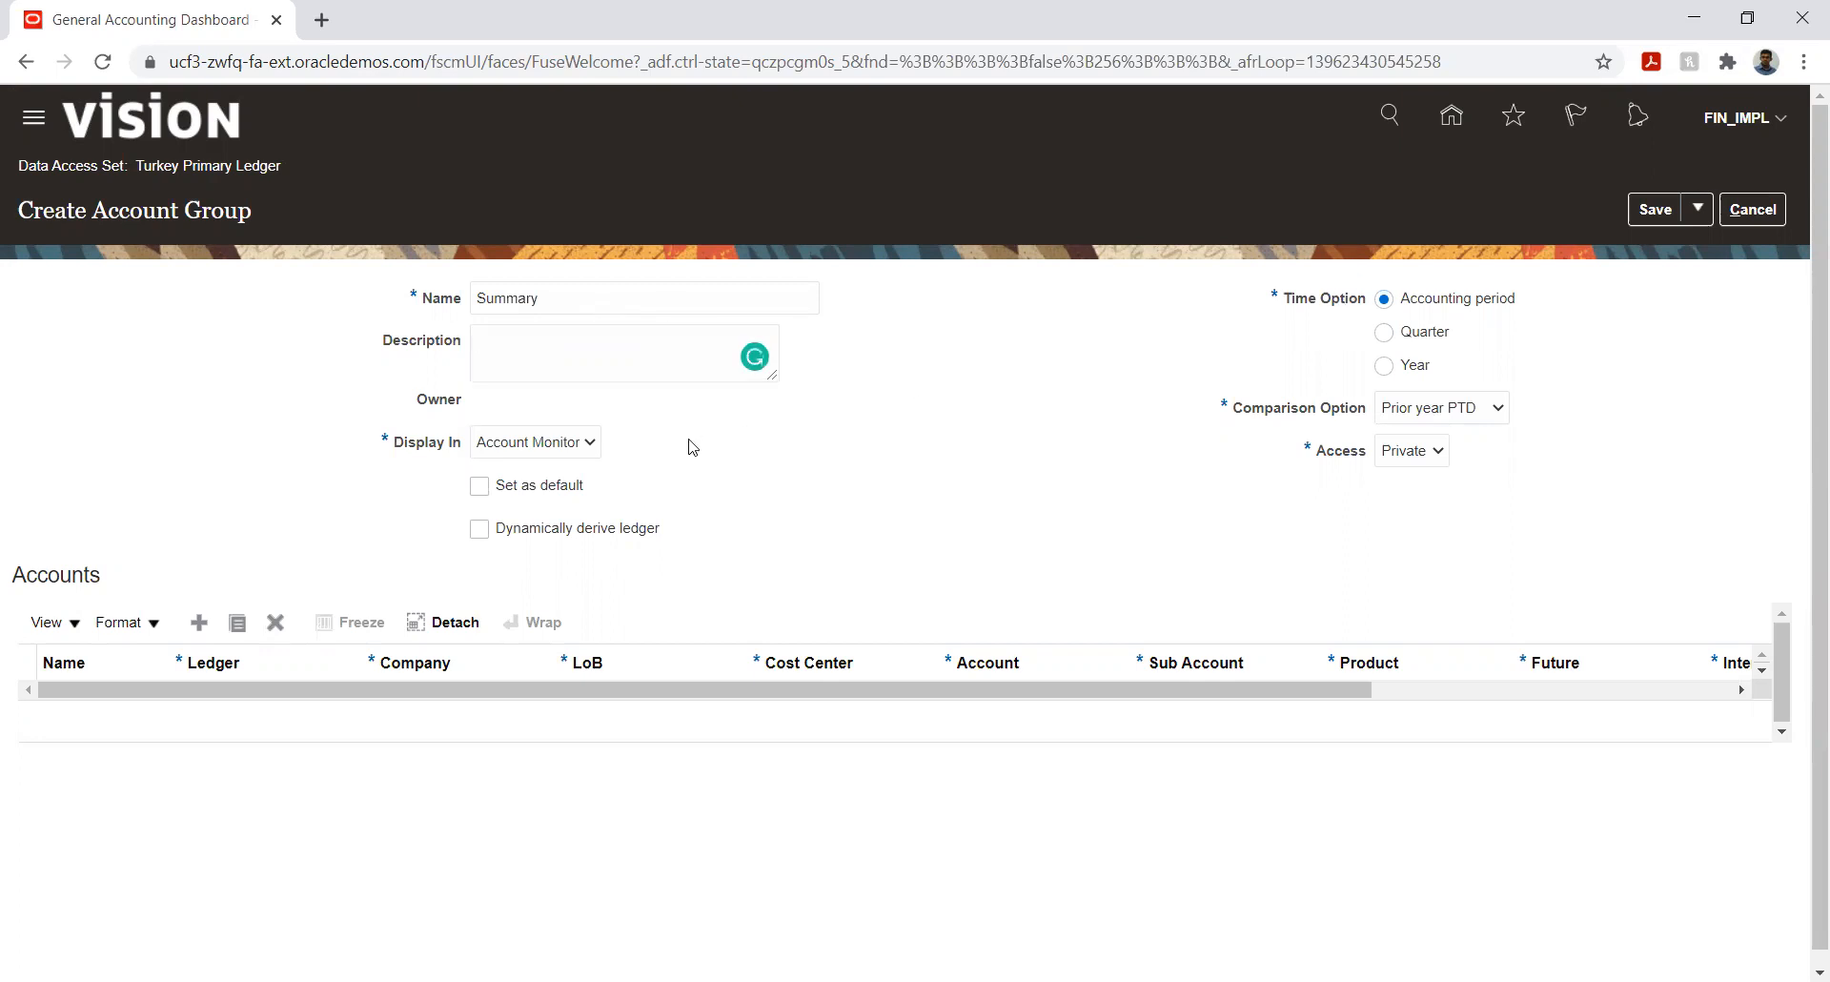
- Keep Account Monitor as the Summary group's display location and set the group as default
{"action": "left_click", "coordinate": [558, 452]}
{"action": "left_click", "coordinate": [734, 455]}
{"action": "left_click", "coordinate": [480, 490]}
- Add an account row to the Summary group with Turkey Primary Ledger, company 101, LoB 10 and cost center 110
{"action": "left_click", "coordinate": [198, 624]}
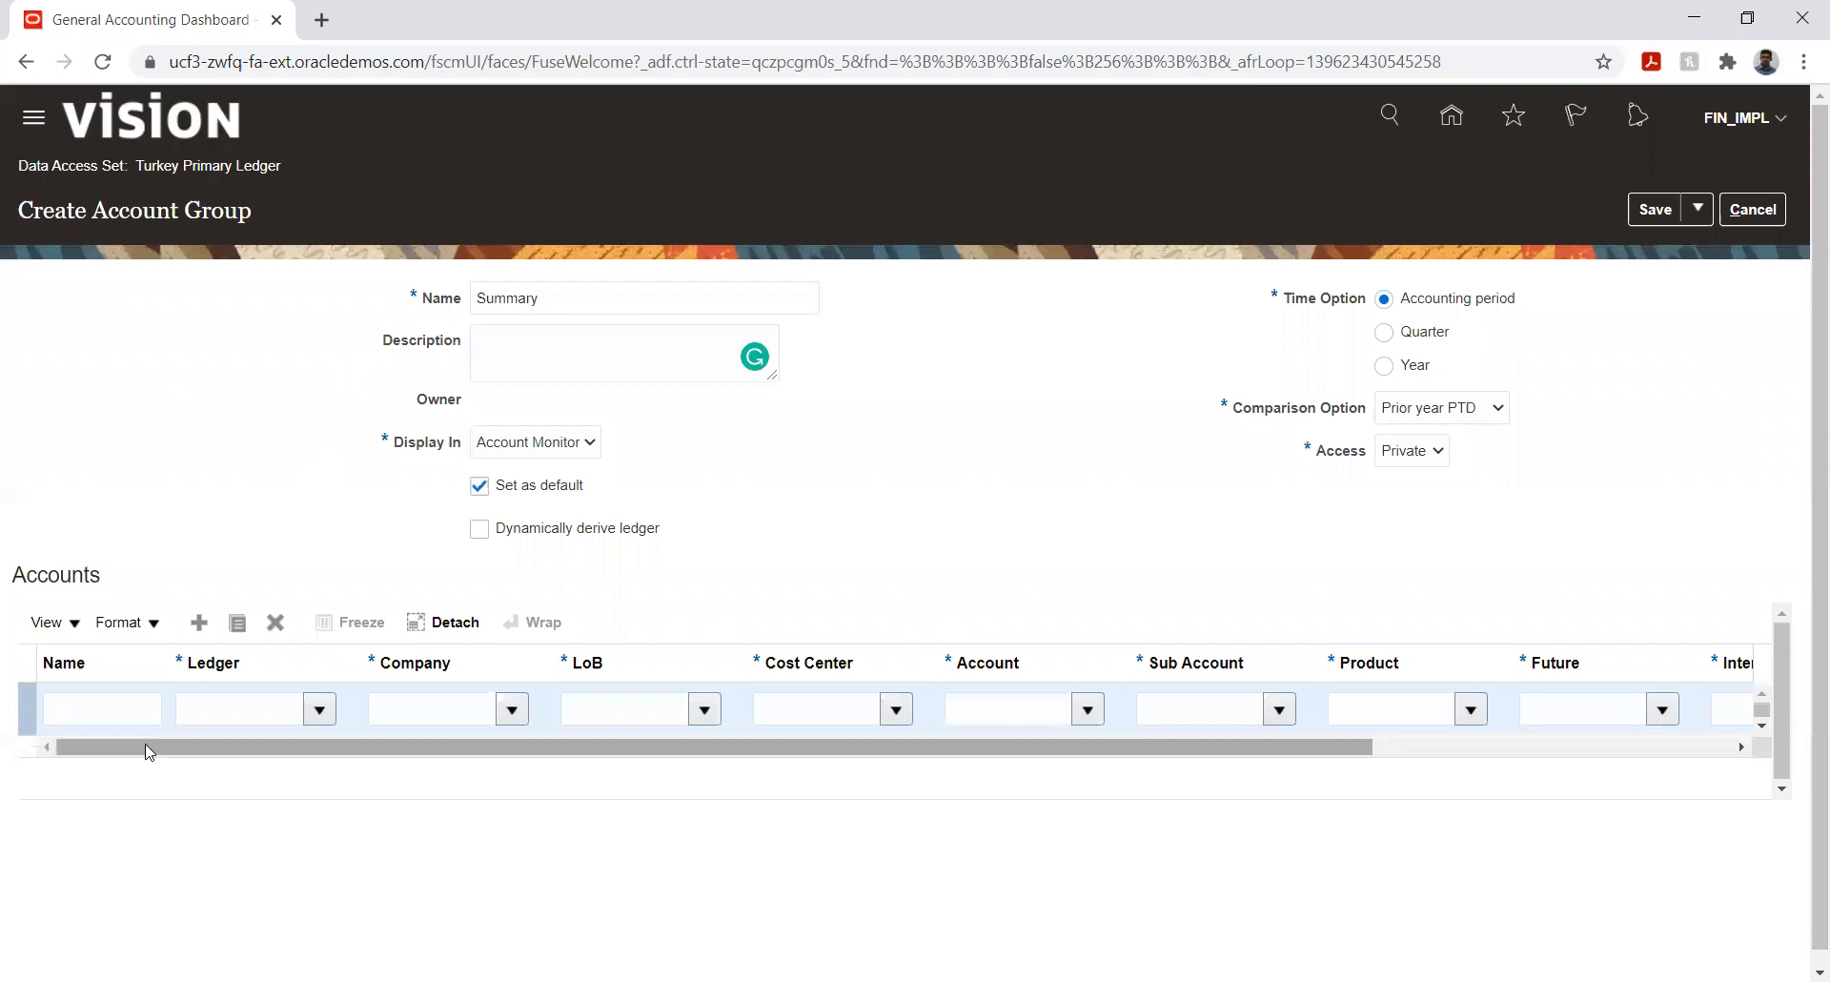
{"action": "left_click", "coordinate": [320, 709]}
{"action": "left_click", "coordinate": [292, 753]}
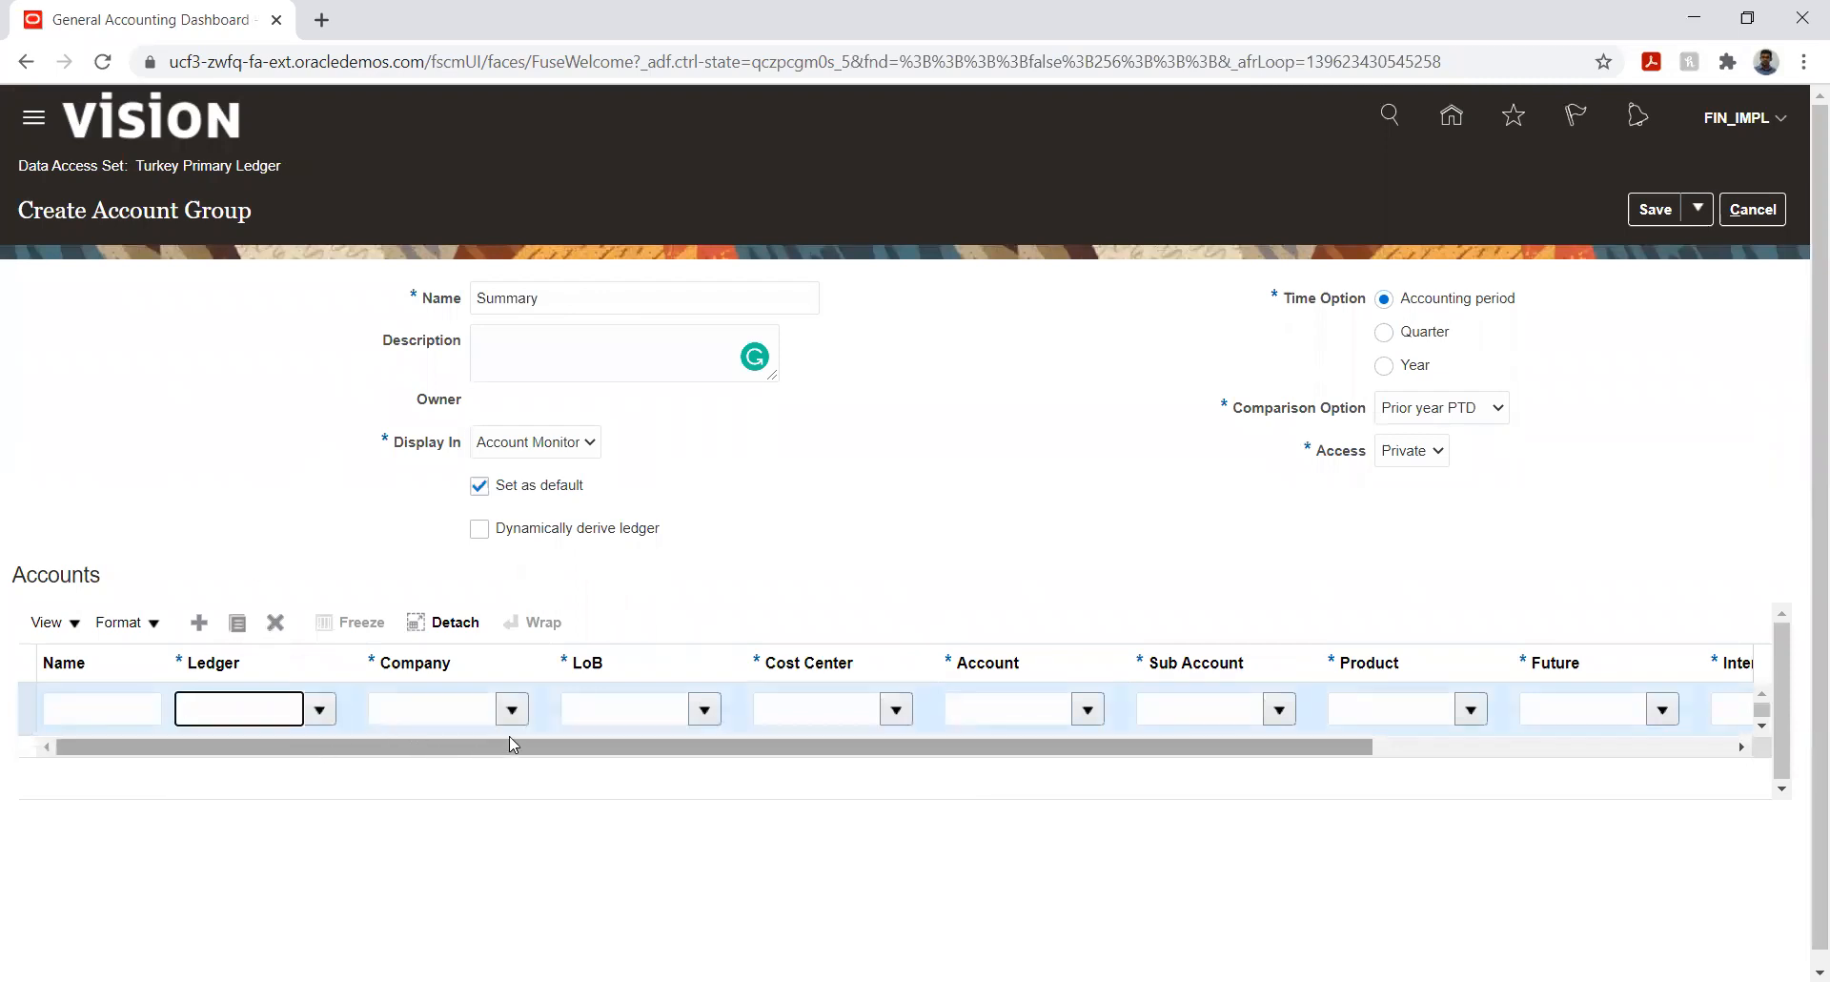
{"action": "left_click", "coordinate": [512, 709]}
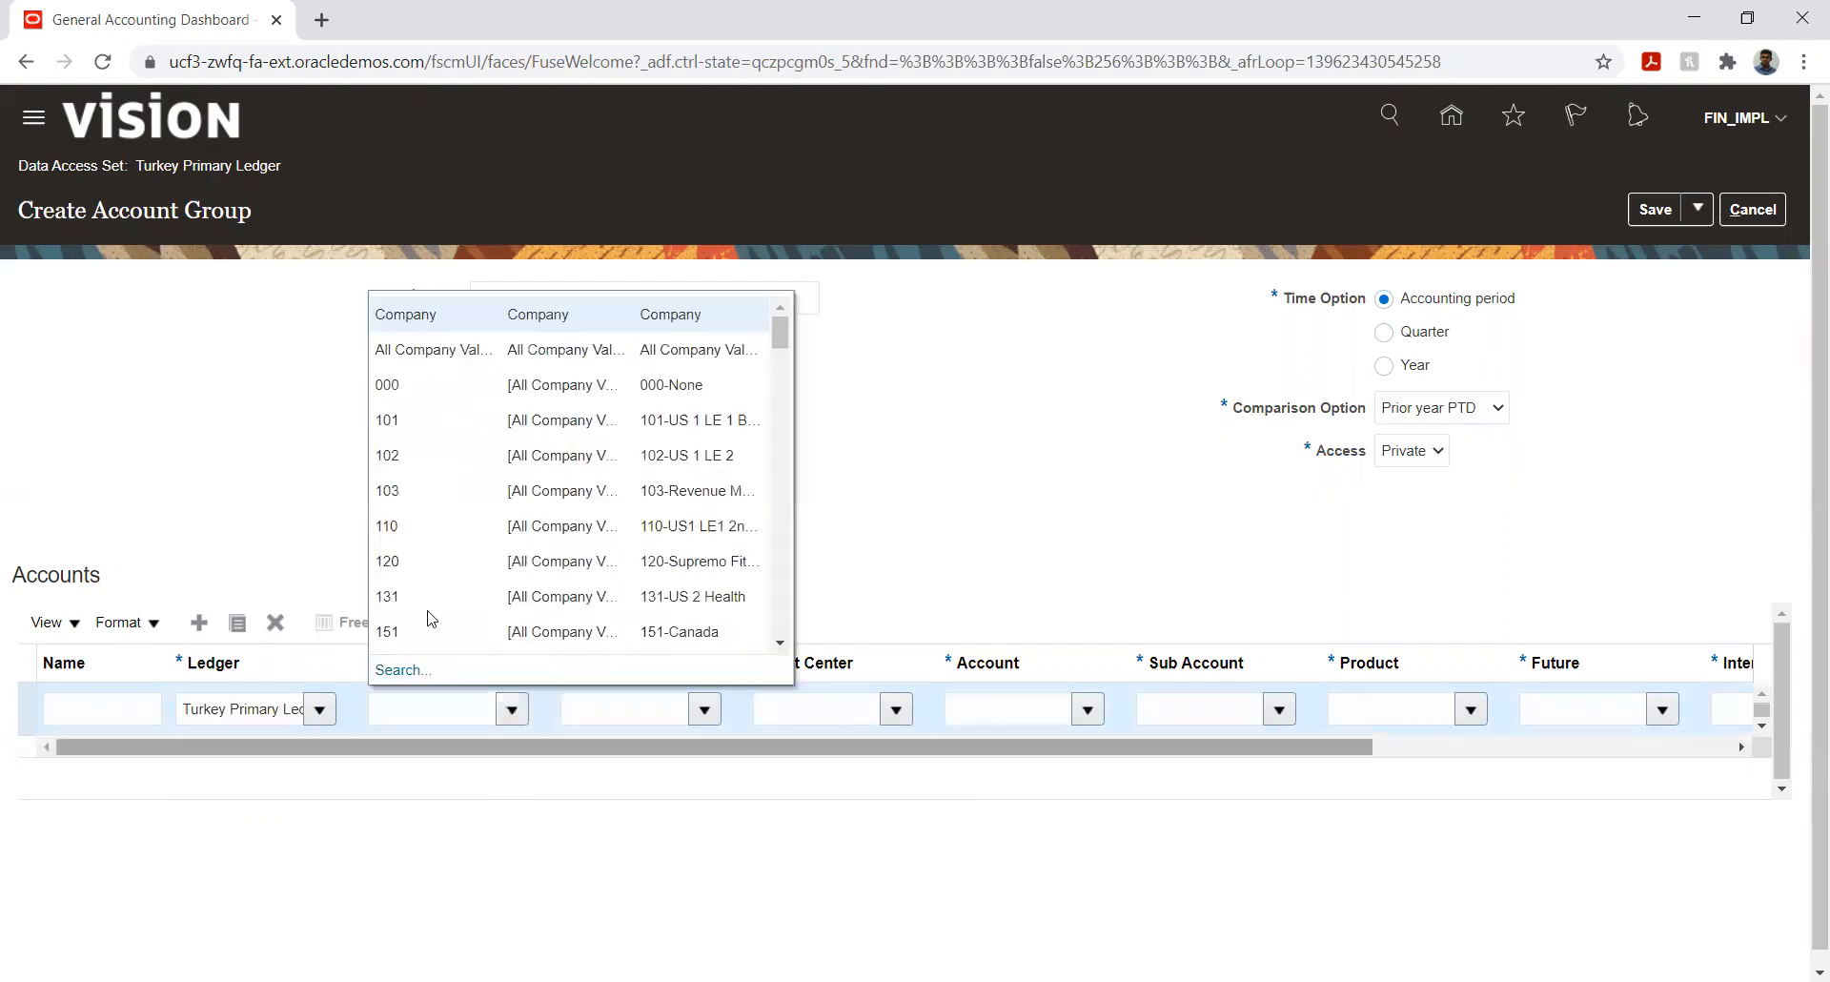
{"action": "left_click", "coordinate": [402, 421]}
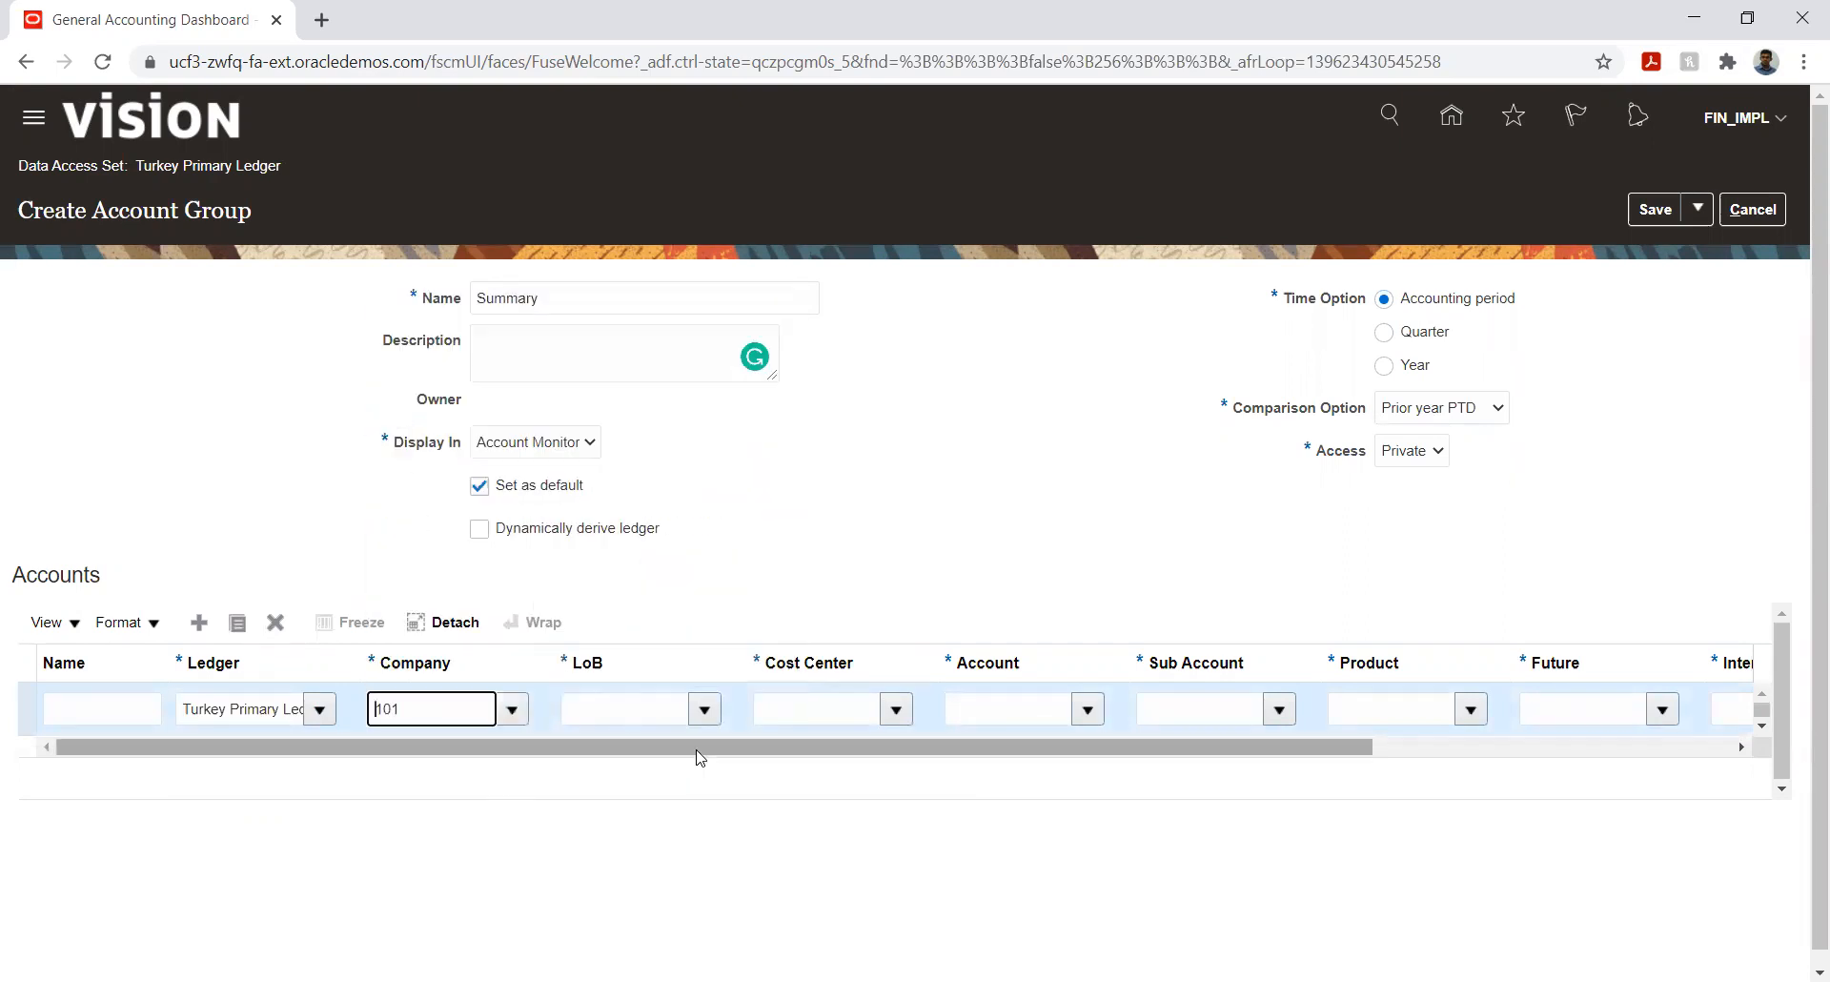
{"action": "left_click", "coordinate": [703, 713]}
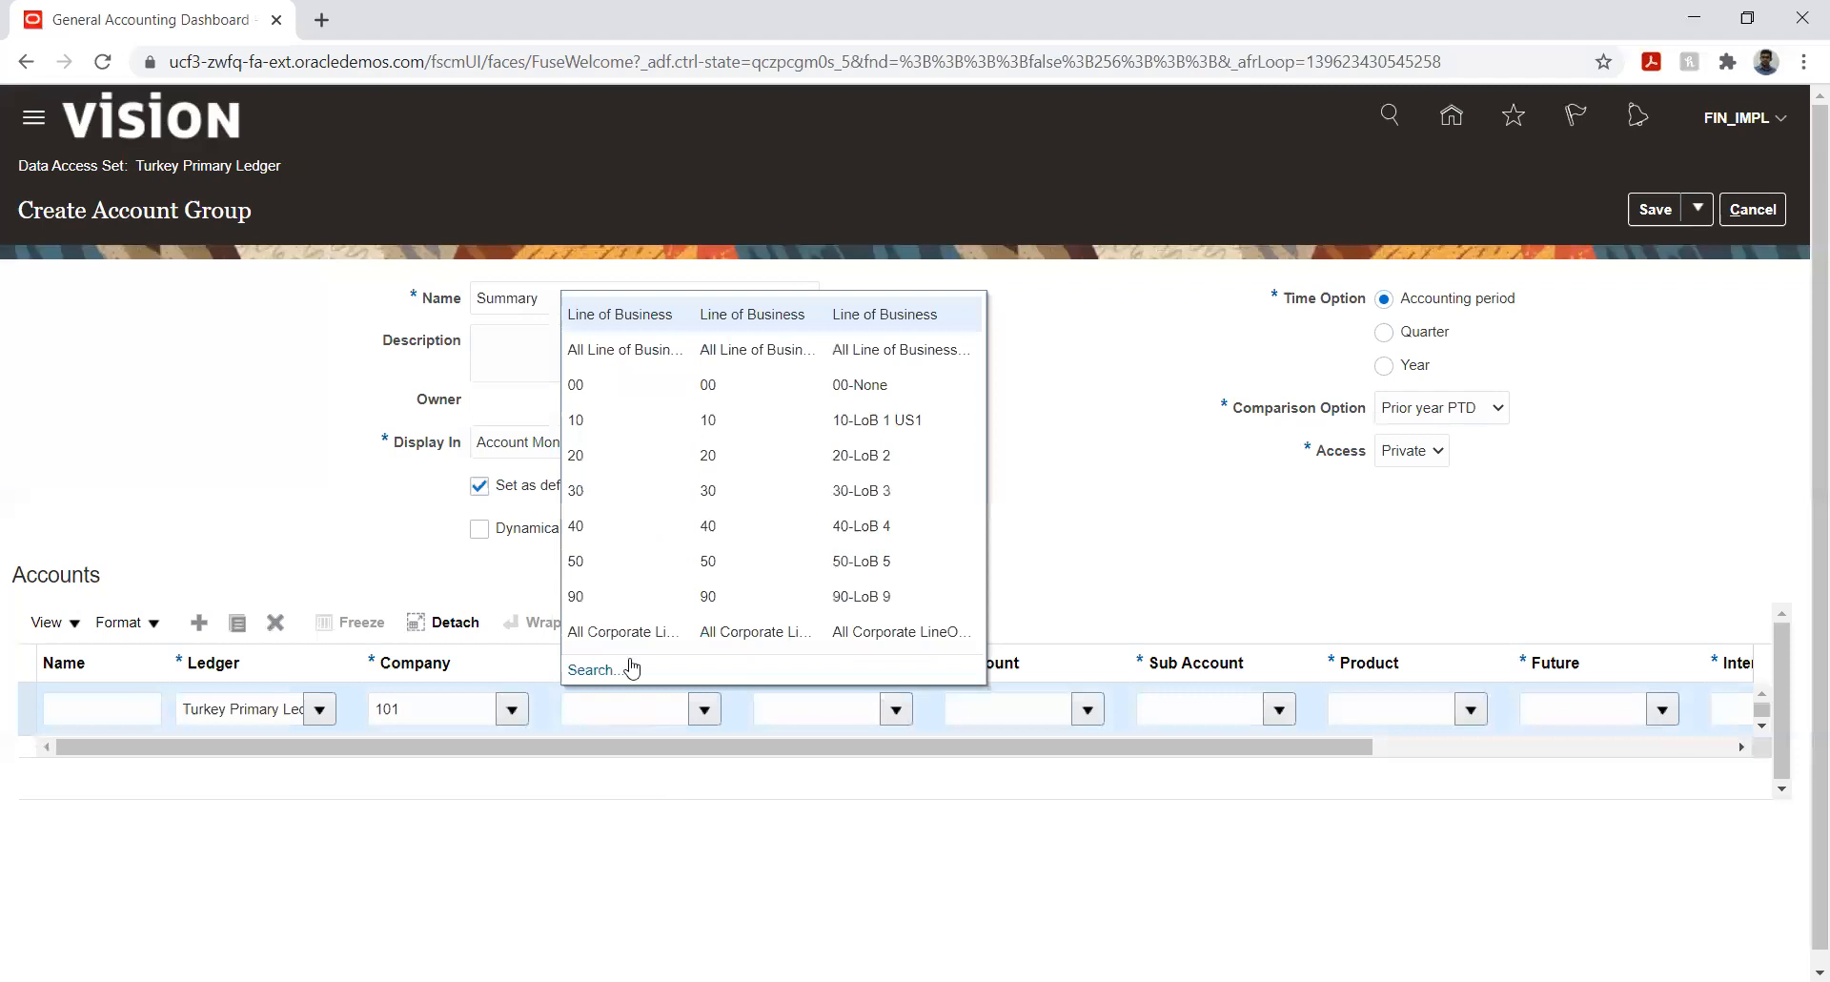
{"action": "left_click", "coordinate": [589, 421]}
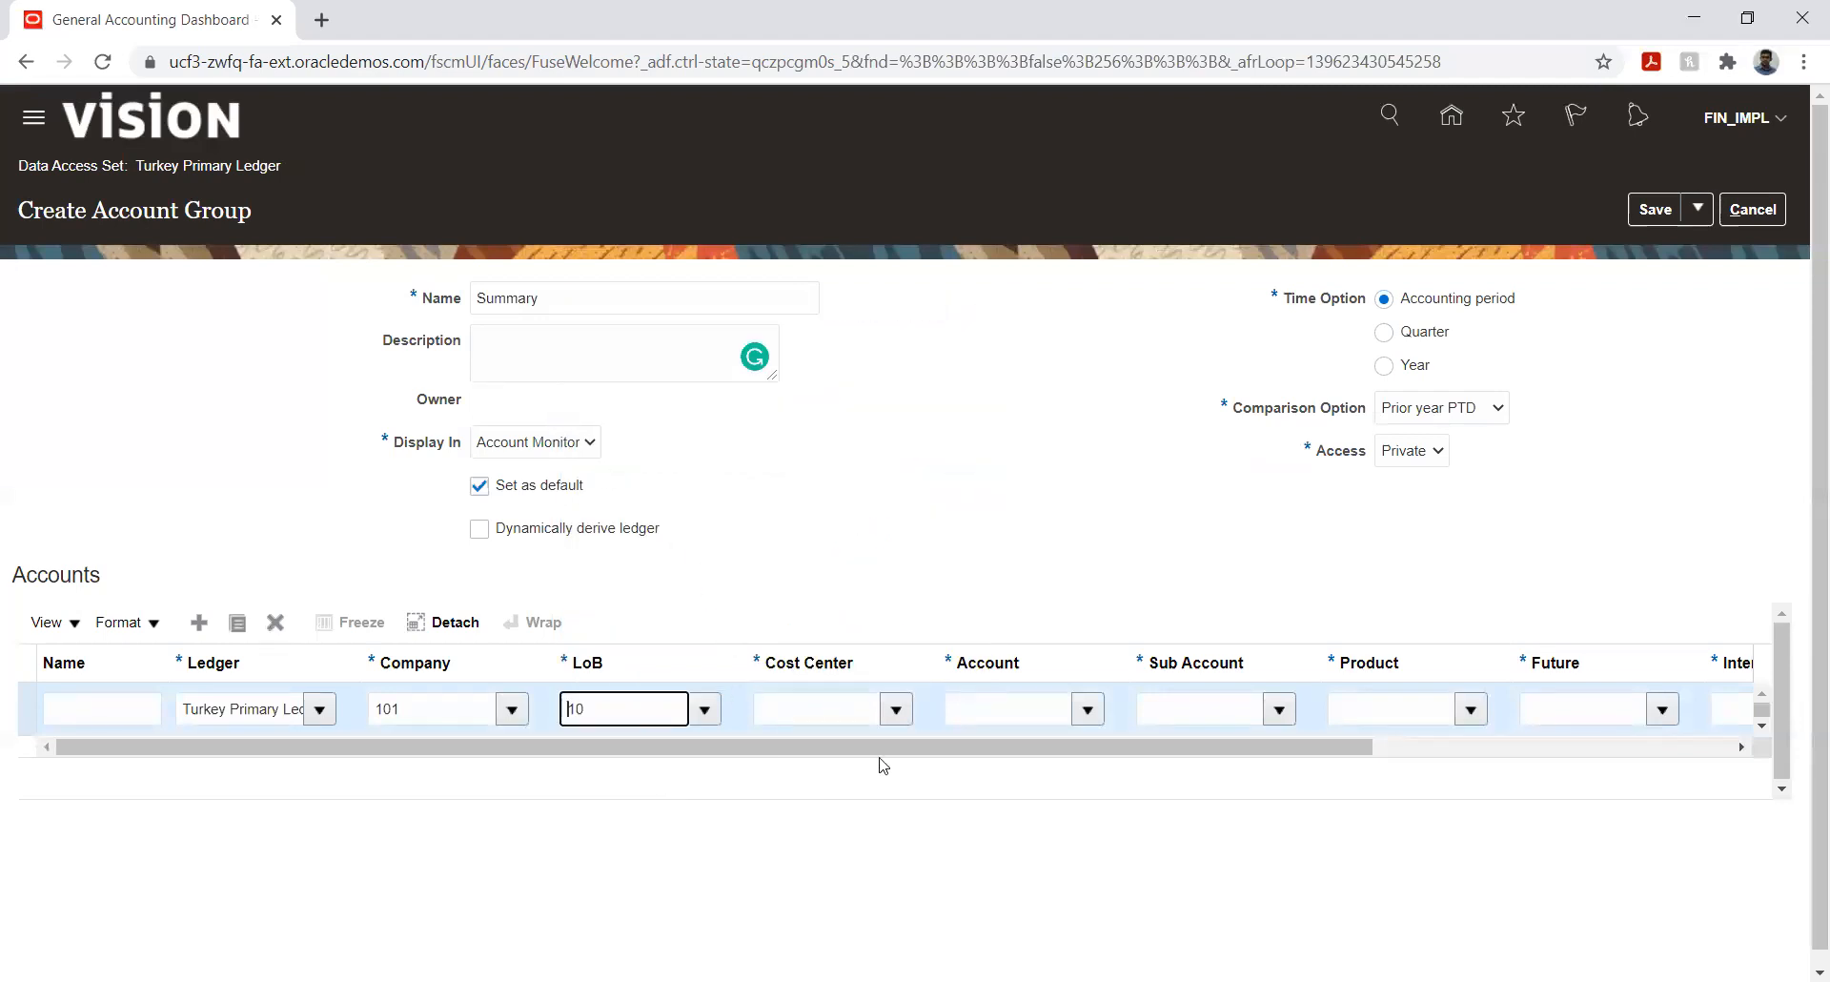
{"action": "left_click", "coordinate": [895, 713]}
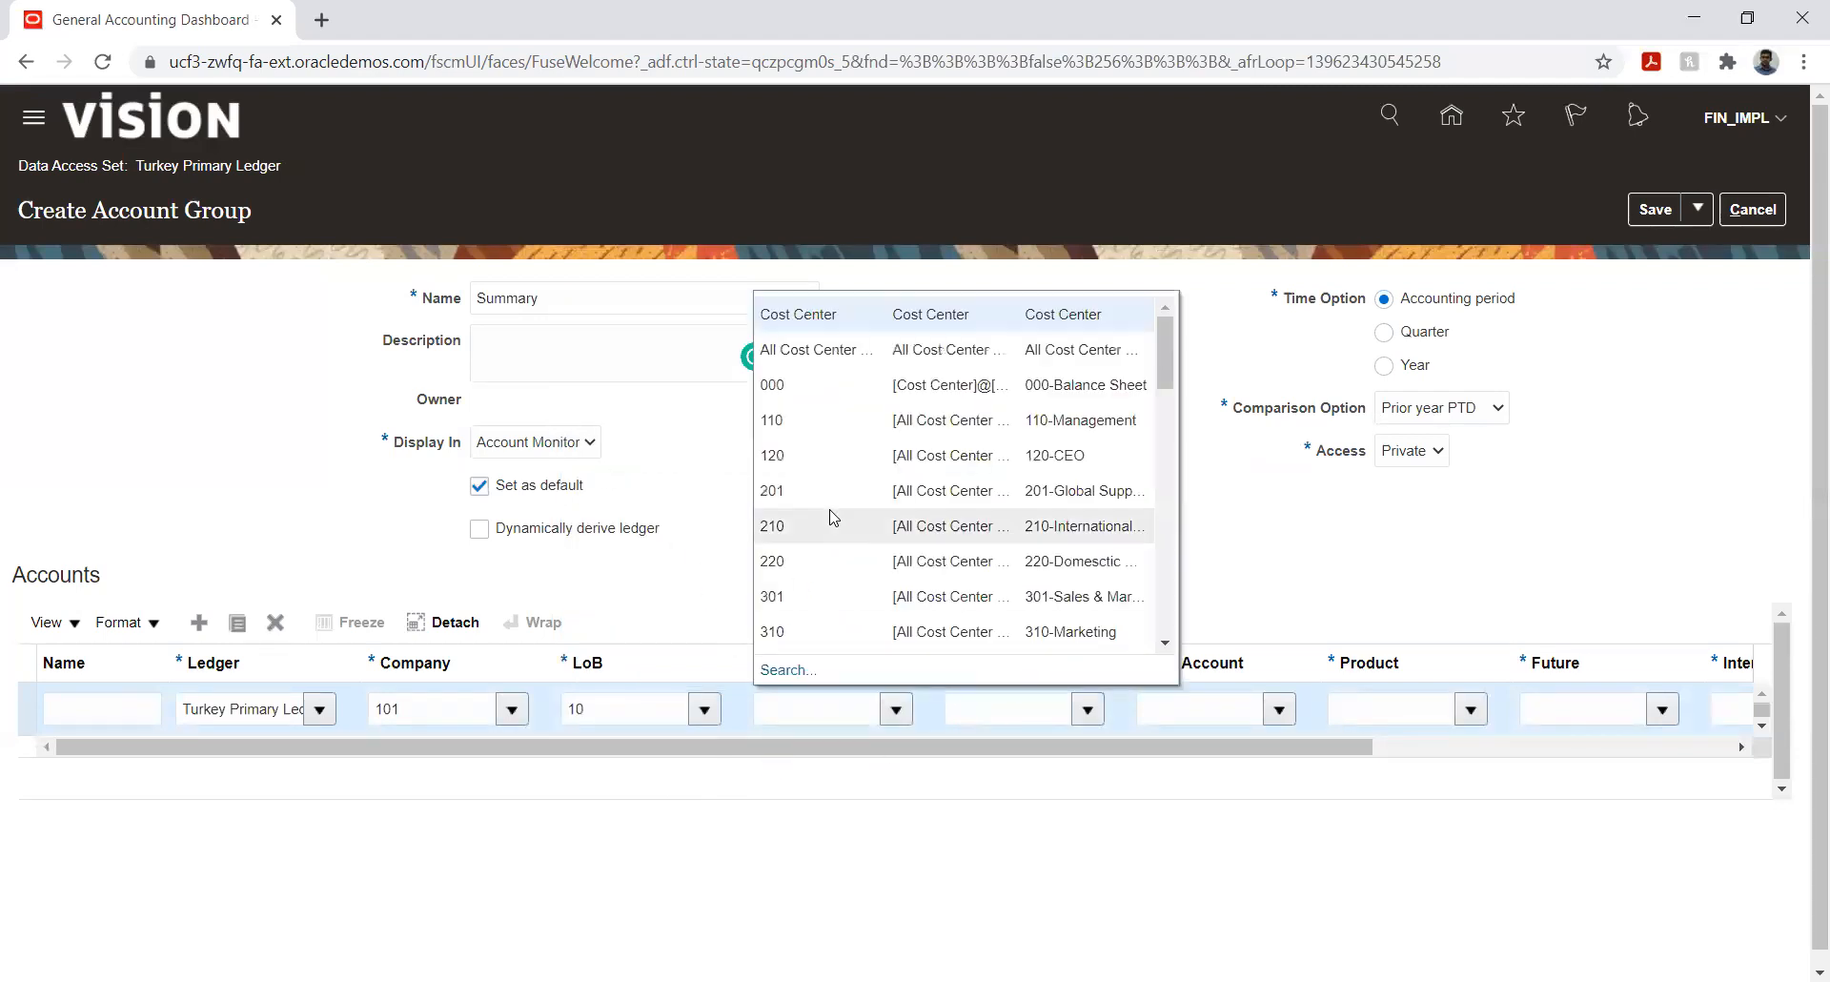
{"action": "left_click", "coordinate": [811, 434]}
- Search the full account list and select account 17900 for the new row
{"action": "left_click", "coordinate": [1087, 711]}
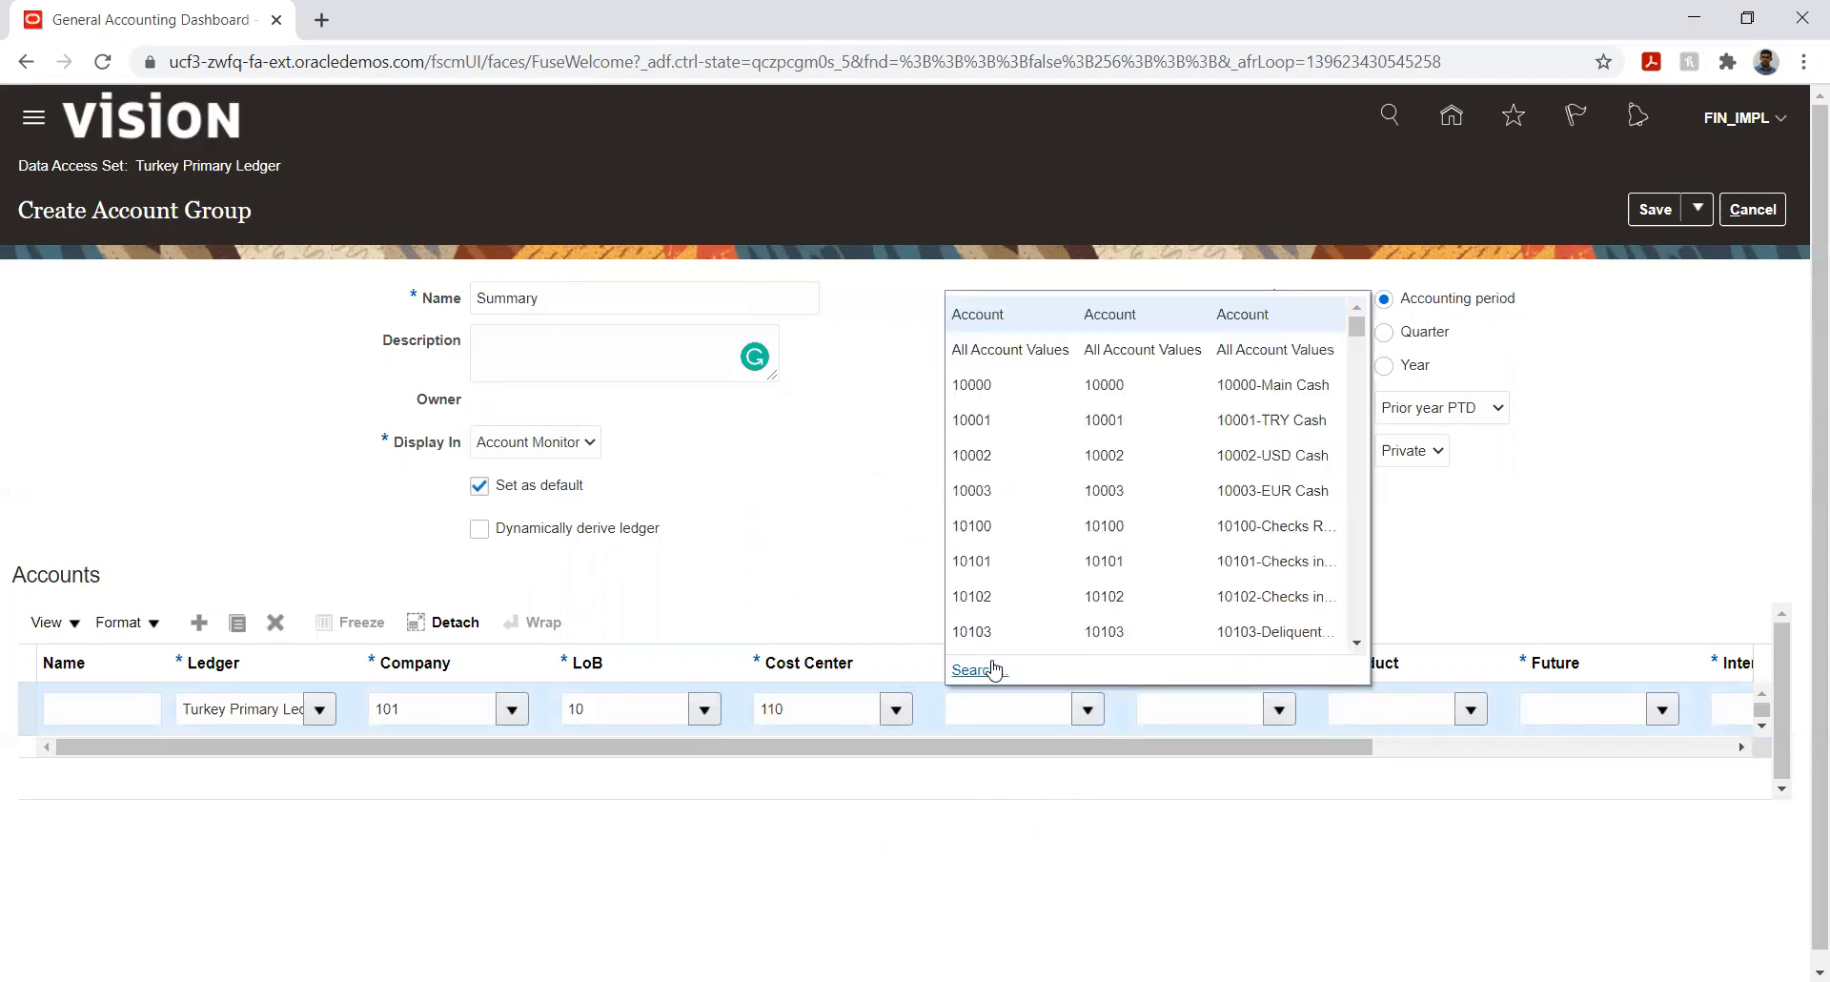
{"action": "left_click", "coordinate": [961, 670]}
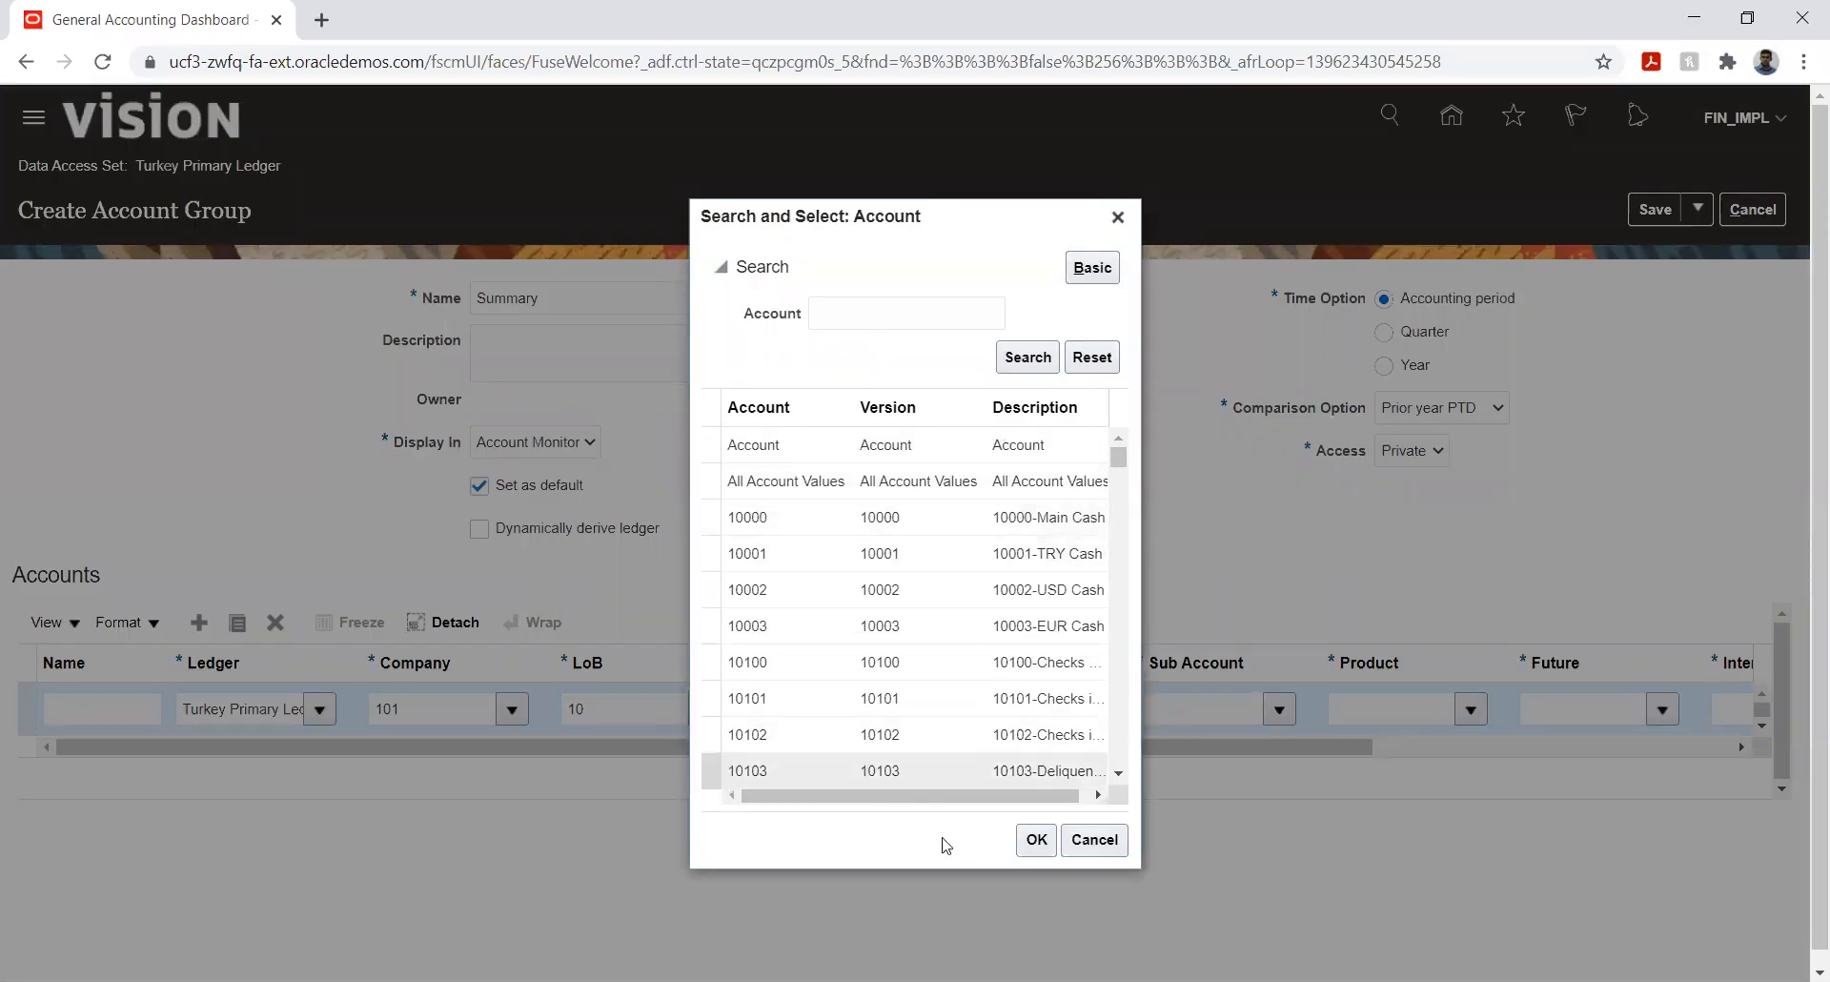
{"action": "left_click_drag", "start_coordinate": [957, 797], "coordinate": [942, 800]}
{"action": "scroll", "coordinate": [881, 591], "scroll_direction": "down", "scroll_amount": 3}
{"action": "scroll", "coordinate": [880, 591], "scroll_direction": "down", "scroll_amount": 2}
{"action": "scroll", "coordinate": [881, 591], "scroll_direction": "down", "scroll_amount": 3}
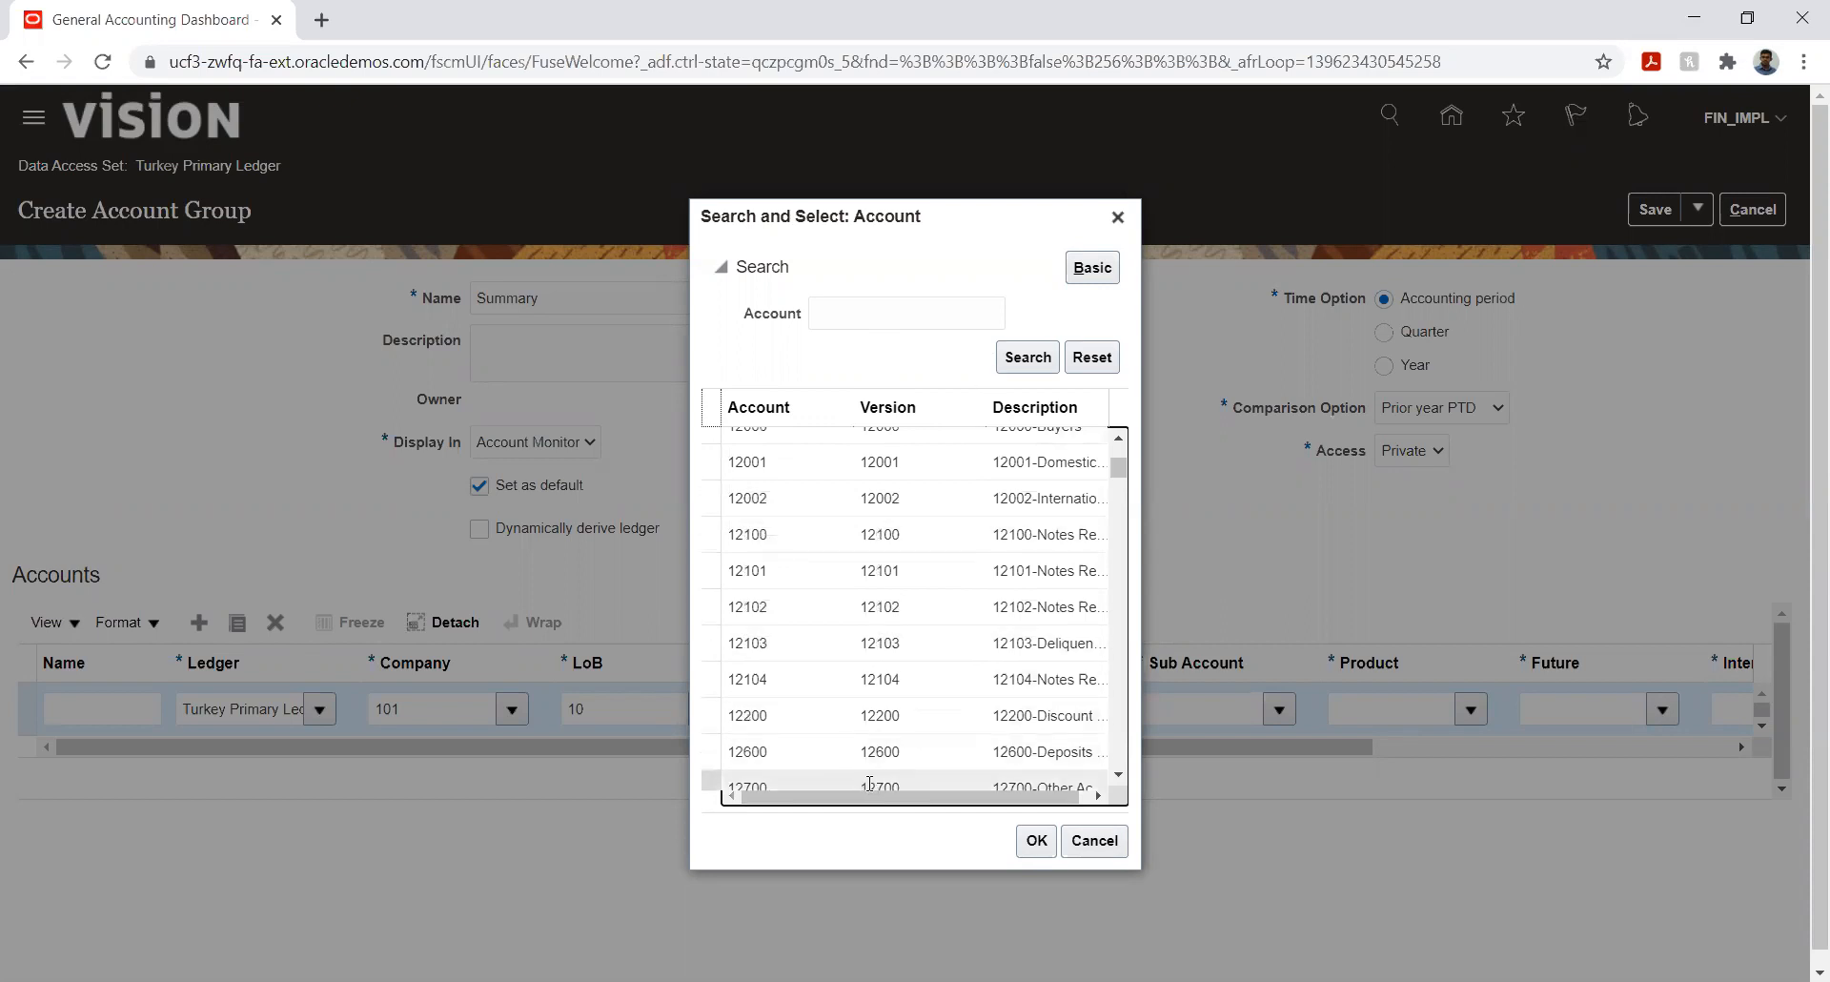
{"action": "left_click_drag", "start_coordinate": [887, 797], "coordinate": [896, 795]}
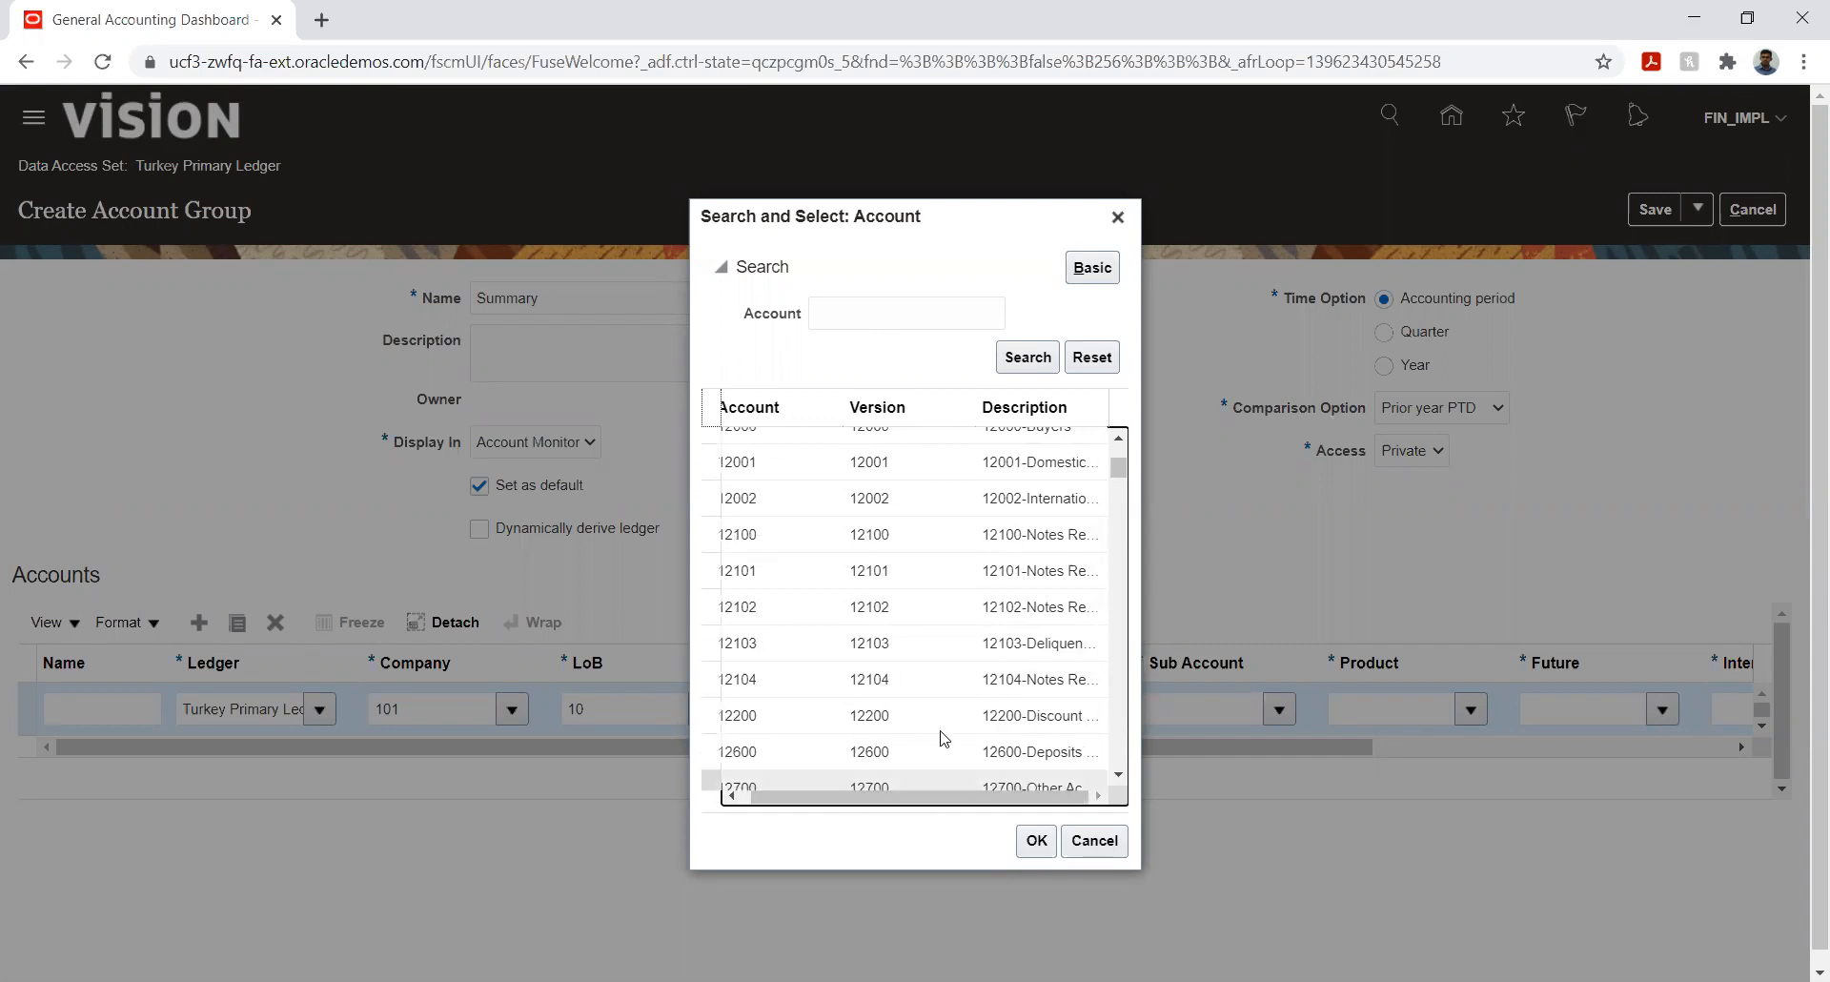
{"action": "scroll", "coordinate": [958, 622], "scroll_direction": "down", "scroll_amount": 3}
{"action": "scroll", "coordinate": [958, 622], "scroll_direction": "down", "scroll_amount": 3}
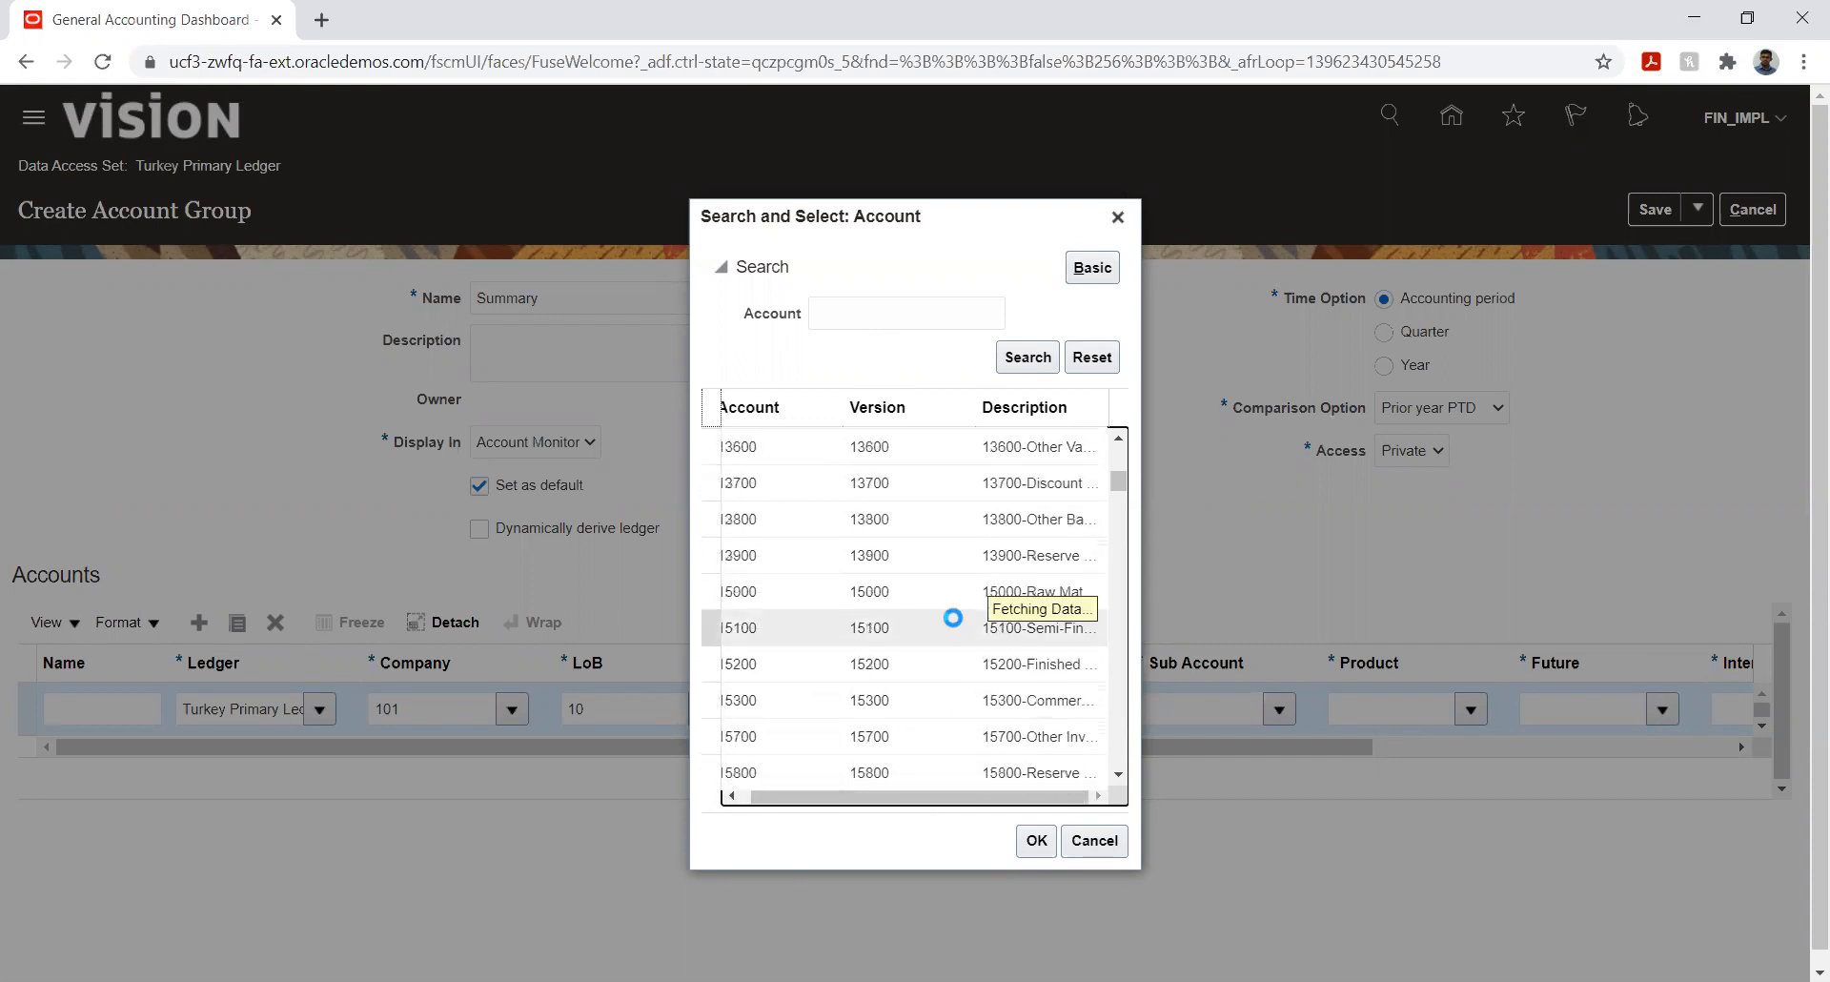
{"action": "scroll", "coordinate": [955, 621], "scroll_direction": "down", "scroll_amount": 3}
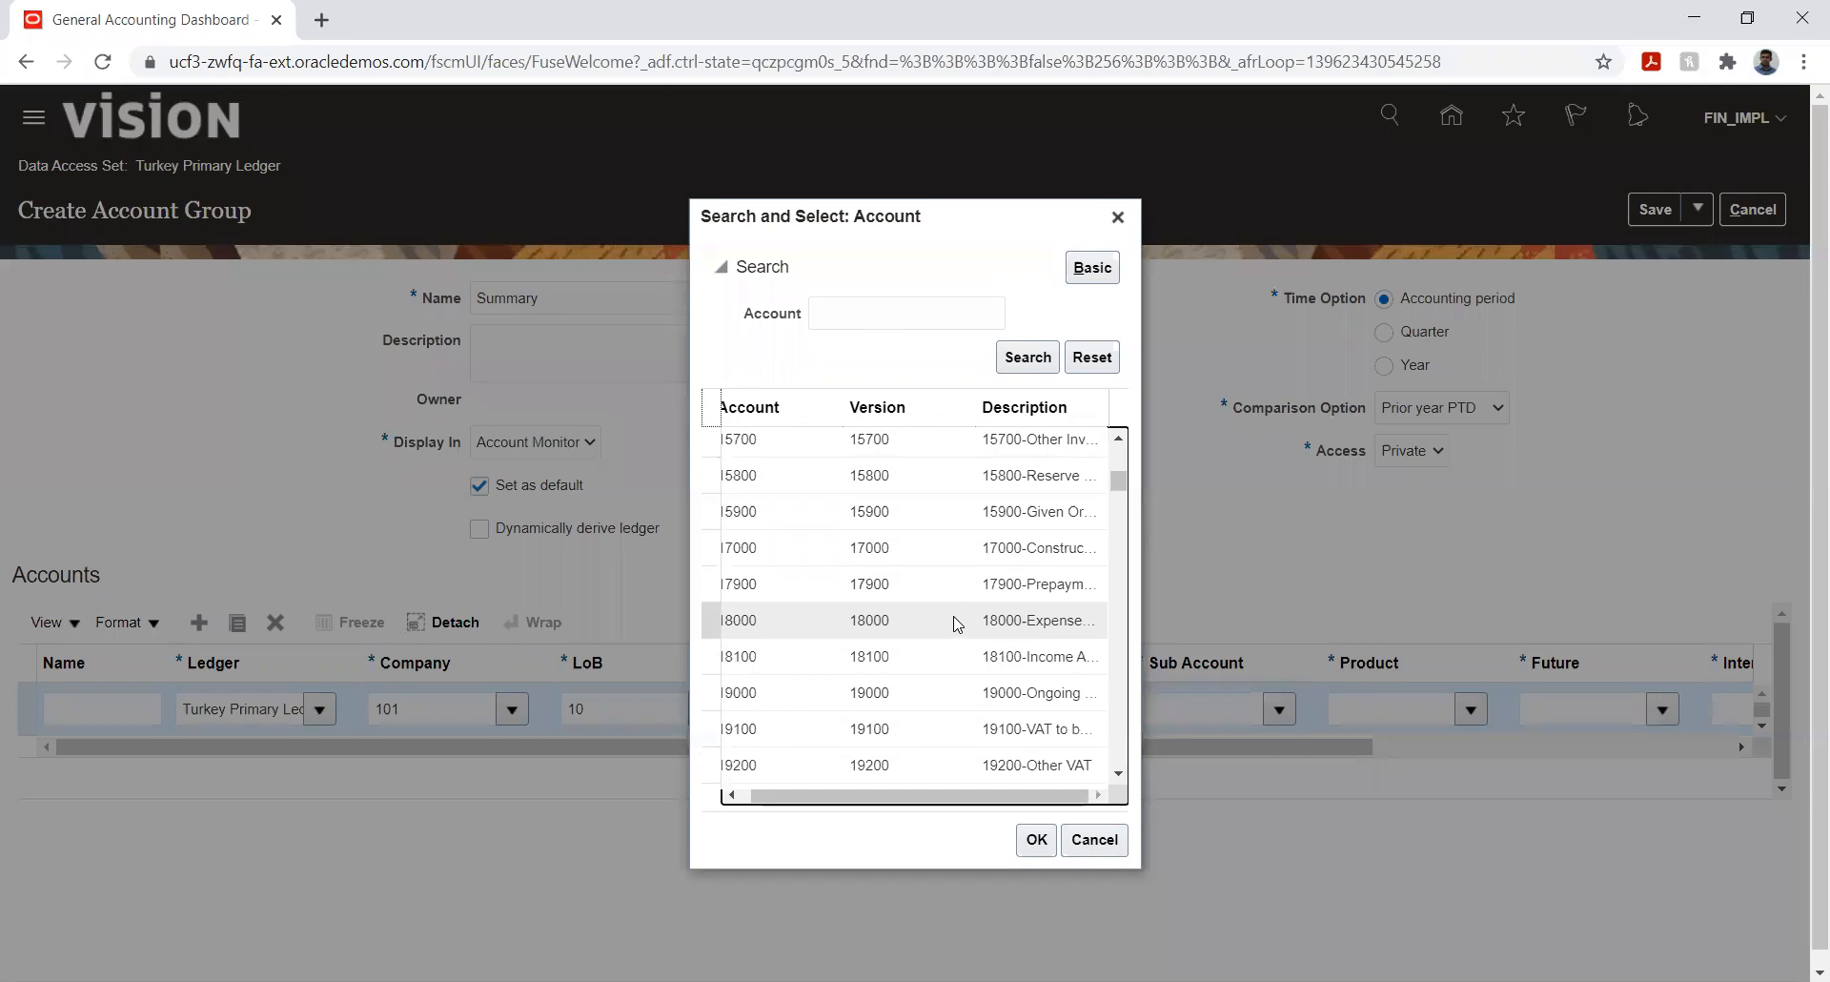
{"action": "left_click", "coordinate": [953, 585]}
{"action": "left_click", "coordinate": [1037, 839]}
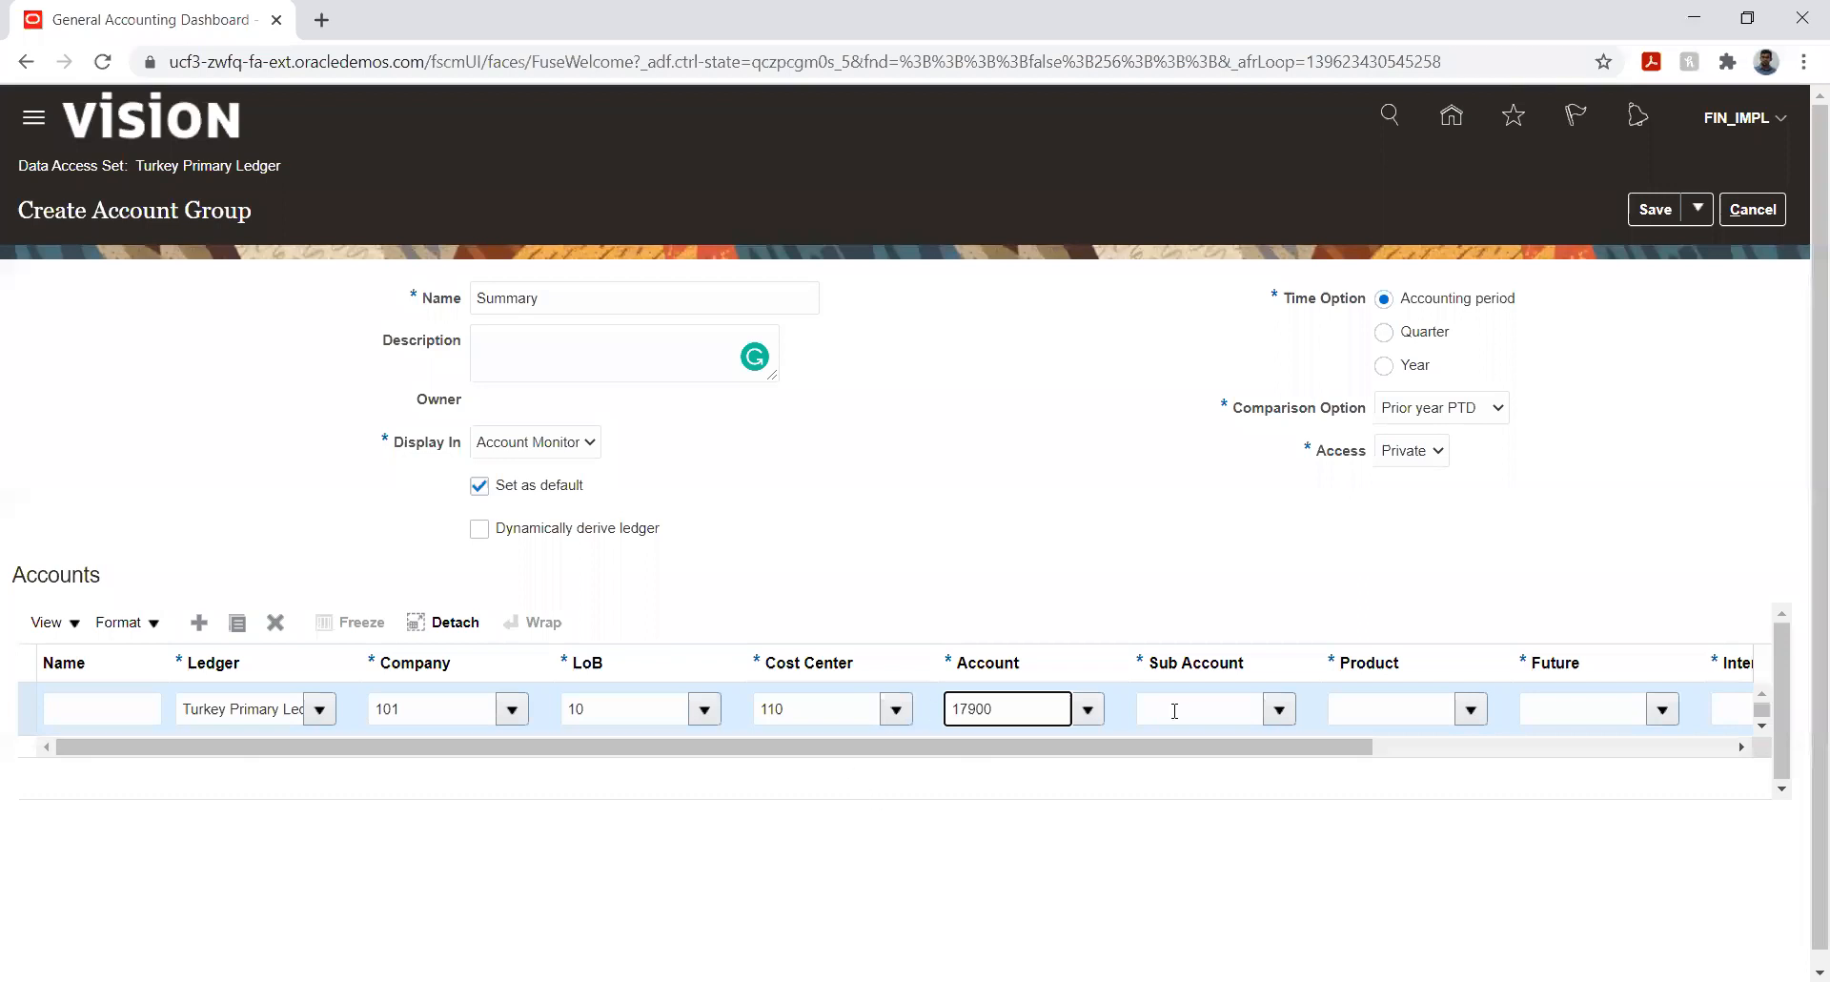
- Complete the row with sub account 00000000, product 000, future 00000 and intercompany 101
{"action": "left_click", "coordinate": [1279, 709]}
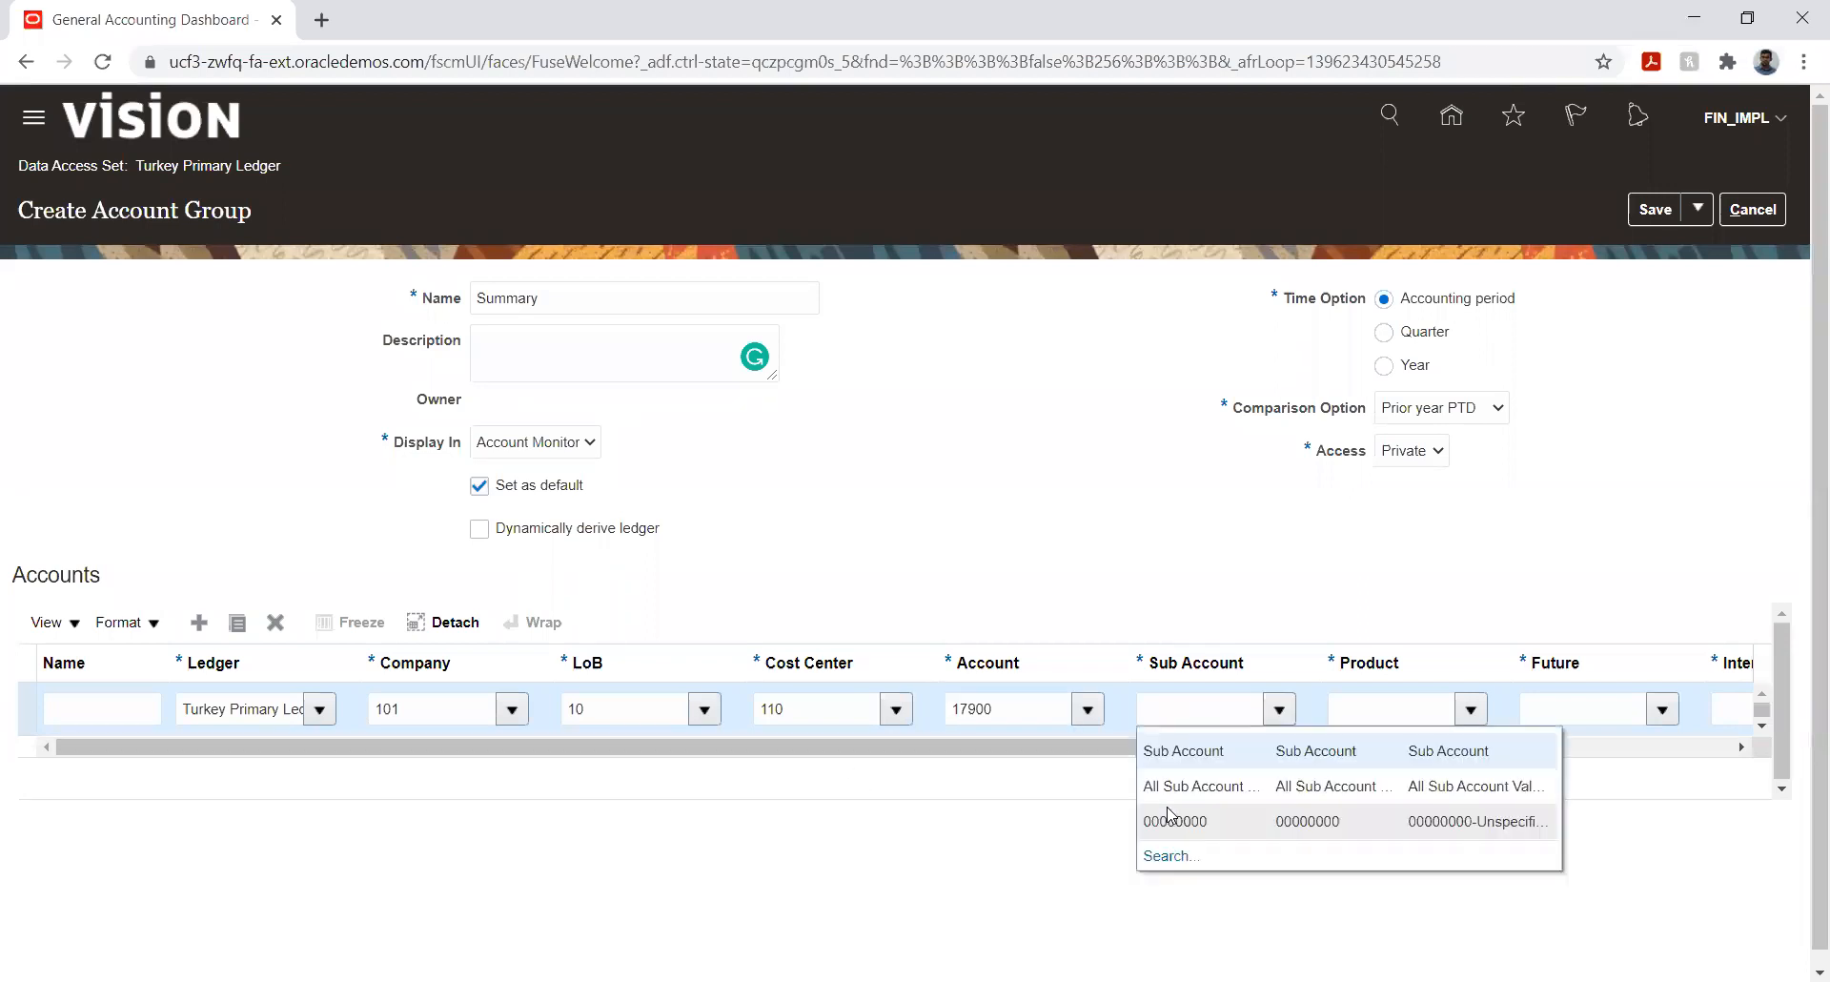
{"action": "left_click", "coordinate": [1173, 817]}
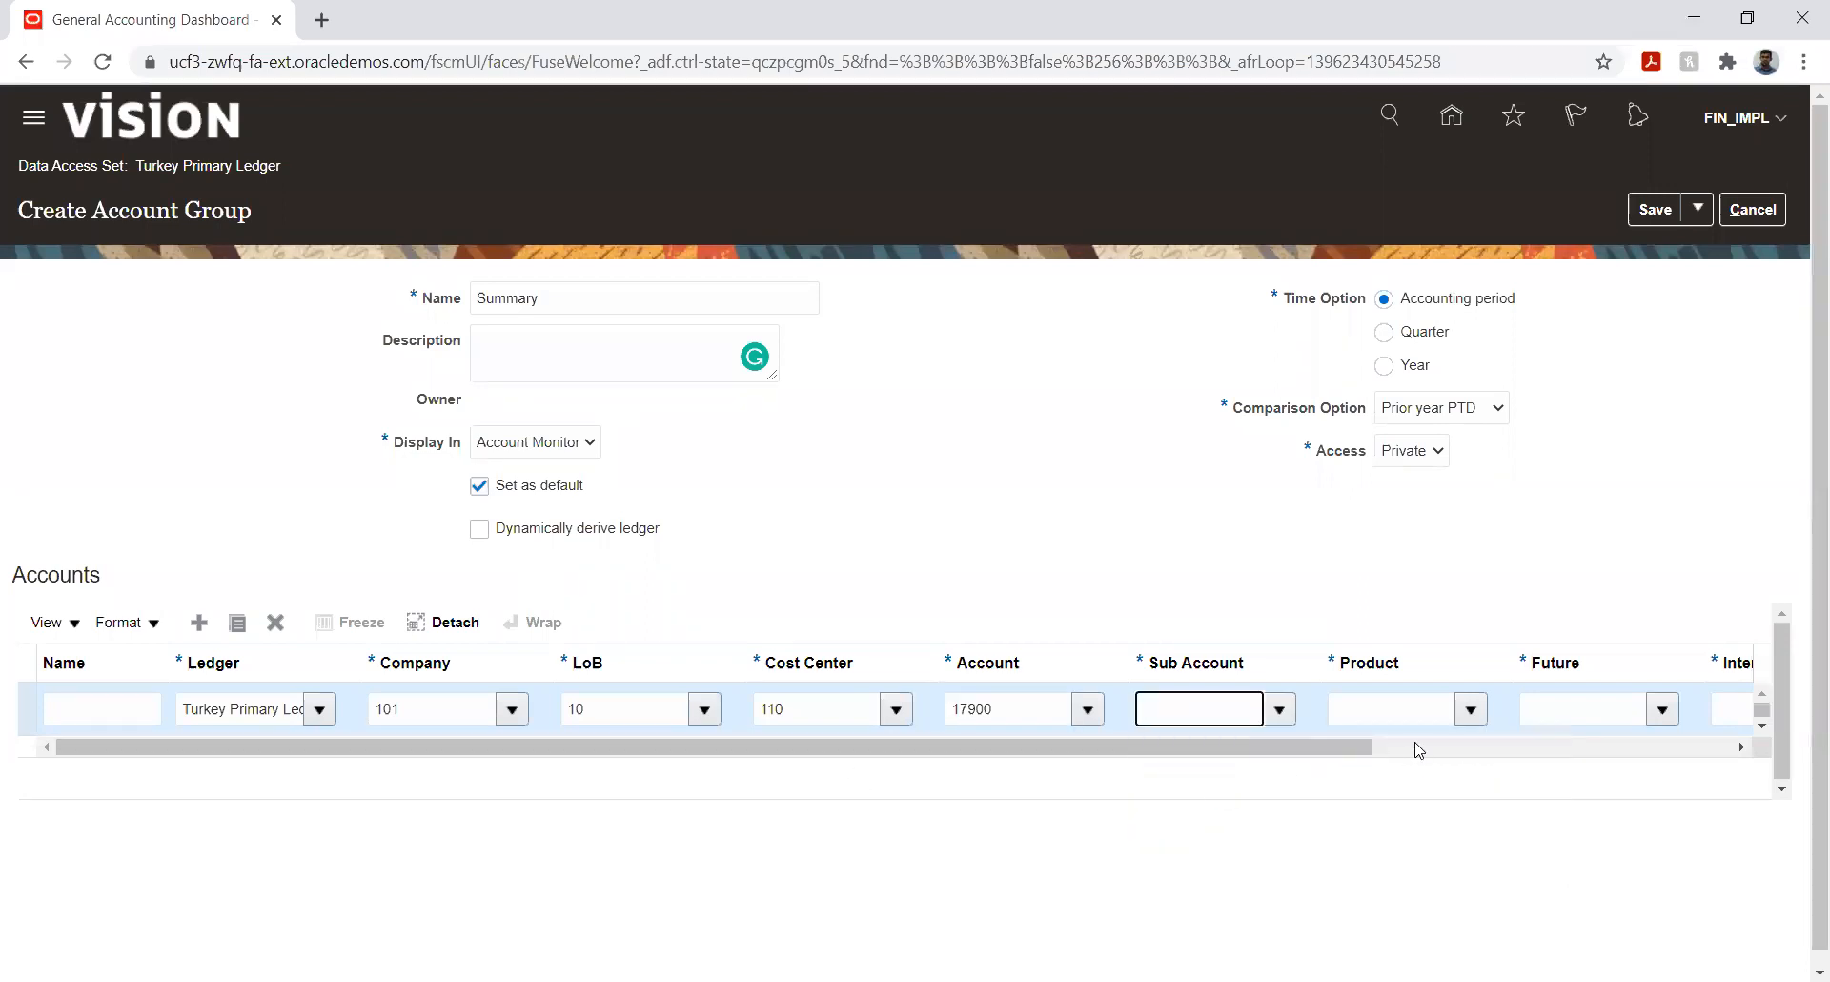
{"action": "left_click", "coordinate": [1469, 711]}
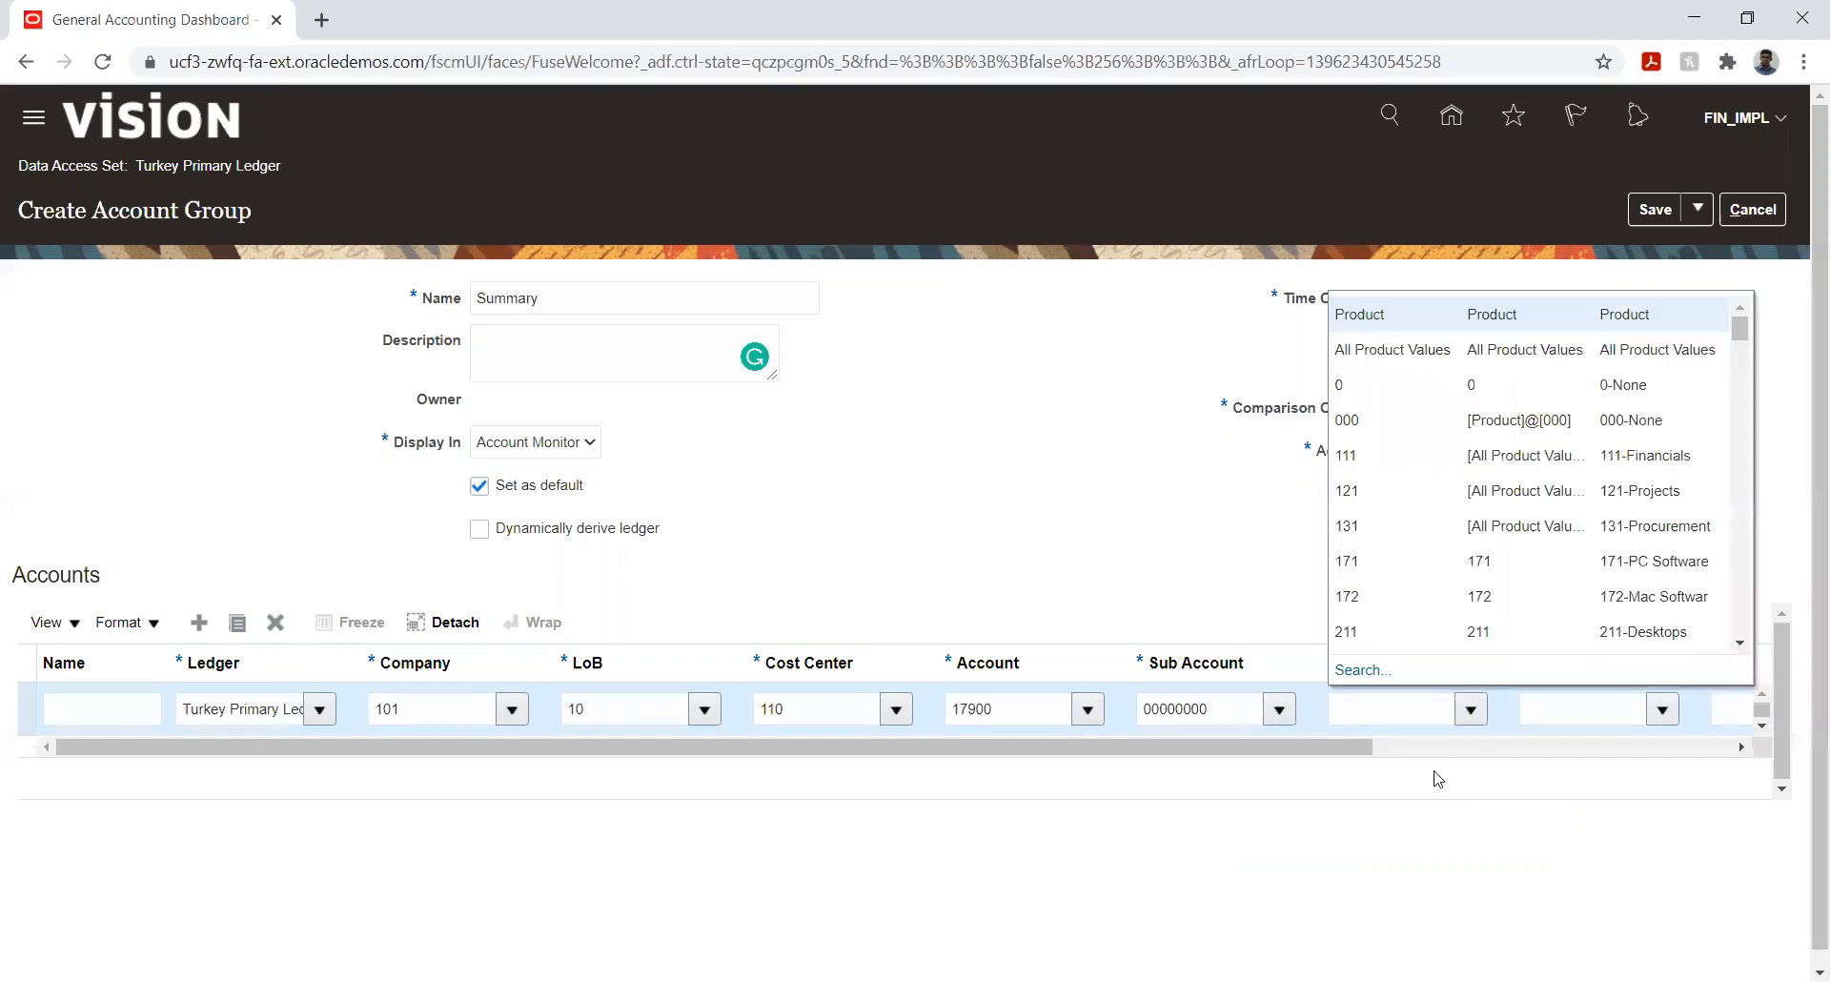
{"action": "left_click", "coordinate": [1363, 426]}
{"action": "left_click", "coordinate": [1669, 715]}
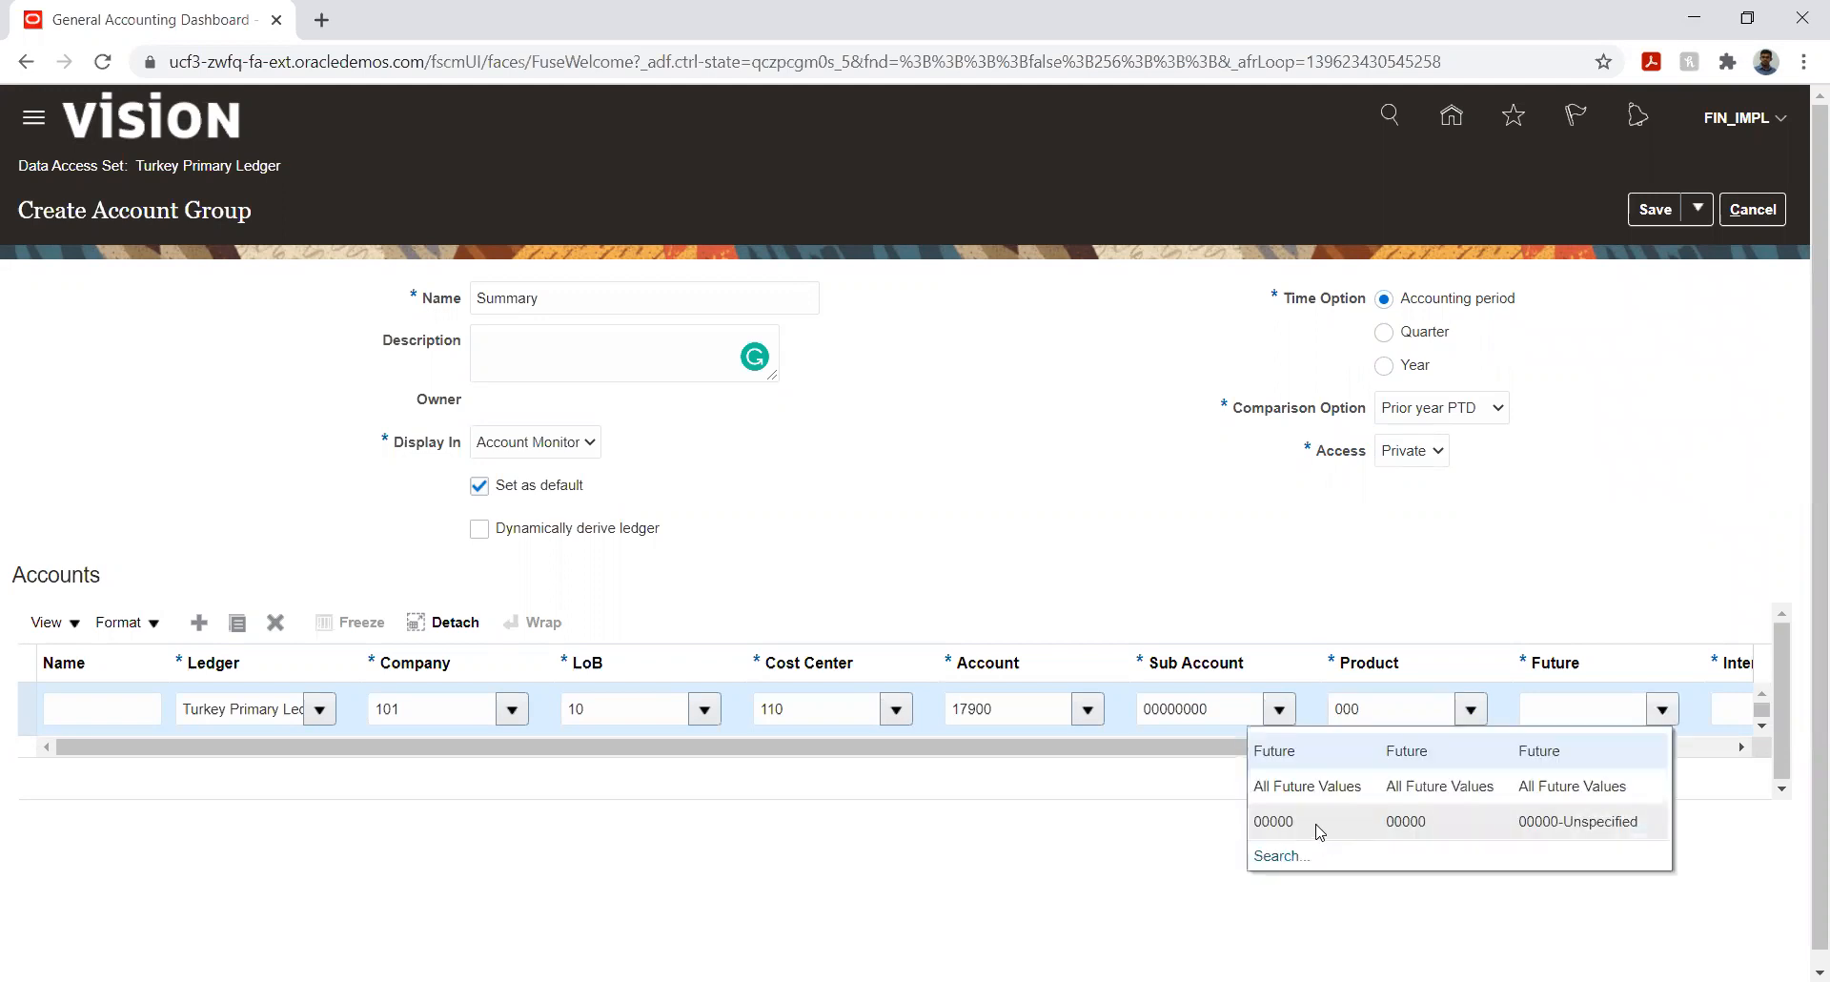
{"action": "left_click", "coordinate": [1321, 824]}
{"action": "left_click_drag", "start_coordinate": [1315, 756], "coordinate": [1541, 756]}
{"action": "left_click", "coordinate": [1418, 708]}
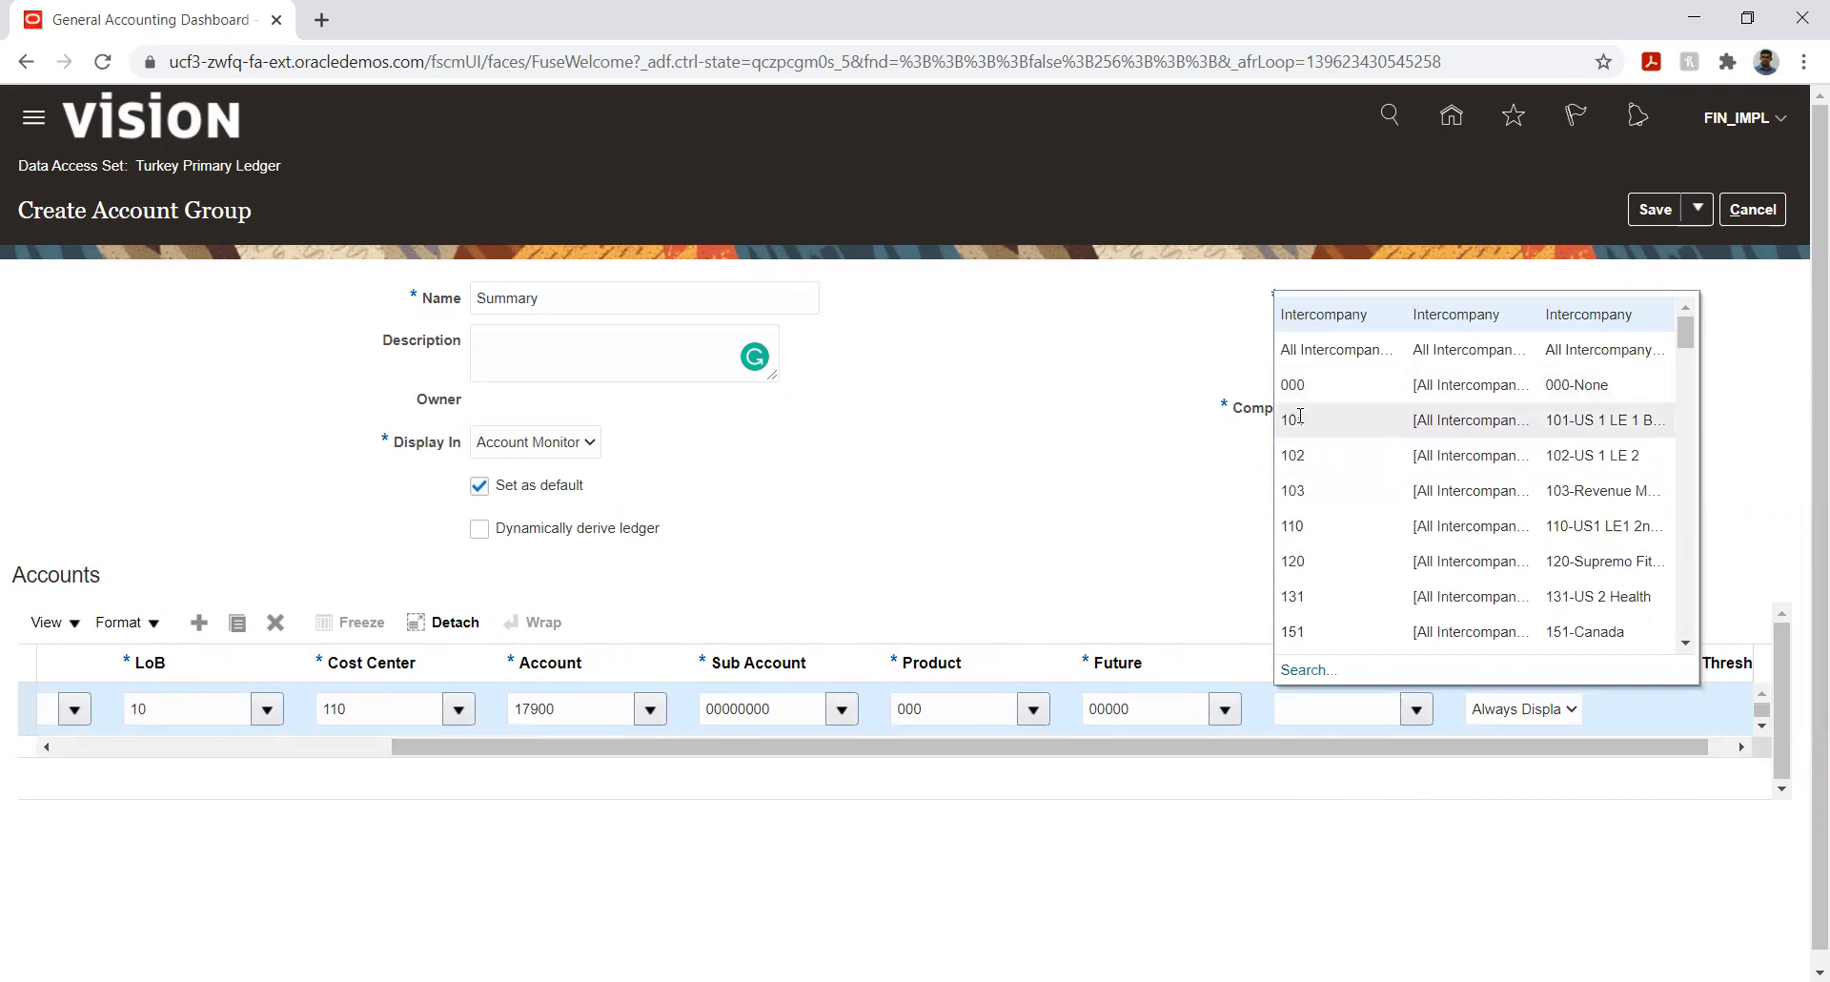
{"action": "left_click", "coordinate": [1304, 426]}
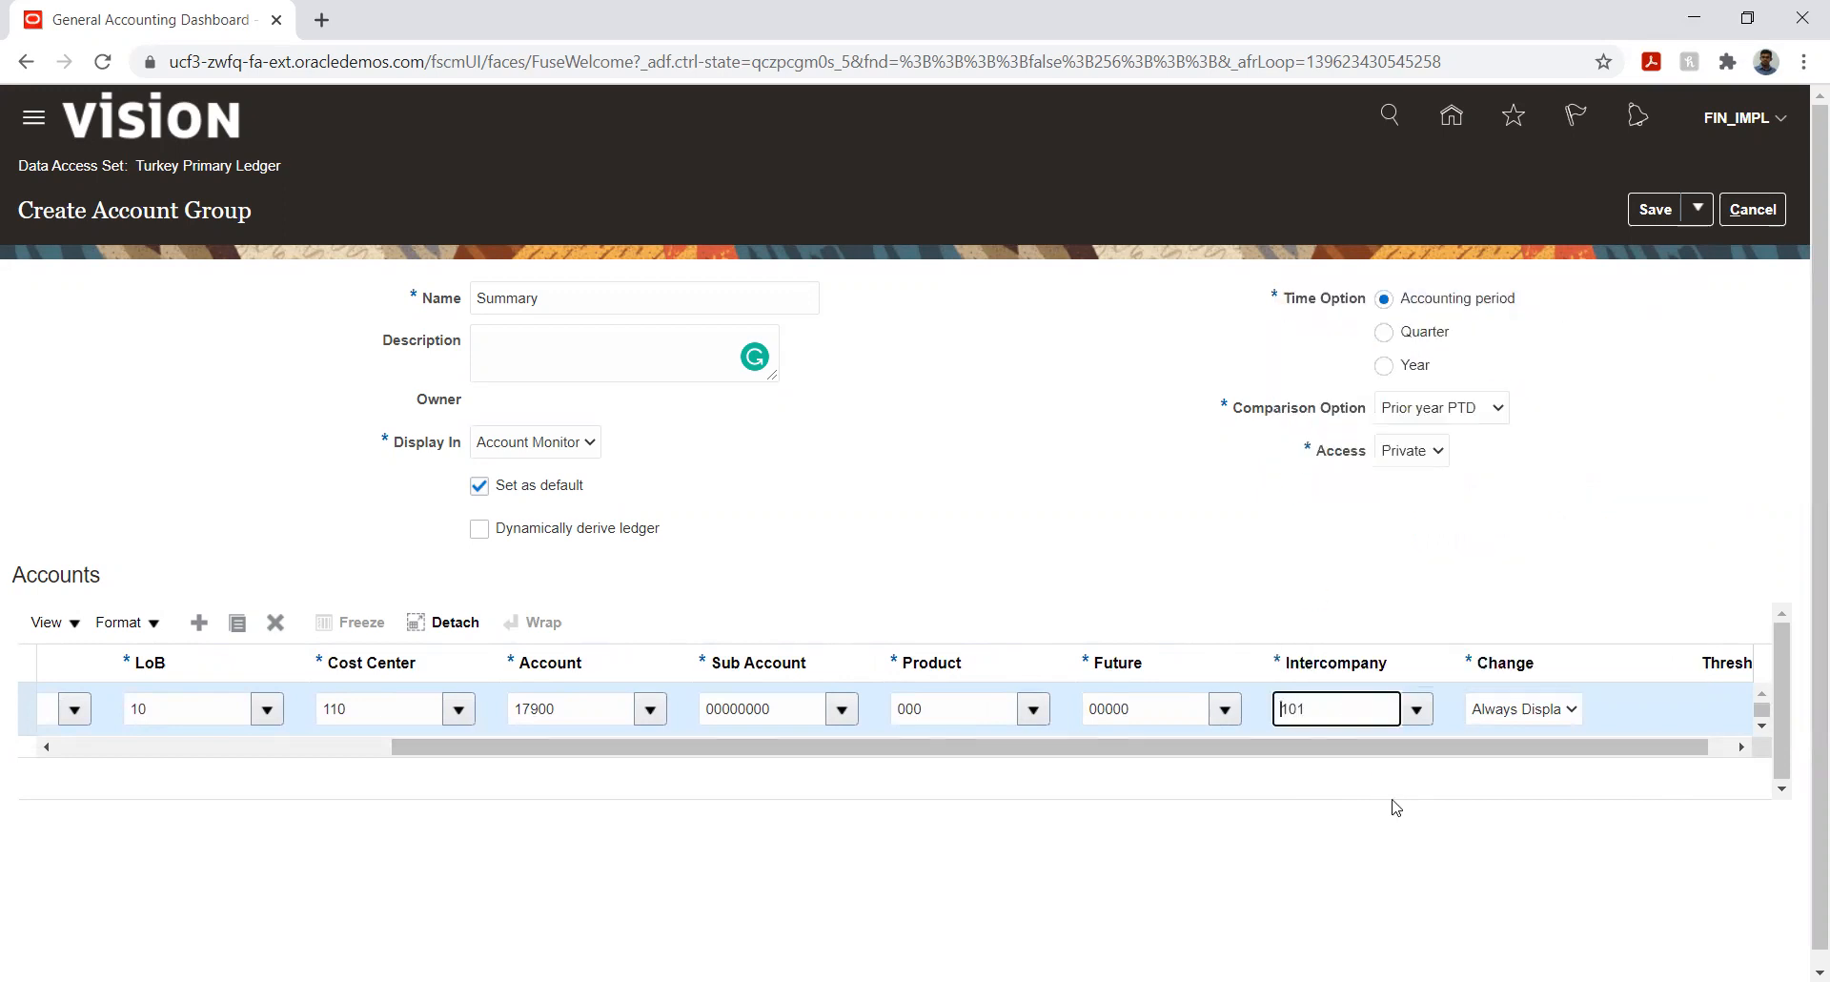
- Save the Summary account group, accept it as the new default and try to save and close it
{"action": "left_click_drag", "start_coordinate": [1435, 753], "coordinate": [1268, 783]}
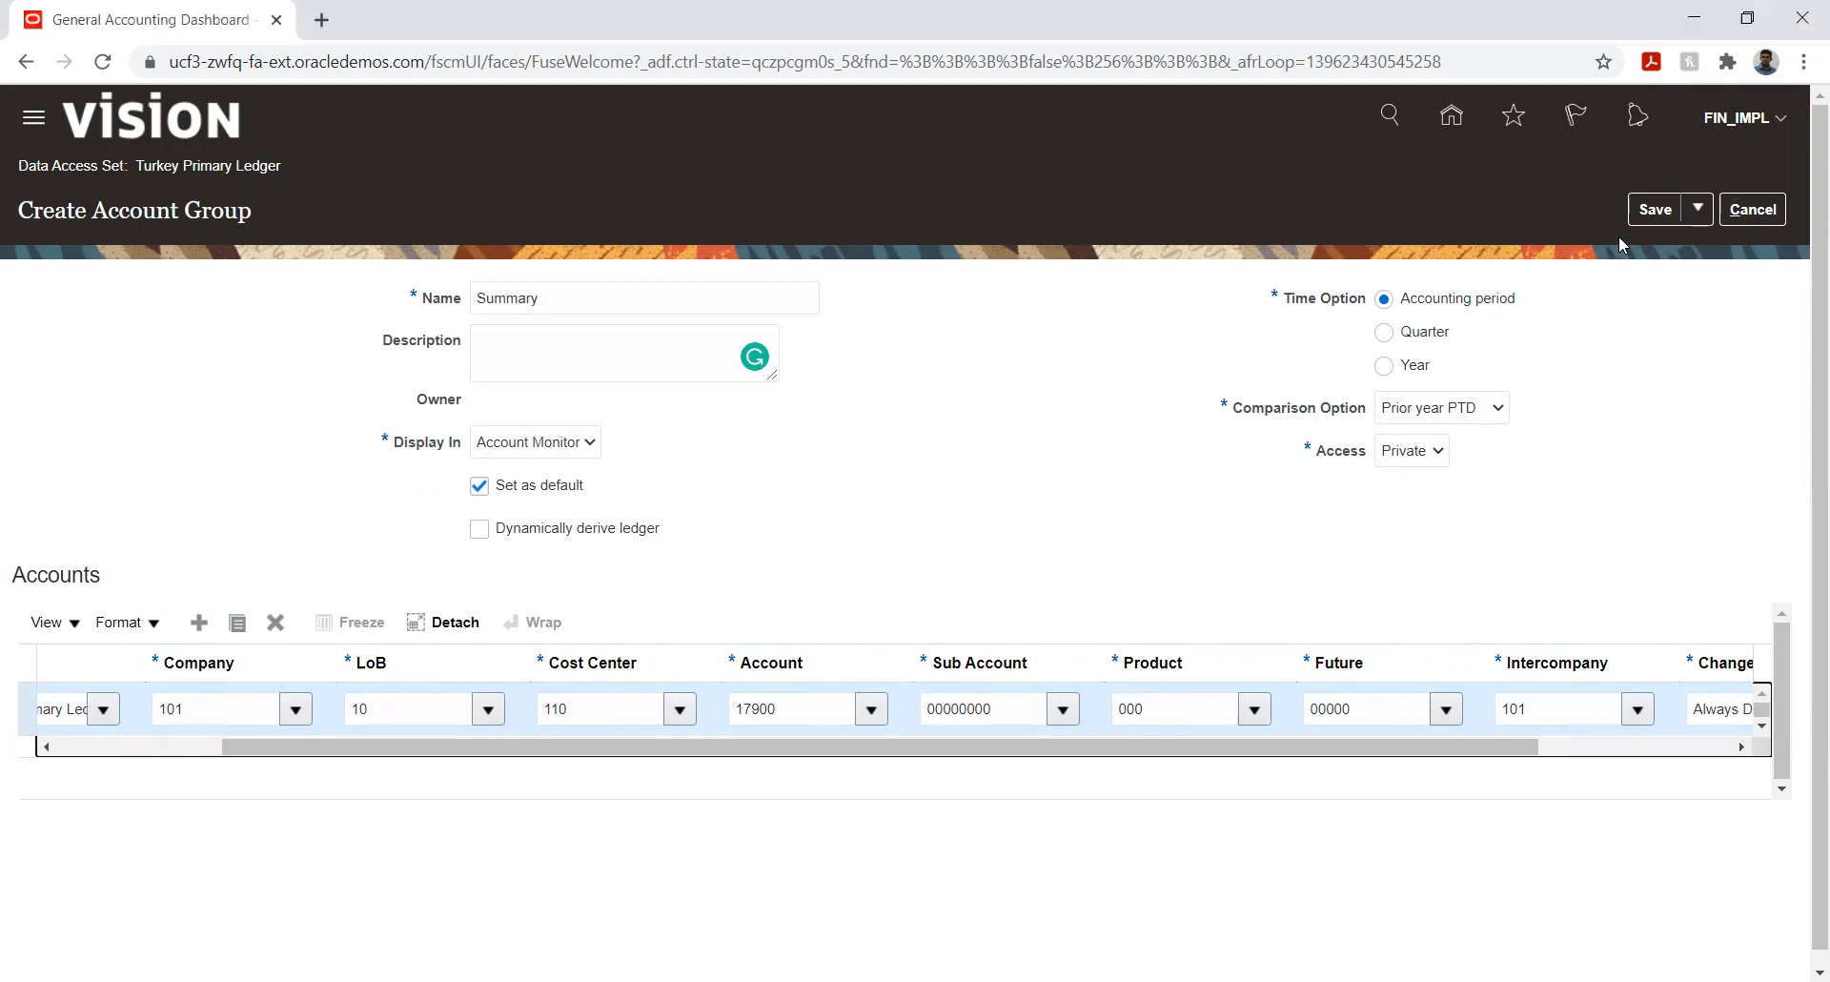
{"action": "left_click", "coordinate": [1651, 216]}
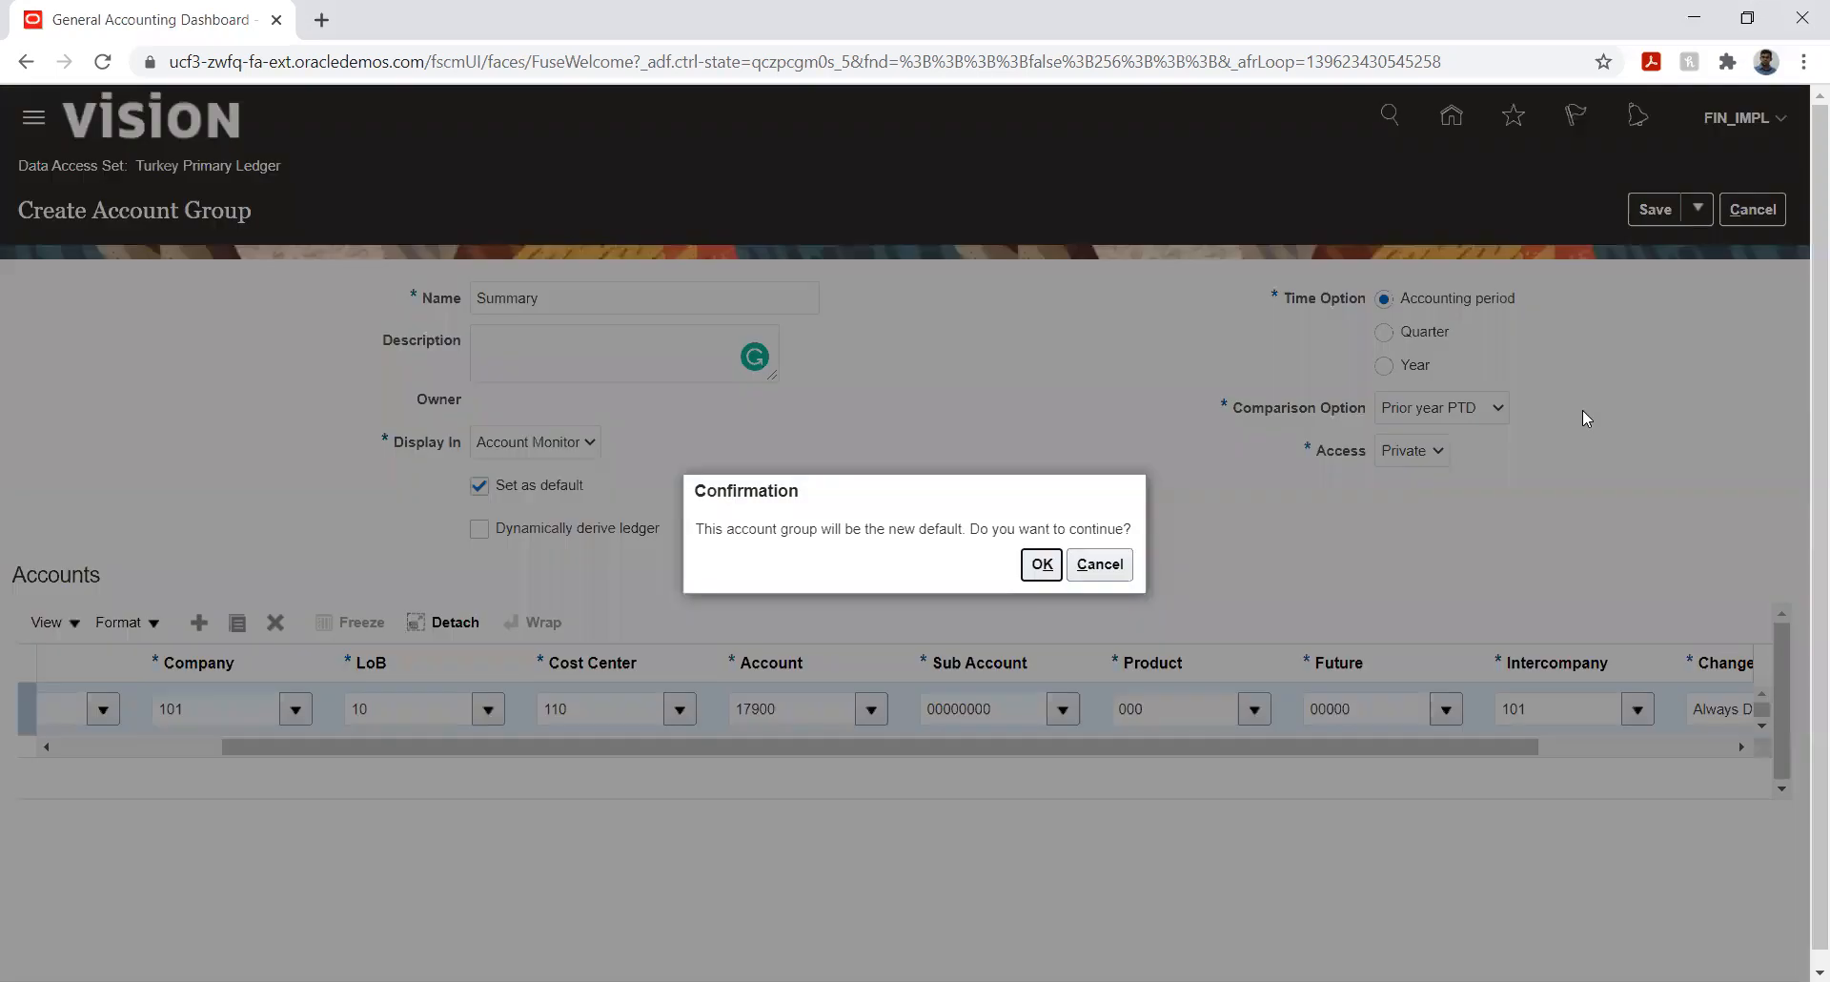
{"action": "left_click", "coordinate": [1039, 567]}
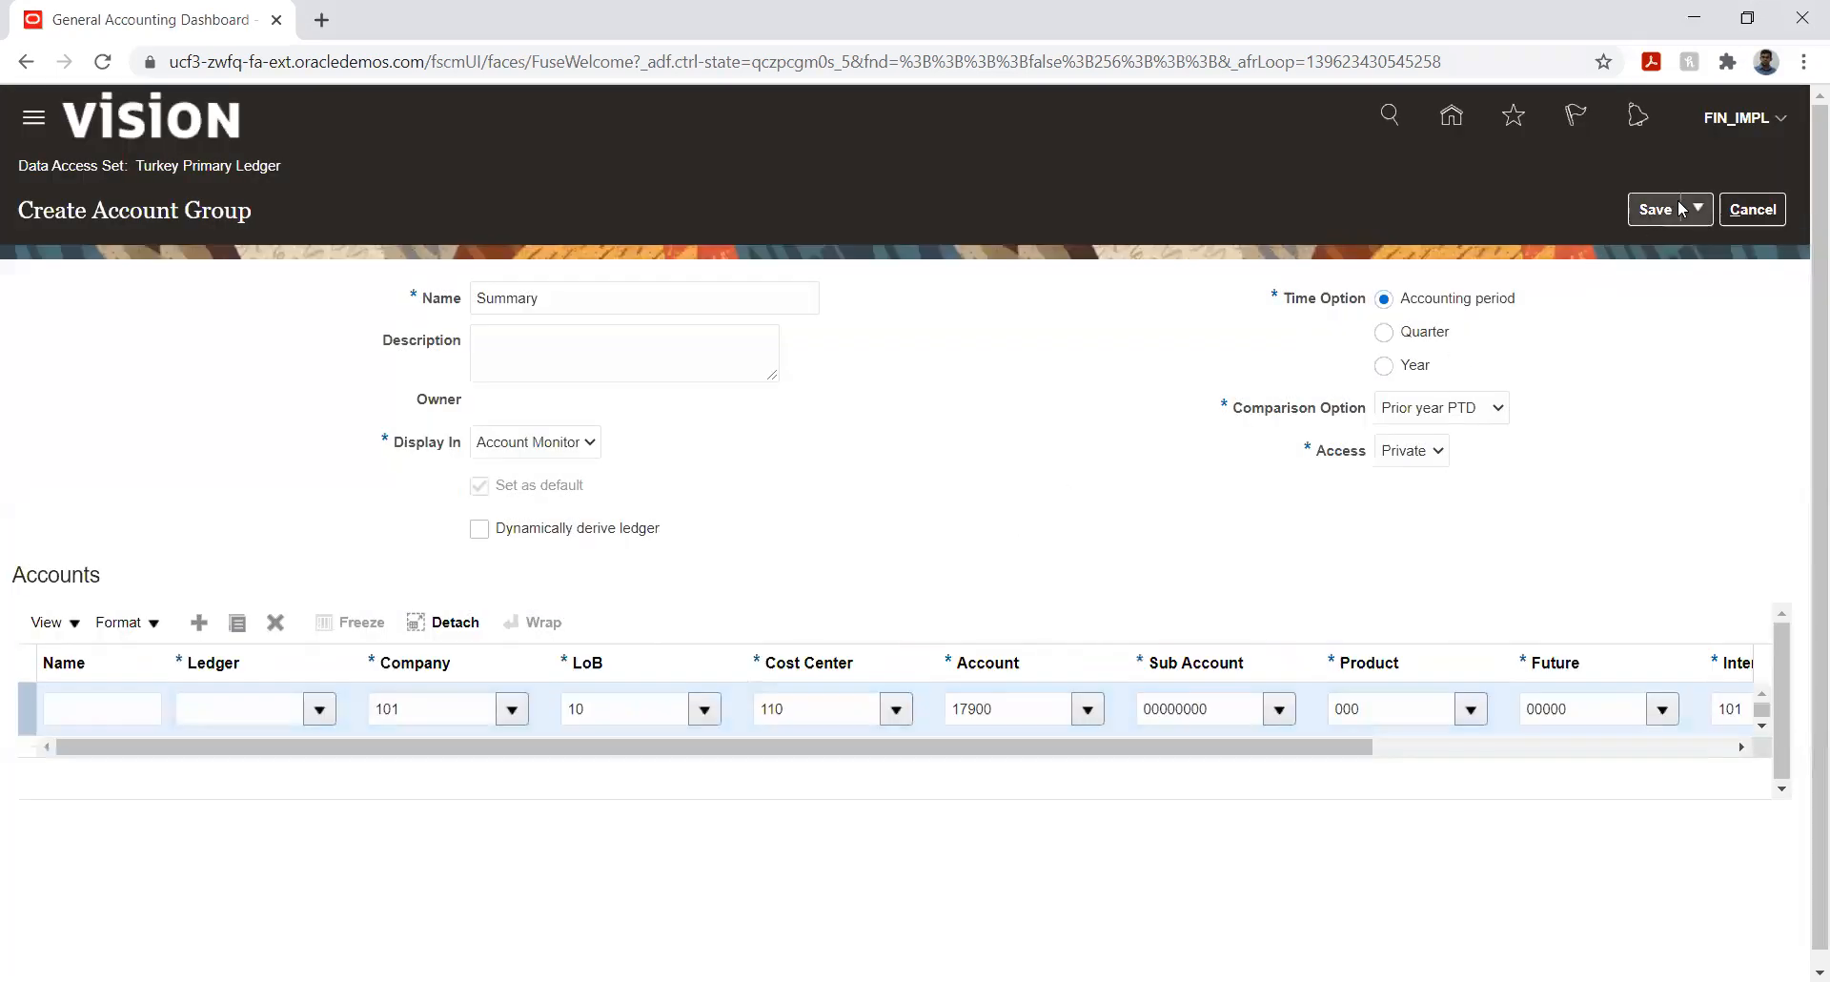
{"action": "left_click", "coordinate": [1696, 210]}
{"action": "left_click", "coordinate": [1668, 246]}
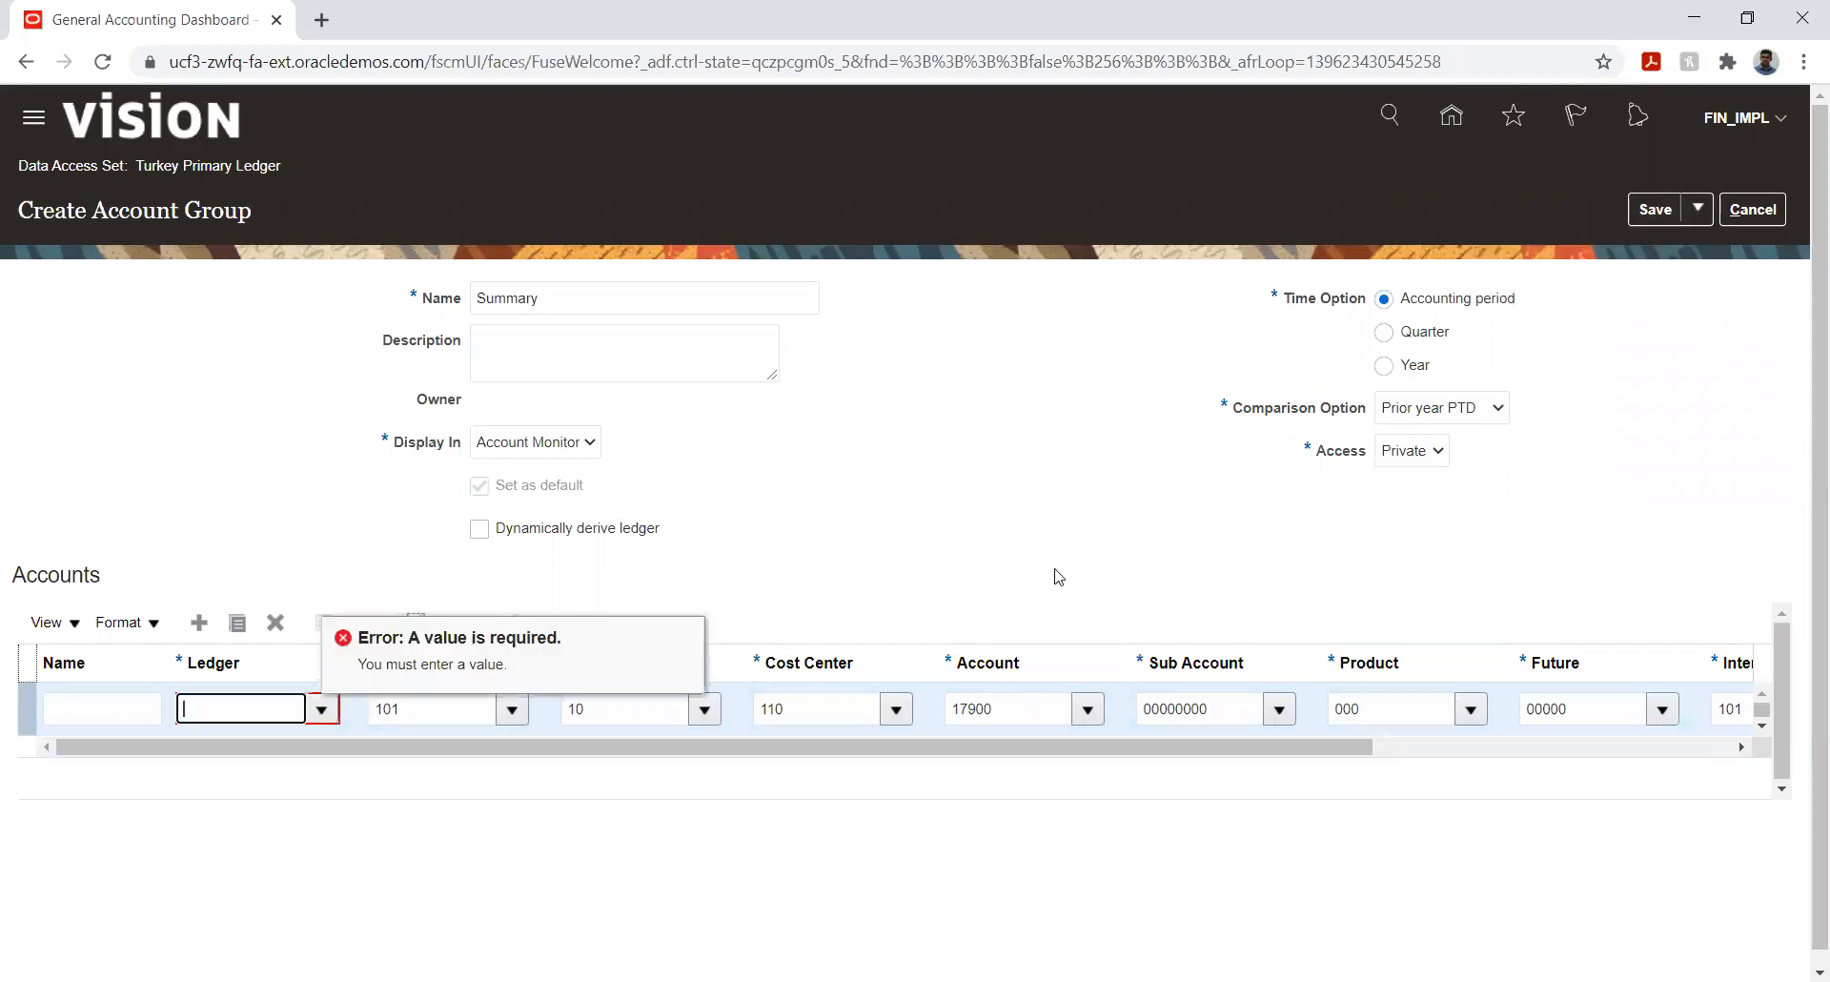
- Set the account row's ledger to Turkey Primary Ledger again, then save and close the Summary group
{"action": "left_click", "coordinate": [322, 710]}
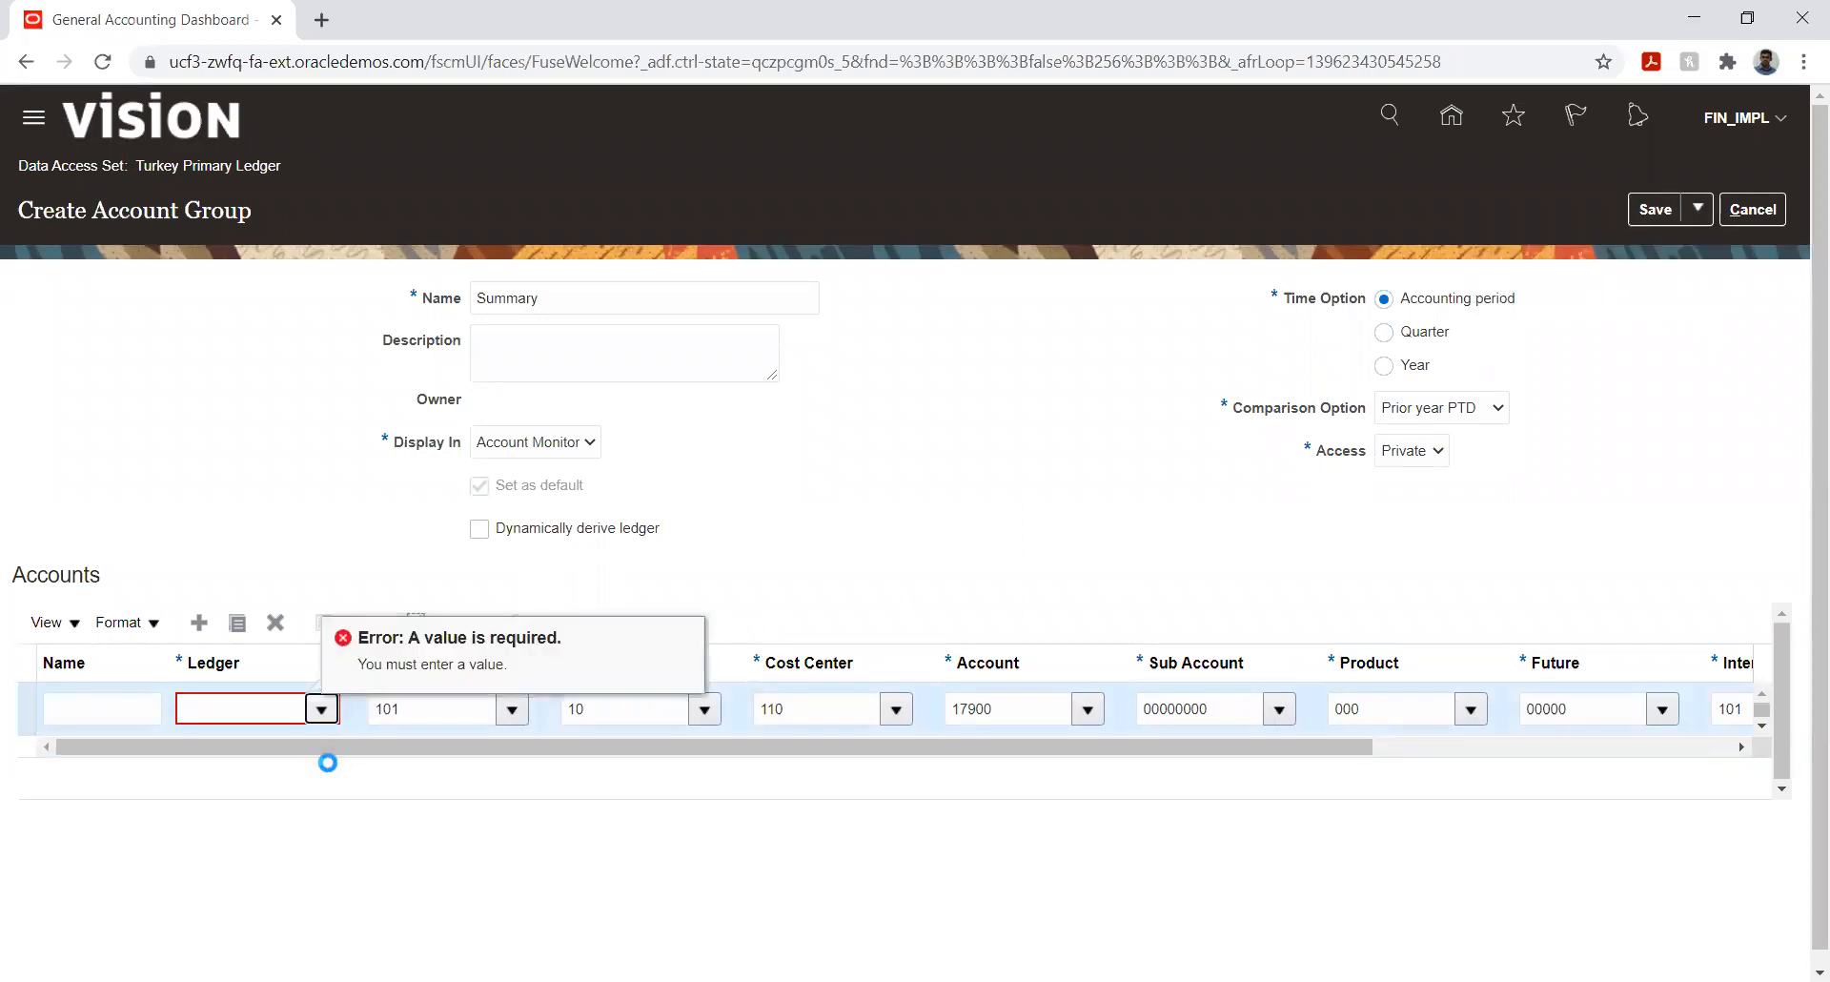
{"action": "left_click", "coordinate": [322, 752]}
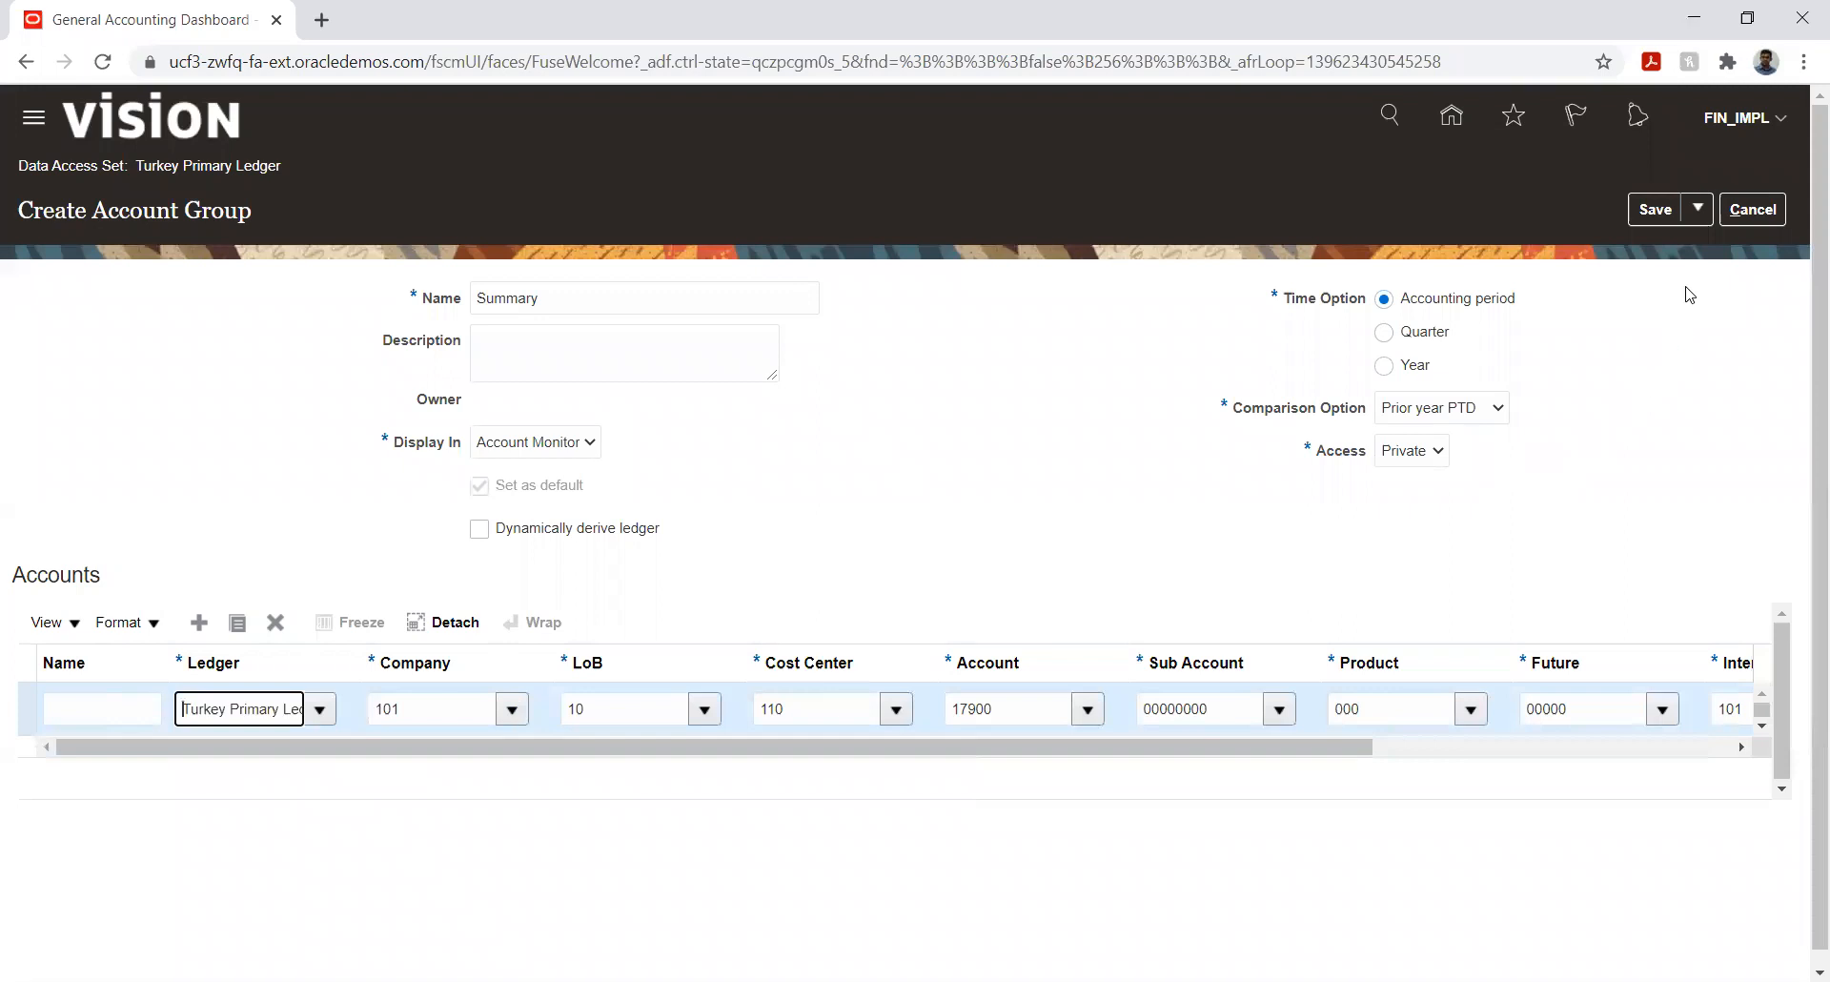
{"action": "left_click", "coordinate": [1645, 217]}
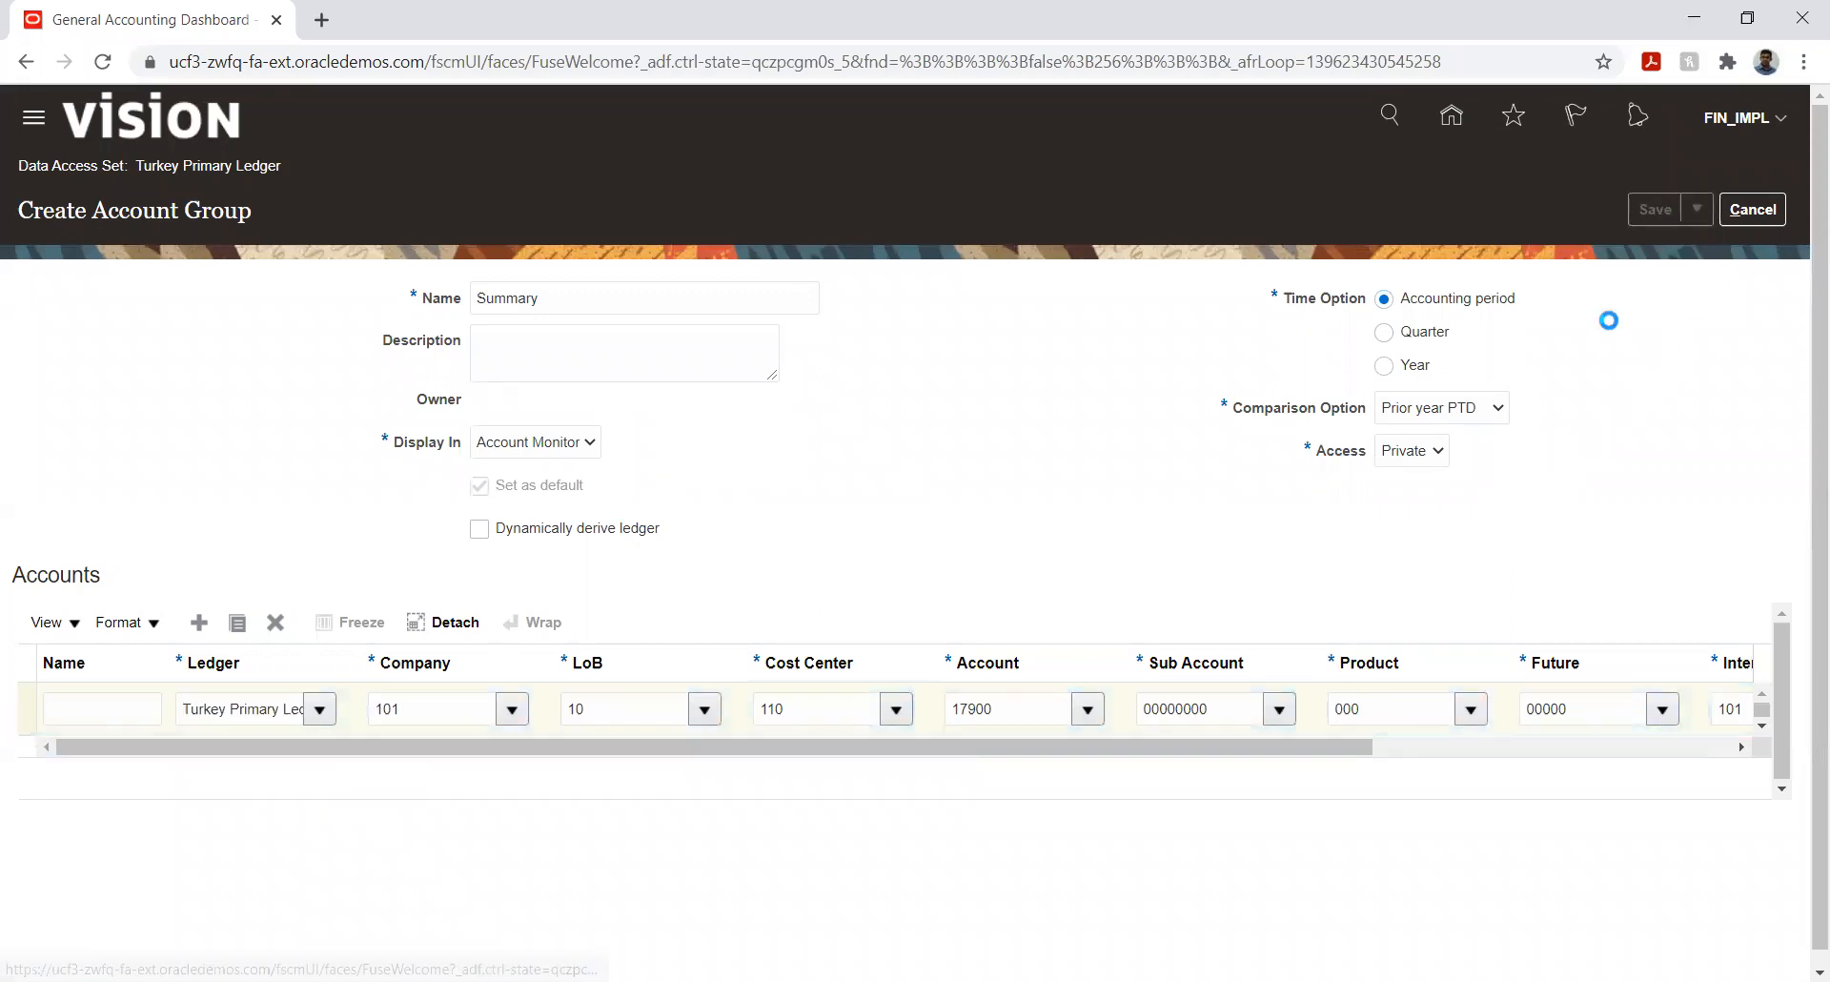
{"action": "left_click", "coordinate": [1698, 209]}
{"action": "left_click", "coordinate": [1641, 249]}
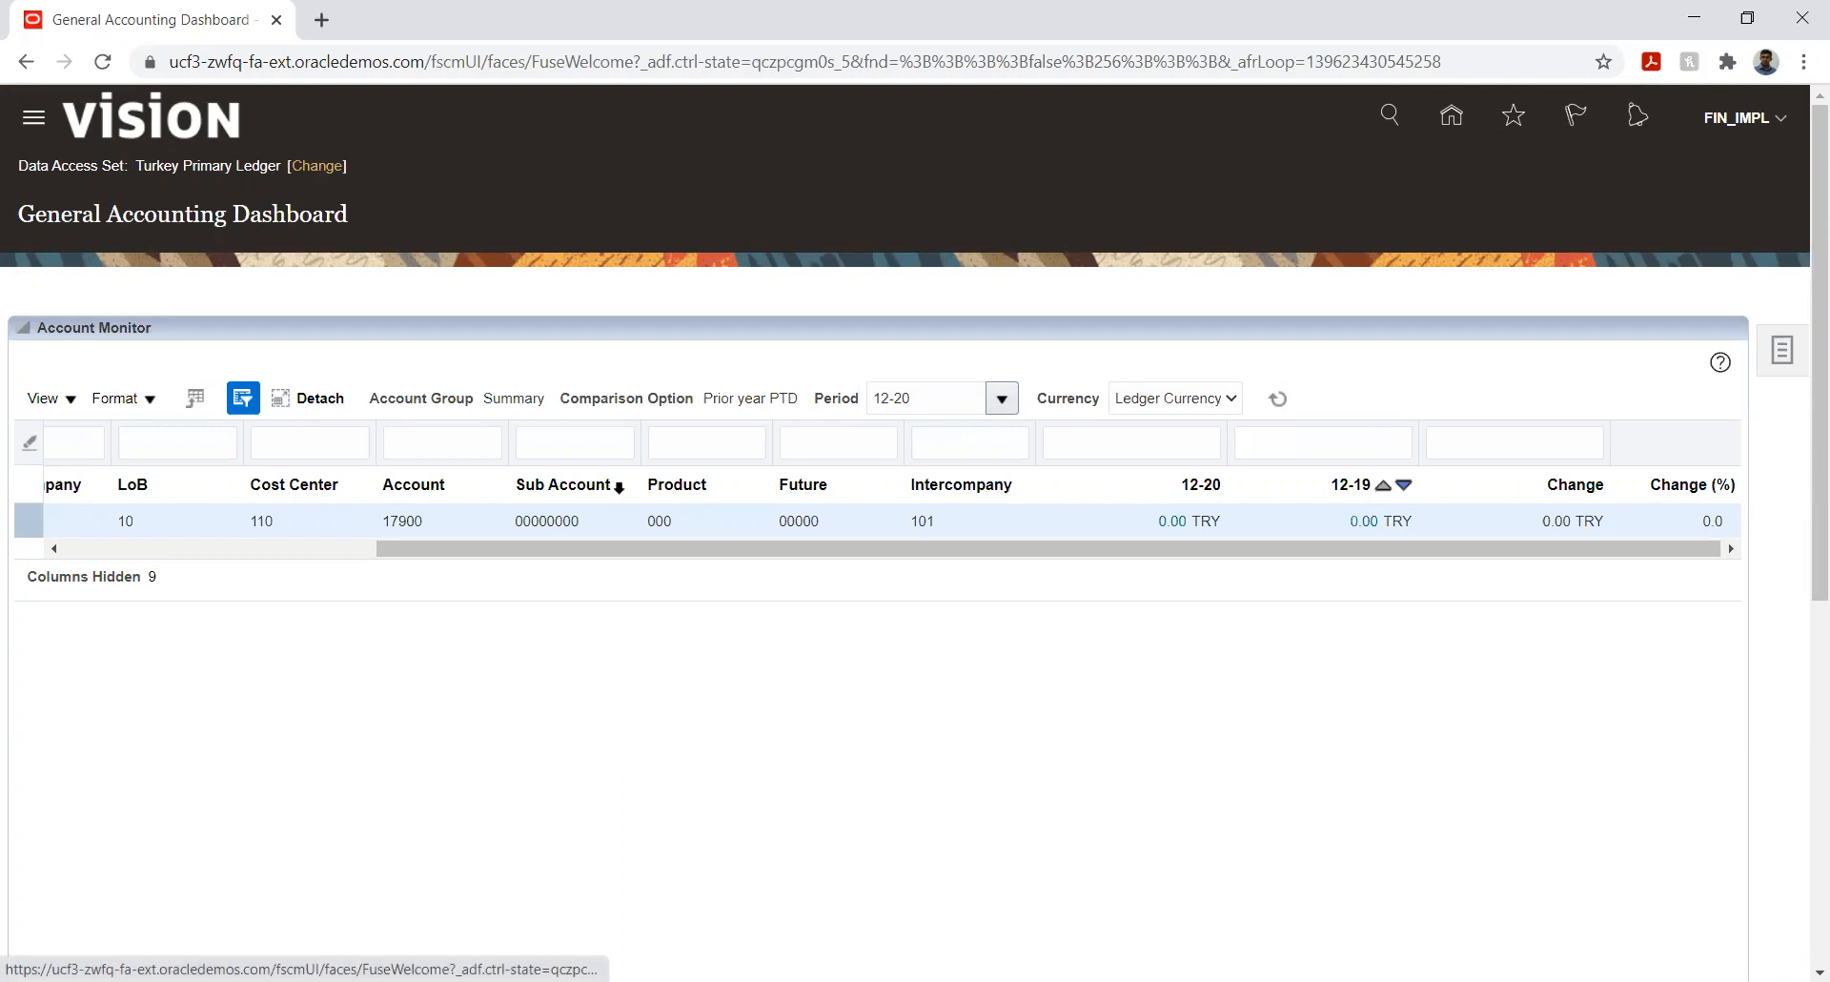
- Examine the Summary group's row across all Account Monitor columns and refresh the balances
{"action": "left_click_drag", "start_coordinate": [435, 541], "coordinate": [88, 527]}
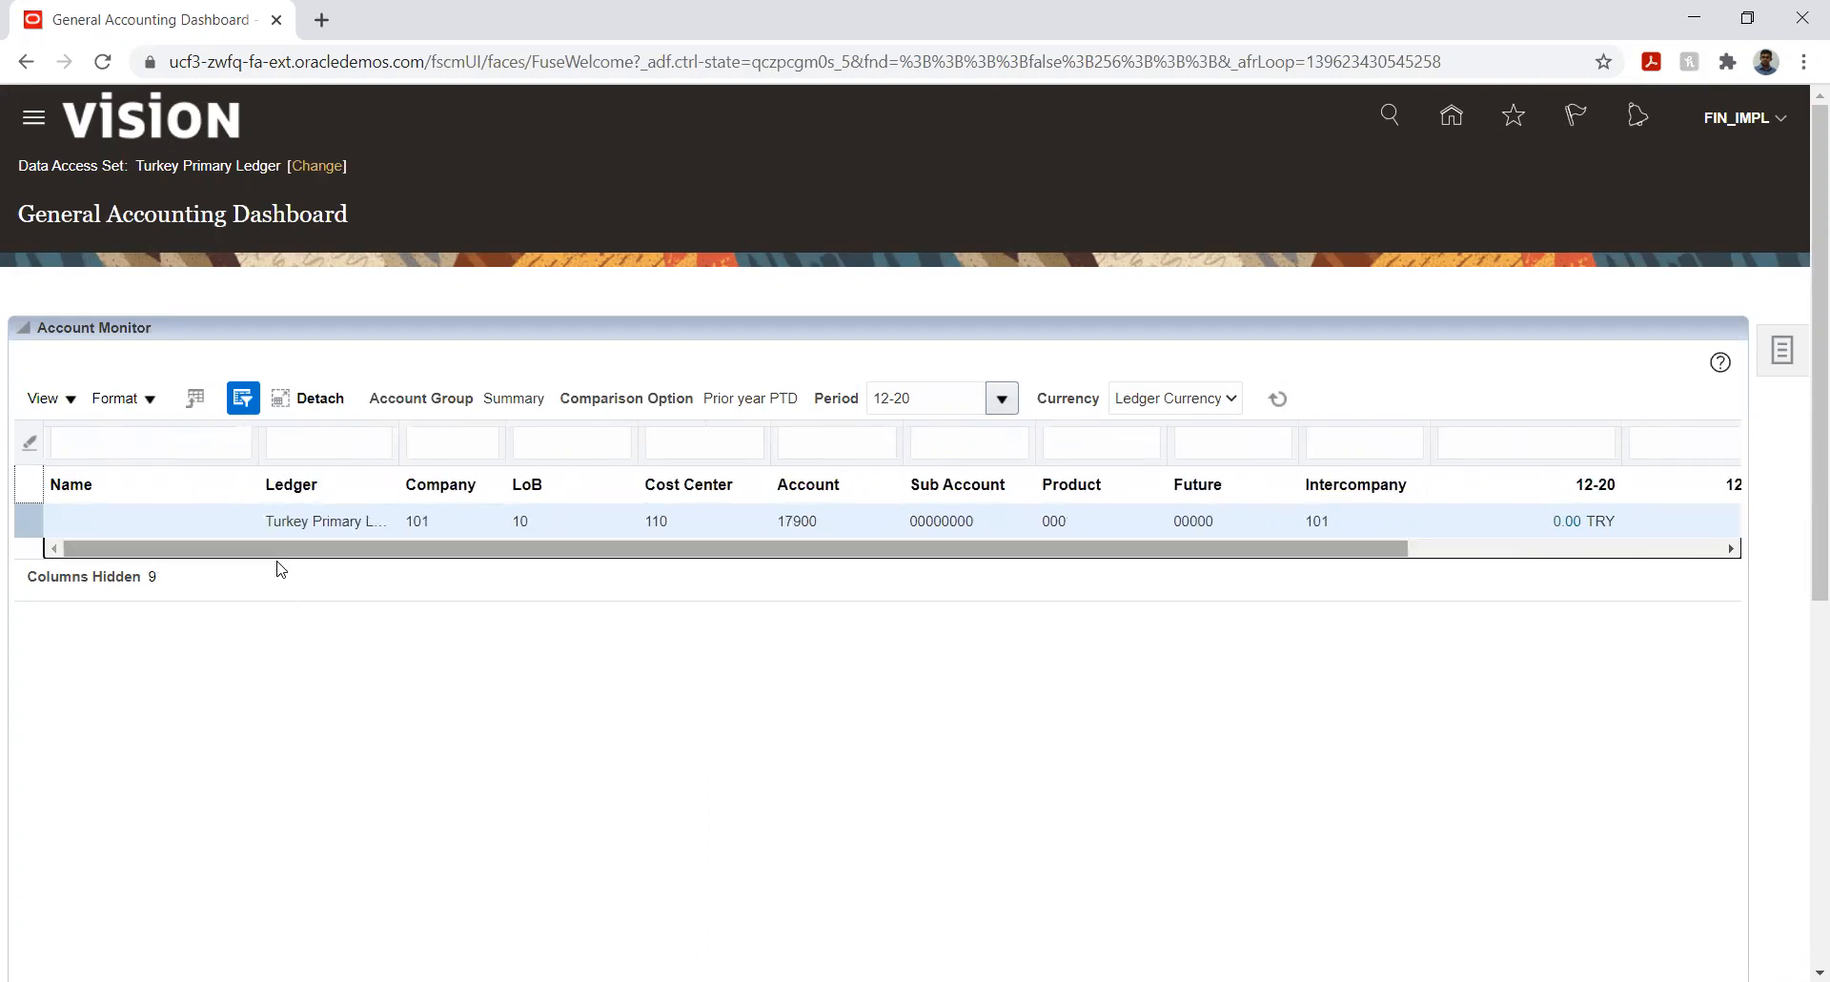
{"action": "left_click_drag", "start_coordinate": [1217, 550], "coordinate": [1533, 359]}
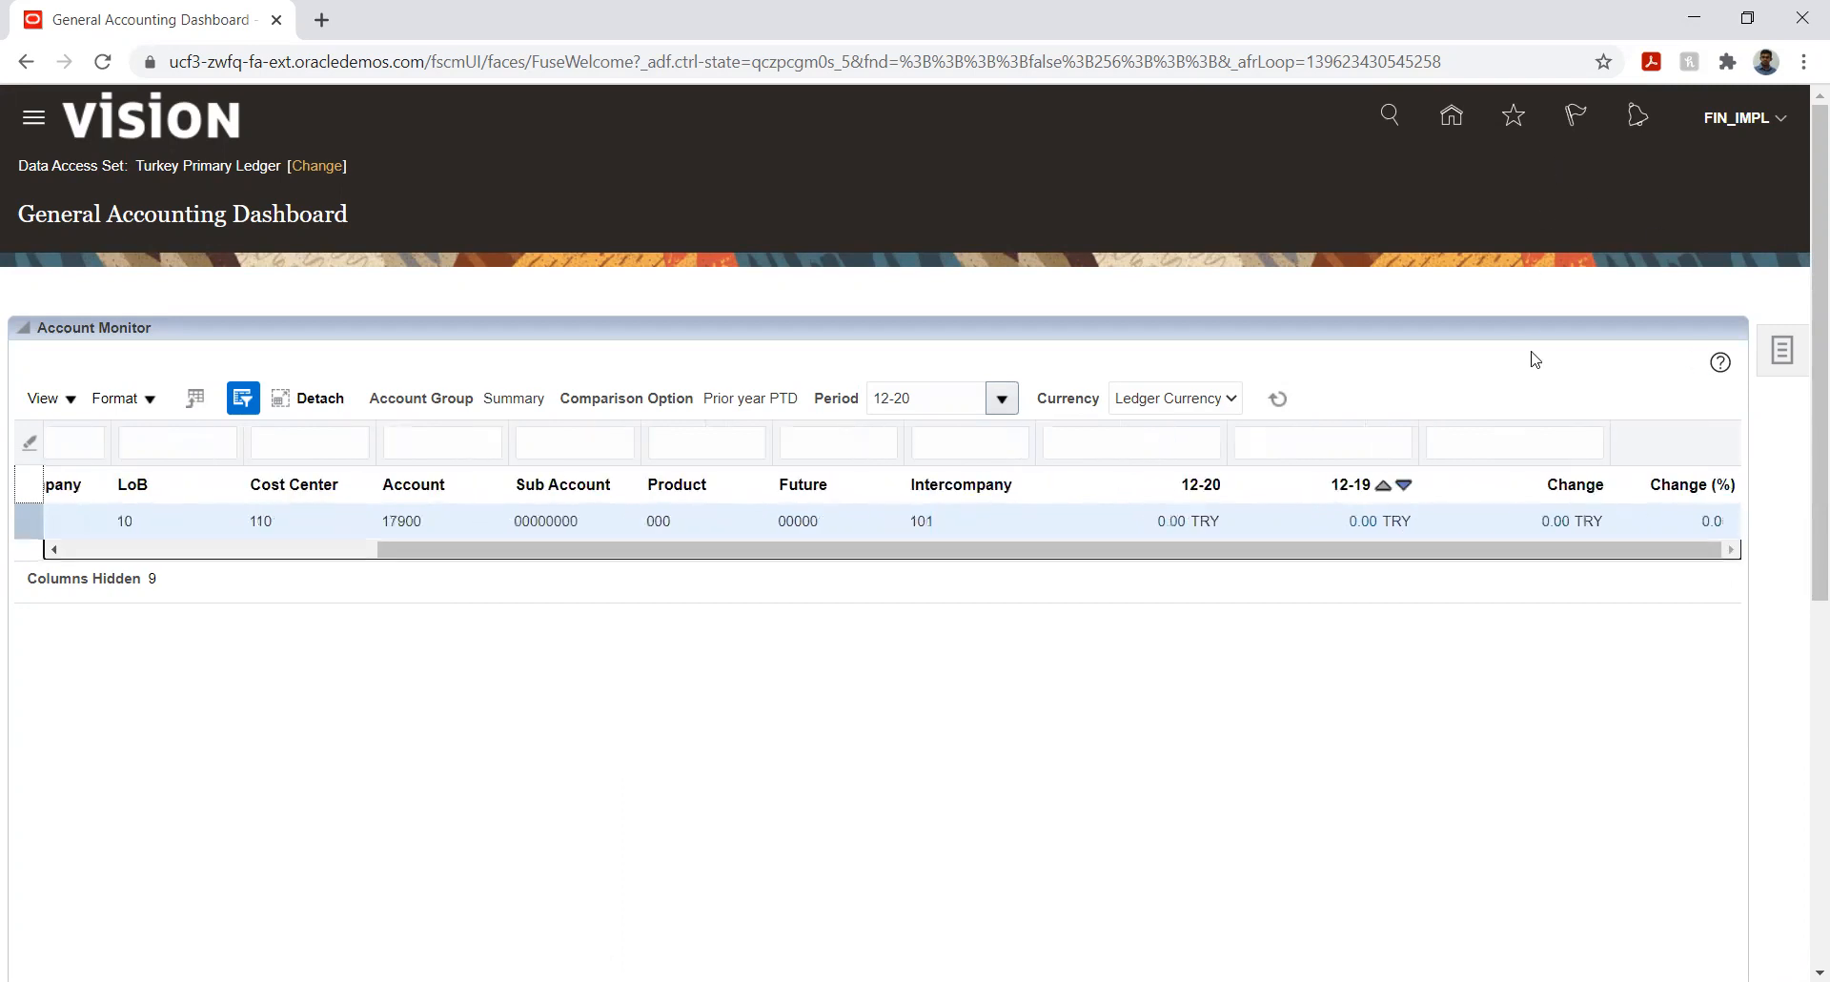
{"action": "left_click", "coordinate": [1278, 398]}
- Start a new journal from the home page, naming the journal batch JV1 and the journal CVR2
{"action": "left_click", "coordinate": [1454, 122]}
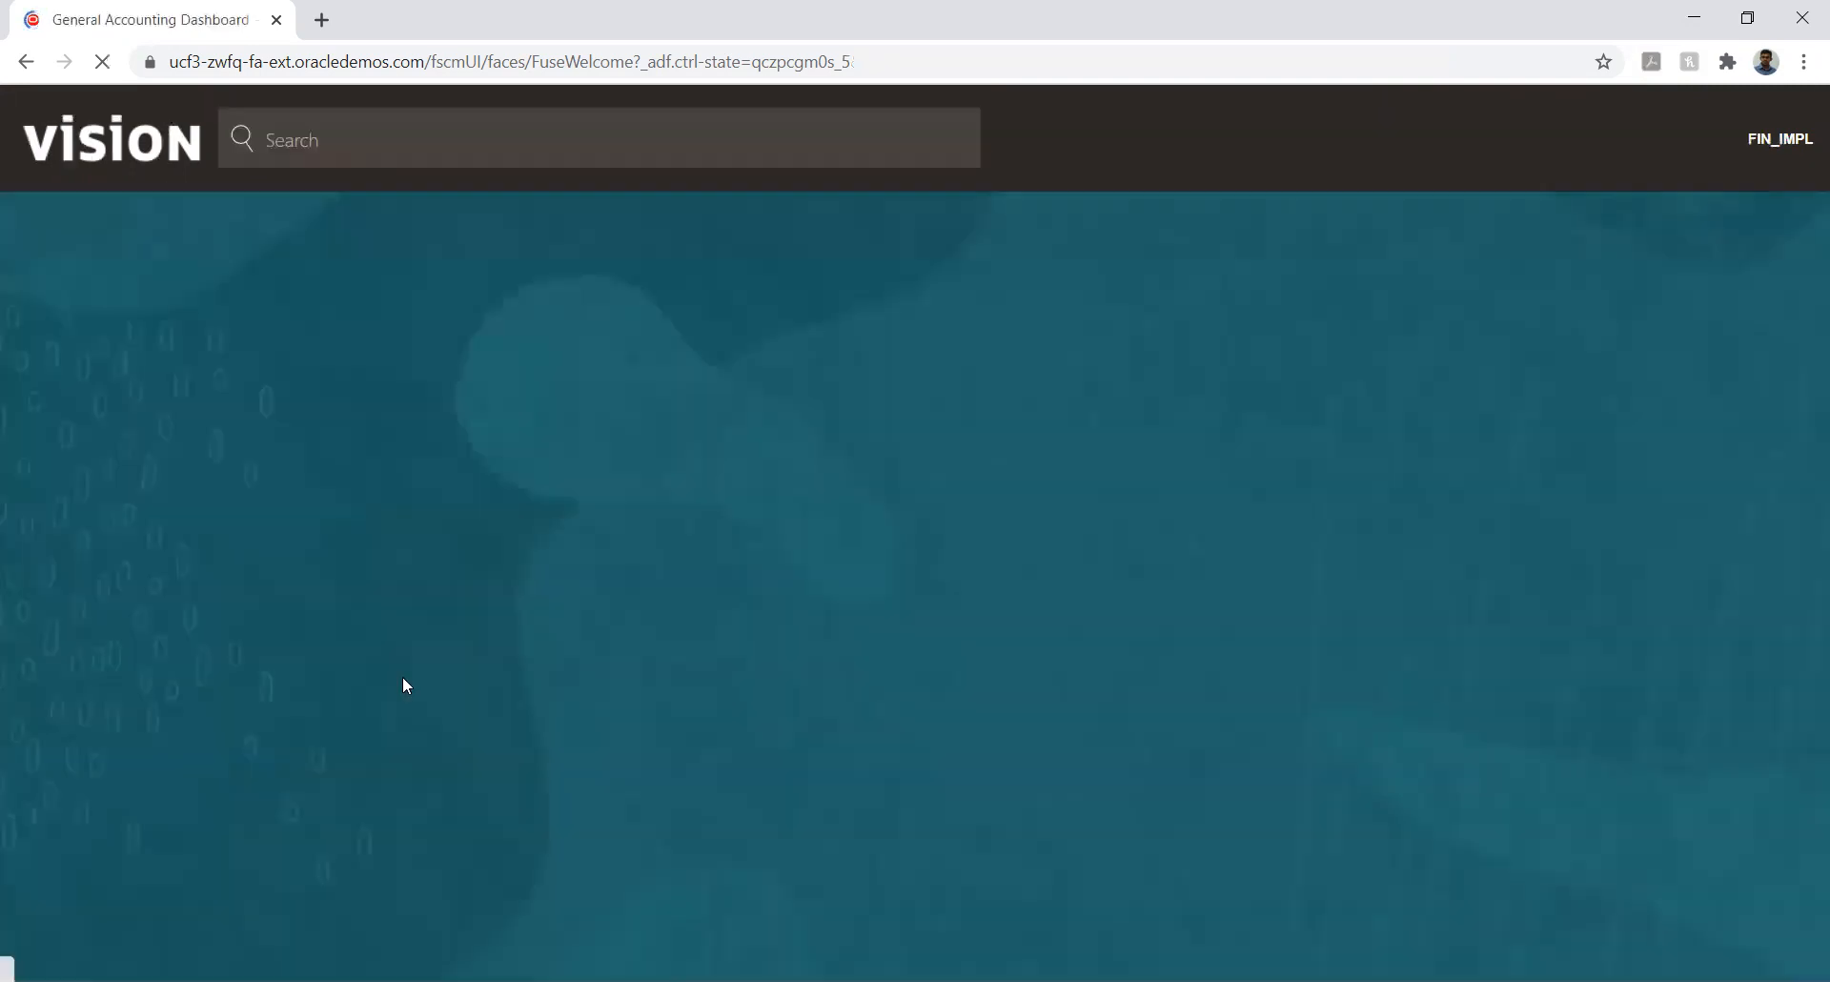
{"action": "left_click", "coordinate": [617, 558]}
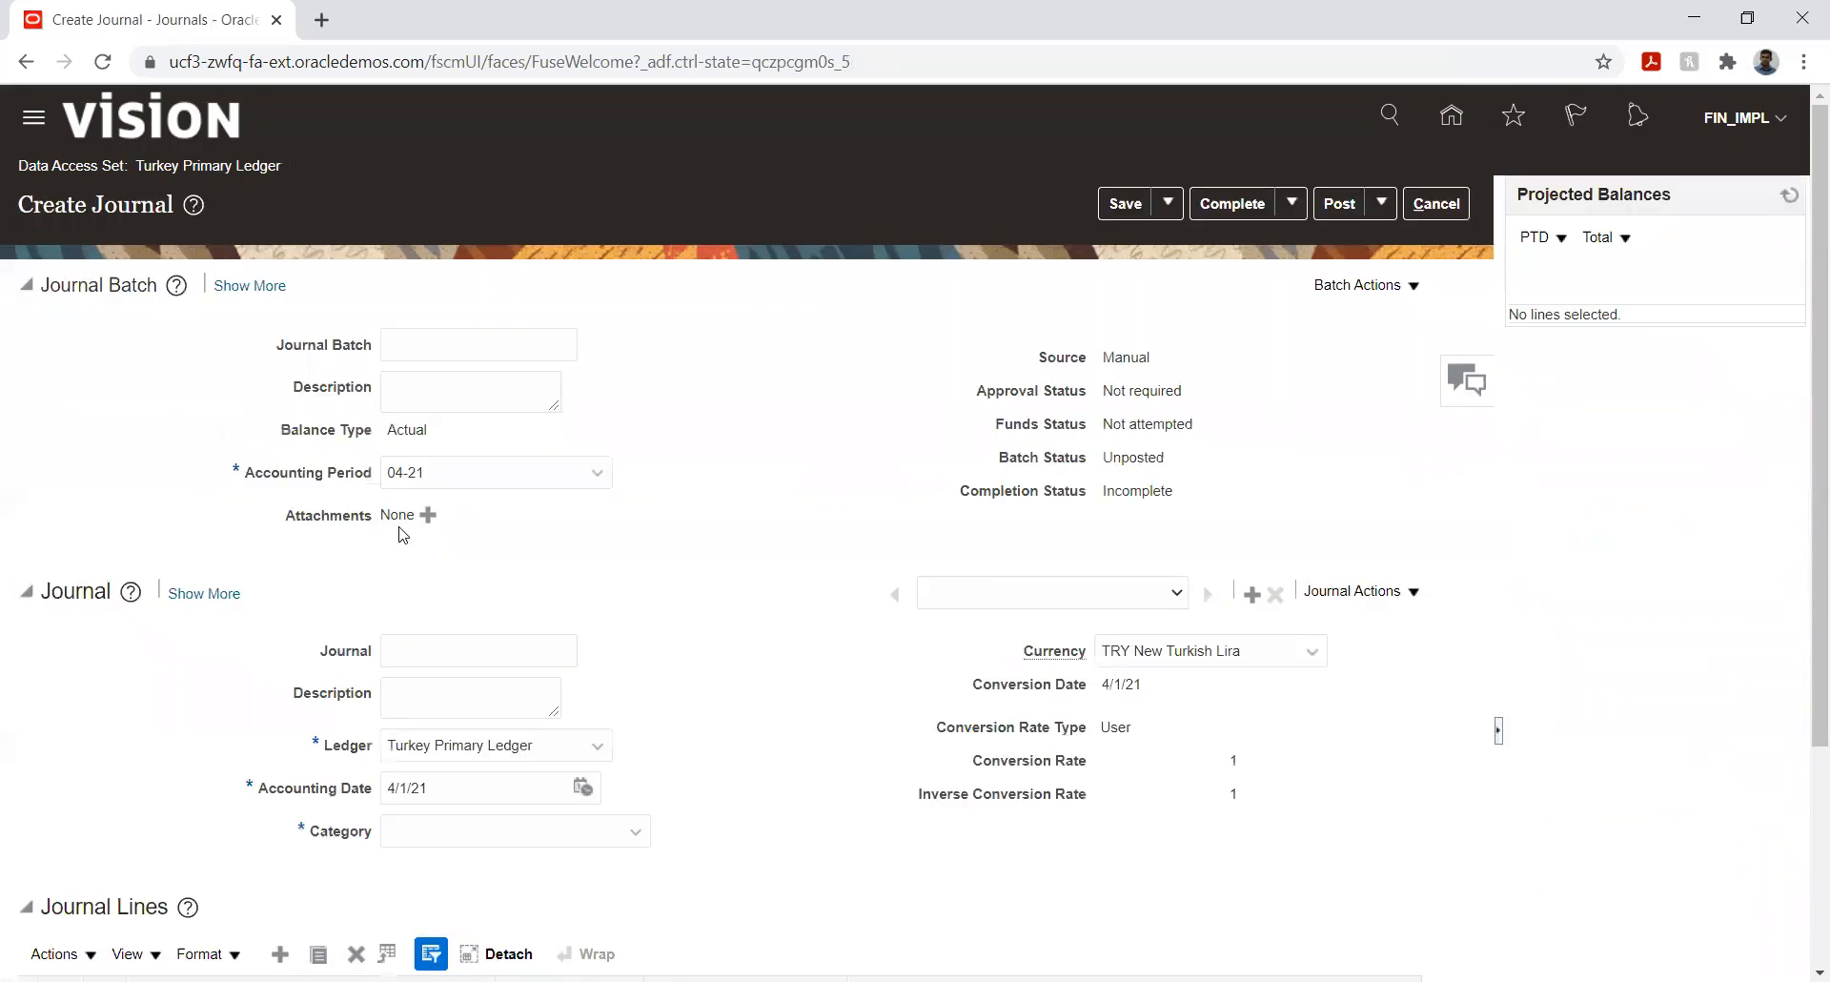
{"action": "left_click", "coordinate": [446, 348]}
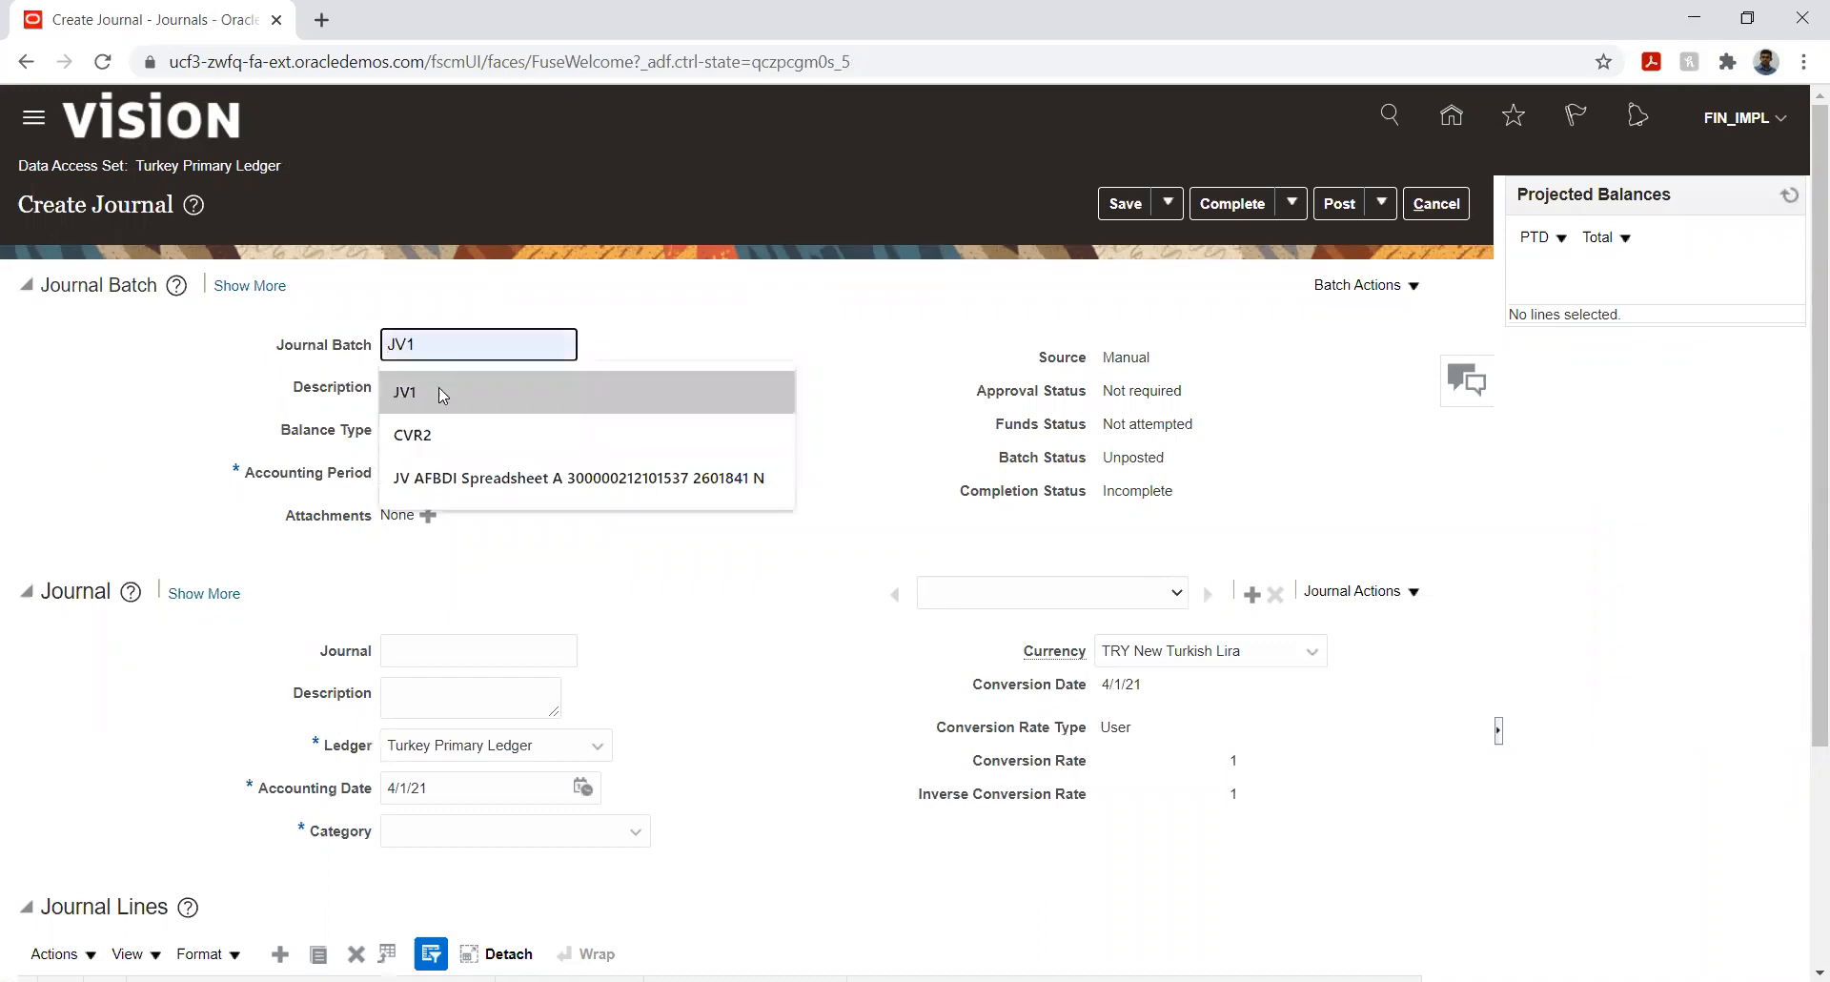
{"action": "left_click", "coordinate": [435, 393]}
{"action": "left_click", "coordinate": [417, 648]}
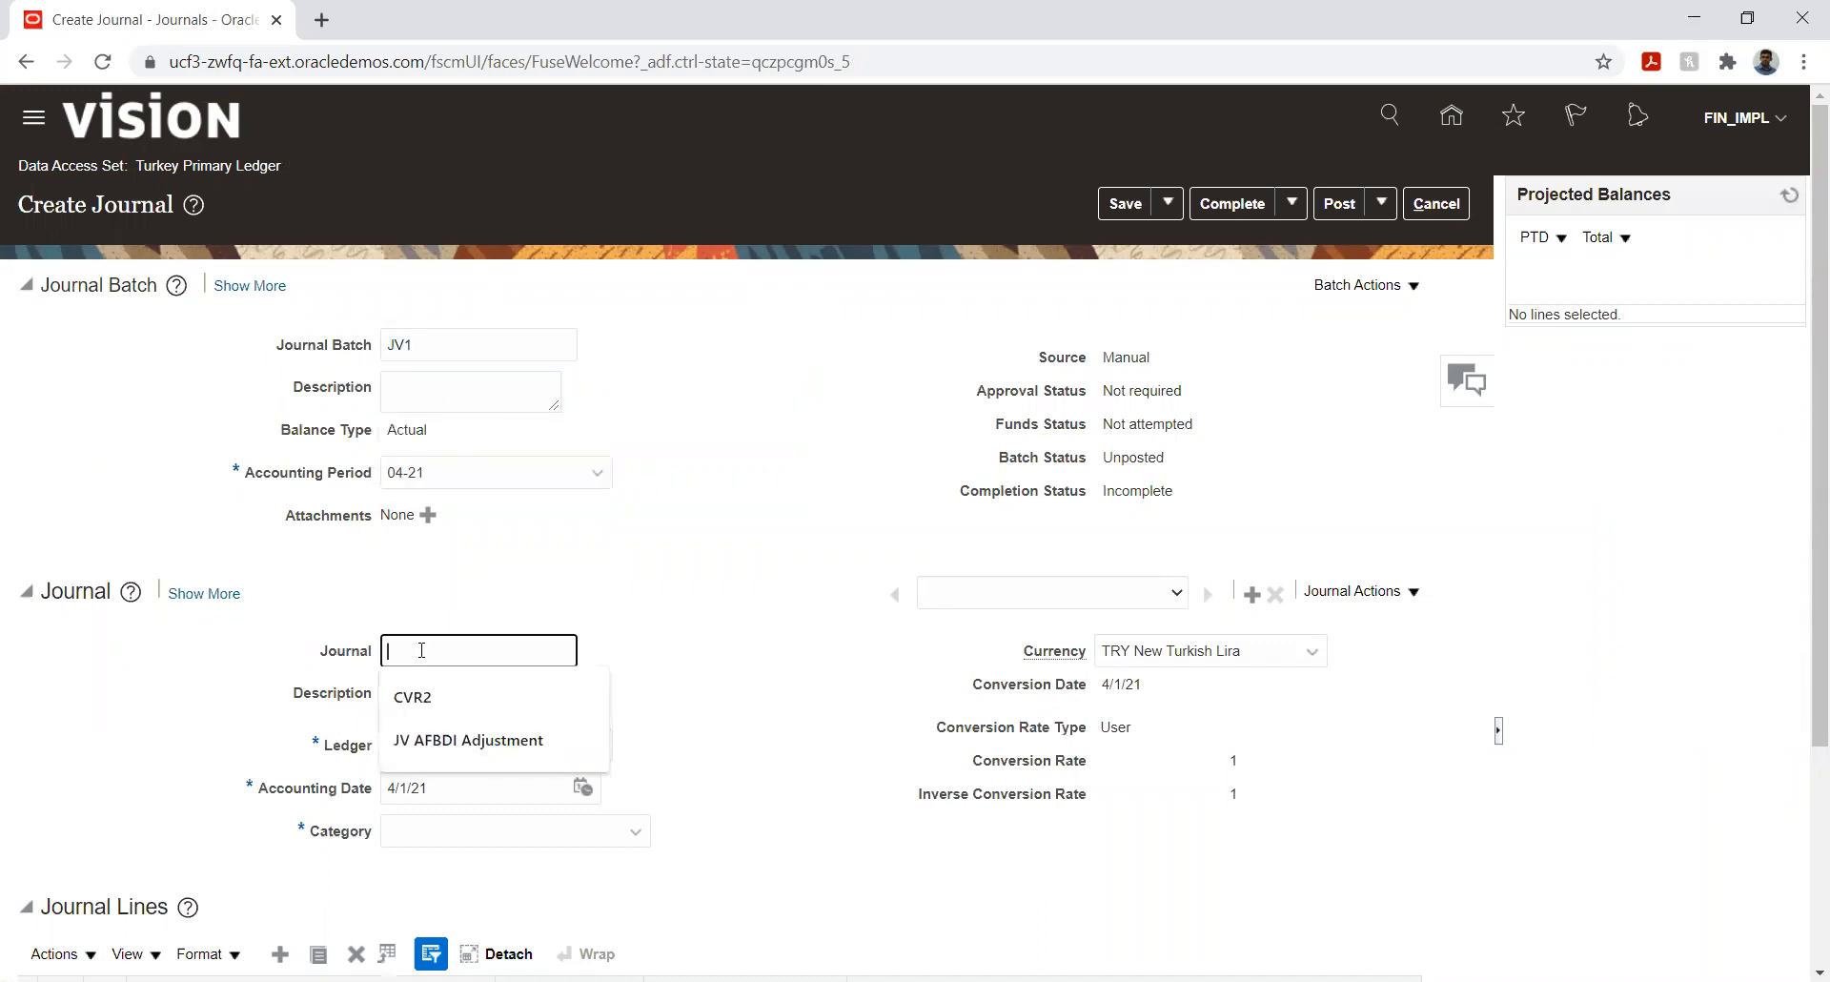
{"action": "left_click", "coordinate": [421, 699]}
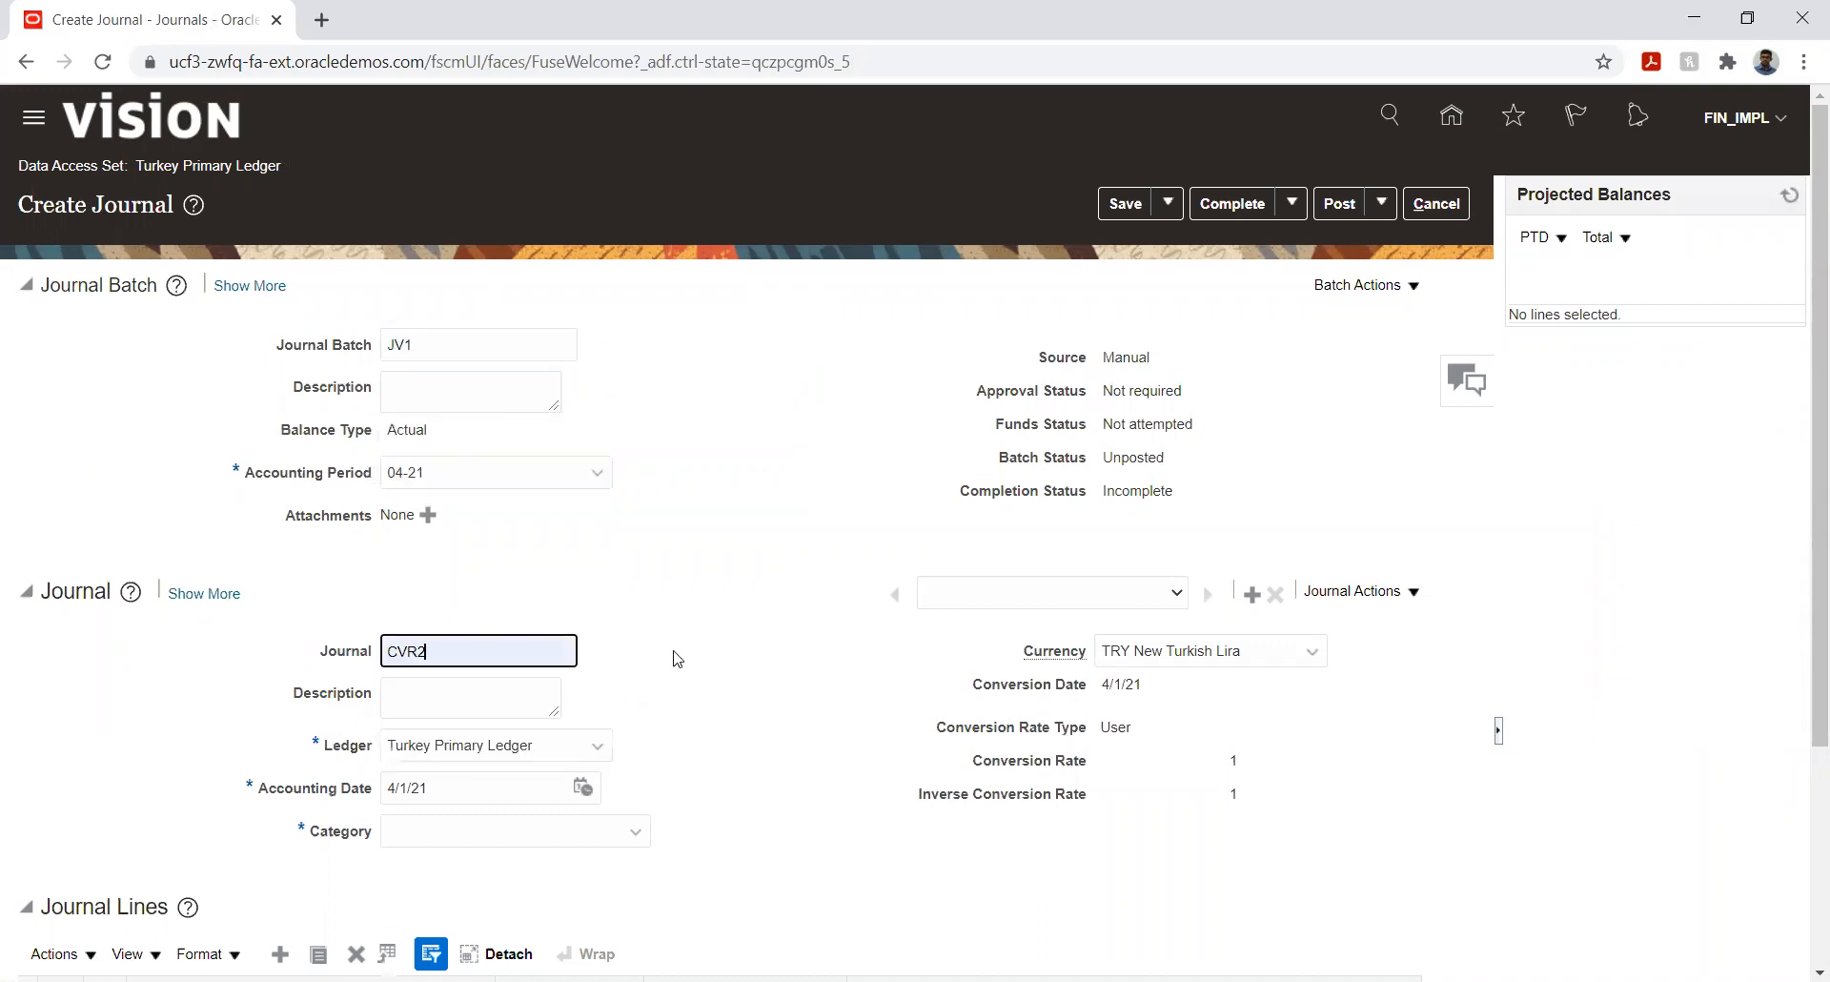
- Set the journal's category to Adjustment
{"action": "left_click", "coordinate": [719, 671]}
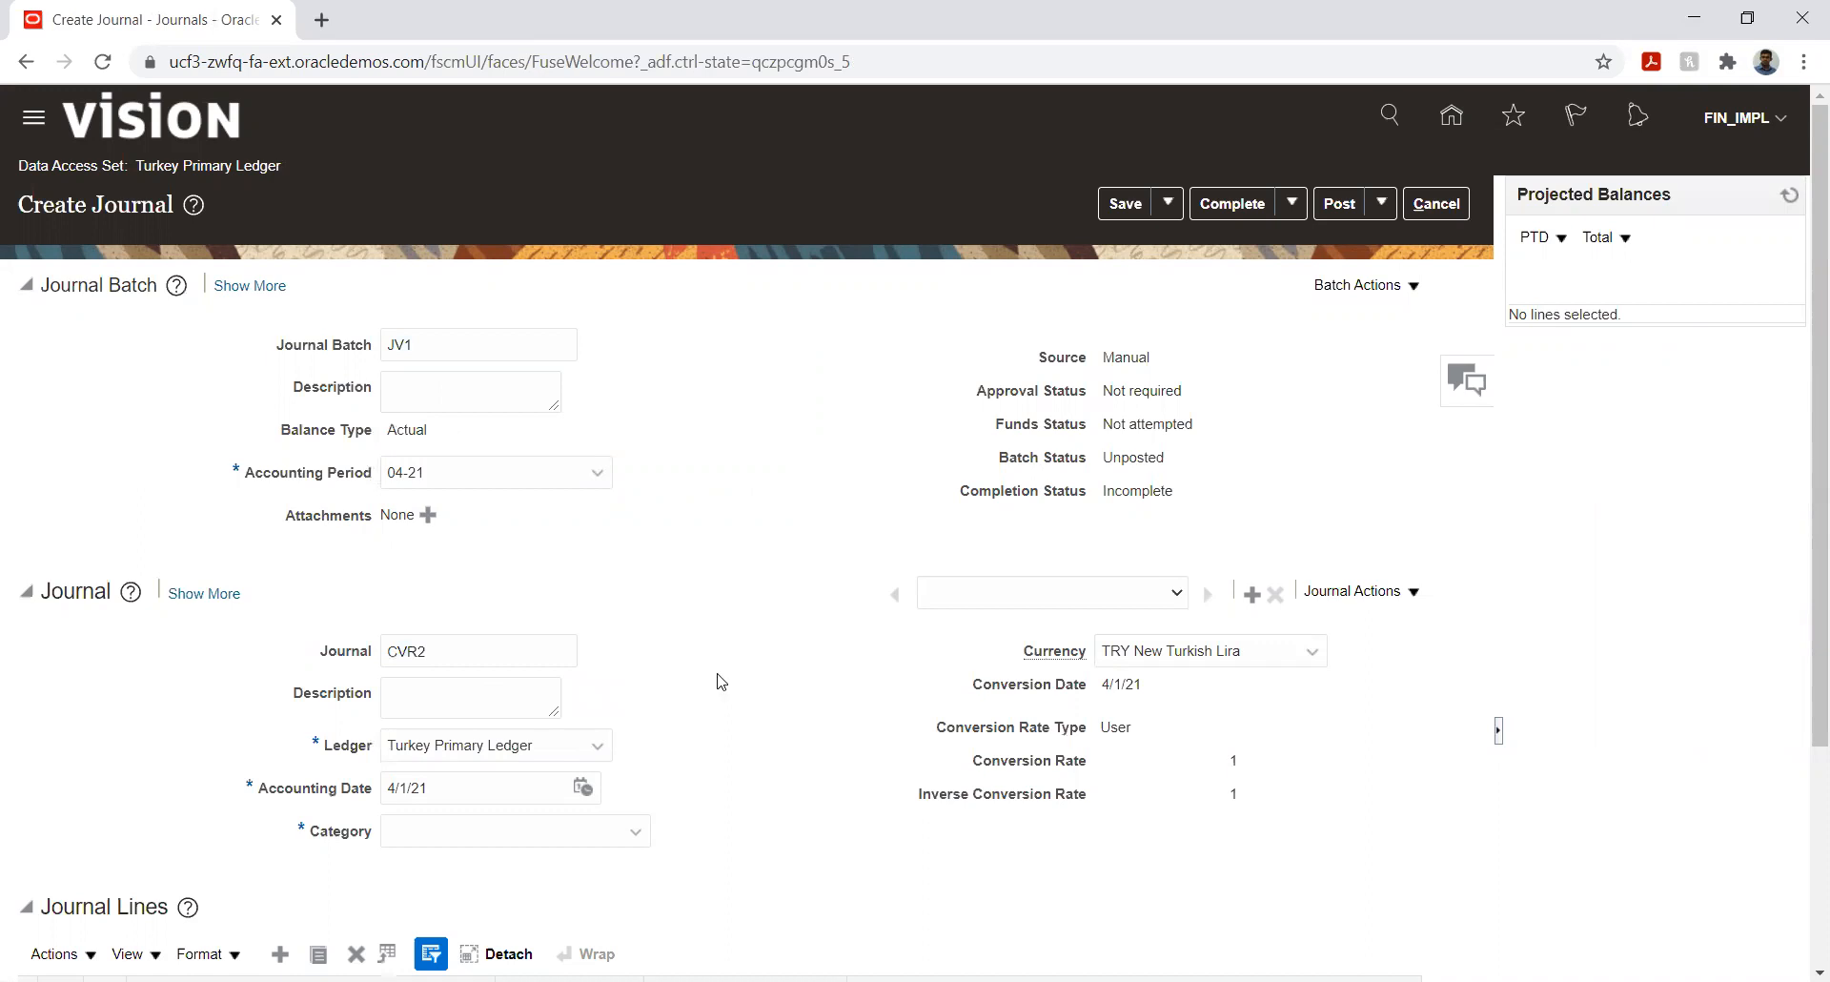
{"action": "left_click", "coordinate": [585, 835]}
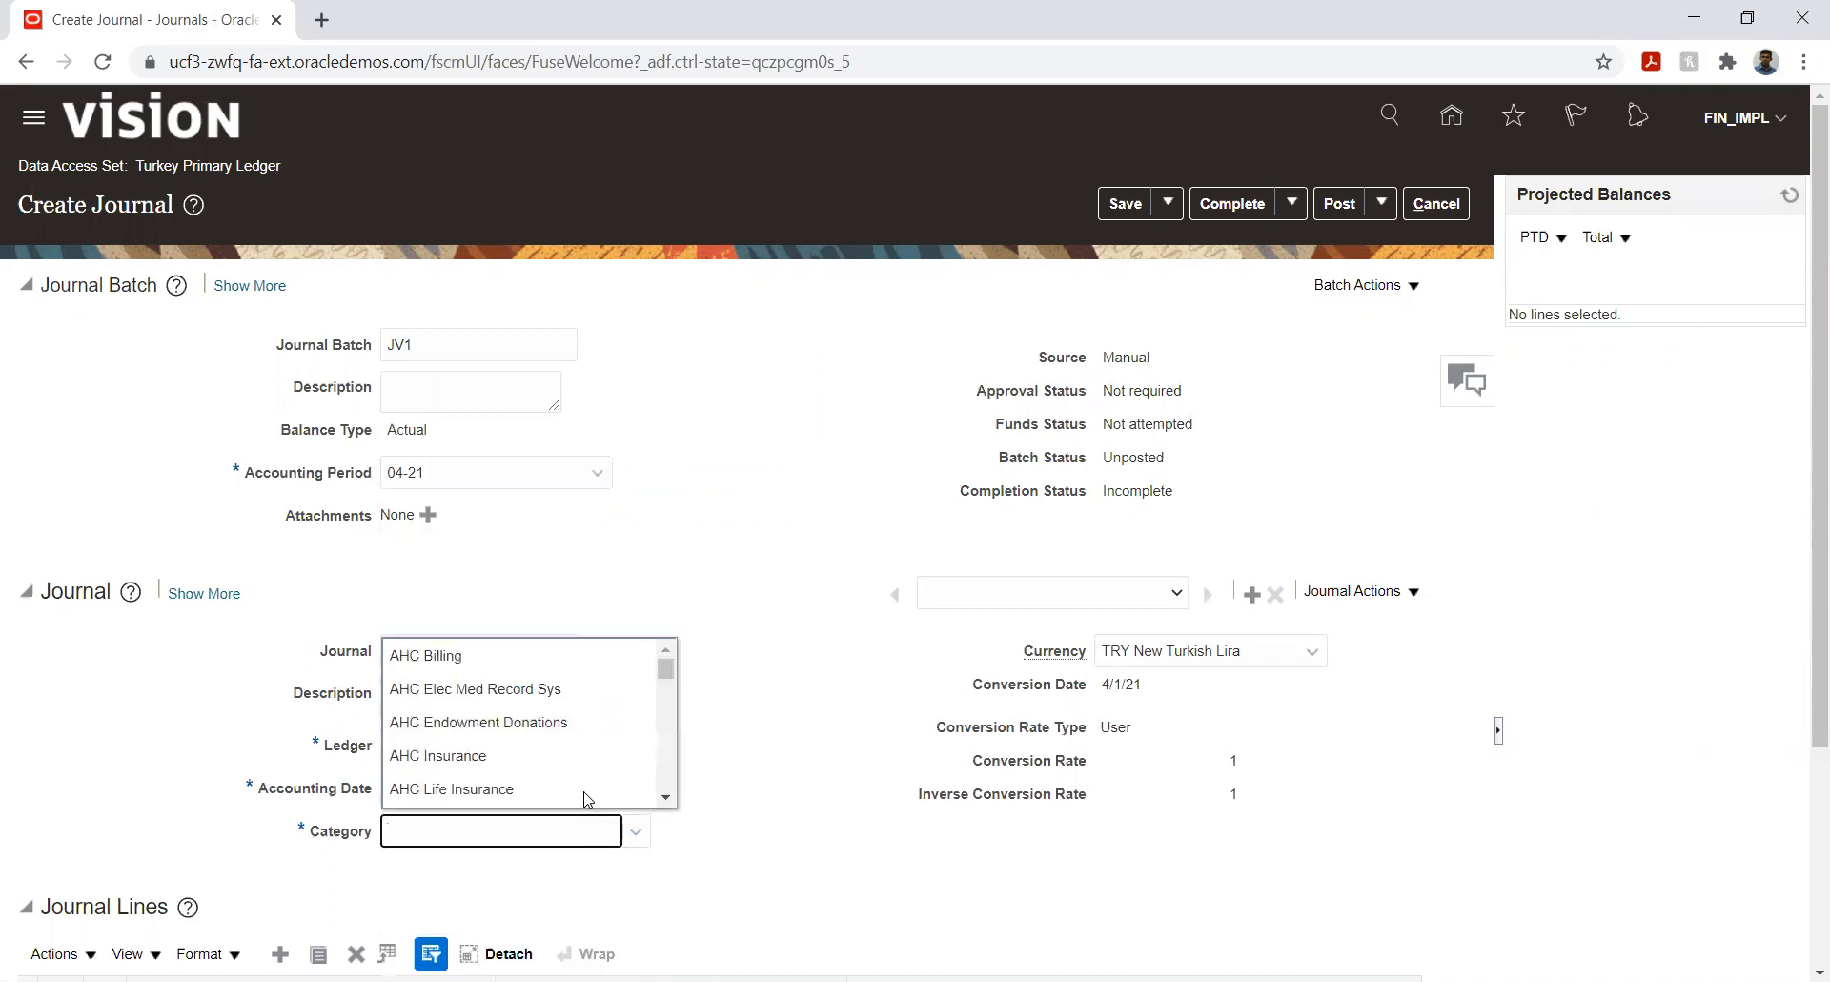
{"action": "type", "text": "adj"}
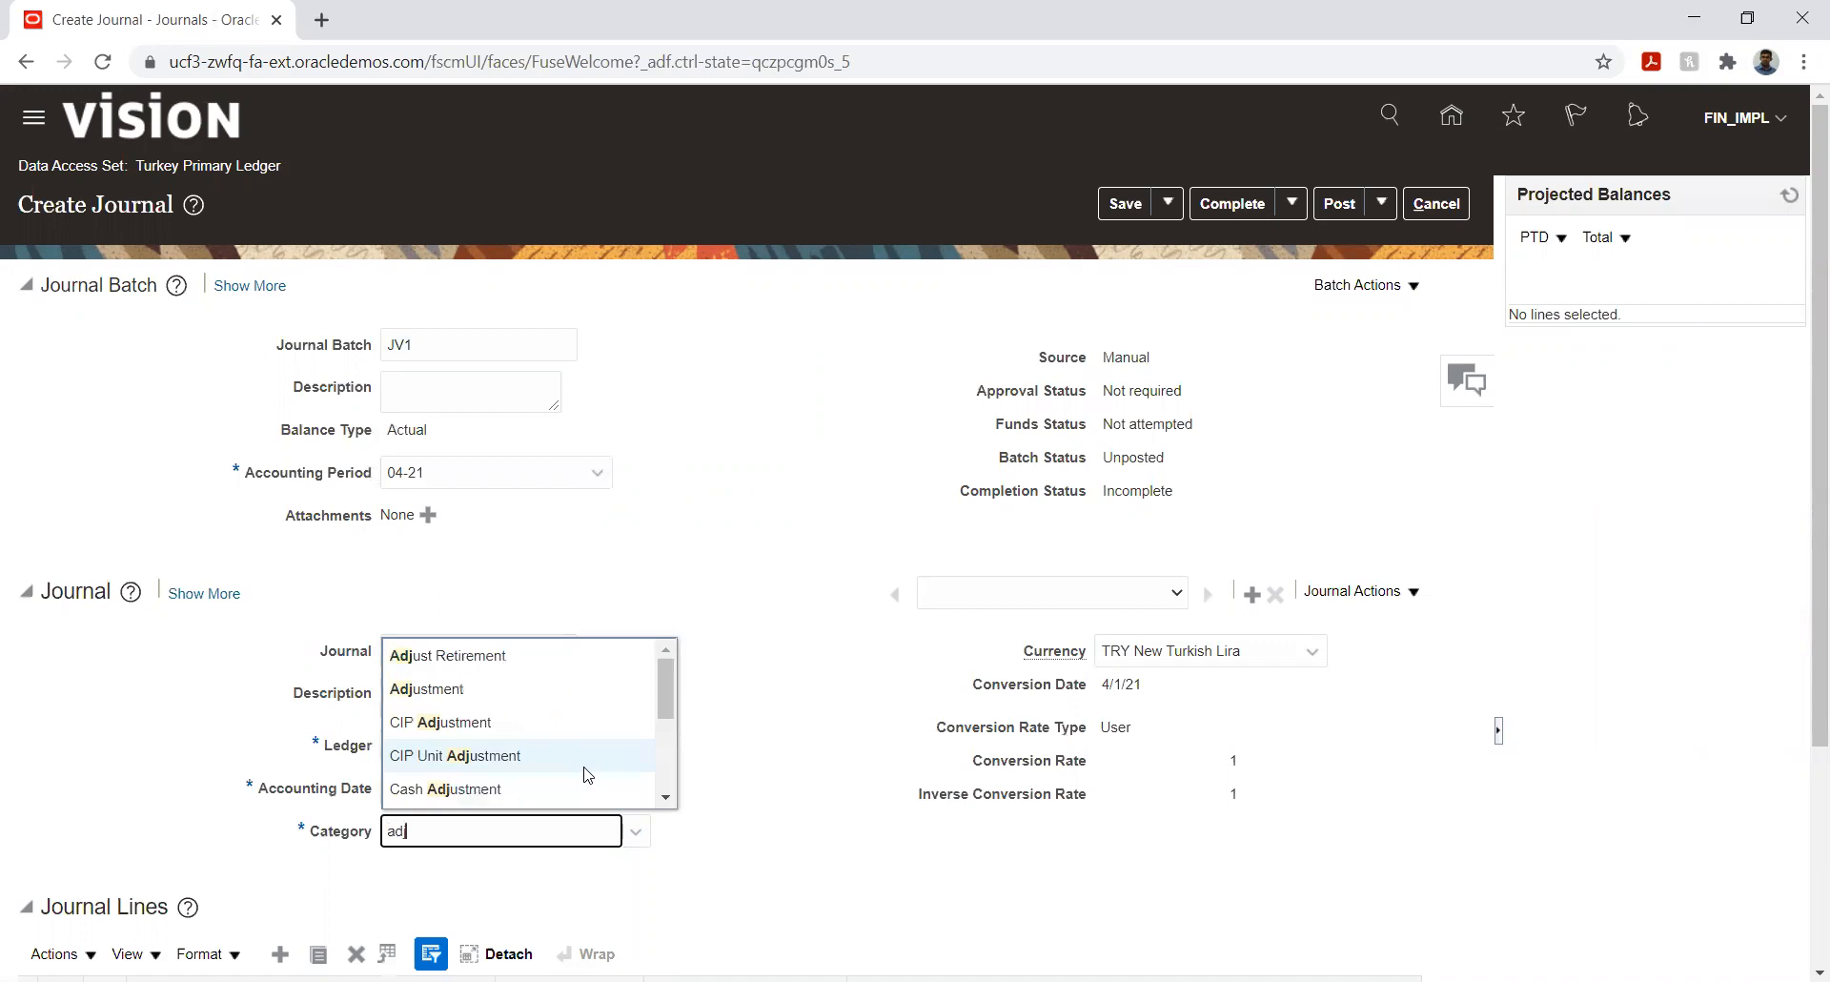
{"action": "left_click", "coordinate": [446, 690]}
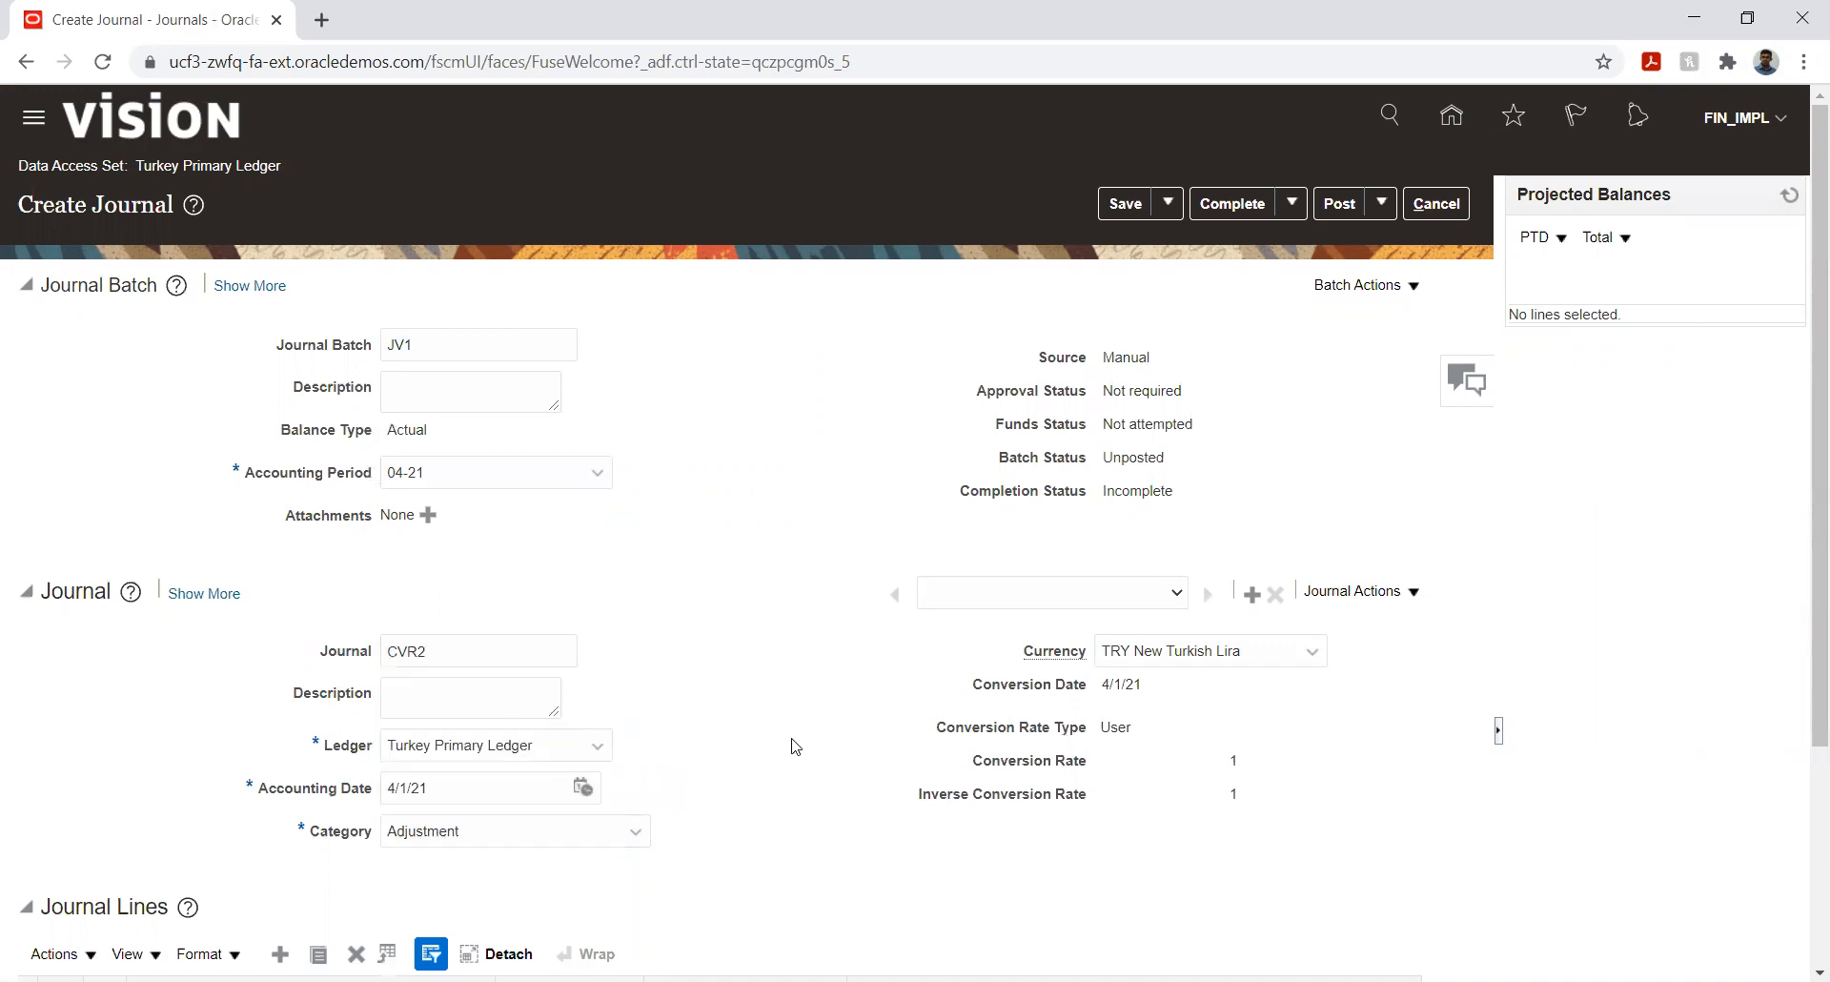
- Open the account selection for journal line 1 and choose company 315 Turkey through the company search
{"action": "scroll", "coordinate": [719, 556], "scroll_direction": "down", "scroll_amount": 3}
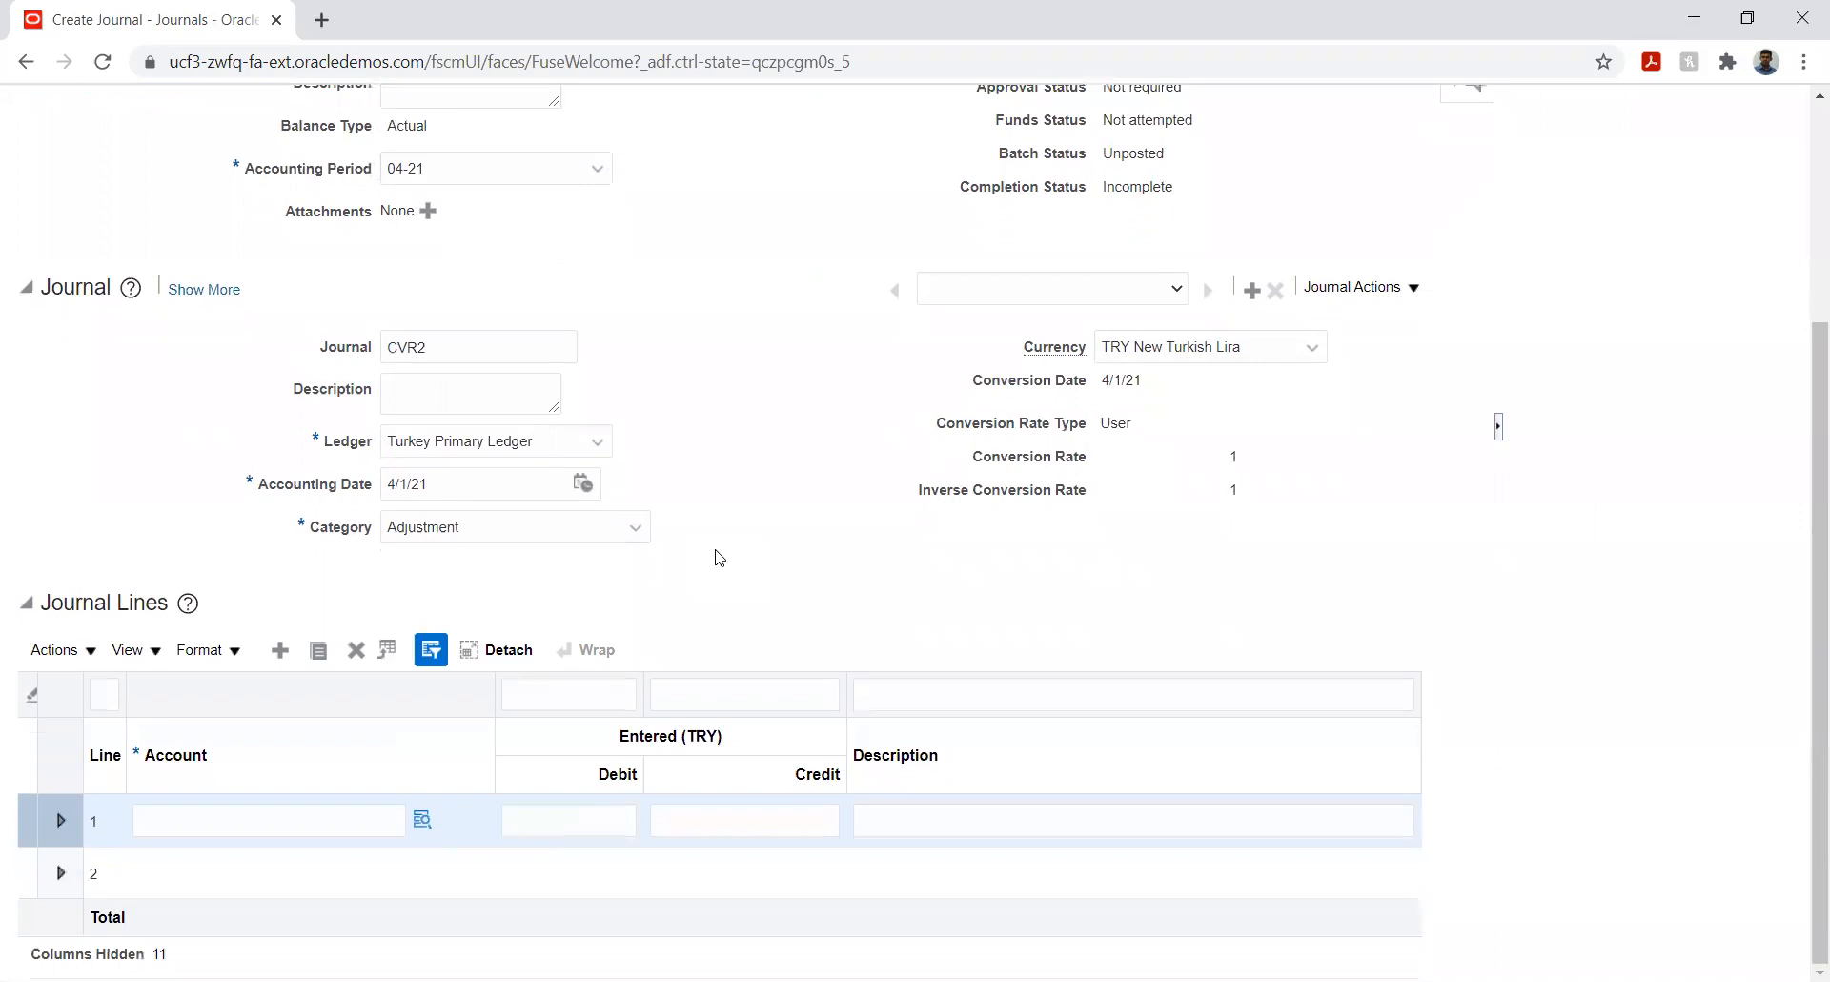
{"action": "left_click", "coordinate": [264, 822]}
{"action": "key", "text": "Tab"}
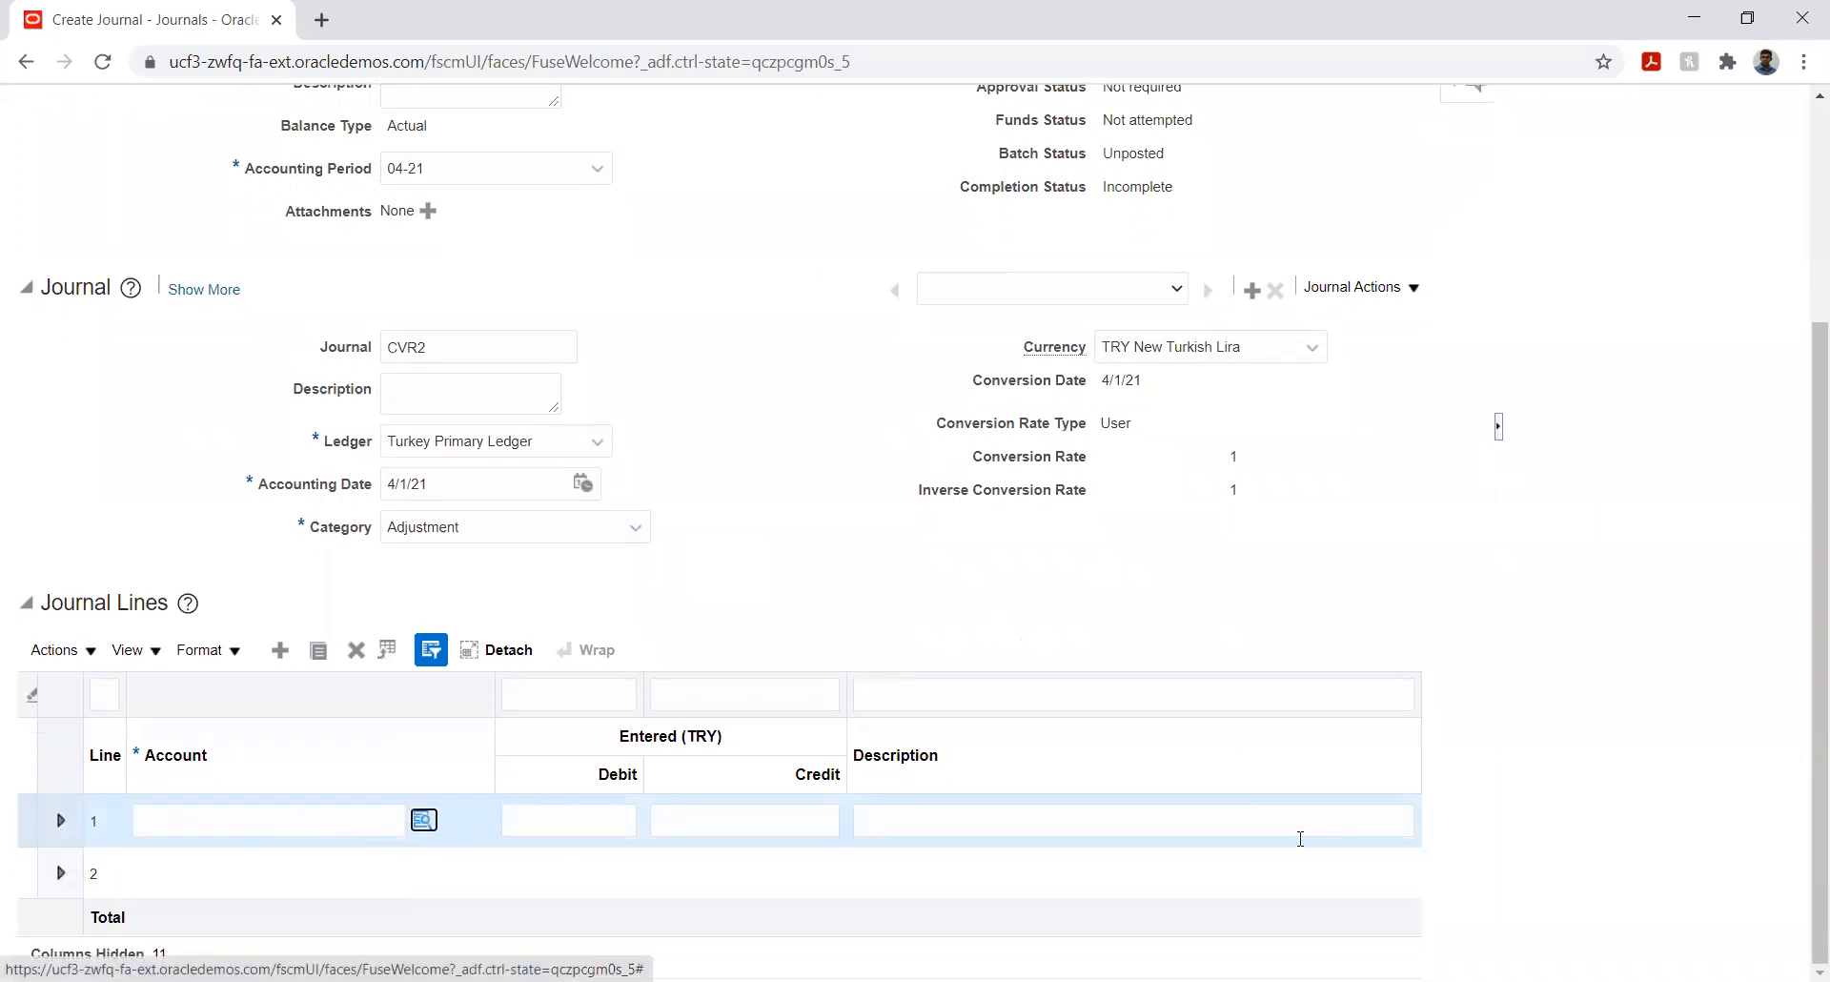
{"action": "left_click", "coordinate": [1430, 981]}
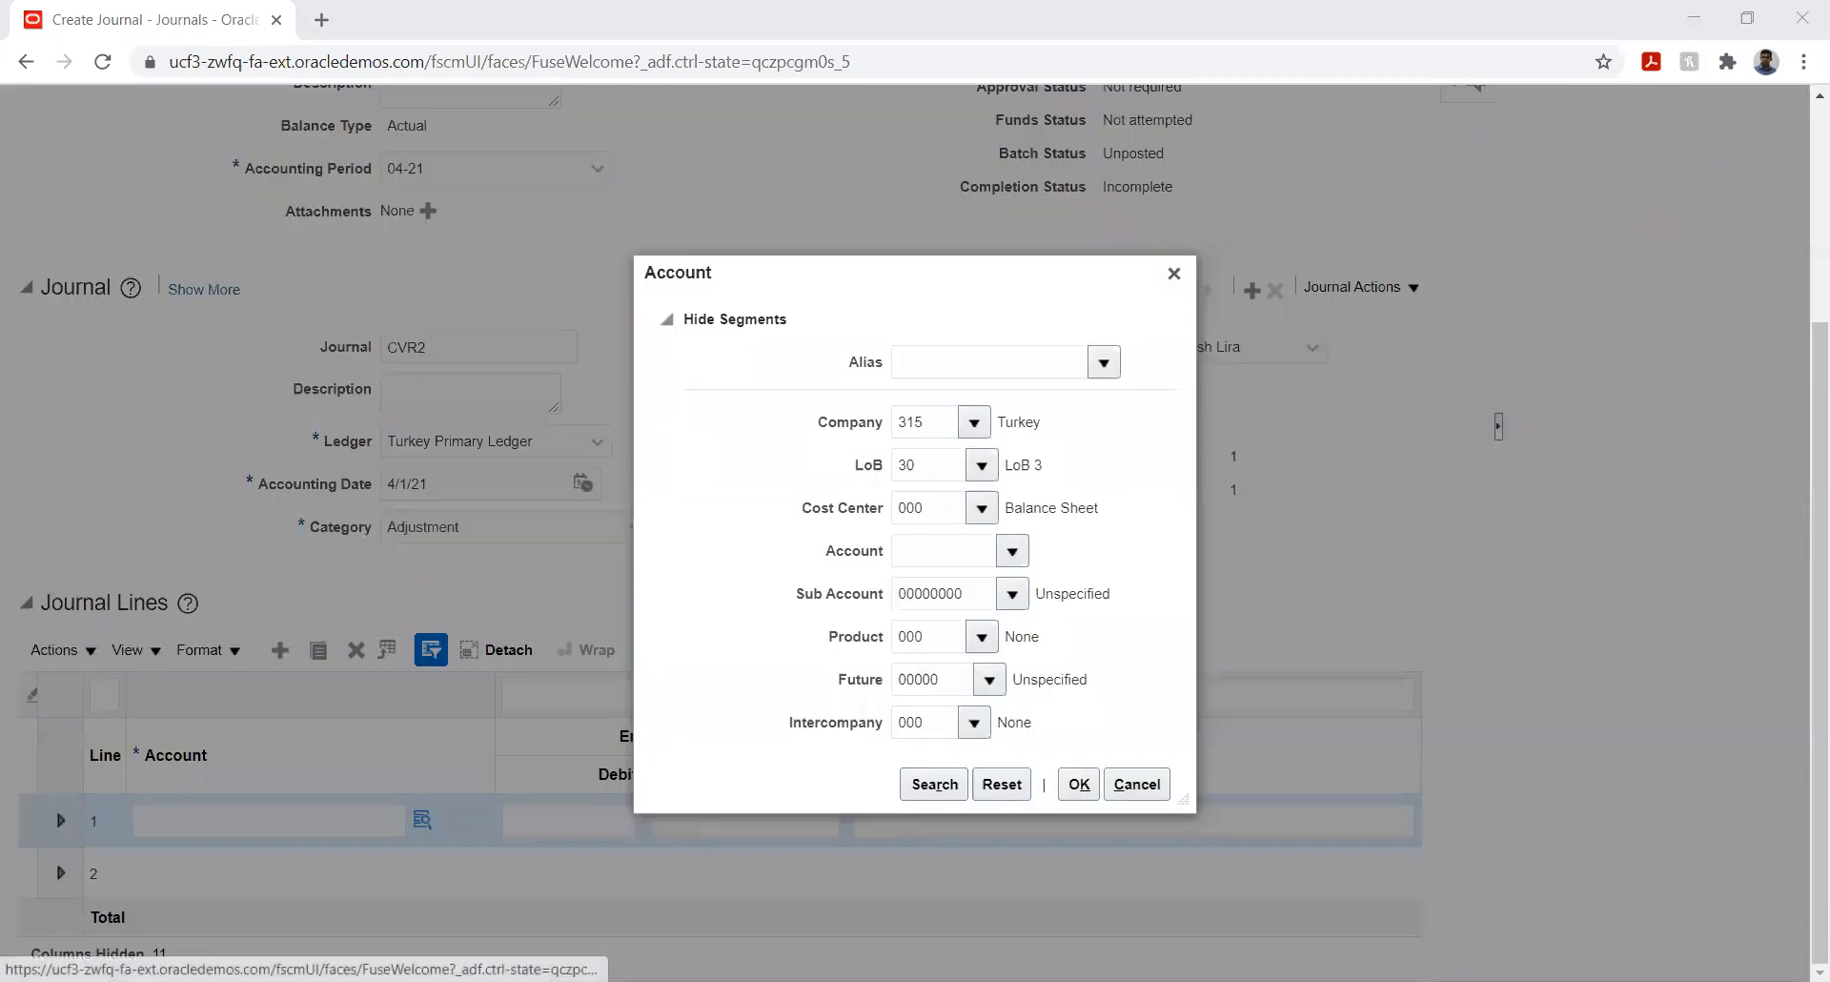
{"action": "left_click", "coordinate": [796, 471]}
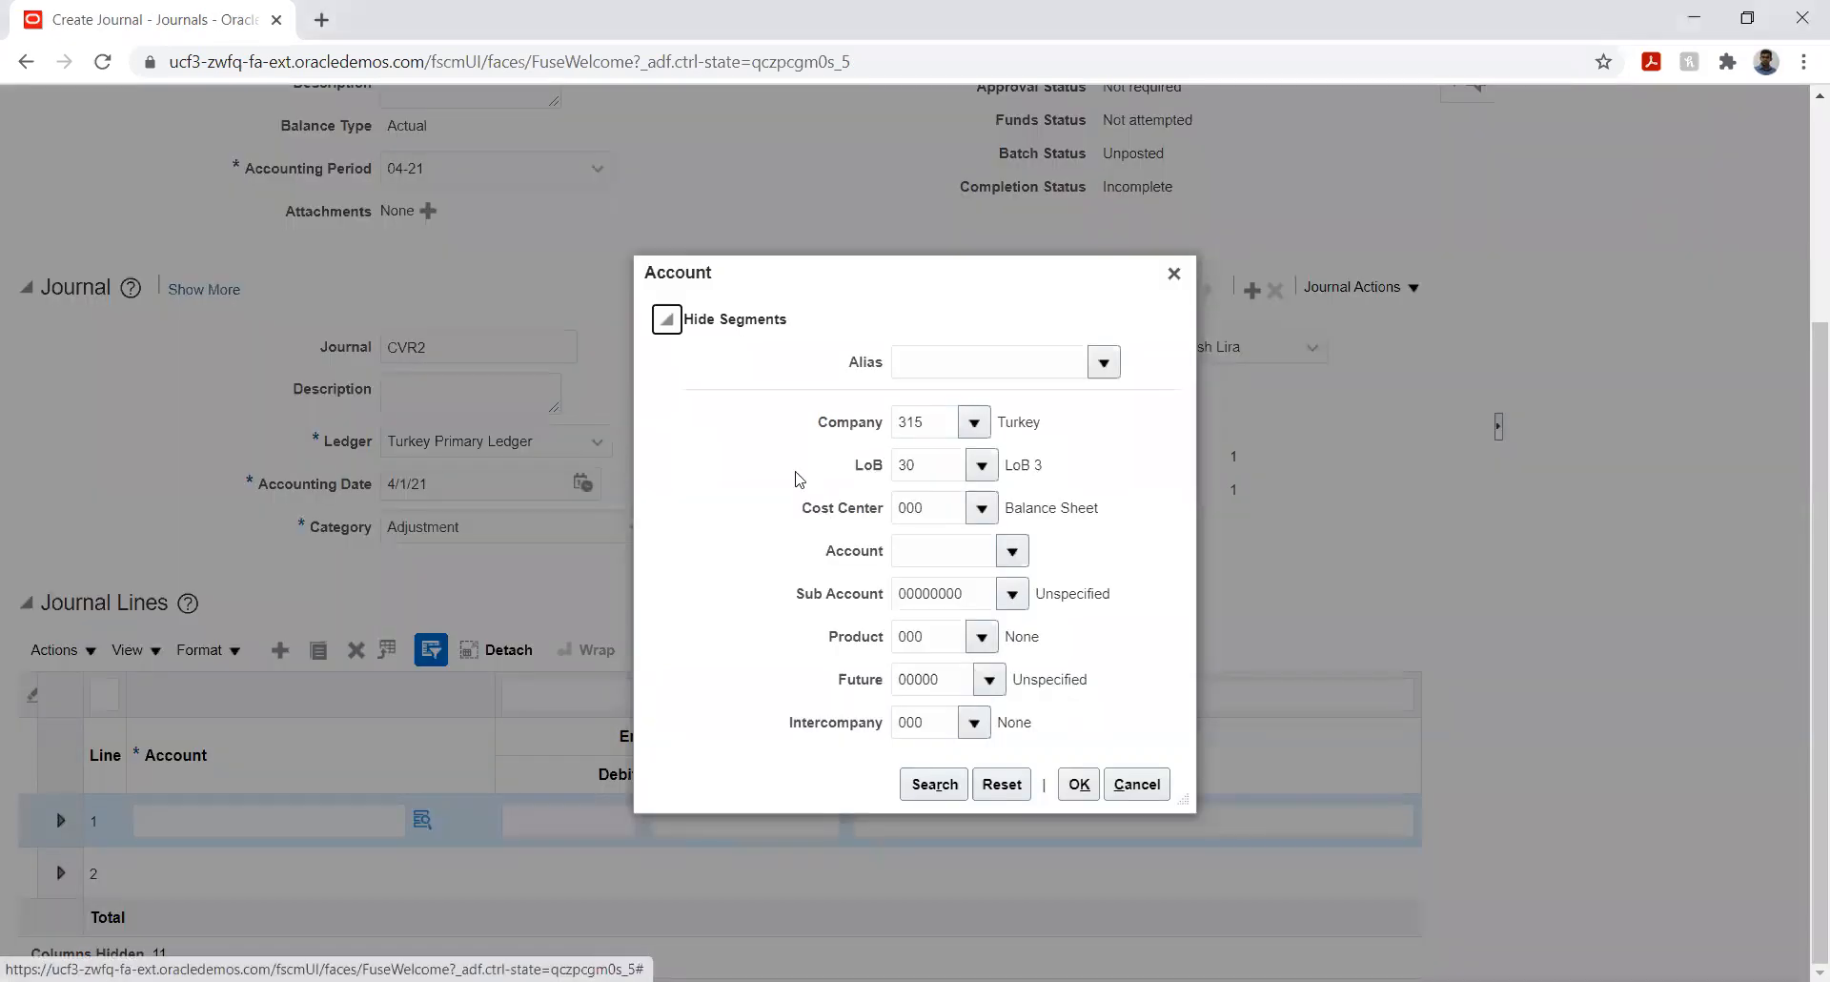
{"action": "left_click", "coordinate": [972, 426]}
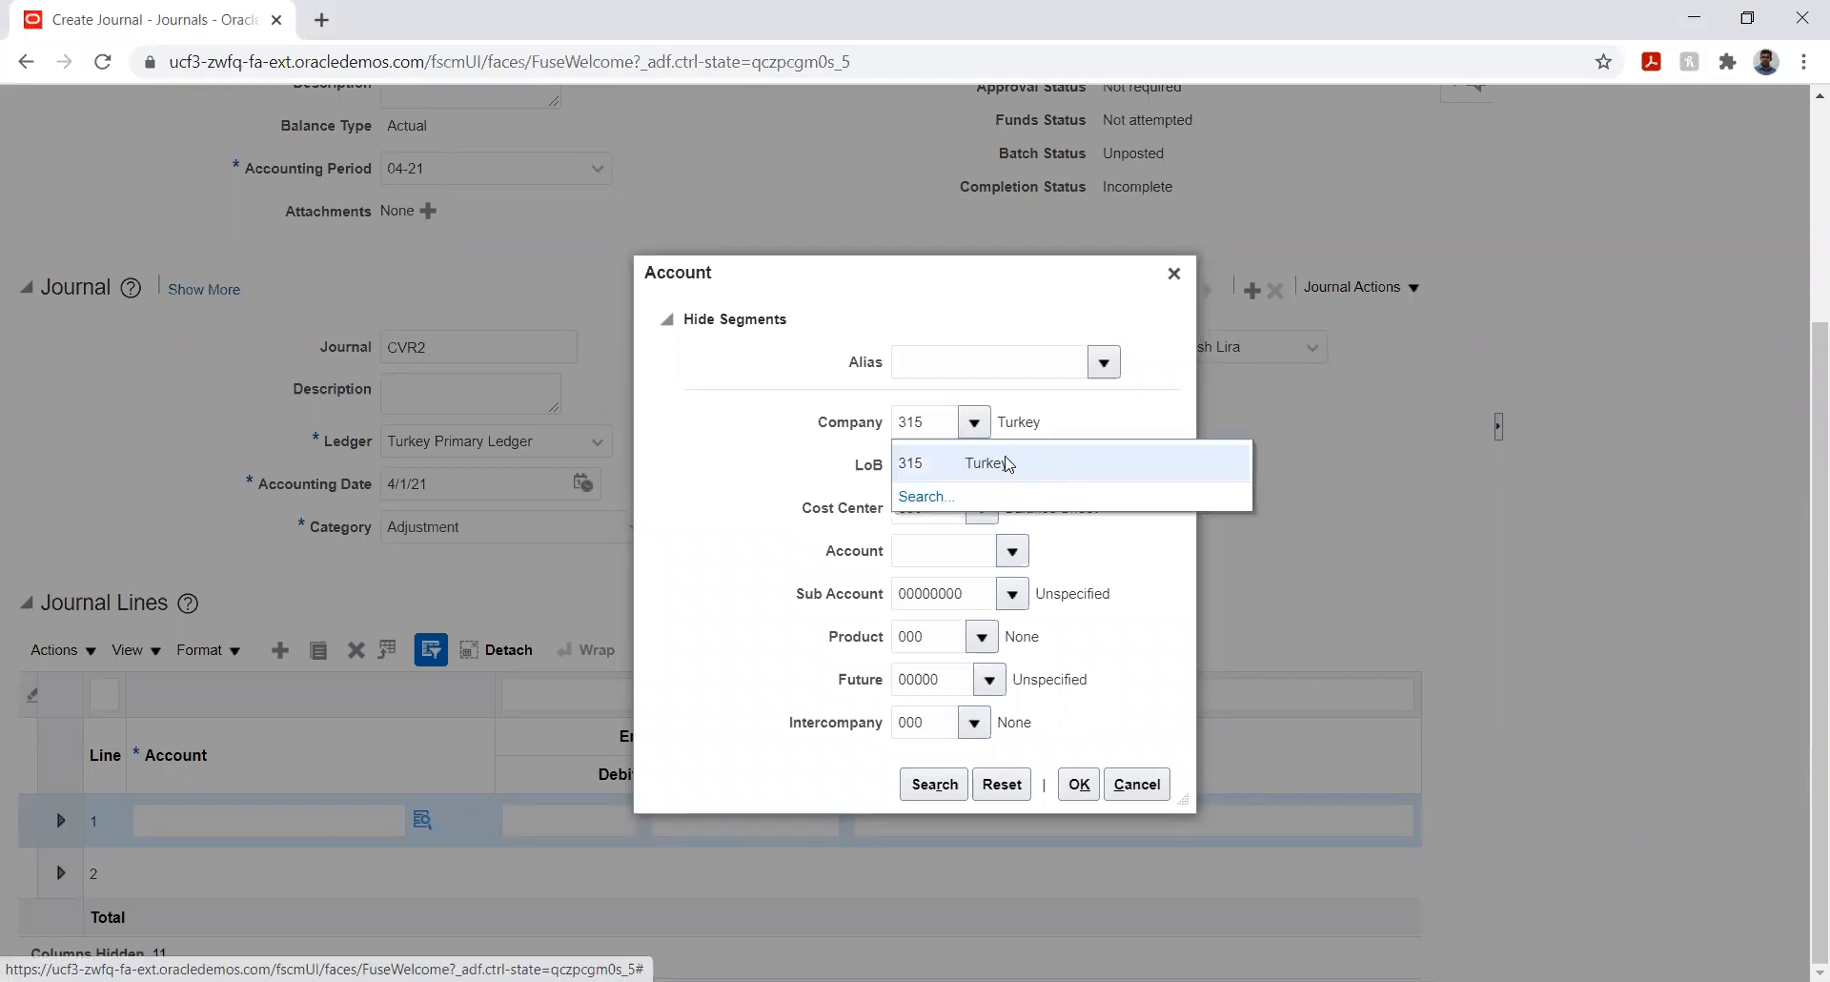
{"action": "left_click", "coordinate": [926, 497]}
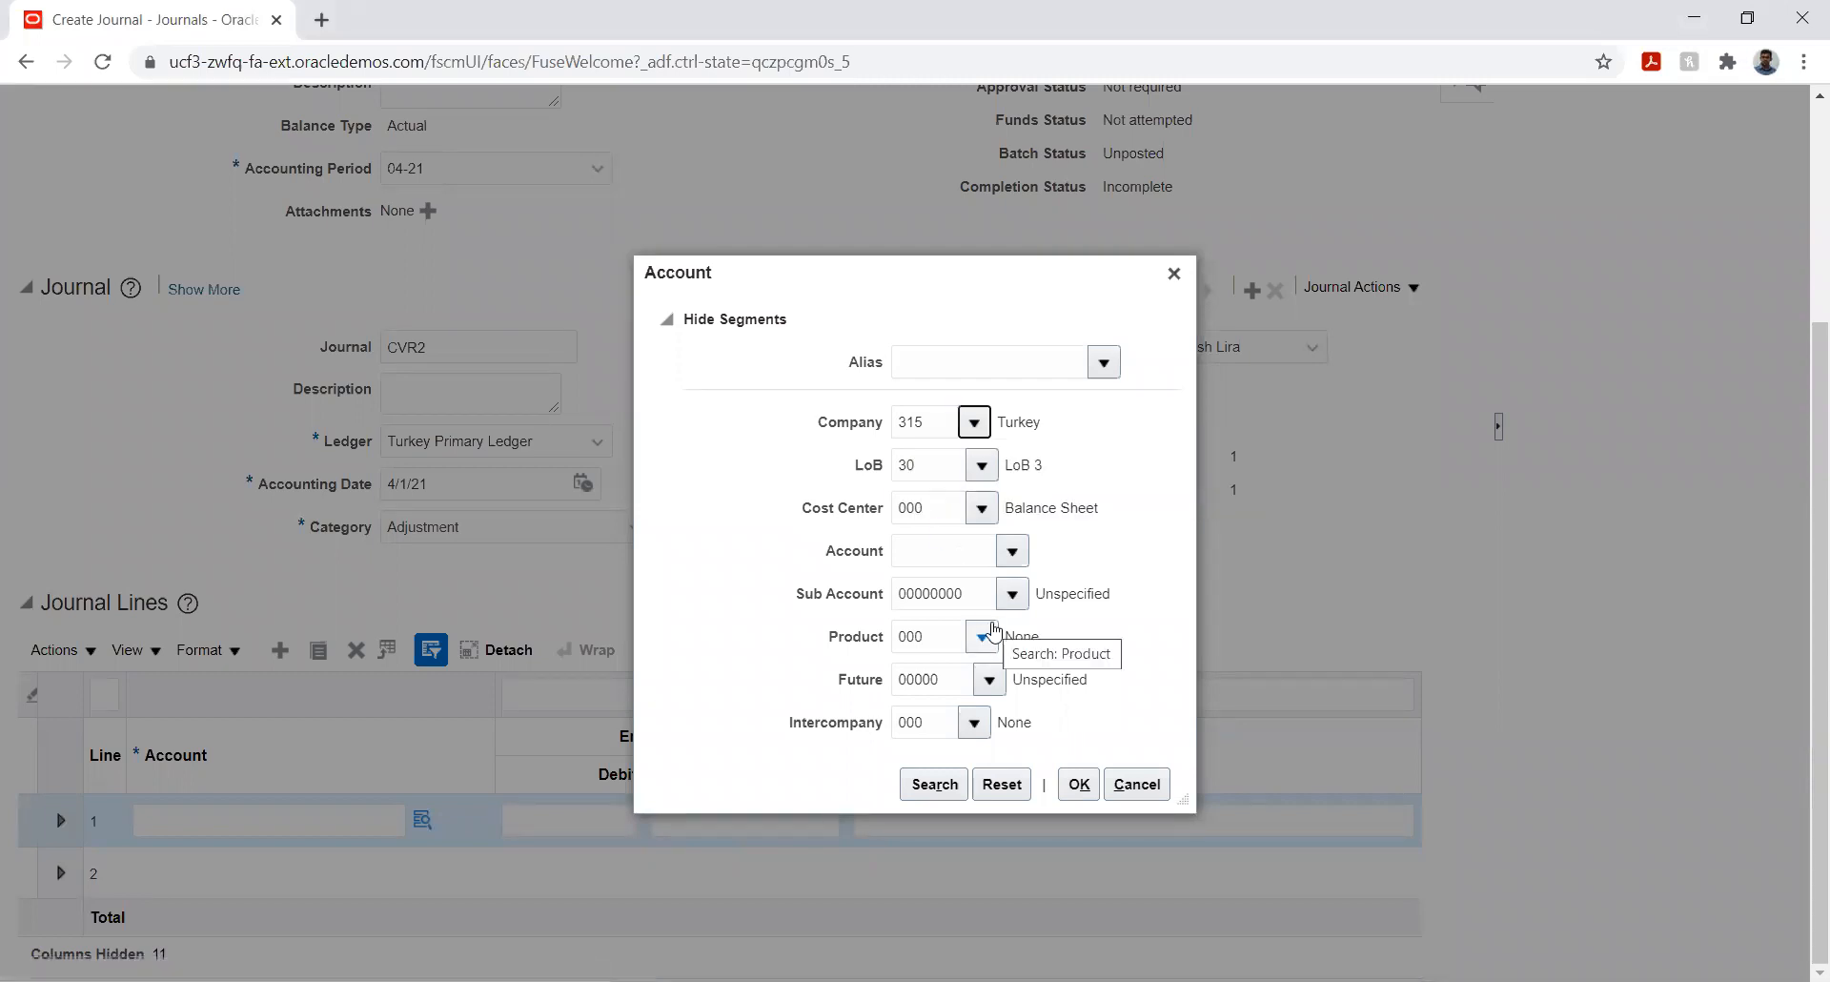
{"action": "left_click", "coordinate": [879, 493]}
{"action": "double_click", "coordinate": [879, 493]}
{"action": "key", "text": "BackSpace"}
{"action": "left_click", "coordinate": [1043, 585]}
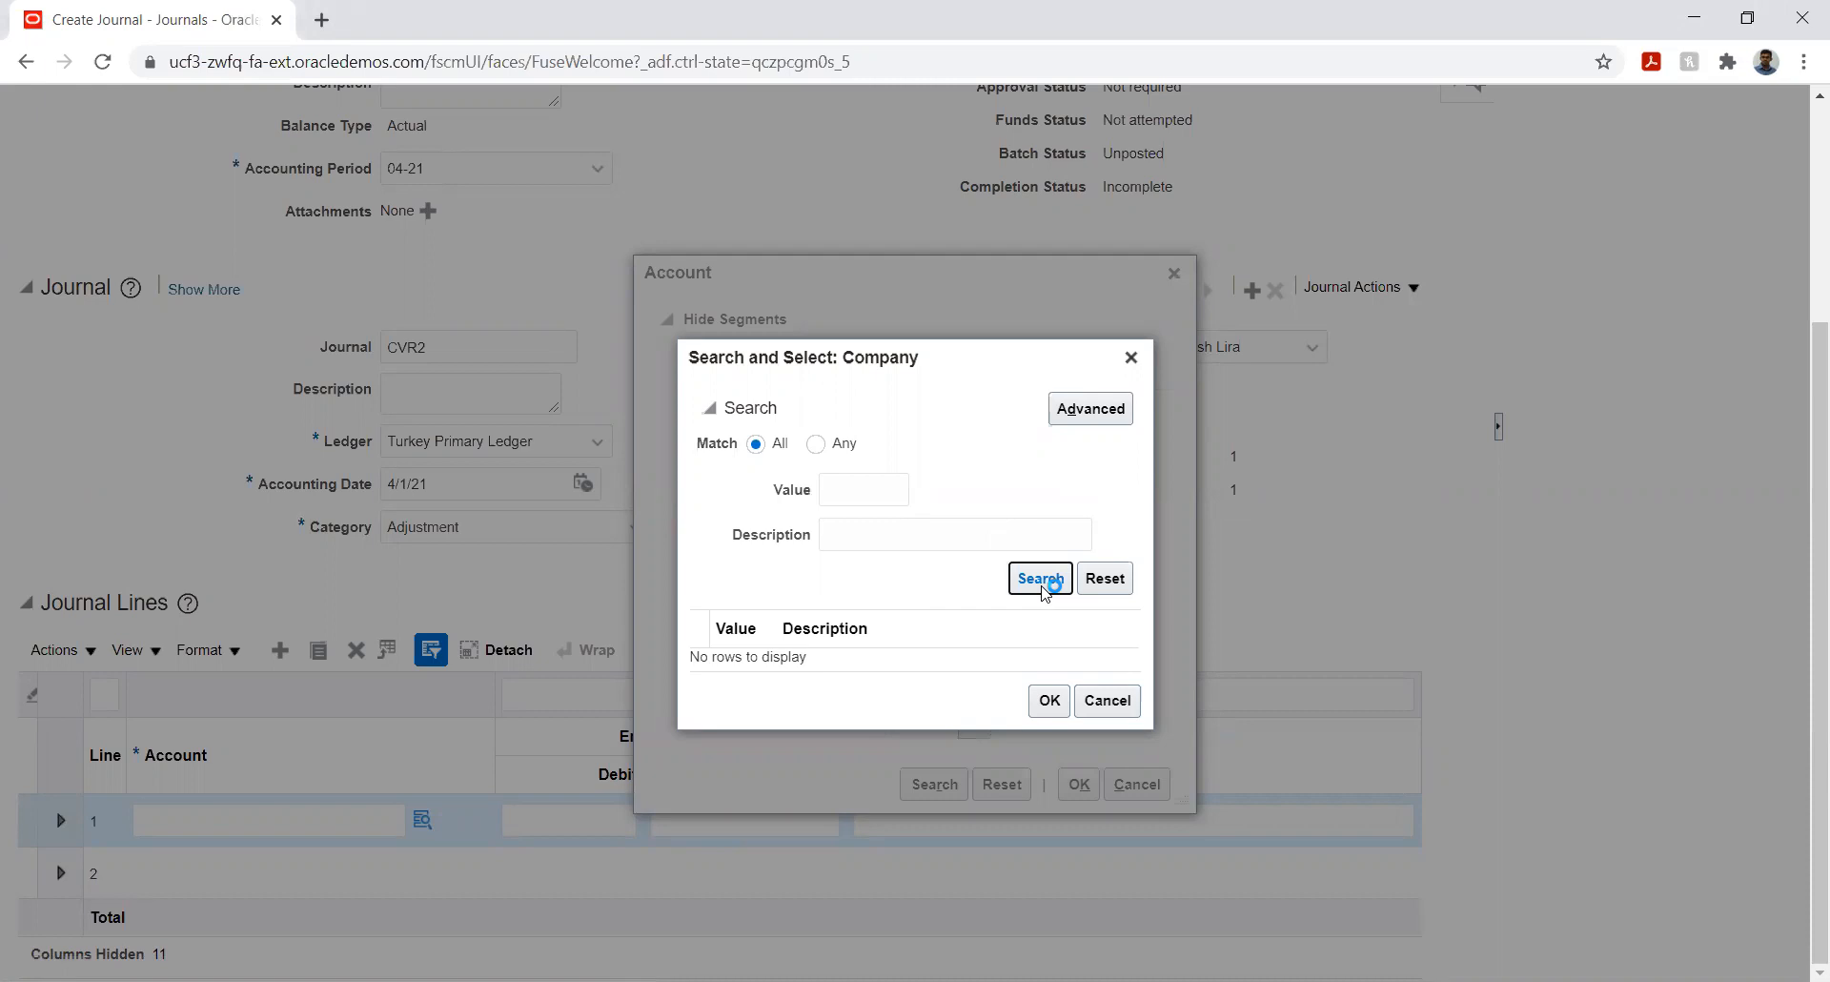
{"action": "left_click", "coordinate": [863, 656]}
{"action": "left_click", "coordinate": [1048, 711]}
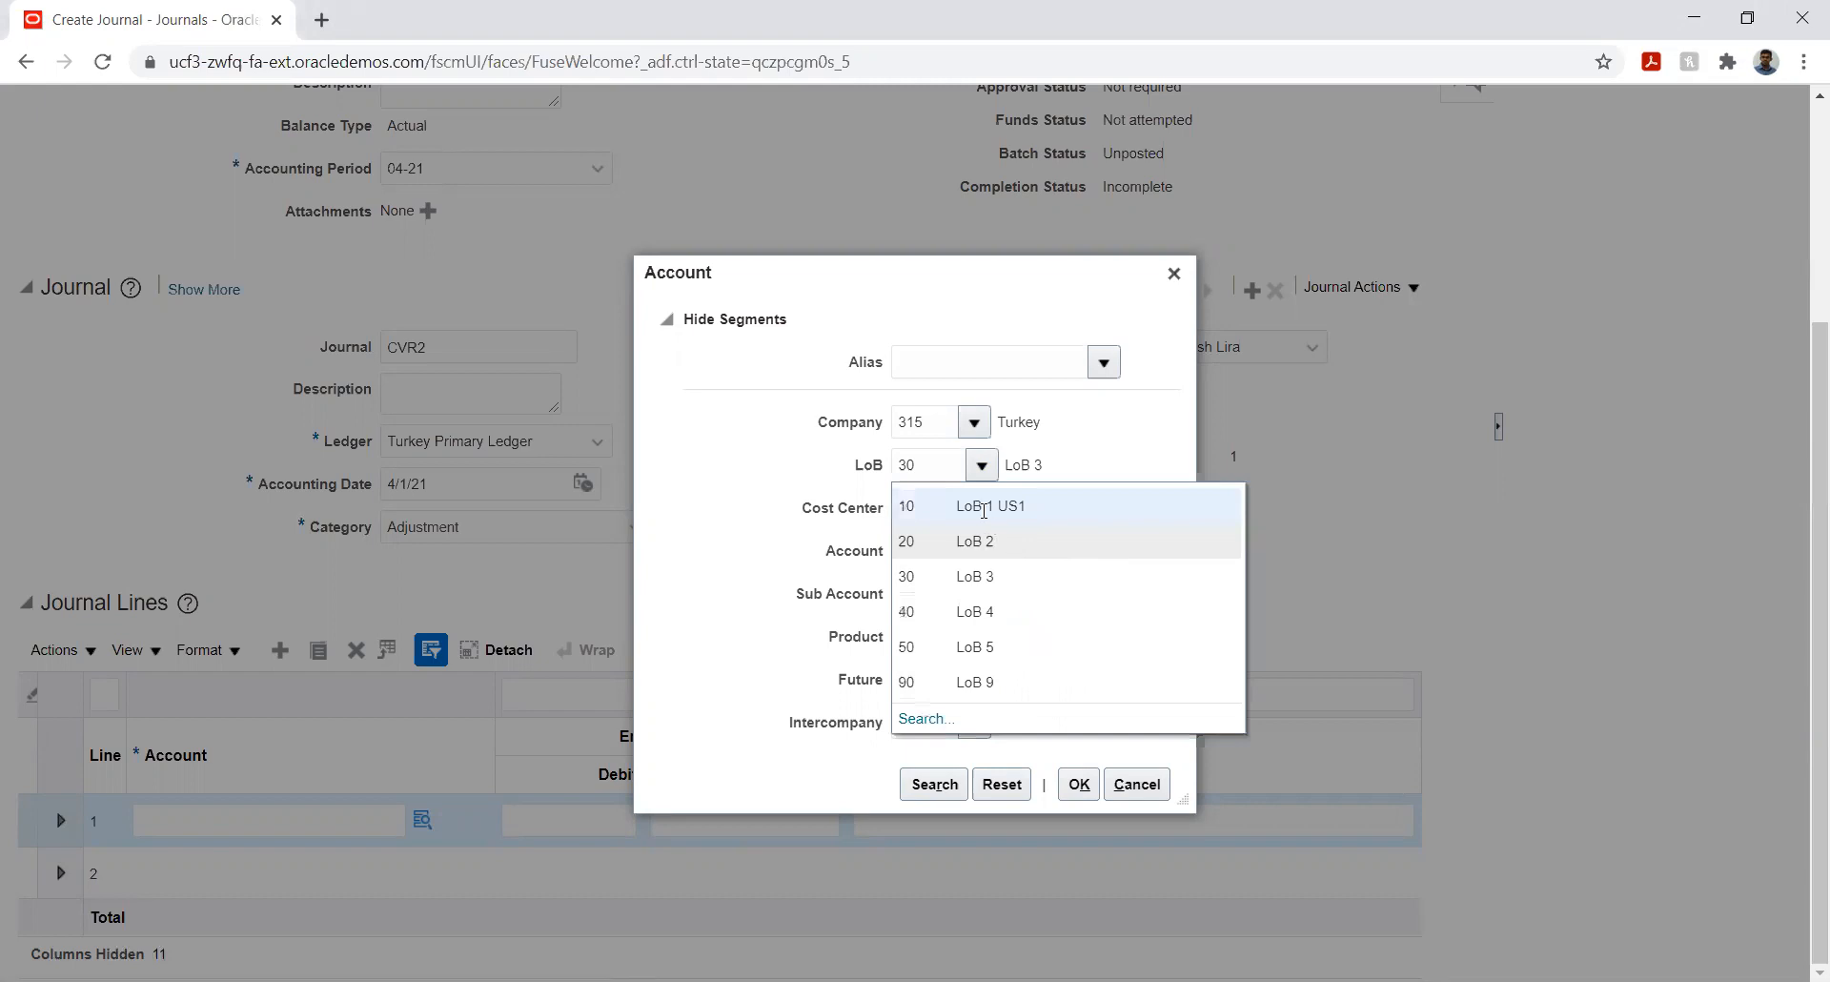
- Set line 1's LoB to 10 (LoB 1 US1) and its cost center to 110 Management
{"action": "left_click", "coordinate": [985, 507]}
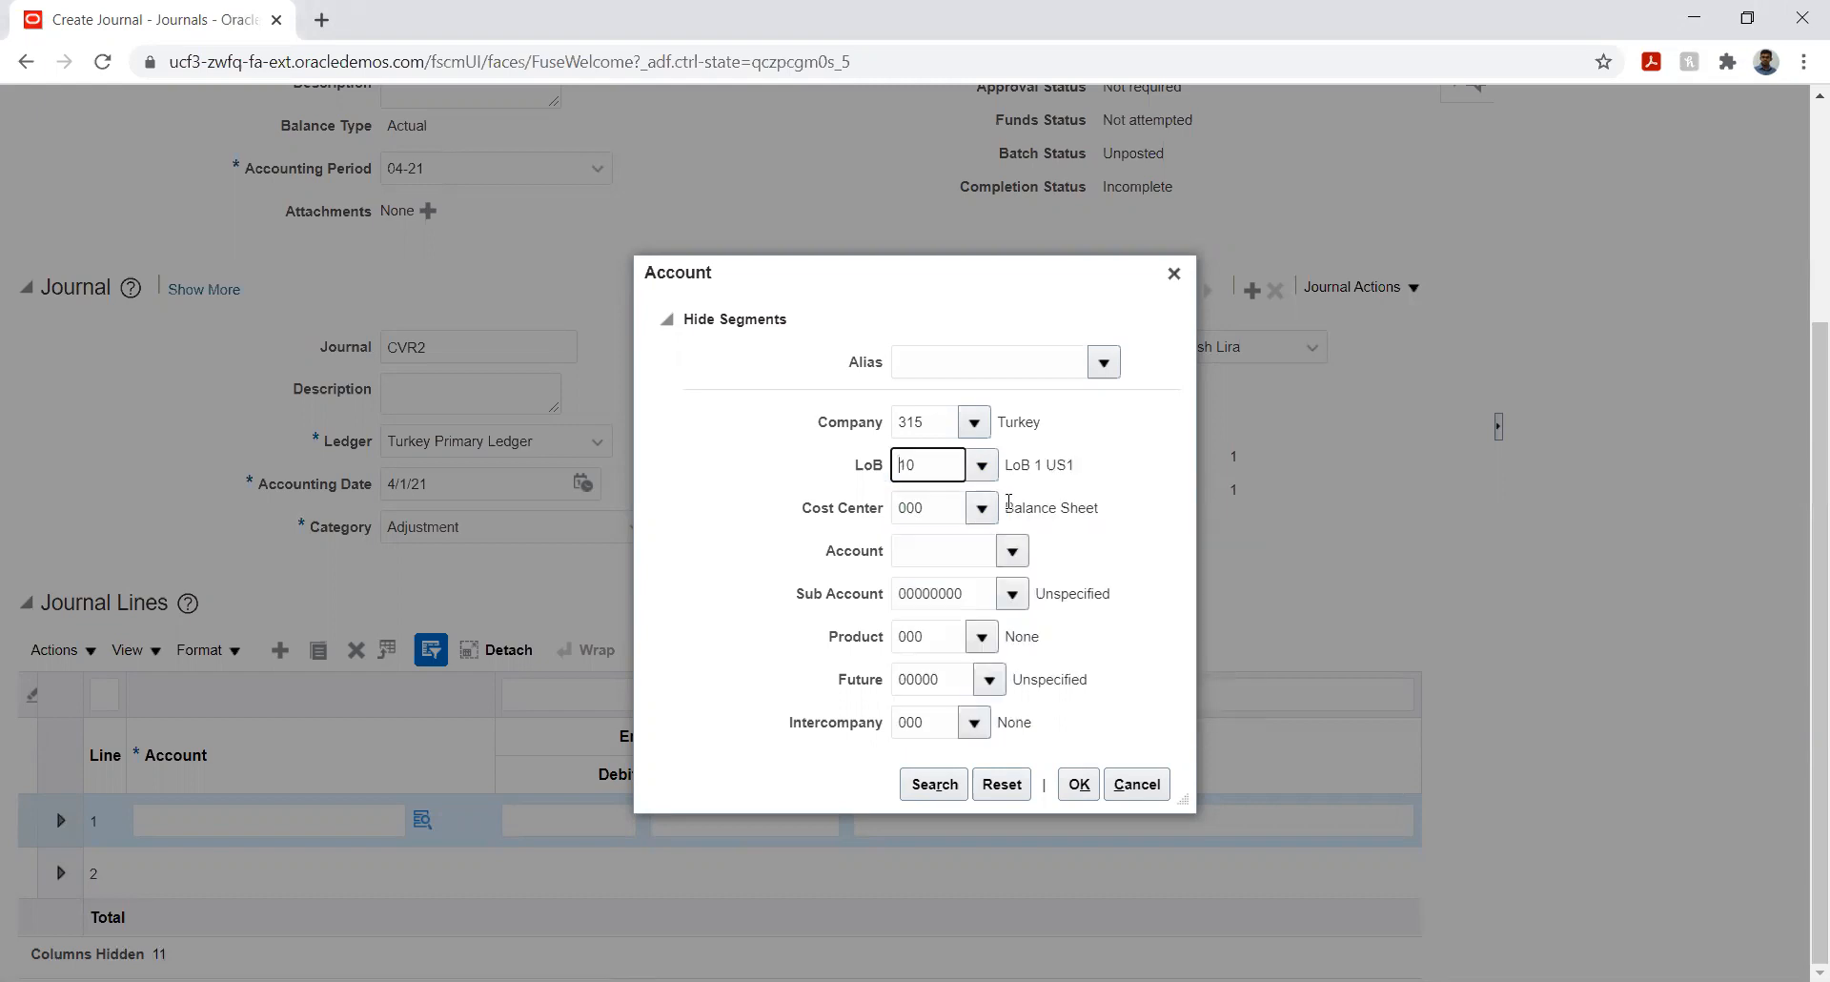
{"action": "left_click", "coordinate": [988, 509]}
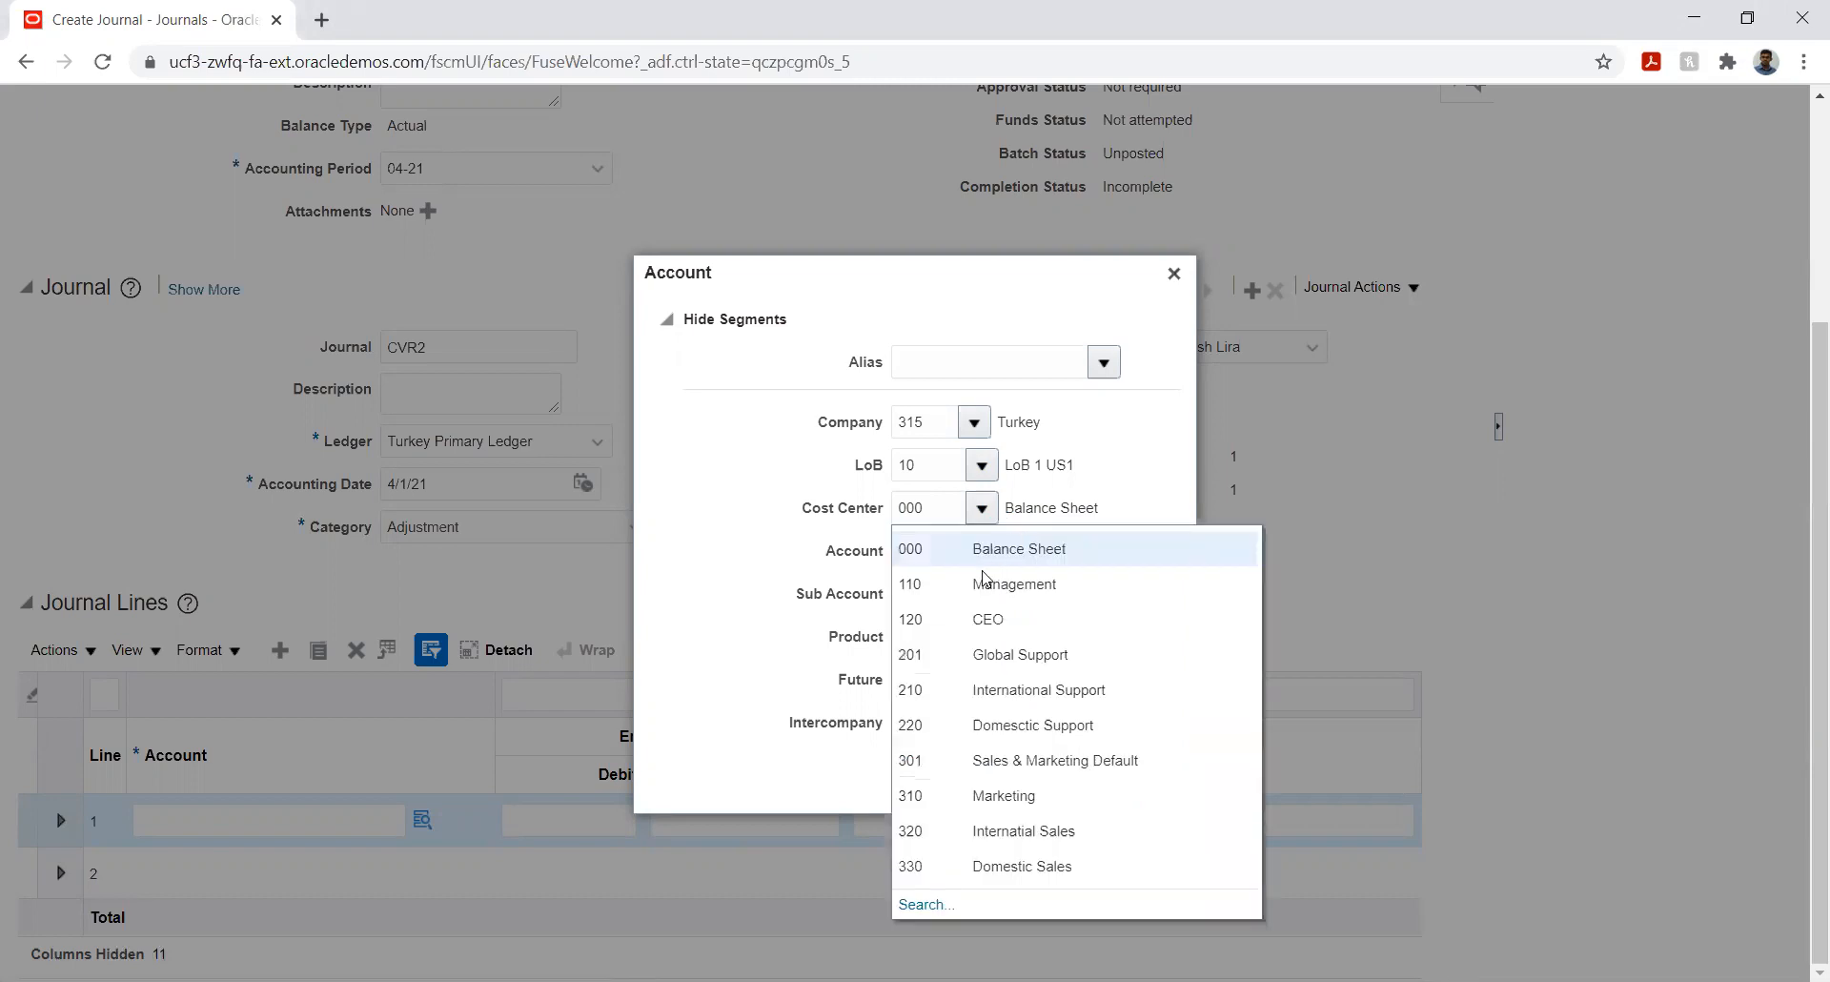
{"action": "left_click", "coordinate": [985, 580]}
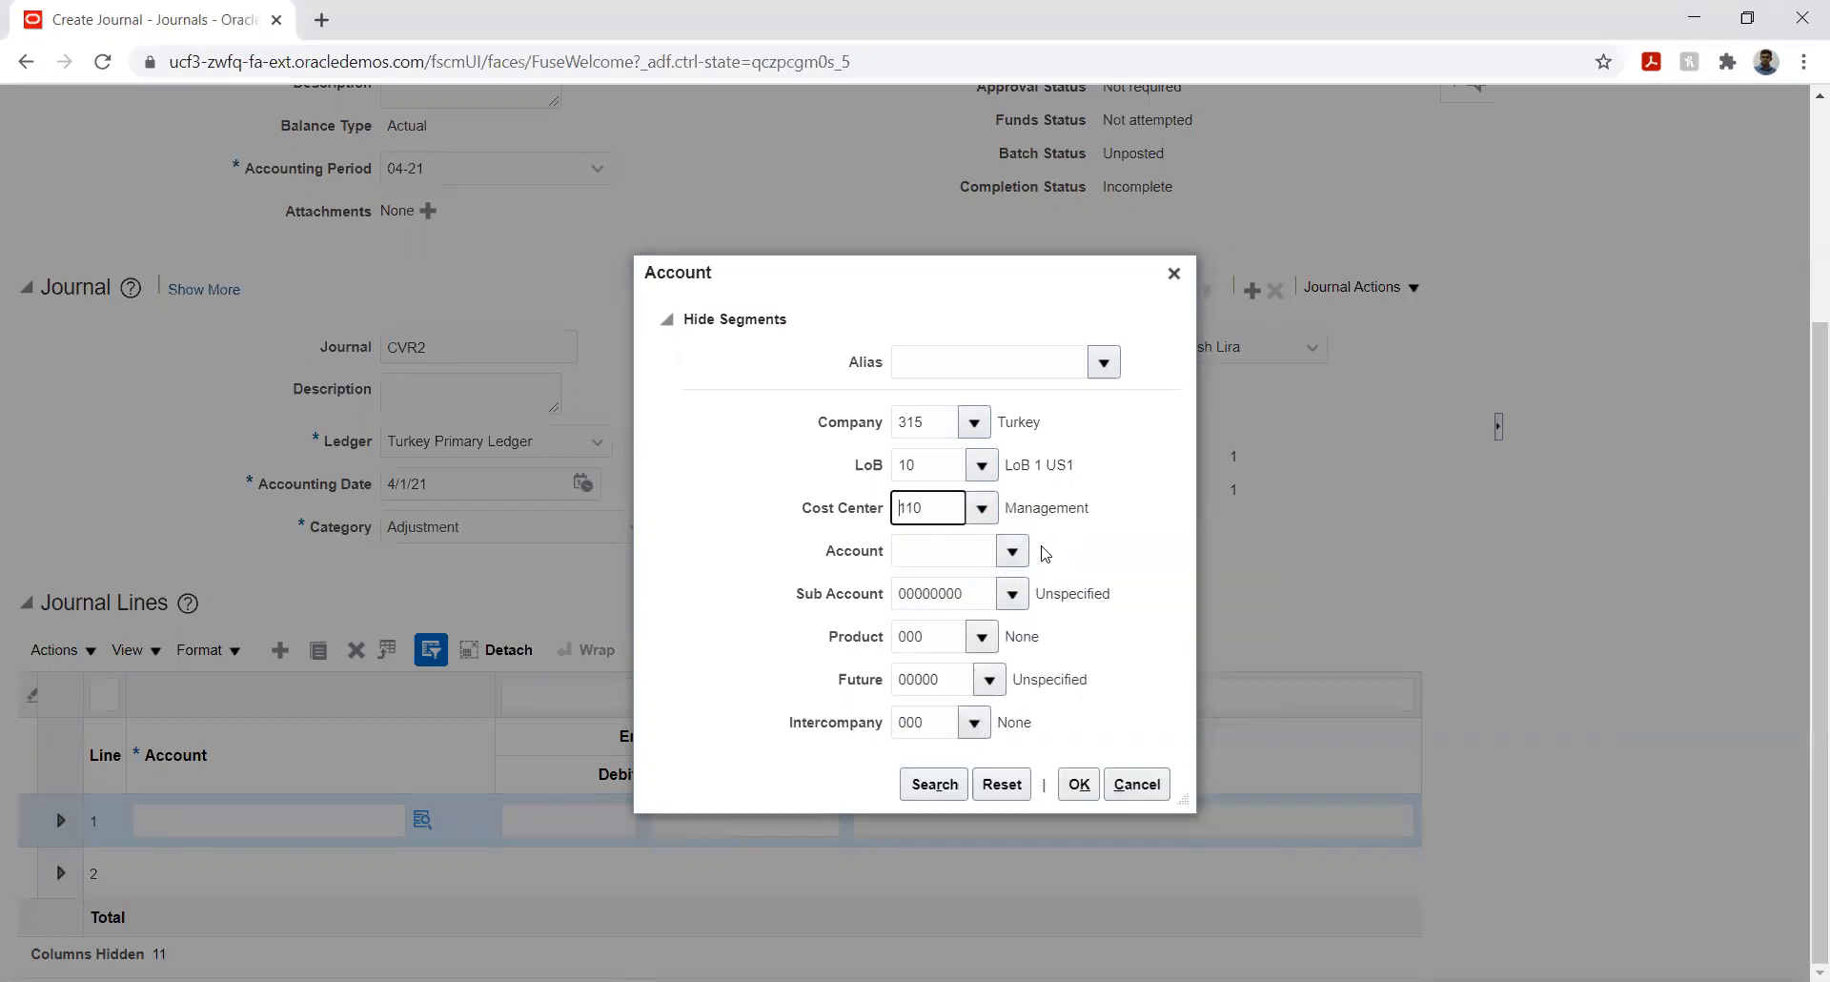
- Search the account values for 17900 and select Prepayments to Subcontractors as line 1's account segment
{"action": "left_click", "coordinate": [1013, 551]}
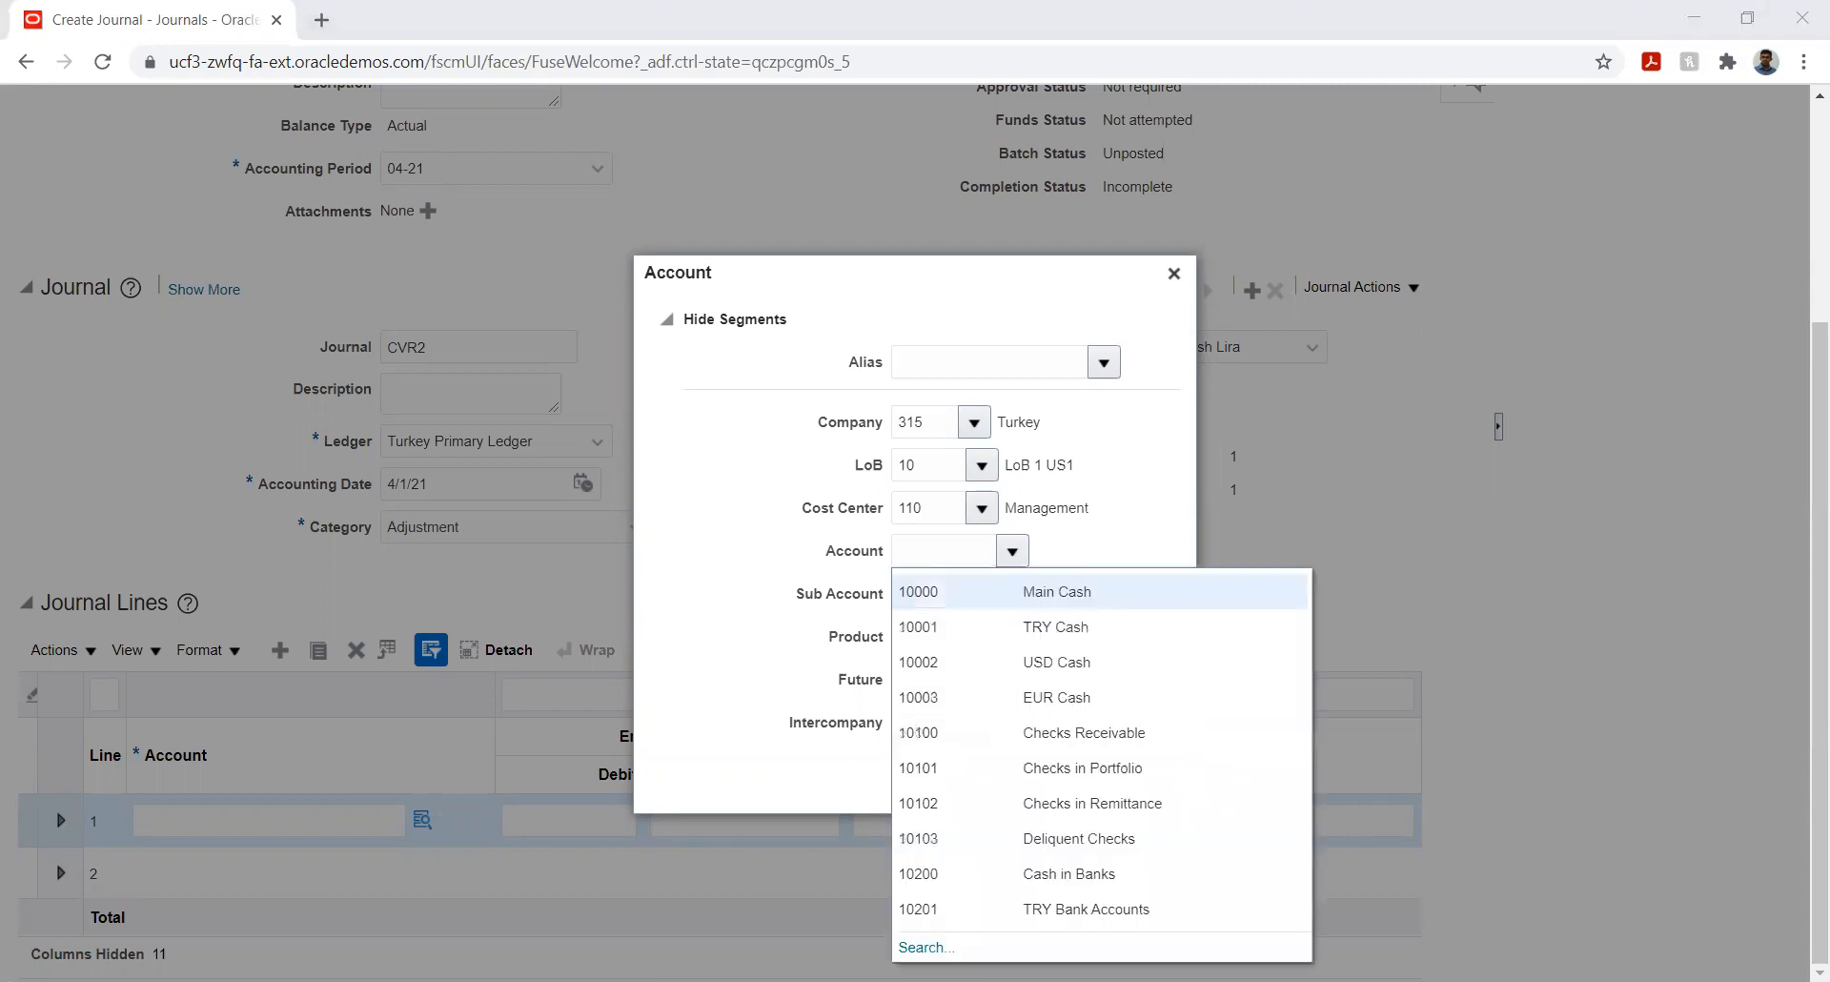
{"action": "left_click", "coordinate": [927, 947]}
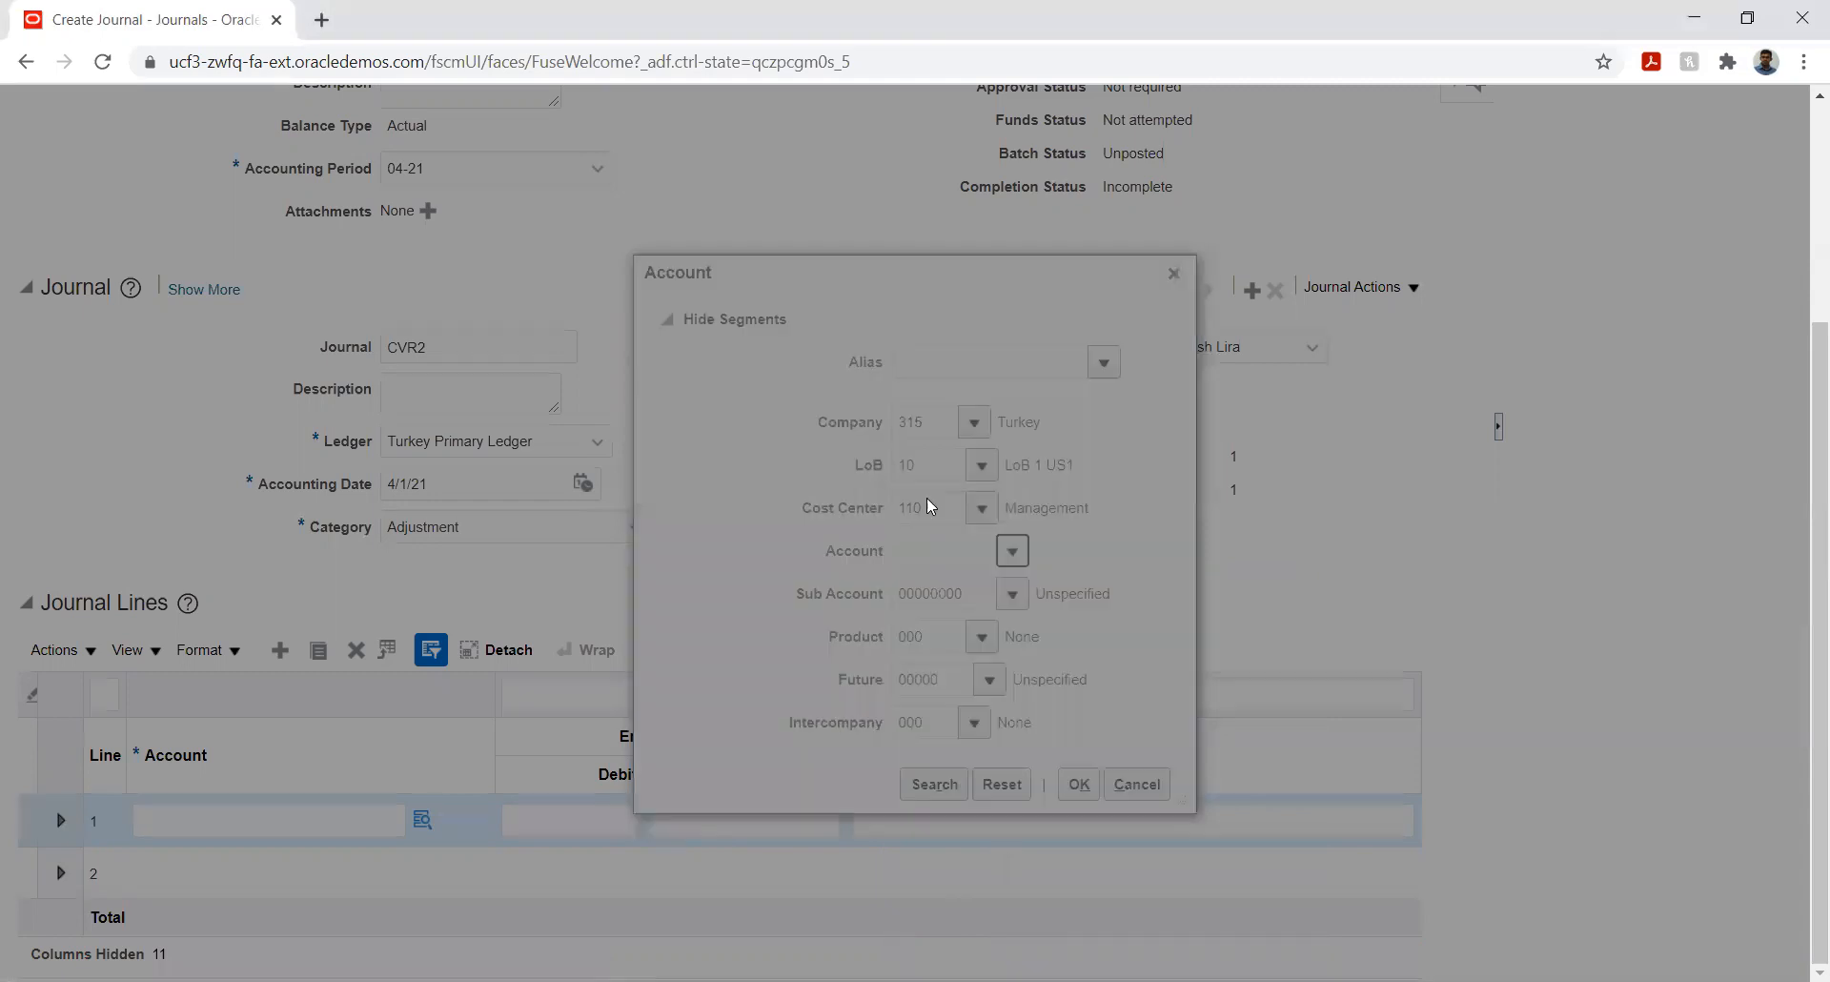
{"action": "left_click", "coordinate": [850, 495]}
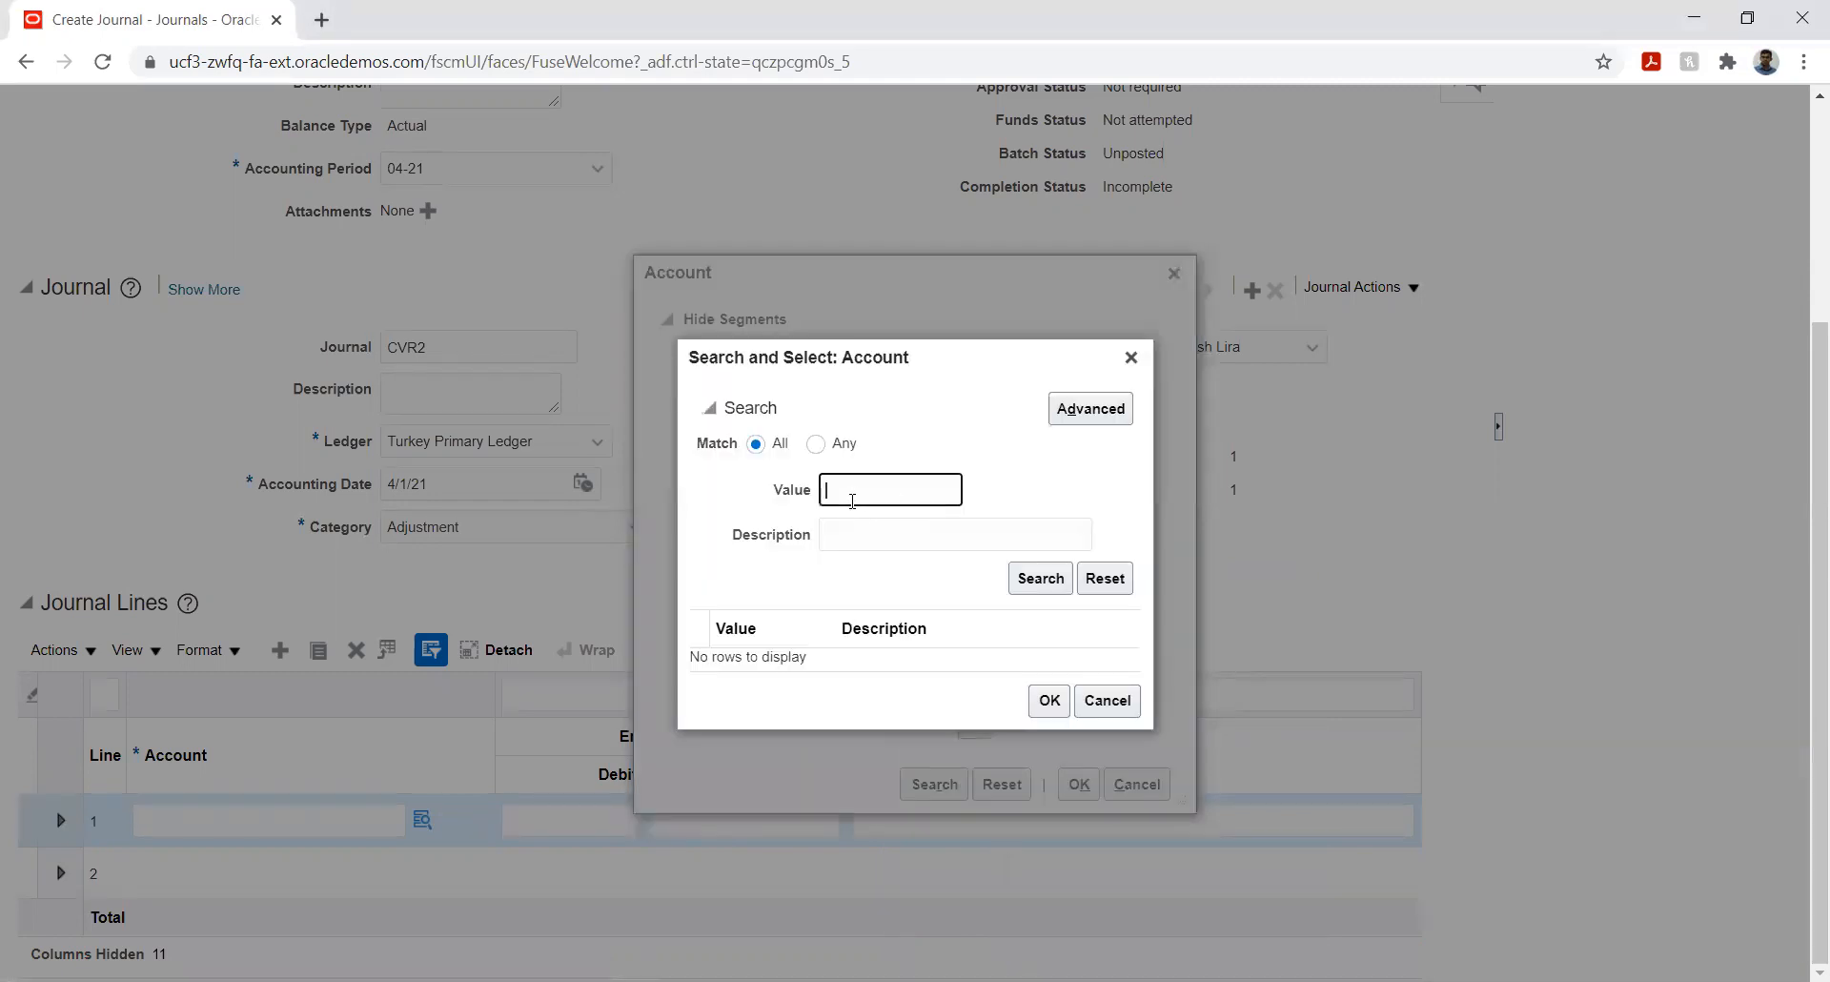
{"action": "type", "text": "17900"}
{"action": "left_click", "coordinate": [1049, 584]}
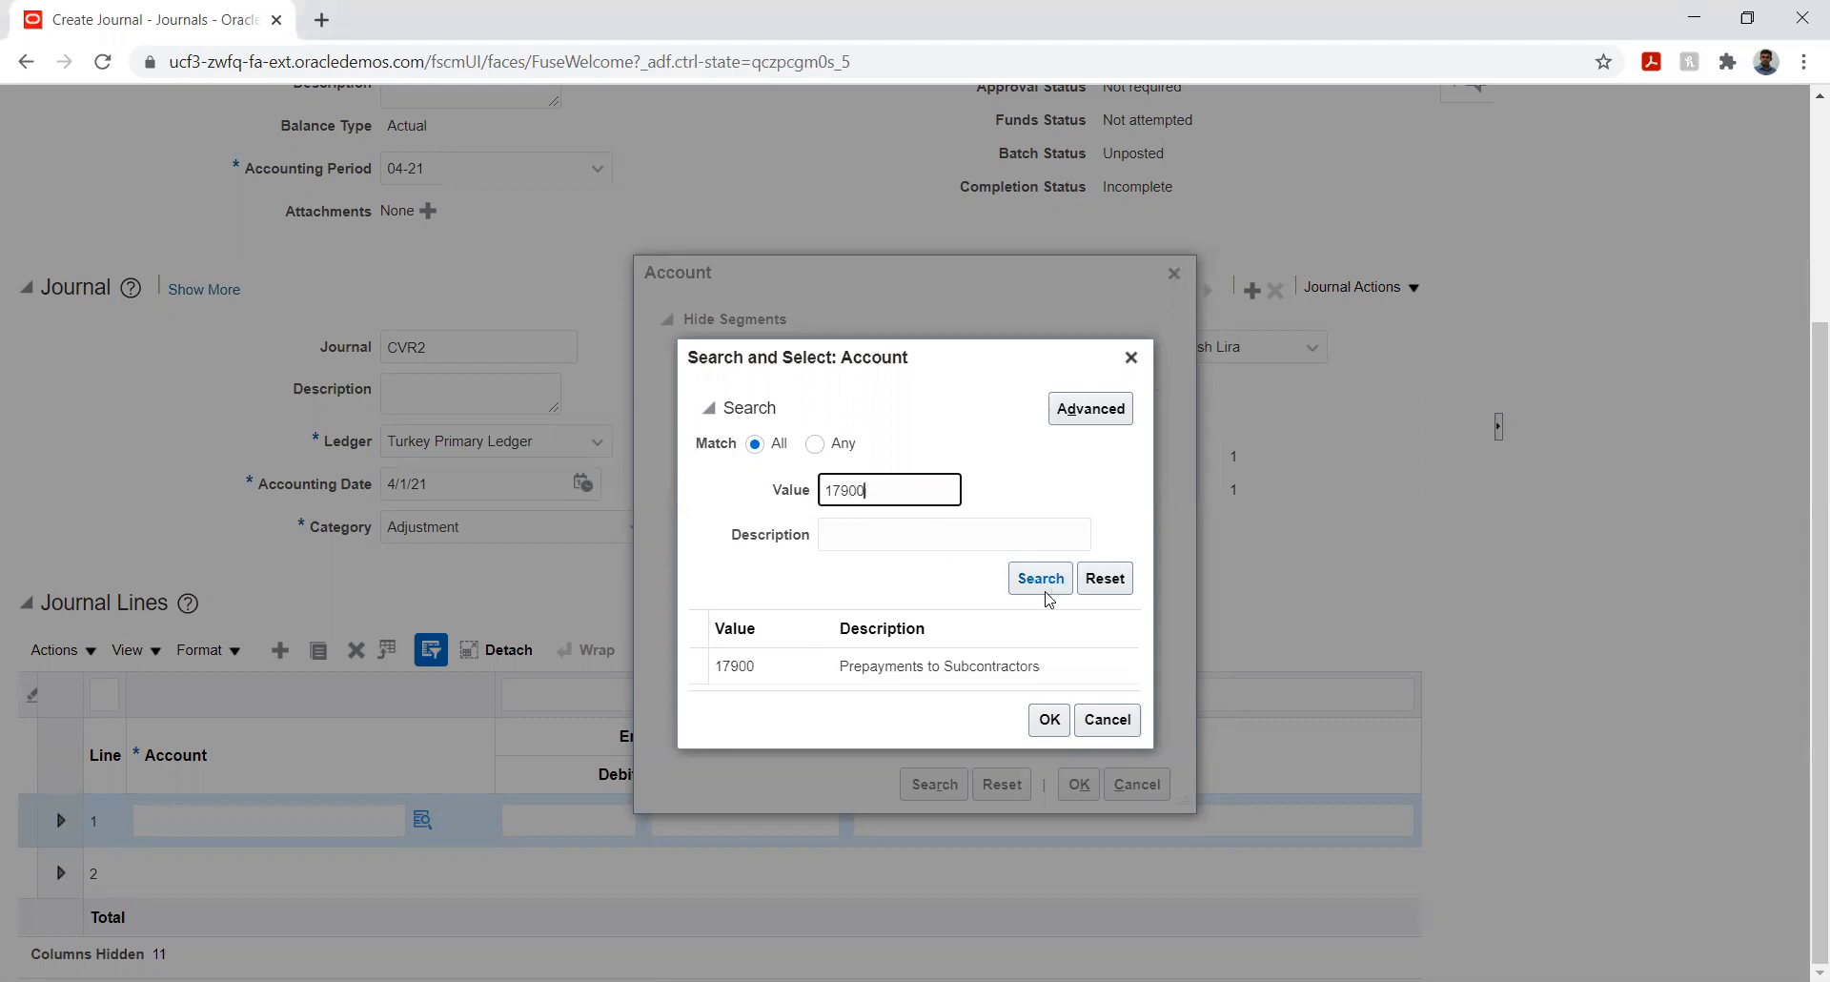
{"action": "left_click", "coordinate": [945, 659]}
{"action": "left_click", "coordinate": [1050, 709]}
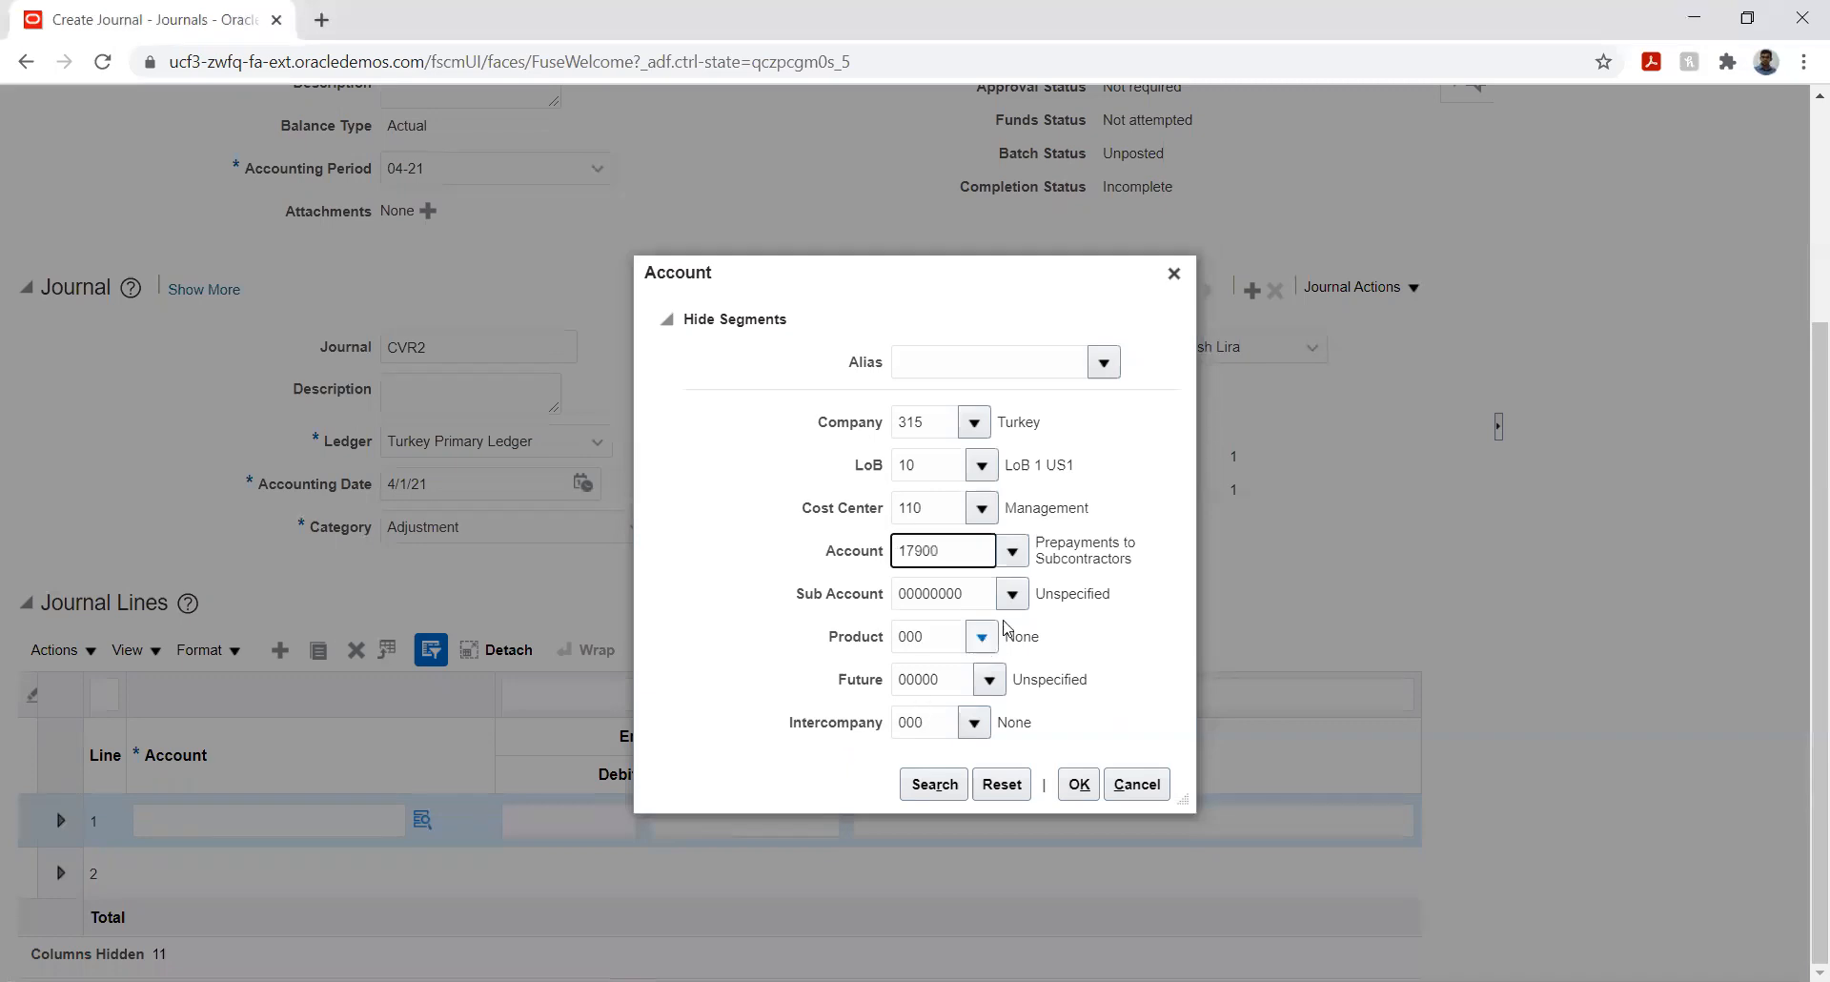
- Complete line 1's account with sub account 00000000 and intercompany 101, and try to post the journal
{"action": "left_click", "coordinate": [1013, 595]}
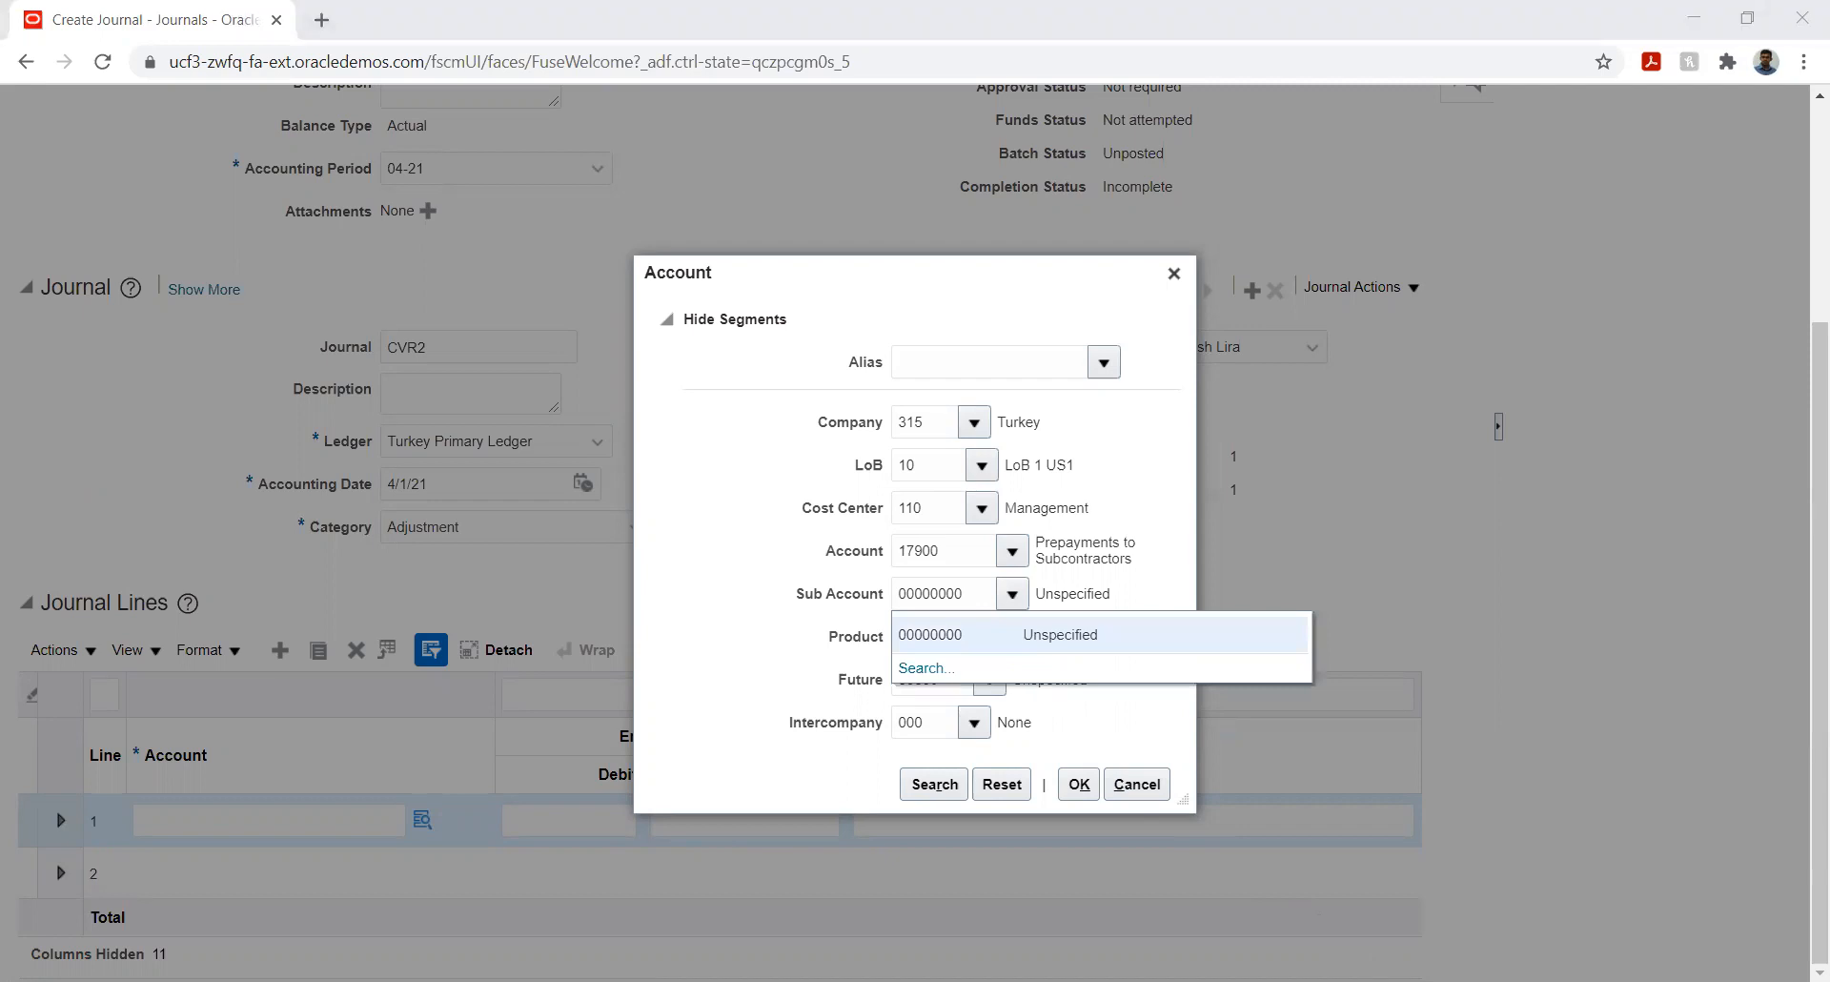
{"action": "left_click", "coordinate": [971, 634]}
{"action": "left_click", "coordinate": [983, 637]}
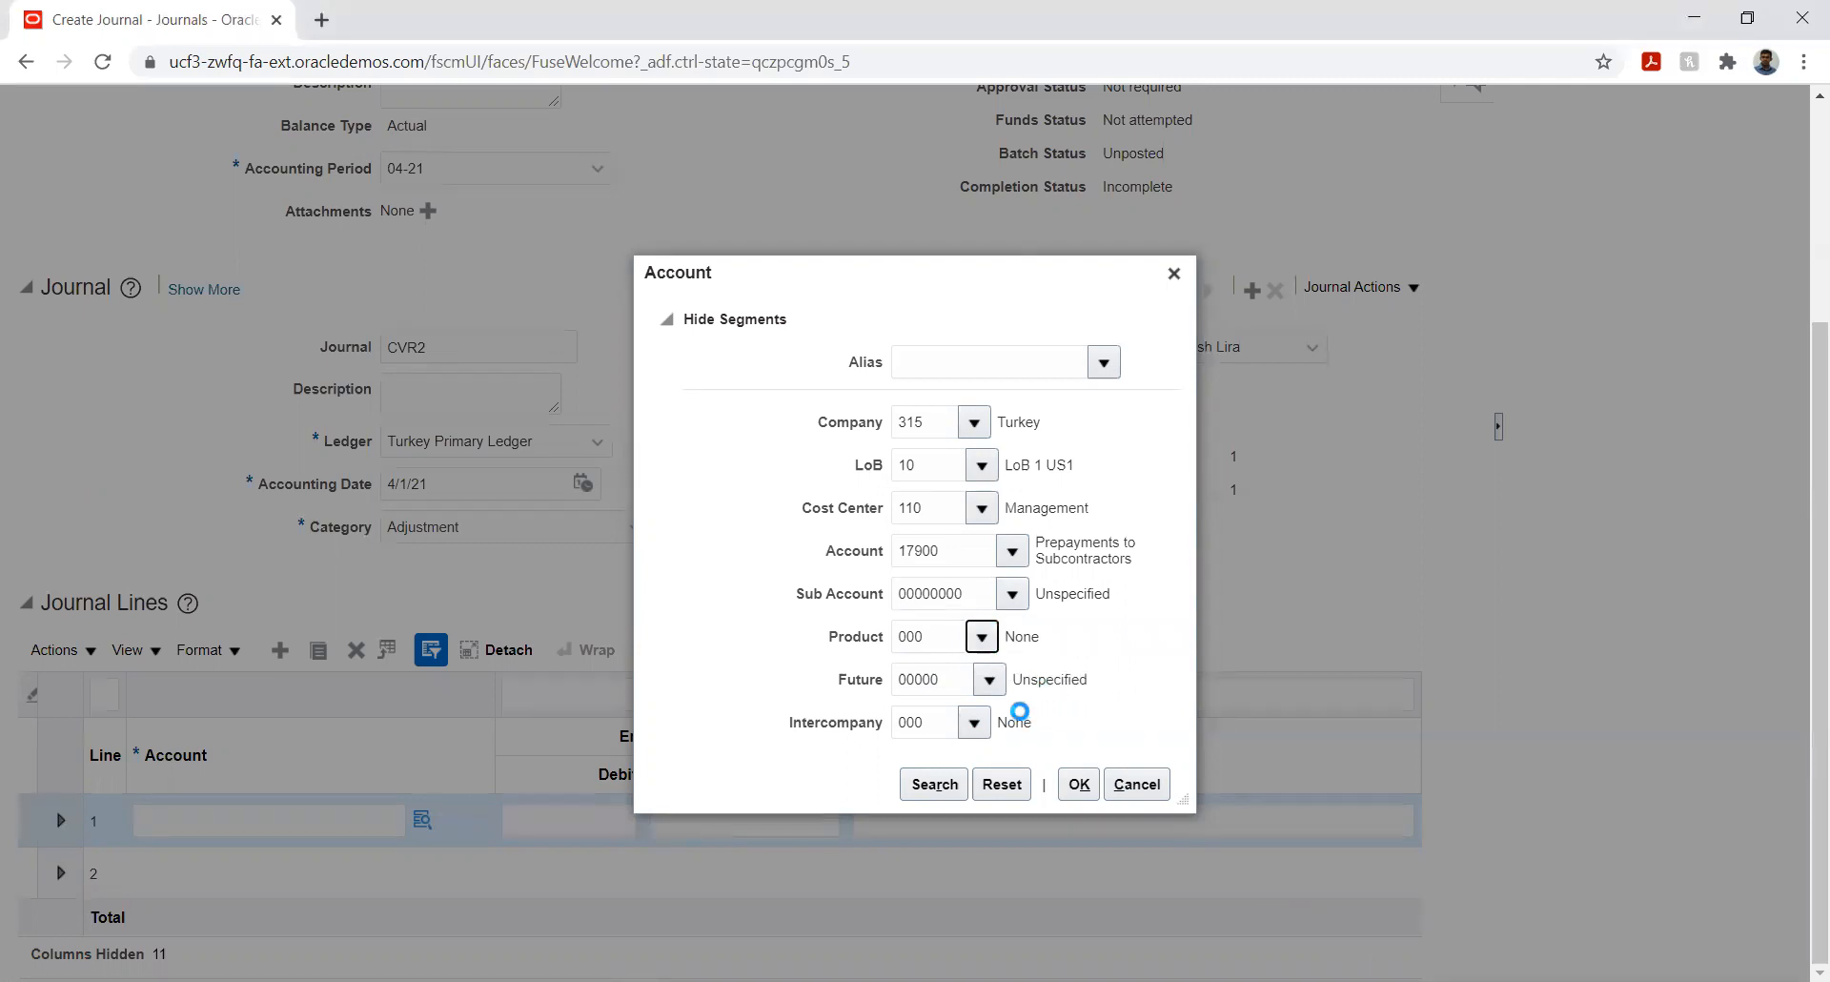
{"action": "left_click", "coordinate": [1090, 734]}
{"action": "left_click", "coordinate": [975, 726]}
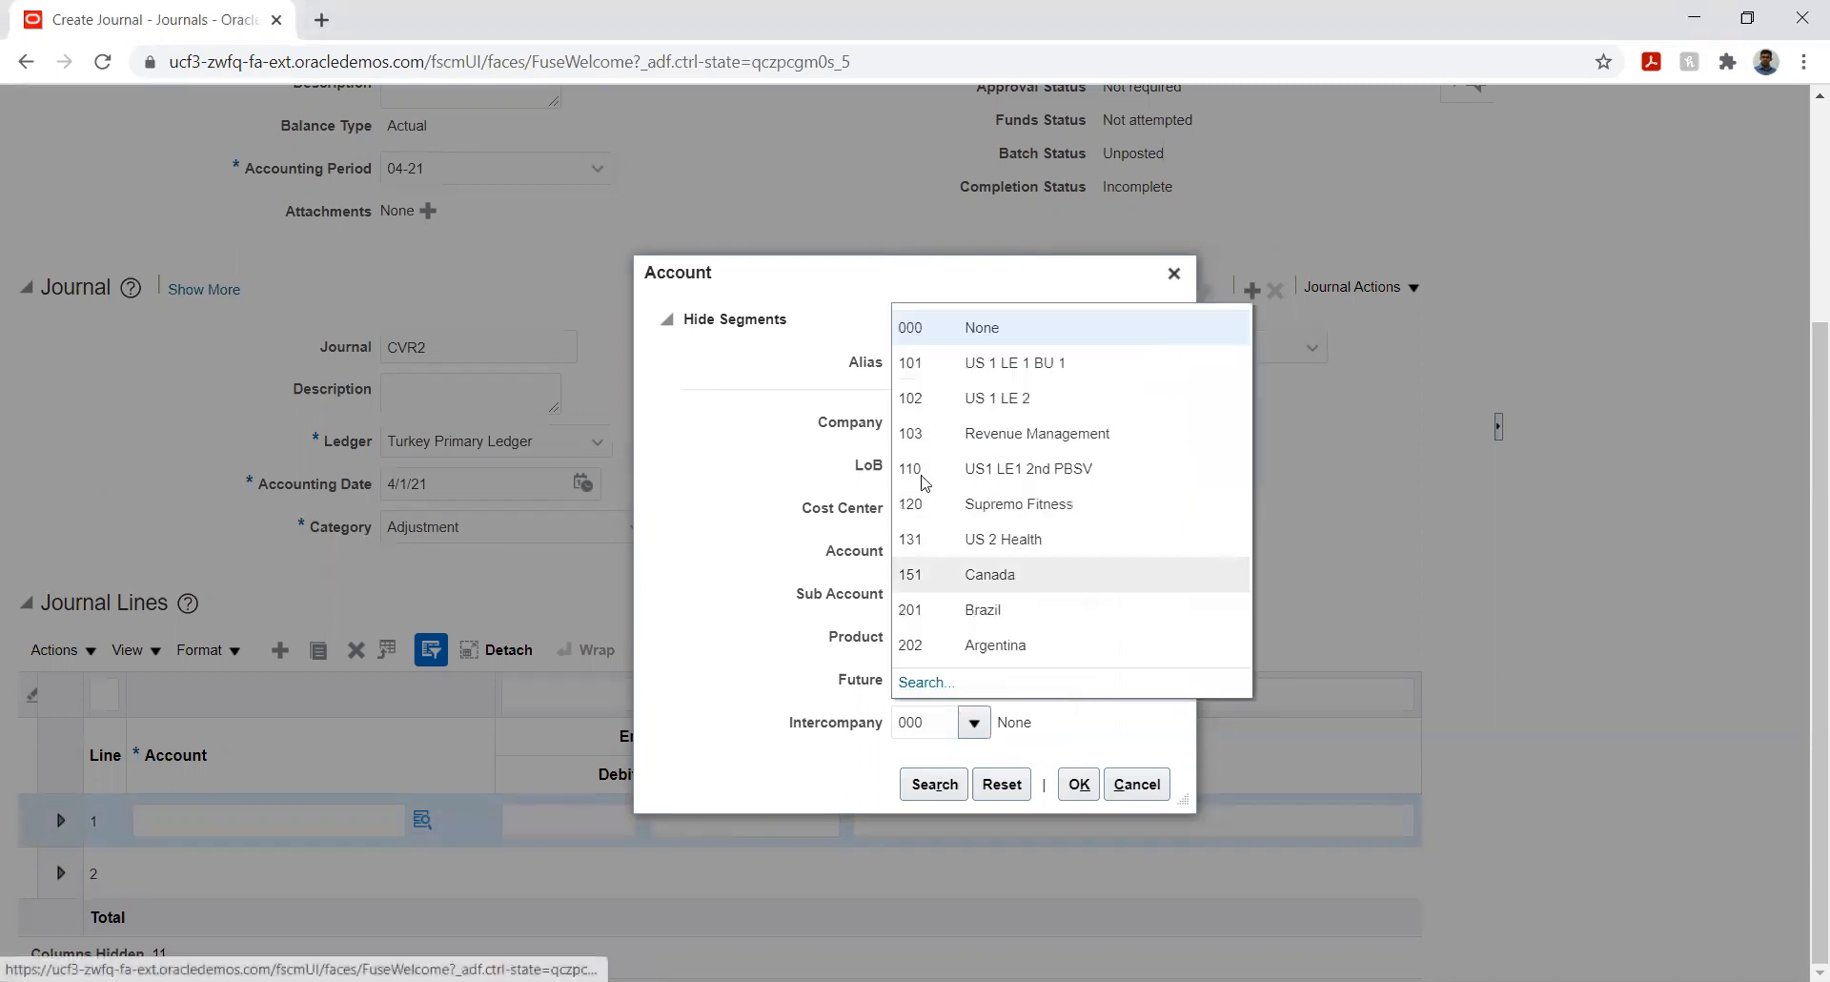
{"action": "left_click", "coordinate": [934, 369]}
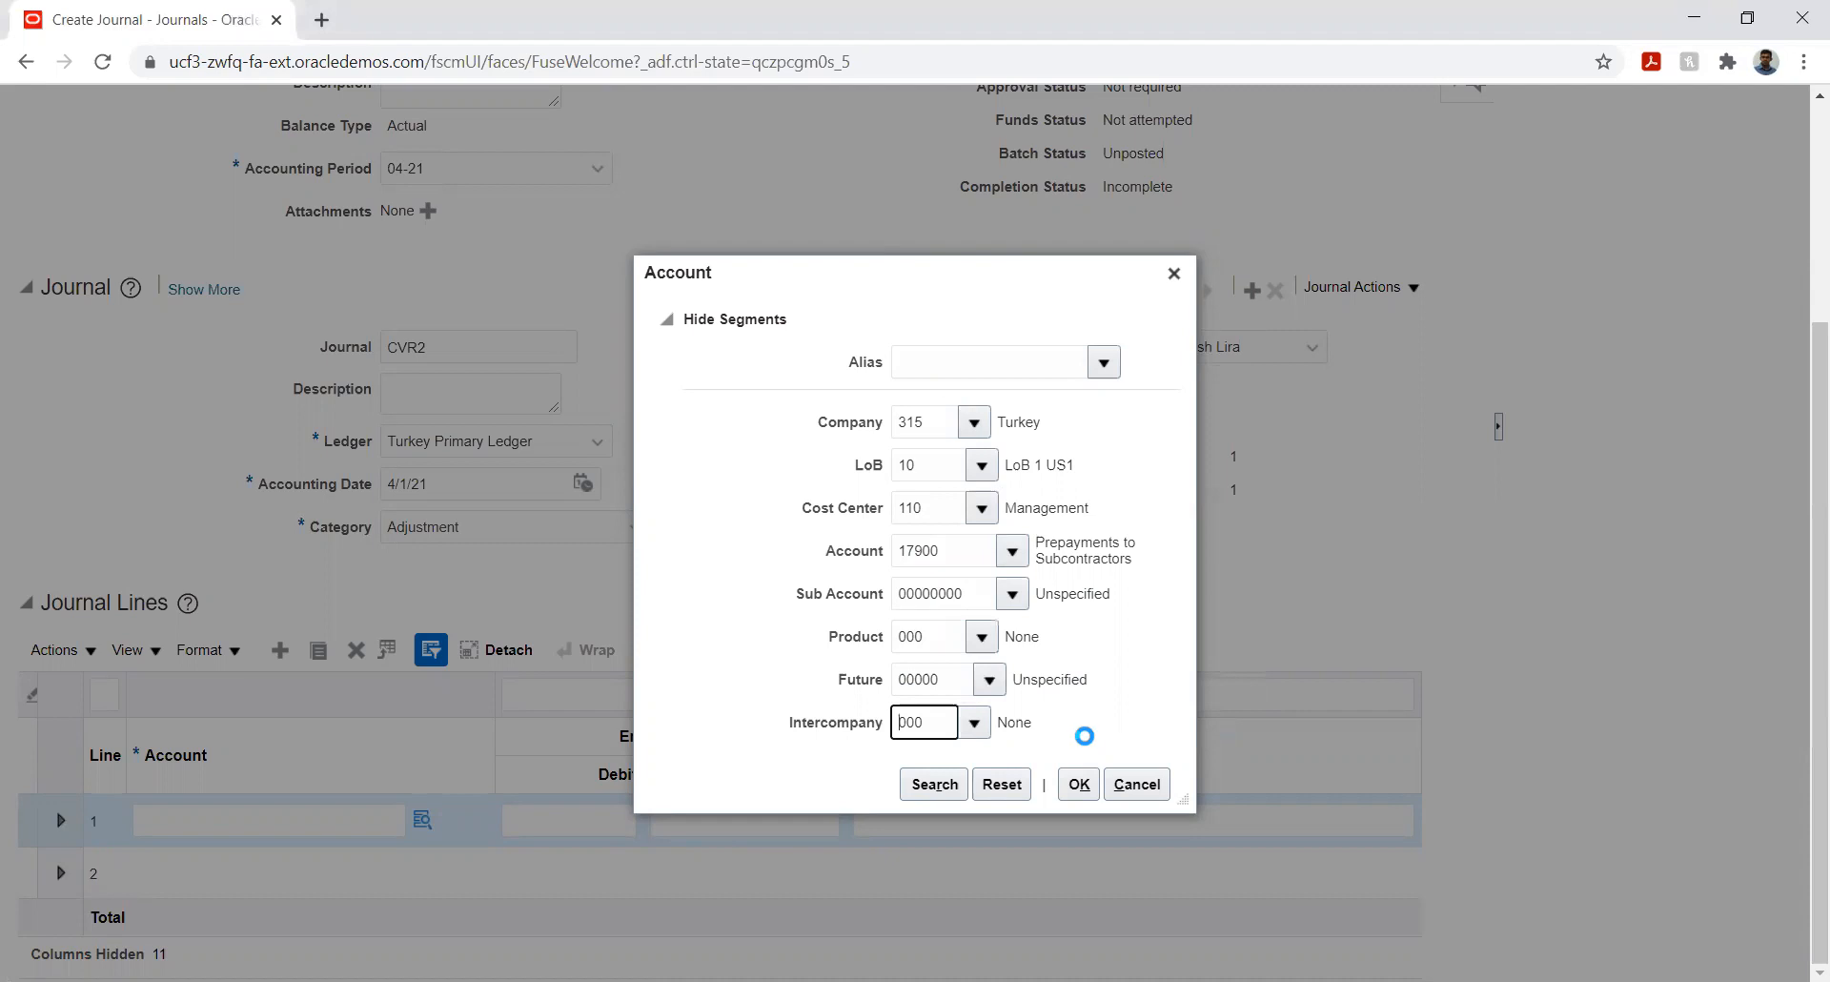
{"action": "left_click", "coordinate": [1081, 787]}
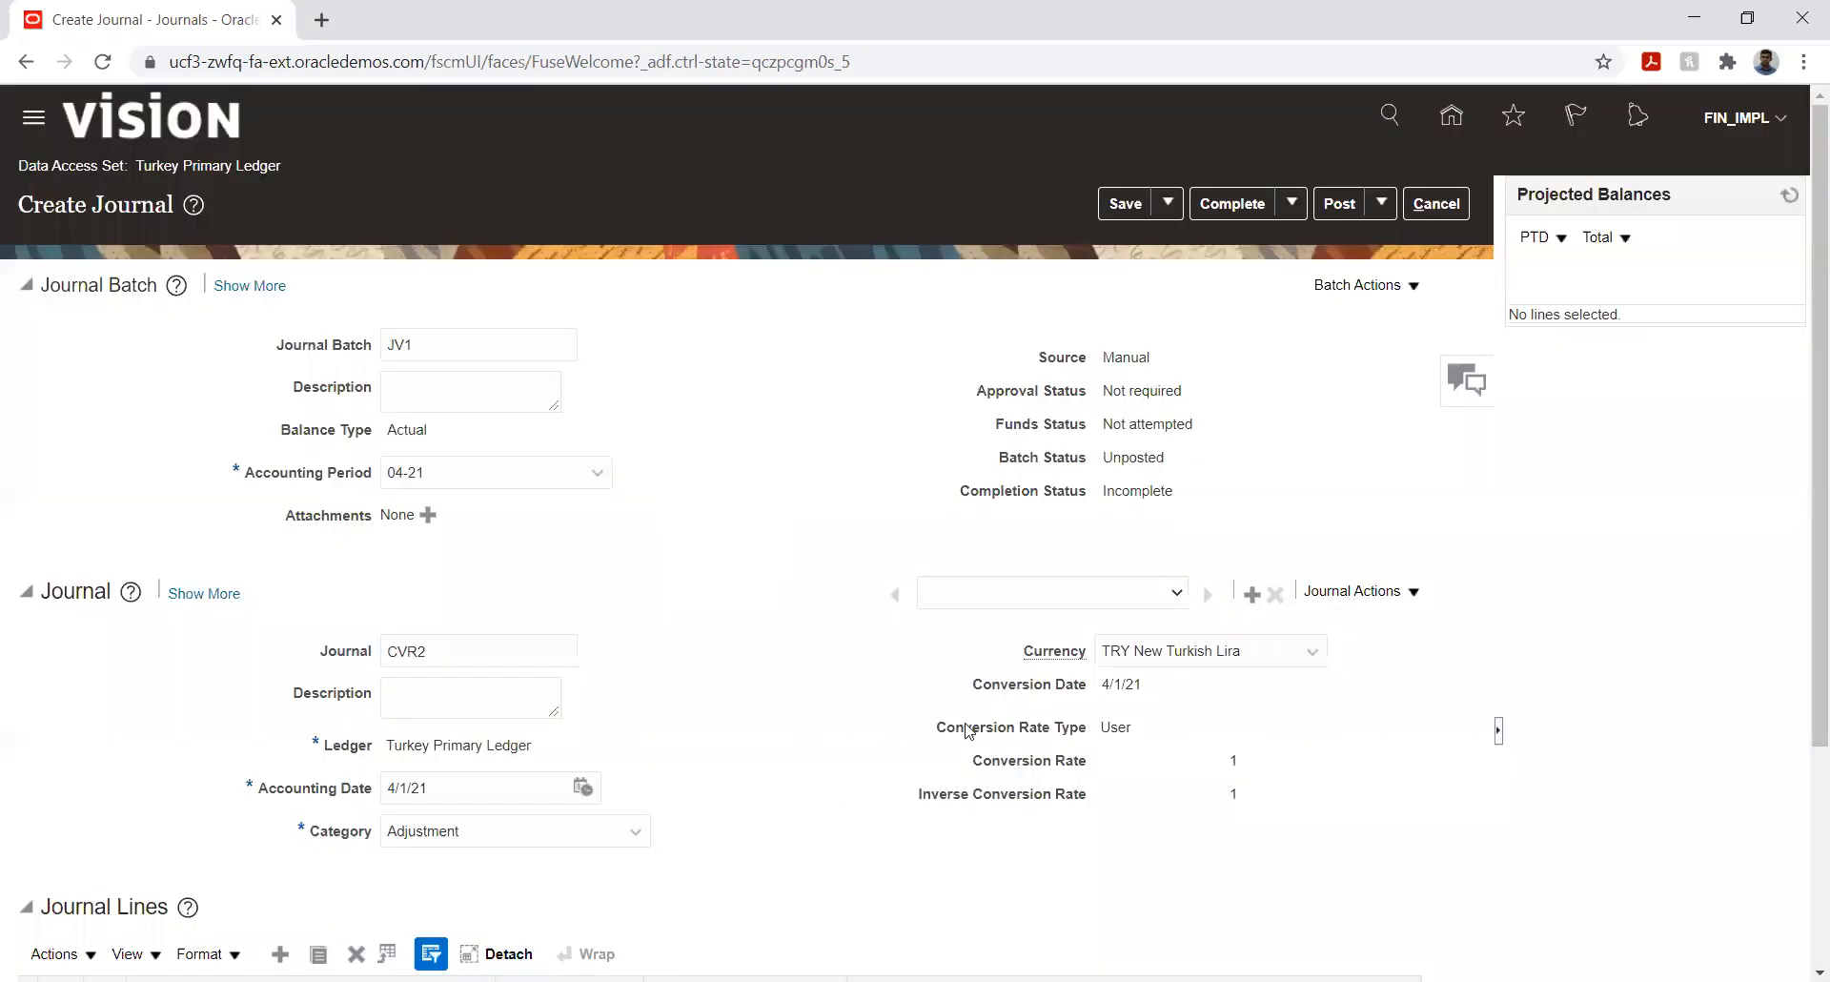
{"action": "left_click", "coordinate": [1339, 205]}
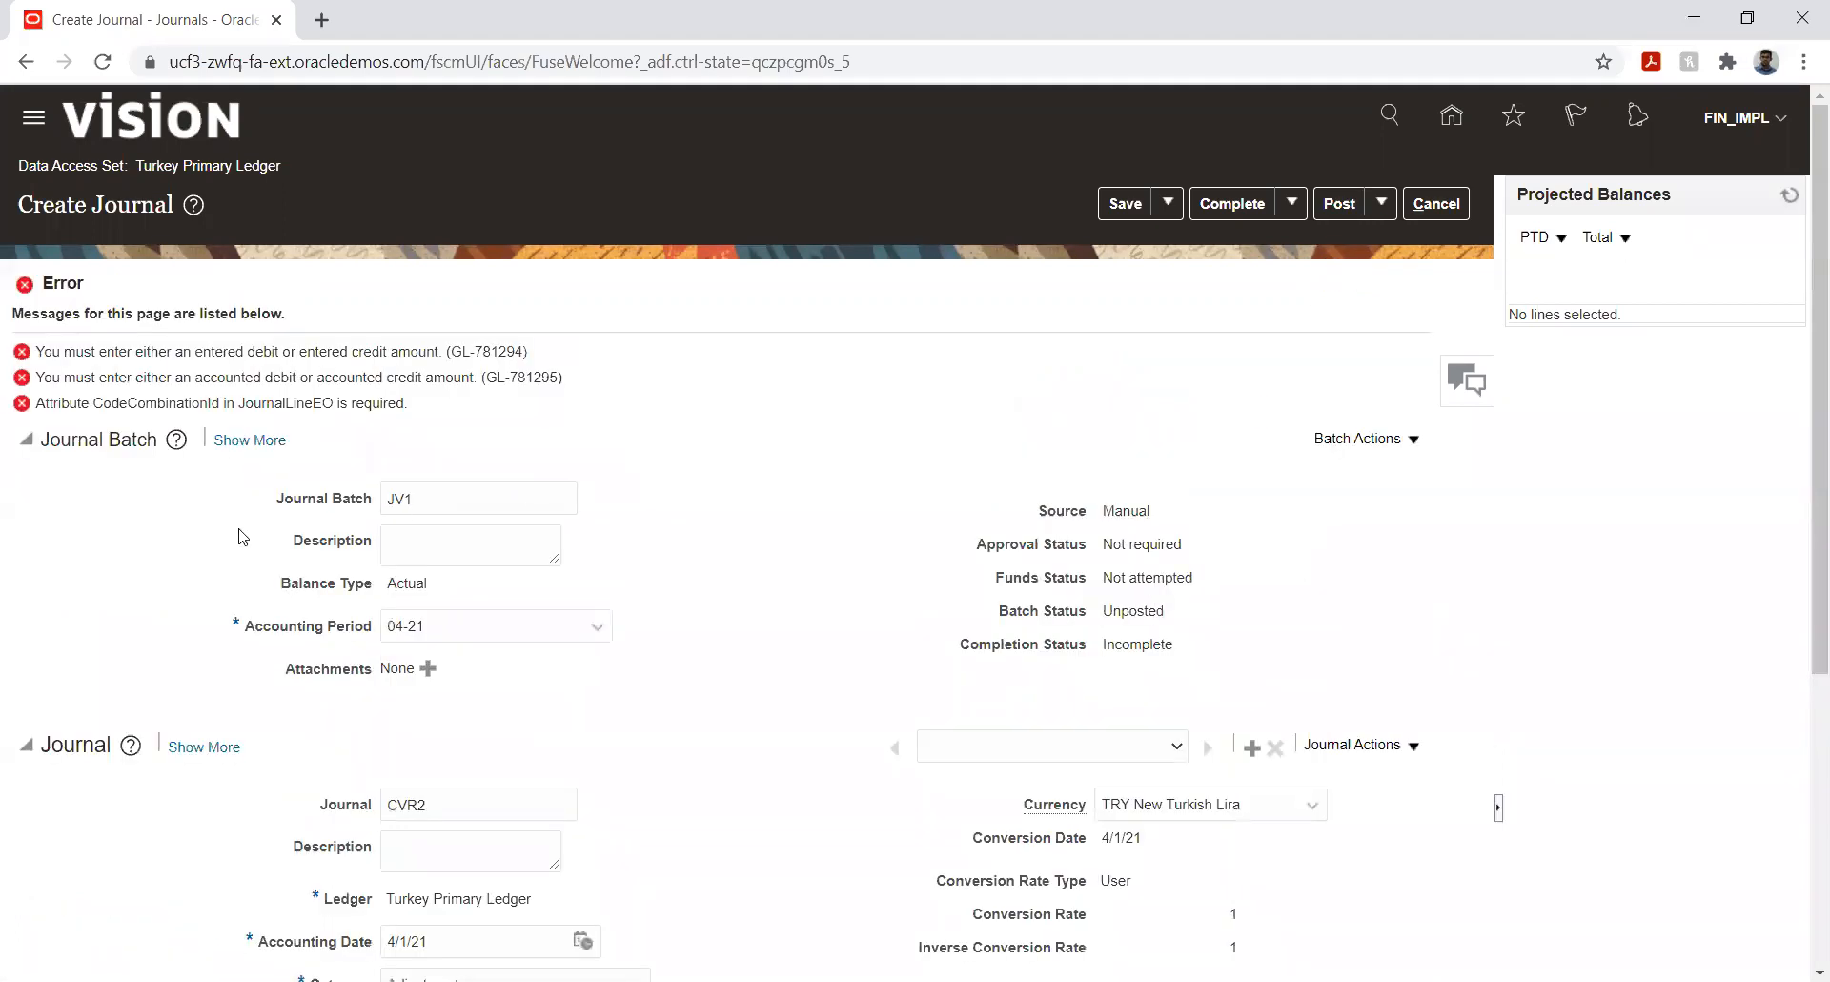
- Open the account selection for journal line 2 and set LoB to 10 and cost center to 110 Management
{"action": "scroll", "coordinate": [238, 526], "scroll_direction": "down", "scroll_amount": 5}
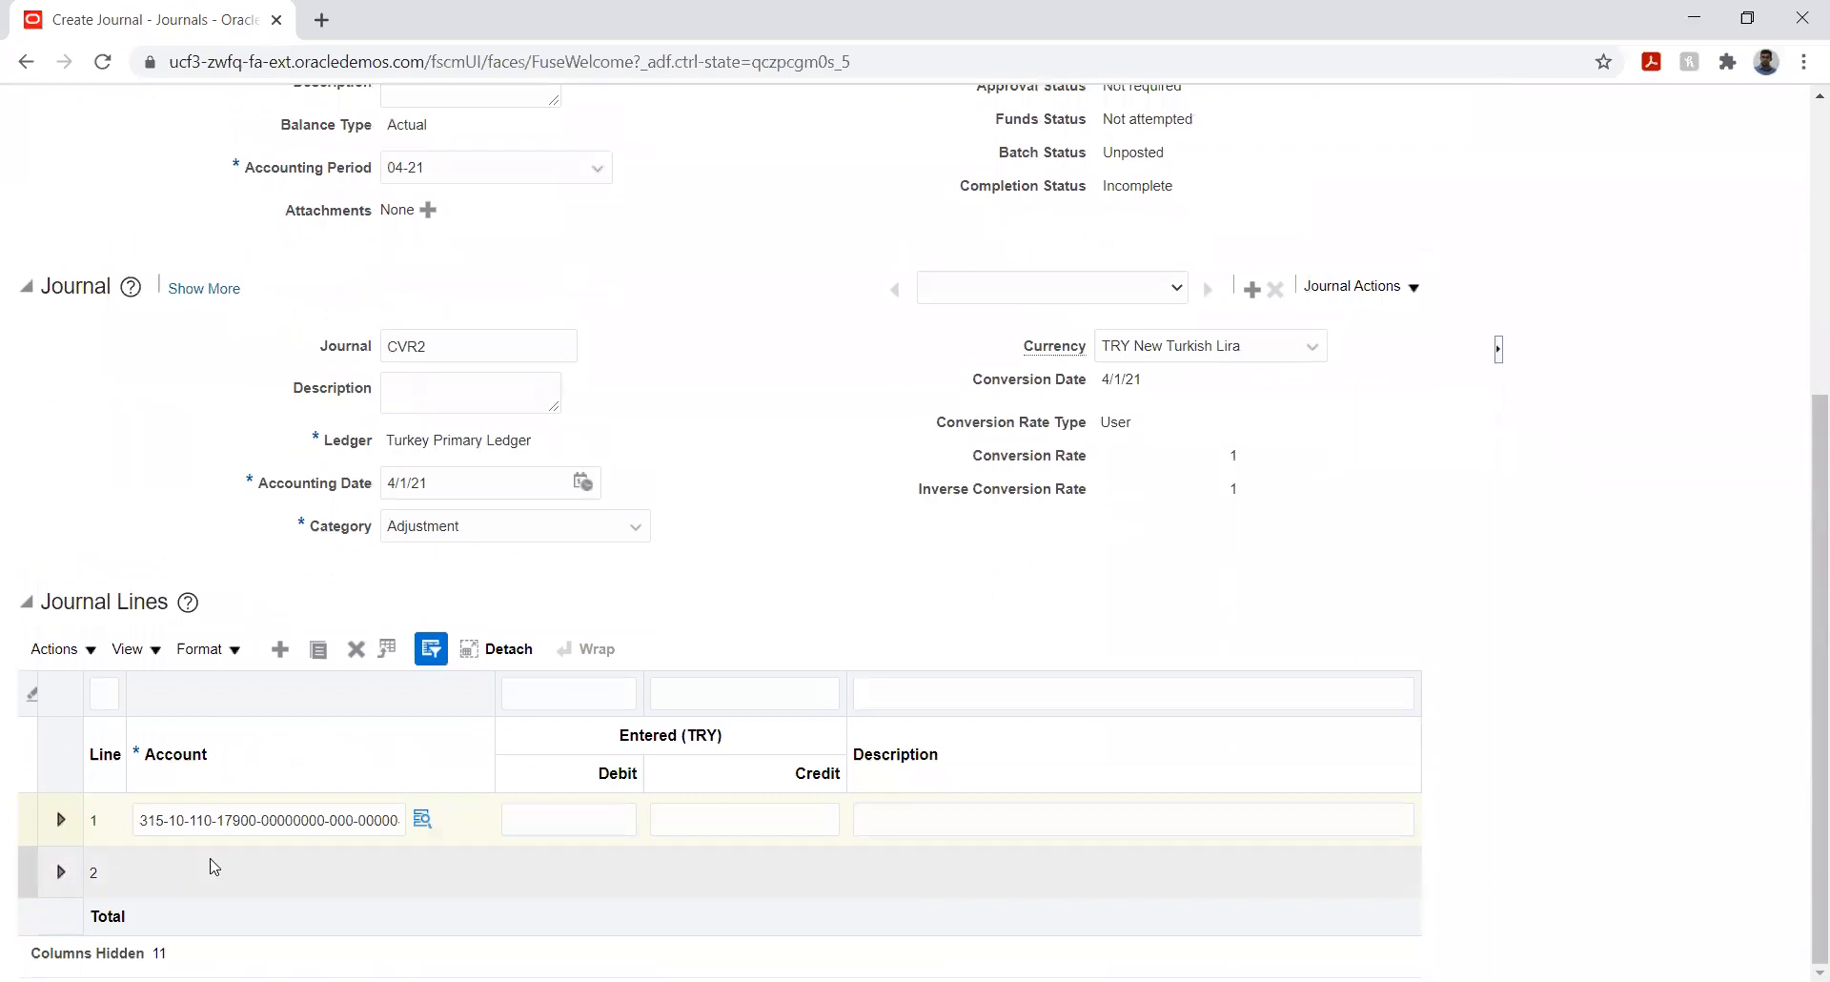
{"action": "left_click", "coordinate": [232, 886]}
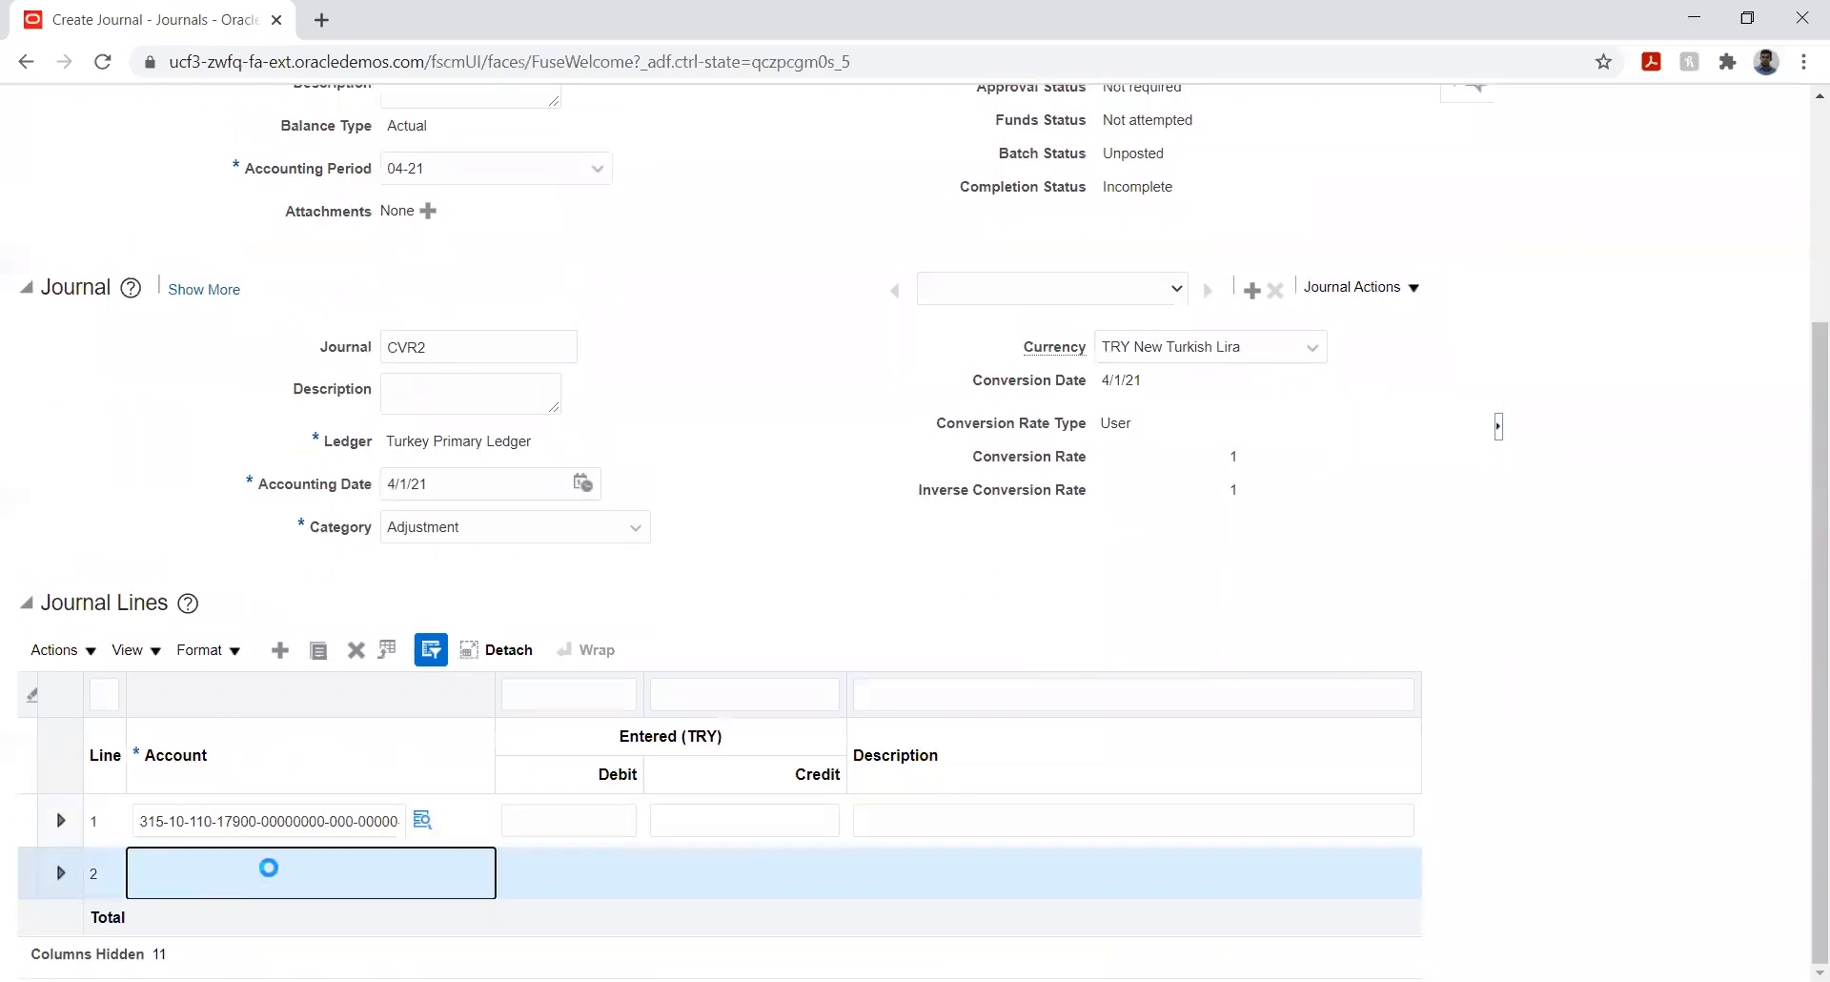
{"action": "left_click", "coordinate": [422, 871]}
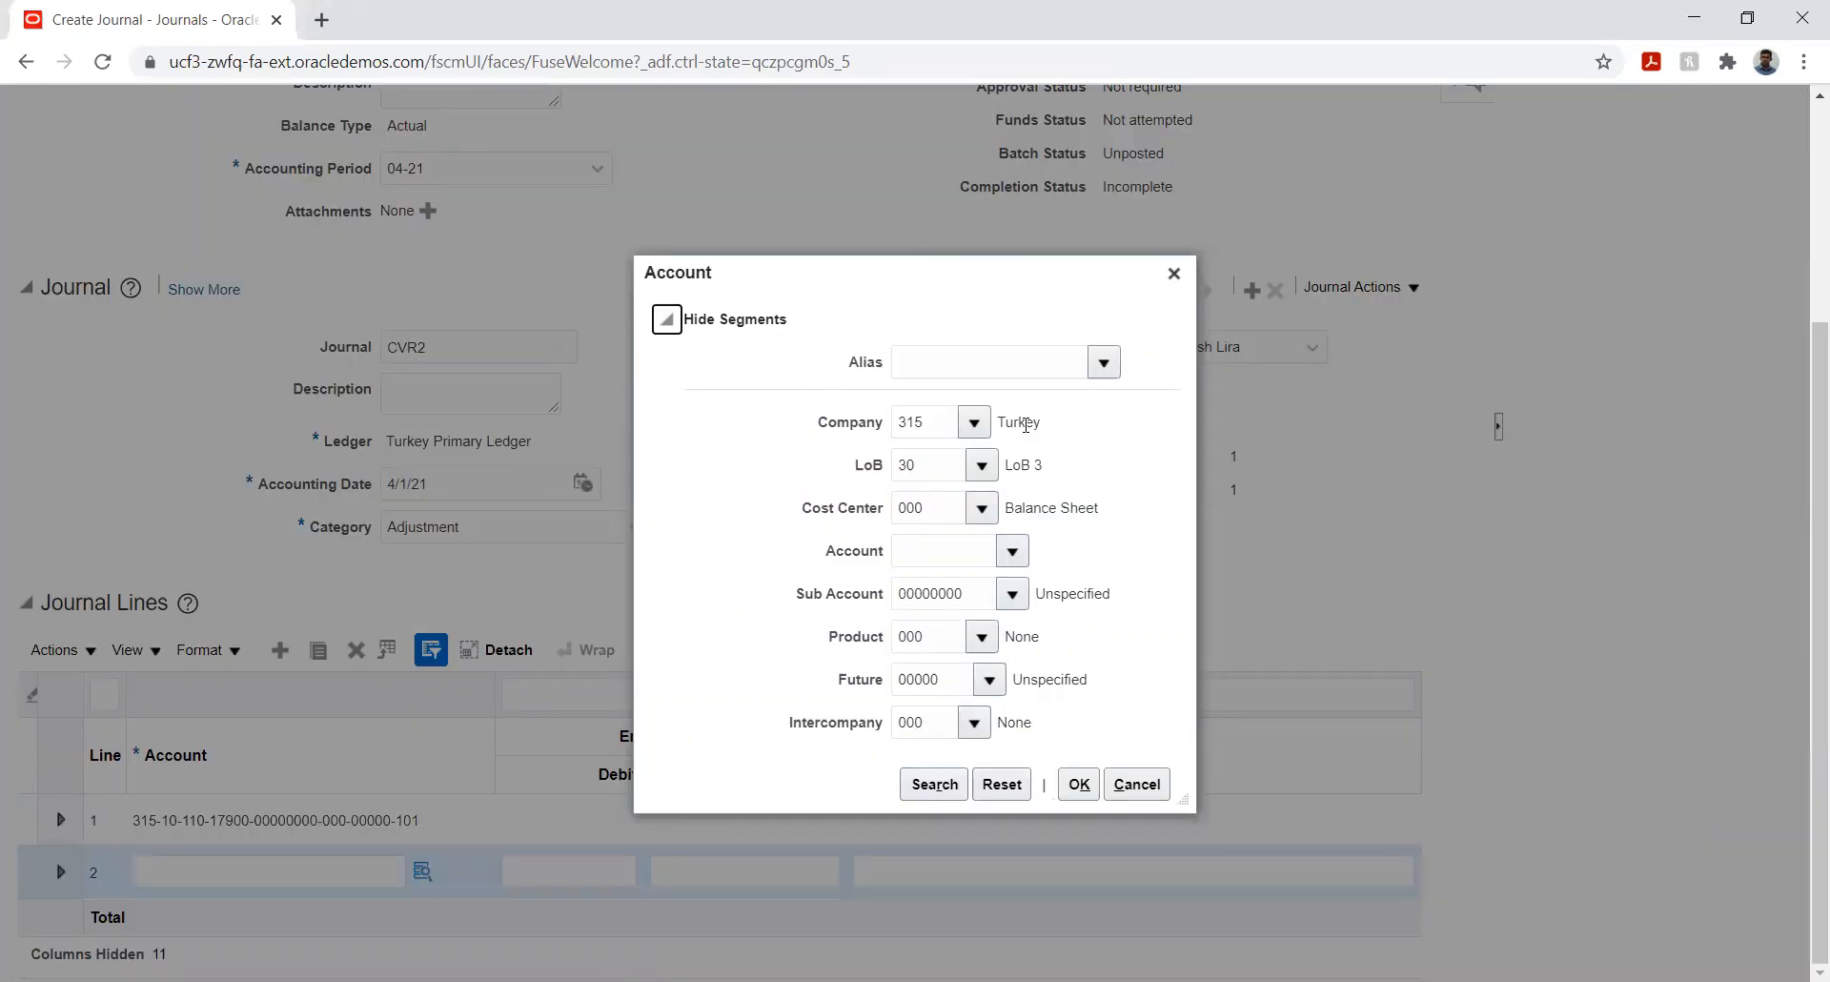
{"action": "left_click", "coordinate": [982, 466]}
{"action": "left_click", "coordinate": [962, 503]}
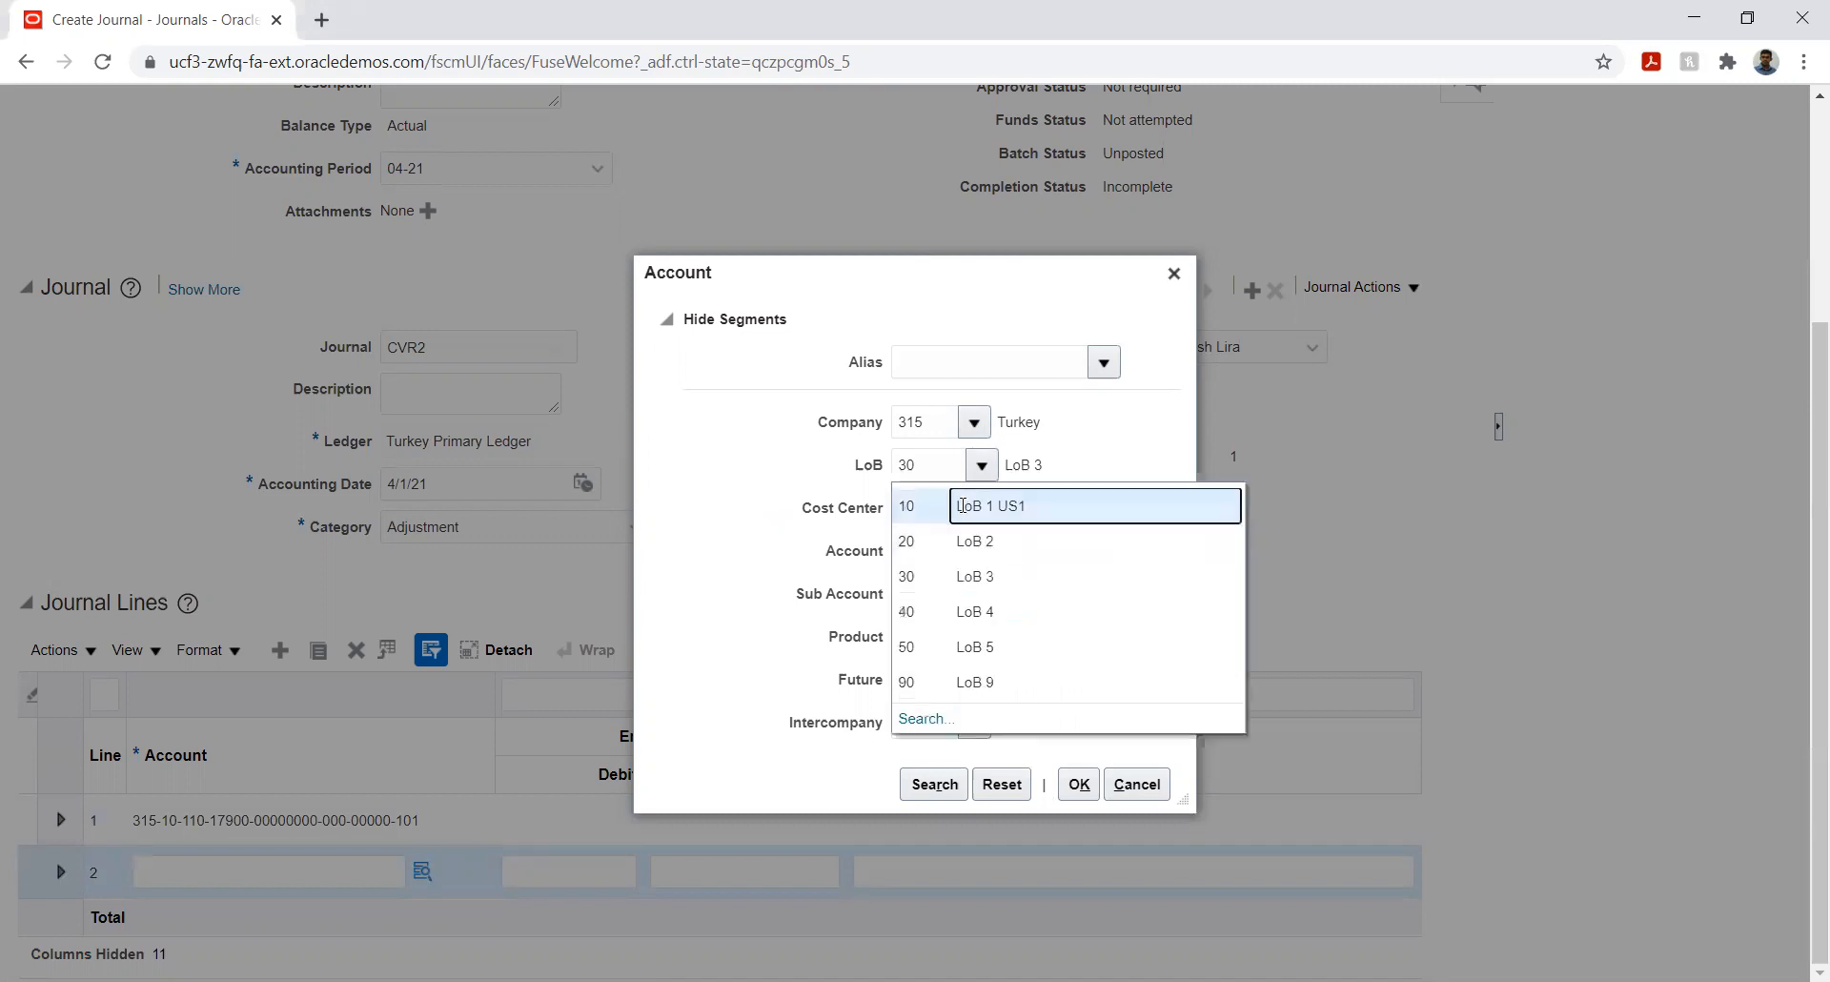
{"action": "left_click", "coordinate": [985, 512]}
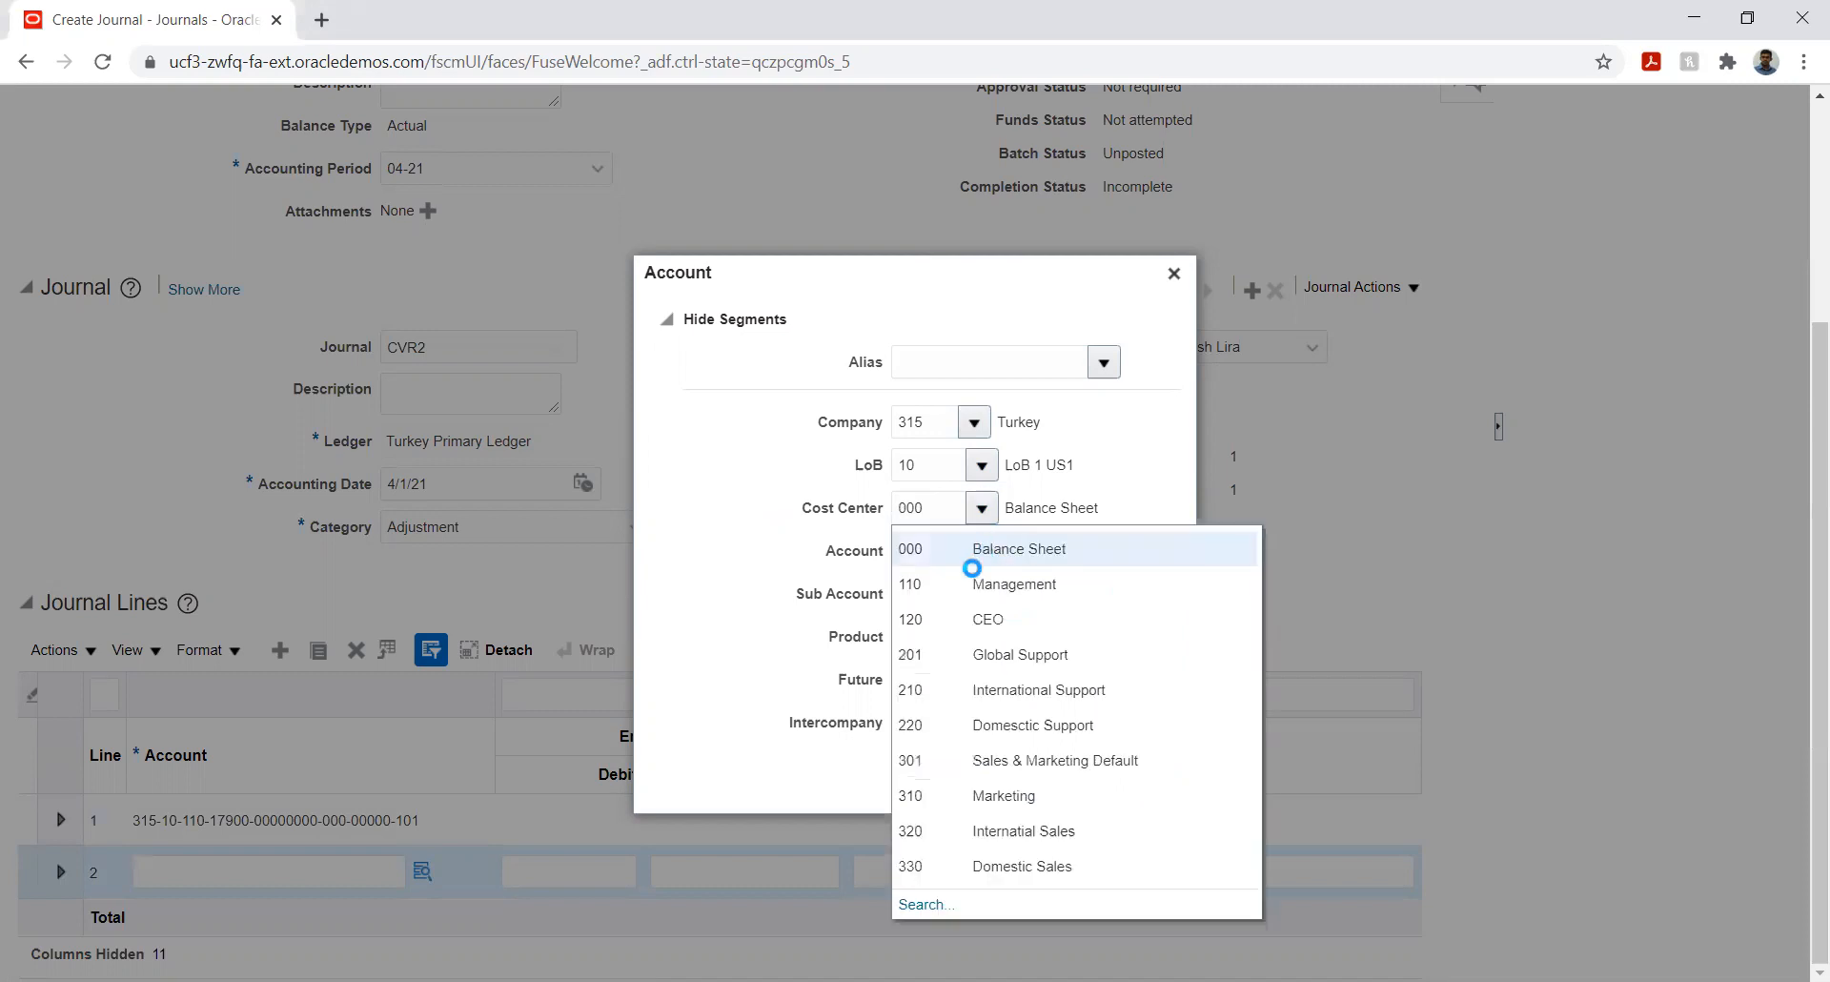
{"action": "left_click", "coordinate": [954, 584]}
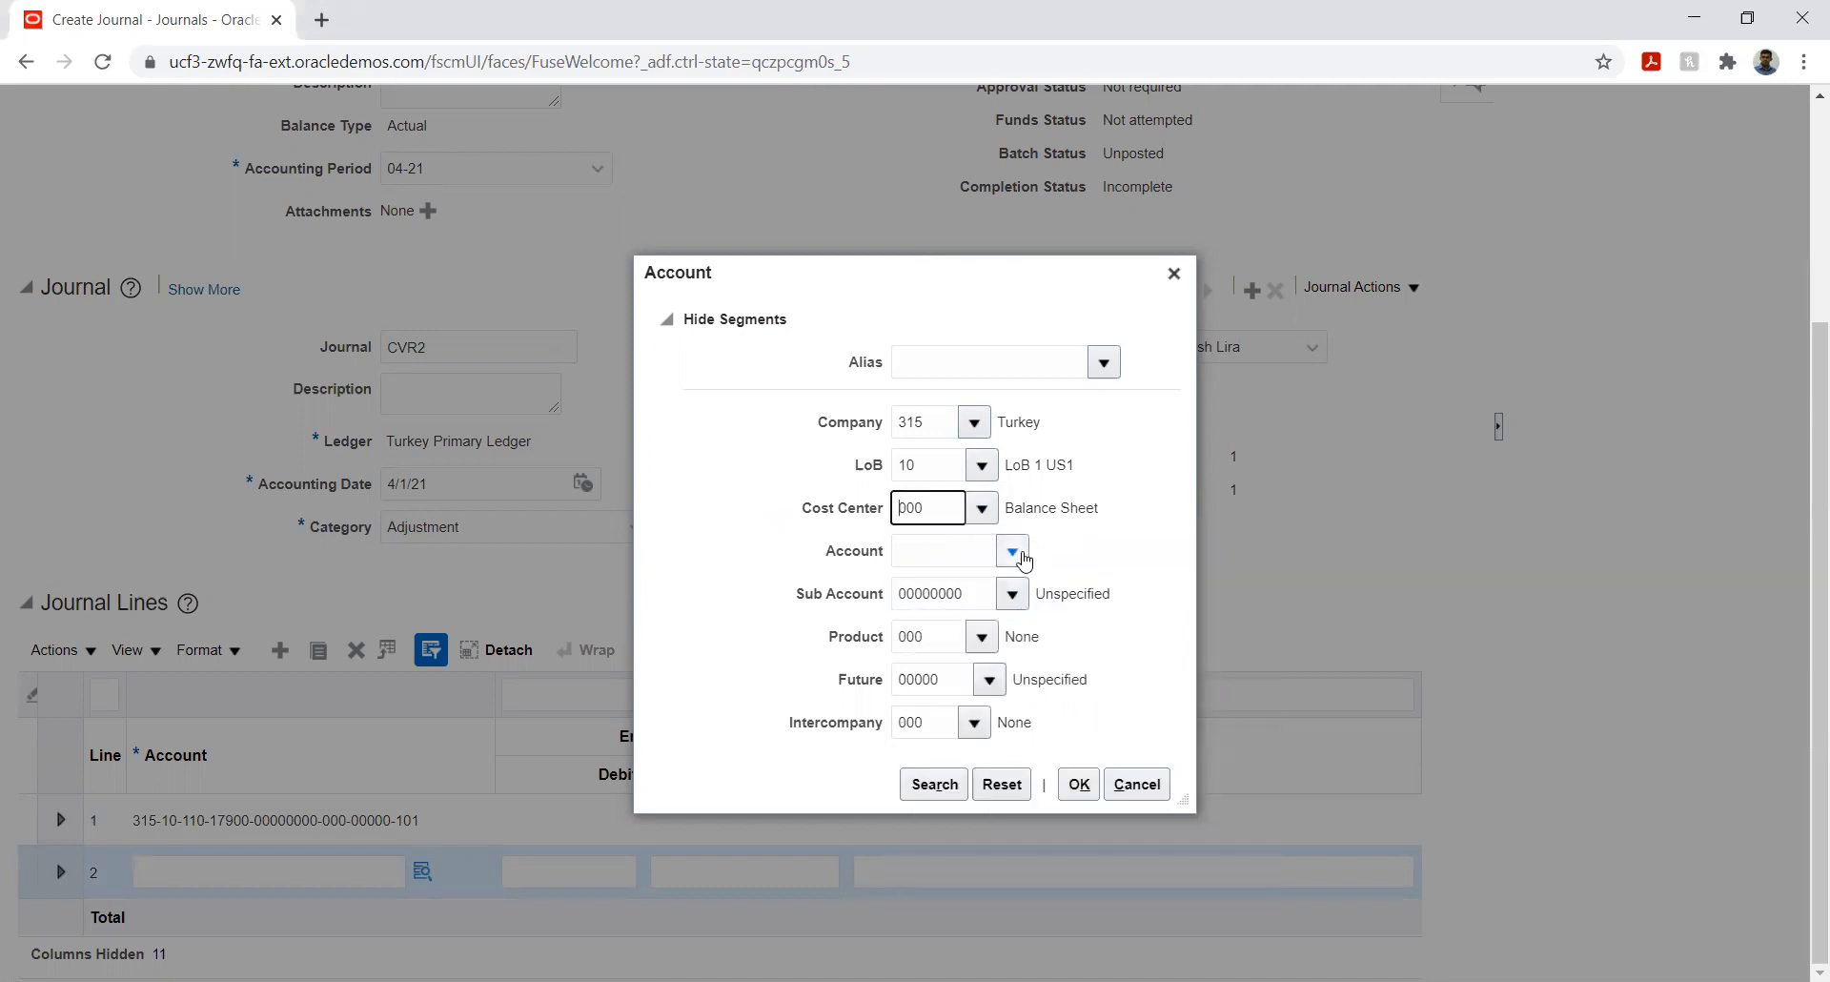
- Complete line 2's account with account 10001 TRY Cash and intercompany 101 (US 1 LE 1 BU 1), and apply the combination
{"action": "left_click", "coordinate": [1016, 553]}
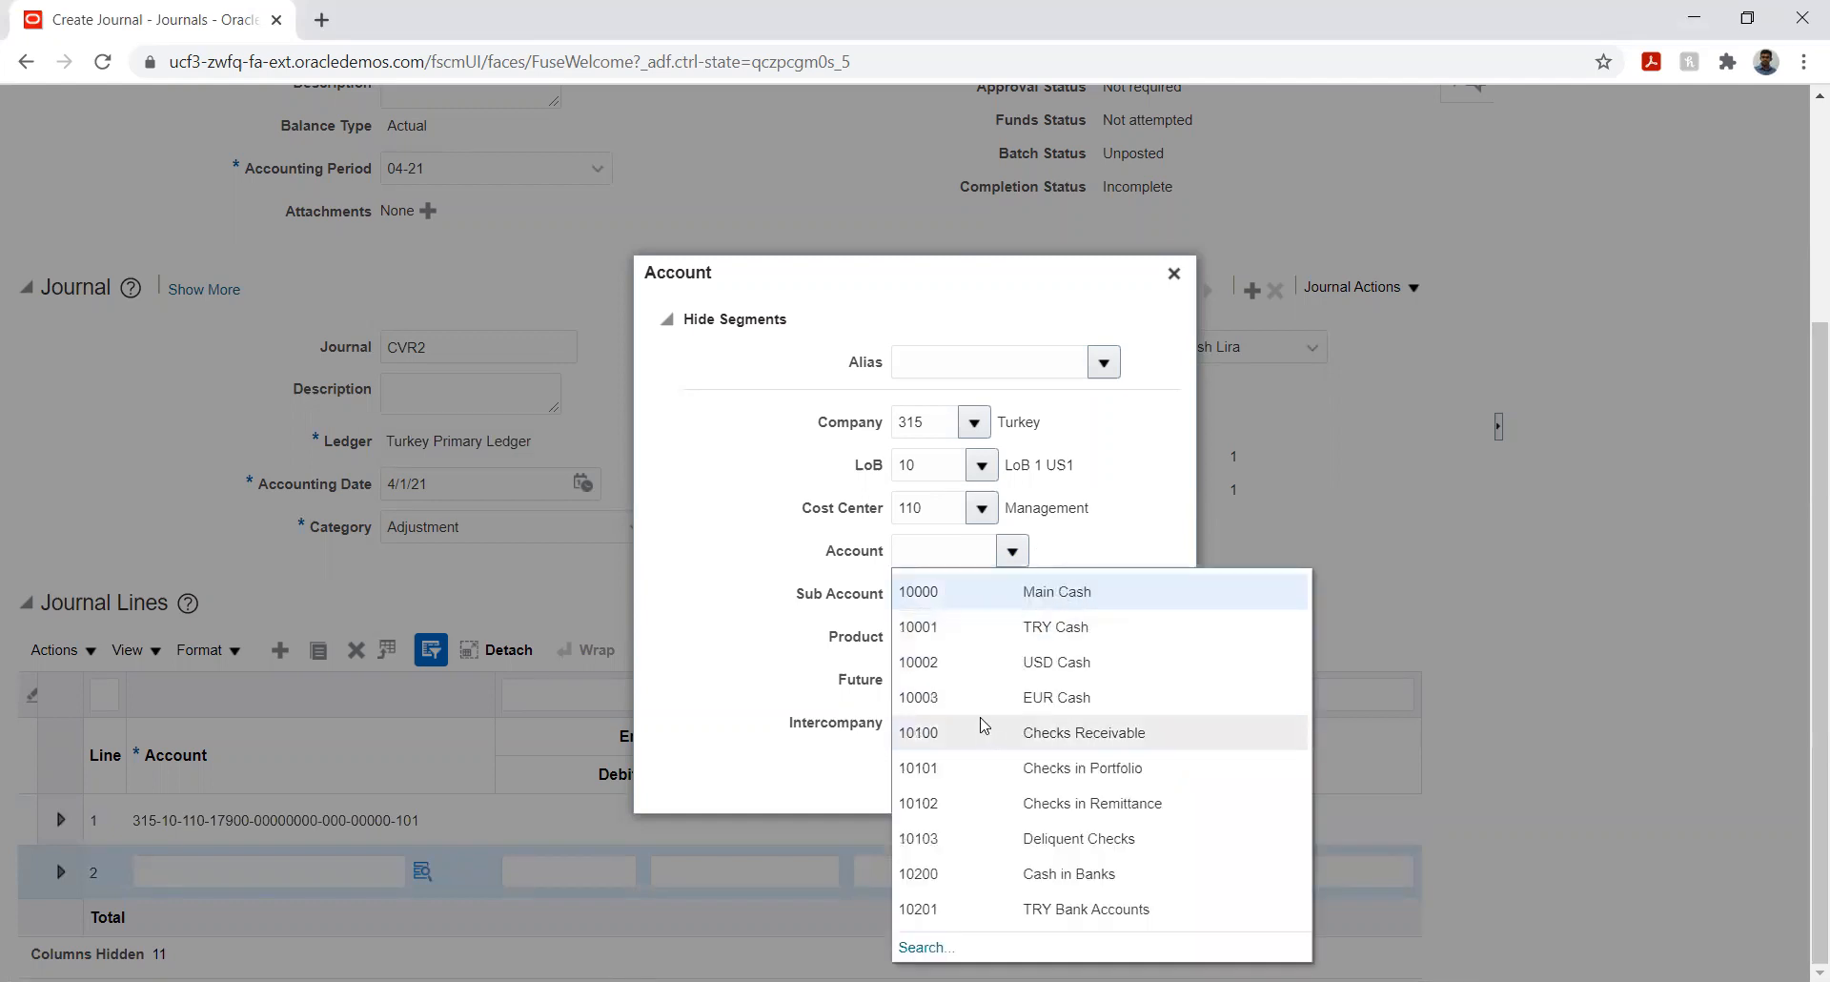
{"action": "left_click", "coordinate": [955, 636]}
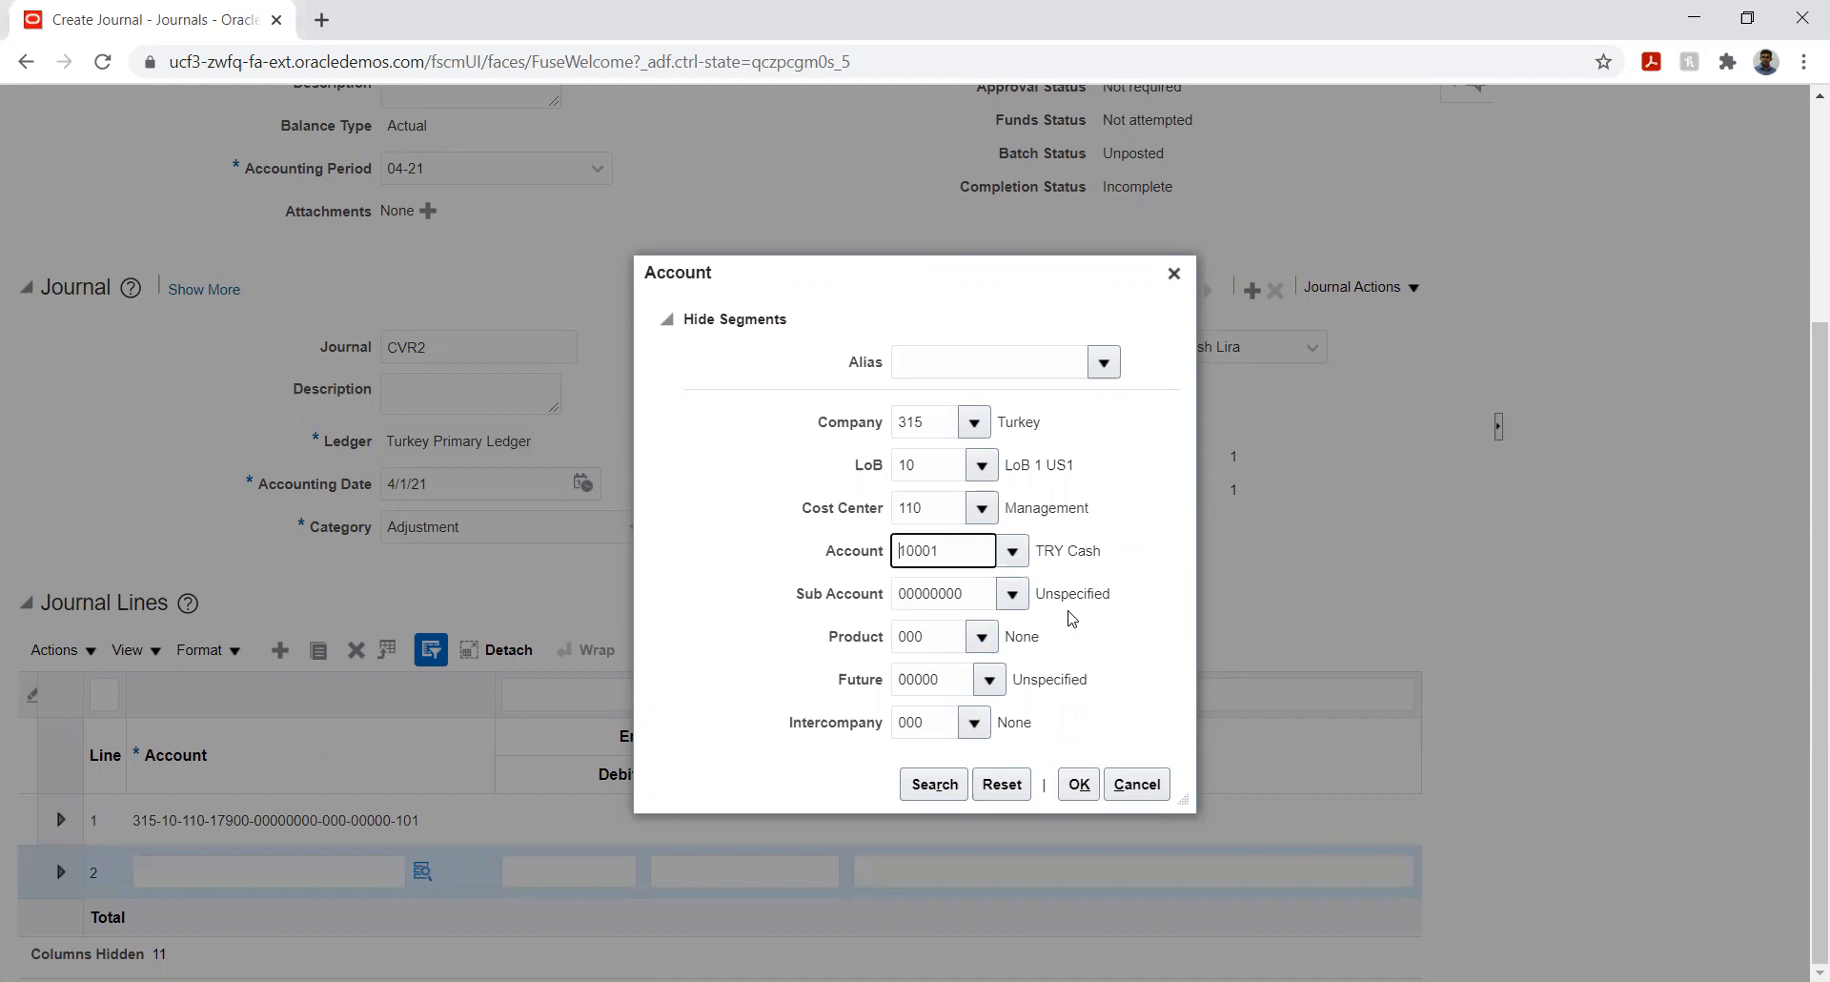
{"action": "left_click", "coordinate": [1012, 593]}
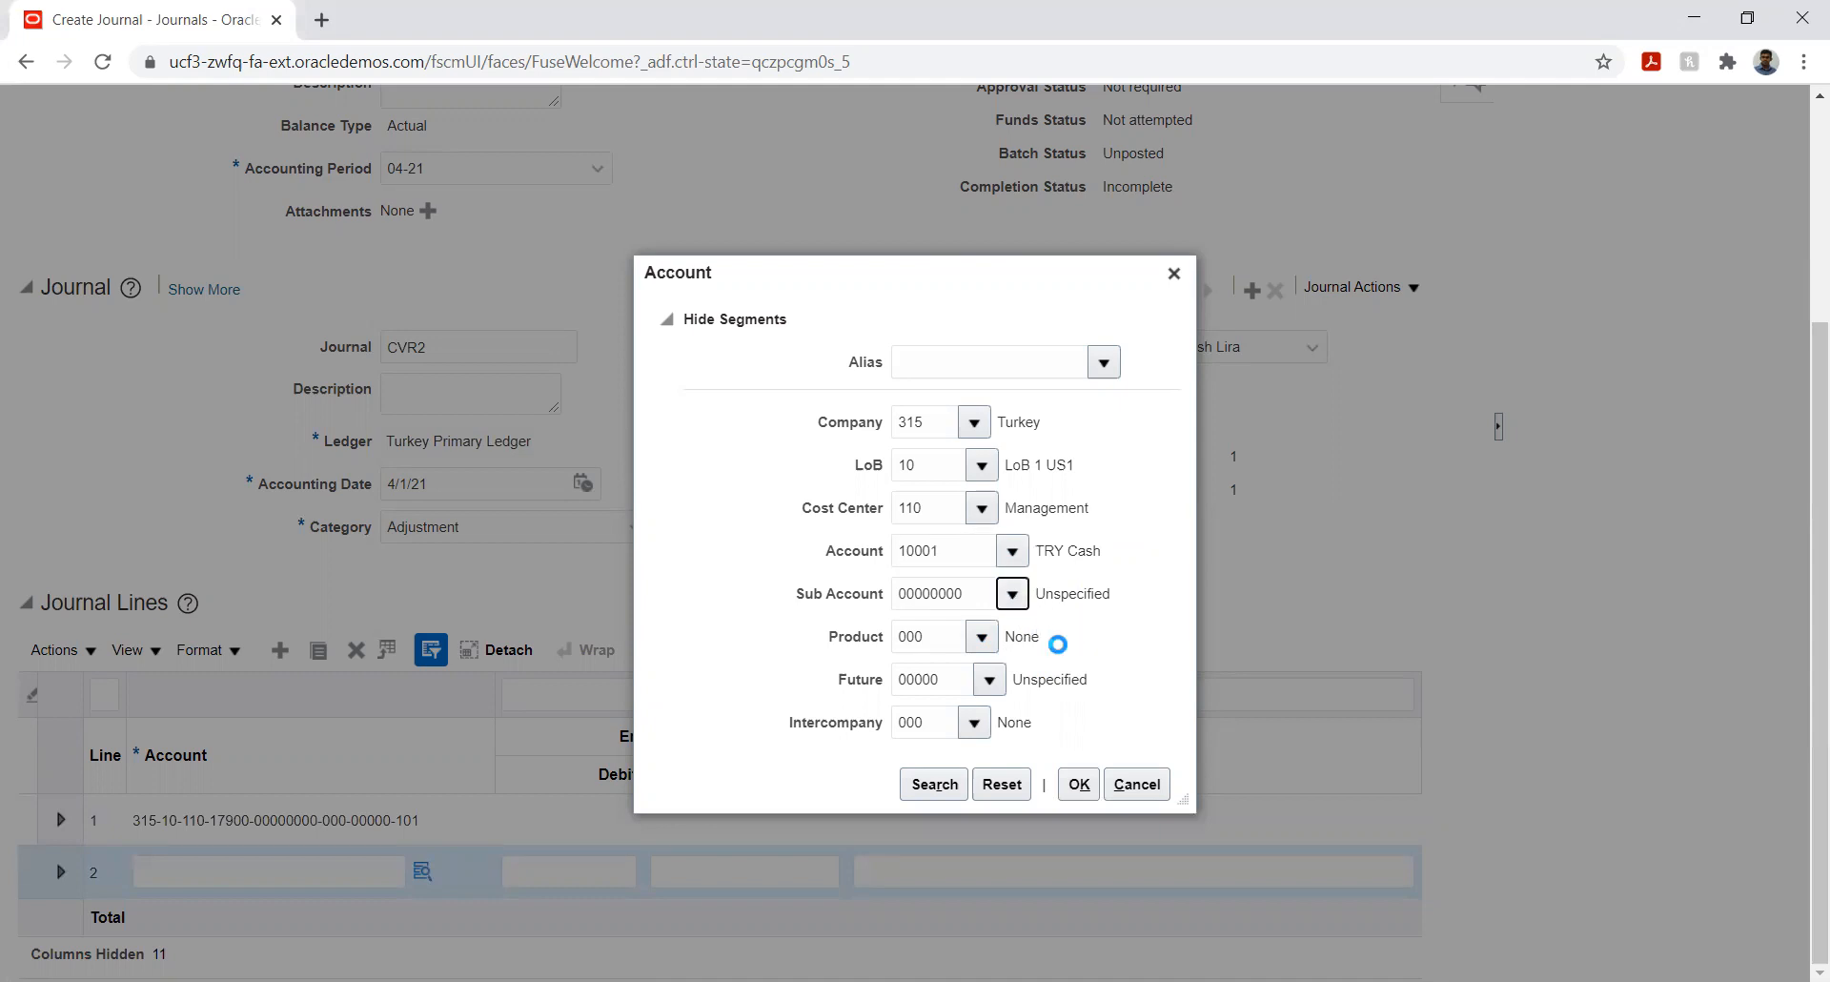
{"action": "left_click", "coordinate": [1085, 725]}
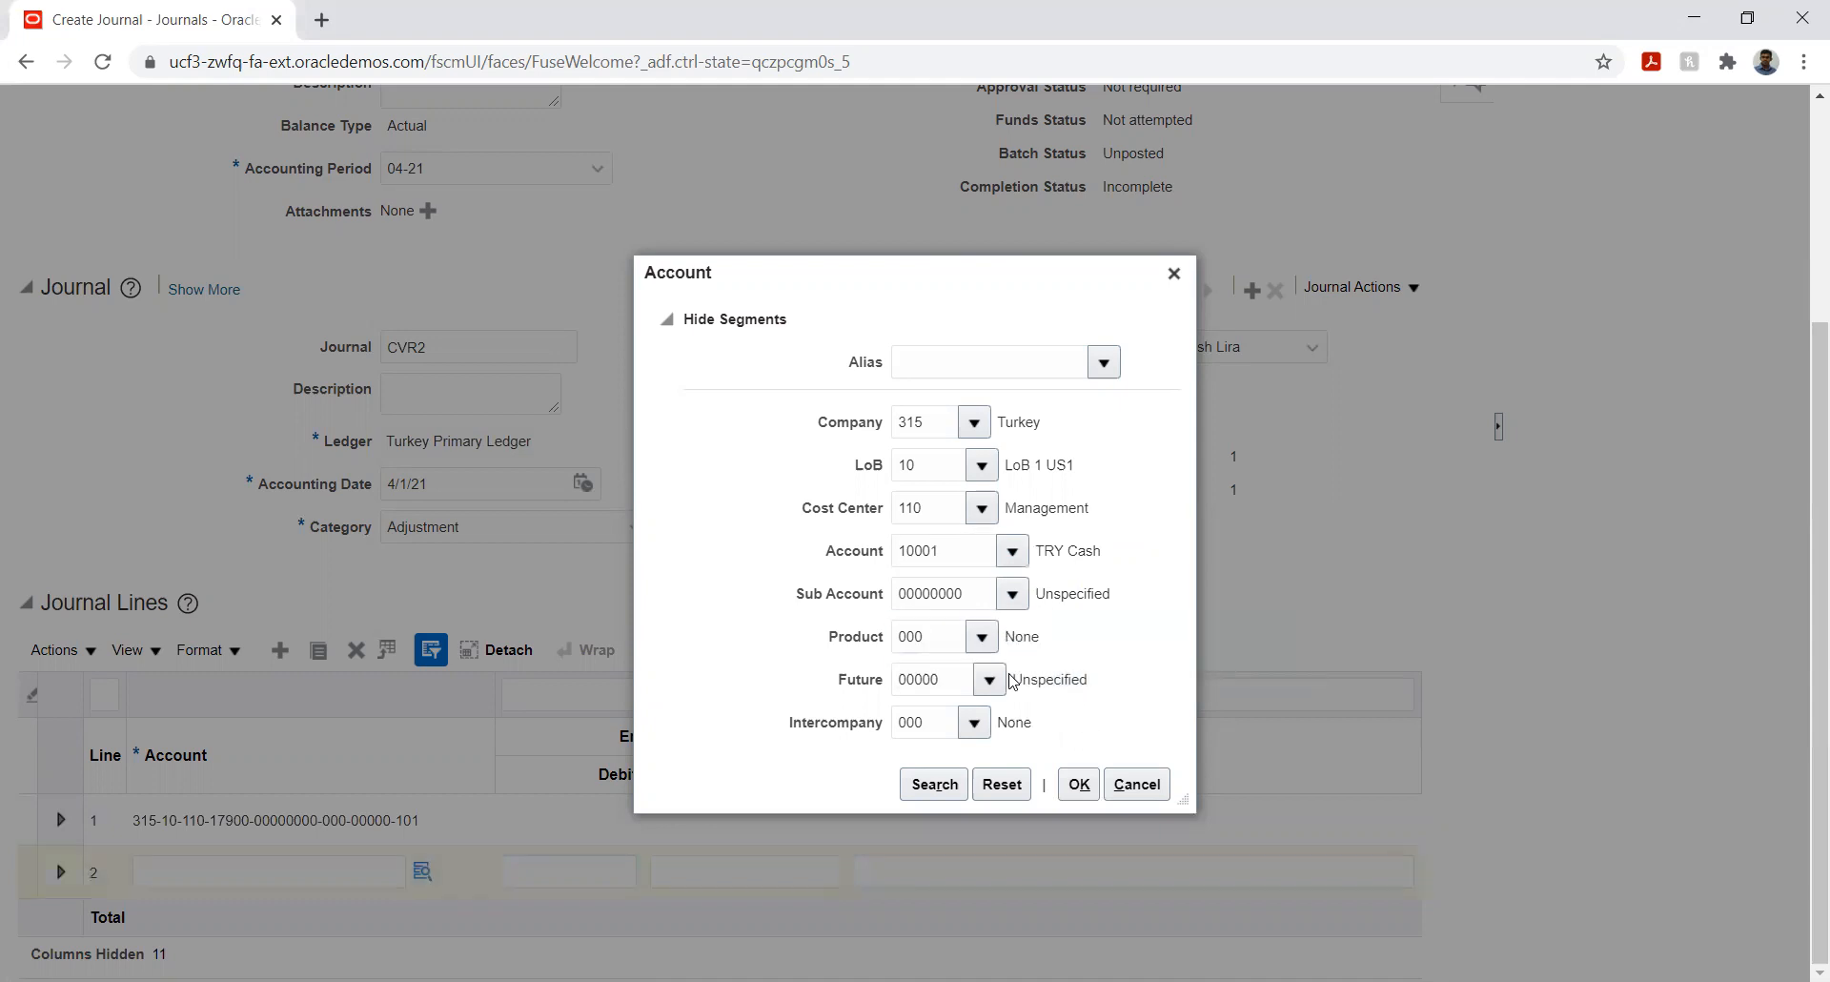
{"action": "left_click", "coordinate": [974, 722]}
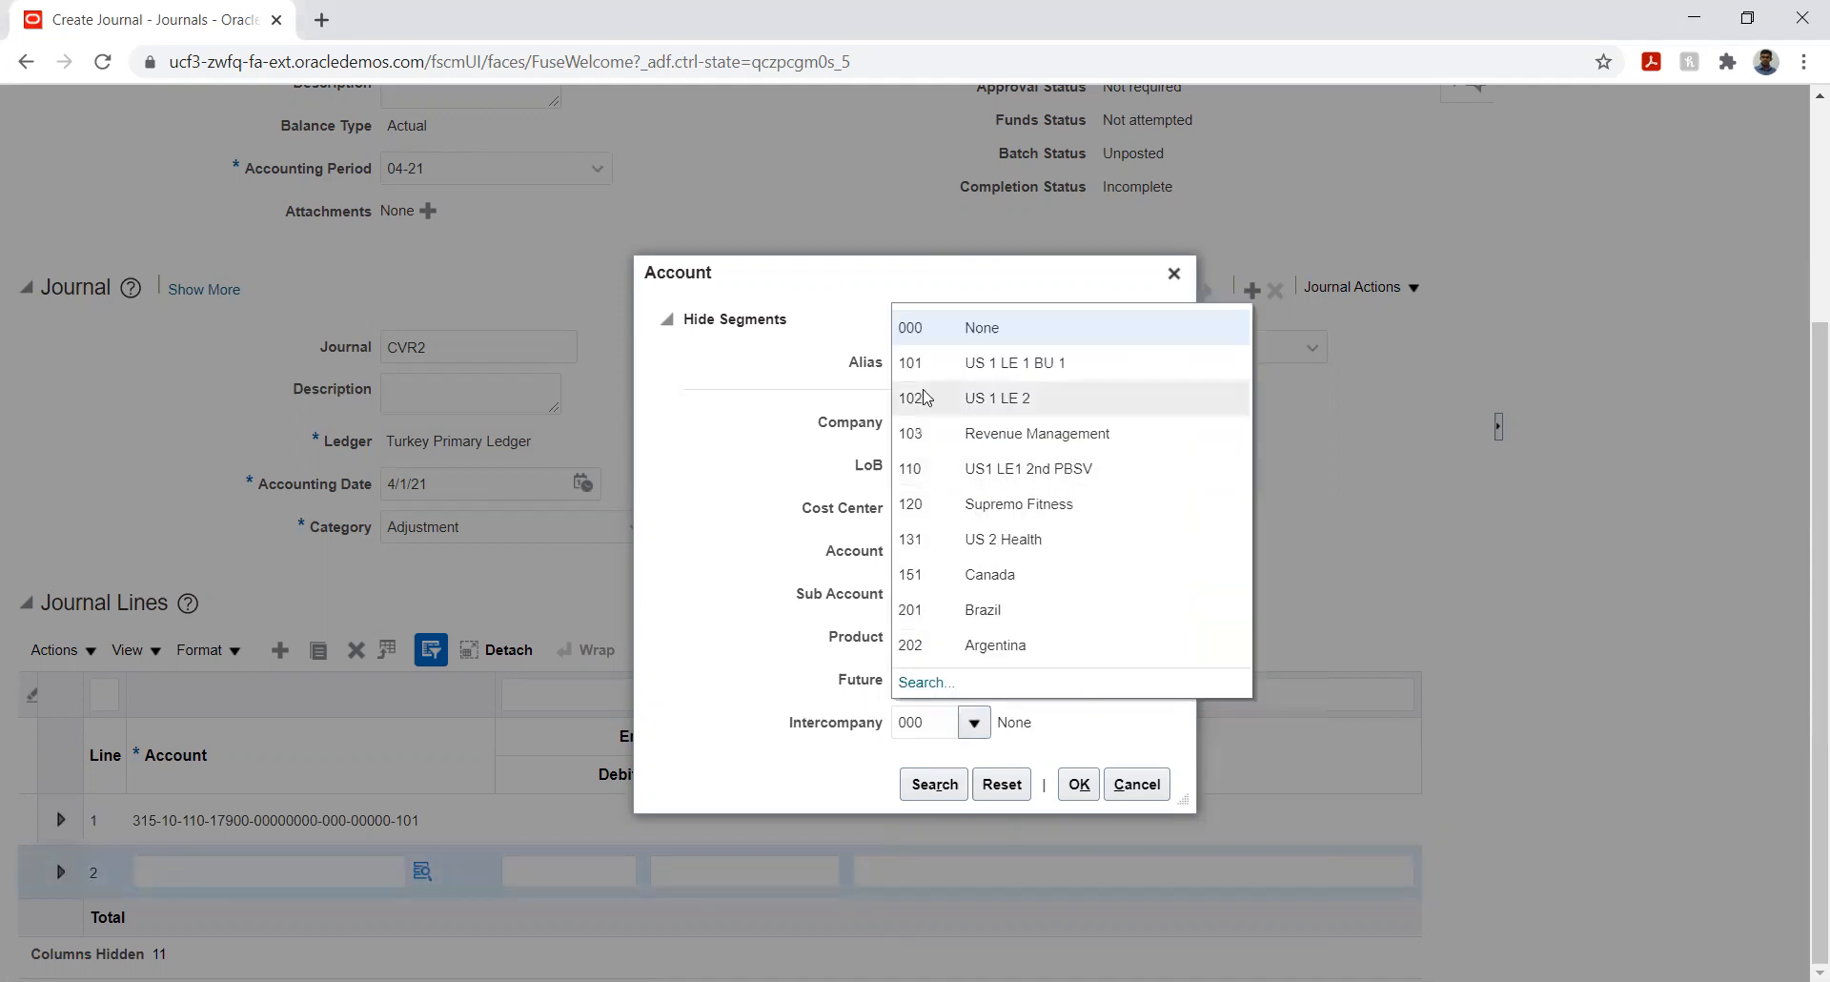
{"action": "left_click", "coordinate": [925, 370]}
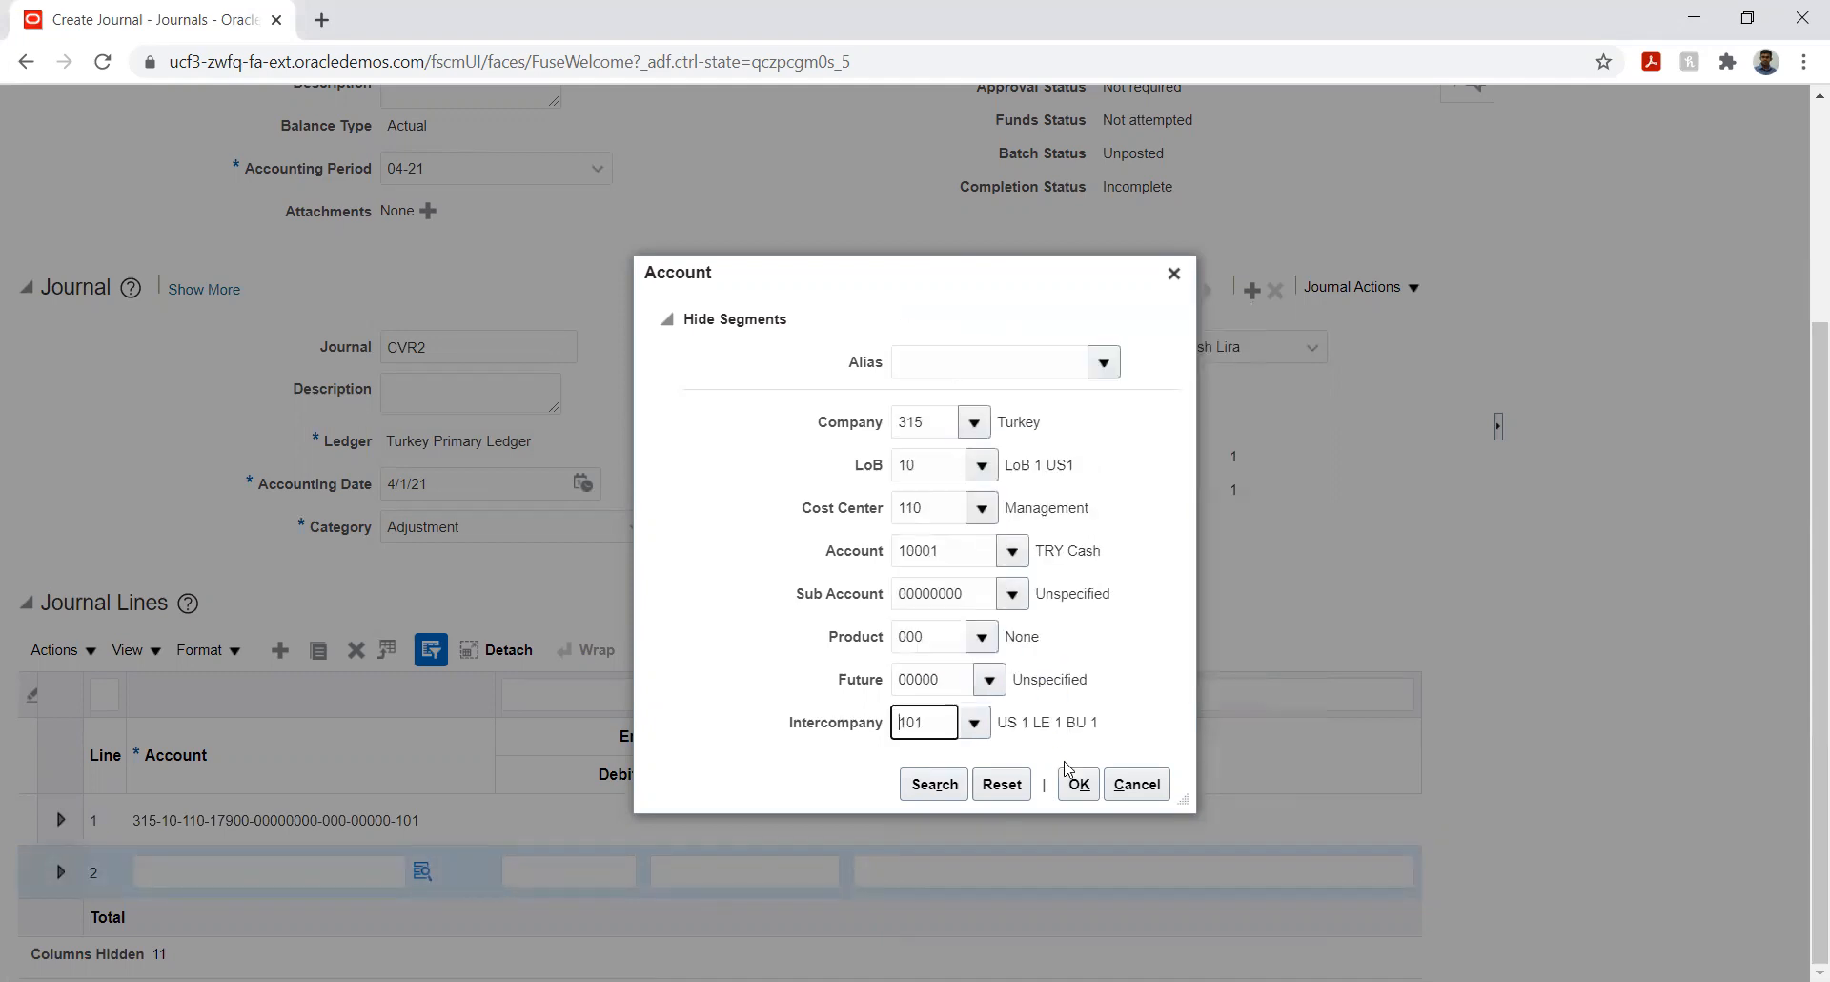
{"action": "left_click", "coordinate": [1080, 785]}
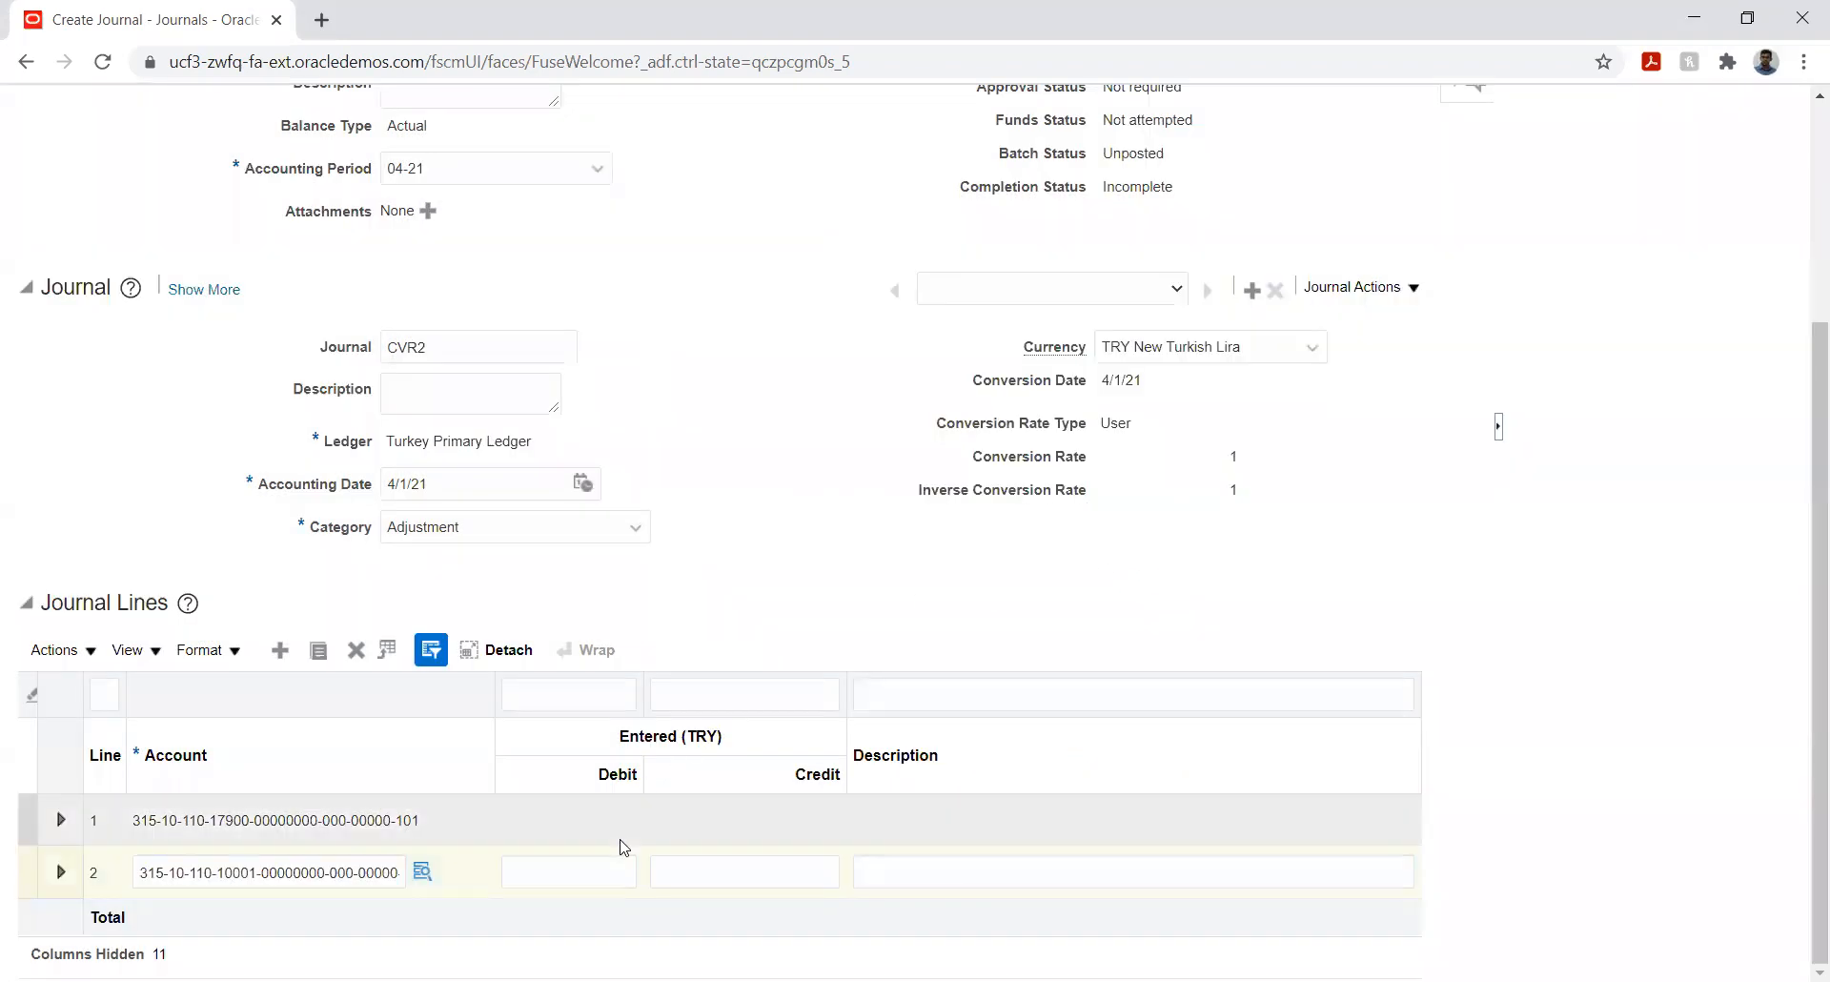
- Enter a debit of 4,000 on journal line 1 and a credit of 4,000 on journal line 2
{"action": "left_click", "coordinate": [588, 826]}
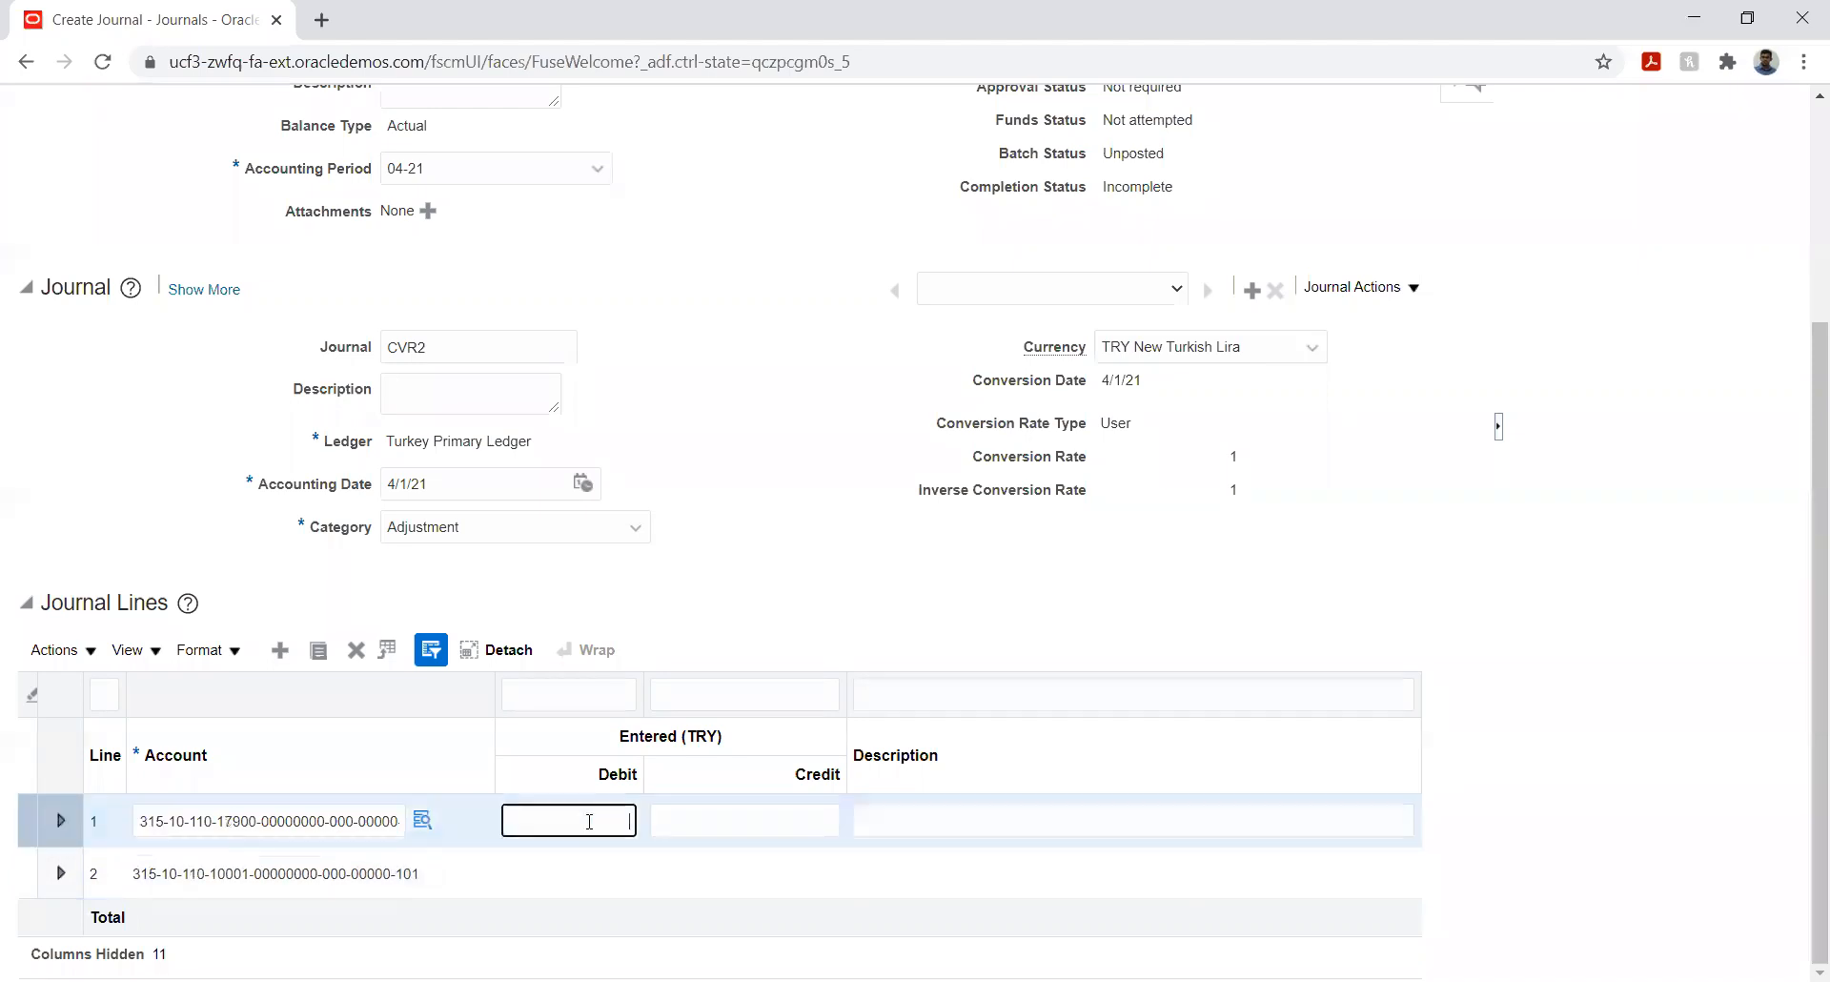
{"action": "type", "text": "4,00"}
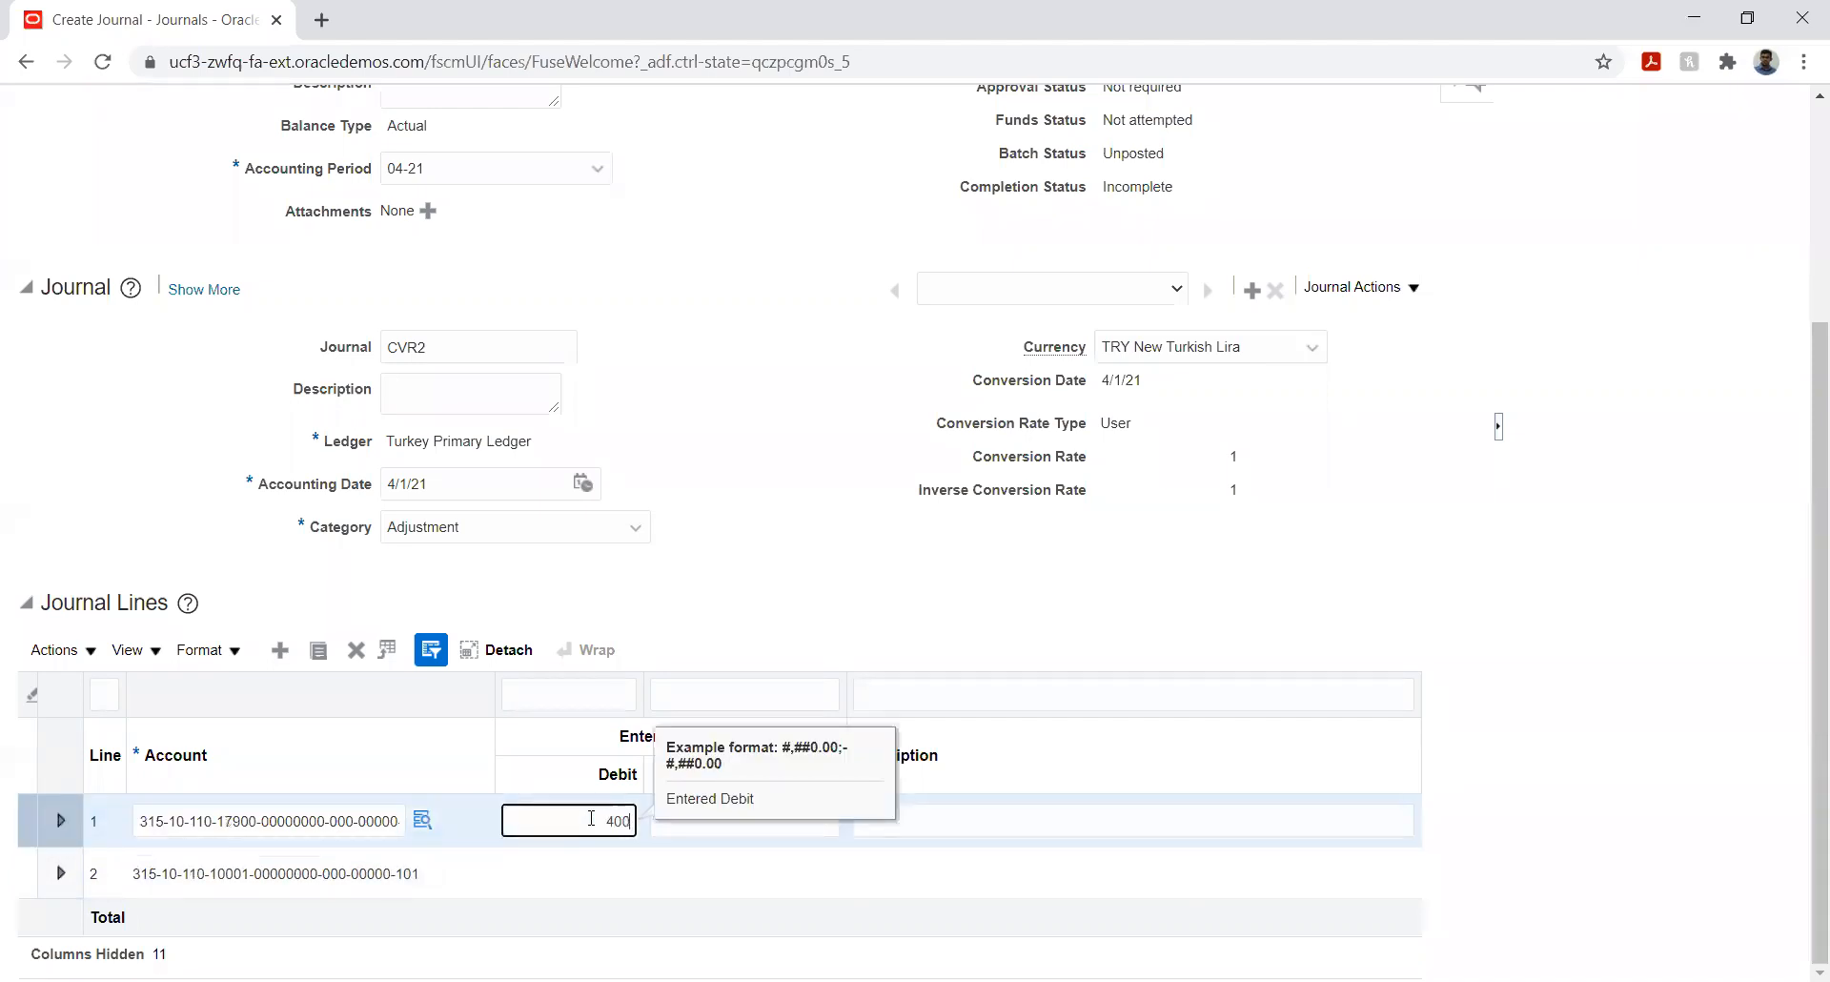
{"action": "type", "text": "0"}
{"action": "key", "text": "Tab"}
{"action": "key", "text": "Tab"}
{"action": "left_click", "coordinate": [736, 865]}
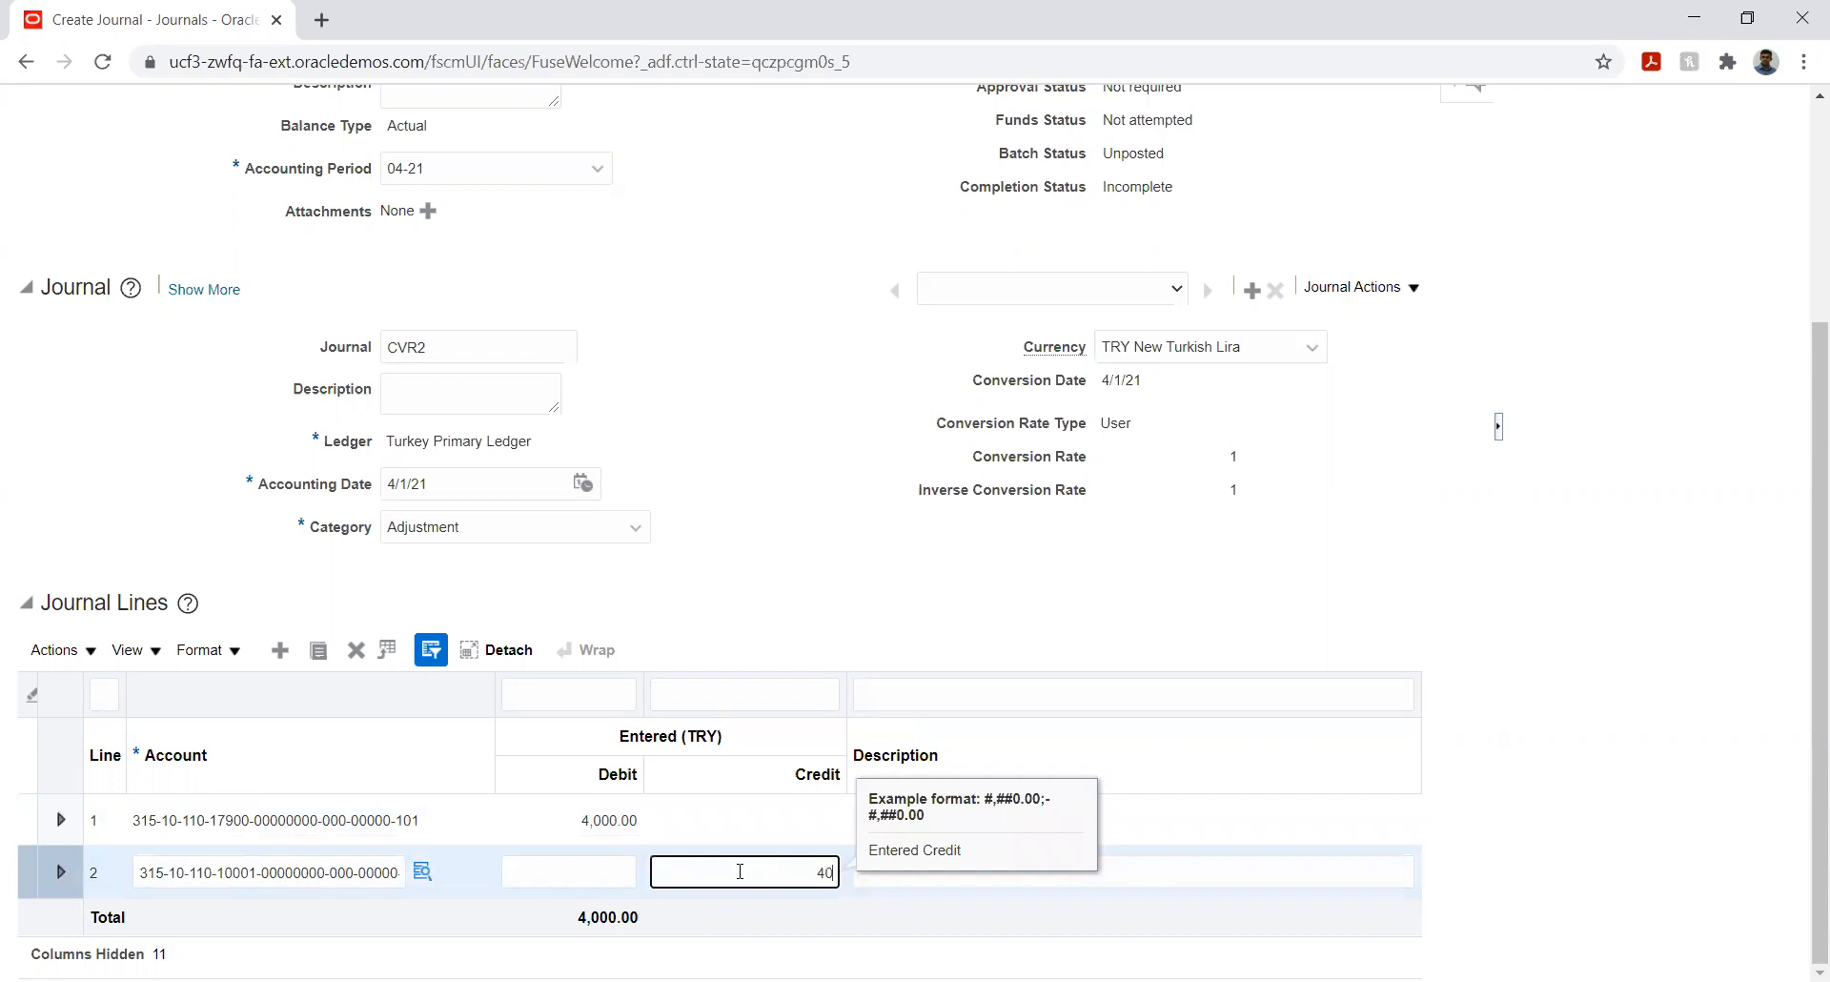
{"action": "type", "text": "4000"}
{"action": "key", "text": "Tab"}
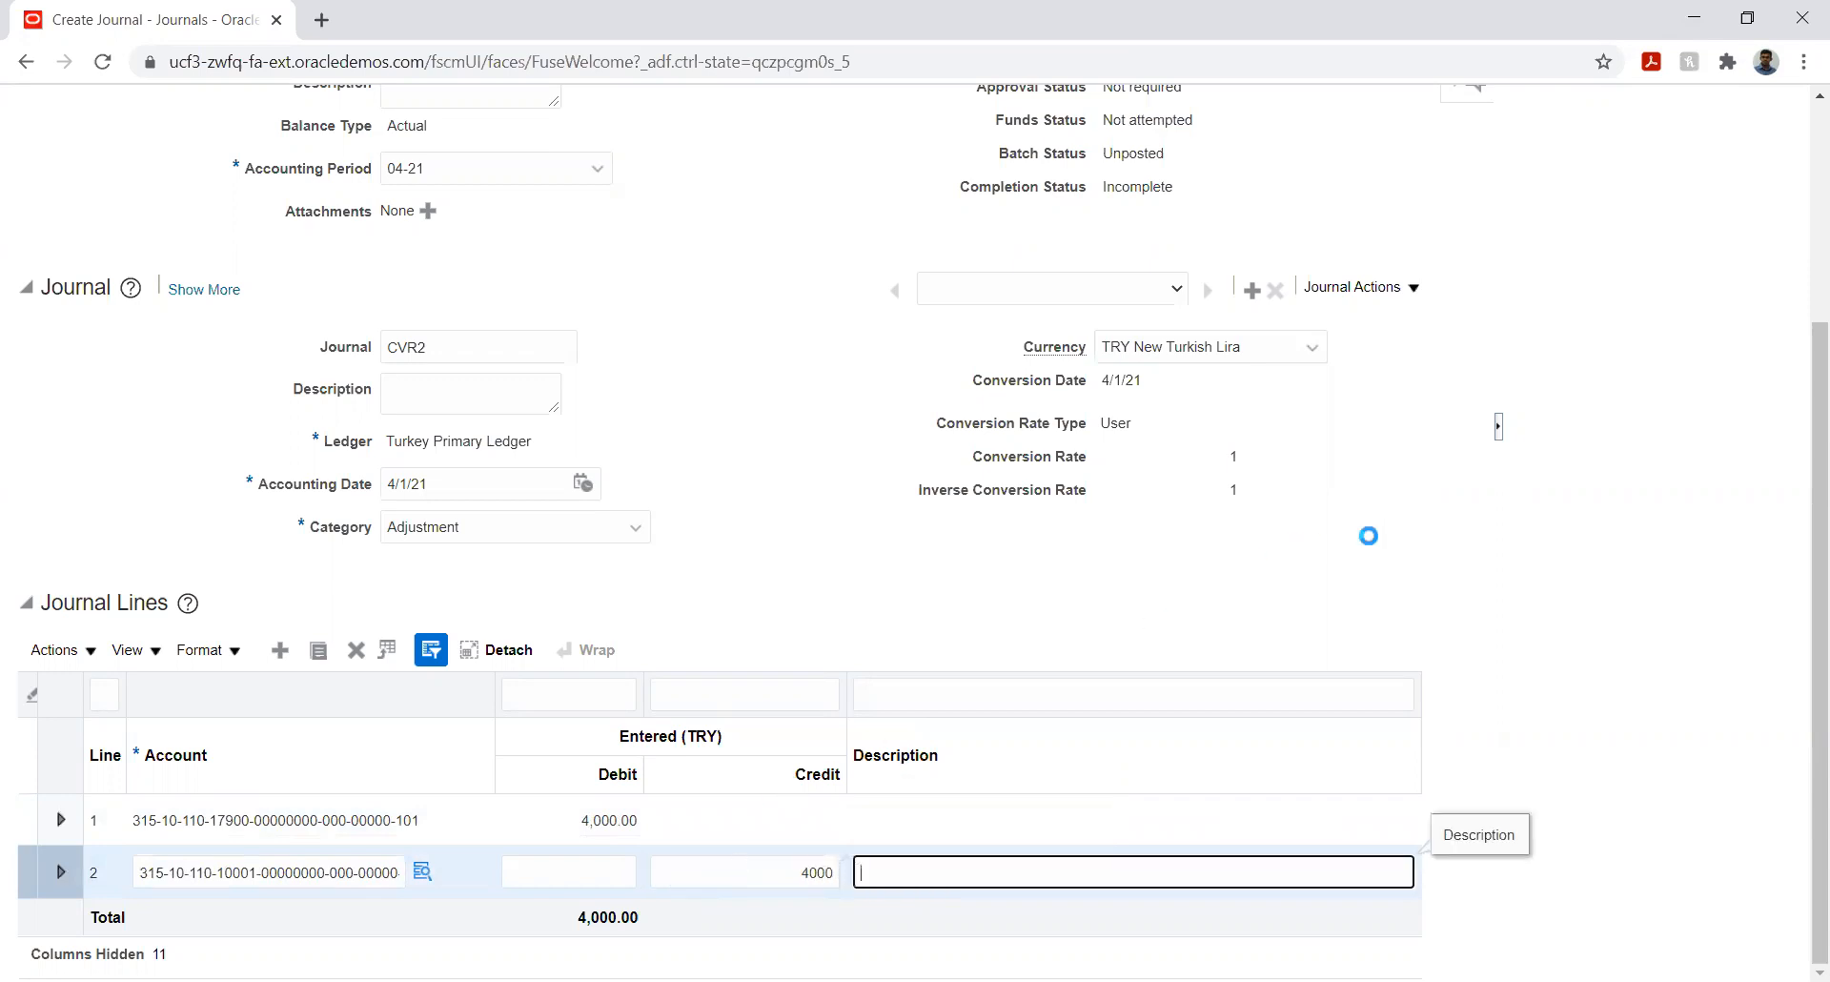
{"action": "left_click", "coordinate": [1396, 565]}
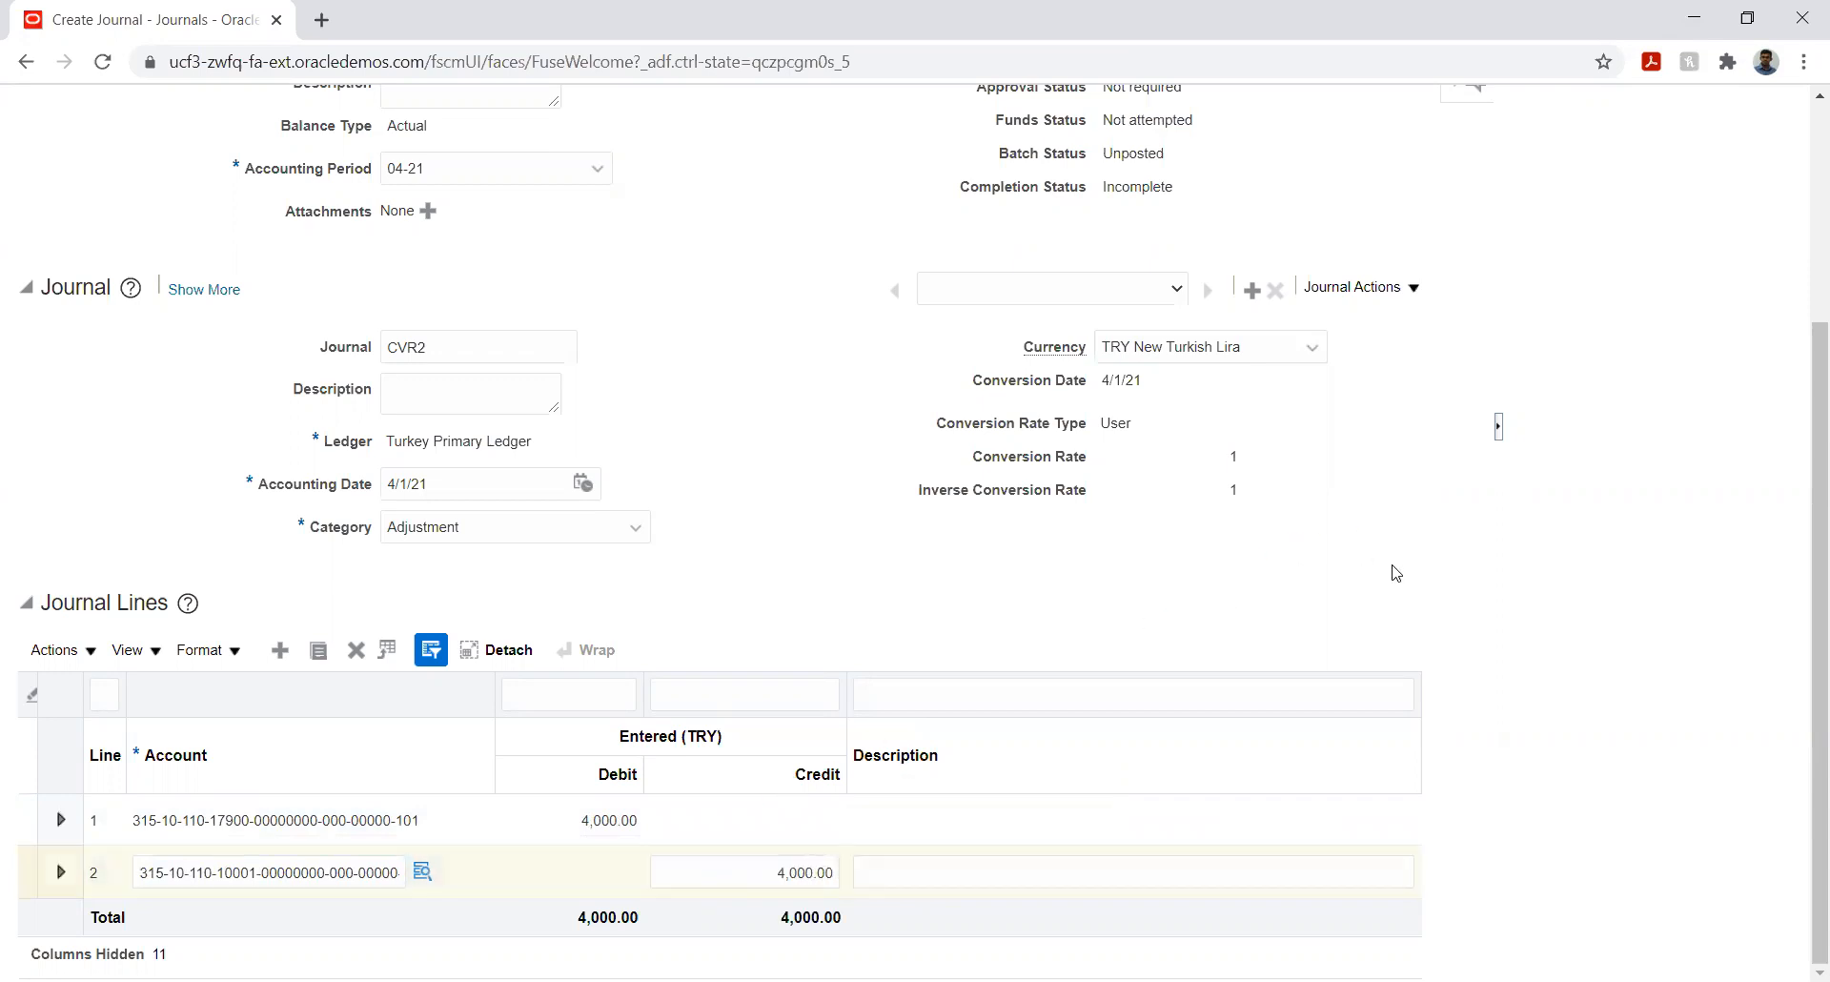
- Post journal CVR2 and acknowledge the confirmation
{"action": "left_click_drag", "start_coordinate": [1804, 556], "coordinate": [1805, 411]}
{"action": "left_click", "coordinate": [1341, 116]}
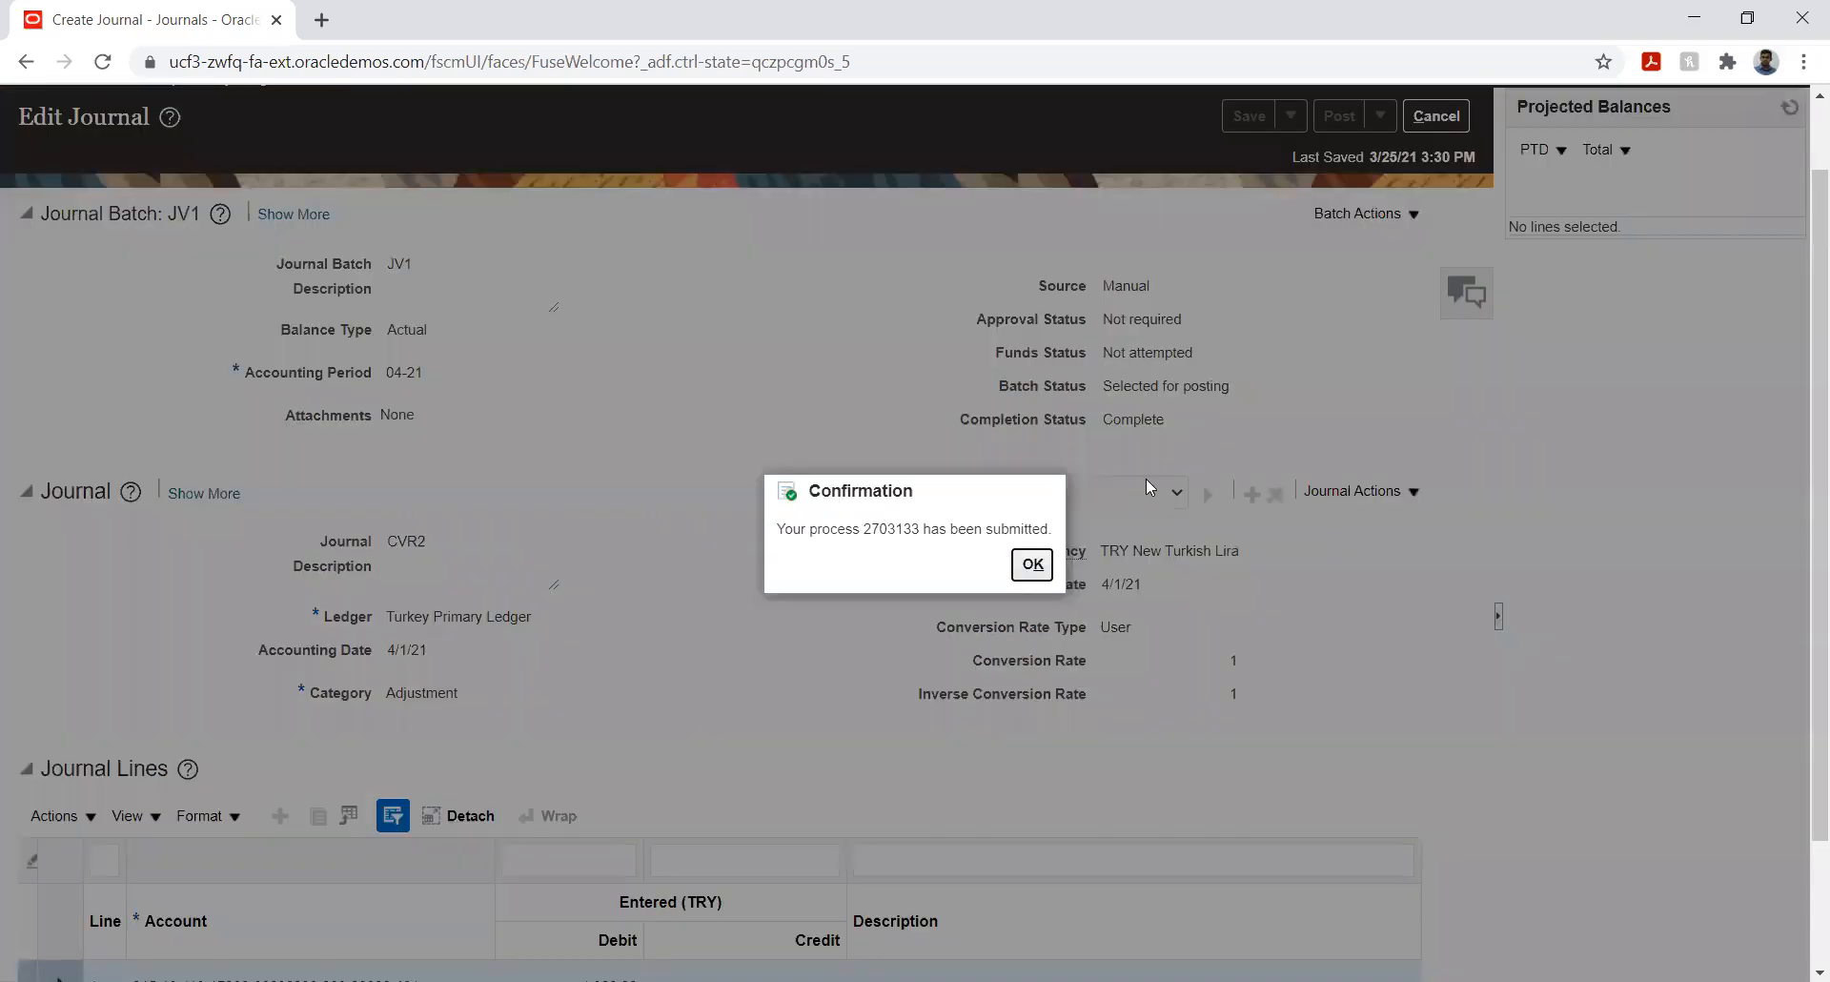
{"action": "left_click", "coordinate": [1032, 563]}
- Open Scheduled Processes and refresh the list to monitor the status of the journal posting process
{"action": "scroll", "coordinate": [38, 191], "scroll_direction": "up", "scroll_amount": 1}
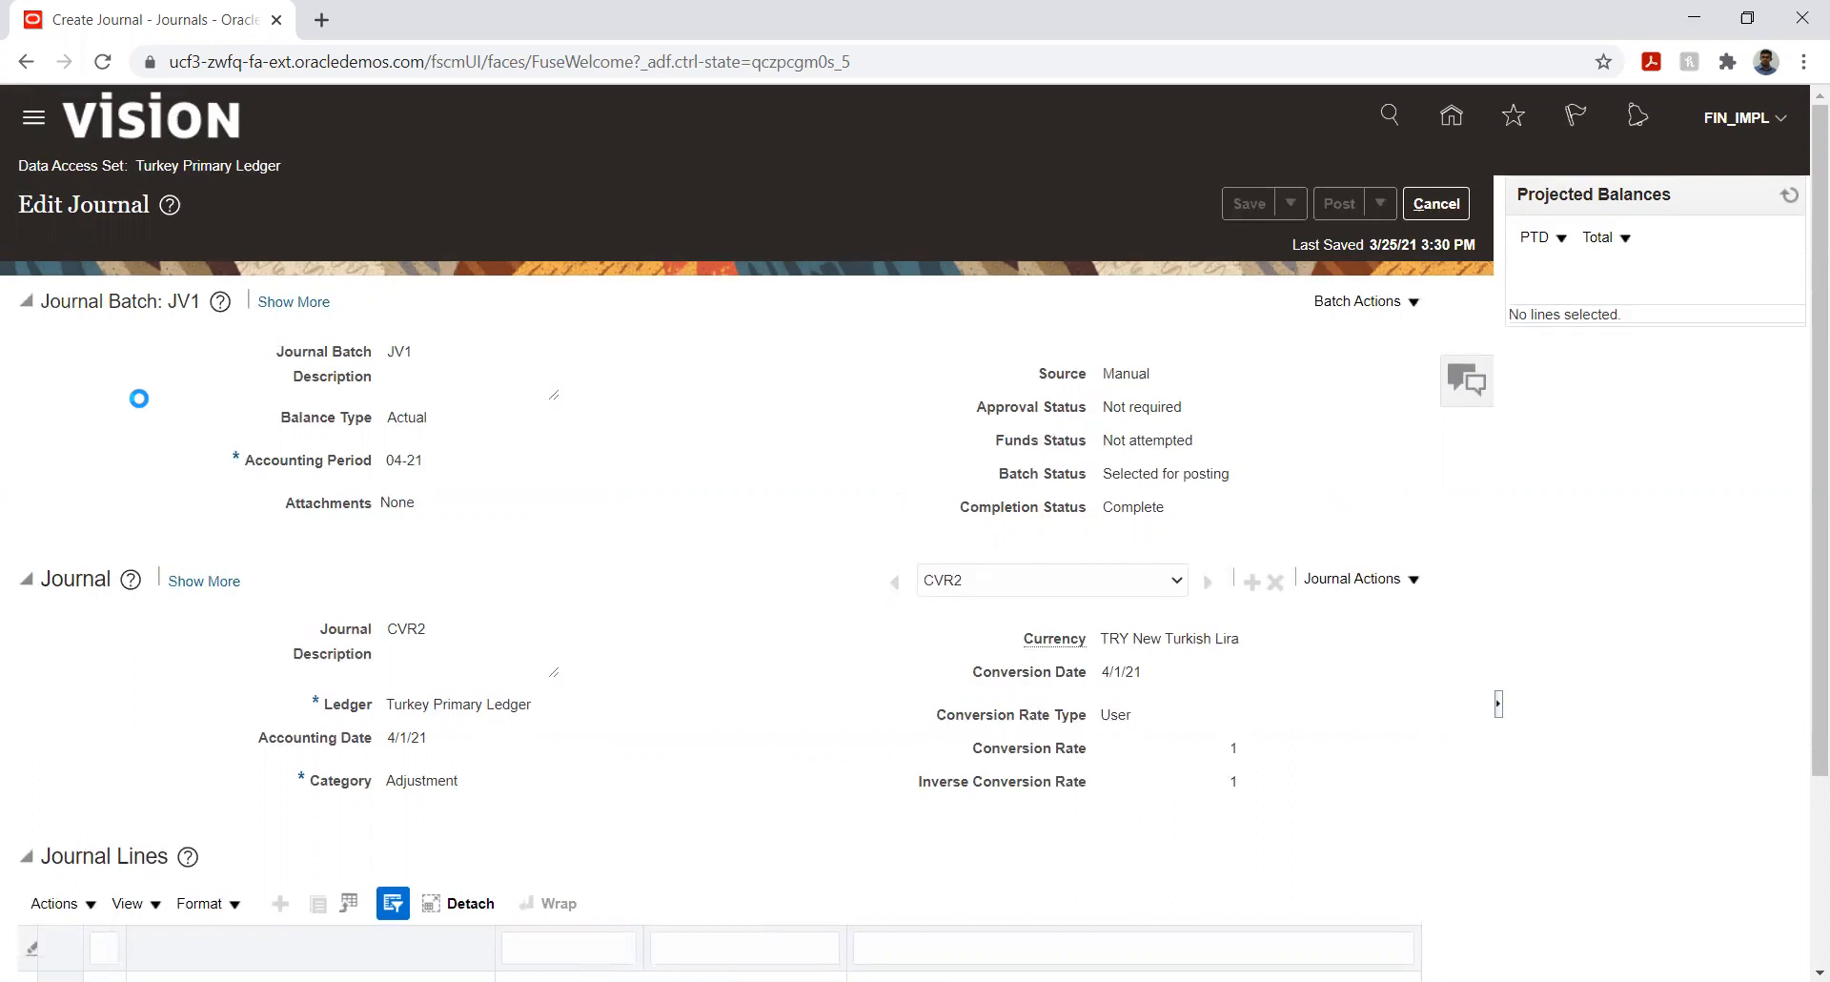
{"action": "scroll", "coordinate": [356, 484], "scroll_direction": "down", "scroll_amount": 1}
{"action": "scroll", "coordinate": [355, 486], "scroll_direction": "down", "scroll_amount": 8}
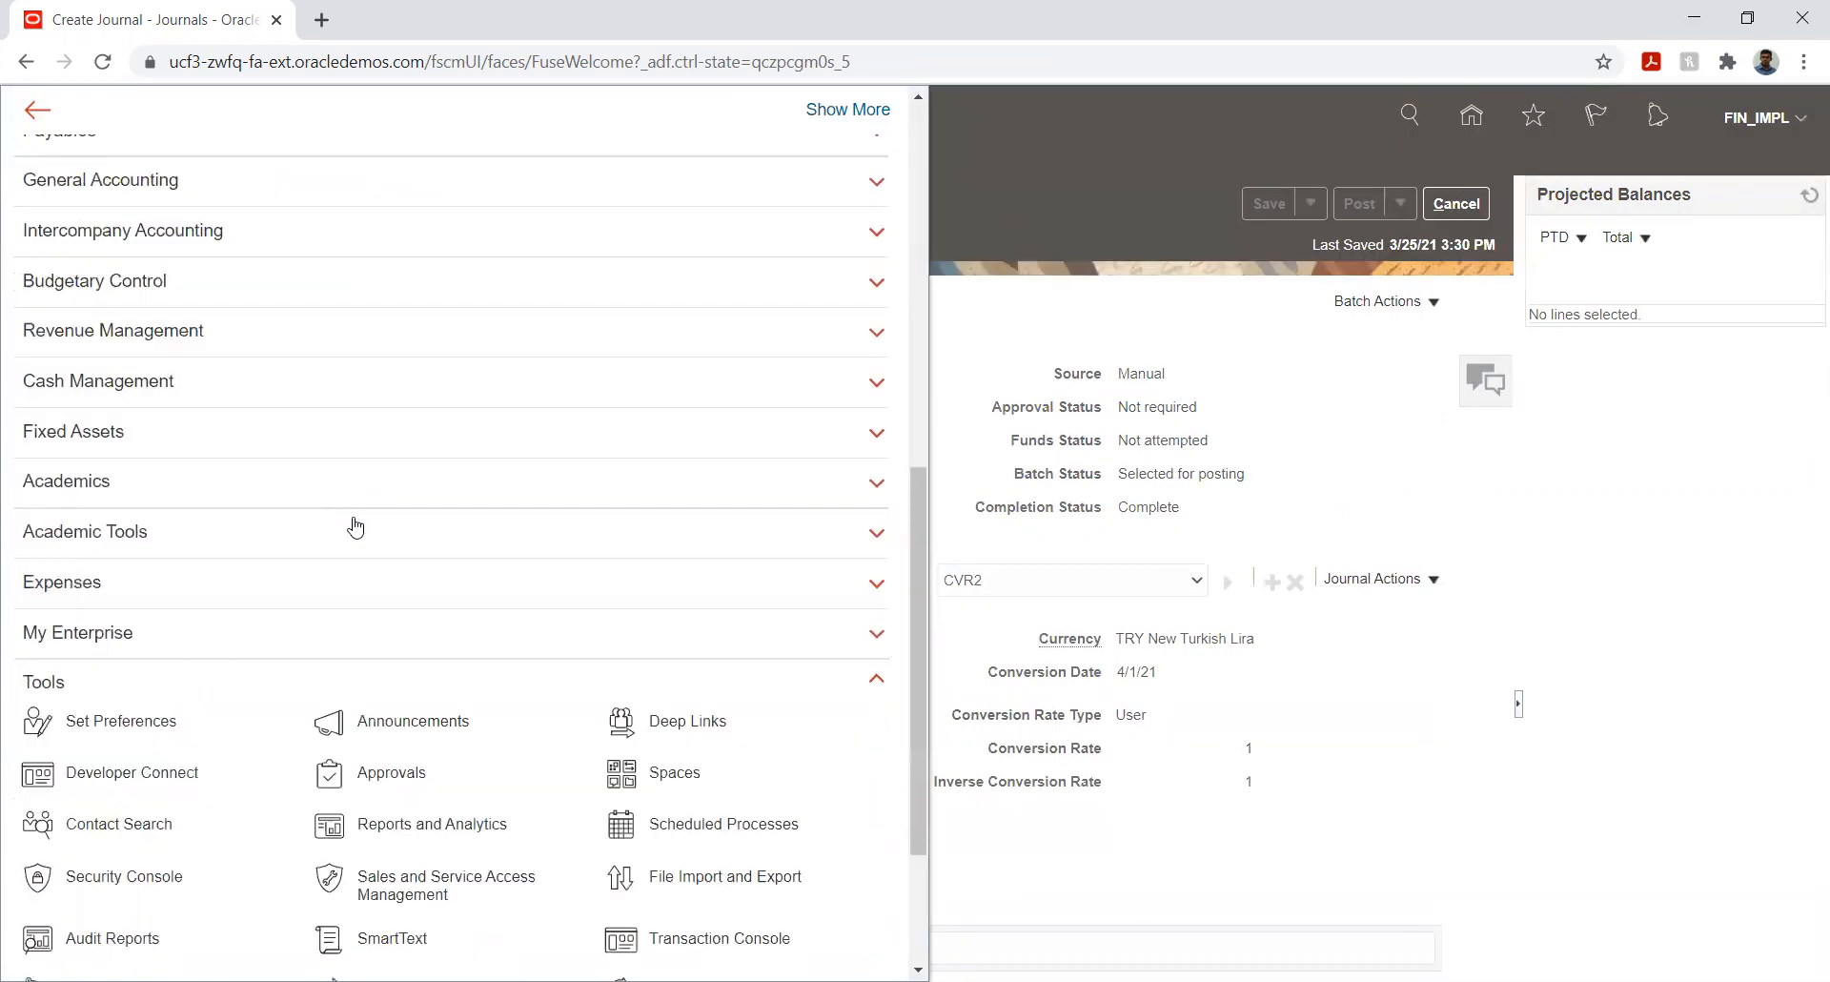
{"action": "left_click", "coordinate": [724, 838]}
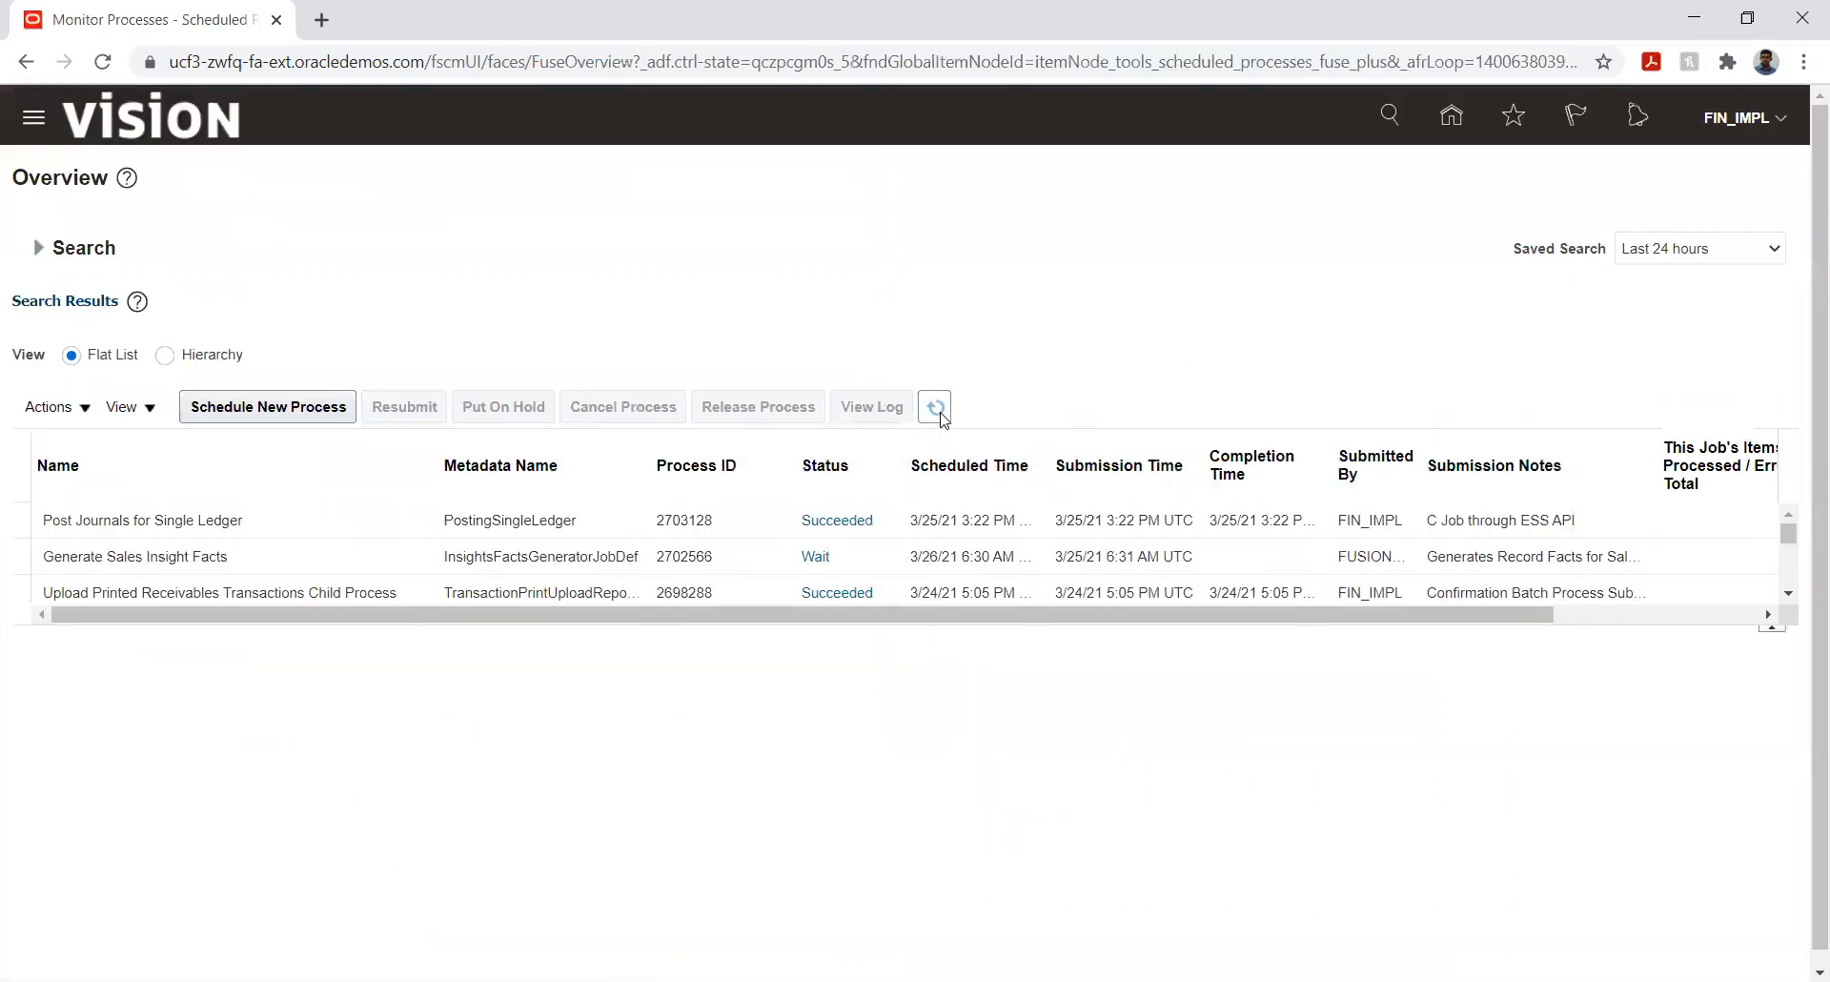
{"action": "left_click", "coordinate": [937, 410]}
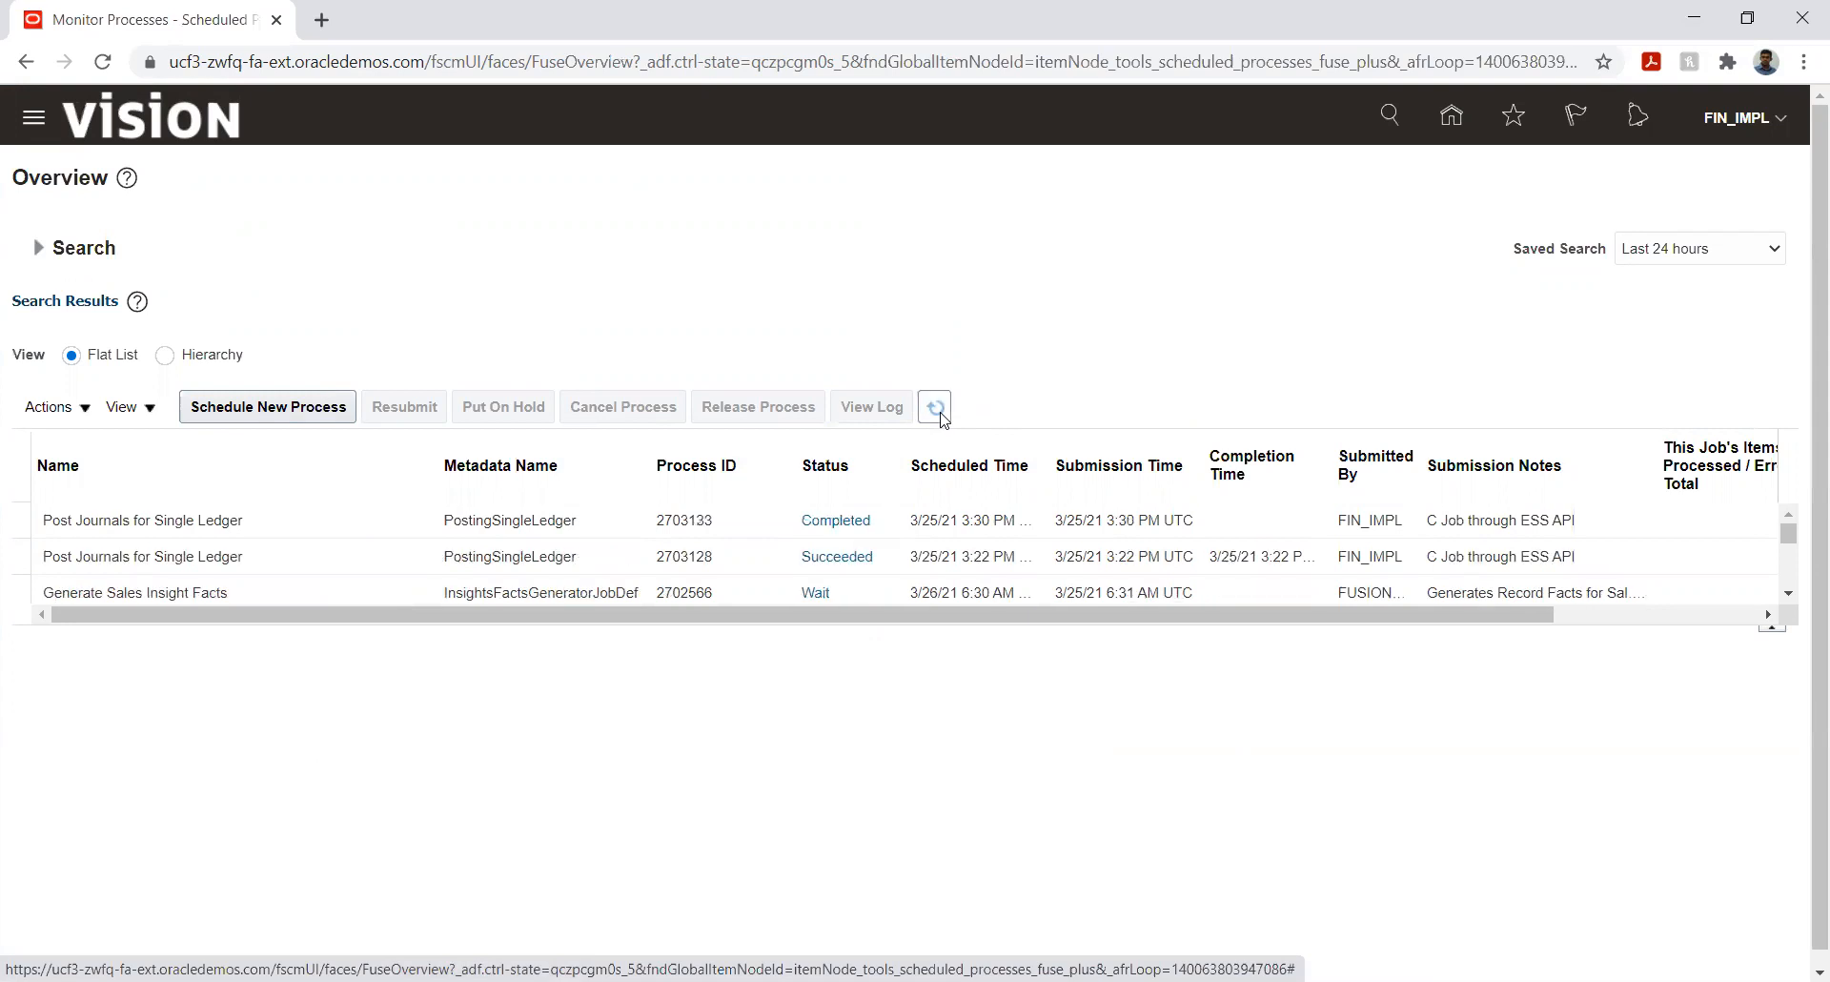
{"action": "left_click", "coordinate": [938, 409]}
{"action": "left_click", "coordinate": [940, 413]}
{"action": "left_click", "coordinate": [940, 413]}
{"action": "left_click", "coordinate": [940, 416]}
- Open the General Accounting Dashboard and examine the refreshed Account Monitor balances for period 12-20
{"action": "left_click", "coordinate": [1450, 117]}
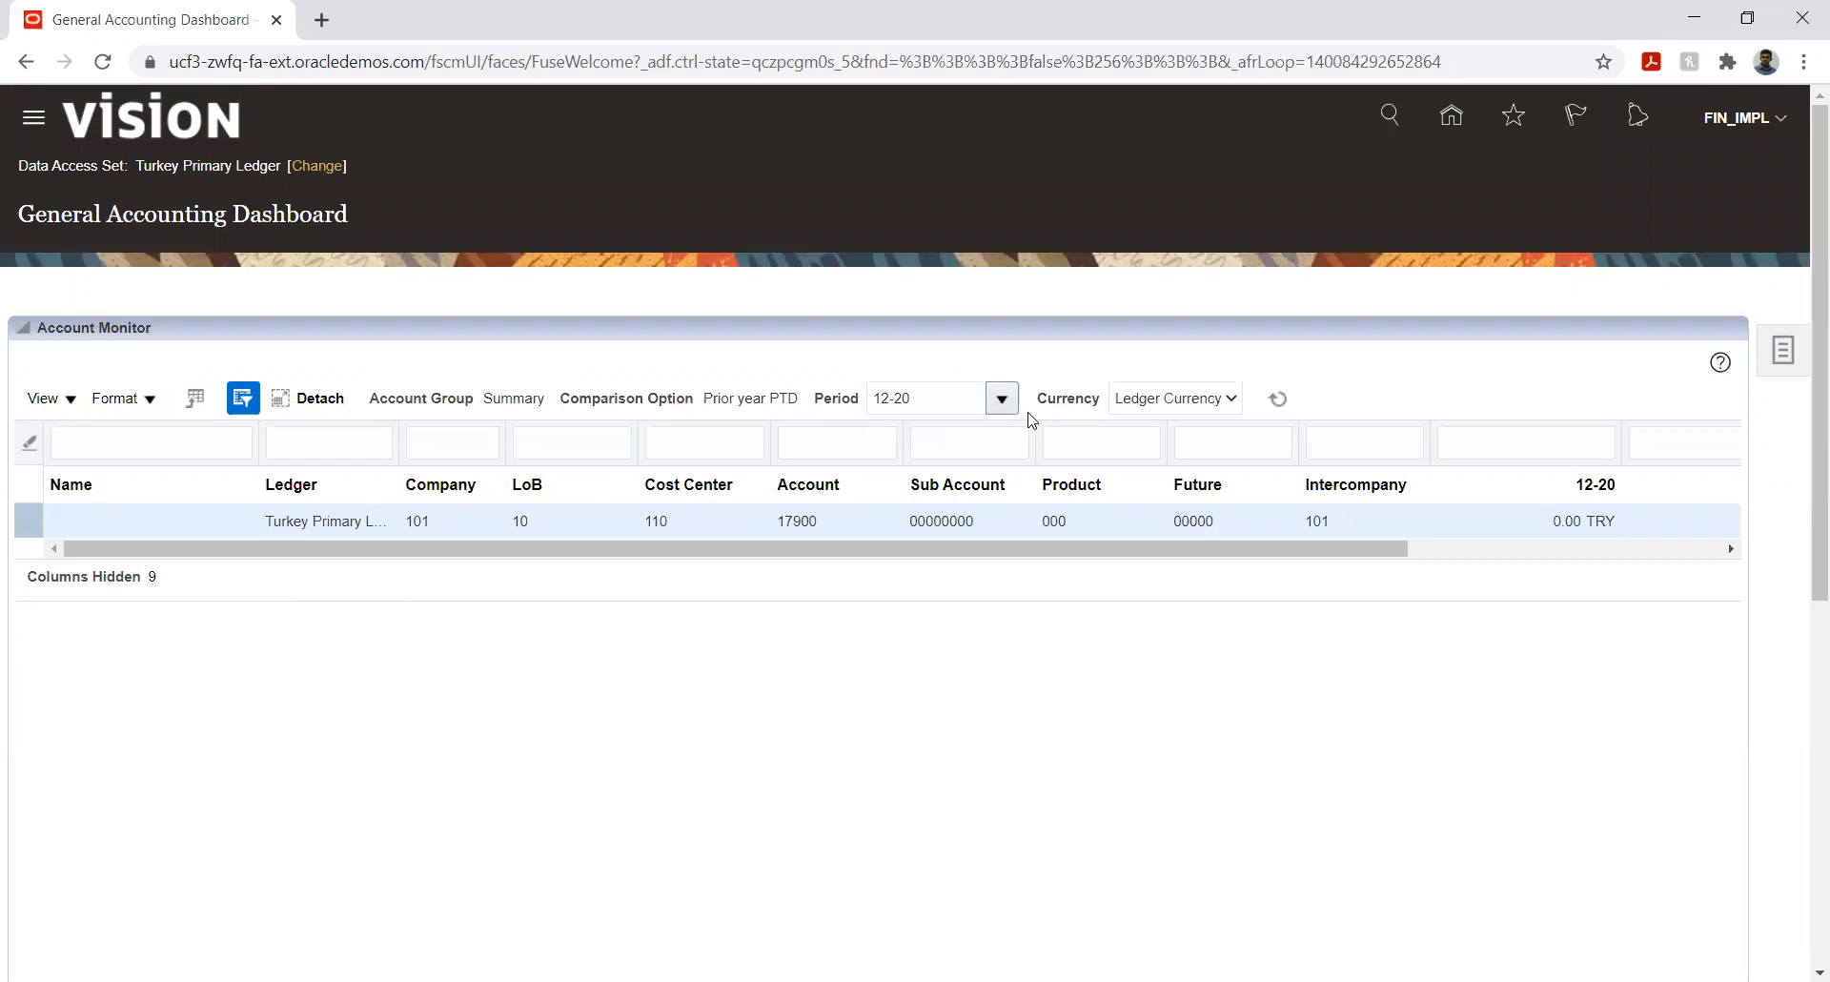
{"action": "left_click", "coordinate": [1002, 403]}
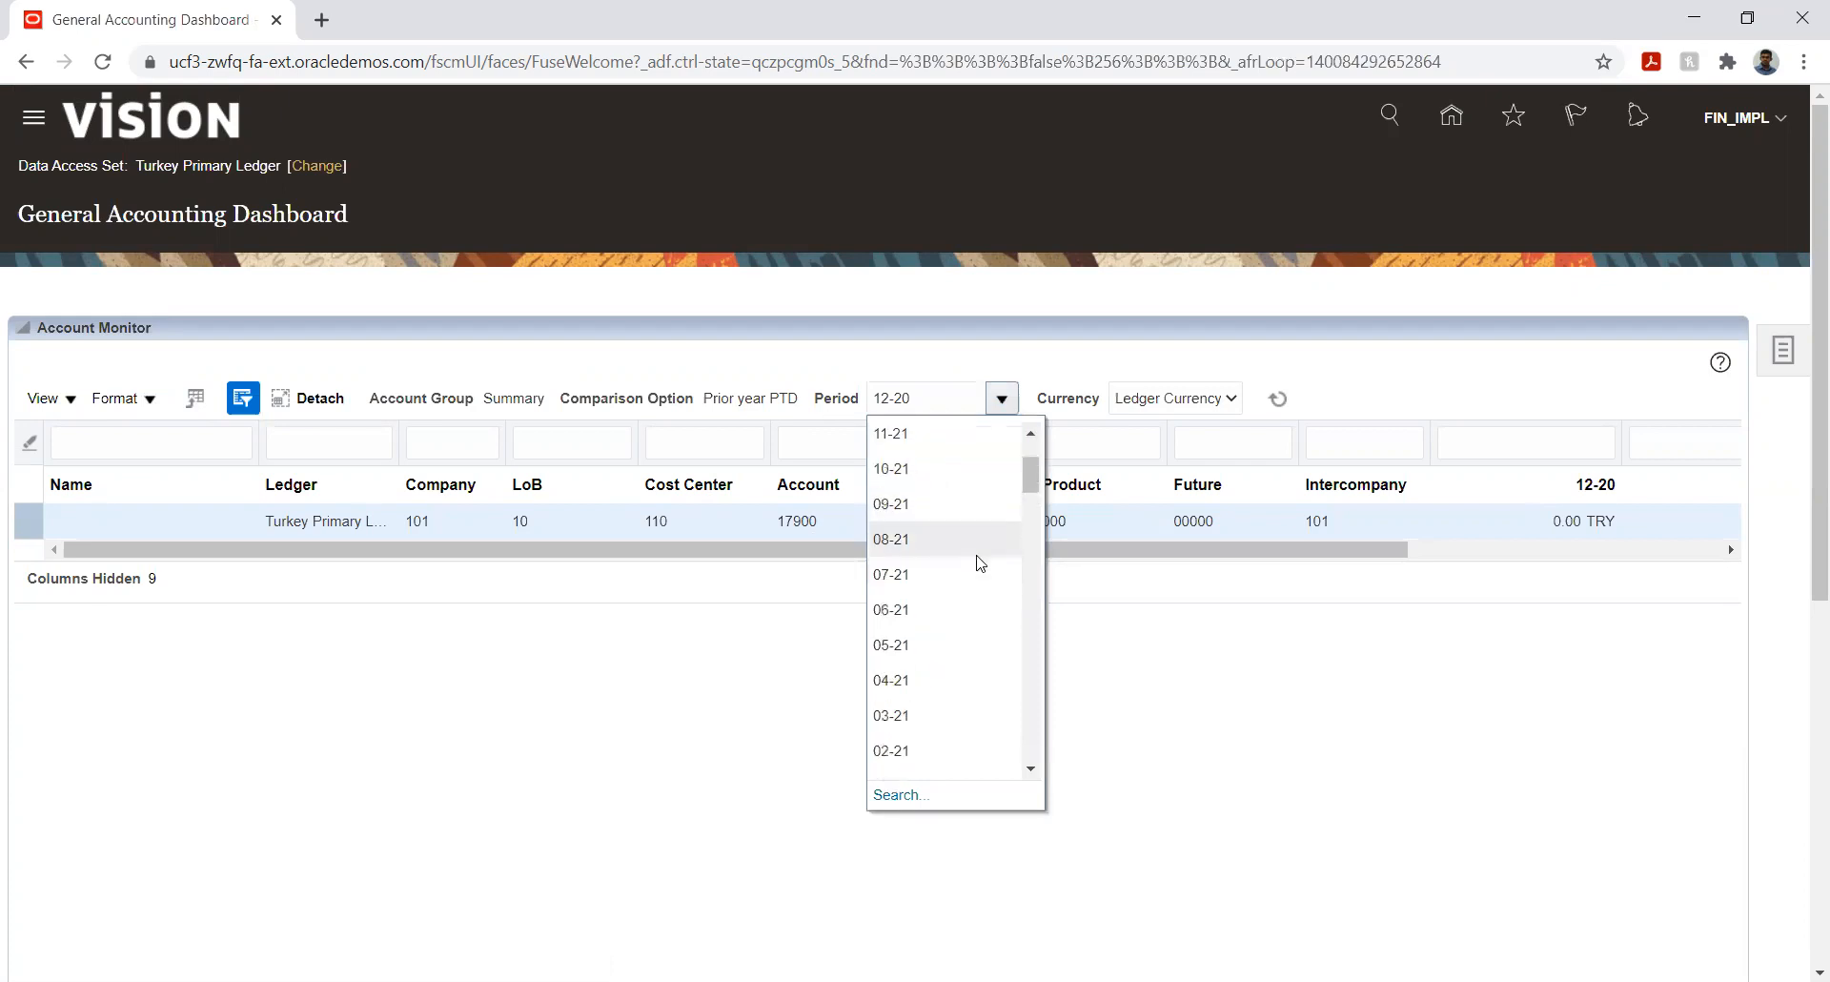
{"action": "left_click", "coordinate": [1129, 610]}
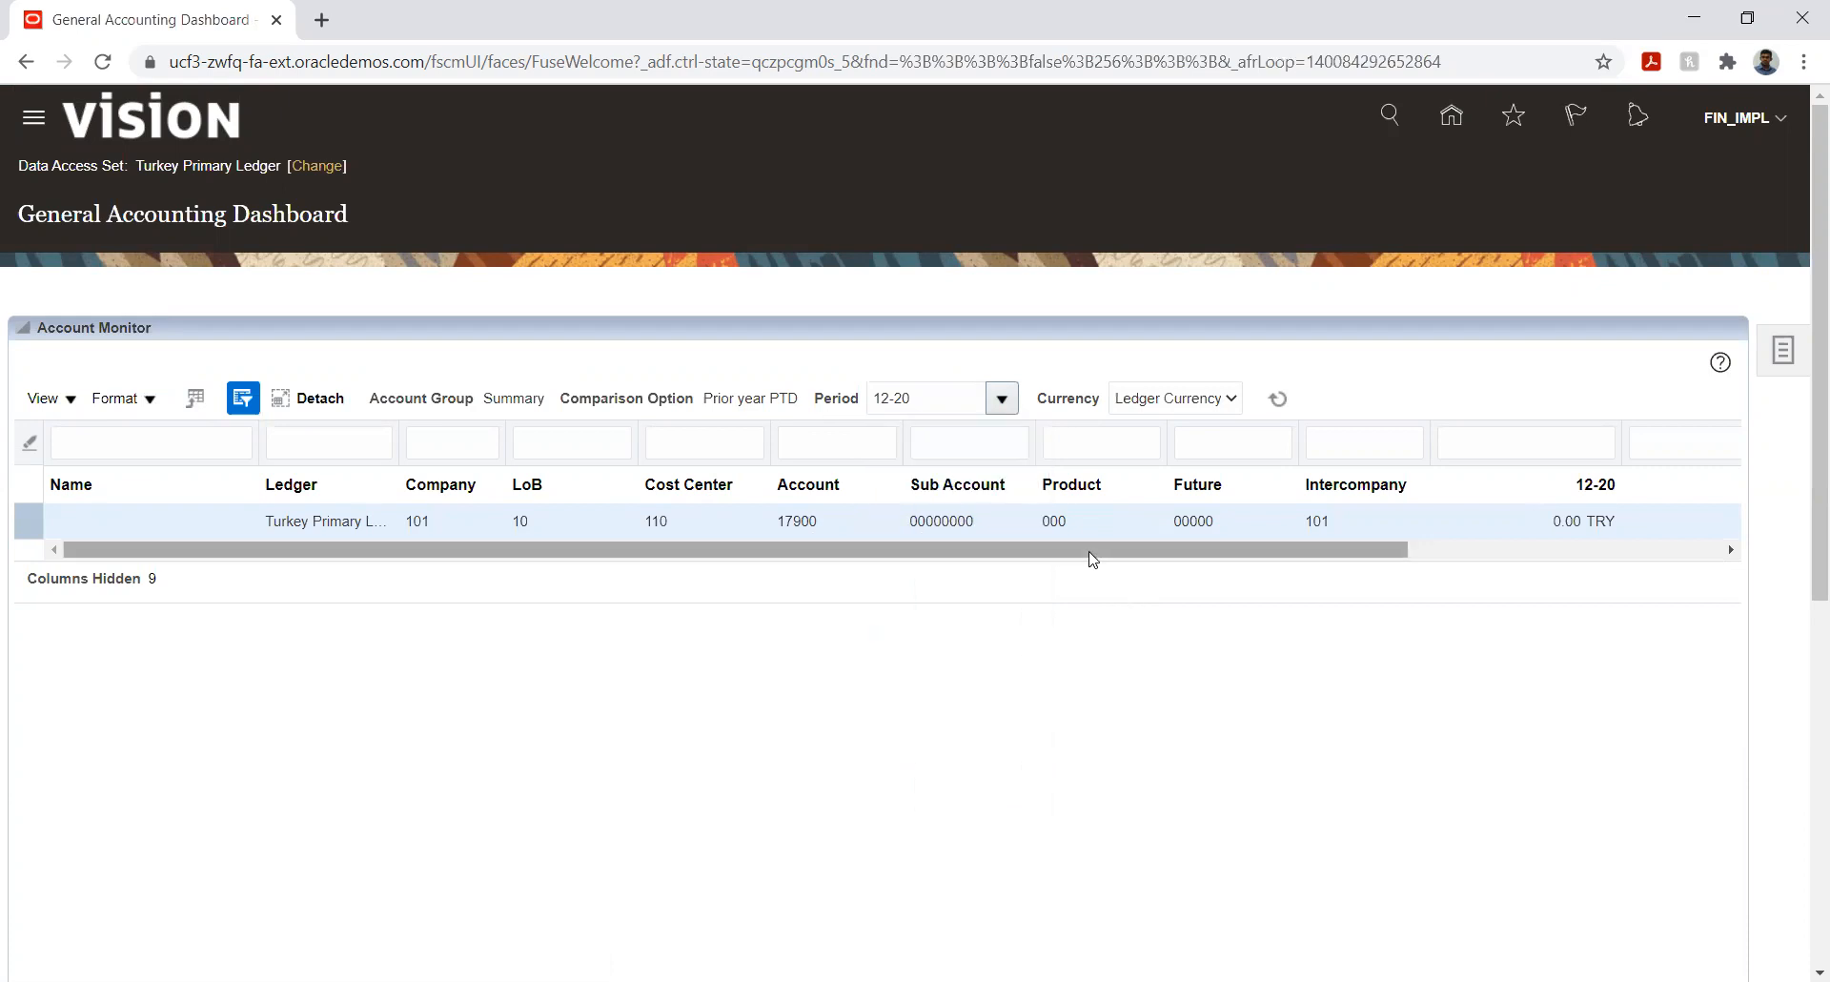
{"action": "left_click_drag", "start_coordinate": [1091, 553], "coordinate": [1451, 541]}
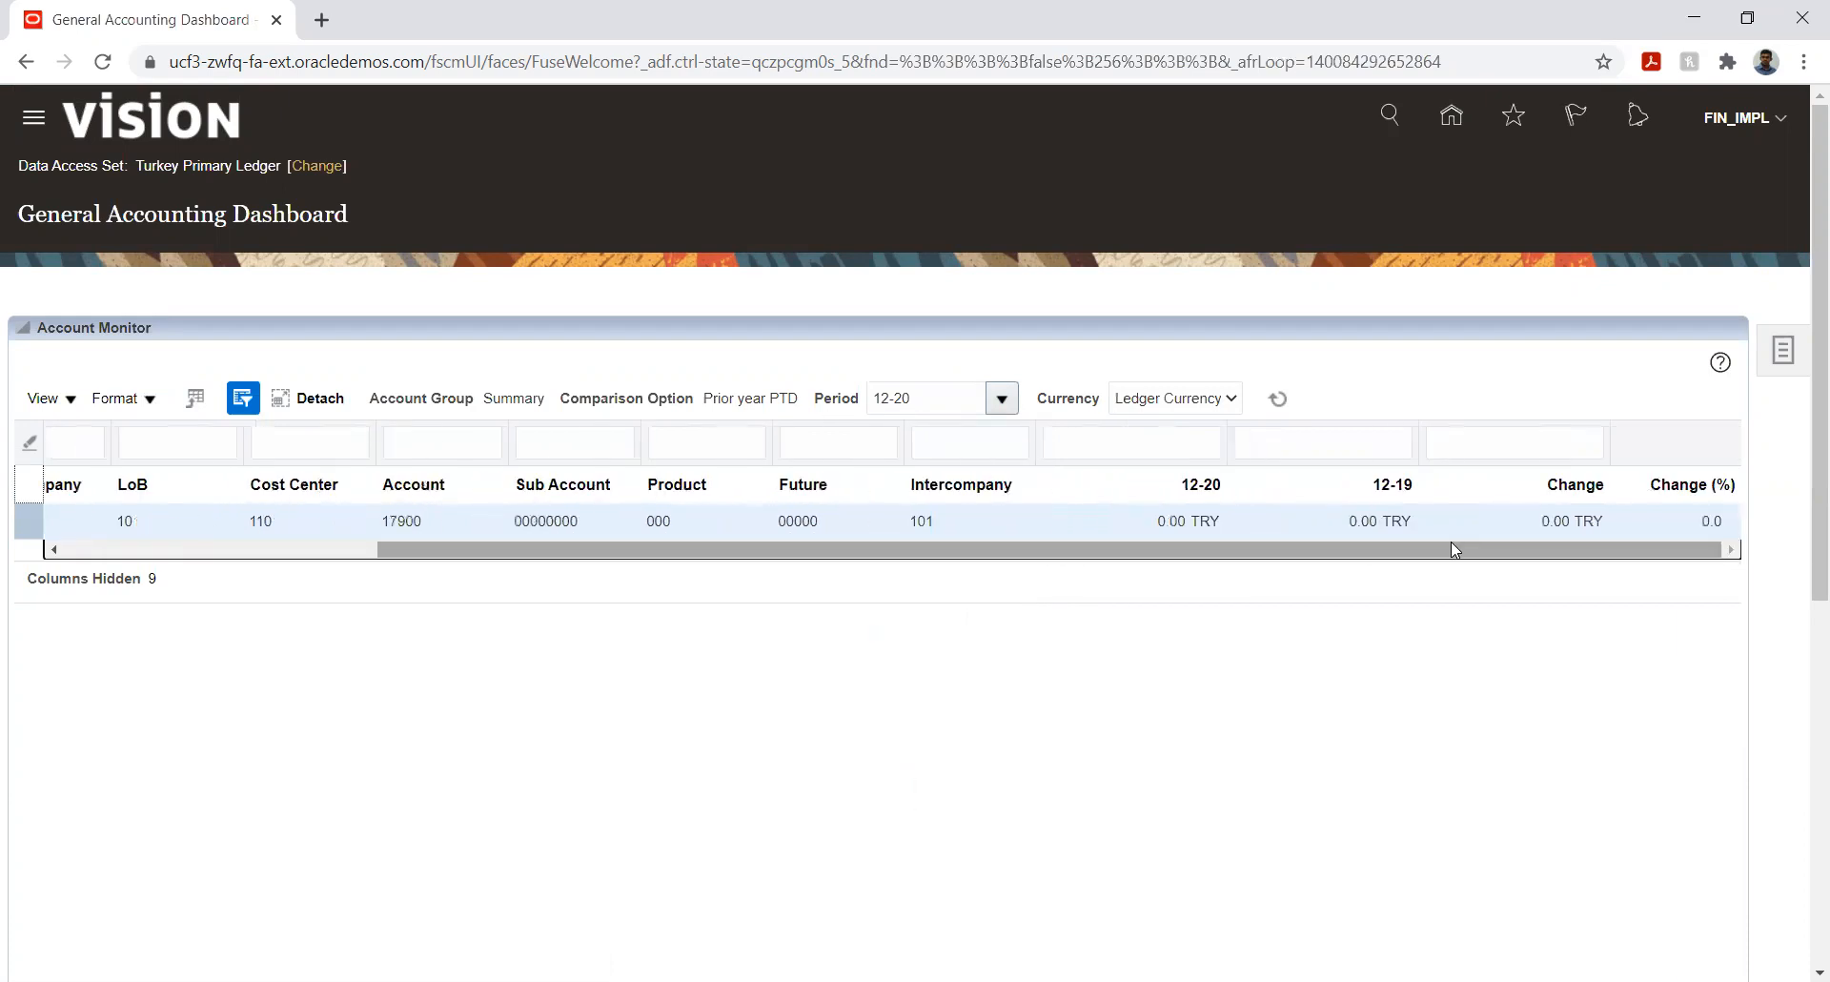
{"action": "left_click", "coordinate": [1279, 399]}
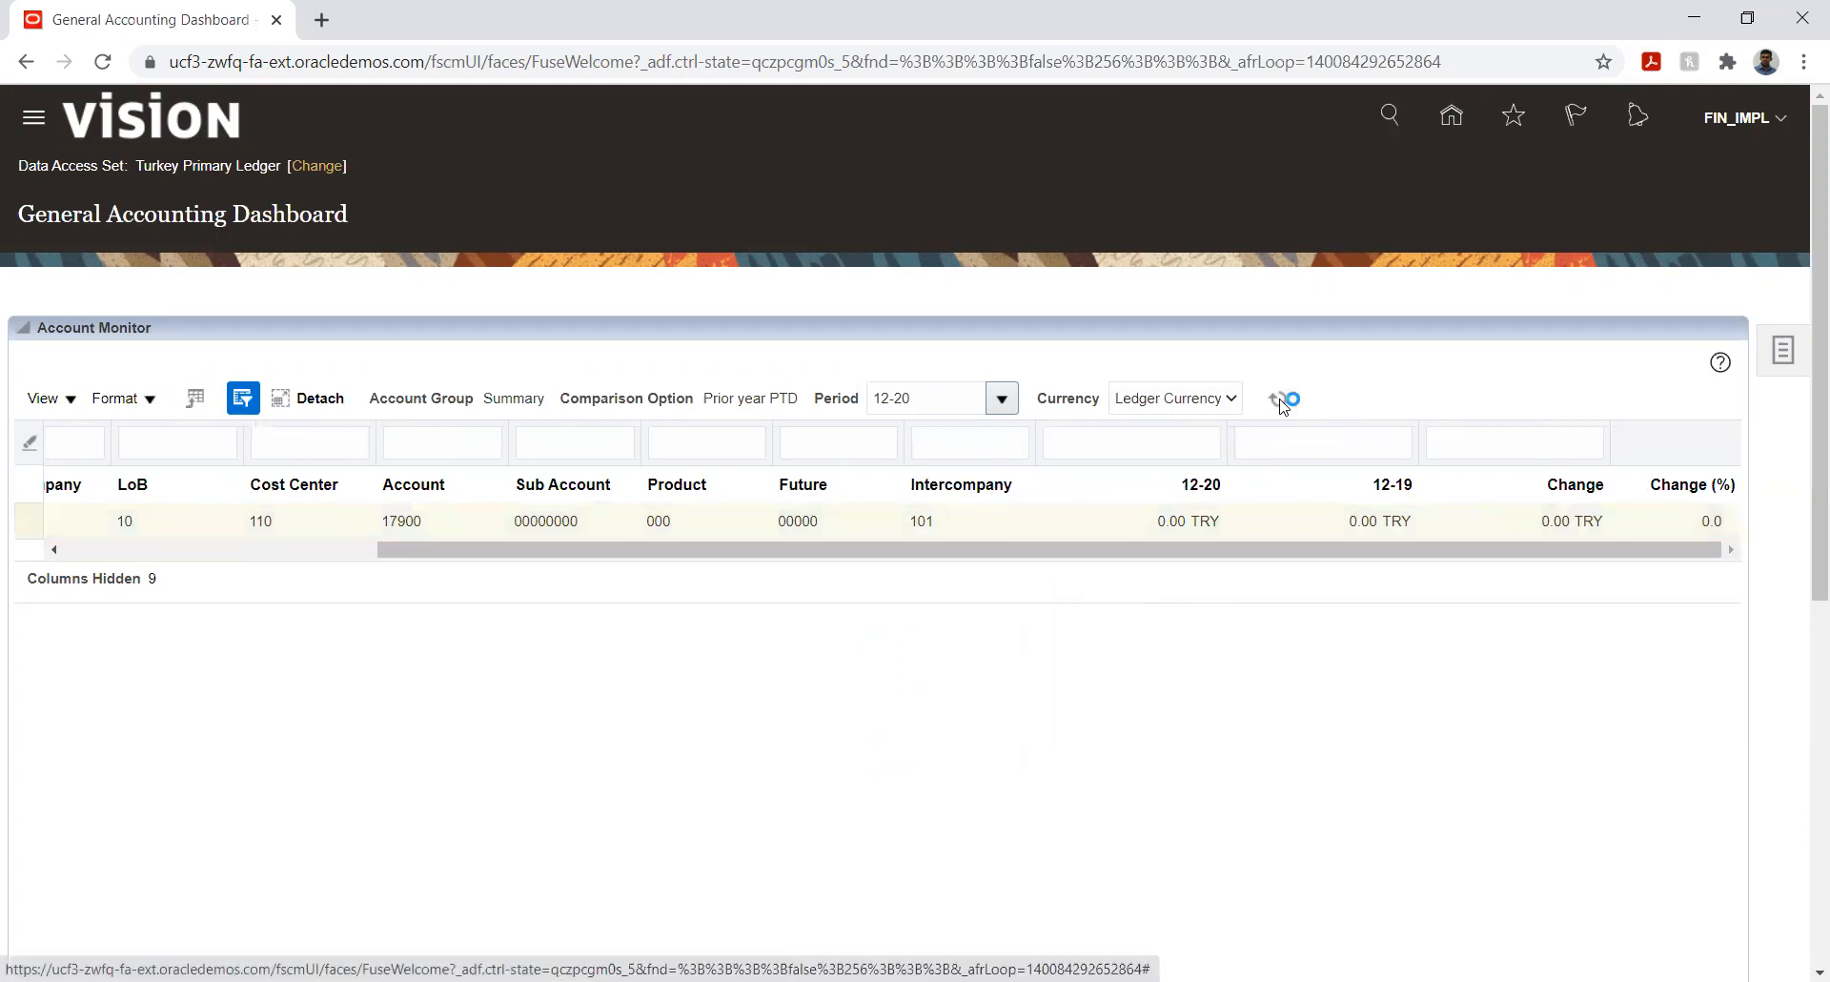
- Start a new journal from the Journals work area to check its default accounting period and date, and cancel it
{"action": "left_click", "coordinate": [1451, 116]}
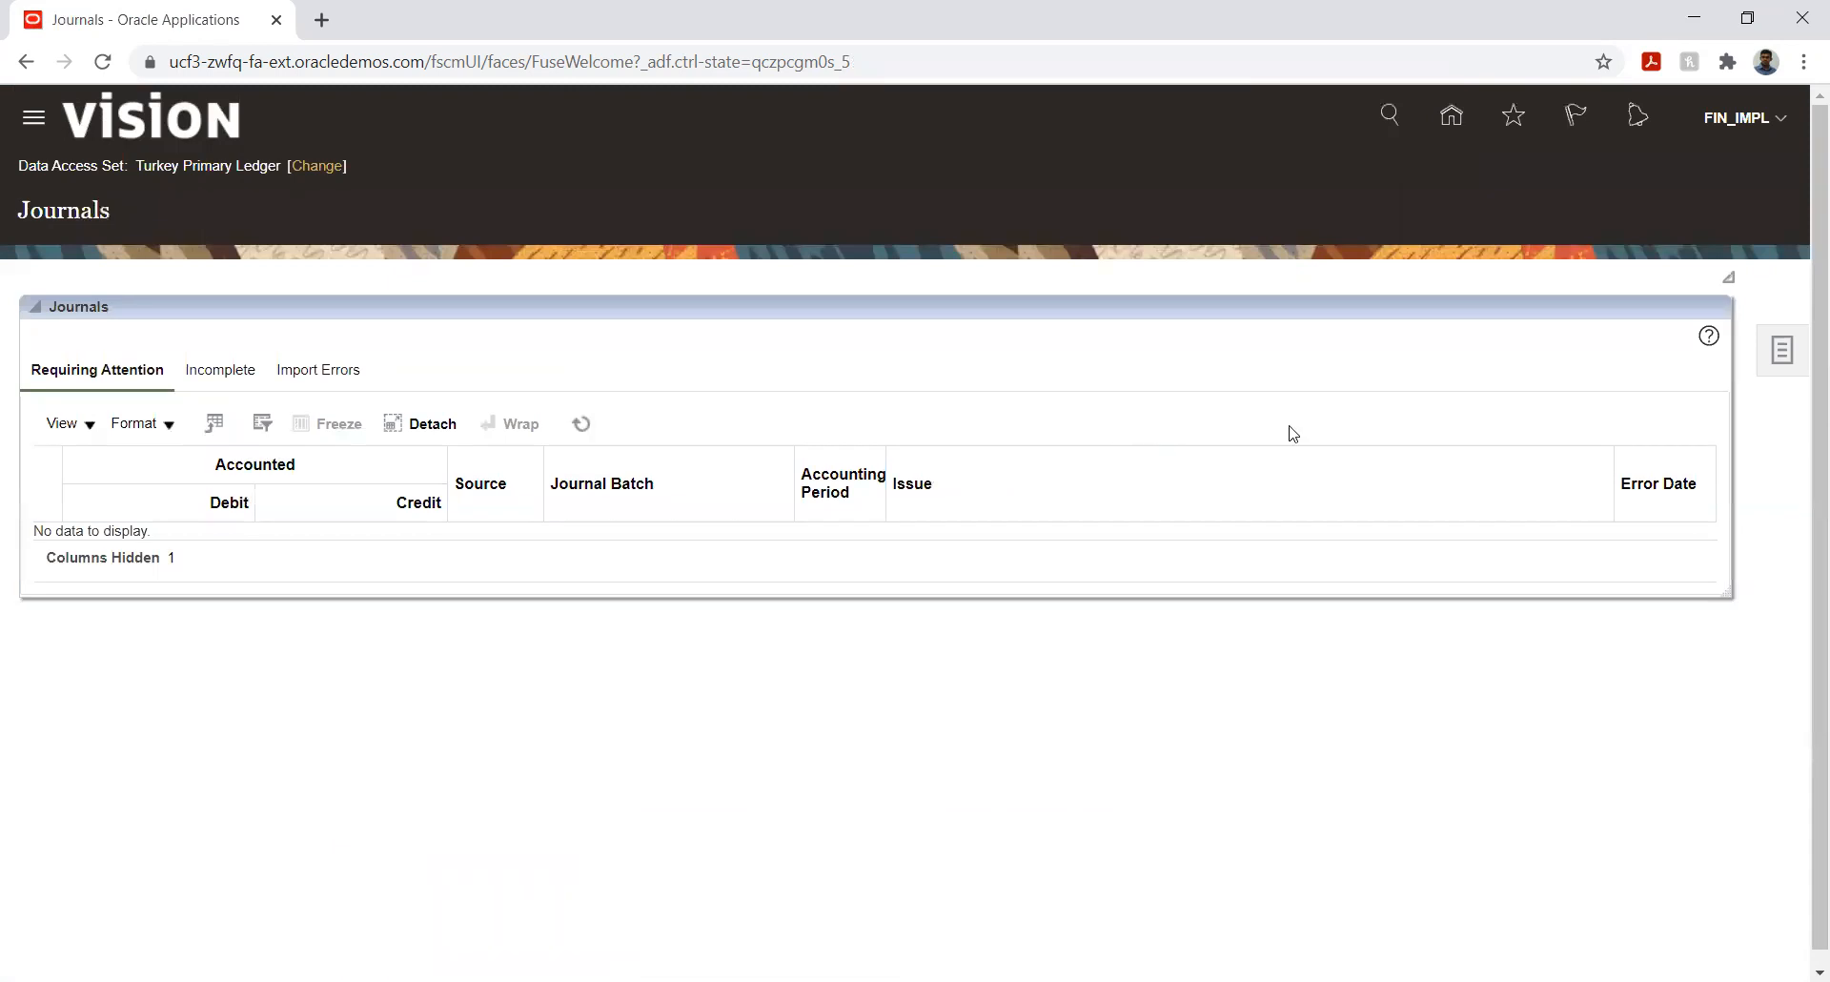
{"action": "left_click", "coordinate": [1783, 355]}
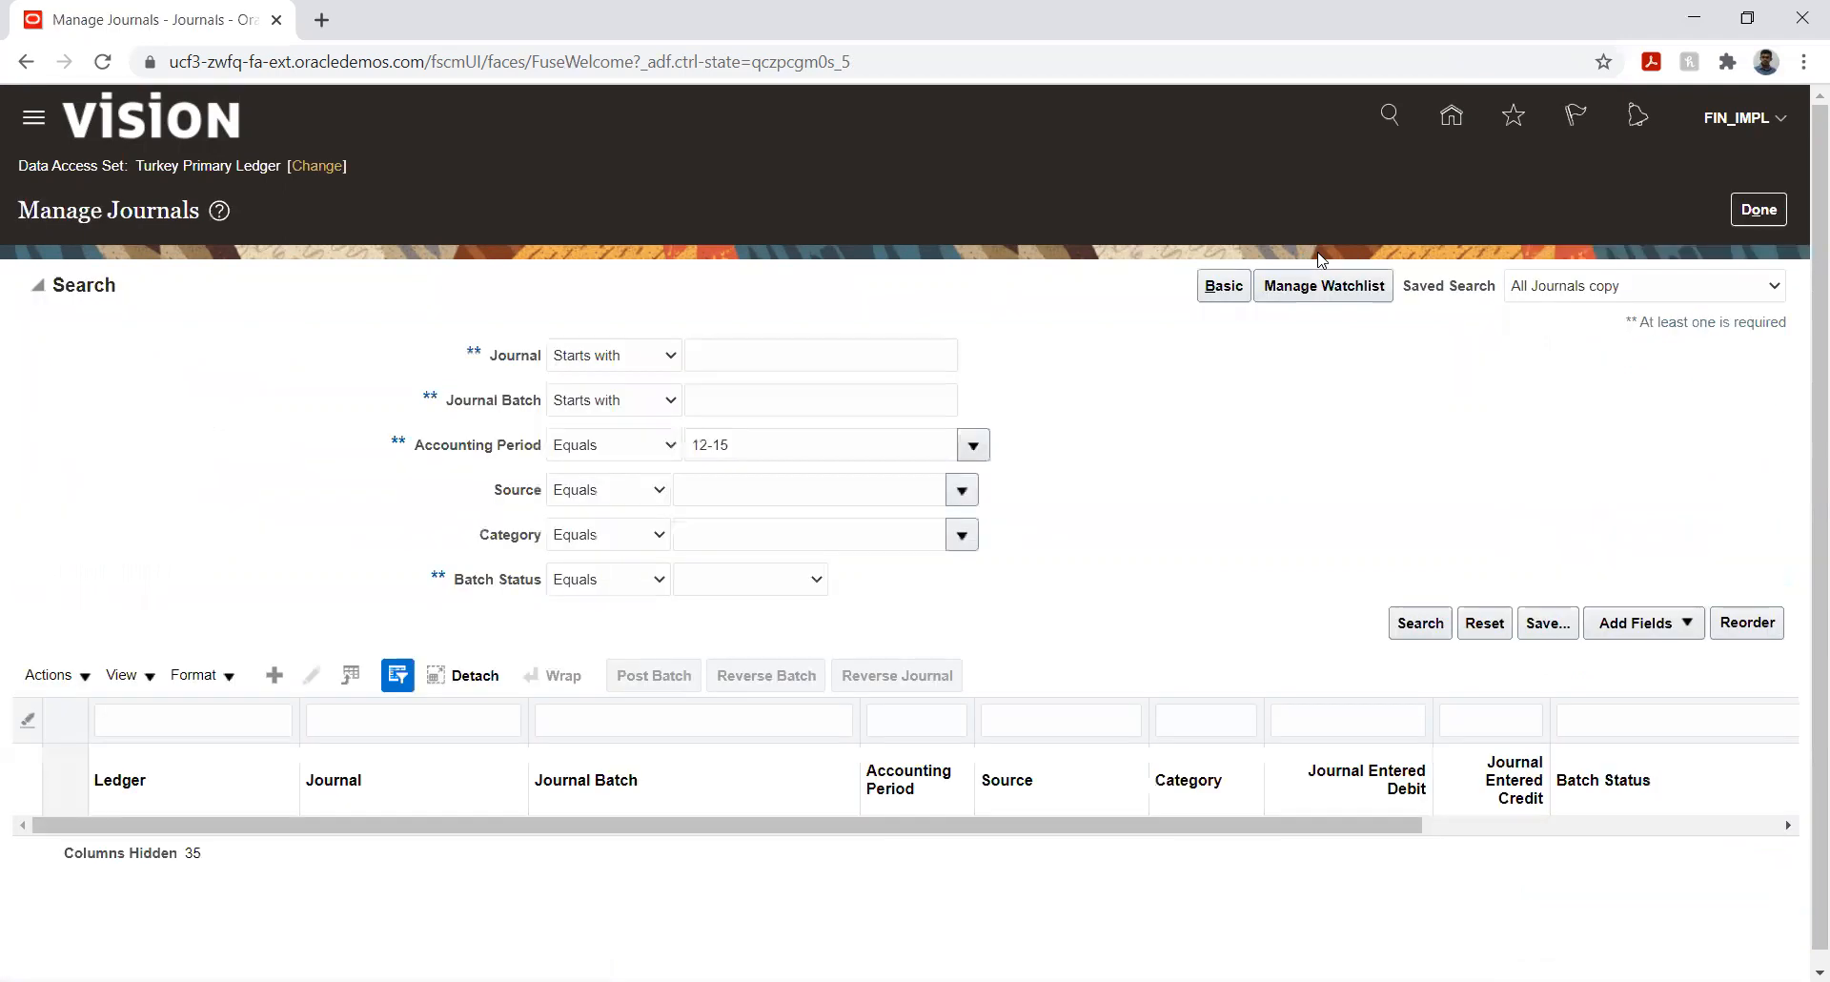
{"action": "left_click", "coordinate": [1430, 625]}
{"action": "left_click", "coordinate": [274, 675]}
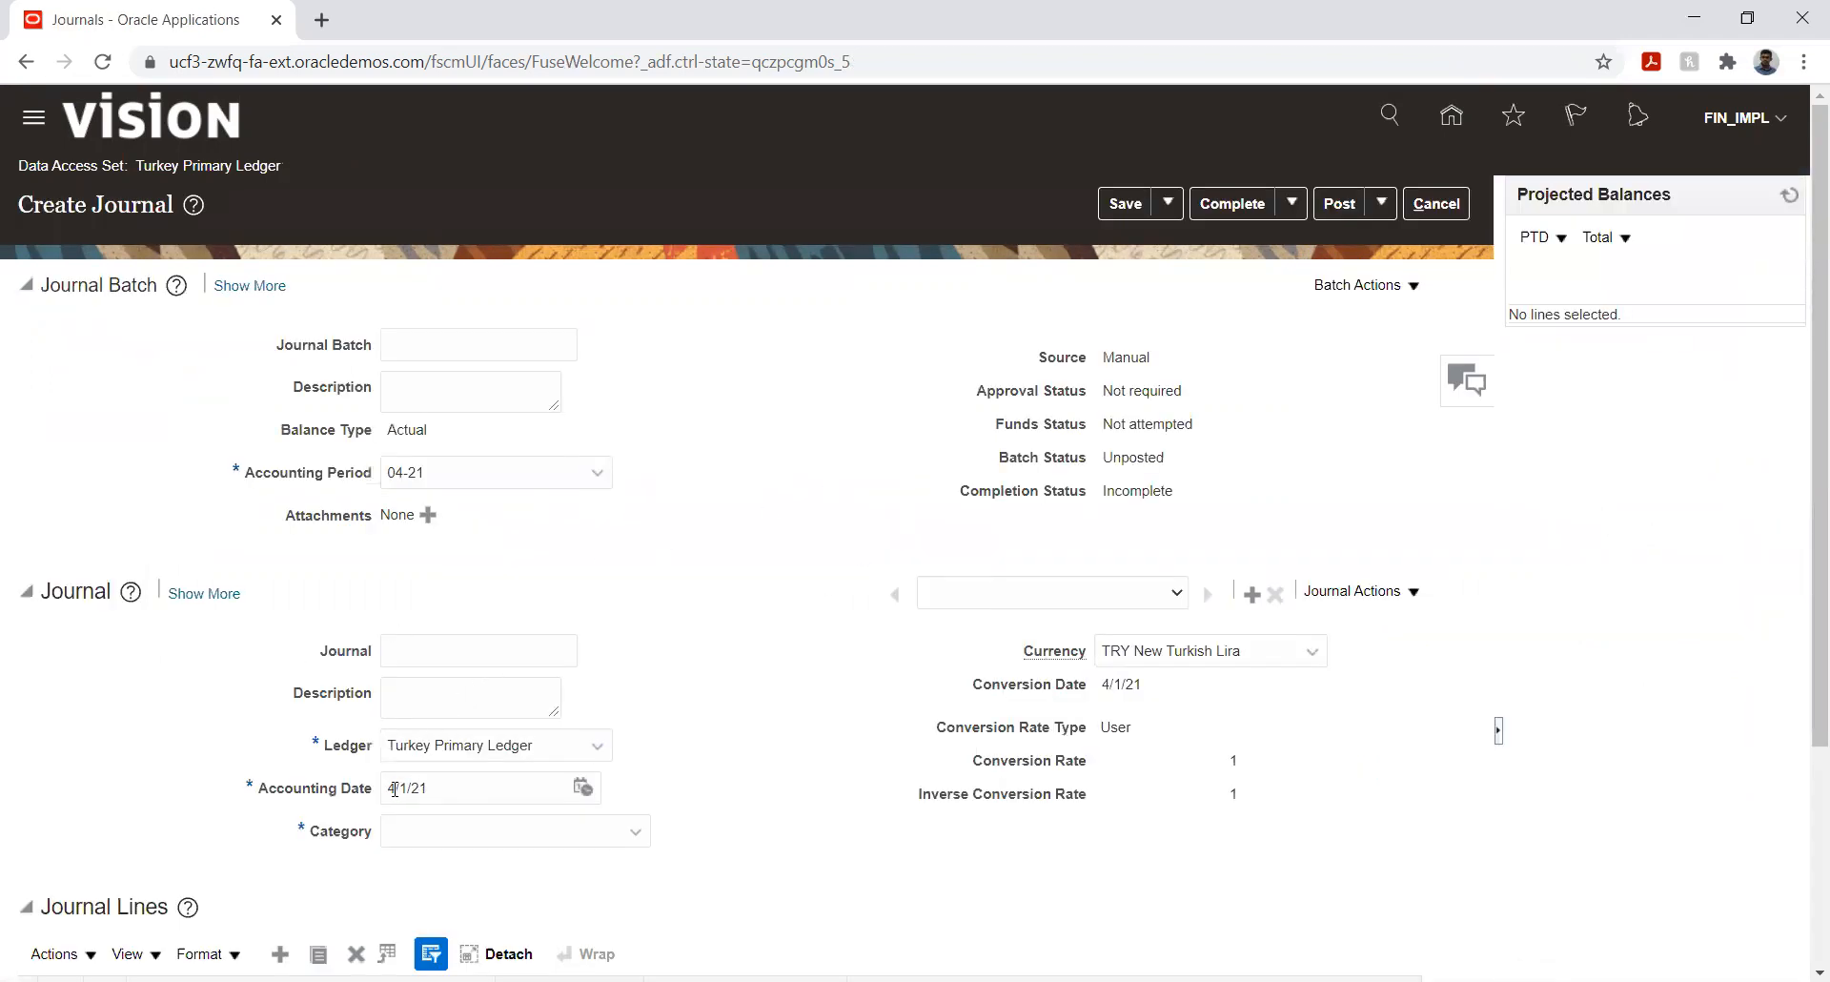
{"action": "left_click", "coordinate": [580, 789]}
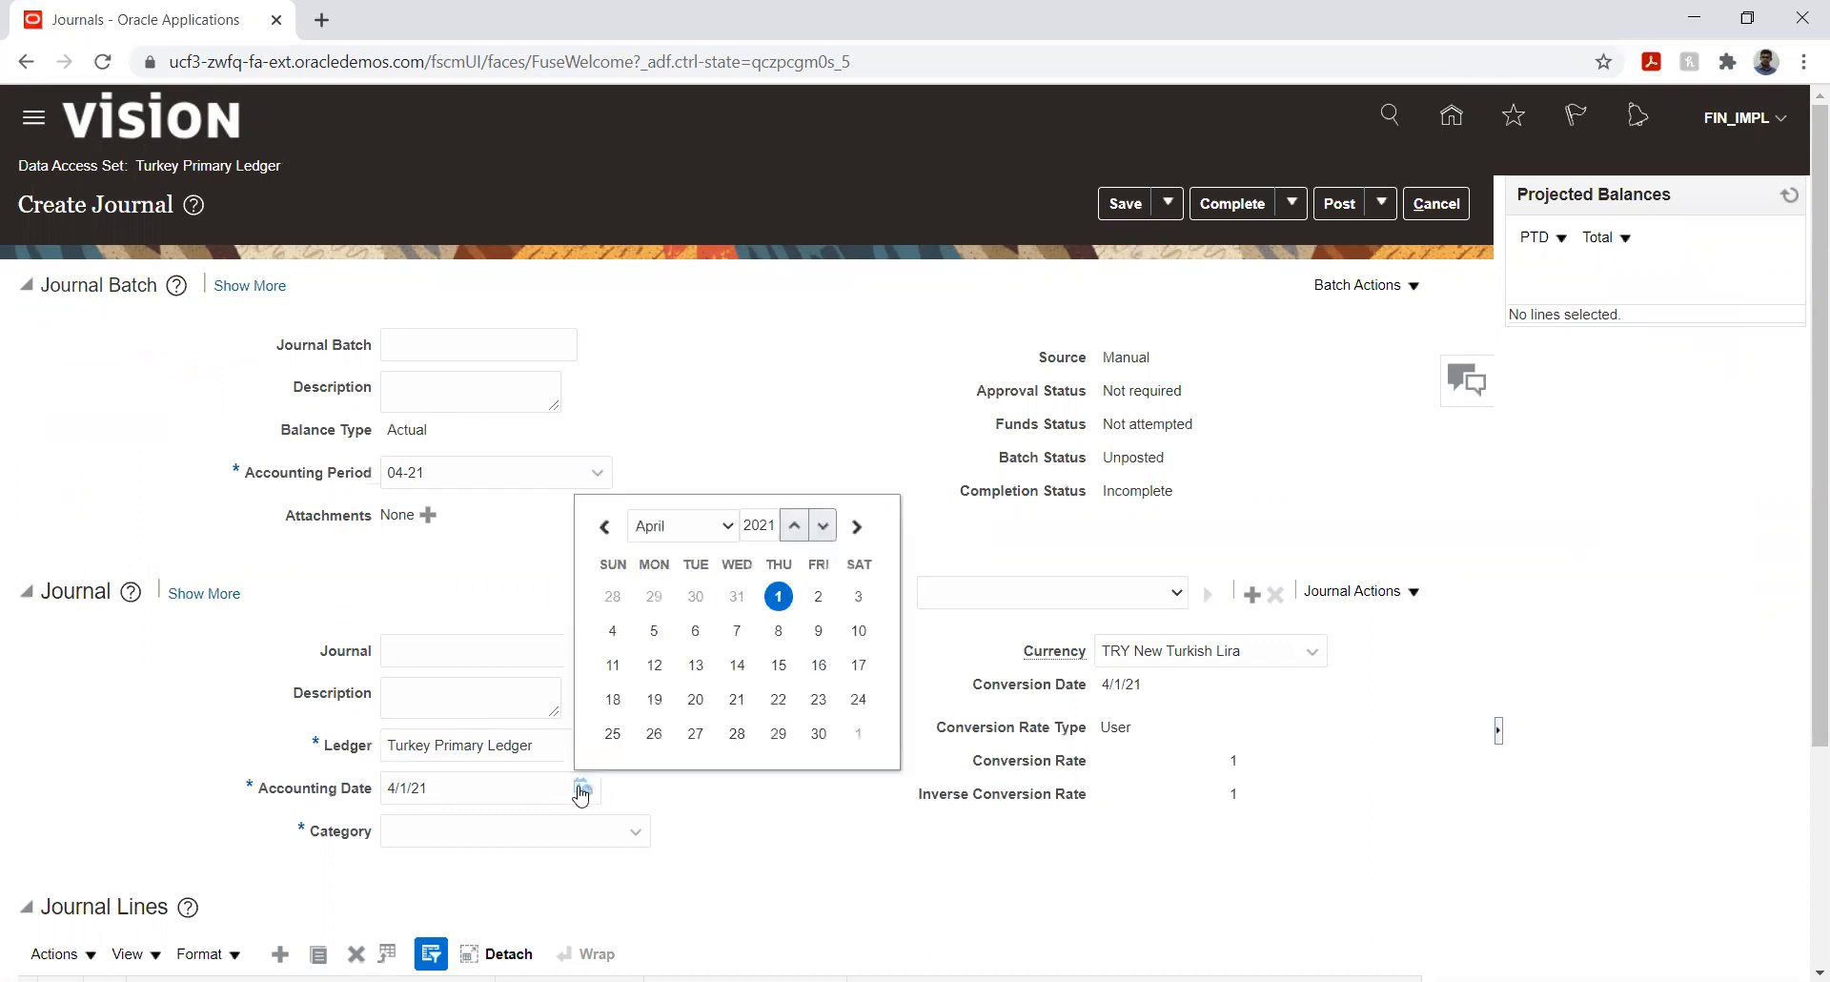
{"action": "left_click", "coordinate": [739, 801]}
{"action": "left_click", "coordinate": [1447, 209]}
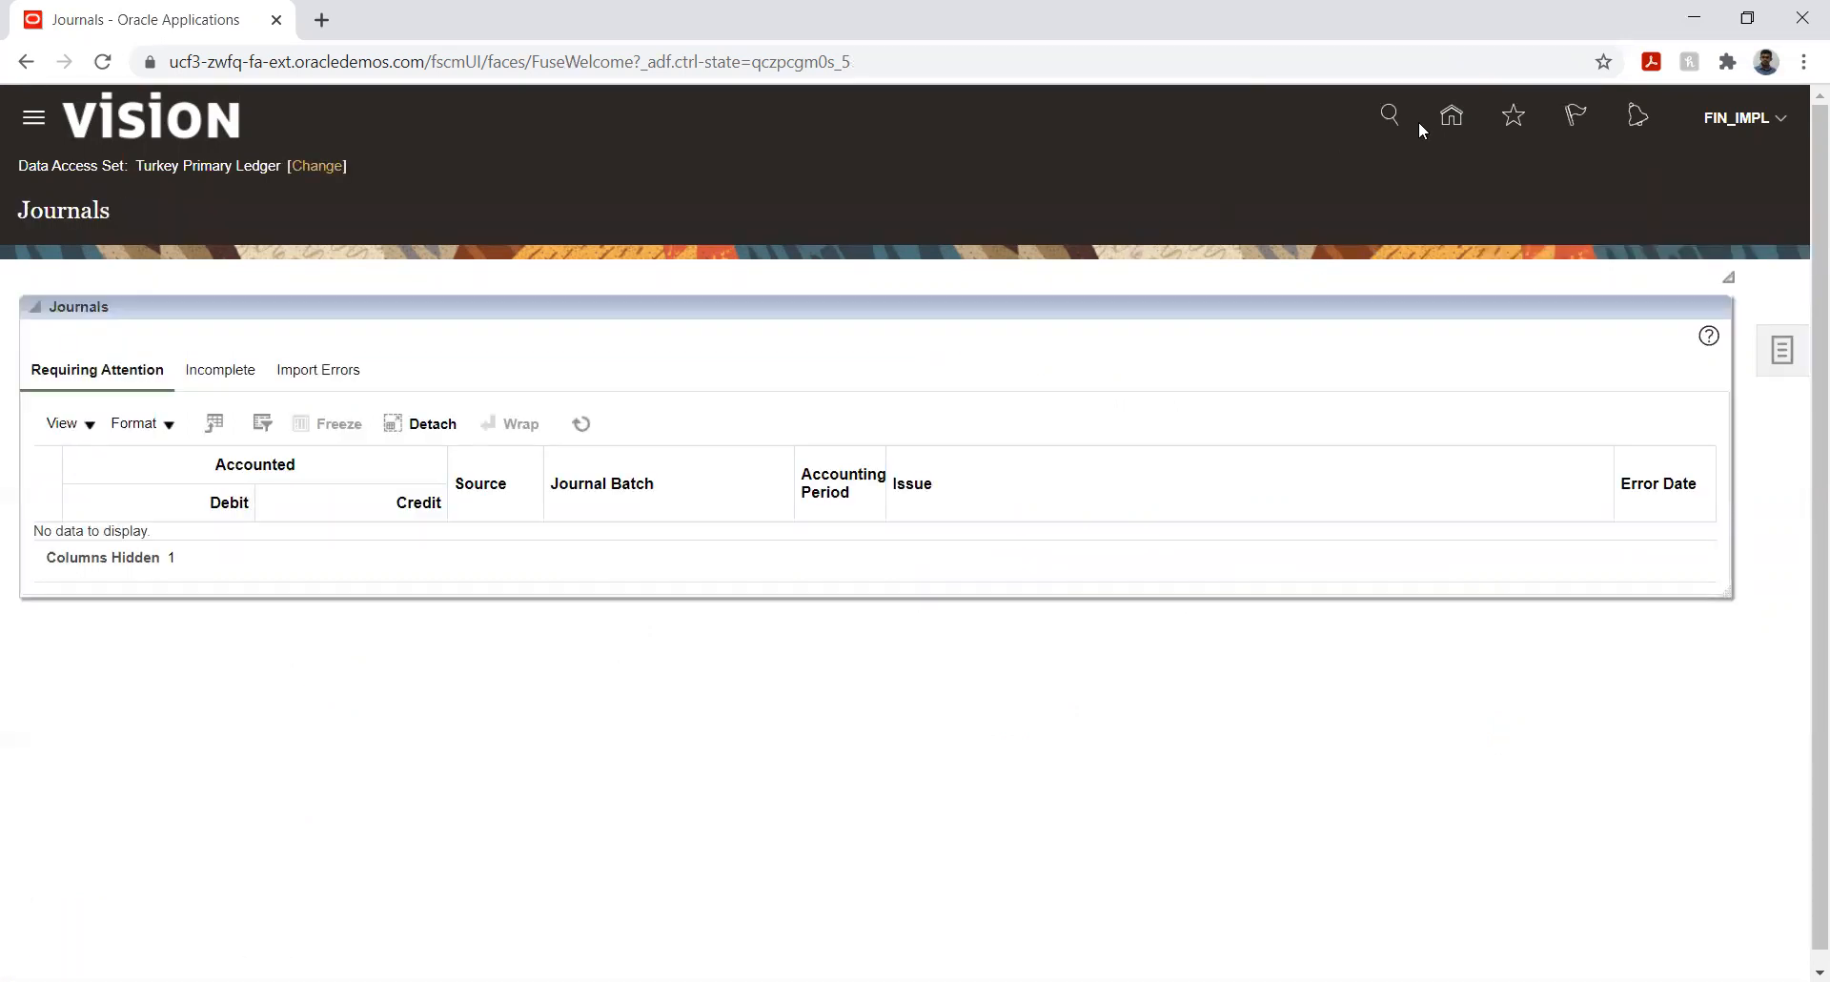
- On the General Accounting Dashboard, set the Account Monitor period to 04-21 and review the refreshed balances of the Summary group
{"action": "left_click", "coordinate": [1450, 116]}
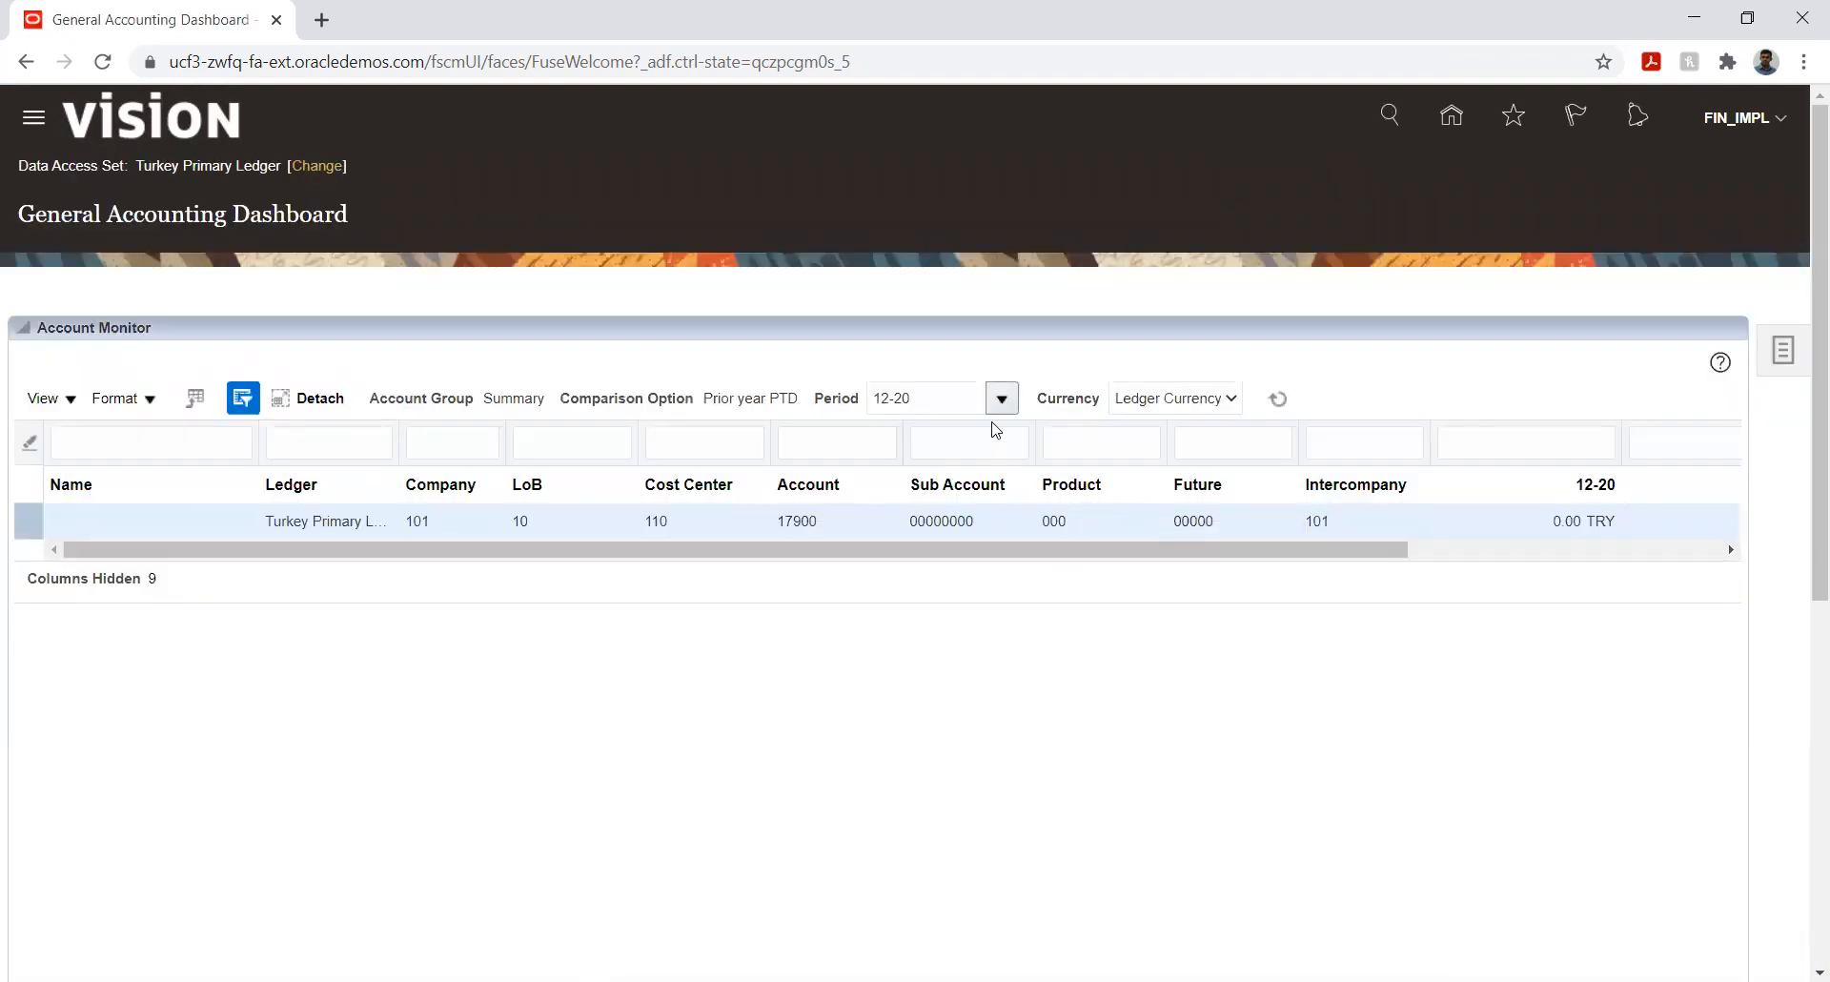
{"action": "left_click", "coordinate": [1001, 399]}
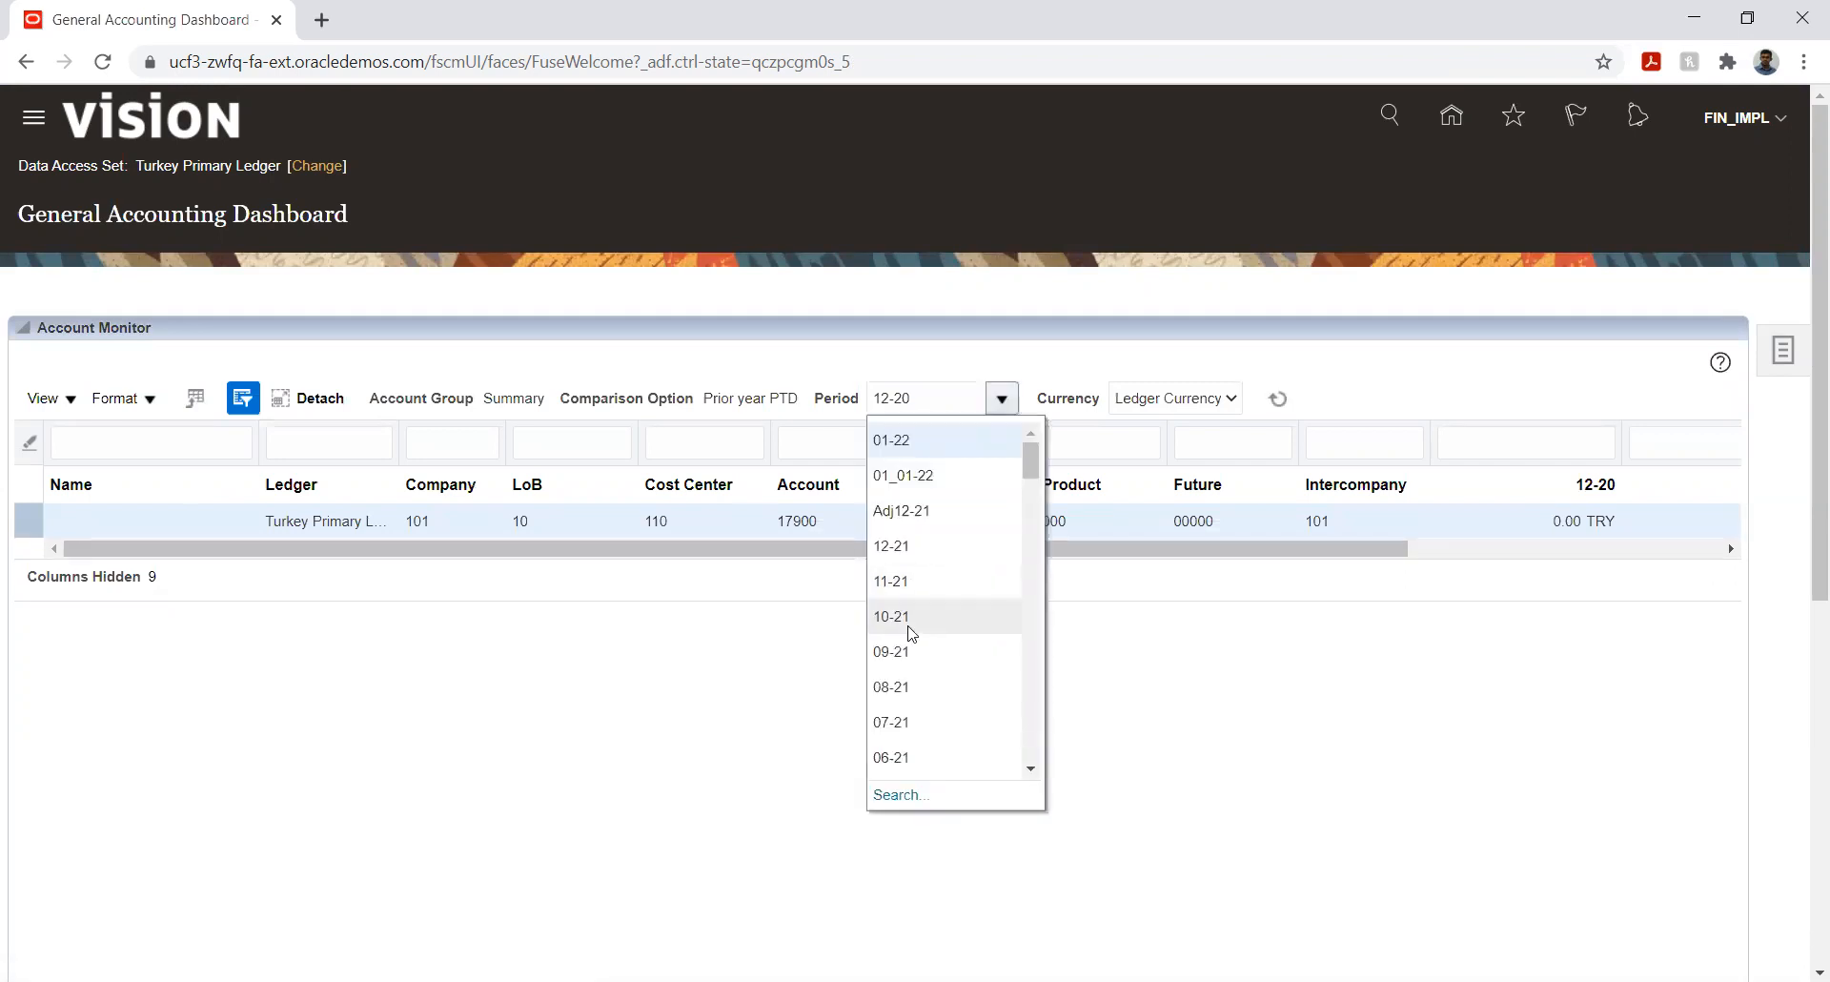
{"action": "scroll", "coordinate": [911, 630], "scroll_direction": "down", "scroll_amount": 3}
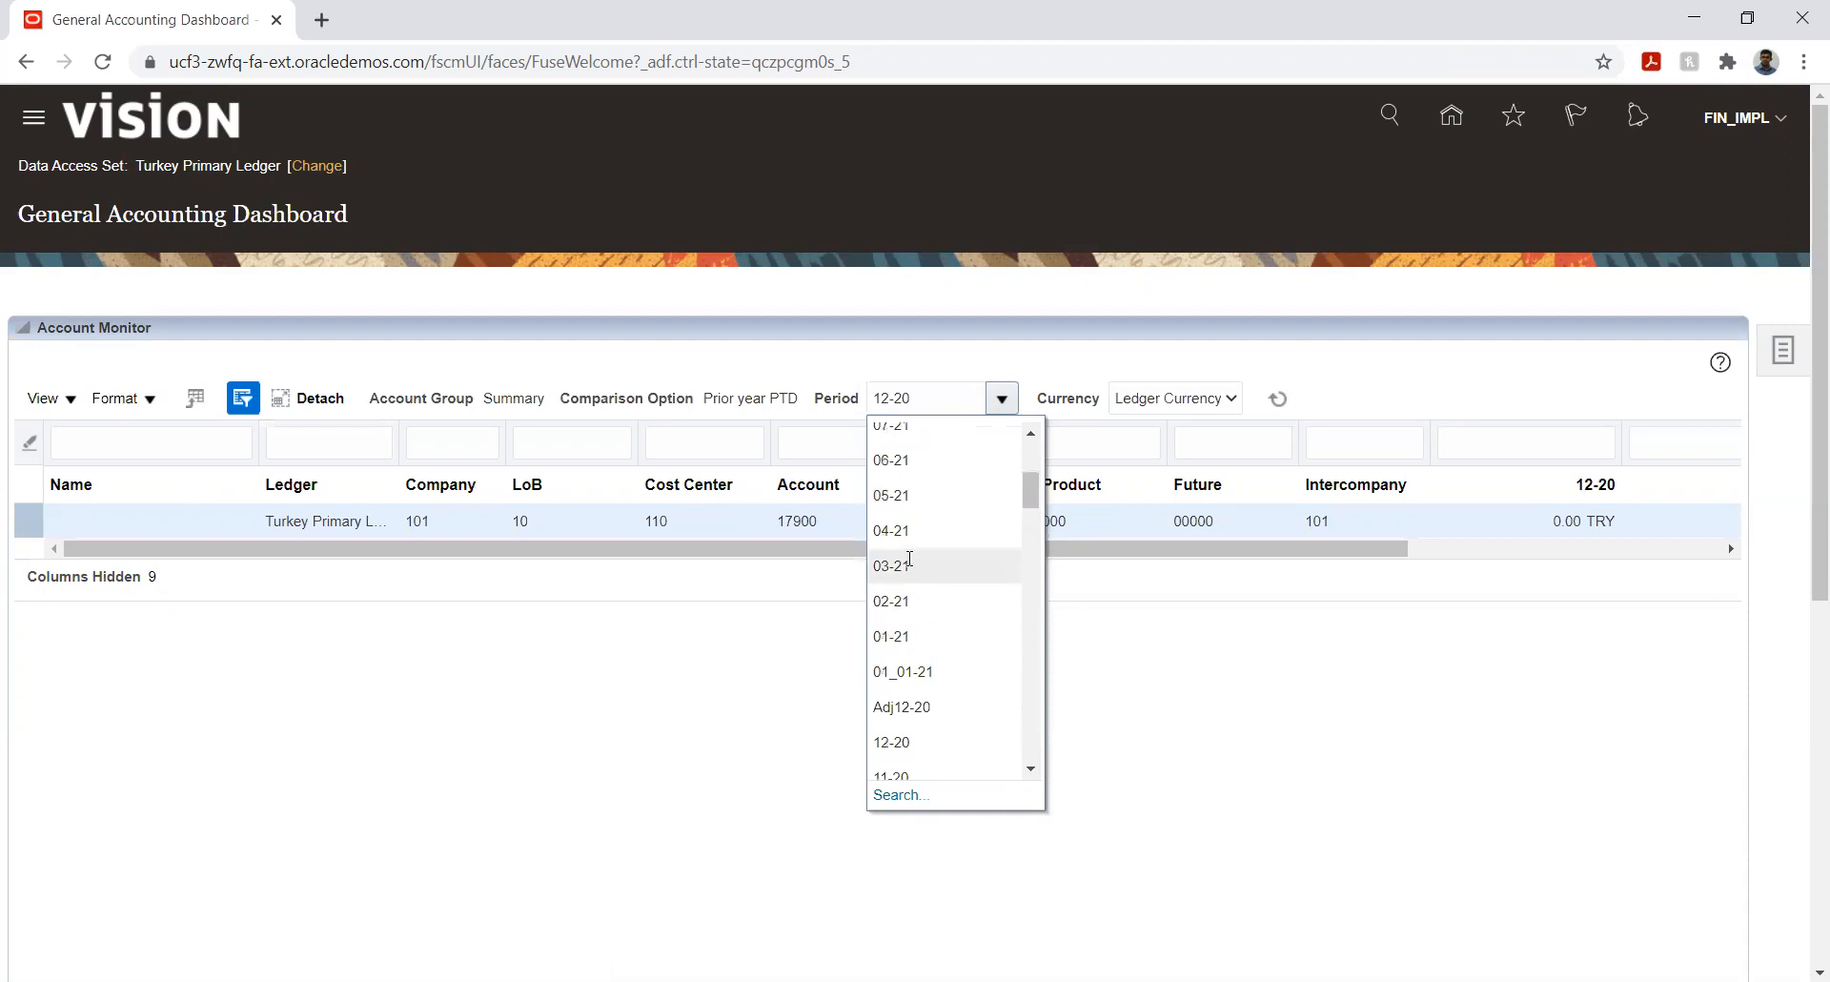
{"action": "left_click", "coordinate": [910, 530]}
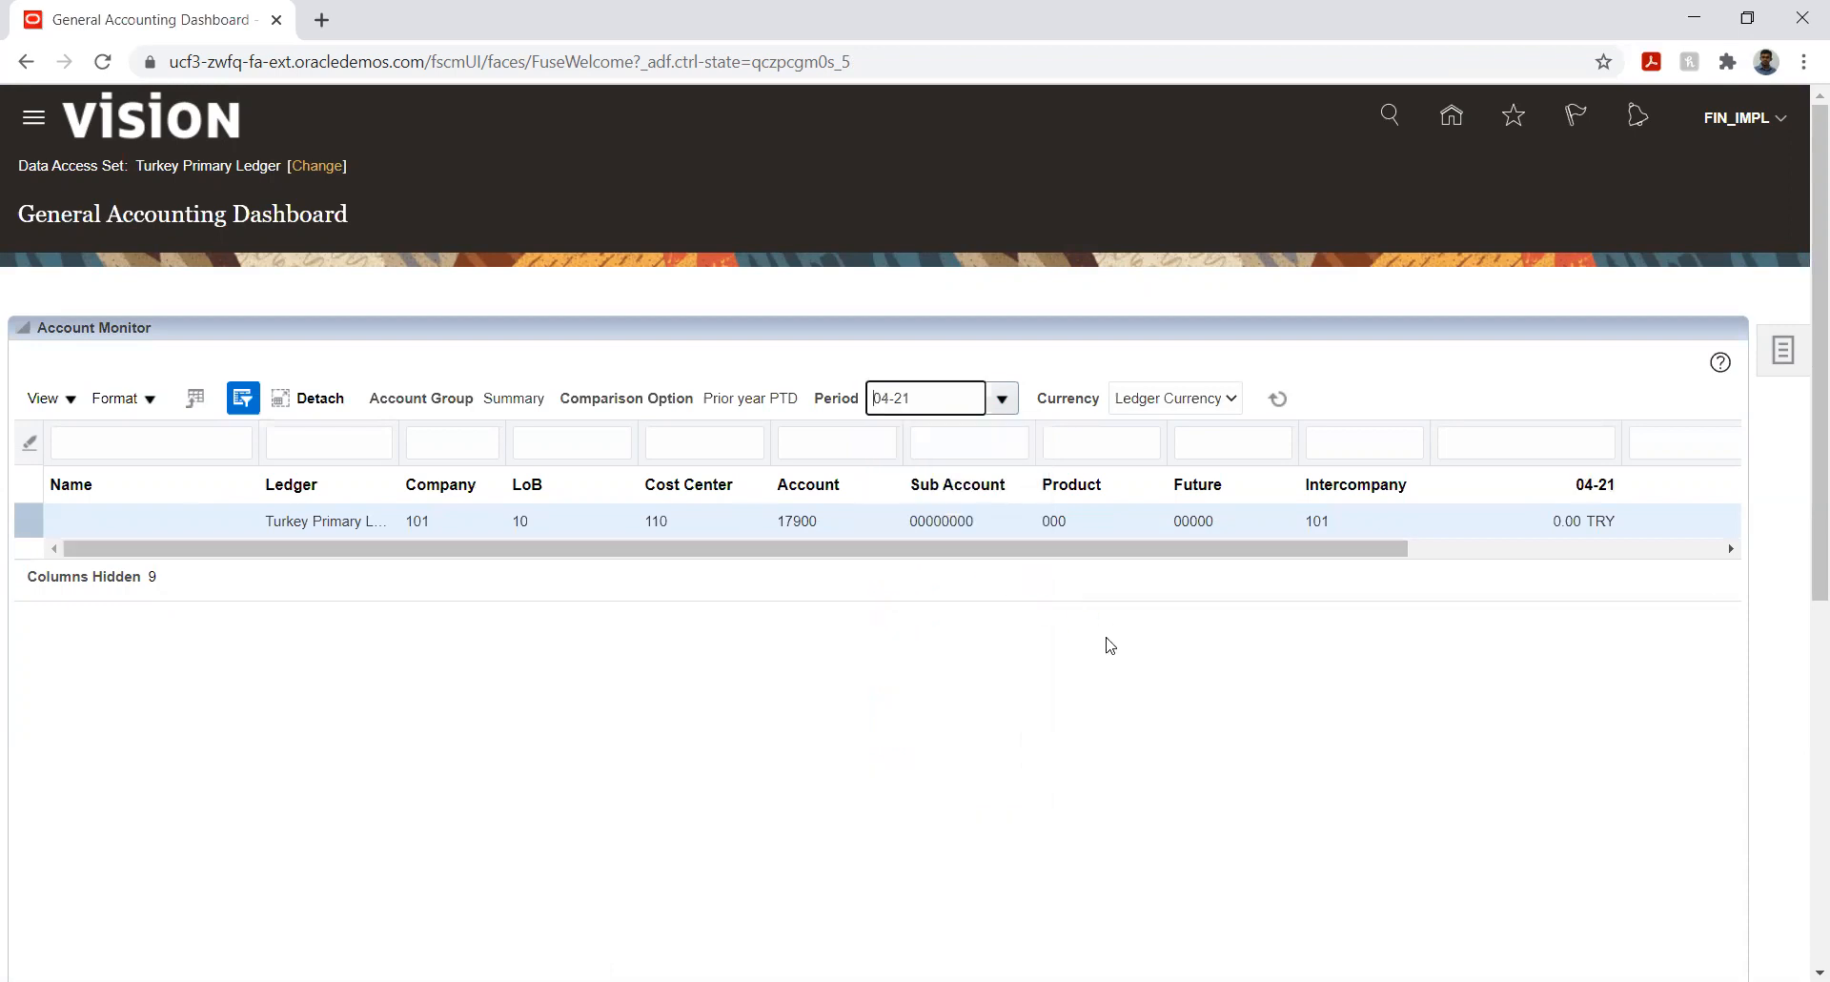
{"action": "left_click", "coordinate": [1276, 401]}
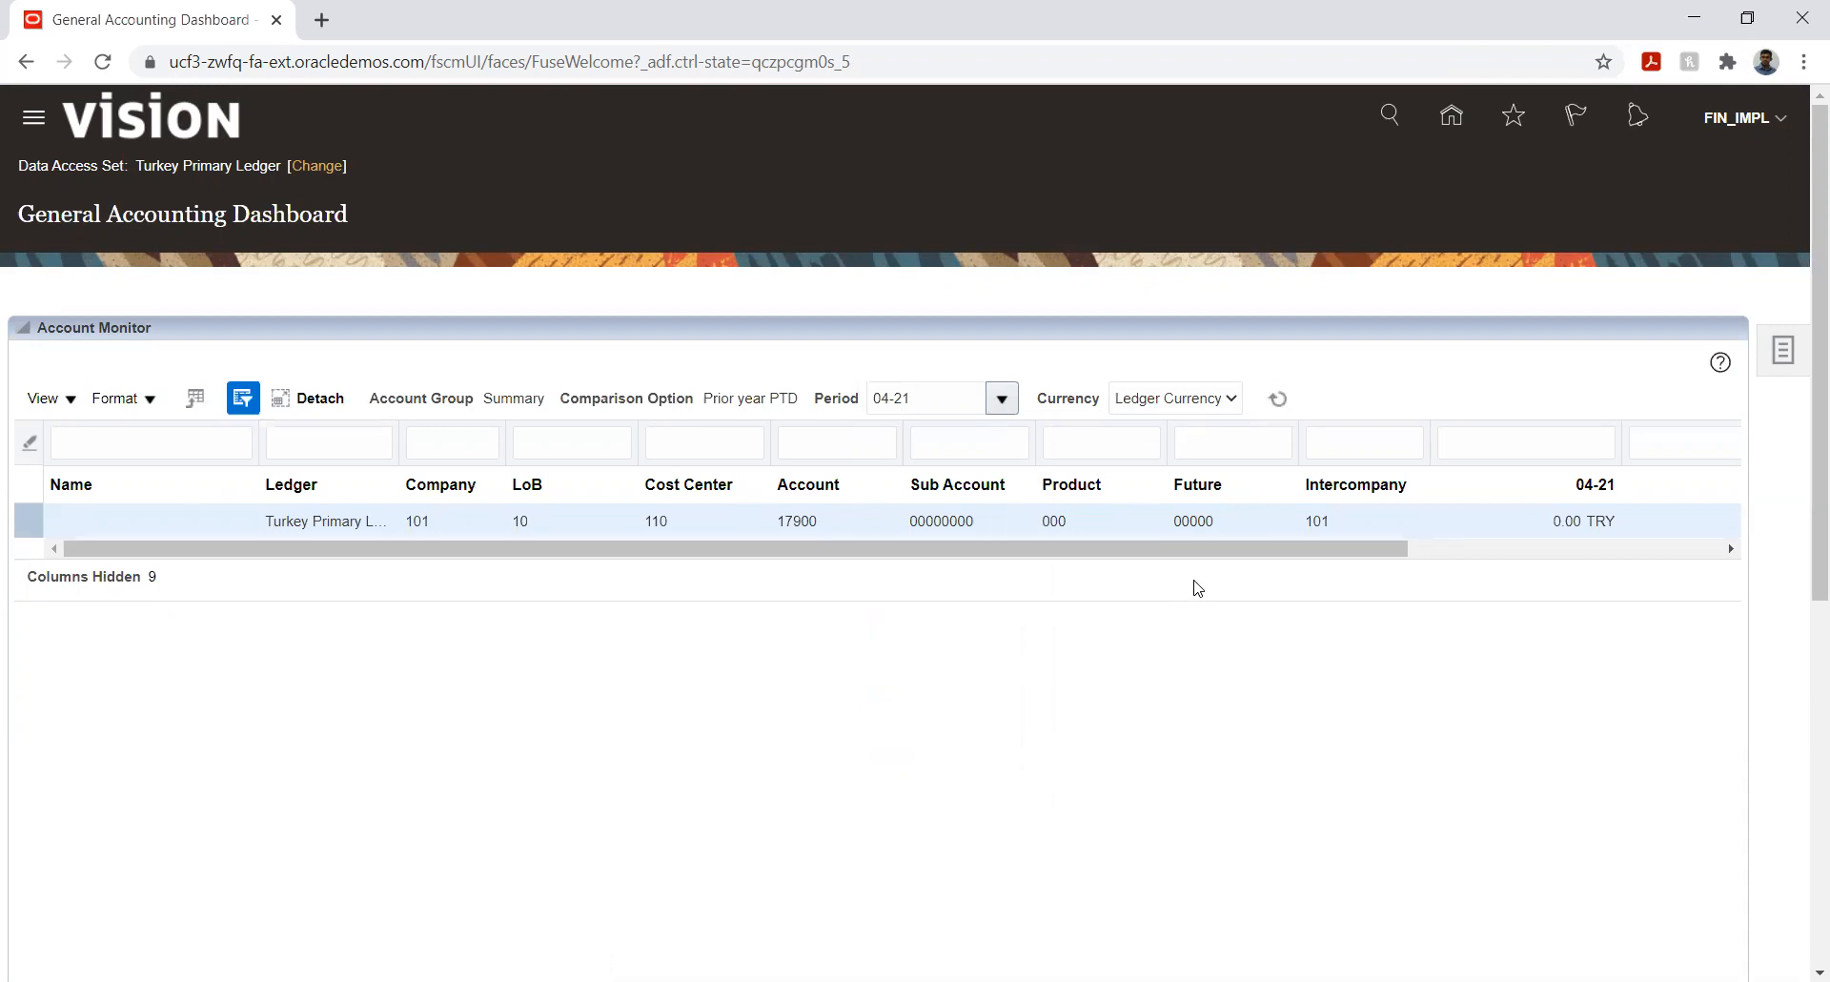
{"action": "left_click_drag", "start_coordinate": [1227, 548], "coordinate": [1649, 599]}
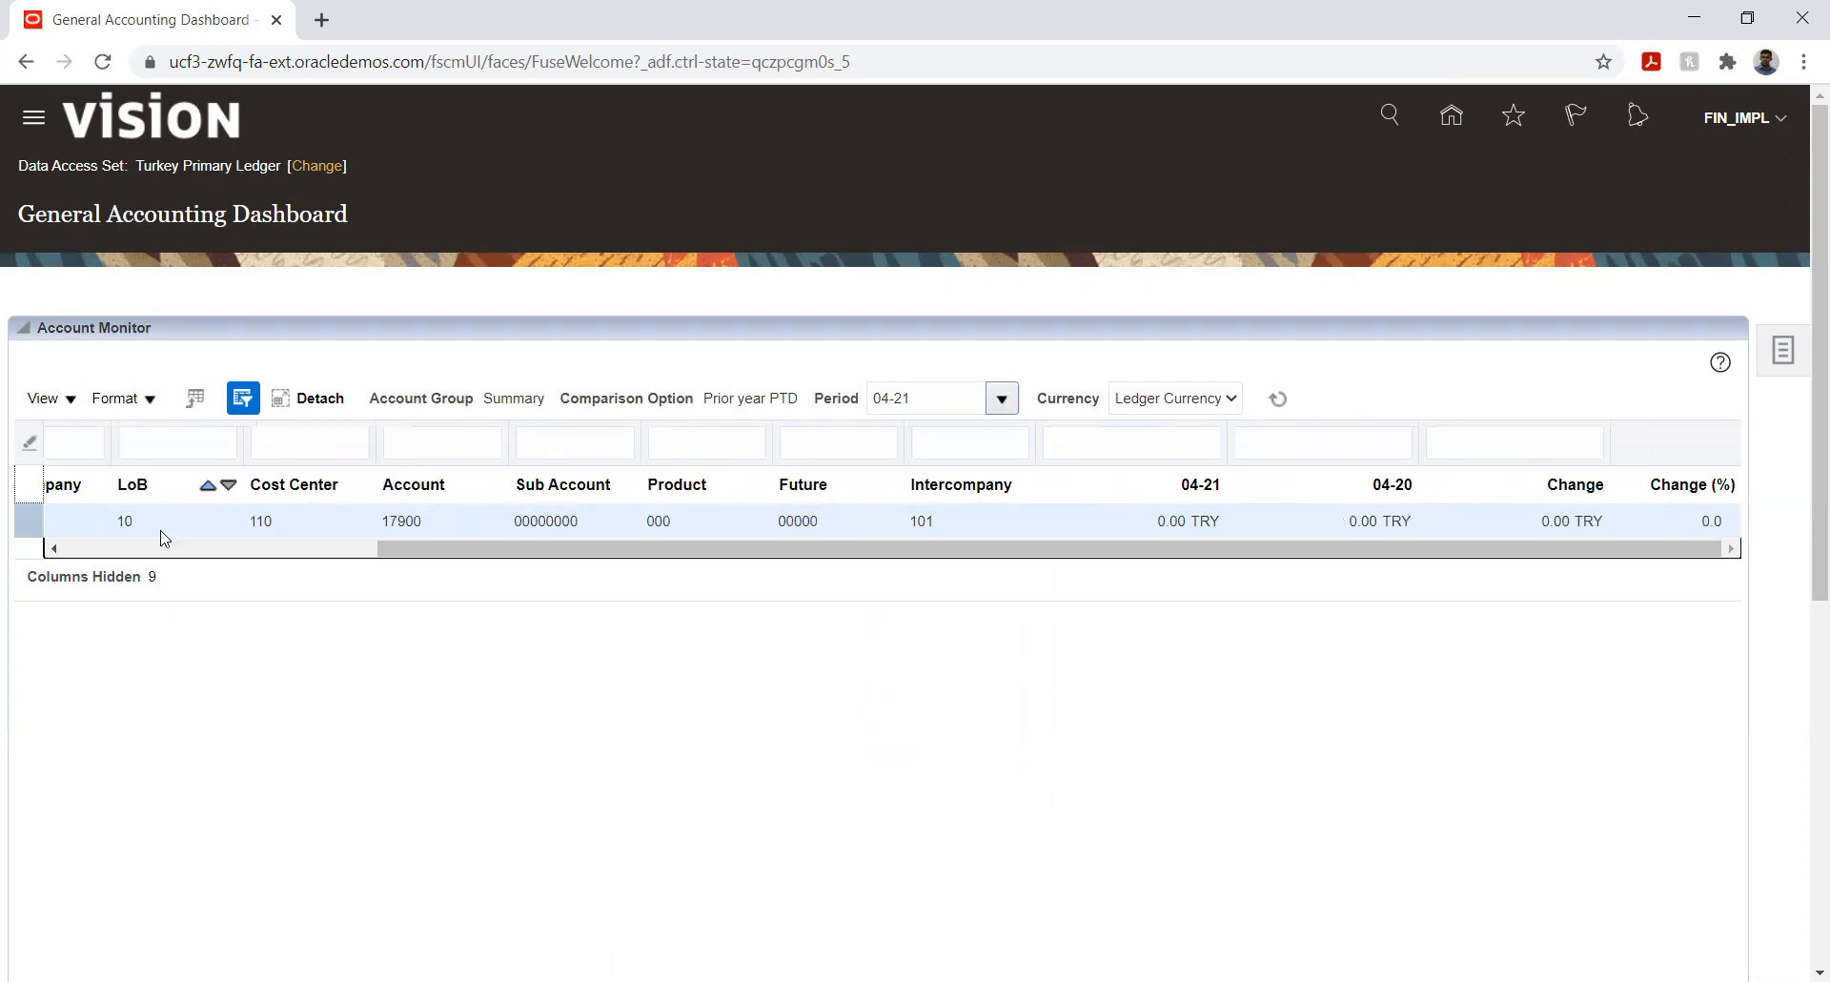
{"action": "left_click_drag", "start_coordinate": [429, 550], "coordinate": [63, 598]}
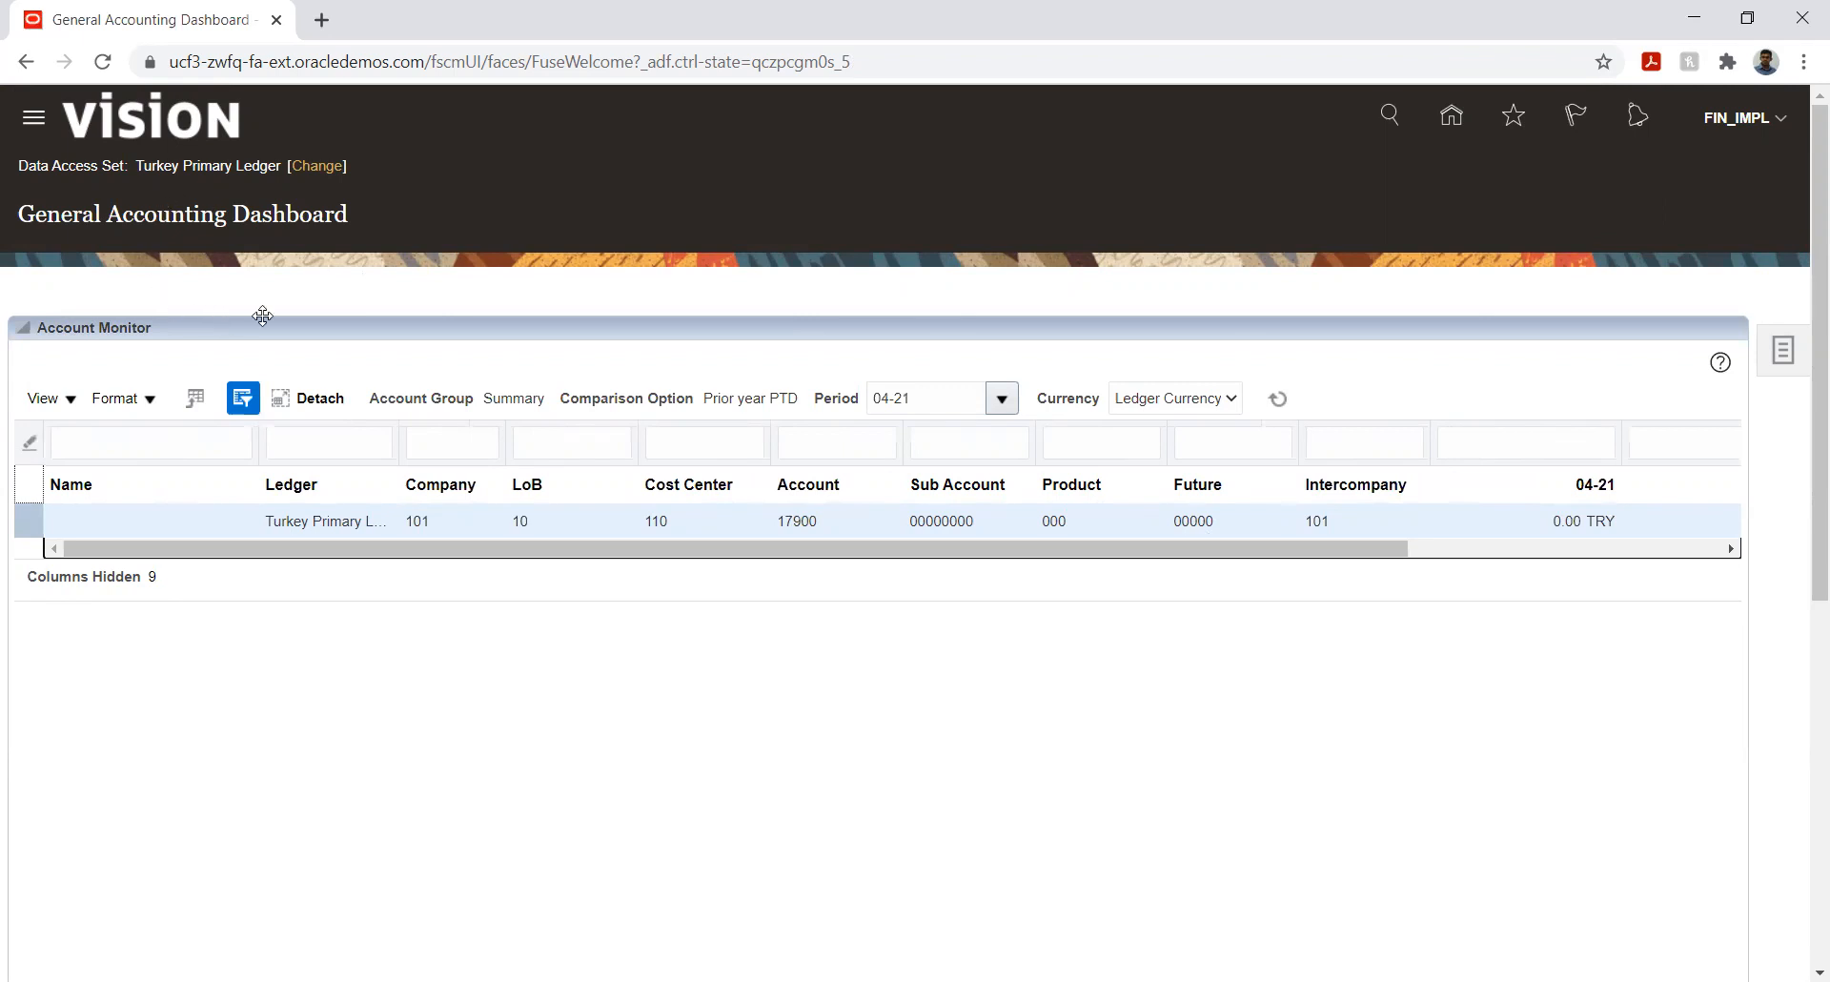
- Open Inquire and Analyze Balances from the General Accounting Dashboard and set the Company dimension to 301 (301-Germany)
{"action": "left_click", "coordinate": [1785, 352]}
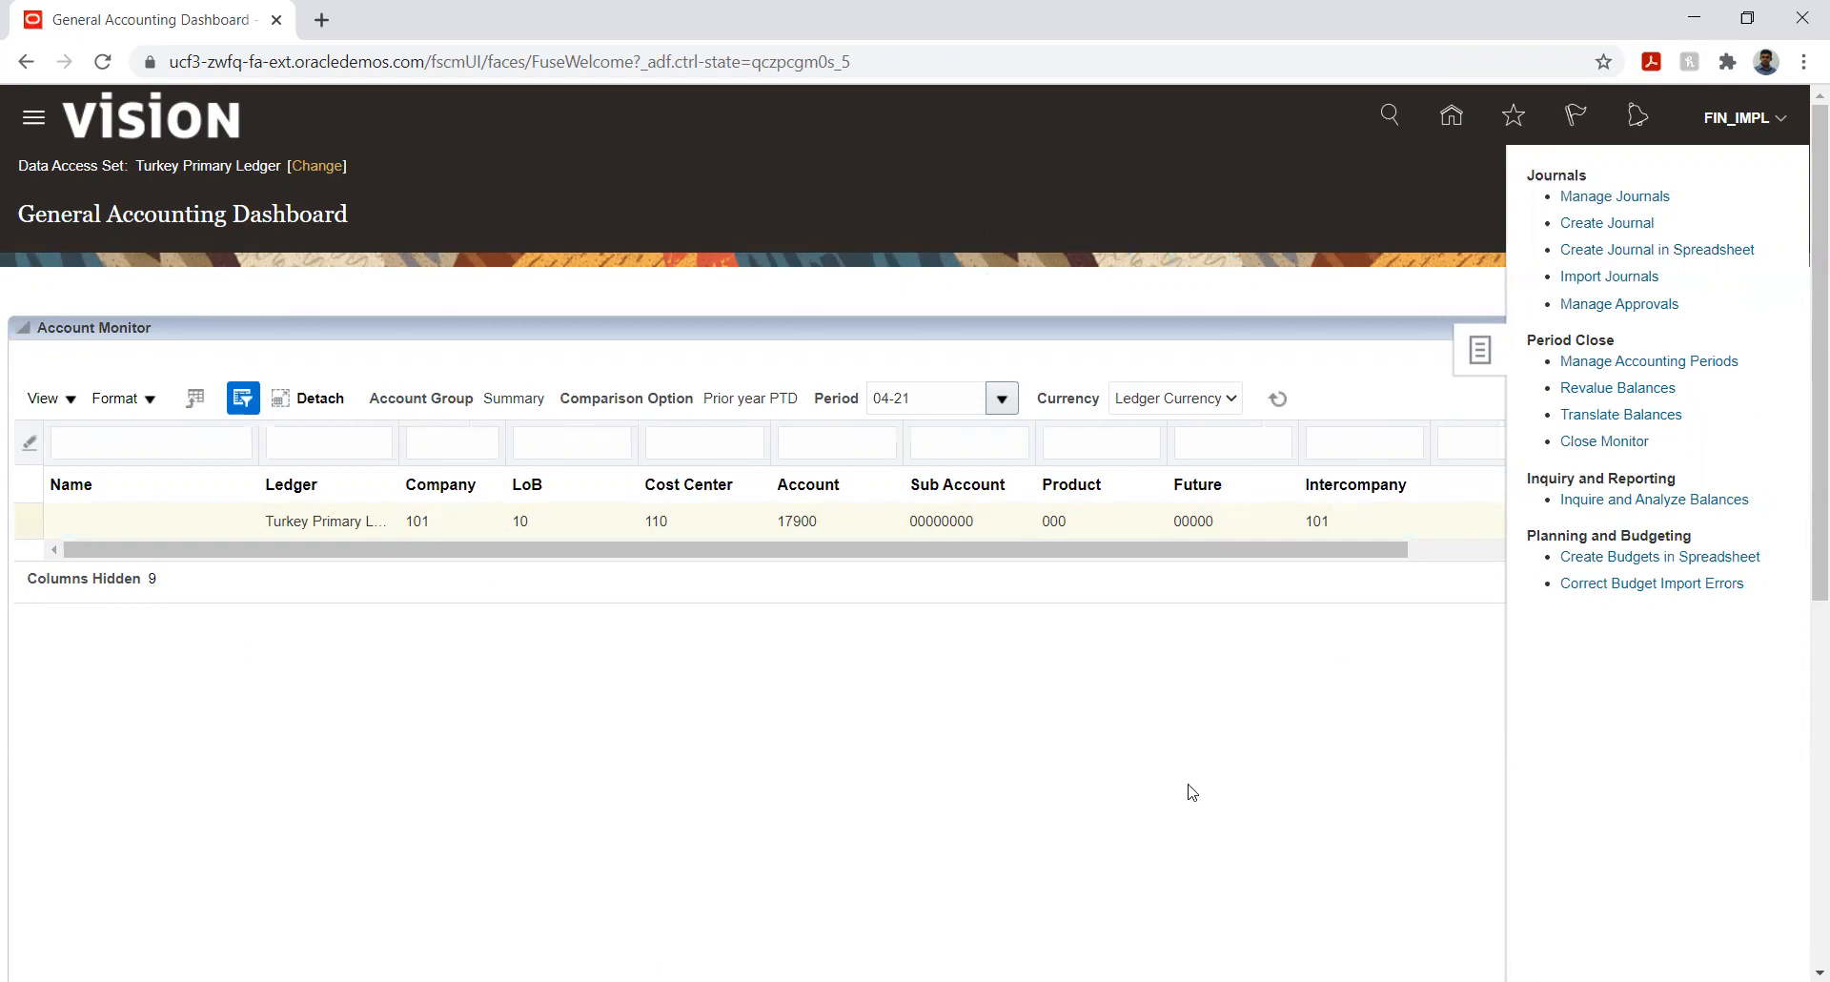
{"action": "left_click", "coordinate": [1686, 506]}
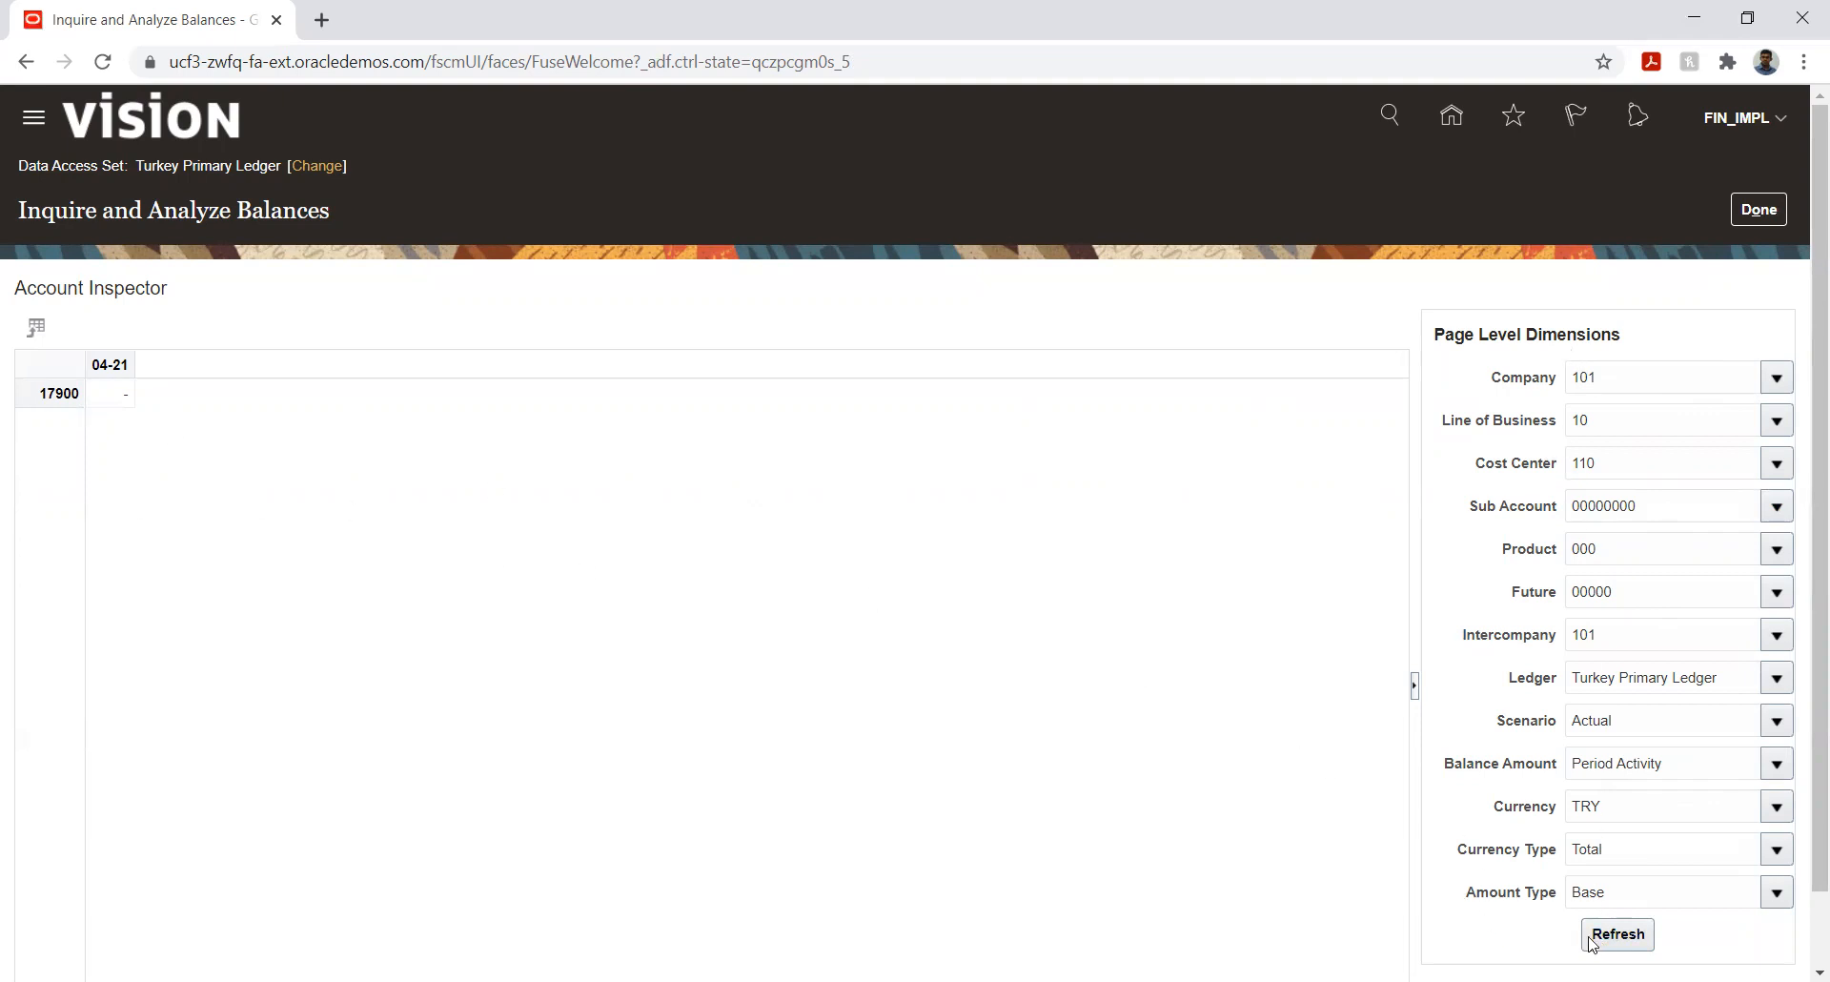
{"action": "left_click", "coordinate": [1777, 378]}
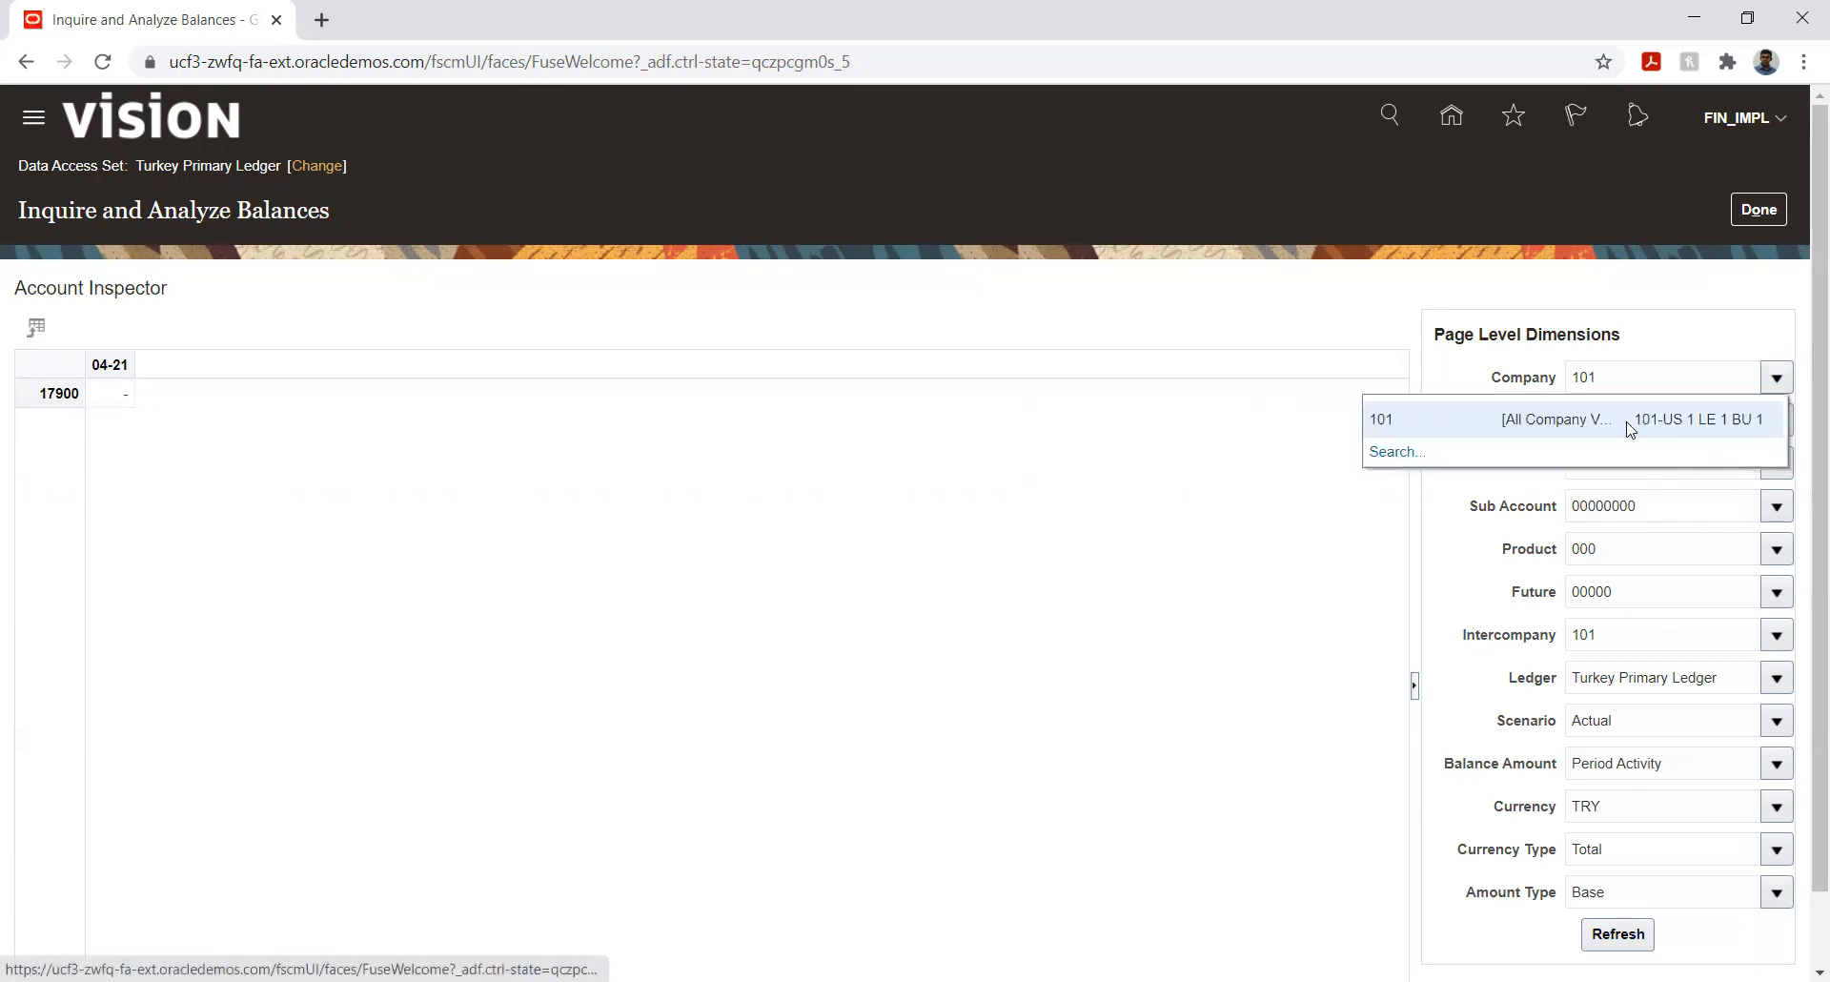
{"action": "left_click", "coordinate": [1406, 457]}
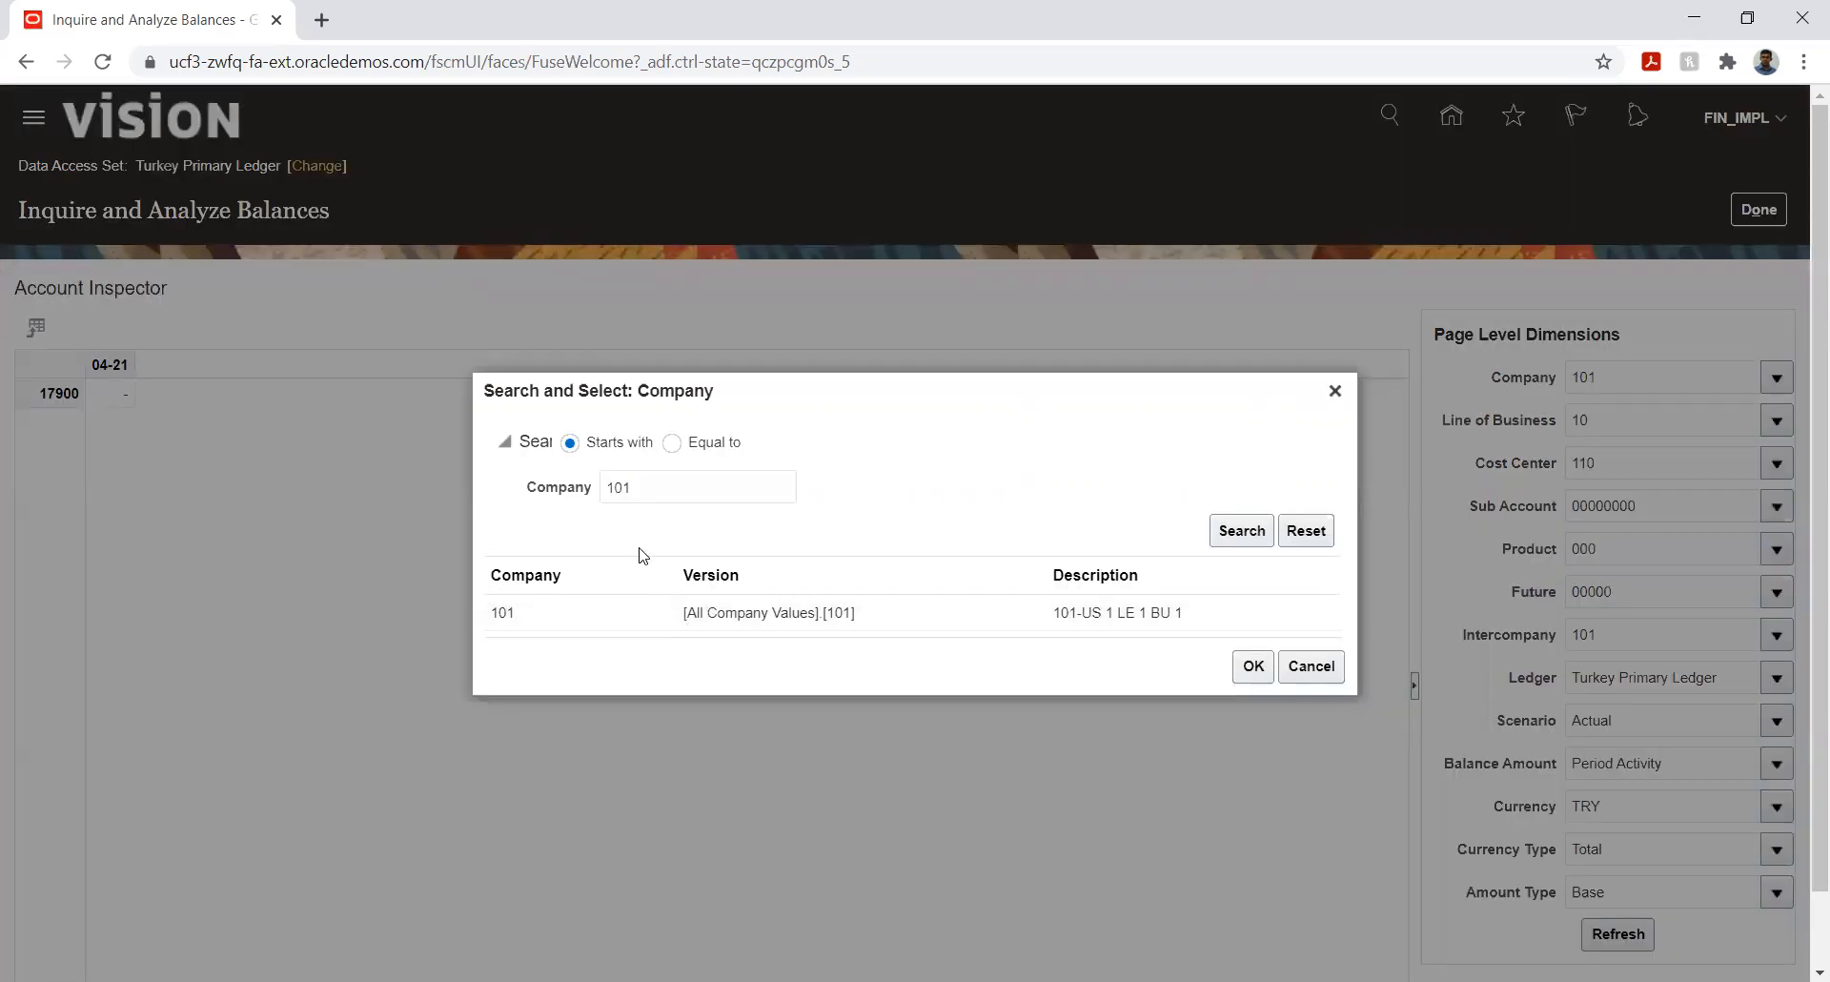
{"action": "double_click", "coordinate": [673, 488]}
{"action": "key", "text": "BackSpace"}
{"action": "key", "text": "Return"}
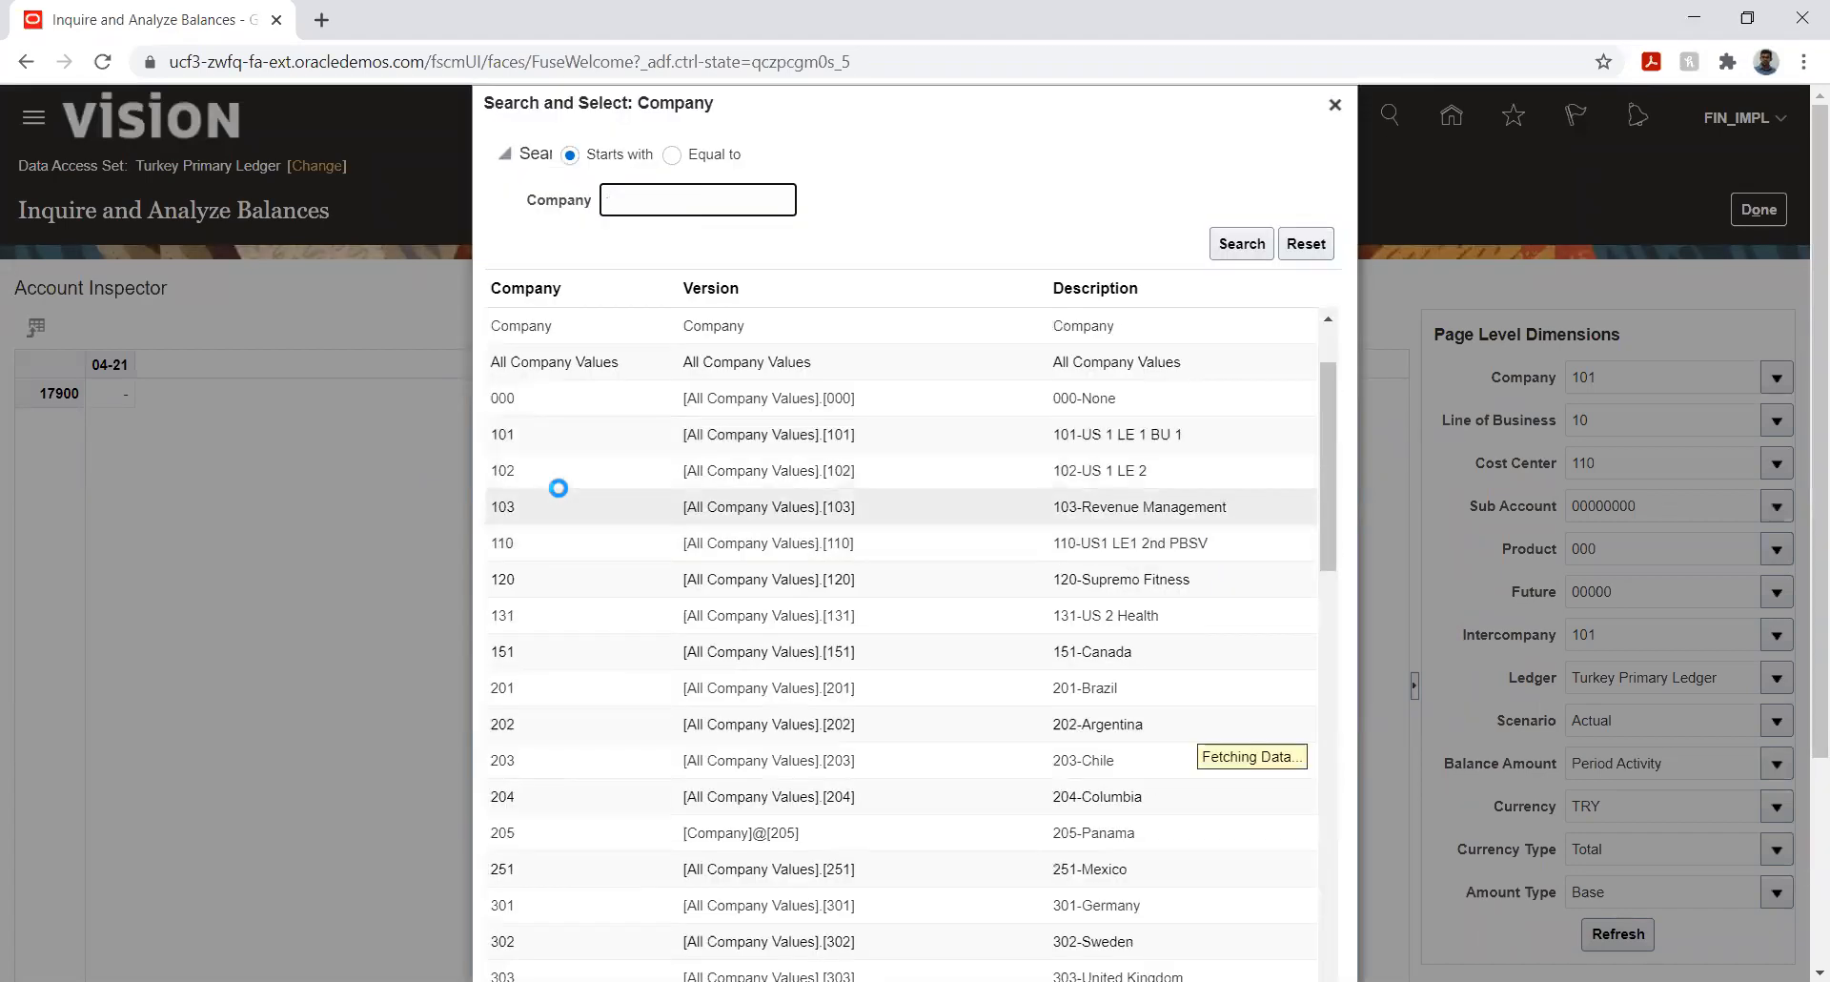
{"action": "scroll", "coordinate": [558, 495], "scroll_direction": "down", "scroll_amount": 2}
{"action": "left_click", "coordinate": [562, 760]}
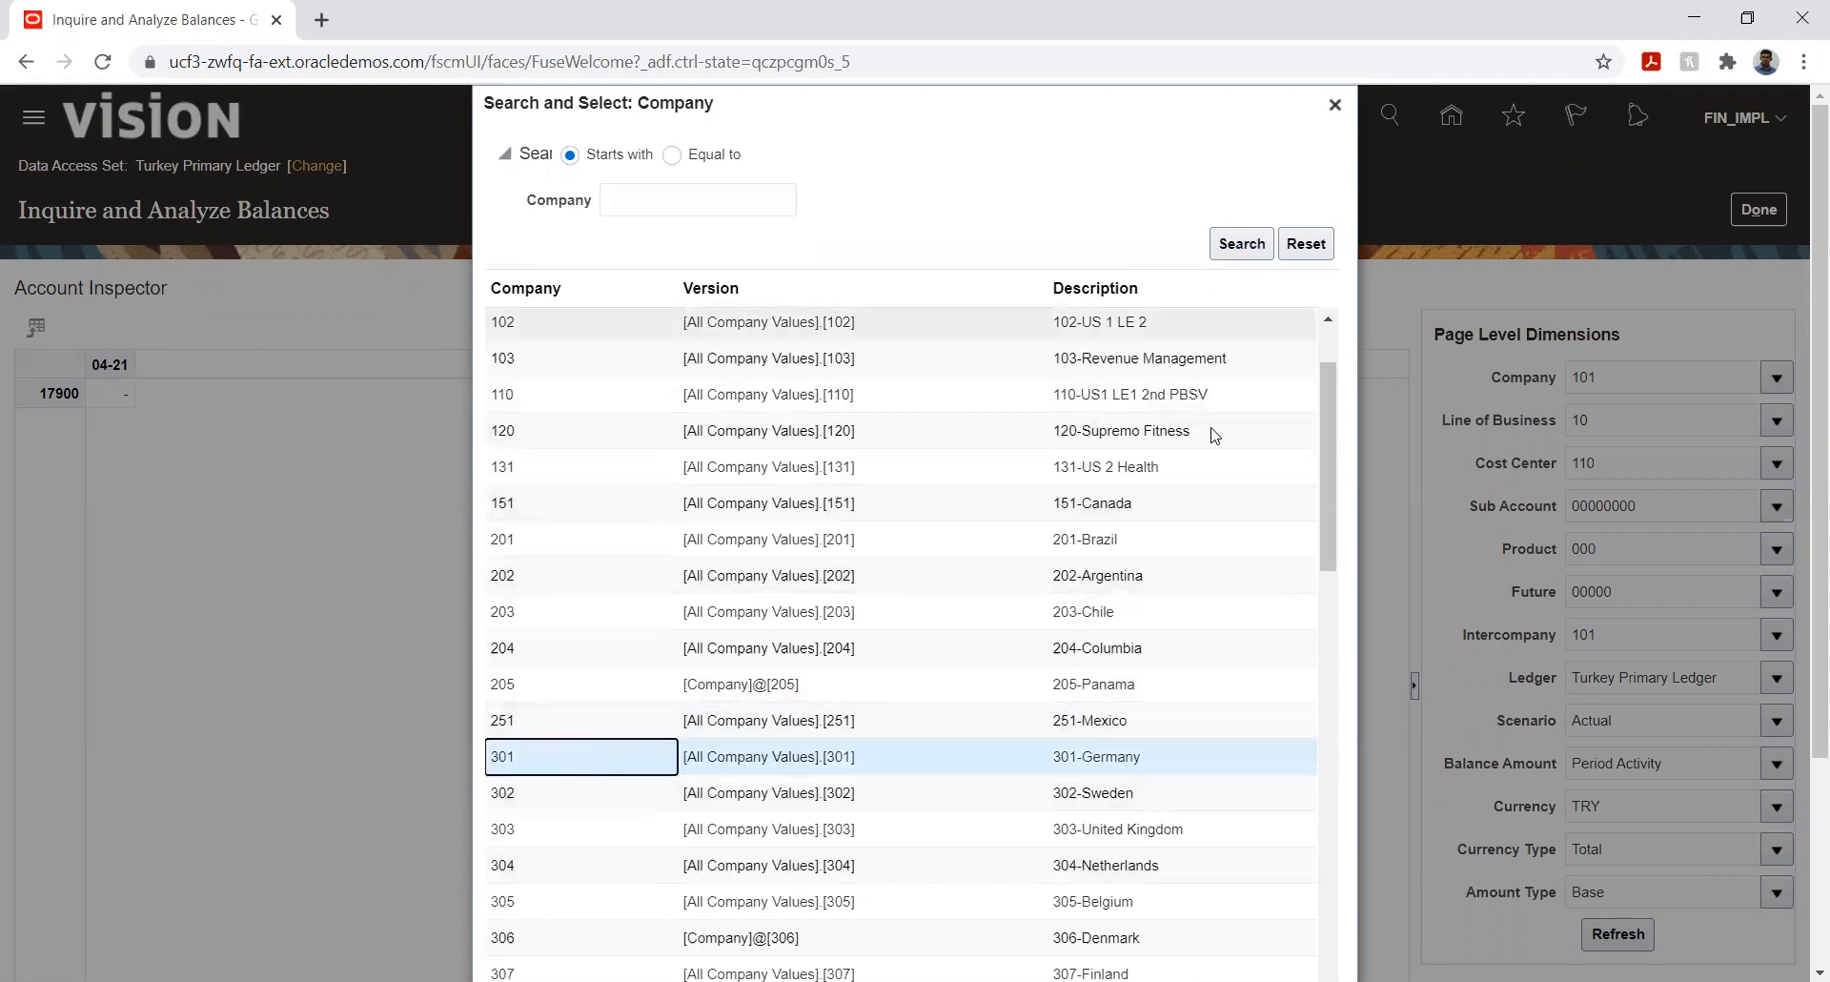
{"action": "scroll", "coordinate": [1804, 441], "scroll_direction": "down", "scroll_amount": 3}
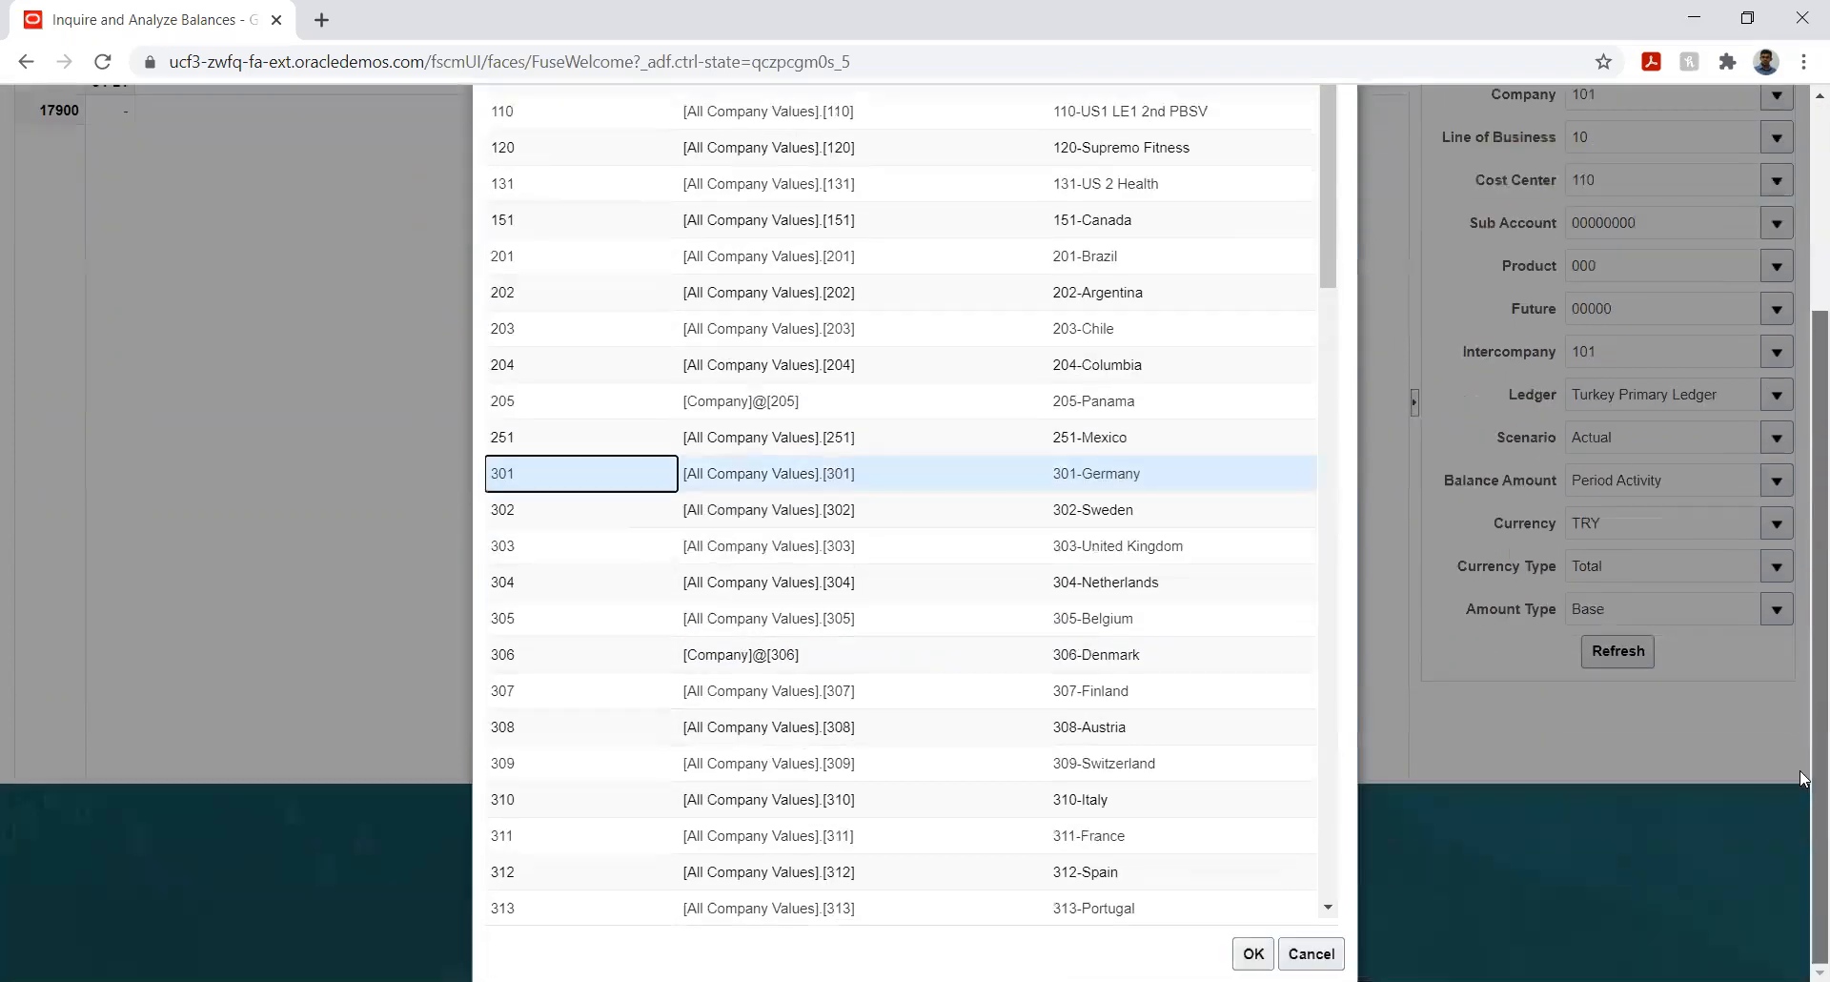
{"action": "left_click", "coordinate": [1249, 951]}
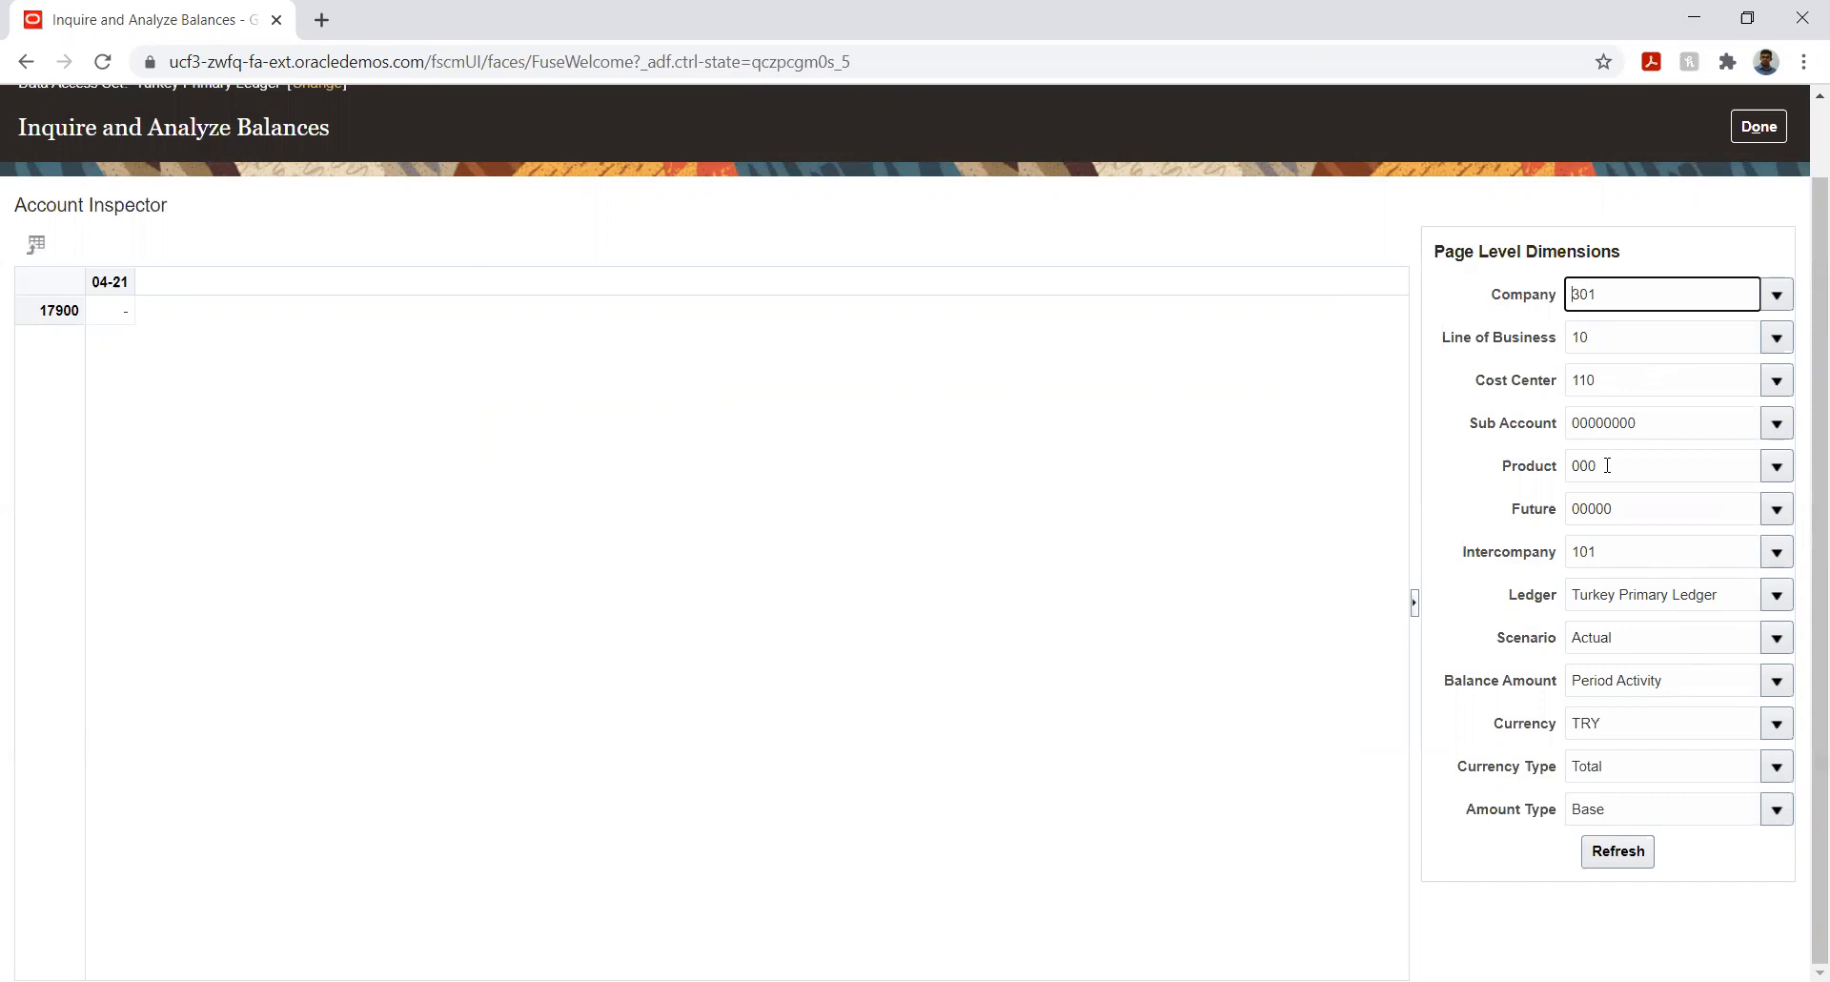
- Examine the values offered for Line of Business, Scenario, Ledger, Balance Amount, Currency Type and Amount Type without changing any of them
{"action": "left_click", "coordinate": [1779, 344]}
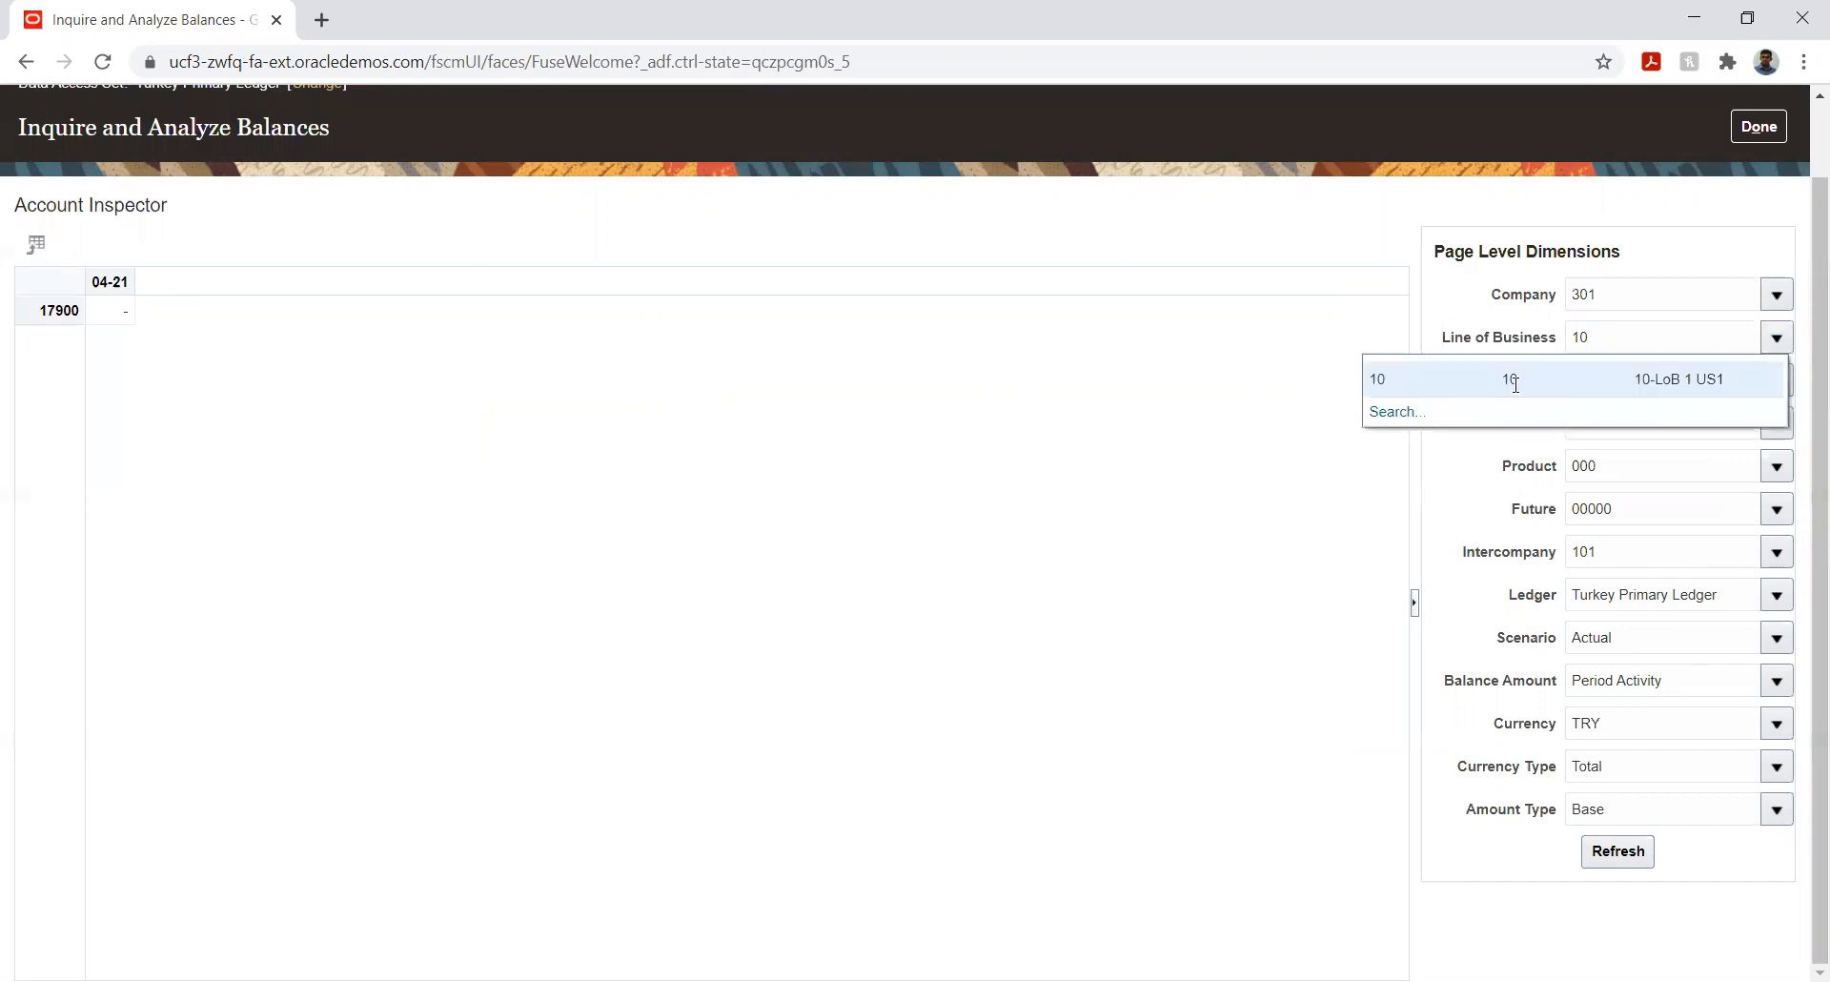
{"action": "left_click", "coordinate": [1758, 215]}
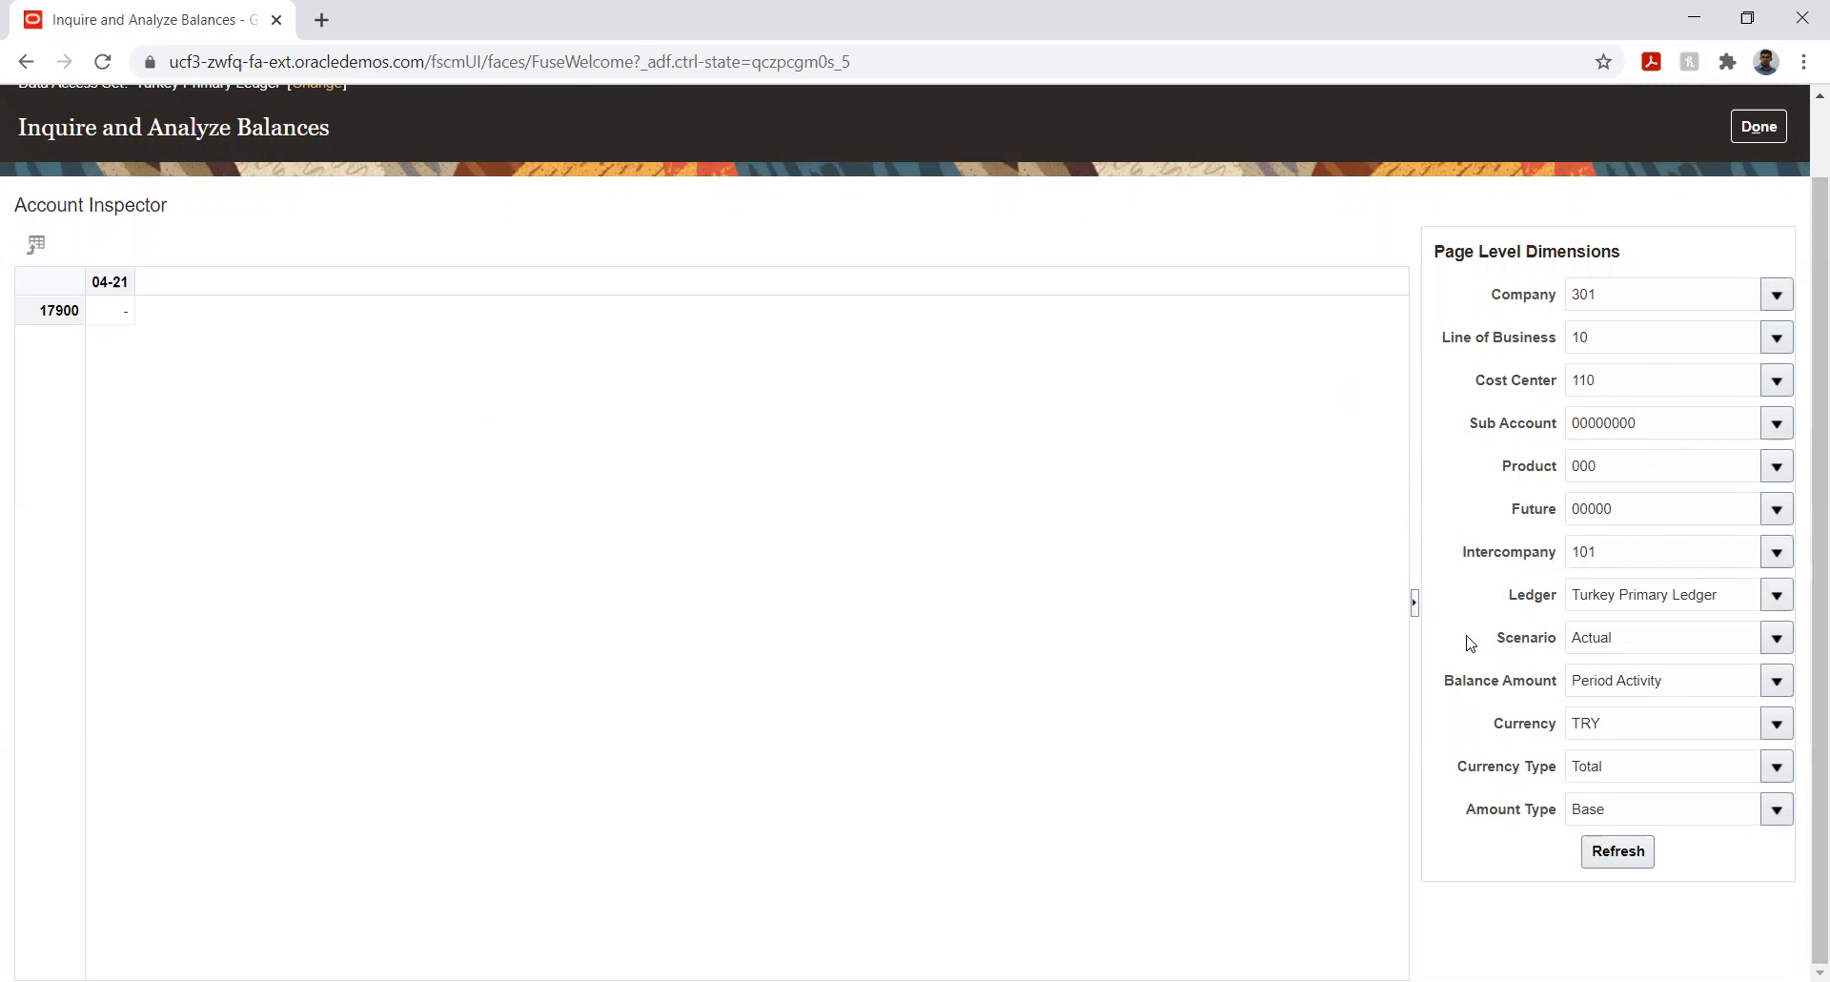
{"action": "left_click", "coordinate": [1779, 641]}
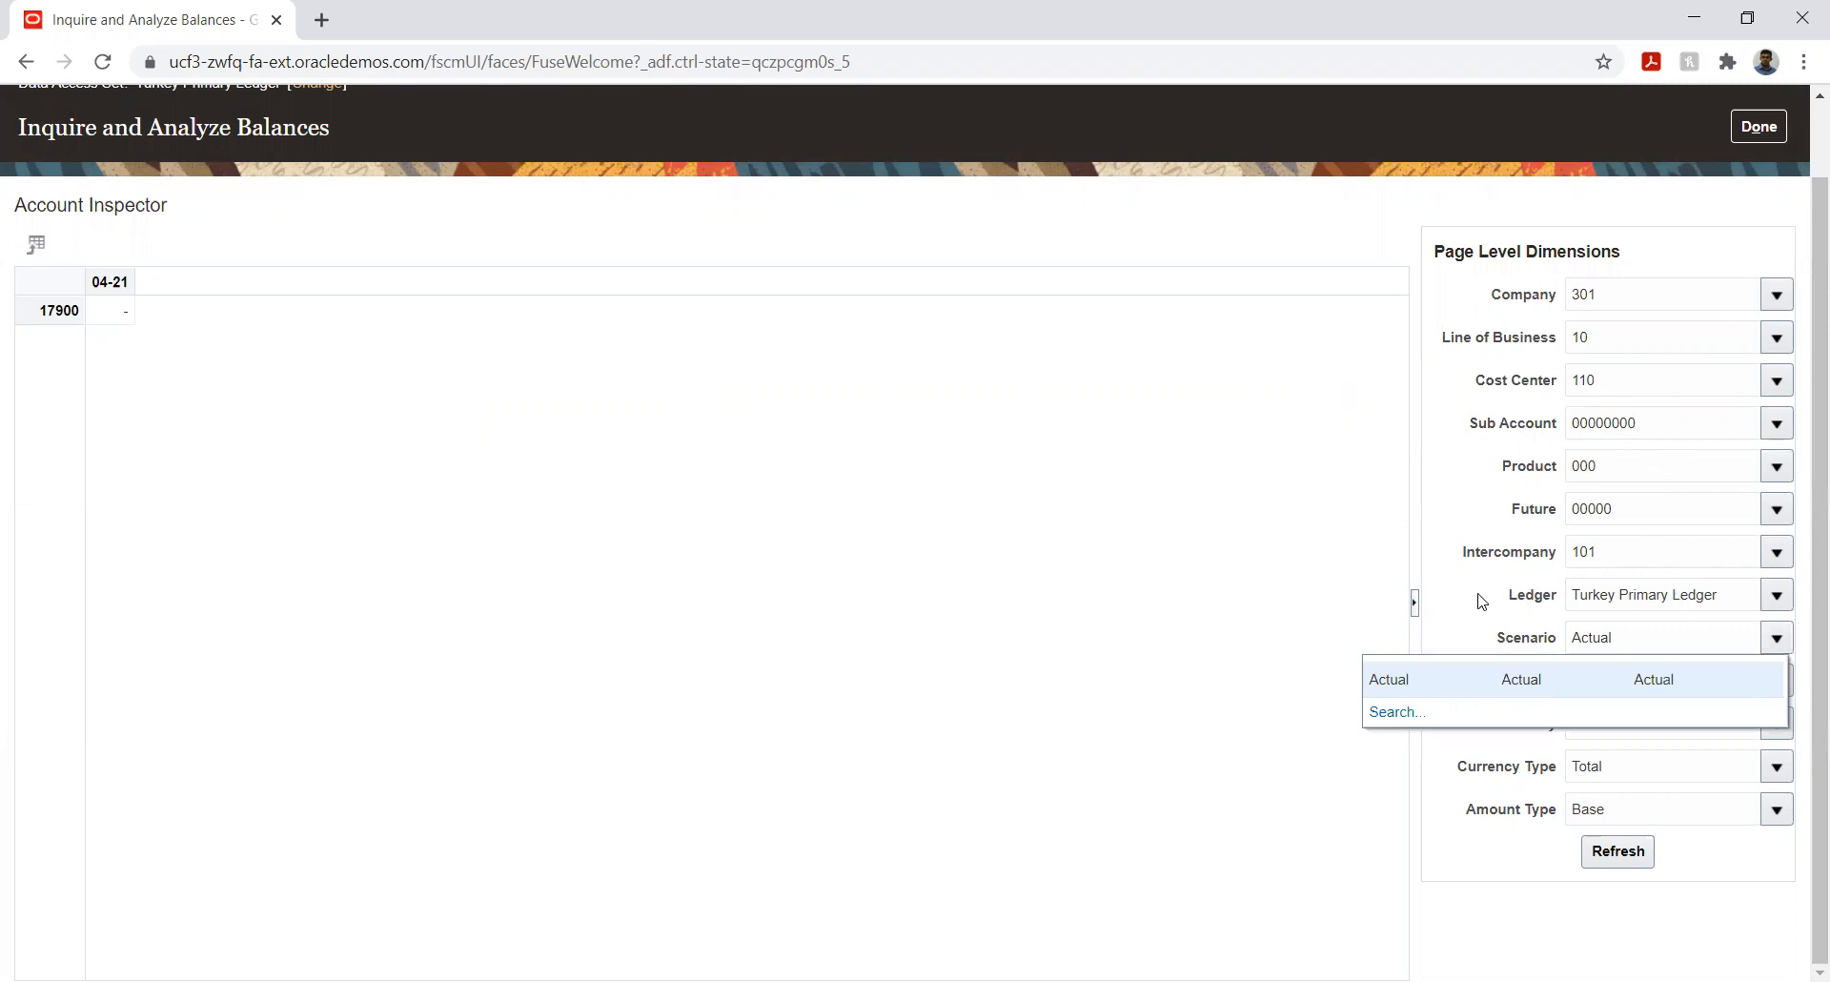
{"action": "left_click", "coordinate": [1456, 604]}
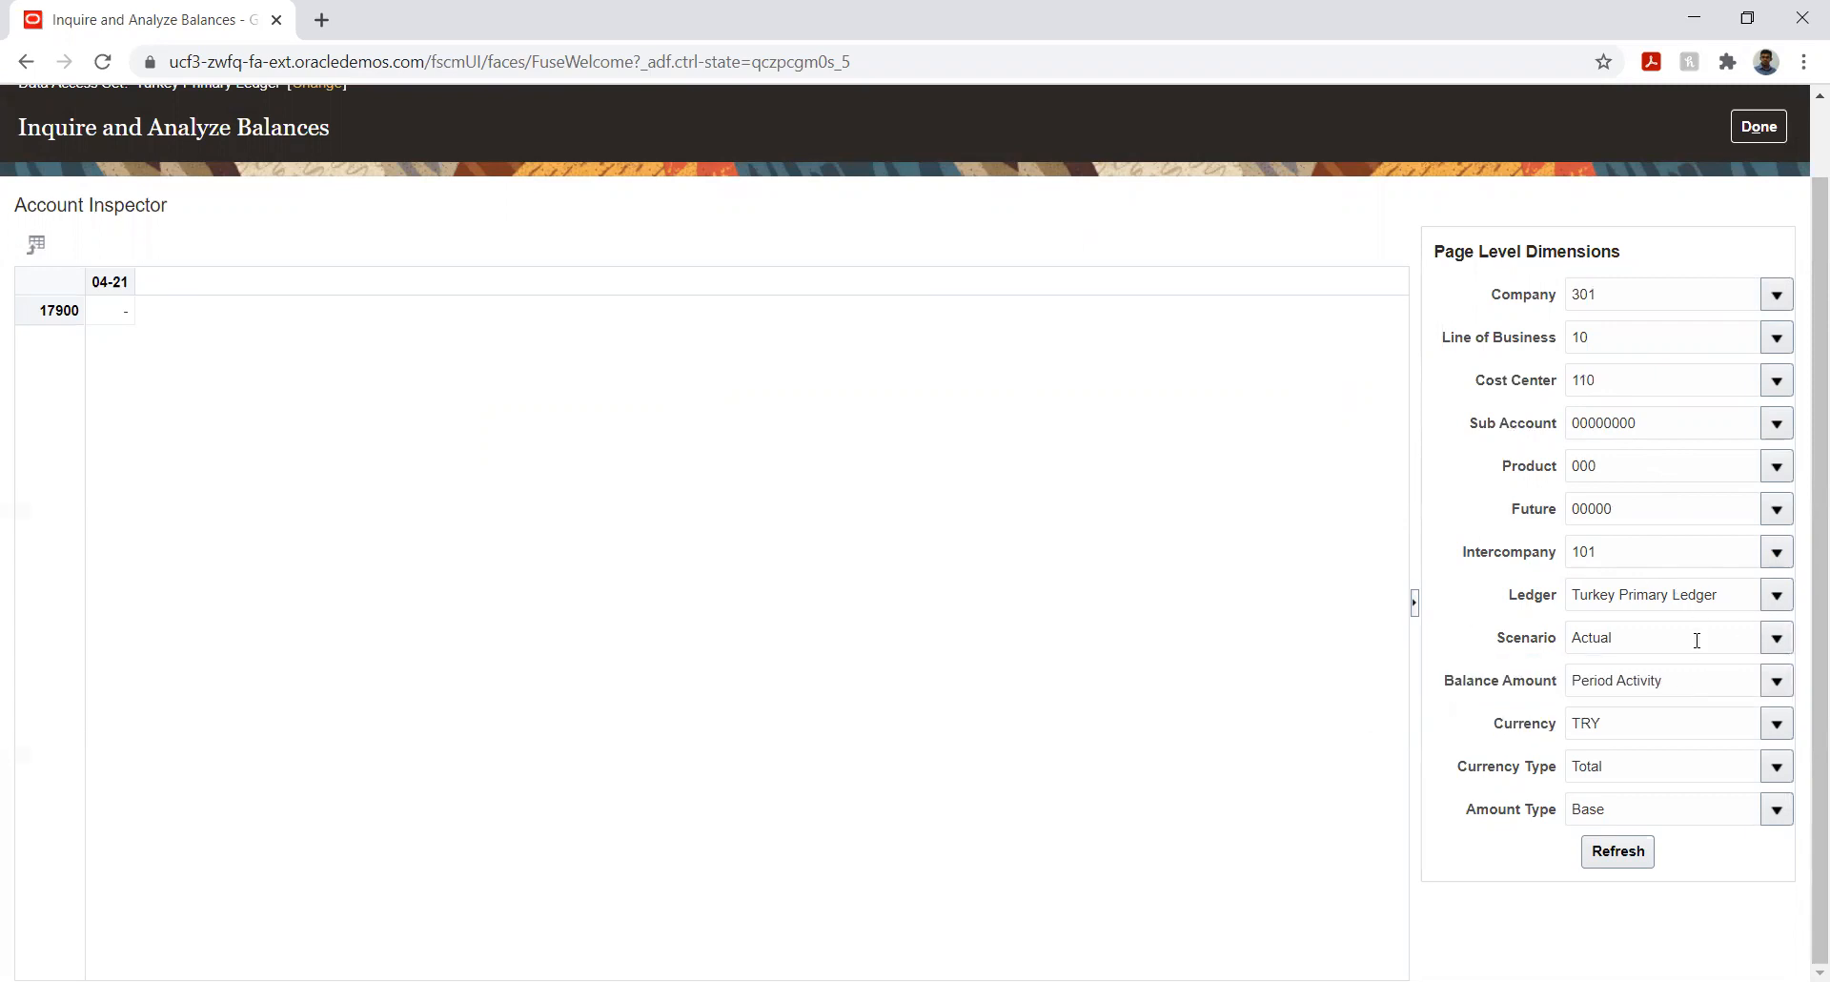
{"action": "left_click", "coordinate": [1783, 600]}
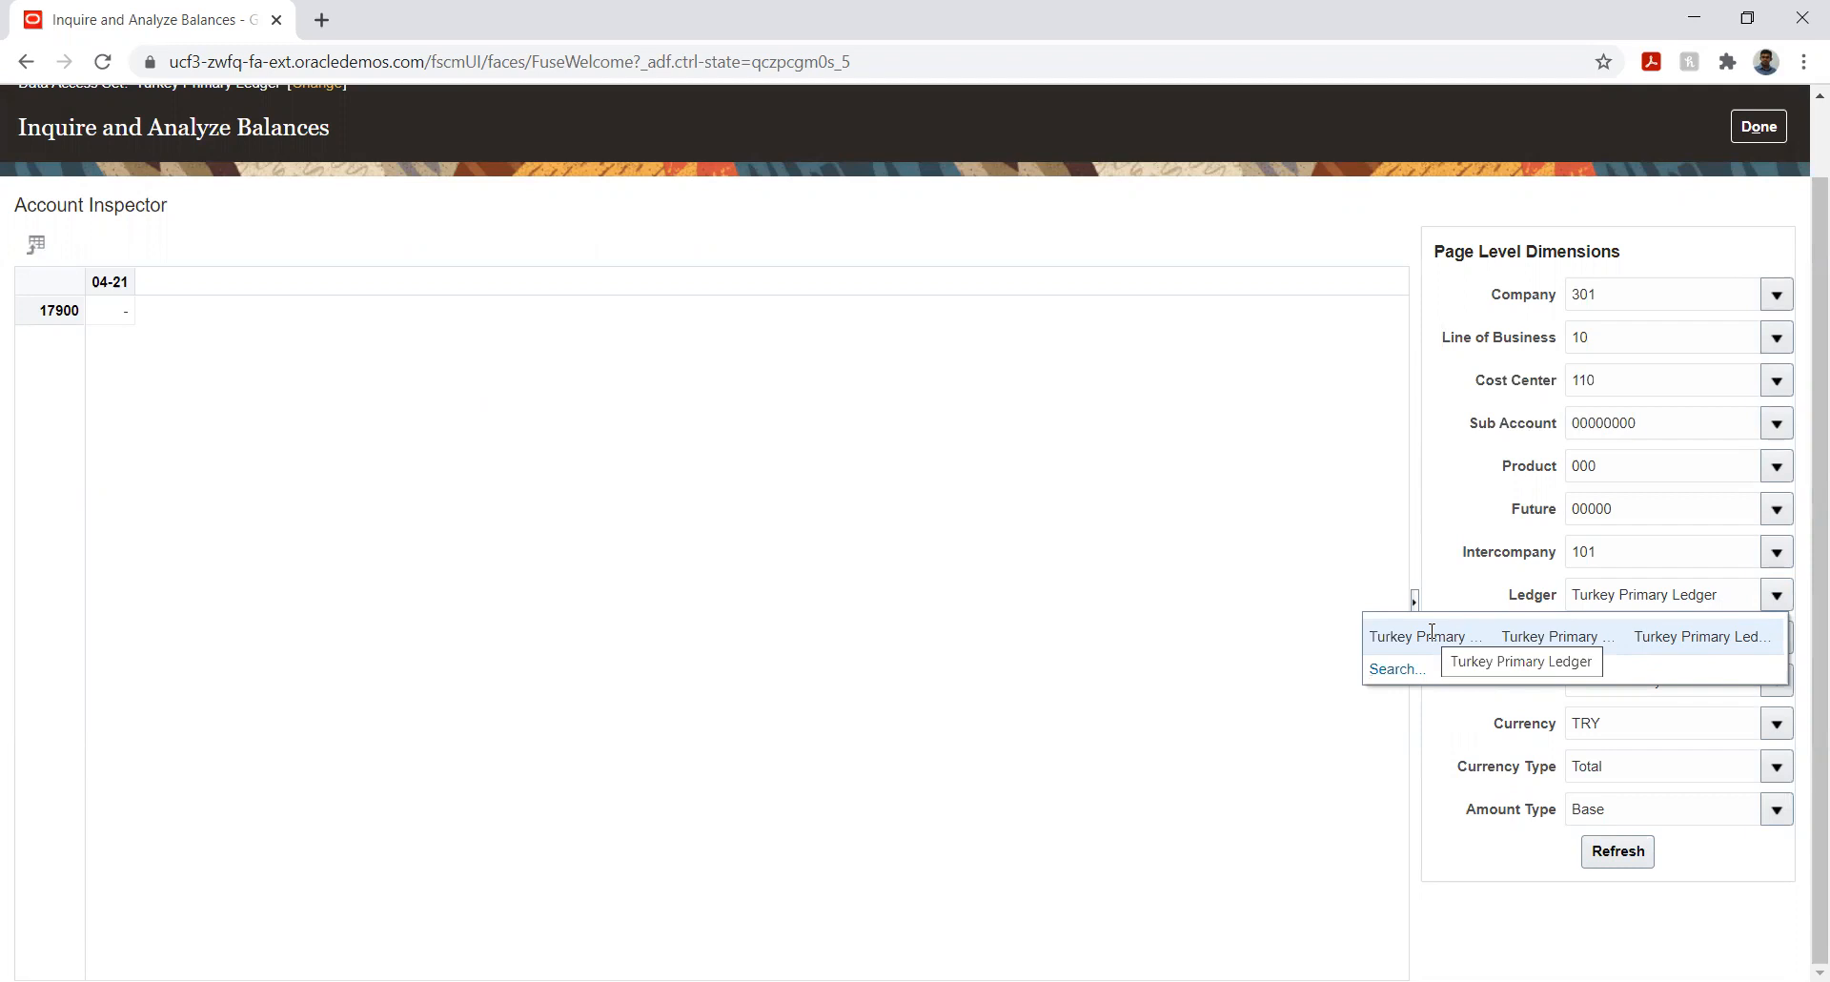
{"action": "left_click", "coordinate": [1435, 552]}
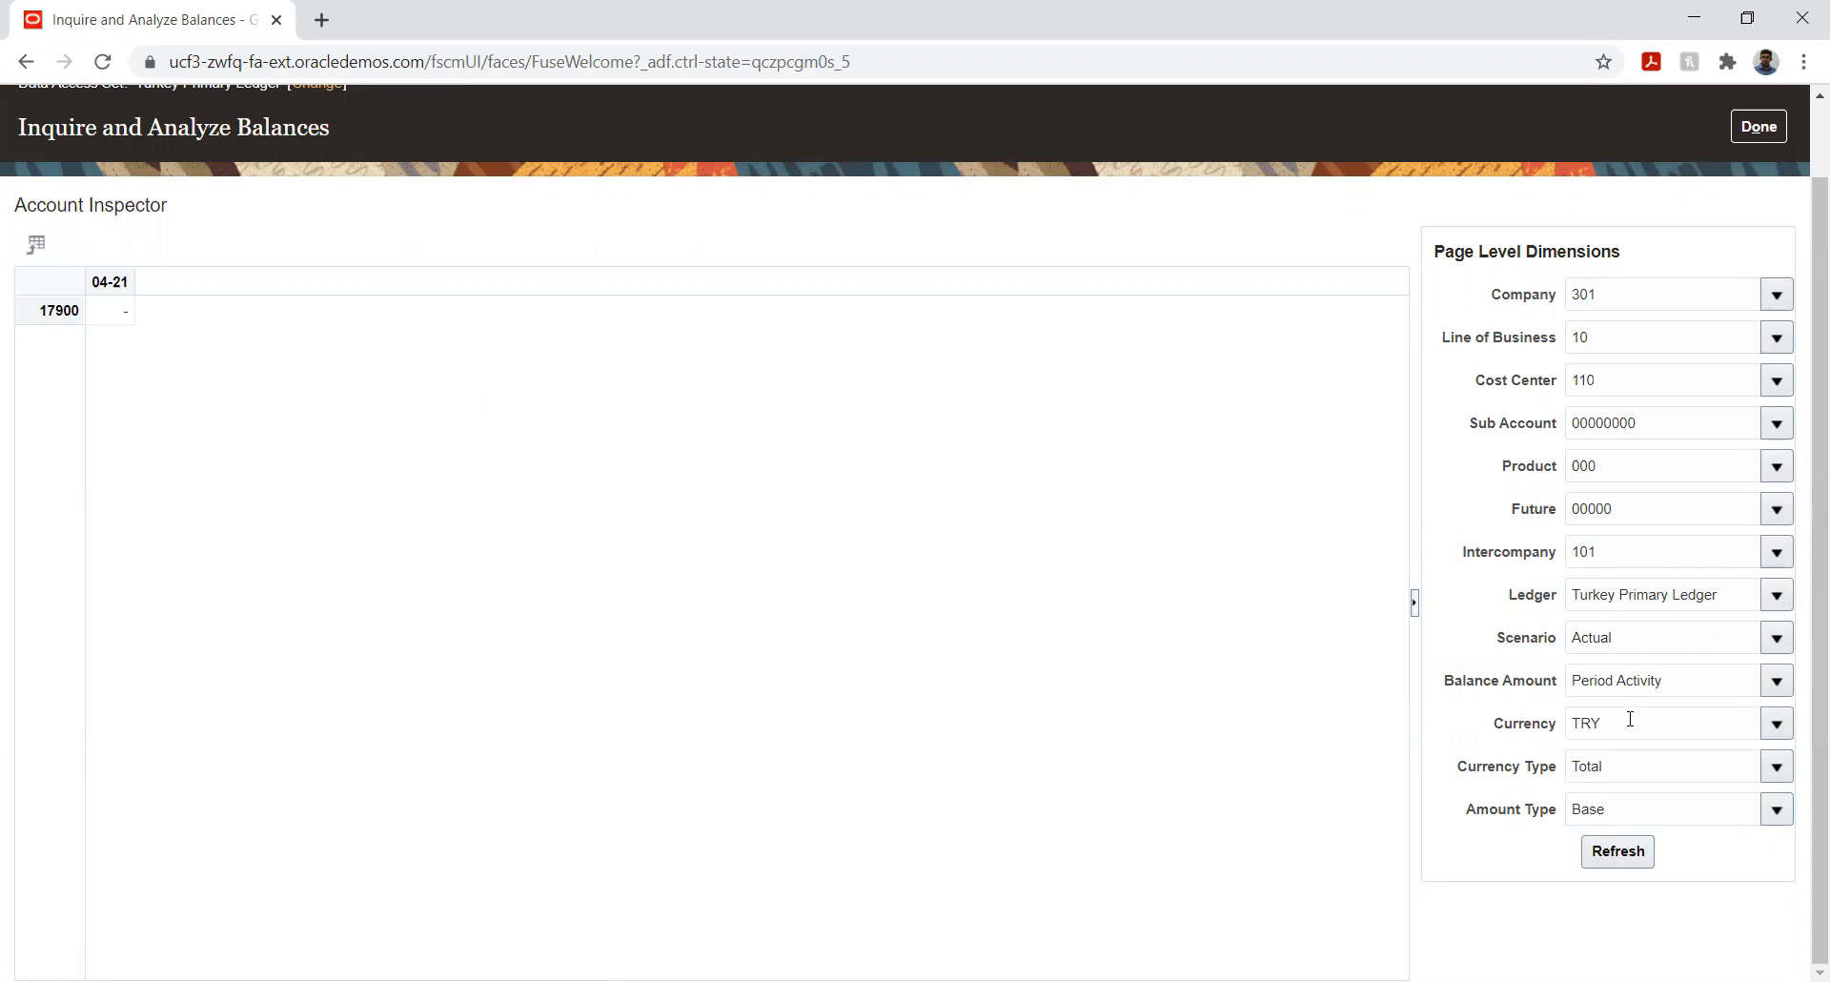
{"action": "left_click", "coordinate": [1777, 681]}
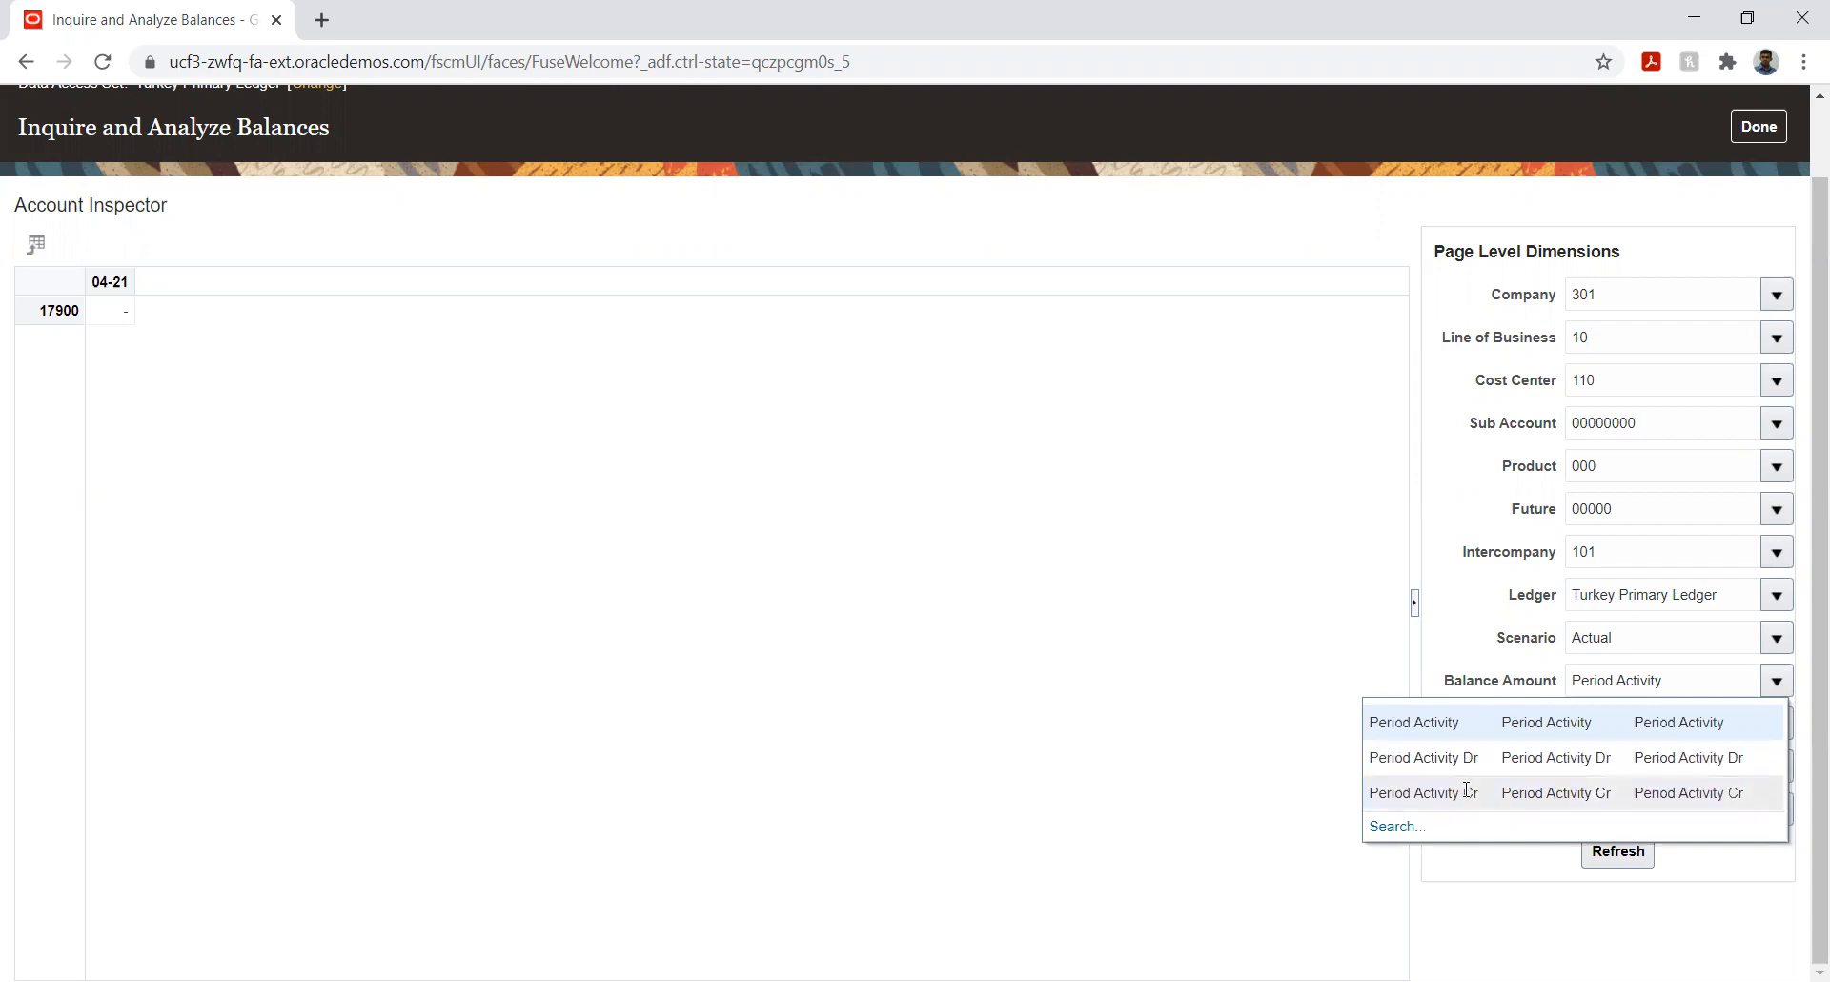
{"action": "left_click", "coordinate": [1455, 615]}
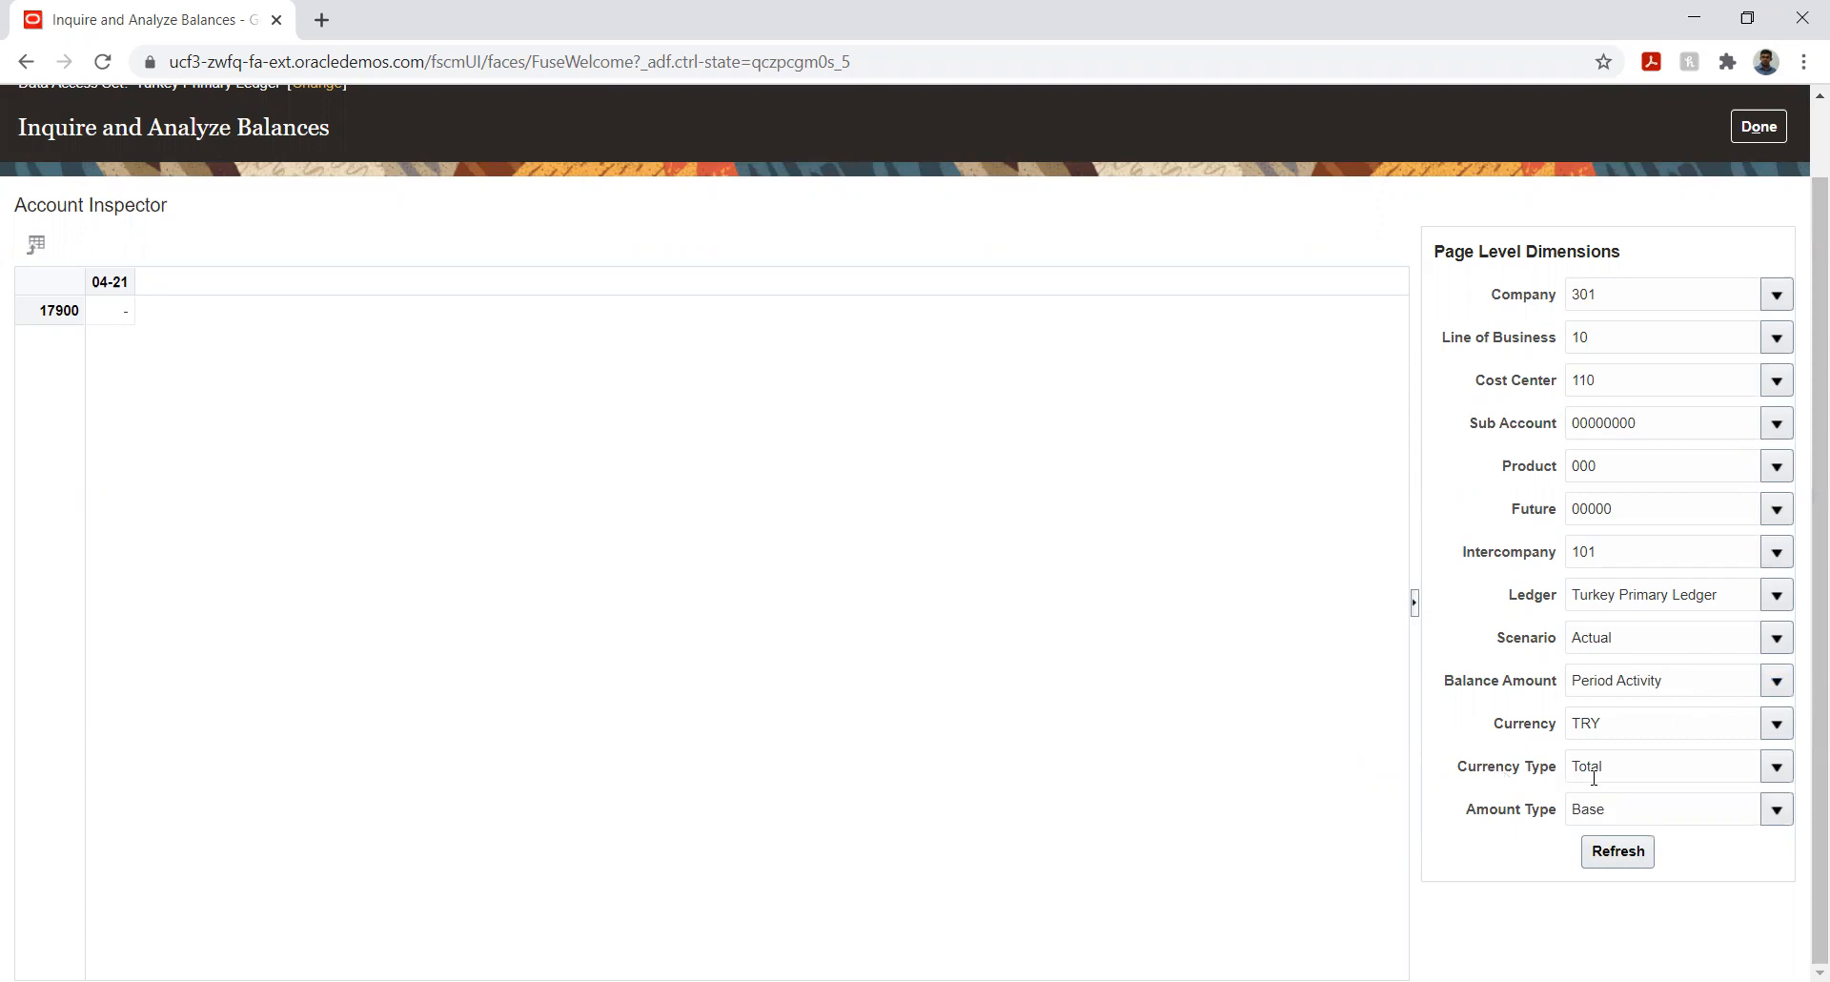
{"action": "left_click", "coordinate": [1779, 768]}
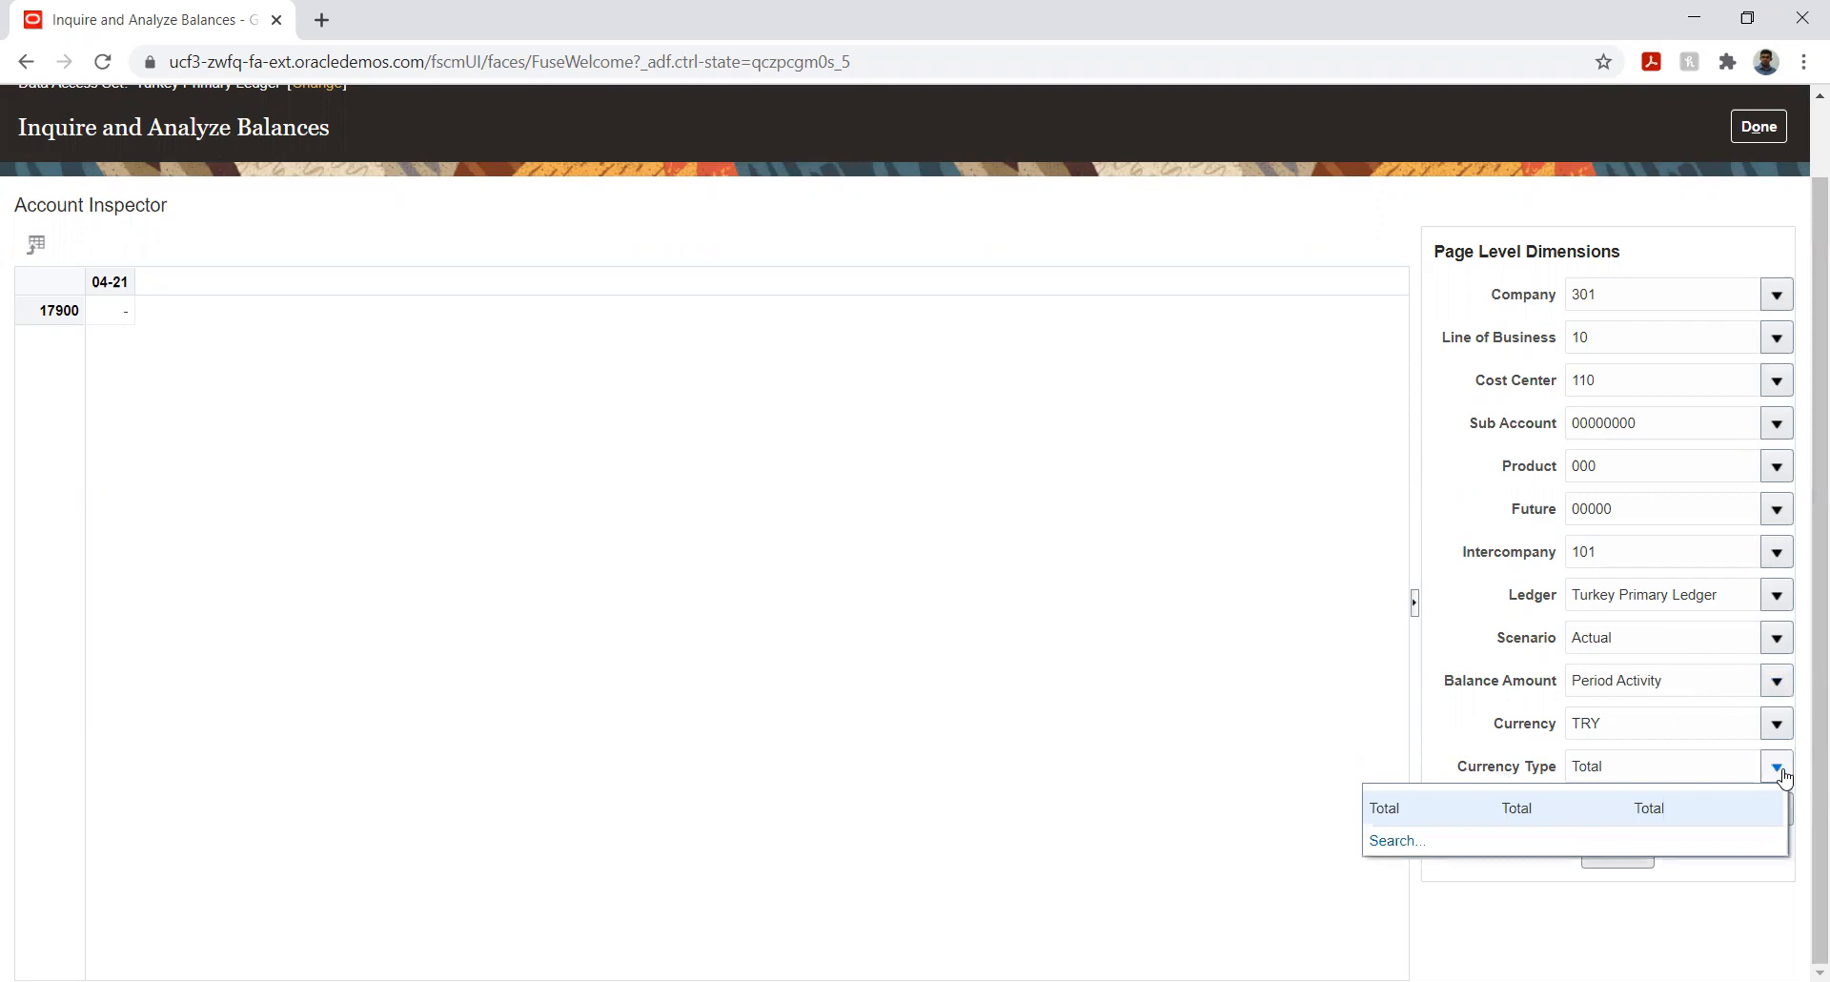
{"action": "left_click", "coordinate": [1440, 736]}
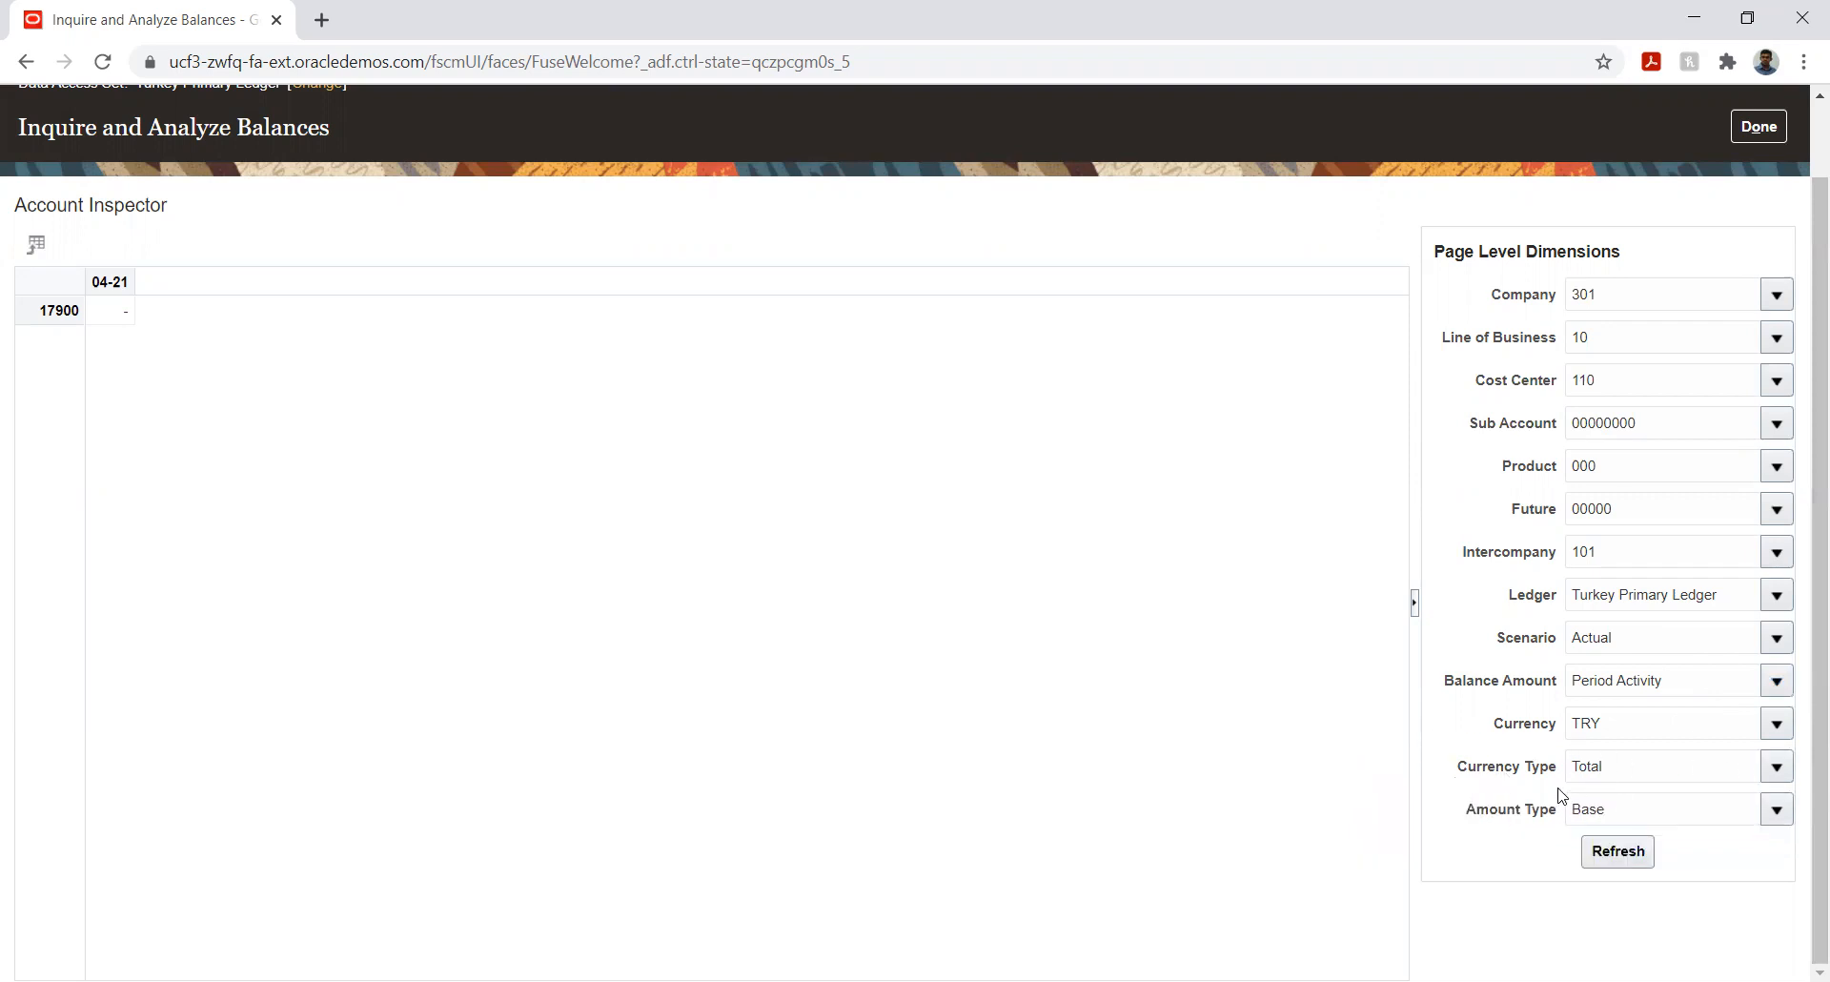
{"action": "left_click", "coordinate": [1776, 810]}
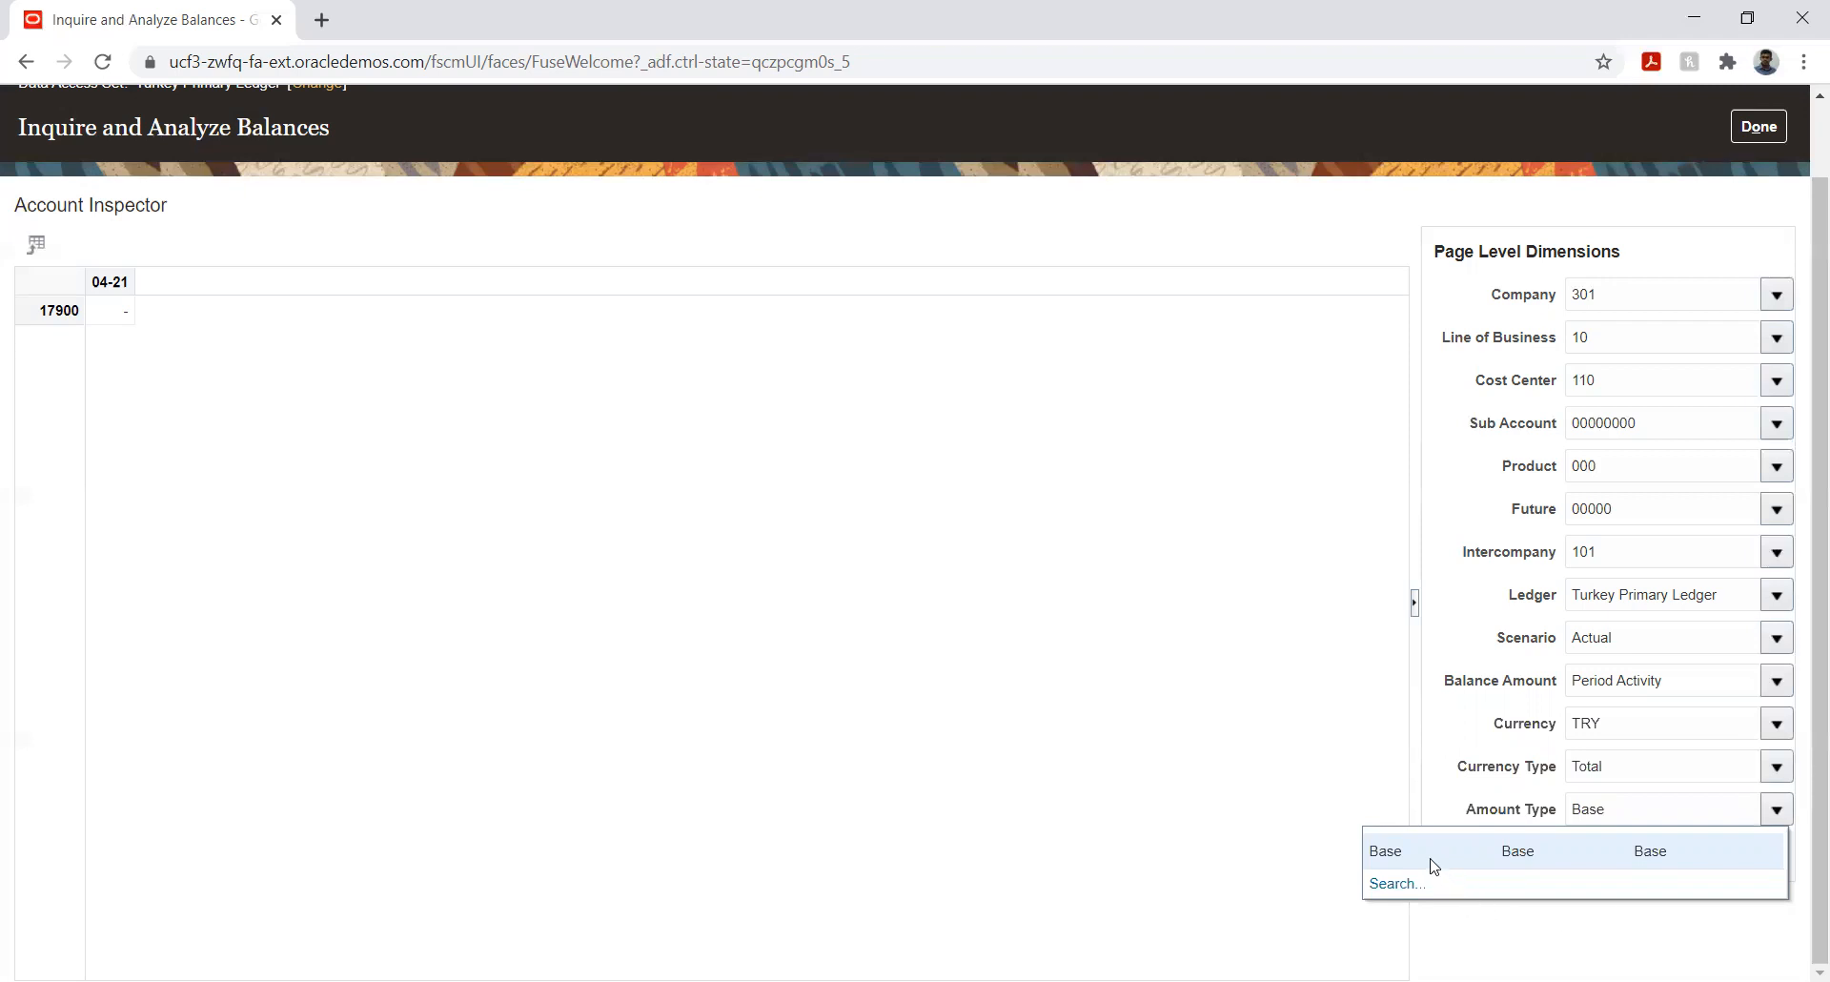
{"action": "left_click", "coordinate": [1558, 946]}
- Refresh the Account Inspector and inspect the 04-21 balance of account 17900
{"action": "left_click", "coordinate": [1604, 856]}
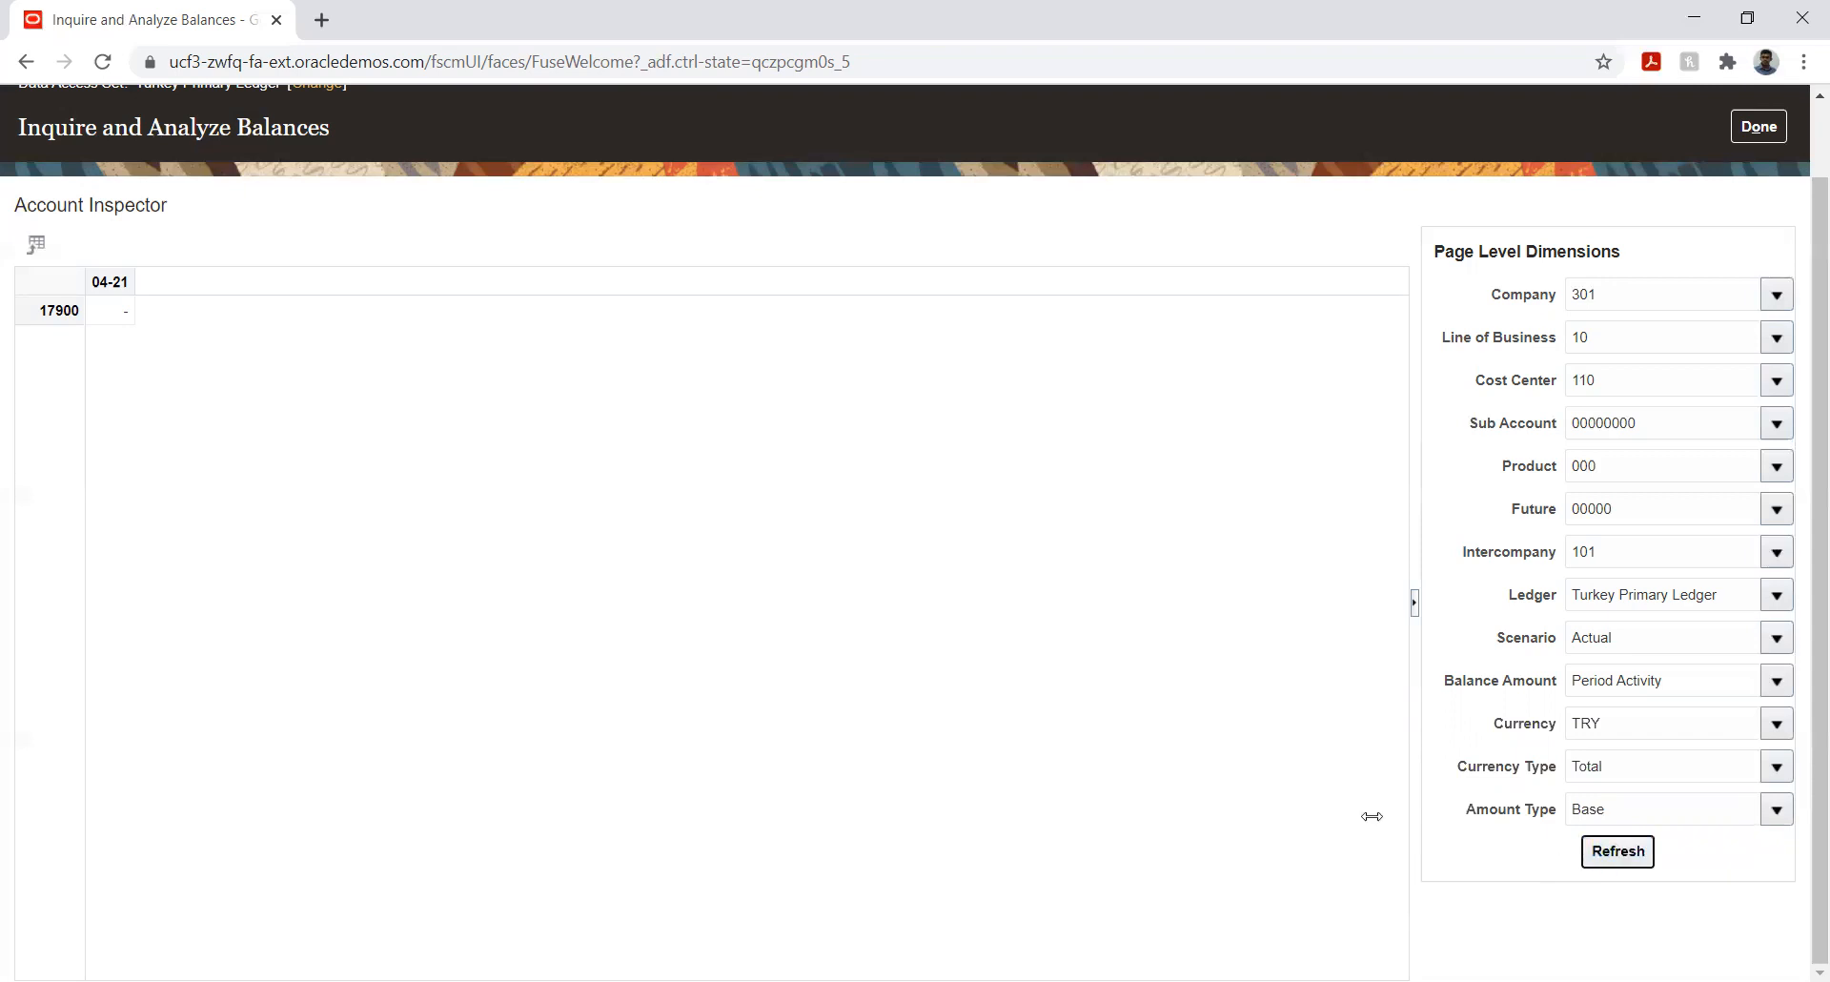
{"action": "left_click", "coordinate": [55, 307]}
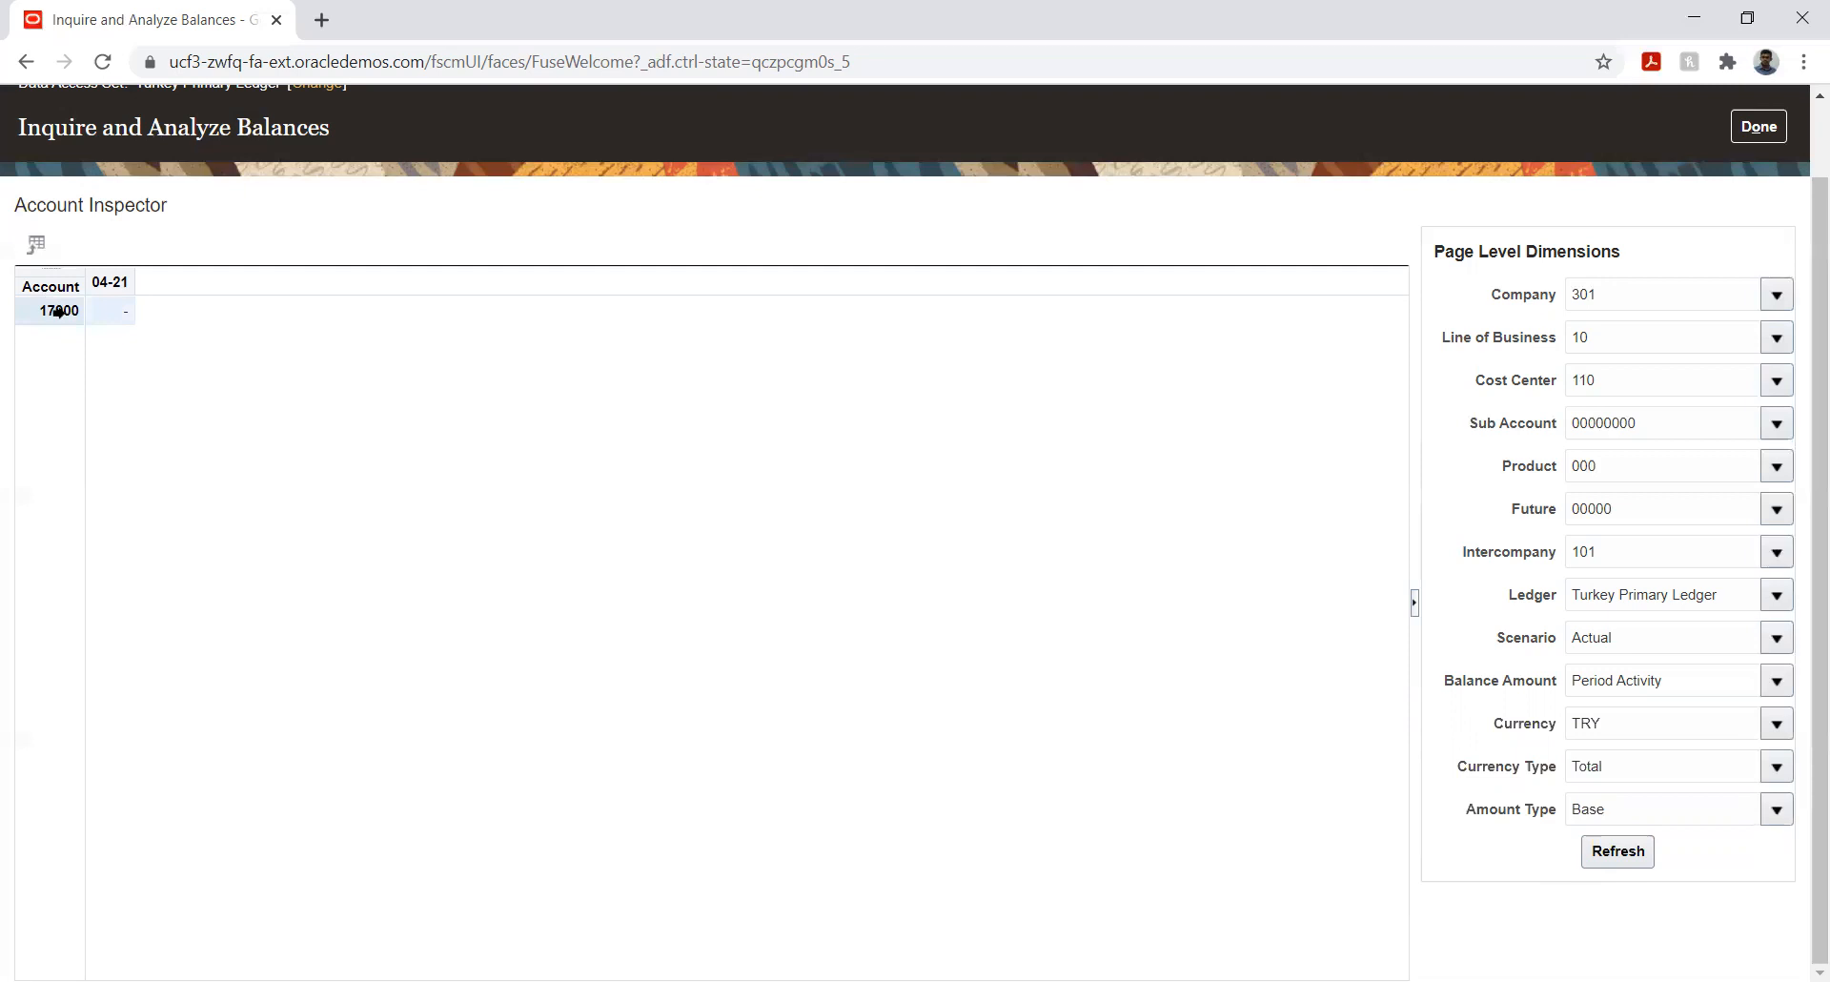
{"action": "left_click", "coordinate": [120, 314]}
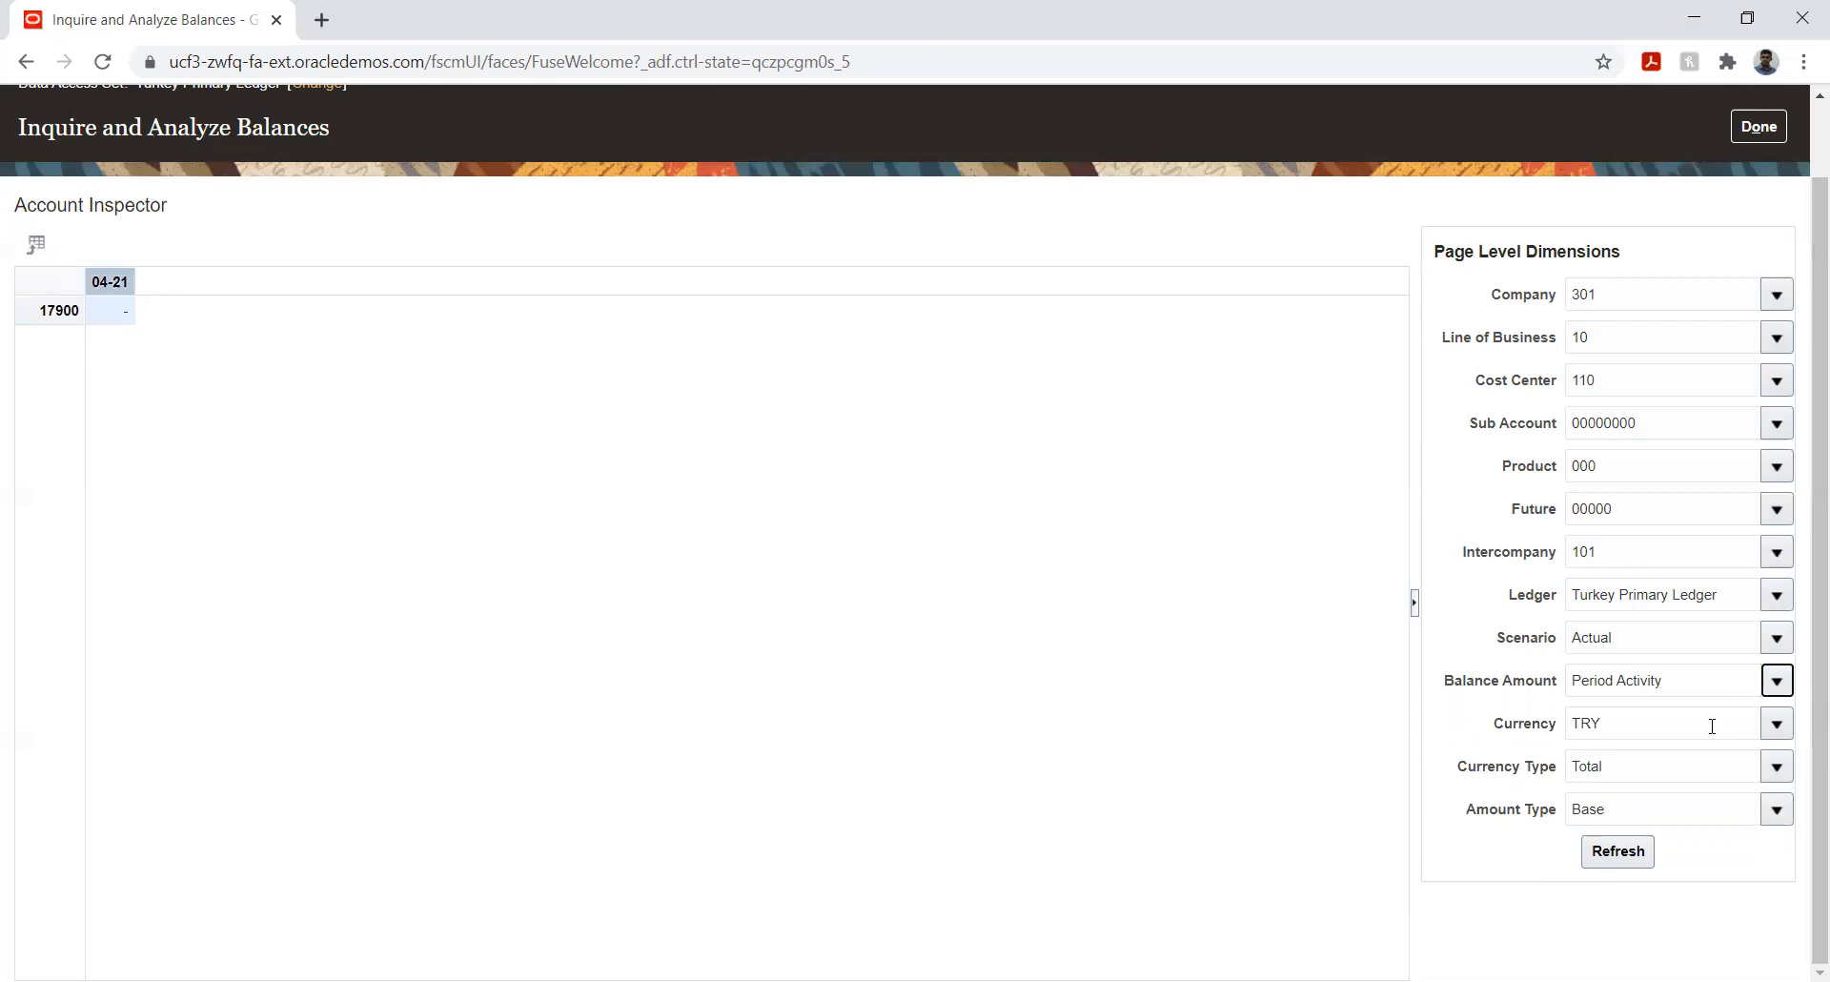
- Set the Balance Amount dimension to Period Activity Dr and refresh the balances
{"action": "left_click", "coordinate": [1777, 680]}
{"action": "left_click", "coordinate": [1574, 762]}
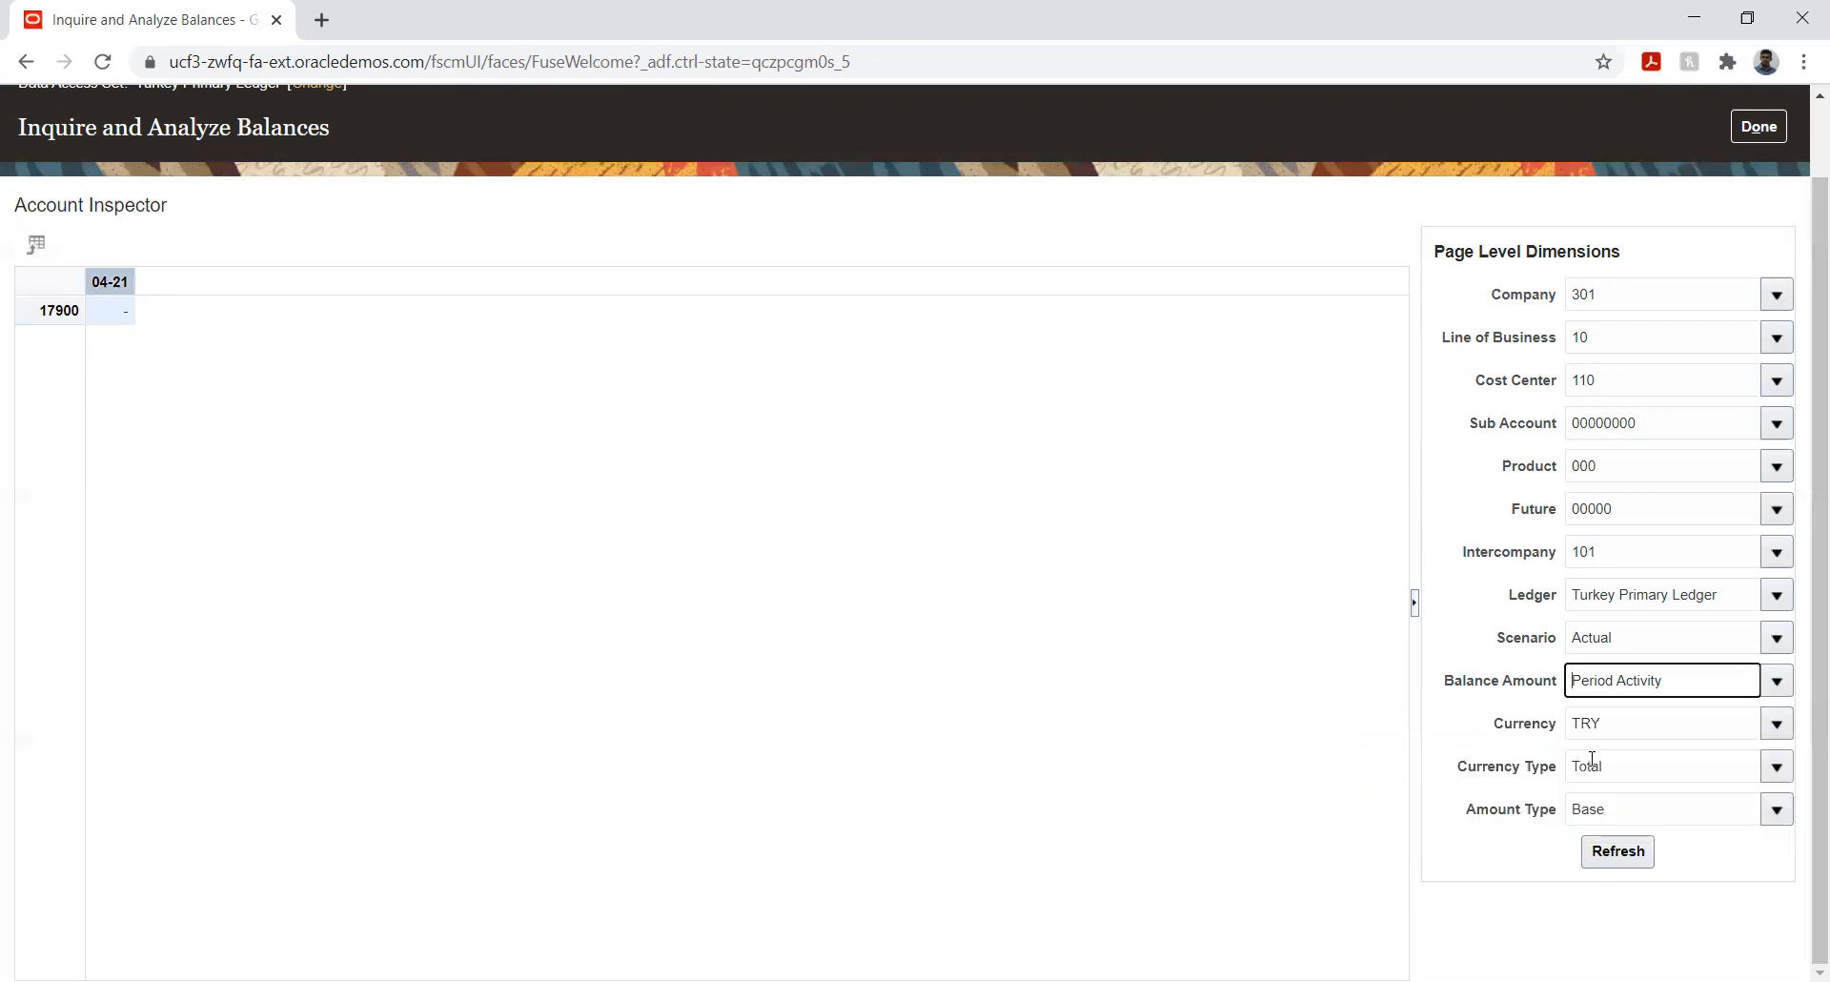
{"action": "left_click", "coordinate": [1600, 857]}
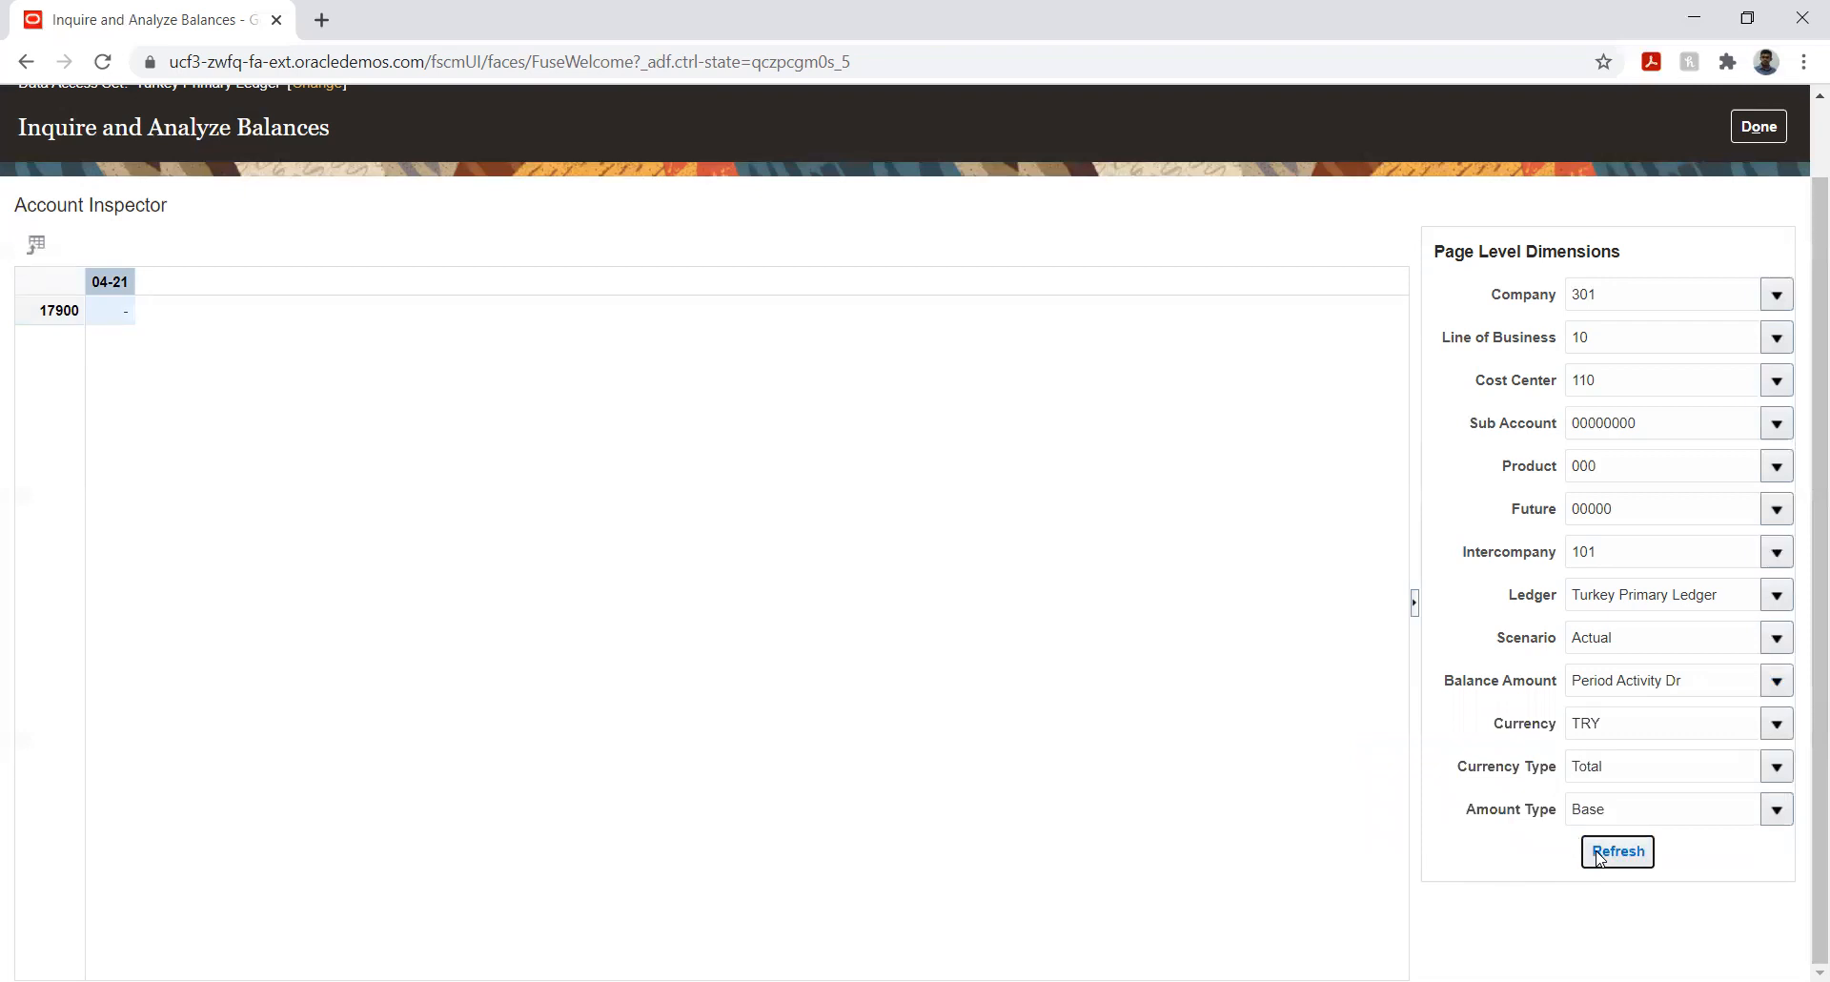
- Search all company values, set the Company dimension to 102 (102-US 1 LE 2), and refresh the balances
{"action": "left_click", "coordinate": [1778, 298]}
{"action": "left_click", "coordinate": [1406, 372]}
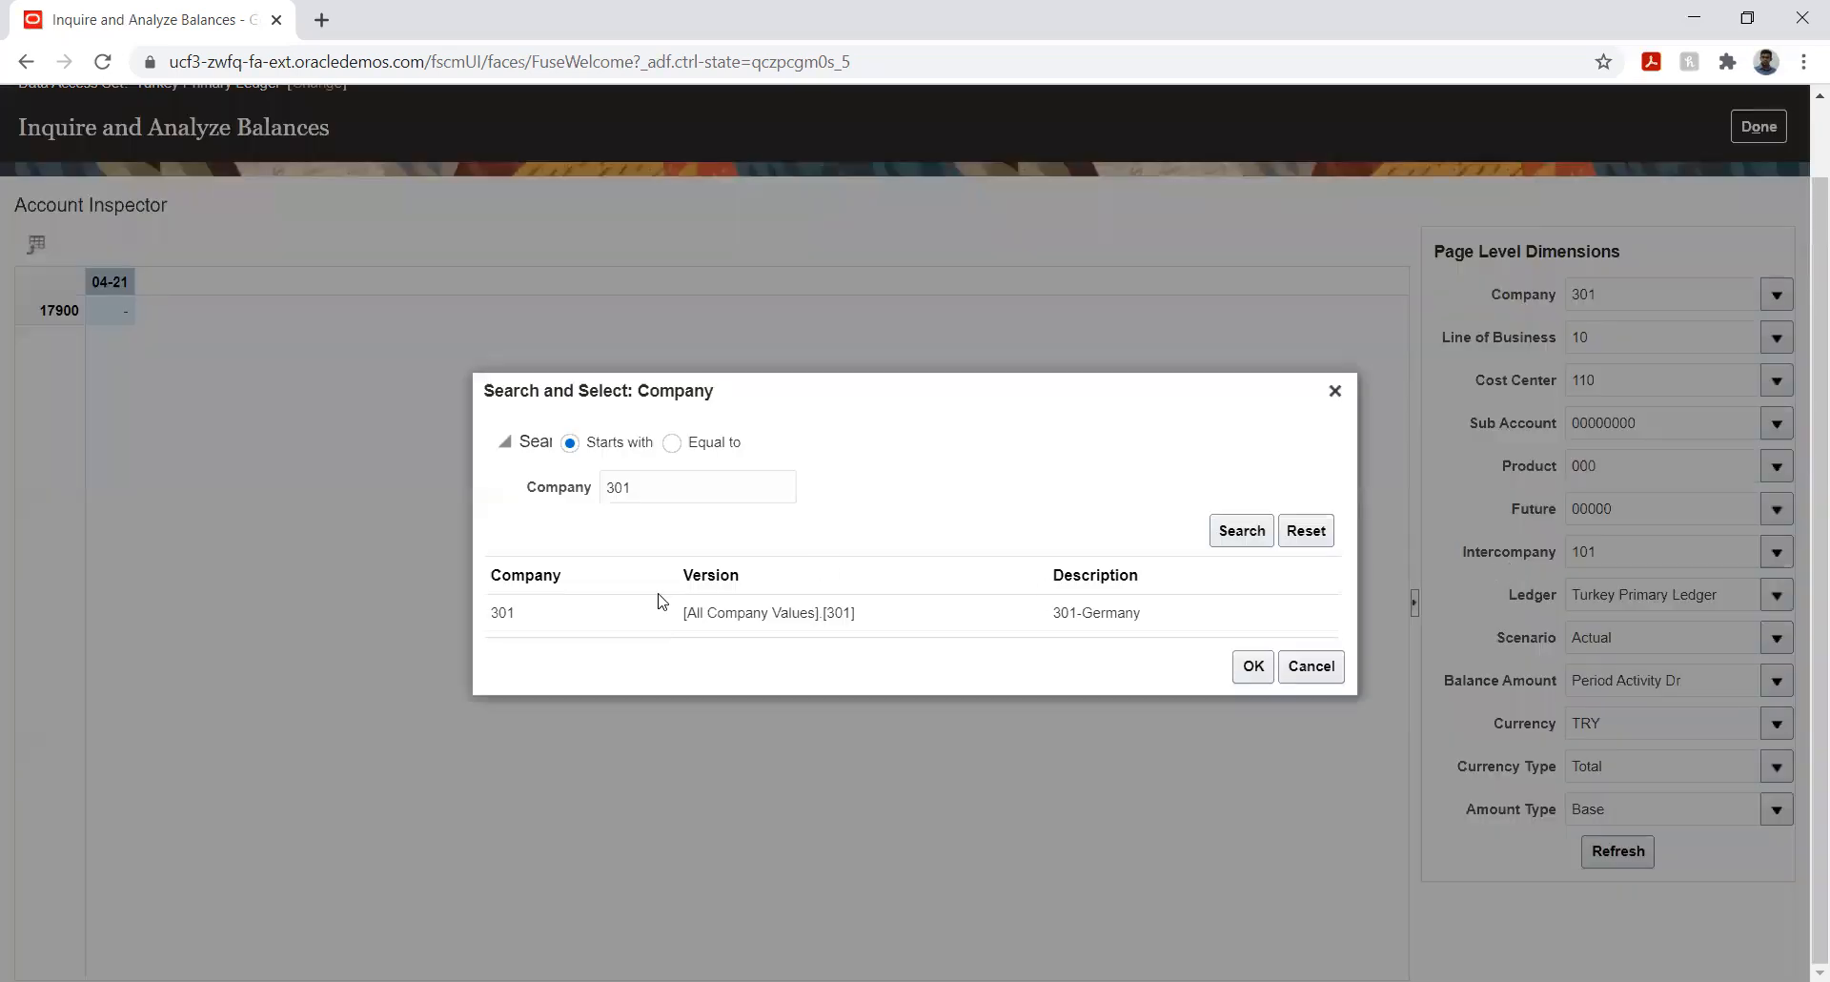
{"action": "double_click", "coordinate": [682, 488]}
{"action": "key", "text": "BackSpace"}
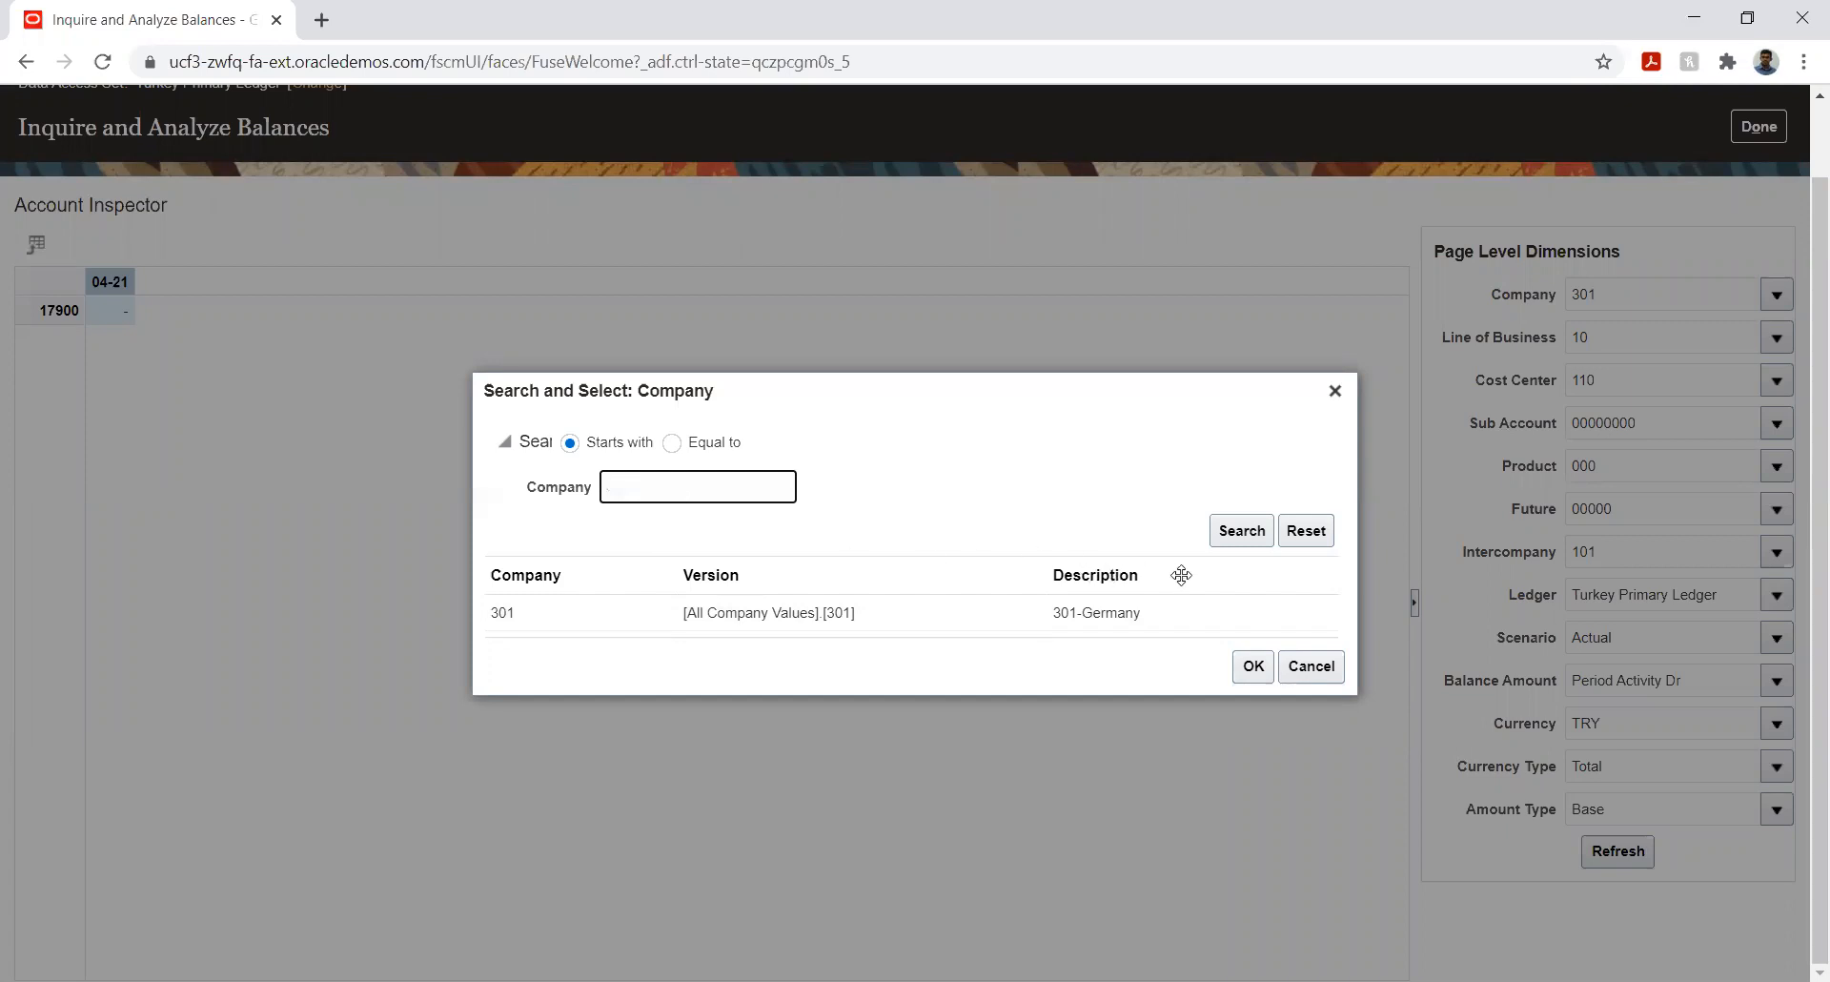
{"action": "left_click", "coordinate": [1239, 530]}
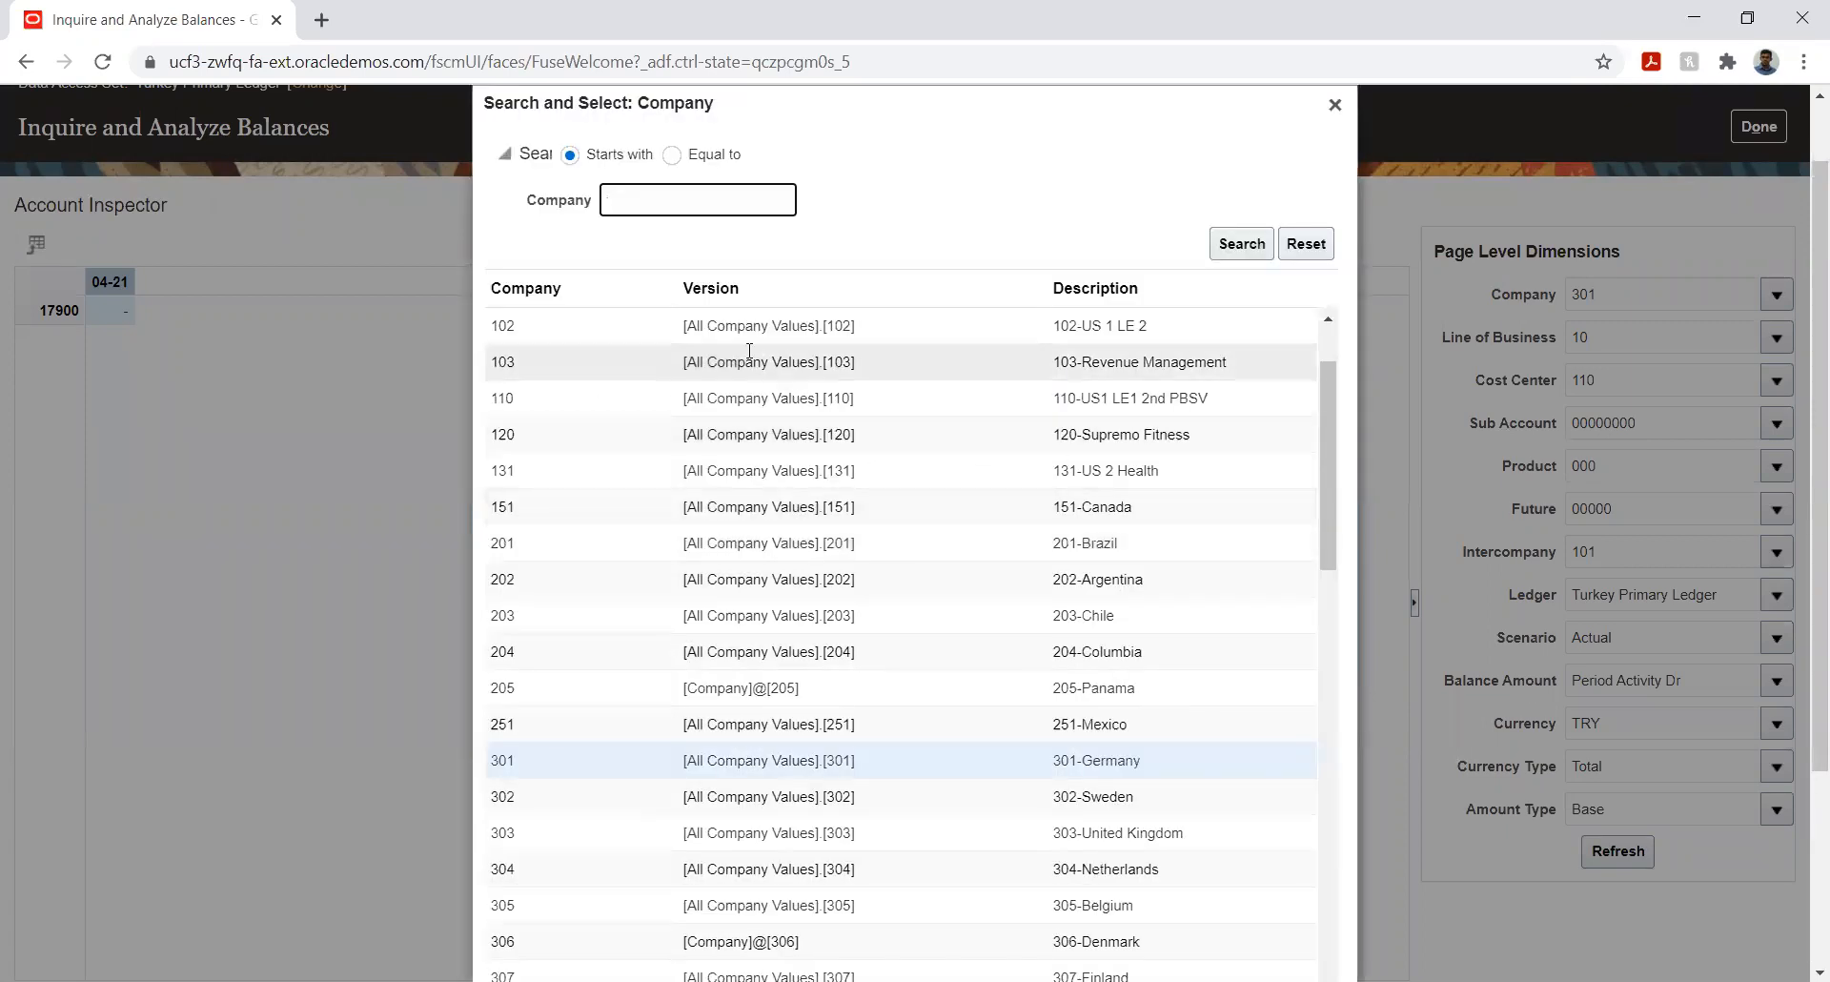
{"action": "left_click", "coordinate": [839, 327]}
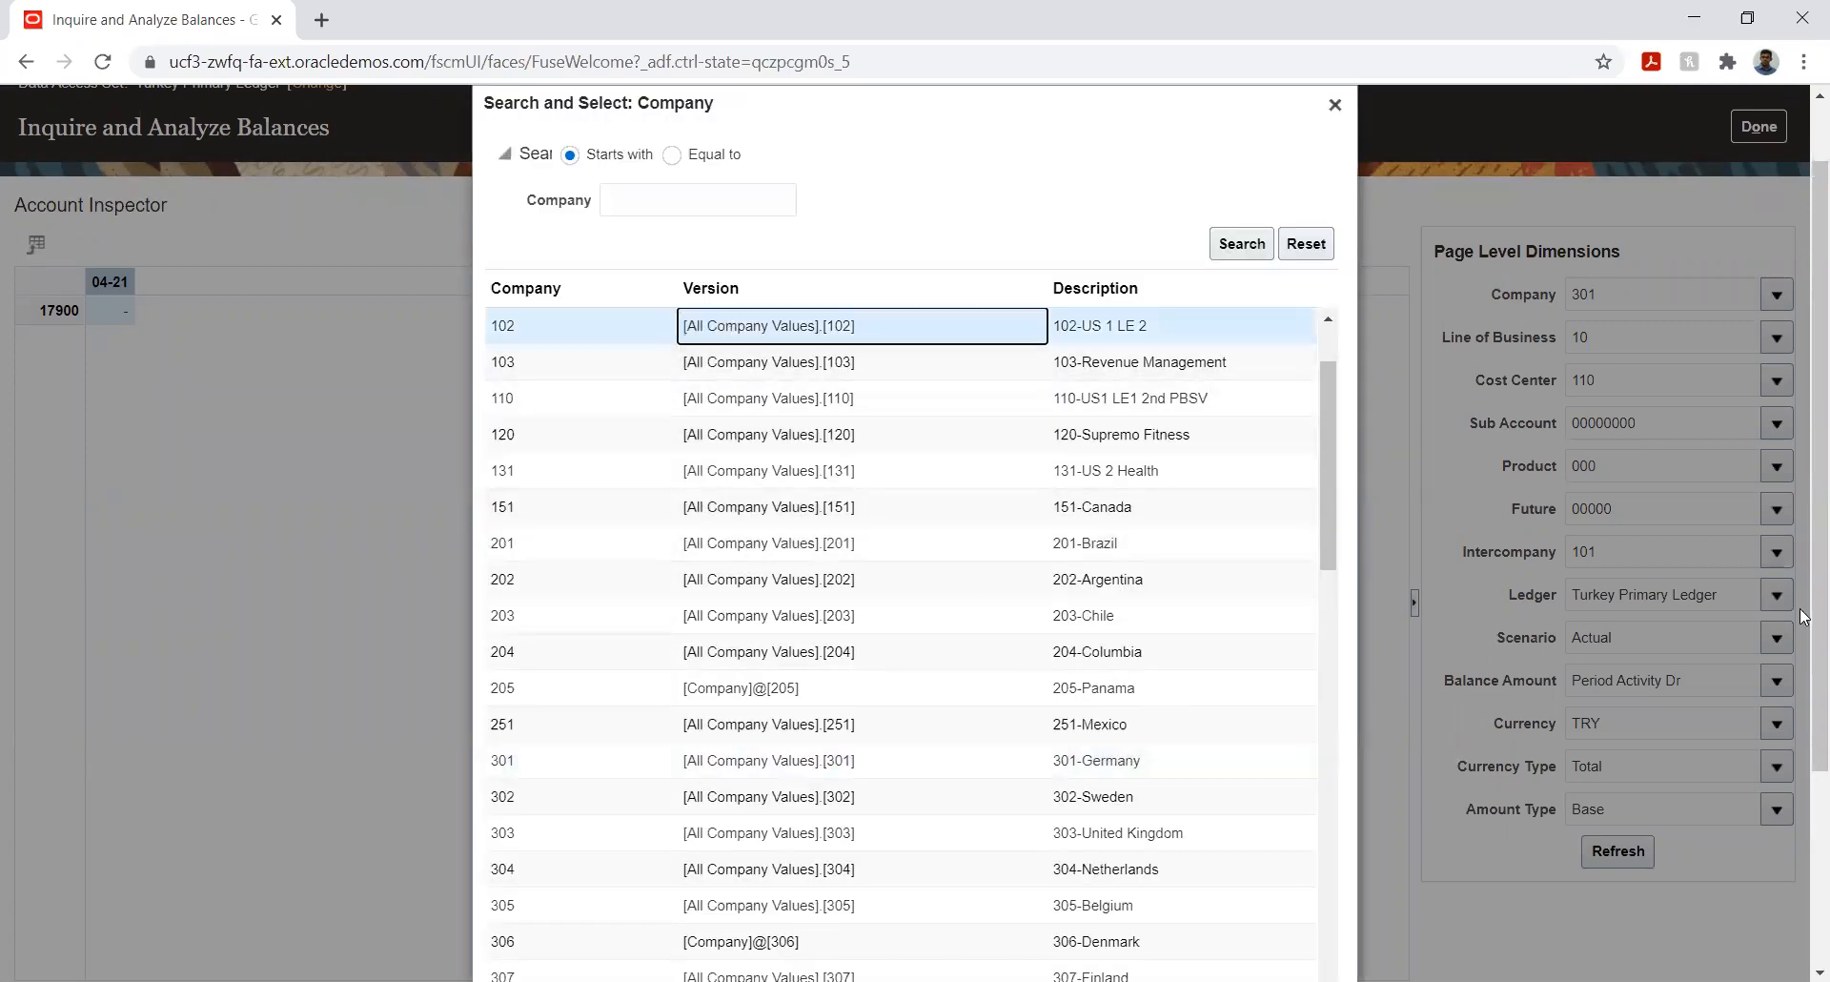
{"action": "scroll", "coordinate": [1805, 598], "scroll_direction": "down", "scroll_amount": 3}
{"action": "scroll", "coordinate": [1805, 598], "scroll_direction": "down", "scroll_amount": 1}
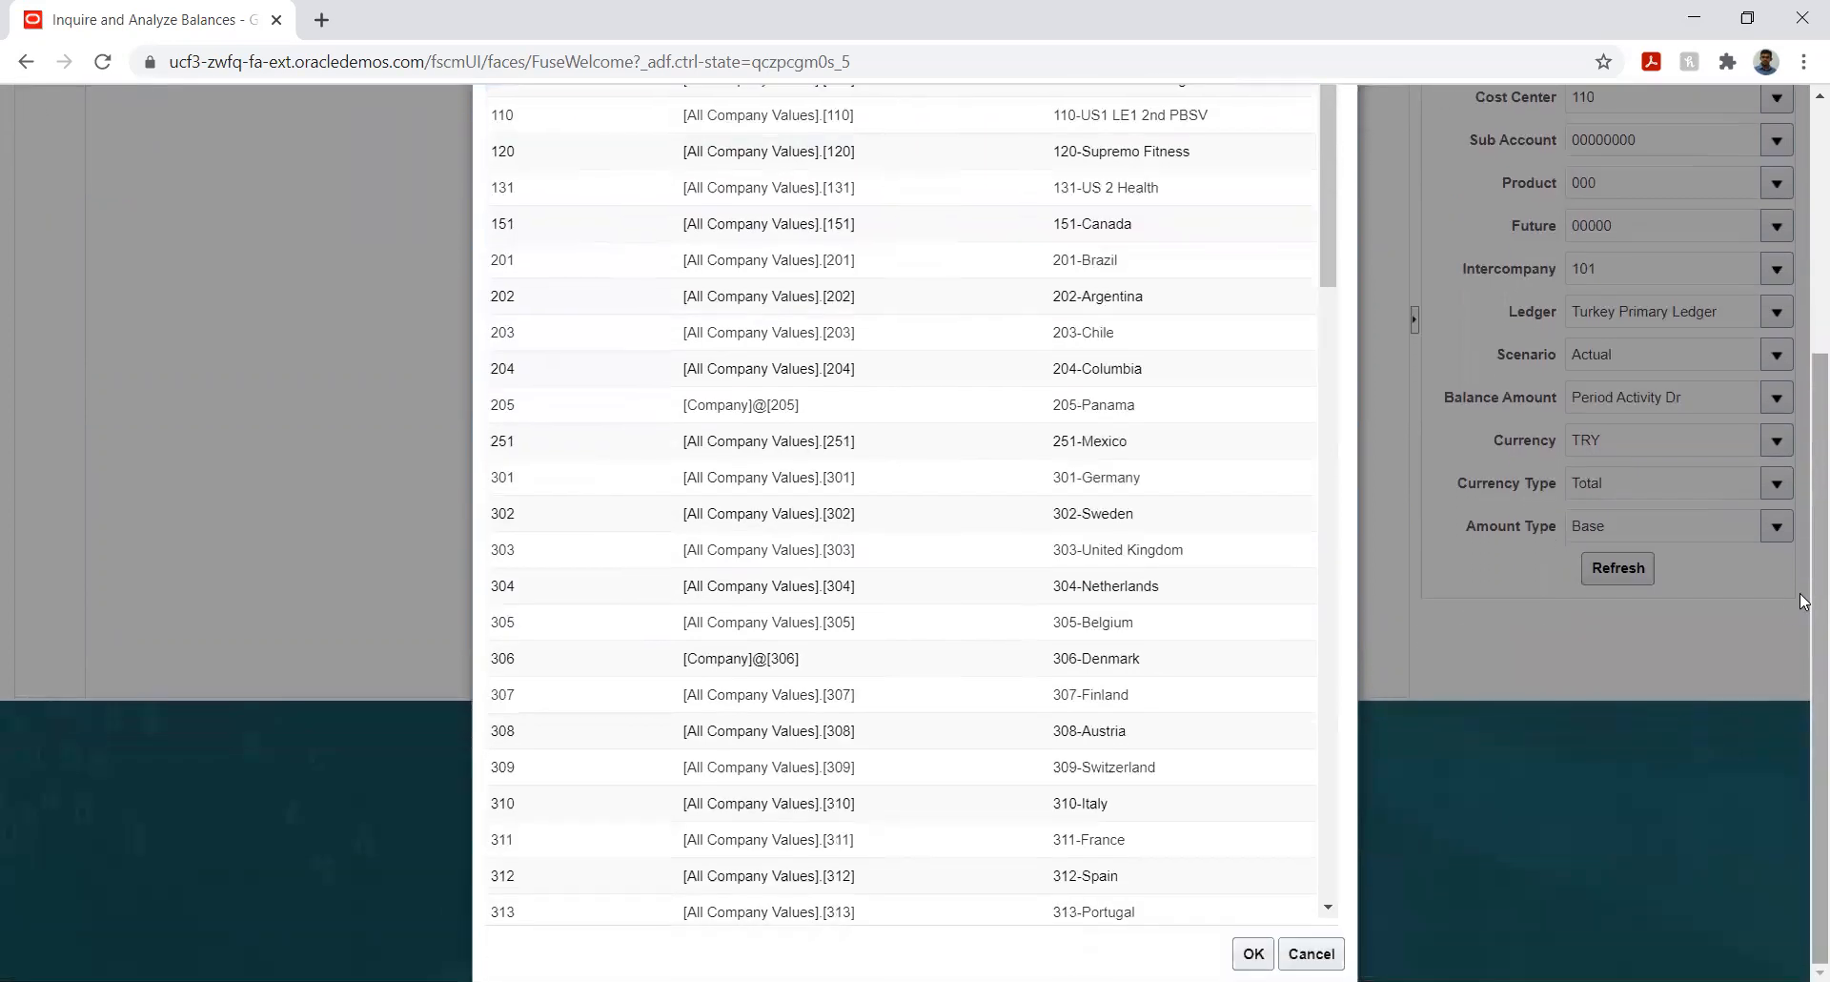
{"action": "left_click", "coordinate": [1253, 953]}
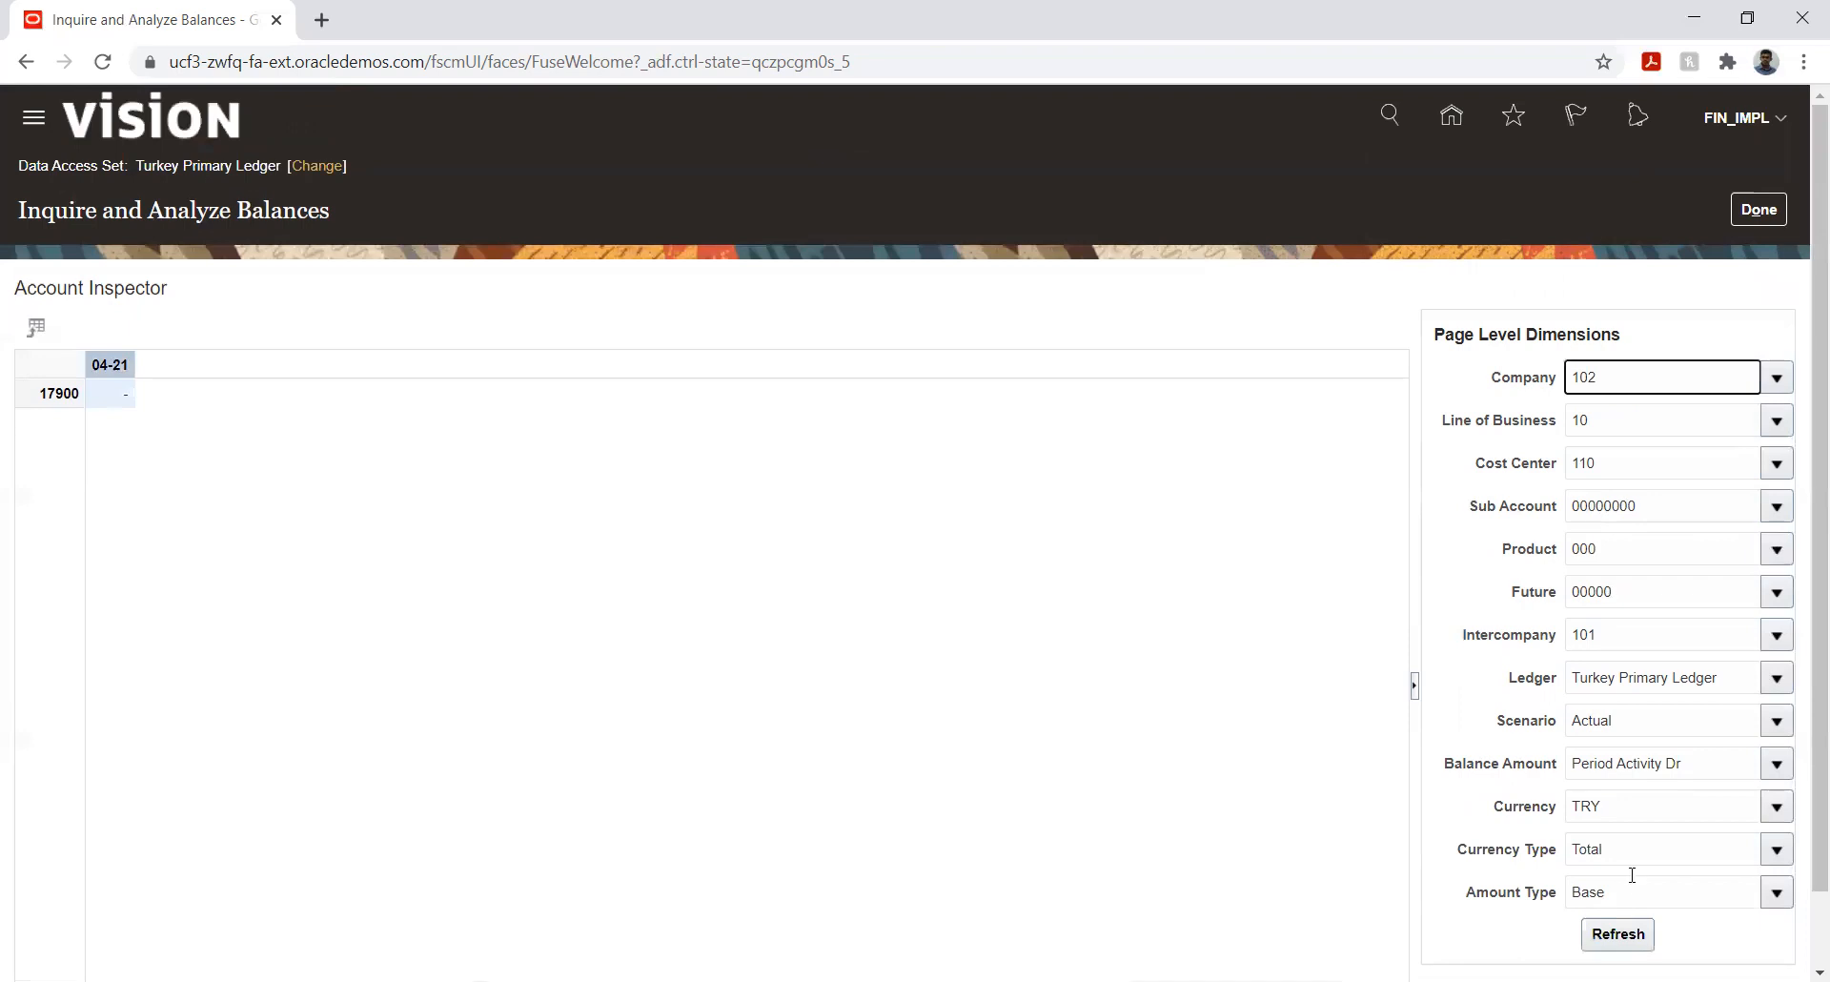
{"action": "left_click", "coordinate": [1618, 936]}
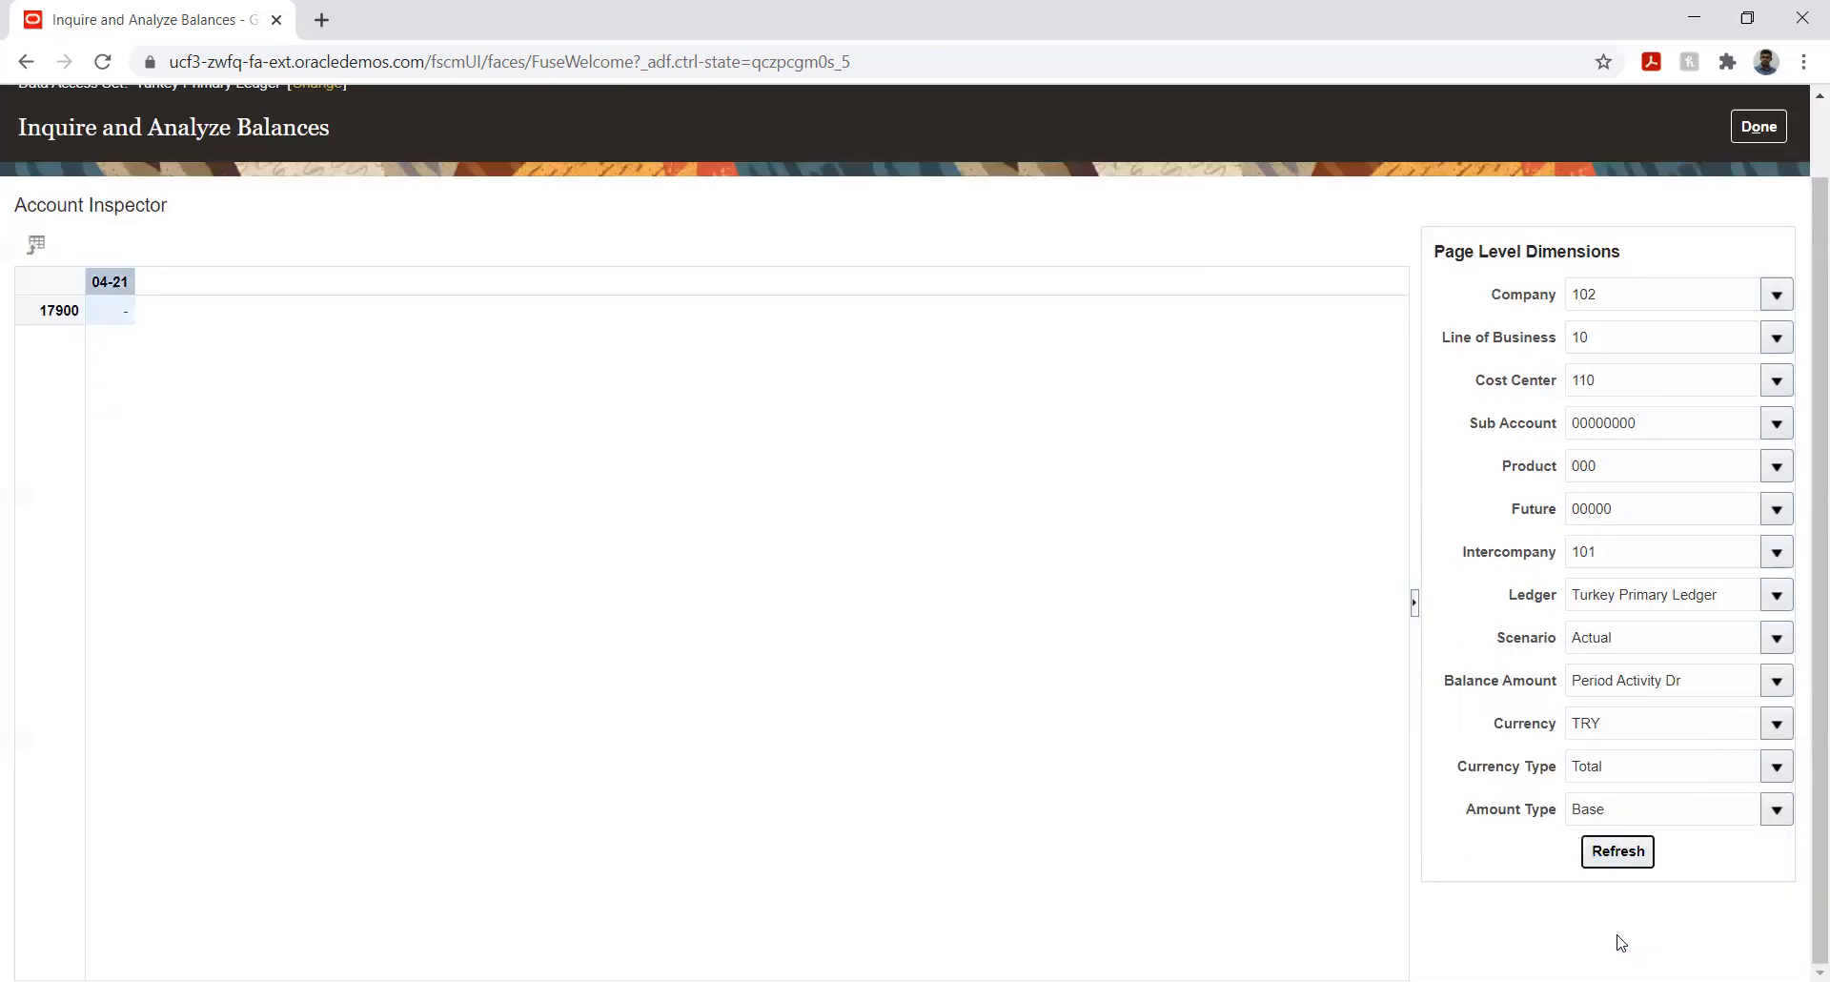
{"action": "left_click", "coordinate": [1628, 853]}
{"action": "scroll", "coordinate": [1440, 836], "scroll_direction": "up", "scroll_amount": 1}
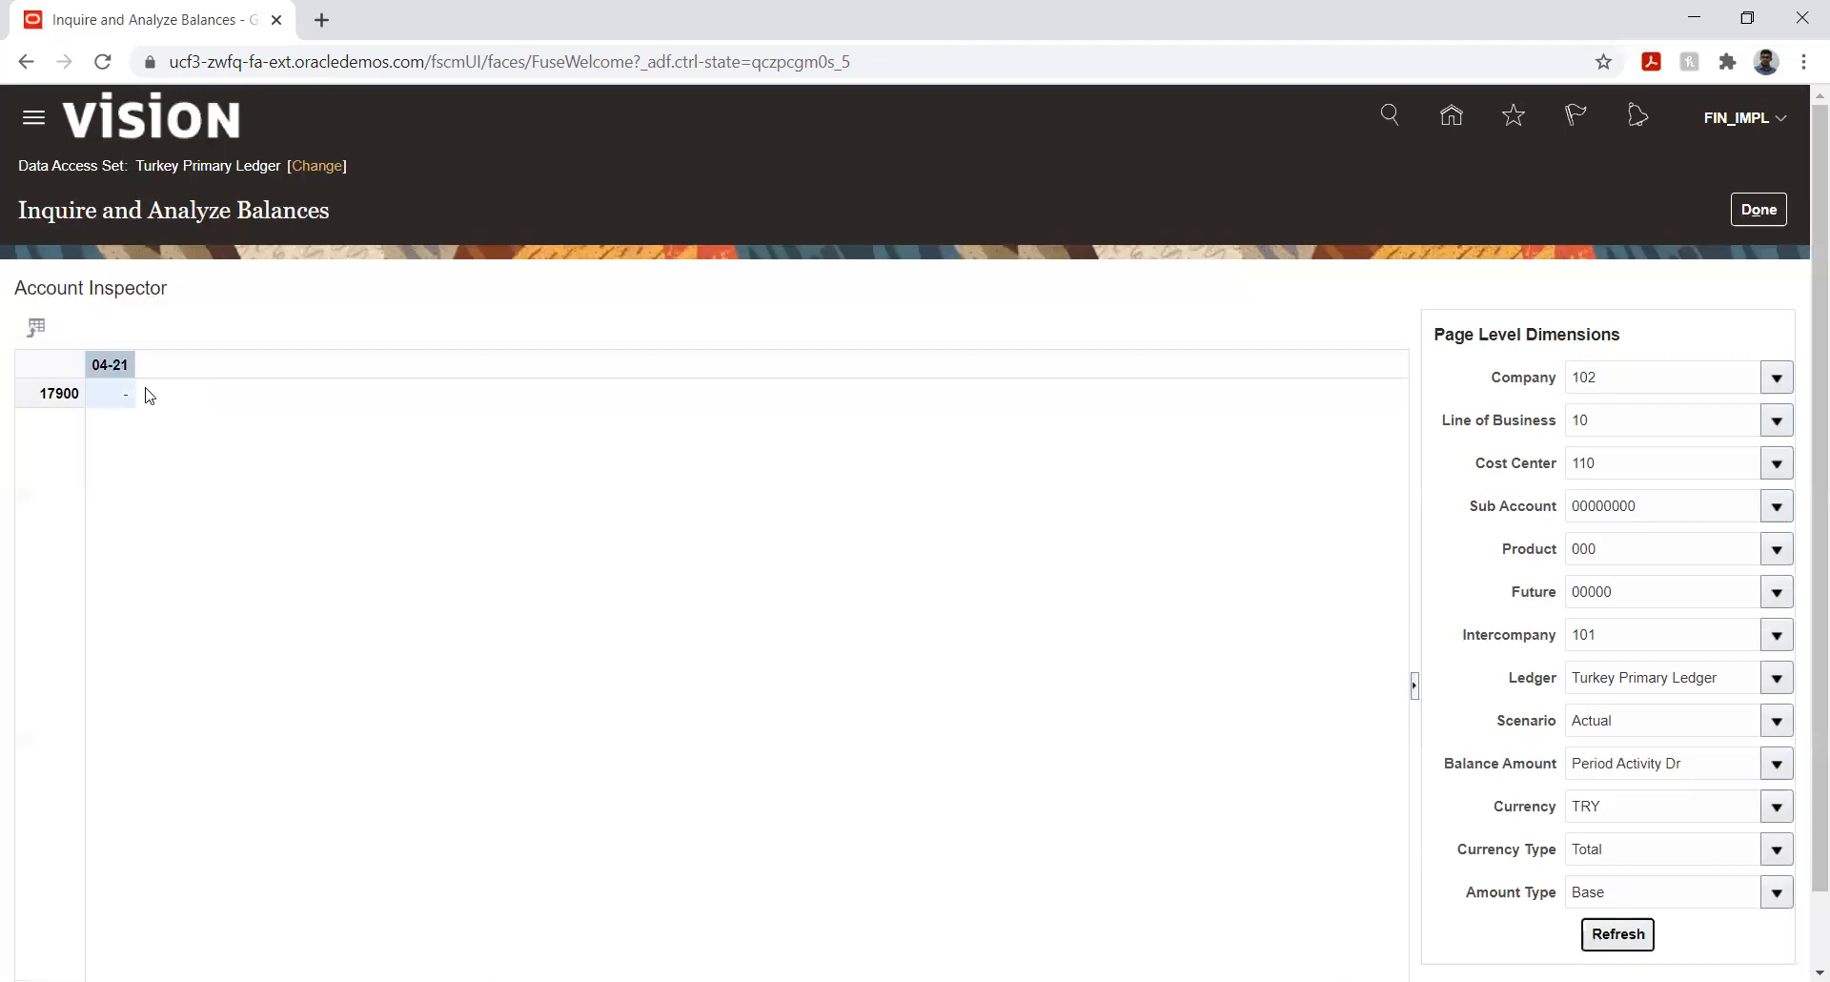
- Pivot the Company dimension from the page level onto the column axis above the accounting period in the Account Inspector
{"action": "left_click", "coordinate": [82, 364]}
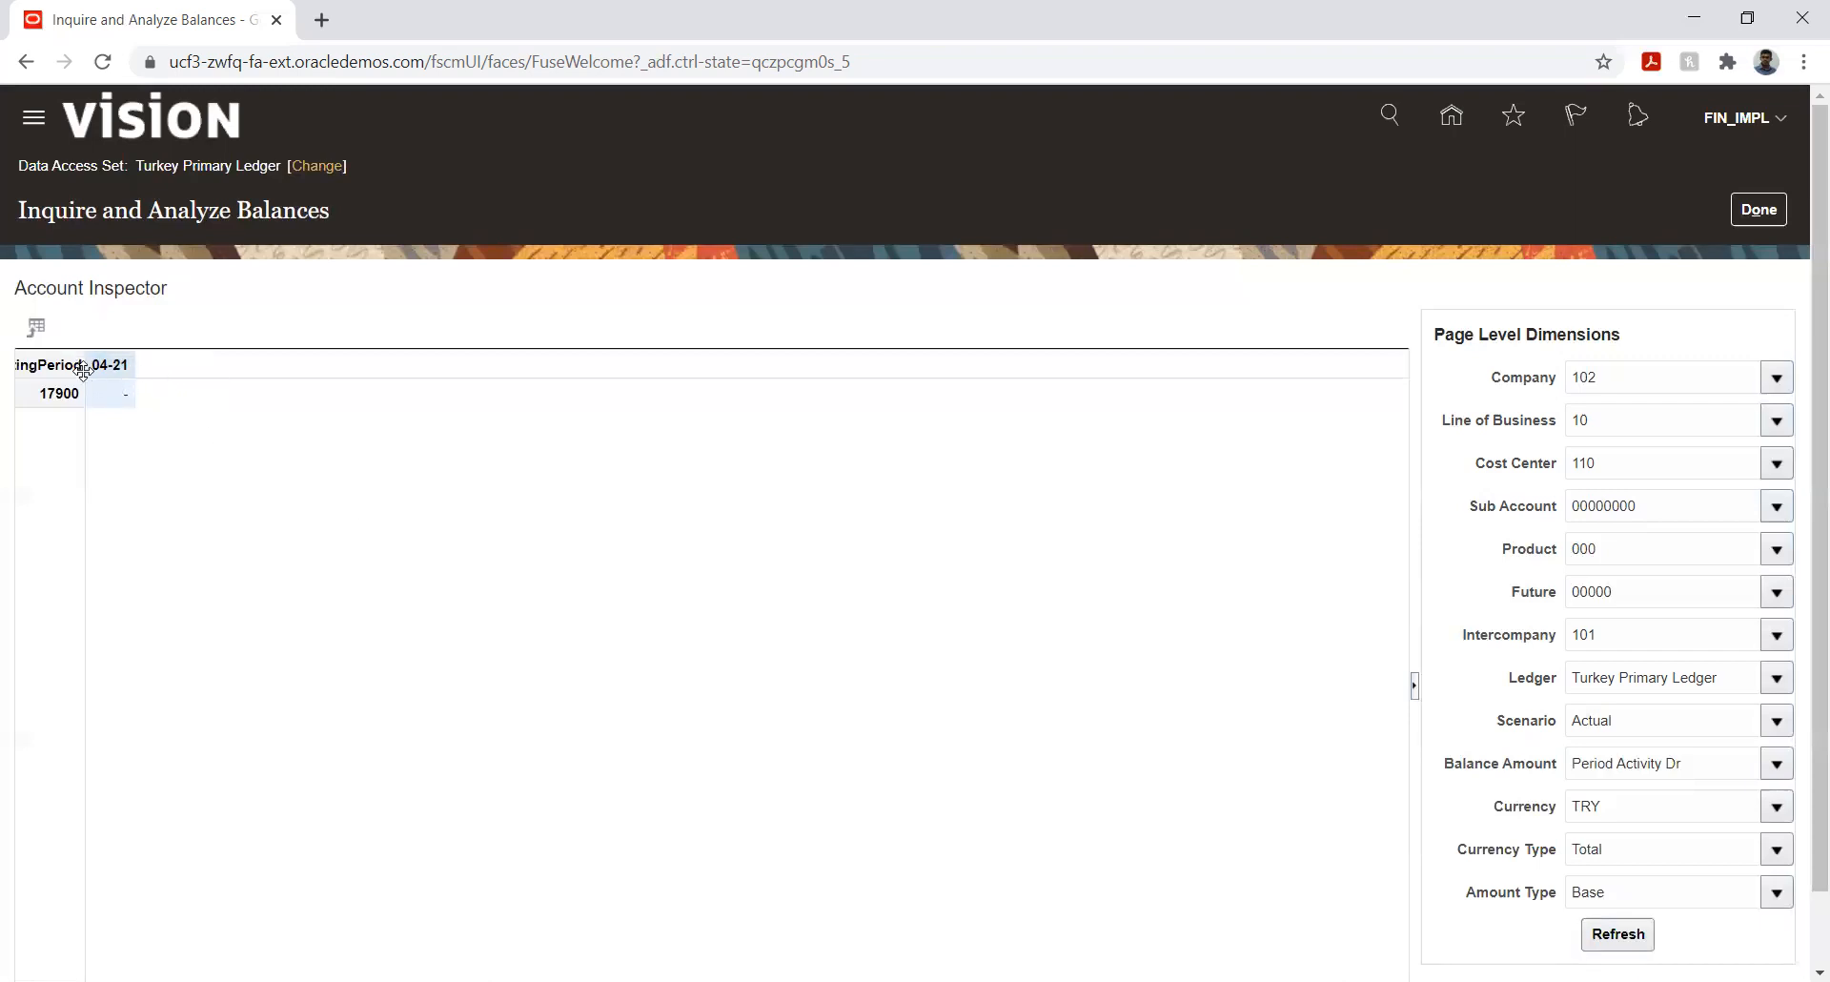
{"action": "left_click_drag", "start_coordinate": [82, 358], "coordinate": [177, 360]}
{"action": "left_click_drag", "start_coordinate": [1537, 682], "coordinate": [1504, 679]}
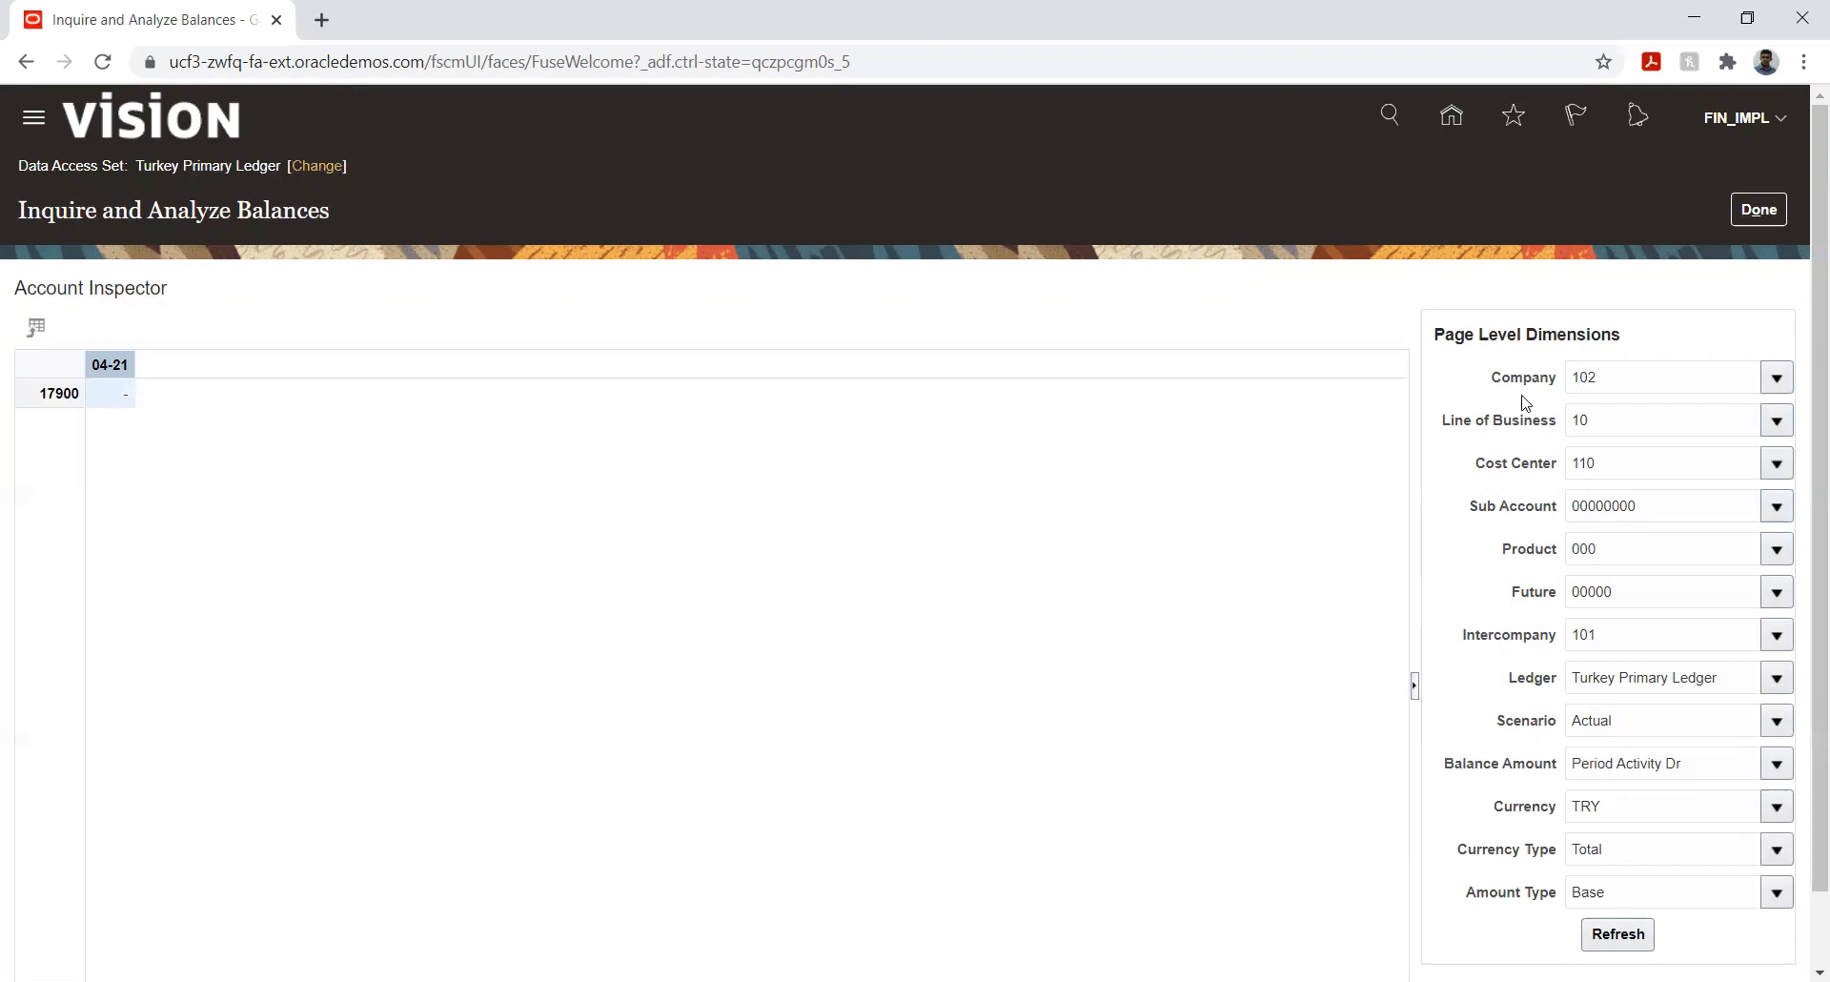
{"action": "left_click_drag", "start_coordinate": [1514, 381], "coordinate": [782, 425]}
{"action": "left_click_drag", "start_coordinate": [1523, 381], "coordinate": [136, 358]}
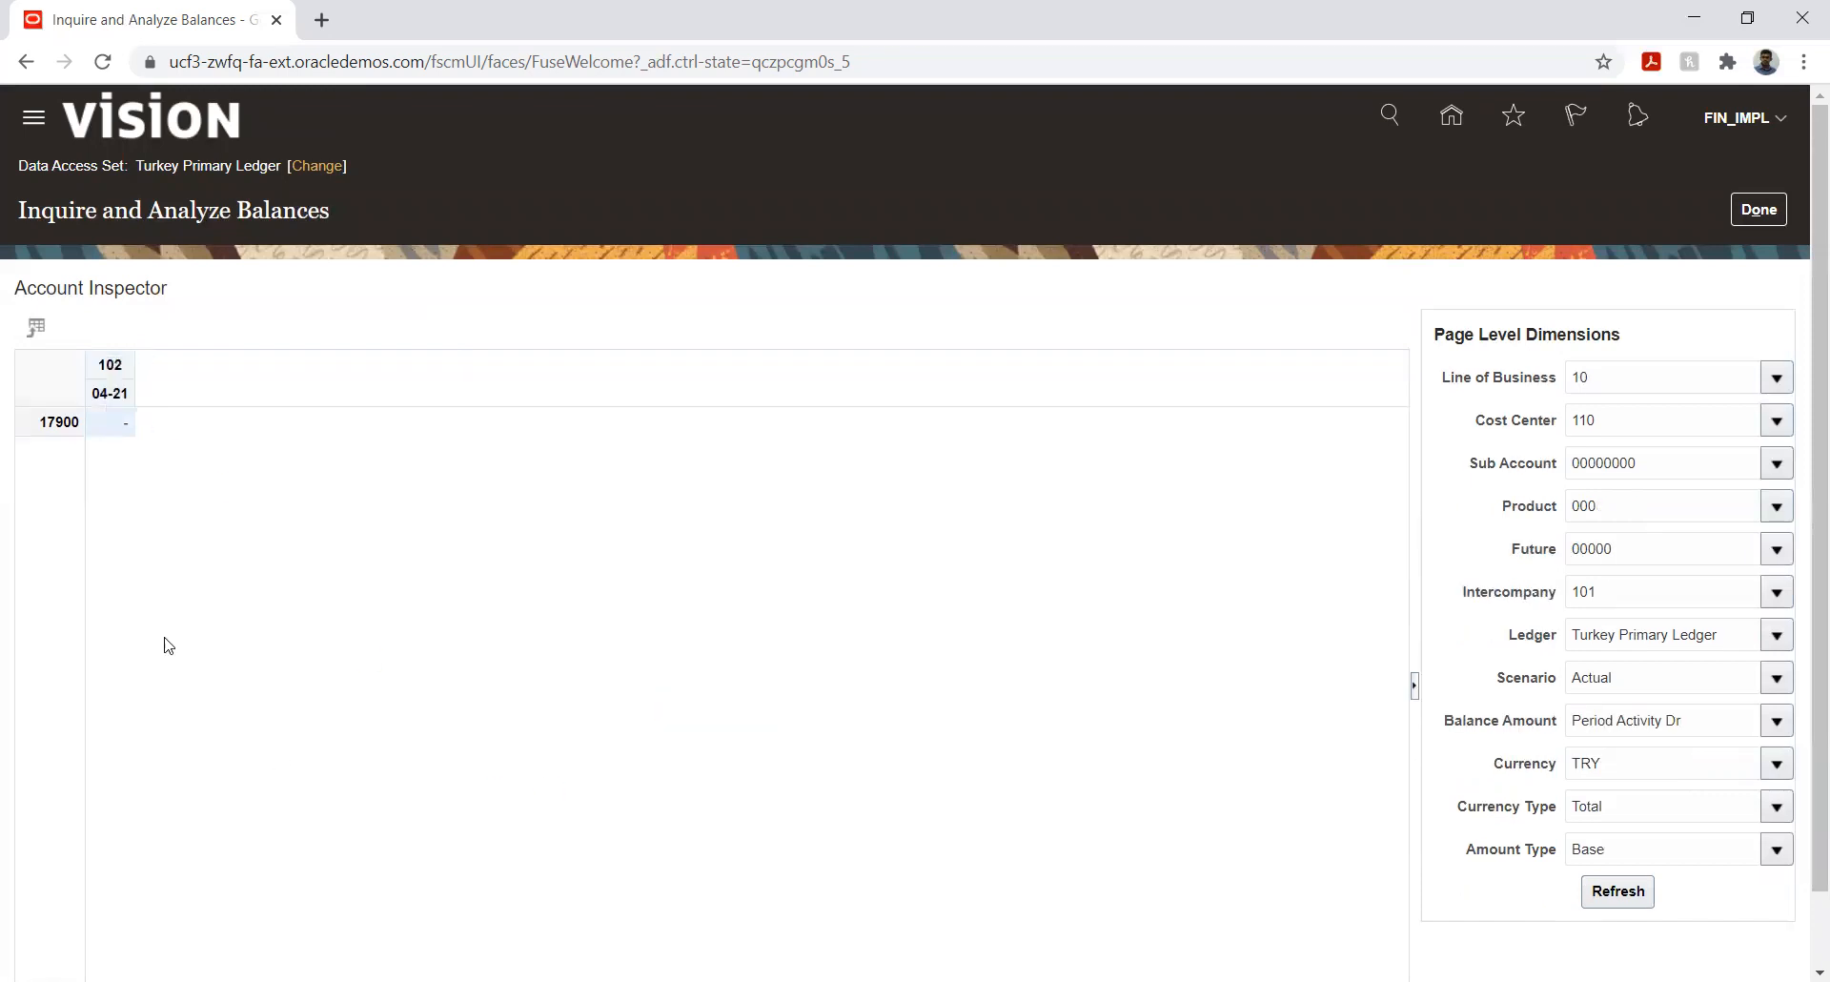
- Close the Account Inspector and return to the General Accounting Dashboard
{"action": "scroll", "coordinate": [110, 372], "scroll_direction": "down", "scroll_amount": 1}
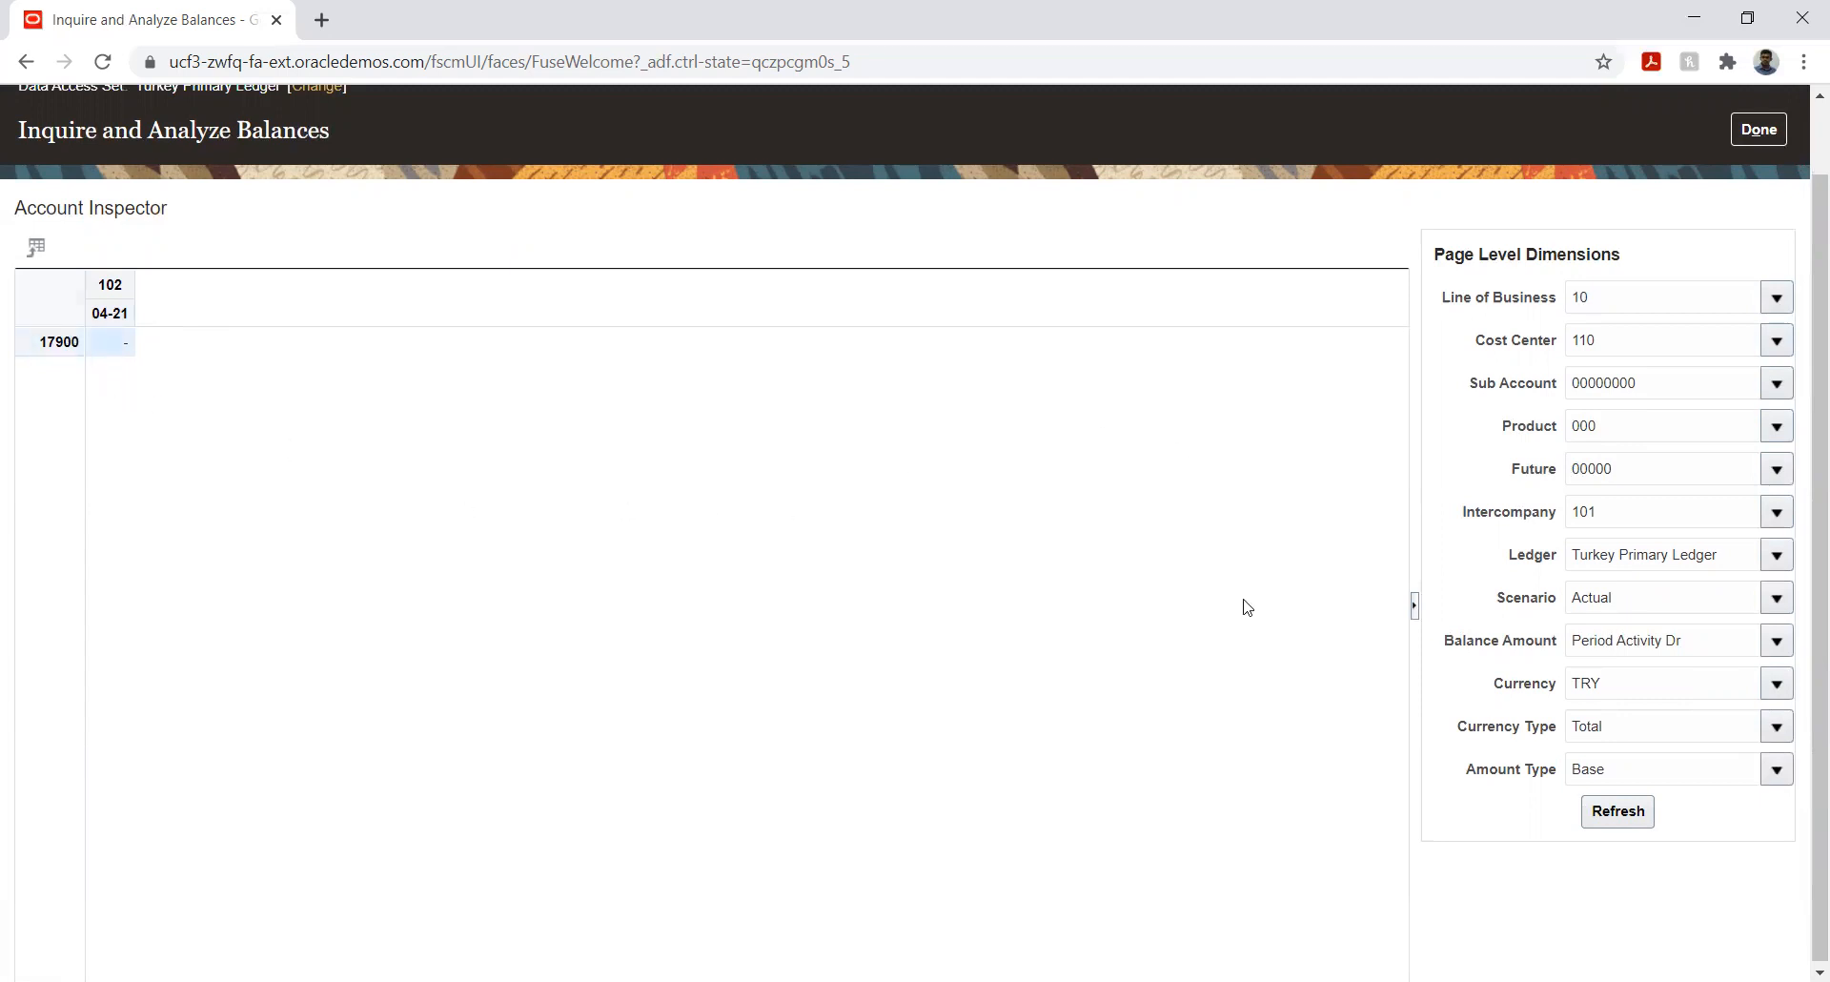
{"action": "scroll", "coordinate": [1249, 603], "scroll_direction": "up", "scroll_amount": 1}
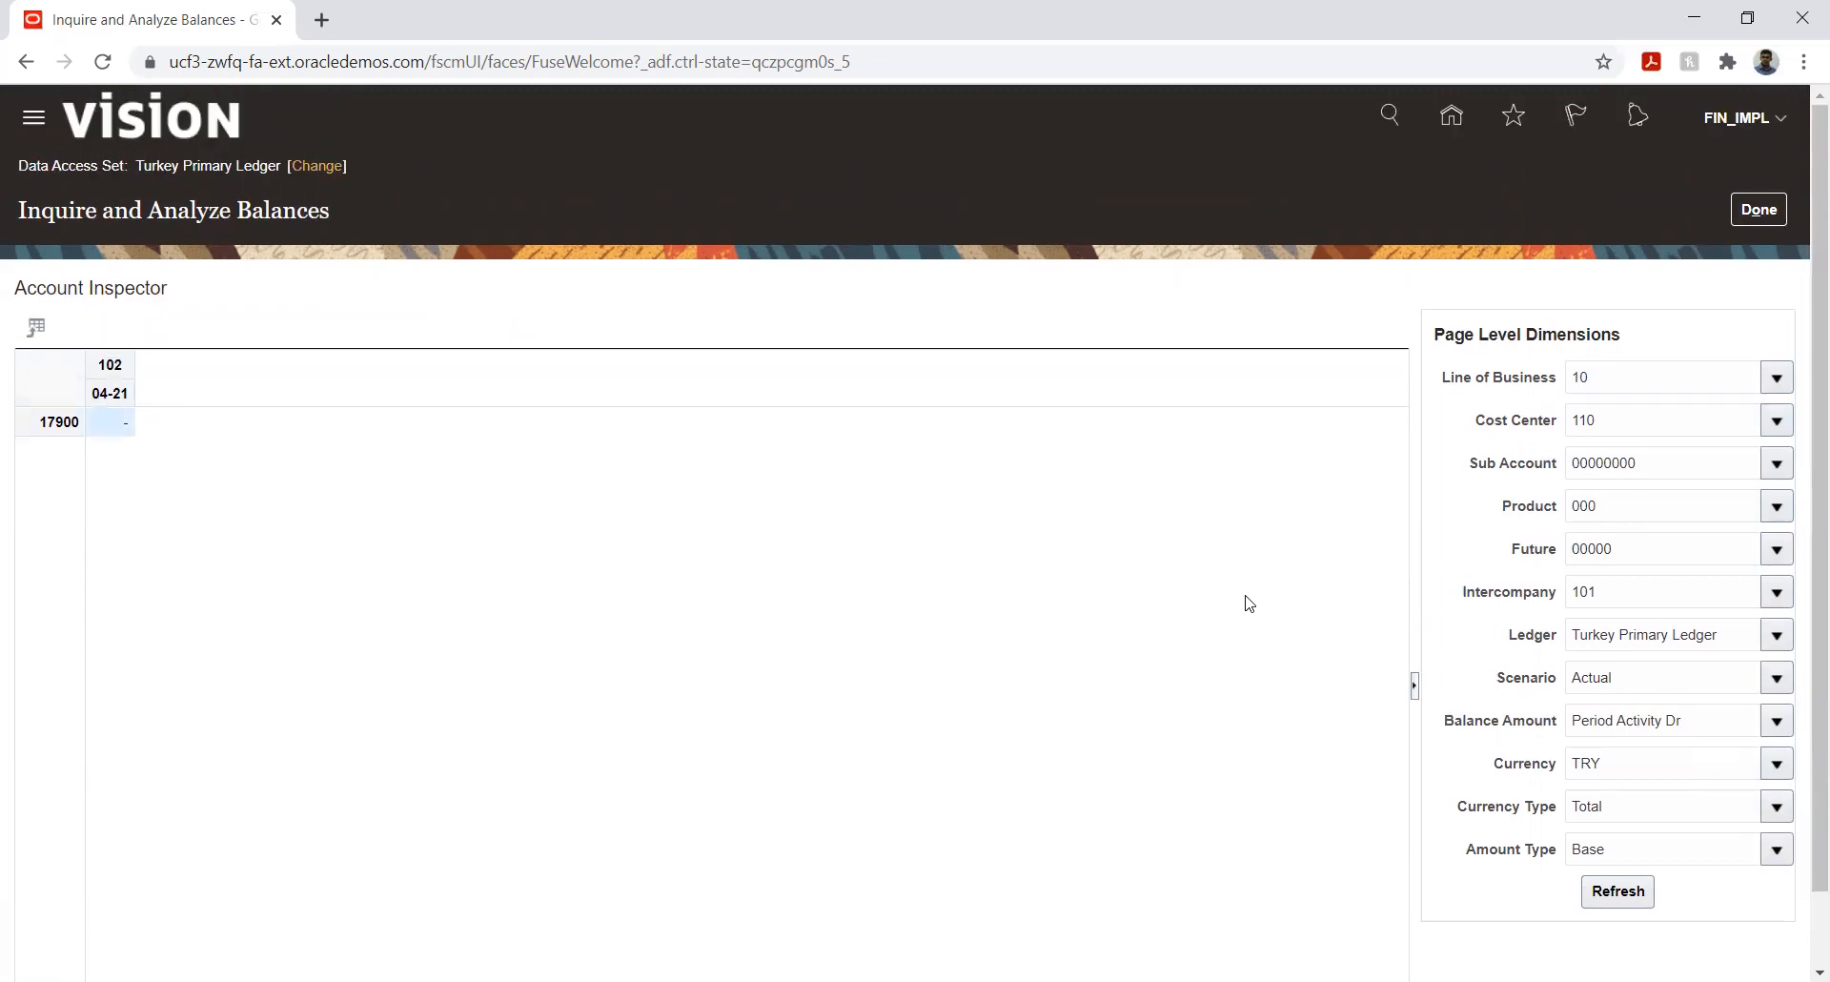
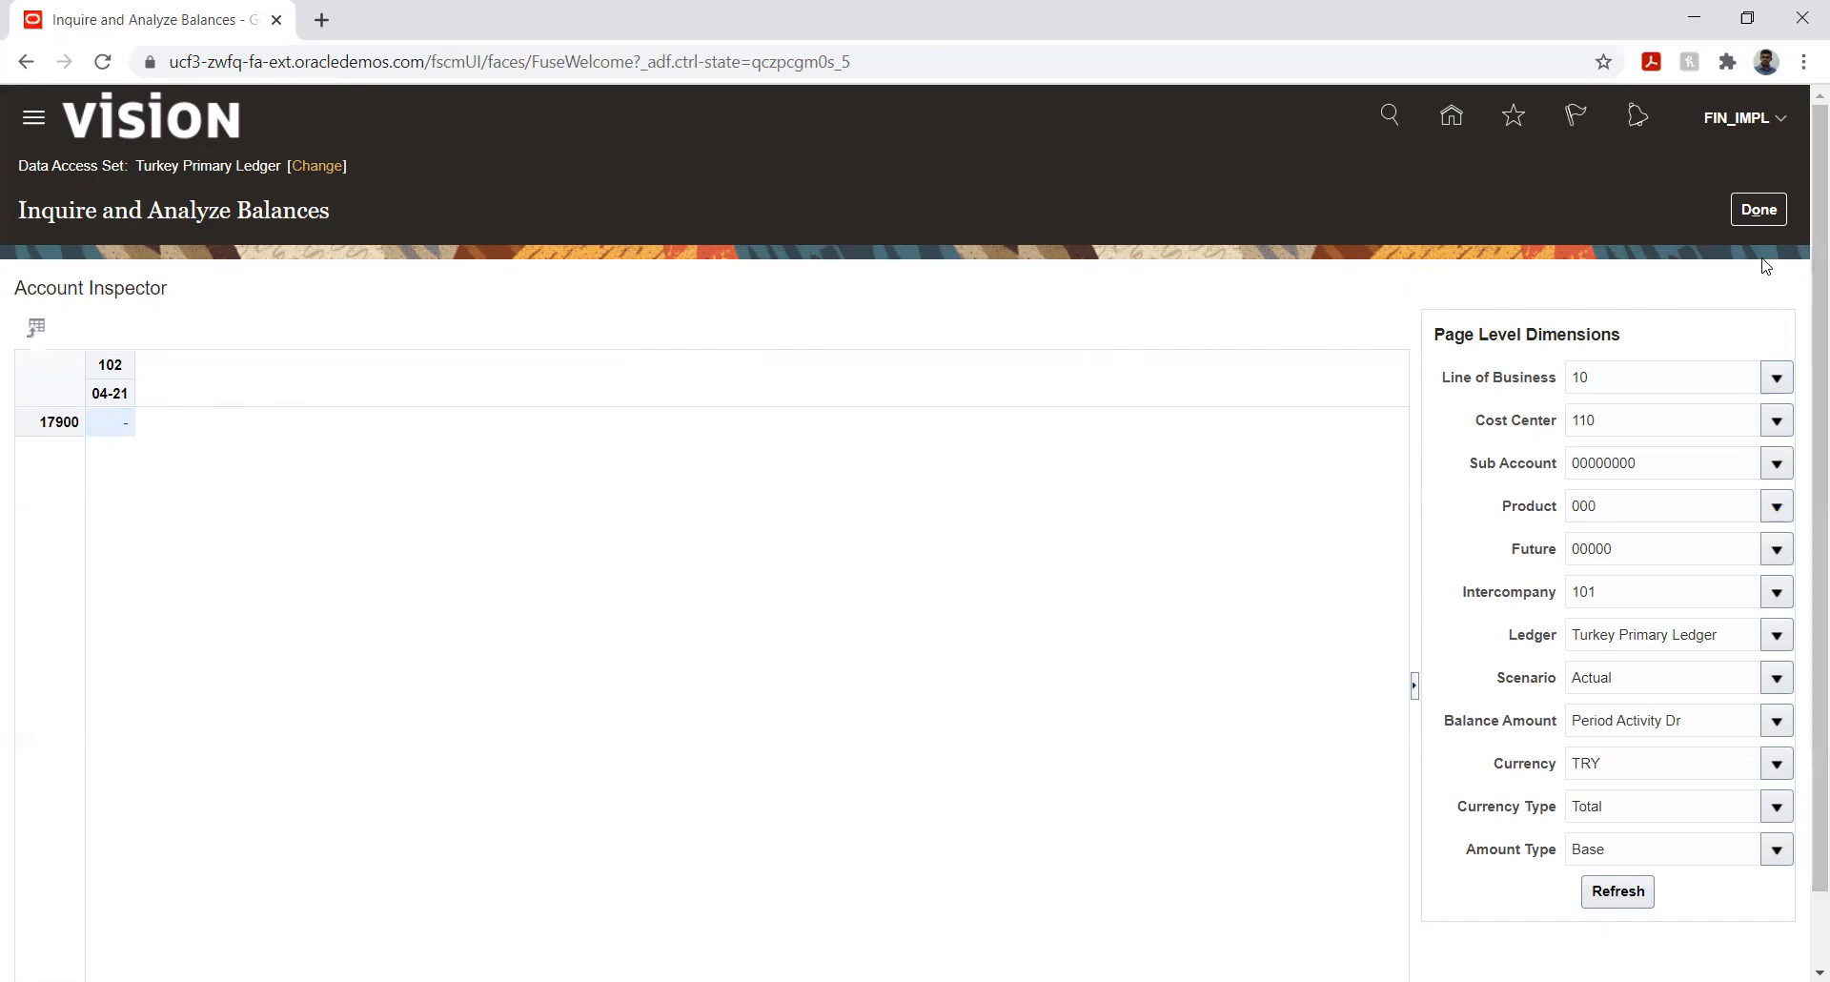
{"action": "left_click", "coordinate": [1758, 210]}
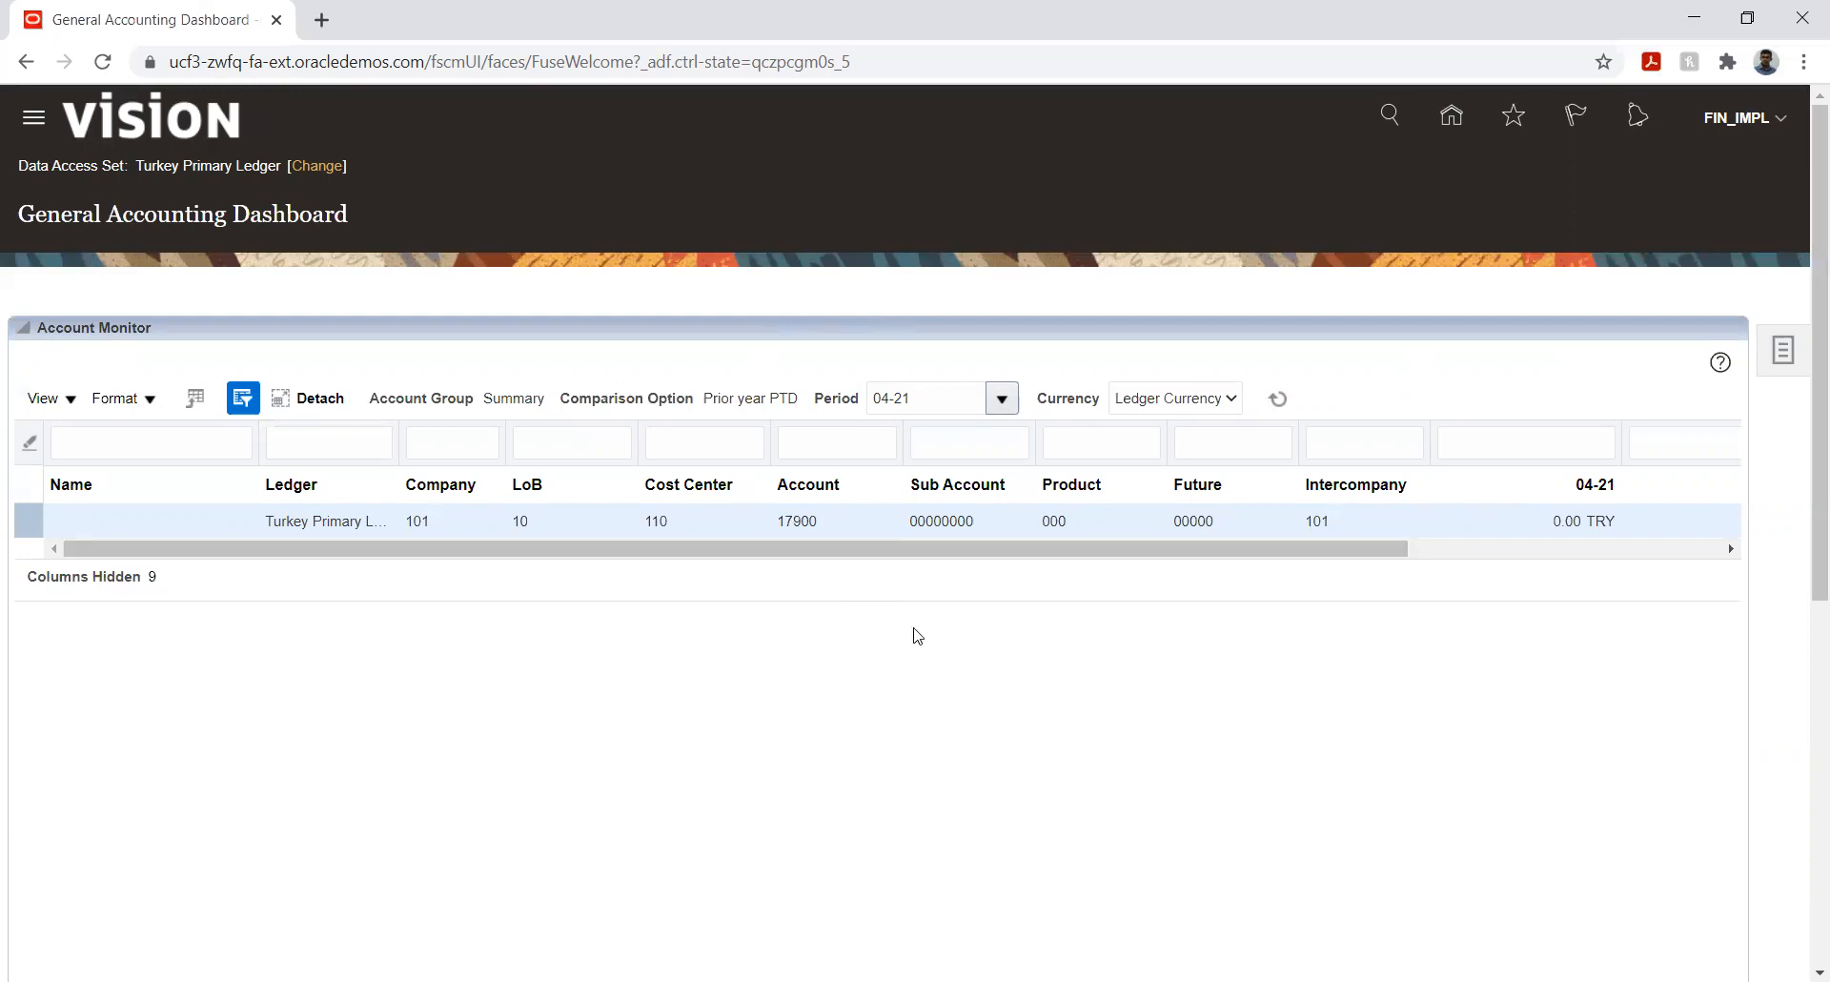
- Switch to the blank Excel workbook and enter the headings Ledger, LE and OU in cells D7 to F7
{"action": "left_click", "coordinate": [911, 981]}
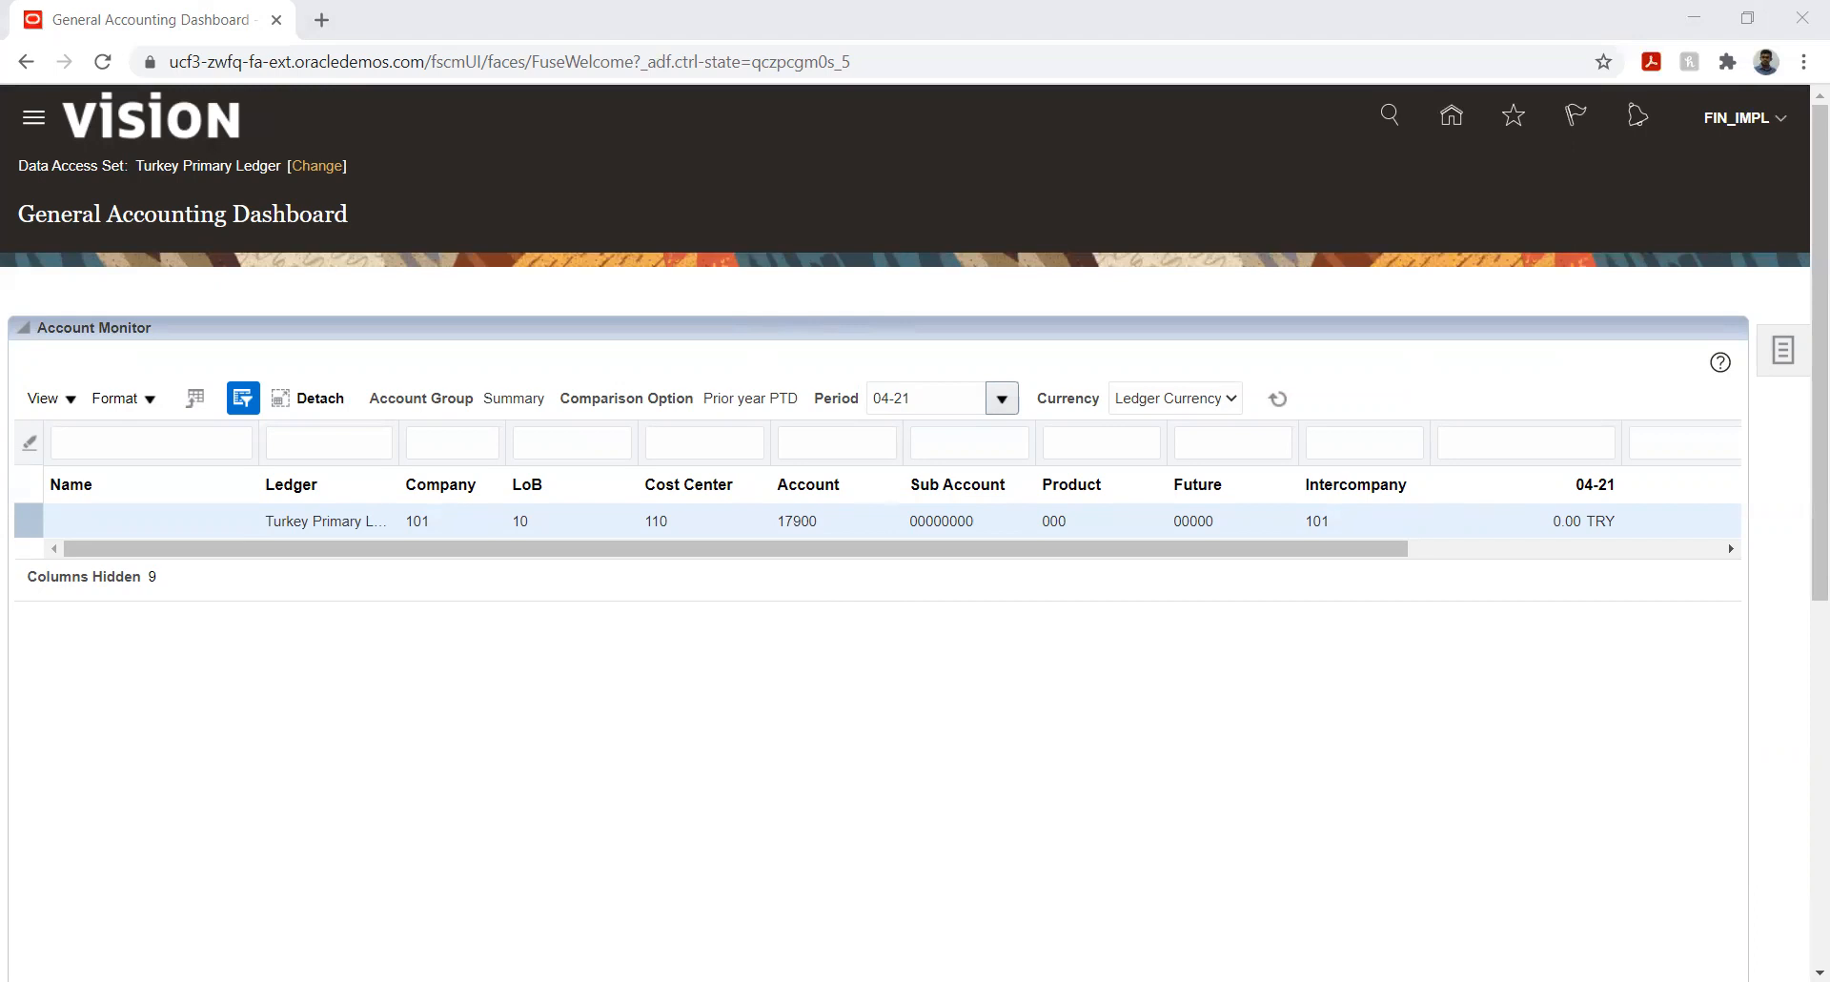
{"action": "key", "text": "alt+Tab"}
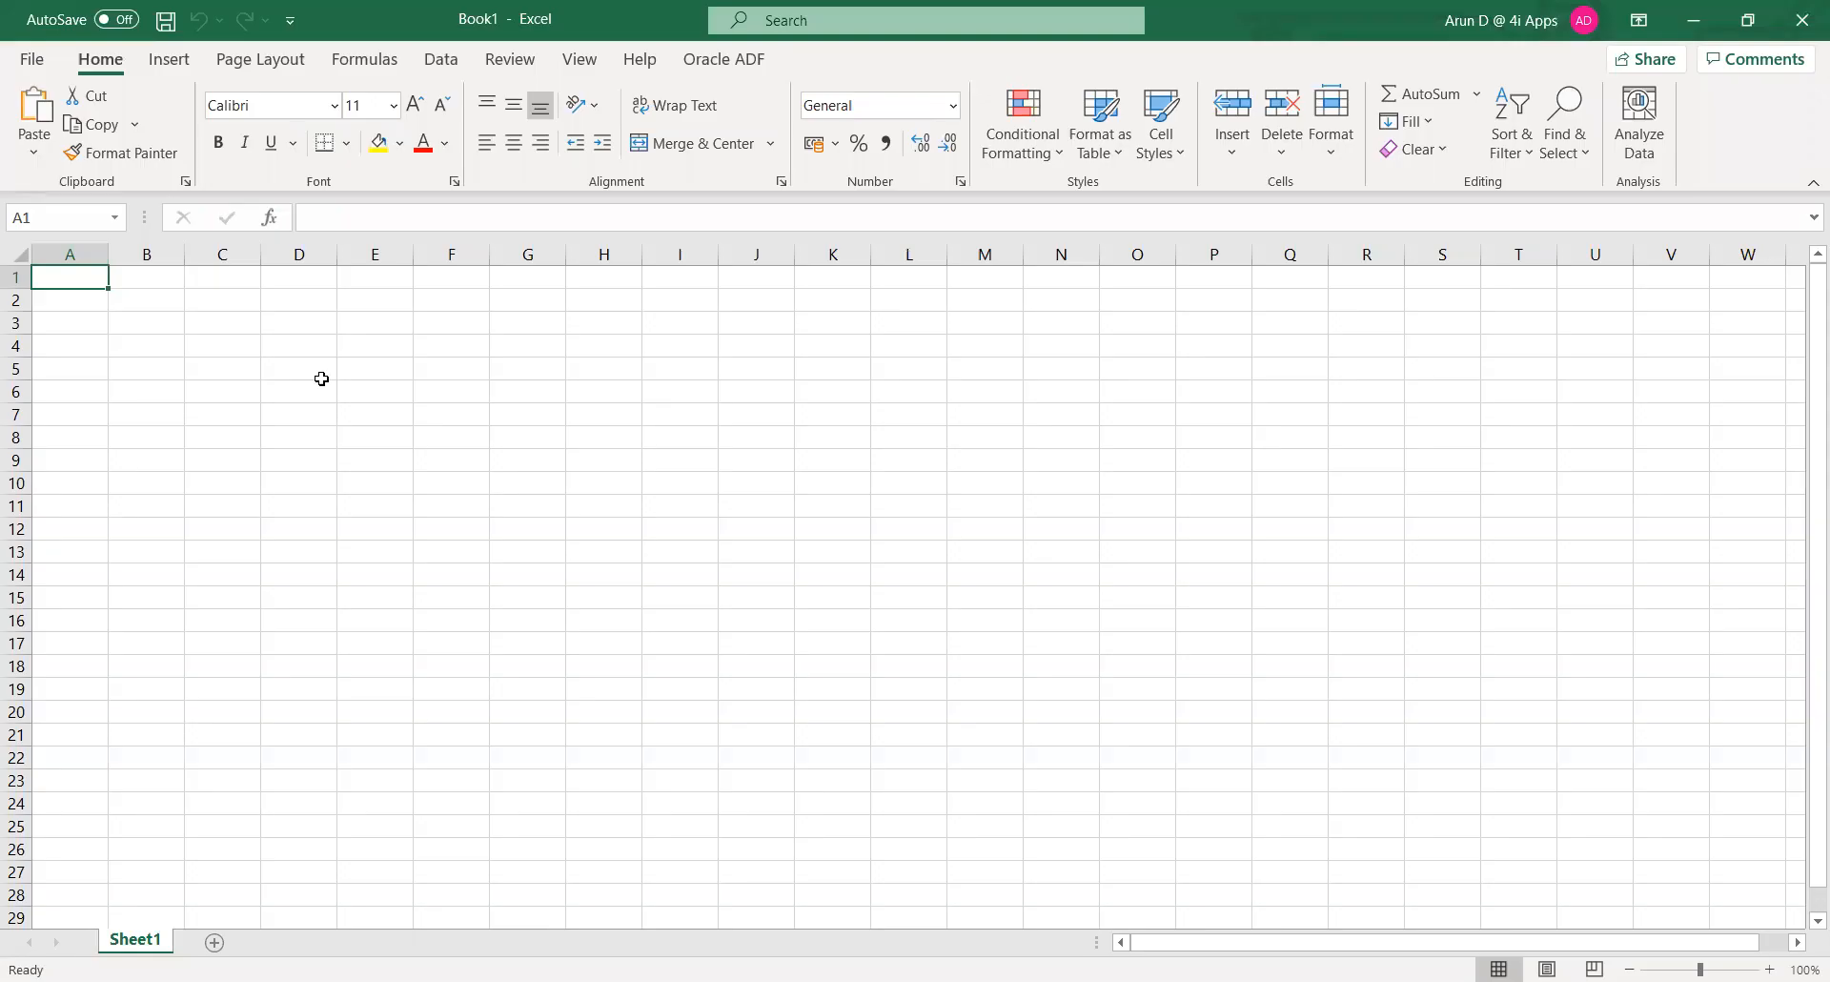
{"action": "left_click", "coordinate": [327, 417]}
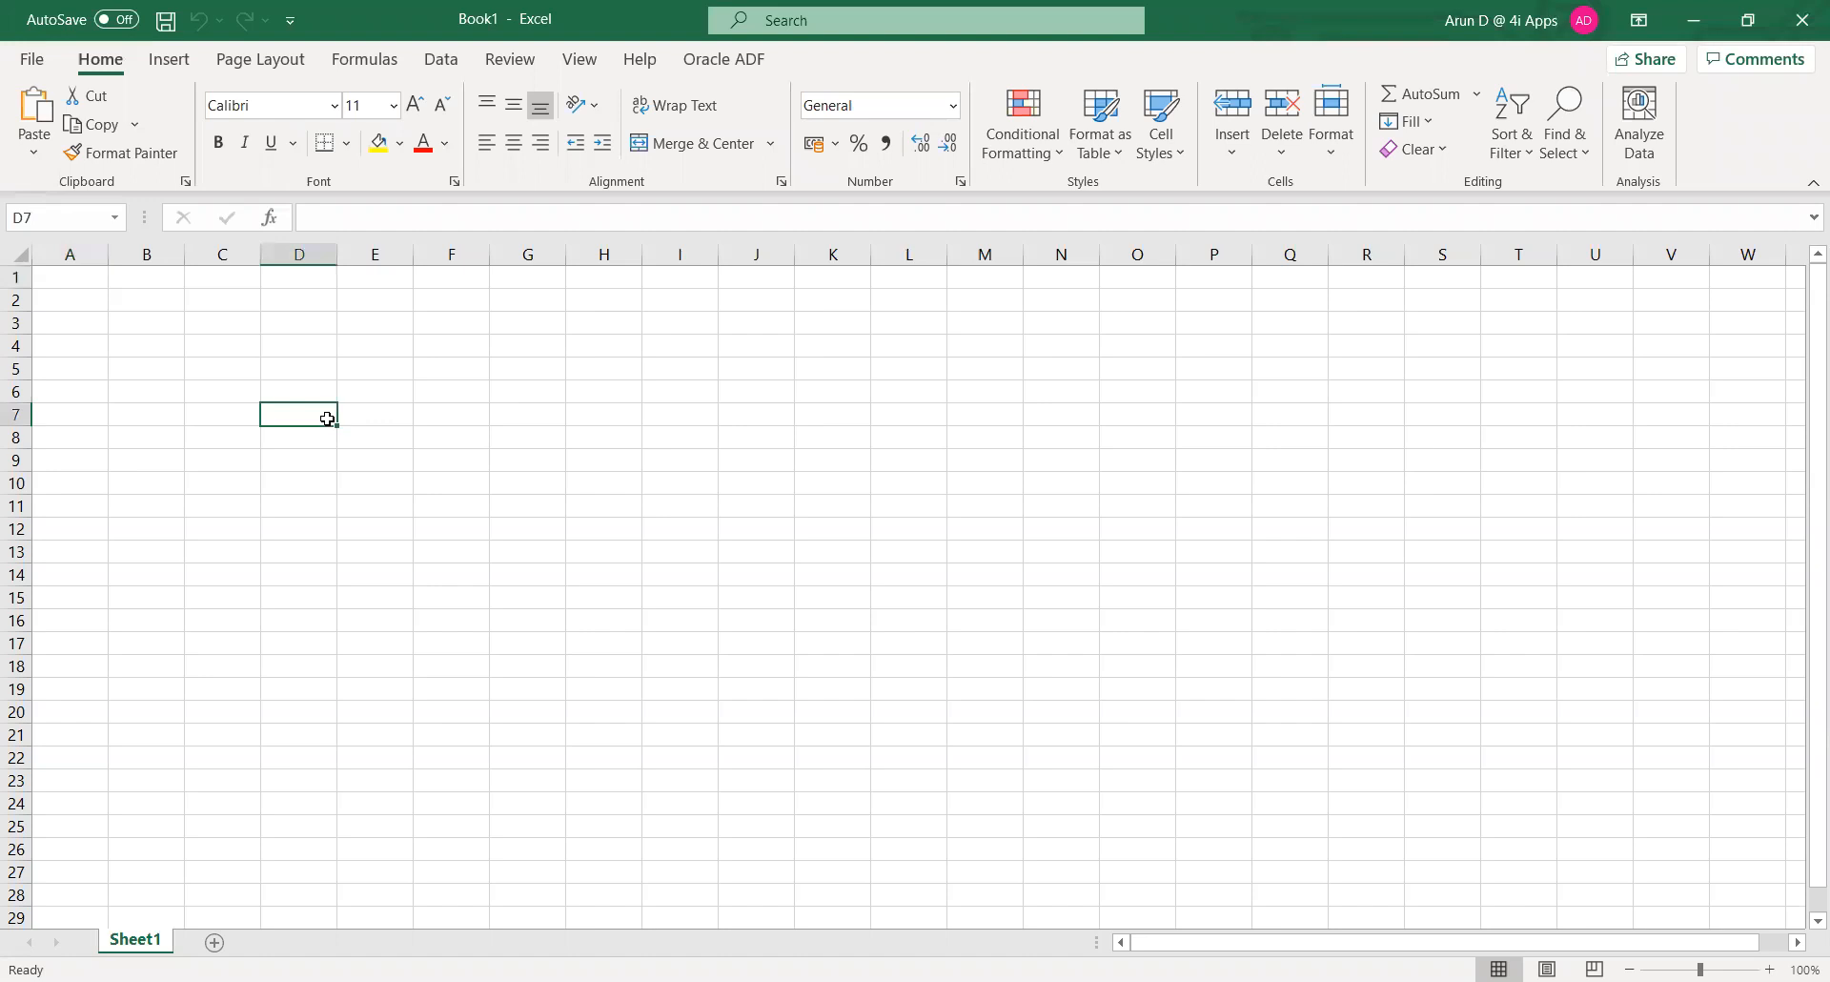
{"action": "type", "text": "Le"}
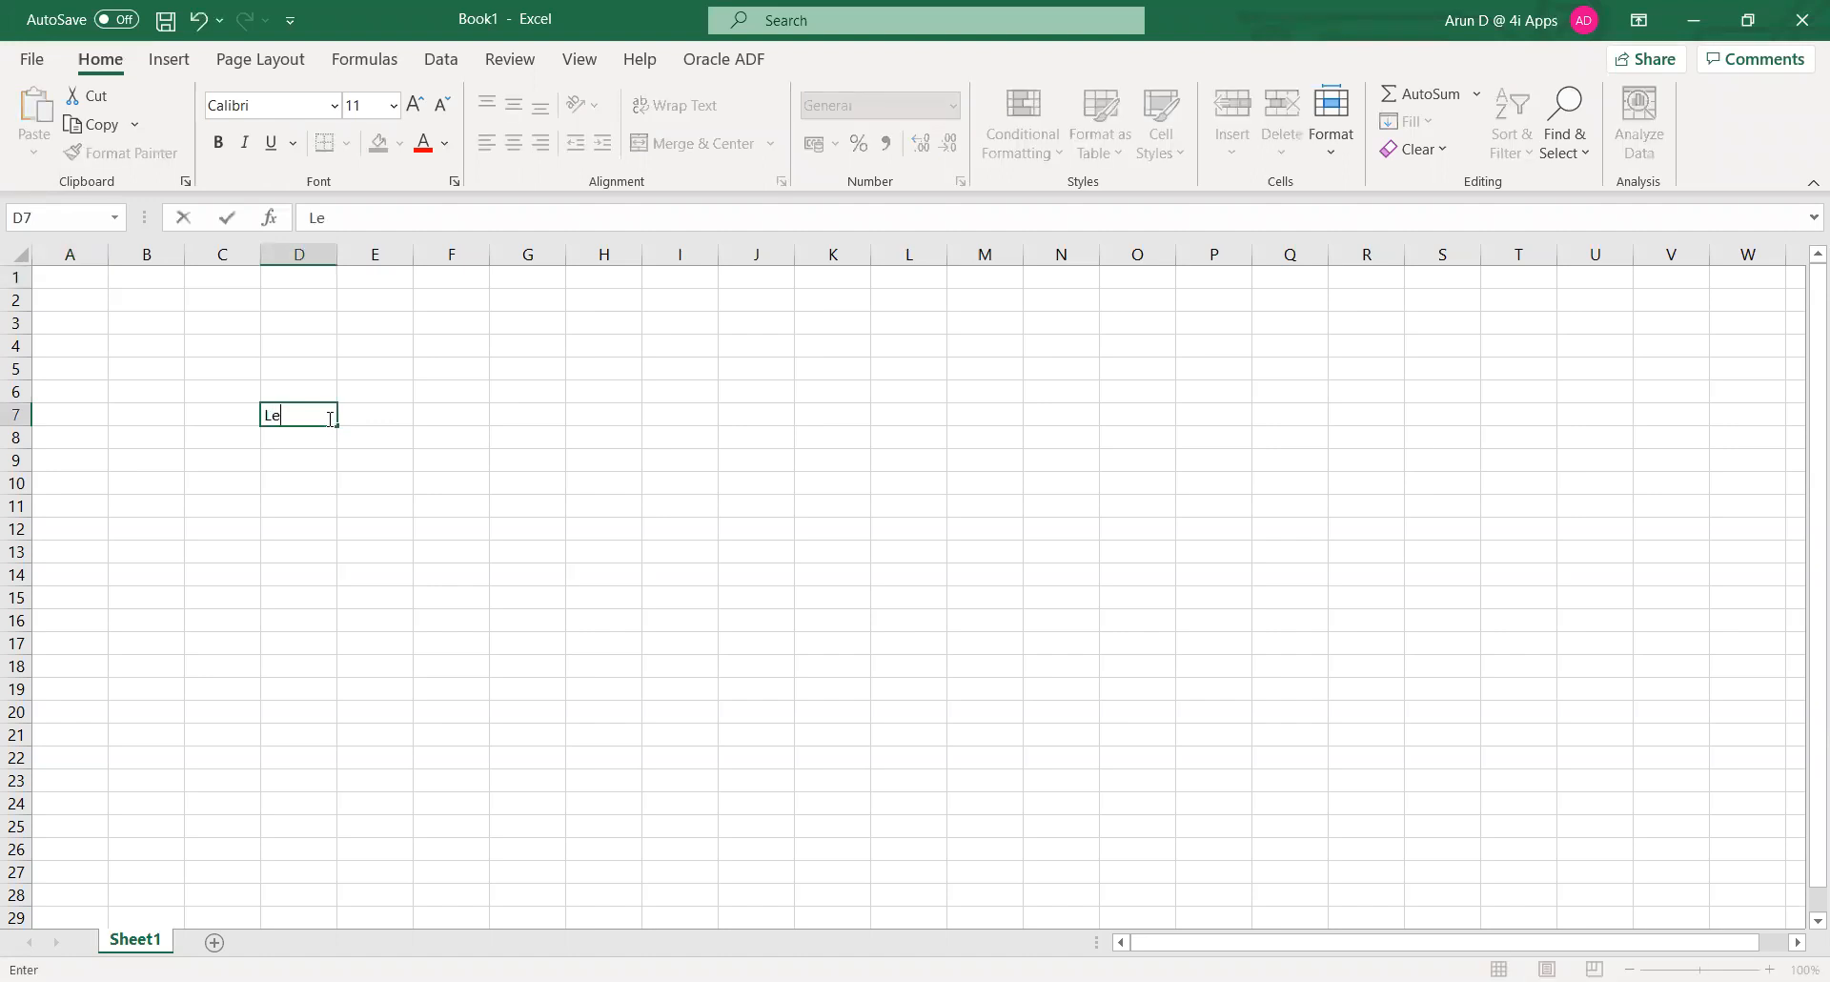
{"action": "type", "text": "dger"}
{"action": "key", "text": "Tab"}
{"action": "type", "text": "L"}
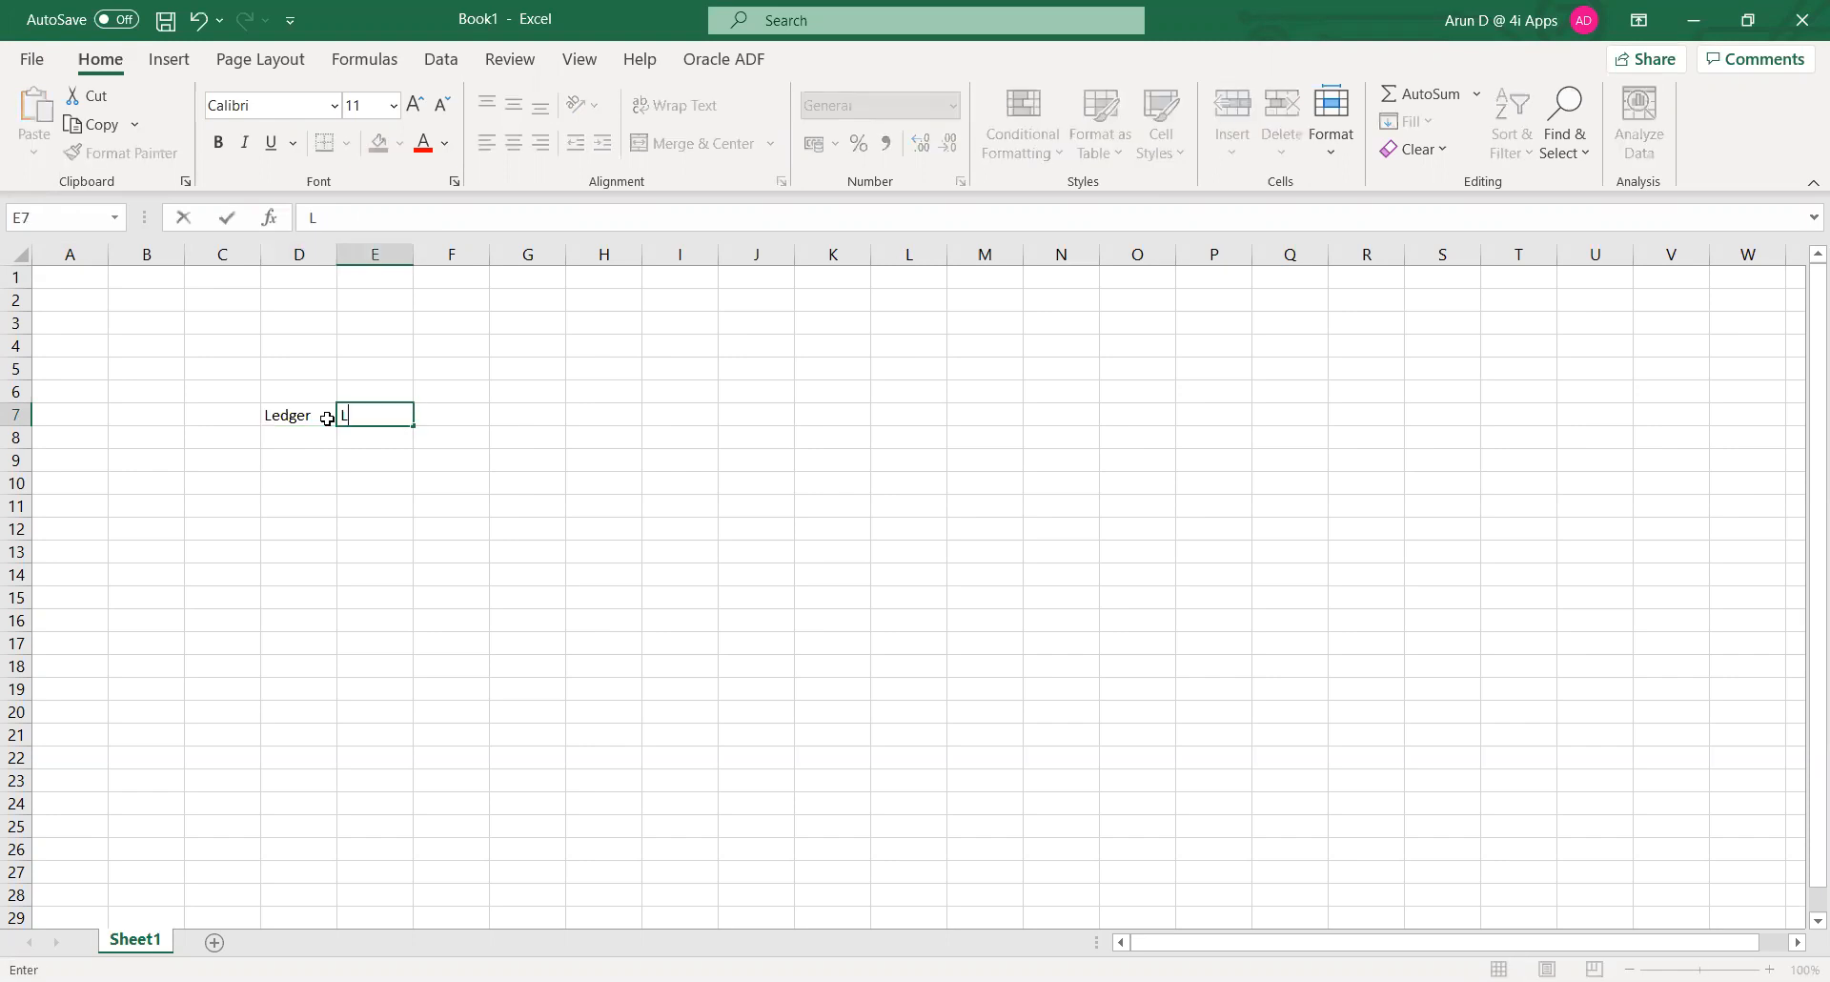
{"action": "type", "text": "E"}
{"action": "key", "text": "Tab"}
{"action": "type", "text": "OU"}
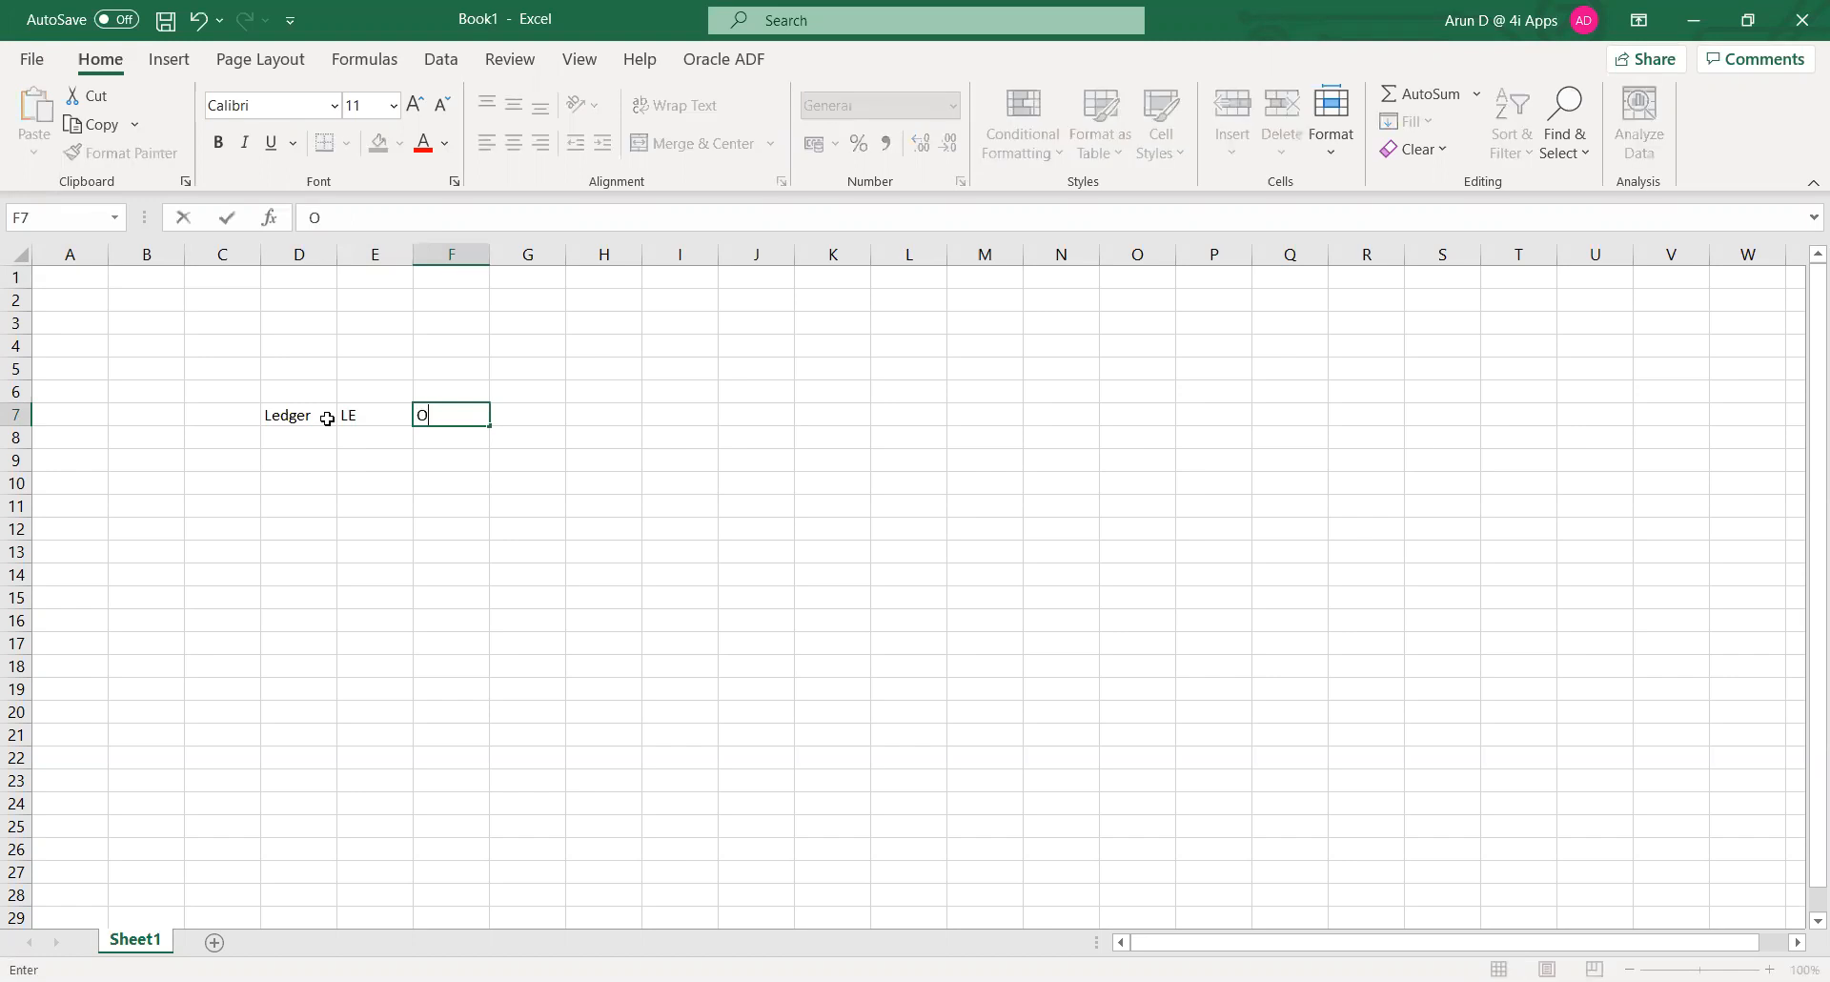
{"action": "key", "text": "Tab"}
- Replace the OU heading in cell F7 with BU
{"action": "key", "text": "Down"}
{"action": "key", "text": "Left"}
{"action": "key", "text": "Left"}
{"action": "key", "text": "Right"}
{"action": "key", "text": "Up"}
{"action": "type", "text": "BU"}
{"action": "key", "text": "Tab"}
- Enter TATA IT as the first ledger in cell D8
{"action": "key", "text": "Down"}
{"action": "key", "text": "Left"}
{"action": "key", "text": "Left"}
{"action": "key", "text": "Left"}
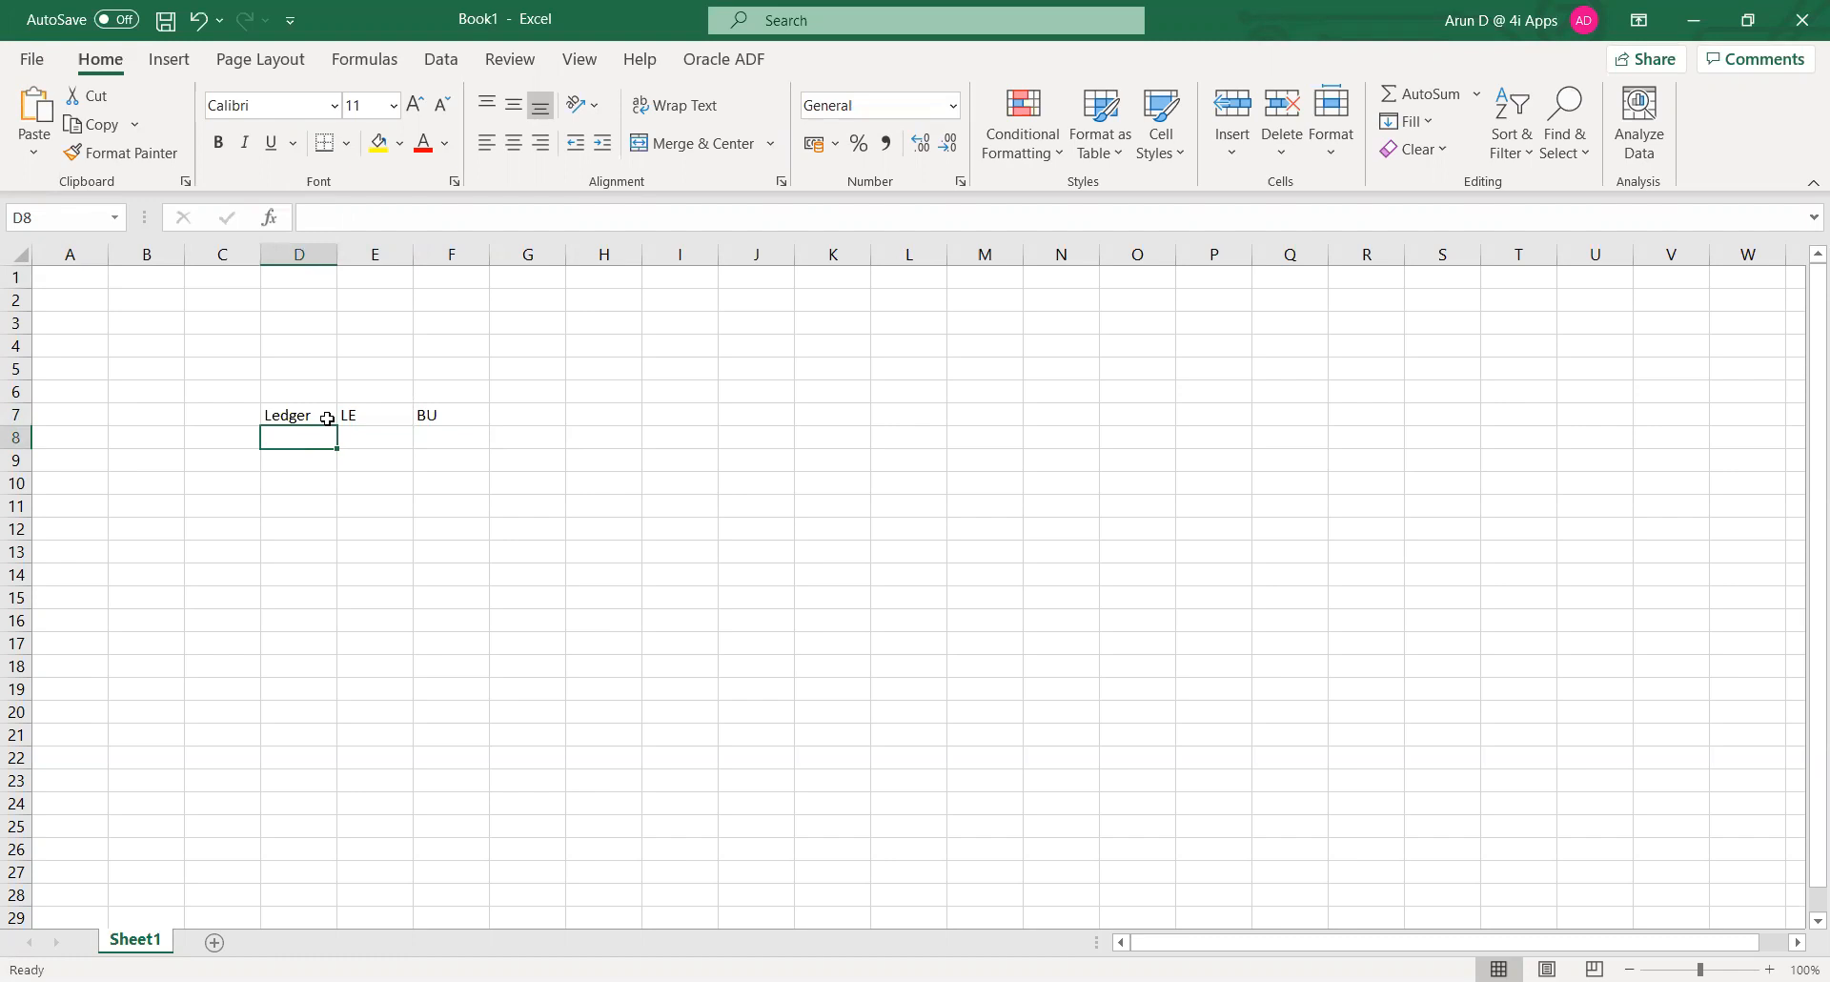
{"action": "type", "text": "TAT"}
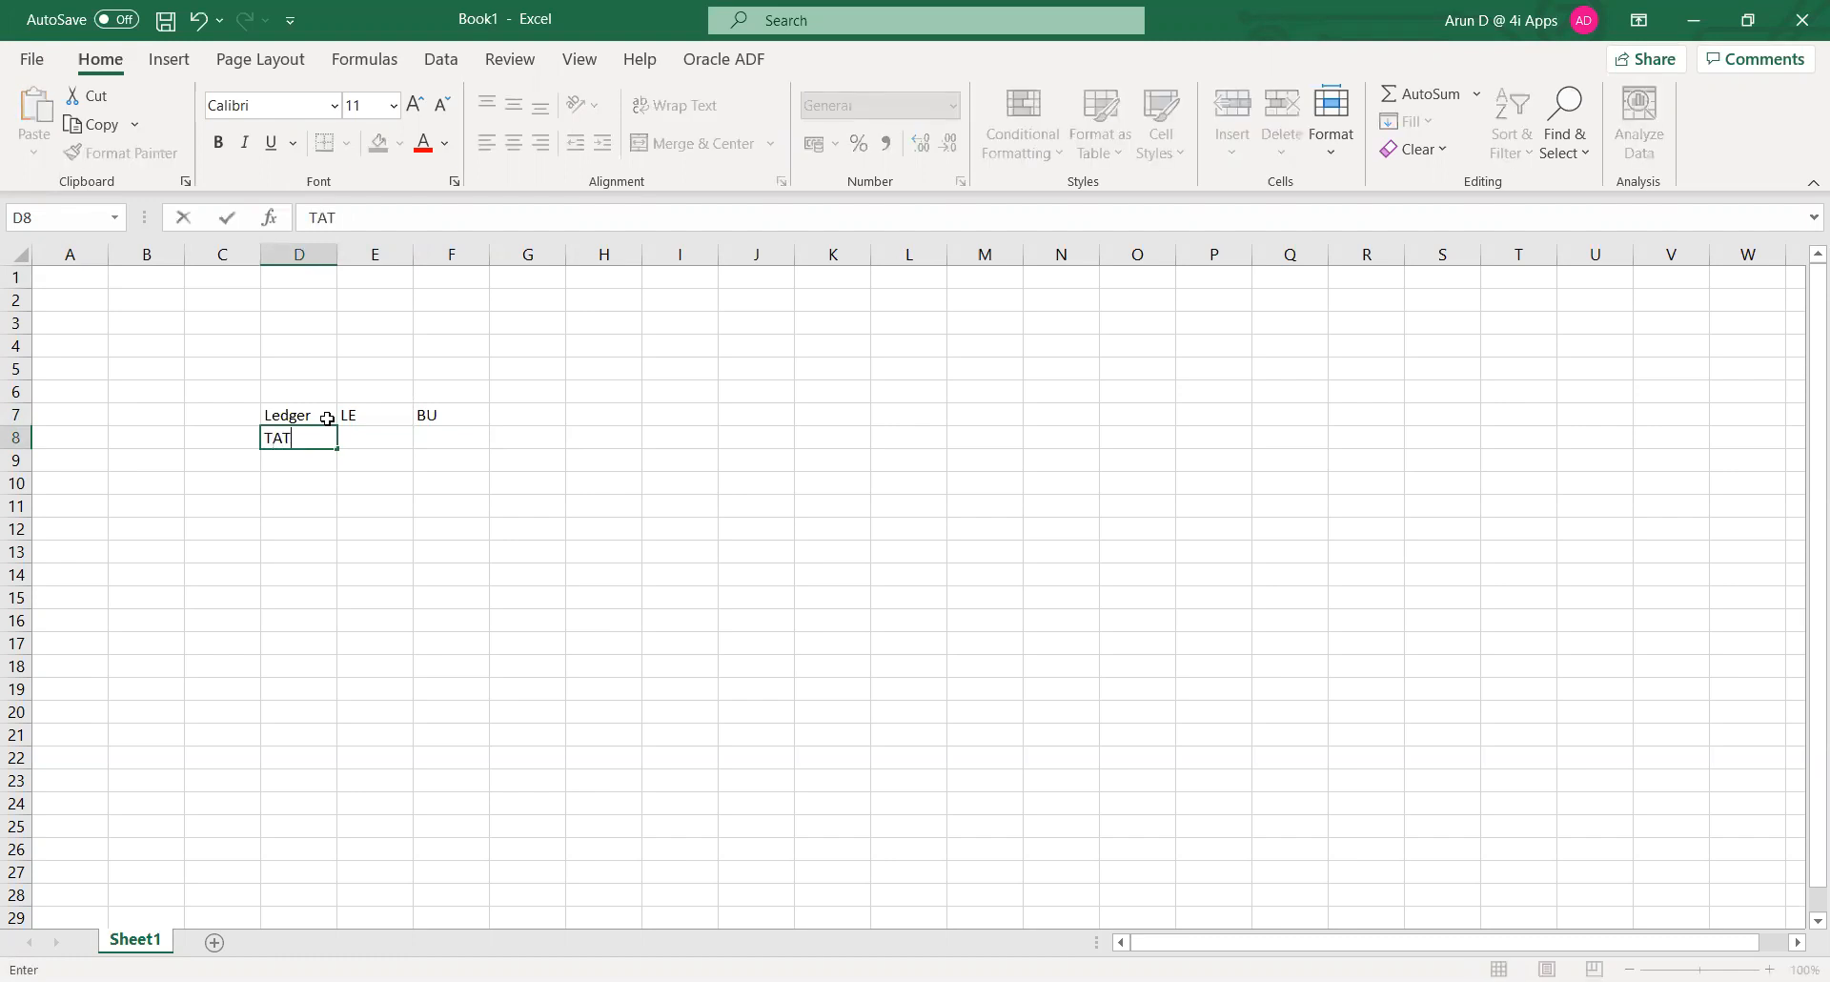
{"action": "type", "text": "A IT"}
{"action": "key", "text": "Return"}
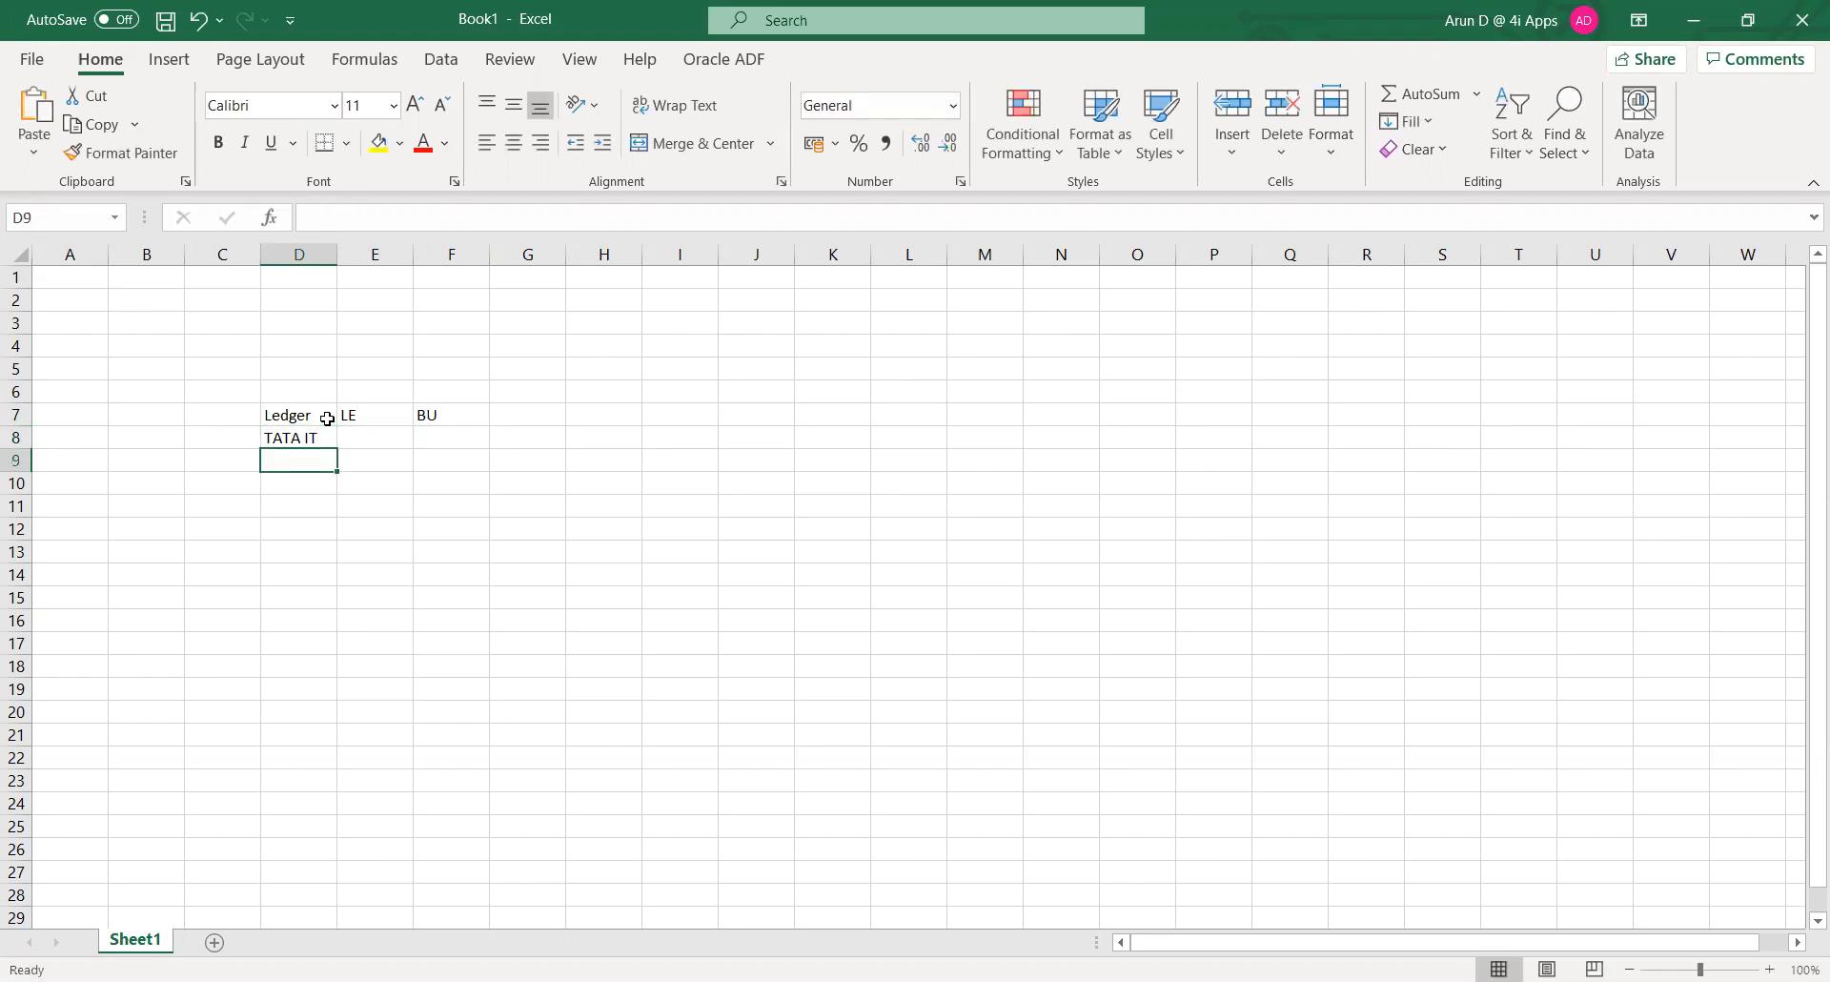
- Insert a new column between Ledger and LE and give it the heading BSV in cell E7
{"action": "left_click", "coordinate": [385, 254]}
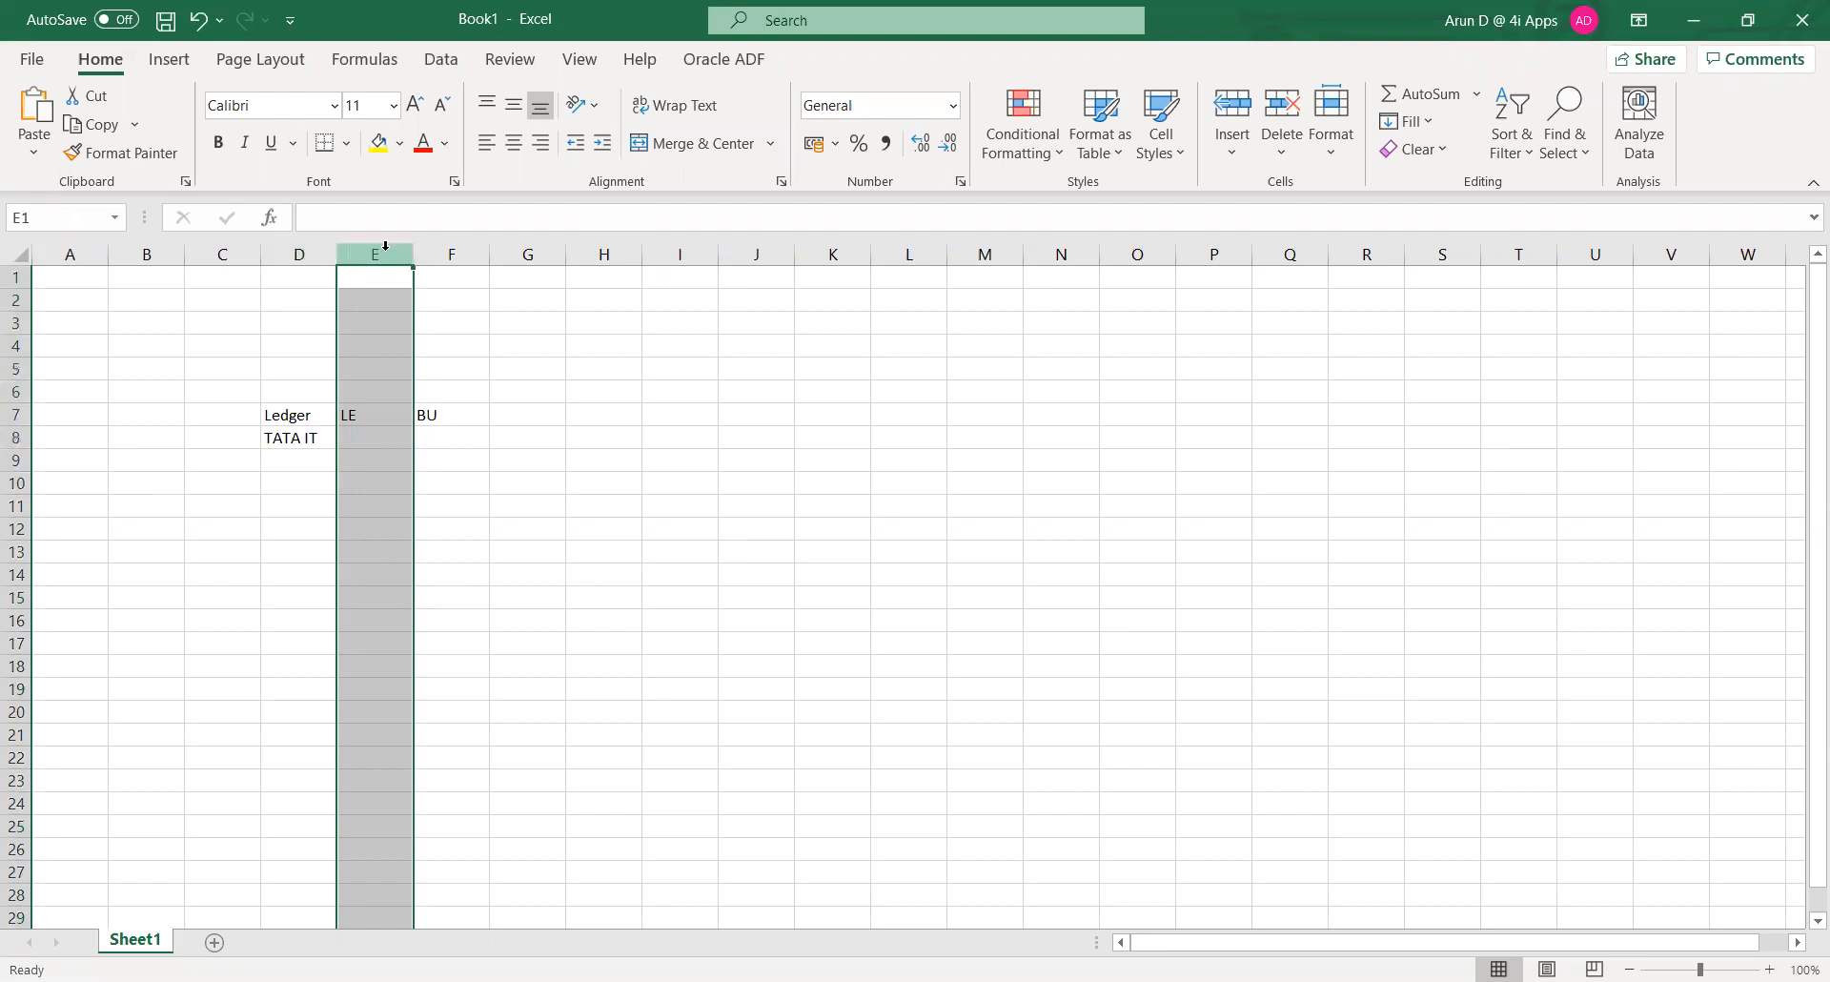
{"action": "right_click", "coordinate": [383, 250]}
{"action": "left_click", "coordinate": [426, 450]}
{"action": "left_click", "coordinate": [385, 463]}
{"action": "left_click", "coordinate": [367, 418]}
{"action": "type", "text": "B"}
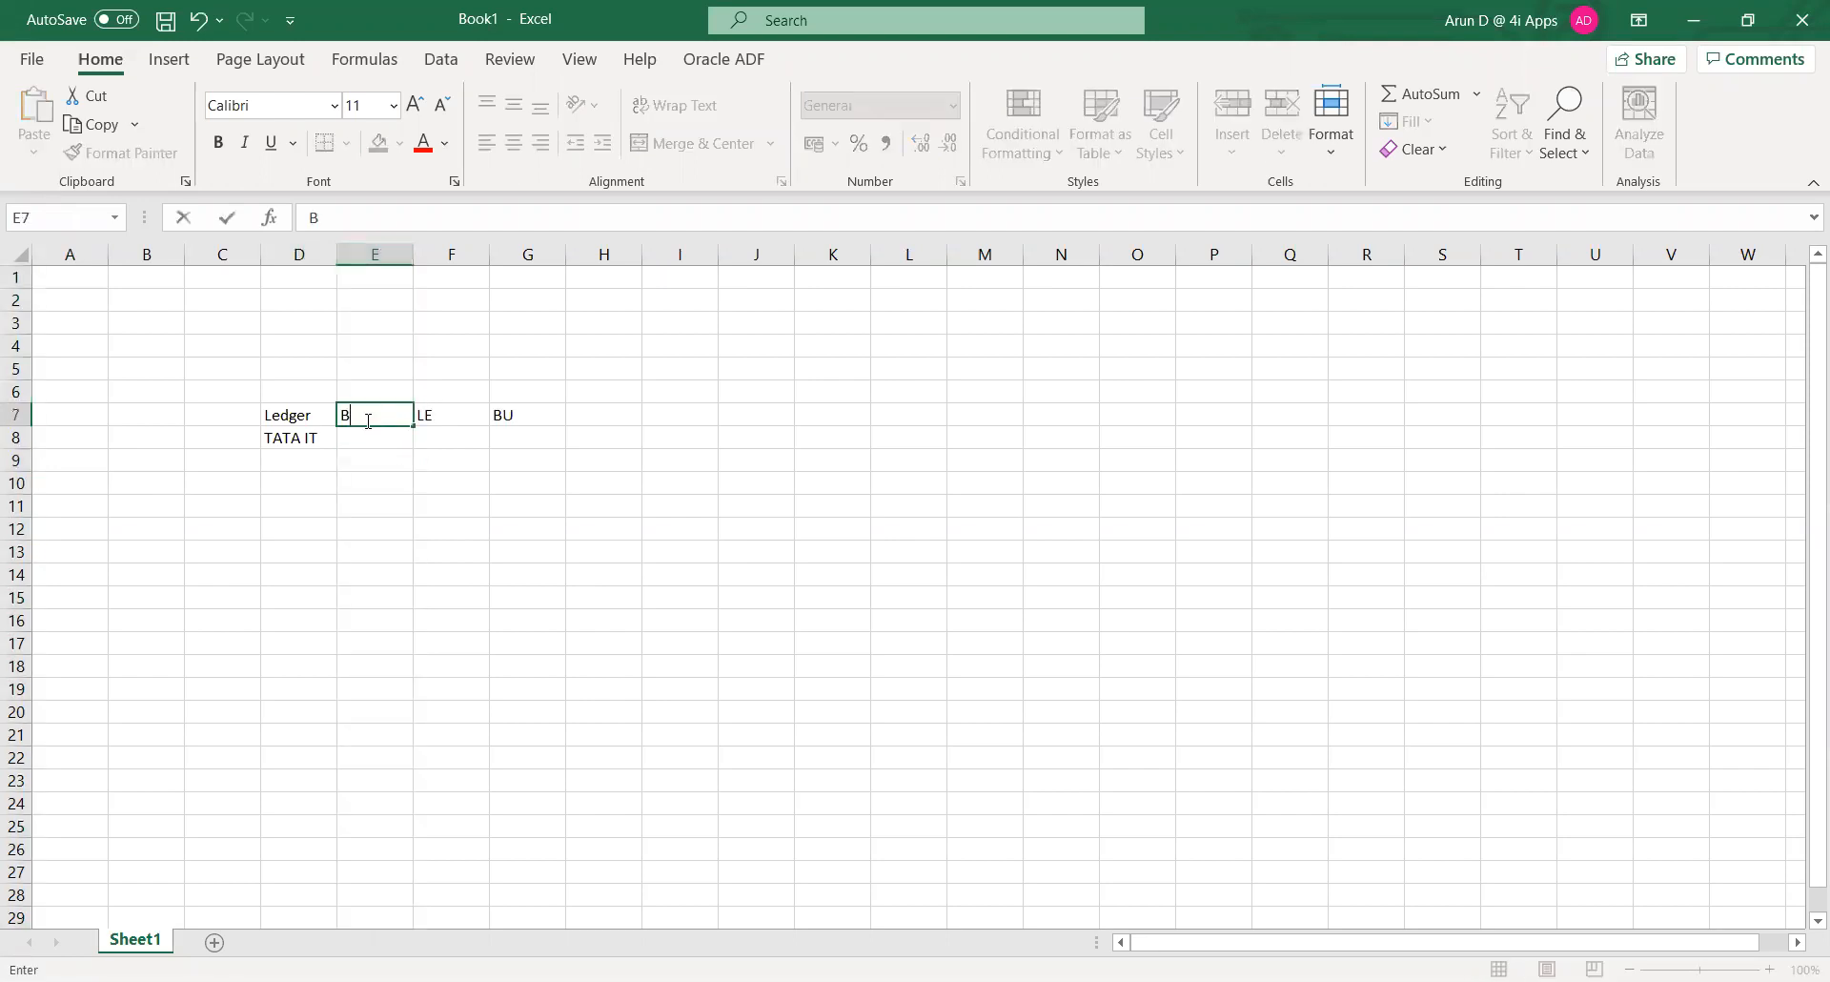
{"action": "type", "text": "SV"}
{"action": "key", "text": "Tab"}
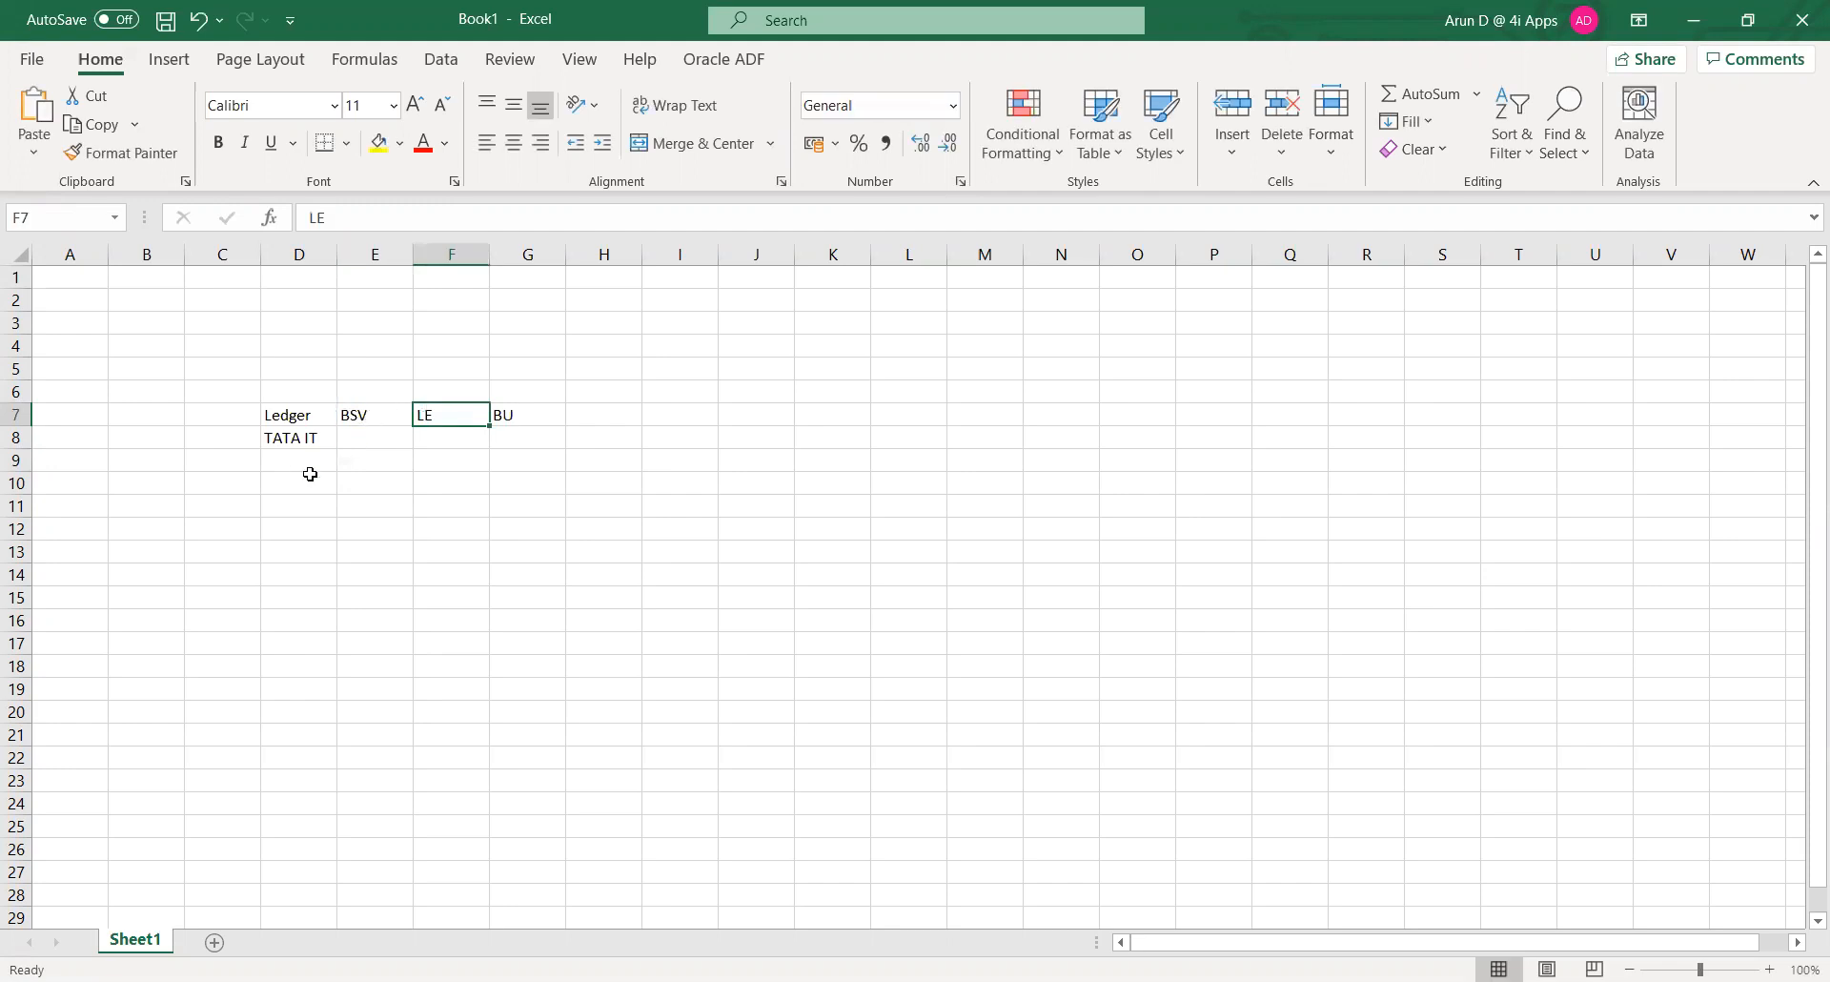
- Add the ledgers TATA TELE in D9 and TATA STEEL in D10, and widen column D to fit the names
{"action": "left_click", "coordinate": [287, 460]}
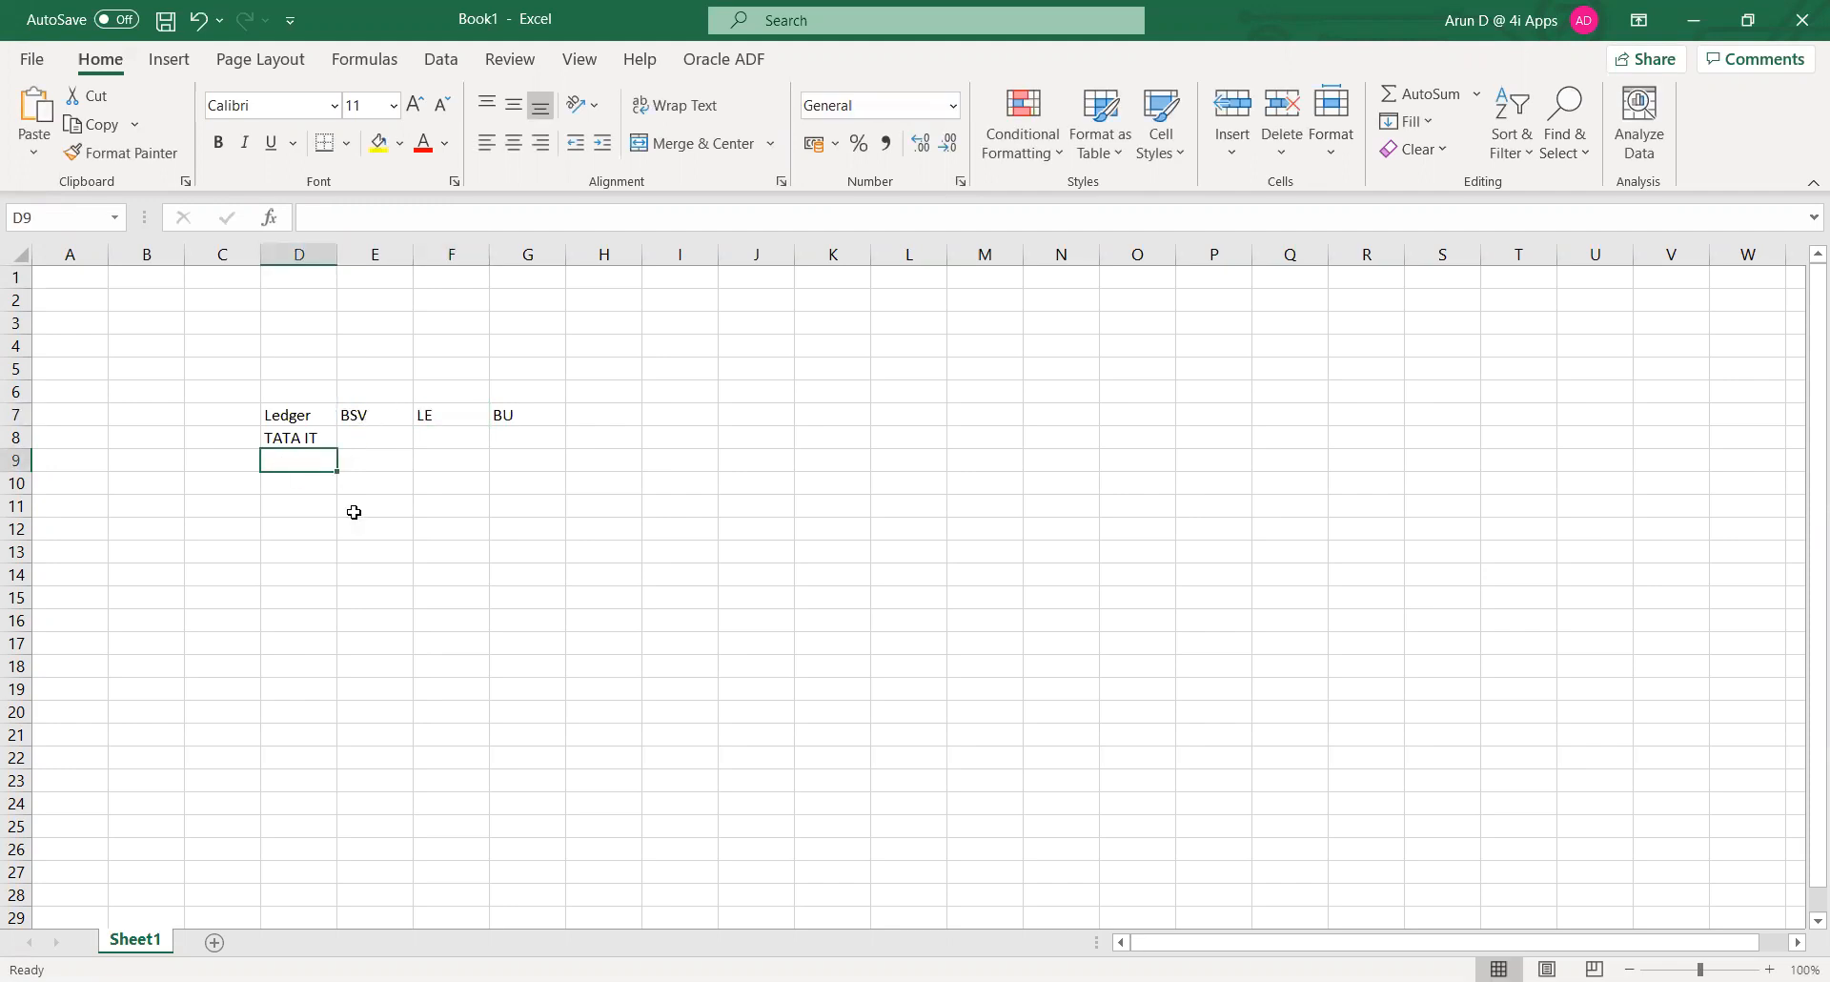
{"action": "type", "text": "TATA "}
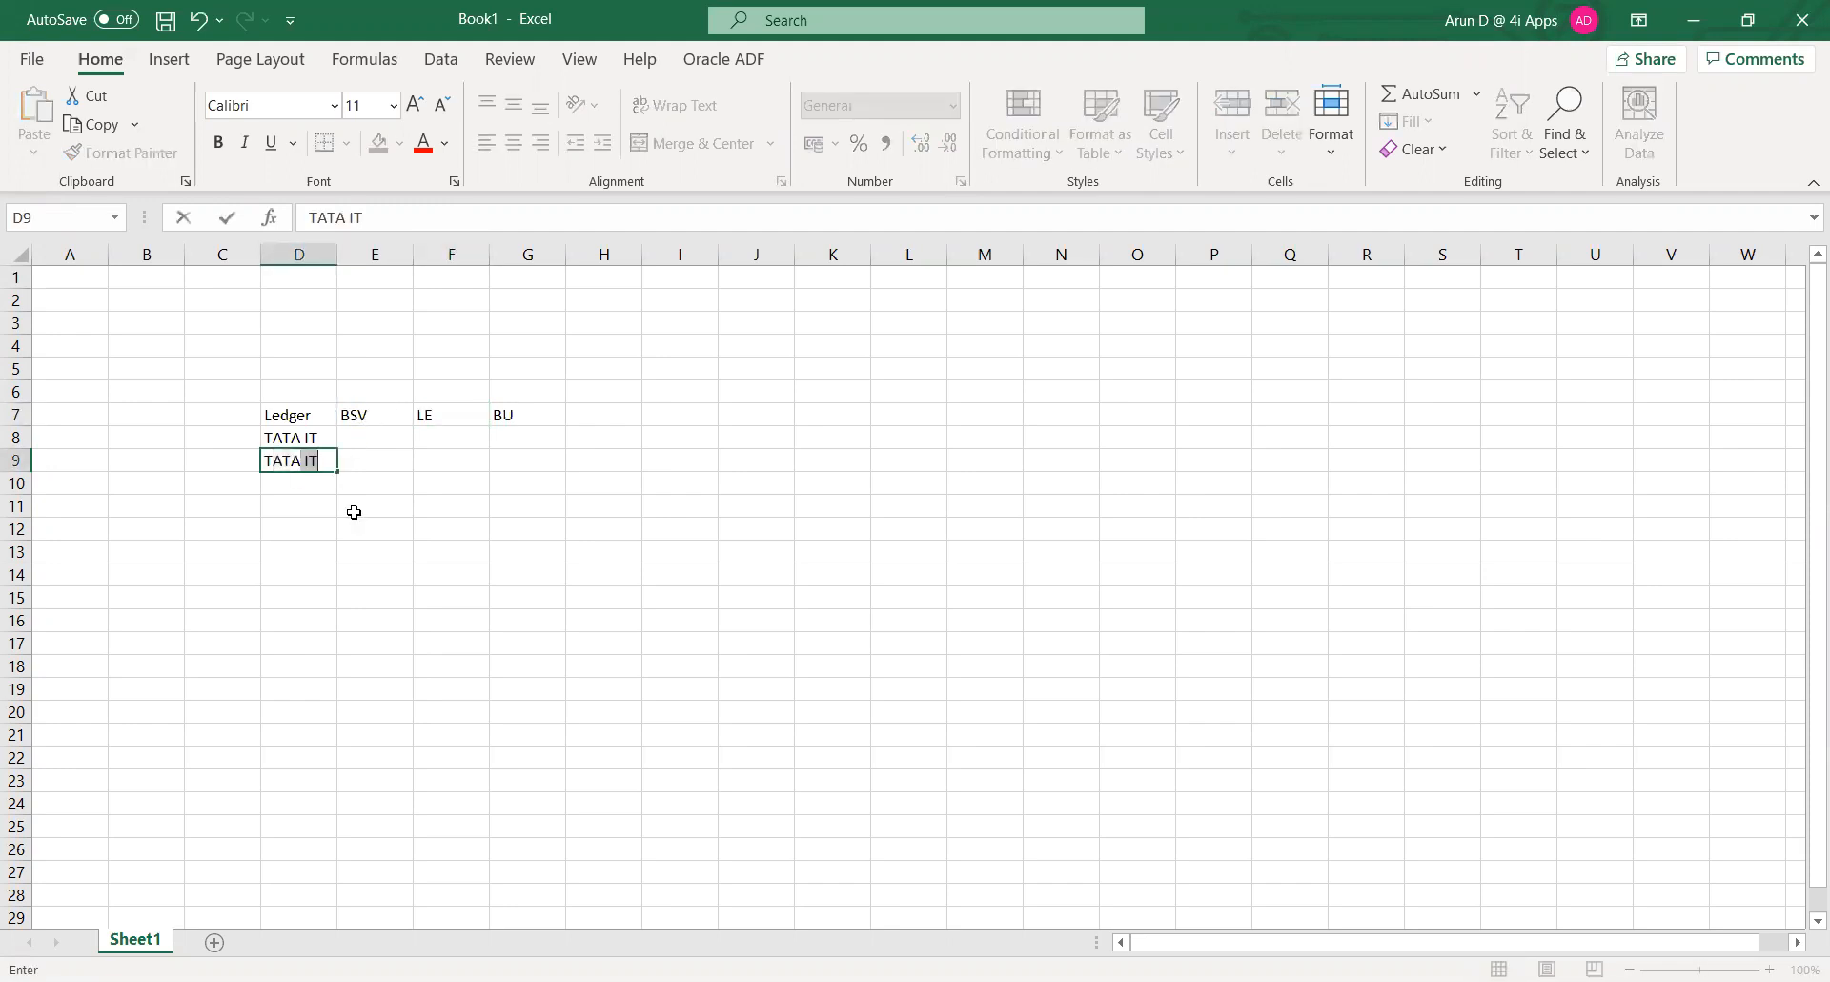
{"action": "type", "text": "TELE"}
{"action": "key", "text": "Return"}
{"action": "key", "text": "Left"}
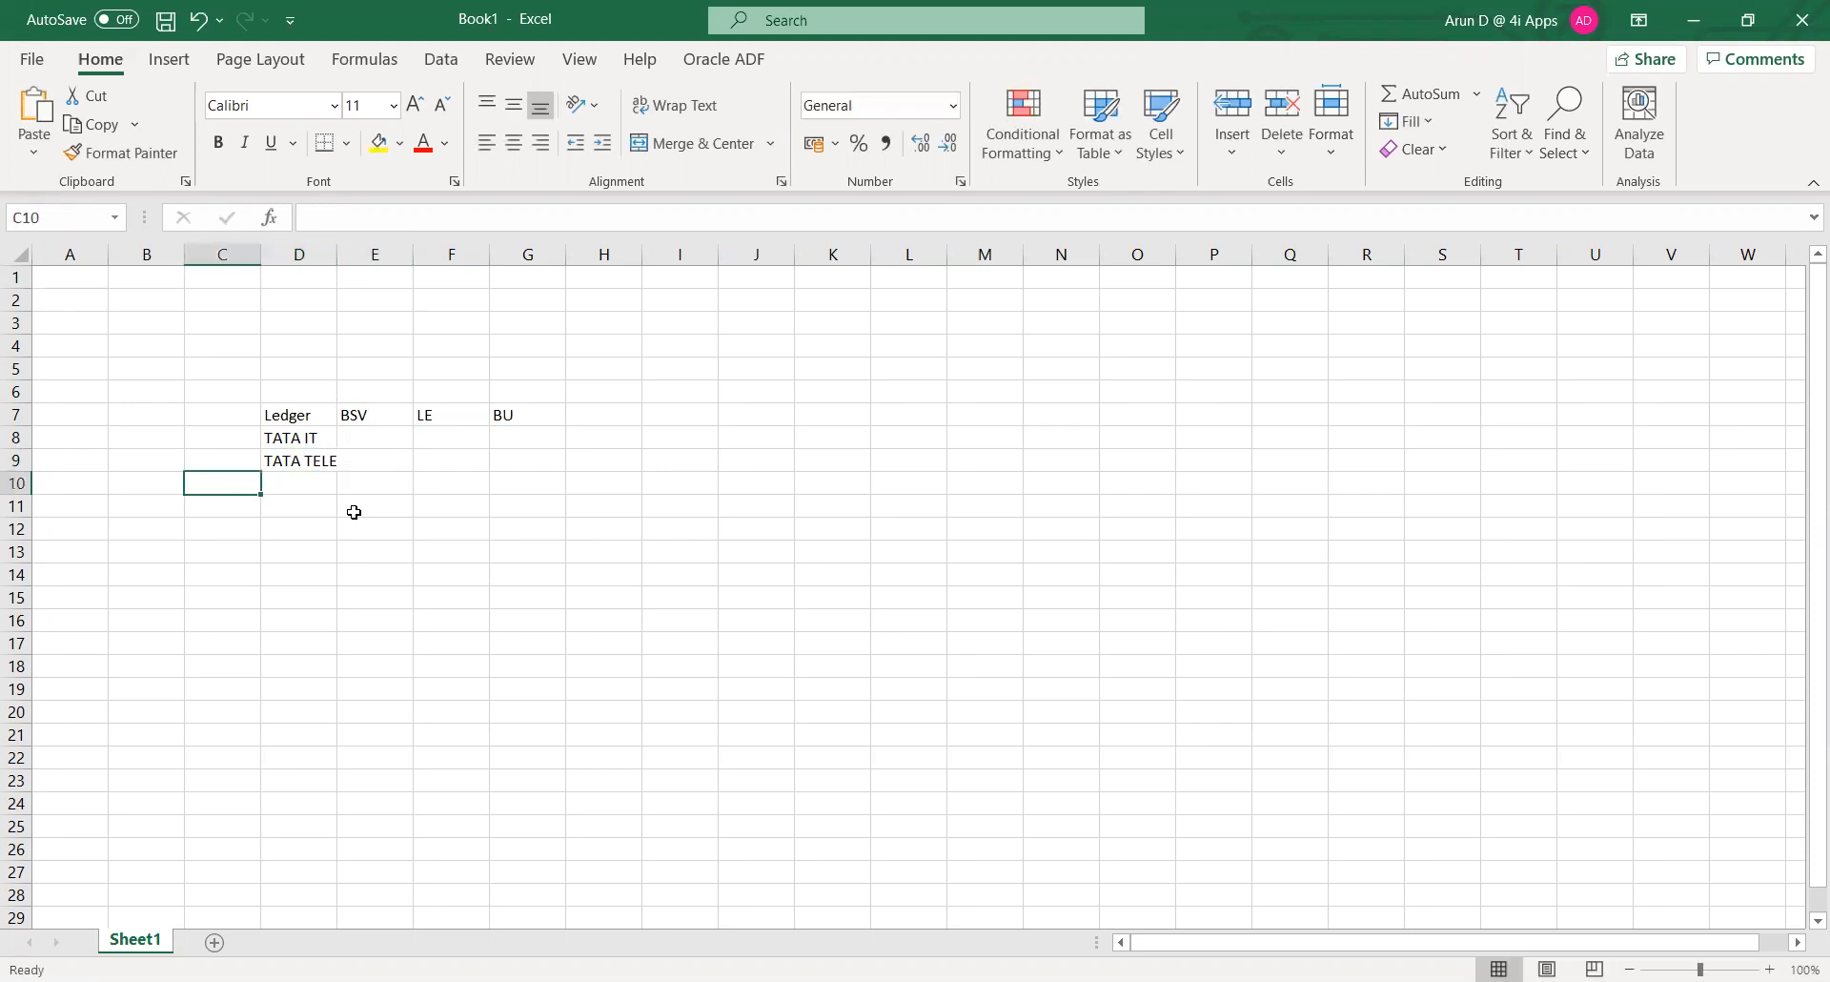
{"action": "key", "text": "Right"}
{"action": "type", "text": "T"}
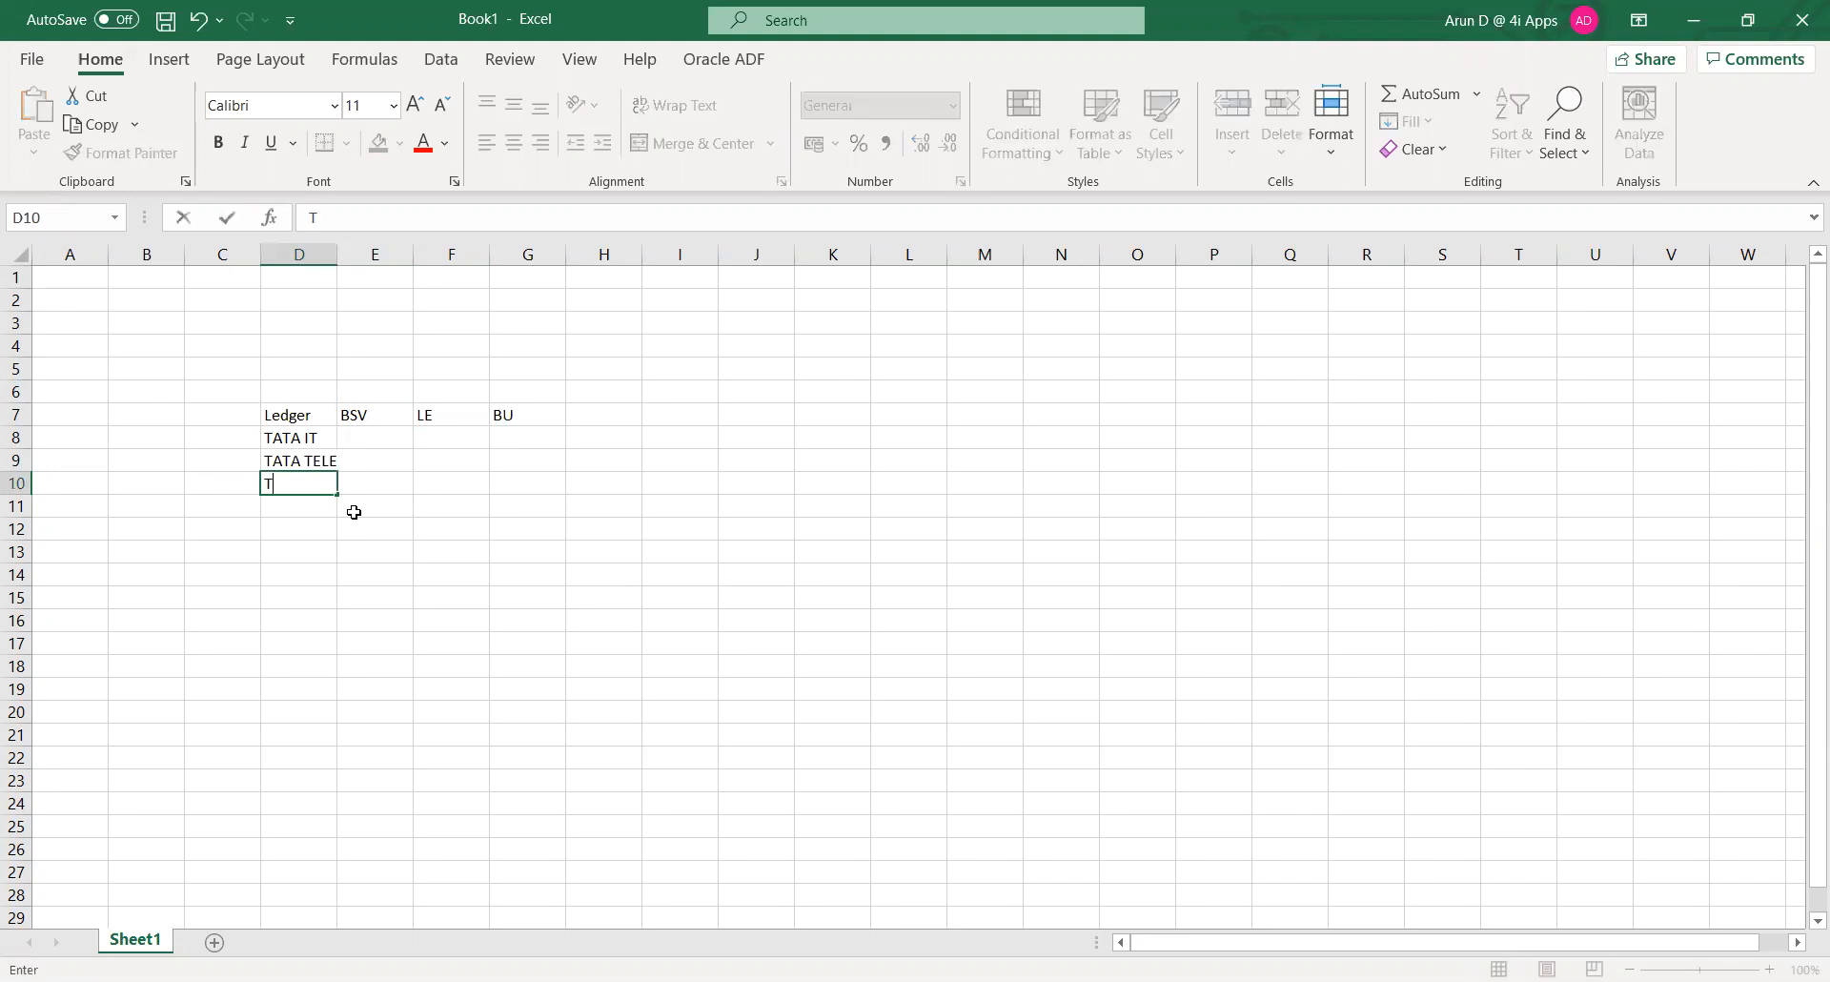
{"action": "type", "text": "ATA STEEL"}
{"action": "key", "text": "ctrl+Return"}
{"action": "key", "text": "Right"}
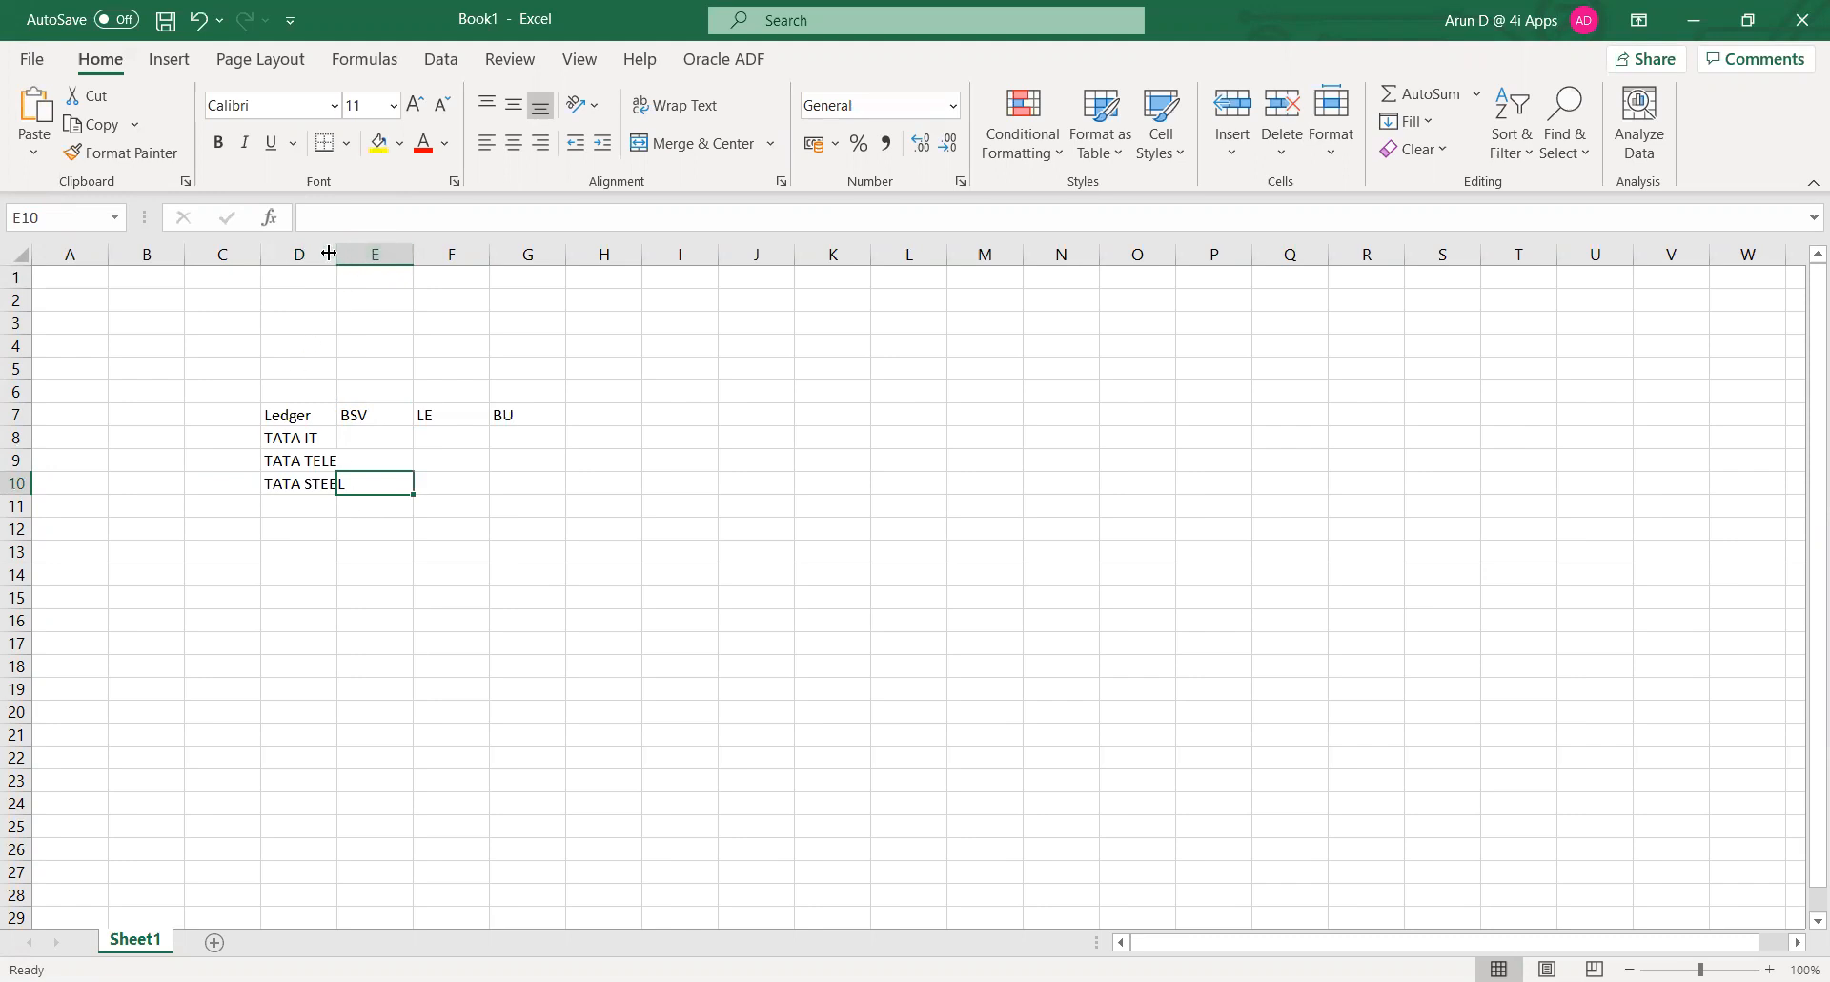
{"action": "left_click_drag", "start_coordinate": [331, 252], "coordinate": [344, 294]}
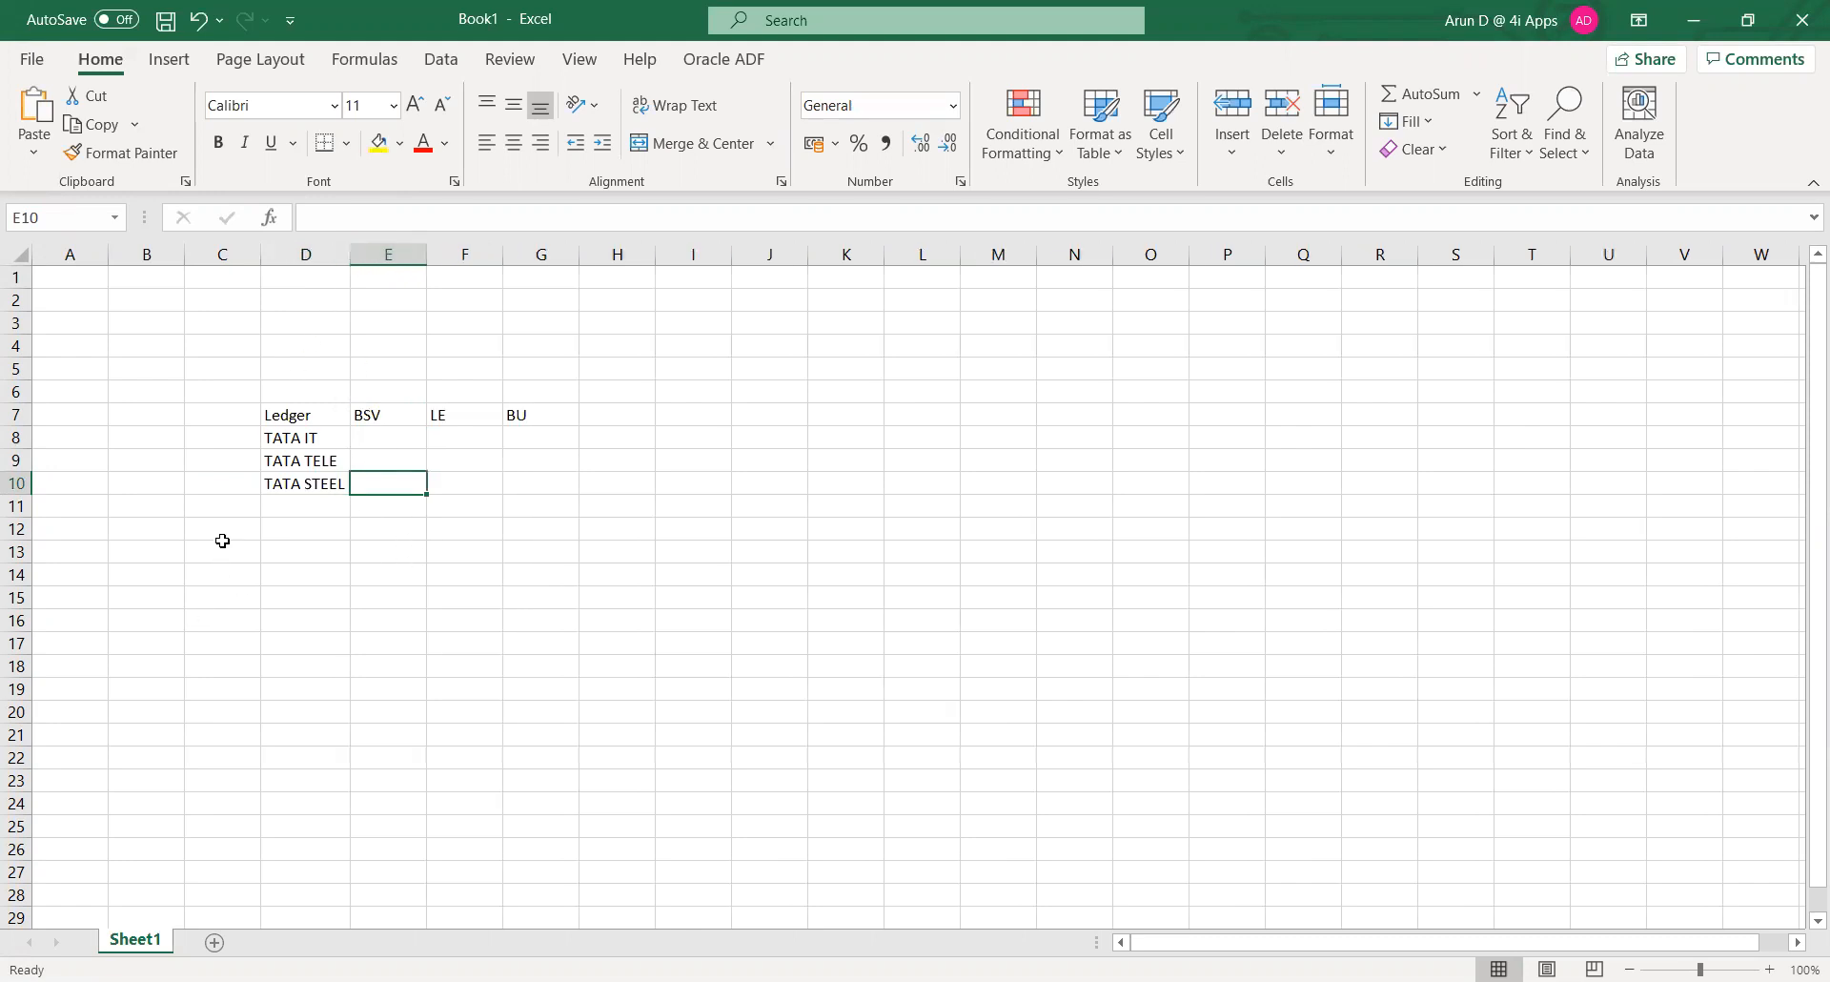
{"action": "left_click", "coordinate": [282, 440]}
{"action": "left_click", "coordinate": [277, 465]}
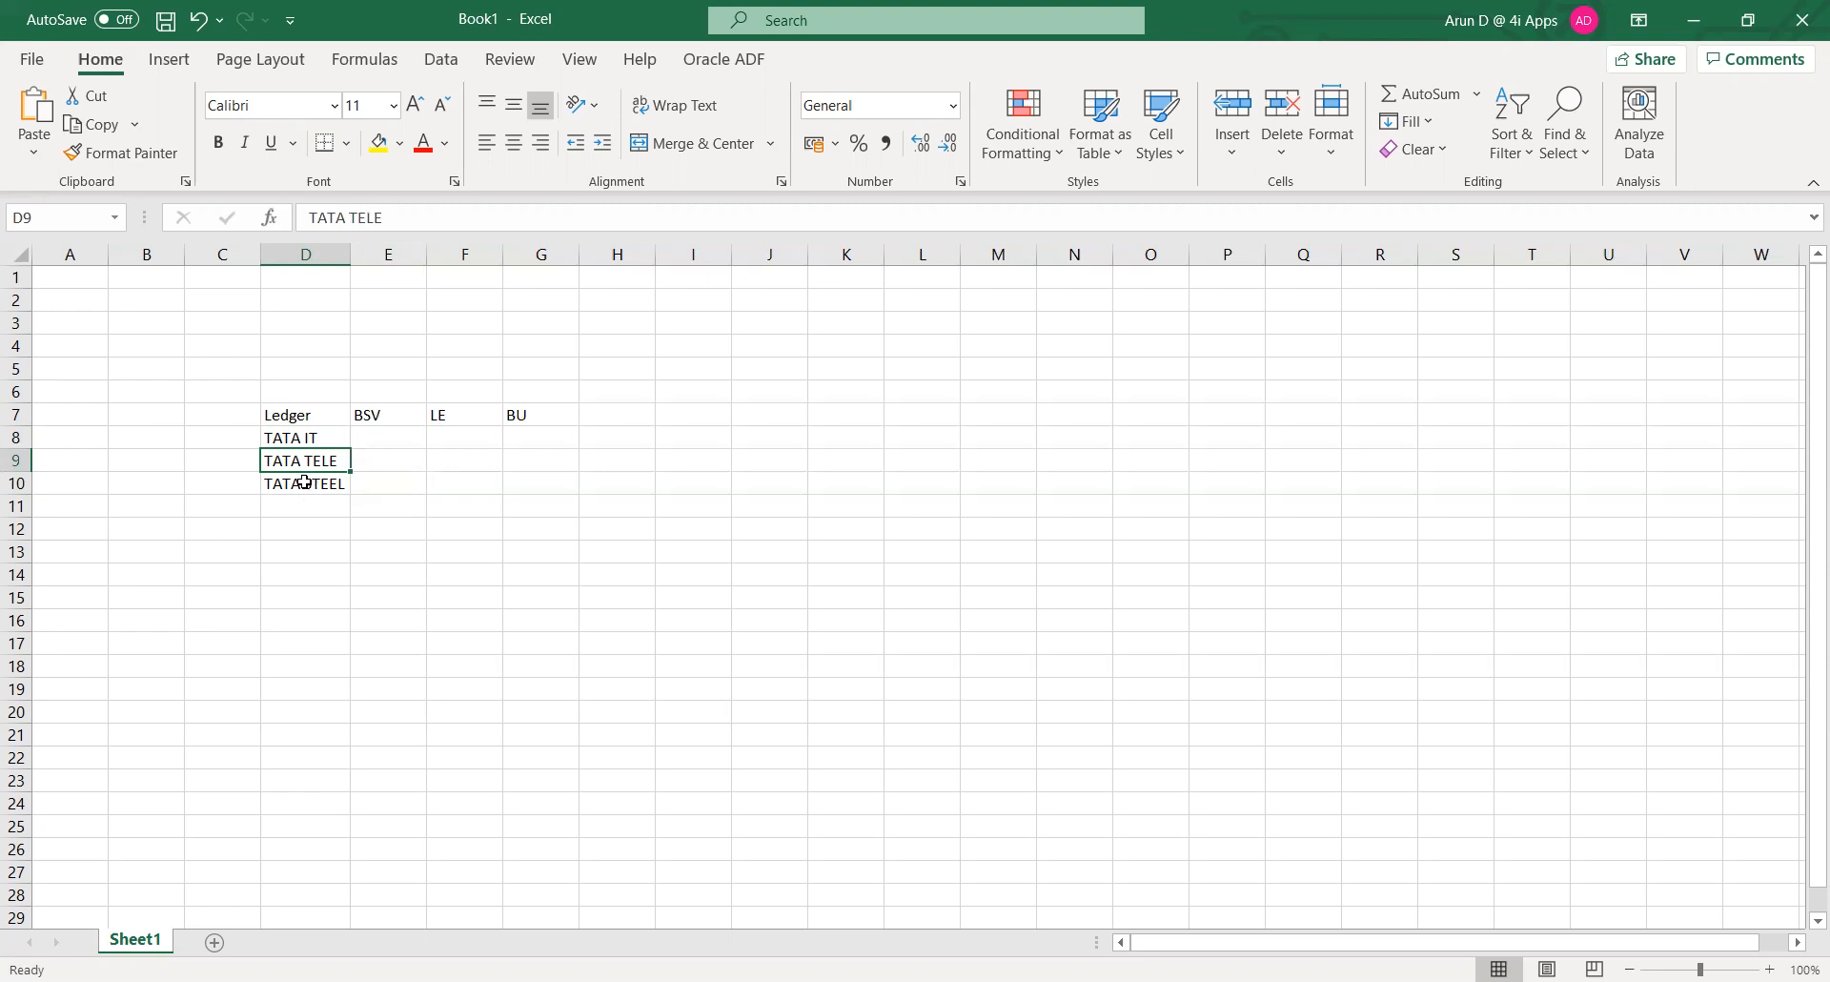
{"action": "left_click", "coordinate": [310, 550]}
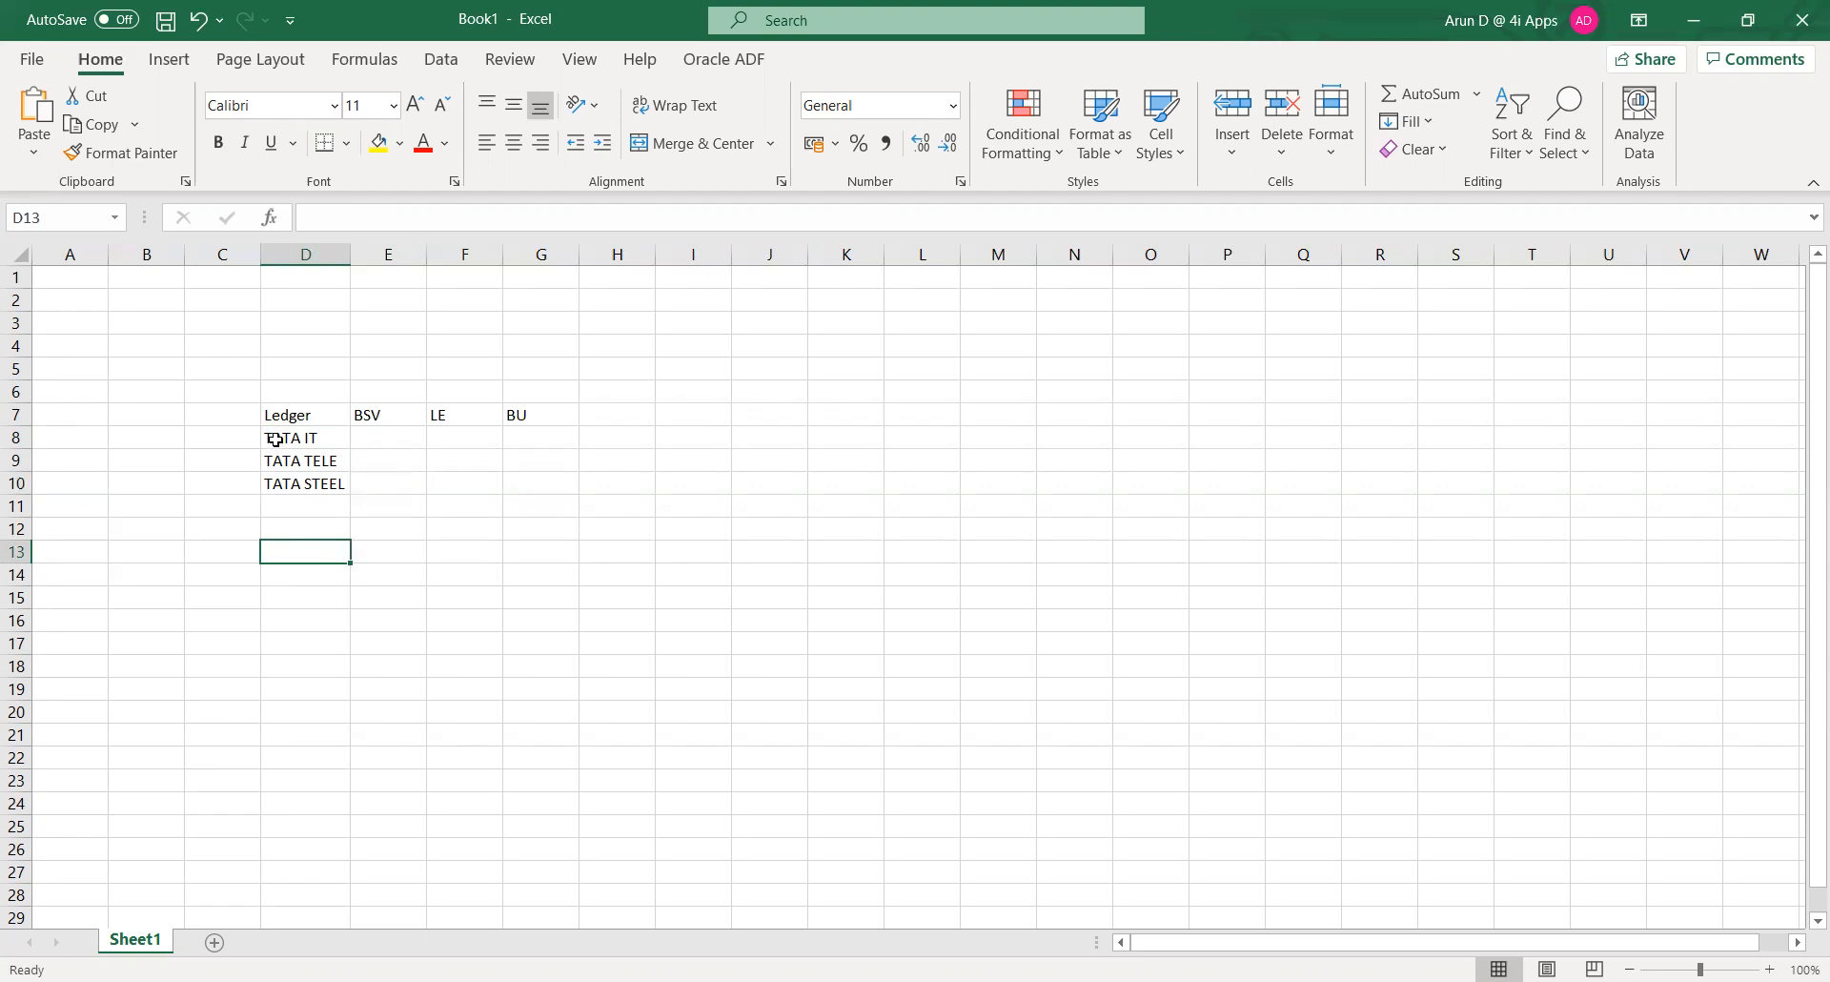
{"action": "left_click_drag", "start_coordinate": [276, 440], "coordinate": [283, 481]}
{"action": "left_click", "coordinate": [317, 548]}
{"action": "left_click_drag", "start_coordinate": [283, 438], "coordinate": [289, 488]}
{"action": "left_click", "coordinate": [290, 527]}
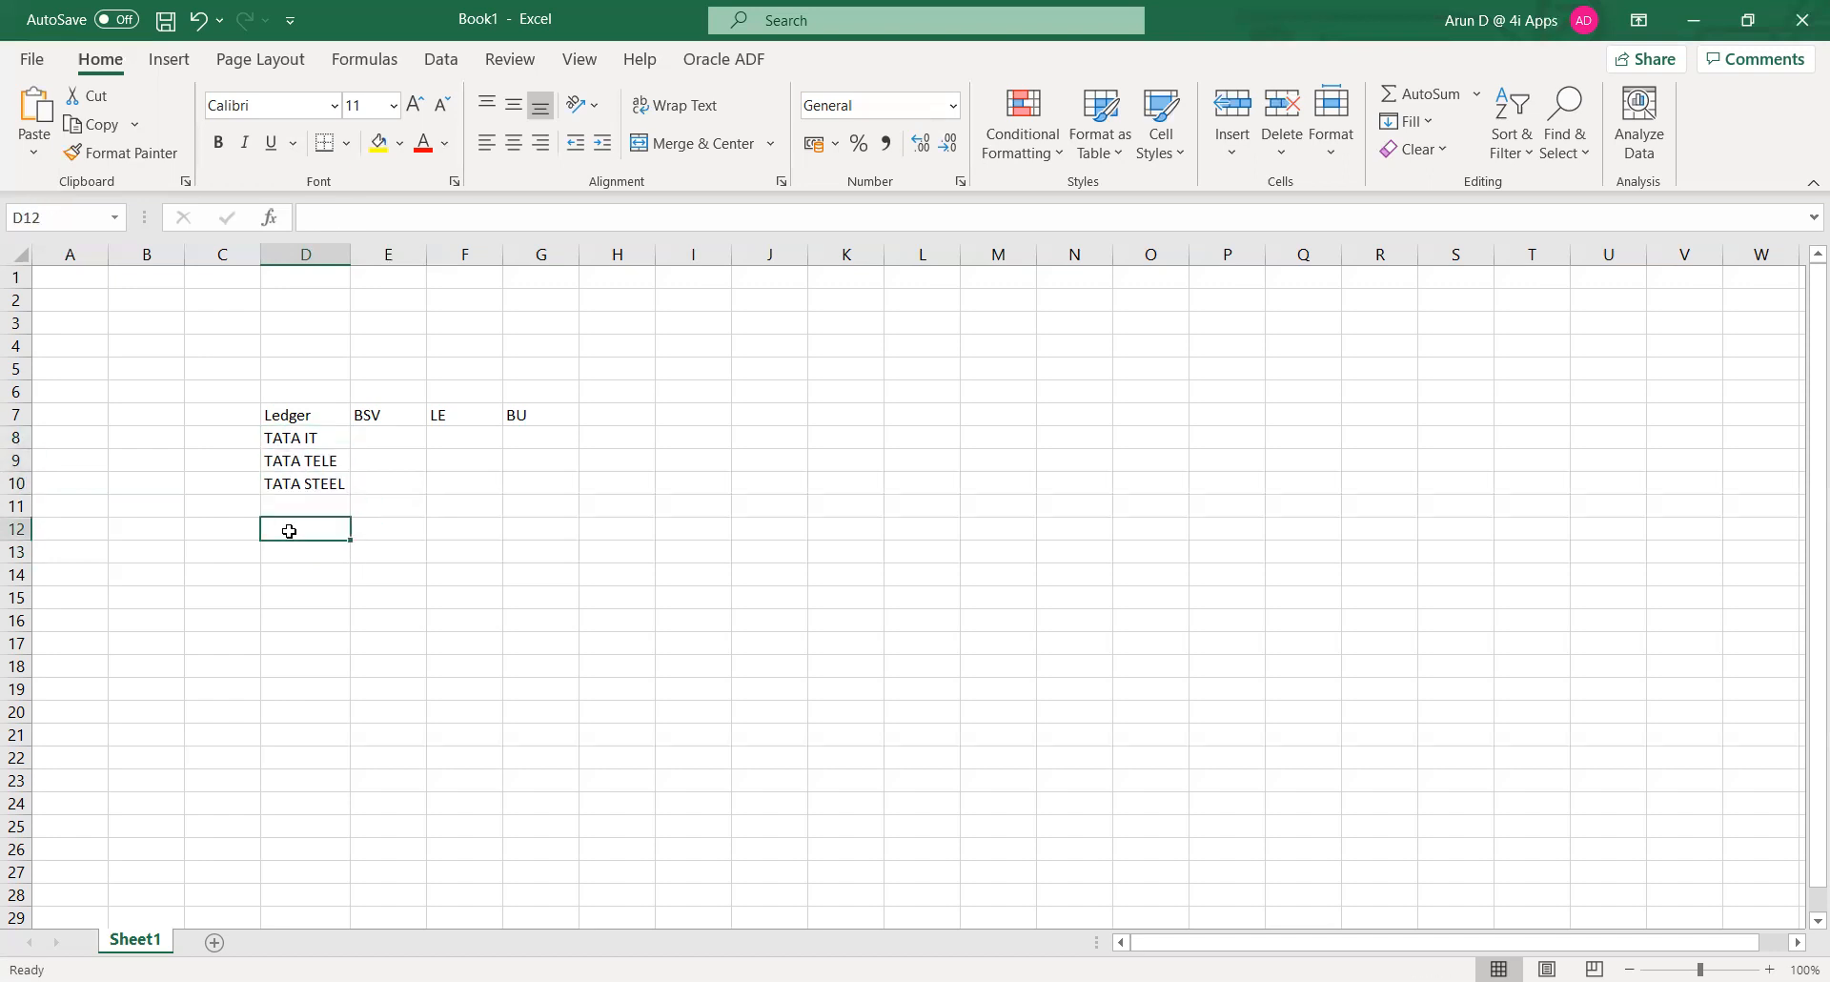
- Enter the balancing segment values 001, 002 for TATA IT in cell E8
{"action": "left_click", "coordinate": [365, 436]}
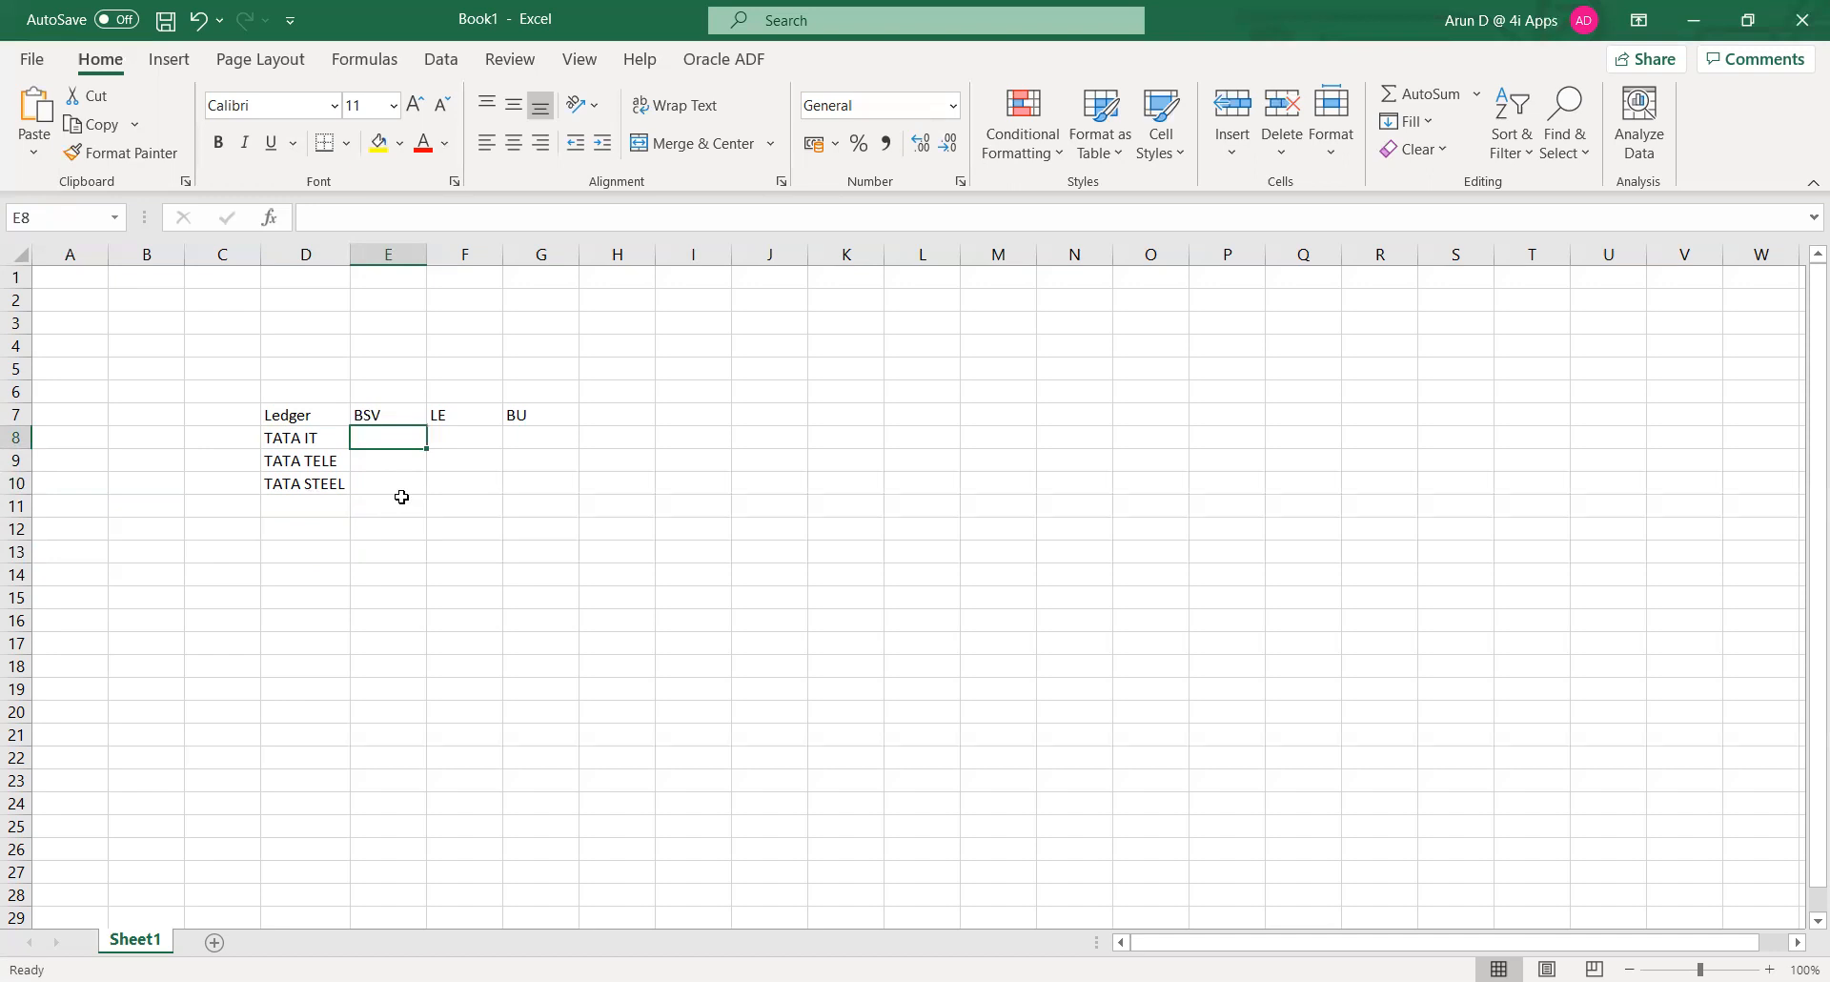
{"action": "type", "text": "O"}
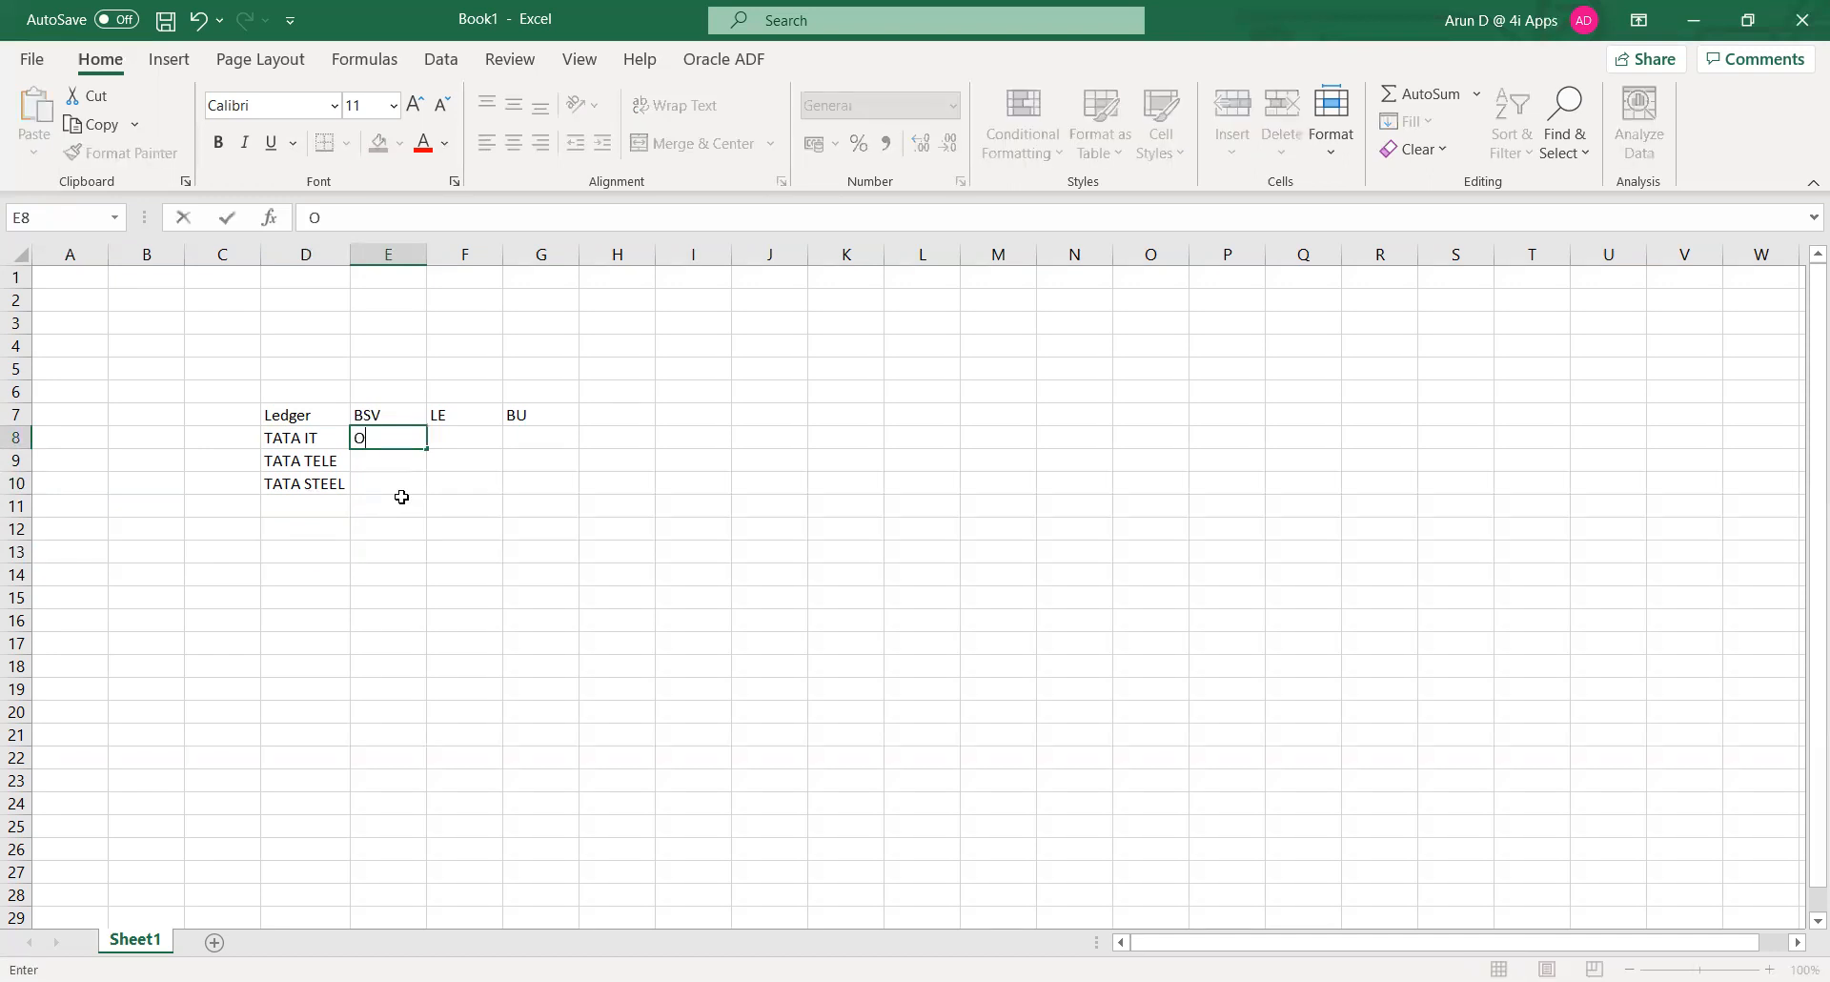
{"action": "key", "text": "BackSpace"}
{"action": "type", "text": "001"}
{"action": "type", "text": ", 002"}
{"action": "key", "text": "Tab"}
{"action": "key", "text": "Down"}
{"action": "key", "text": "Left"}
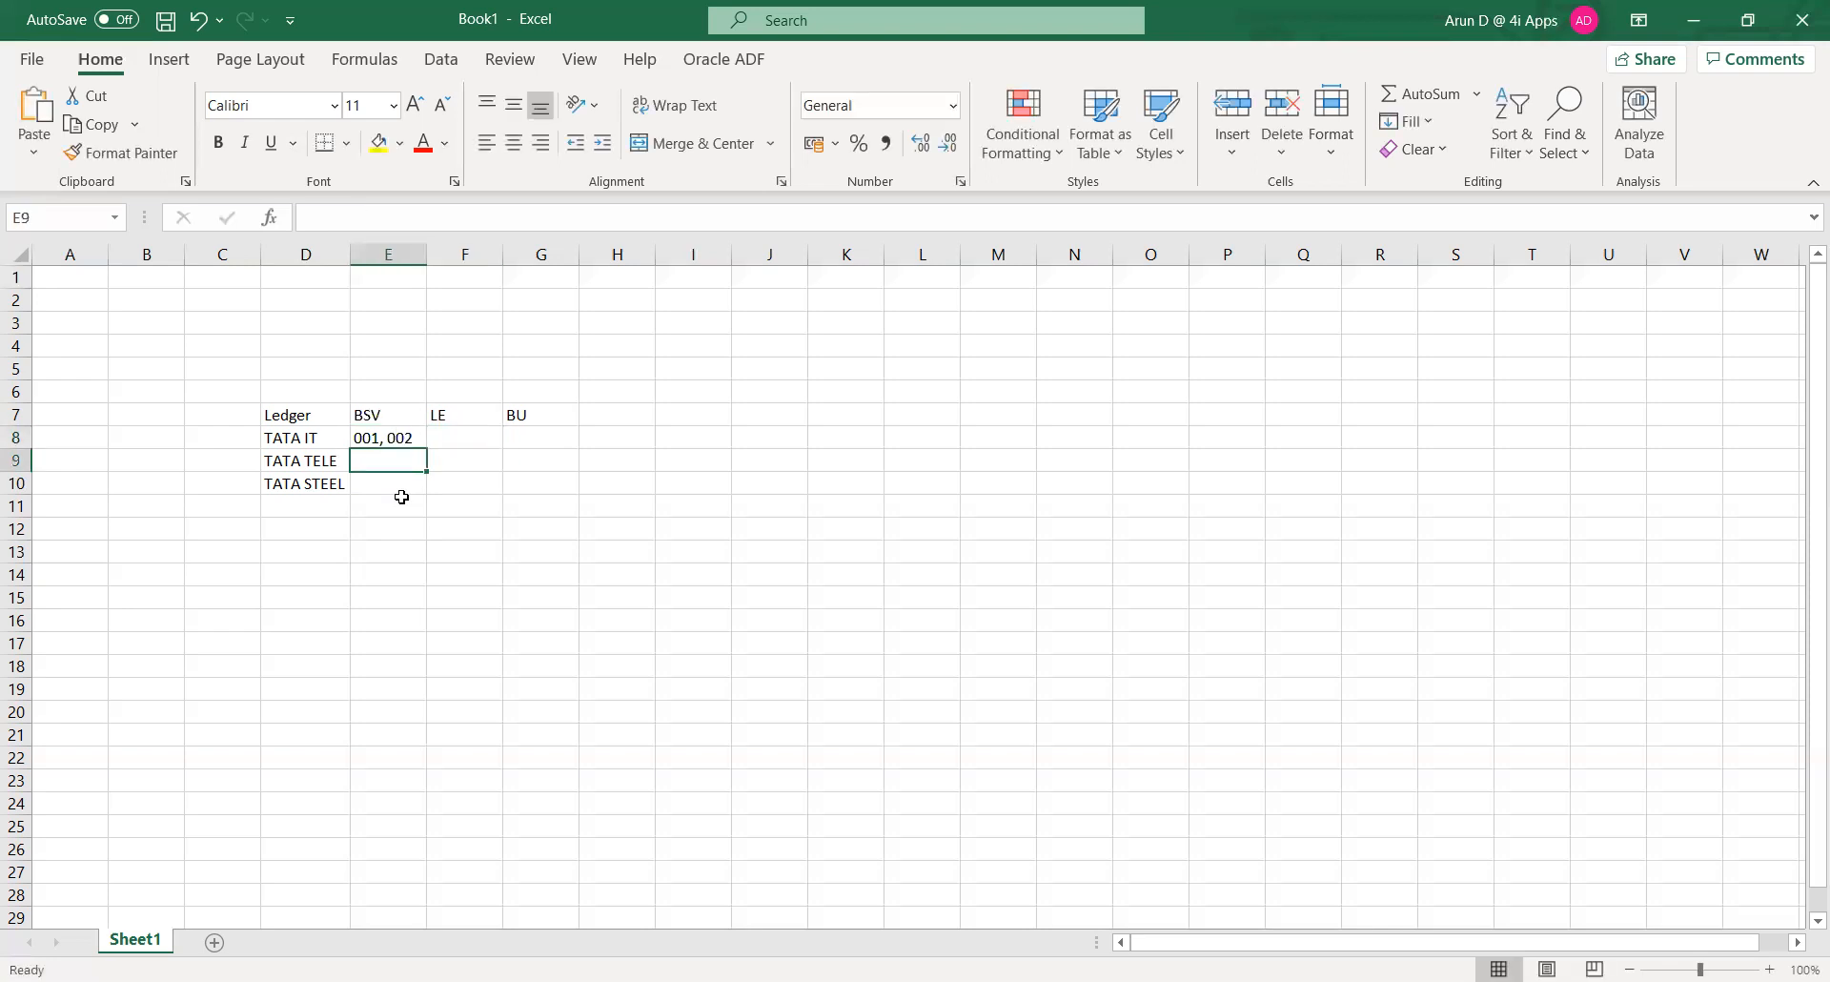
- Enter BSV 100 for TATA TELE in cell E9 and 008,102,009 for TATA STEEL in cell E10
{"action": "key", "text": "Up"}
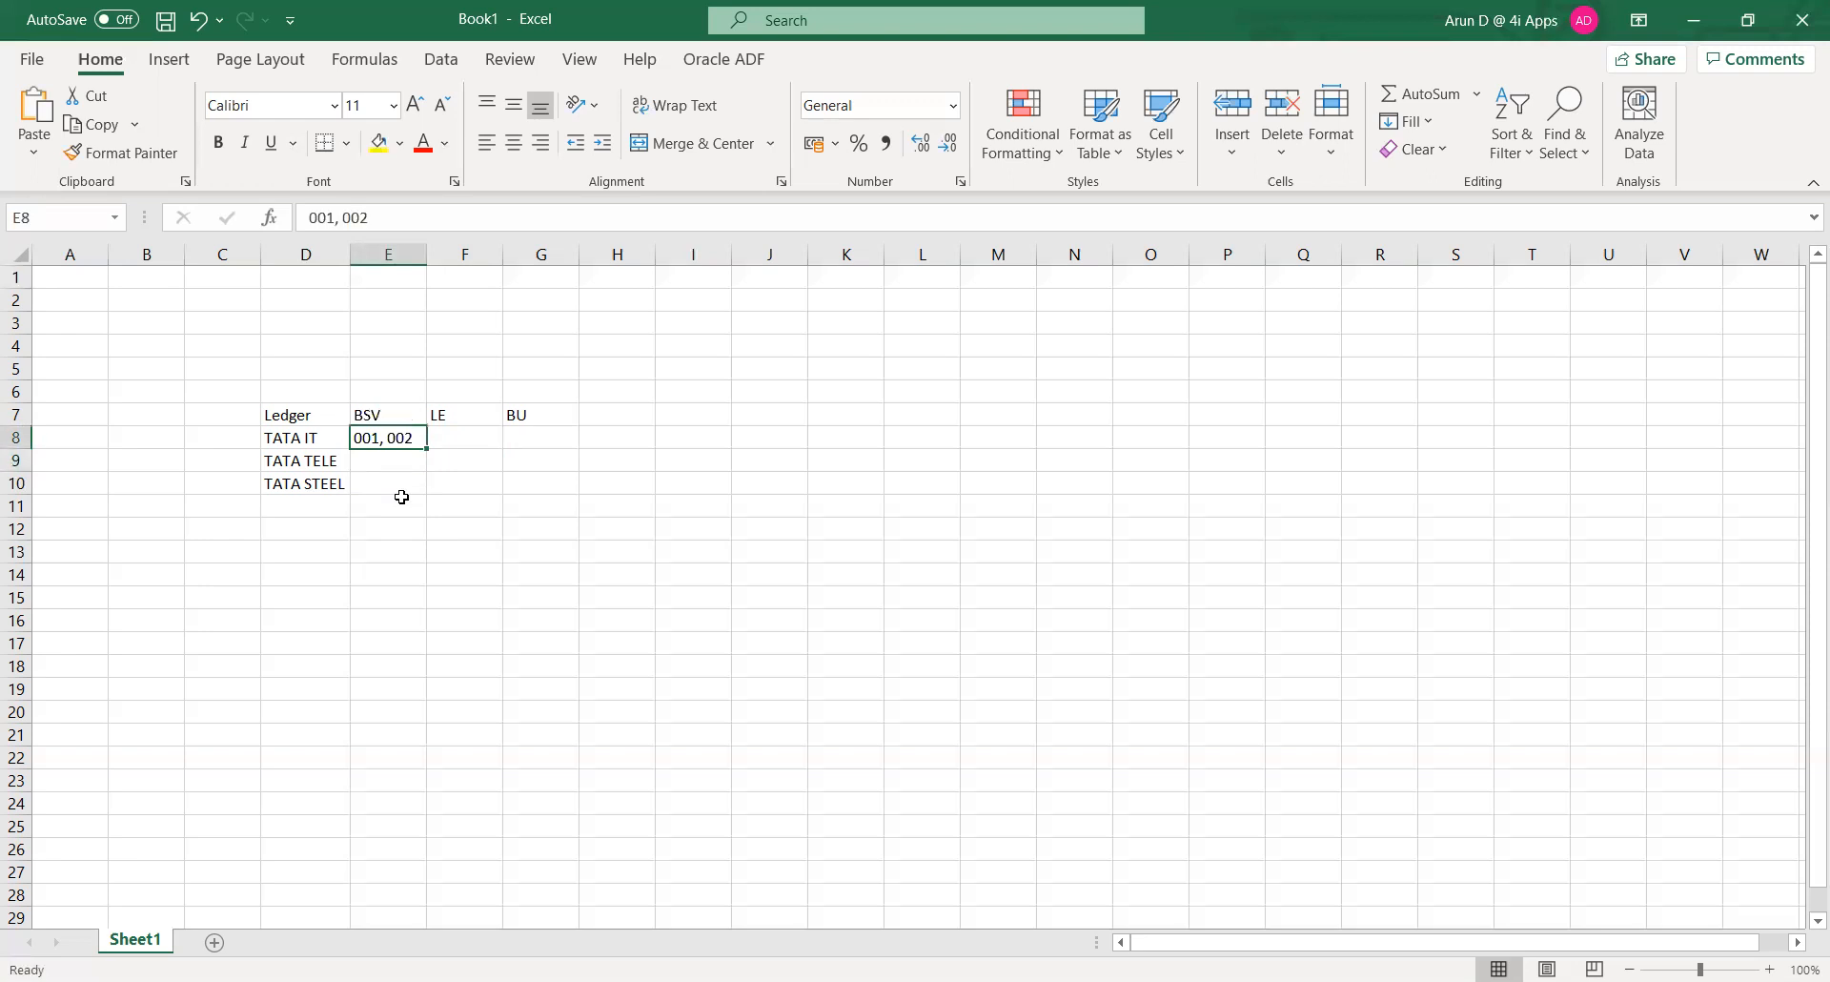
{"action": "key", "text": "Down"}
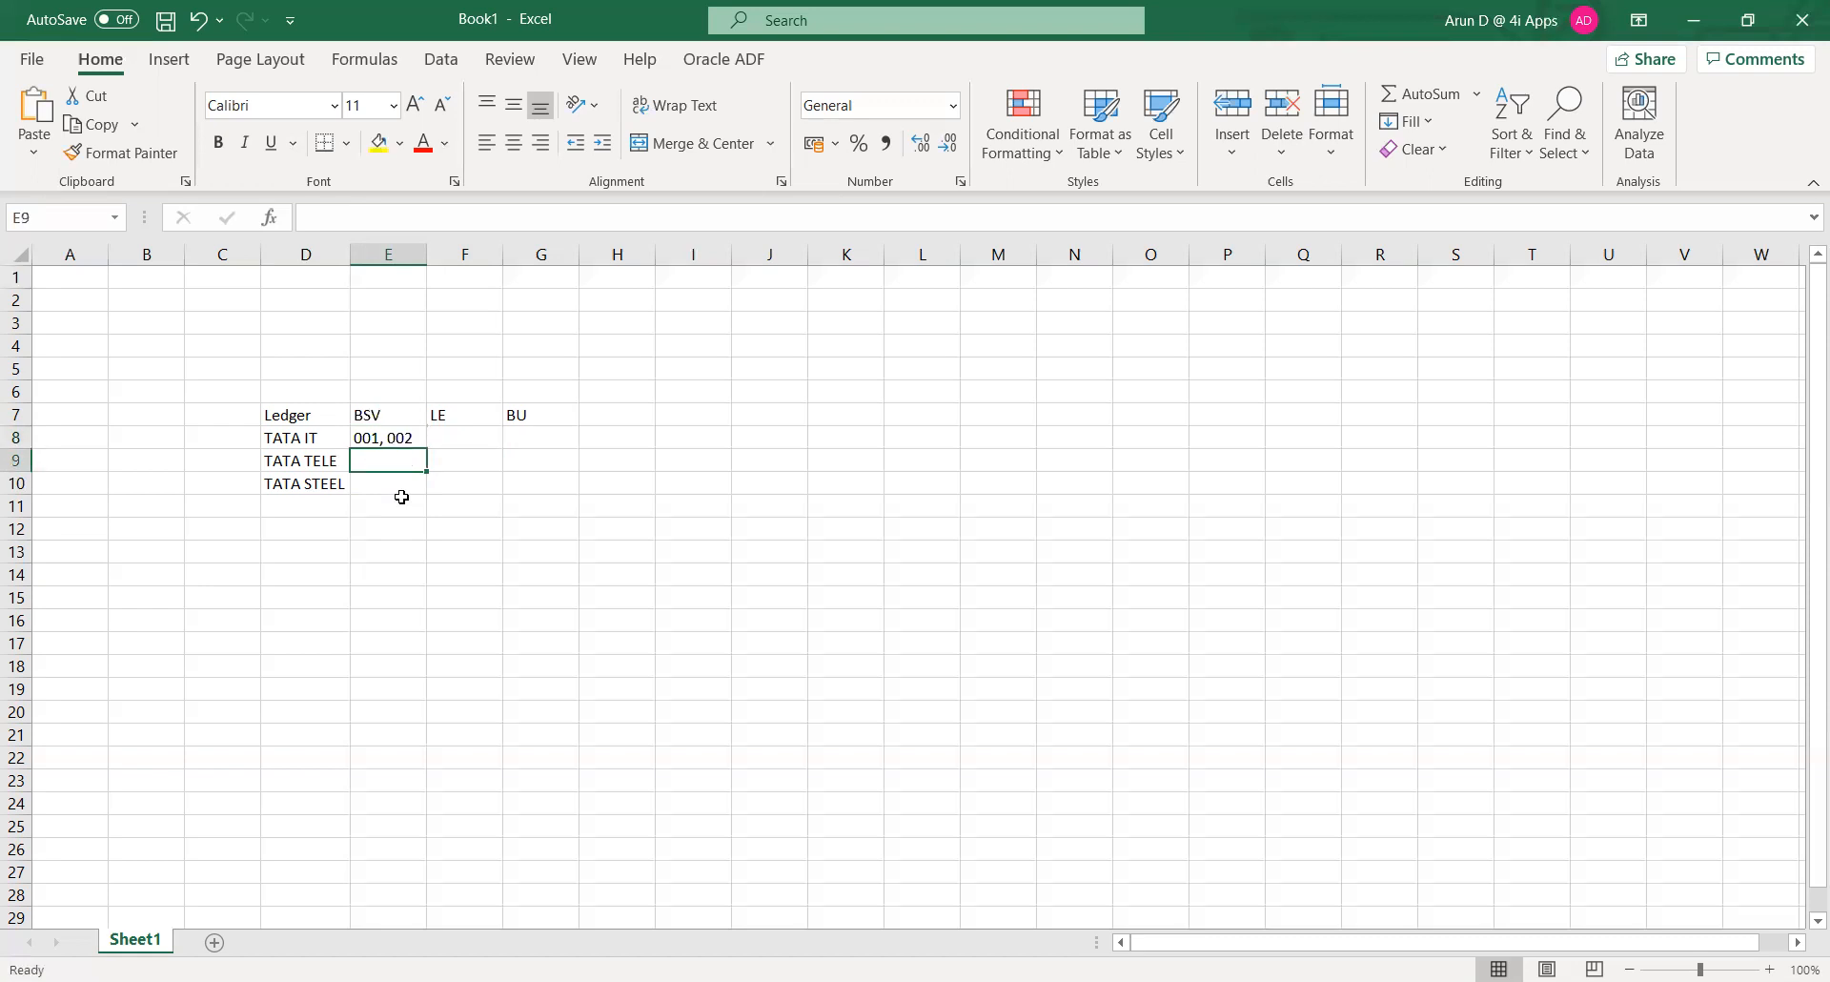
{"action": "type", "text": "100"}
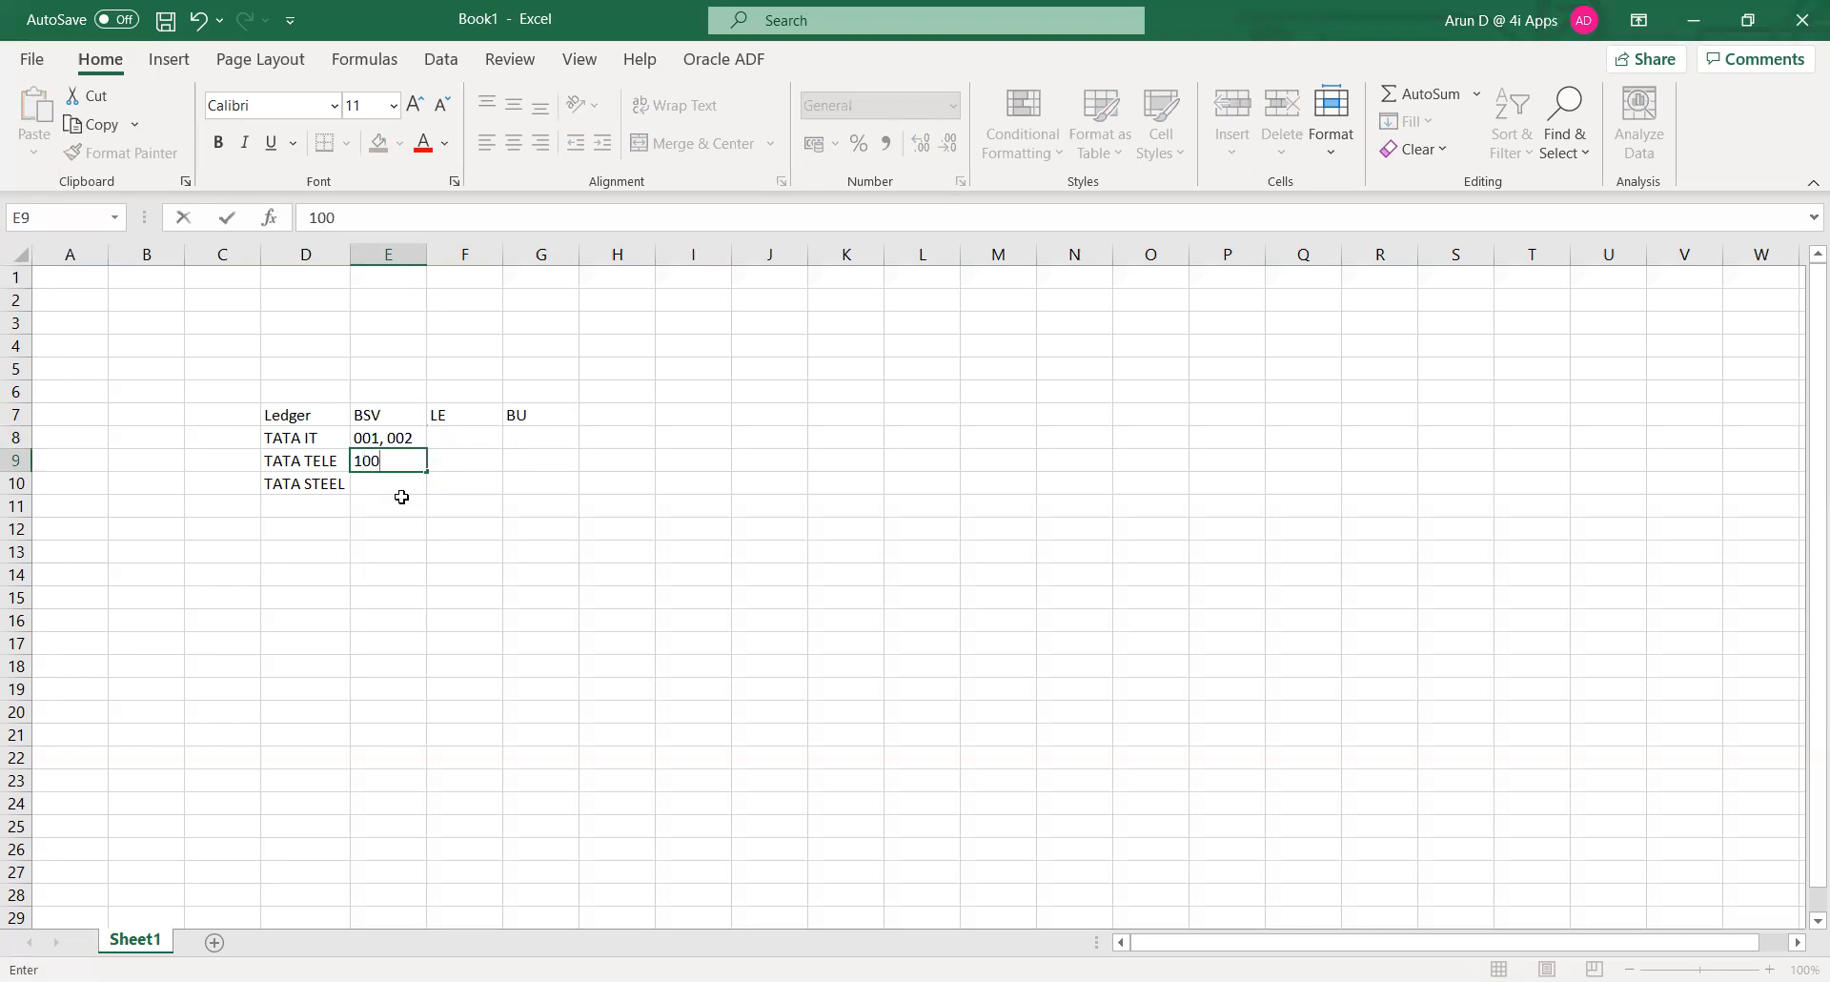
{"action": "key", "text": "Return"}
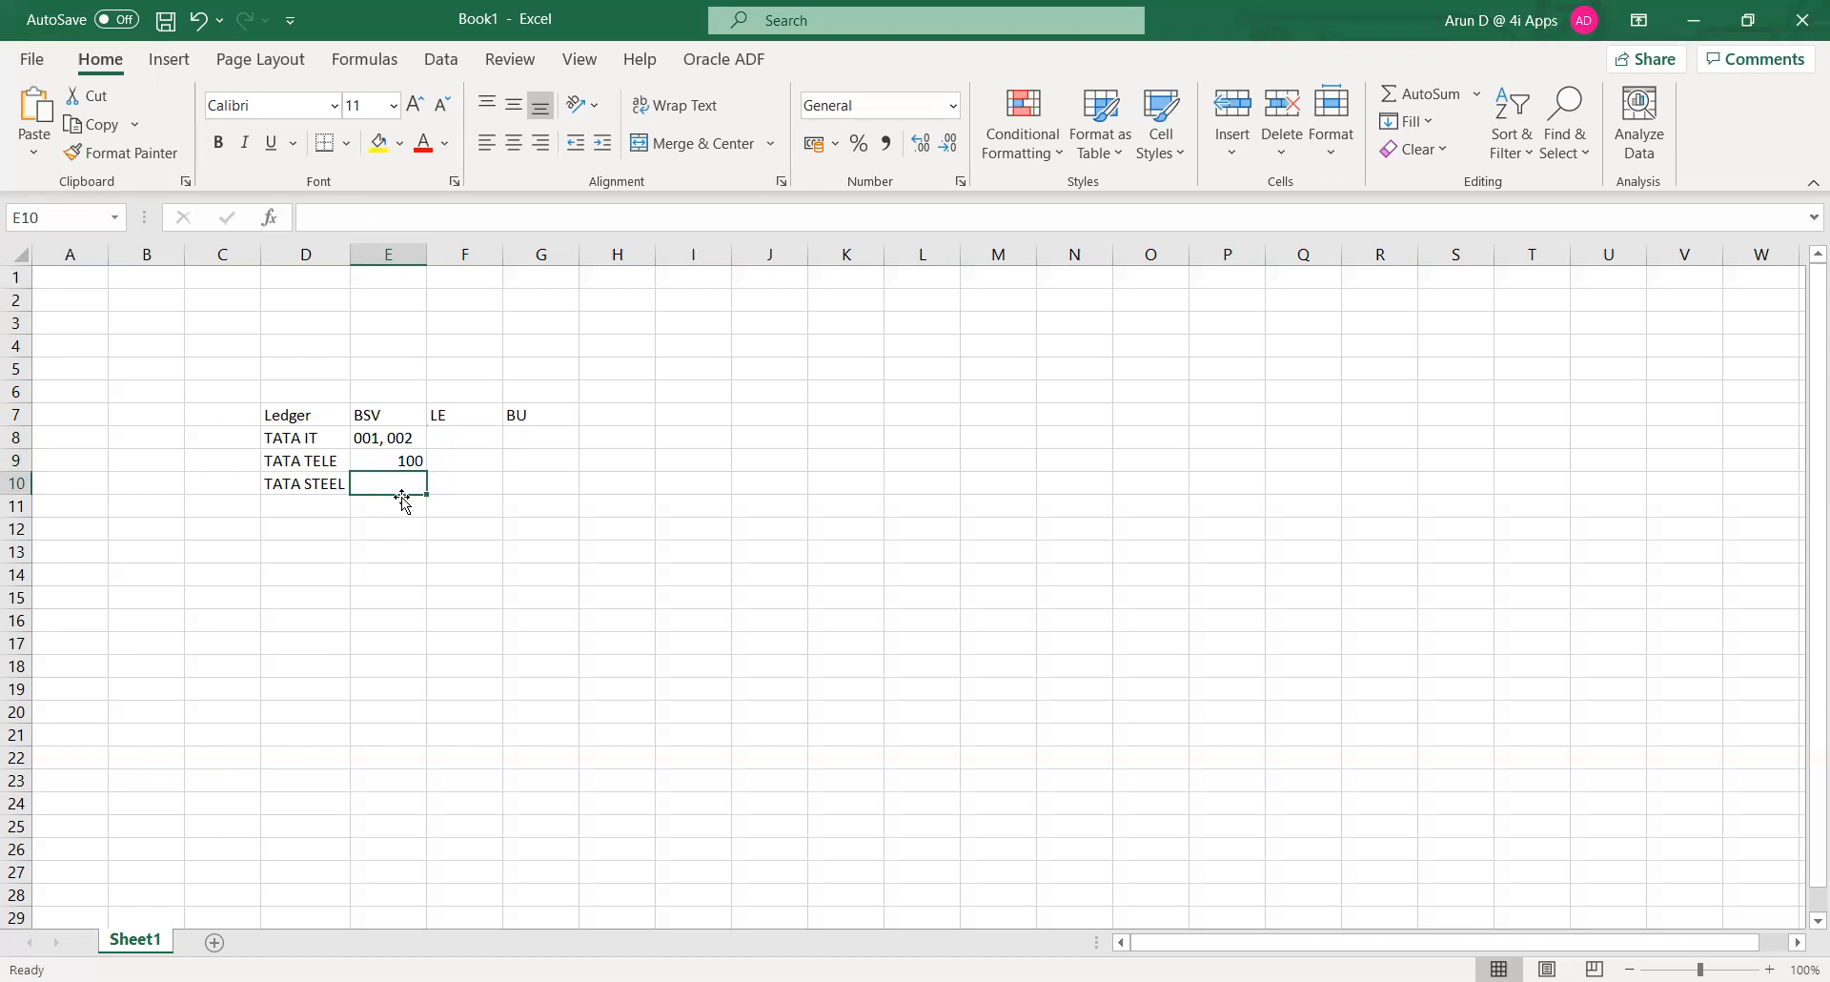
{"action": "type", "text": "00"}
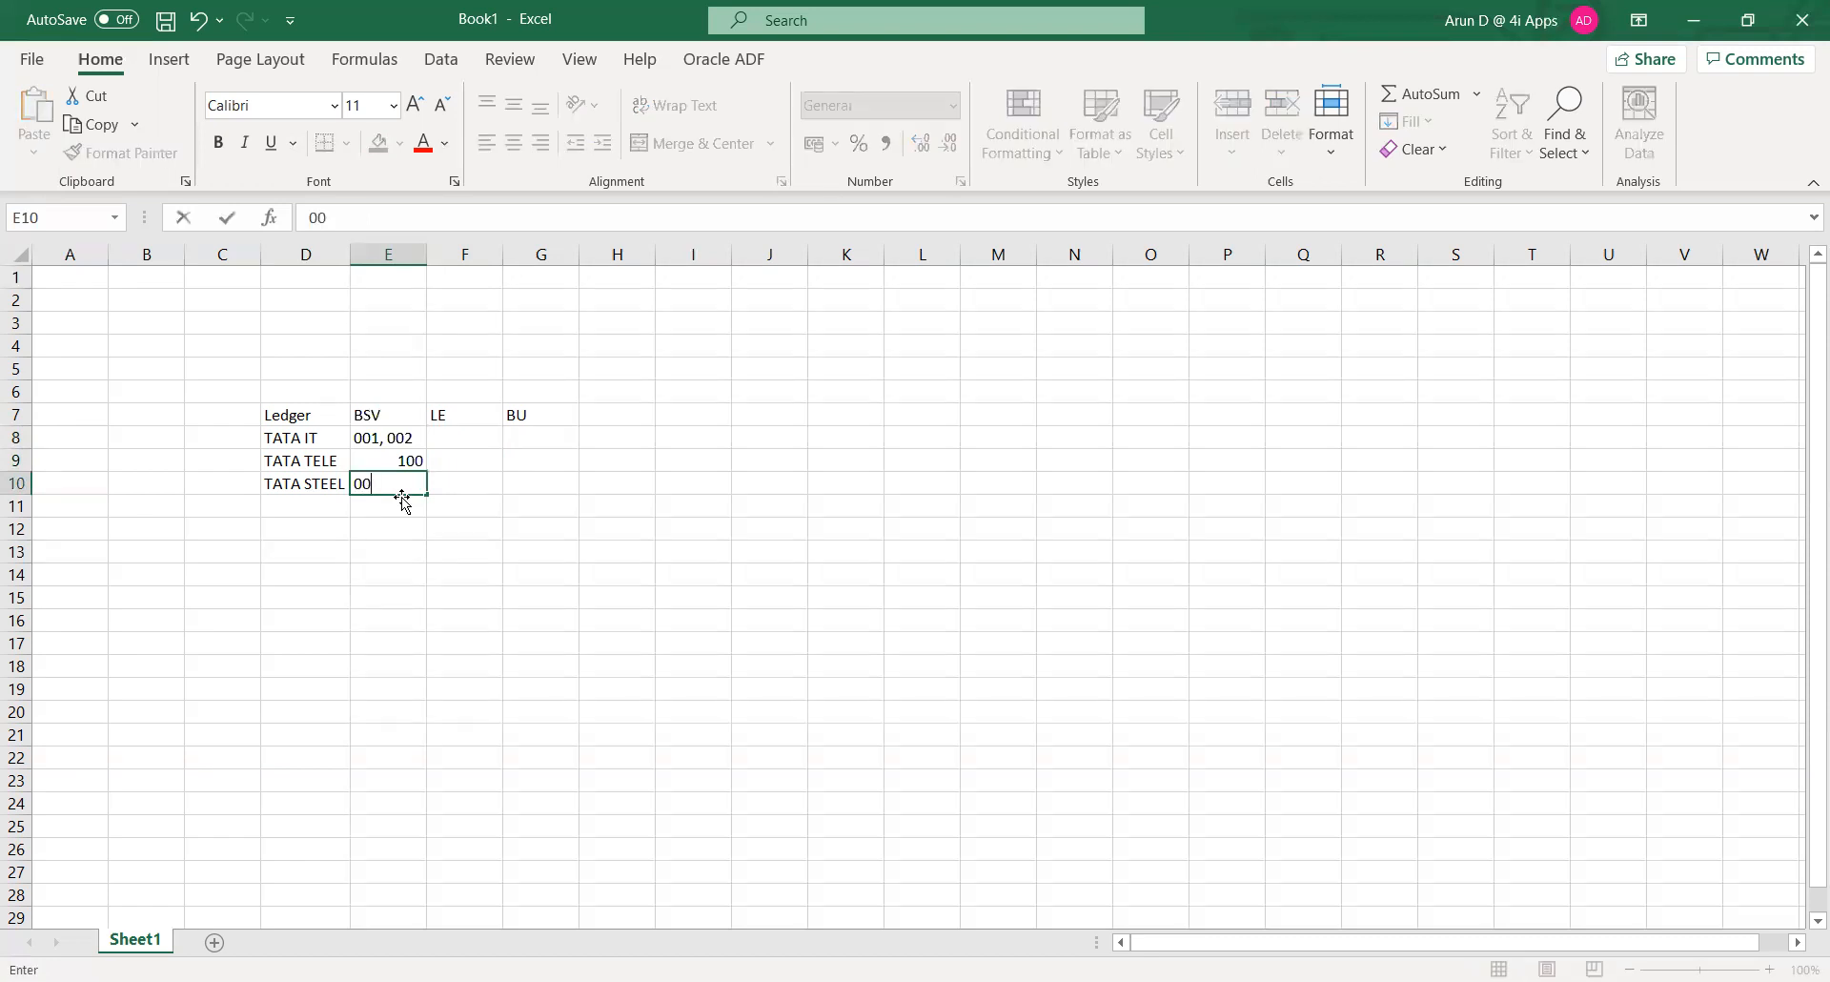
{"action": "type", "text": "8,102,009"}
{"action": "key", "text": "Tab"}
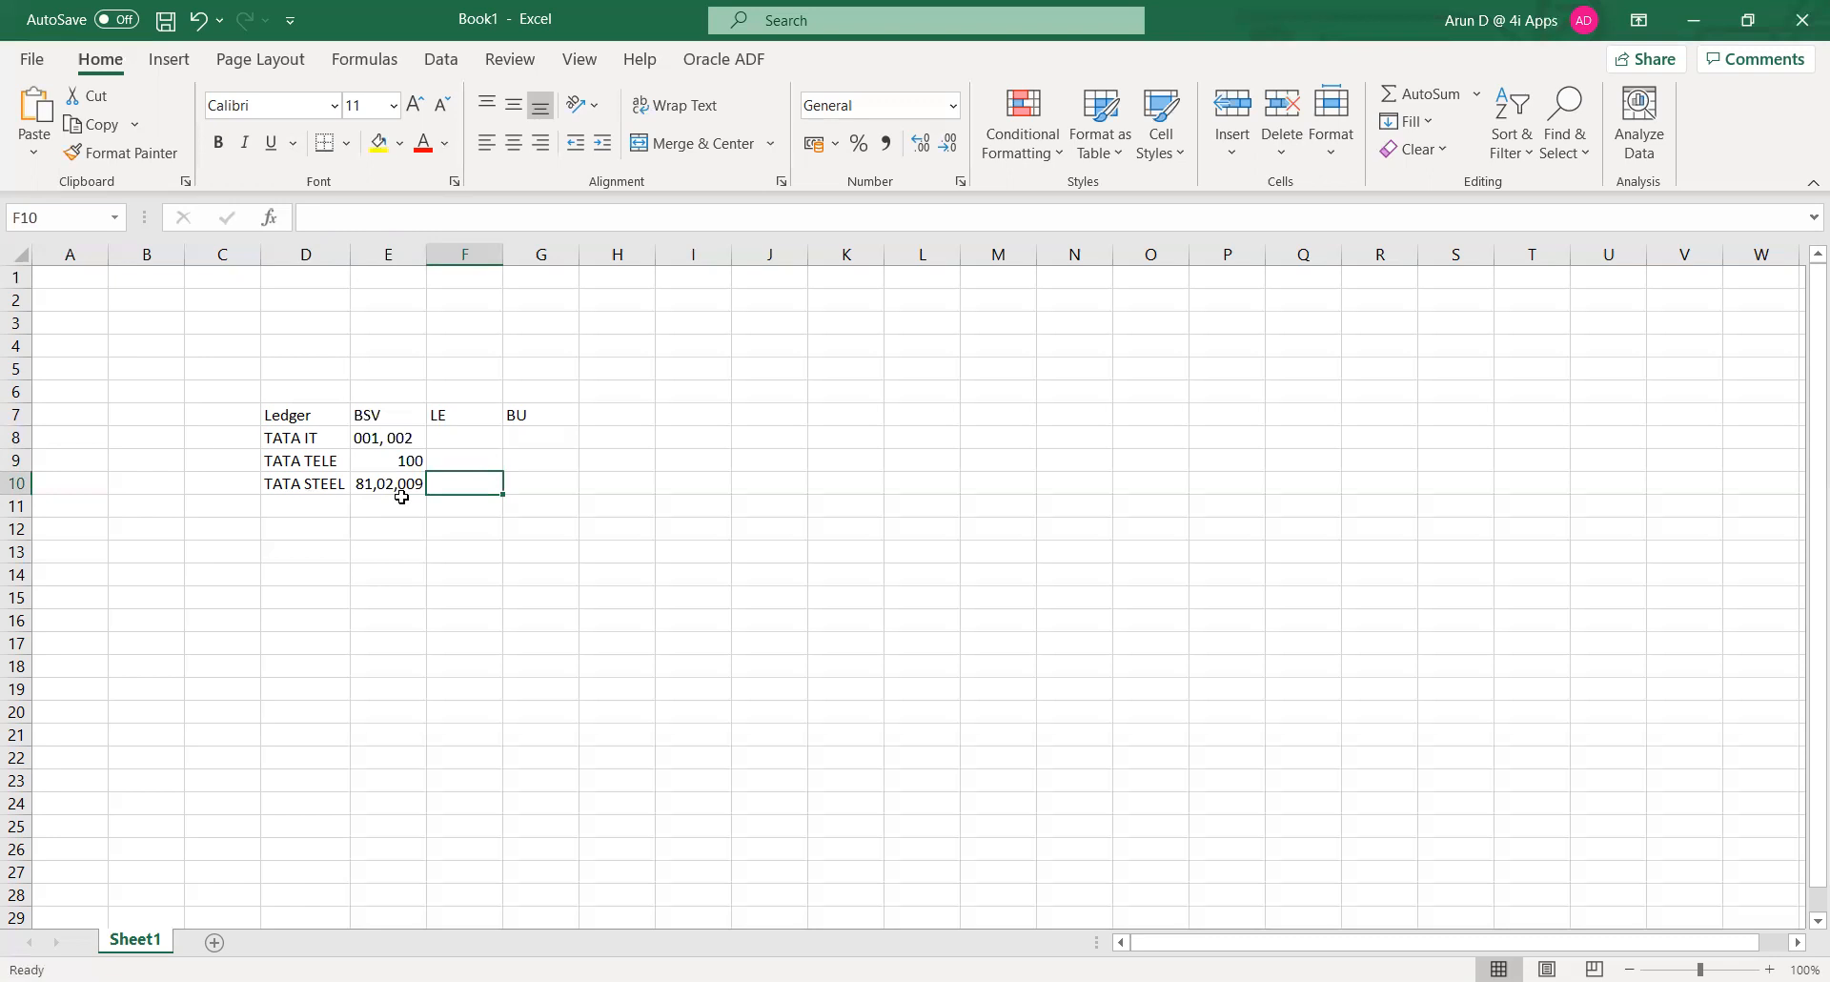
{"action": "key", "text": "Left"}
{"action": "key", "text": "Up"}
{"action": "key", "text": "Up"}
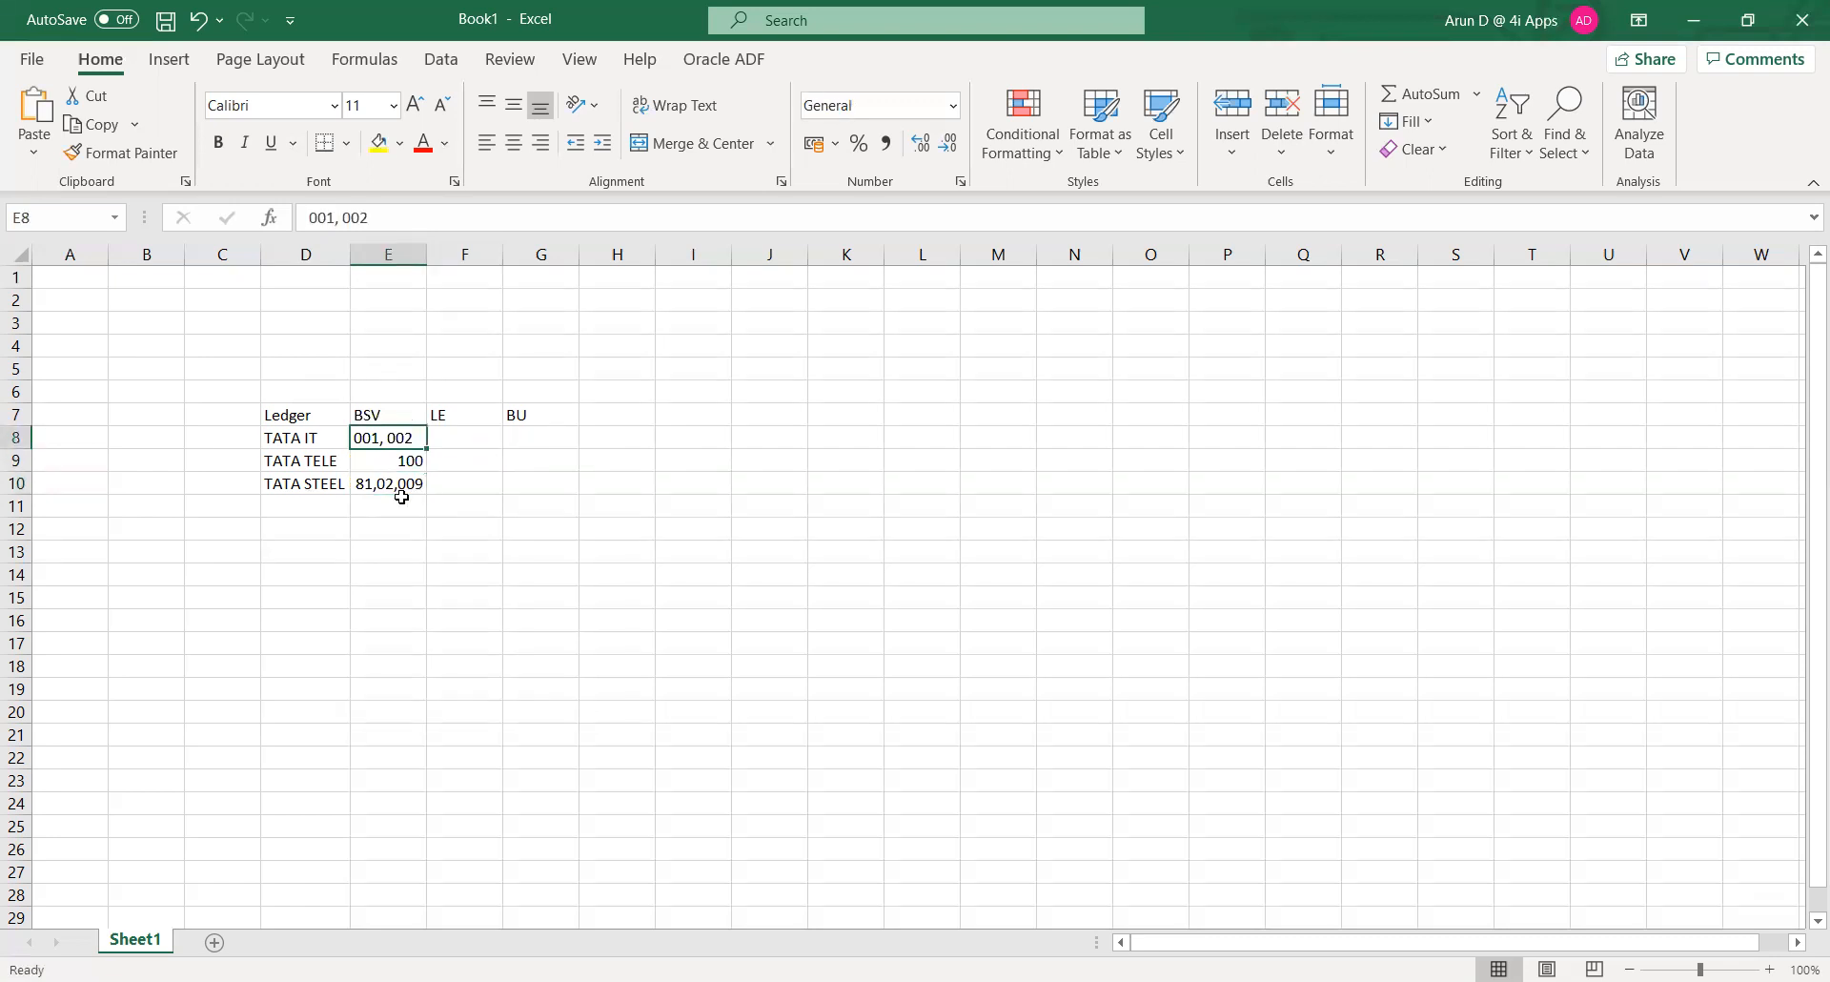
- Enter LE for TATA IT in cell F8 and label the ledger rows India, UK and US in cells C8 to C10
{"action": "key", "text": "Right"}
{"action": "type", "text": "LE"}
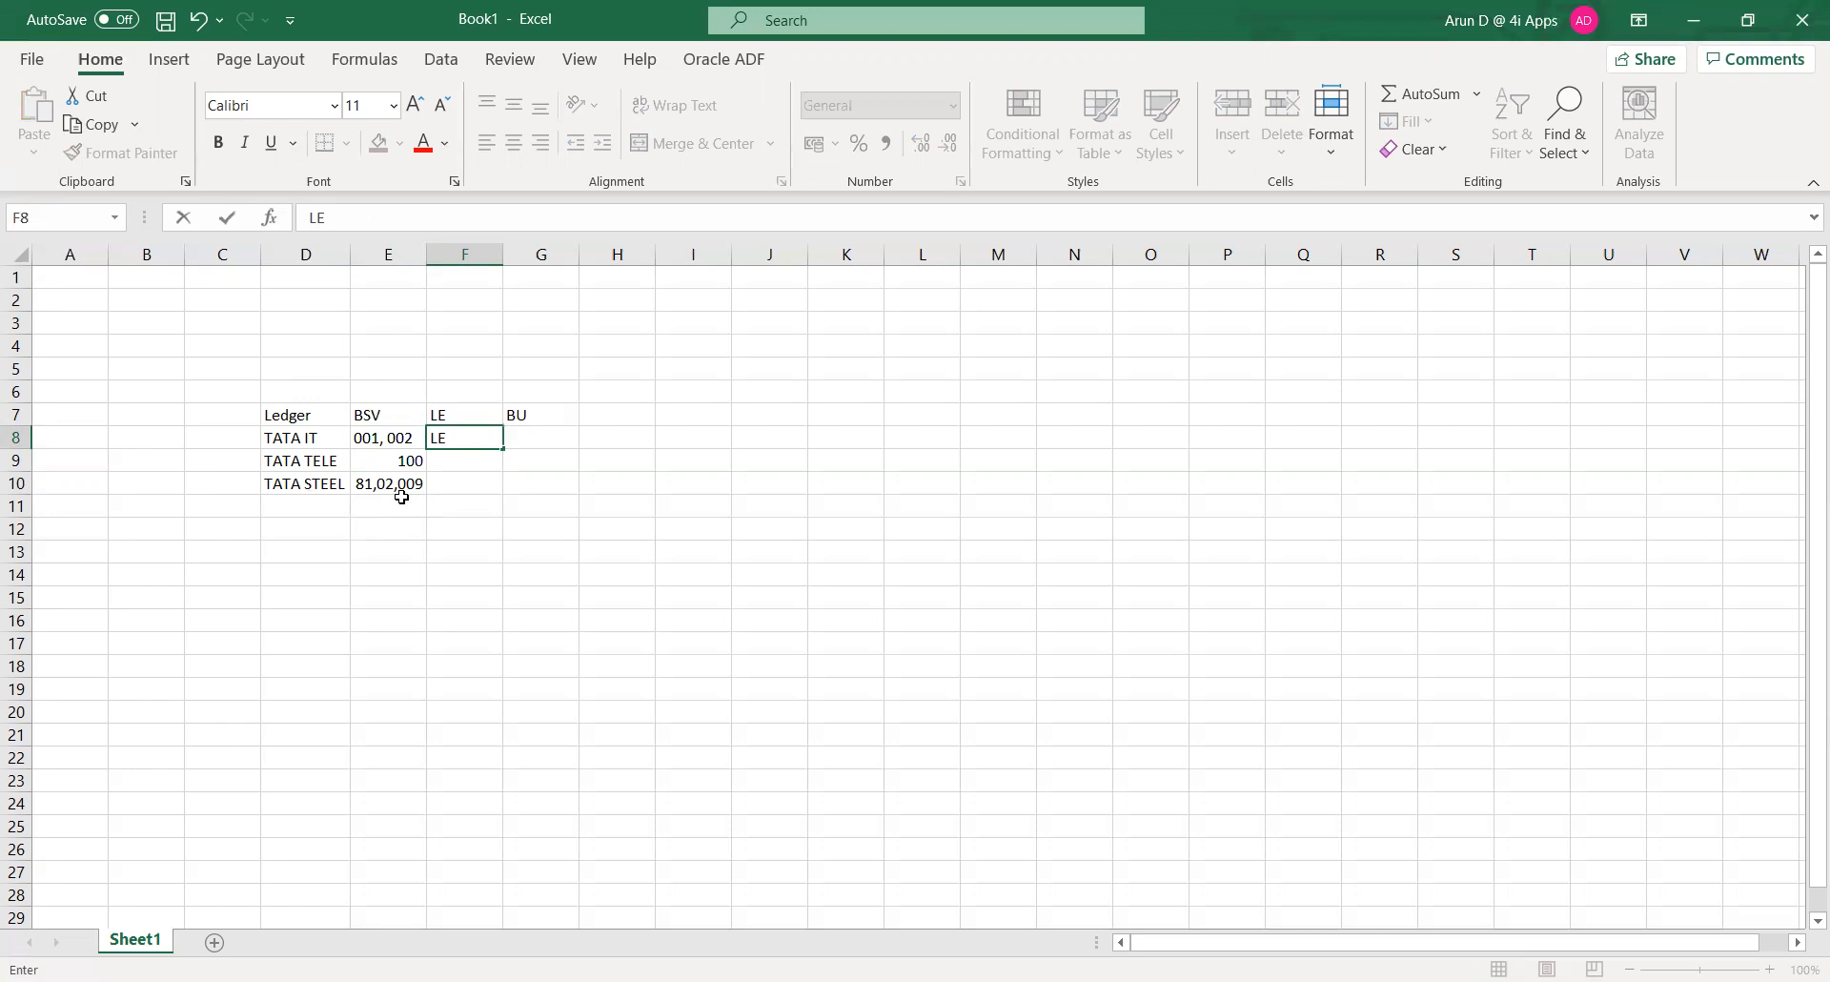
{"action": "key", "text": "Left"}
{"action": "key", "text": "Left"}
{"action": "key", "text": "Left"}
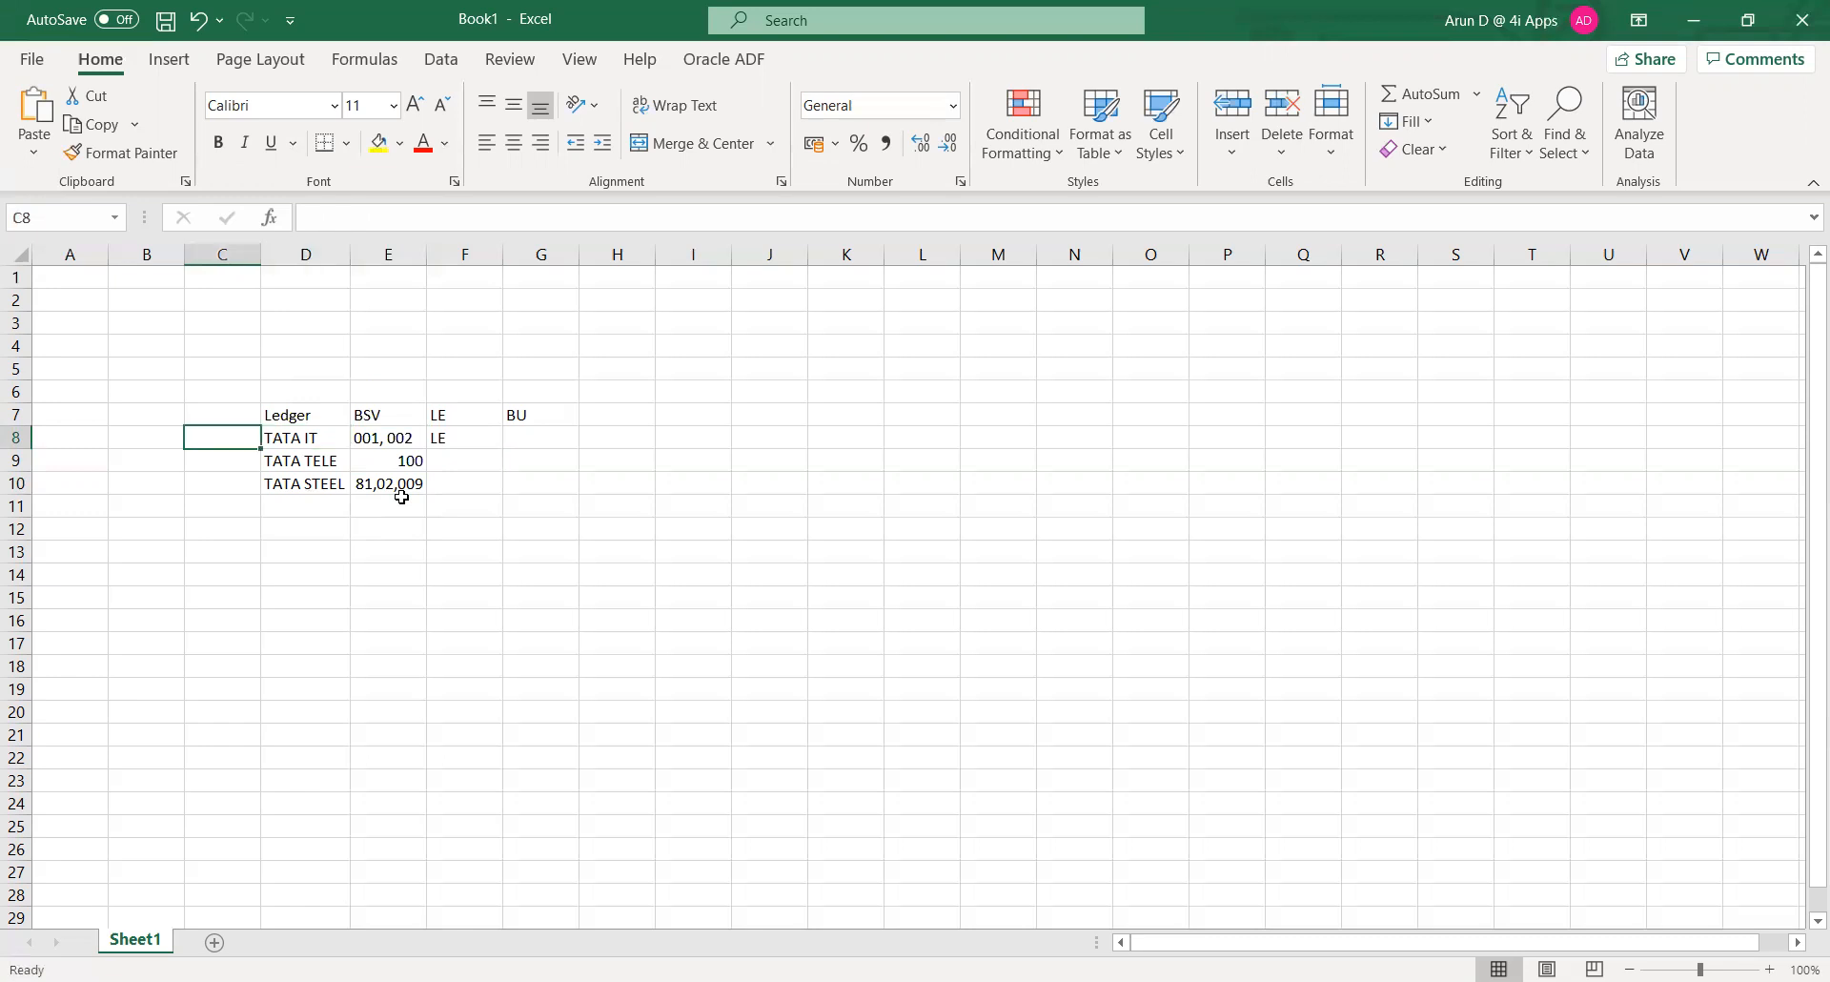
{"action": "type", "text": "India"}
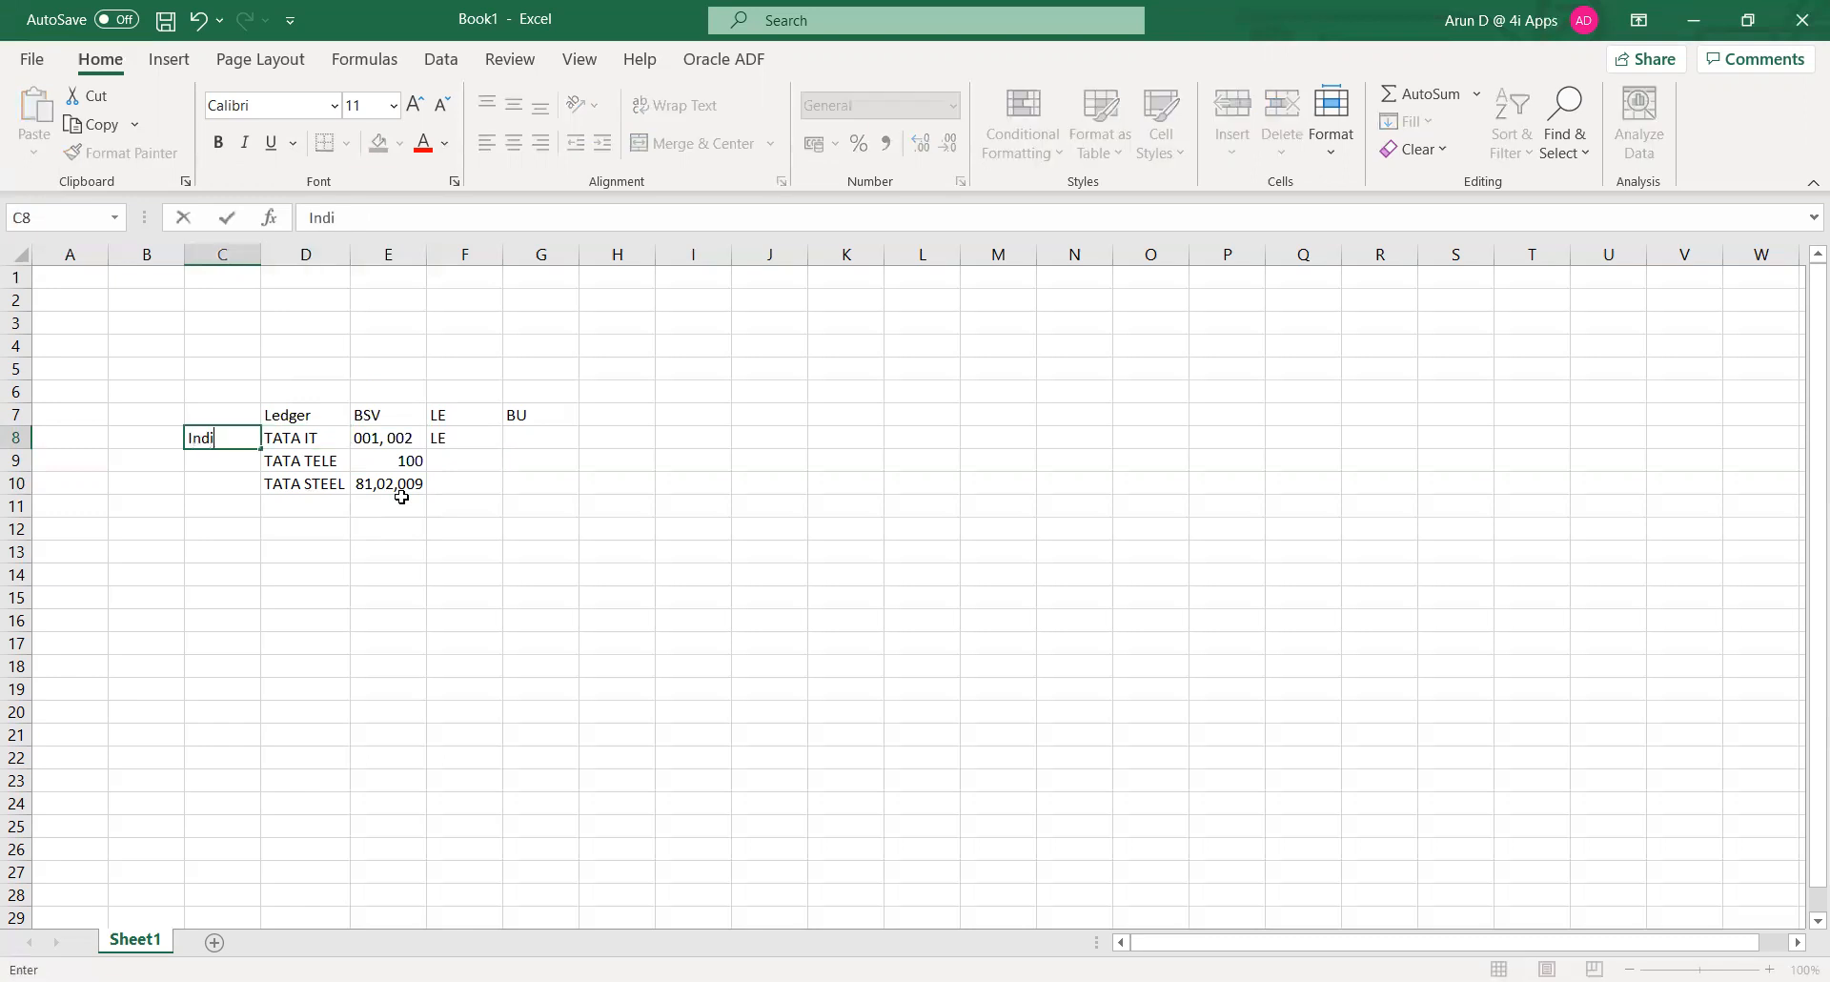
{"action": "key", "text": "Right"}
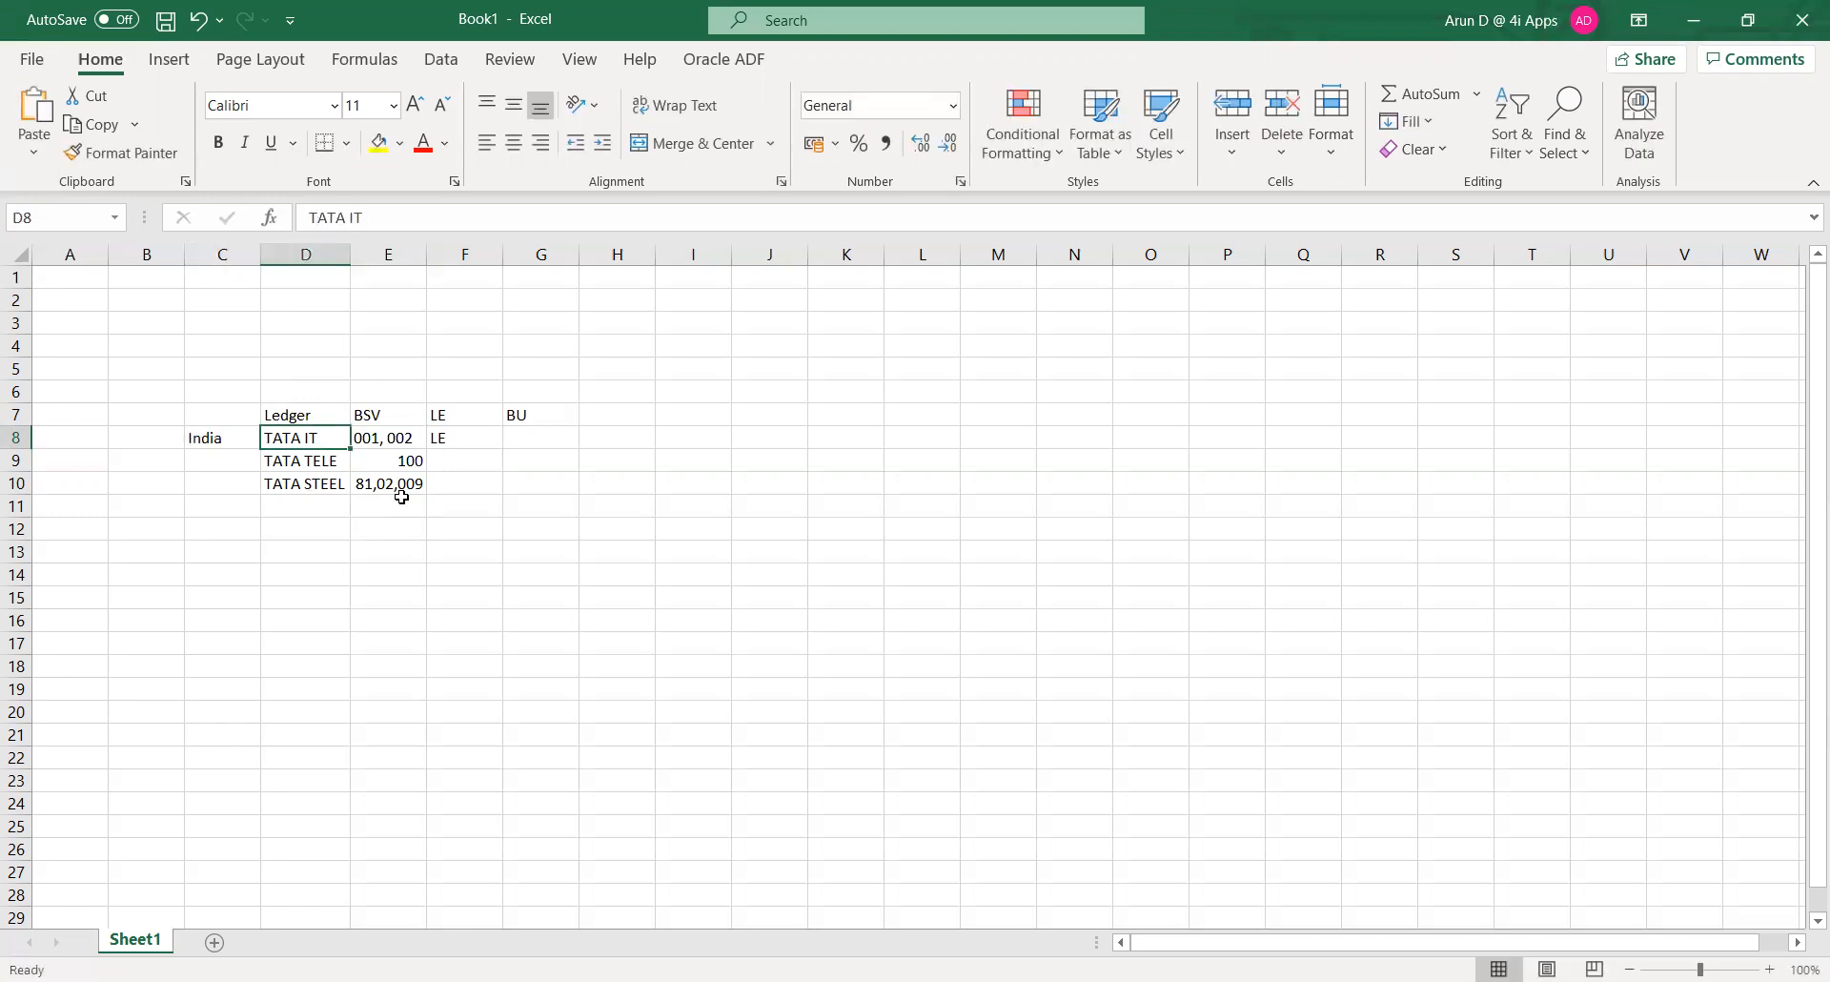
{"action": "key", "text": "Down"}
{"action": "key", "text": "Left"}
{"action": "type", "text": "UK"}
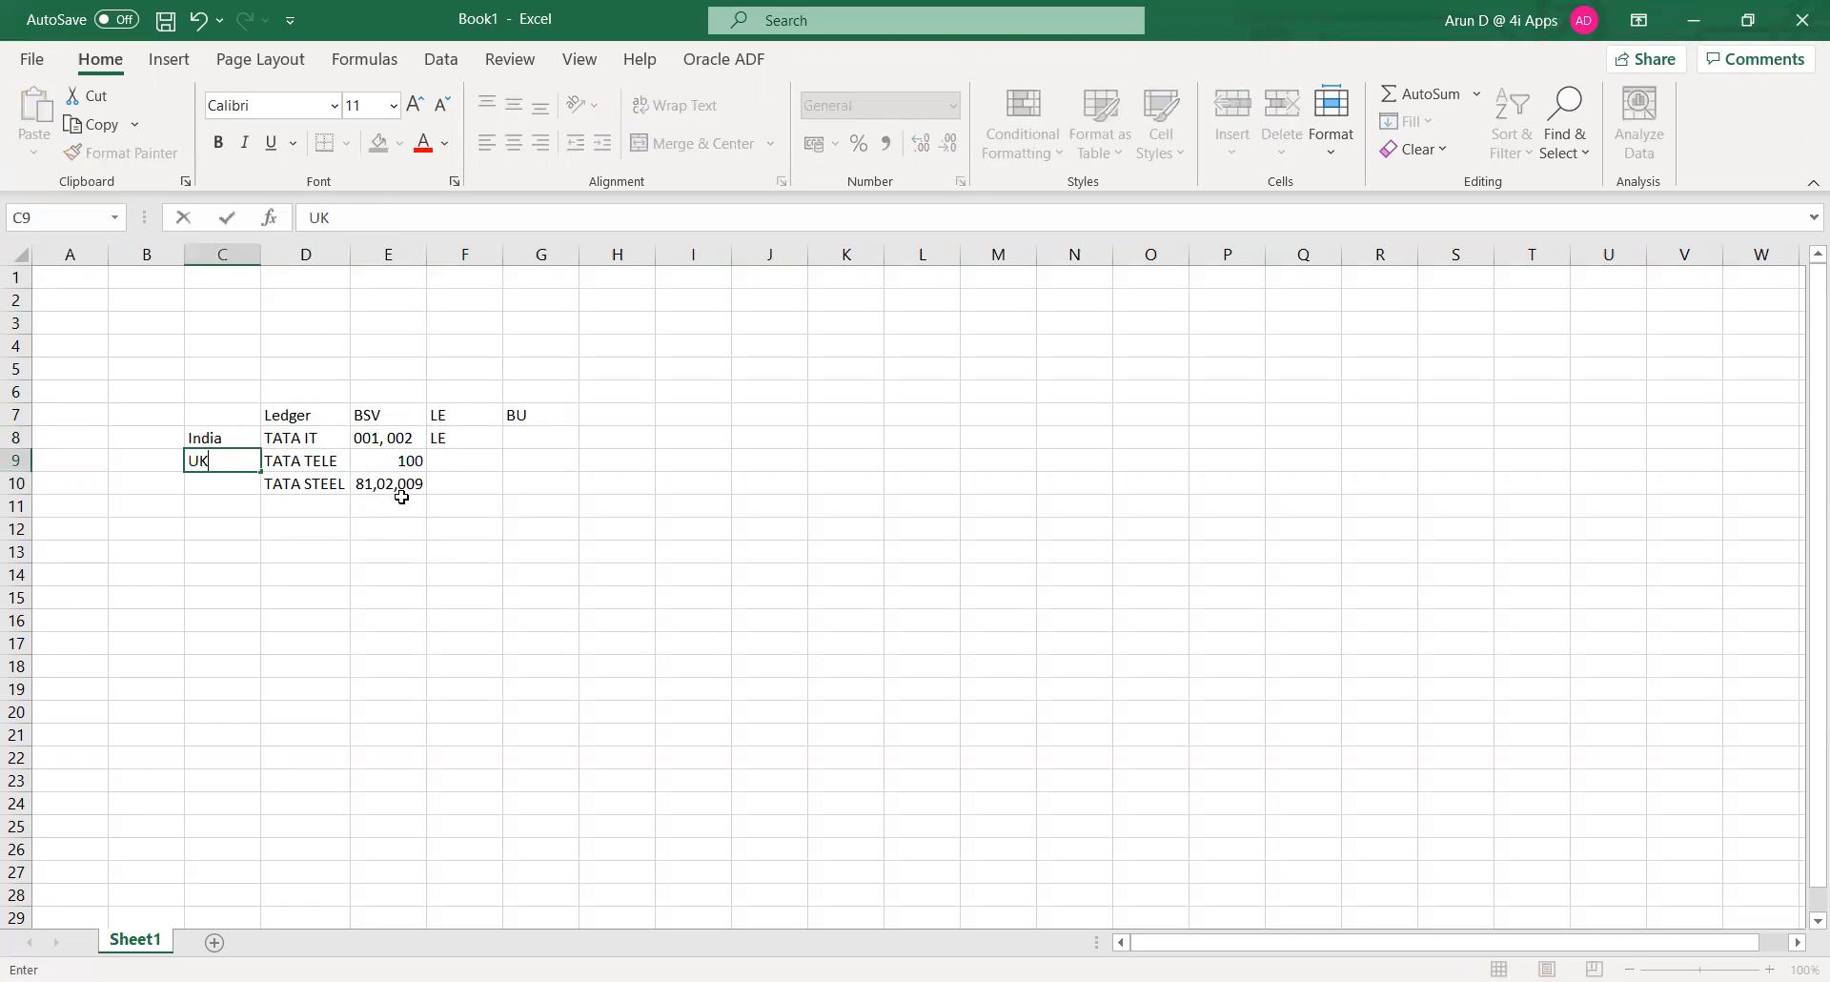
{"action": "key", "text": "Return"}
{"action": "type", "text": "US"}
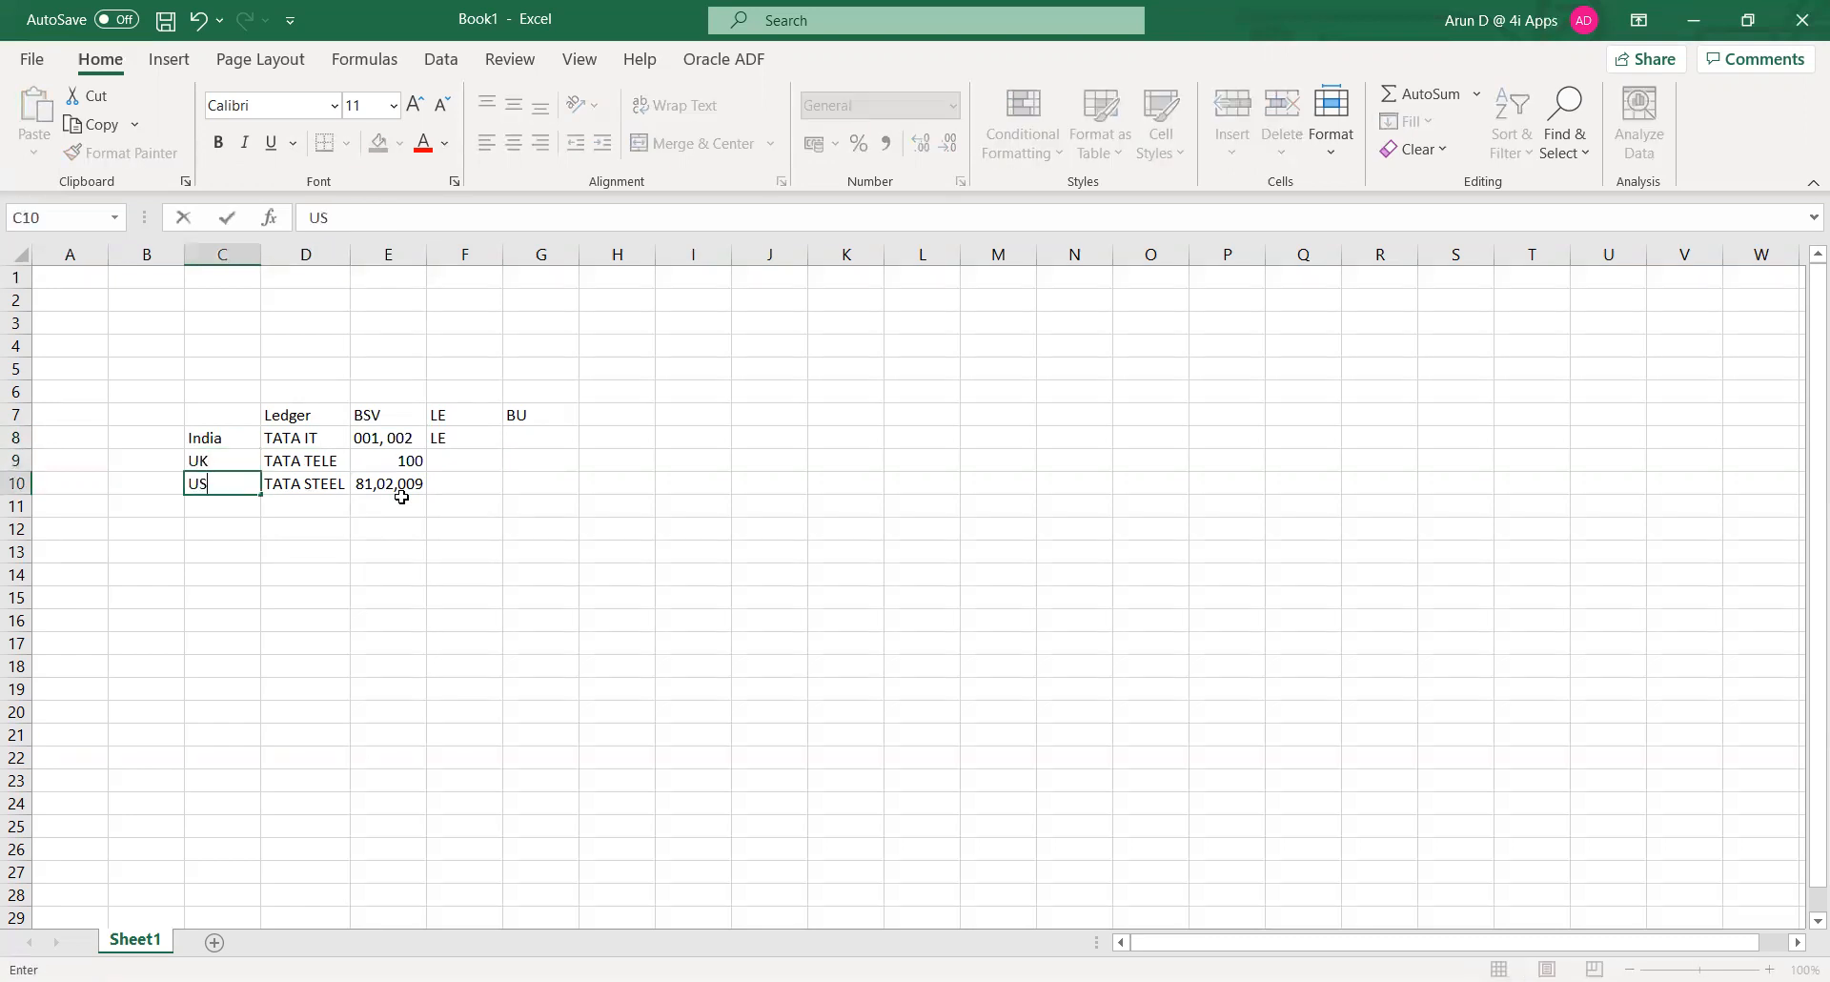
- Enter the legal entities LE1, LE2, LE3 for TATA STEEL in cell F10 and L1, LE2 for TATA TELE in cell F9
{"action": "key", "text": "Tab"}
{"action": "key", "text": "Tab"}
{"action": "key", "text": "Tab"}
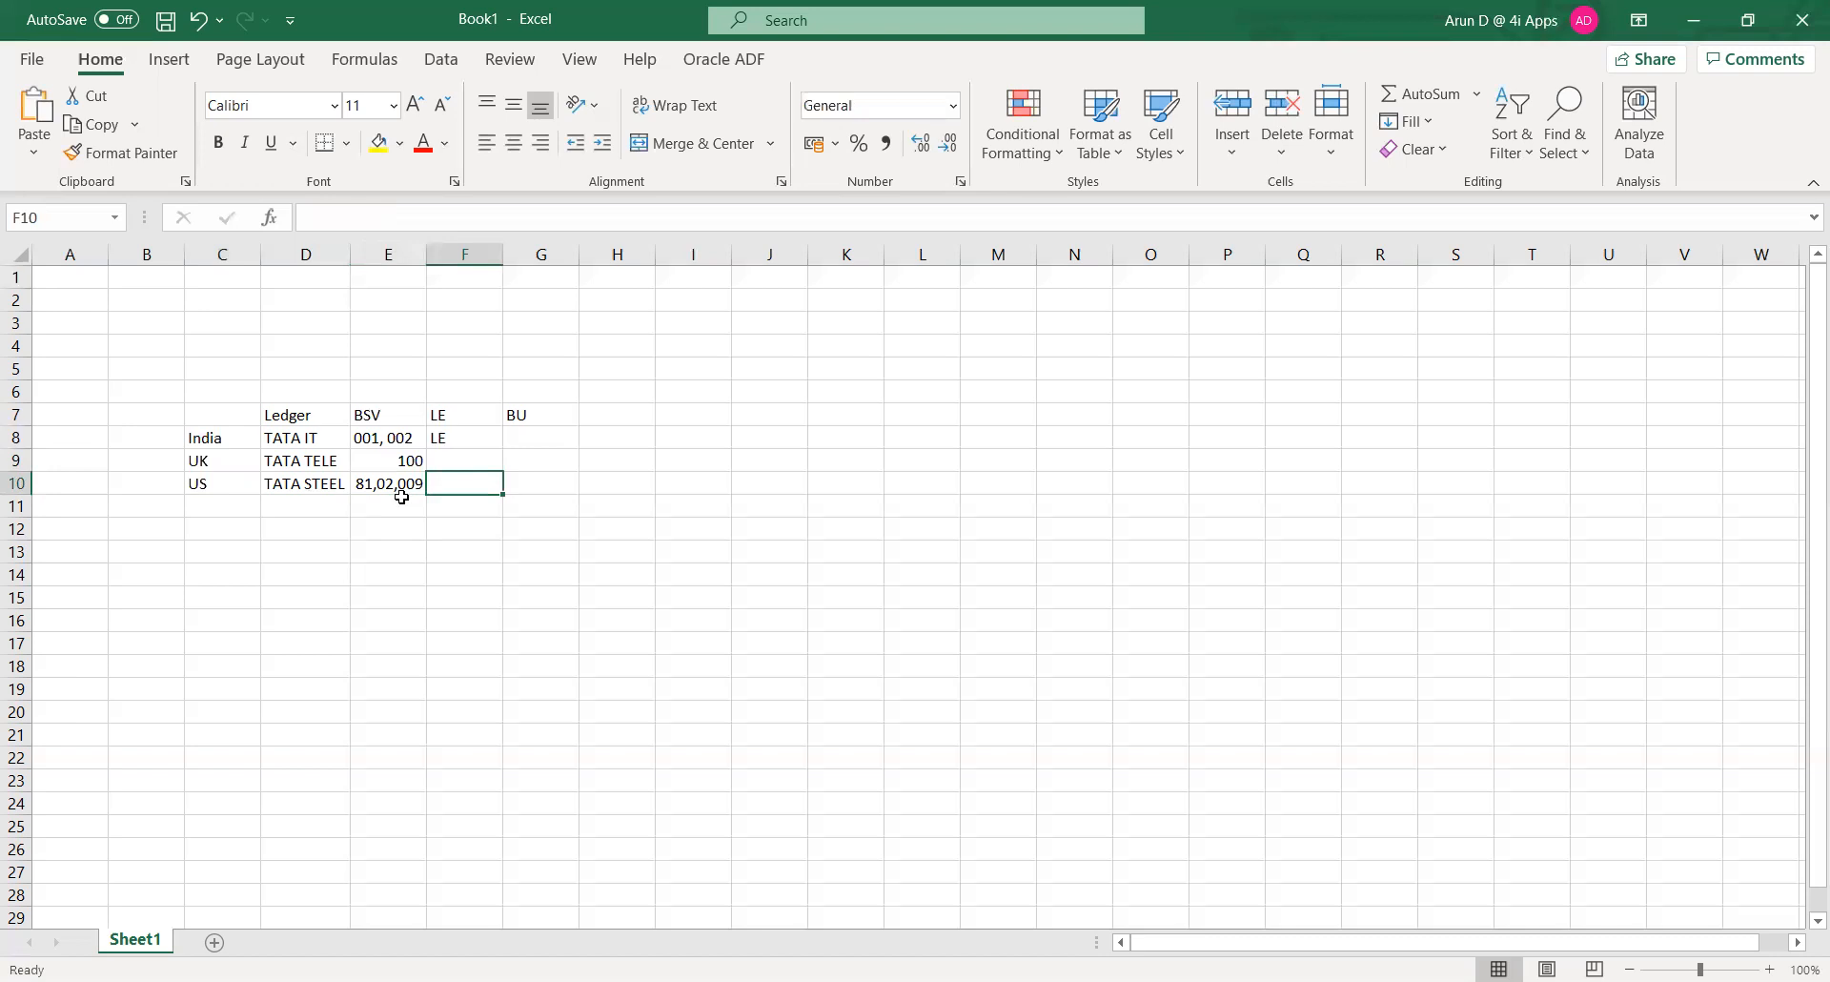
{"action": "type", "text": "LE"}
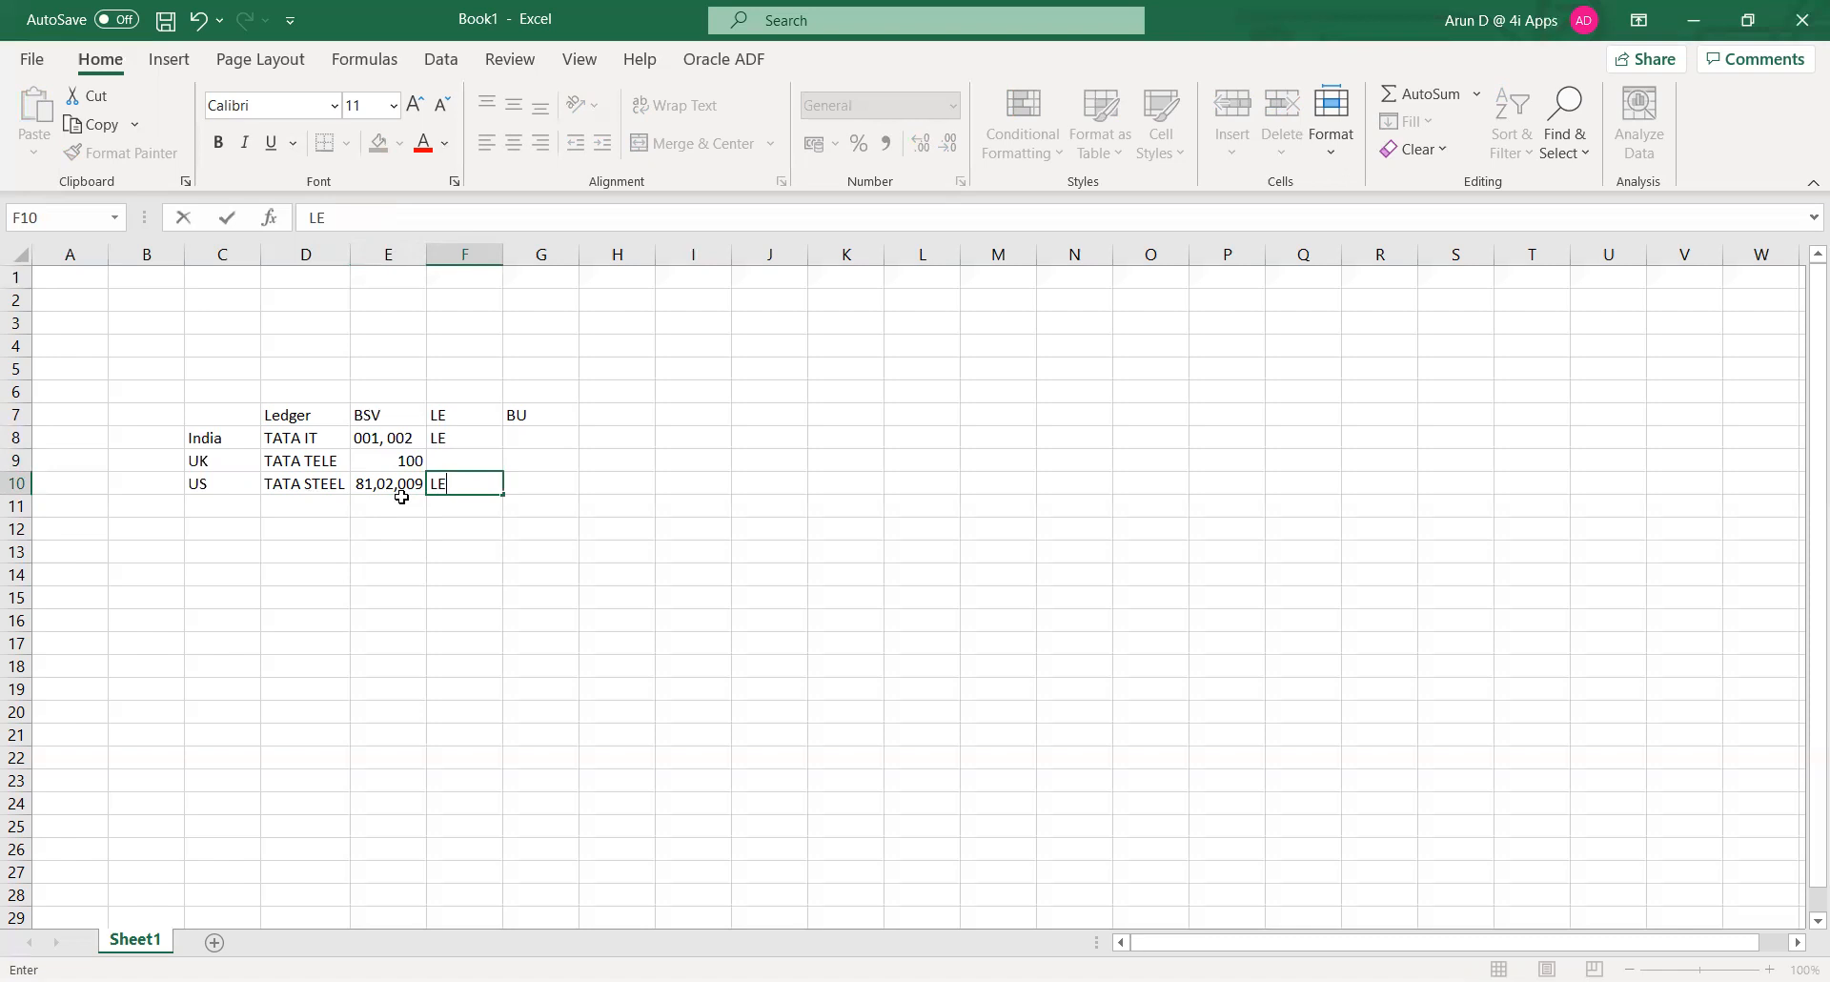
{"action": "type", "text": "1, LE2, LE3"}
{"action": "key", "text": "Up"}
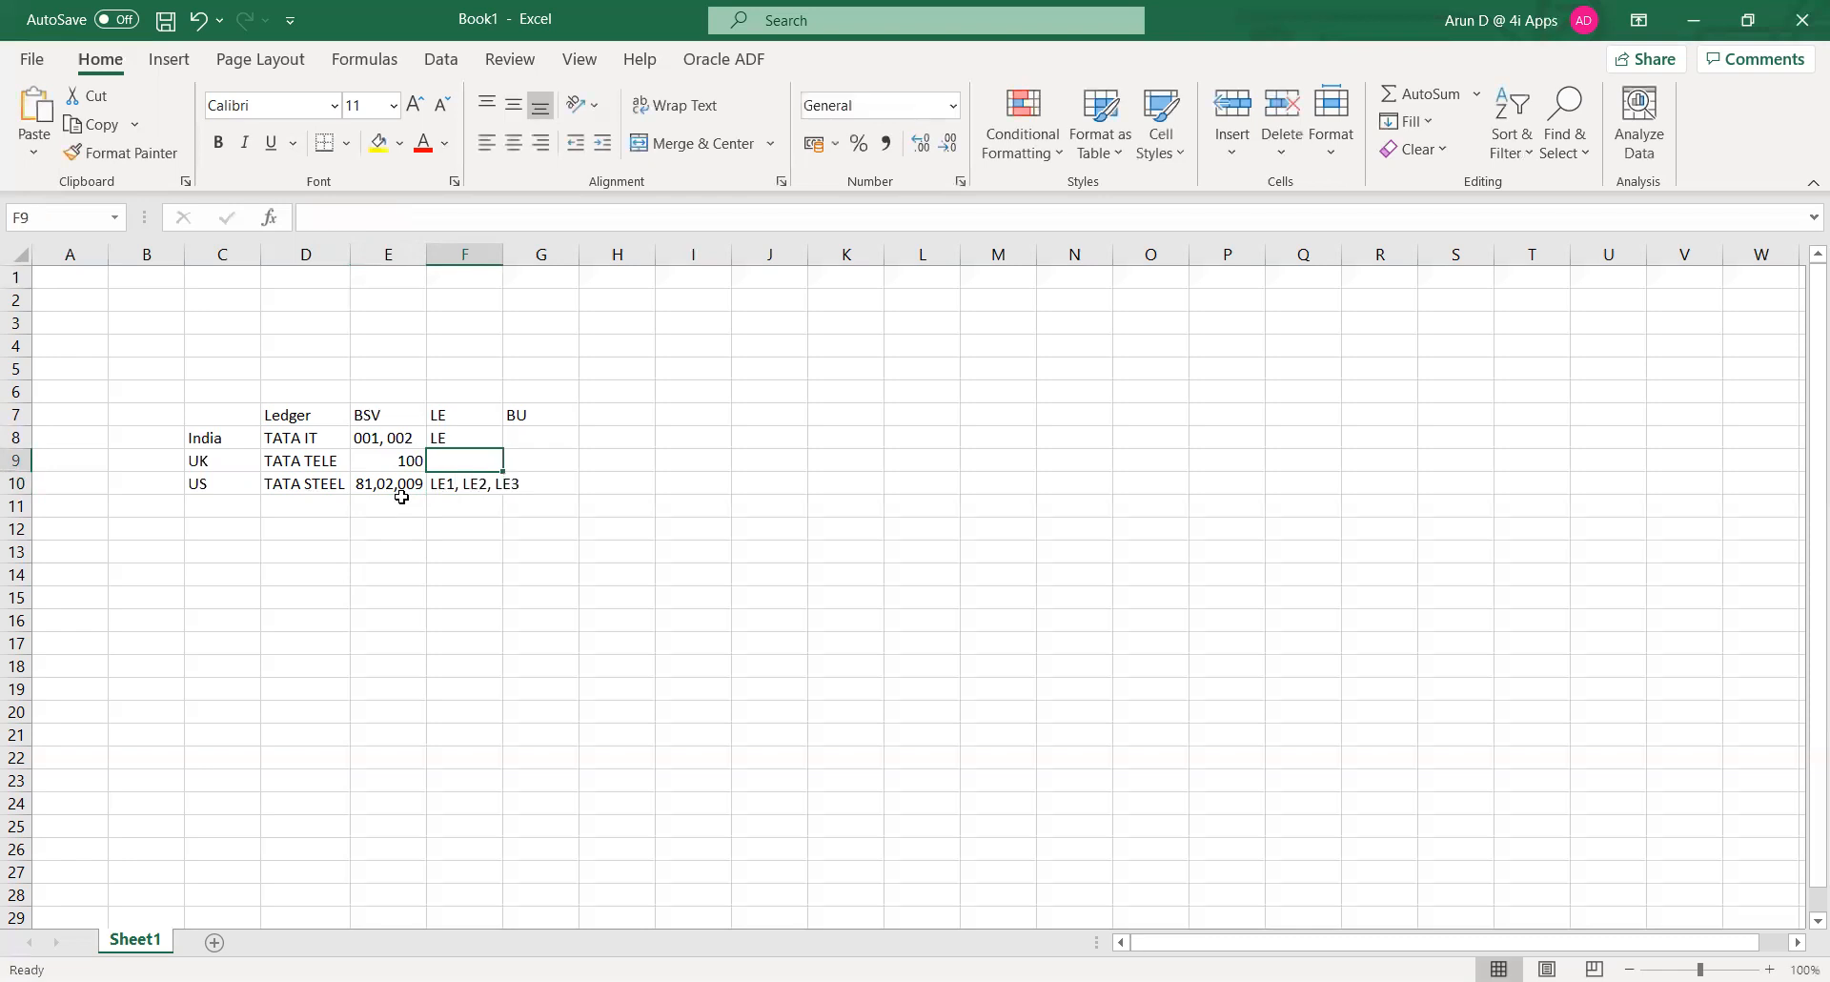
{"action": "type", "text": "L1, LE2"}
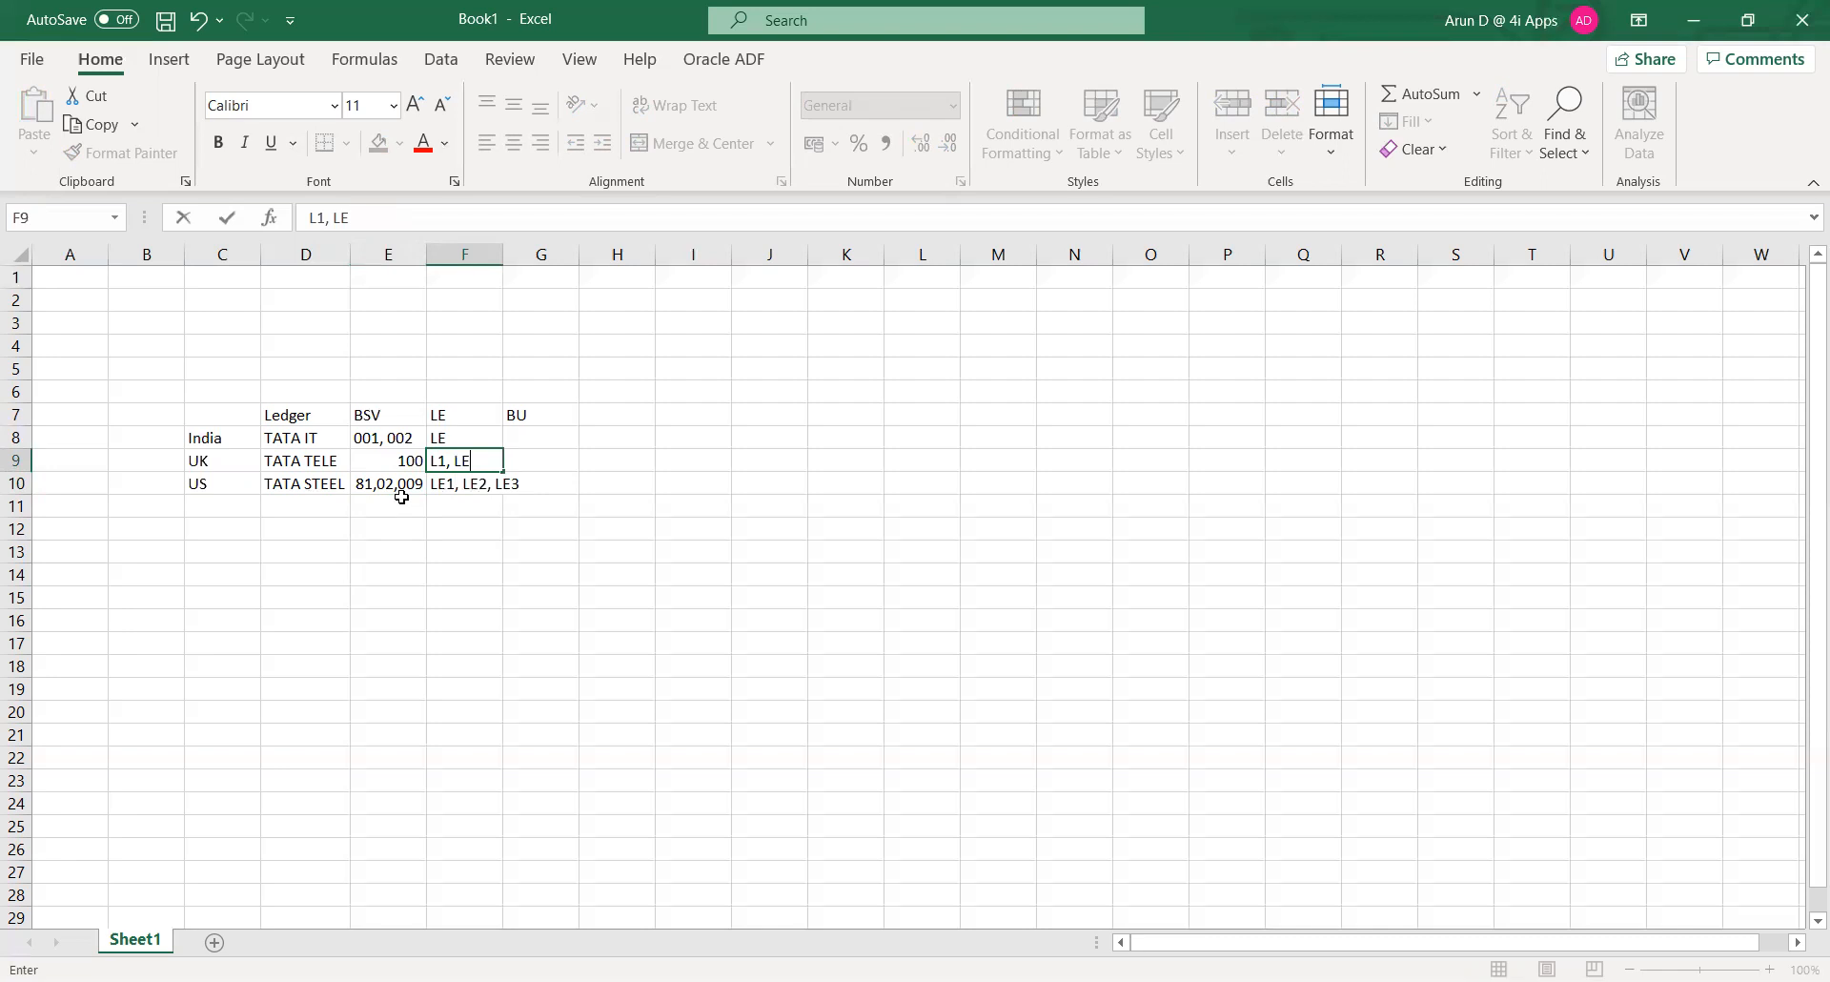
{"action": "key", "text": "Return"}
- Start a segment list below the ledger table with Company in cell D13
{"action": "key", "text": "Return"}
{"action": "key", "text": "Down"}
{"action": "key", "text": "Left"}
{"action": "key", "text": "Left"}
{"action": "key", "text": "Left"}
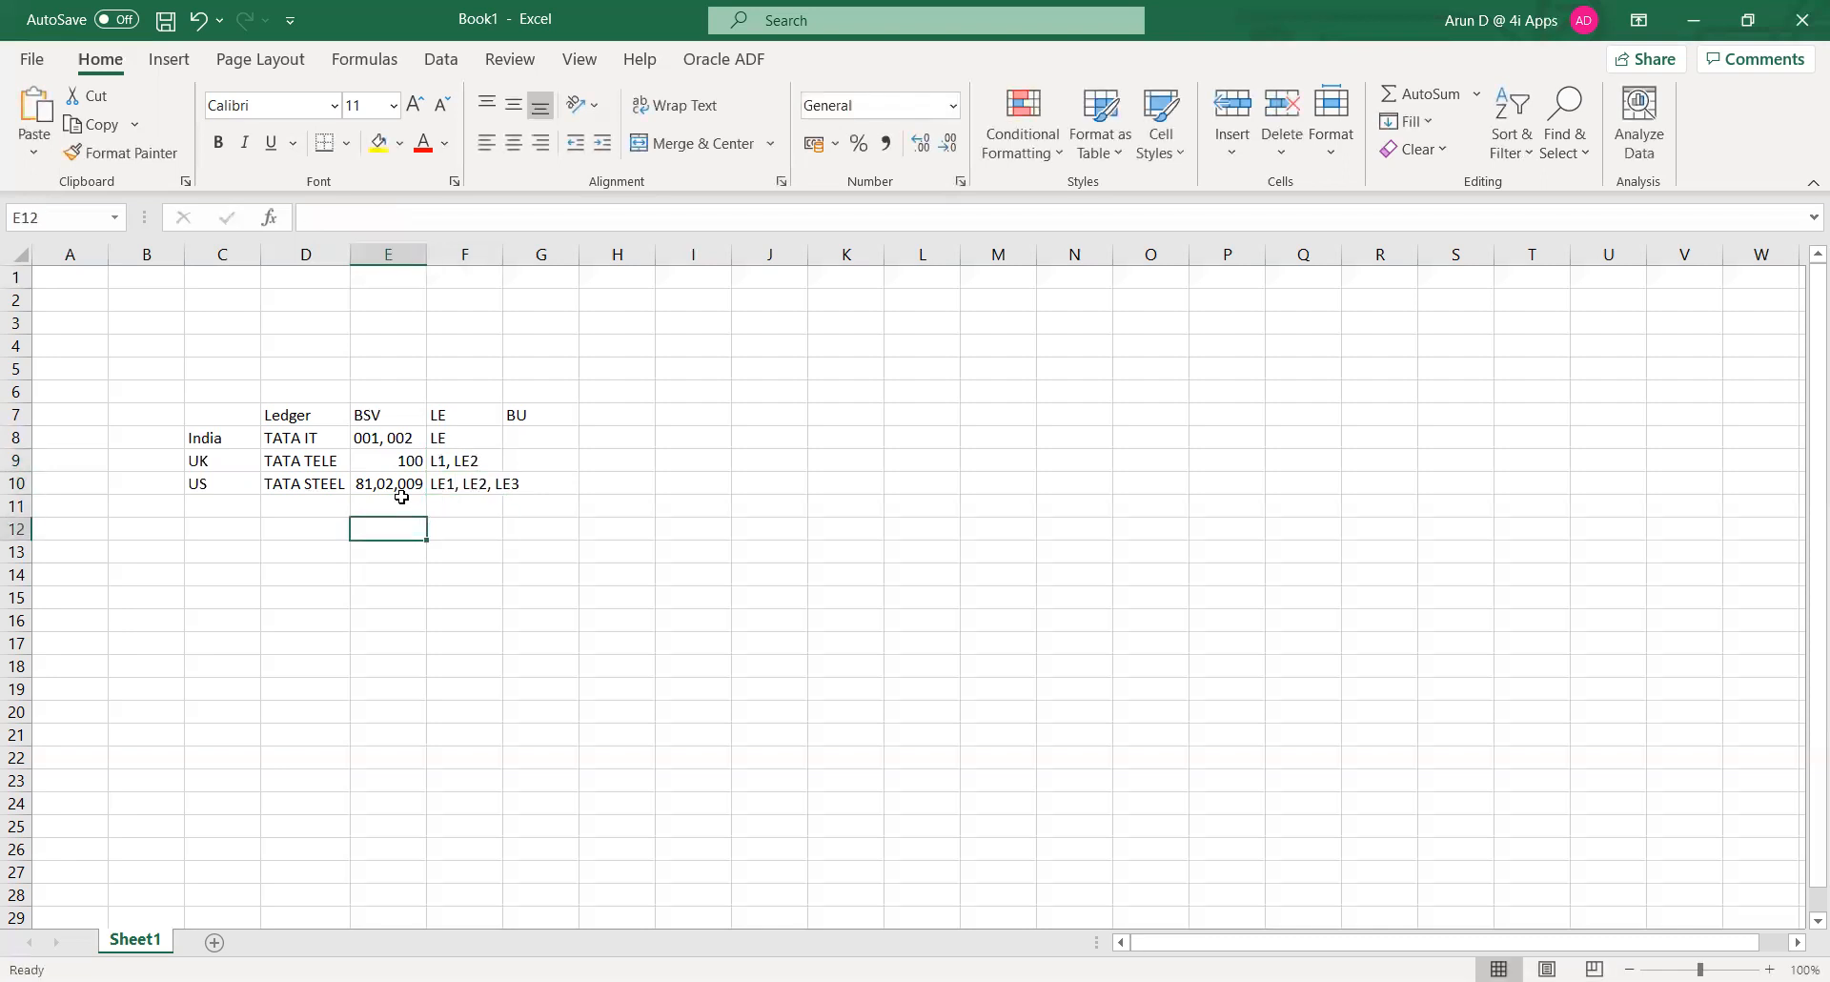
{"action": "key", "text": "Down"}
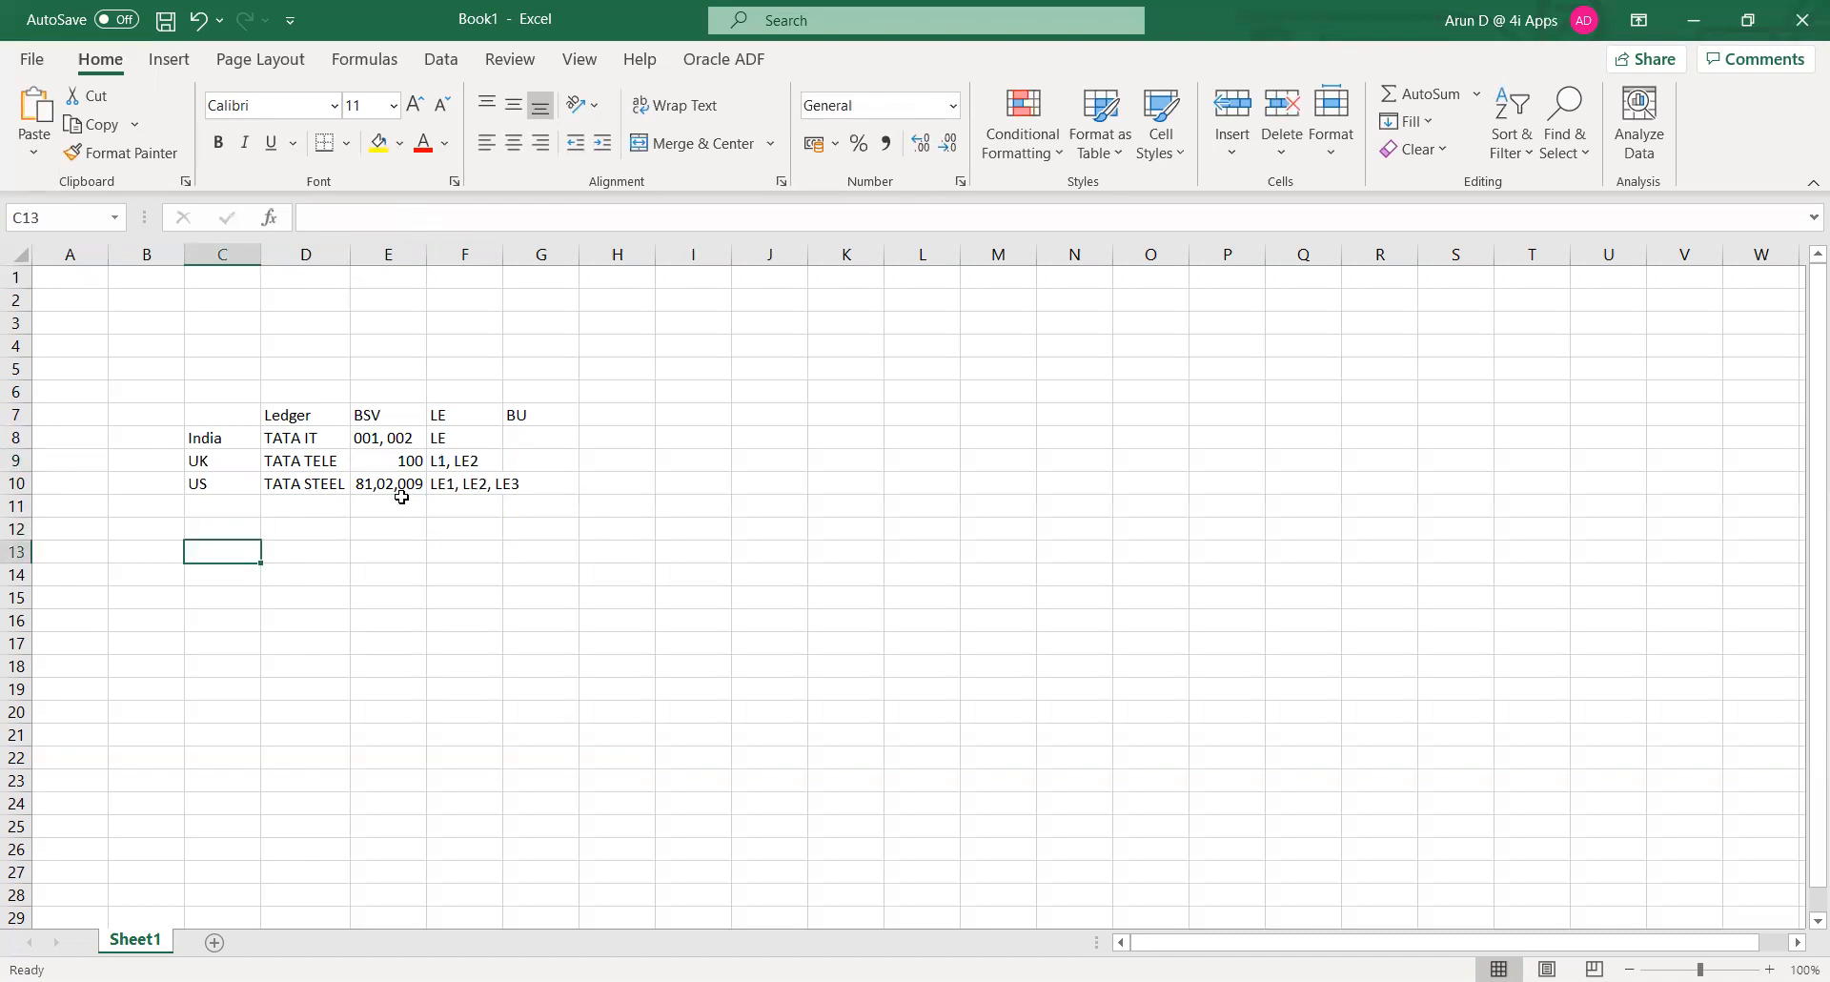
{"action": "key", "text": "Right"}
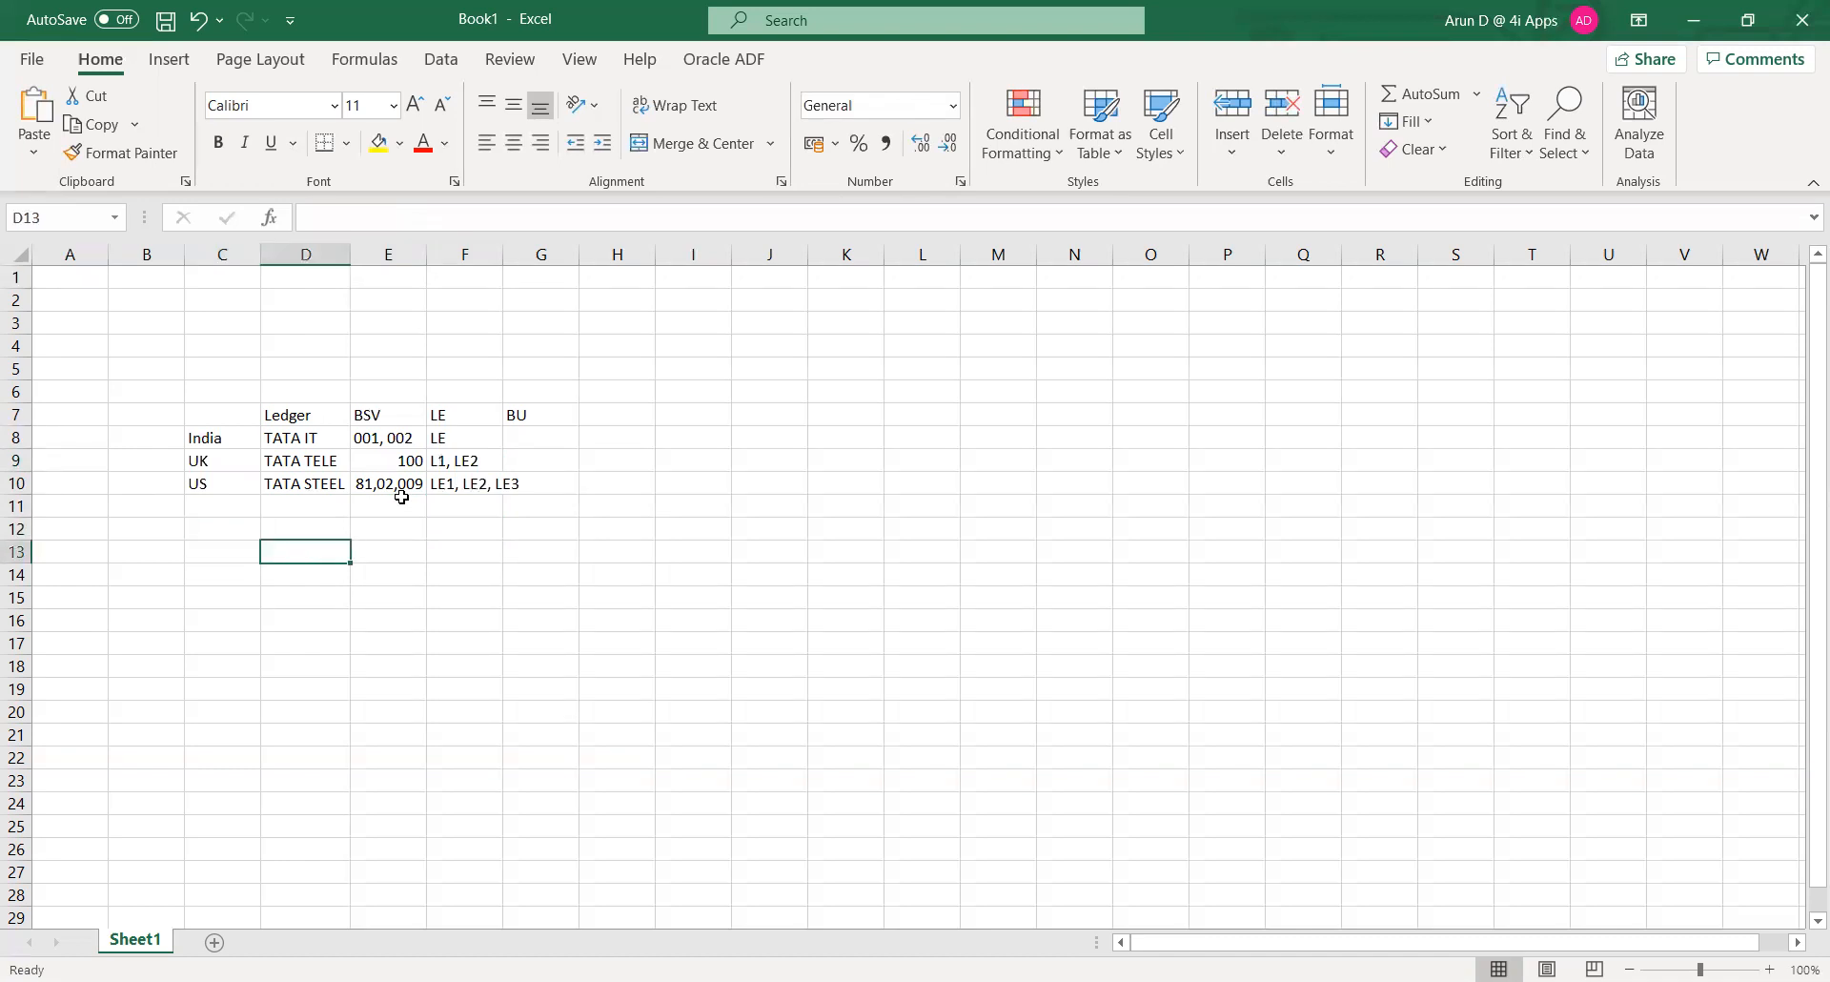
{"action": "type", "text": "Co"}
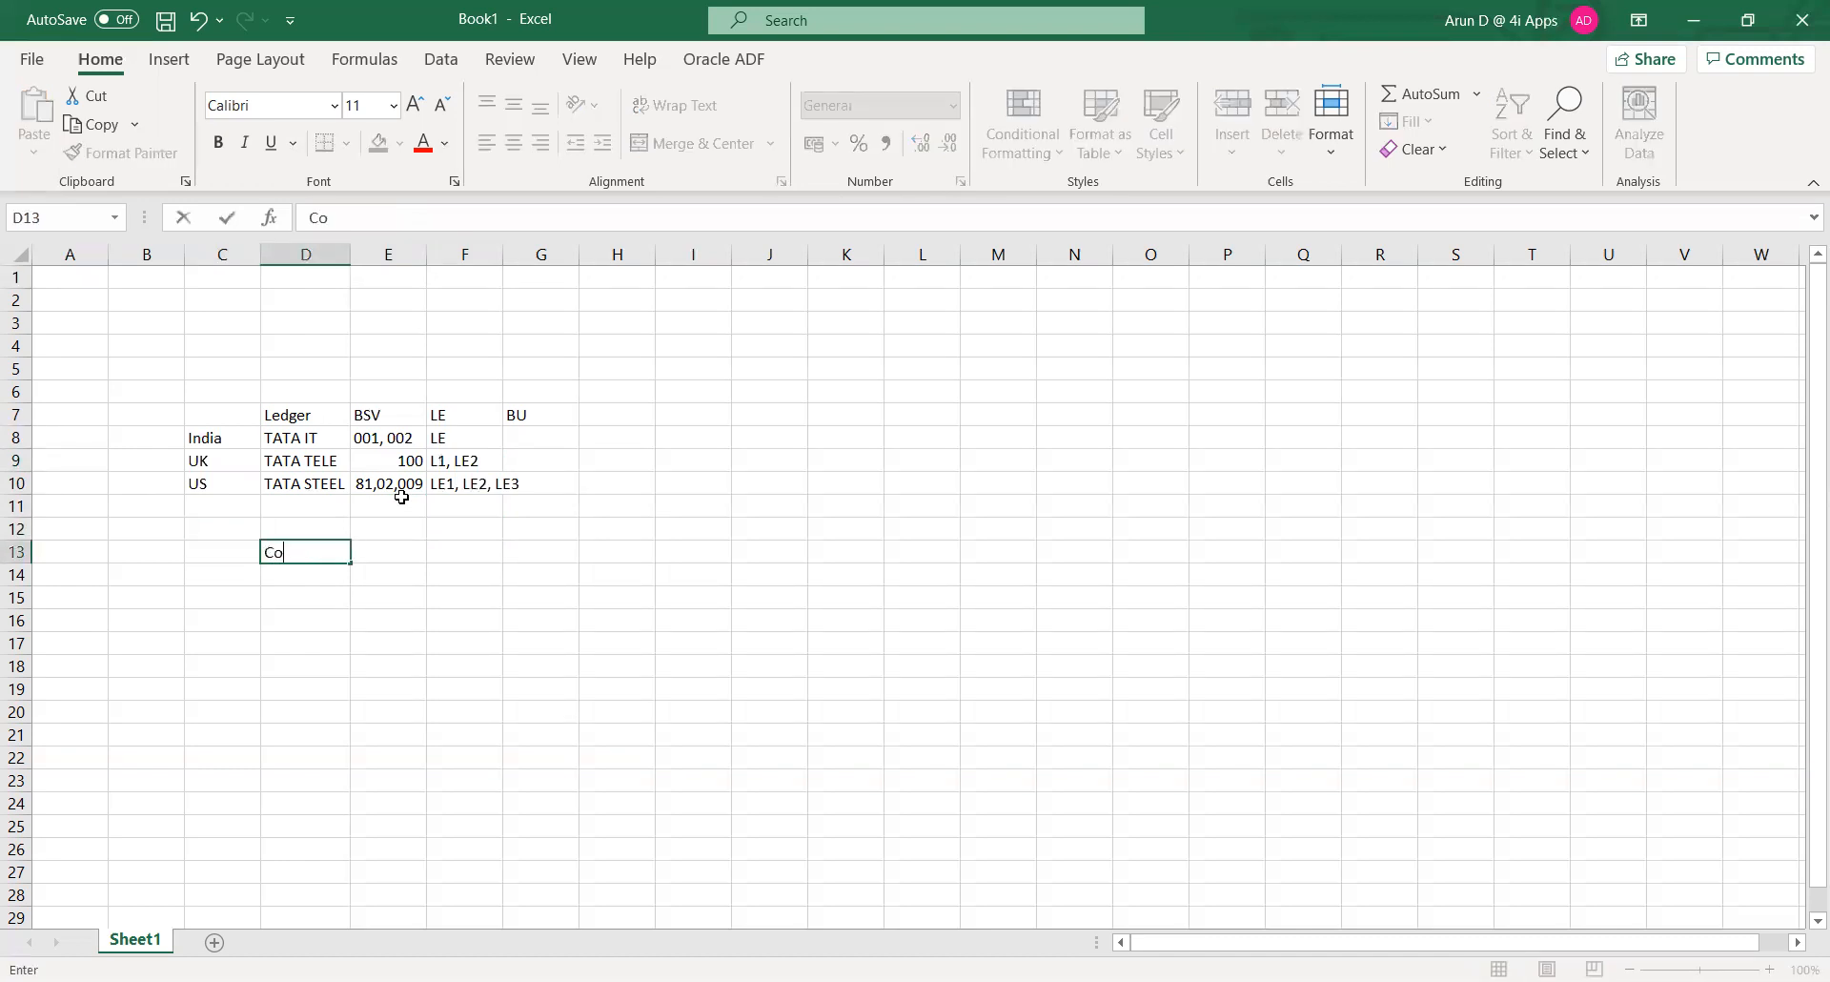
{"action": "type", "text": "mpany"}
{"action": "key", "text": "Tab"}
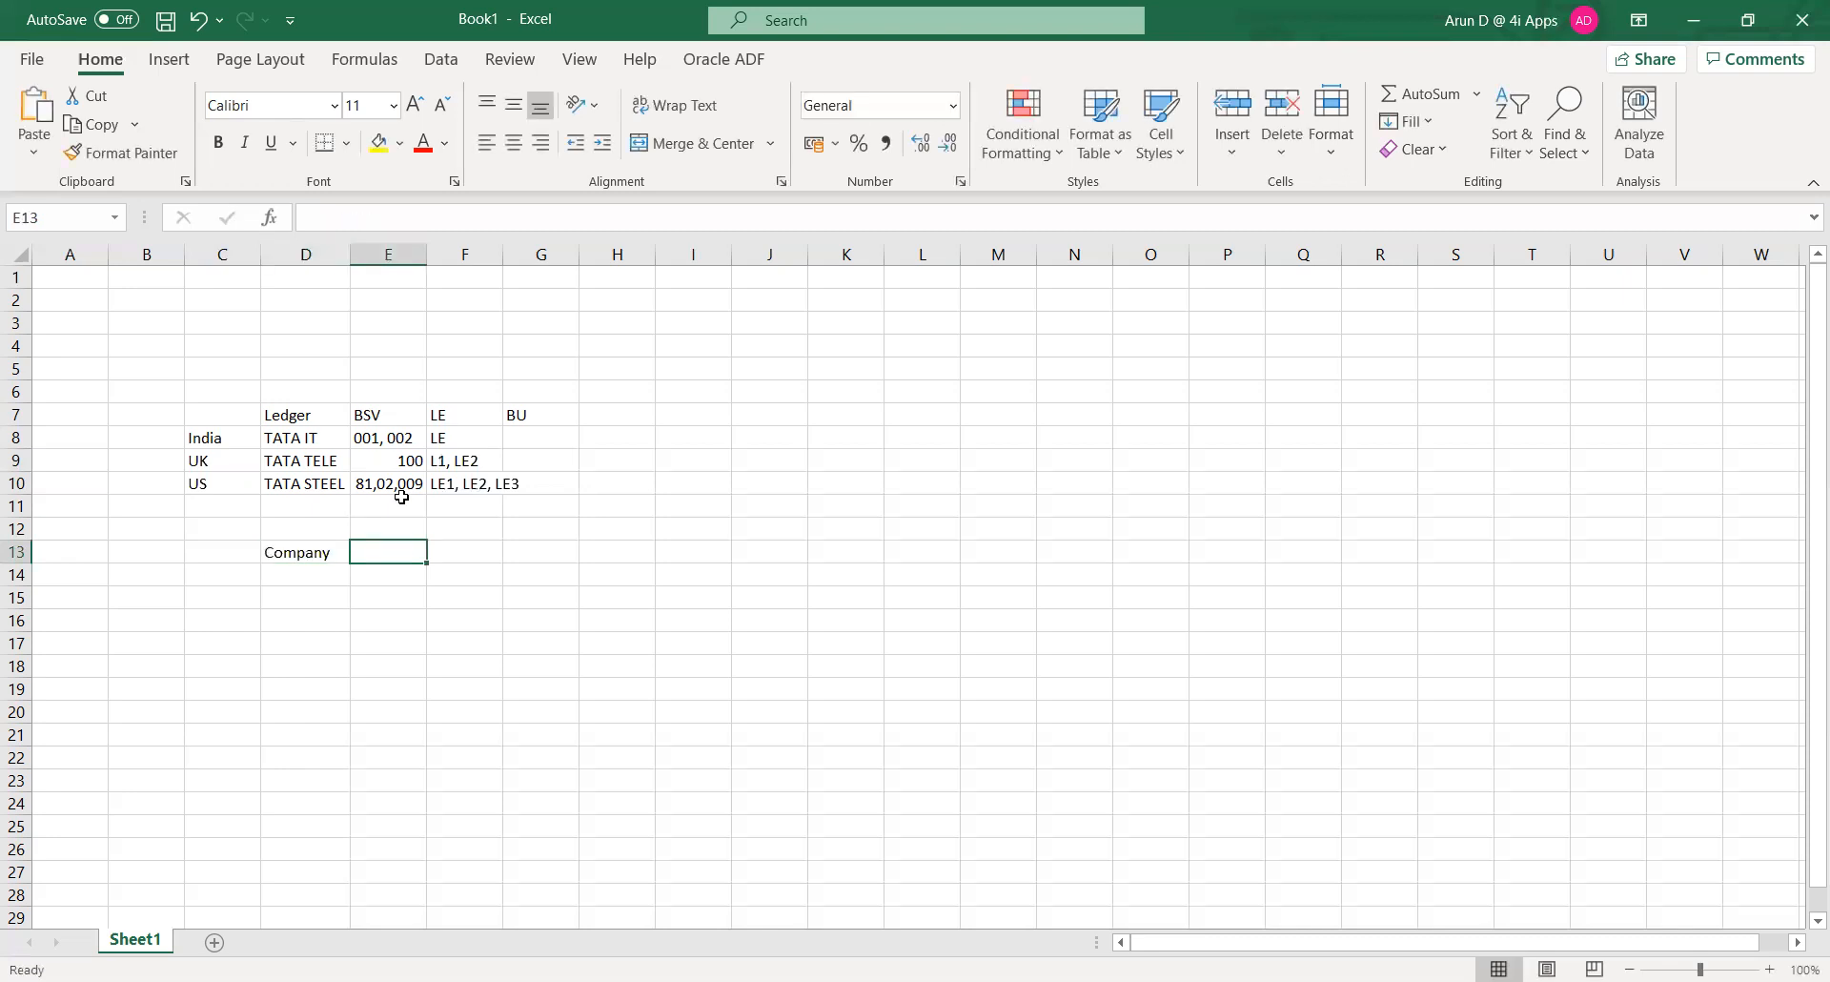
- Add the segments Accounts, Department and Project below Company in cells D14 to D16
{"action": "key", "text": "Down"}
{"action": "key", "text": "Left"}
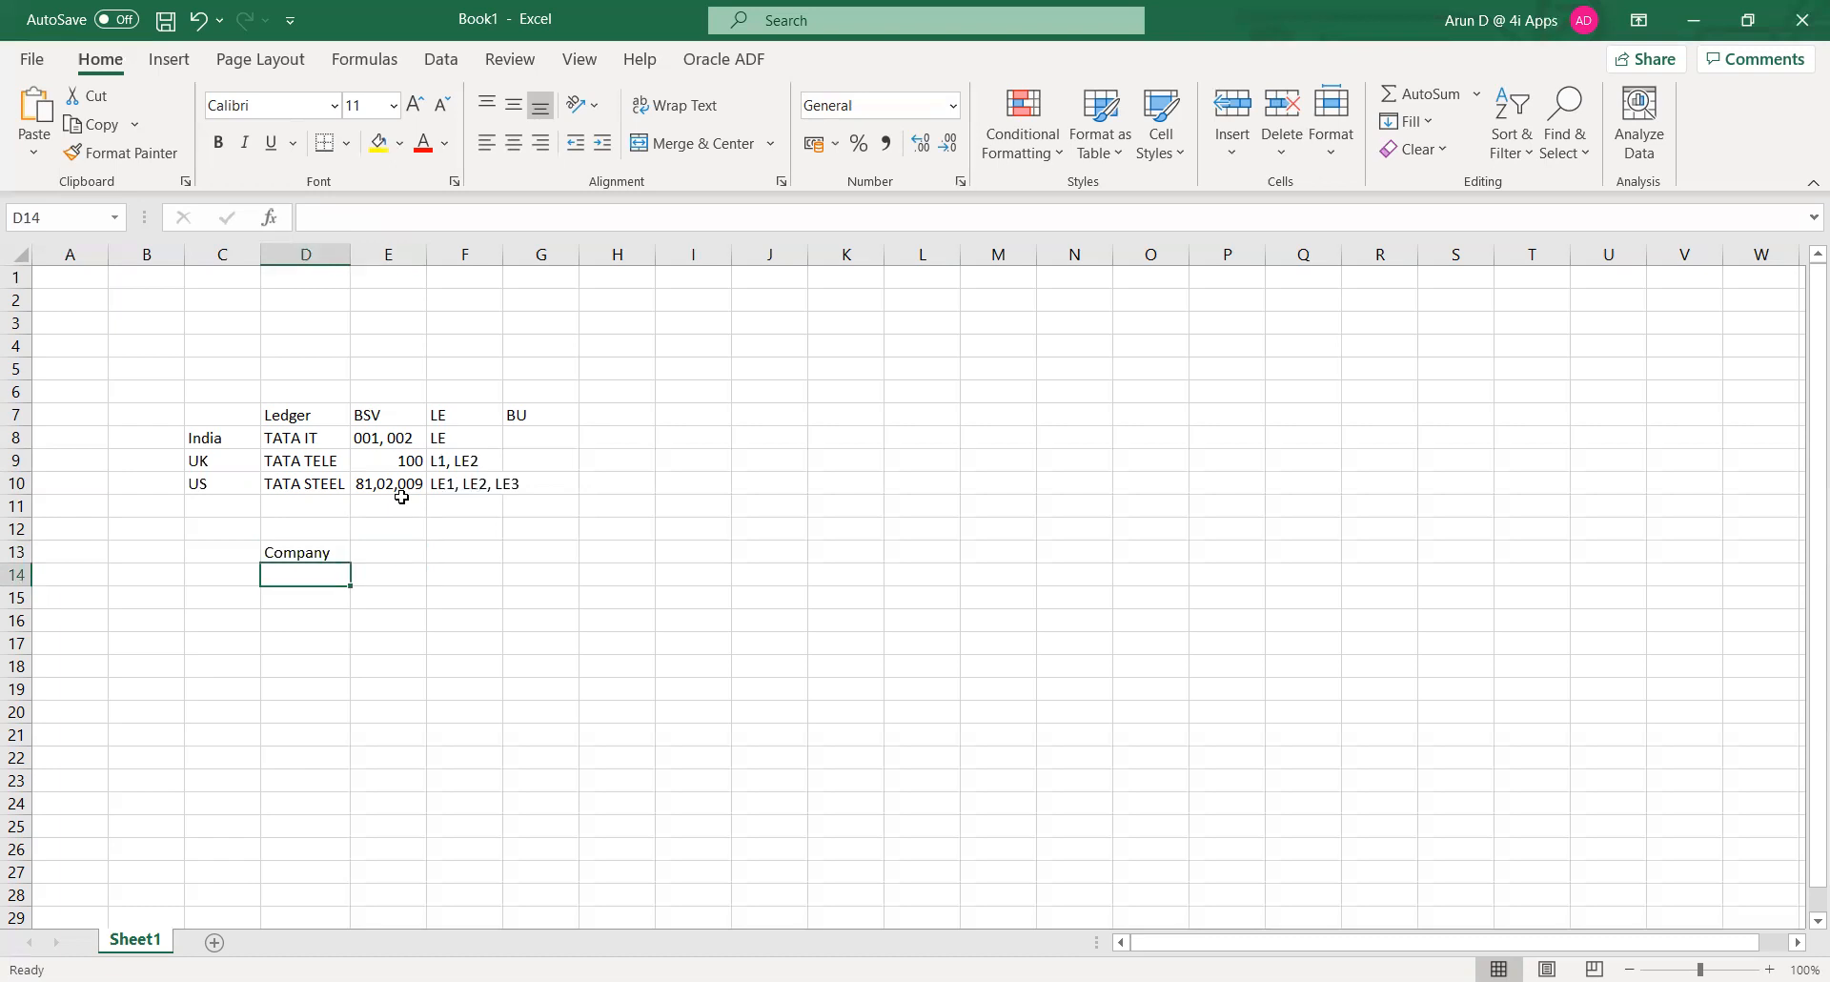
{"action": "type", "text": "Accounts"}
{"action": "key", "text": "Return"}
{"action": "type", "text": "Department"}
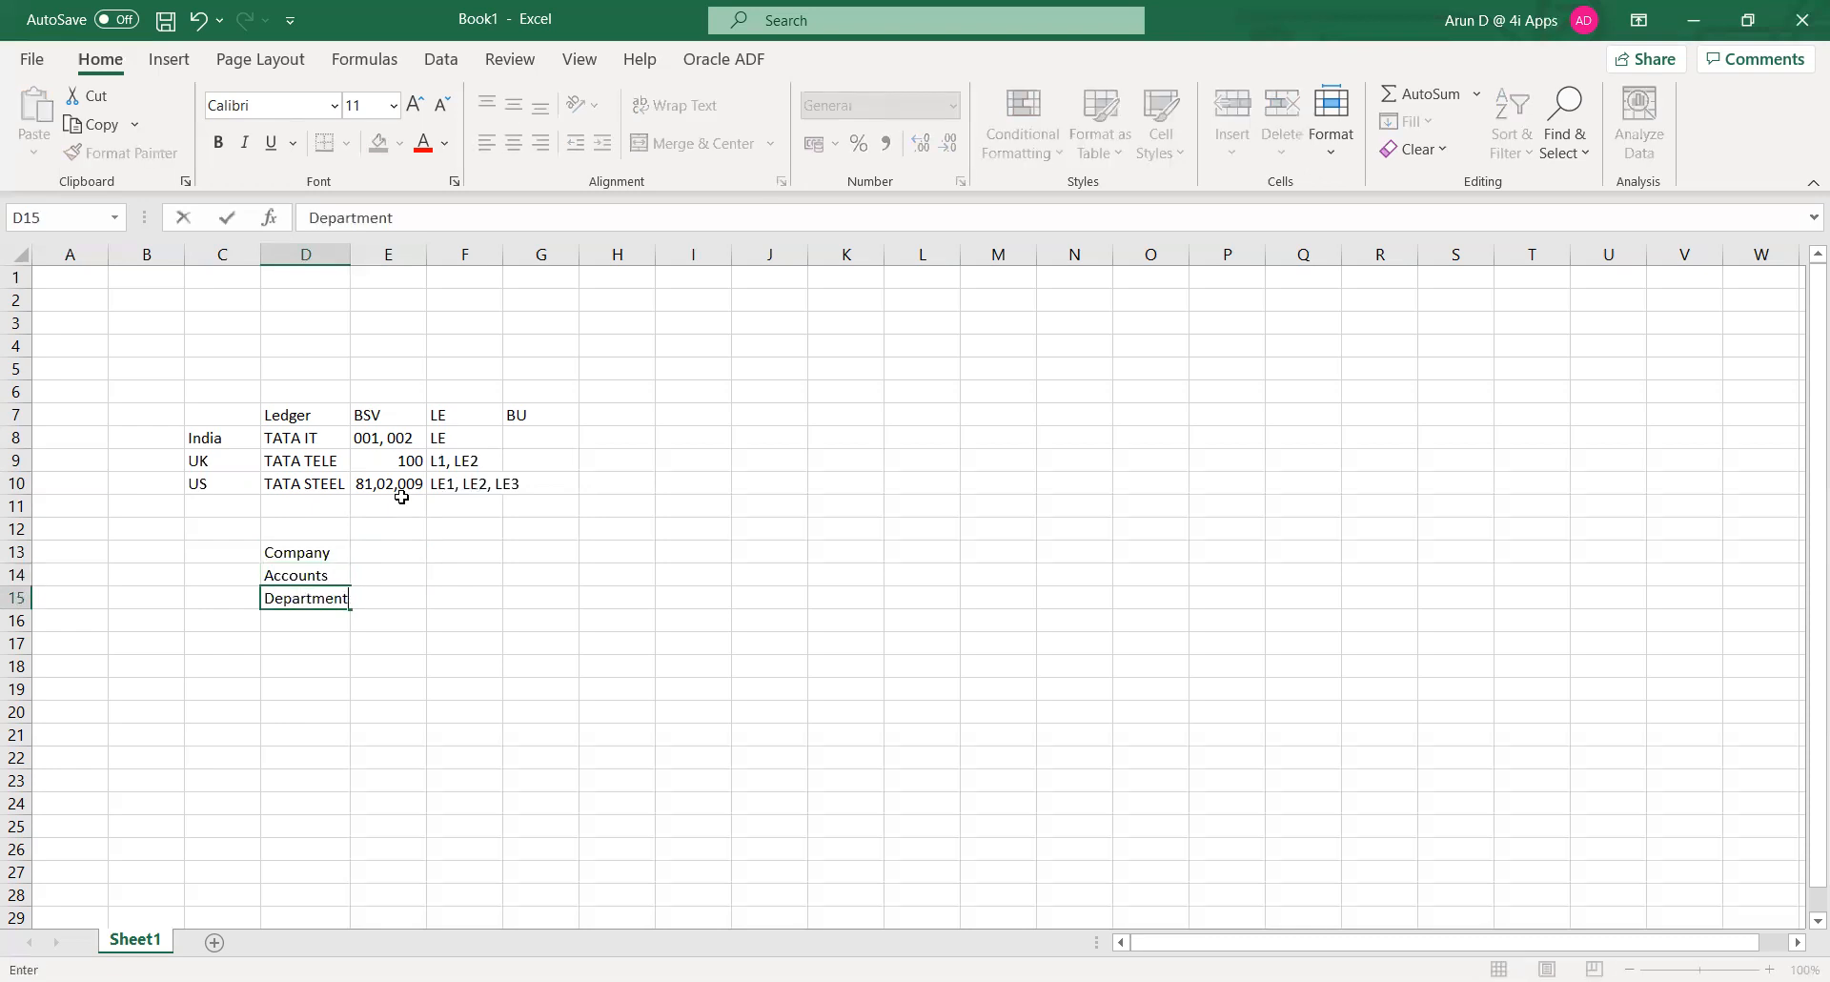
{"action": "key", "text": "Return"}
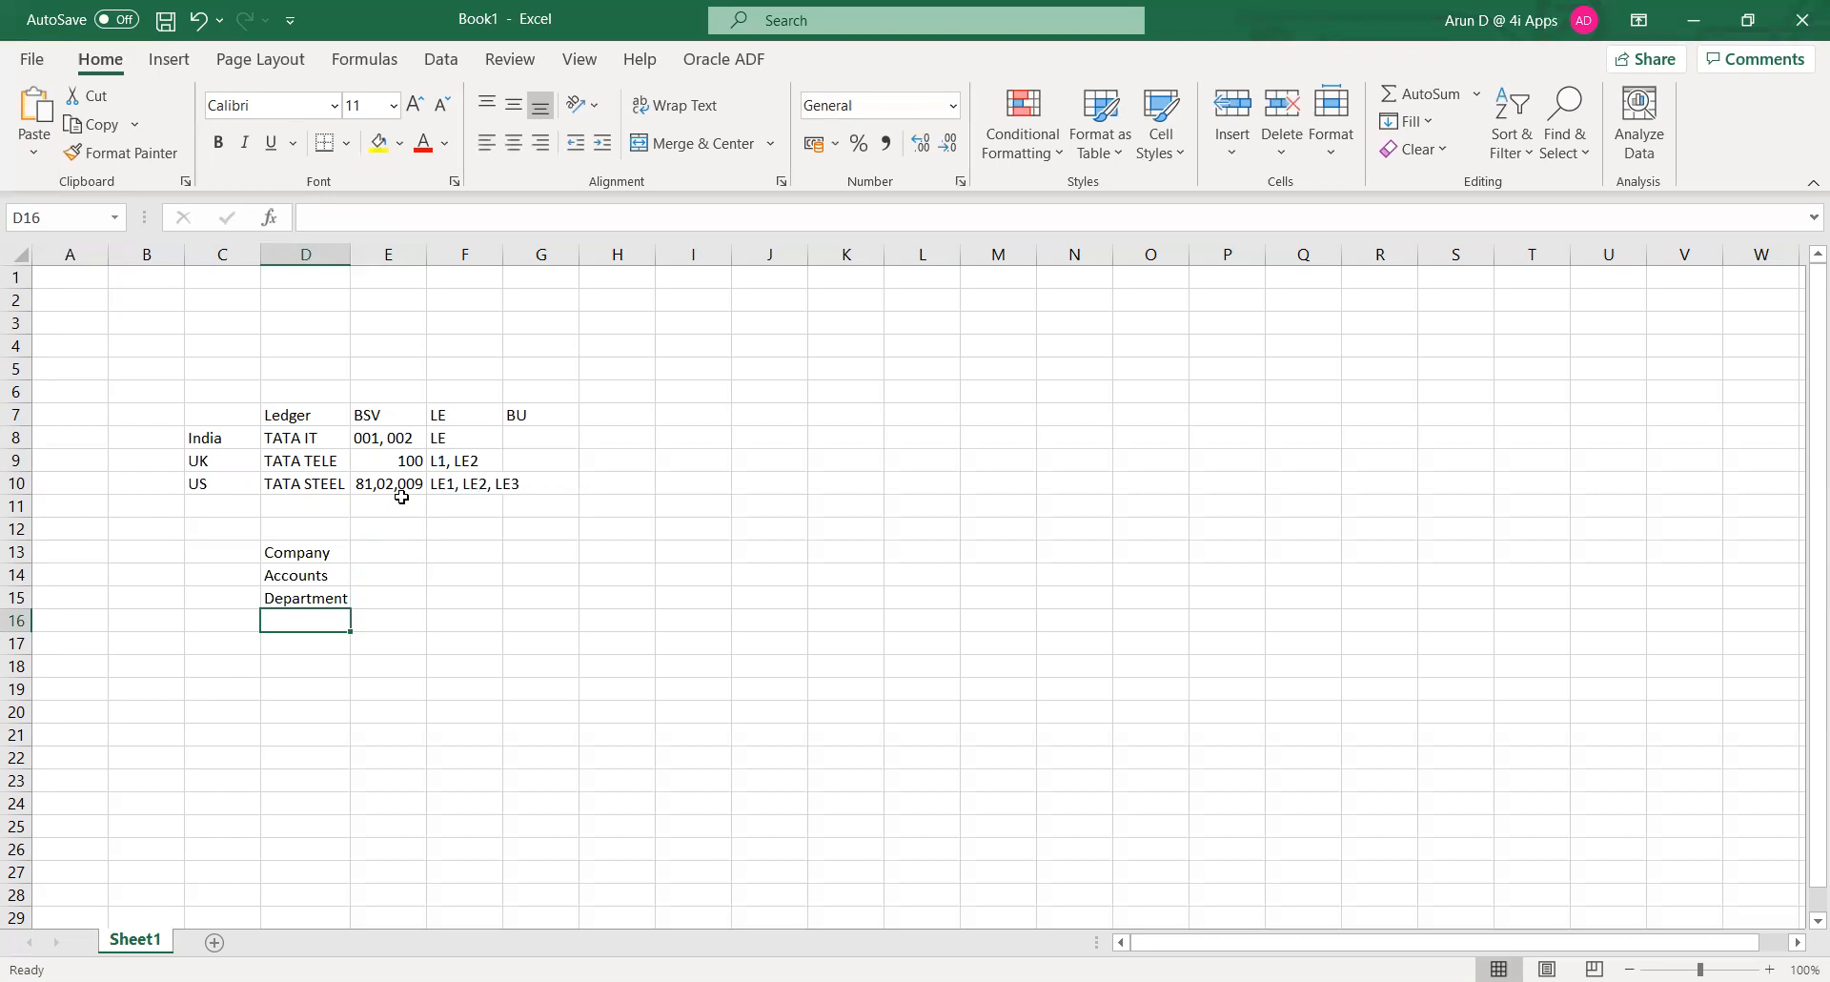
{"action": "type", "text": "Pr"}
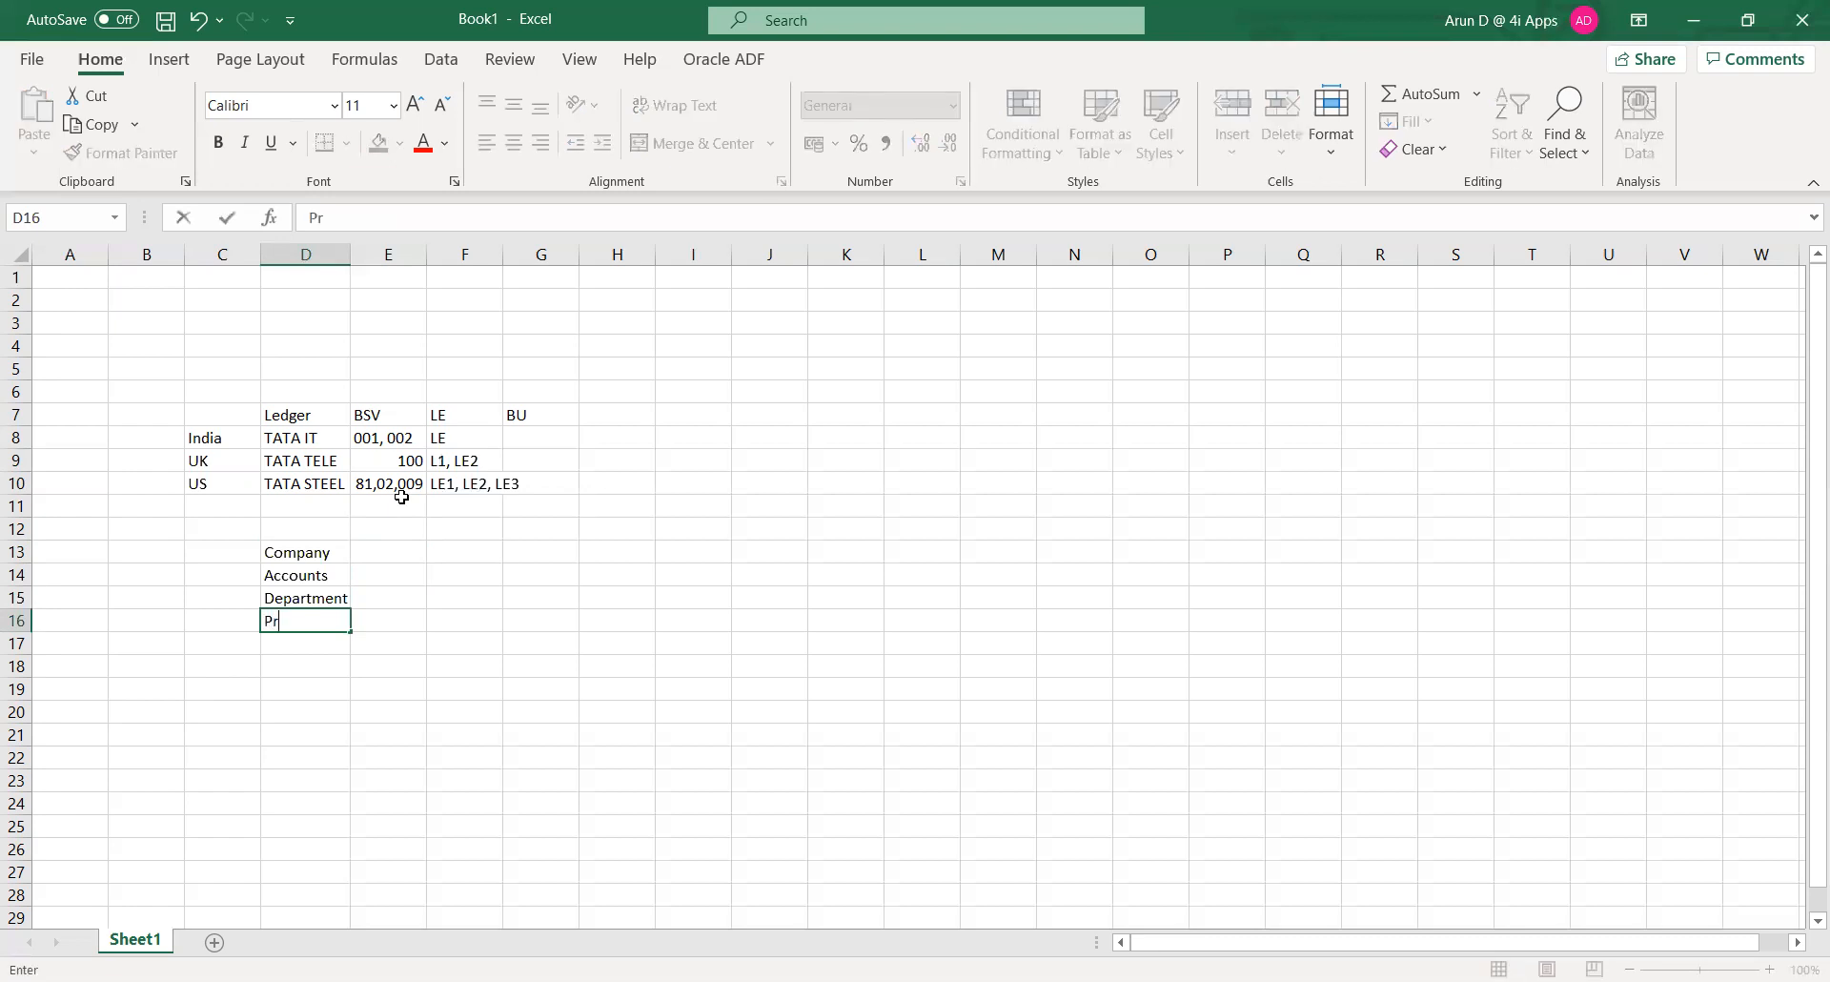
{"action": "type", "text": "oject"}
- Label the segment list with the ledger TATA IT in cell C13
{"action": "key", "text": "Tab"}
{"action": "key", "text": "Up"}
{"action": "key", "text": "Up"}
{"action": "key", "text": "Up"}
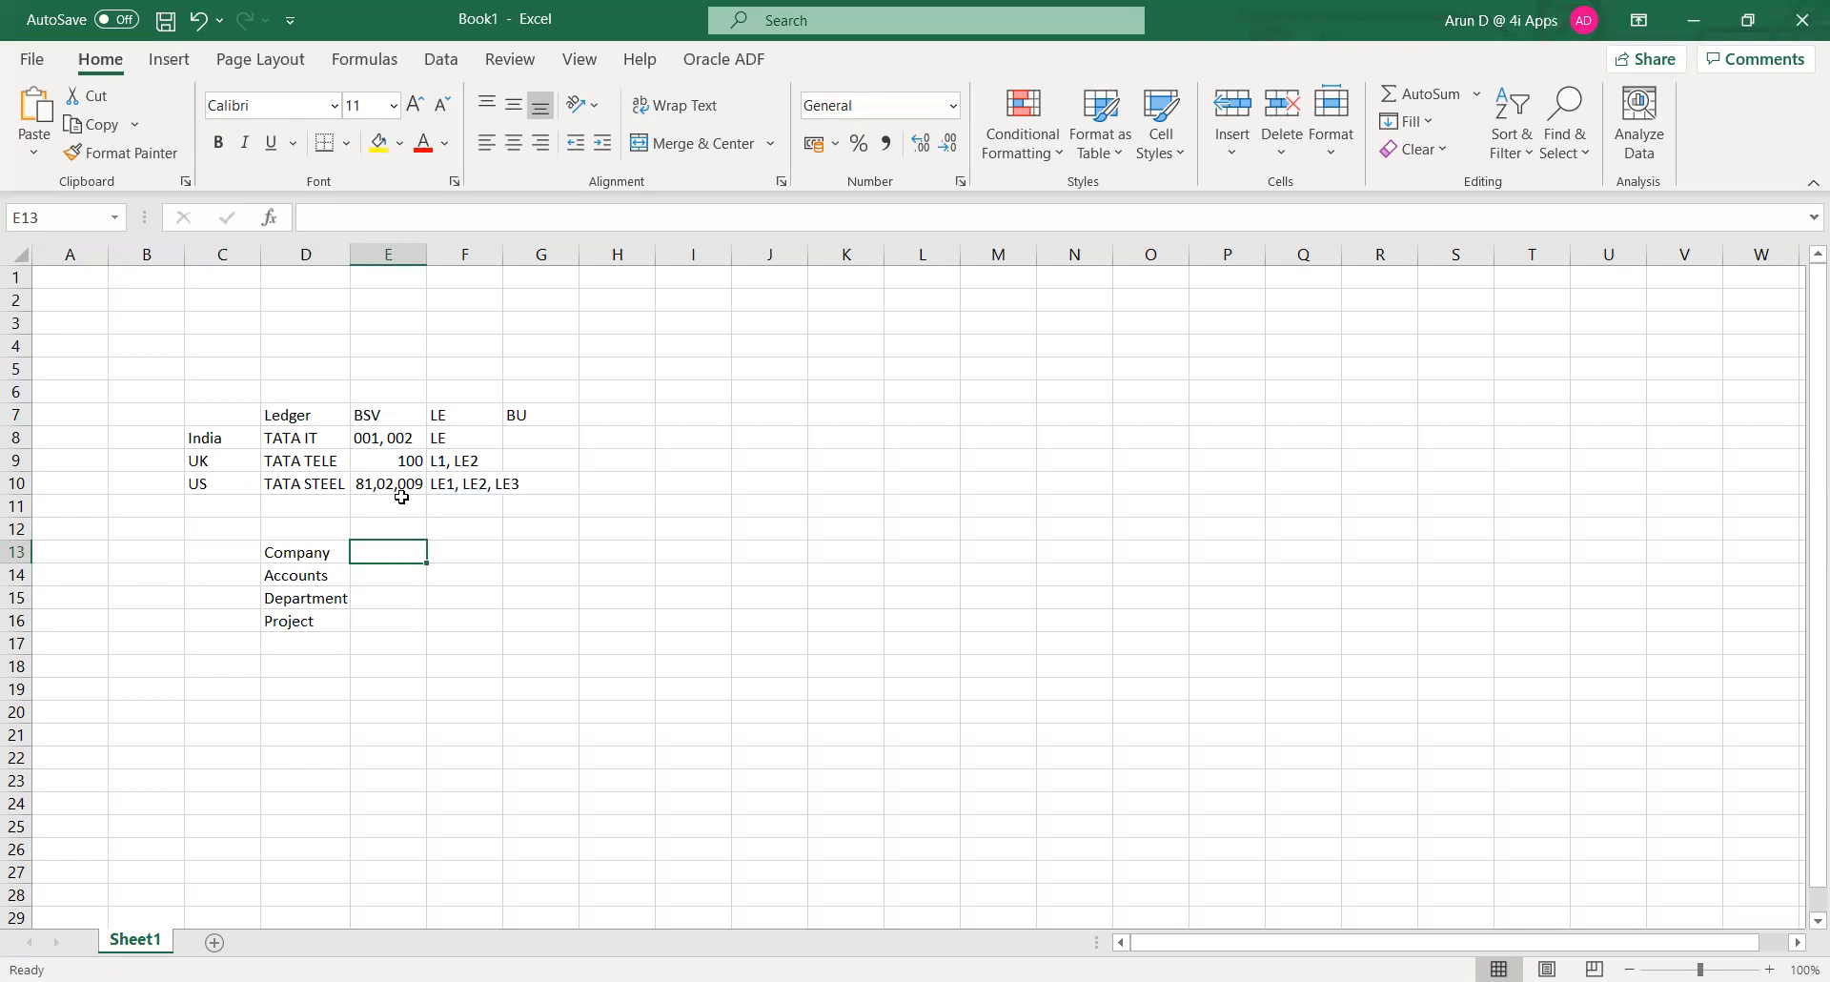
{"action": "key", "text": "Left"}
{"action": "key", "text": "Left"}
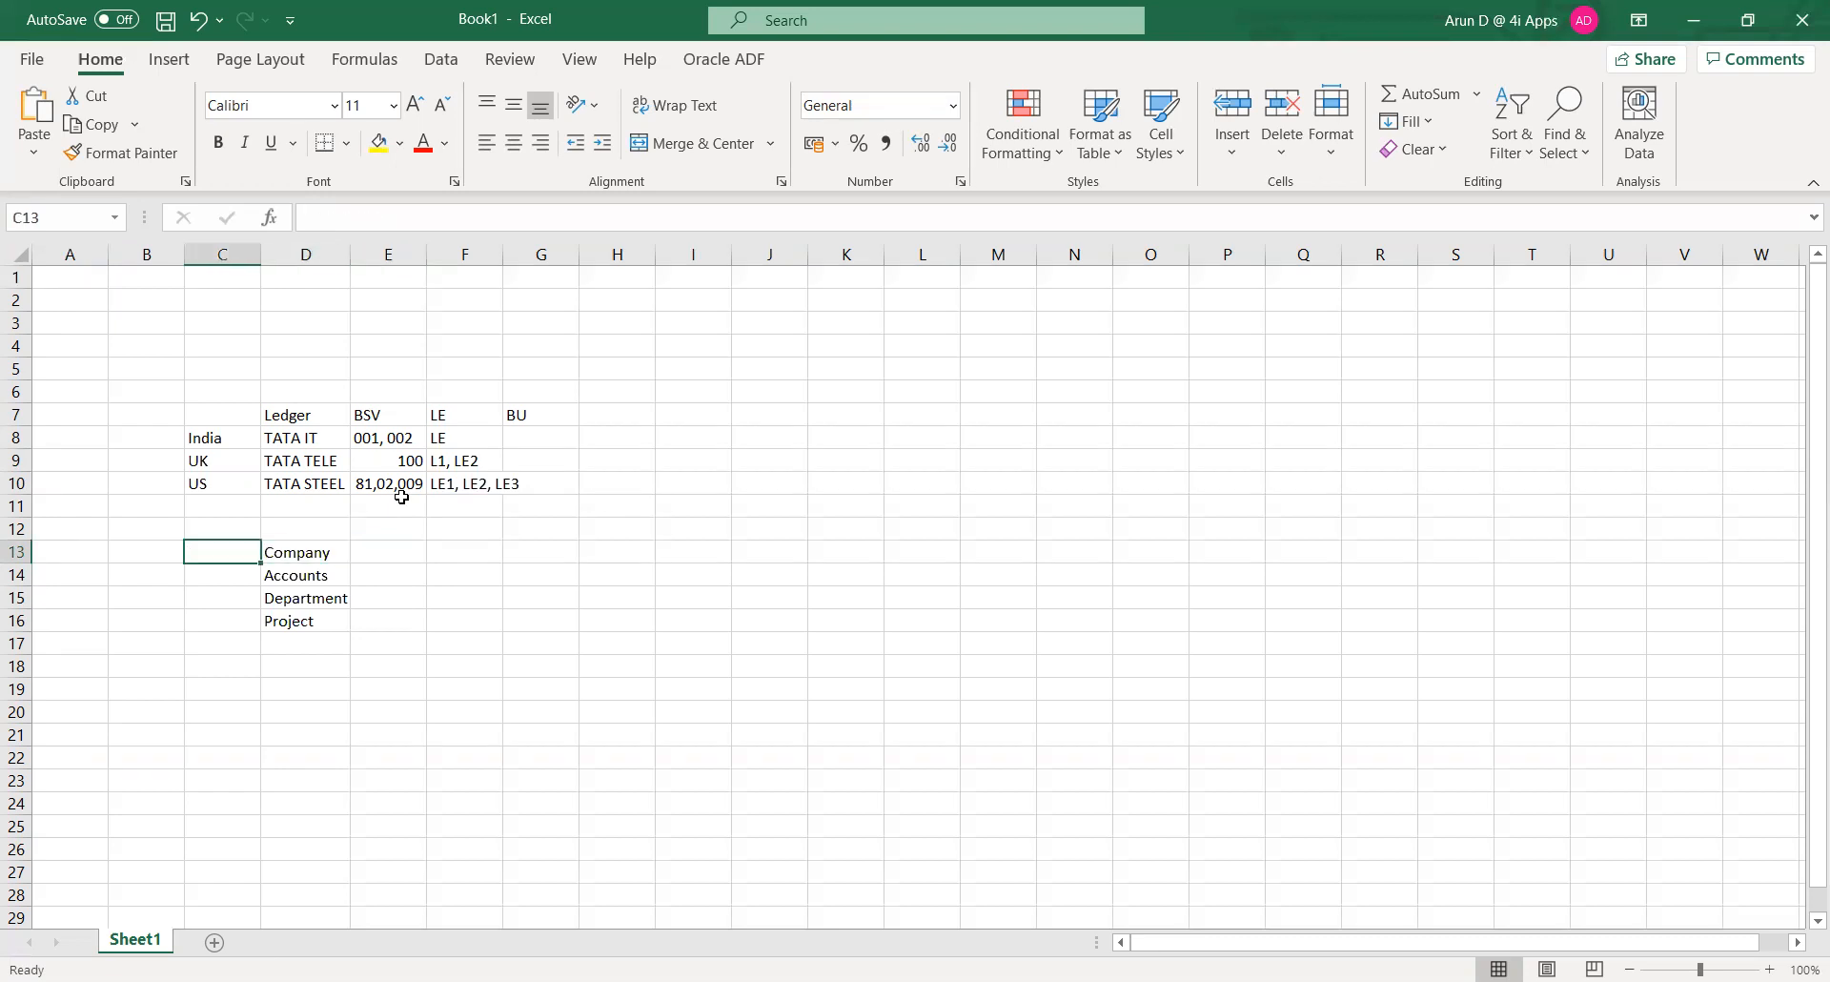
{"action": "type", "text": "TATA IT"}
{"action": "key", "text": "Tab"}
- Enter 001 as a text value for Company in cell E13, keeping the leading zeros
{"action": "key", "text": "Right"}
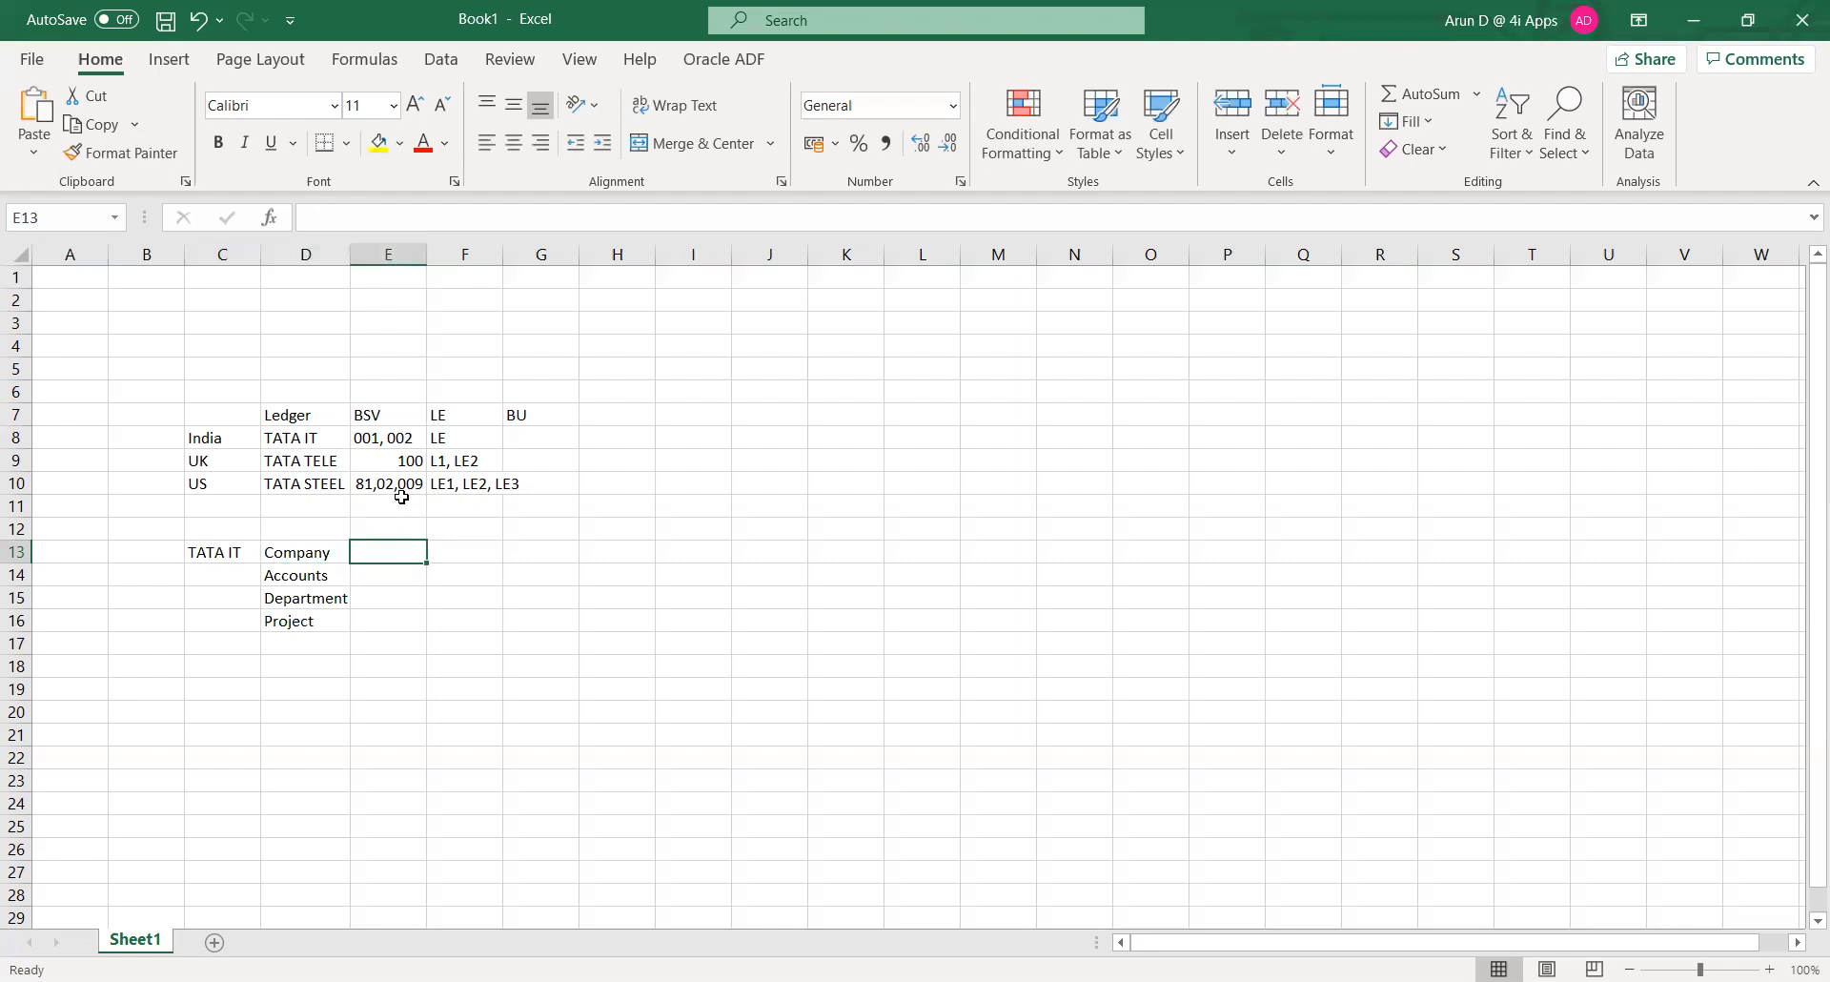
{"action": "type", "text": "001"}
{"action": "key", "text": "Tab"}
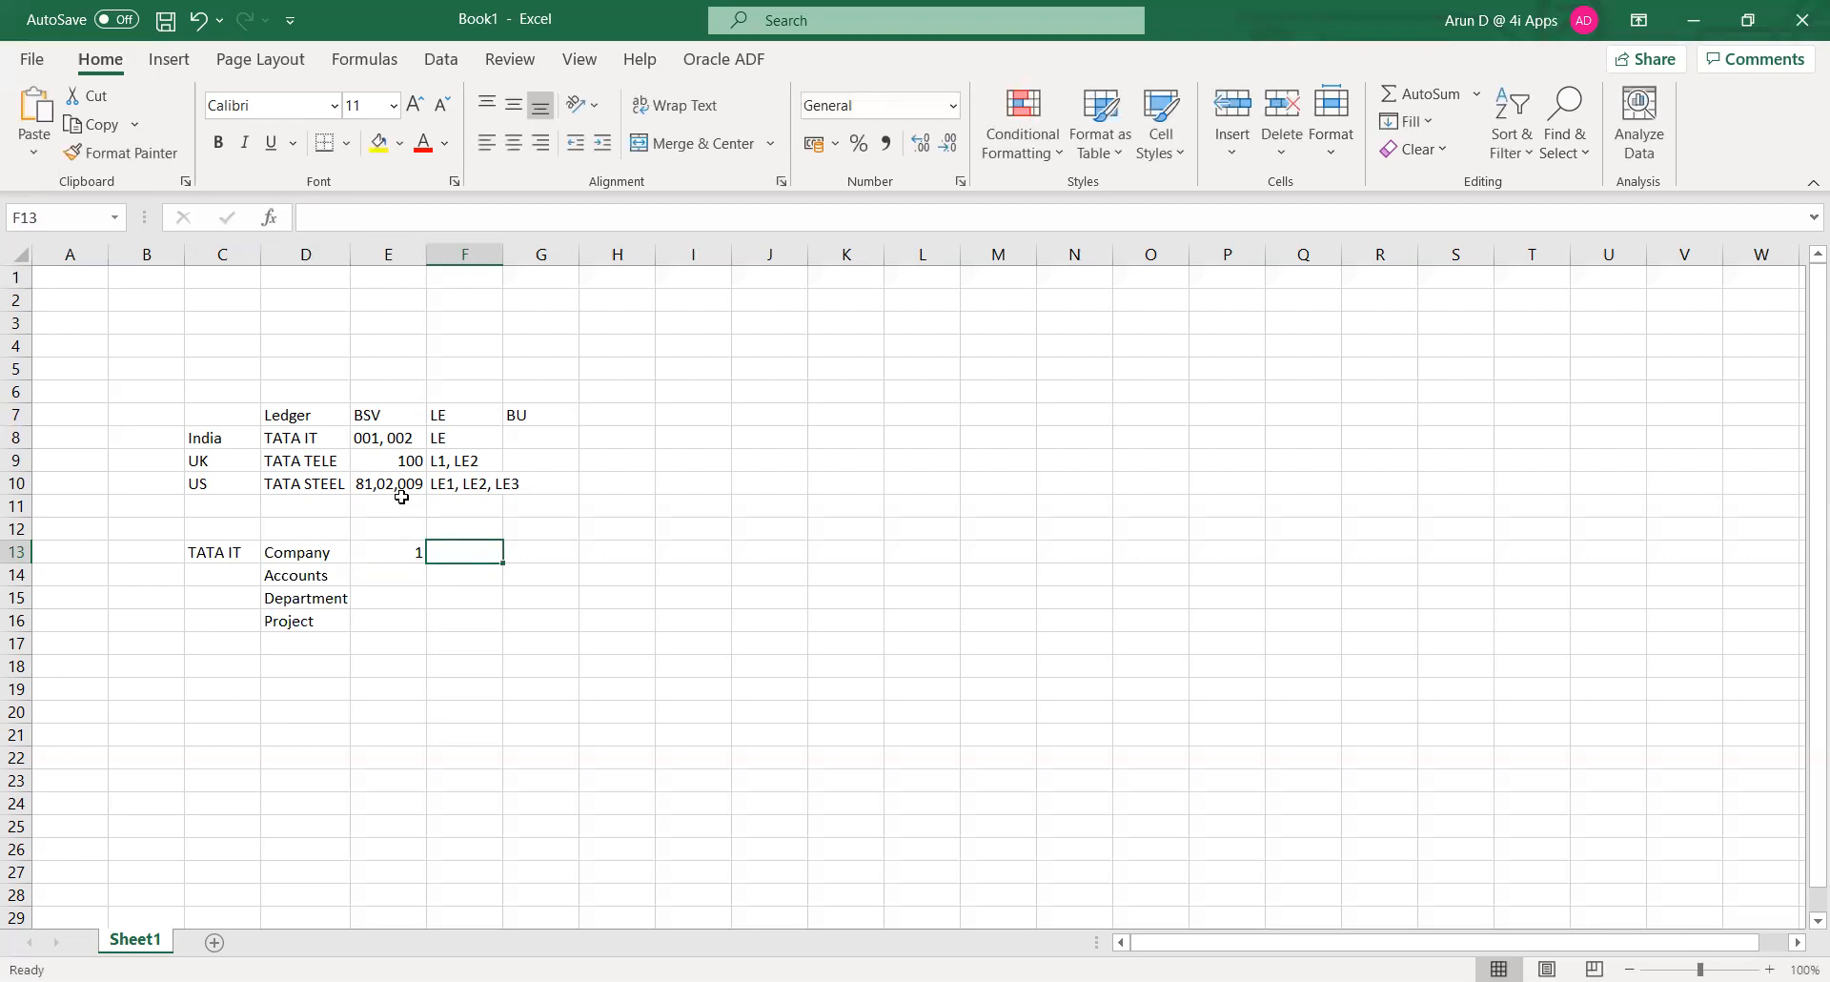
{"action": "key", "text": "Left"}
{"action": "type", "text": "'001"}
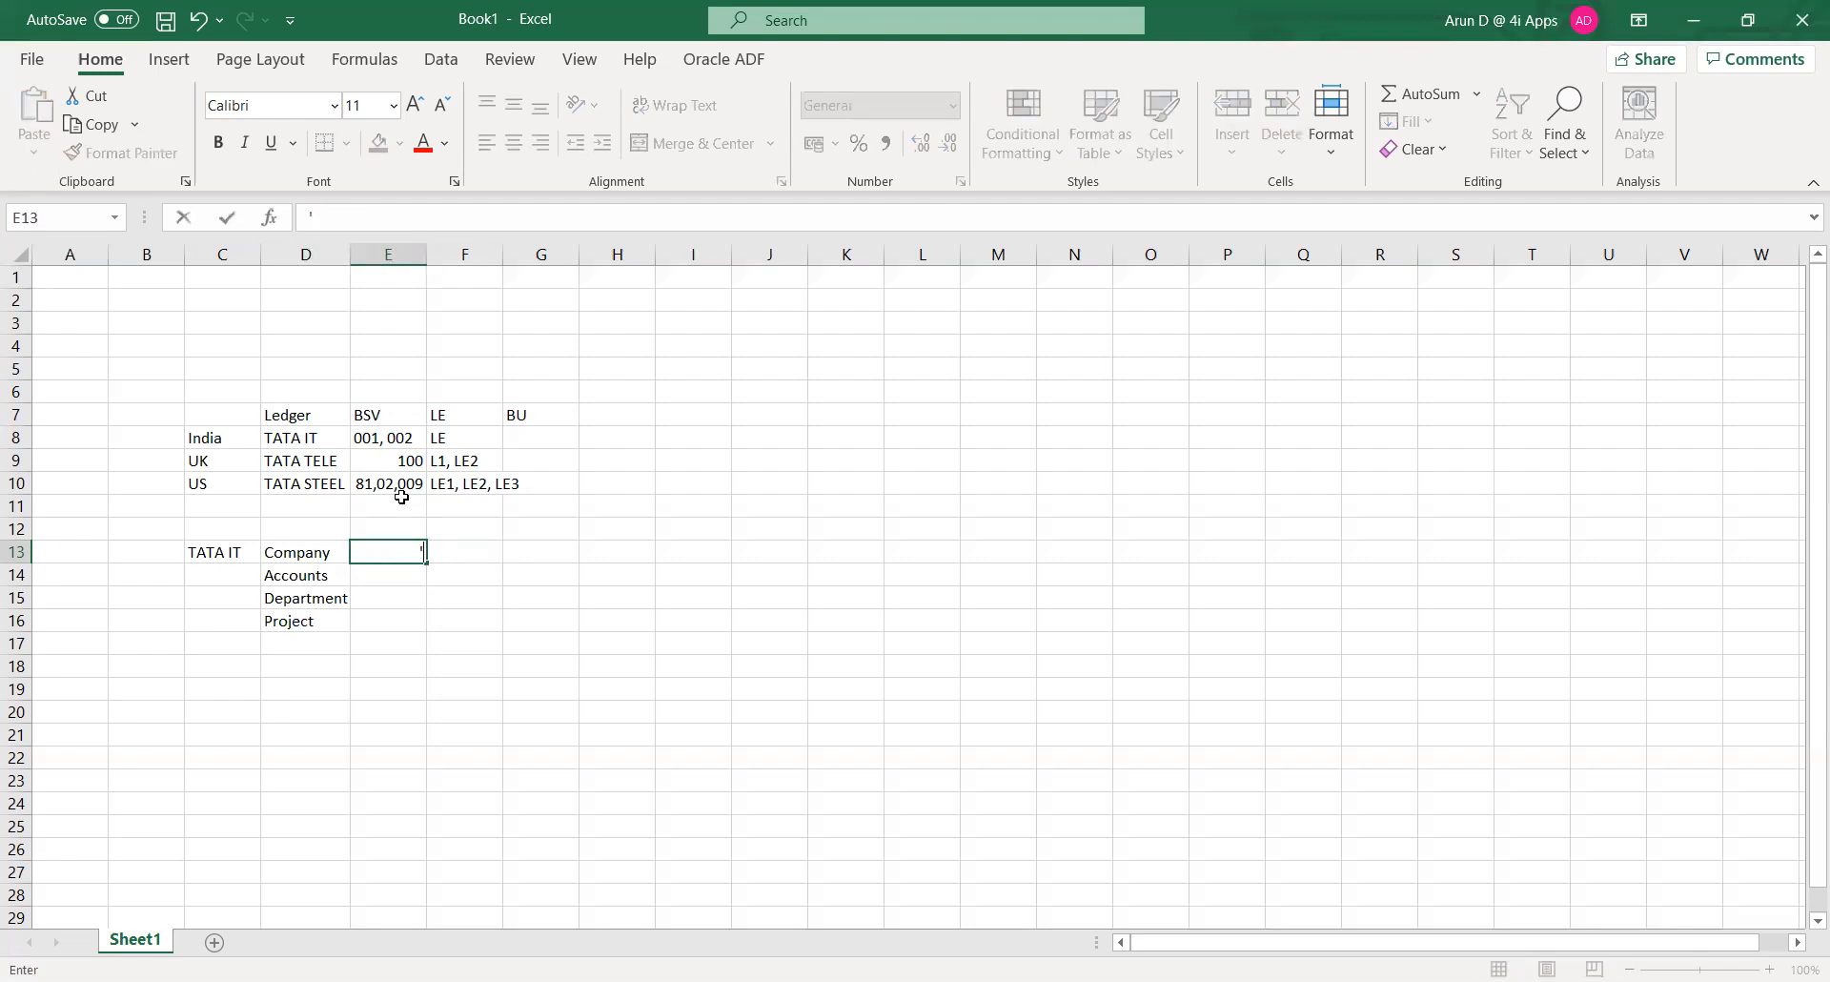
{"action": "key", "text": "Tab"}
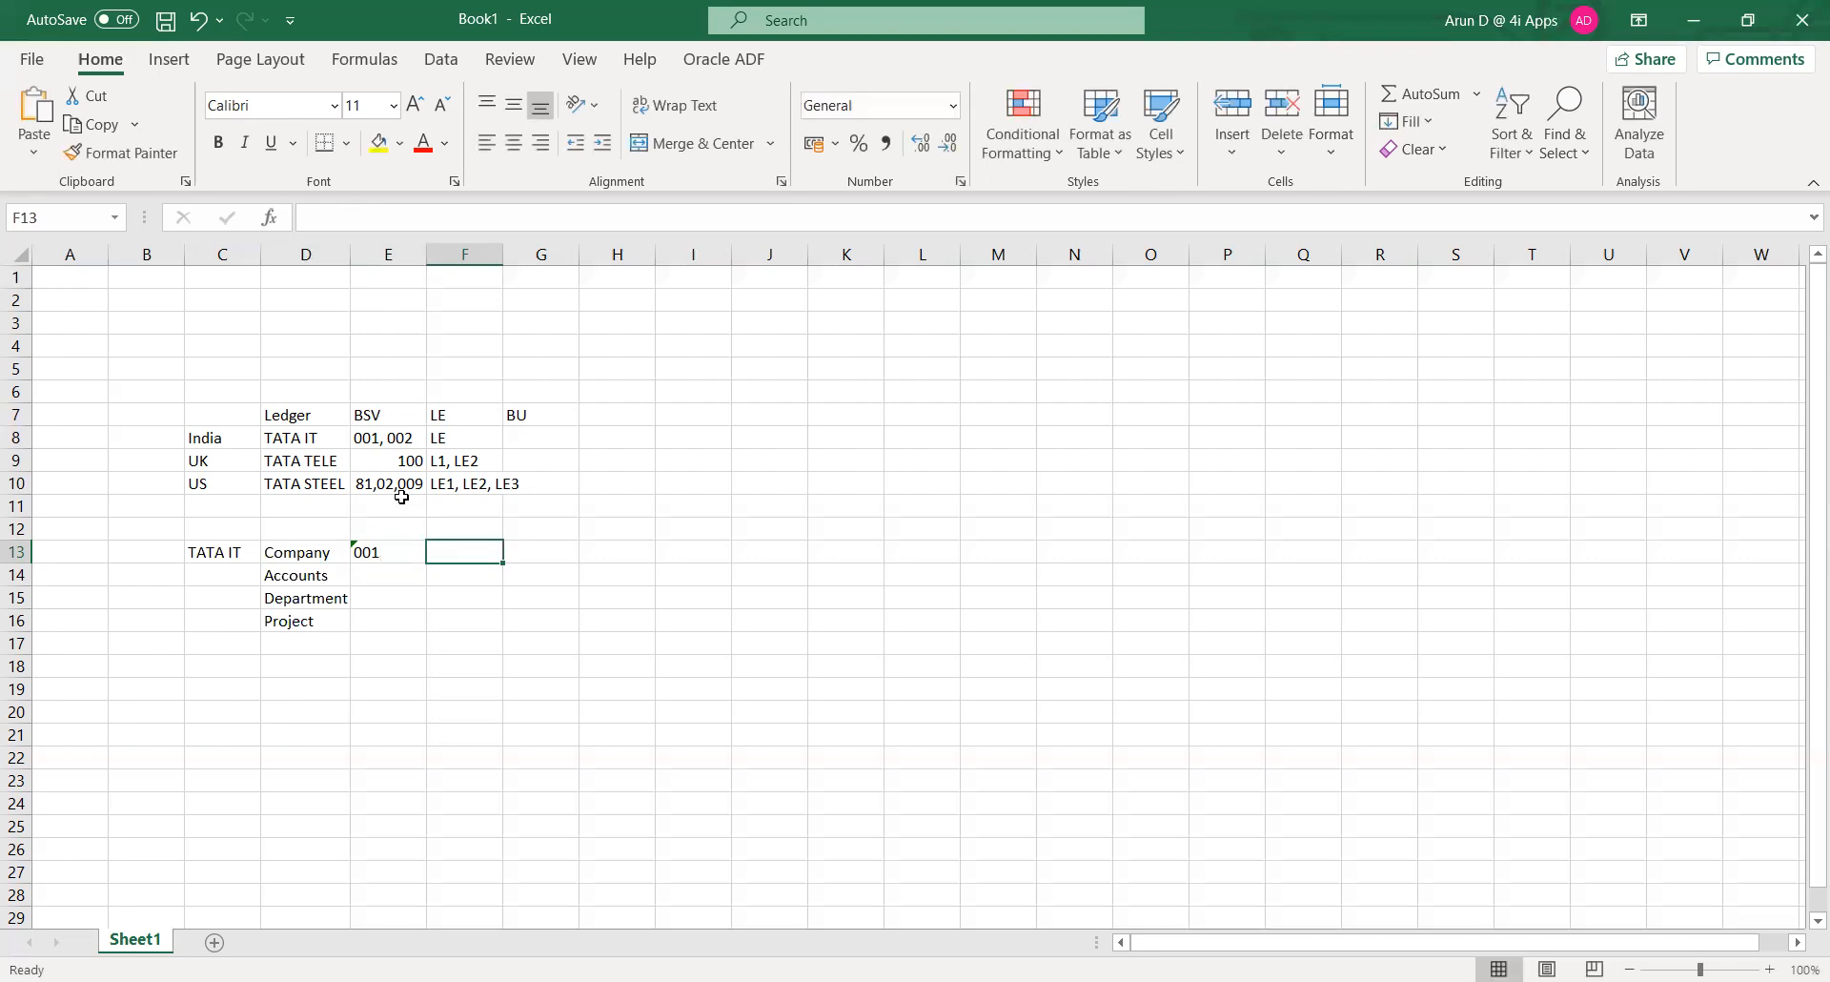
- Enter 00 as a text value for Accounts in cell E14
{"action": "key", "text": "Down"}
{"action": "key", "text": "Left"}
{"action": "type", "text": "00"}
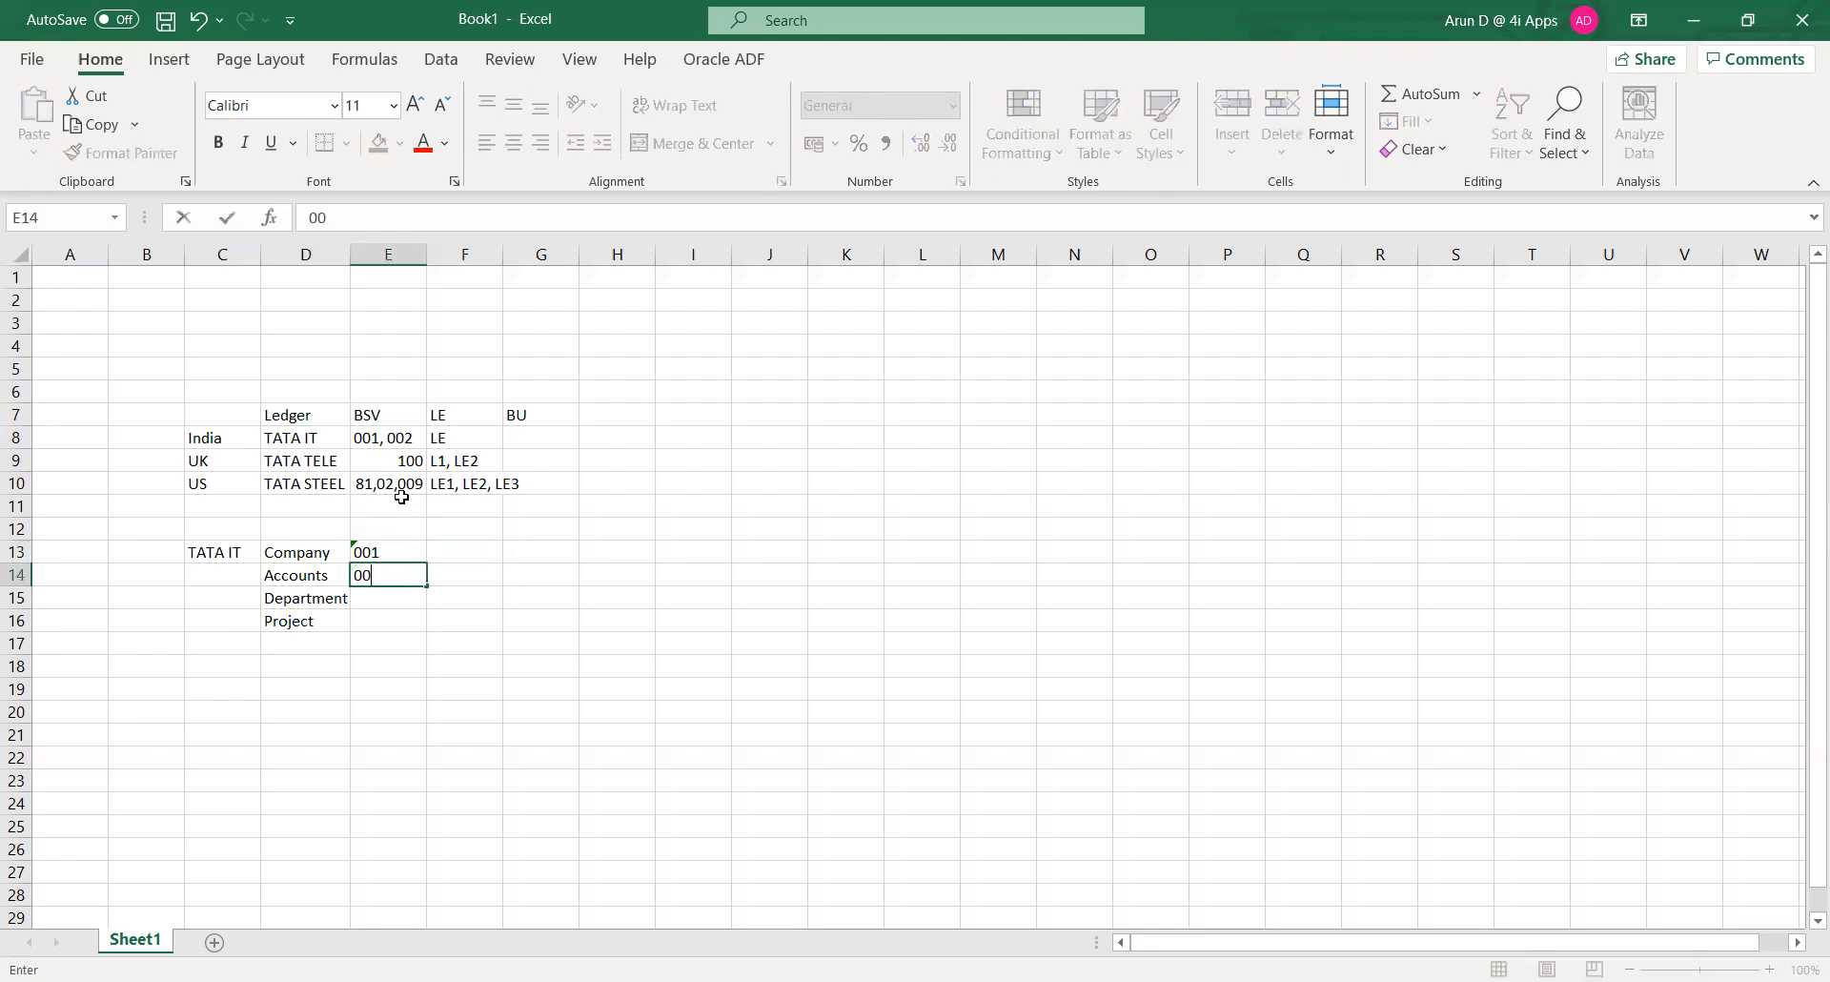
{"action": "key", "text": "Return"}
{"action": "key", "text": "Up"}
{"action": "type", "text": "'00"}
{"action": "key", "text": "Return"}
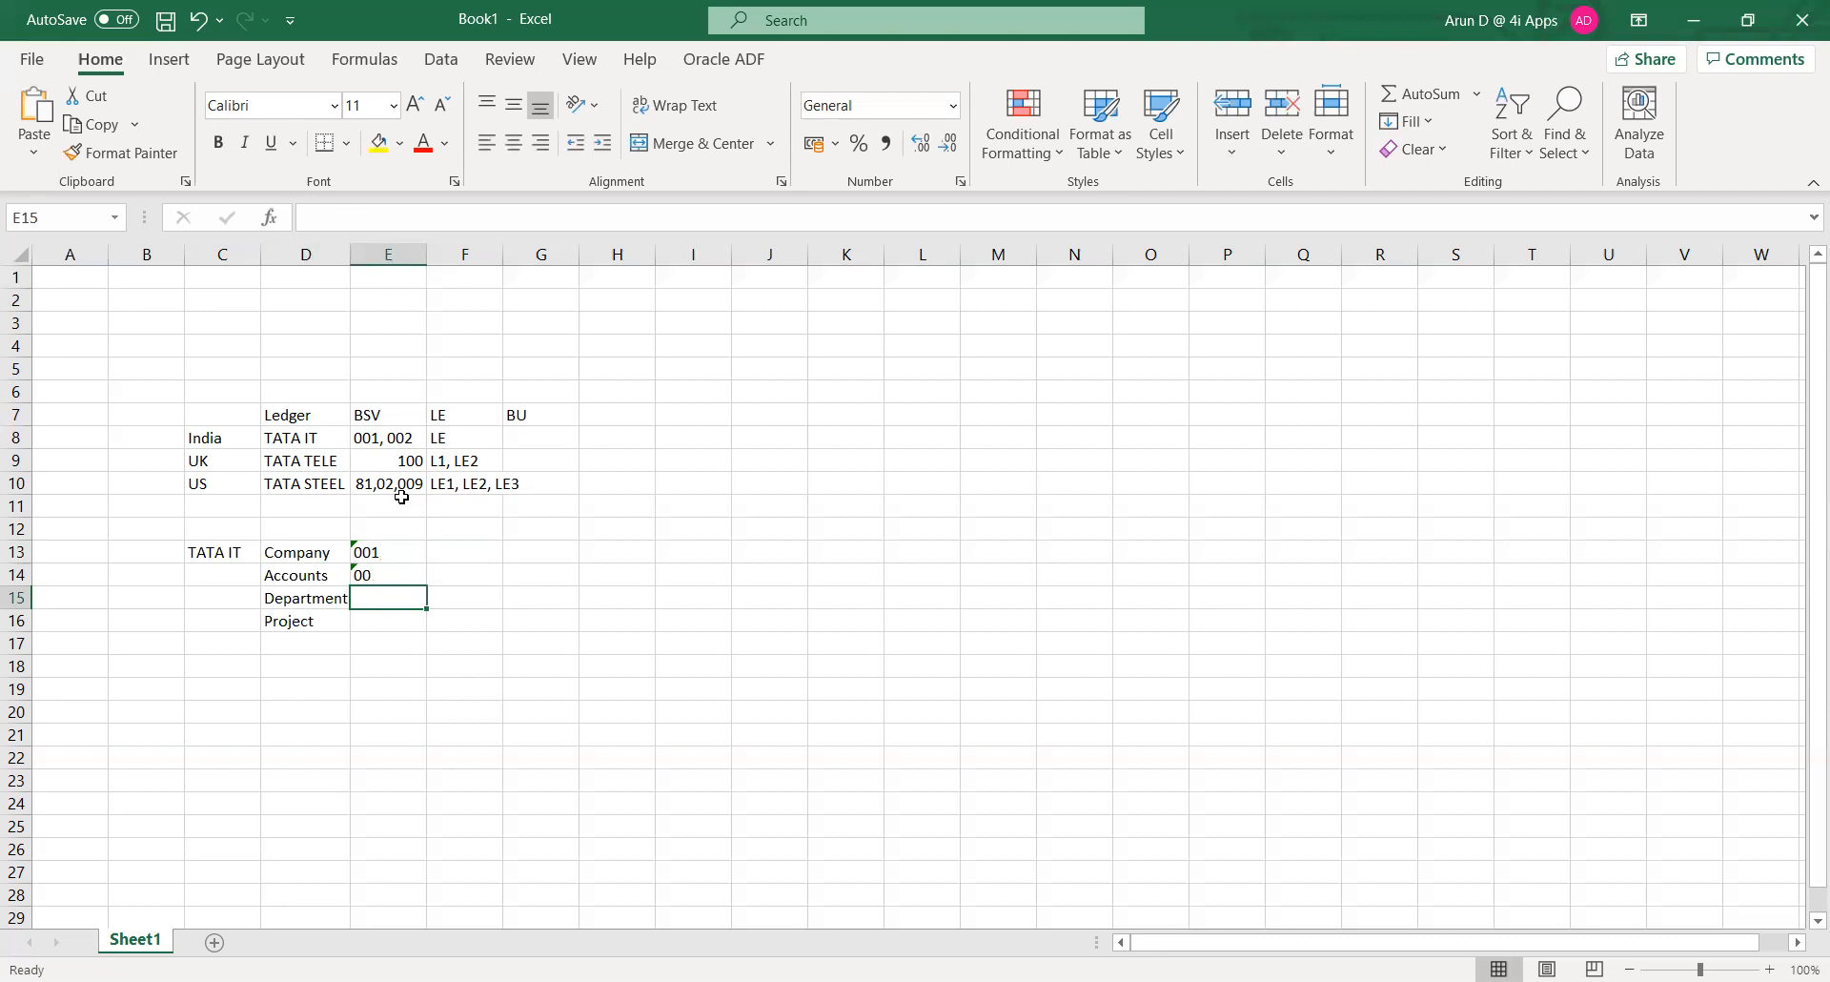
- Enter 2346 for Department in cell E15 and 001 as text for Project in cell E16
{"action": "type", "text": "2346"}
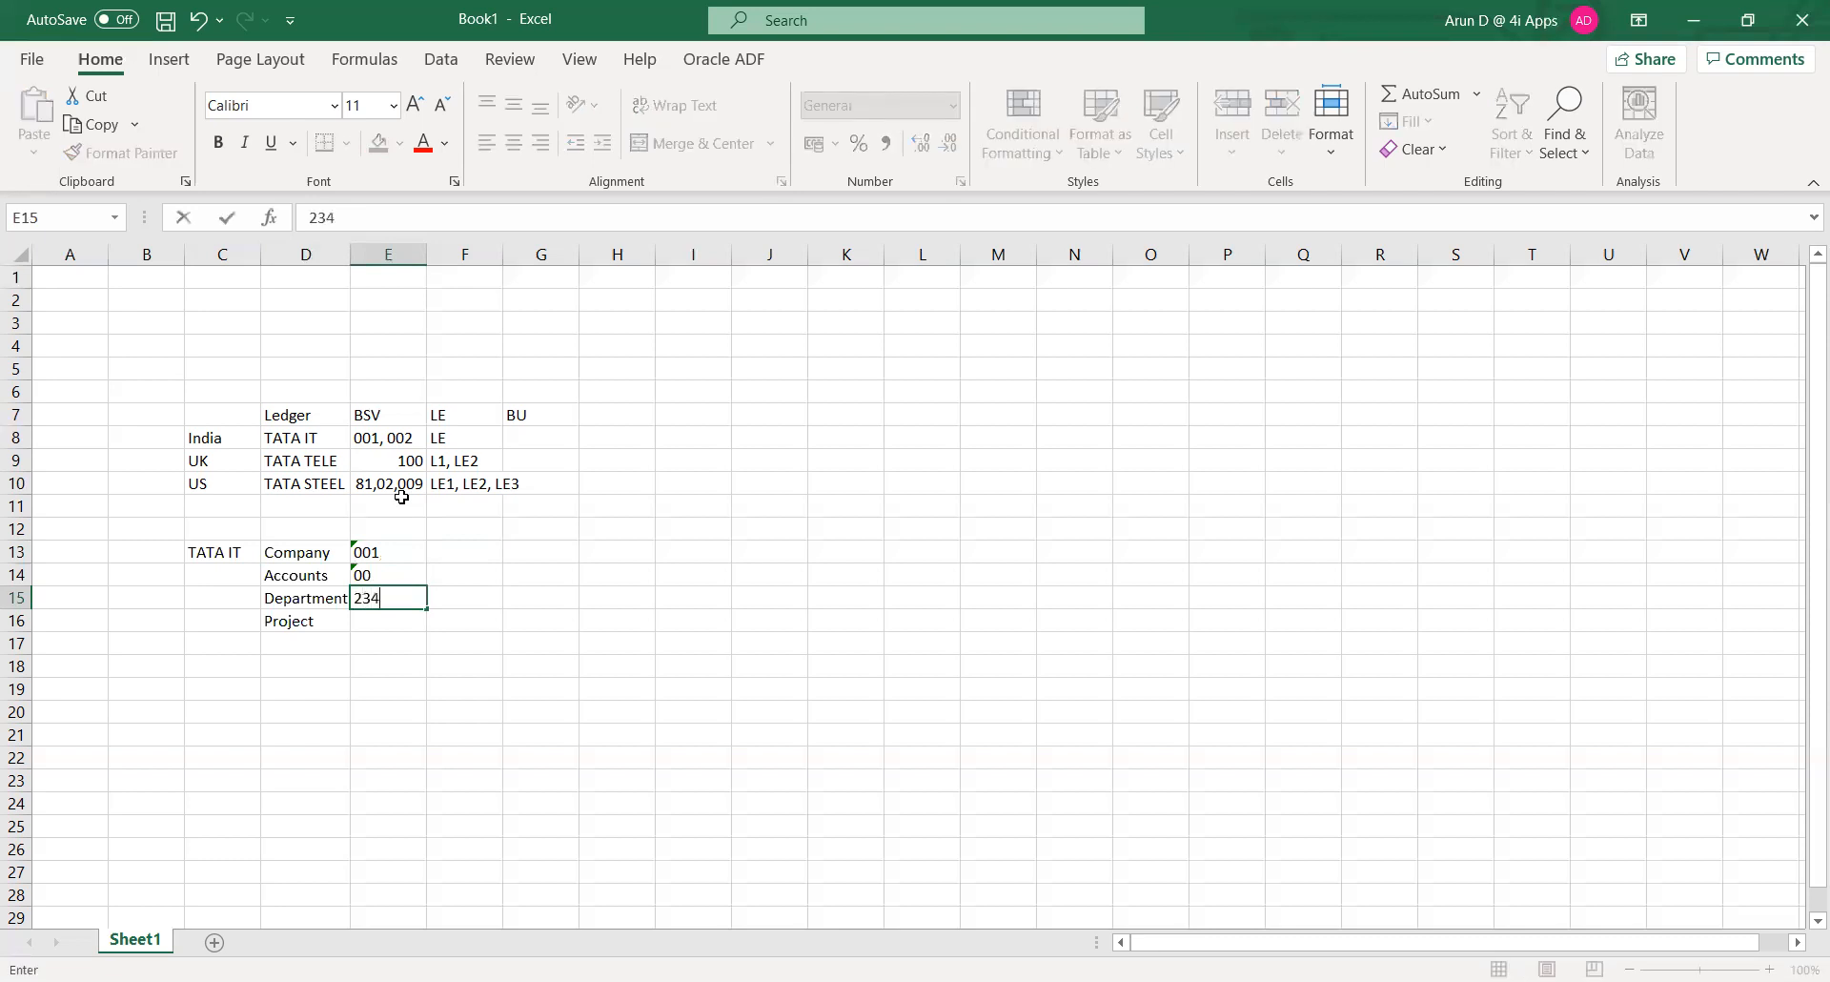
{"action": "key", "text": "Tab"}
{"action": "key", "text": "Down"}
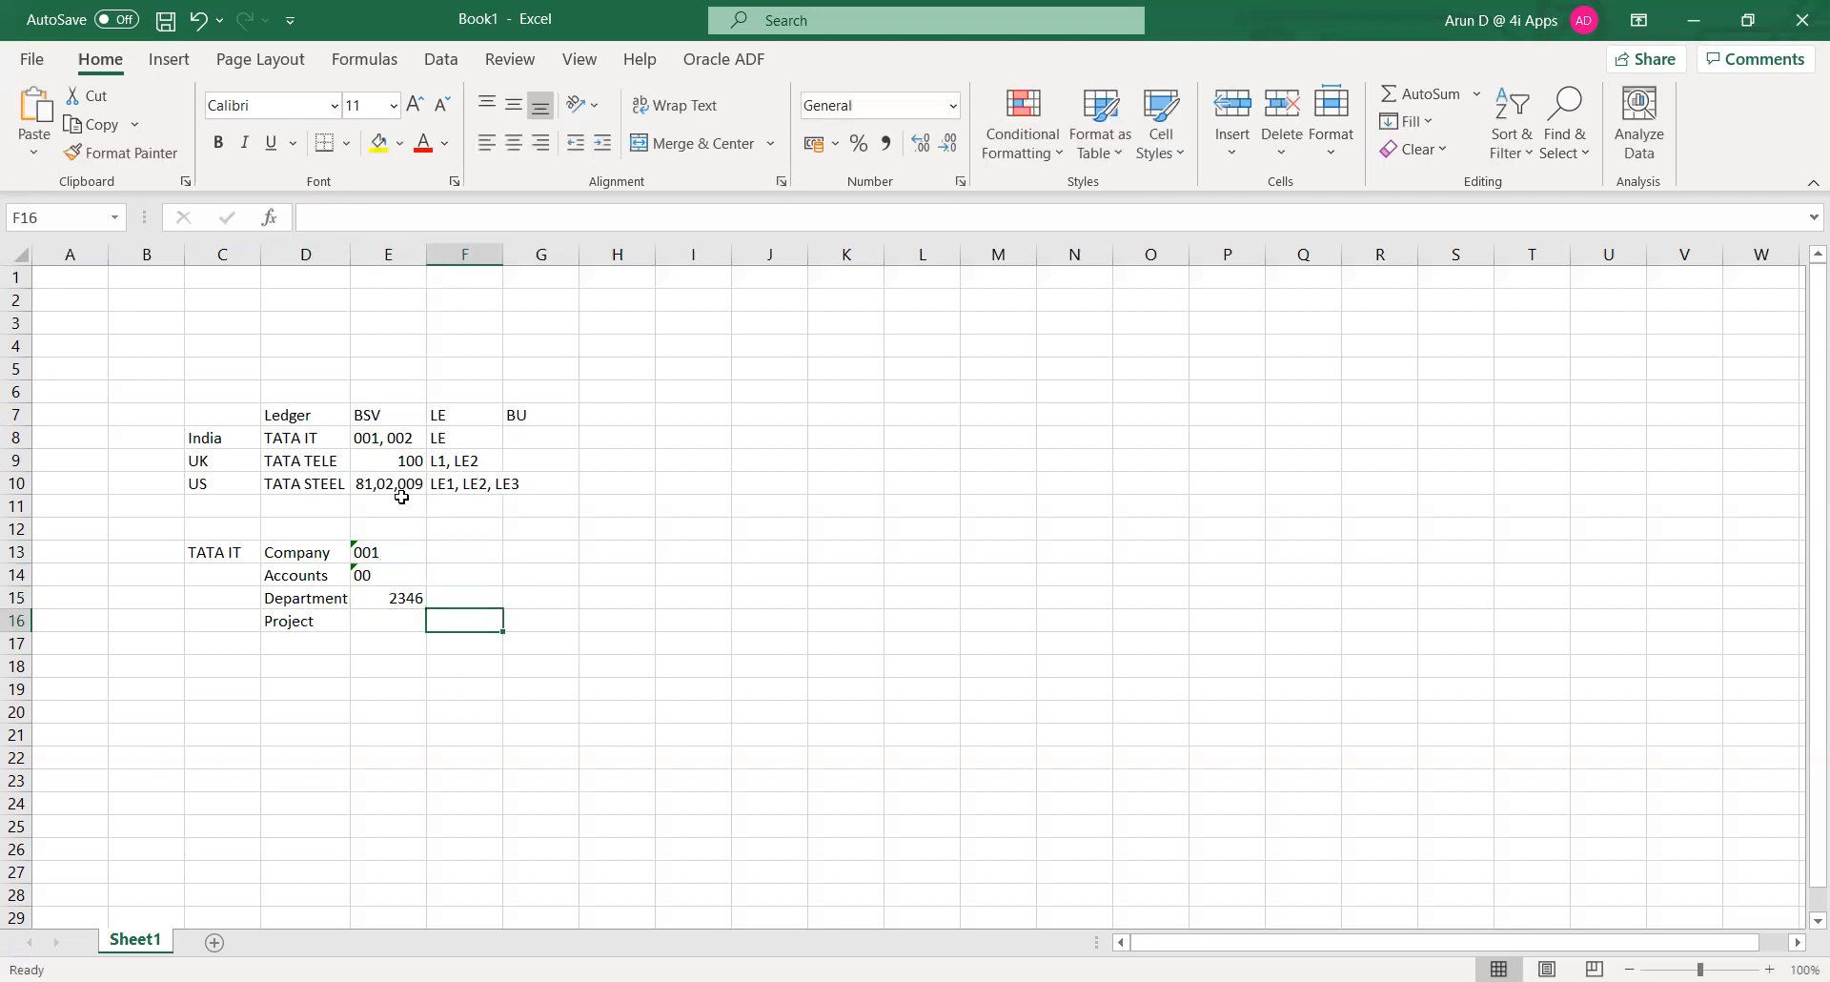
{"action": "key", "text": "Left"}
{"action": "type", "text": "'"}
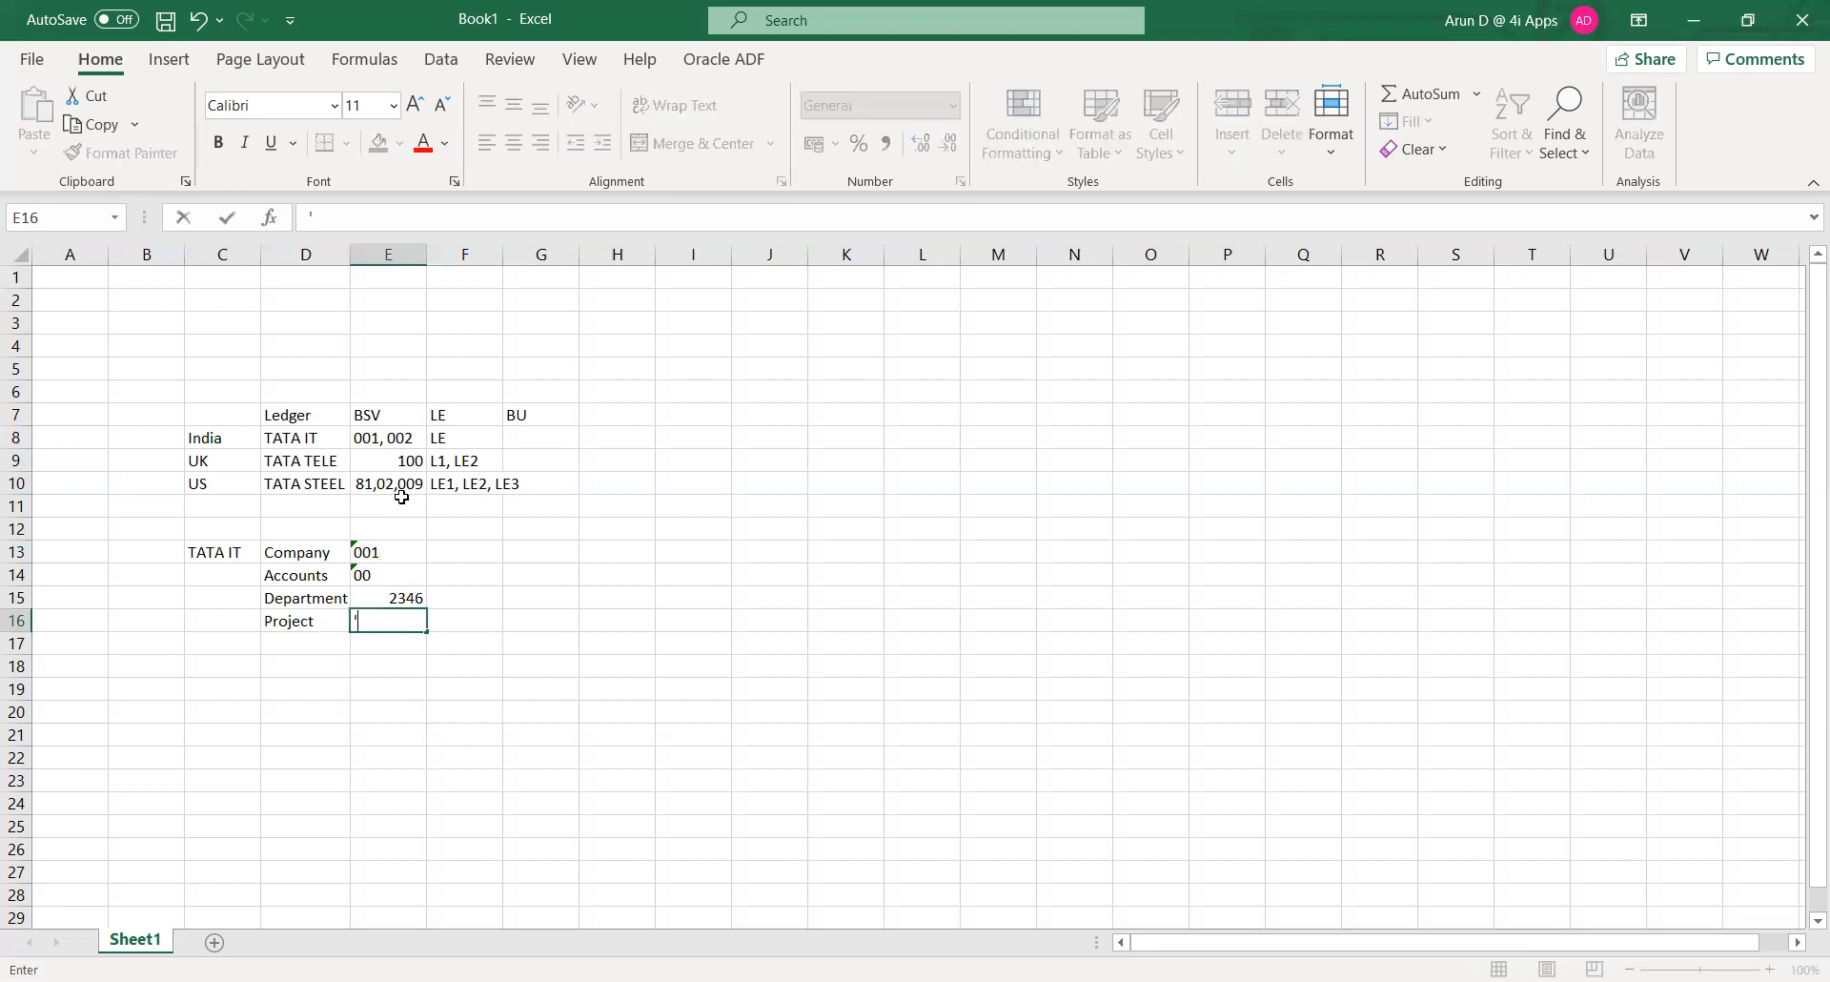
{"action": "type", "text": "001"}
{"action": "key", "text": "Tab"}
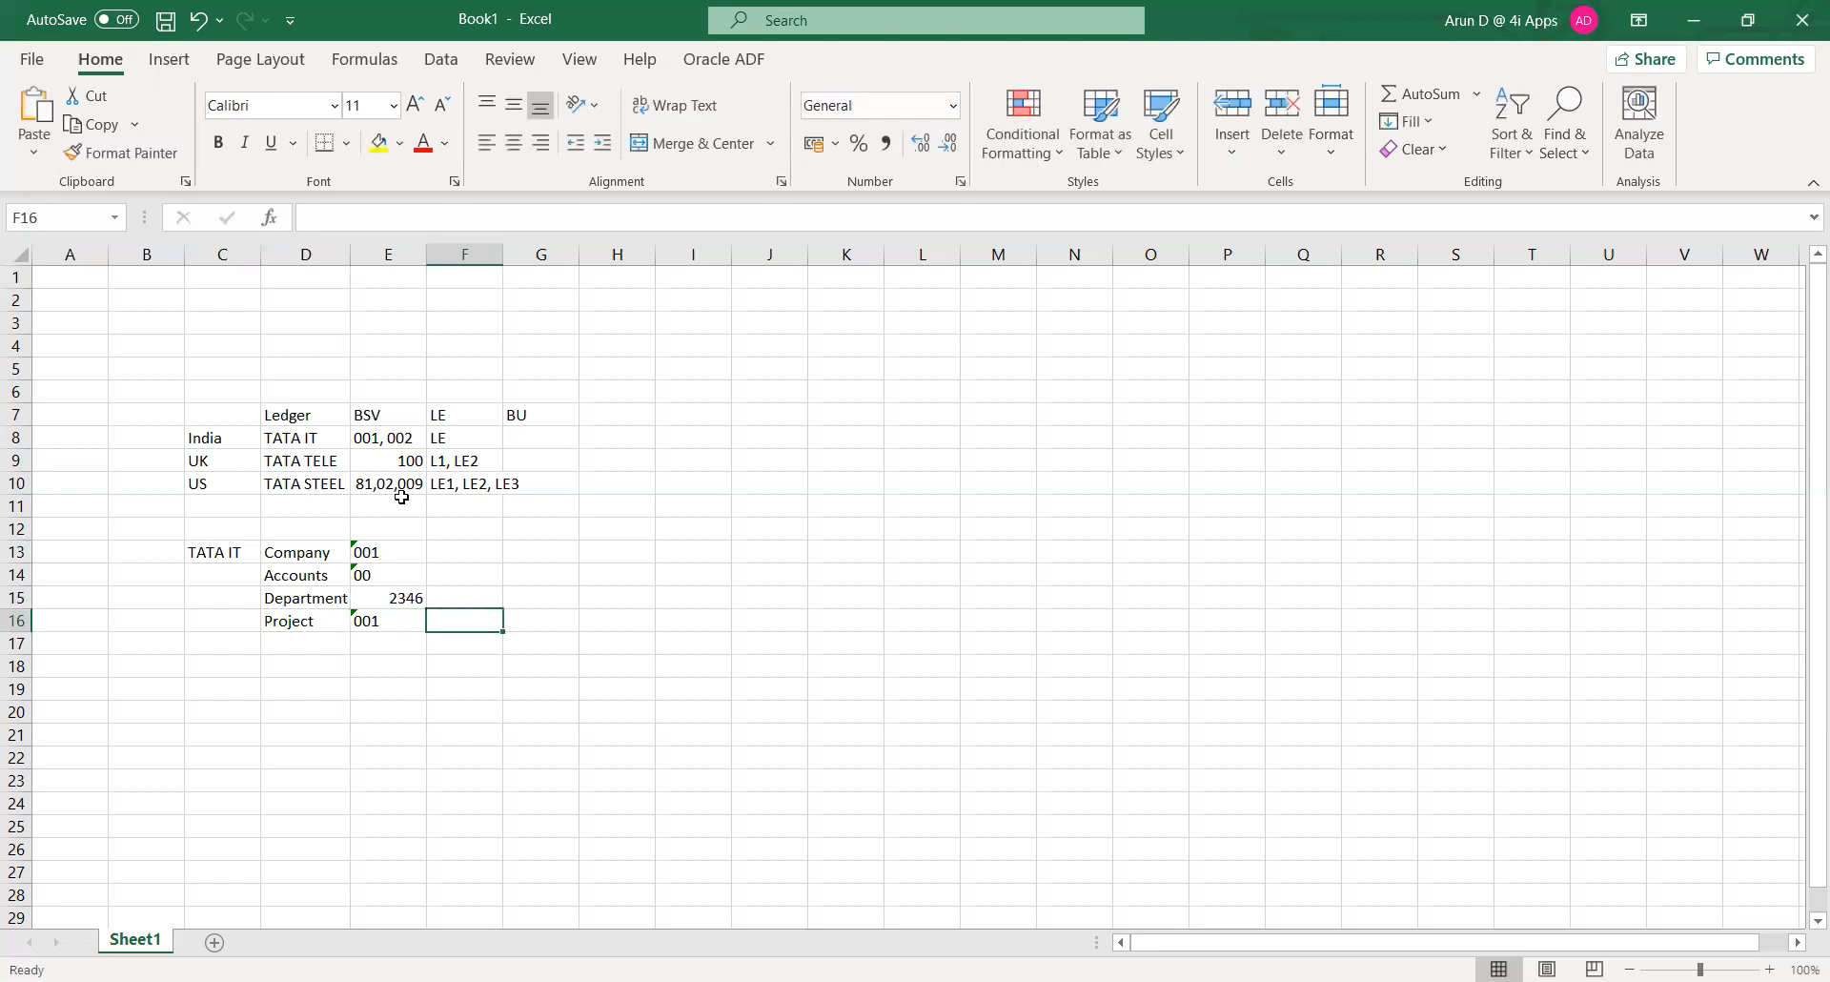
- Add the heading Regular JV above the segment list in cell D12
{"action": "key", "text": "Down"}
{"action": "key", "text": "Left"}
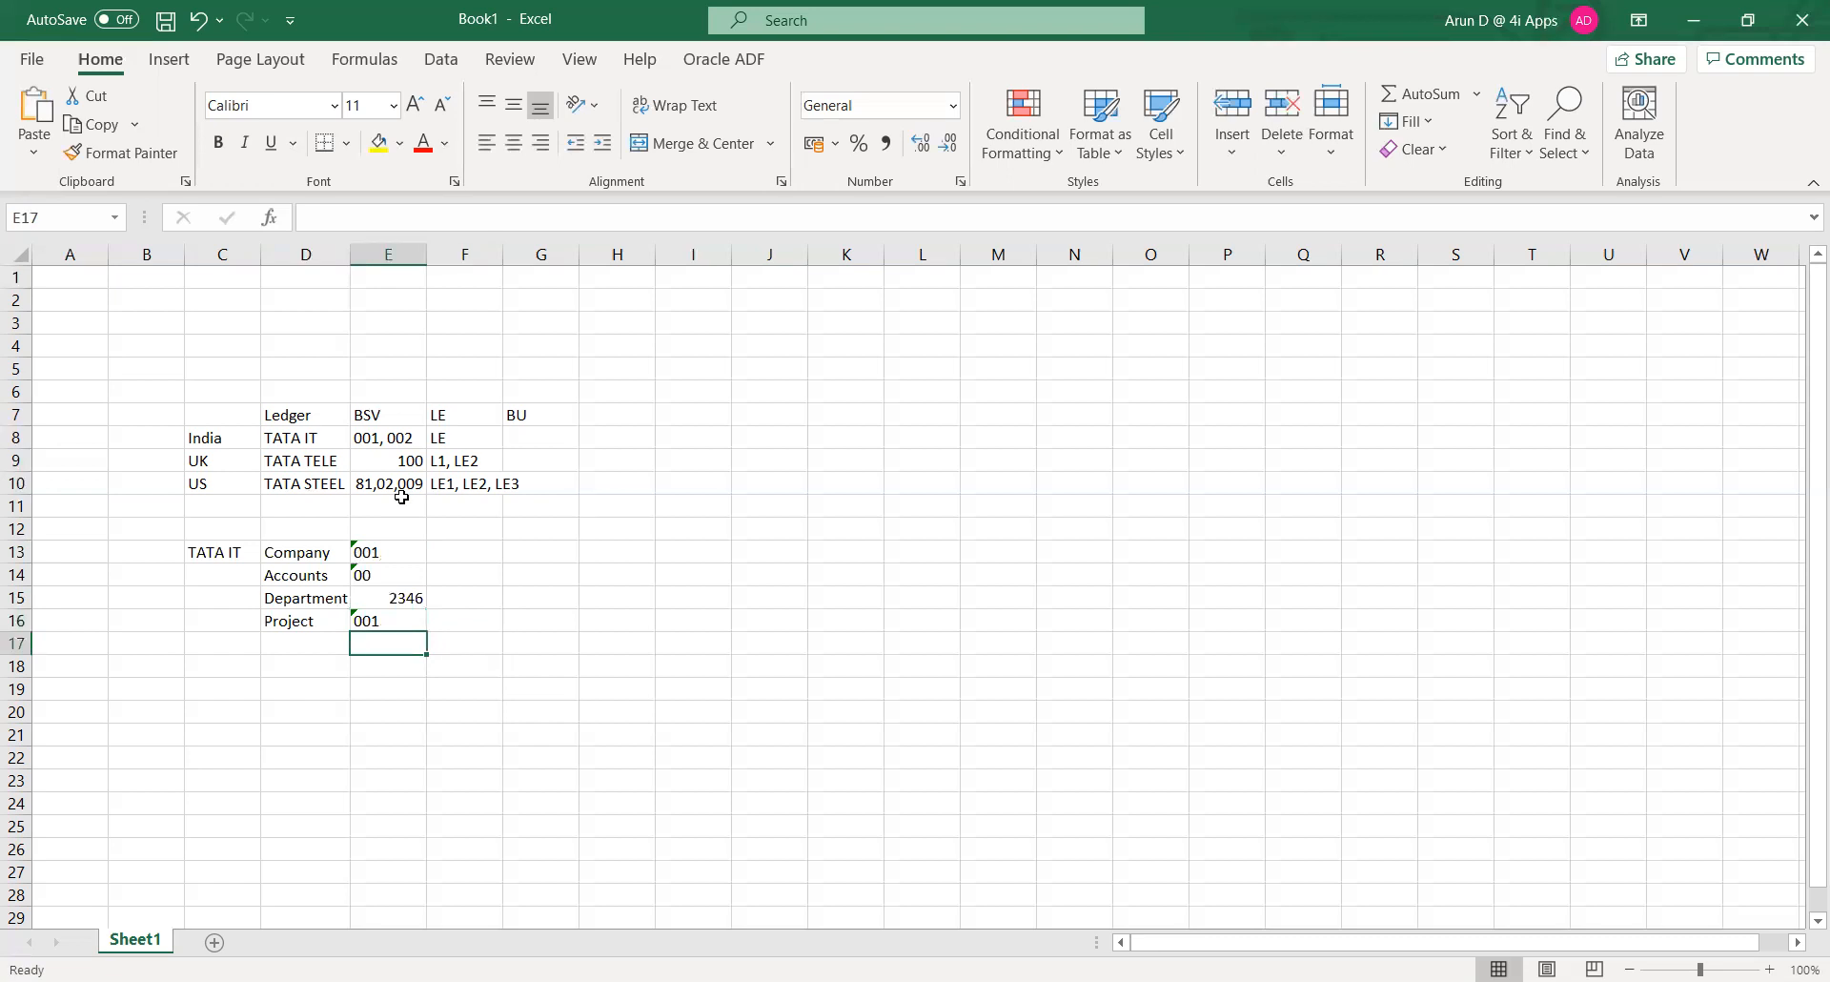
{"action": "key", "text": "Left"}
{"action": "key", "text": "Up"}
{"action": "key", "text": "Up"}
{"action": "key", "text": "Up"}
{"action": "key", "text": "Up"}
{"action": "key", "text": "Up"}
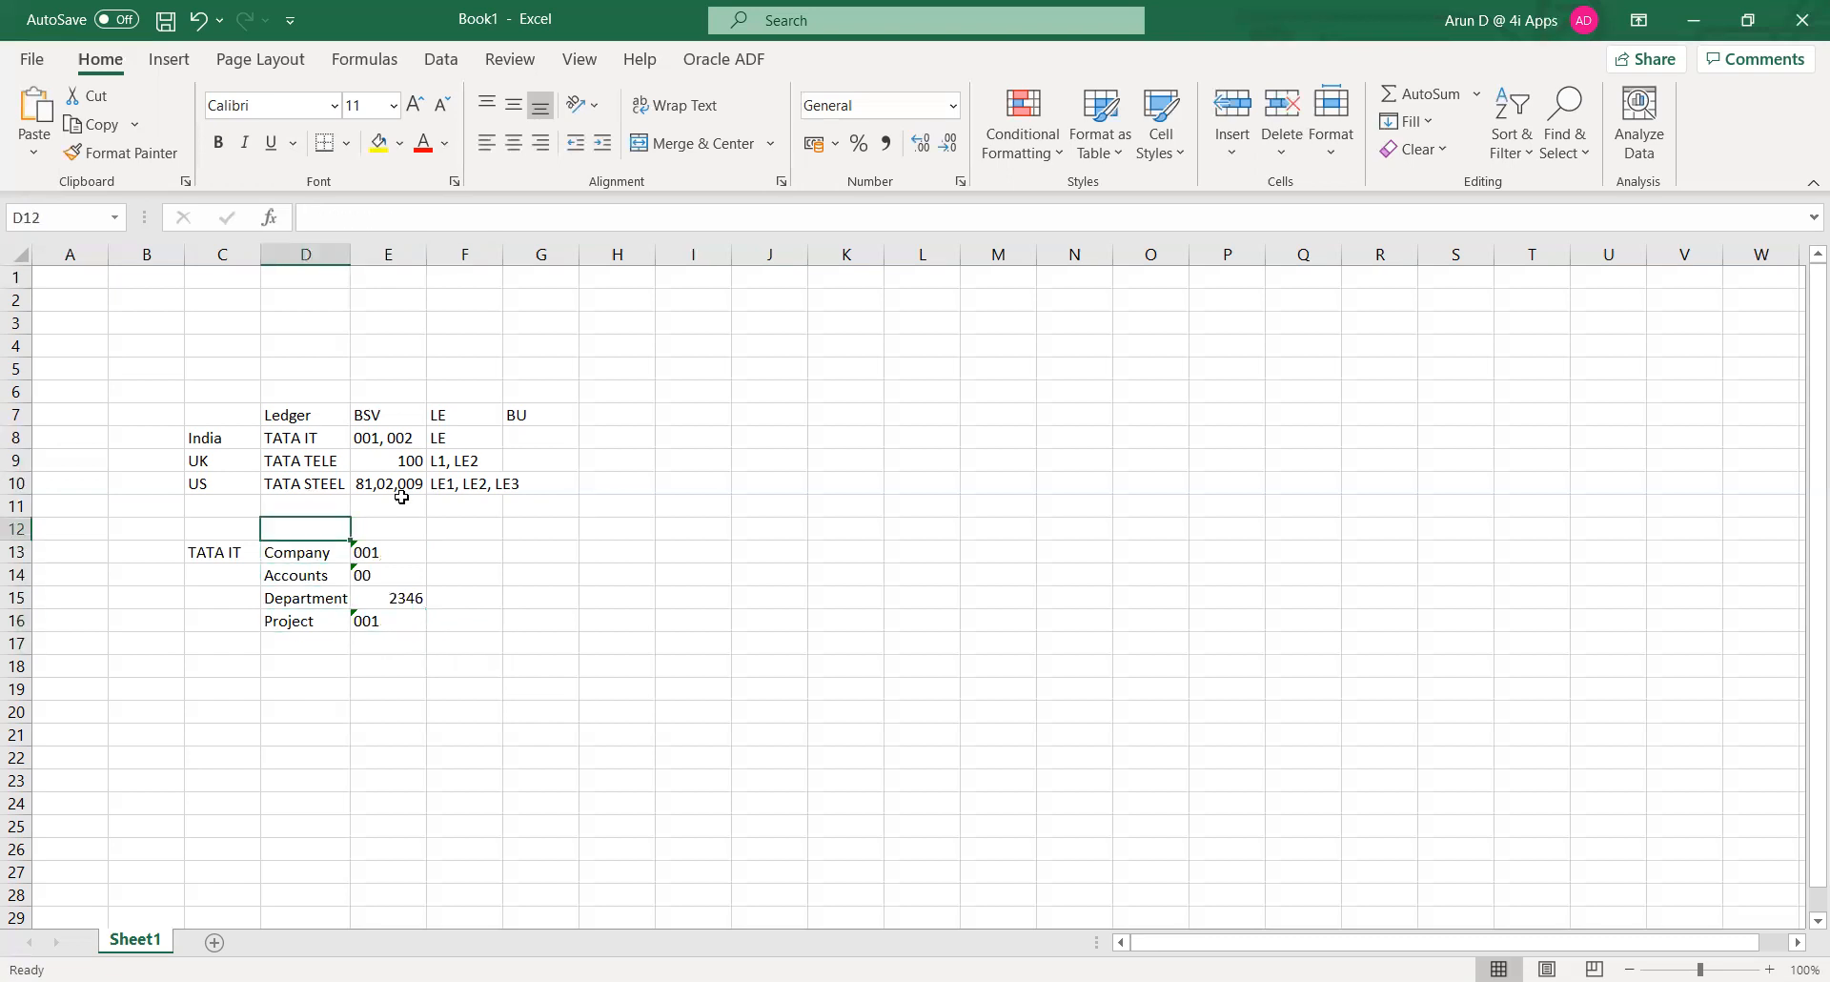
{"action": "type", "text": "Regula"}
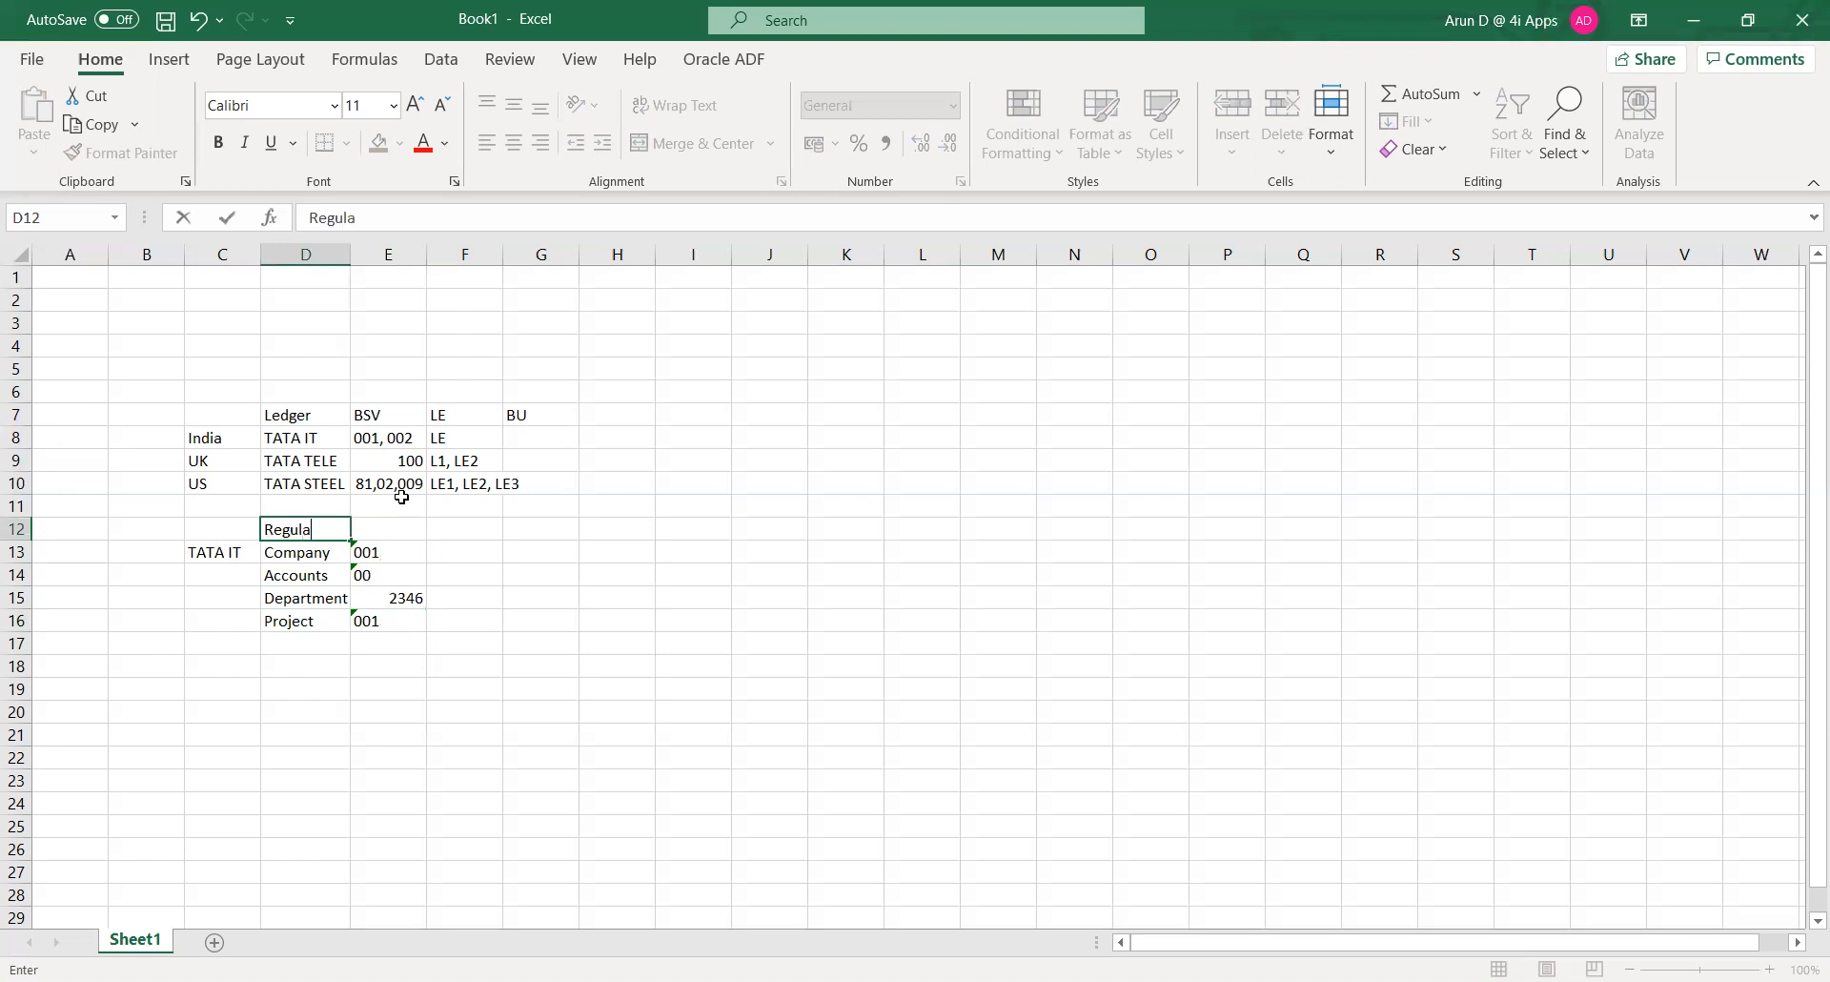
{"action": "type", "text": "r"}
{"action": "type", "text": " T"}
{"action": "key", "text": "BackSpace"}
{"action": "type", "text": "JV"}
{"action": "key", "text": "Down"}
{"action": "key", "text": "Down"}
{"action": "key", "text": "Down"}
{"action": "key", "text": "Down"}
{"action": "key", "text": "Down"}
{"action": "key", "text": "Down"}
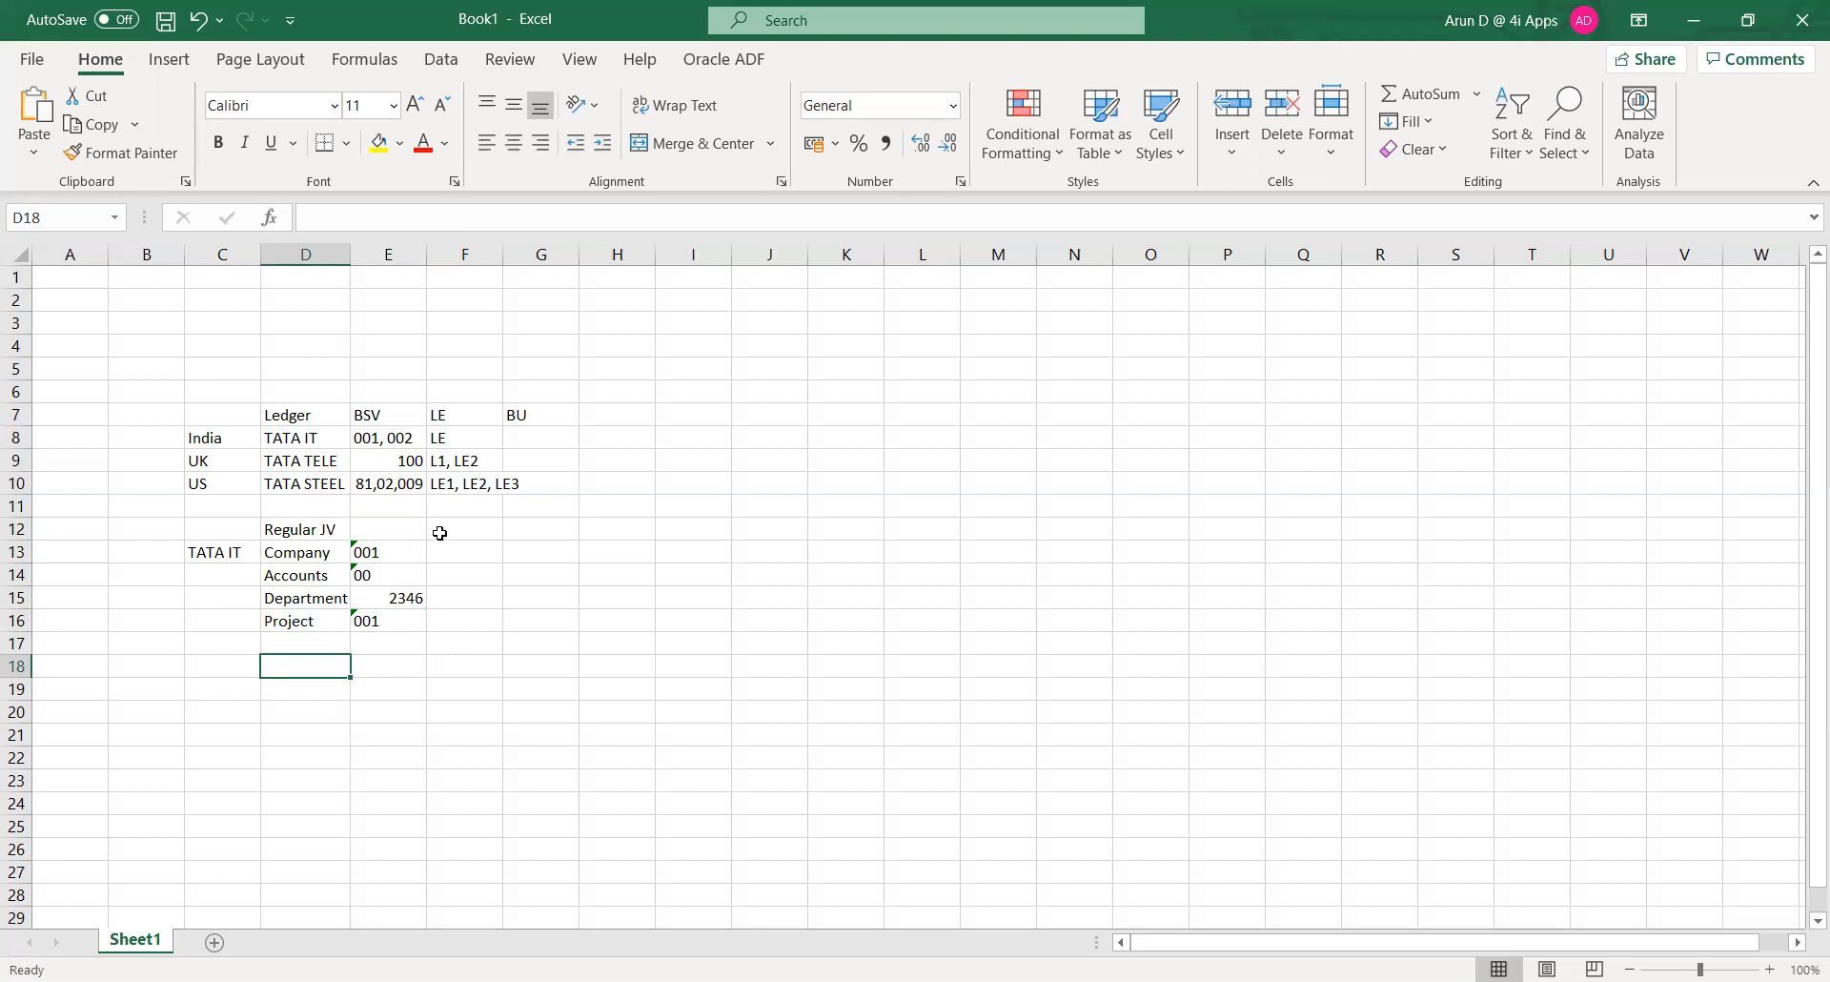
- Enter the ledger name TATA TELE in cell C19, below the TATA IT segment block
{"action": "left_click", "coordinate": [317, 466]}
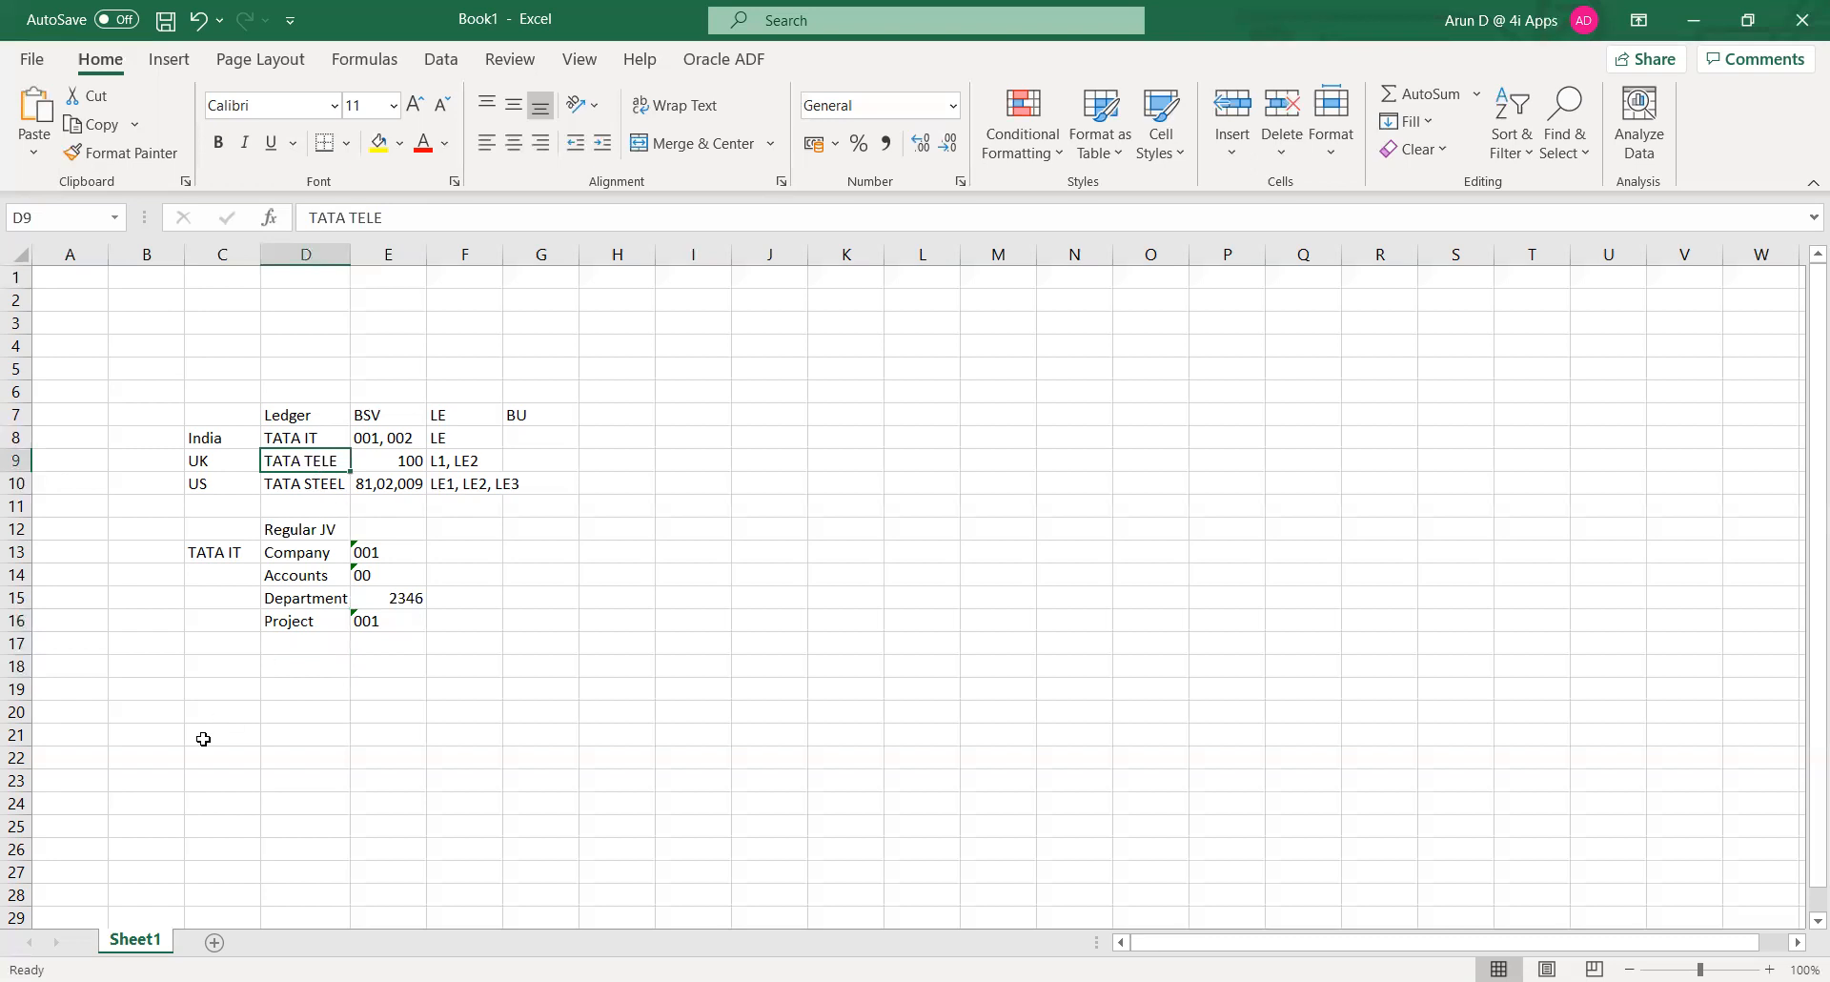
{"action": "left_click", "coordinate": [219, 682]}
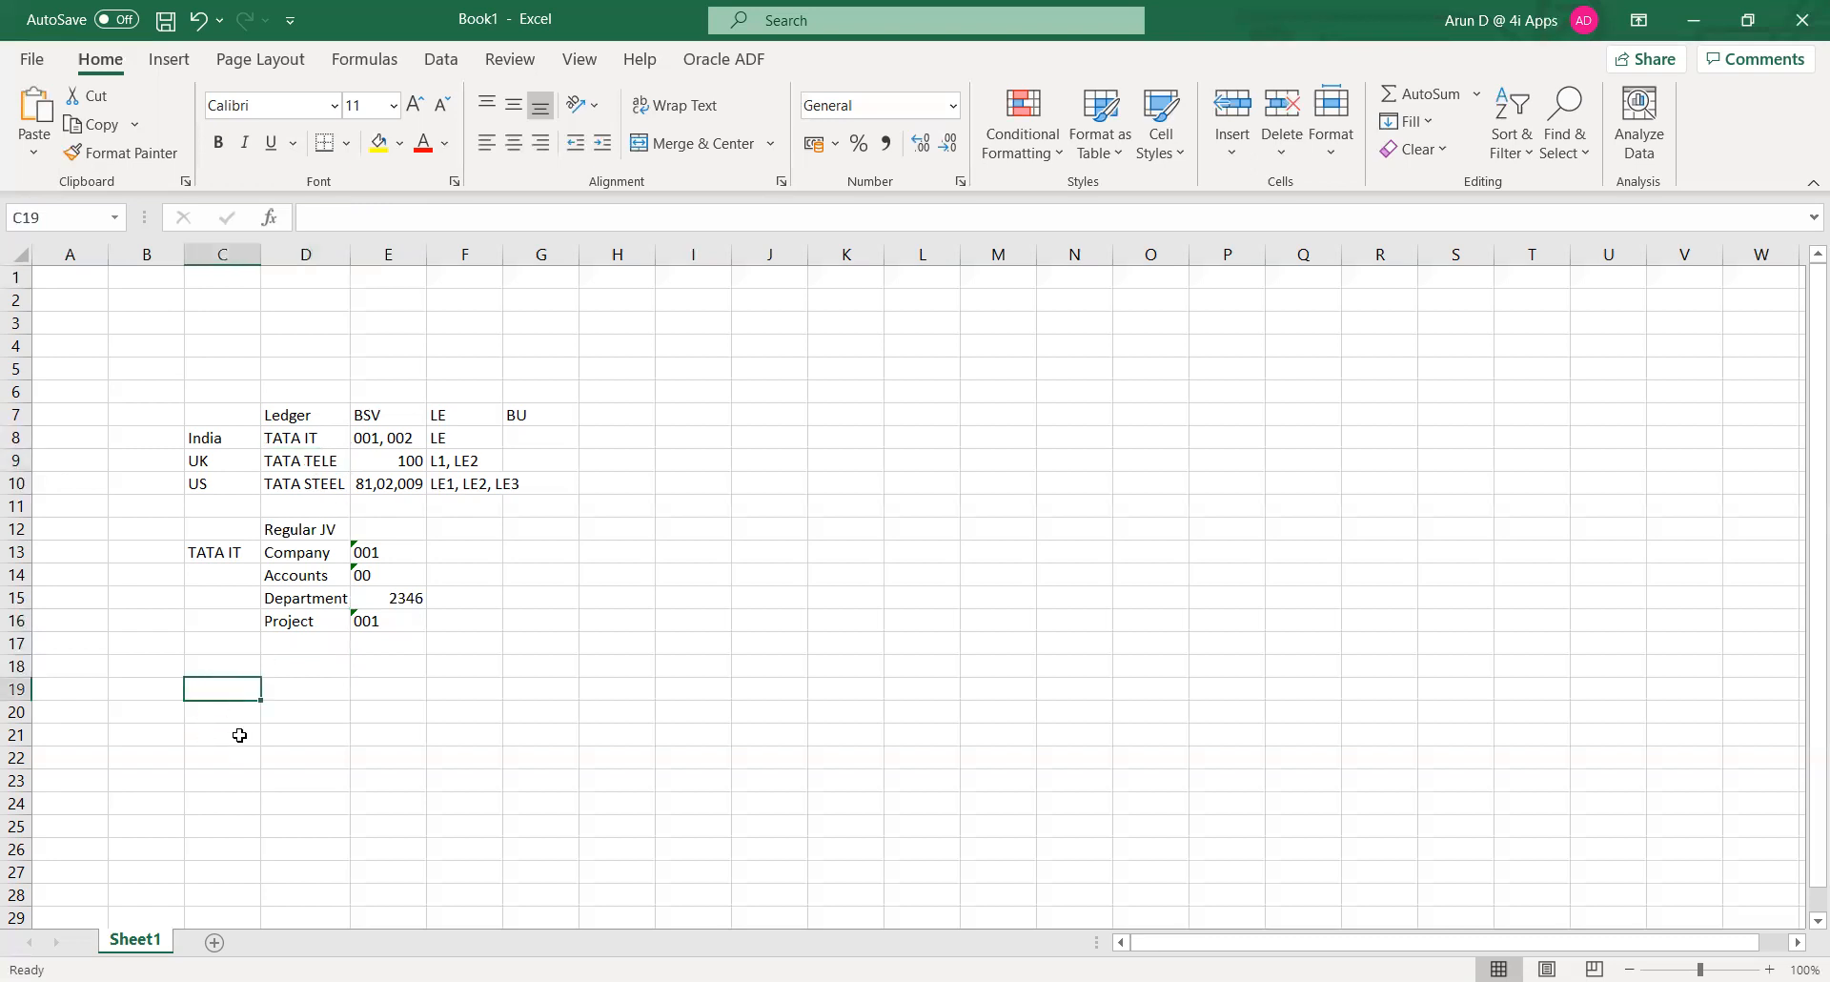
{"action": "type", "text": "TATA "}
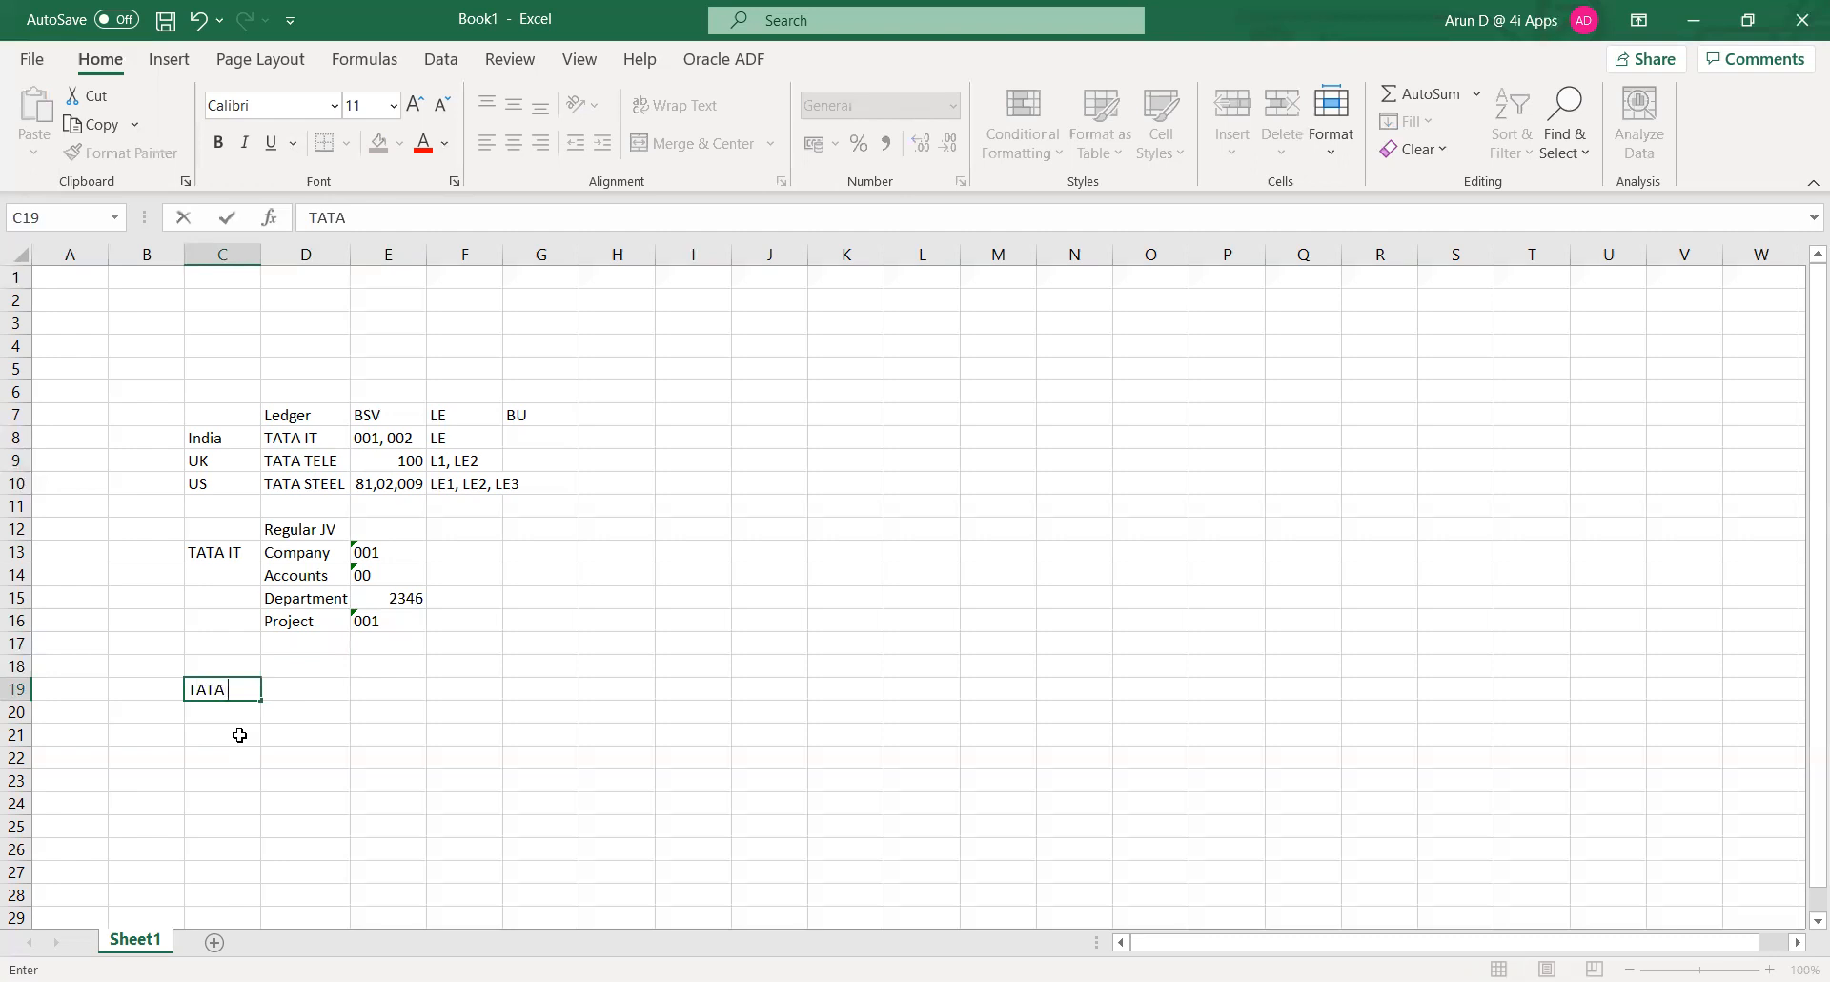
{"action": "type", "text": "TELE"}
{"action": "key", "text": "Tab"}
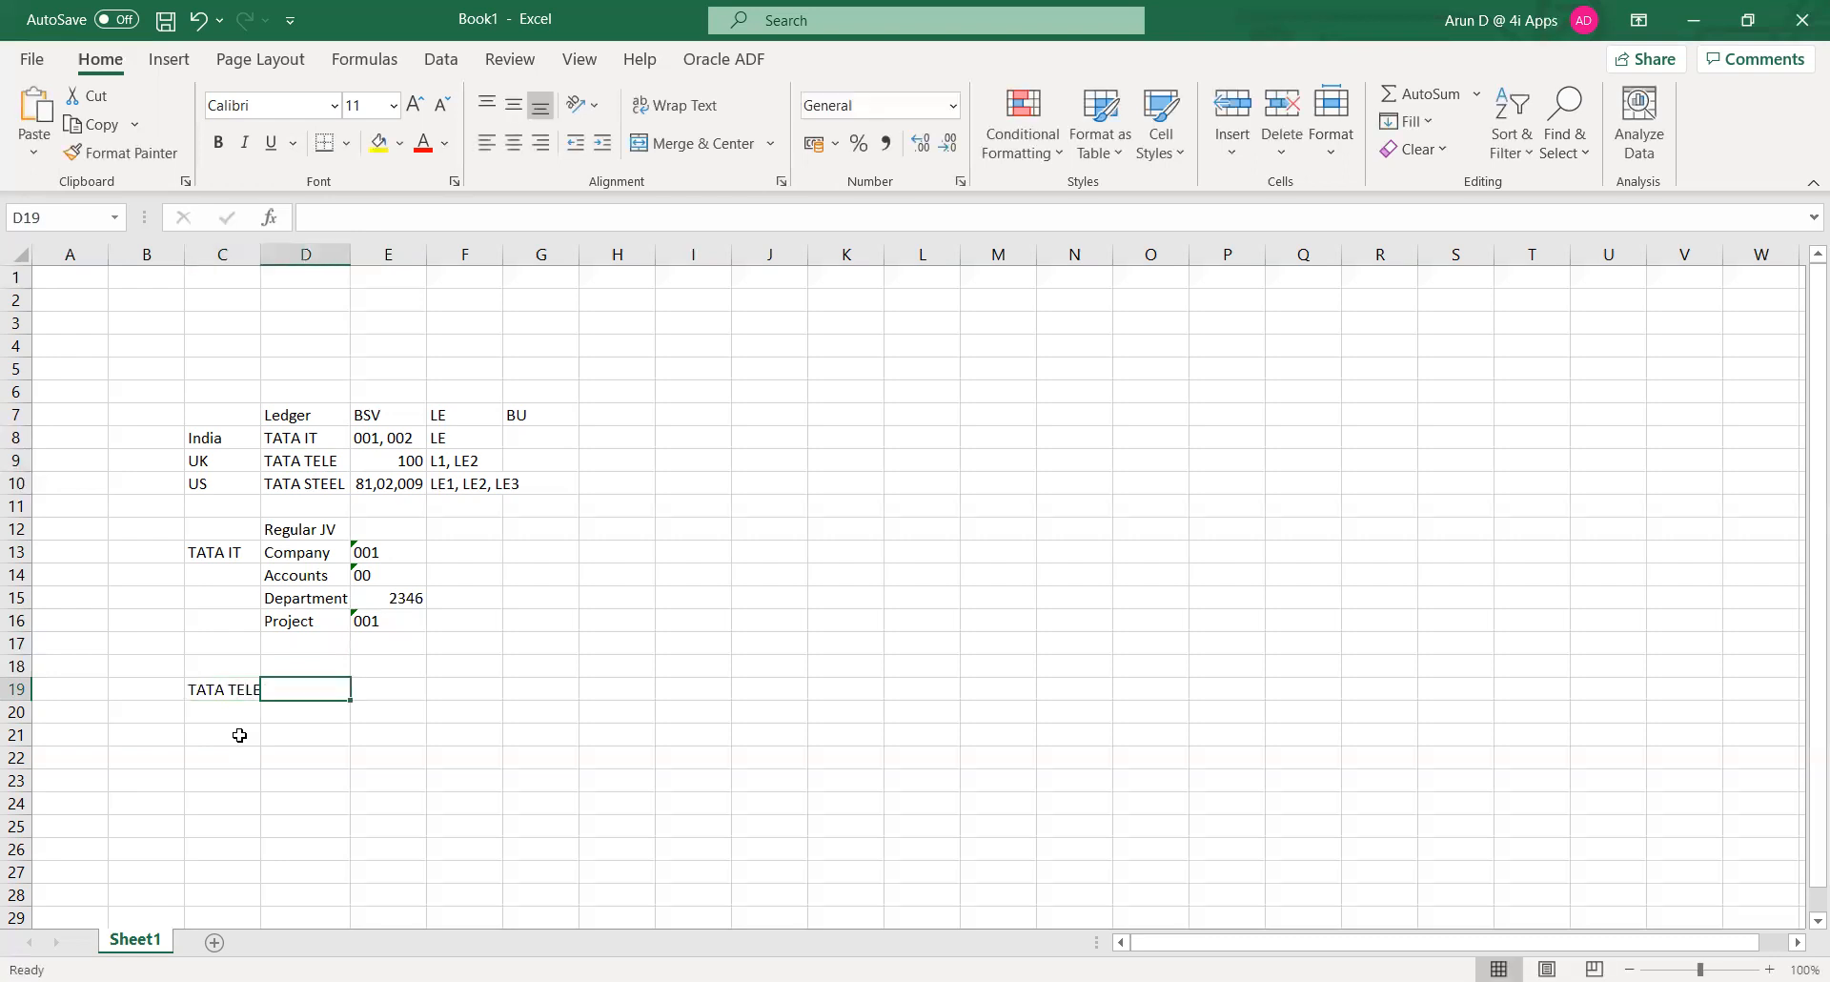
- Copy the segment names Company, Accounts, Department and Project from D13:D16 to the TATA TELE block starting at cell D19
{"action": "left_click_drag", "start_coordinate": [297, 554], "coordinate": [308, 614]}
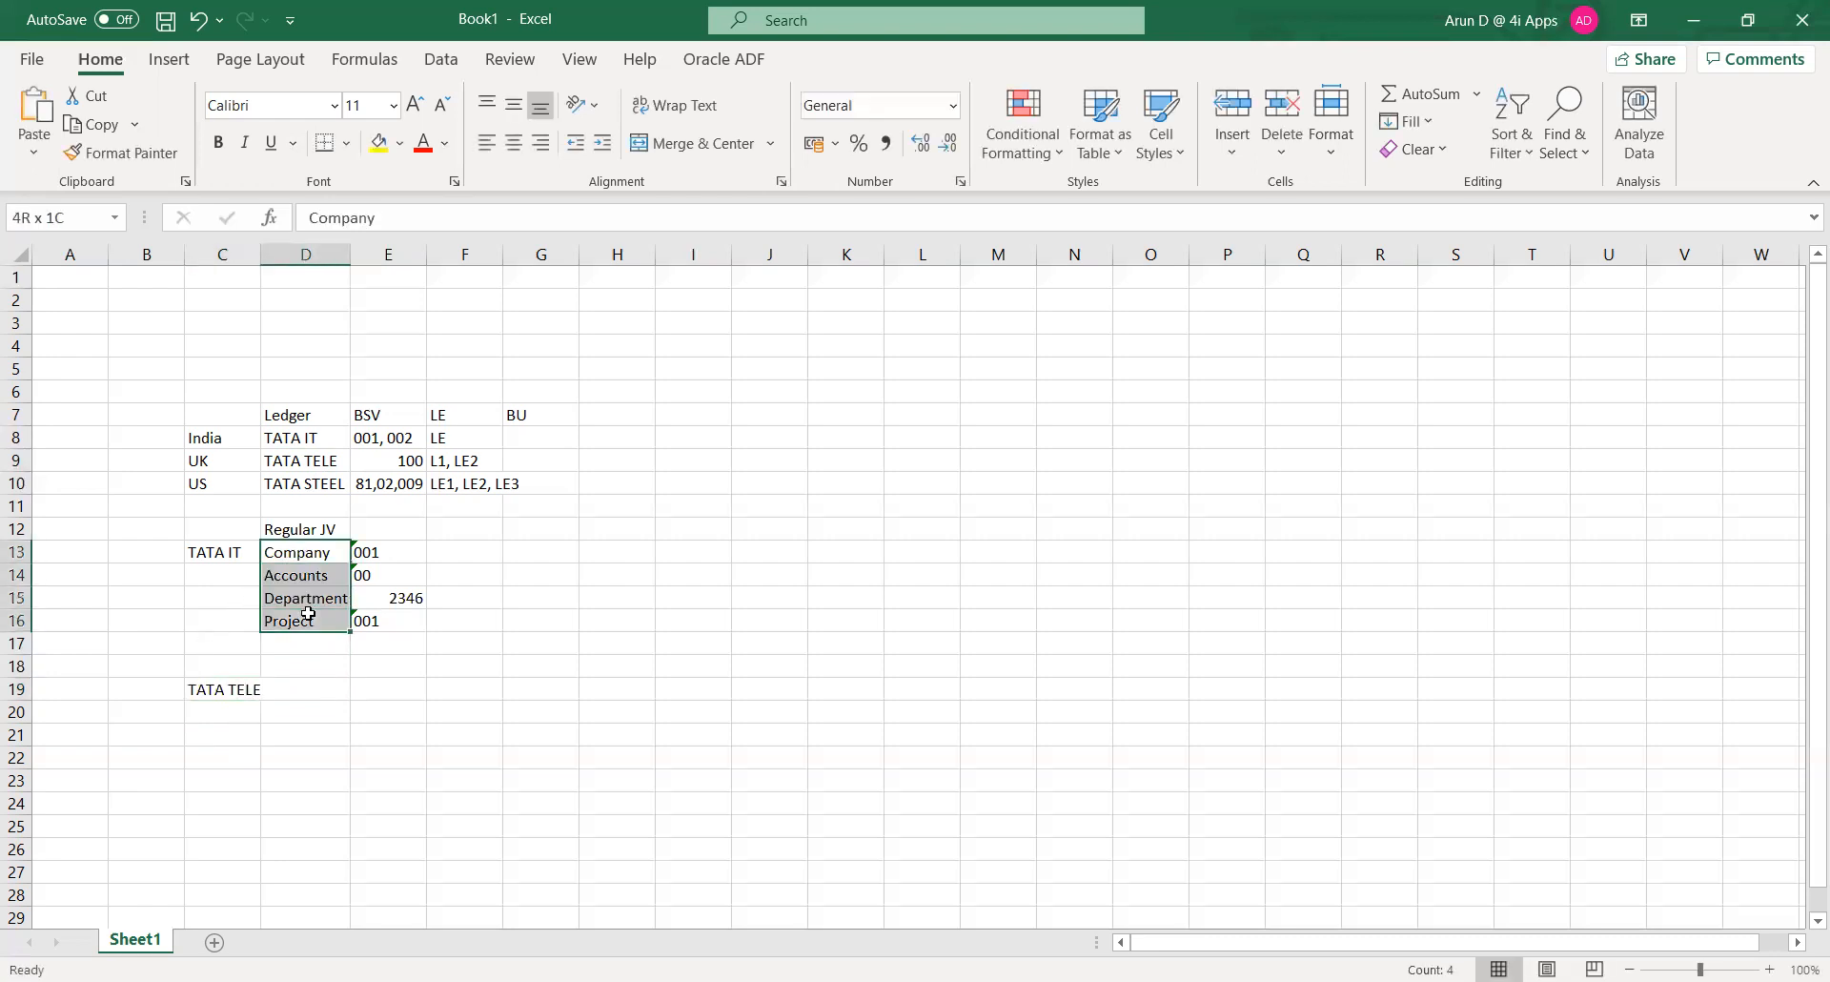
{"action": "key", "text": "ctrl+c"}
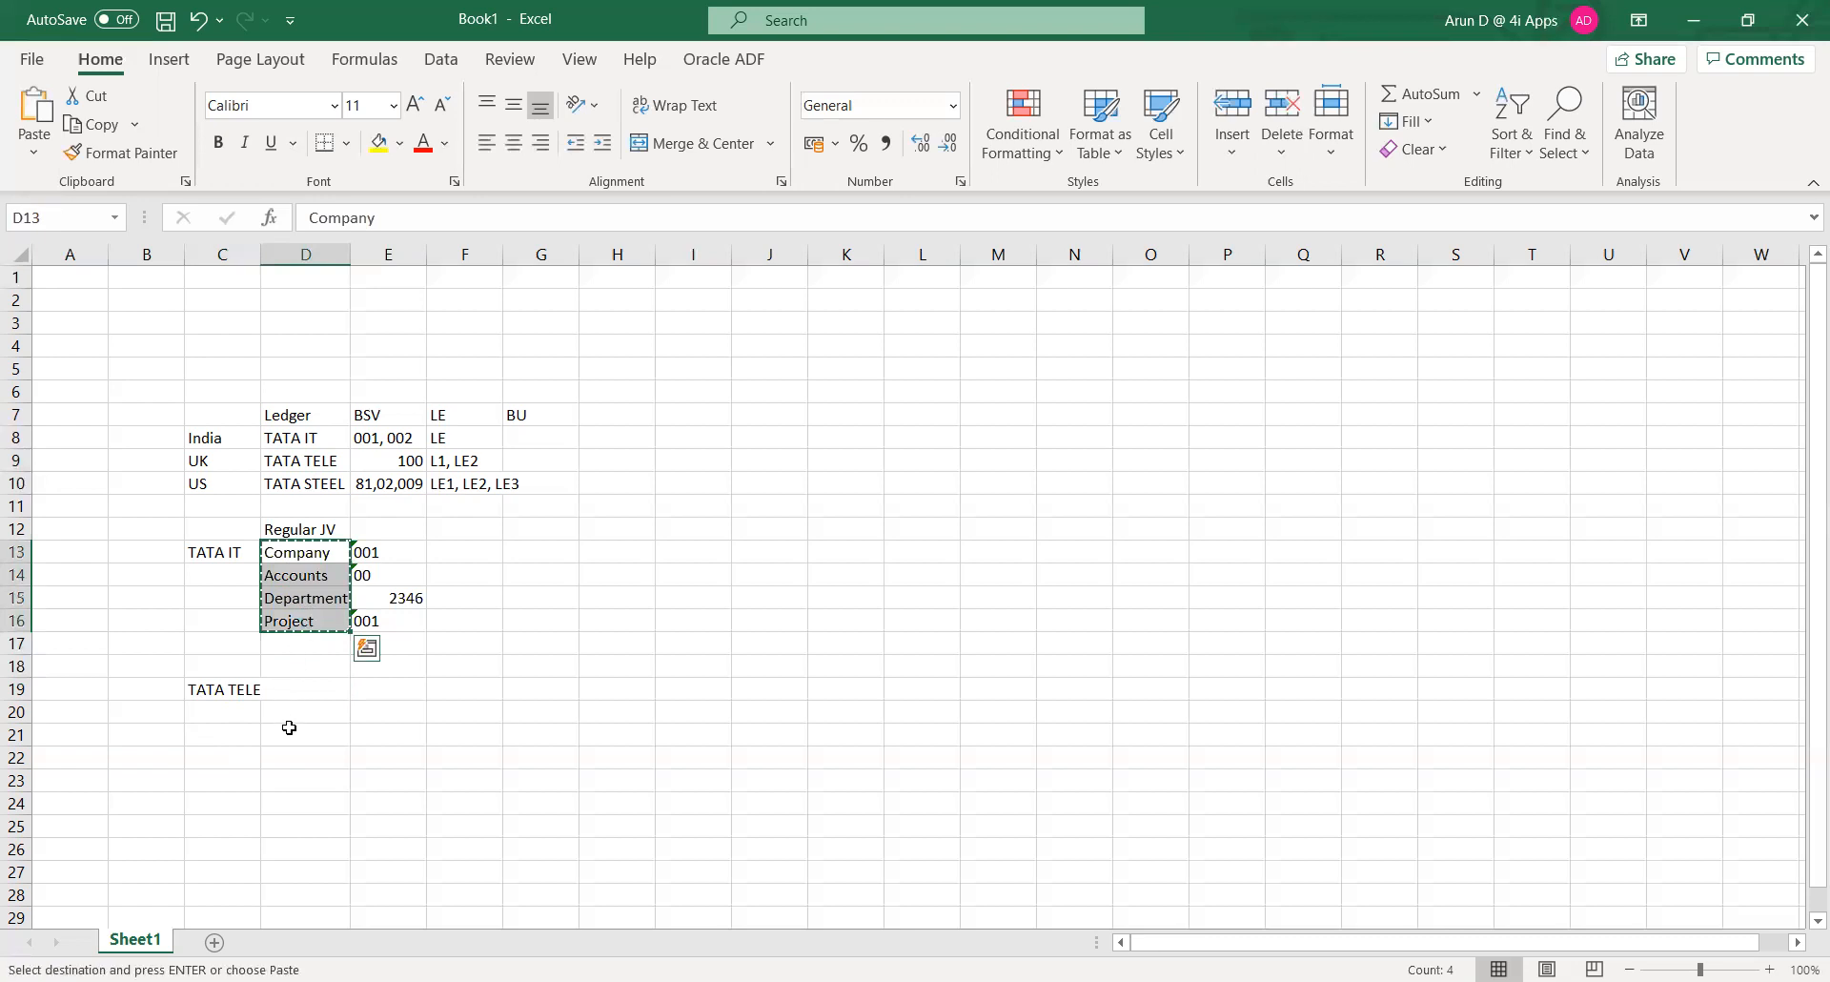
{"action": "left_click", "coordinate": [300, 690]}
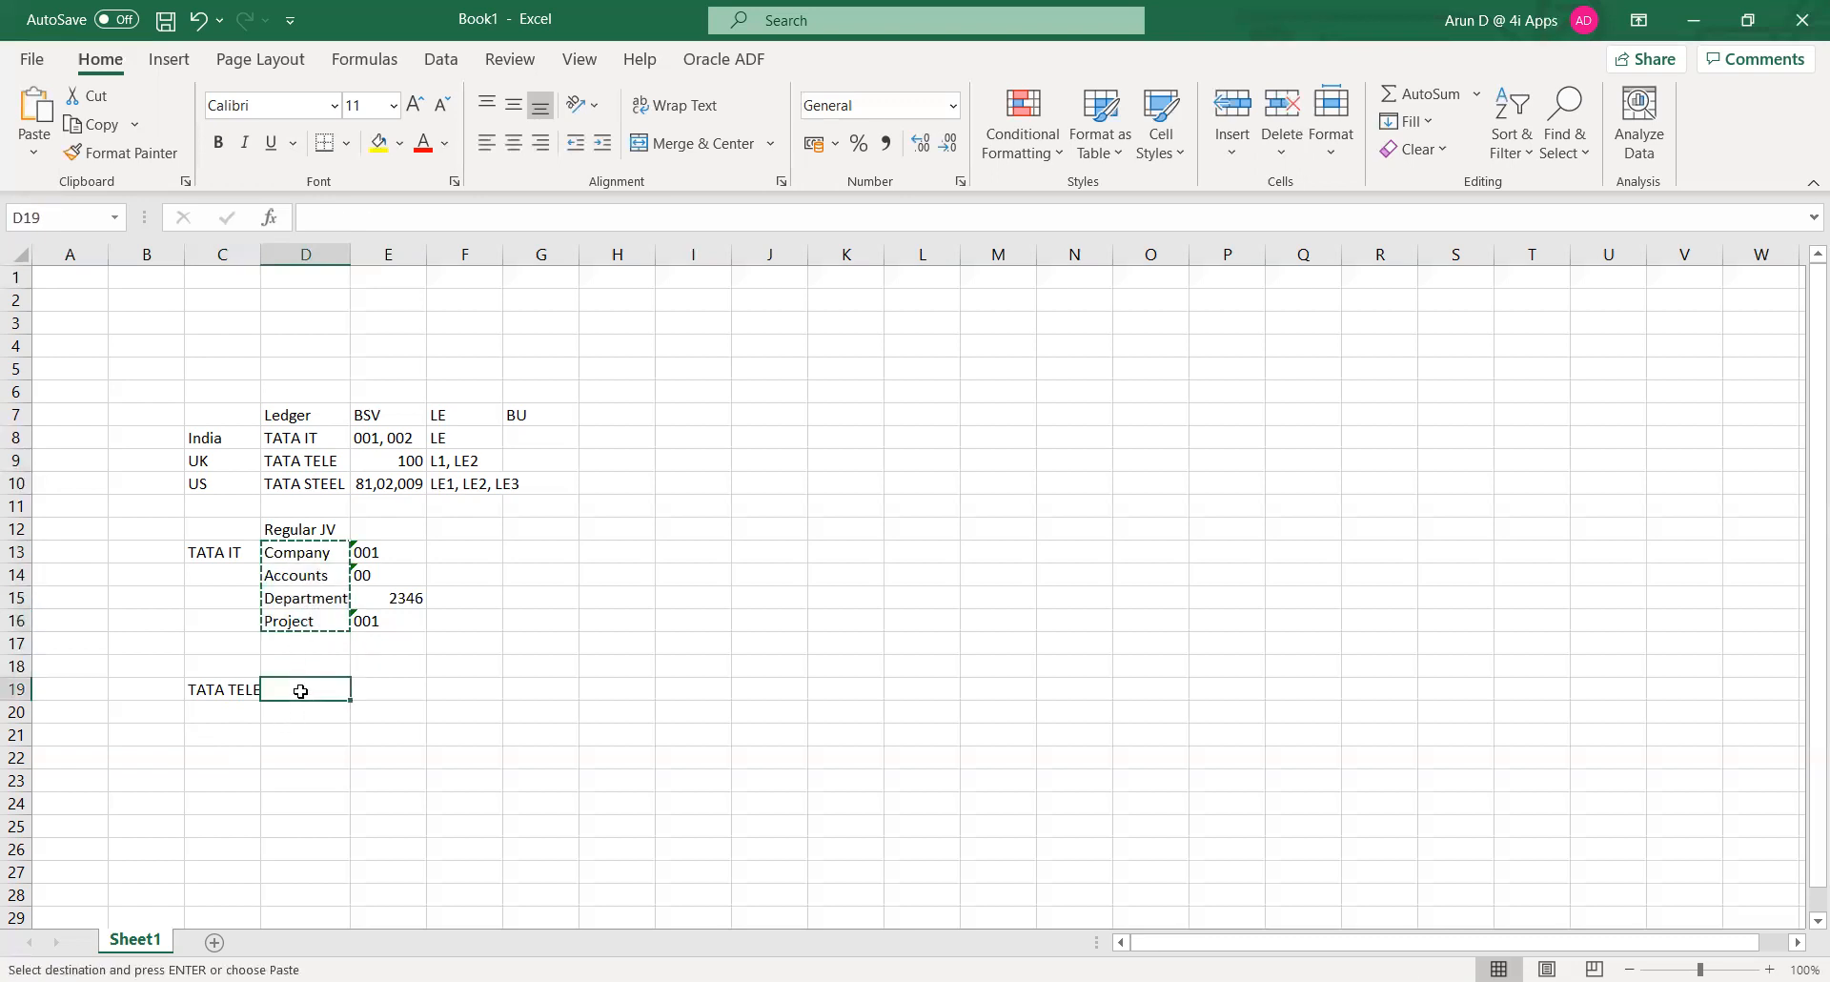
{"action": "key", "text": "ctrl+v"}
{"action": "left_click_drag", "start_coordinate": [291, 845], "coordinate": [300, 824]}
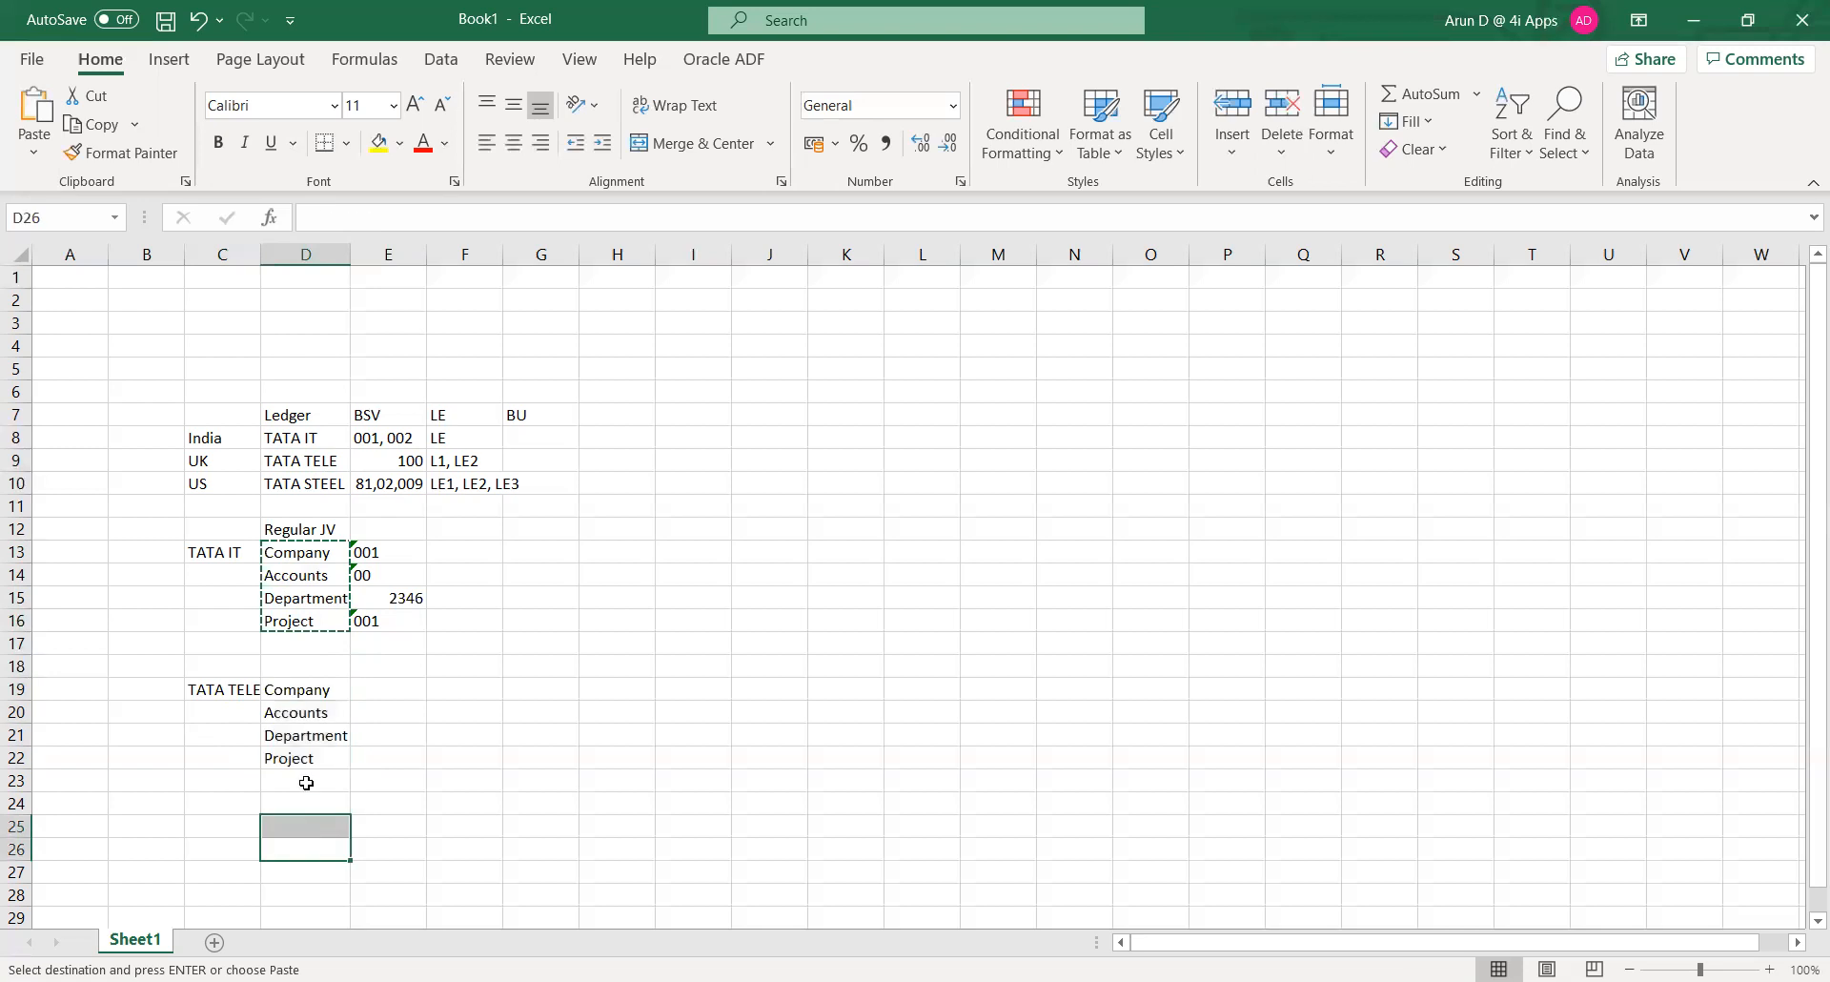
{"action": "left_click", "coordinate": [320, 741]}
{"action": "left_click", "coordinate": [310, 761]}
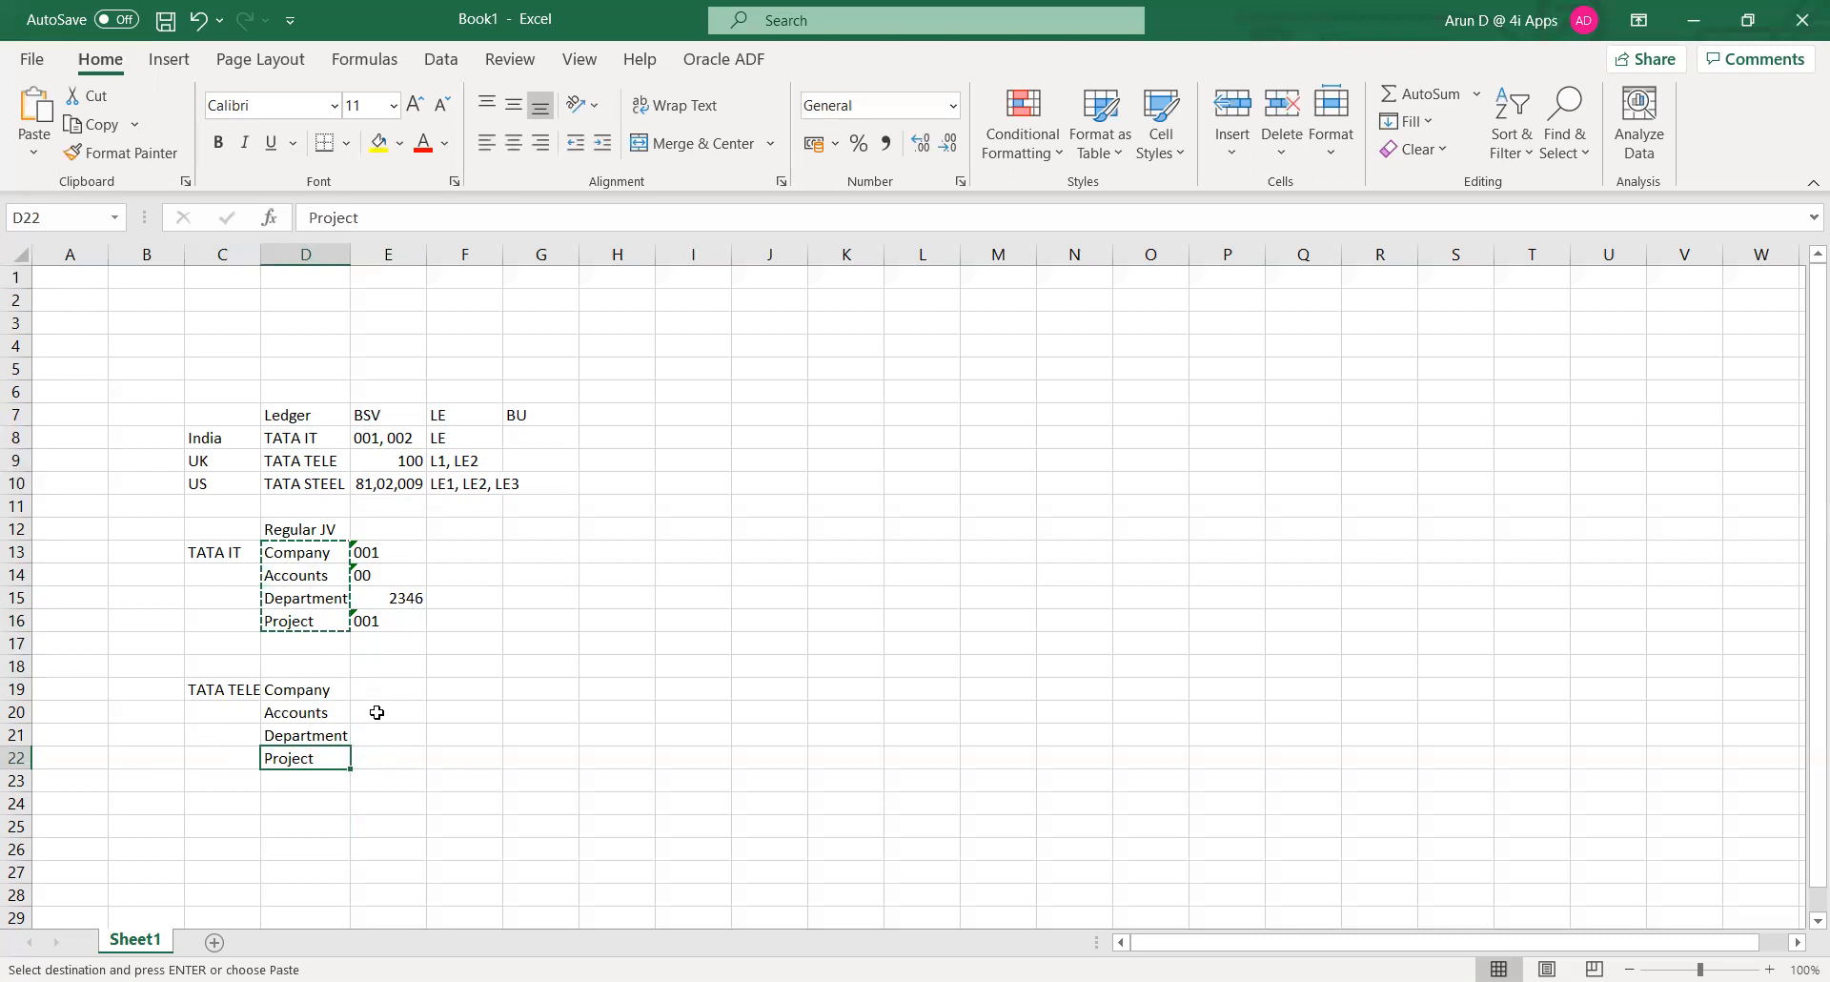
- Add 200 in front of the existing TATA TELE balancing segment value in cell E9, entering 200,100
{"action": "left_click", "coordinate": [377, 712]}
{"action": "left_click", "coordinate": [374, 690]}
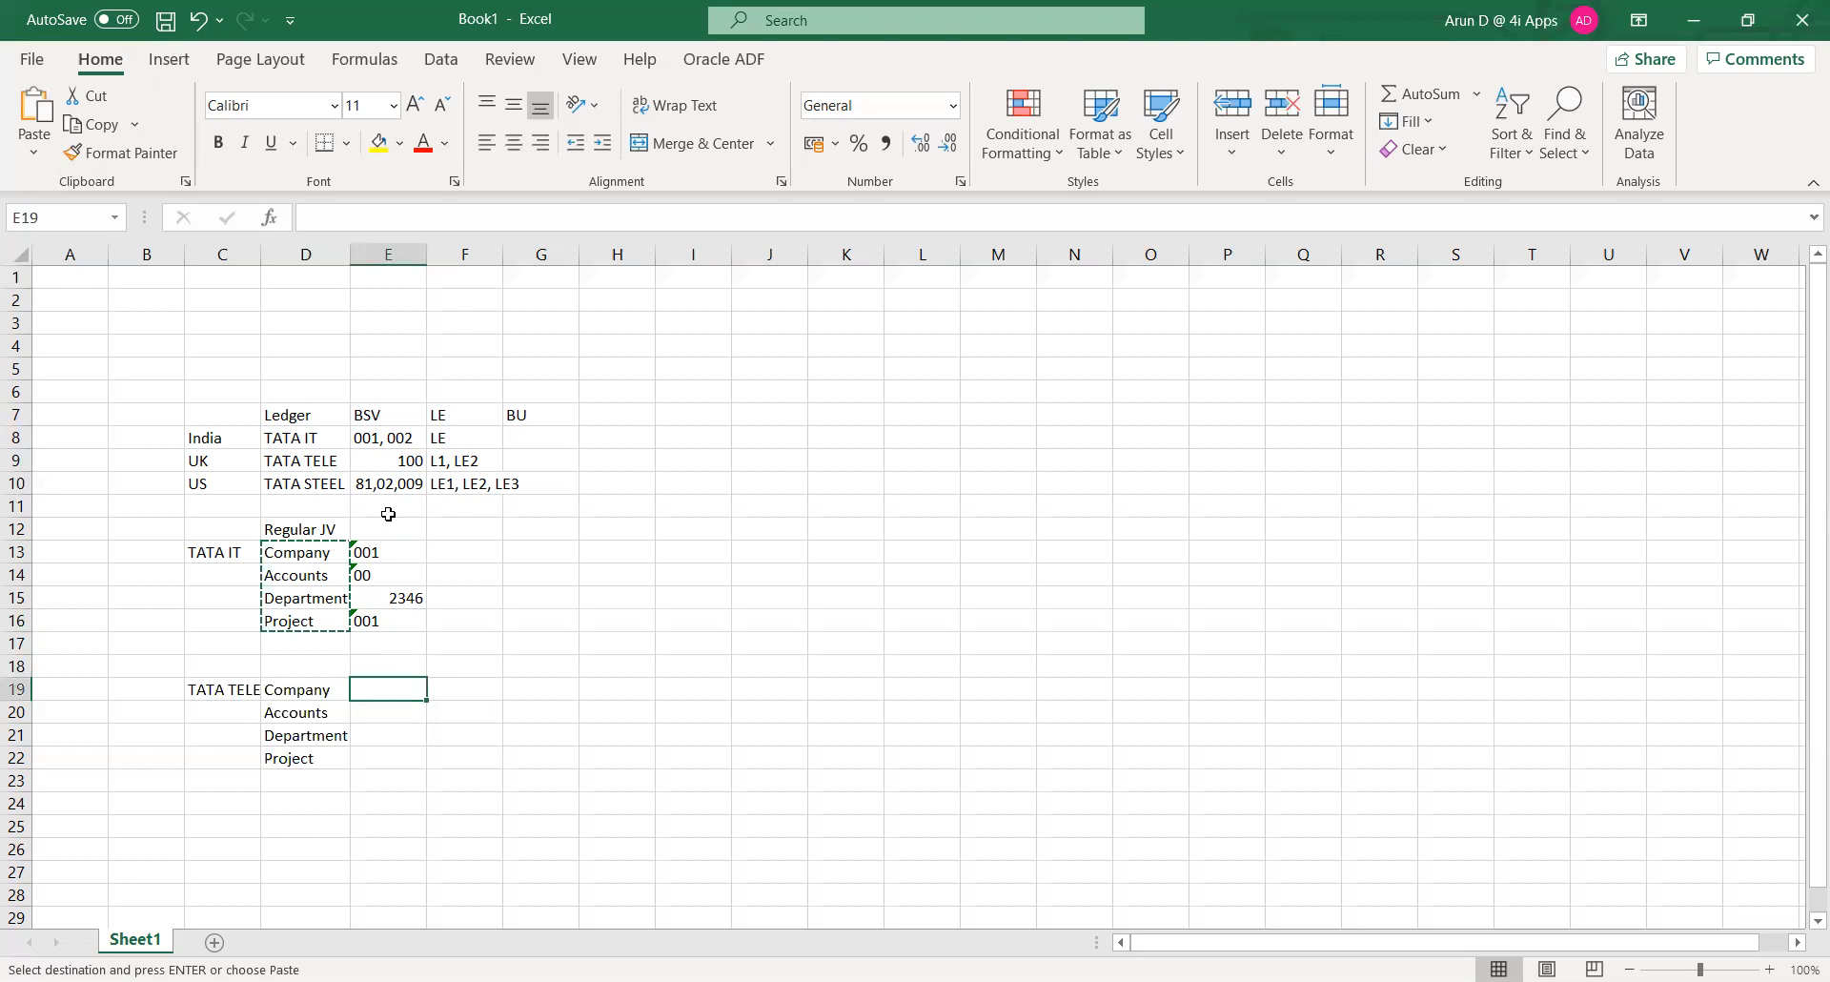
{"action": "left_click", "coordinate": [388, 467]}
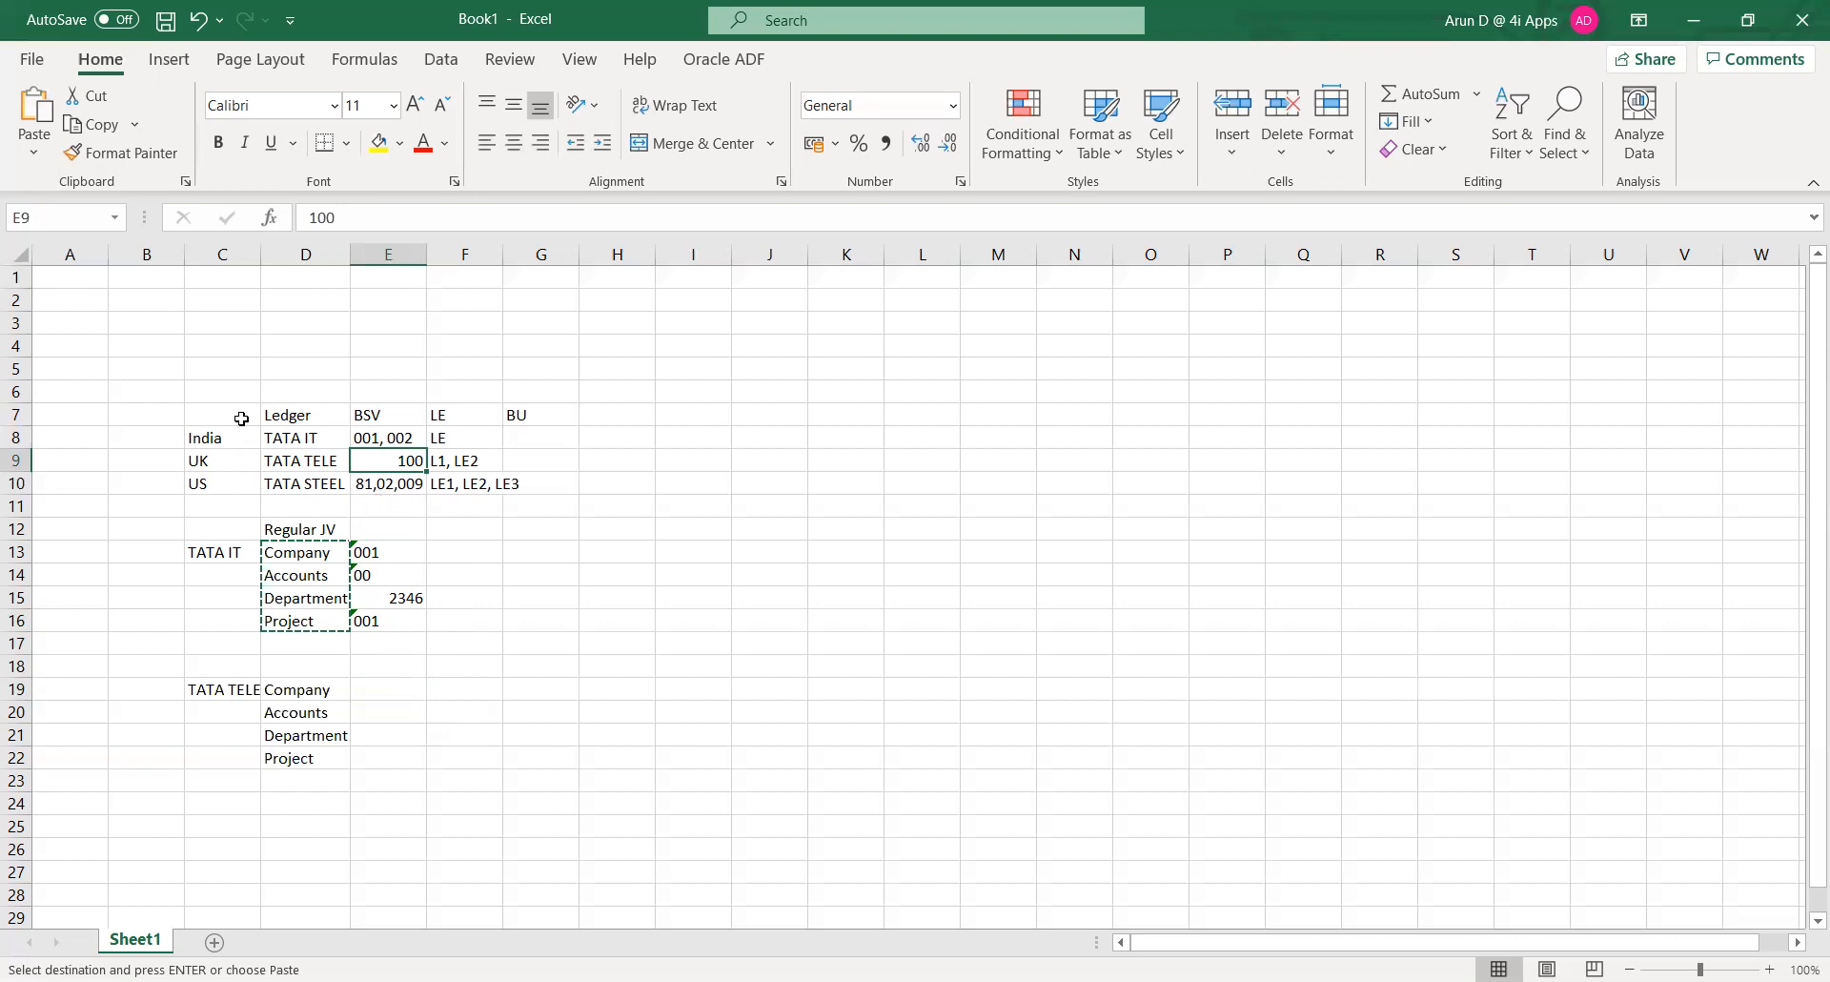
{"action": "double_click", "coordinate": [398, 462]}
{"action": "type", "text": ","}
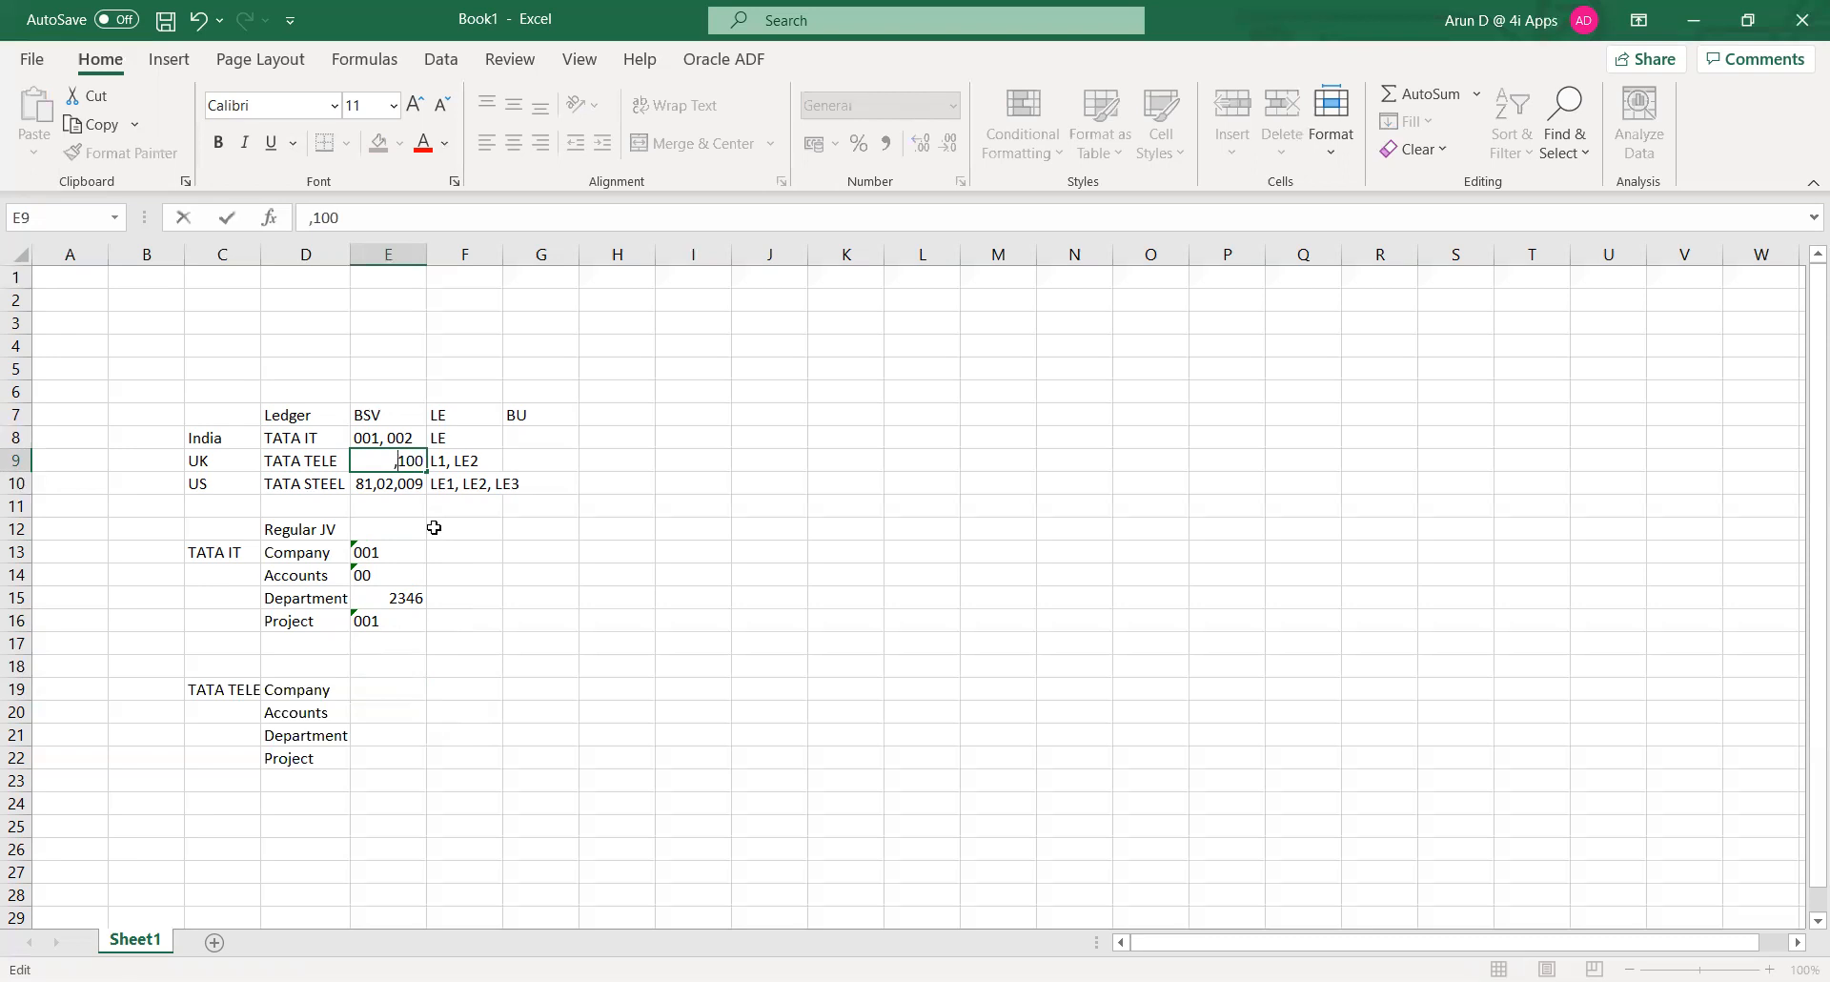
{"action": "key", "text": "Home"}
{"action": "type", "text": "200"}
{"action": "key", "text": "Tab"}
{"action": "key", "text": "Down"}
{"action": "key", "text": "Down"}
{"action": "key", "text": "Down"}
{"action": "key", "text": "Down"}
{"action": "key", "text": "Down"}
{"action": "key", "text": "Down"}
{"action": "key", "text": "Down"}
{"action": "key", "text": "Down"}
{"action": "key", "text": "Down"}
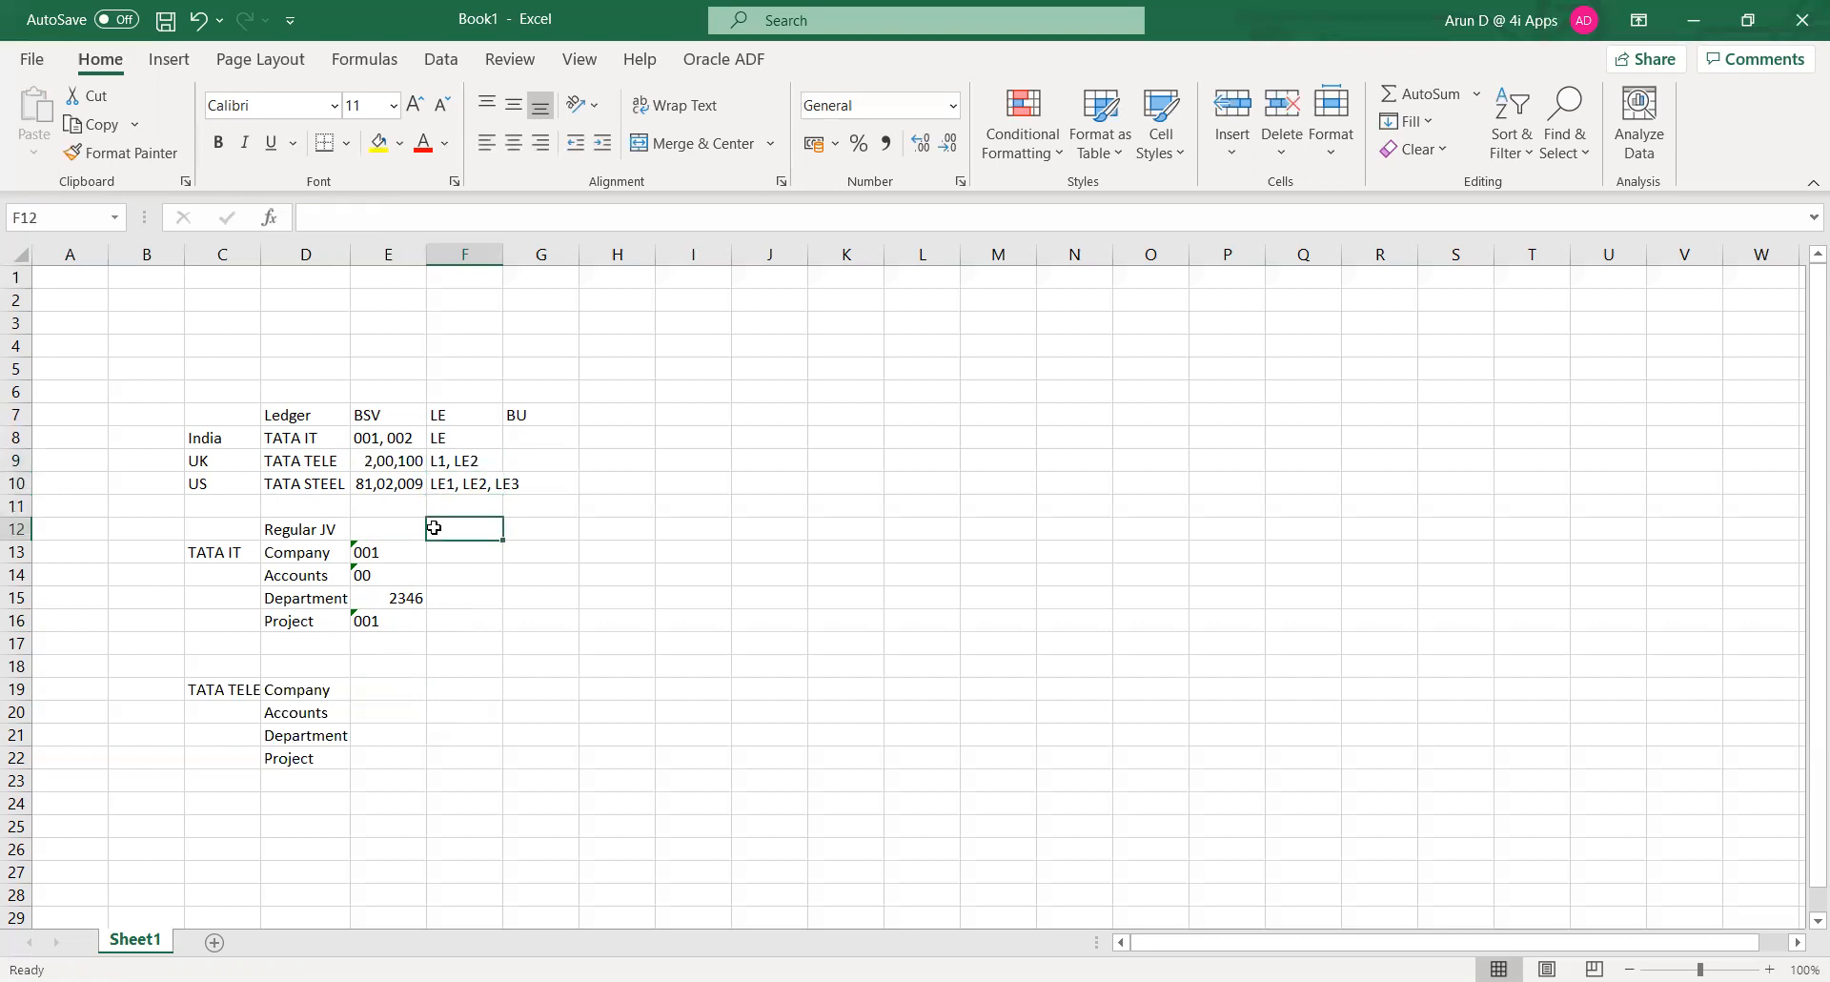
{"action": "key", "text": "Left"}
{"action": "key", "text": "Down"}
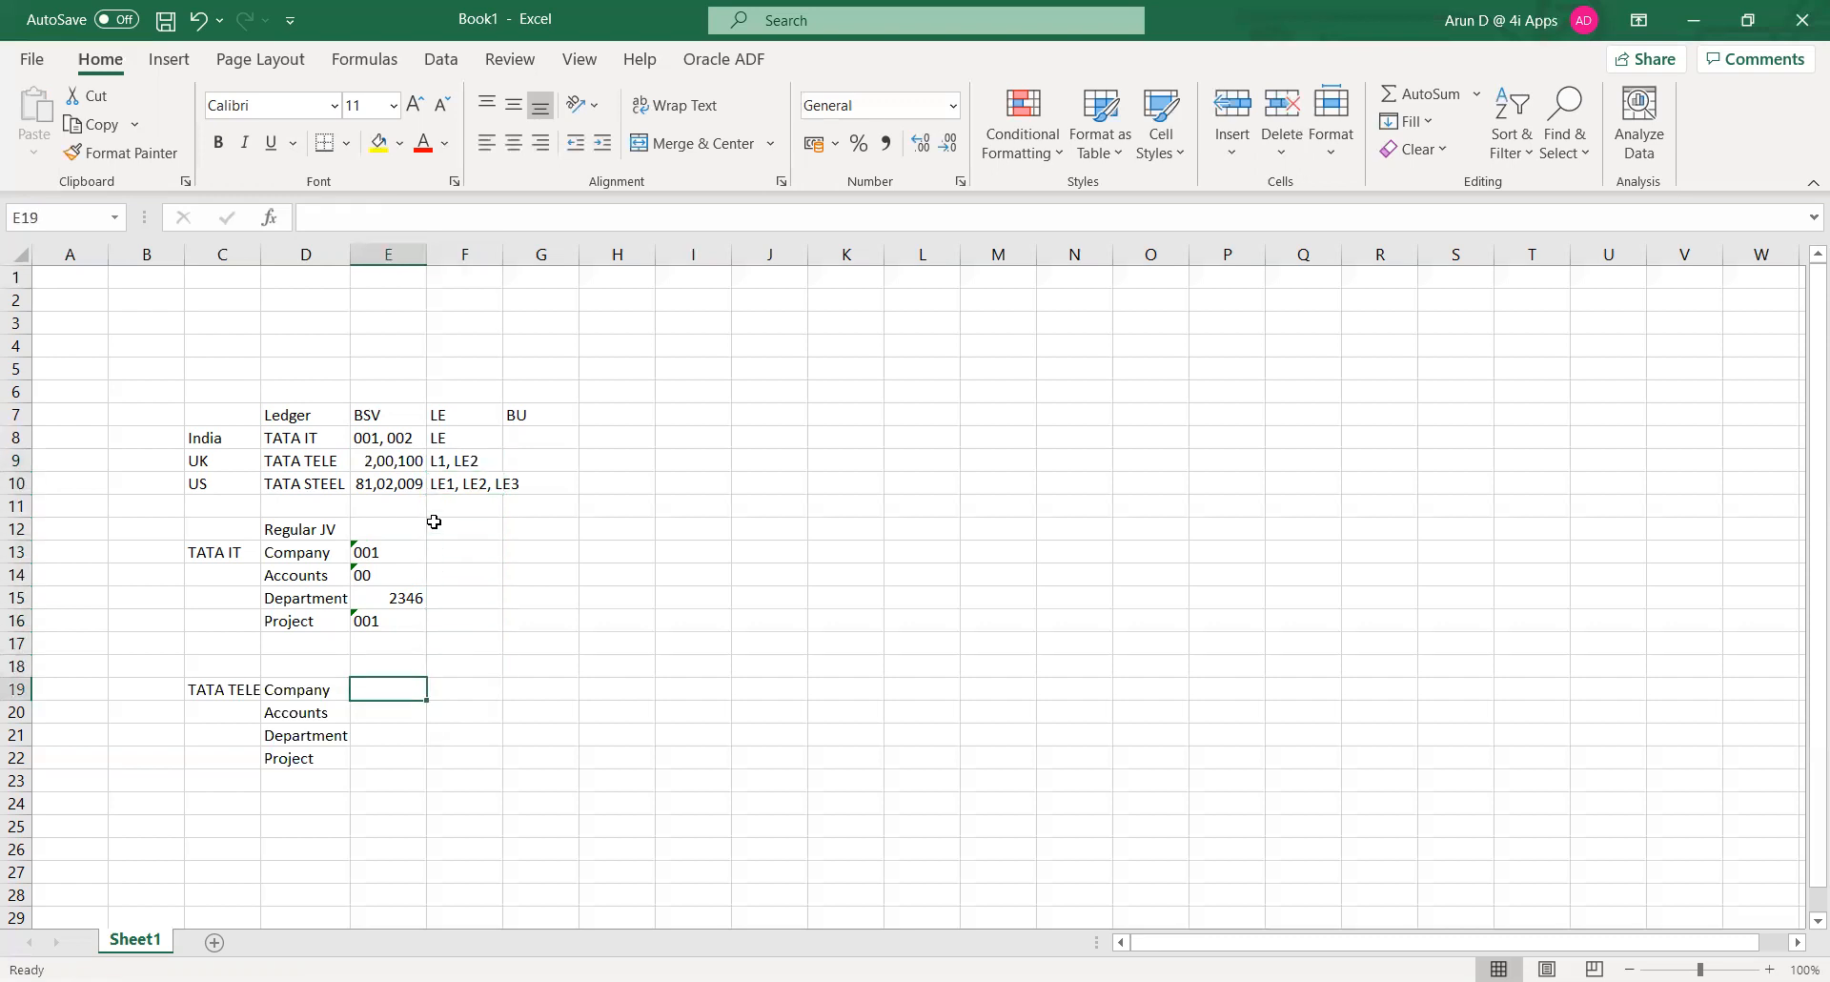
- List the legal entity values beside the segment blocks: LE 1 with 100 in H16:I16 and LE2 with 200 in H17:I17
{"action": "left_click", "coordinate": [621, 614]}
{"action": "type", "text": "LE 1"}
{"action": "key", "text": "Tab"}
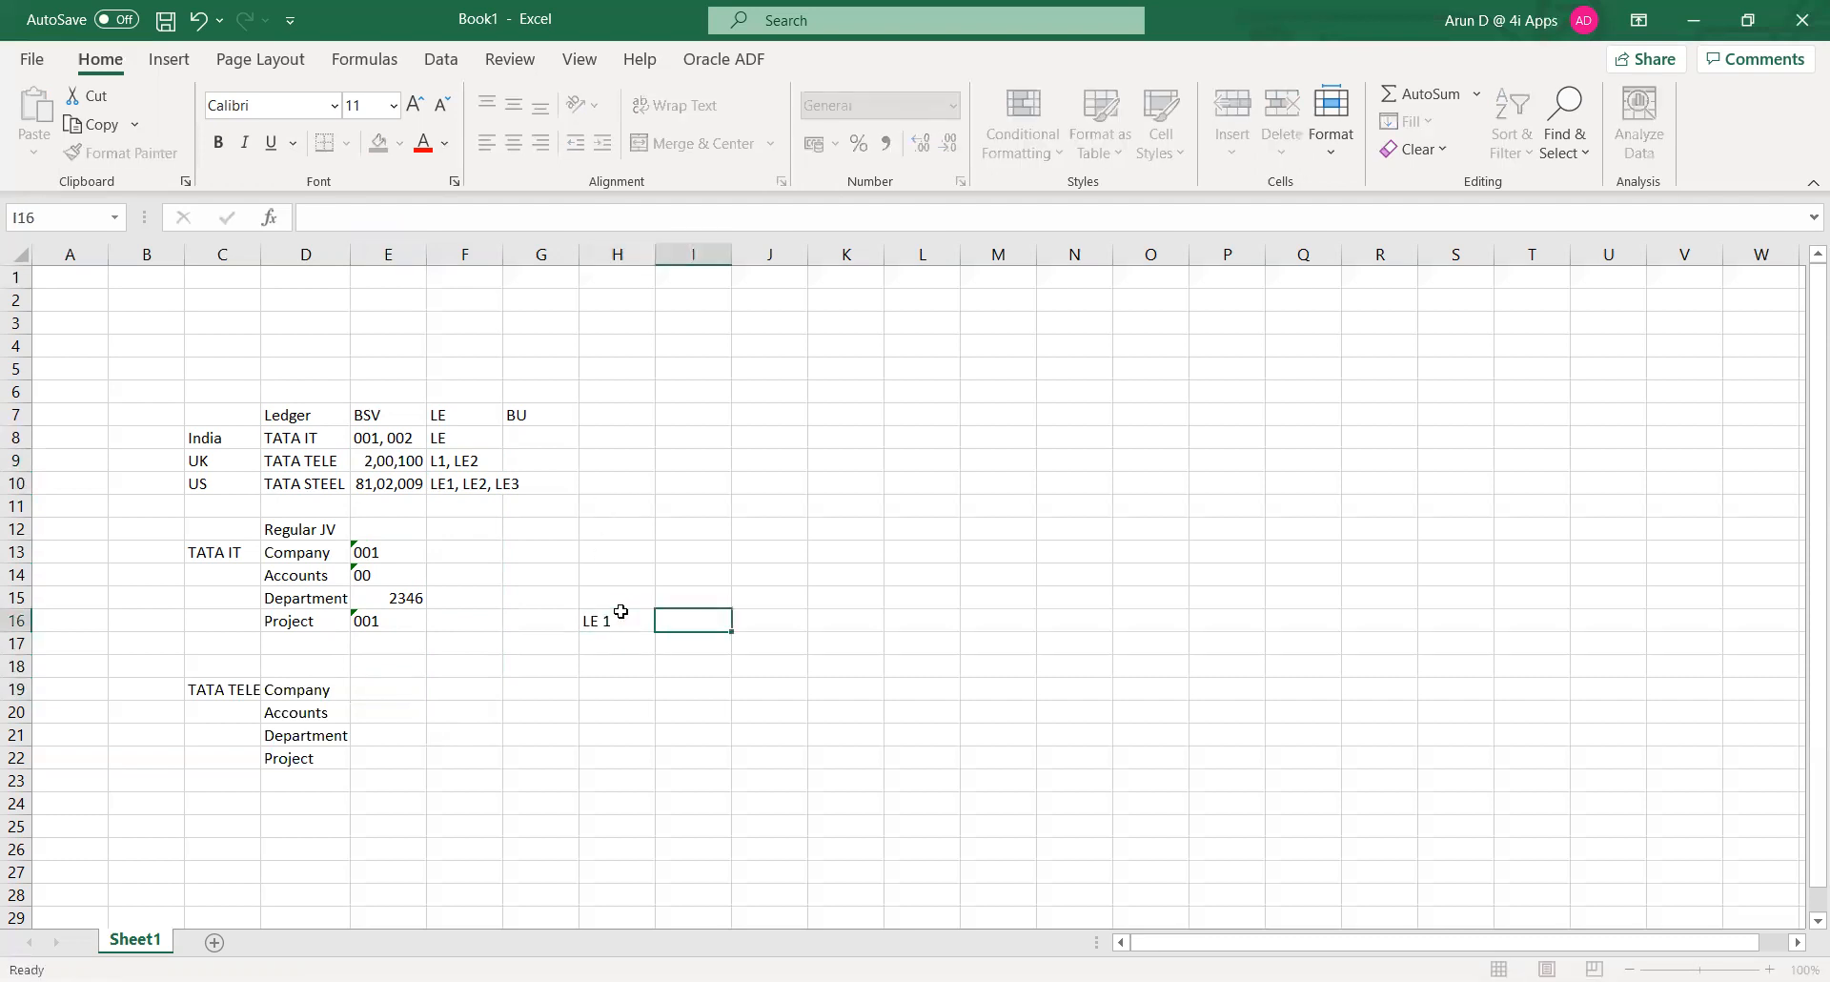
{"action": "type", "text": "100"}
{"action": "key", "text": "Return"}
{"action": "type", "text": "LE2"}
{"action": "key", "text": "Tab"}
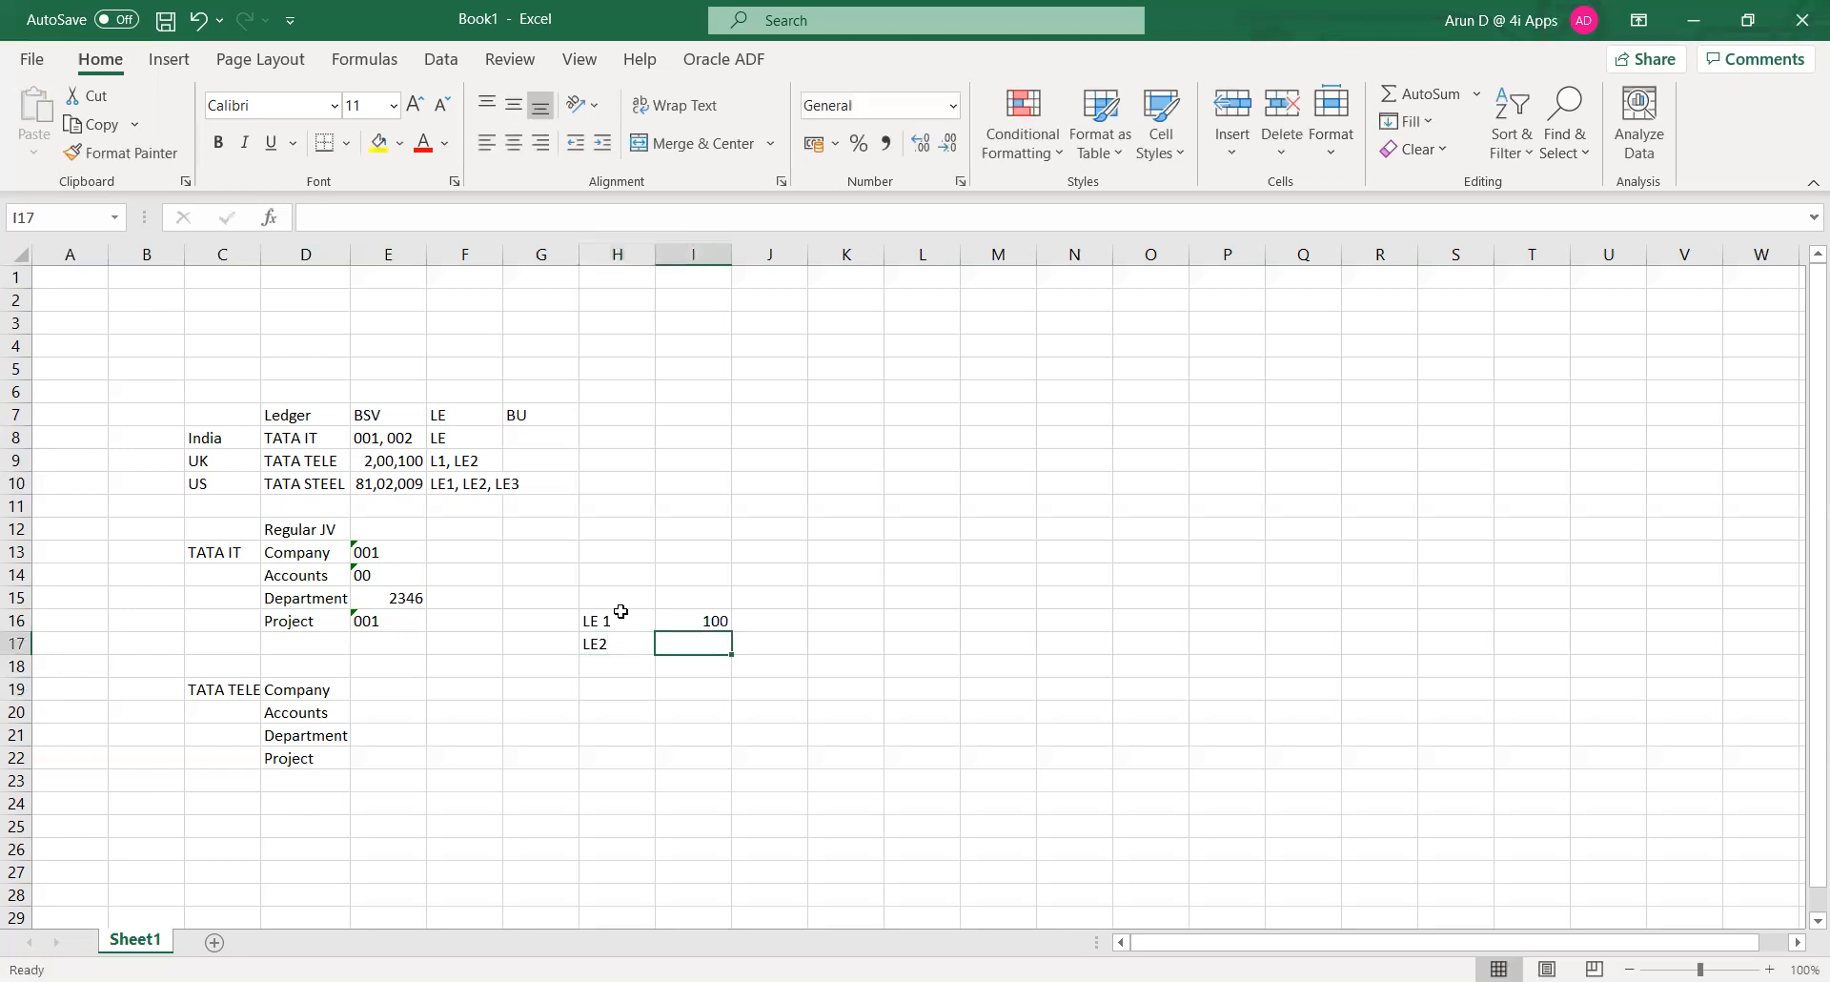
{"action": "type", "text": "200"}
{"action": "key", "text": "Tab"}
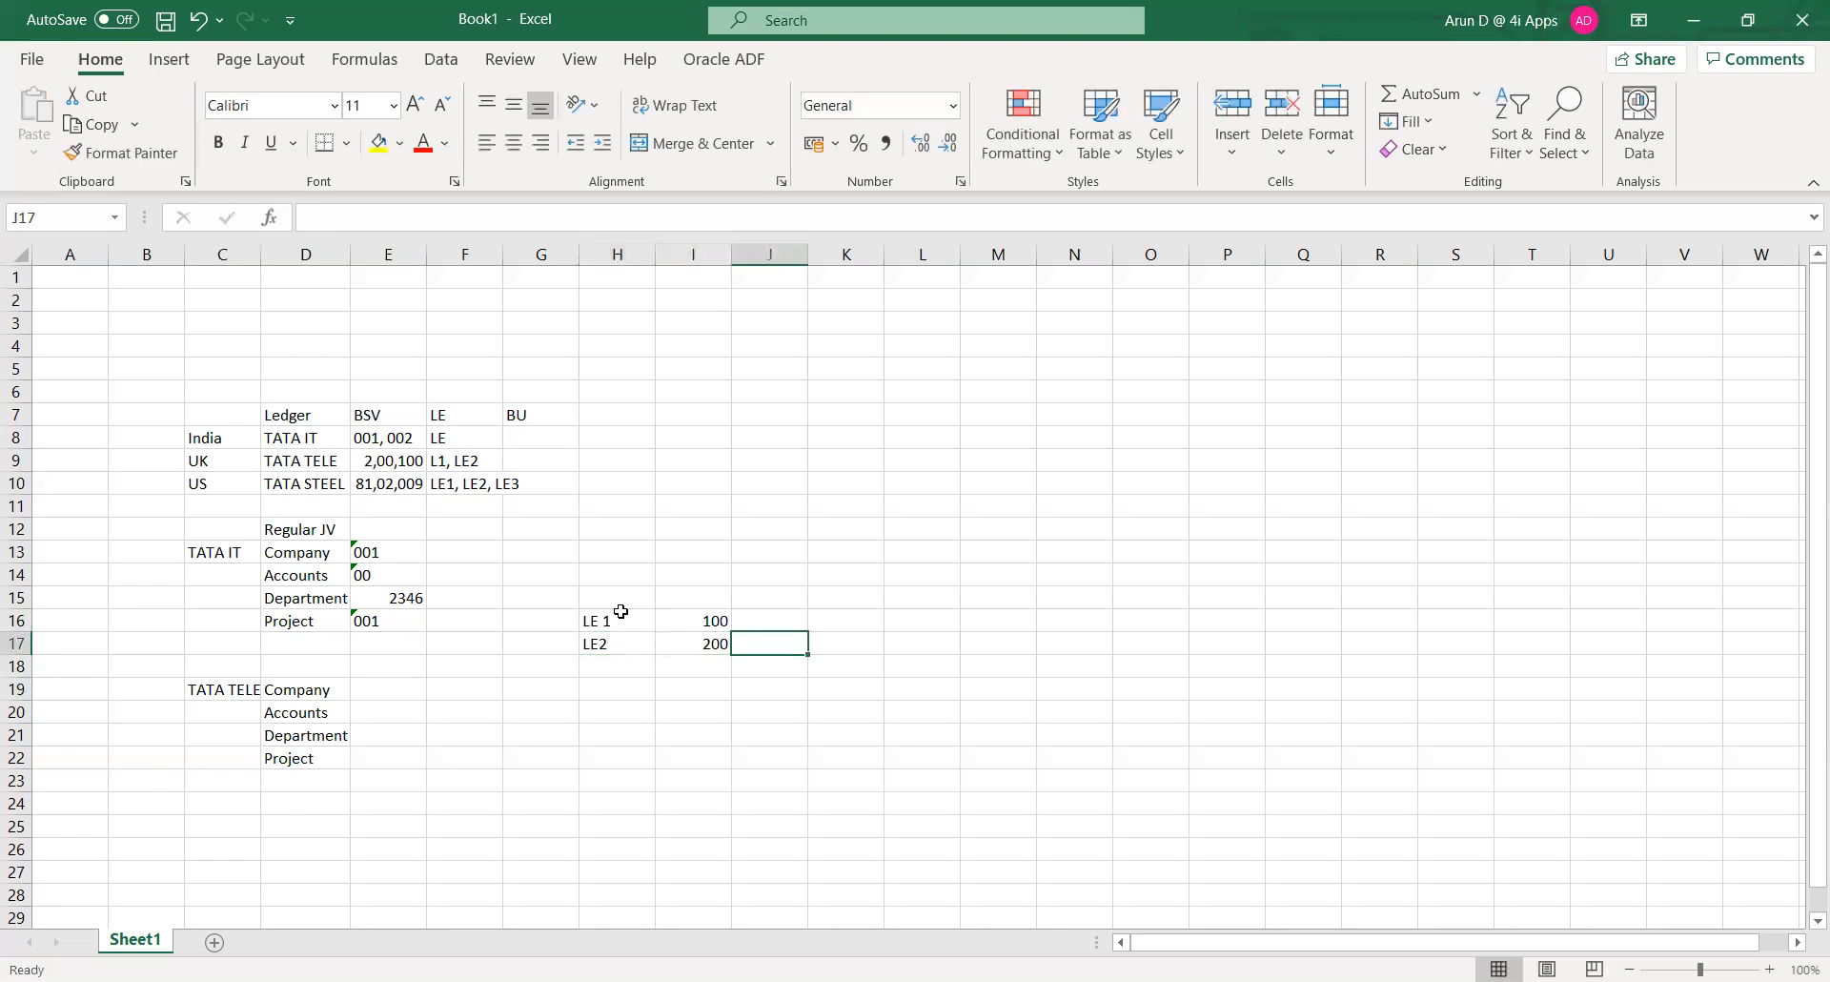
- Enter 200 as the TATA TELE Company value in cell E19
{"action": "key", "text": "Up"}
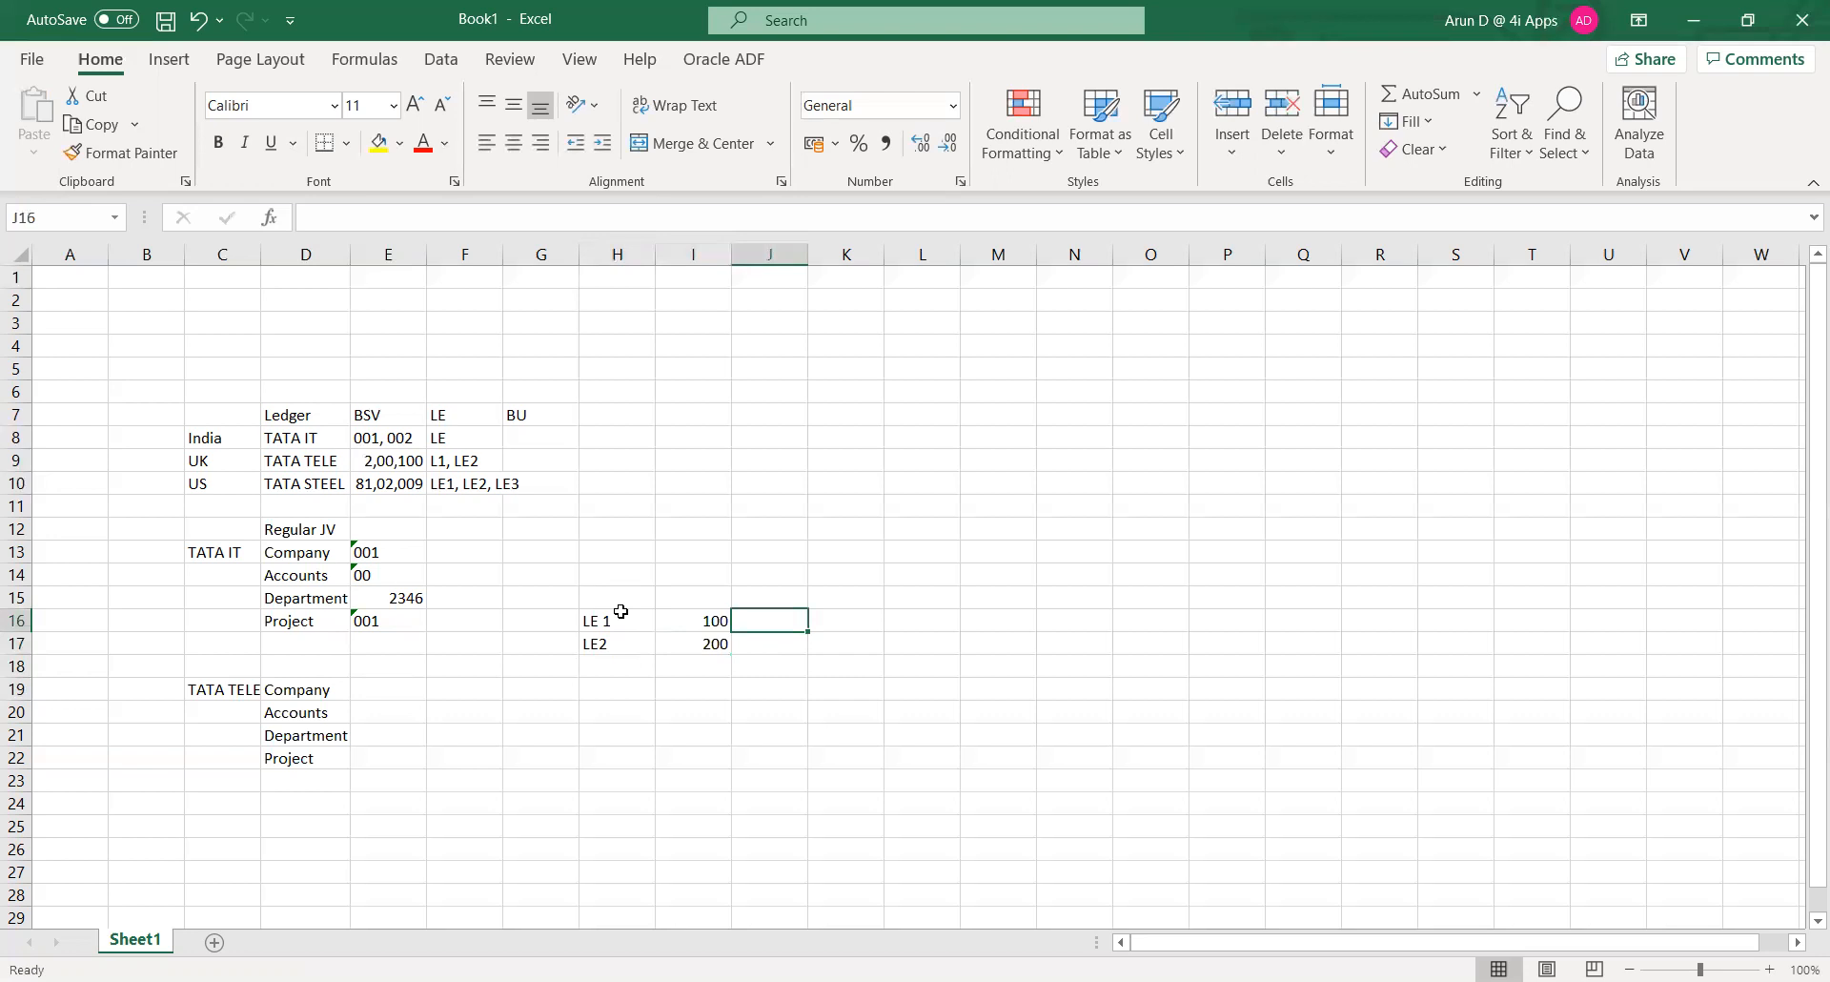
{"action": "key", "text": "Left"}
{"action": "key", "text": "Right"}
{"action": "key", "text": "Left"}
{"action": "key", "text": "Left"}
{"action": "key", "text": "Left"}
{"action": "key", "text": "Left"}
{"action": "key", "text": "Left"}
{"action": "key", "text": "Left"}
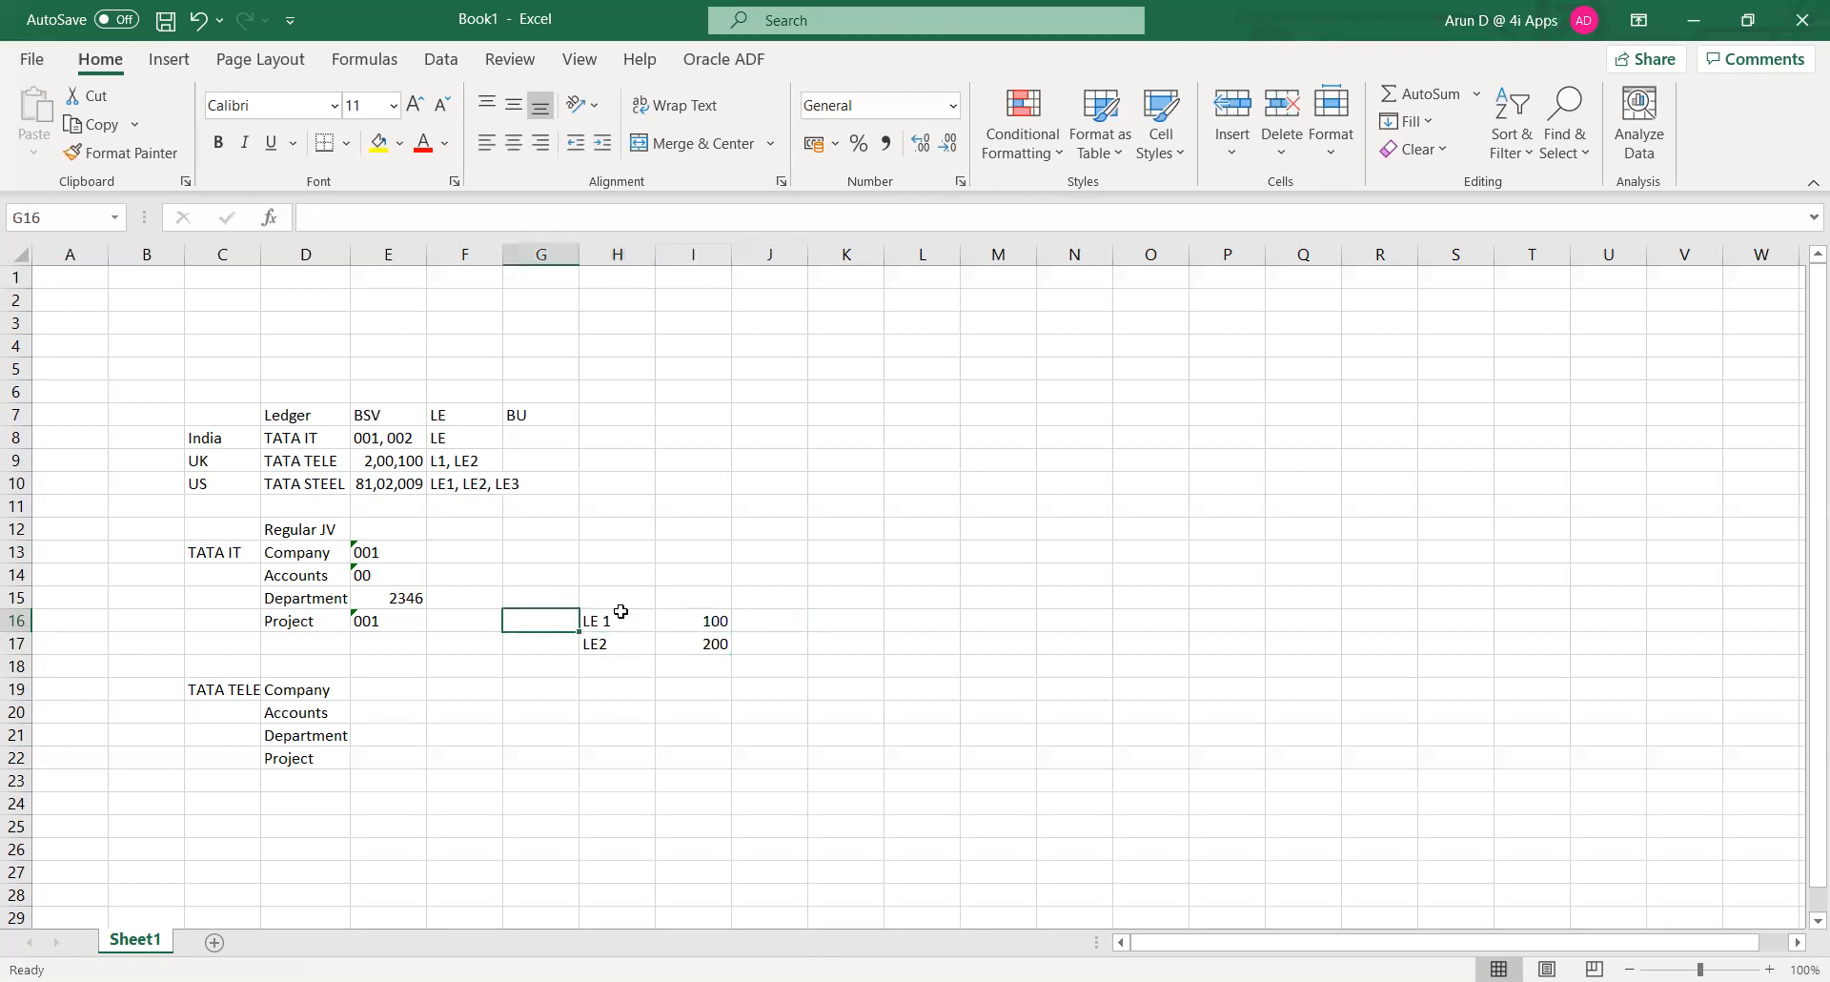
{"action": "key", "text": "Right"}
{"action": "key", "text": "Down"}
{"action": "key", "text": "Down"}
{"action": "key", "text": "Down"}
{"action": "key", "text": "Down"}
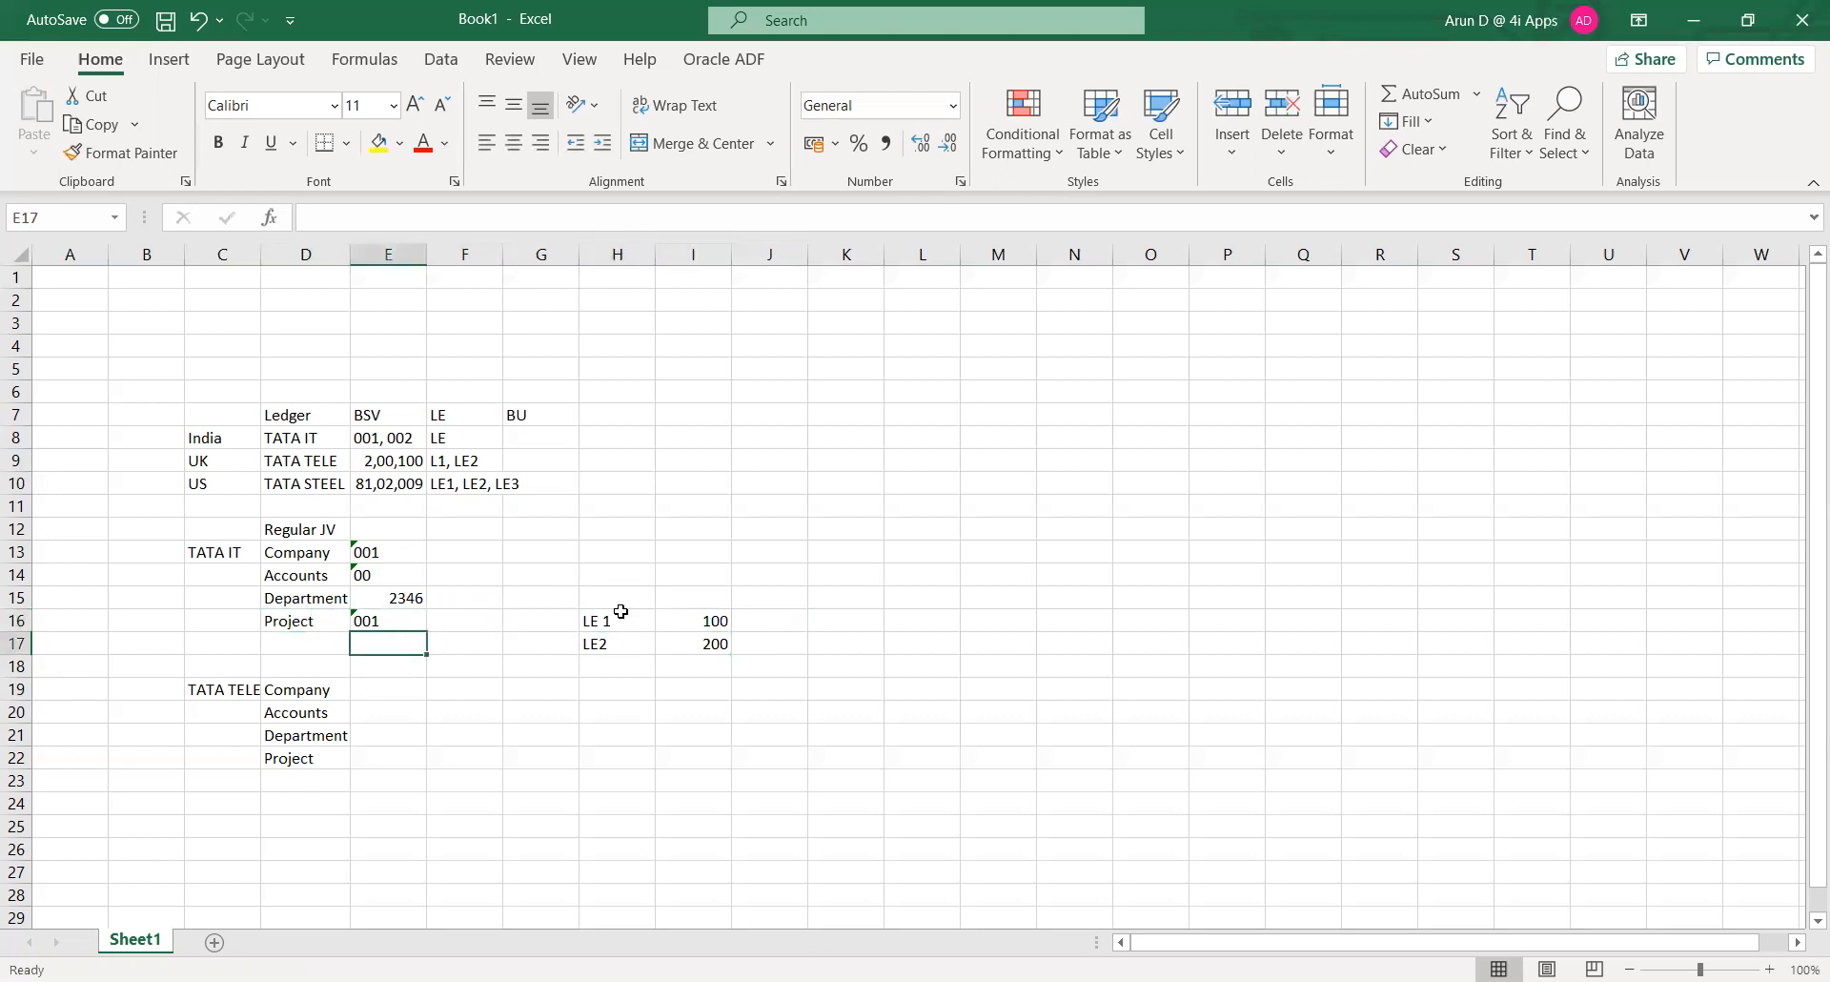
{"action": "key", "text": "Up"}
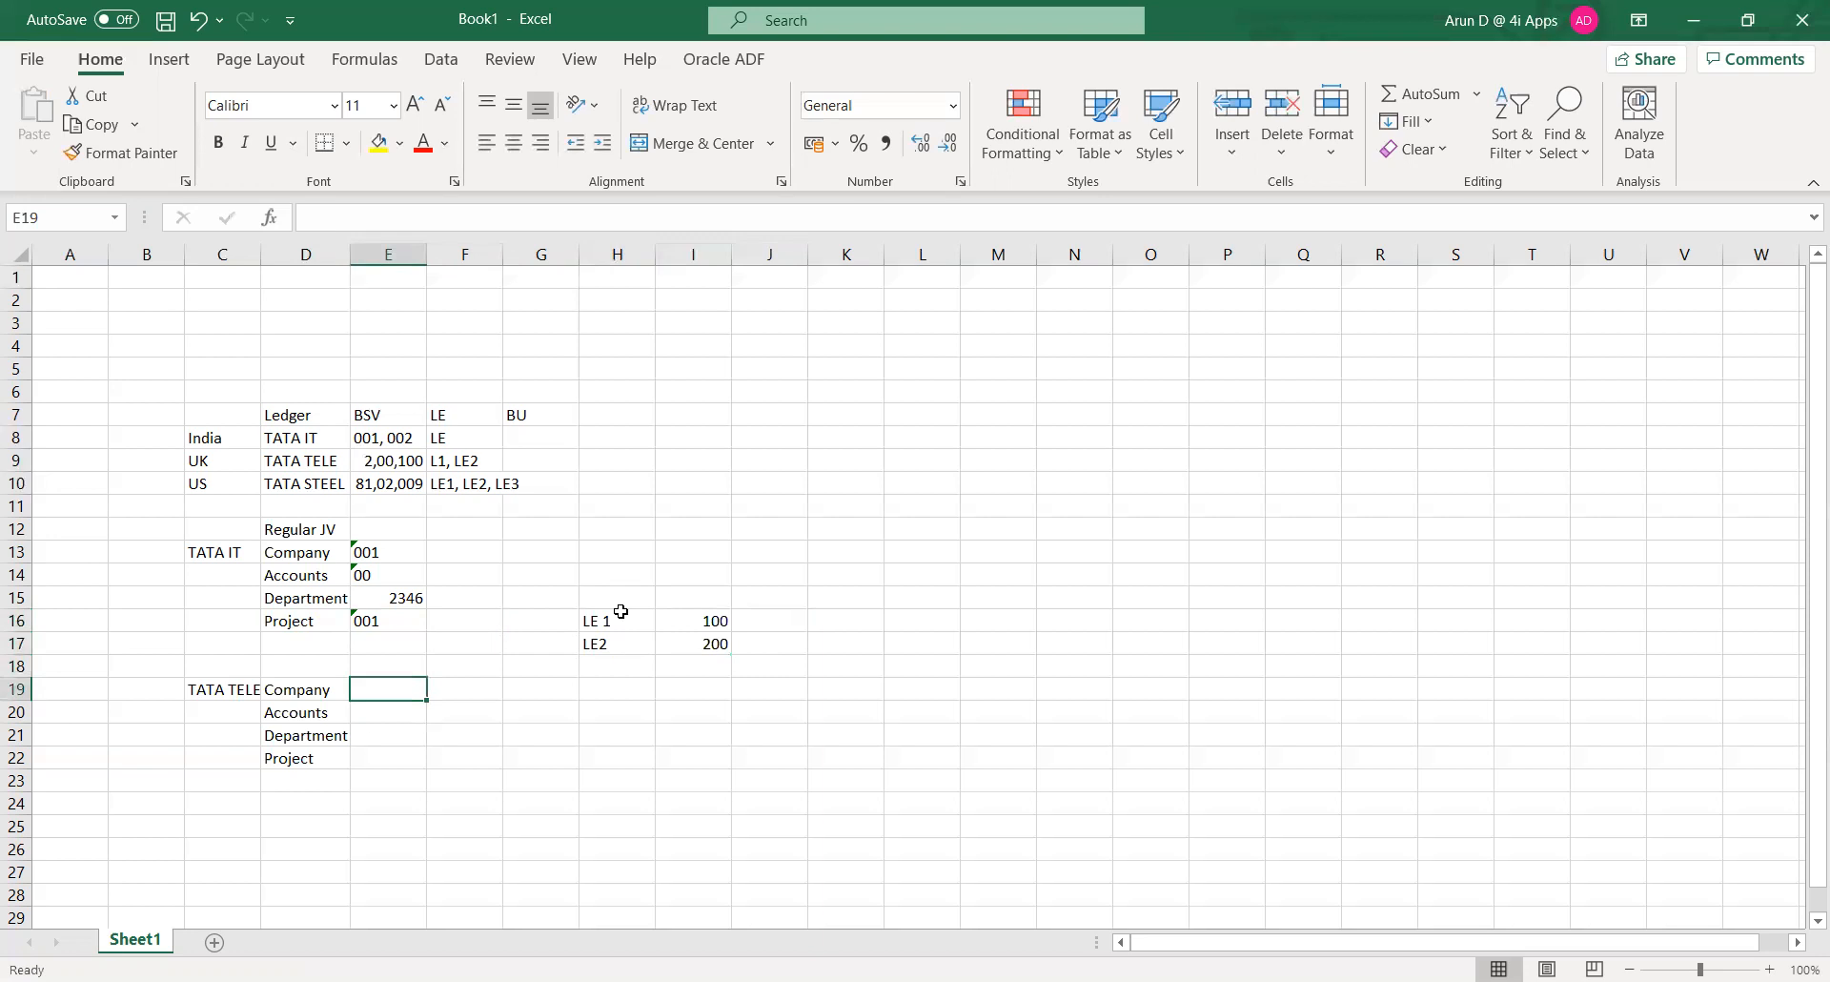
{"action": "type", "text": "200"}
{"action": "key", "text": "Tab"}
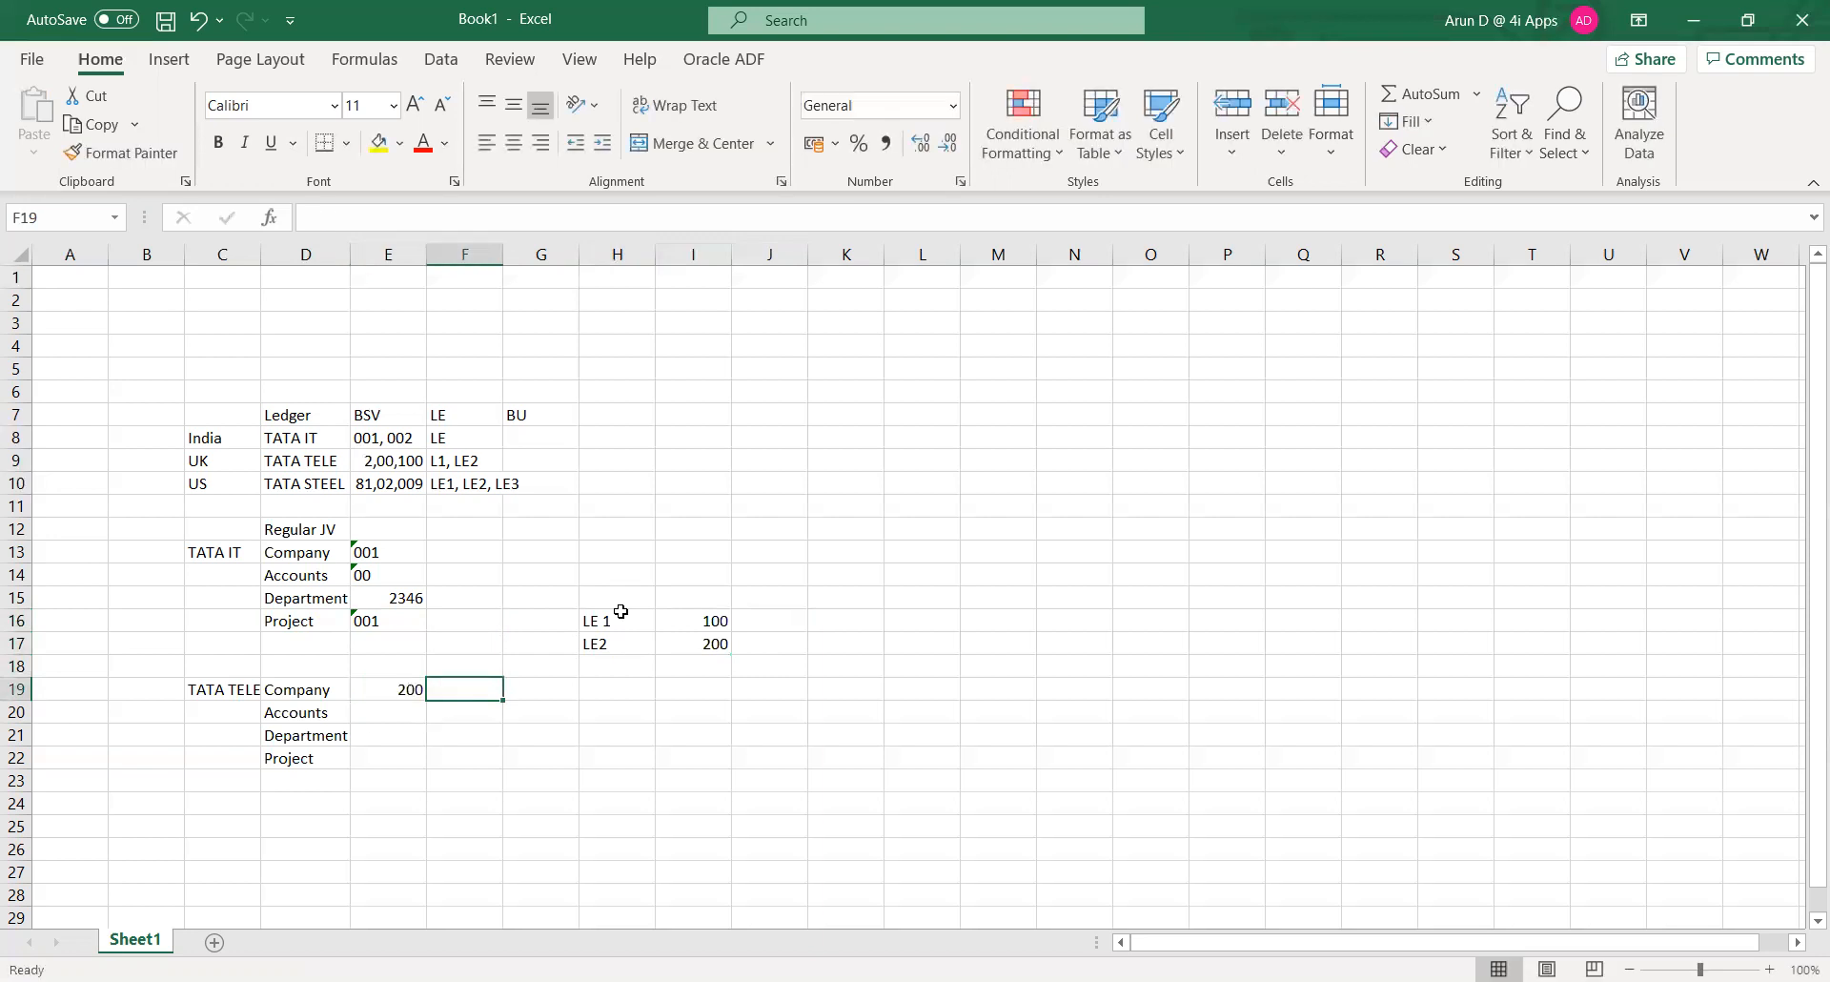
- Add an I/C segment below Project in cell D23 and give it the value 100 in E23
{"action": "key", "text": "Left"}
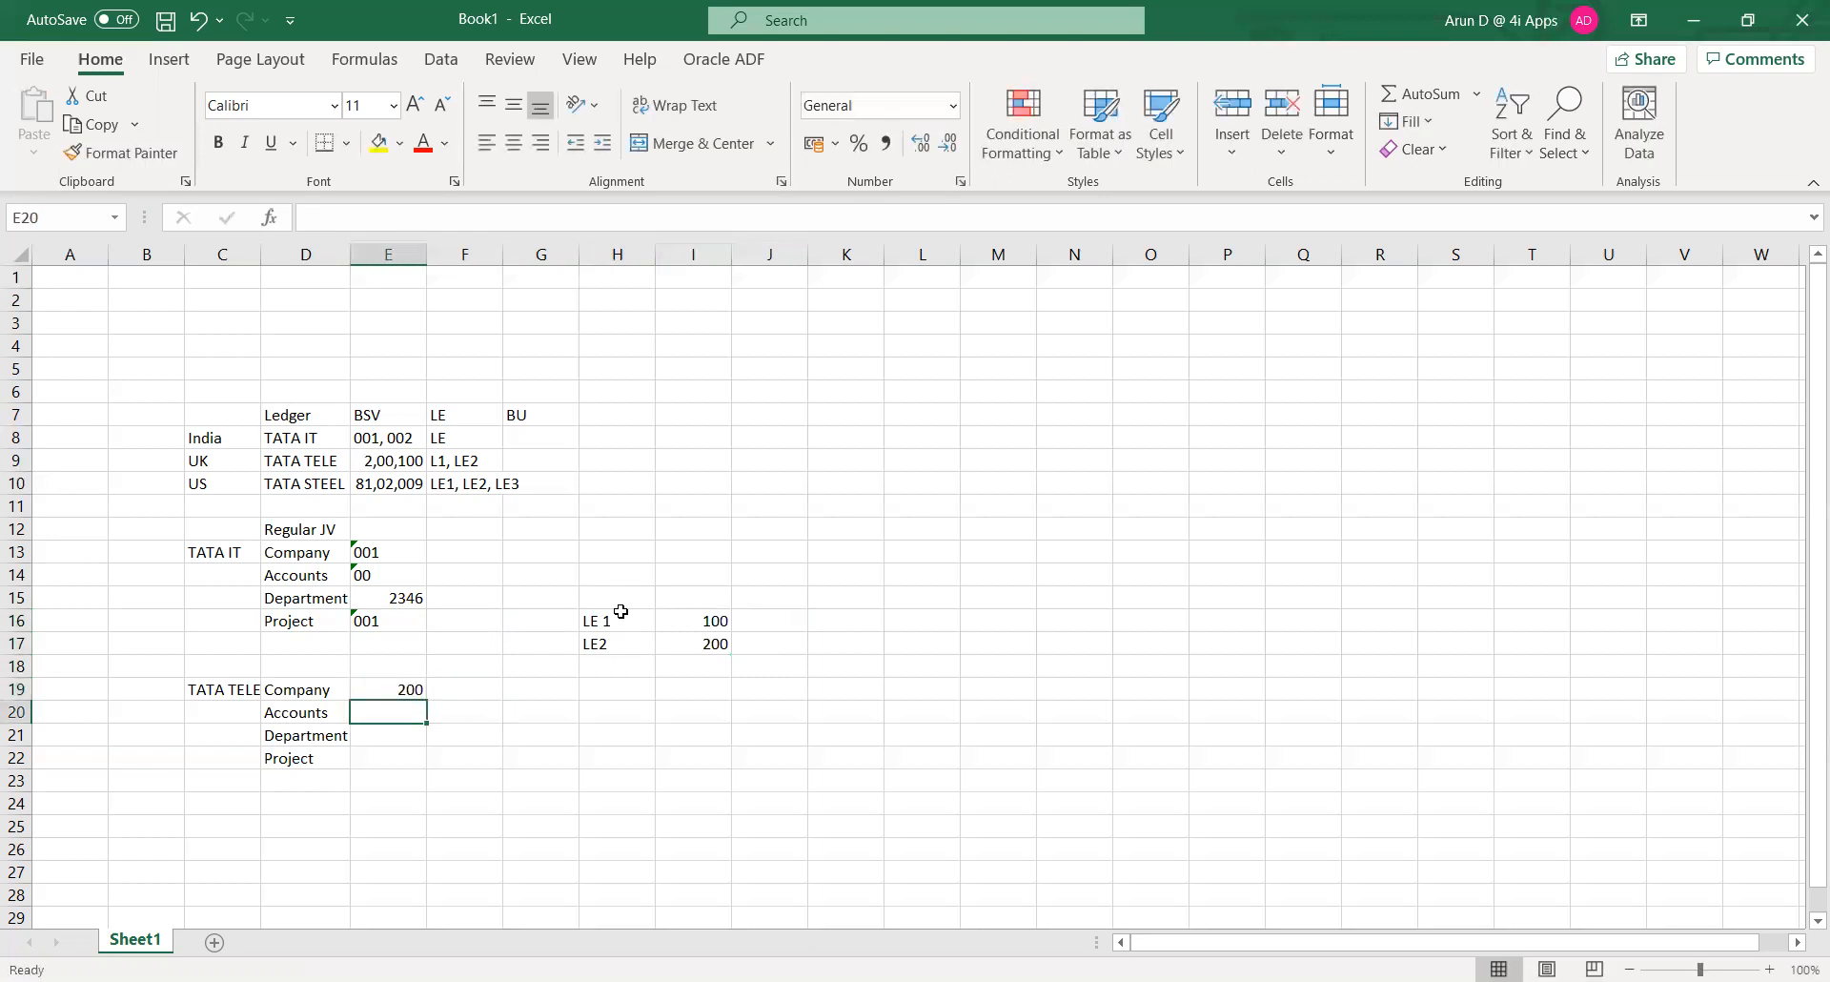
{"action": "key", "text": "Down"}
{"action": "key", "text": "Down"}
{"action": "key", "text": "Down"}
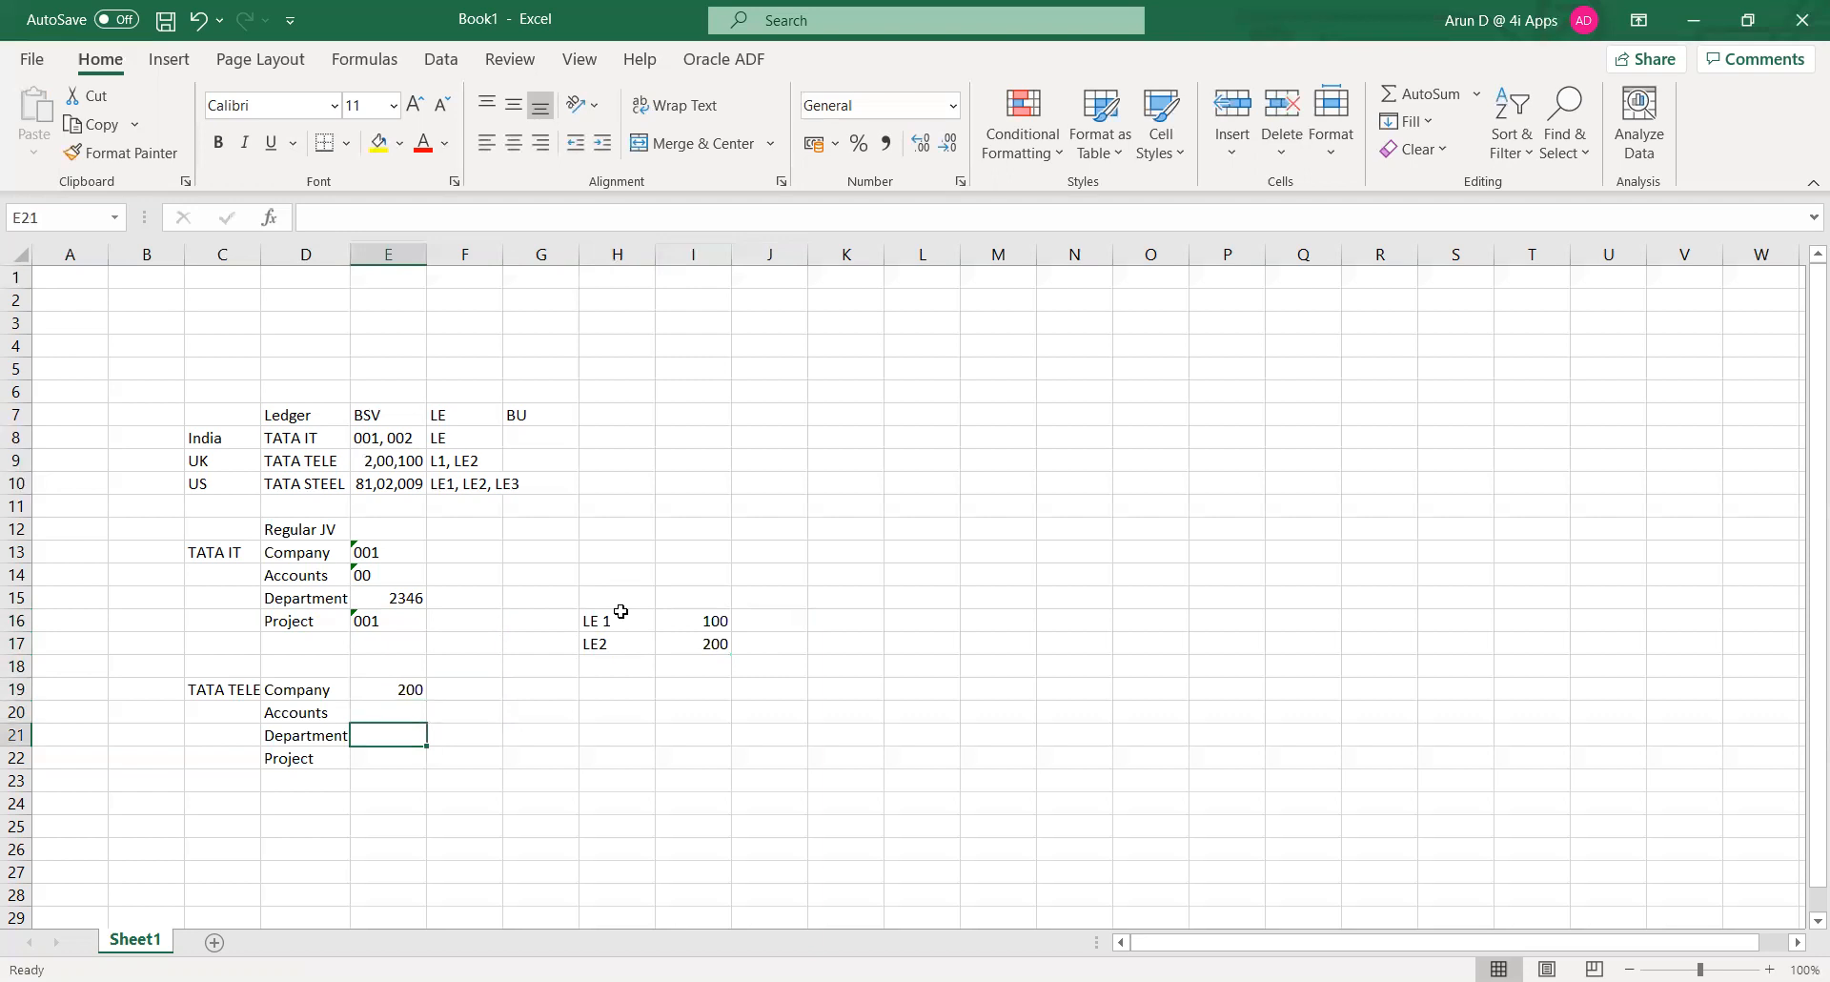
{"action": "key", "text": "Left"}
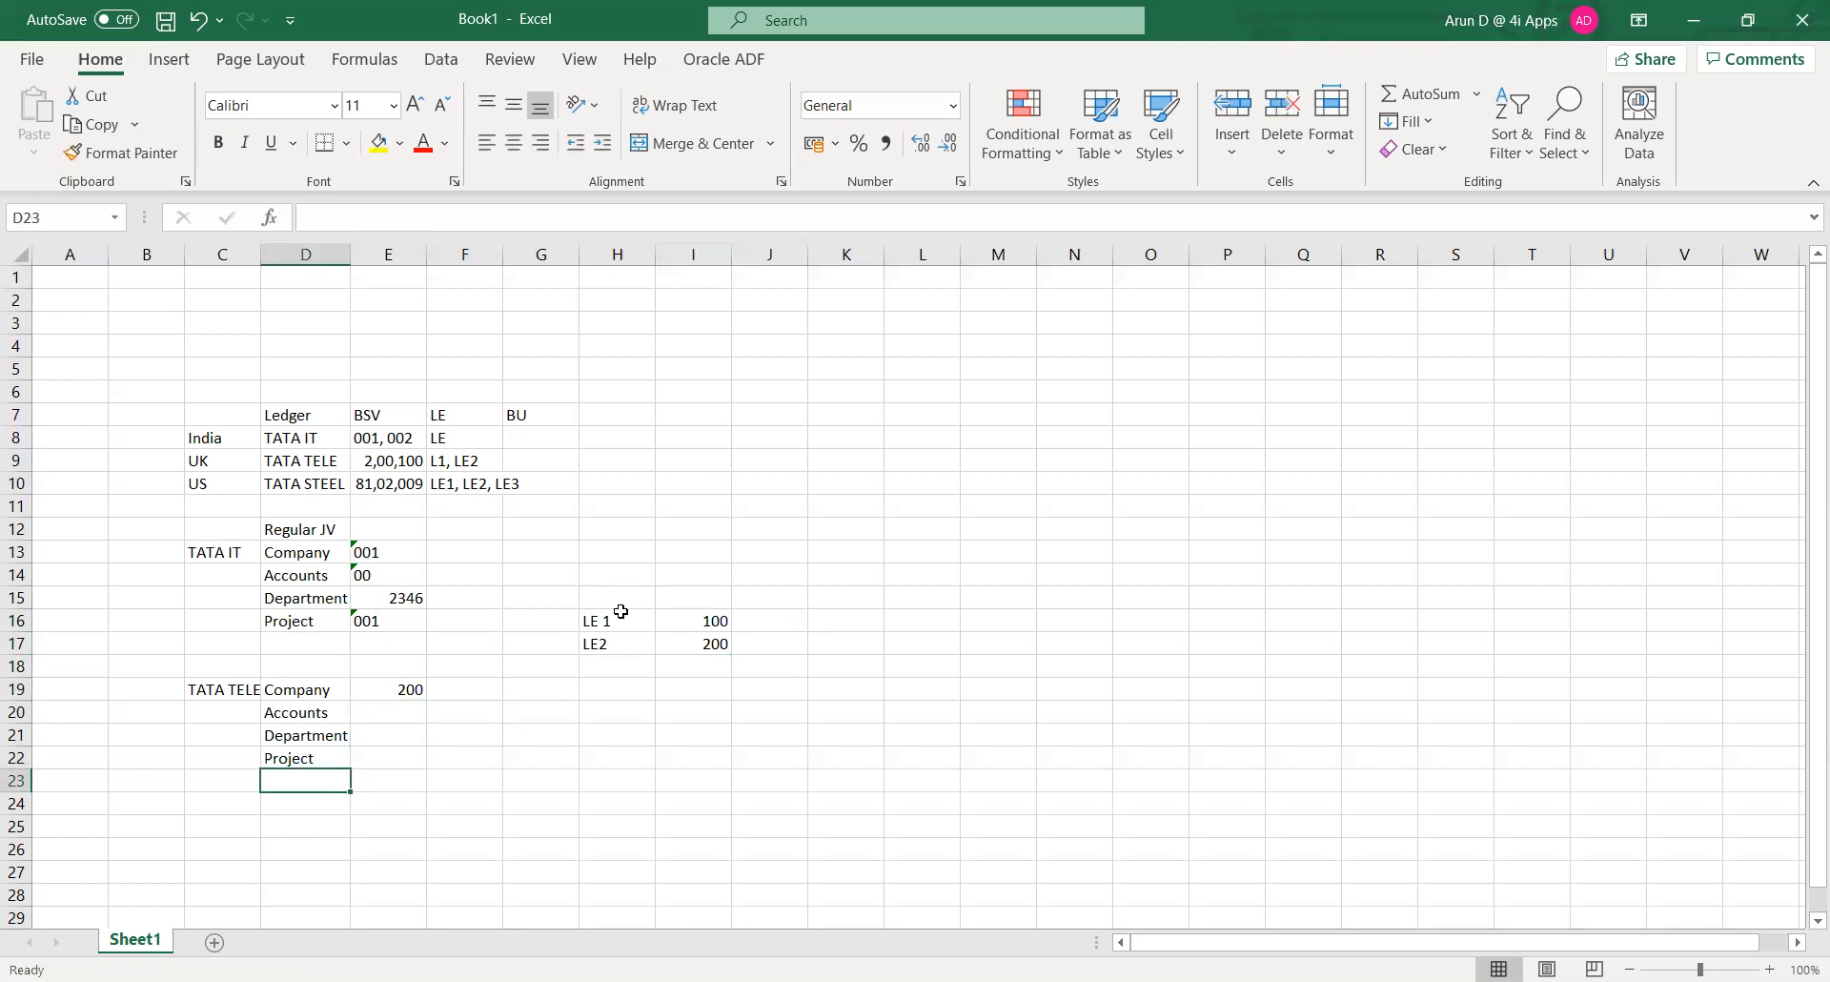
{"action": "type", "text": "I/C"}
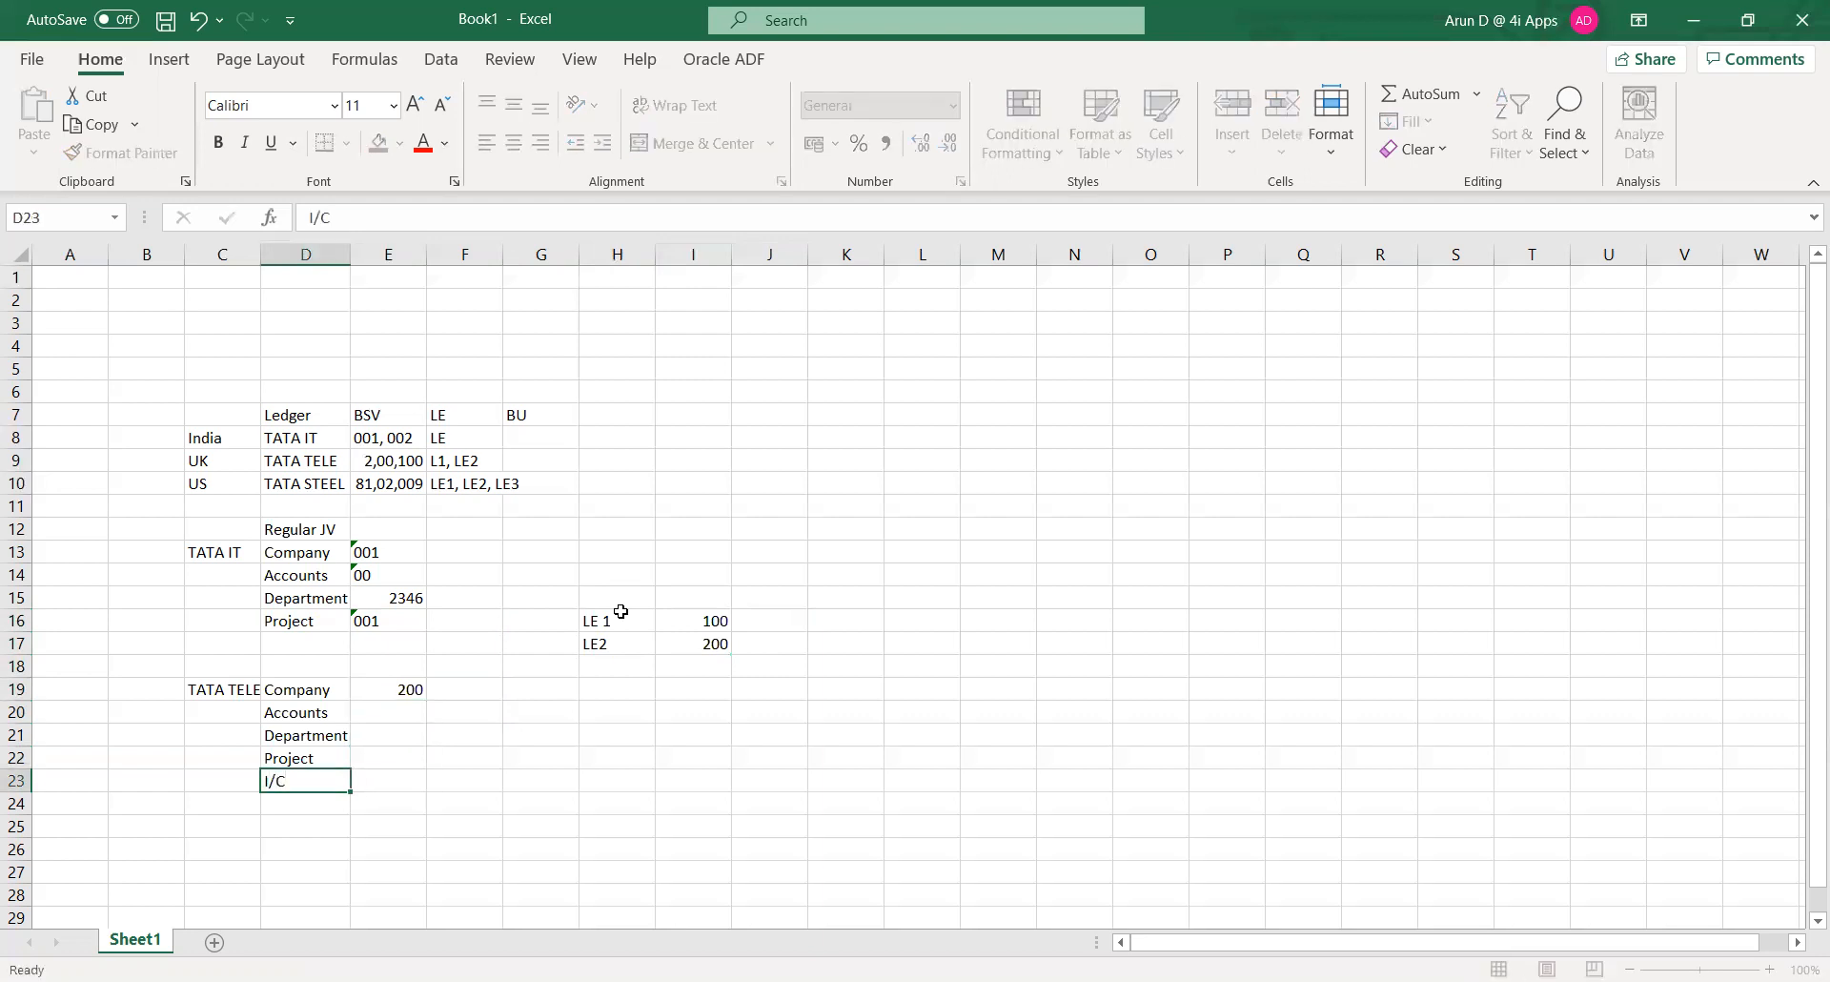
{"action": "key", "text": "Right"}
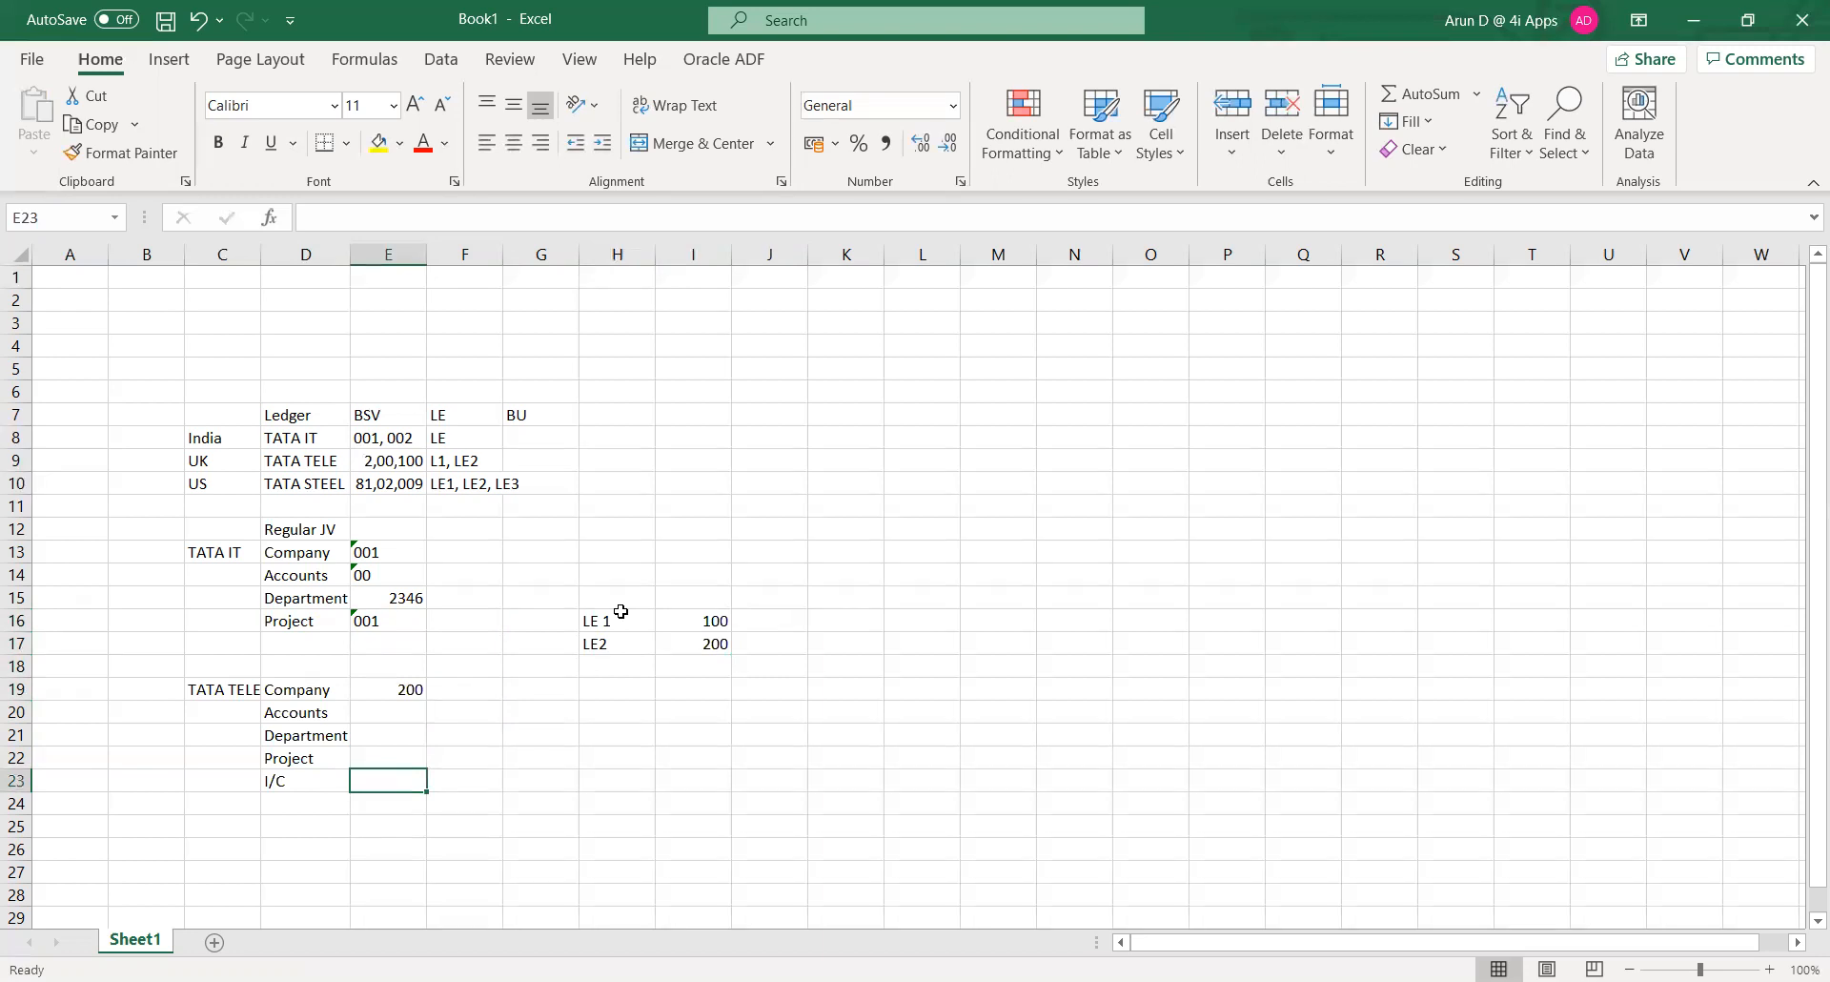
{"action": "type", "text": "100"}
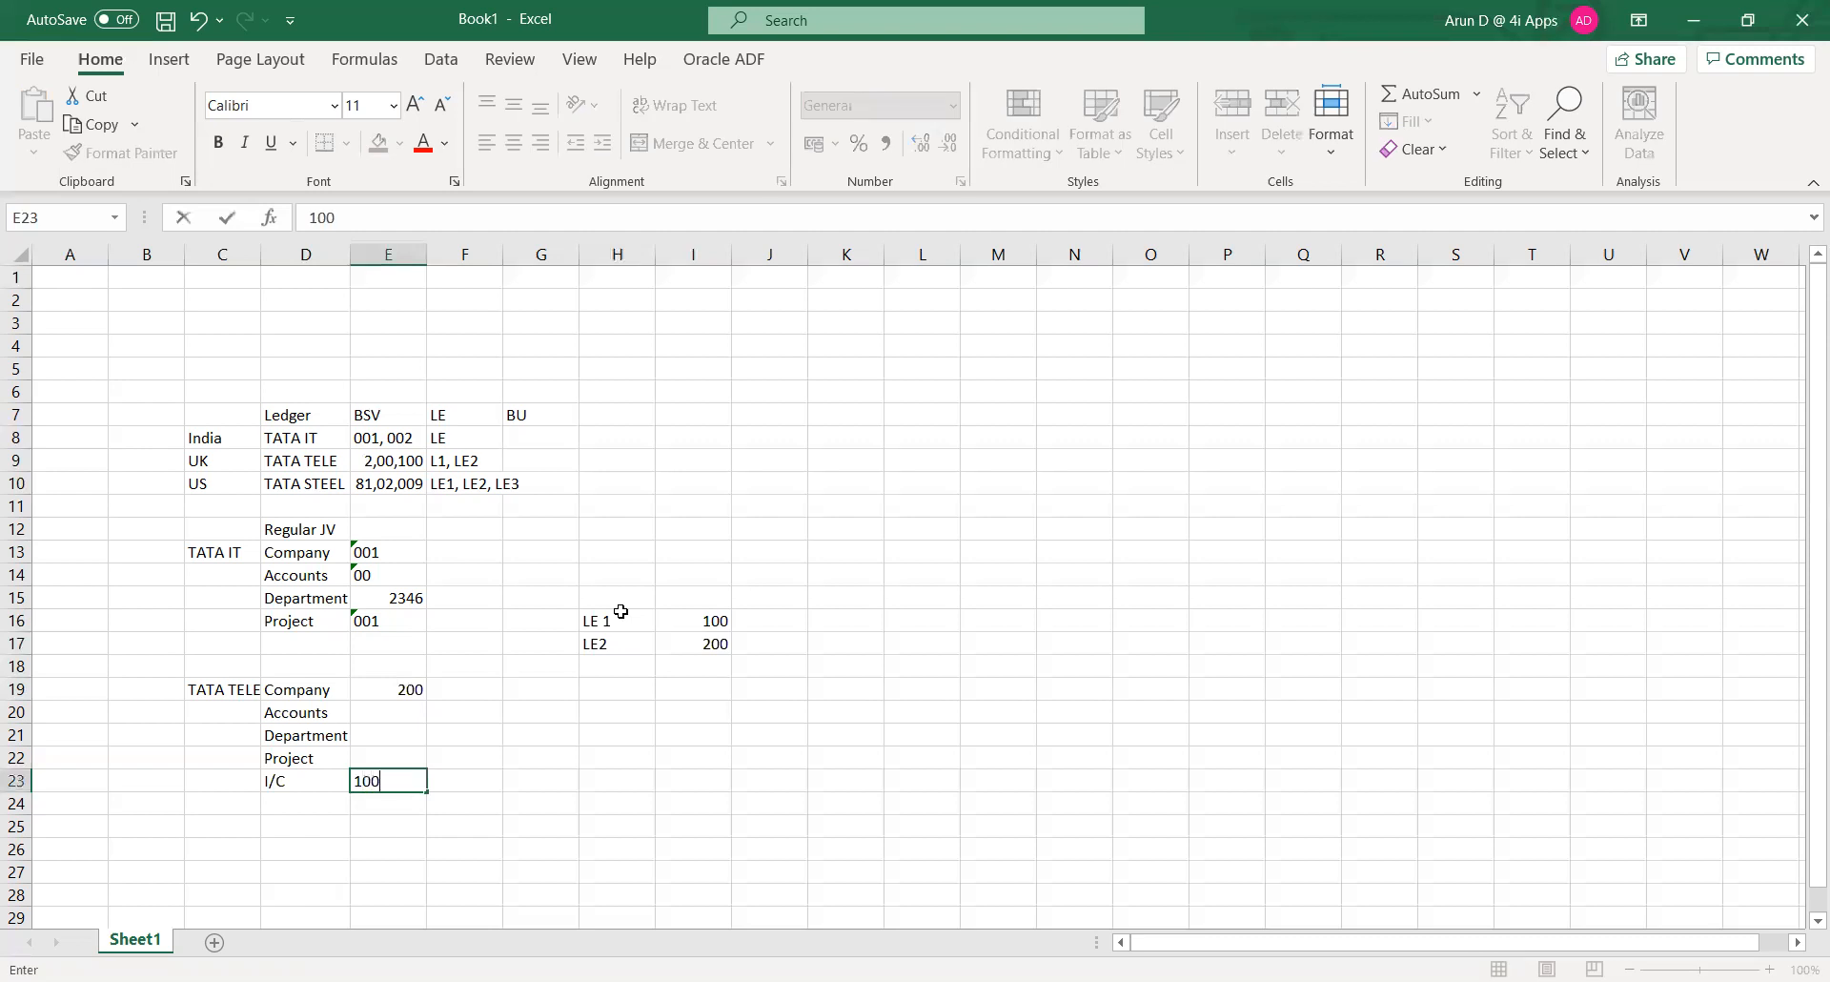
{"action": "key", "text": "Right"}
{"action": "key", "text": "Left"}
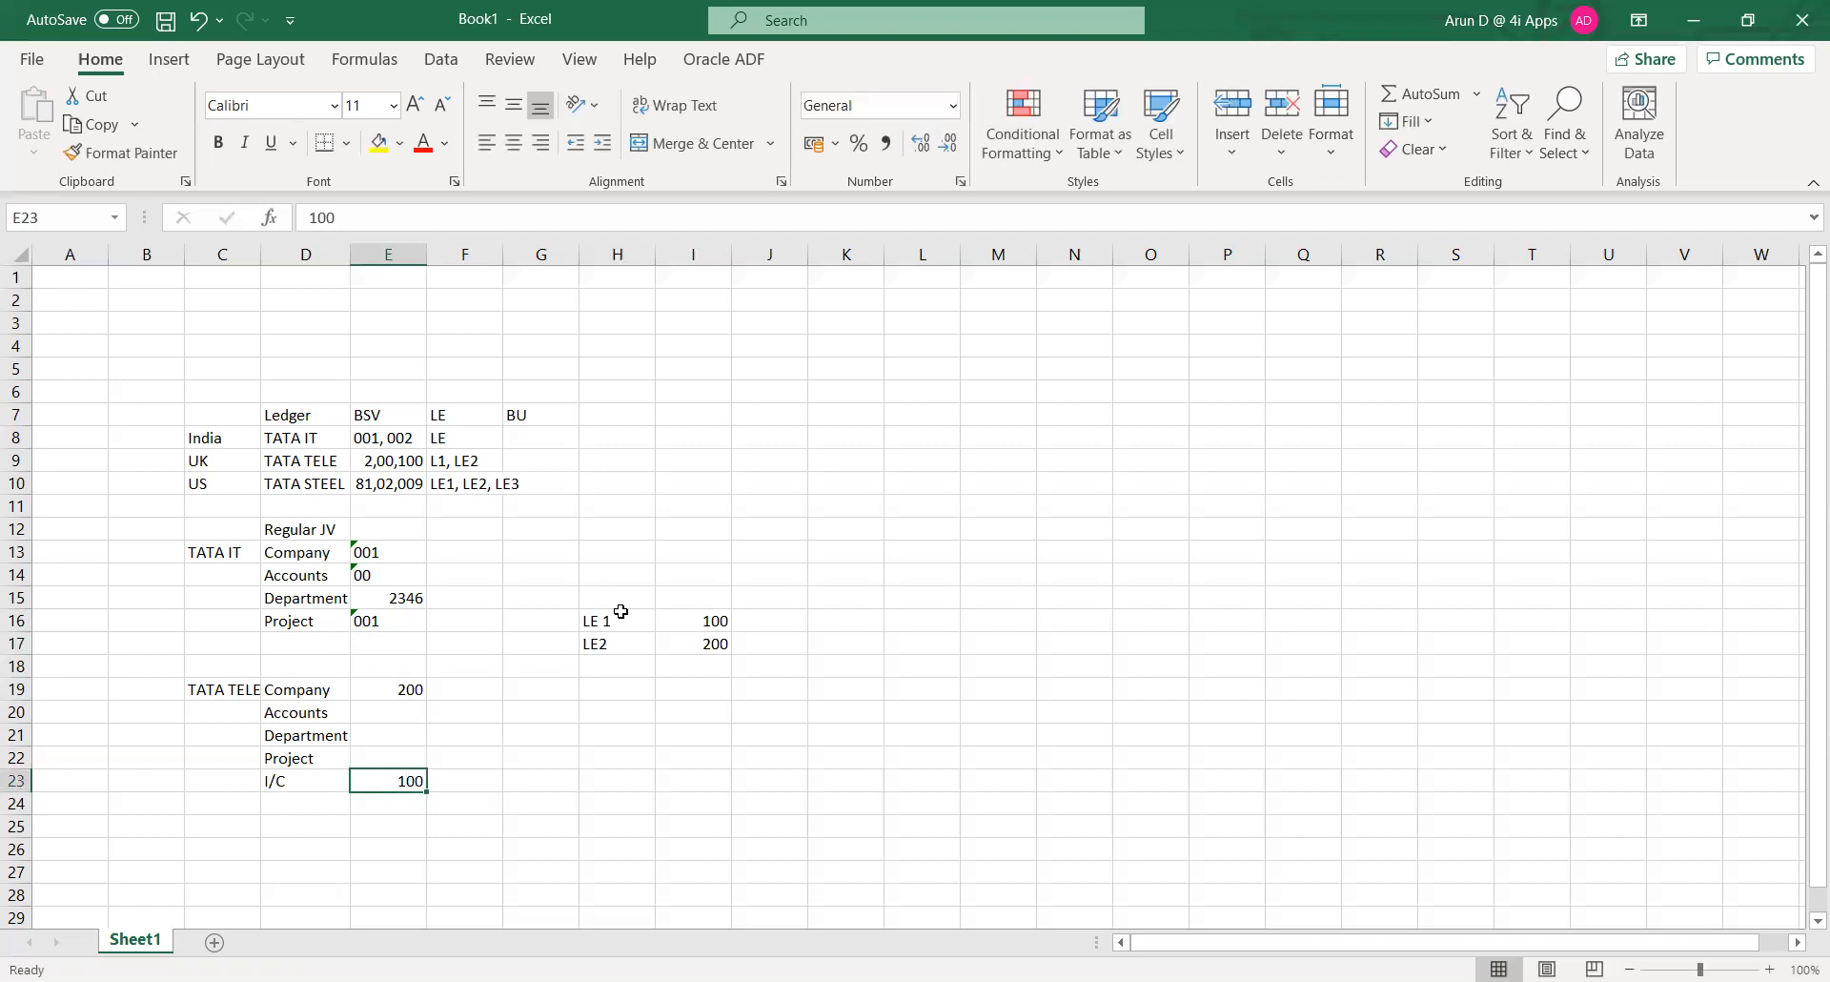
- Enter 2346 as the TATA TELE Accounts value in cell E20
{"action": "key", "text": "Up"}
{"action": "key", "text": "Up"}
{"action": "key", "text": "Up"}
{"action": "key", "text": "Up"}
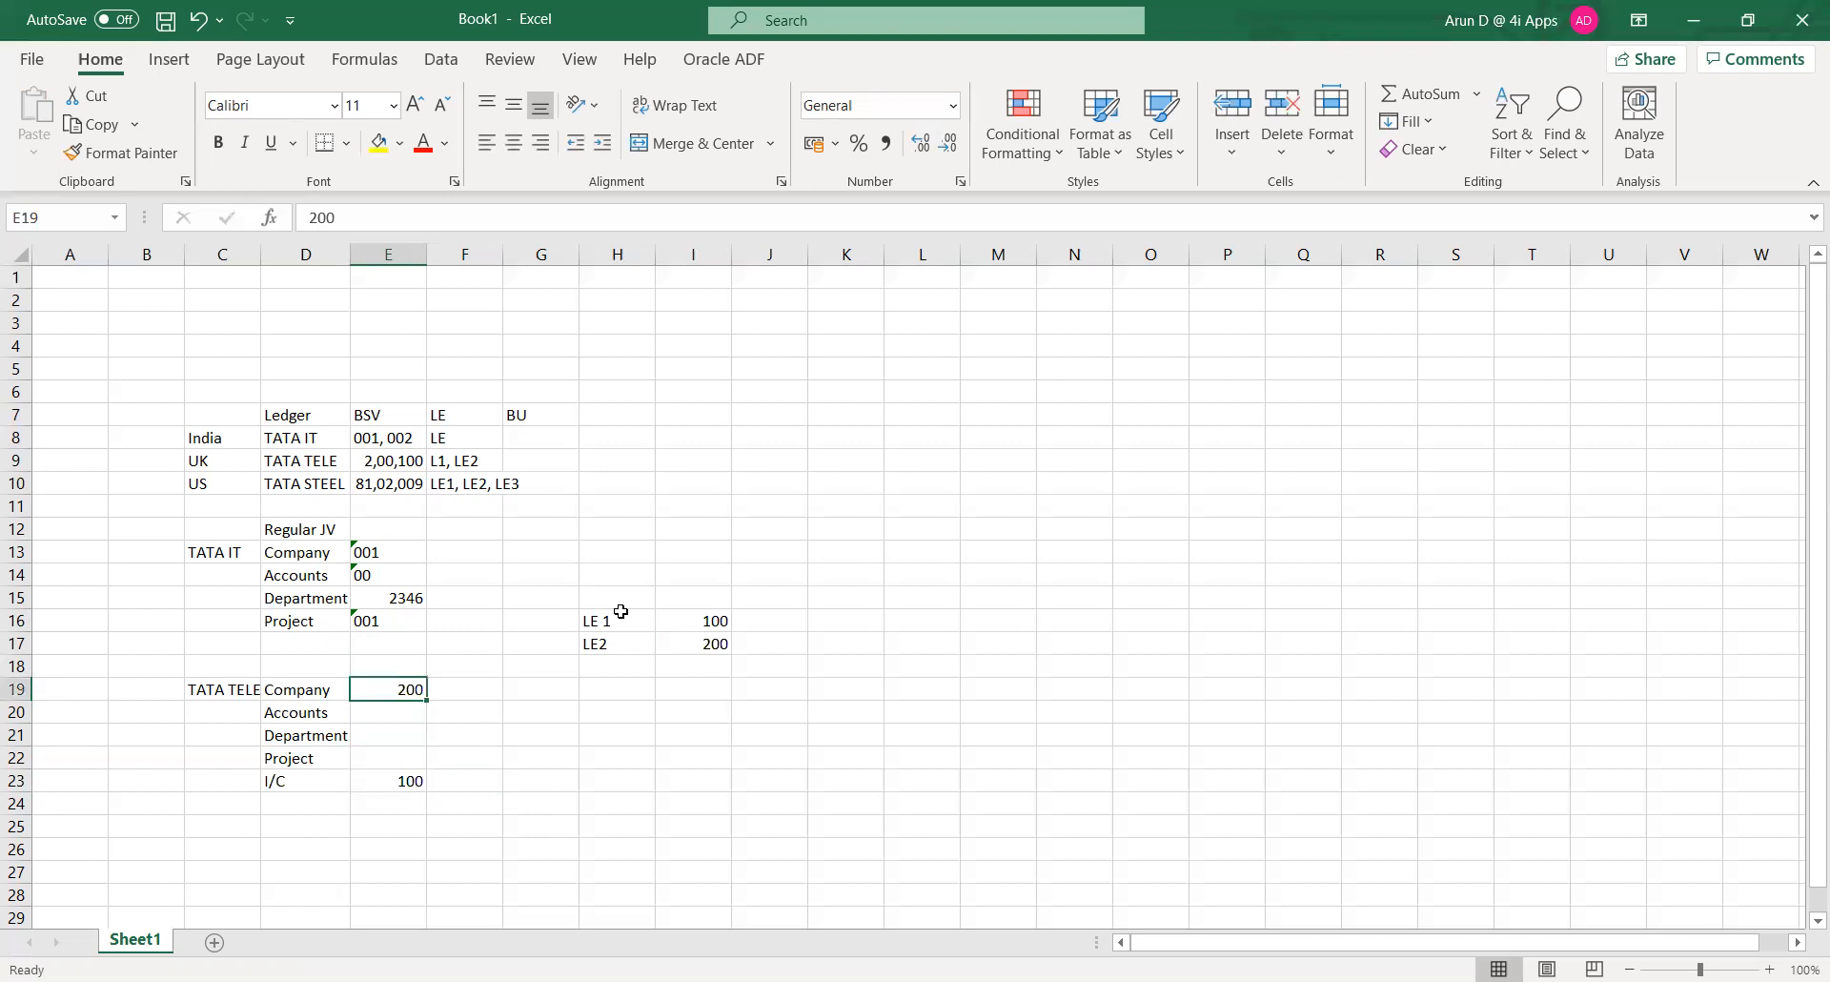
{"action": "key", "text": "Down"}
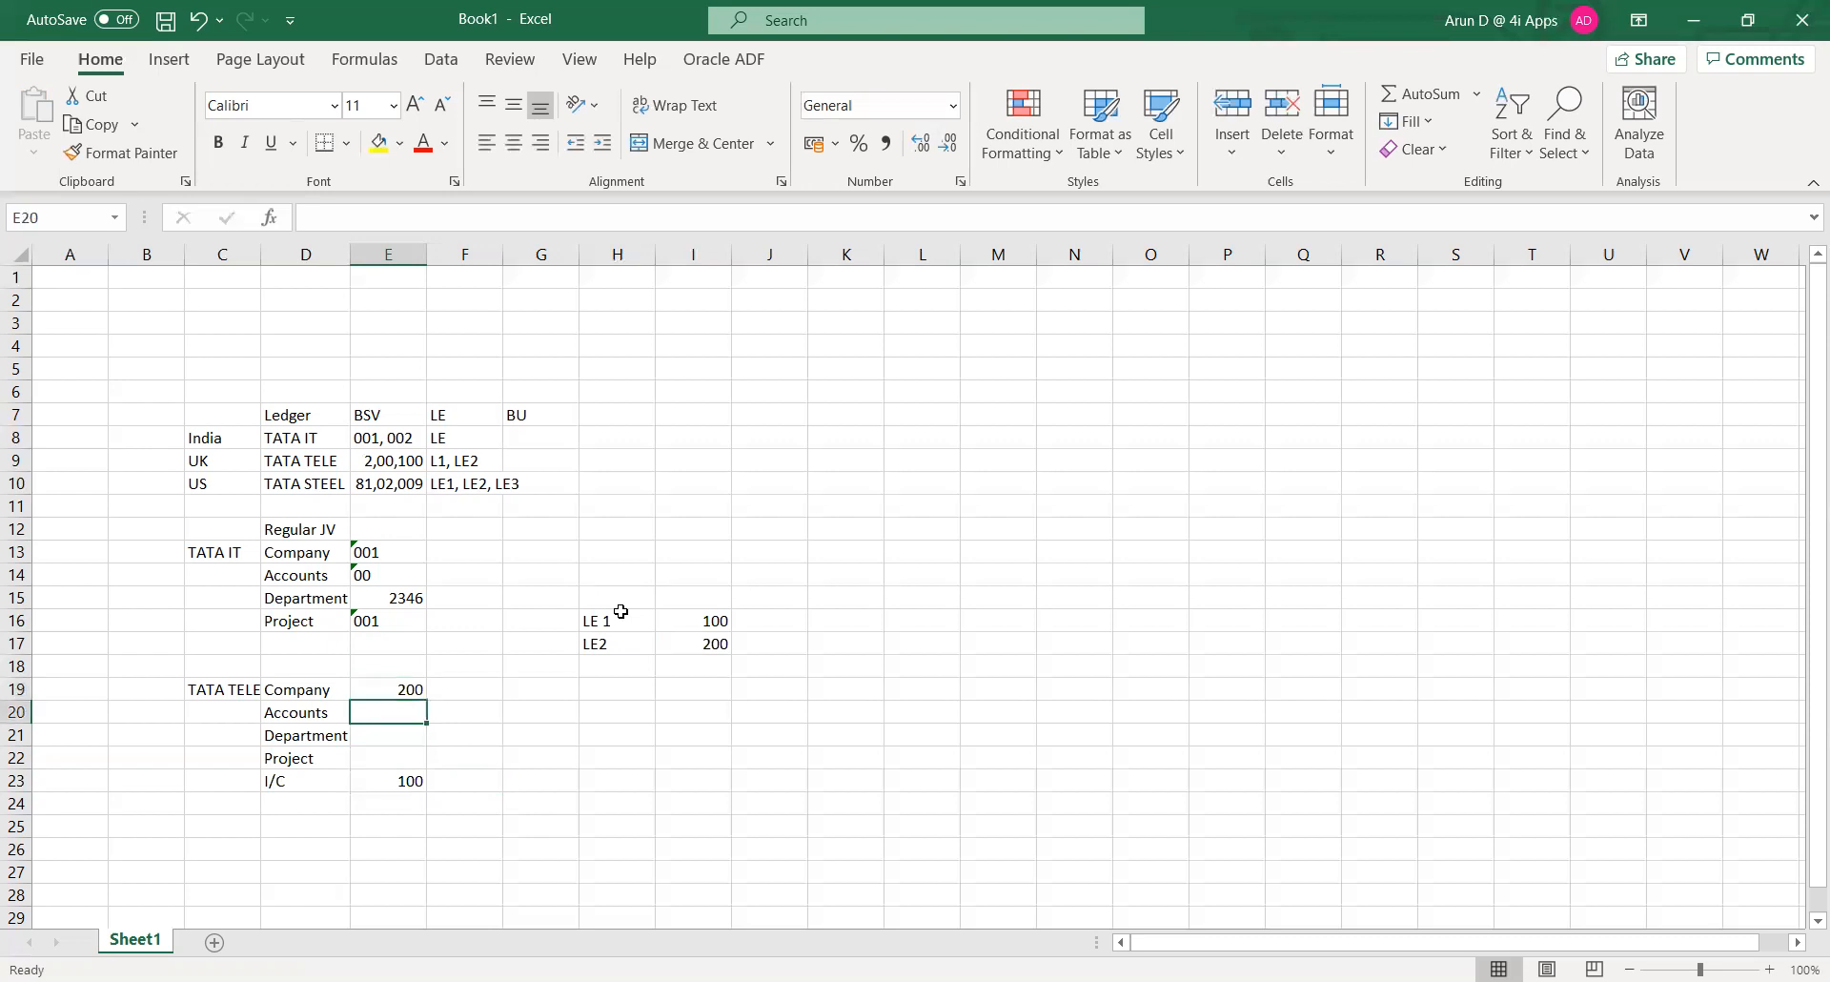
{"action": "type", "text": "2346"}
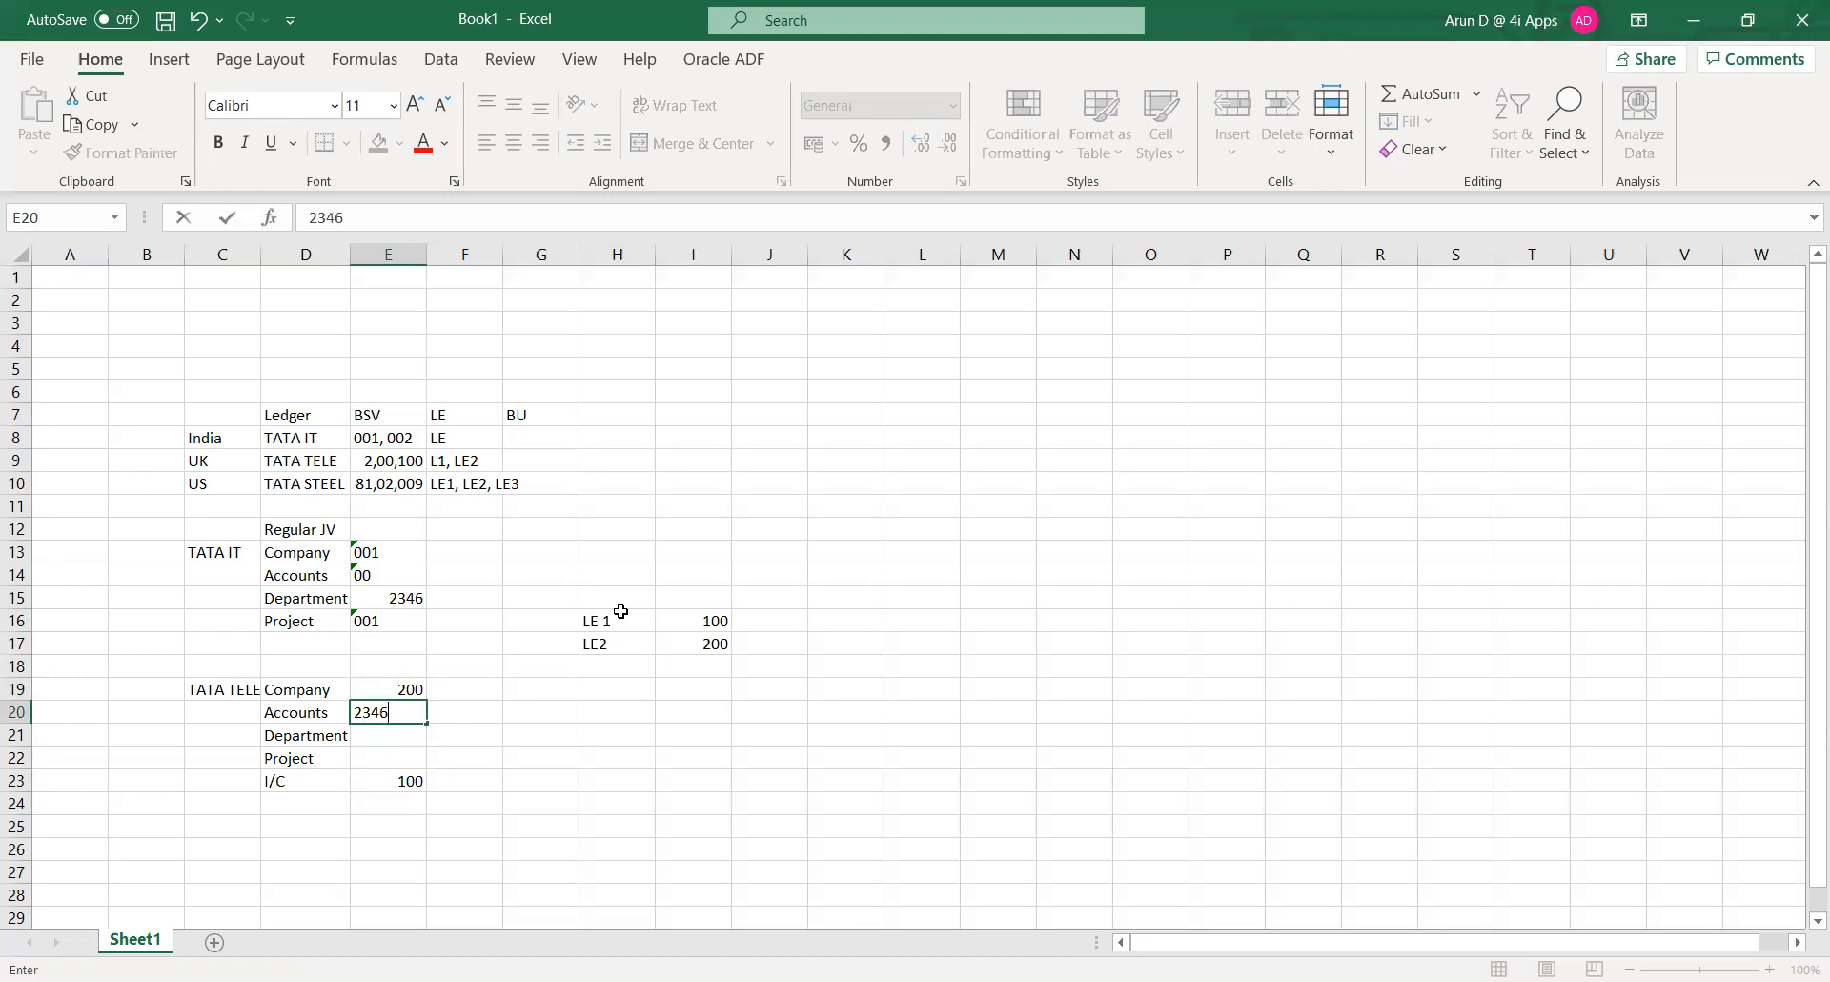
{"action": "key", "text": "Return"}
- Enter 00 as text for both Department in cell E21 and Project in cell E22
{"action": "type", "text": "'00"}
{"action": "key", "text": "Return"}
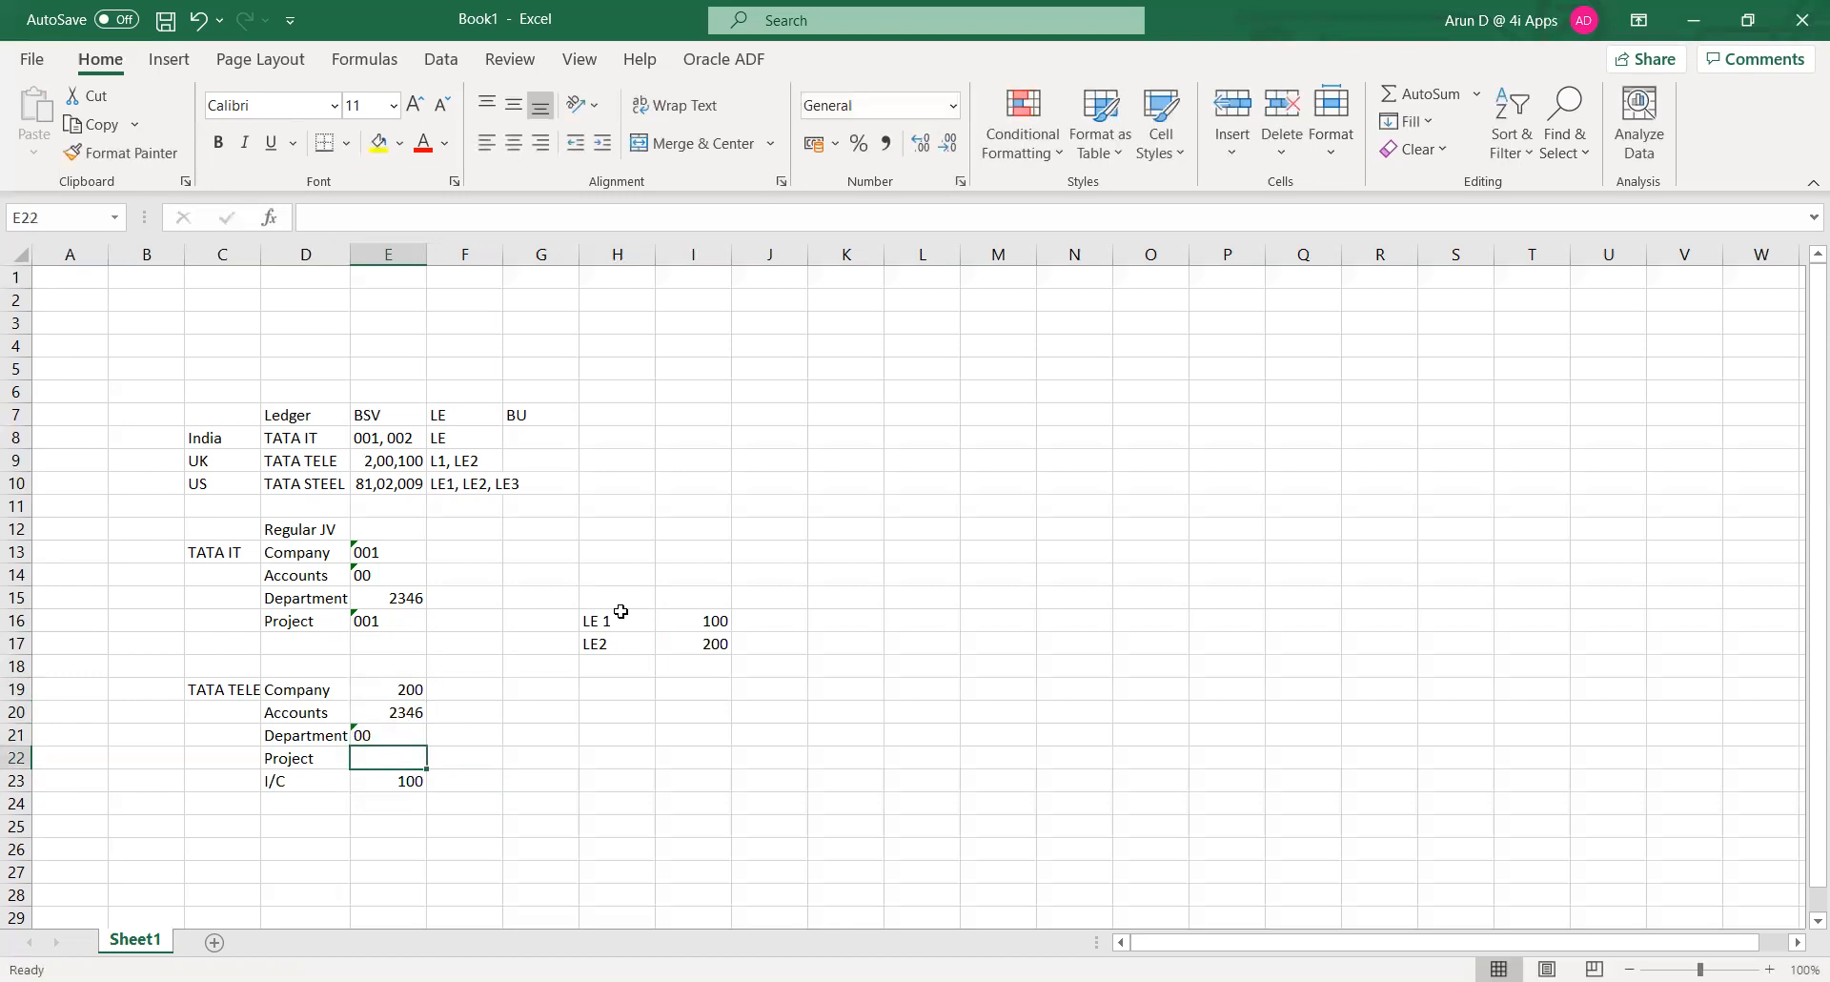
{"action": "type", "text": "'00"}
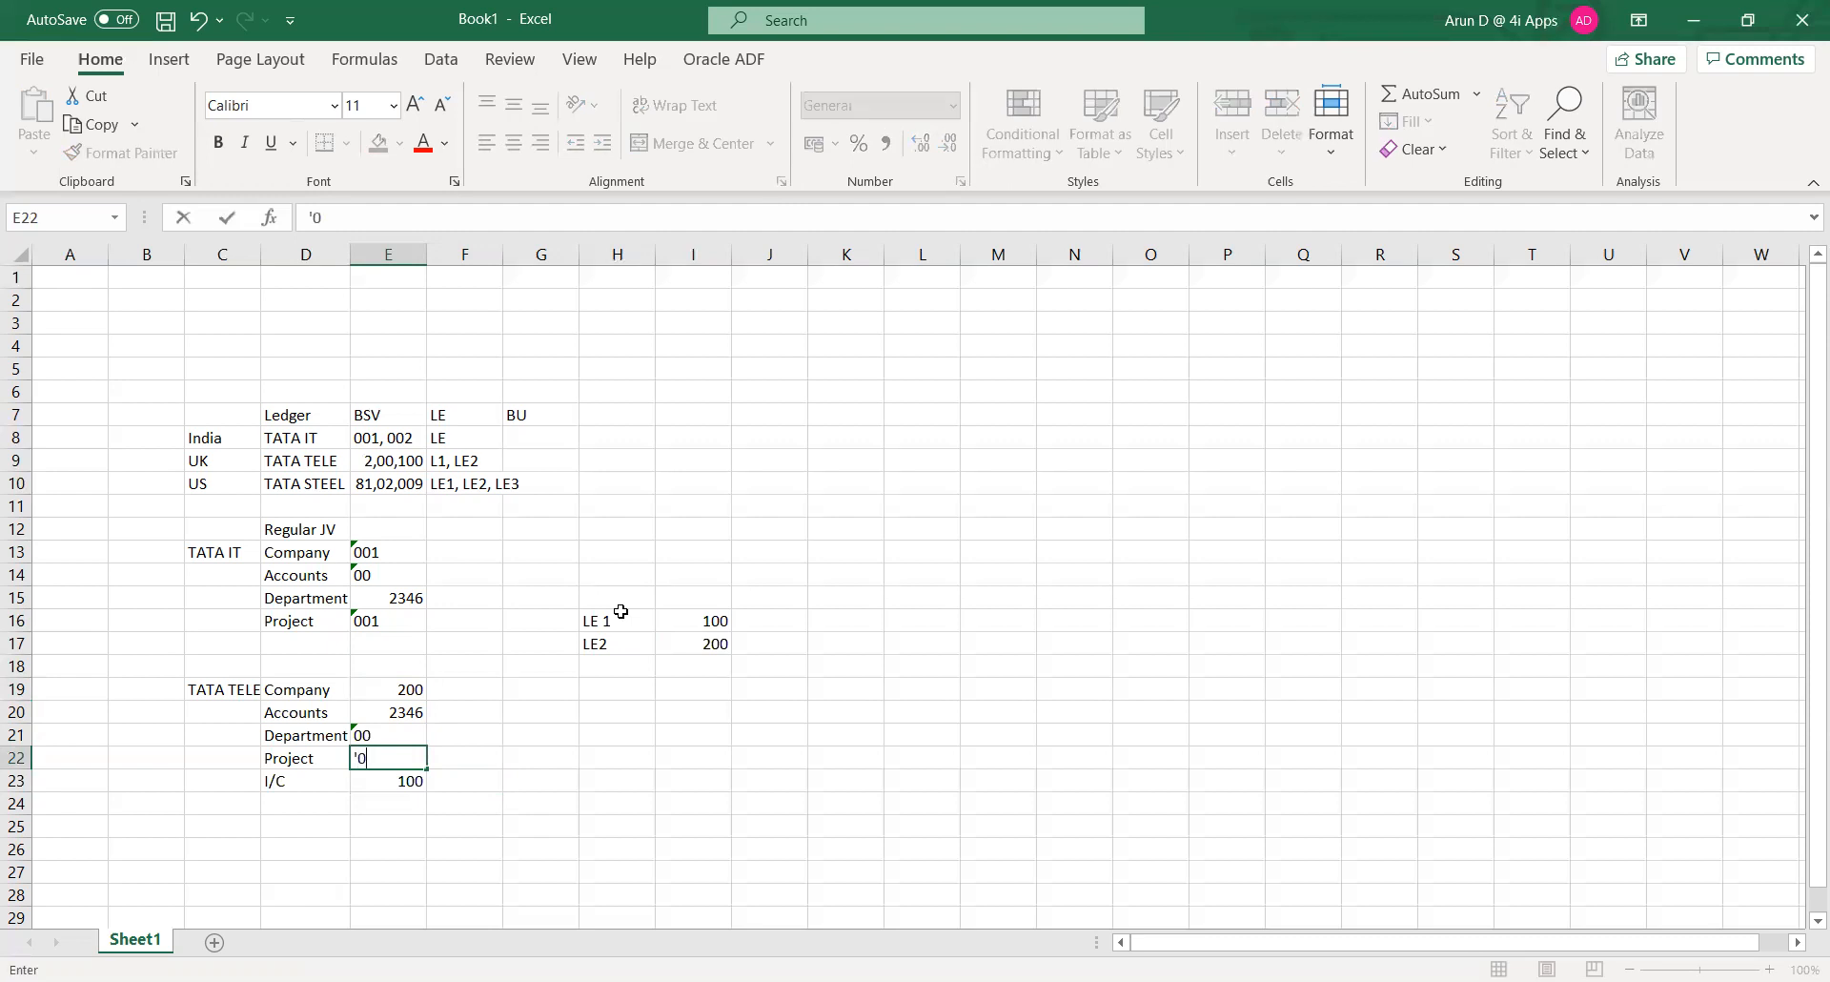
{"action": "key", "text": "Tab"}
{"action": "key", "text": "Left"}
{"action": "key", "text": "Right"}
{"action": "key", "text": "Right"}
{"action": "key", "text": "Left"}
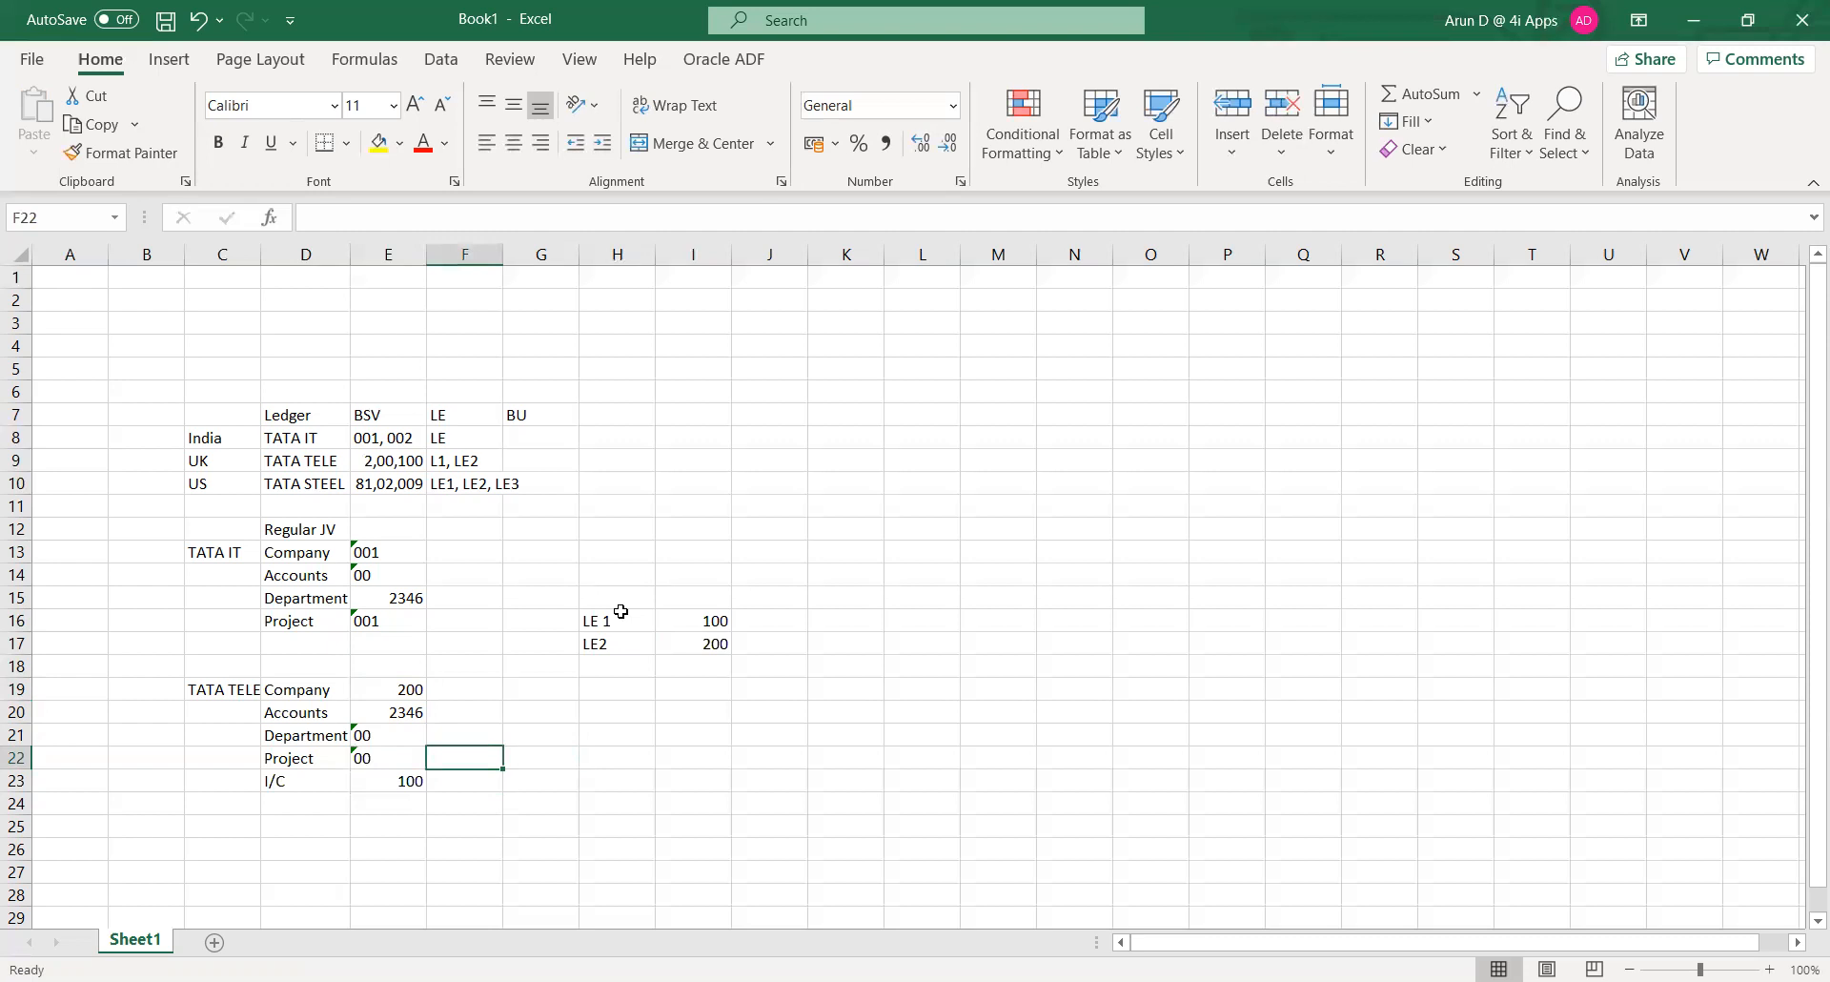
- Enter 101 in cell J16 as a second value for LE 1, beside 100
{"action": "key", "text": "Right"}
{"action": "key", "text": "Up"}
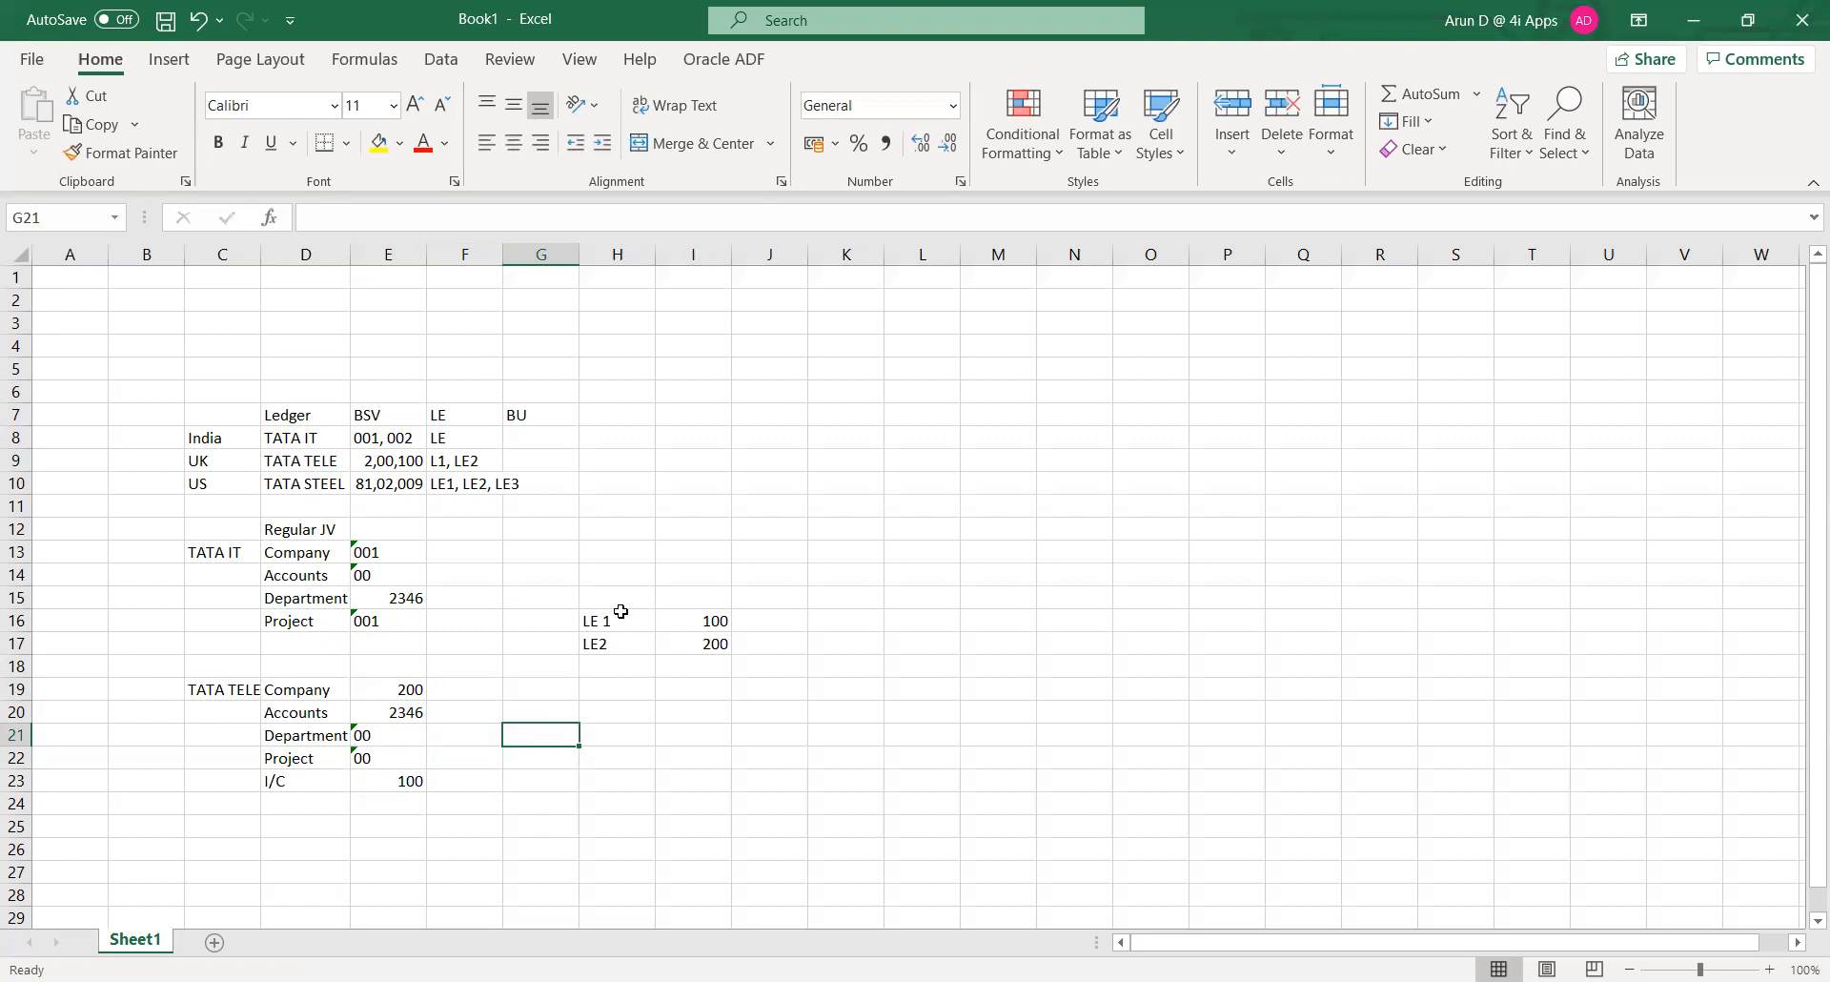
{"action": "key", "text": "Right"}
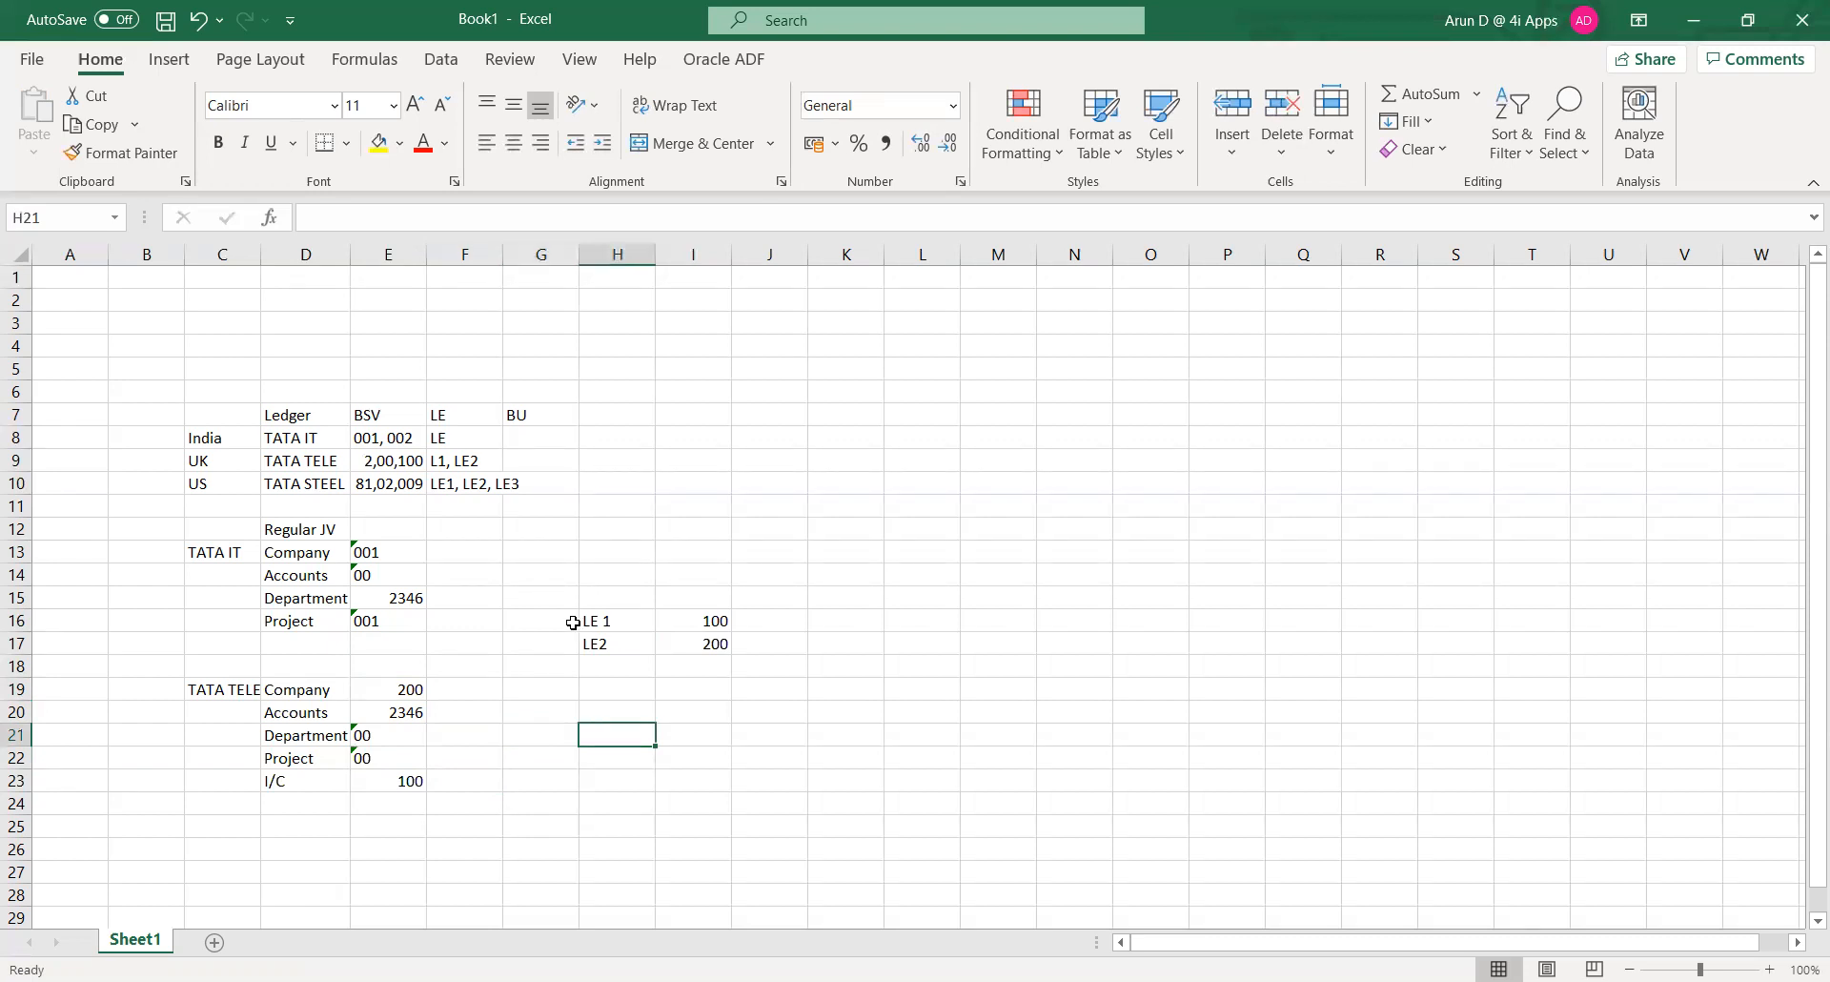
{"action": "left_click", "coordinate": [583, 621]}
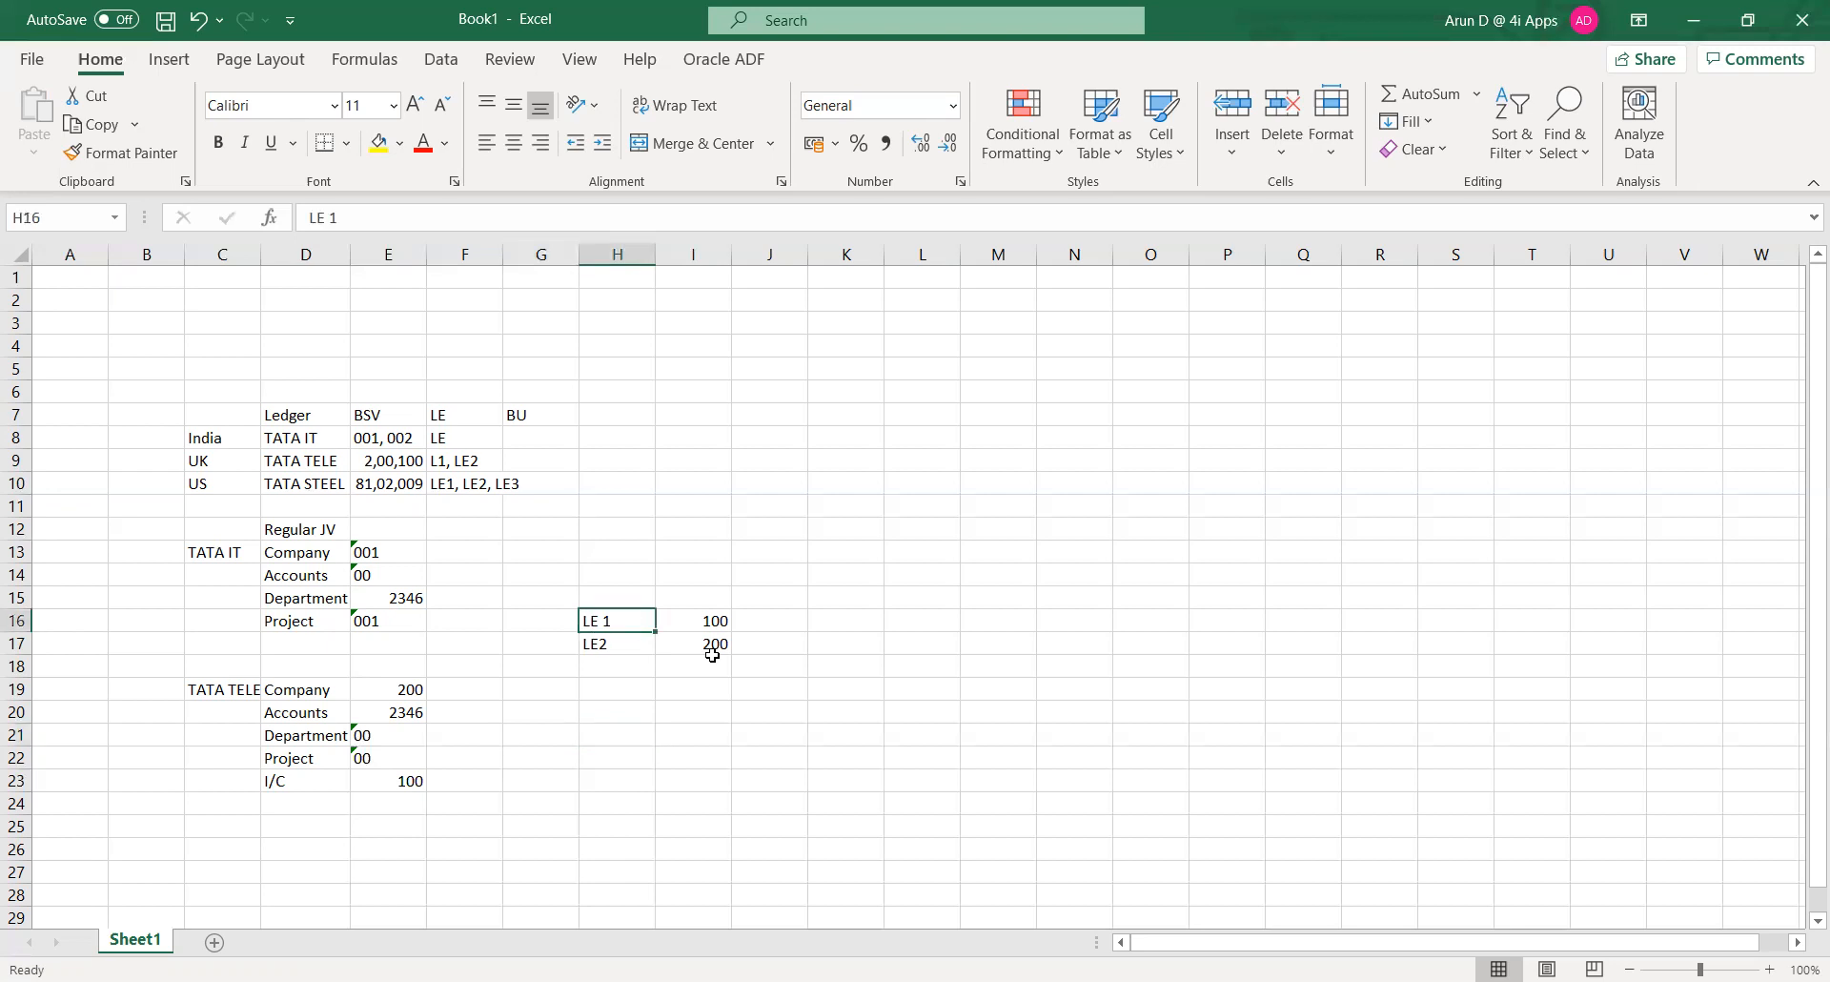
{"action": "left_click", "coordinate": [751, 620]}
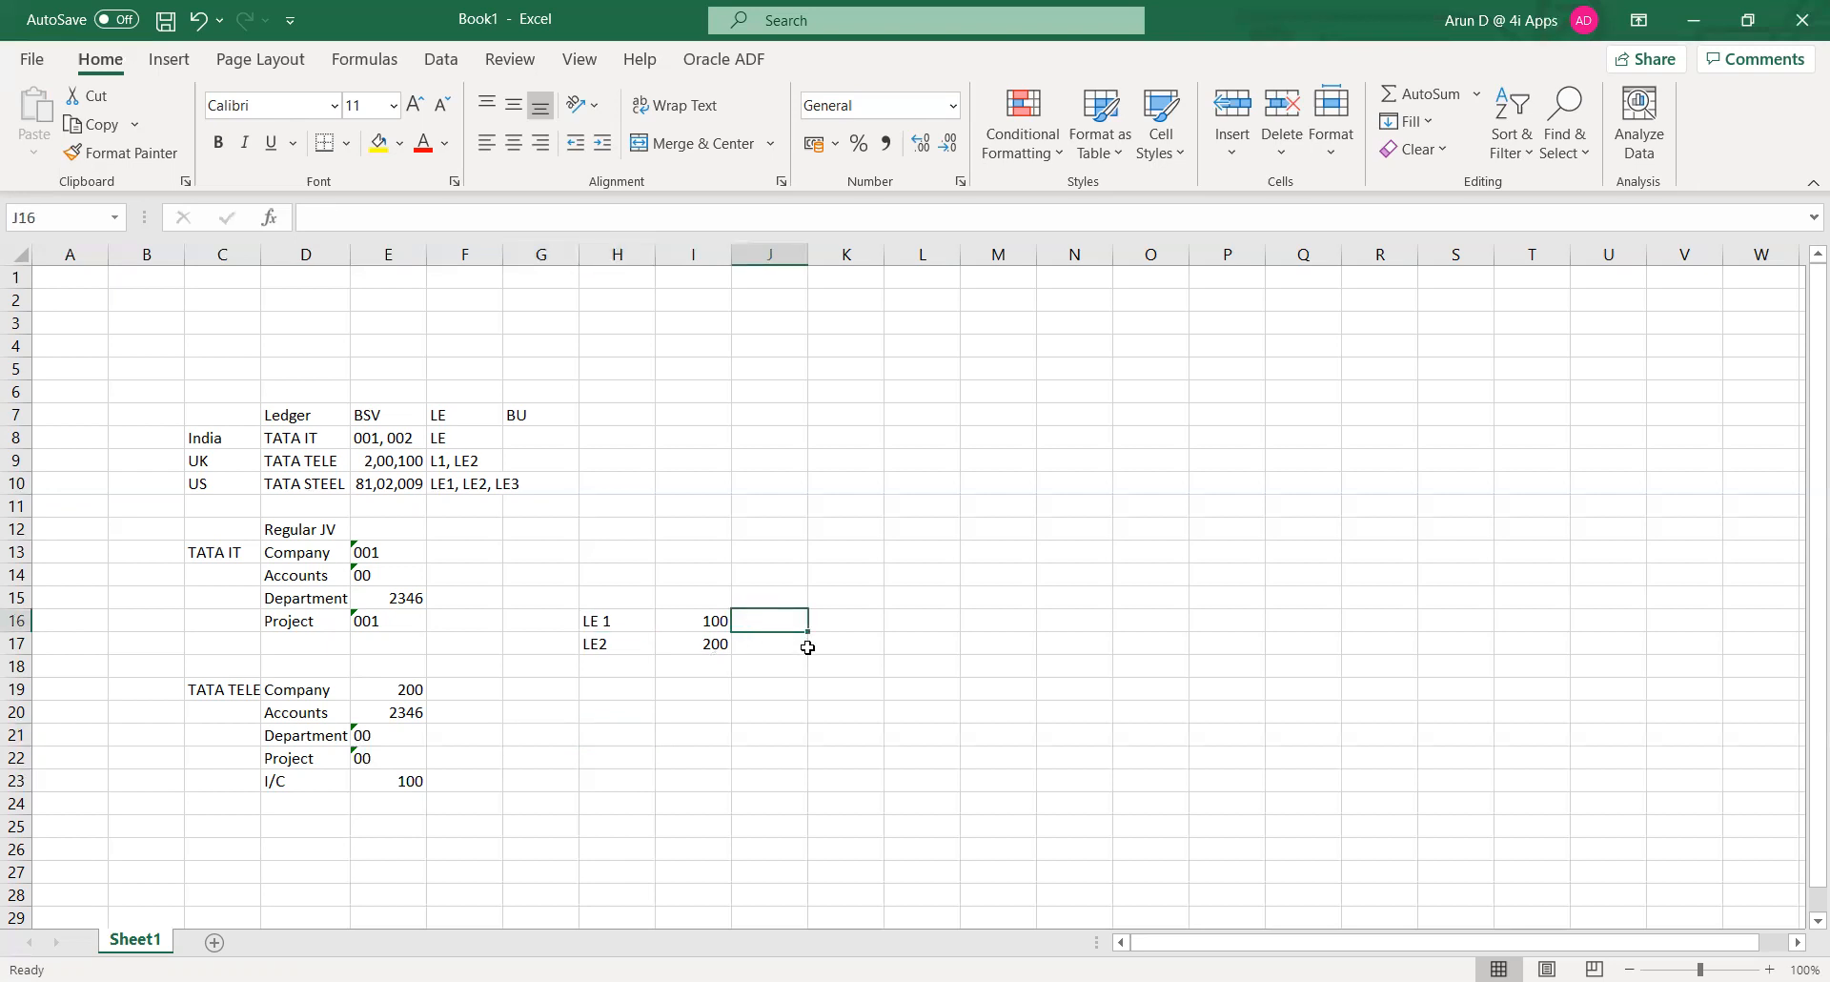
{"action": "type", "text": "101"}
{"action": "key", "text": "Tab"}
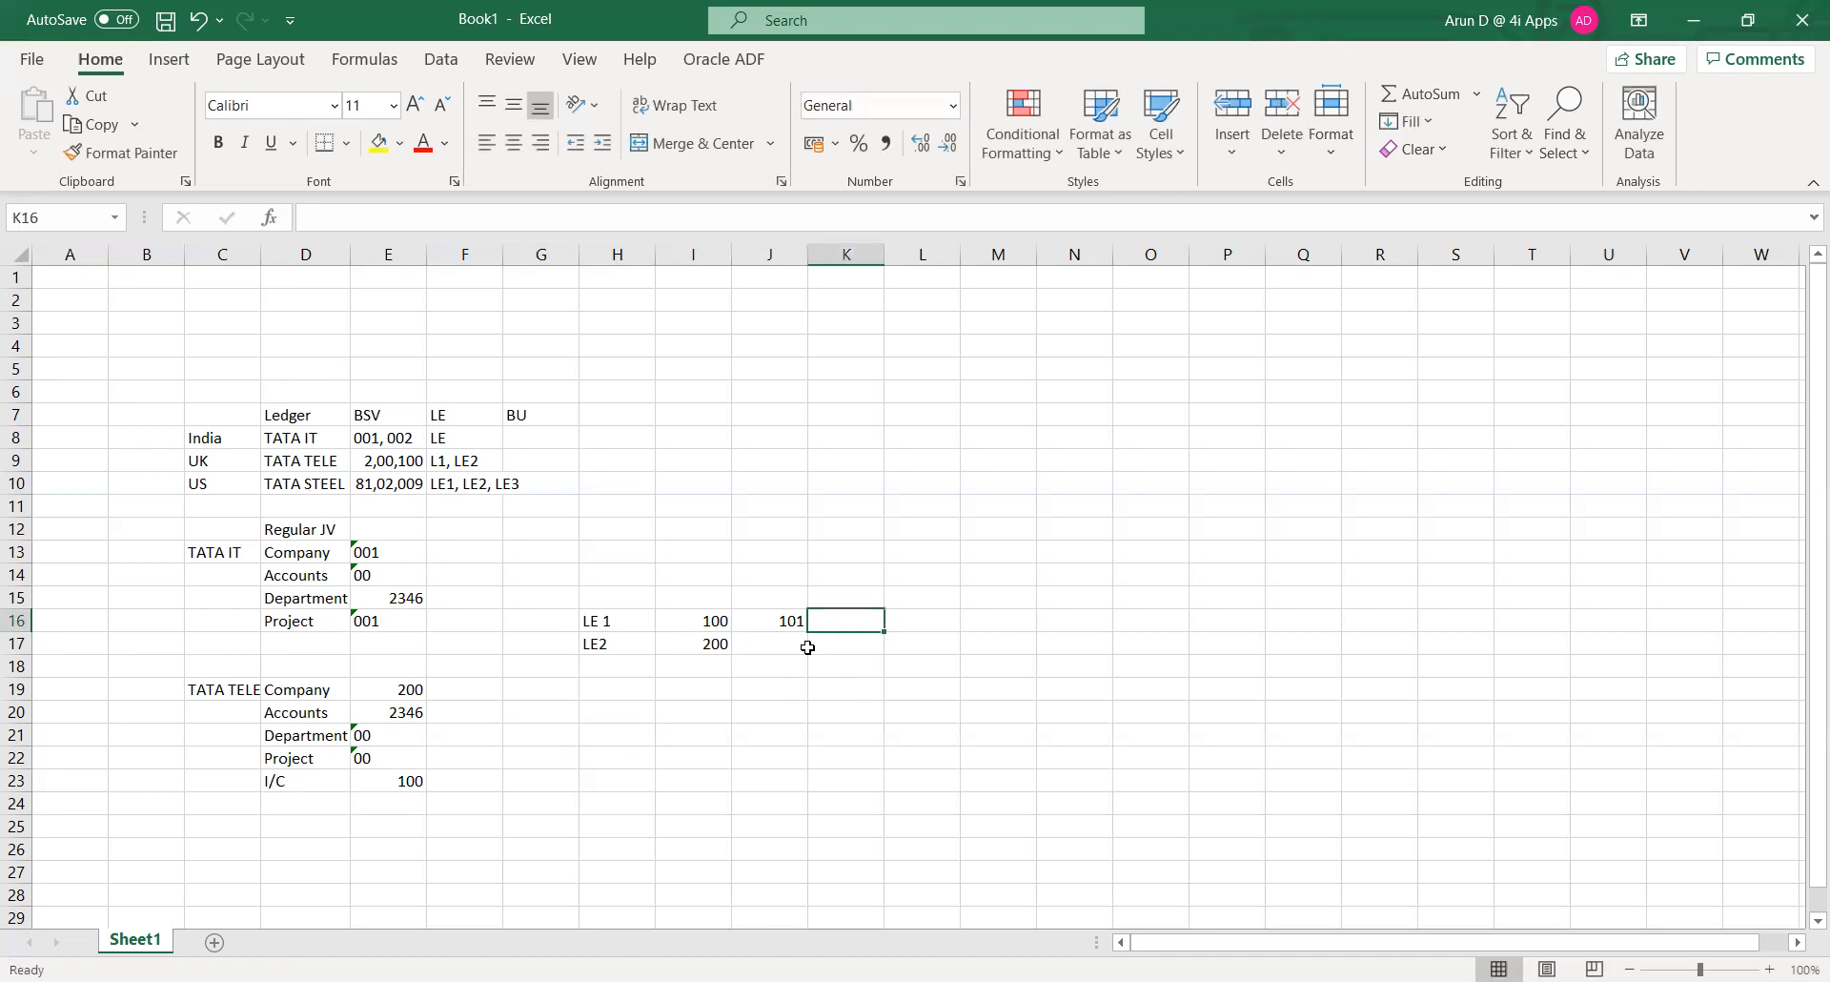
- Add the heading BSV above both LE 1 value columns, in cells I15 and J15
{"action": "key", "text": "Left"}
{"action": "key", "text": "Left"}
{"action": "key", "text": "Left"}
{"action": "key", "text": "Right"}
{"action": "key", "text": "Up"}
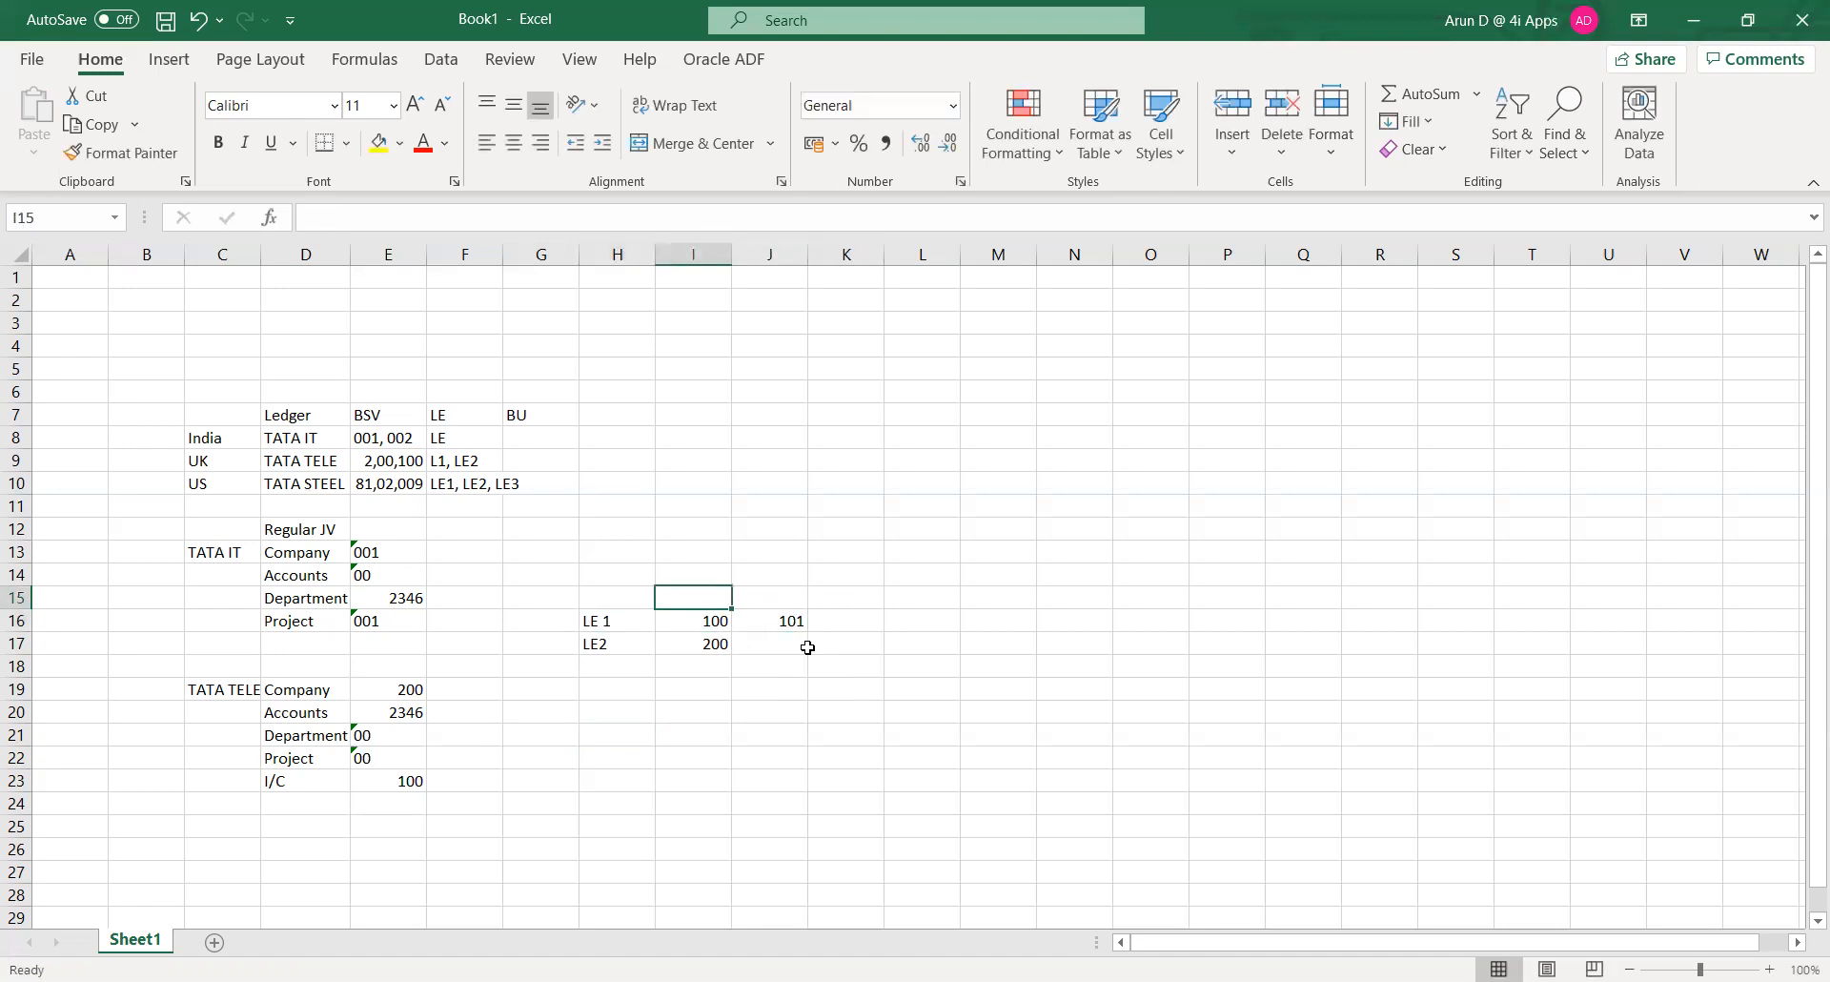
{"action": "type", "text": "BSV"}
{"action": "key", "text": "Tab"}
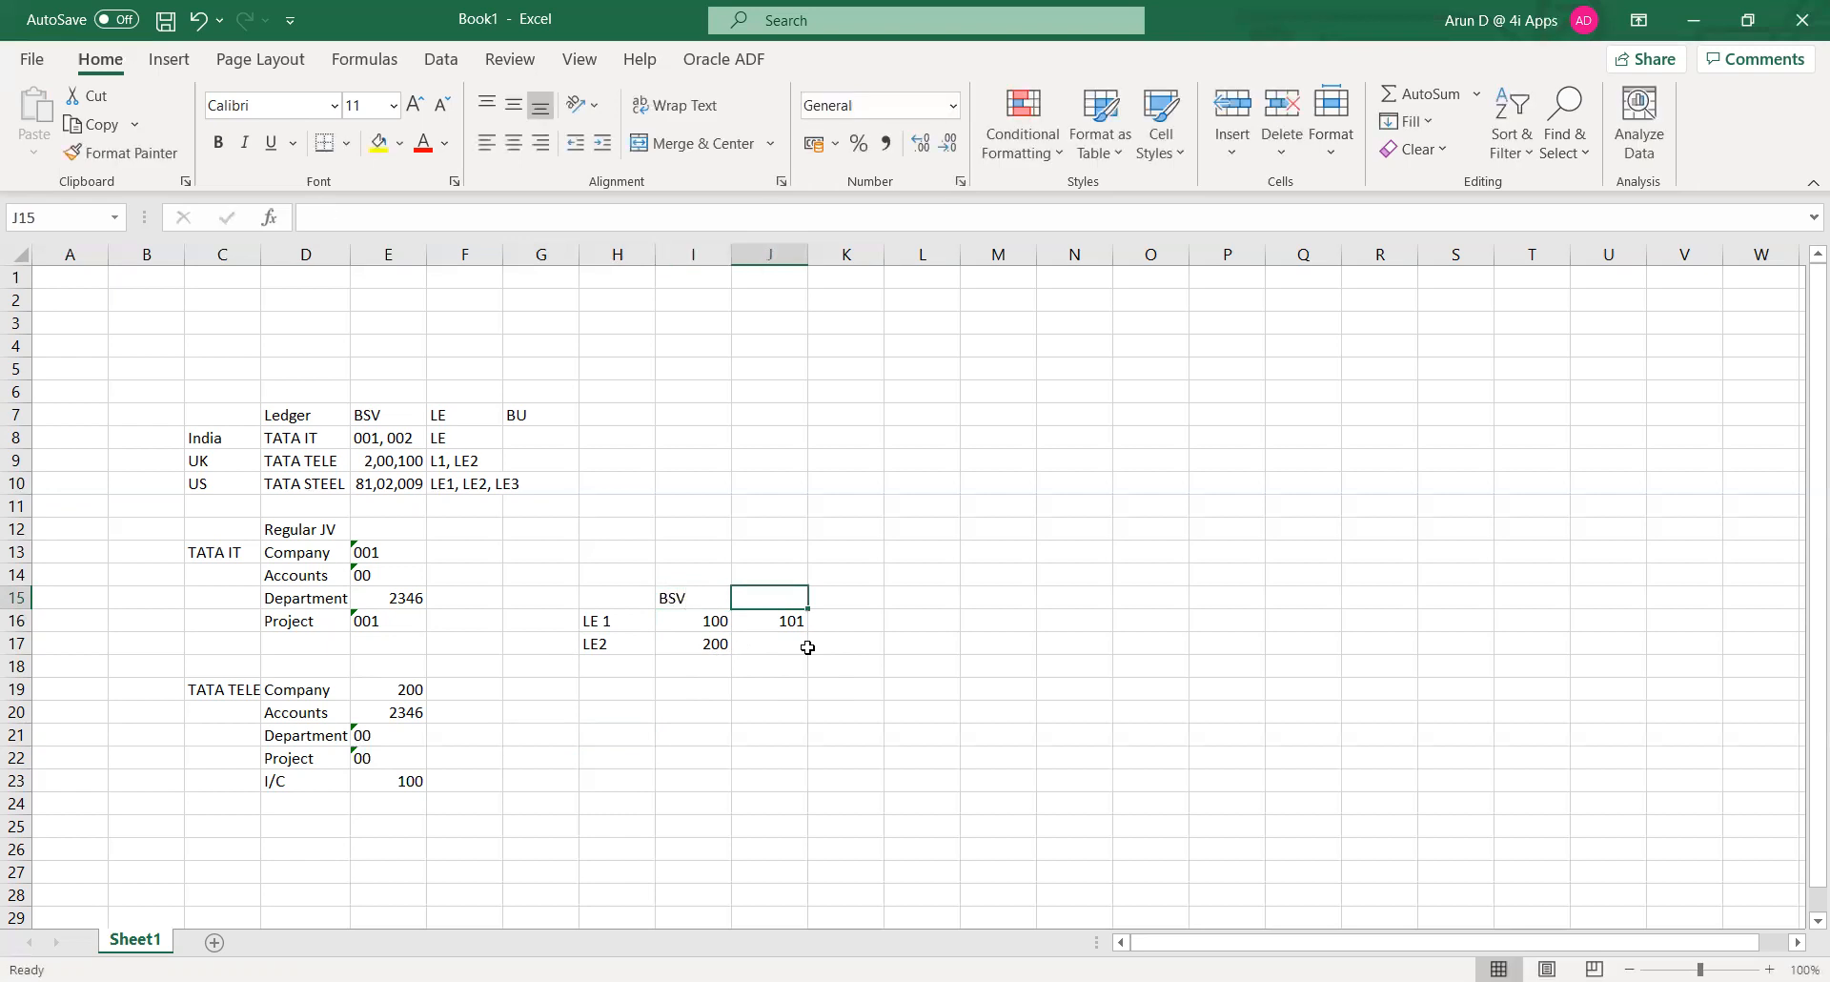
{"action": "type", "text": "BSV"}
{"action": "key", "text": "Tab"}
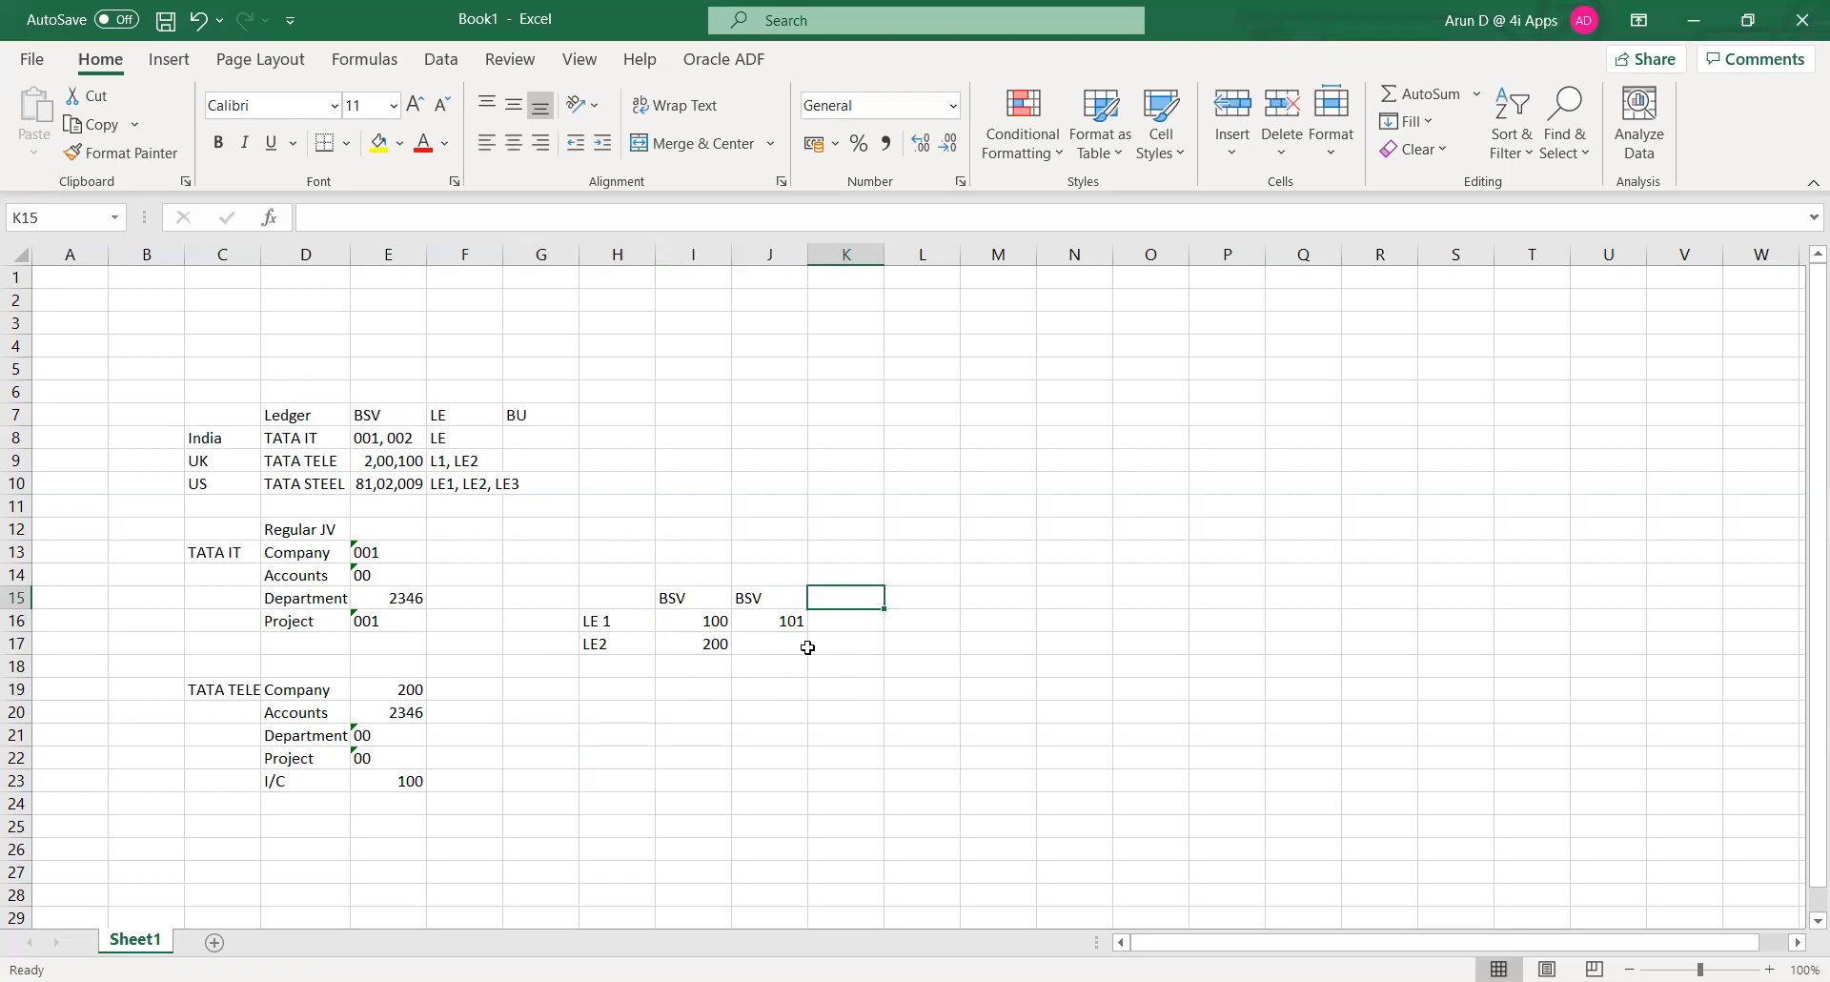
- Label the LE 1 balancing segment pair as Intra-Company in cell K16
{"action": "key", "text": "Down"}
{"action": "key", "text": "Left"}
{"action": "key", "text": "Left"}
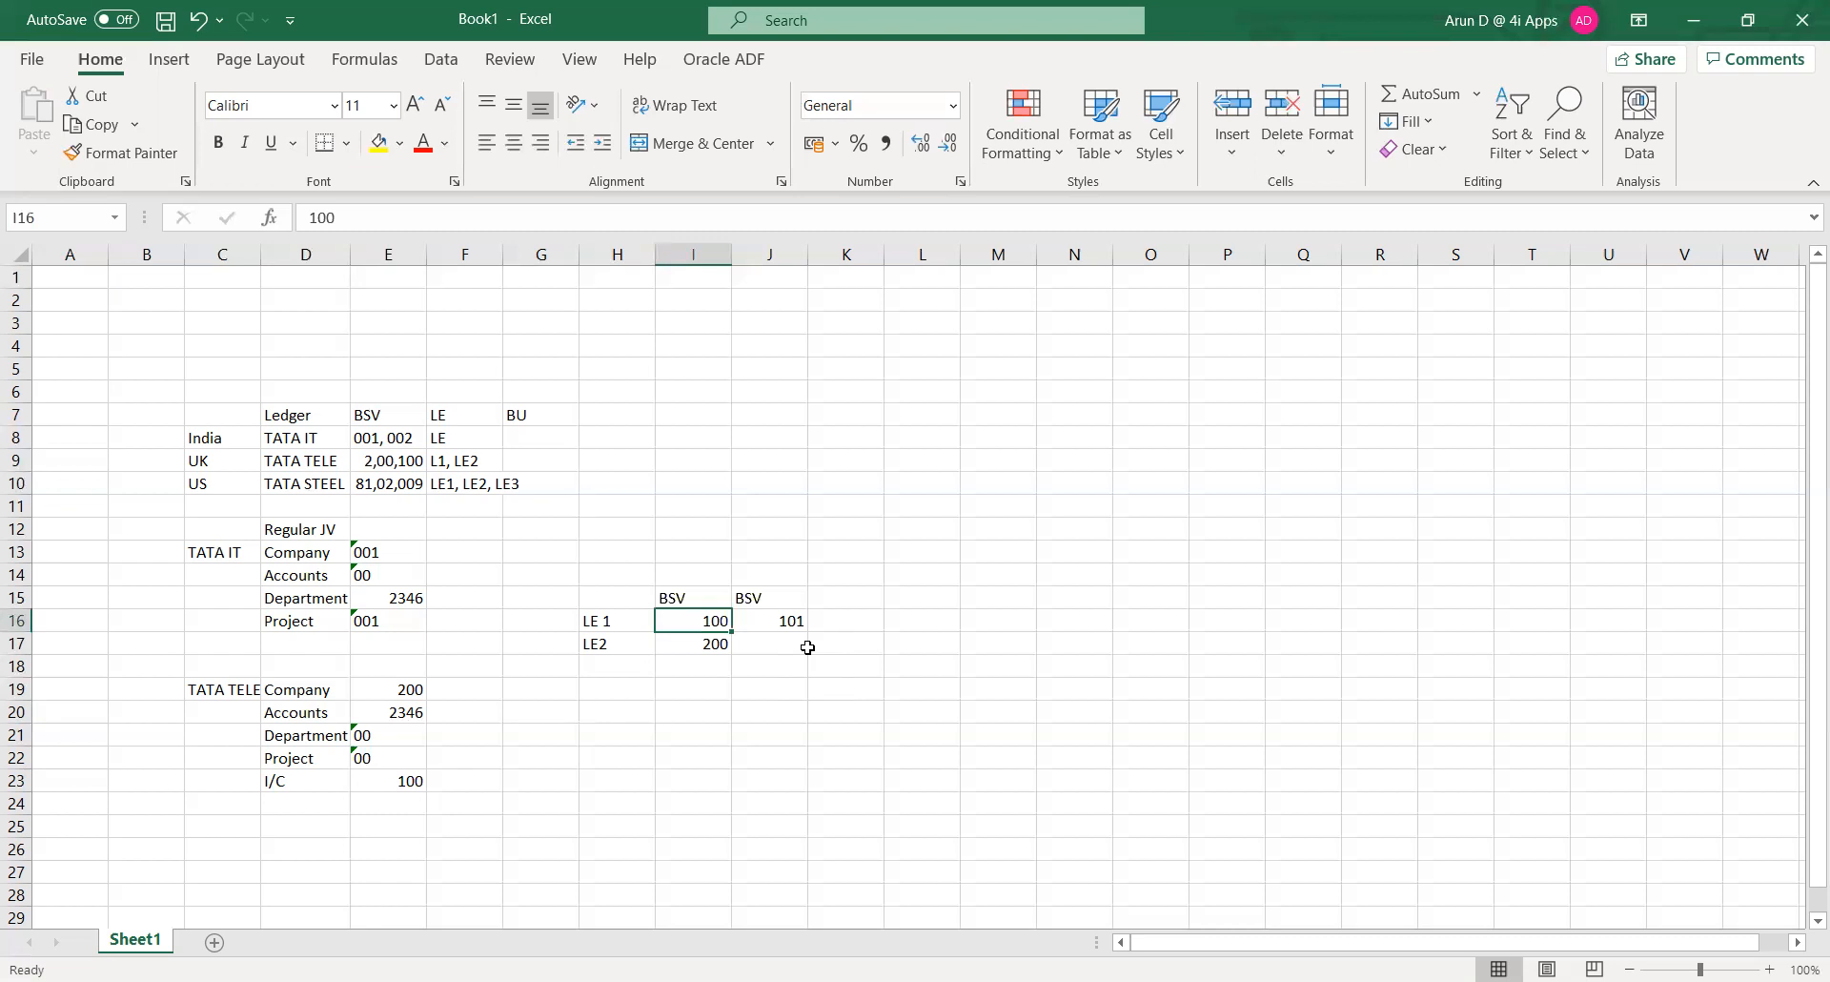
{"action": "key", "text": "Right"}
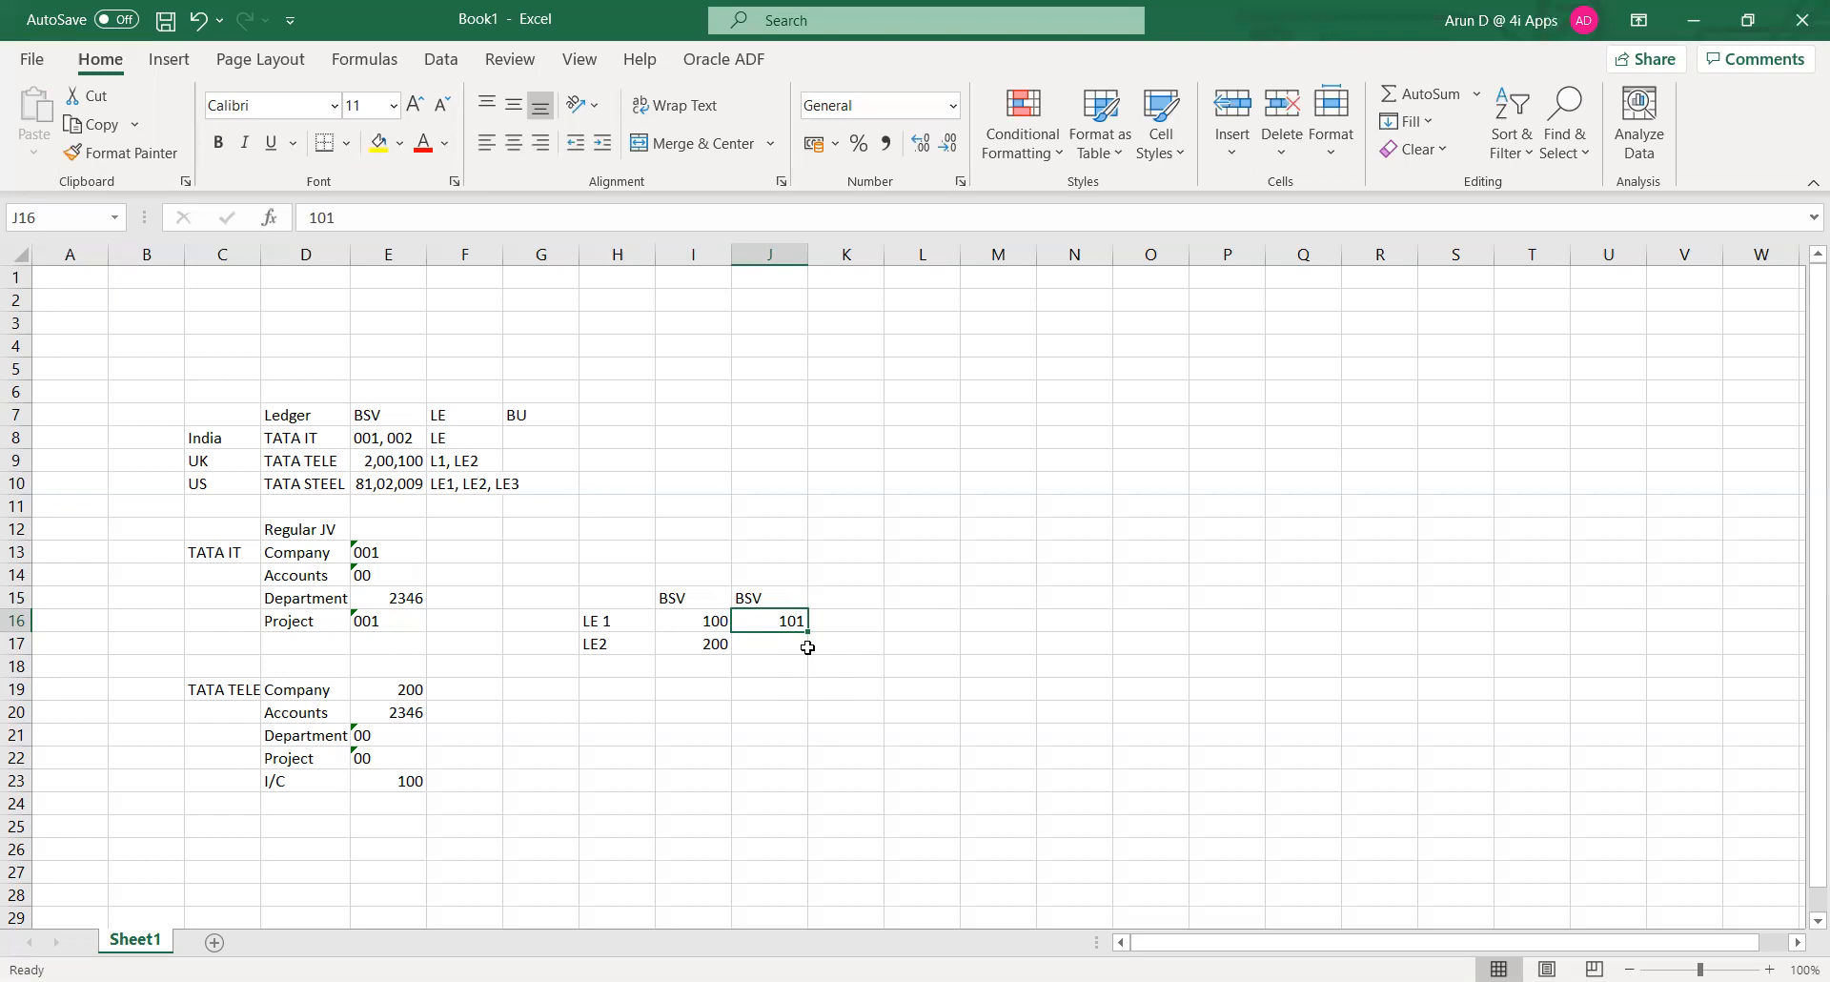
{"action": "key", "text": "Left"}
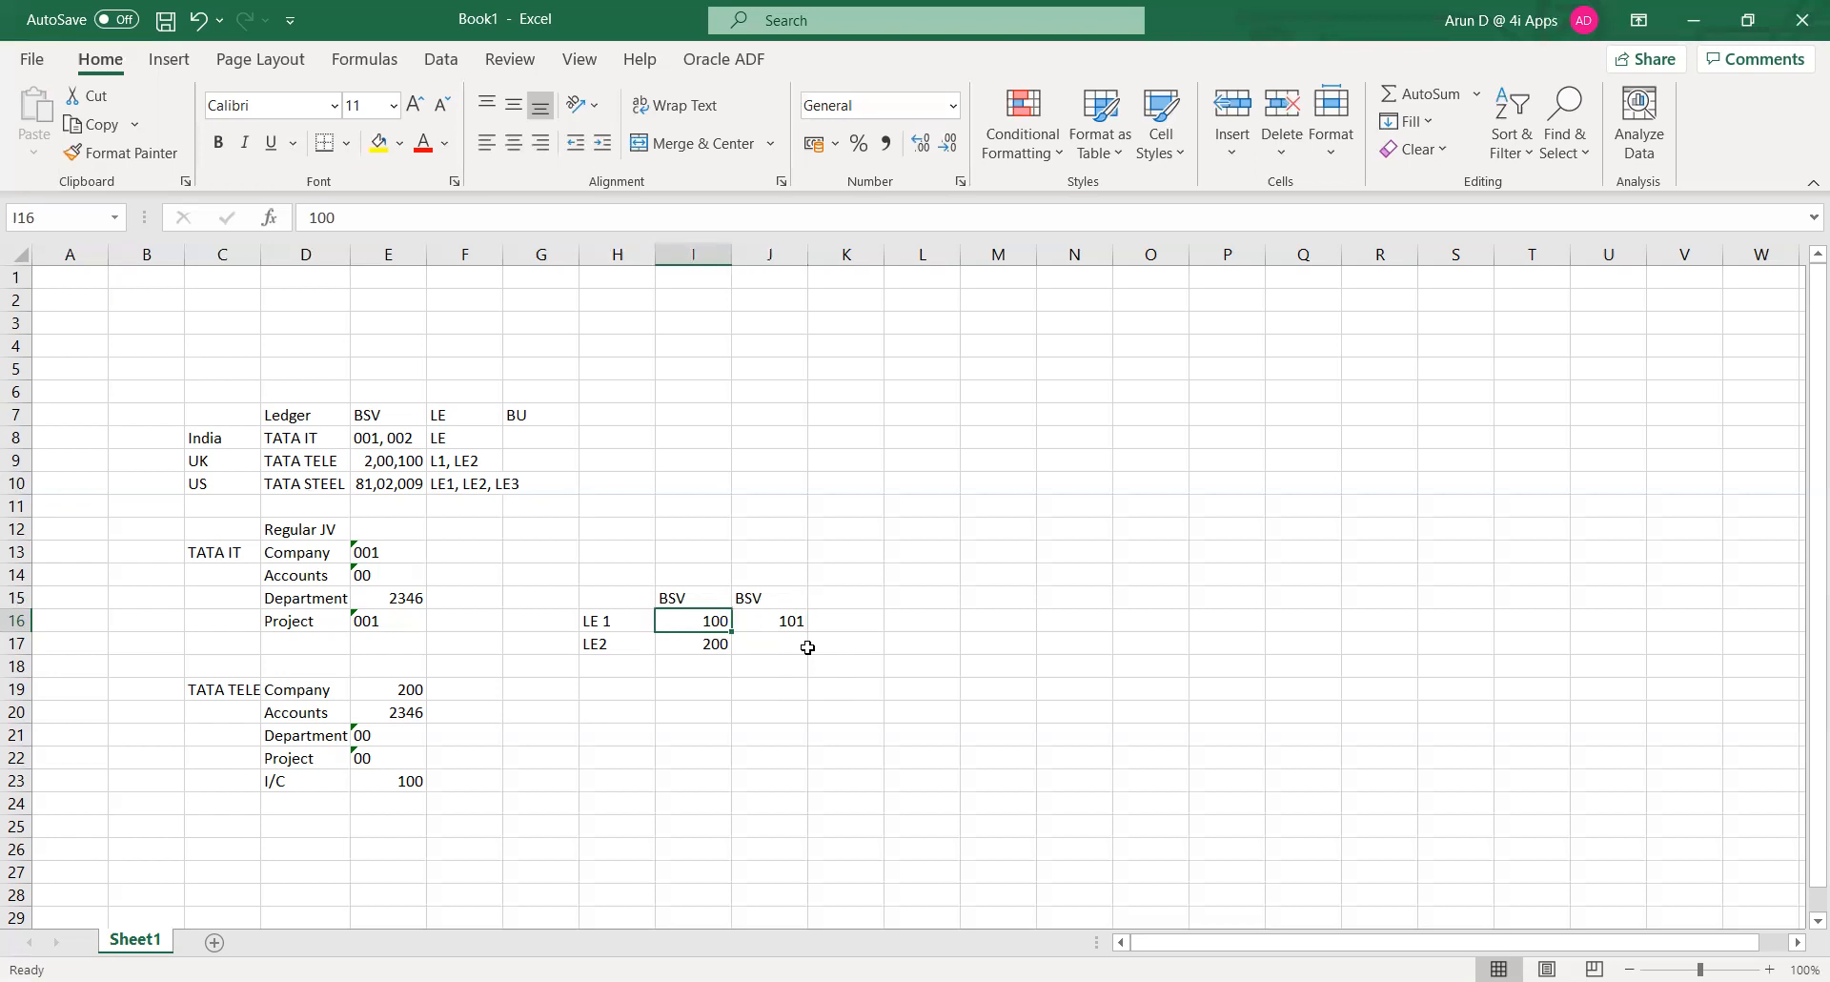
{"action": "key", "text": "Right"}
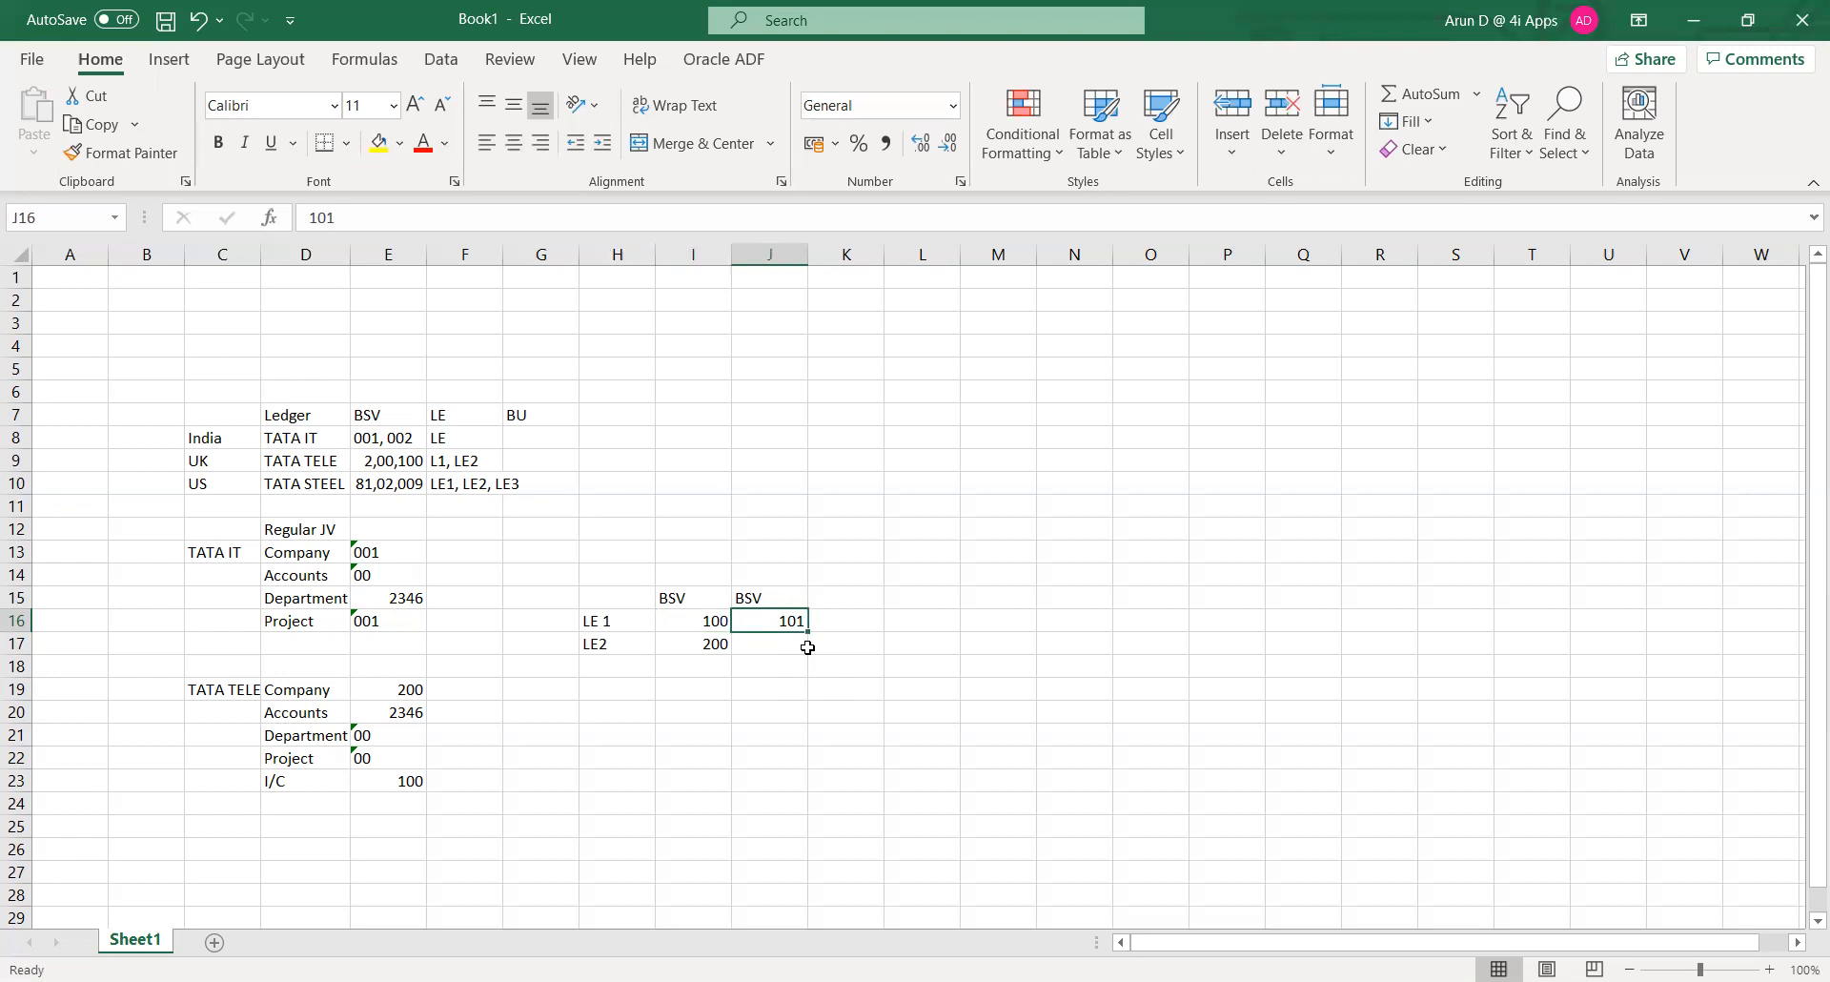
{"action": "key", "text": "Left"}
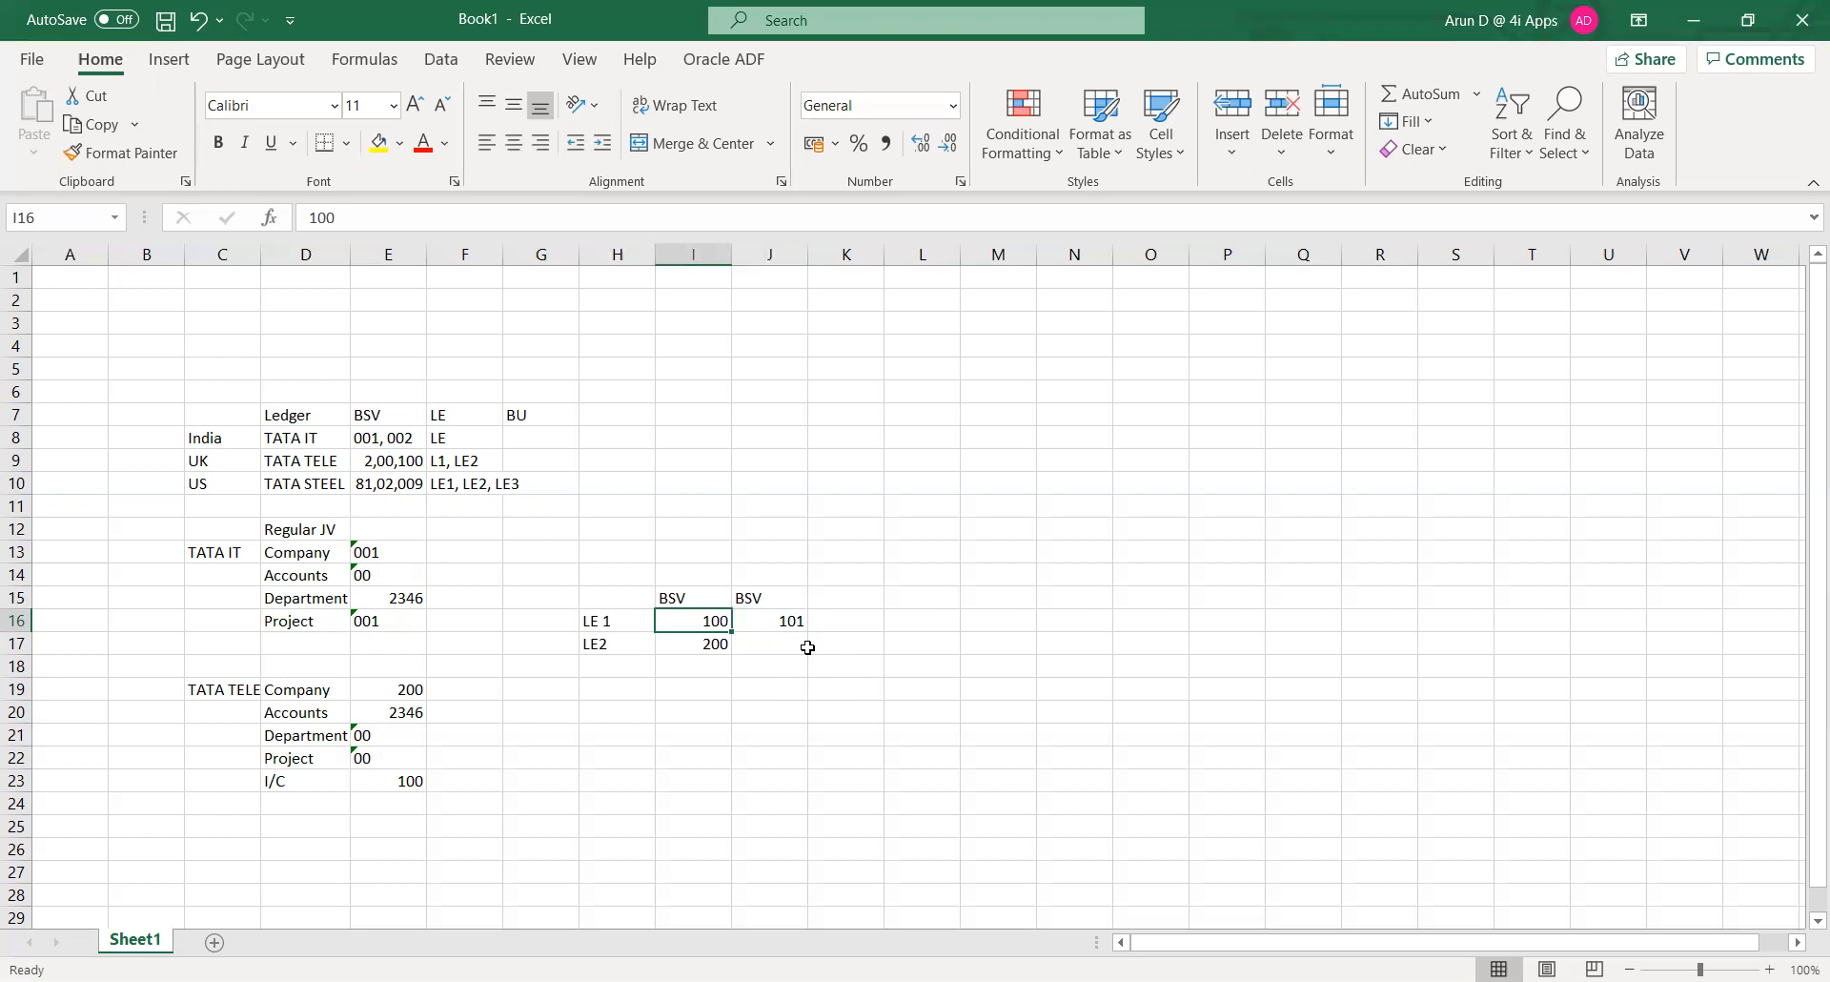
{"action": "key", "text": "Right"}
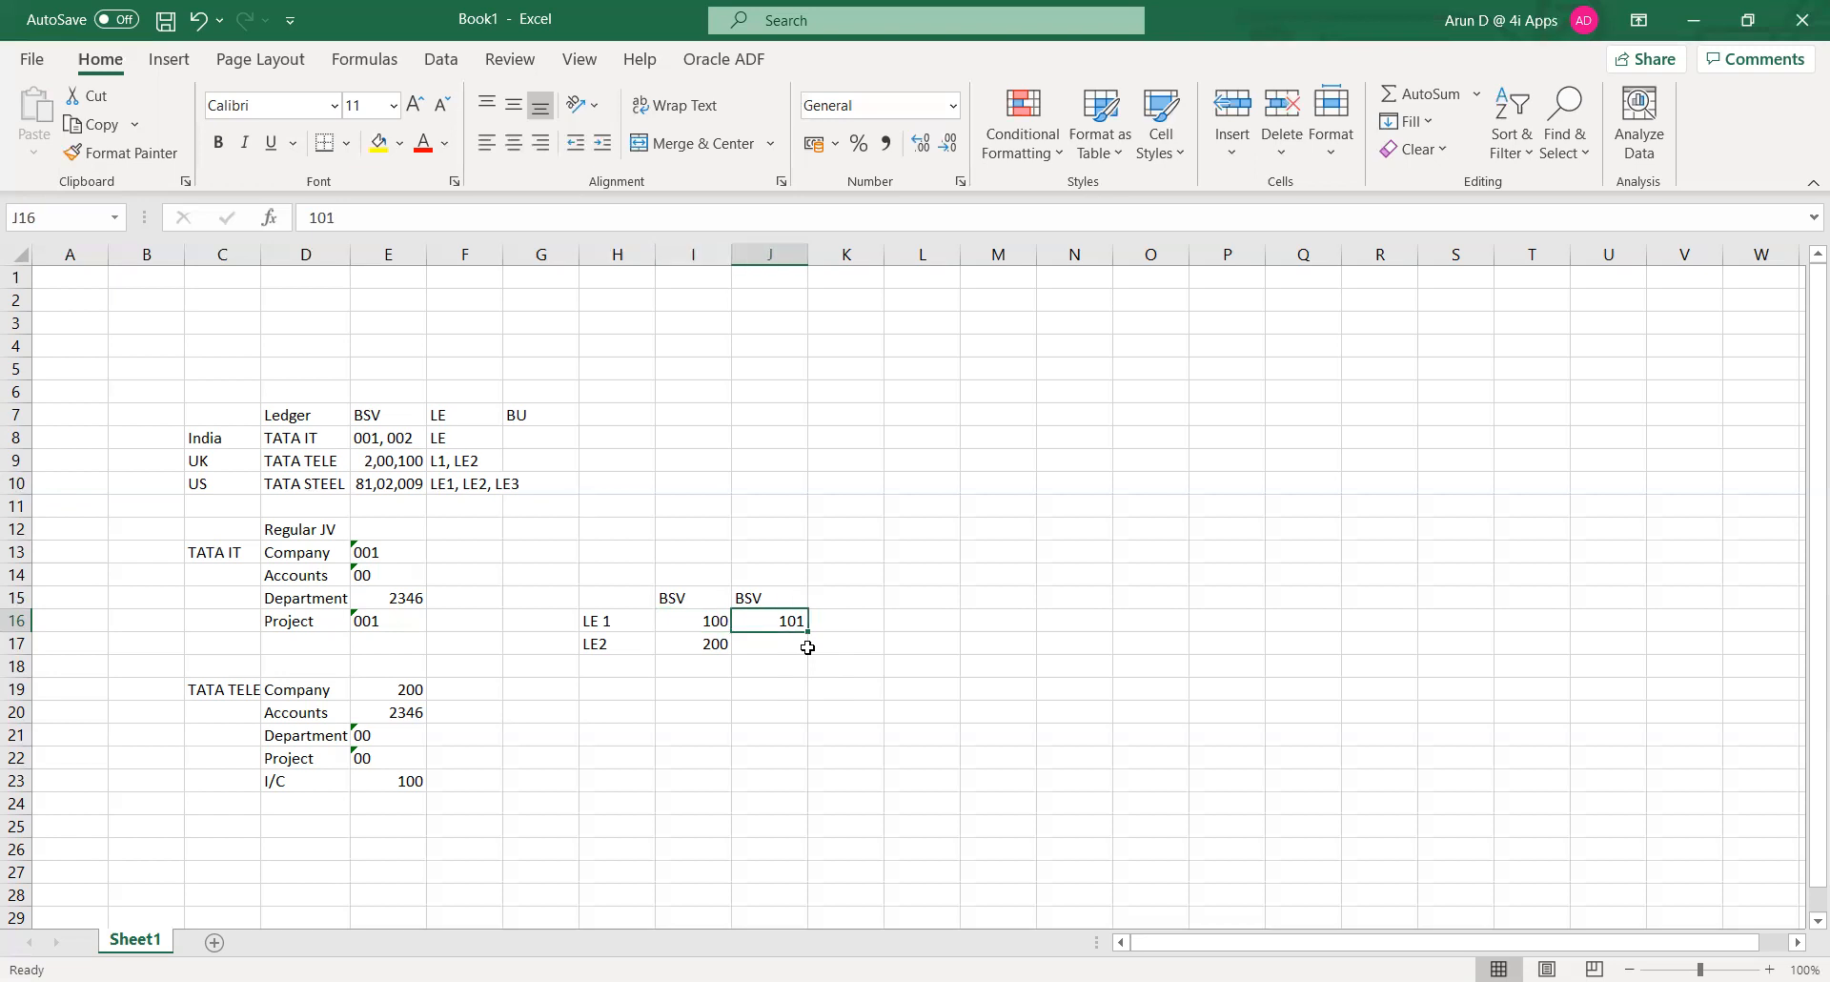
{"action": "key", "text": "Right"}
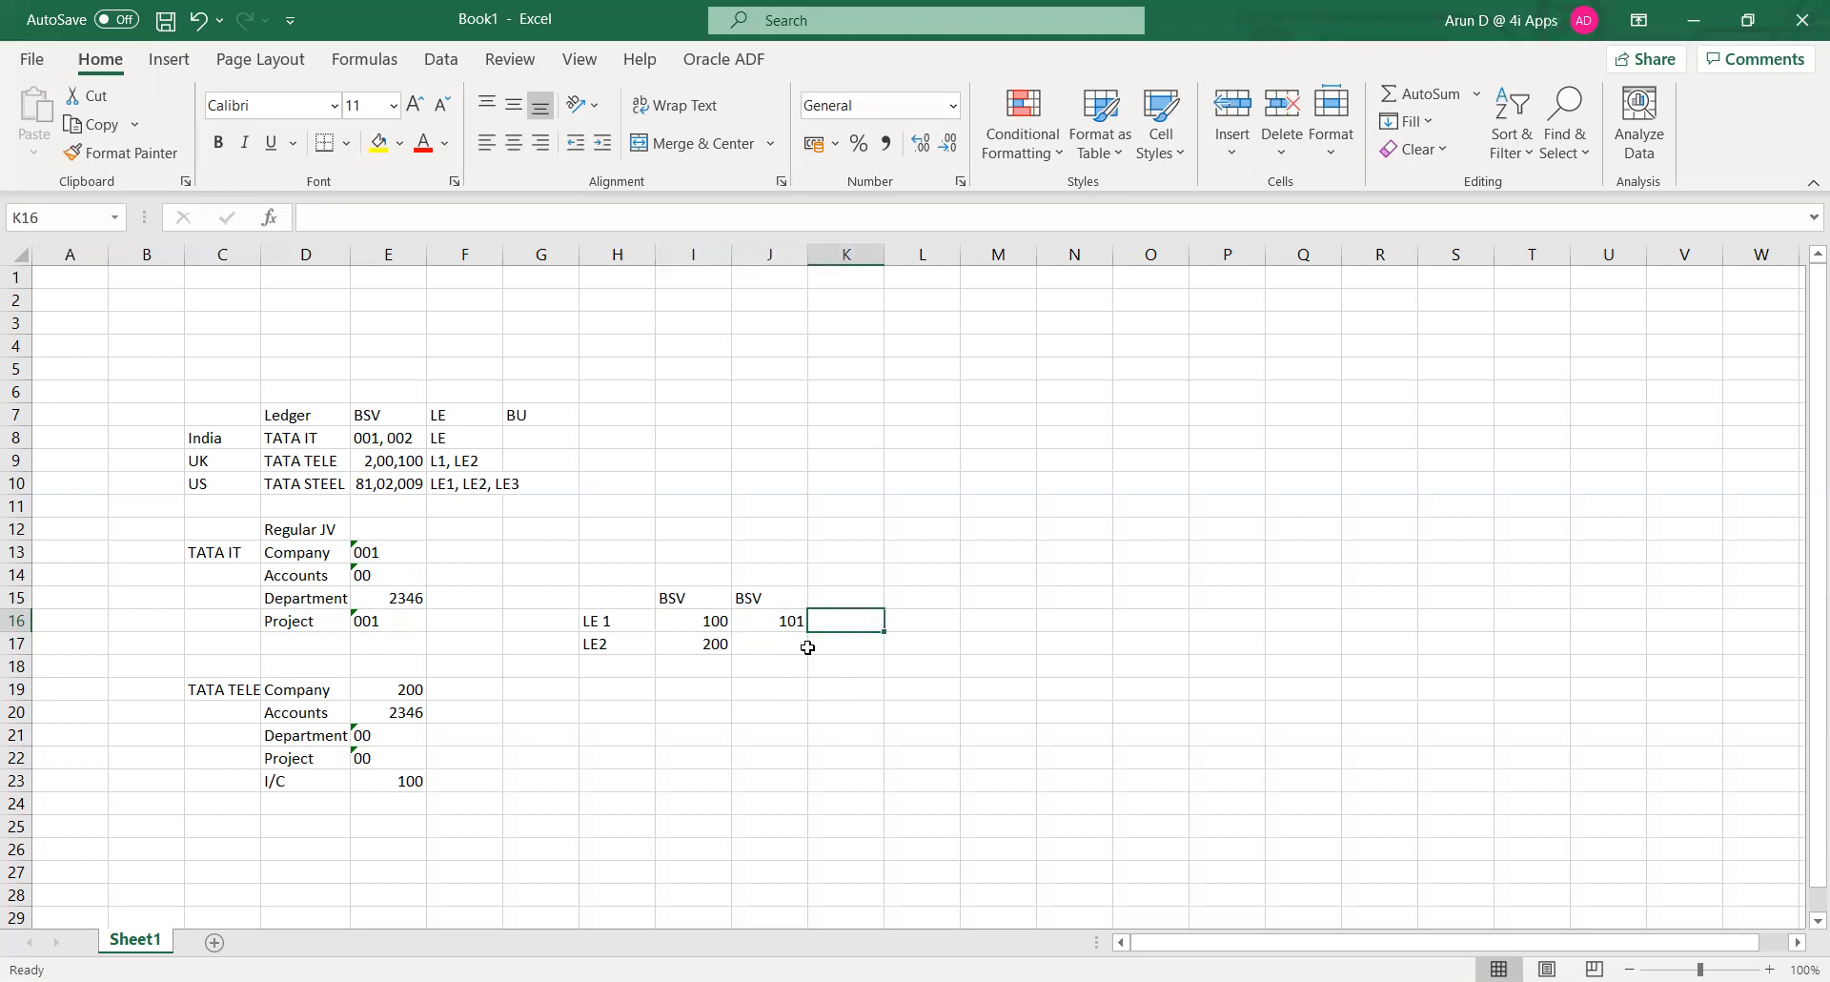
{"action": "type", "text": "Intra"}
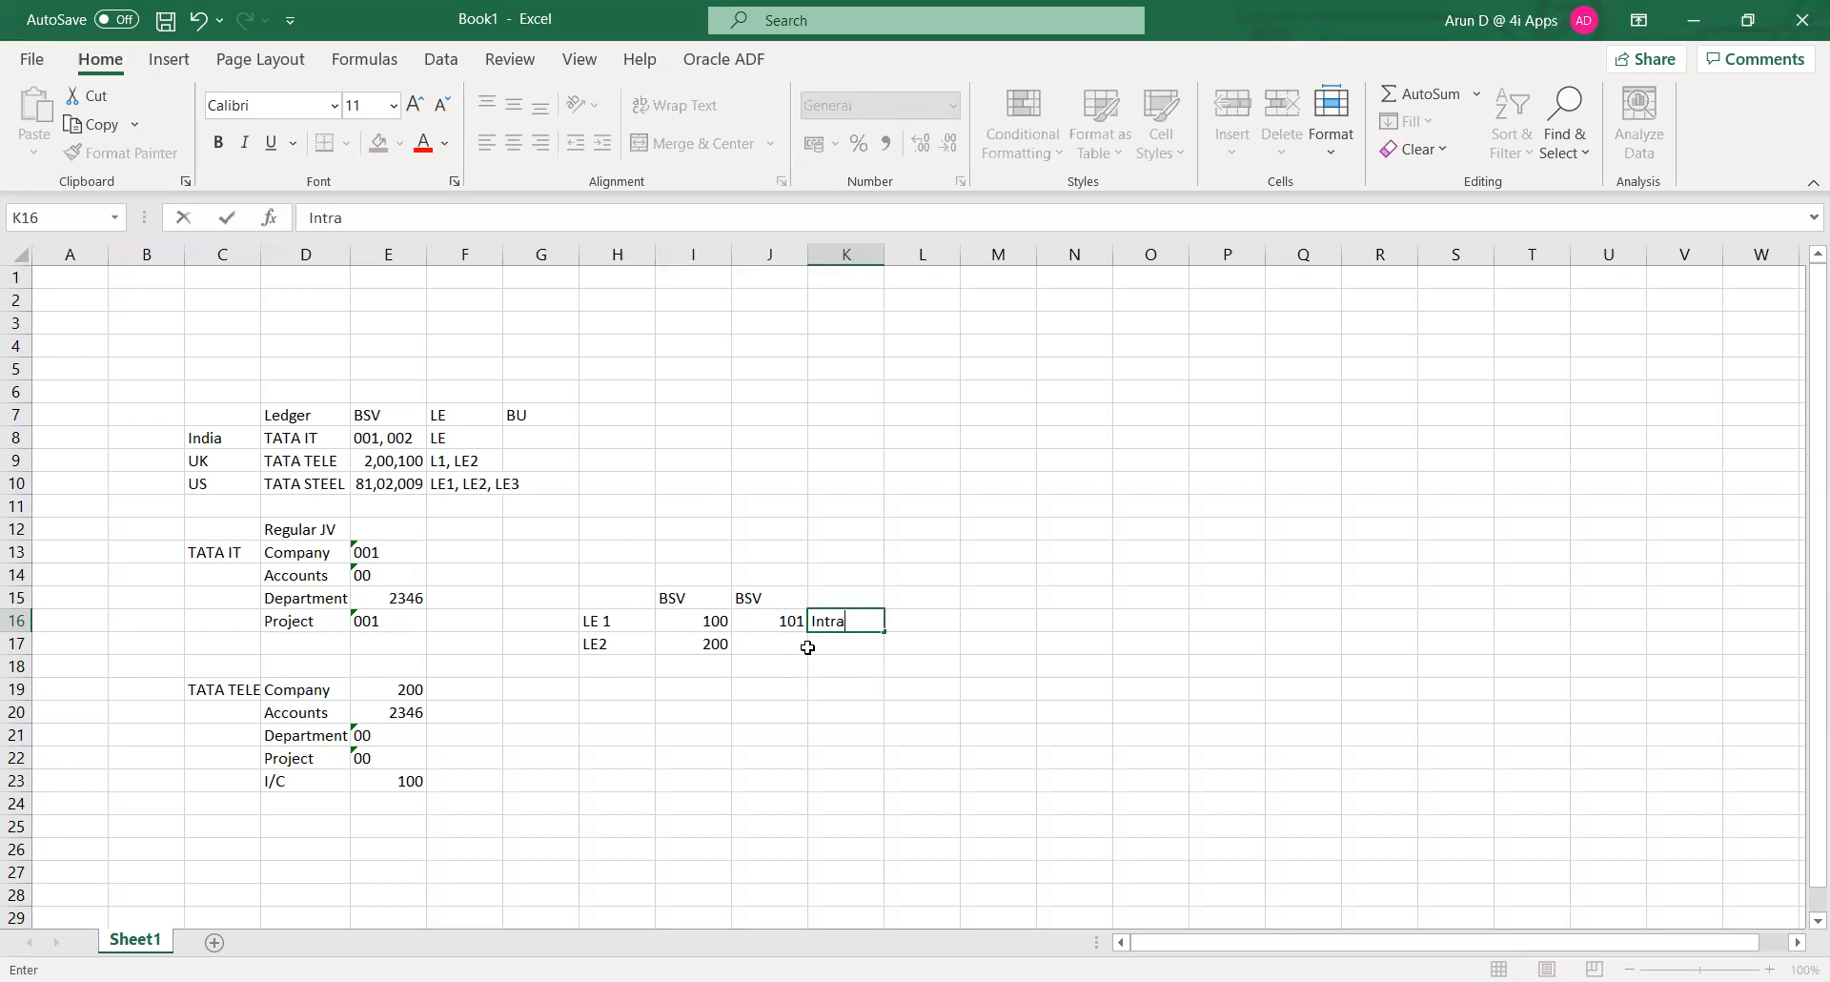
{"action": "type", "text": "-Company"}
{"action": "key", "text": "Tab"}
- Merge and center the empty cells G16:G17 beside LE 1 and LE2
{"action": "key", "text": "Down"}
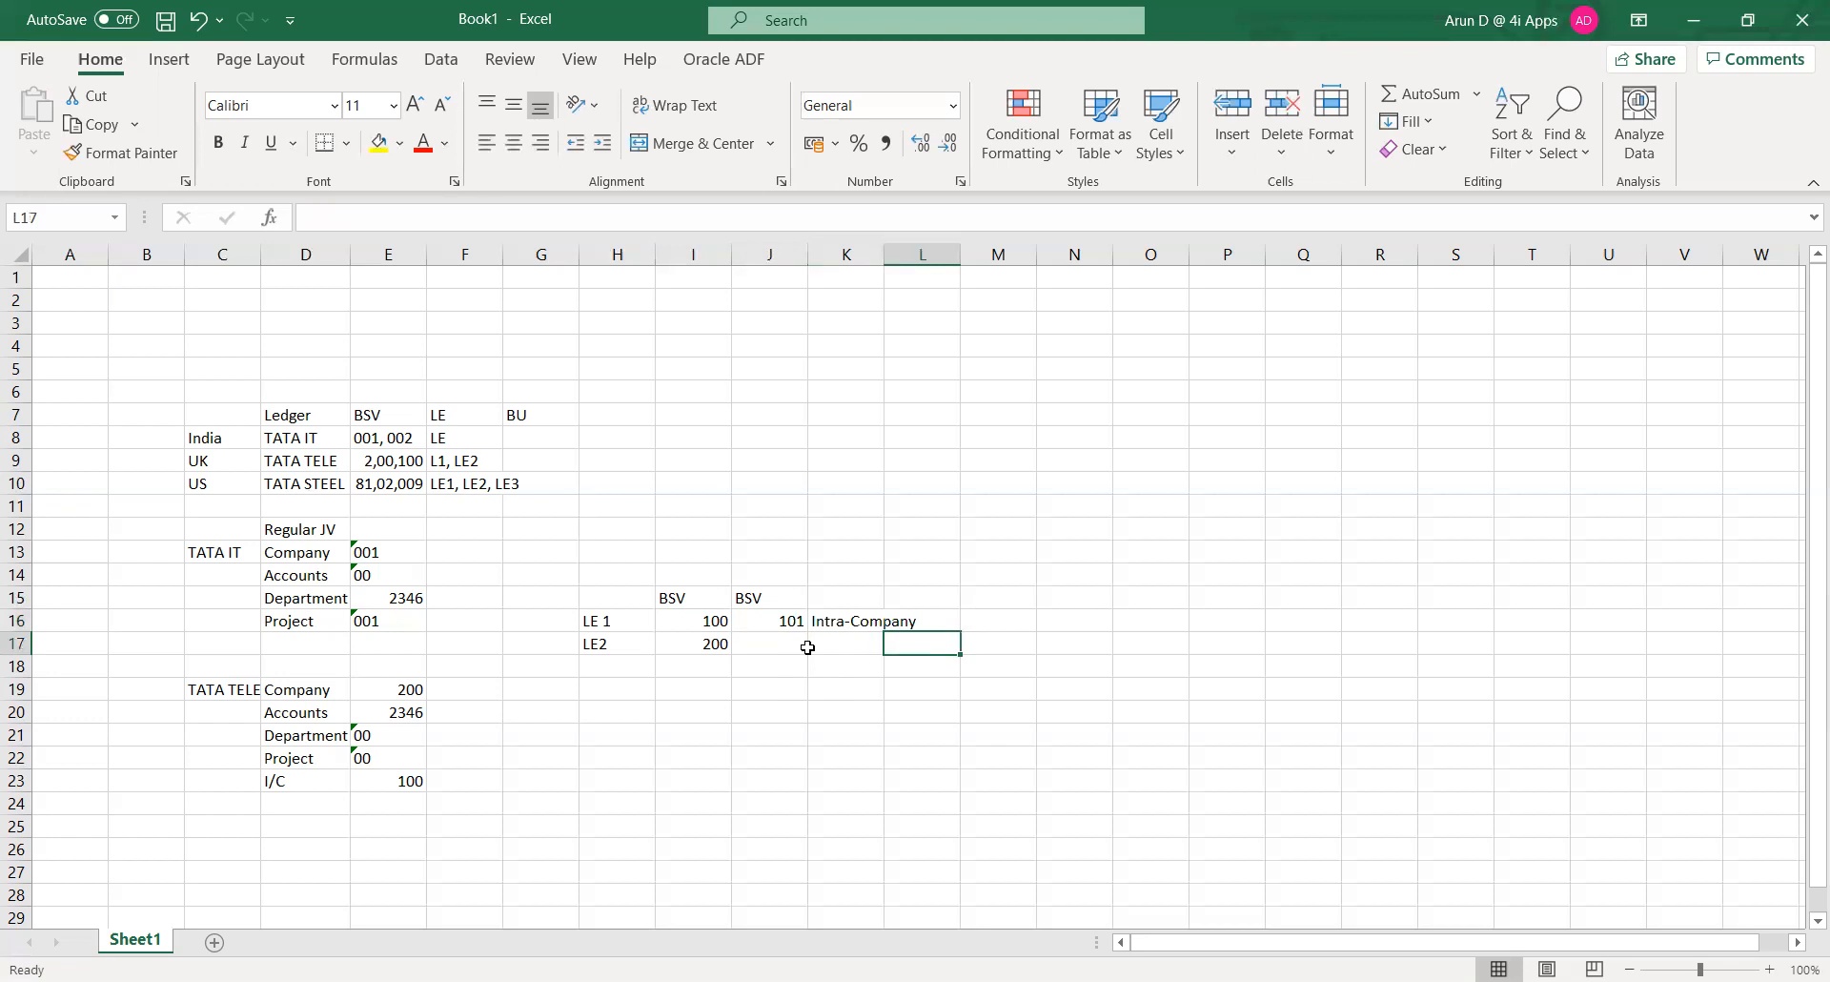
{"action": "key", "text": "Left"}
{"action": "key", "text": "Left"}
{"action": "key", "text": "Left"}
{"action": "key", "text": "Left"}
{"action": "key", "text": "Left"}
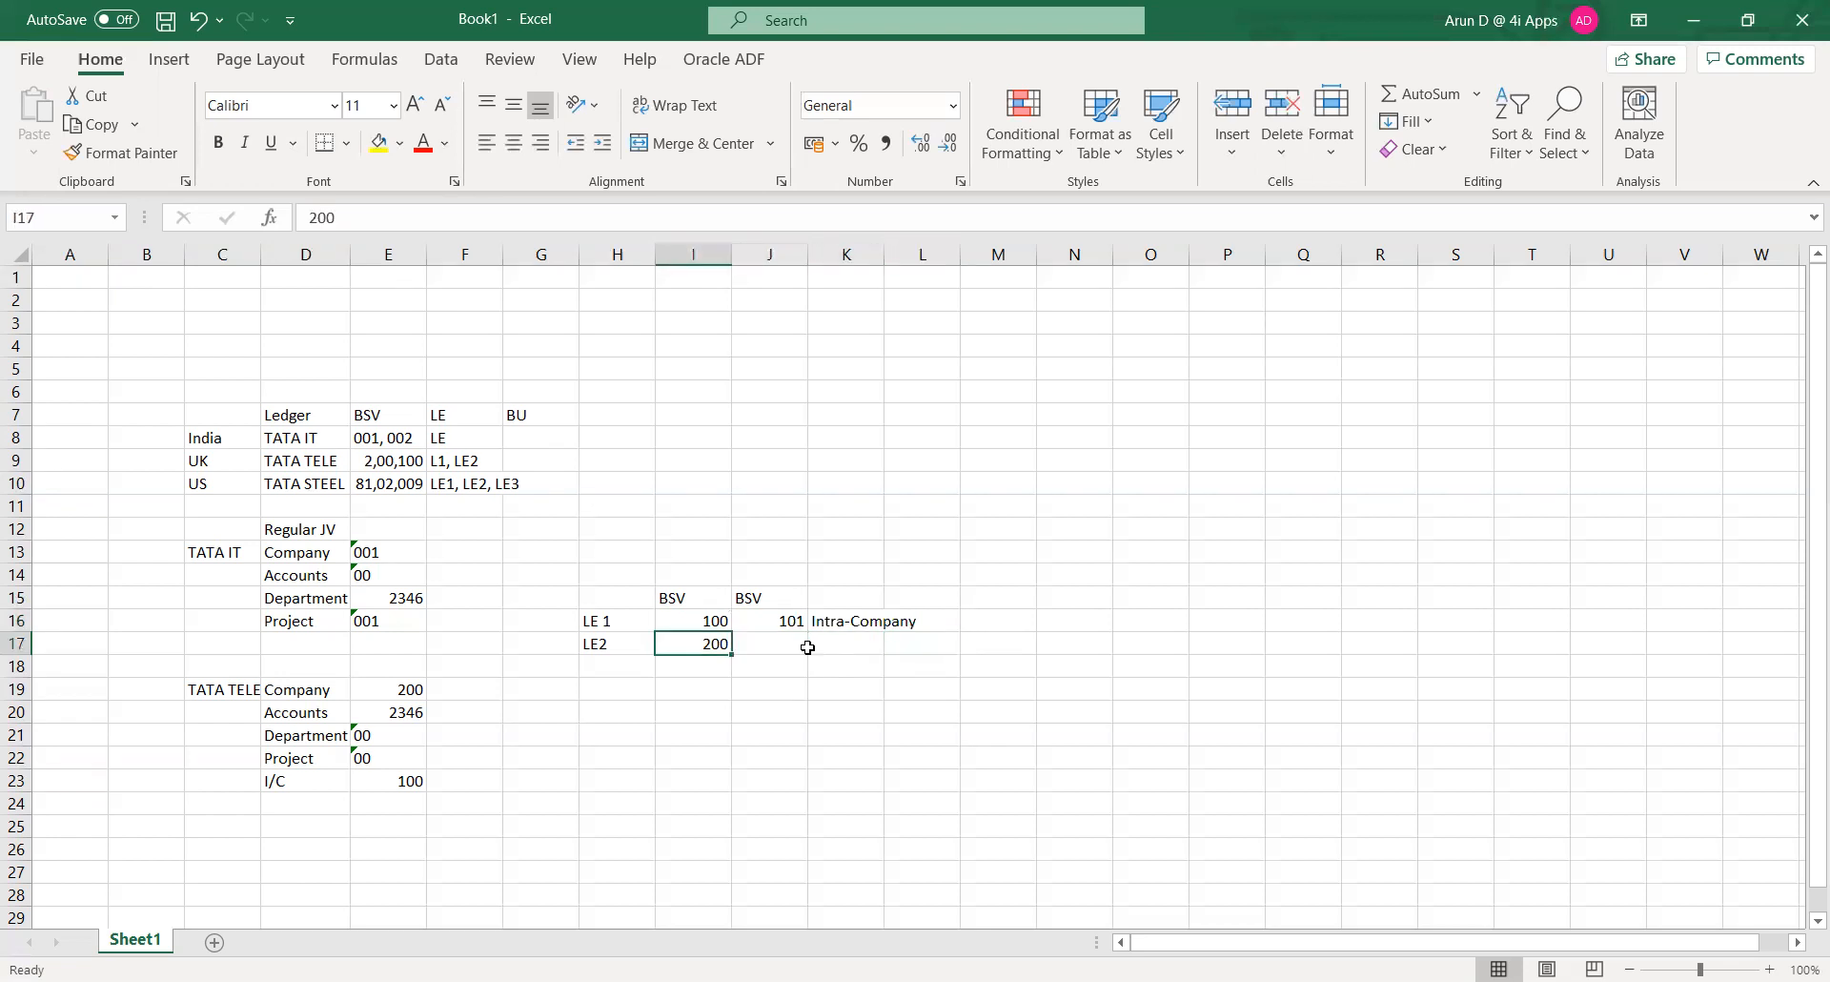
{"action": "key", "text": "Right"}
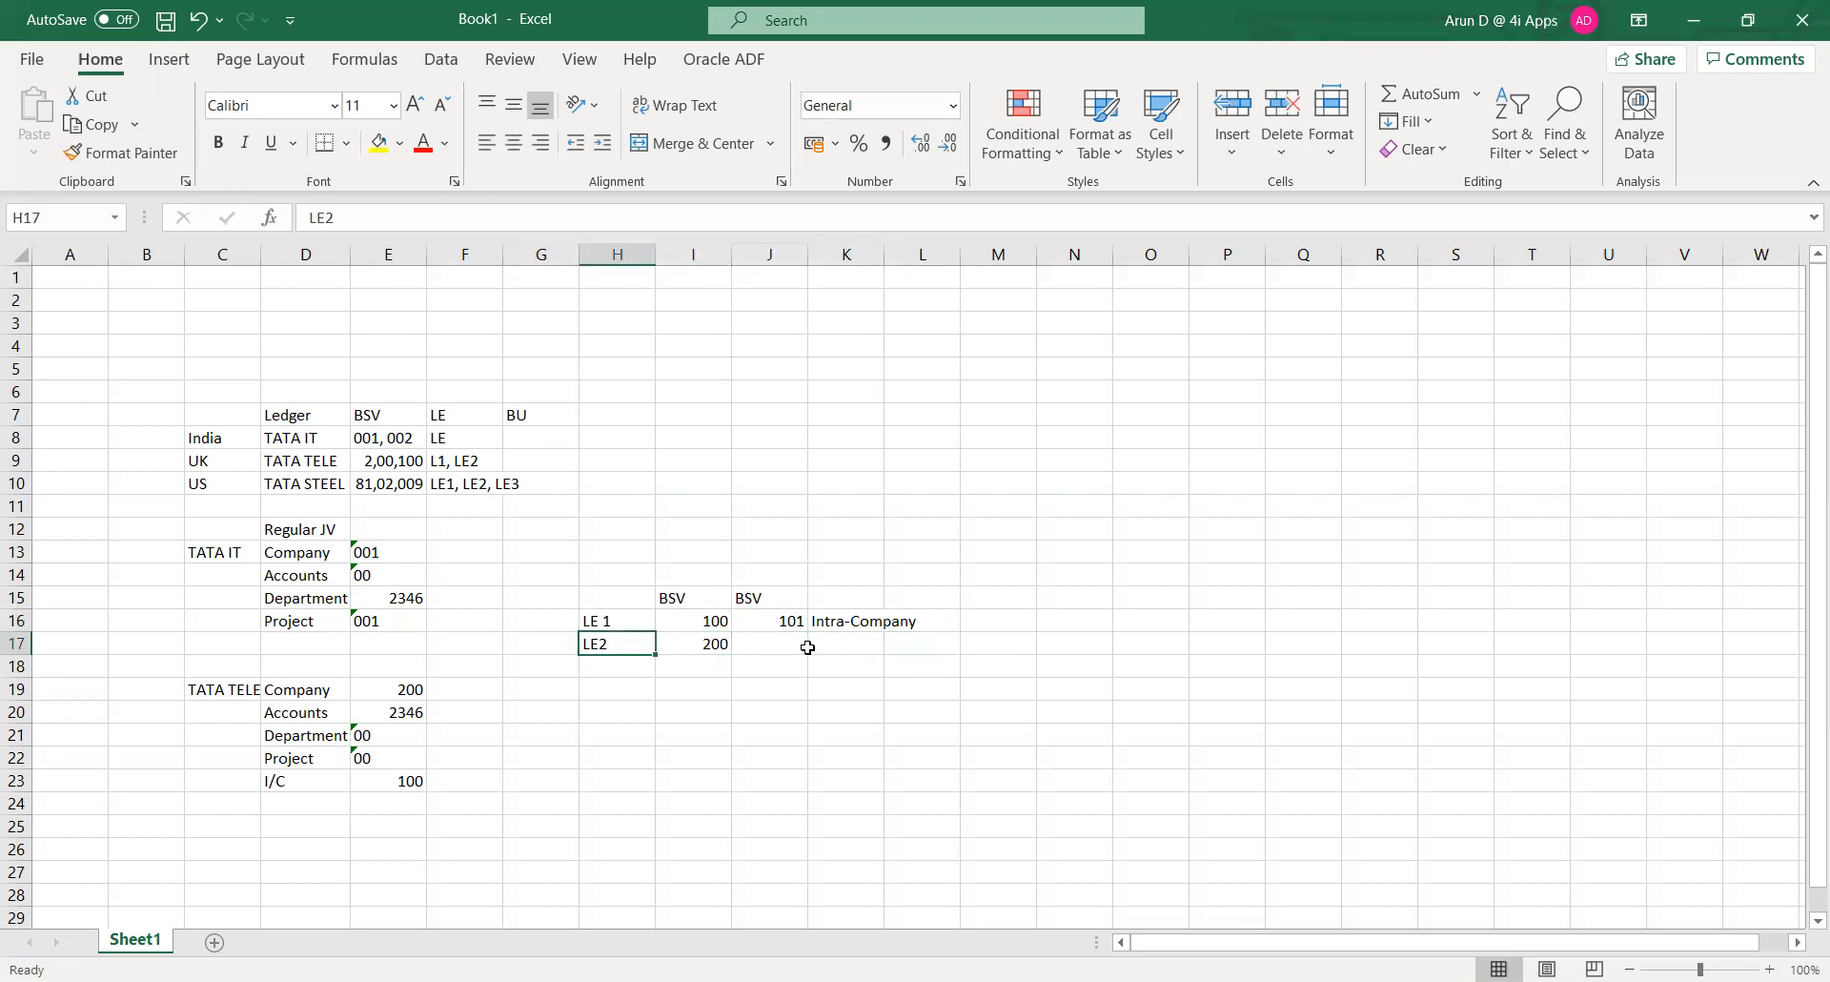
{"action": "key", "text": "Left"}
{"action": "key", "text": "Up"}
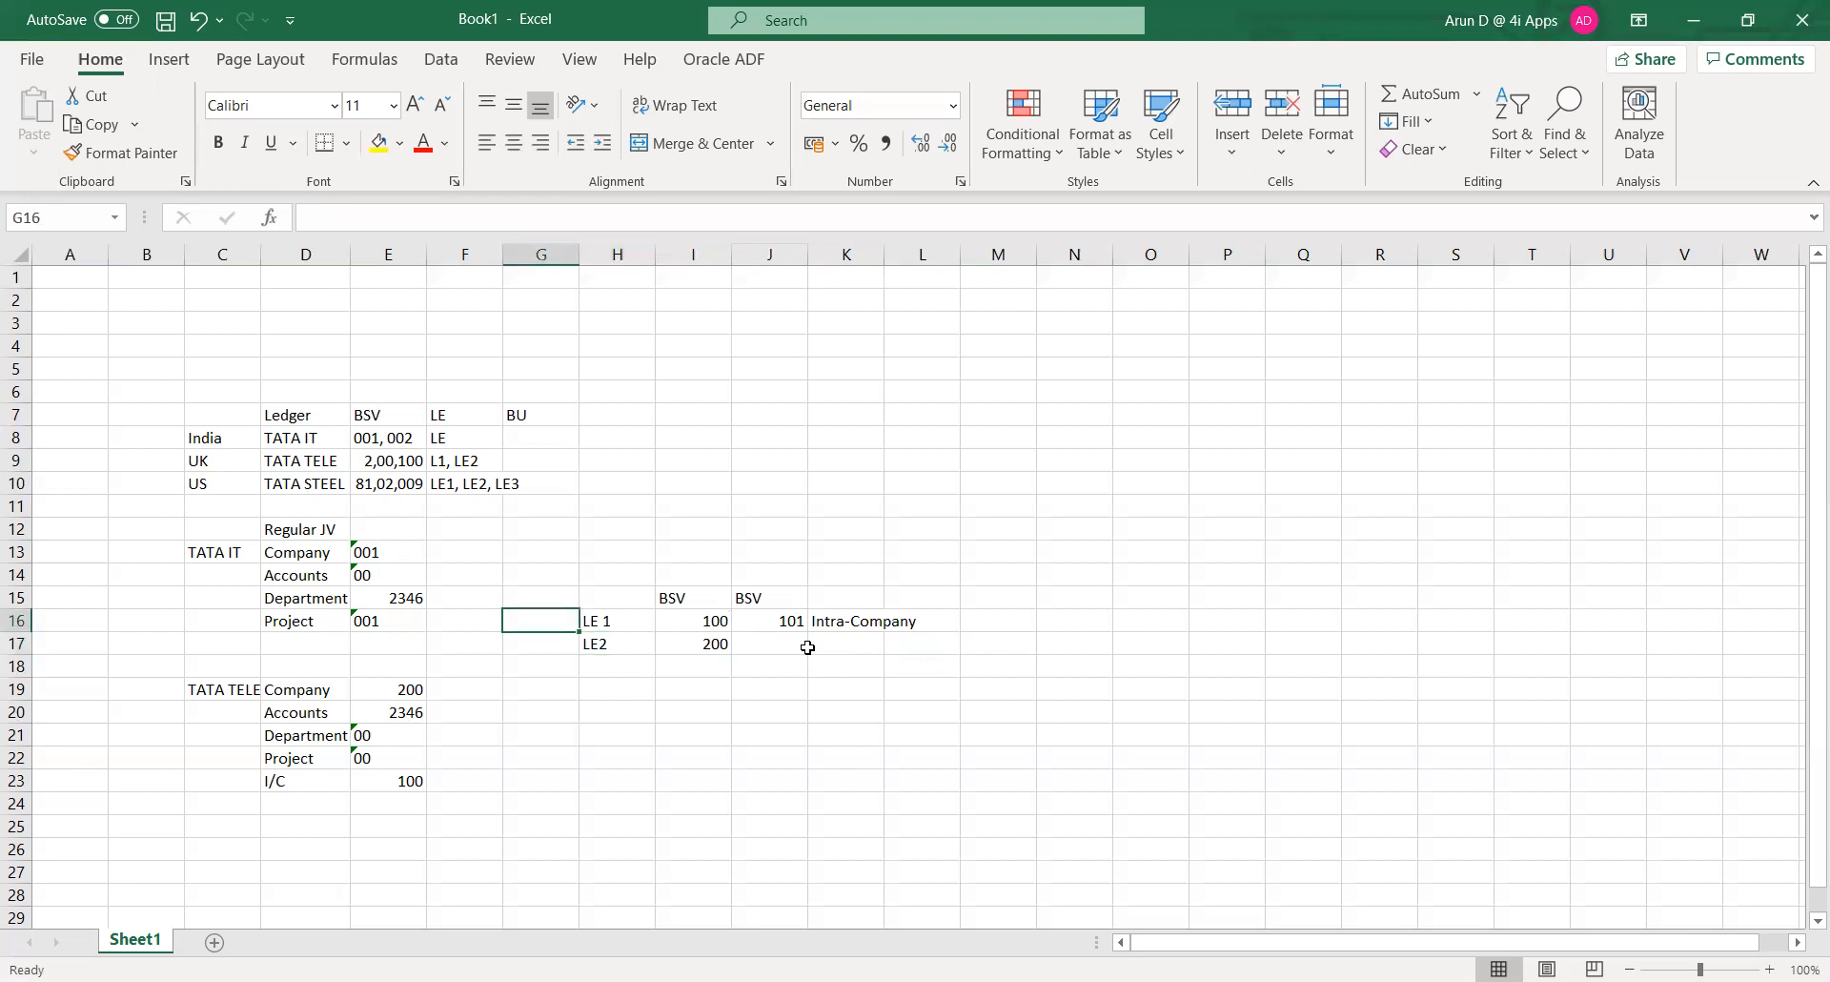
{"action": "key", "text": "shift+Down"}
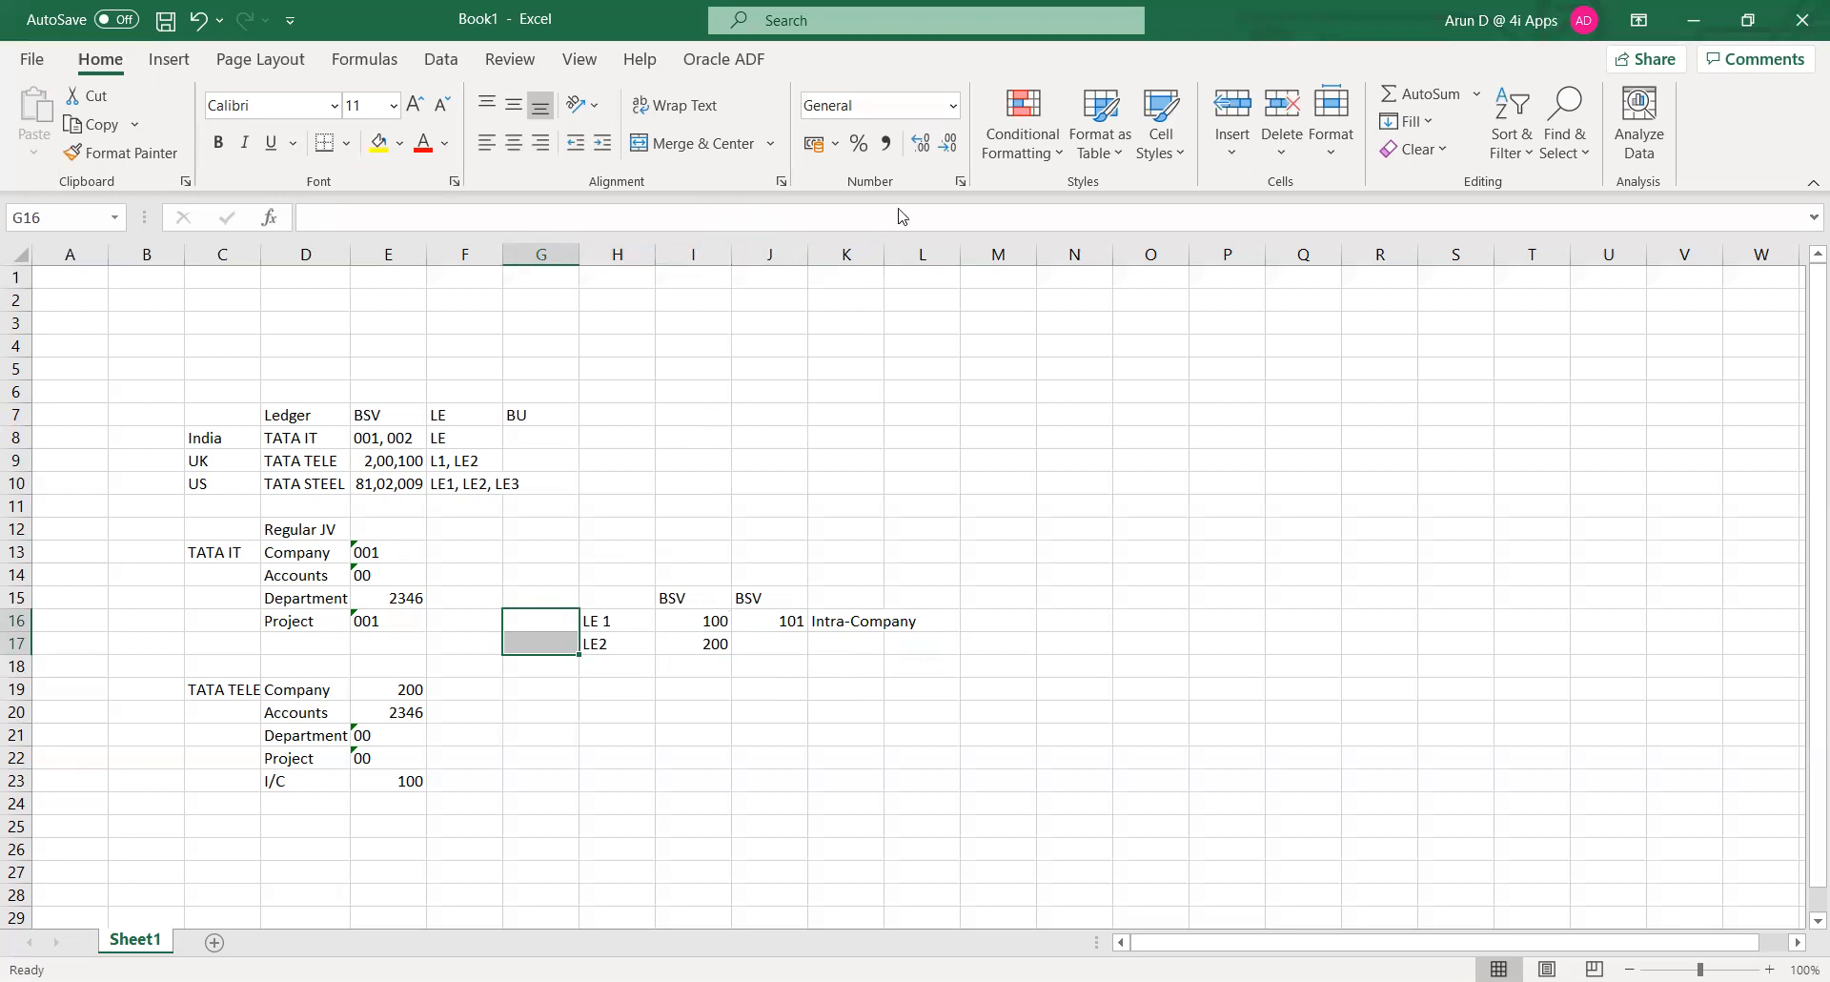
{"action": "left_click", "coordinate": [701, 143]}
{"action": "left_click", "coordinate": [530, 626]}
{"action": "left_click_drag", "start_coordinate": [534, 632], "coordinate": [534, 647]}
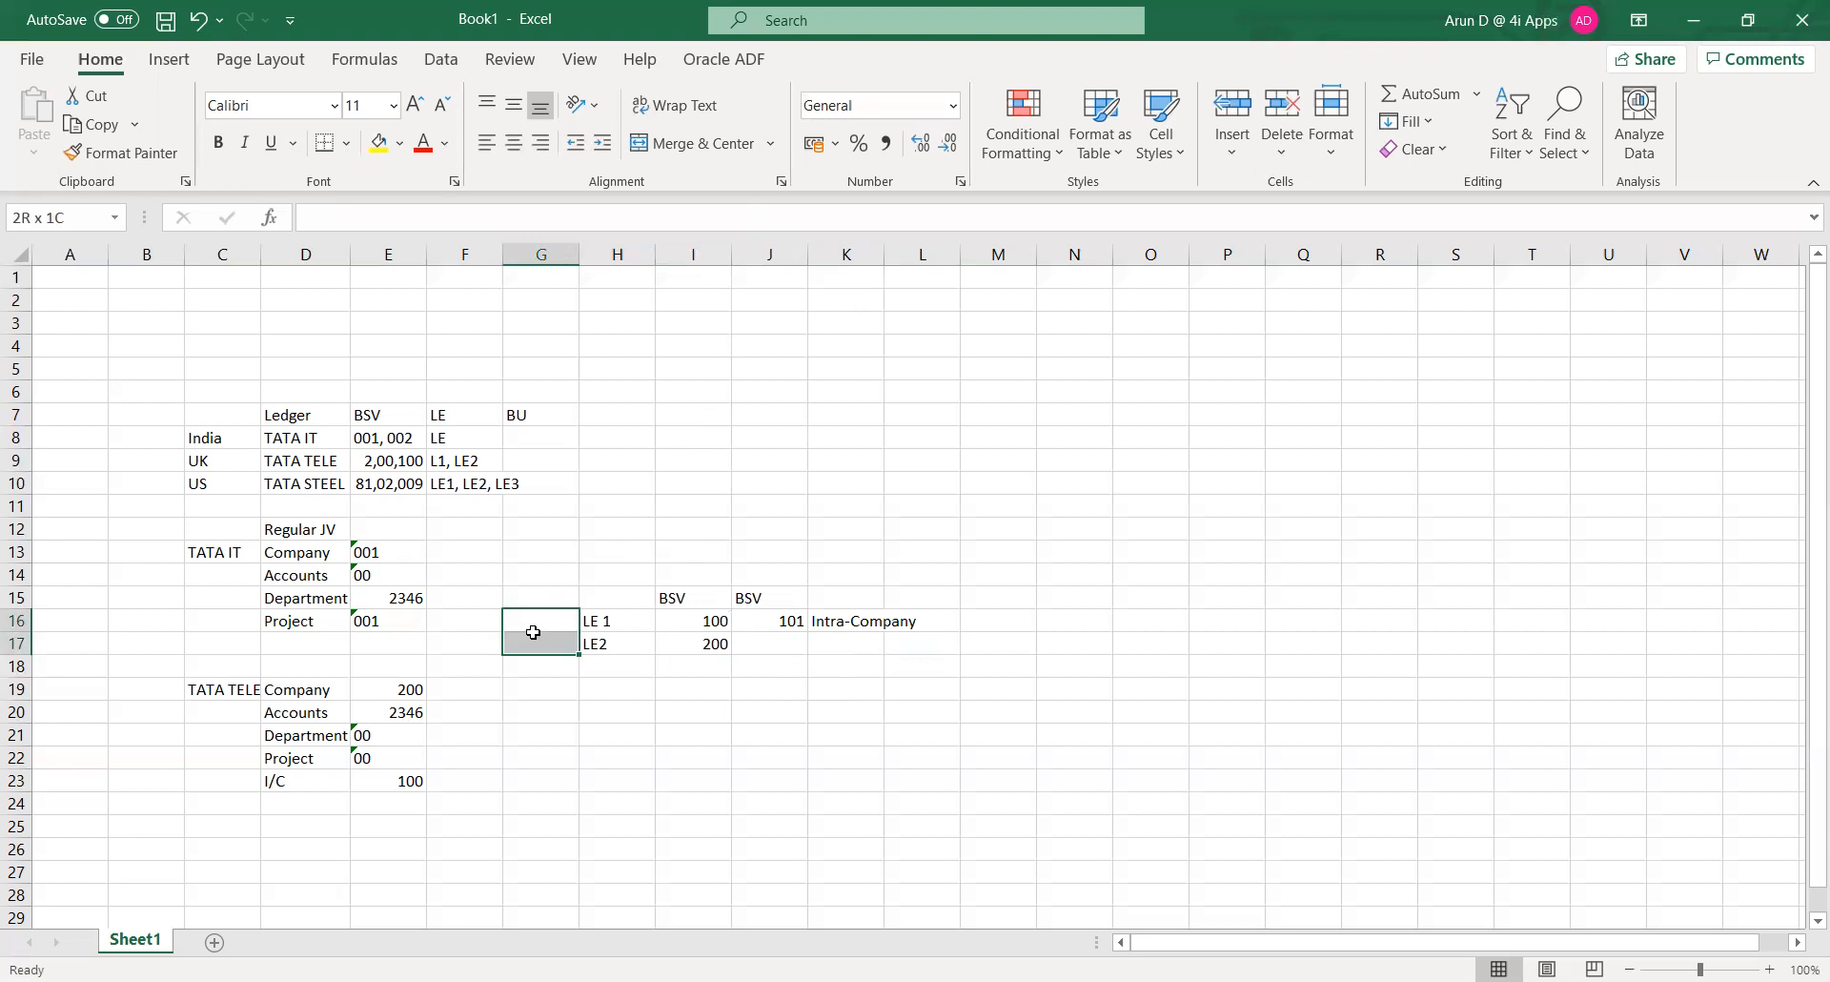
- Merge and center cells G16:G17 and label the merged cell "Inter-comp"
{"action": "left_click", "coordinate": [724, 141]}
{"action": "type", "text": "I"}
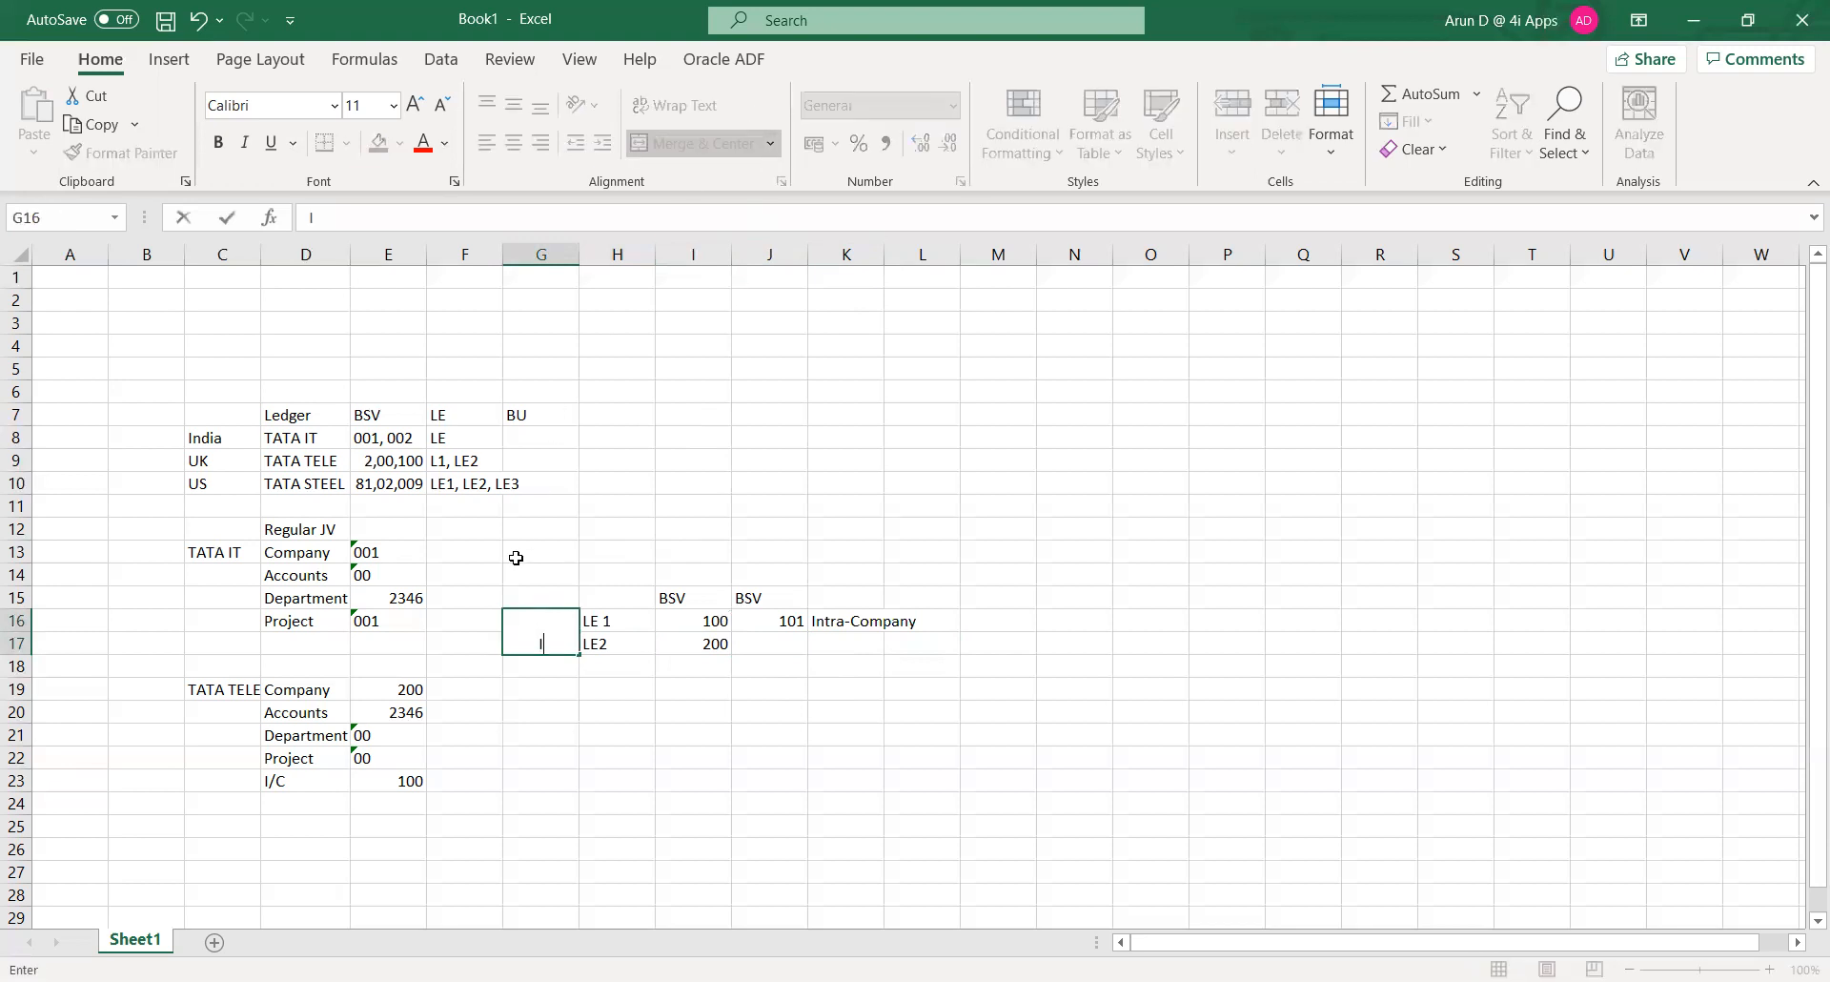
{"action": "type", "text": "nter-company"}
{"action": "key", "text": "Tab"}
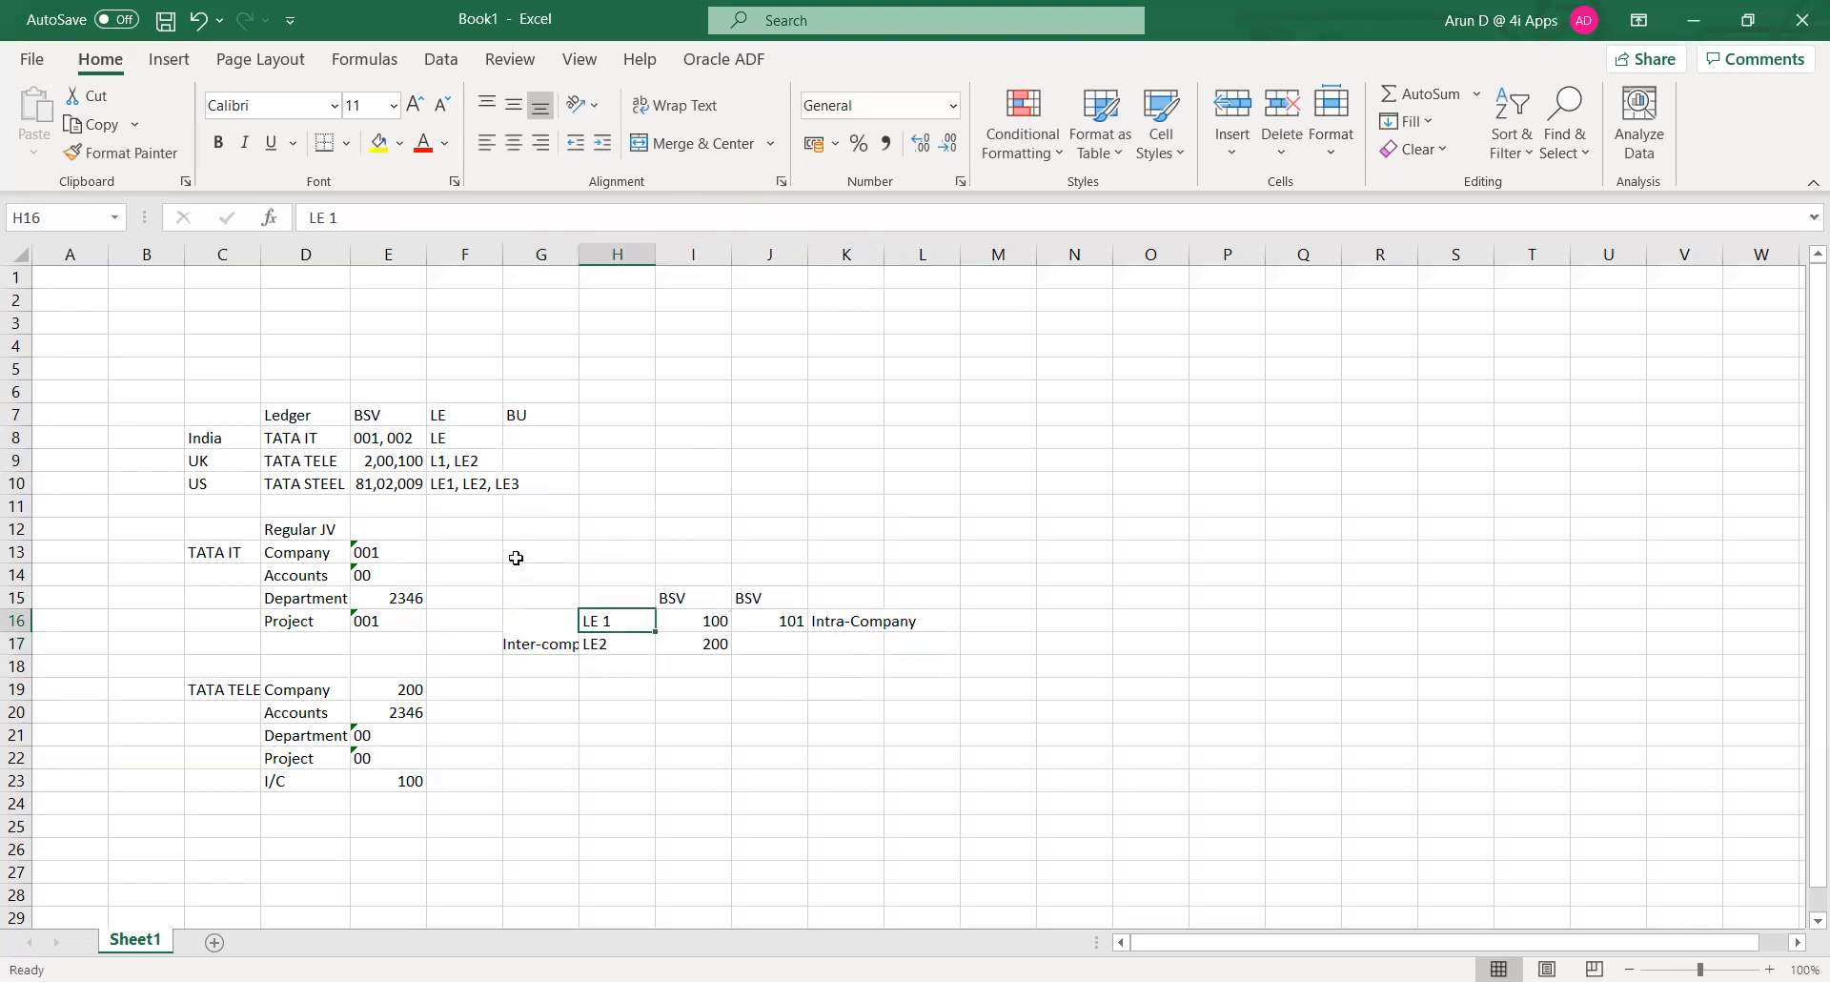
{"action": "key", "text": "Left"}
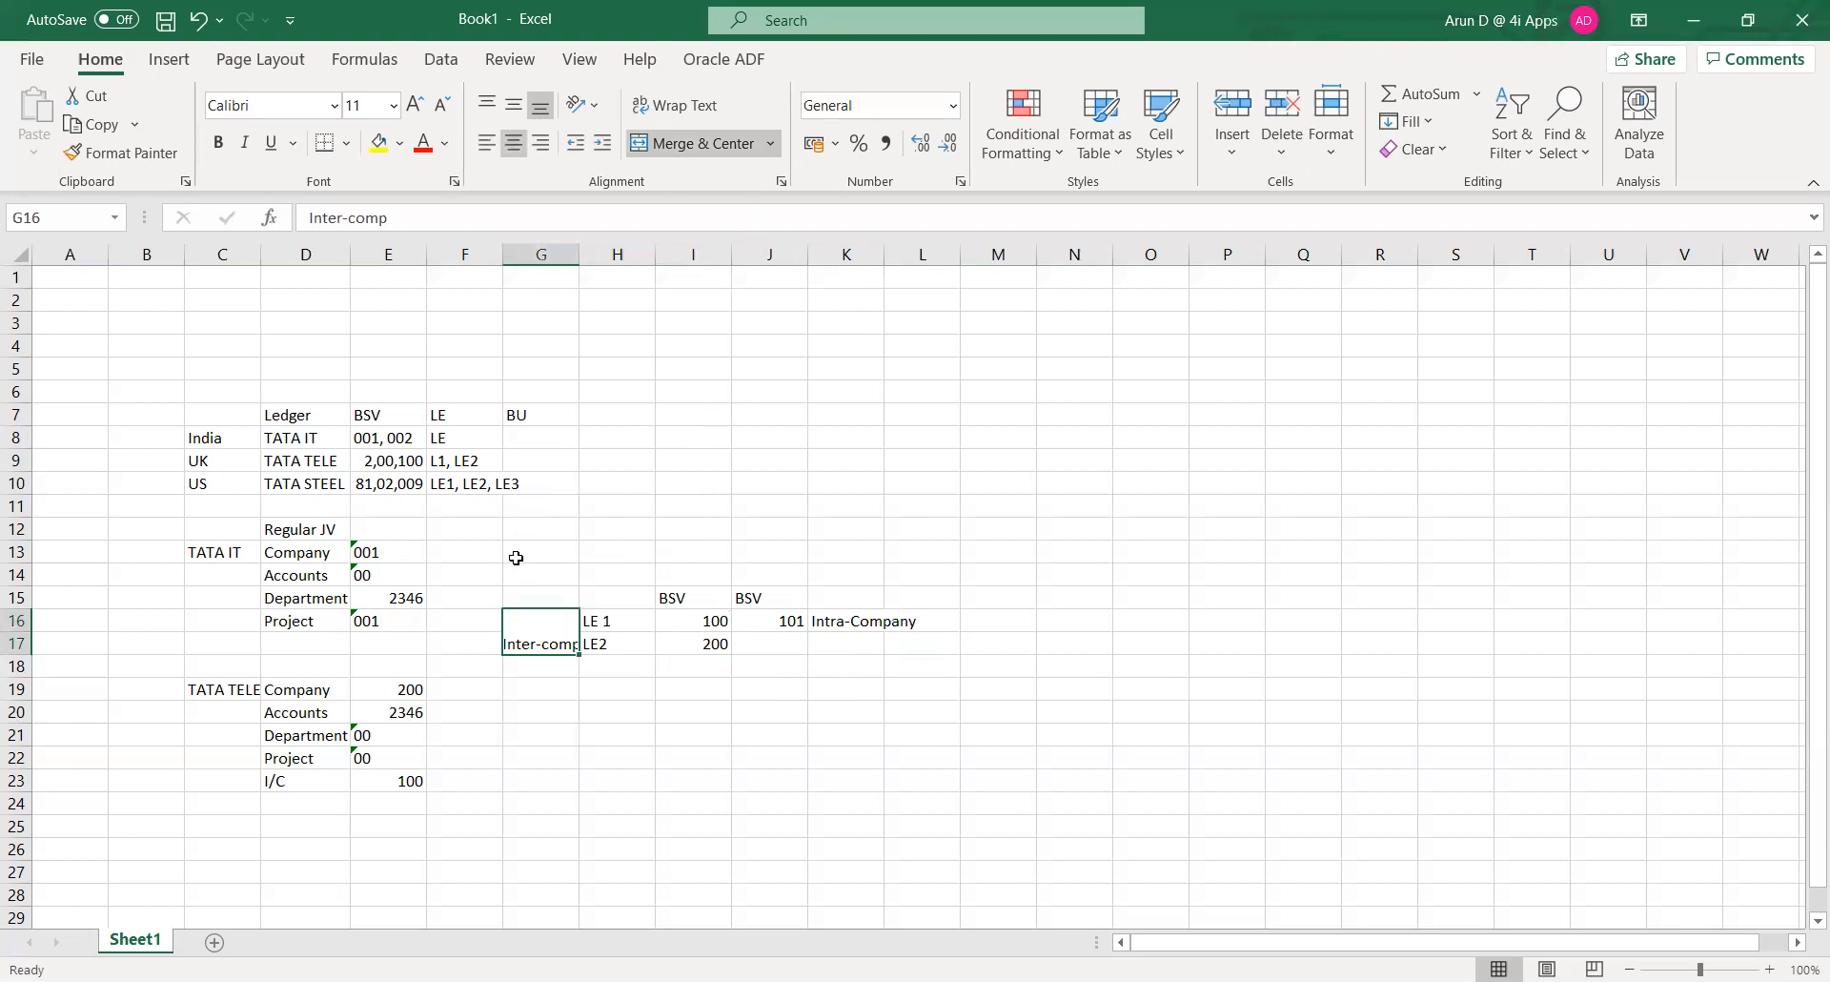
{"action": "key", "text": "Right"}
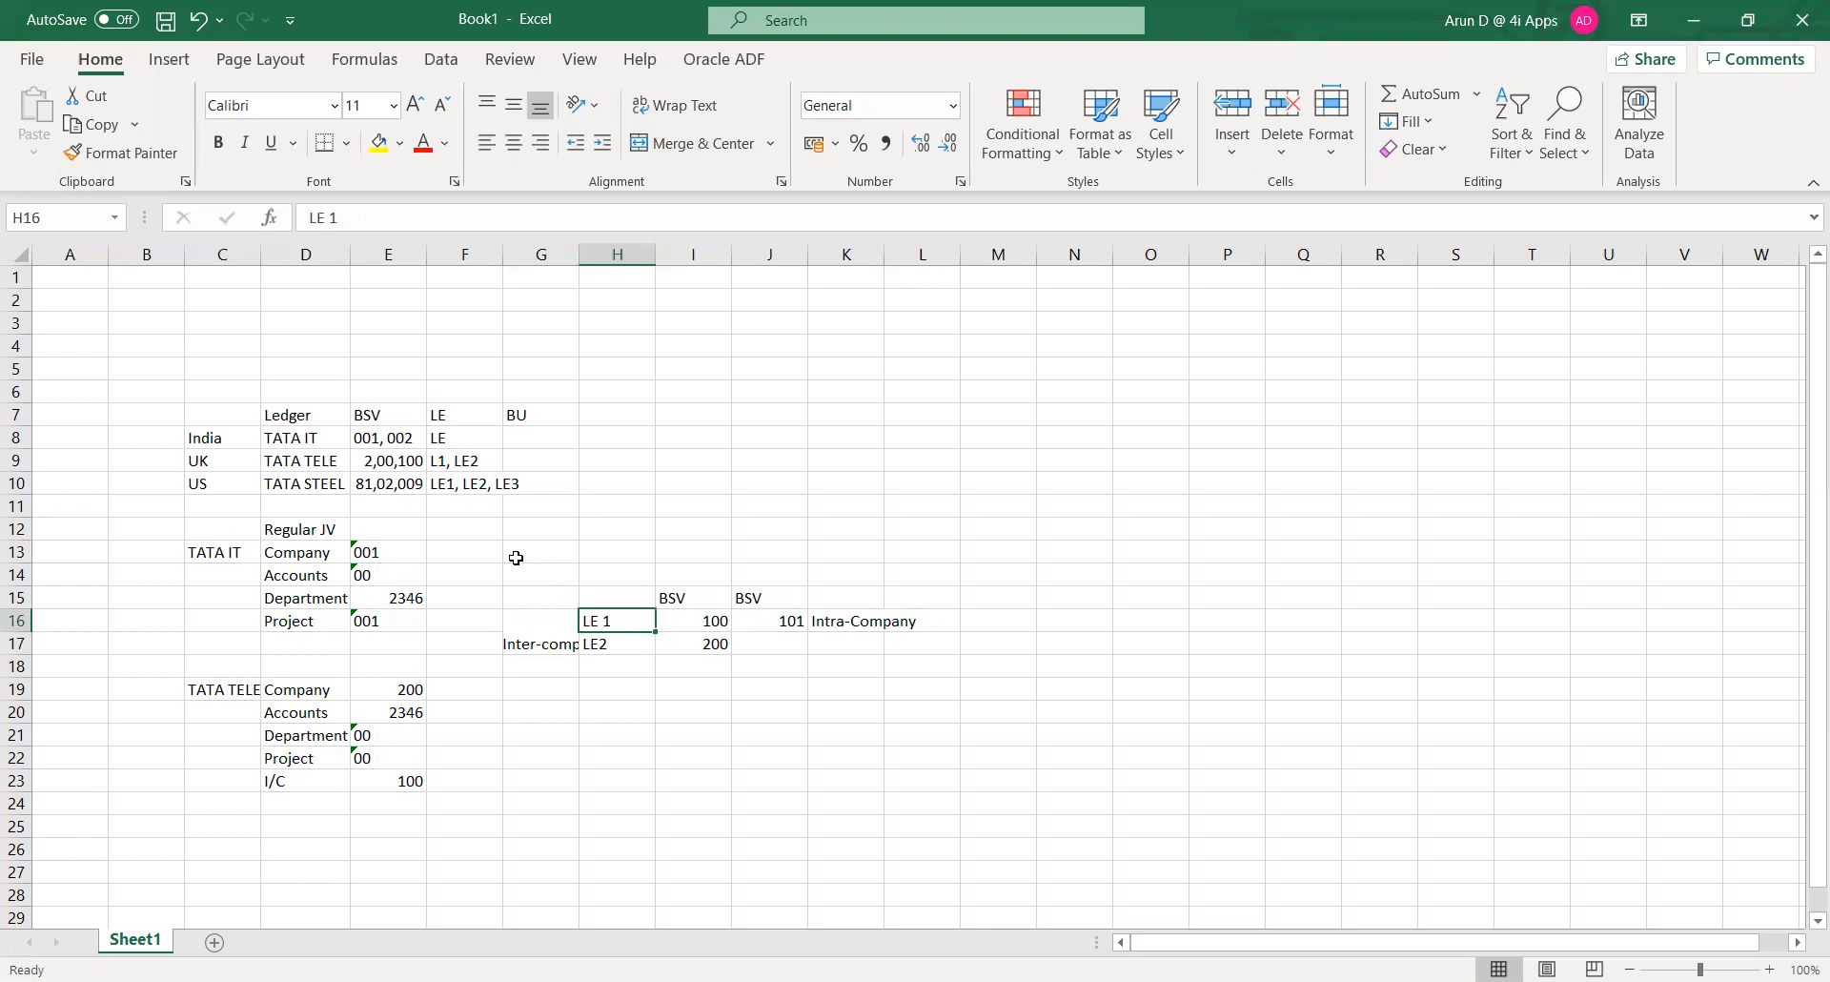
- Review the LE 1 and LE2 rows, comparing their BSV values with the inter-company and intra-company labels
{"action": "key", "text": "Right"}
{"action": "key", "text": "Up"}
{"action": "key", "text": "Left"}
{"action": "key", "text": "Down"}
{"action": "key", "text": "Down"}
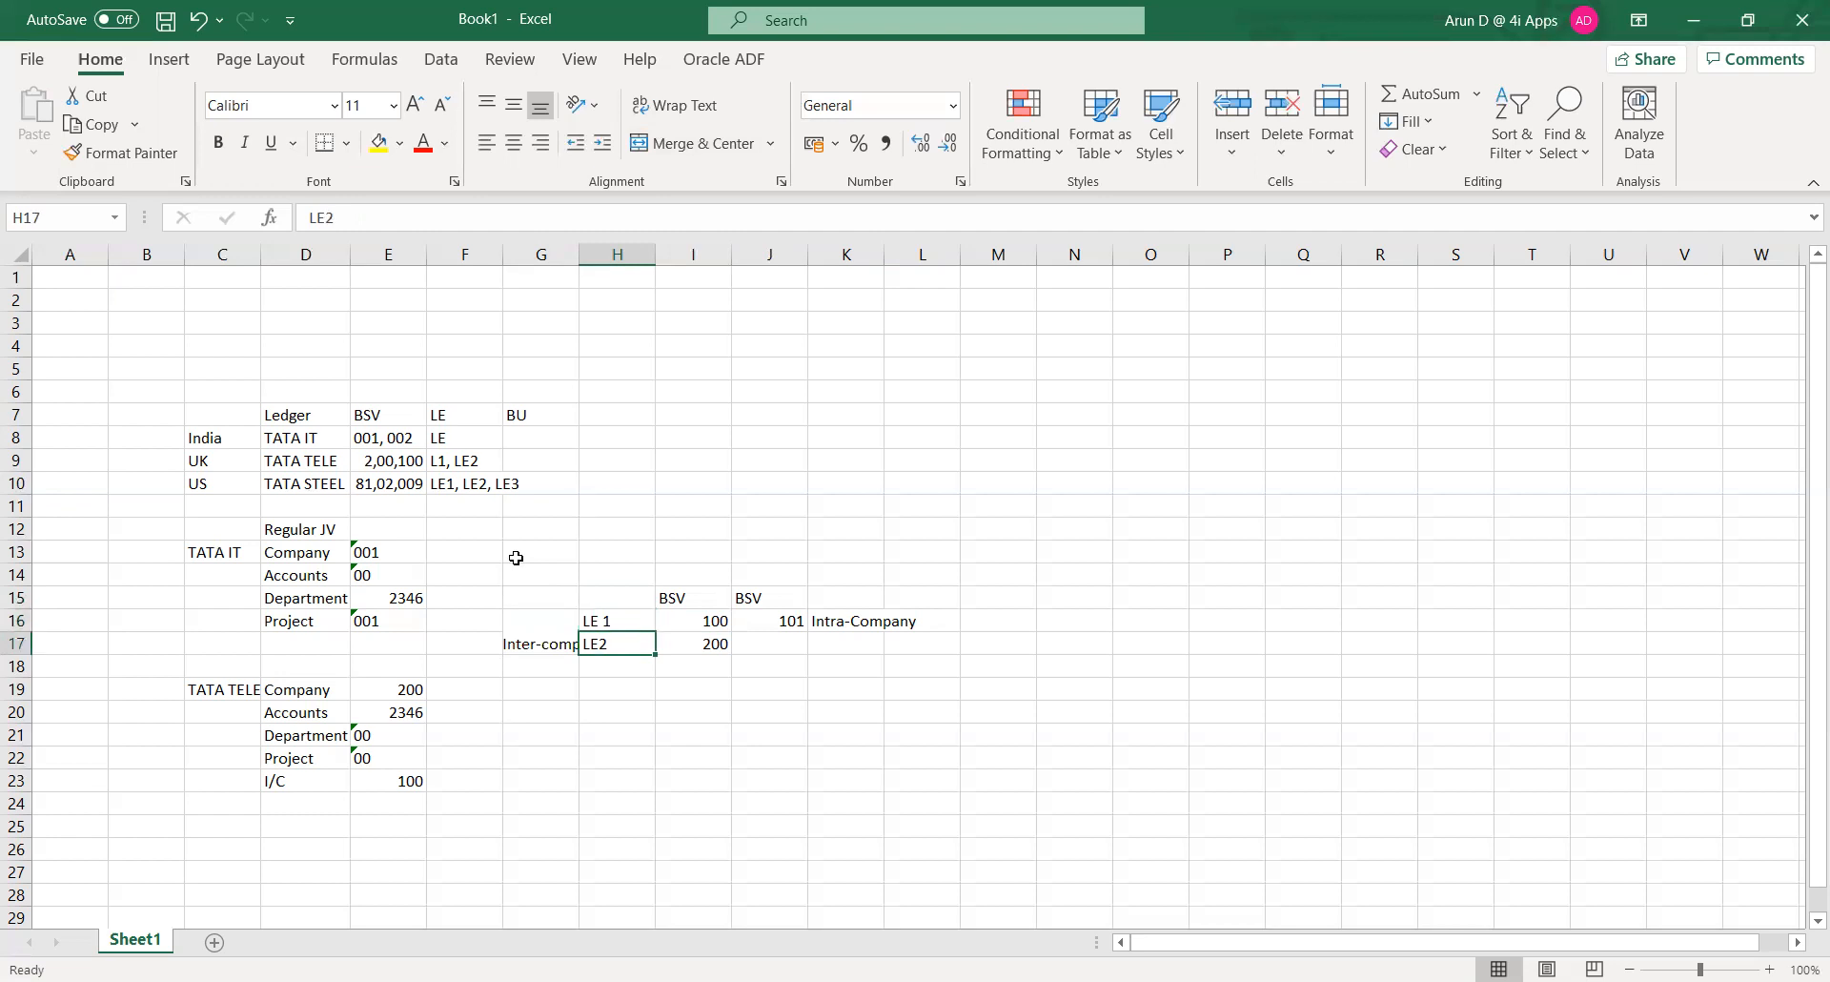
{"action": "key", "text": "Up"}
{"action": "key", "text": "Left"}
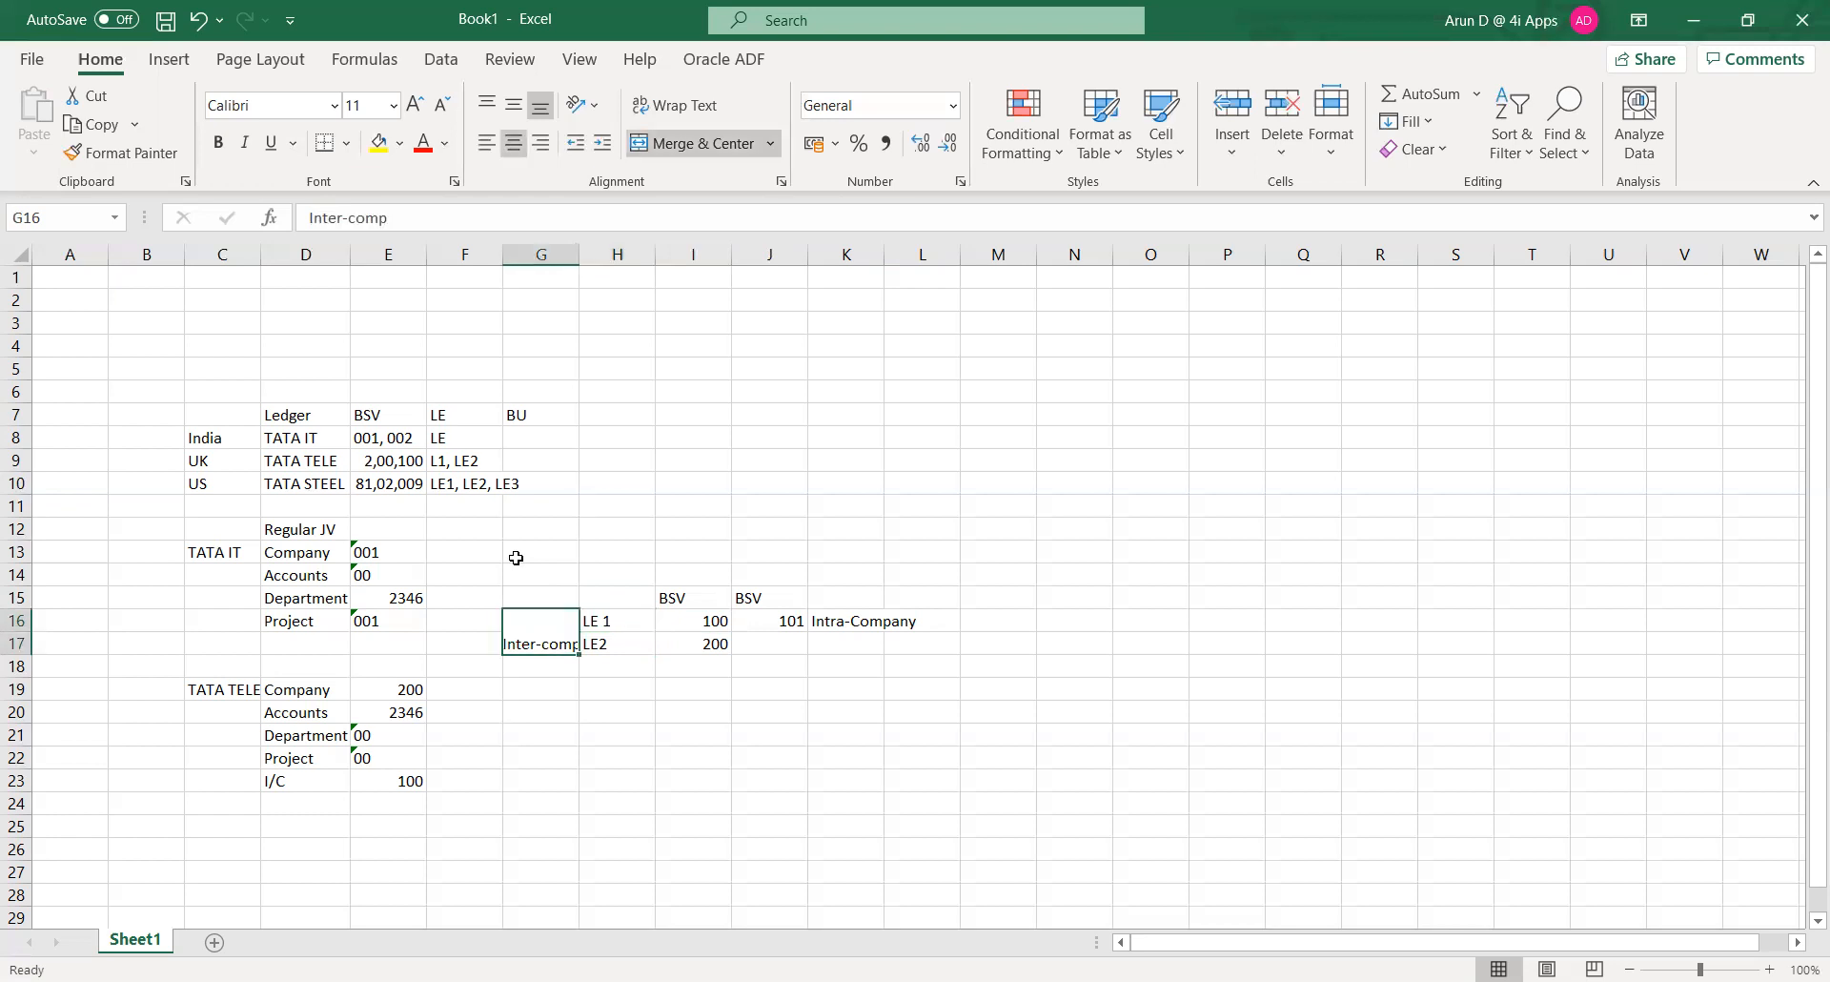
{"action": "key", "text": "Right"}
{"action": "key", "text": "Right"}
{"action": "key", "text": "Right"}
{"action": "key", "text": "Right"}
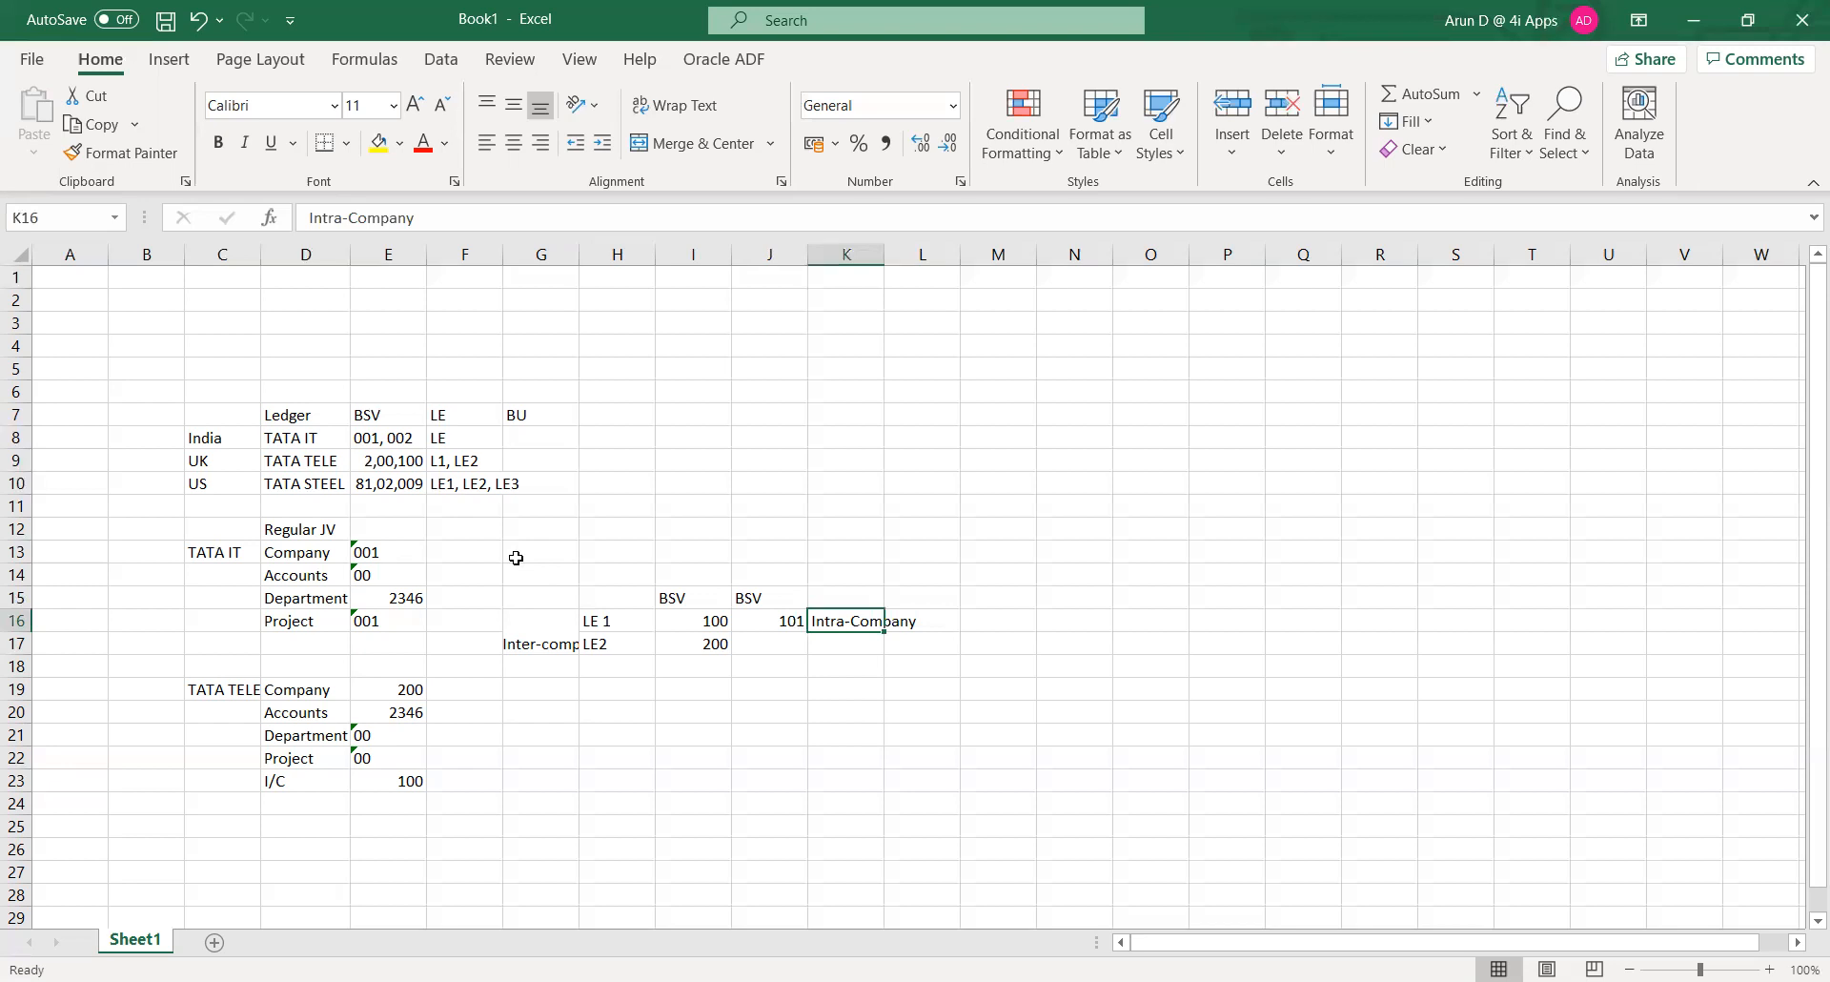
{"action": "key", "text": "Down"}
{"action": "key", "text": "Left"}
{"action": "key", "text": "Left"}
{"action": "key", "text": "Left"}
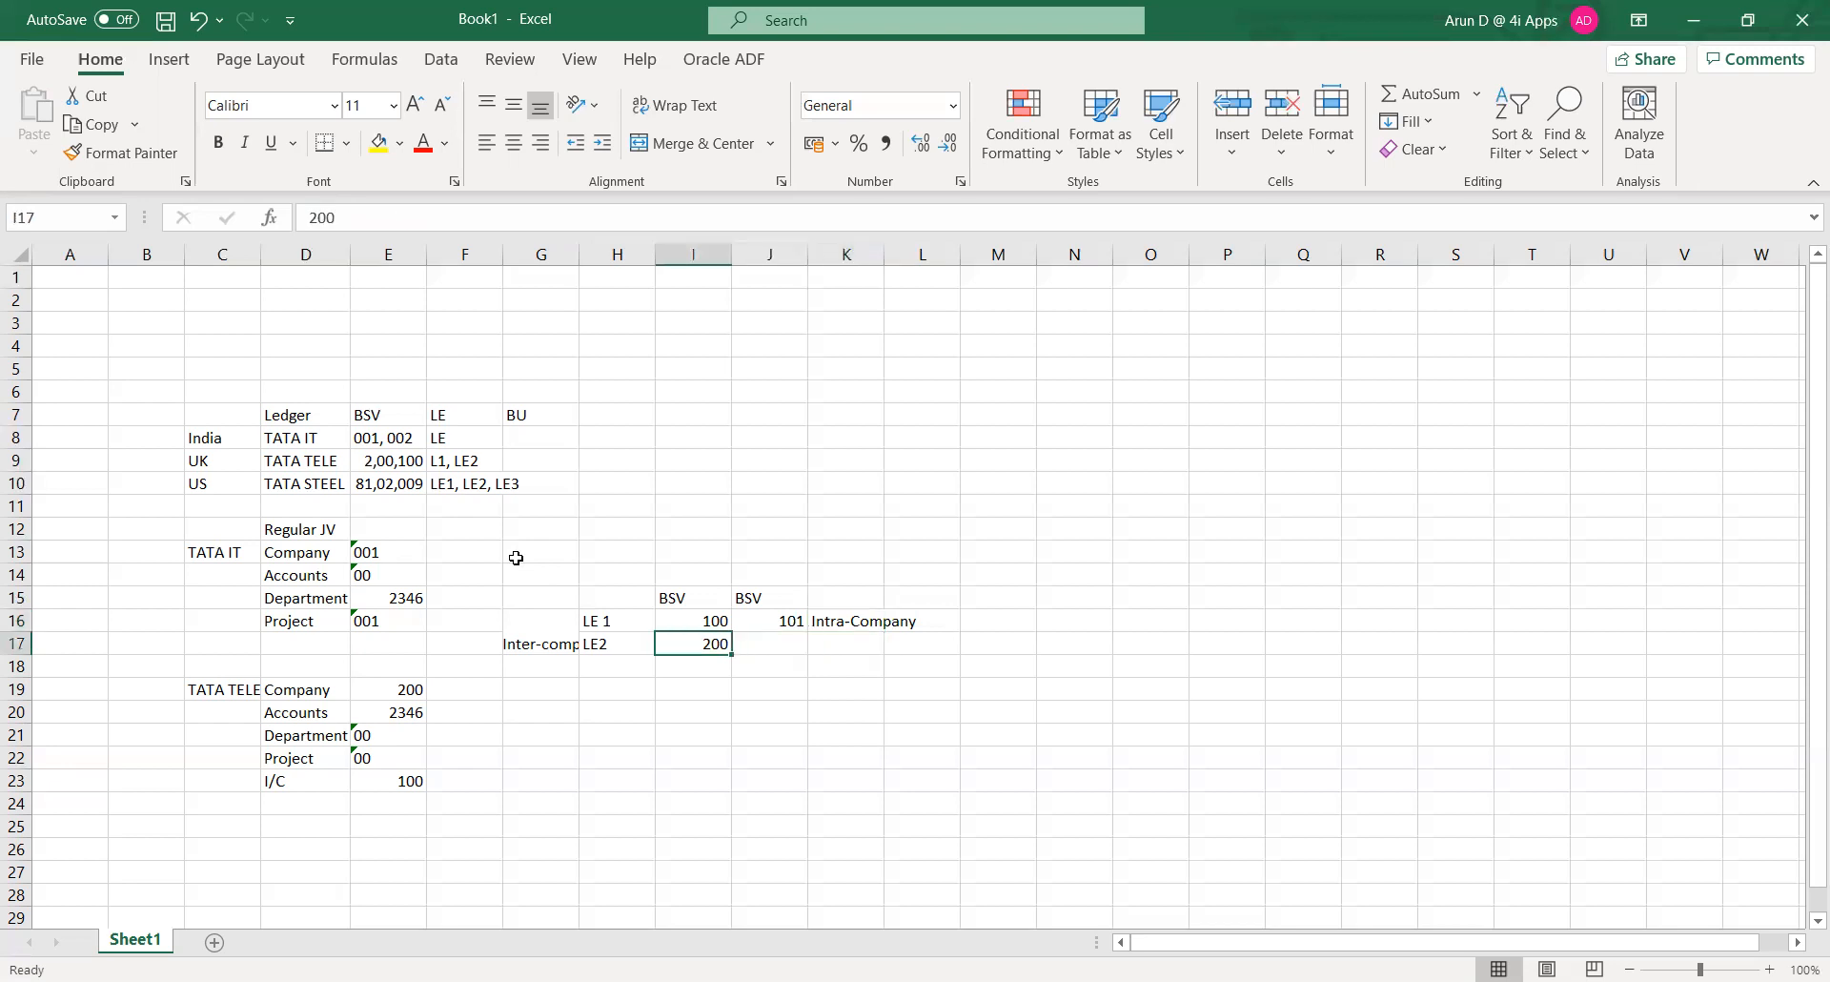
{"action": "key", "text": "Left"}
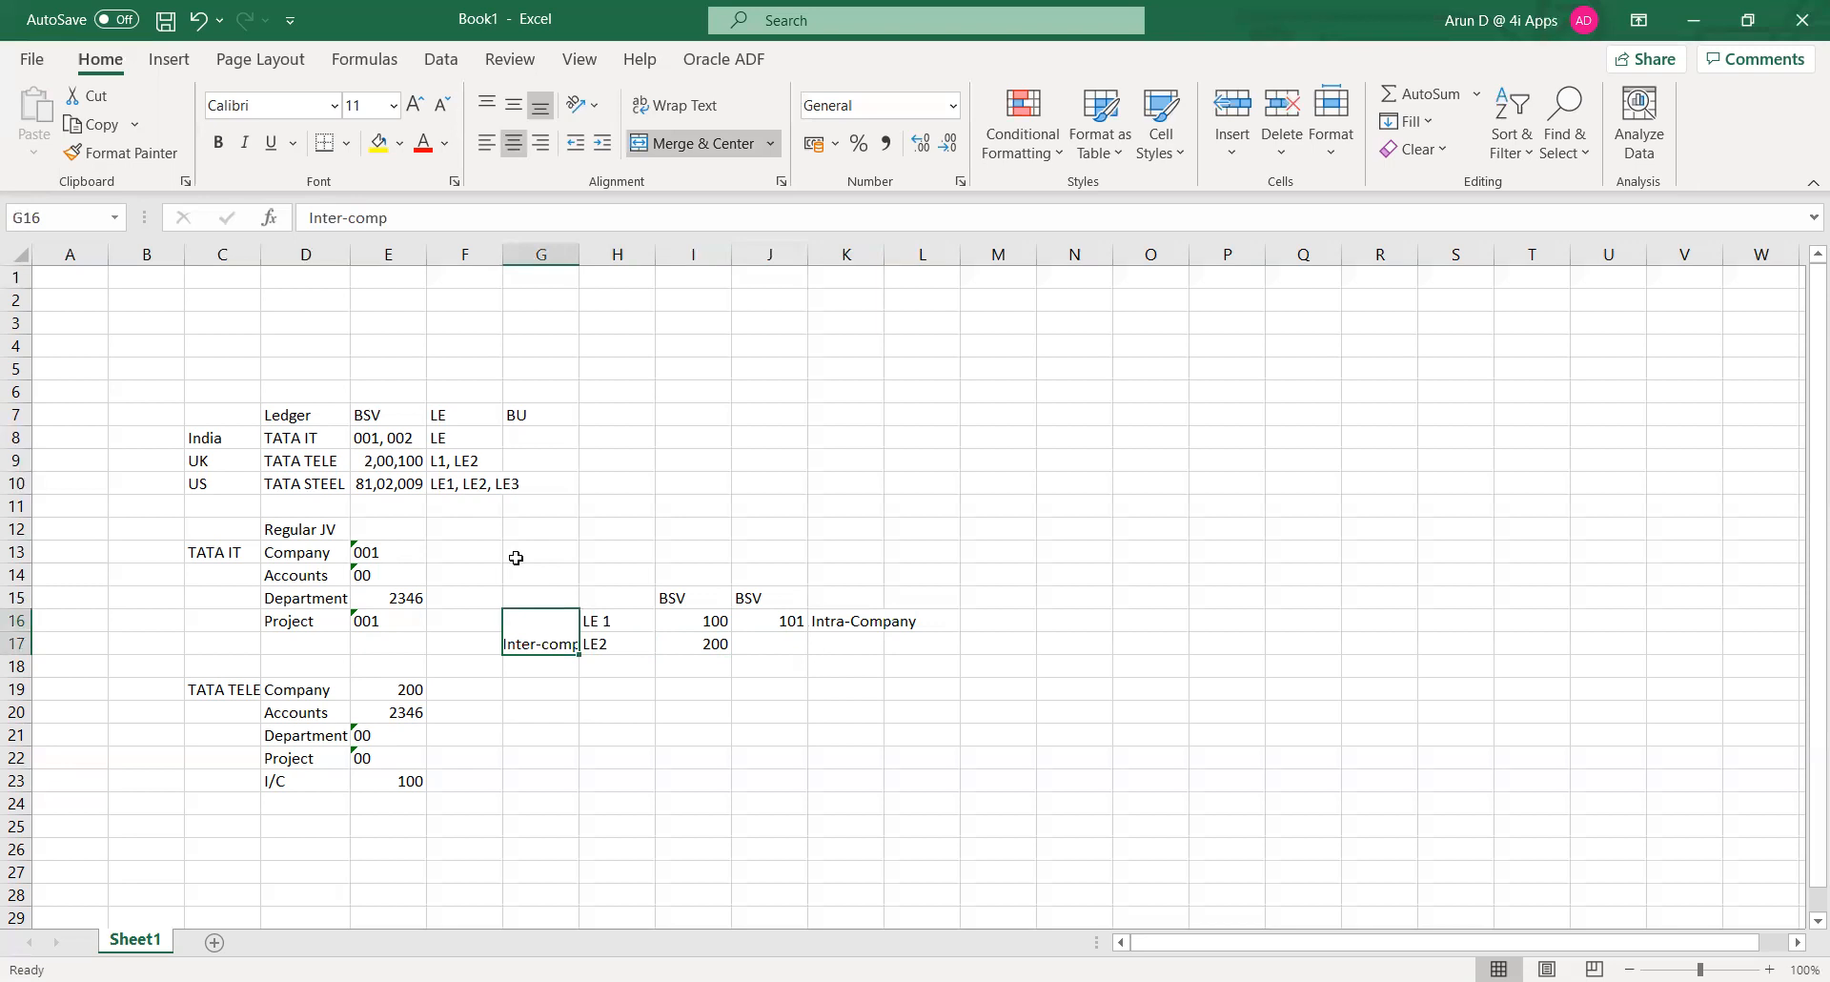
{"action": "key", "text": "Down"}
{"action": "key", "text": "Down"}
{"action": "key", "text": "Down"}
{"action": "key", "text": "Down"}
{"action": "key", "text": "Up"}
{"action": "key", "text": "Up"}
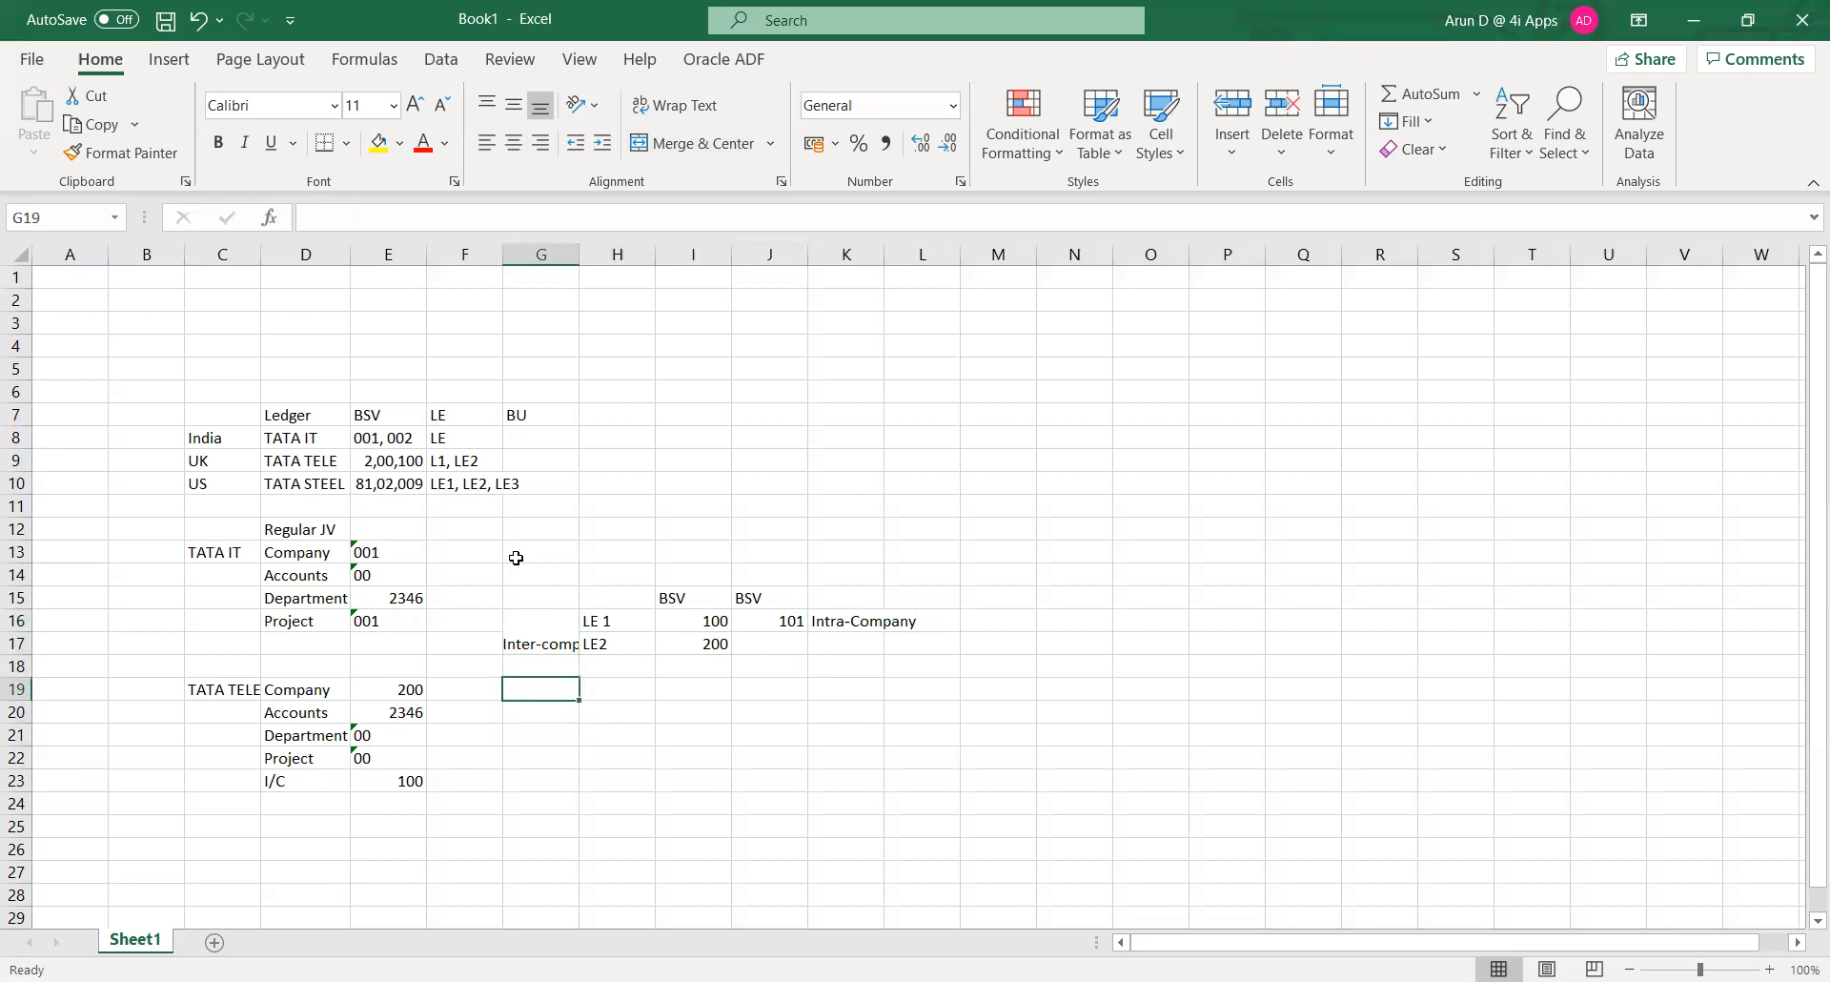
{"action": "key", "text": "Right"}
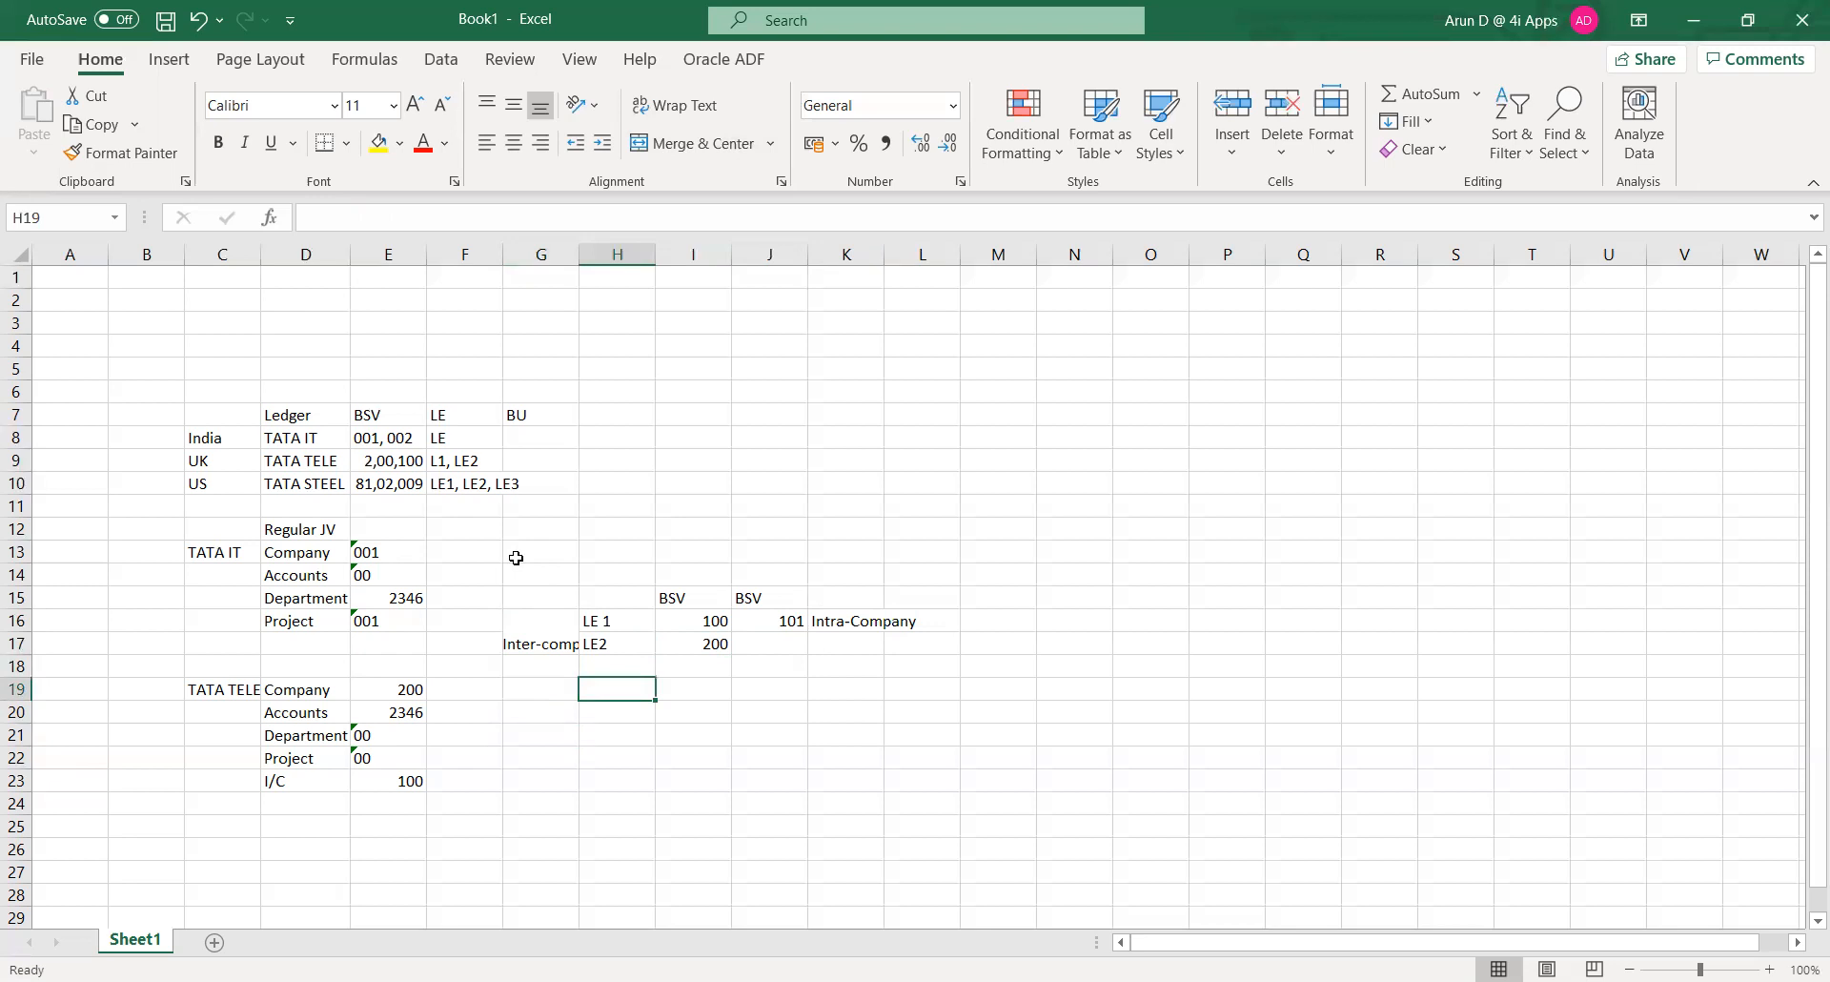
{"action": "key", "text": "Right"}
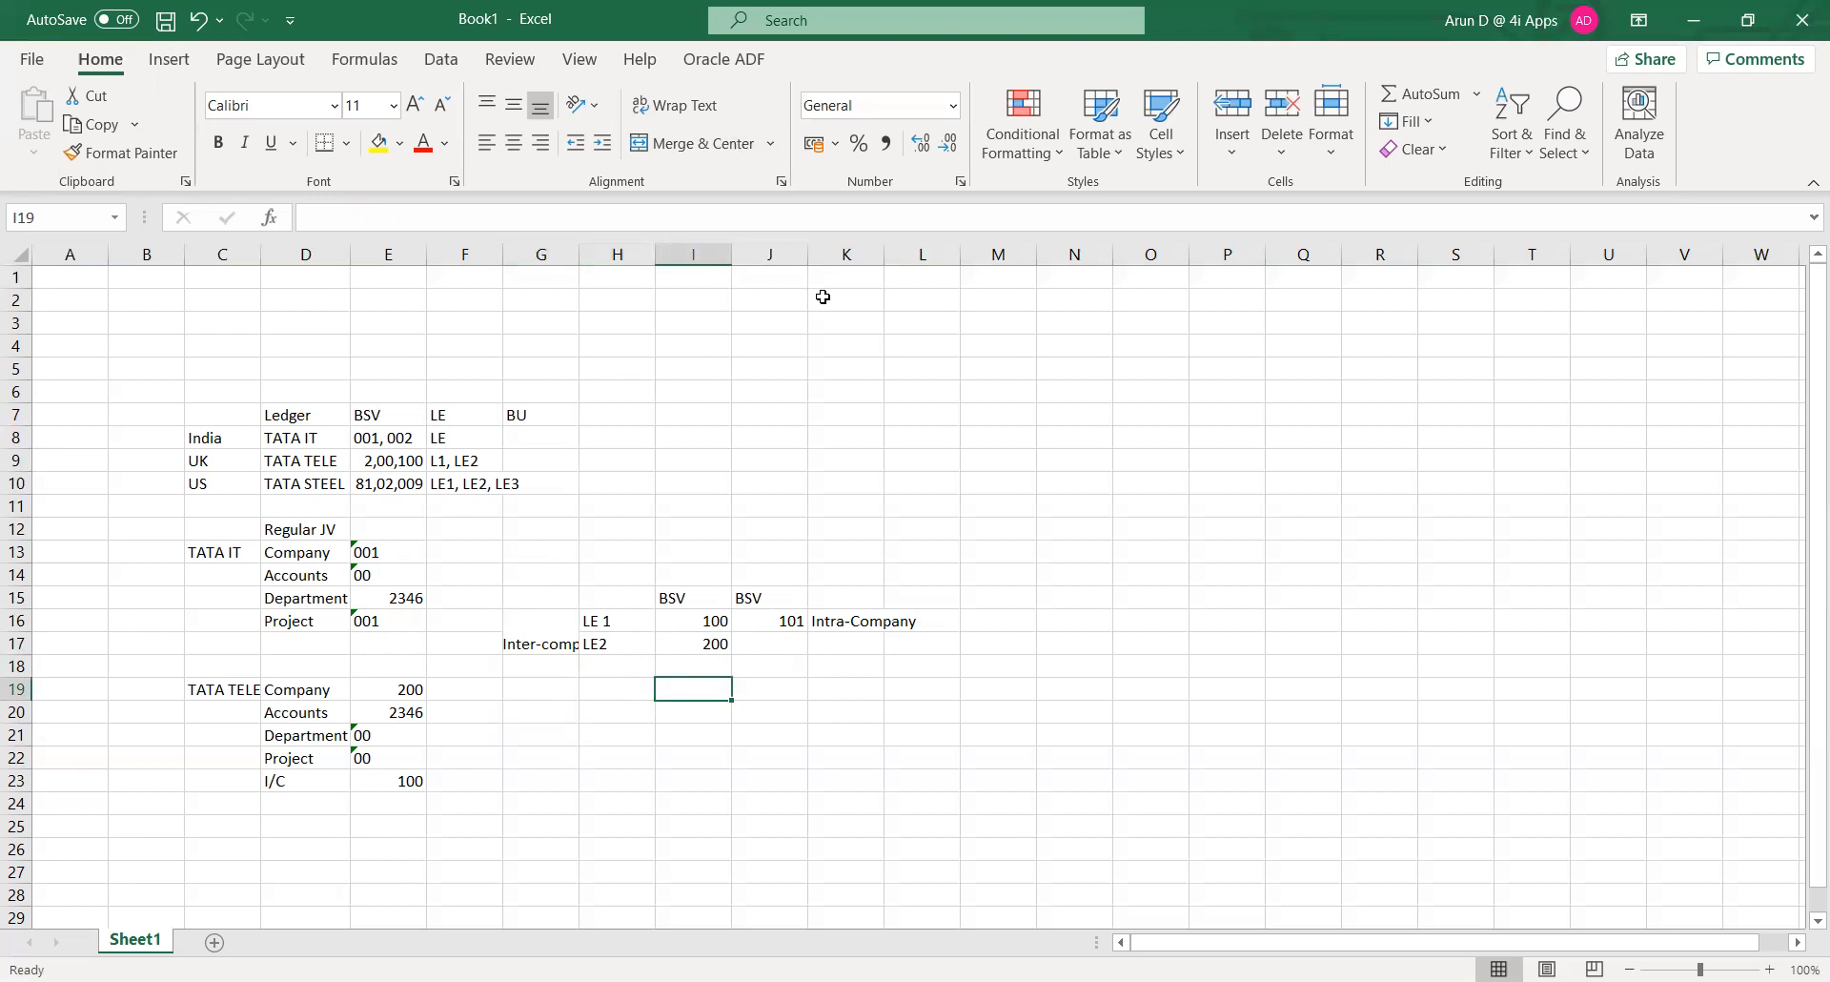
- Switch to the Oracle Setup and Maintenance page in the browser and change the setup offering to Financials
{"action": "key", "text": "alt+Tab"}
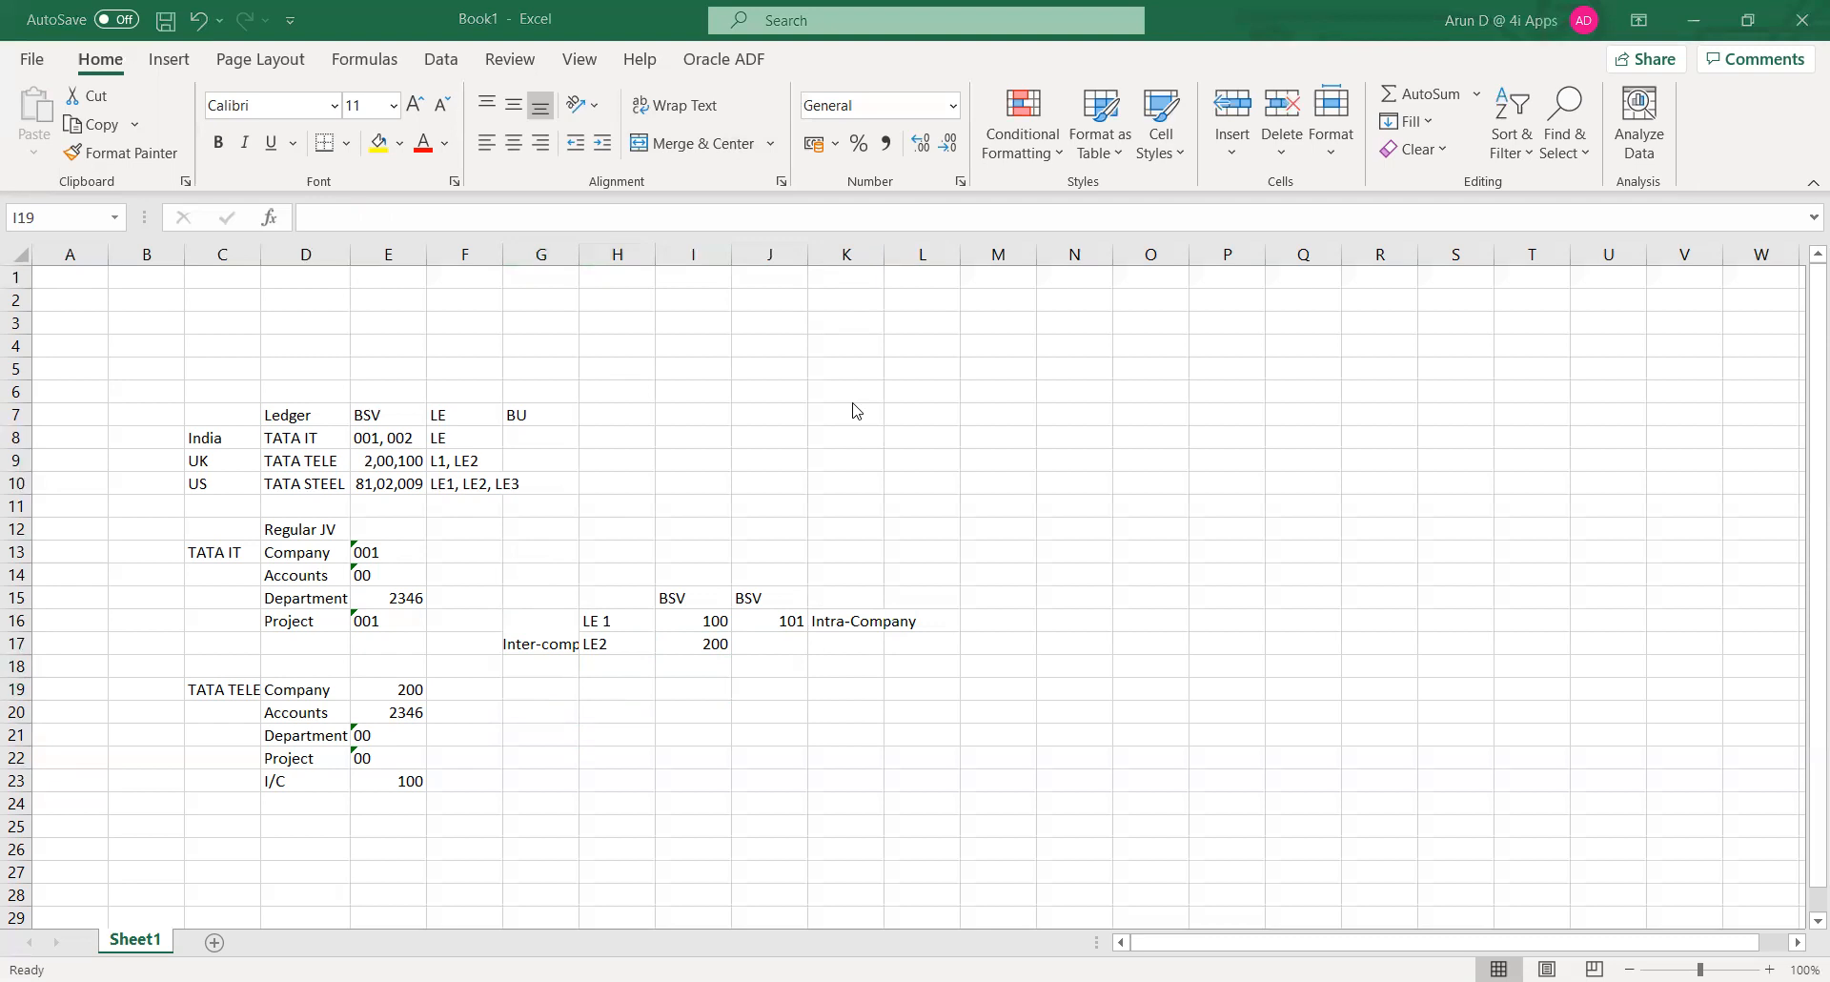
{"action": "key", "text": "alt+Tab"}
{"action": "left_click", "coordinate": [1447, 119]}
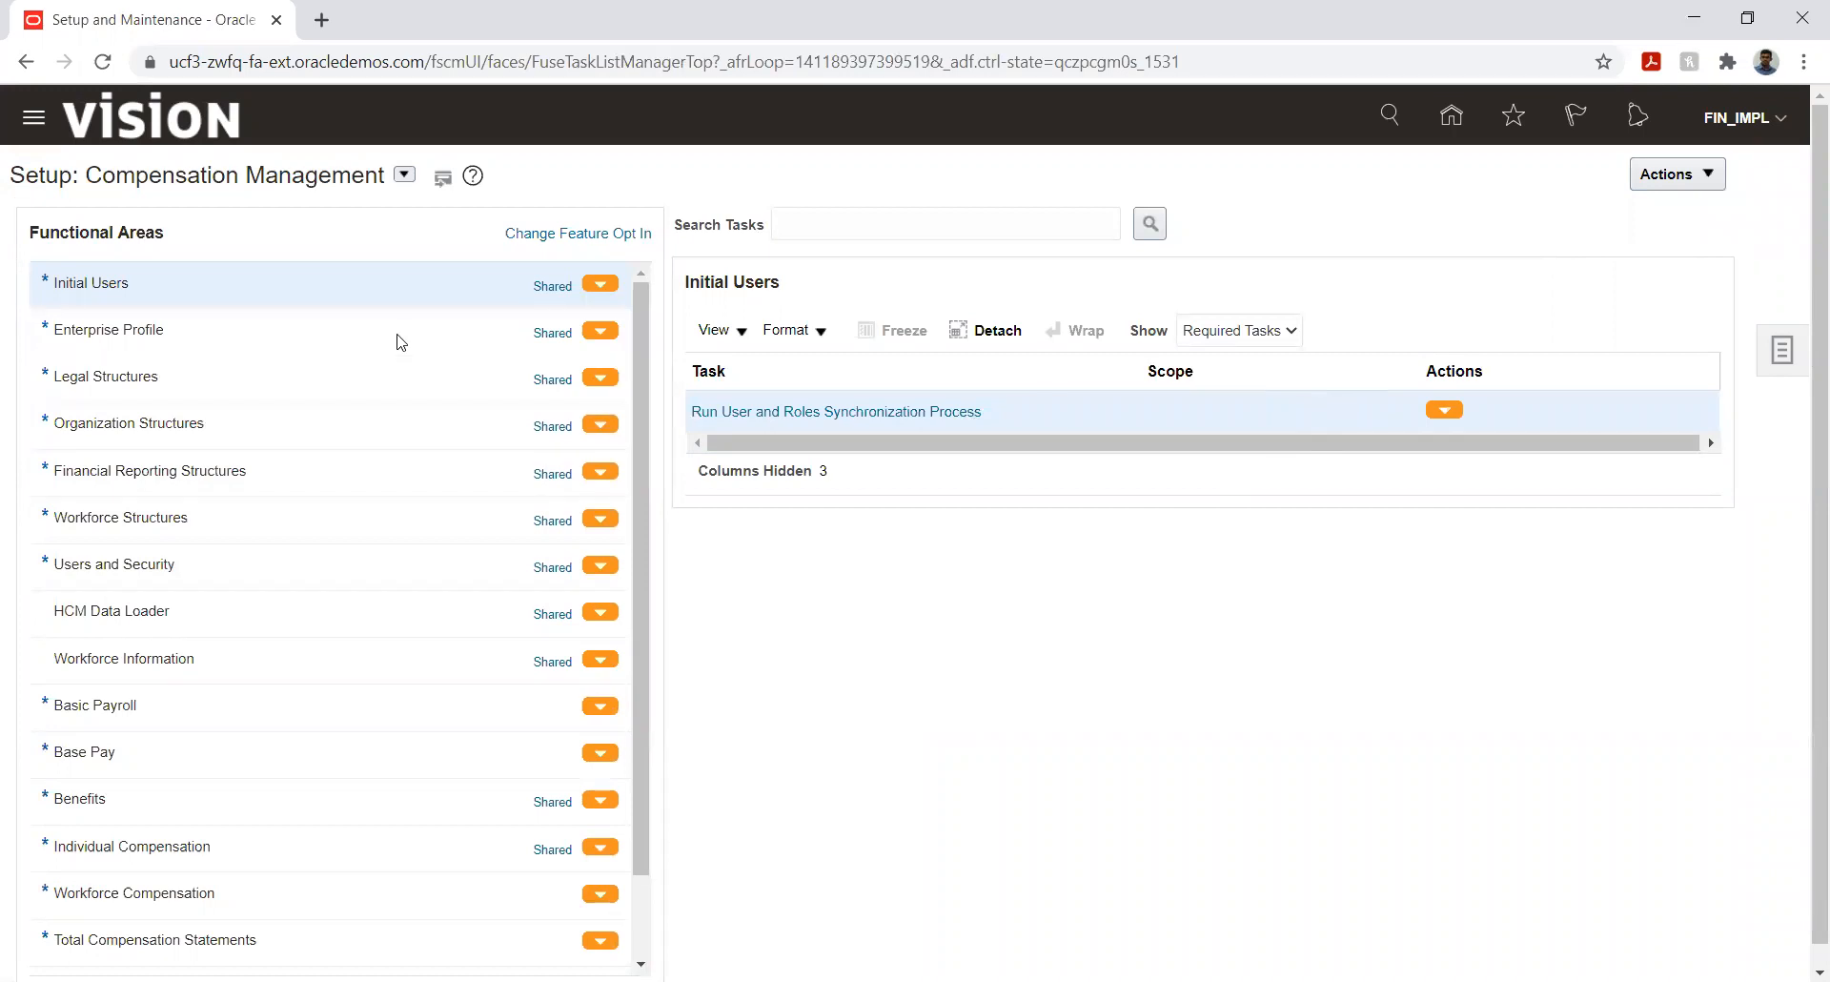
{"action": "left_click", "coordinate": [406, 179]}
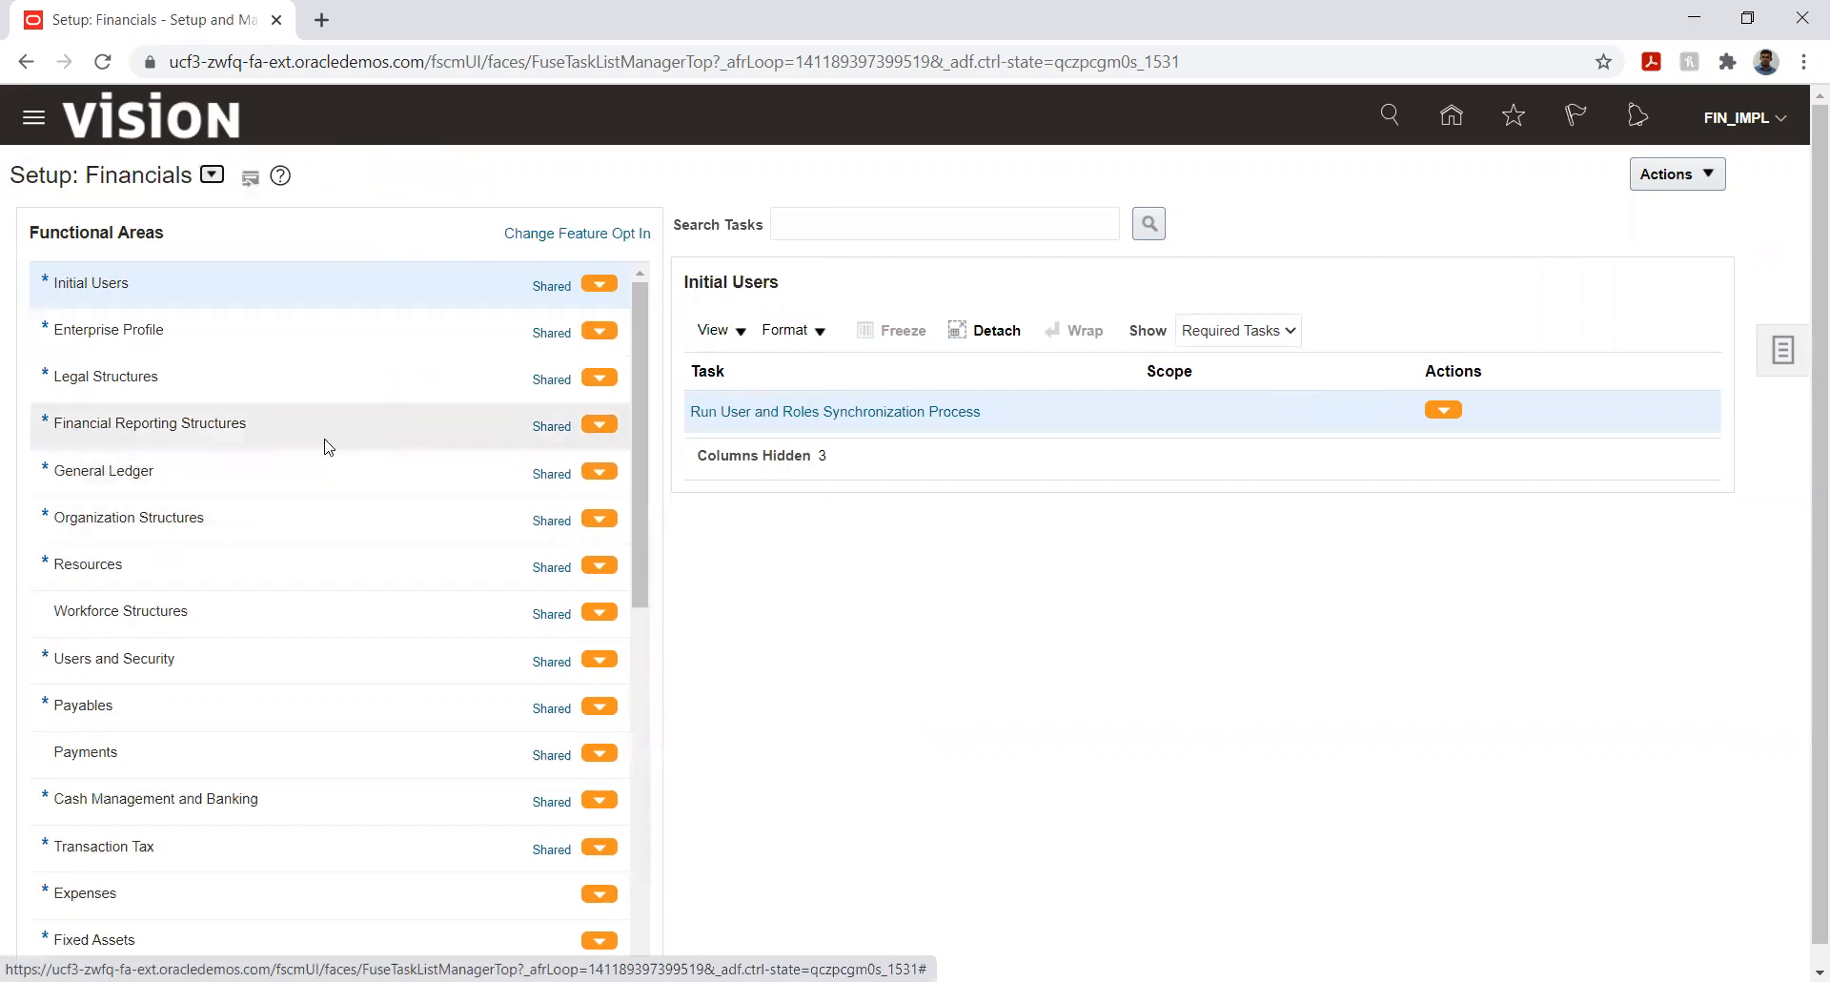
- Display all tasks for the General Ledger functional area
{"action": "left_click", "coordinate": [295, 481]}
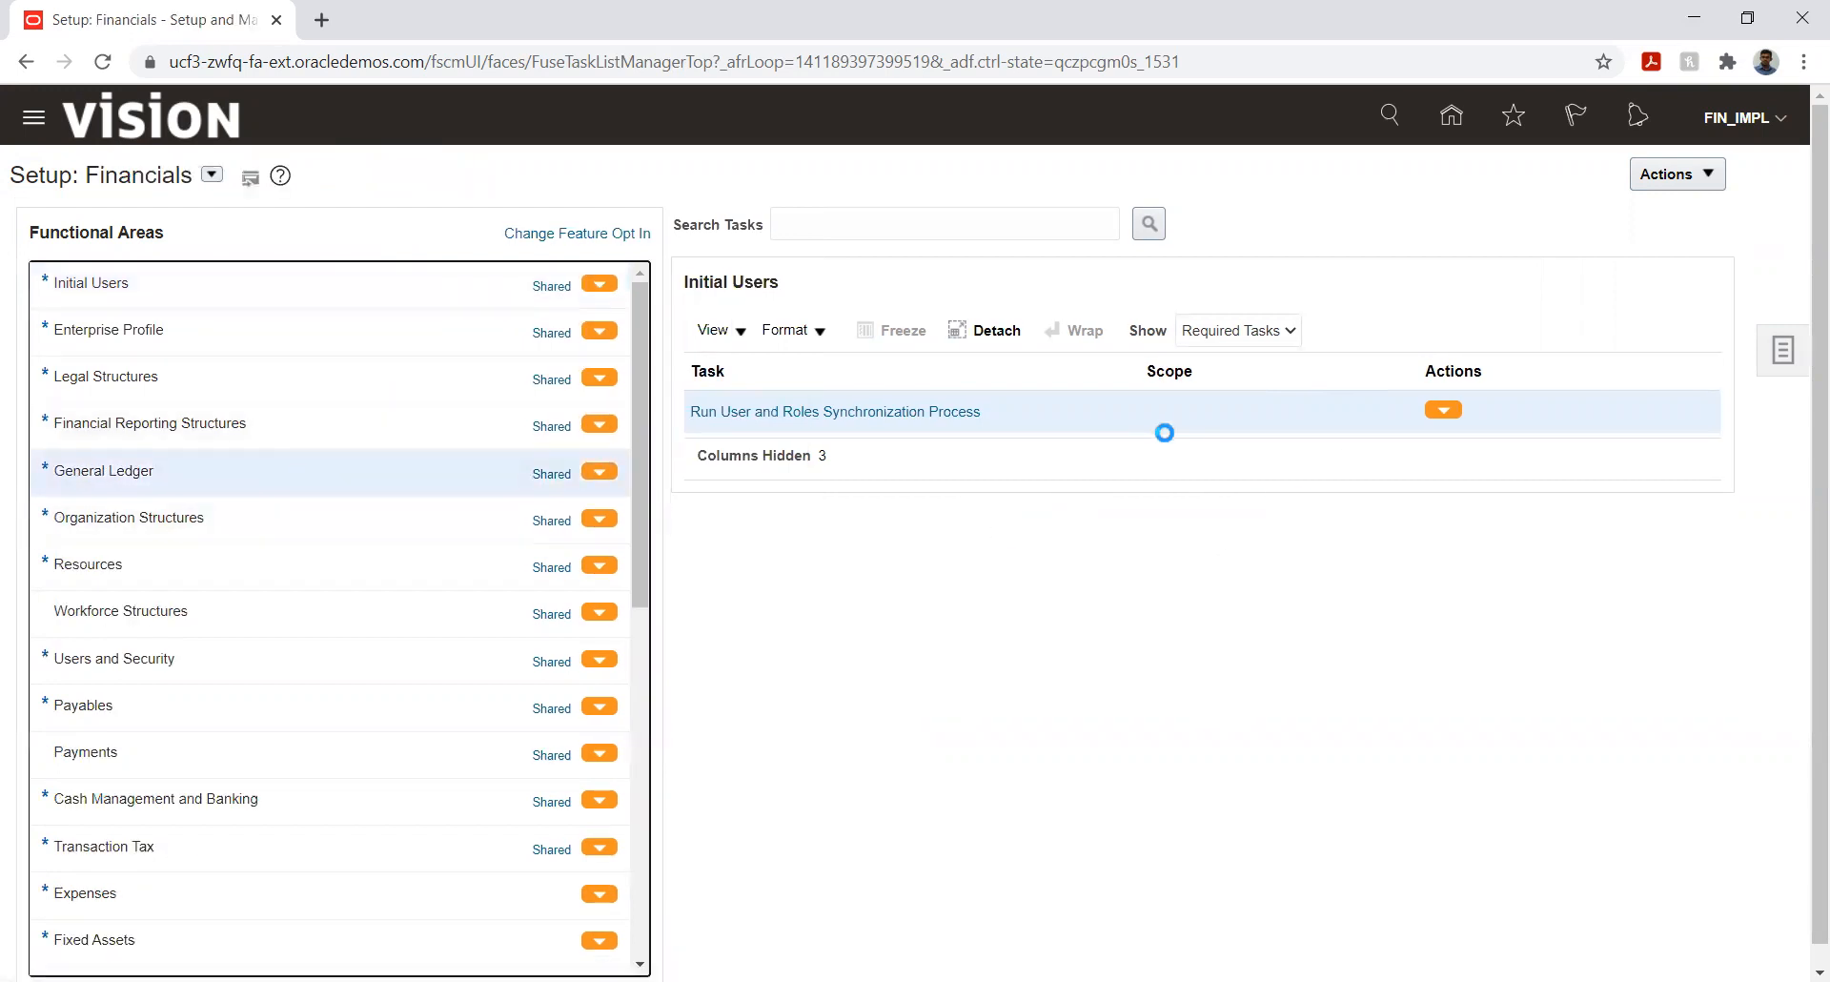
{"action": "left_click", "coordinate": [1282, 333]}
{"action": "left_click", "coordinate": [1258, 350]}
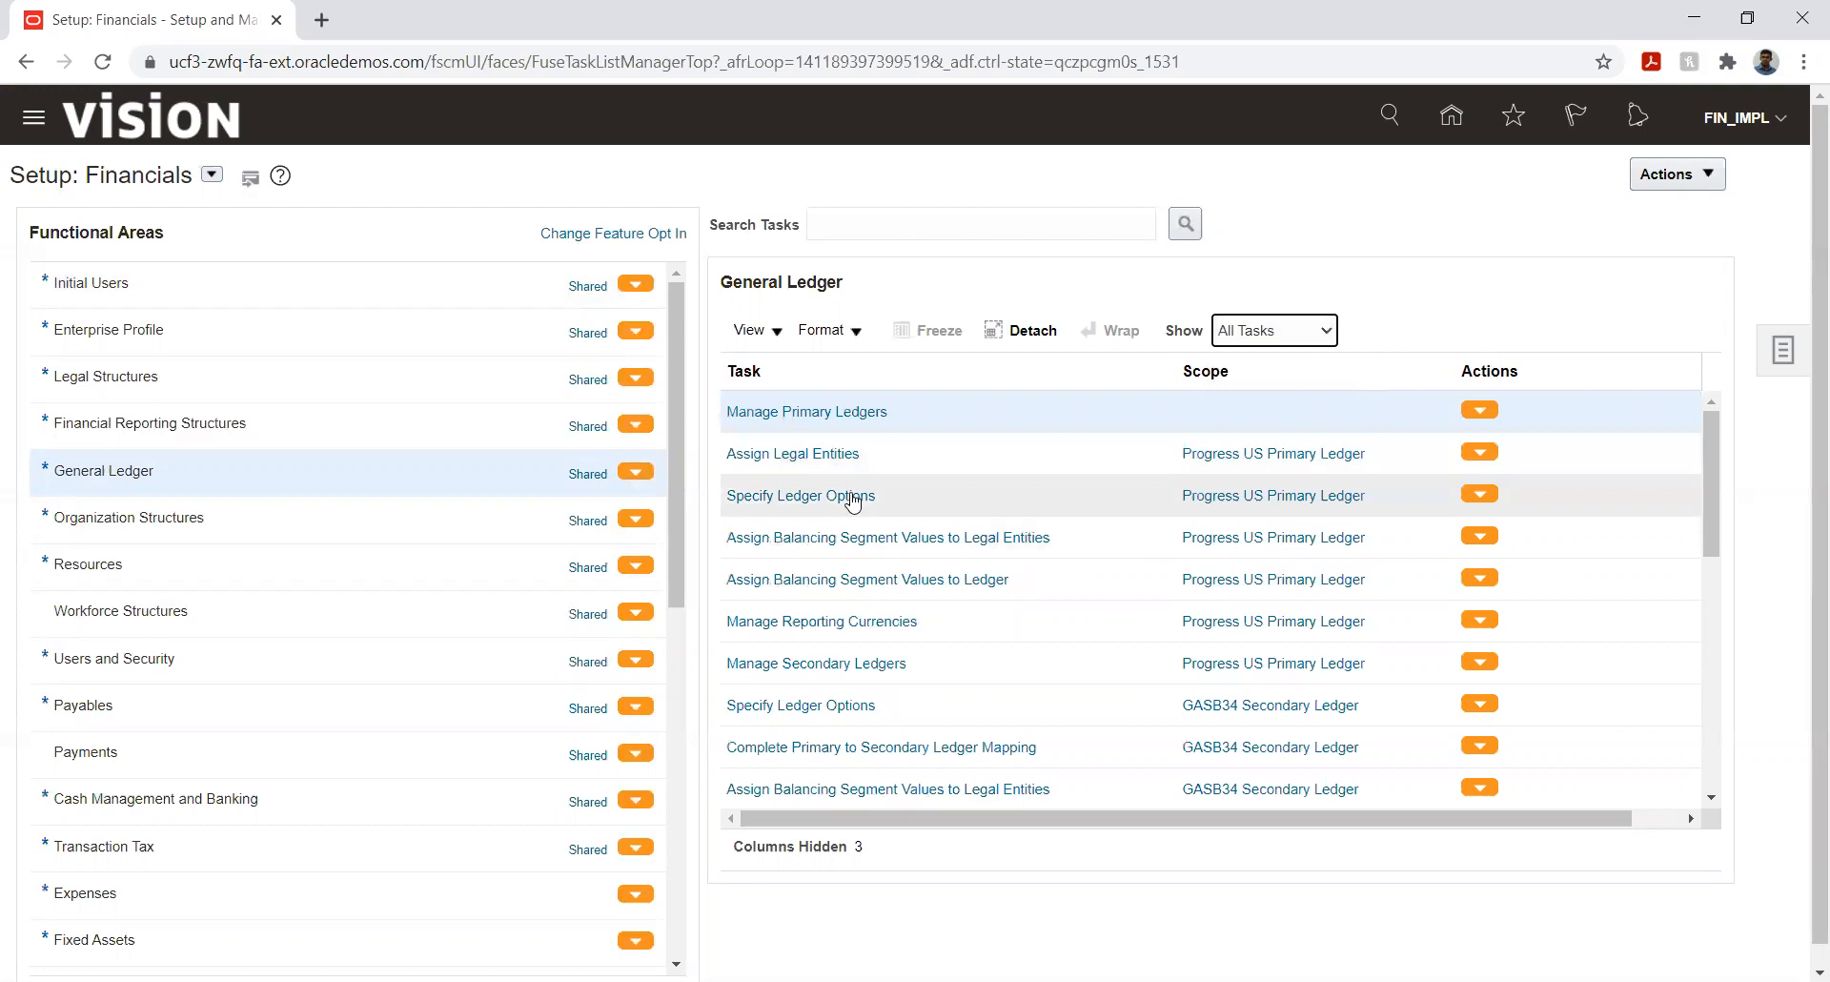
{"action": "left_click", "coordinate": [915, 458]}
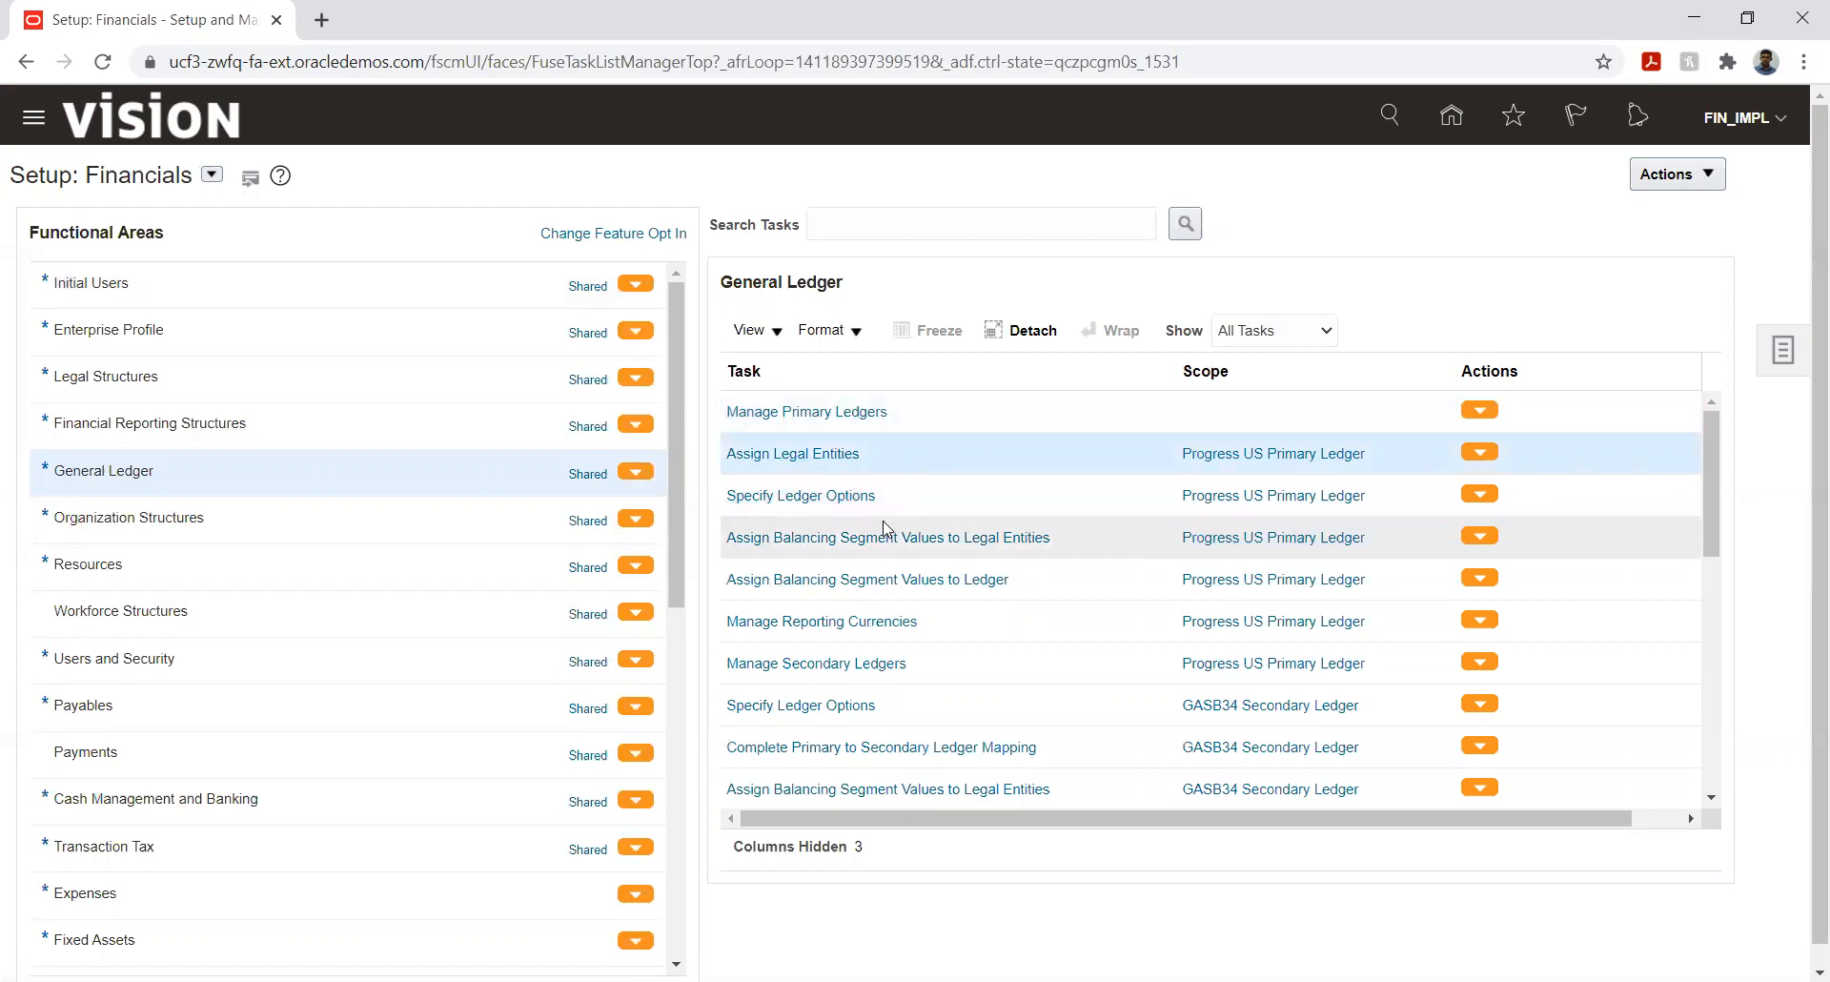
- Open the Manage Primary Ledgers task and look through the full list of primary ledgers
{"action": "left_click", "coordinate": [809, 411]}
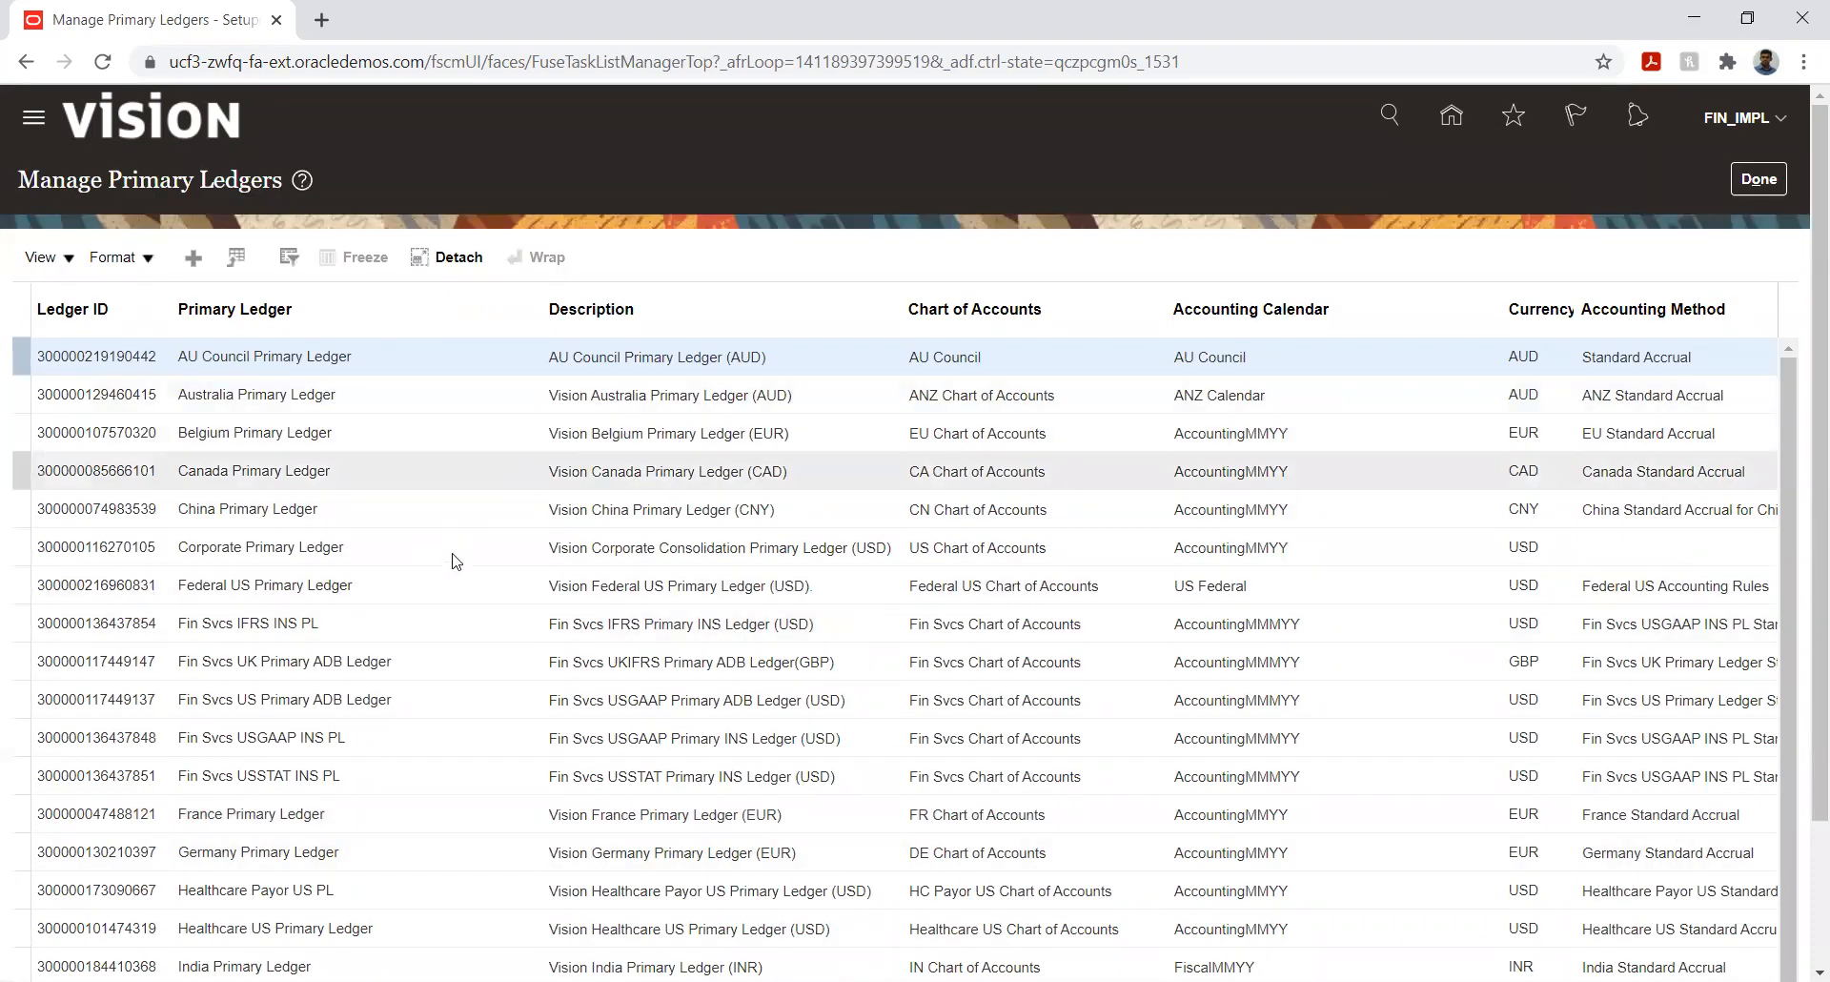
{"action": "scroll", "coordinate": [449, 562], "scroll_direction": "down", "scroll_amount": 2}
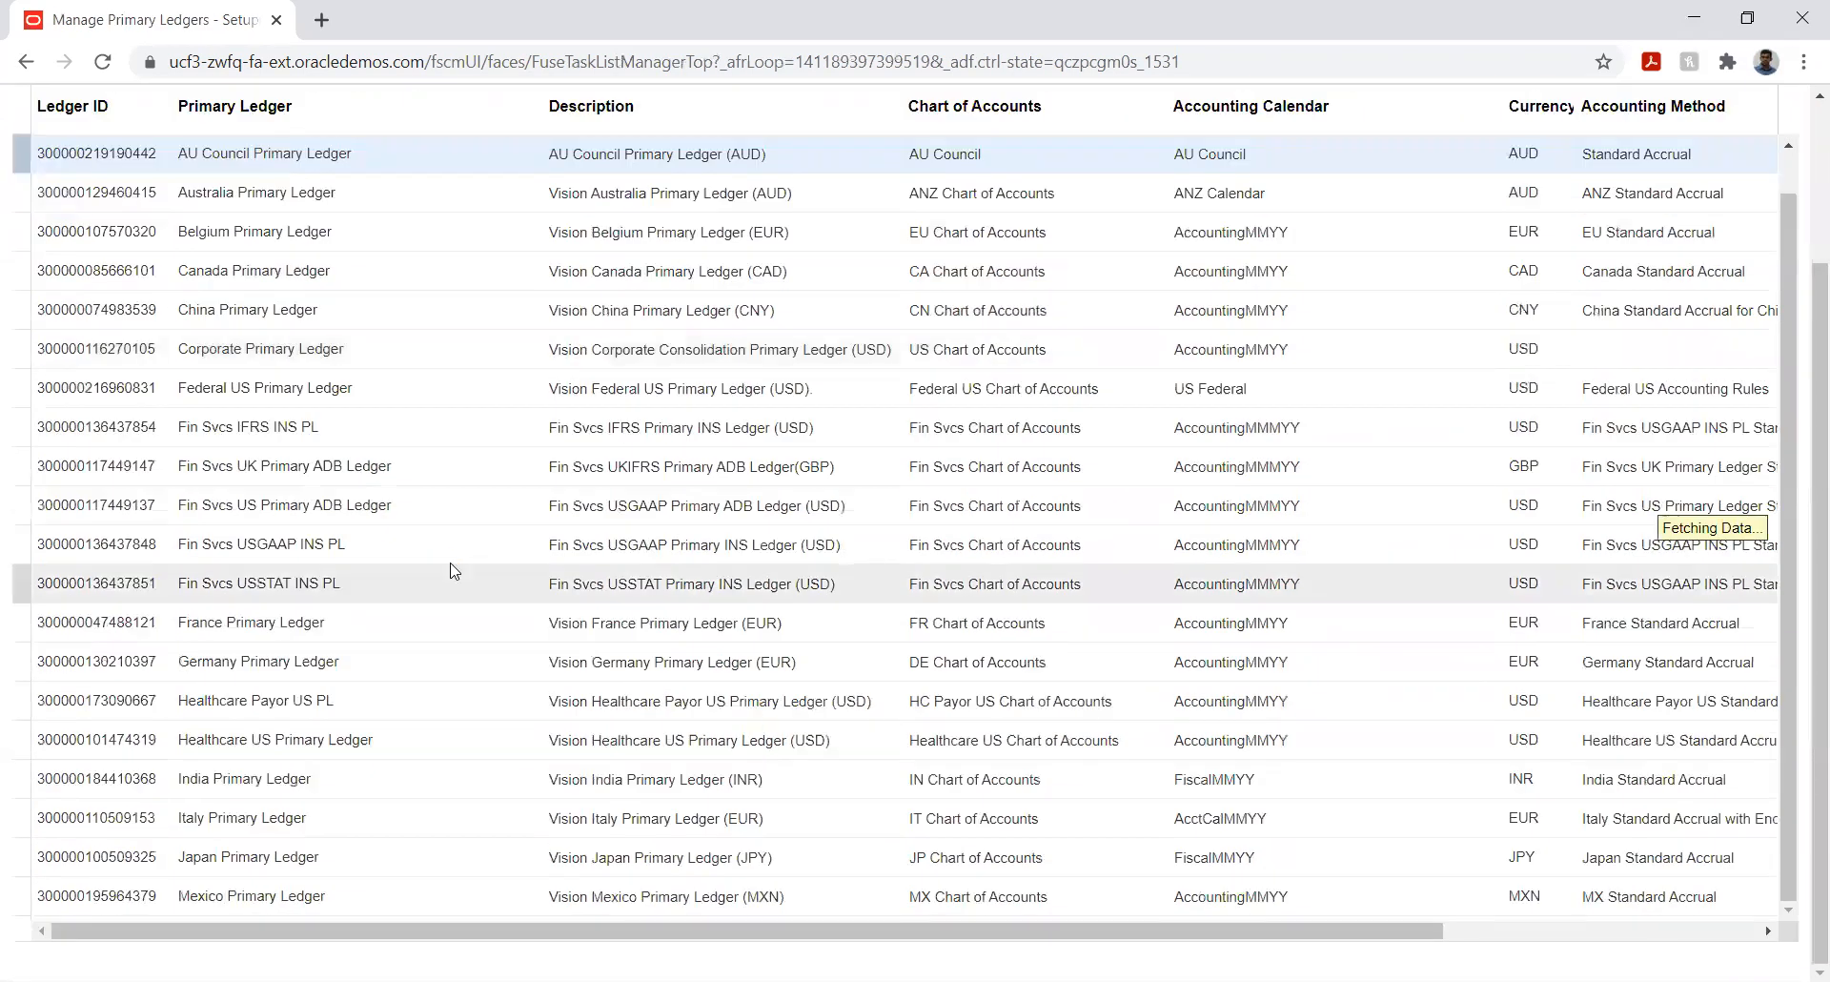
{"action": "scroll", "coordinate": [449, 562], "scroll_direction": "down", "scroll_amount": 4}
{"action": "scroll", "coordinate": [449, 562], "scroll_direction": "down", "scroll_amount": 3}
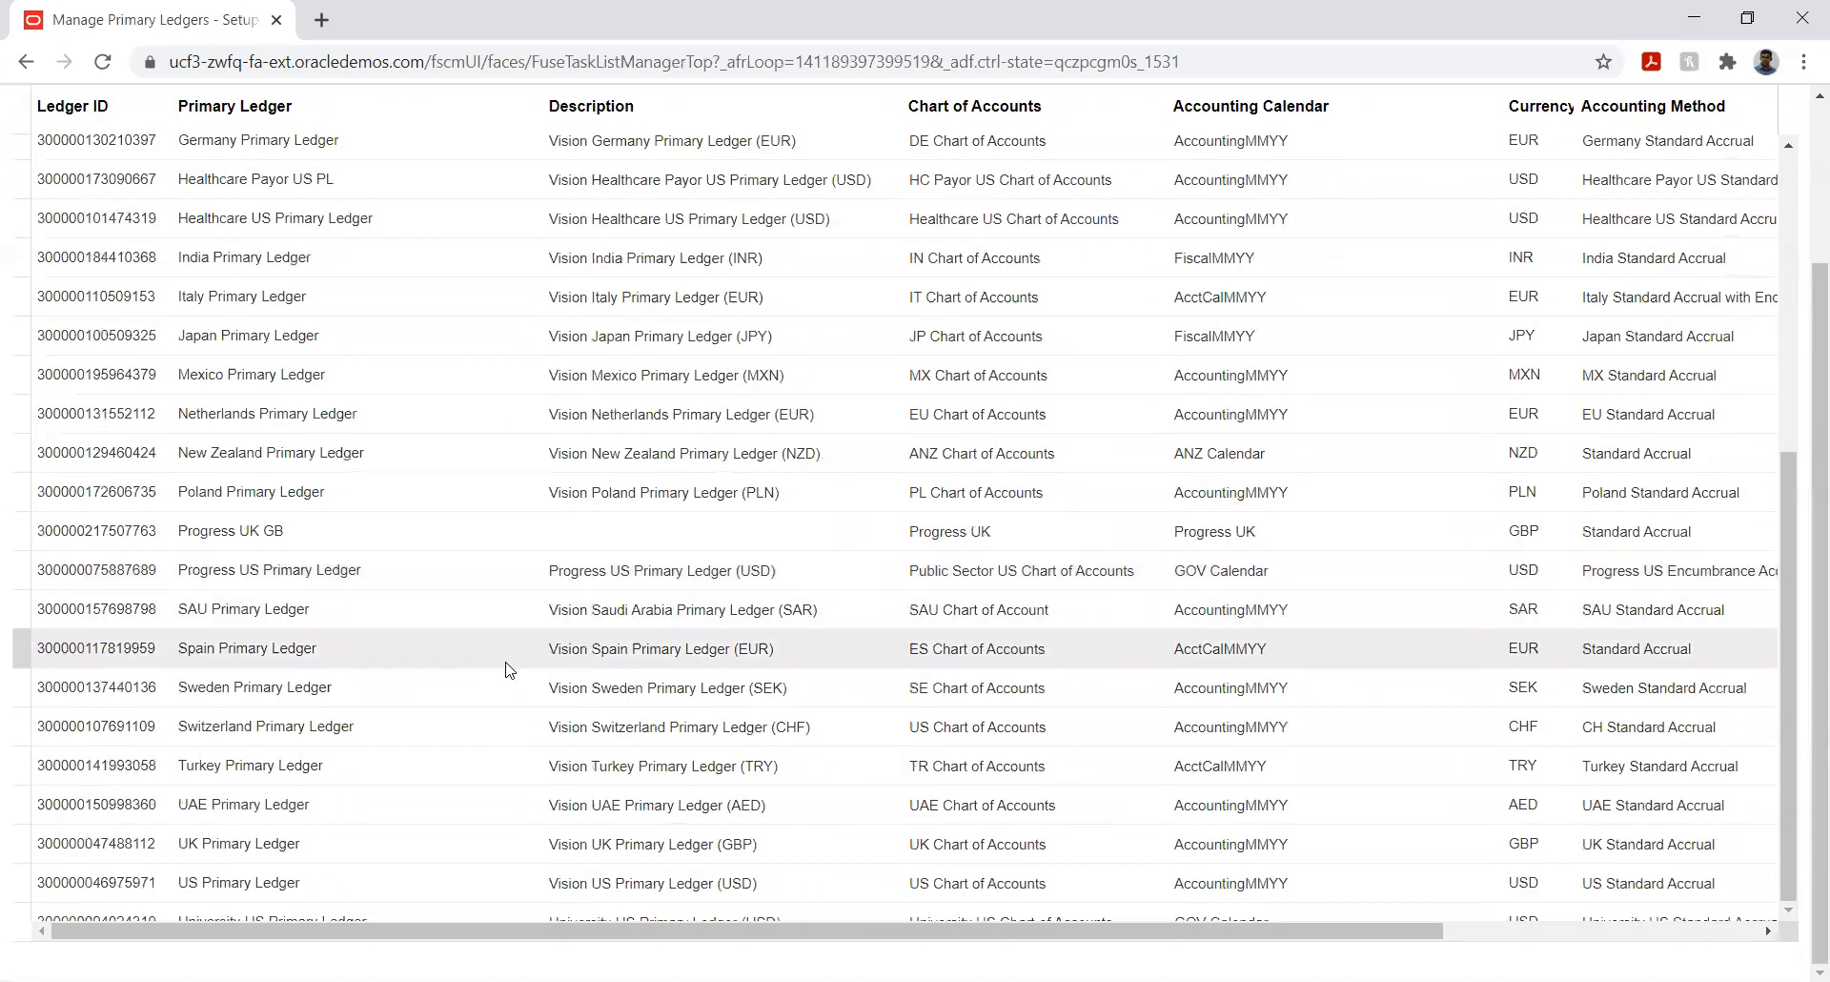
{"action": "scroll", "coordinate": [425, 812], "scroll_direction": "up", "scroll_amount": 8}
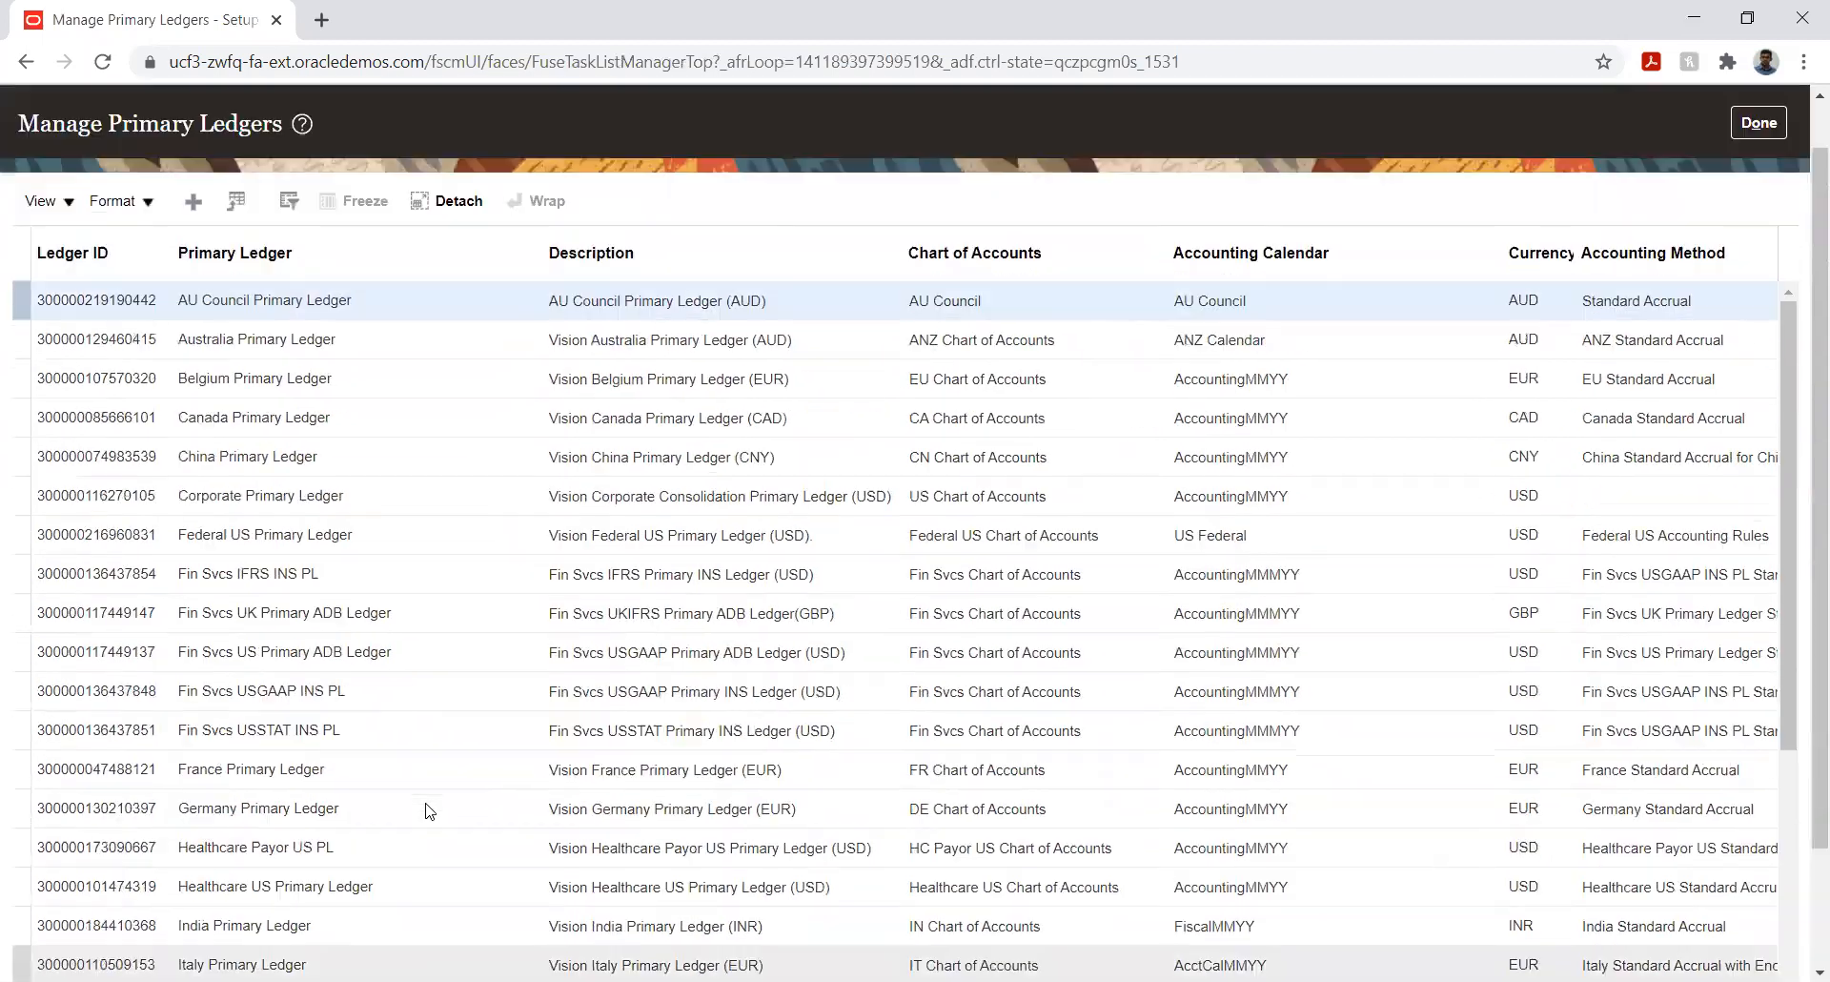
{"action": "scroll", "coordinate": [429, 811], "scroll_direction": "up", "scroll_amount": 1}
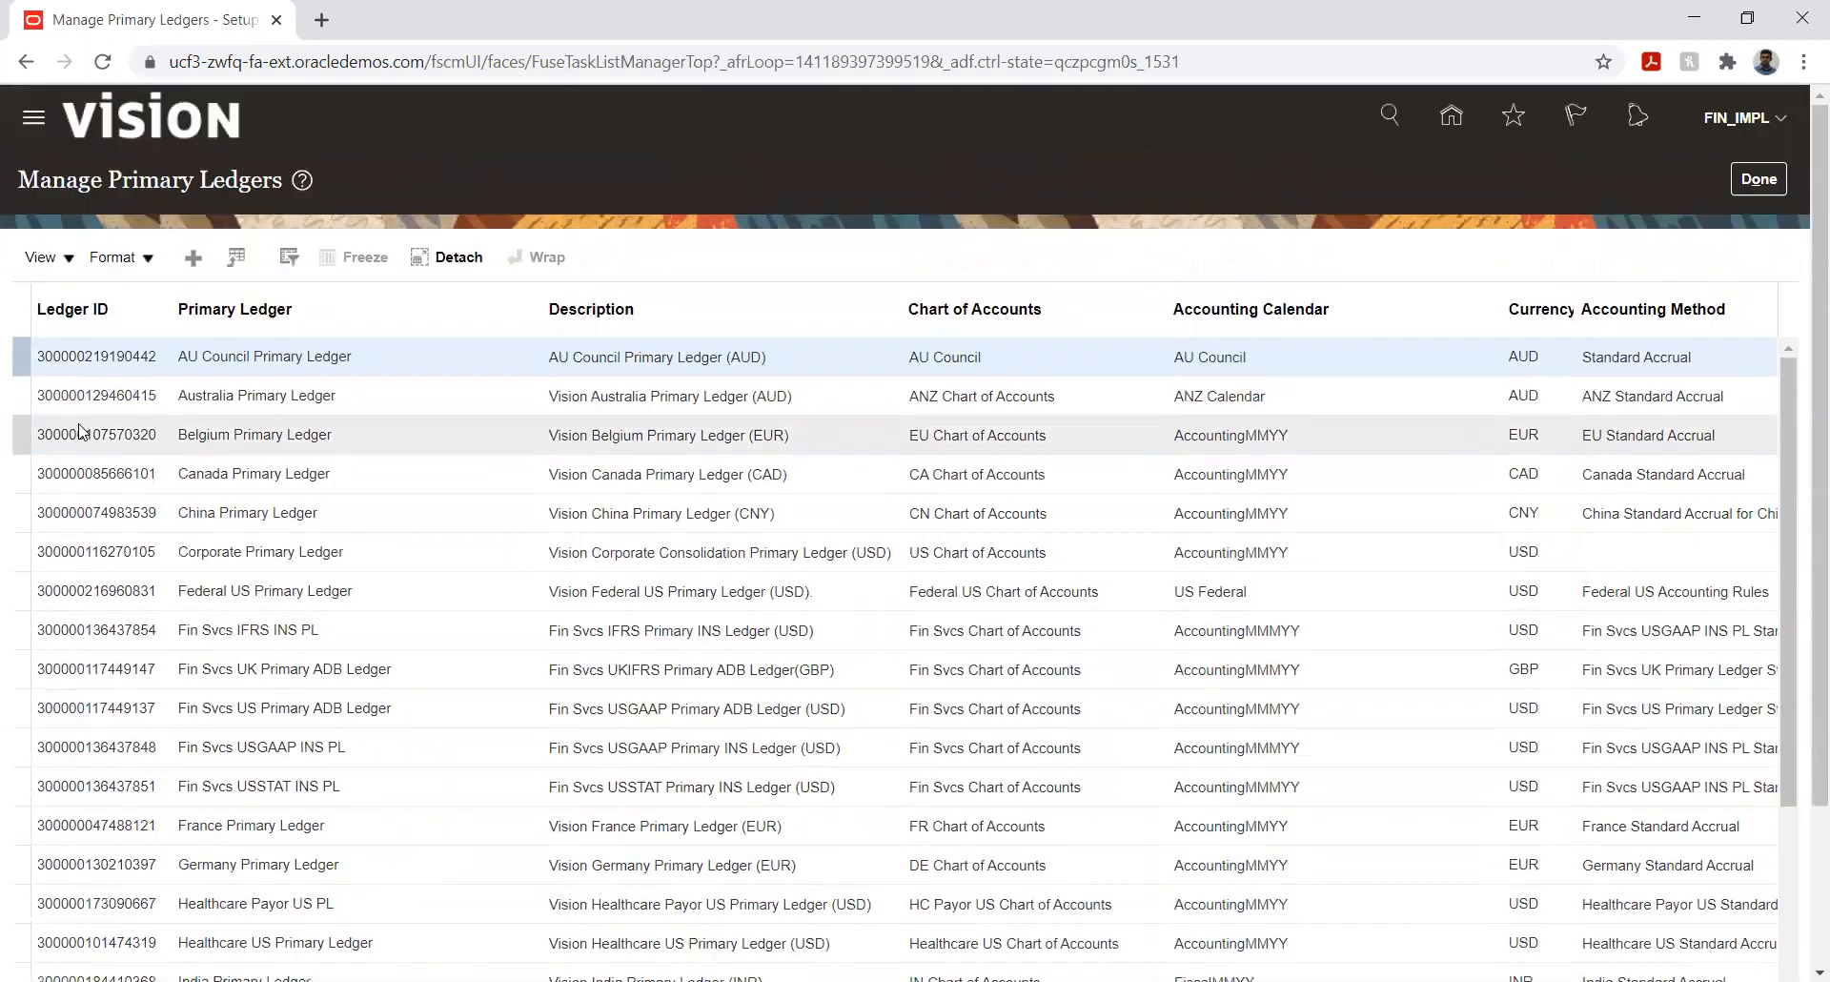
{"action": "scroll", "coordinate": [105, 461], "scroll_direction": "down", "scroll_amount": 8}
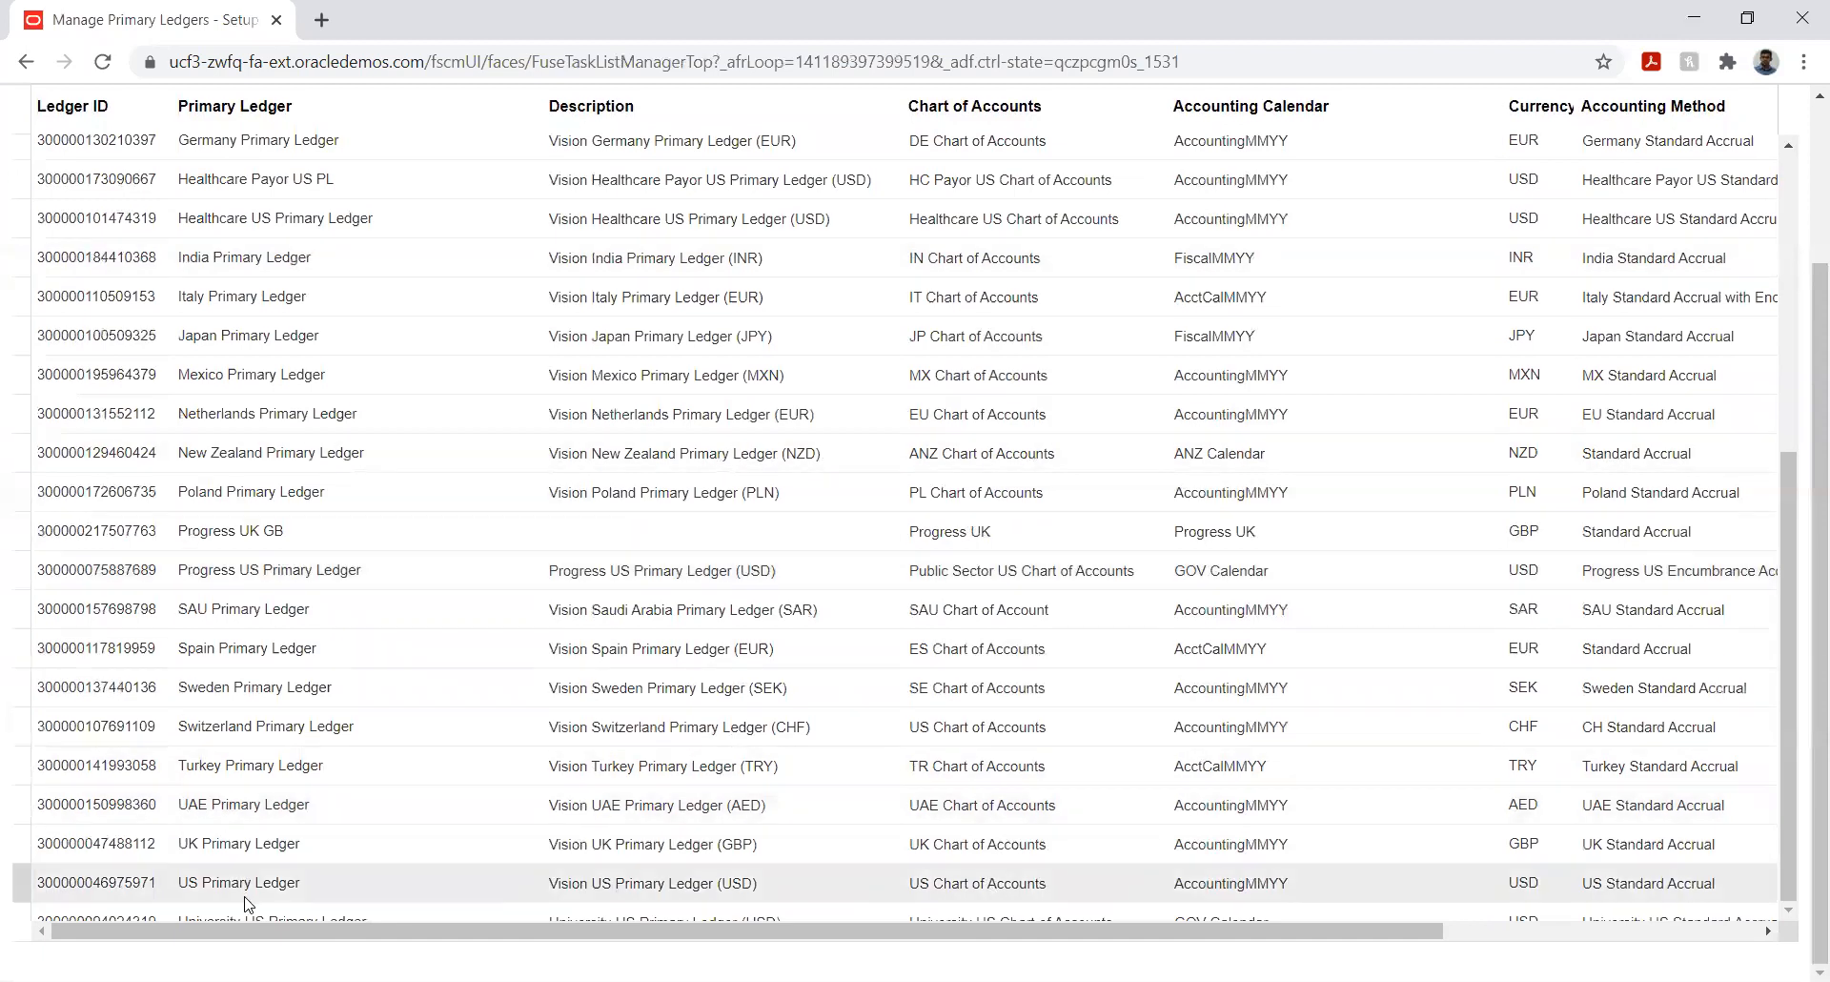
- Examine the chart of accounts assigned to the Turkey Primary Ledger, and return to the General Ledger task list
{"action": "left_click", "coordinate": [286, 767]}
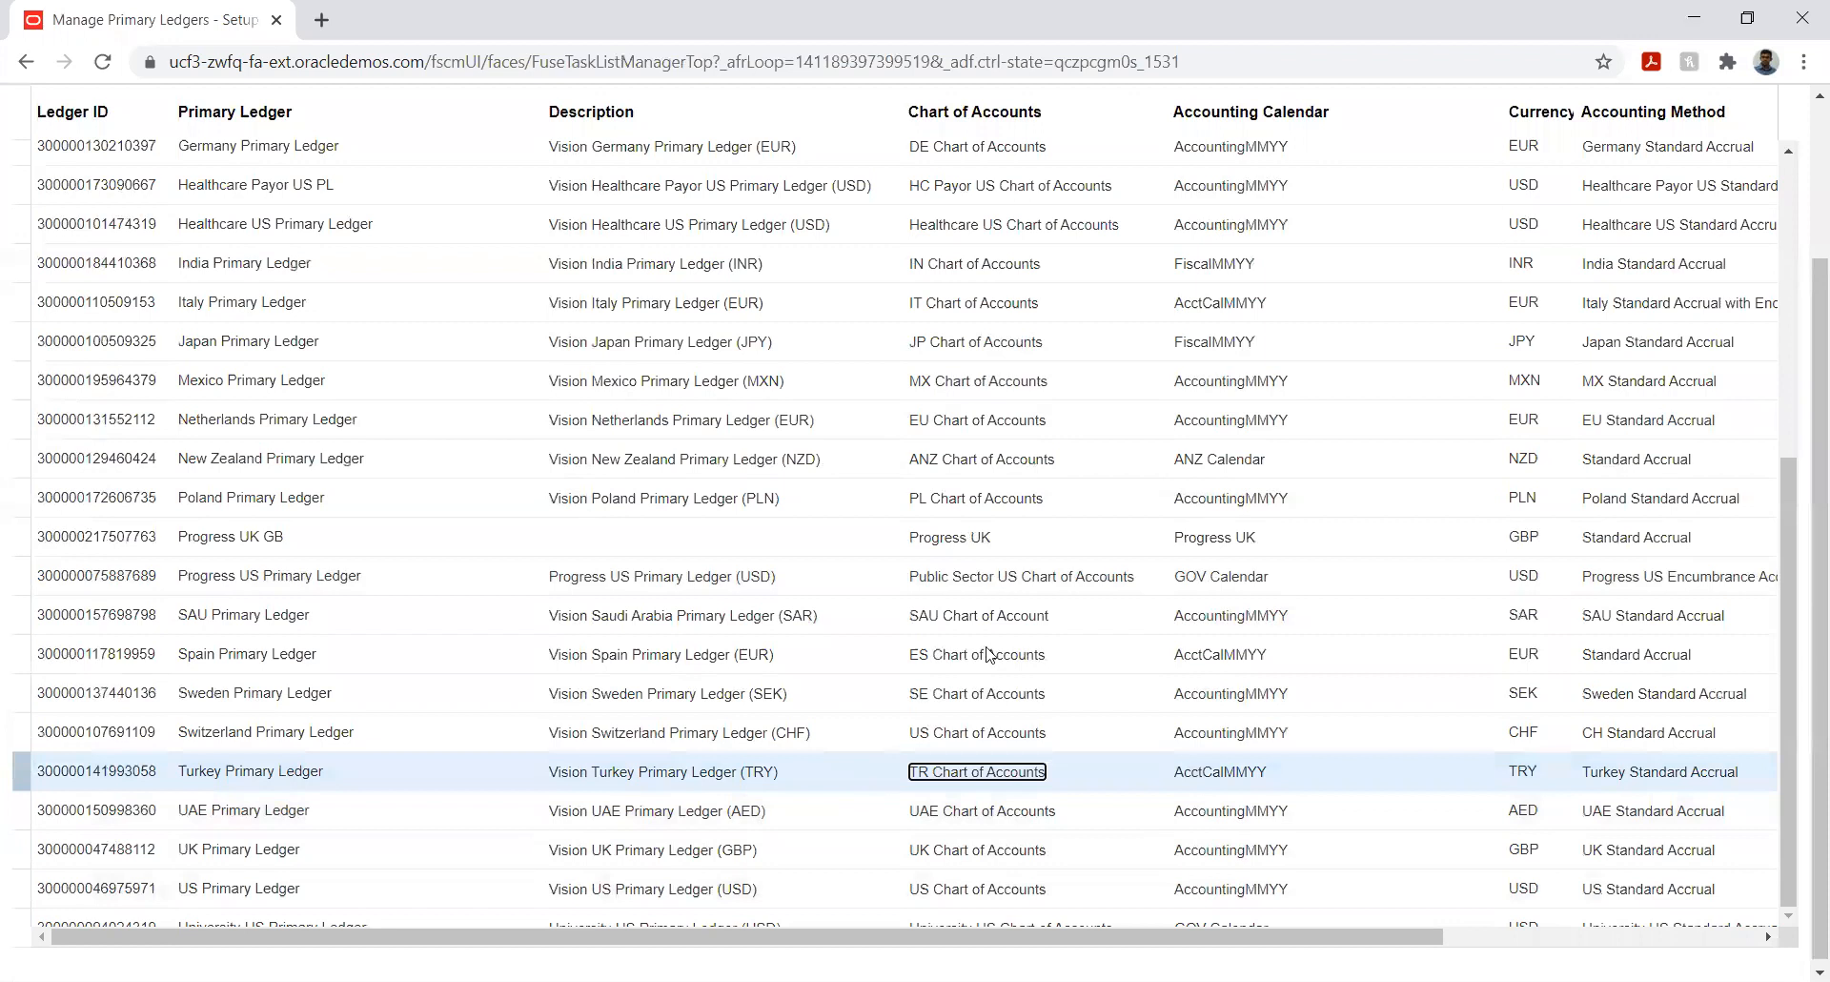
{"action": "triple_click", "coordinate": [952, 774]}
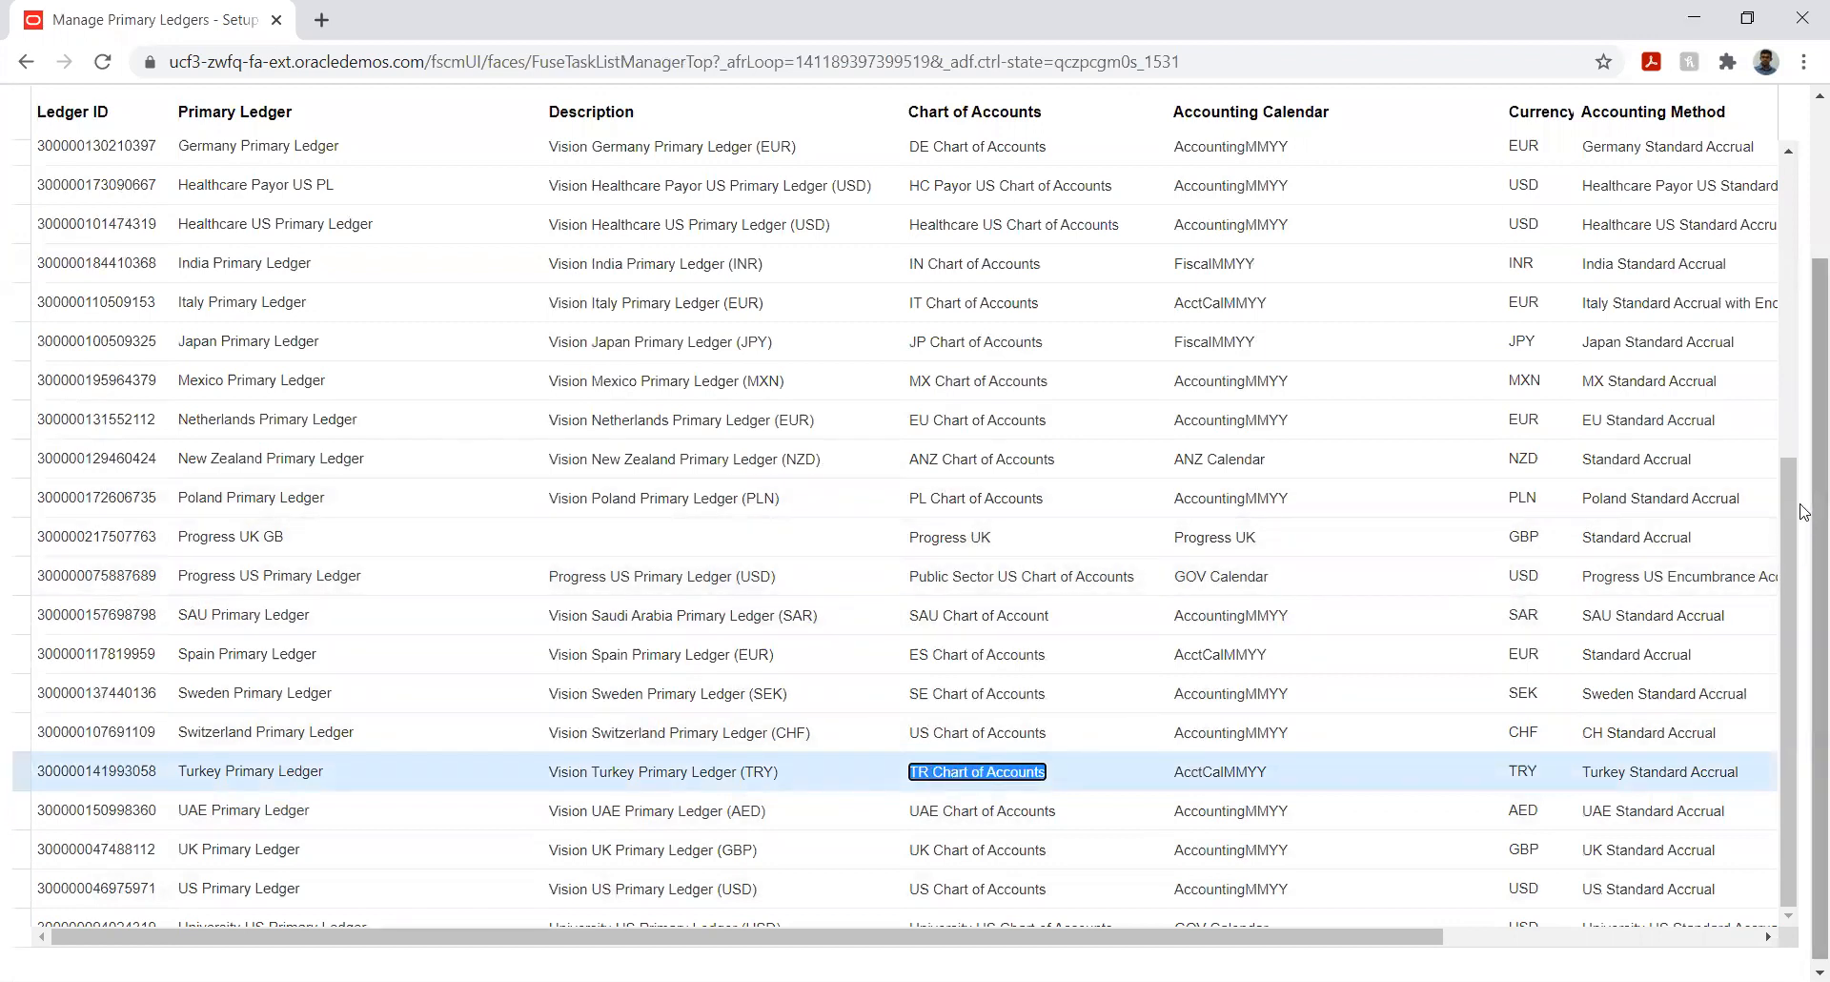
{"action": "scroll", "coordinate": [1797, 505], "scroll_direction": "up", "scroll_amount": 3}
{"action": "left_click", "coordinate": [1759, 181]}
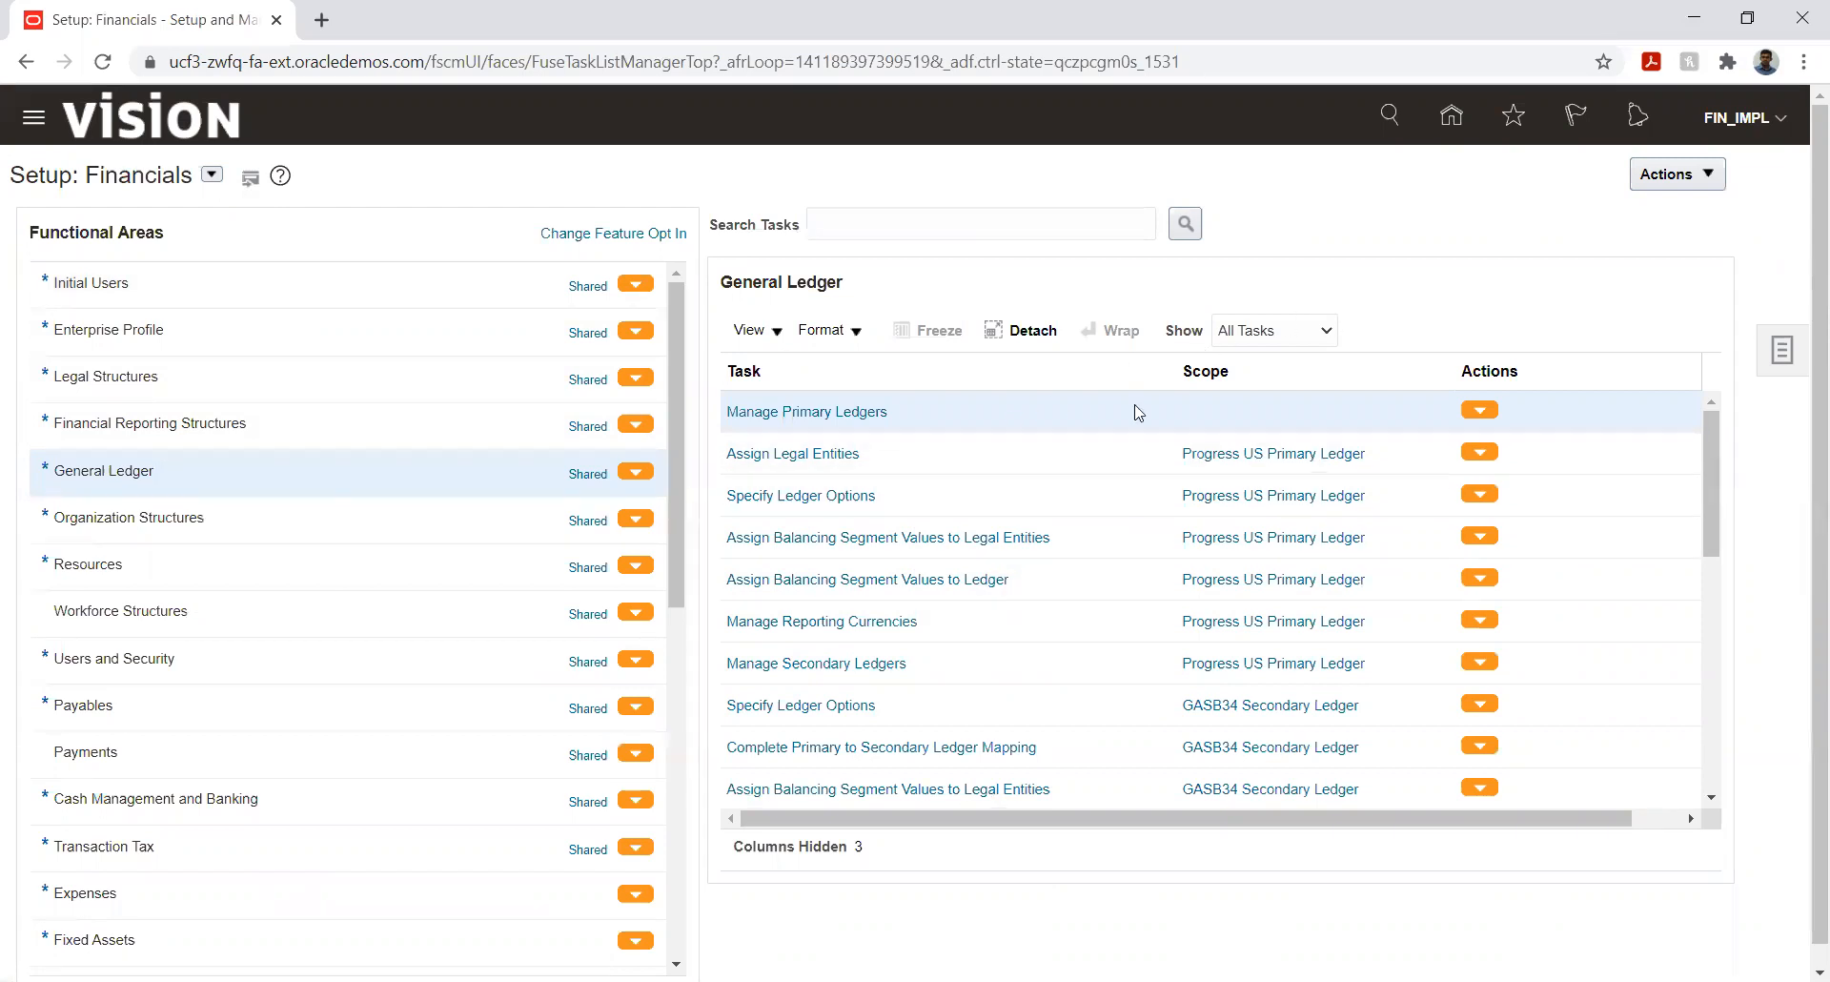
- Reopen Manage Primary Ledgers, check the Turkey Primary Ledger row again, and close the ledger list
{"action": "left_click", "coordinate": [838, 416]}
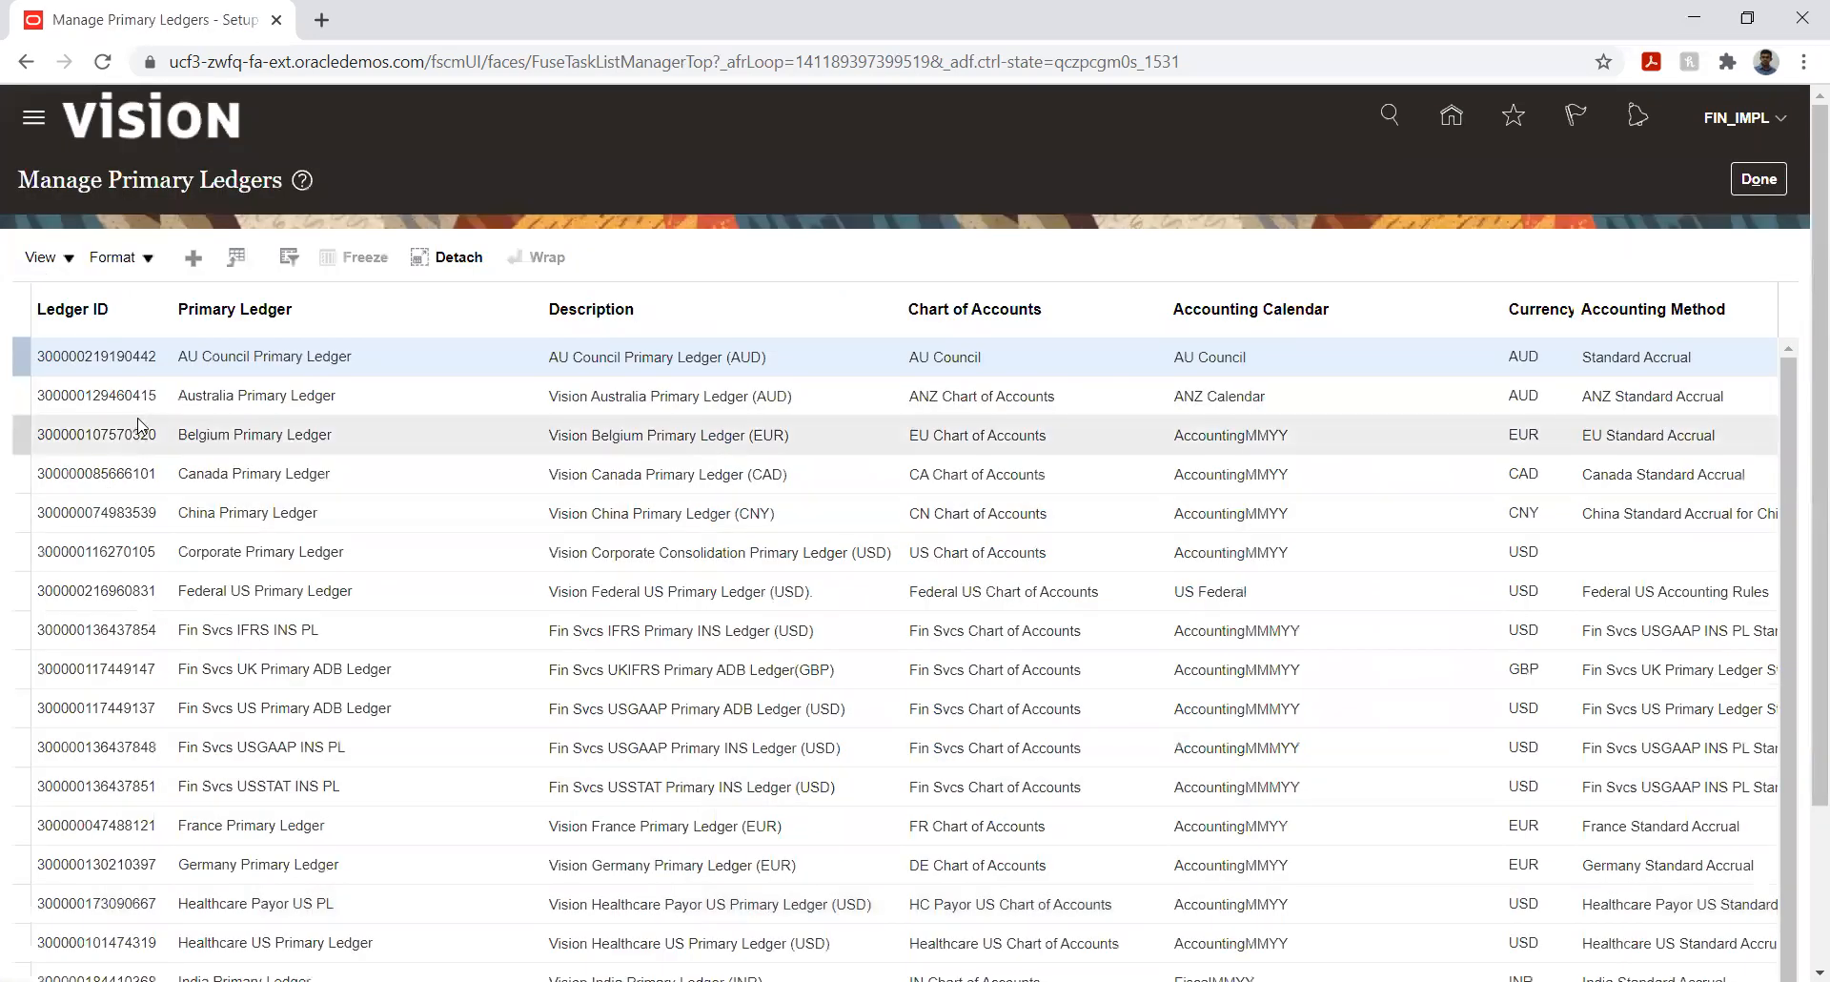
{"action": "scroll", "coordinate": [357, 615], "scroll_direction": "down", "scroll_amount": 6}
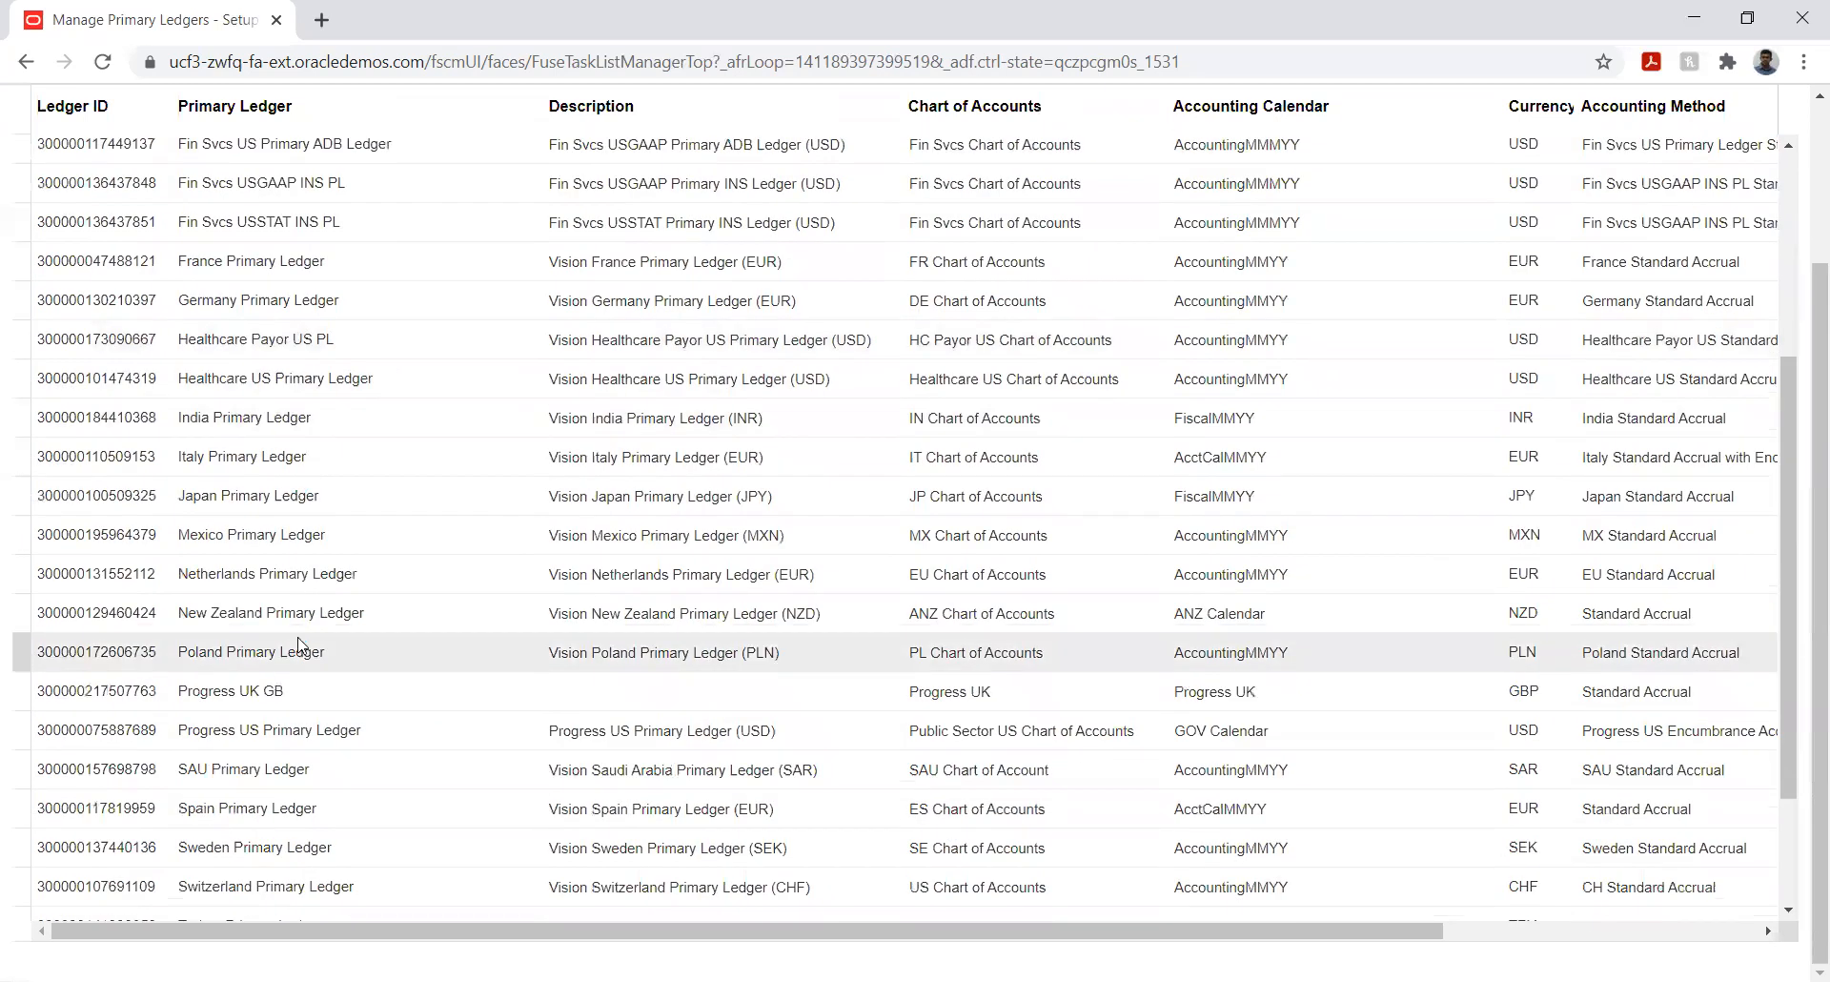
{"action": "scroll", "coordinate": [293, 667], "scroll_direction": "down", "scroll_amount": 2}
{"action": "left_click", "coordinate": [288, 747]}
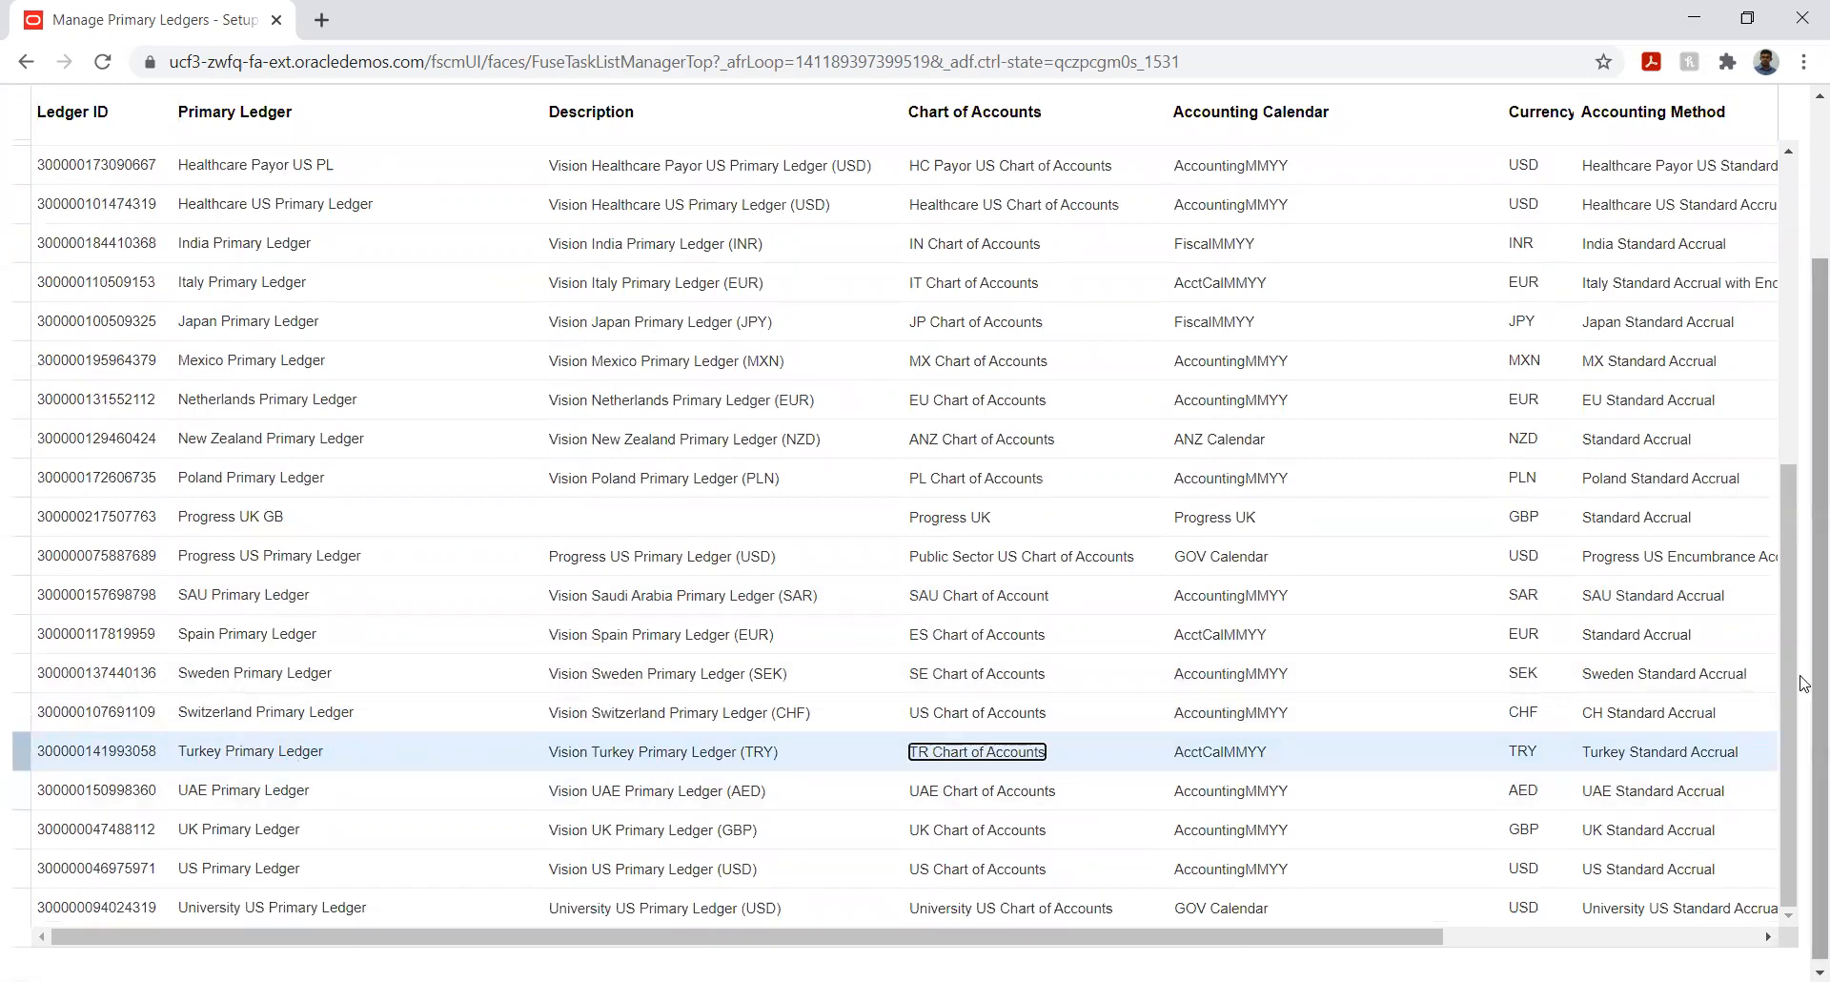
{"action": "scroll", "coordinate": [1805, 310], "scroll_direction": "up", "scroll_amount": 2}
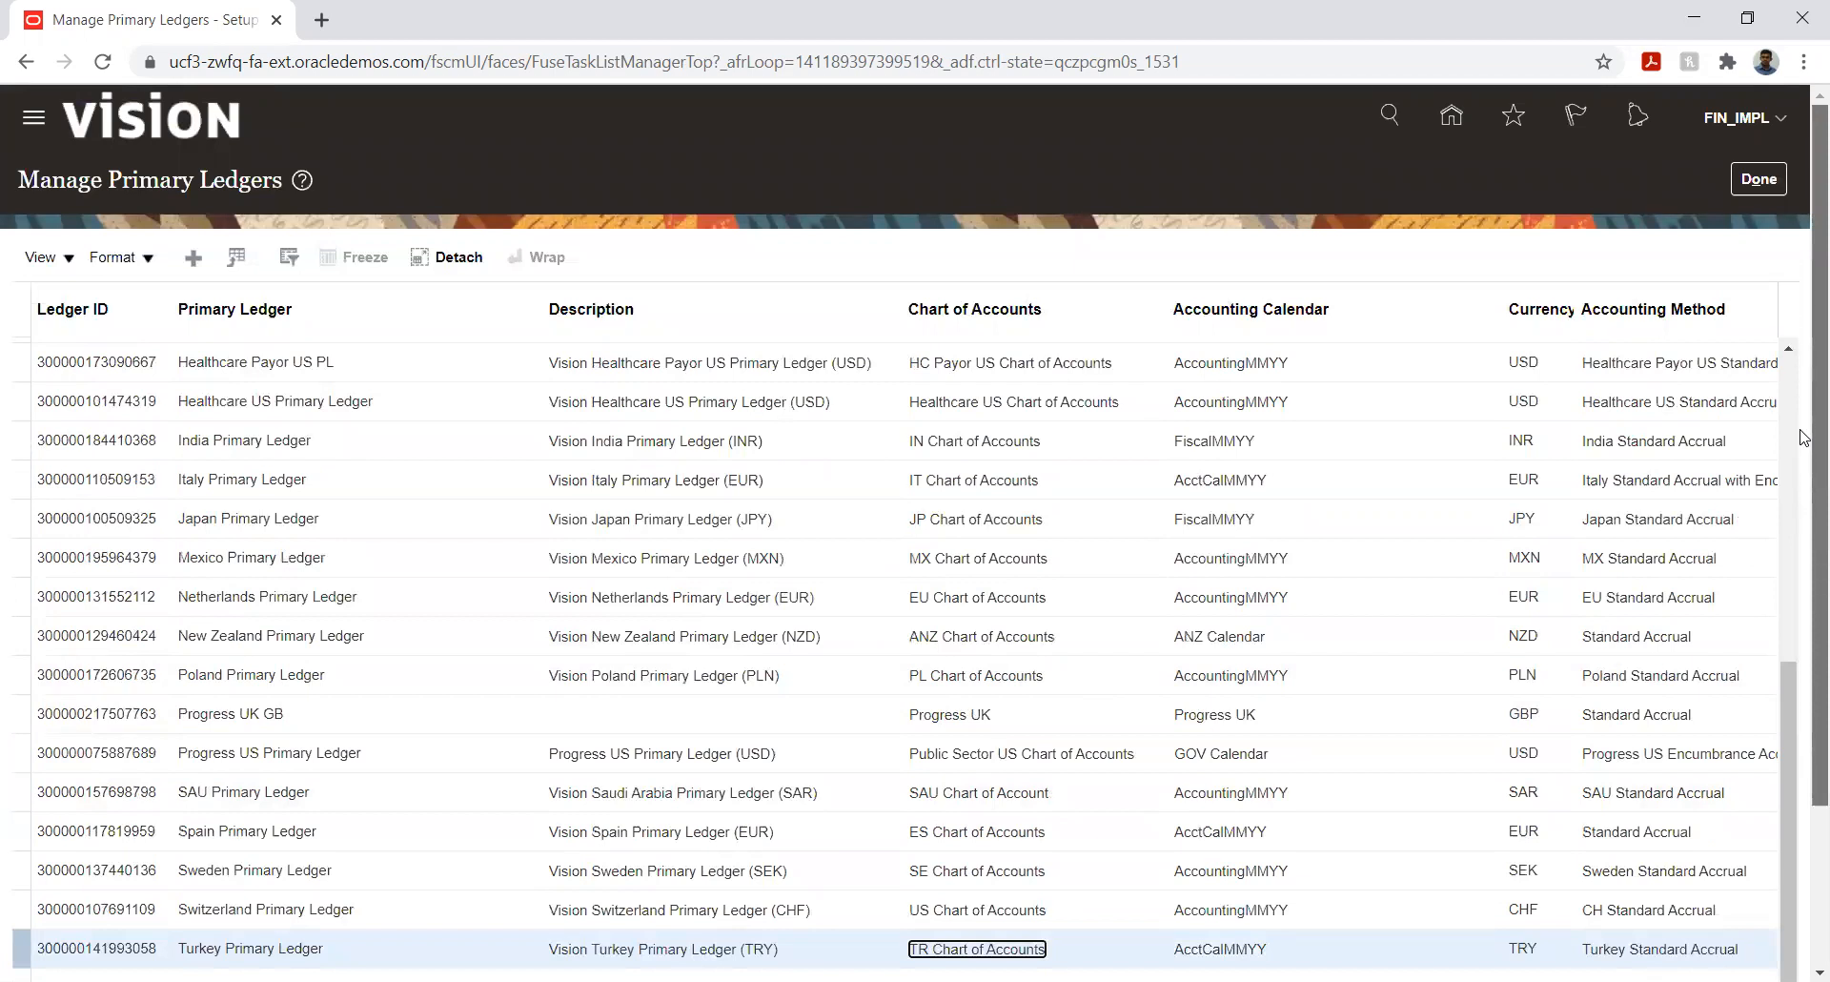
{"action": "scroll", "coordinate": [1804, 620], "scroll_direction": "down", "scroll_amount": 2}
{"action": "left_click_drag", "start_coordinate": [1804, 704], "coordinate": [1798, 381]}
{"action": "left_click", "coordinate": [1761, 180]}
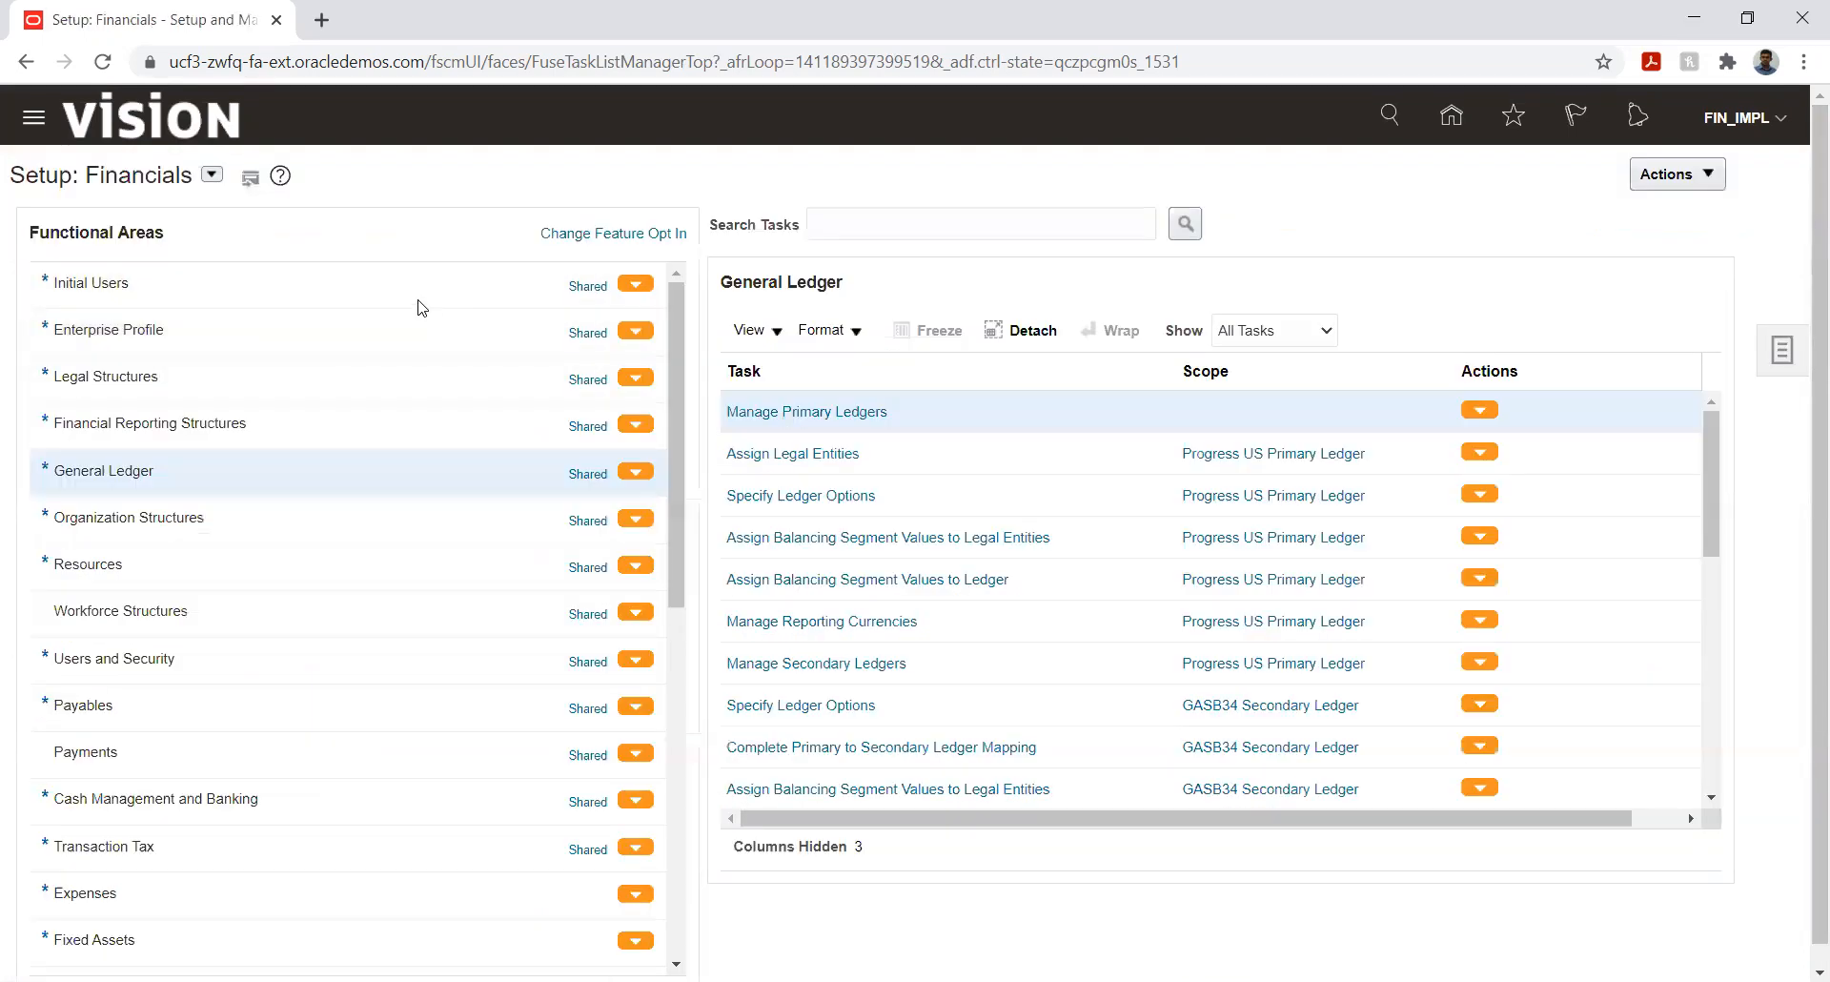
- Look through the rest of the General Ledger tasks, and display the tasks for the Financial Reporting Structures functional area
{"action": "scroll", "coordinate": [1047, 504], "scroll_direction": "down", "scroll_amount": 3}
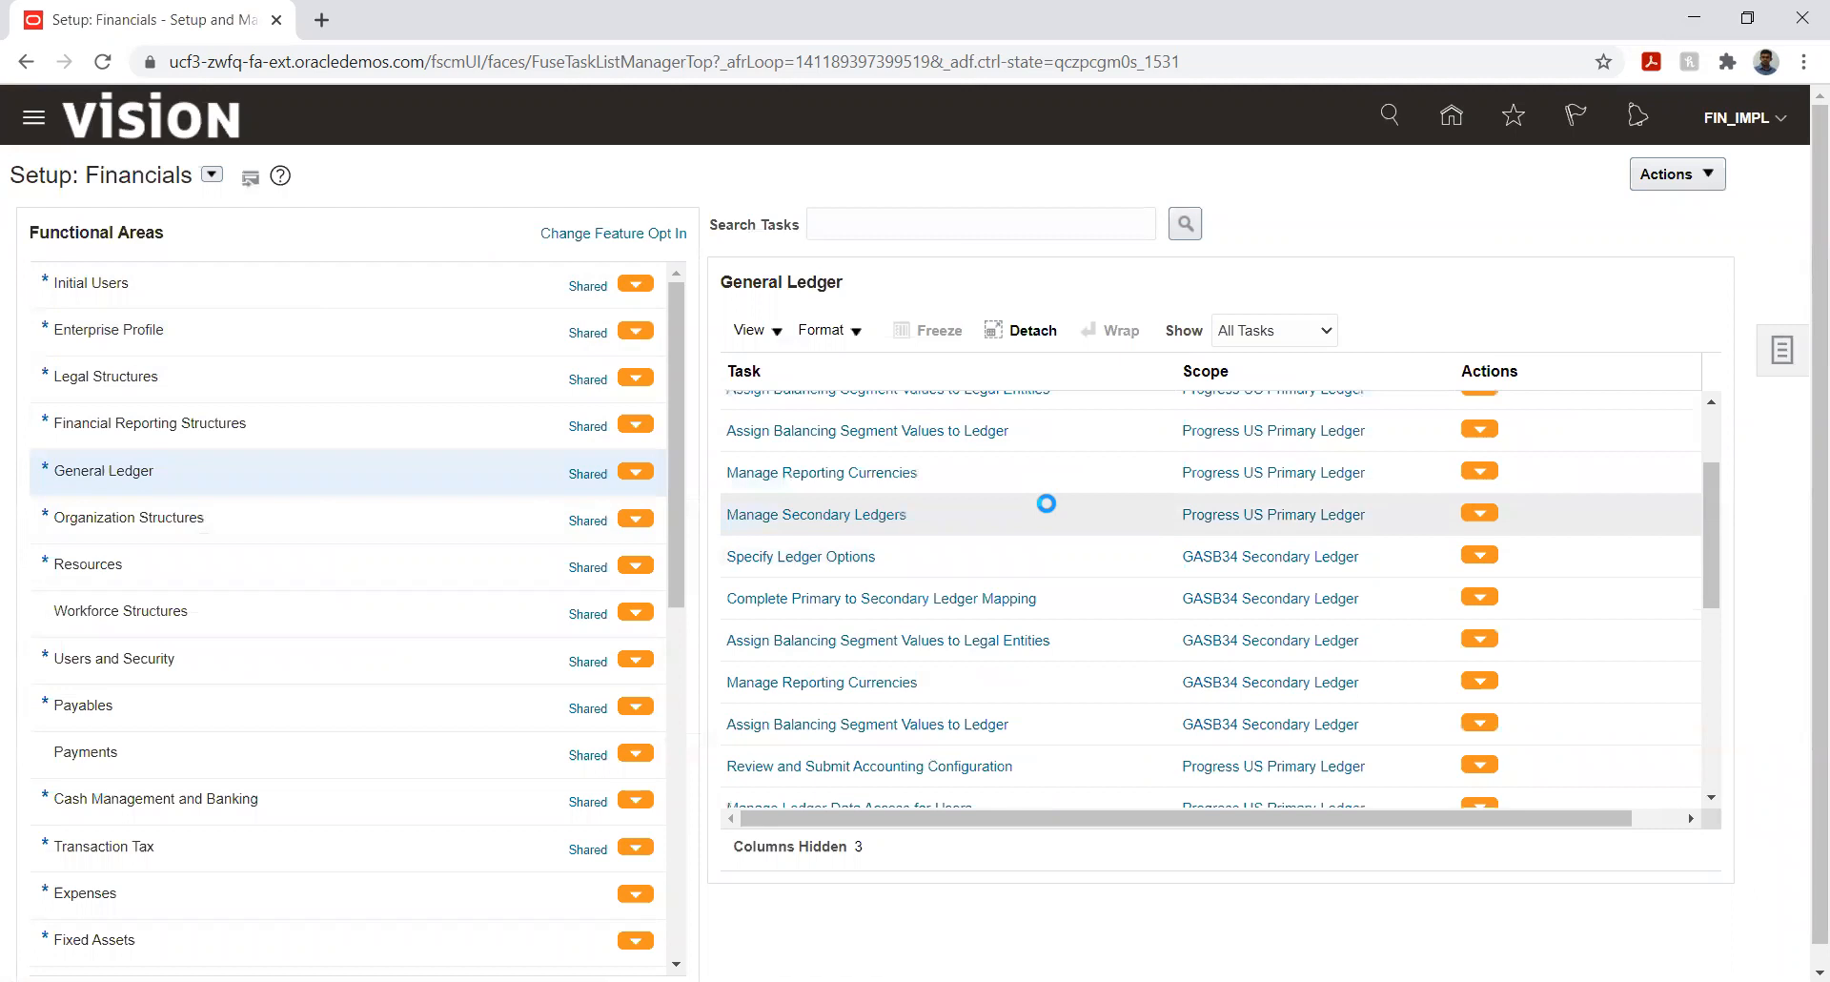
{"action": "scroll", "coordinate": [1048, 502], "scroll_direction": "down", "scroll_amount": 9}
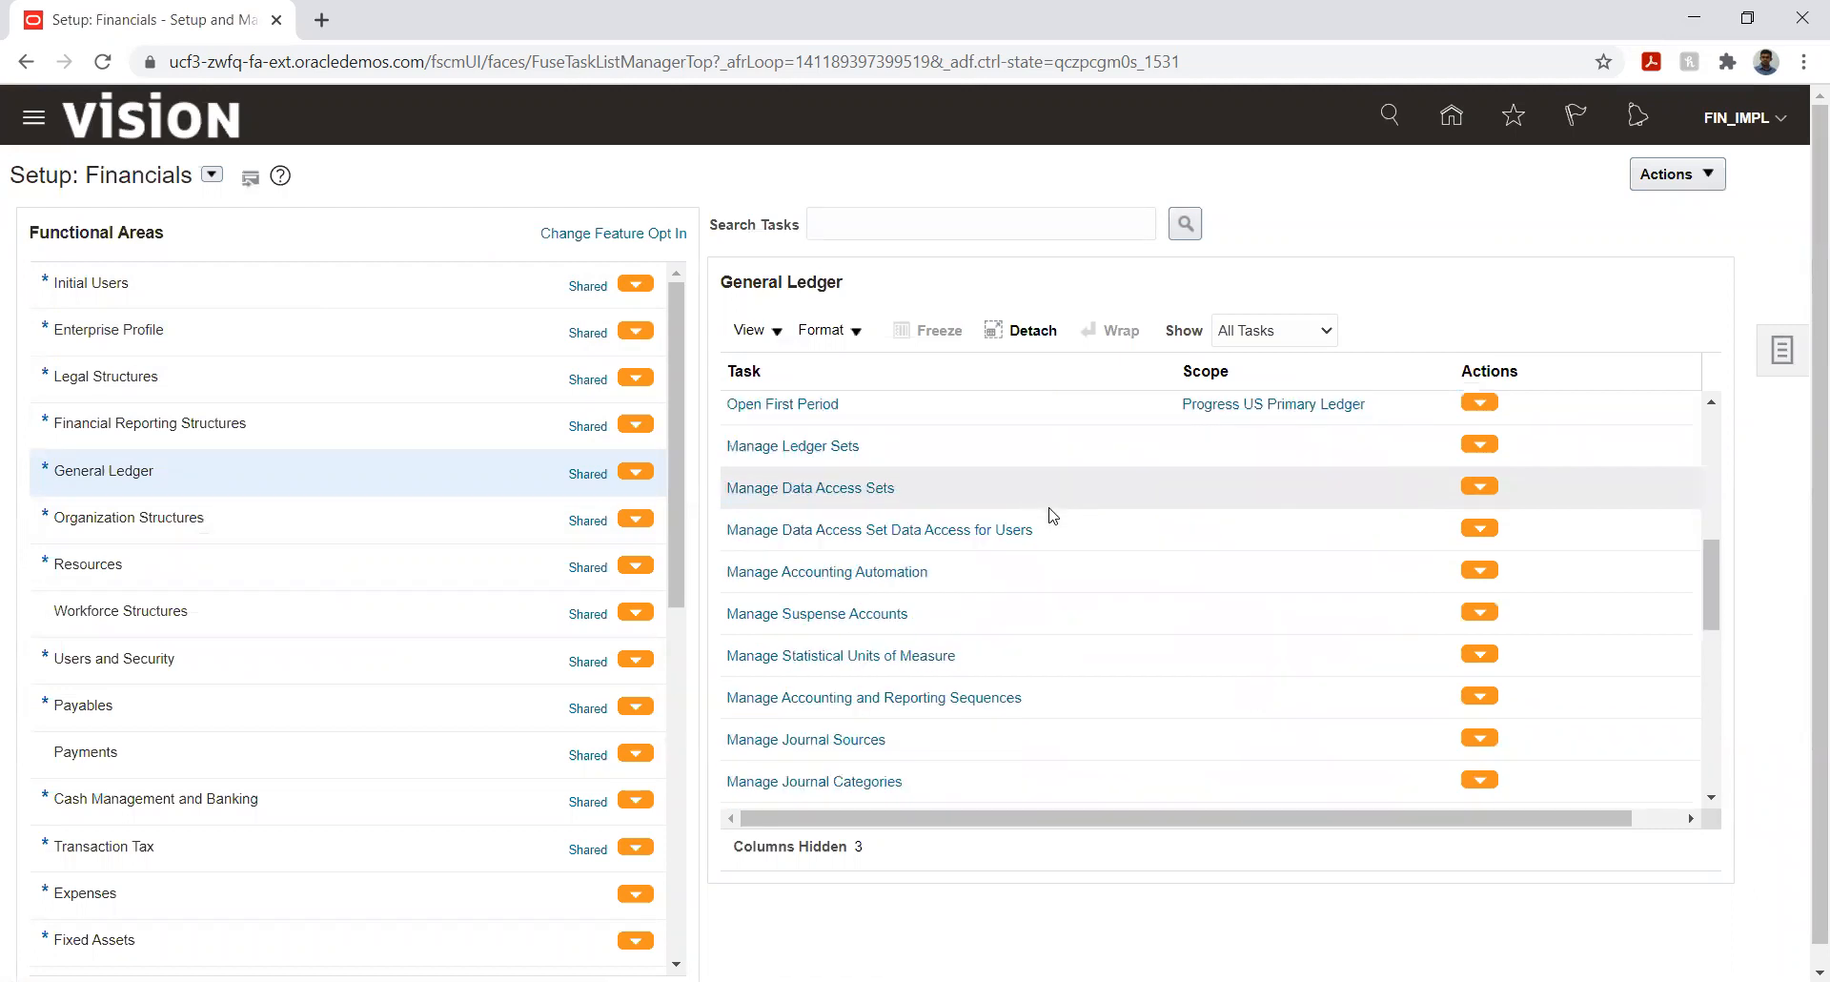
{"action": "scroll", "coordinate": [1052, 515], "scroll_direction": "down", "scroll_amount": 10}
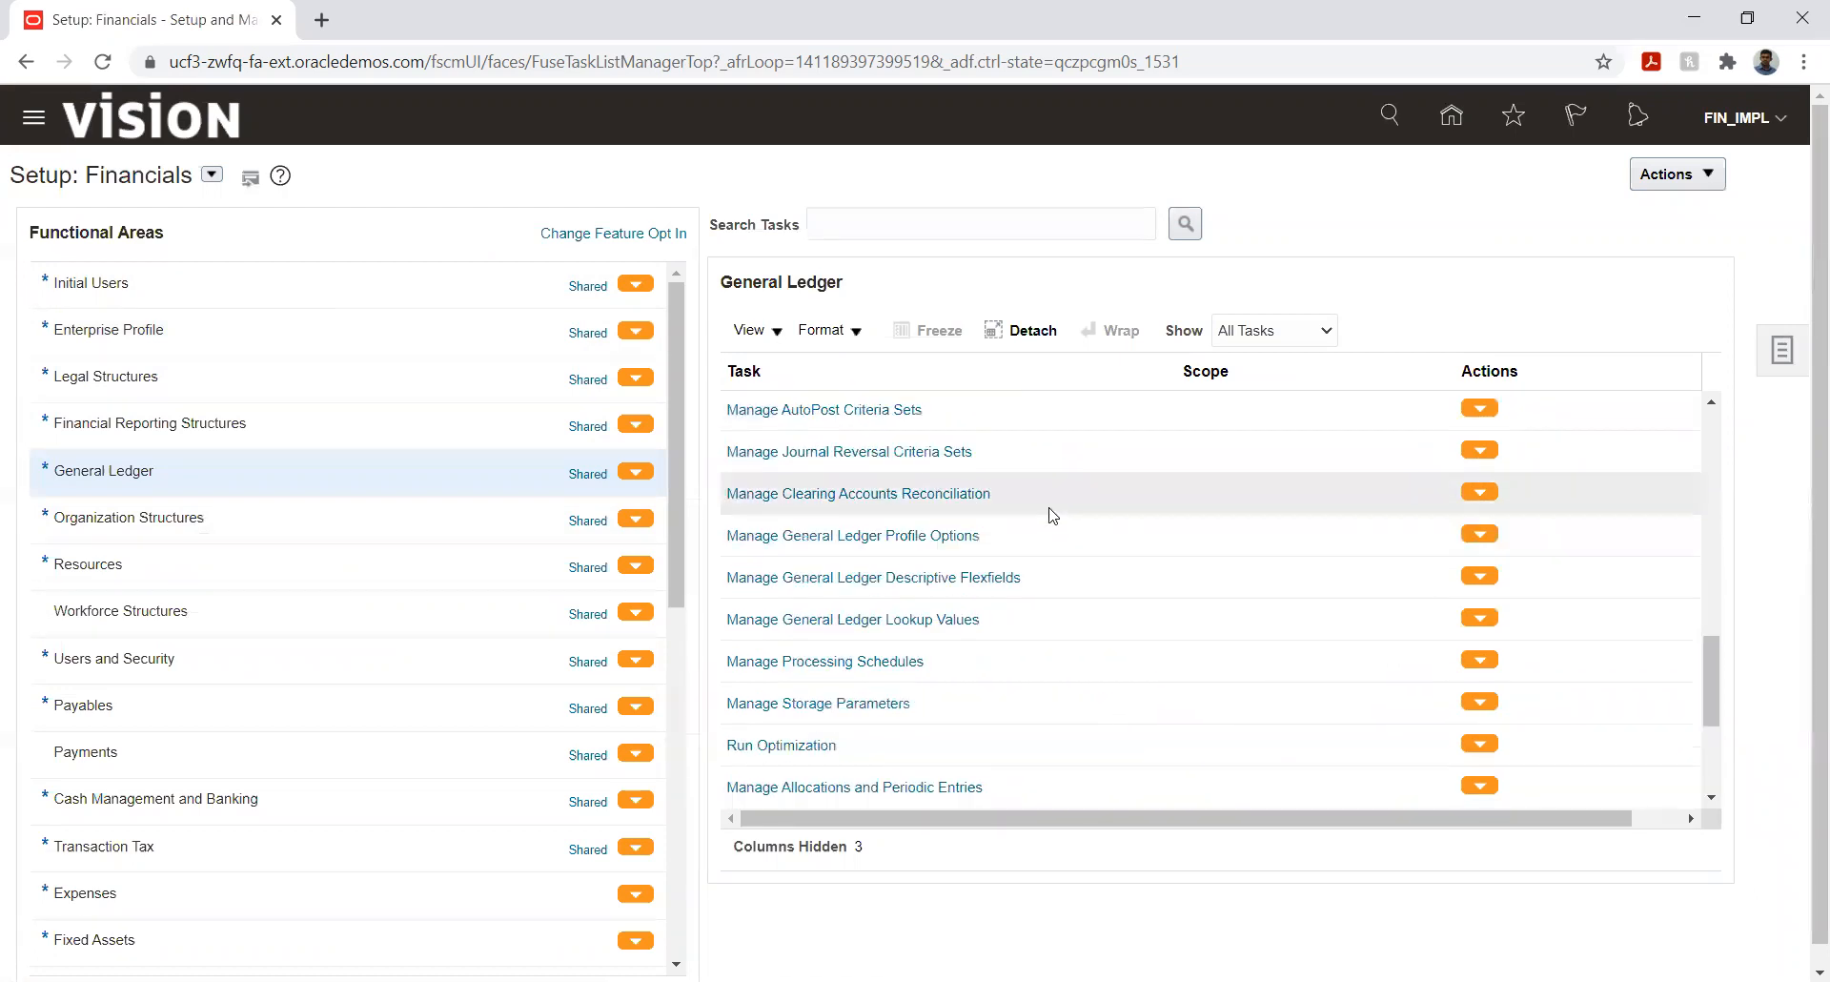
{"action": "scroll", "coordinate": [1052, 515], "scroll_direction": "down", "scroll_amount": 6}
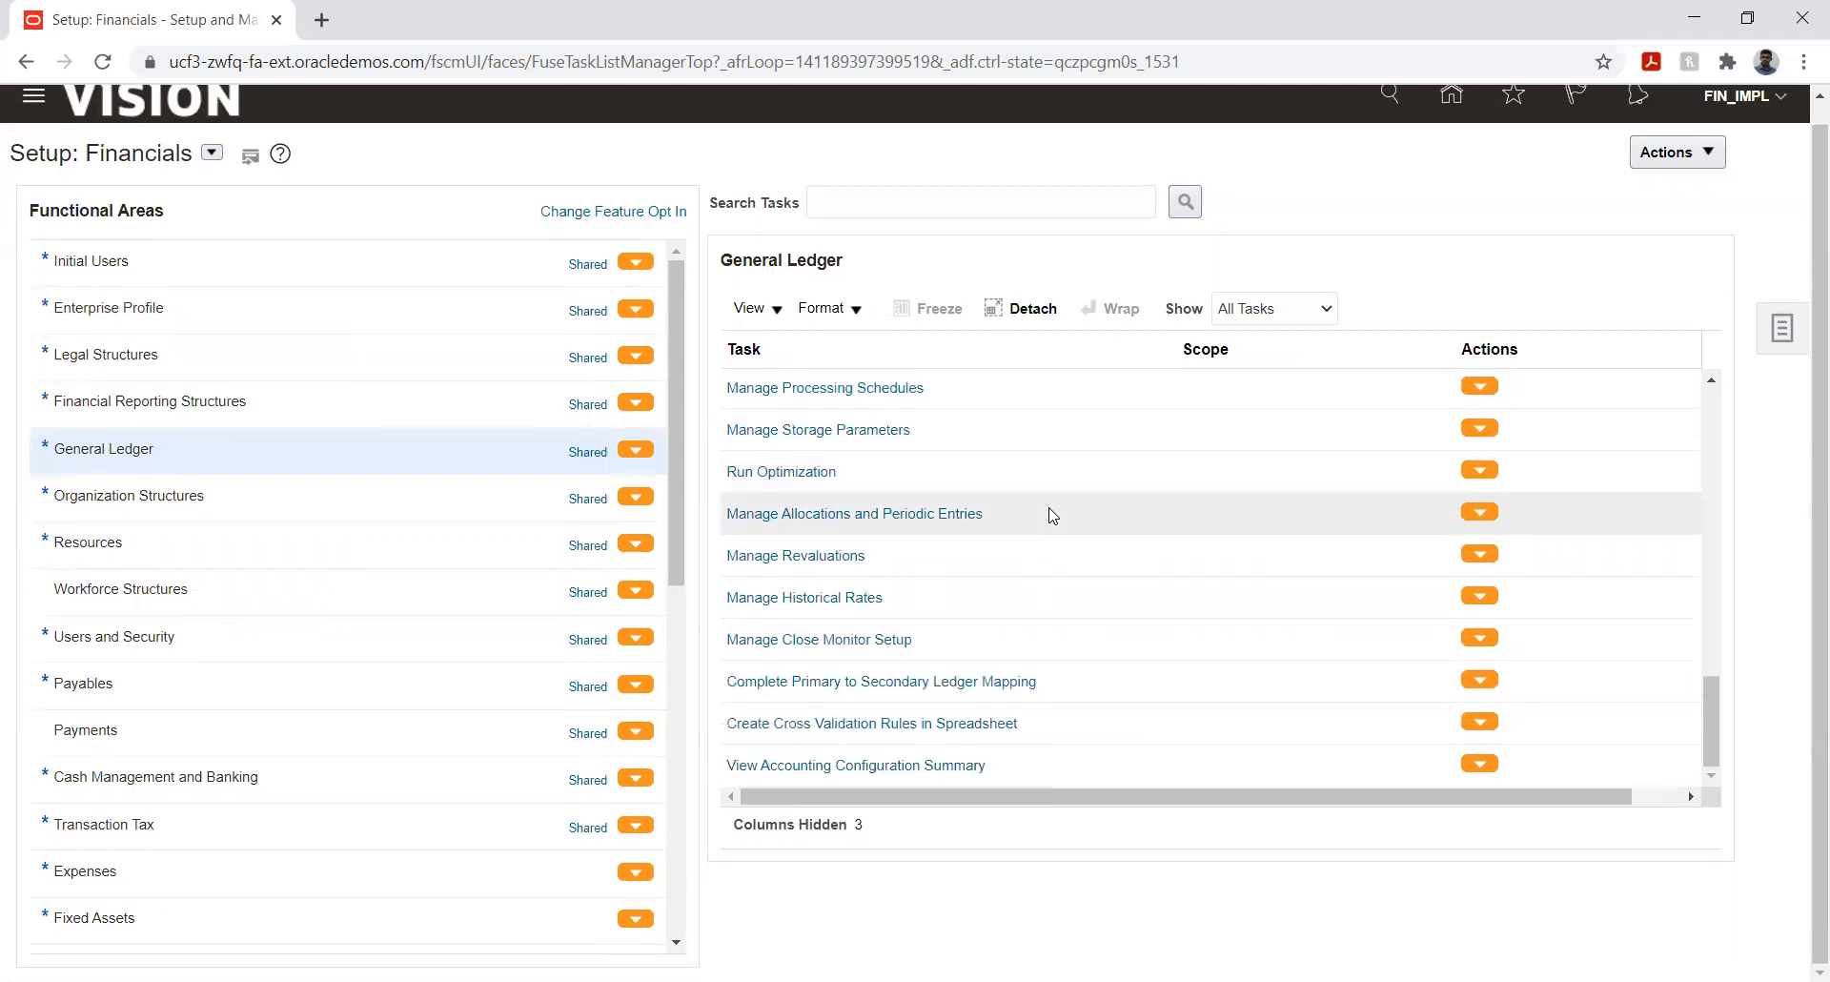
{"action": "left_click", "coordinate": [346, 401]}
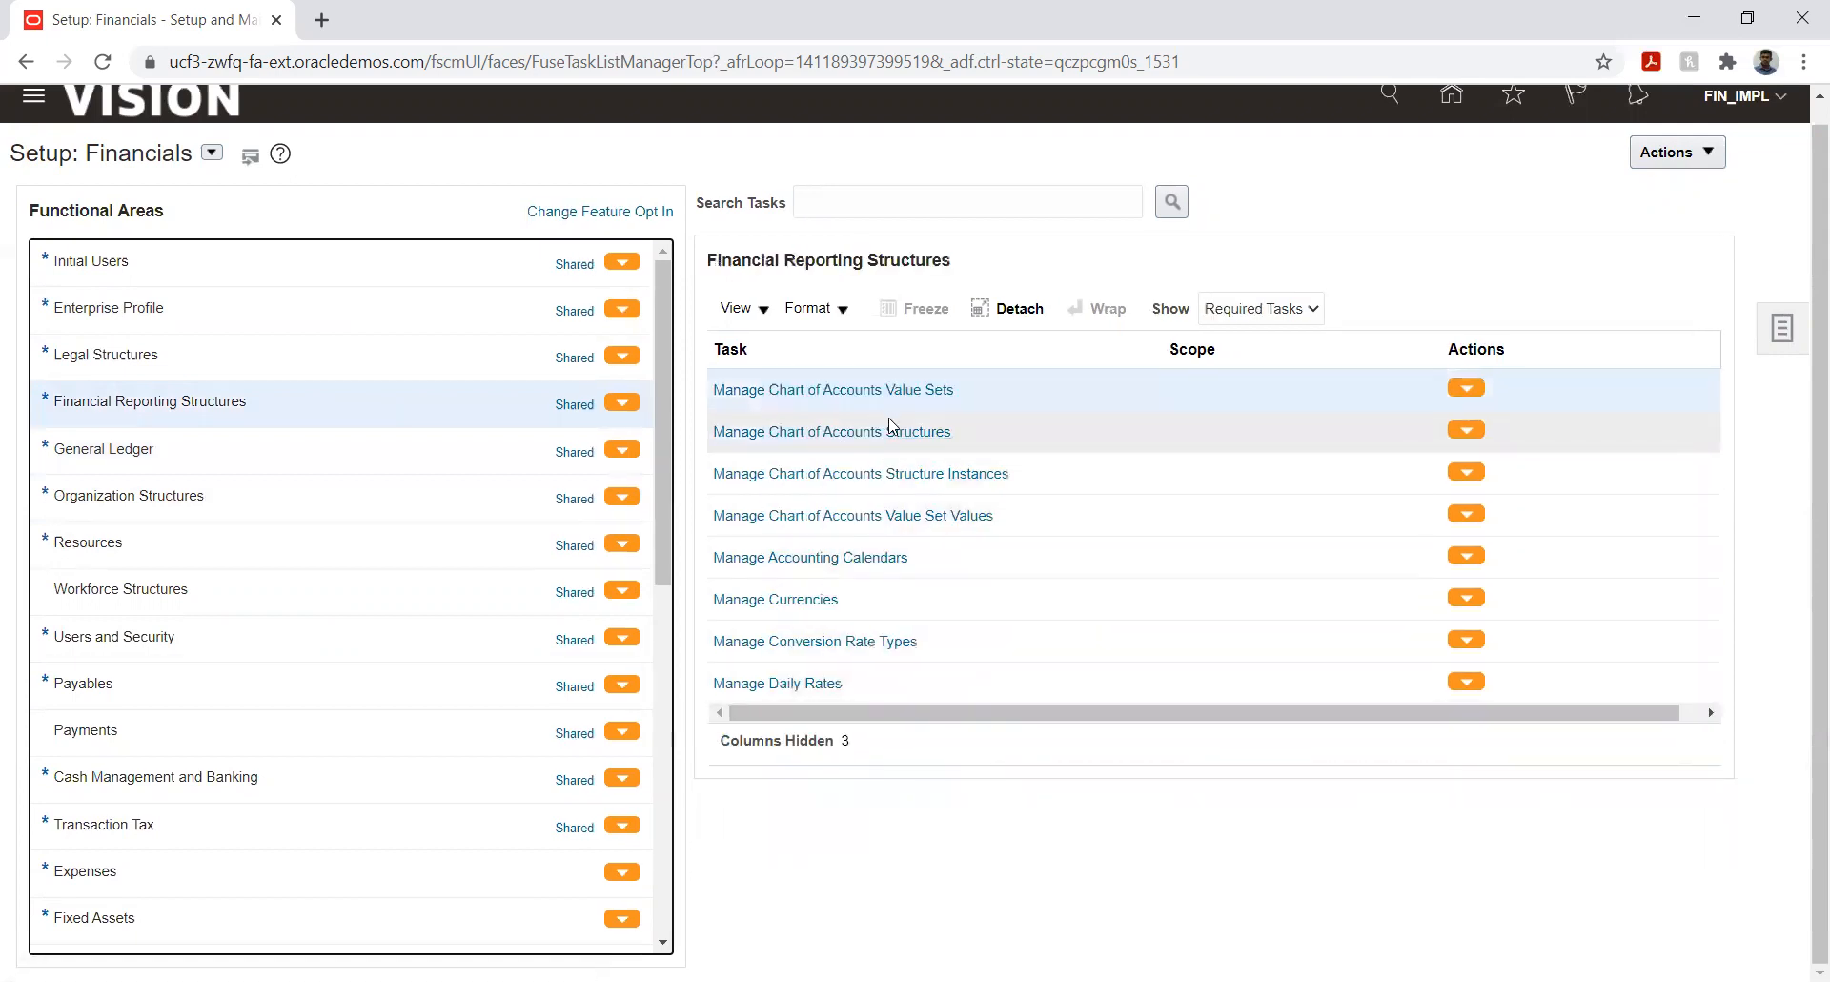
{"action": "left_click", "coordinate": [878, 517]}
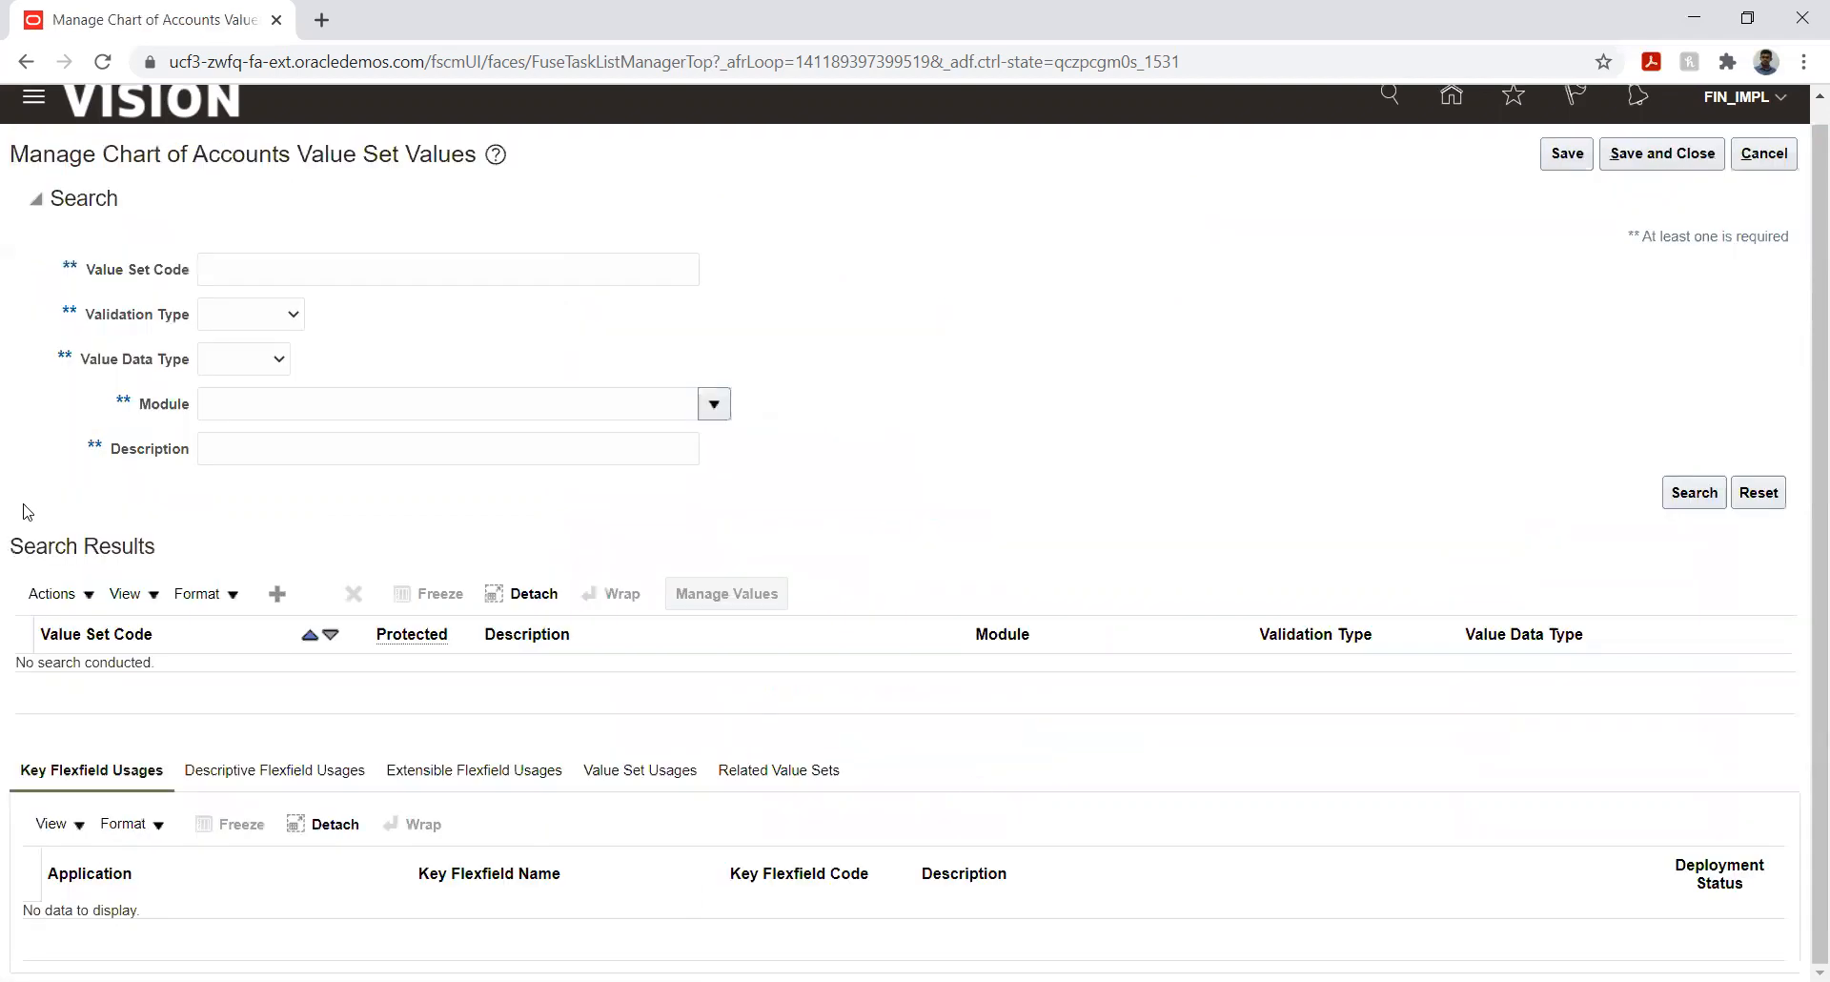
{"action": "left_click", "coordinate": [238, 271]}
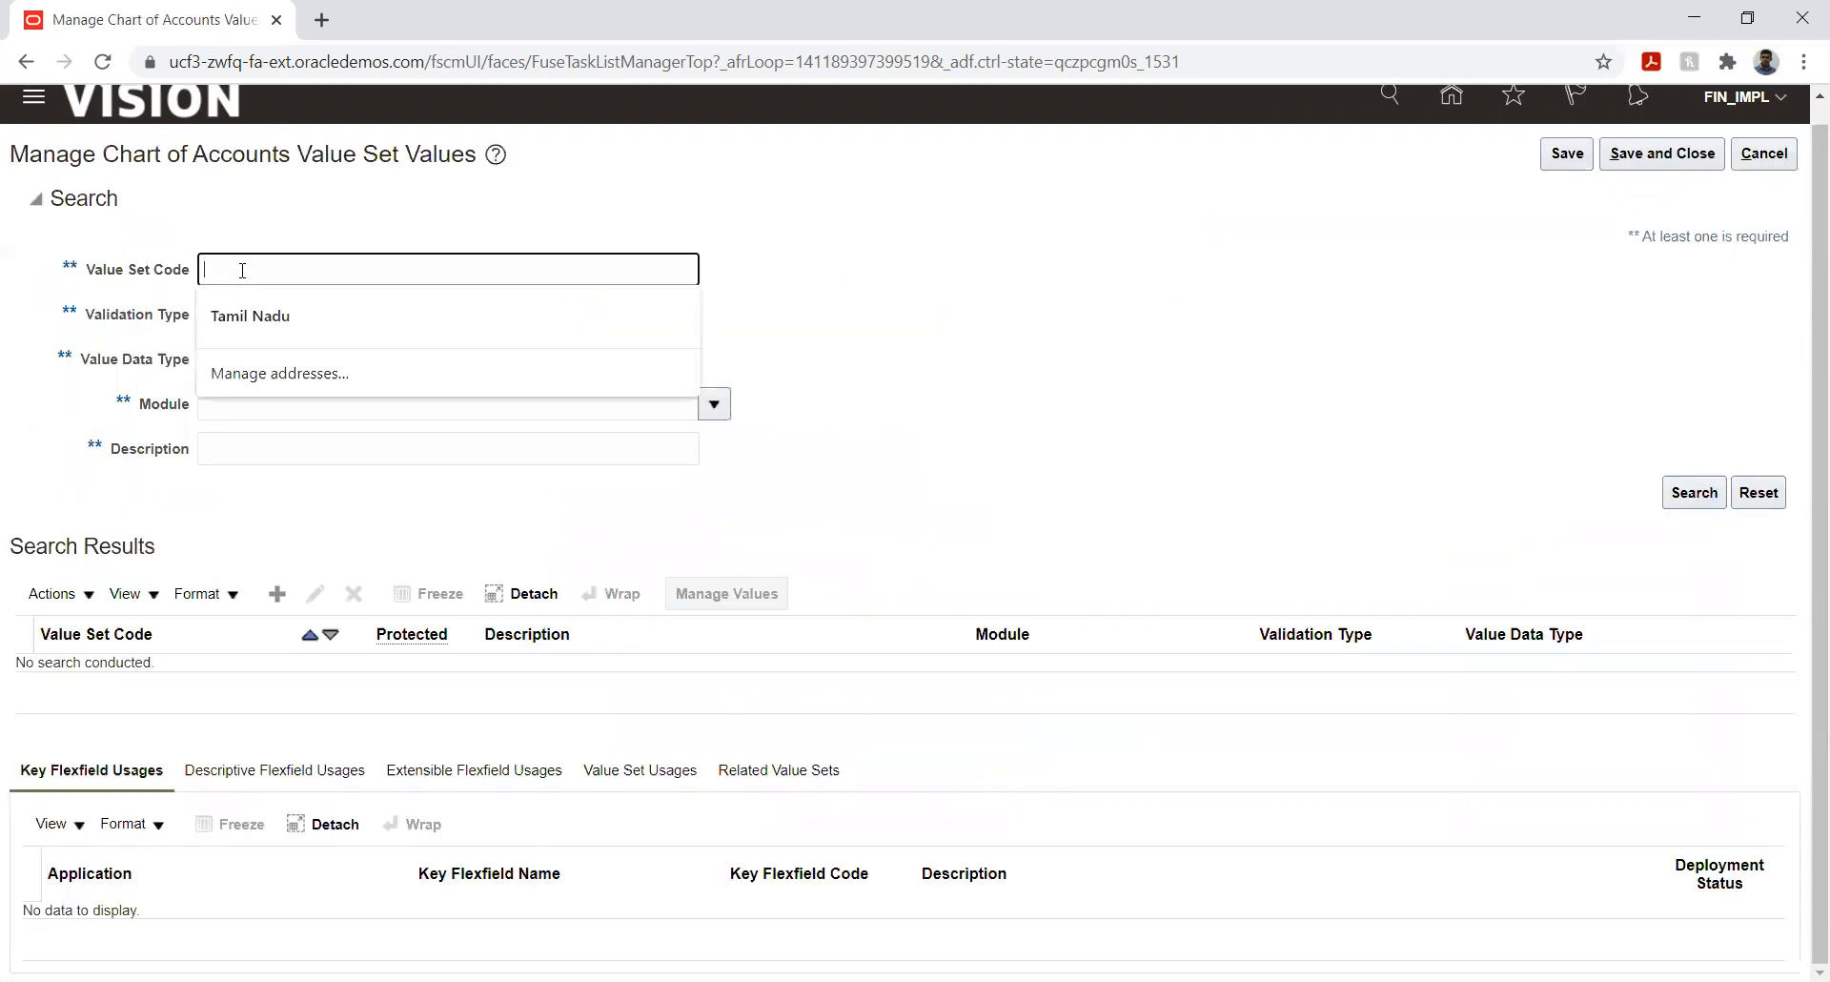
{"action": "left_click", "coordinate": [944, 398]}
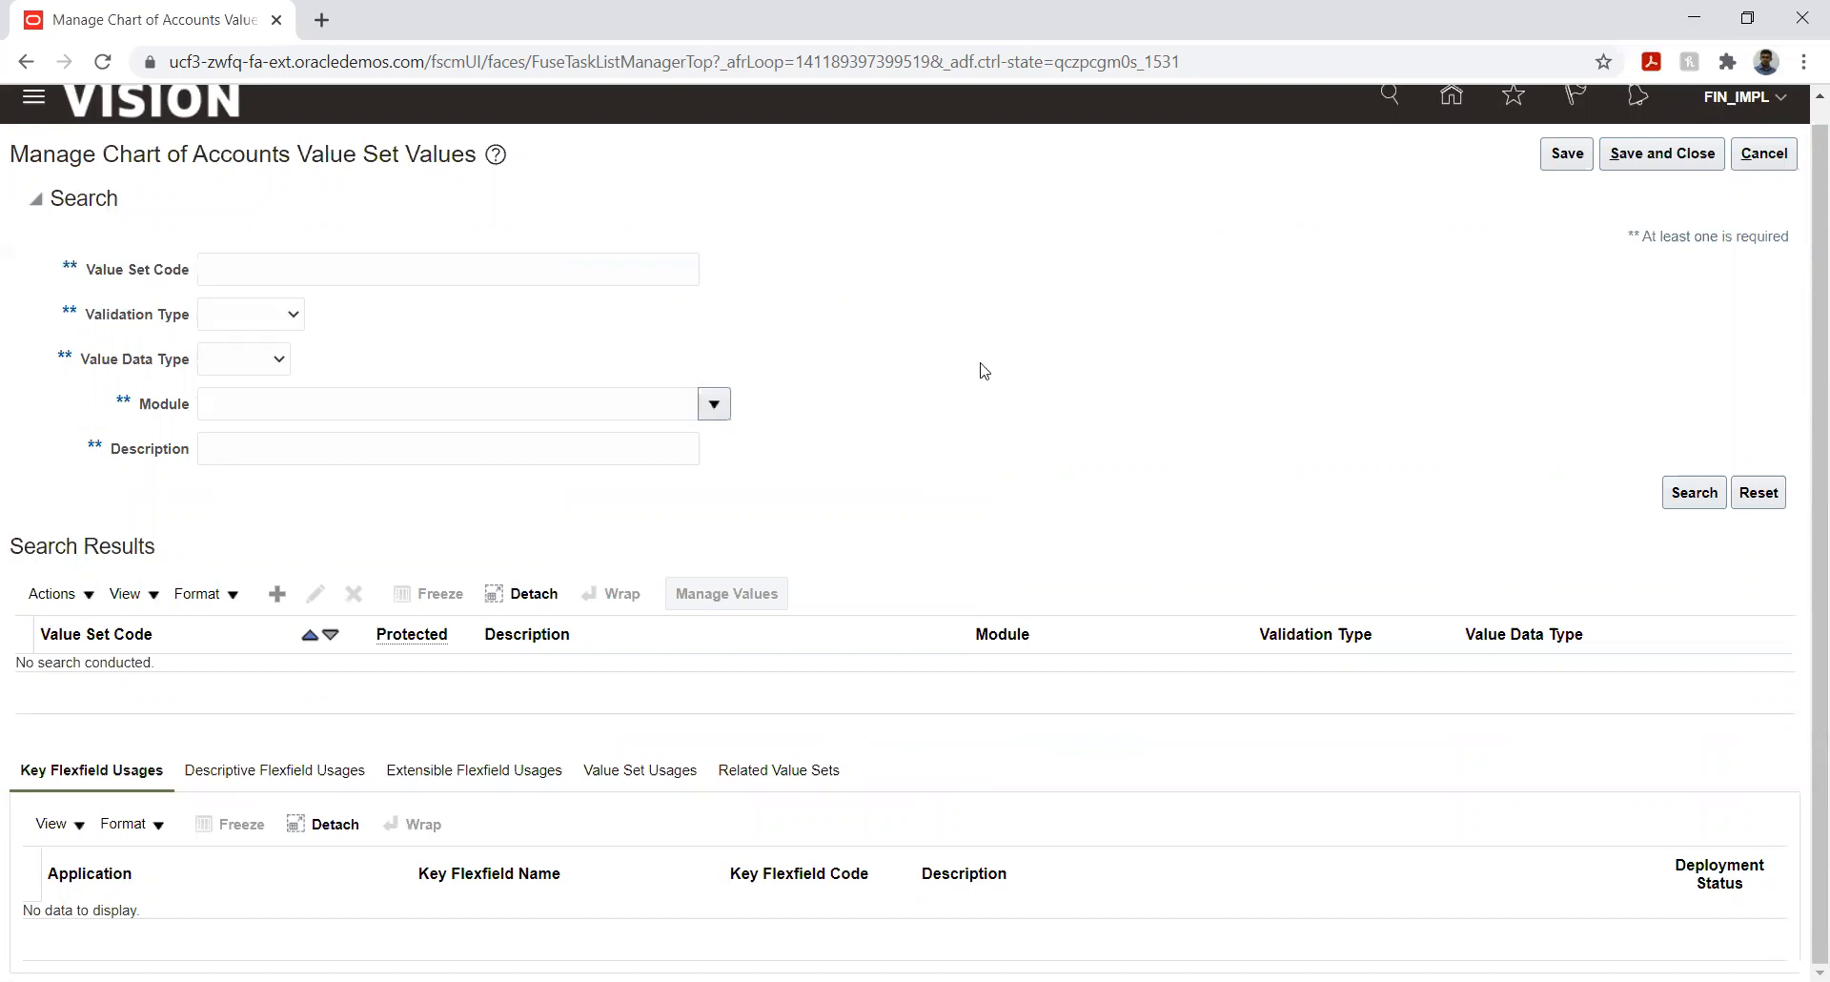
{"action": "left_click", "coordinate": [1764, 154]}
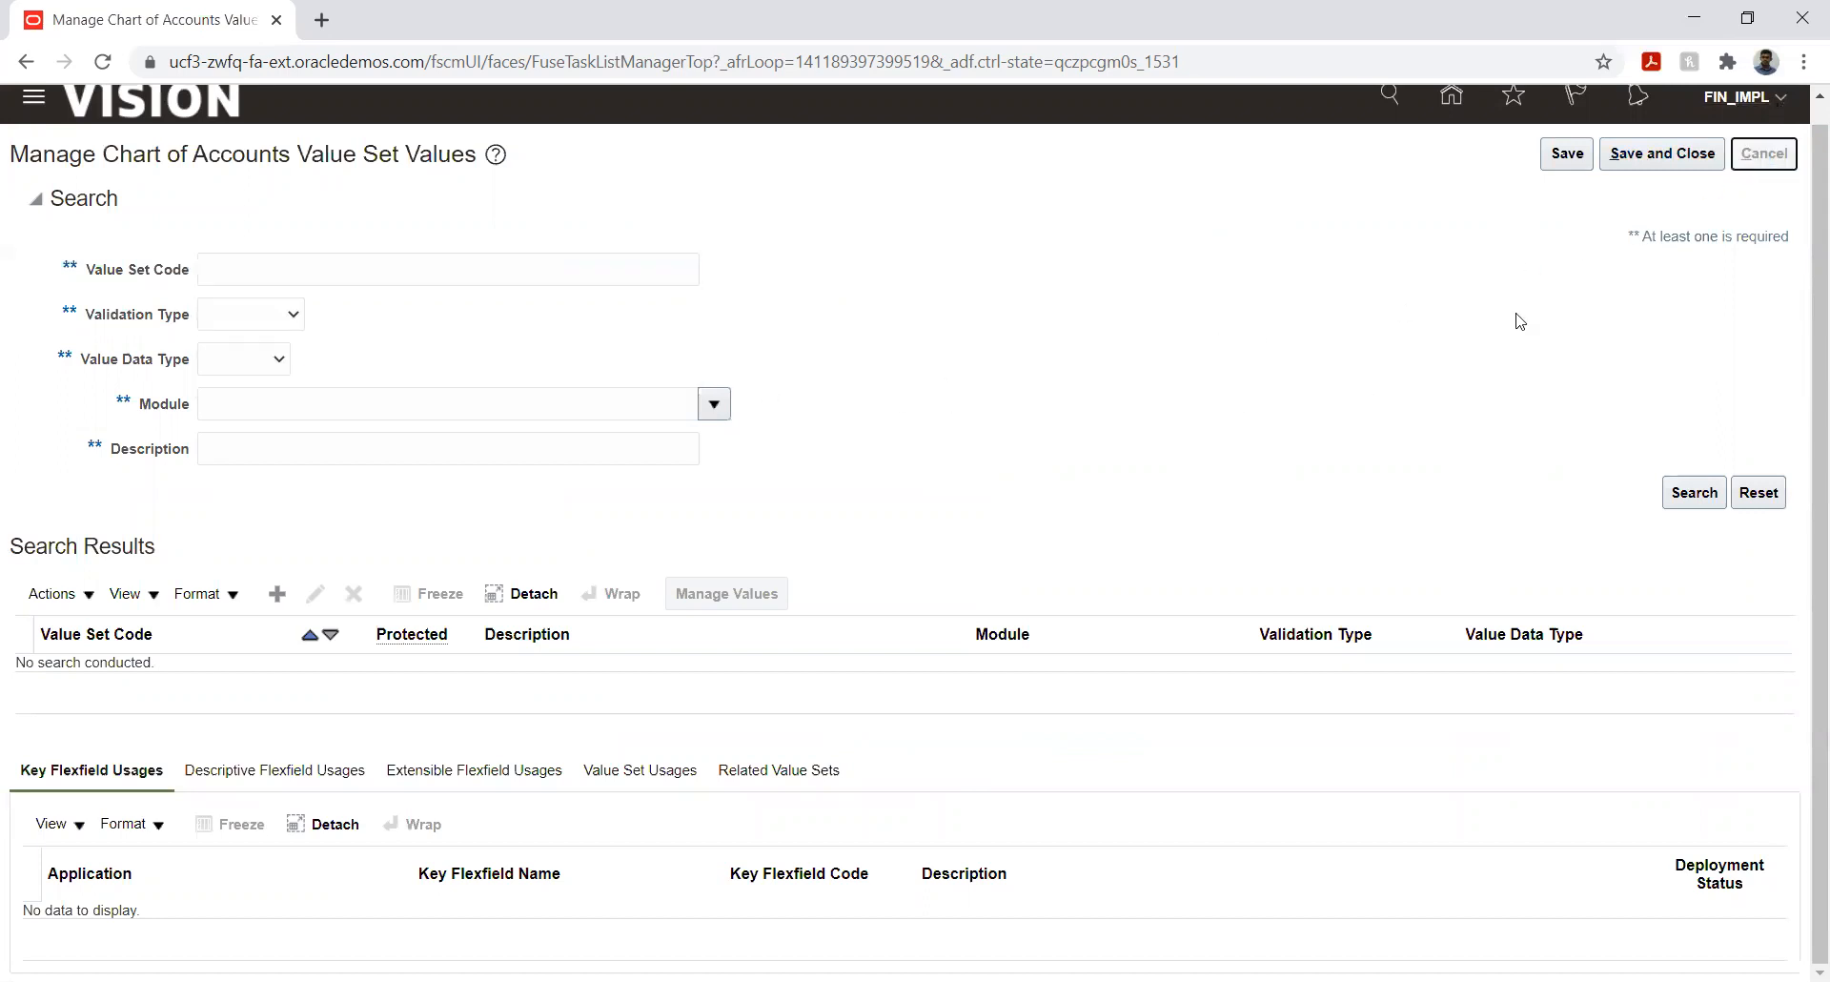
{"action": "left_click", "coordinate": [1762, 155]}
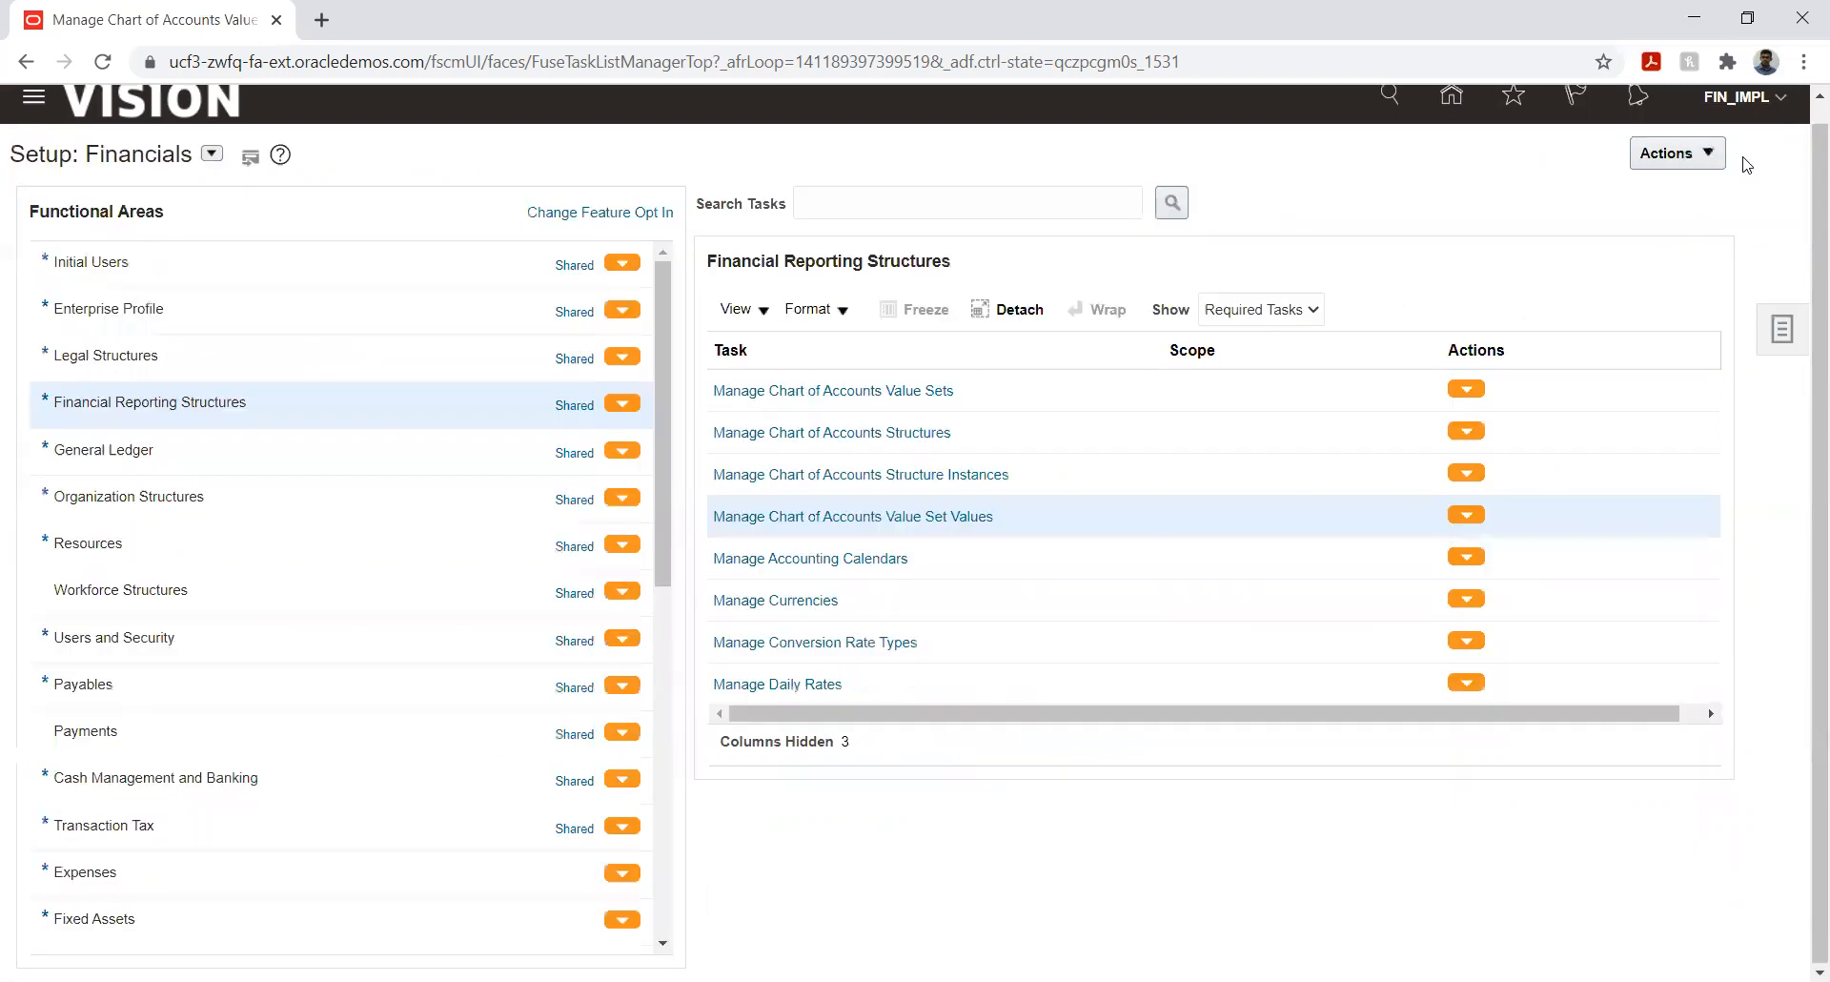
- Open Manage Chart of Accounts Structures, search for key flexfields, and open the structures of the General Ledger Accounting Flexfield
{"action": "left_click", "coordinate": [842, 431]}
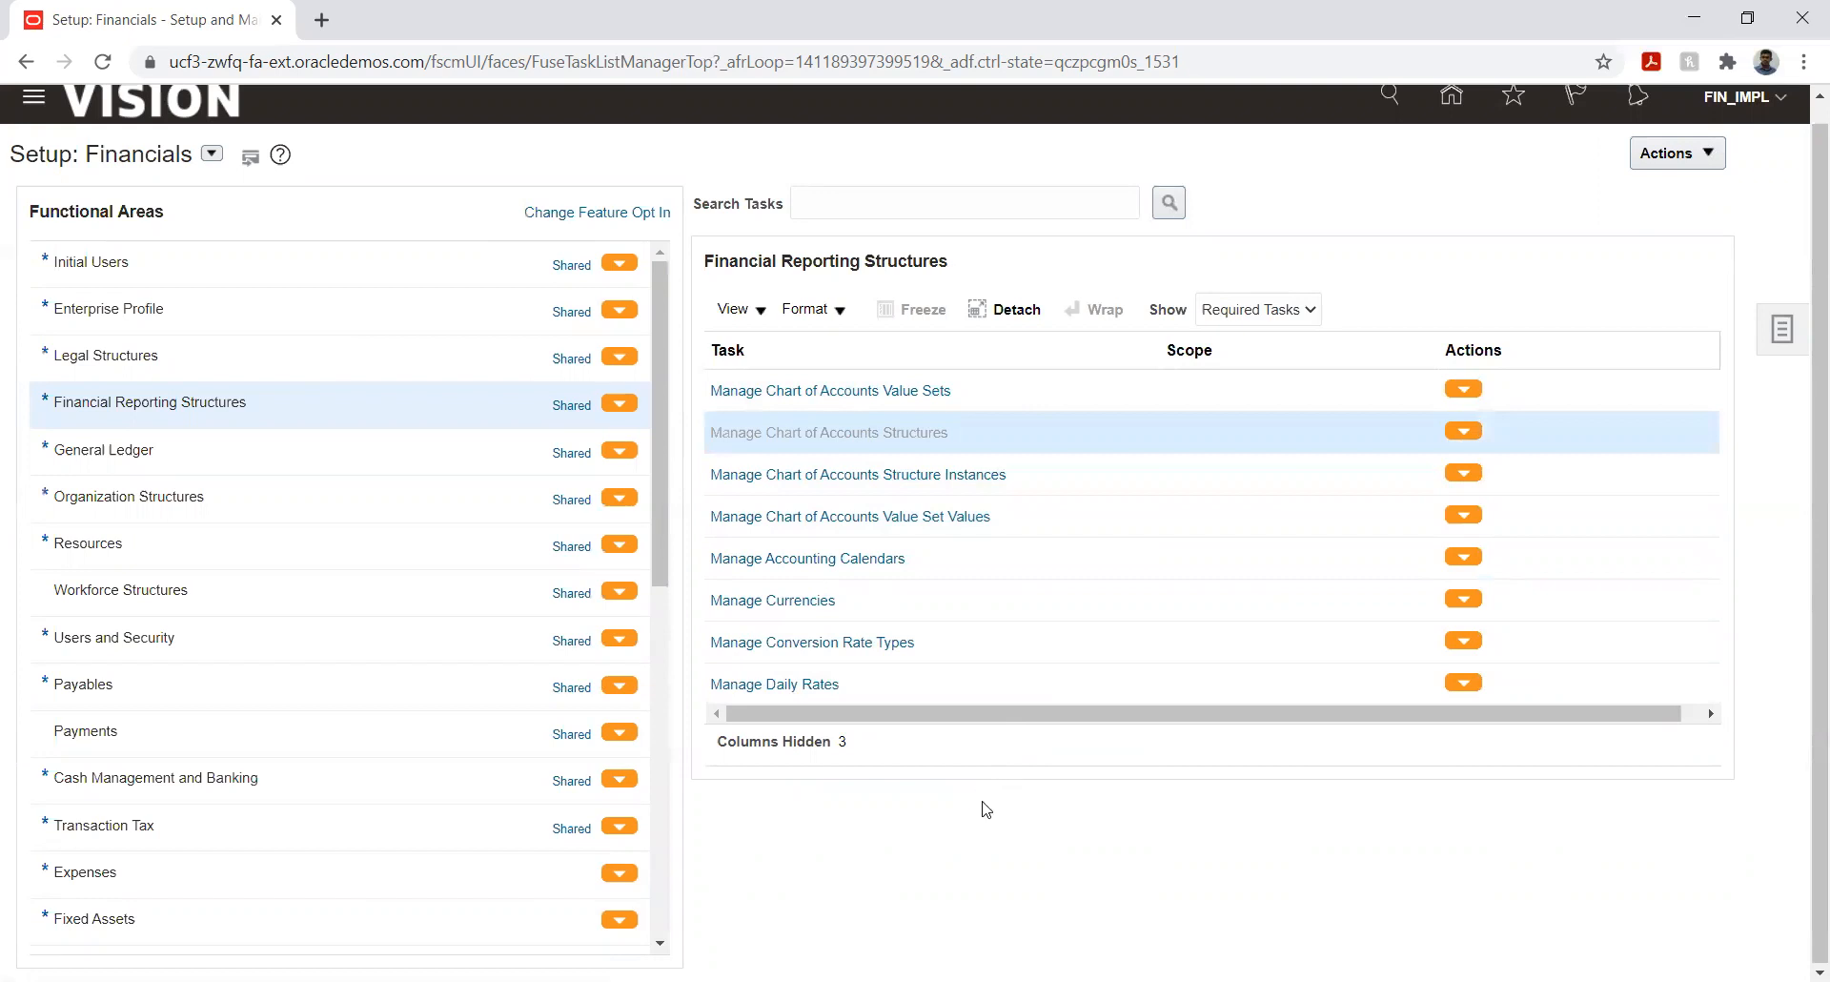
{"action": "left_click", "coordinate": [1683, 391]}
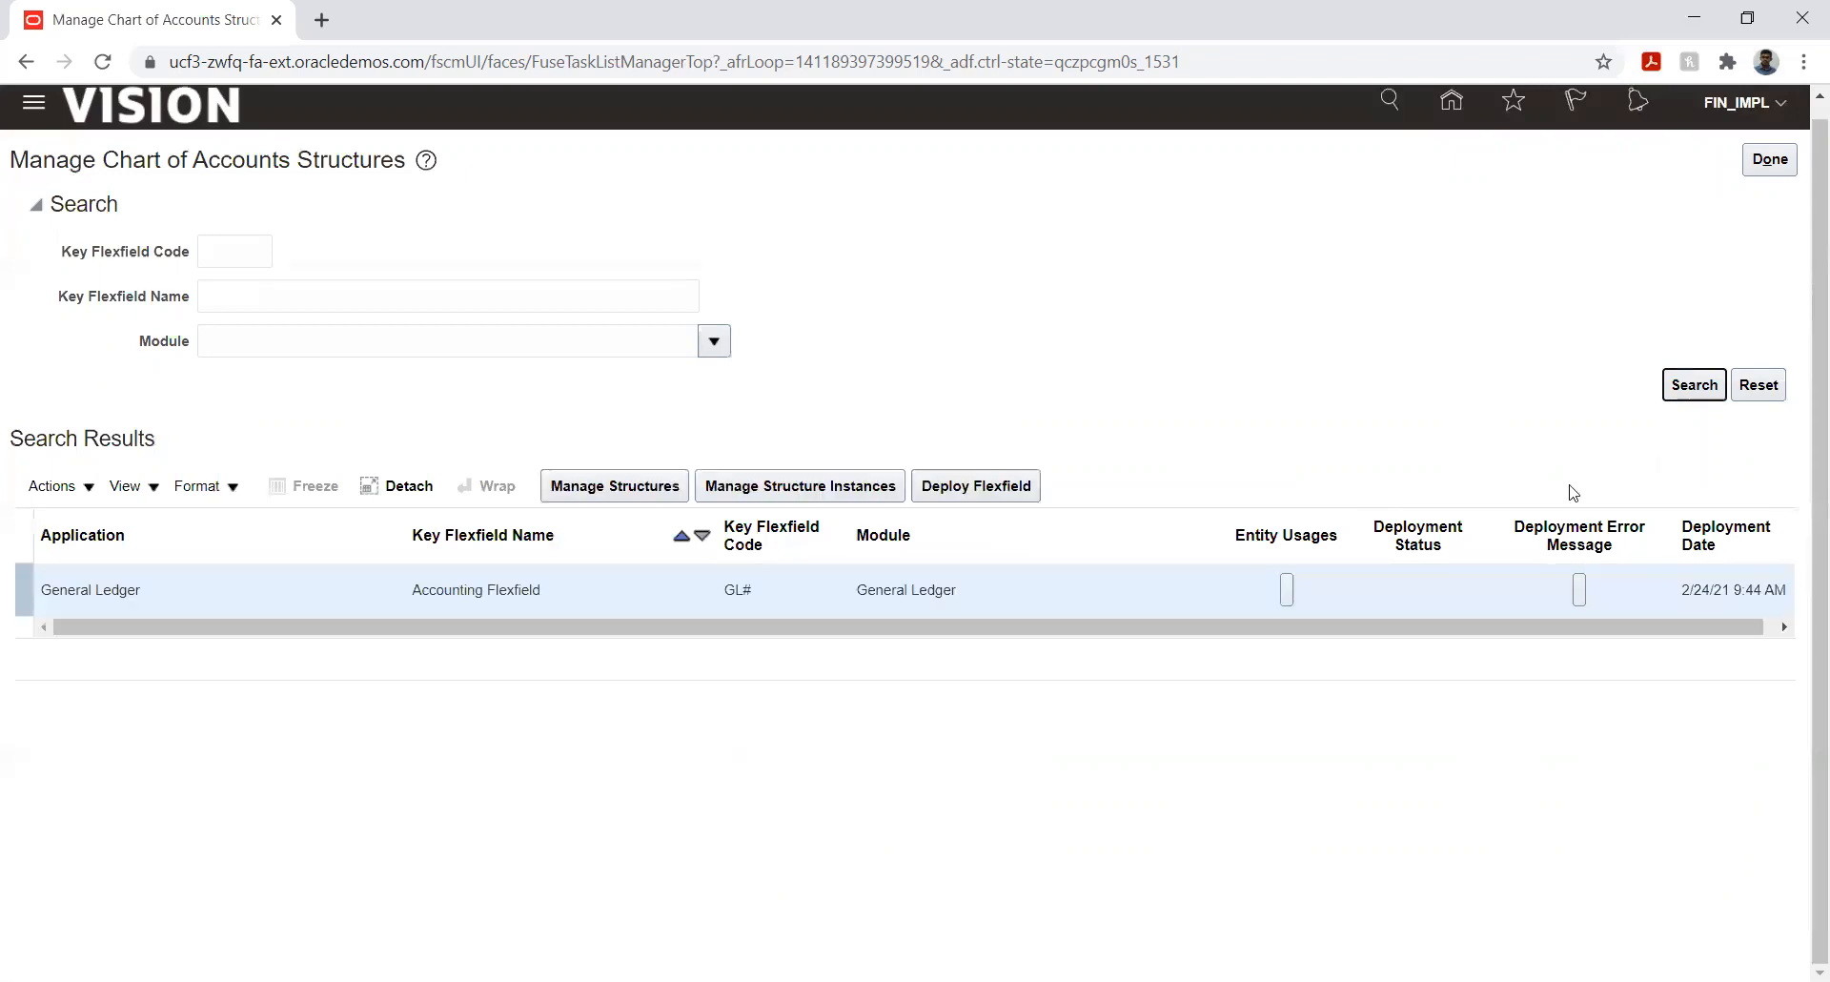
{"action": "left_click", "coordinate": [578, 597]}
{"action": "left_click", "coordinate": [601, 488]}
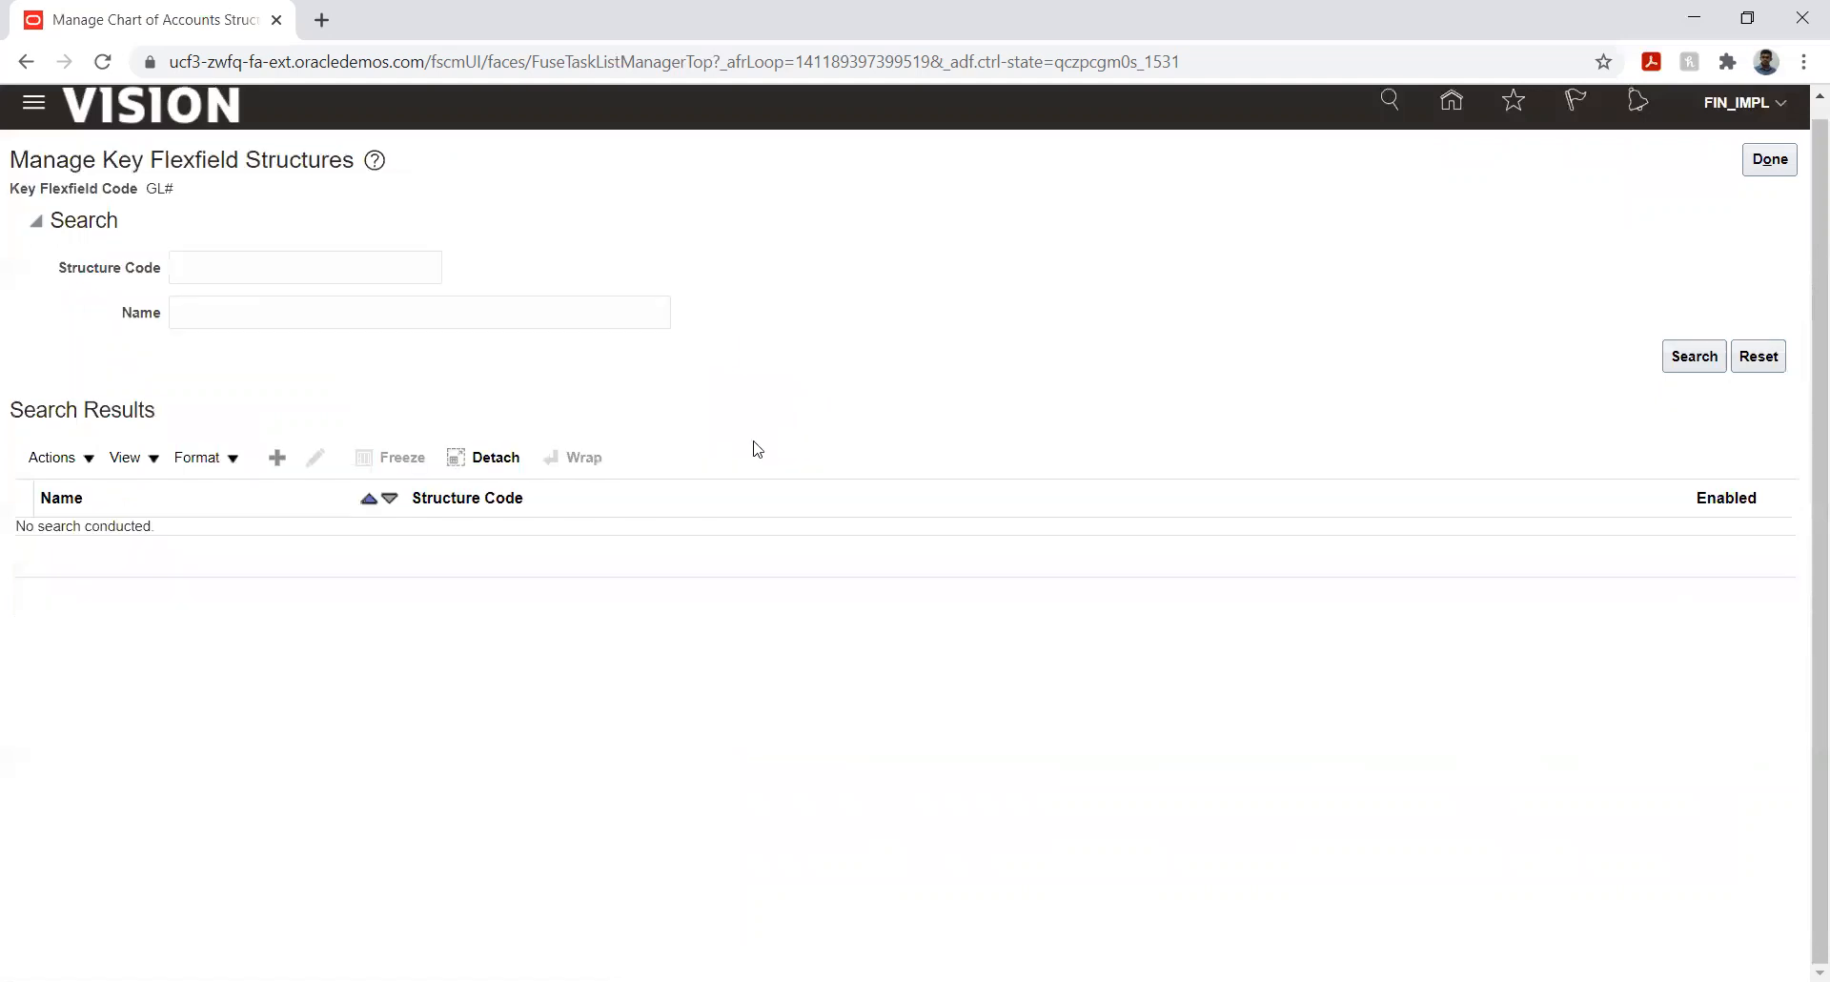
- Search the key flexfield structures for the name "TR Chart of Accounts"
{"action": "left_click", "coordinate": [294, 264]}
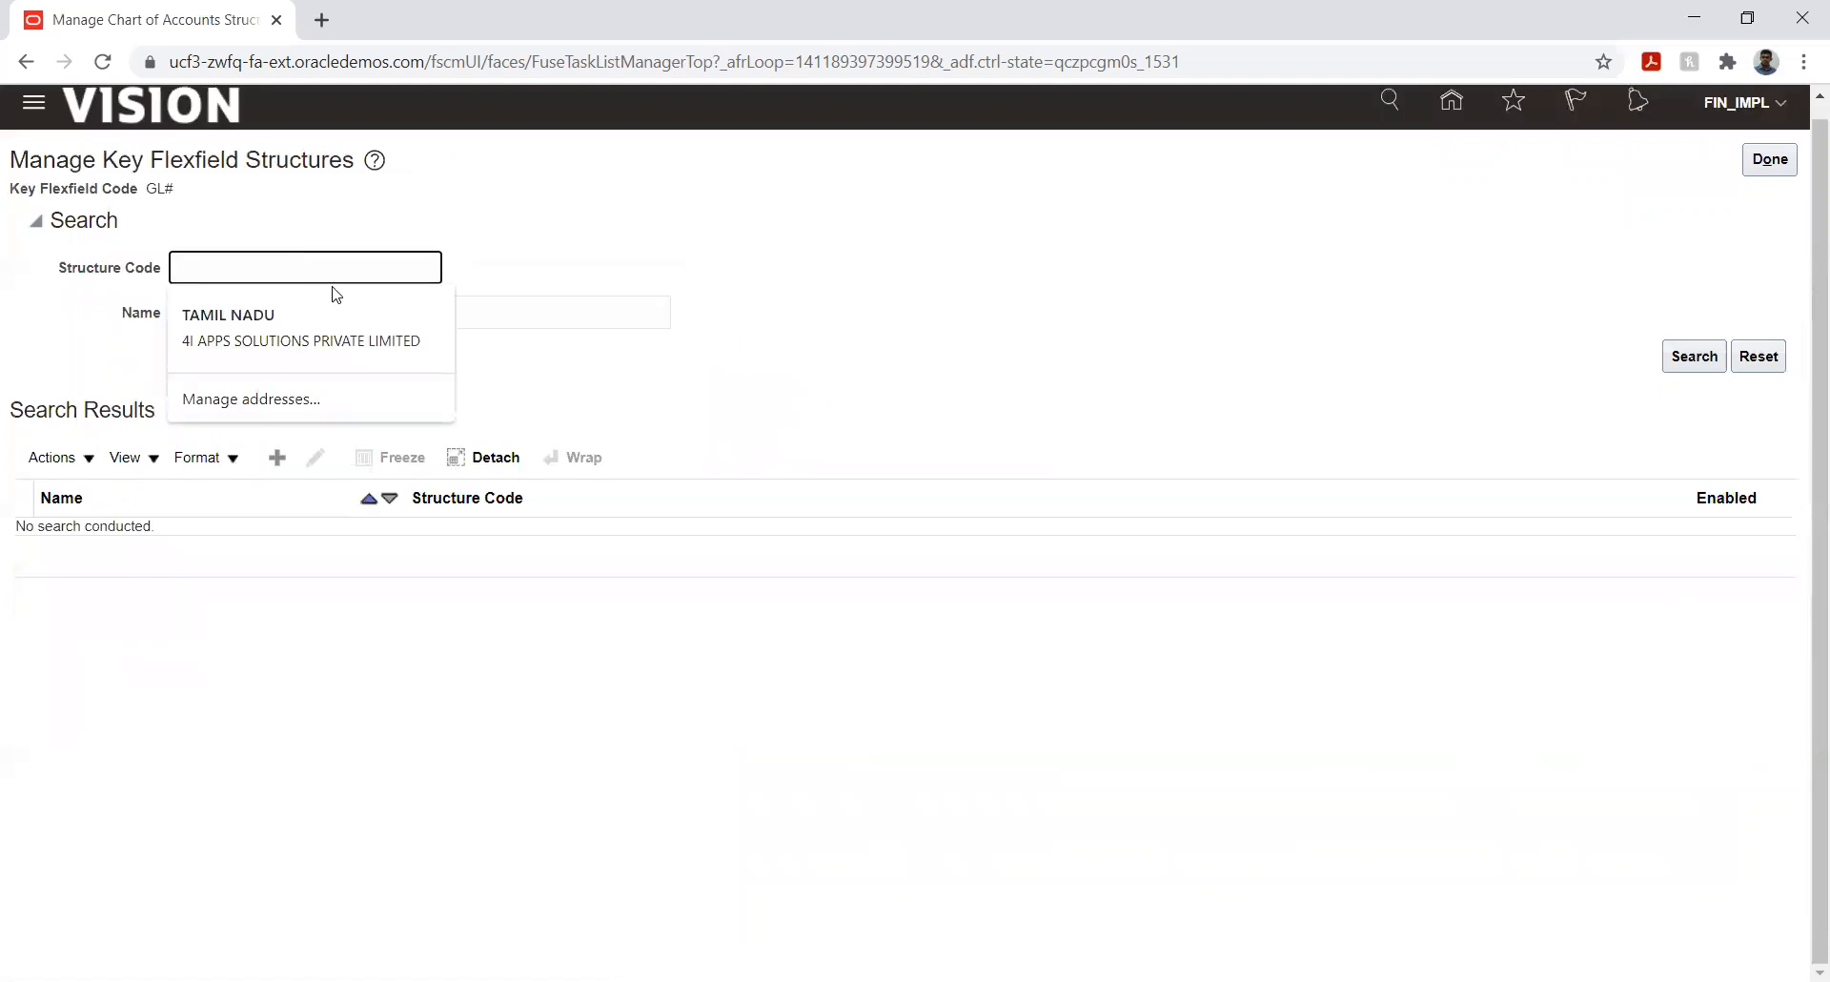
{"action": "left_click", "coordinate": [510, 307]}
{"action": "type", "text": "TR Chart of Accounts"}
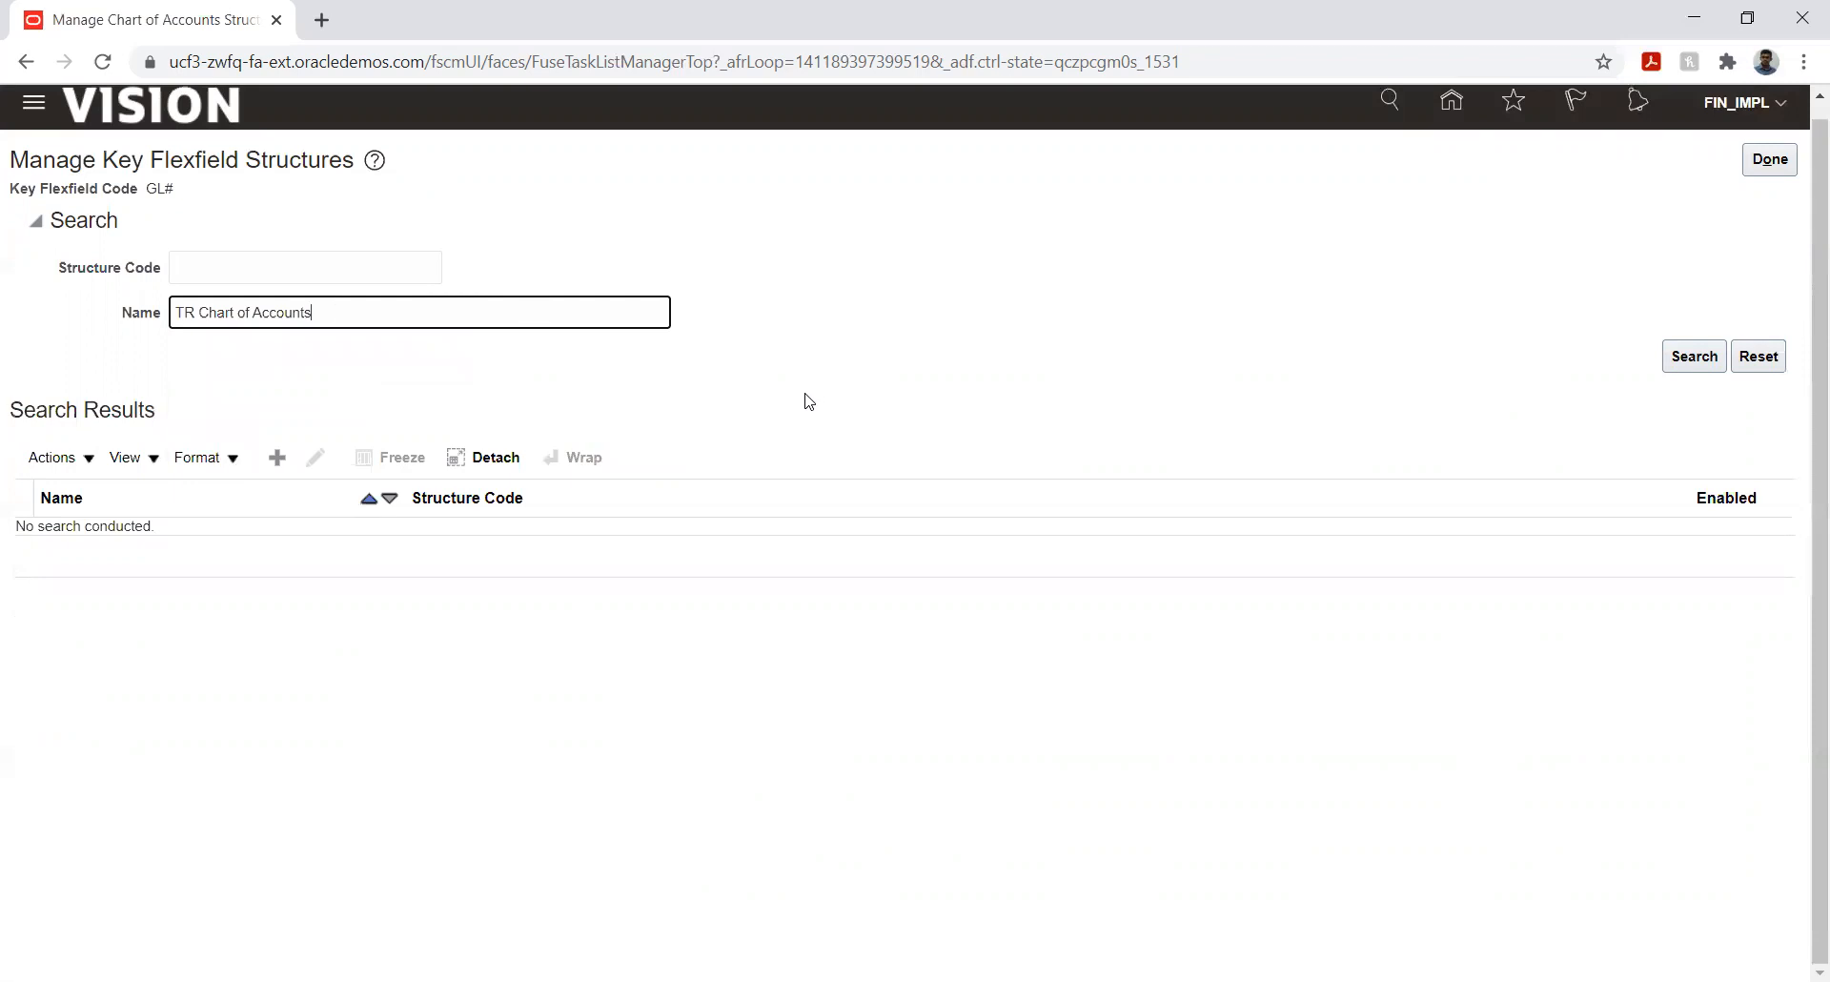
{"action": "left_click", "coordinate": [1679, 359]}
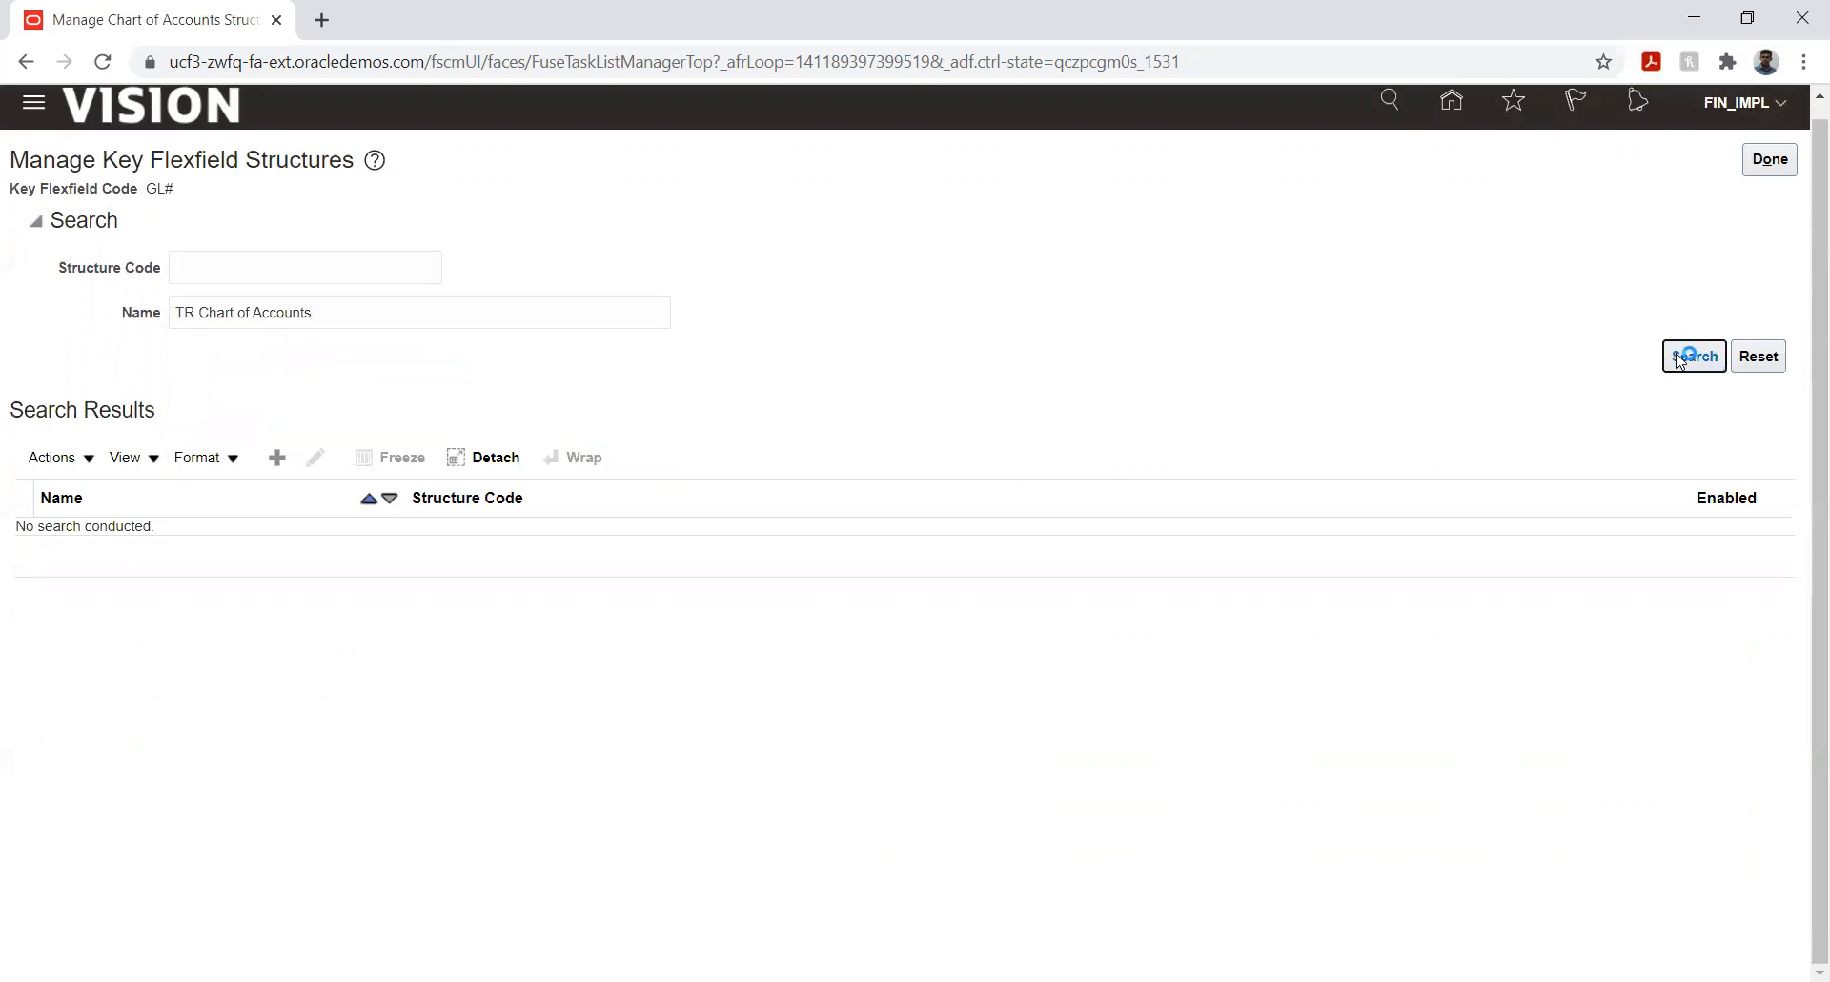
- Clear the name criterion and search the key flexfield structures by structure code "TR Chart of Accounts" instead
{"action": "double_click", "coordinate": [373, 317]}
{"action": "key", "text": "BackSpace"}
{"action": "key", "text": "BackSpace"}
{"action": "key", "text": "BackSpace"}
{"action": "key", "text": "BackSpace"}
{"action": "key", "text": "BackSpace"}
{"action": "key", "text": "BackSpace"}
{"action": "key", "text": "BackSpace"}
{"action": "key", "text": "BackSpace"}
{"action": "key", "text": "BackSpace"}
{"action": "key", "text": "BackSpace"}
{"action": "key", "text": "BackSpace"}
{"action": "key", "text": "BackSpace"}
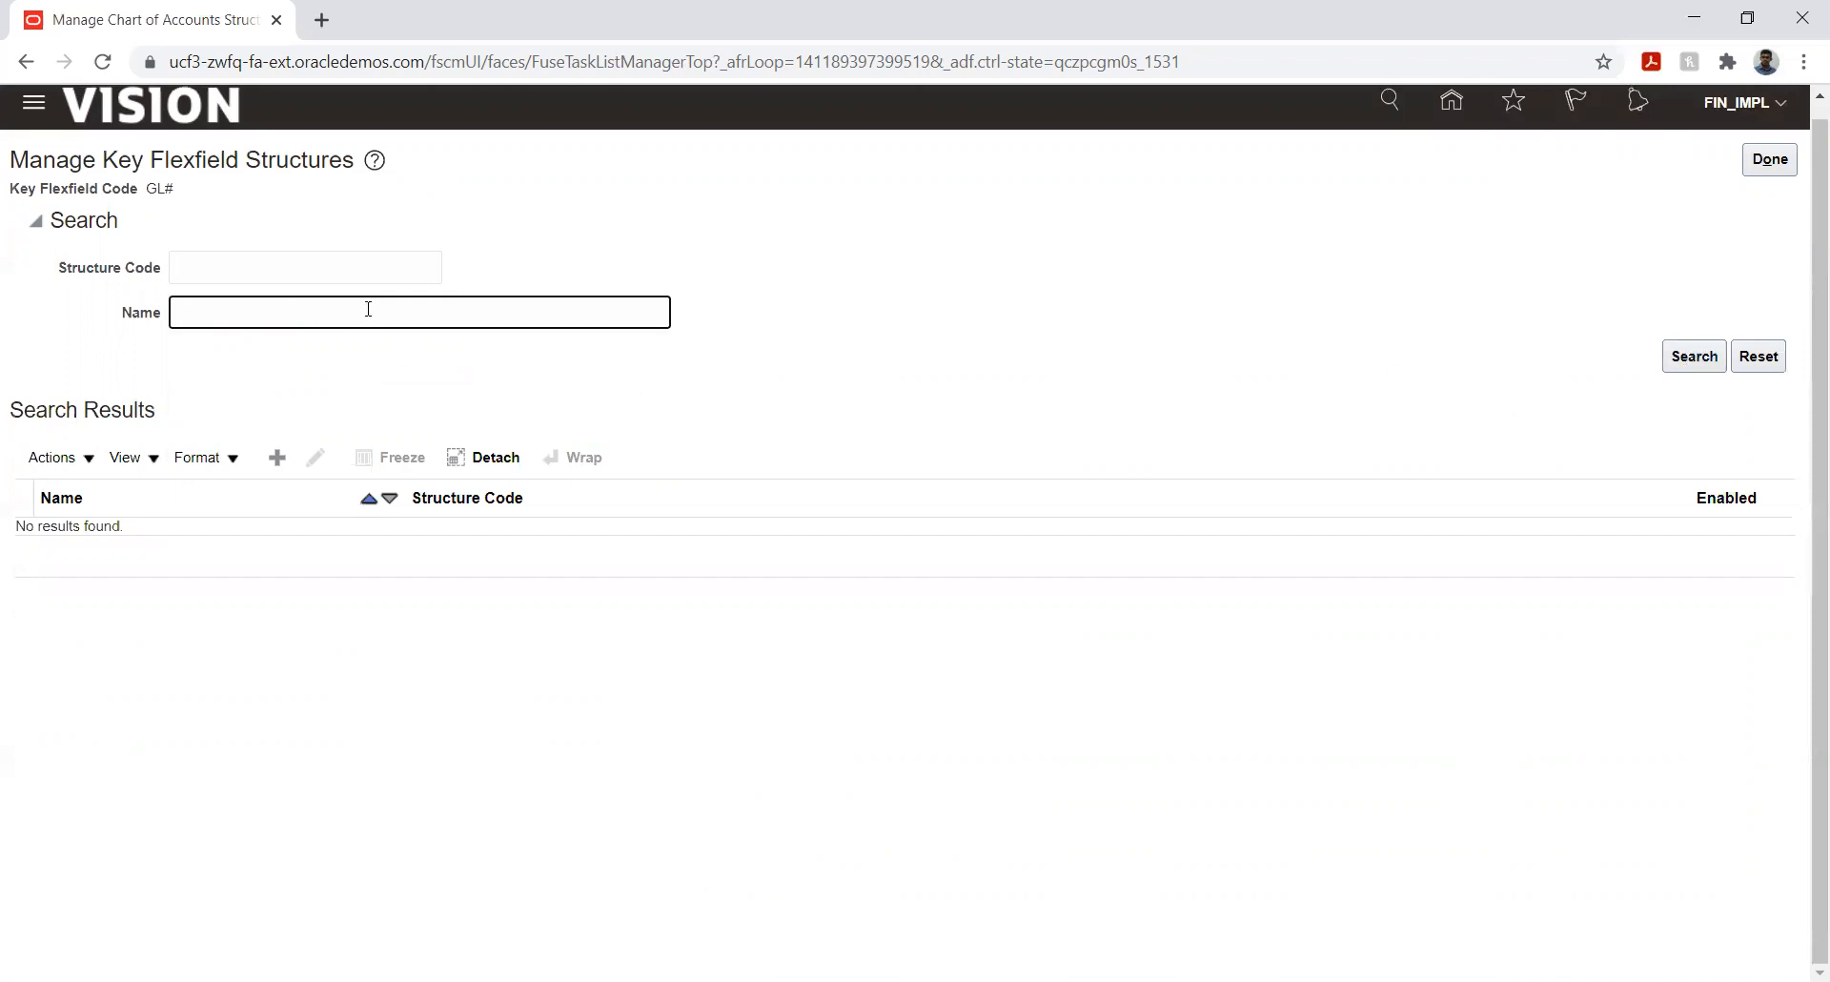
{"action": "left_click", "coordinate": [361, 277]}
{"action": "type", "text": "TR Chart of Accounts"}
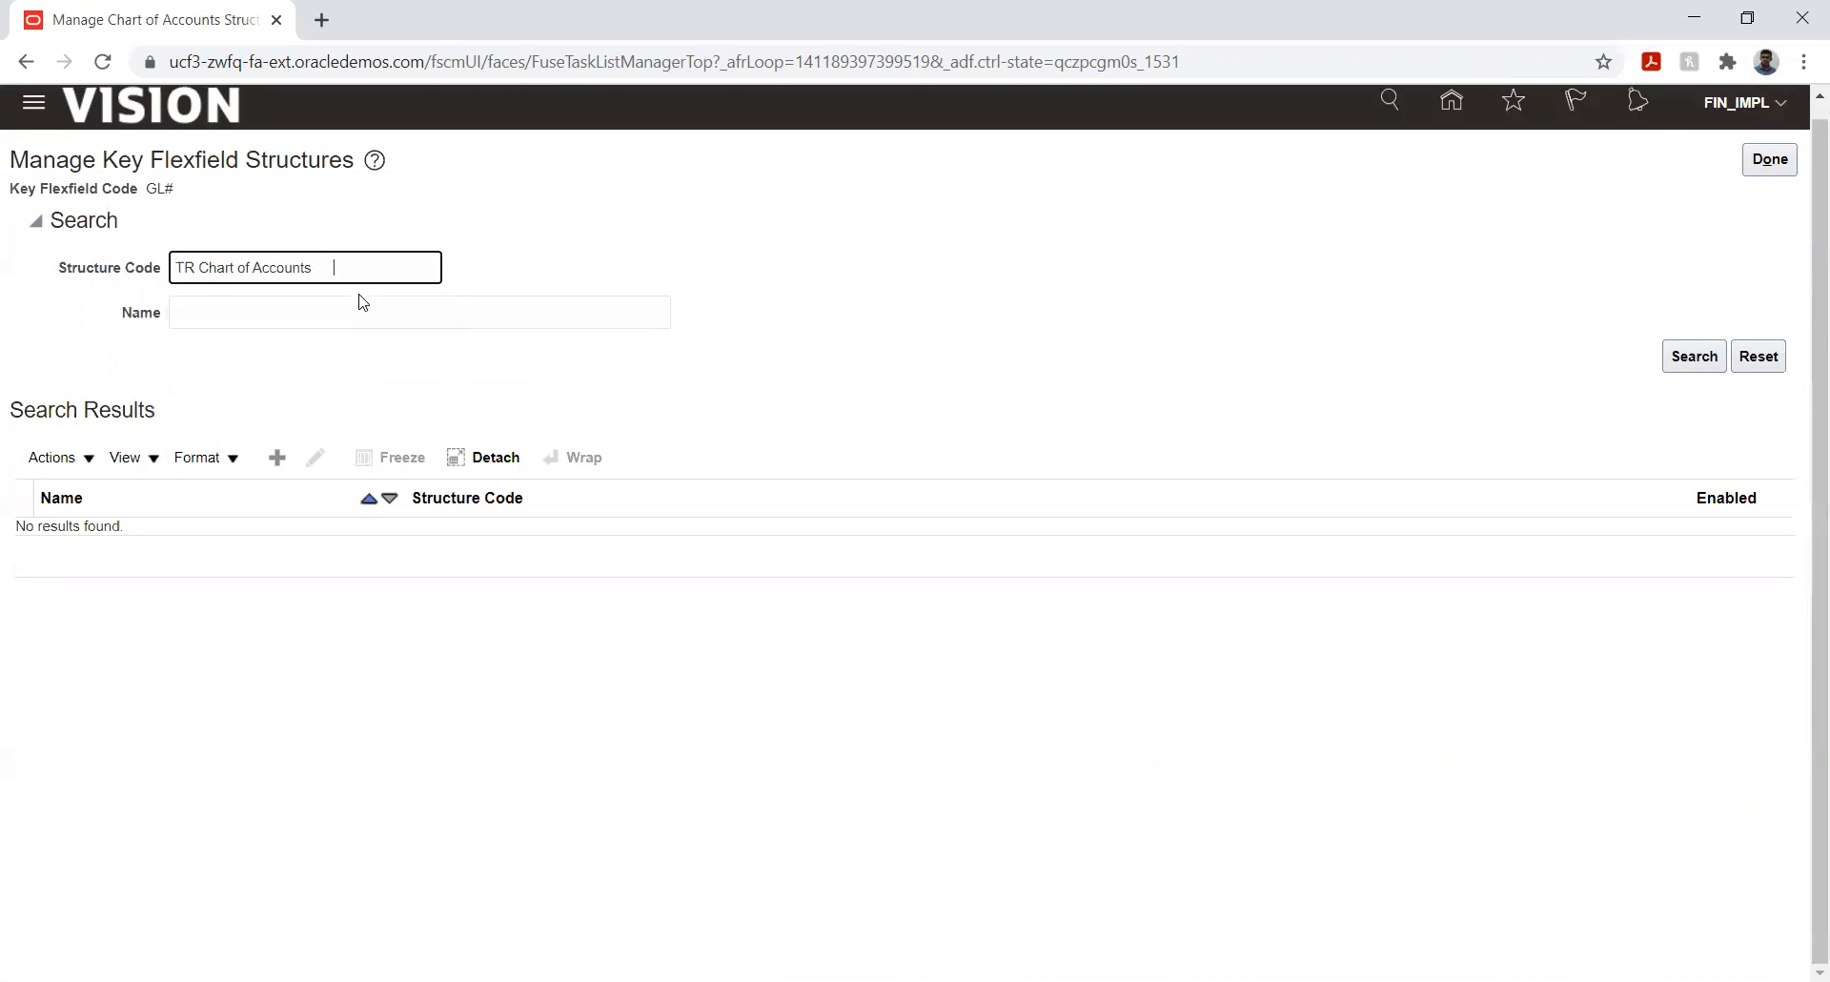
{"action": "left_click", "coordinate": [1695, 358]}
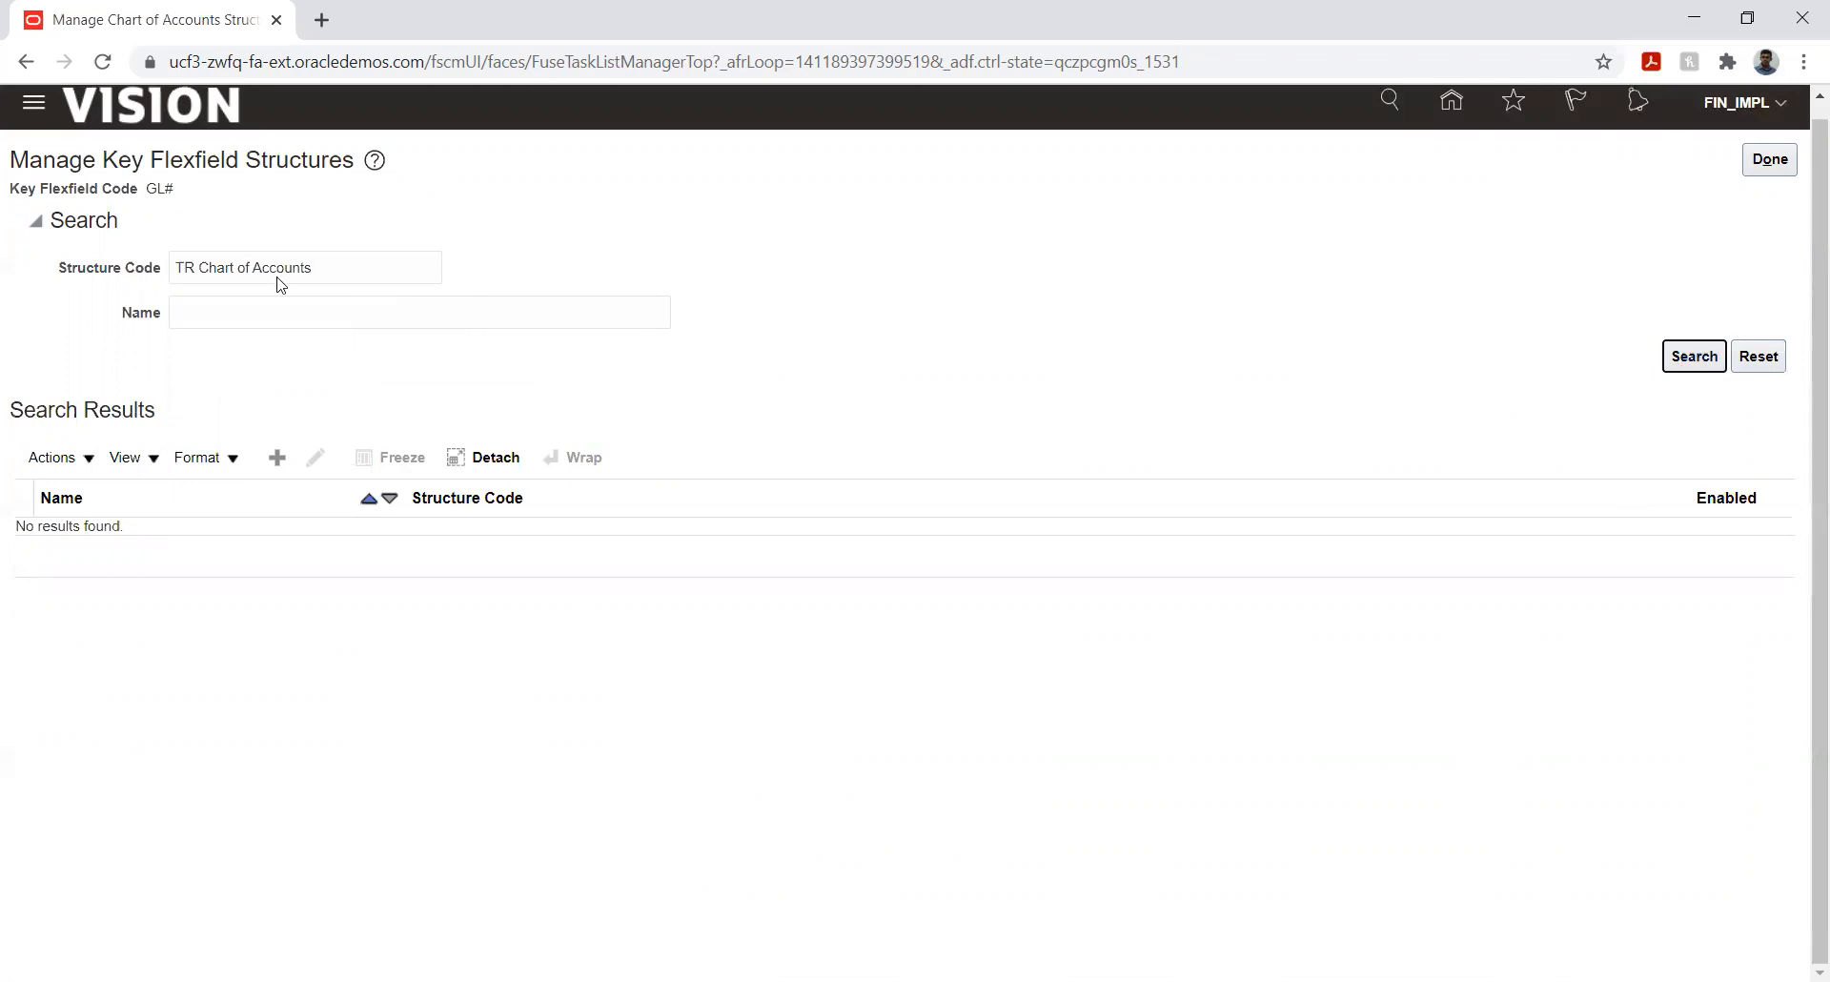
- Search without criteria to list all key flexfield structures, look through their names, and return to Manage Chart of Accounts Structures
{"action": "triple_click", "coordinate": [332, 266]}
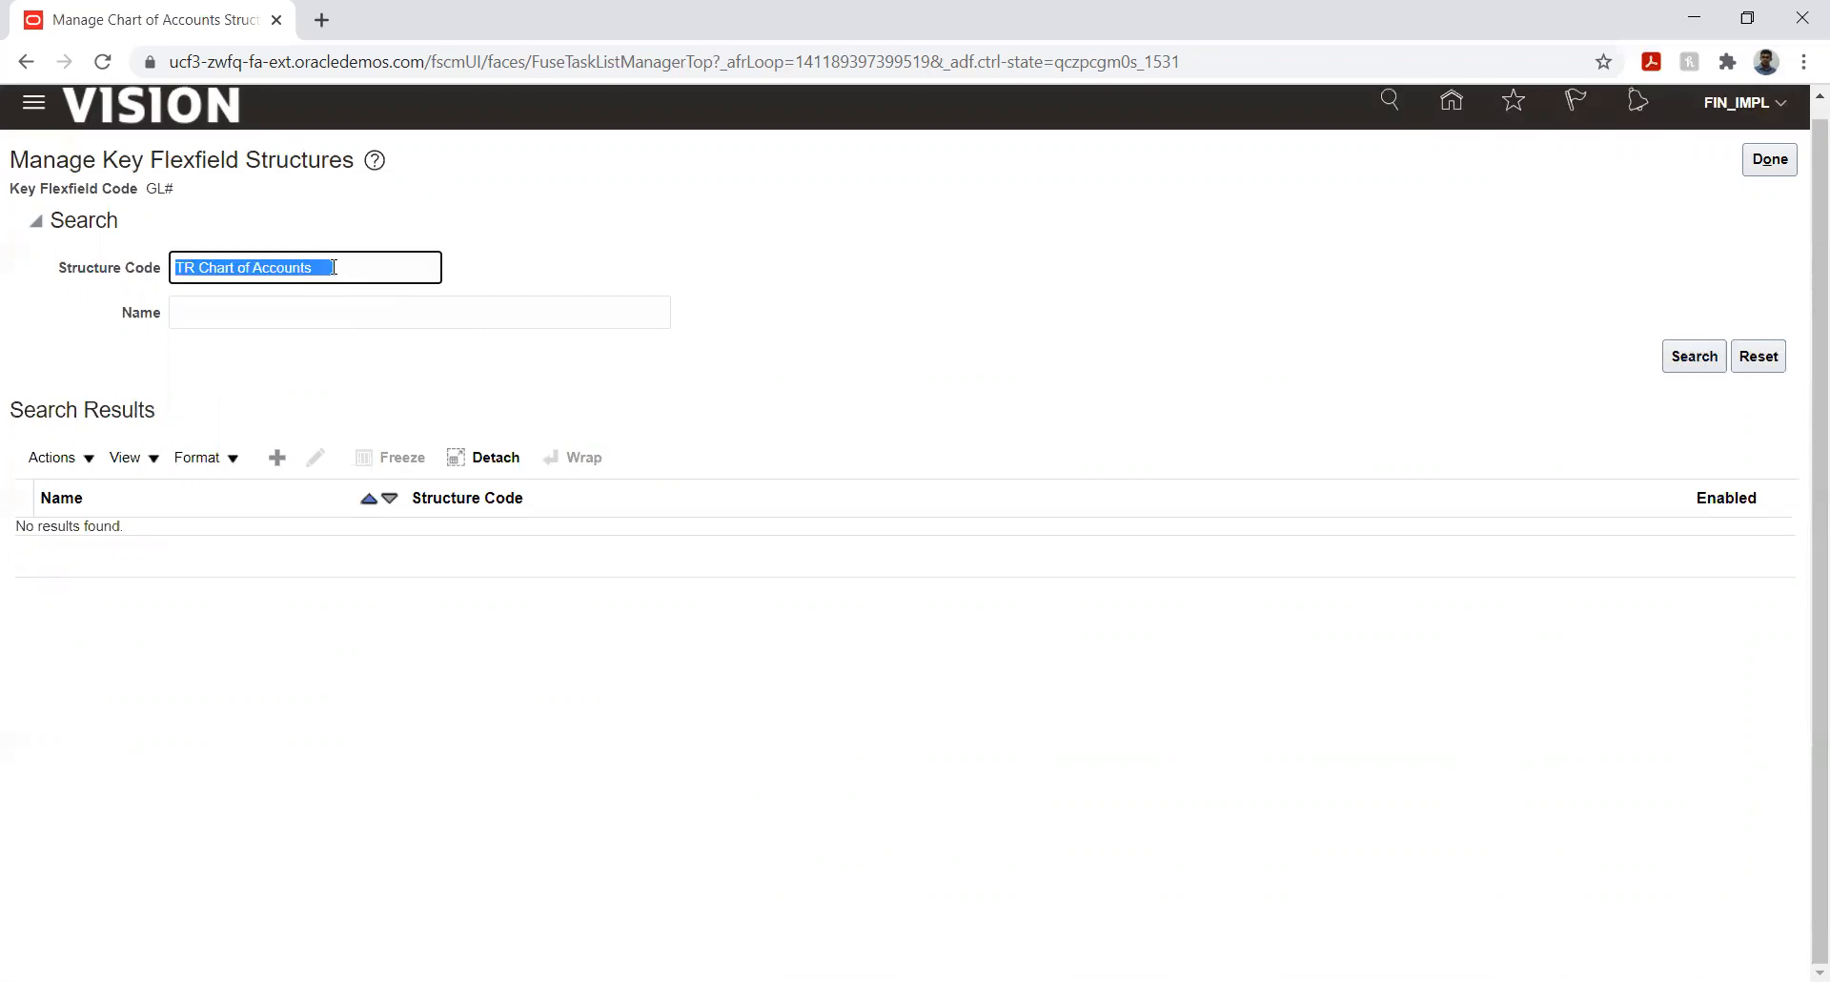
{"action": "key", "text": "BackSpace"}
{"action": "left_click", "coordinate": [1694, 356]}
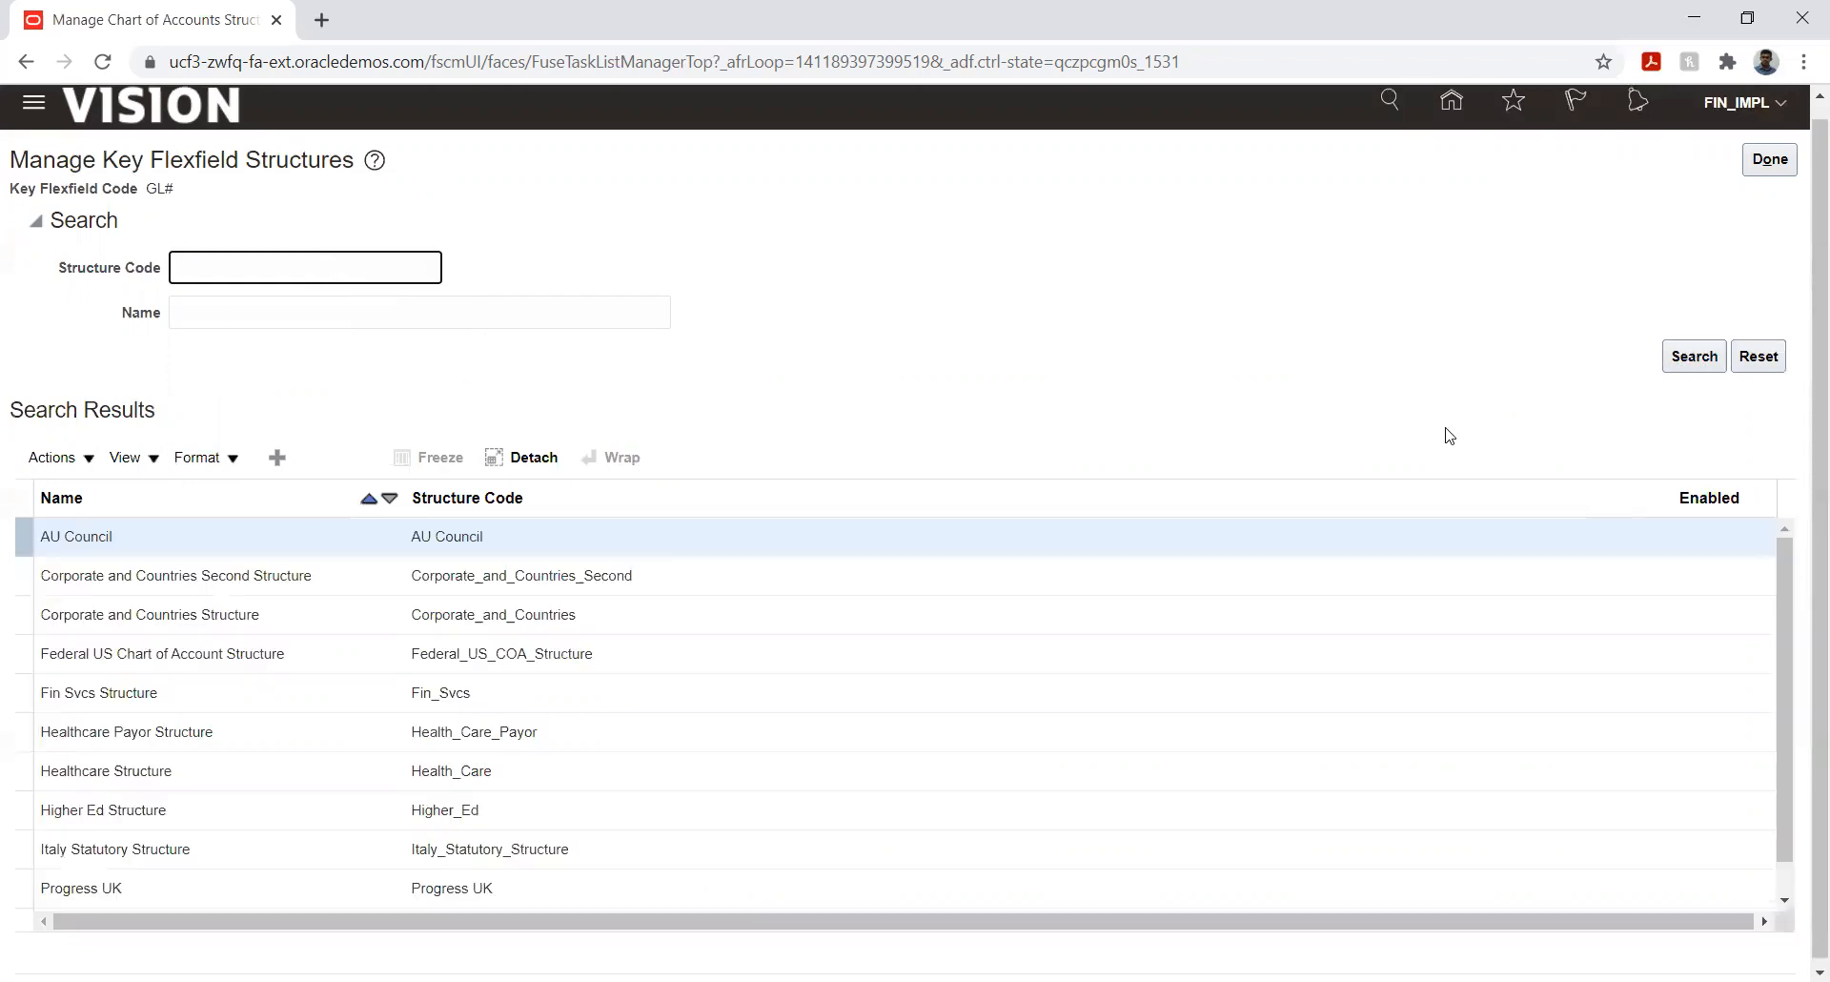
{"action": "scroll", "coordinate": [318, 667], "scroll_direction": "down", "scroll_amount": 1}
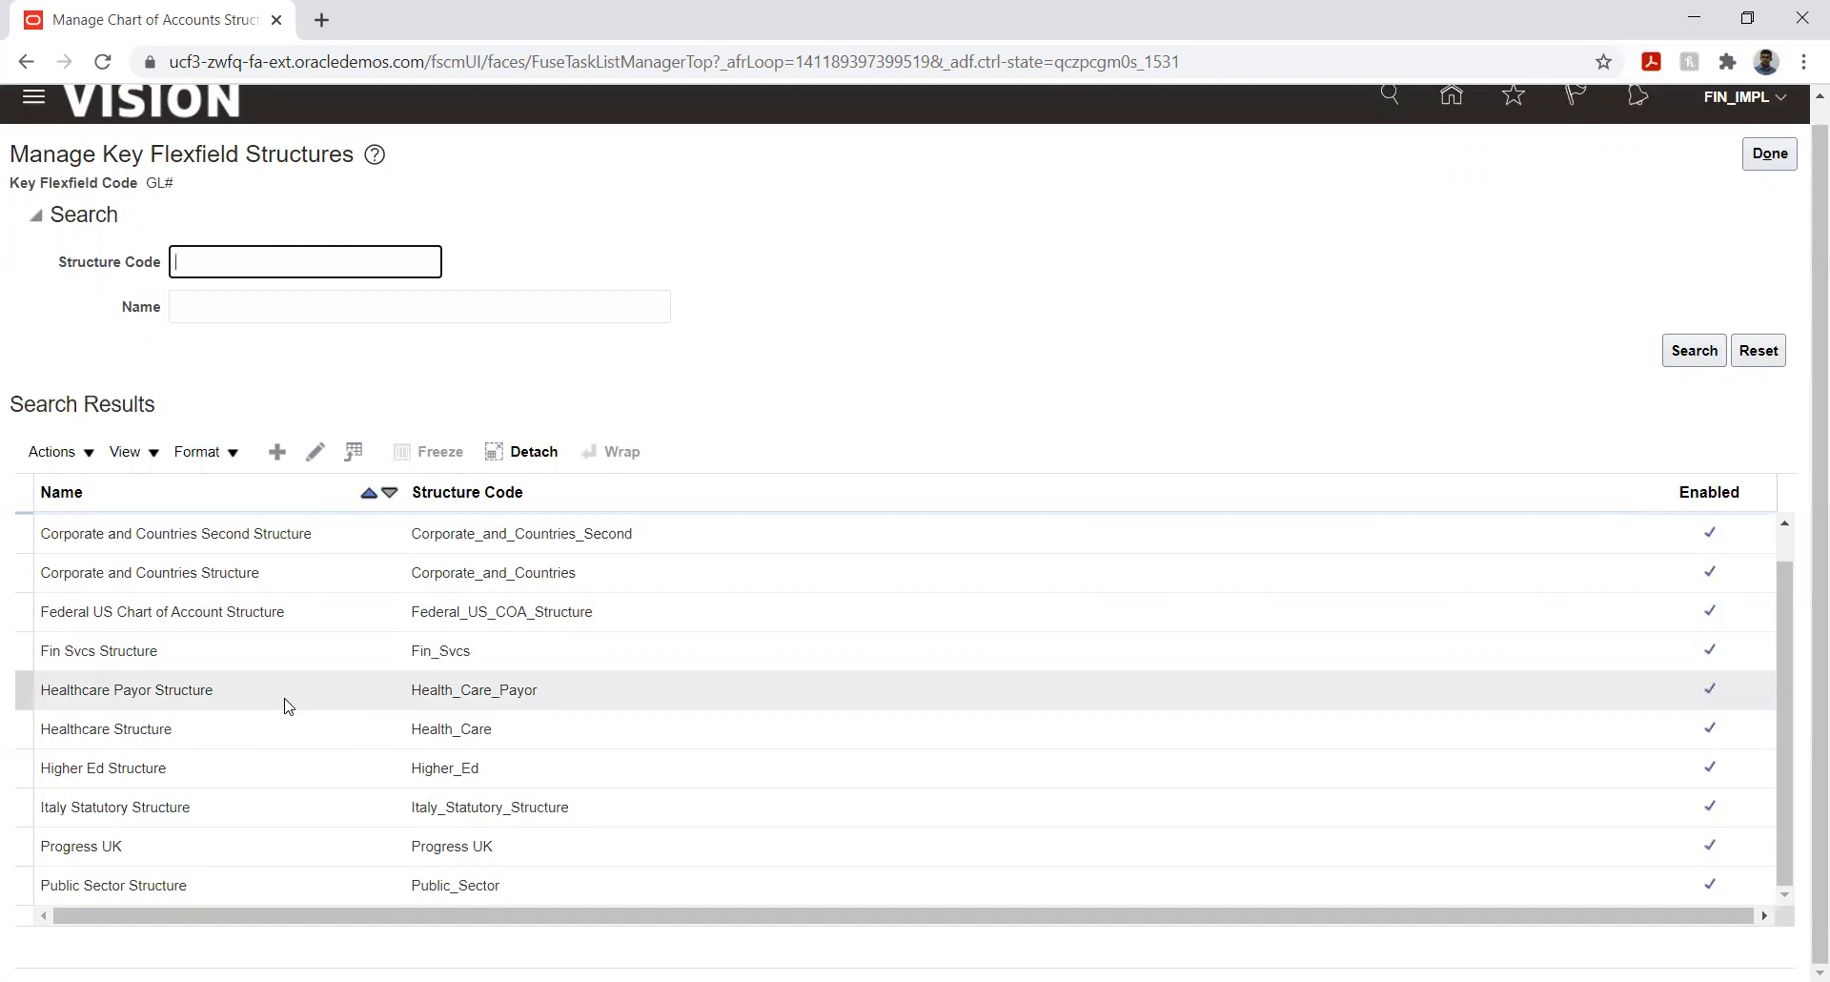
{"action": "scroll", "coordinate": [289, 705], "scroll_direction": "up", "scroll_amount": 1}
{"action": "scroll", "coordinate": [289, 705], "scroll_direction": "down", "scroll_amount": 1}
{"action": "left_click", "coordinate": [1770, 154]}
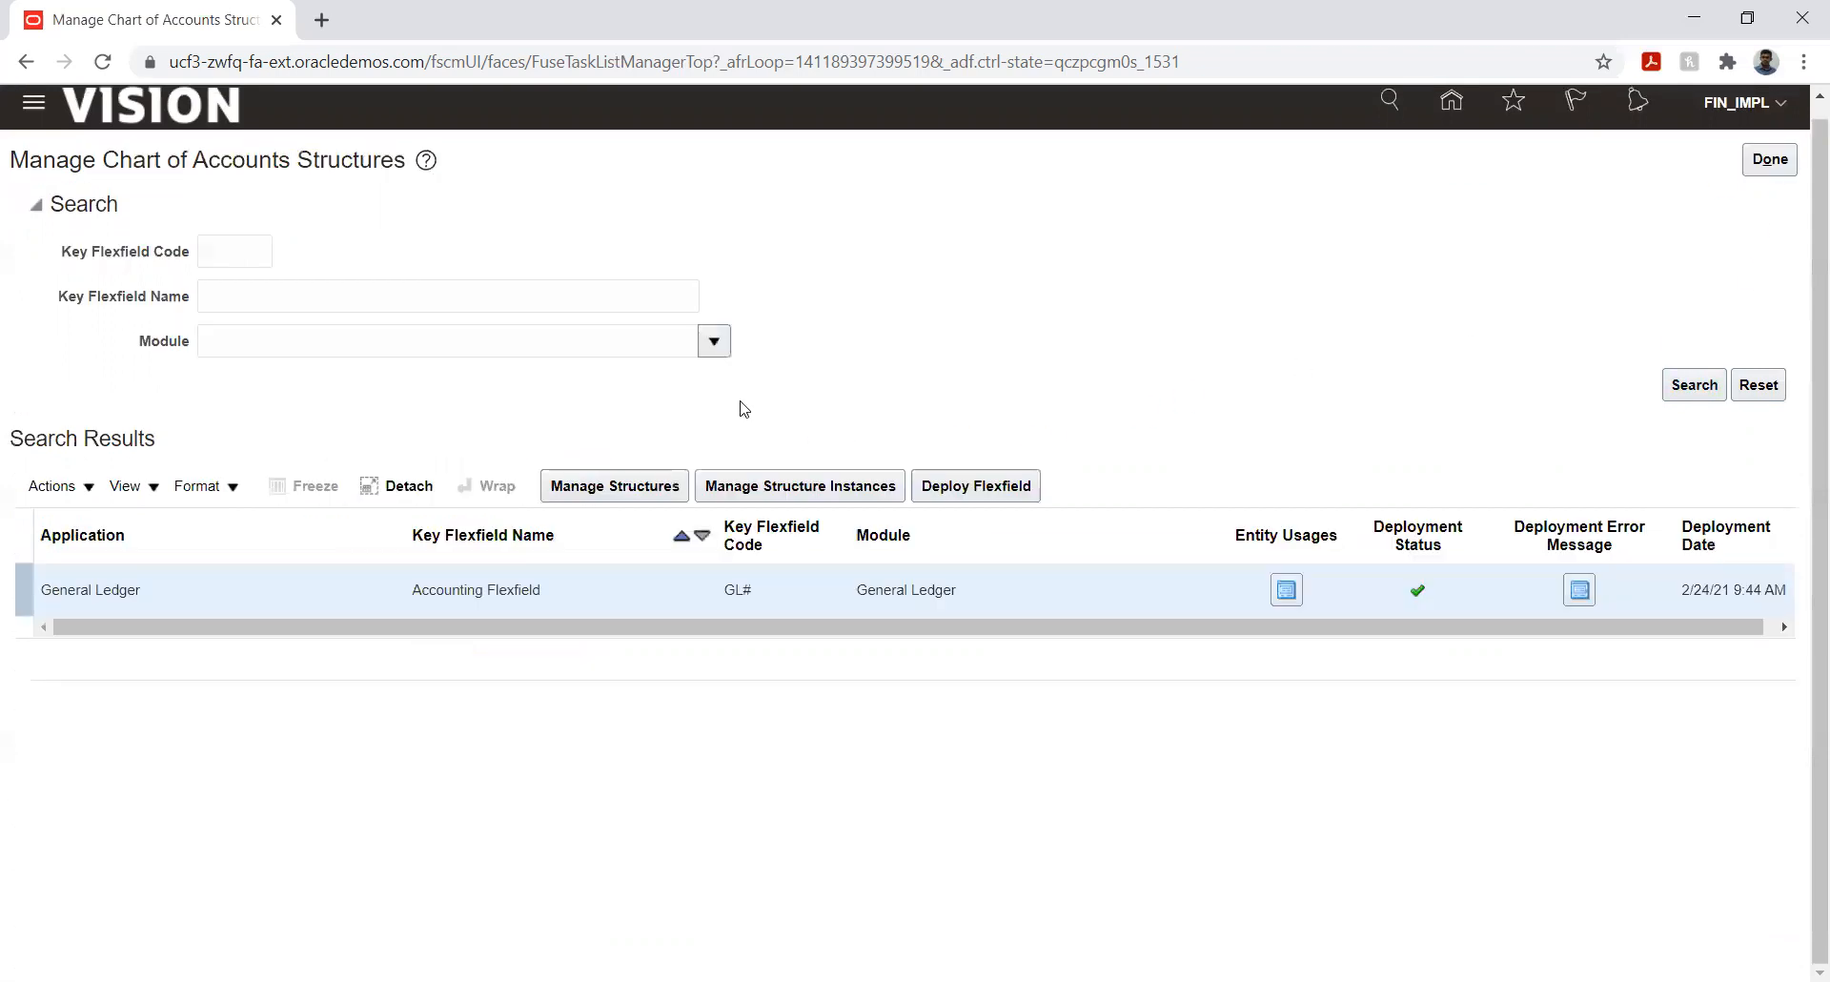
- List all structure instances of the Accounting Flexfield and open the TR Chart of Accounts instance for editing
{"action": "left_click", "coordinate": [763, 486]}
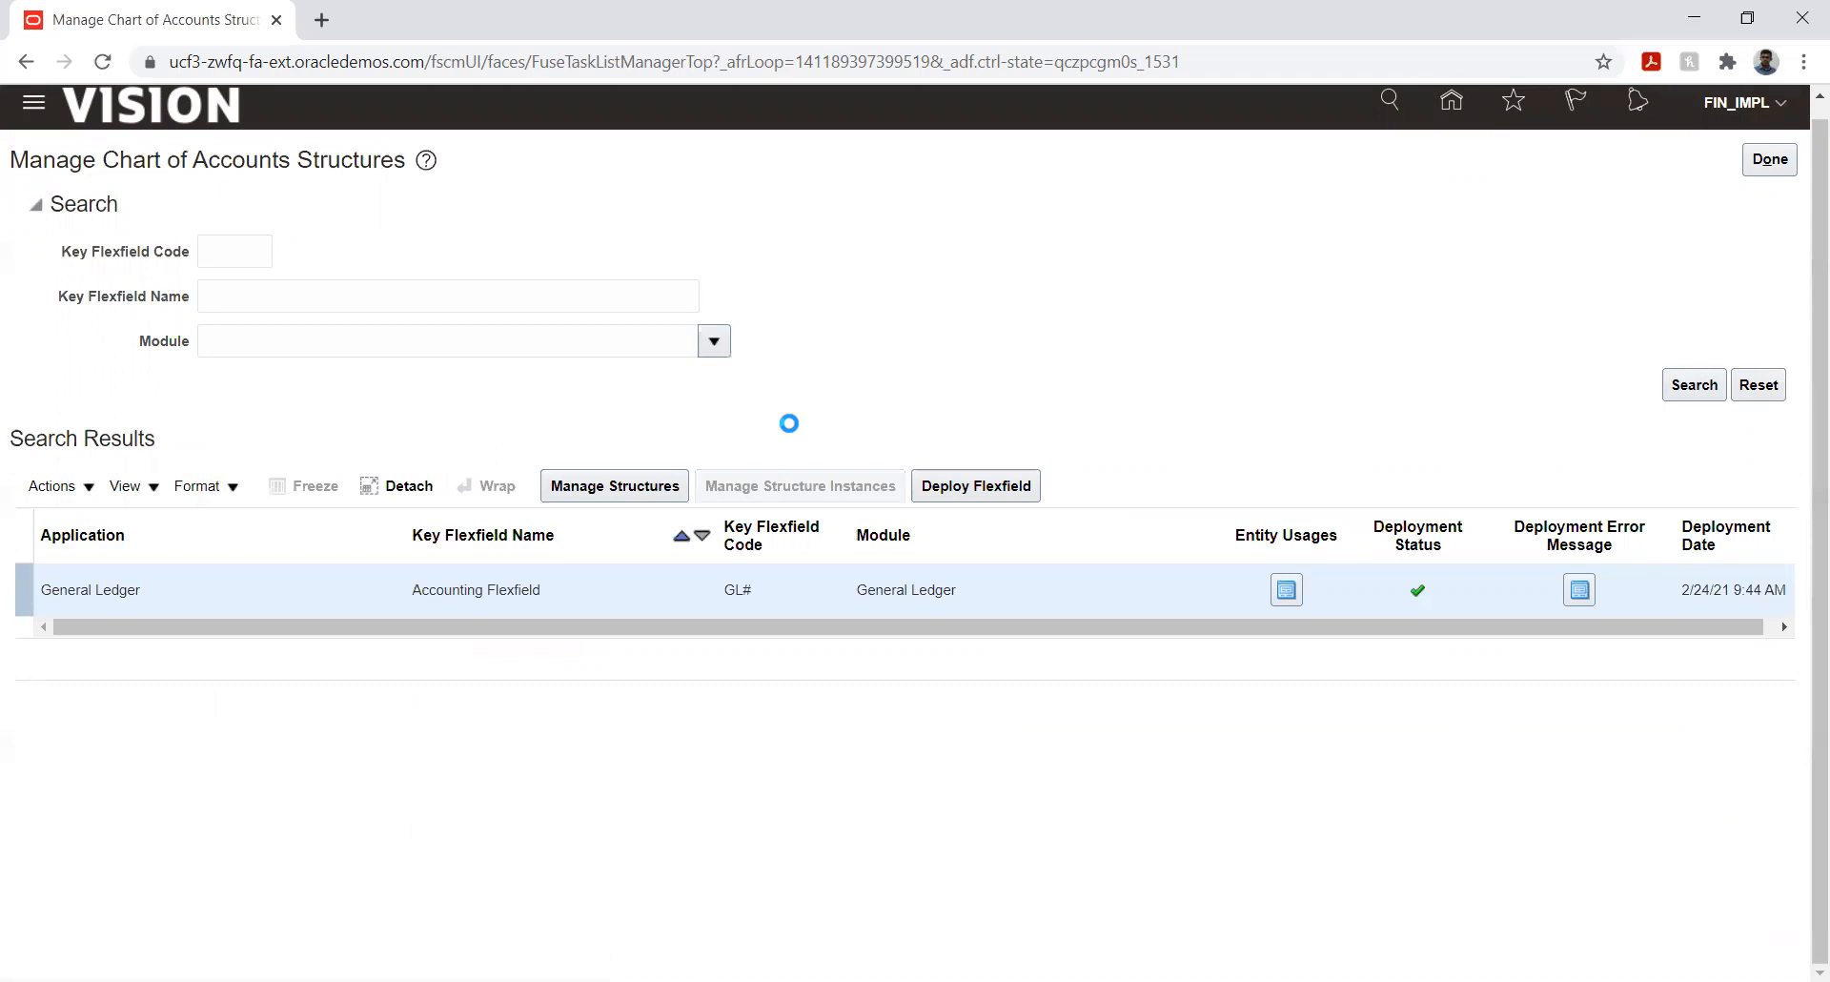
{"action": "left_click", "coordinate": [1686, 403]}
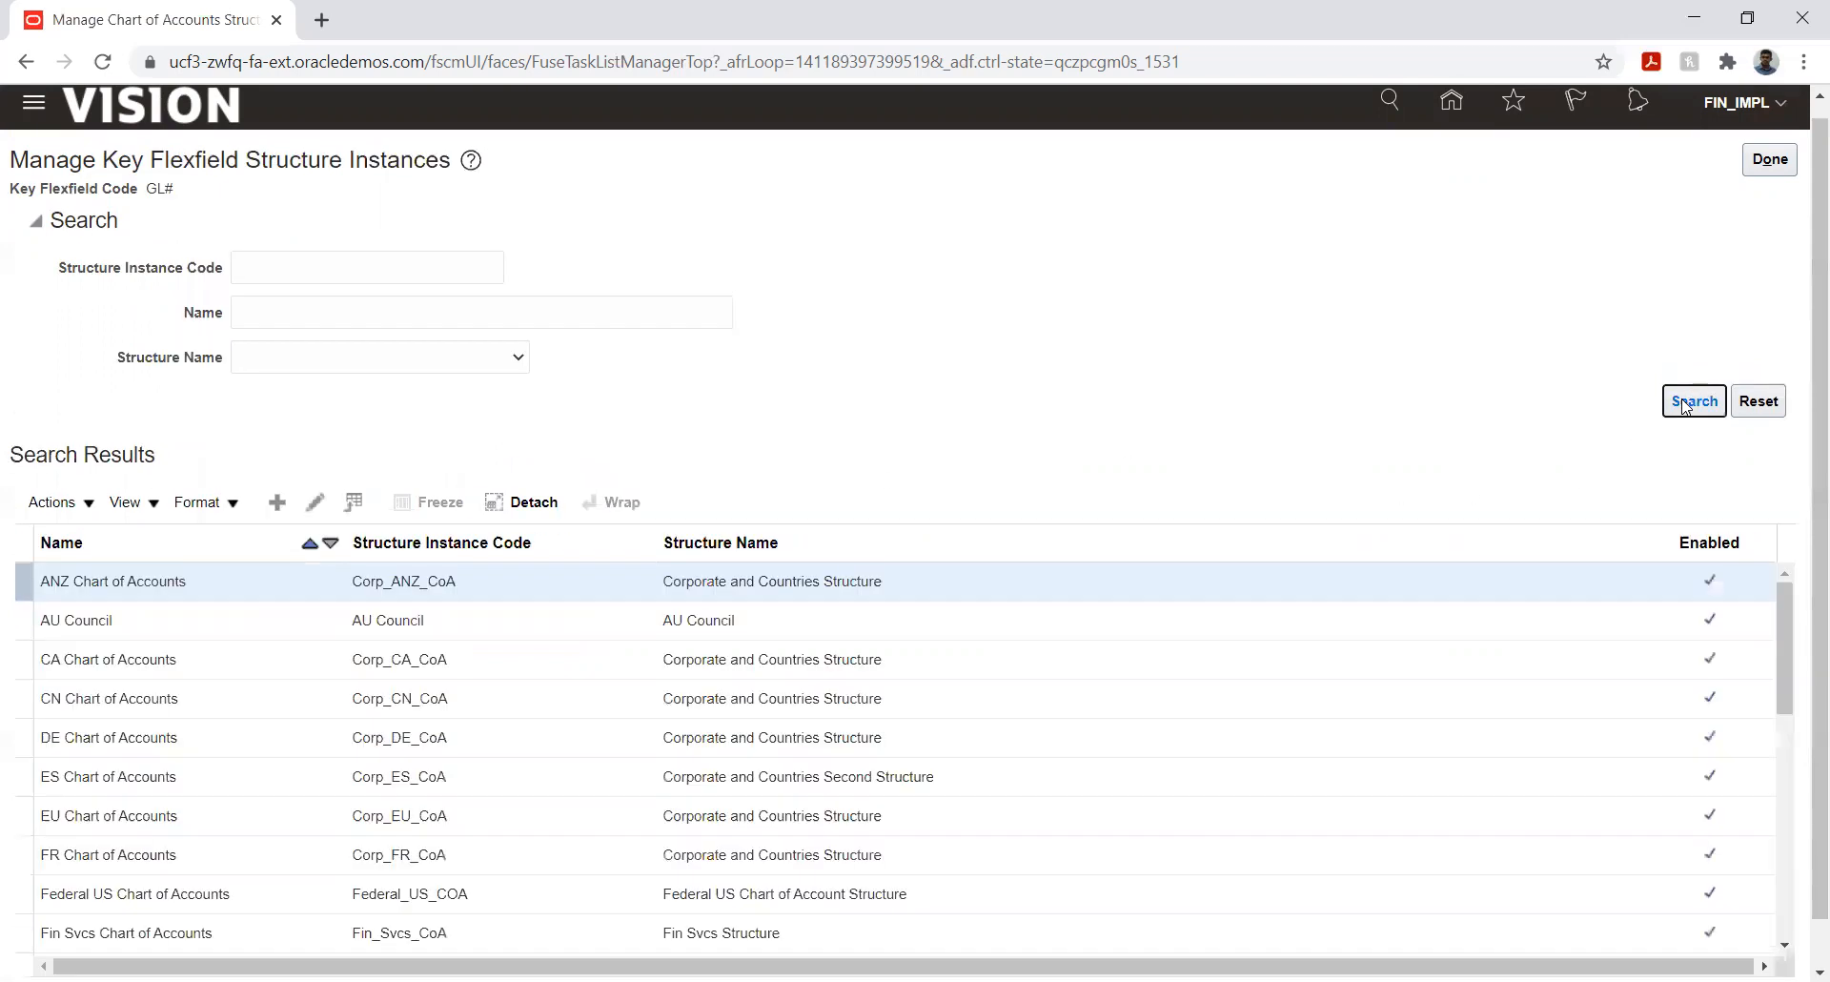
{"action": "scroll", "coordinate": [213, 702], "scroll_direction": "down", "scroll_amount": 3}
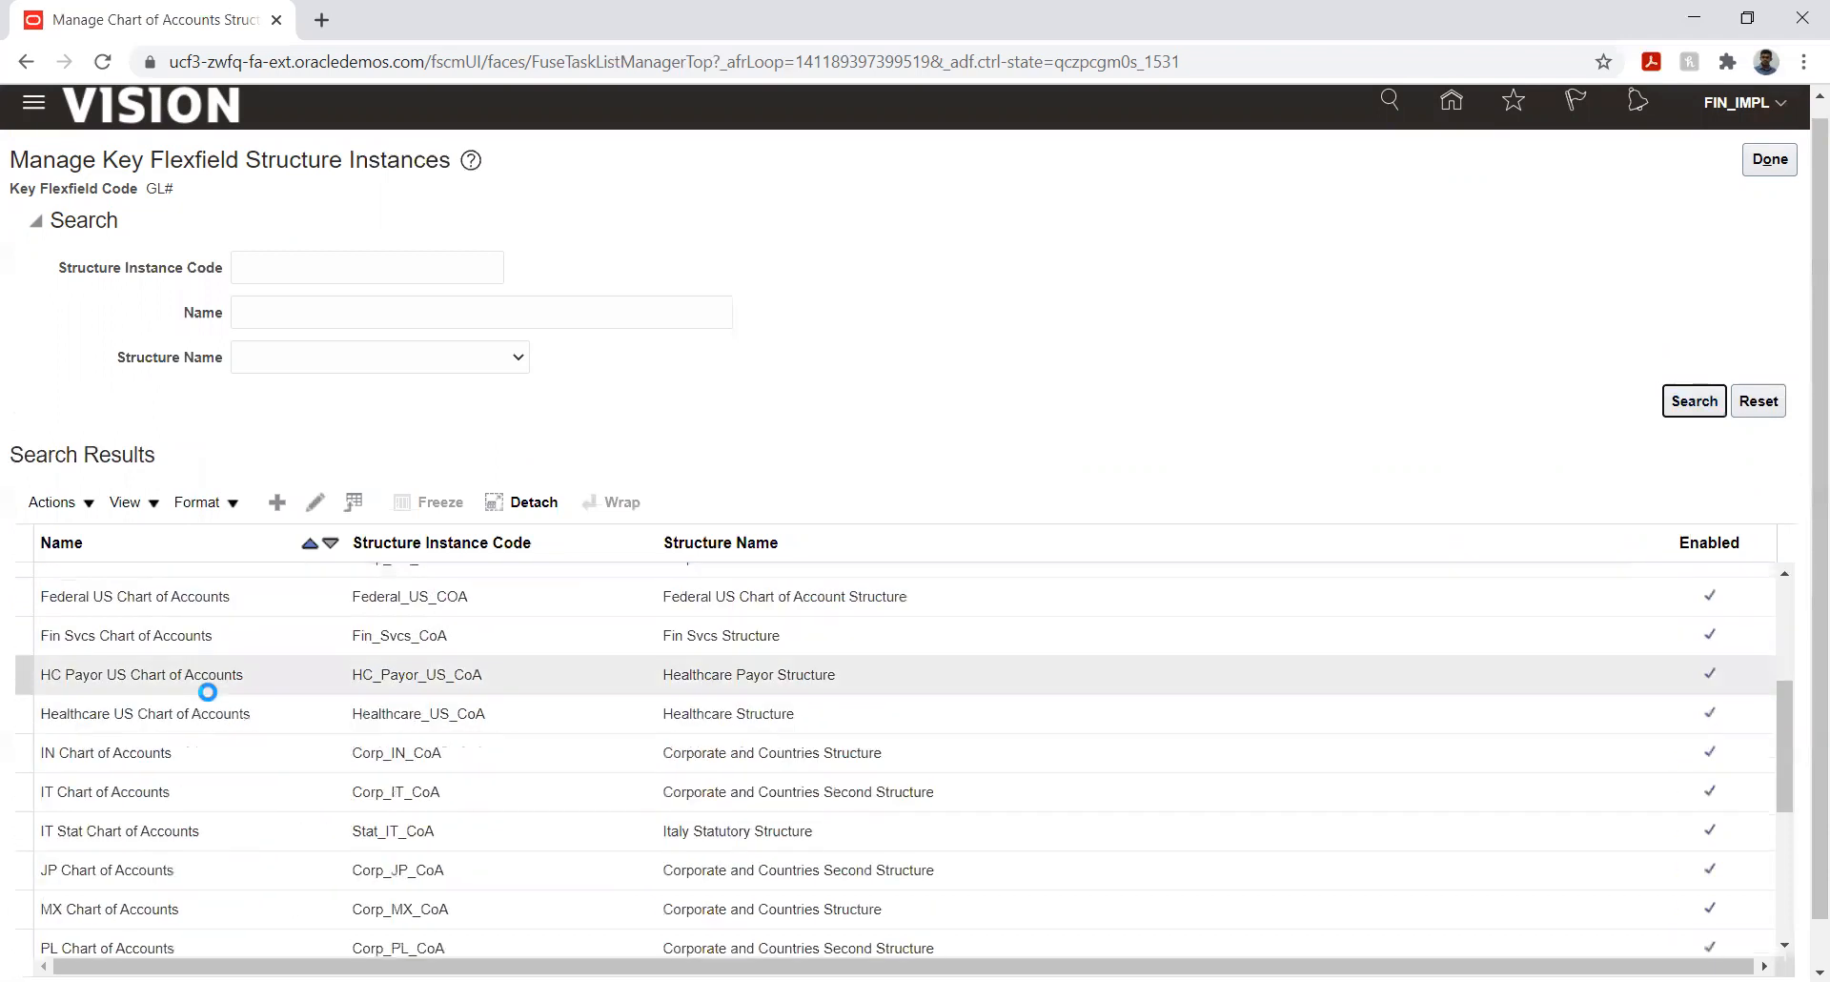
{"action": "scroll", "coordinate": [209, 696], "scroll_direction": "down", "scroll_amount": 5}
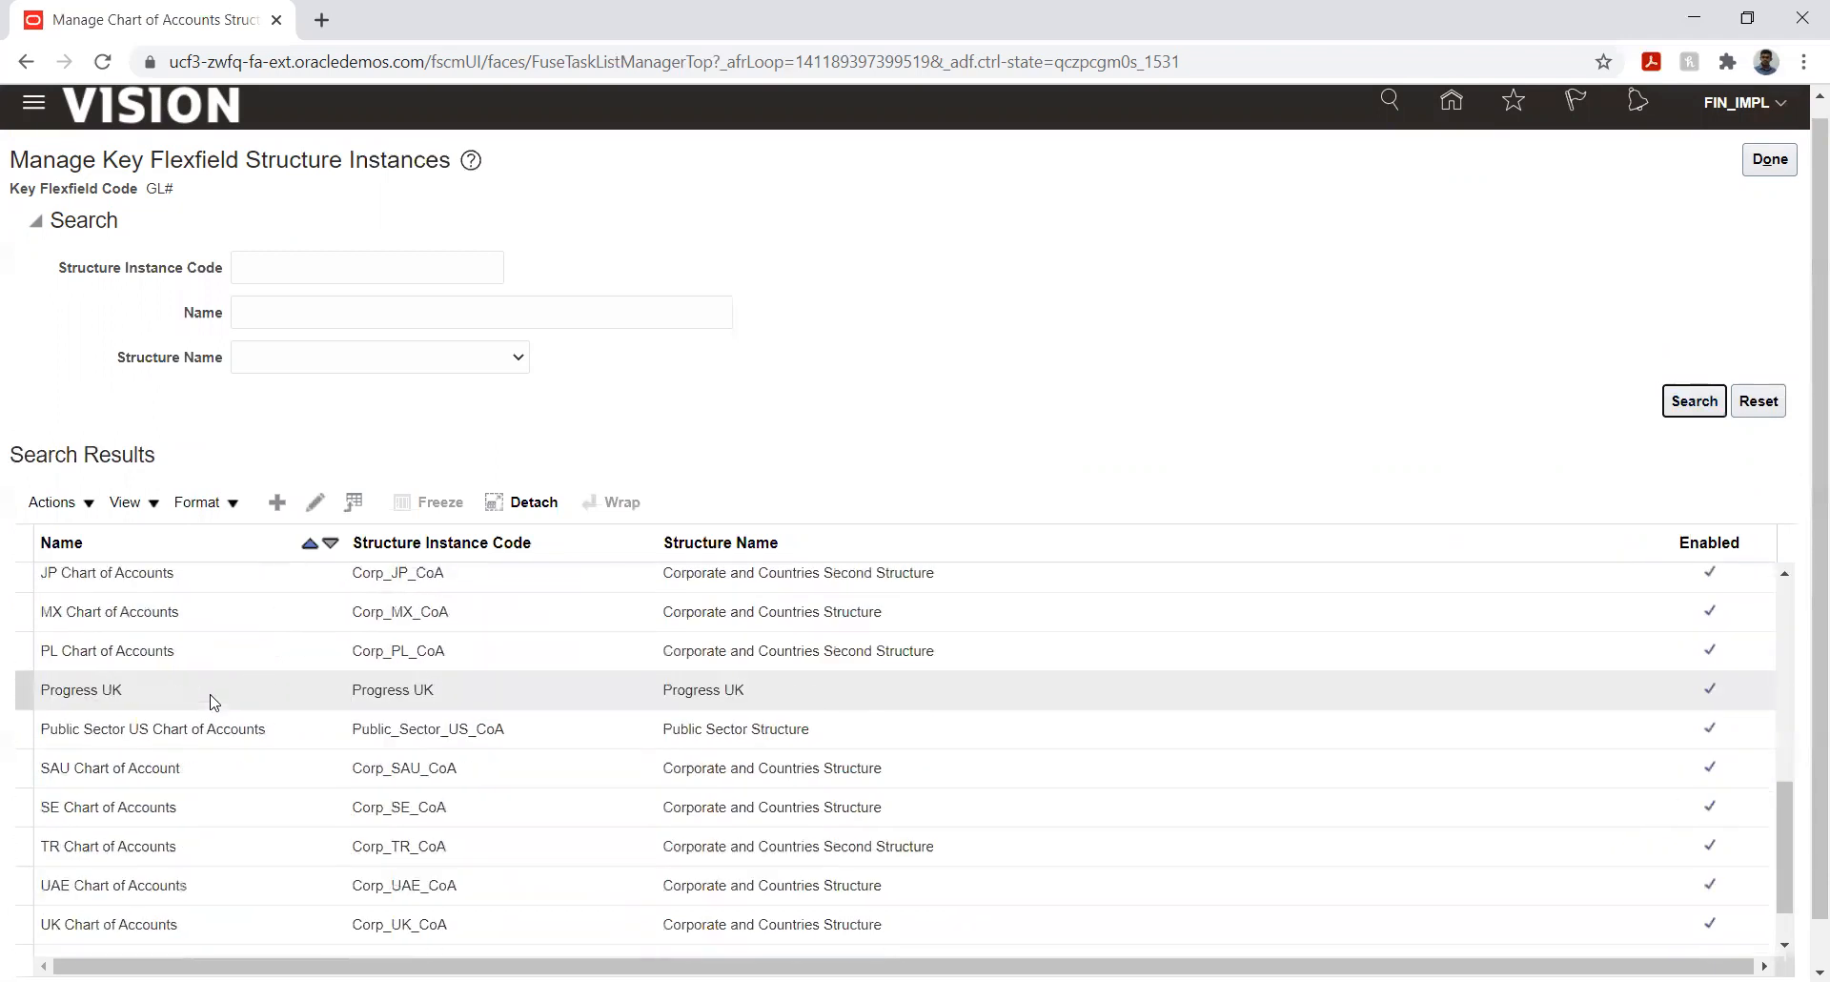
{"action": "left_click", "coordinate": [181, 732]}
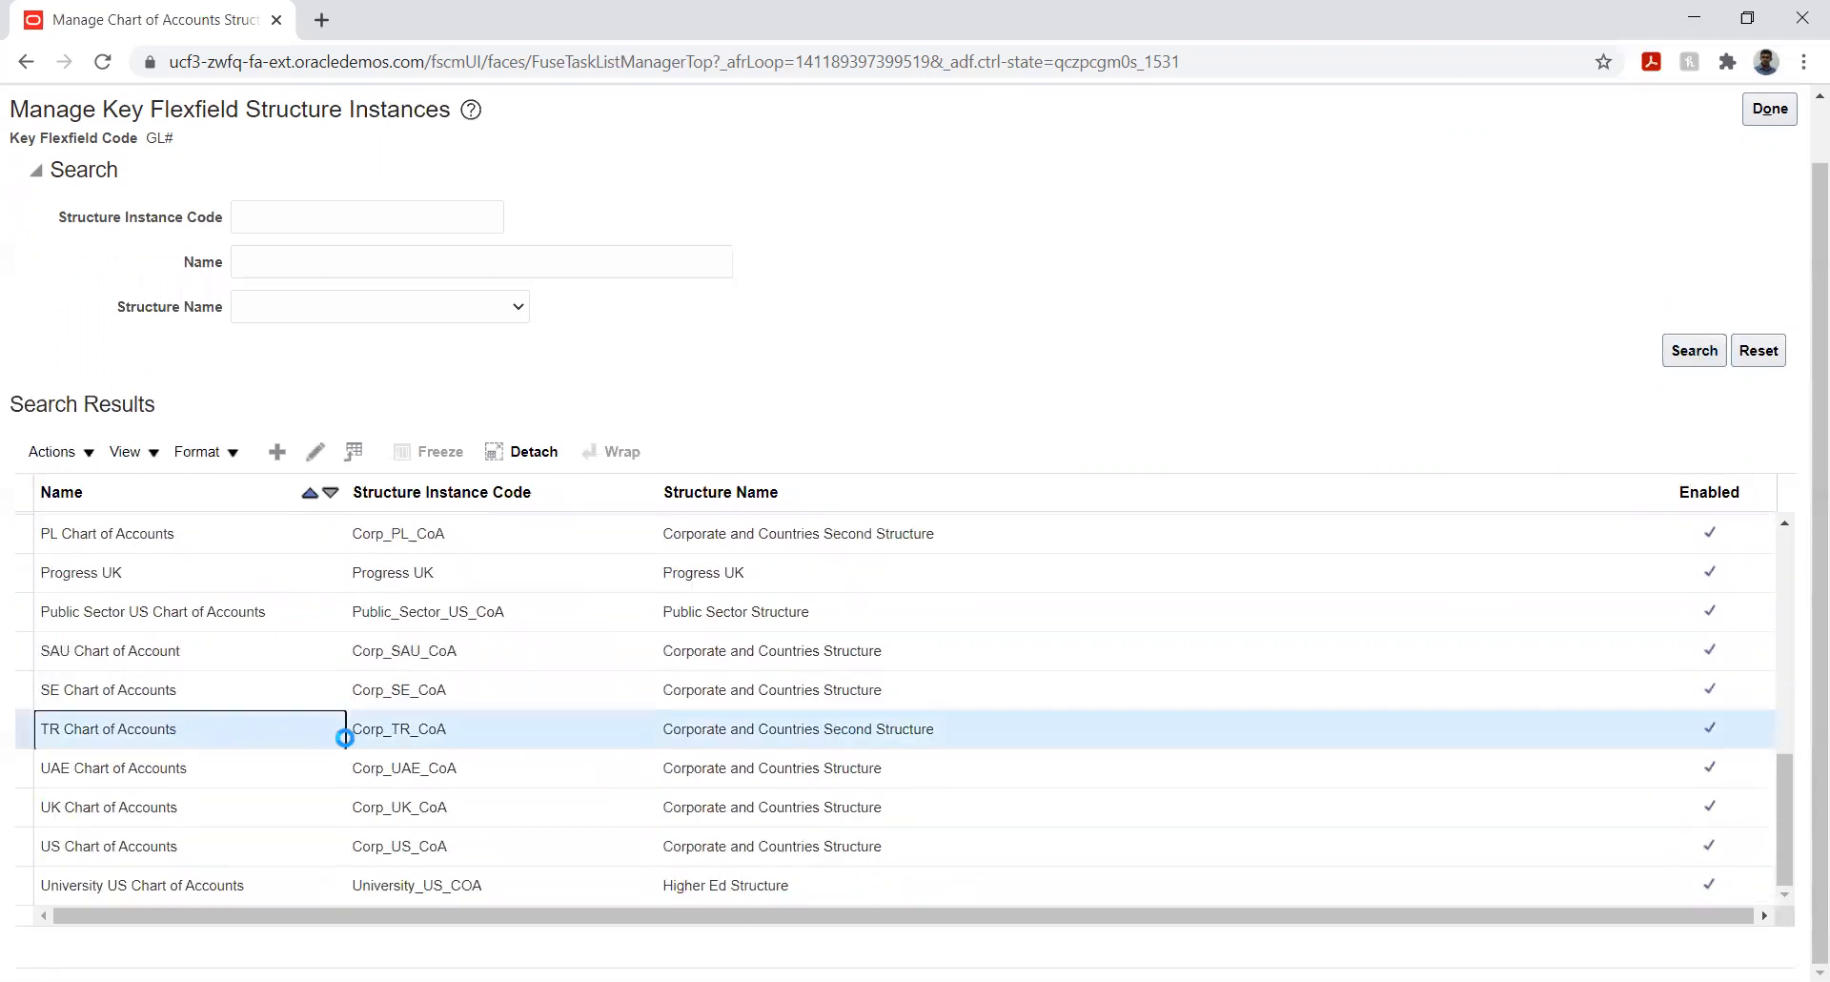
{"action": "left_click", "coordinate": [316, 451]}
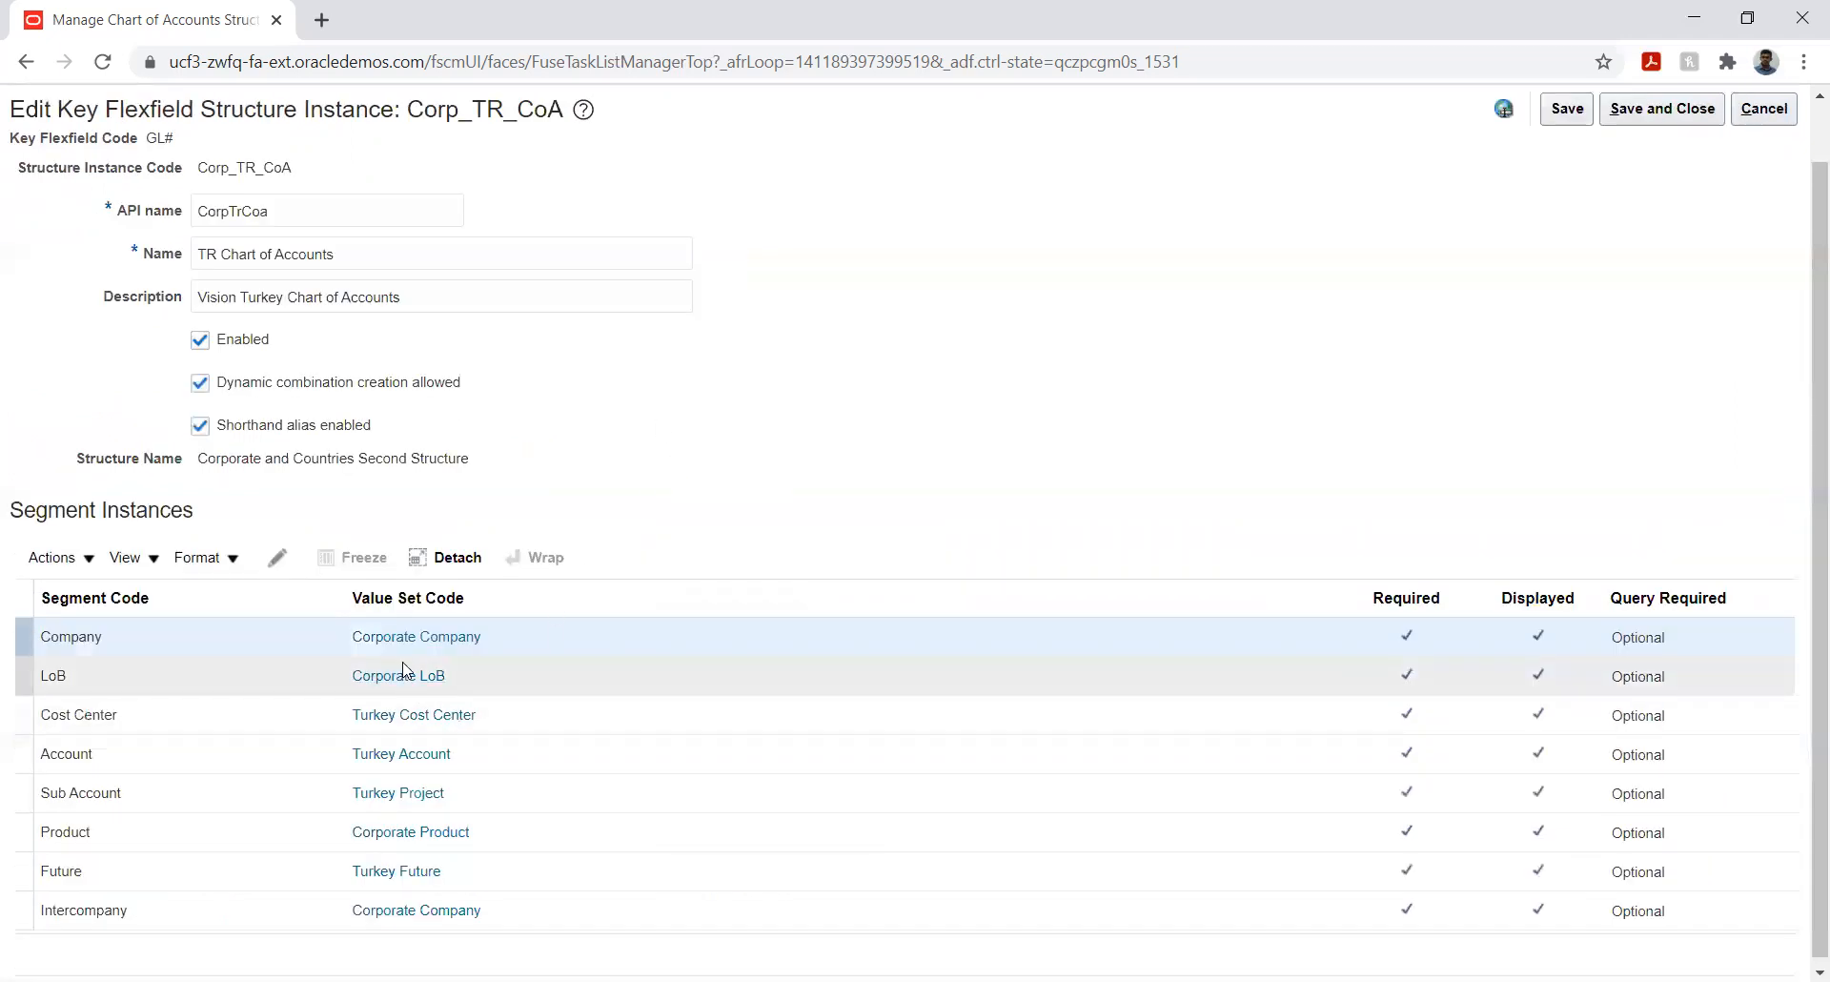
- Copy the Company segment's value set code "Corporate Company", and return to the Financial Reporting Structures task list without saving changes
{"action": "left_click_drag", "start_coordinate": [349, 639], "coordinate": [486, 646]}
{"action": "key", "text": "ctrl+c"}
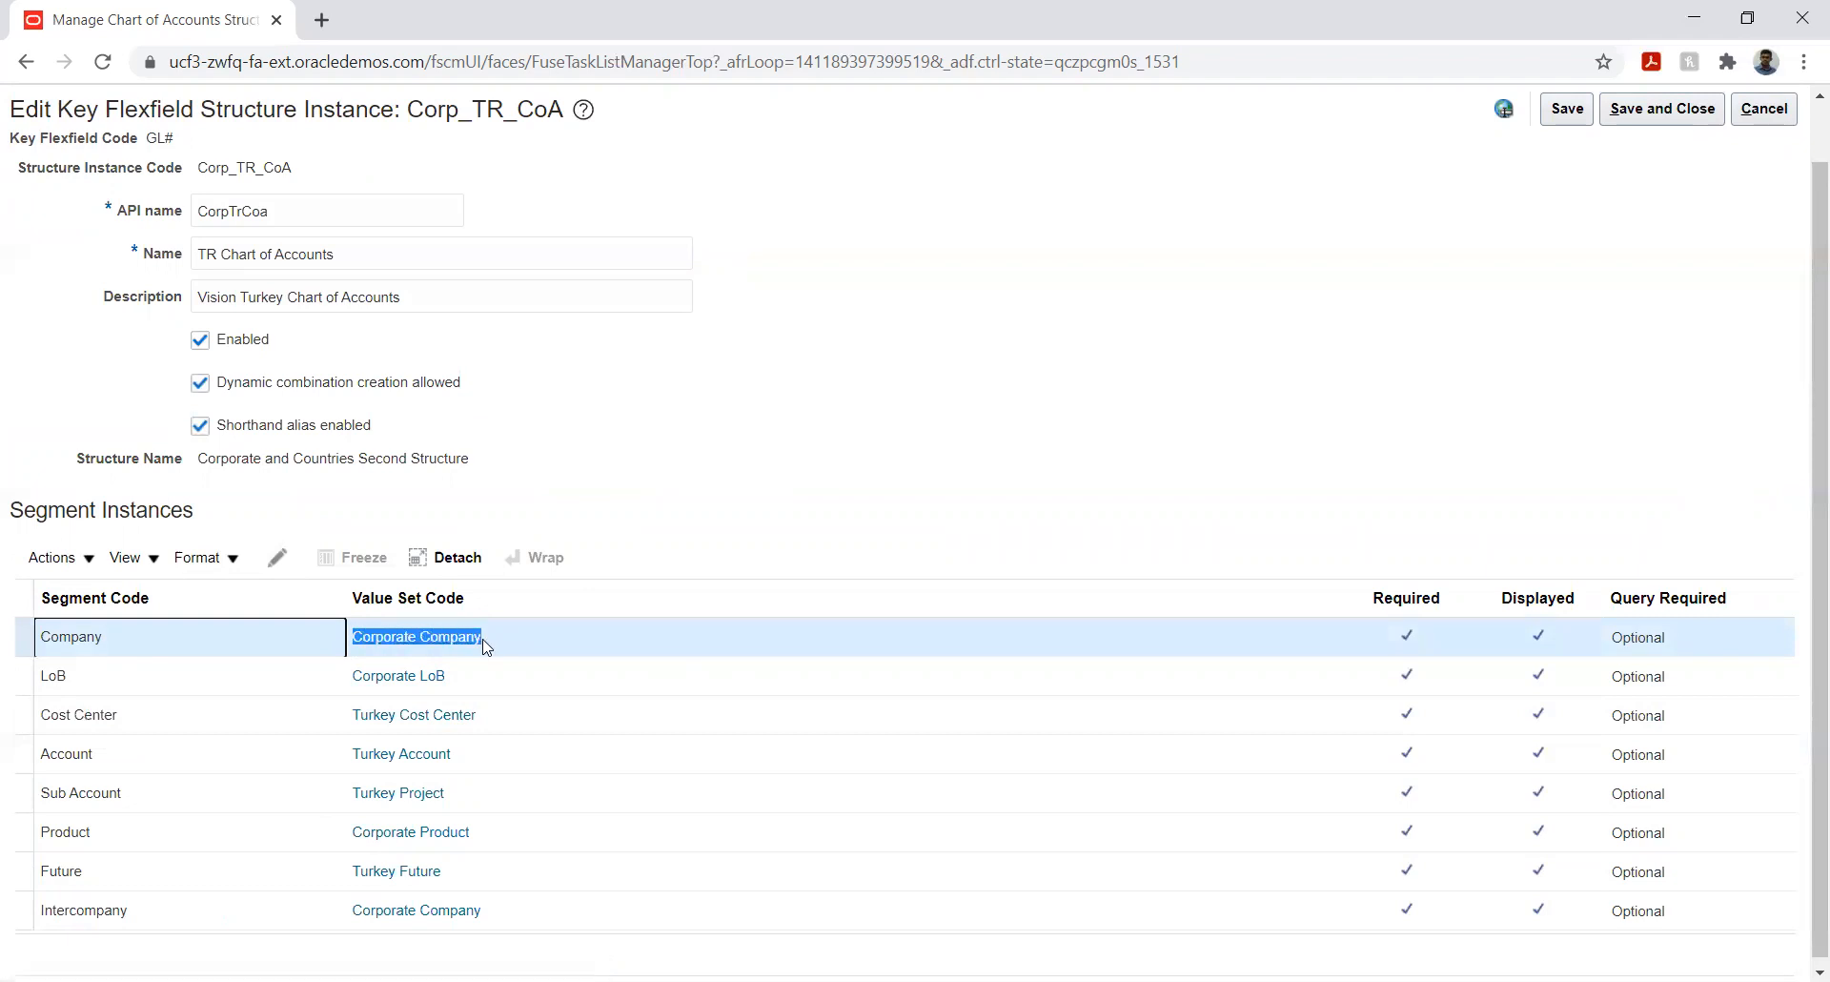
{"action": "left_click", "coordinate": [1747, 121]}
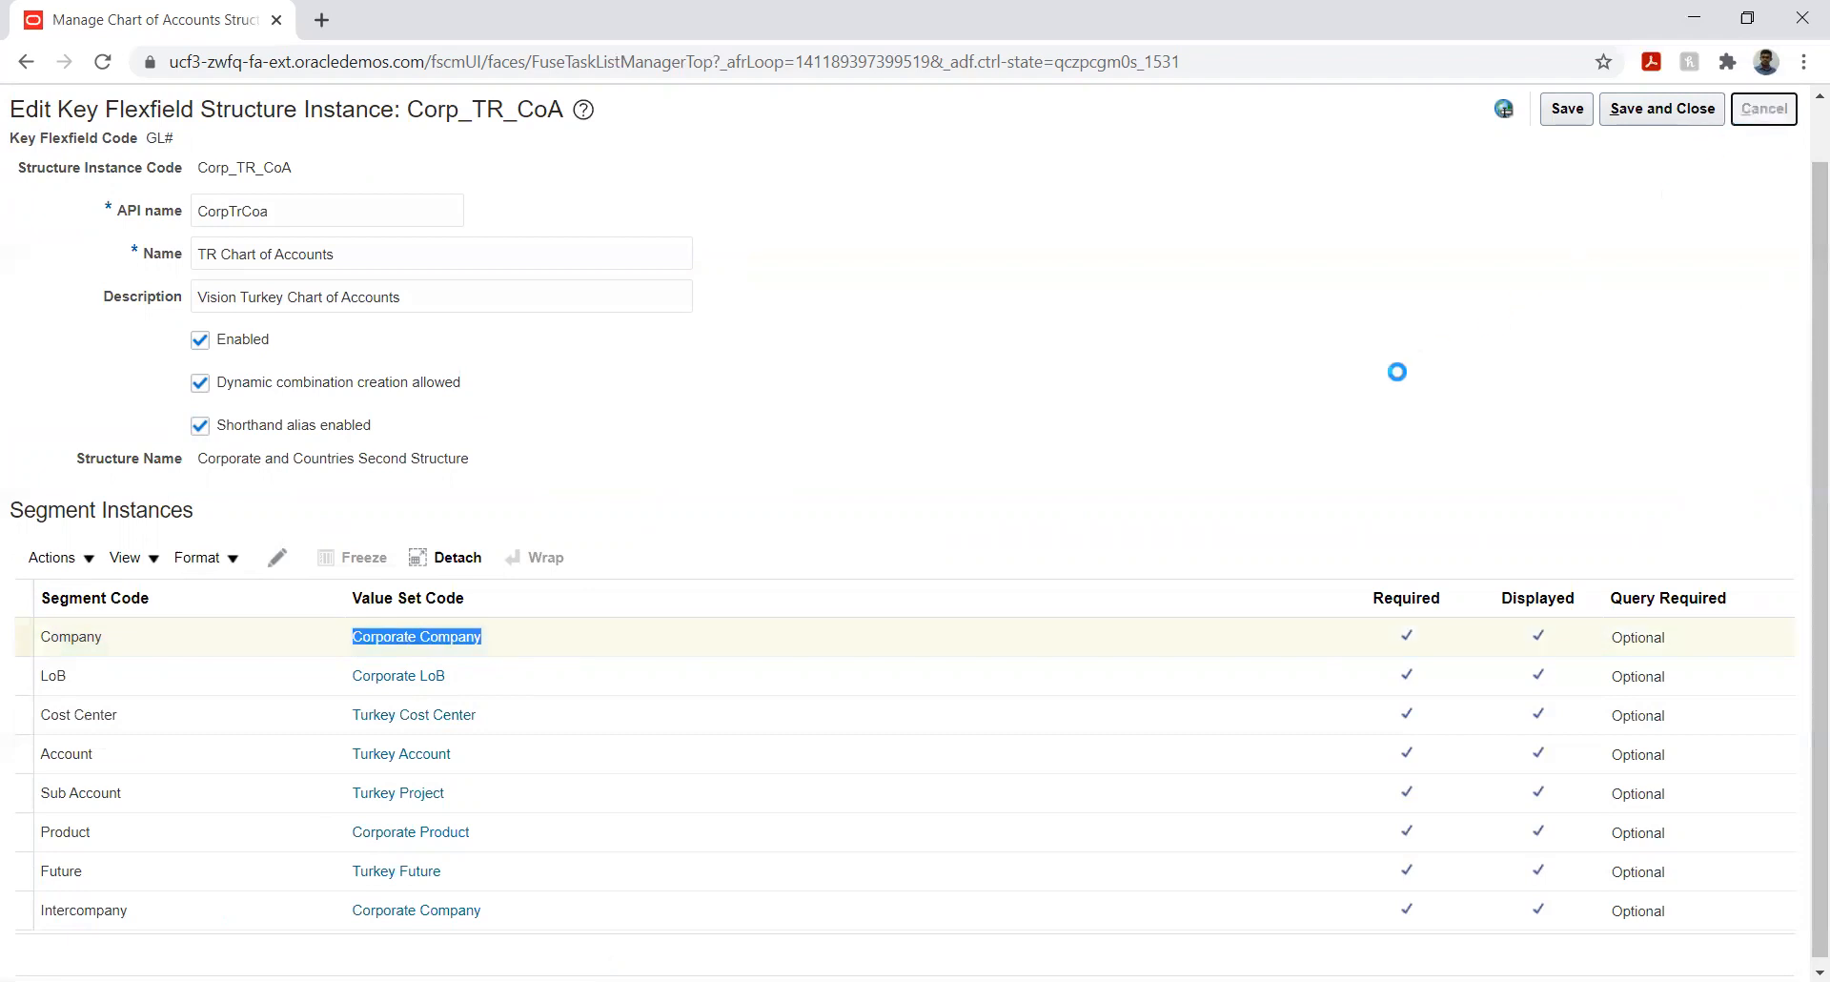
{"action": "left_click", "coordinate": [1760, 120]}
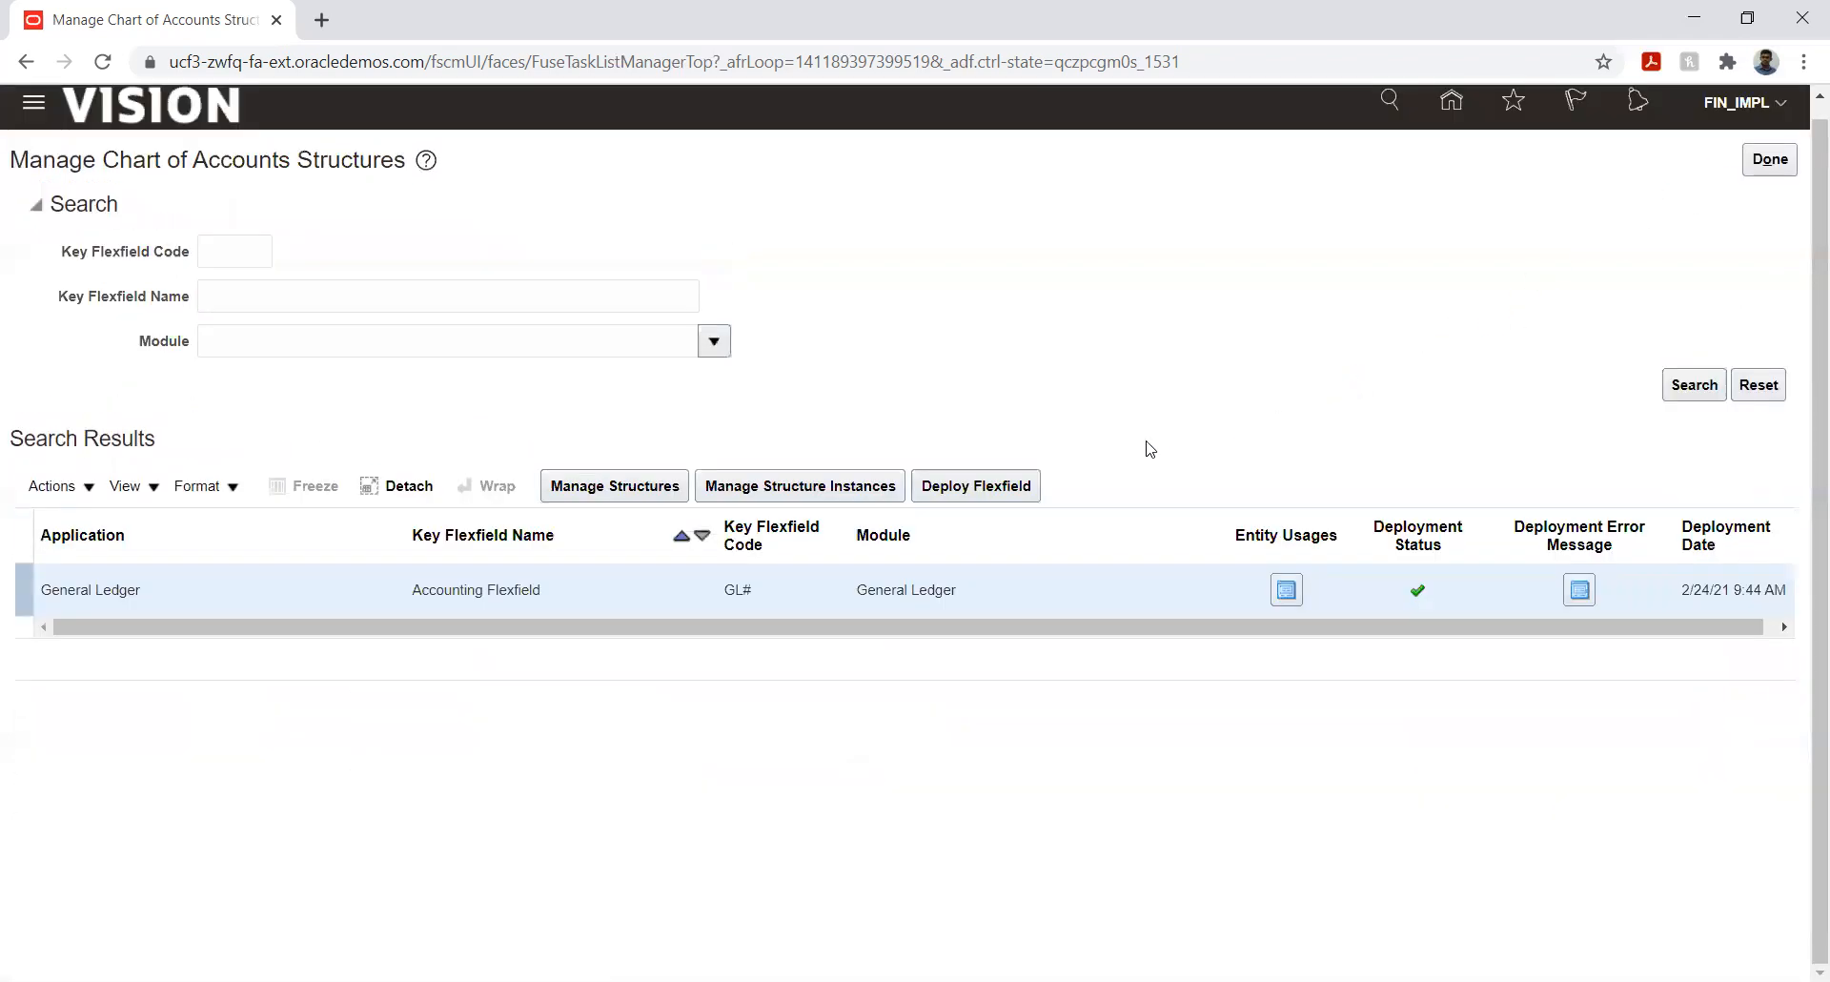
{"action": "left_click", "coordinate": [1753, 168]}
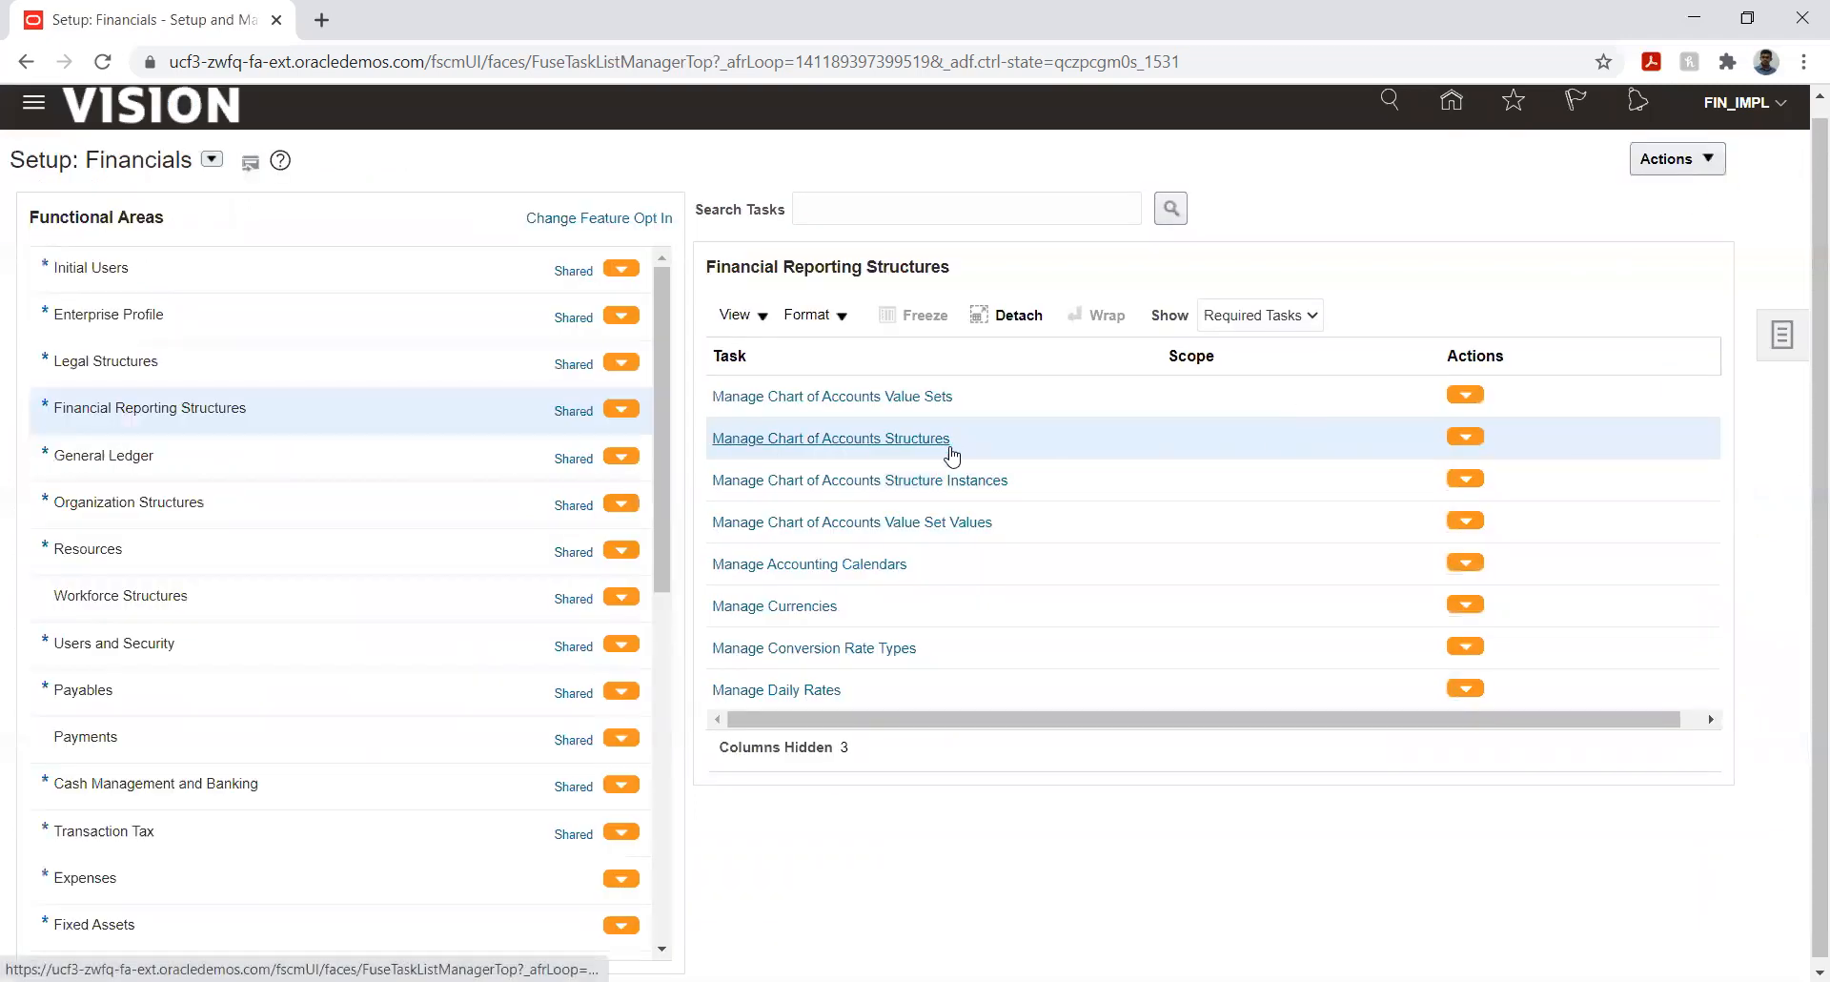
- Find the value set with code "Corporate Company" in Manage Chart of Accounts Value Set Values and open its values for managing
{"action": "left_click", "coordinate": [970, 522]}
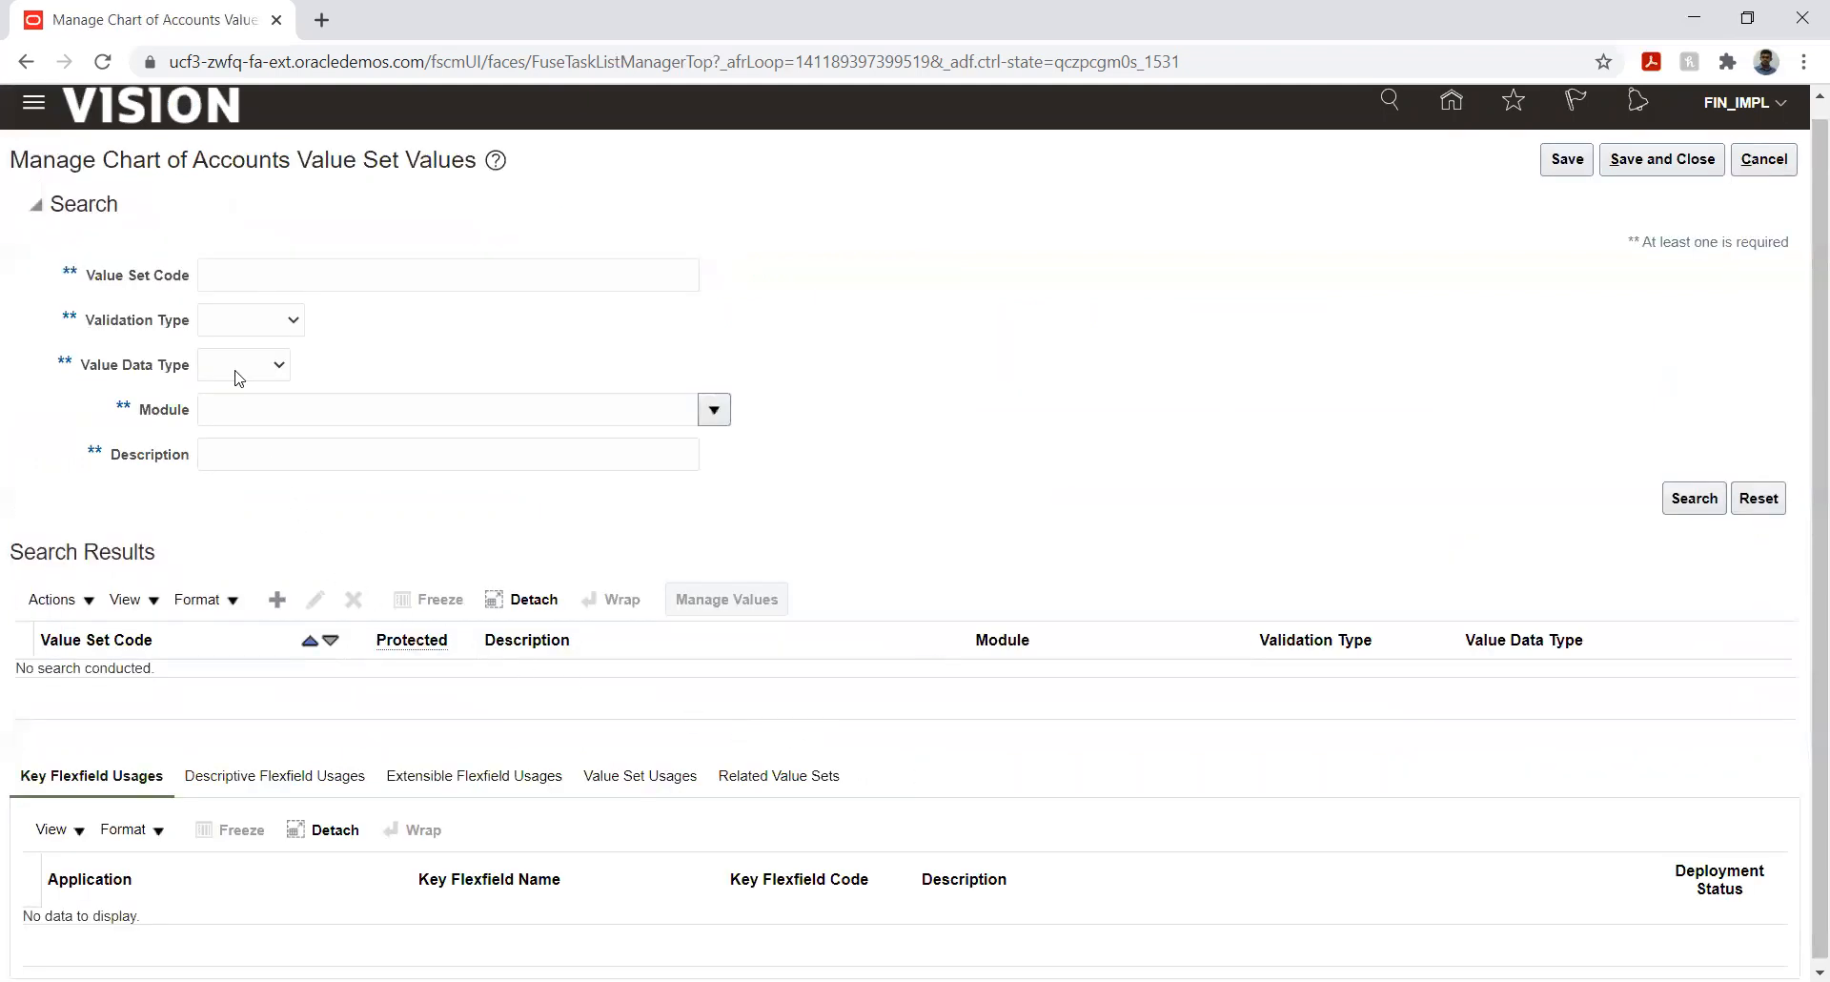
{"action": "left_click", "coordinate": [249, 272]}
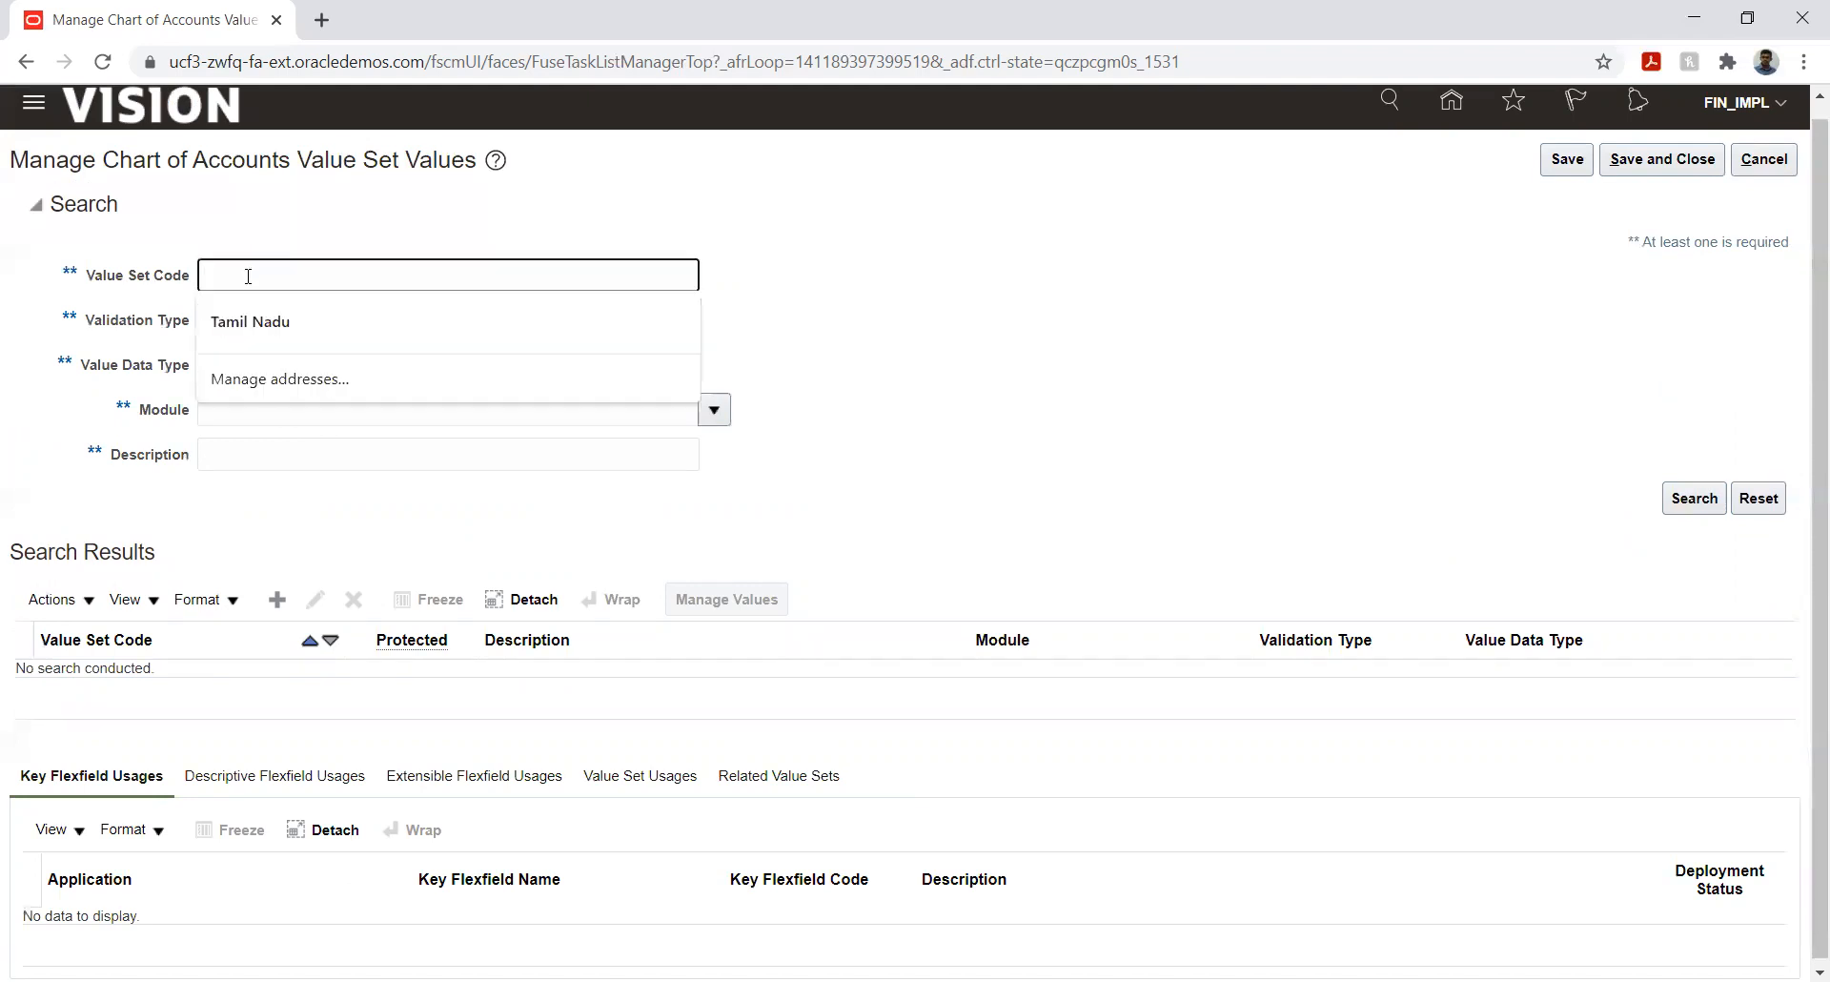
{"action": "key", "text": "ctrl+v"}
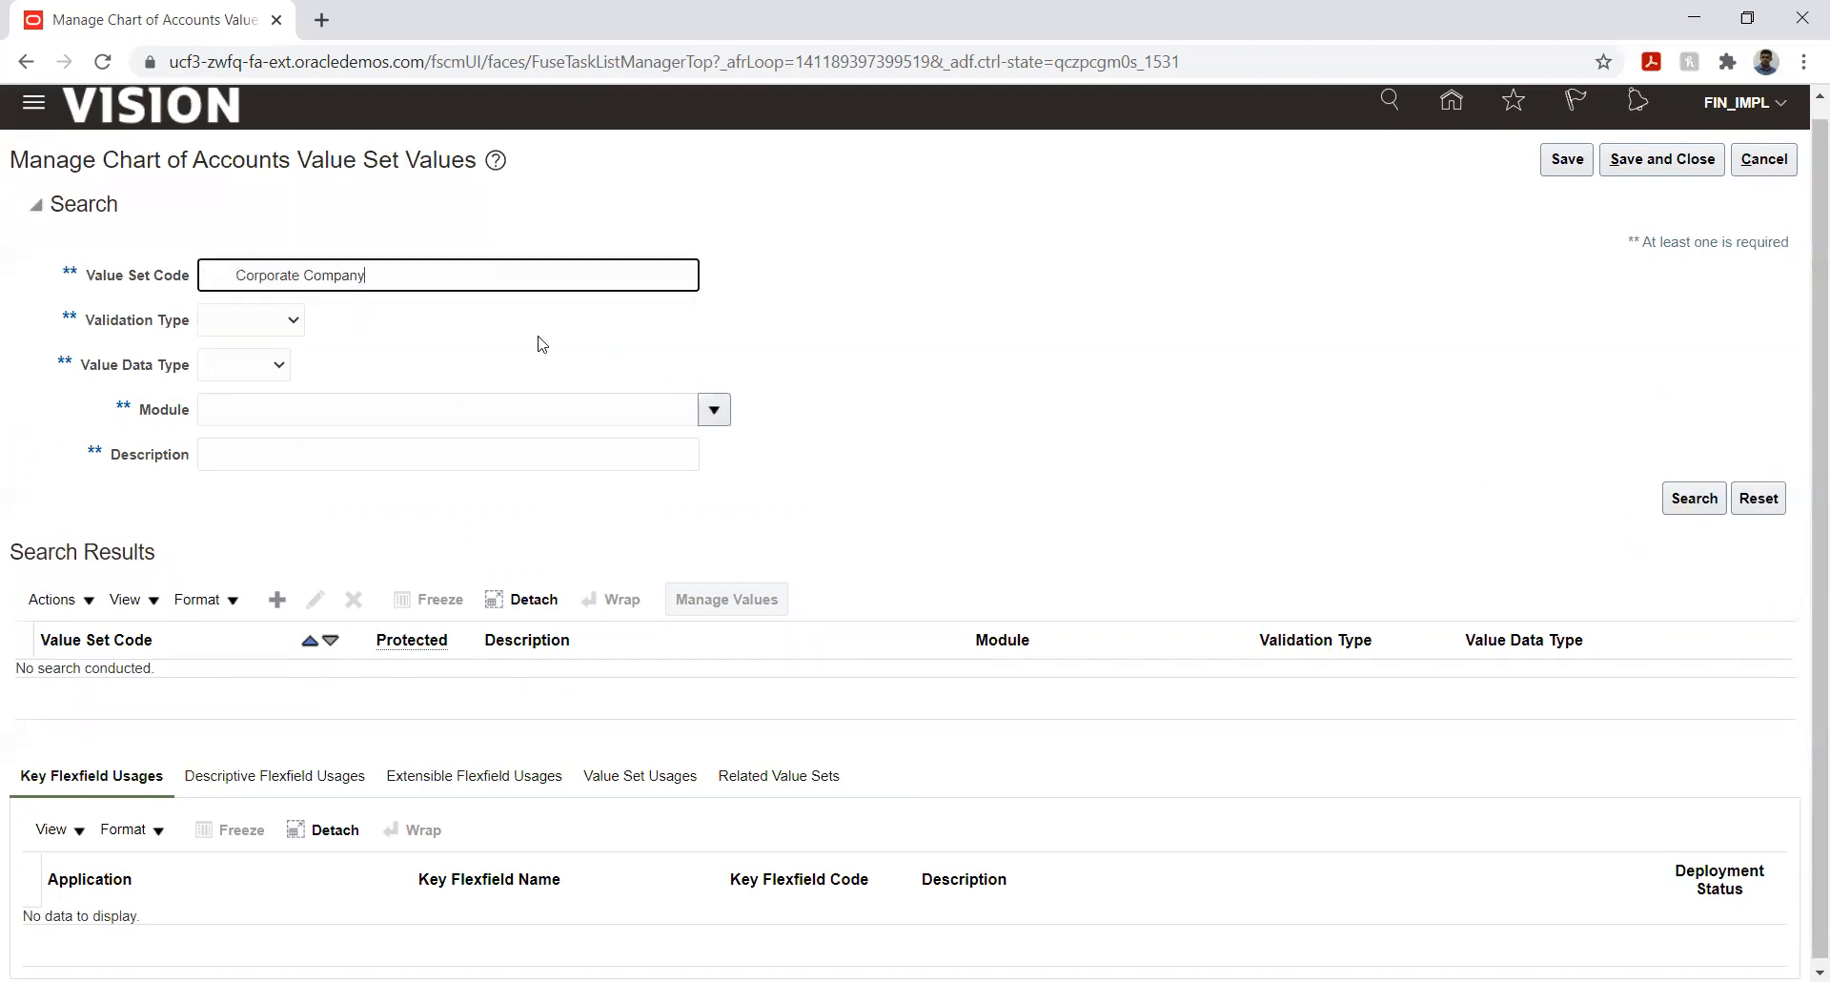
{"action": "left_click", "coordinate": [242, 283]}
{"action": "key", "text": "BackSpace"}
{"action": "left_click", "coordinate": [1700, 502]}
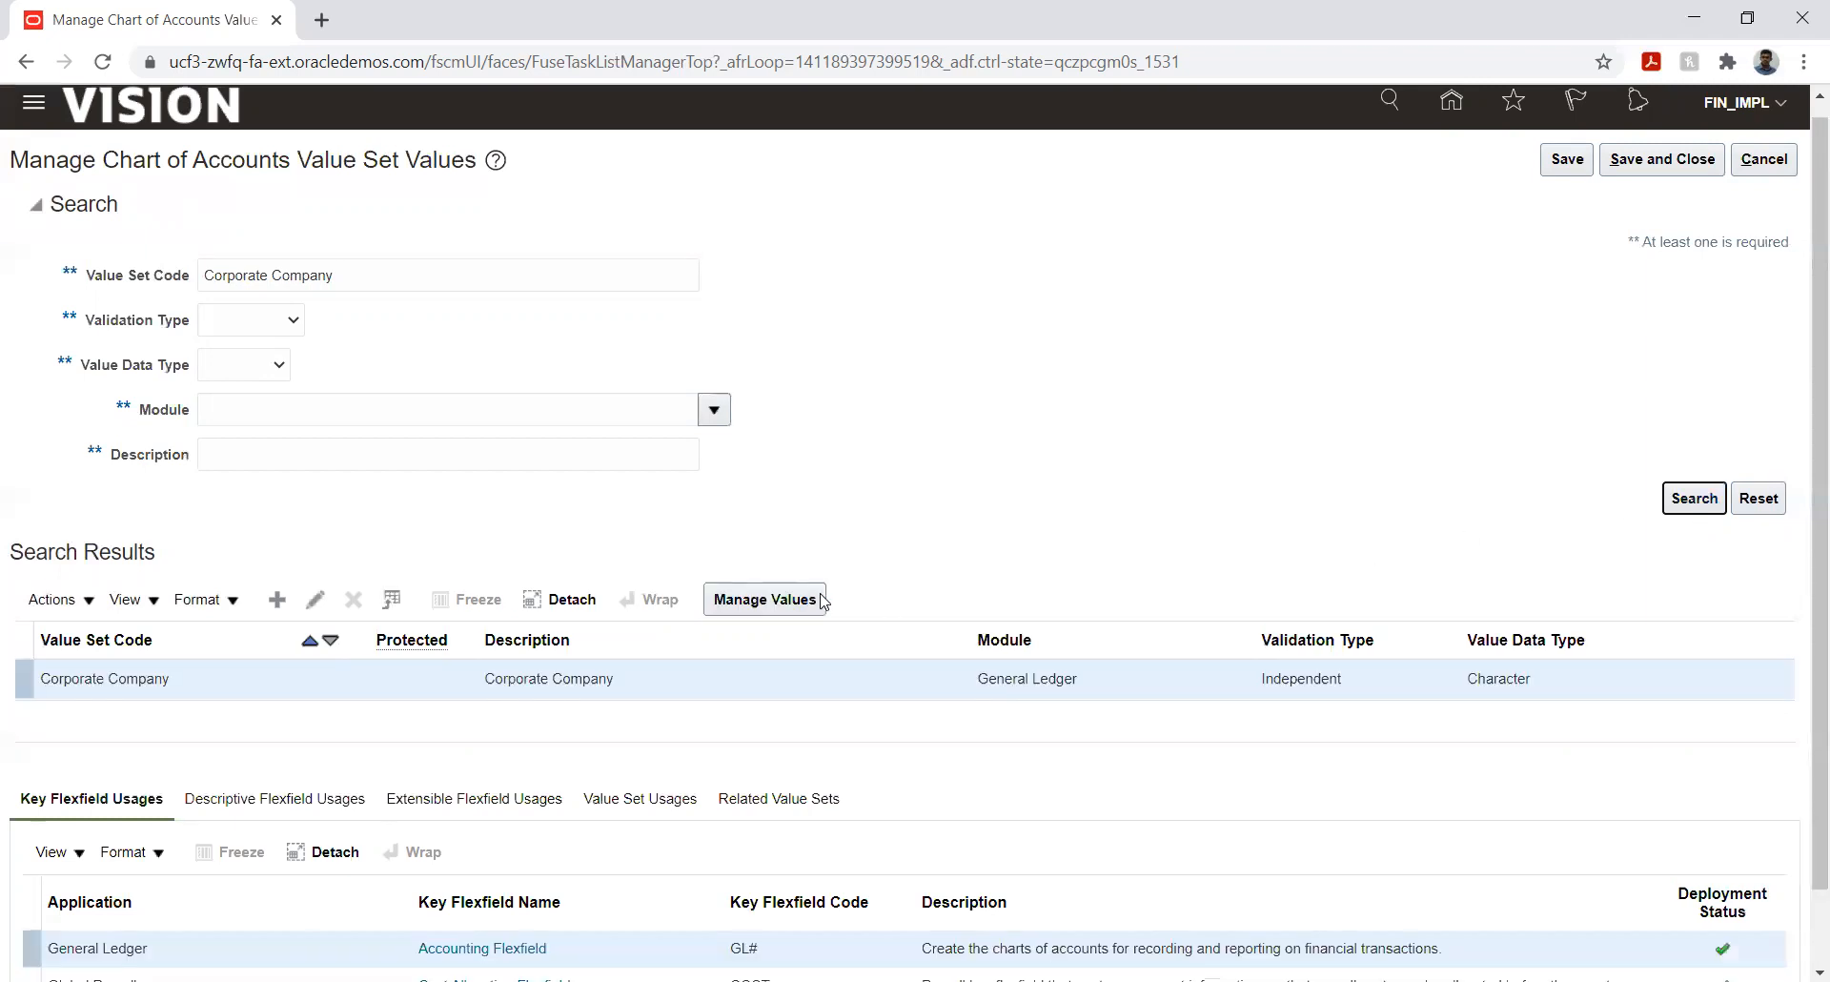
{"action": "left_click", "coordinate": [730, 679]}
{"action": "left_click", "coordinate": [762, 599]}
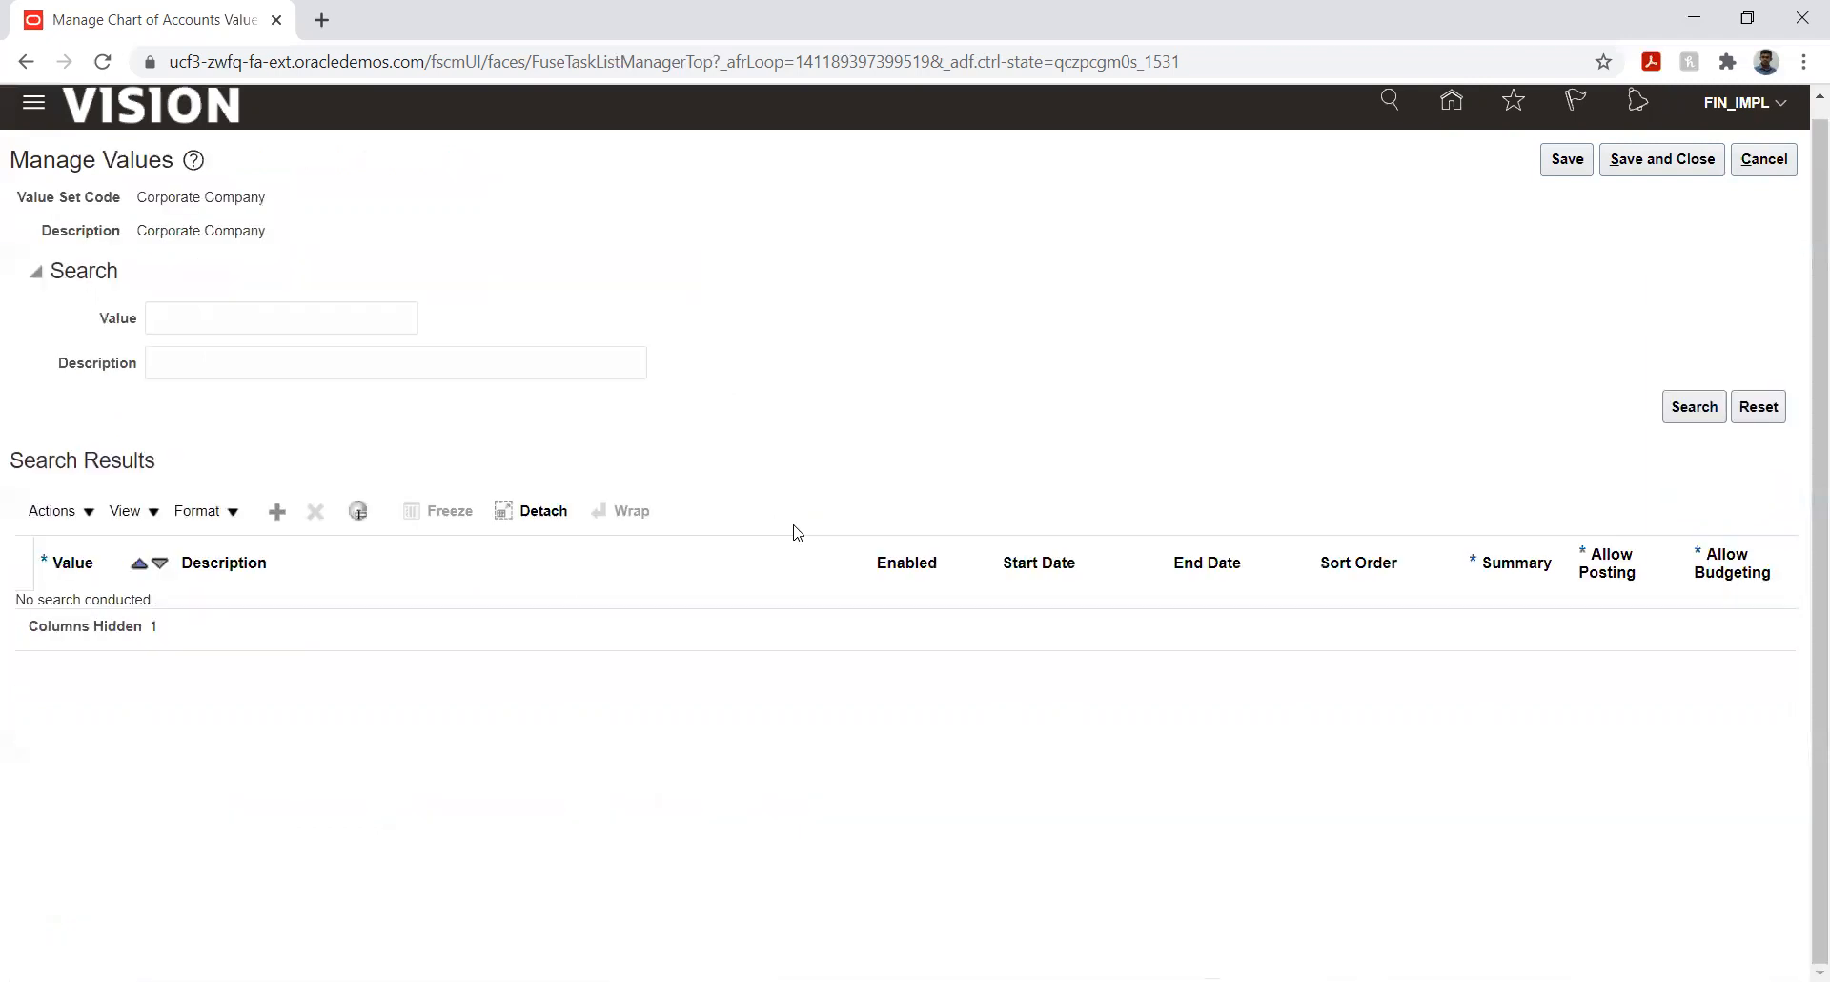
- Try to add and save the value 999 with description "Test Office" in the Corporate Company value set
{"action": "left_click", "coordinate": [278, 513]}
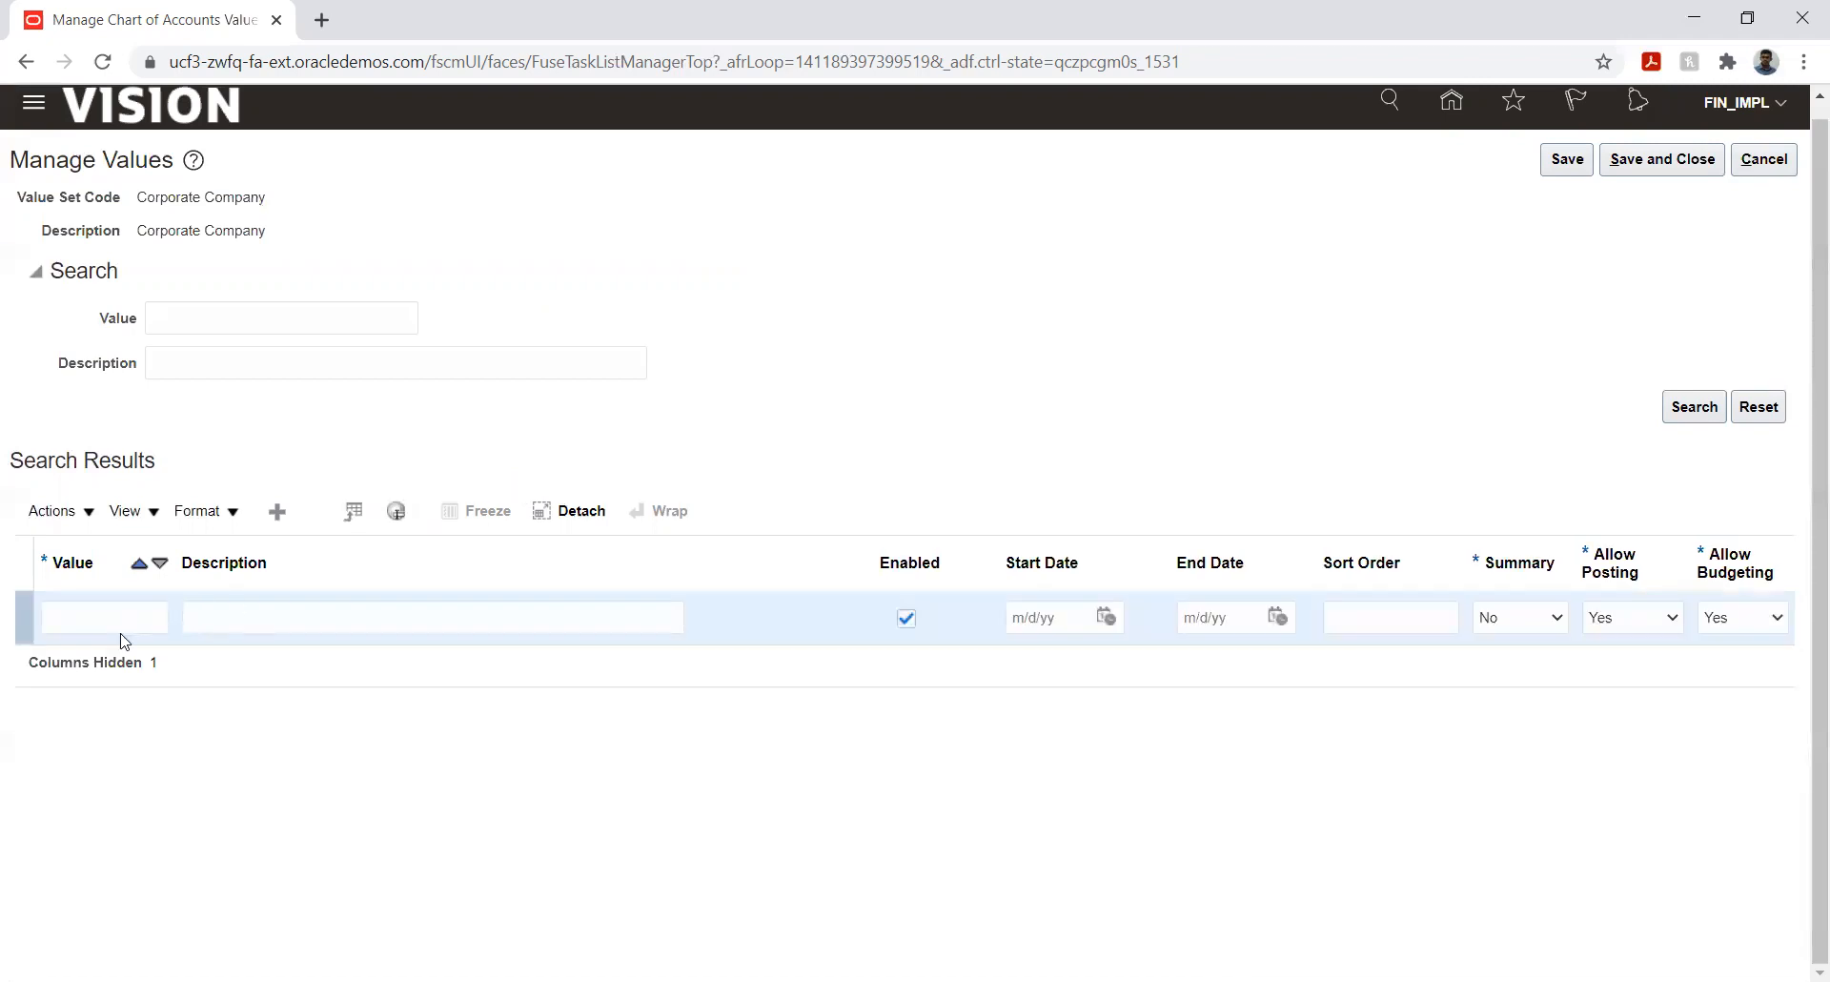
{"action": "left_click", "coordinate": [133, 611]}
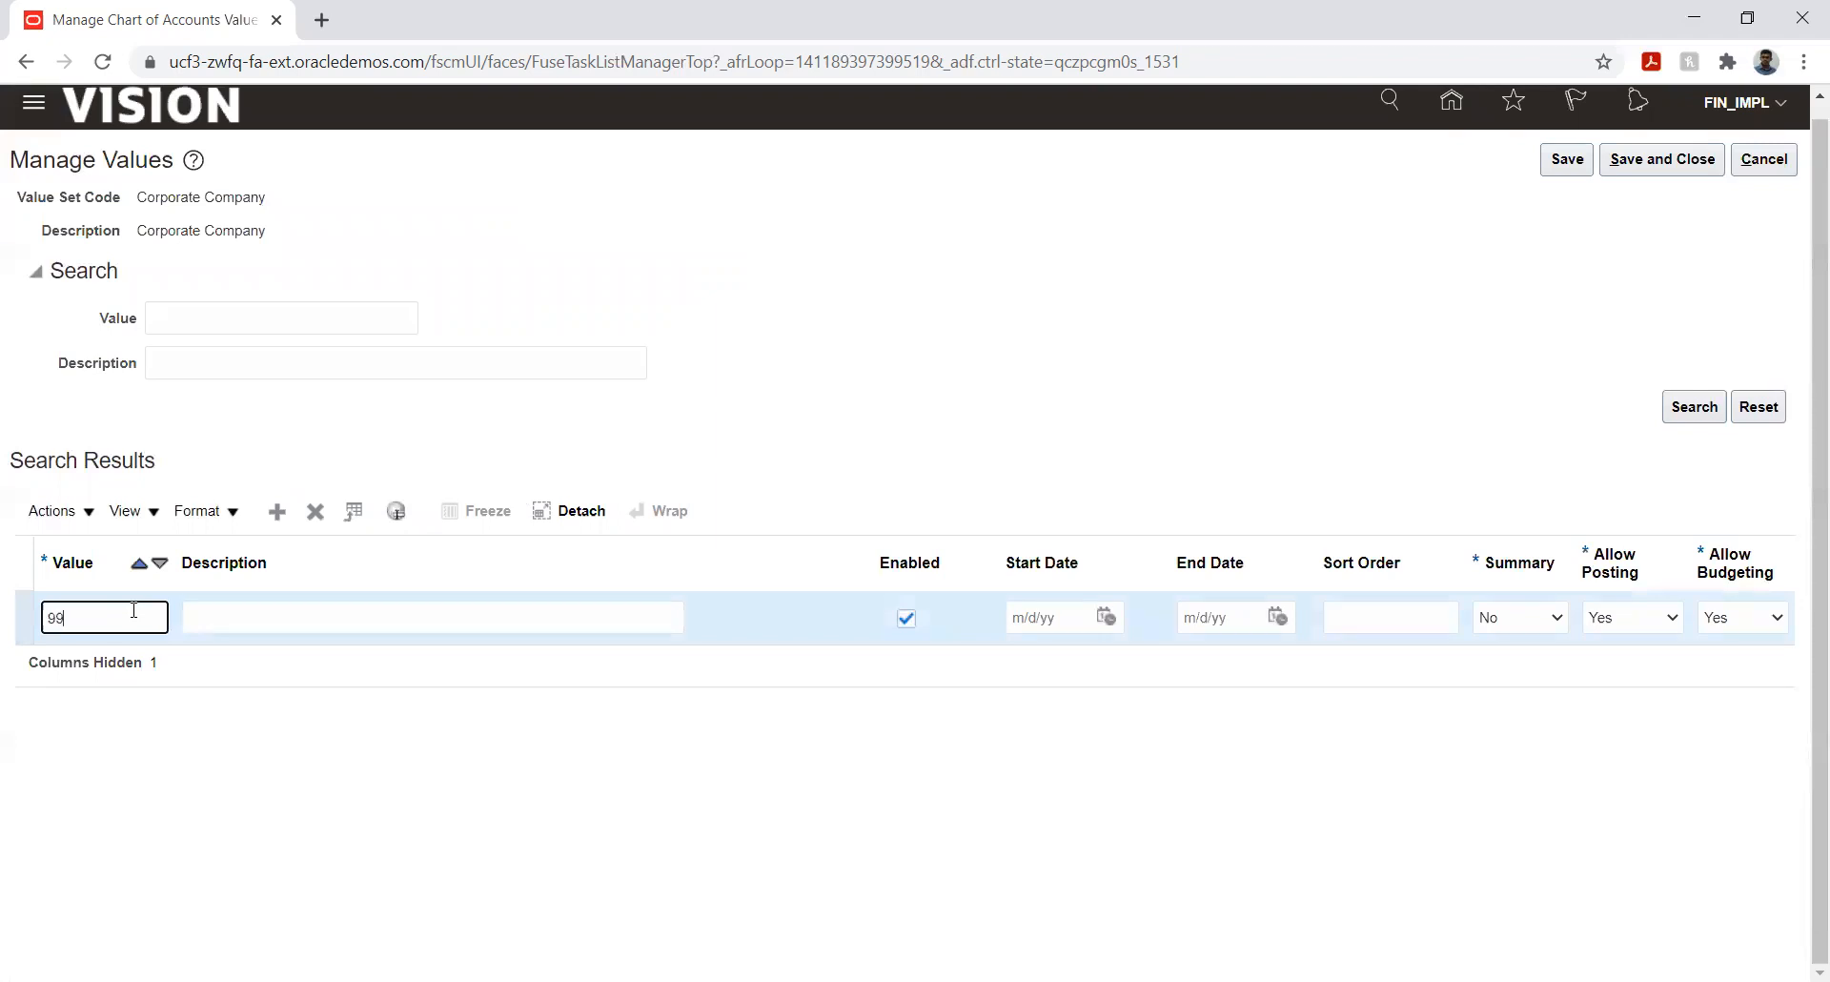
{"action": "key", "text": "Tab"}
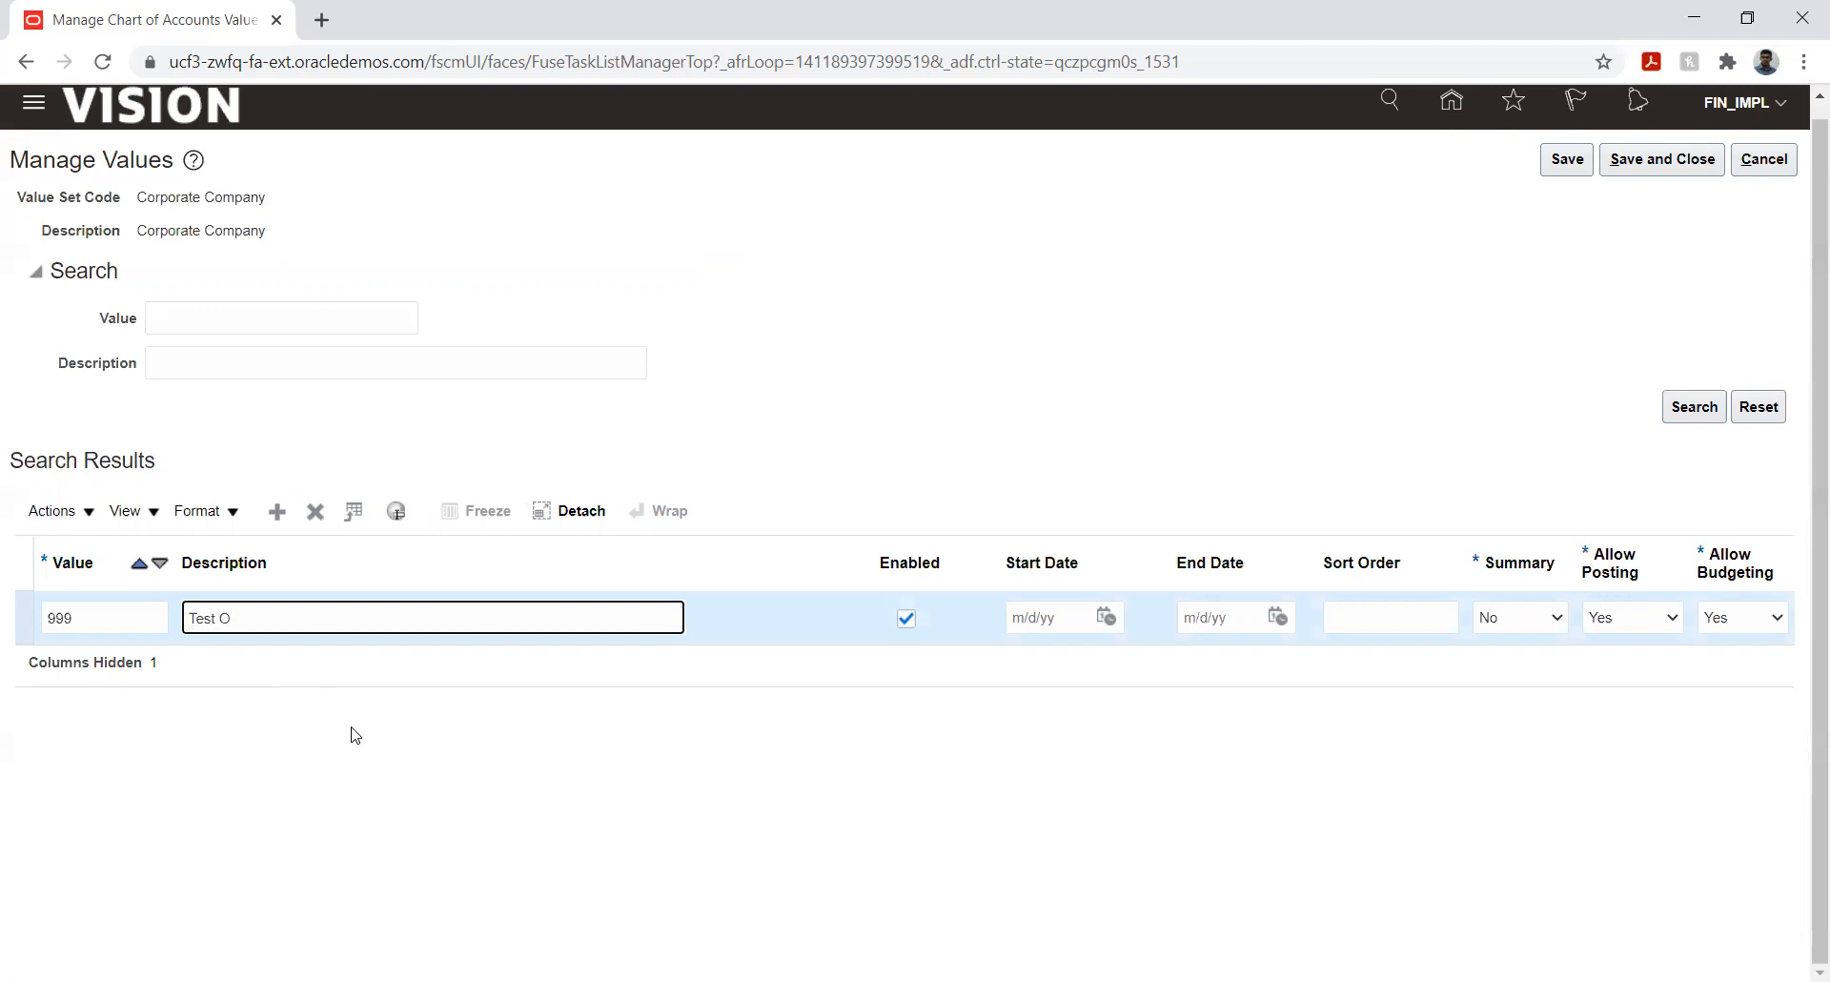
{"action": "left_click", "coordinate": [728, 820]}
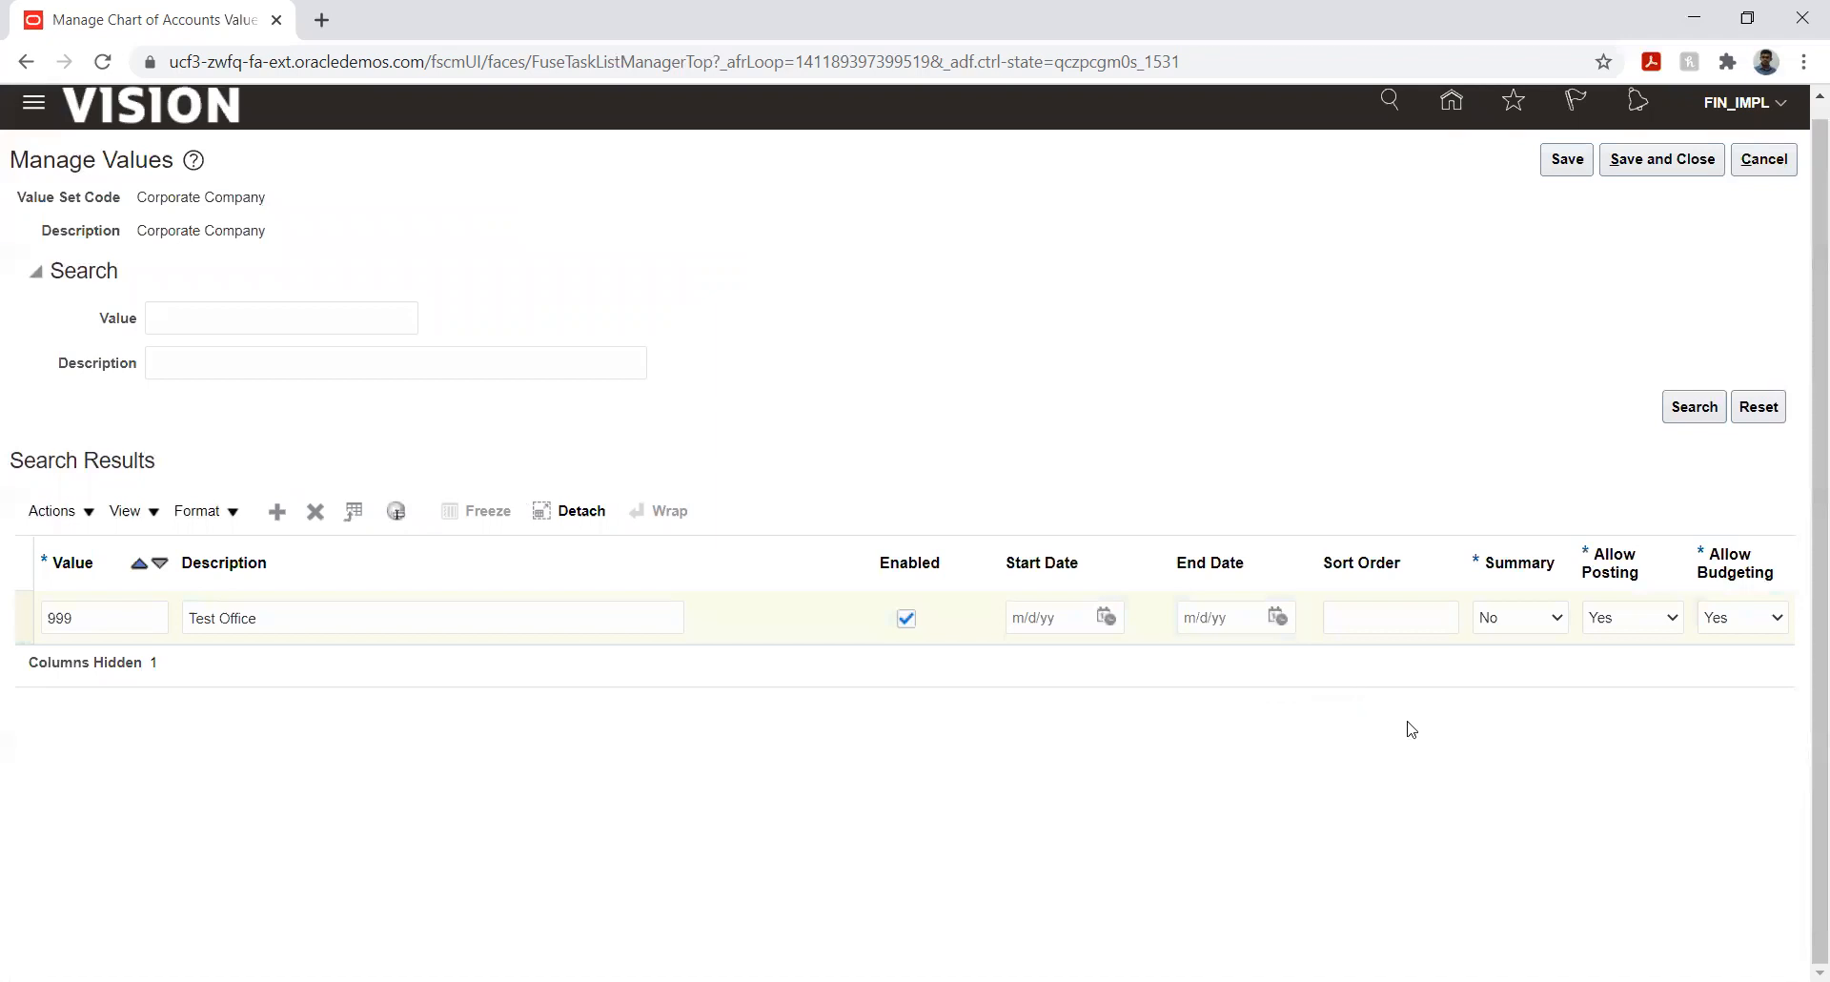
{"action": "left_click", "coordinate": [1565, 164]}
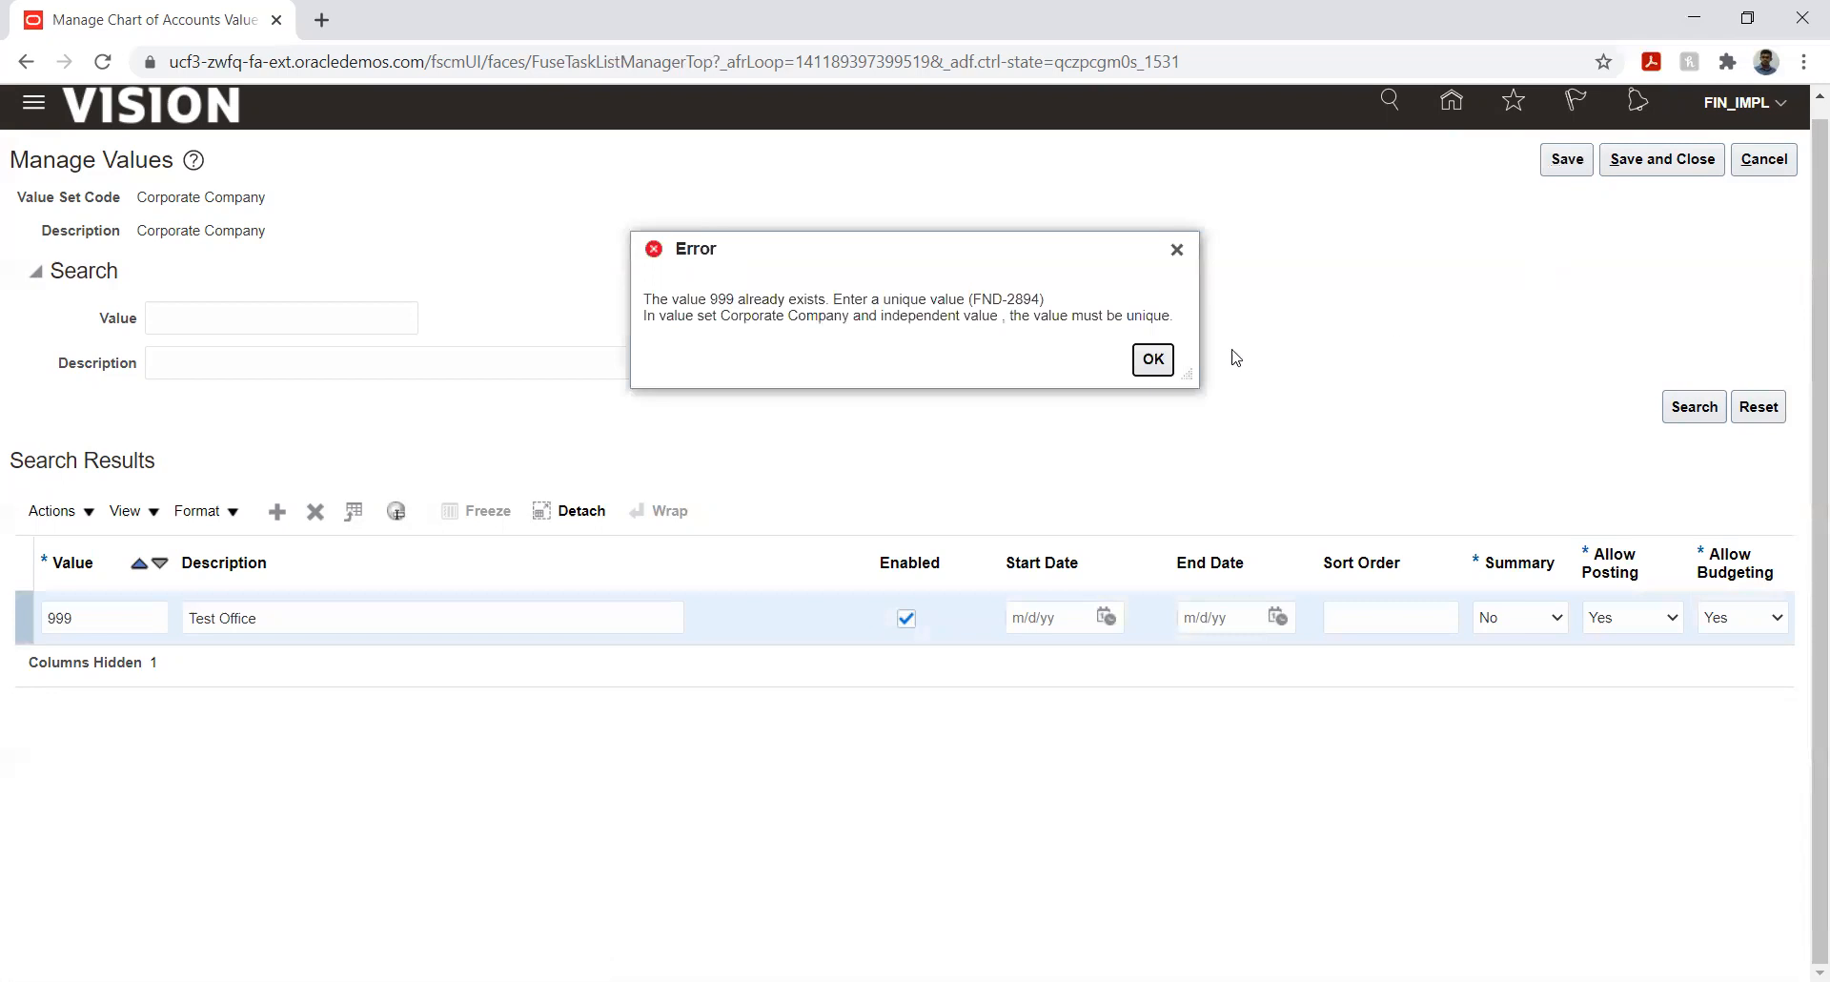
{"action": "left_click", "coordinate": [1152, 361]}
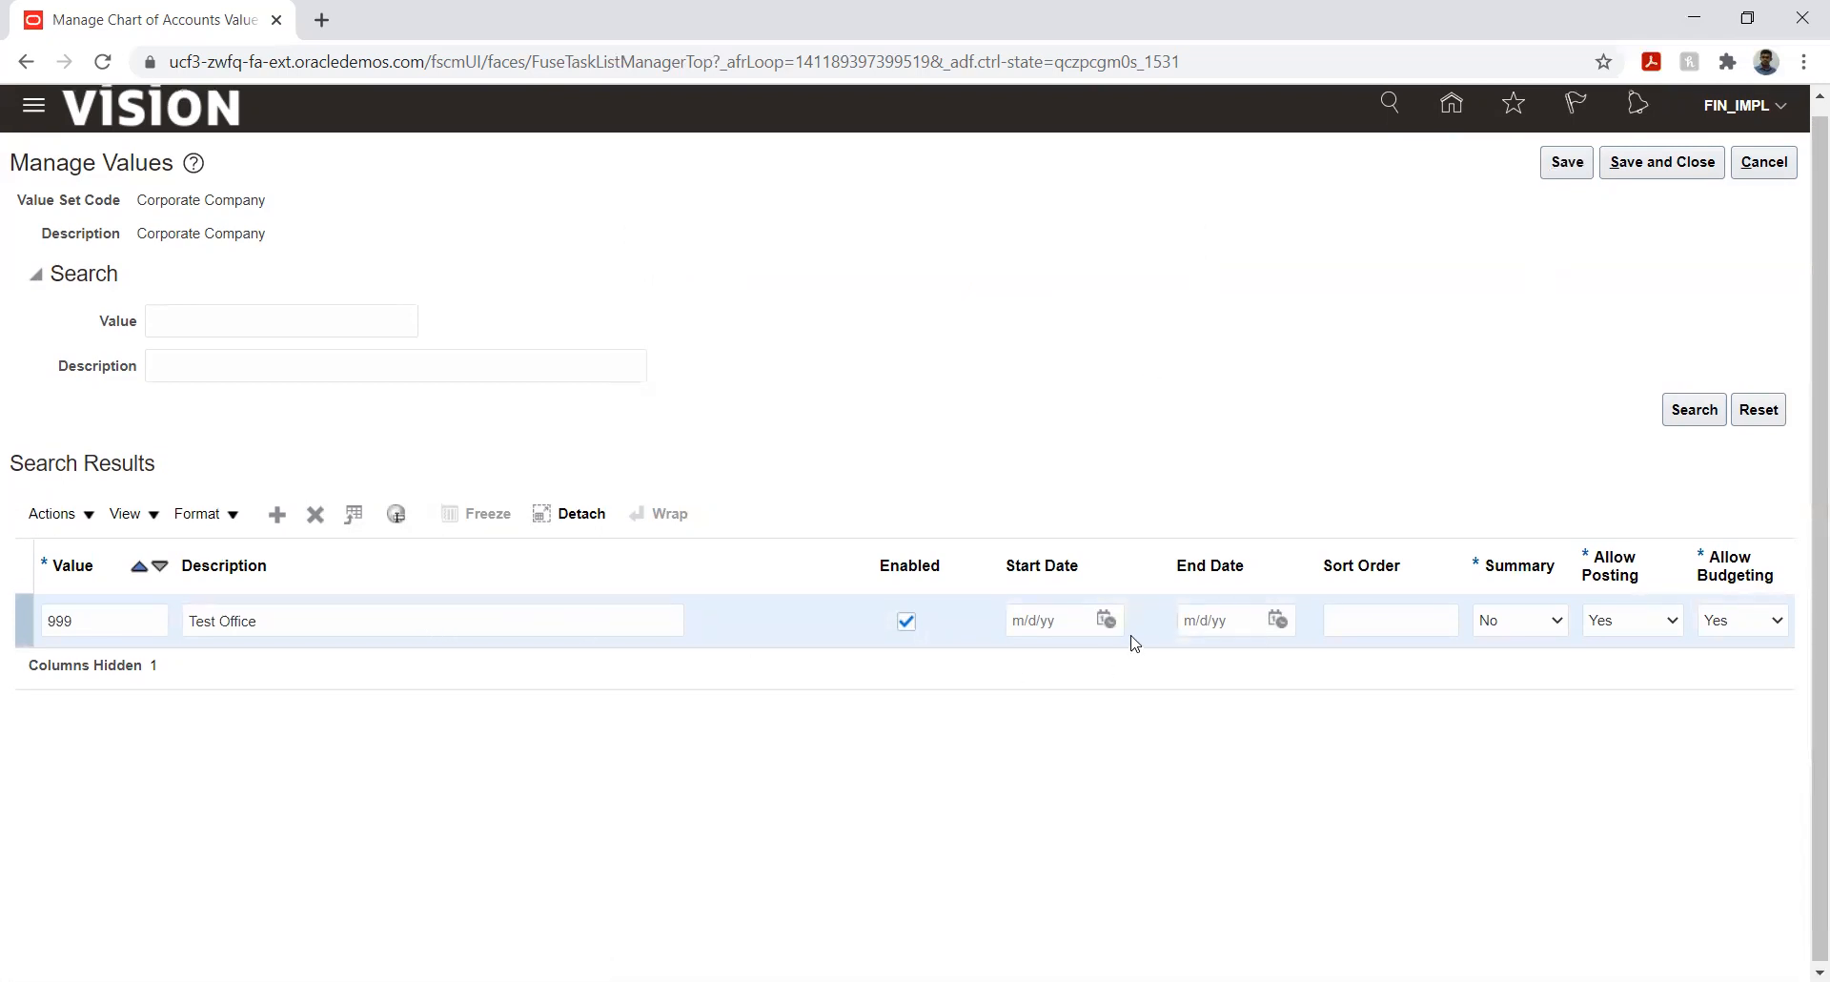
- List all values of the Corporate Company value set and look through the codes already in use
{"action": "left_click", "coordinate": [354, 513]}
{"action": "left_click", "coordinate": [1679, 421]}
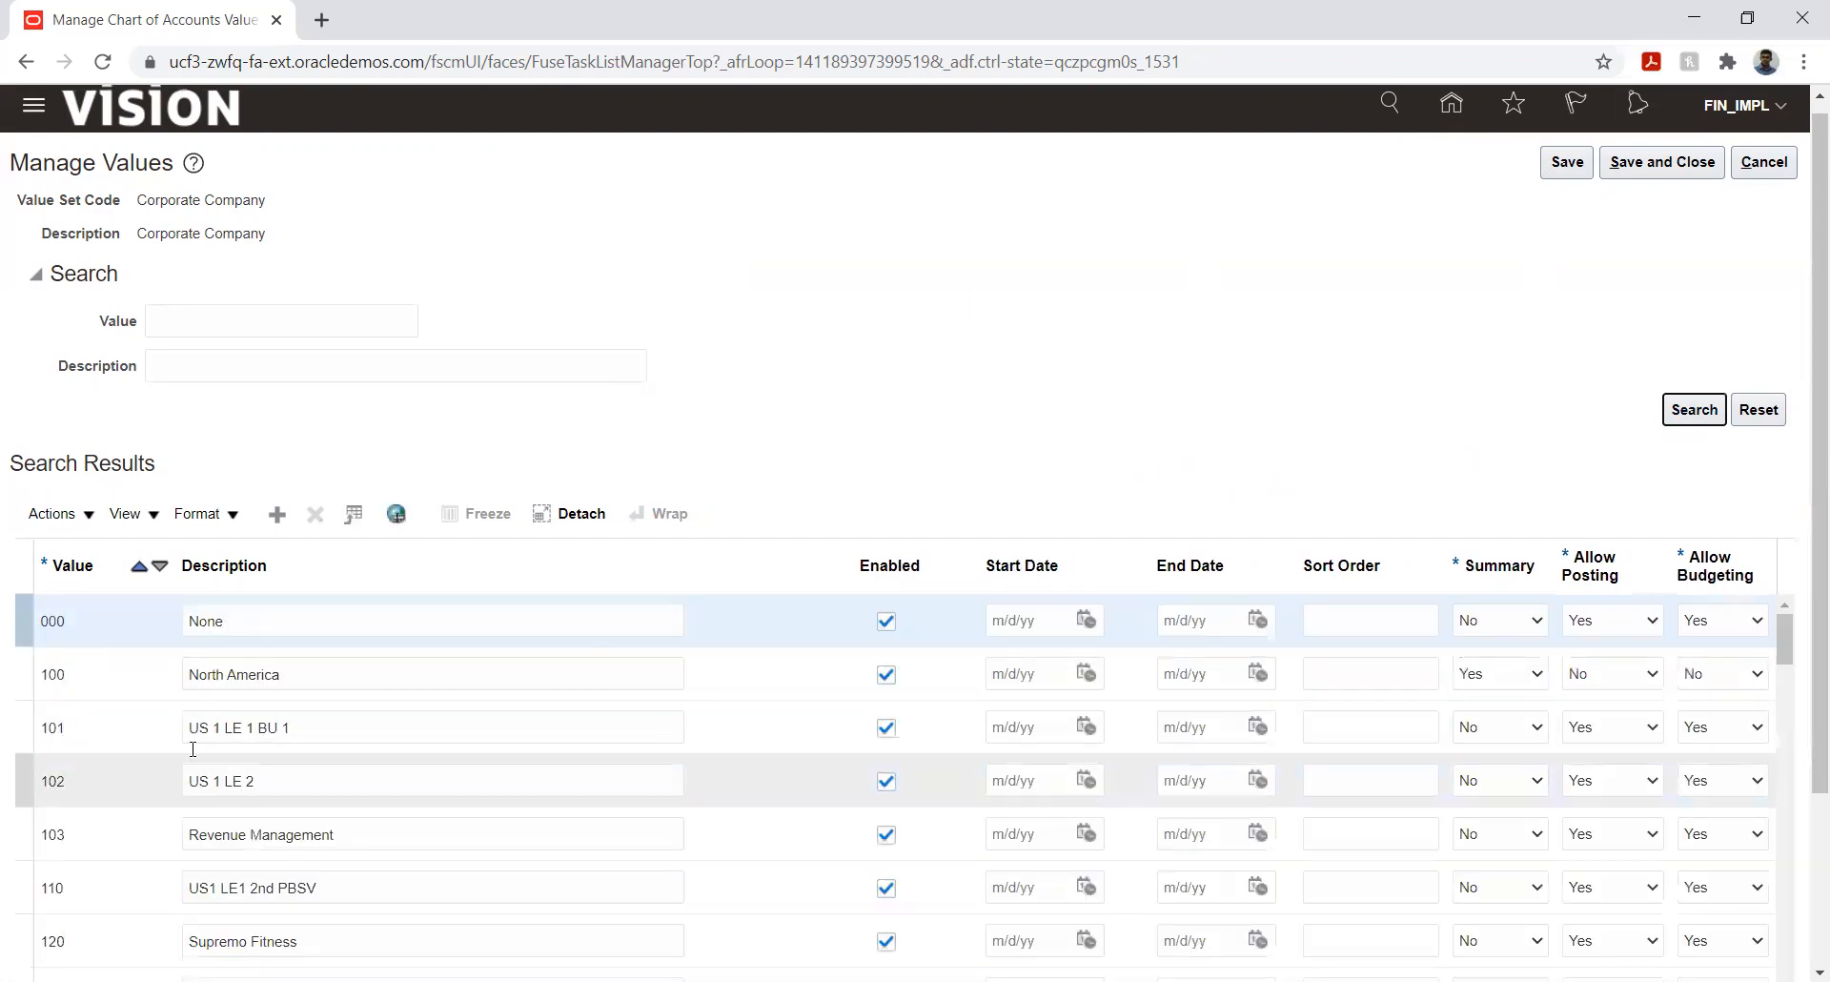
{"action": "scroll", "coordinate": [61, 706], "scroll_direction": "down", "scroll_amount": 10}
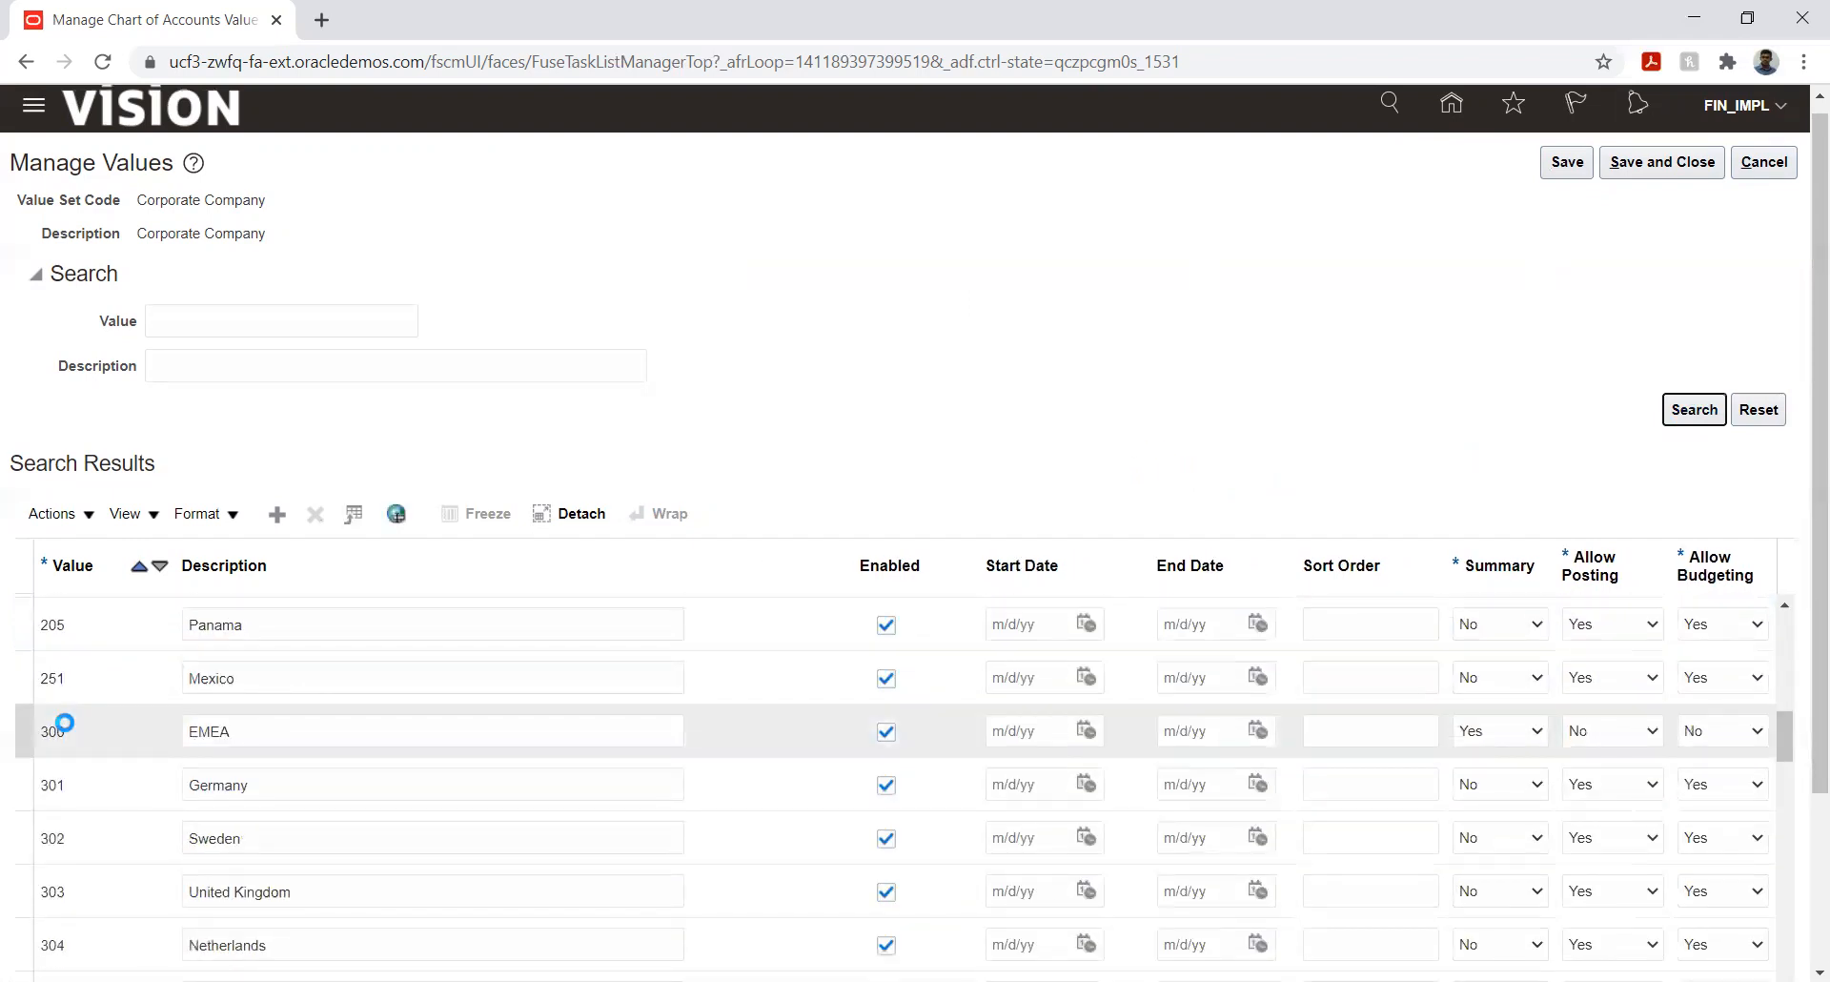
{"action": "scroll", "coordinate": [64, 723], "scroll_direction": "down", "scroll_amount": 3}
{"action": "scroll", "coordinate": [66, 730], "scroll_direction": "down", "scroll_amount": 10}
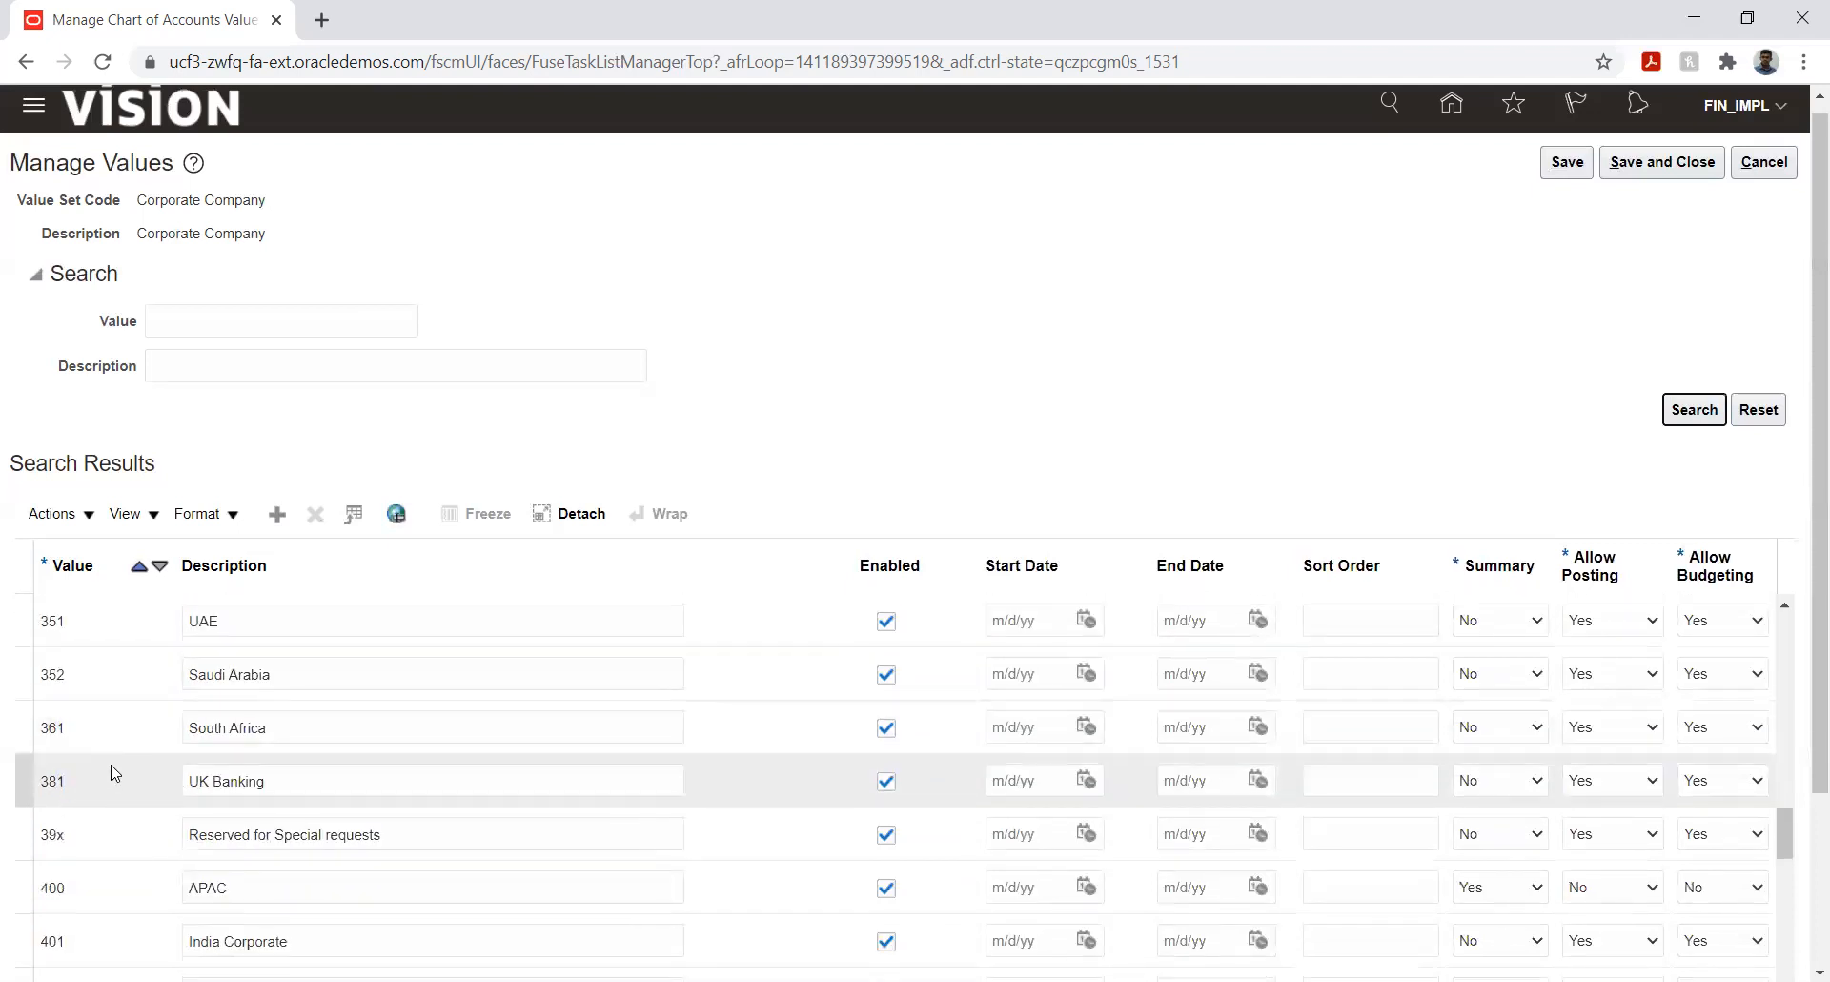
- Add the value 353 with description "Test Office" to the Corporate Company value set, save it, and return to the setup task list
{"action": "left_click", "coordinate": [277, 517]}
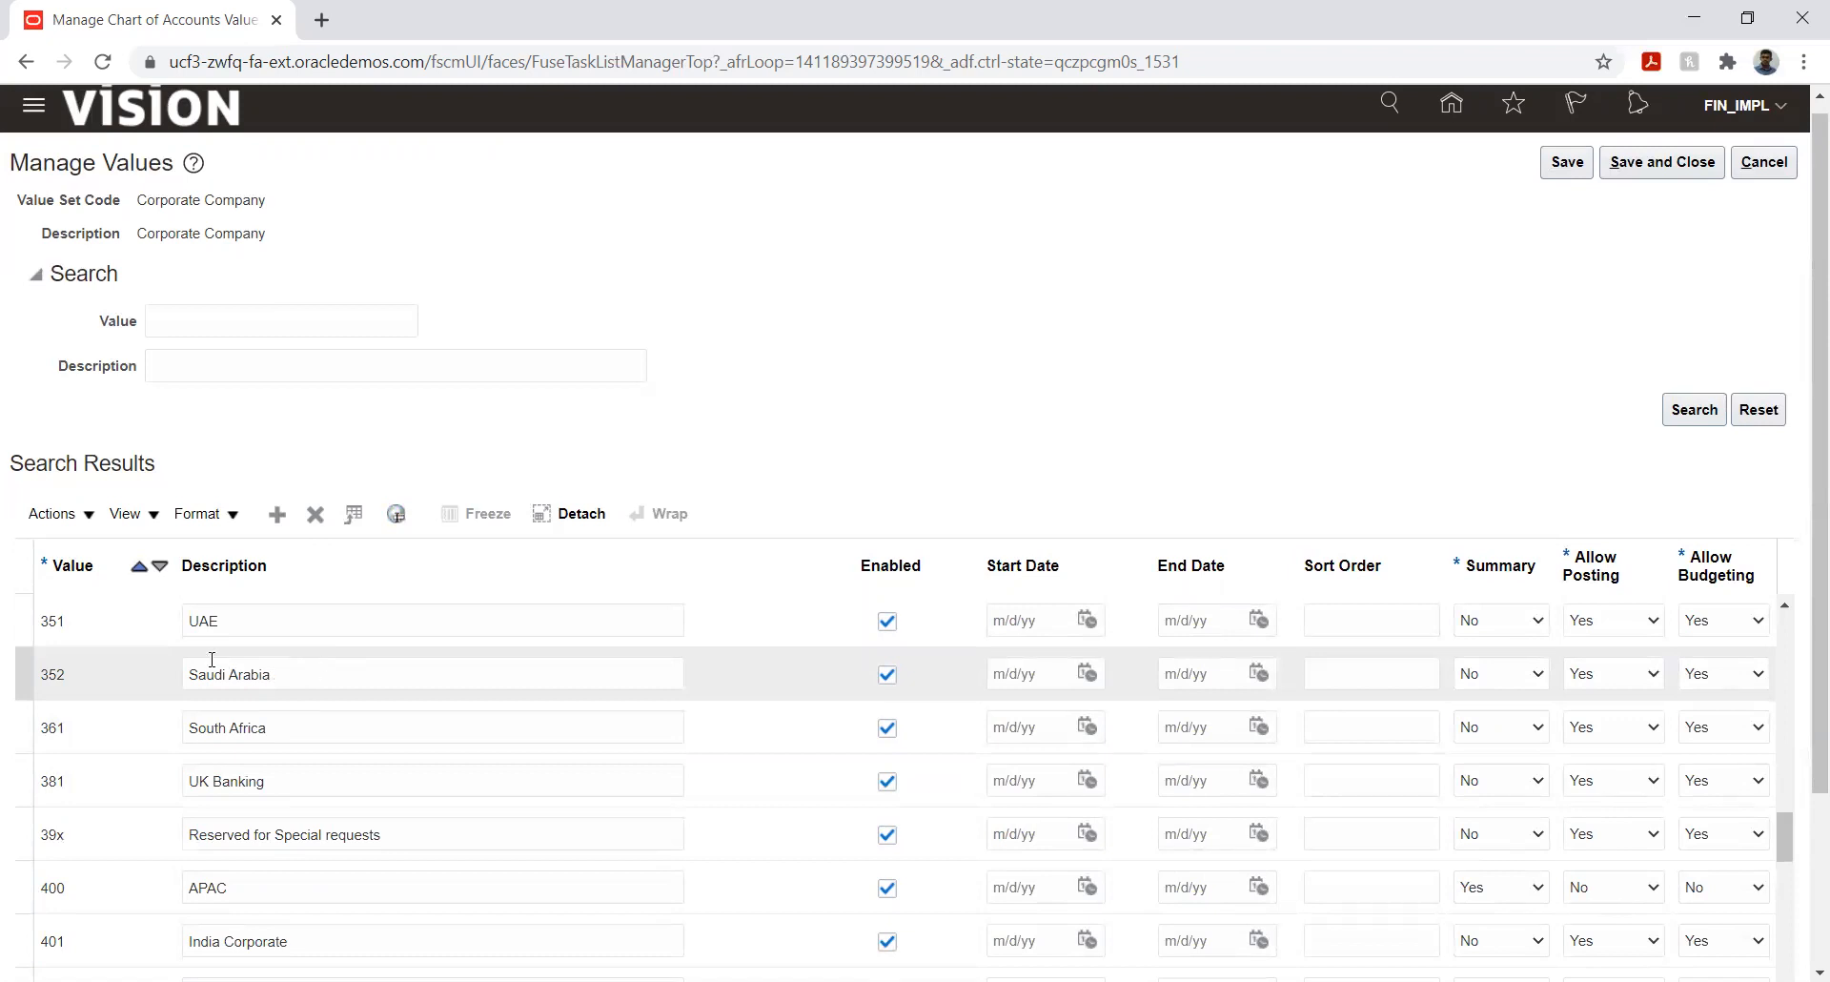
{"action": "left_click_drag", "start_coordinate": [1789, 851], "coordinate": [1784, 629]}
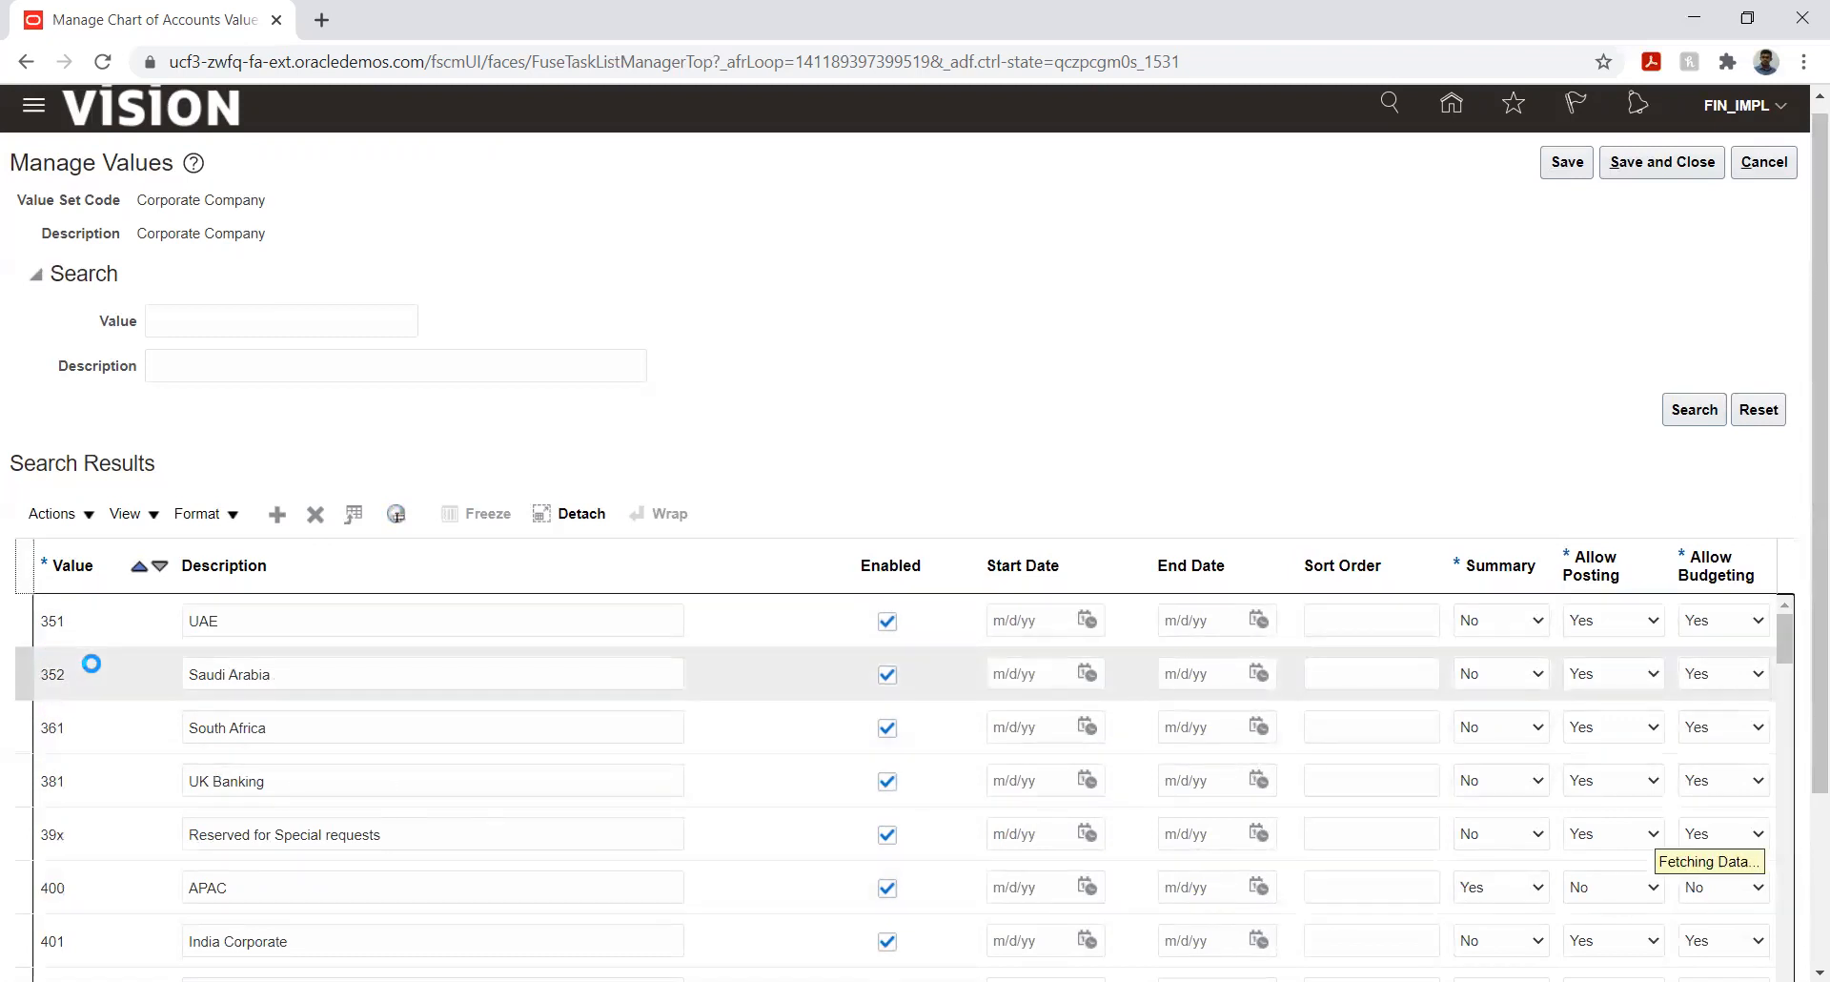
{"action": "left_click", "coordinate": [107, 617]}
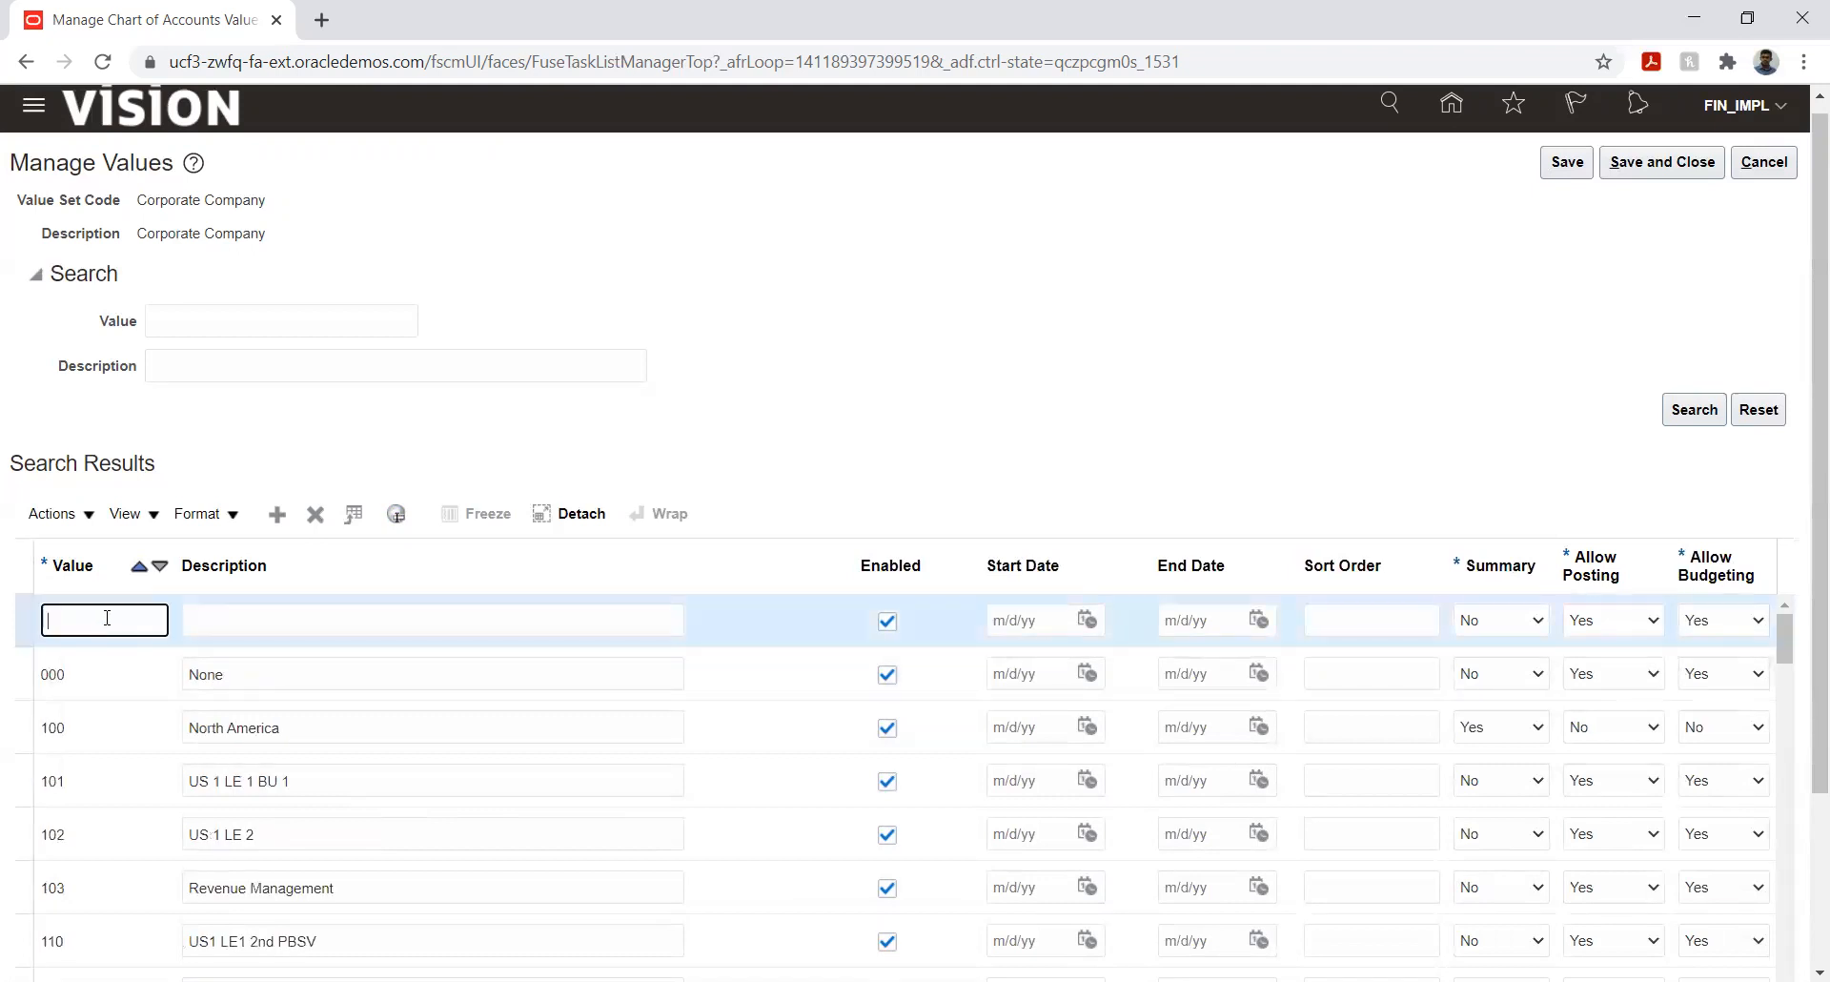
{"action": "key", "text": "Tab"}
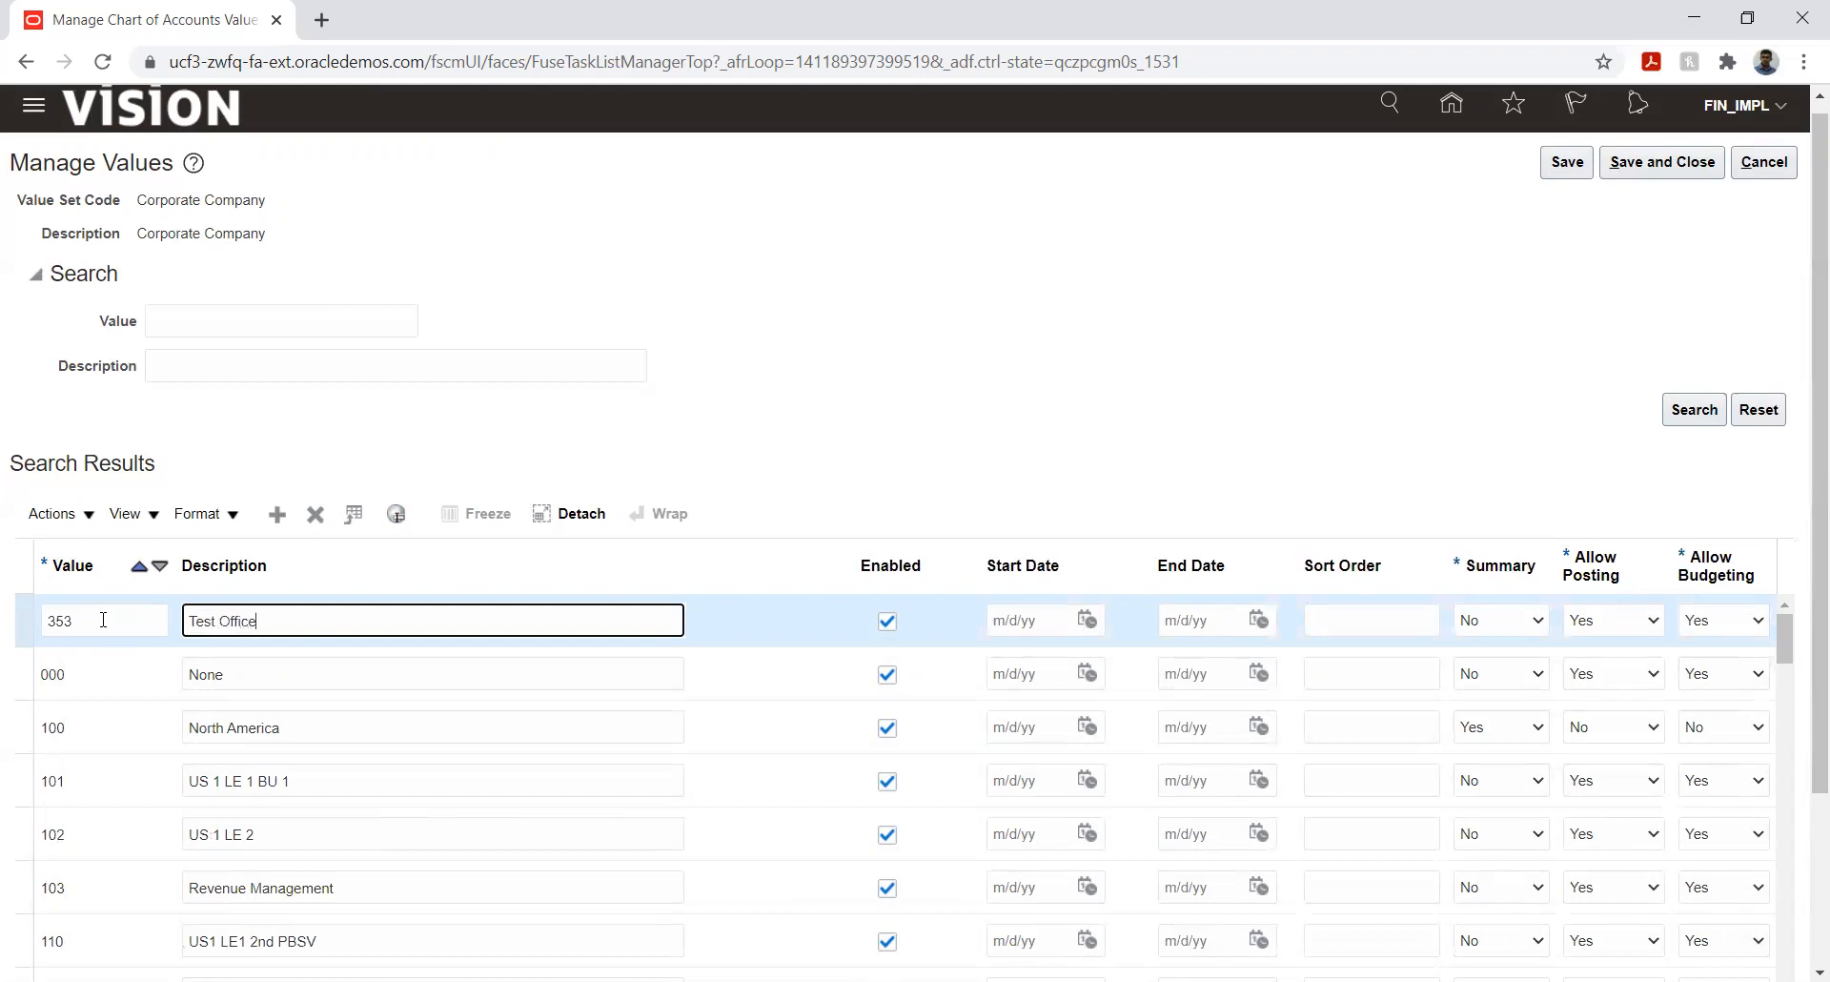
{"action": "left_click", "coordinate": [1568, 162]}
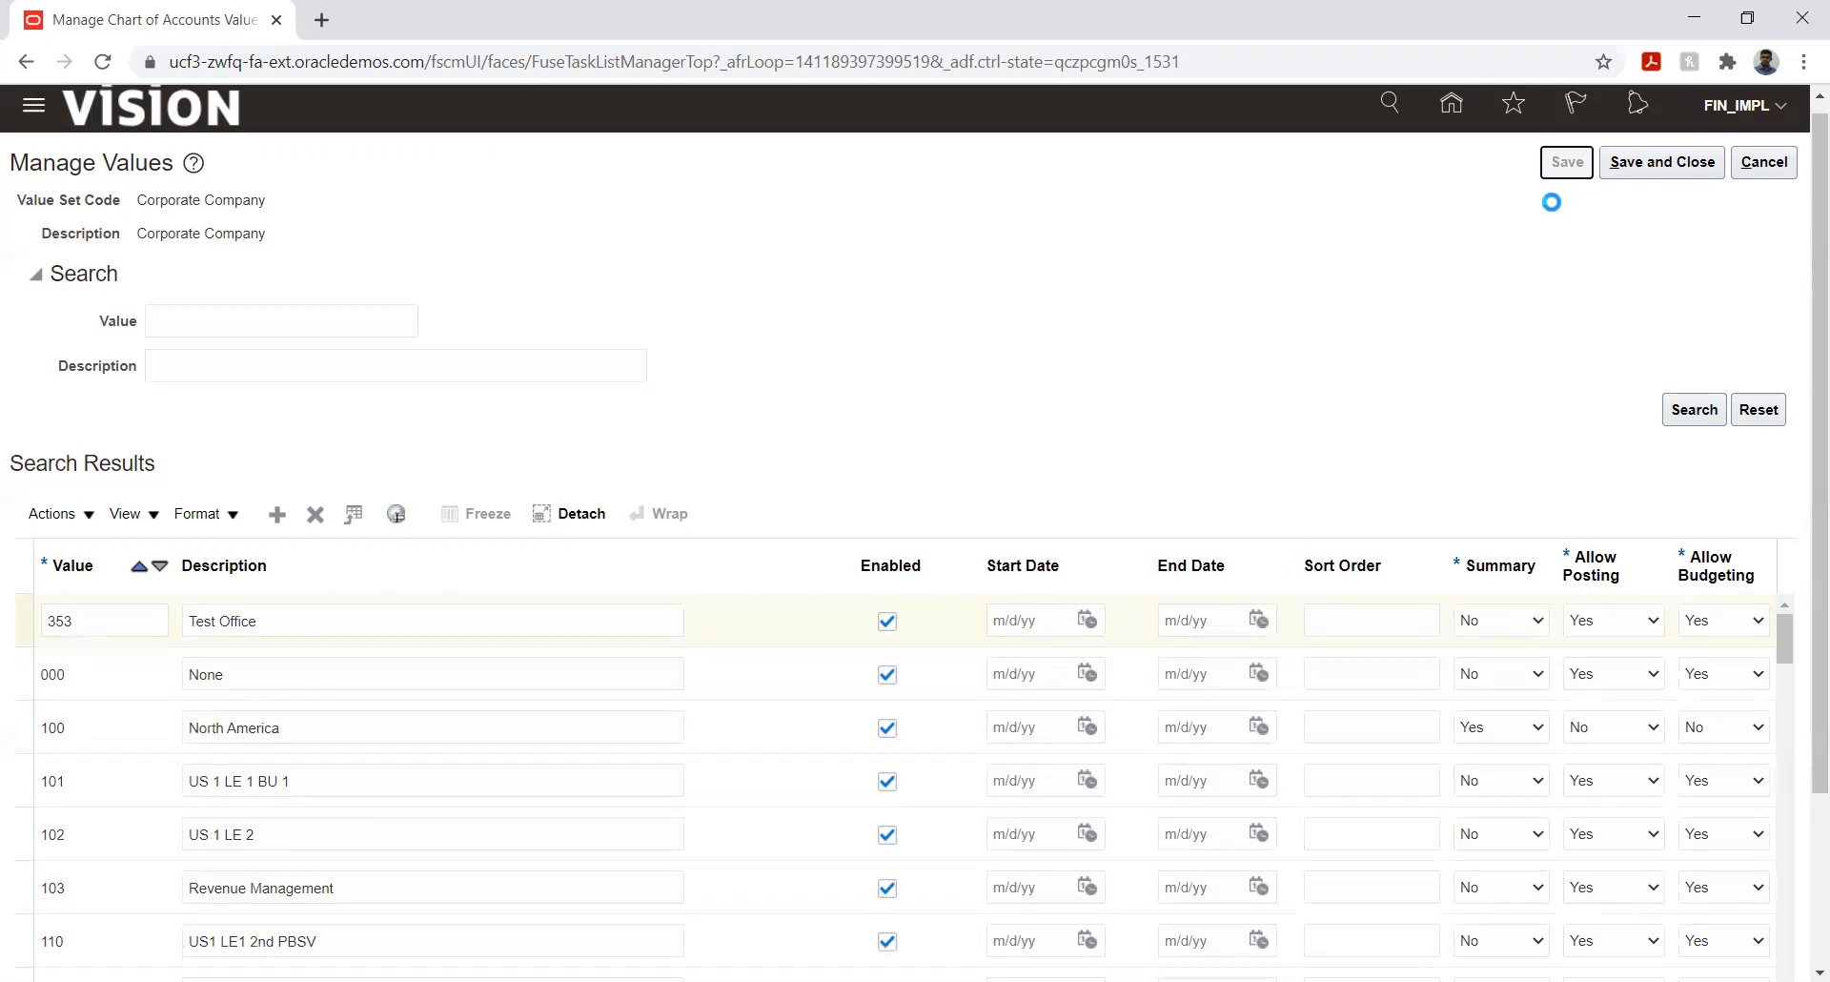
{"action": "left_click", "coordinate": [1667, 162]}
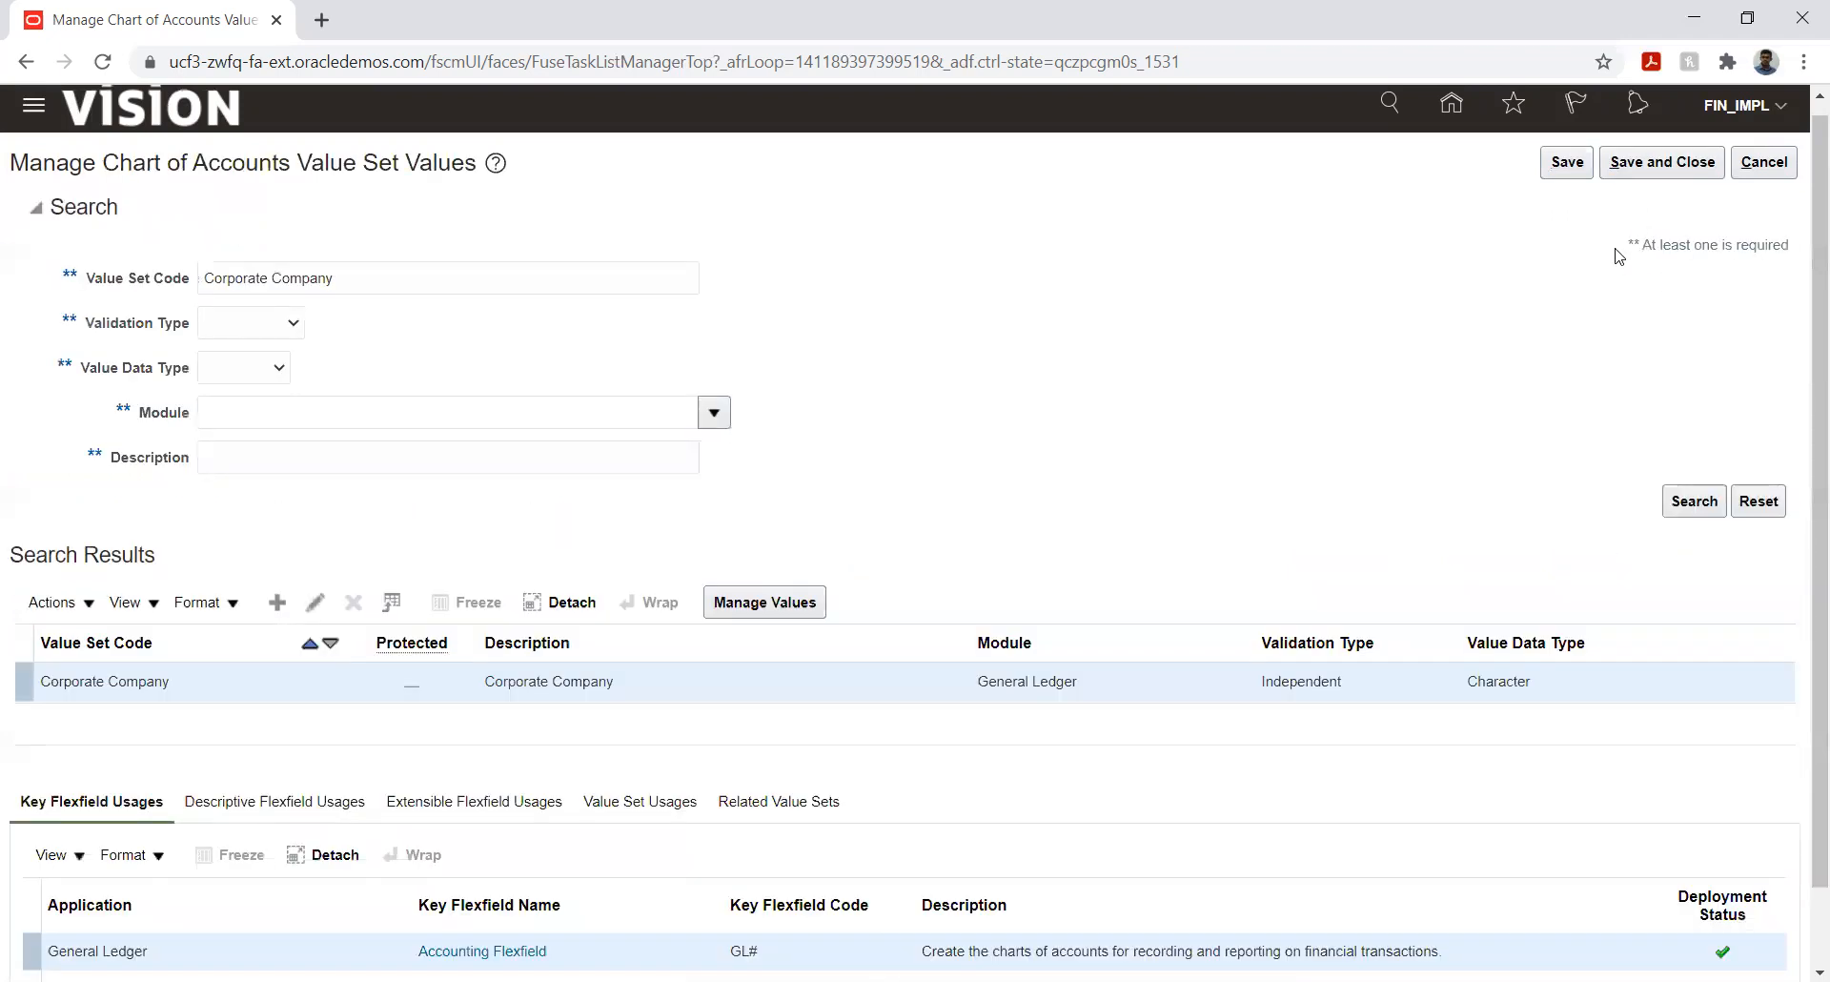
{"action": "left_click", "coordinate": [1676, 164]}
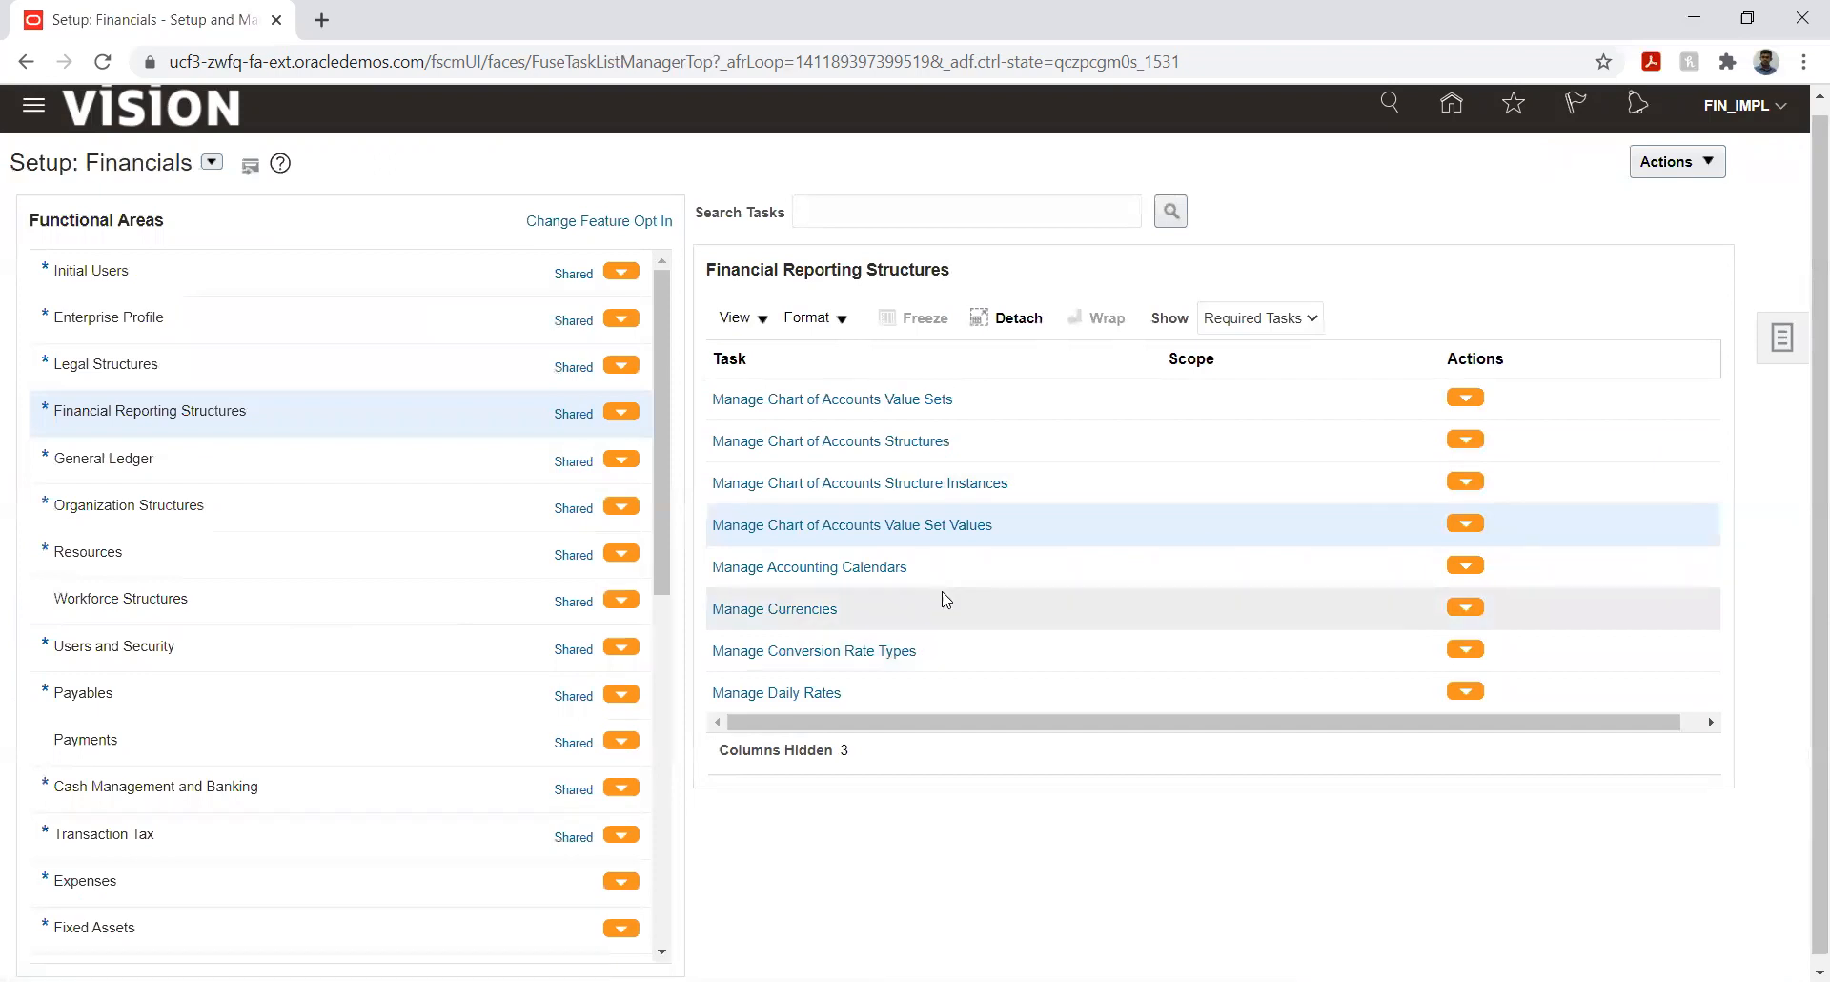
- Open the General Ledger functional area and show all of its tasks instead of only the required ones
{"action": "left_click", "coordinate": [190, 461]}
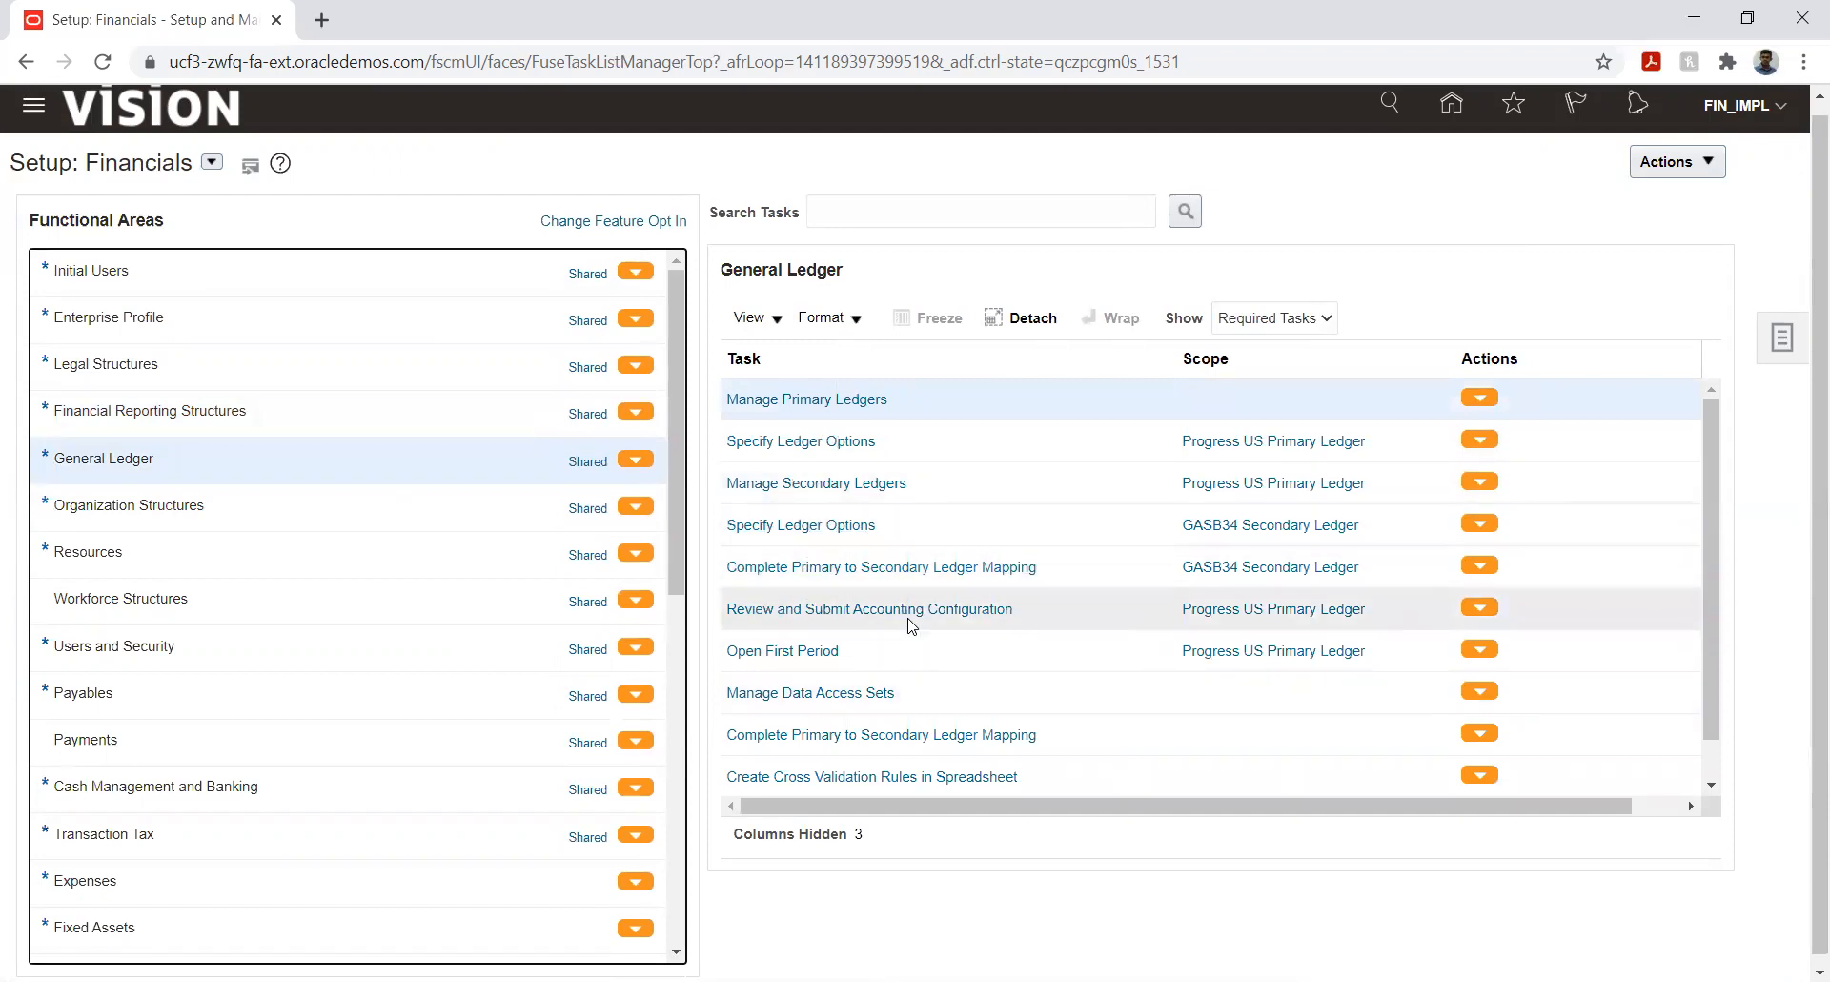
{"action": "scroll", "coordinate": [910, 626], "scroll_direction": "down", "scroll_amount": 1}
{"action": "scroll", "coordinate": [911, 626], "scroll_direction": "down", "scroll_amount": 1}
{"action": "scroll", "coordinate": [910, 626], "scroll_direction": "up", "scroll_amount": 2}
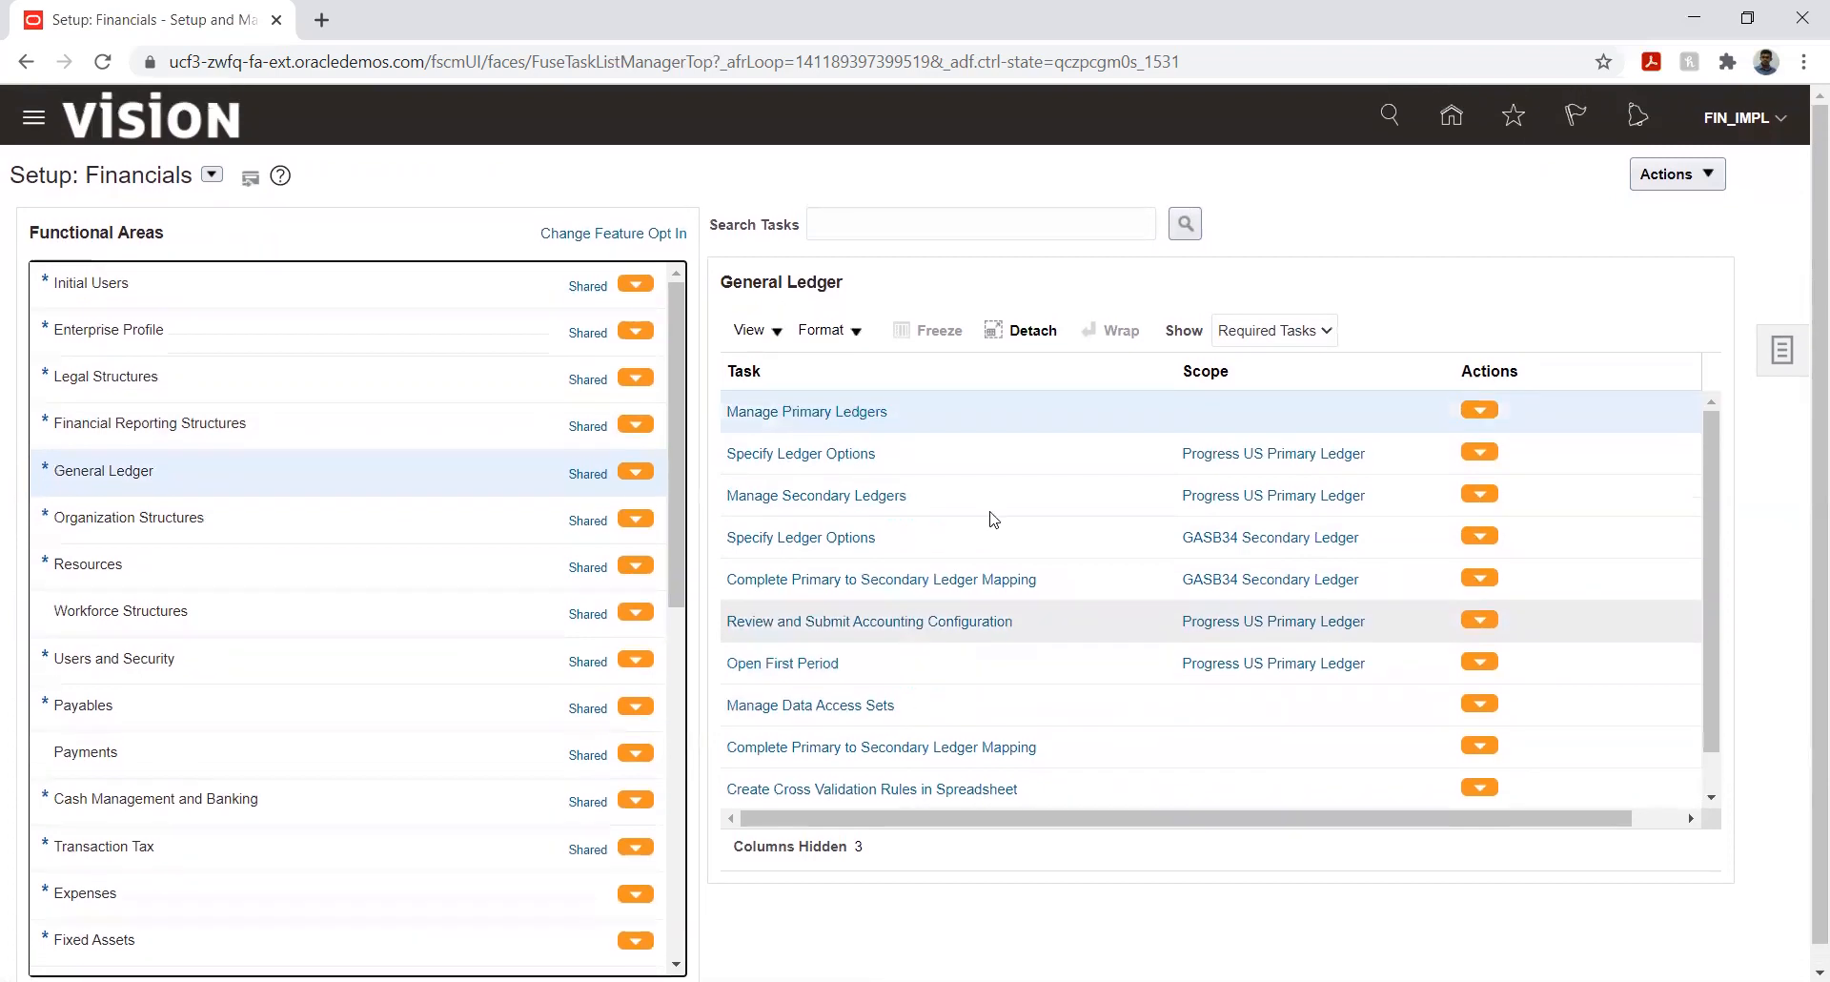
{"action": "left_click", "coordinate": [1244, 333]}
{"action": "left_click", "coordinate": [1244, 356]}
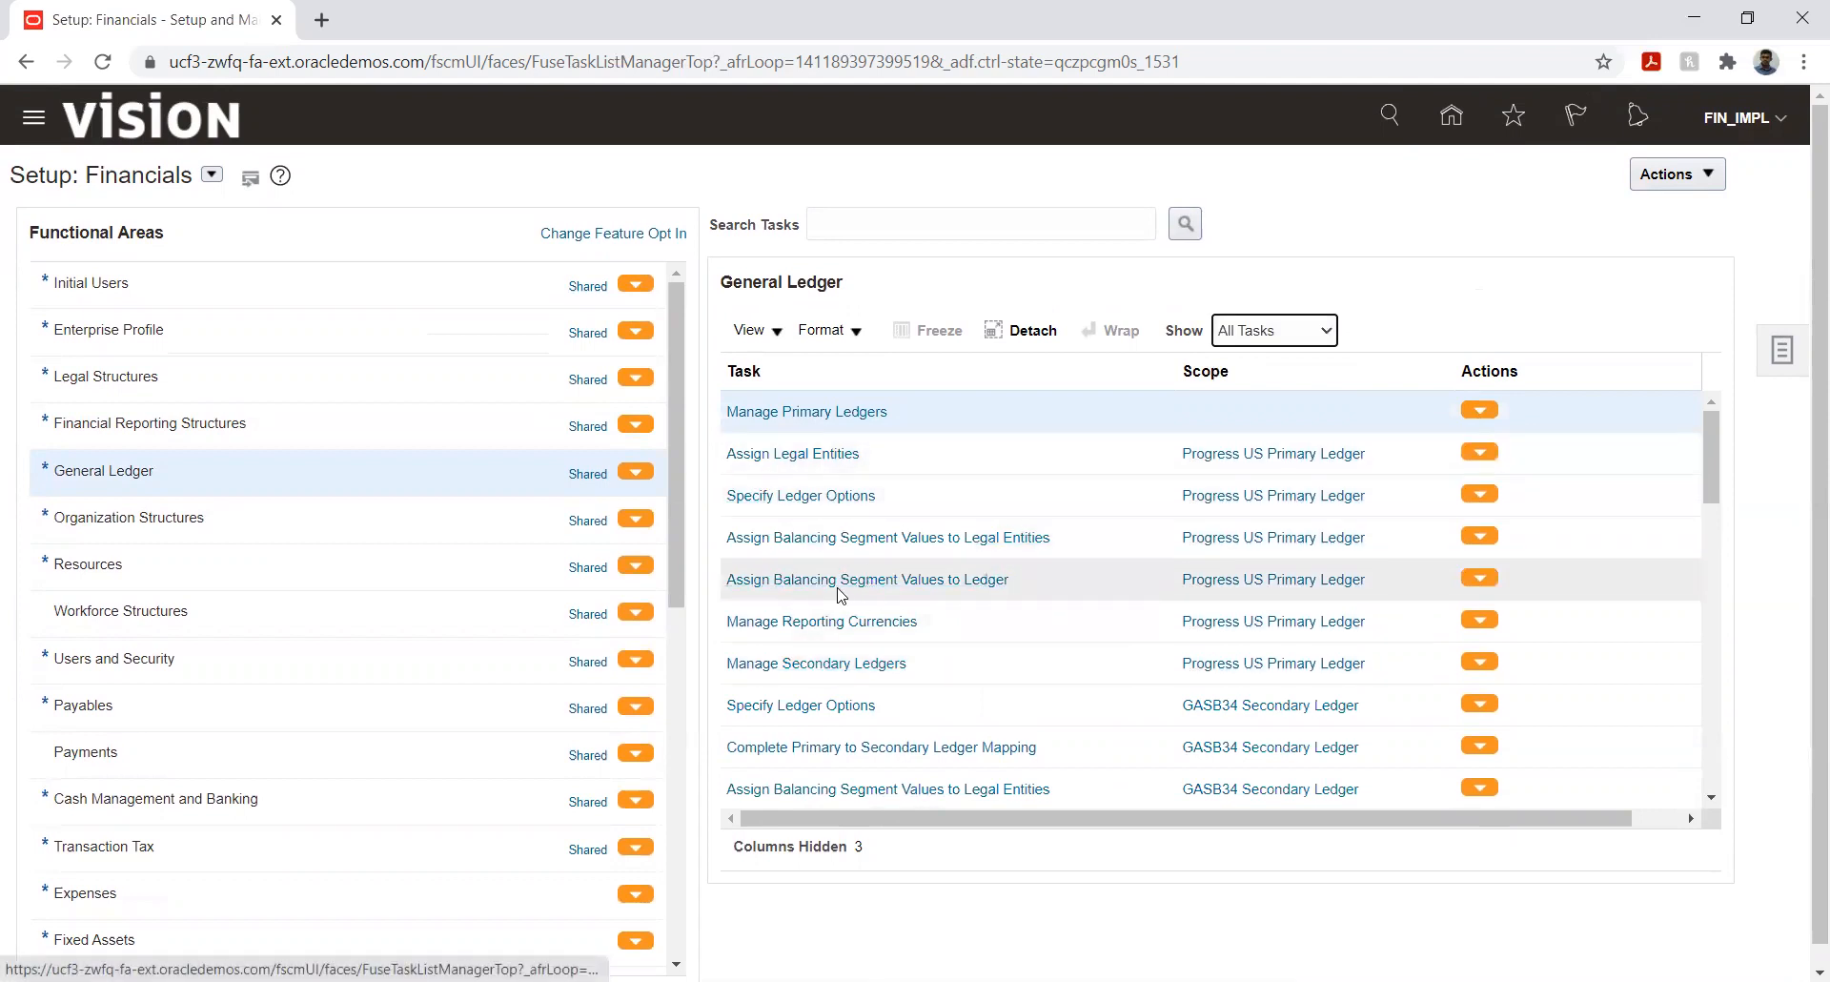
- Review the fund values in Assign Balancing Segment Values to Ledger for Progress US Primary Ledger, then save and close the page
{"action": "left_click", "coordinate": [867, 584]}
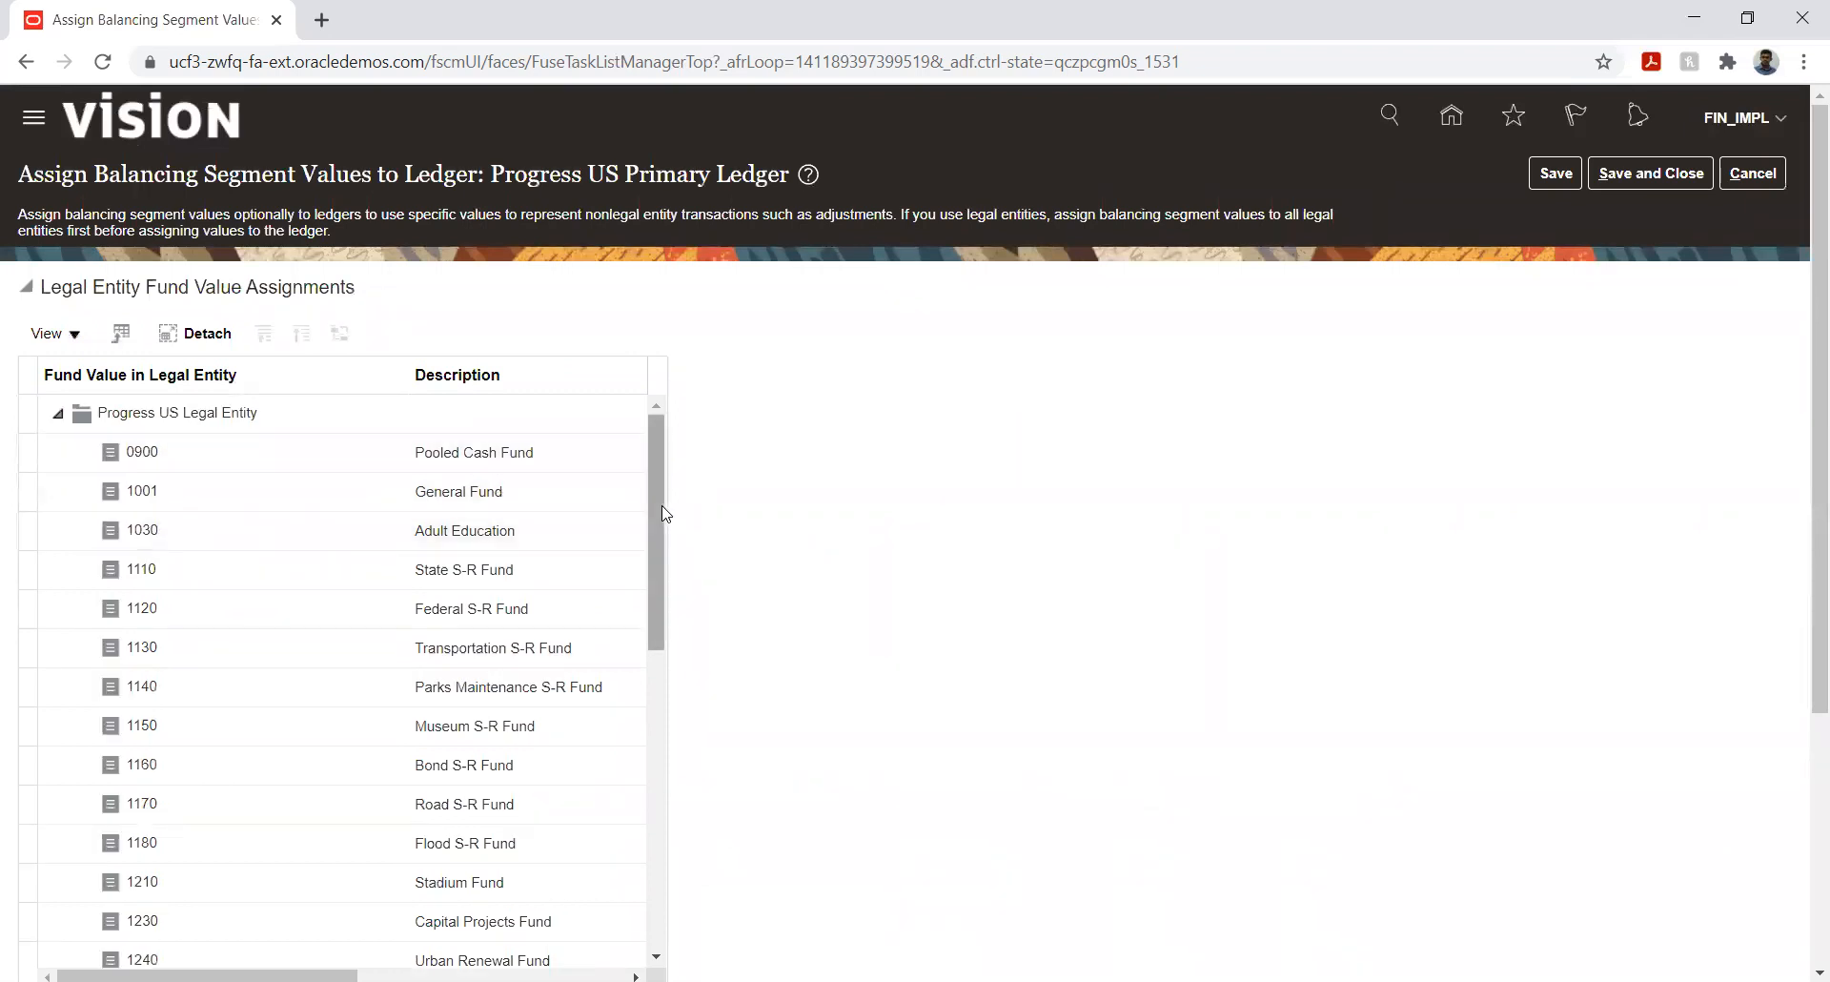
{"action": "mouse_move", "coordinate": [659, 507]}
{"action": "left_mouse_down"}
{"action": "mouse_move", "coordinate": [656, 526]}
{"action": "mouse_move", "coordinate": [664, 502]}
{"action": "left_mouse_up"}
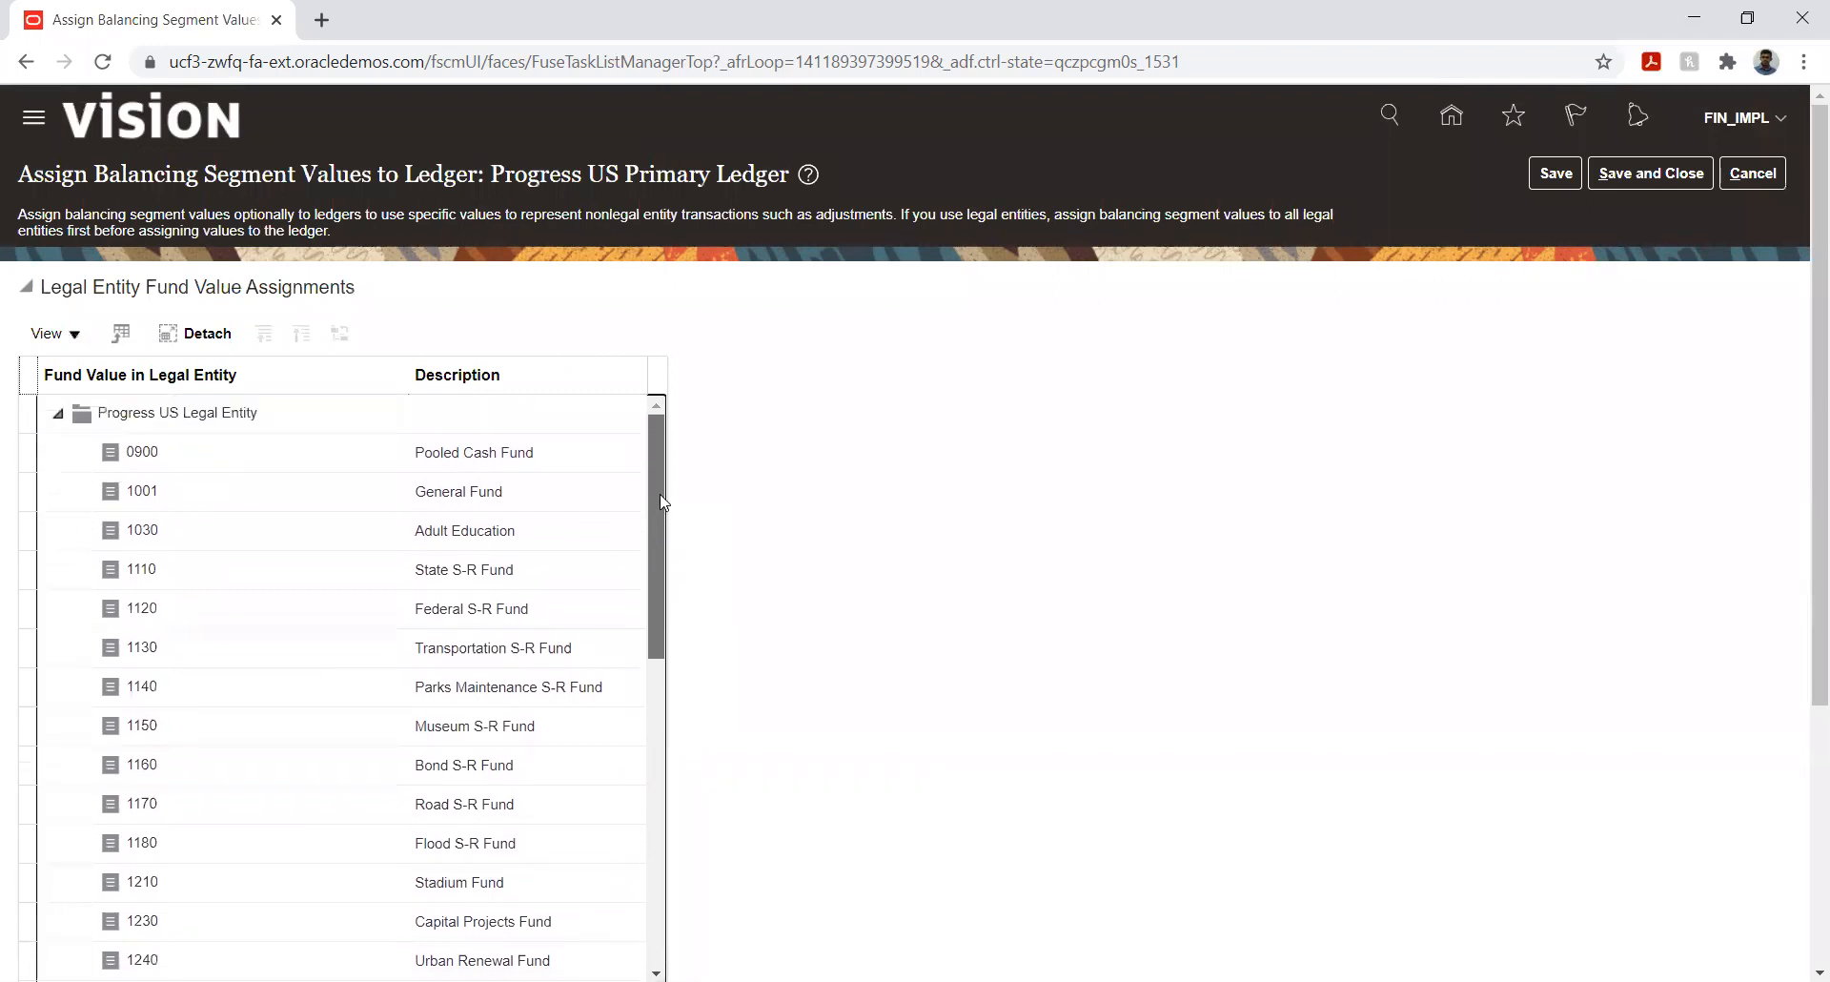
{"action": "scroll", "coordinate": [650, 535], "scroll_direction": "down", "scroll_amount": 3}
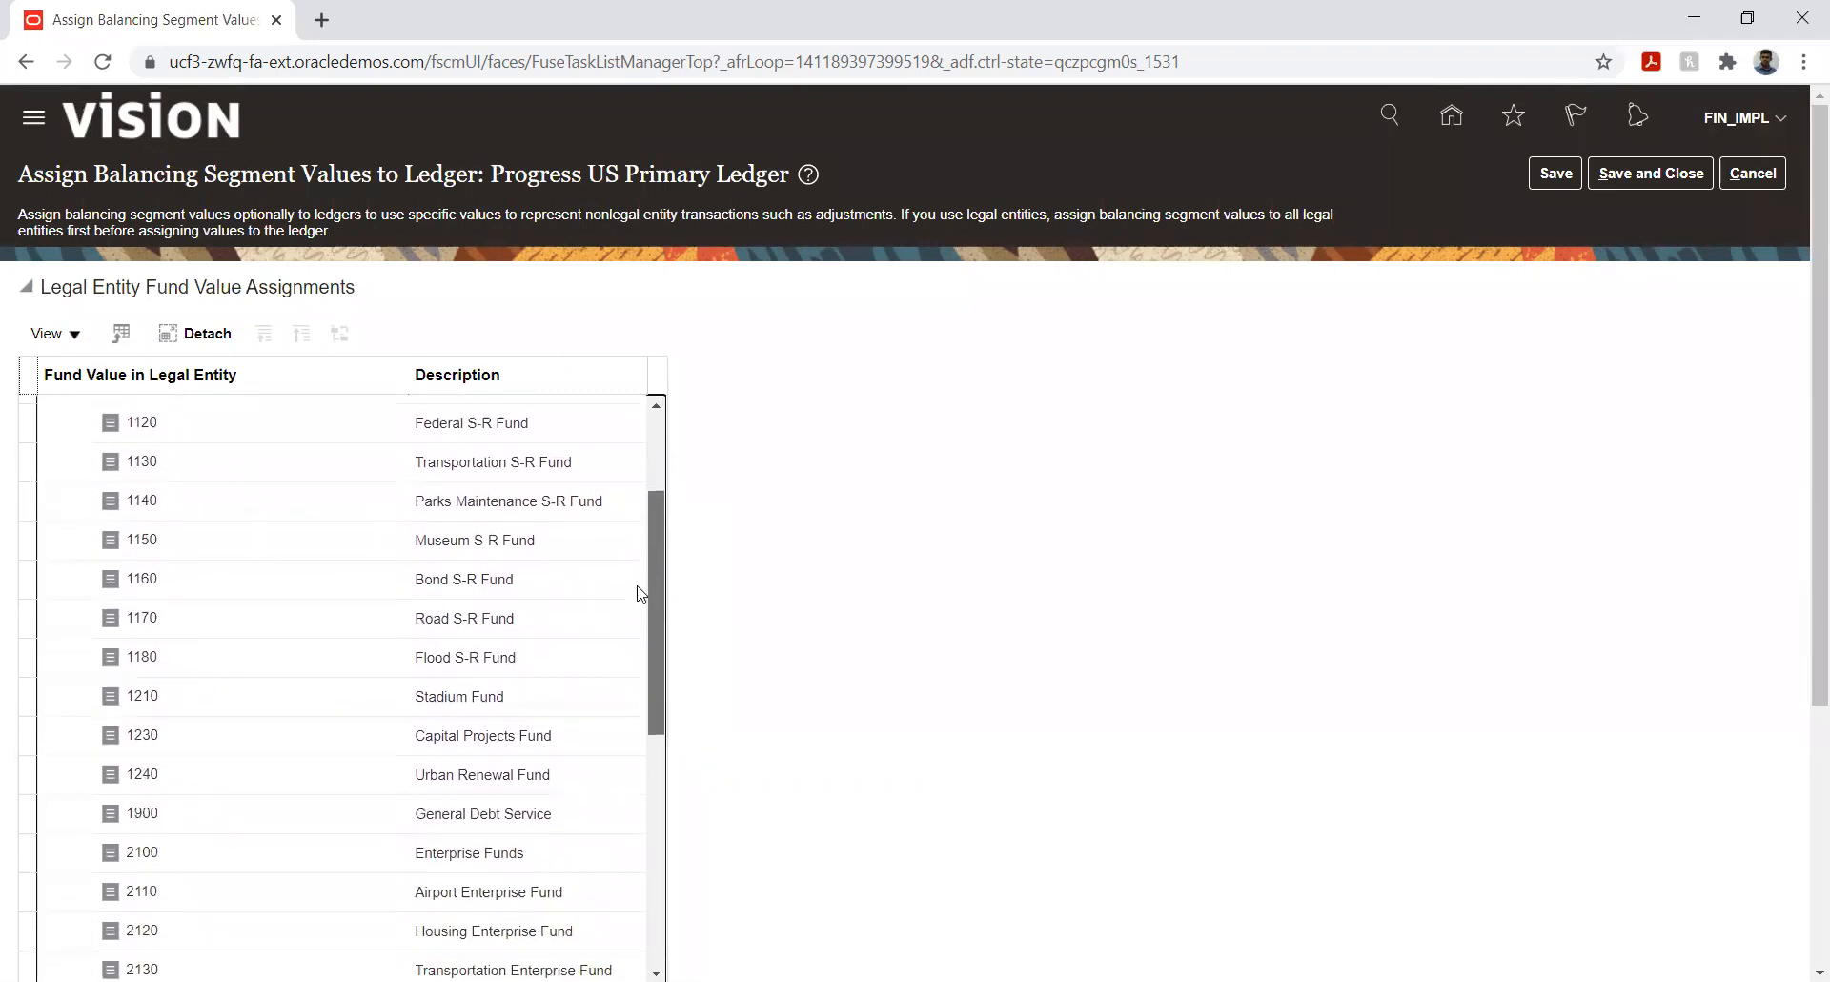
{"action": "scroll", "coordinate": [640, 592], "scroll_direction": "down", "scroll_amount": 8}
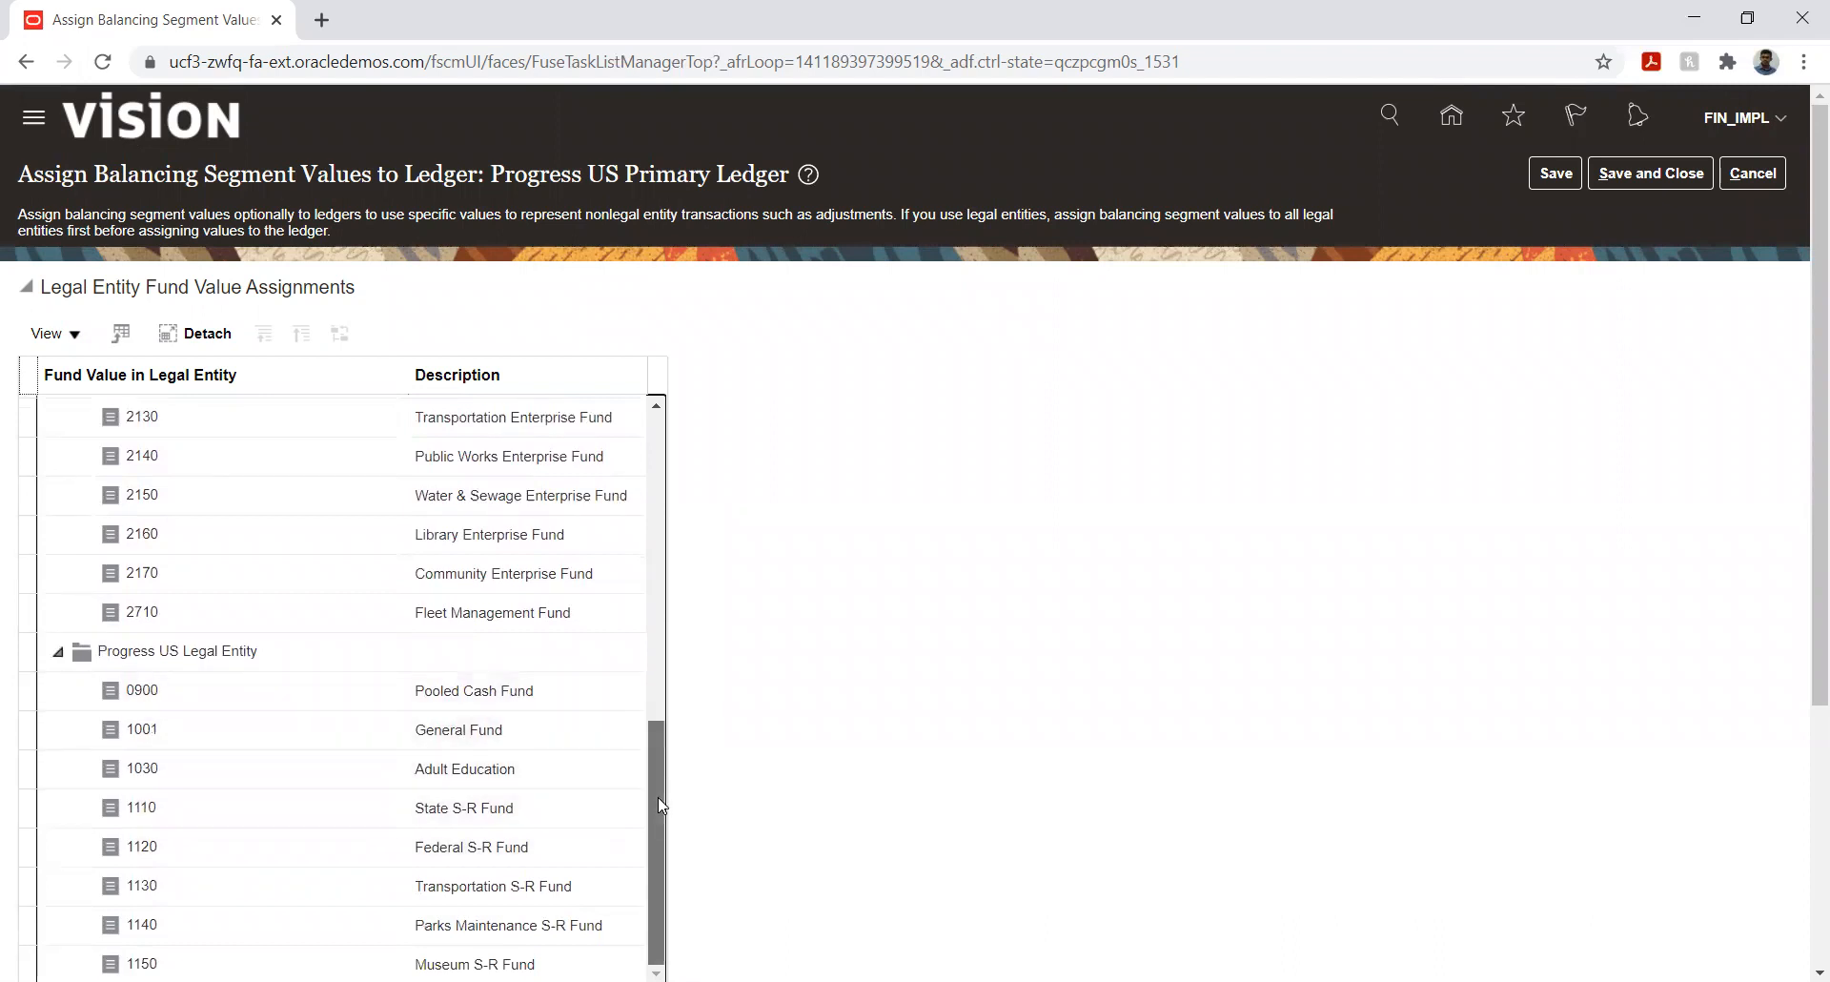
{"action": "scroll", "coordinate": [658, 796], "scroll_direction": "down", "scroll_amount": 4}
{"action": "left_click", "coordinate": [244, 458]}
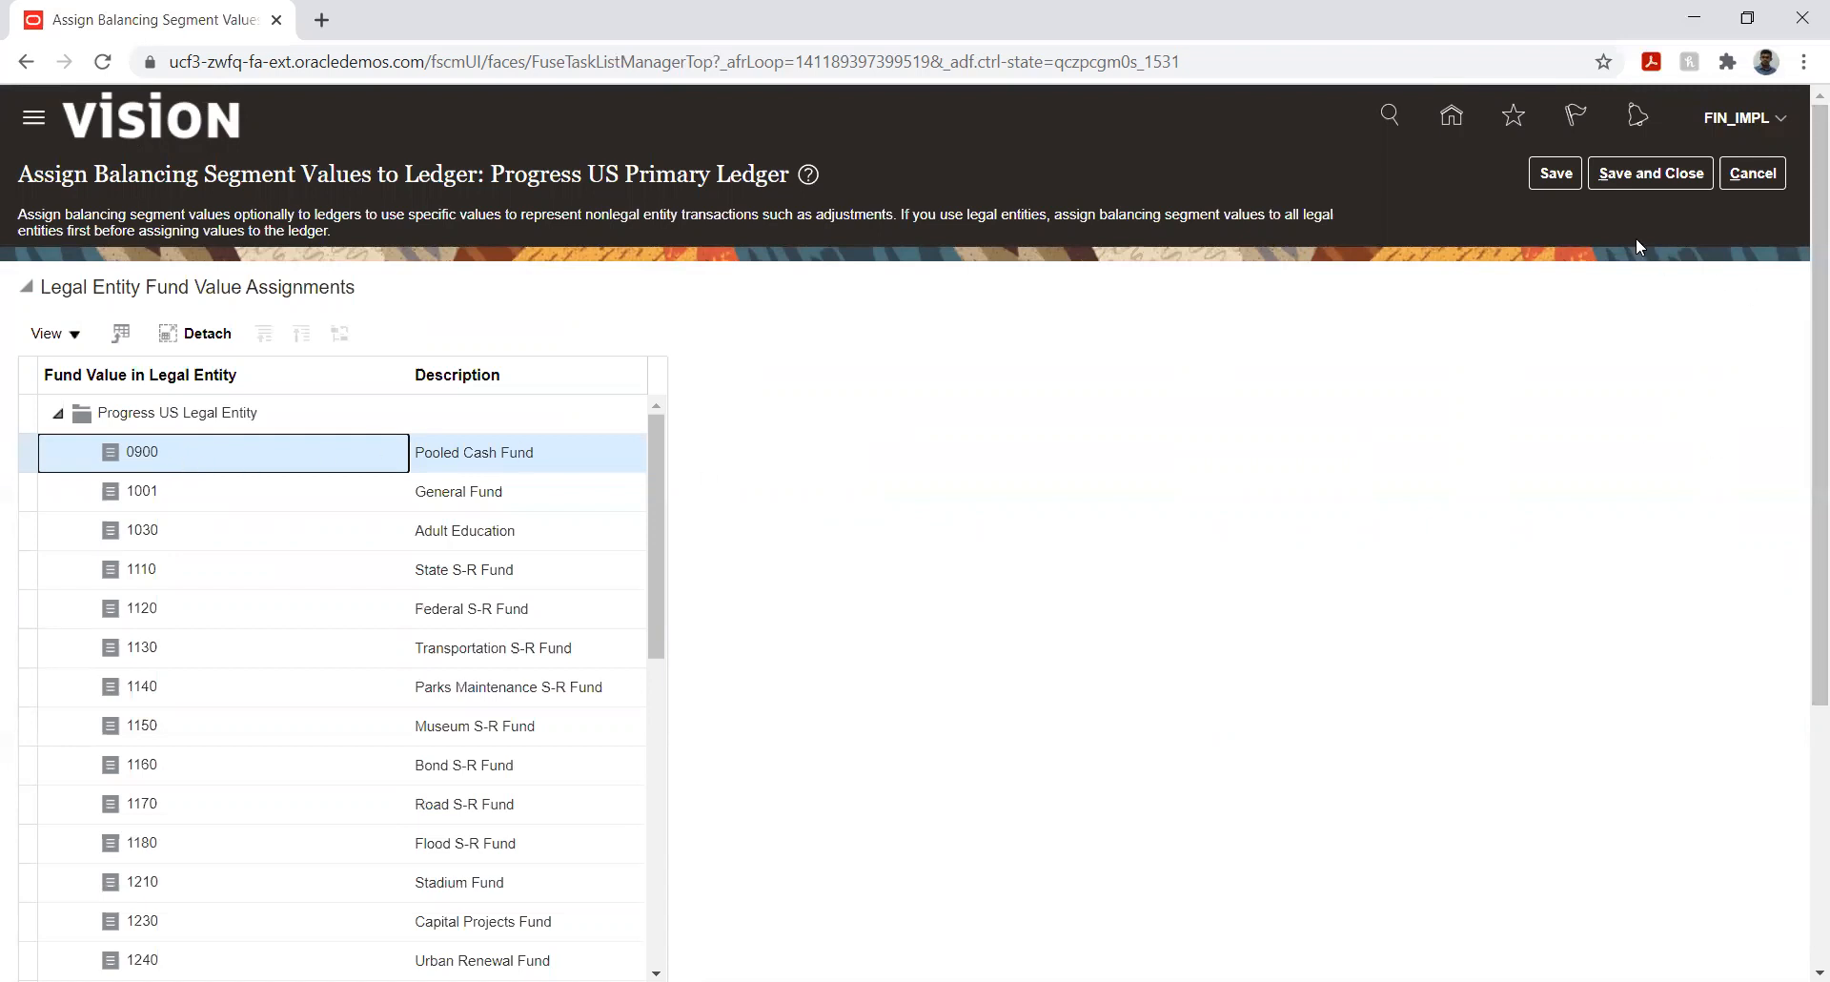
{"action": "left_click", "coordinate": [1554, 174]}
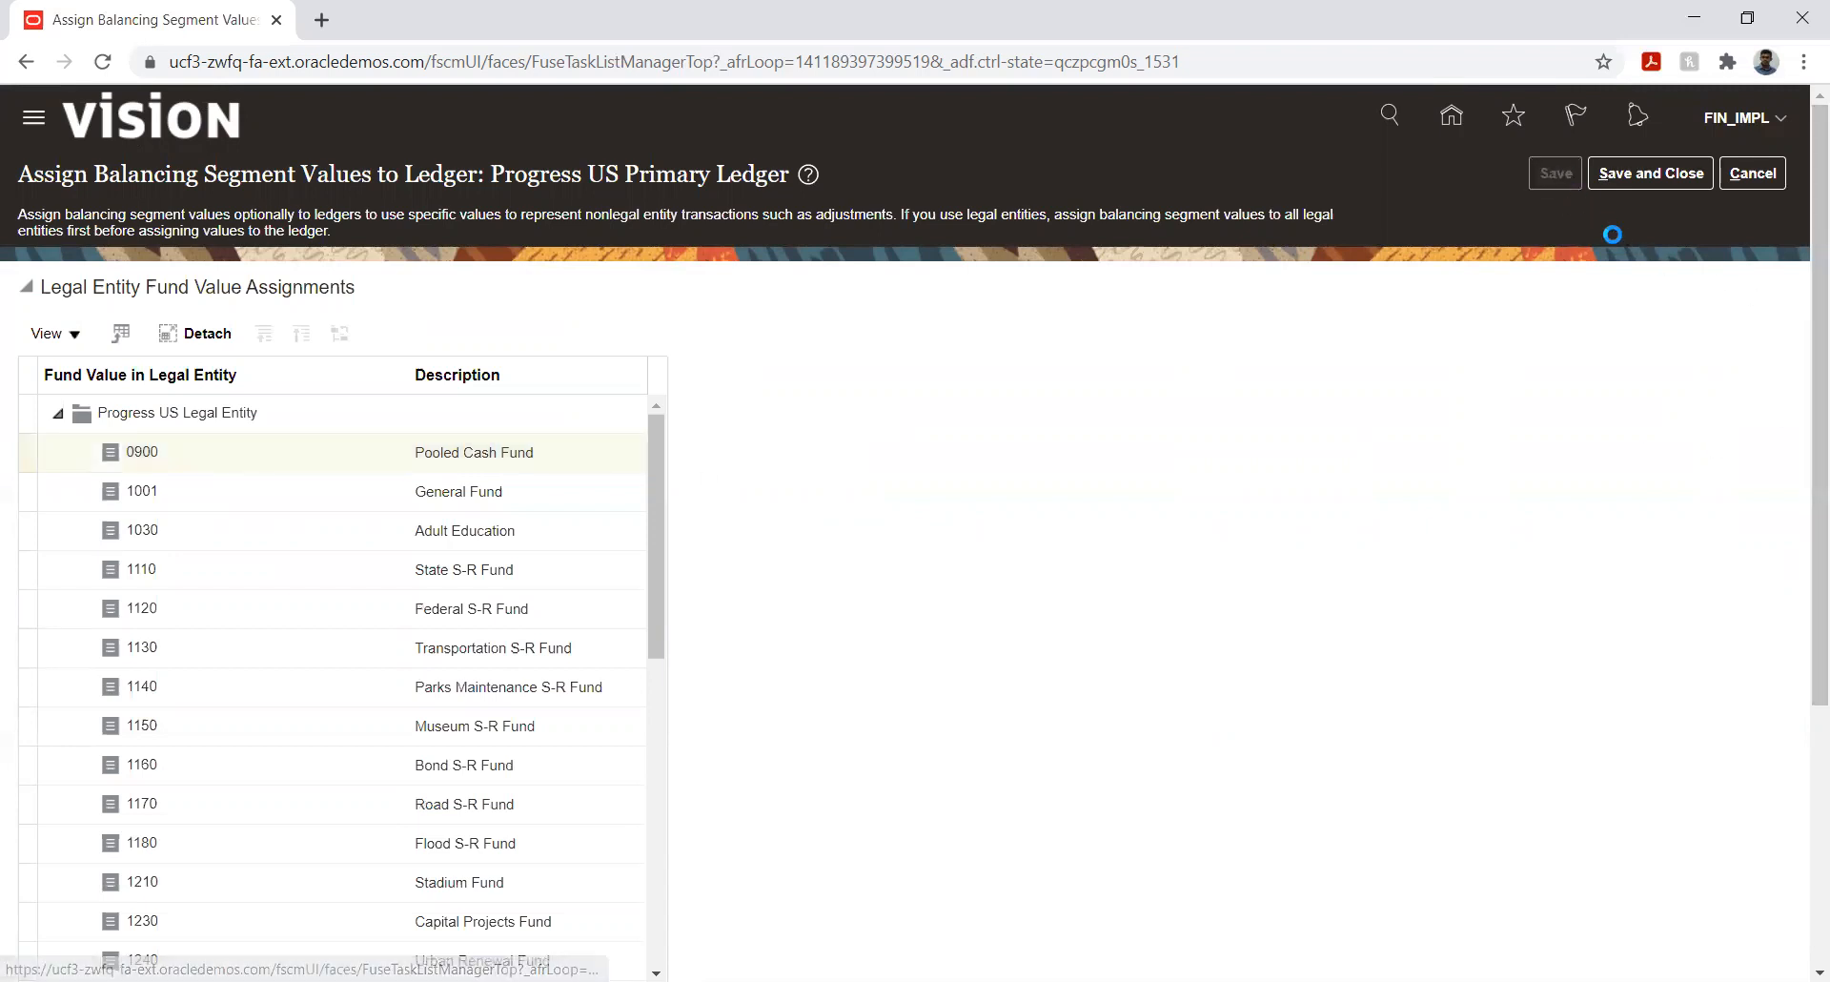
{"action": "left_click", "coordinate": [1635, 166]}
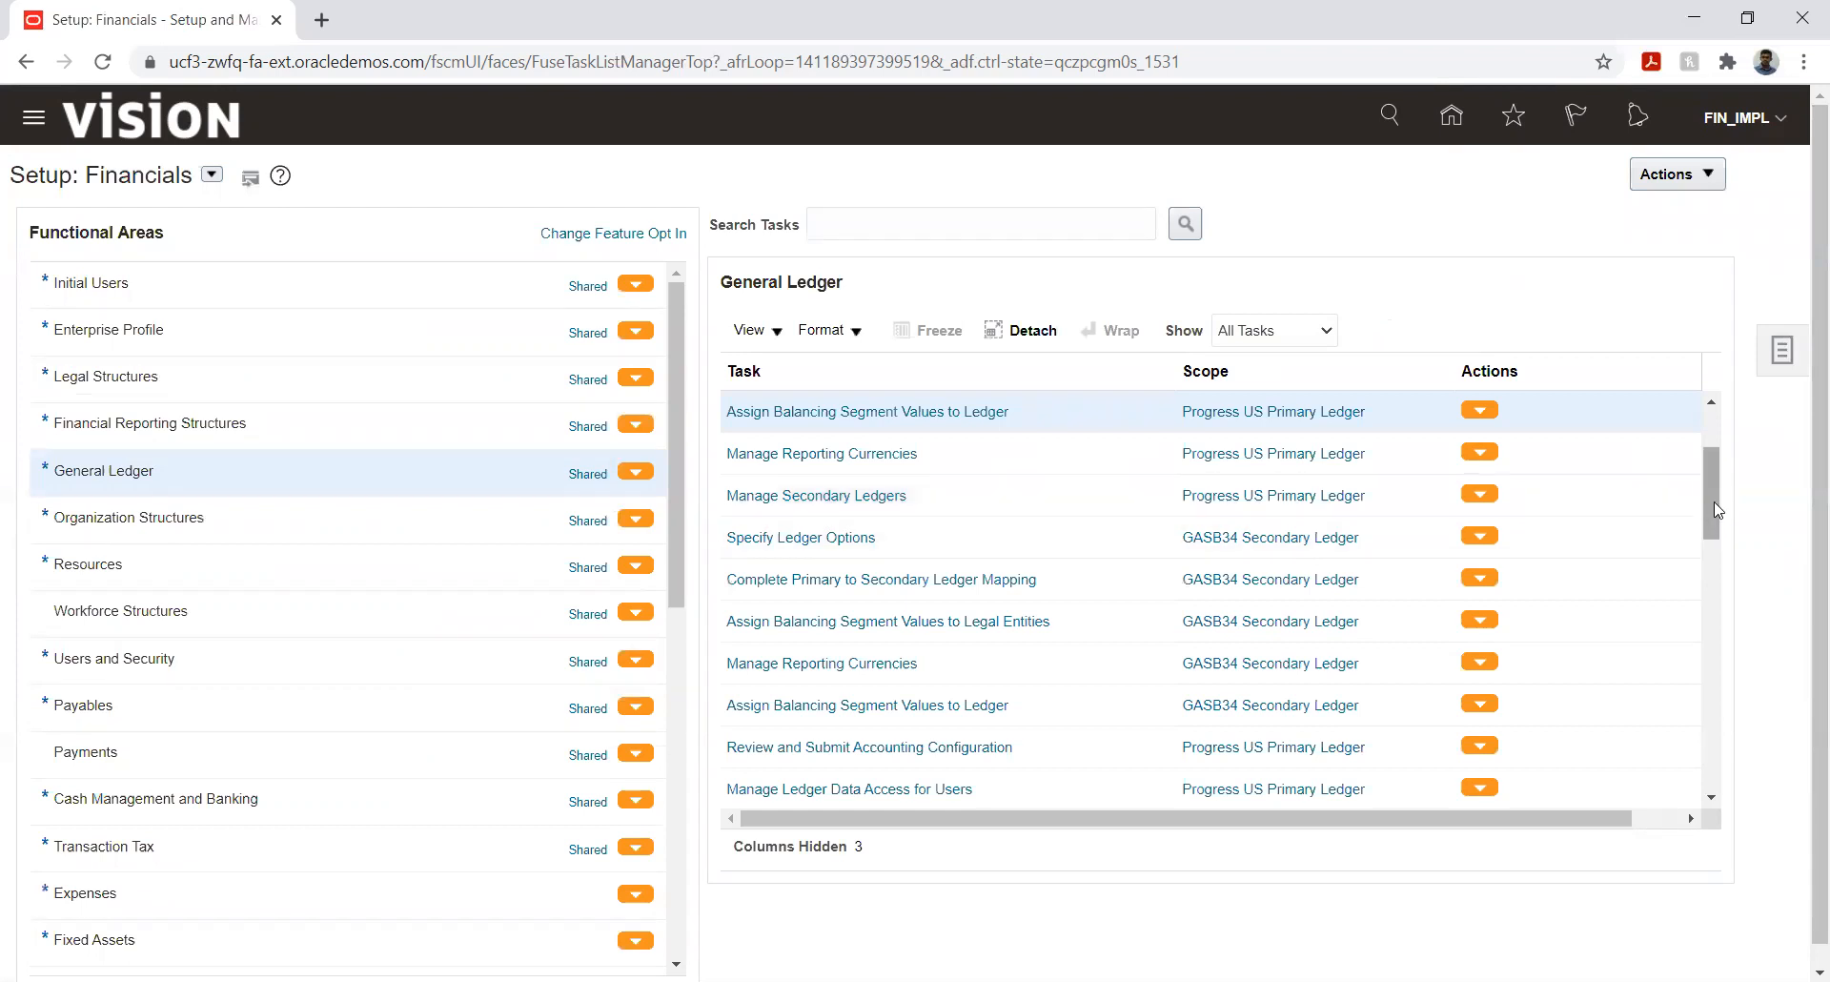
- Open Assign Balancing Segment Values to Legal Entities for Progress US Primary Ledger and view the assigned fund values
{"action": "left_click_drag", "start_coordinate": [1714, 502], "coordinate": [1710, 486]}
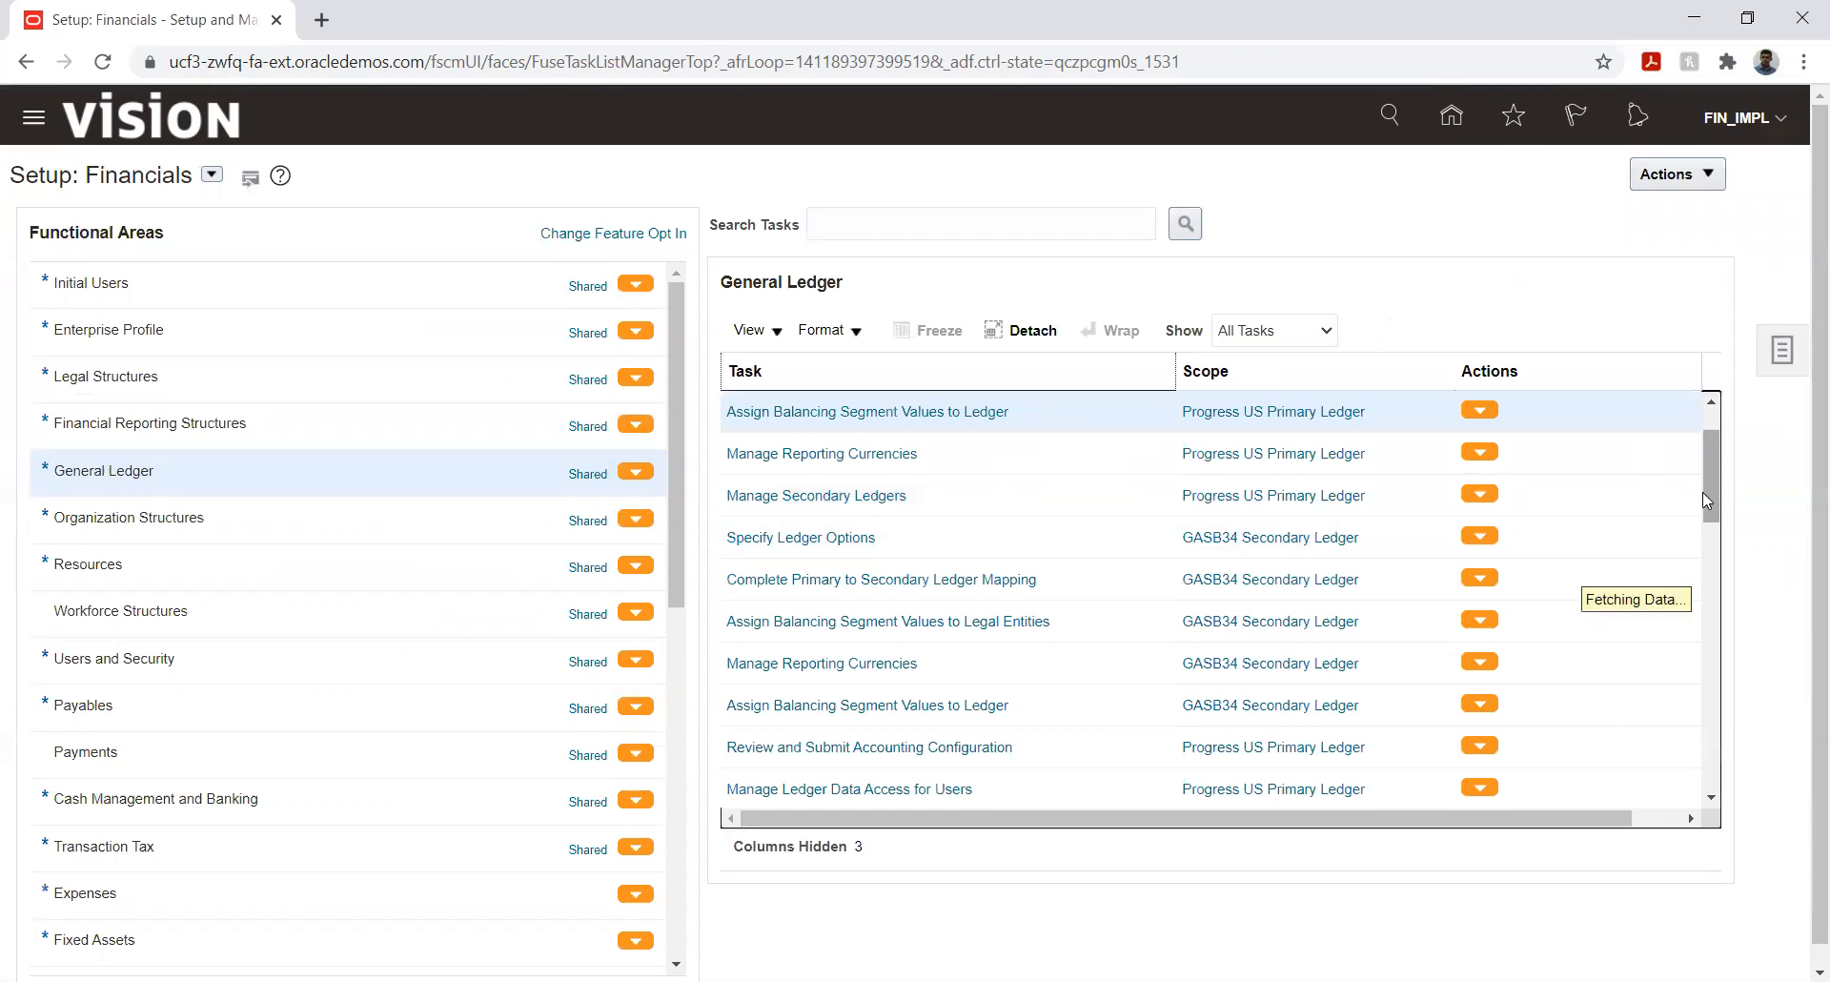
{"action": "left_click", "coordinate": [977, 447]}
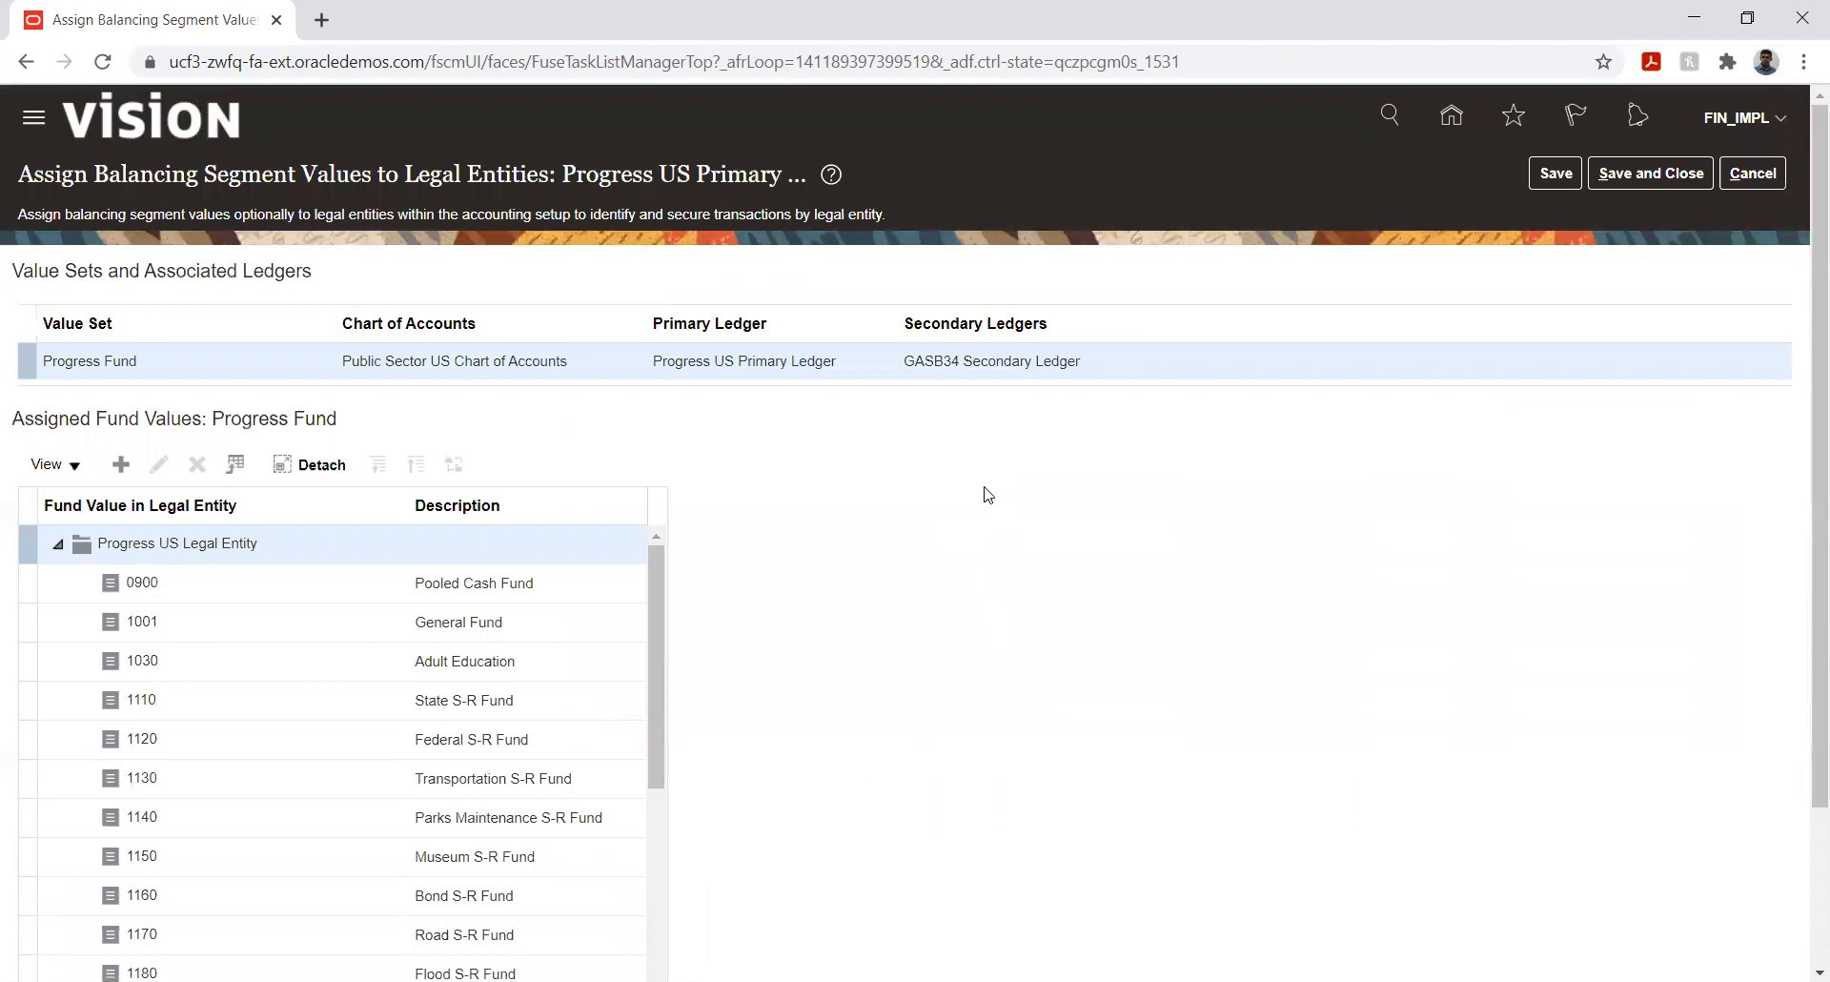
{"action": "scroll", "coordinate": [839, 581], "scroll_direction": "down", "scroll_amount": 2}
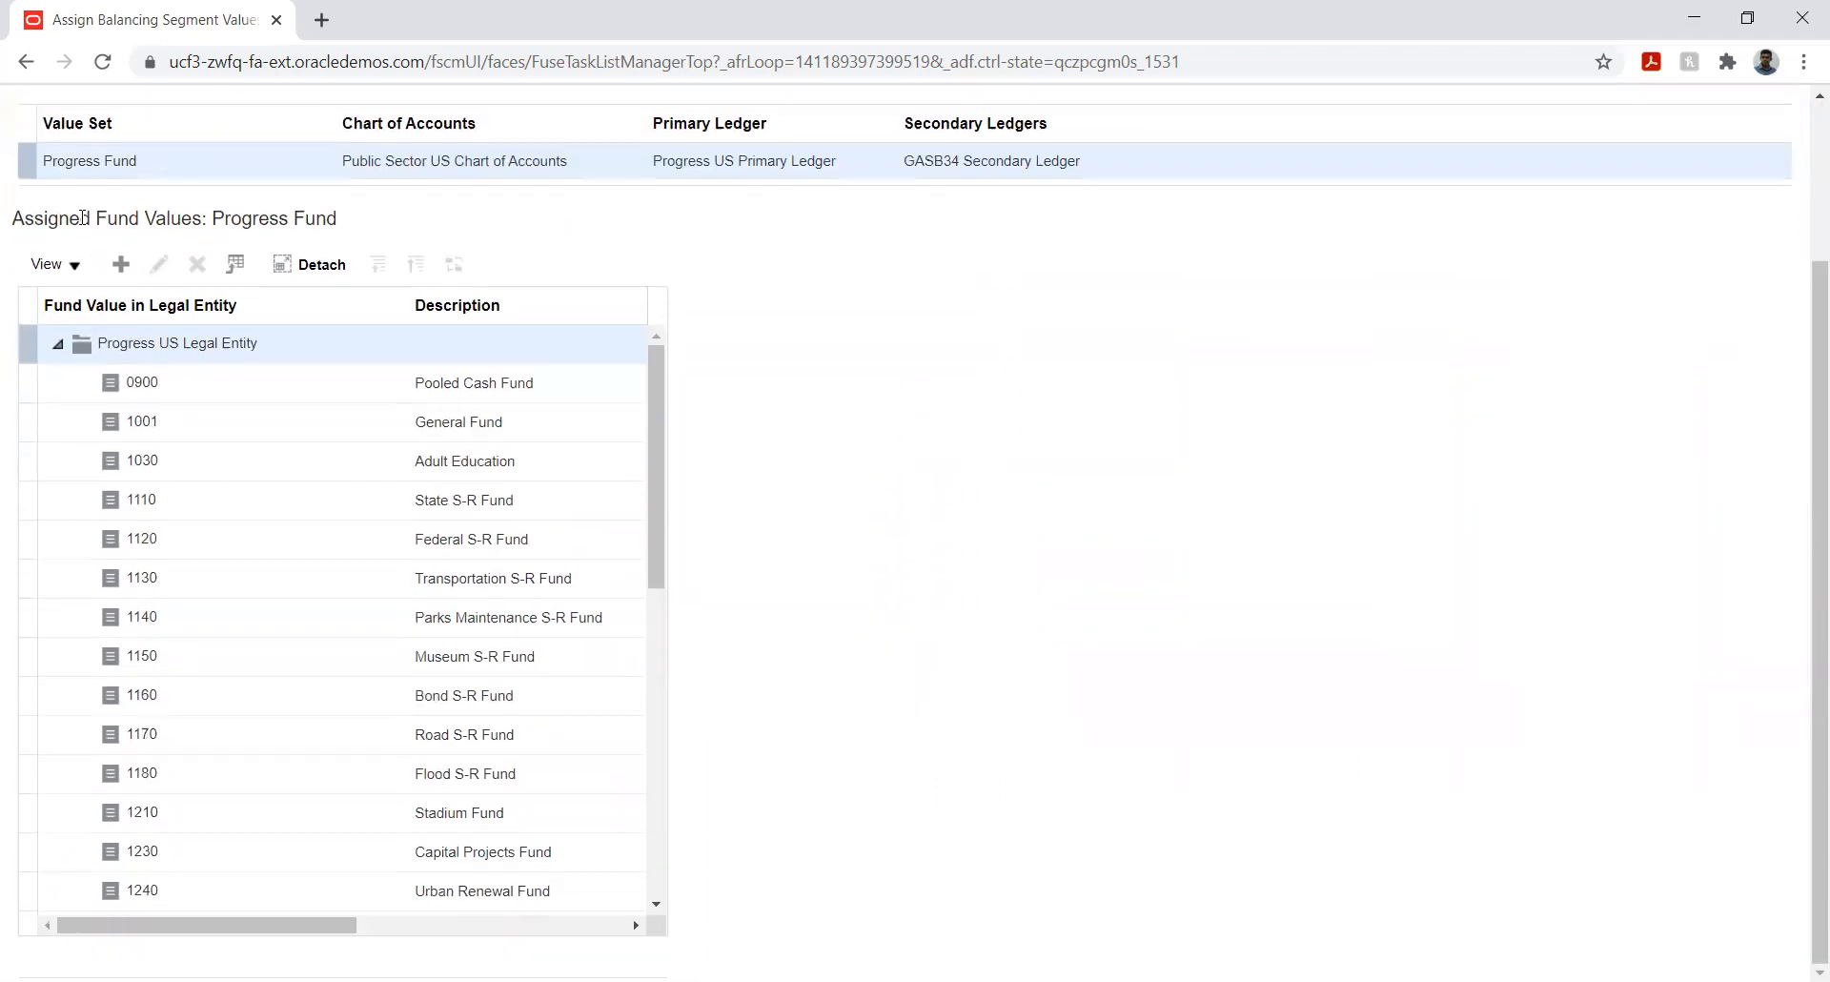
- Try to assign another fund value to Progress US Legal Entity by searching all available company values
{"action": "left_click", "coordinate": [121, 265]}
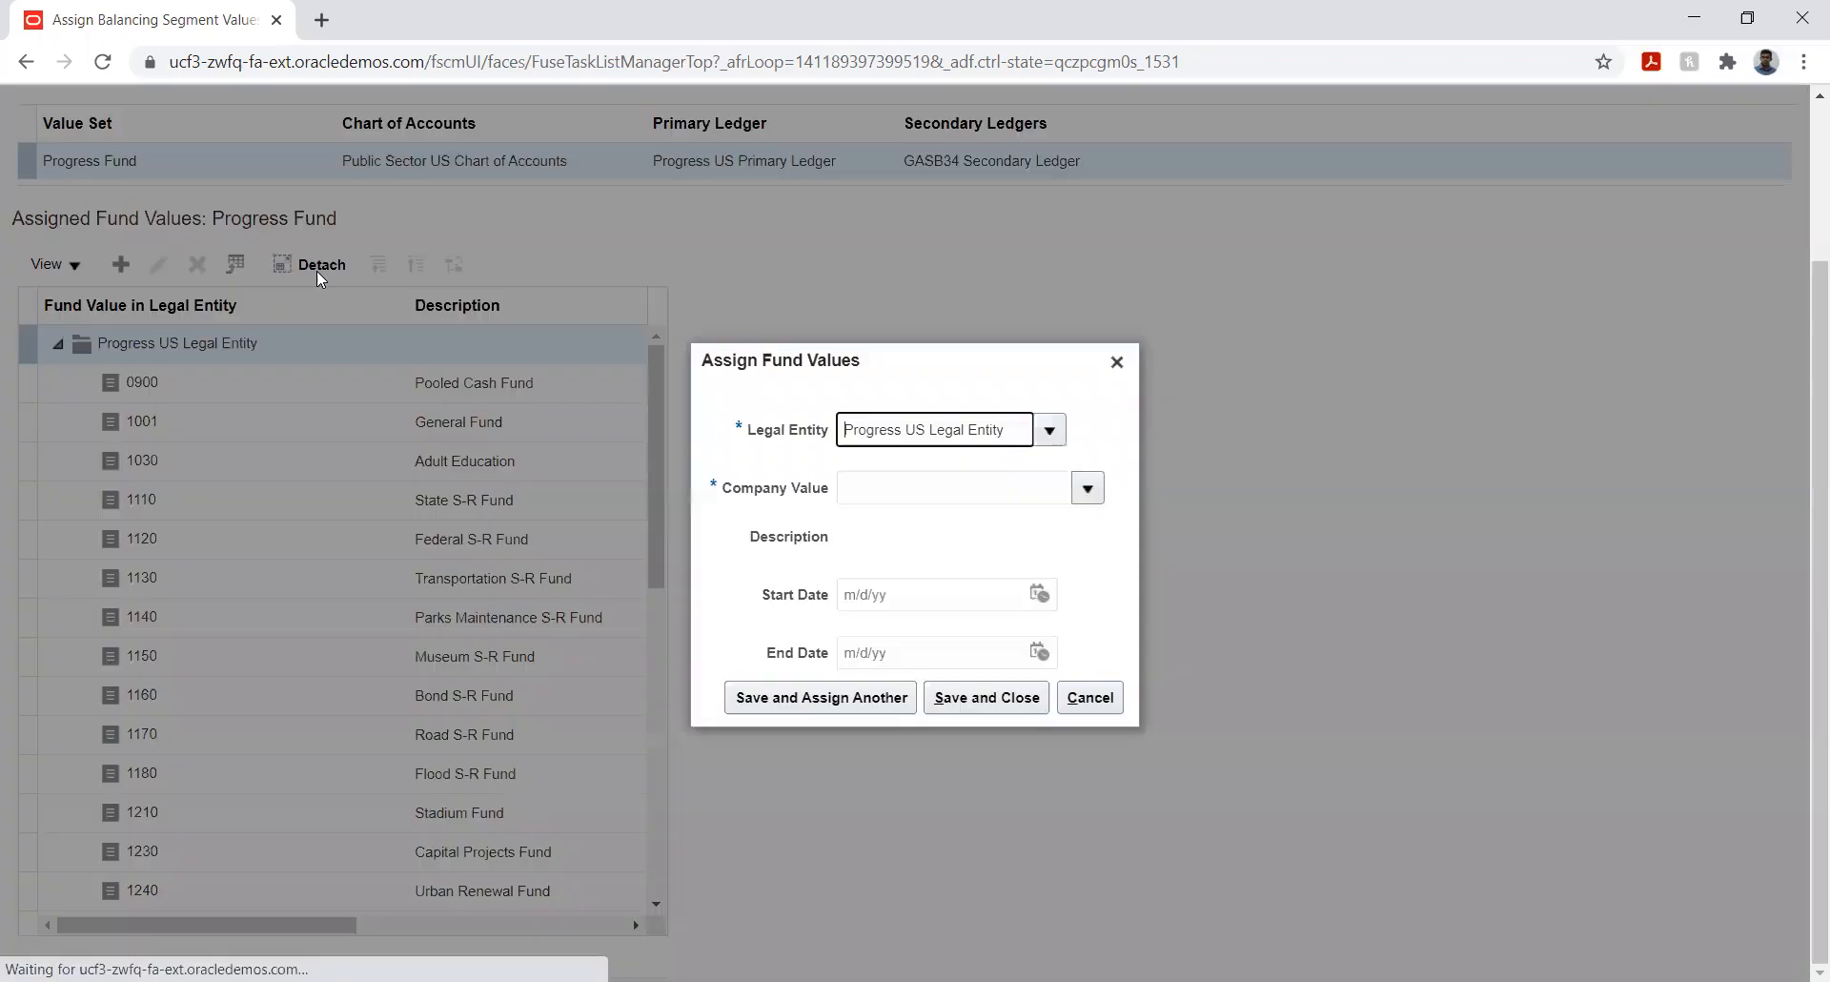
{"action": "left_click", "coordinate": [1087, 488]}
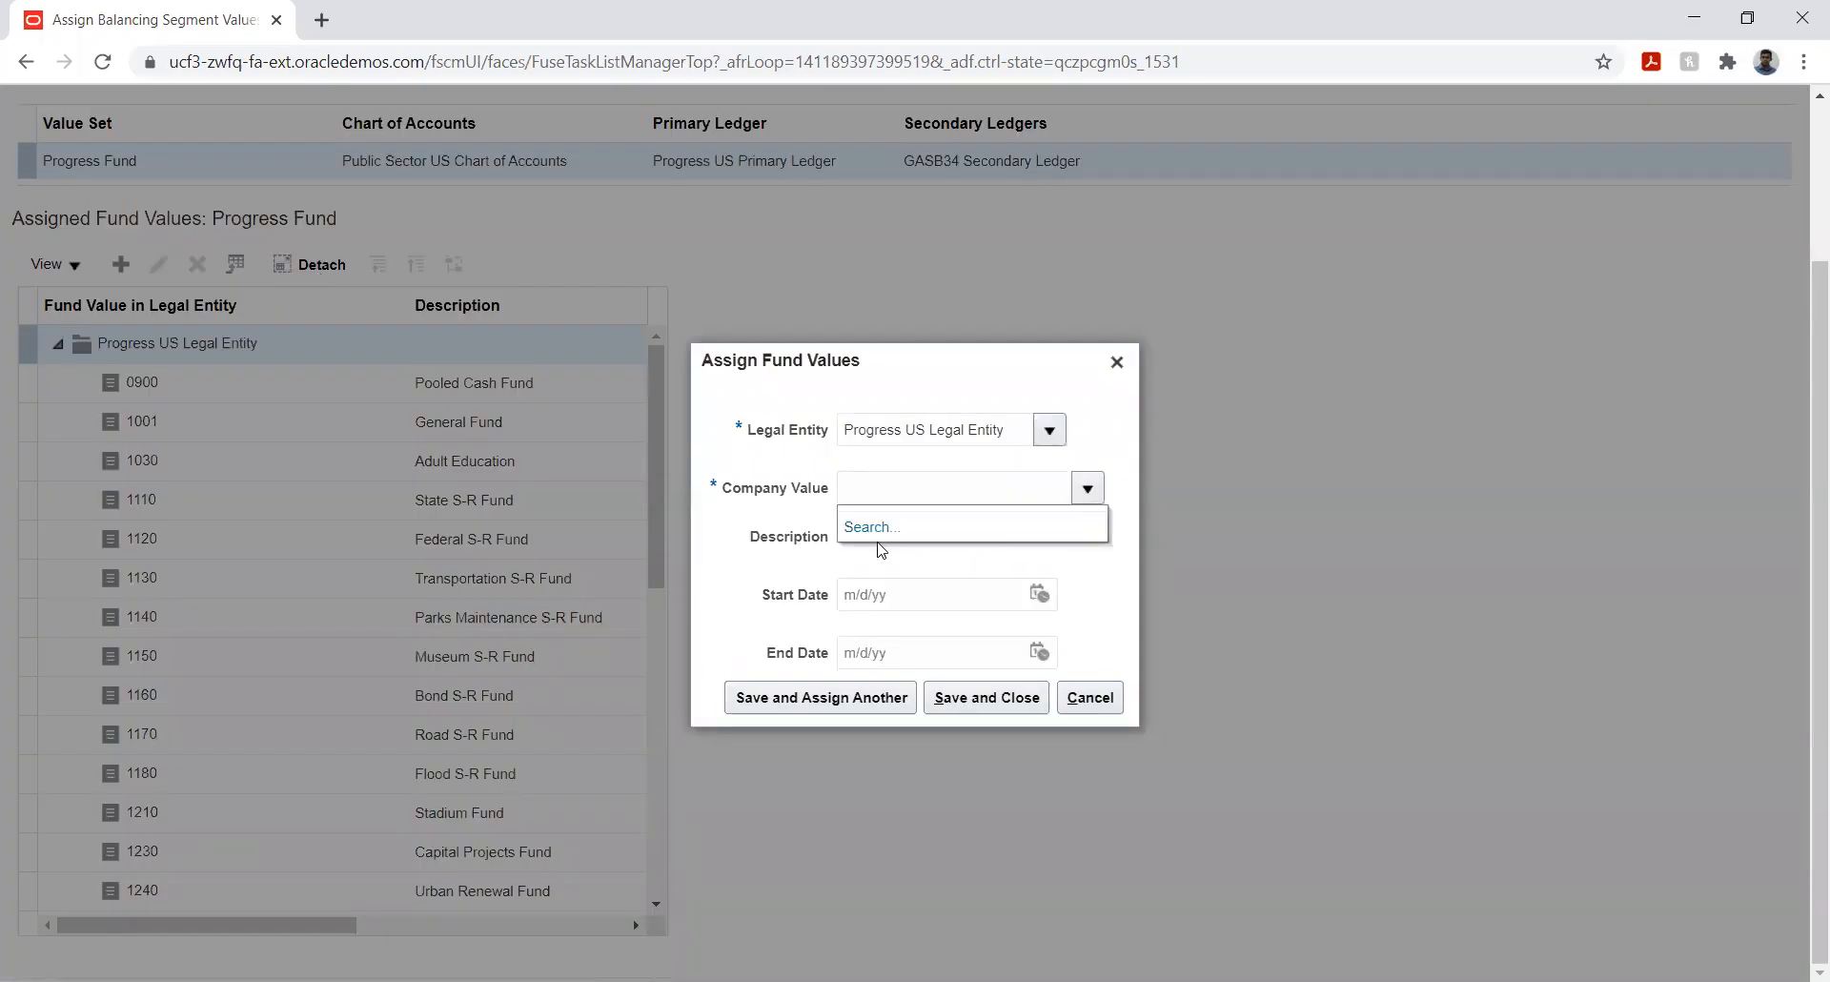
{"action": "left_click", "coordinate": [867, 538]}
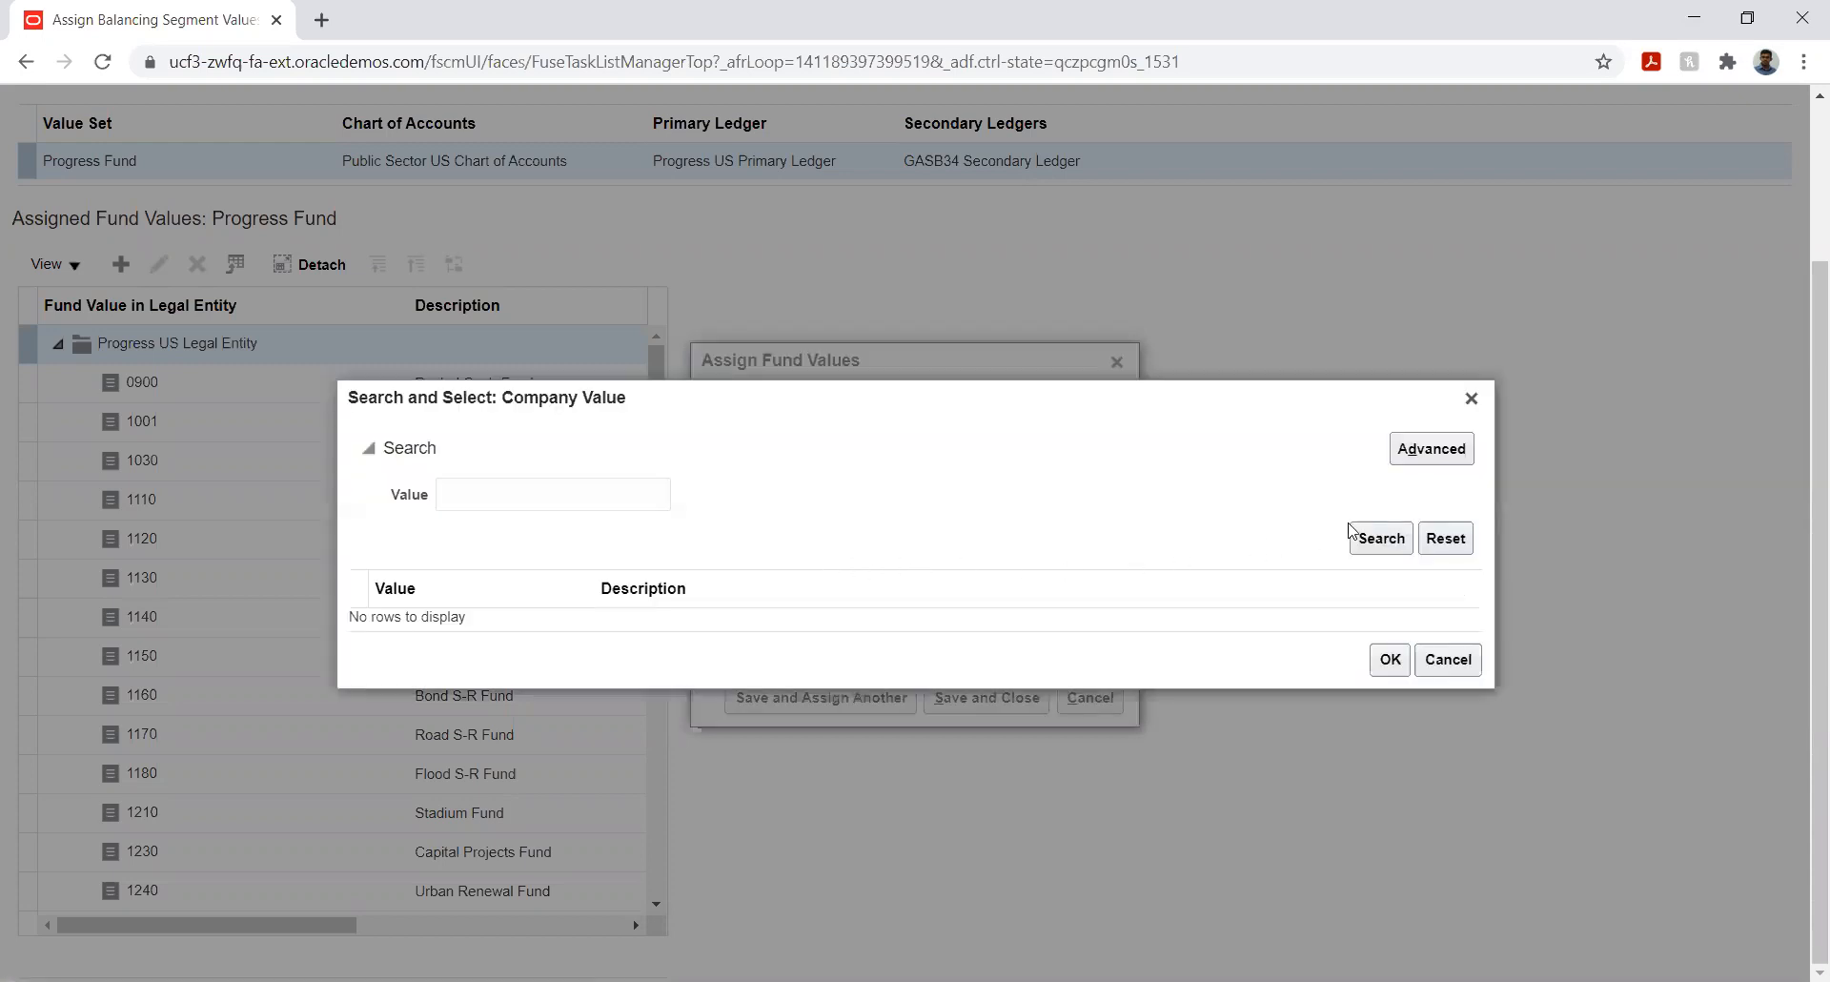
{"action": "left_click", "coordinate": [1383, 540]}
{"action": "left_click", "coordinate": [1444, 663]}
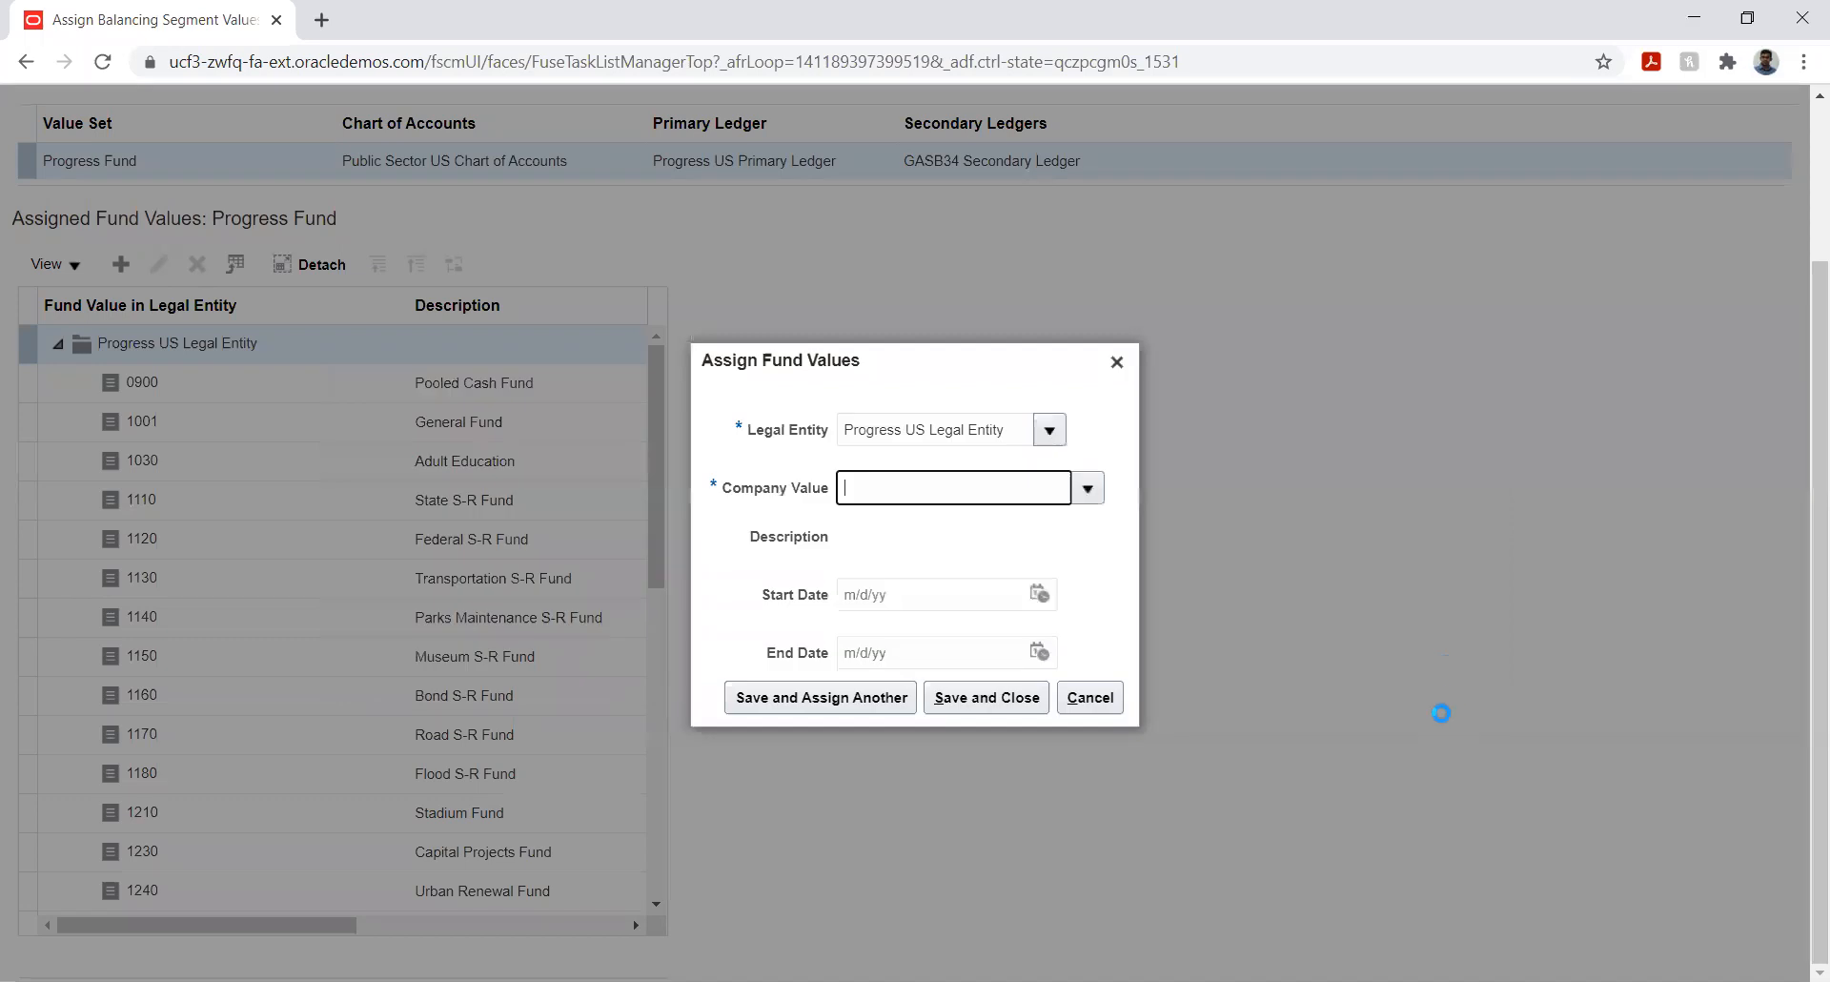
{"action": "left_click", "coordinate": [1084, 700]}
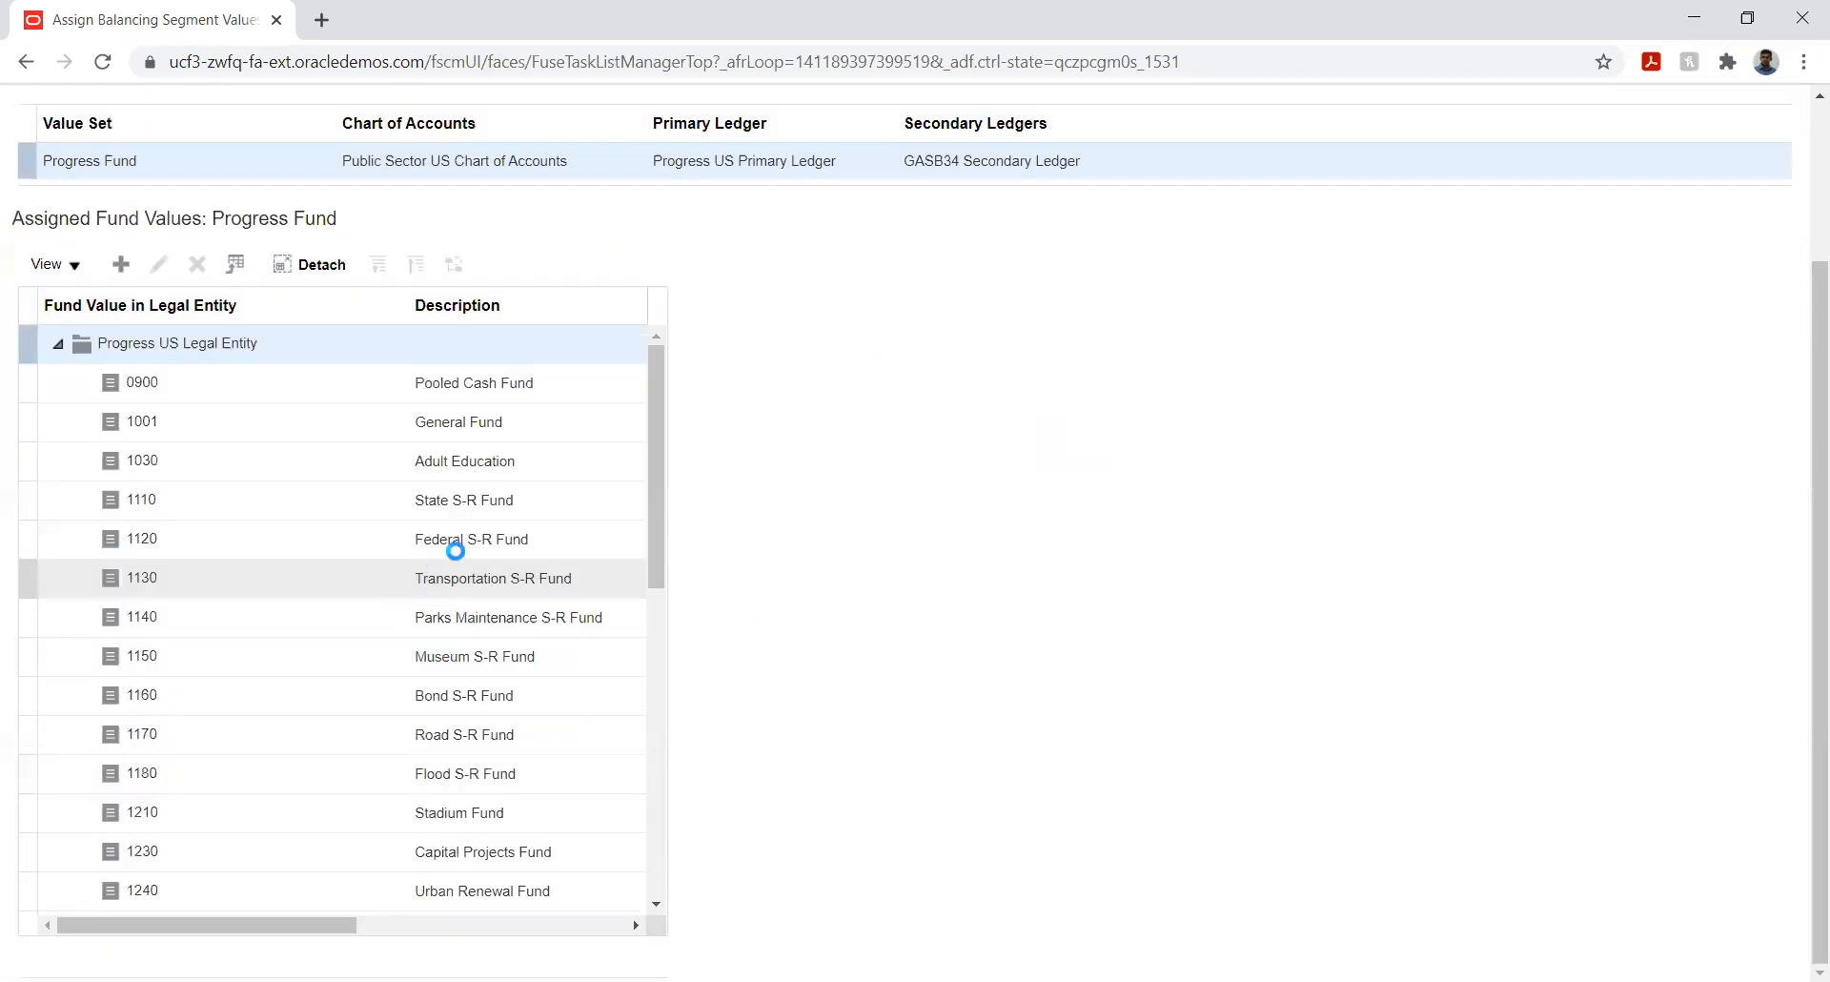
- Retry the fund value assignment with fund 1160 selected, searching the company values again, and leave the page without saving
{"action": "left_click_drag", "start_coordinate": [657, 514], "coordinate": [647, 605]}
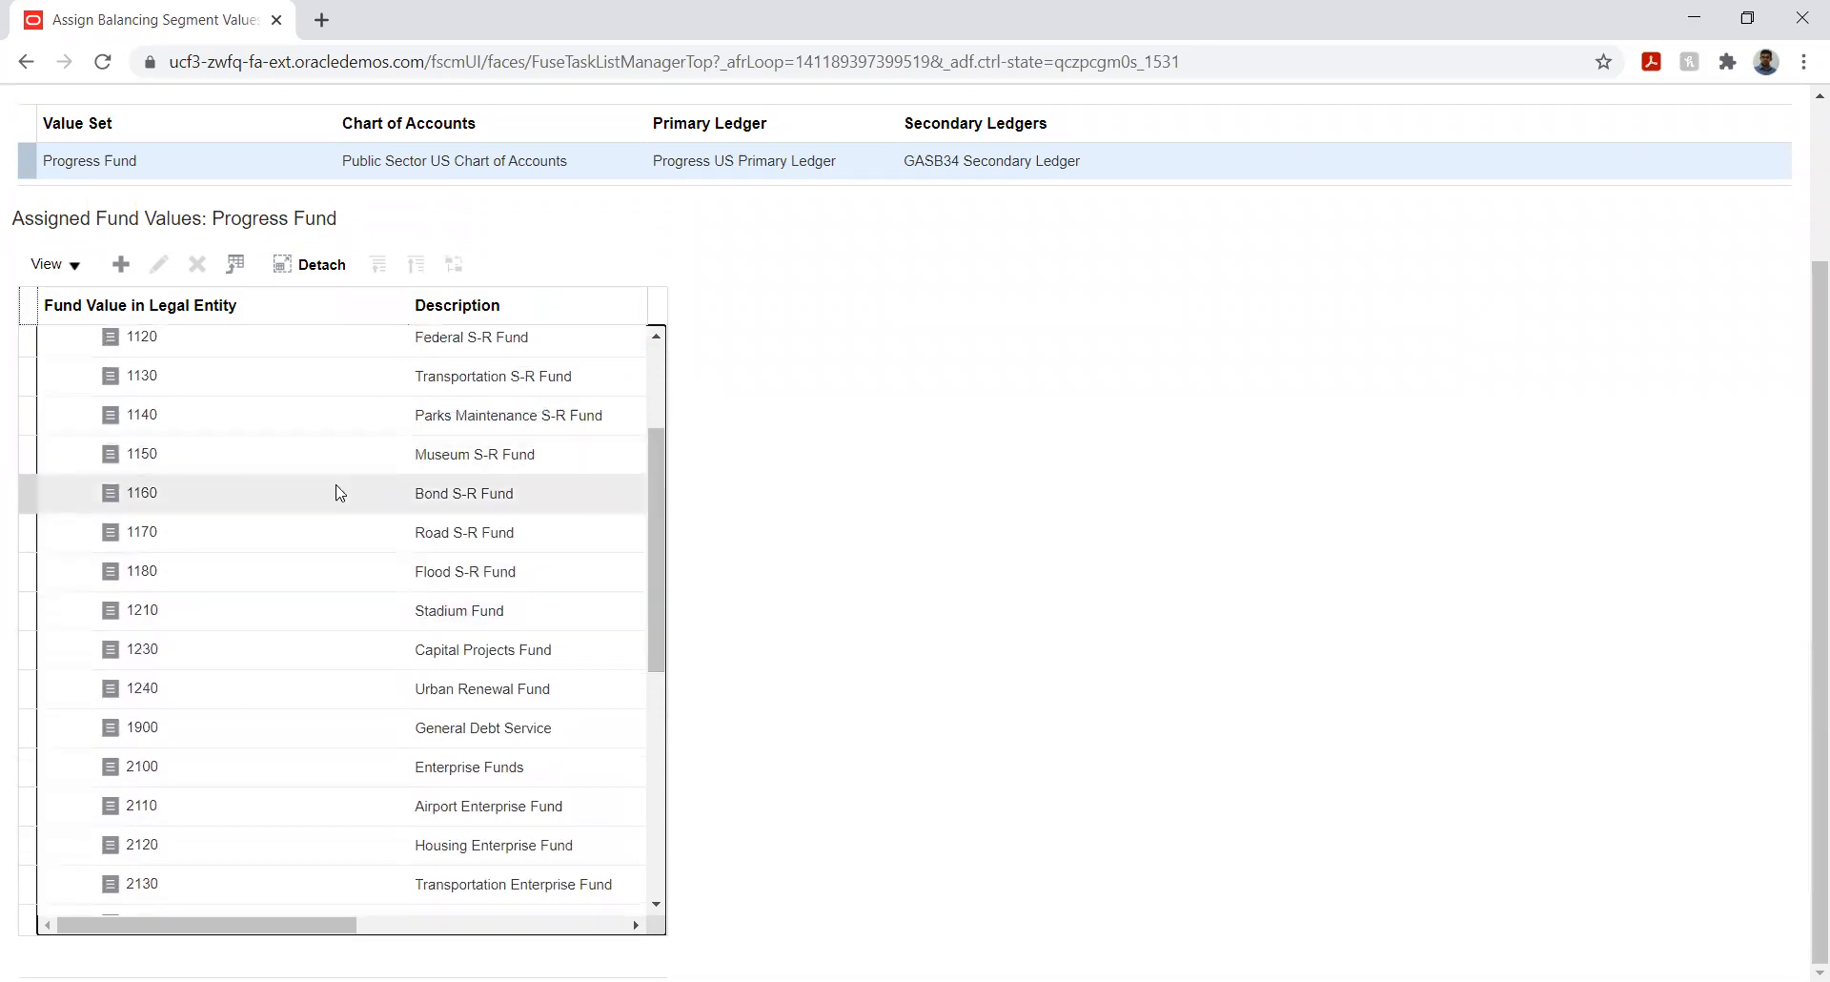
{"action": "left_click", "coordinate": [285, 491]}
{"action": "scroll", "coordinate": [152, 368], "scroll_direction": "up", "scroll_amount": 1}
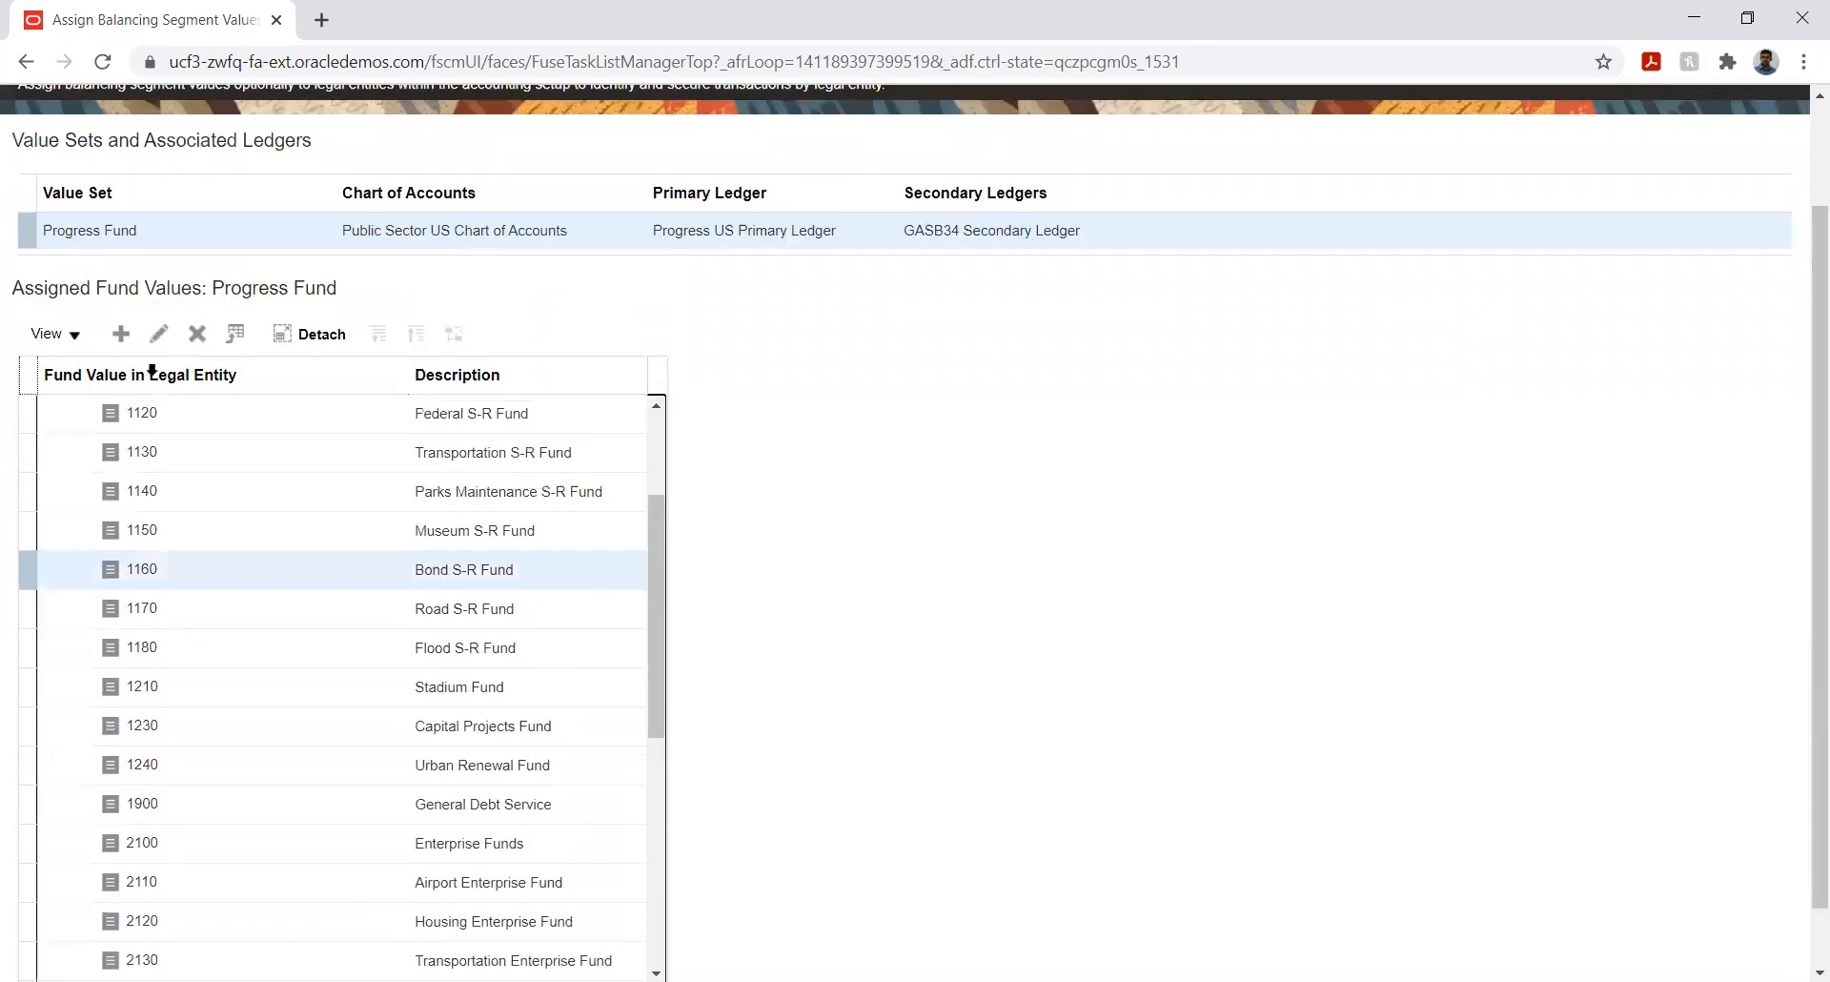
{"action": "left_click", "coordinate": [120, 334]}
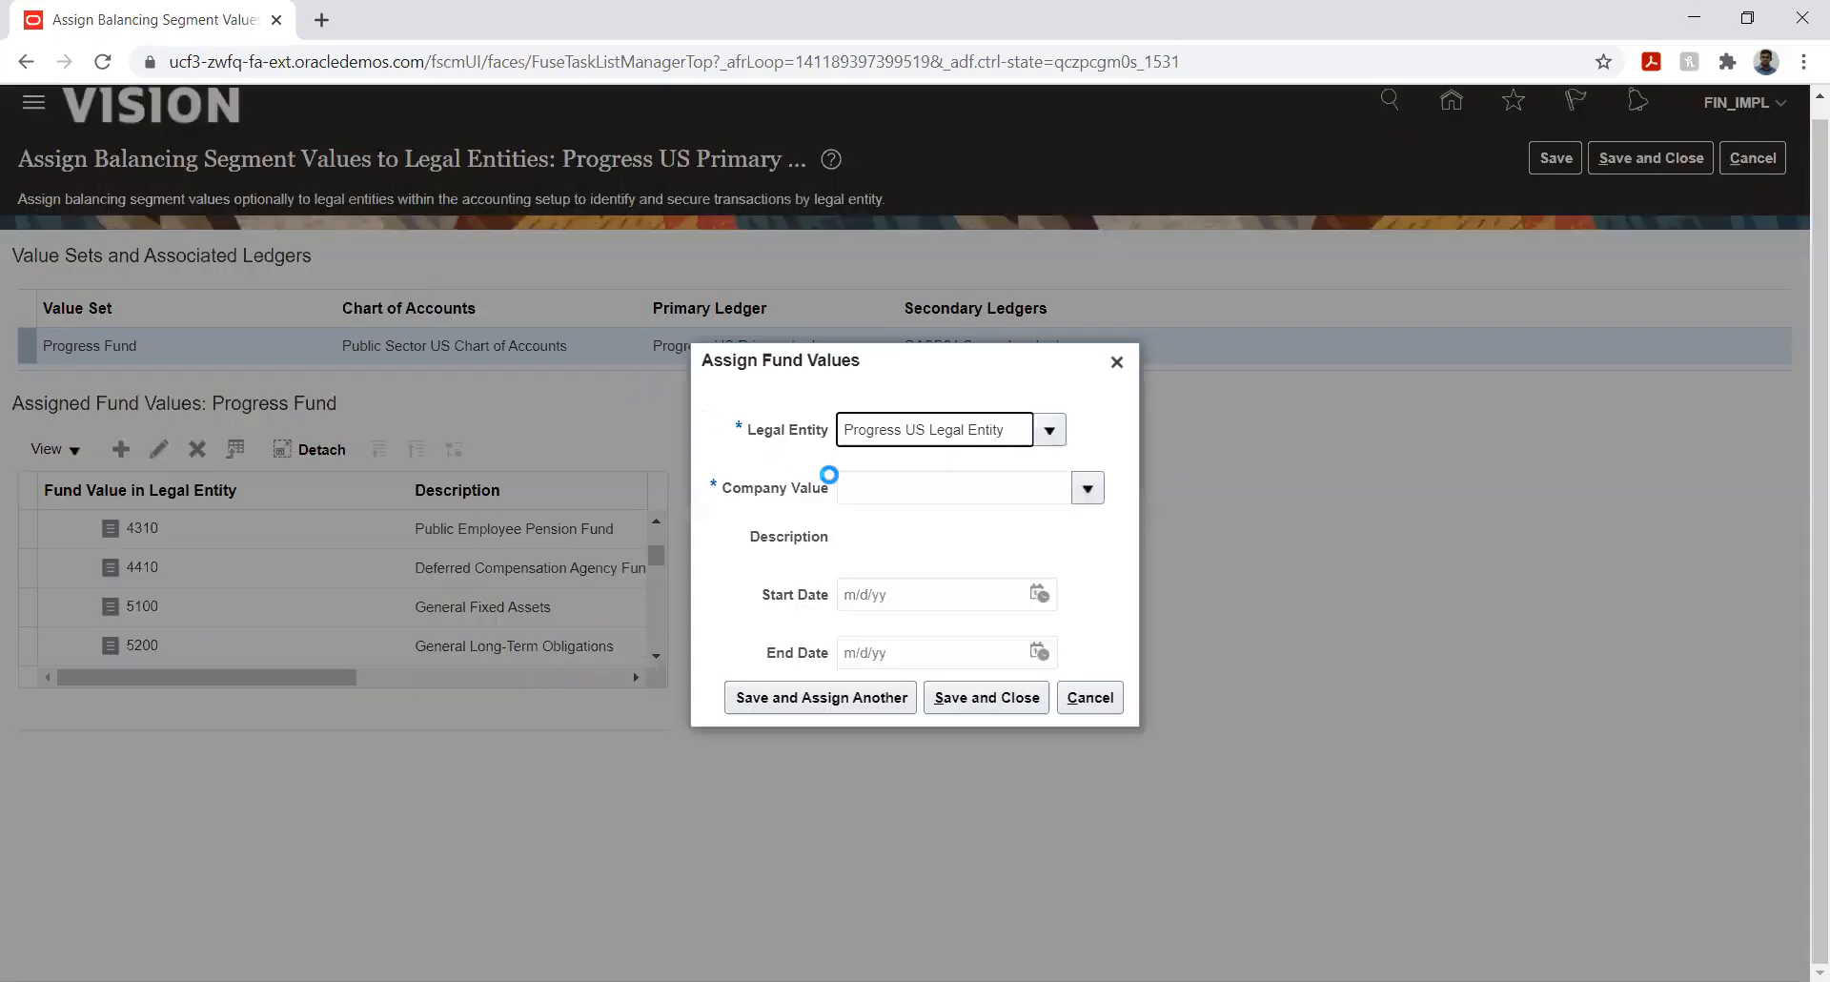
{"action": "left_click", "coordinate": [1090, 491]}
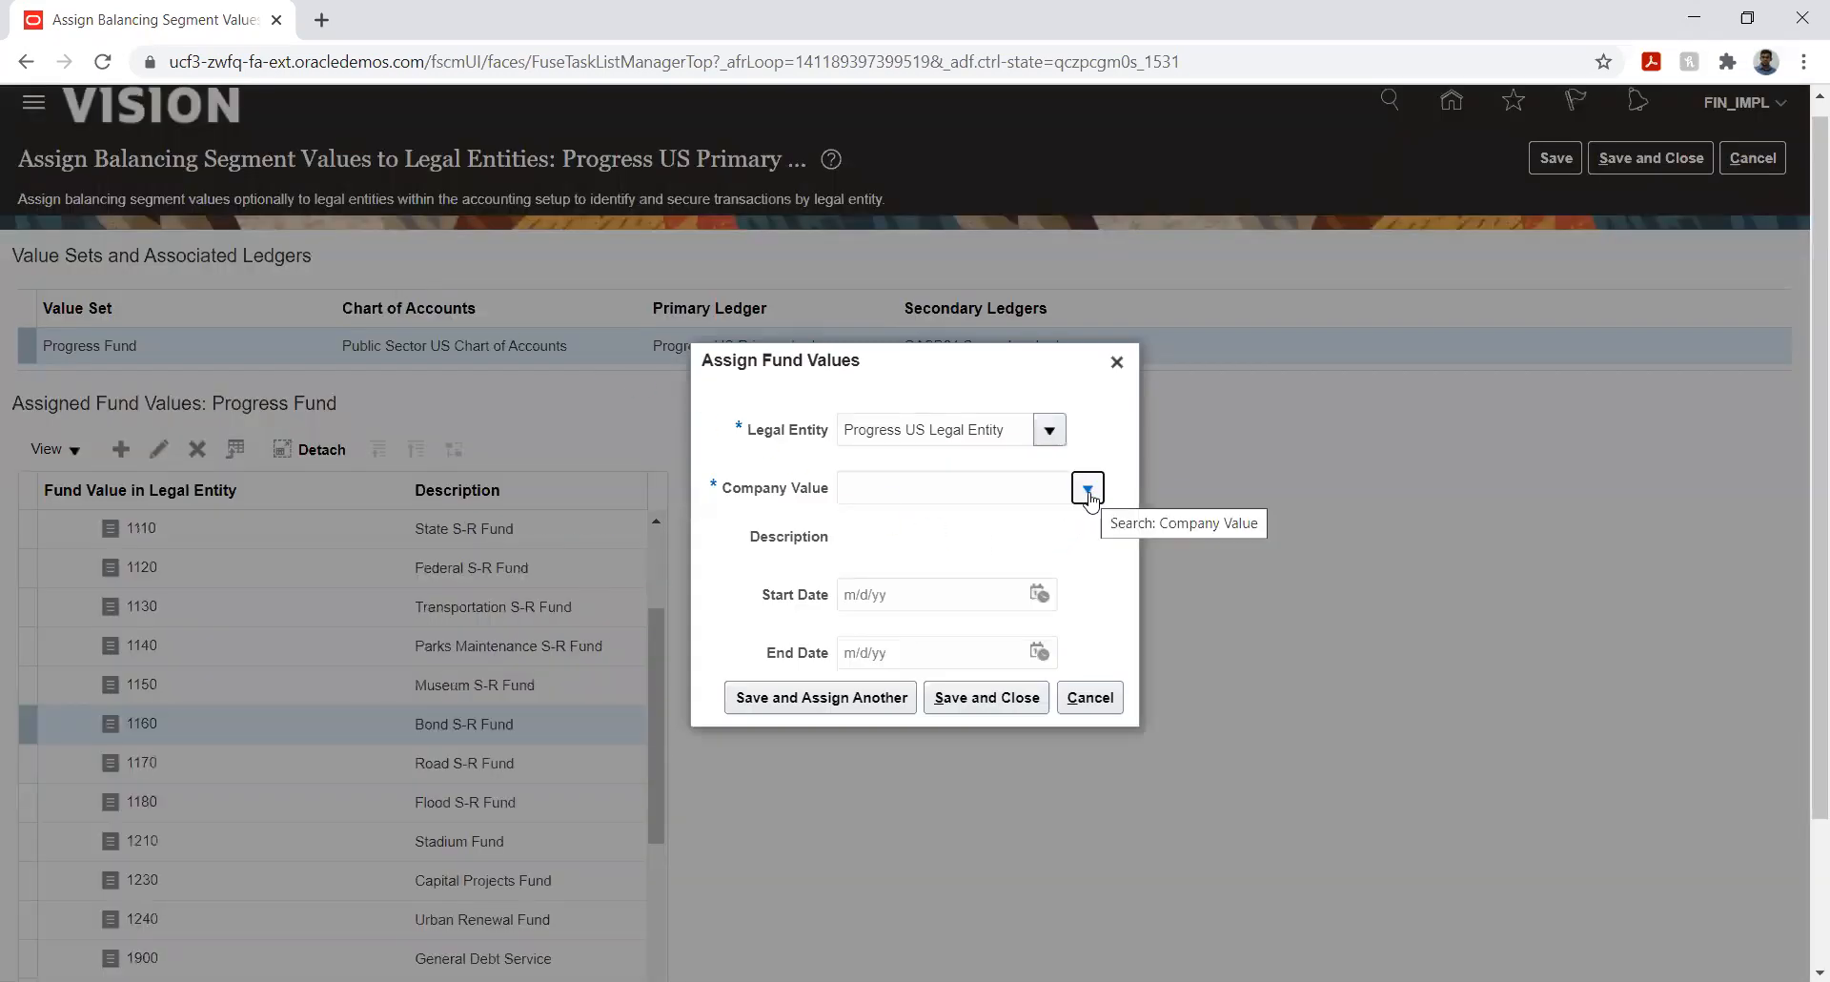
{"action": "left_click", "coordinate": [1046, 431]}
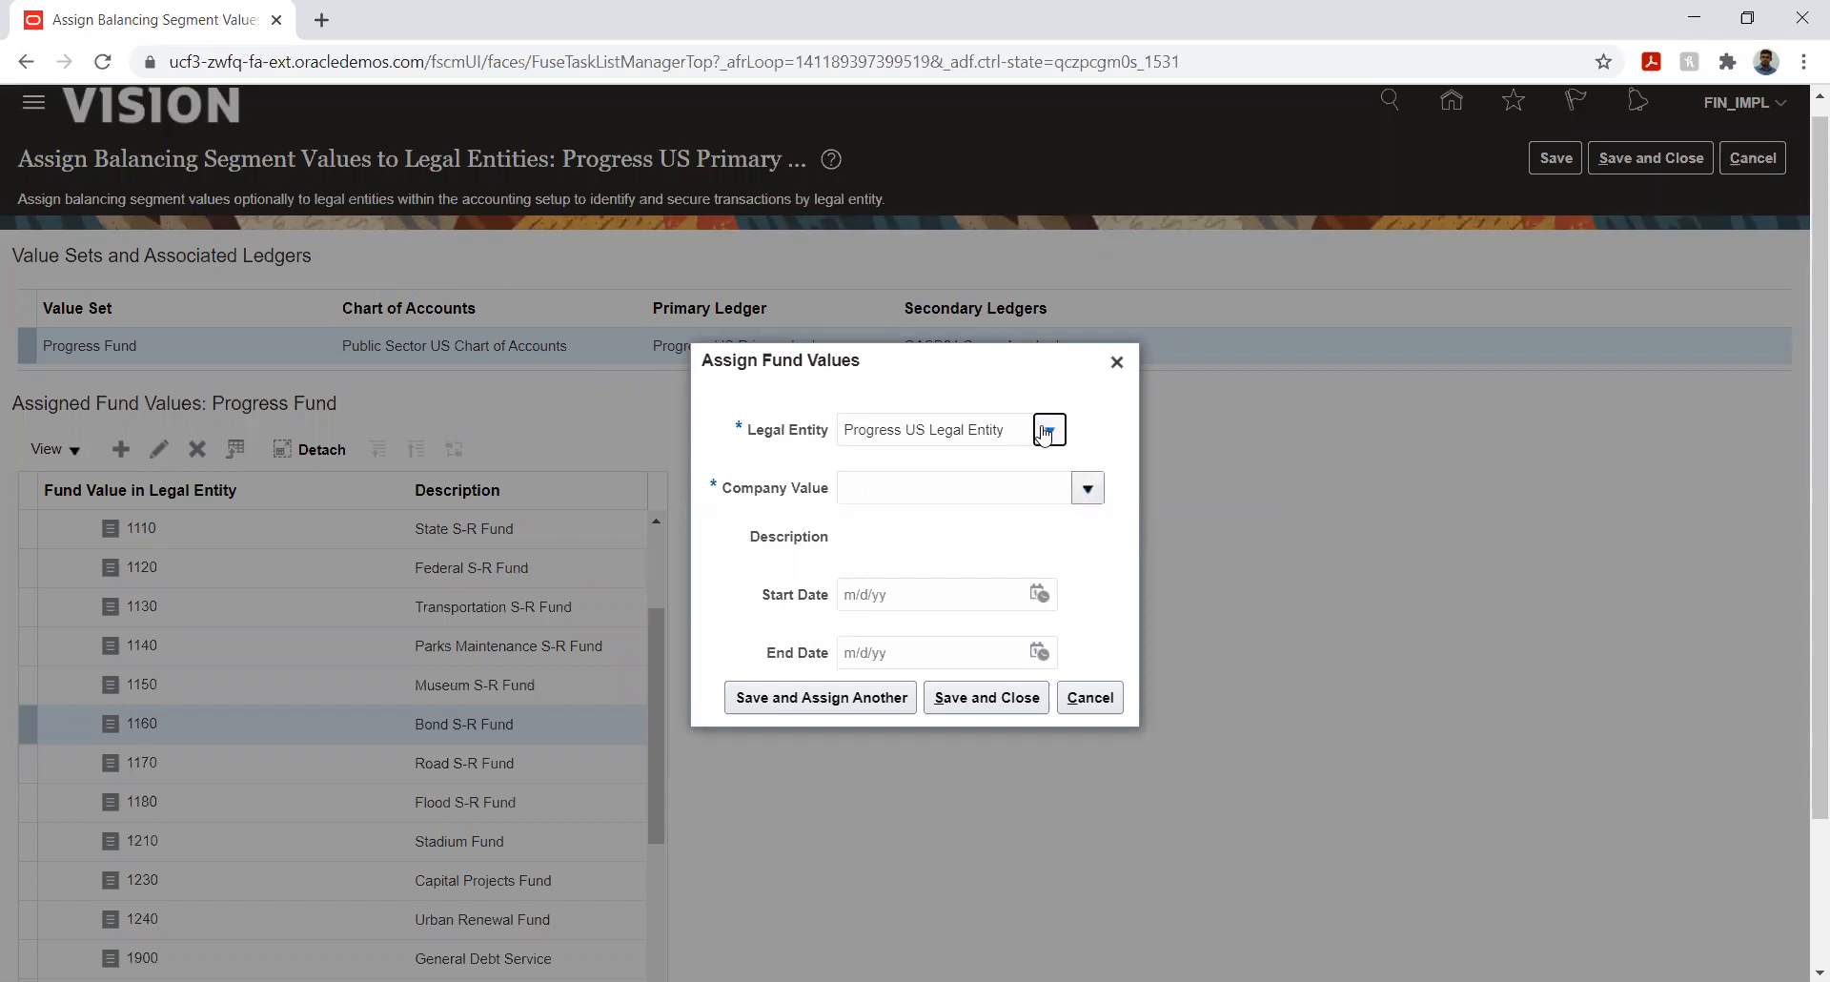
{"action": "left_click", "coordinate": [1065, 553]}
{"action": "left_click", "coordinate": [1087, 488]}
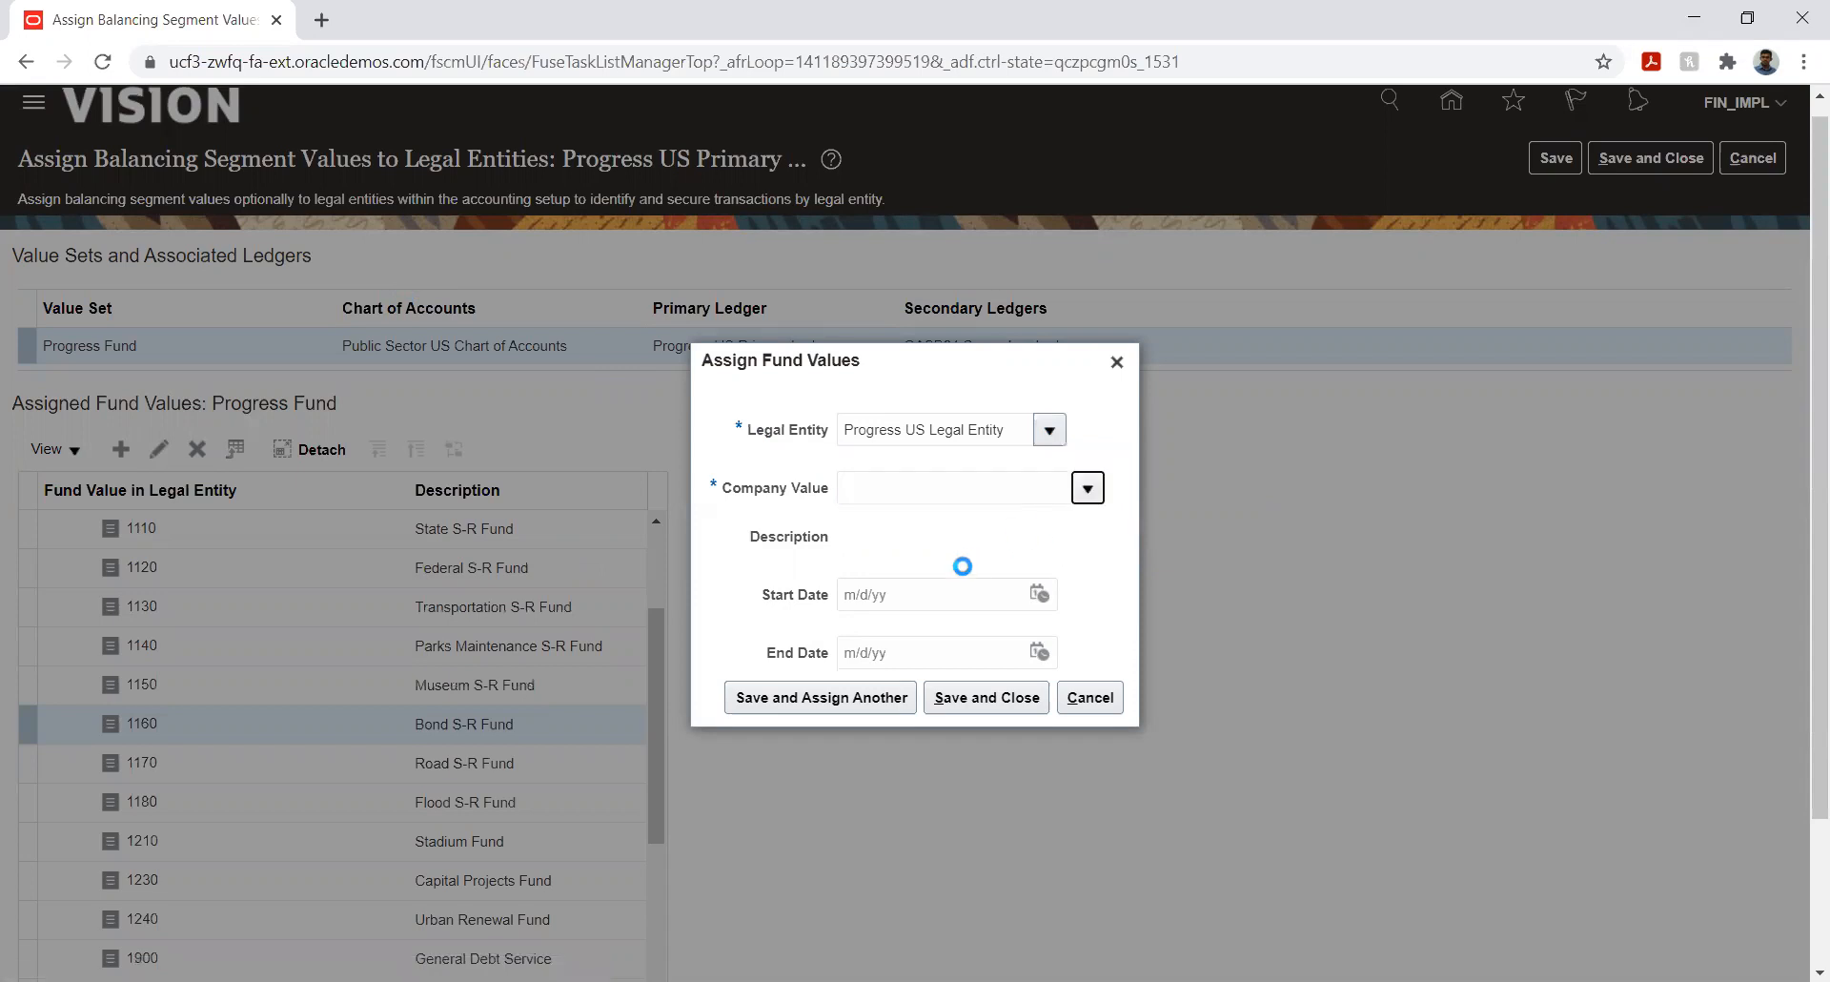
{"action": "left_click", "coordinate": [896, 529]}
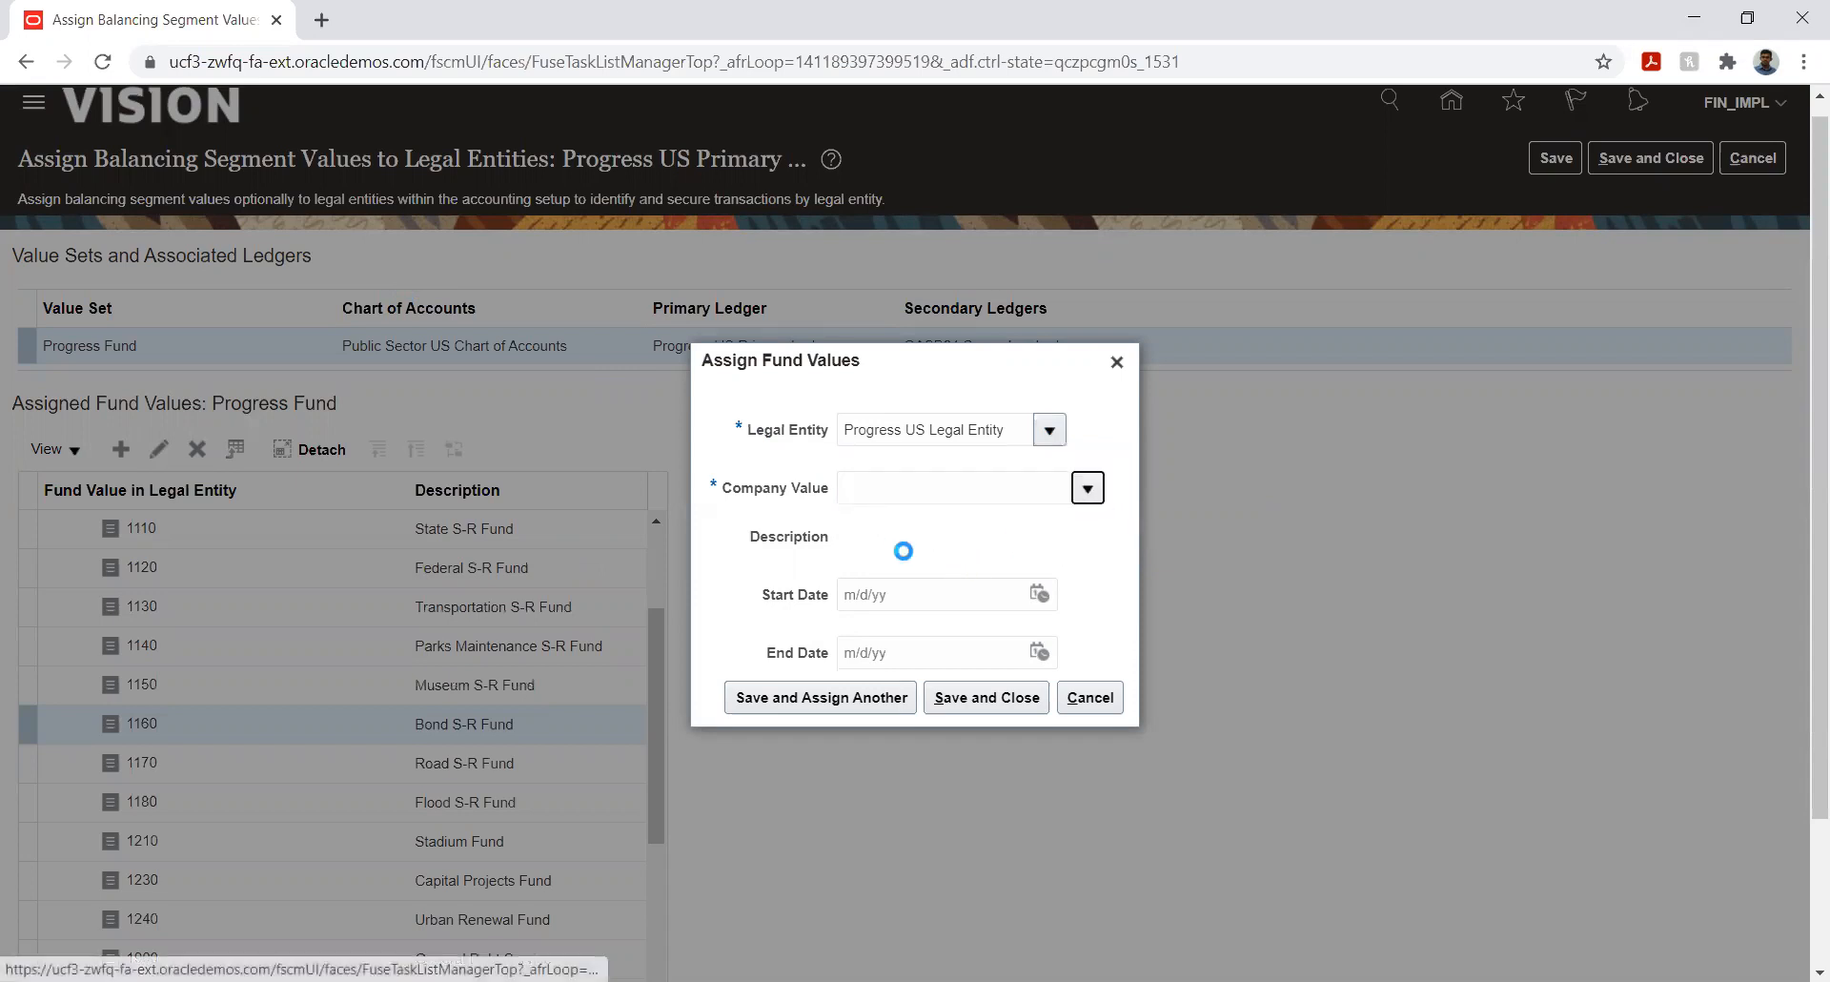
{"action": "left_click", "coordinate": [1378, 540]}
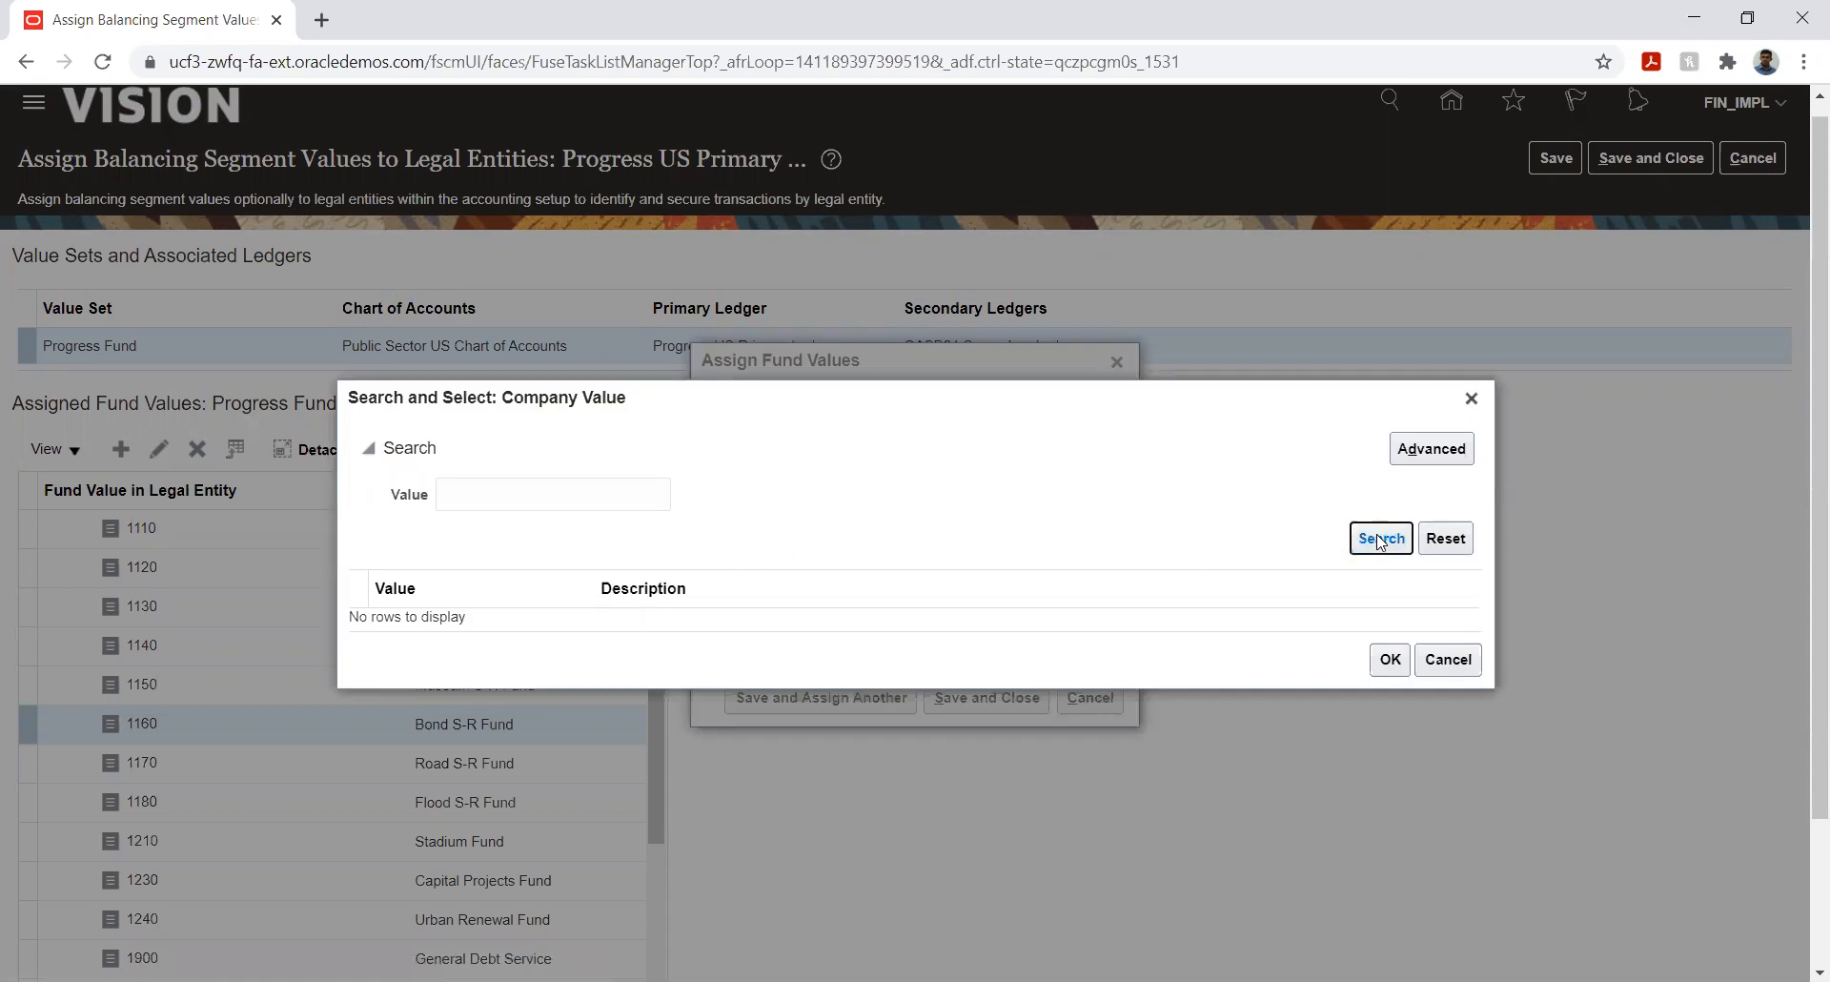
{"action": "left_click", "coordinate": [1470, 399]}
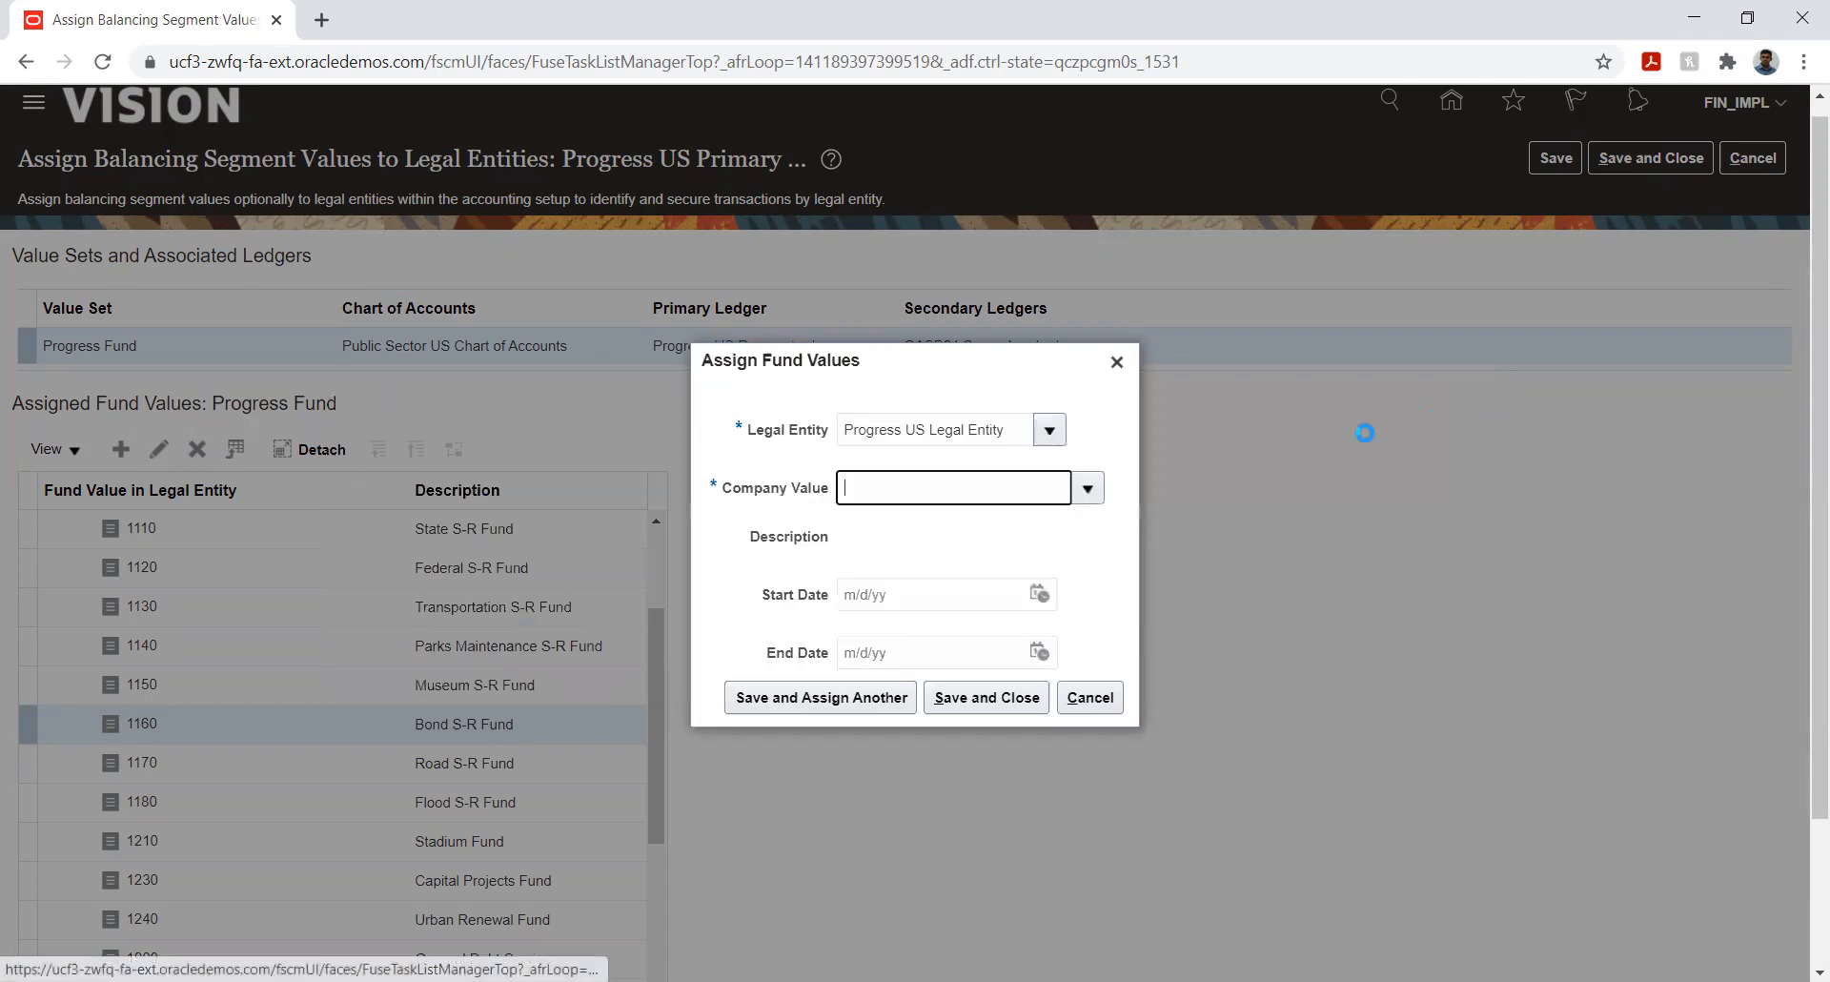
{"action": "left_click", "coordinate": [1091, 700]}
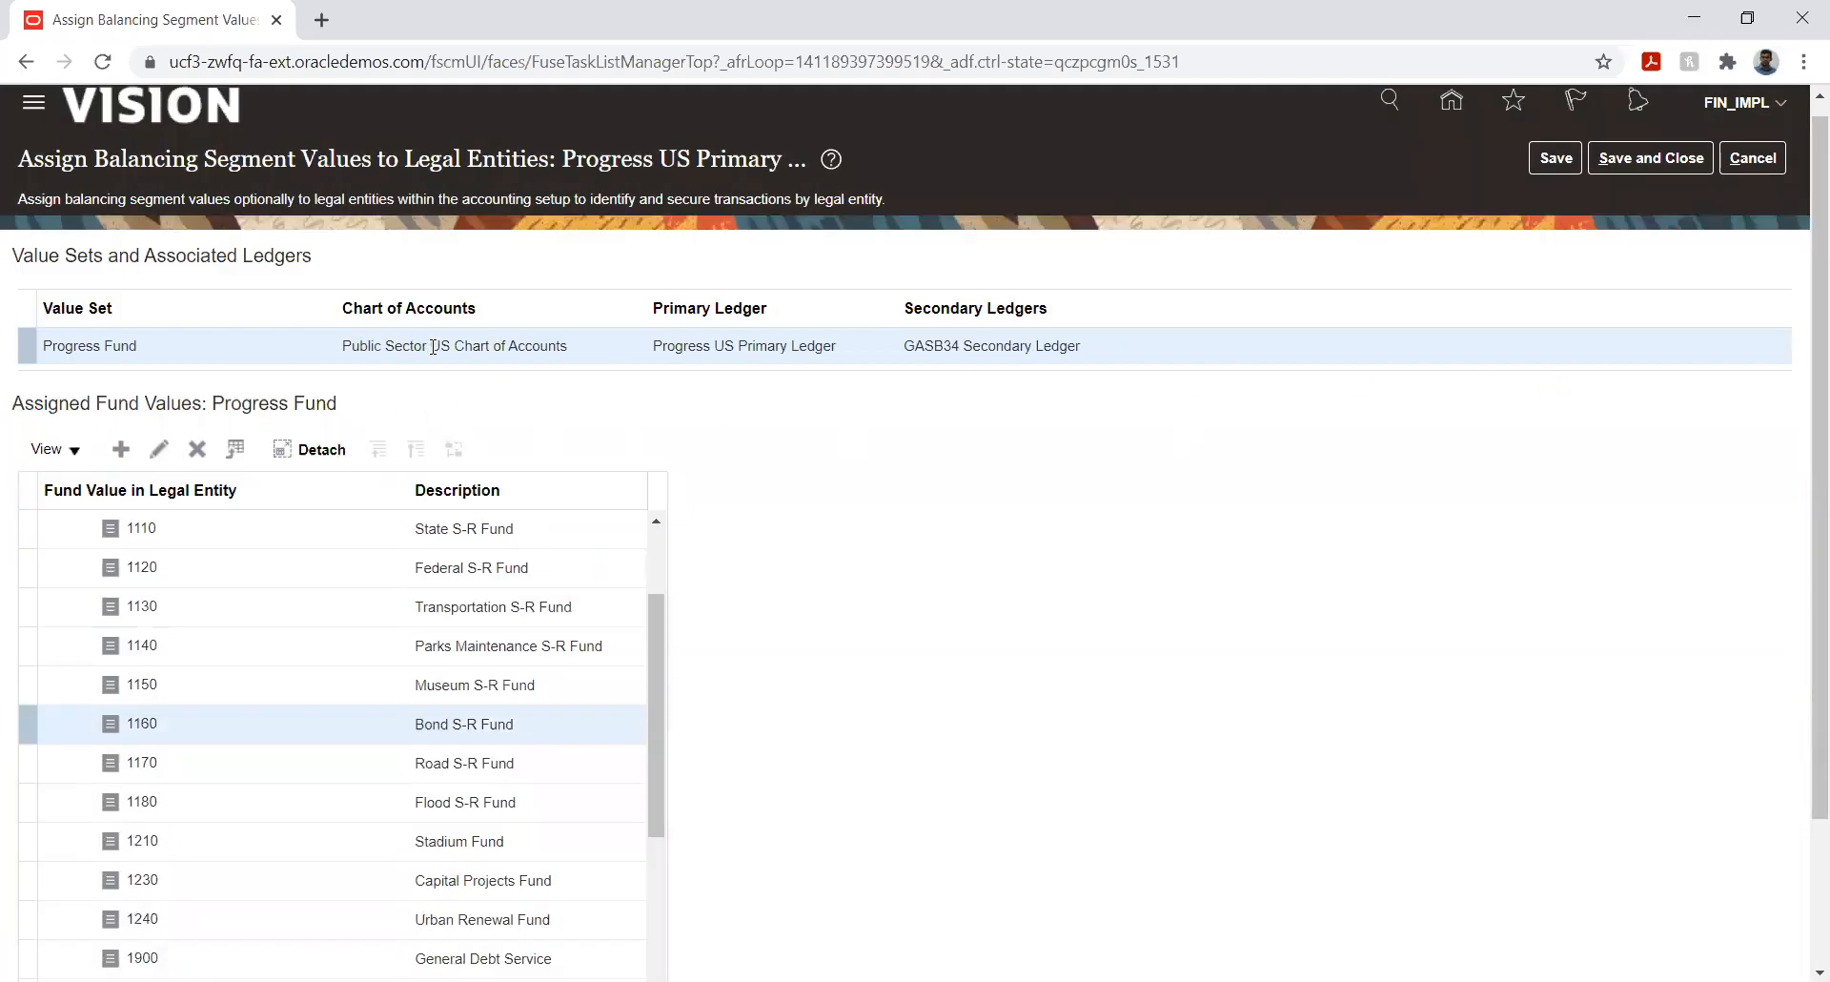
{"action": "left_click", "coordinate": [1754, 158]}
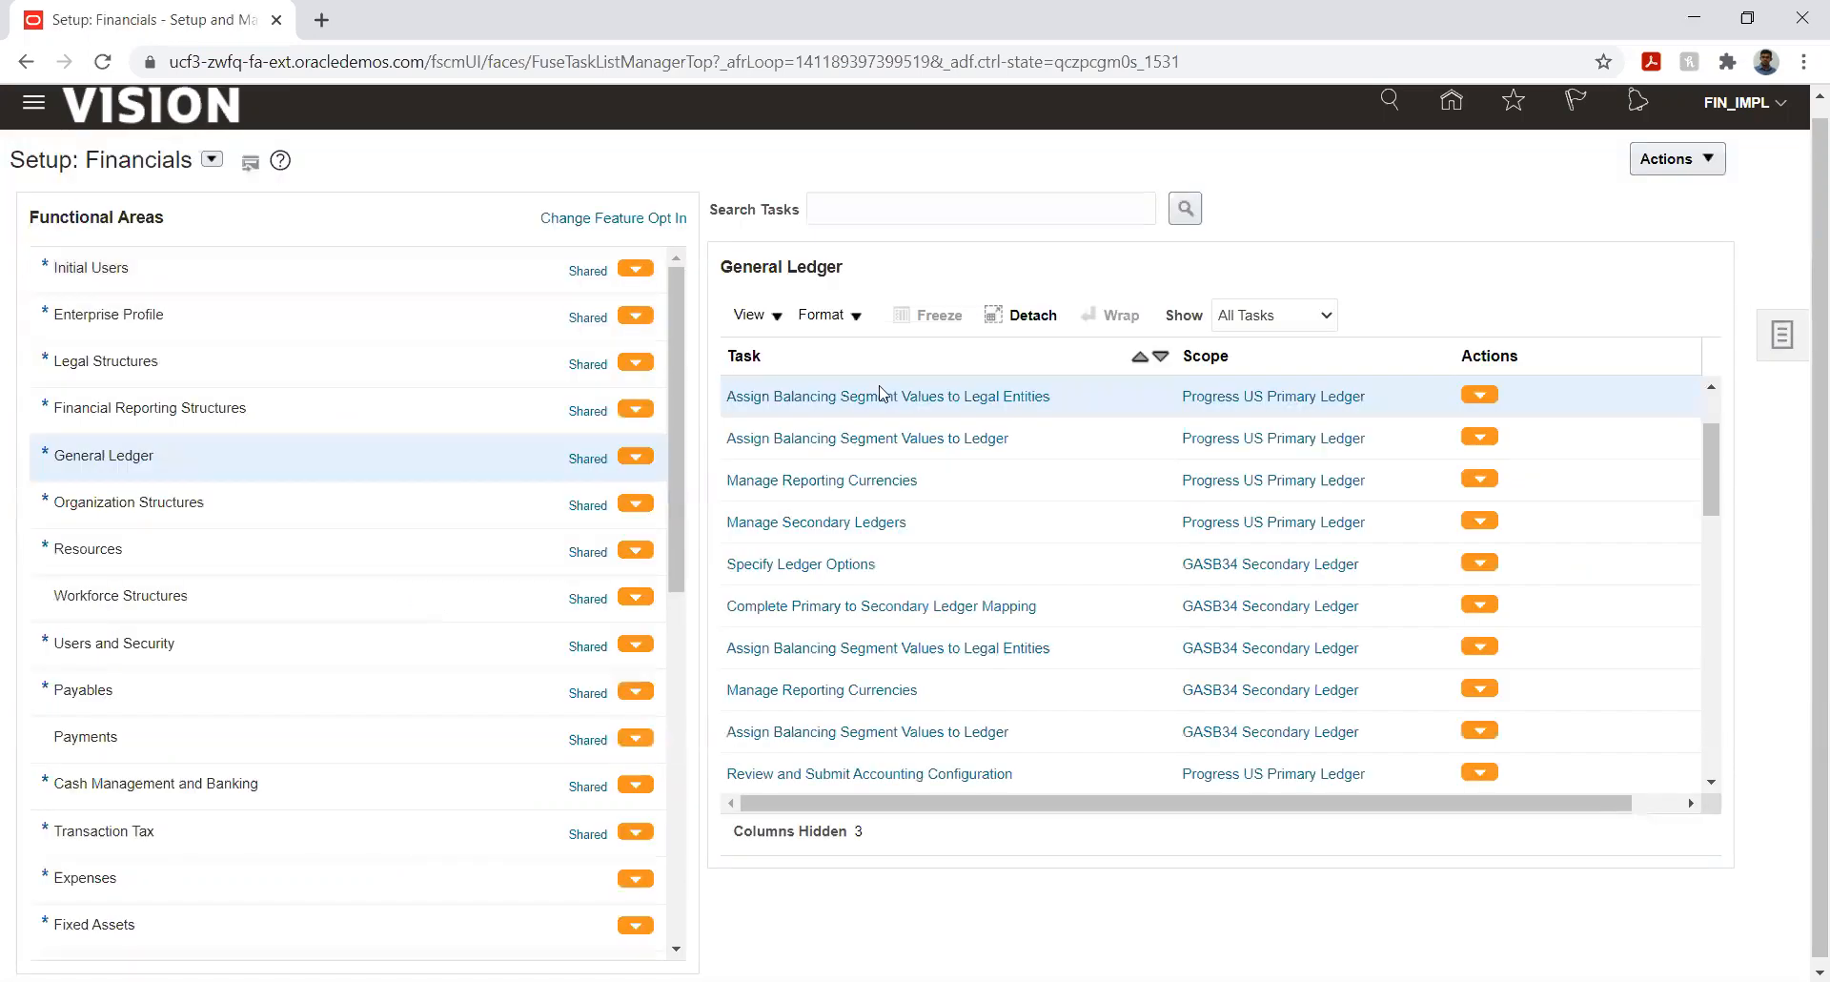
- Change the scope of Assign Balancing Segment Values to Legal Entities to Turkey Primary Ledger and go to the task
{"action": "left_click", "coordinate": [1203, 397]}
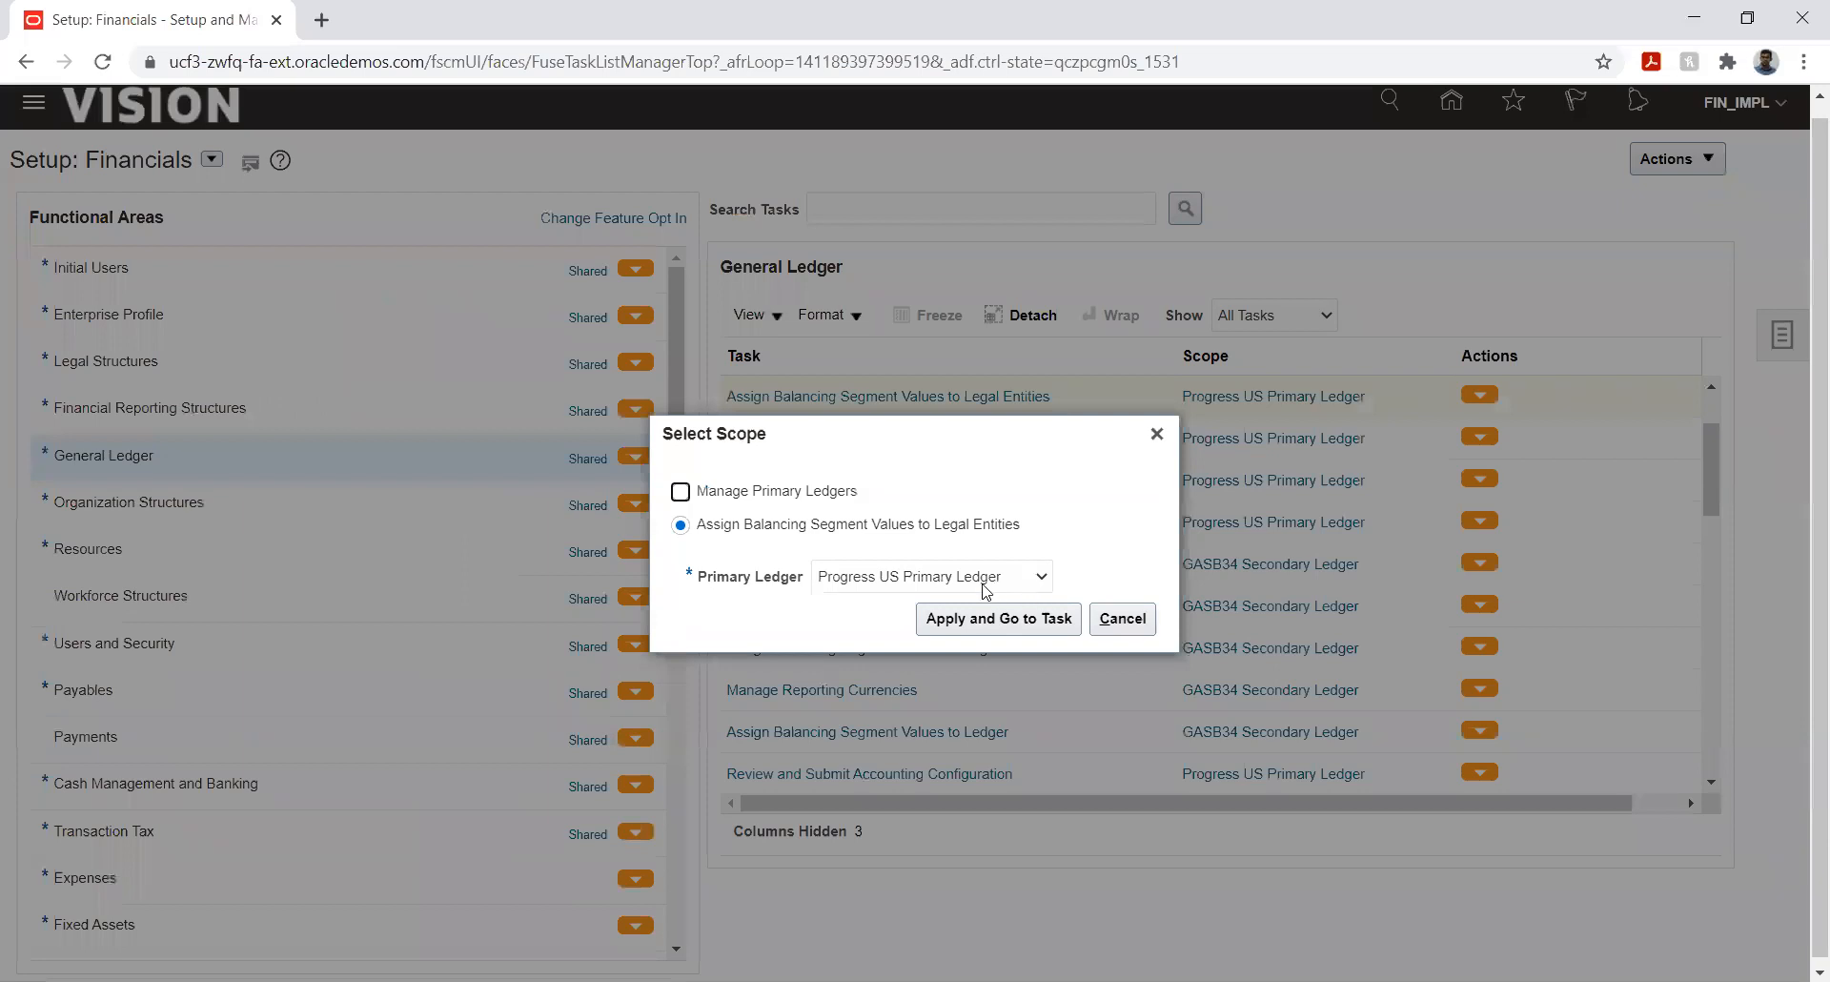
{"action": "left_click", "coordinate": [964, 583]}
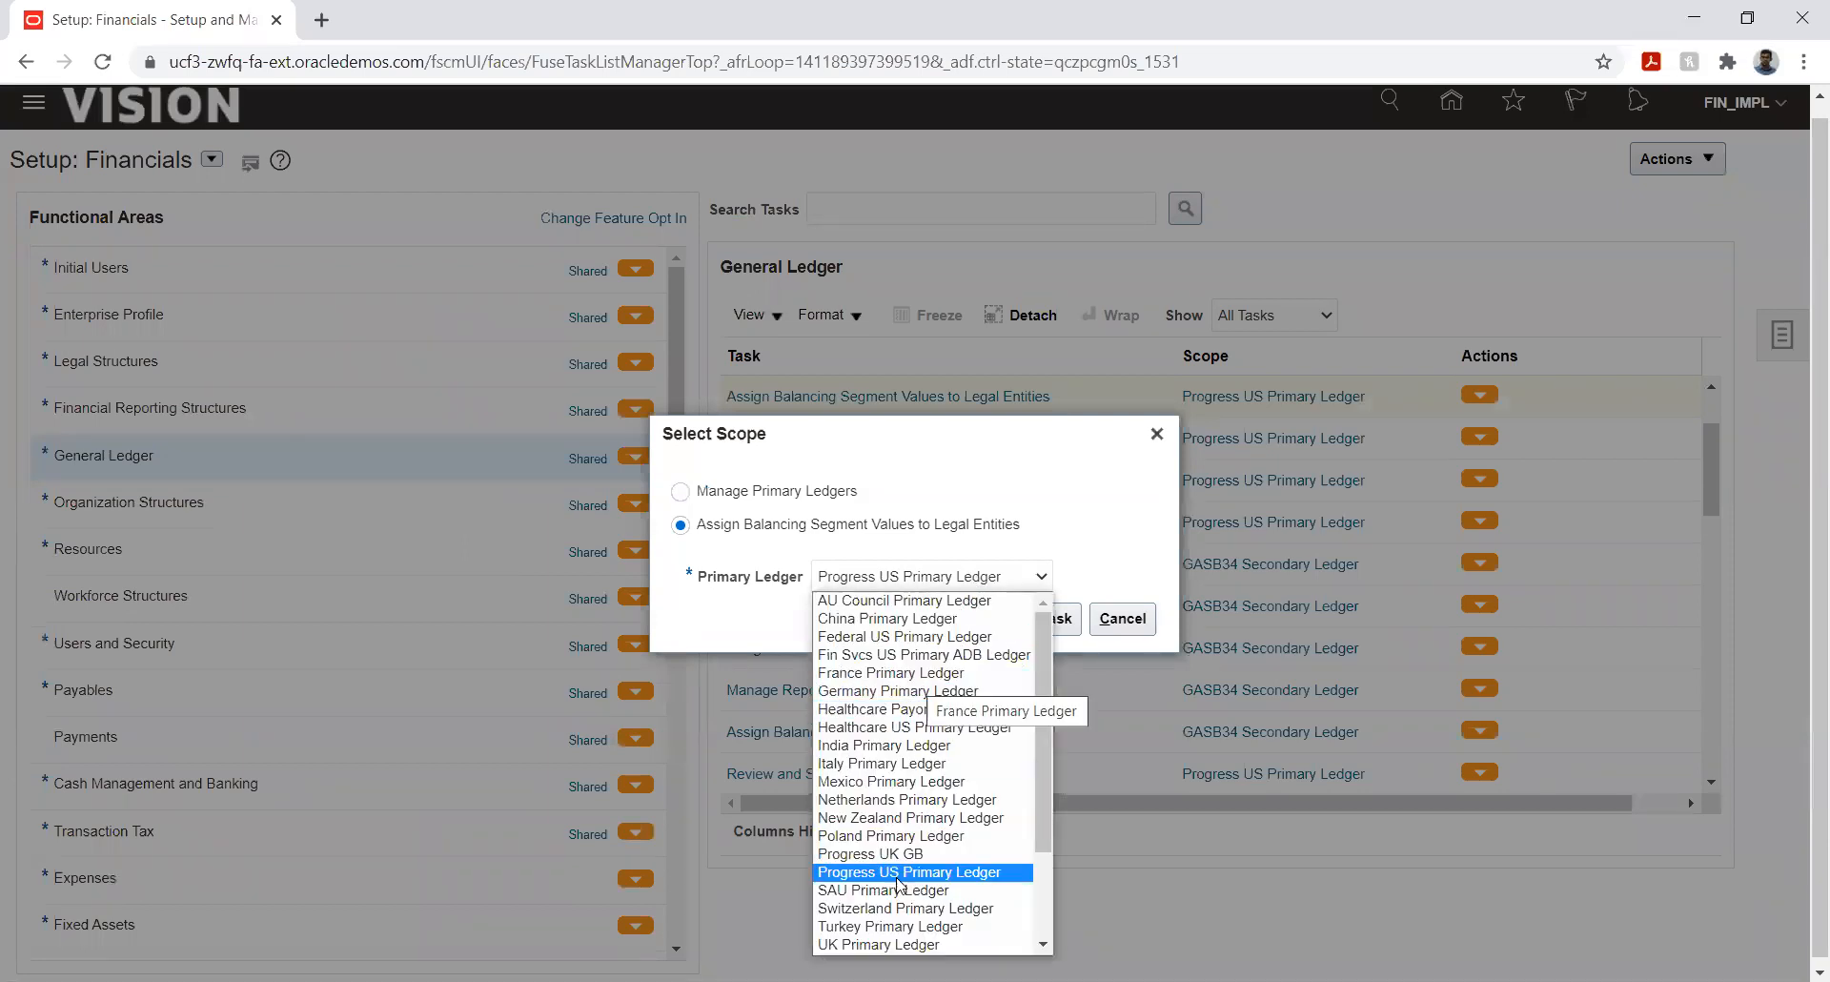
{"action": "left_click", "coordinate": [891, 928]}
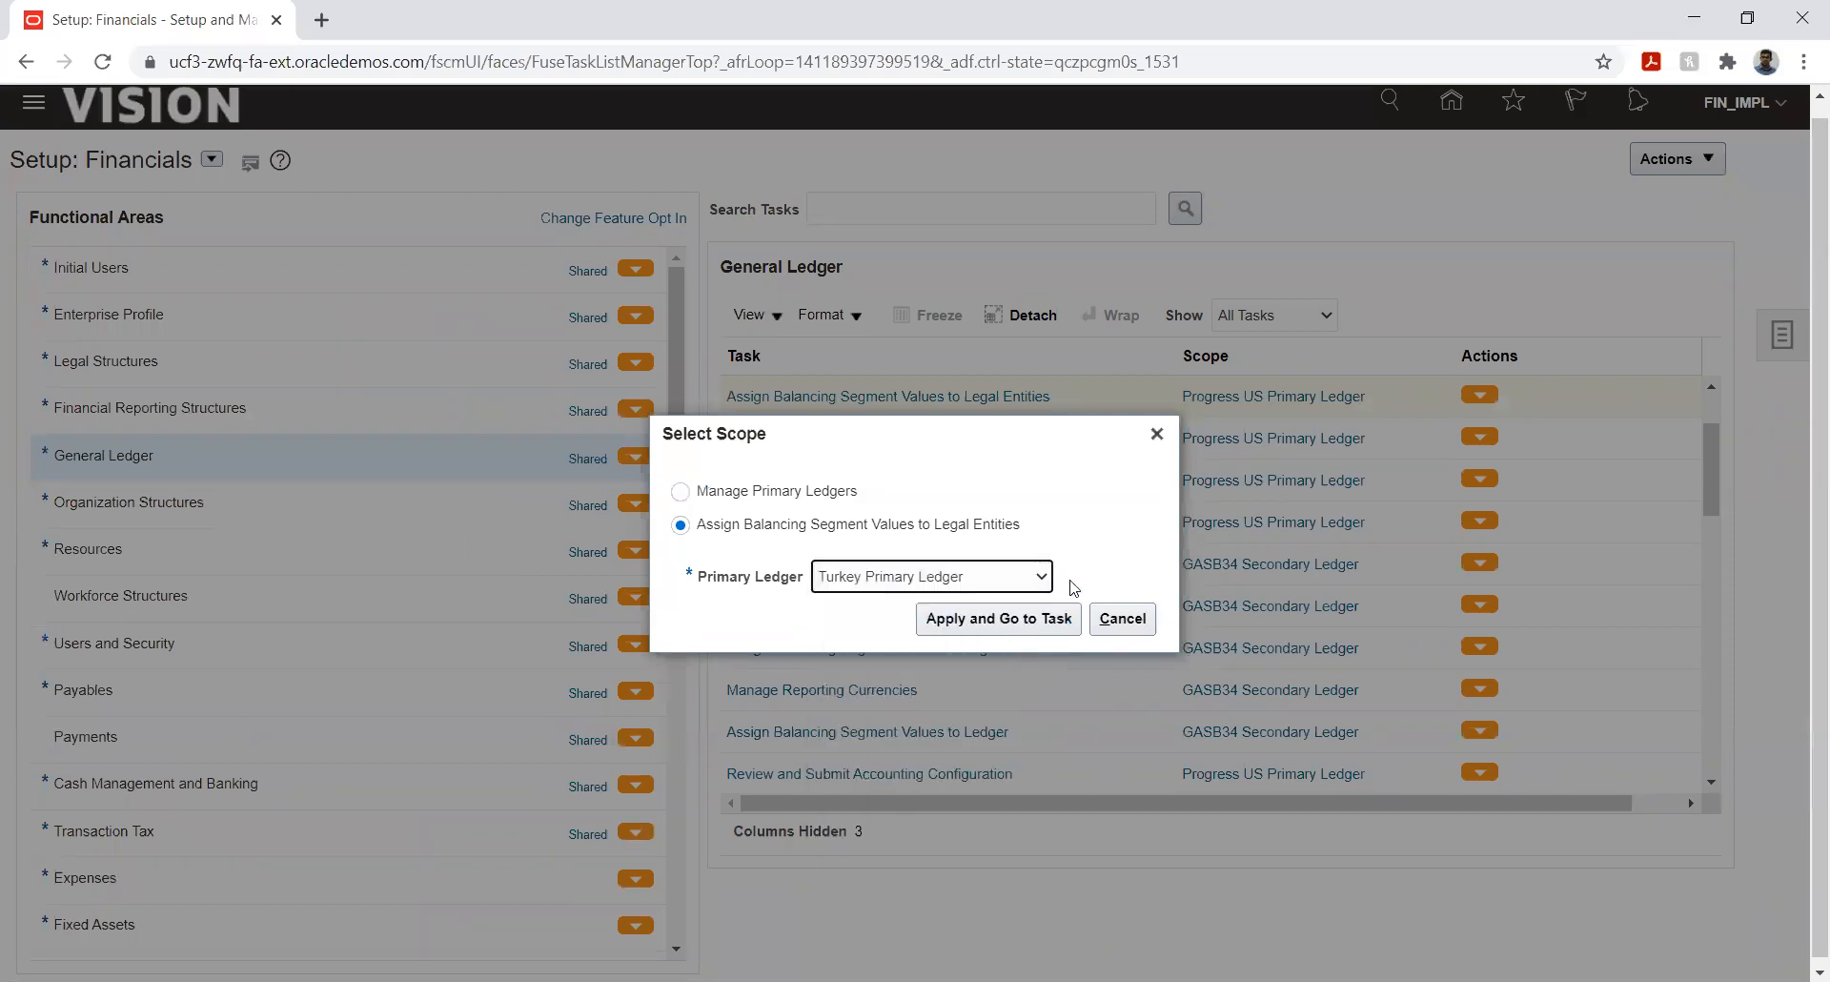
{"action": "left_click", "coordinate": [1049, 622]}
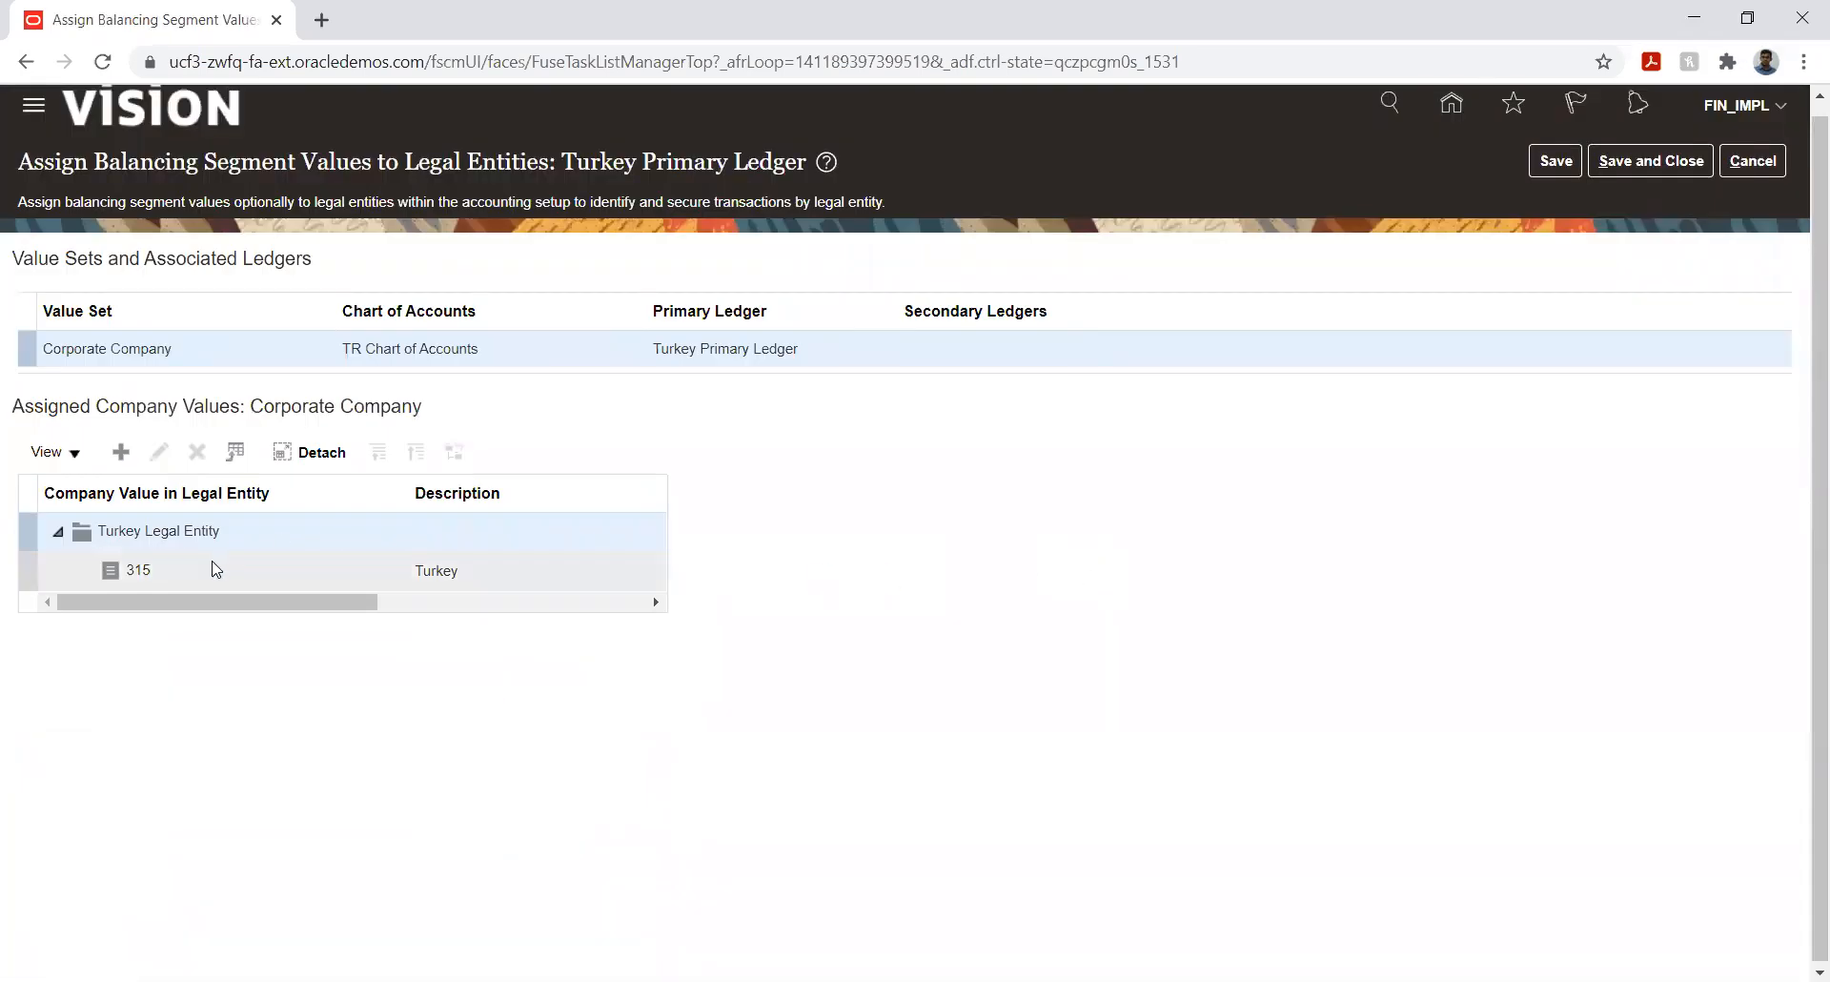
- Assign company value 101 to Turkey Legal Entity
{"action": "left_click", "coordinate": [120, 452]}
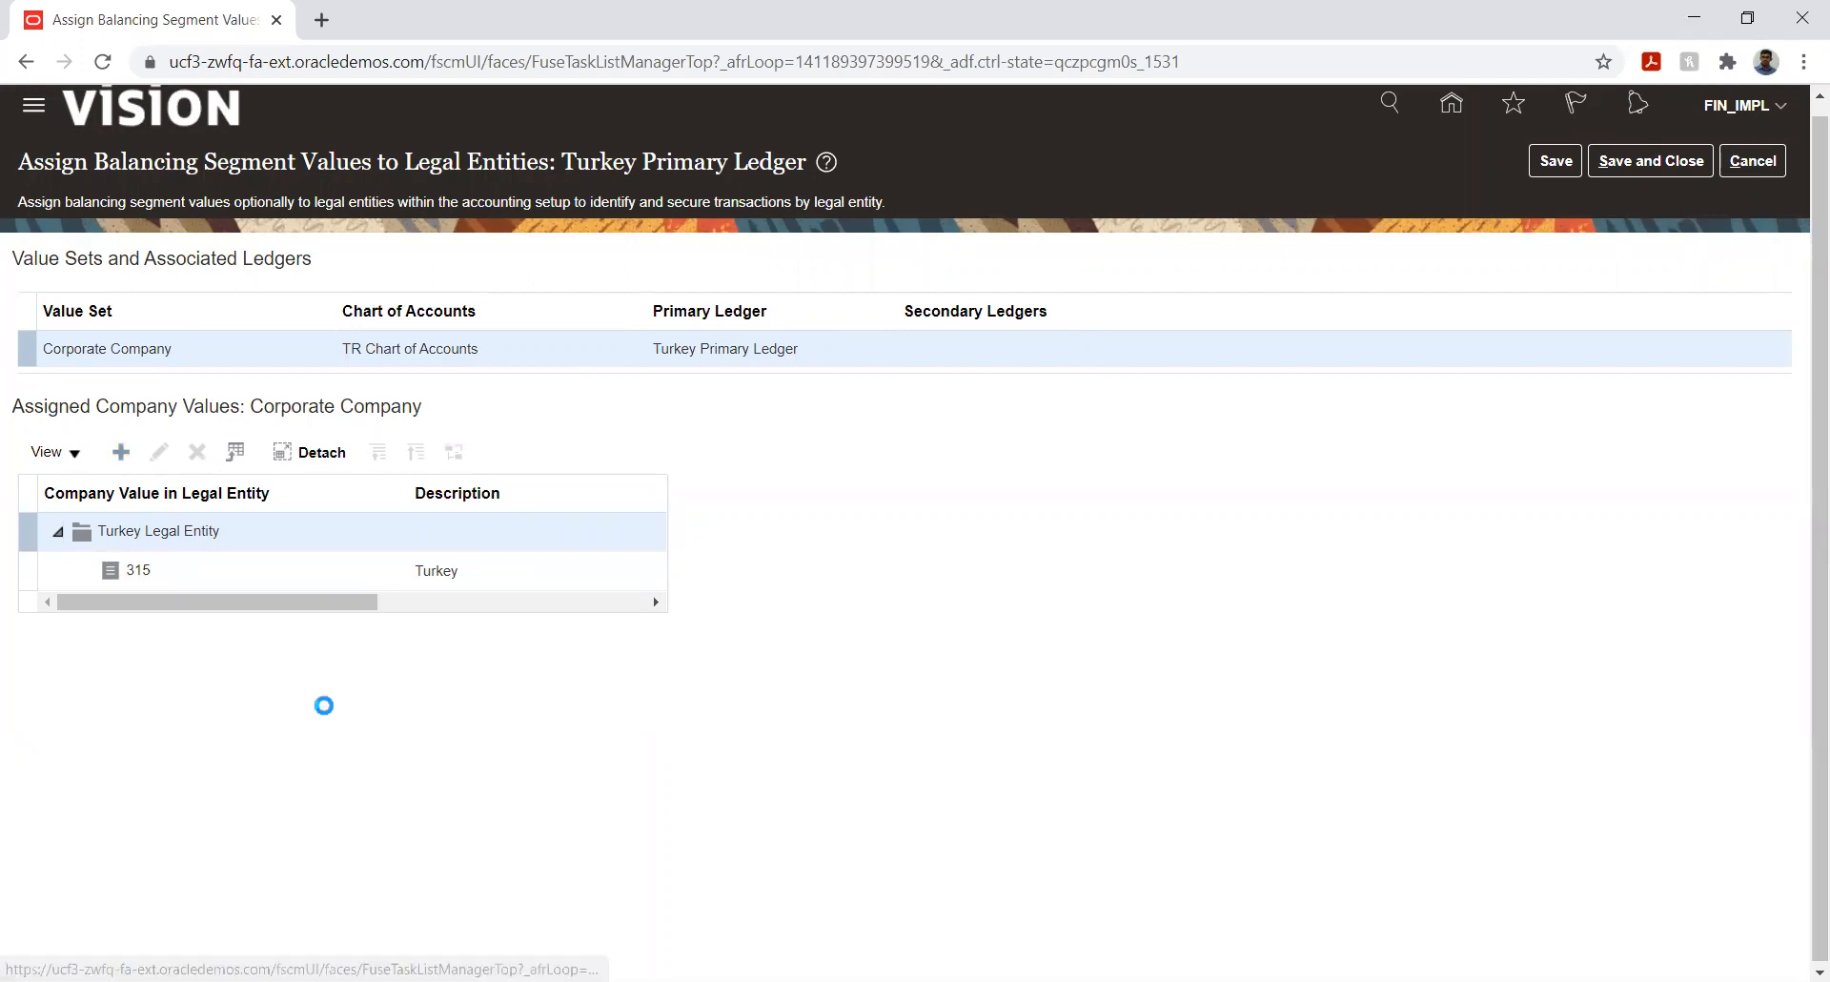
{"action": "left_click", "coordinate": [1088, 488]}
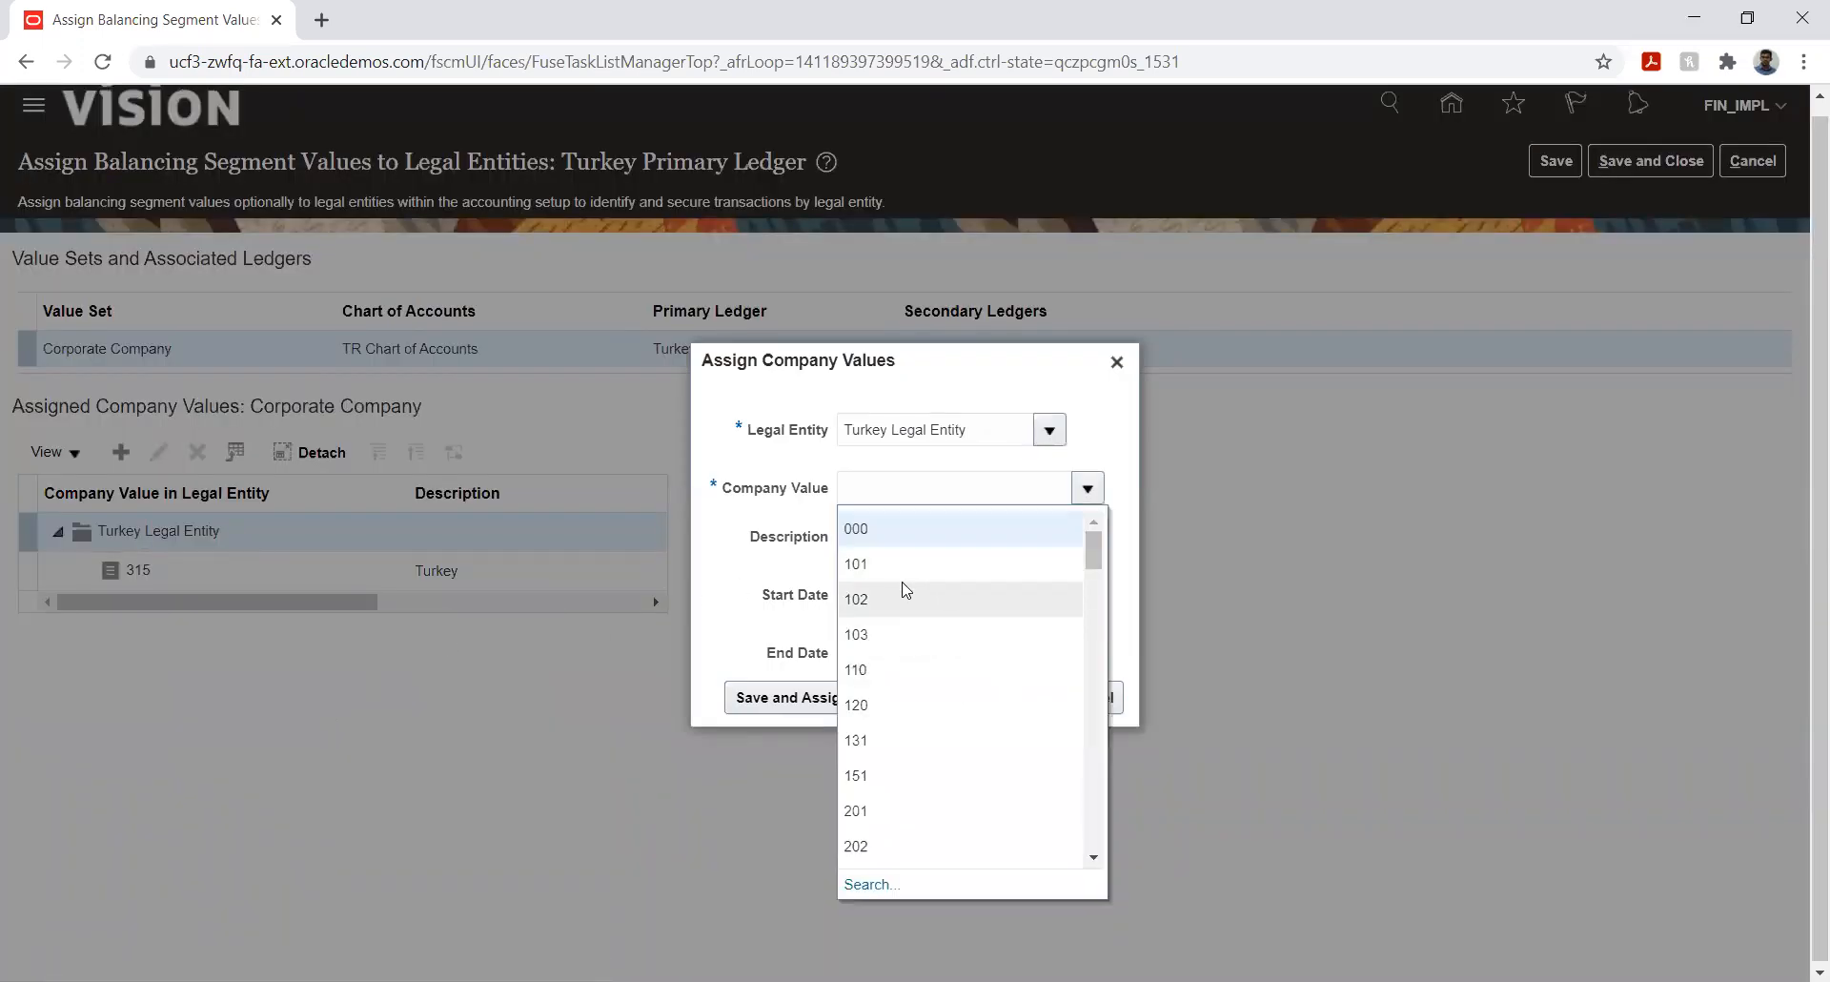
{"action": "left_click", "coordinate": [858, 563]}
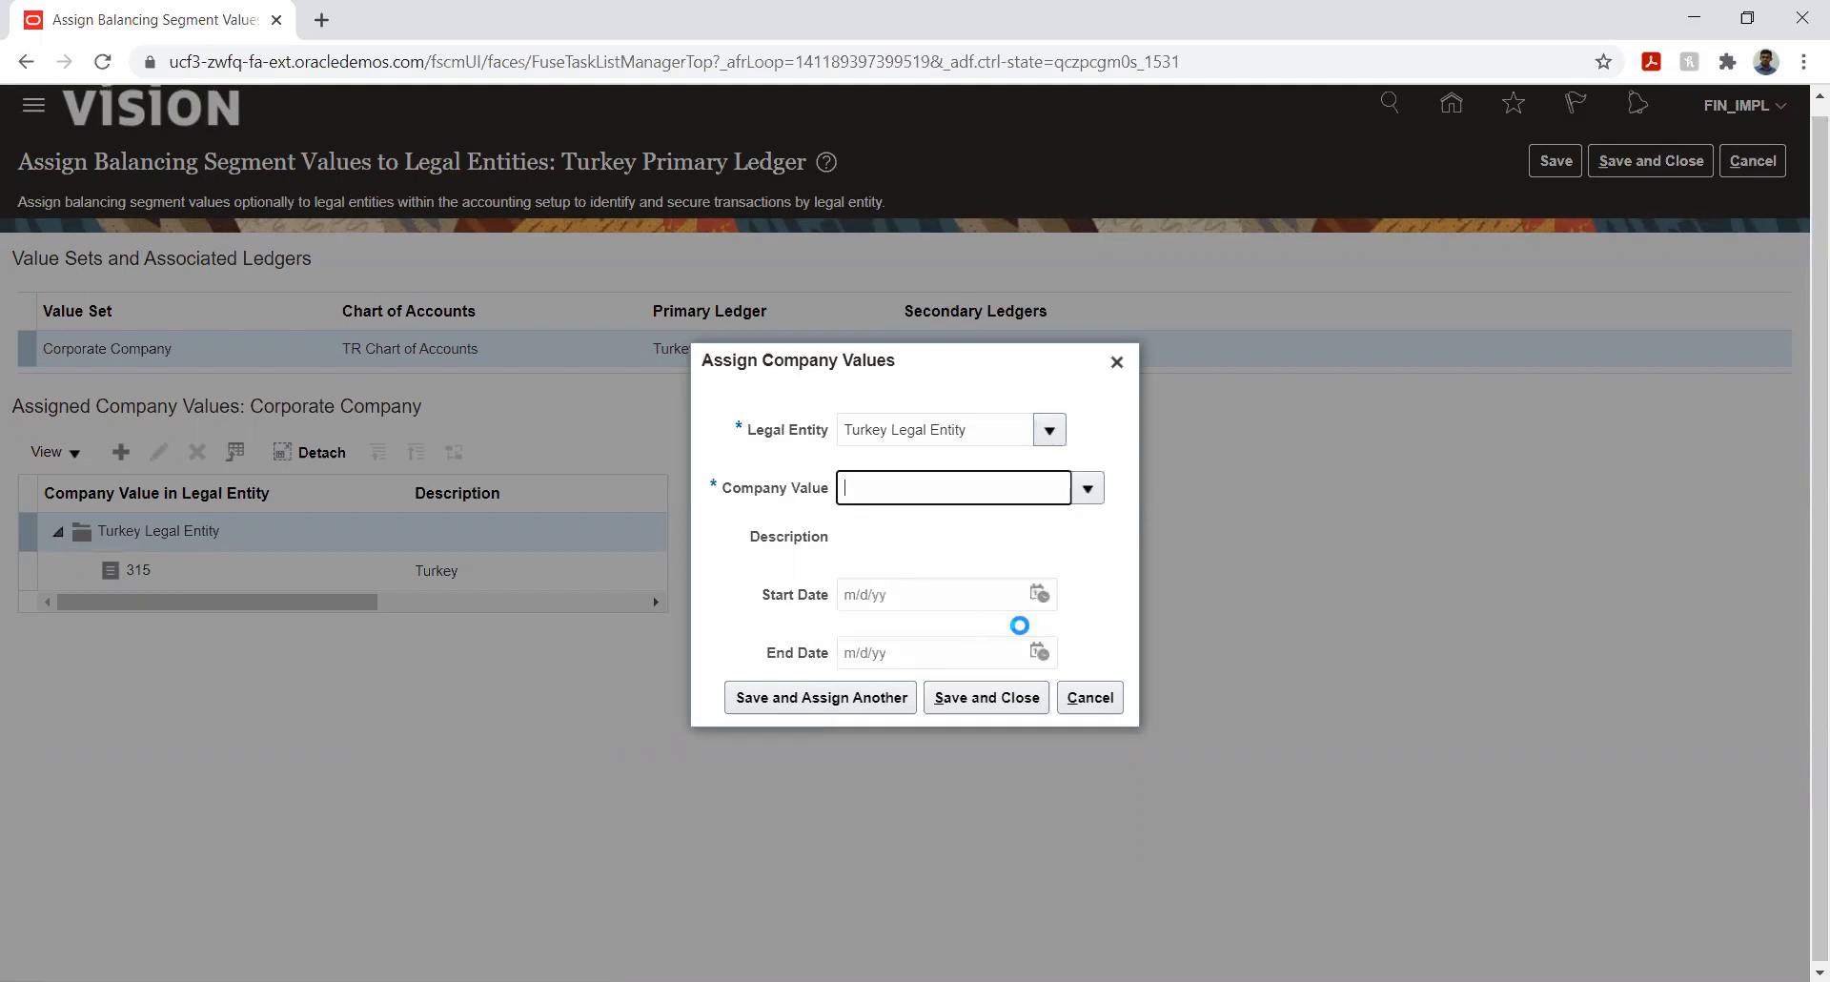
{"action": "left_click", "coordinate": [957, 696]}
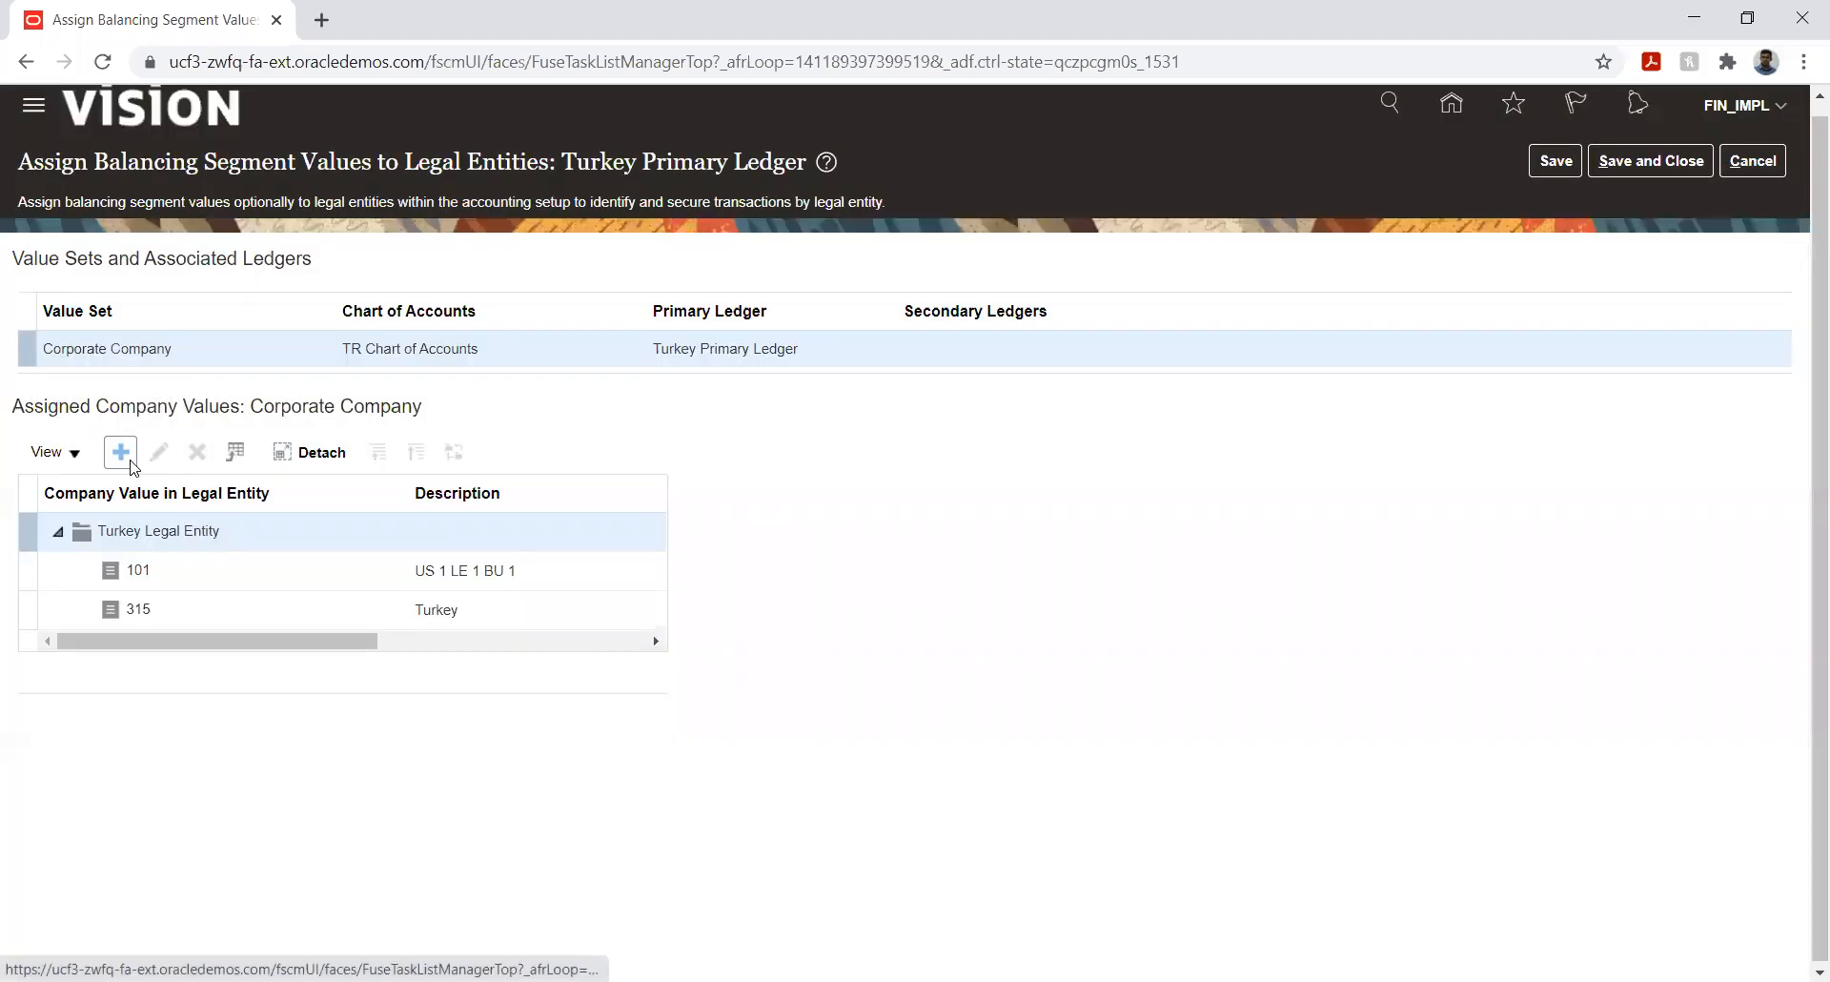
- Assign company value 353 (Test Office) to Turkey Legal Entity
{"action": "left_click", "coordinate": [121, 452]}
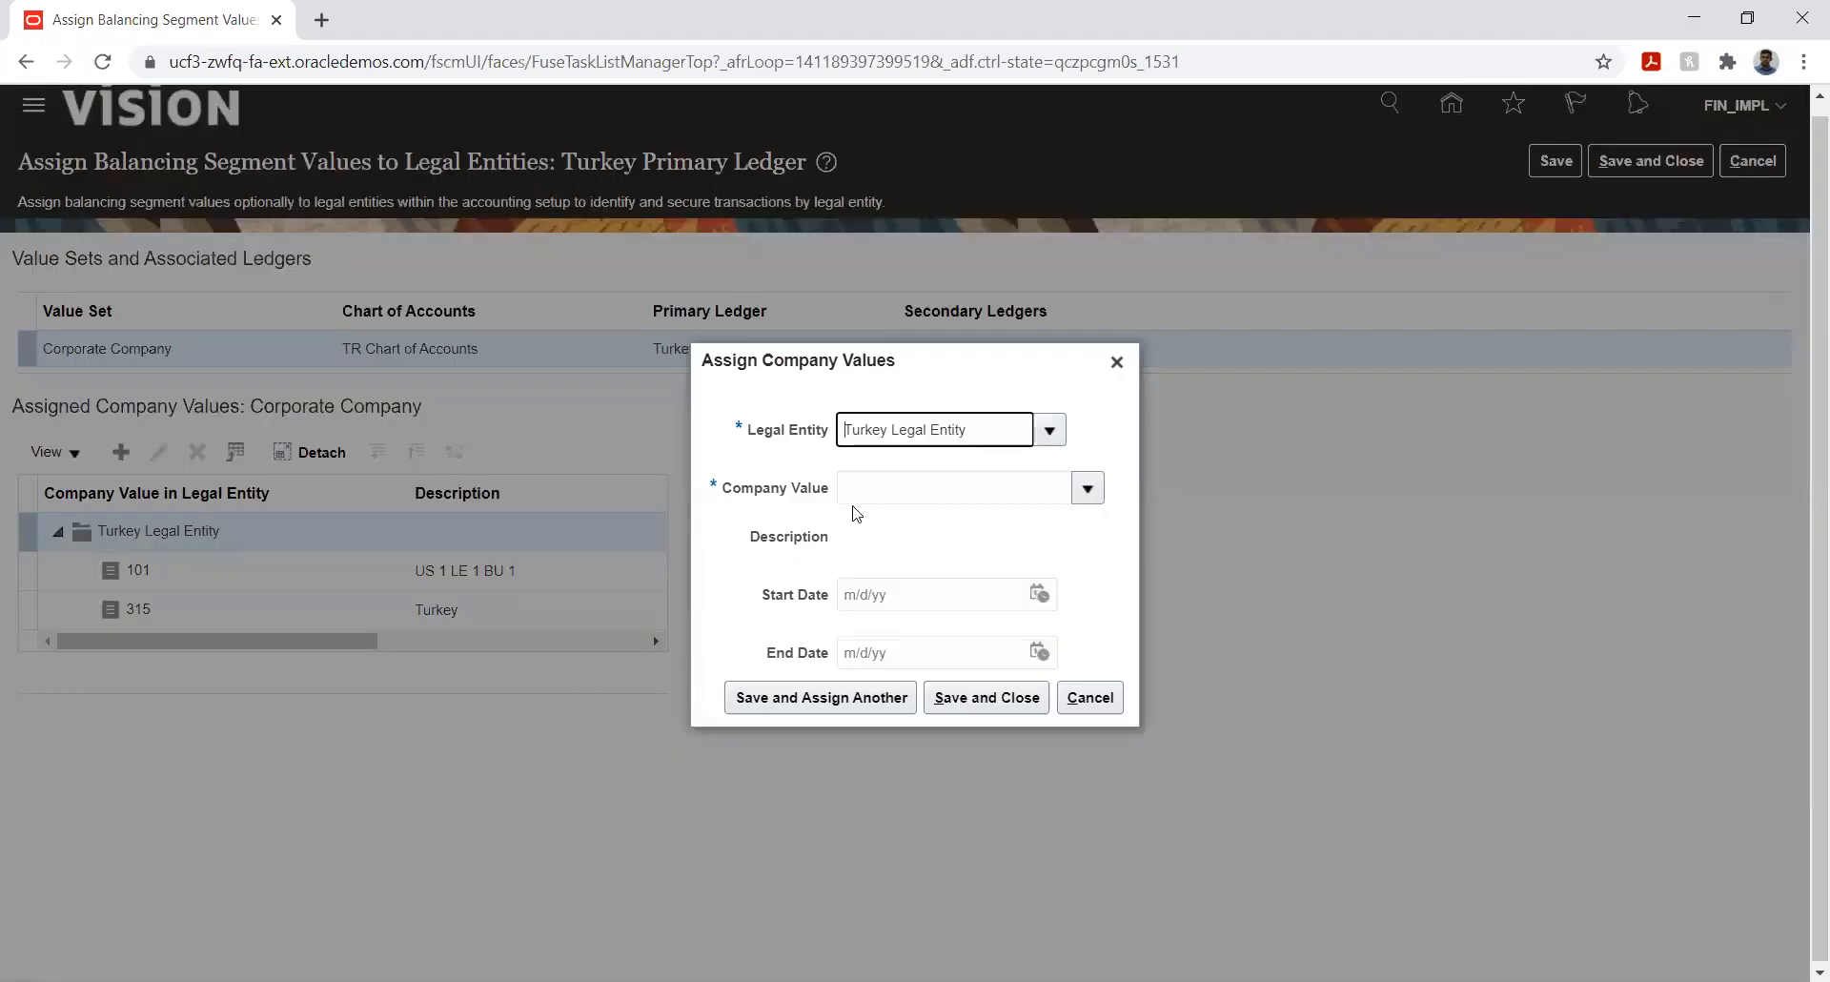
{"action": "left_click", "coordinate": [1087, 488]}
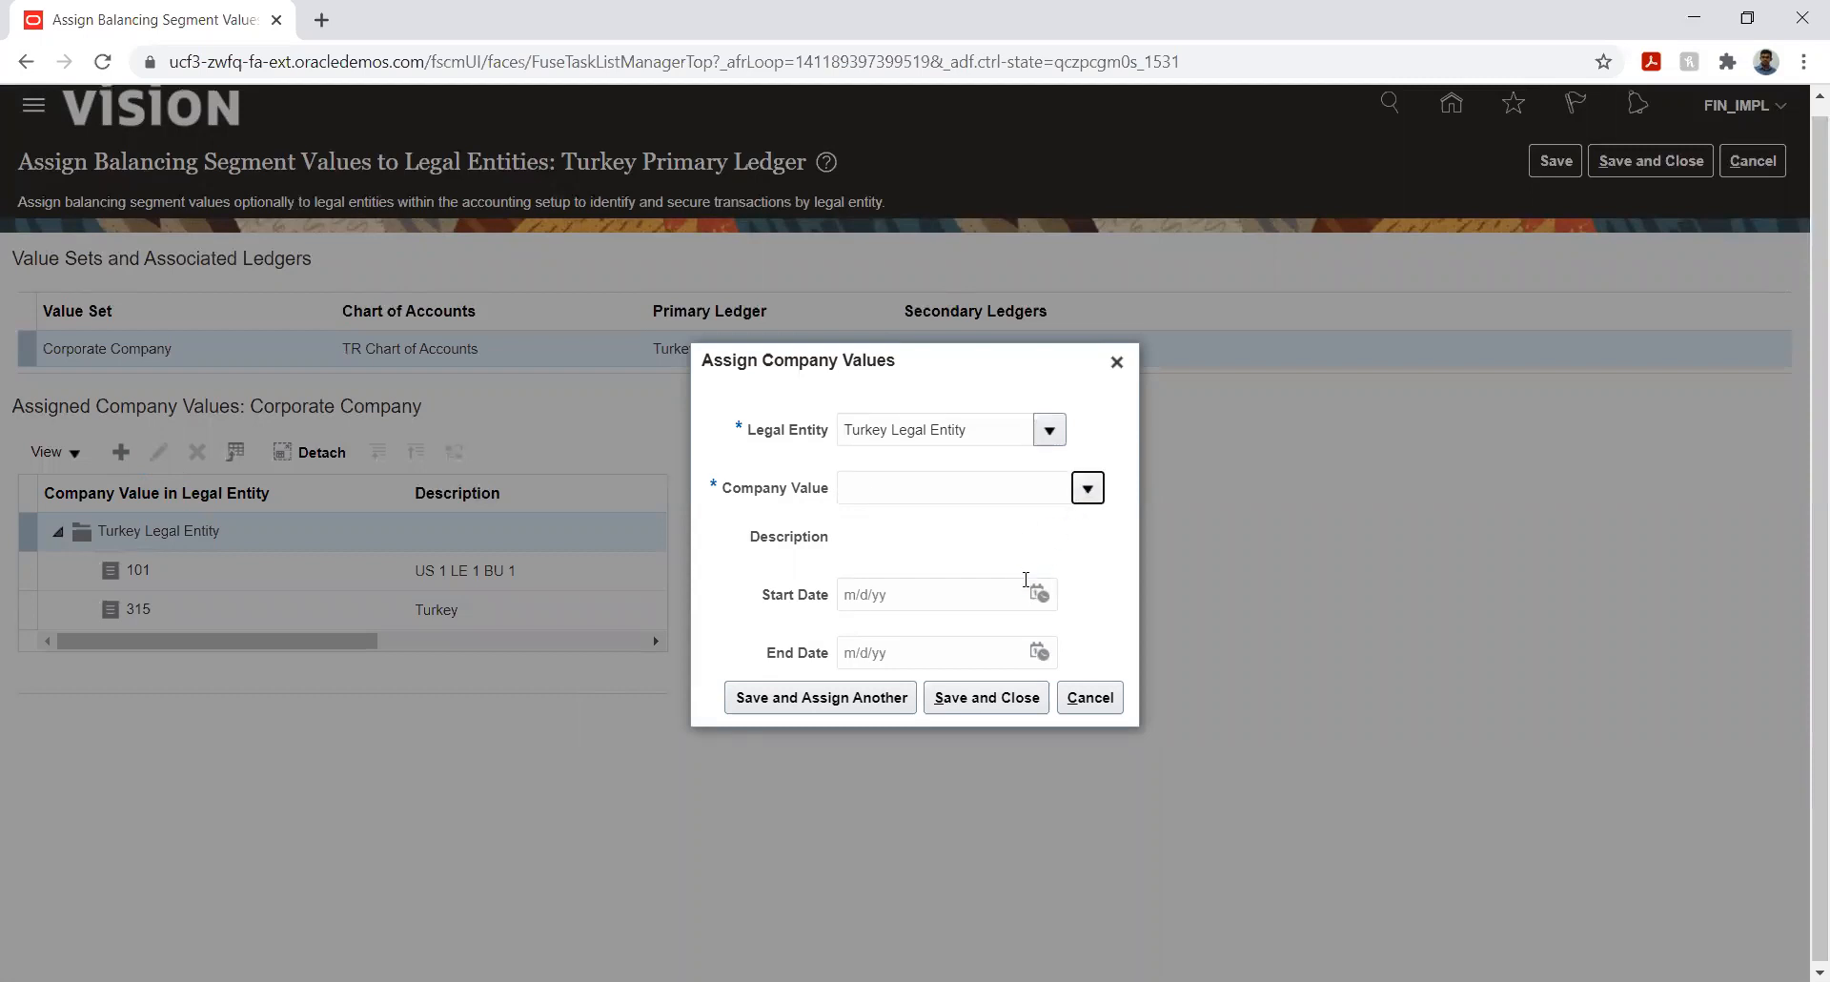
{"action": "scroll", "coordinate": [948, 645], "scroll_direction": "down", "scroll_amount": 5}
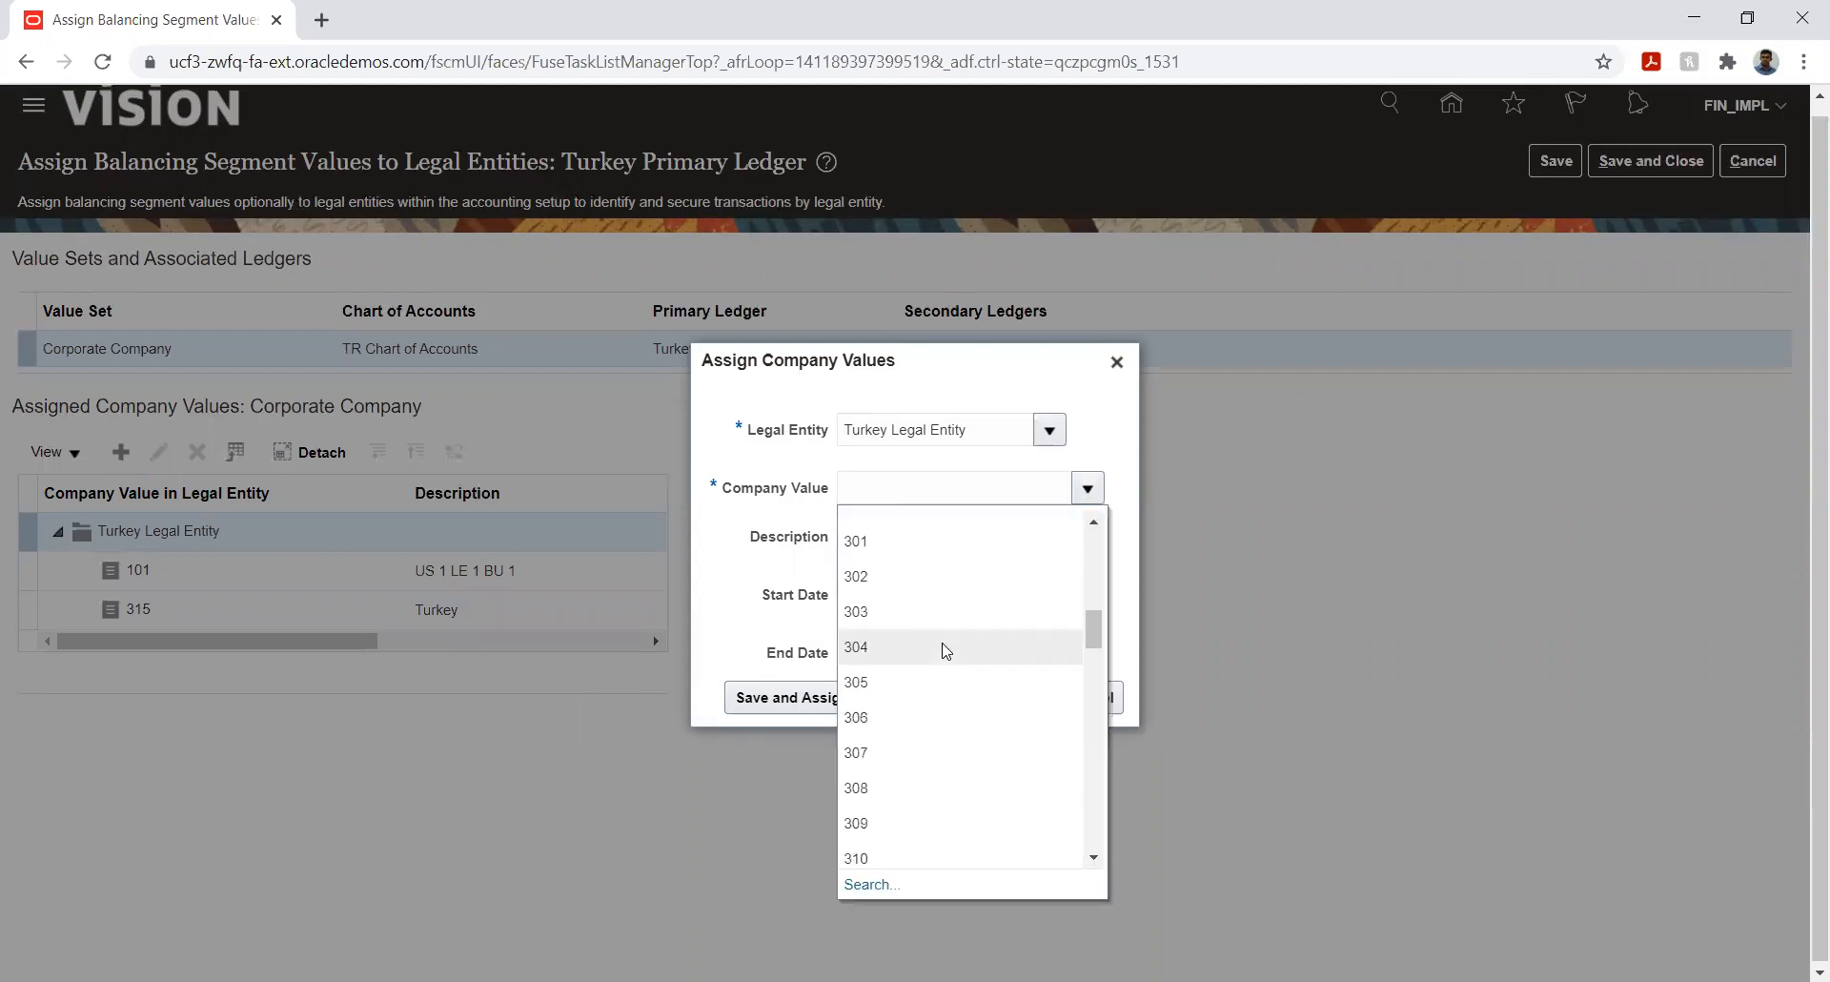
{"action": "scroll", "coordinate": [944, 646], "scroll_direction": "down", "scroll_amount": 3}
{"action": "scroll", "coordinate": [944, 654], "scroll_direction": "down", "scroll_amount": 5}
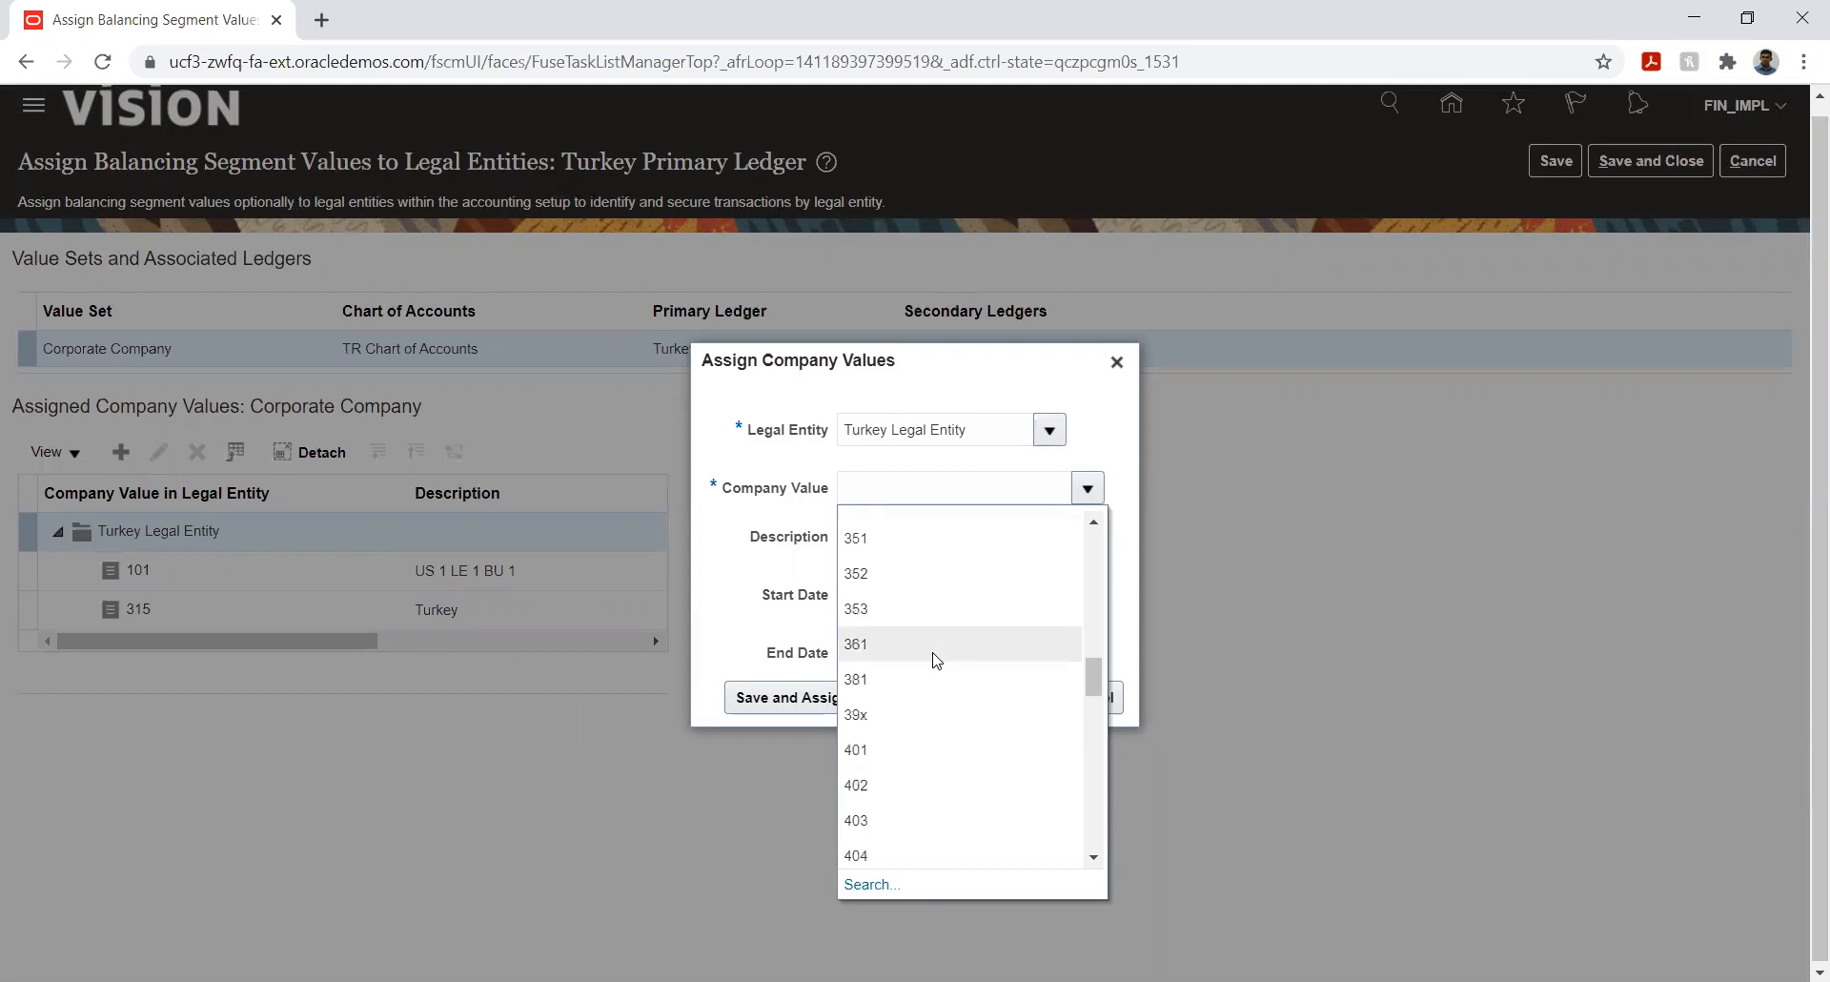
{"action": "left_click", "coordinate": [889, 612]}
{"action": "left_click", "coordinate": [1035, 690]}
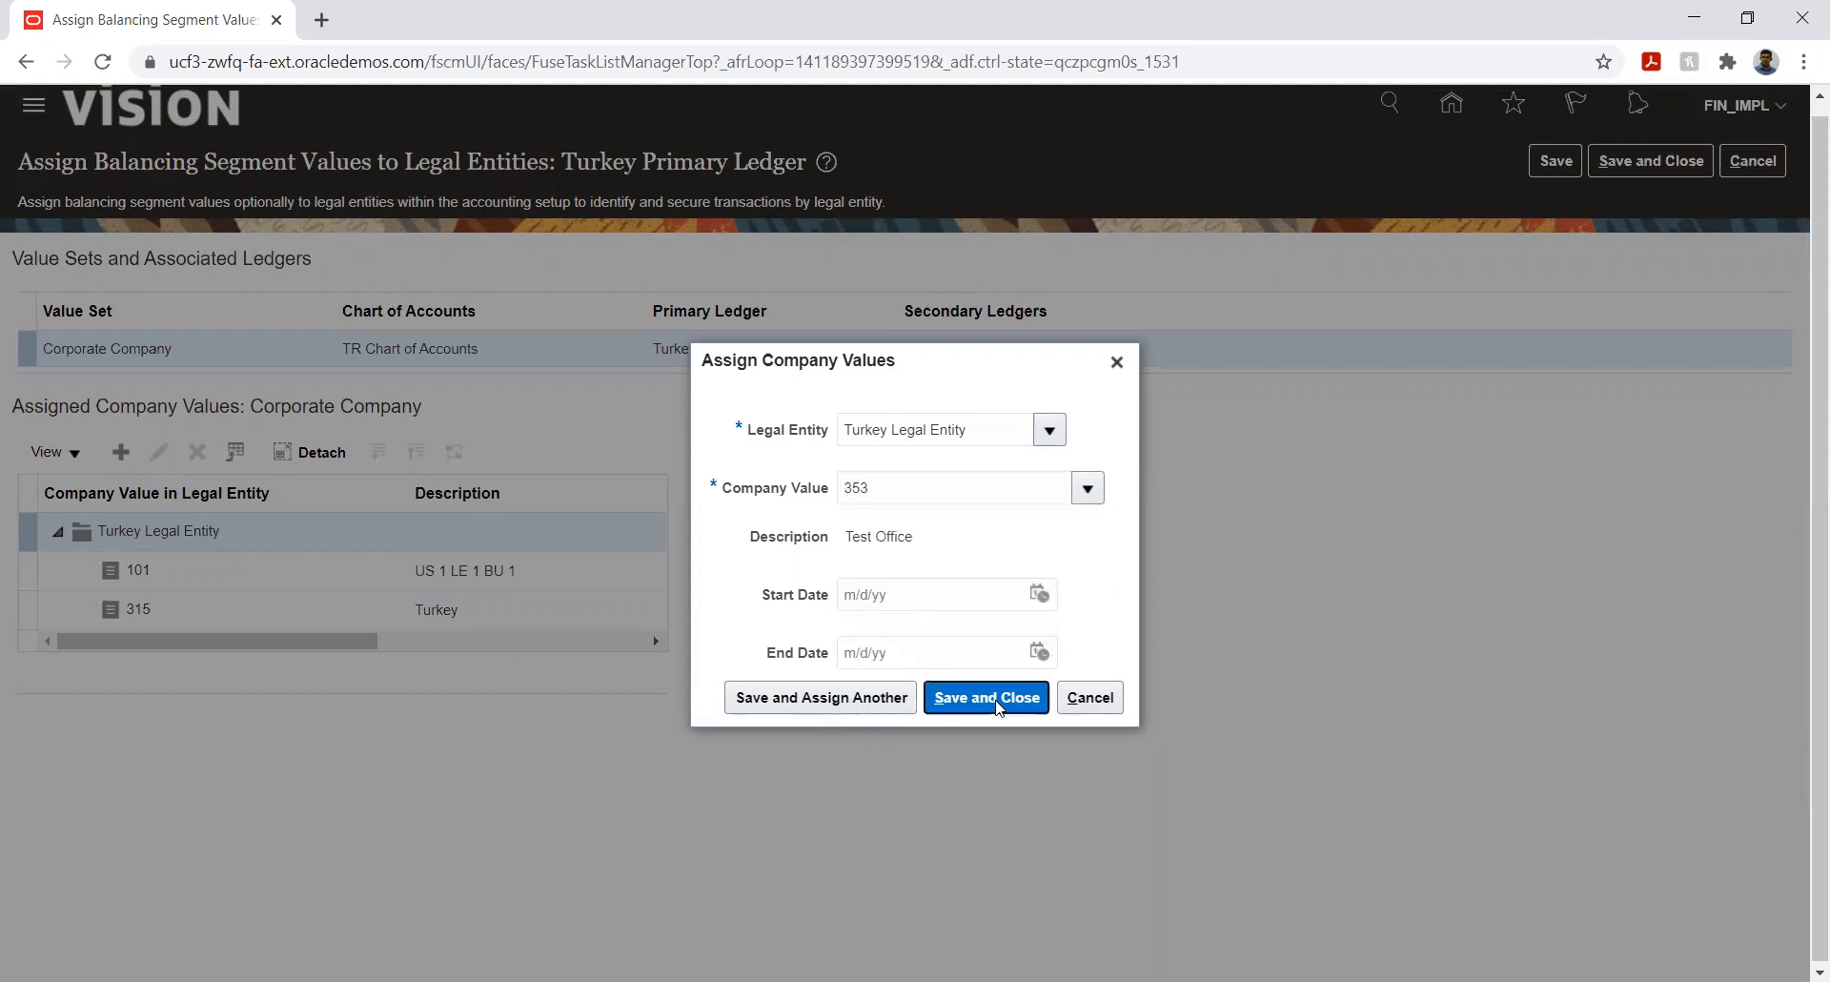
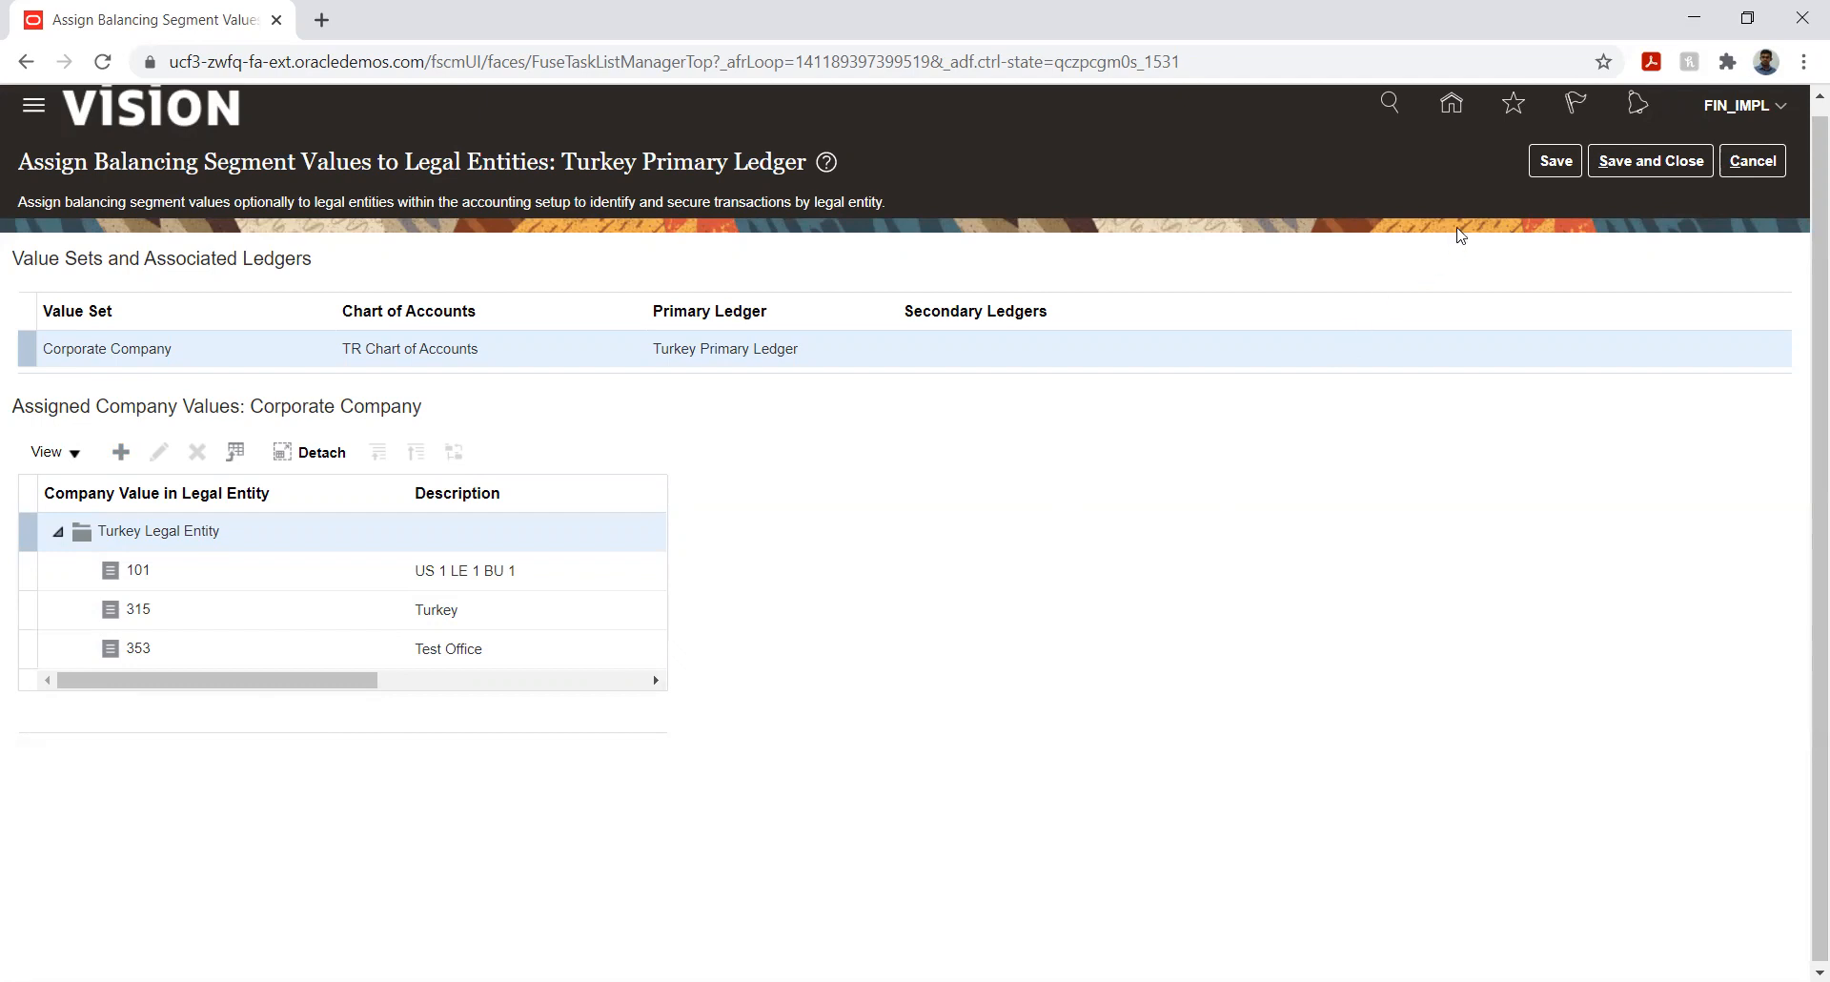
- Save and close the Turkey Primary Ledger legal entity assignments, and return to the home page
{"action": "left_click", "coordinate": [1548, 169]}
{"action": "left_click", "coordinate": [1635, 163]}
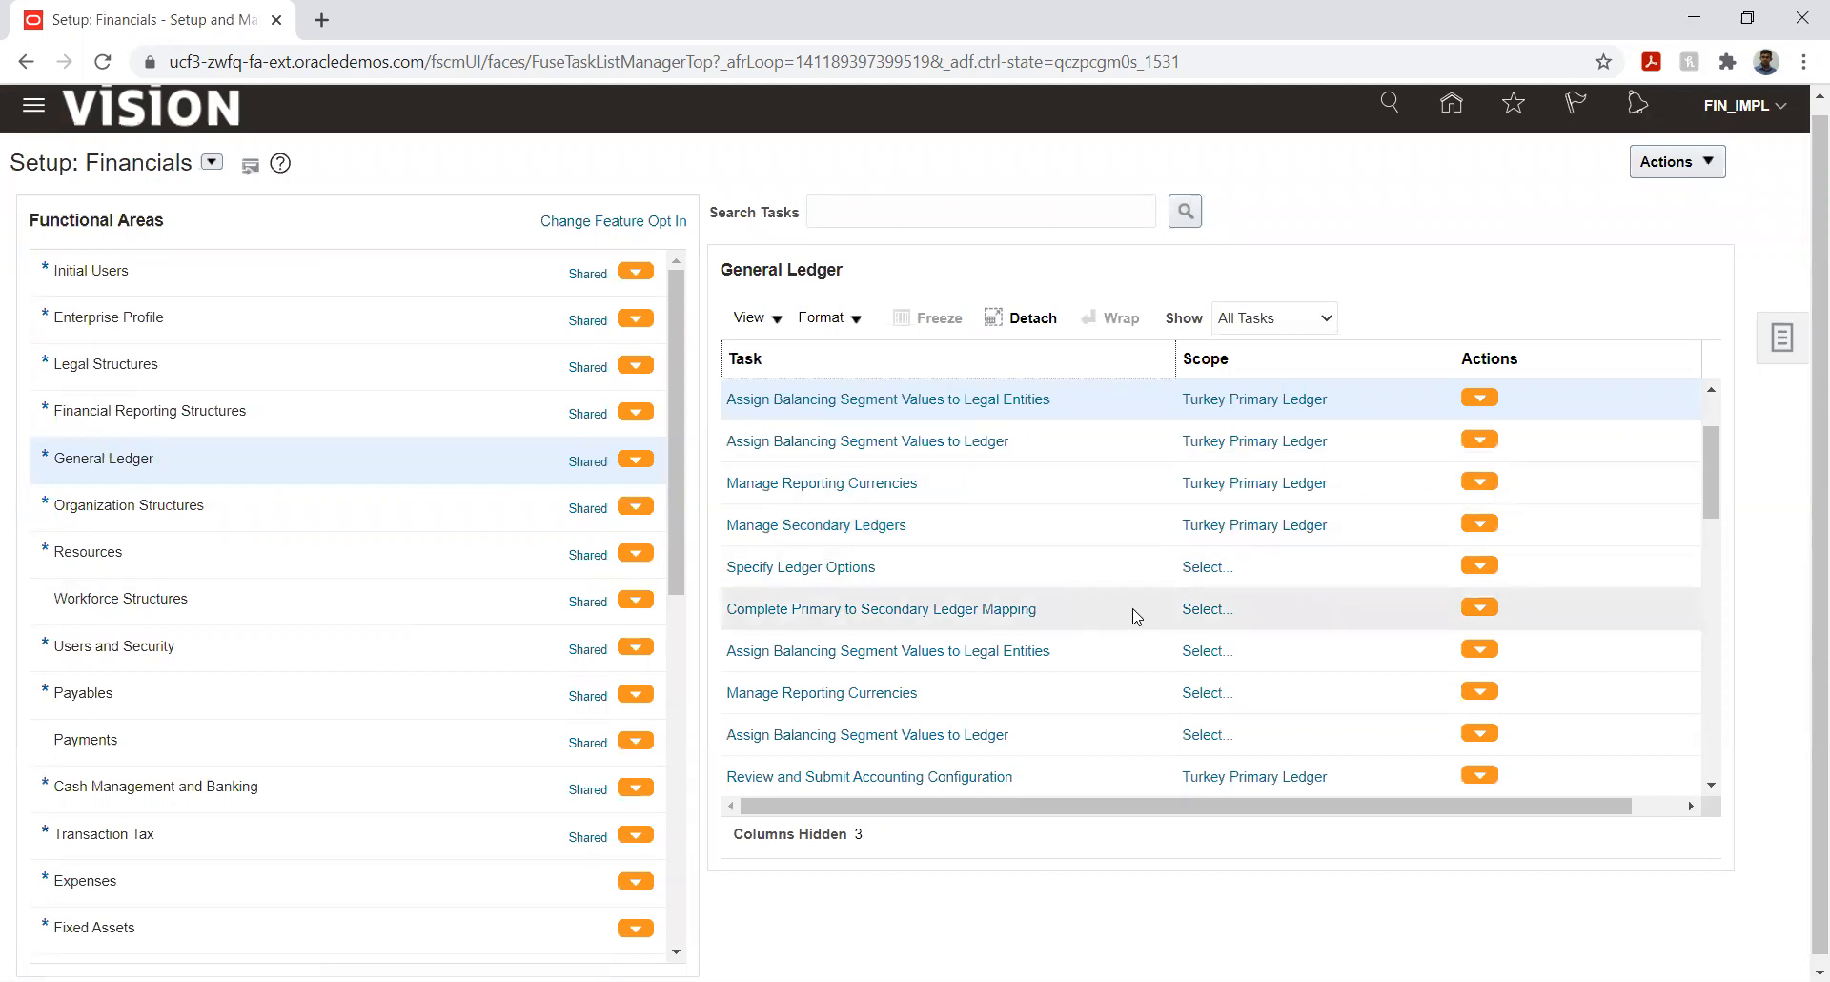
{"action": "left_click", "coordinate": [1450, 107]}
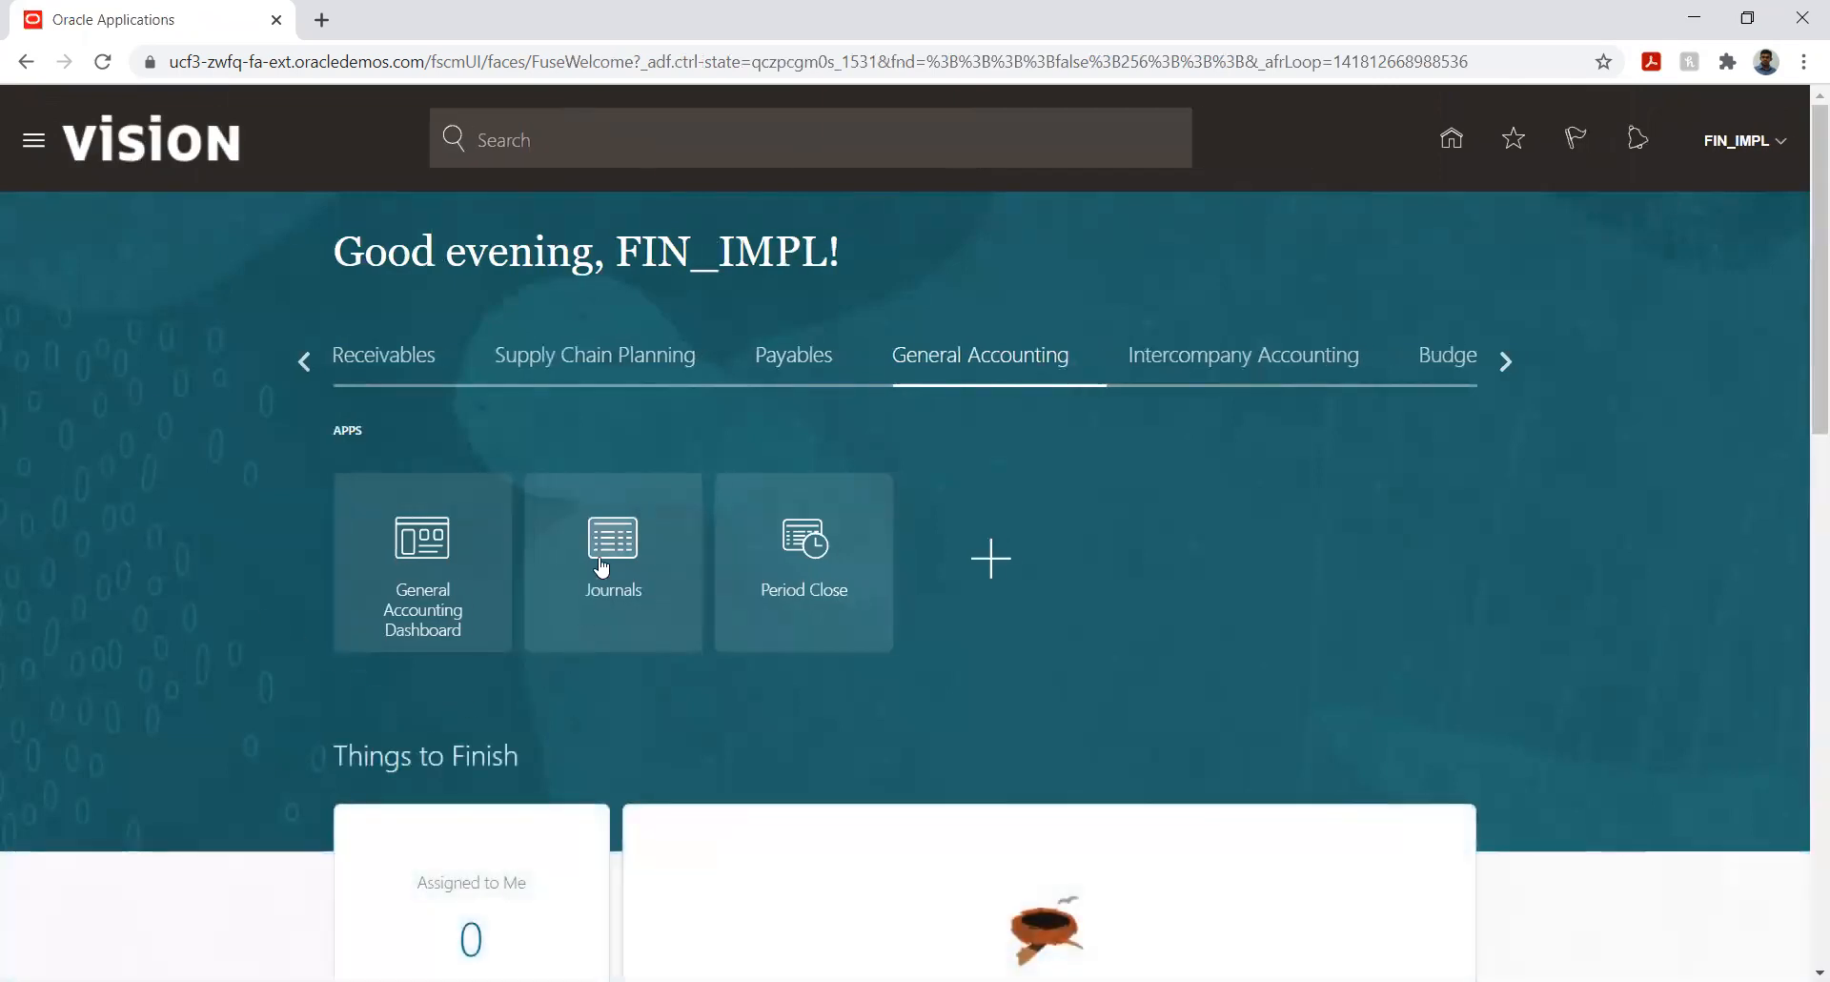
- Create a new journal for Turkey Primary Ledger with batch name JV13 and journal name CVR2
{"action": "left_click", "coordinate": [625, 591]}
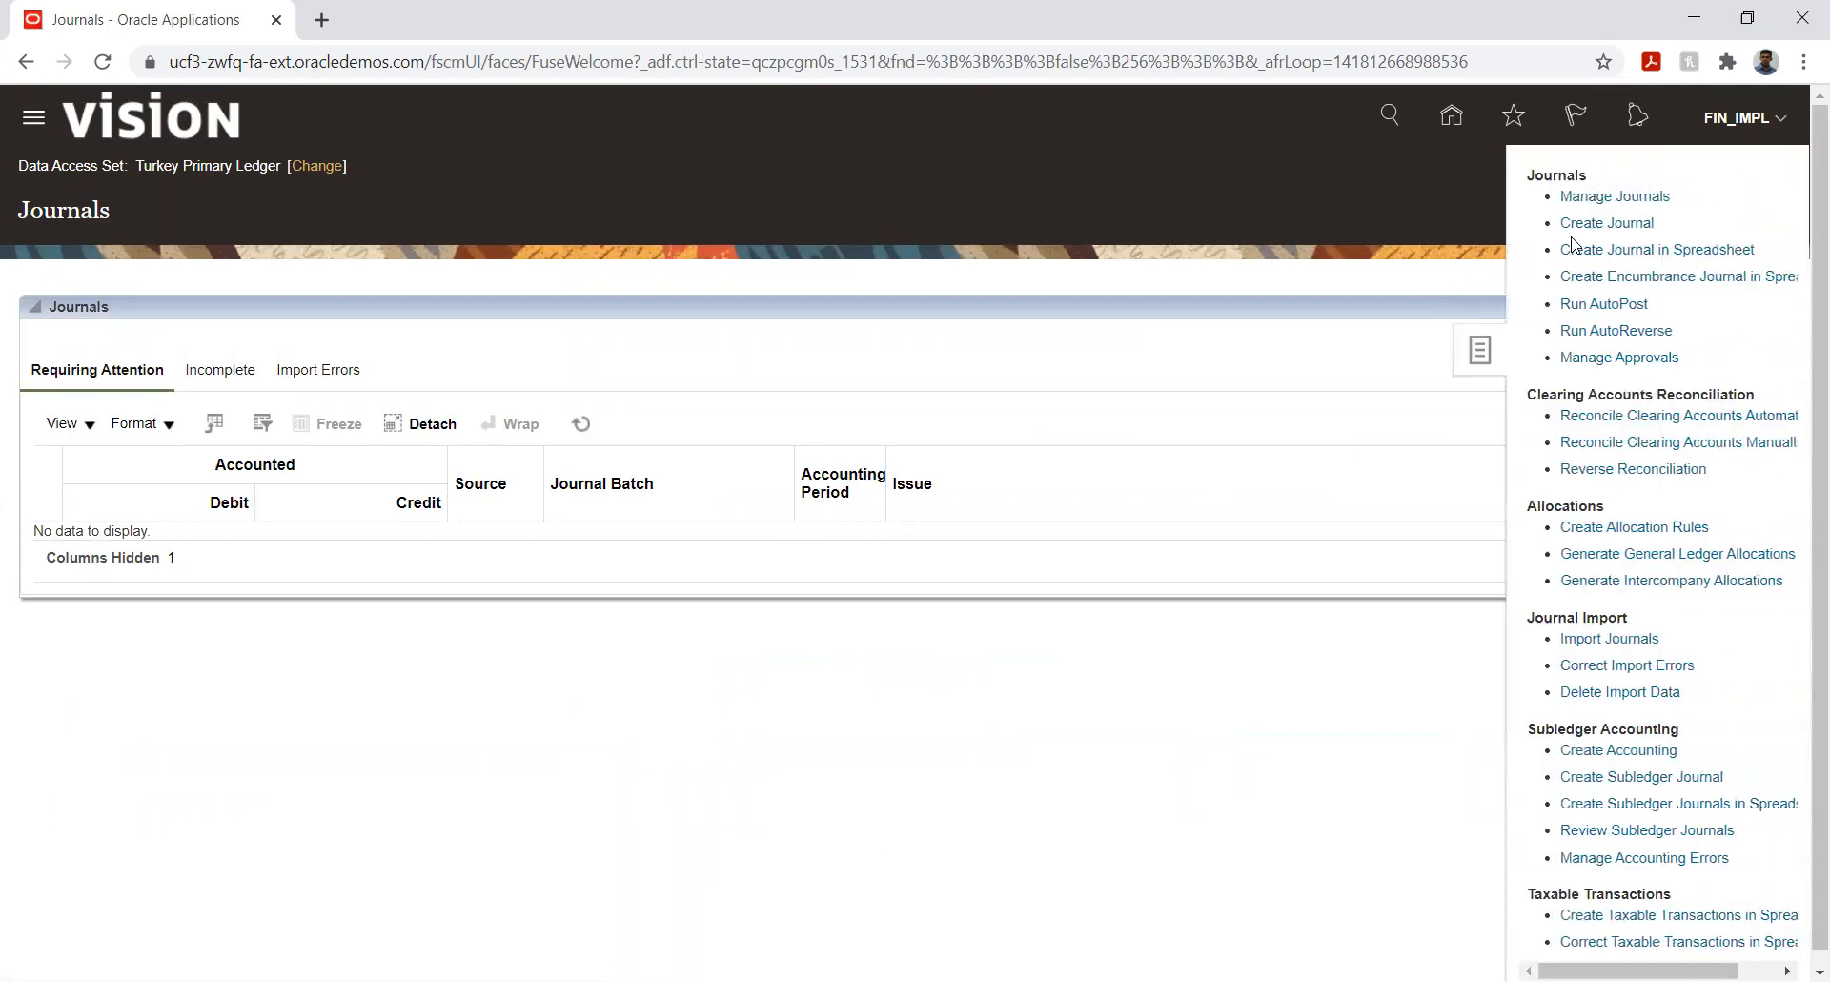
{"action": "left_click", "coordinate": [1590, 225]}
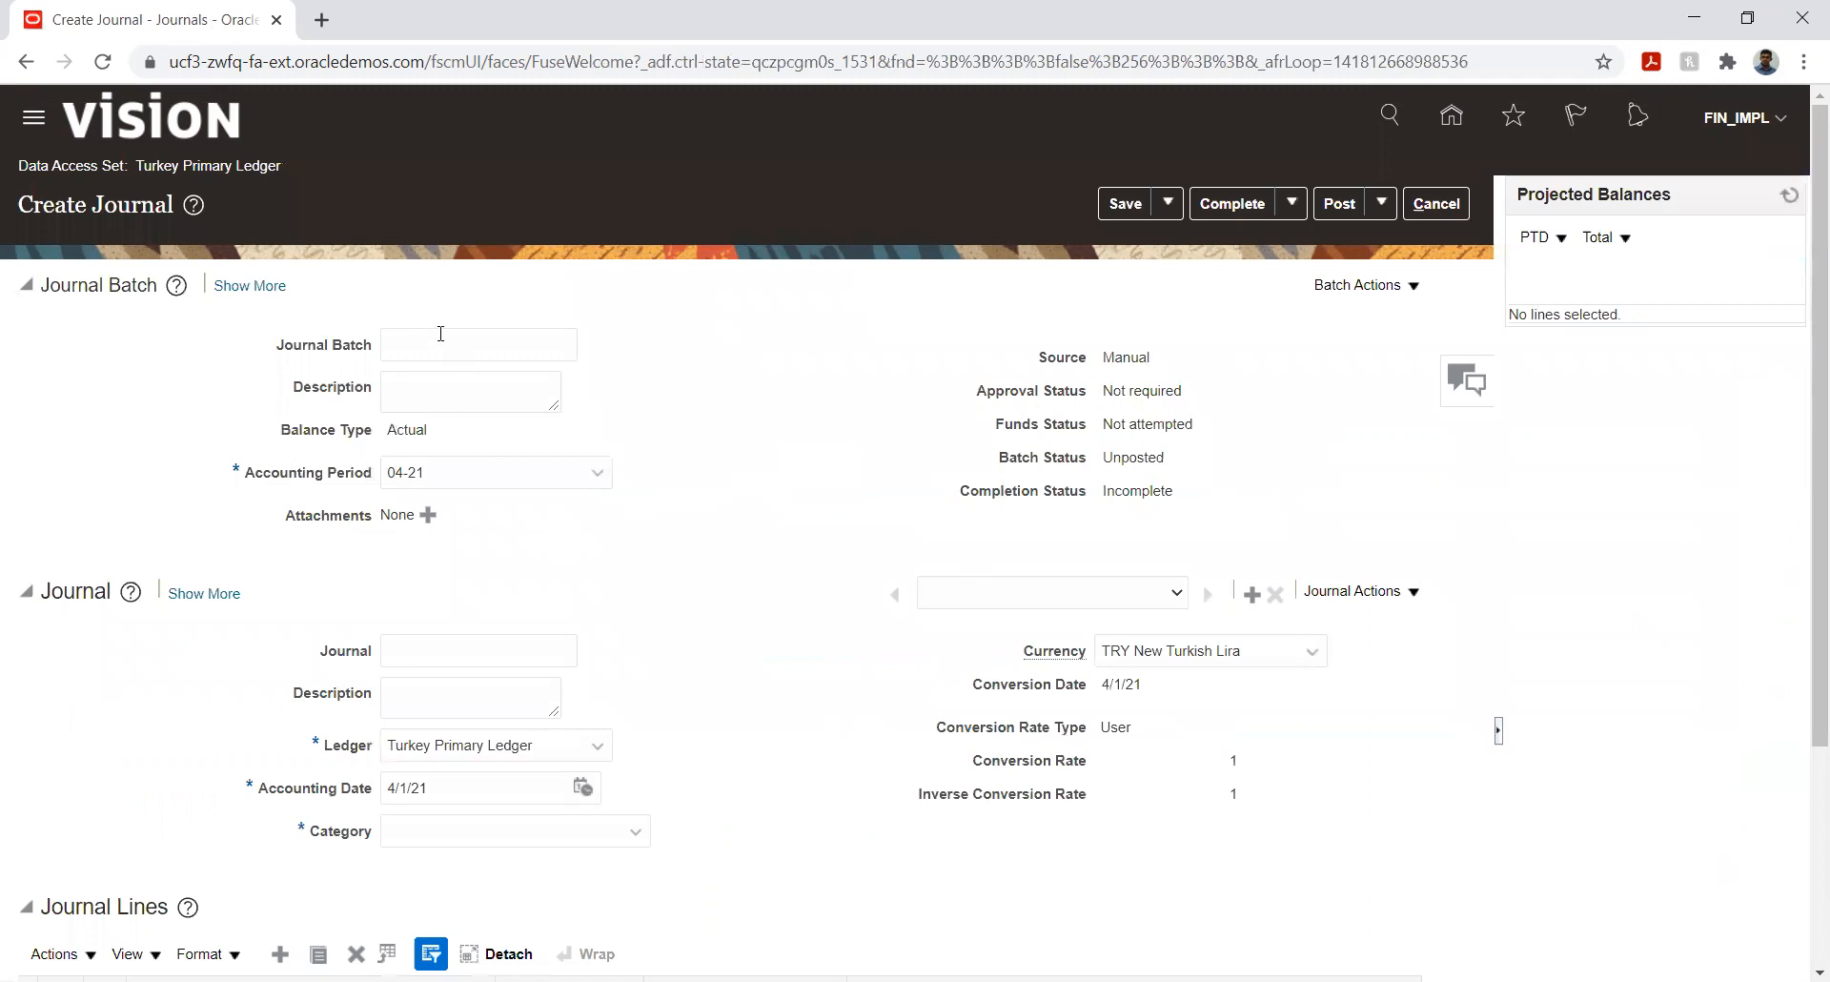
{"action": "left_click", "coordinate": [443, 344]}
{"action": "left_click", "coordinate": [427, 391]}
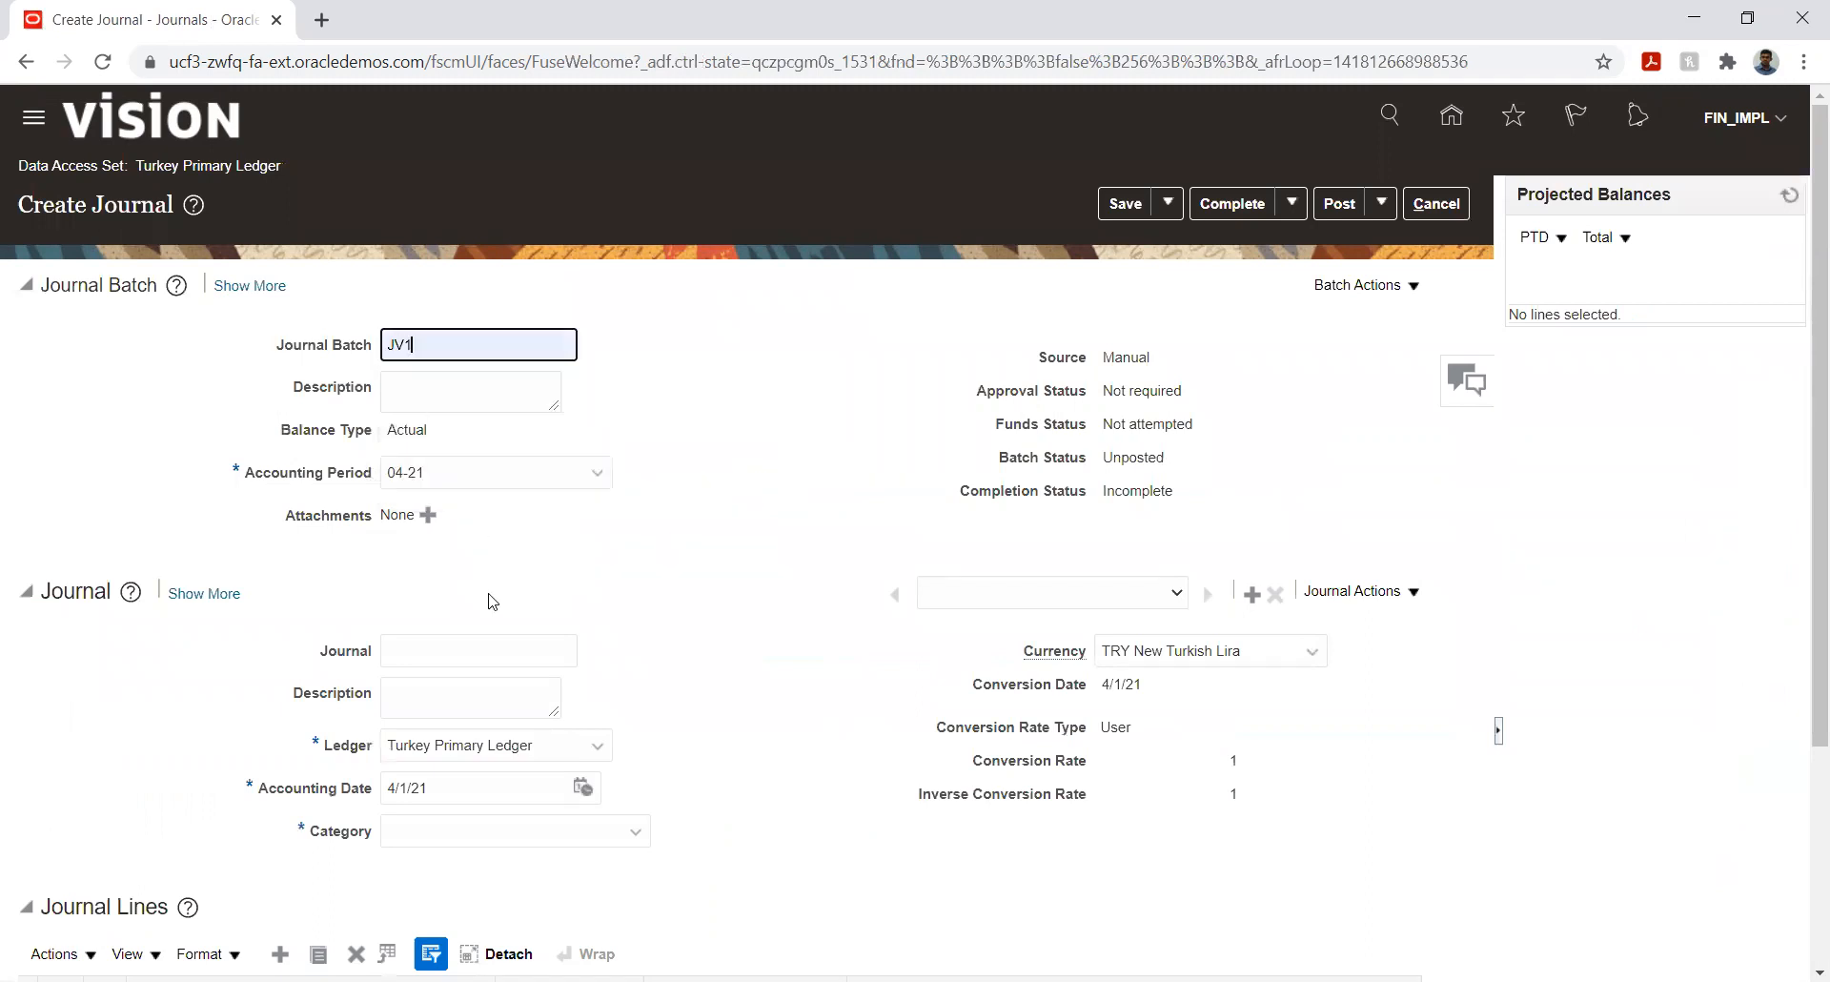
{"action": "left_click", "coordinate": [458, 657]}
{"action": "left_click", "coordinate": [449, 696]}
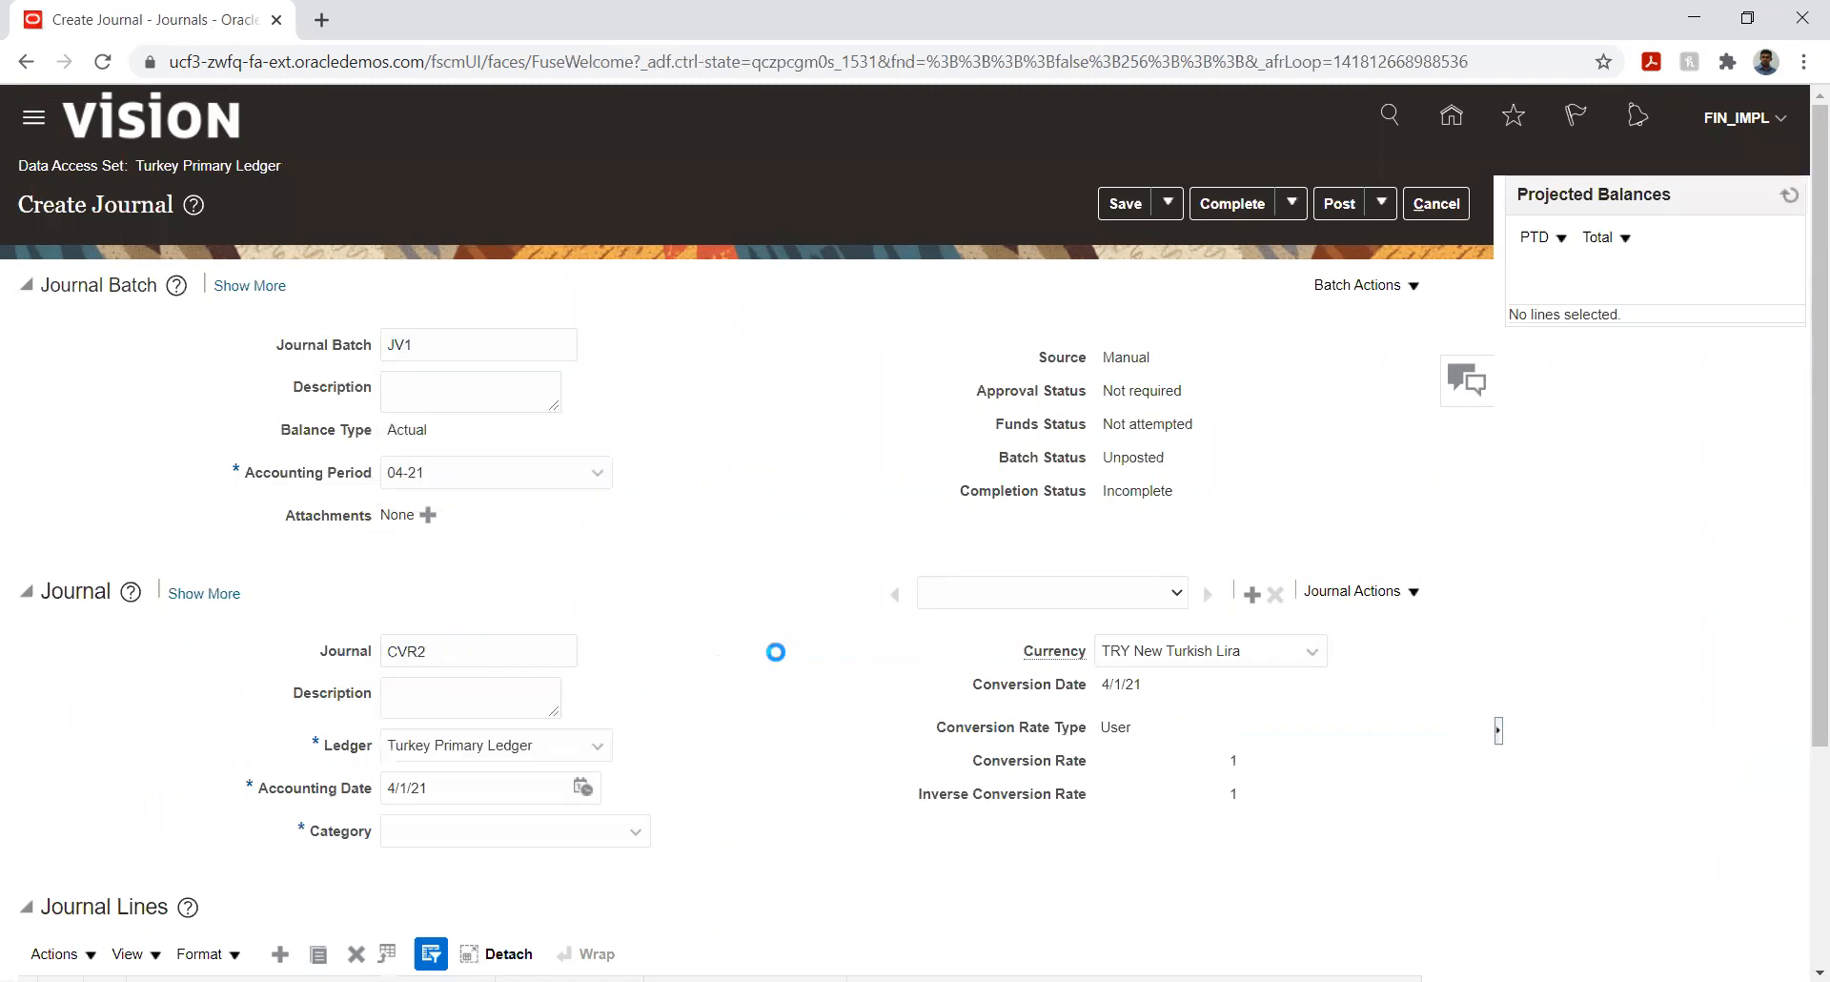
{"action": "left_click", "coordinate": [457, 423]}
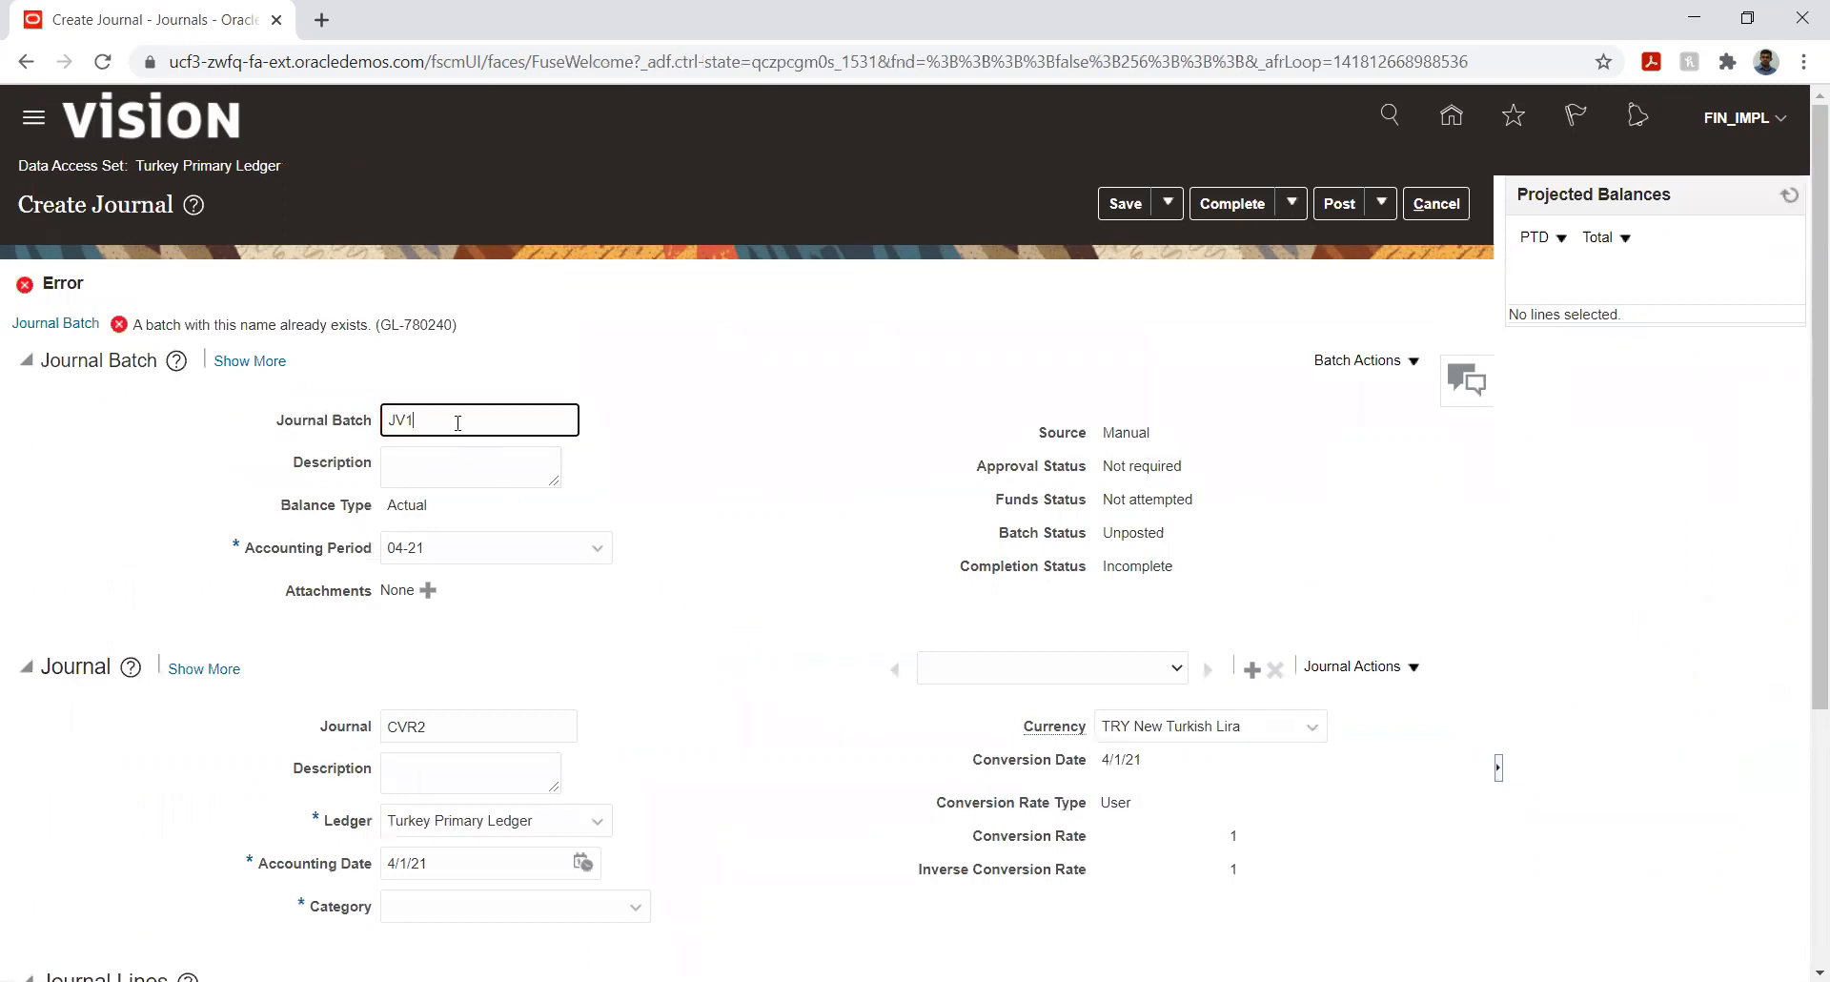
{"action": "type", "text": "3"}
{"action": "left_click", "coordinate": [710, 615]}
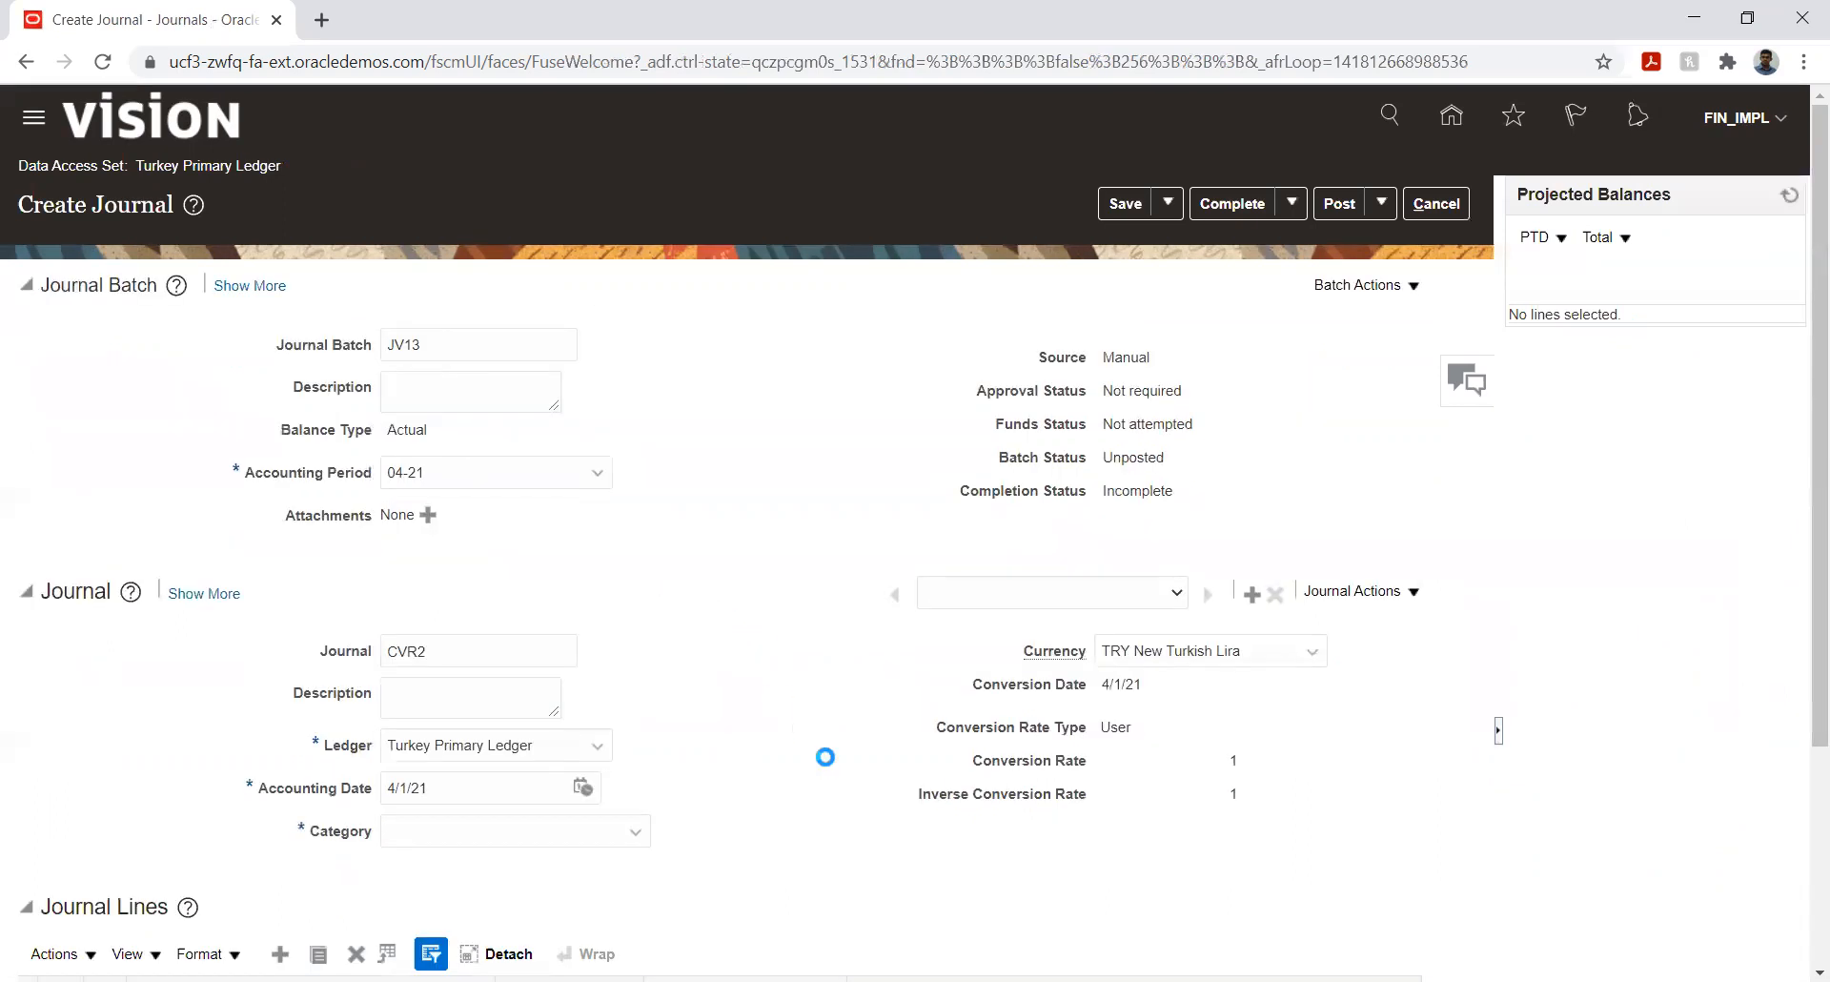
- Set the category of journal CVR2 to Adjustment
{"action": "left_click", "coordinate": [524, 829]}
{"action": "type", "text": "adj"}
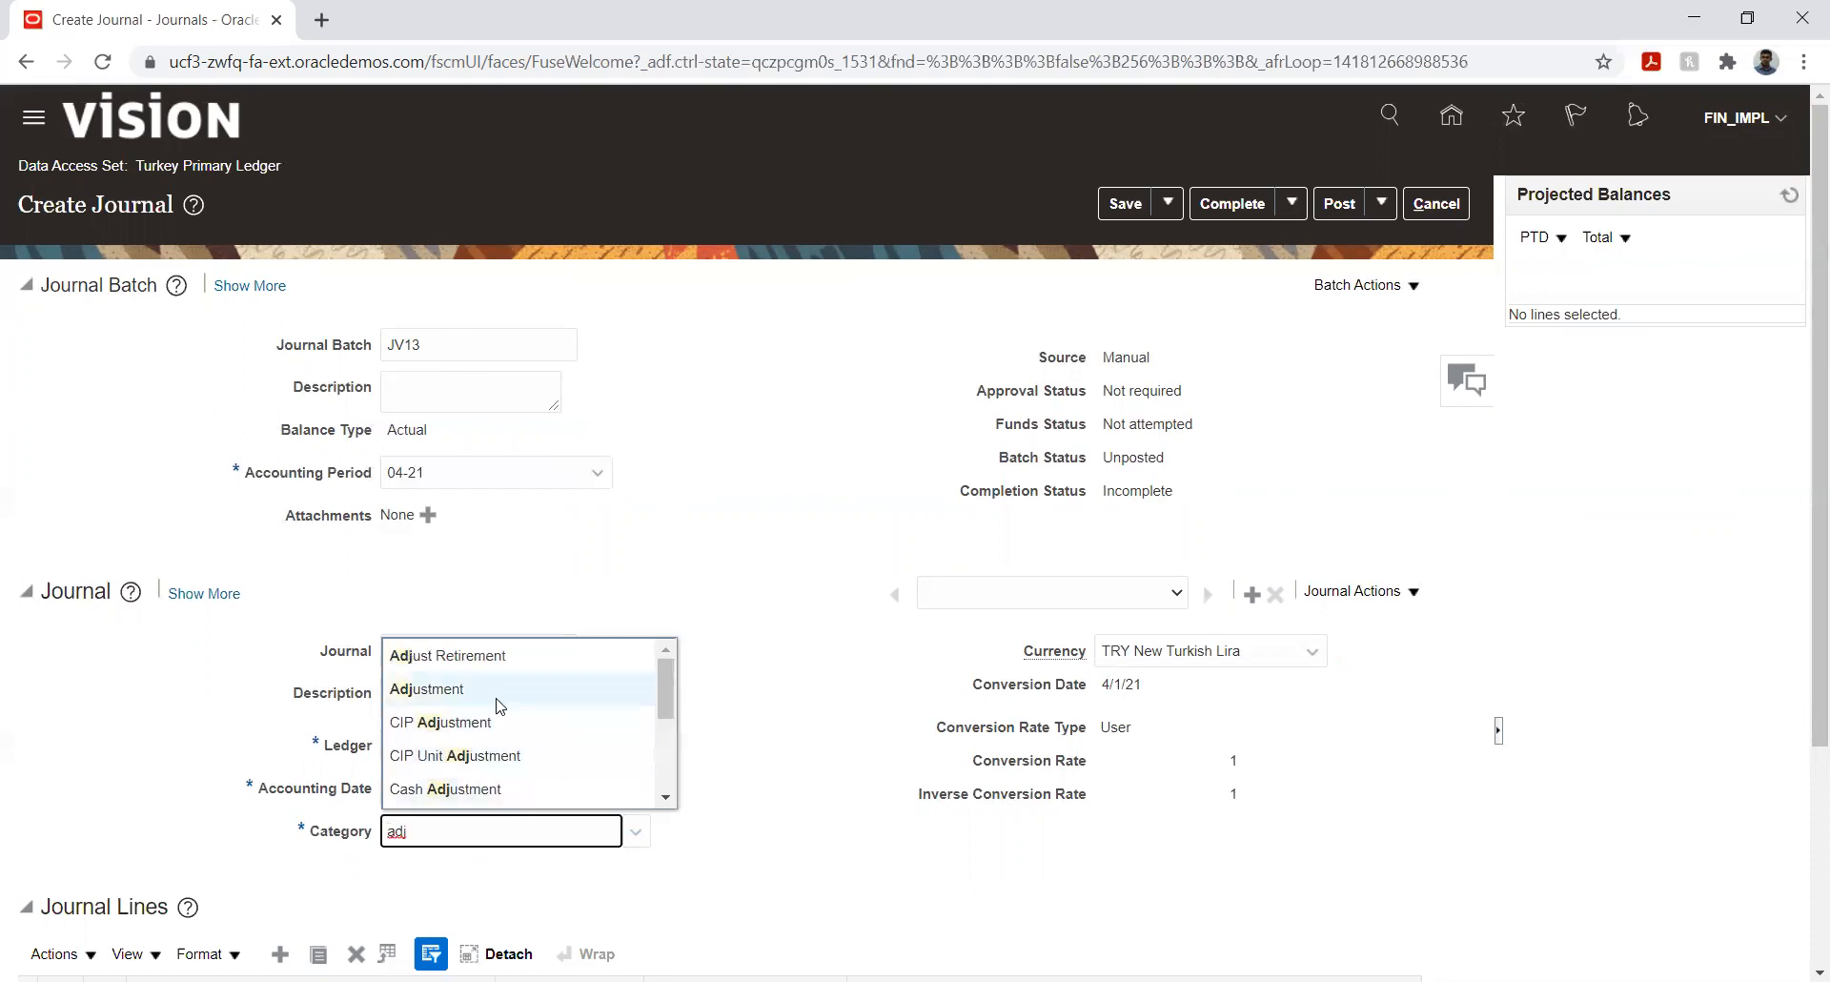
{"action": "left_click", "coordinate": [496, 688]}
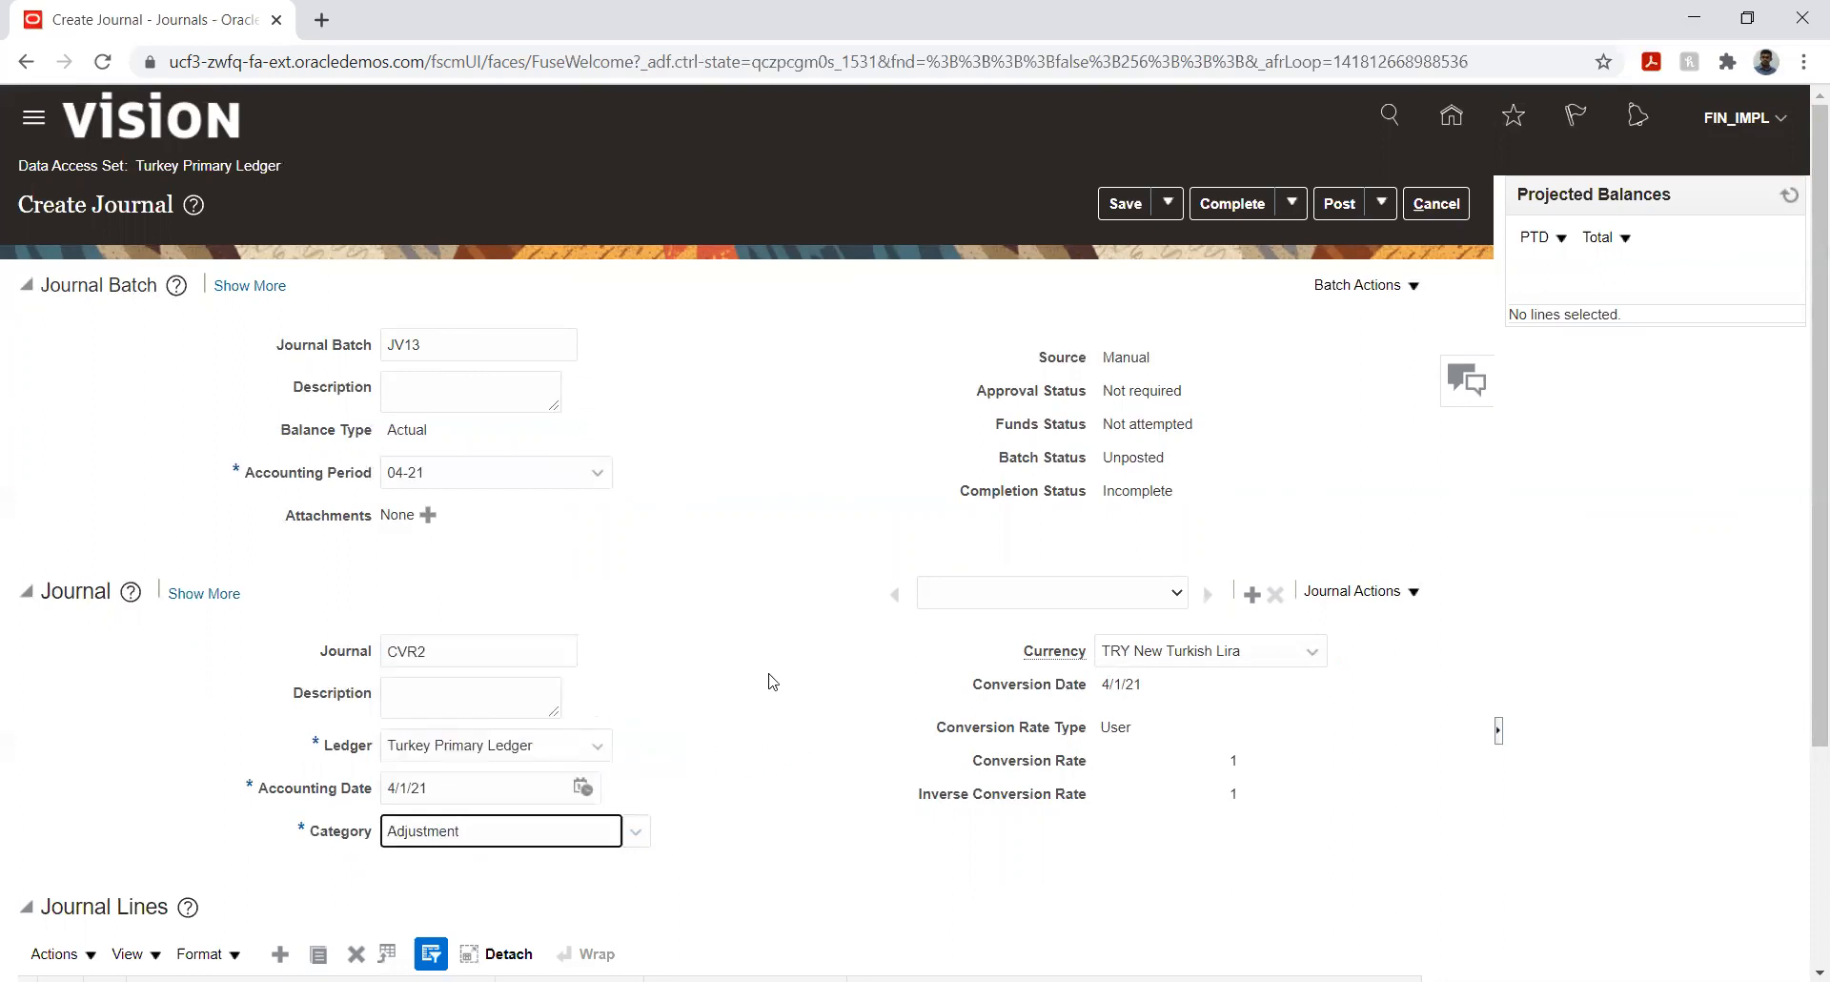
- Set the account of journal line 1 to company 353 (Test Office) with account 10200 Cash in Banks
{"action": "scroll", "coordinate": [776, 560], "scroll_direction": "down", "scroll_amount": 3}
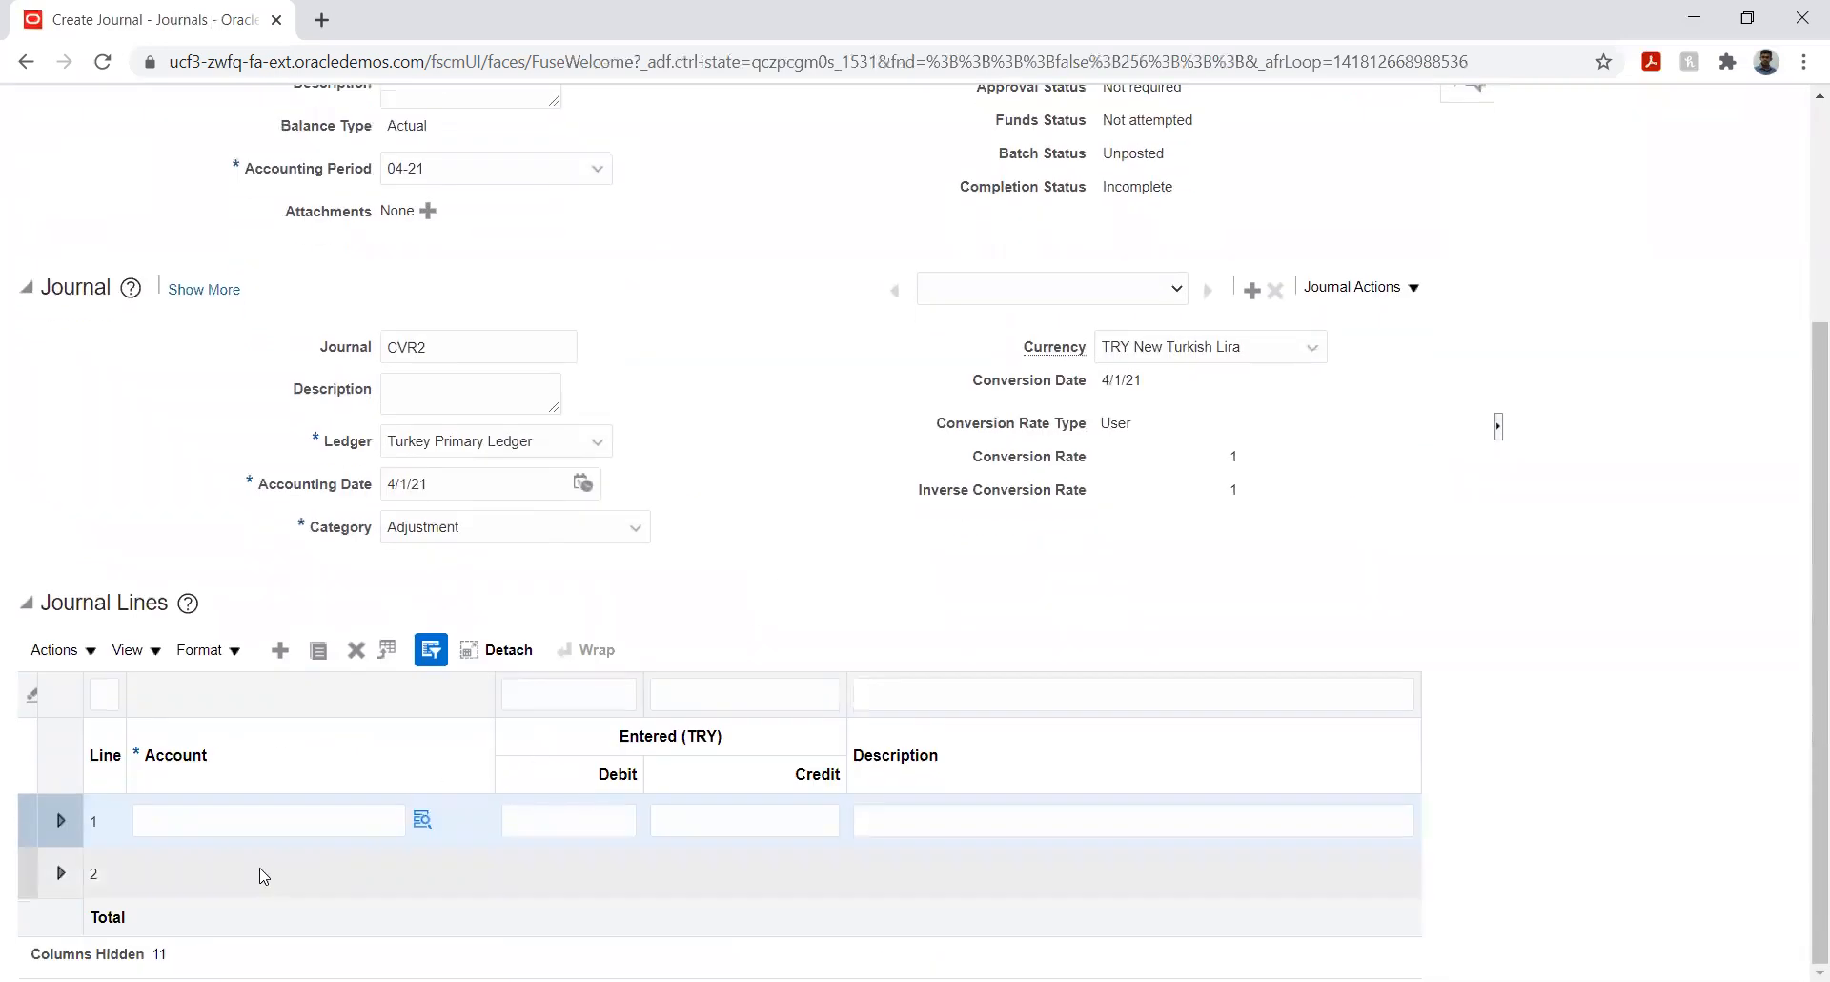
{"action": "left_click", "coordinate": [422, 820]}
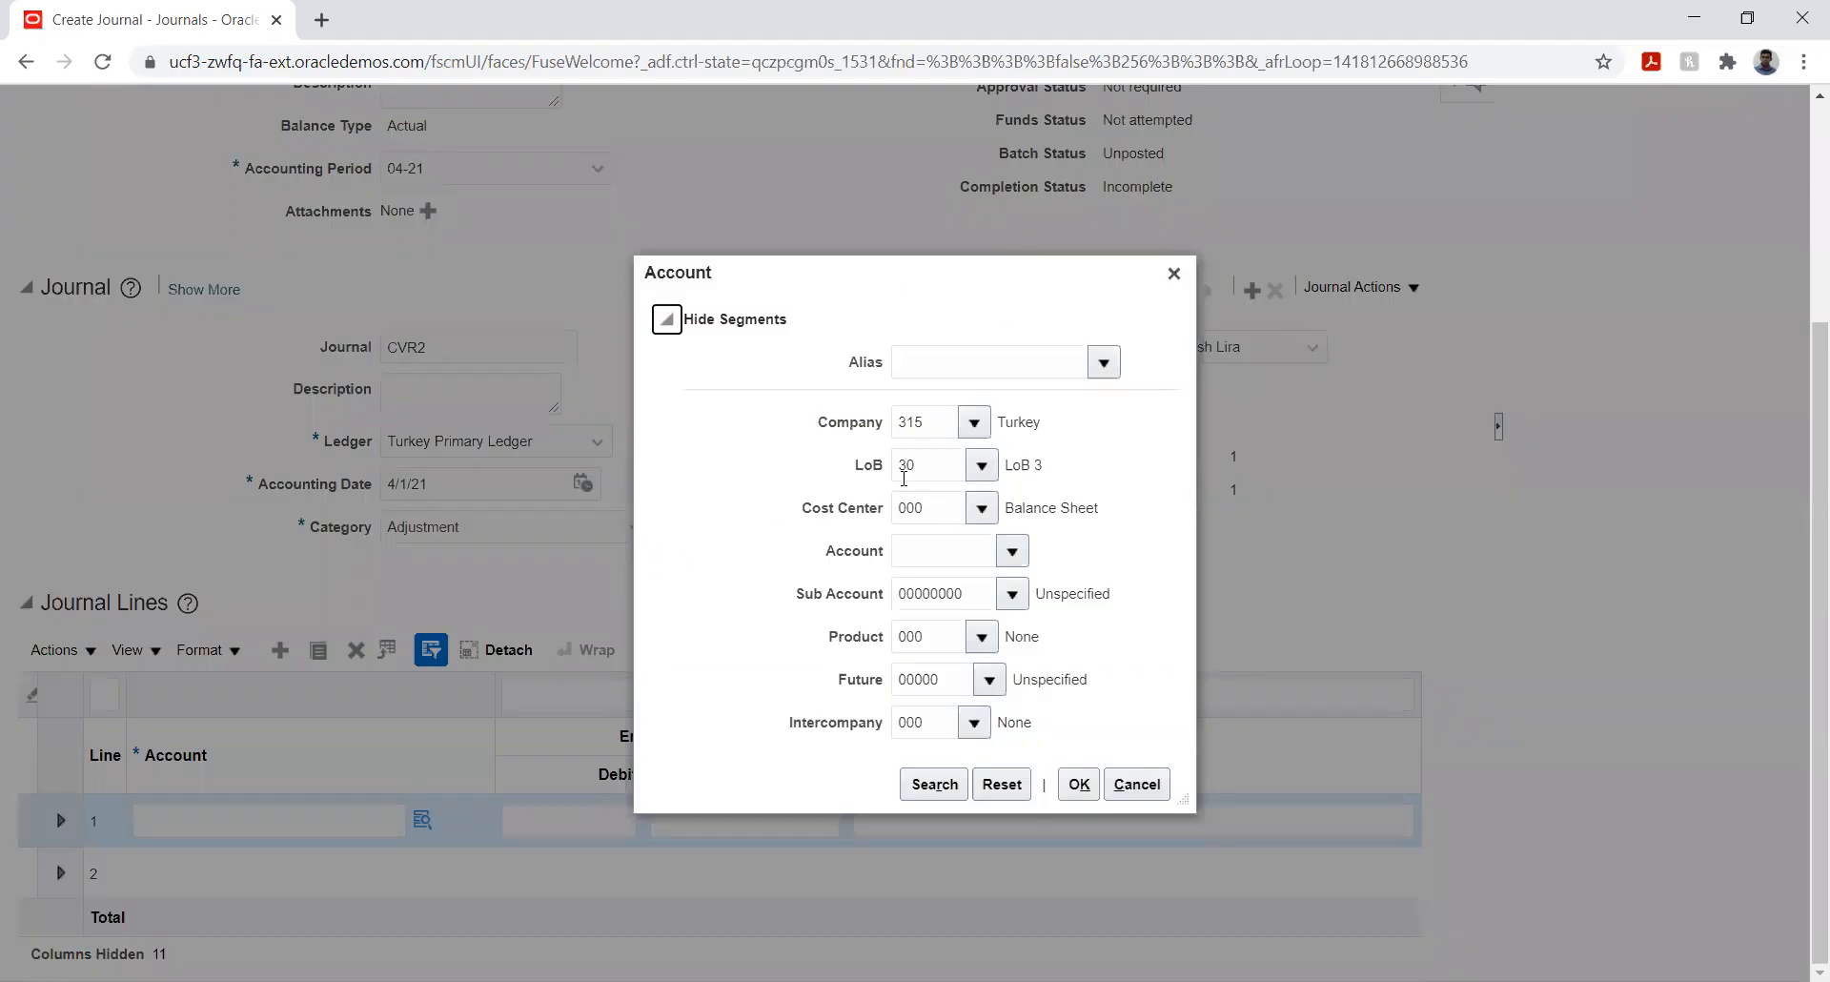
{"action": "left_click", "coordinate": [973, 421]}
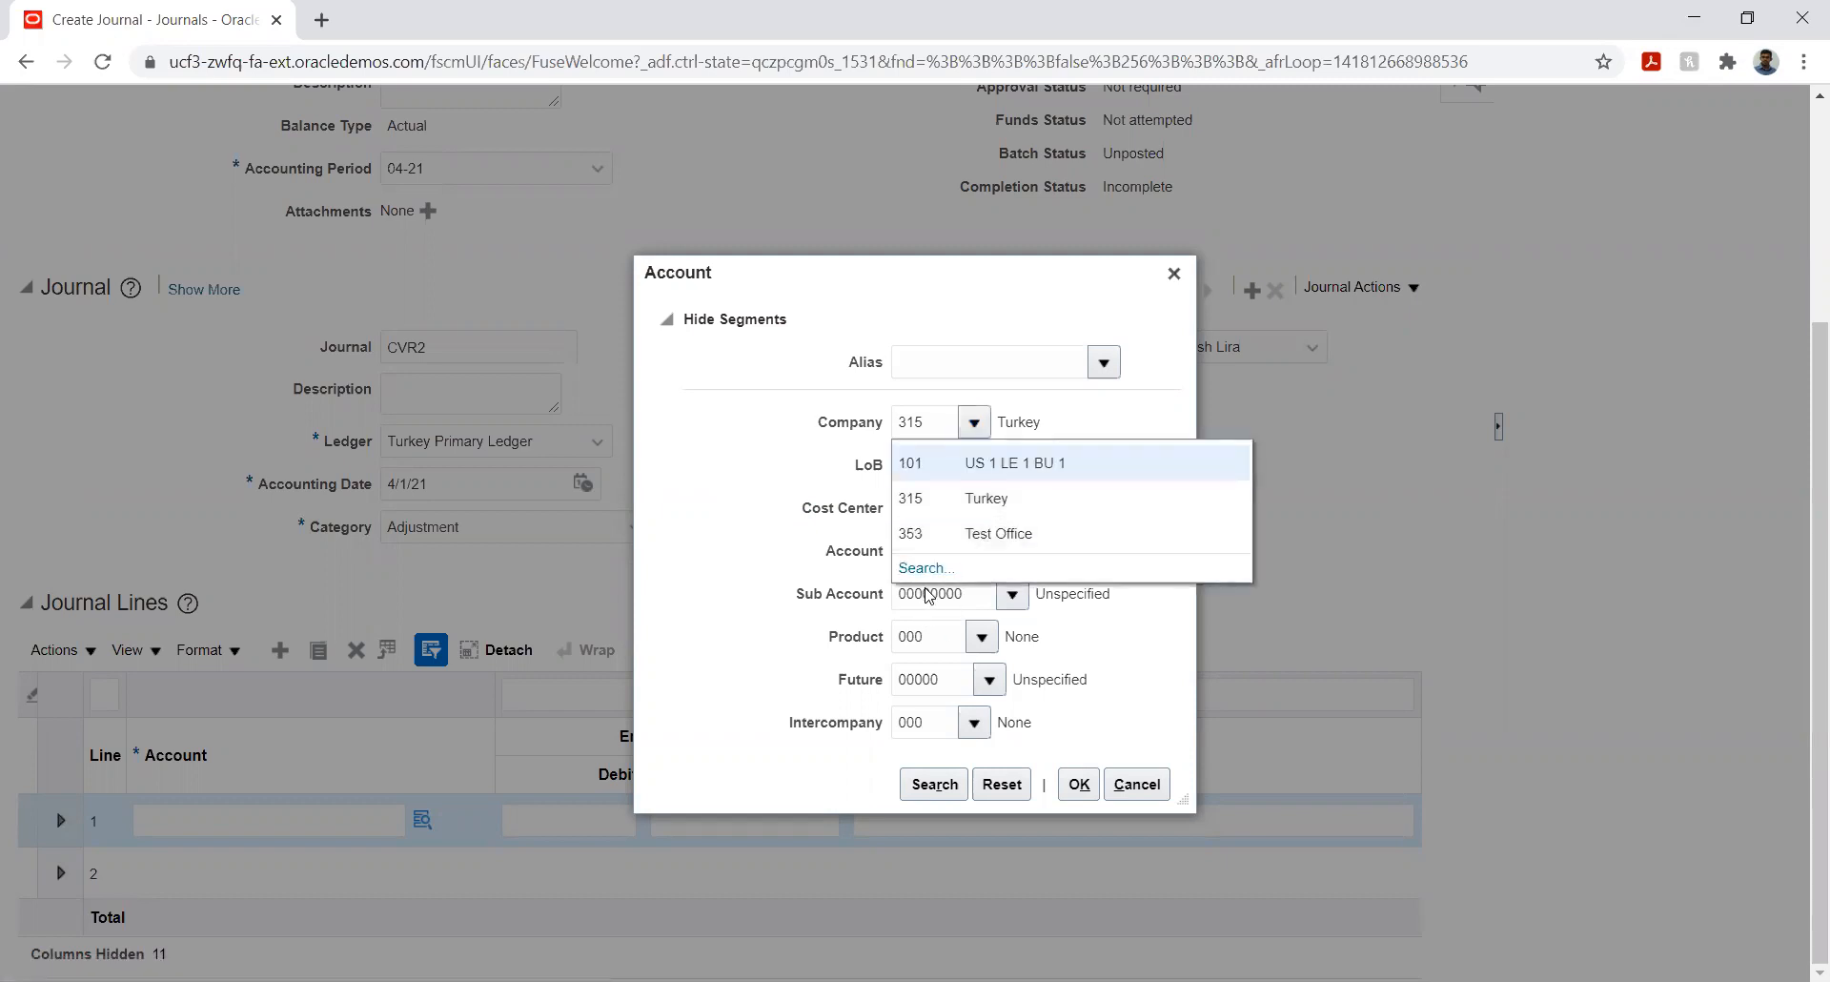
{"action": "left_click", "coordinate": [954, 537]}
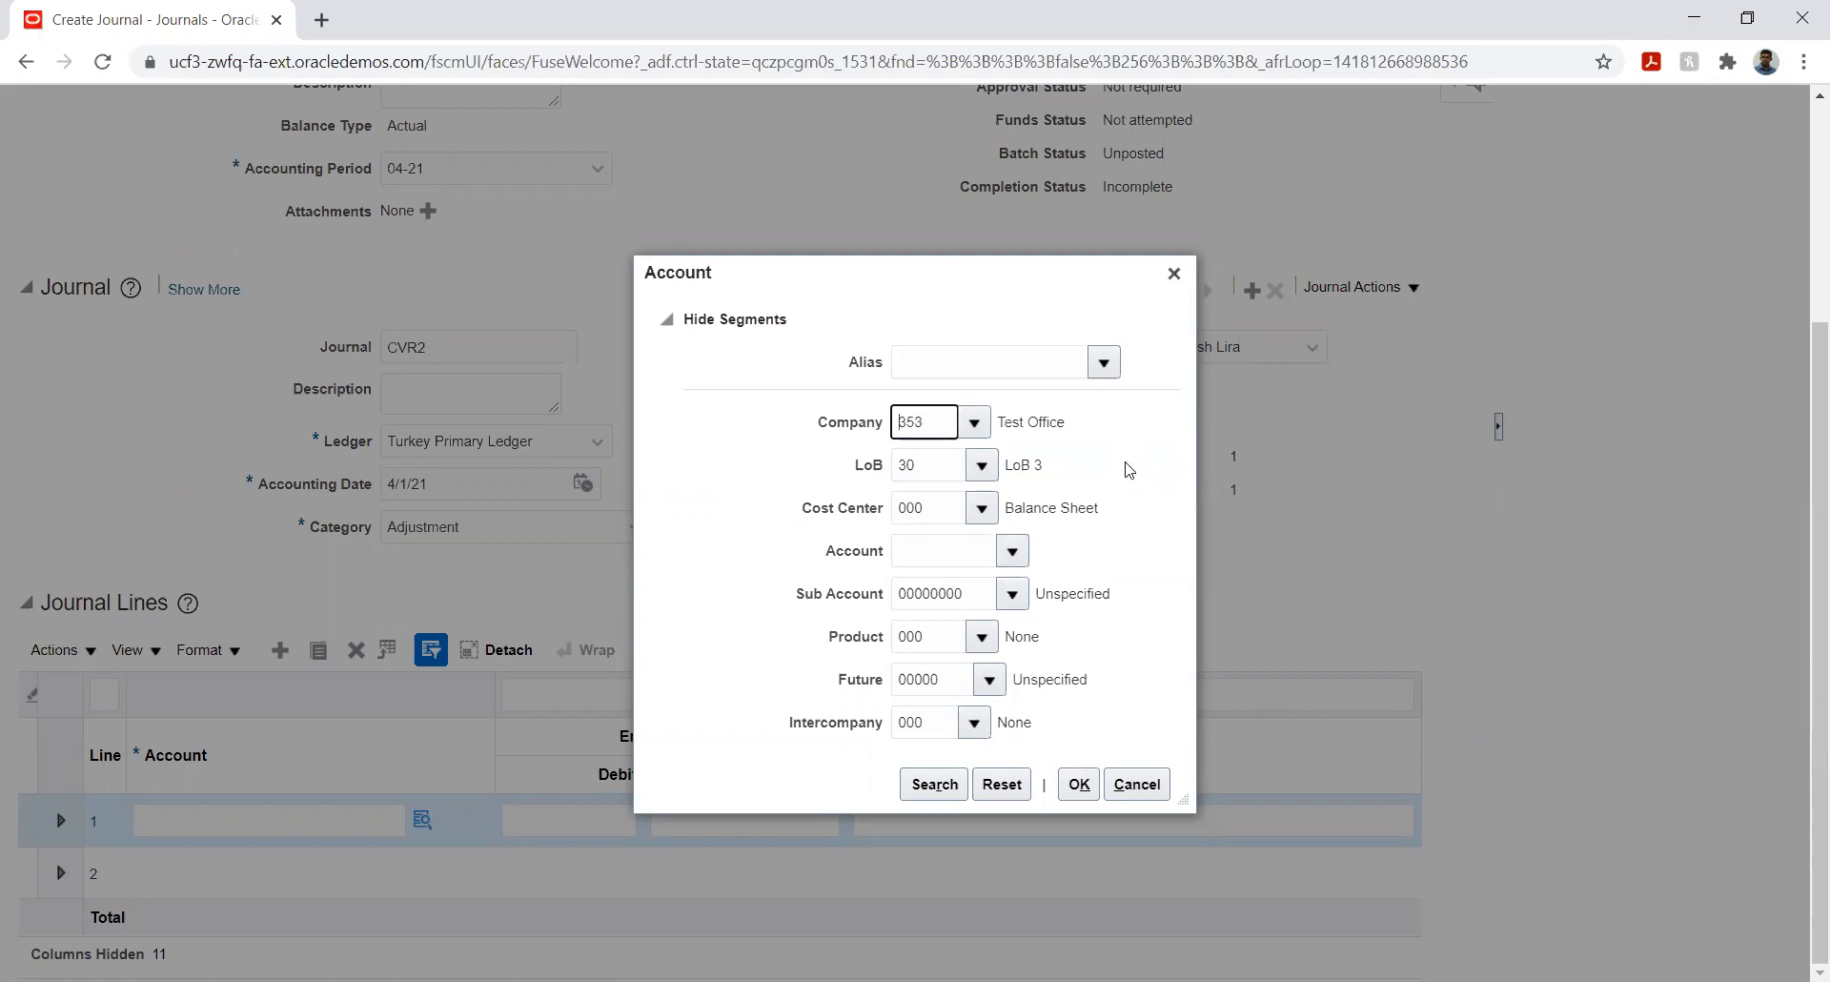
{"action": "left_click", "coordinate": [1013, 551]}
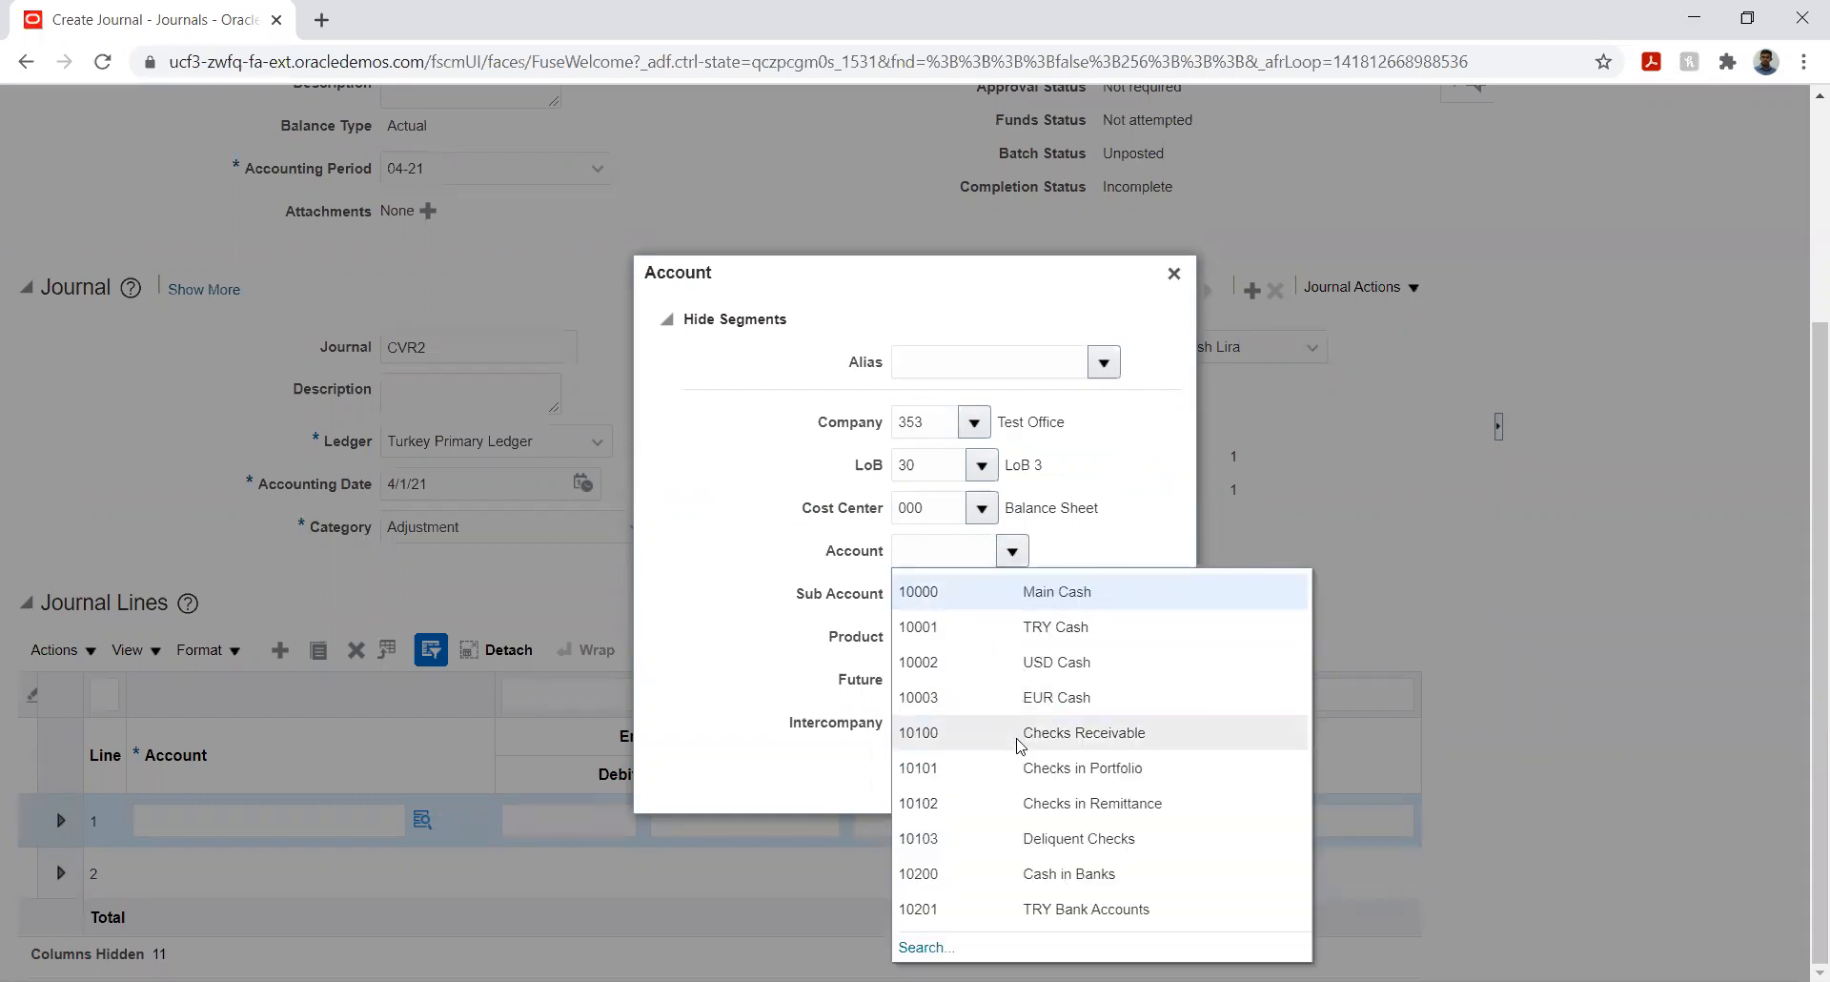
{"action": "left_click", "coordinate": [1021, 875]}
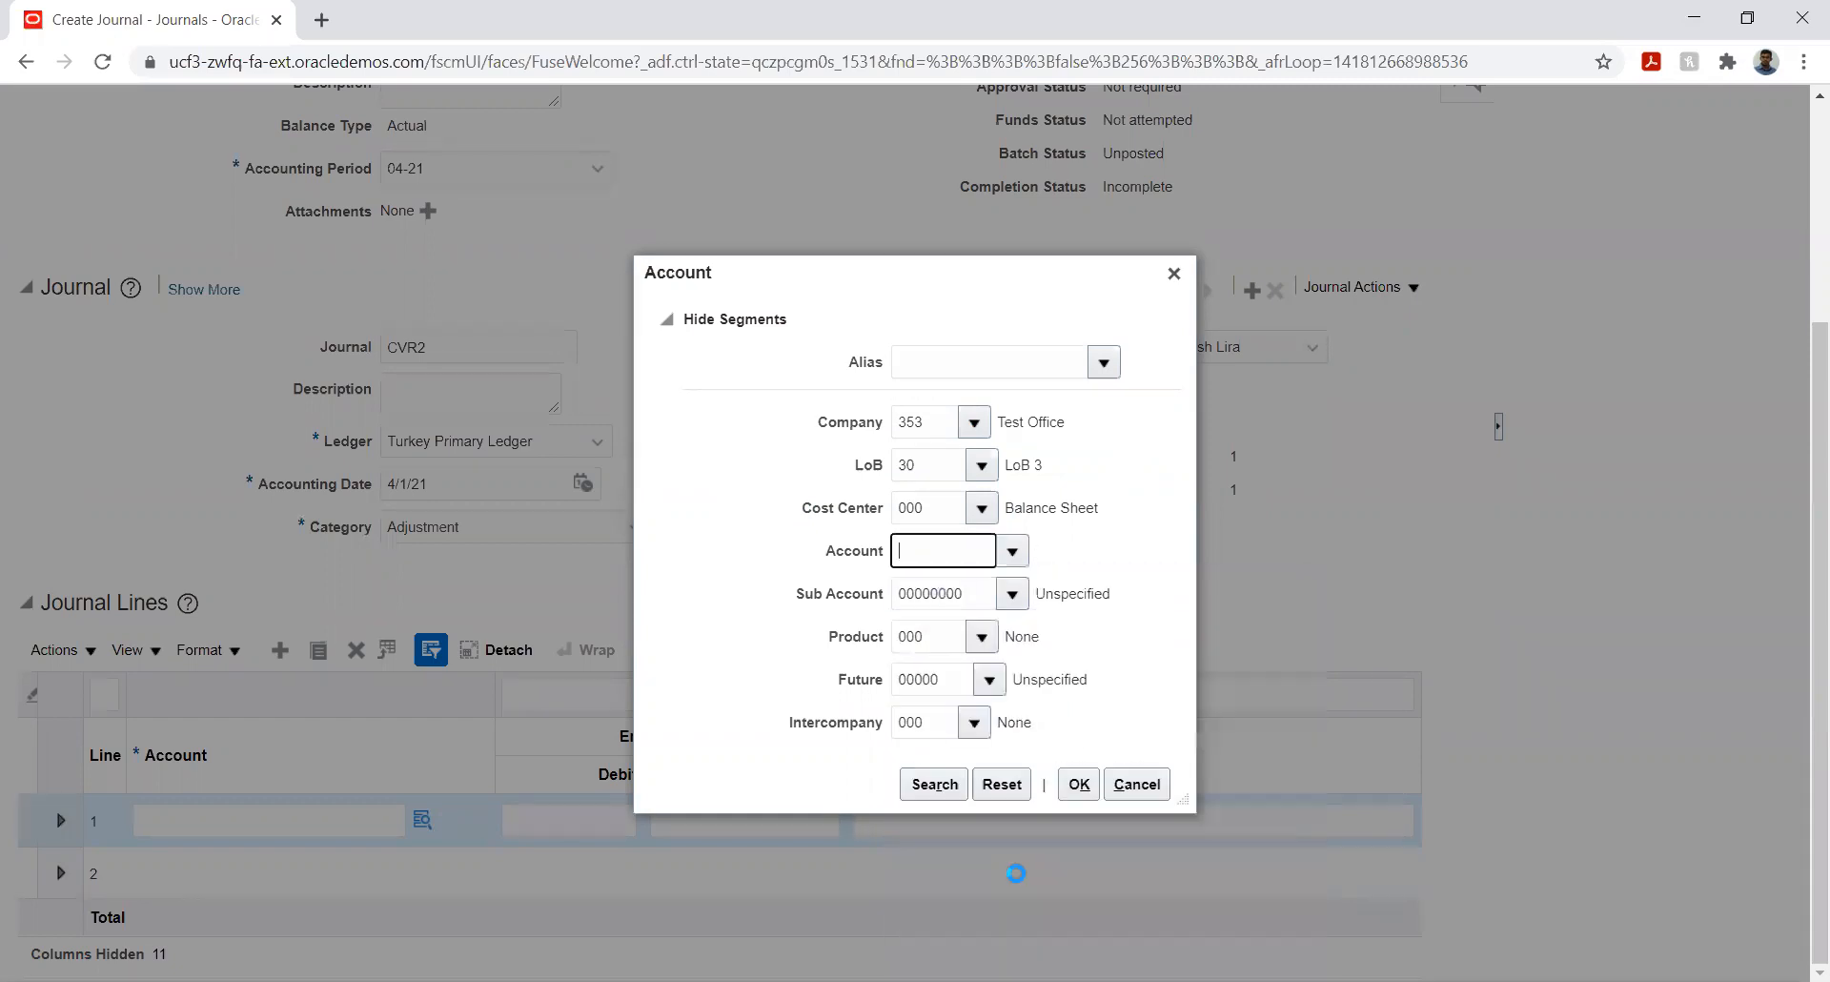
{"action": "left_click", "coordinate": [1079, 780]}
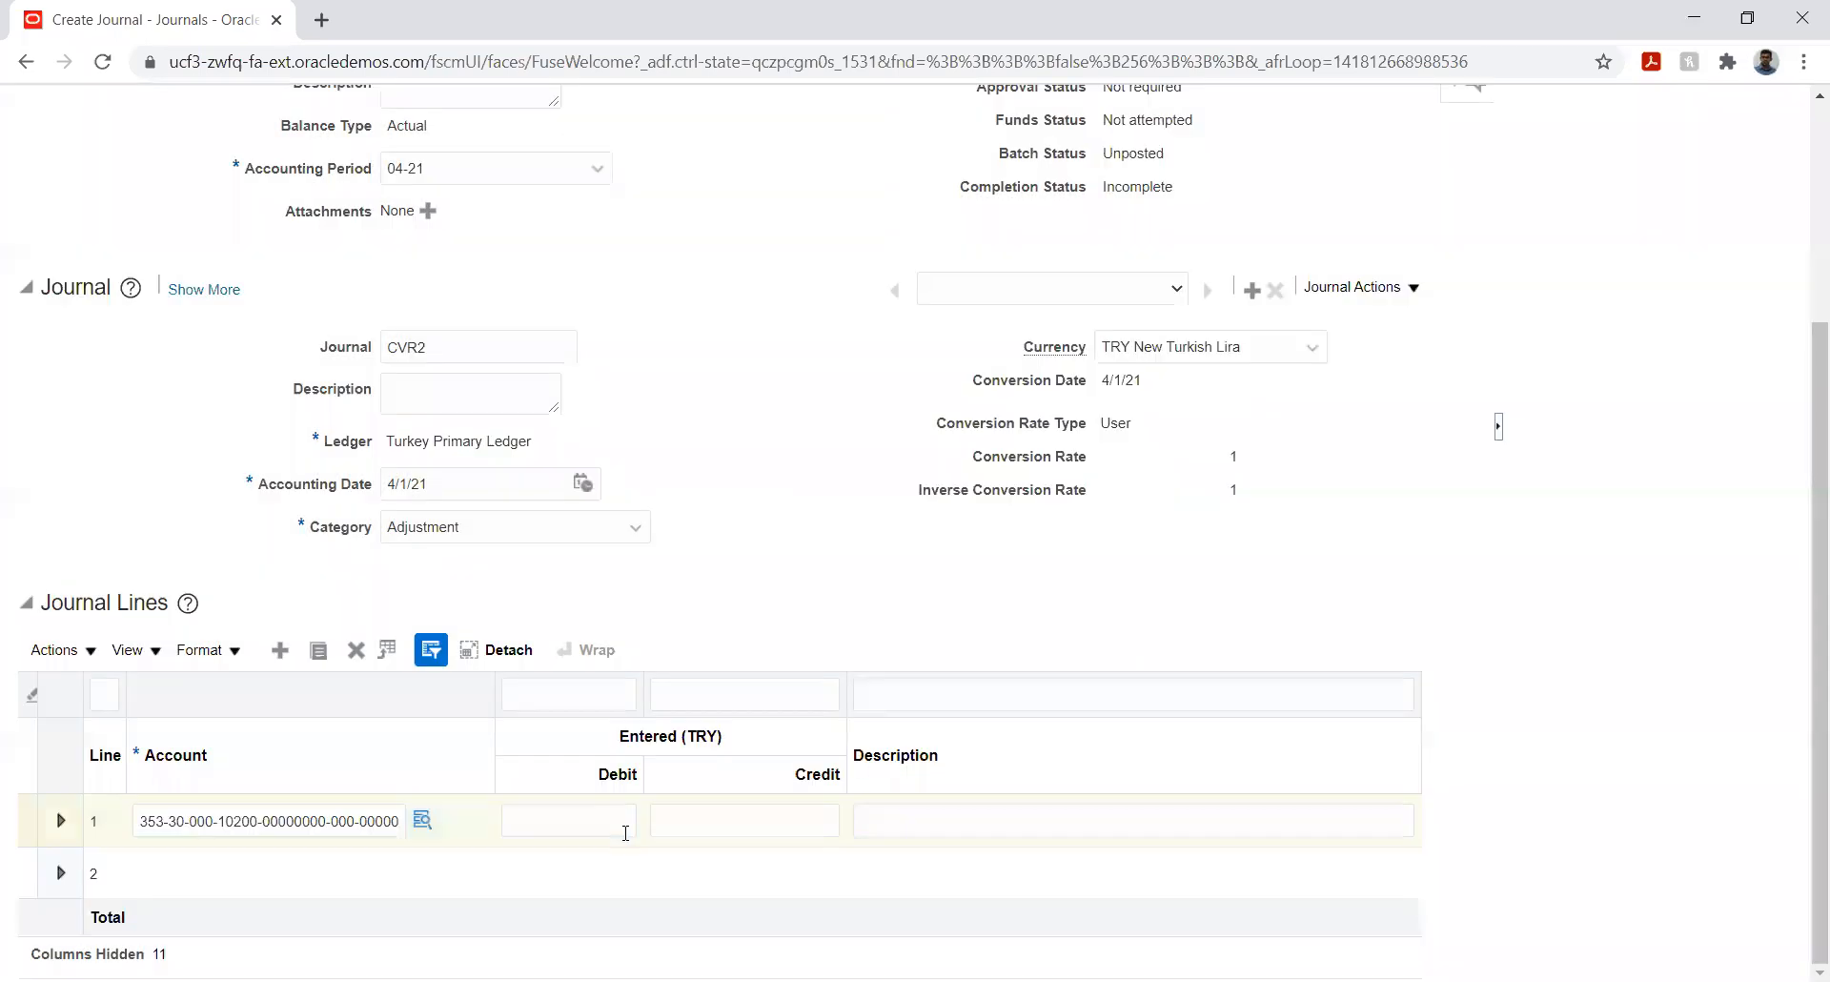
- Enter a debit of 10,000 TRY on journal line 1
{"action": "left_click", "coordinate": [615, 822]}
{"action": "type", "text": "10,000"}
{"action": "key", "text": "Tab"}
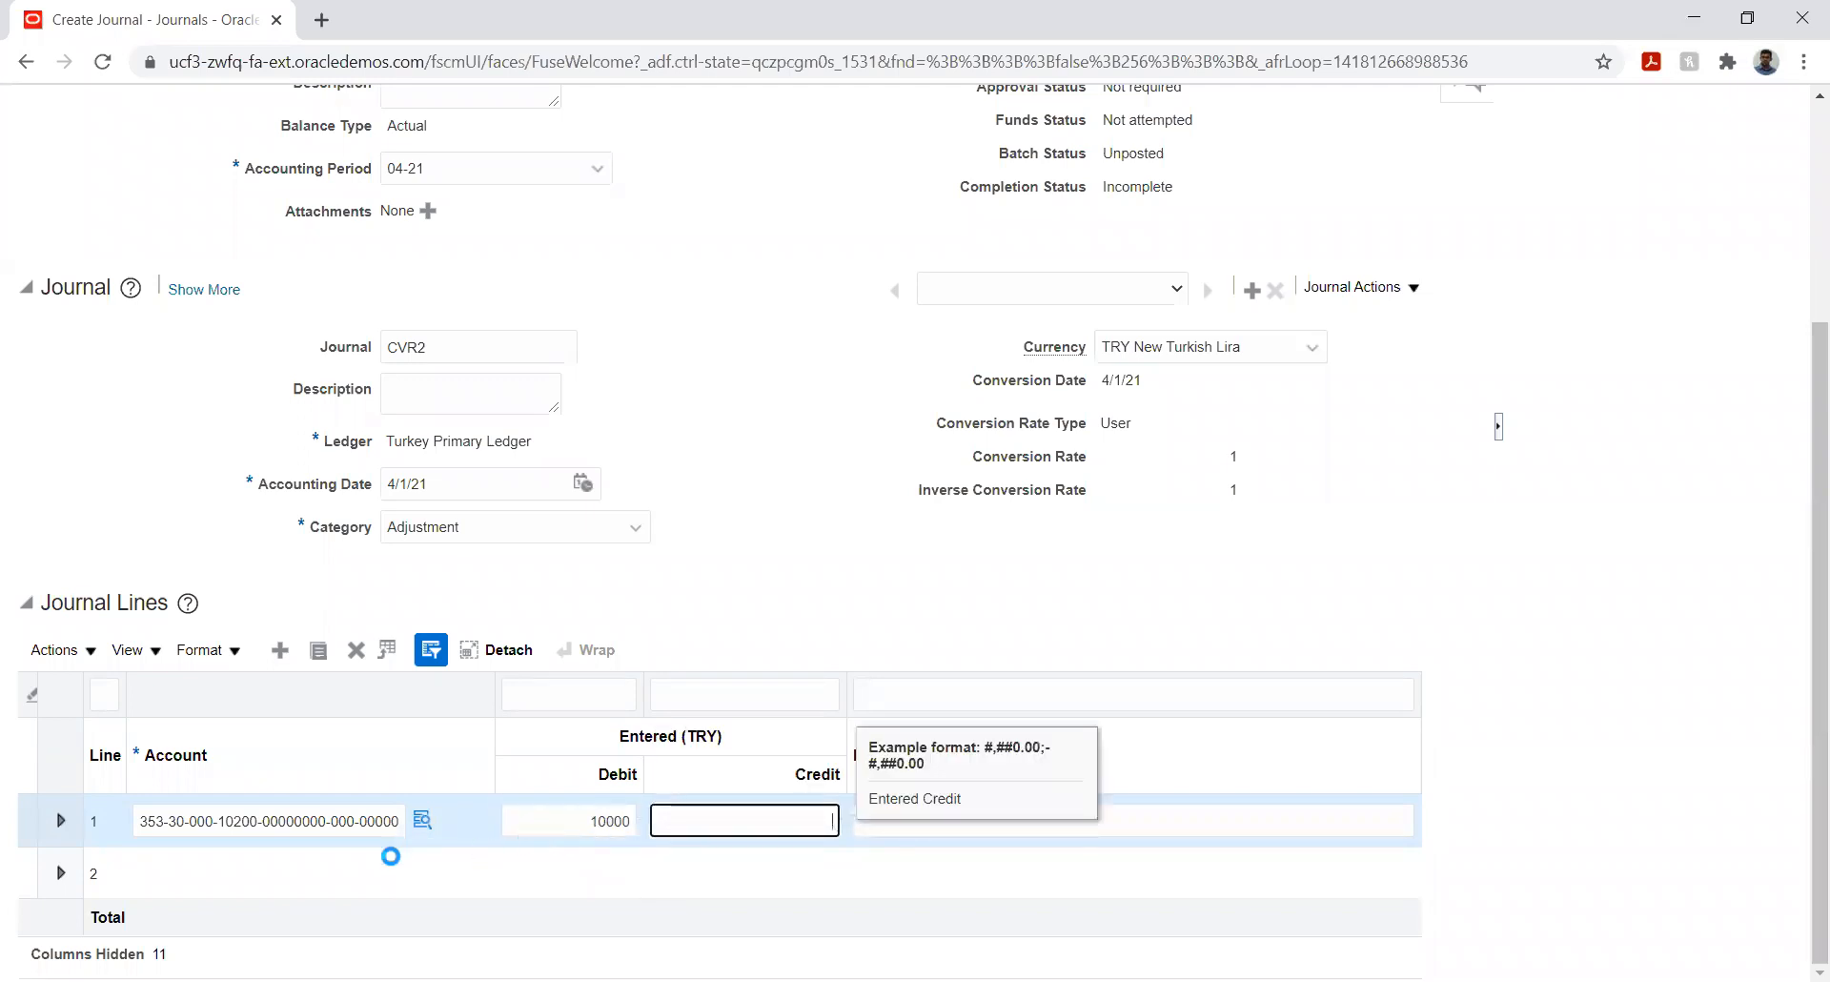
{"action": "key", "text": "Tab"}
- Search accounts by description exp% and set journal line 2 to company 315 with account 38100 Expense Accruals
{"action": "left_click", "coordinate": [284, 882]}
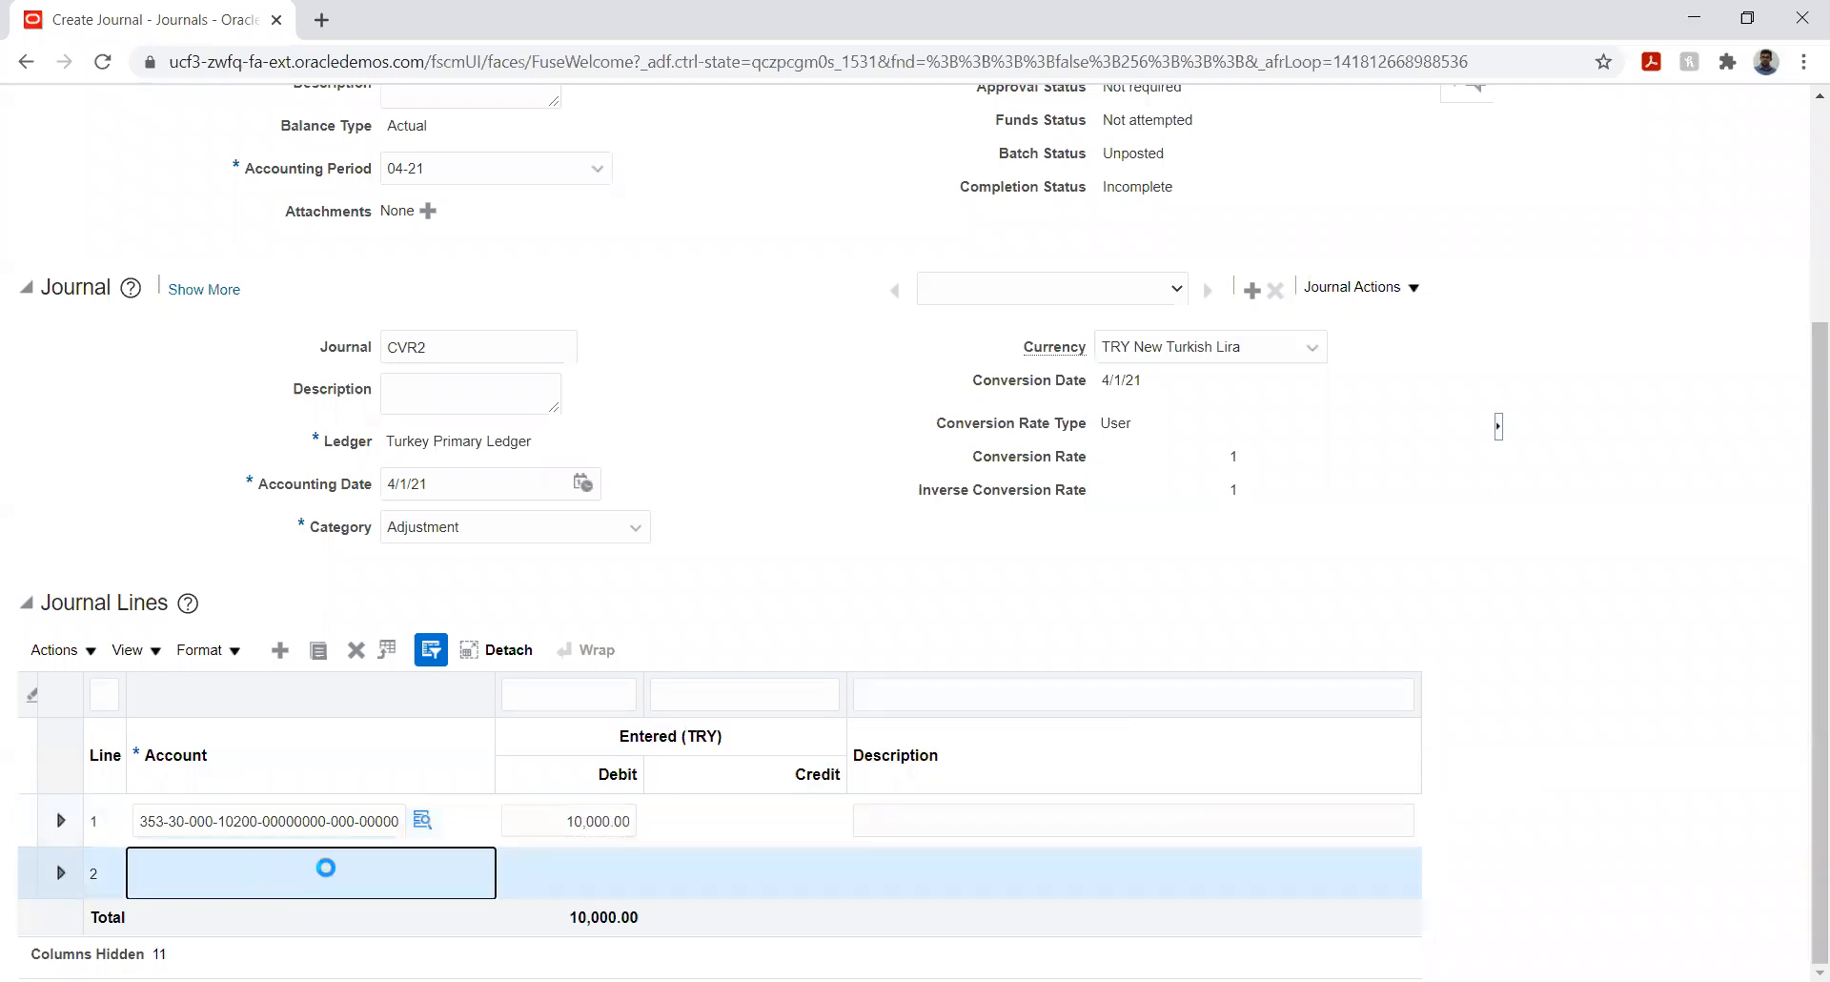
{"action": "left_click", "coordinate": [422, 872]}
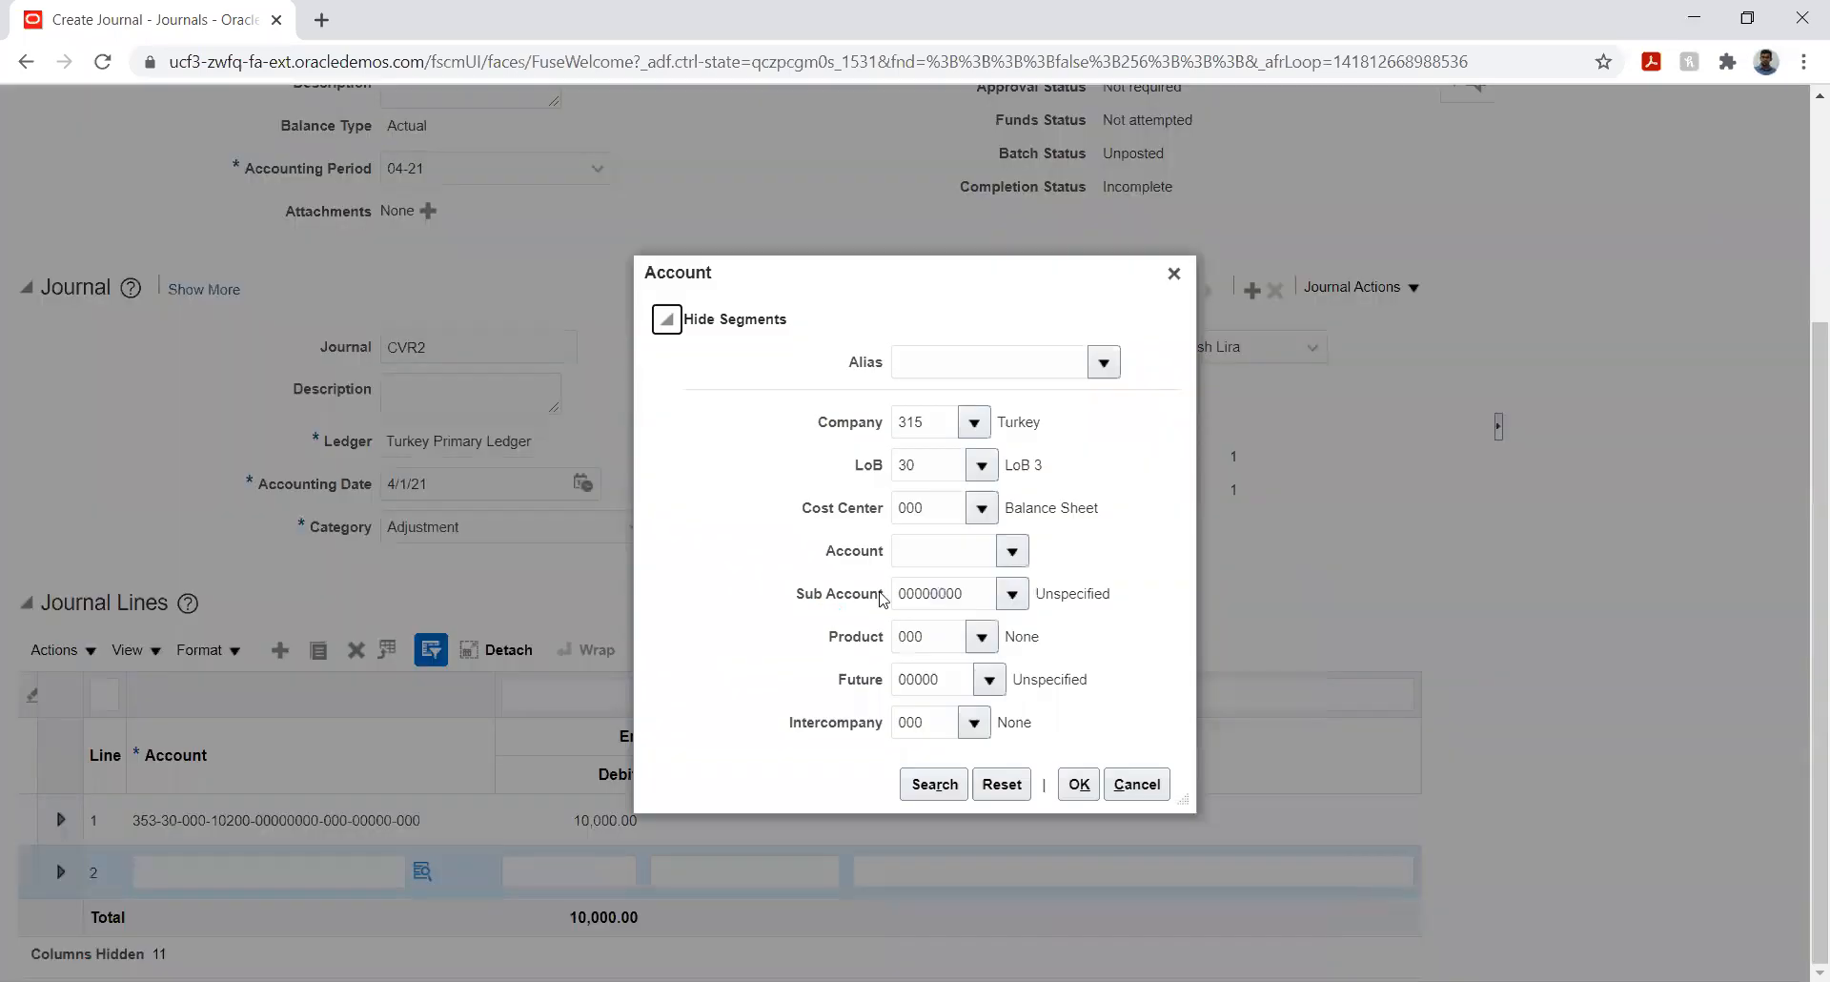
{"action": "left_click", "coordinate": [1012, 551]}
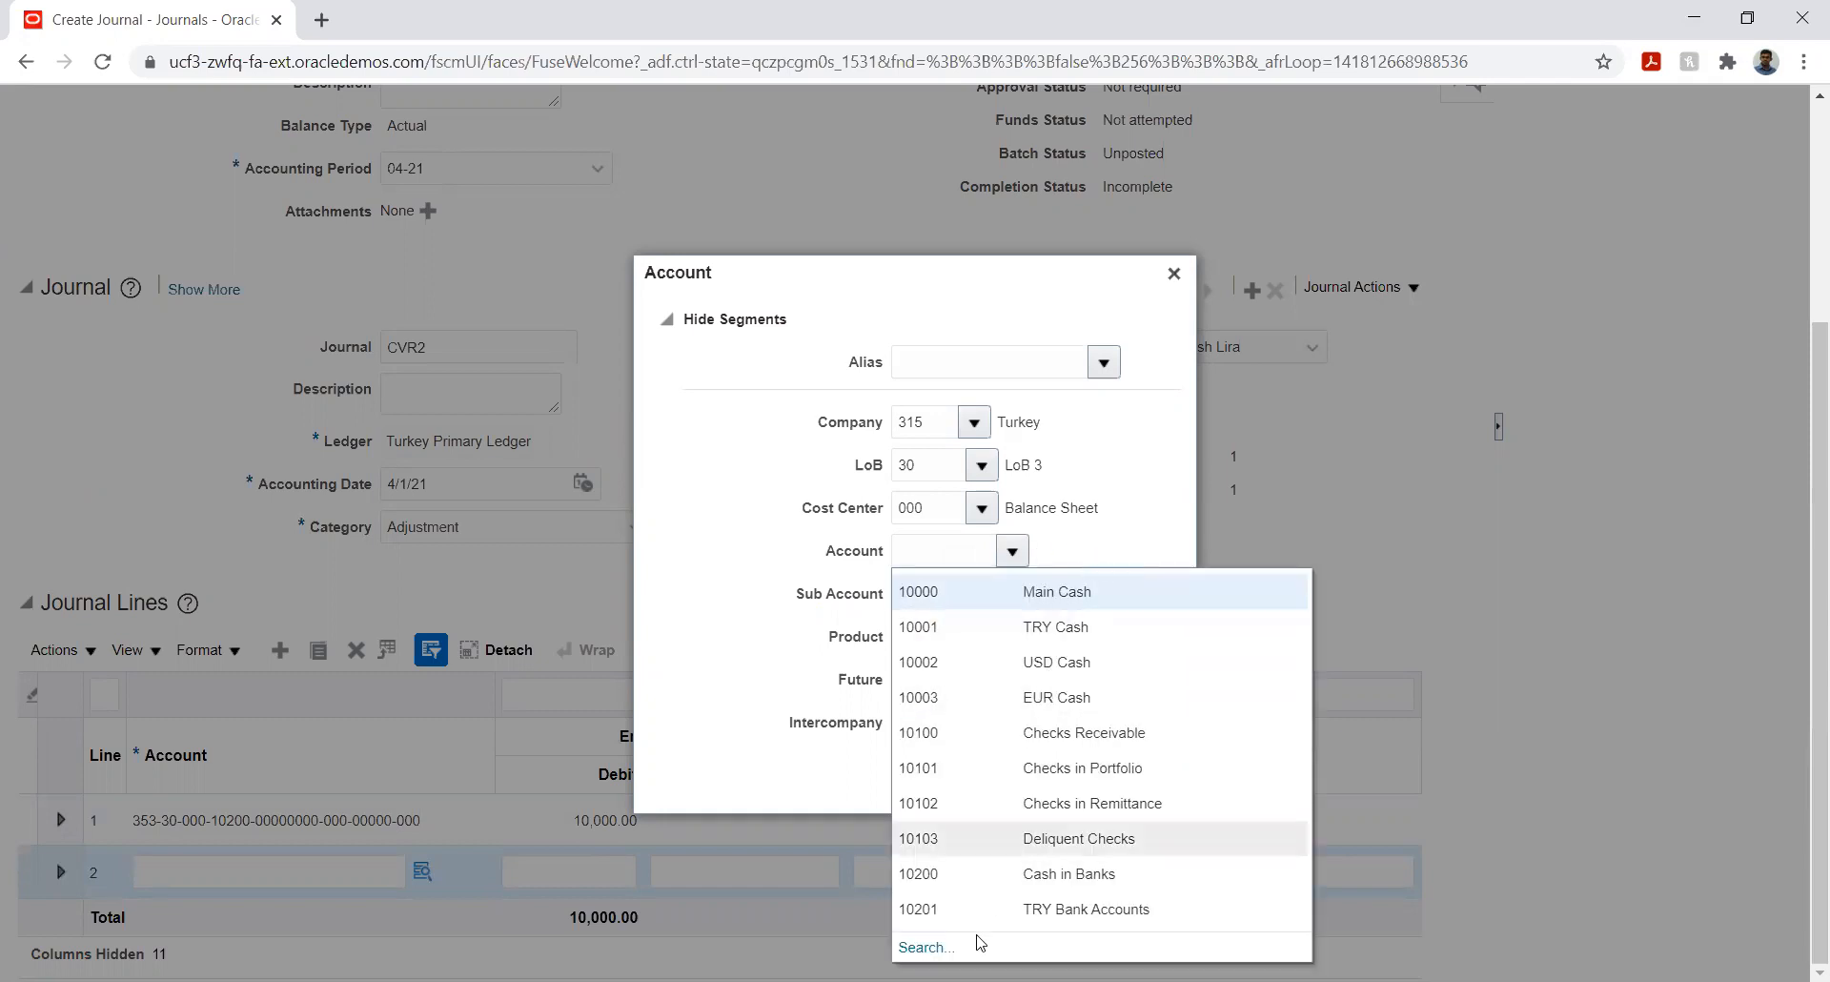
{"action": "left_click", "coordinate": [925, 947]}
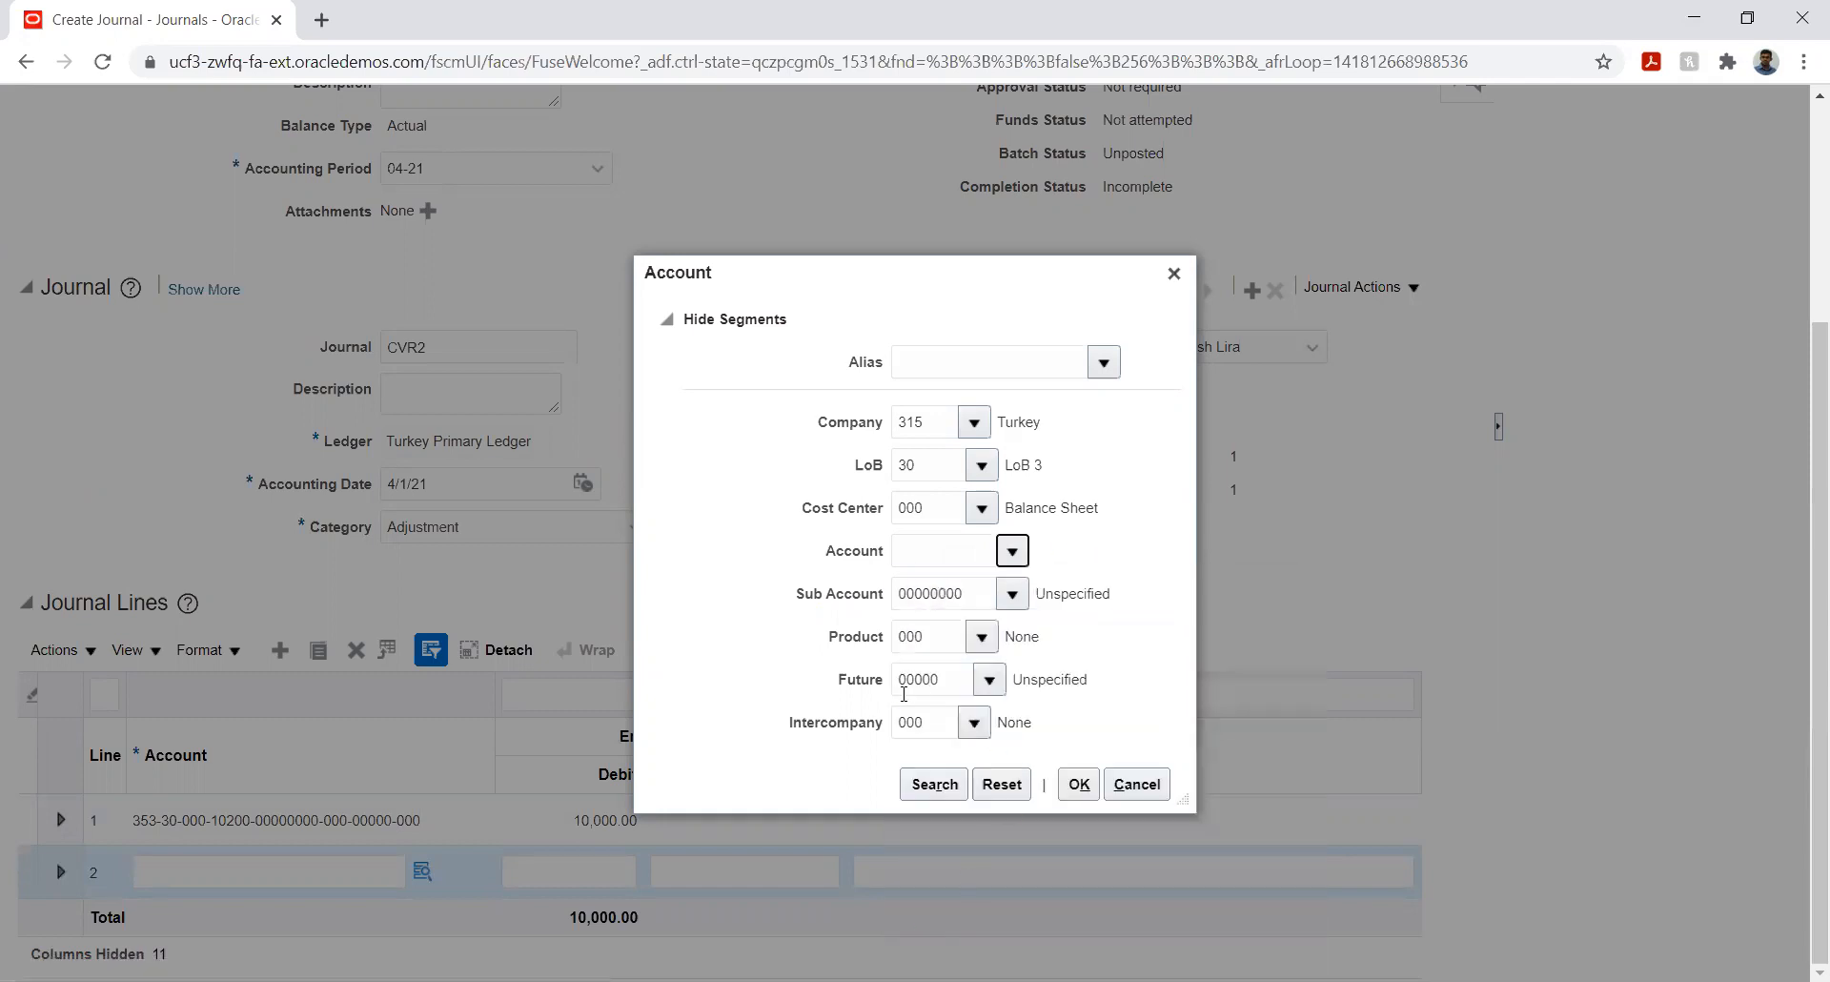
{"action": "left_click", "coordinate": [873, 530]}
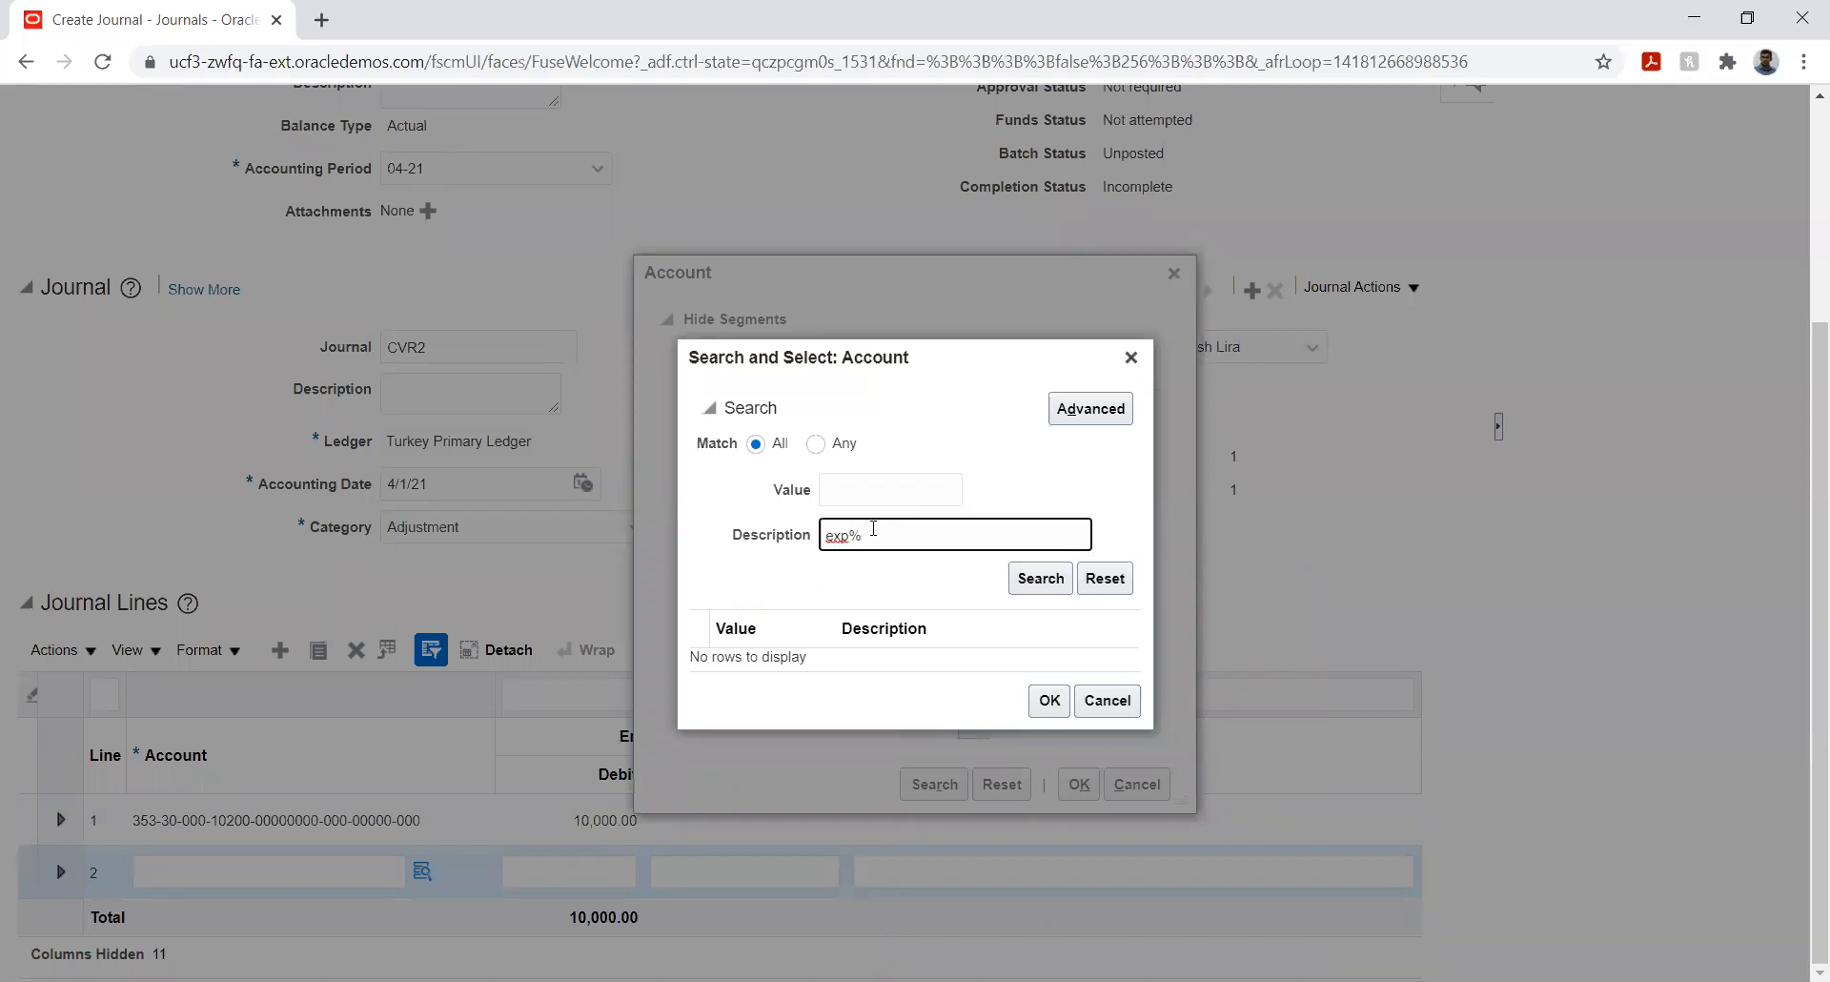
{"action": "key", "text": "Return"}
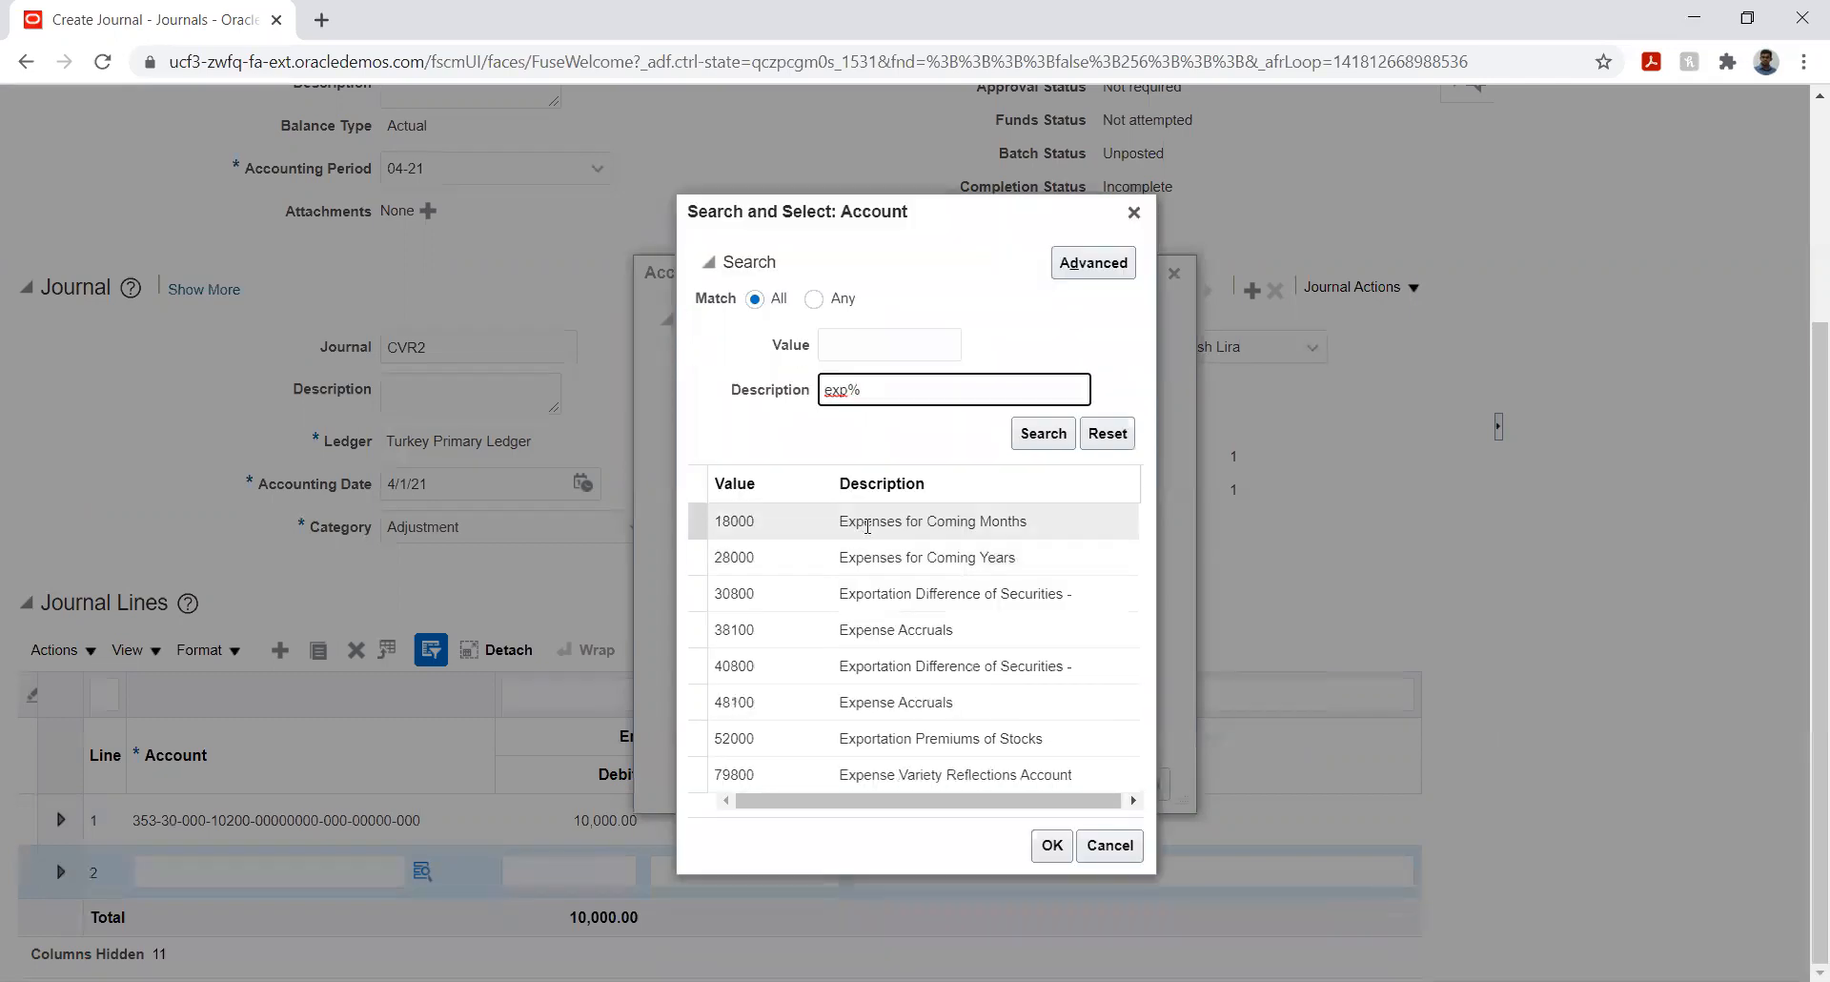
{"action": "left_click", "coordinate": [929, 629]}
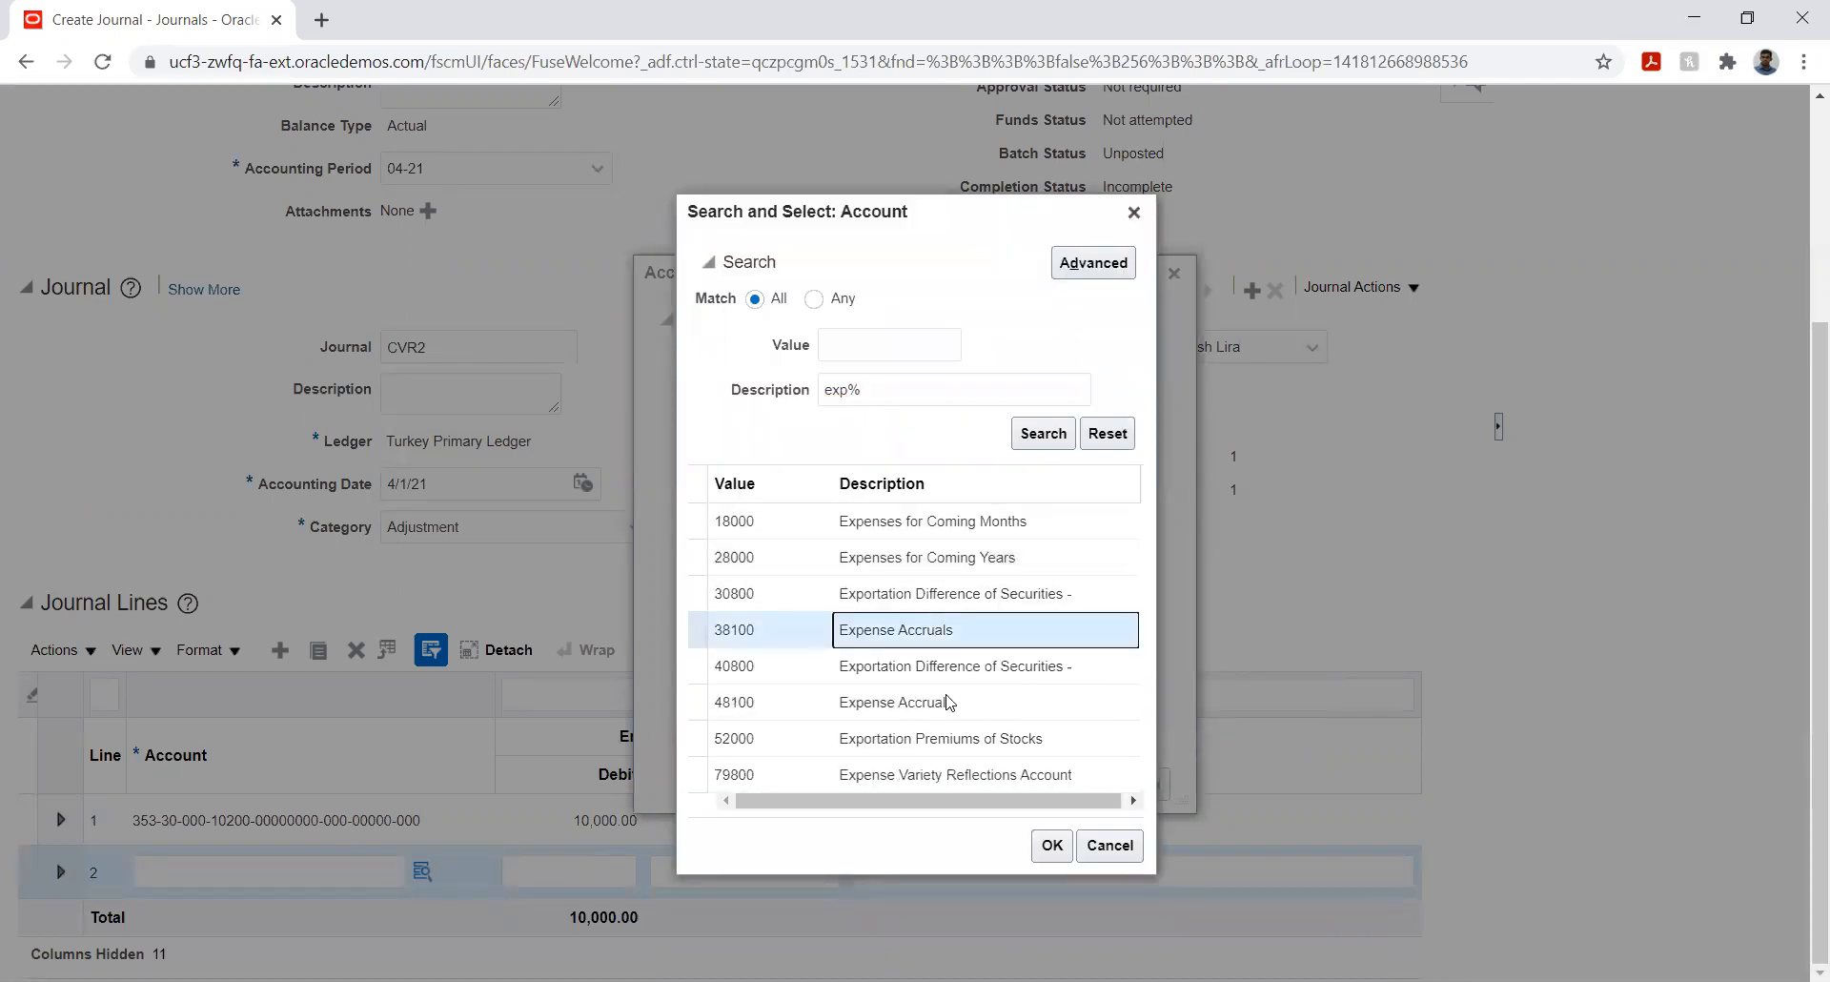
{"action": "left_click", "coordinate": [1053, 845]}
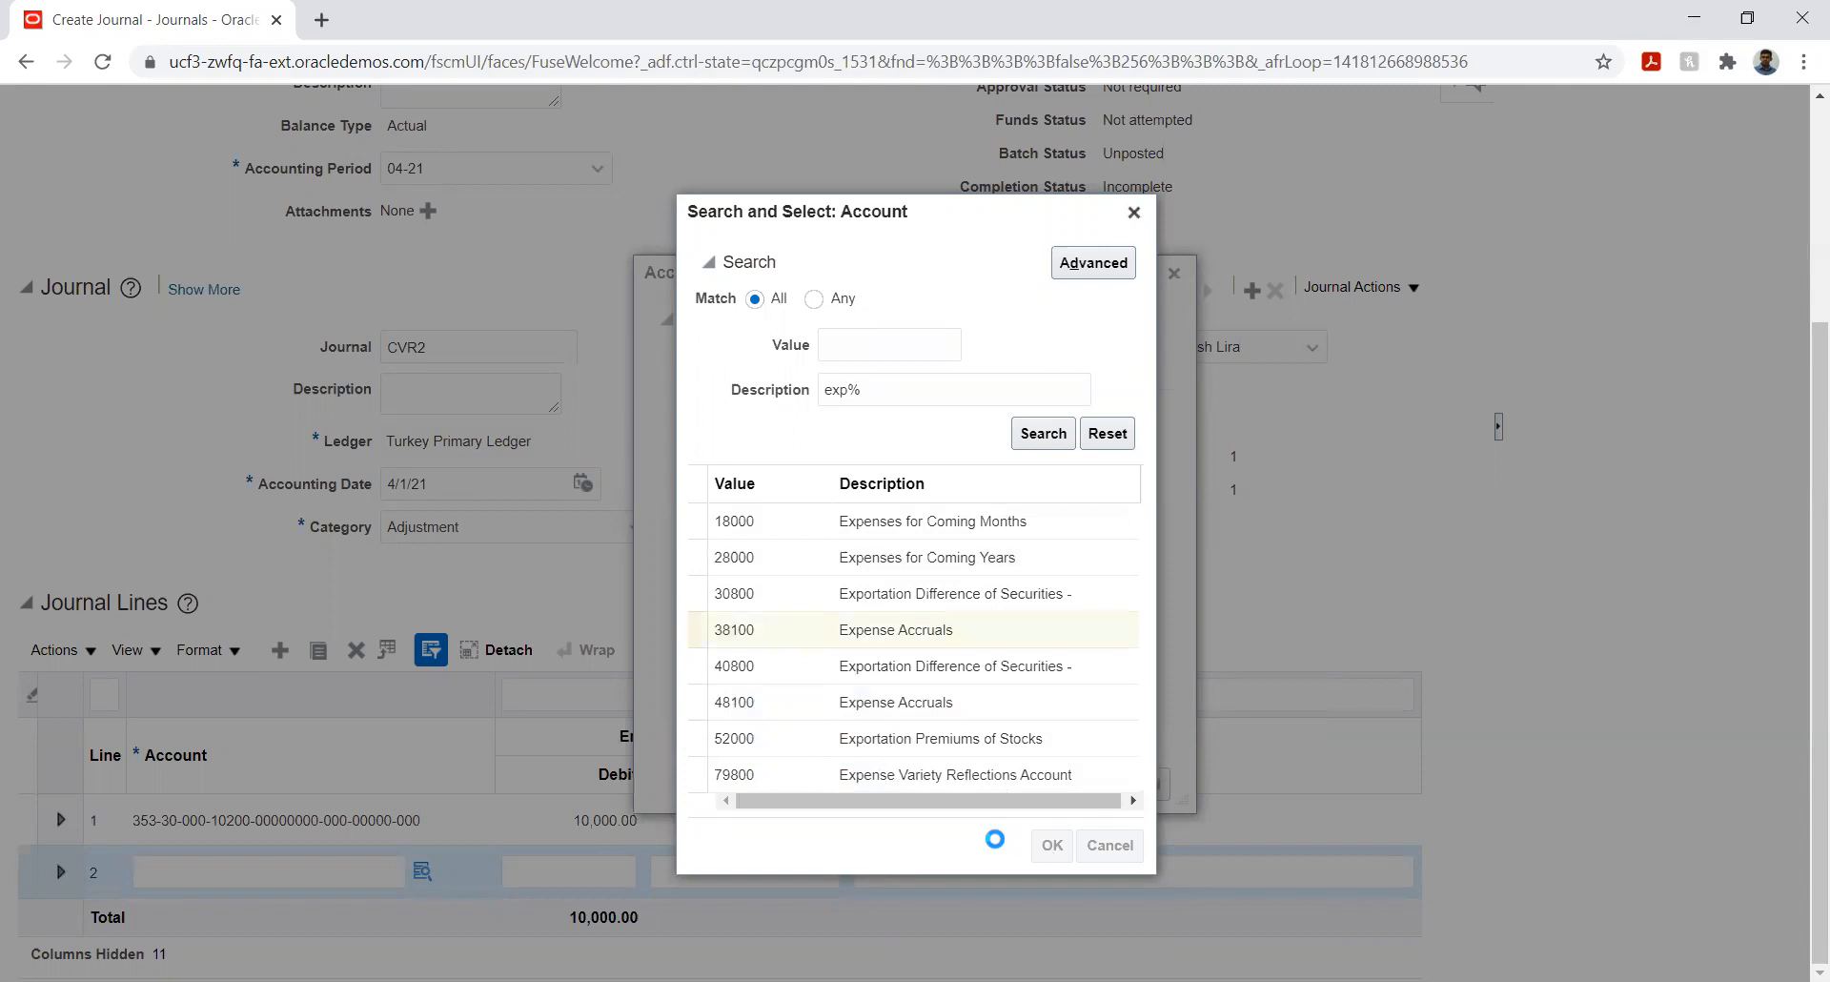
{"action": "left_click", "coordinate": [1078, 783]}
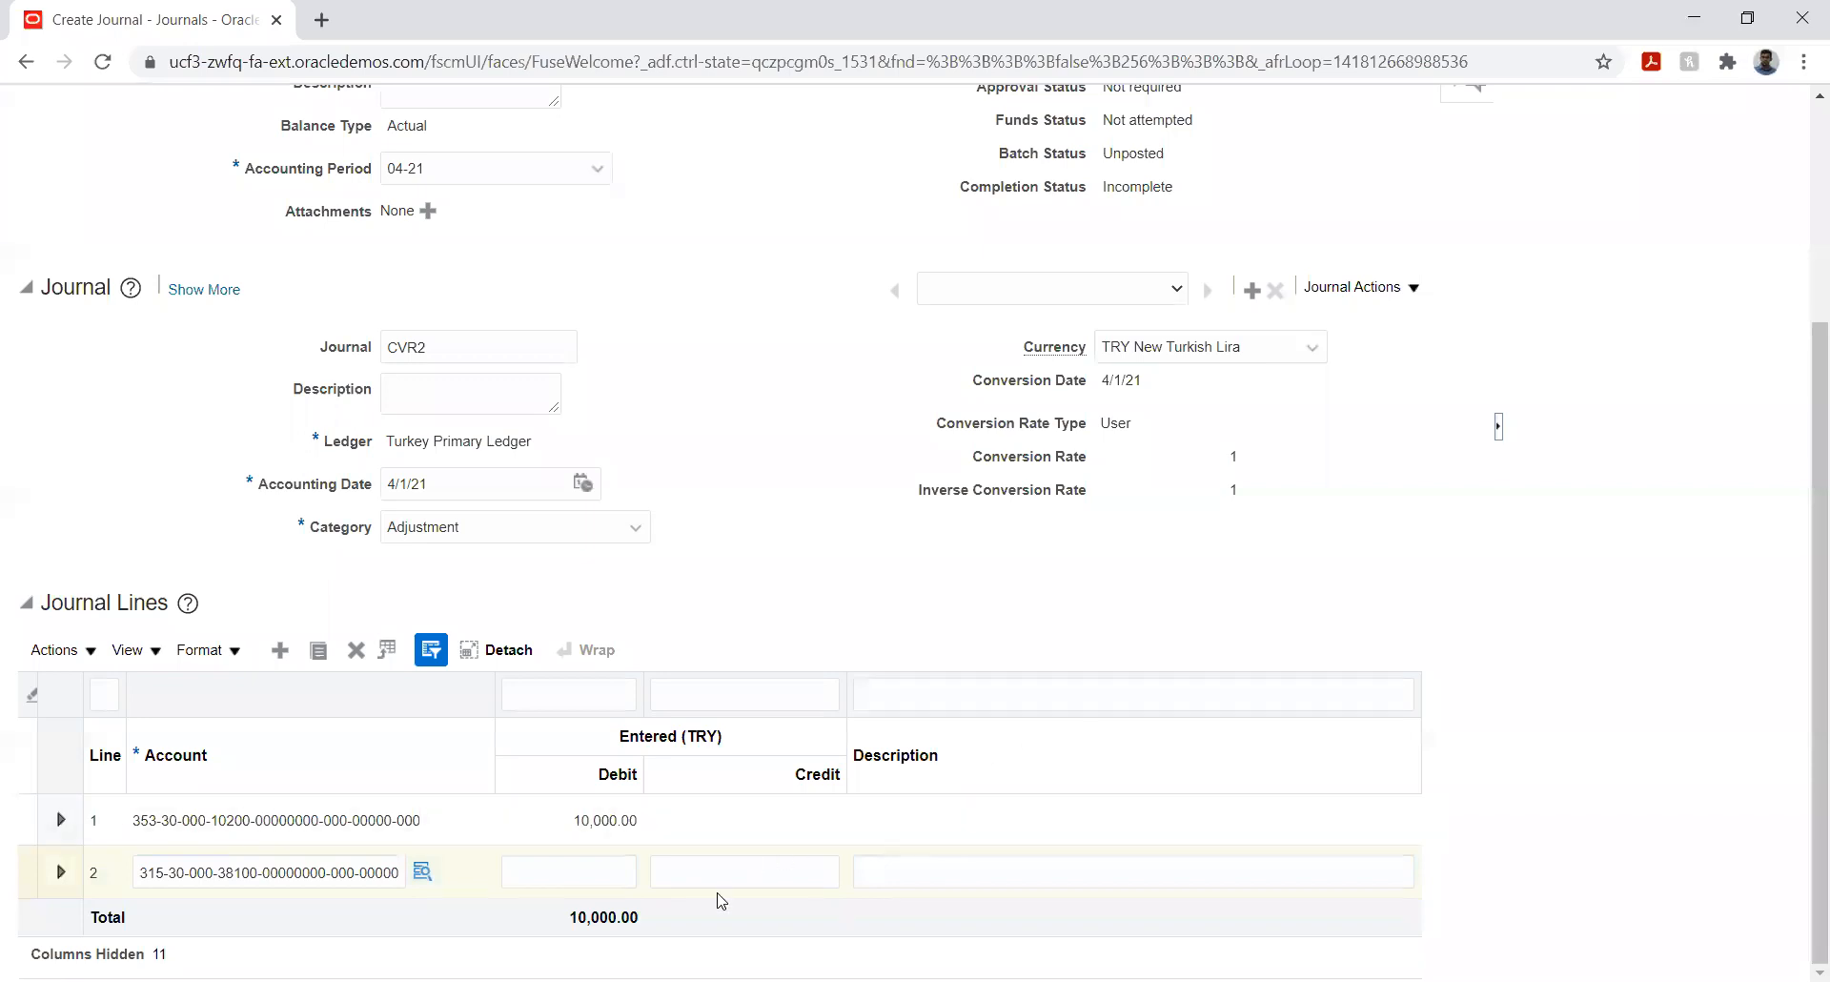
- Enter a credit of 10,000 TRY on journal line 2
{"action": "left_click", "coordinate": [724, 870]}
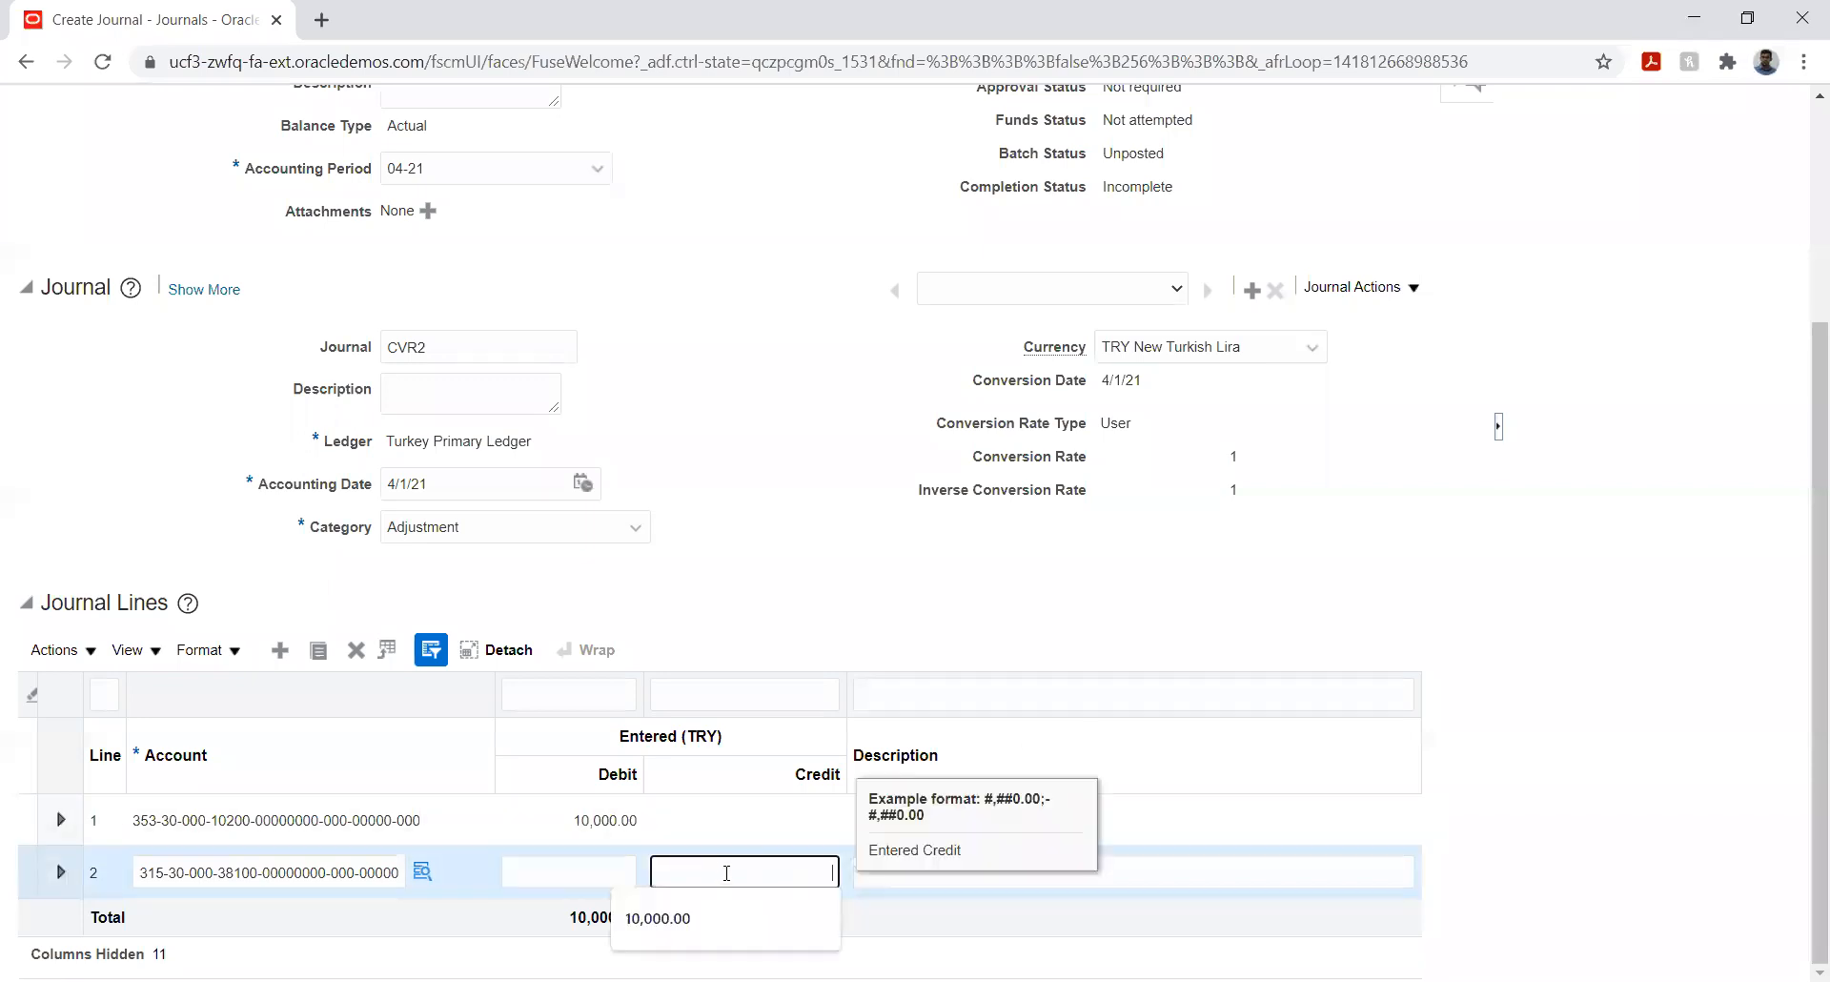
{"action": "type", "text": "10000"}
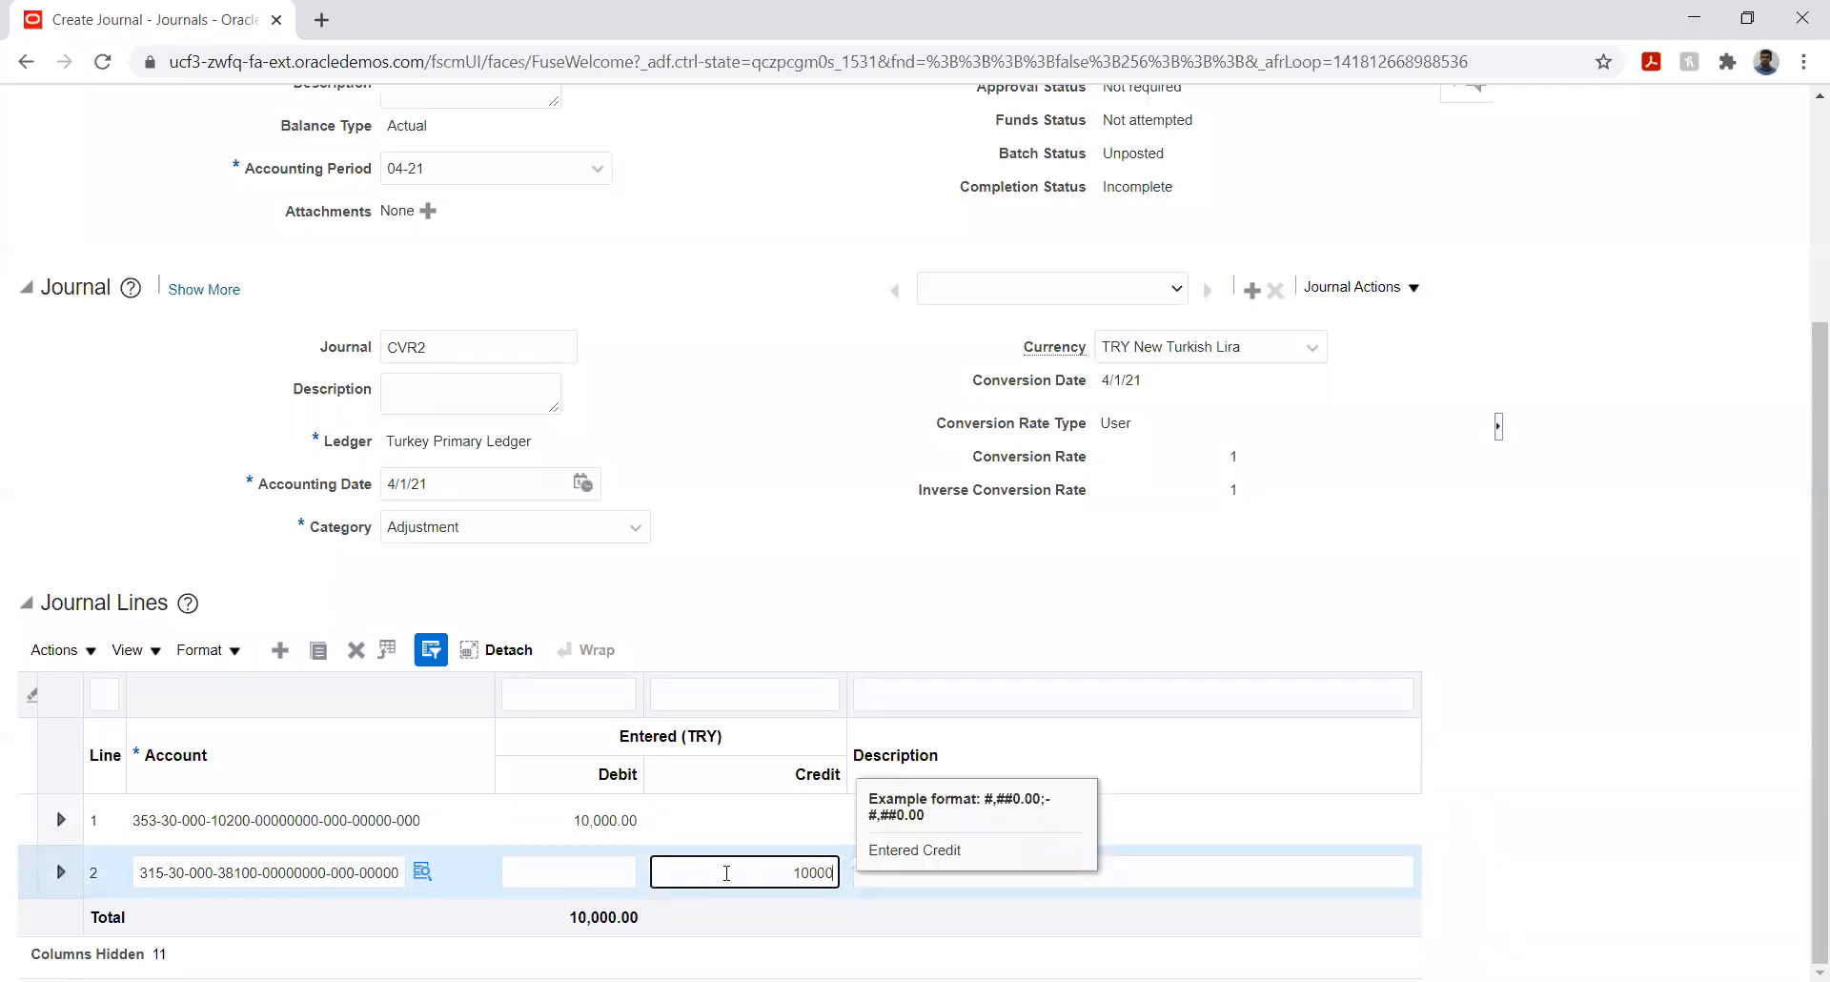
{"action": "key", "text": "Tab"}
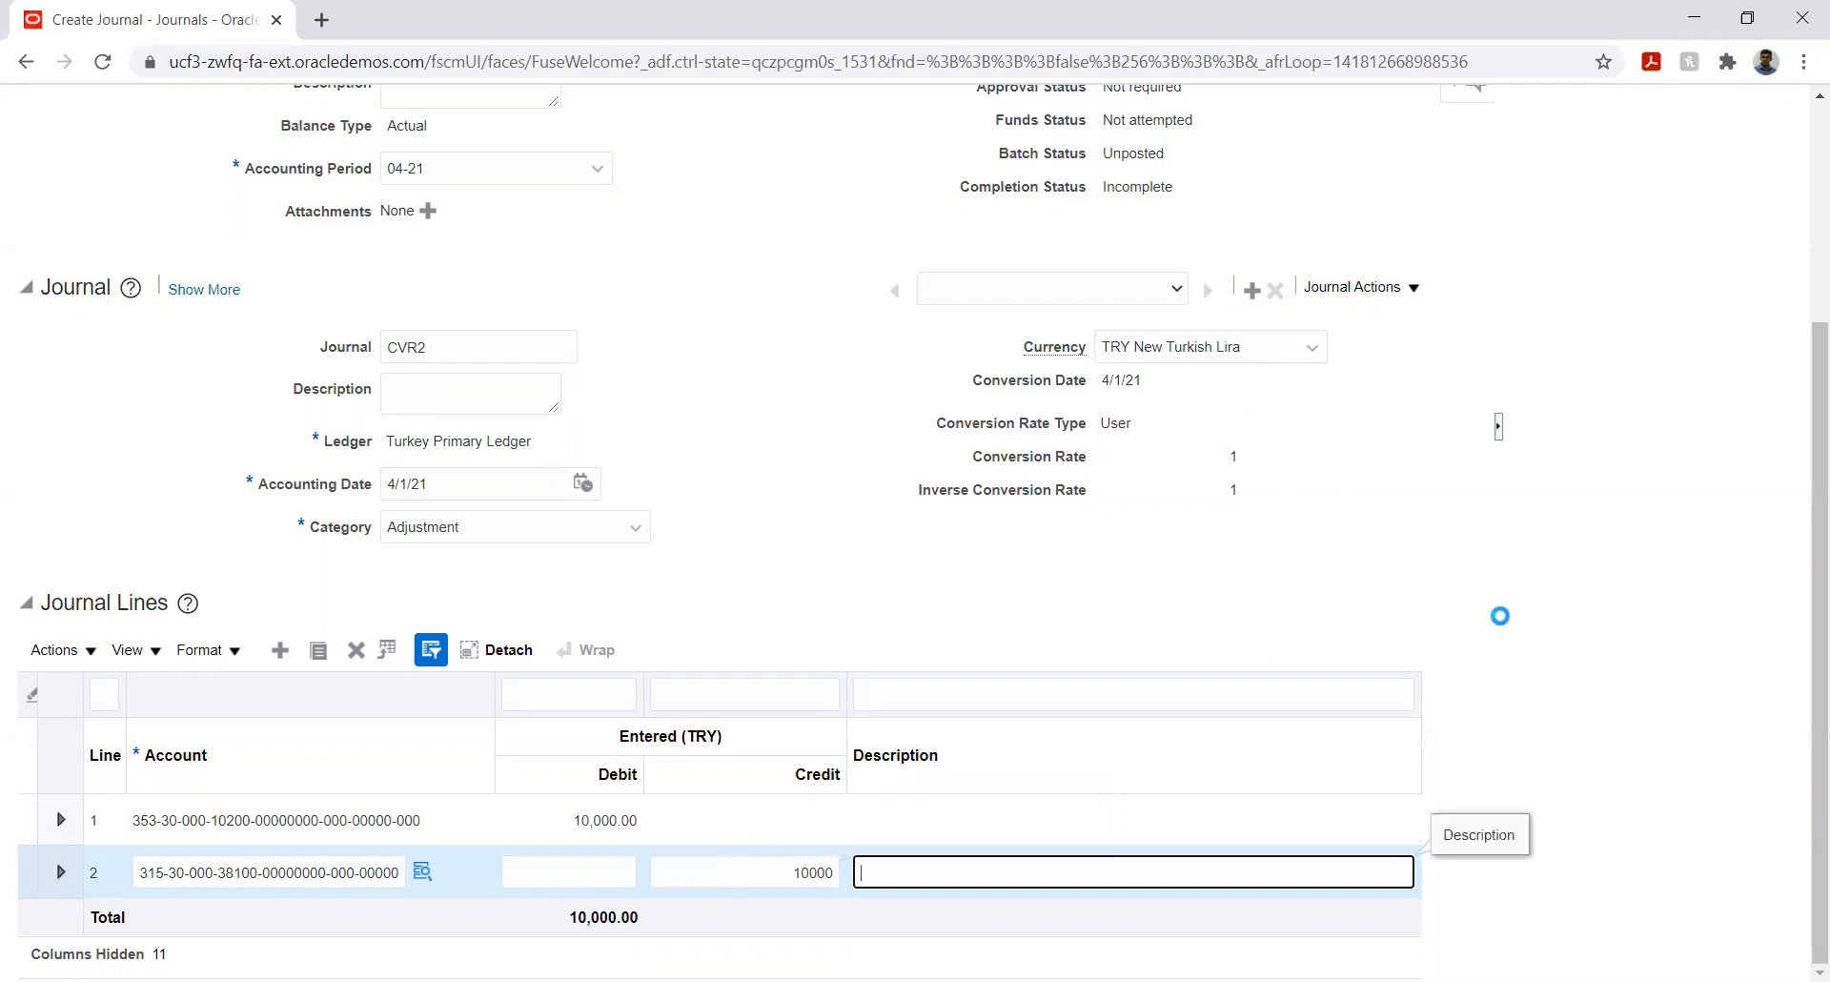
- Post the journal batch JV13 and acknowledge the submission
{"action": "scroll", "coordinate": [1664, 588], "scroll_direction": "up", "scroll_amount": 3}
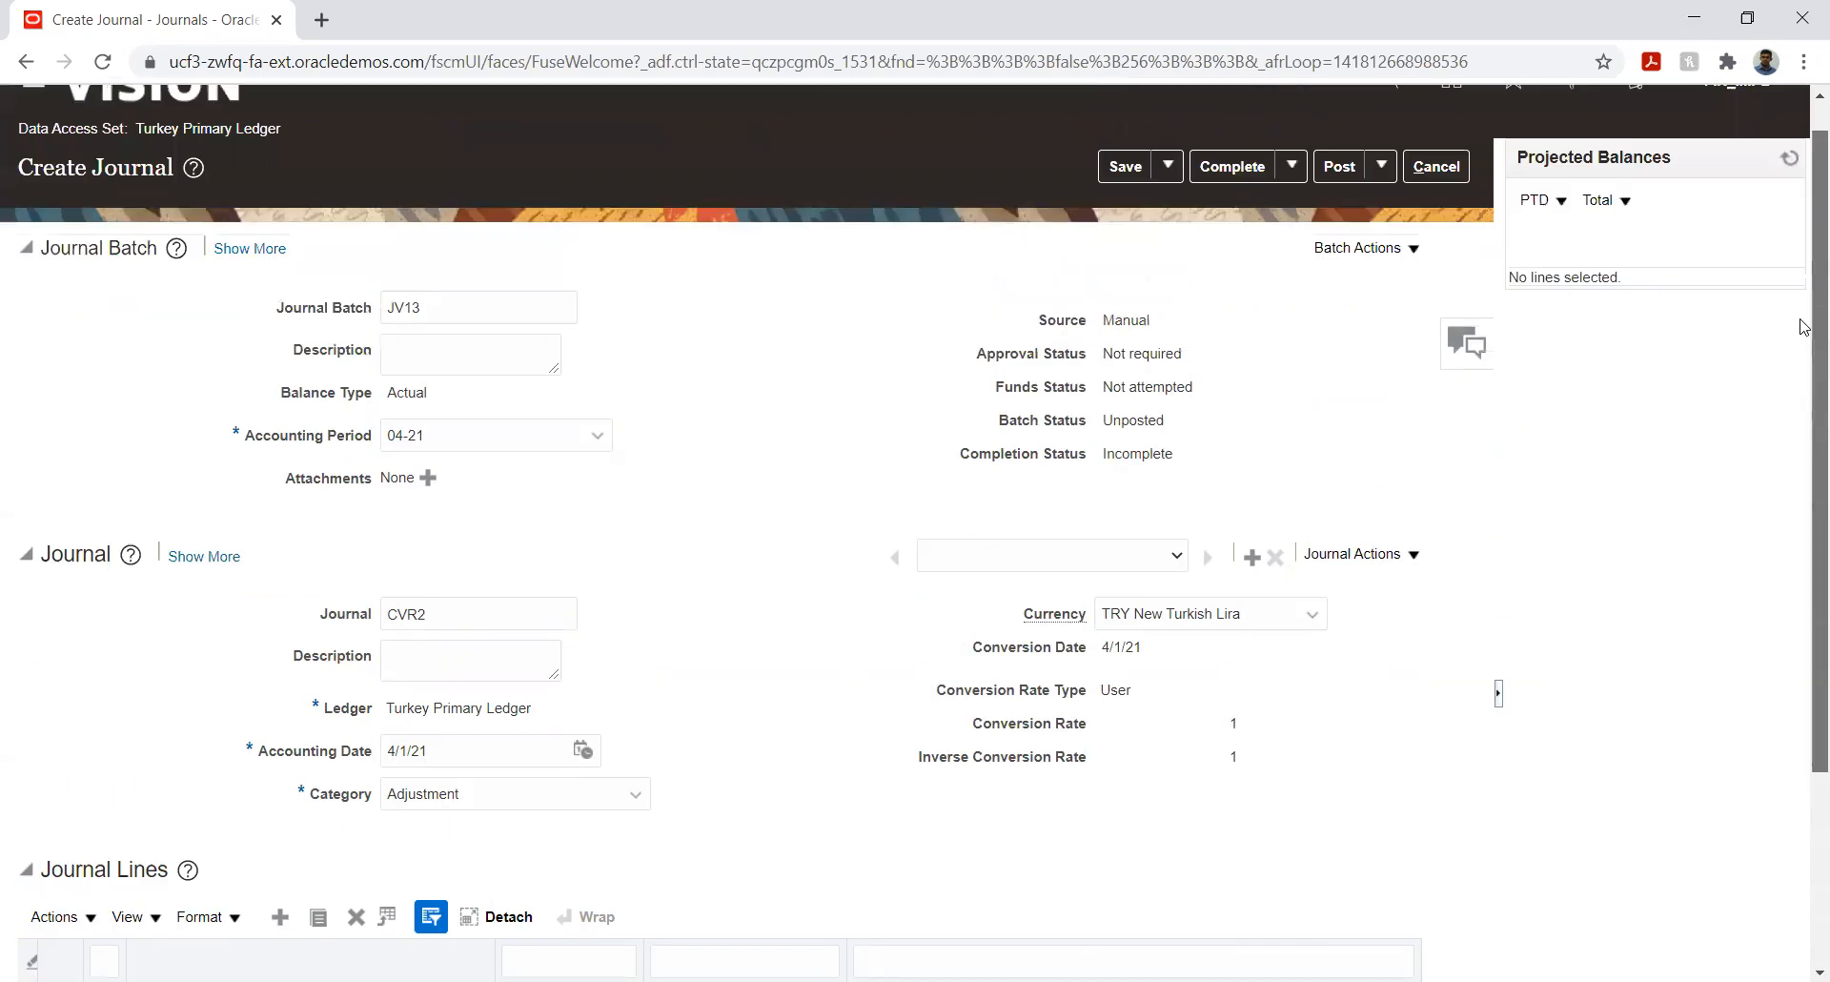
{"action": "left_click", "coordinate": [1339, 203]}
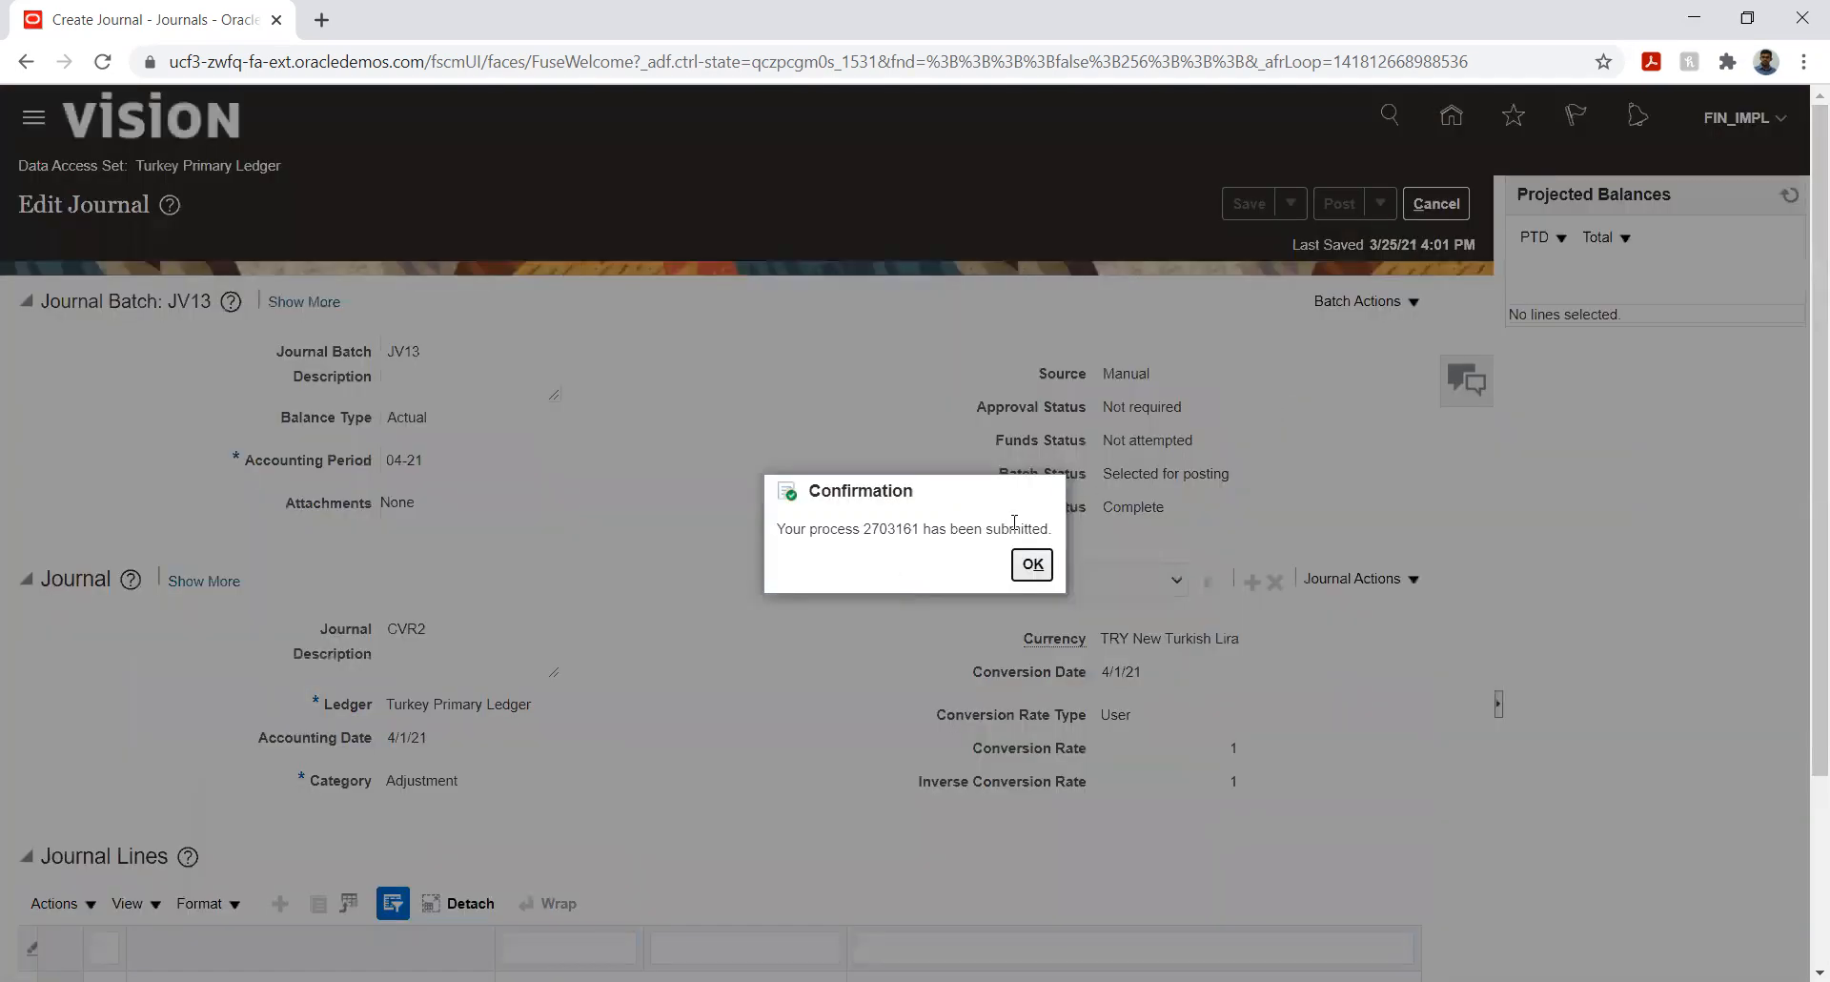
{"action": "left_click", "coordinate": [1033, 563]}
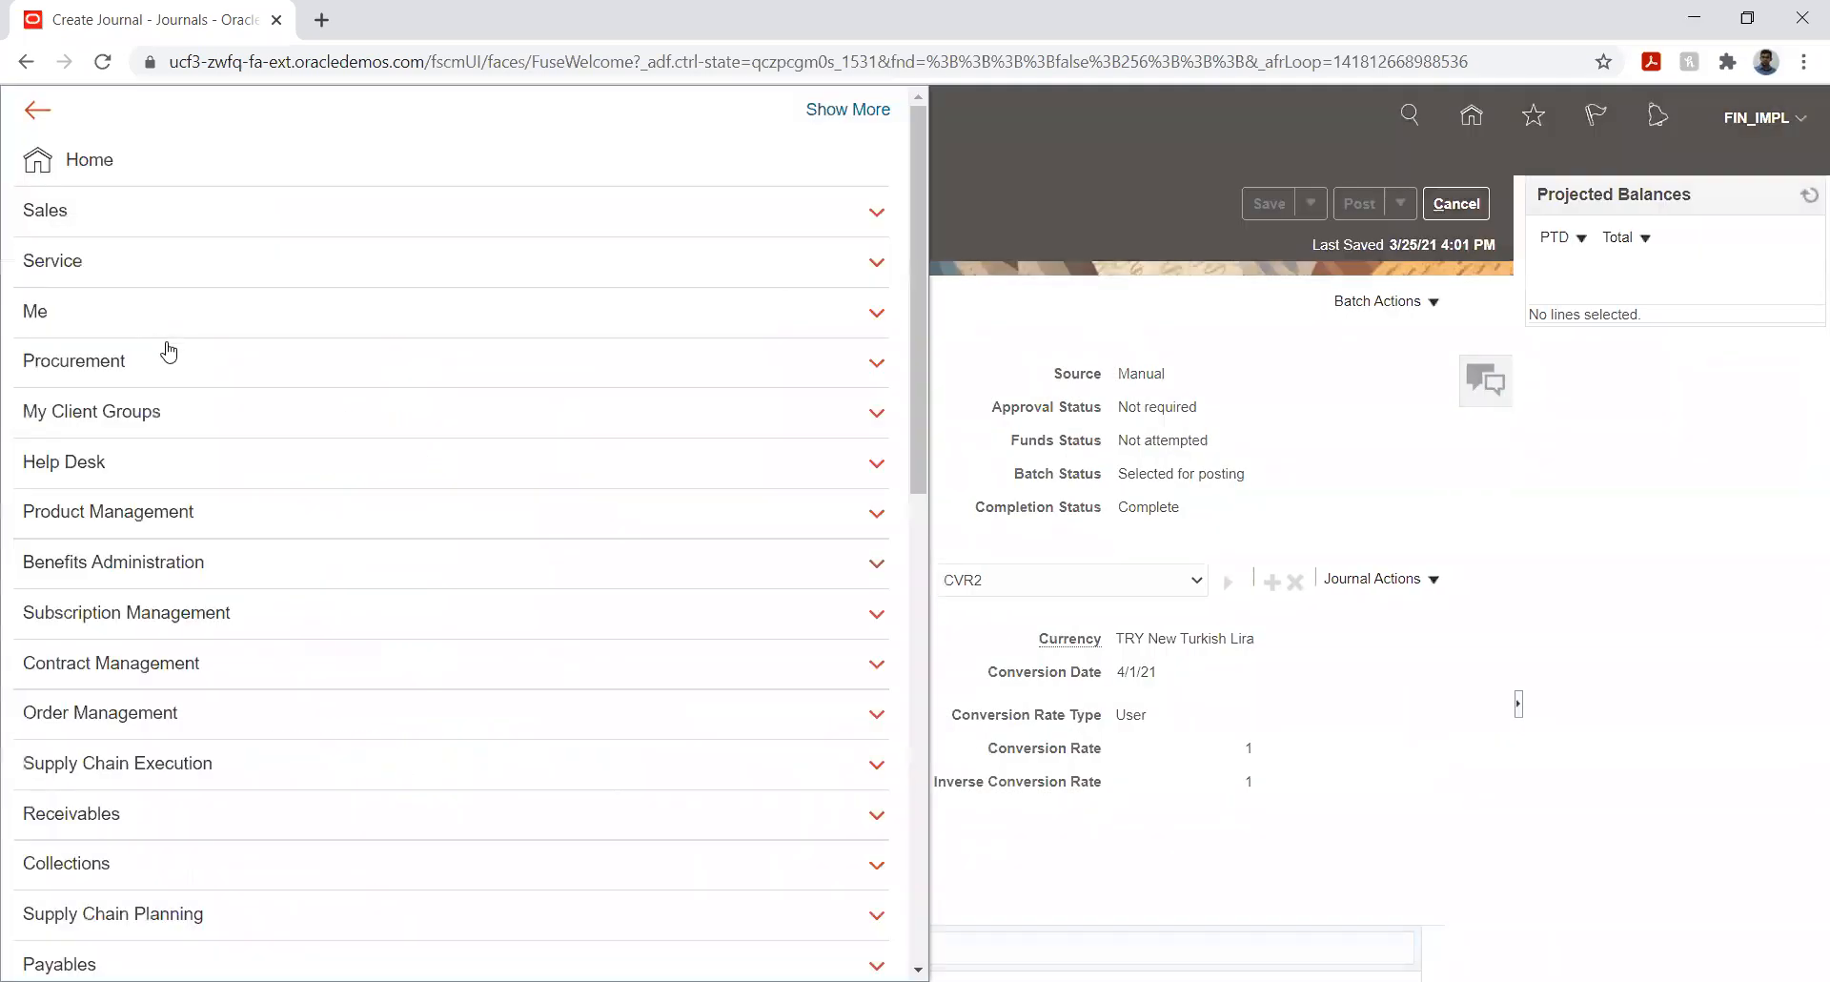
- Go to Scheduled Processes, refresh the list and show the details of the newest Post Journals for Single Ledger run
{"action": "scroll", "coordinate": [449, 511], "scroll_direction": "down", "scroll_amount": 5}
{"action": "scroll", "coordinate": [479, 785], "scroll_direction": "down", "scroll_amount": 3}
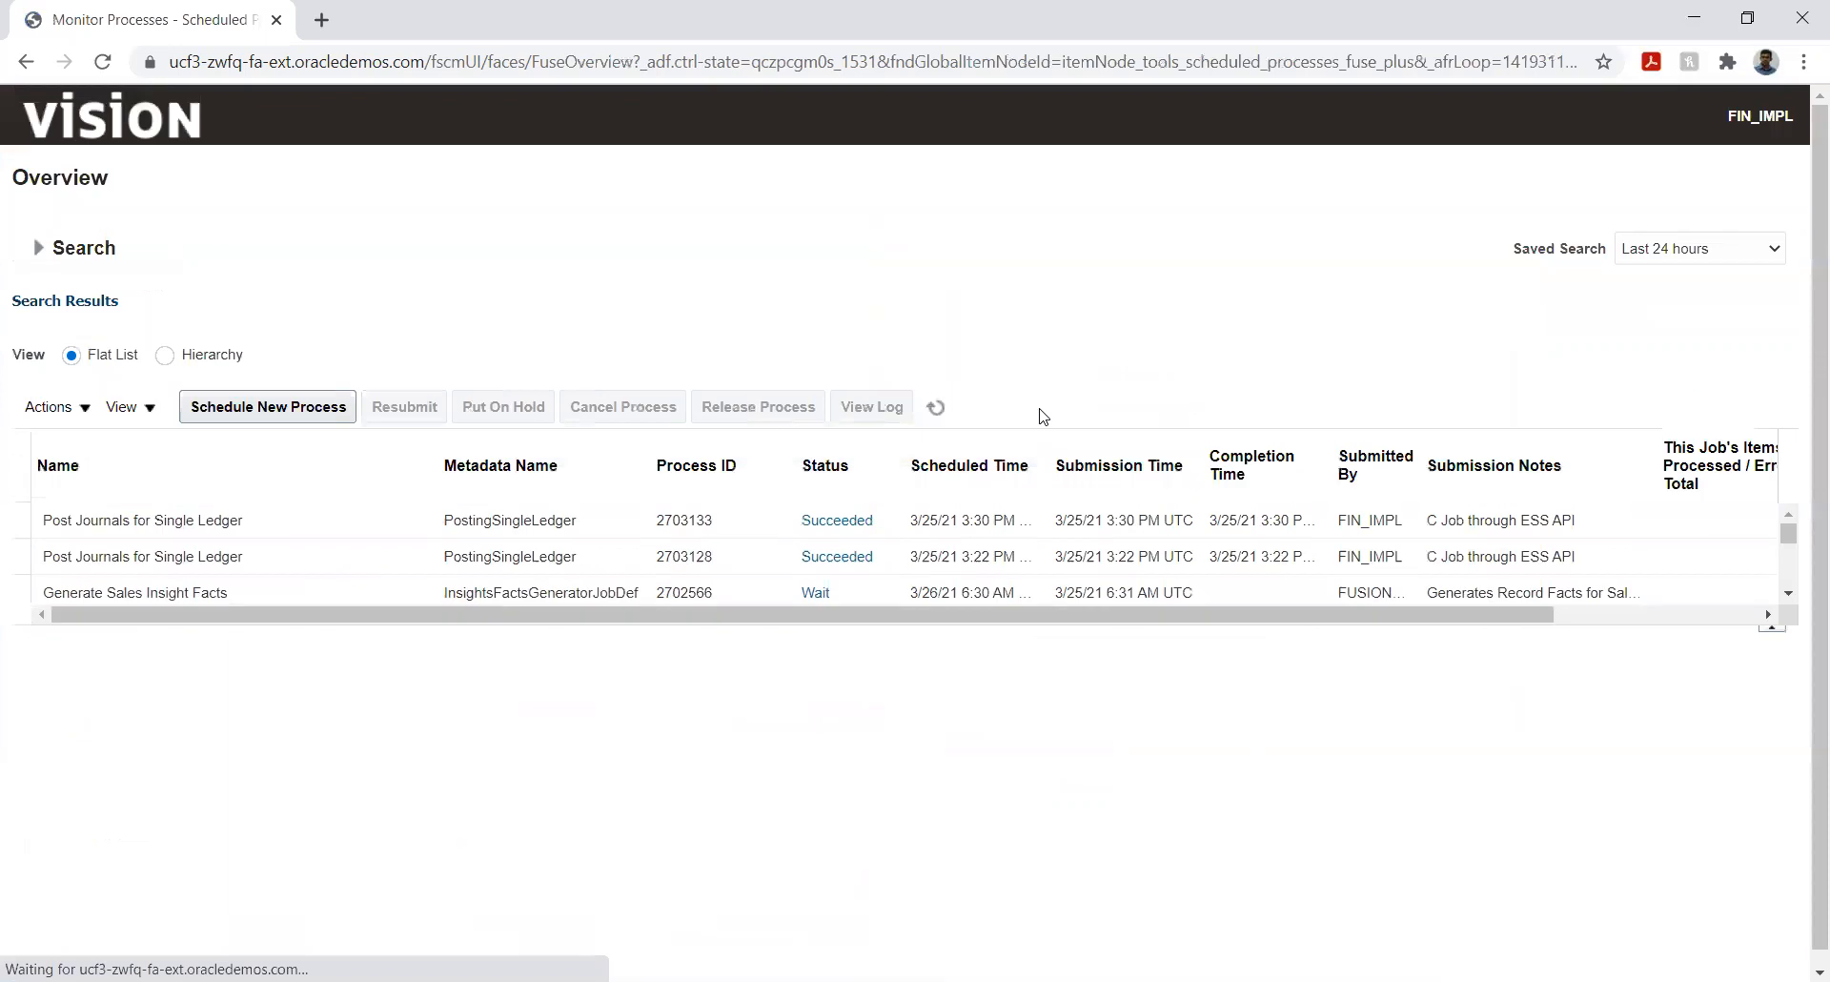
{"action": "left_click", "coordinate": [945, 411]}
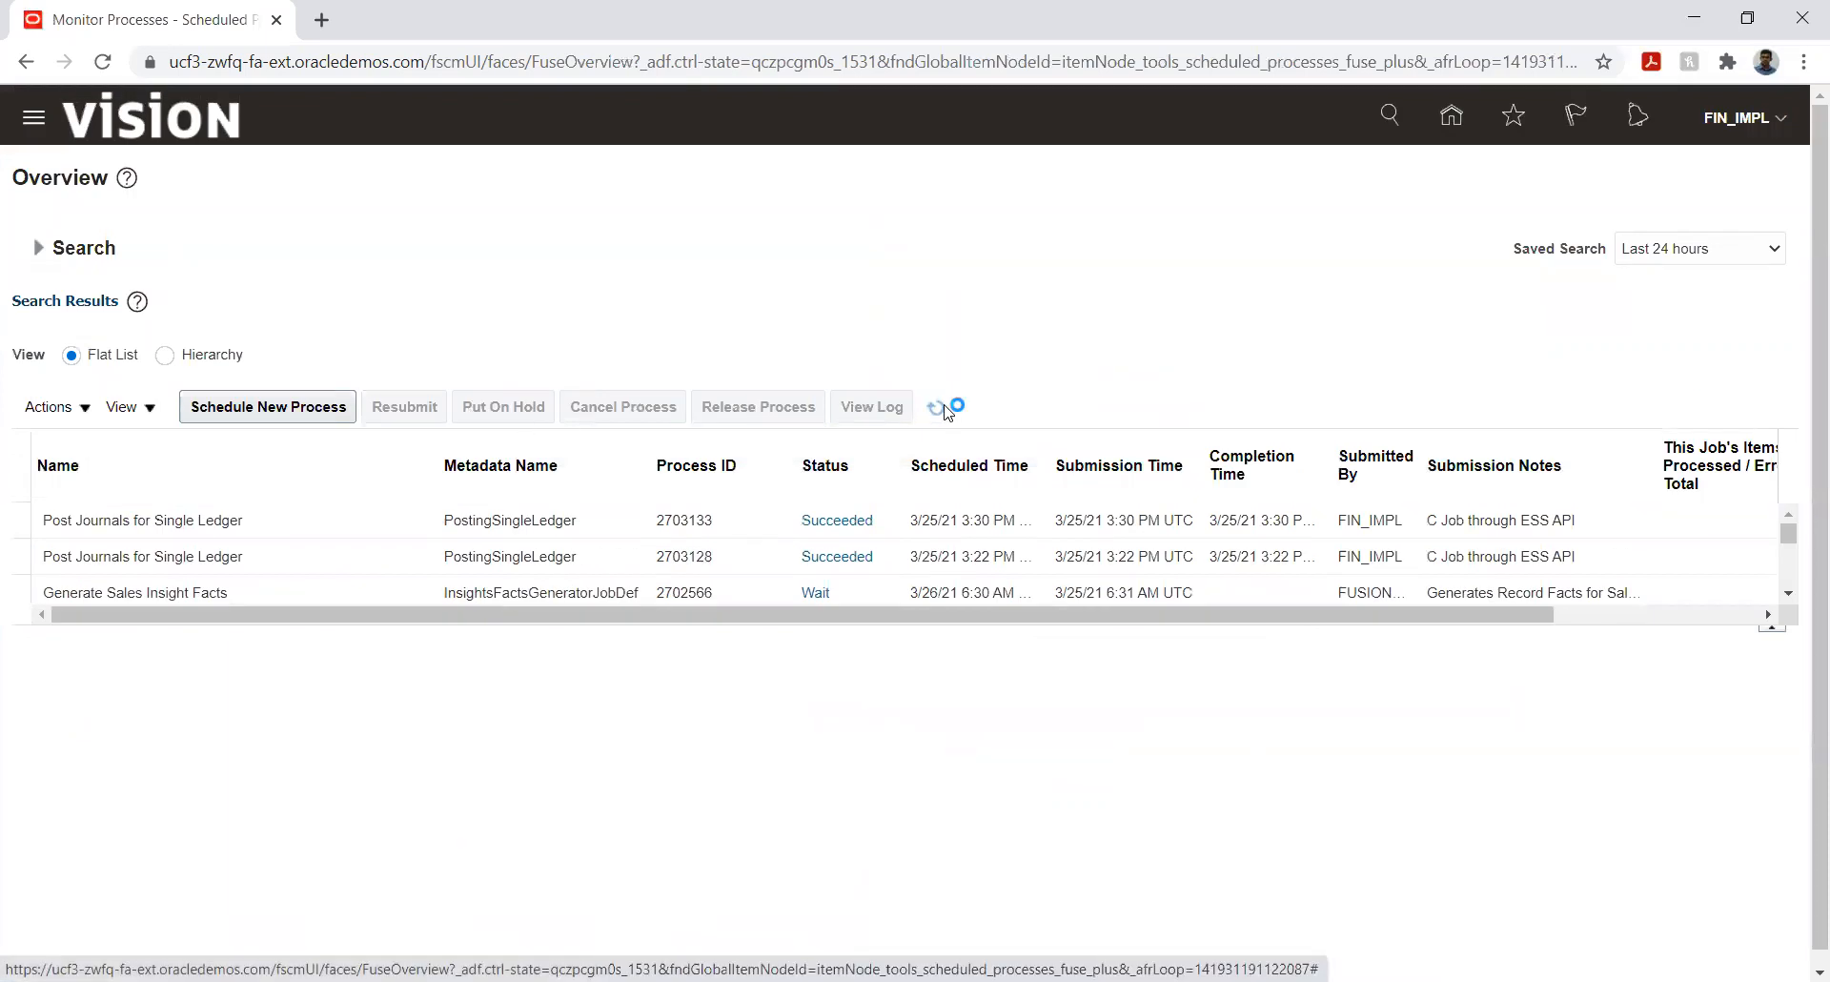
{"action": "left_click", "coordinate": [944, 411]}
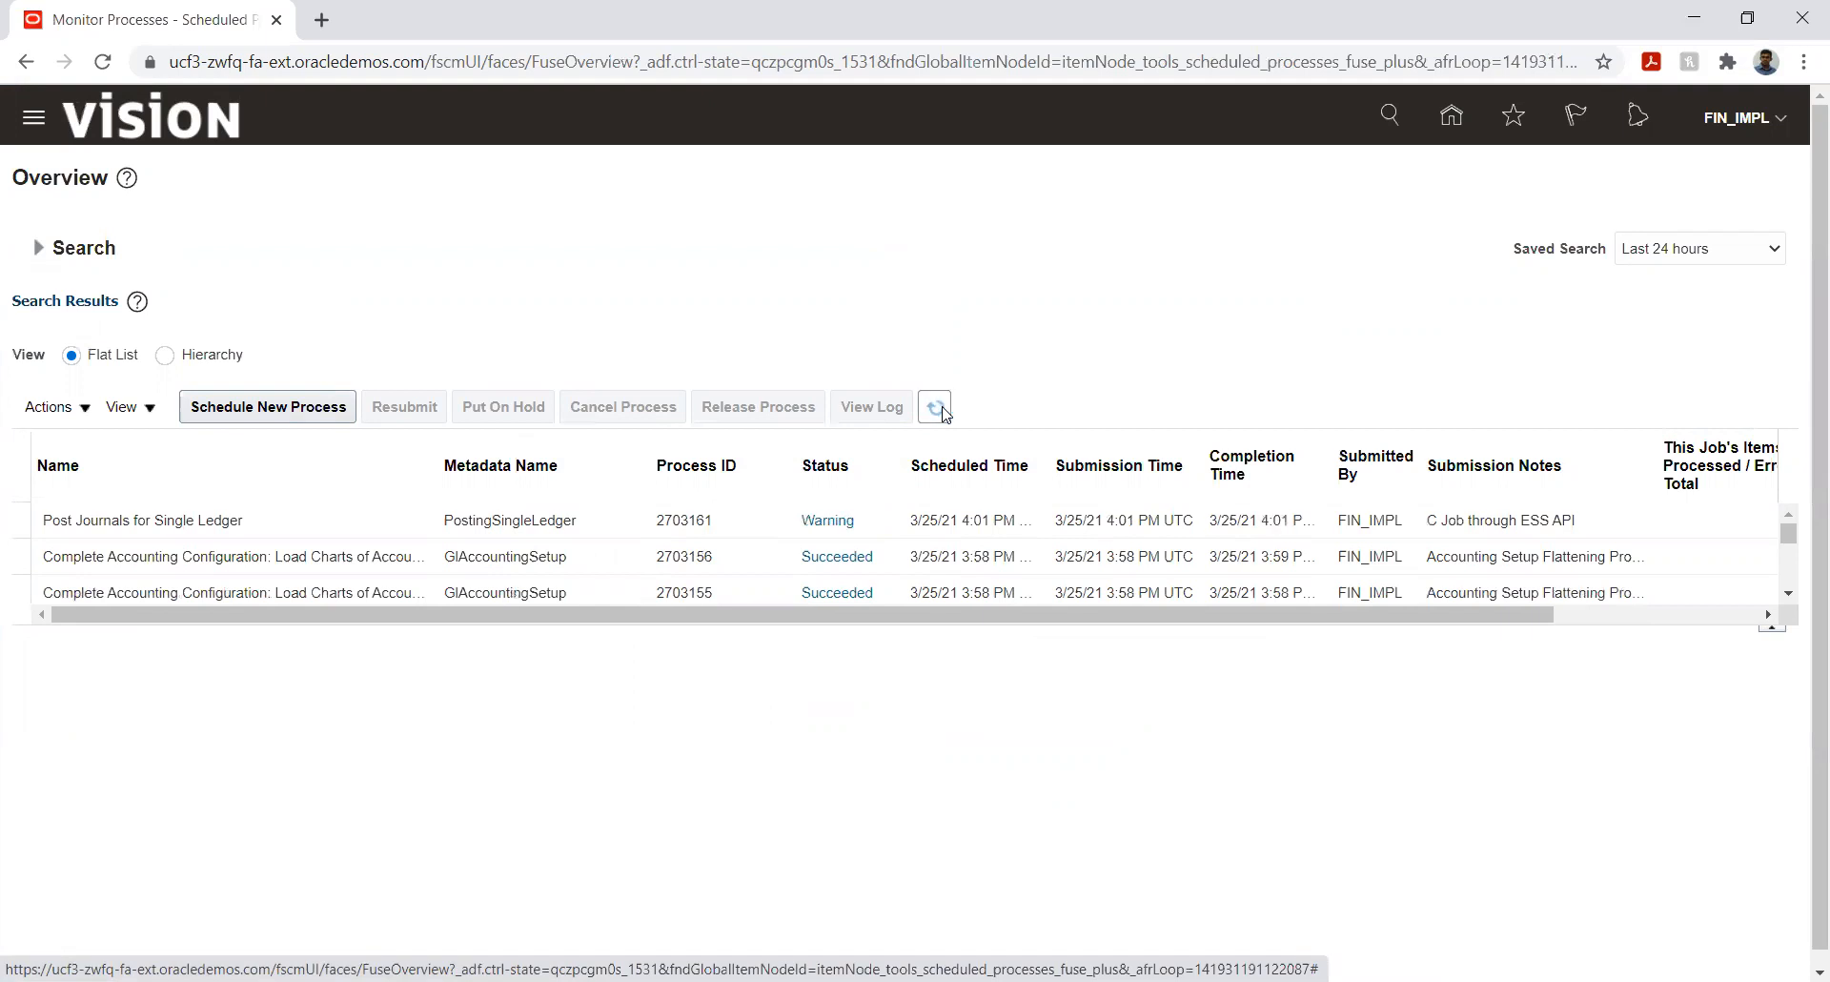
{"action": "left_click", "coordinate": [775, 517]}
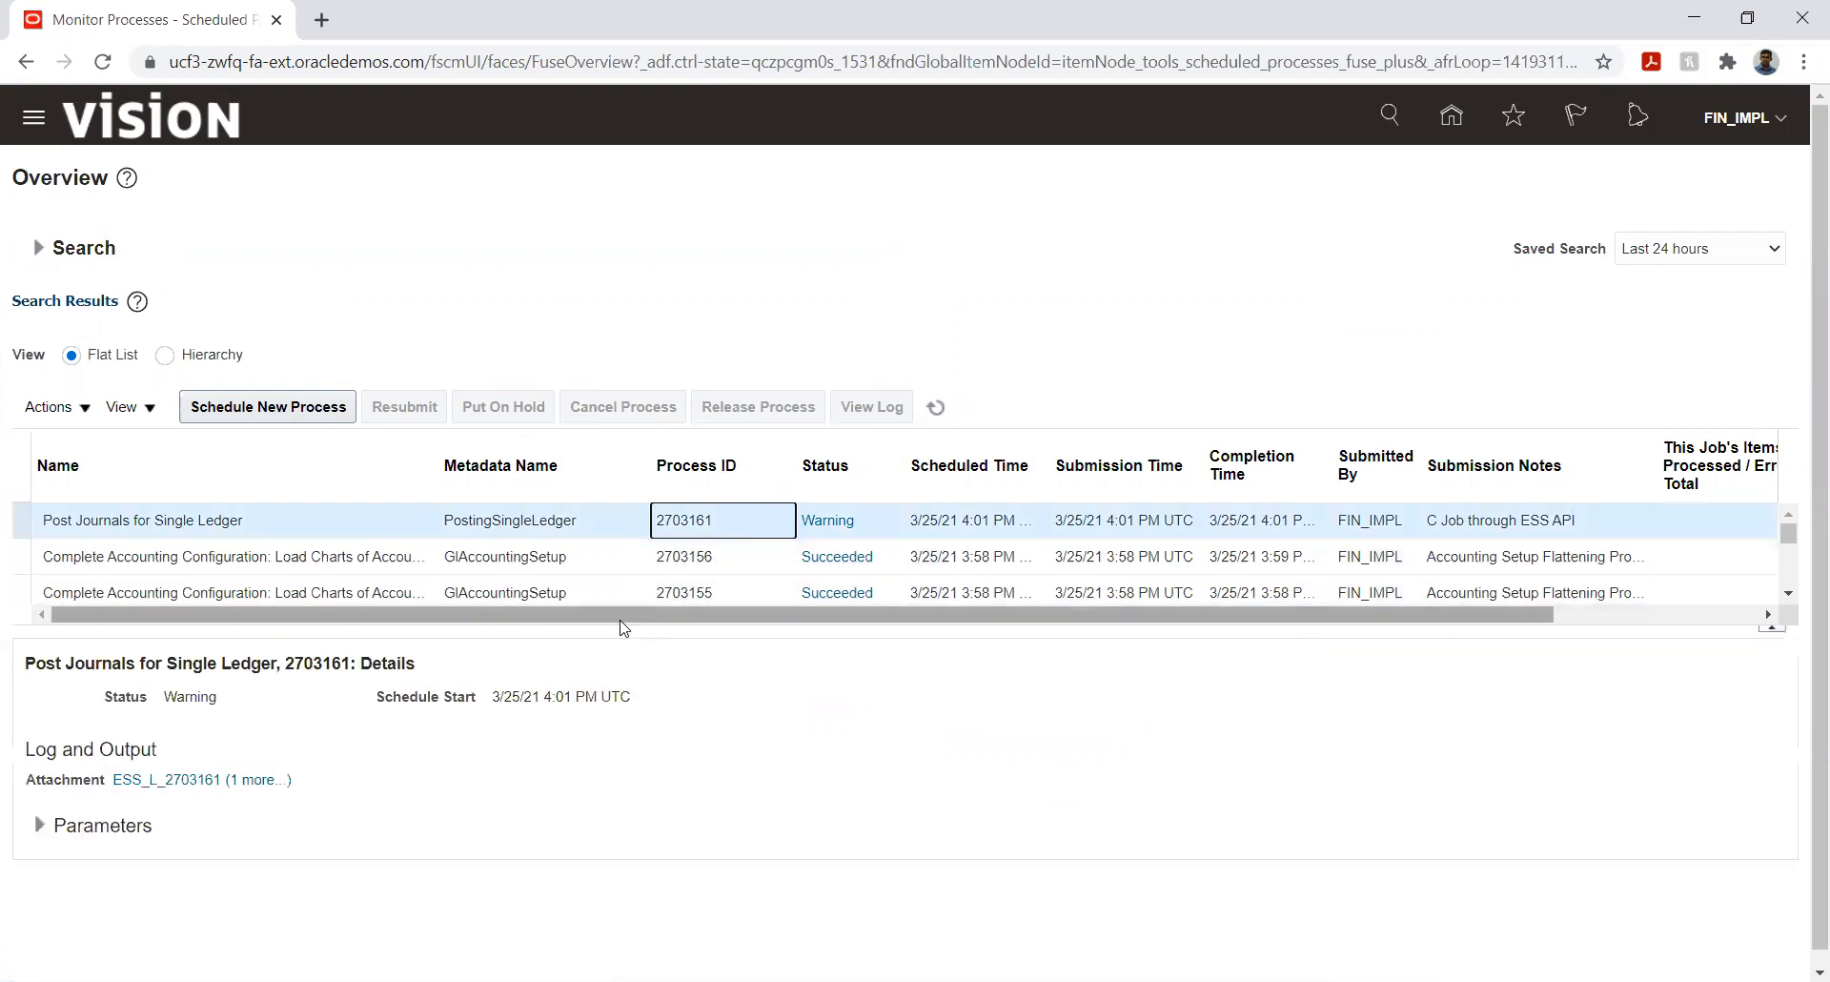
- Open the attachments of the latest Post Journals for Single Ledger run, view the log file 2703161.log, and close the attachments
{"action": "left_click", "coordinate": [250, 779]}
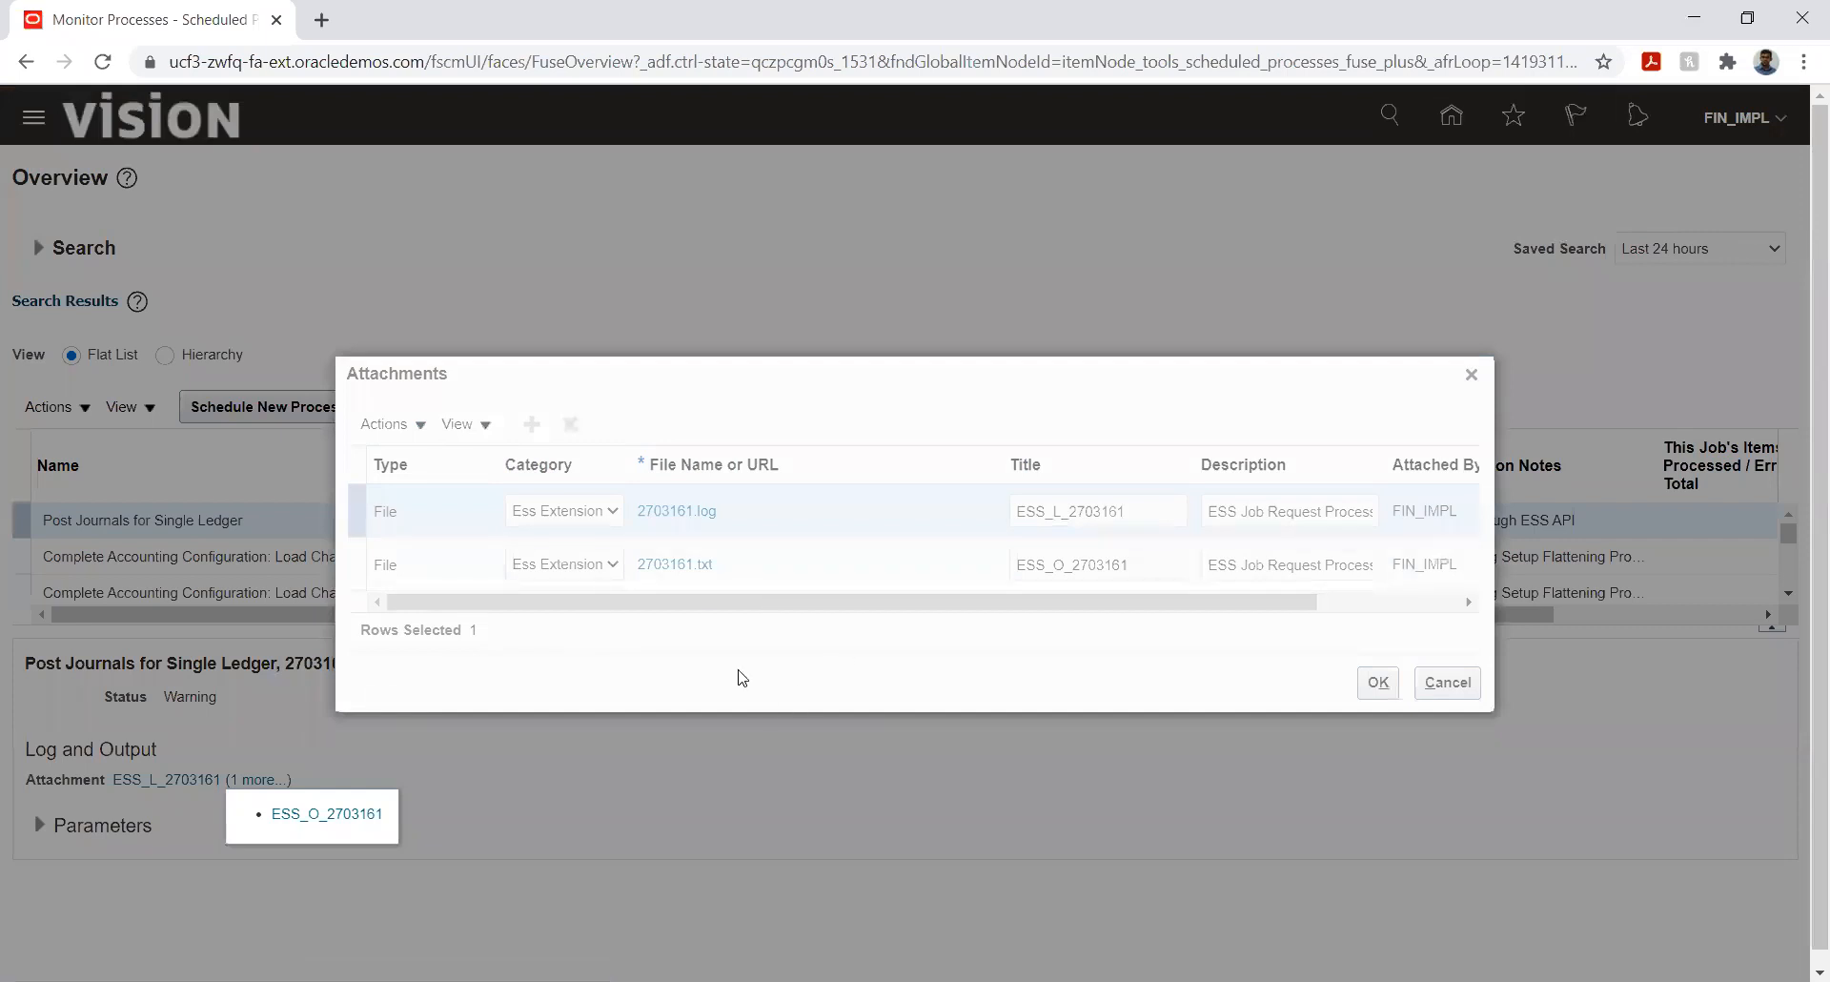
{"action": "left_click", "coordinate": [677, 564]}
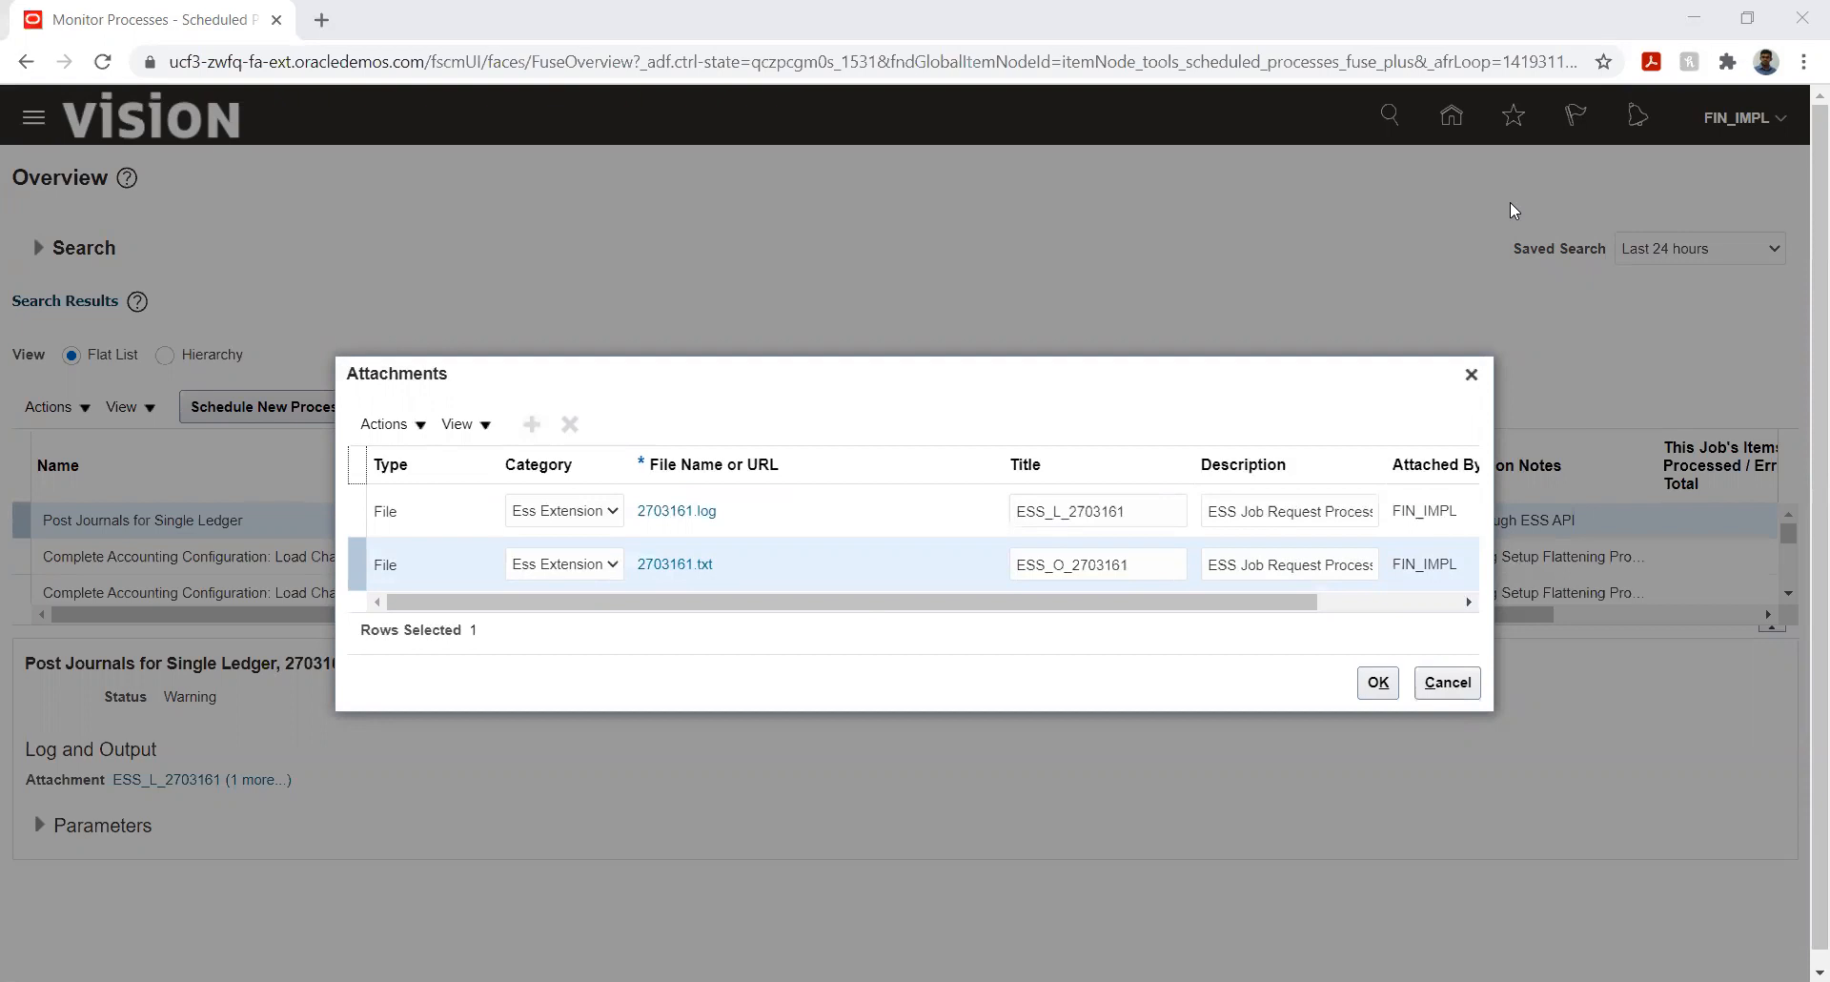
{"action": "left_click", "coordinate": [679, 511]}
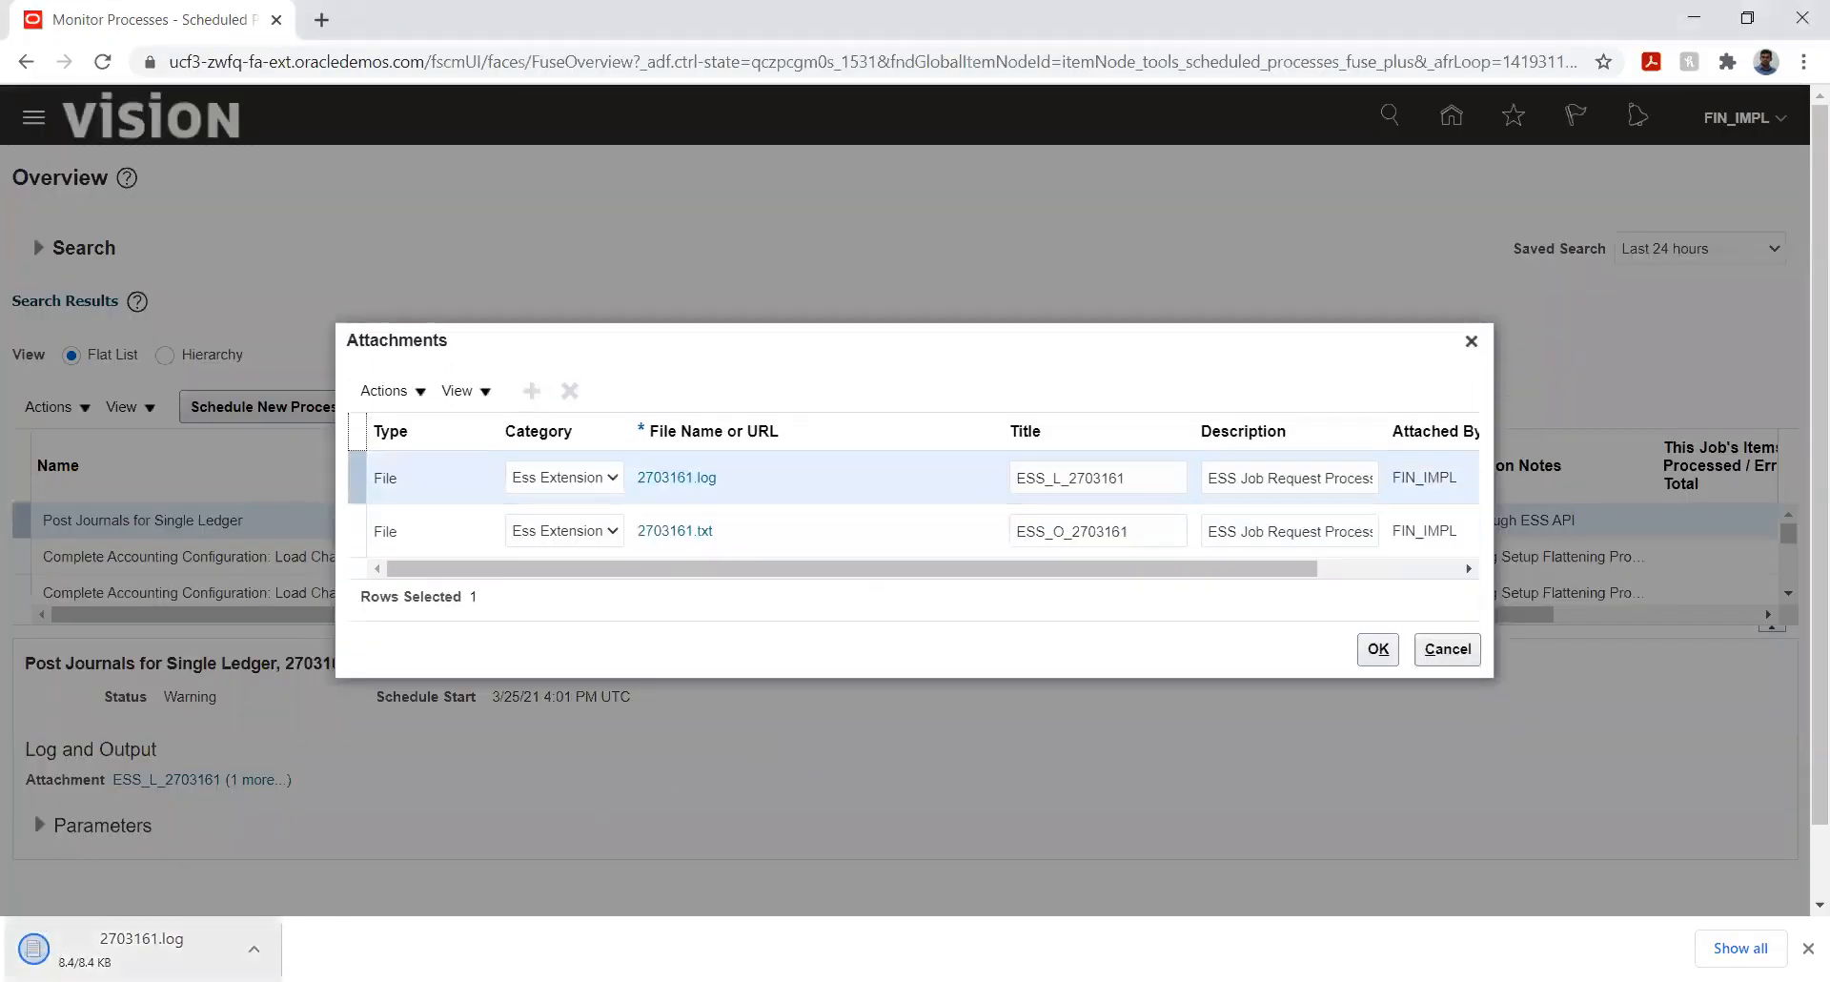
{"action": "left_click", "coordinate": [107, 944]}
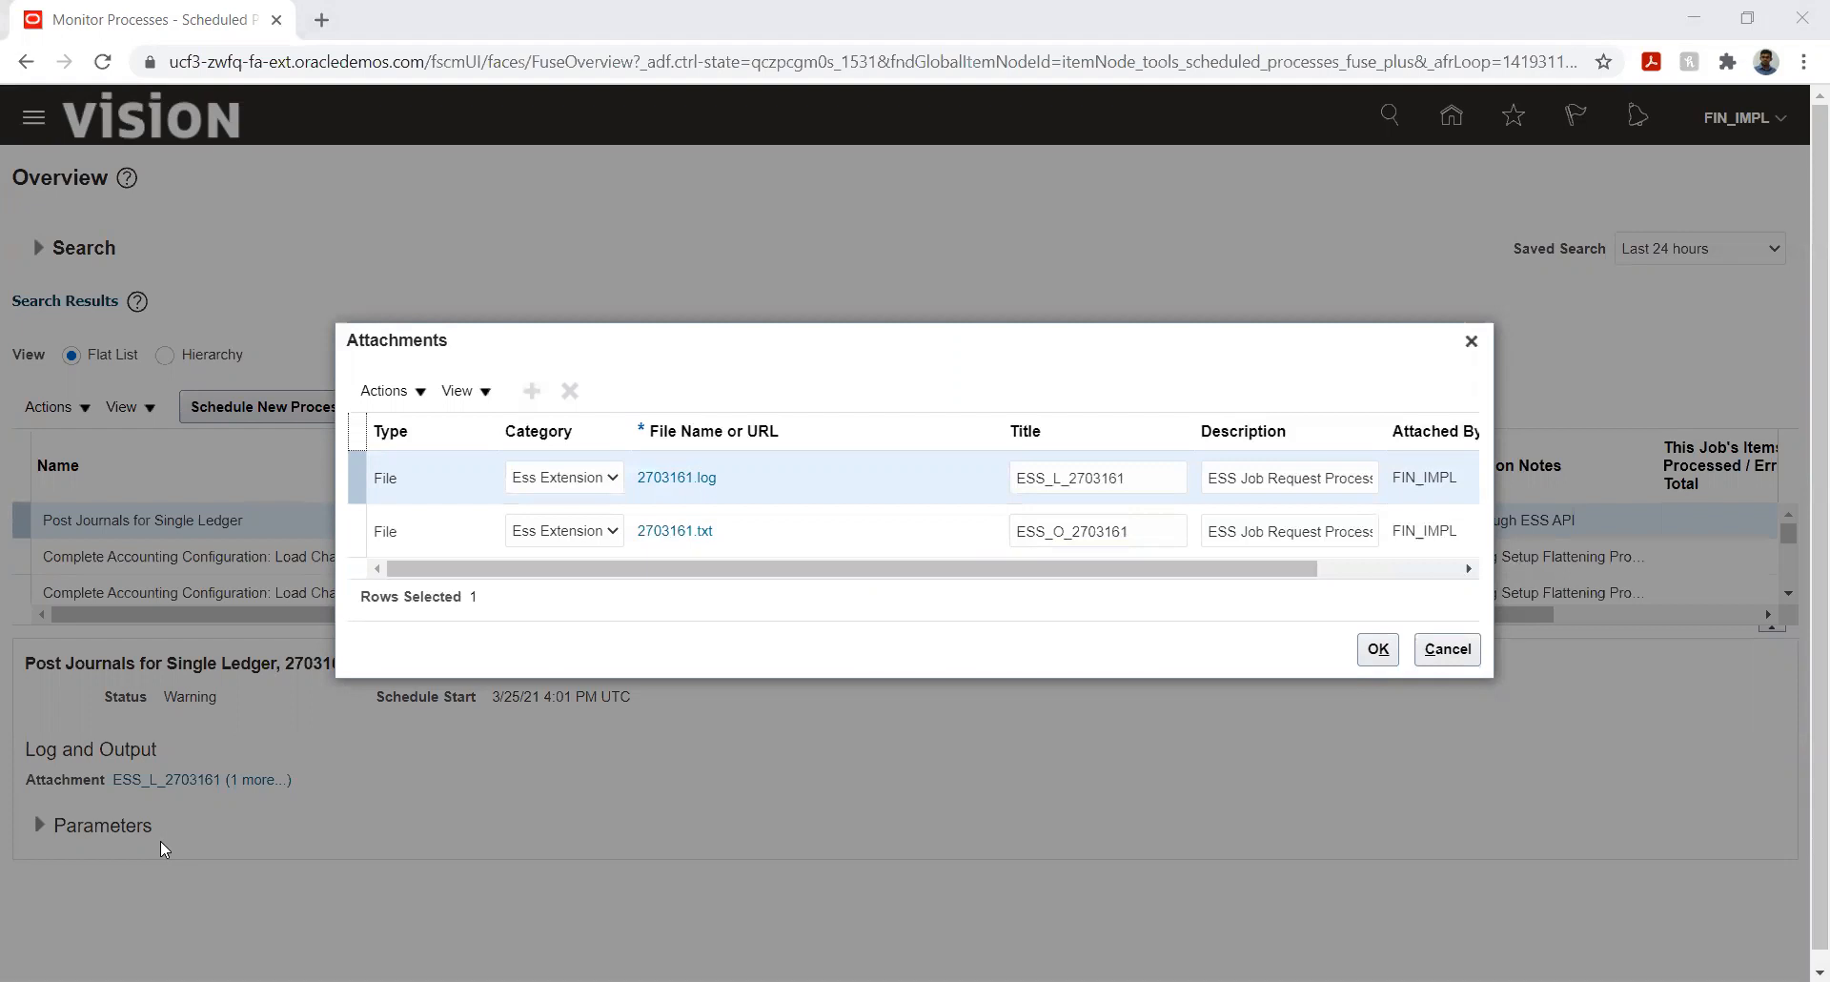
{"action": "left_click", "coordinate": [1306, 613]}
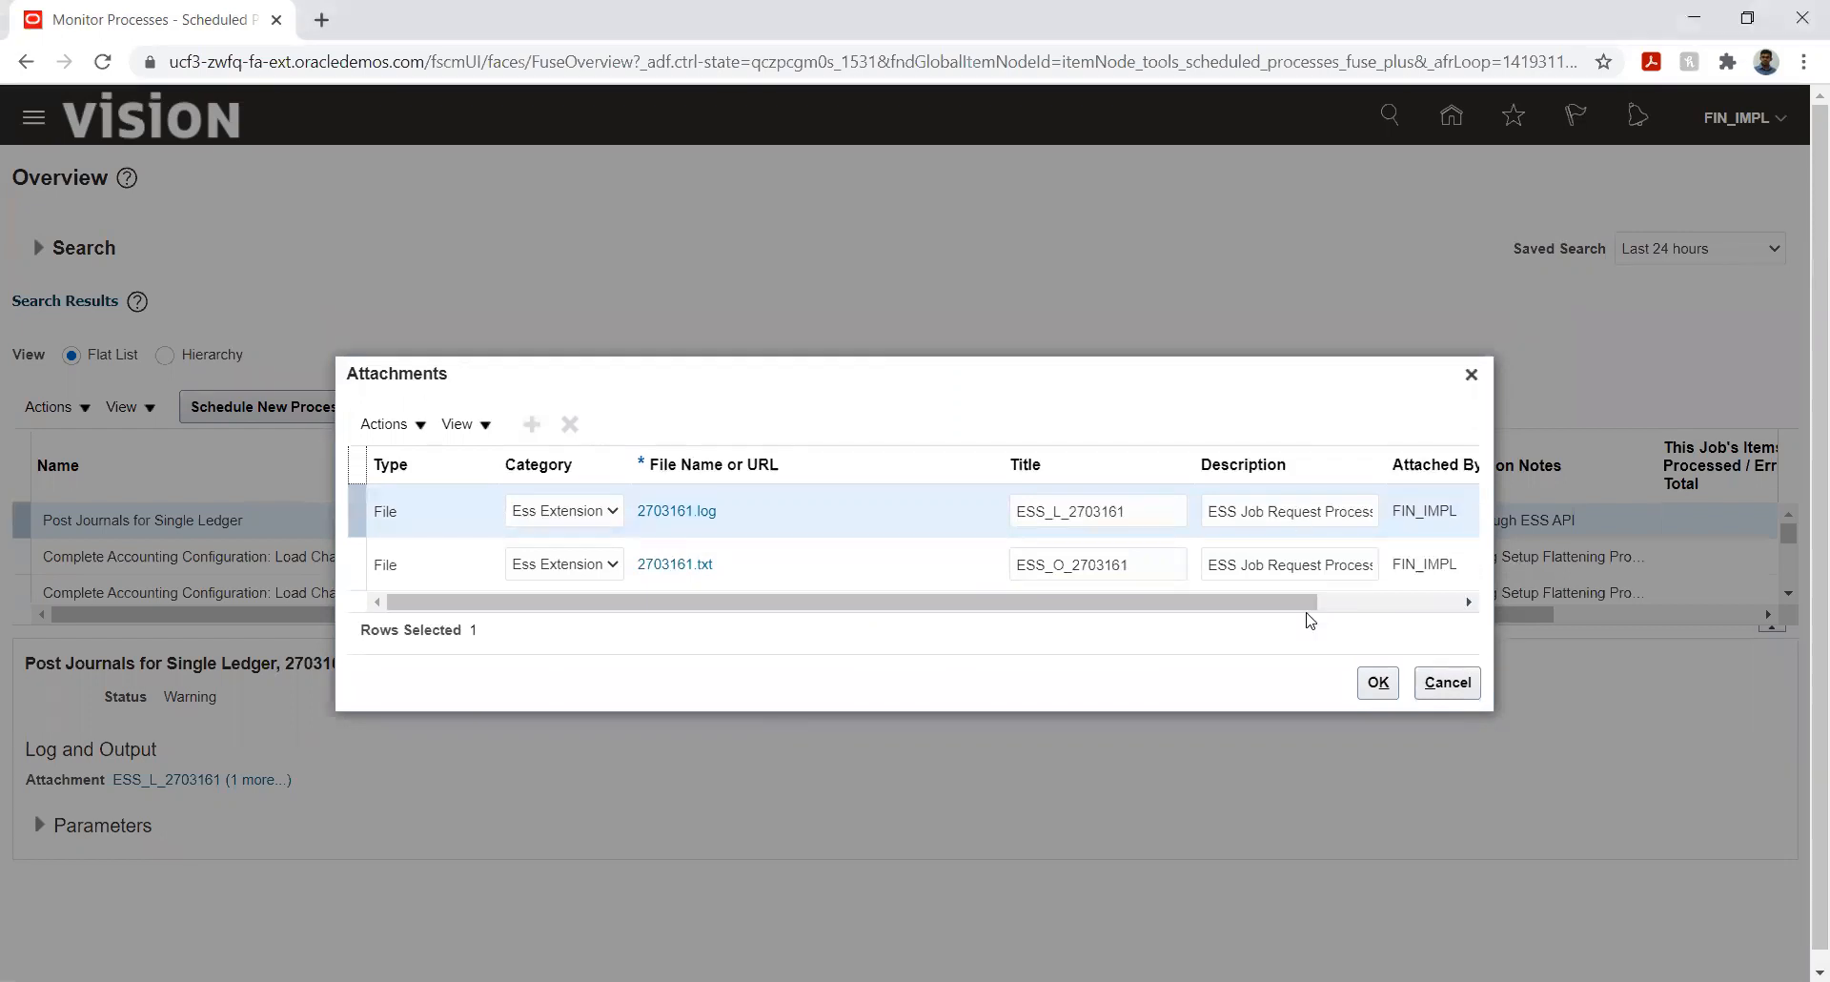
{"action": "left_click", "coordinate": [1375, 685]}
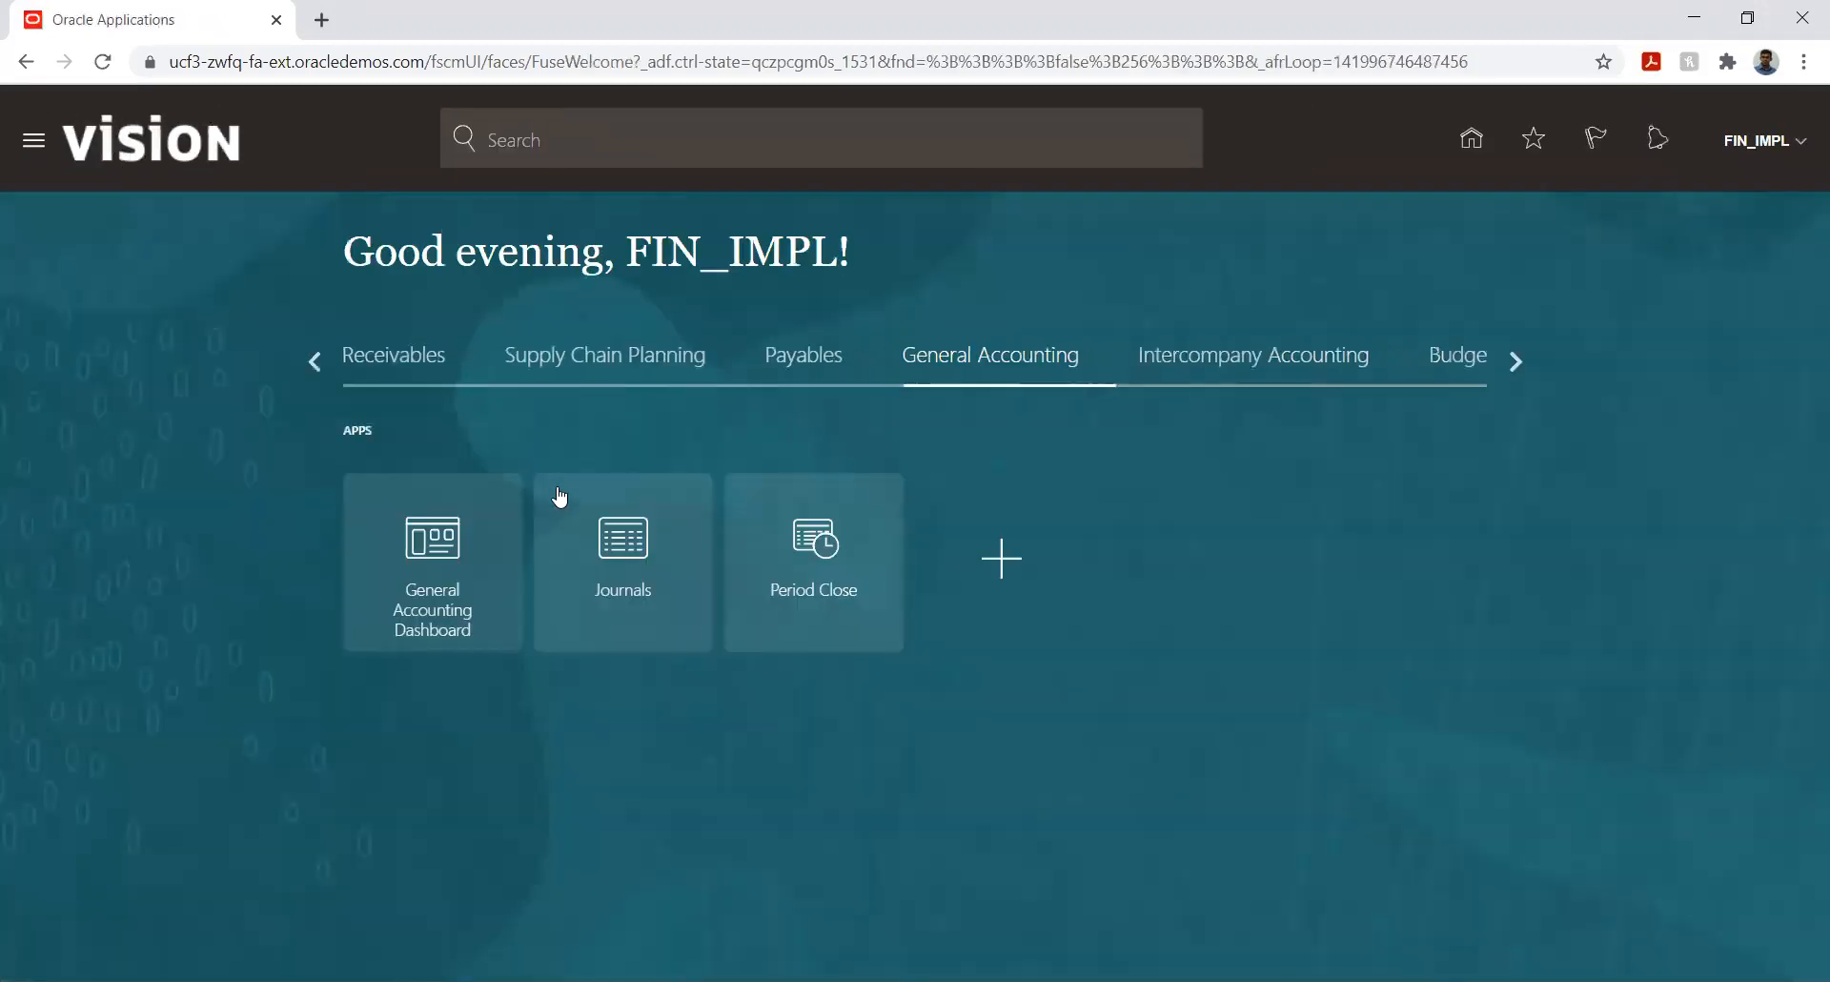
- Open journal batch JV13 from the journals requiring attention, review its batch status and both journal lines, and leave it without editing
{"action": "left_click", "coordinate": [603, 549]}
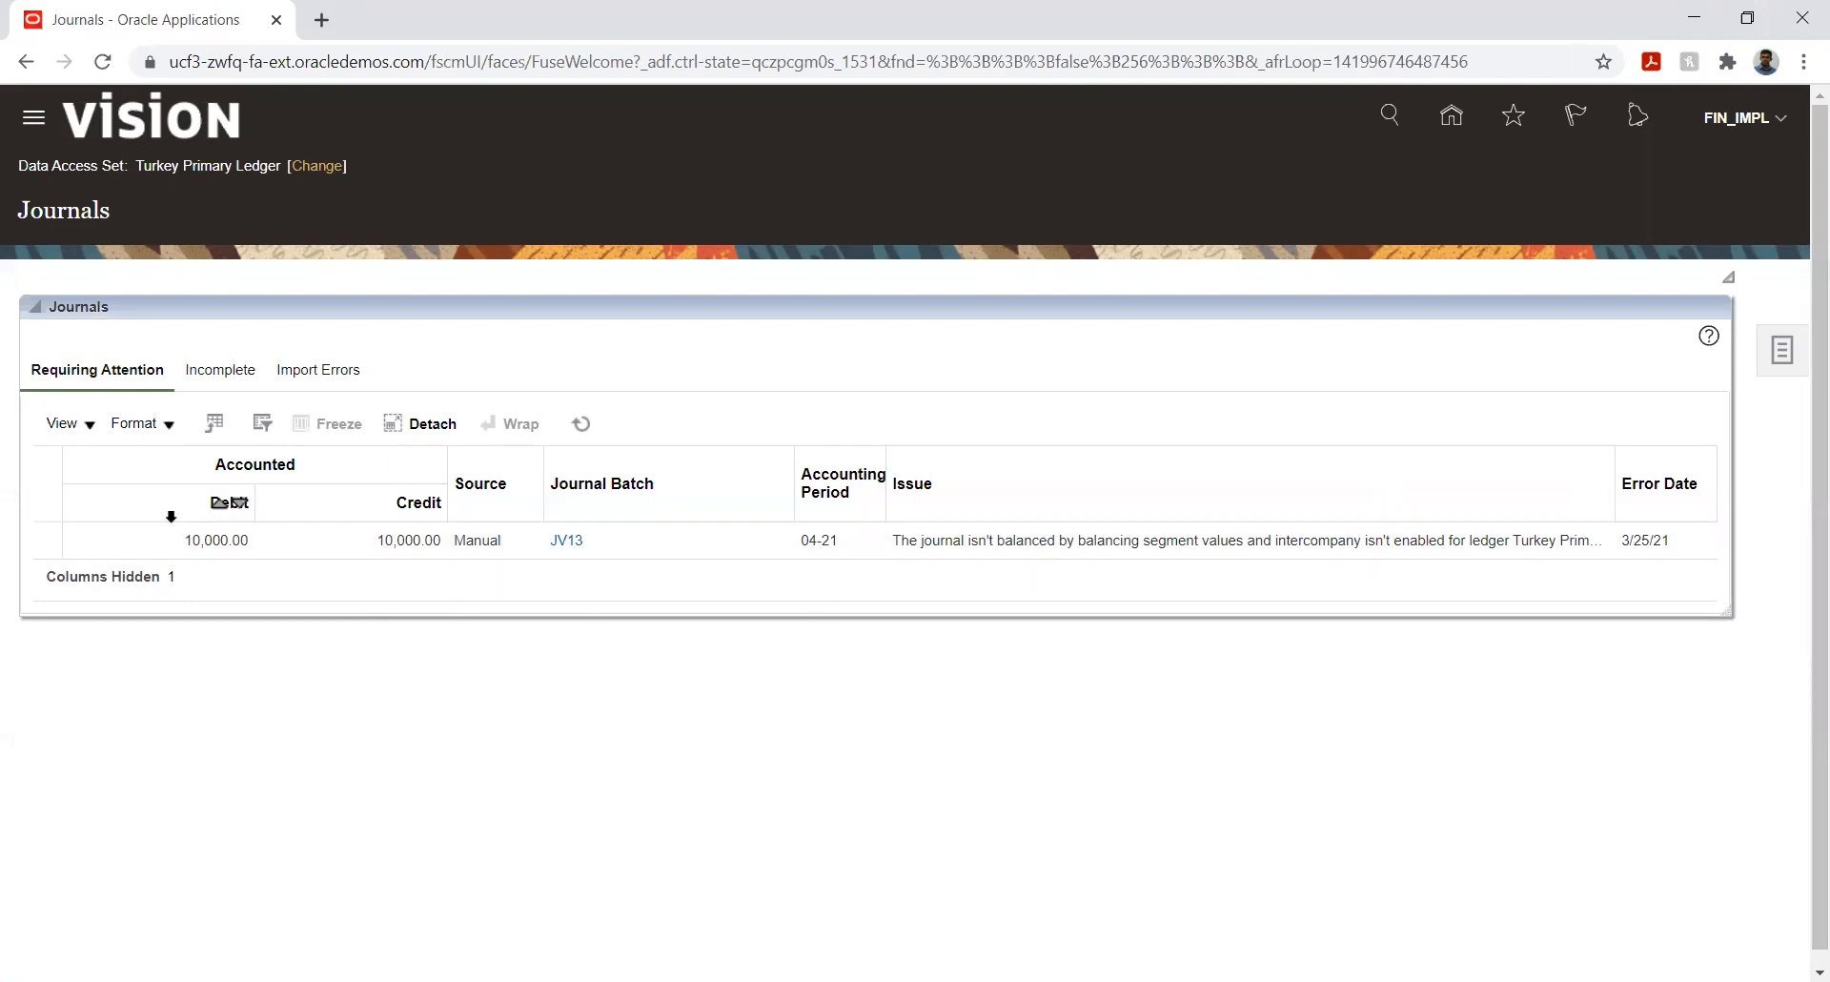
{"action": "left_click", "coordinate": [571, 541]}
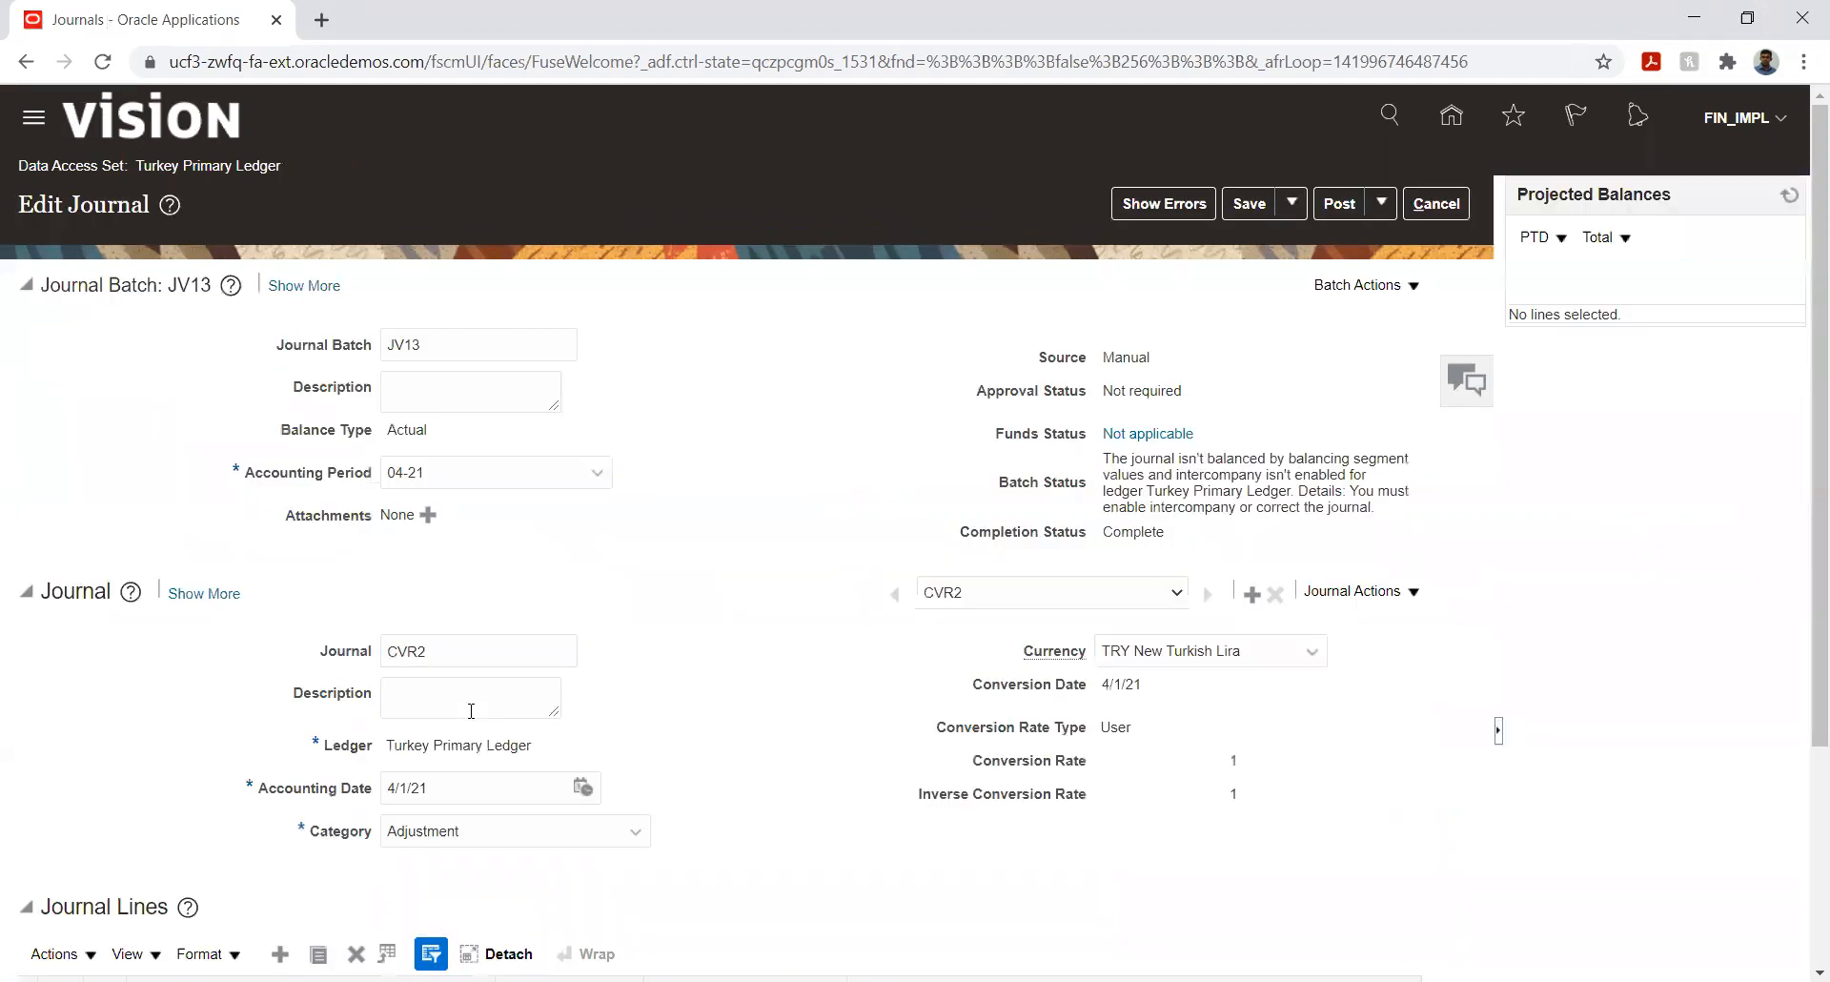
{"action": "scroll", "coordinate": [821, 487], "scroll_direction": "down", "scroll_amount": 3}
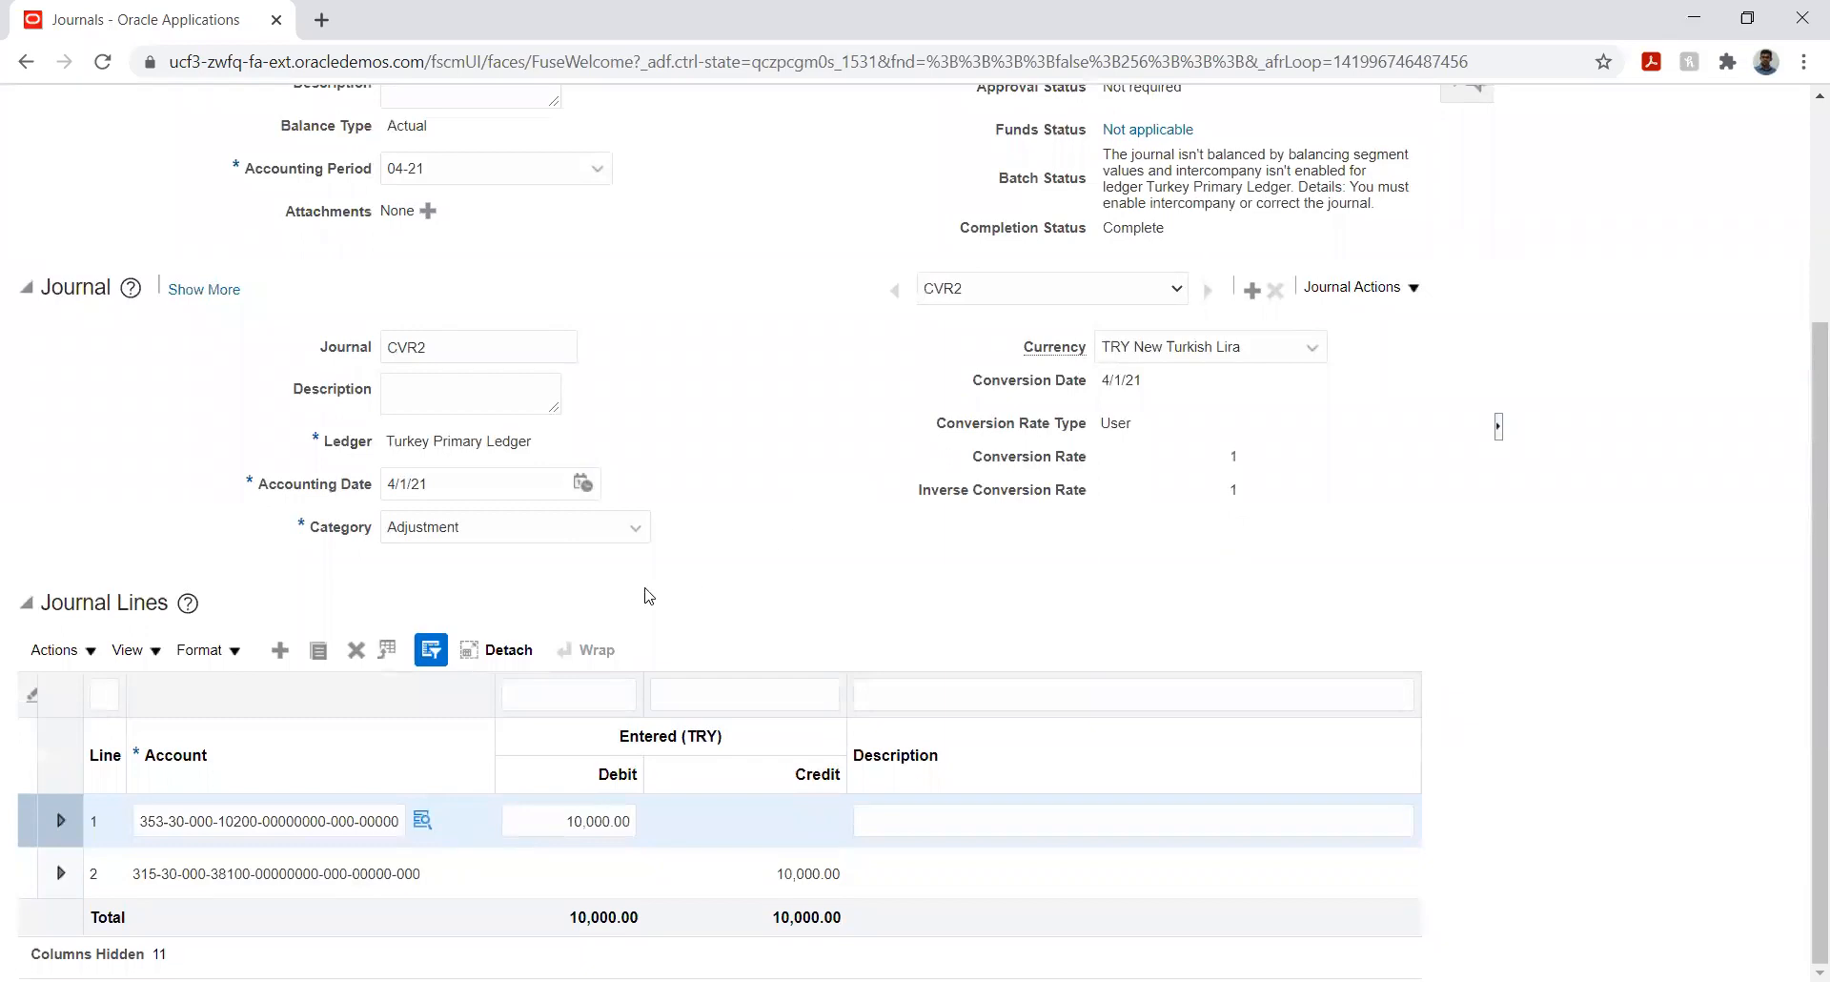
{"action": "scroll", "coordinate": [774, 503], "scroll_direction": "up", "scroll_amount": 3}
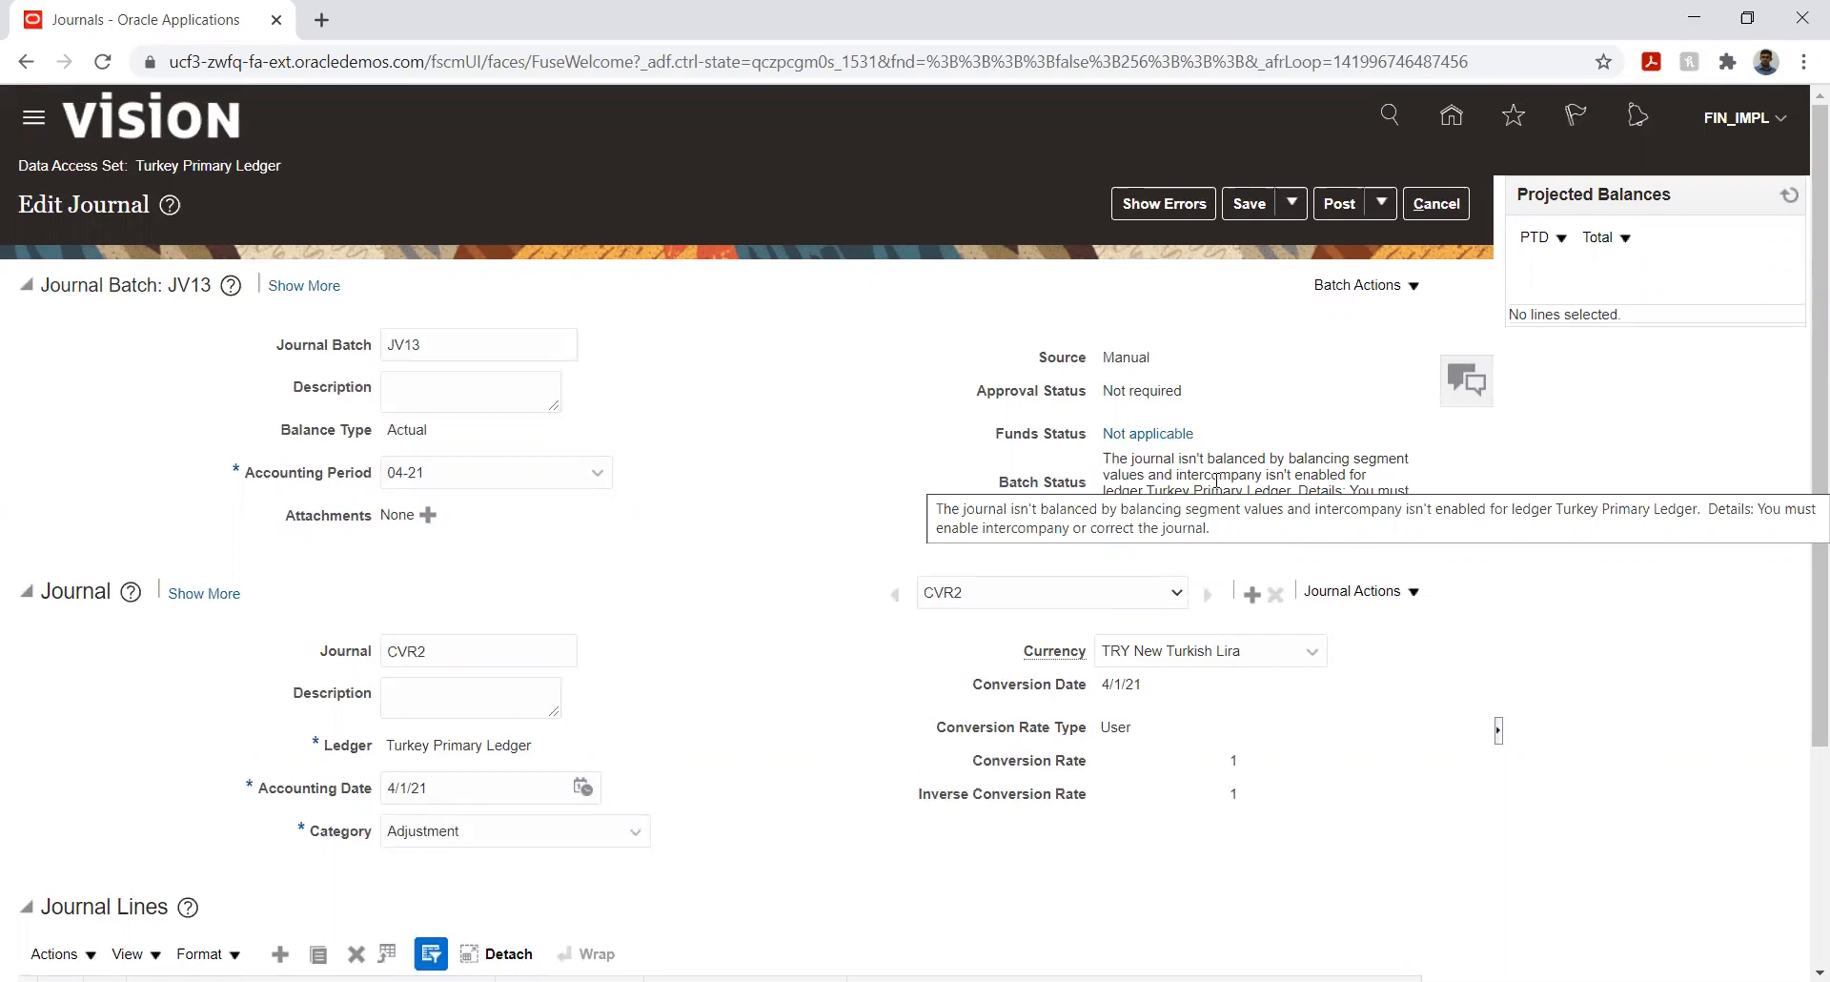
{"action": "scroll", "coordinate": [758, 610], "scroll_direction": "down", "scroll_amount": 3}
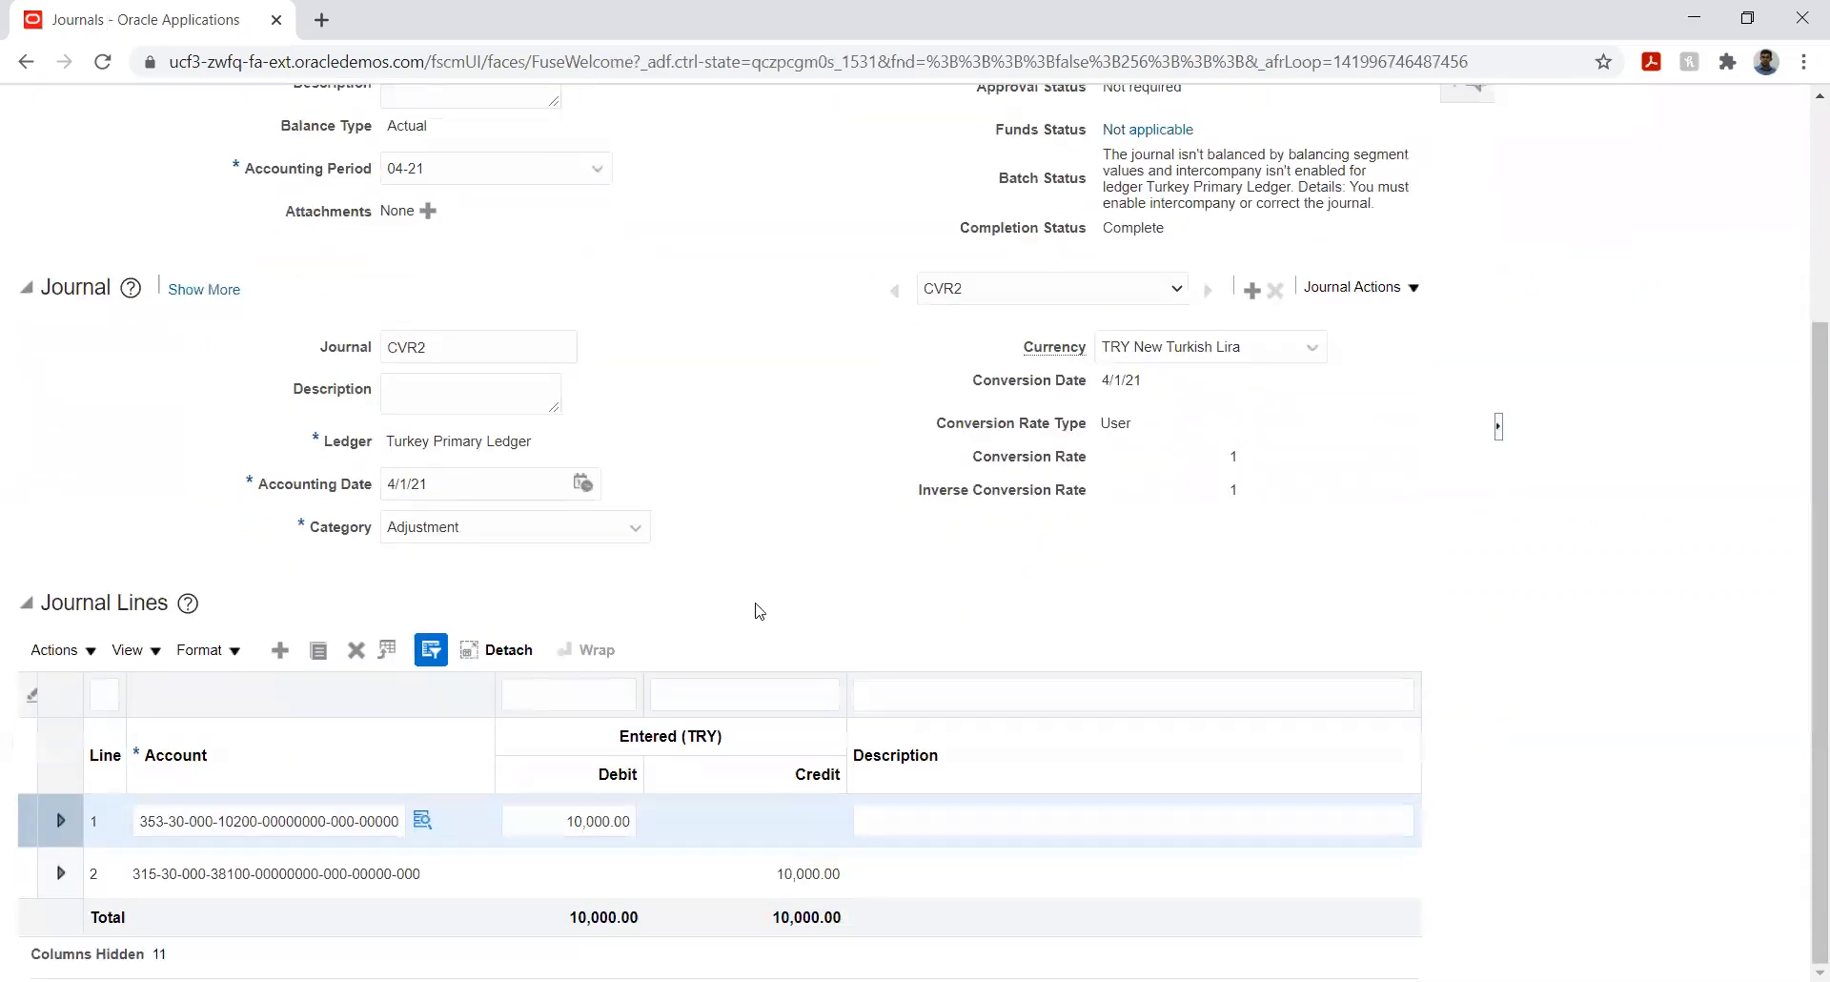
{"action": "left_click", "coordinate": [275, 870]}
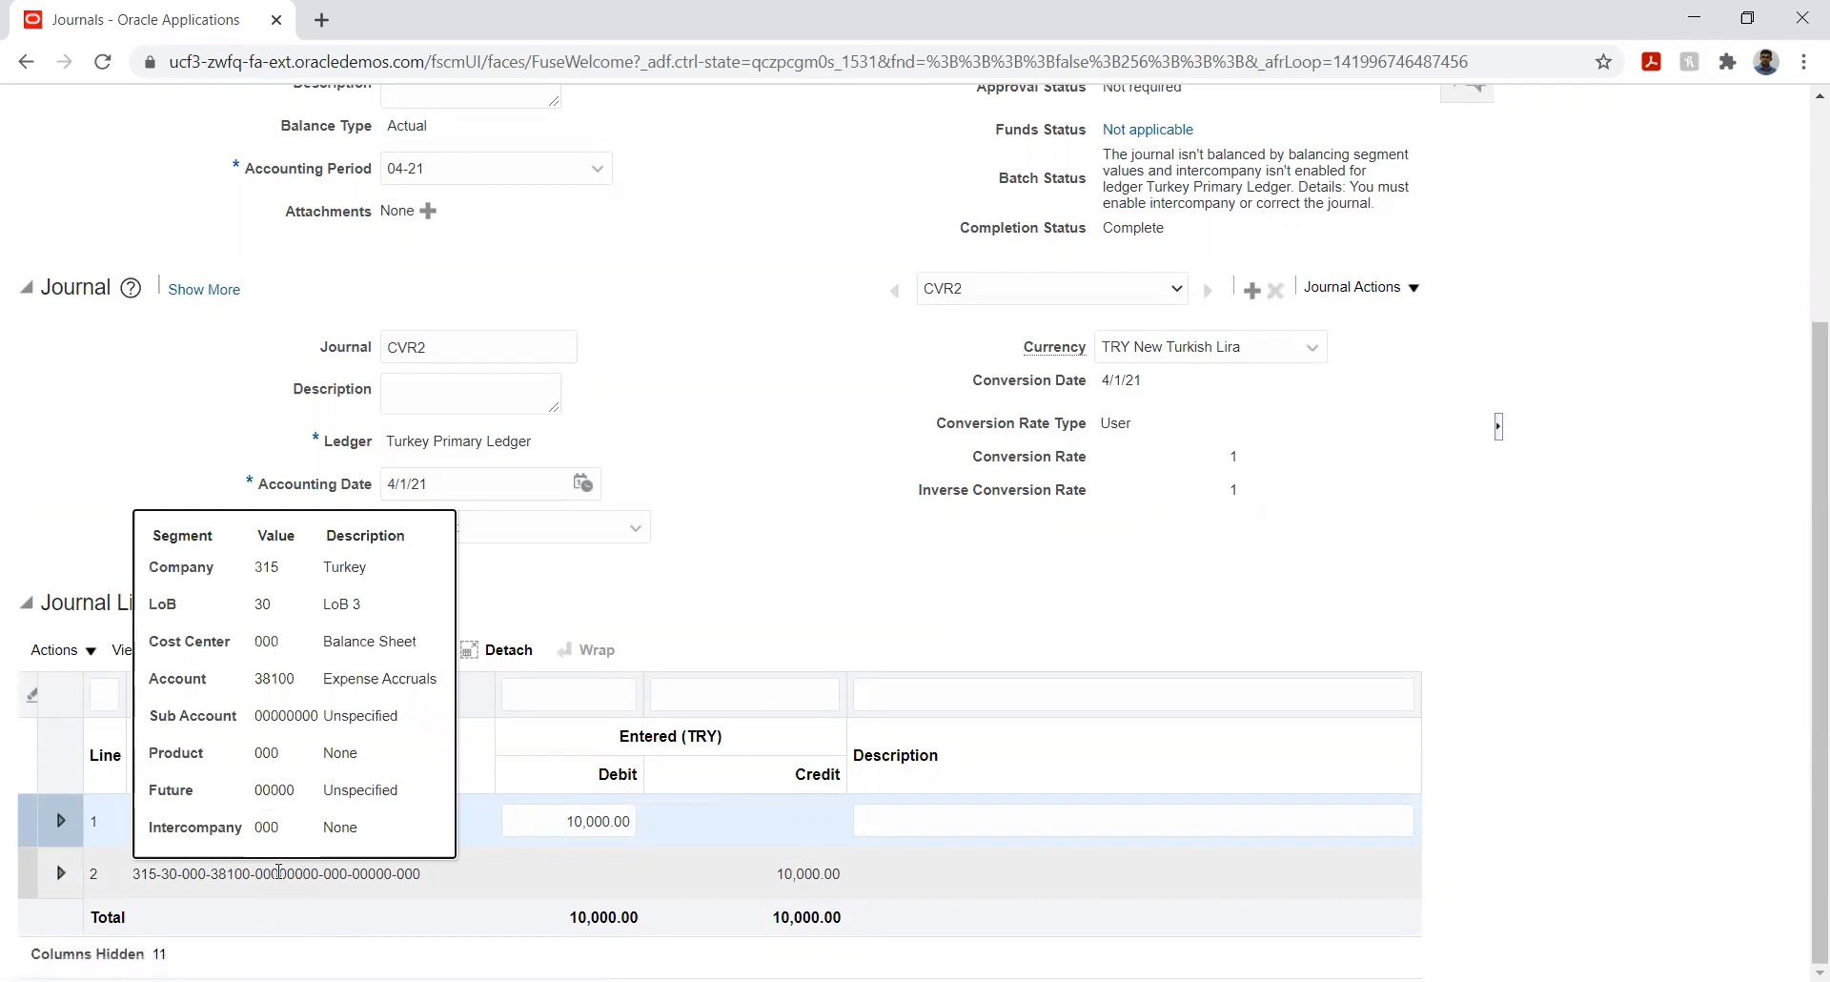
{"action": "scroll", "coordinate": [761, 563], "scroll_direction": "up", "scroll_amount": 4}
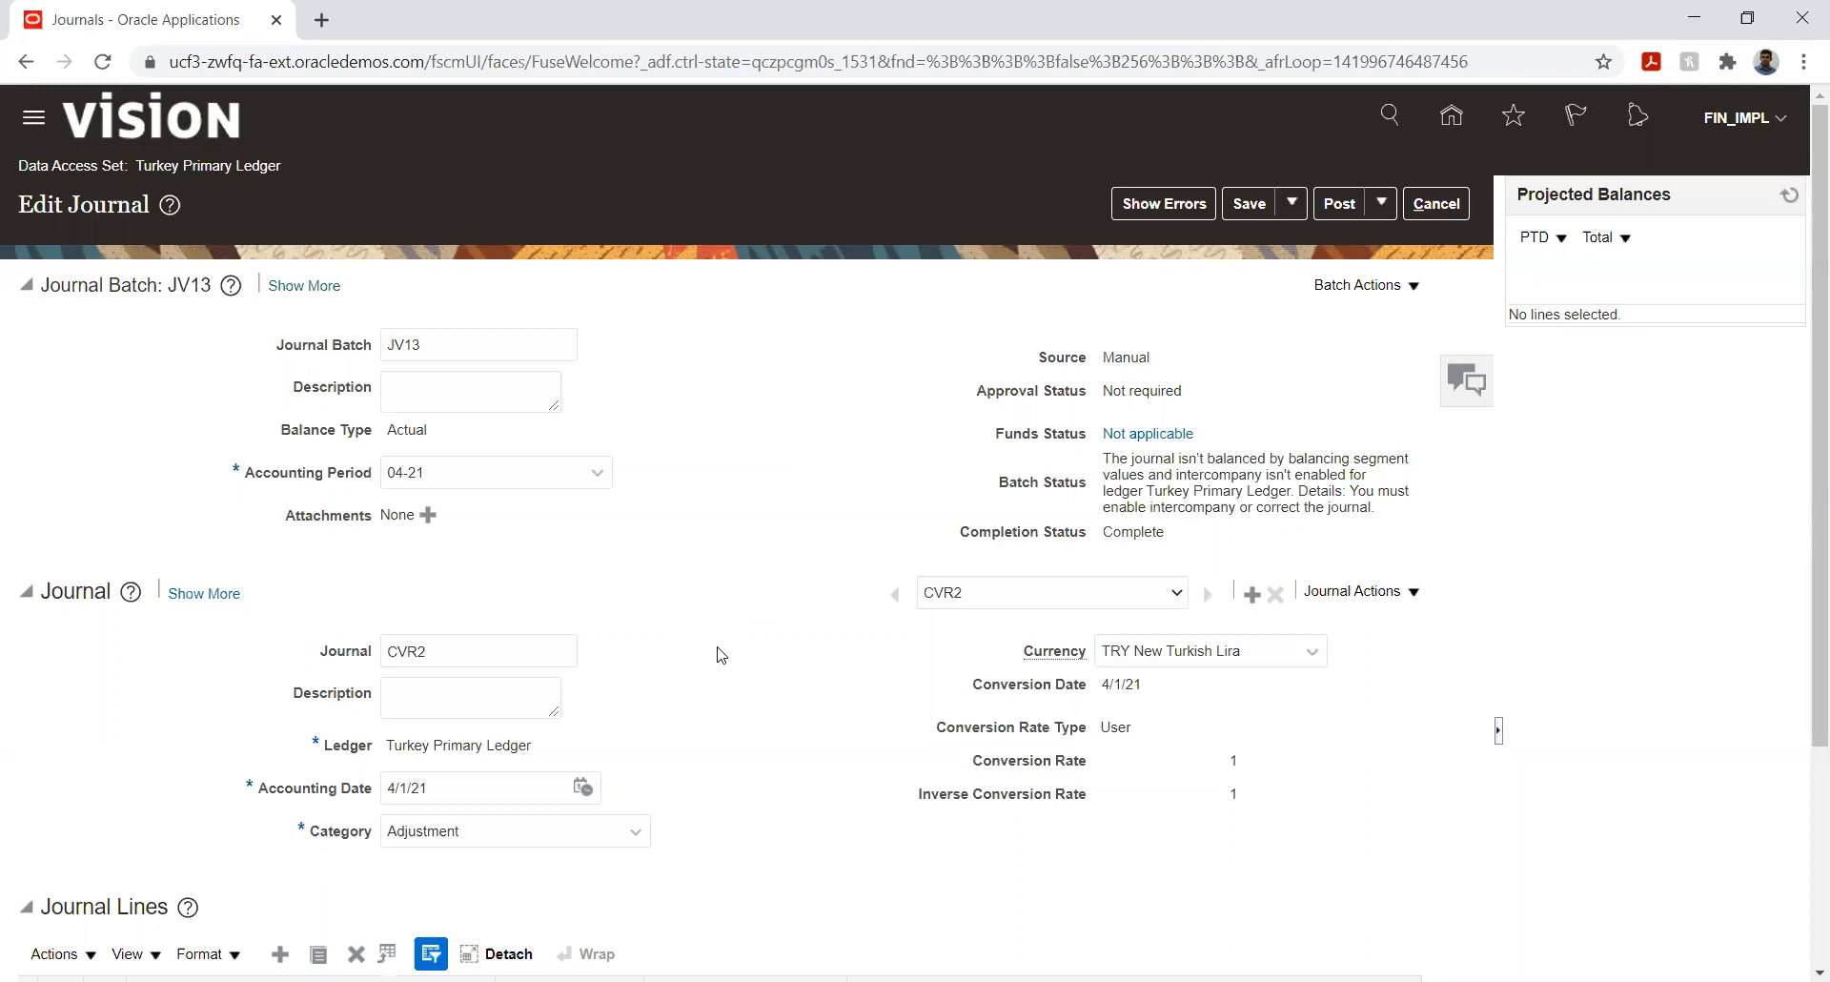
{"action": "scroll", "coordinate": [725, 658], "scroll_direction": "down", "scroll_amount": 3}
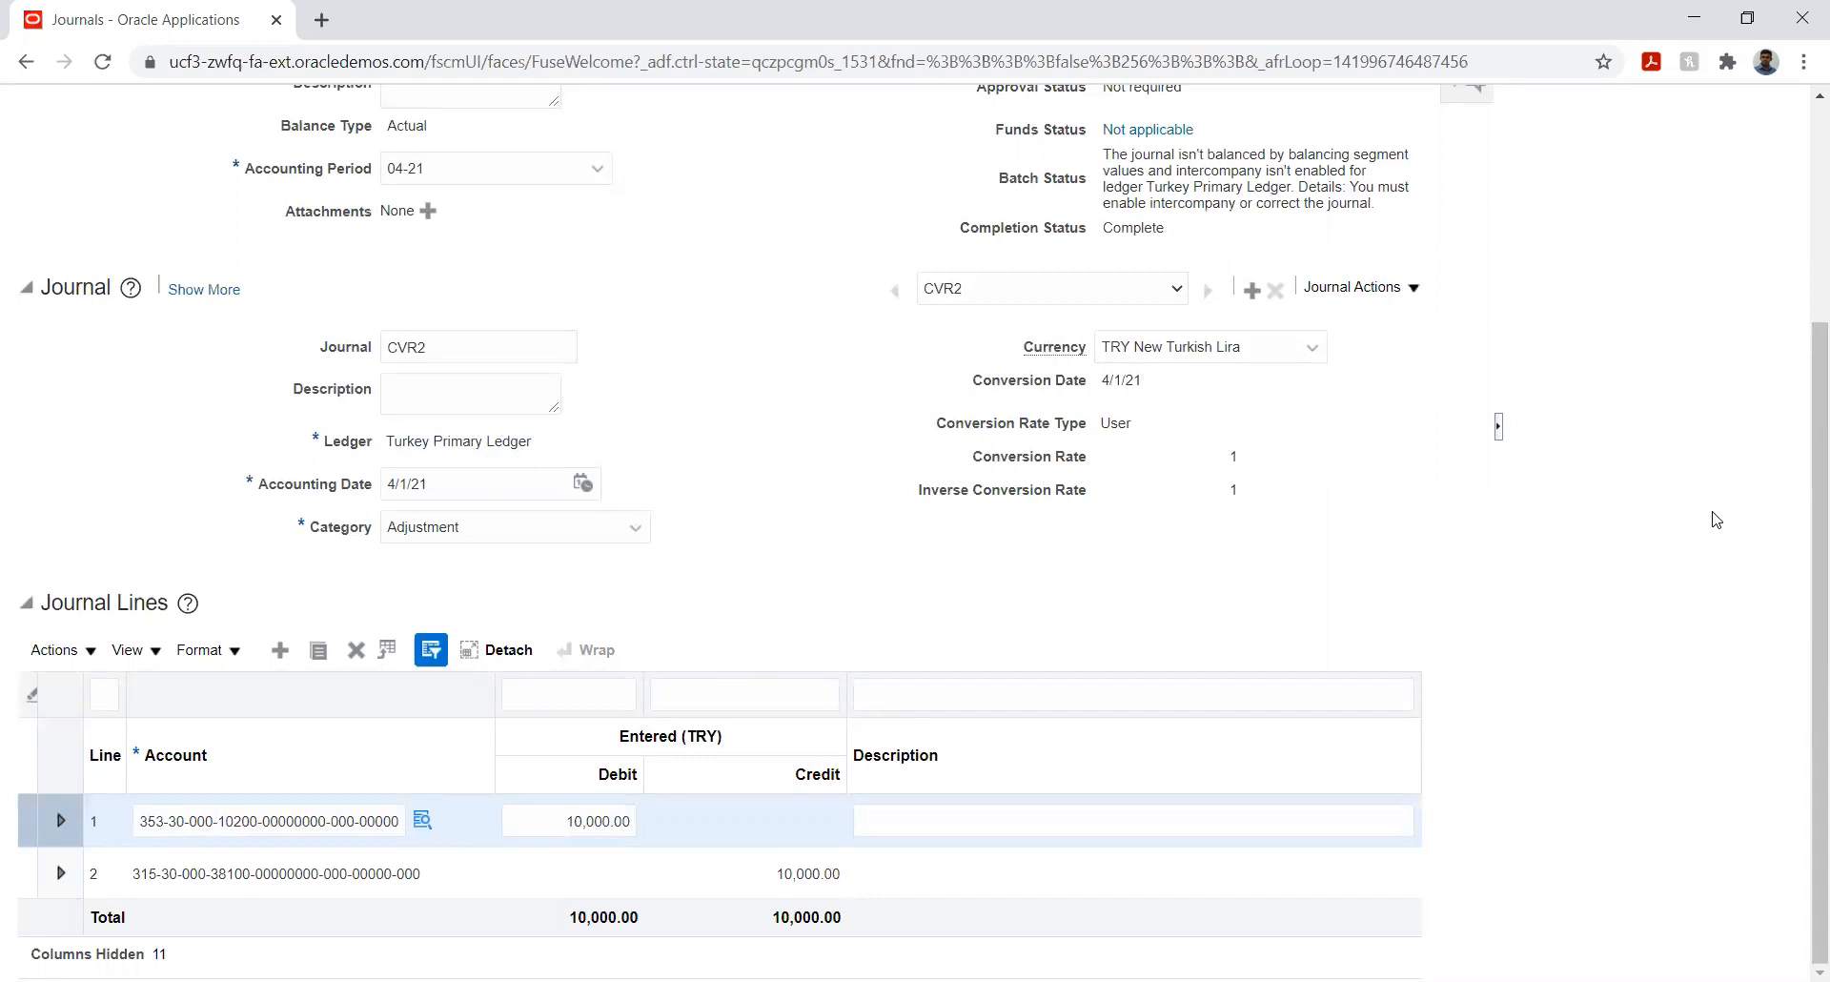
{"action": "scroll", "coordinate": [1668, 434], "scroll_direction": "up", "scroll_amount": 3}
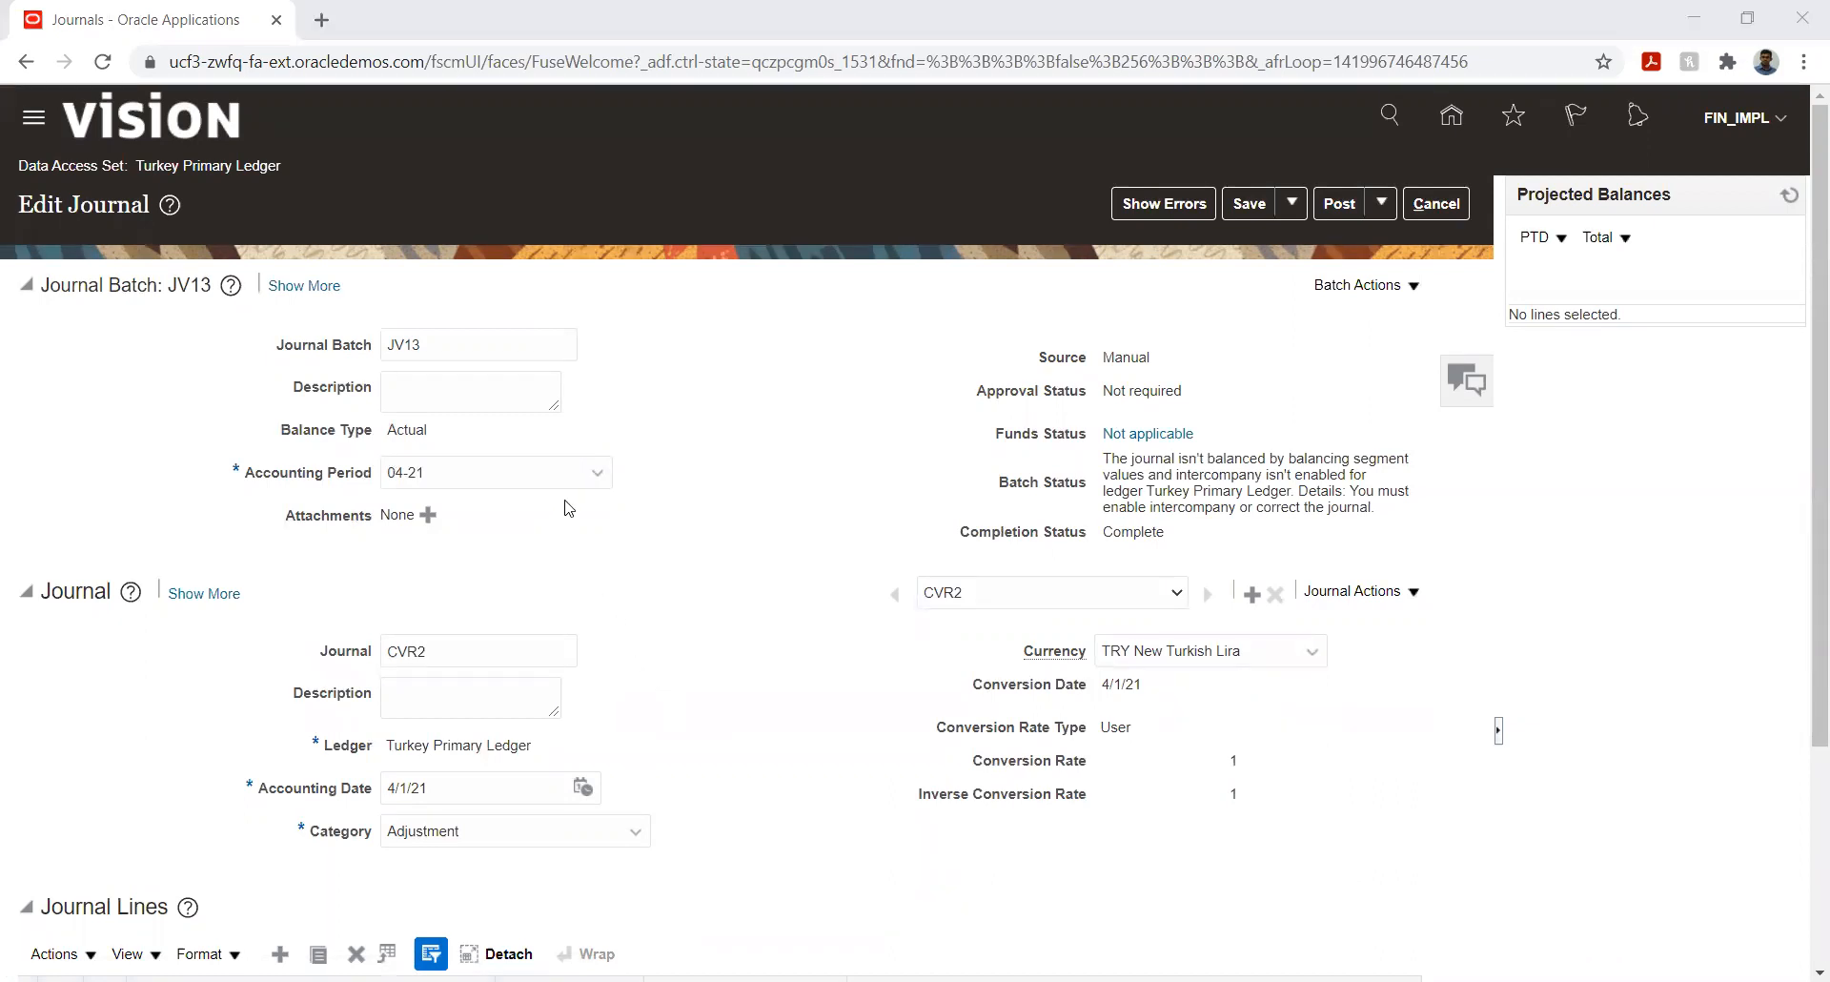
{"action": "left_click", "coordinate": [599, 524]}
{"action": "left_click", "coordinate": [1430, 203]}
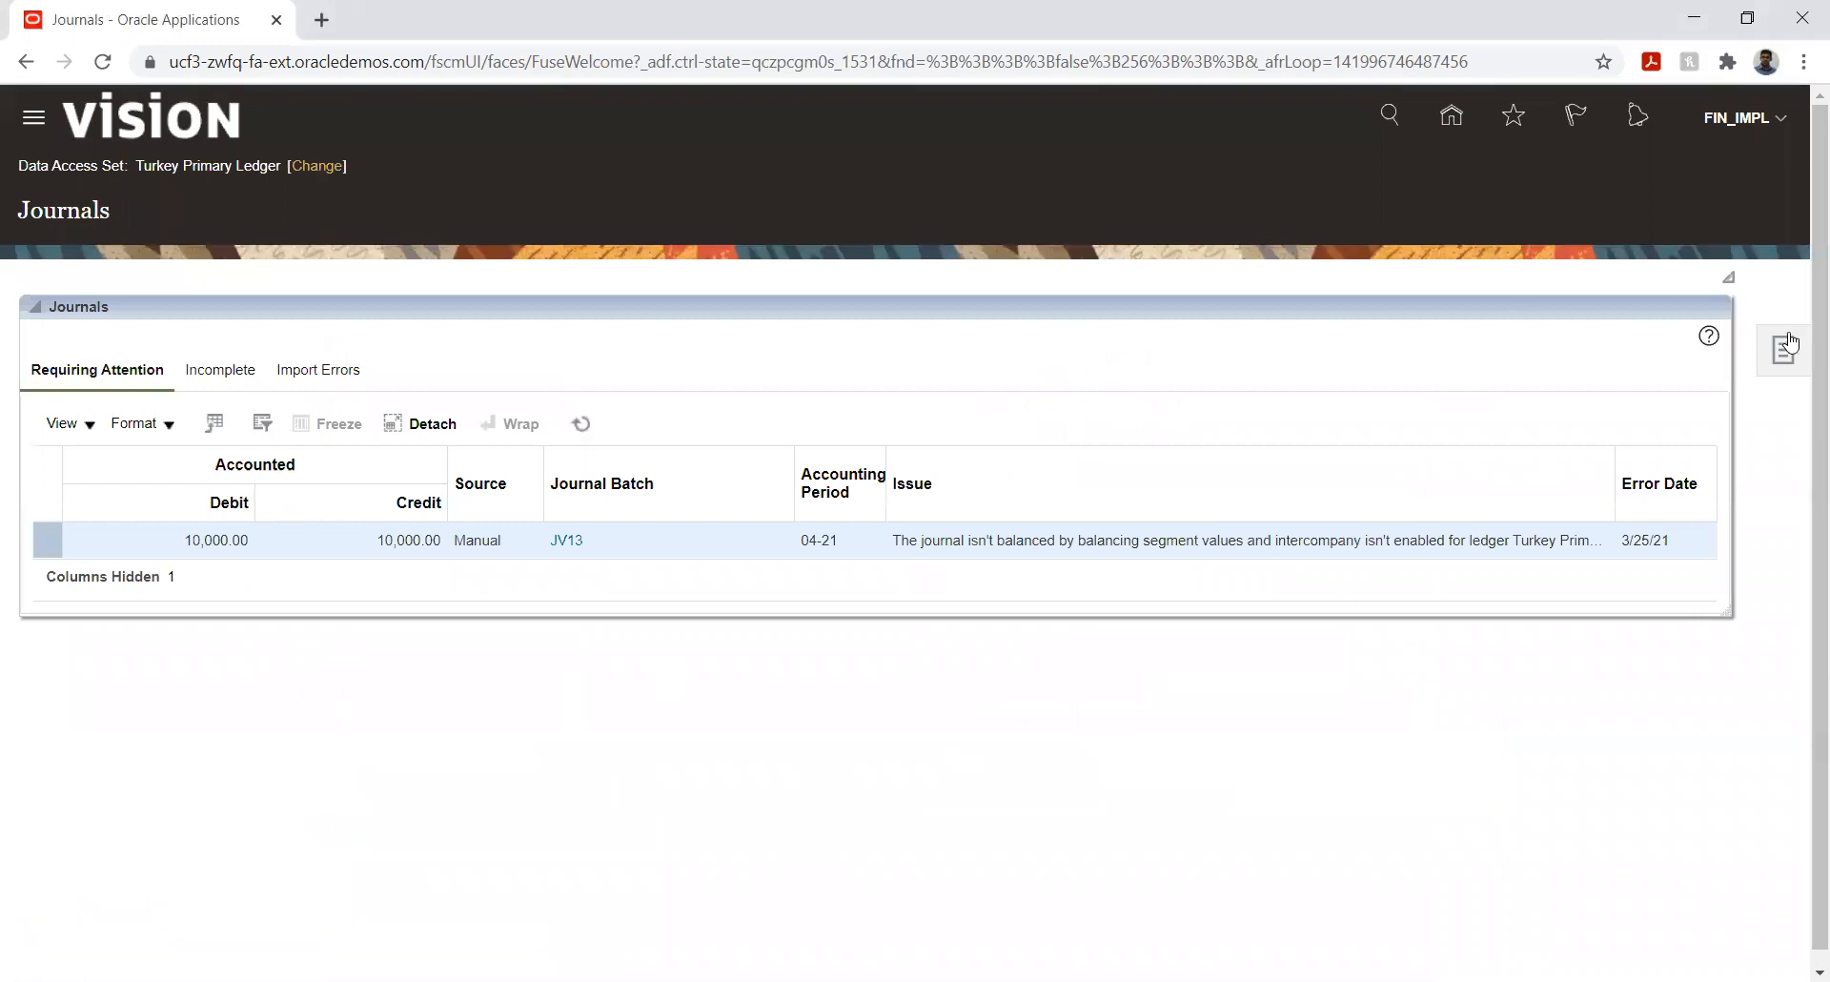
- Go to Setup and Maintenance, switch to the Financials setup, and open Specify Ledger Options for Turkey Primary Ledger under General Ledger
{"action": "left_click", "coordinate": [1456, 116]}
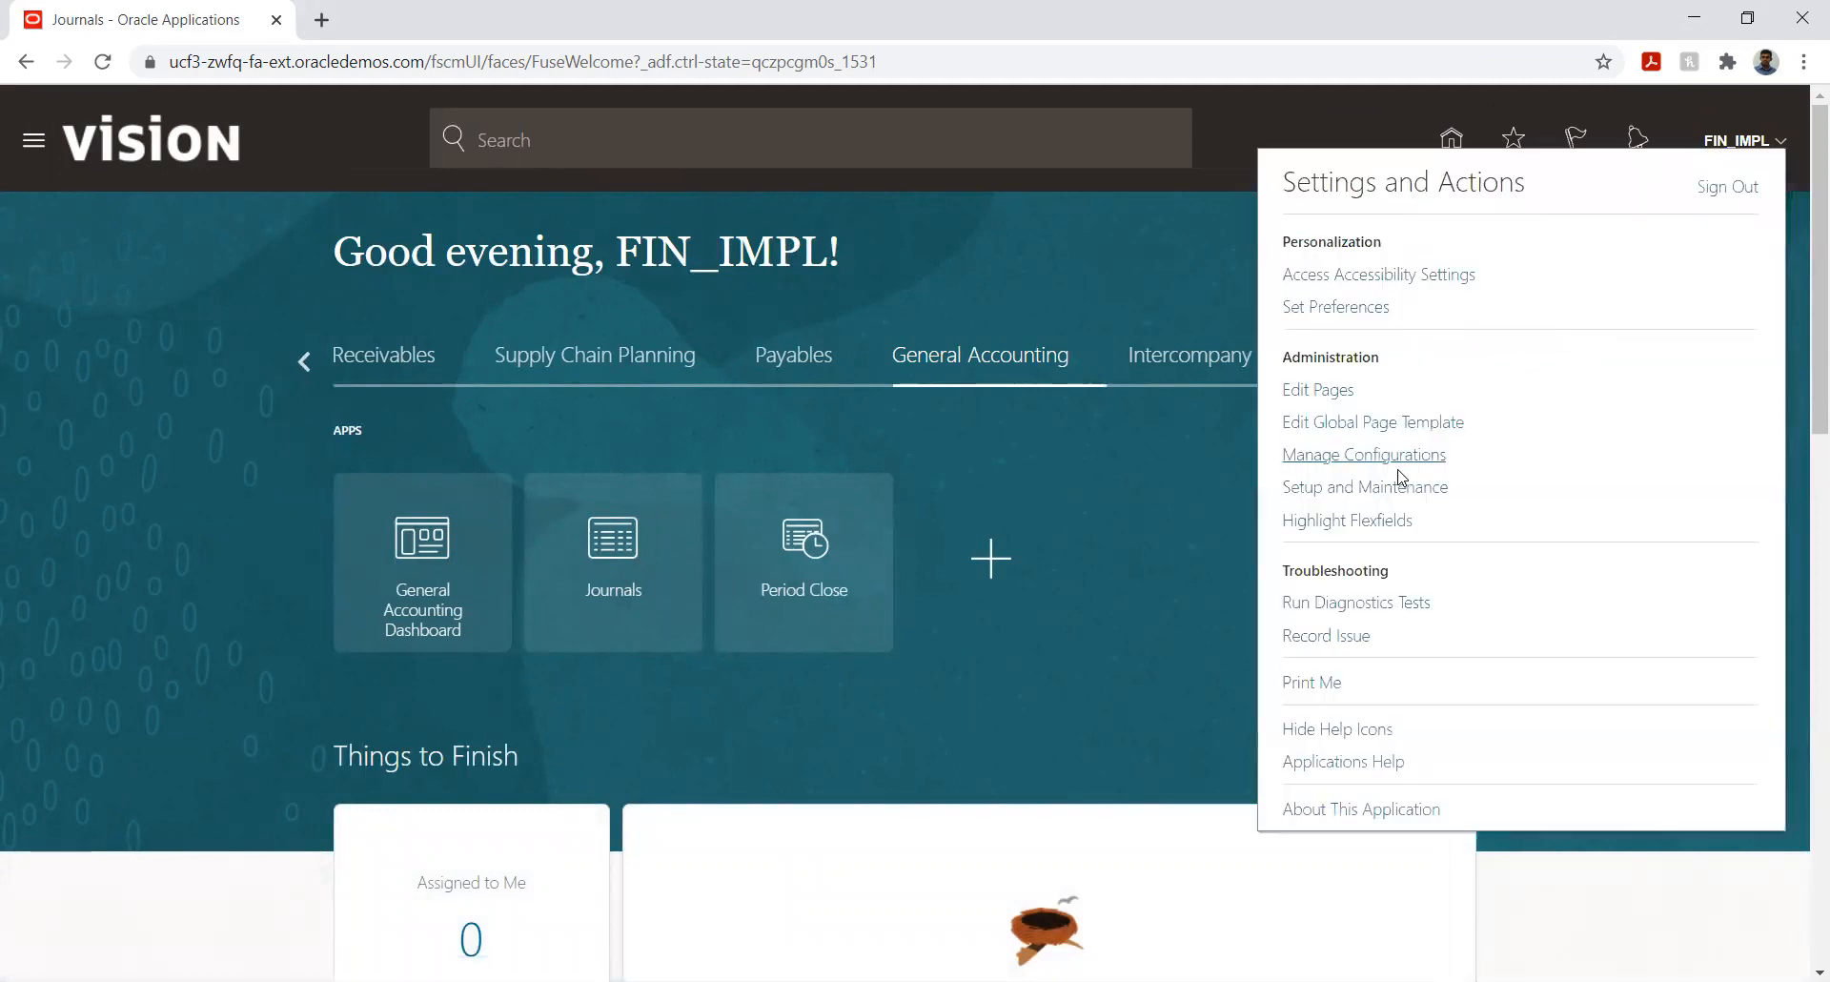
{"action": "left_click", "coordinate": [1382, 488]}
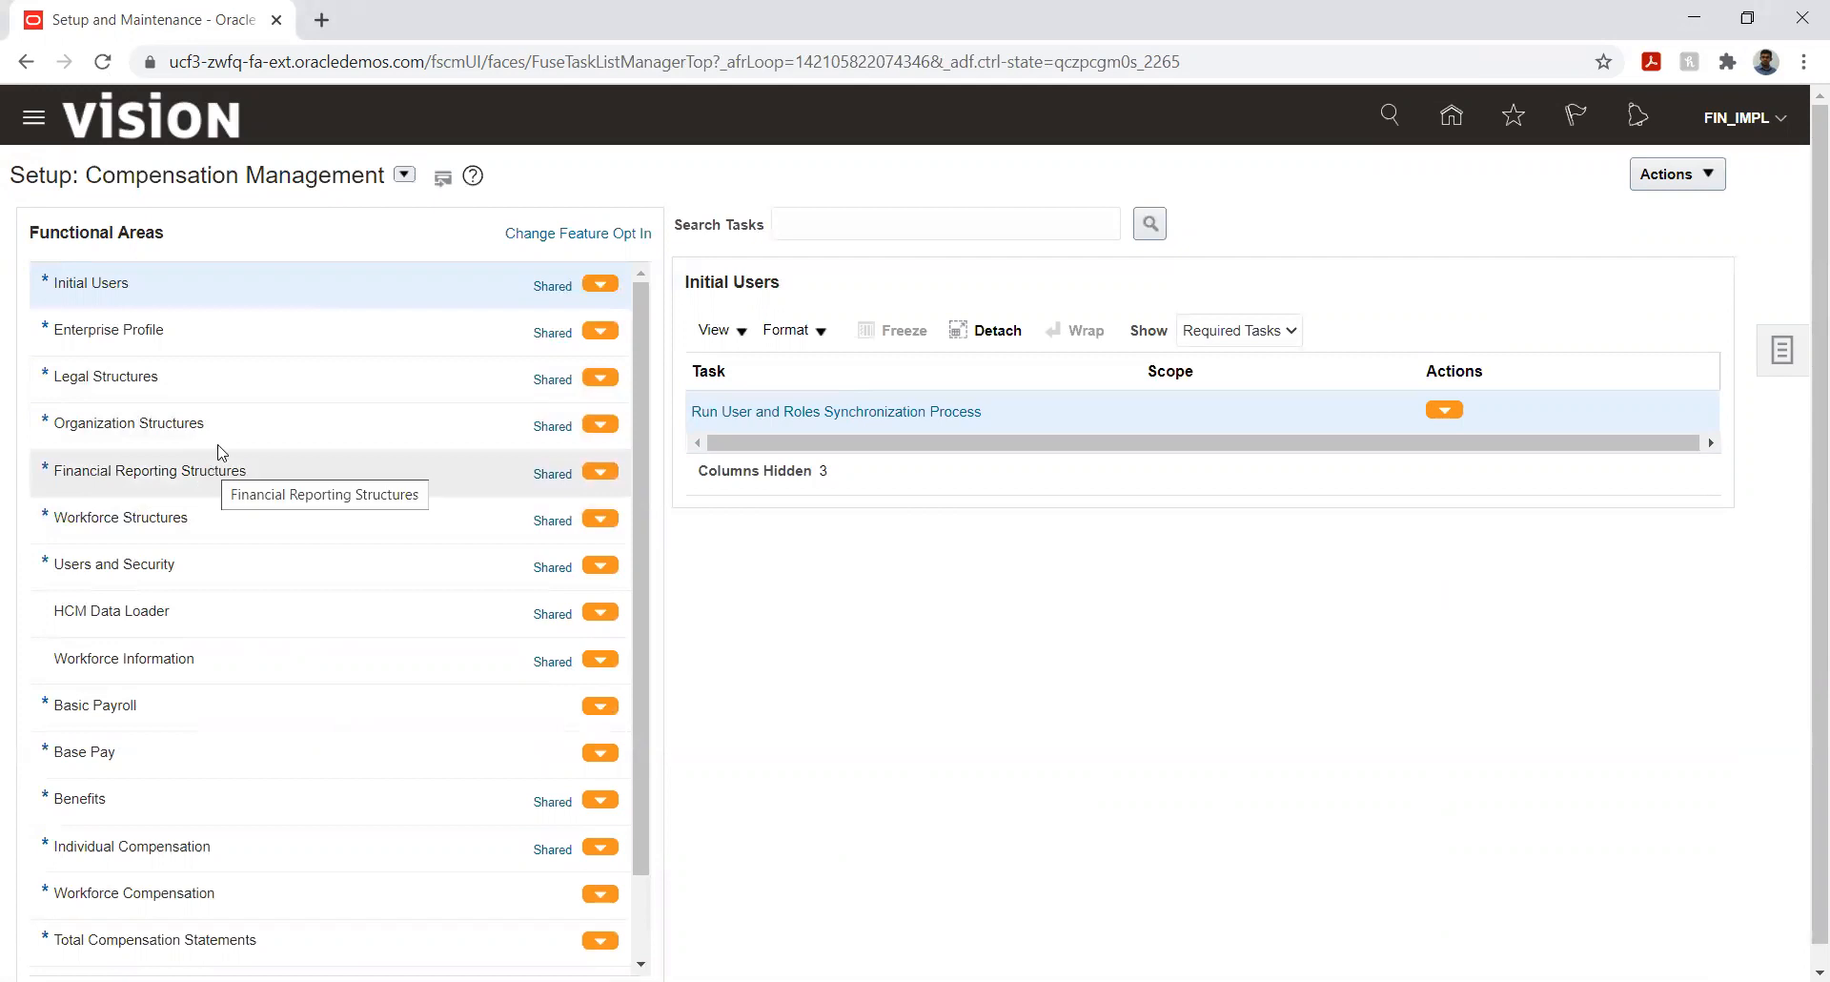
{"action": "left_click", "coordinate": [406, 175]}
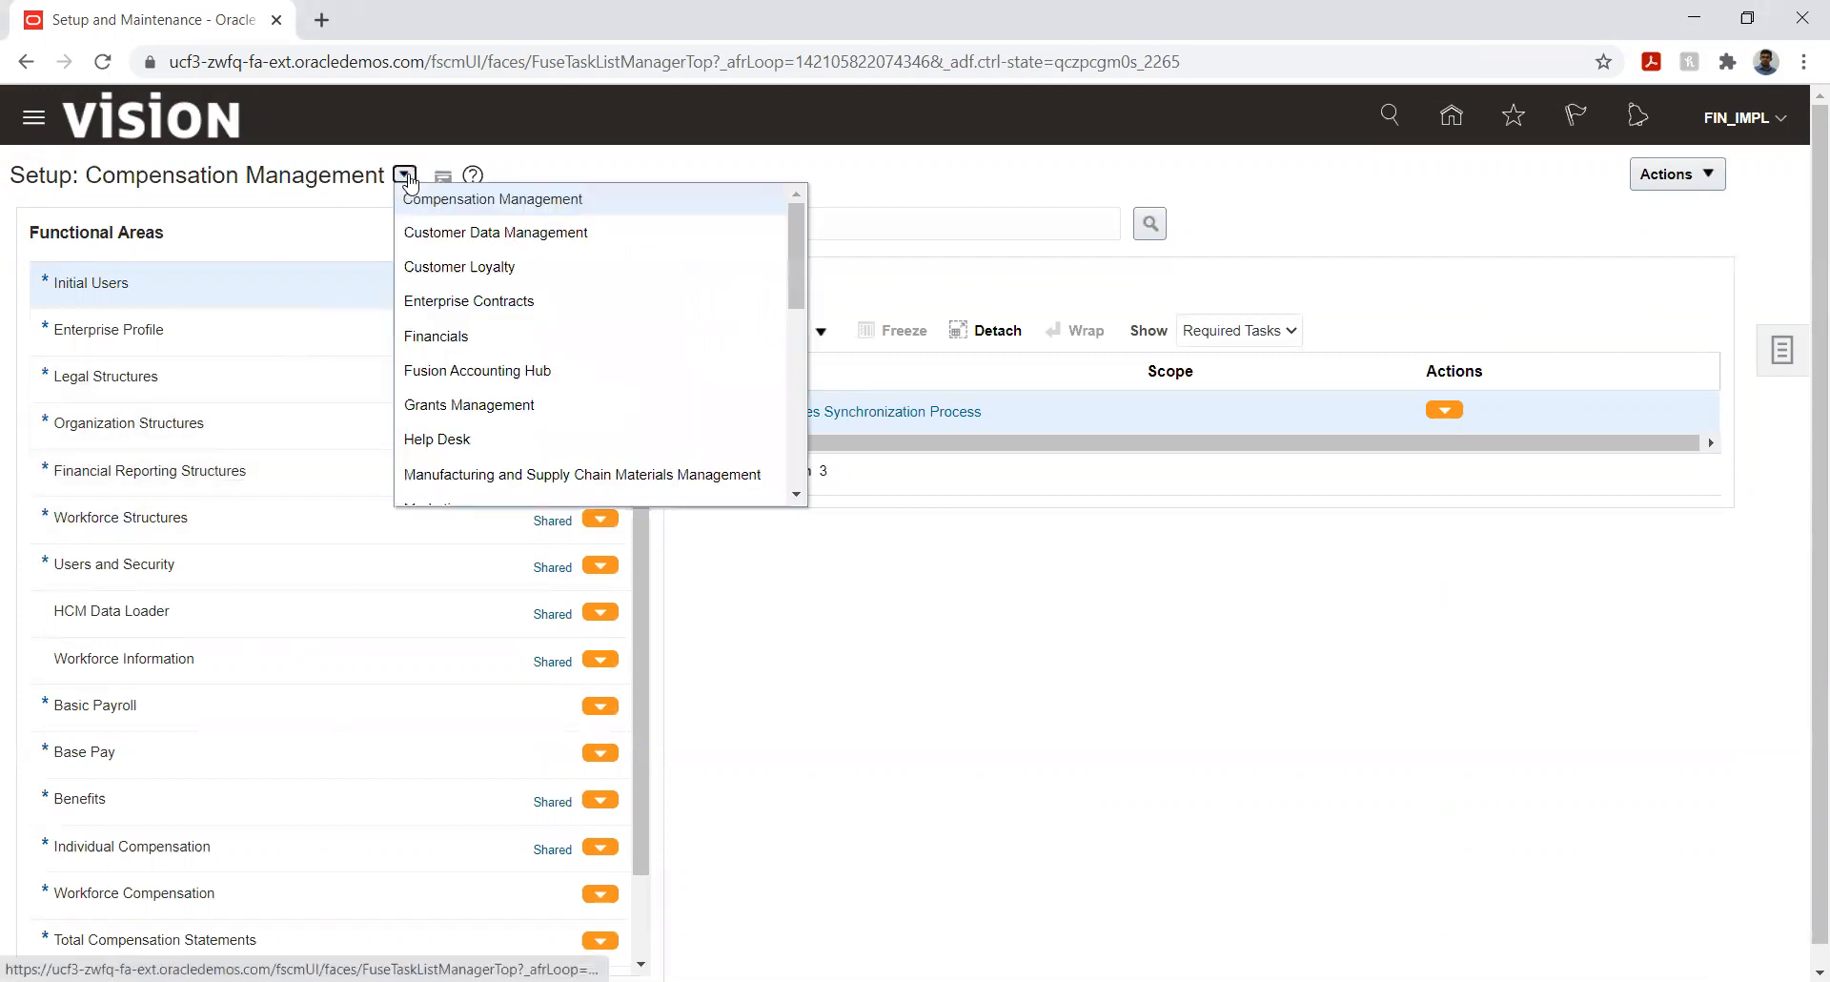
{"action": "left_click", "coordinate": [457, 337]}
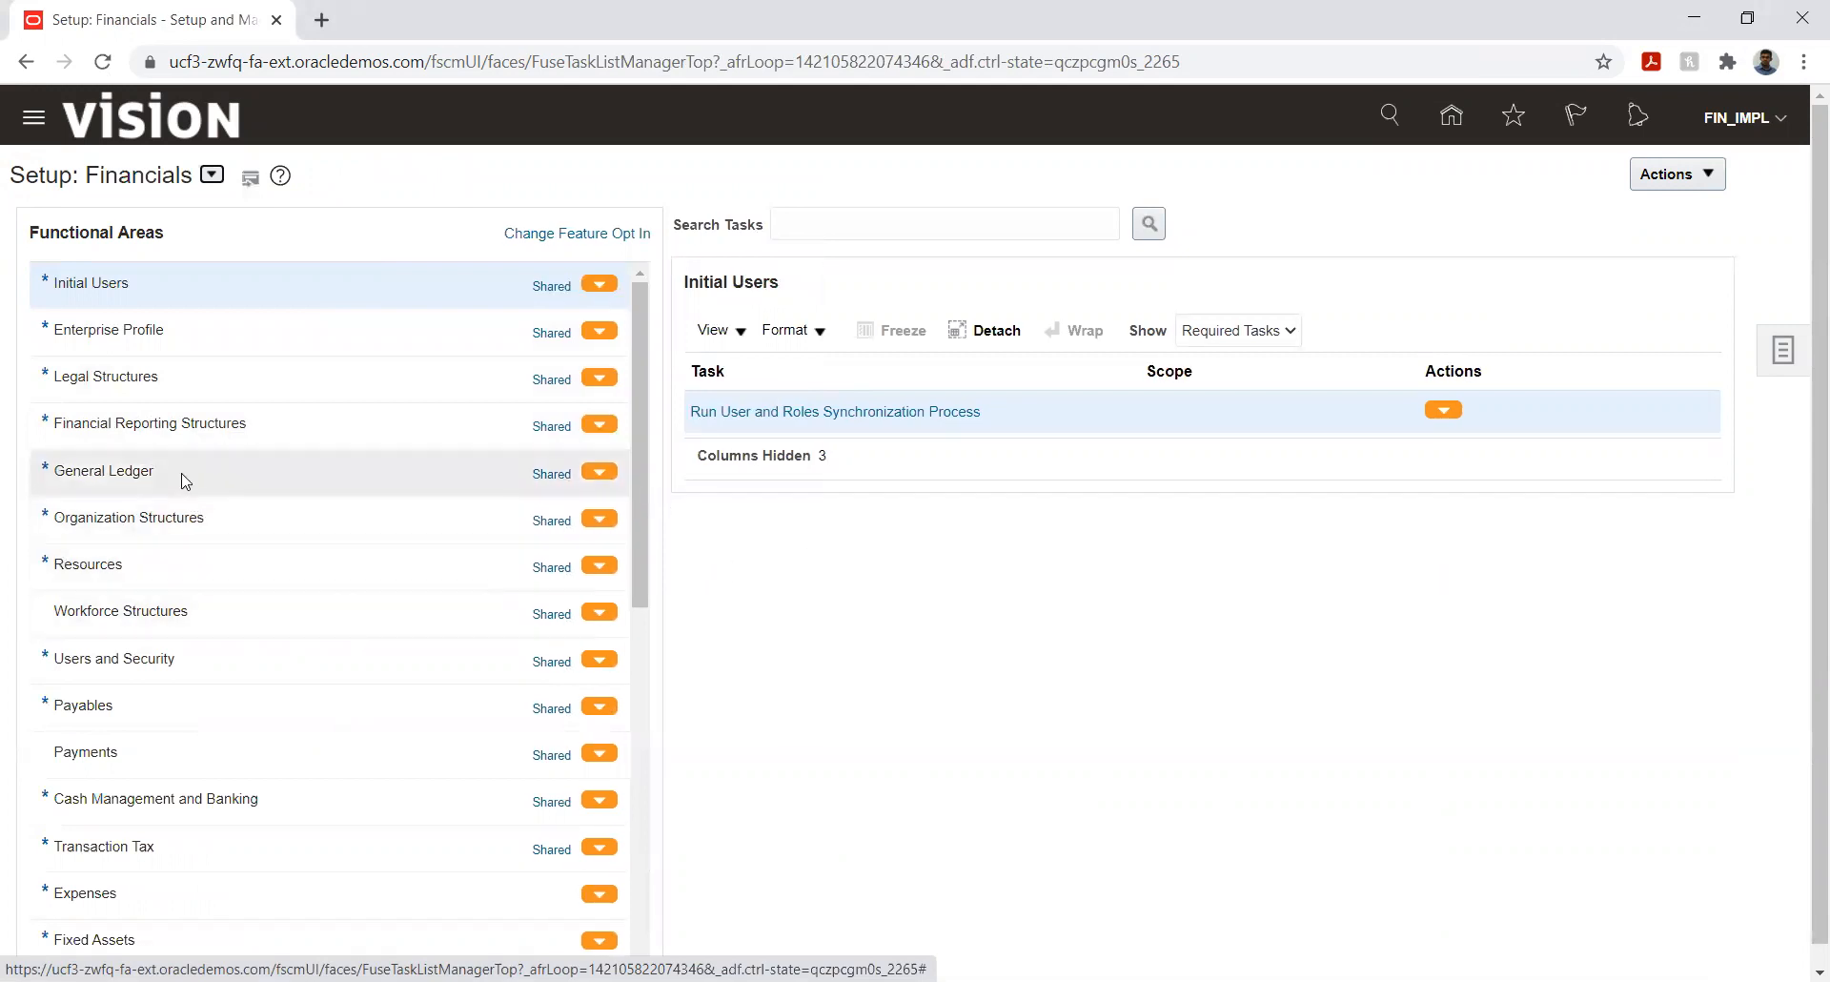
{"action": "left_click", "coordinate": [185, 480]}
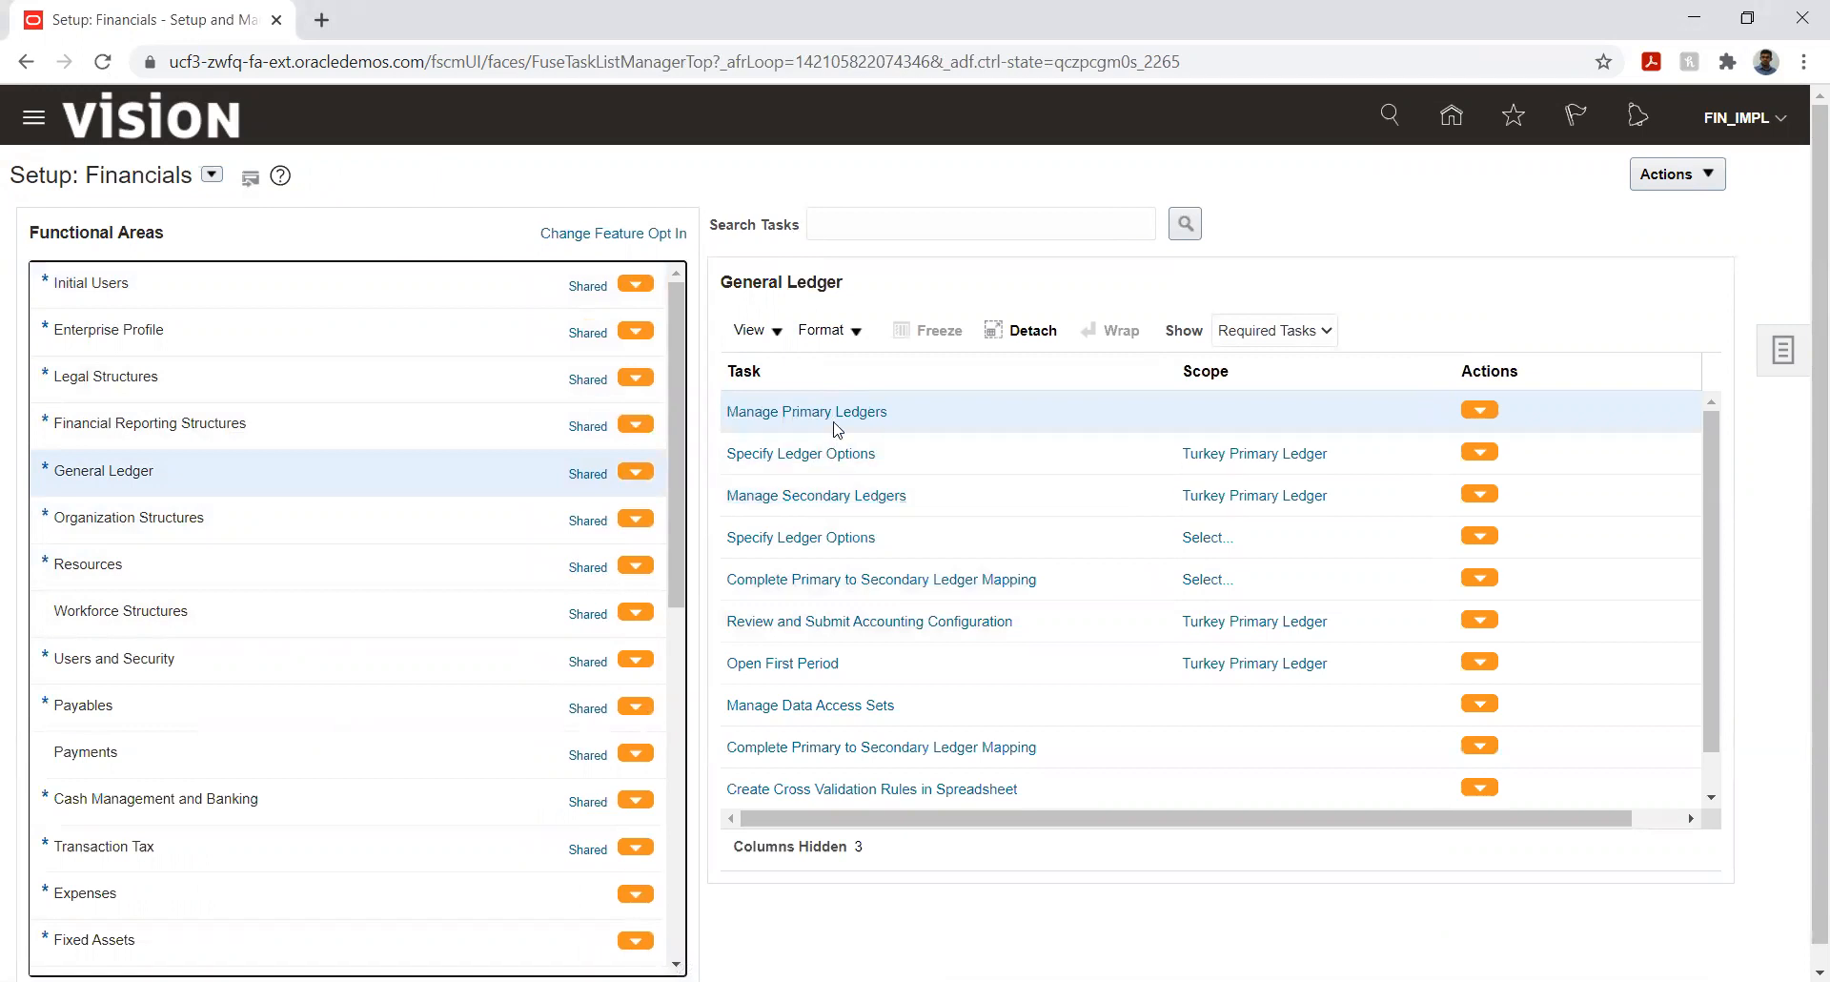
{"action": "left_click", "coordinate": [806, 454]}
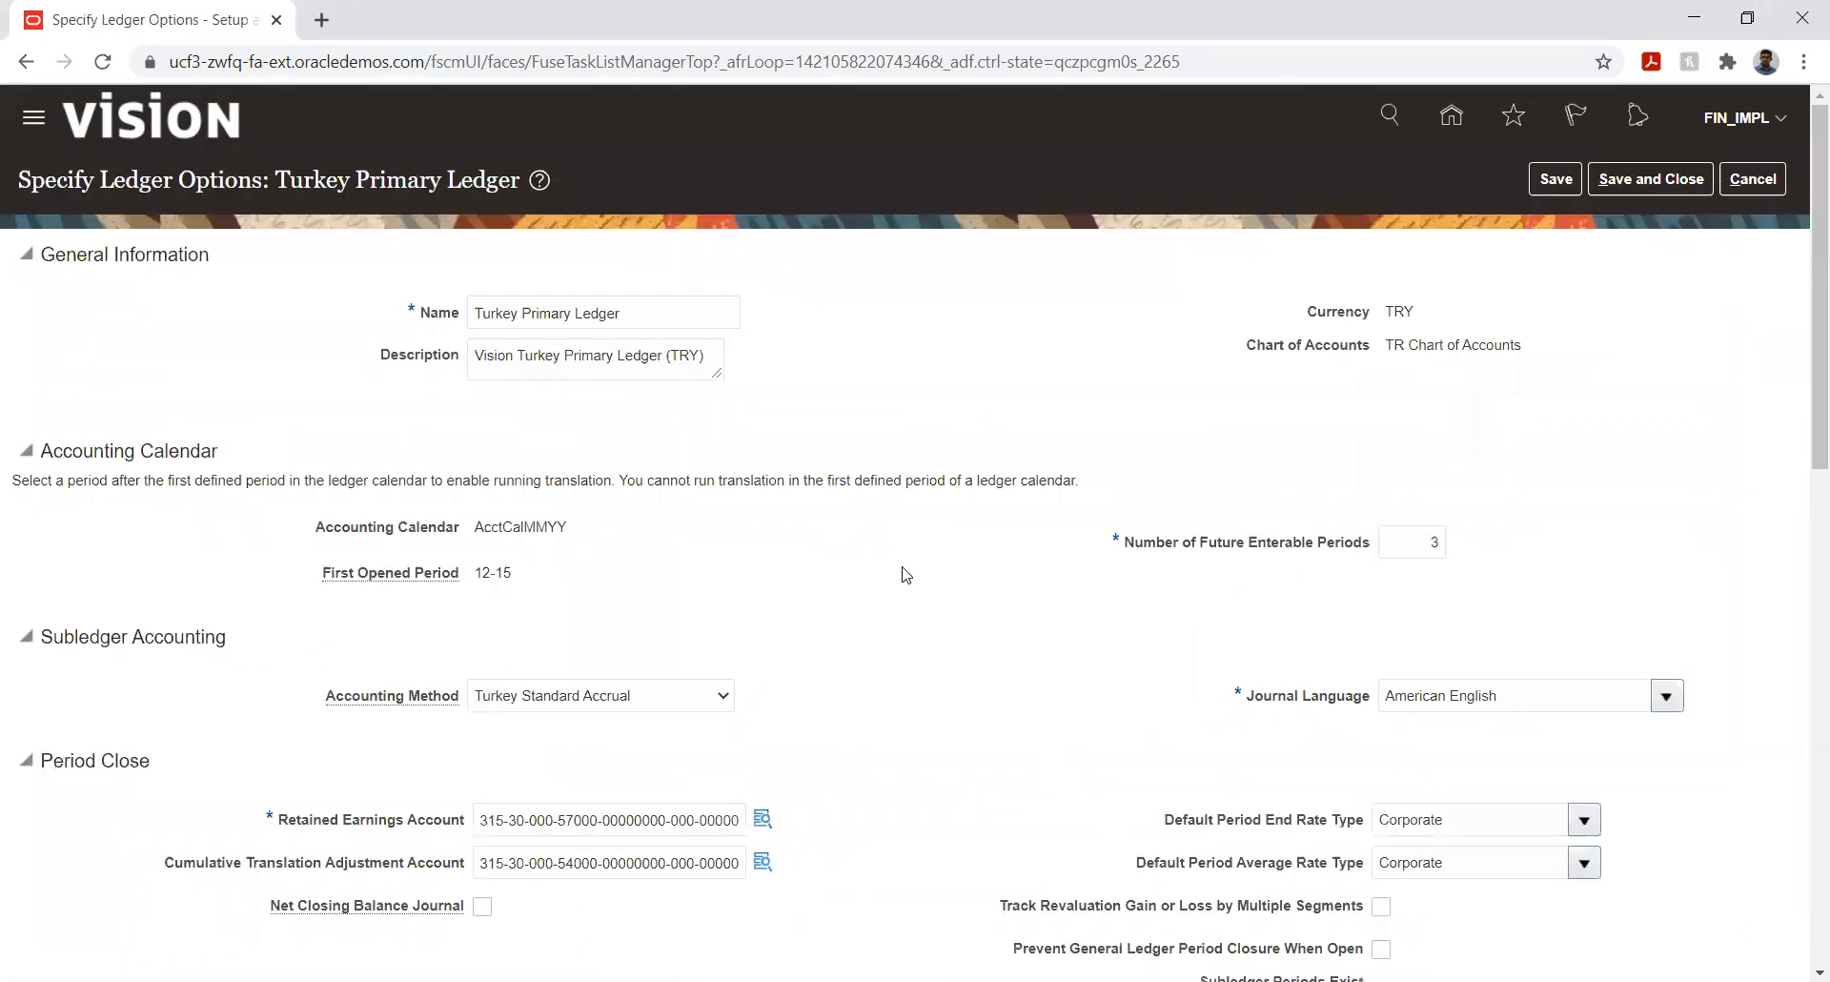
- Enable intercompany accounting for Turkey Primary Ledger, accept the confirmation, and save and close the ledger options
{"action": "scroll", "coordinate": [921, 608], "scroll_direction": "down", "scroll_amount": 3}
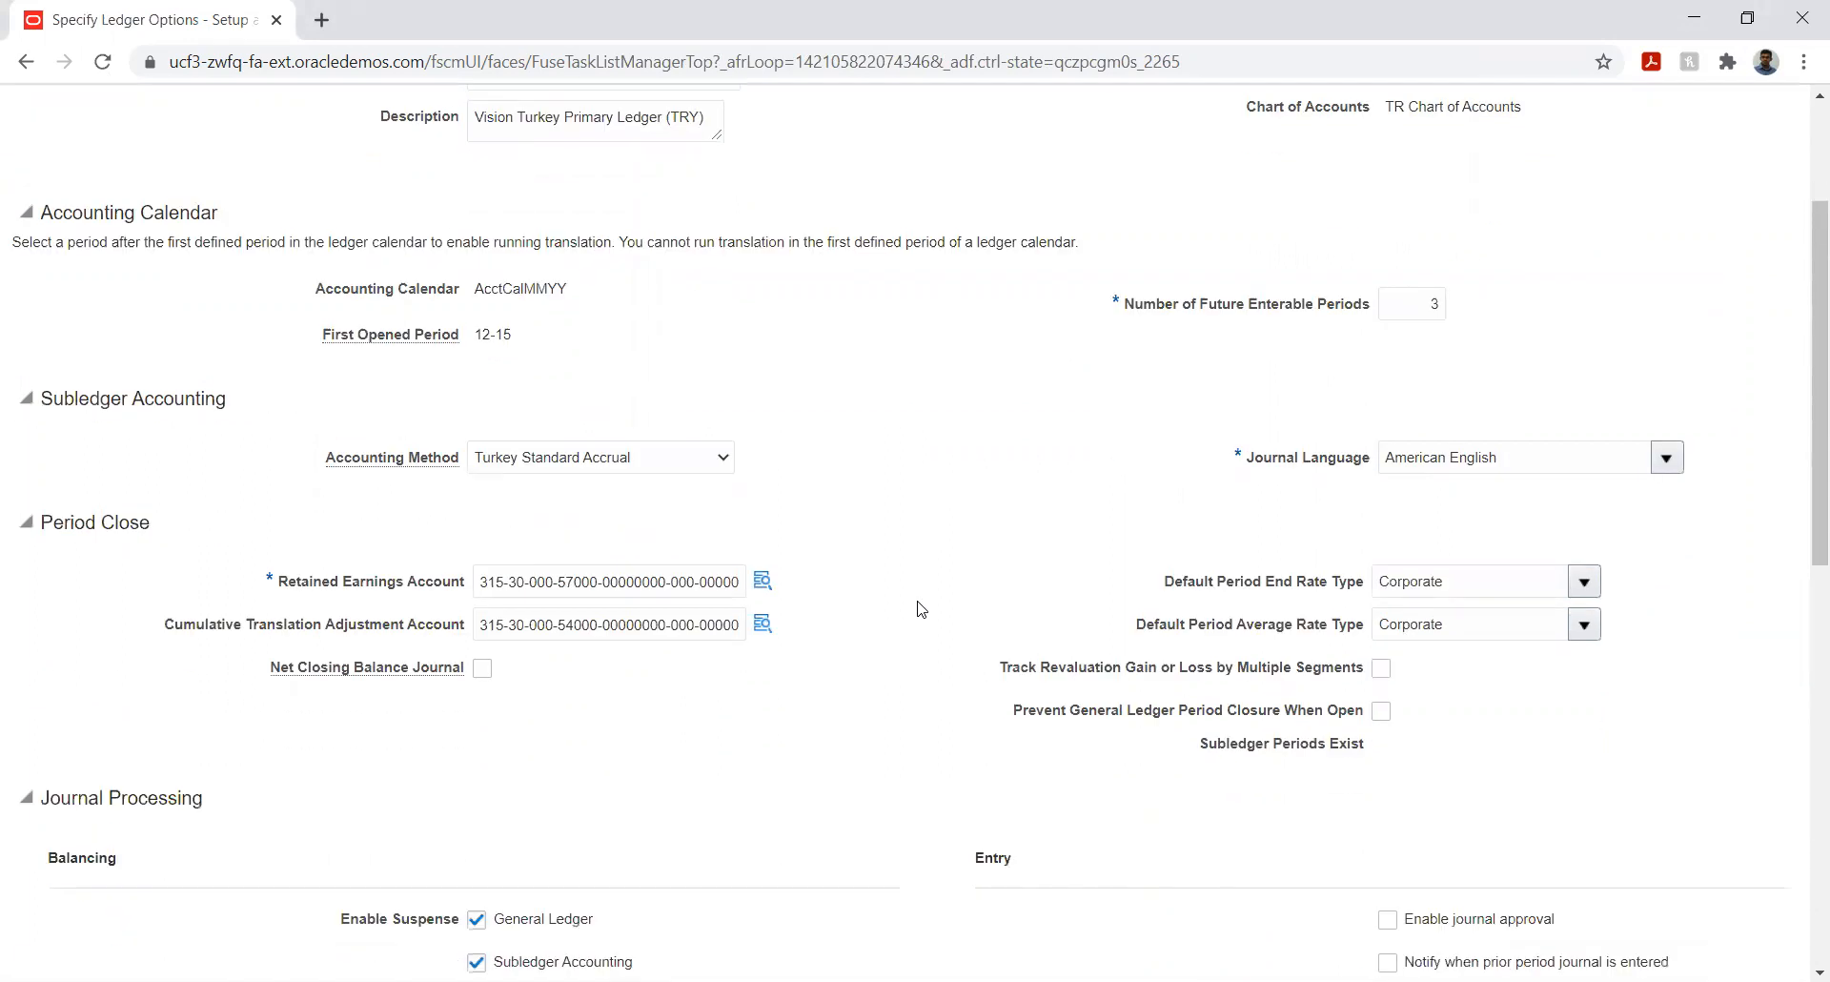
{"action": "scroll", "coordinate": [921, 609], "scroll_direction": "down", "scroll_amount": 5}
{"action": "scroll", "coordinate": [919, 610], "scroll_direction": "down", "scroll_amount": 4}
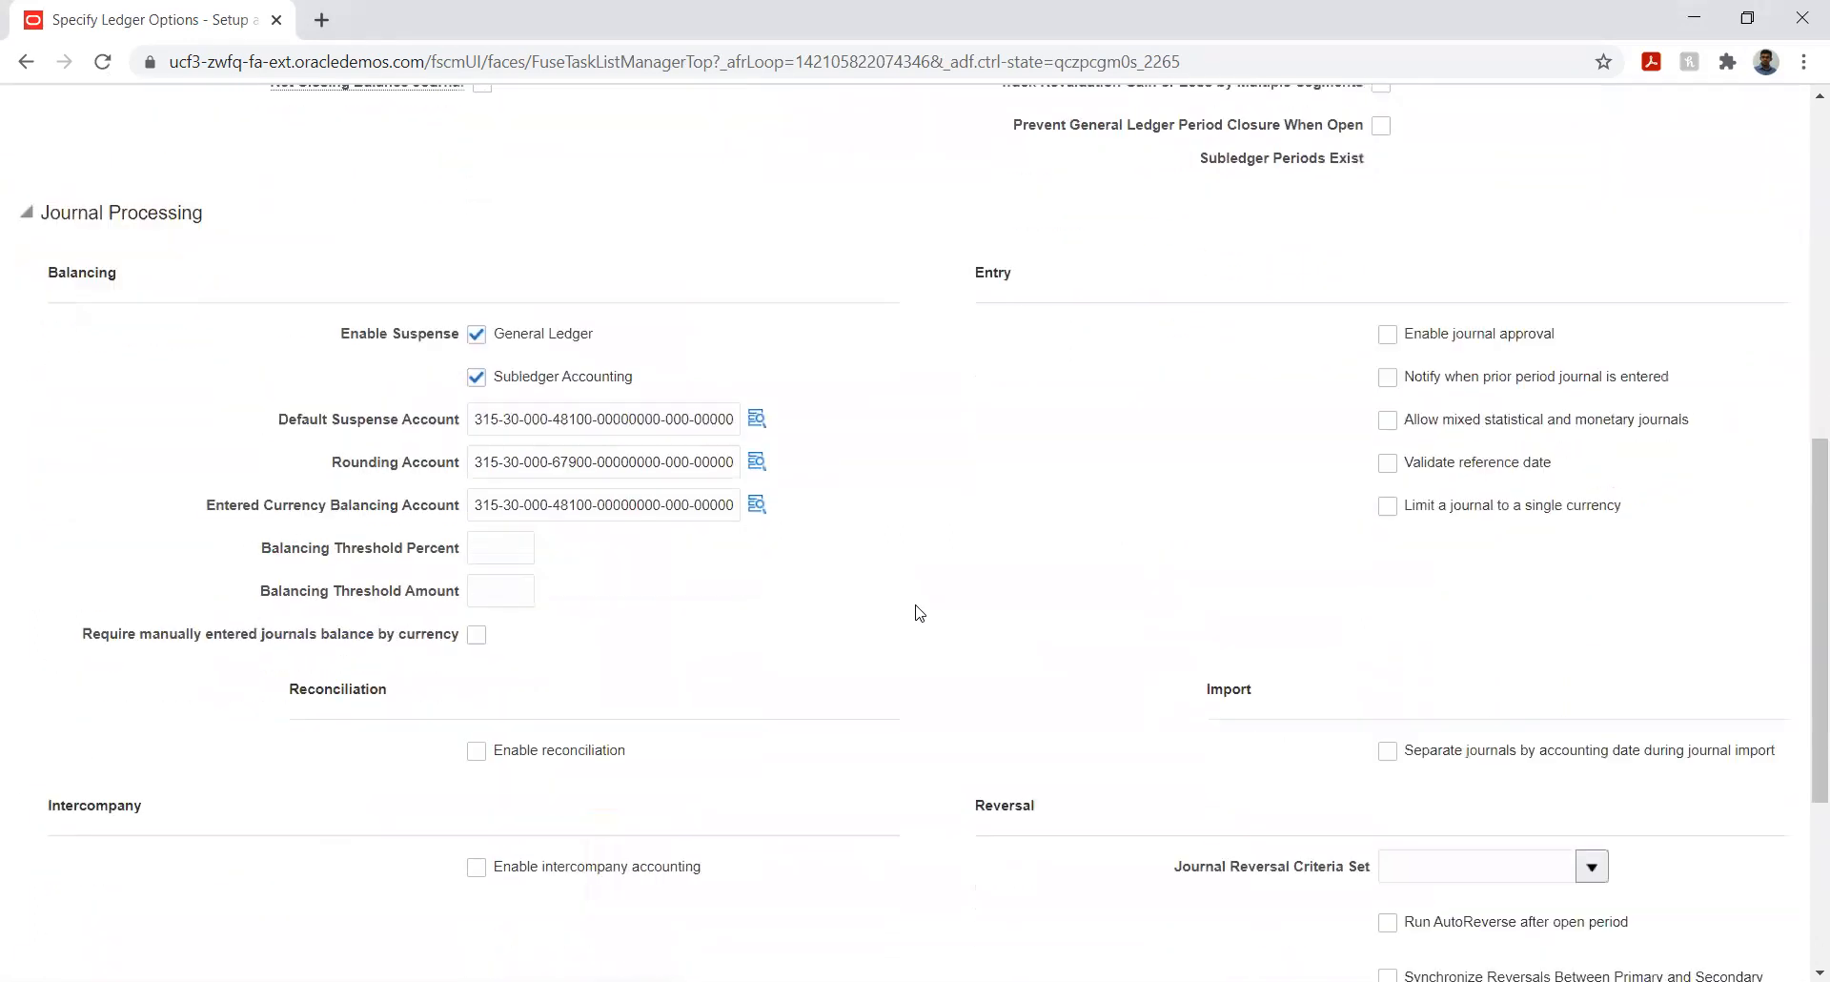
{"action": "scroll", "coordinate": [919, 612], "scroll_direction": "down", "scroll_amount": 2}
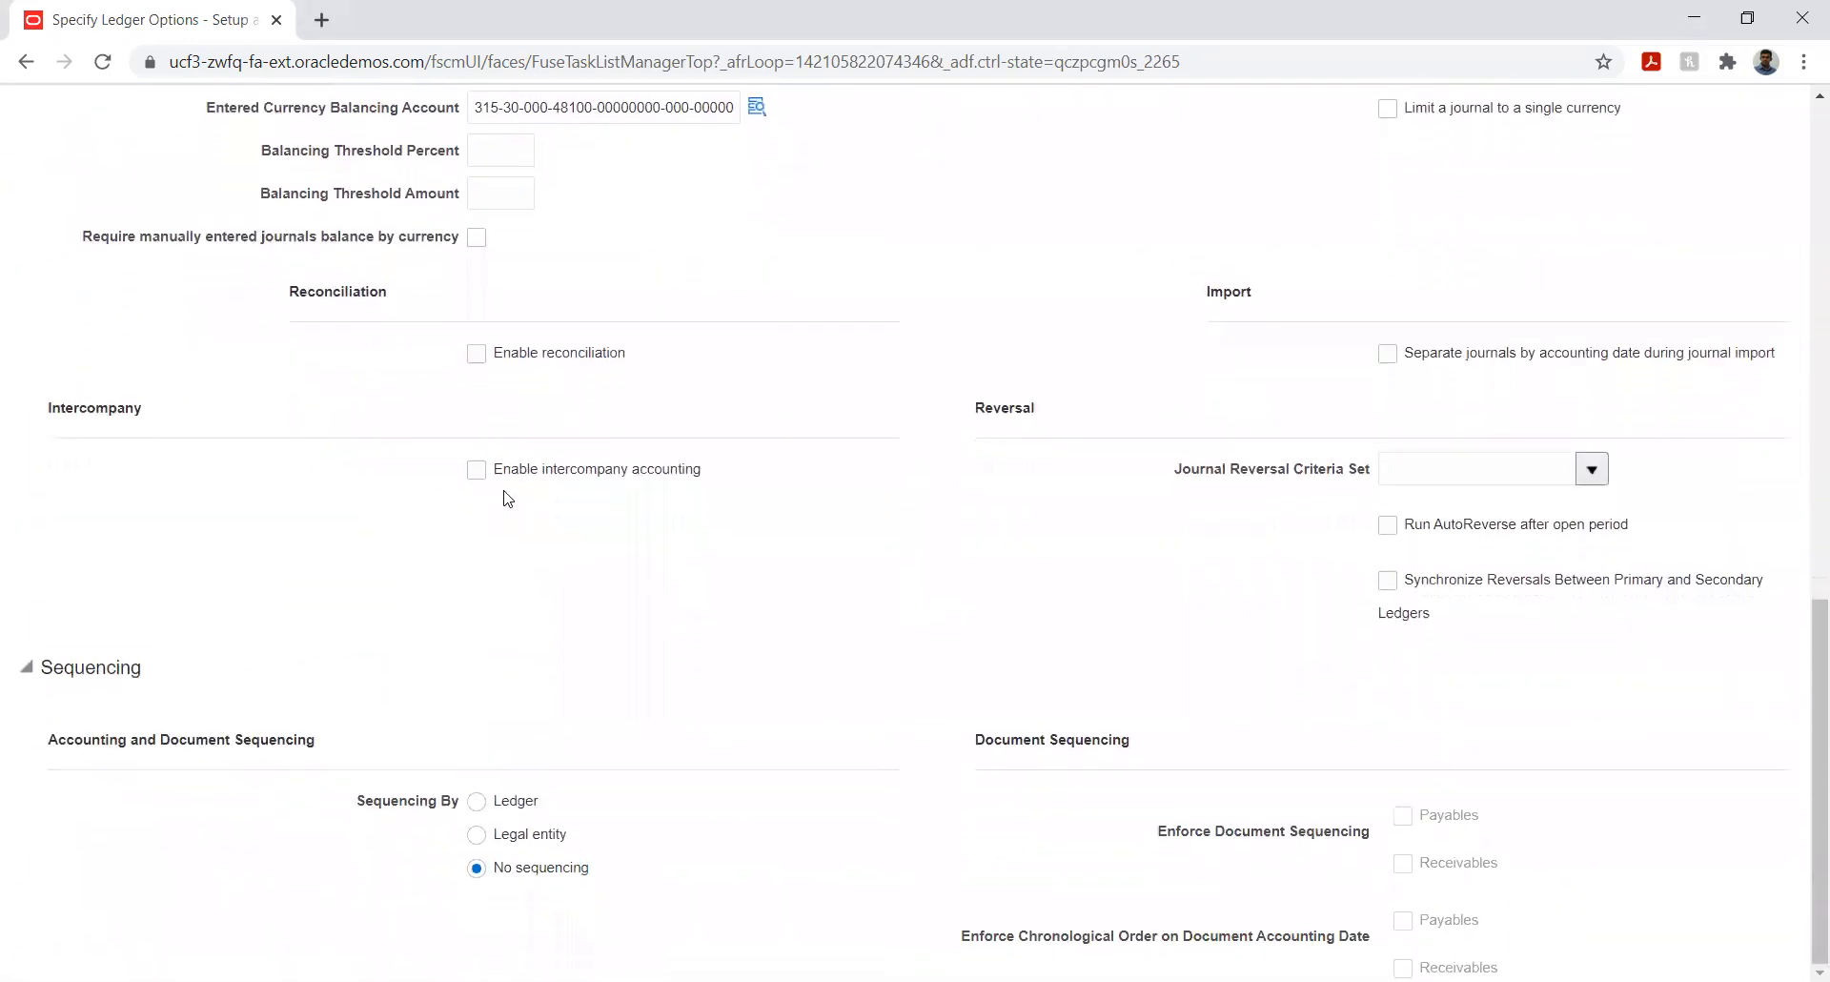
{"action": "left_click", "coordinate": [477, 472]}
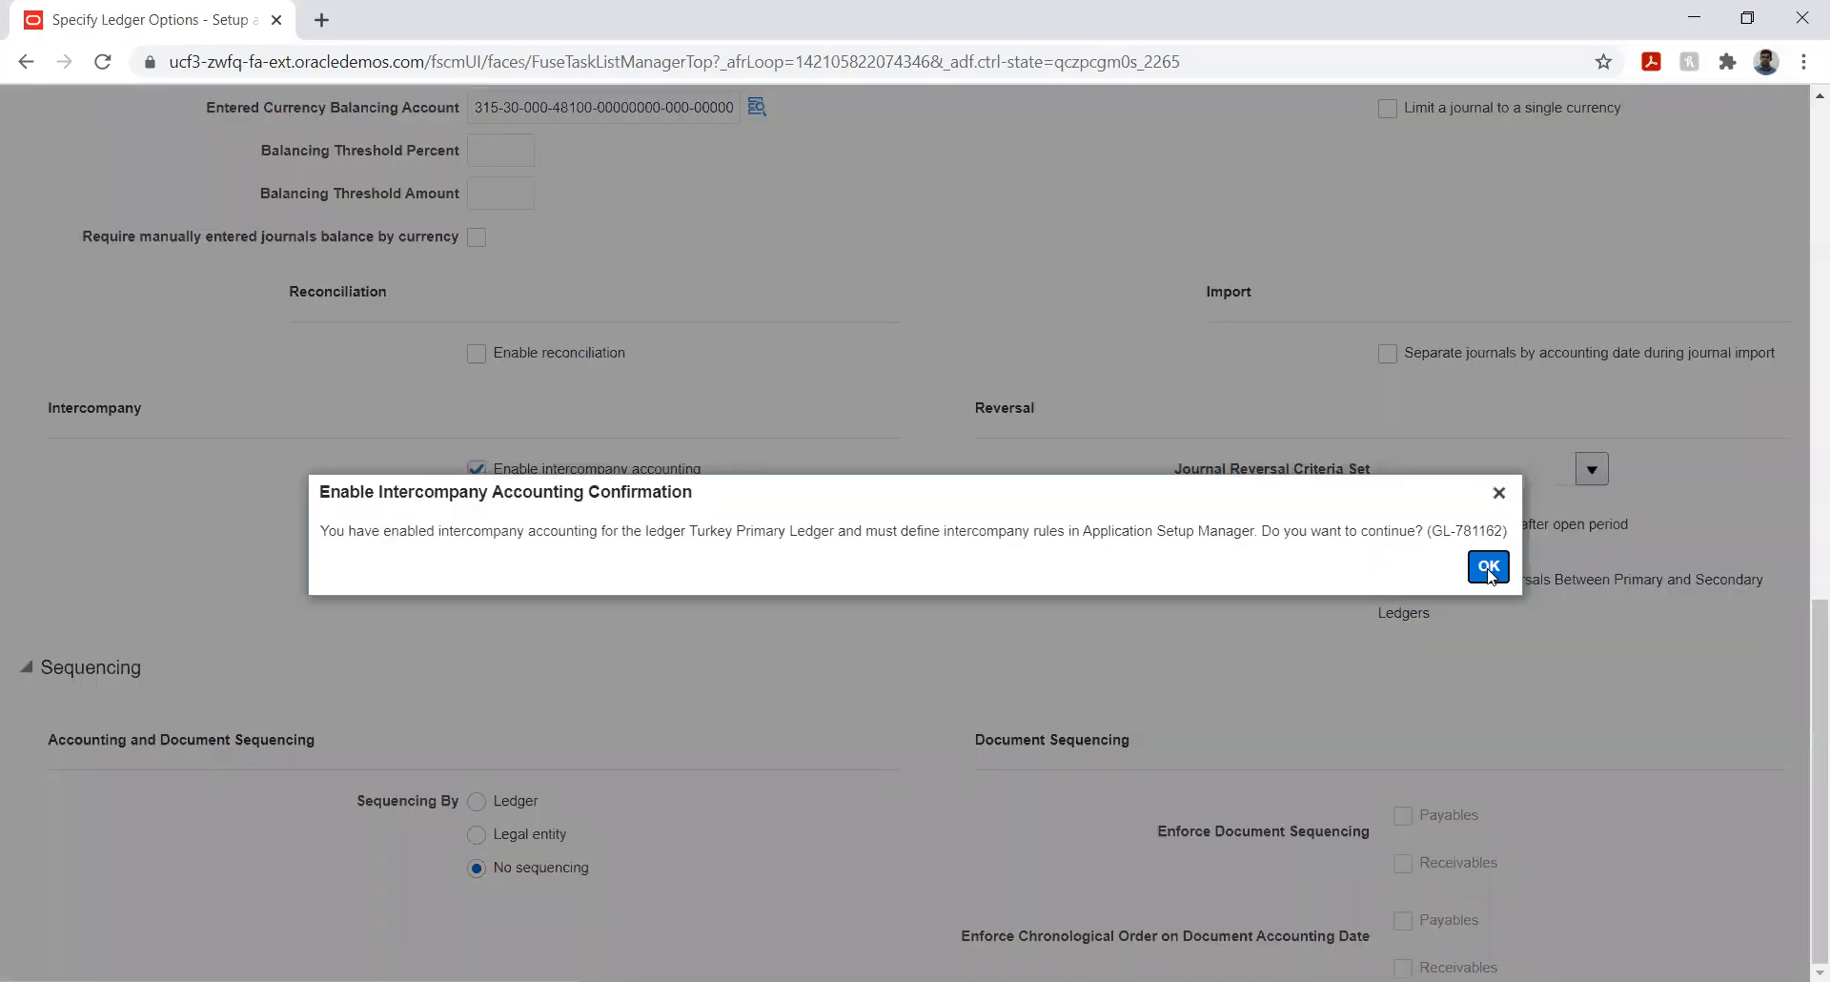
{"action": "left_click", "coordinate": [1489, 569]}
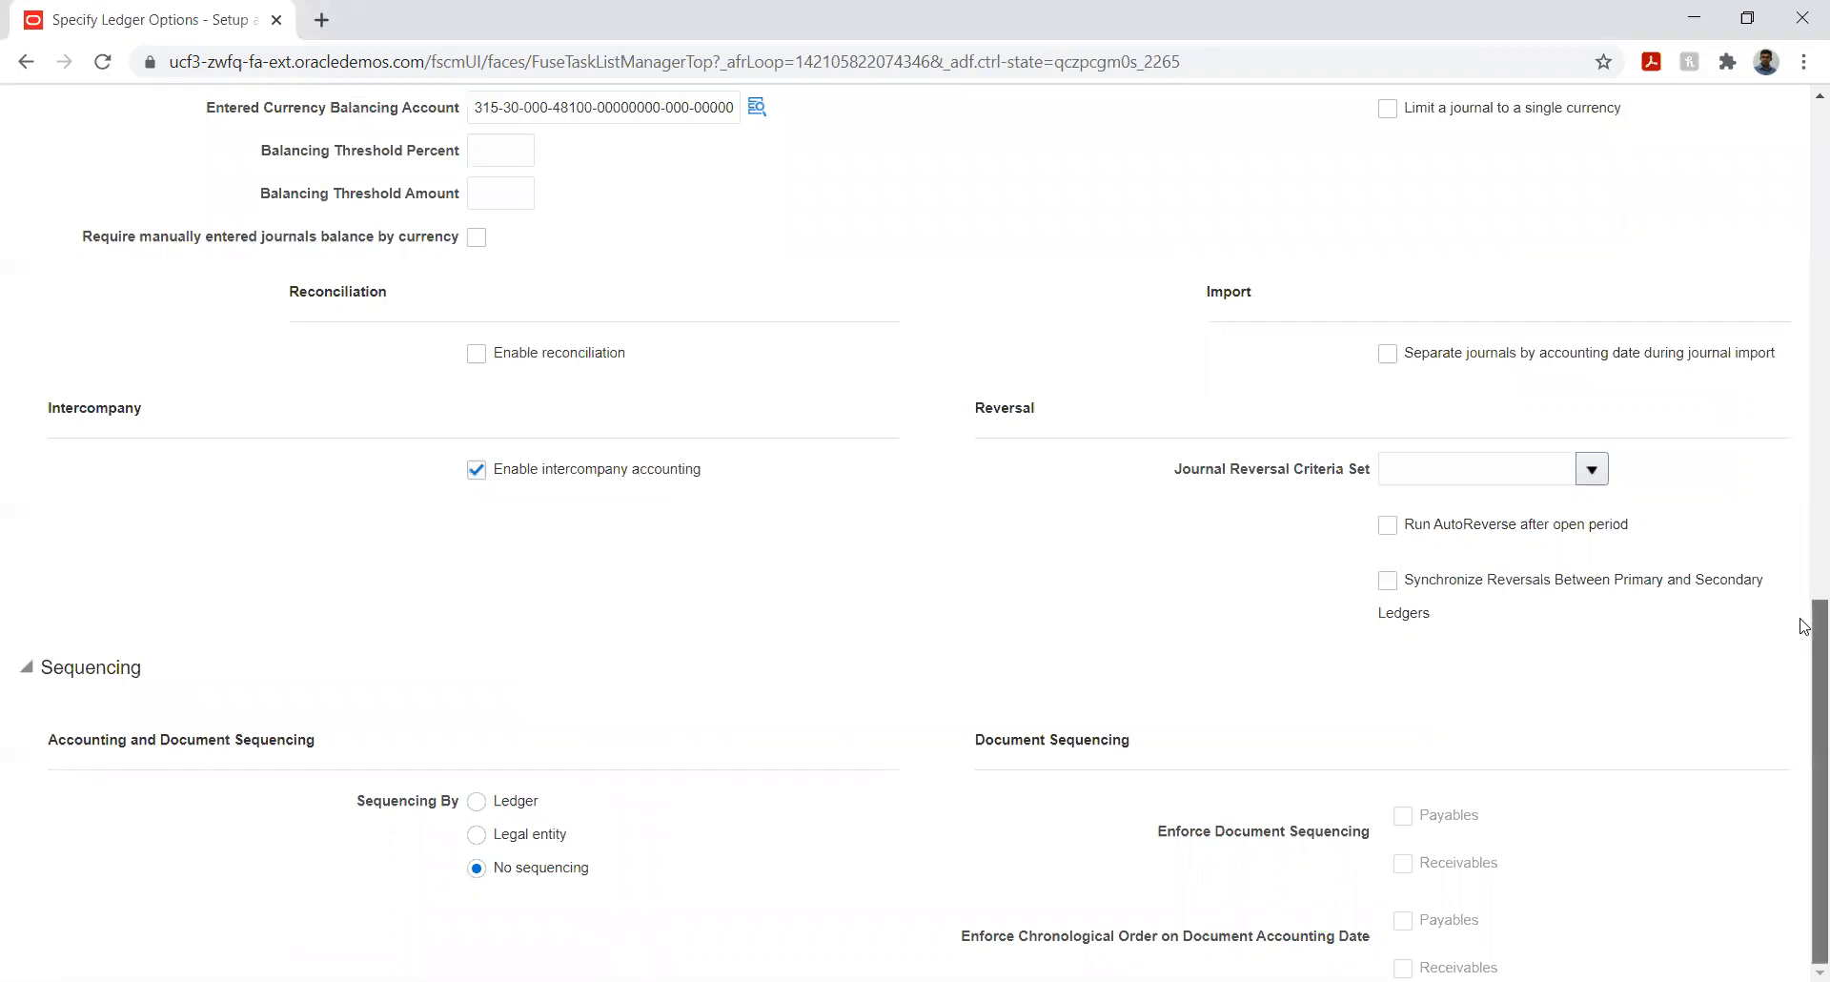
{"action": "left_click_drag", "start_coordinate": [1804, 591], "coordinate": [1804, 57]}
{"action": "left_click", "coordinate": [1602, 187]}
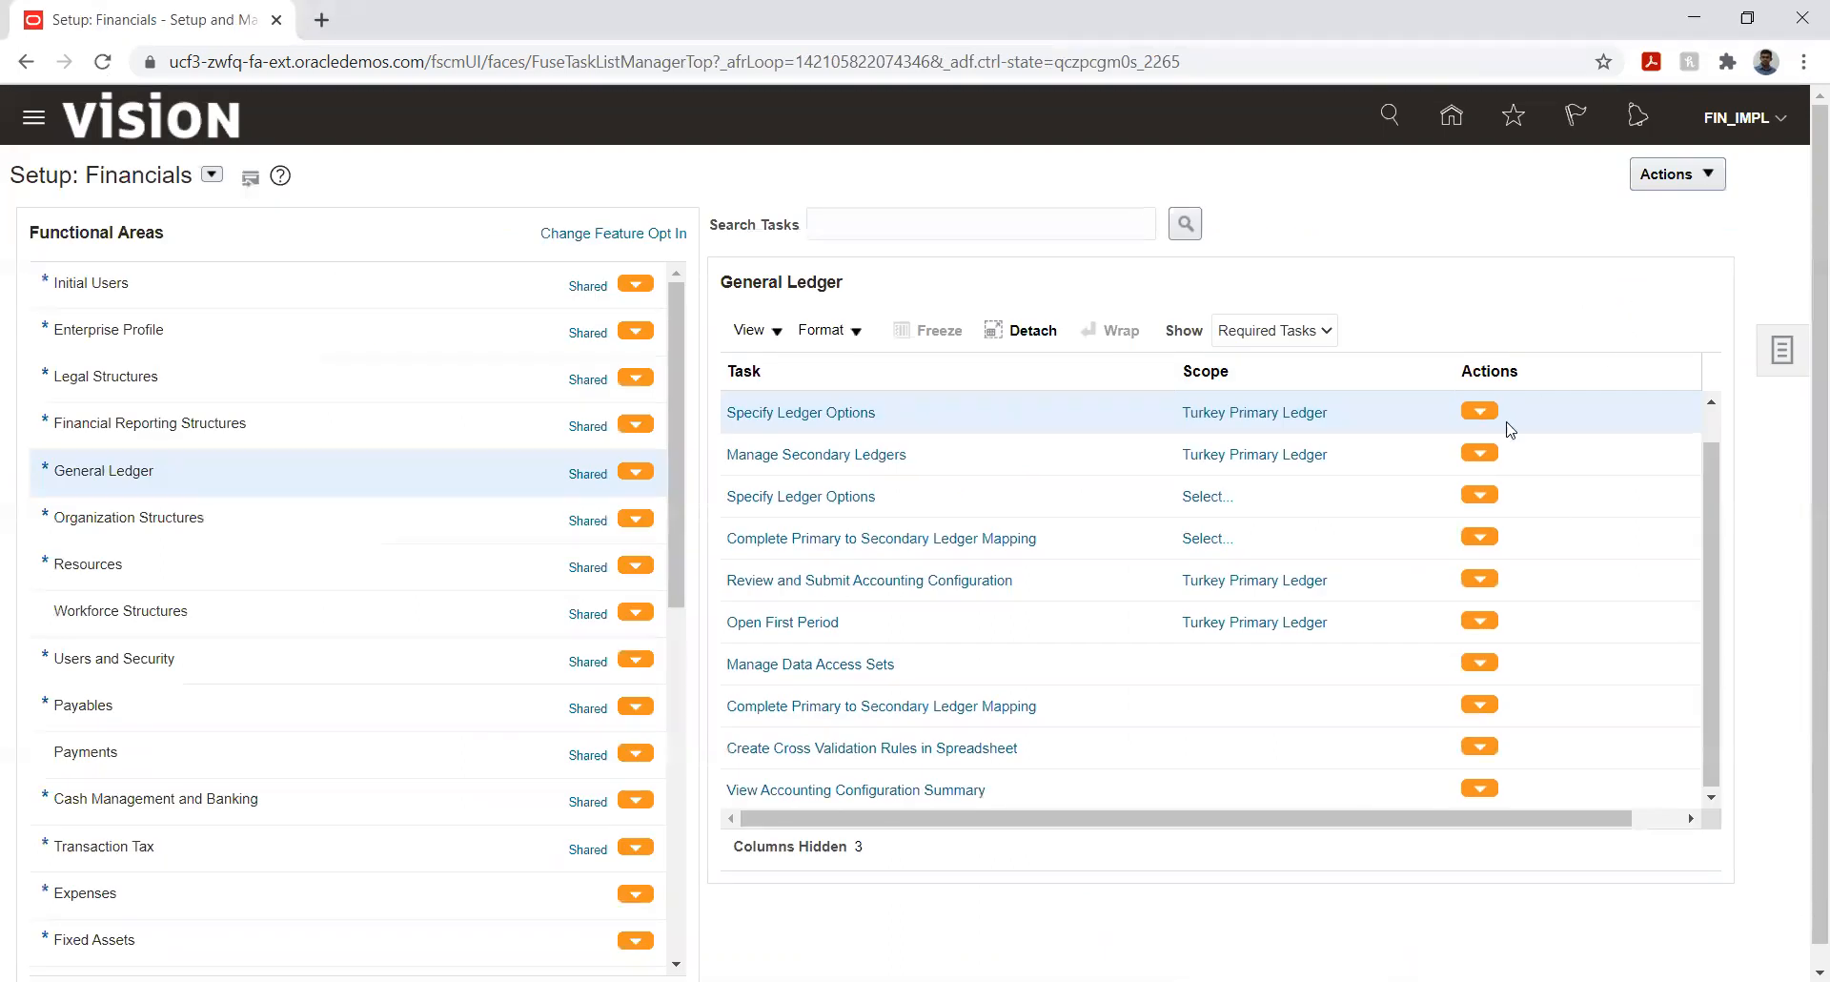
- Go to Manage Implementation Projects, open FIN Implementation Project, and expand its Financials task list
{"action": "left_click", "coordinate": [1774, 345]}
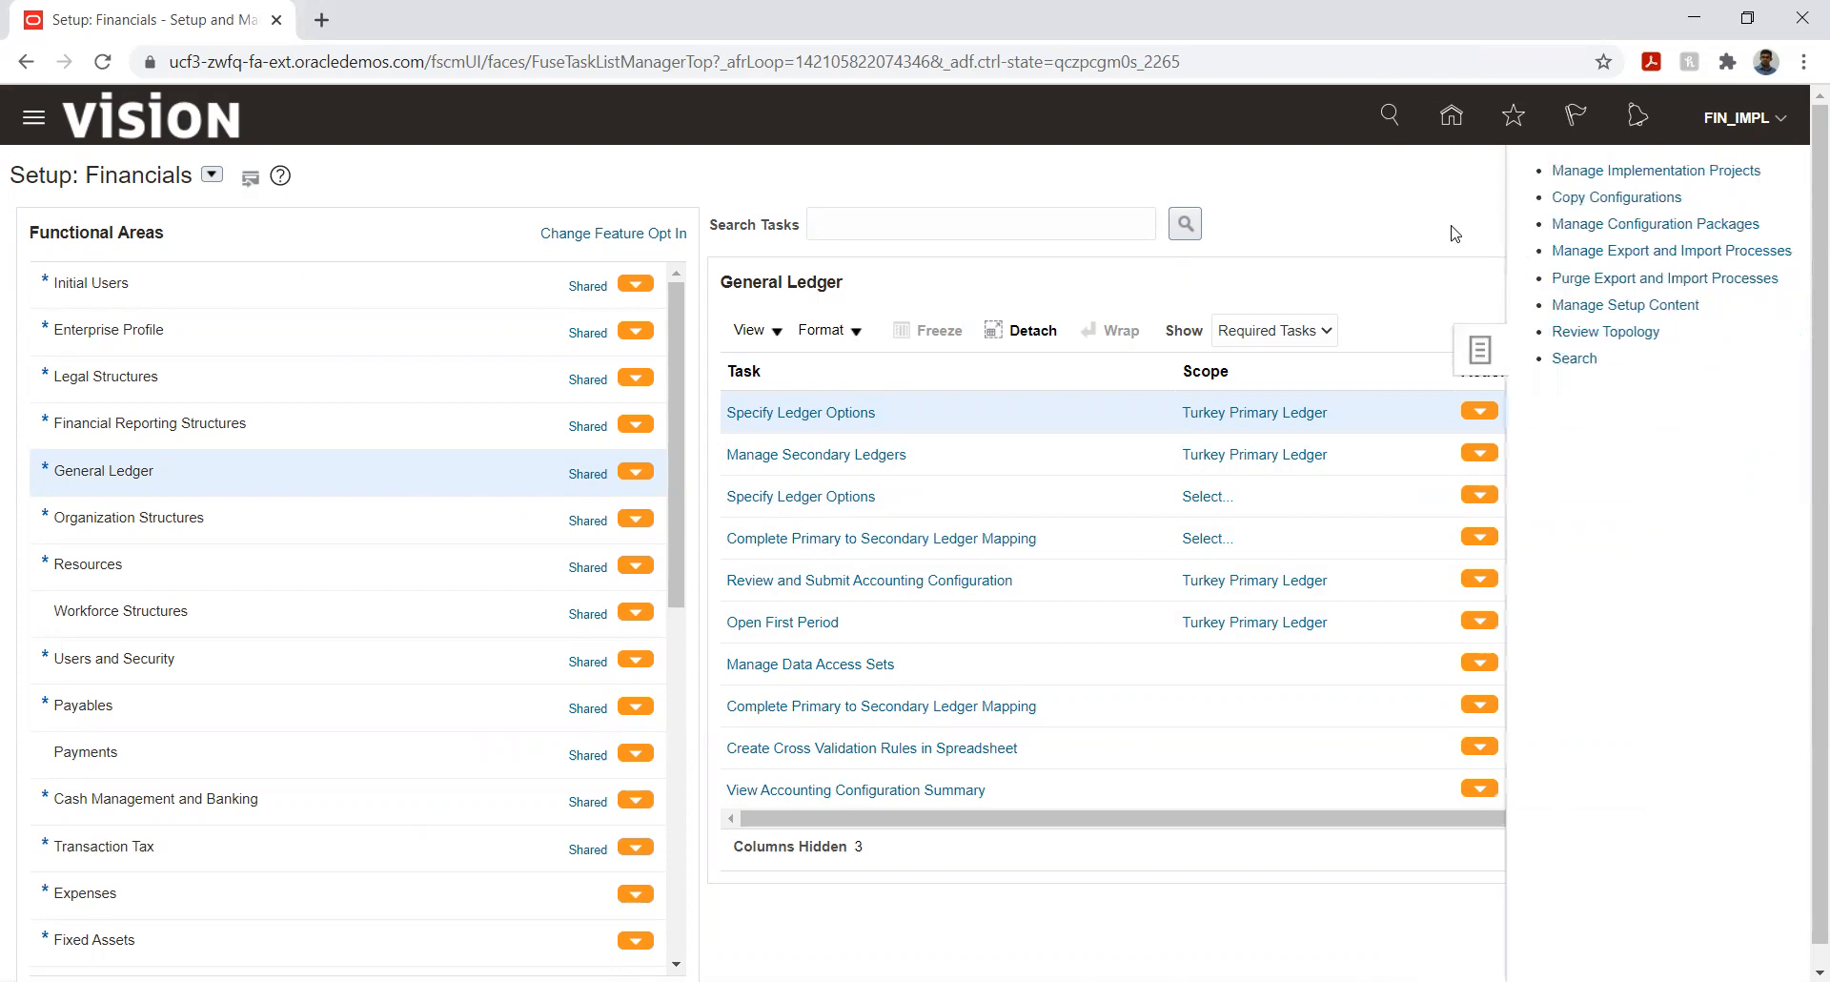
{"action": "left_click", "coordinate": [1449, 287]}
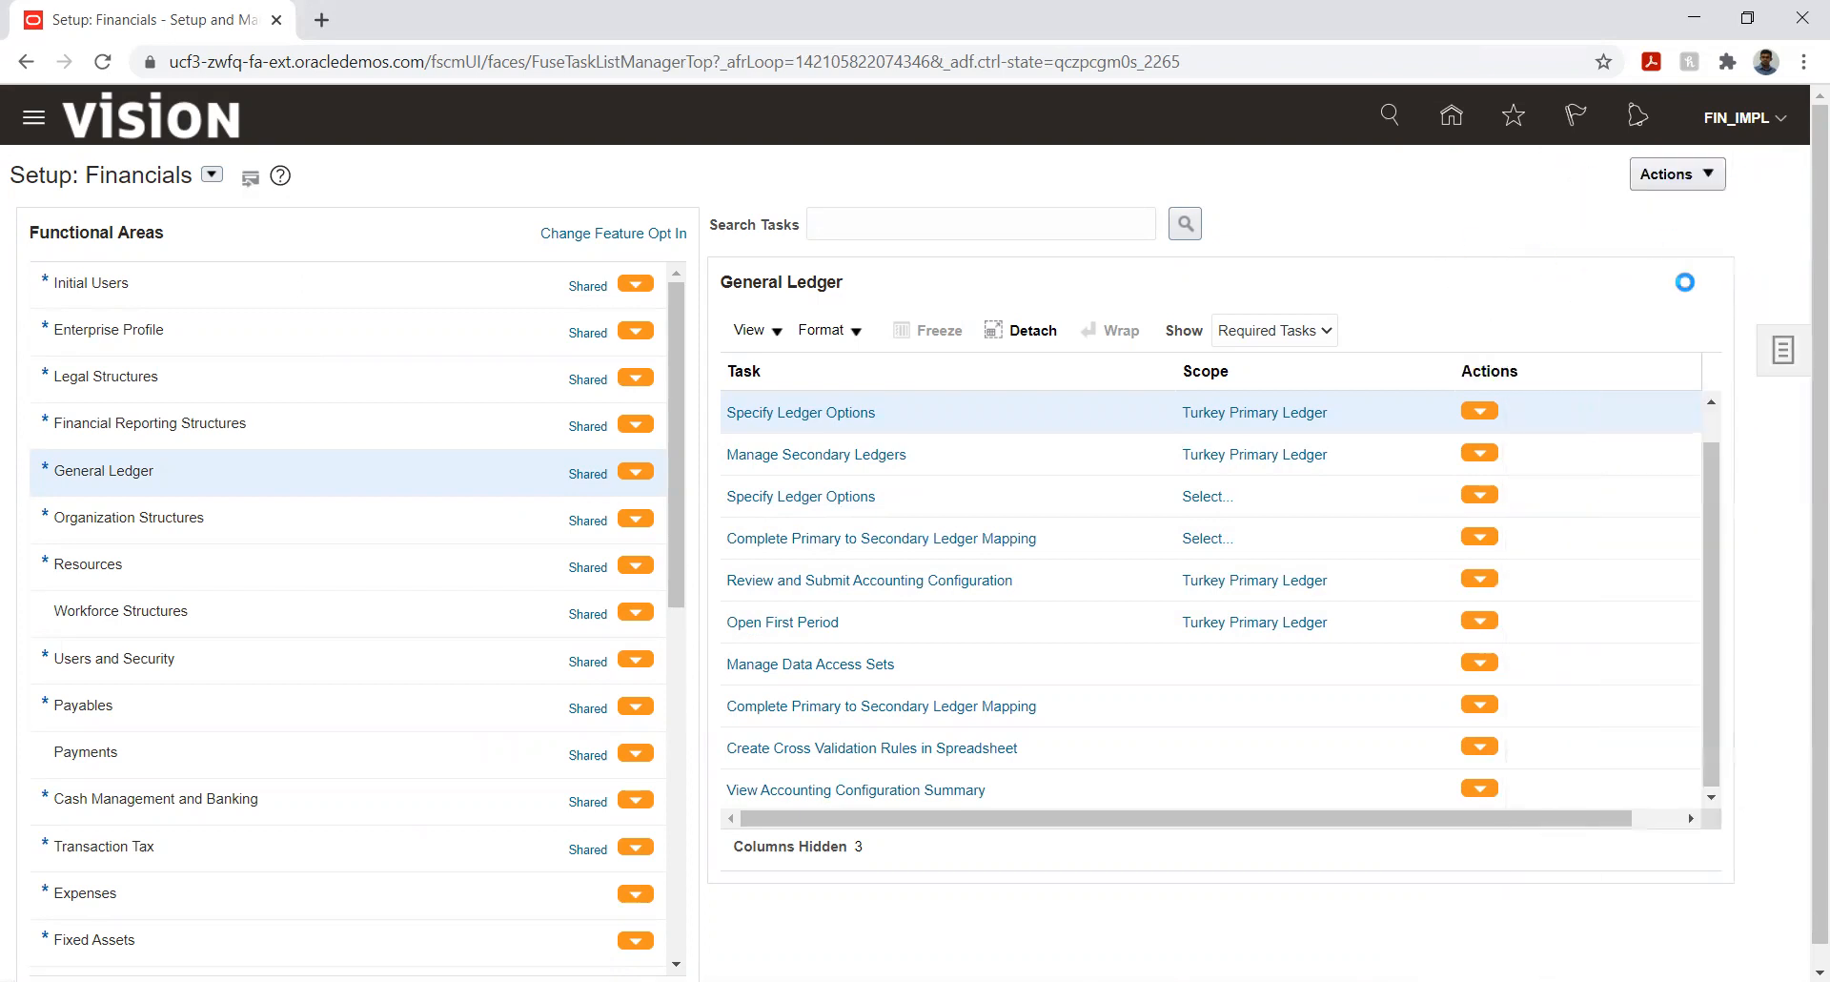
{"action": "left_click", "coordinate": [1781, 346]}
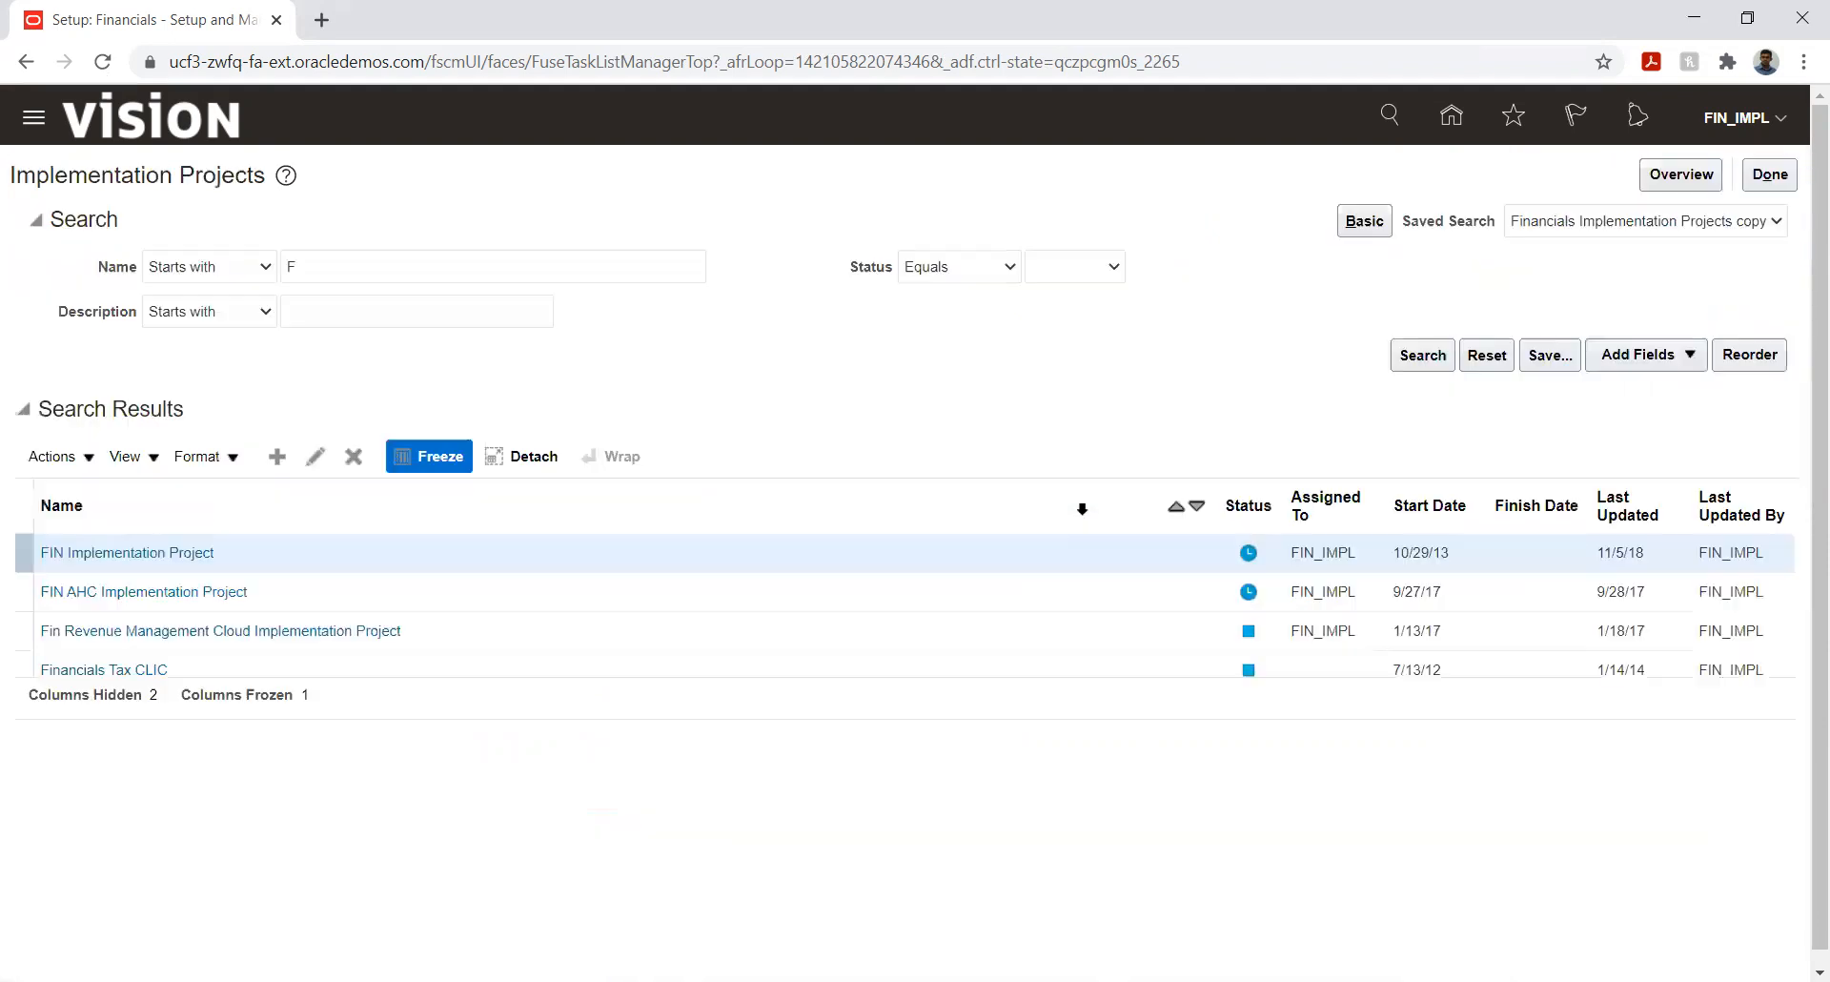
{"action": "left_click", "coordinate": [157, 552]}
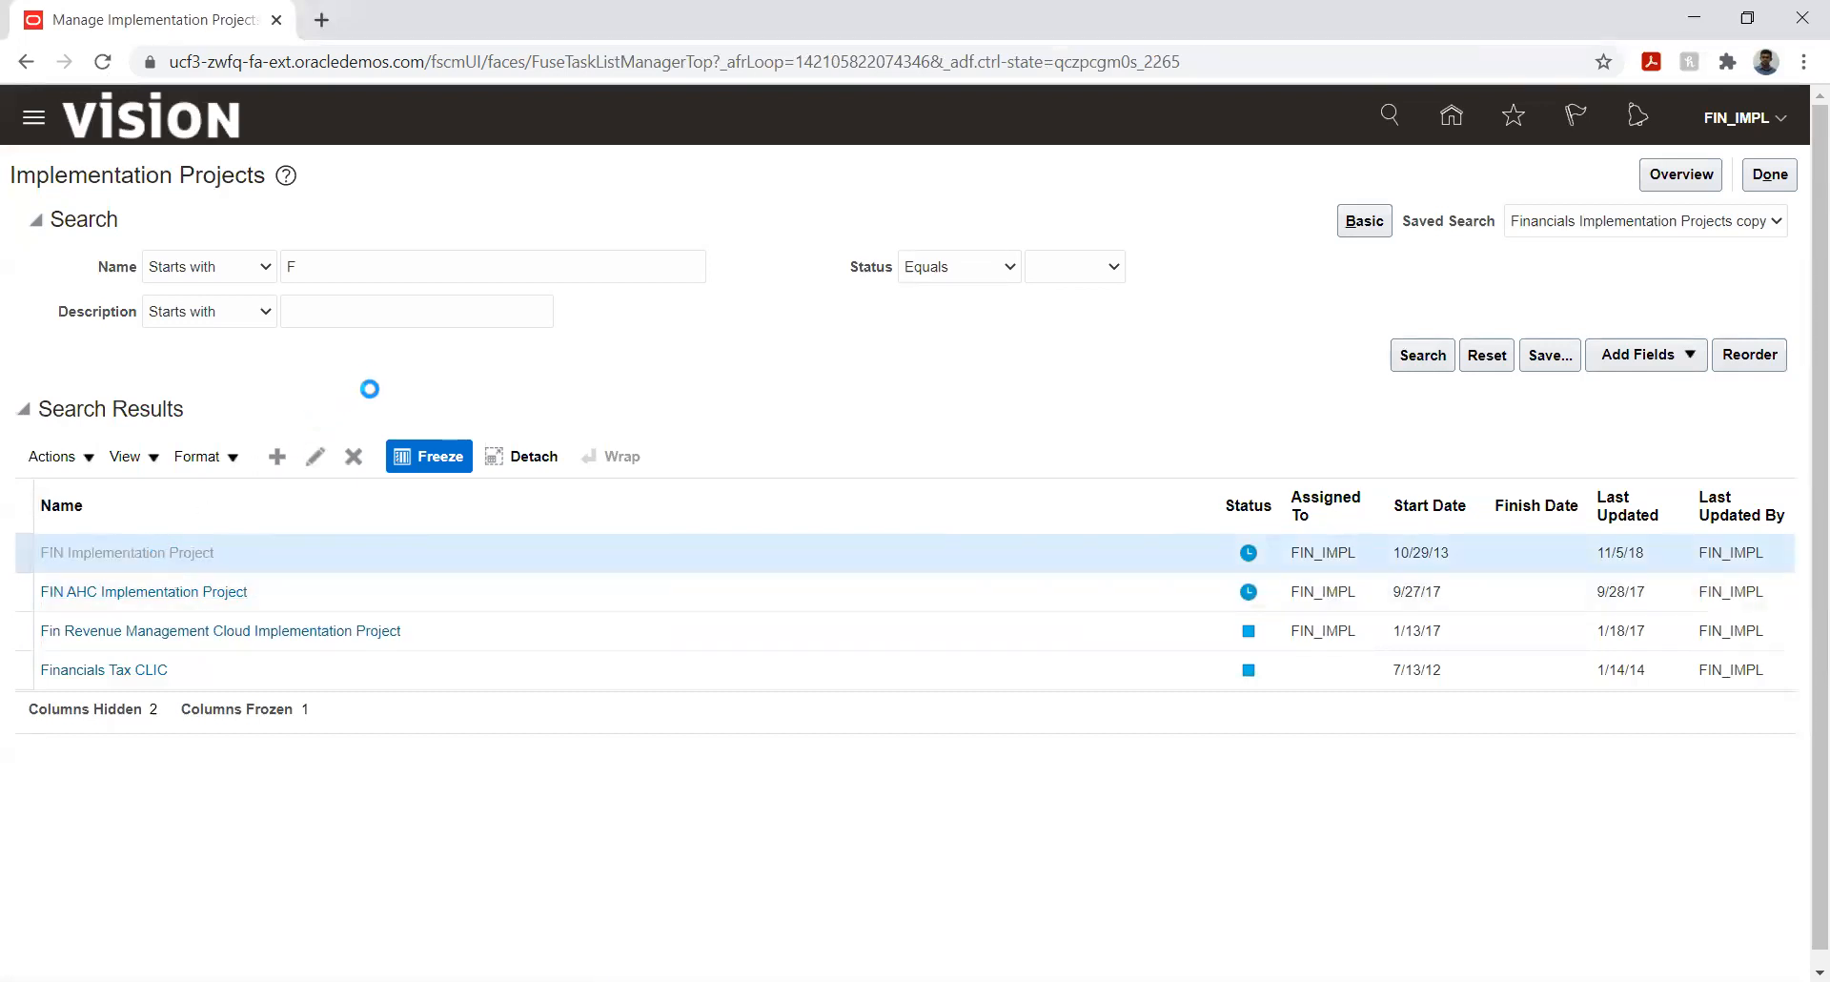
{"action": "left_click", "coordinate": [56, 550]}
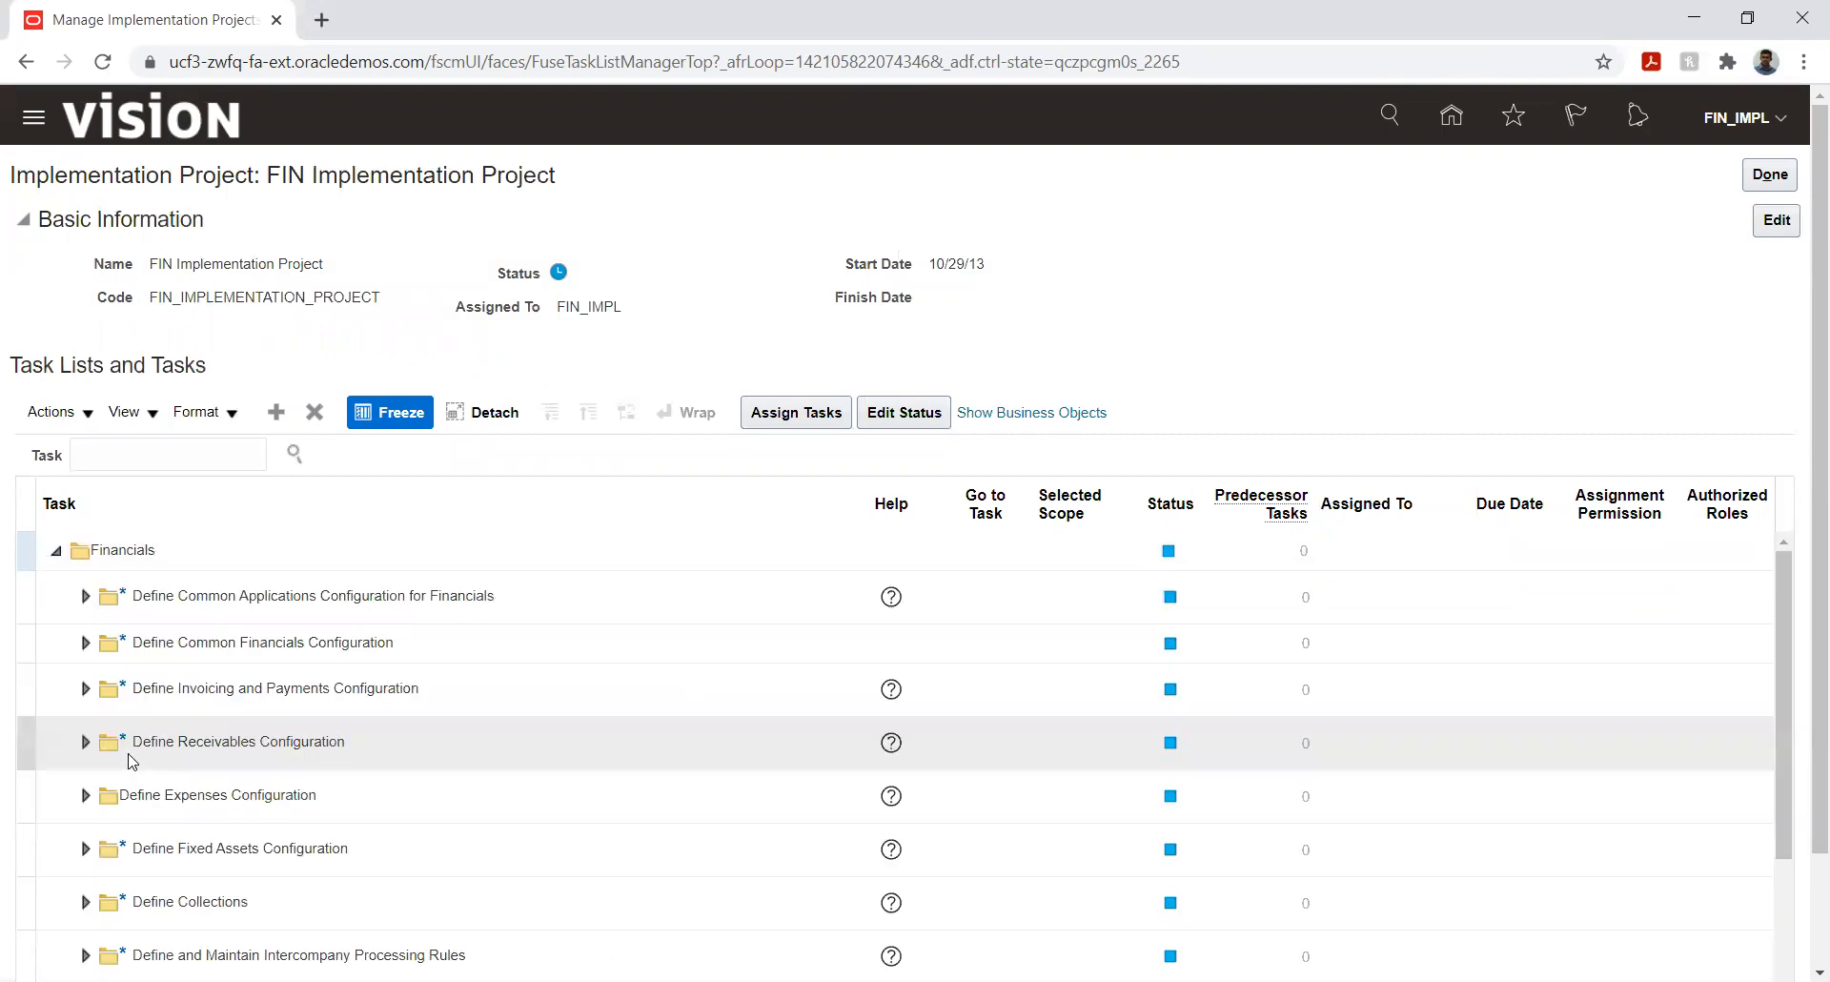
- Open Manage Intercompany Balancing Rules under Define and Maintain Intercompany Processing Rules and start creating a primary segment balancing rule
{"action": "left_click", "coordinate": [85, 688]}
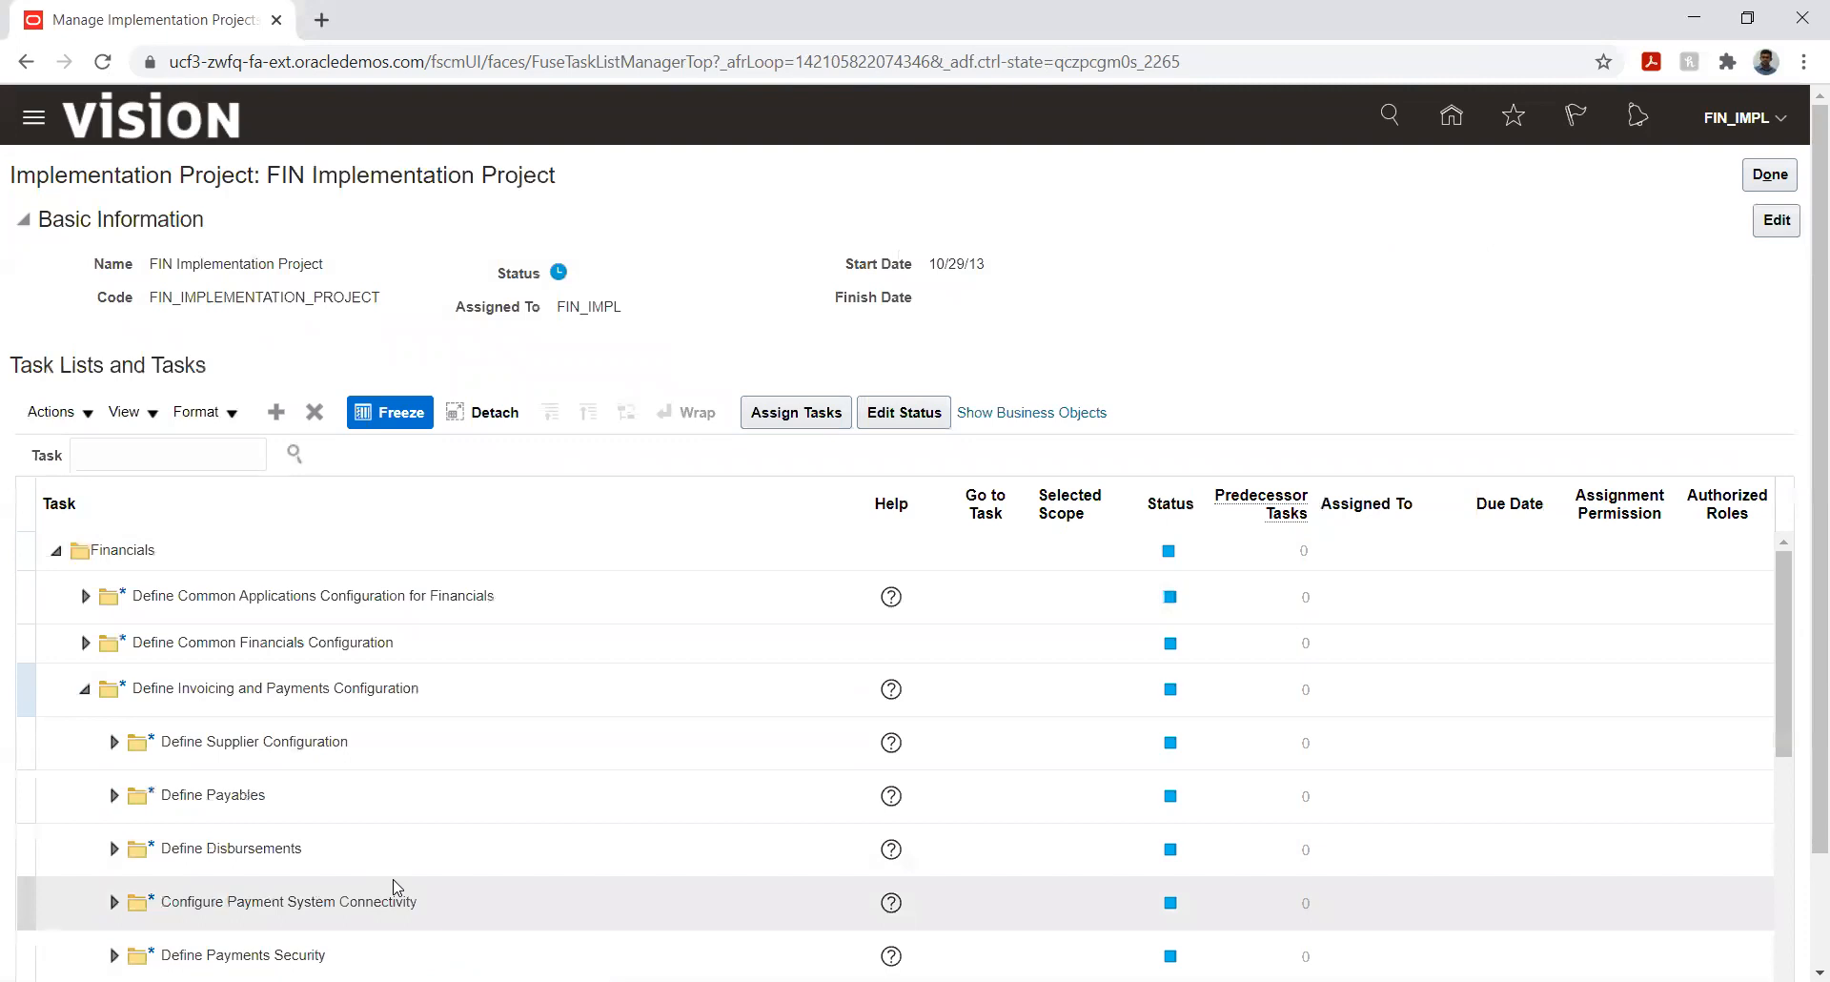
{"action": "scroll", "coordinate": [308, 796], "scroll_direction": "down", "scroll_amount": 3}
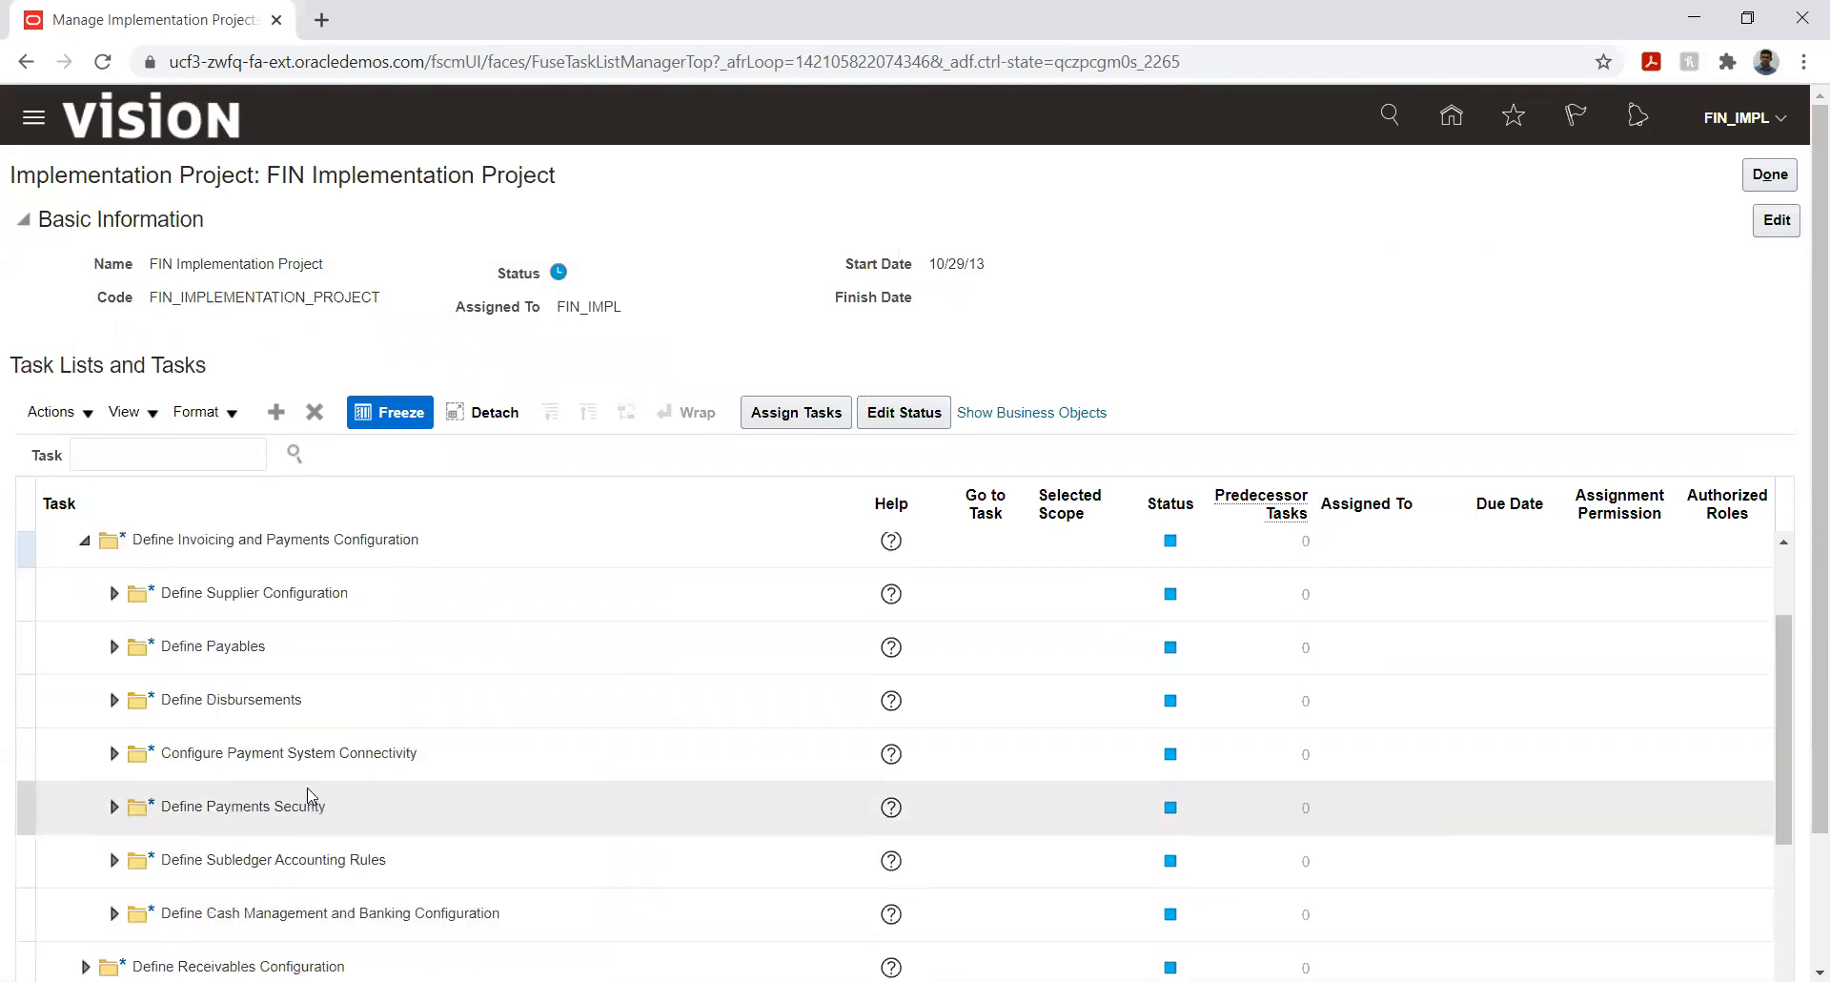
{"action": "scroll", "coordinate": [308, 796], "scroll_direction": "down", "scroll_amount": 3}
{"action": "scroll", "coordinate": [308, 796], "scroll_direction": "down", "scroll_amount": 3}
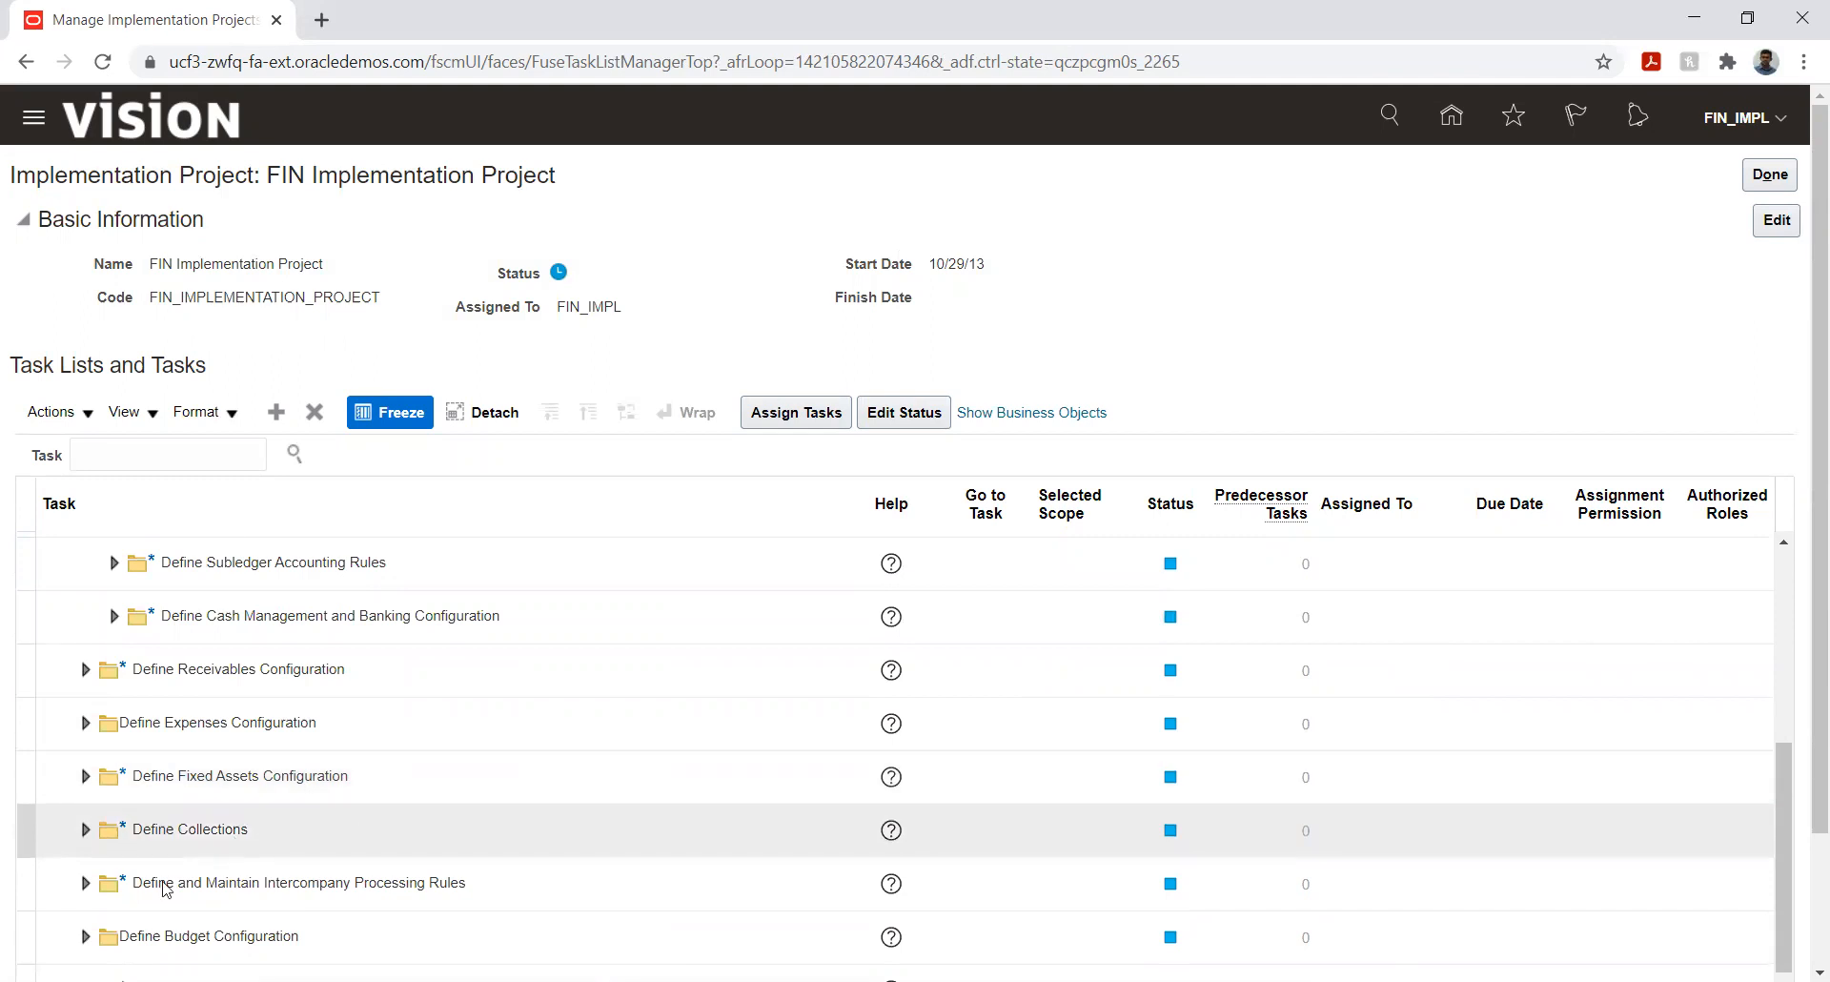
{"action": "left_click", "coordinate": [85, 883]}
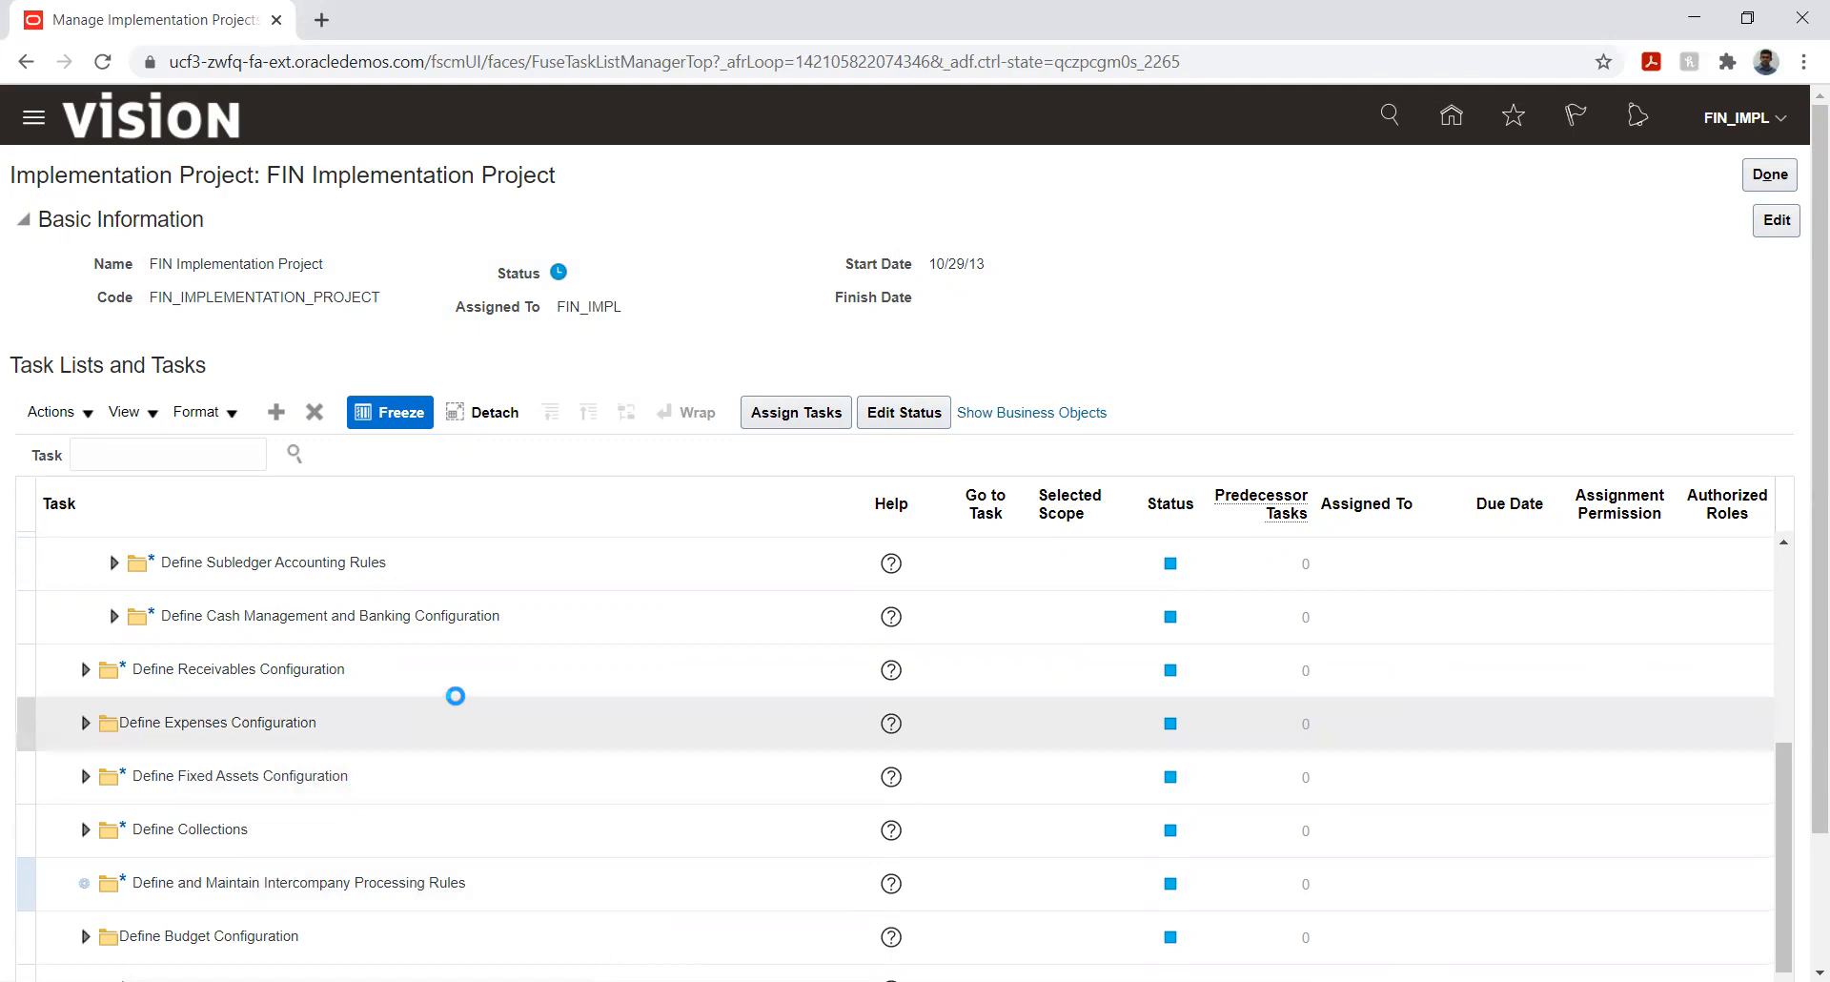
{"action": "scroll", "coordinate": [410, 667], "scroll_direction": "down", "scroll_amount": 3}
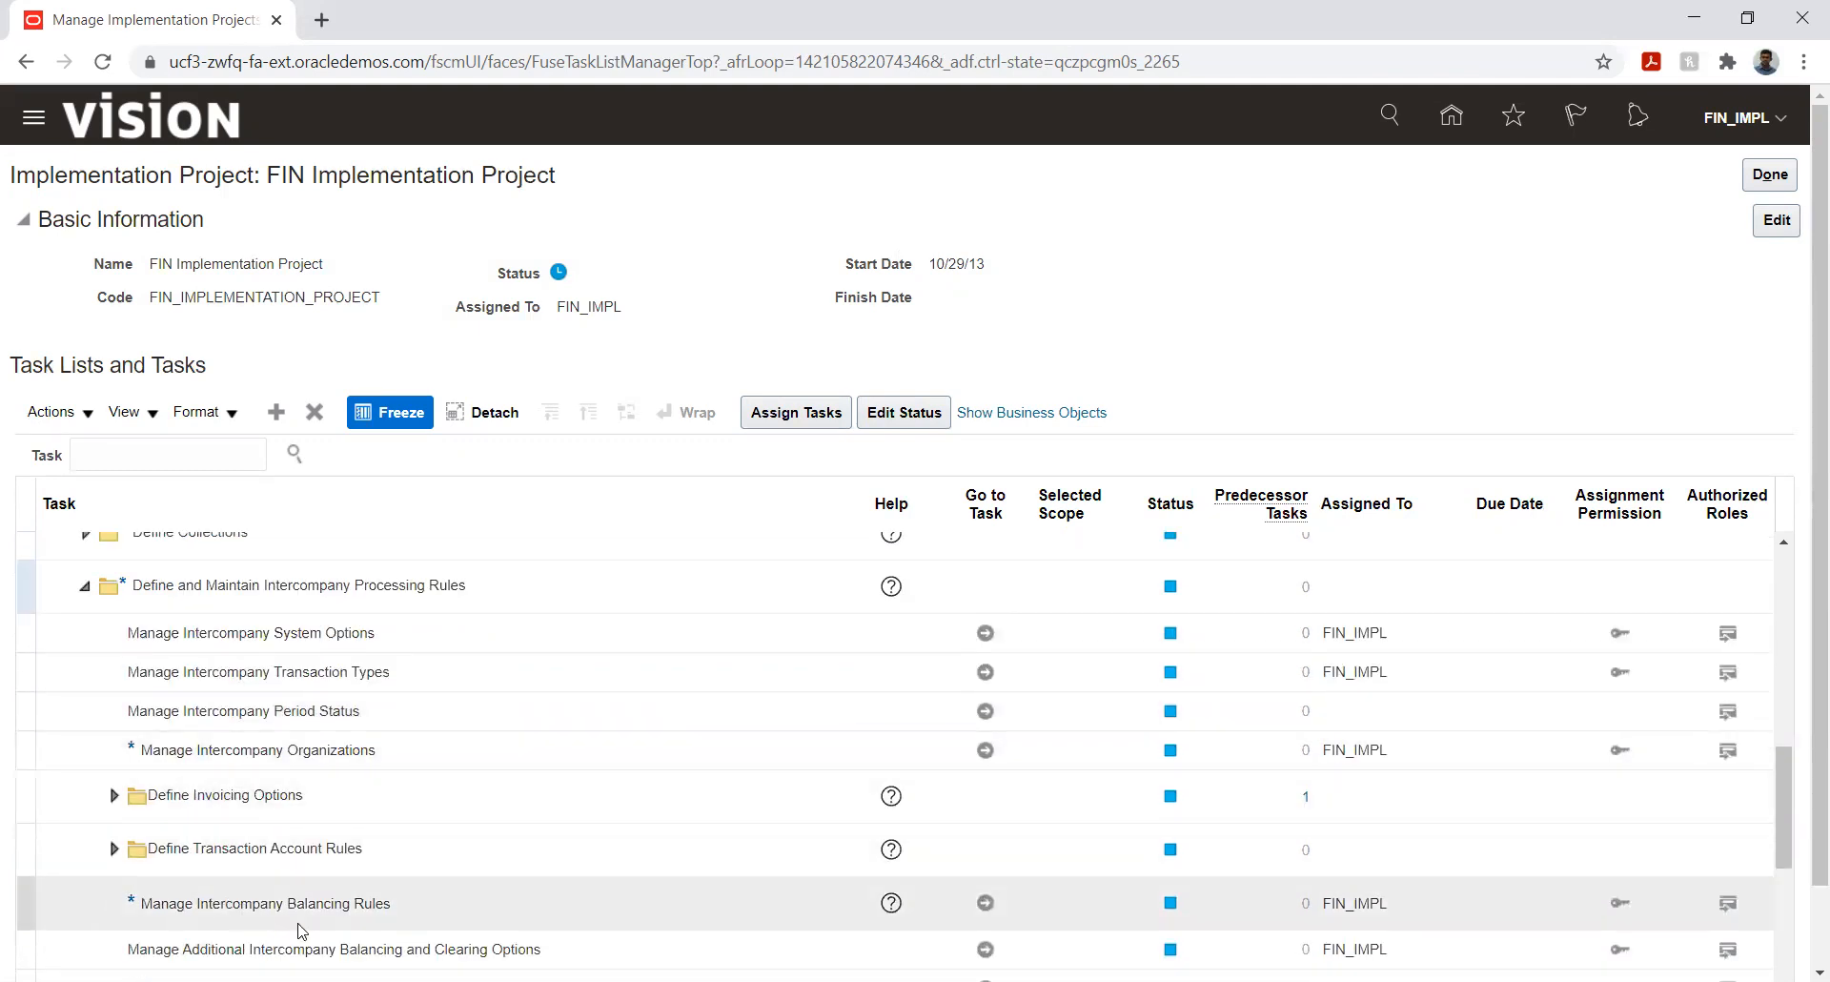
{"action": "left_click", "coordinate": [984, 898]}
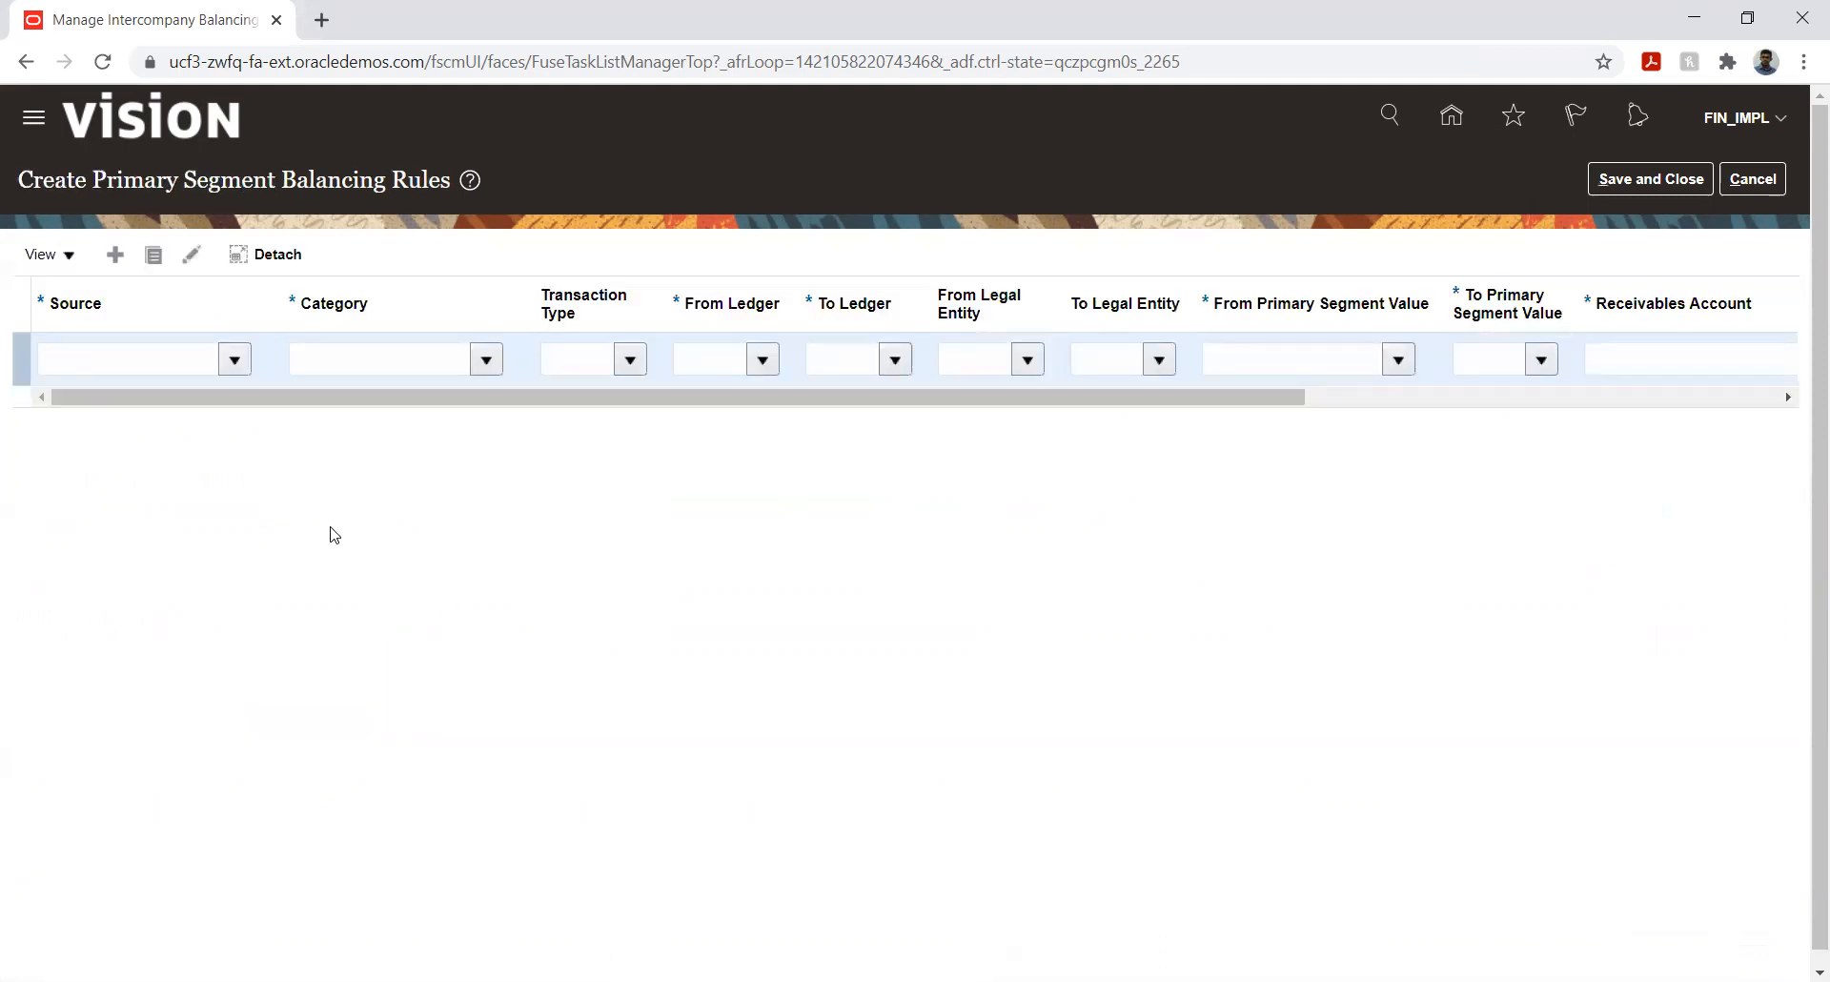
{"action": "left_click", "coordinate": [234, 359]}
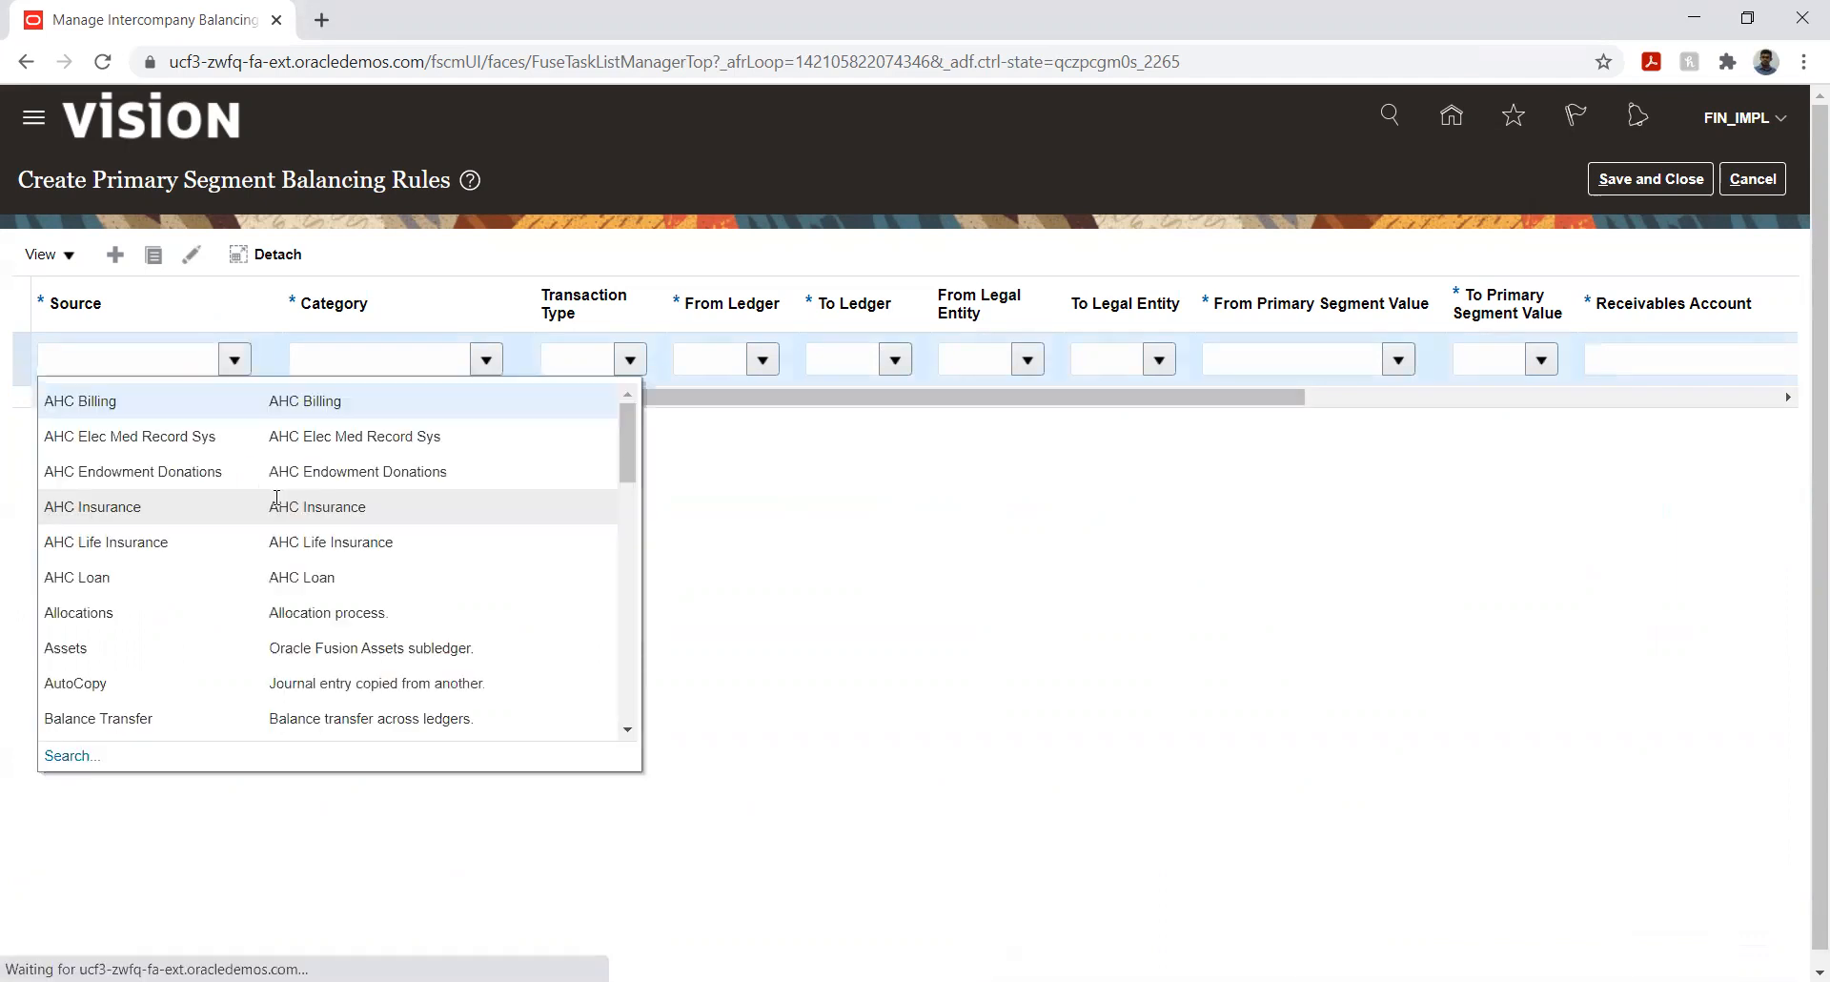
{"action": "left_click", "coordinate": [154, 354]}
{"action": "type", "text": "turk"}
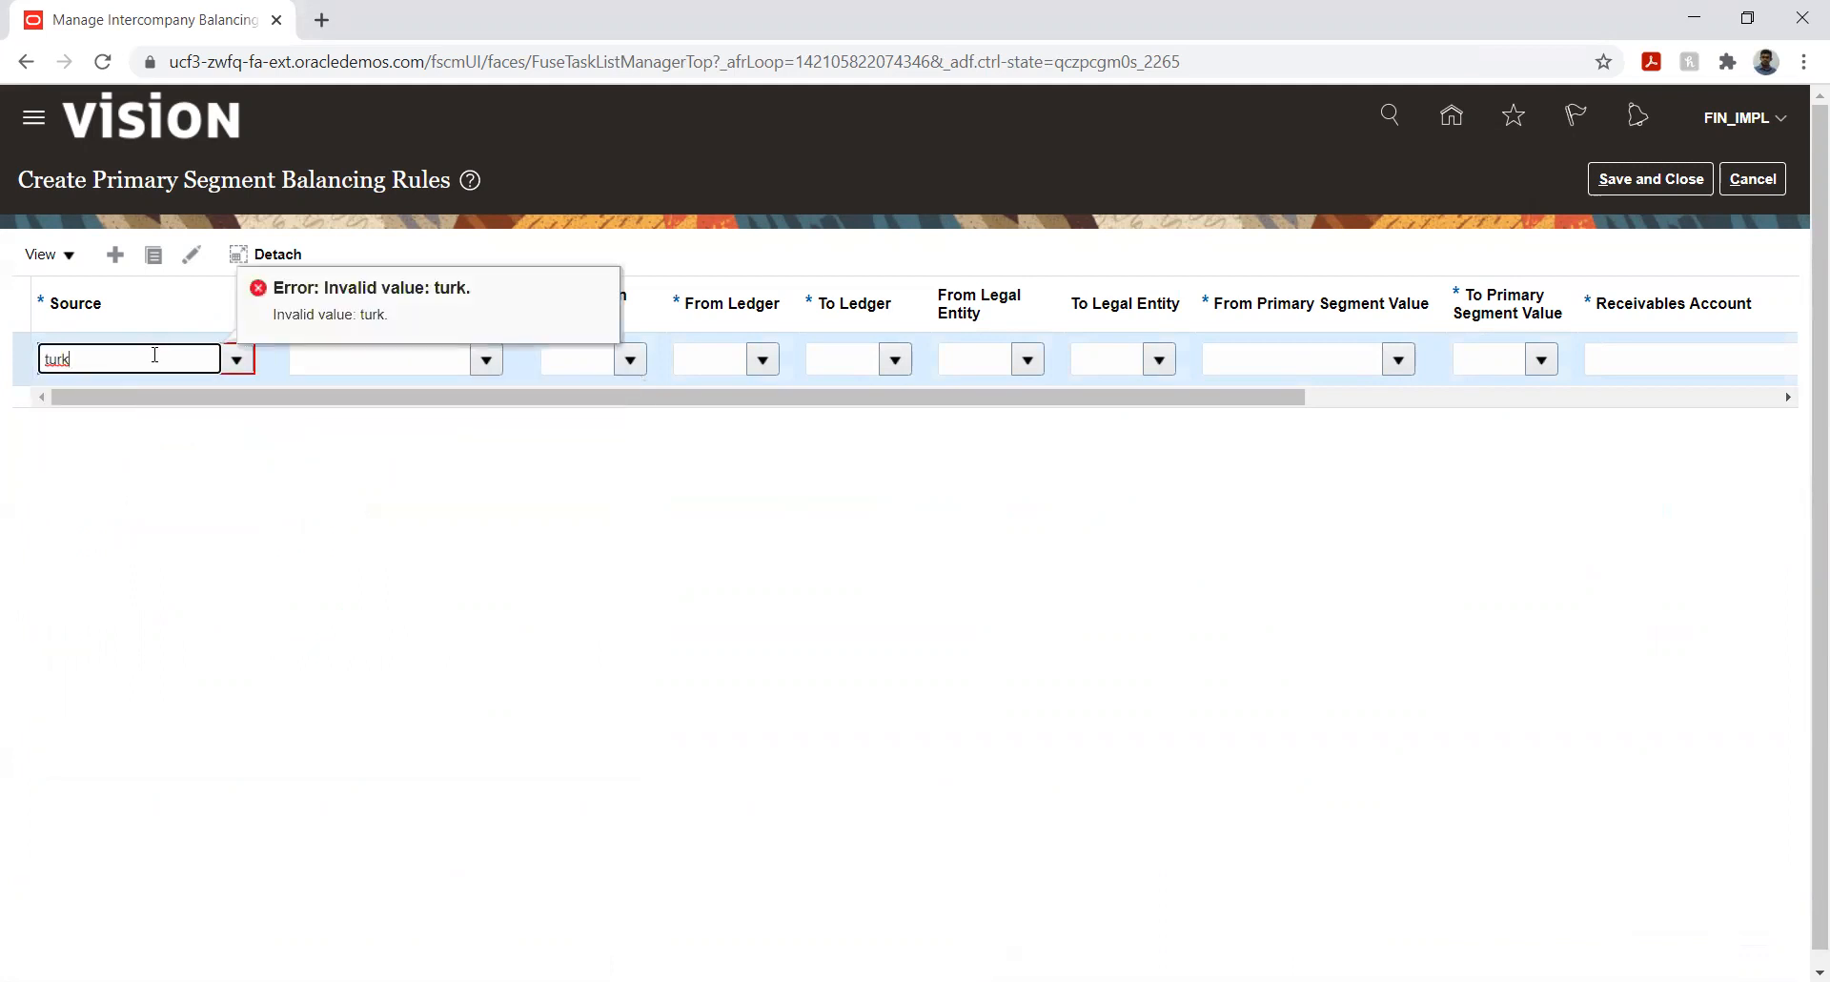
{"action": "double_click", "coordinate": [158, 359]}
{"action": "key", "text": "BackSpace"}
- Set the new balancing rule's source to Primary Ledger and look through the available categories
{"action": "left_click", "coordinate": [236, 359]}
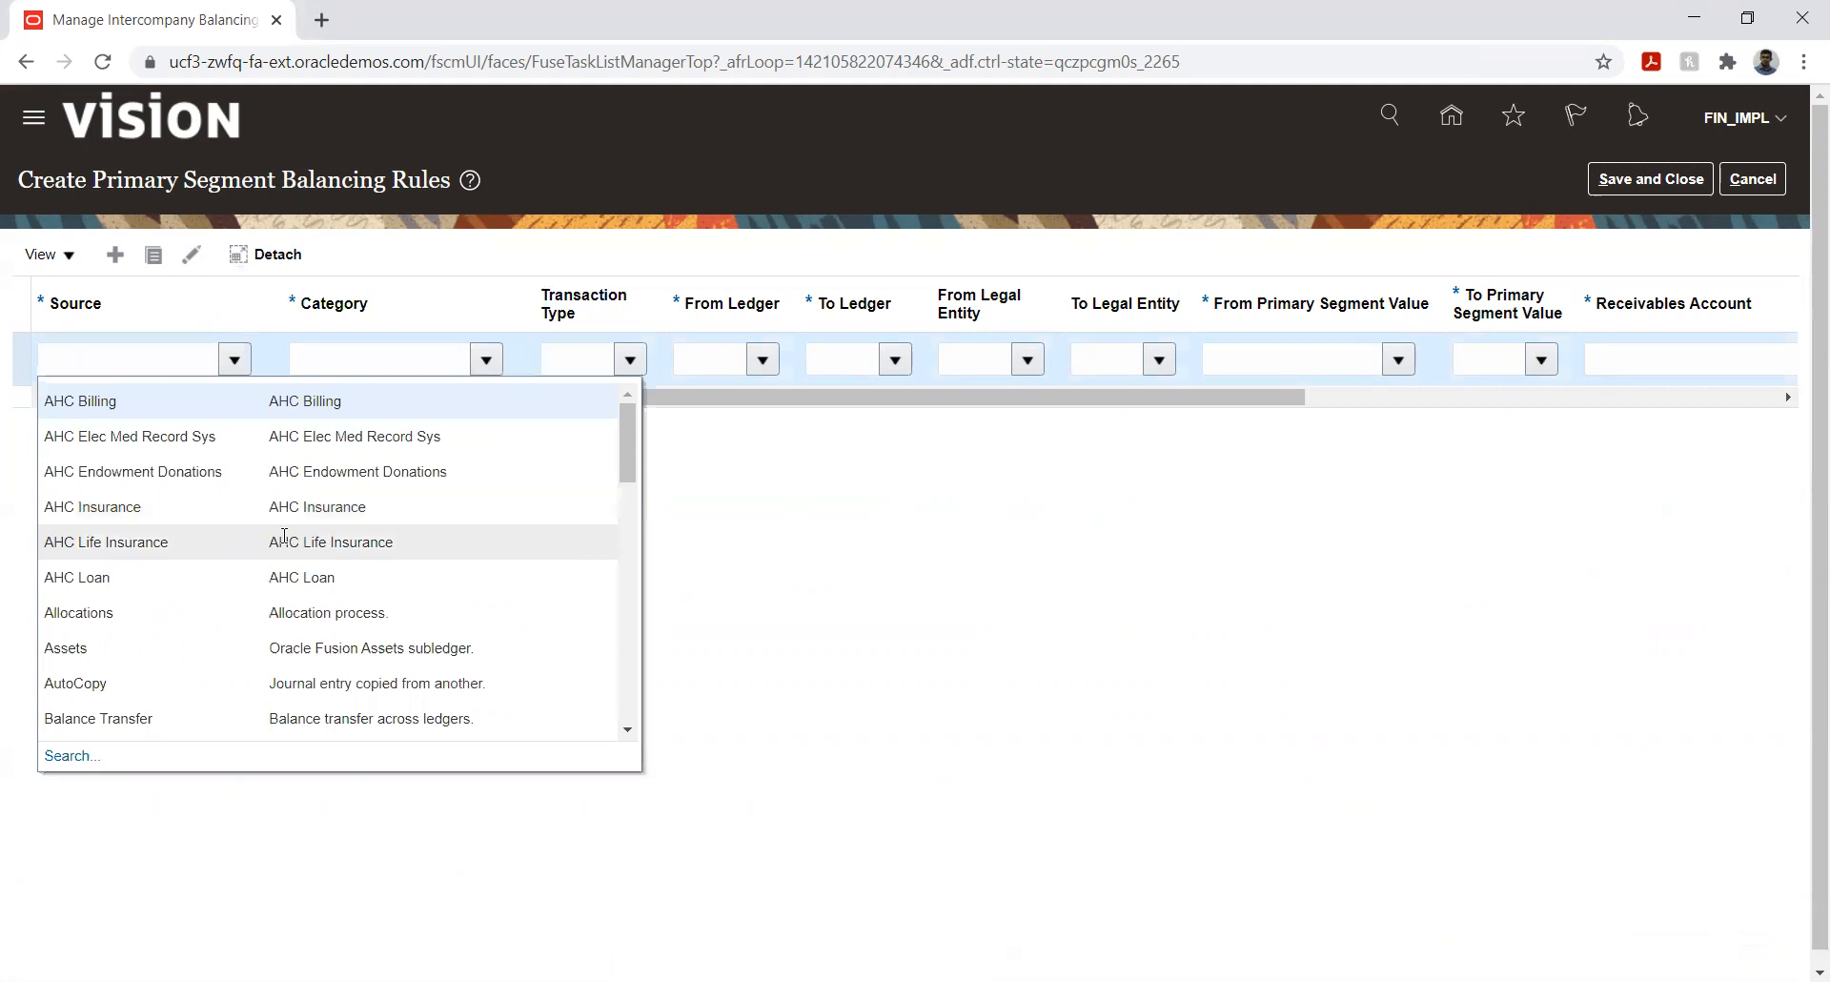
{"action": "left_click_drag", "start_coordinate": [627, 456], "coordinate": [618, 683]}
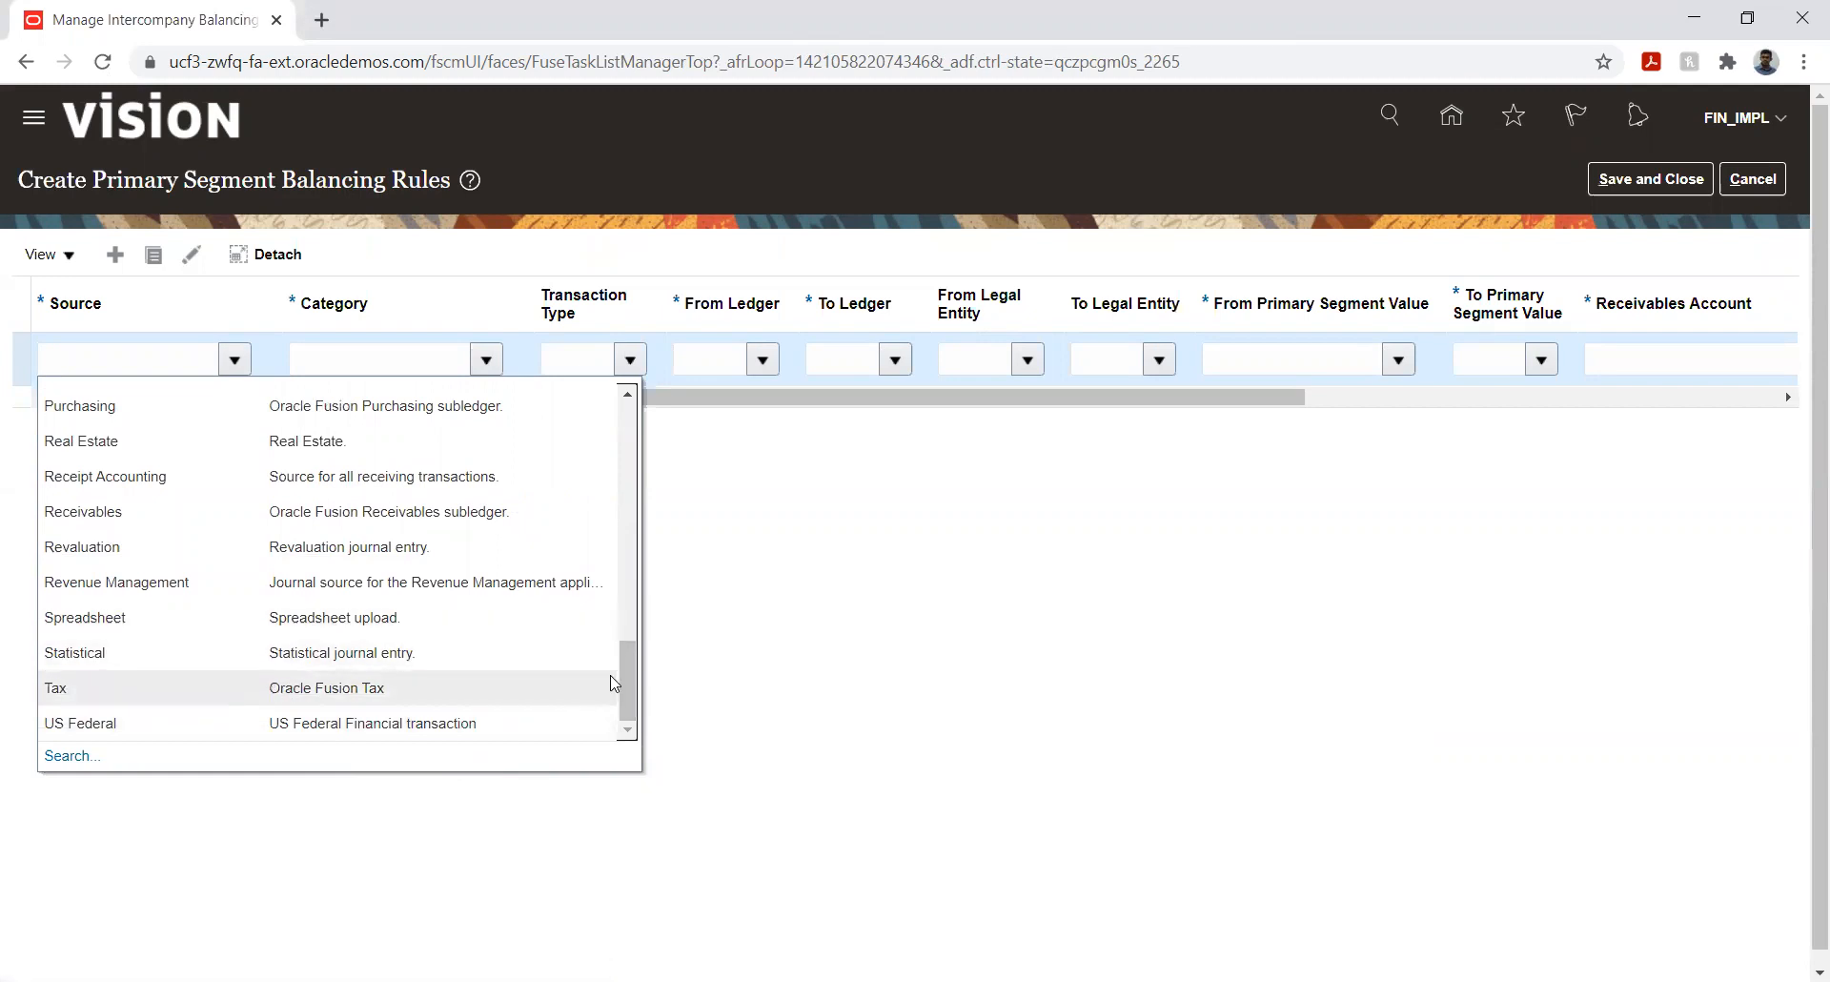
{"action": "left_click_drag", "start_coordinate": [629, 685], "coordinate": [624, 629]}
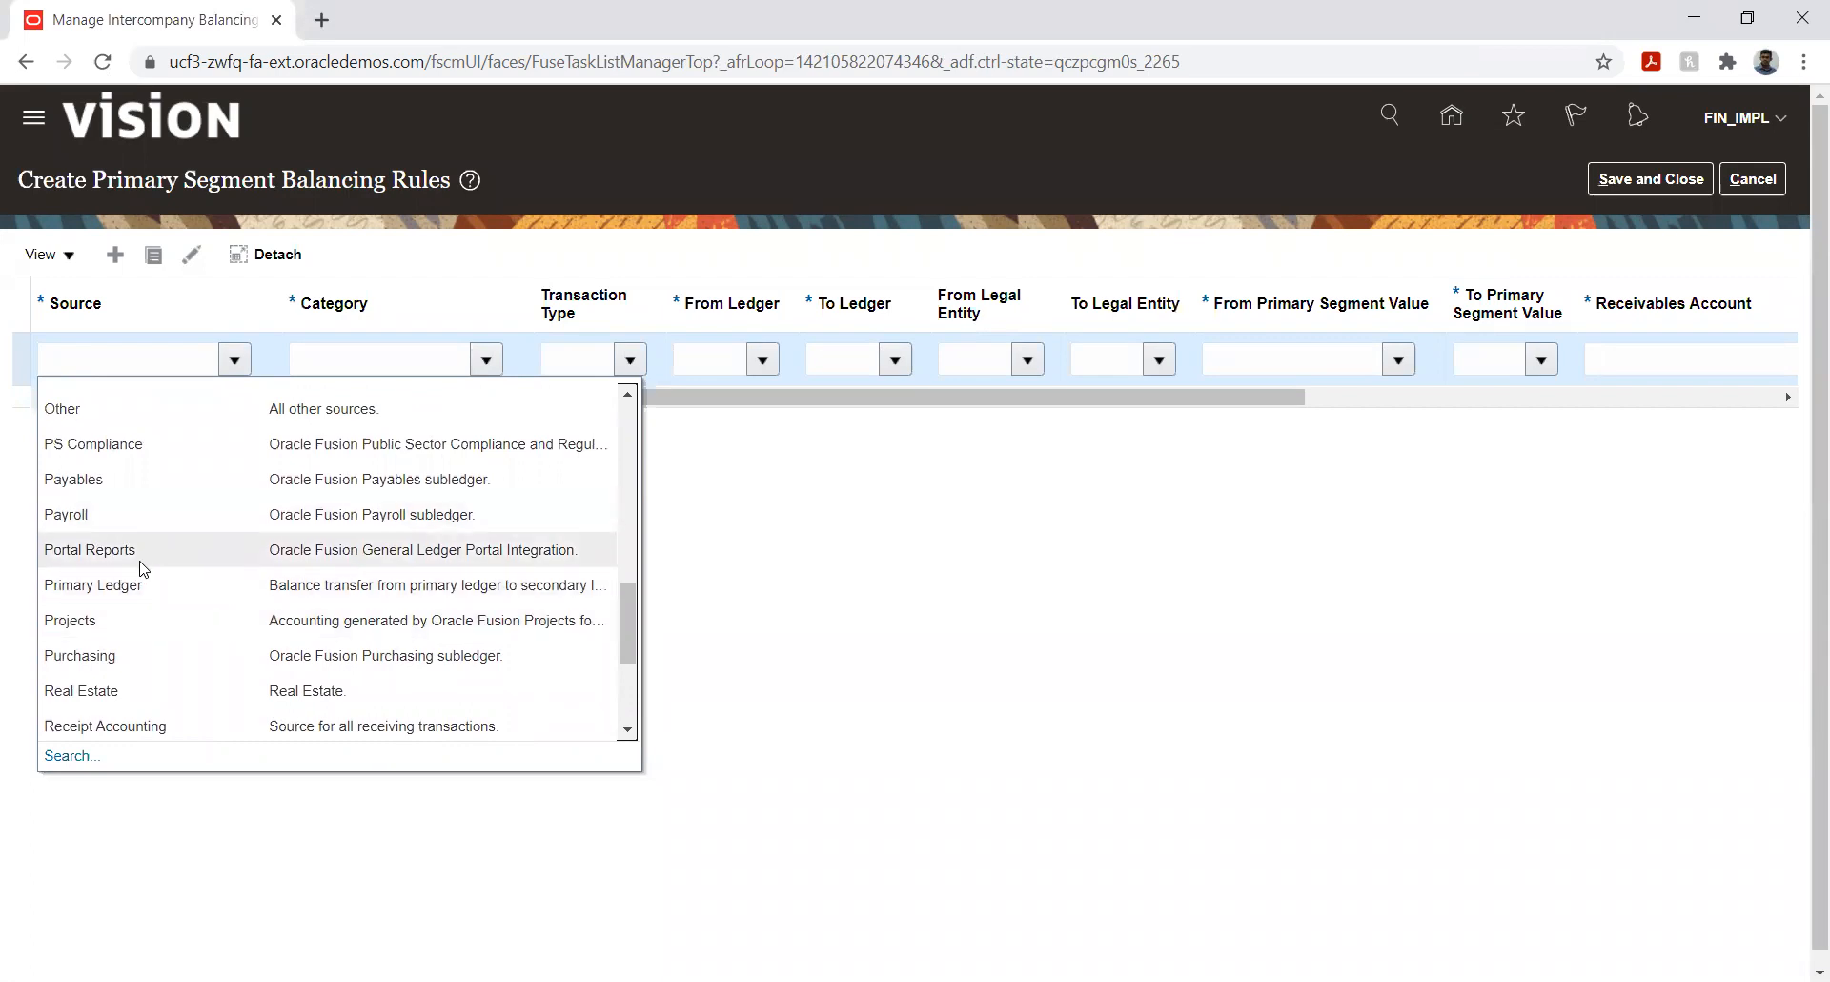
{"action": "left_click", "coordinate": [134, 587]}
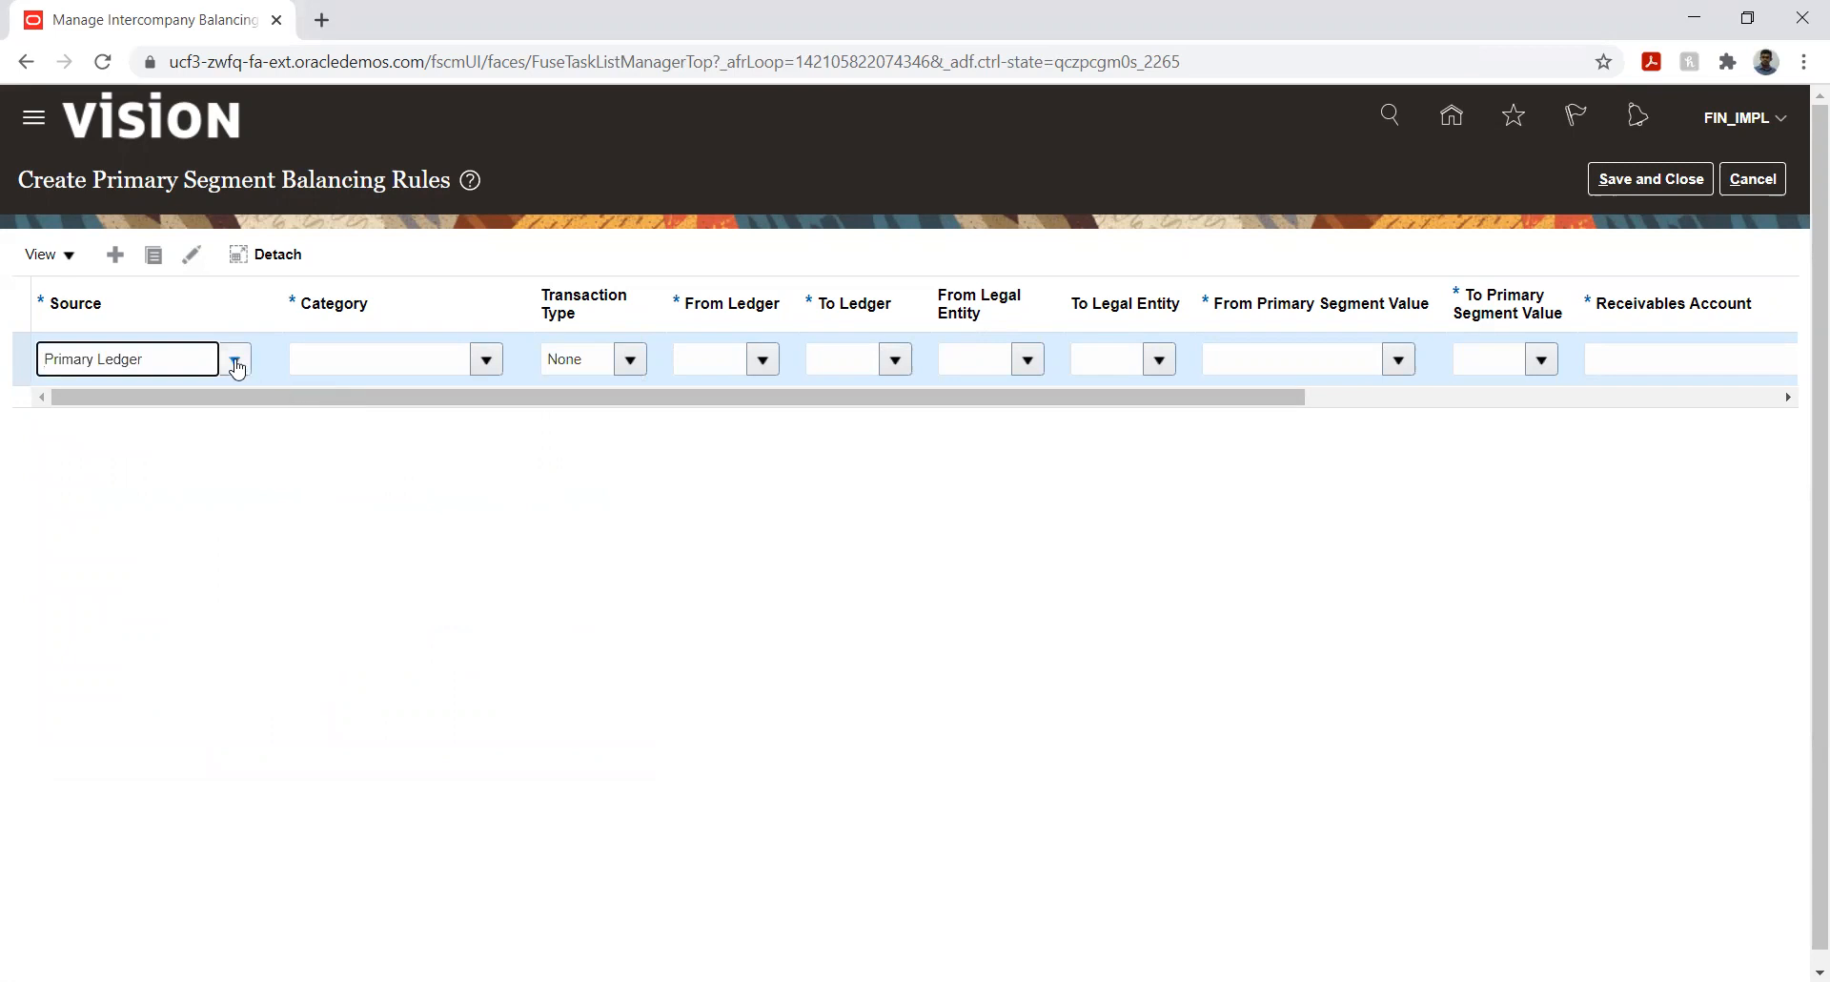
{"action": "left_click", "coordinate": [485, 359]}
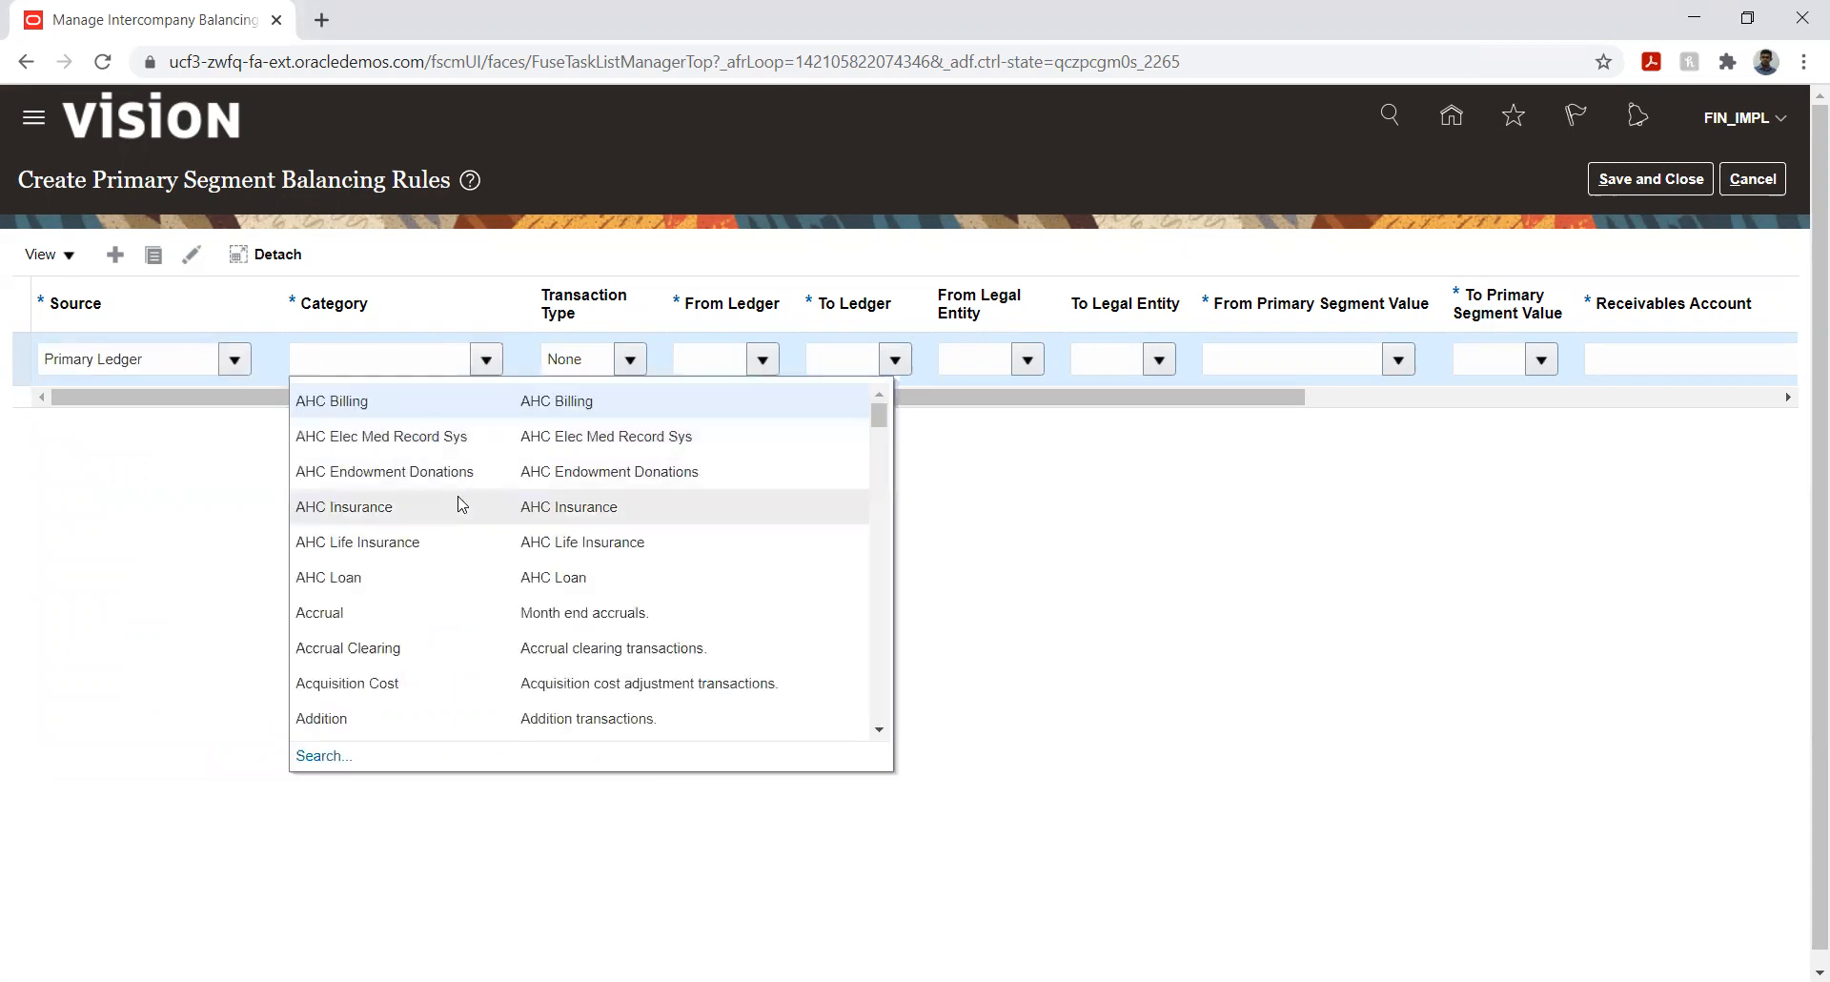
{"action": "scroll", "coordinate": [467, 500], "scroll_direction": "down", "scroll_amount": 5}
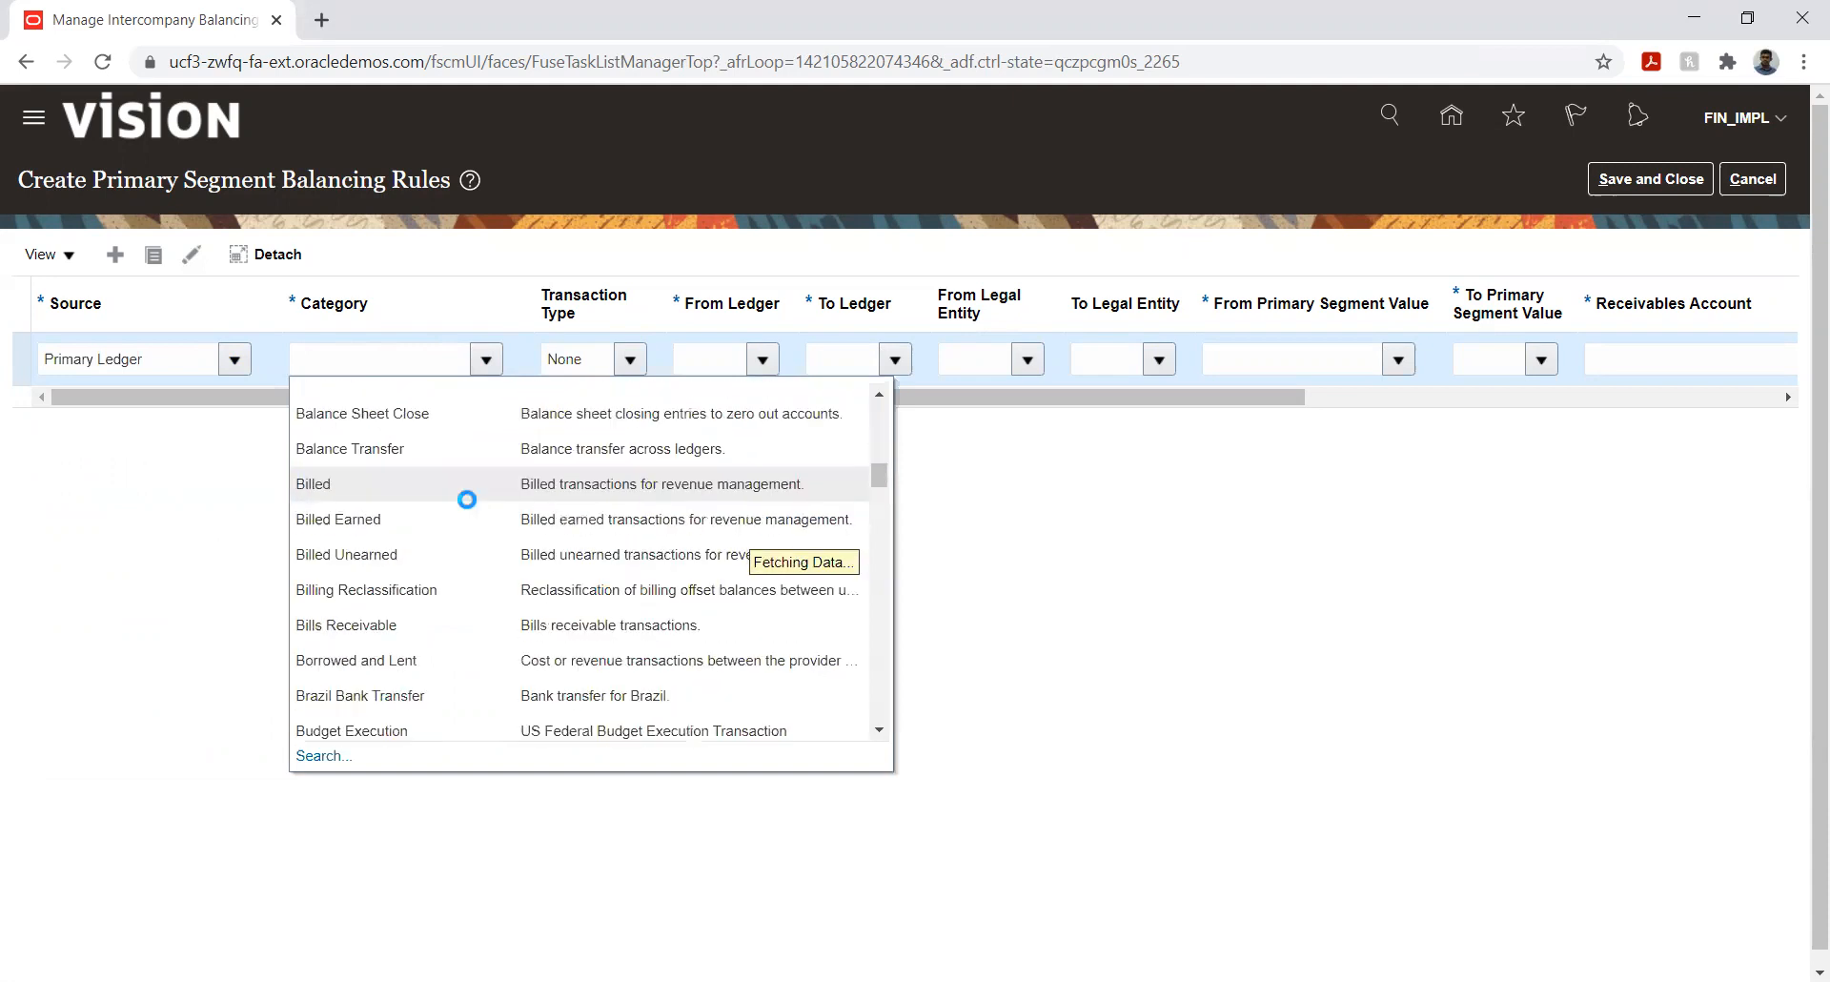
{"action": "scroll", "coordinate": [467, 500], "scroll_direction": "down", "scroll_amount": 10}
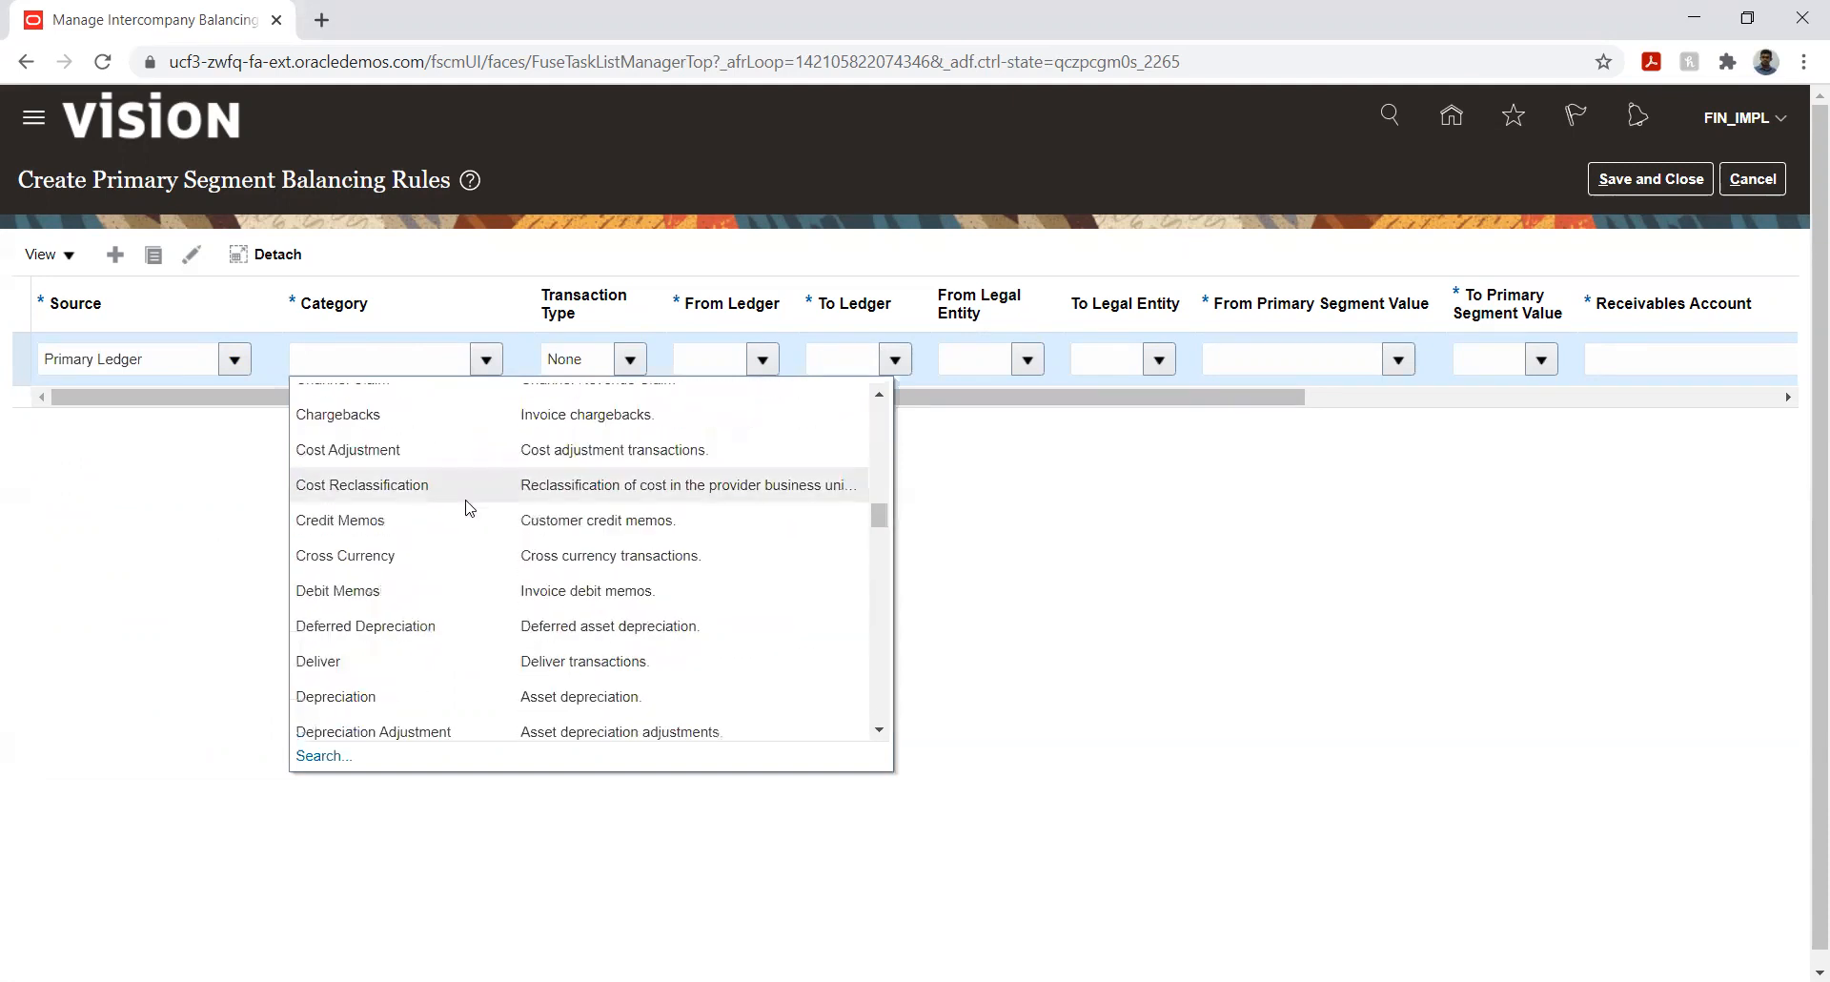
{"action": "scroll", "coordinate": [466, 499], "scroll_direction": "down", "scroll_amount": 3}
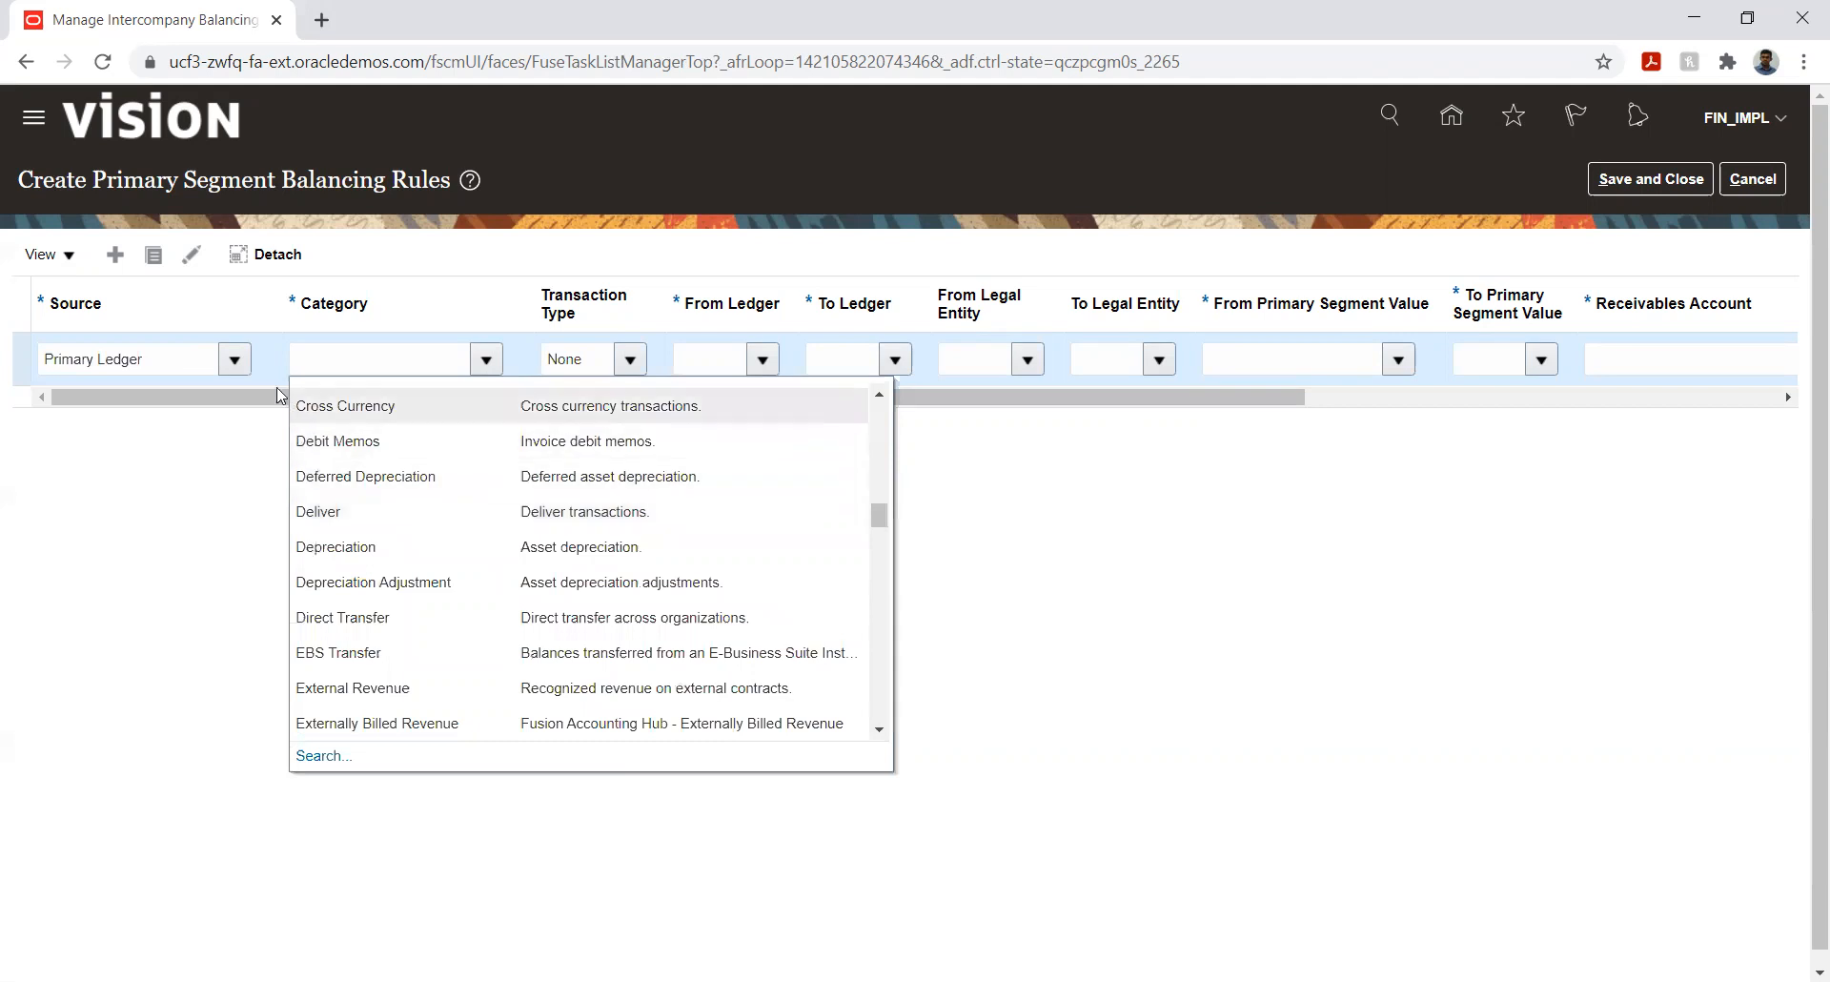
- Set the new primary segment balancing rule's source to Manual and its category to Adjustment
{"action": "left_click", "coordinate": [235, 359]}
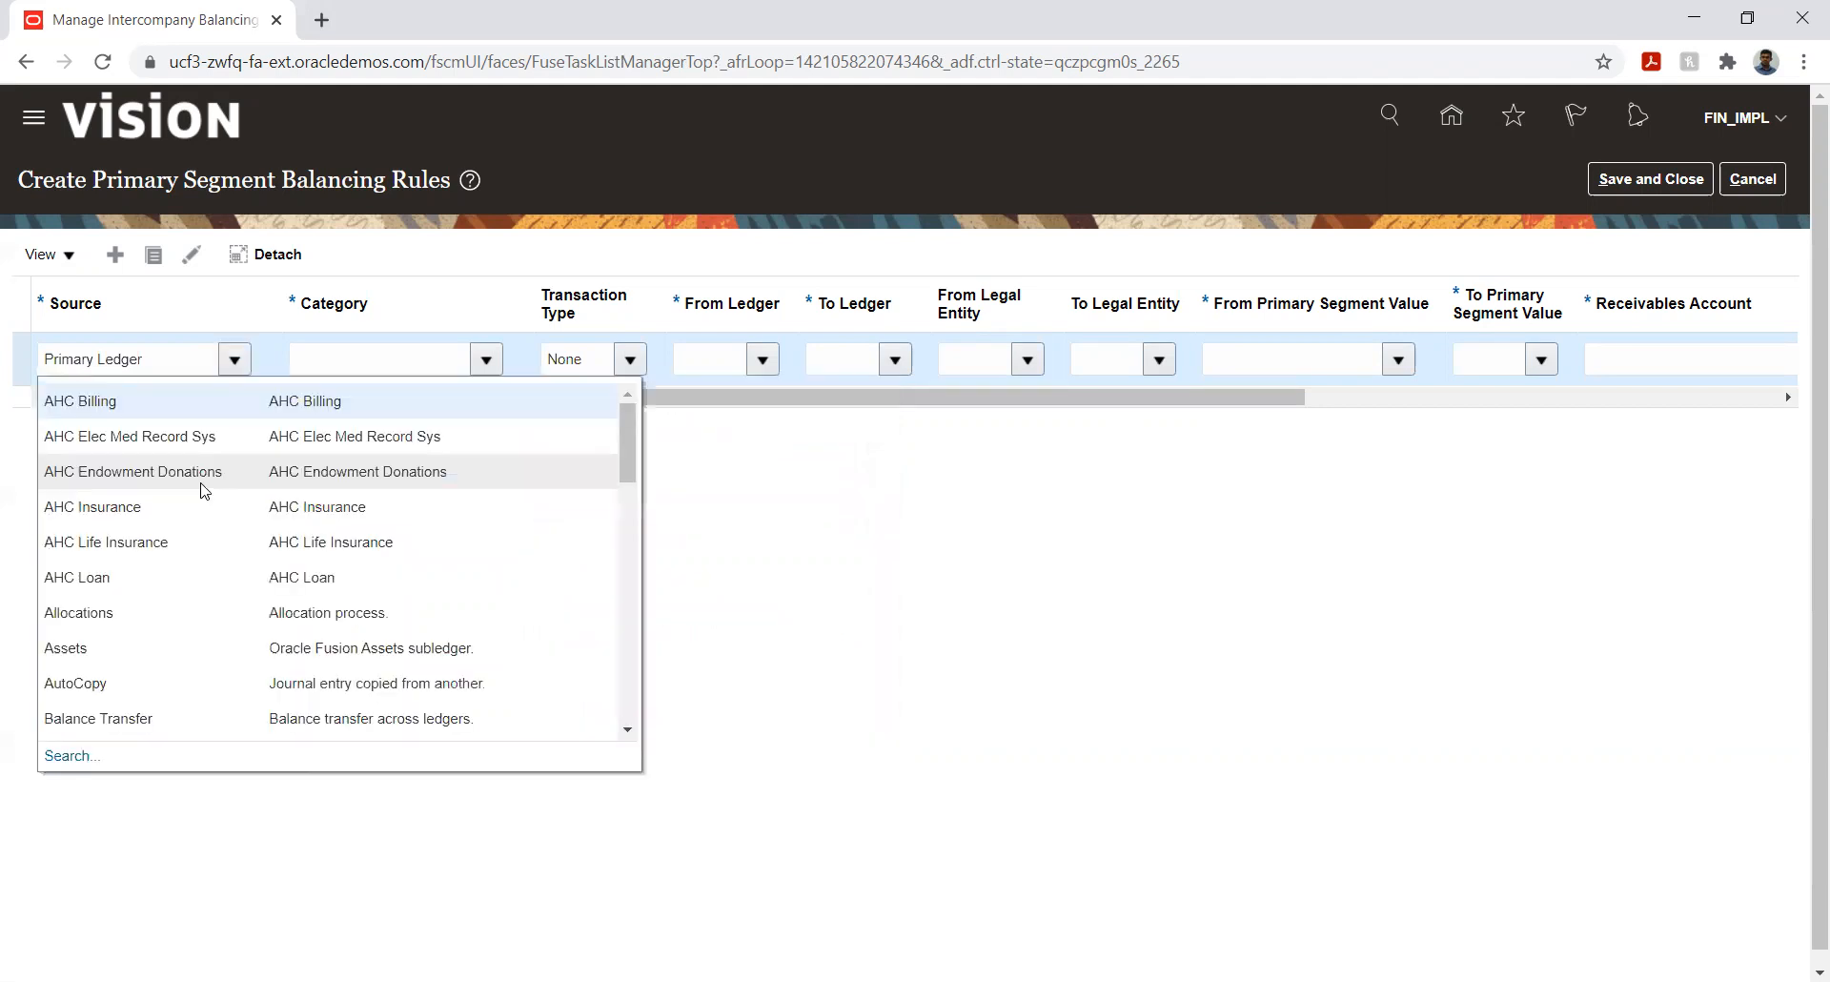
{"action": "scroll", "coordinate": [224, 496], "scroll_direction": "down", "scroll_amount": 5}
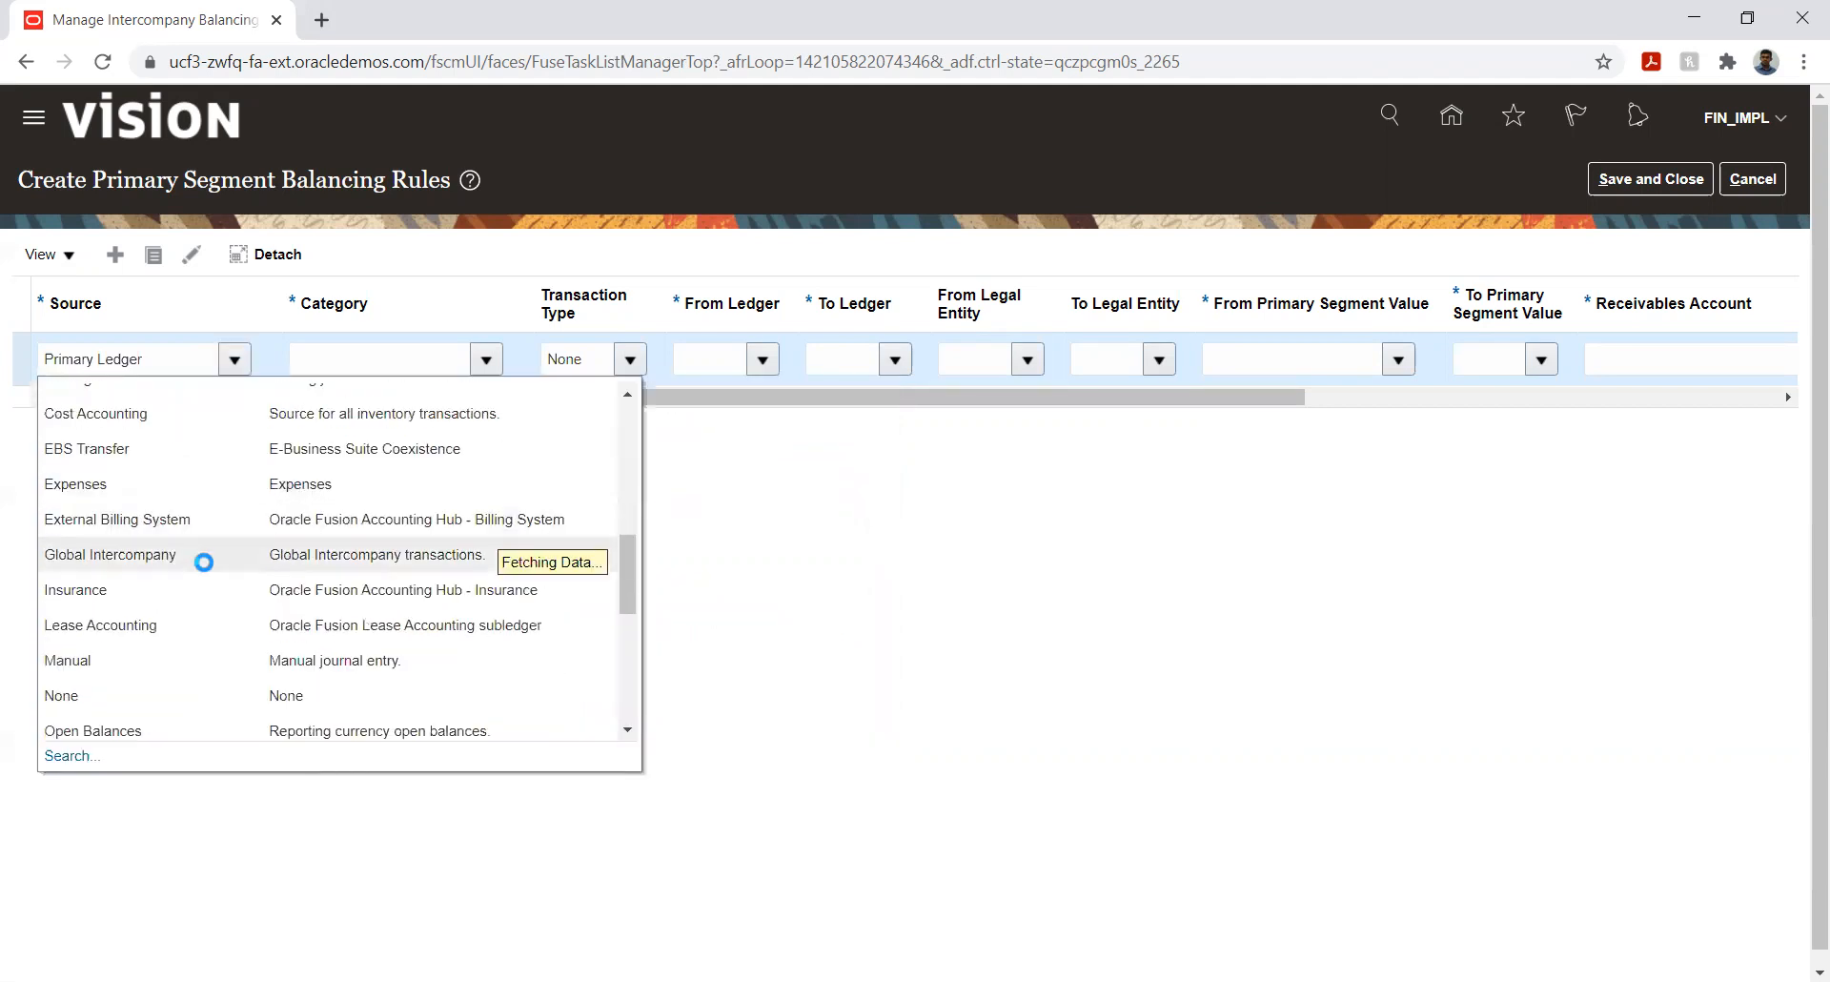
{"action": "scroll", "coordinate": [209, 563], "scroll_direction": "down", "scroll_amount": 2}
{"action": "left_click", "coordinate": [195, 514]}
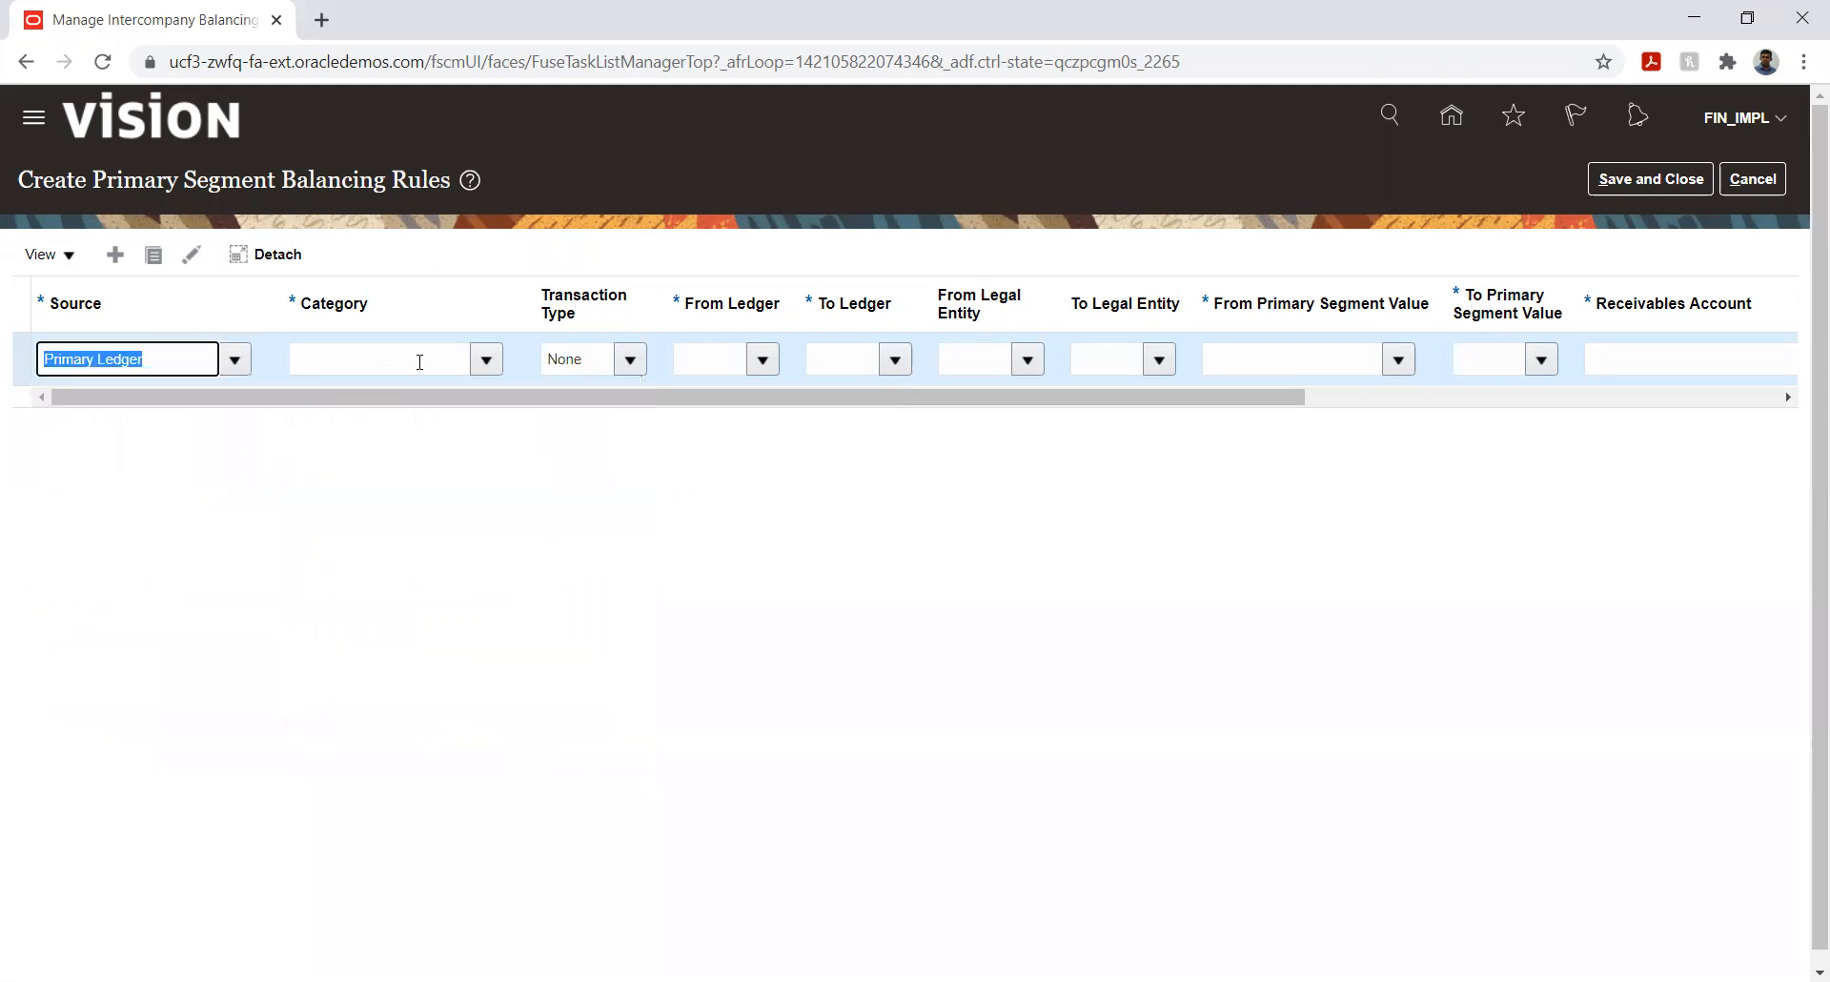
{"action": "left_click", "coordinate": [488, 362]}
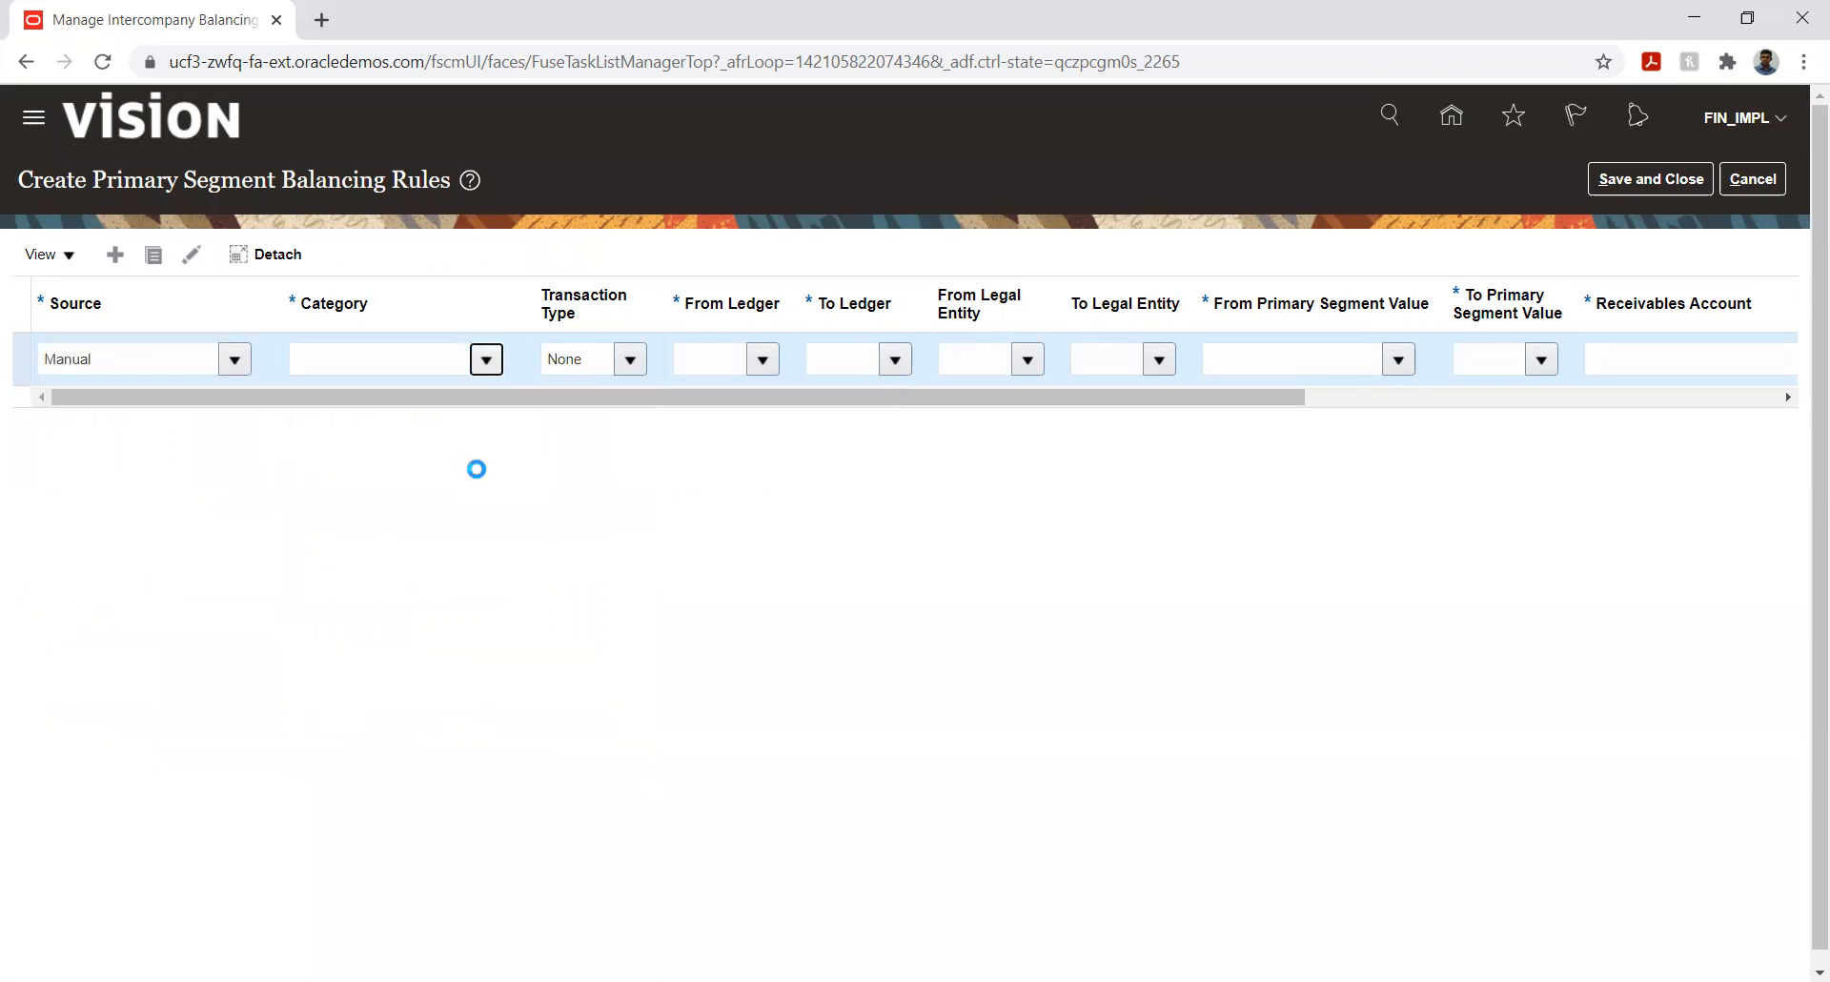
{"action": "scroll", "coordinate": [416, 498], "scroll_direction": "down", "scroll_amount": 2}
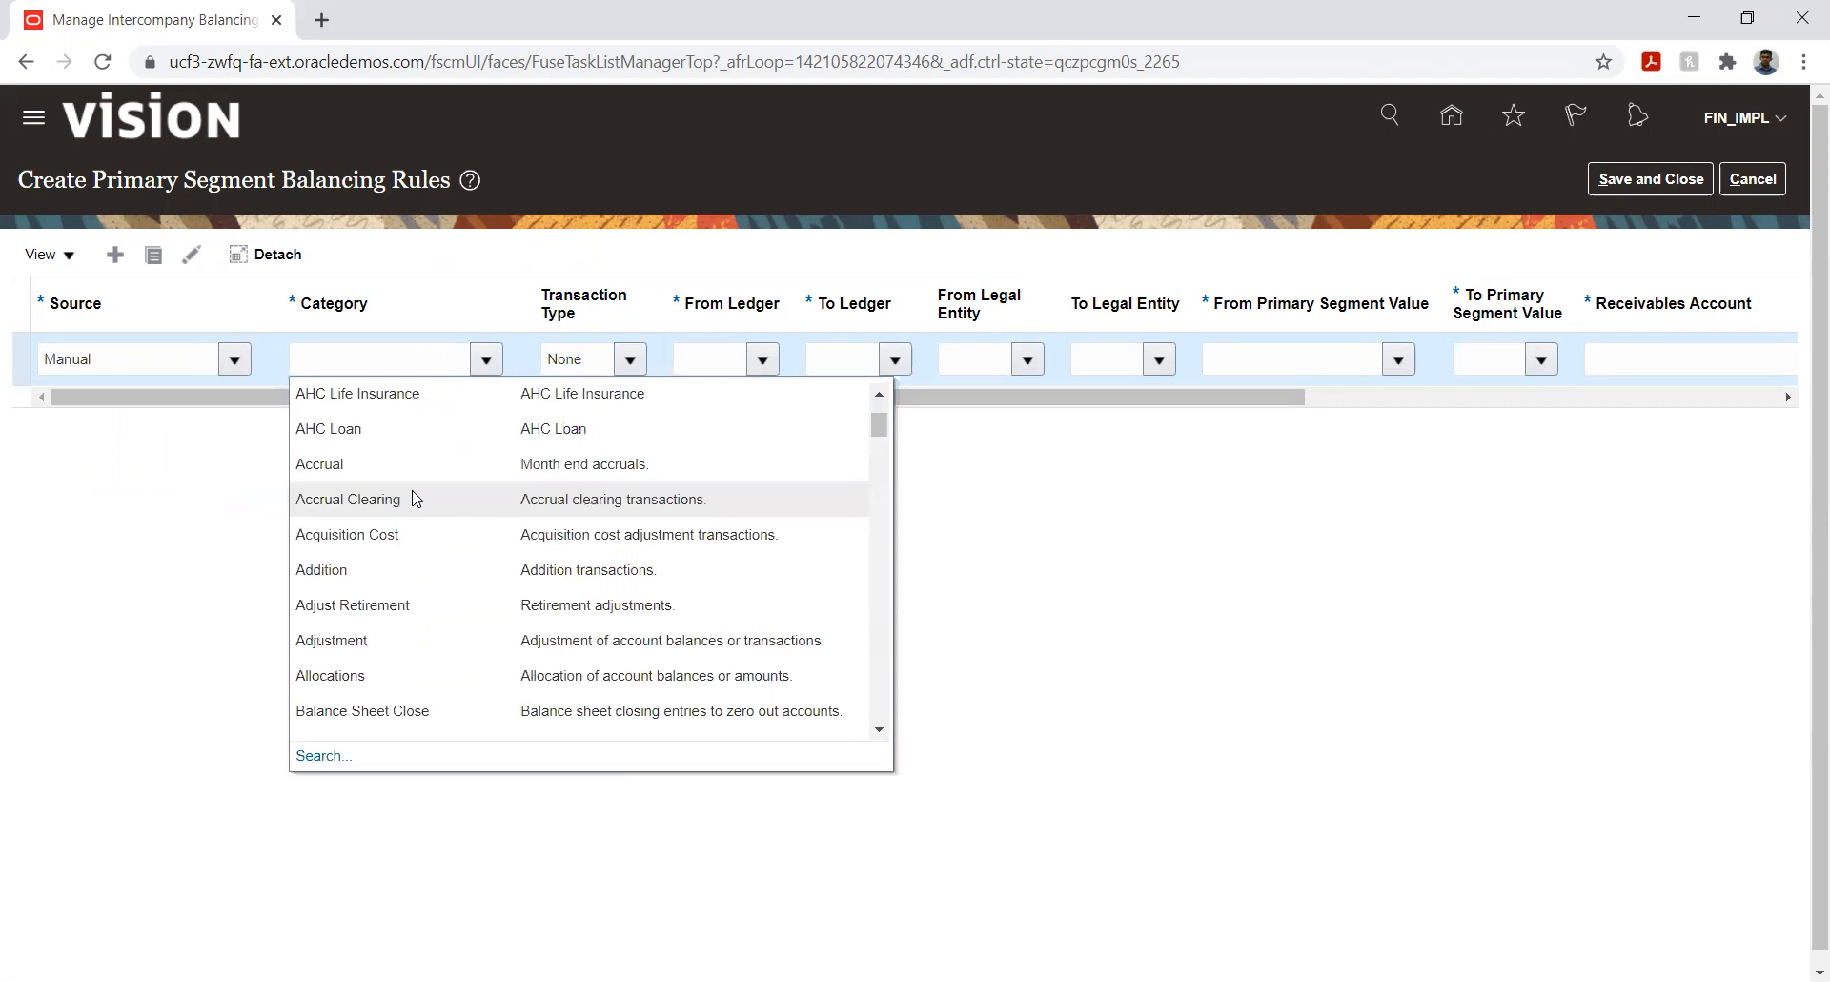
{"action": "left_click", "coordinate": [400, 637]}
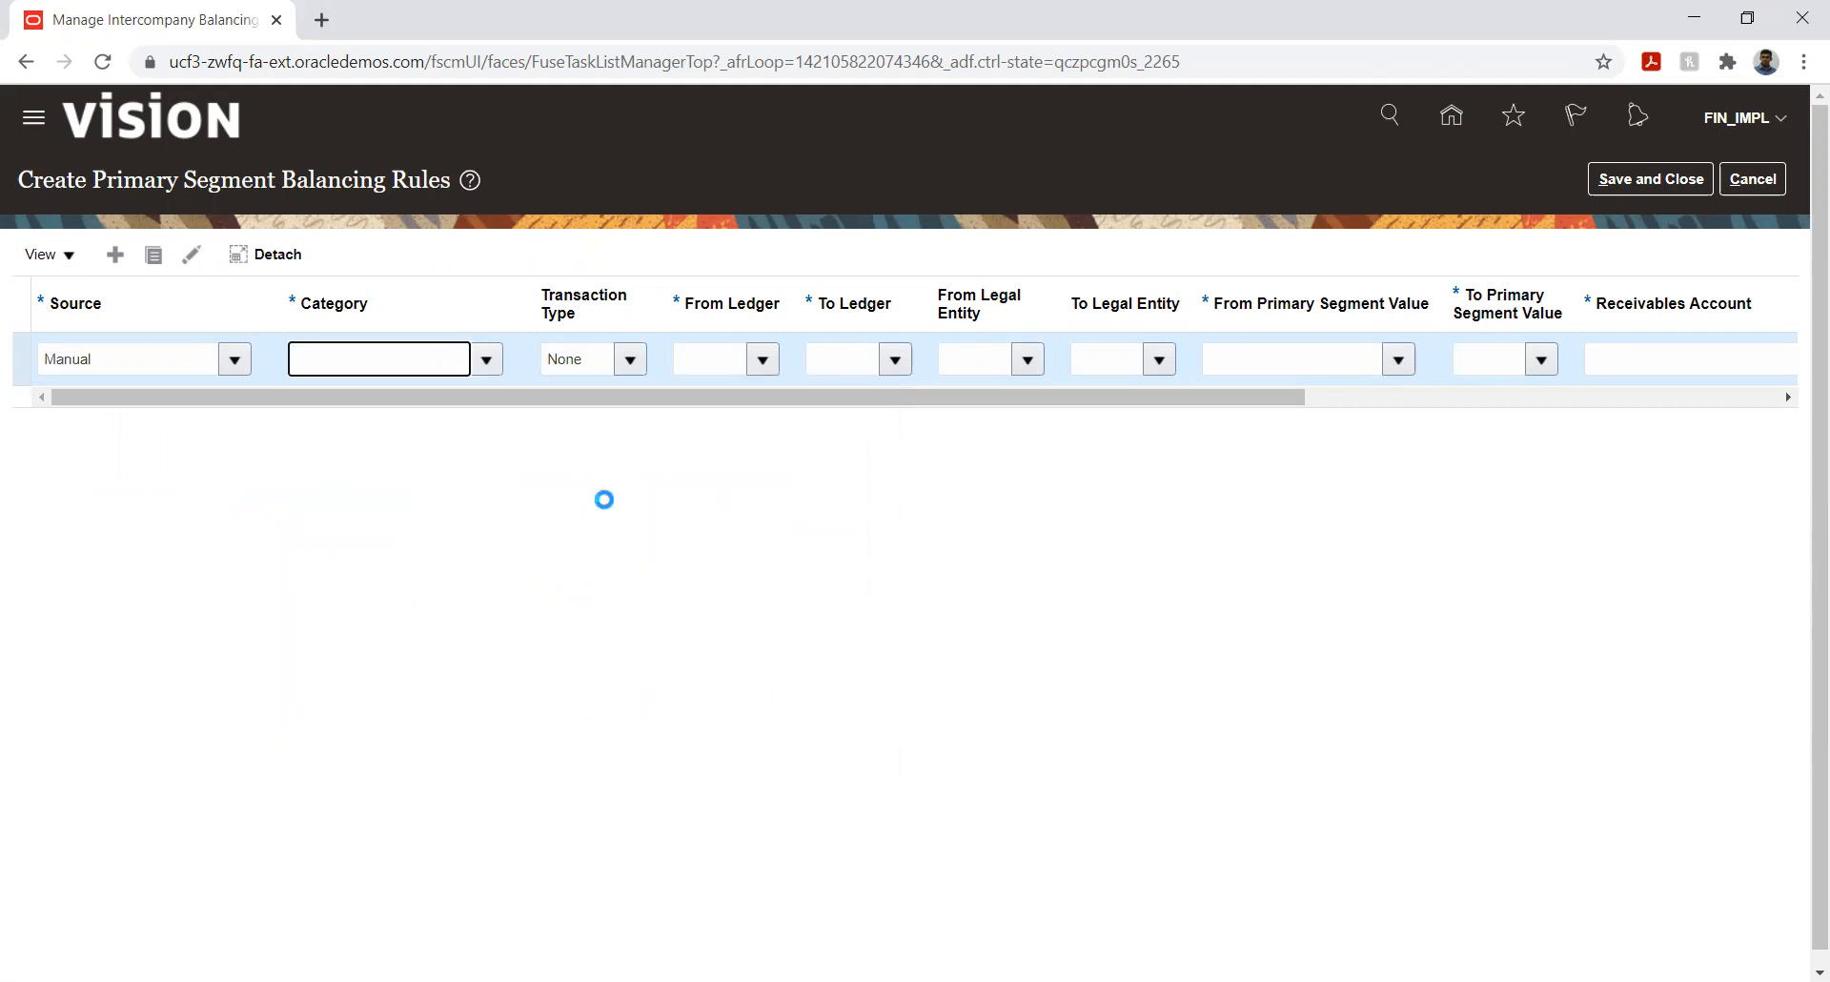
{"action": "left_click", "coordinate": [629, 359]}
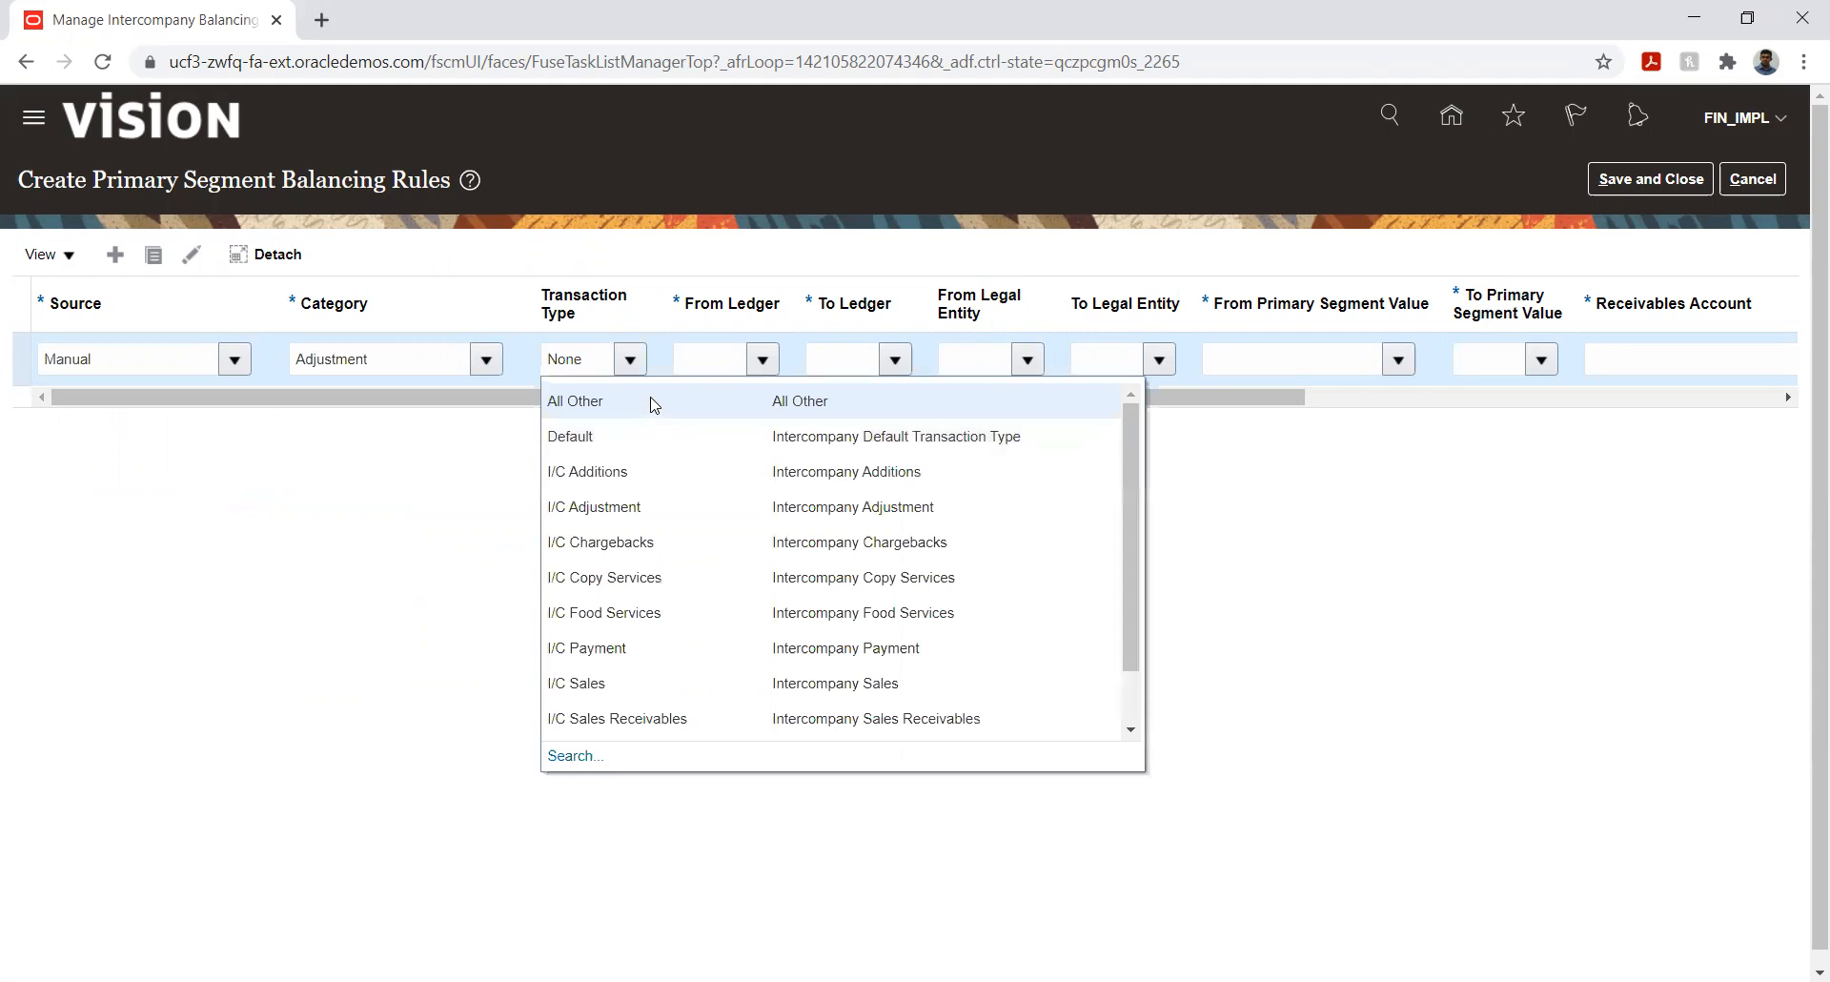
{"action": "left_click", "coordinate": [416, 487]}
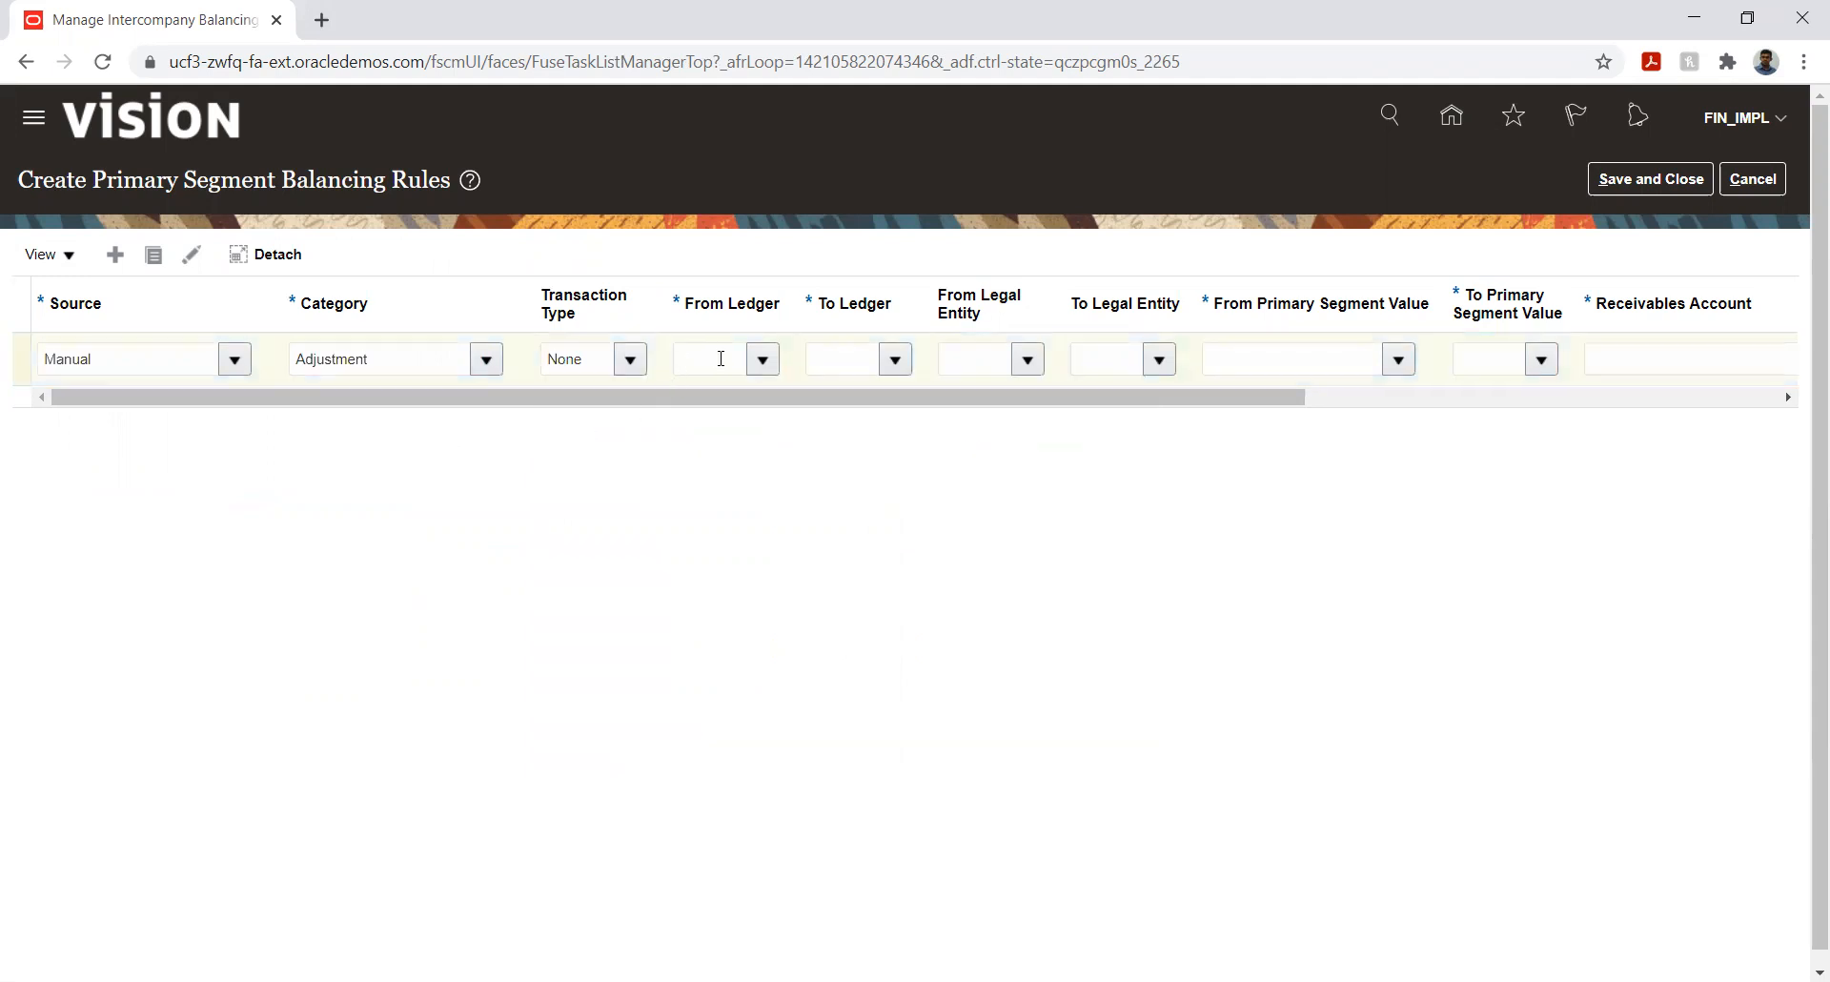
- Set both the From Ledger and the To Ledger of the balancing rule to Turkey Primary Ledger
{"action": "left_click", "coordinate": [763, 359]}
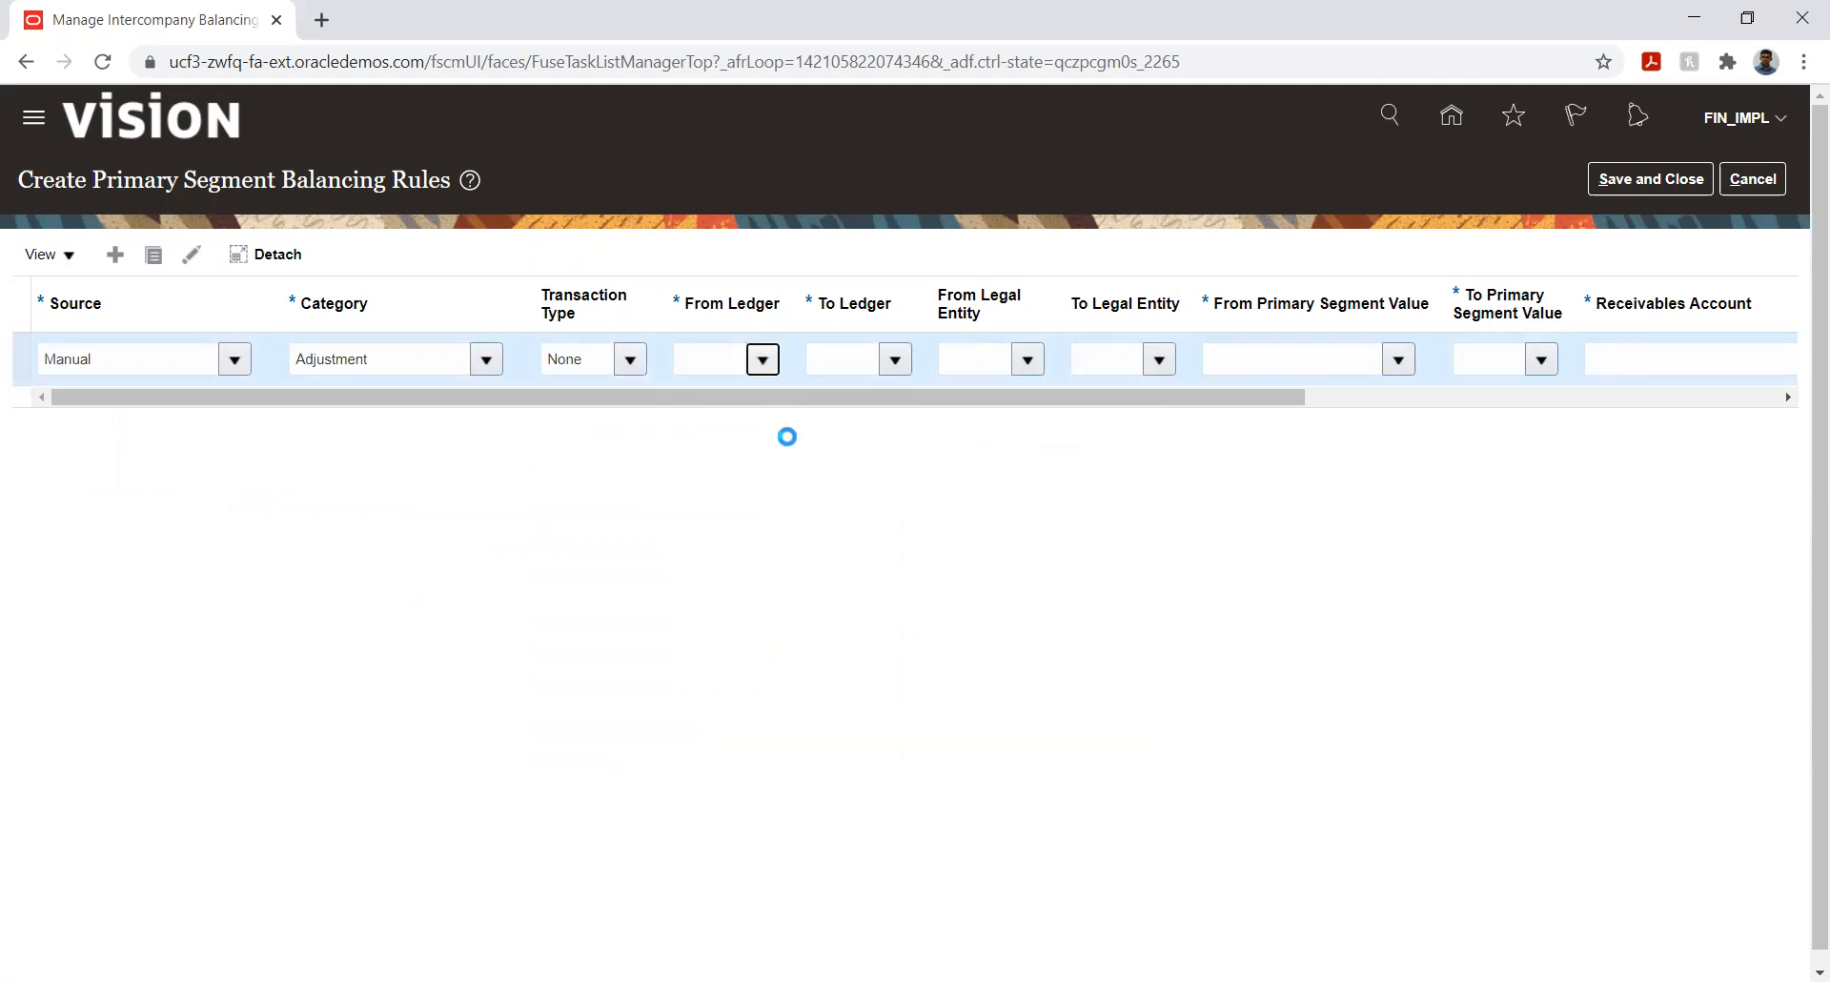
{"action": "left_click_drag", "start_coordinate": [1266, 433], "coordinate": [1251, 656]}
{"action": "left_click", "coordinate": [752, 641]}
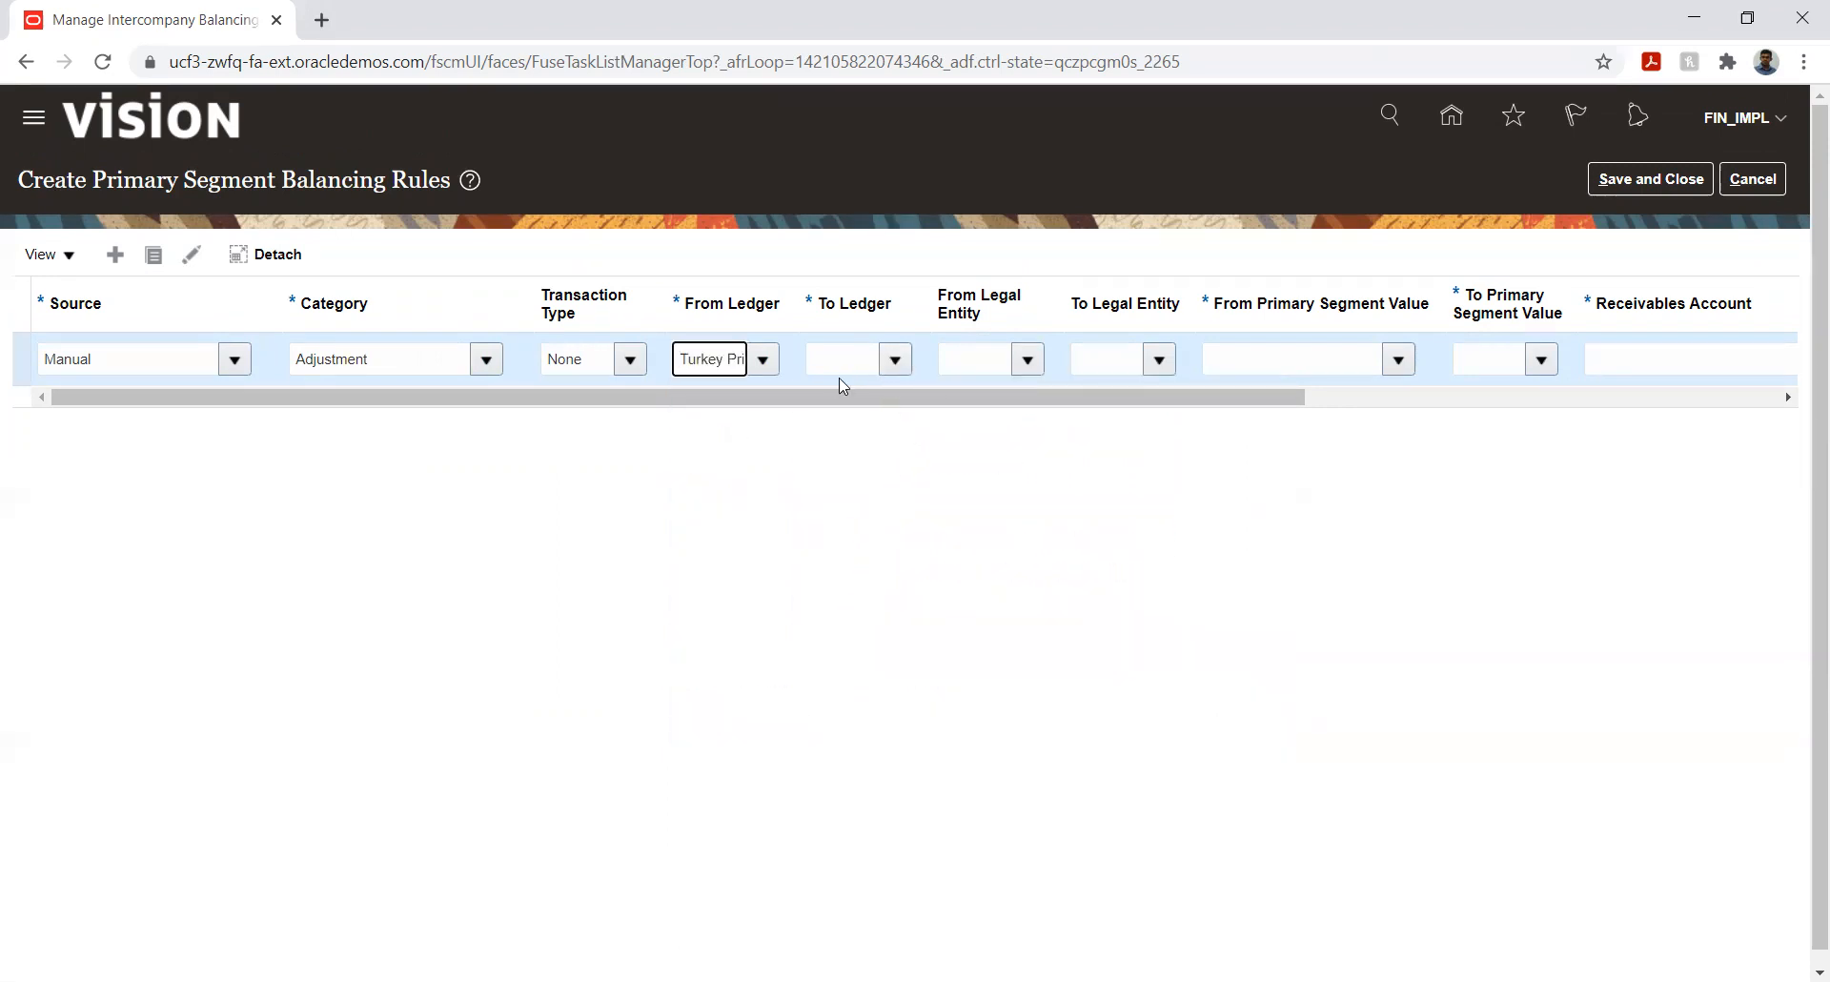
{"action": "left_click", "coordinate": [896, 361]}
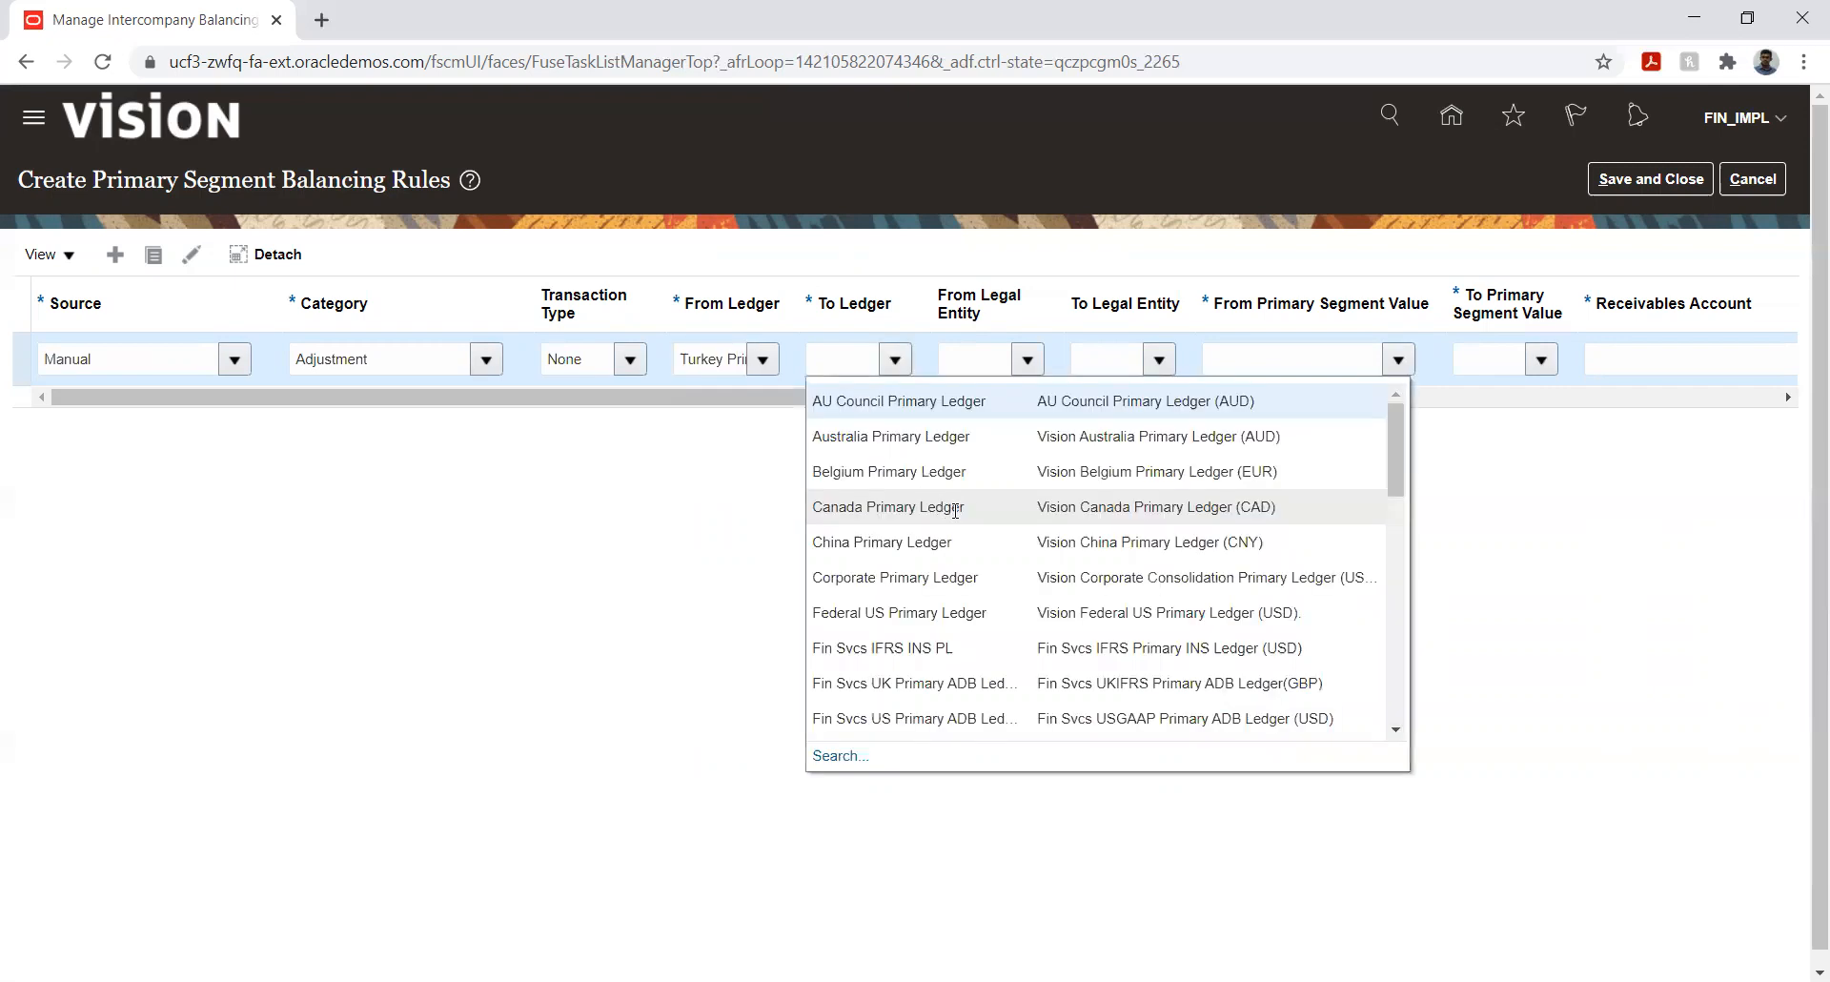
{"action": "left_click_drag", "start_coordinate": [1395, 453], "coordinate": [1407, 671]}
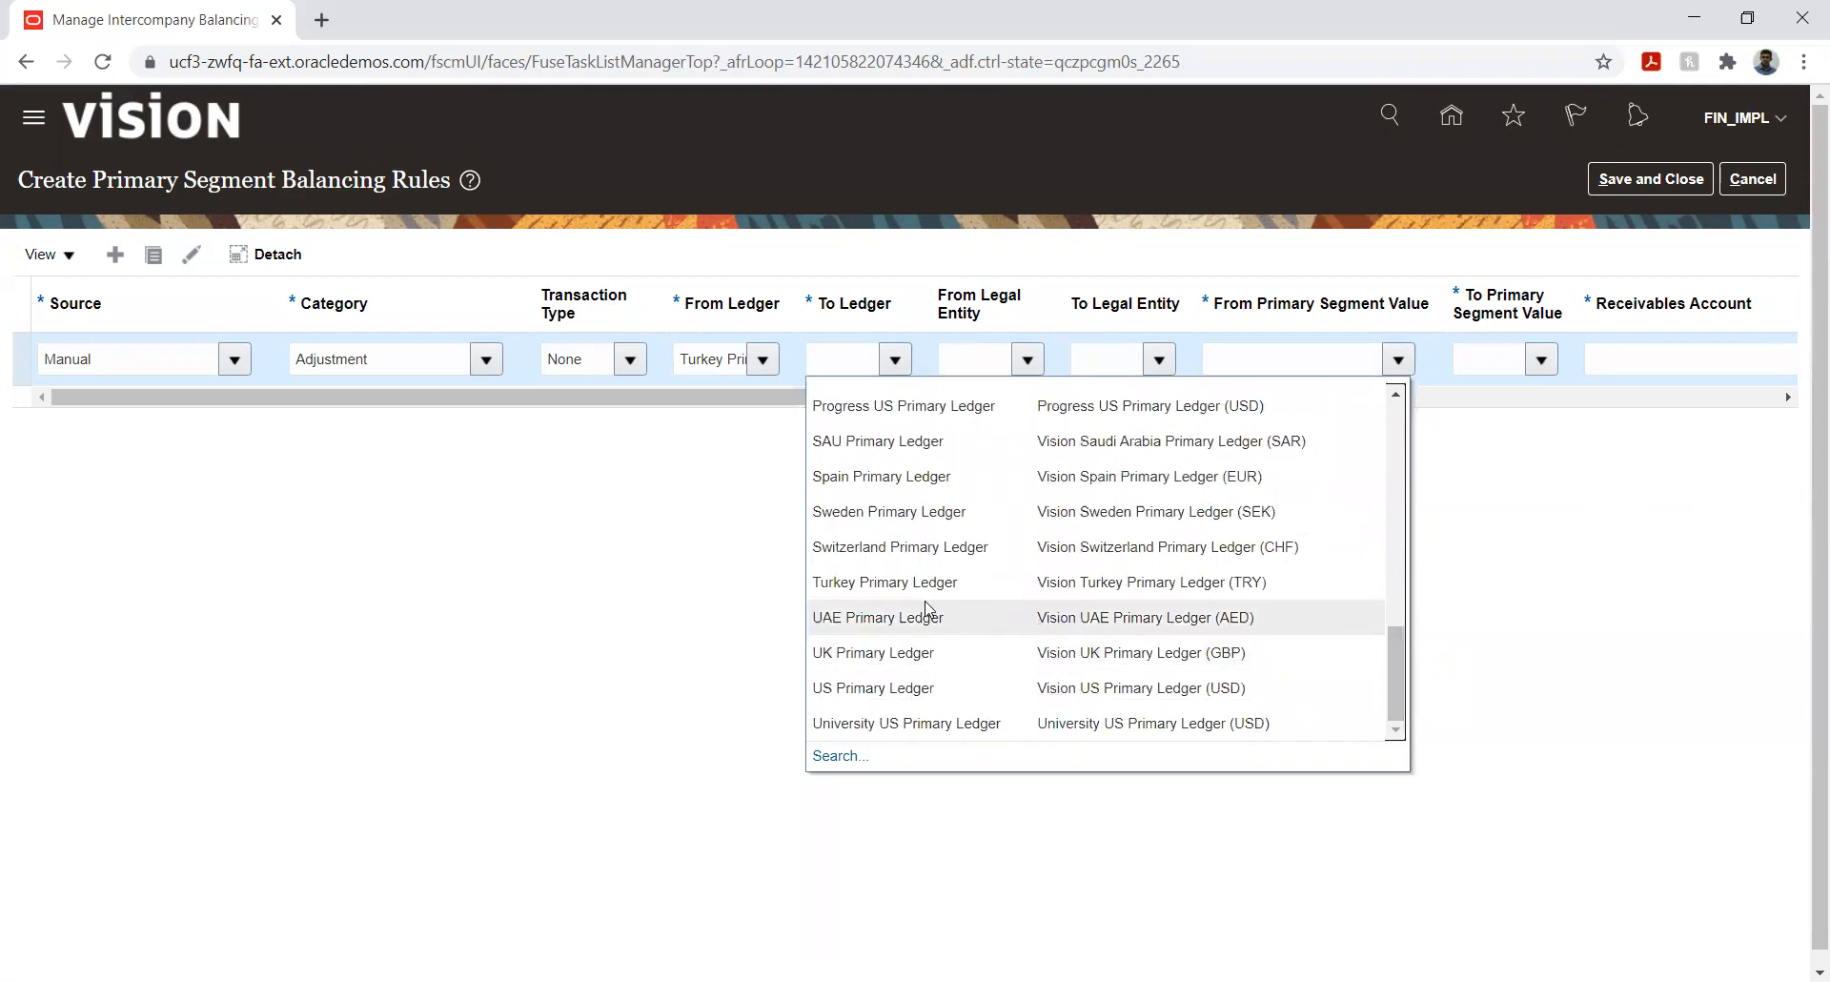
{"action": "left_click", "coordinate": [924, 583]}
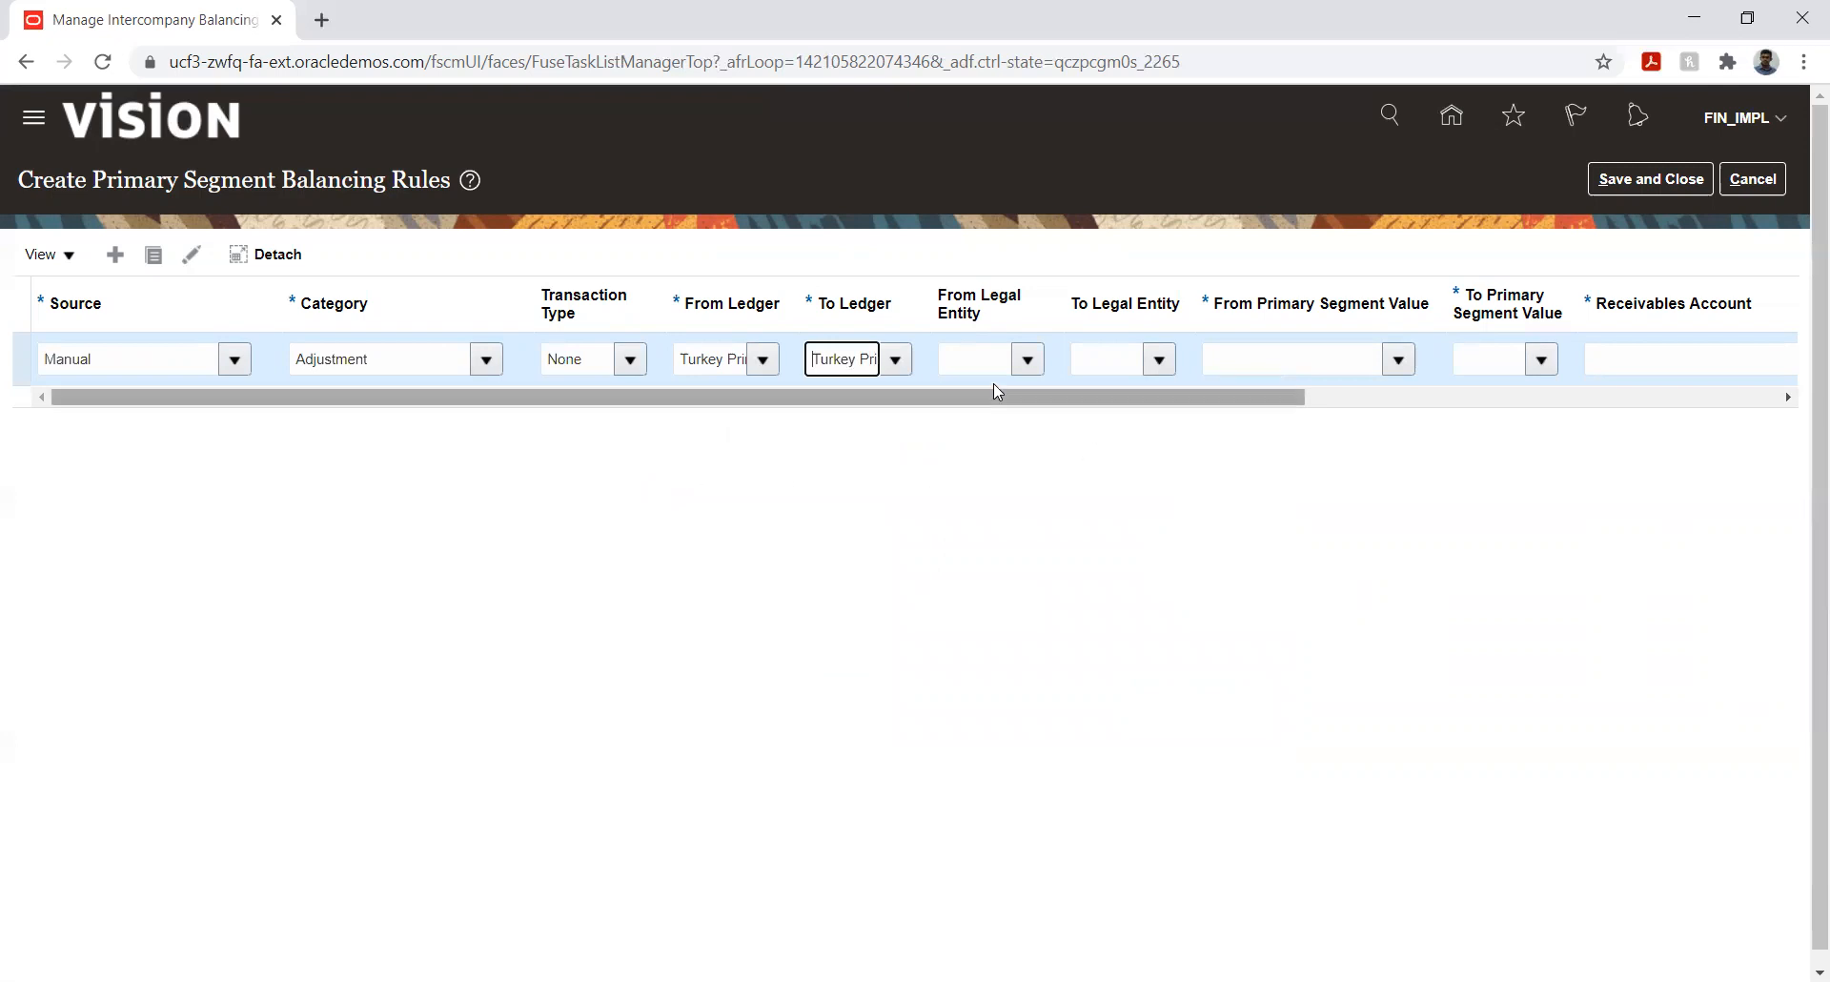
- Set the balancing rule's From Legal Entity to Turkey Legal Entity and its From Primary Segment Value to 101
{"action": "left_click", "coordinate": [1027, 360]}
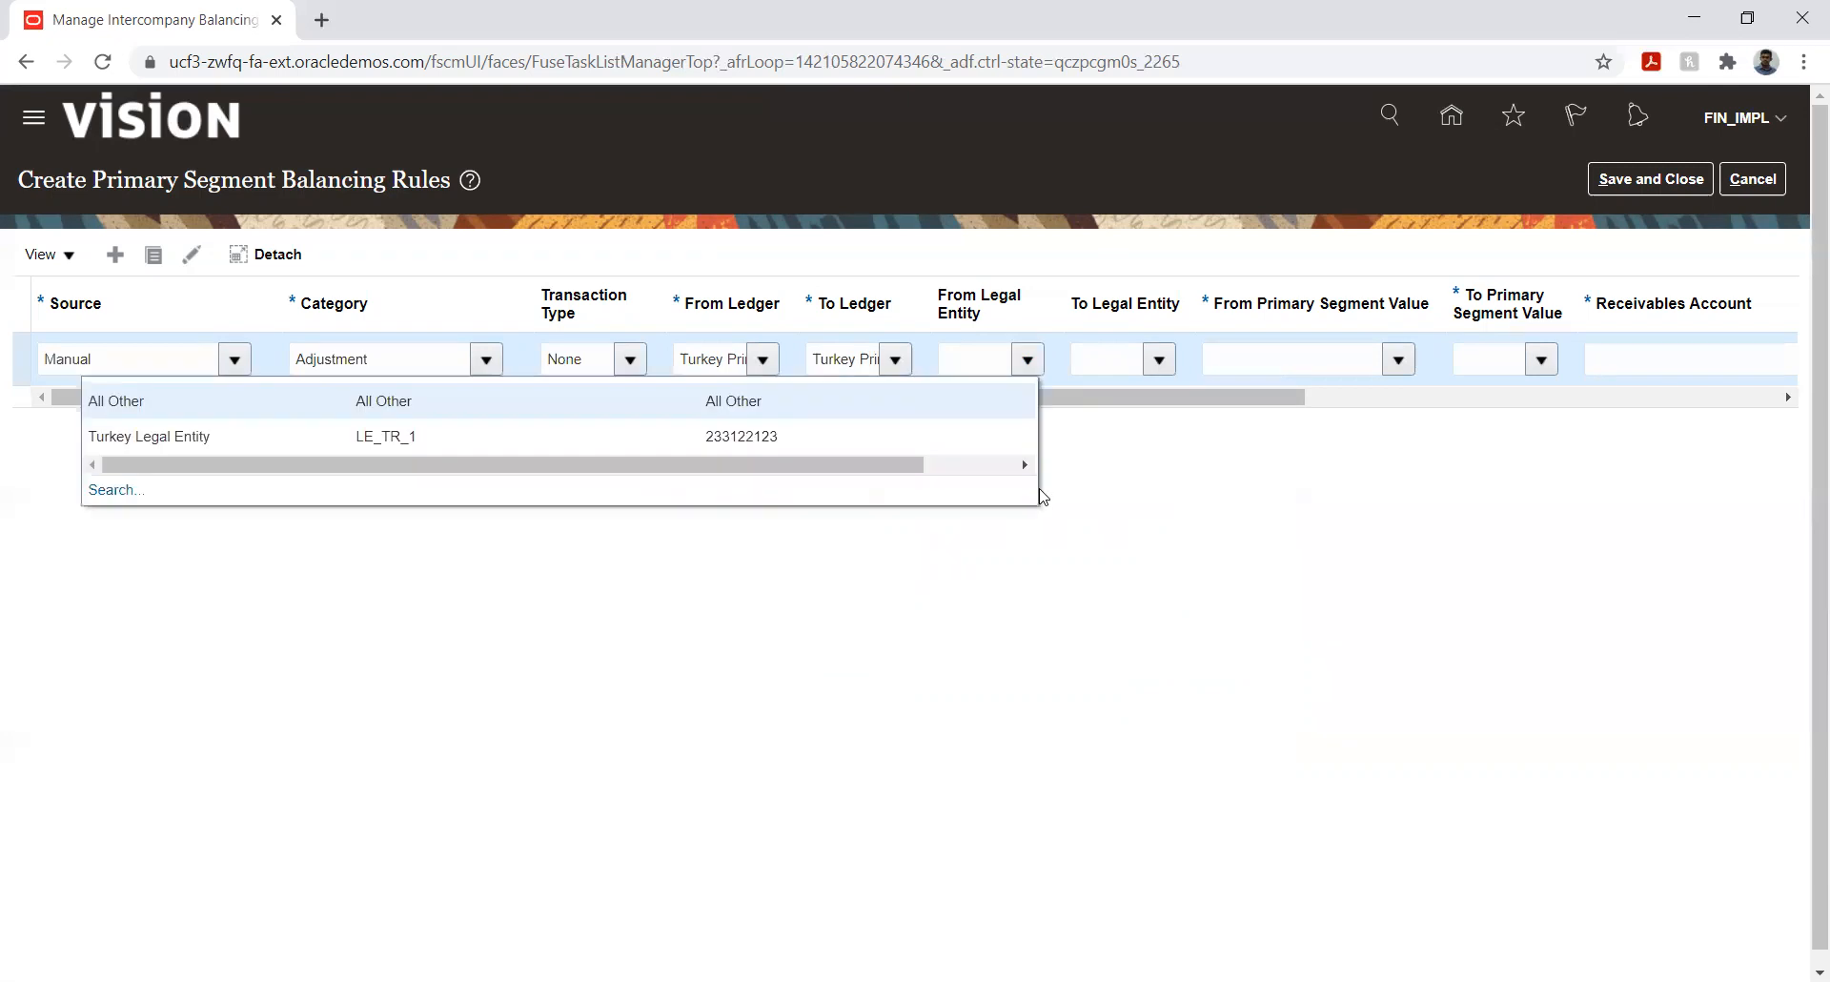
{"action": "left_click", "coordinate": [112, 437]}
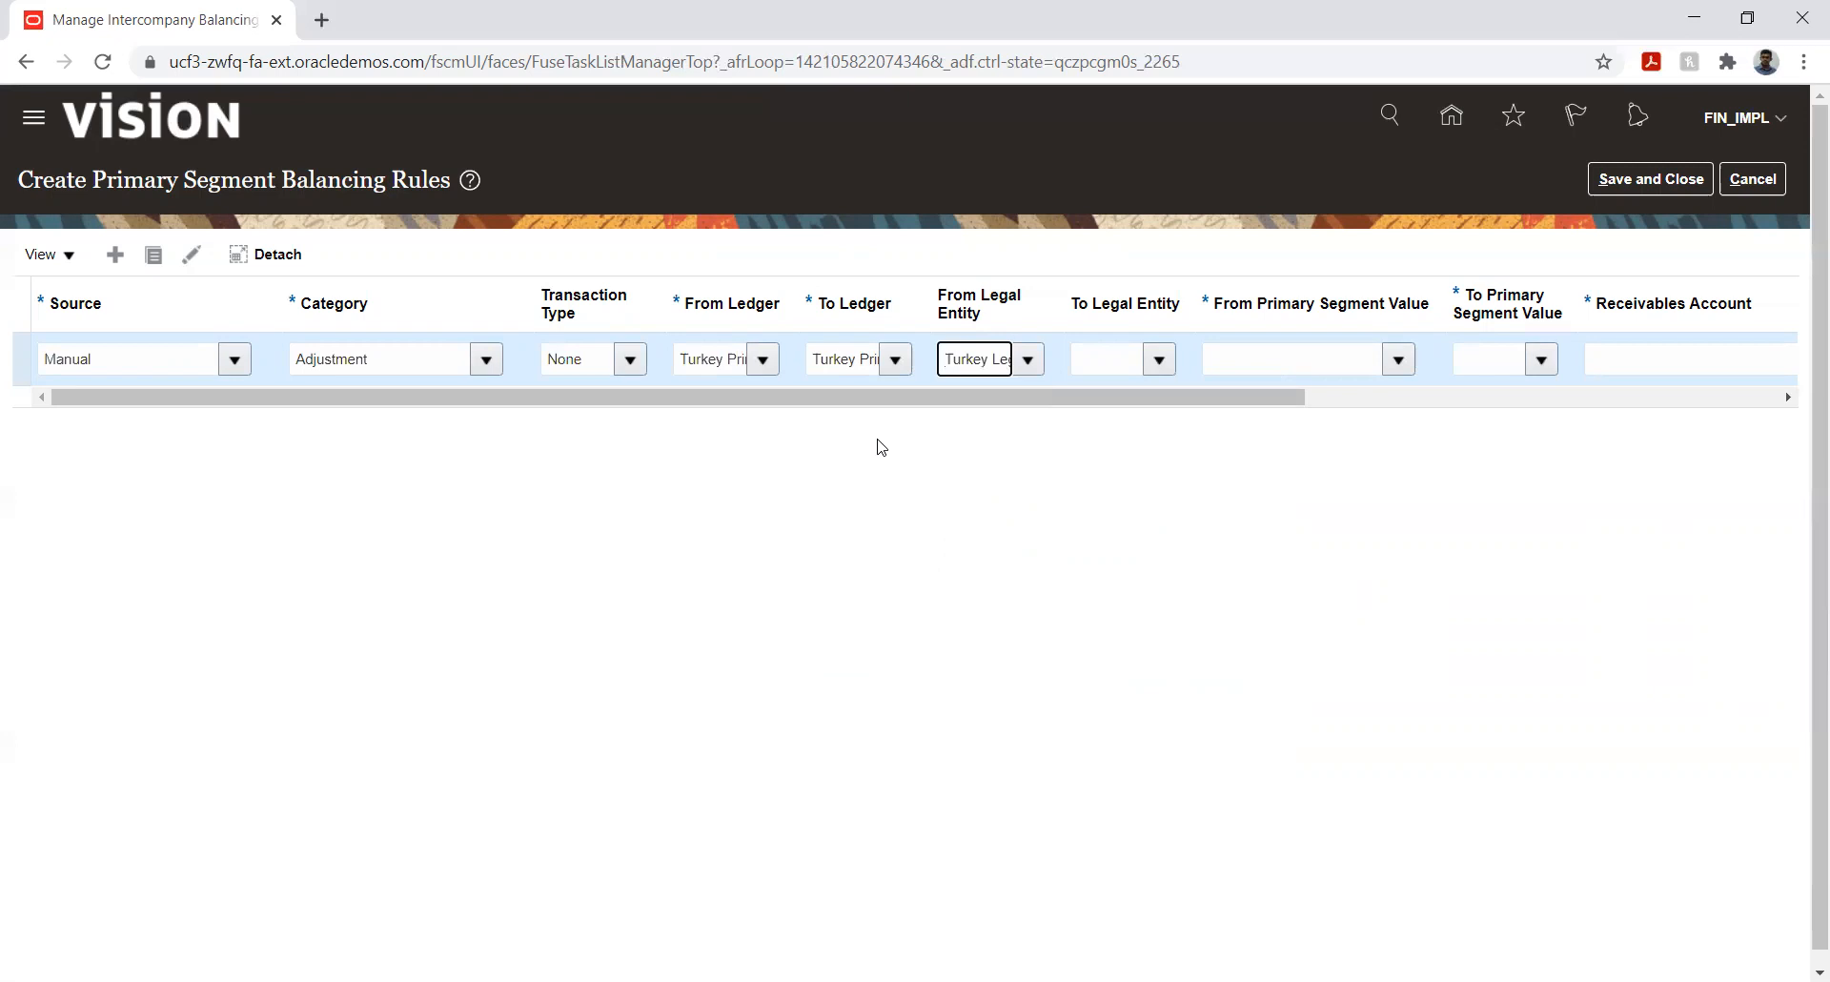
{"action": "left_click_drag", "start_coordinate": [1112, 398], "coordinate": [1481, 365]}
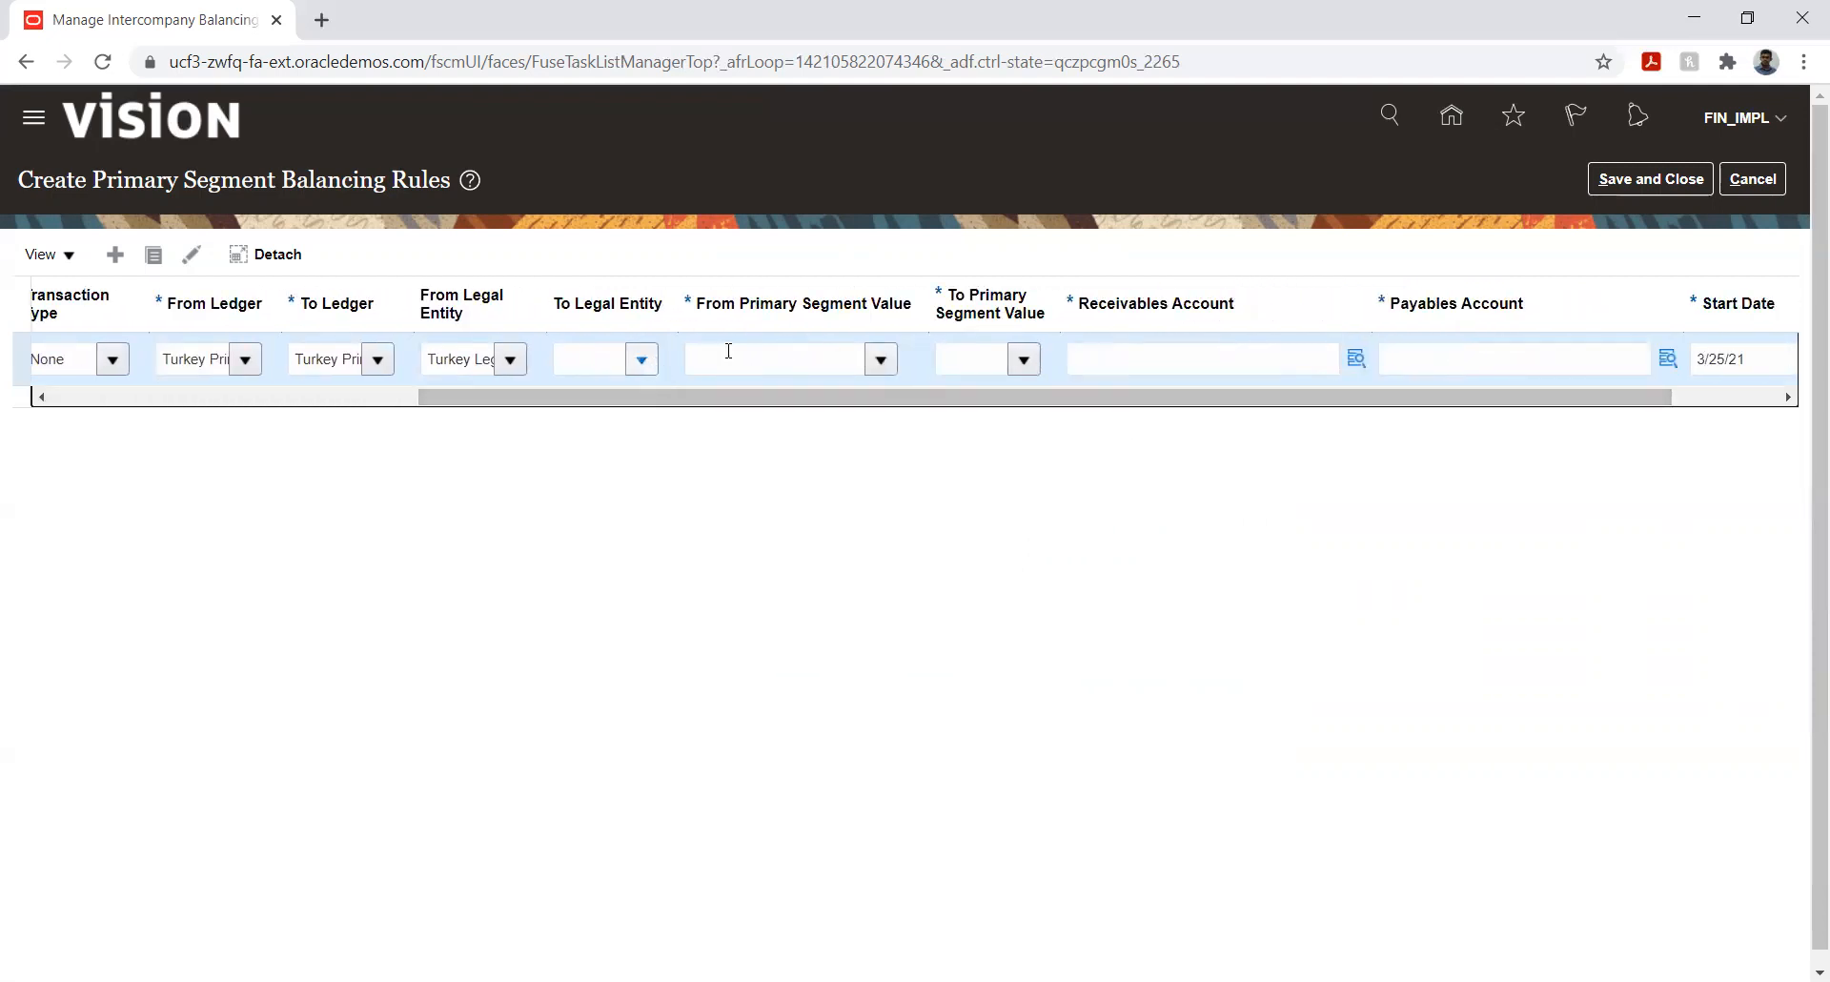
{"action": "left_click", "coordinate": [881, 360]}
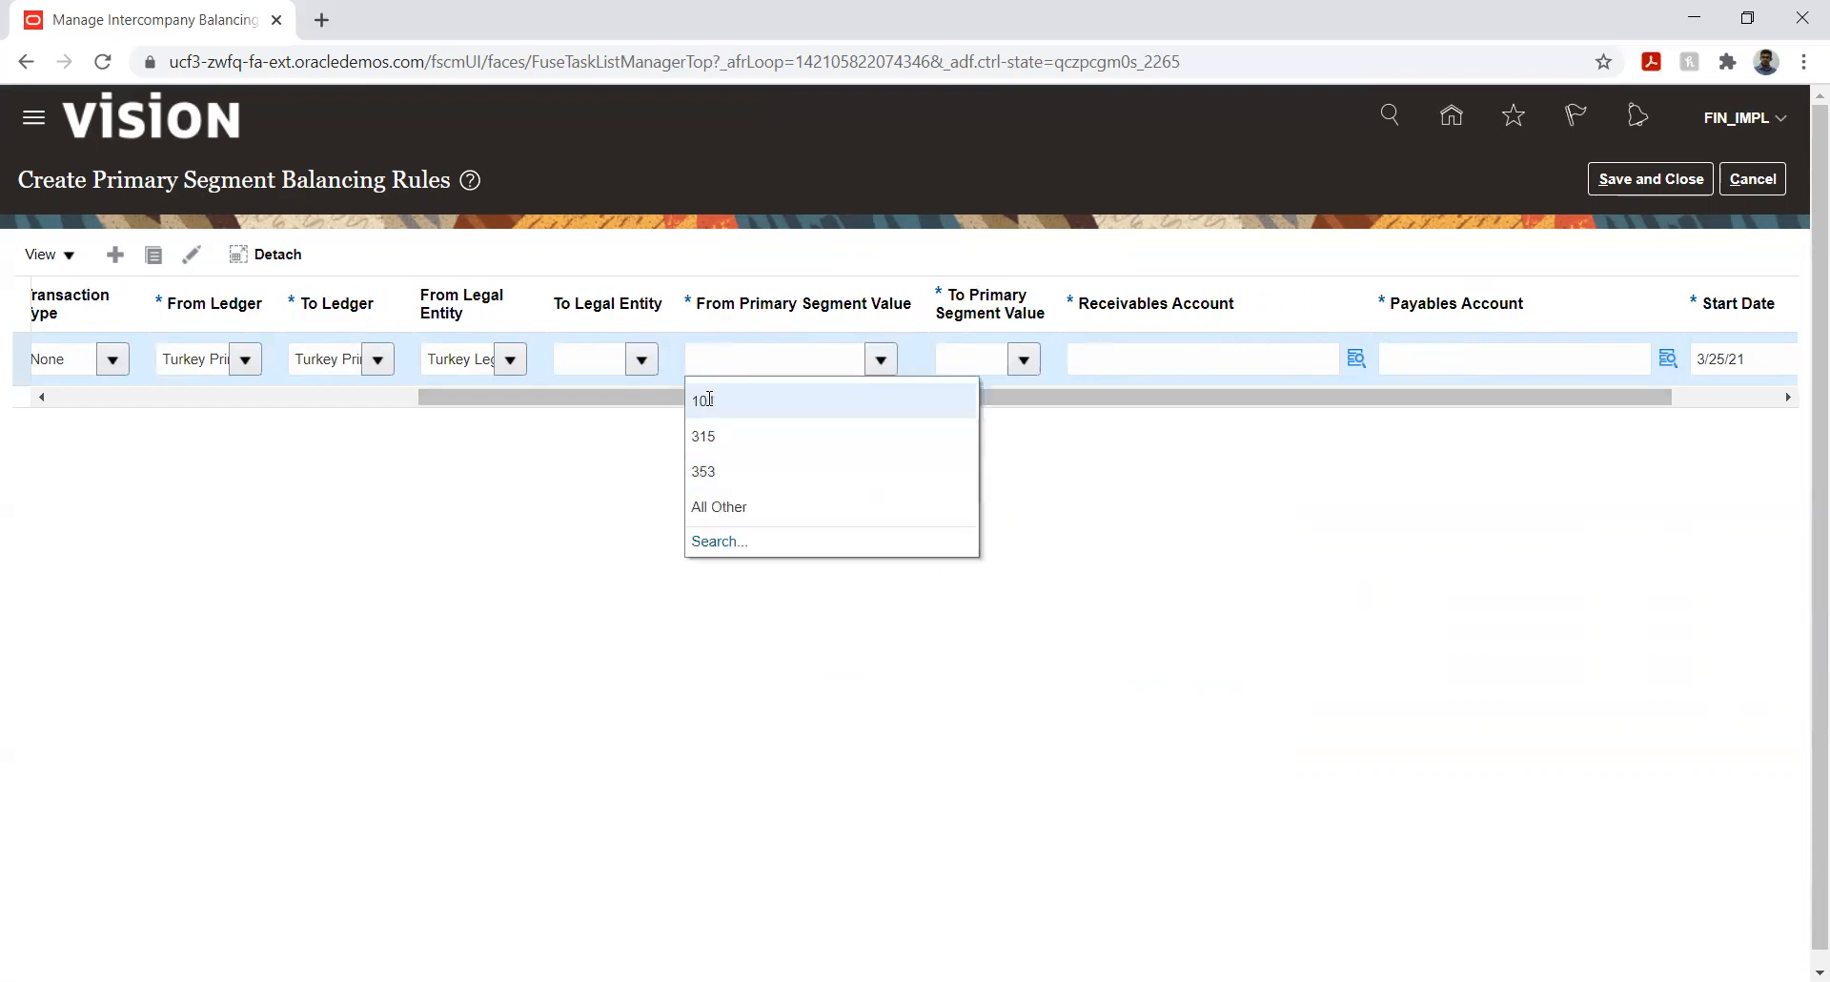
{"action": "left_click", "coordinate": [709, 400]}
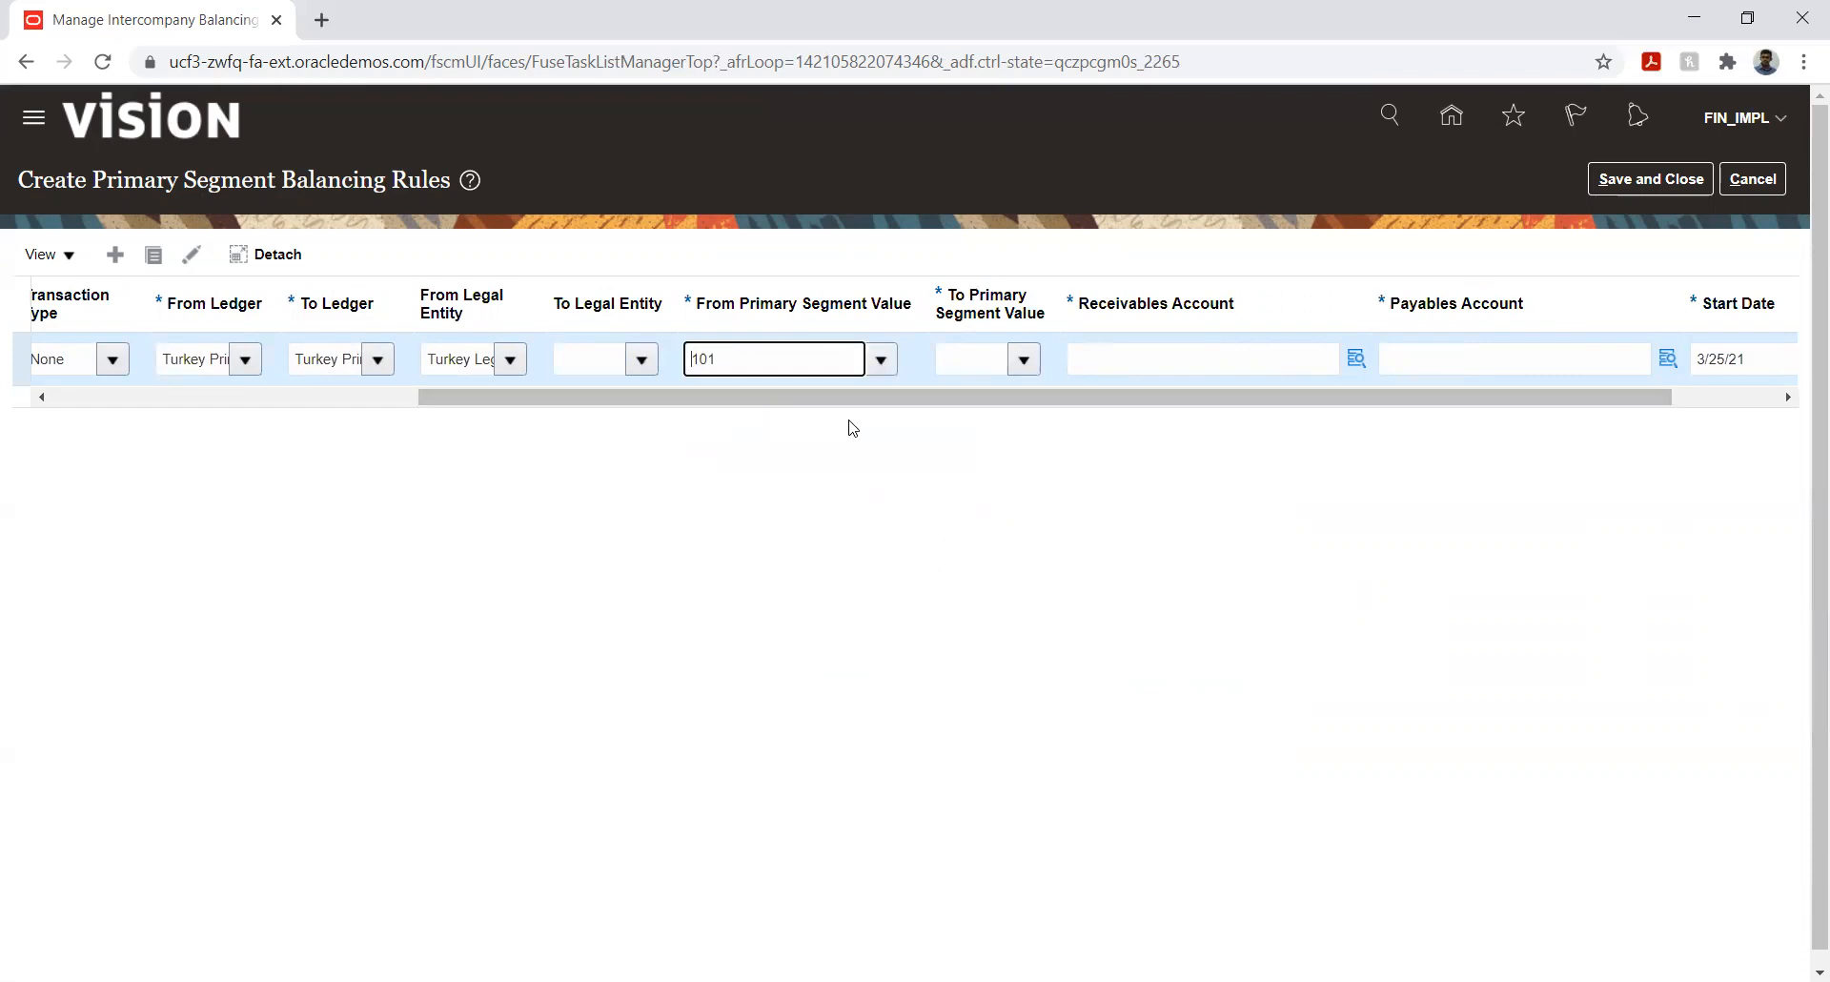
- Set the rule's To Primary Segment Value to 353 and change its From Primary Segment Value to 315
{"action": "left_click", "coordinate": [1024, 359]}
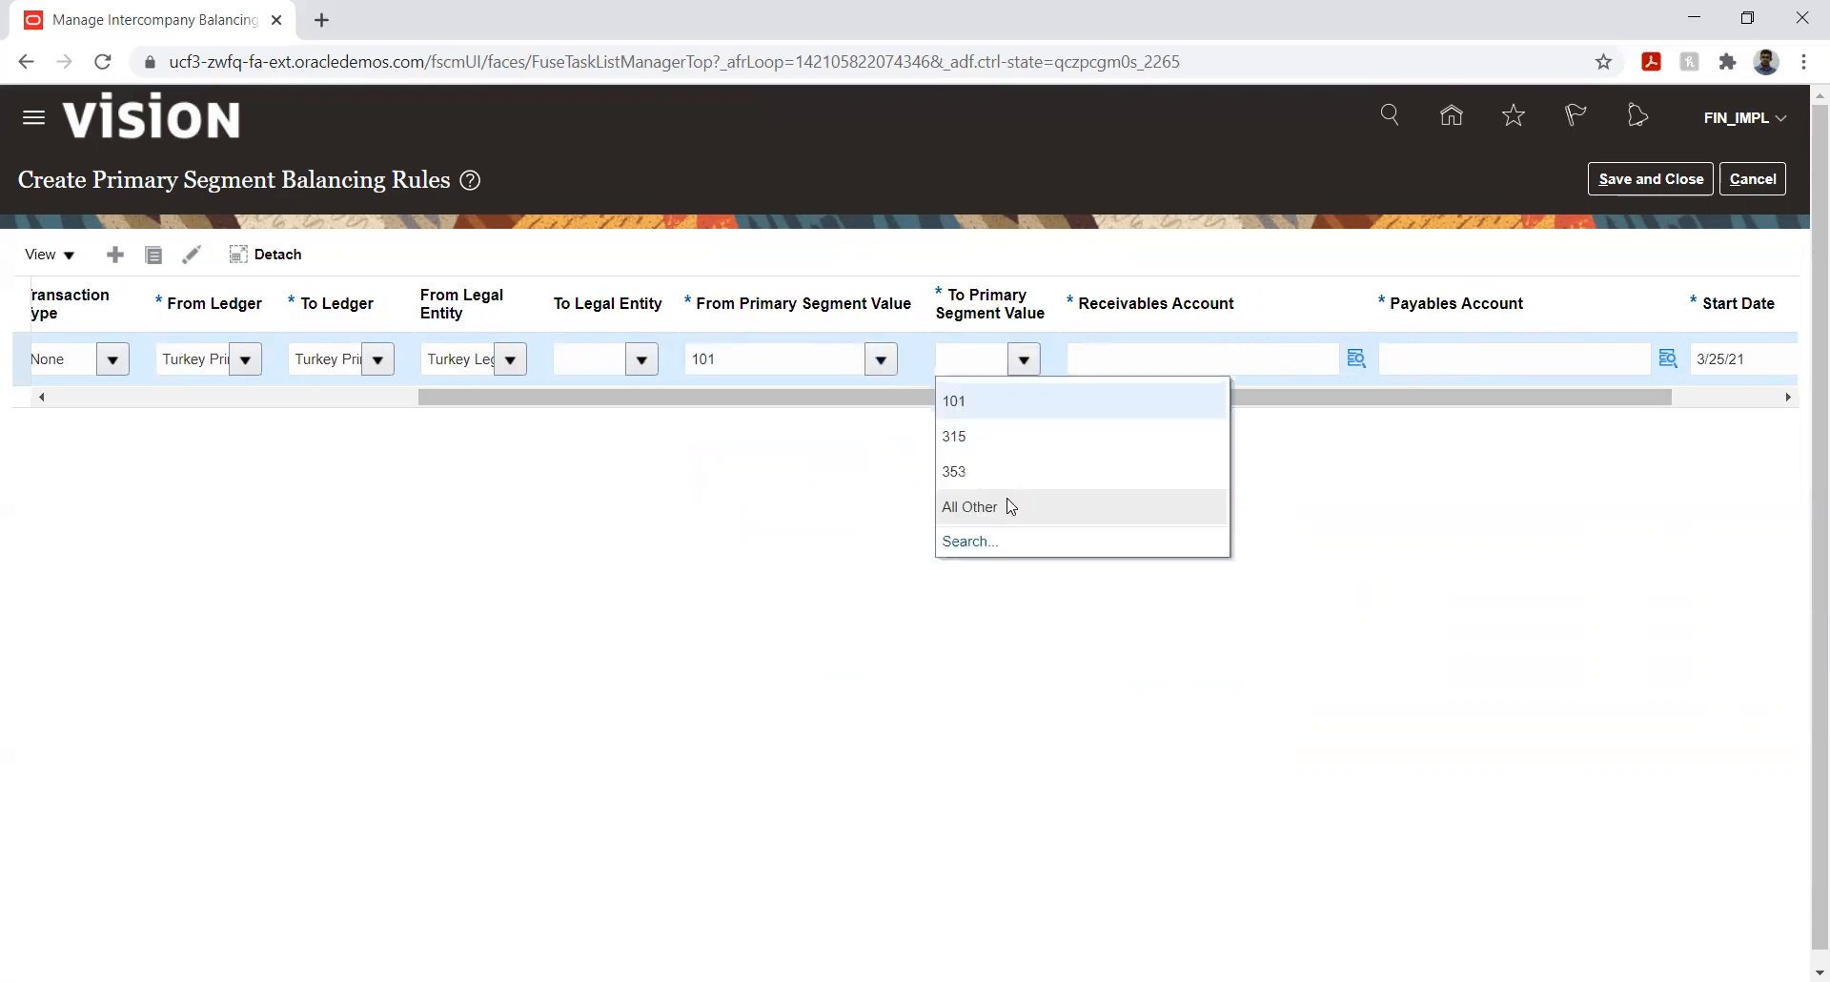
{"action": "left_click", "coordinate": [965, 474]}
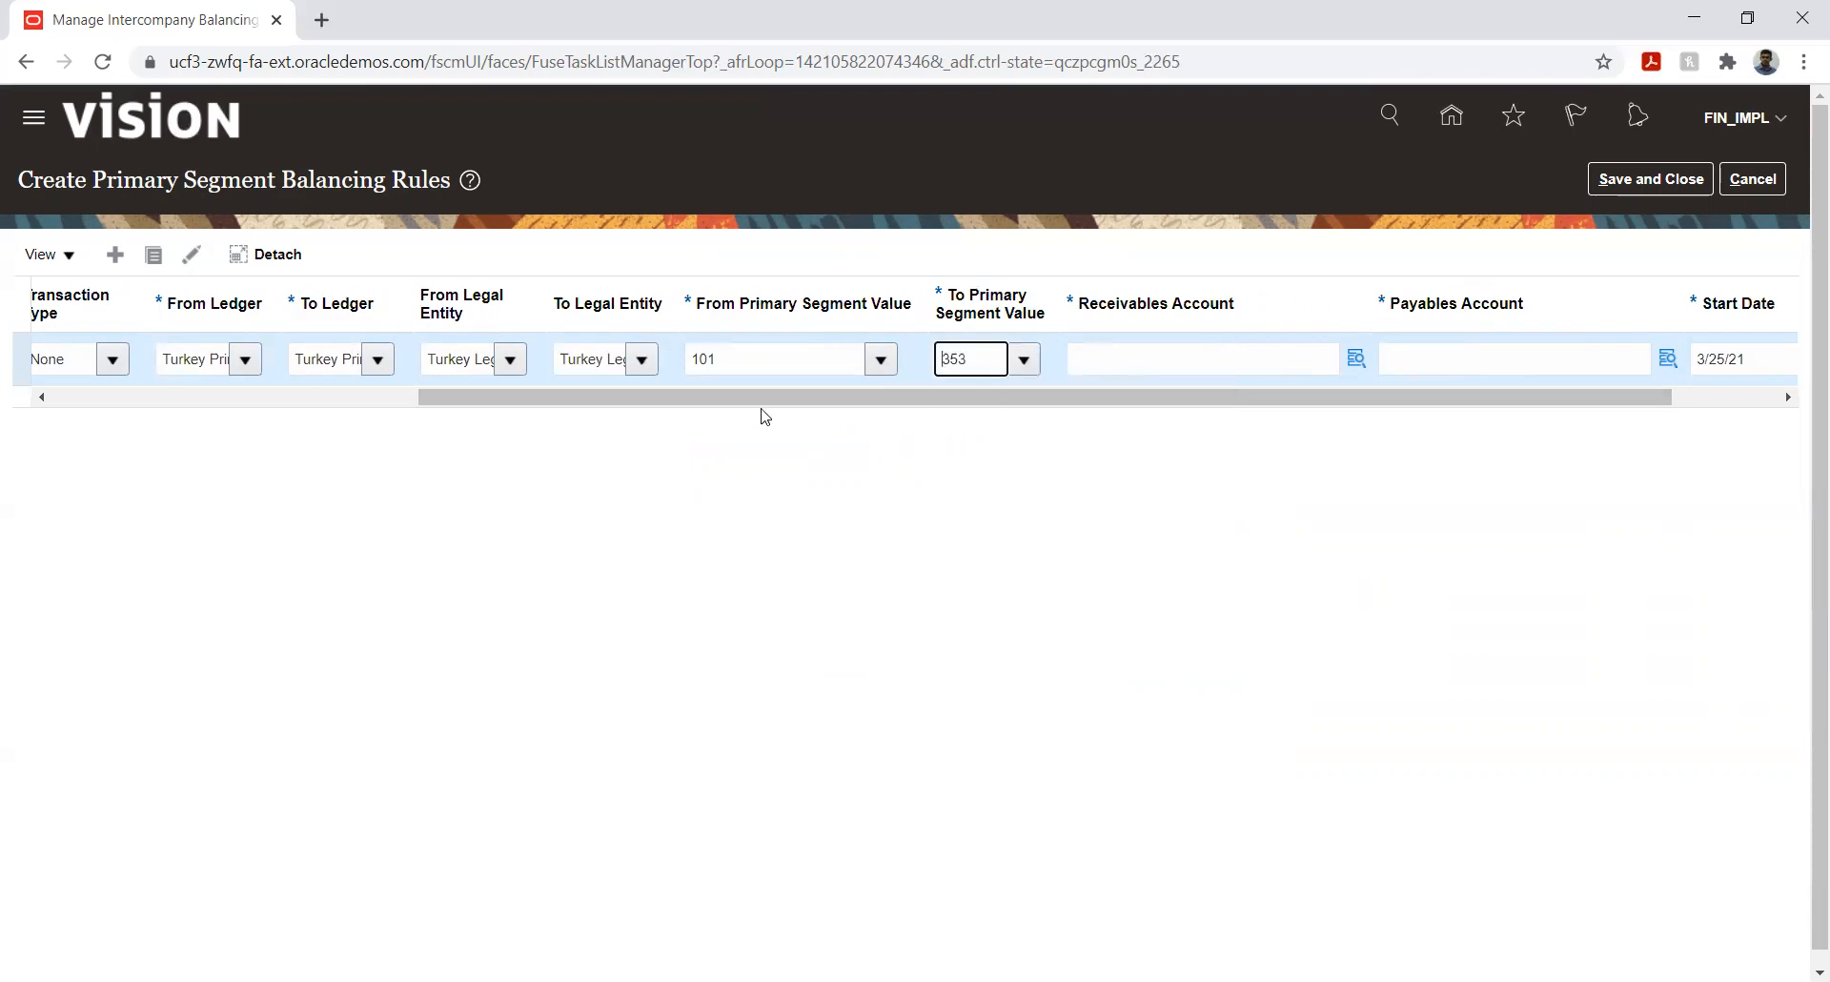
{"action": "left_click_drag", "start_coordinate": [789, 389], "coordinate": [947, 434]}
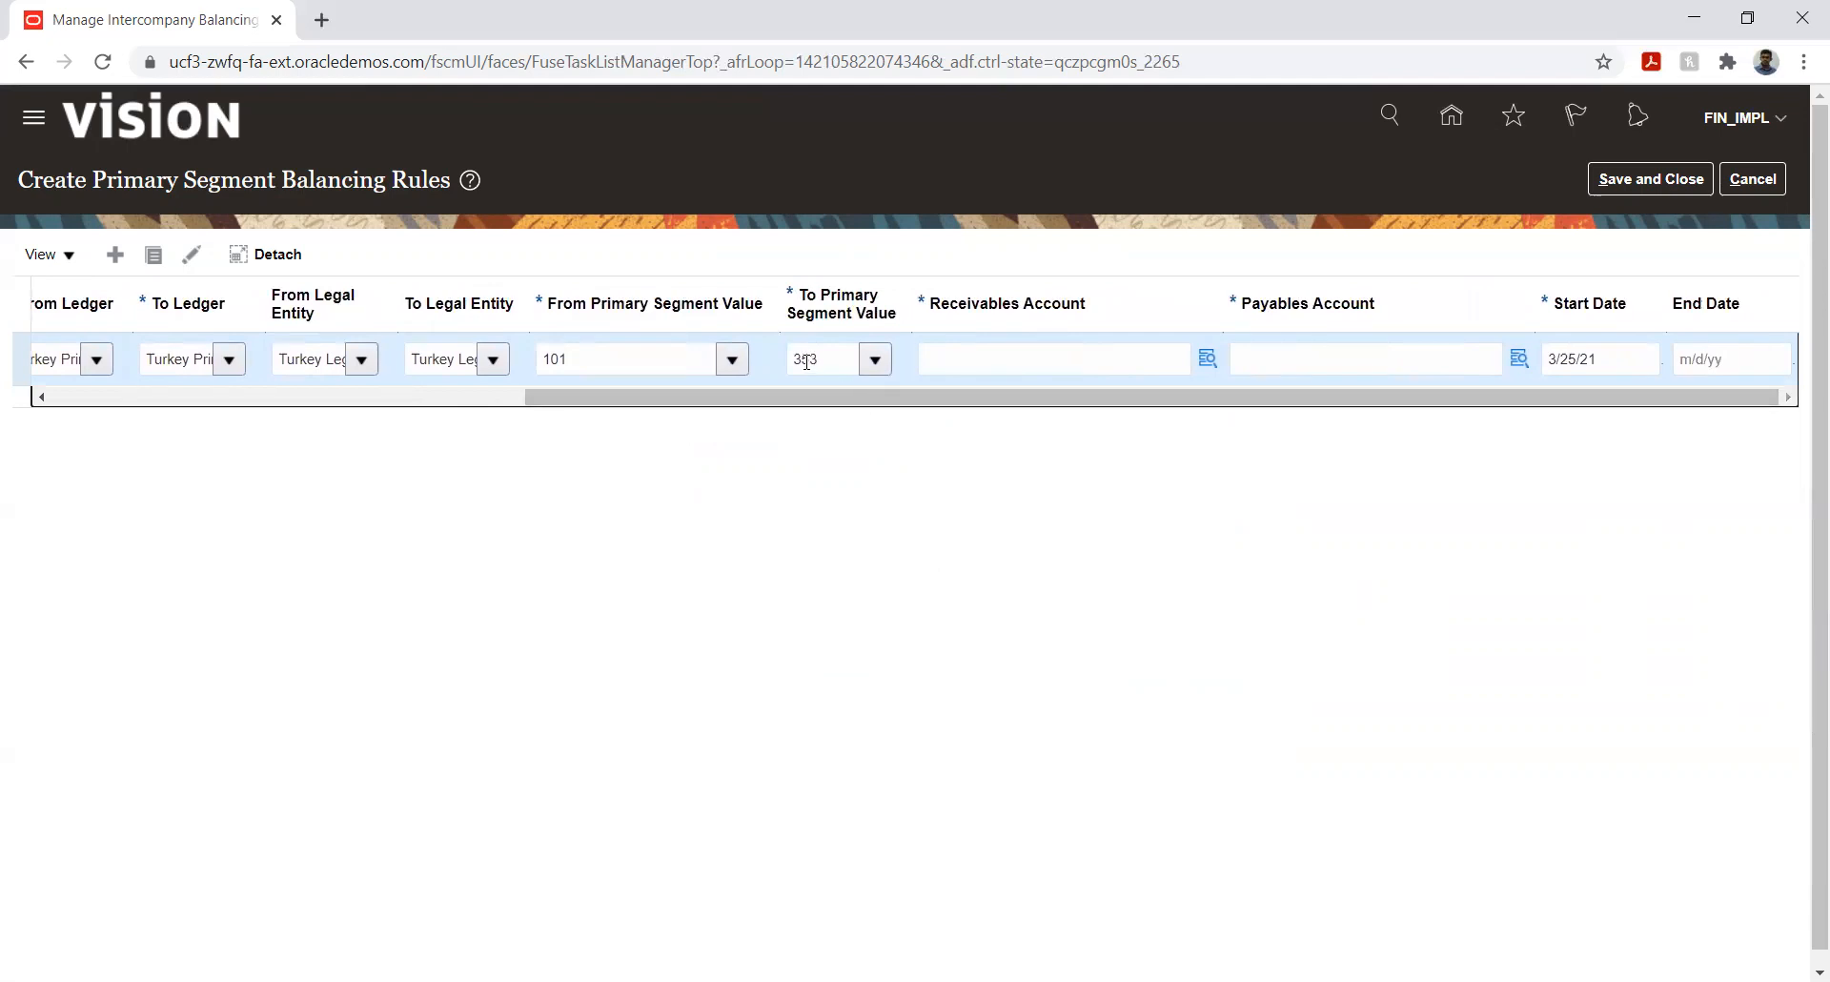
{"action": "left_click", "coordinate": [732, 359]}
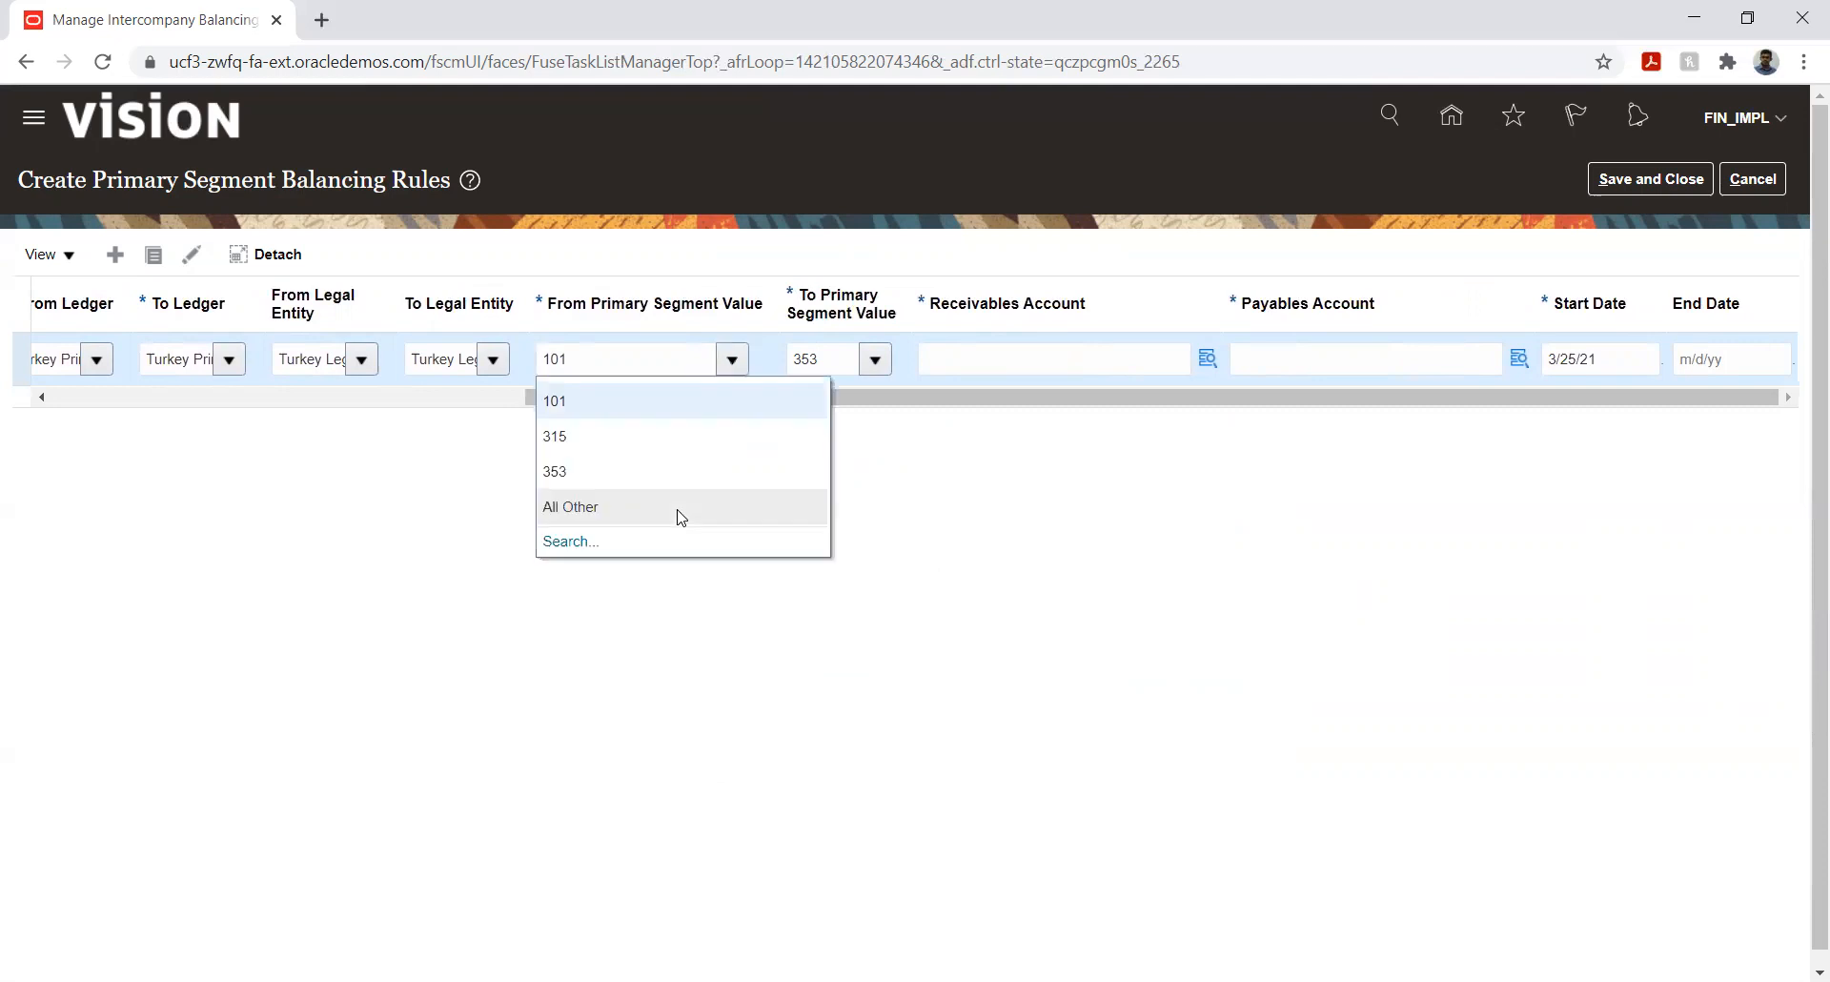
{"action": "left_click", "coordinate": [583, 438]}
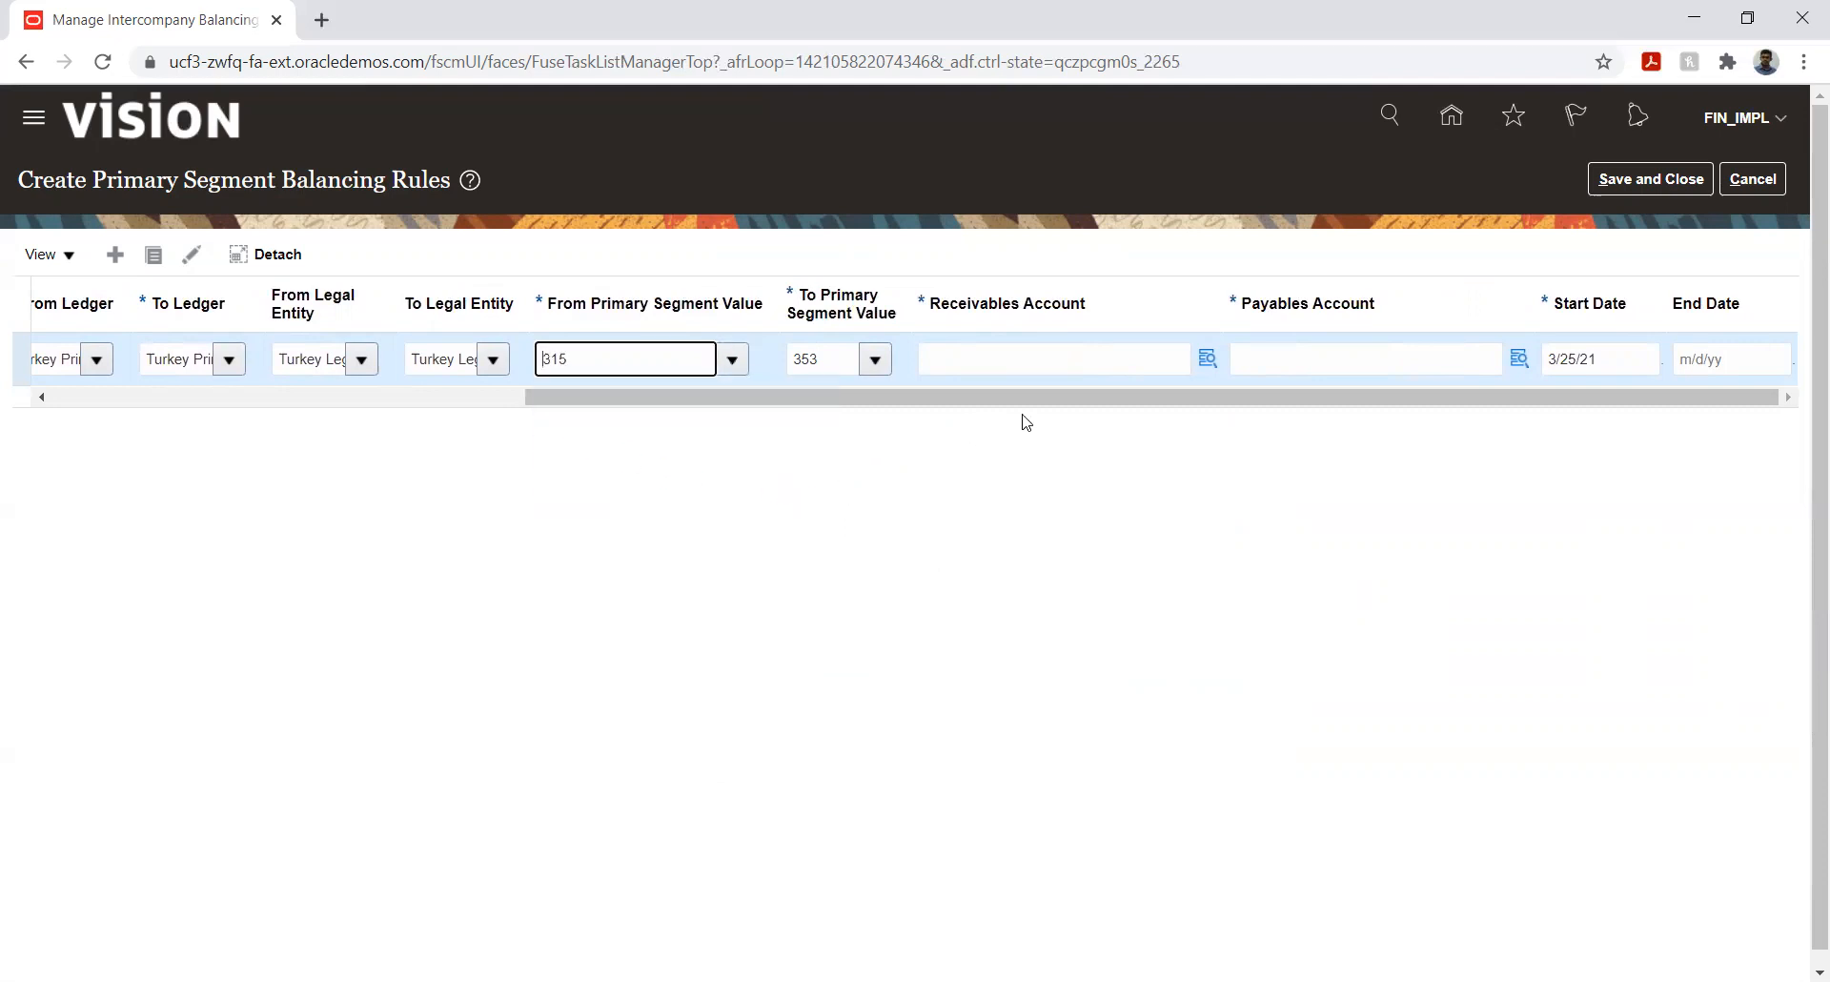
- Search account descriptions for %inter% and %paya%, and set the Receivables Account's Account segment to 42900, Other Accounts Payables
{"action": "left_click", "coordinate": [1208, 360]}
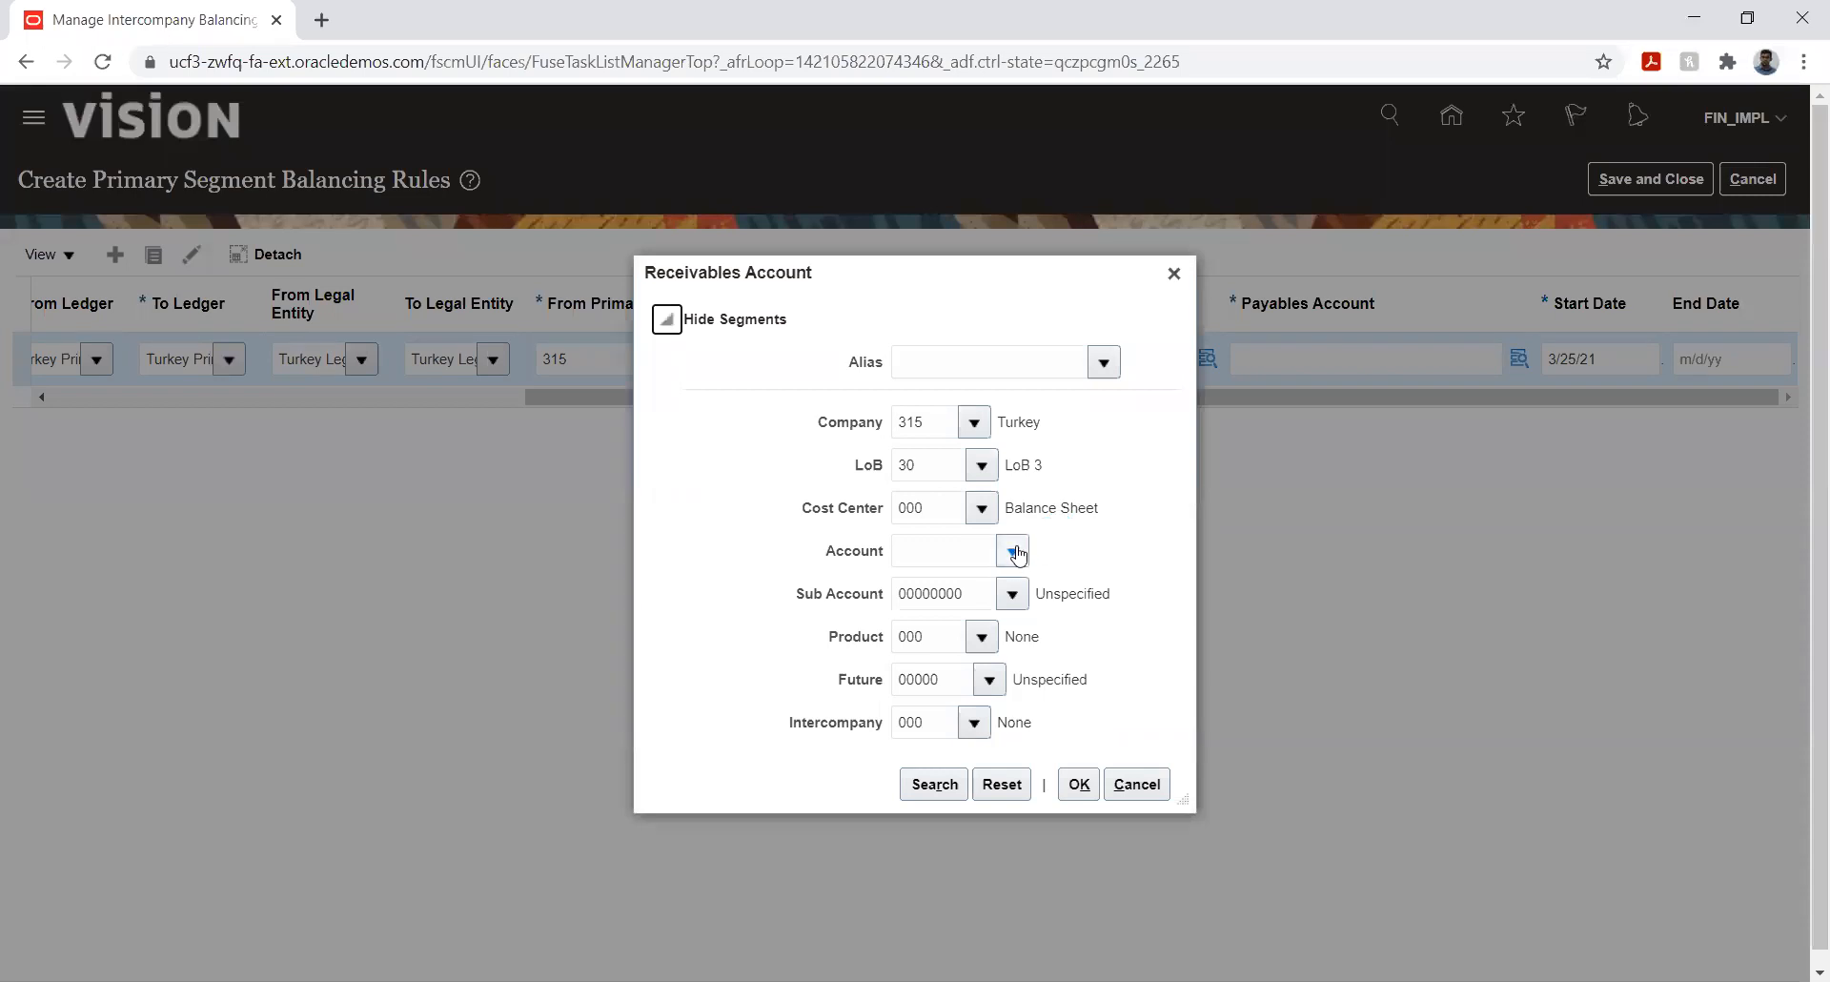
{"action": "left_click", "coordinate": [1014, 552]}
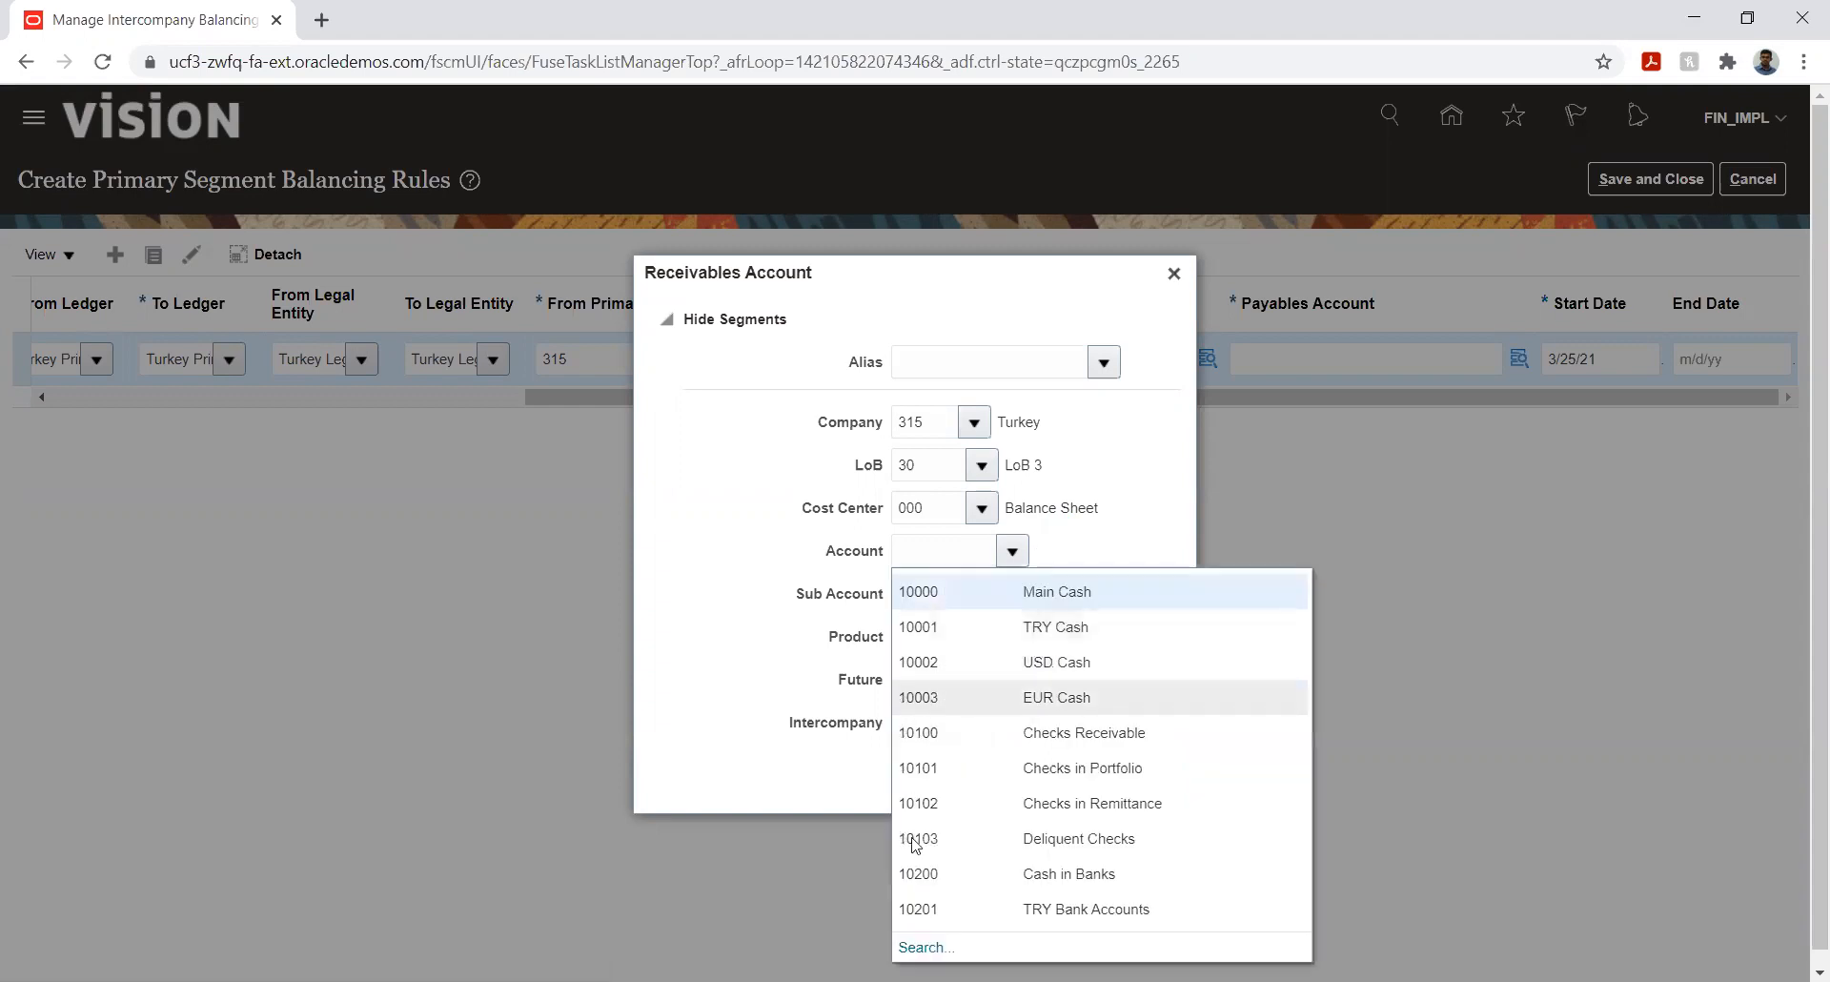
{"action": "left_click", "coordinate": [923, 946]}
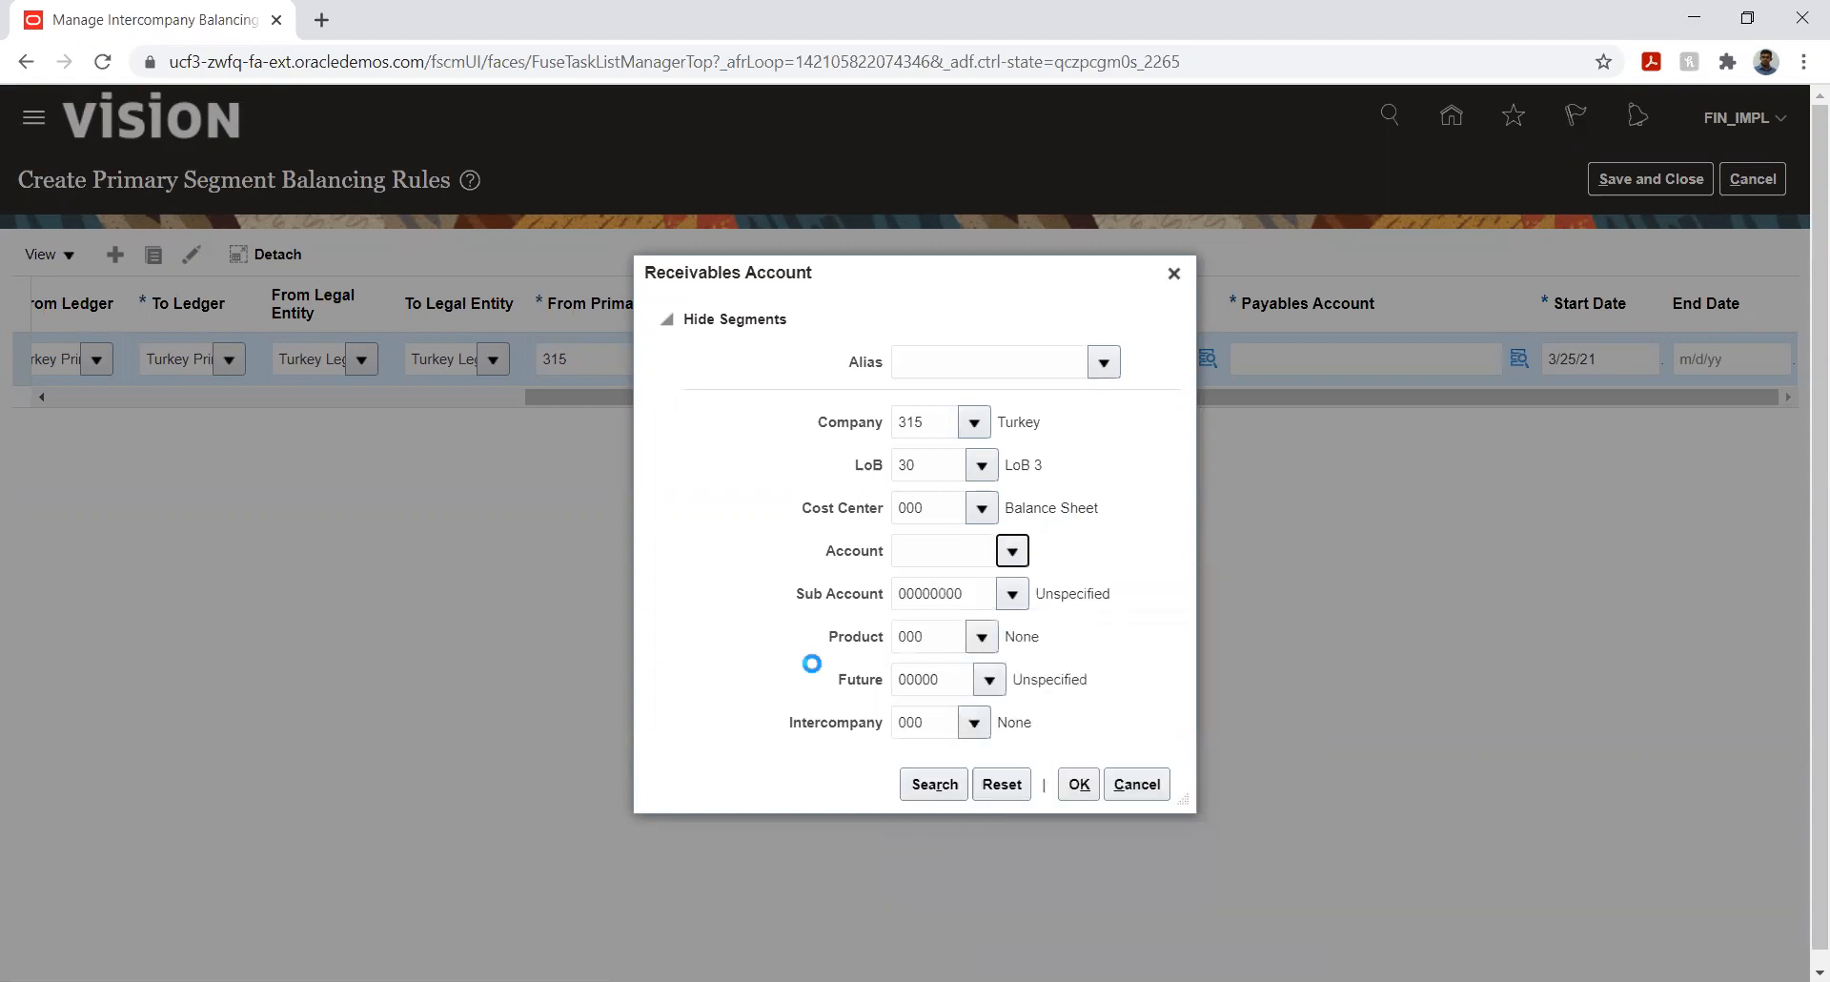
{"action": "left_click", "coordinate": [867, 538]}
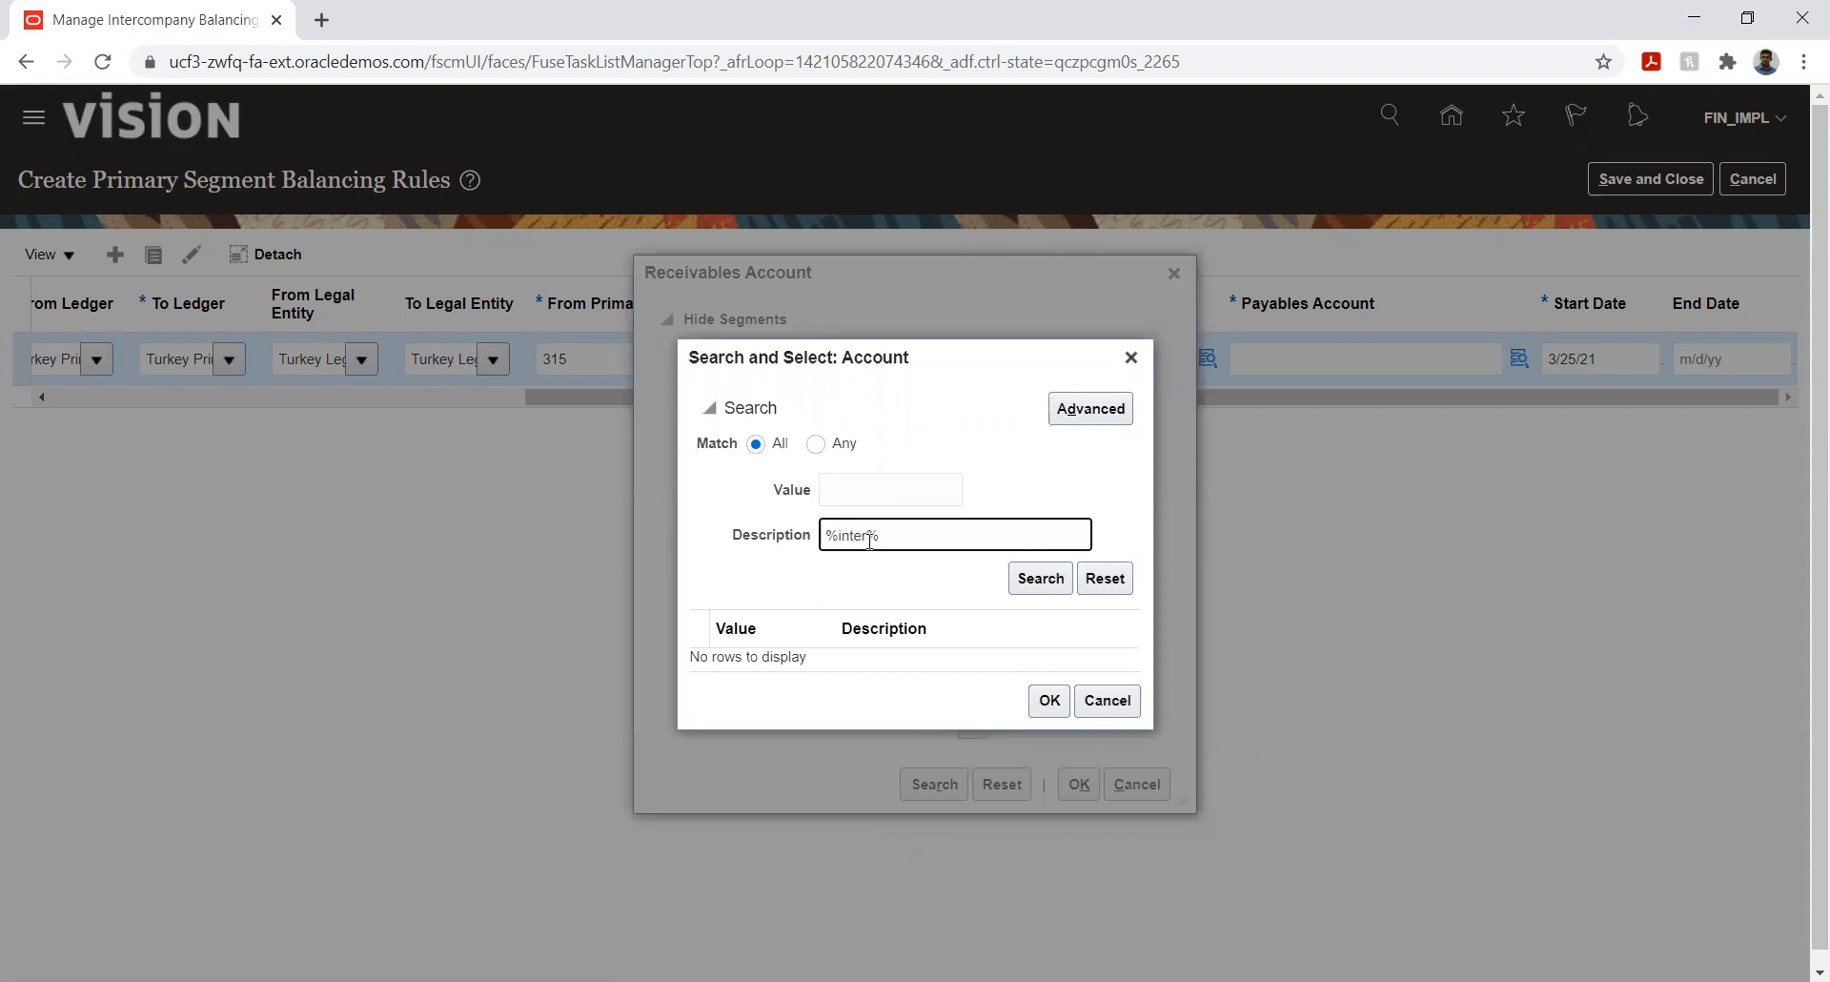
{"action": "key", "text": "Return"}
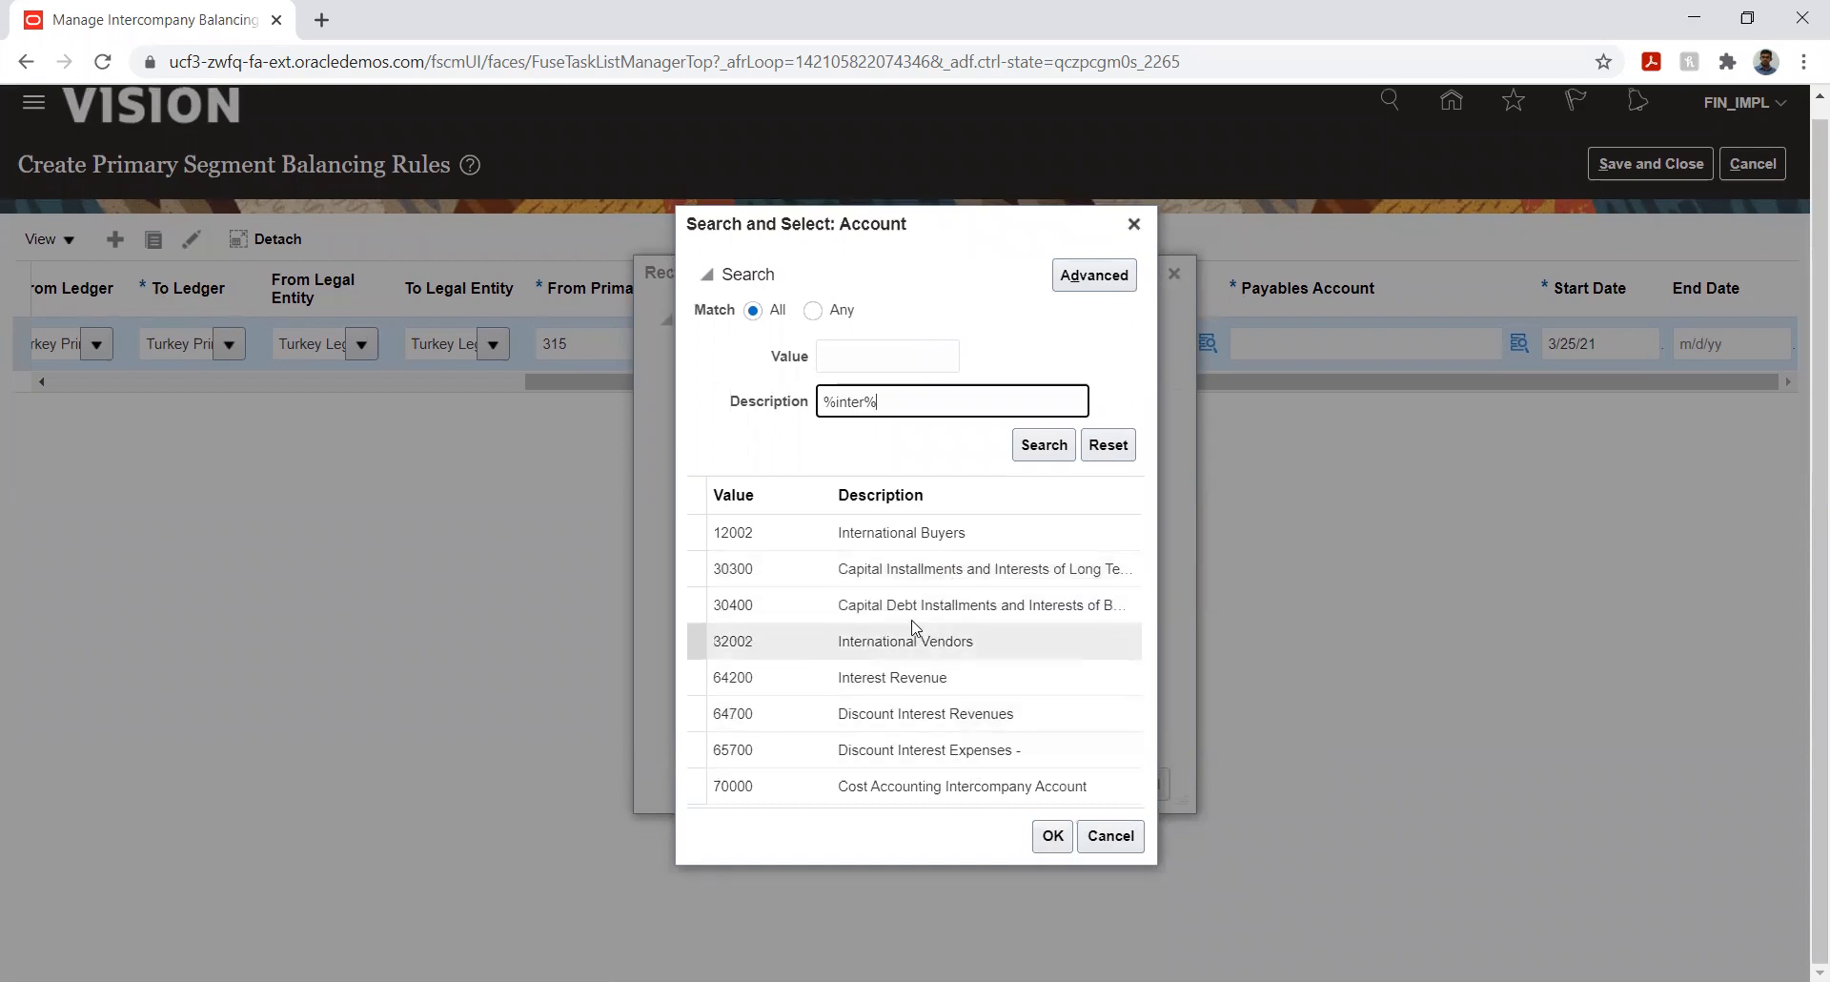
{"action": "double_click", "coordinate": [846, 402]}
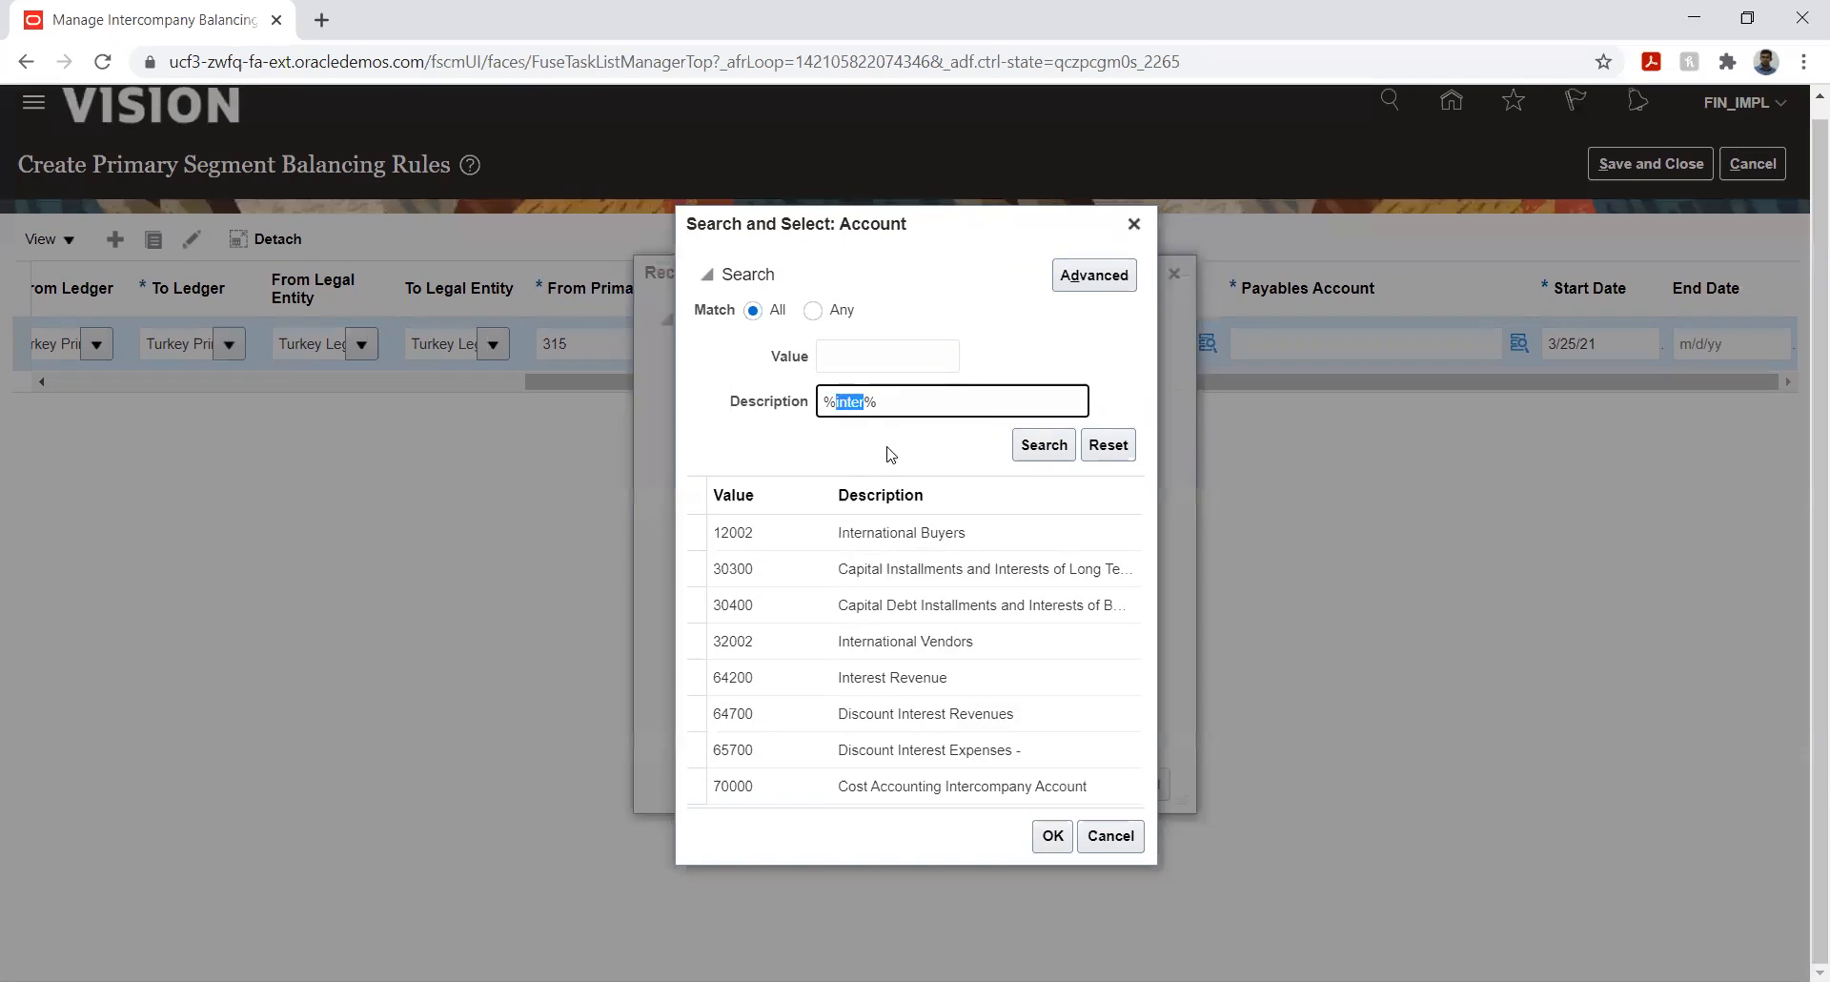
{"action": "type", "text": "paya%"}
{"action": "key", "text": "Return"}
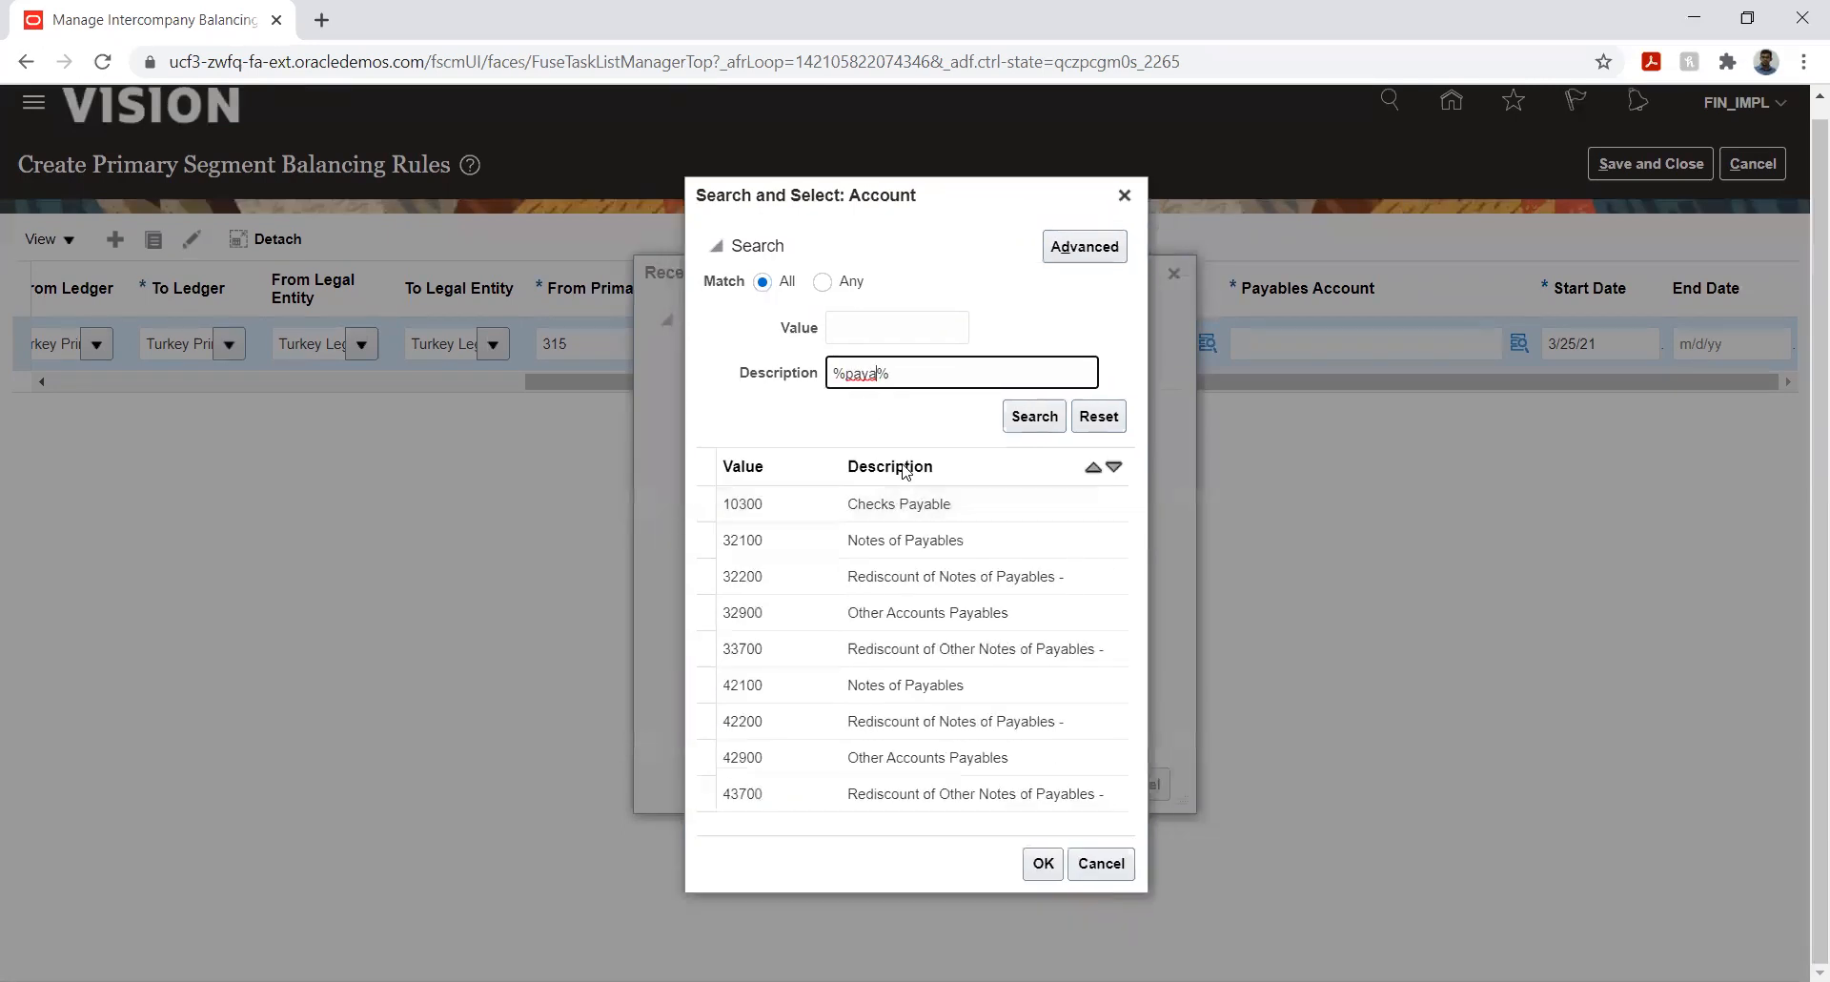
{"action": "left_click", "coordinate": [880, 536]}
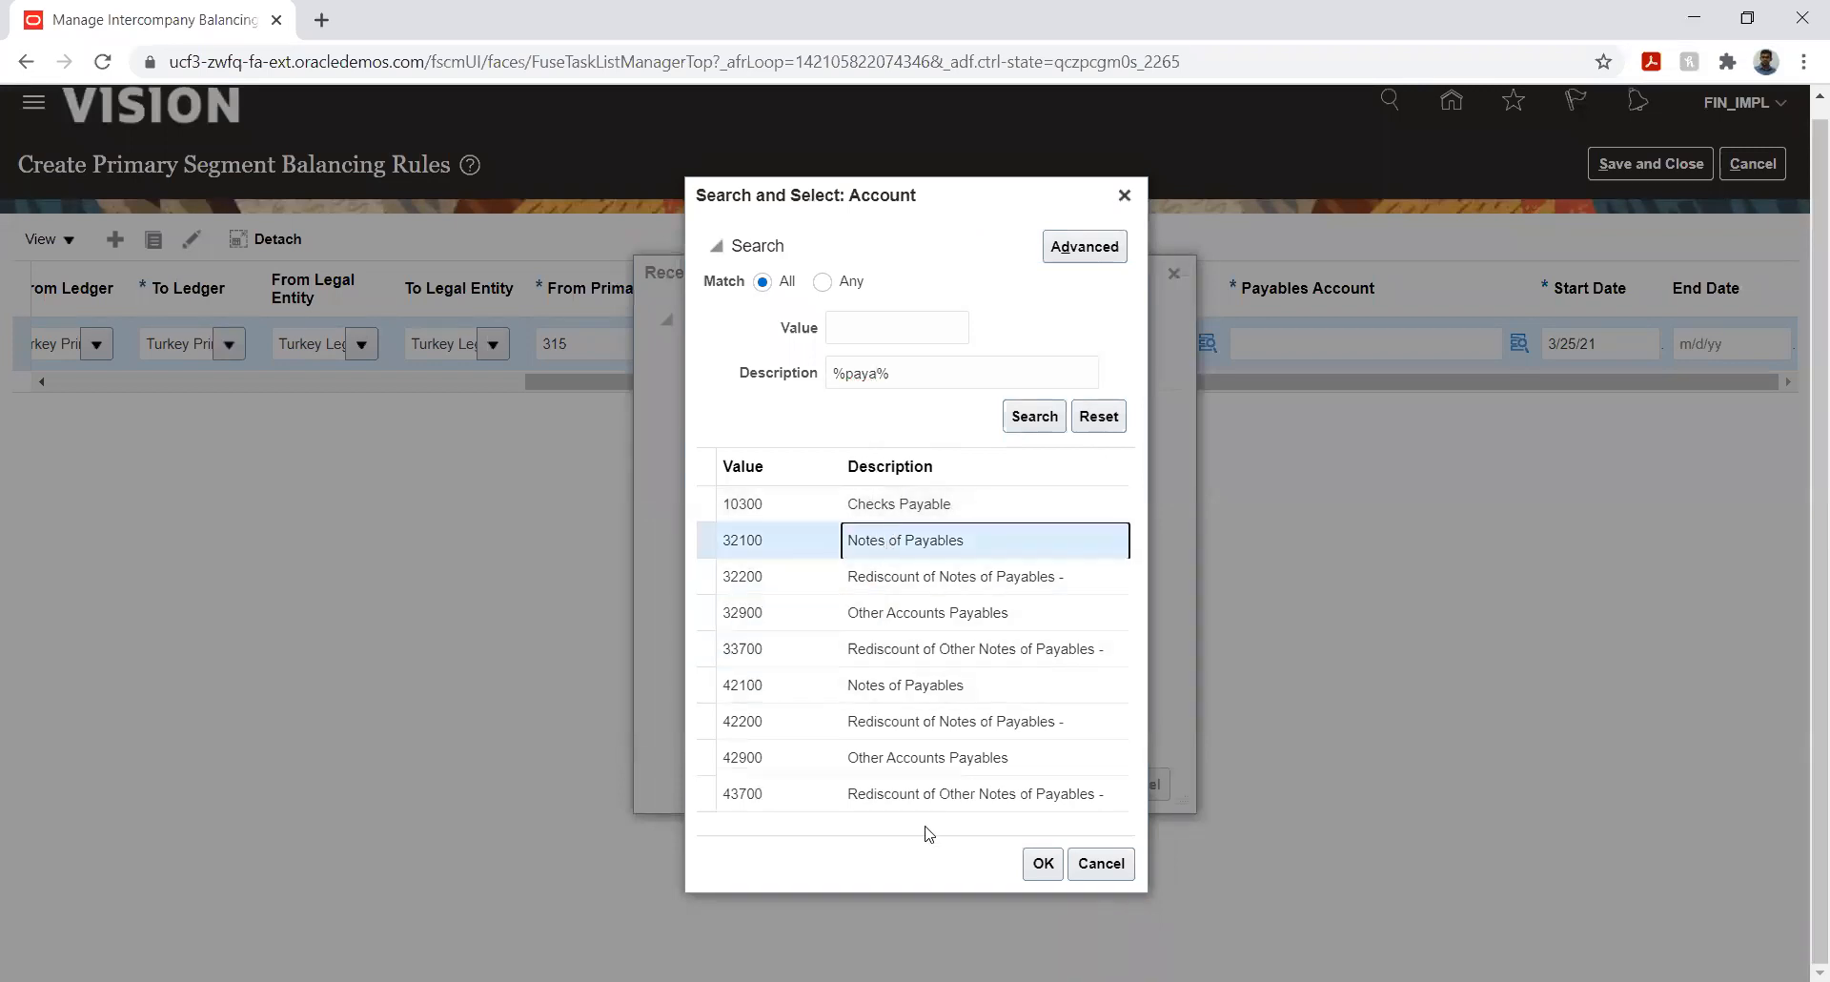
{"action": "left_click", "coordinate": [925, 758]}
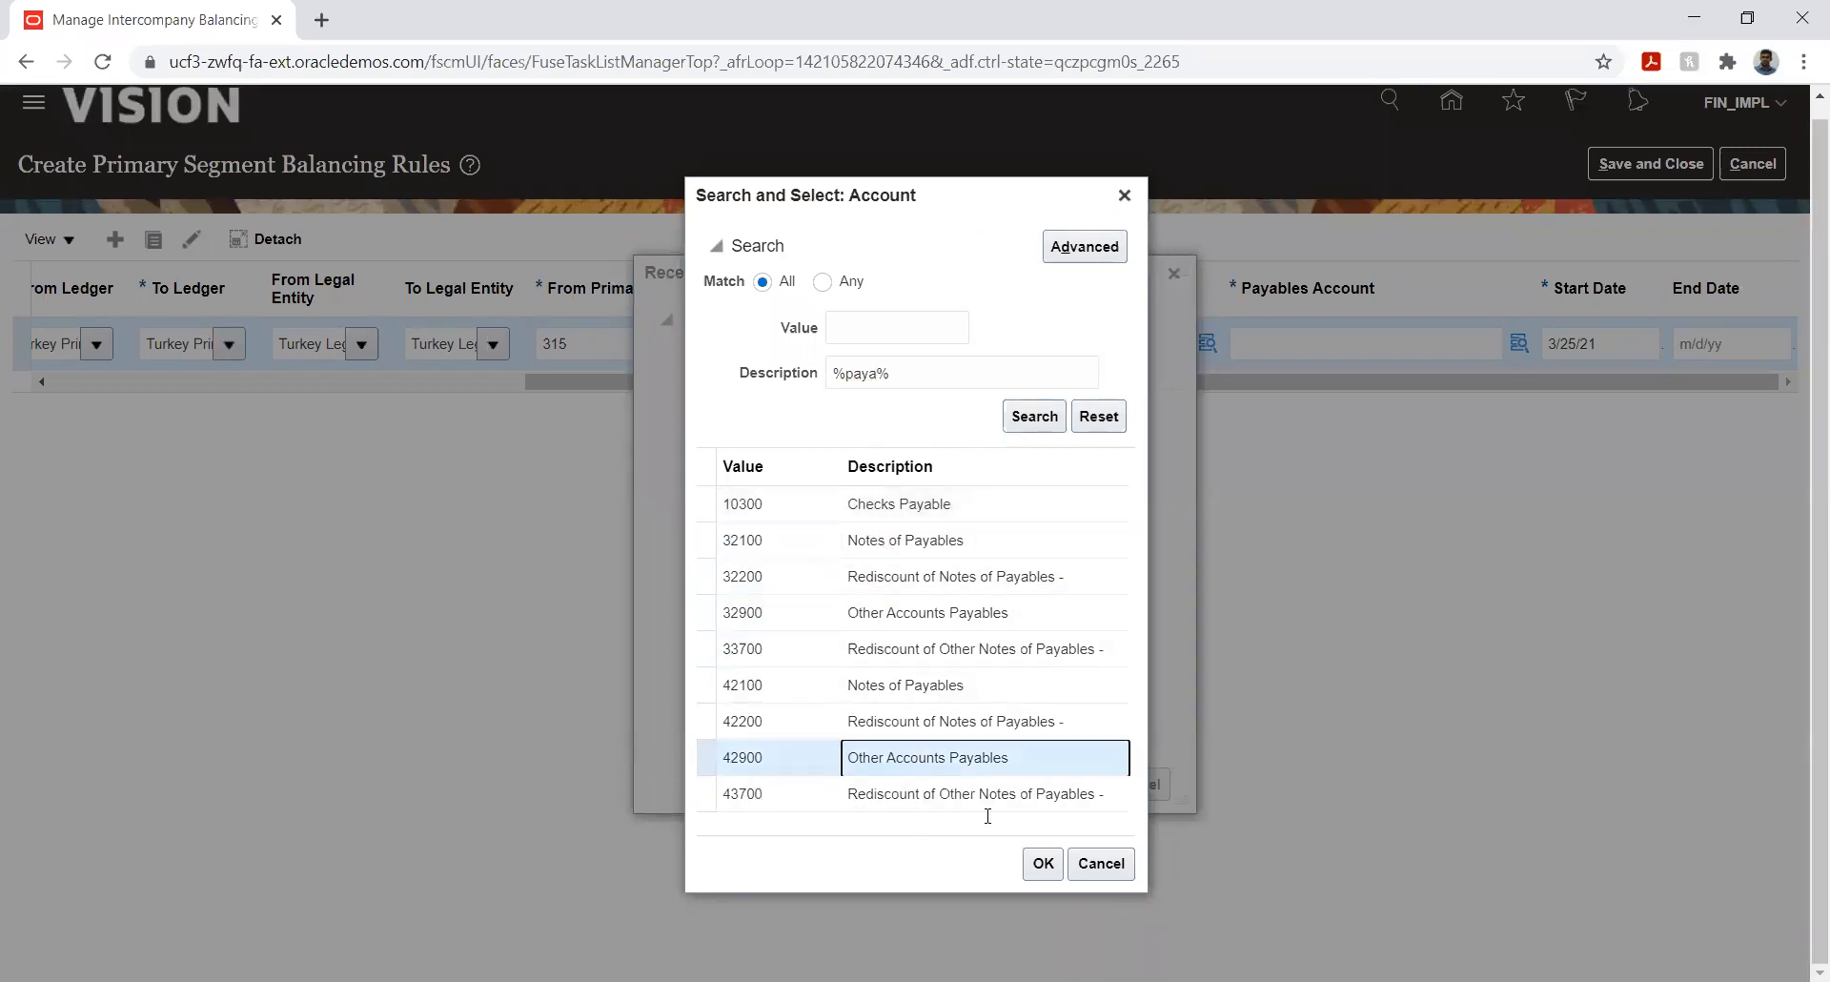
{"action": "left_click", "coordinate": [1043, 864]}
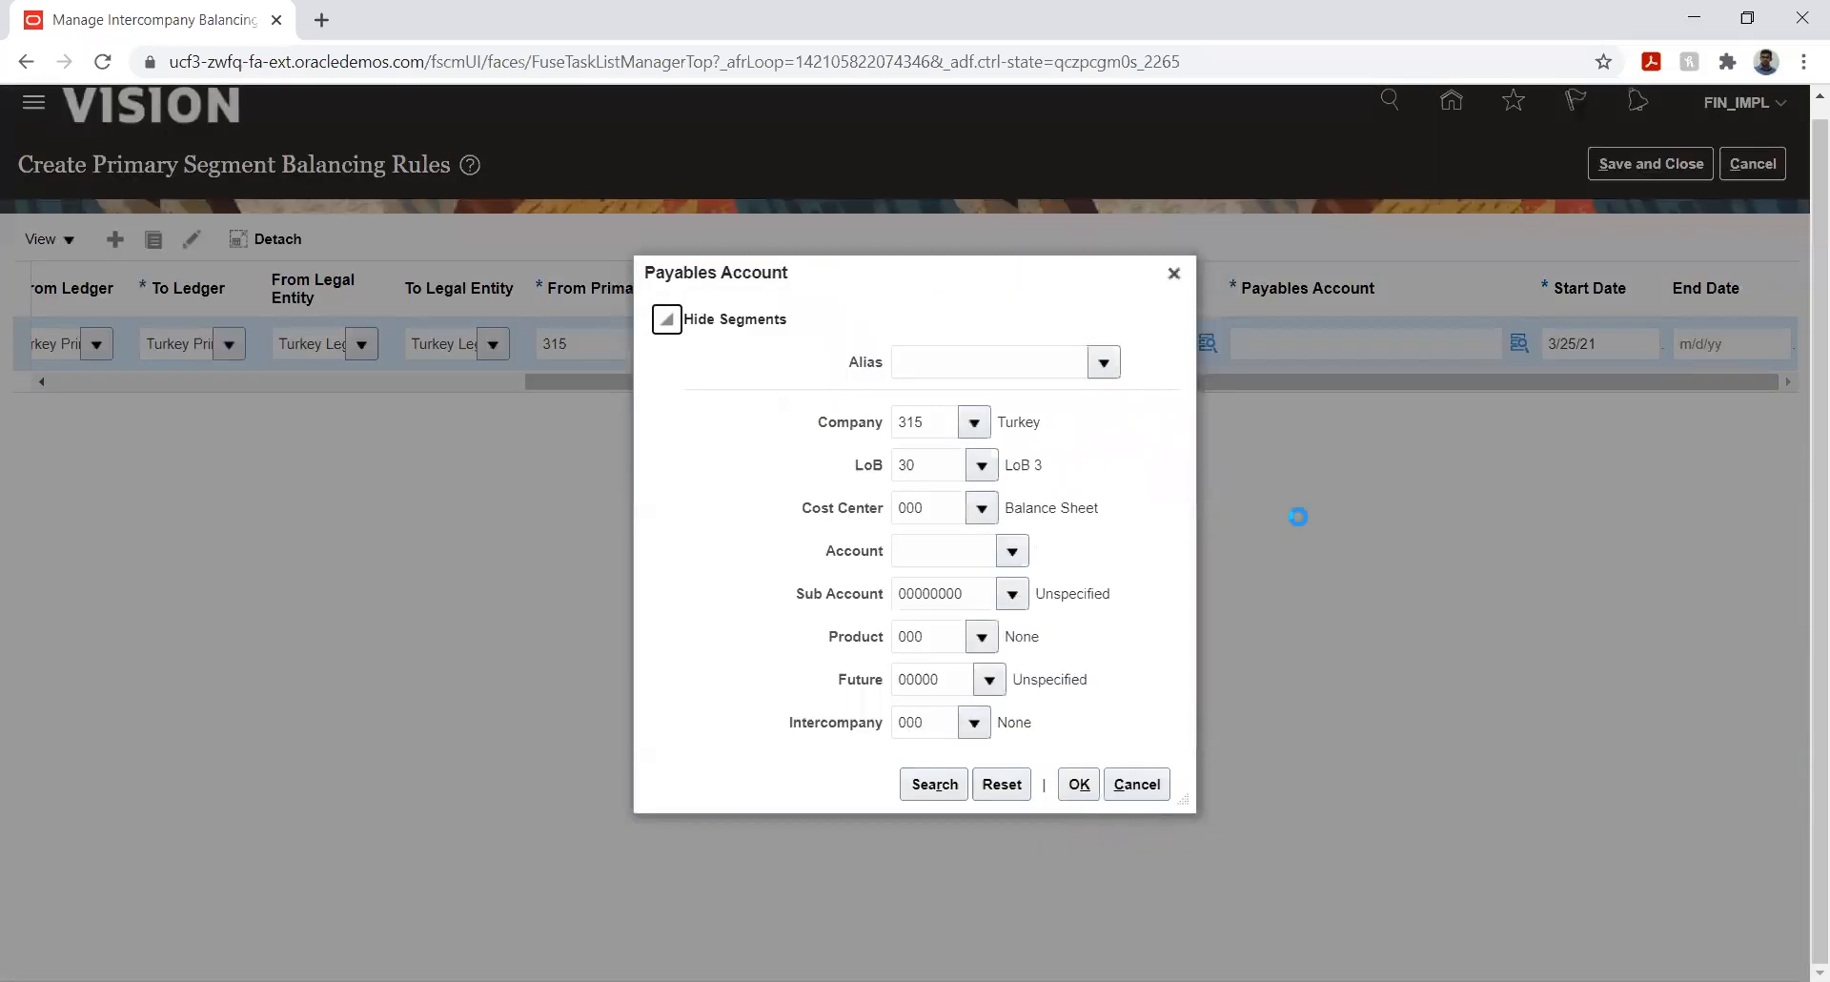
- Search account descriptions for %rece% and set the Payables Account's Account segment to 12700, Other Accounts Receivable
{"action": "left_click", "coordinate": [1013, 551]}
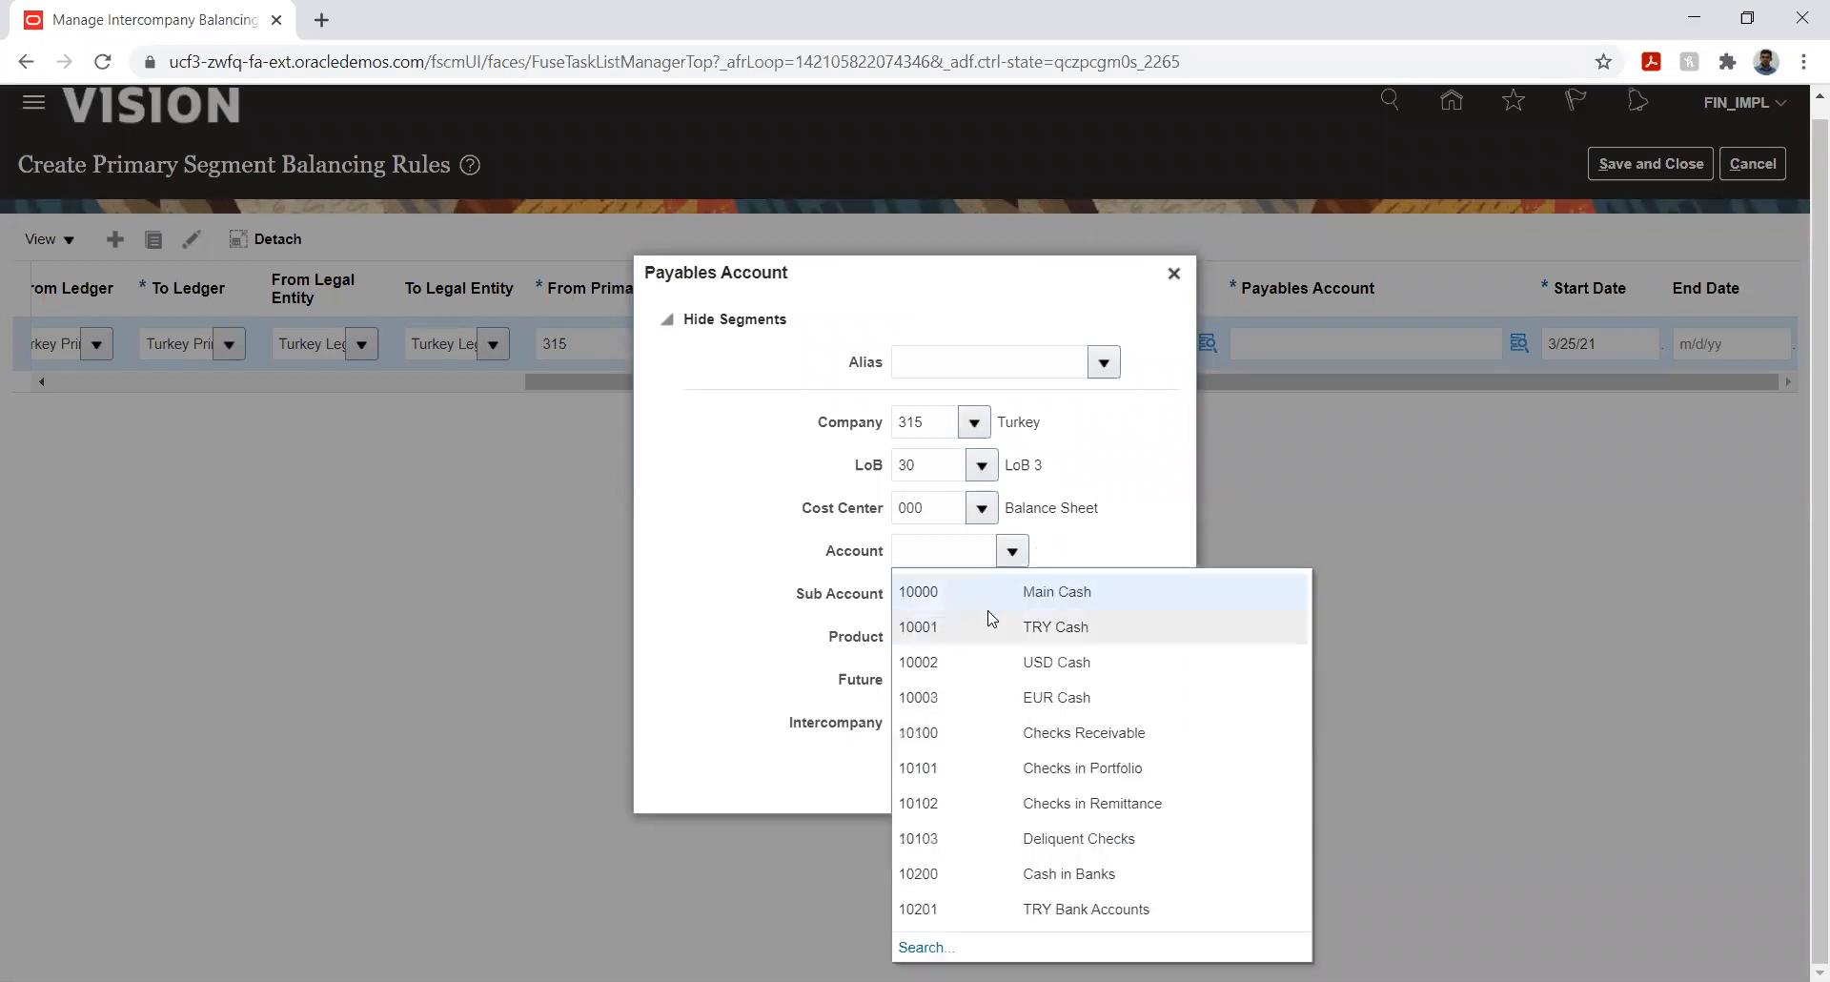
{"action": "left_click", "coordinate": [917, 946]}
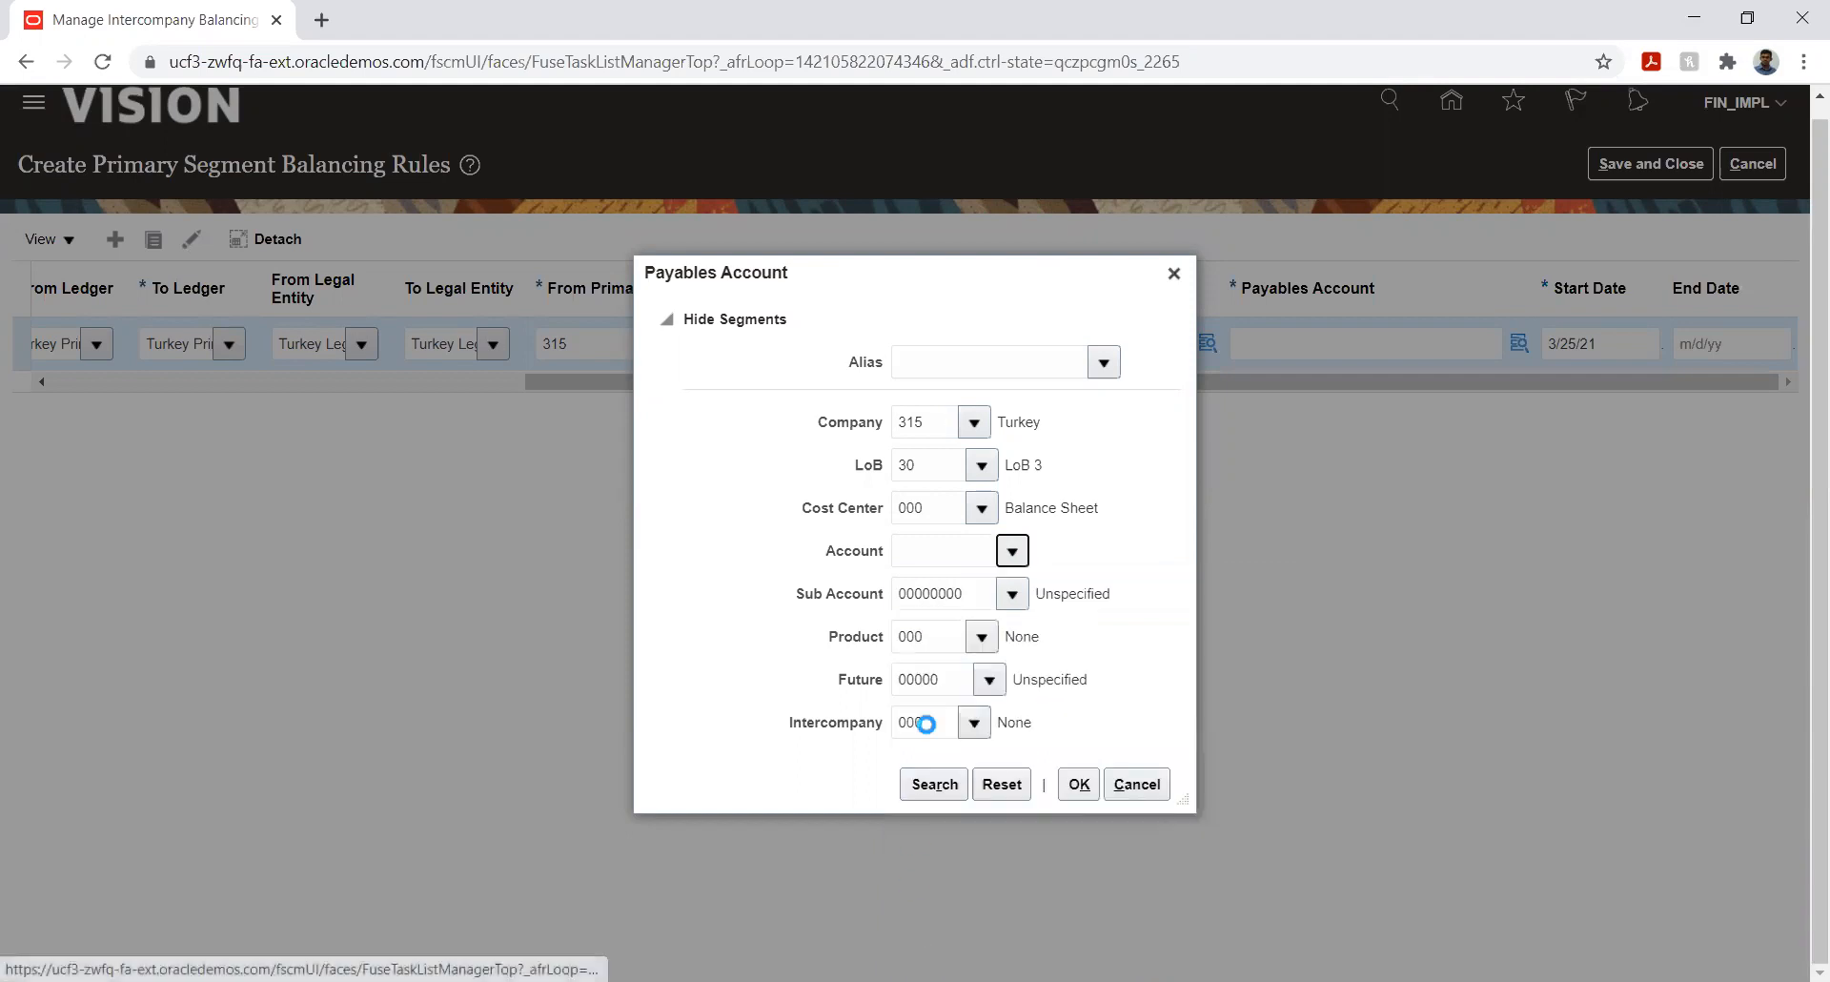
{"action": "left_click", "coordinate": [909, 539]}
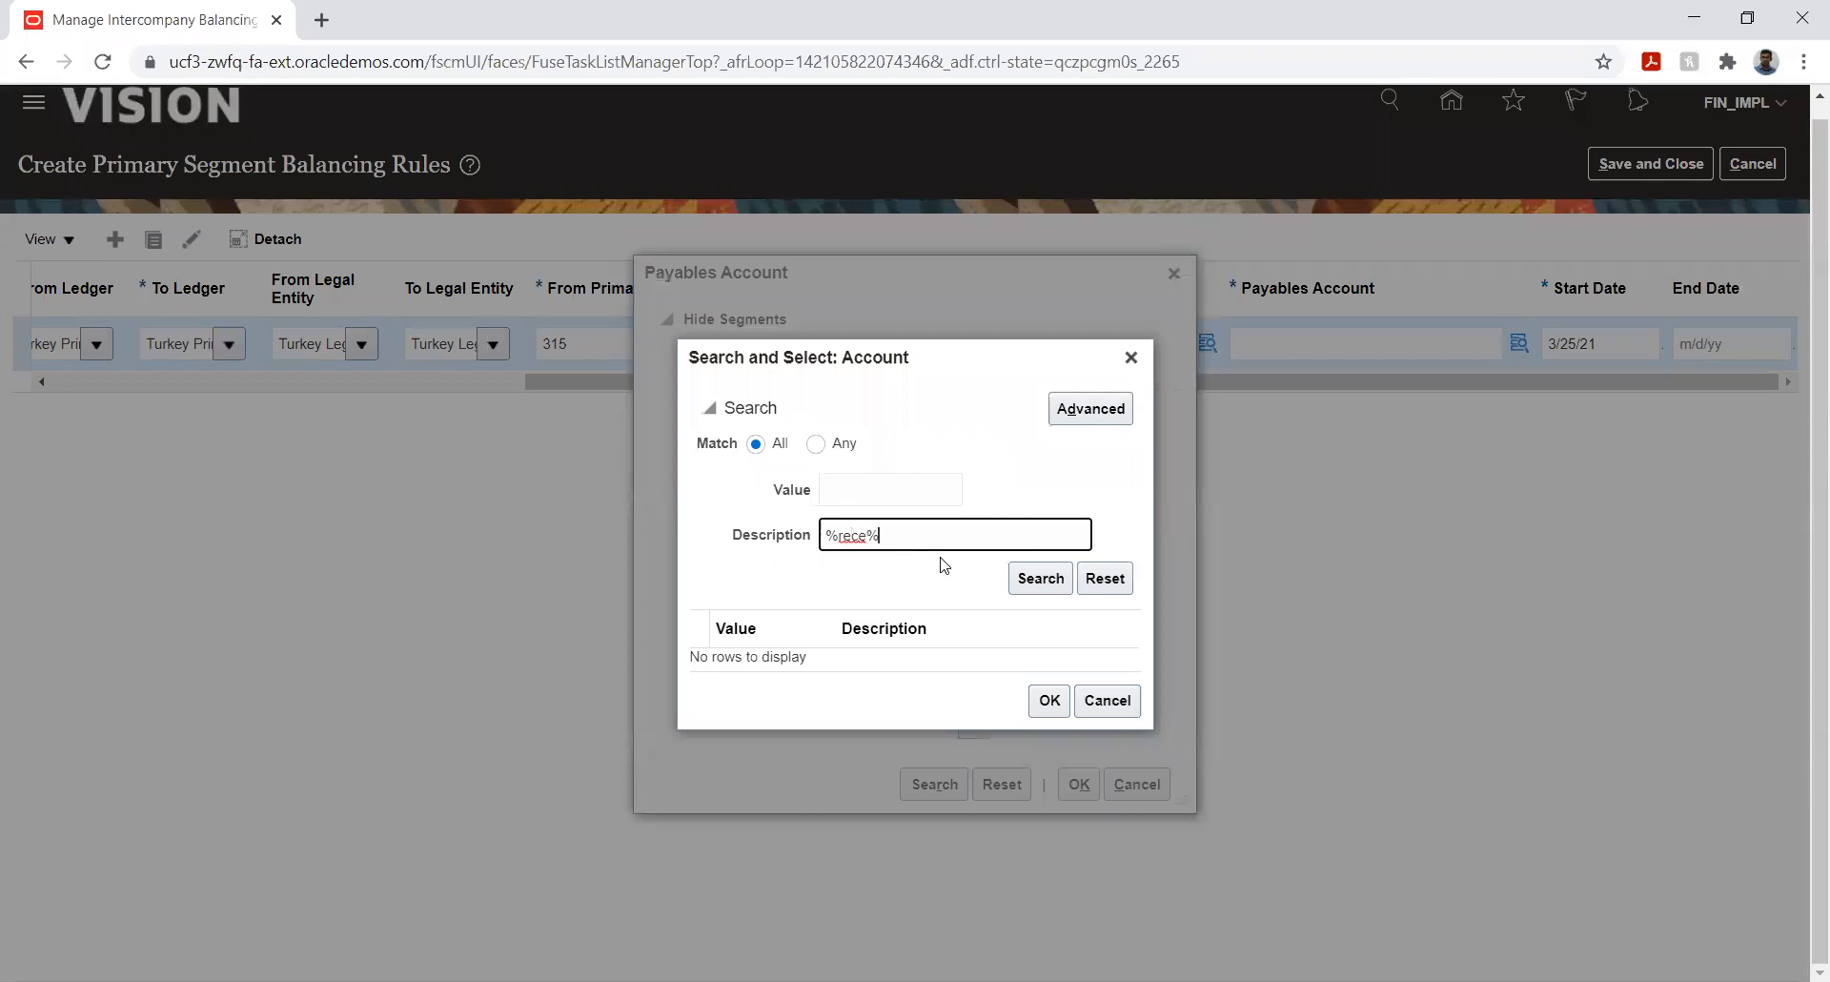
{"action": "left_click", "coordinate": [1041, 577]}
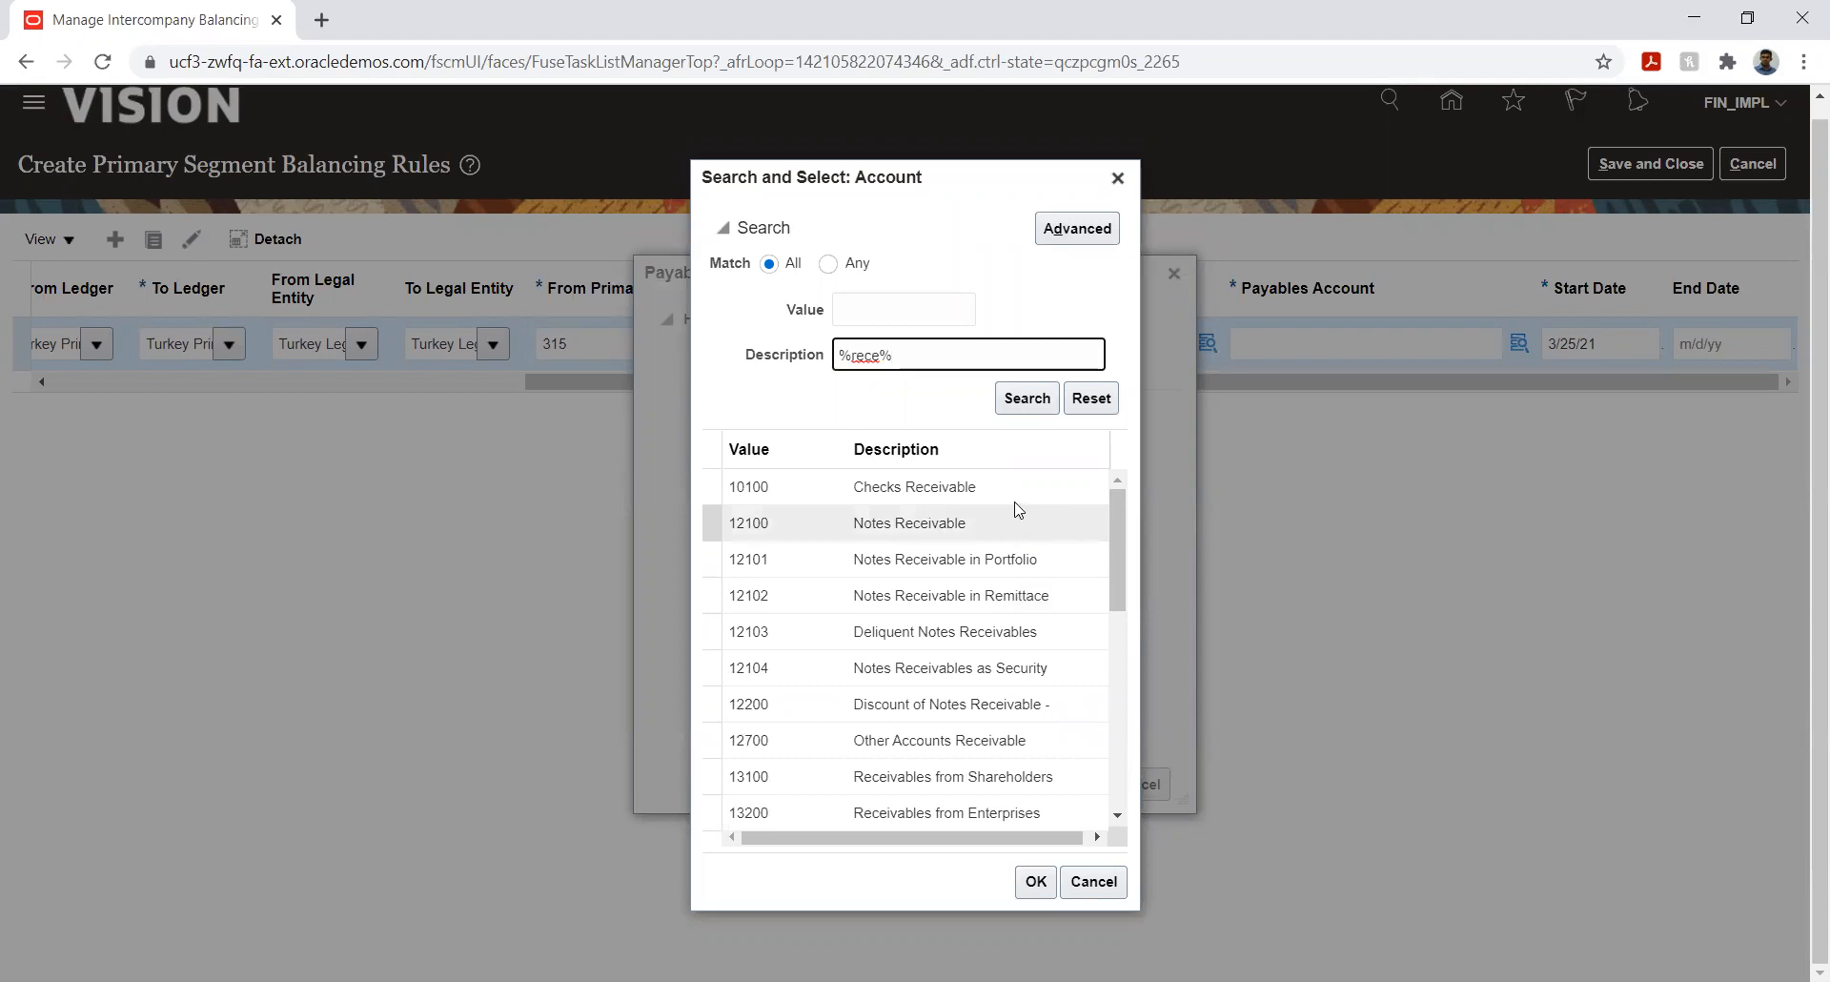
{"action": "left_click", "coordinate": [1037, 745]}
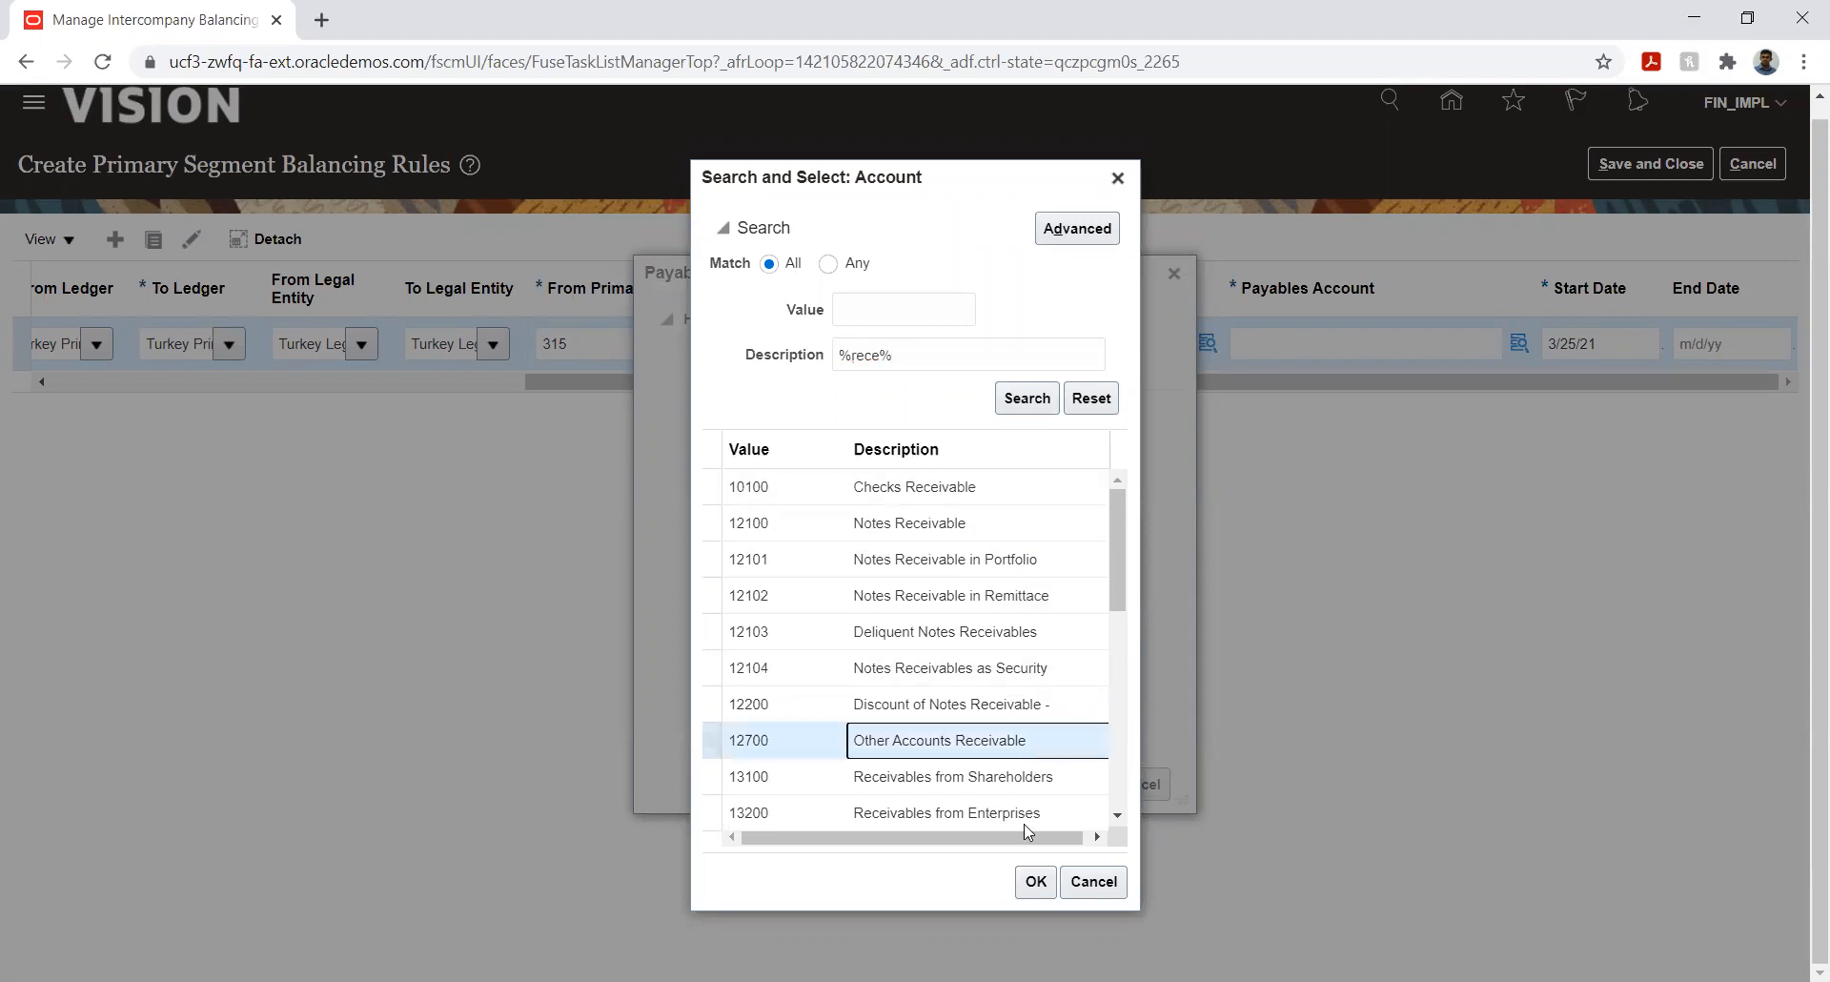
{"action": "left_click", "coordinate": [1036, 881]}
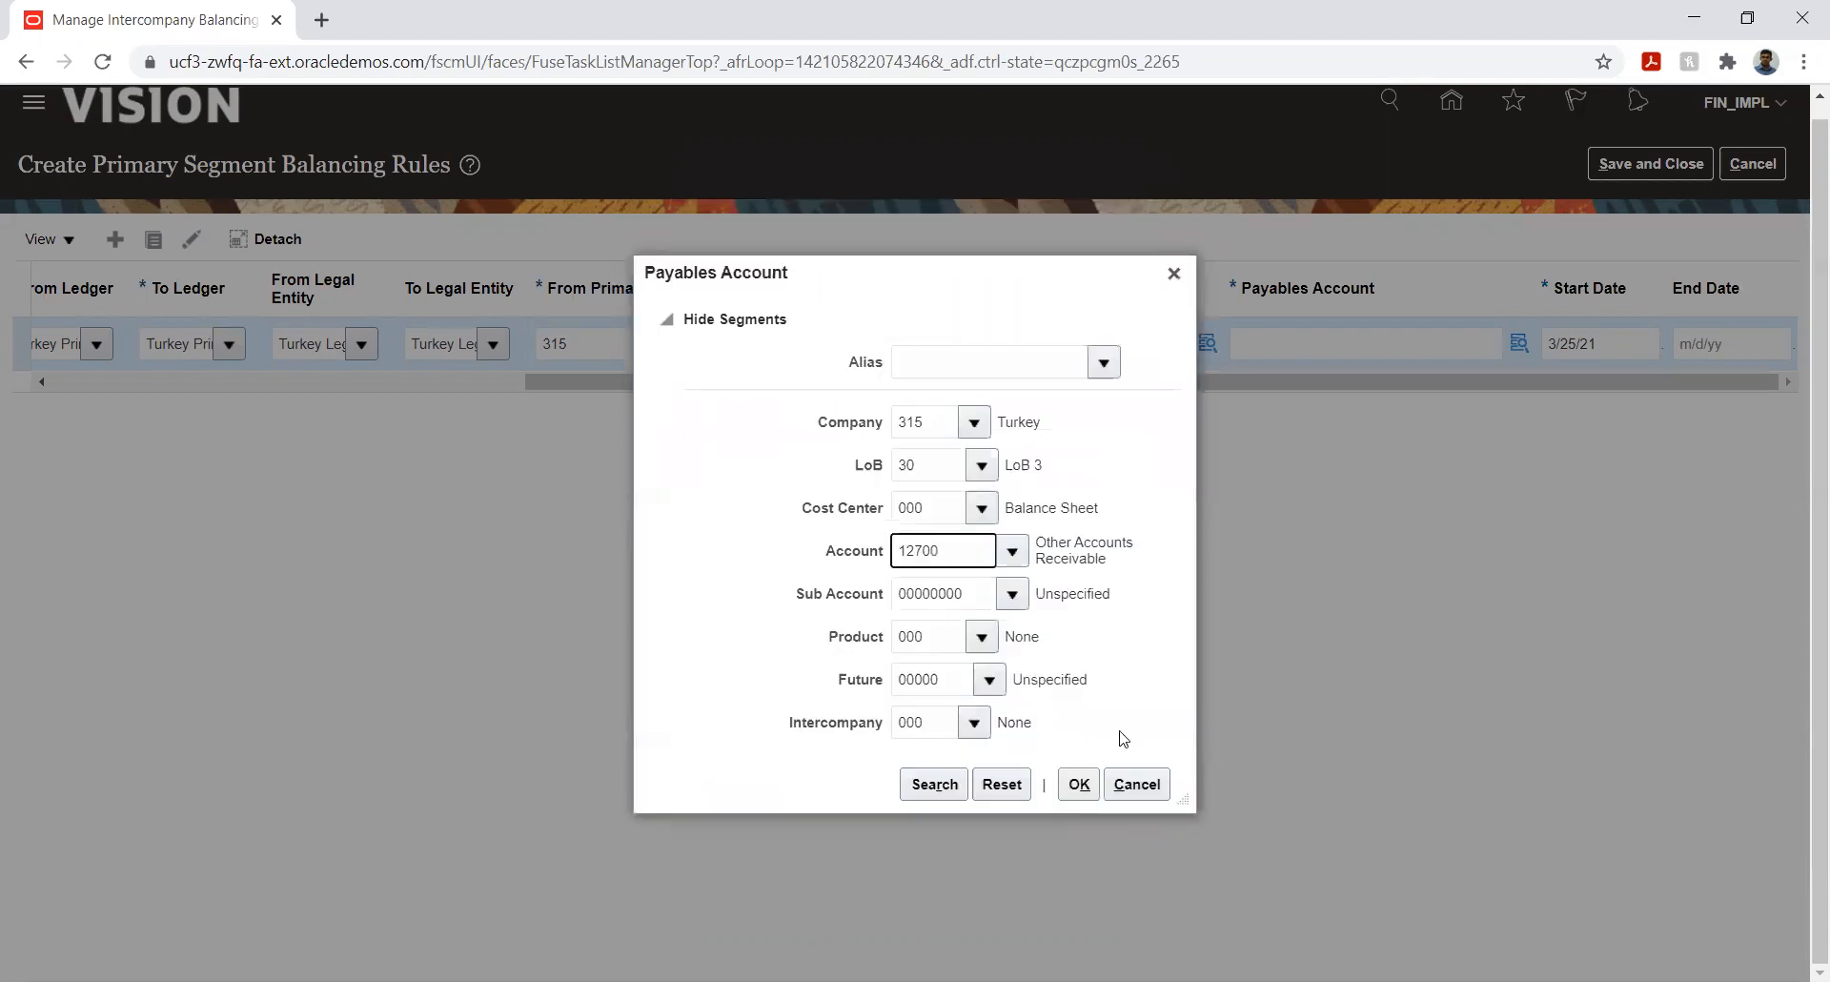
{"action": "left_click", "coordinate": [1079, 783]}
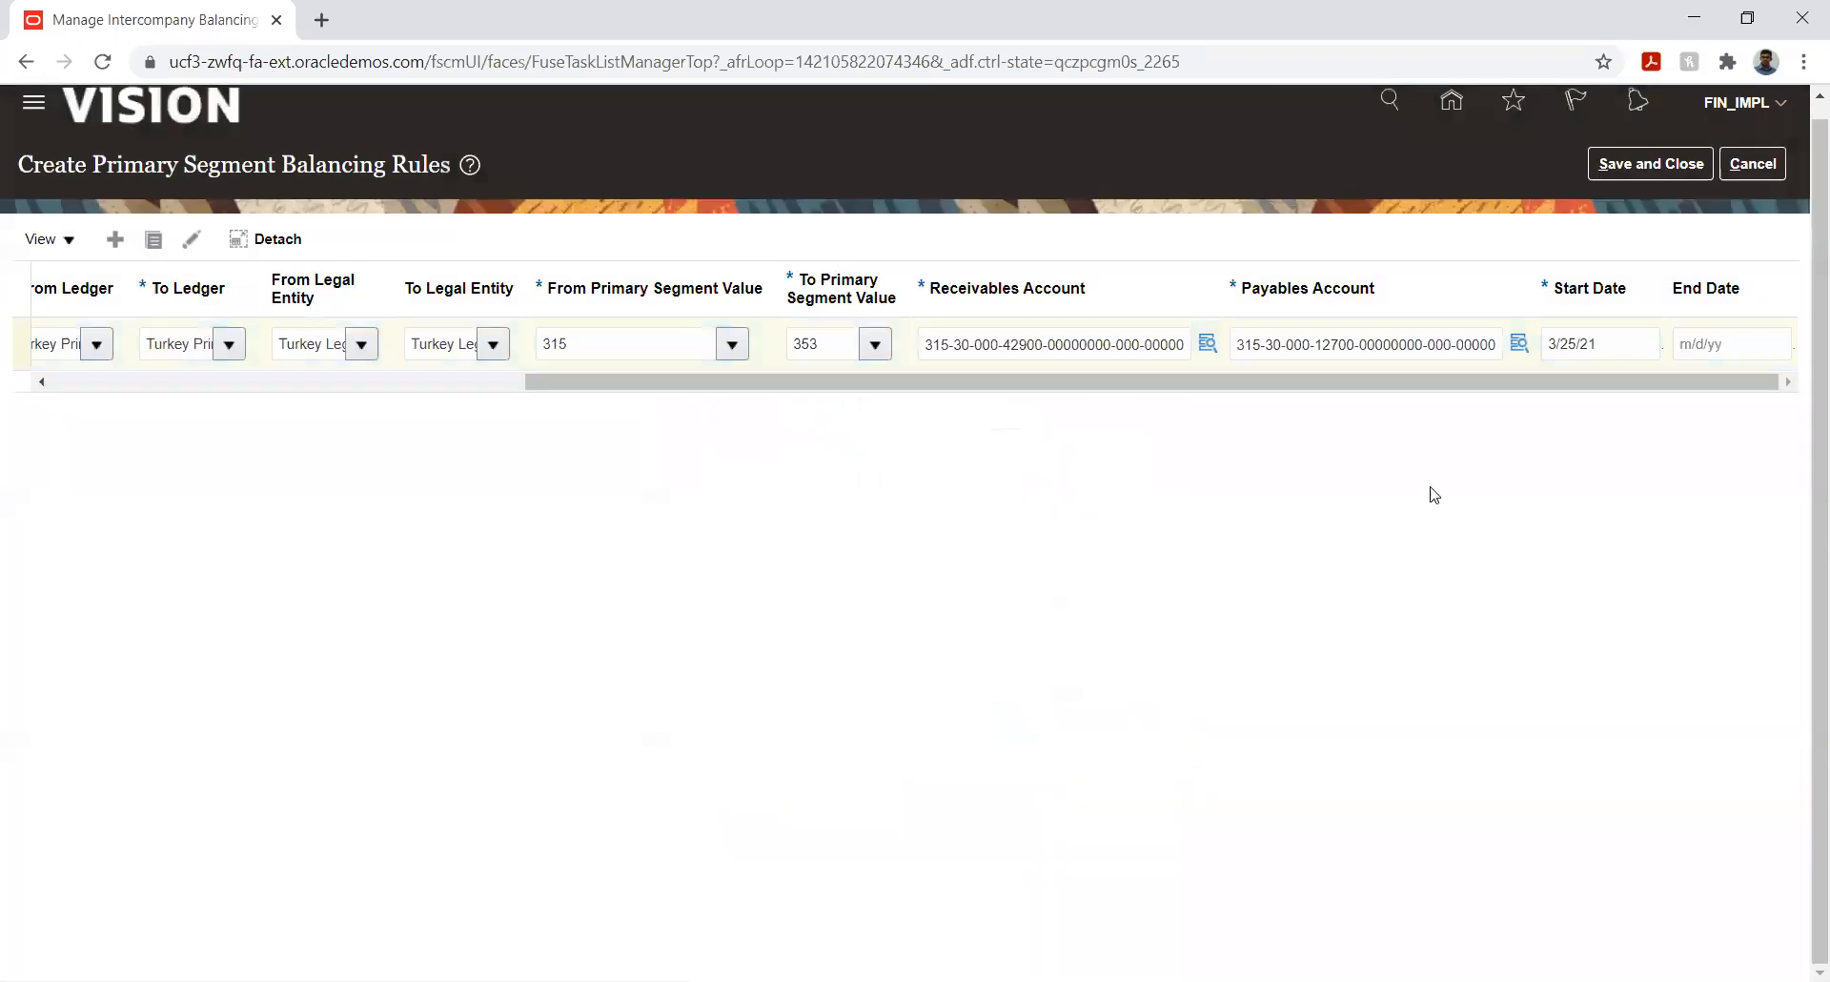
- Set the balancing rule's Start Date to 1/1/21
{"action": "left_click", "coordinate": [1648, 355]}
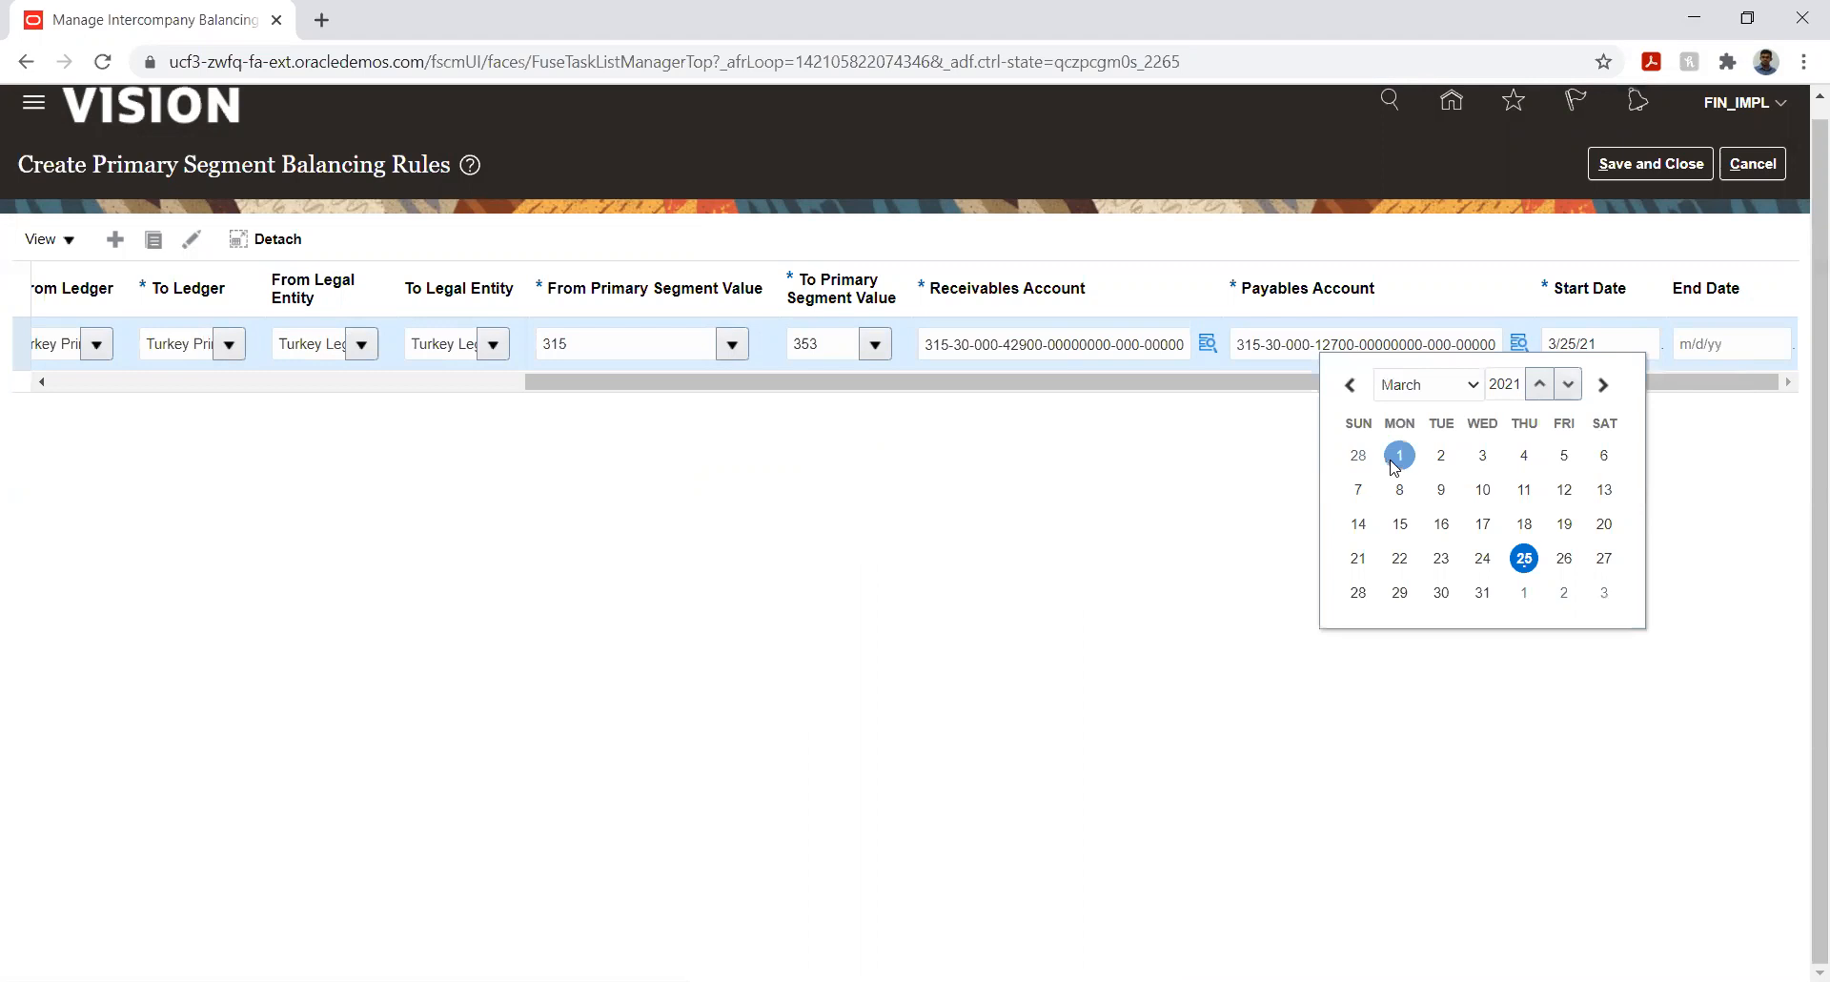
{"action": "left_click", "coordinate": [1426, 385]}
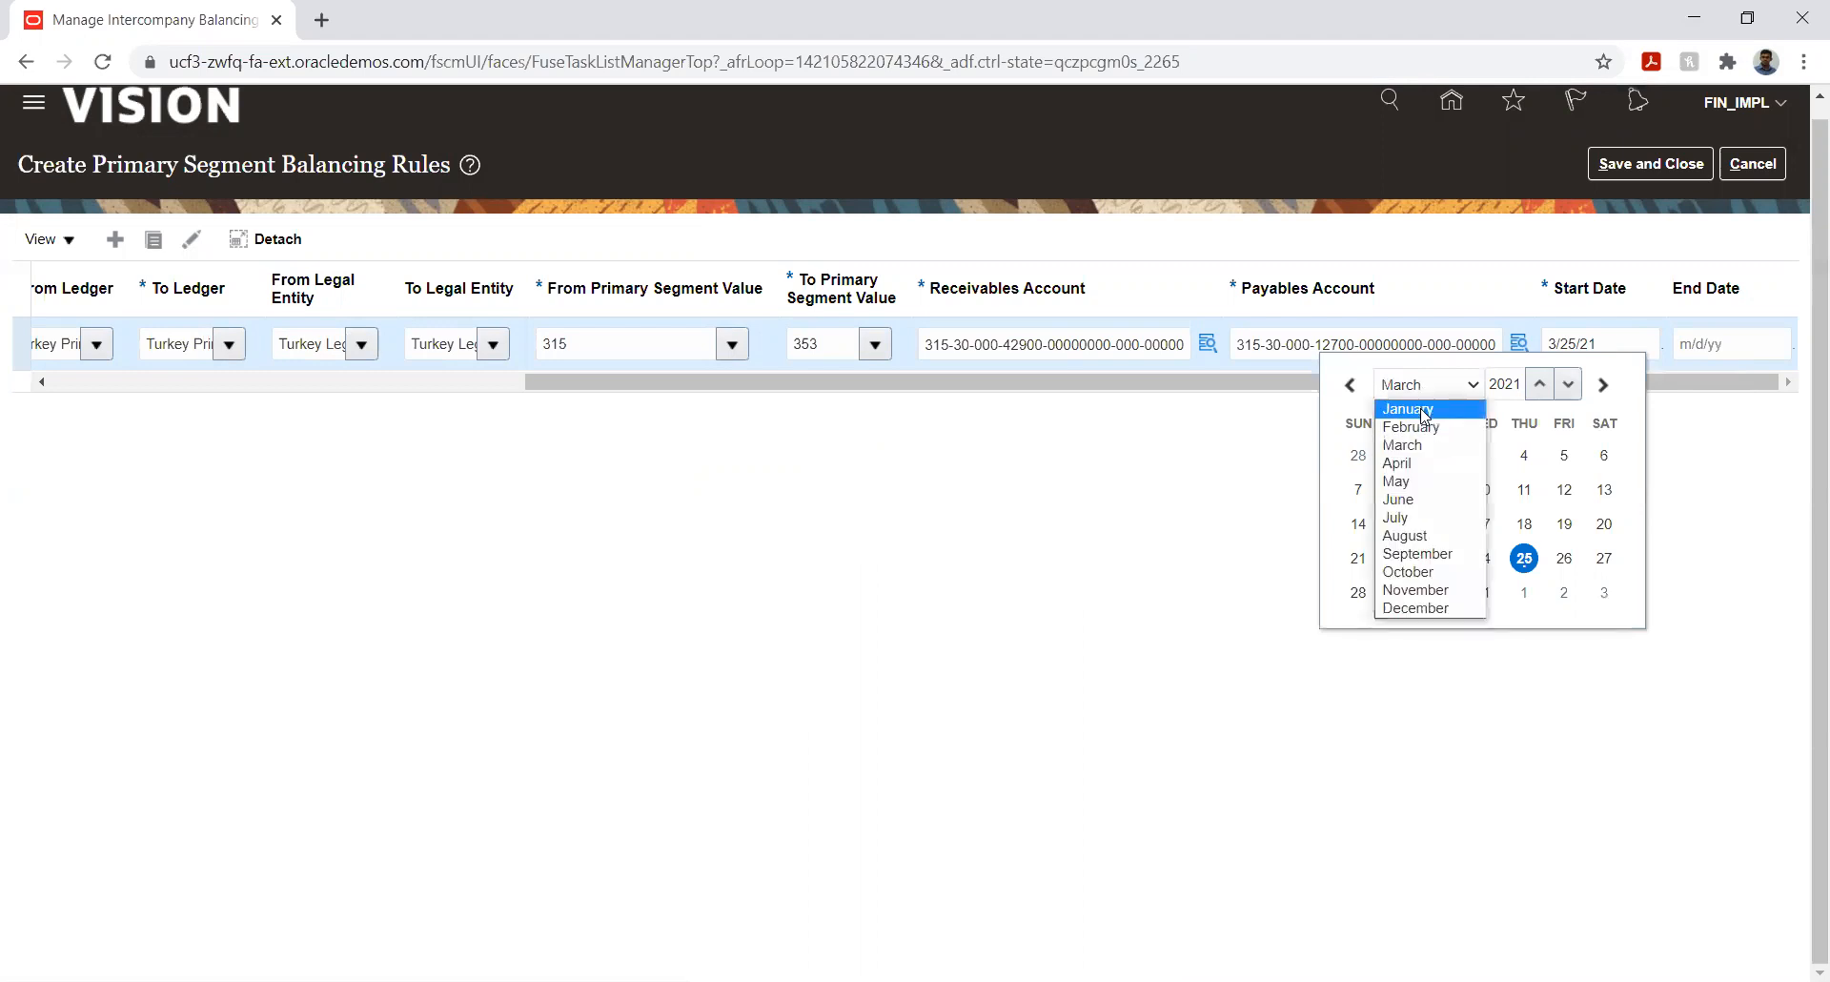
{"action": "left_click", "coordinate": [1413, 408]}
{"action": "left_click", "coordinate": [1566, 455]}
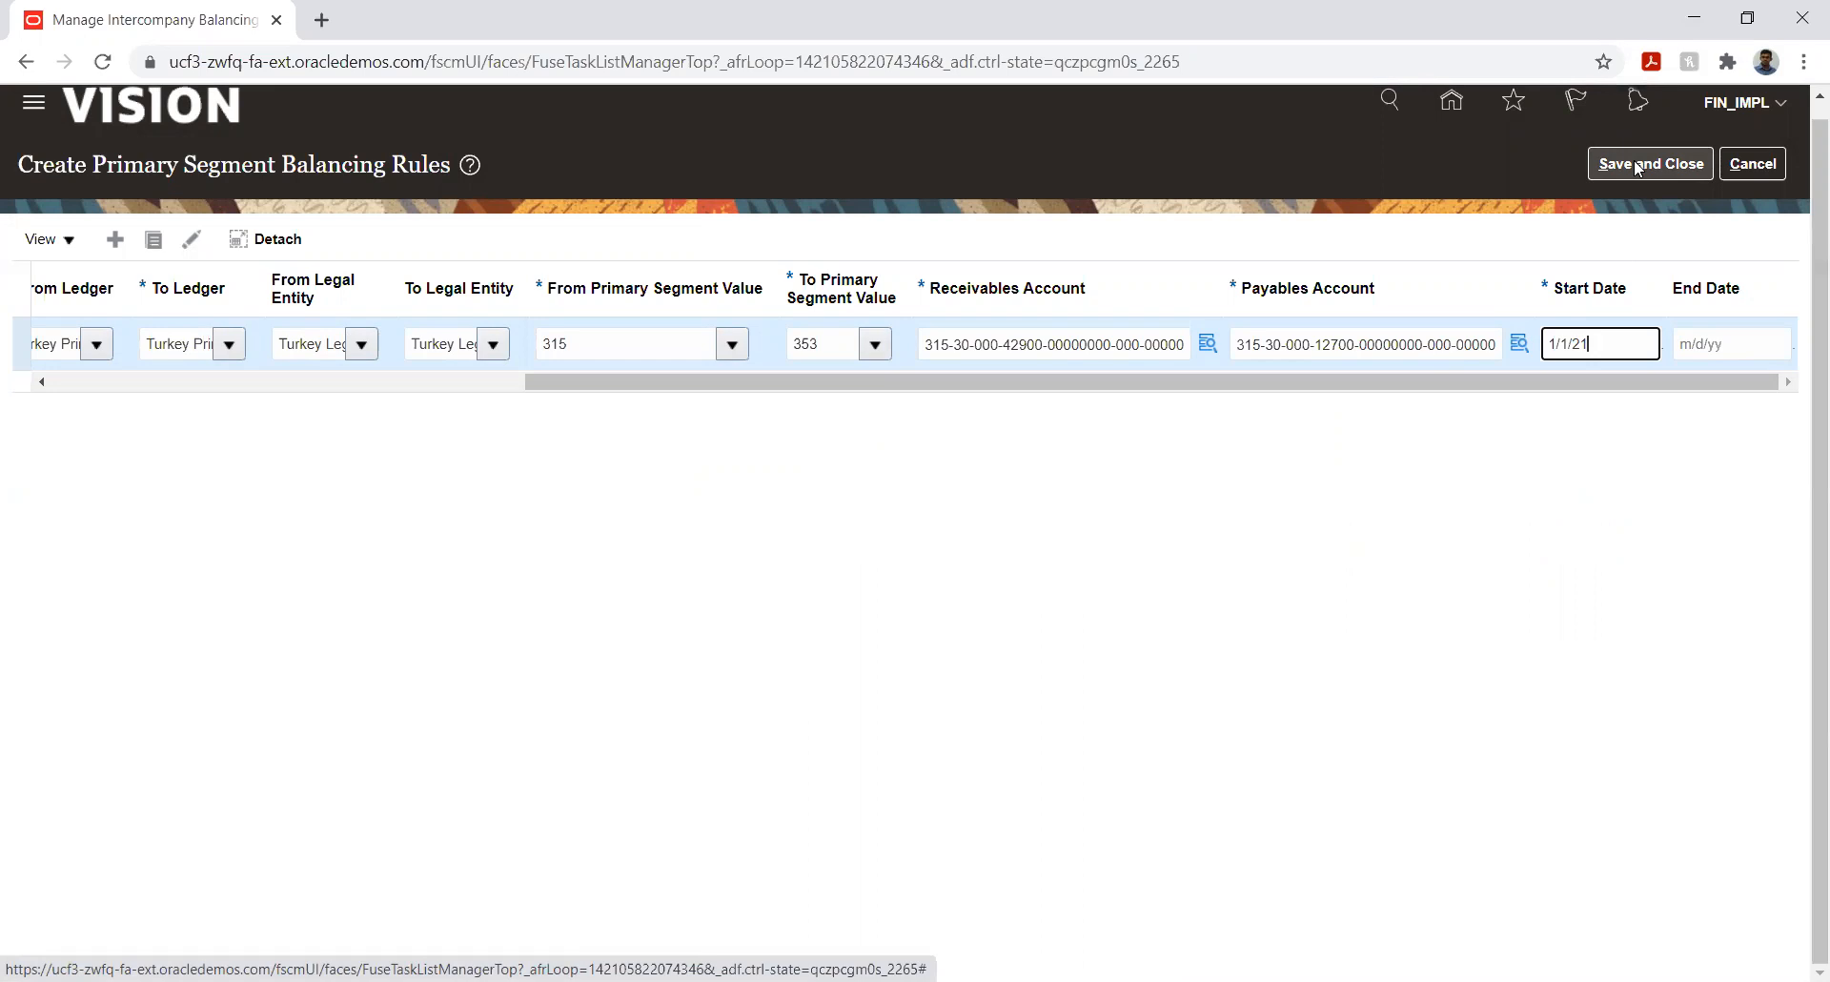
- Review the 315-to-353 balancing rule's values, save and close it, and dismiss the confirmation
{"action": "left_click_drag", "start_coordinate": [1405, 391], "coordinate": [1287, 366]}
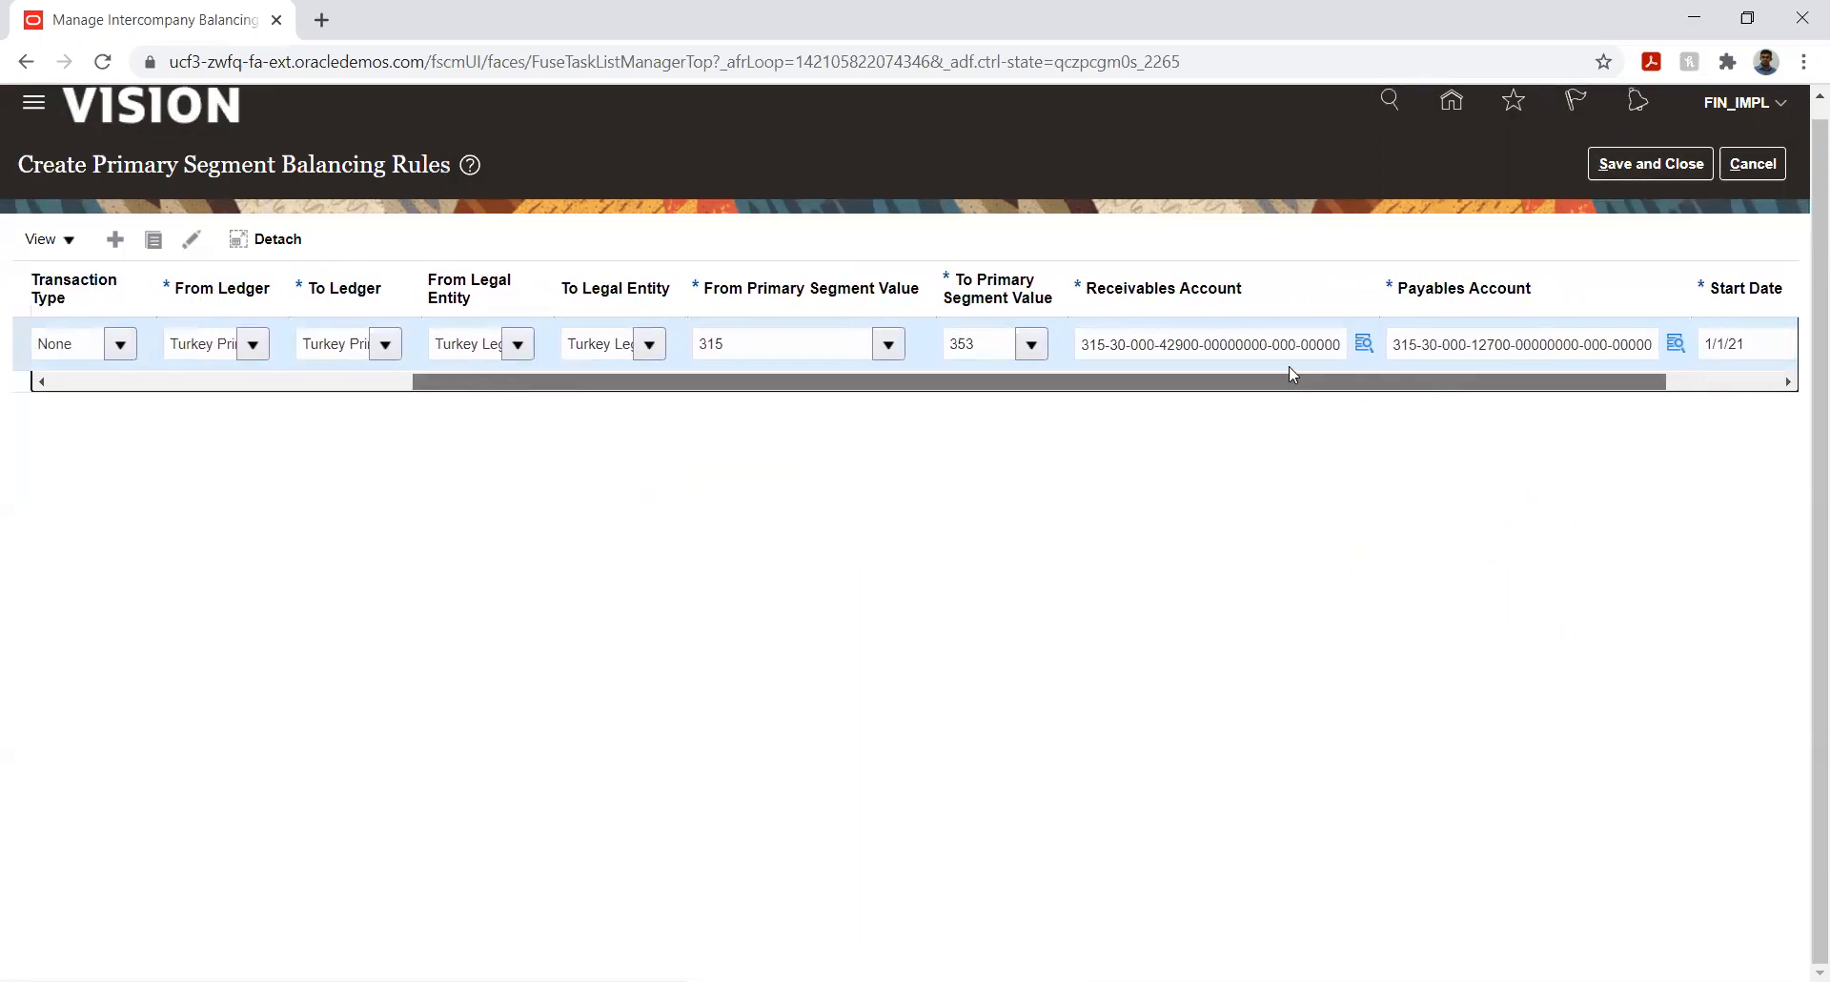
{"action": "left_click_drag", "start_coordinate": [1289, 366], "coordinate": [1288, 366]}
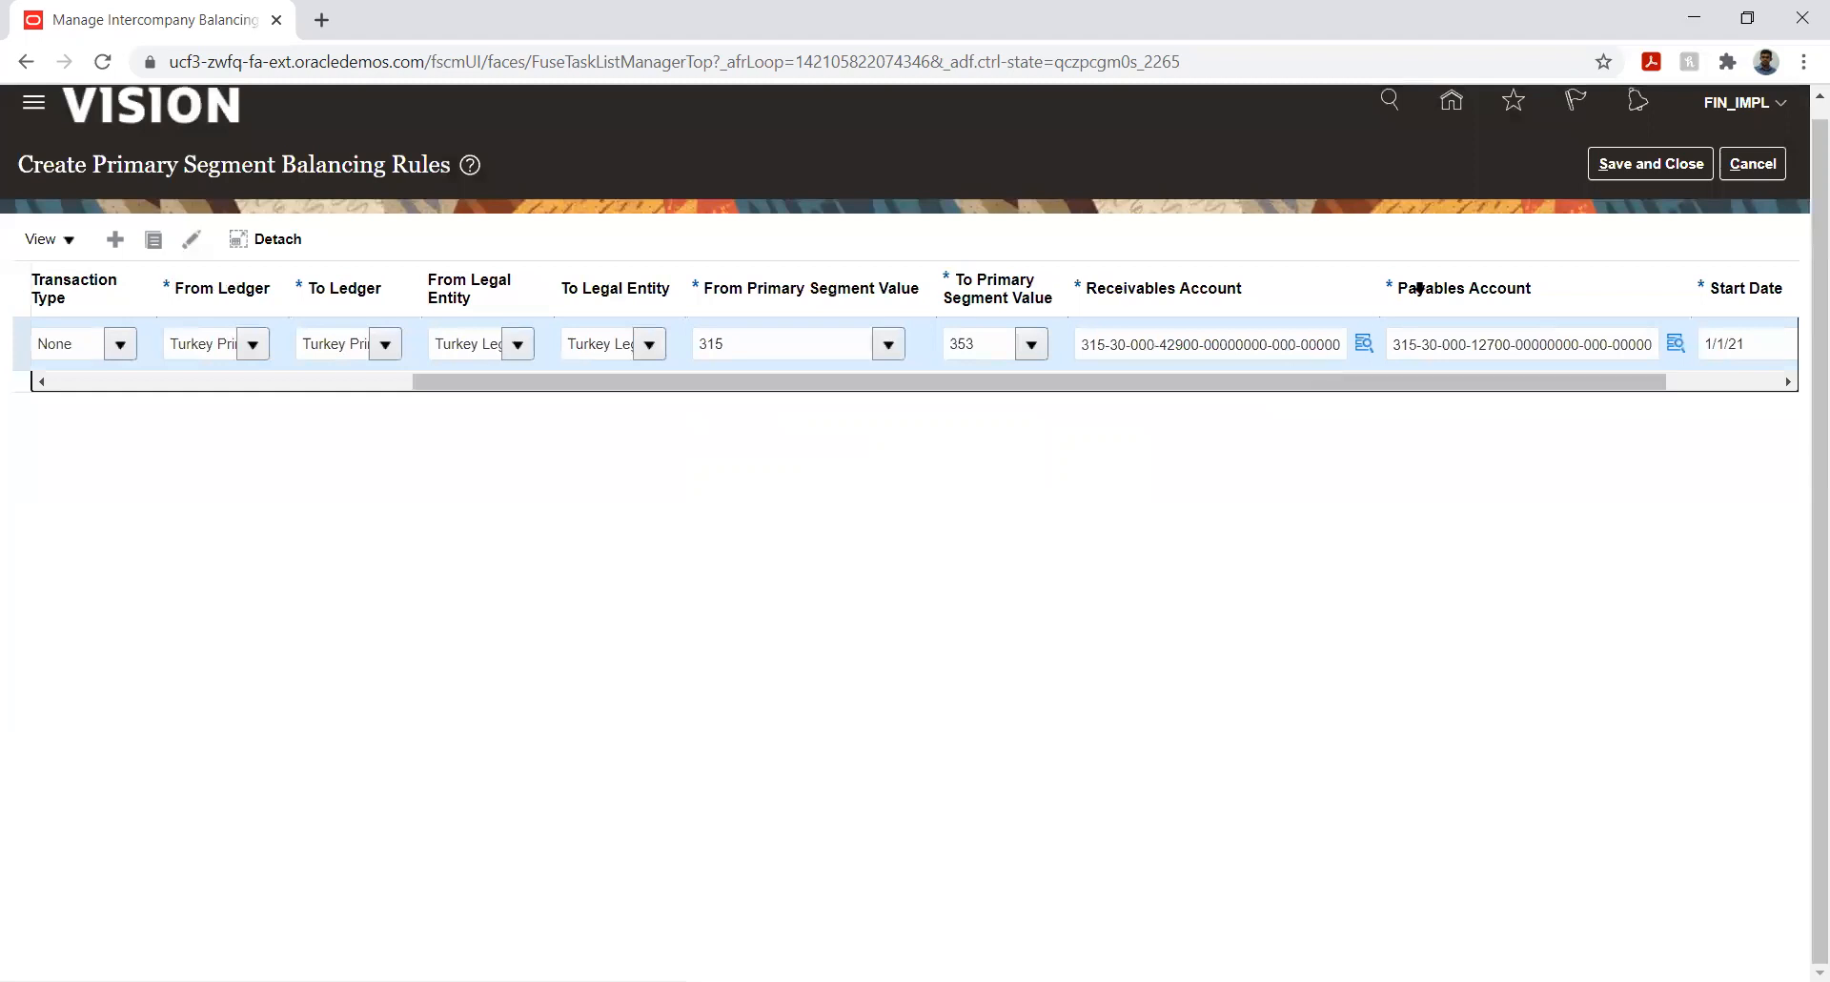
{"action": "left_click", "coordinate": [1611, 166]}
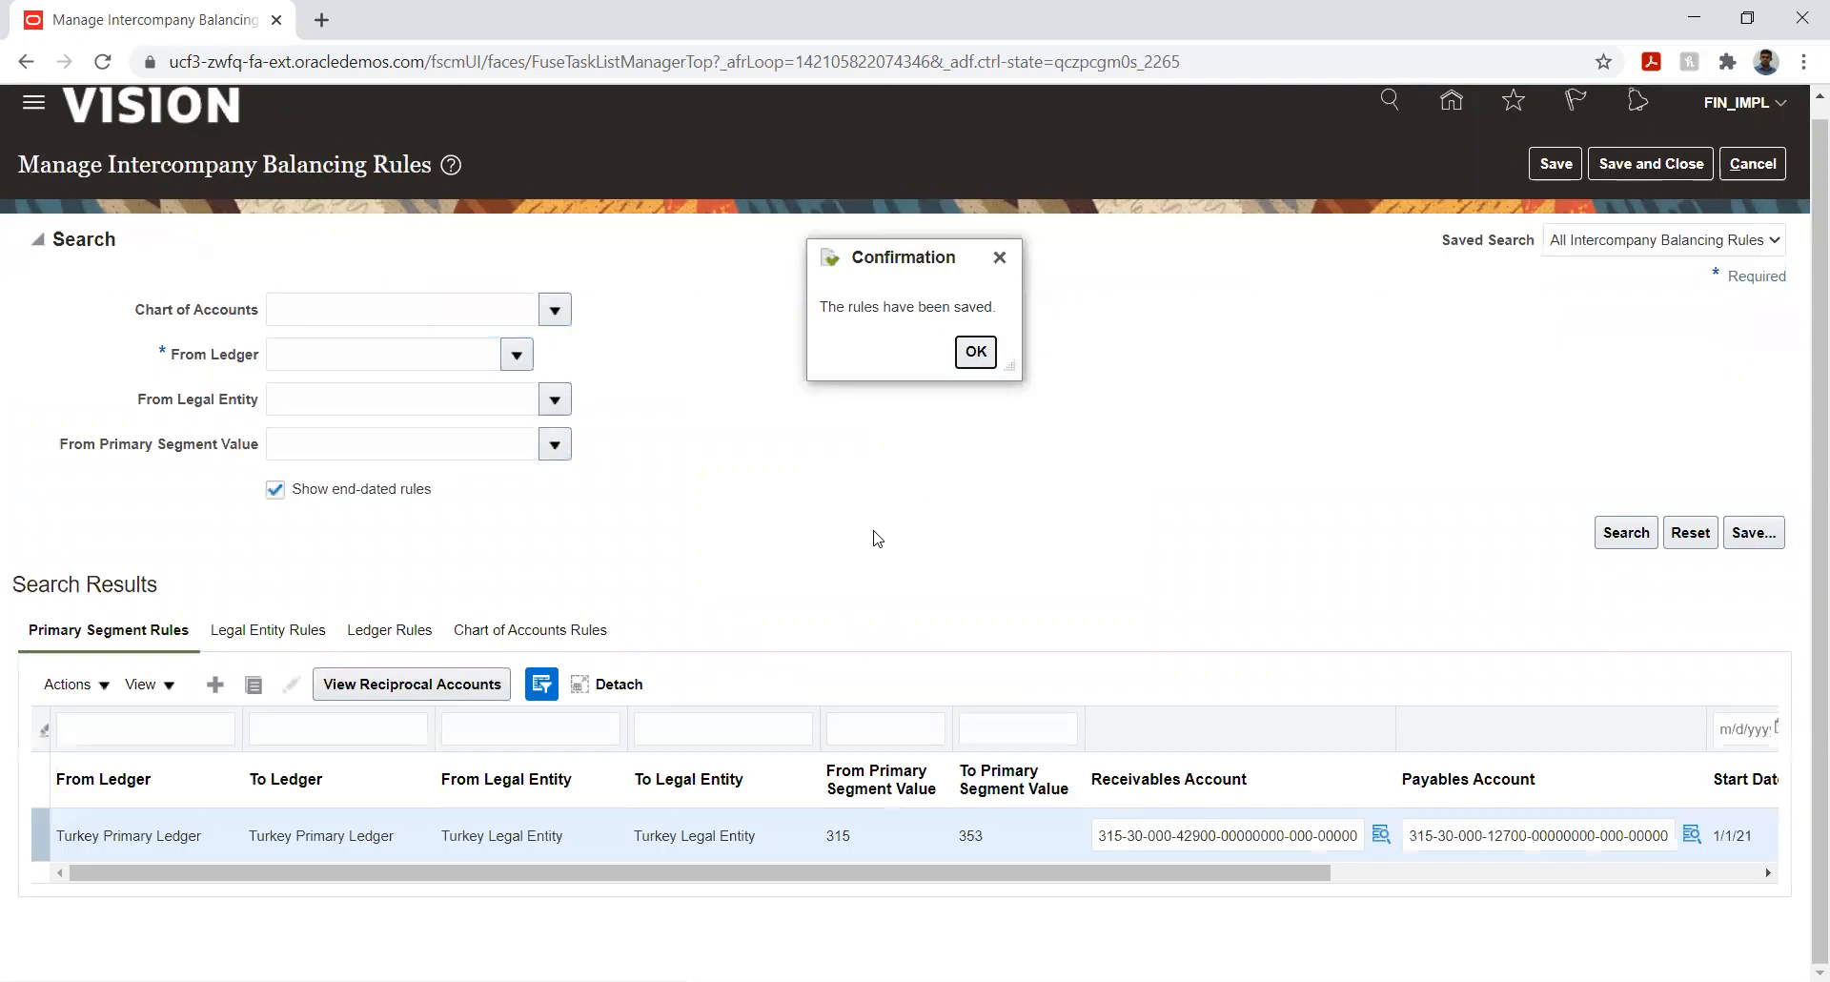
{"action": "left_click", "coordinate": [976, 351]}
- Add a new primary segment balancing rule with source Manual and category Adjustment
{"action": "left_click", "coordinate": [214, 690]}
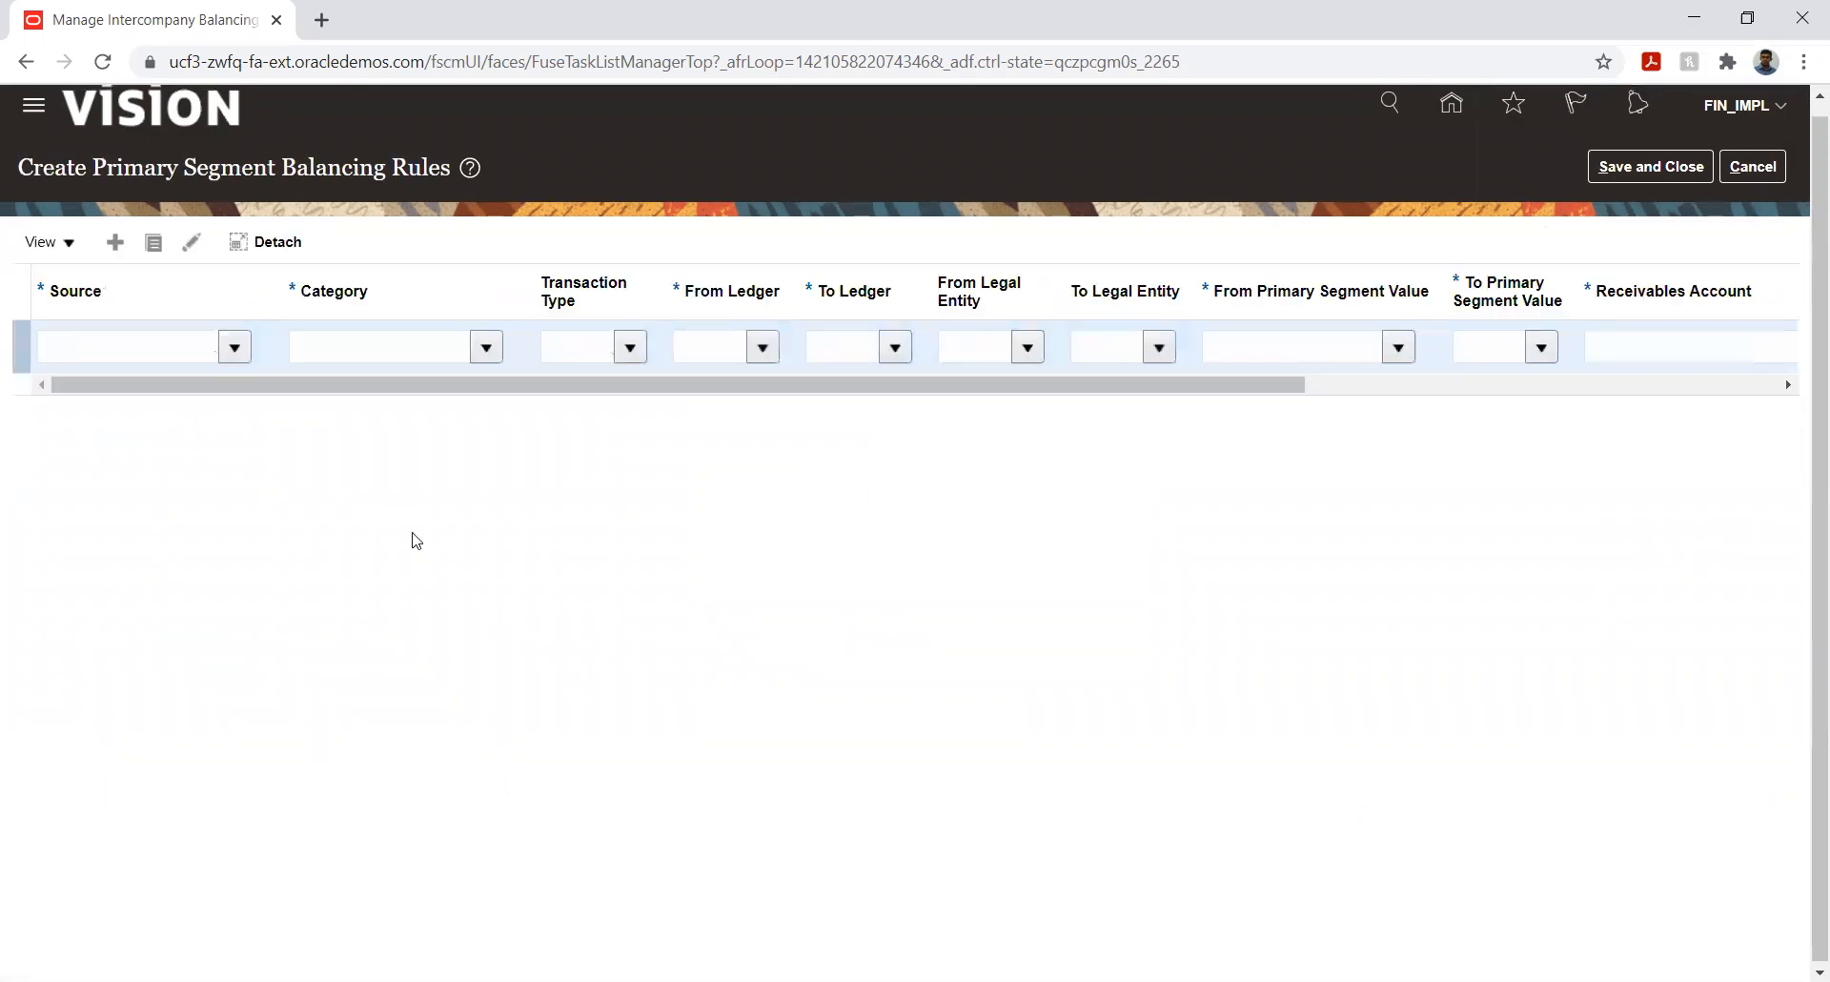
{"action": "left_click", "coordinate": [234, 347]}
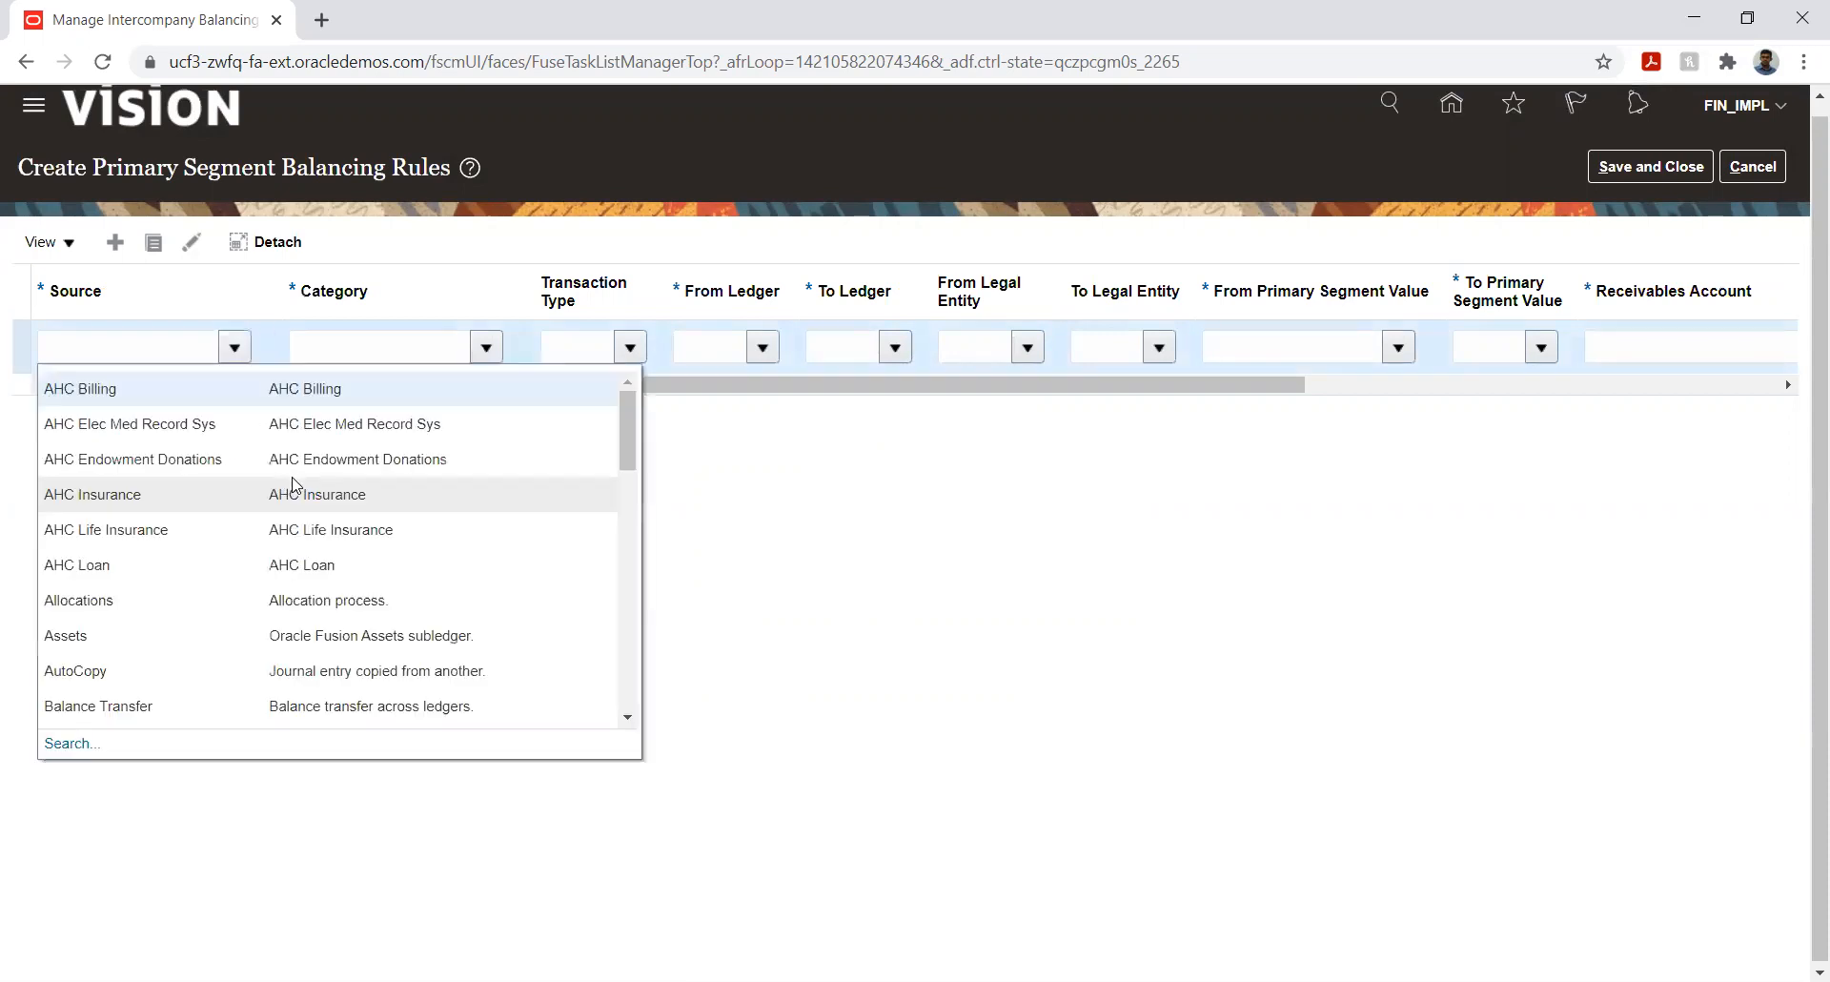
{"action": "scroll", "coordinate": [181, 568], "scroll_direction": "down", "scroll_amount": 3}
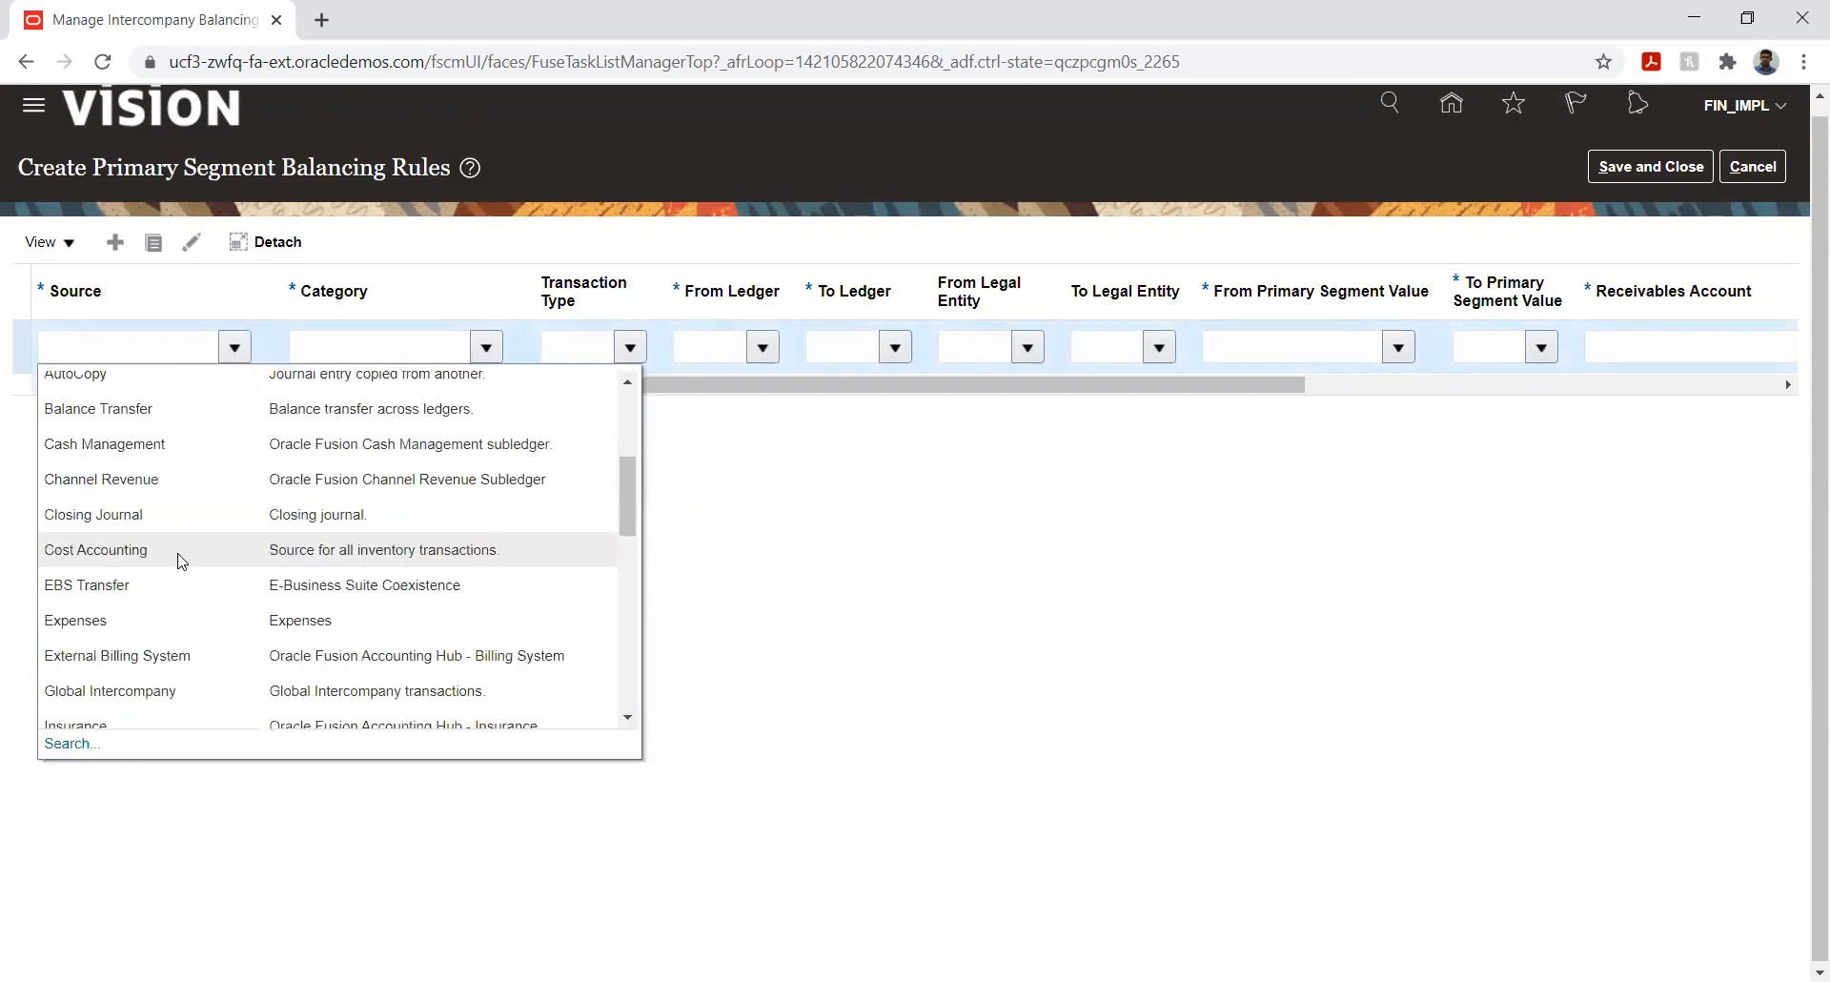
{"action": "scroll", "coordinate": [181, 561], "scroll_direction": "down", "scroll_amount": 2}
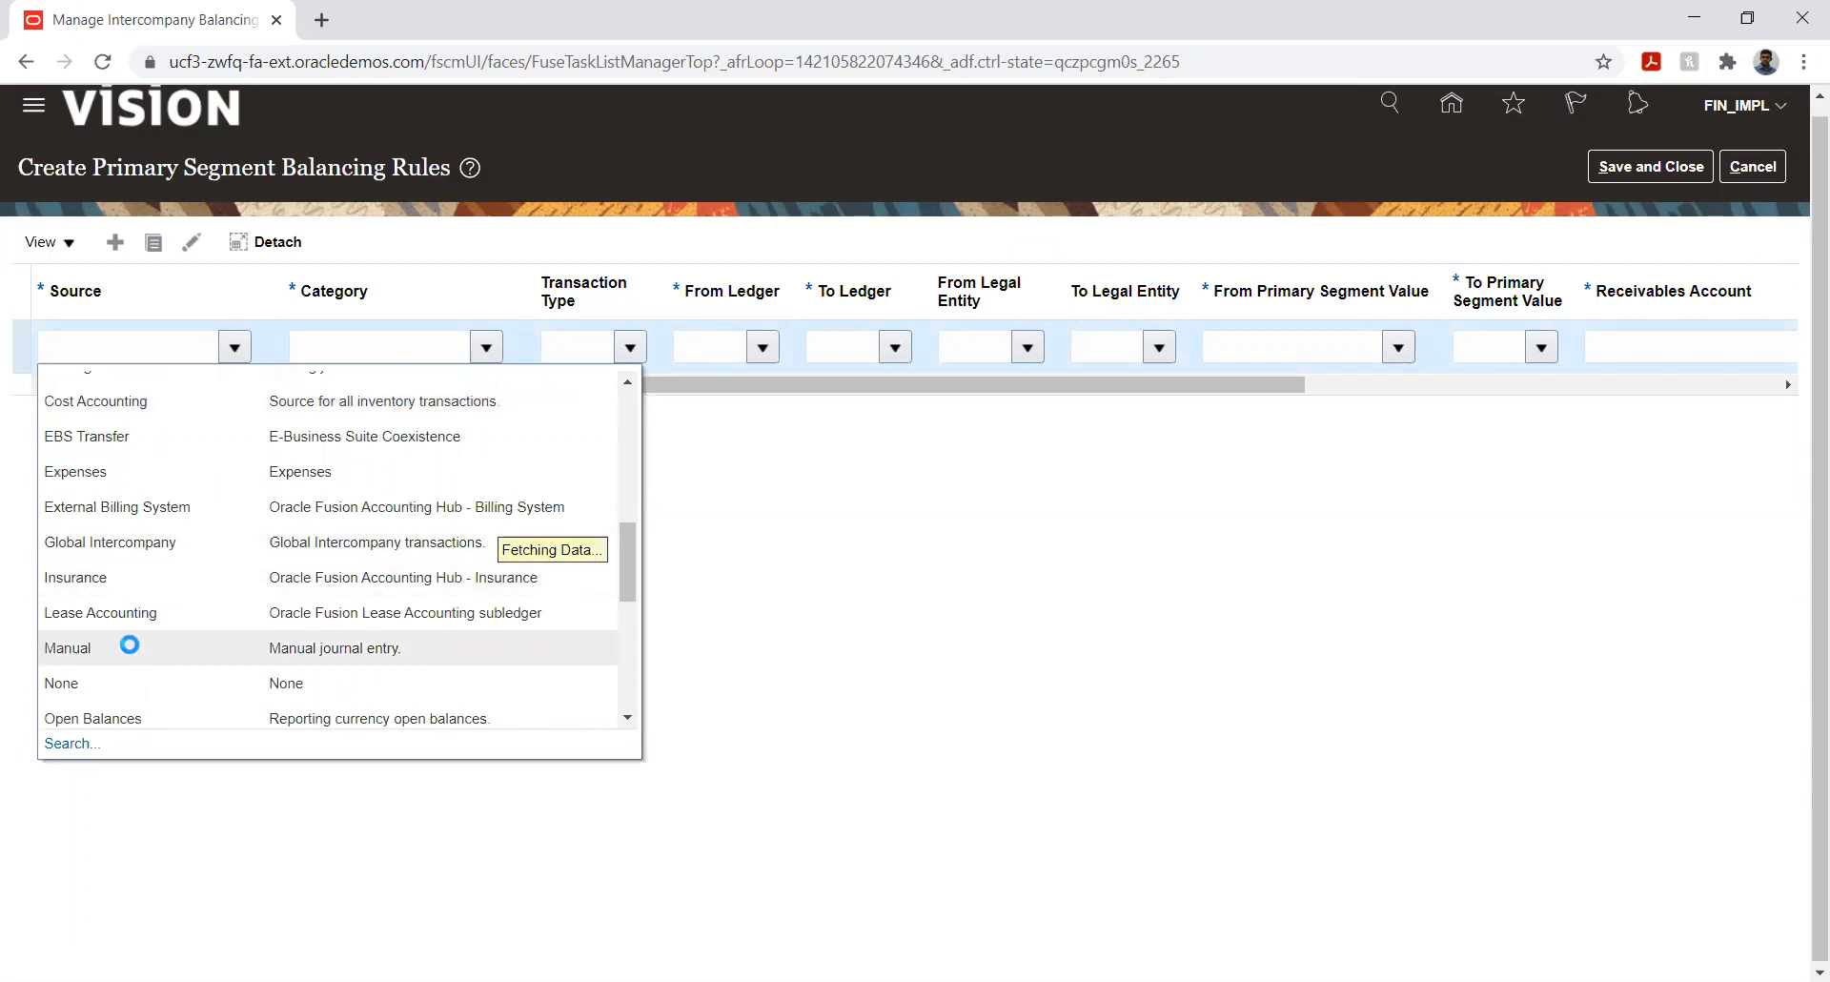
{"action": "scroll", "coordinate": [138, 639], "scroll_direction": "down", "scroll_amount": 2}
{"action": "left_click", "coordinate": [103, 499]}
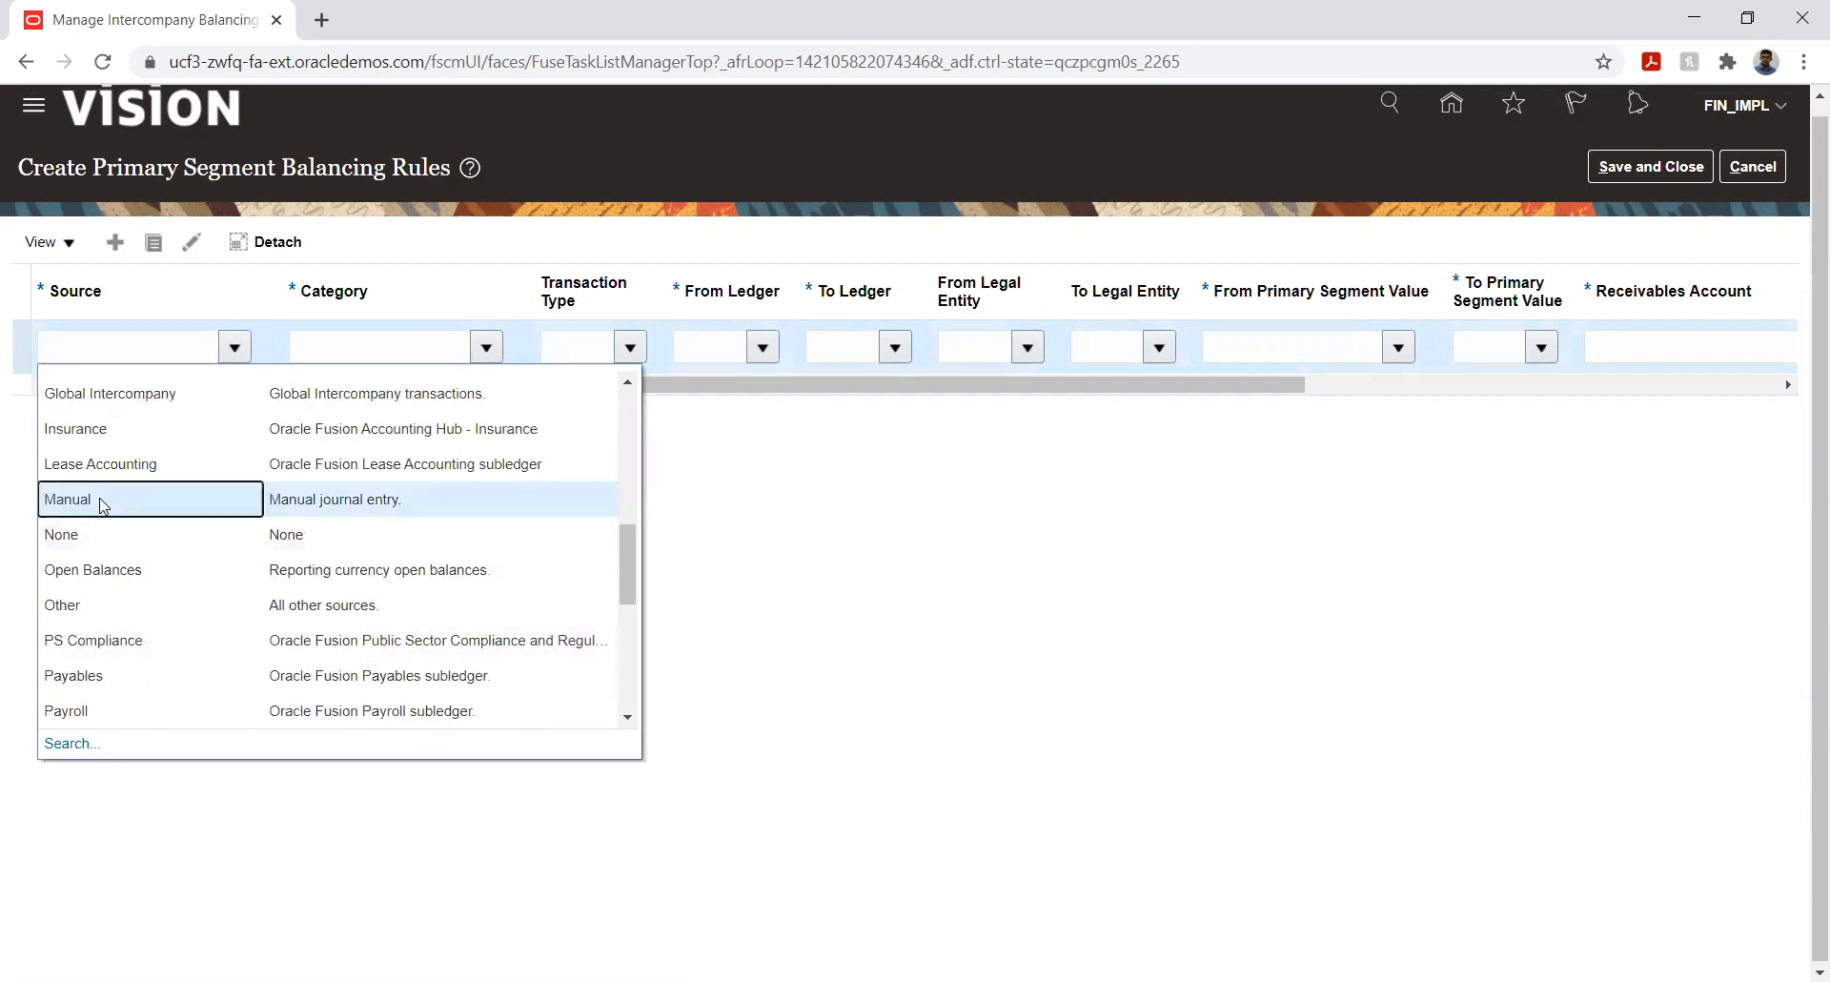
{"action": "left_click", "coordinate": [492, 349]}
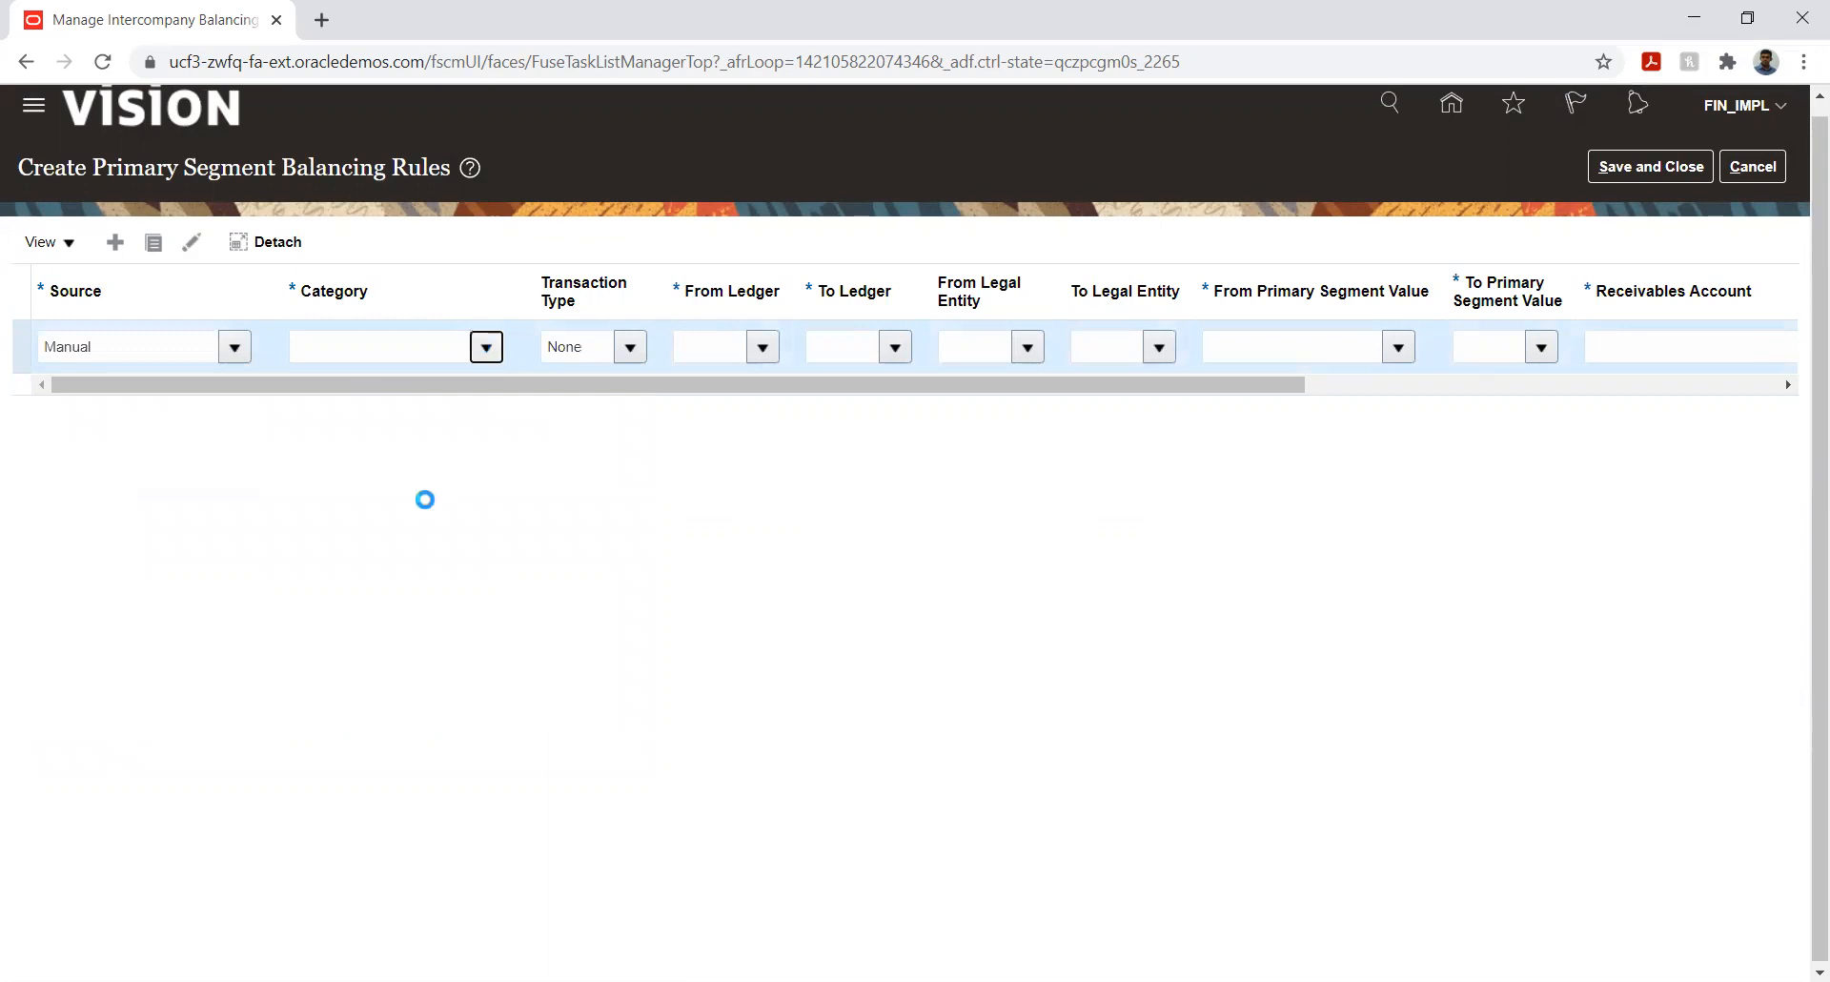
{"action": "scroll", "coordinate": [382, 521], "scroll_direction": "down", "scroll_amount": 3}
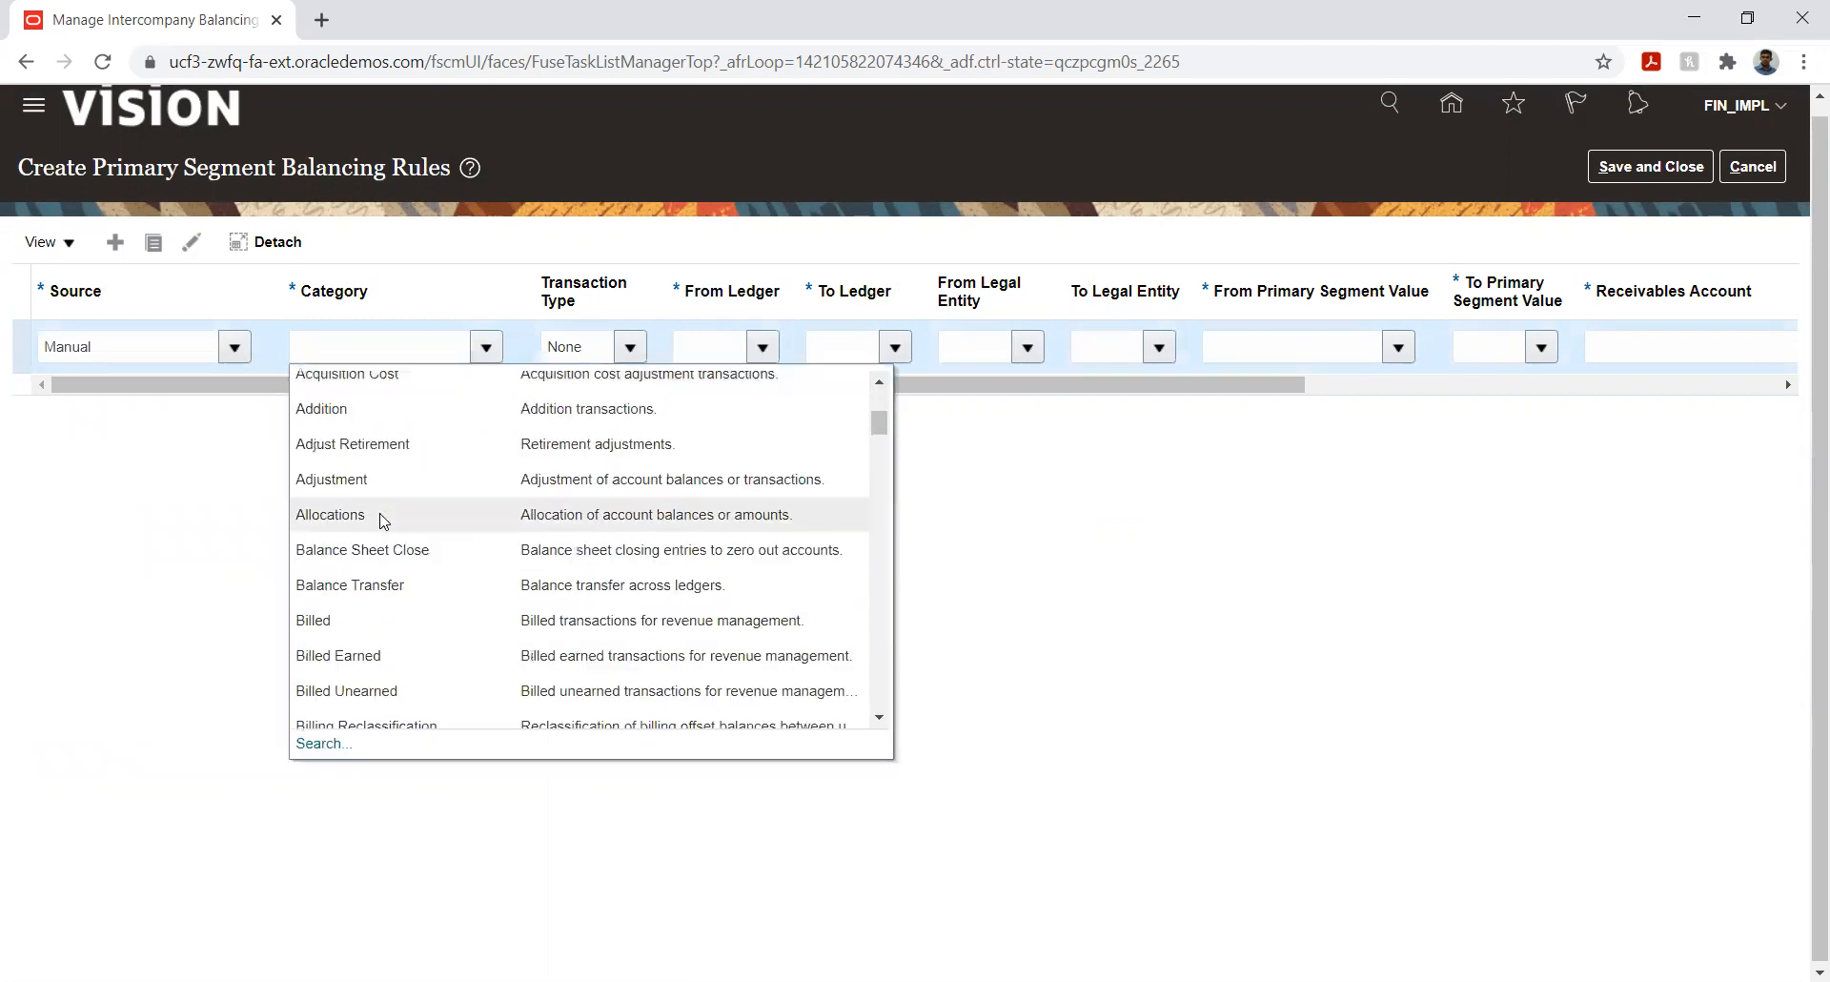
{"action": "left_click", "coordinate": [373, 482]}
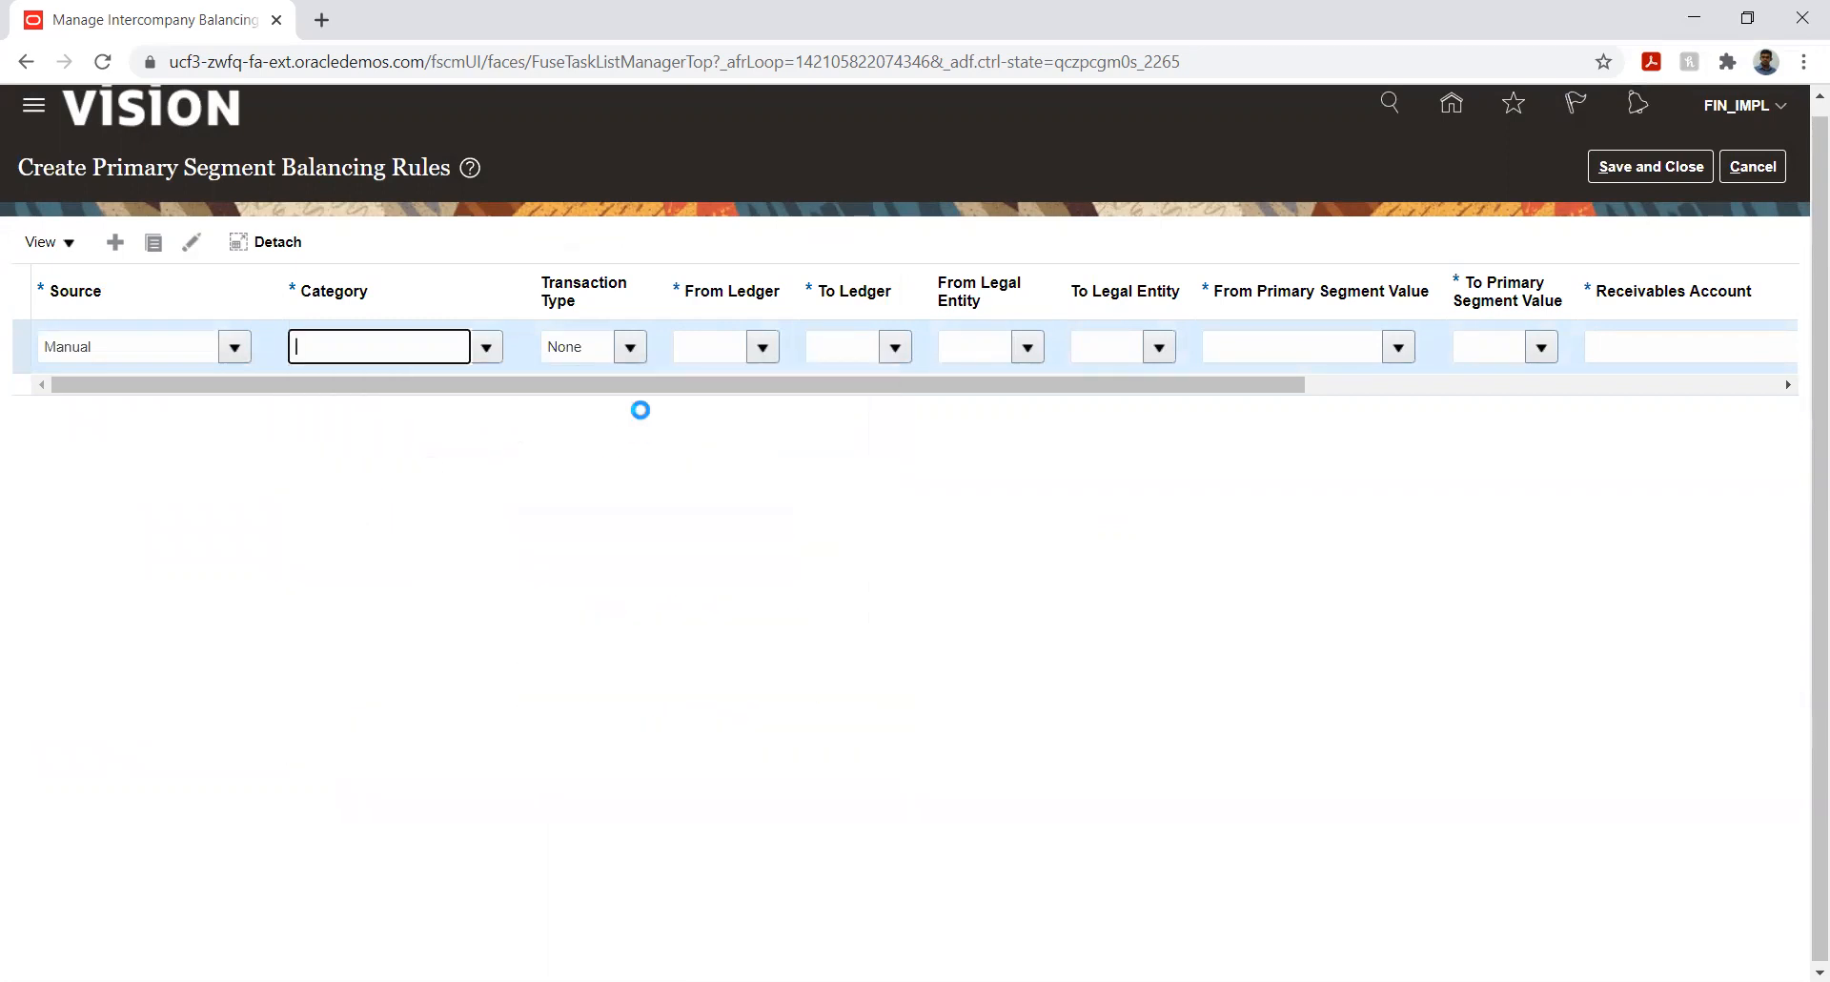
- Set both the From Ledger and the To Ledger of the new rule to Turkey Primary Ledger
{"action": "left_click", "coordinate": [759, 346]}
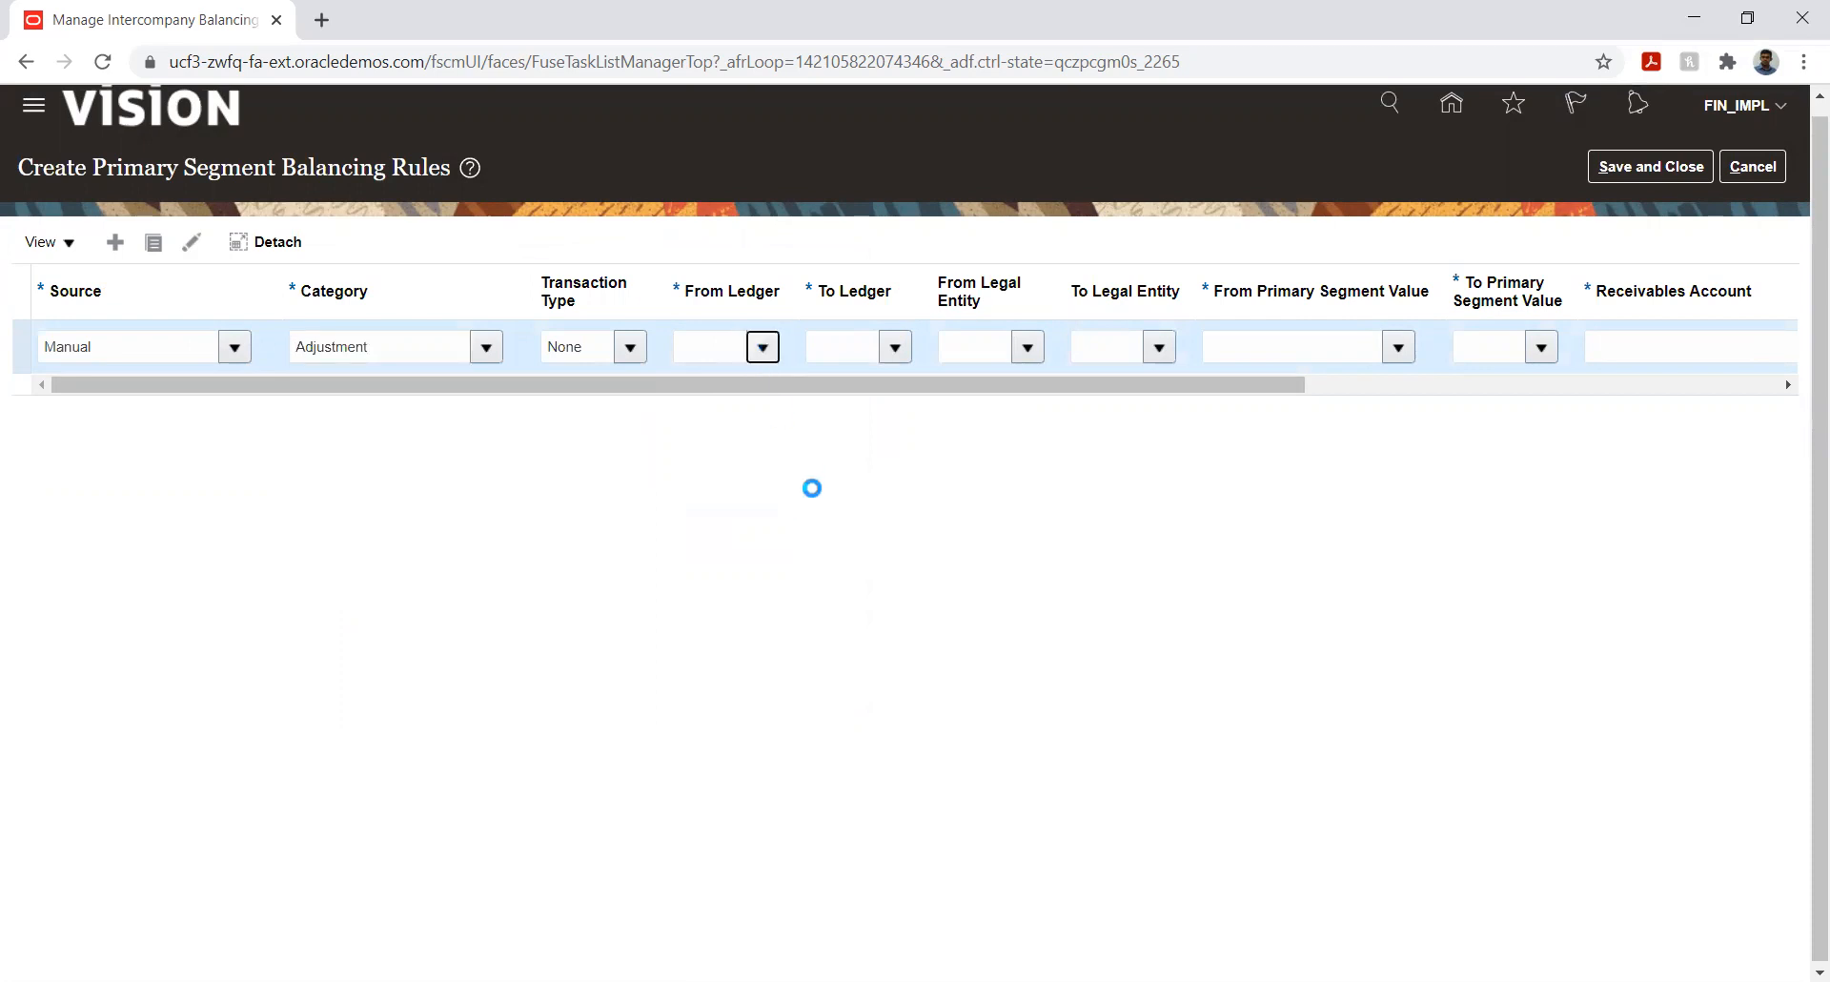
{"action": "scroll", "coordinate": [931, 531], "scroll_direction": "down", "scroll_amount": 4}
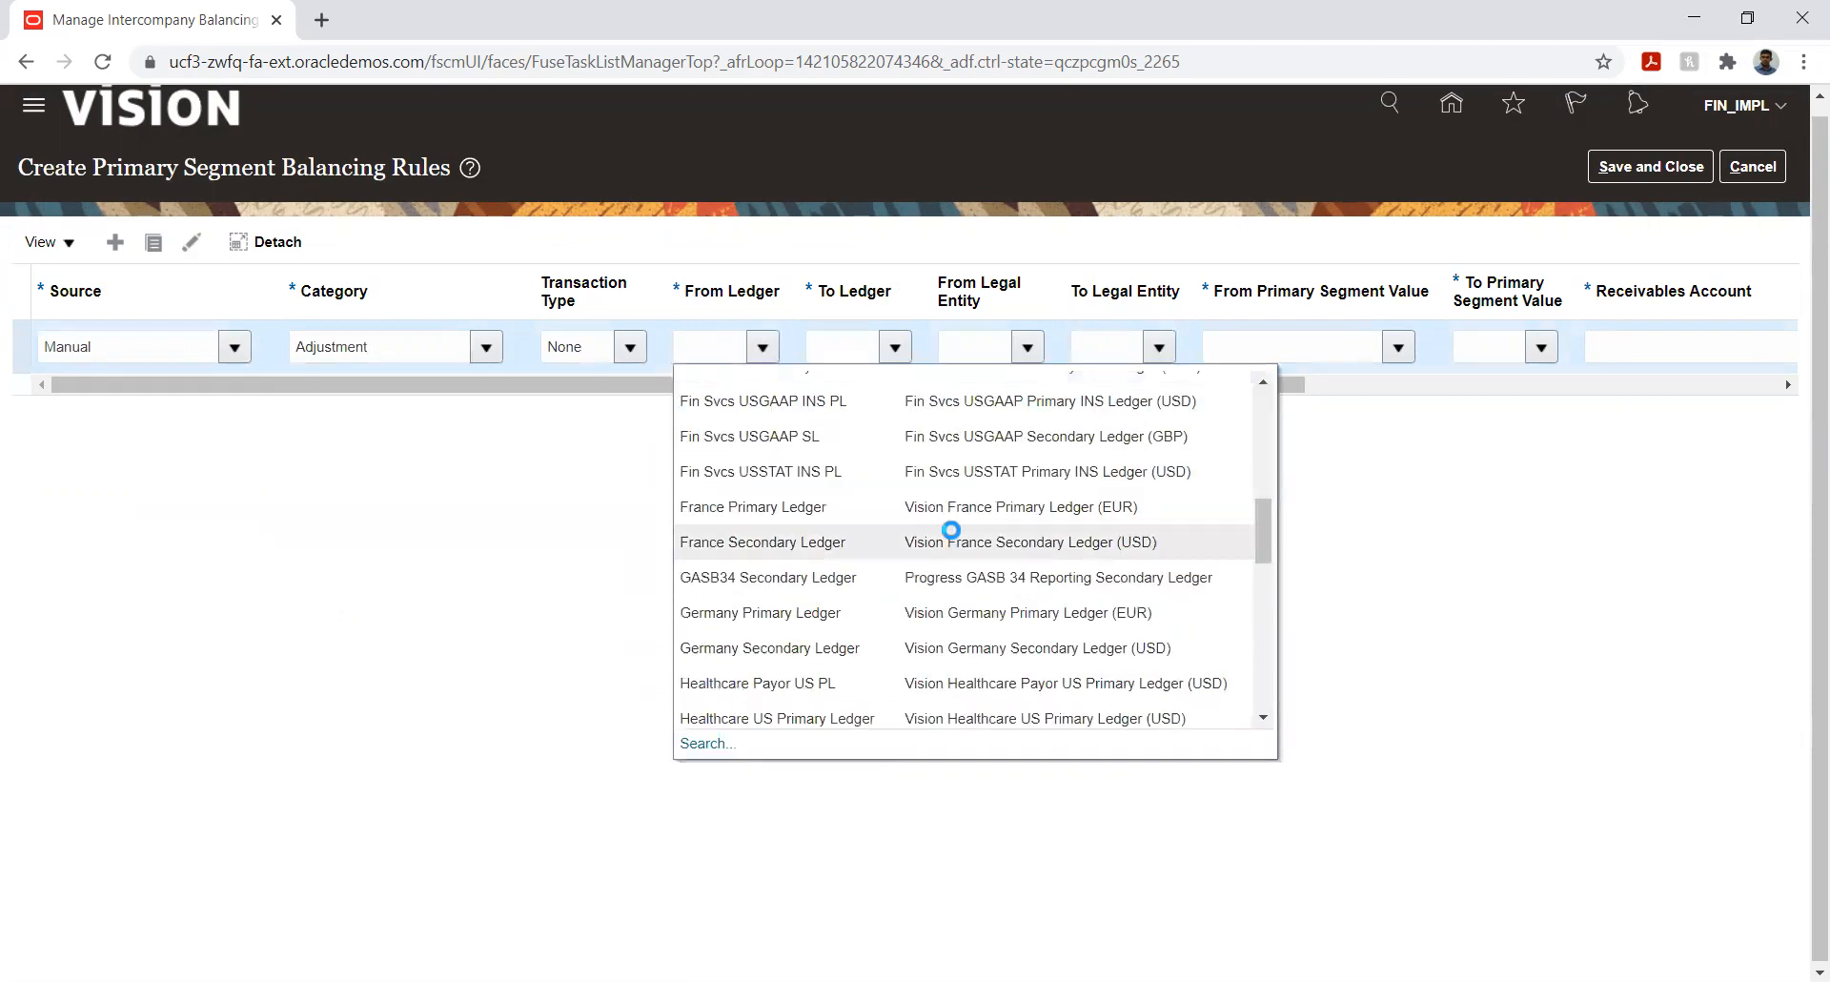
{"action": "scroll", "coordinate": [951, 530], "scroll_direction": "down", "scroll_amount": 10}
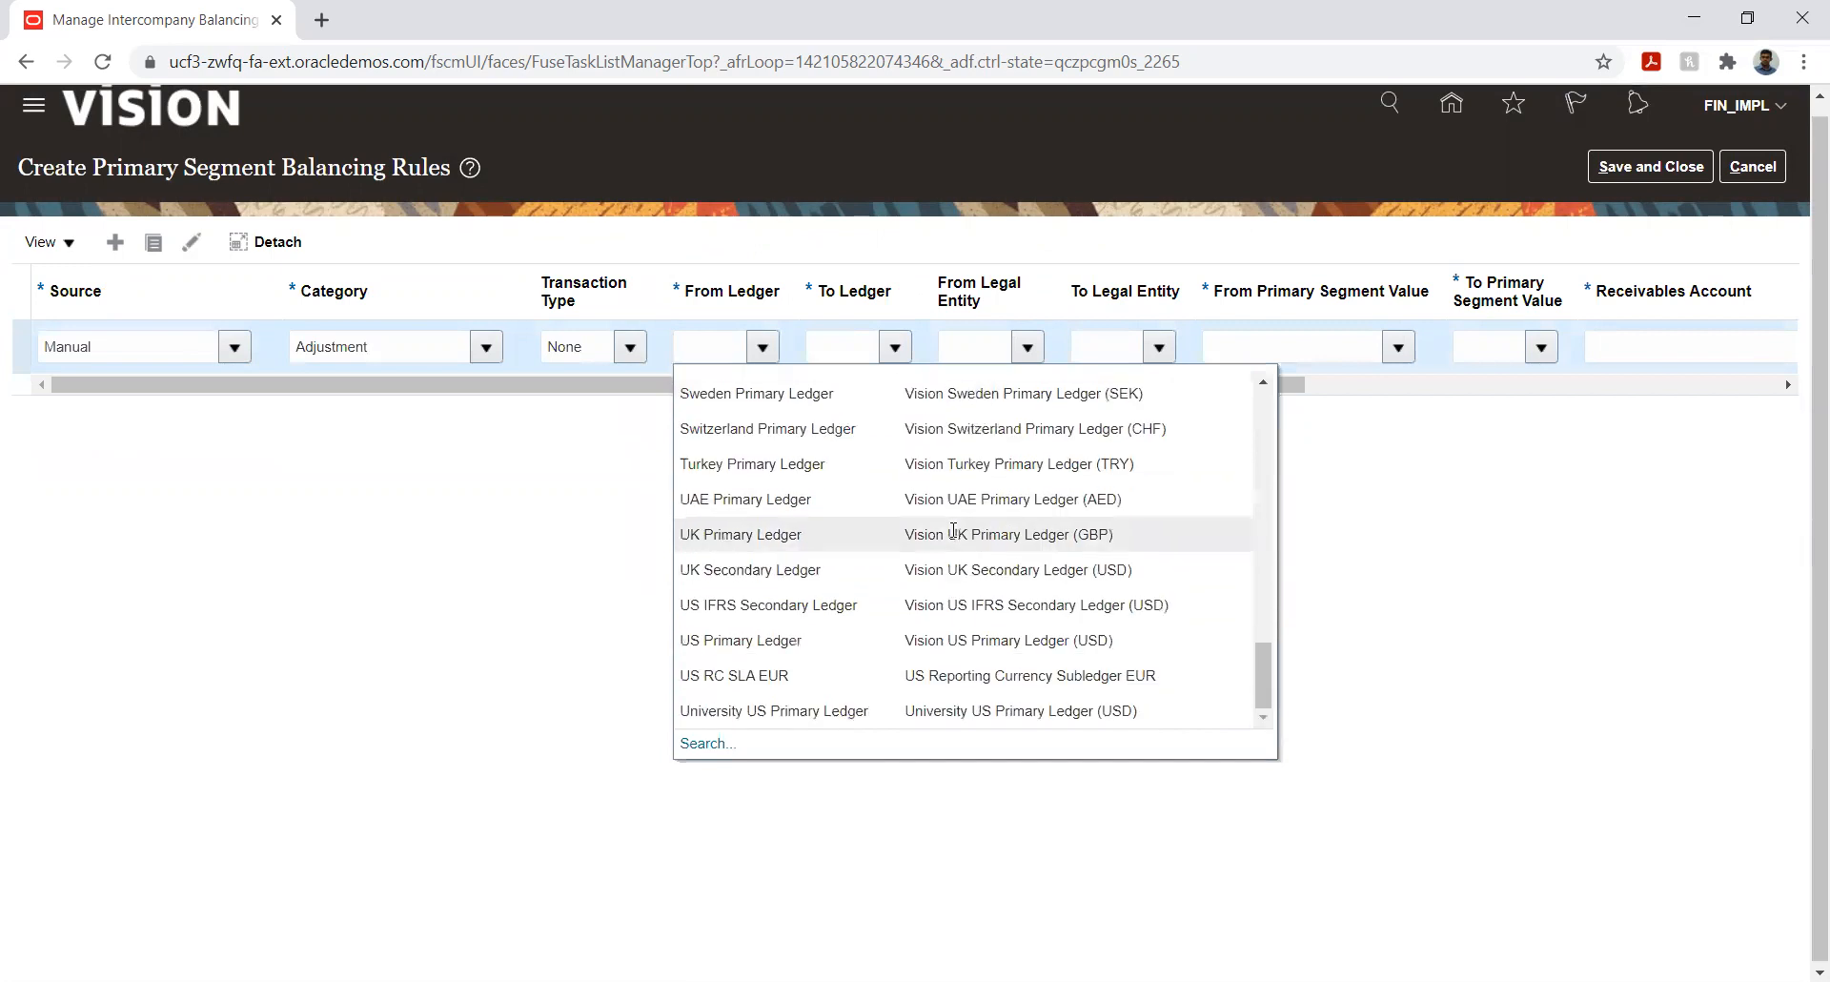
{"action": "left_click", "coordinate": [741, 461]}
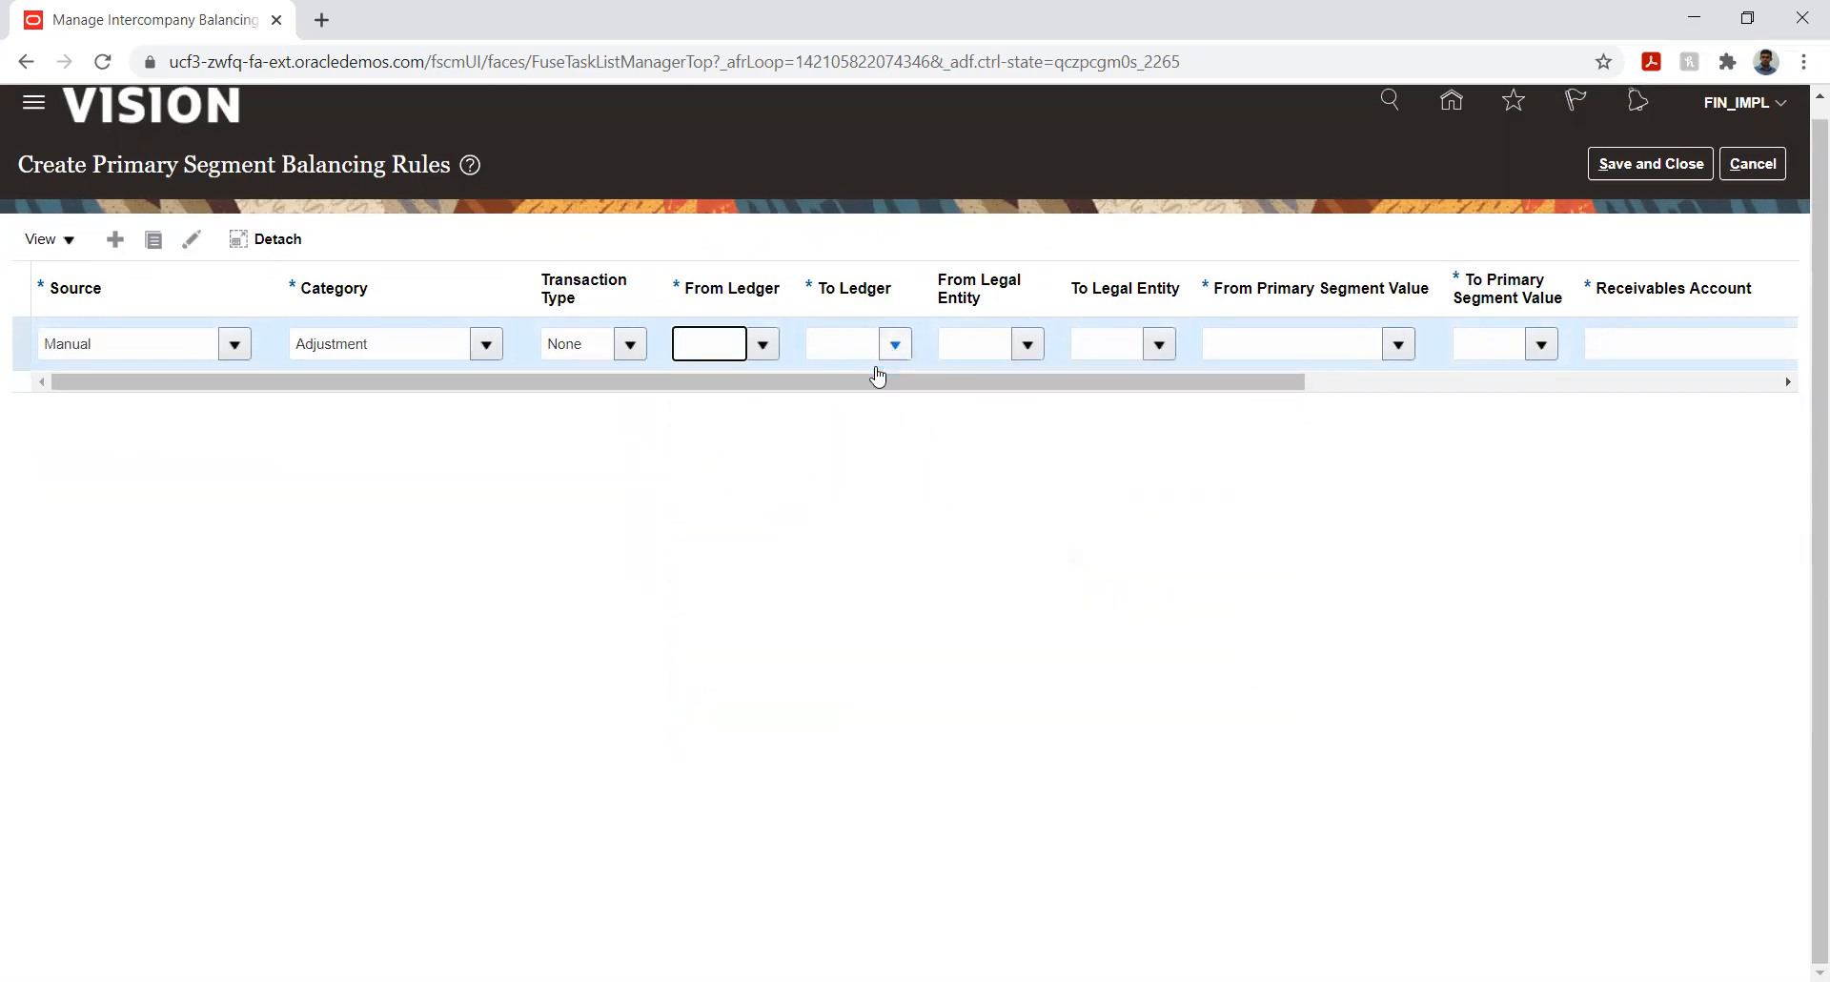
{"action": "left_click", "coordinate": [906, 348]}
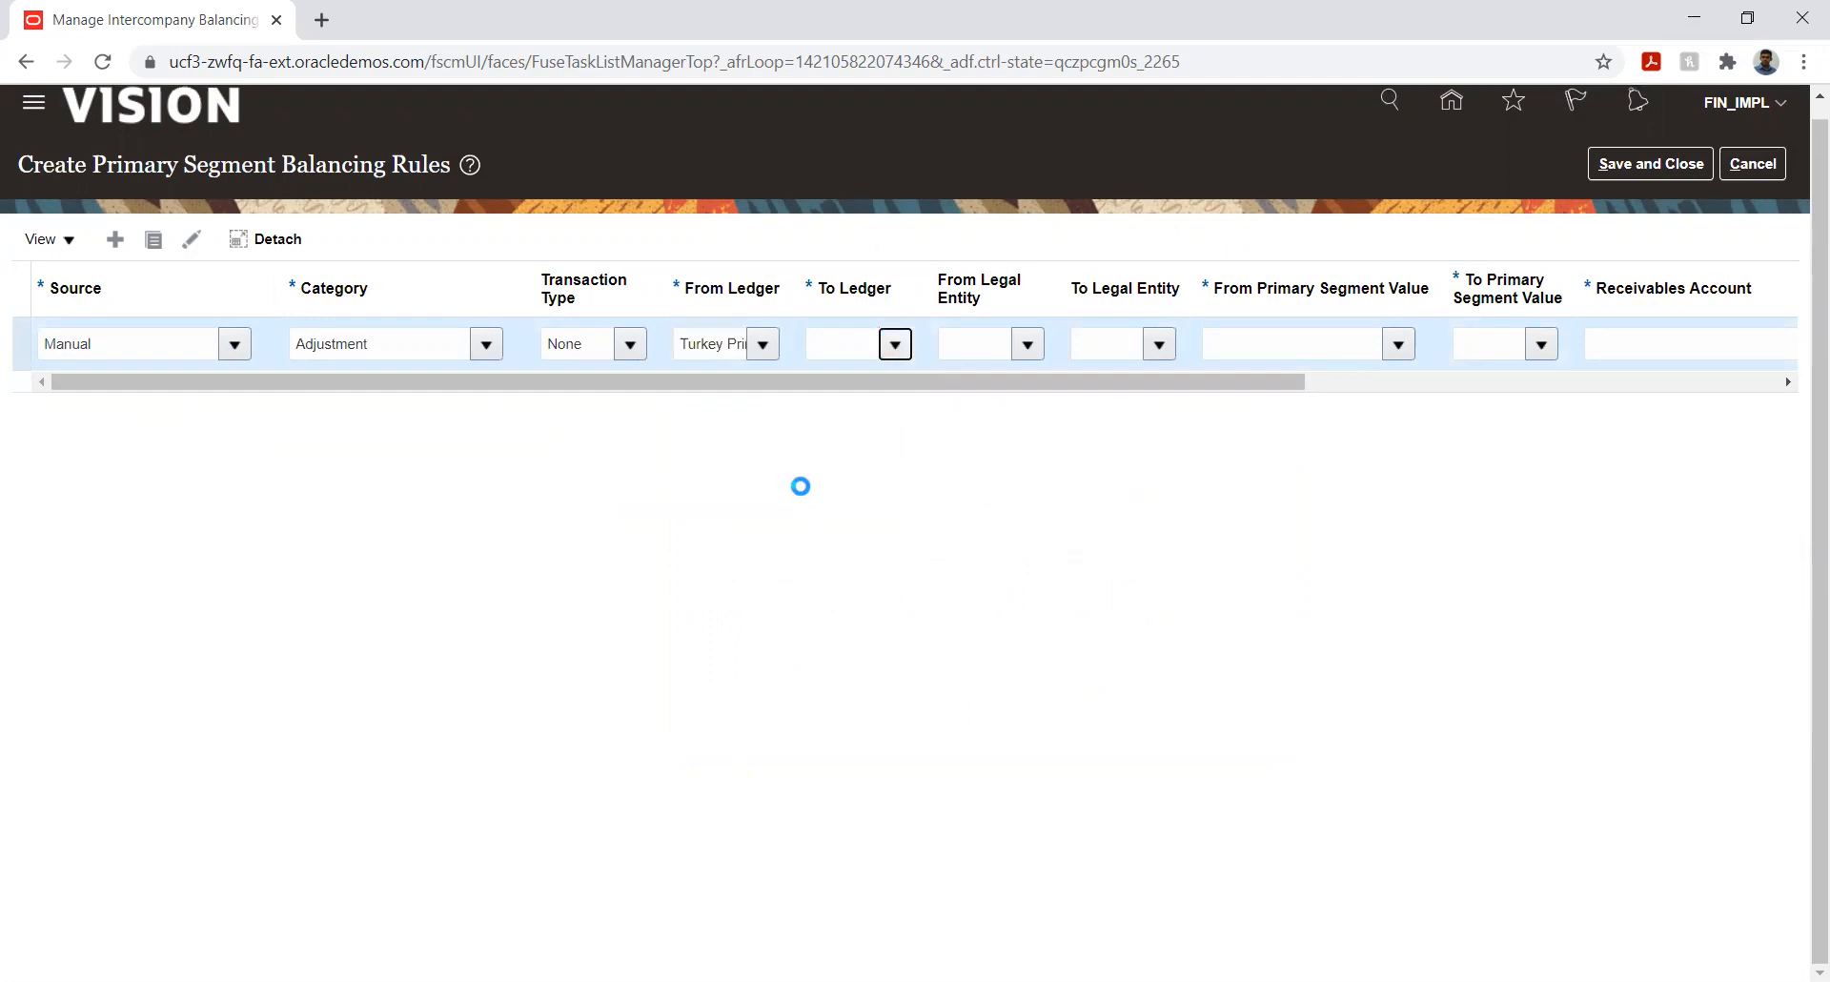
{"action": "scroll", "coordinate": [1378, 476], "scroll_direction": "down", "scroll_amount": 5}
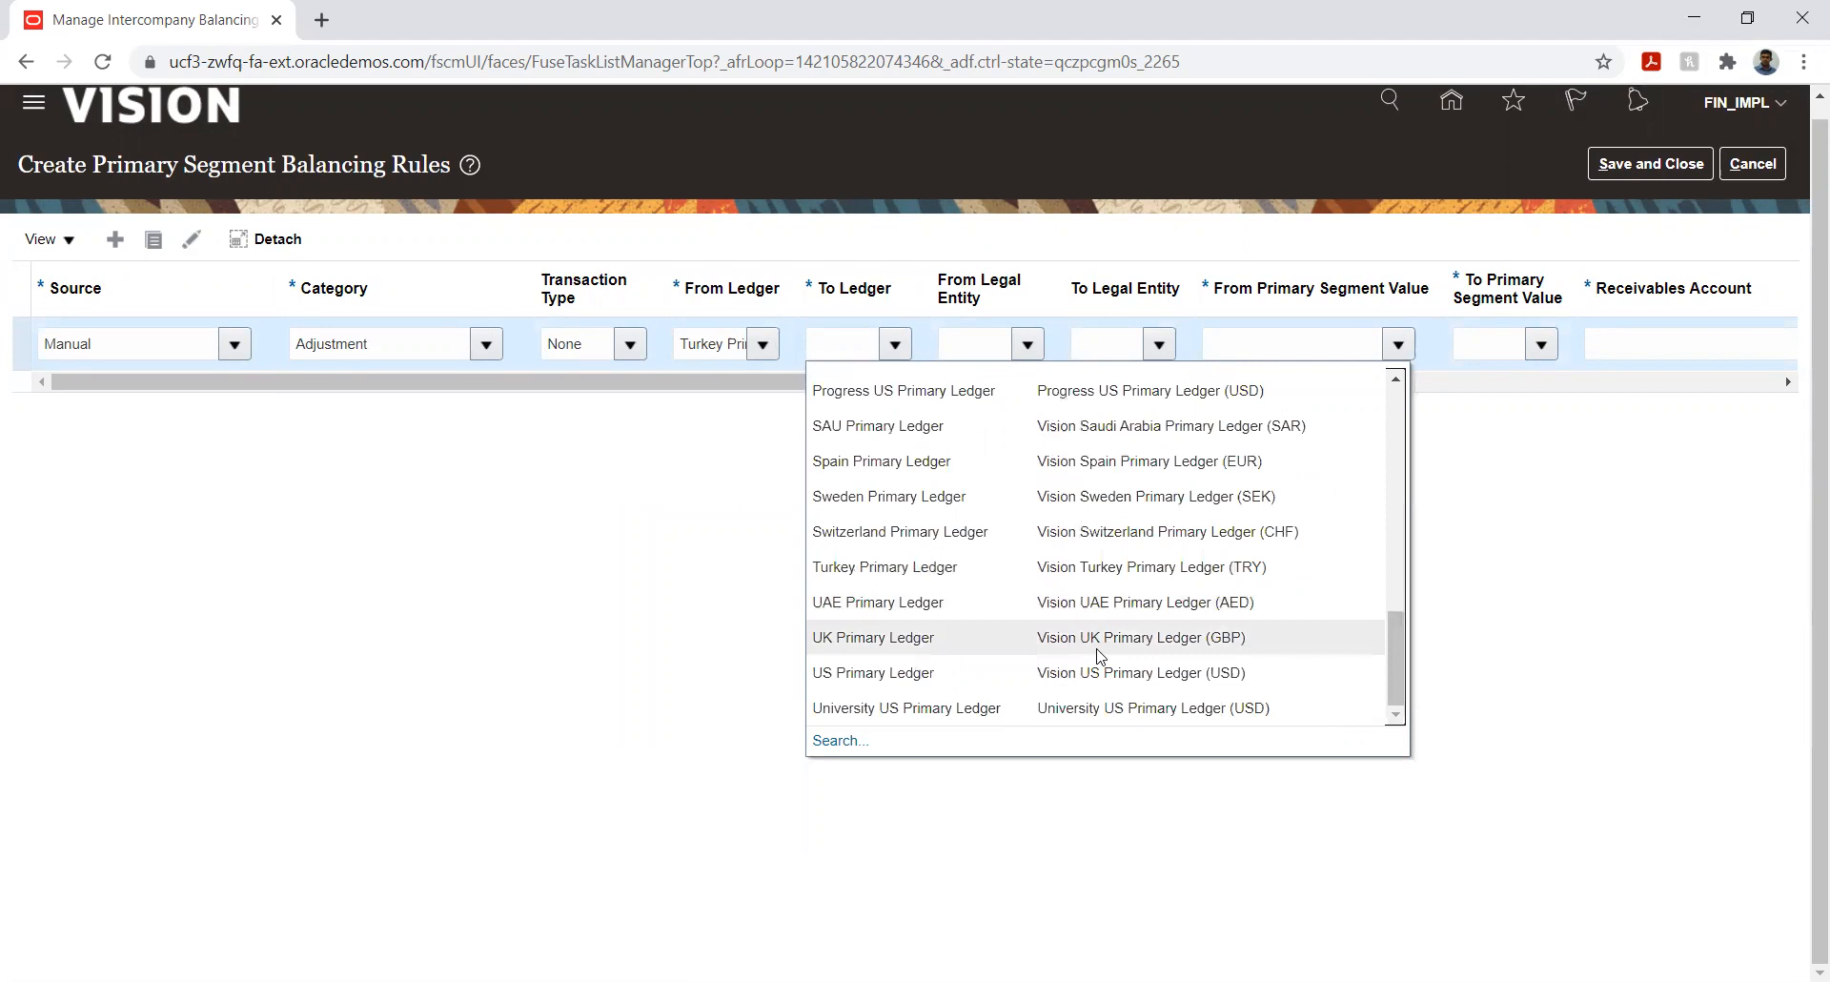
{"action": "left_click", "coordinate": [886, 569]}
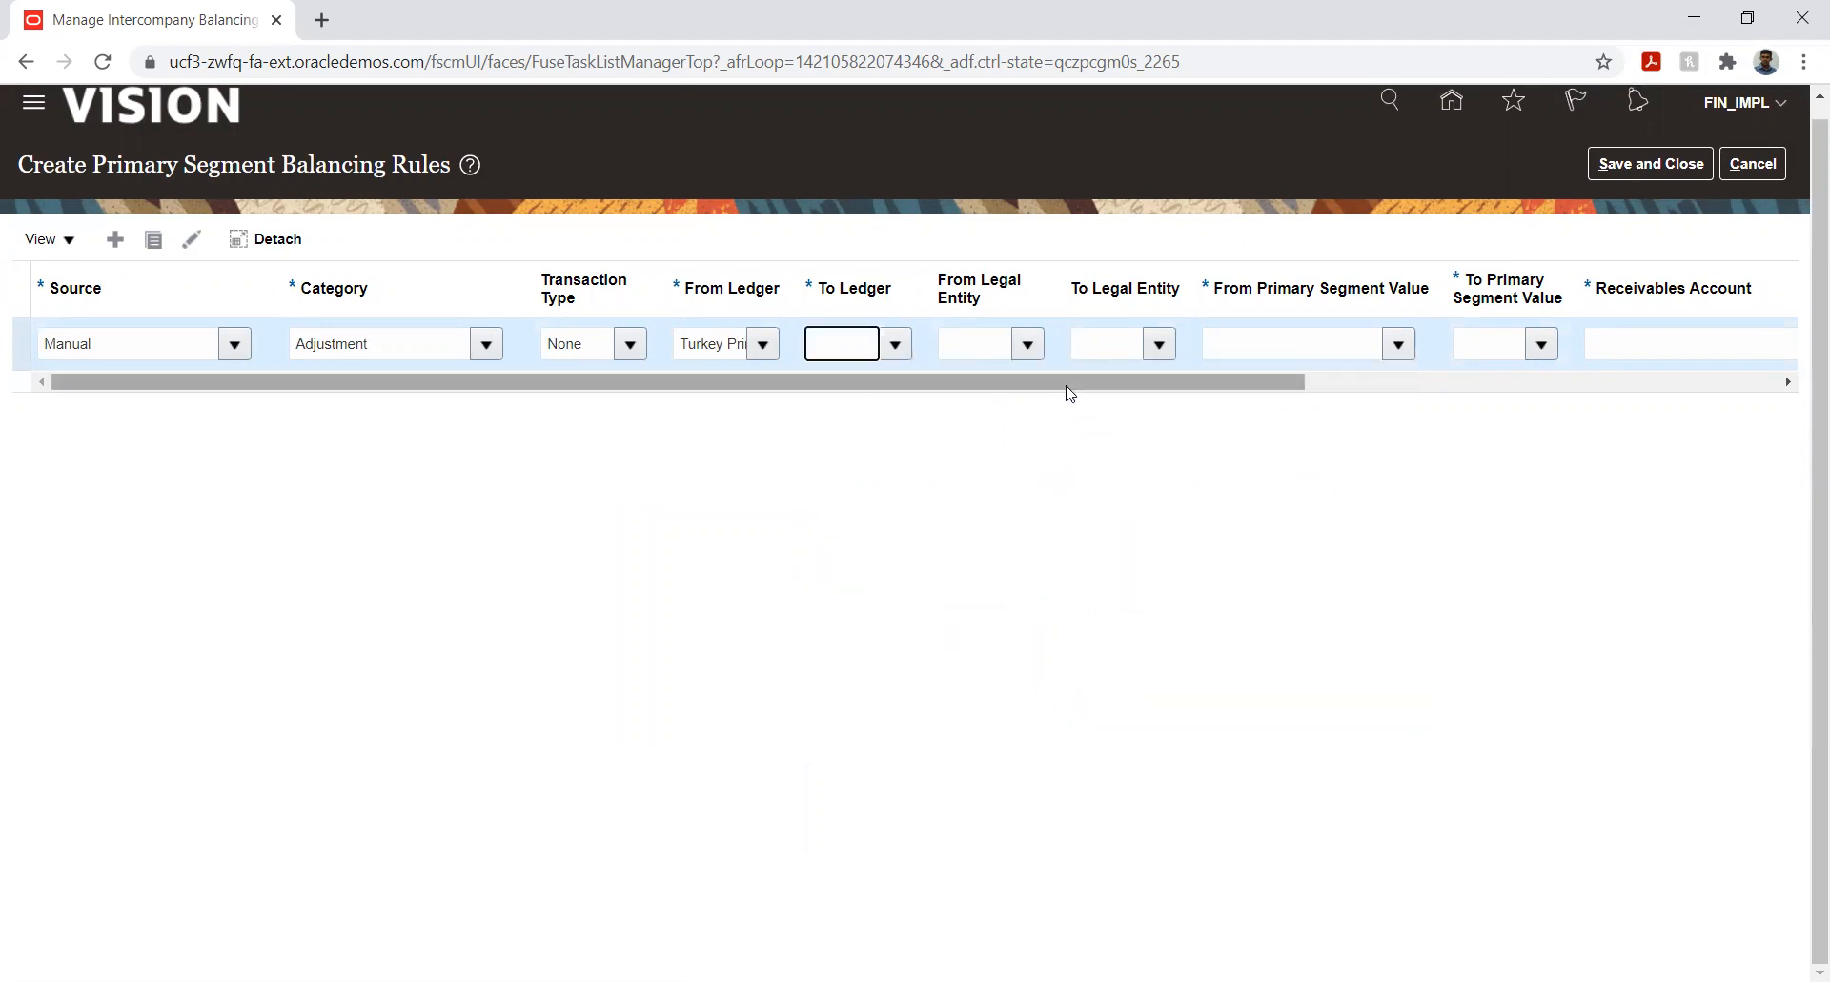
- Set the rule's From Primary Segment Value to 353 and its To Primary Segment Value to 315
{"action": "left_click", "coordinate": [1162, 350]}
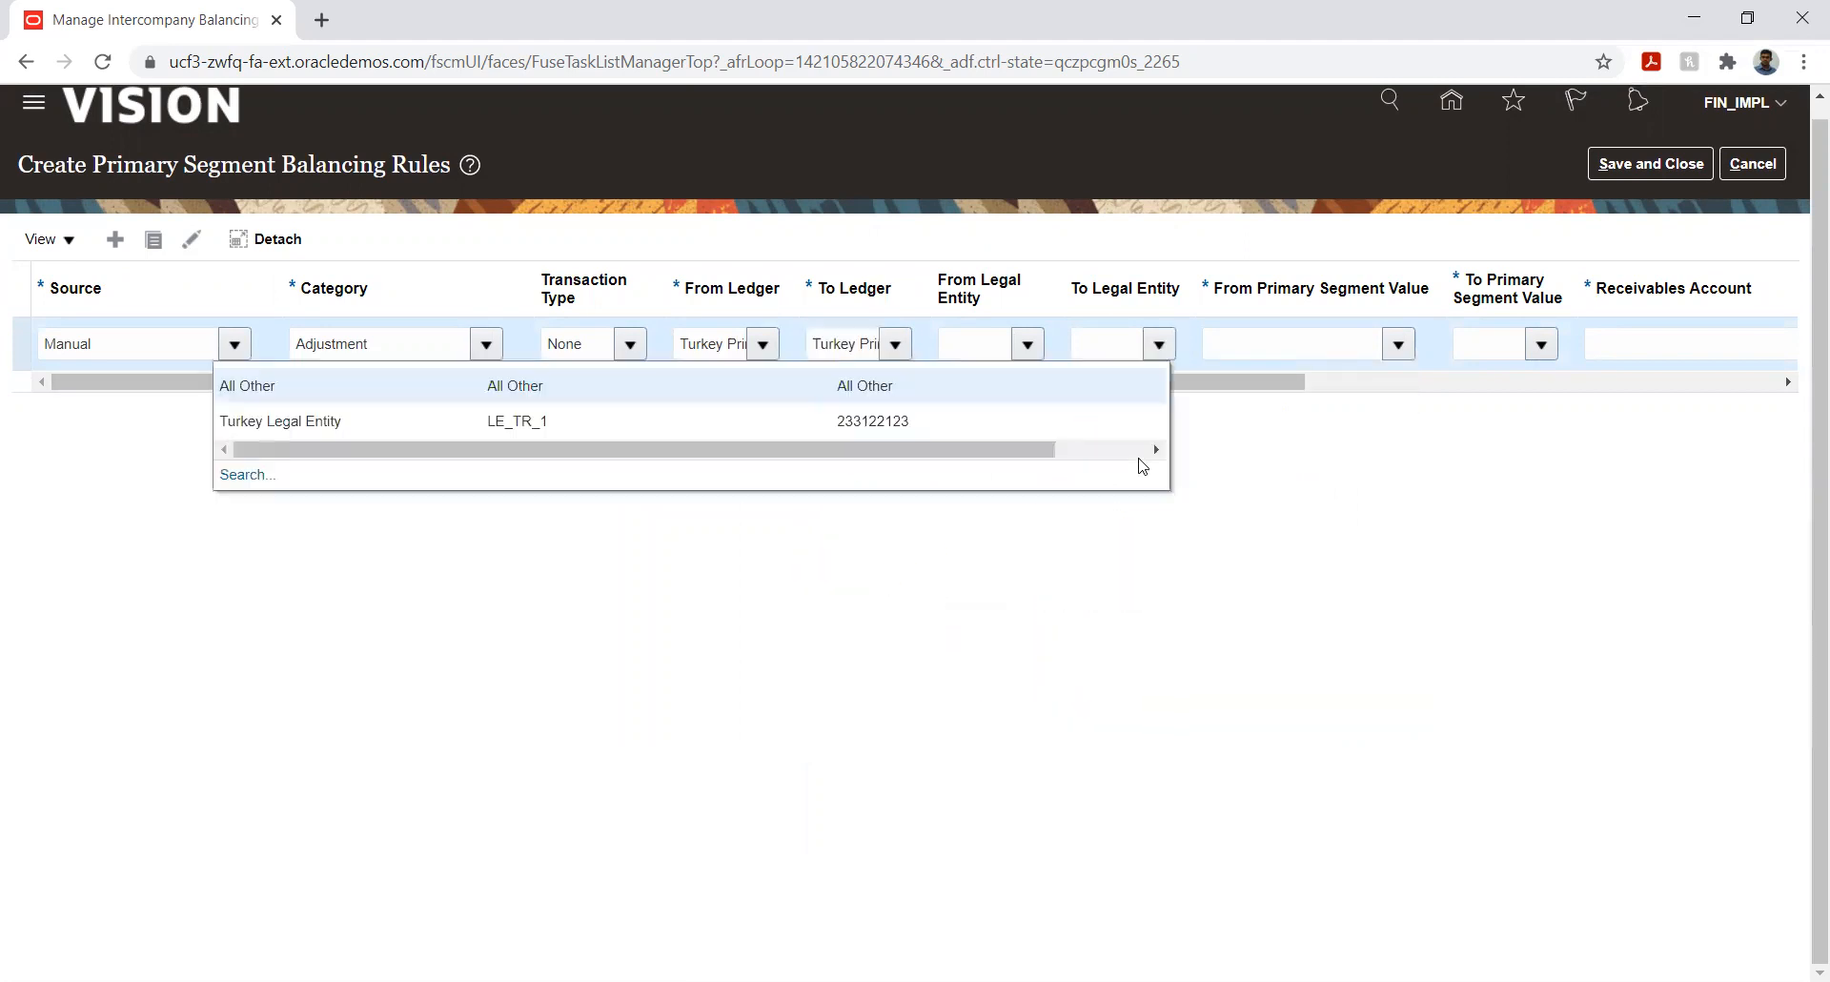
{"action": "left_click", "coordinate": [1267, 531]}
{"action": "left_click", "coordinate": [1397, 345]}
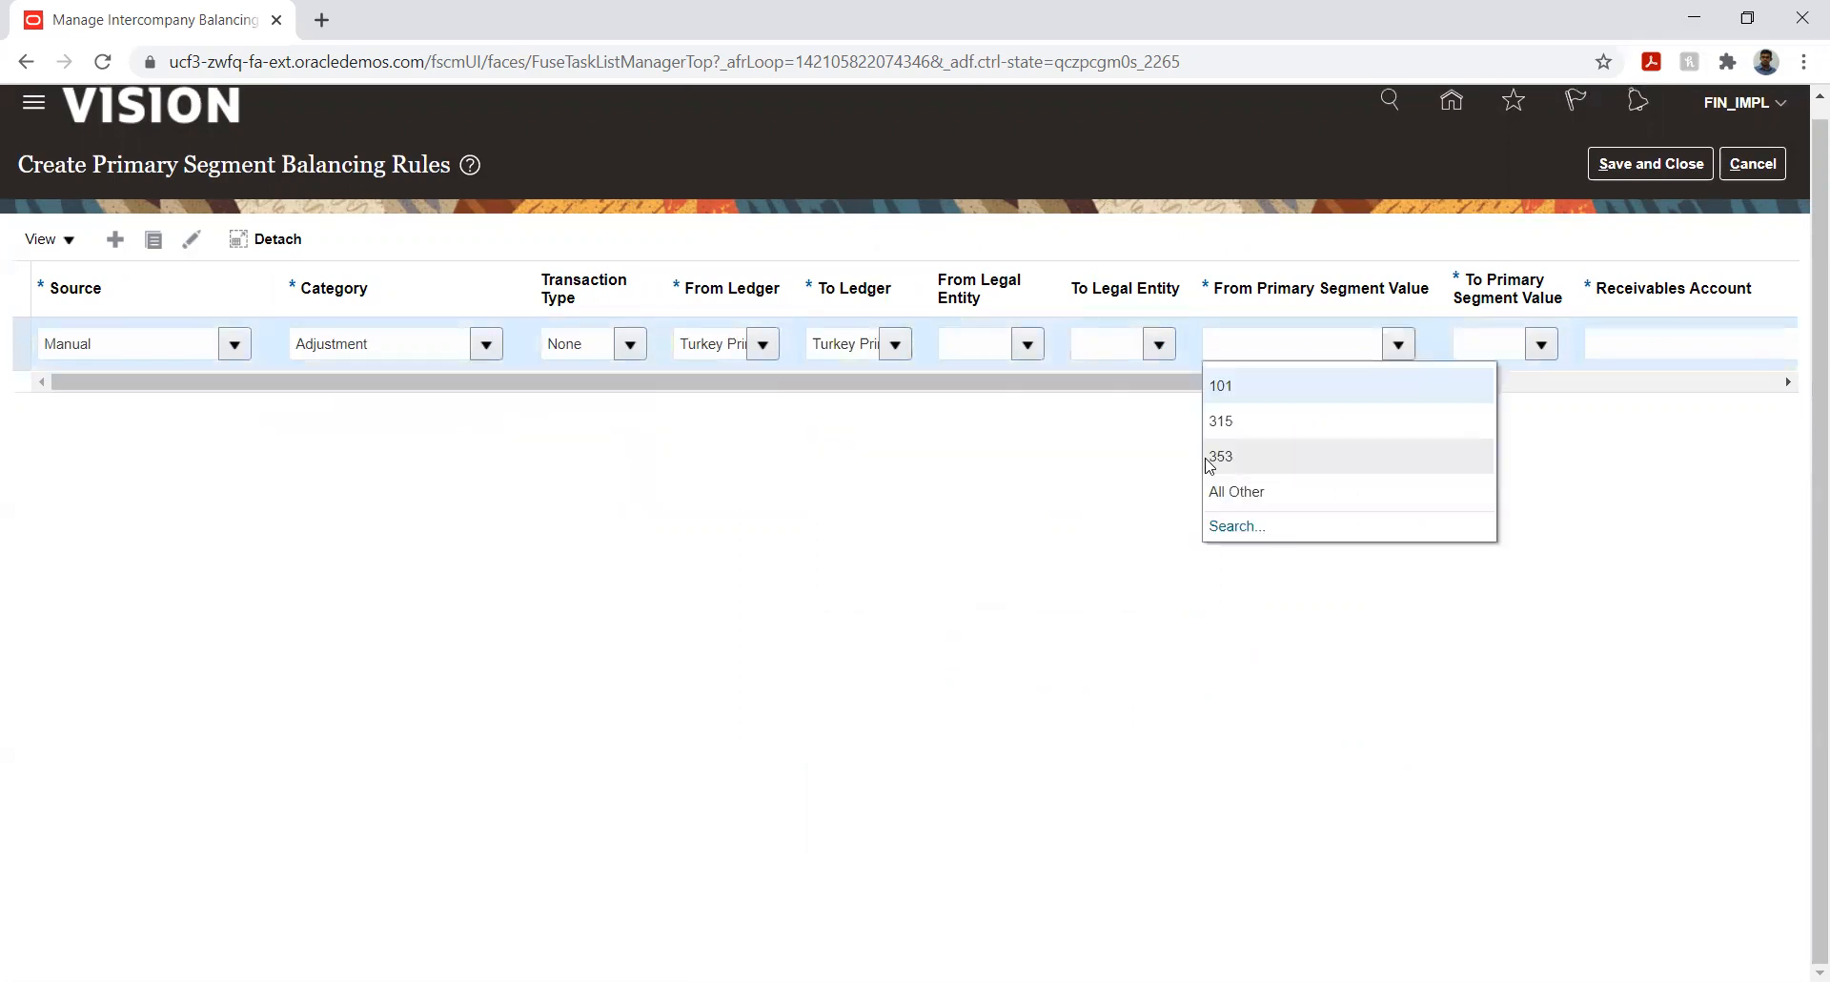
{"action": "left_click", "coordinate": [1237, 458]}
{"action": "left_click", "coordinate": [1542, 344]}
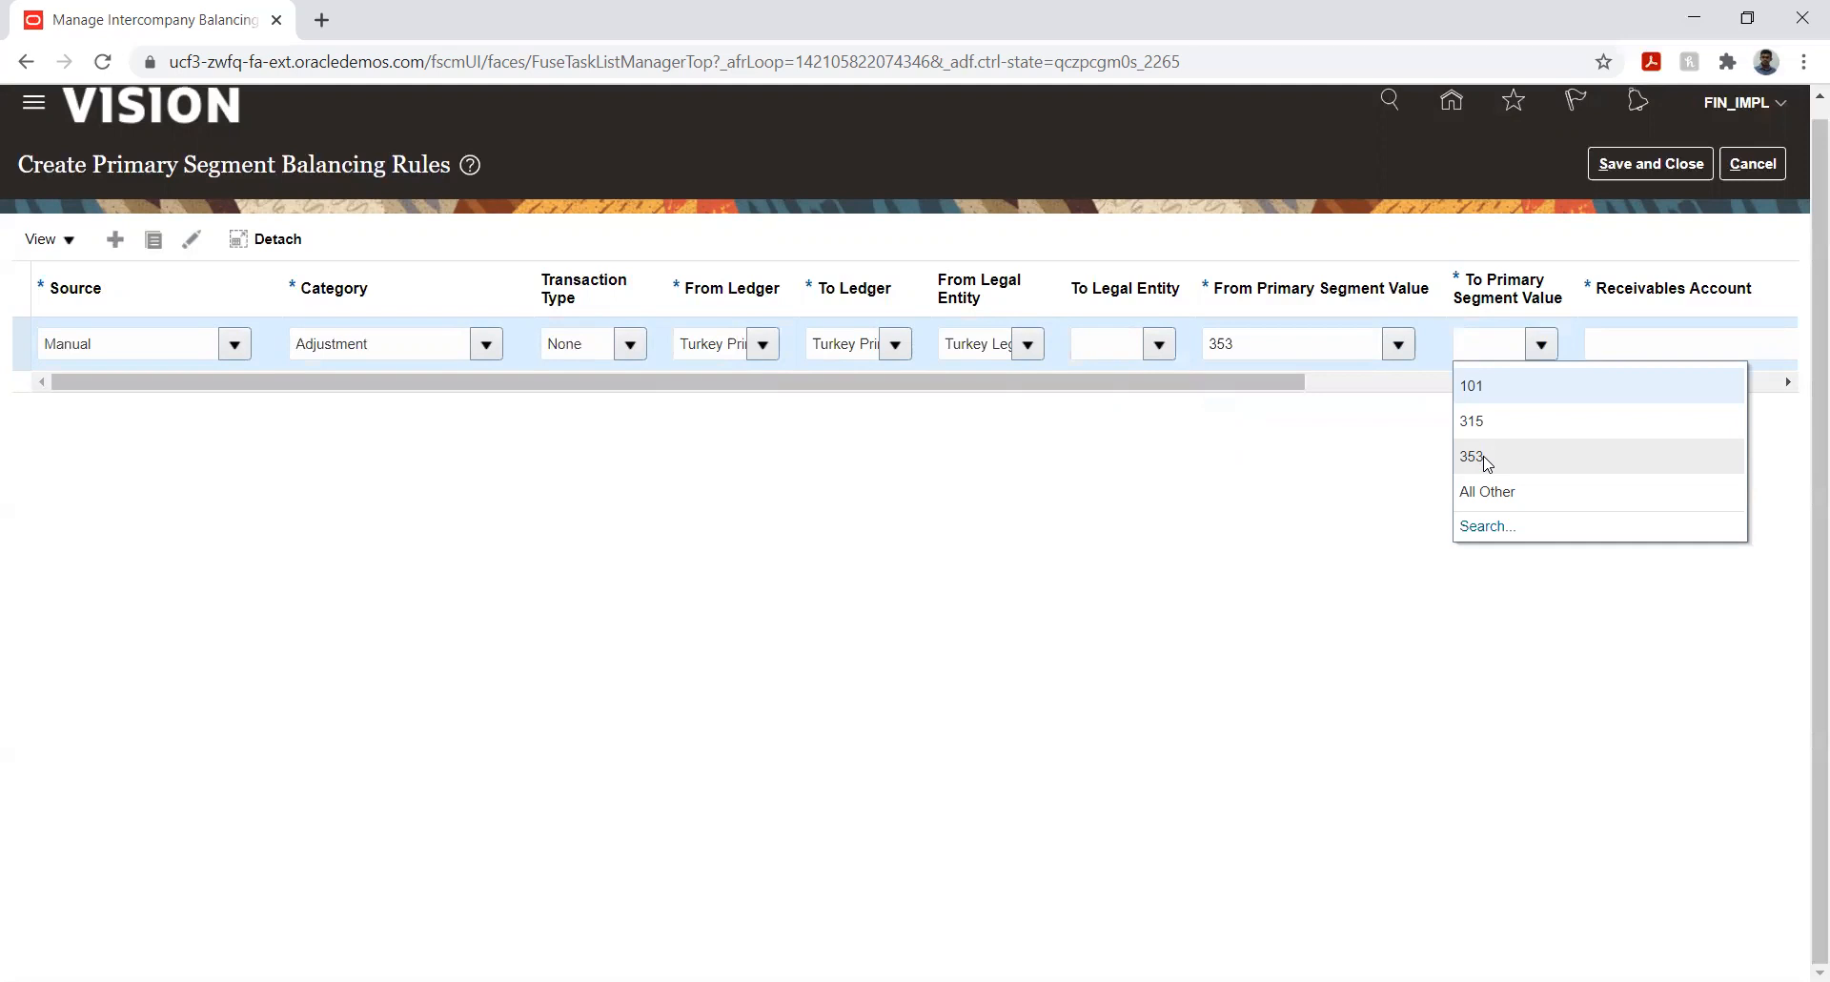
{"action": "left_click", "coordinate": [1487, 420]}
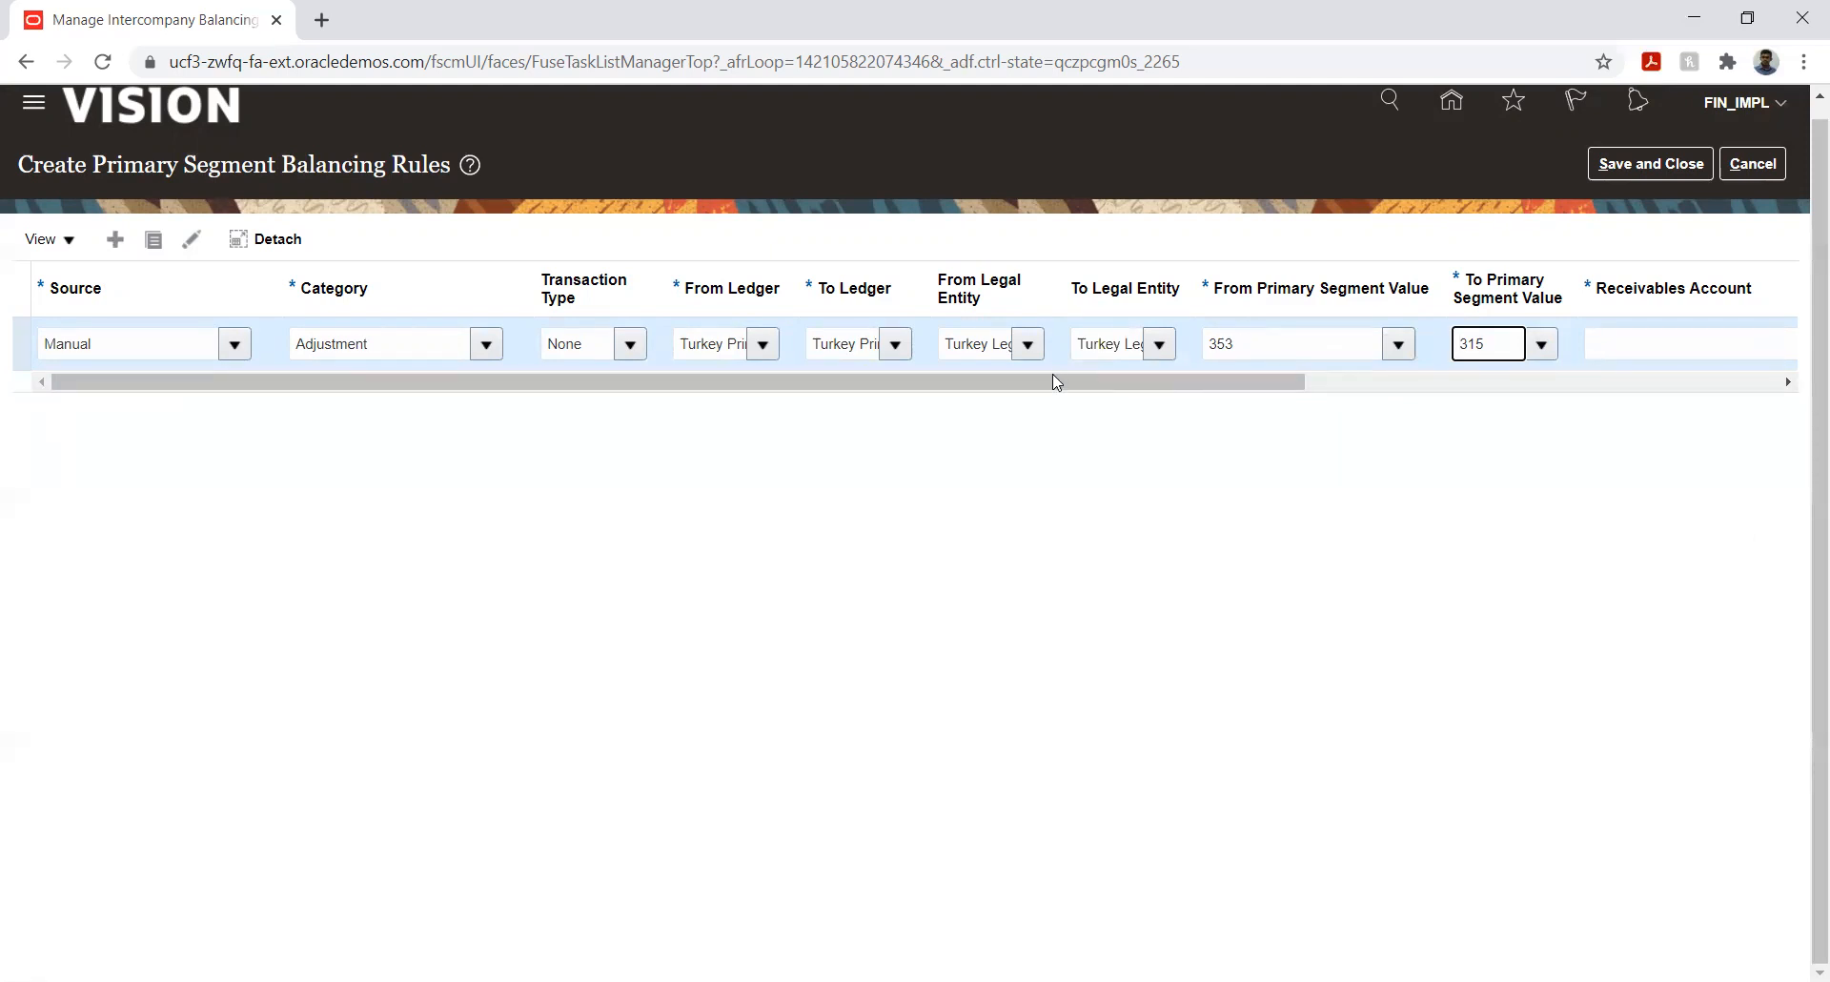
- Open the rule's Receivables Account segments and set the Company segment to 353, Test Office
{"action": "left_click_drag", "start_coordinate": [1057, 389], "coordinate": [1568, 447]}
{"action": "left_click", "coordinate": [1207, 343]}
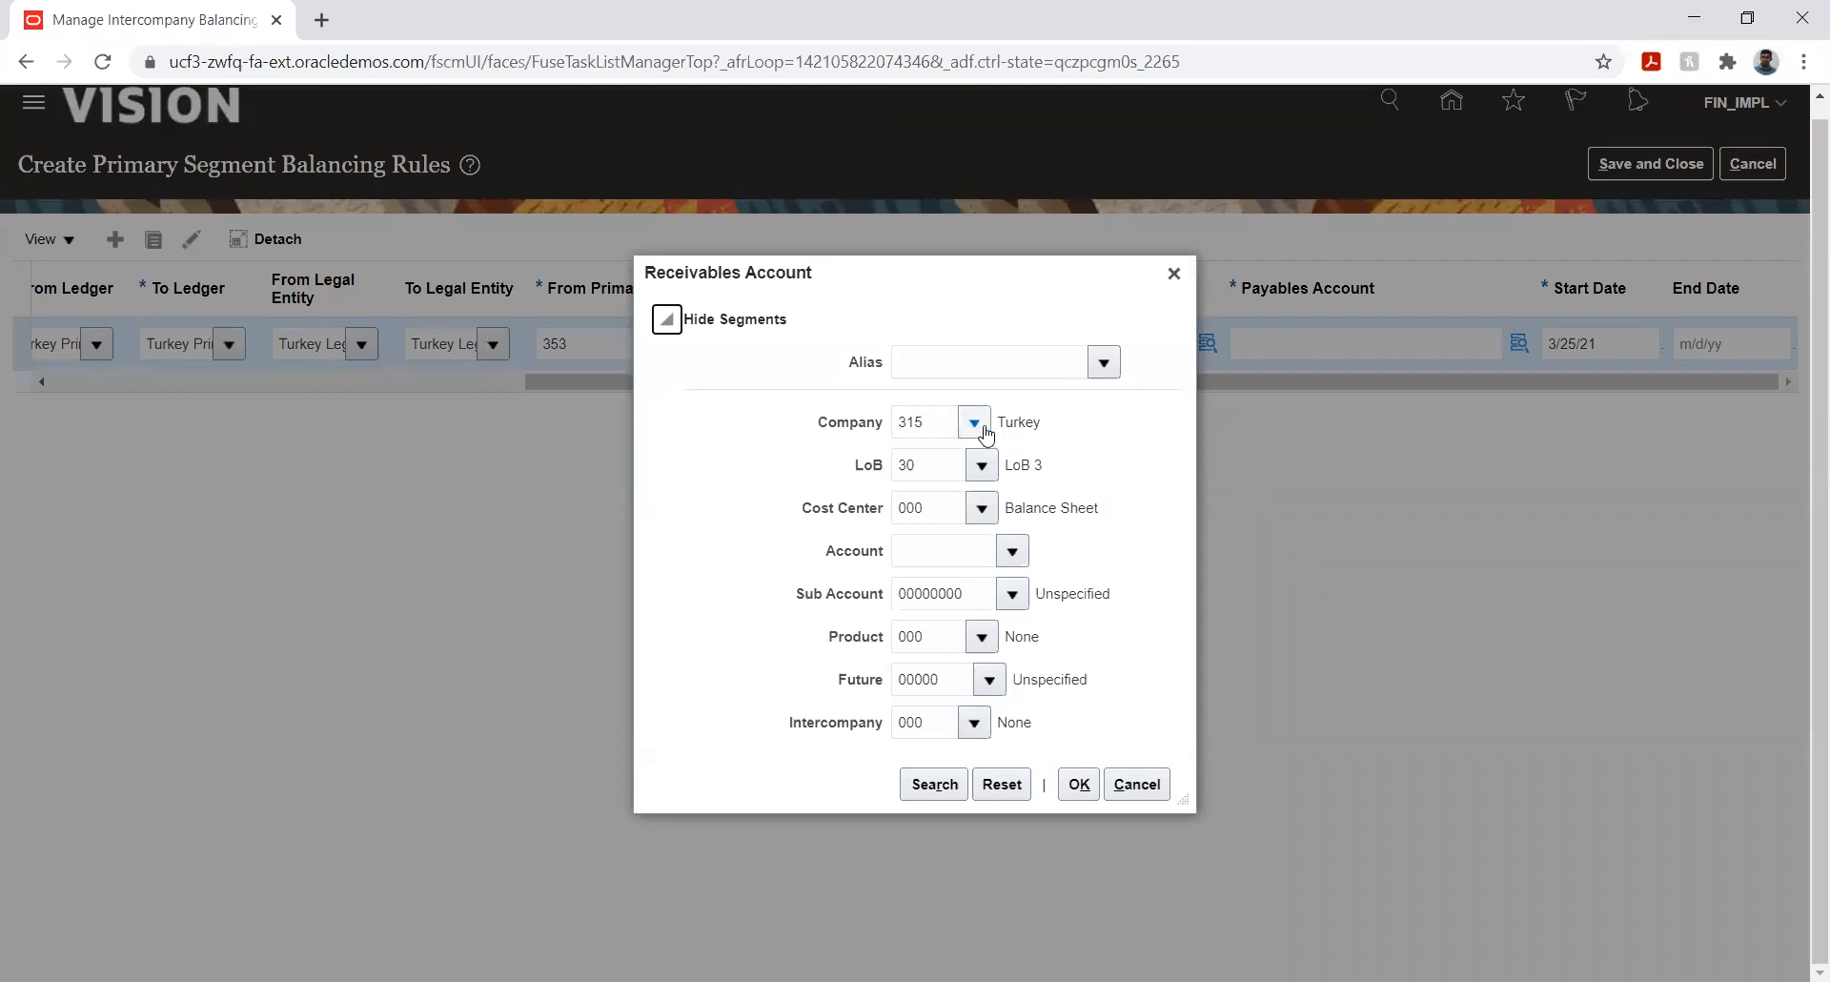
{"action": "left_click_drag", "start_coordinate": [1118, 277], "coordinate": [1534, 305]}
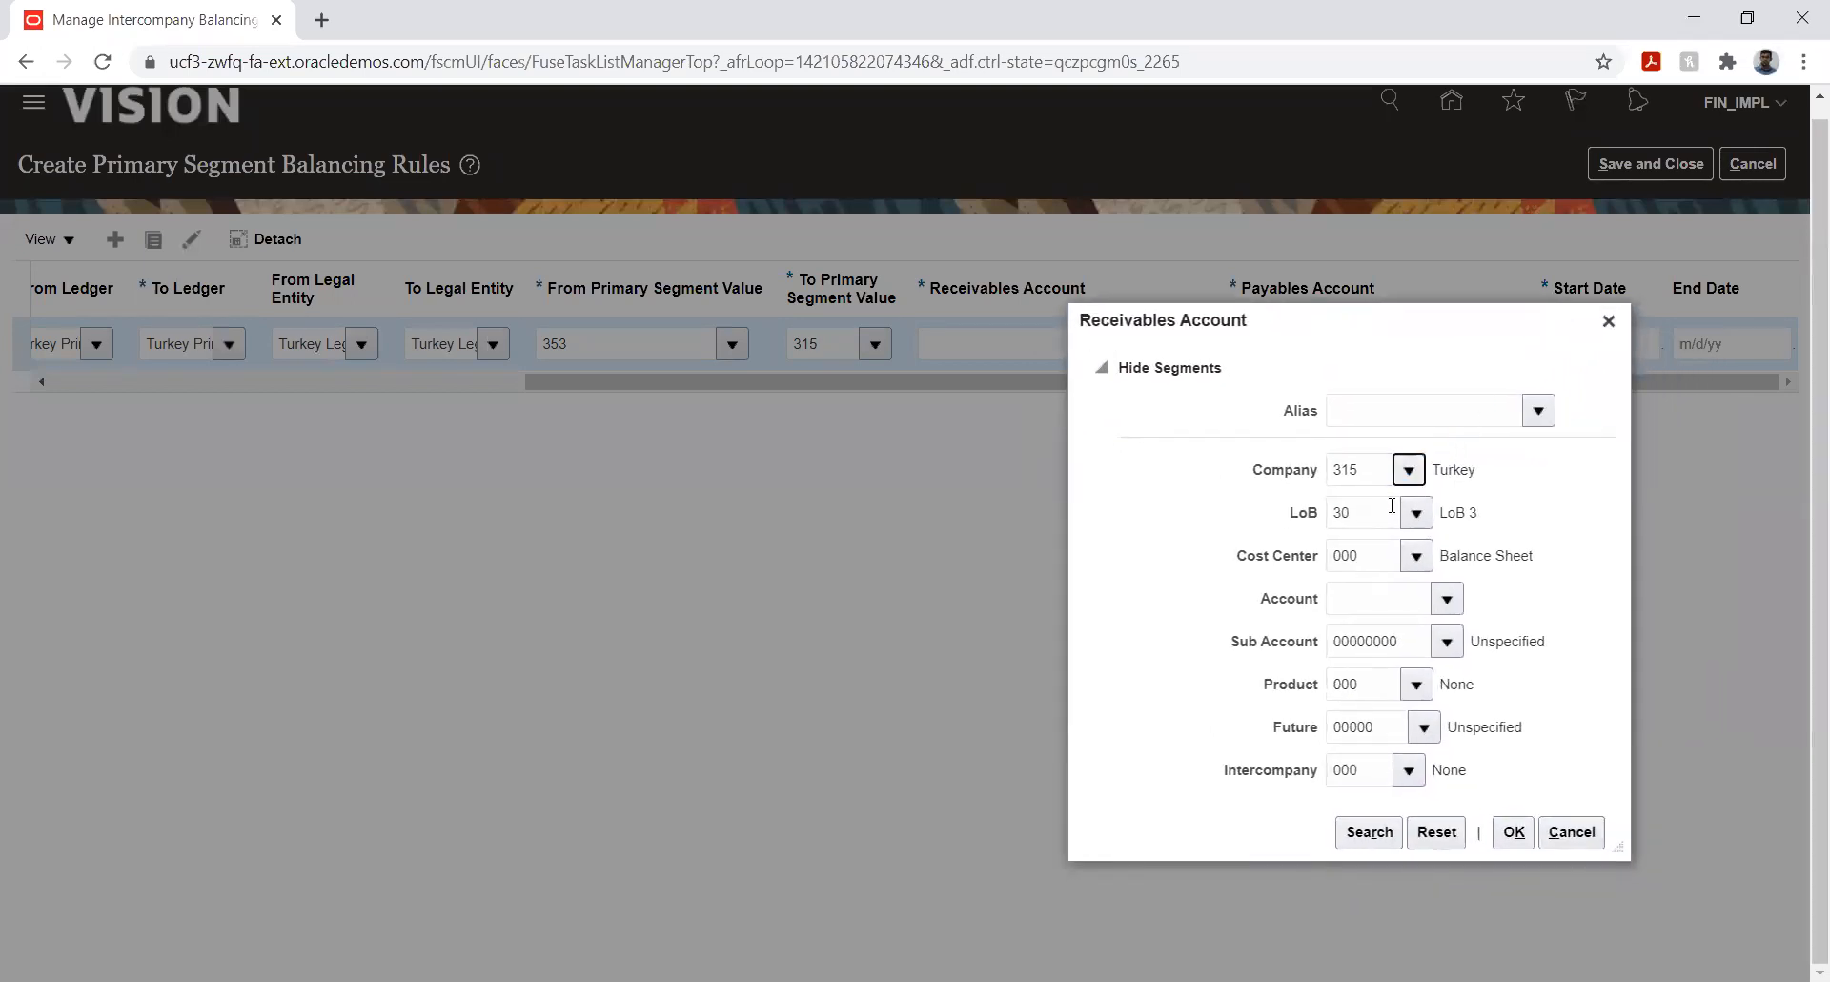
{"action": "left_click", "coordinate": [1371, 581]}
- Search account descriptions for %paya%, set the Receivables Account's Account segment to 42900, Other Accounts Payables, and confirm the account combination
{"action": "left_click", "coordinate": [1447, 599]}
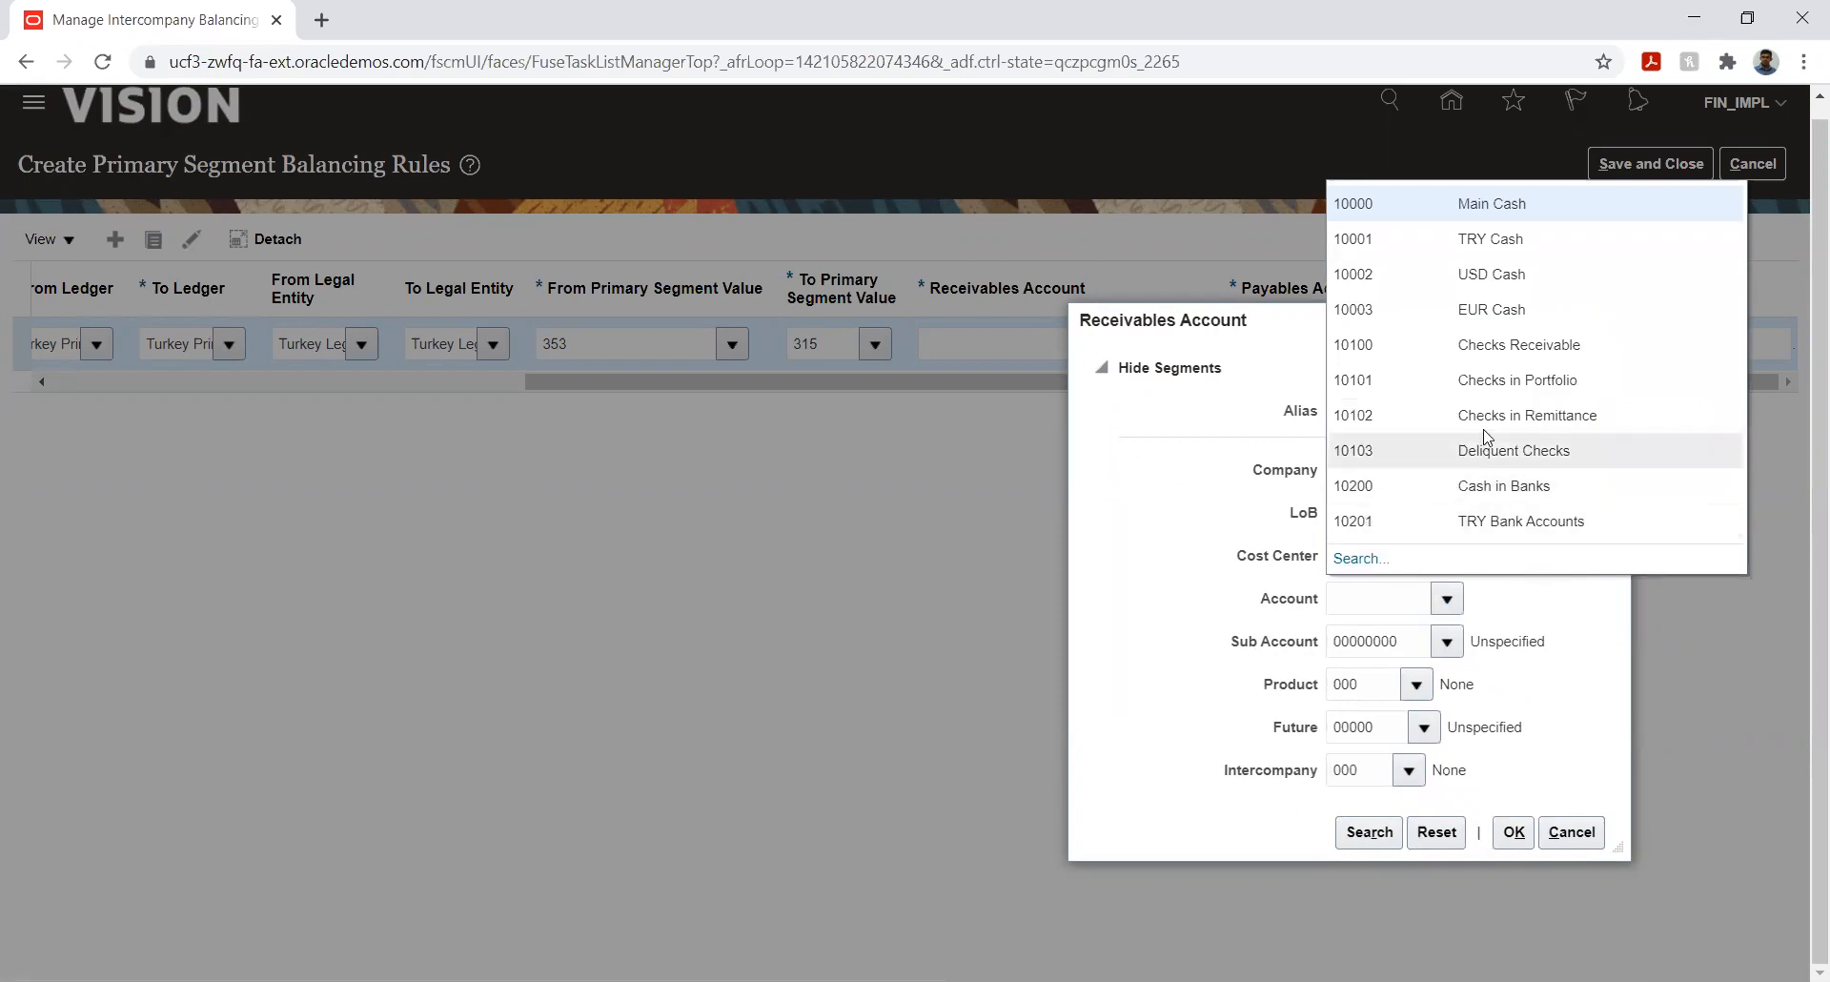
{"action": "left_click", "coordinate": [1360, 558]}
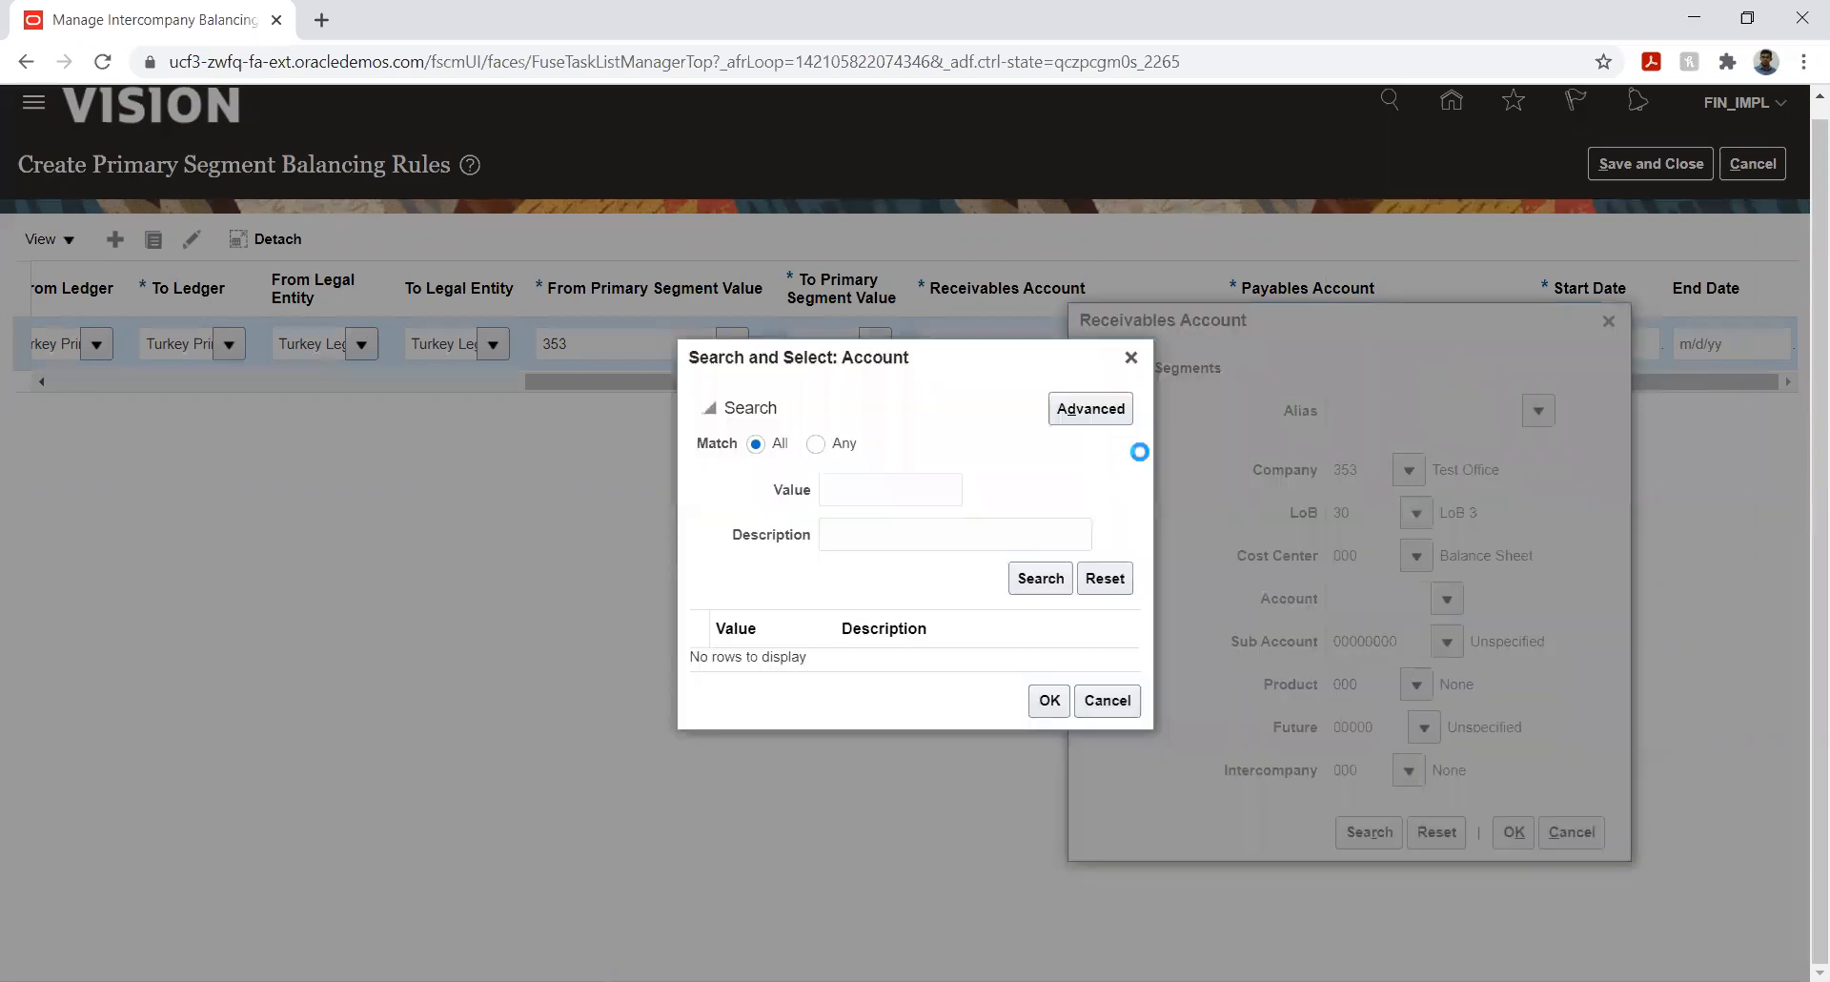
{"action": "left_click", "coordinate": [850, 536]}
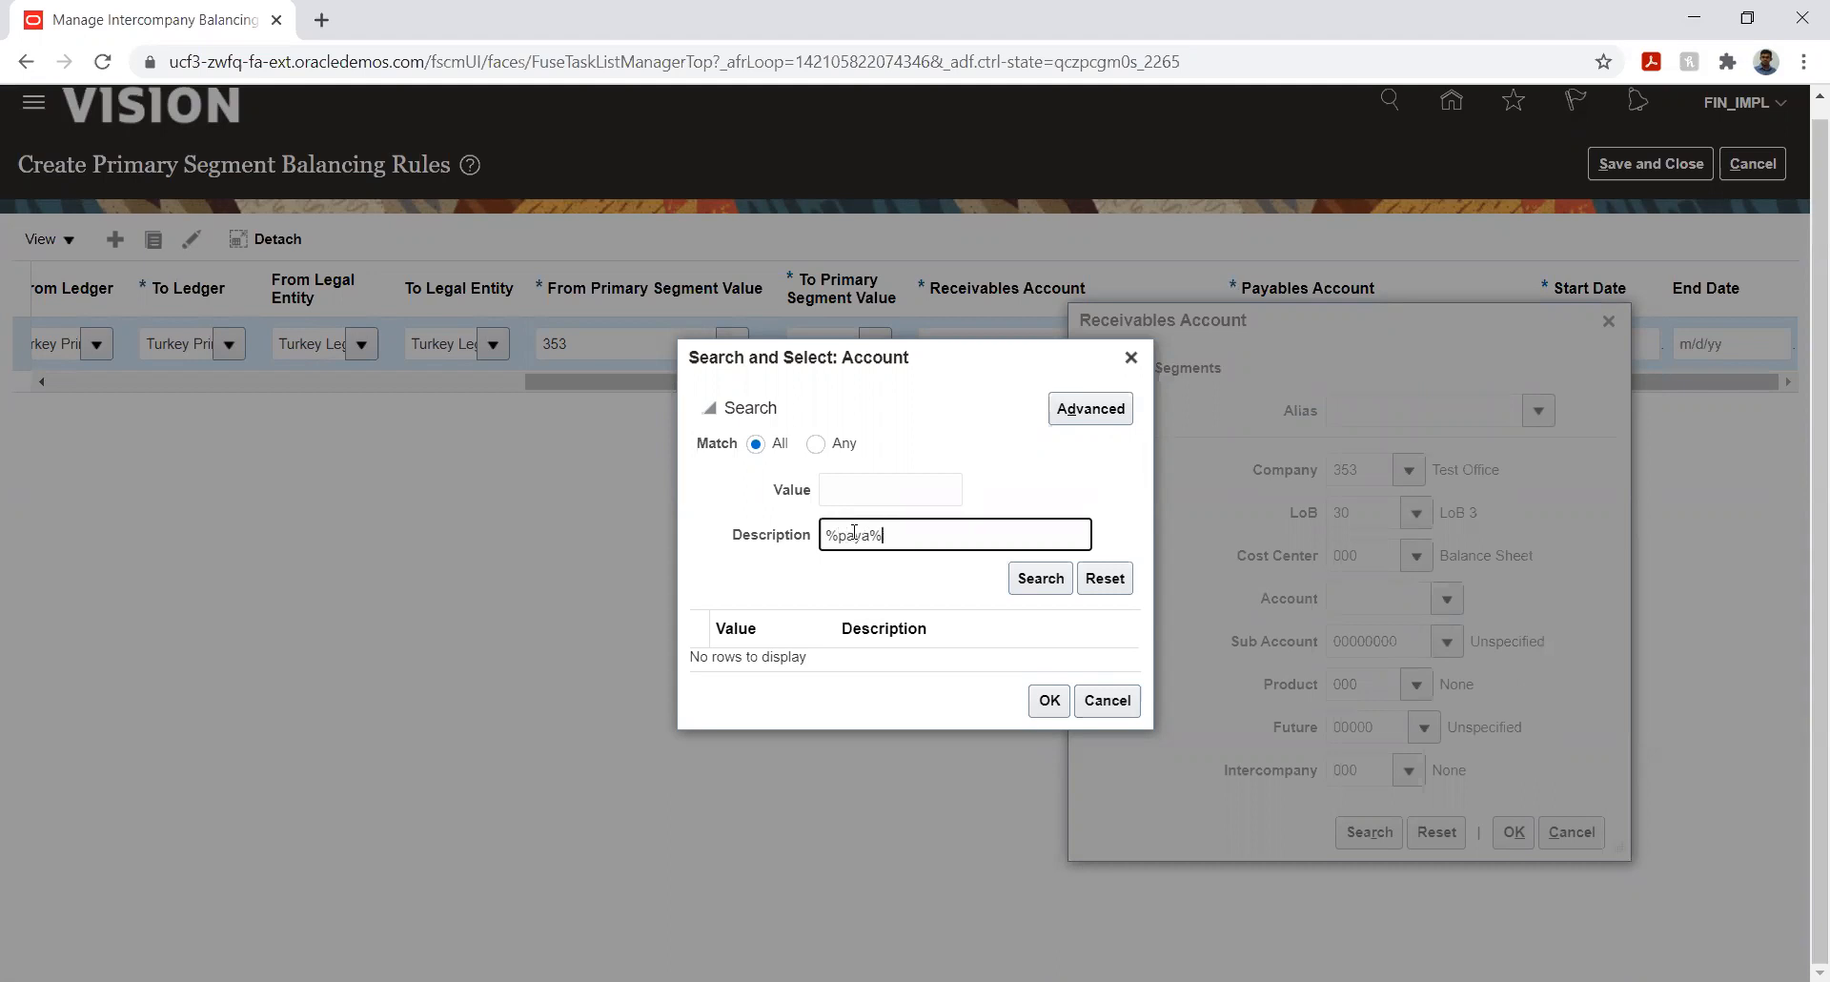
{"action": "key", "text": "Return"}
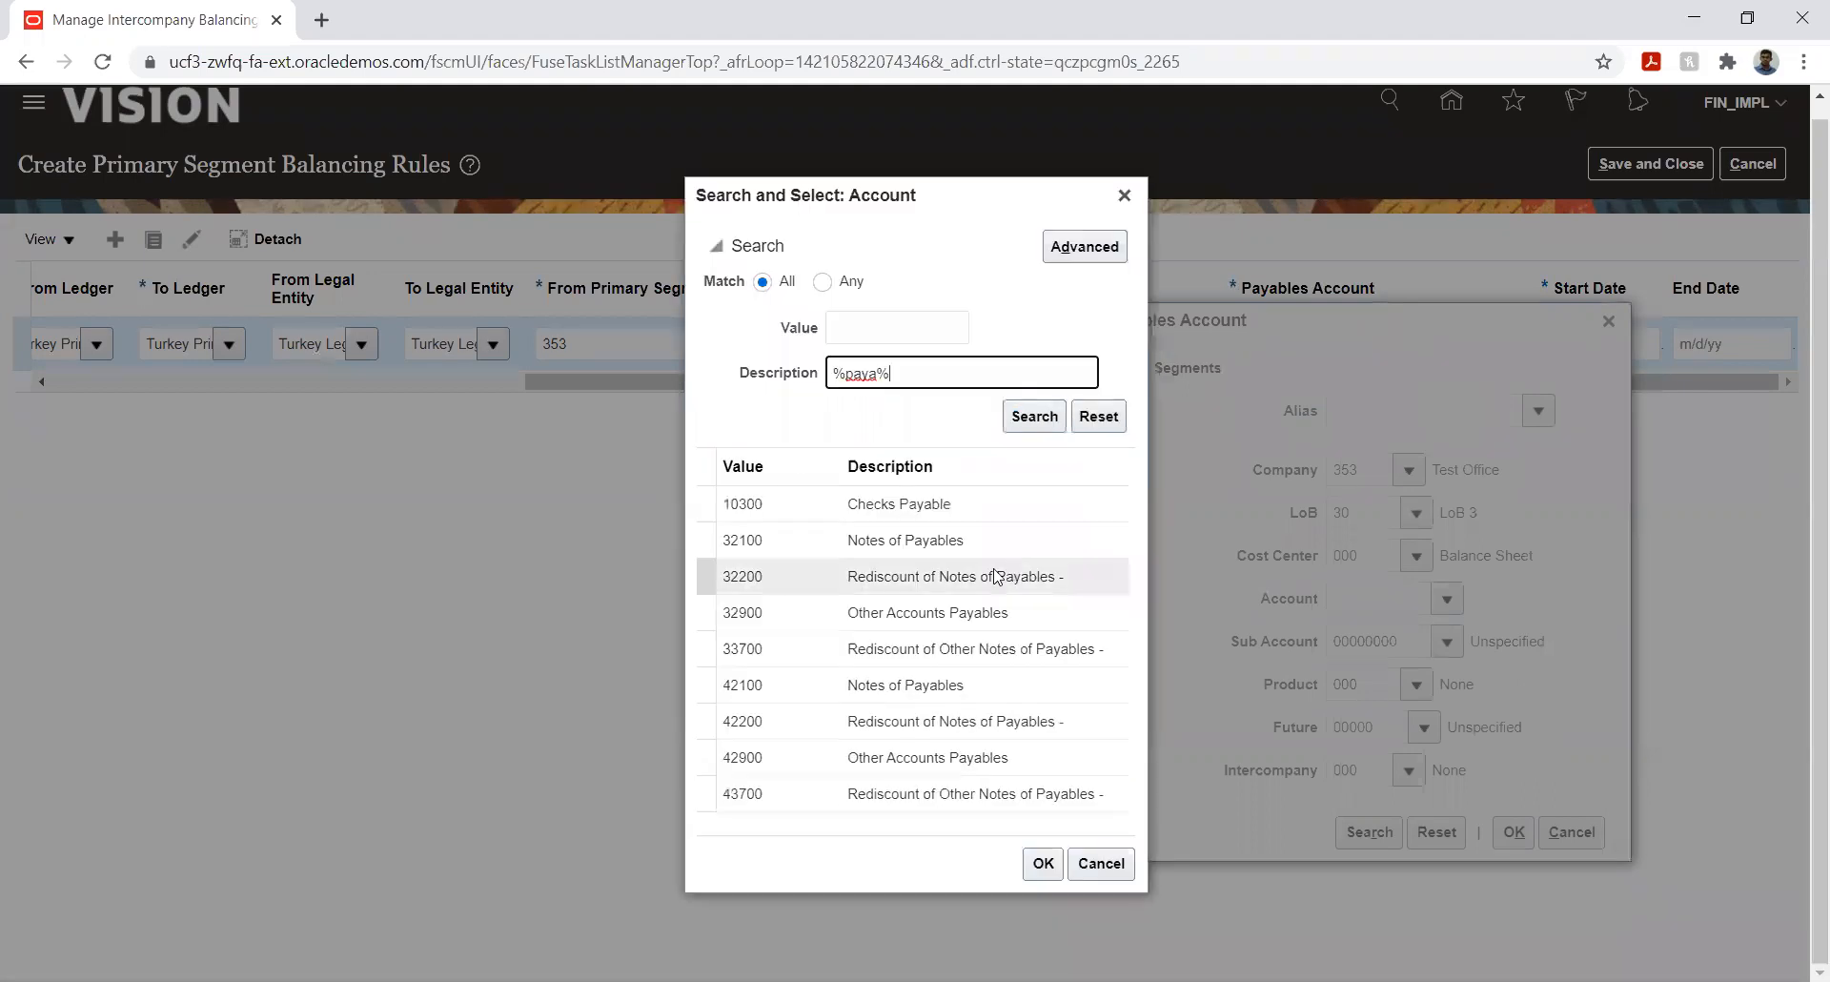
{"action": "left_click", "coordinate": [915, 686]}
{"action": "left_click", "coordinate": [991, 758]}
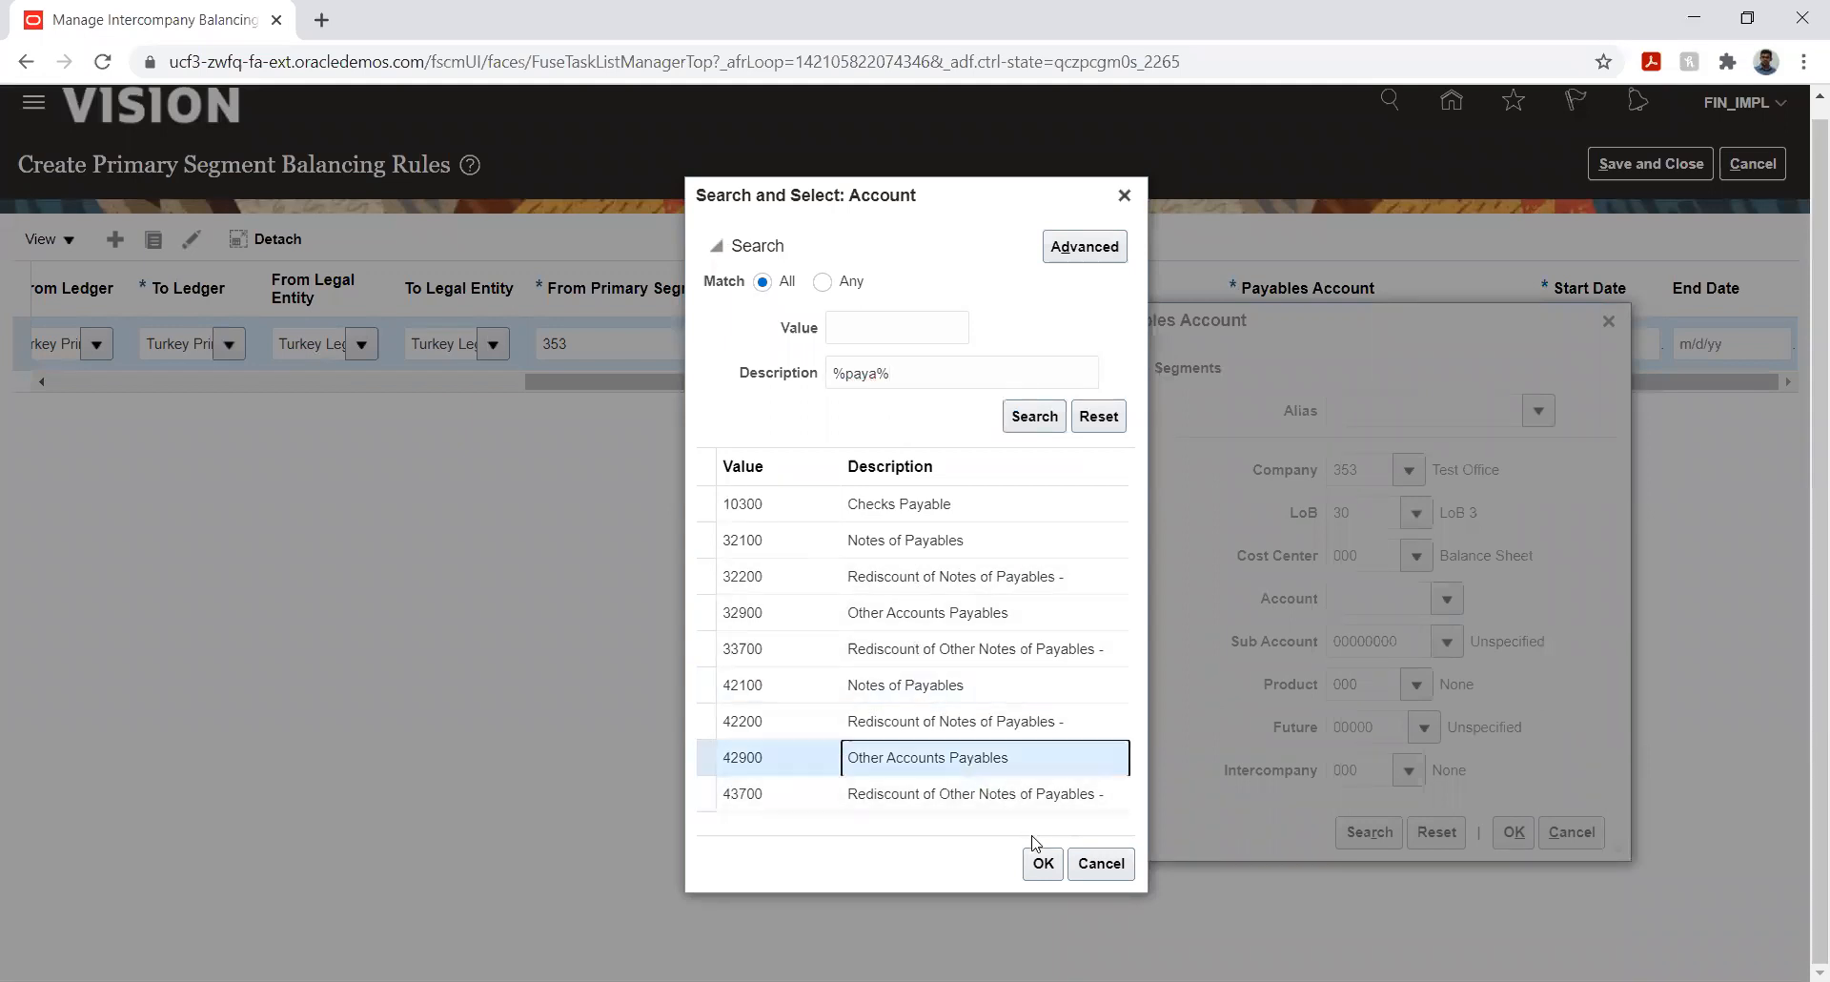
{"action": "left_click", "coordinate": [1042, 863]}
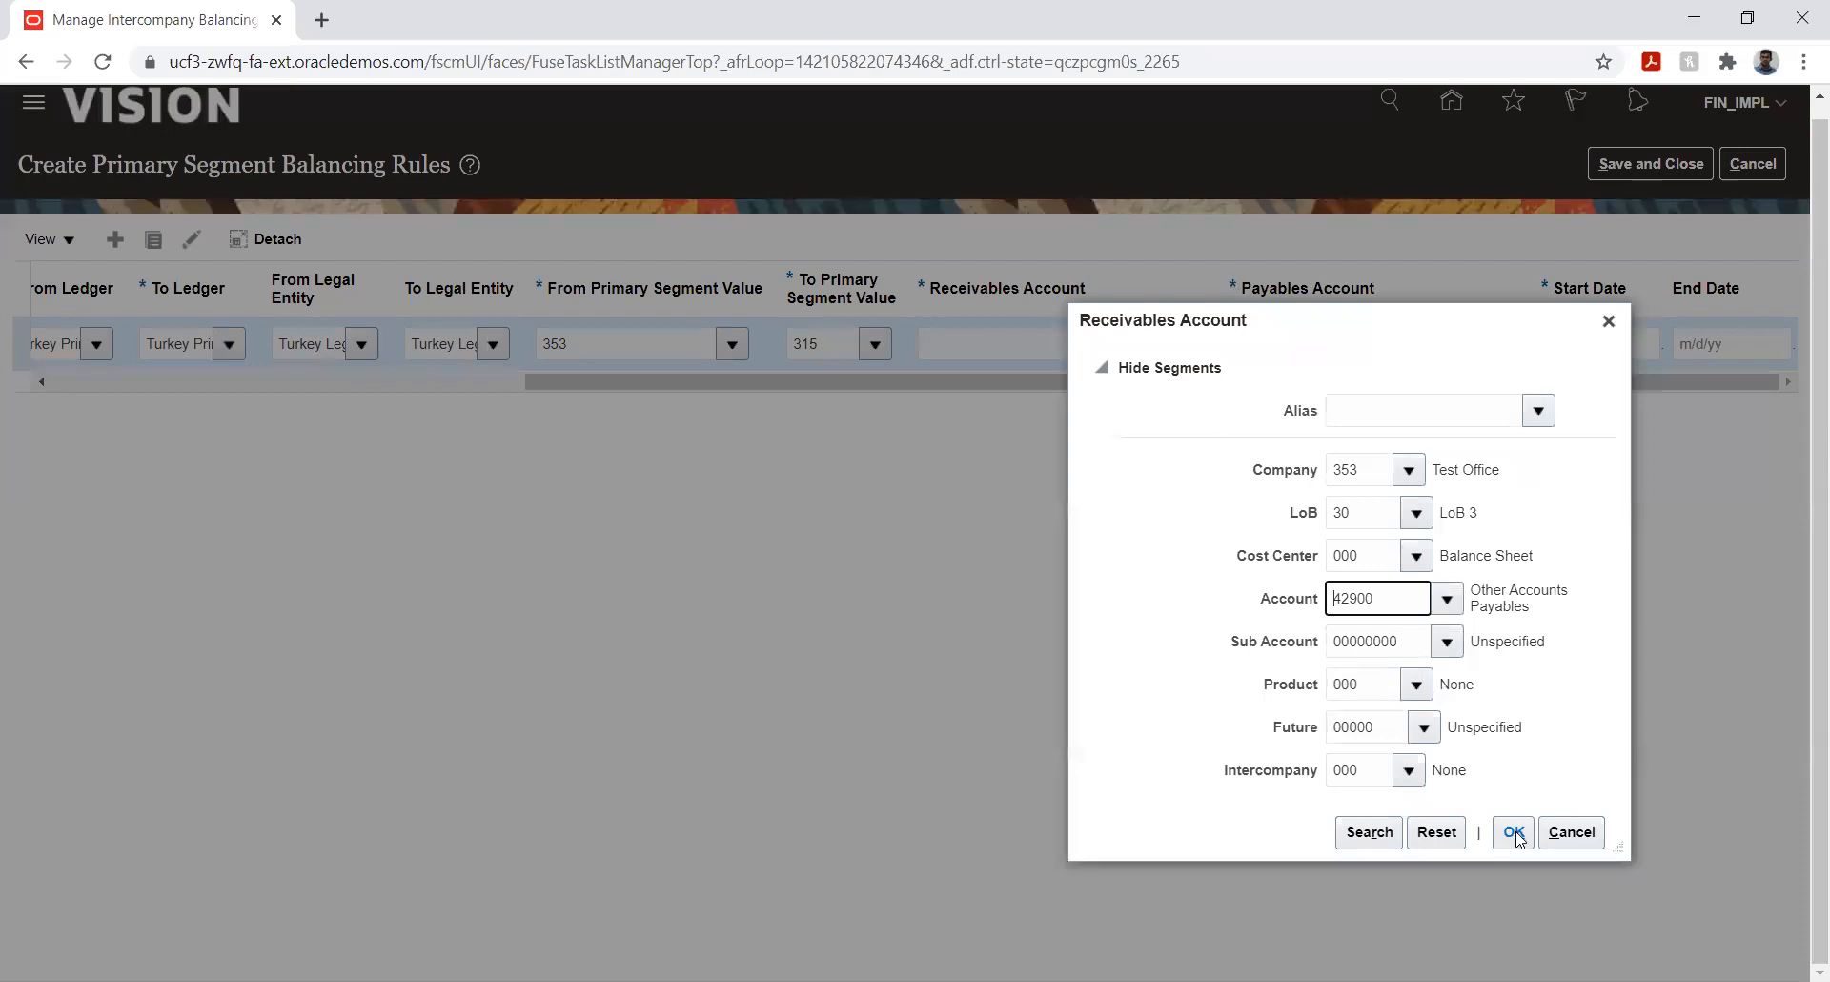
{"action": "left_click", "coordinate": [1514, 831]}
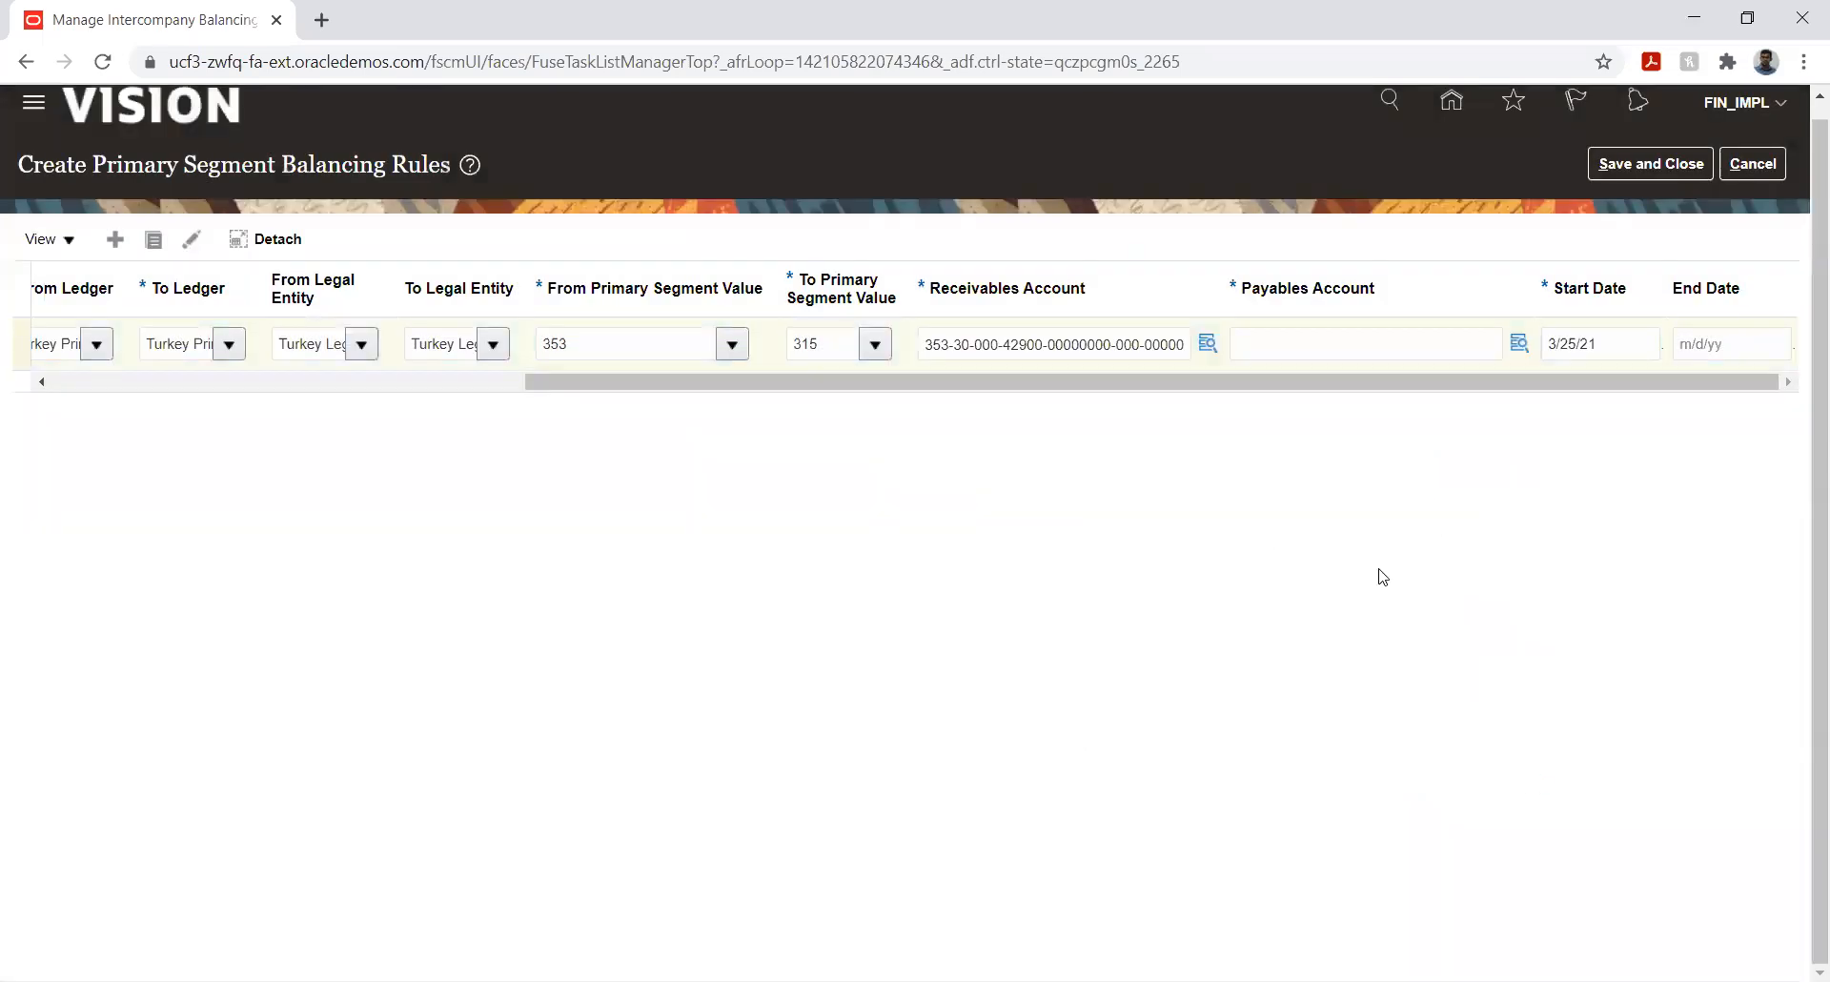
- Open the rule's Payables Account segments and set the Company segment to 353, Test Office
{"action": "left_click", "coordinate": [1519, 342]}
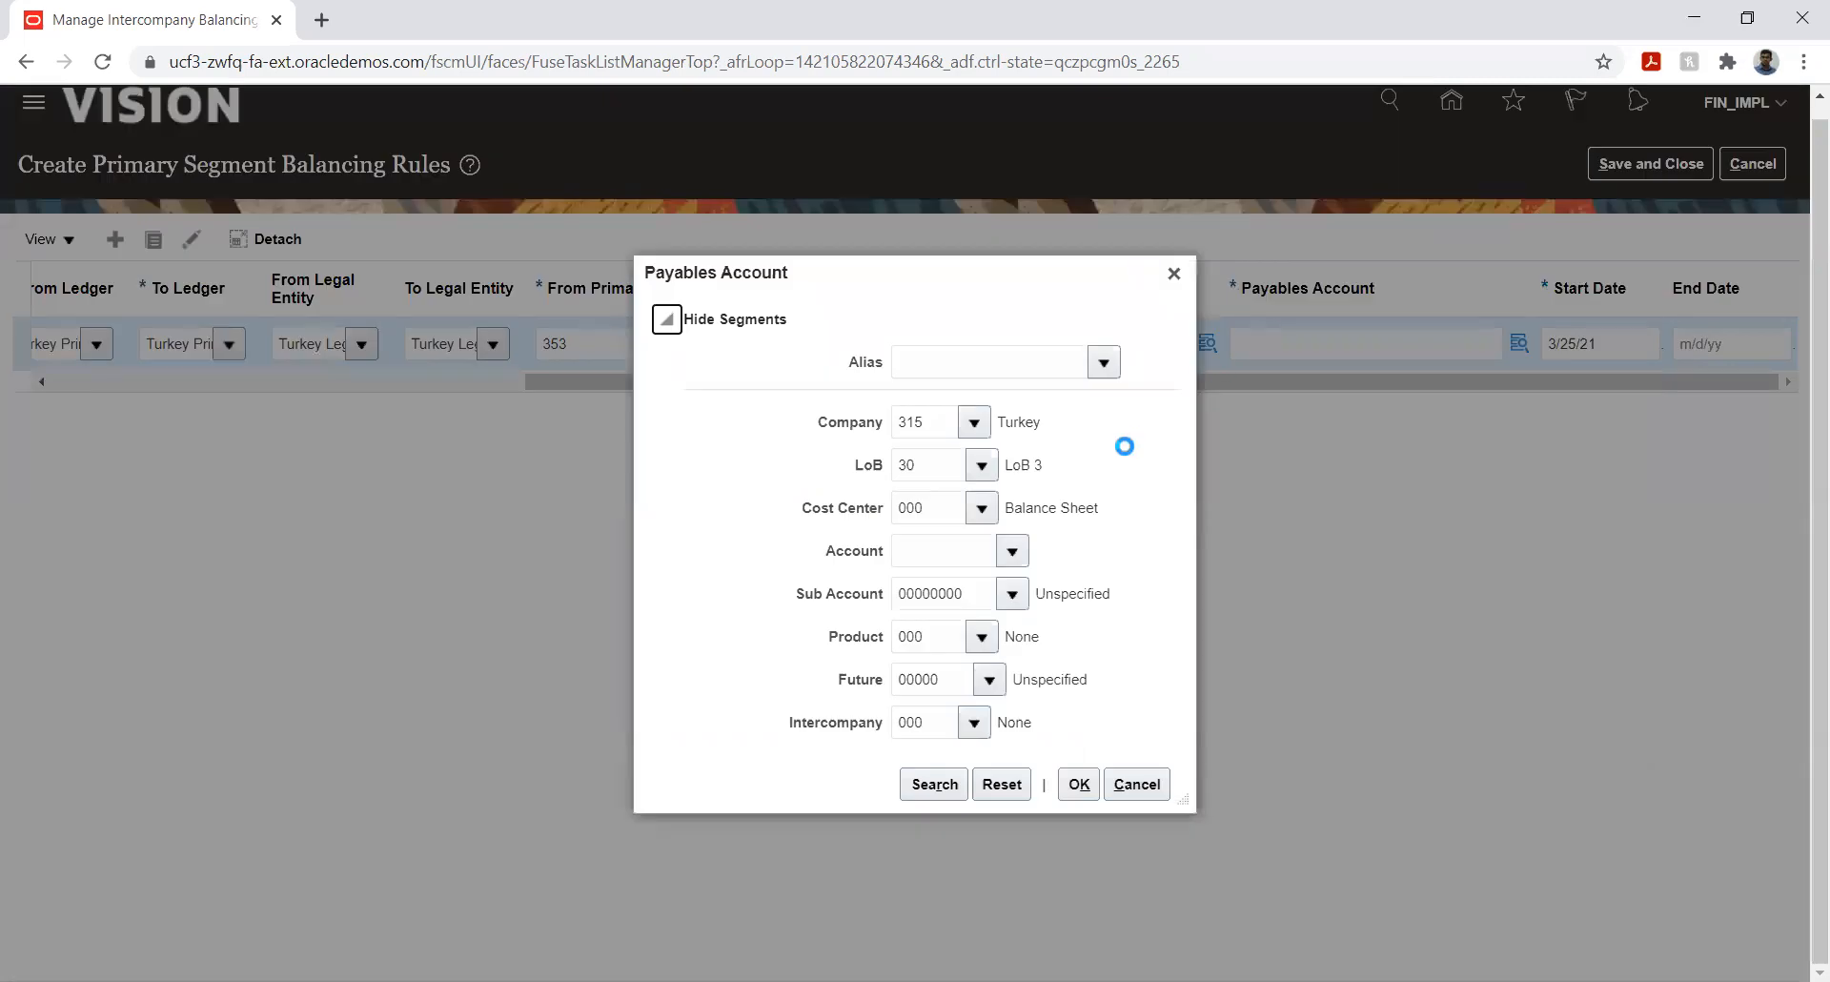
{"action": "left_click", "coordinate": [973, 422]}
{"action": "left_click", "coordinate": [969, 530]}
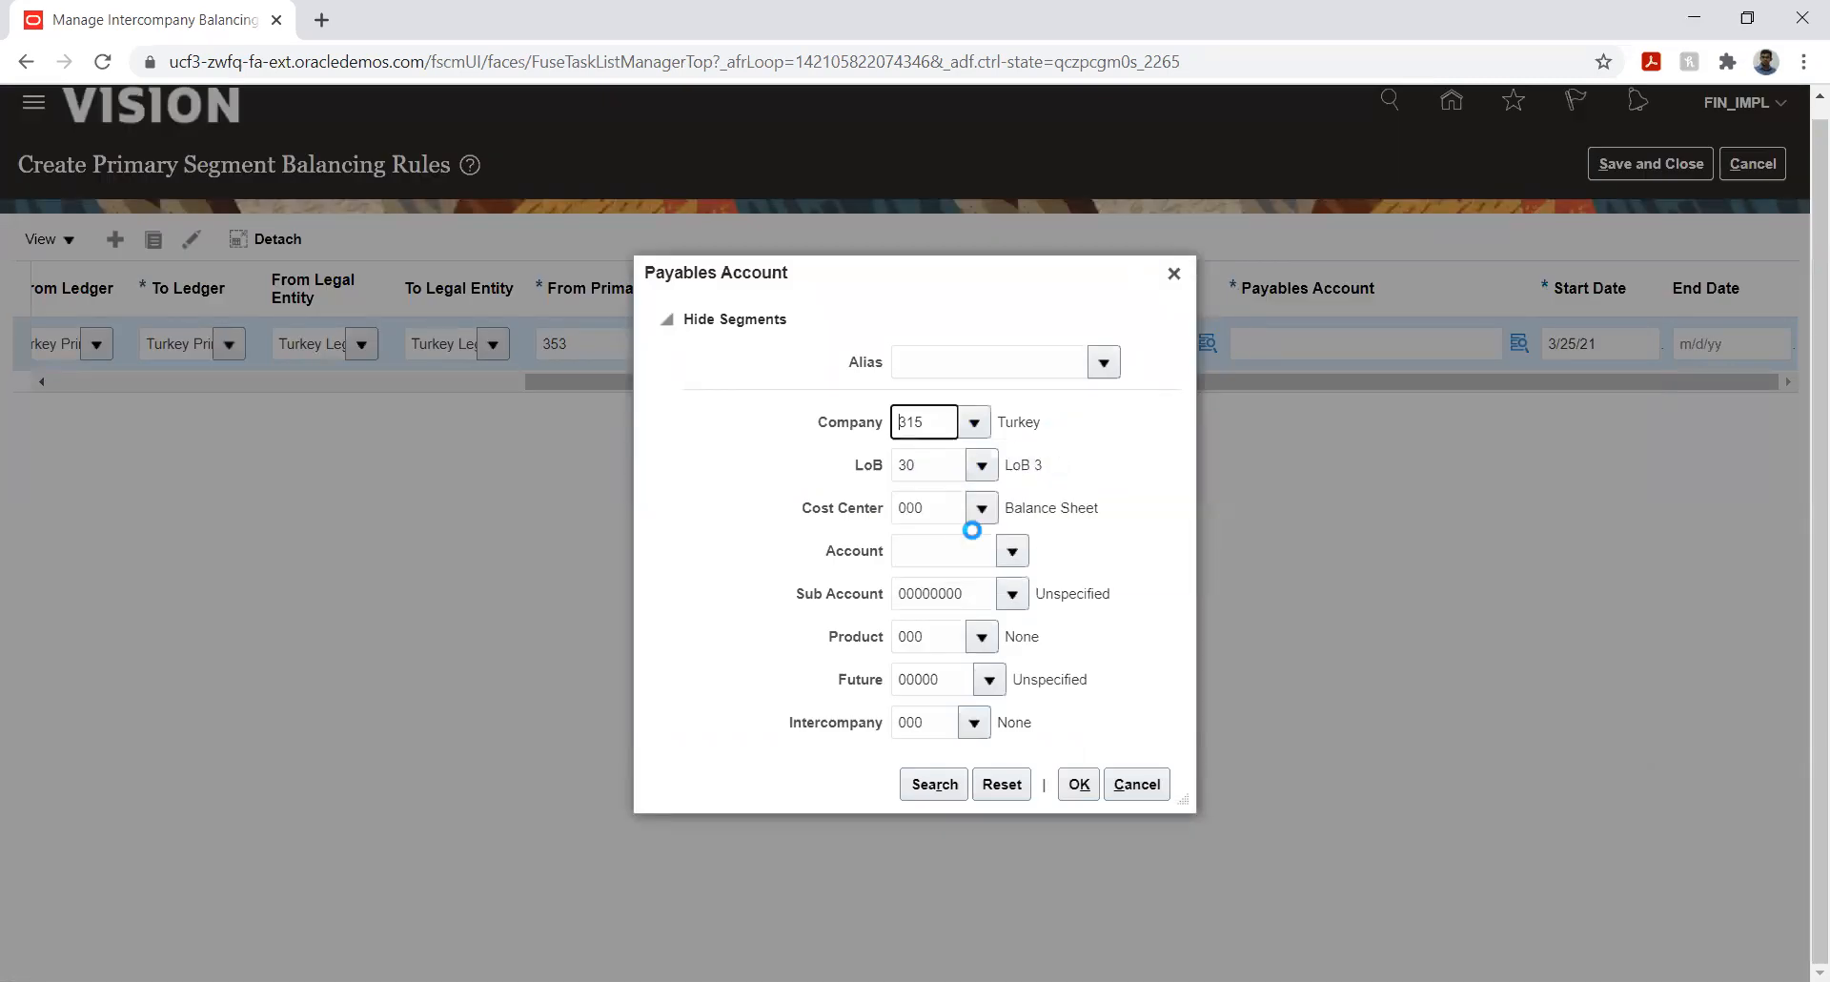
- Search account descriptions for %recei%, set the Payables Account's Account segment to 12700, Other Accounts Receivable, and confirm the account combination
{"action": "left_click", "coordinate": [1012, 551]}
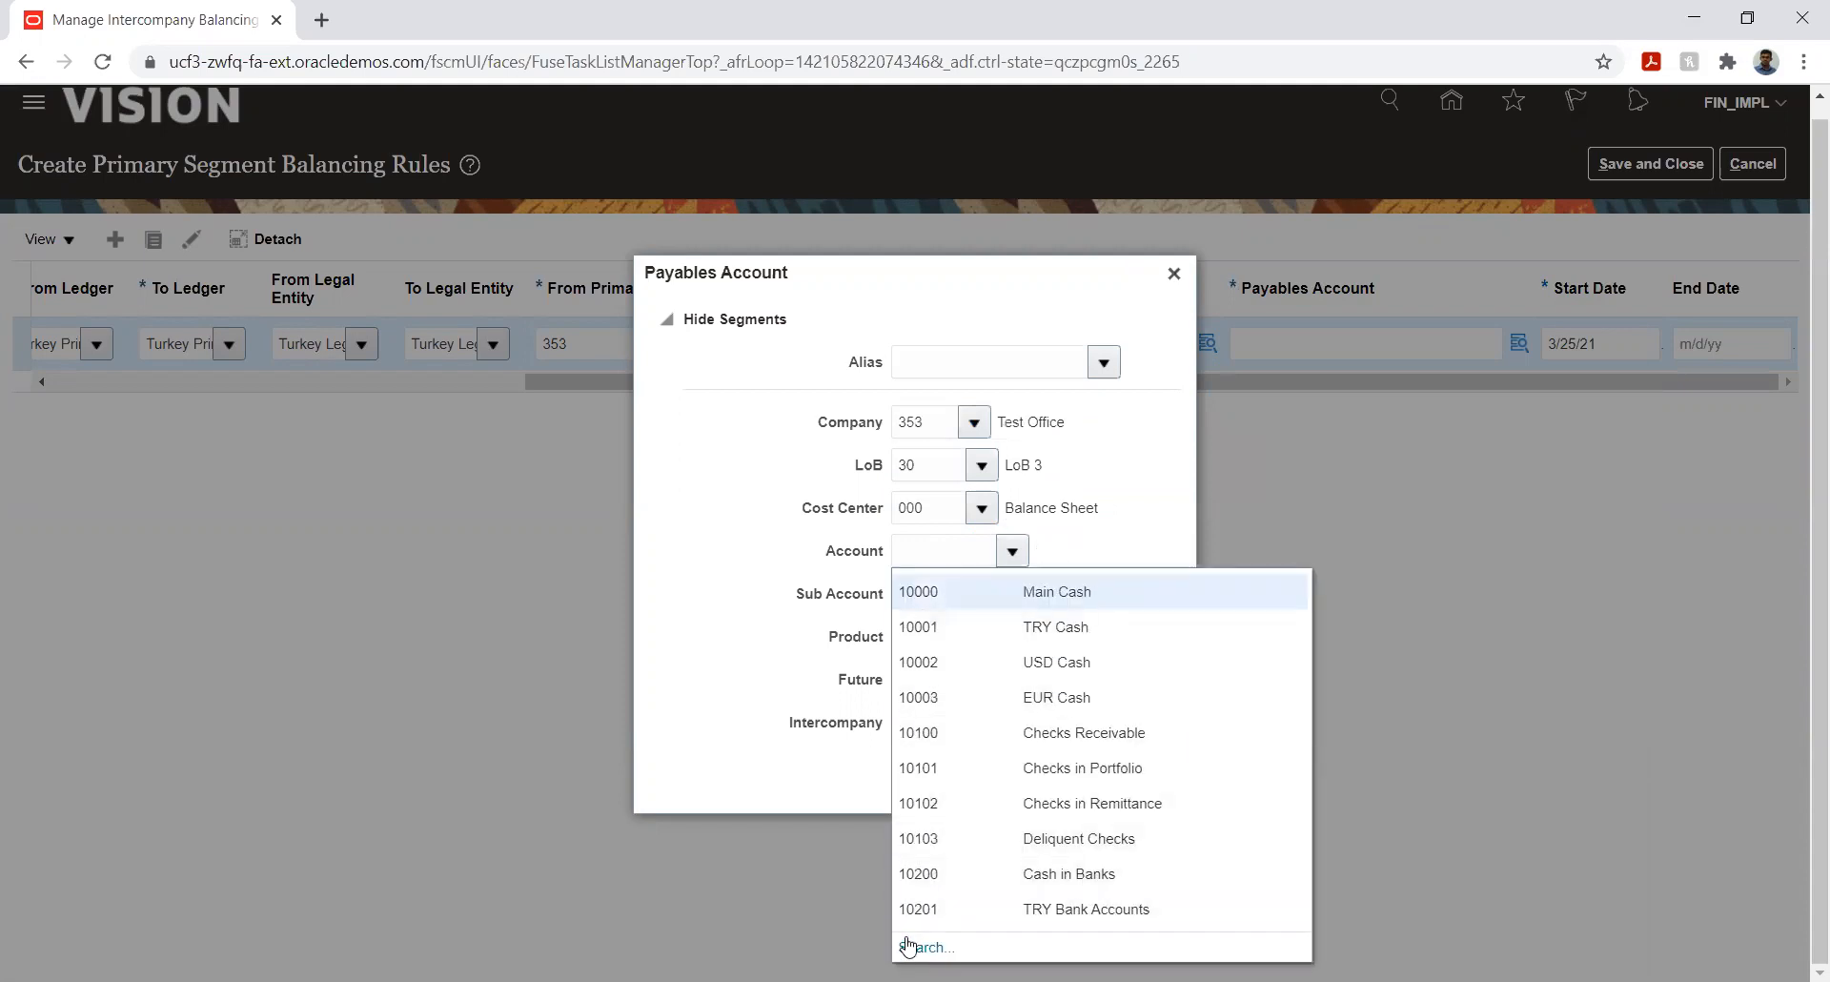
{"action": "left_click", "coordinate": [907, 948]}
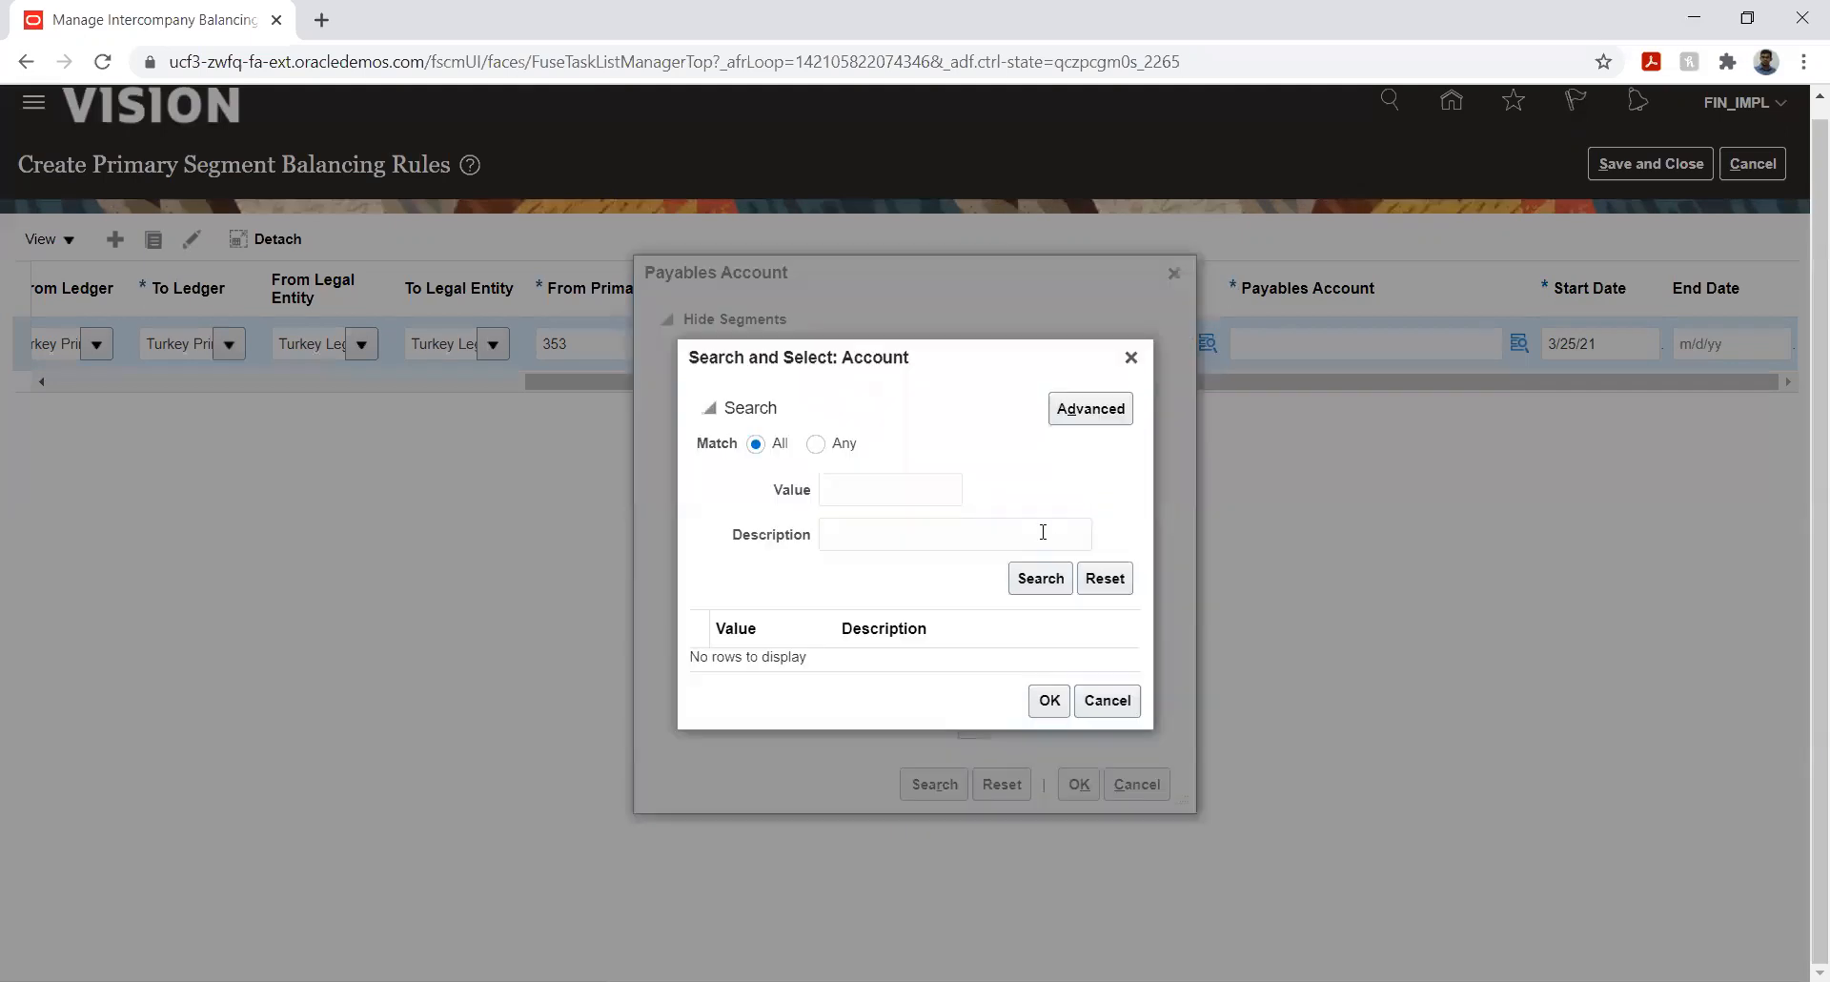
{"action": "left_click", "coordinate": [954, 538]}
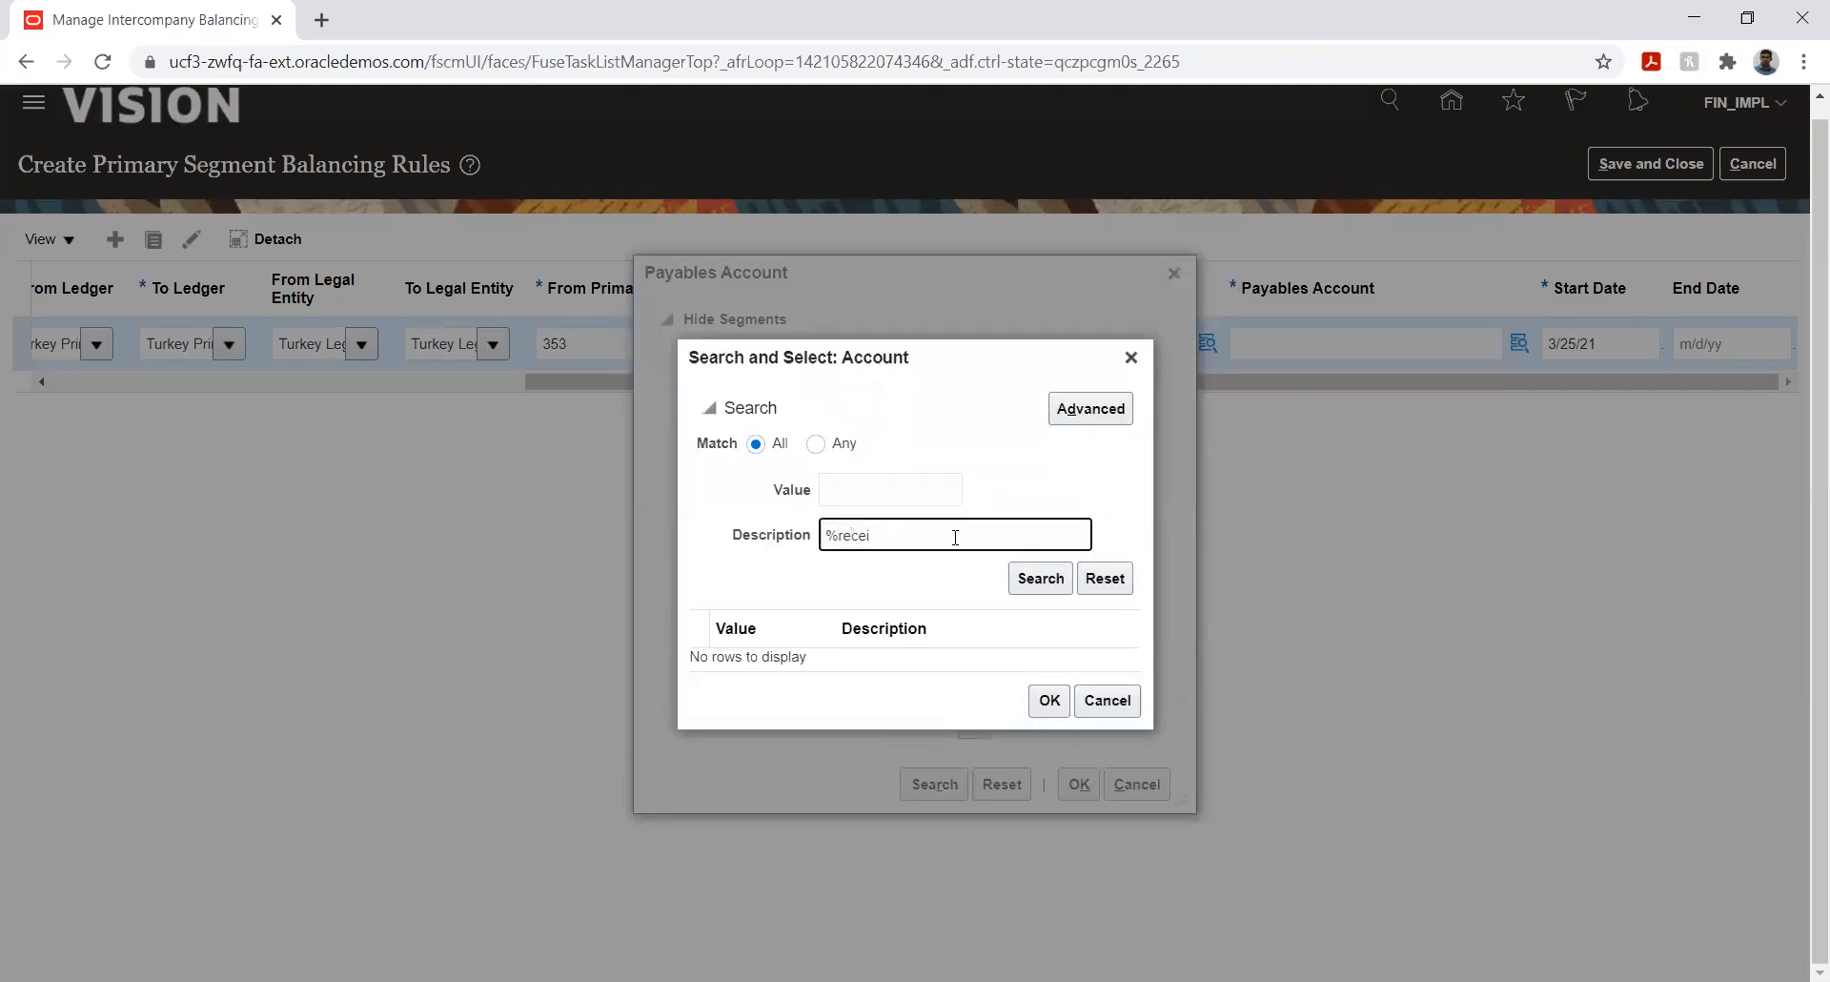
{"action": "left_click", "coordinate": [1031, 579]}
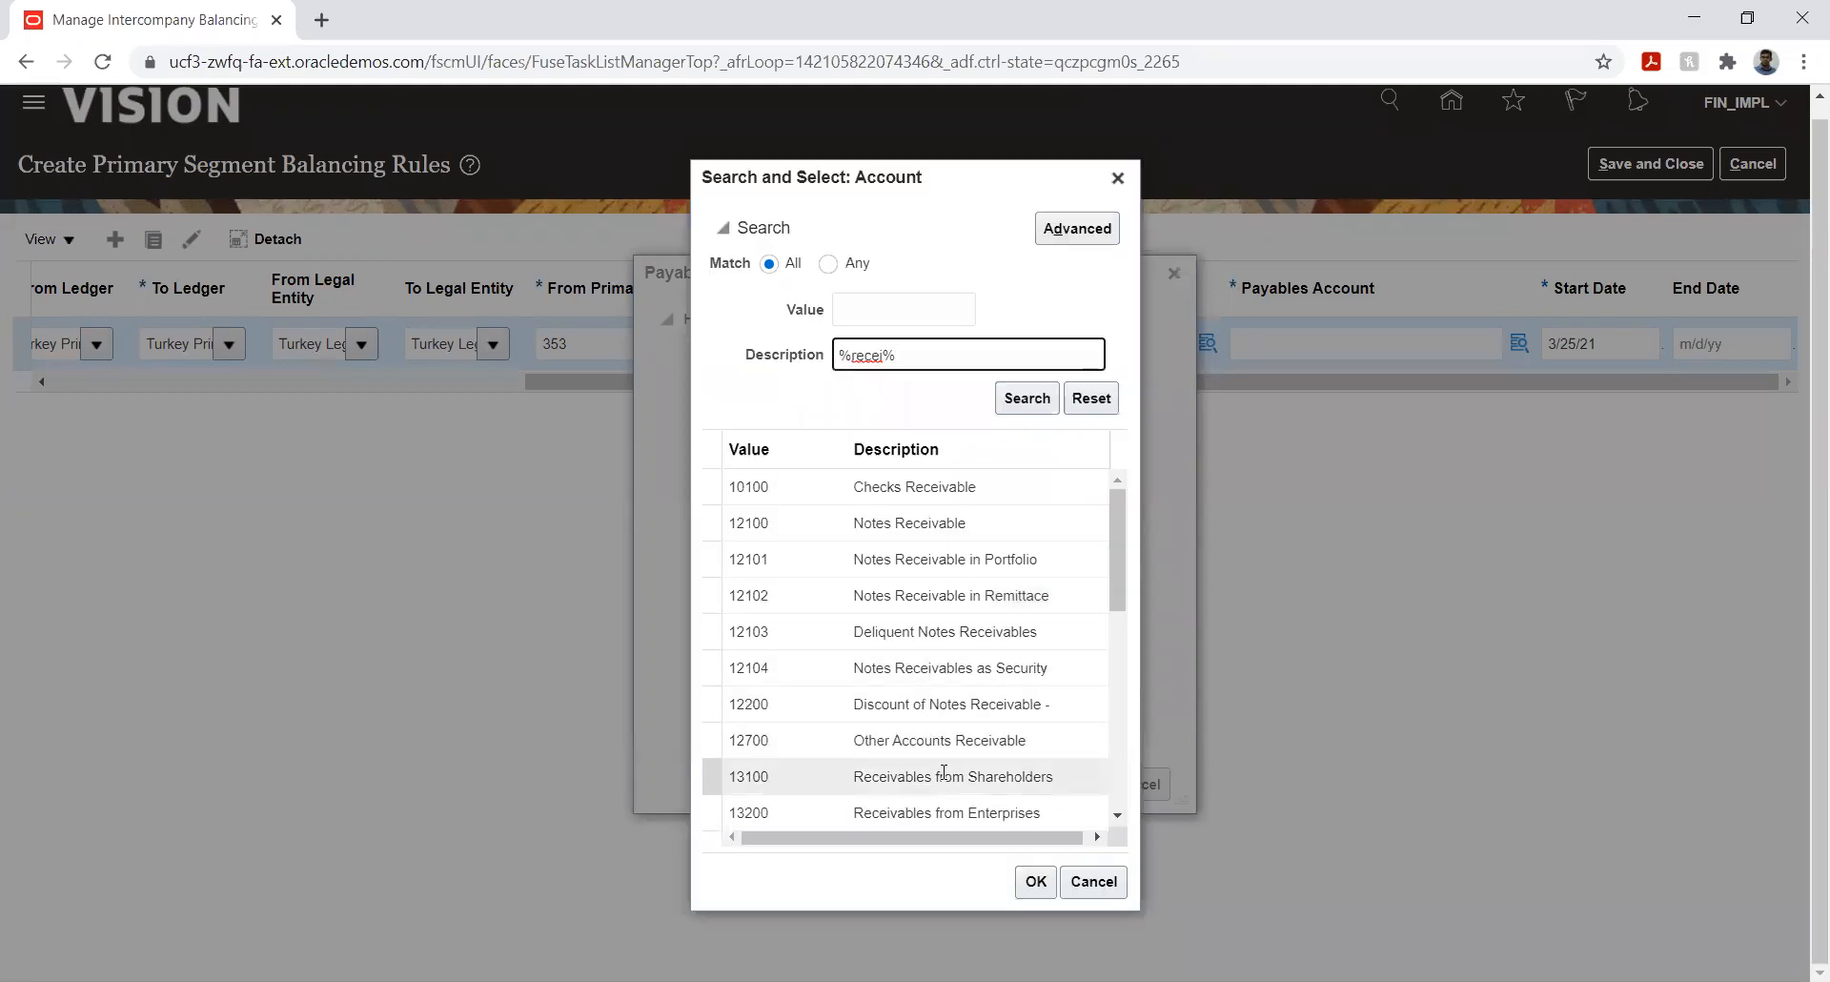
{"action": "left_click", "coordinate": [933, 749]}
{"action": "left_click", "coordinate": [1036, 881]}
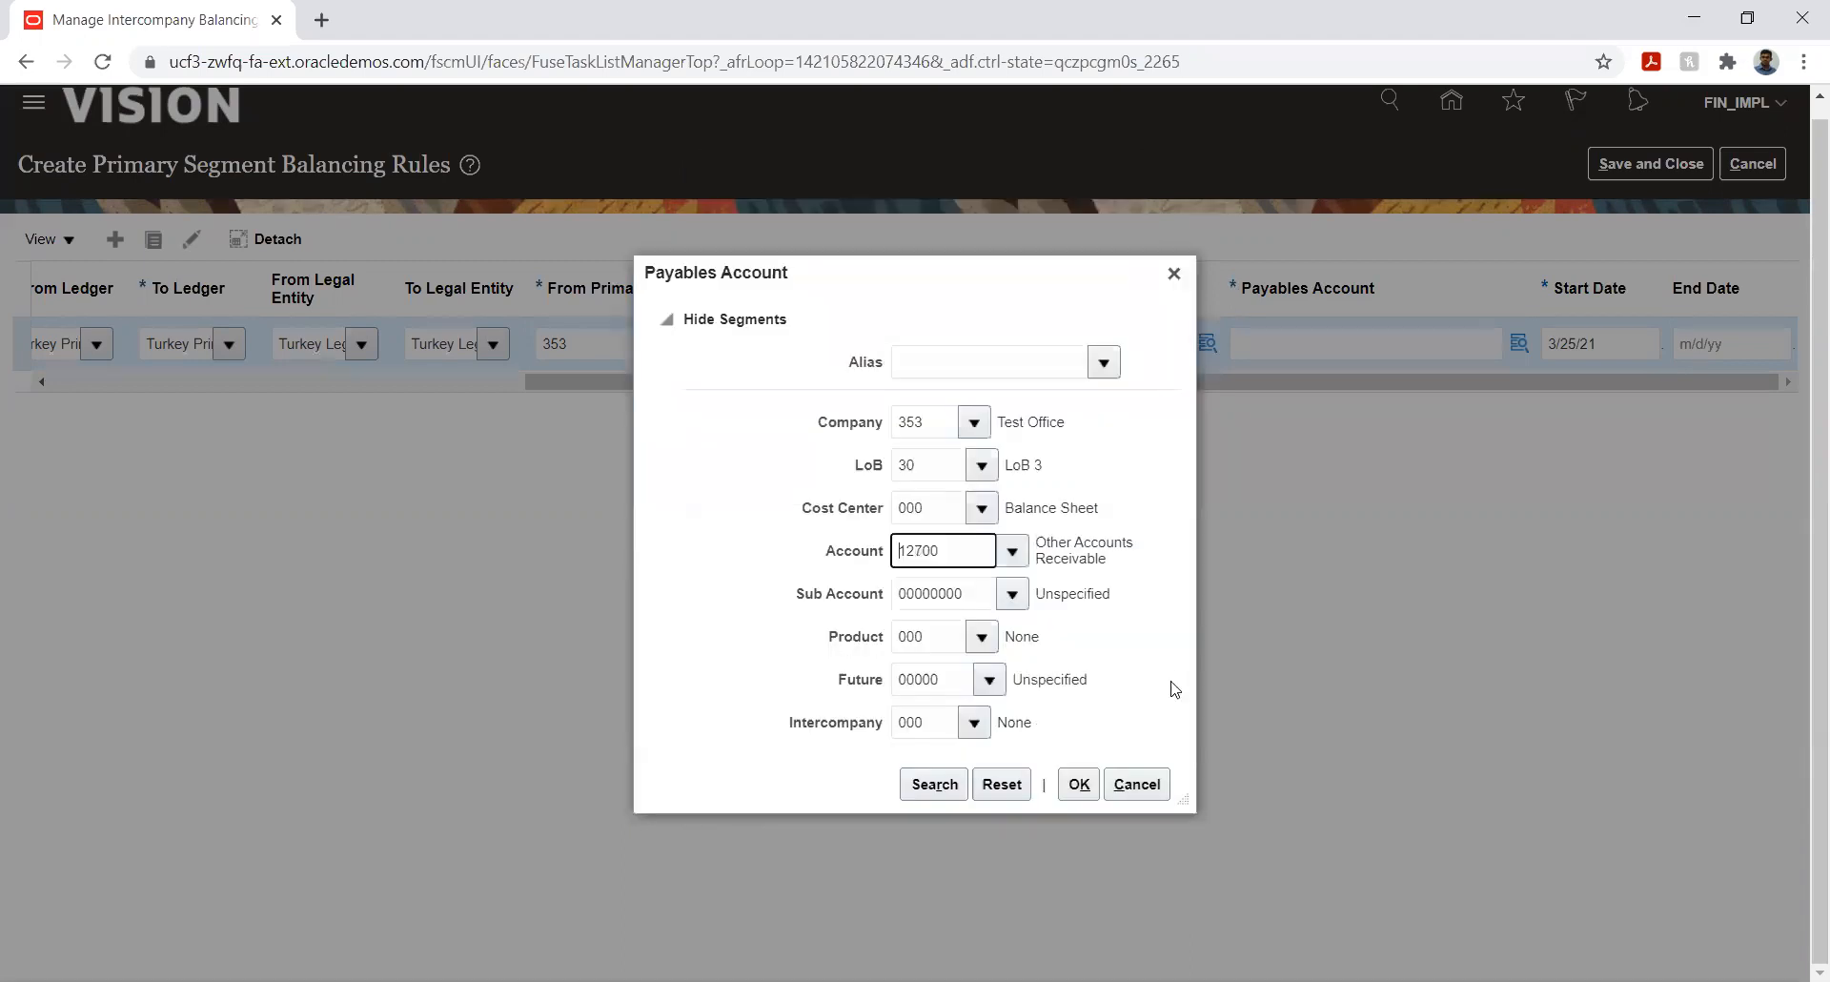
{"action": "left_click", "coordinate": [1080, 784]}
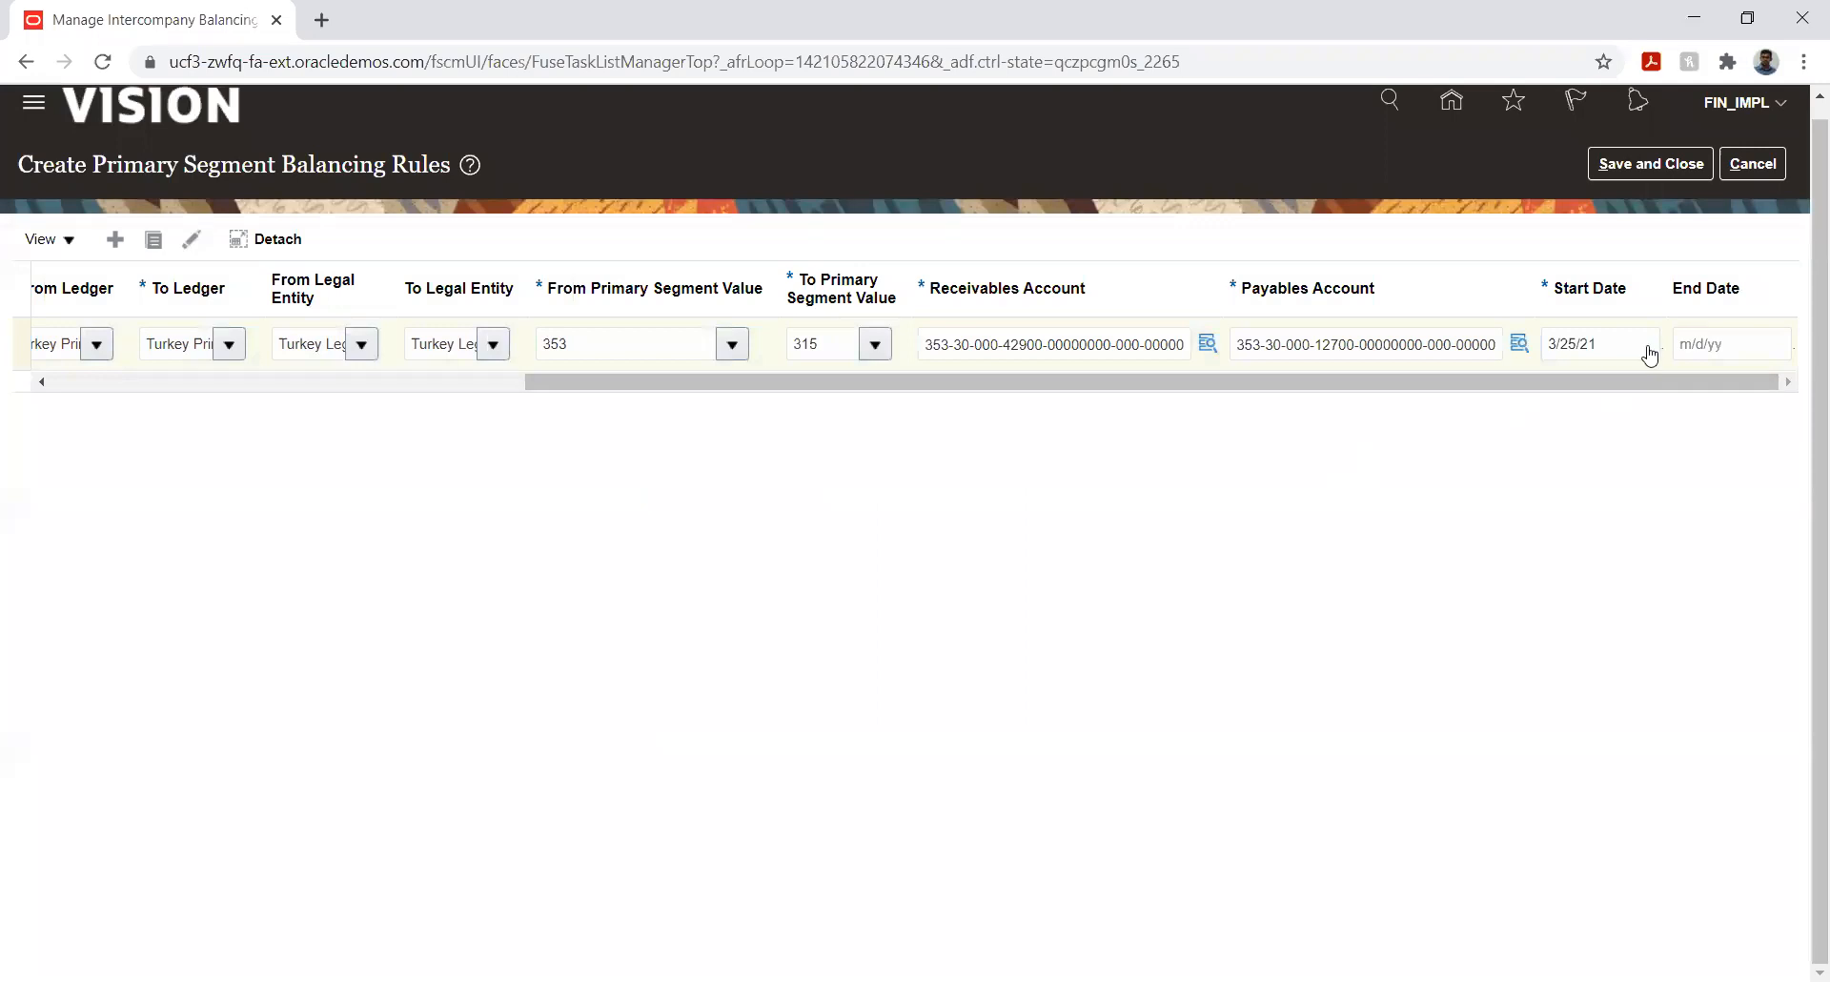
- Set the rule's start date to 1/1/21, then save and close the 353-to-315 primary segment balancing rule
{"action": "left_click", "coordinate": [1648, 349]}
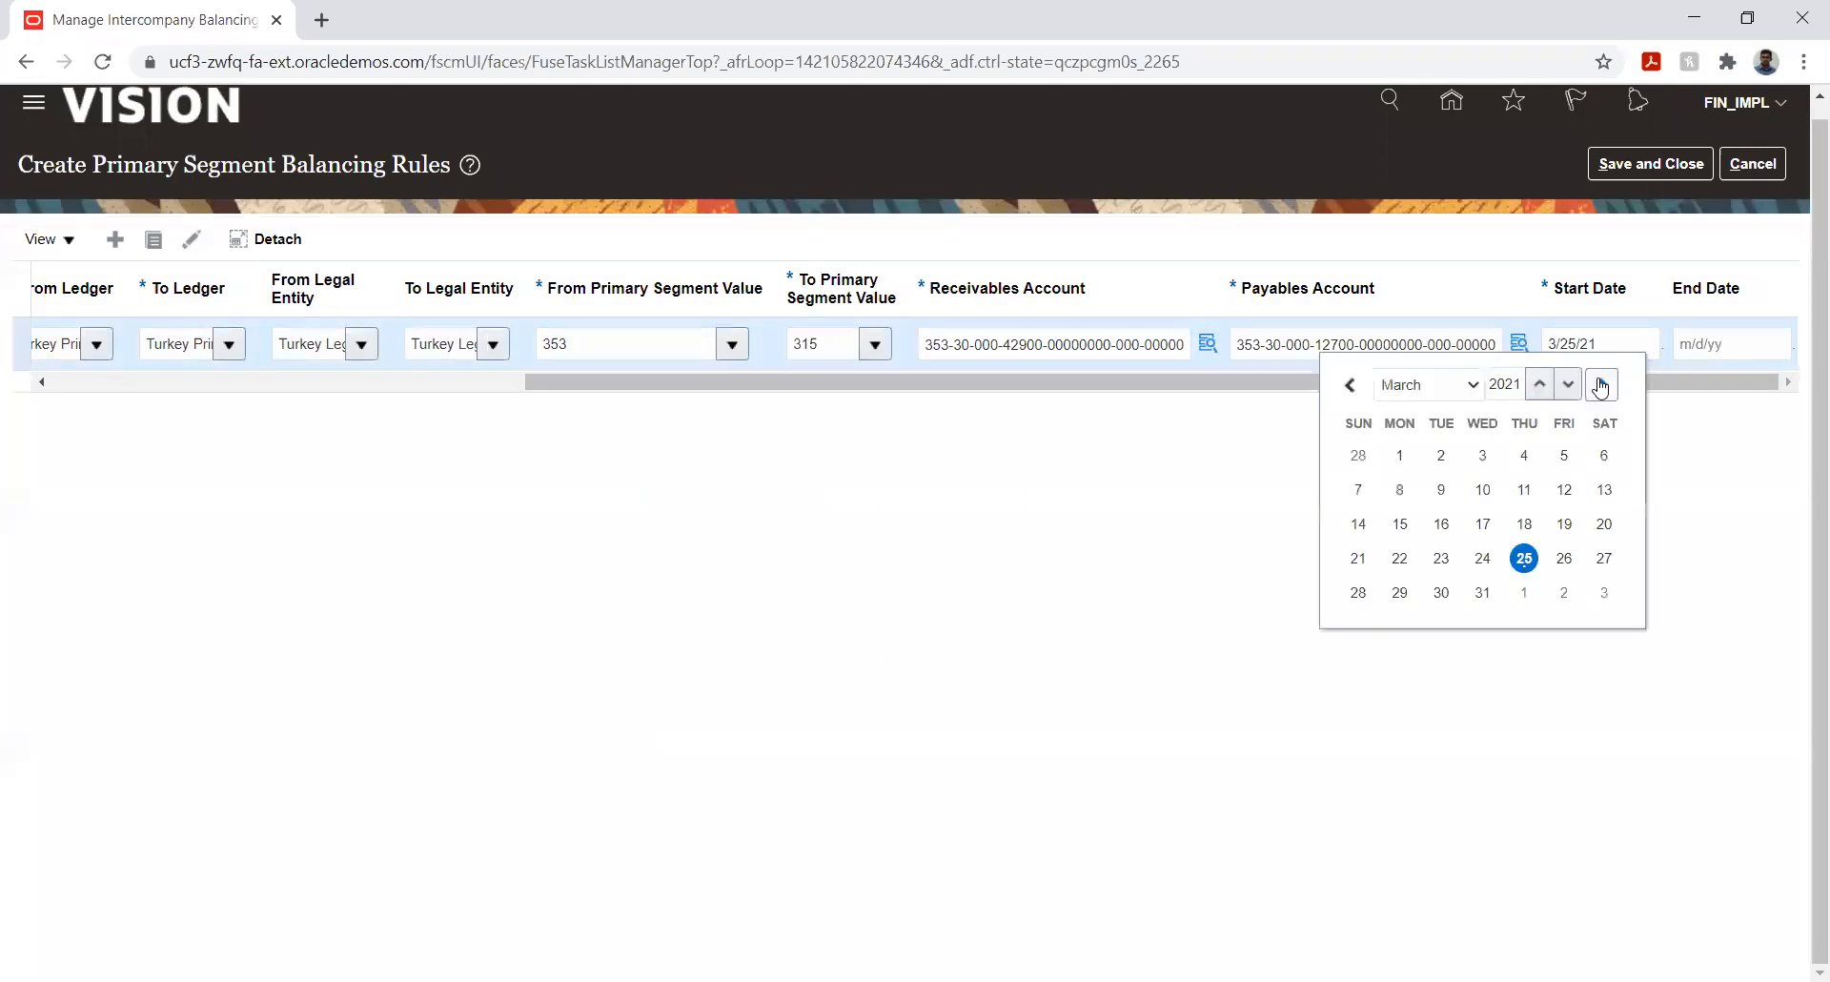
{"action": "left_click", "coordinate": [1430, 394]}
{"action": "left_click", "coordinate": [1422, 408]}
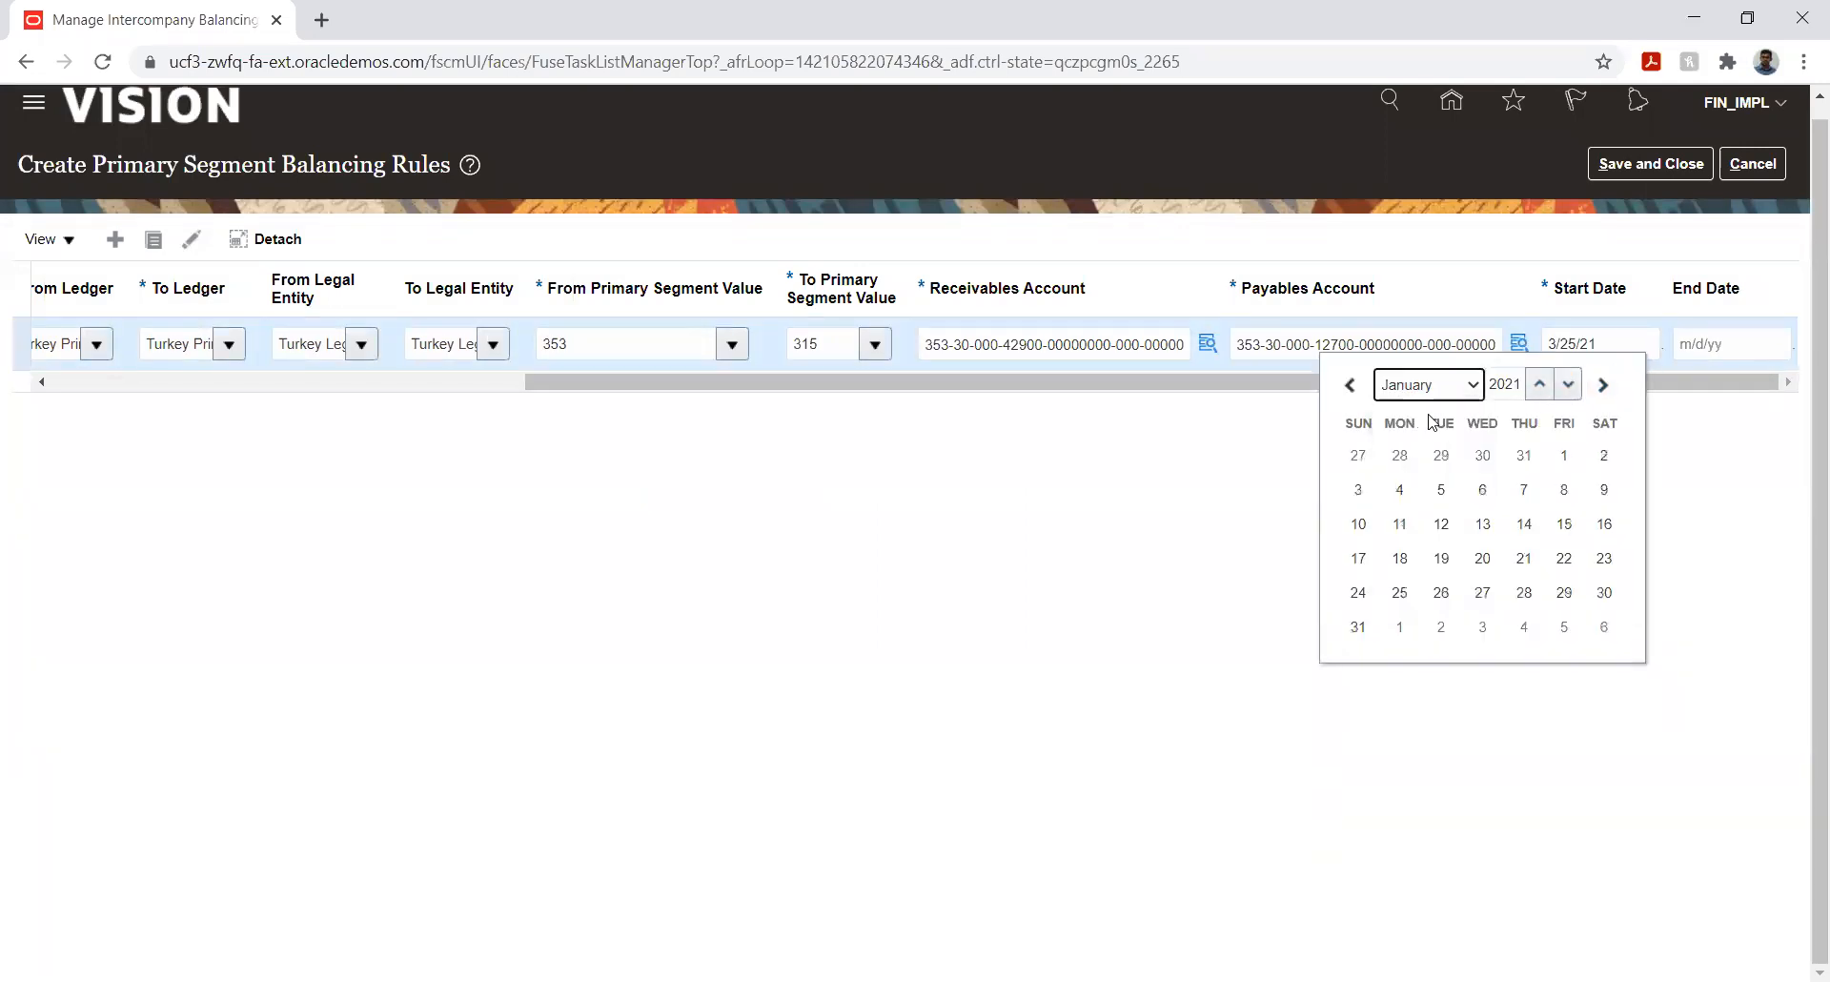
{"action": "left_click", "coordinate": [1564, 456]}
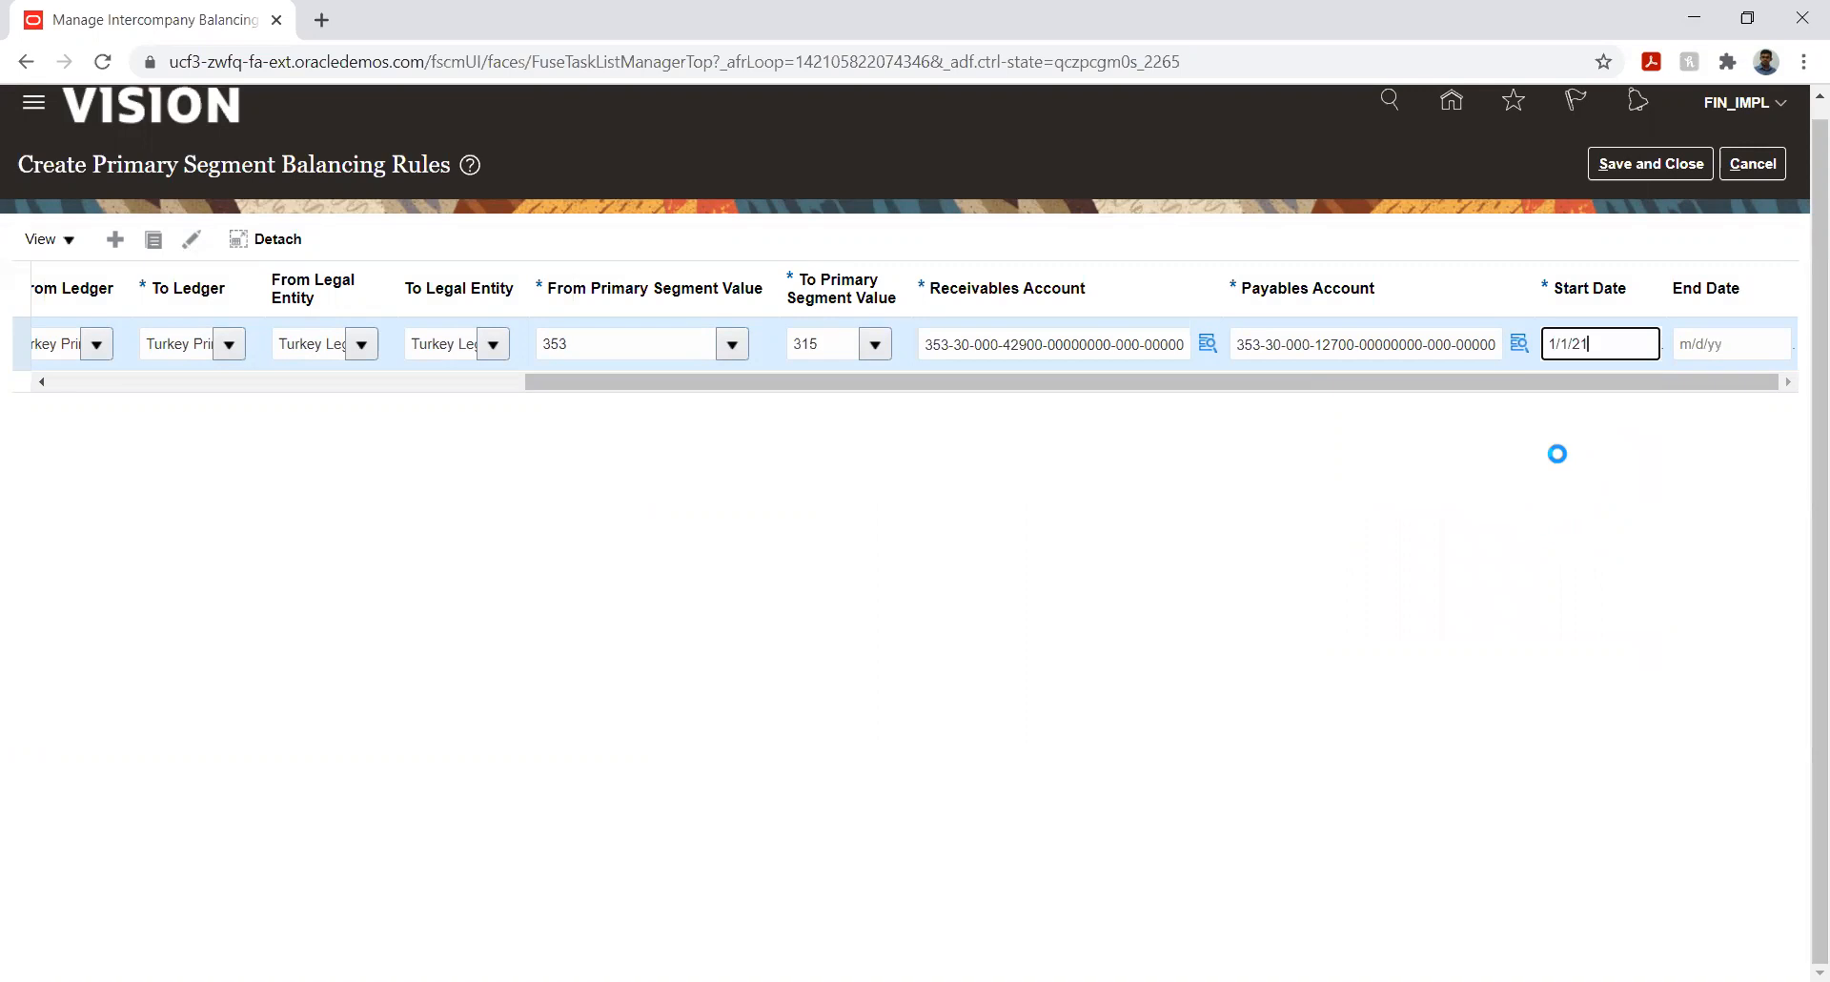
{"action": "left_click", "coordinate": [1626, 163]}
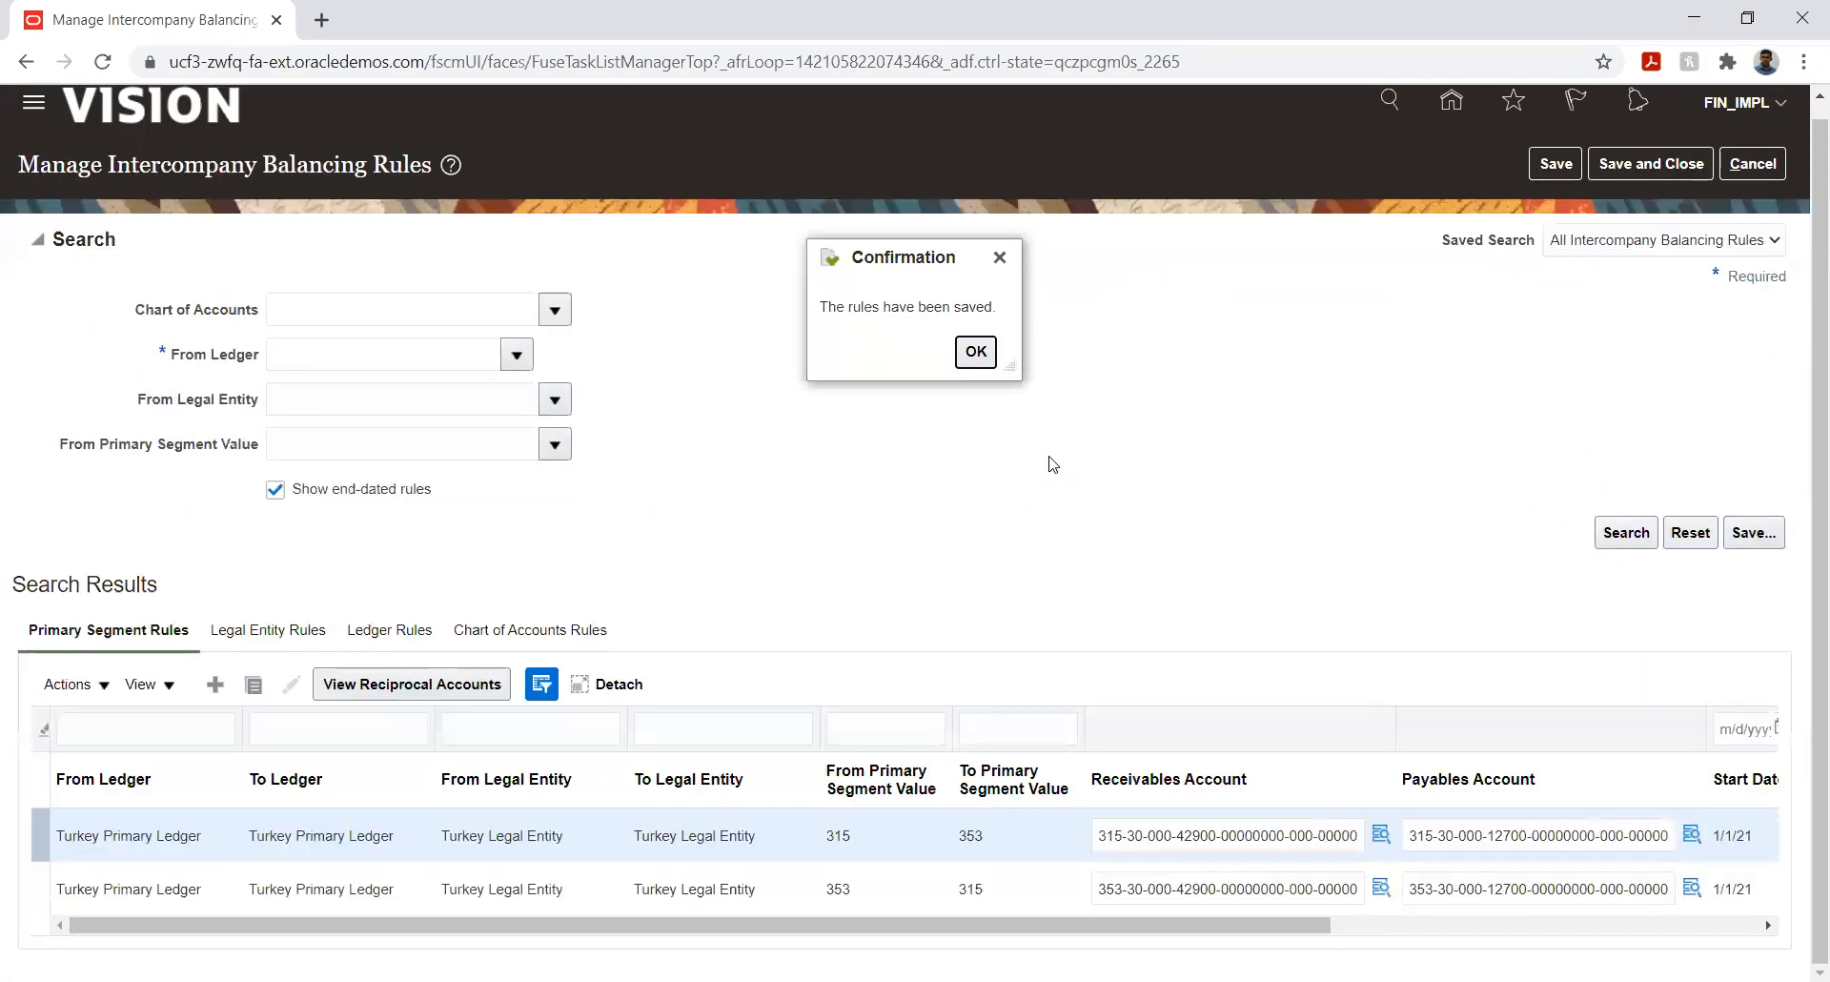
{"action": "left_click", "coordinate": [978, 356]}
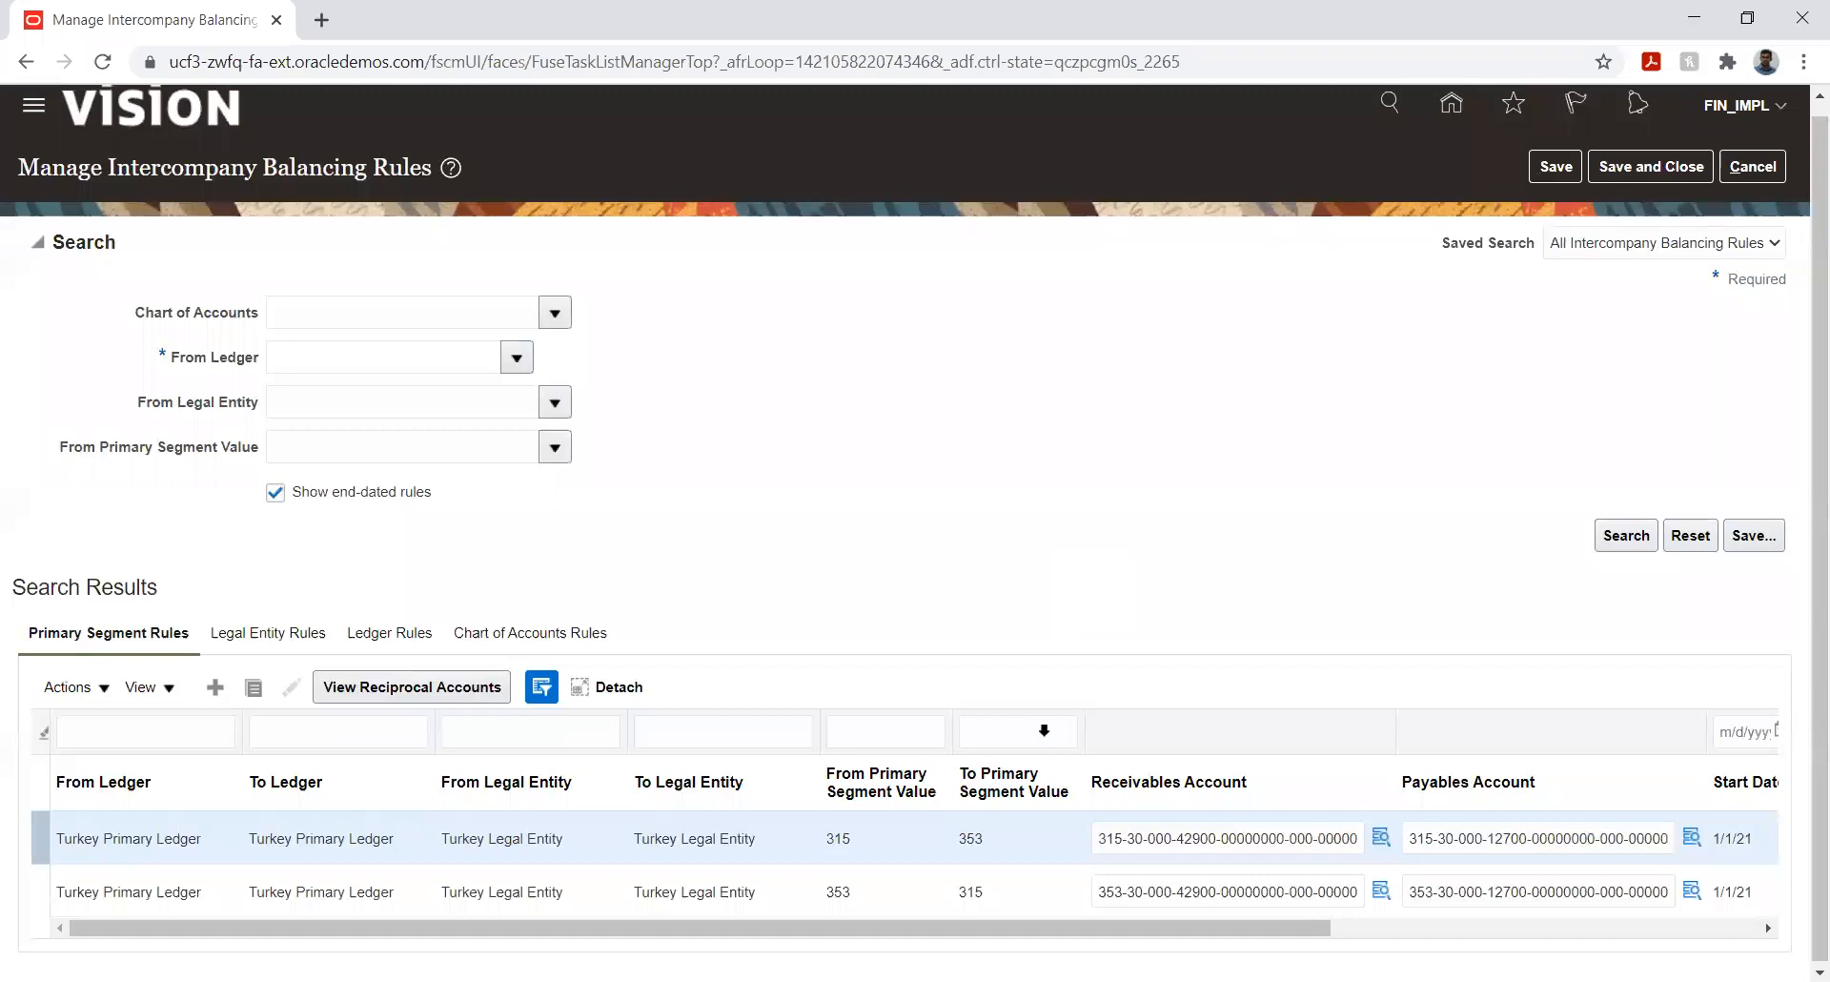
- Review the columns of both primary segment rules and view the reciprocal accounts of the 315-to-353 rule
{"action": "left_click_drag", "start_coordinate": [991, 930], "coordinate": [1198, 910]}
{"action": "scroll", "coordinate": [1198, 909], "scroll_direction": "right", "scroll_amount": 5}
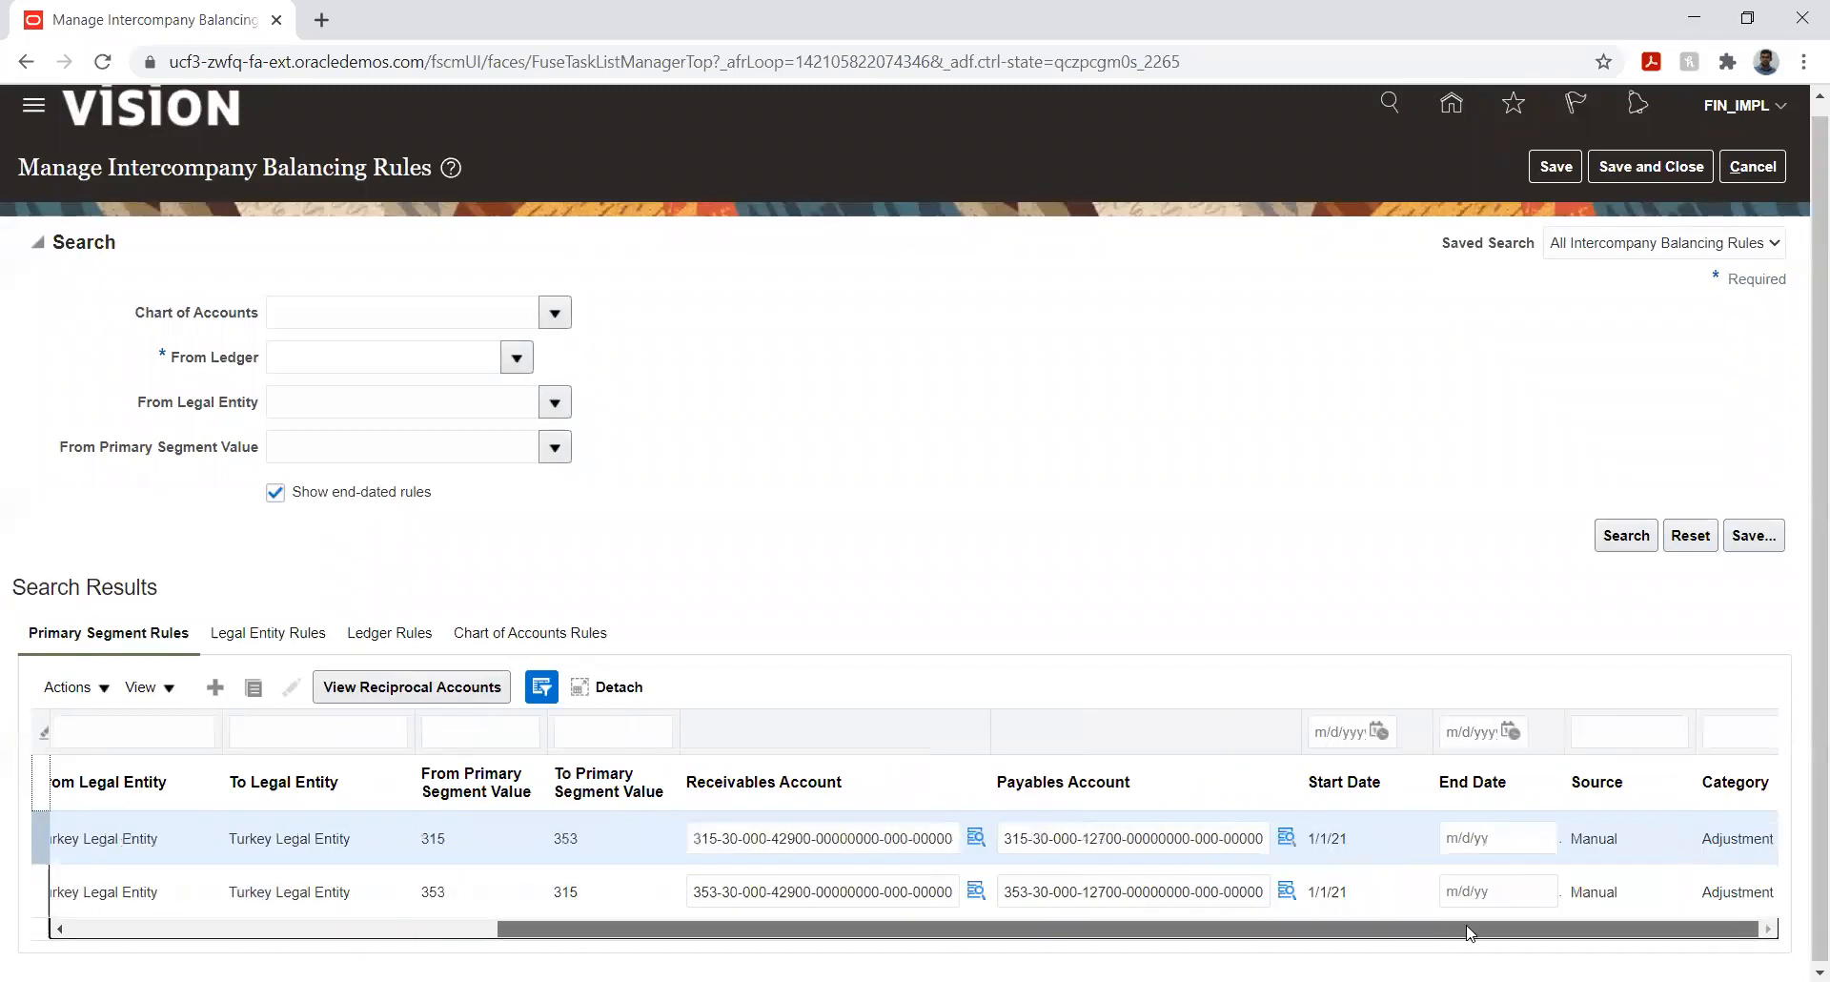
{"action": "scroll", "coordinate": [913, 892], "scroll_direction": "left", "scroll_amount": 5}
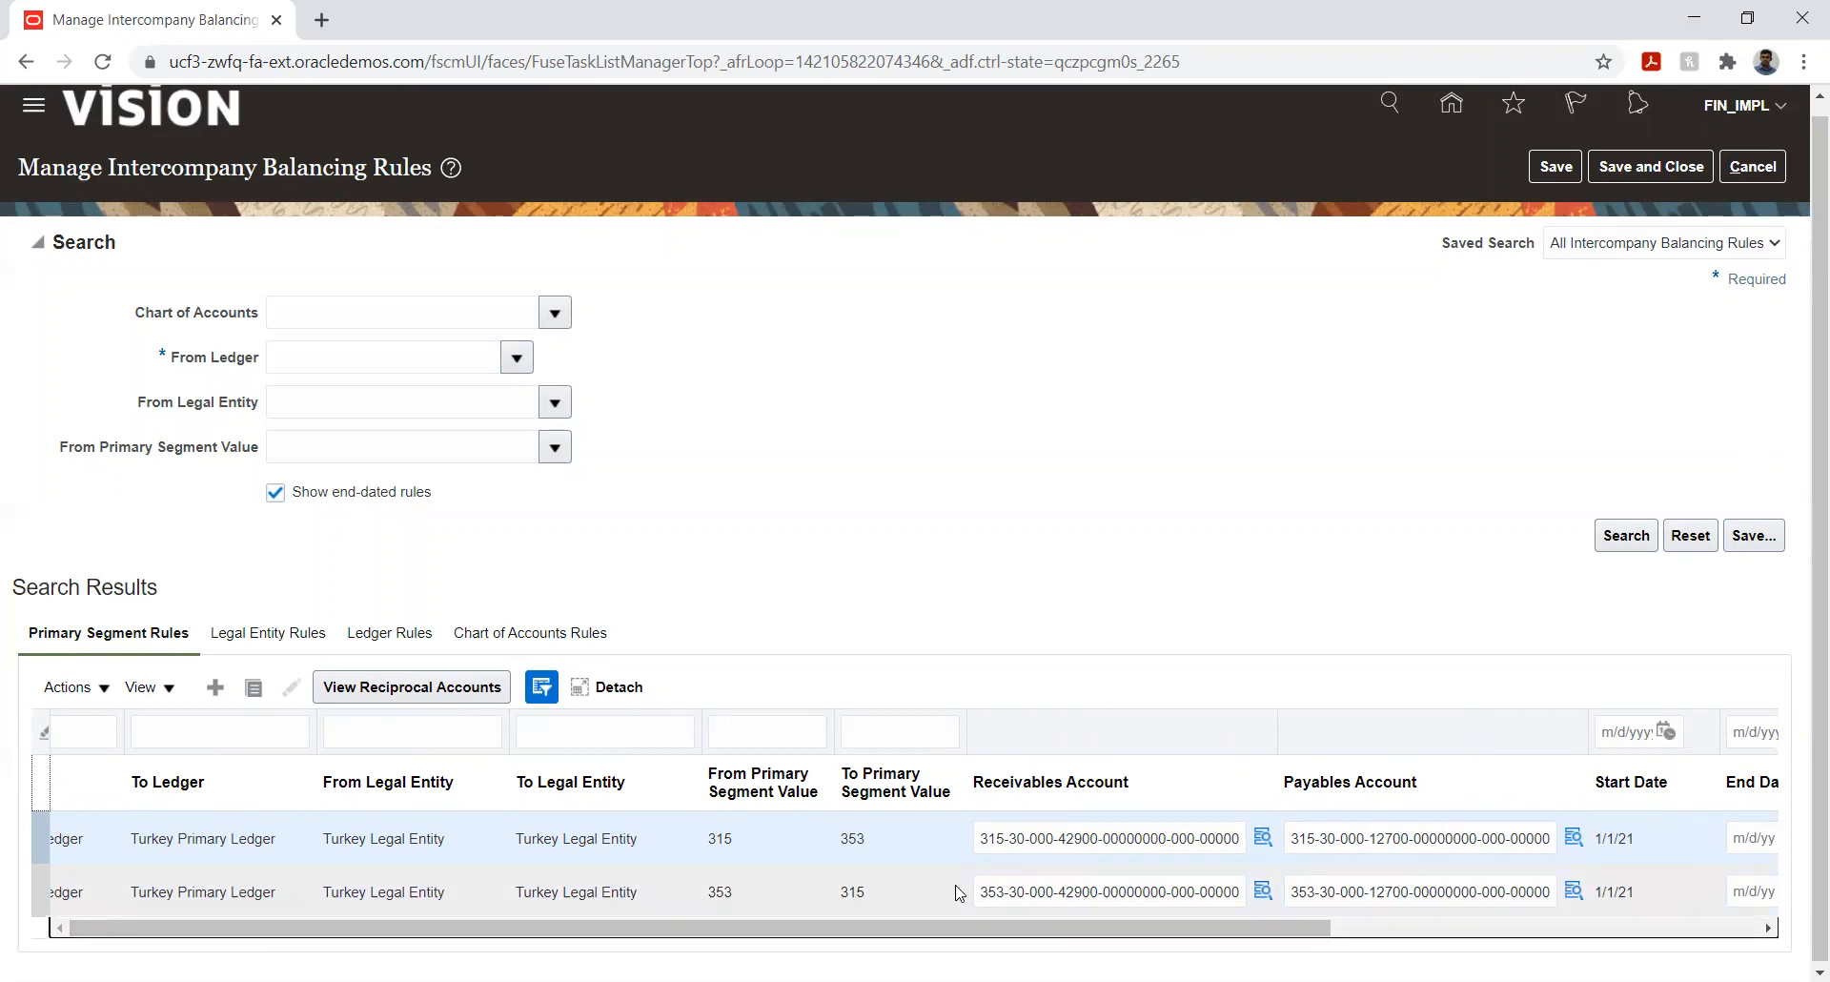
{"action": "left_click_drag", "start_coordinate": [876, 934], "coordinate": [1205, 887]}
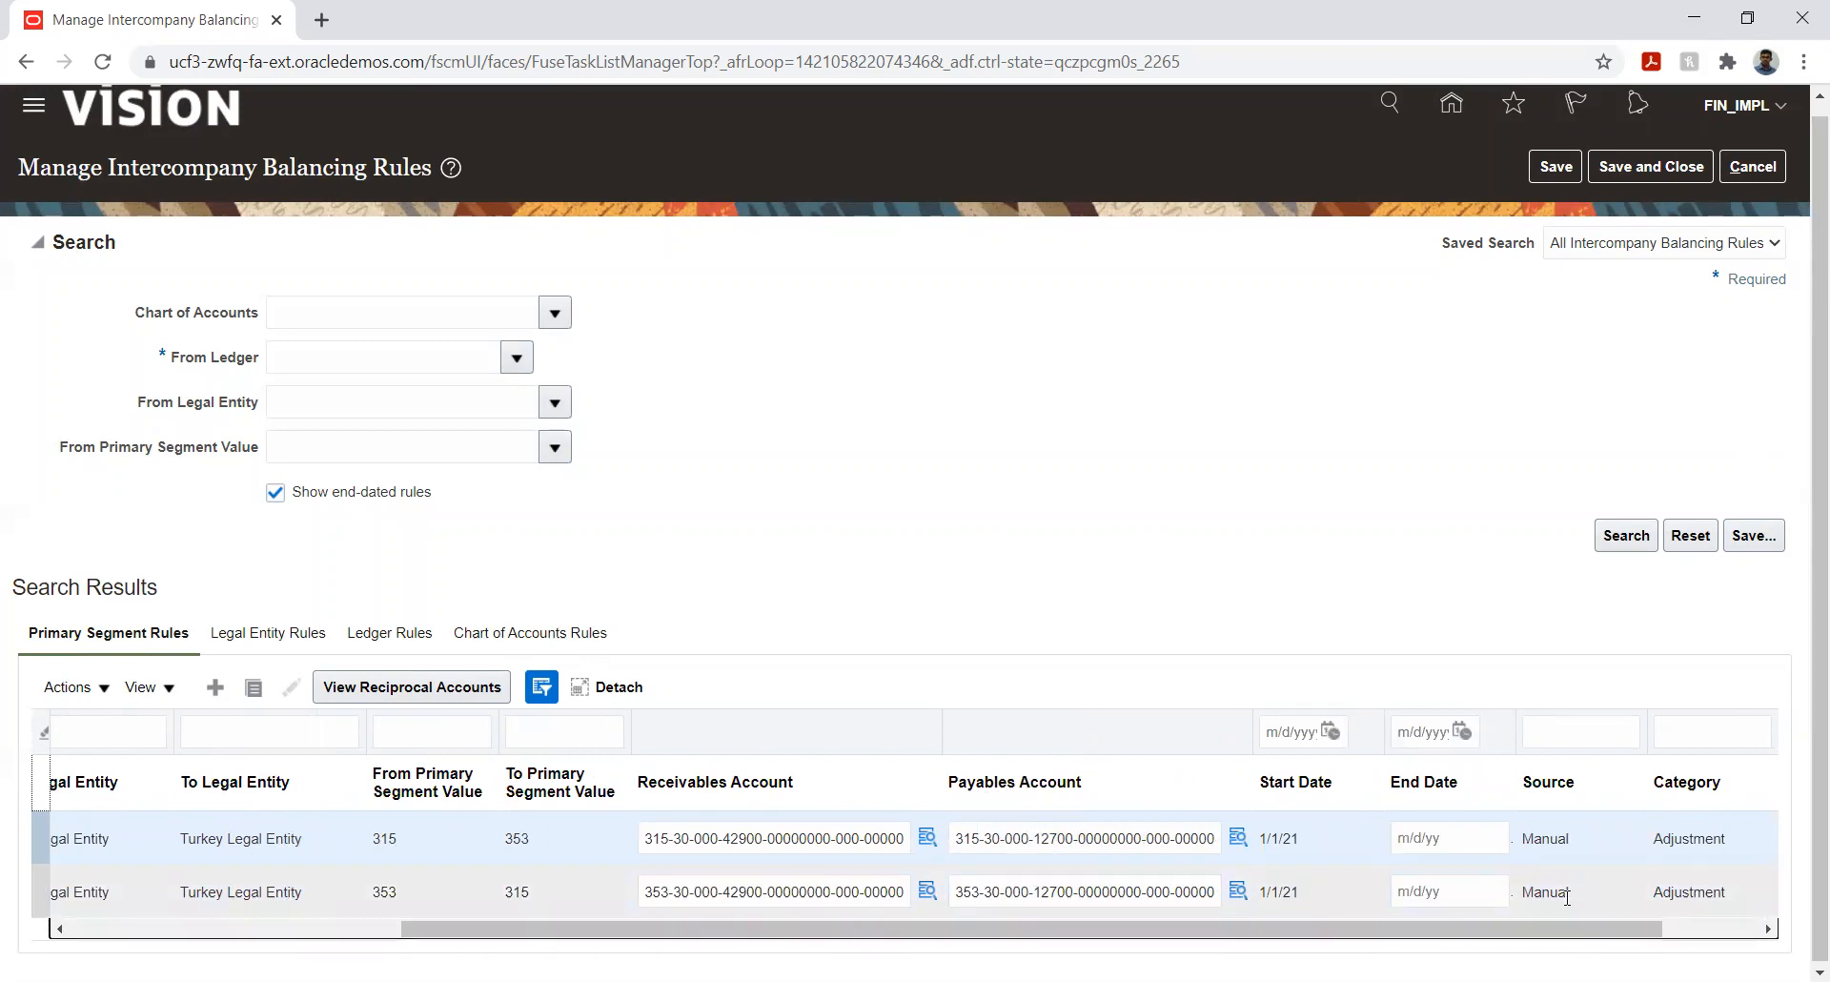
{"action": "left_click_drag", "start_coordinate": [1559, 931], "coordinate": [1659, 933]}
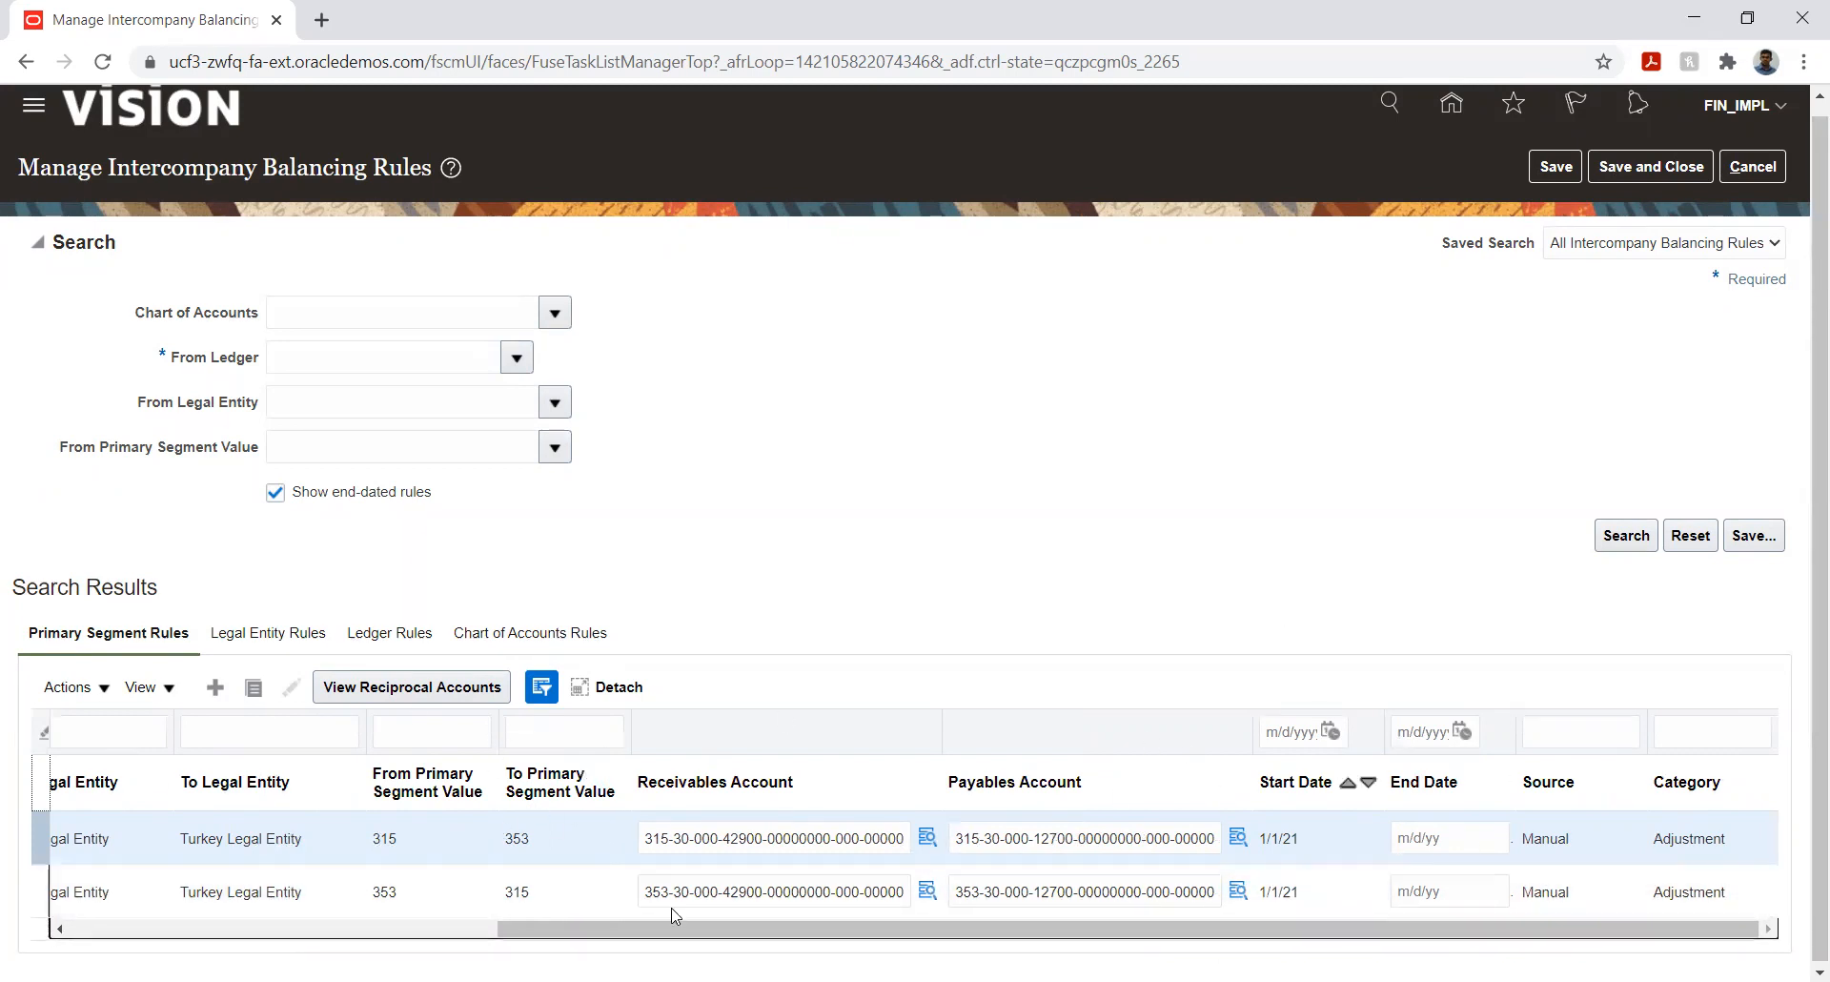
{"action": "left_click", "coordinate": [229, 841]}
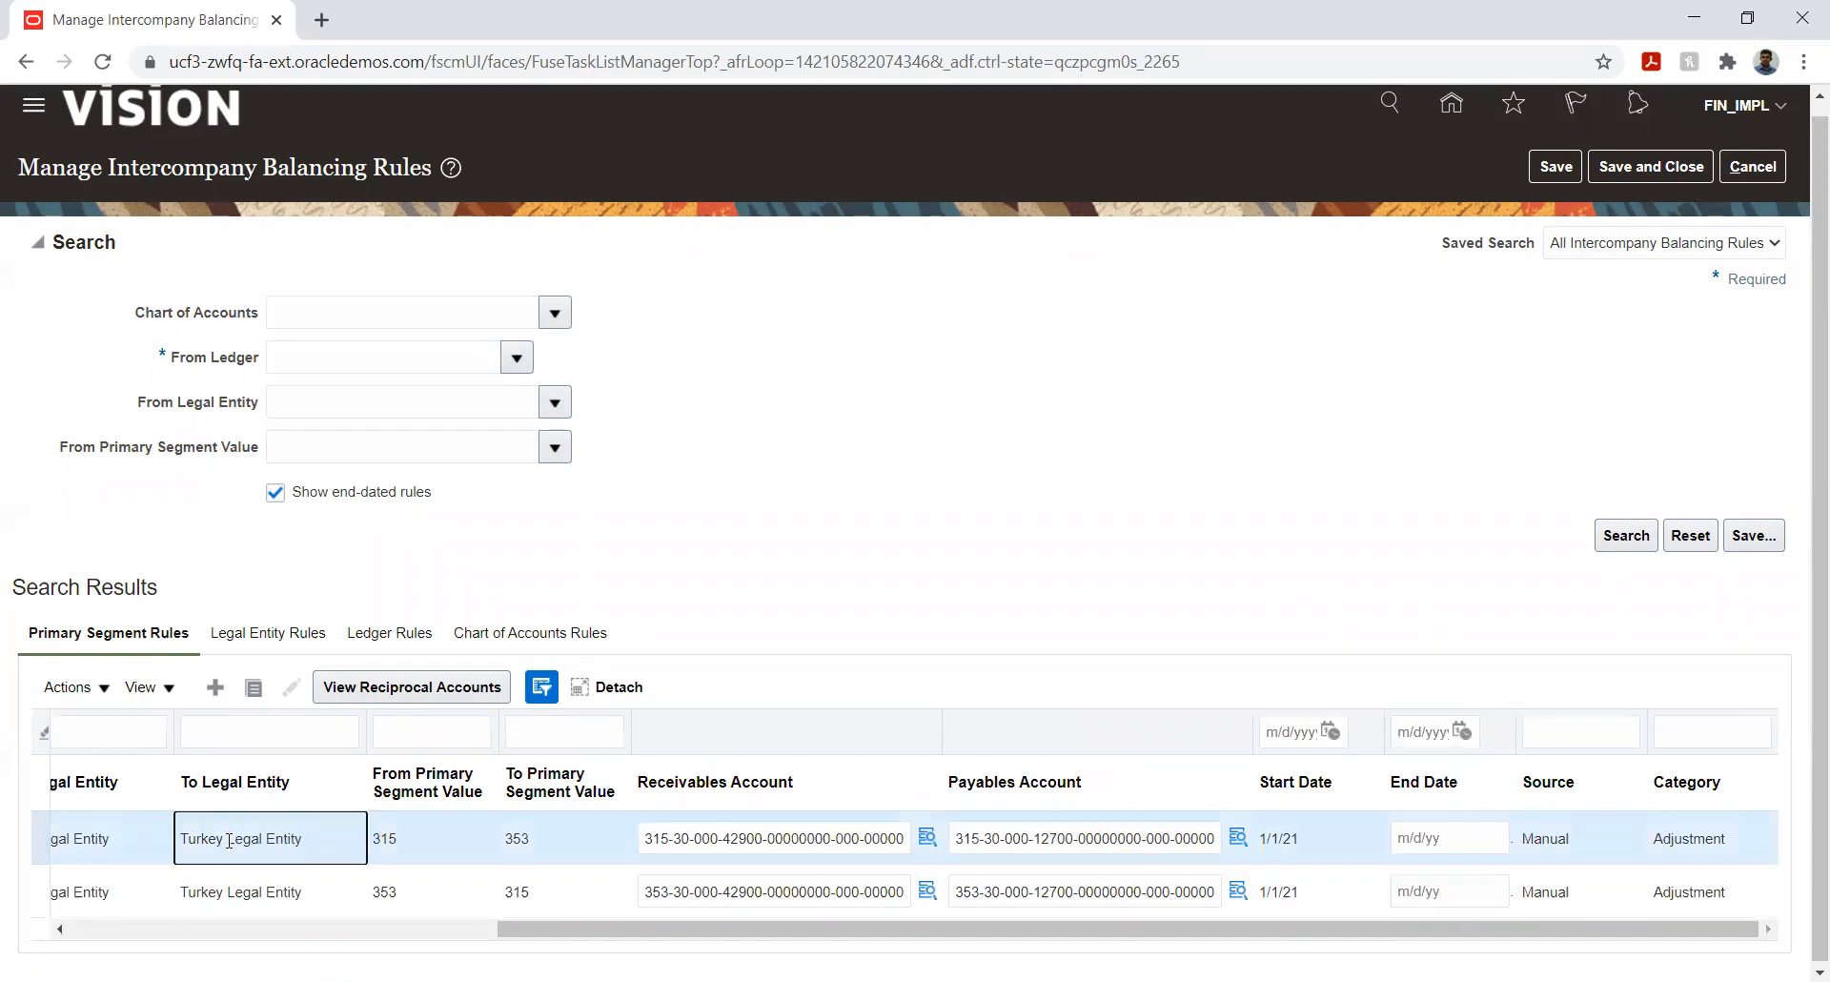
{"action": "left_click", "coordinate": [363, 697]}
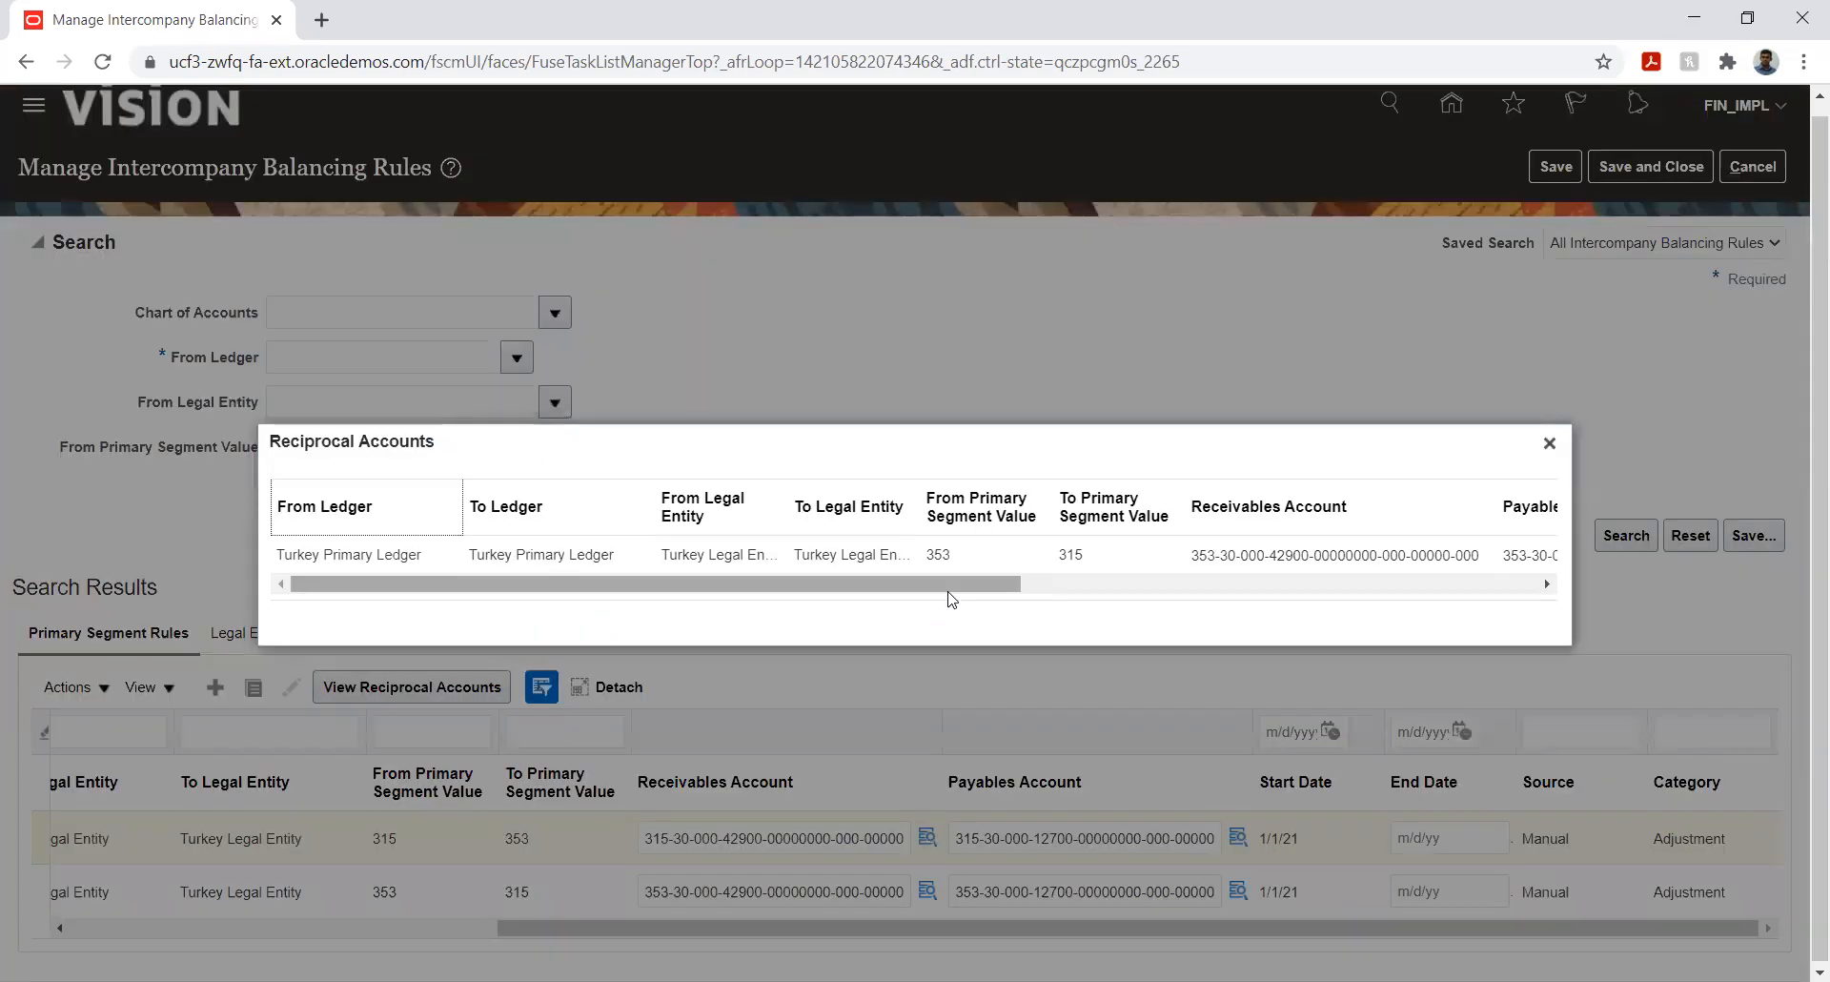
{"action": "left_click", "coordinate": [1549, 442]}
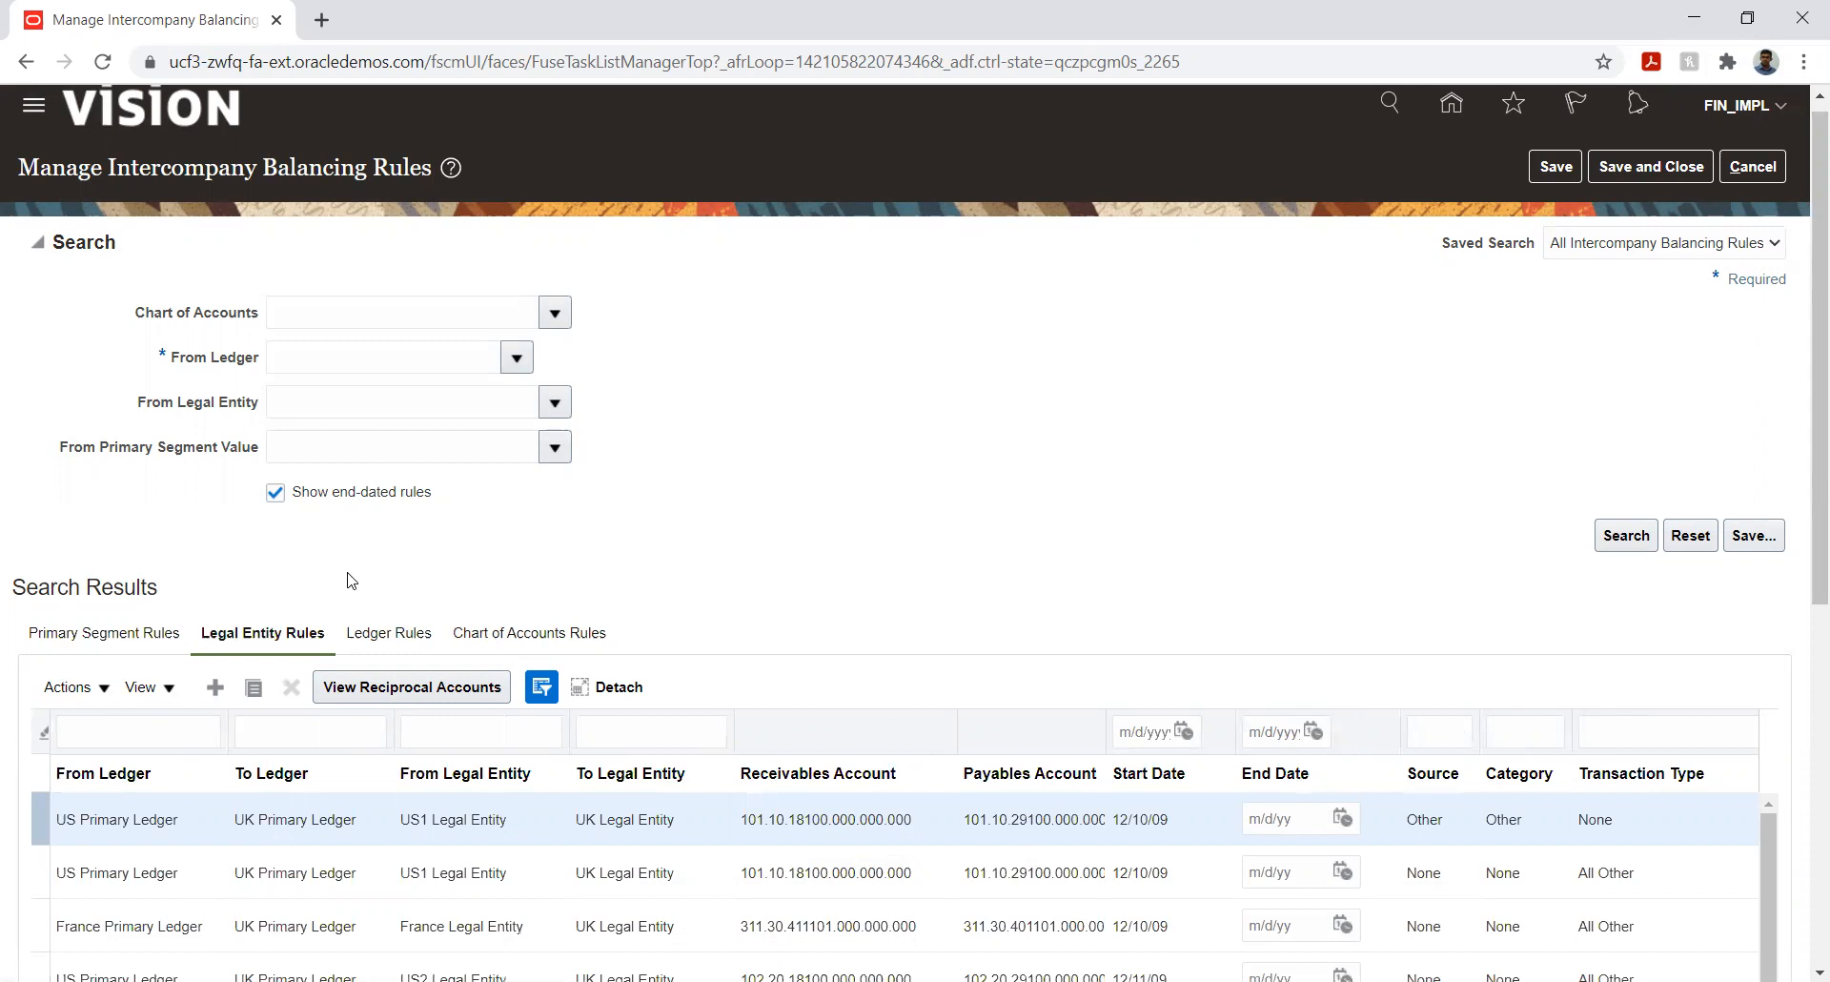
- Look through the legal entity, ledger and chart of accounts rules, and return to the primary segment rules
{"action": "left_click", "coordinate": [404, 642]}
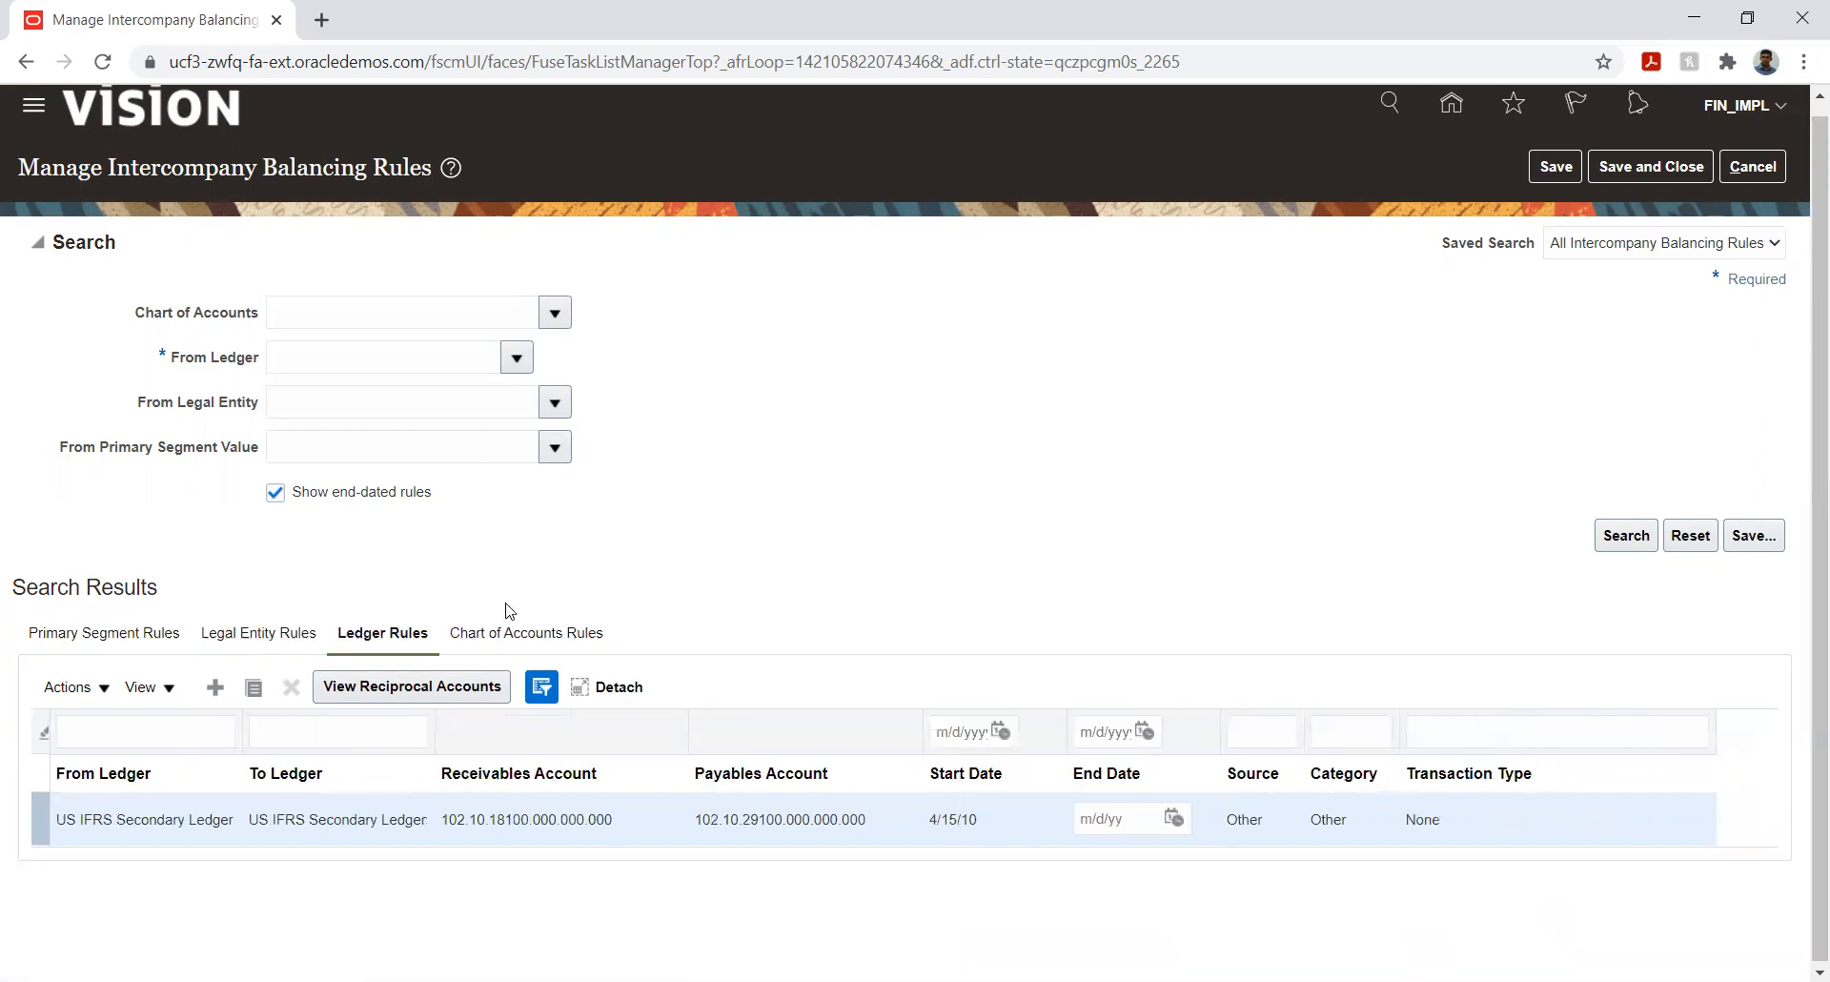
{"action": "left_click", "coordinate": [508, 633]}
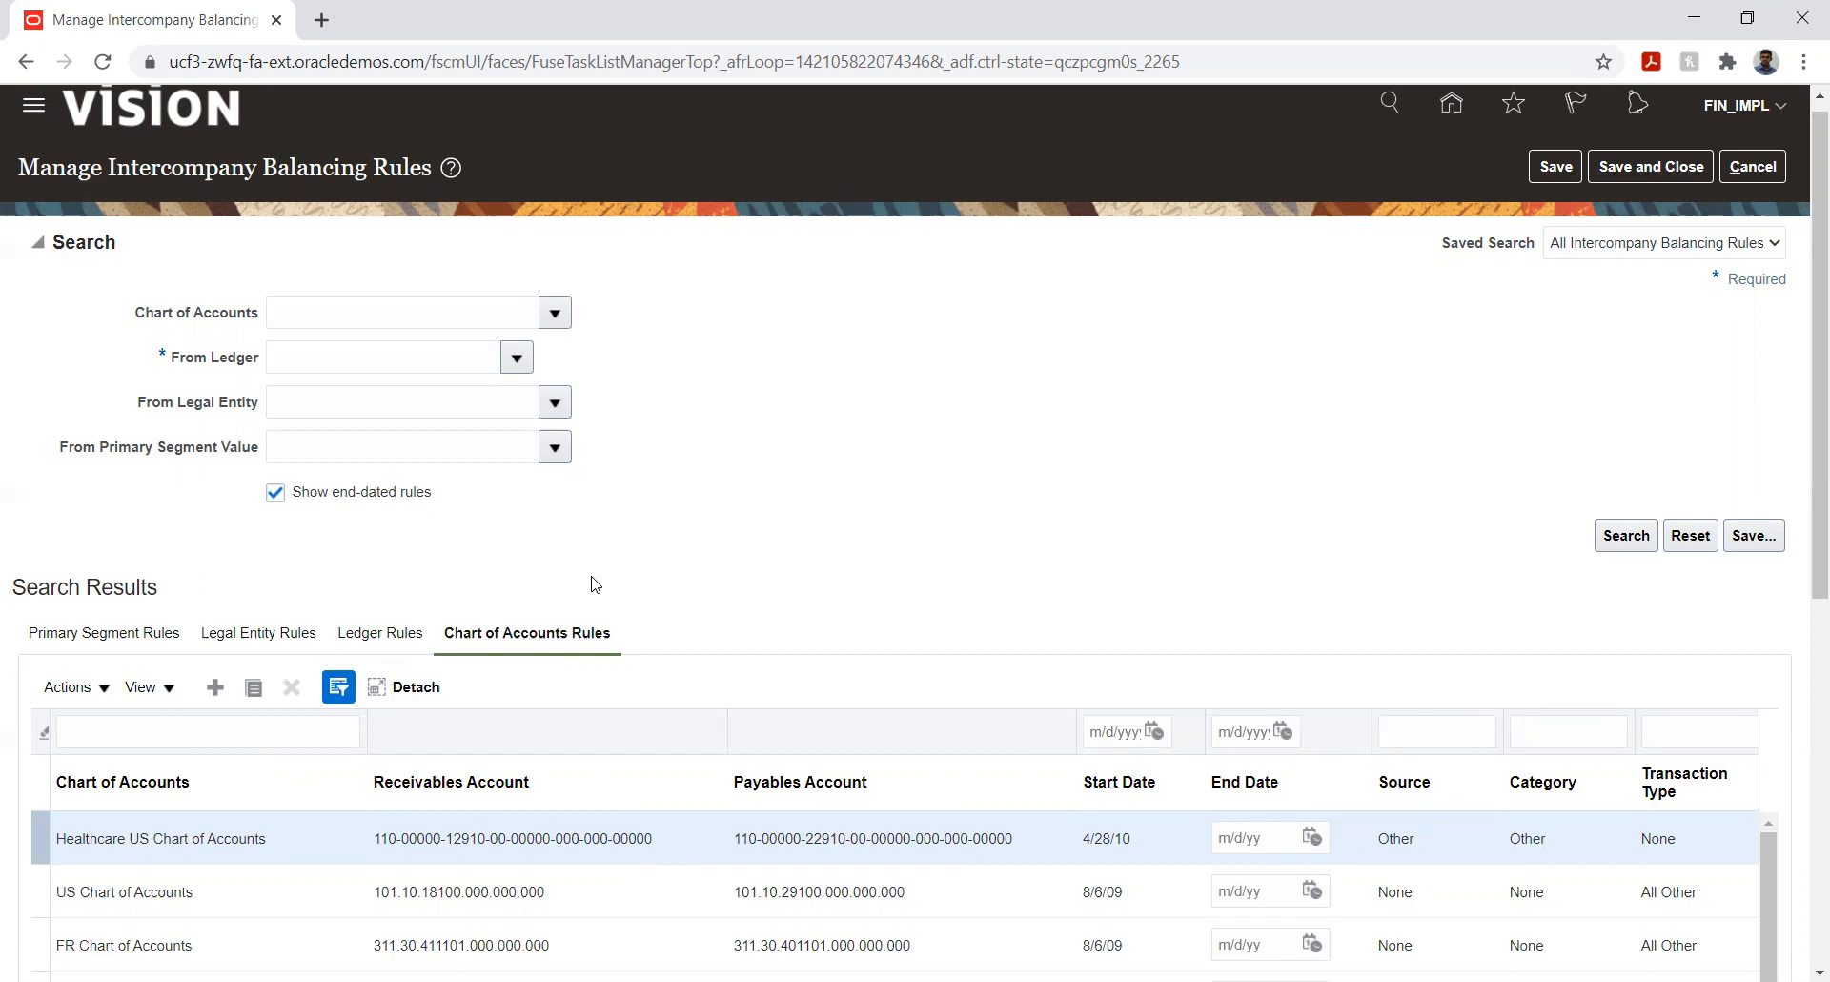
{"action": "left_click", "coordinate": [142, 641]}
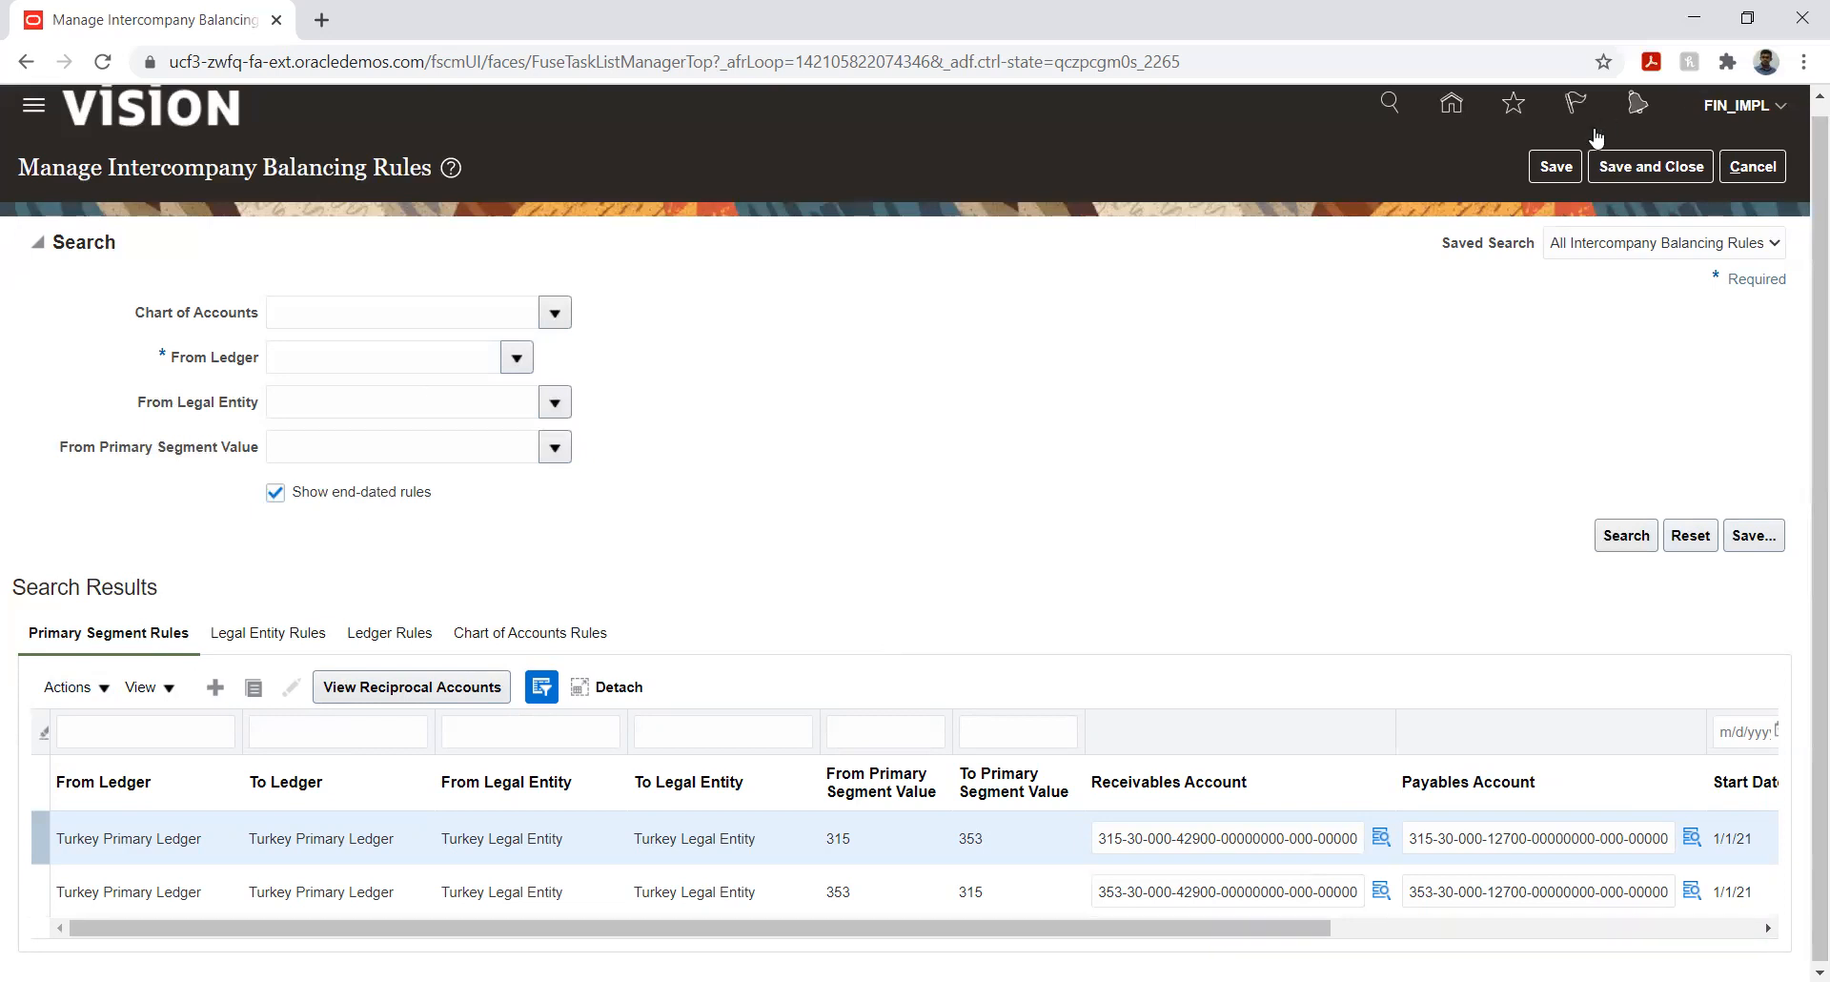
- Save and close the intercompany balancing rules and exit the FIN Implementation Project
{"action": "left_click", "coordinate": [1554, 170]}
{"action": "left_click", "coordinate": [1642, 170]}
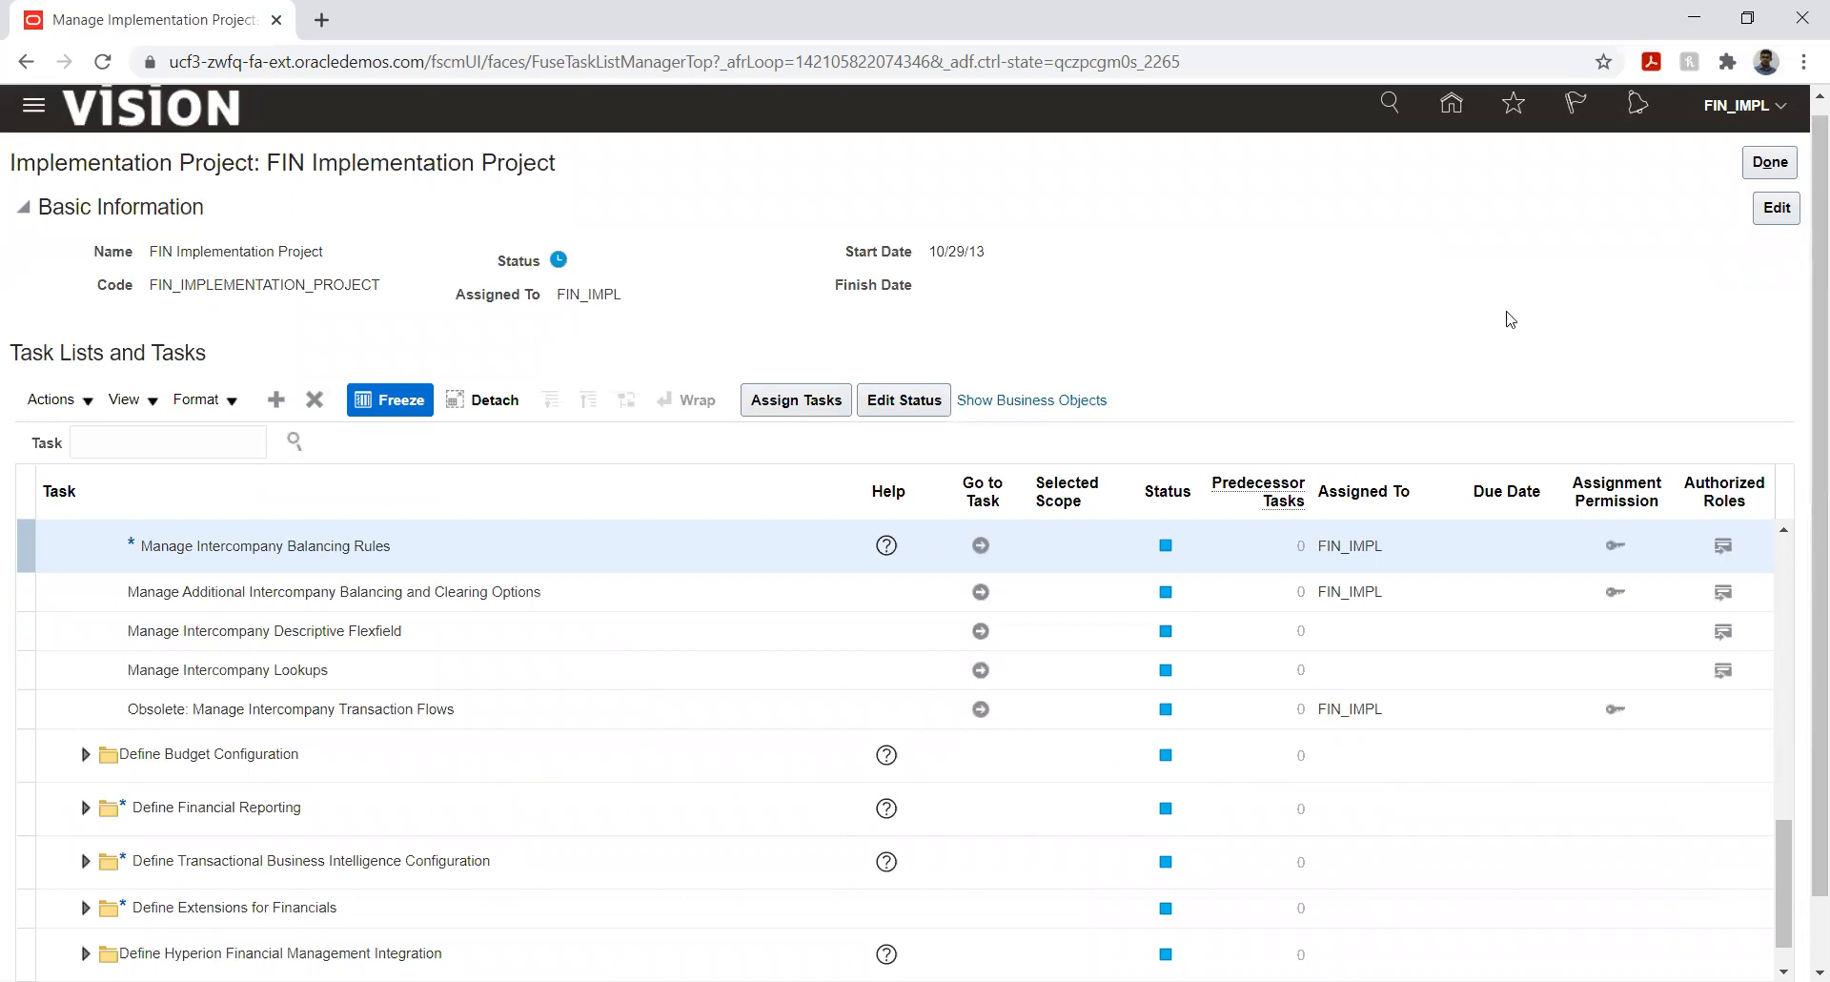
{"action": "left_click", "coordinate": [1768, 164]}
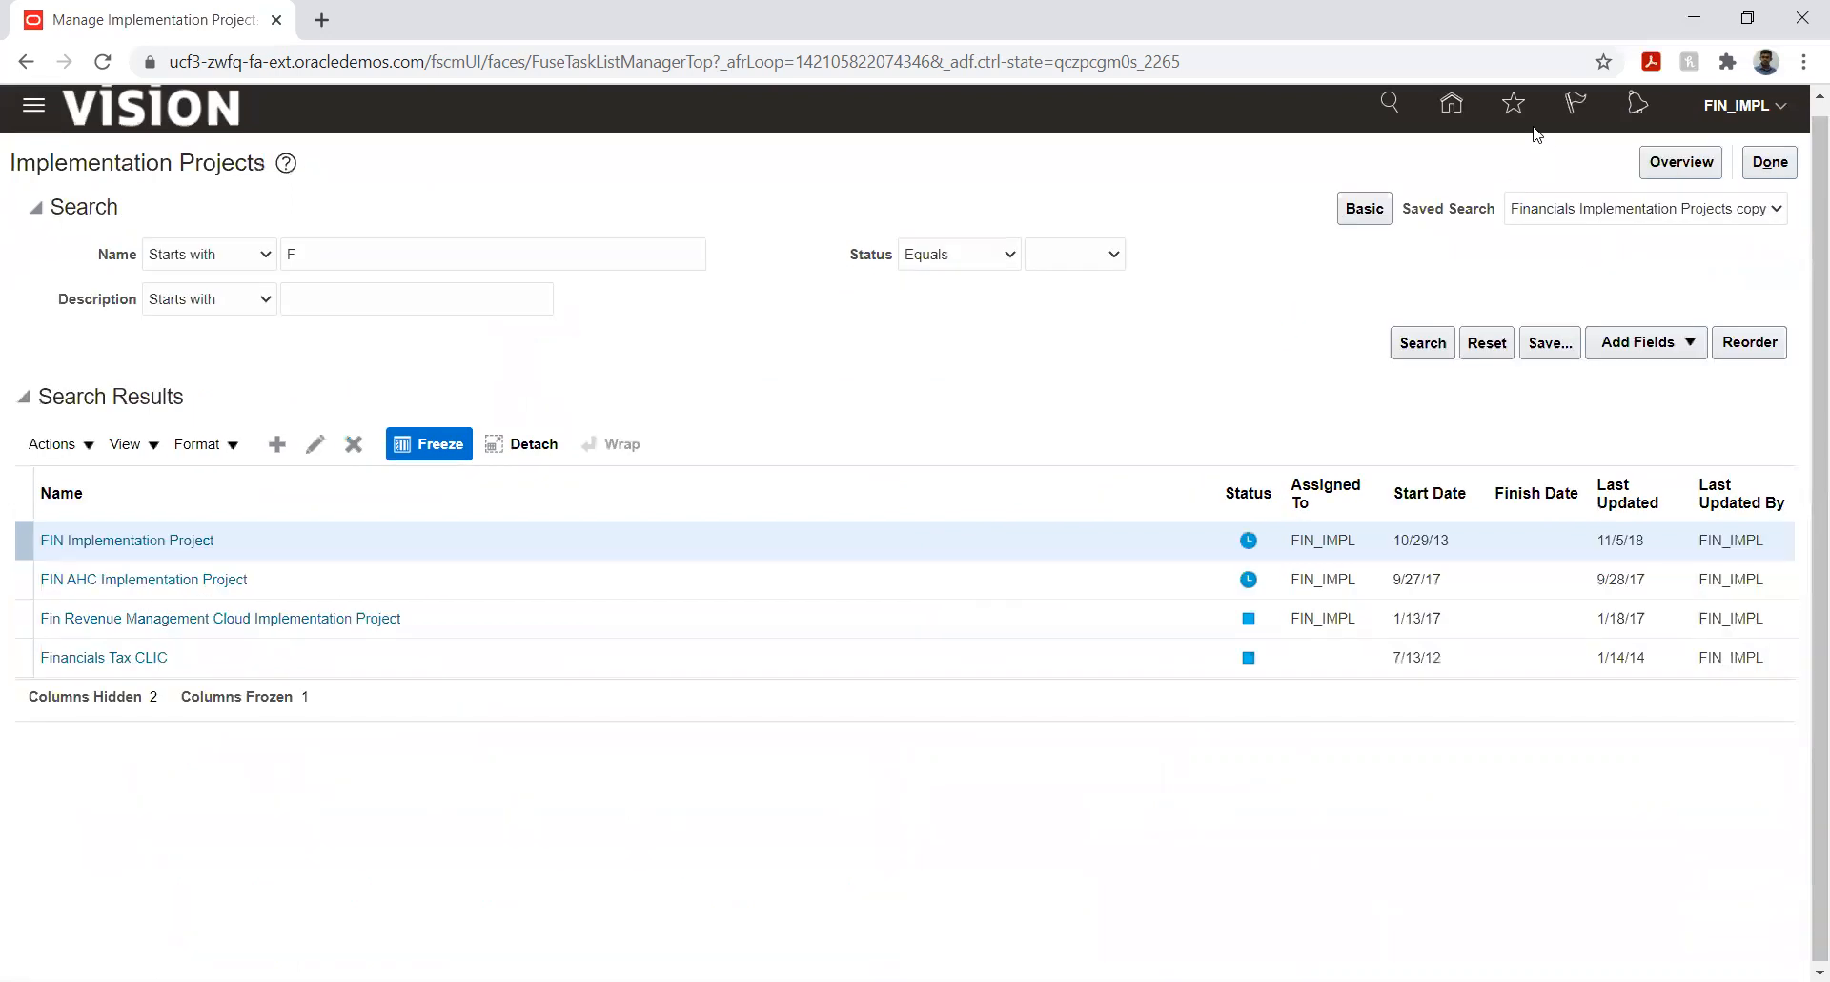
- Go to the Journals work area, start a new journal and name its batch JV145
{"action": "left_click", "coordinate": [1451, 105]}
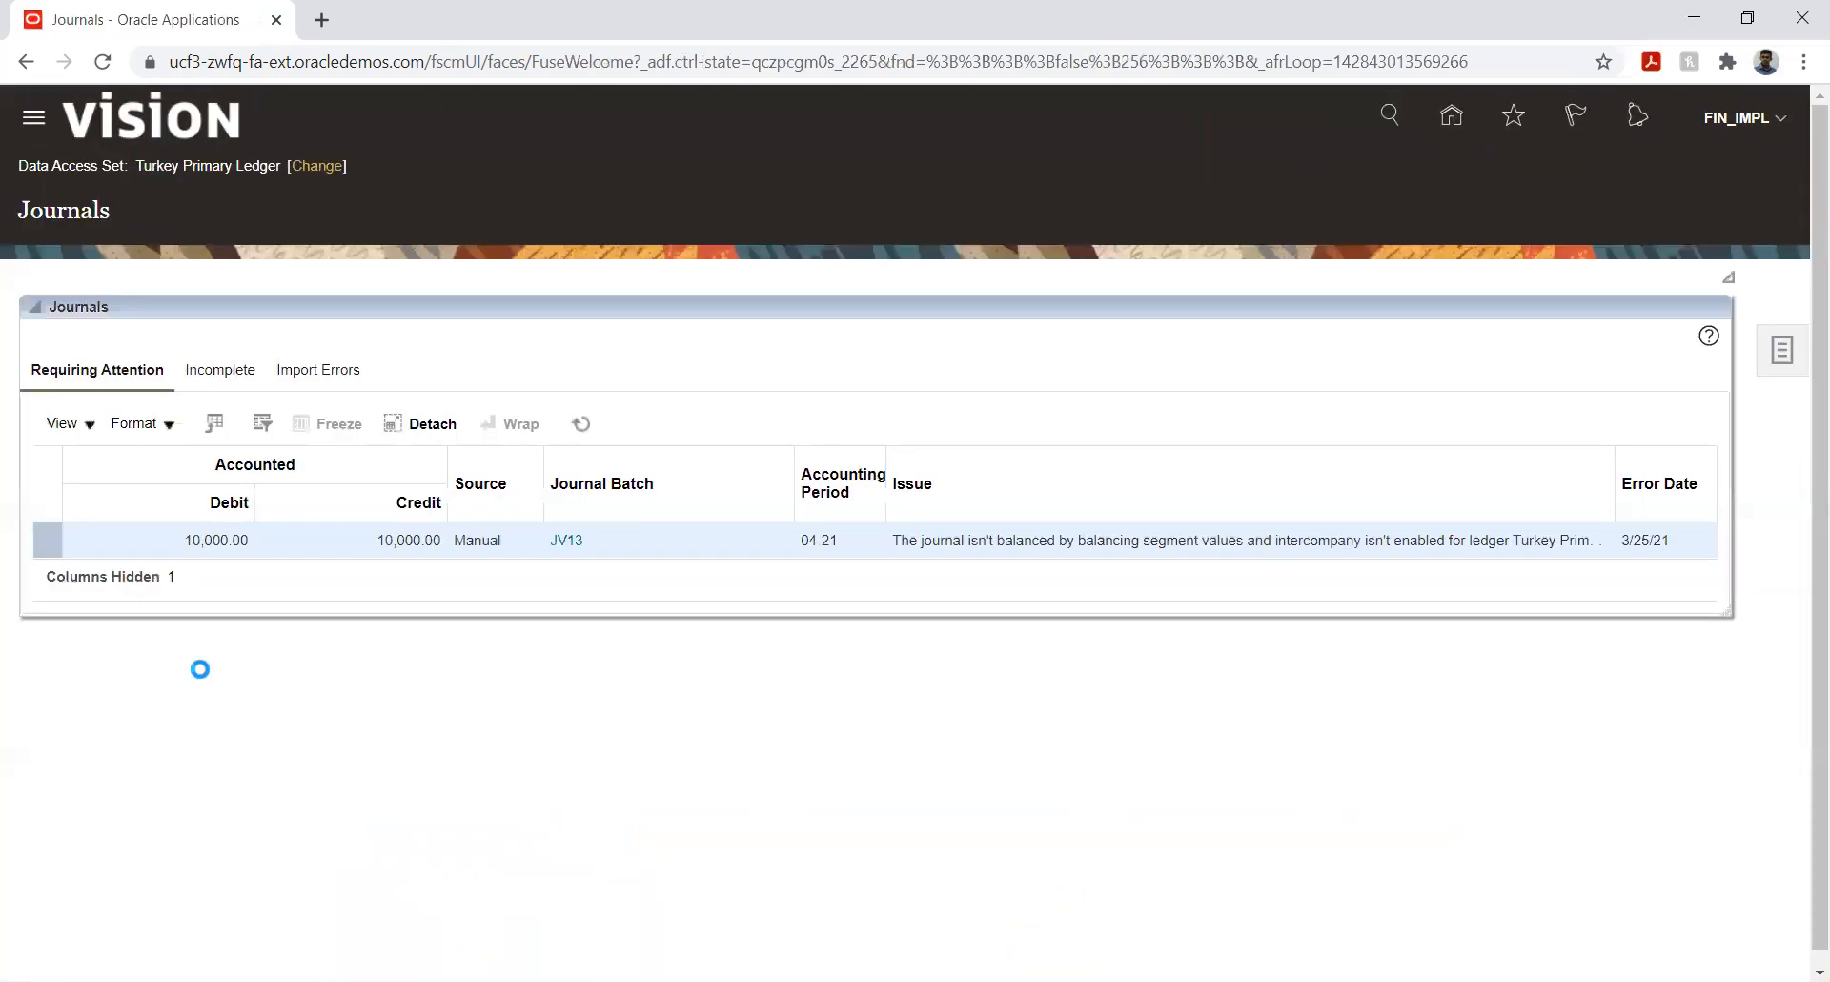
{"action": "left_click", "coordinate": [1781, 350]}
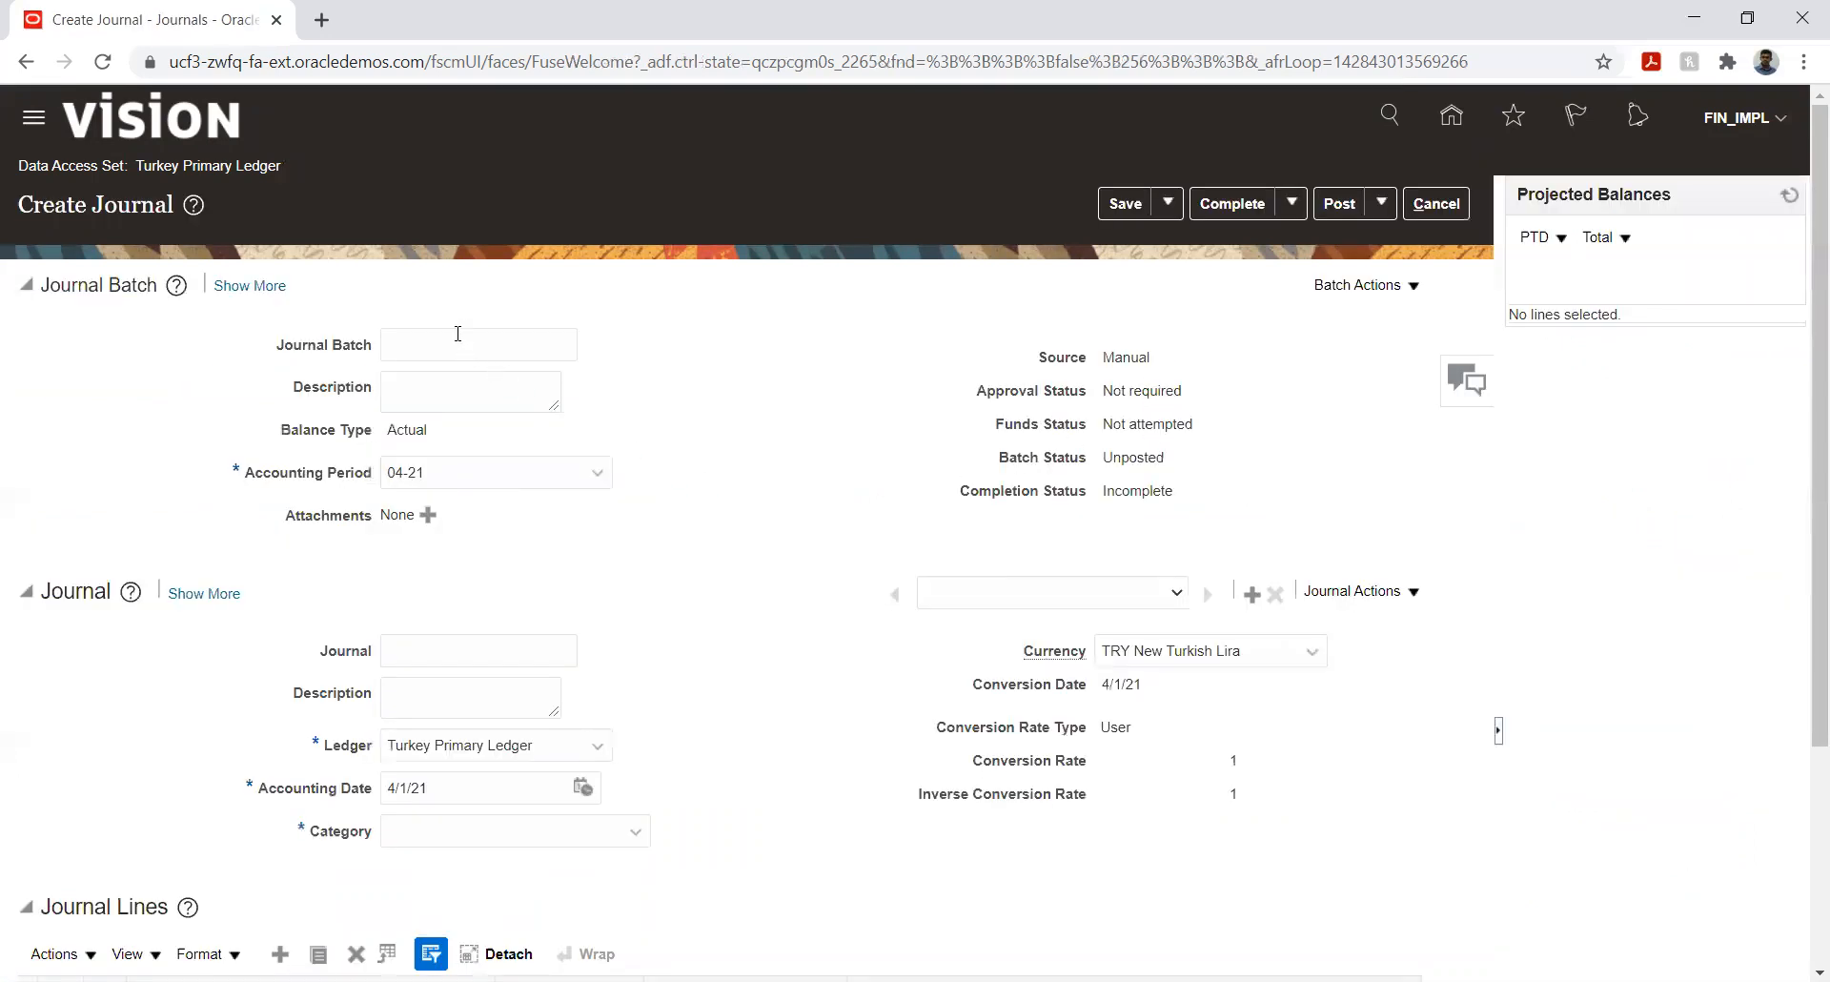
{"action": "left_click", "coordinate": [461, 343]}
{"action": "left_click", "coordinate": [450, 397]}
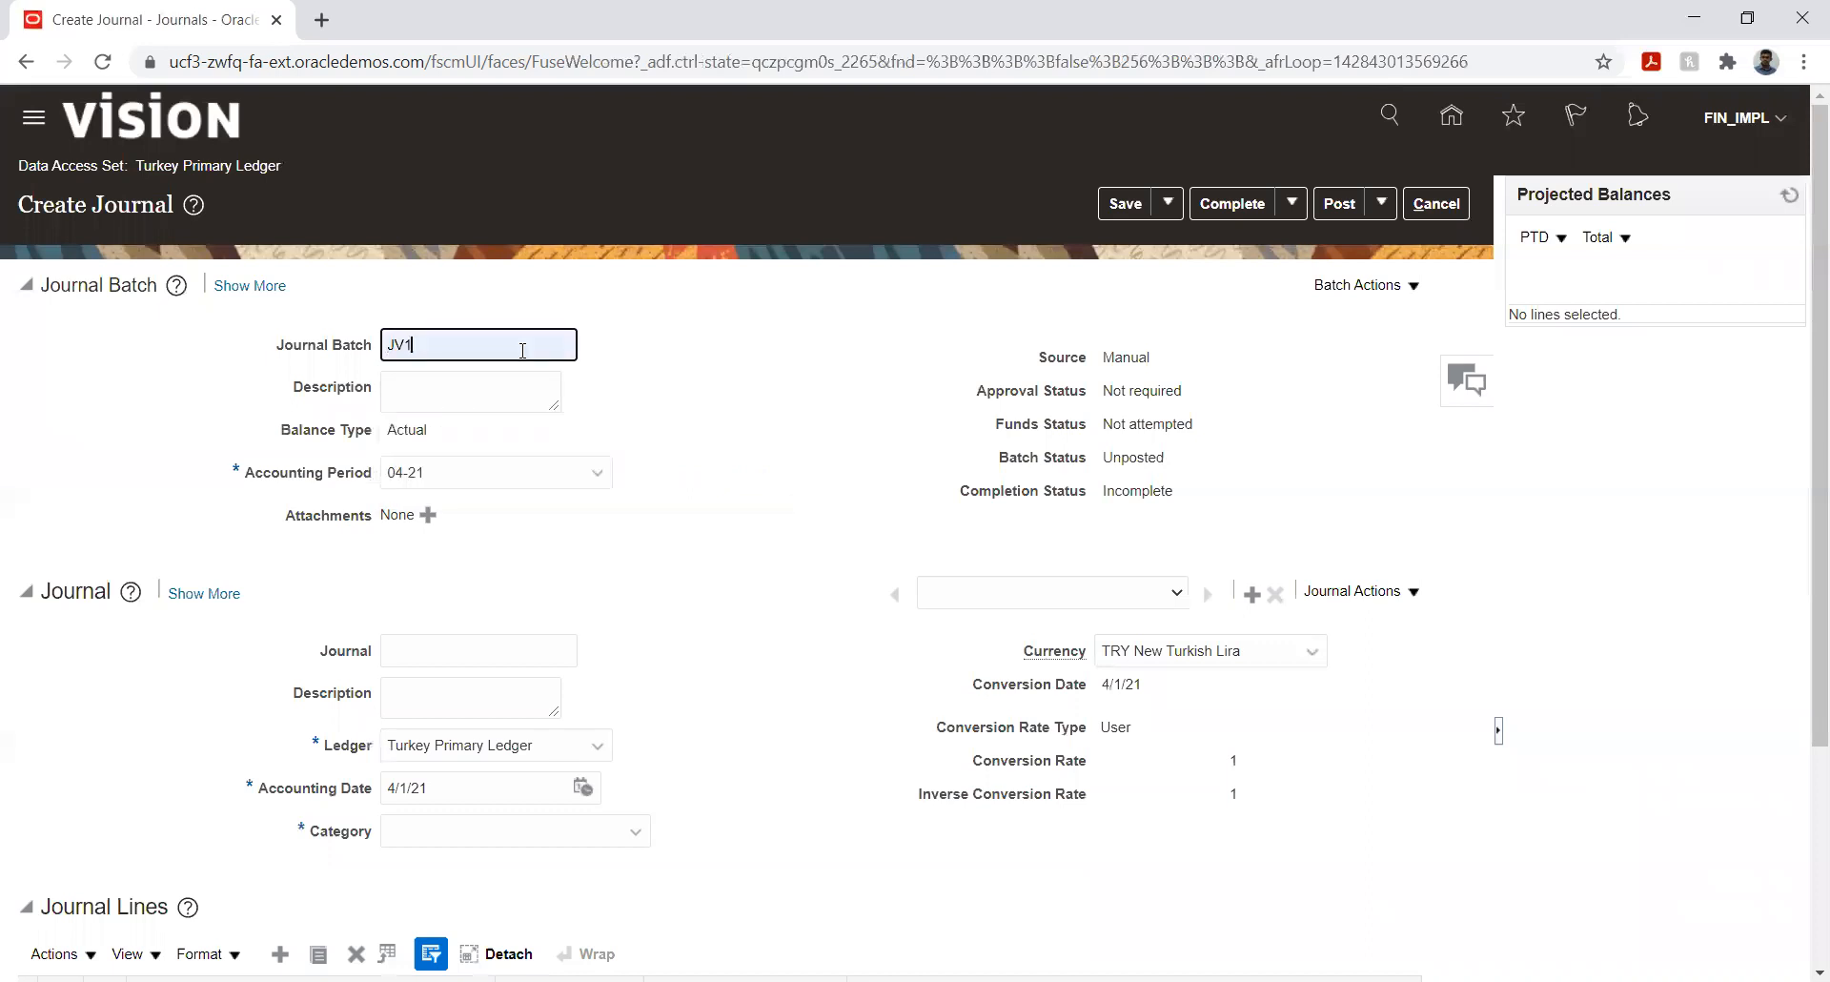
{"action": "type", "text": "45"}
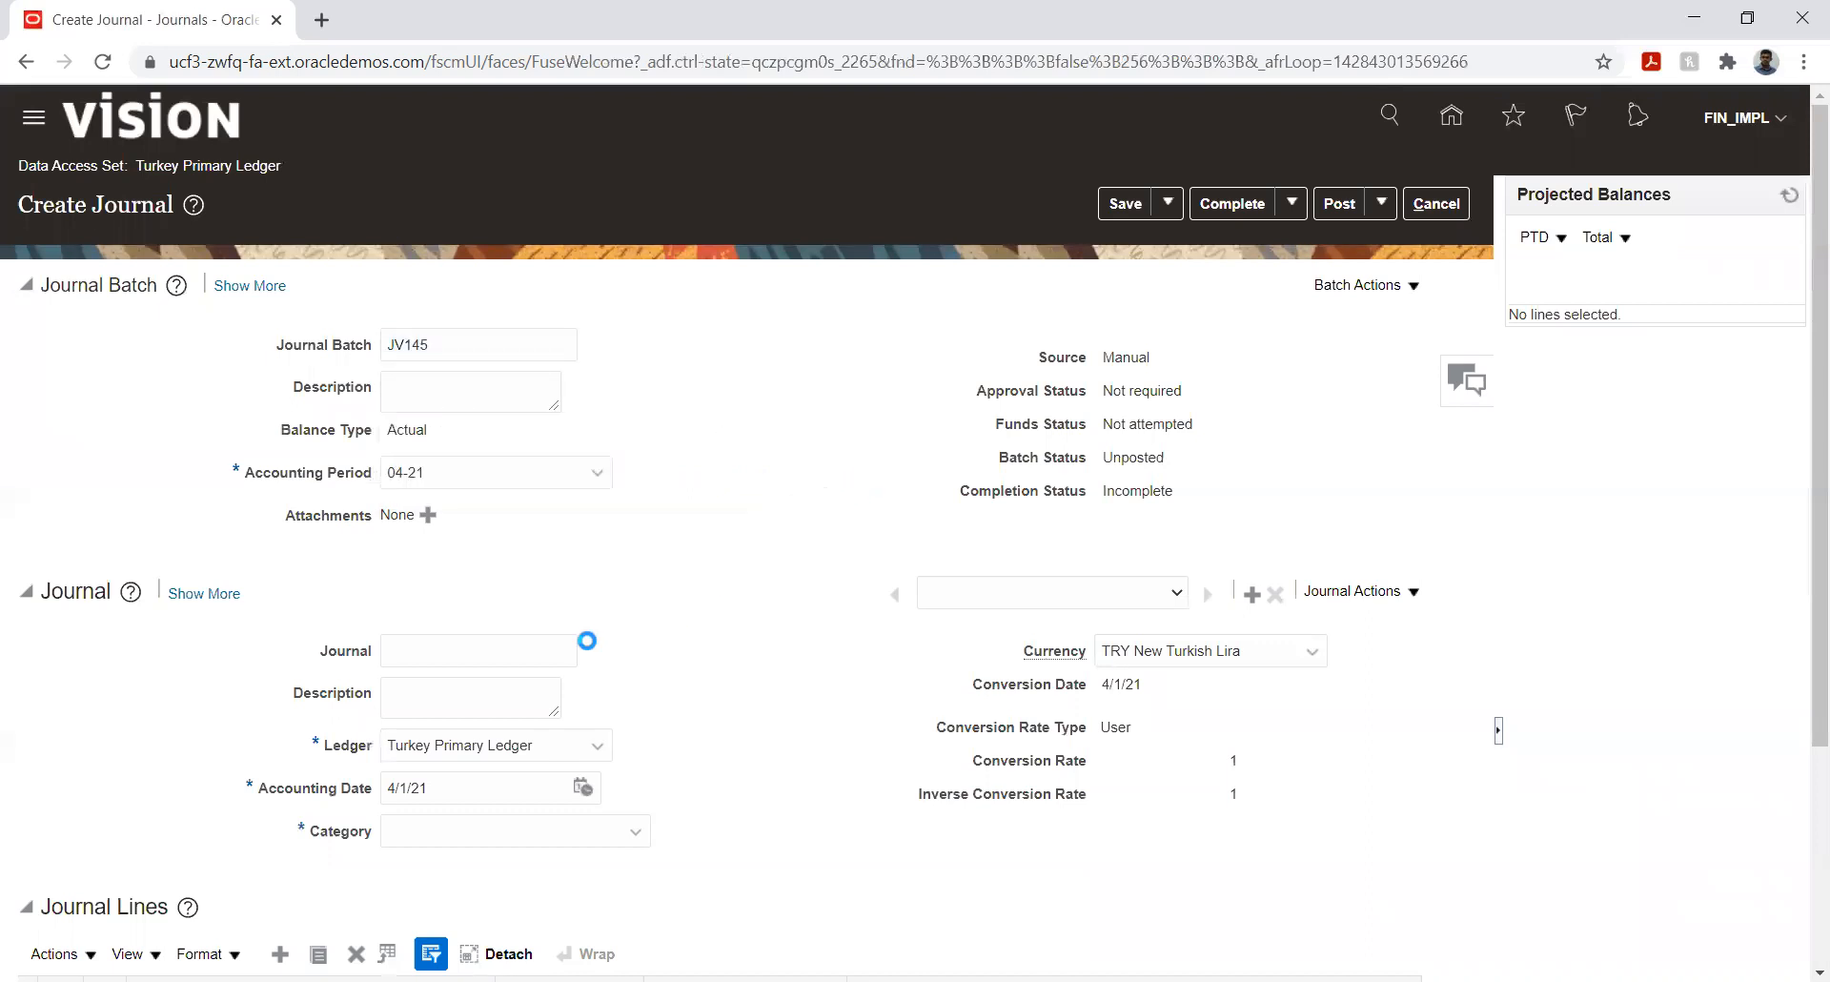
- Name the journal CVR245 and set its category to Adjustment
{"action": "left_click", "coordinate": [463, 658]}
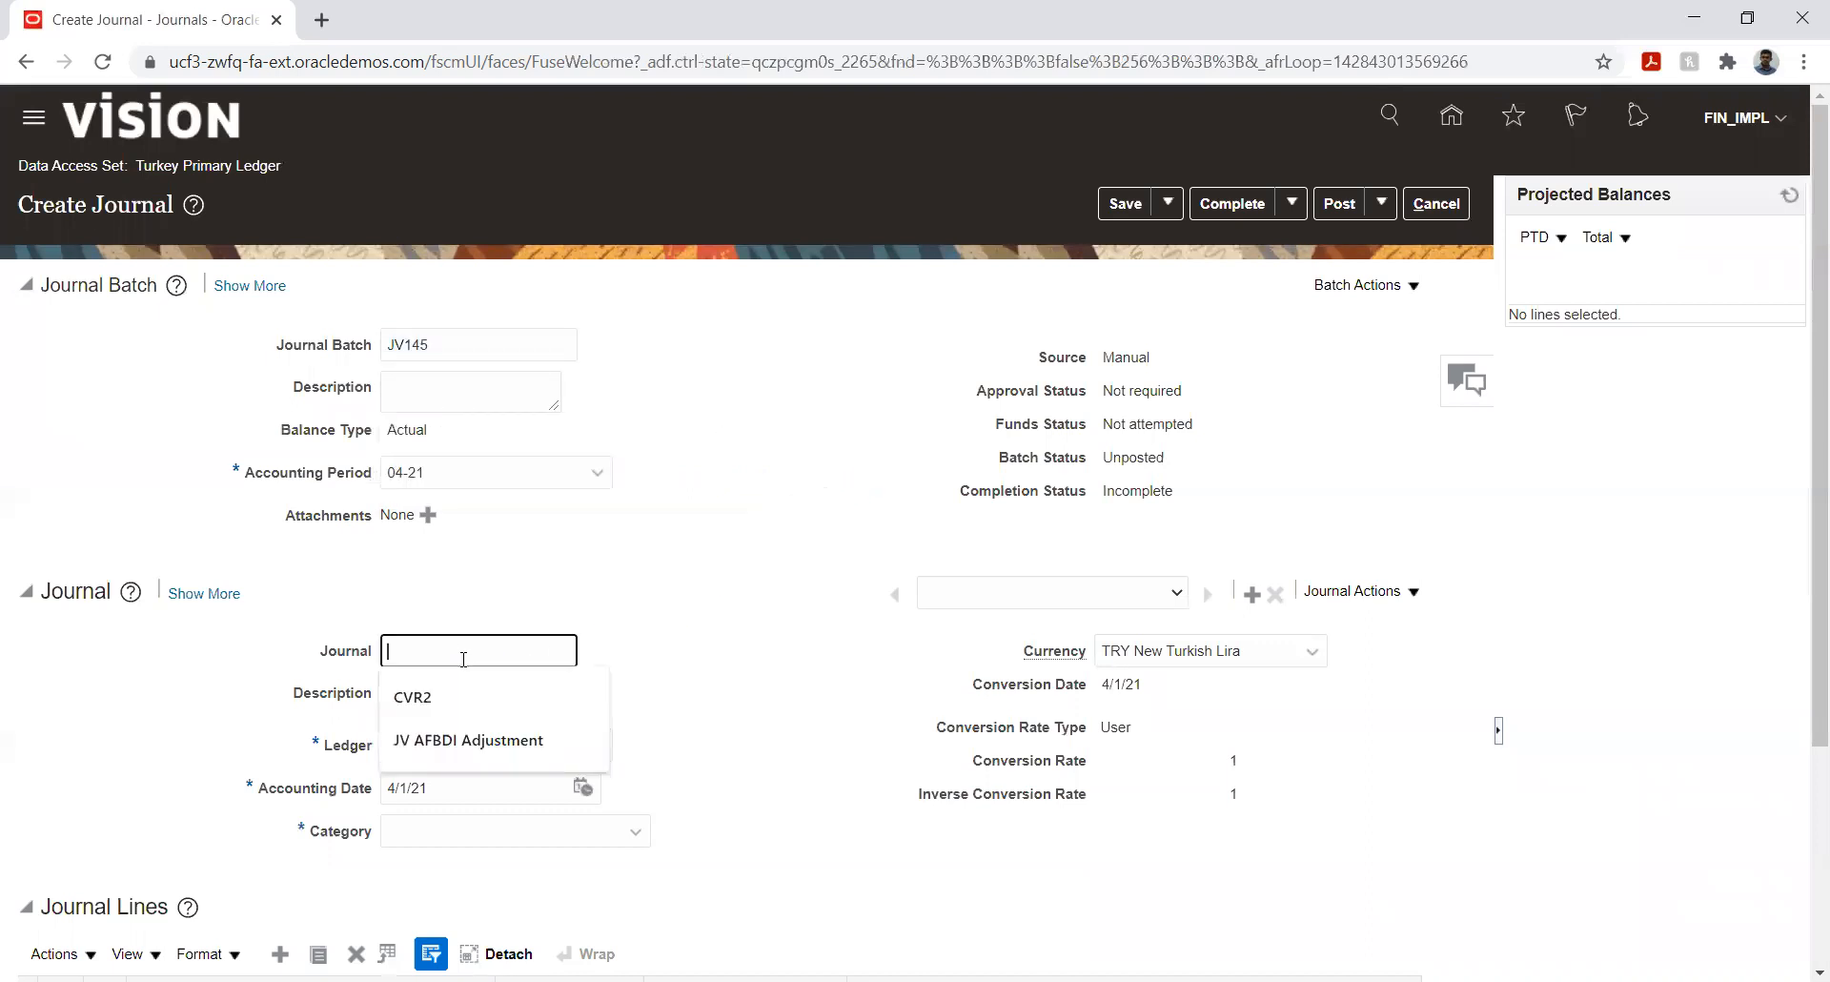
{"action": "left_click", "coordinate": [415, 704]}
{"action": "type", "text": "45"}
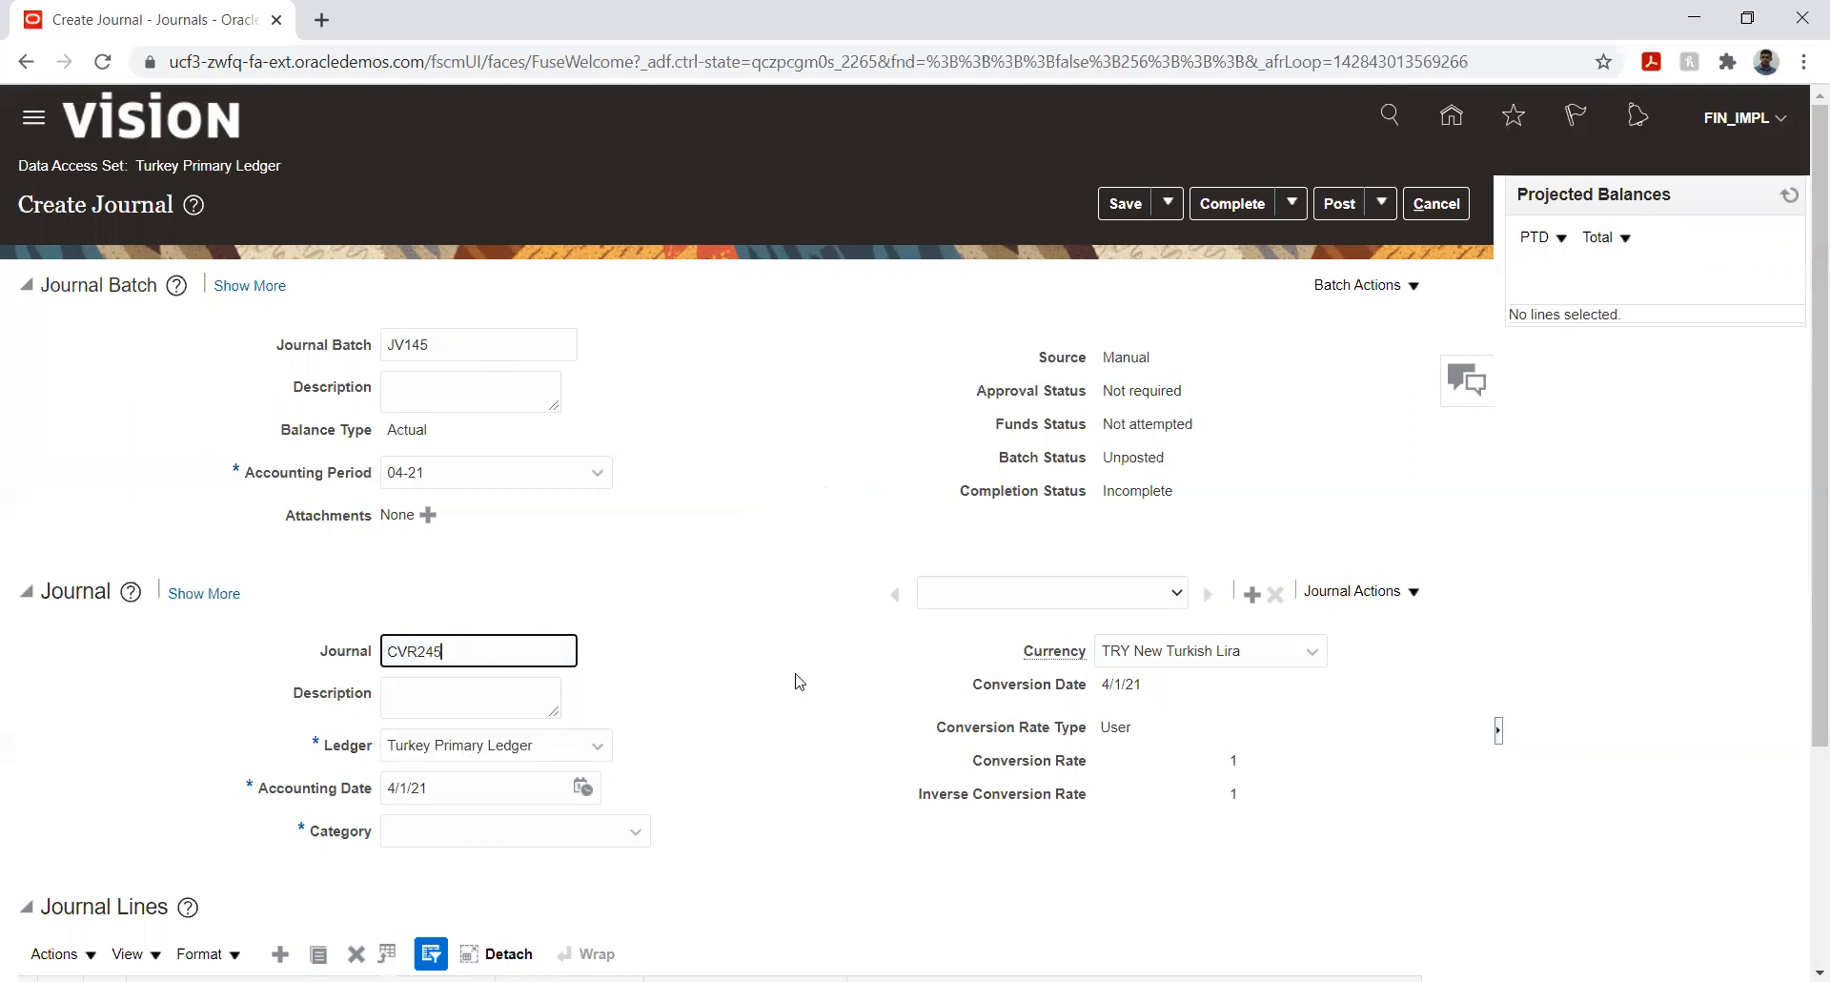
{"action": "left_click", "coordinate": [799, 681]}
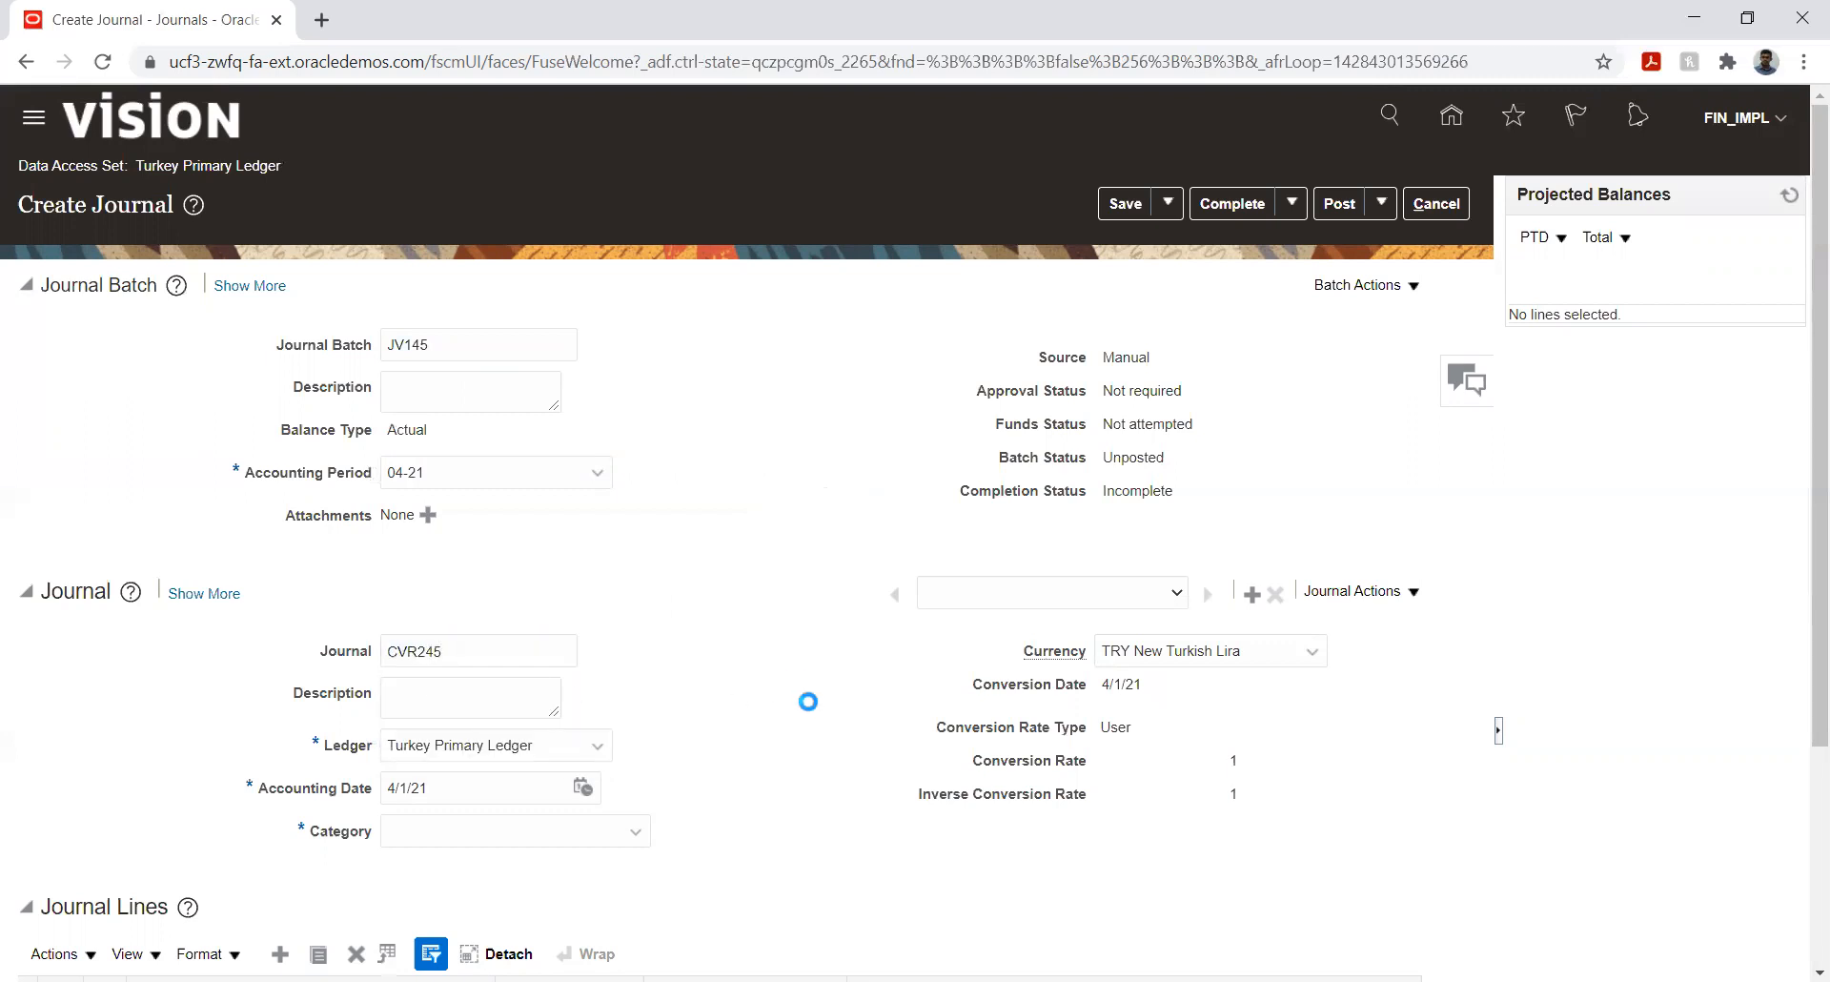
{"action": "left_click", "coordinate": [522, 835]}
{"action": "type", "text": "adj"}
{"action": "left_click", "coordinate": [461, 688]}
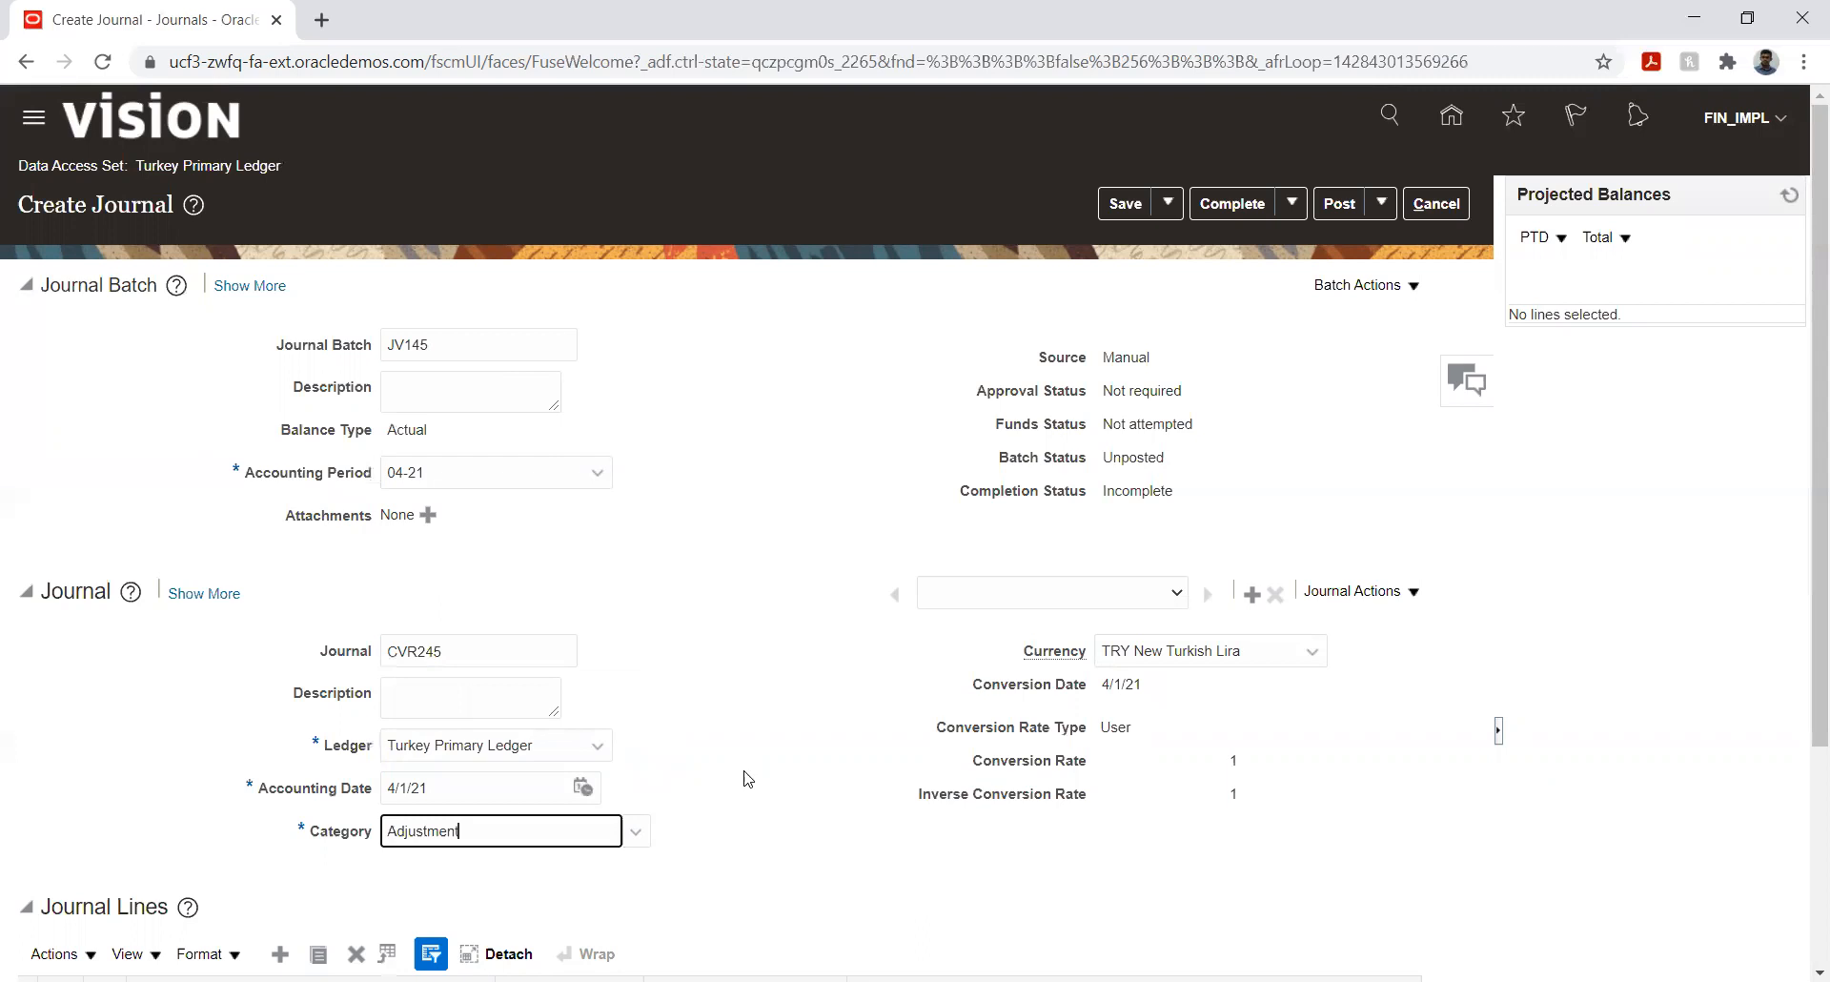
{"action": "left_click", "coordinate": [772, 780]}
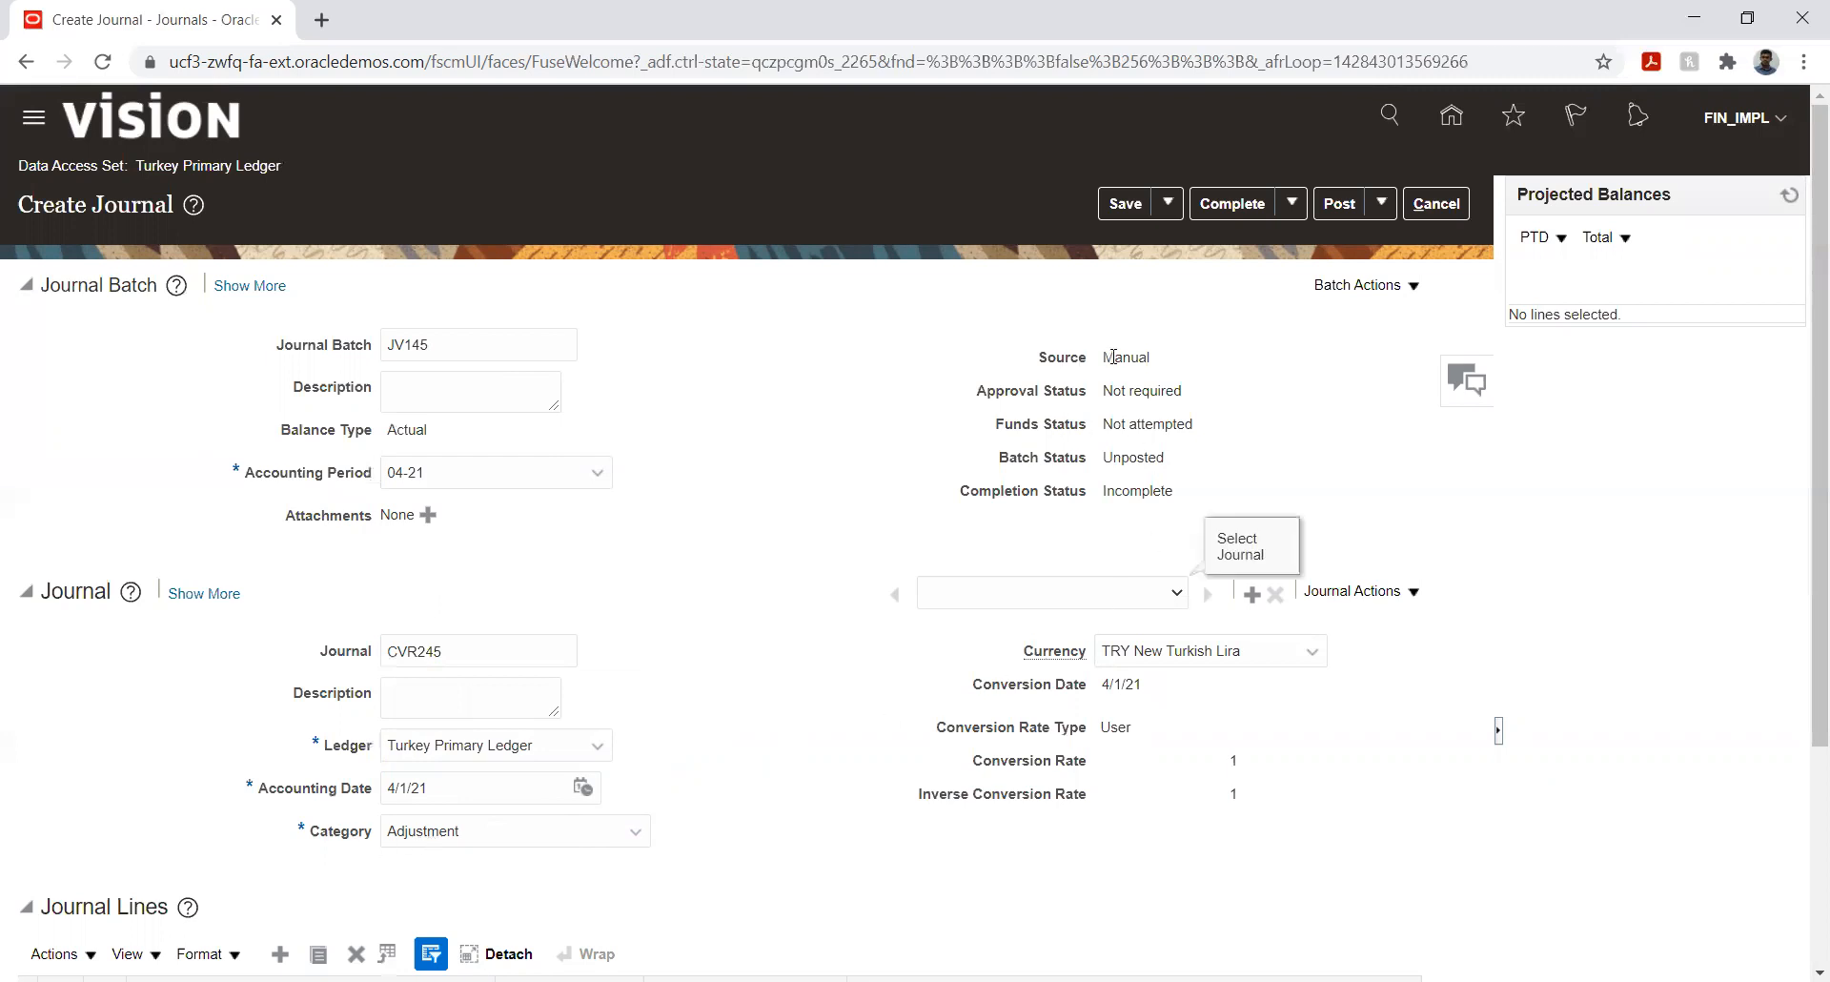
{"action": "left_click", "coordinate": [803, 661]}
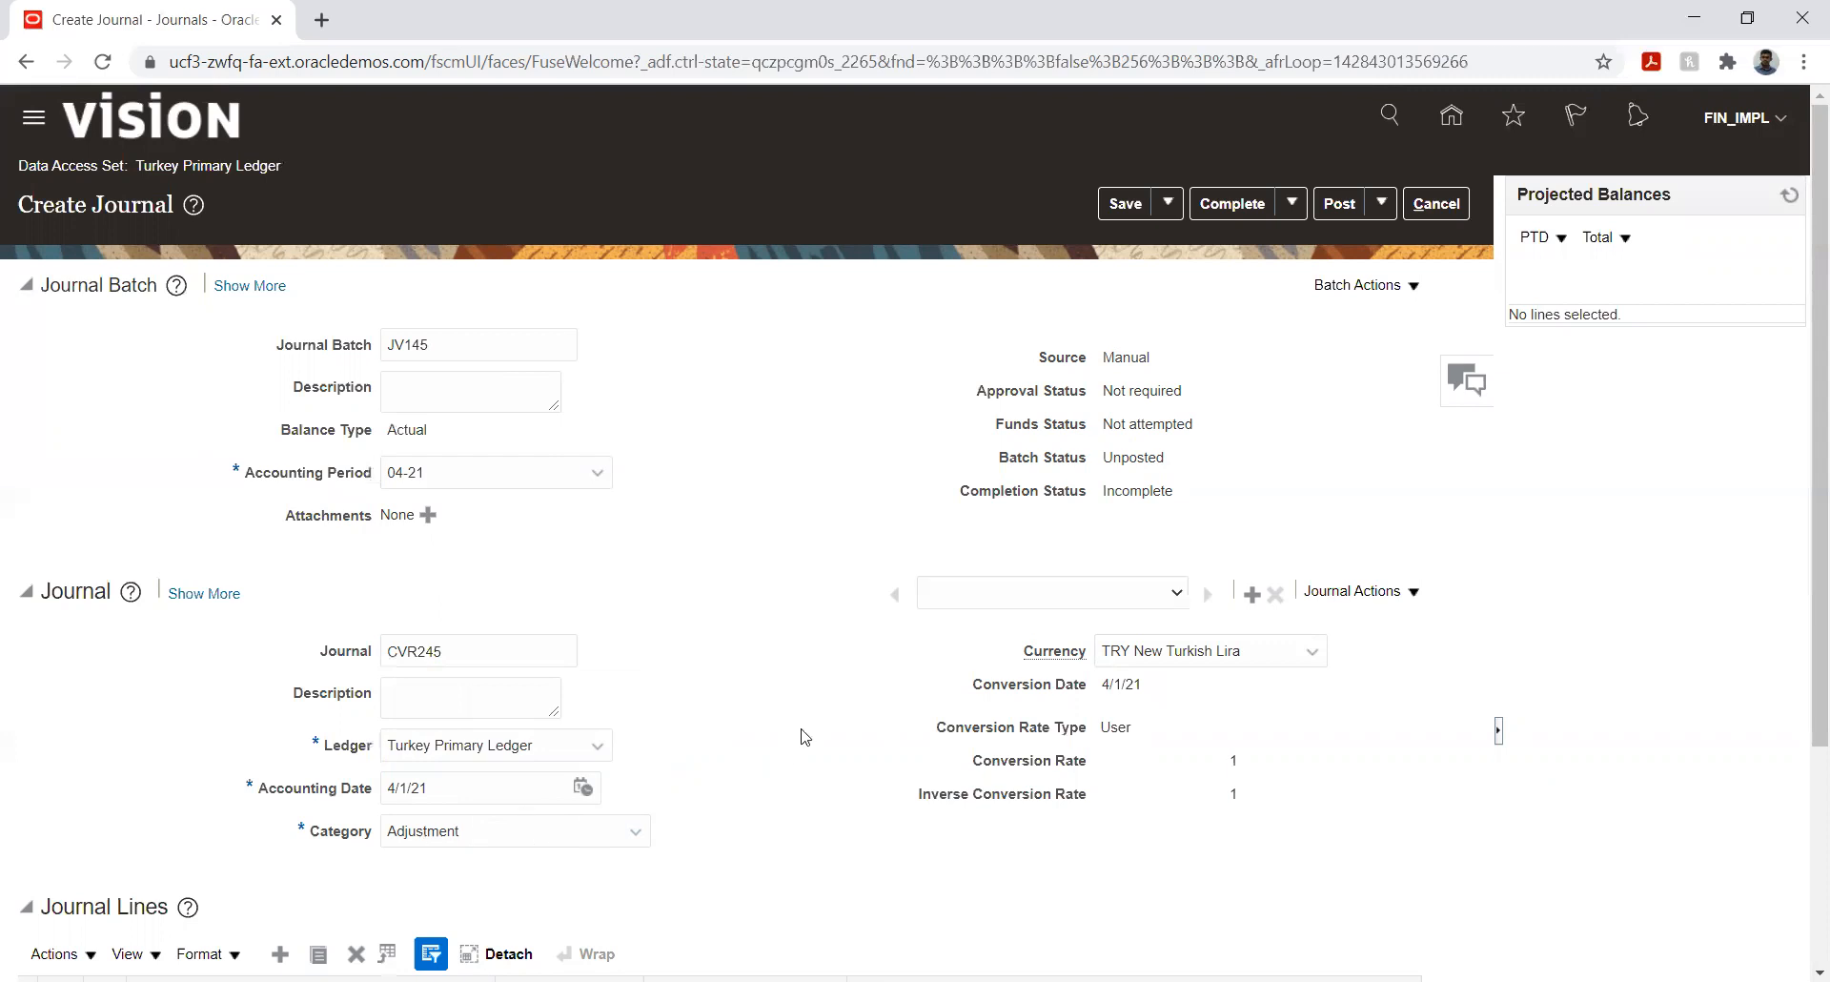
- Open the account selection for journal line 1 and set its company segment to 353 Test Office
{"action": "scroll", "coordinate": [791, 572], "scroll_direction": "down", "scroll_amount": 3}
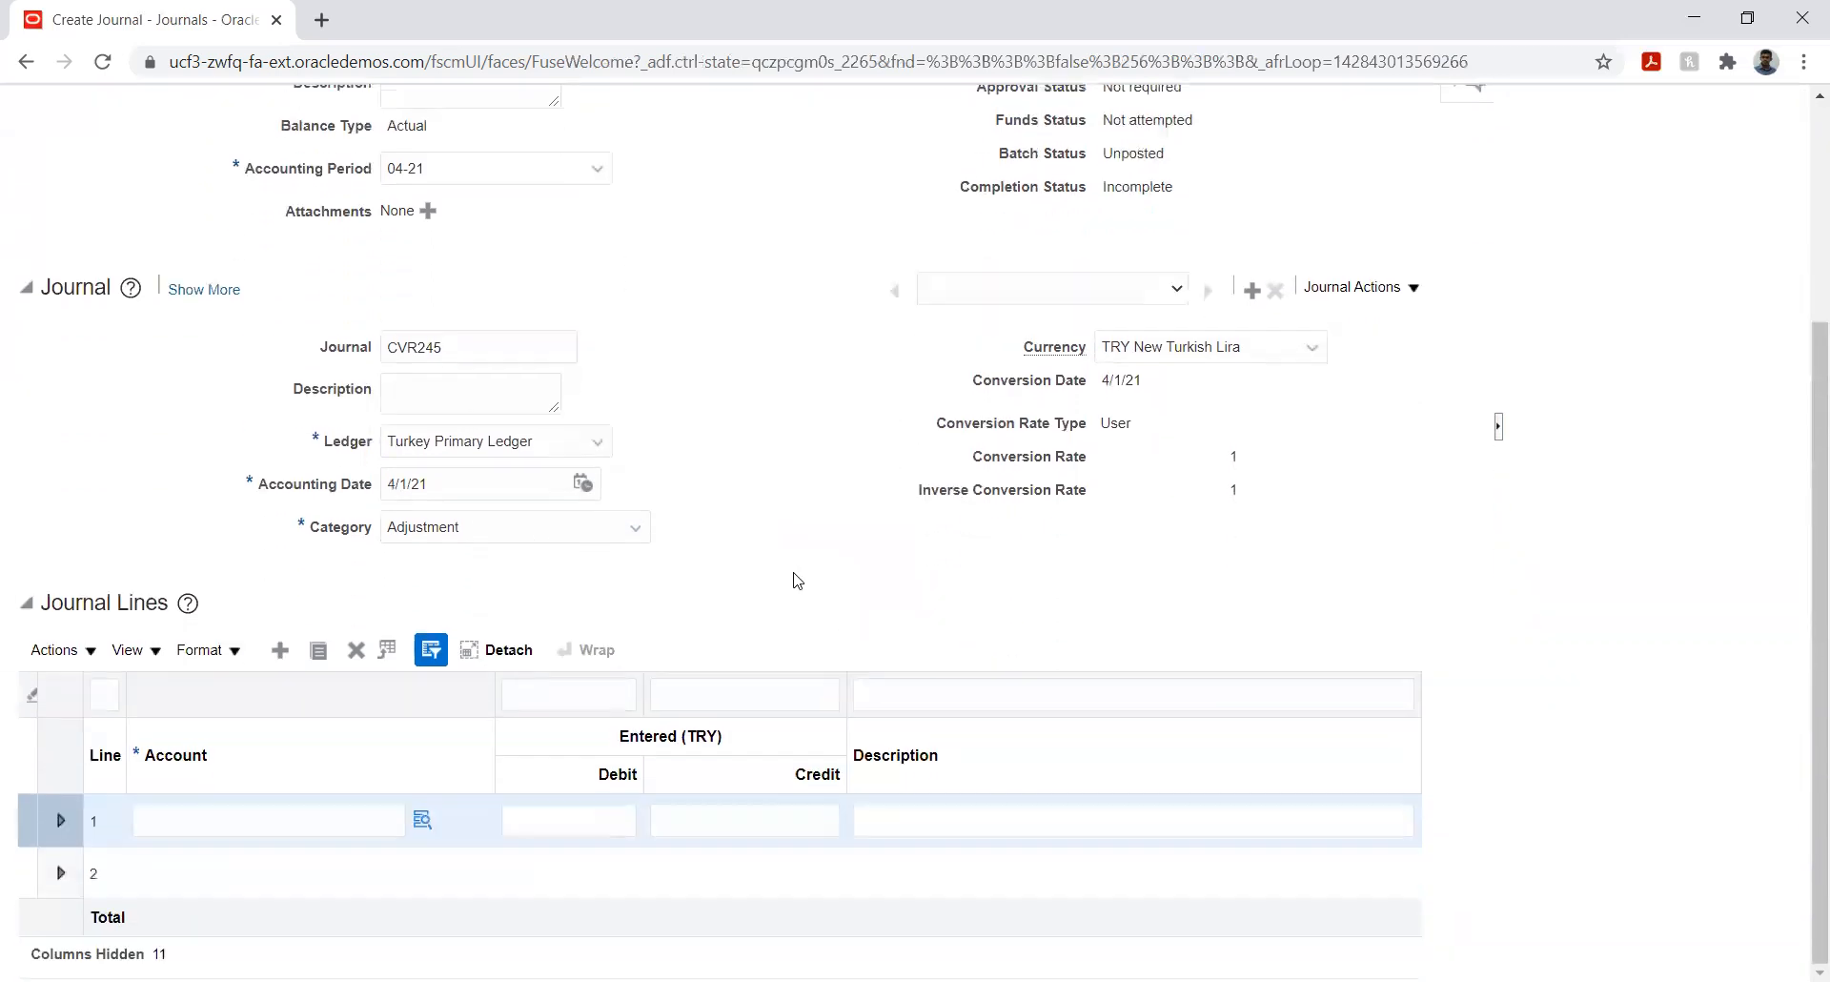
{"action": "left_click", "coordinate": [423, 820]}
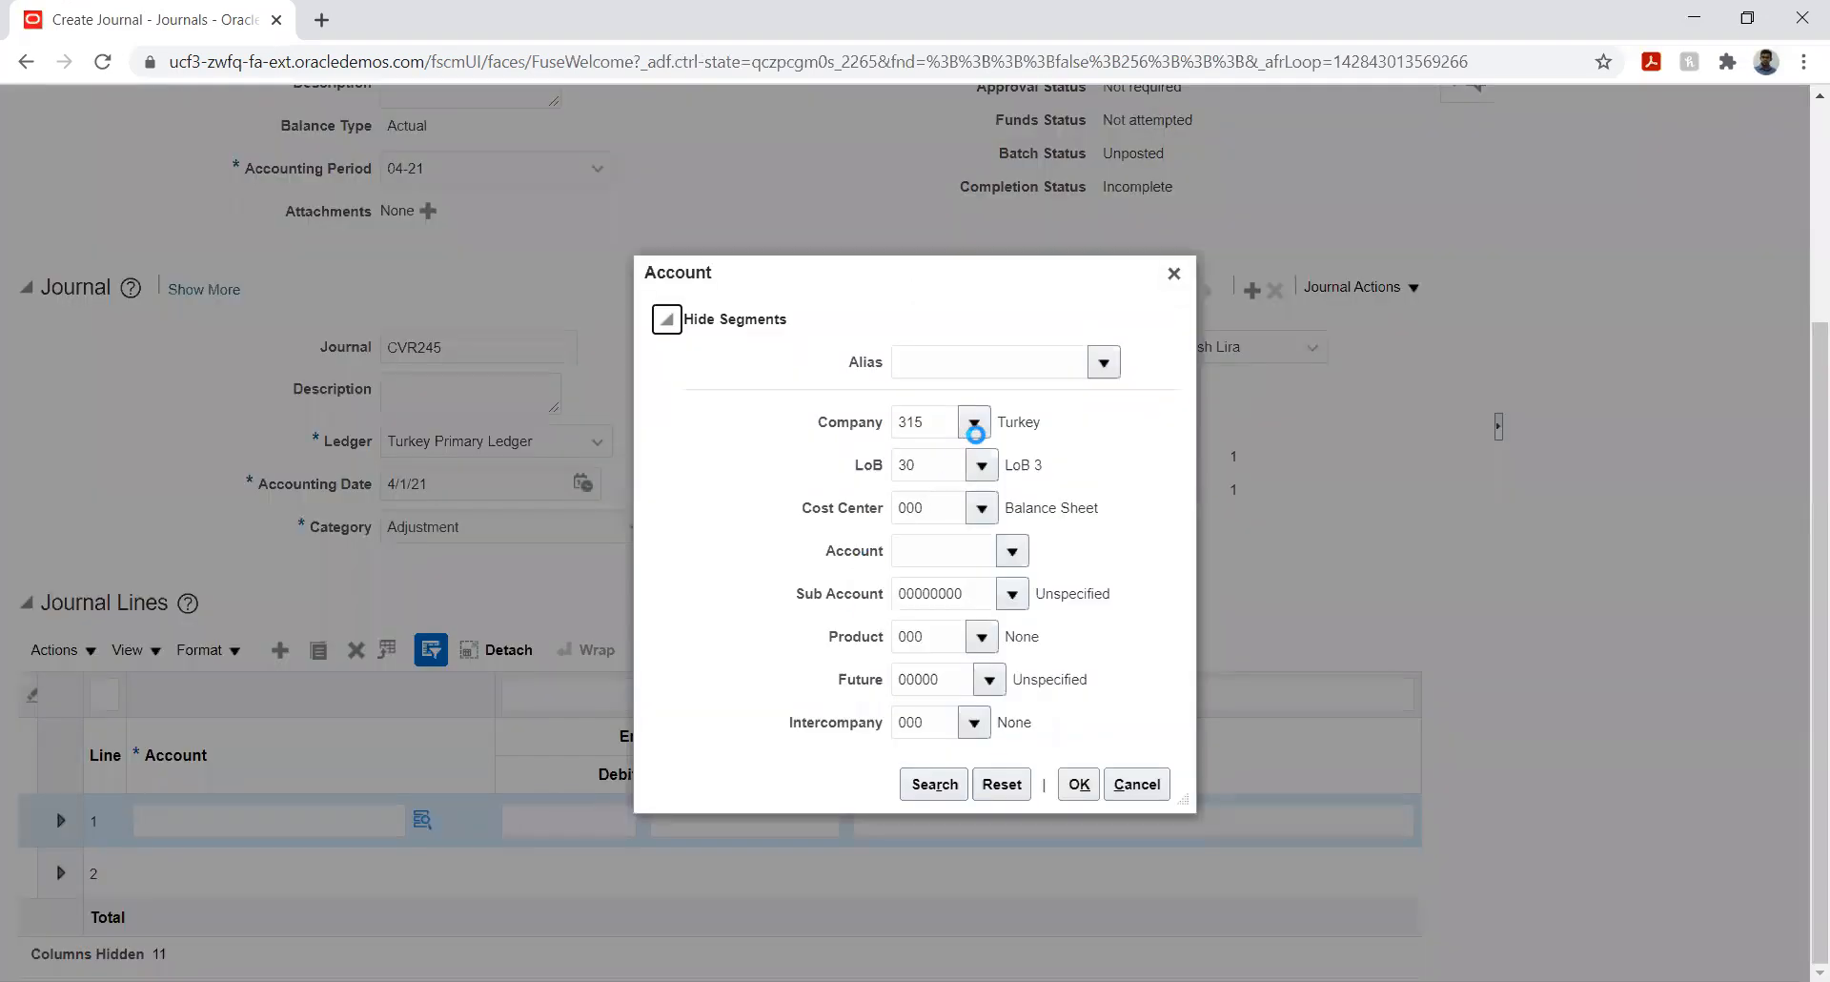
{"action": "left_click", "coordinate": [974, 426]}
{"action": "left_click", "coordinate": [972, 424]}
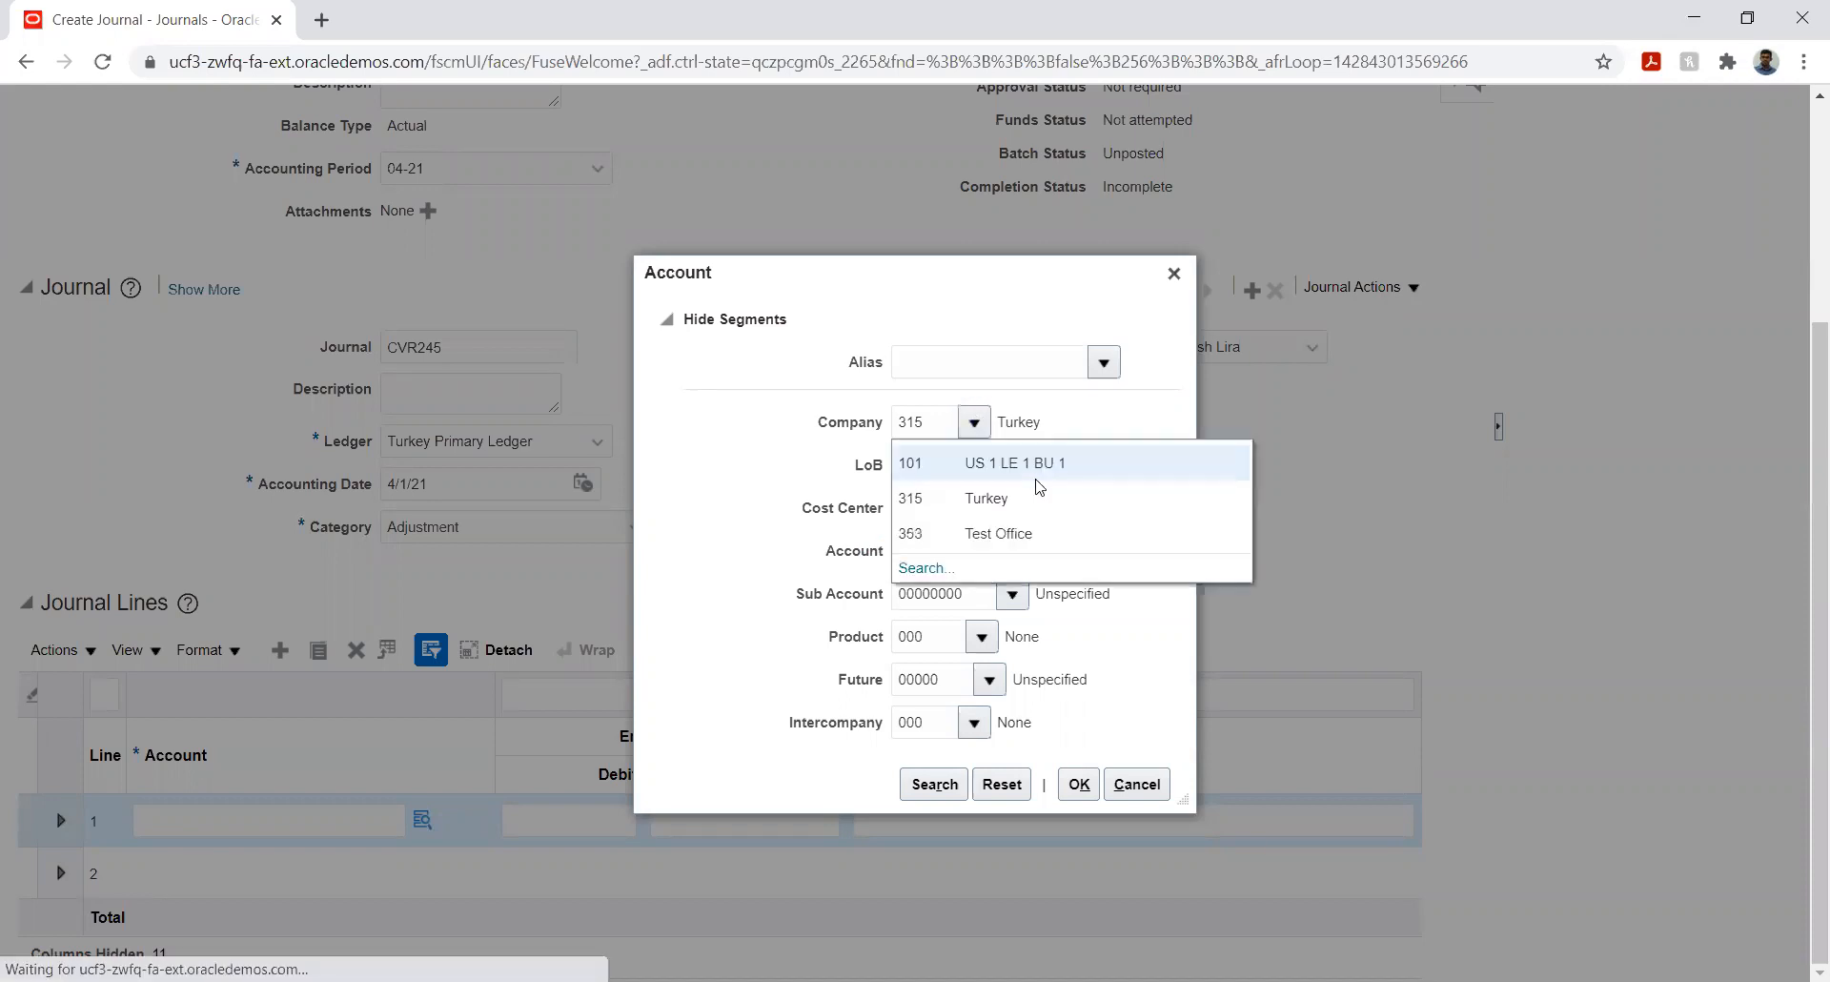
{"action": "left_click", "coordinate": [983, 518]}
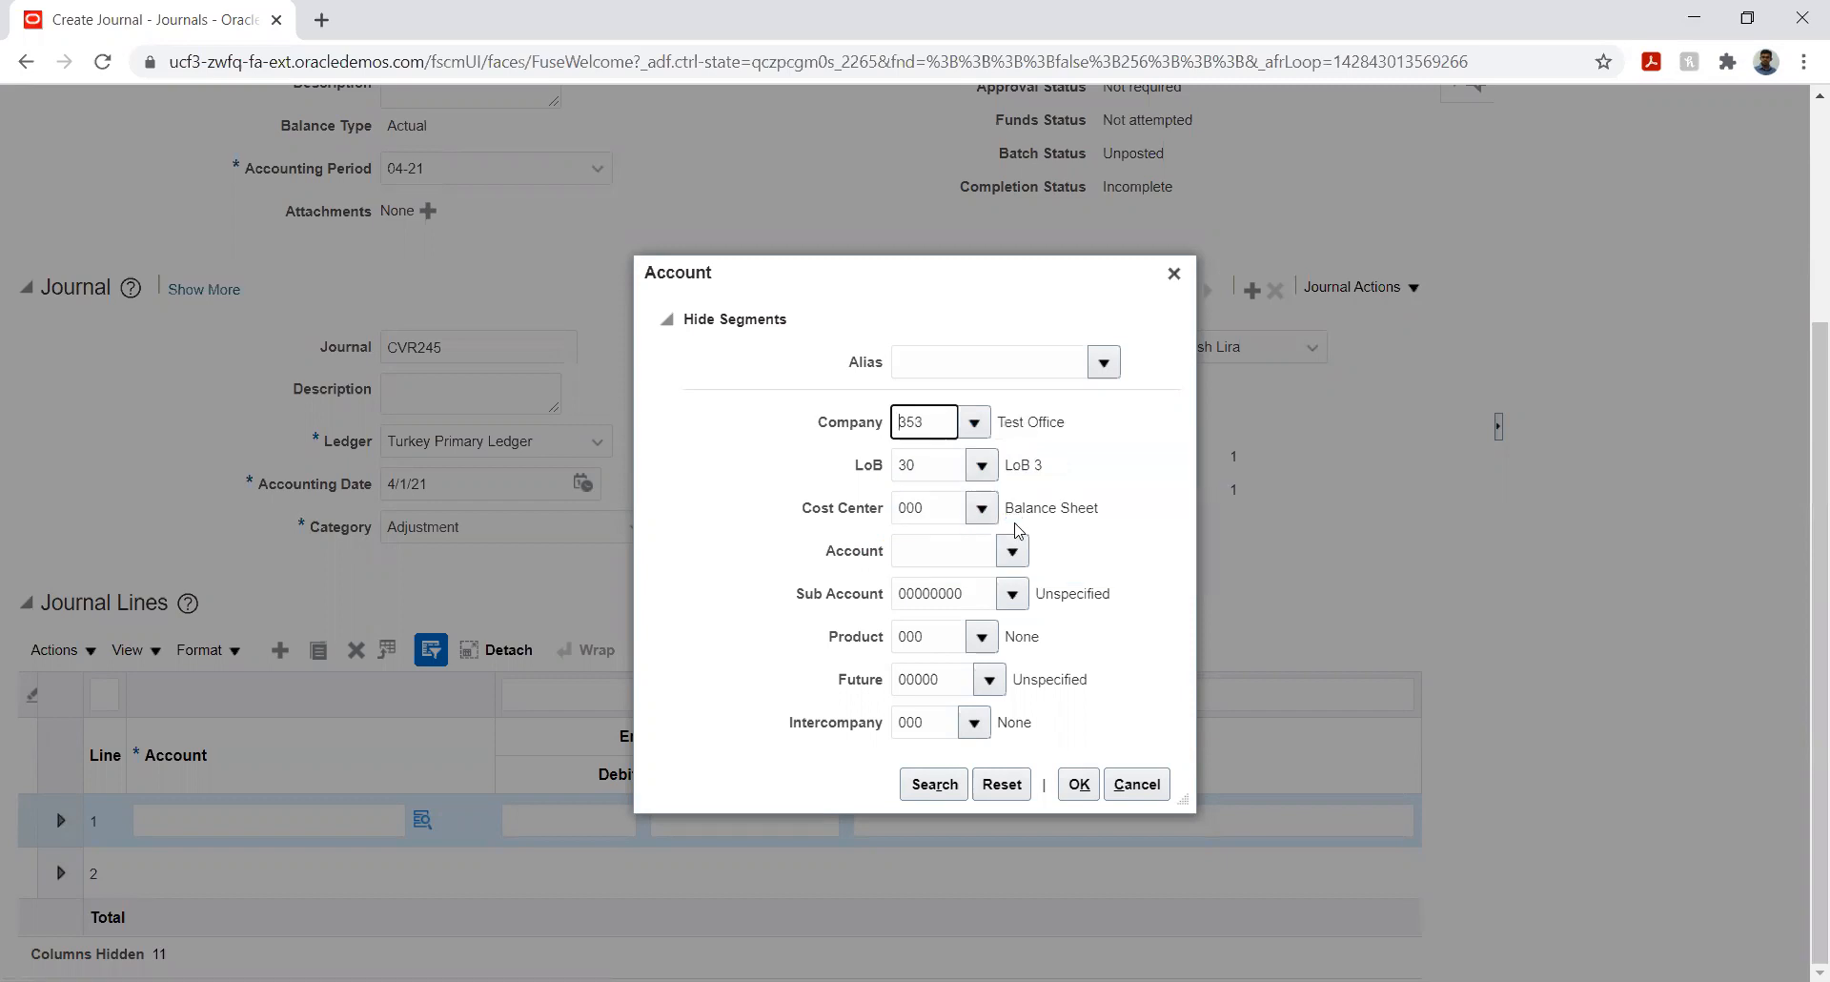
- Search account descriptions for exp% and set line 1's account segment to 38100 Expense Accruals, accepting the combination
{"action": "left_click", "coordinate": [1013, 550]}
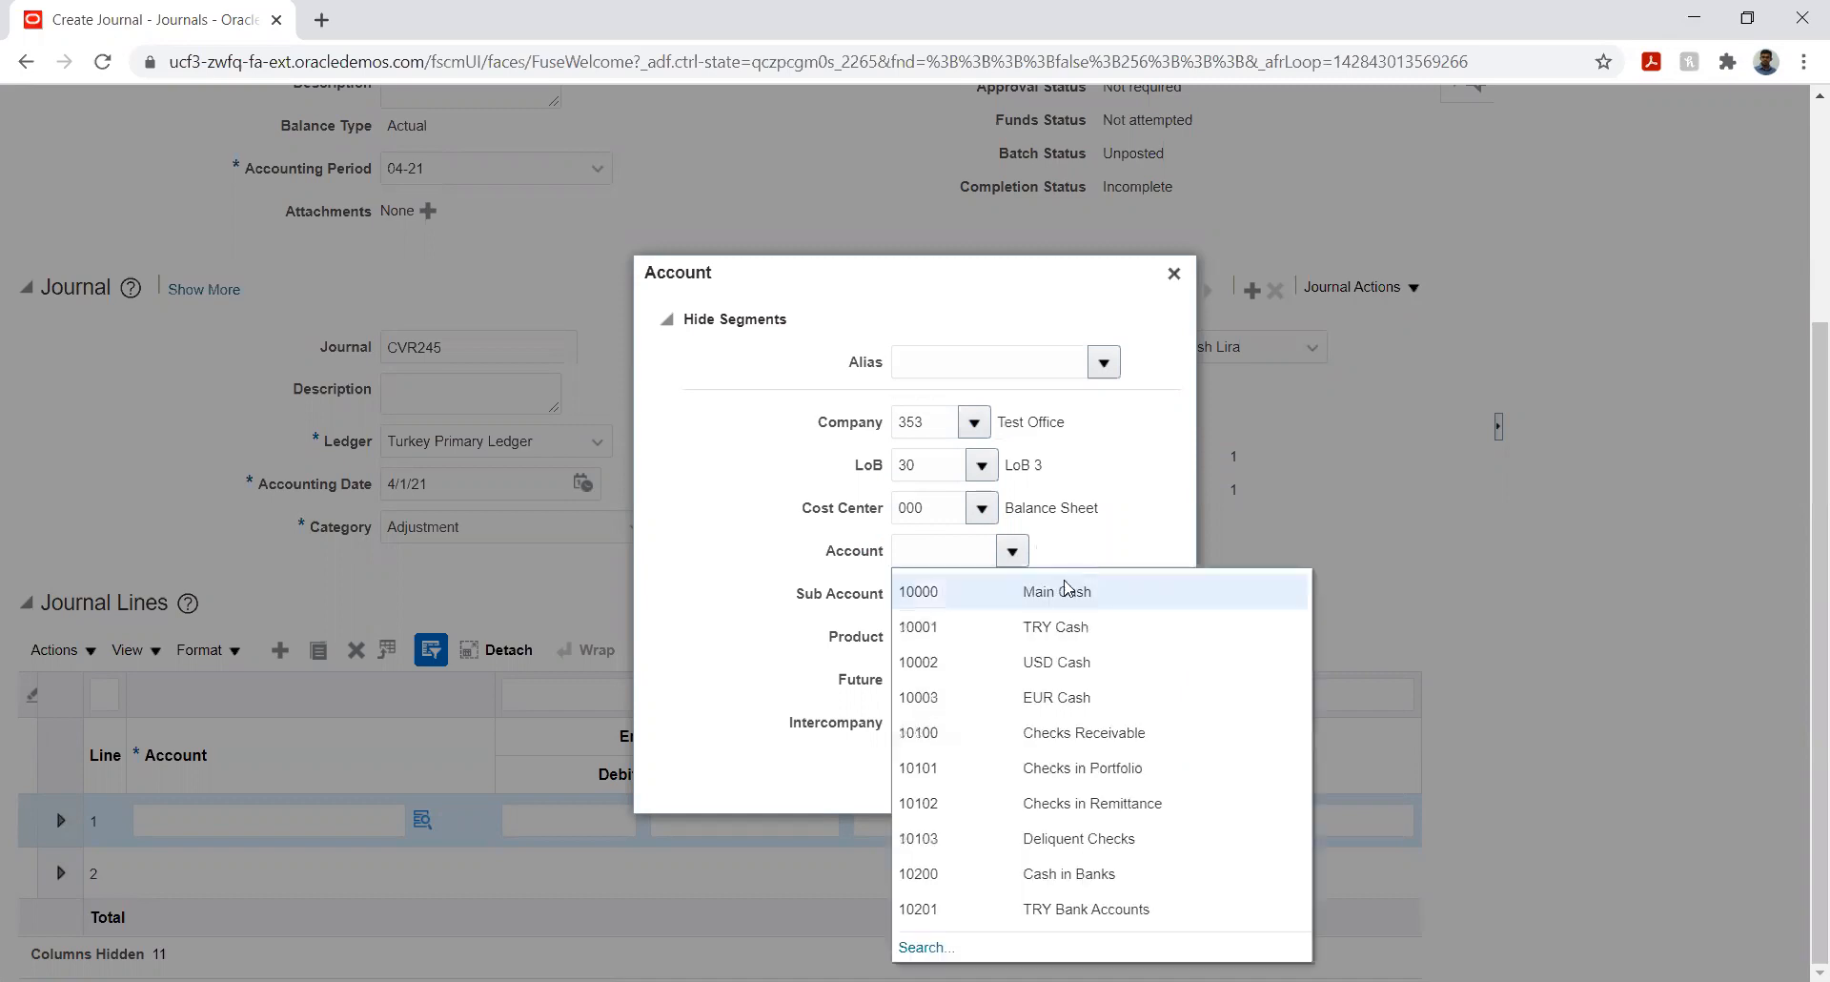
{"action": "left_click", "coordinate": [928, 949]}
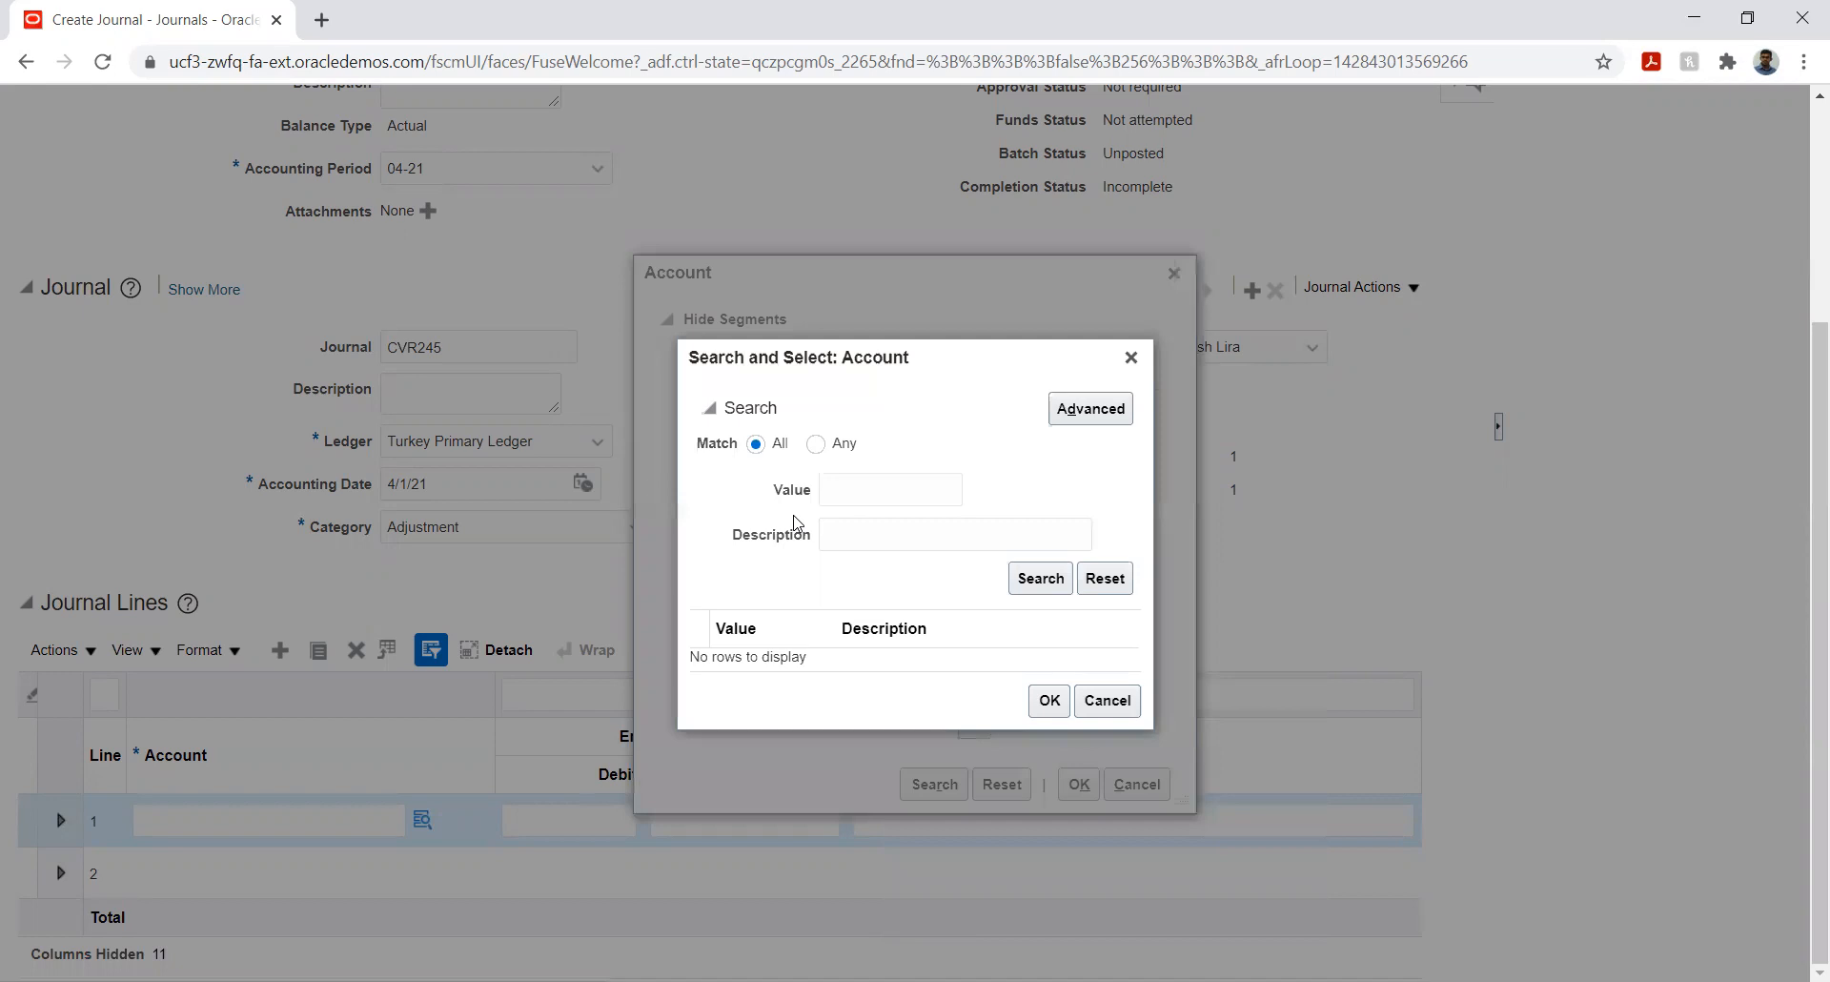
{"action": "left_click", "coordinate": [853, 534]}
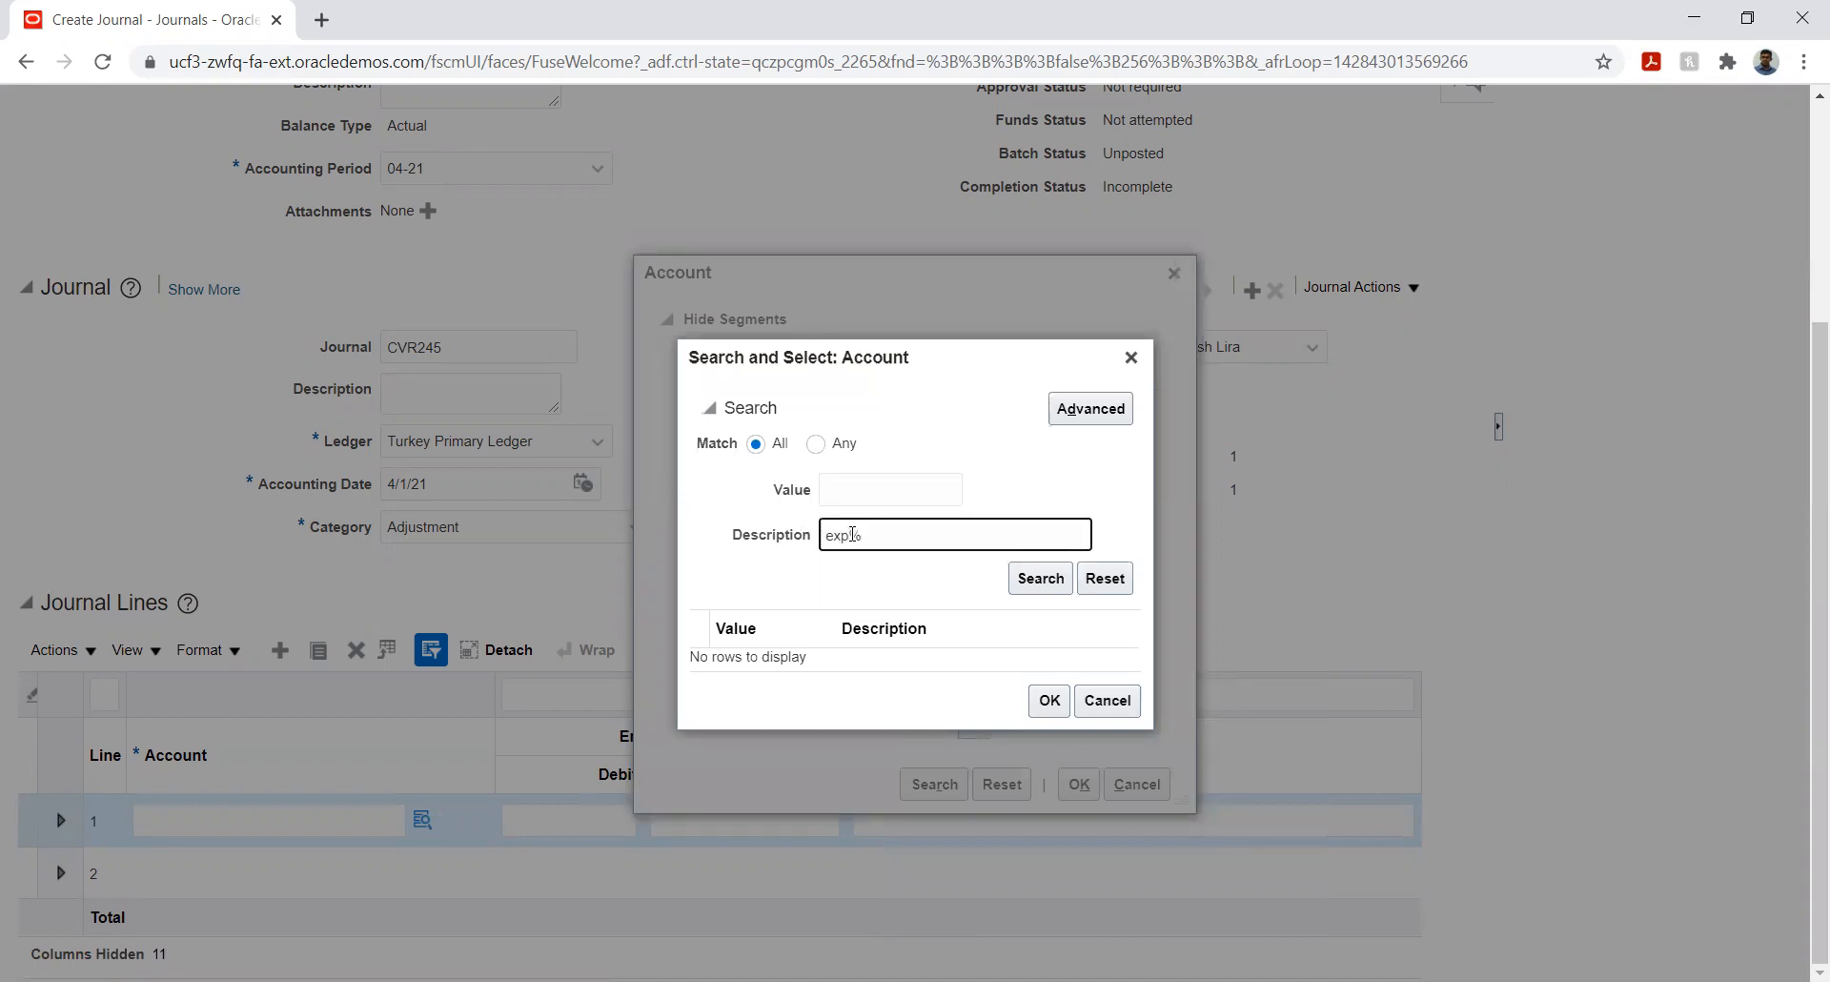
{"action": "left_click", "coordinate": [1030, 577]}
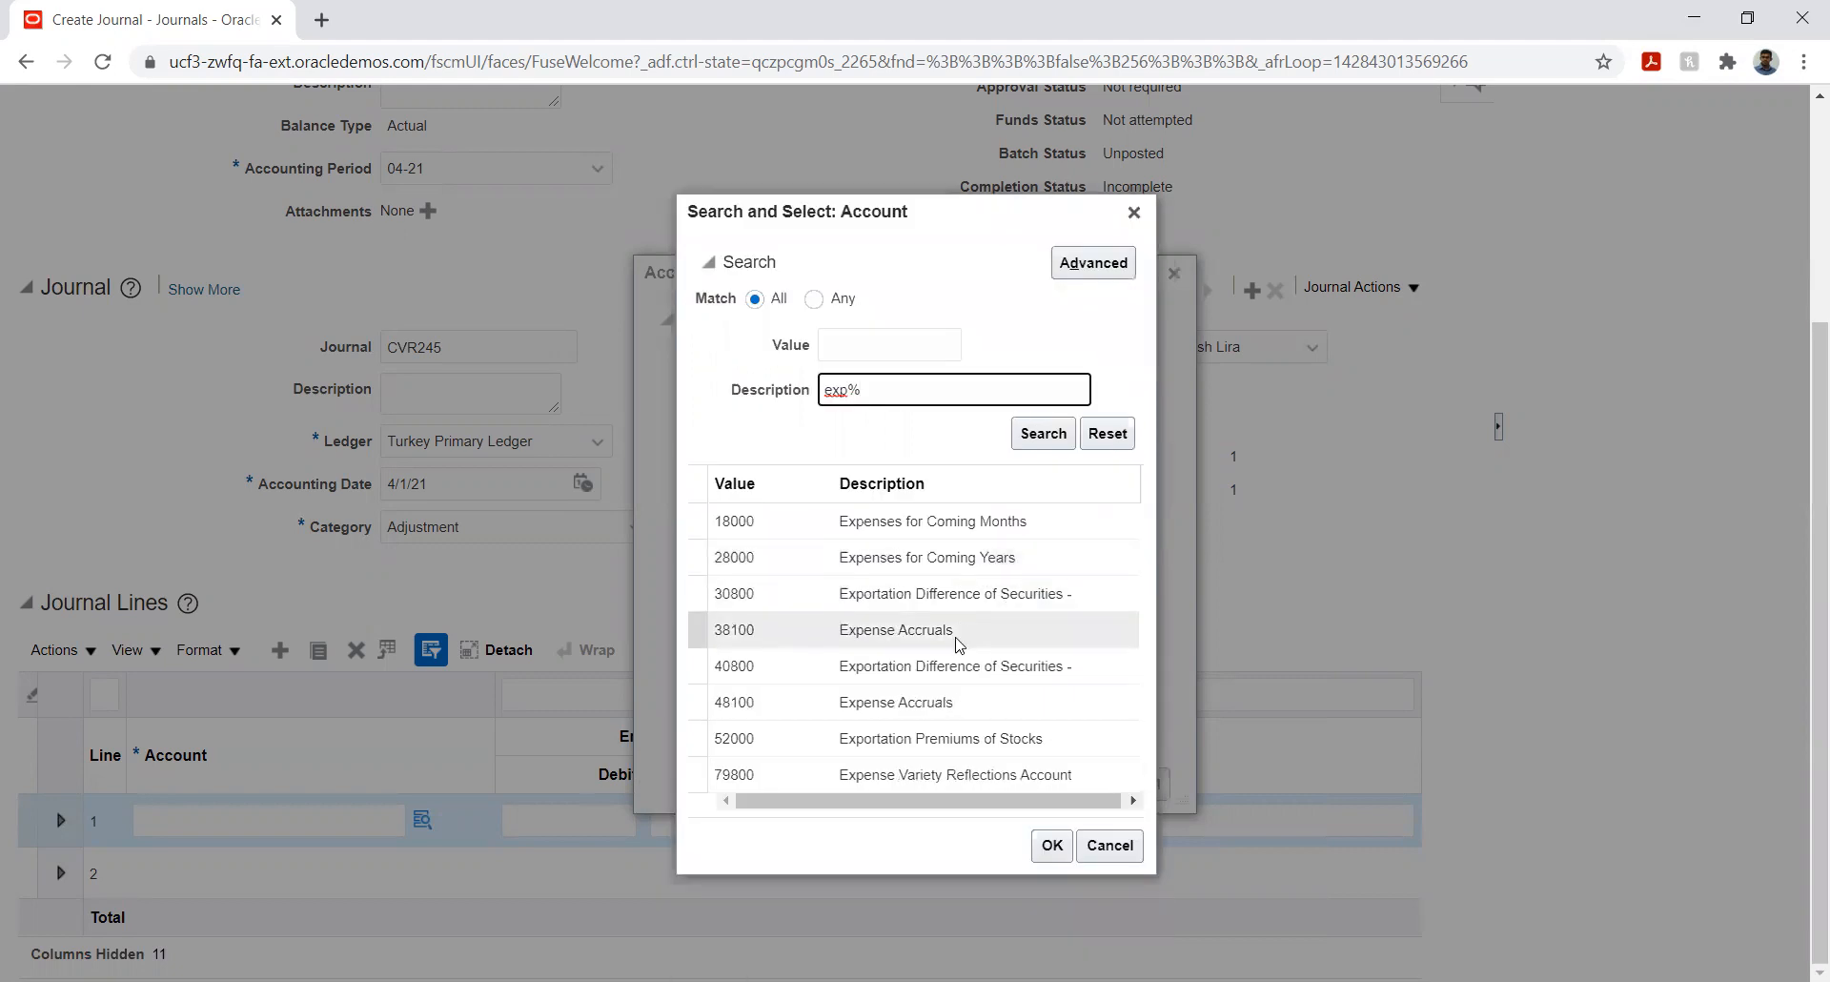
{"action": "left_click", "coordinate": [915, 629]}
{"action": "left_click", "coordinate": [1053, 846]}
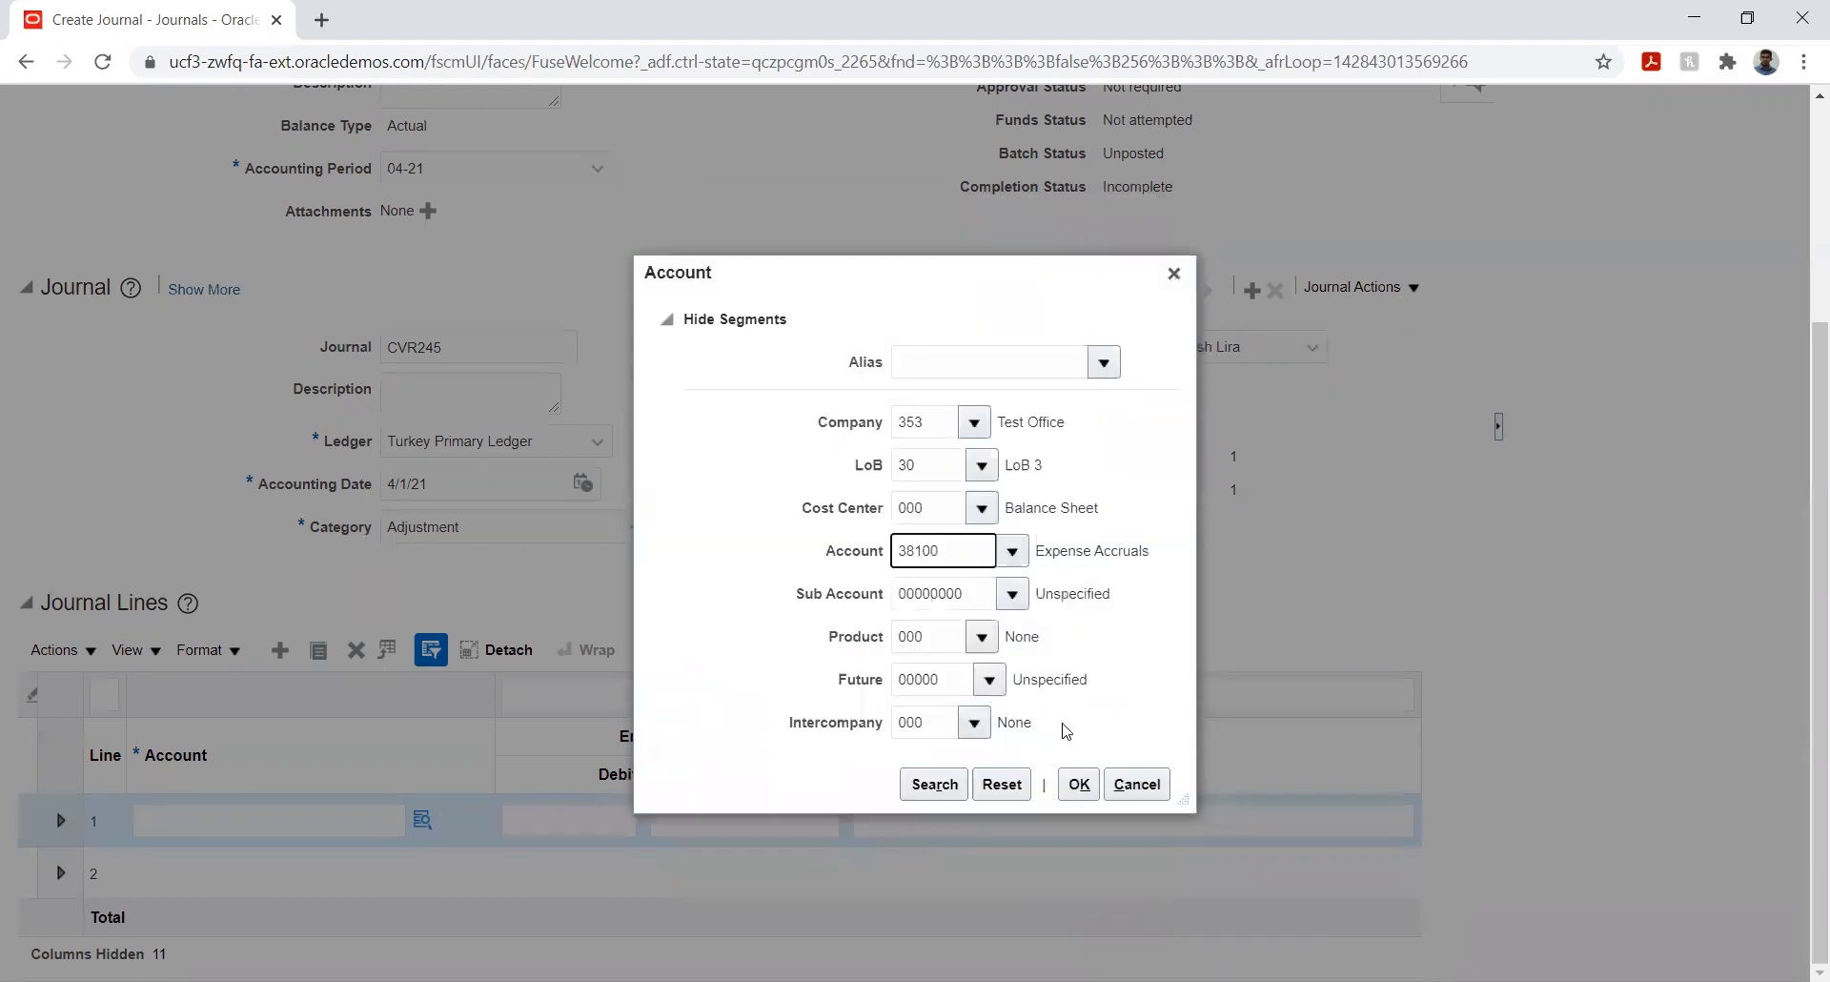
{"action": "left_click", "coordinate": [1079, 786]}
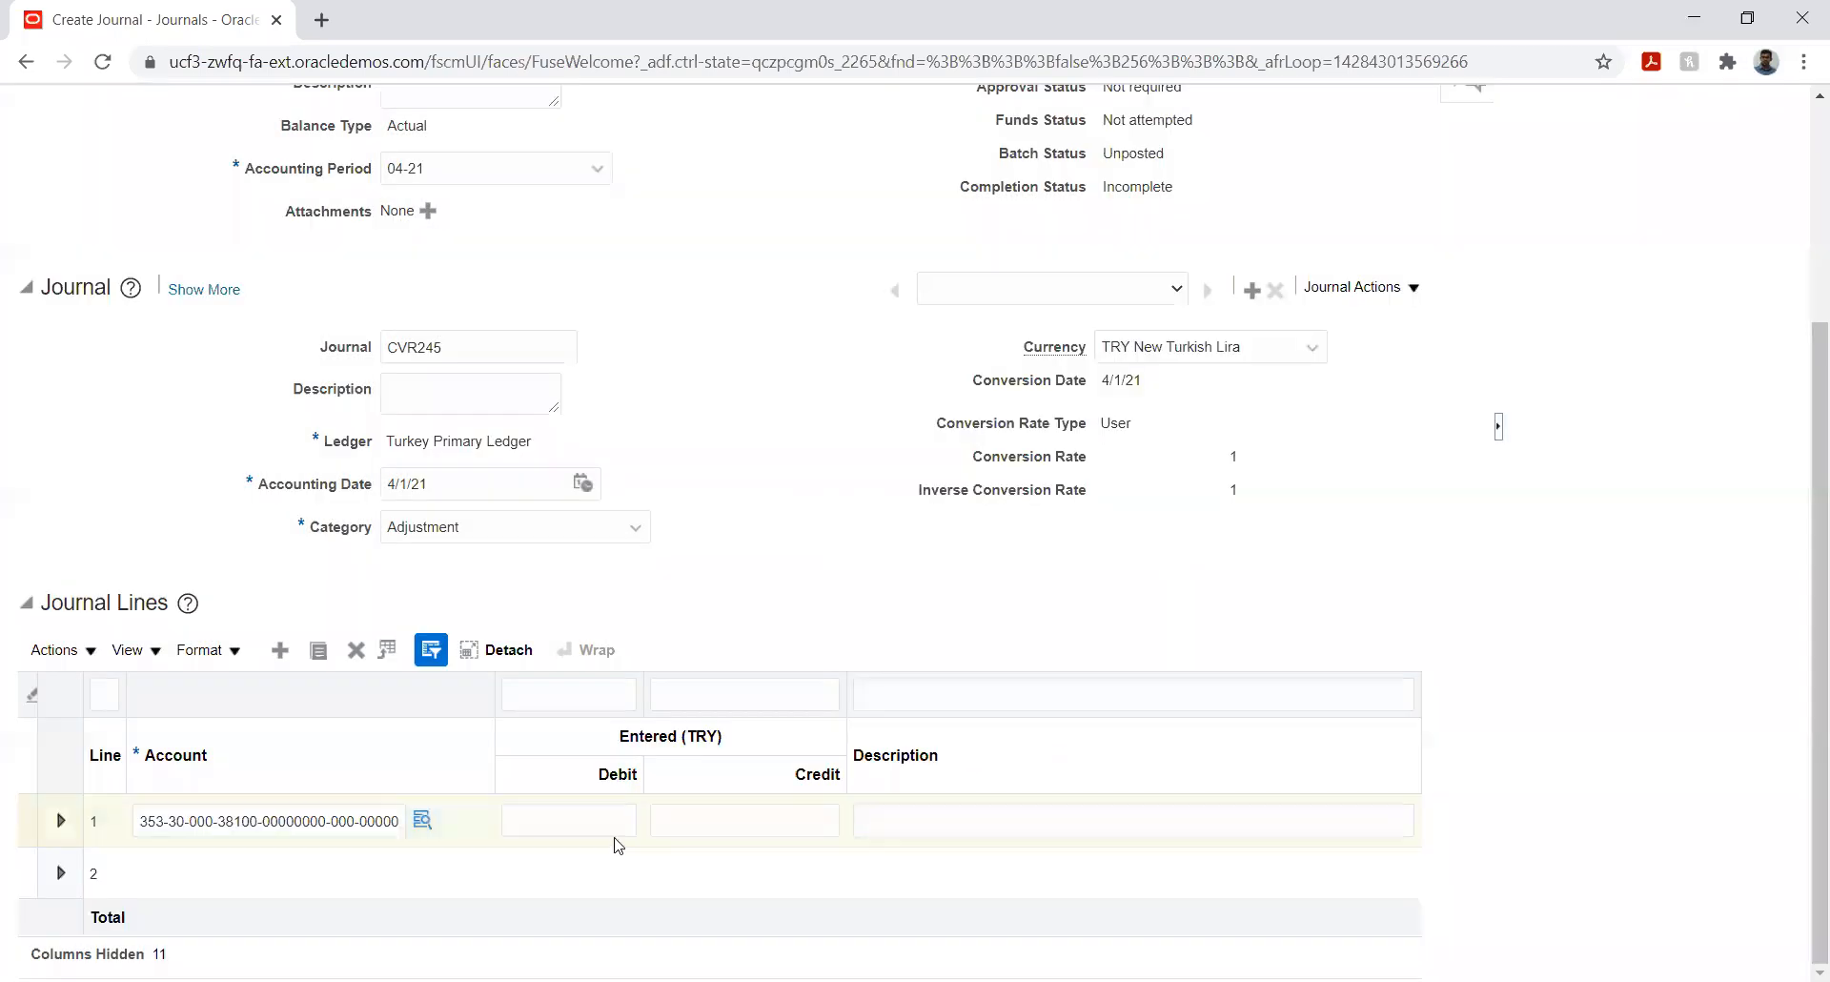
- Enter a debit of 10,000 on journal line 1
{"action": "left_click", "coordinate": [604, 817]}
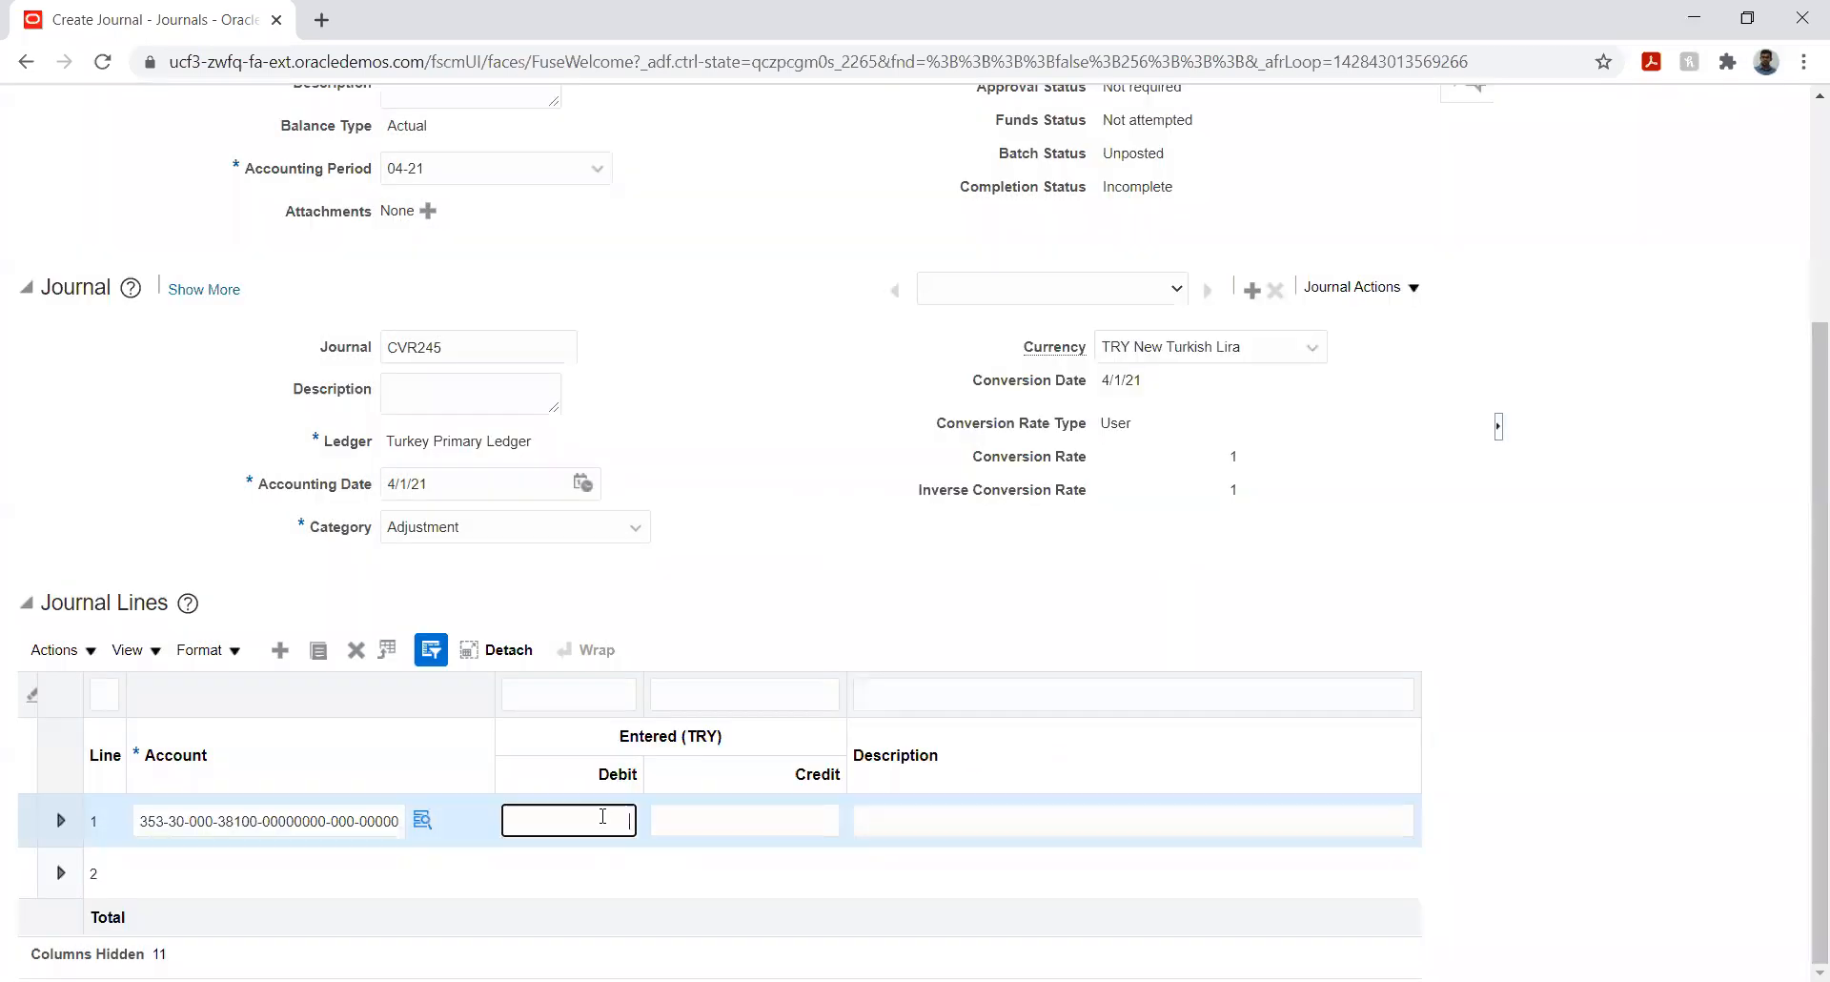
{"action": "type", "text": "10000"}
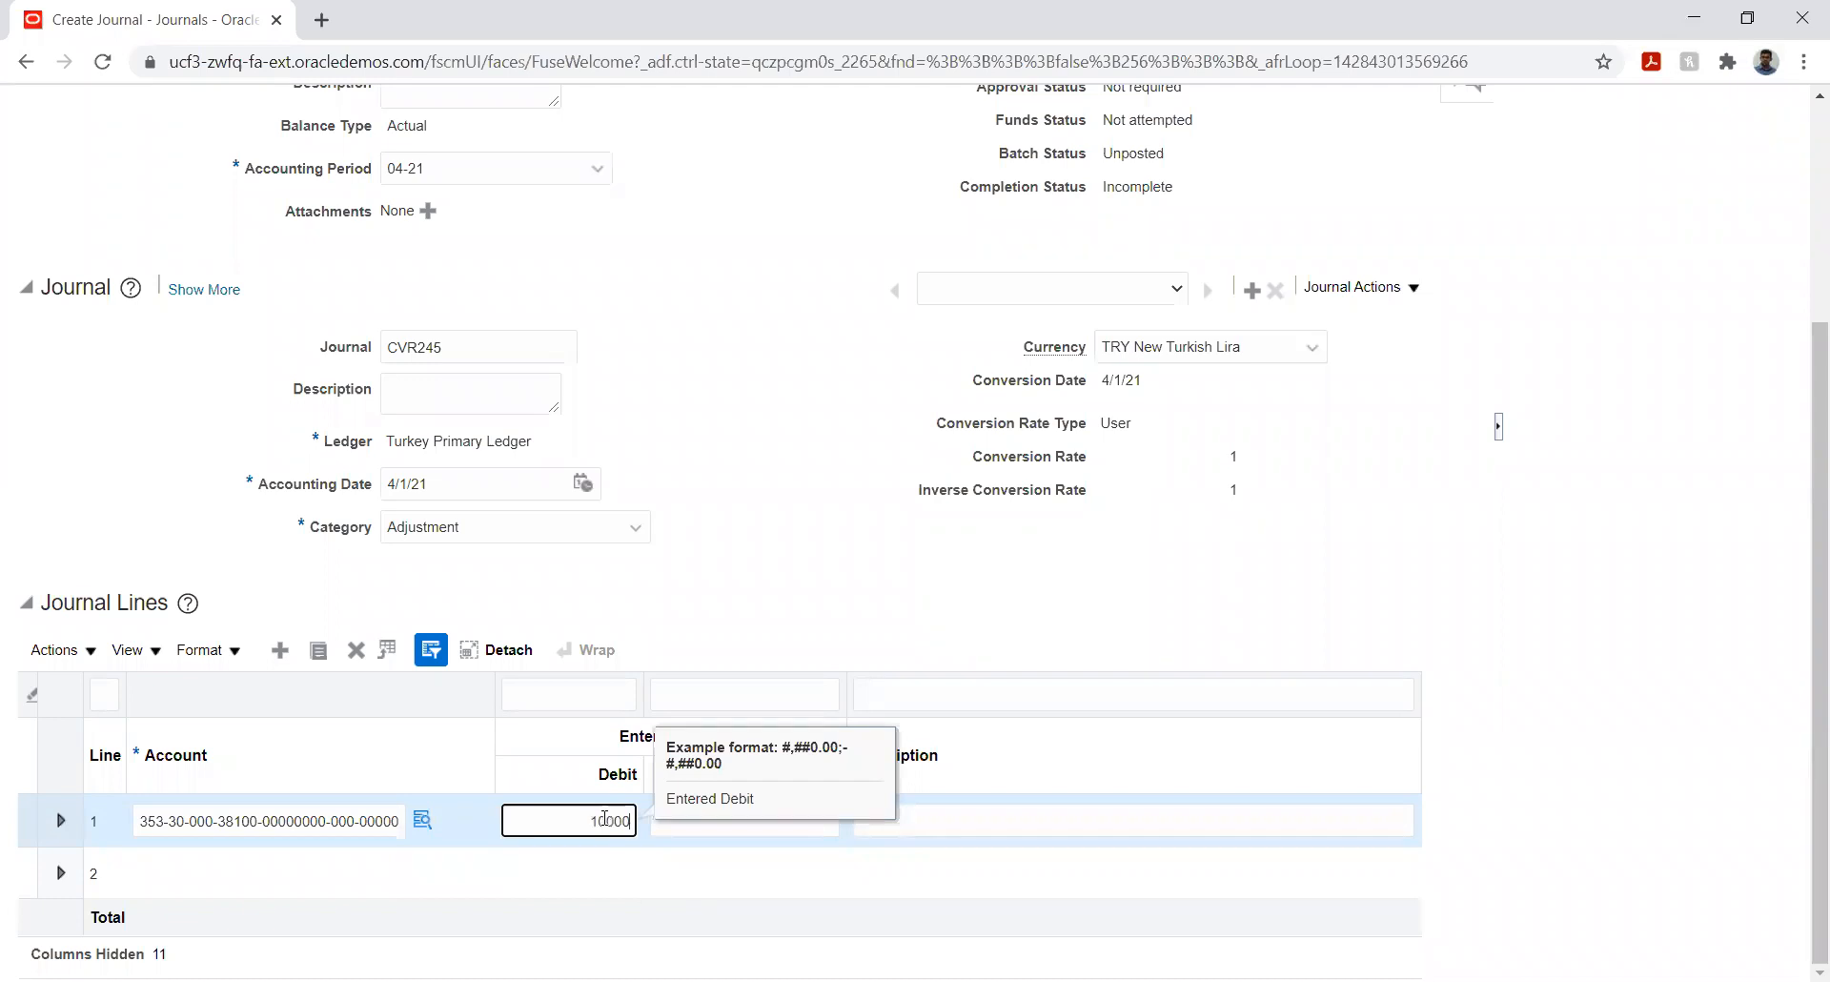
{"action": "key", "text": "Tab"}
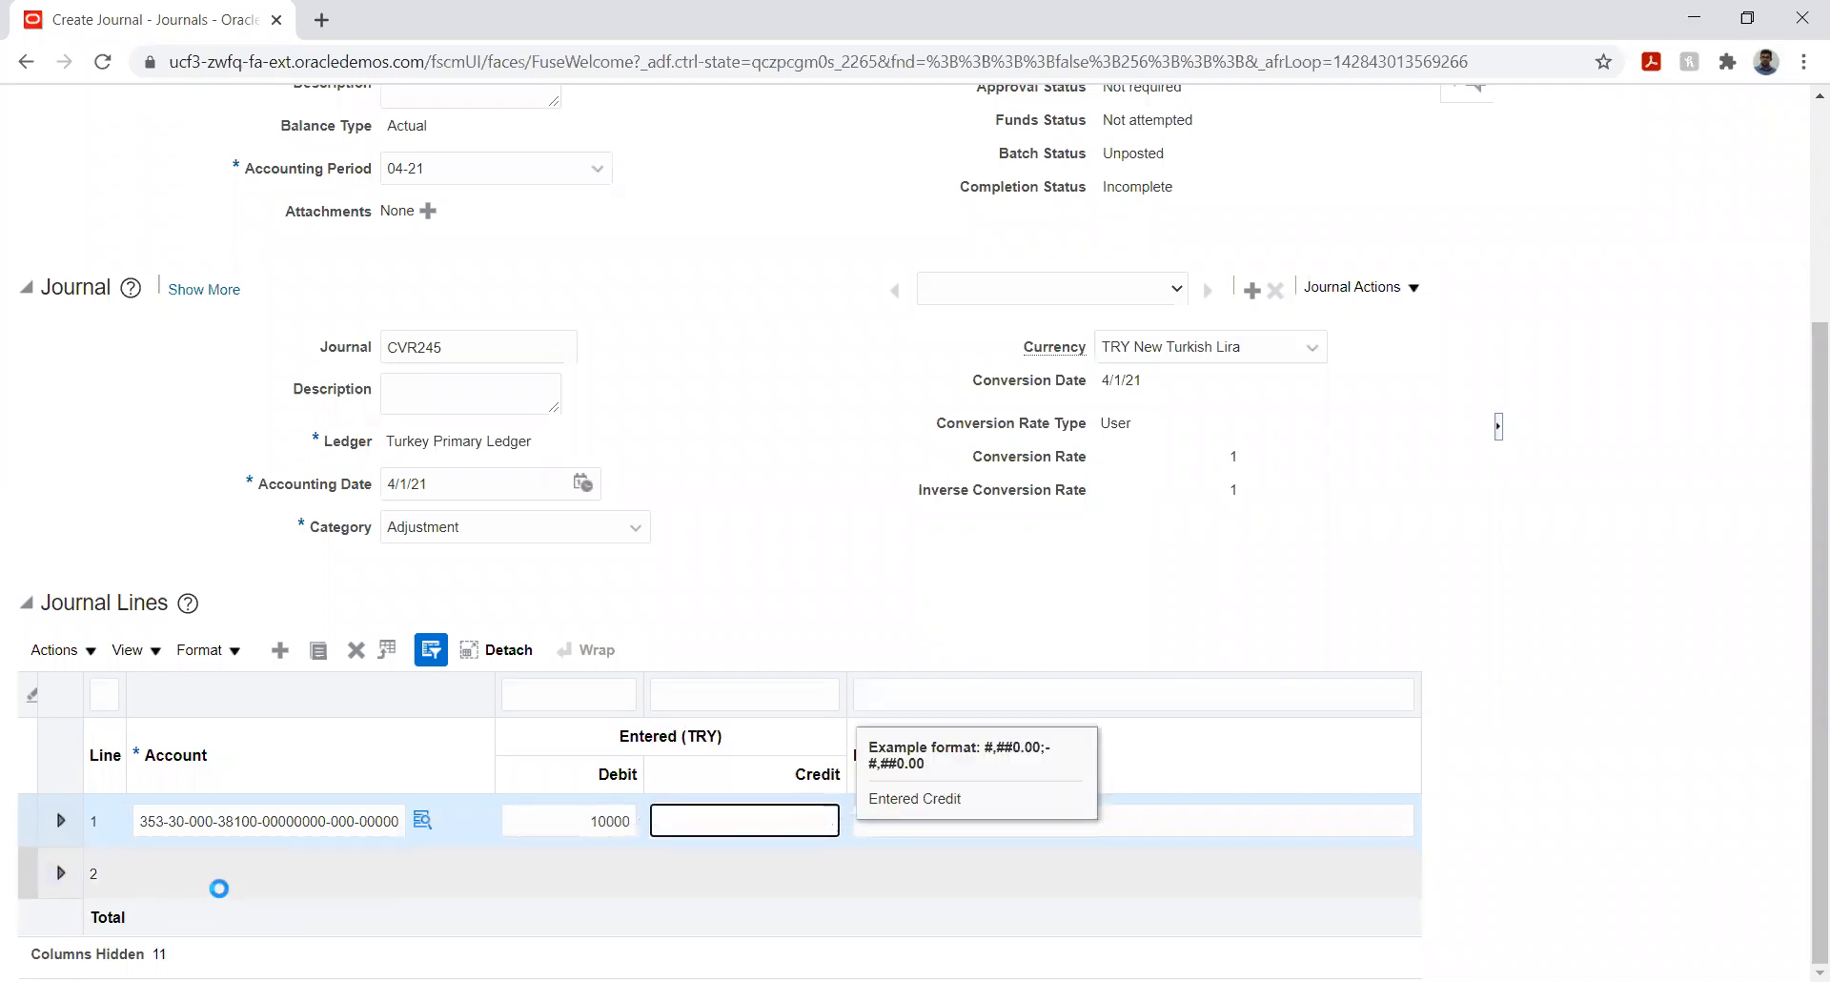
- Assign journal line 2 the account combination with company 315 and account 10000 Main Cash
{"action": "left_click", "coordinate": [224, 877]}
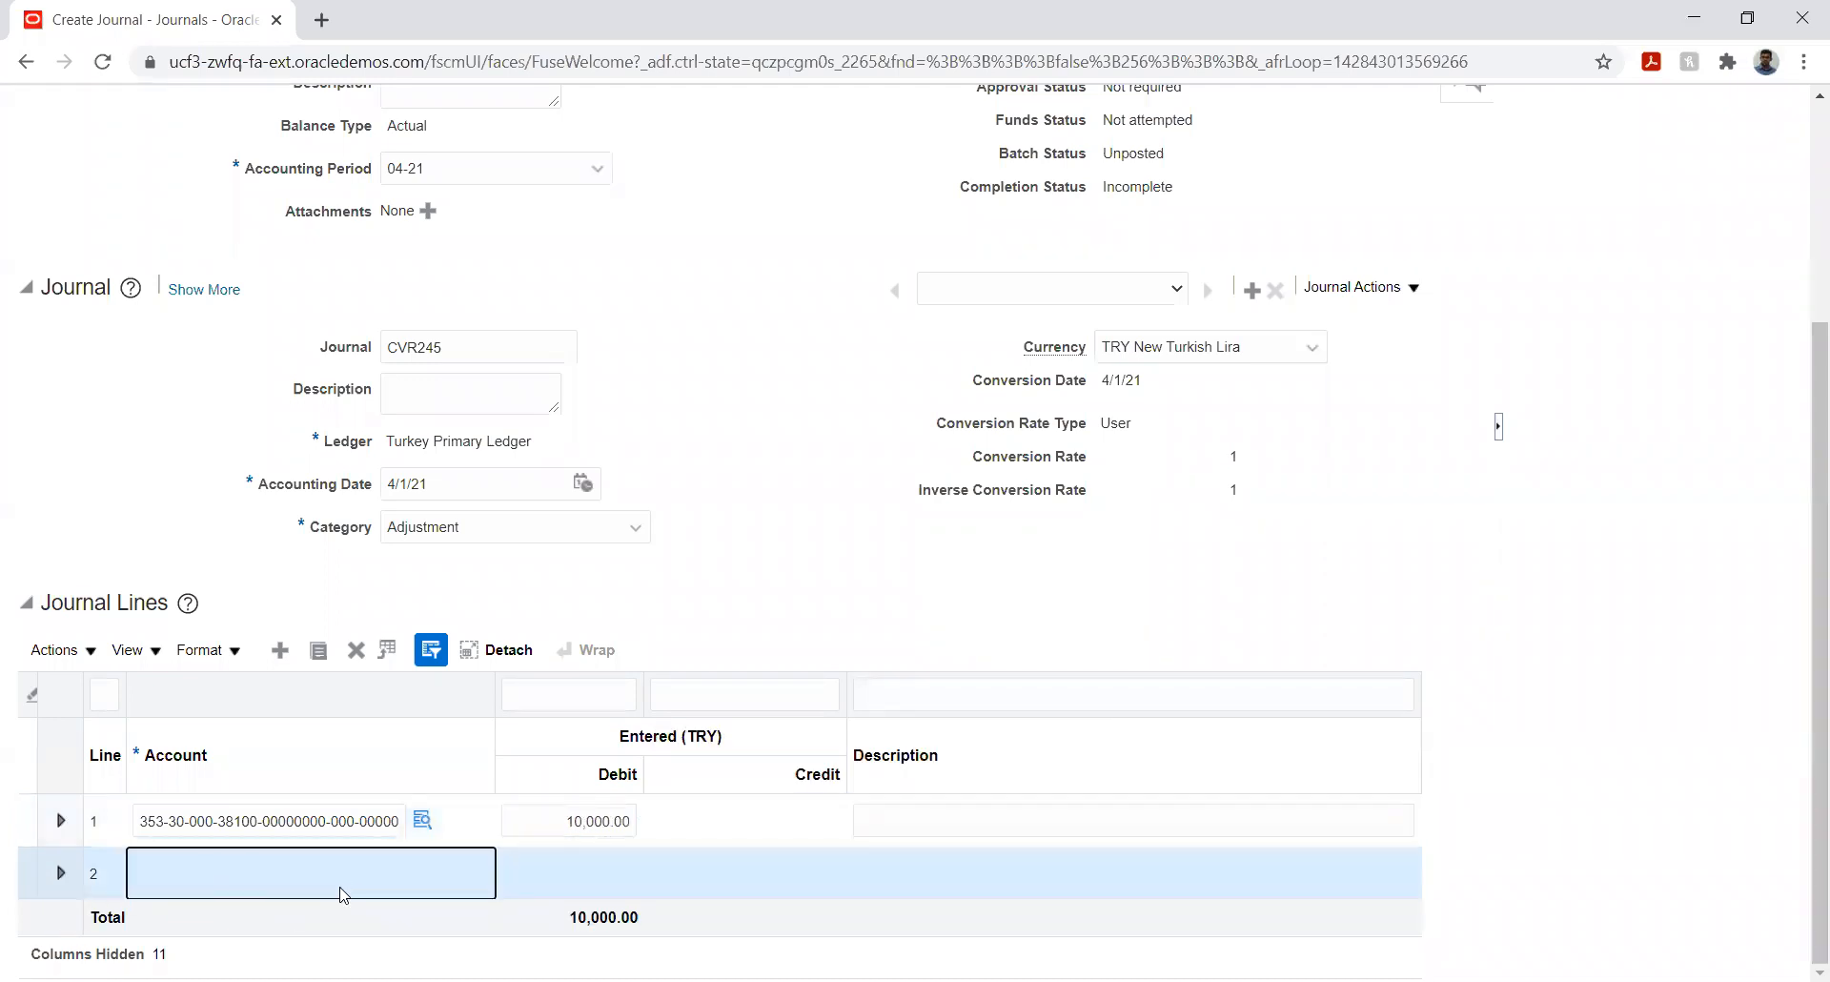
{"action": "left_click", "coordinate": [422, 875]}
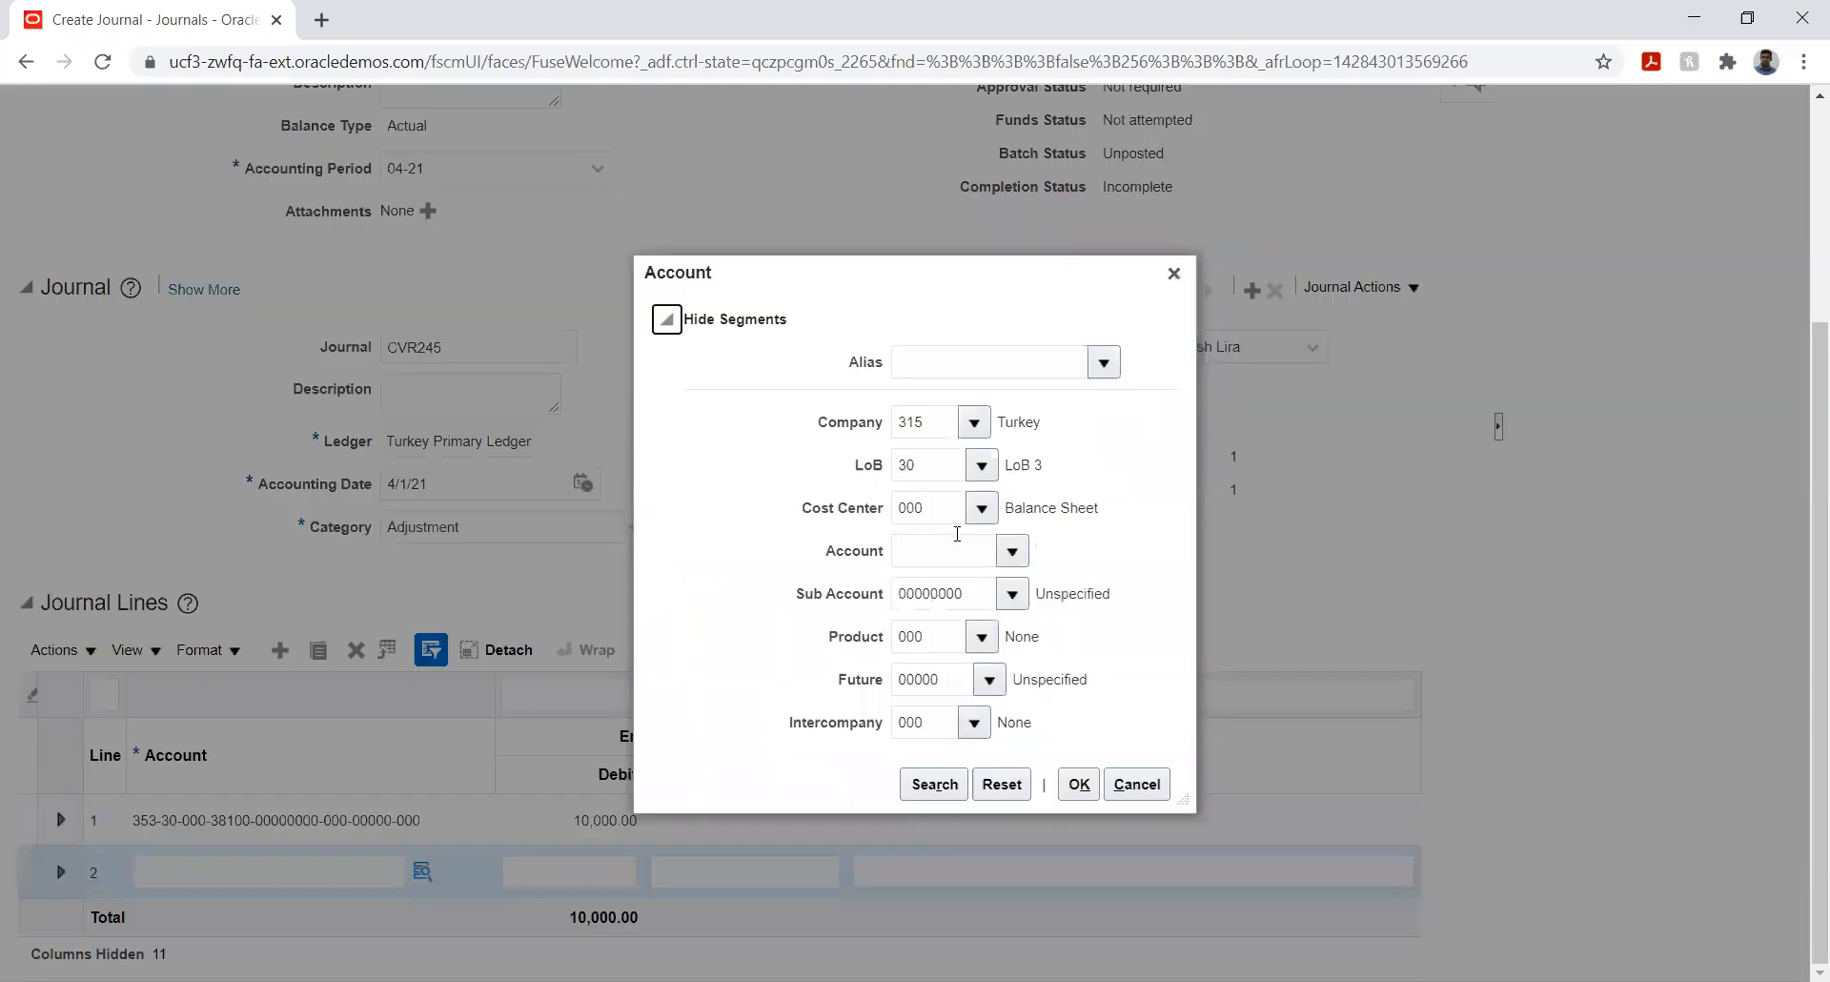
{"action": "left_click", "coordinate": [1008, 555]}
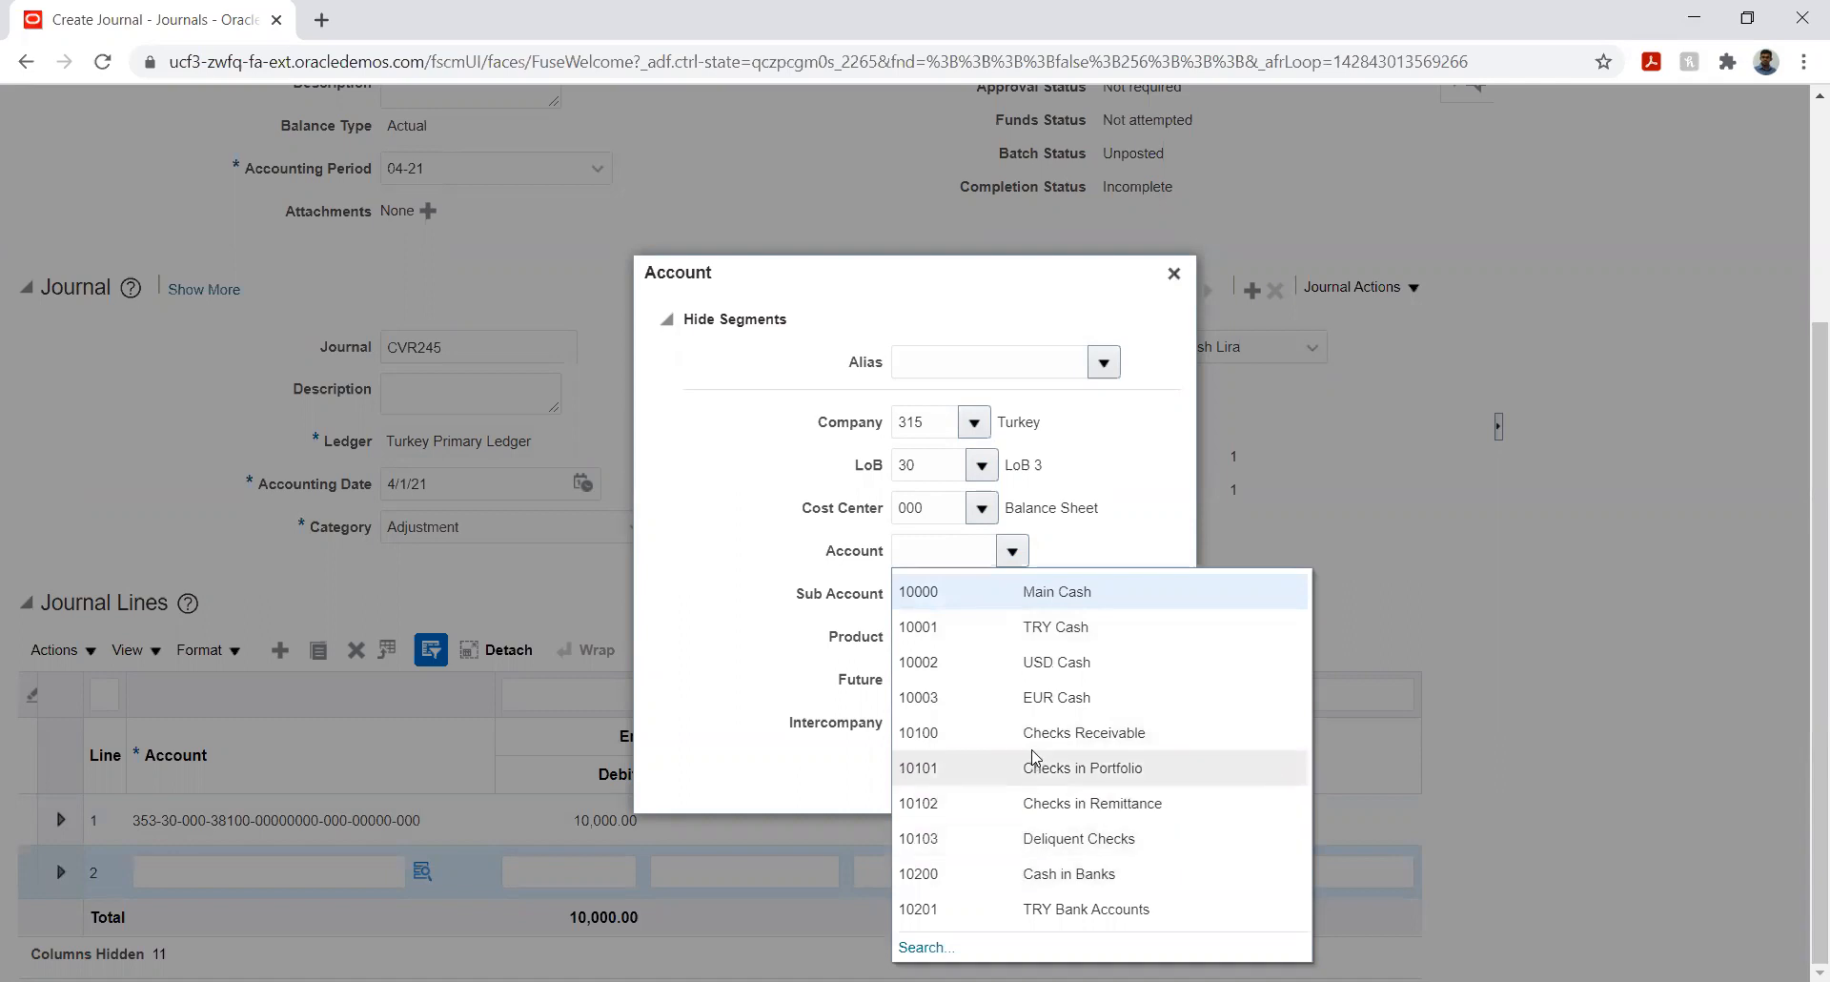
{"action": "left_click", "coordinate": [1020, 596]}
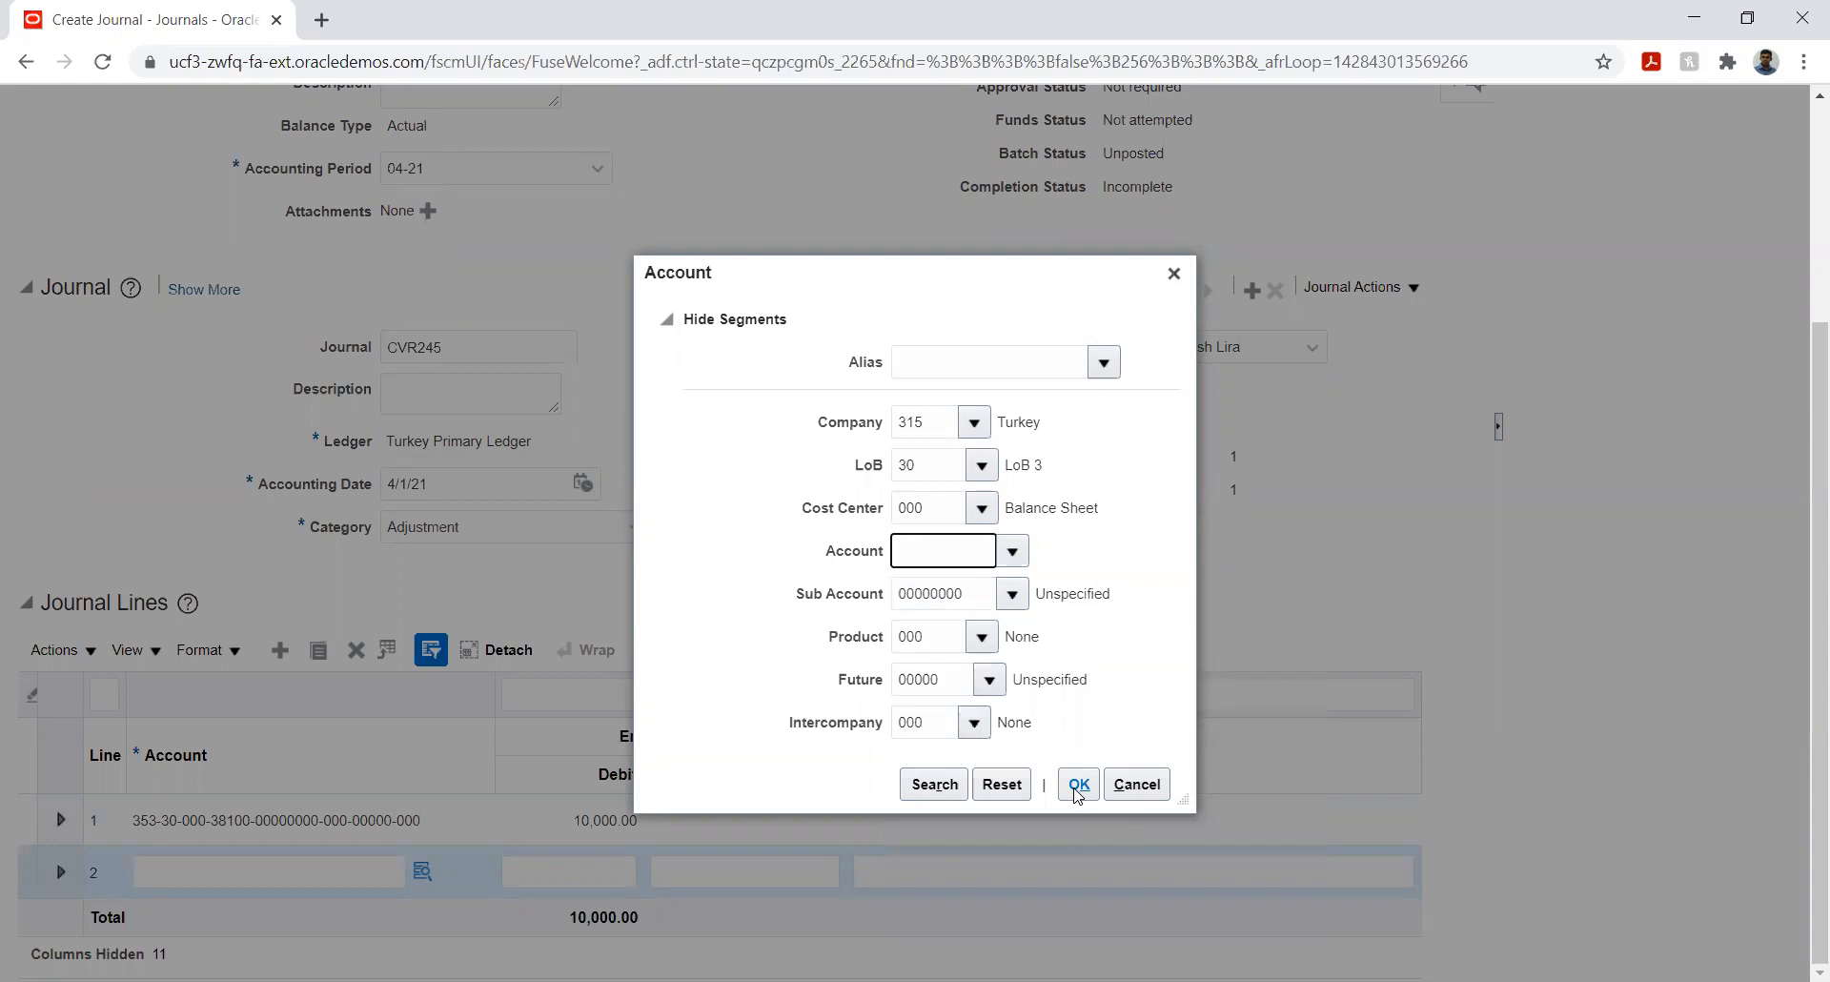
{"action": "left_click", "coordinate": [1078, 788]}
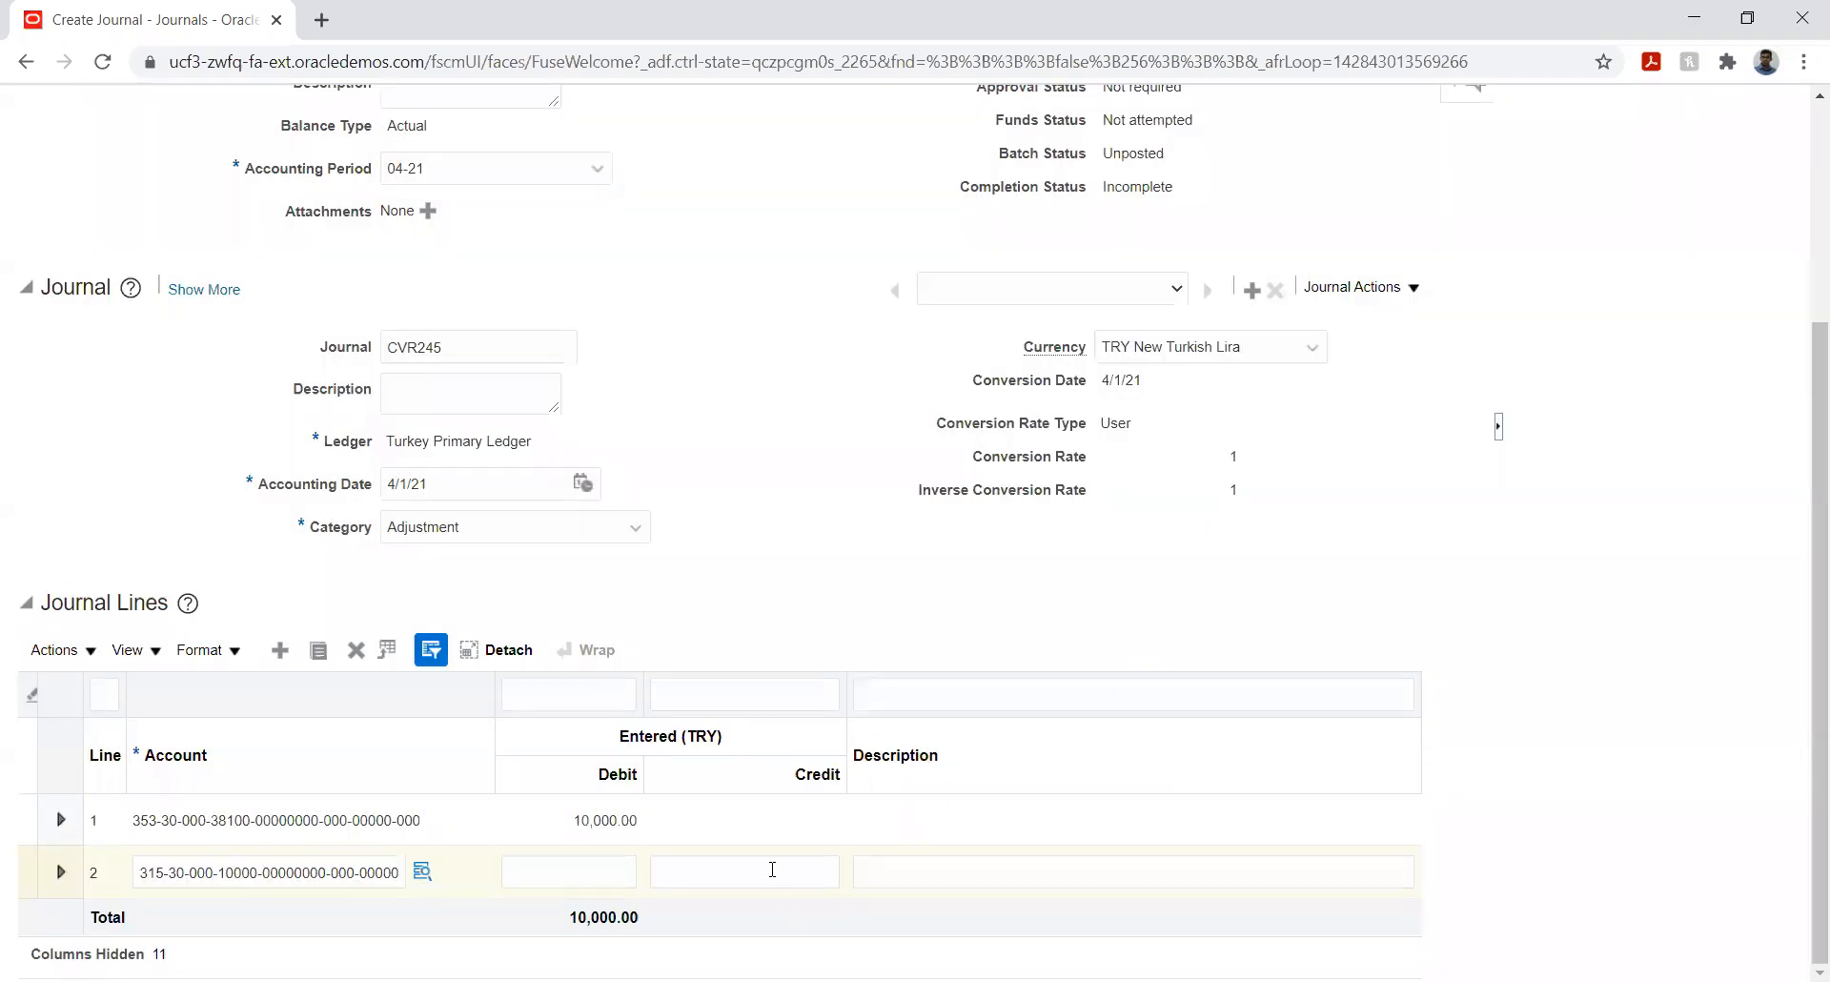
- Enter a credit of 10,000 on journal line 2
{"action": "left_click", "coordinate": [772, 870]}
{"action": "type", "text": "10000"}
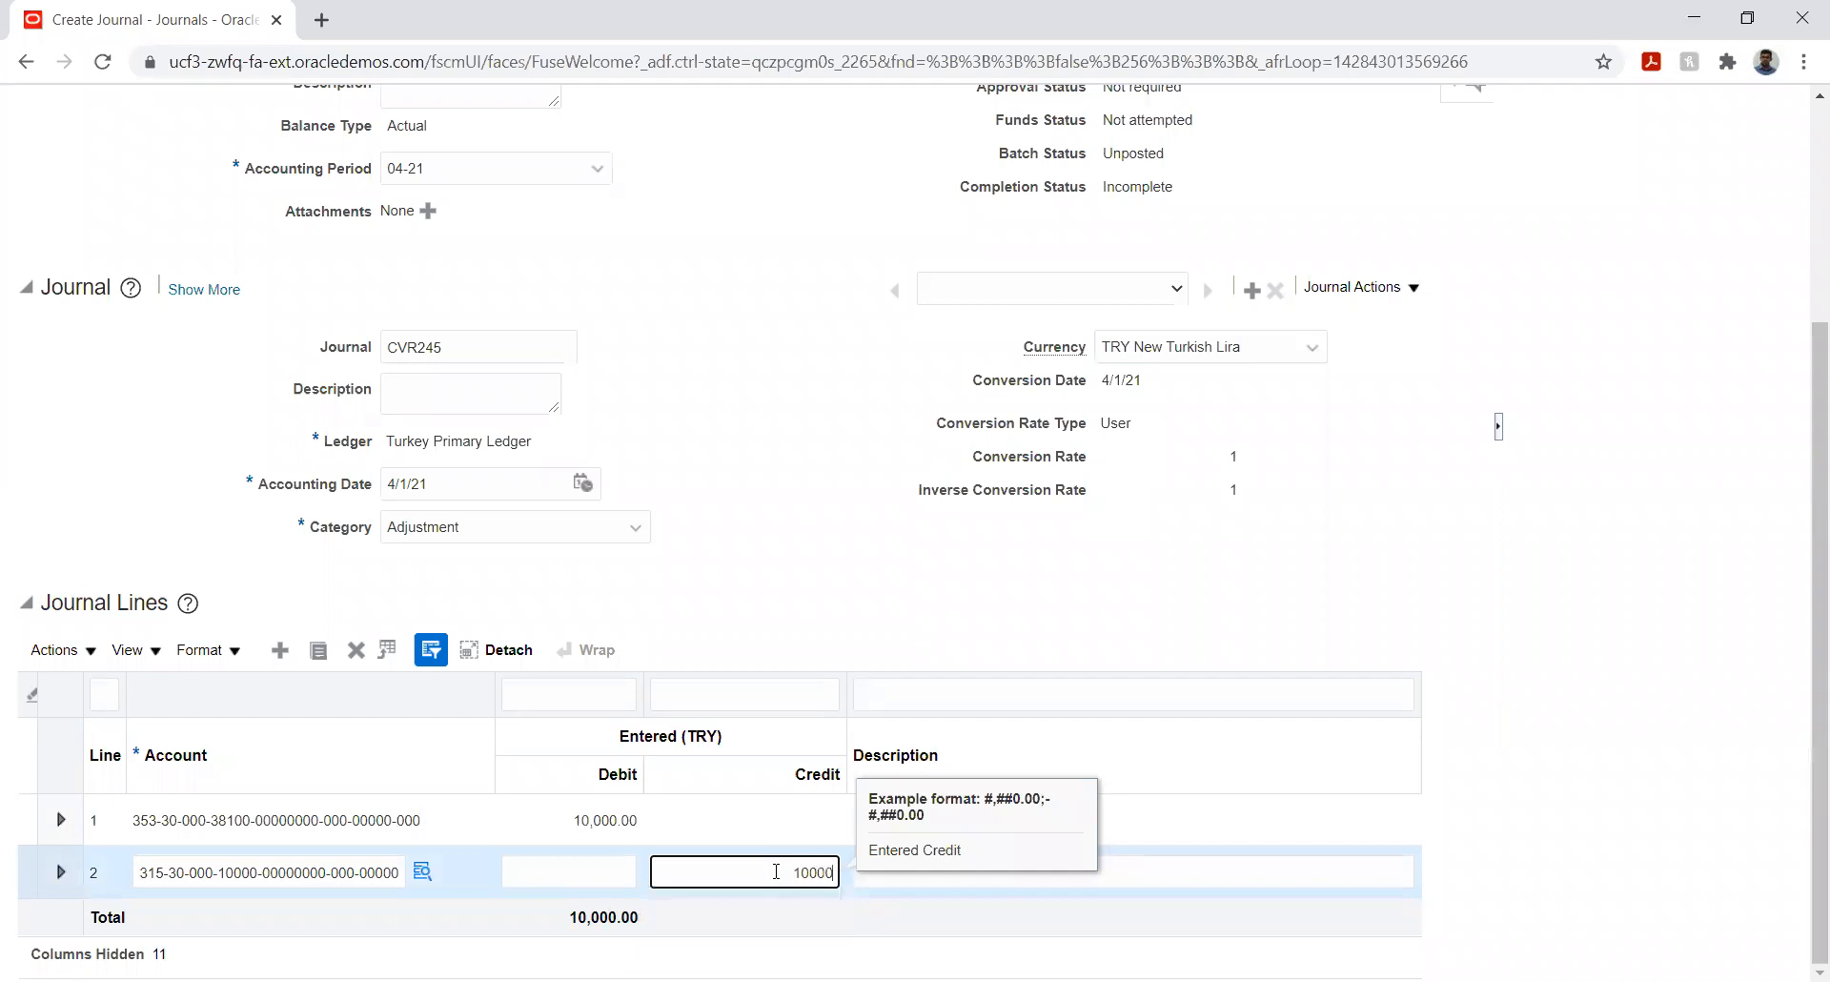
{"action": "key", "text": "Tab"}
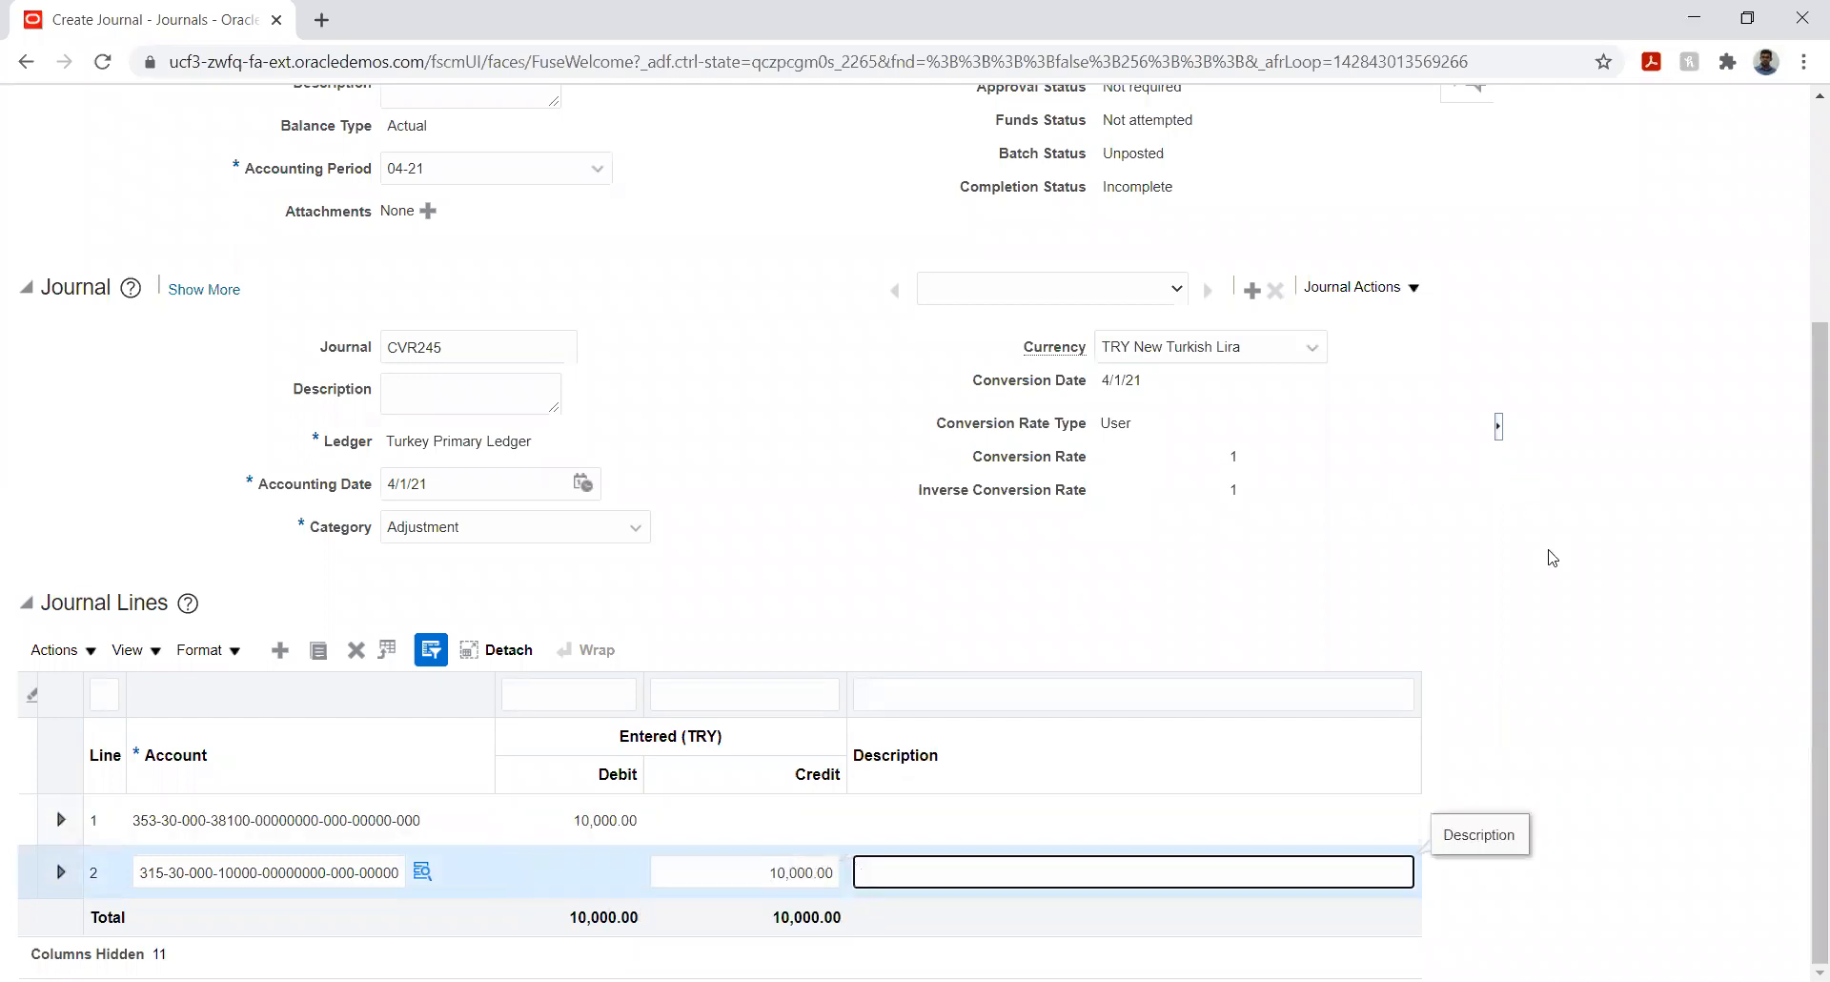
- Post journal batch JV145 and acknowledge the submission confirmation
{"action": "scroll", "coordinate": [1805, 428], "scroll_direction": "up", "scroll_amount": 1}
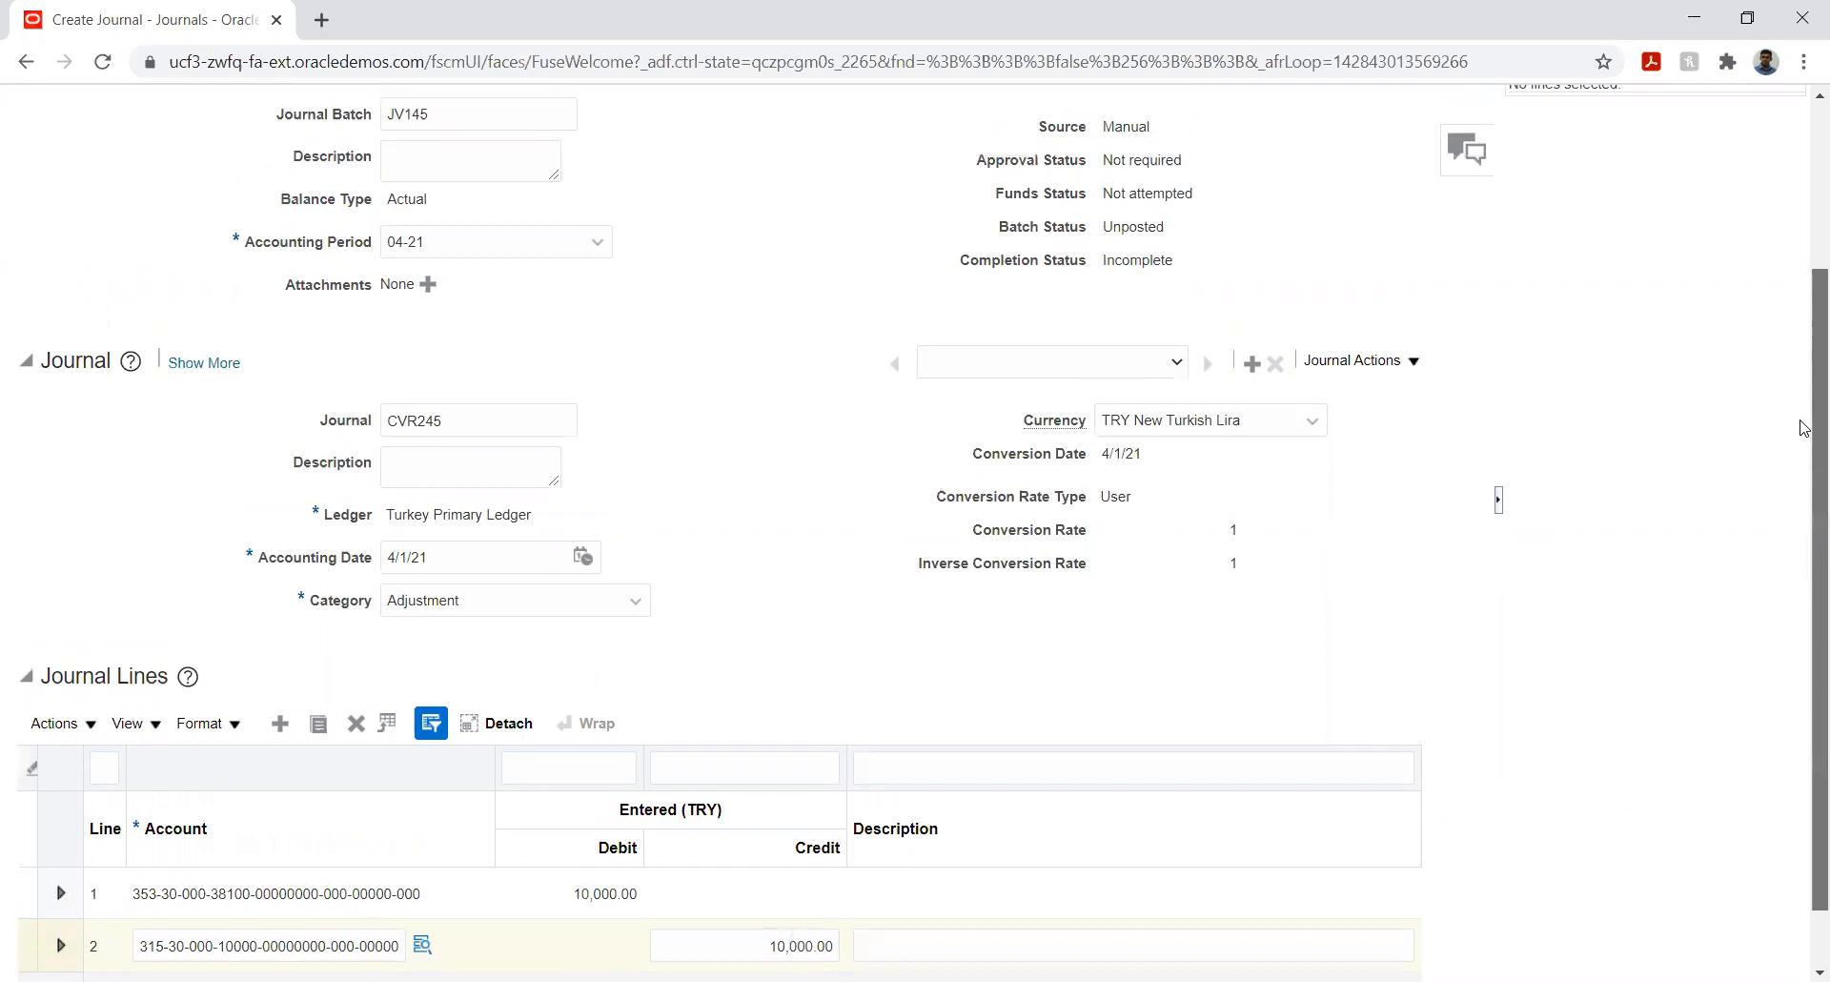
{"action": "scroll", "coordinate": [1805, 428], "scroll_direction": "up", "scroll_amount": 3}
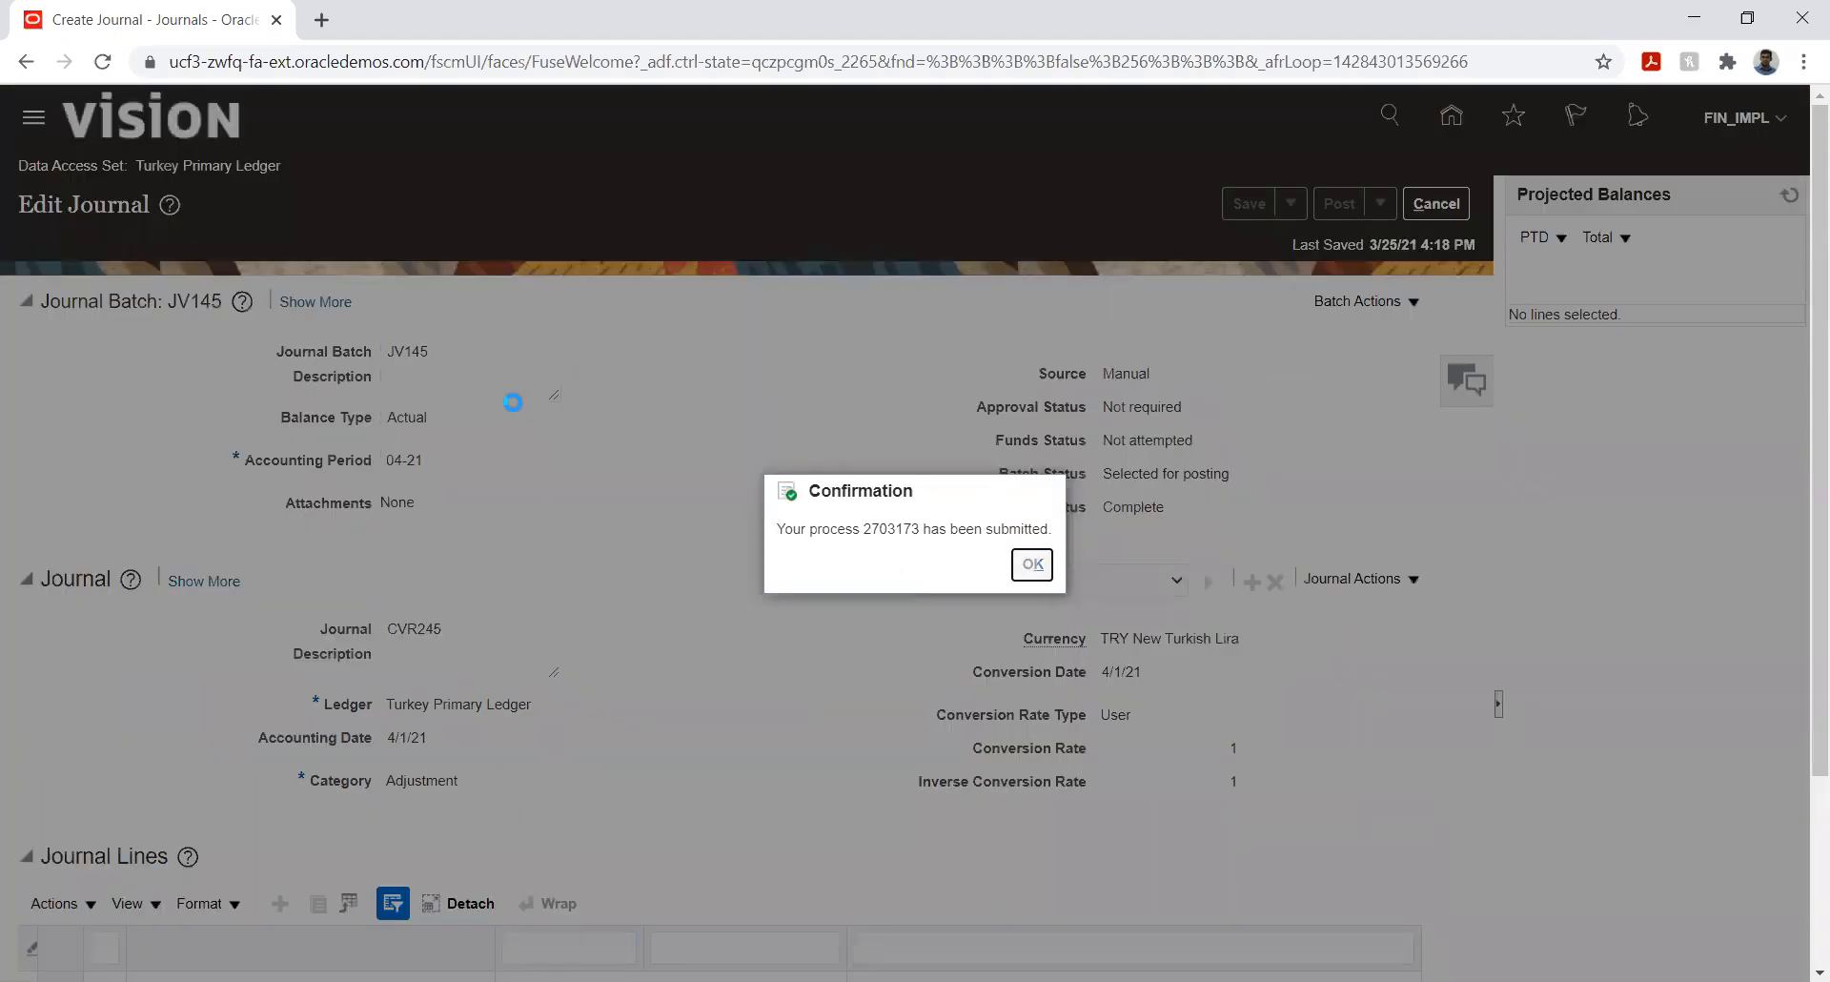
{"action": "key", "text": "Return"}
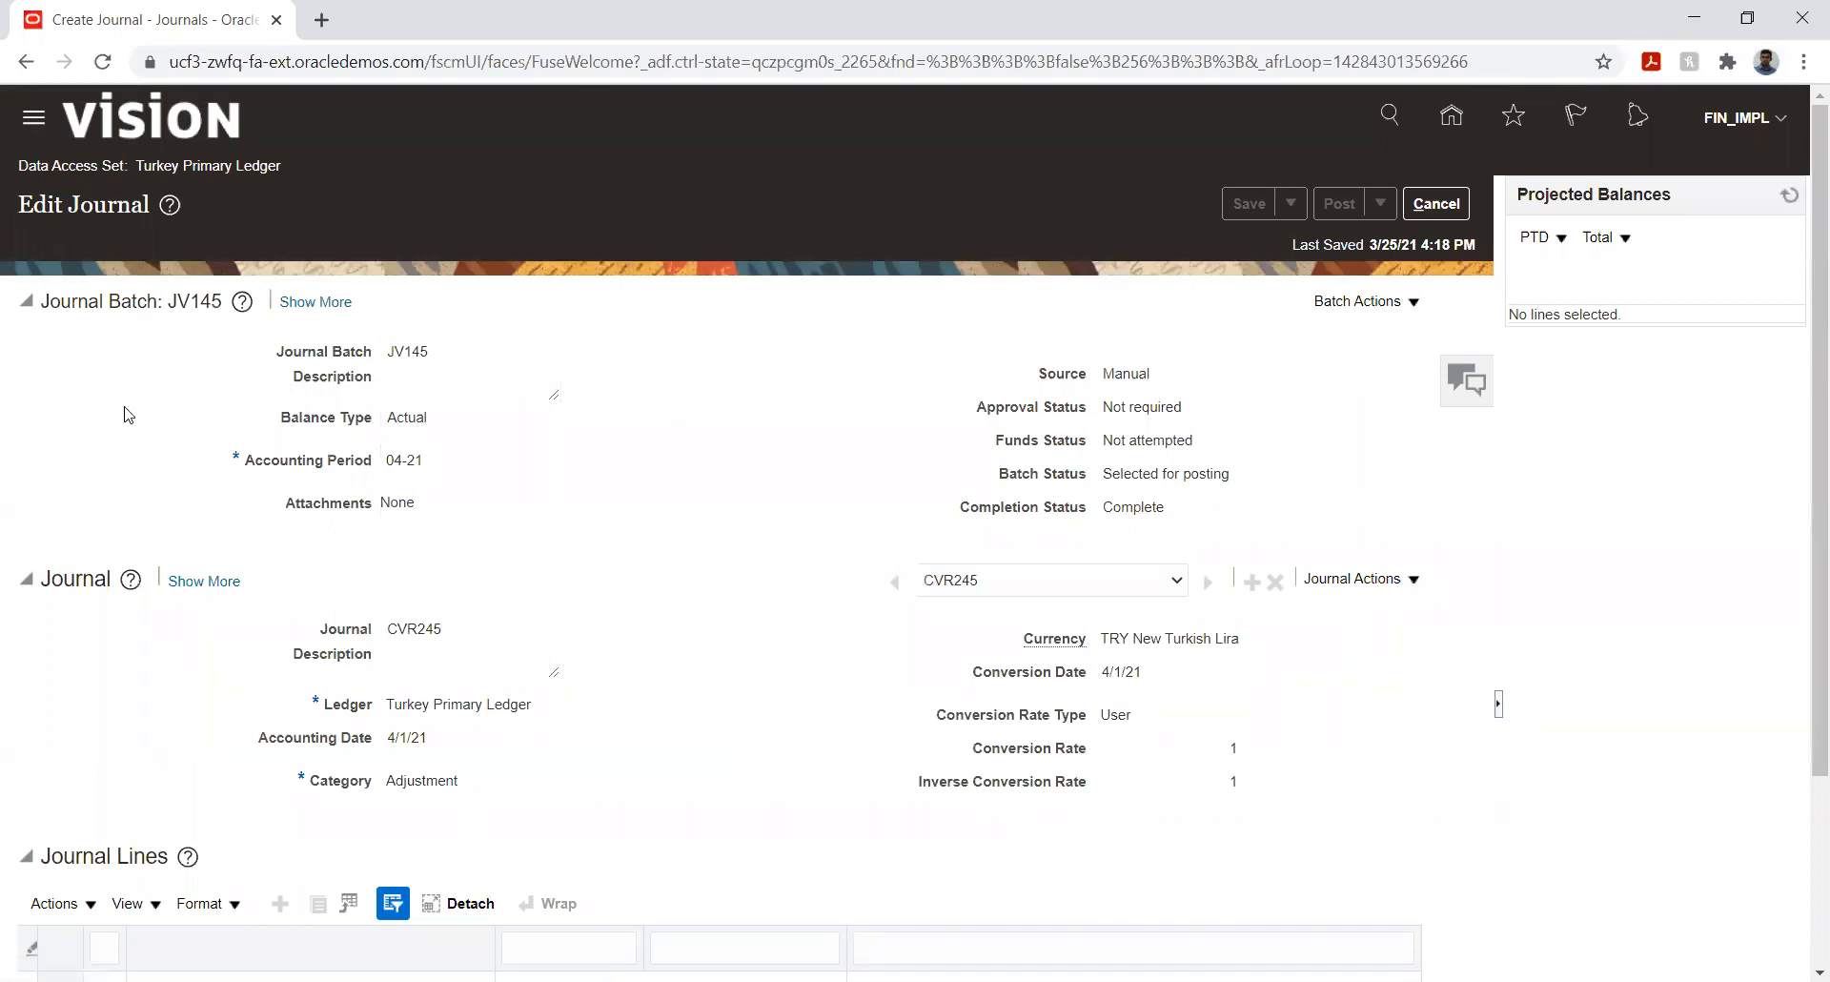
- Go to Scheduled Processes and refresh the list repeatedly to monitor the new Post Journals for Single Ledger process
{"action": "scroll", "coordinate": [617, 506], "scroll_direction": "down", "scroll_amount": 10}
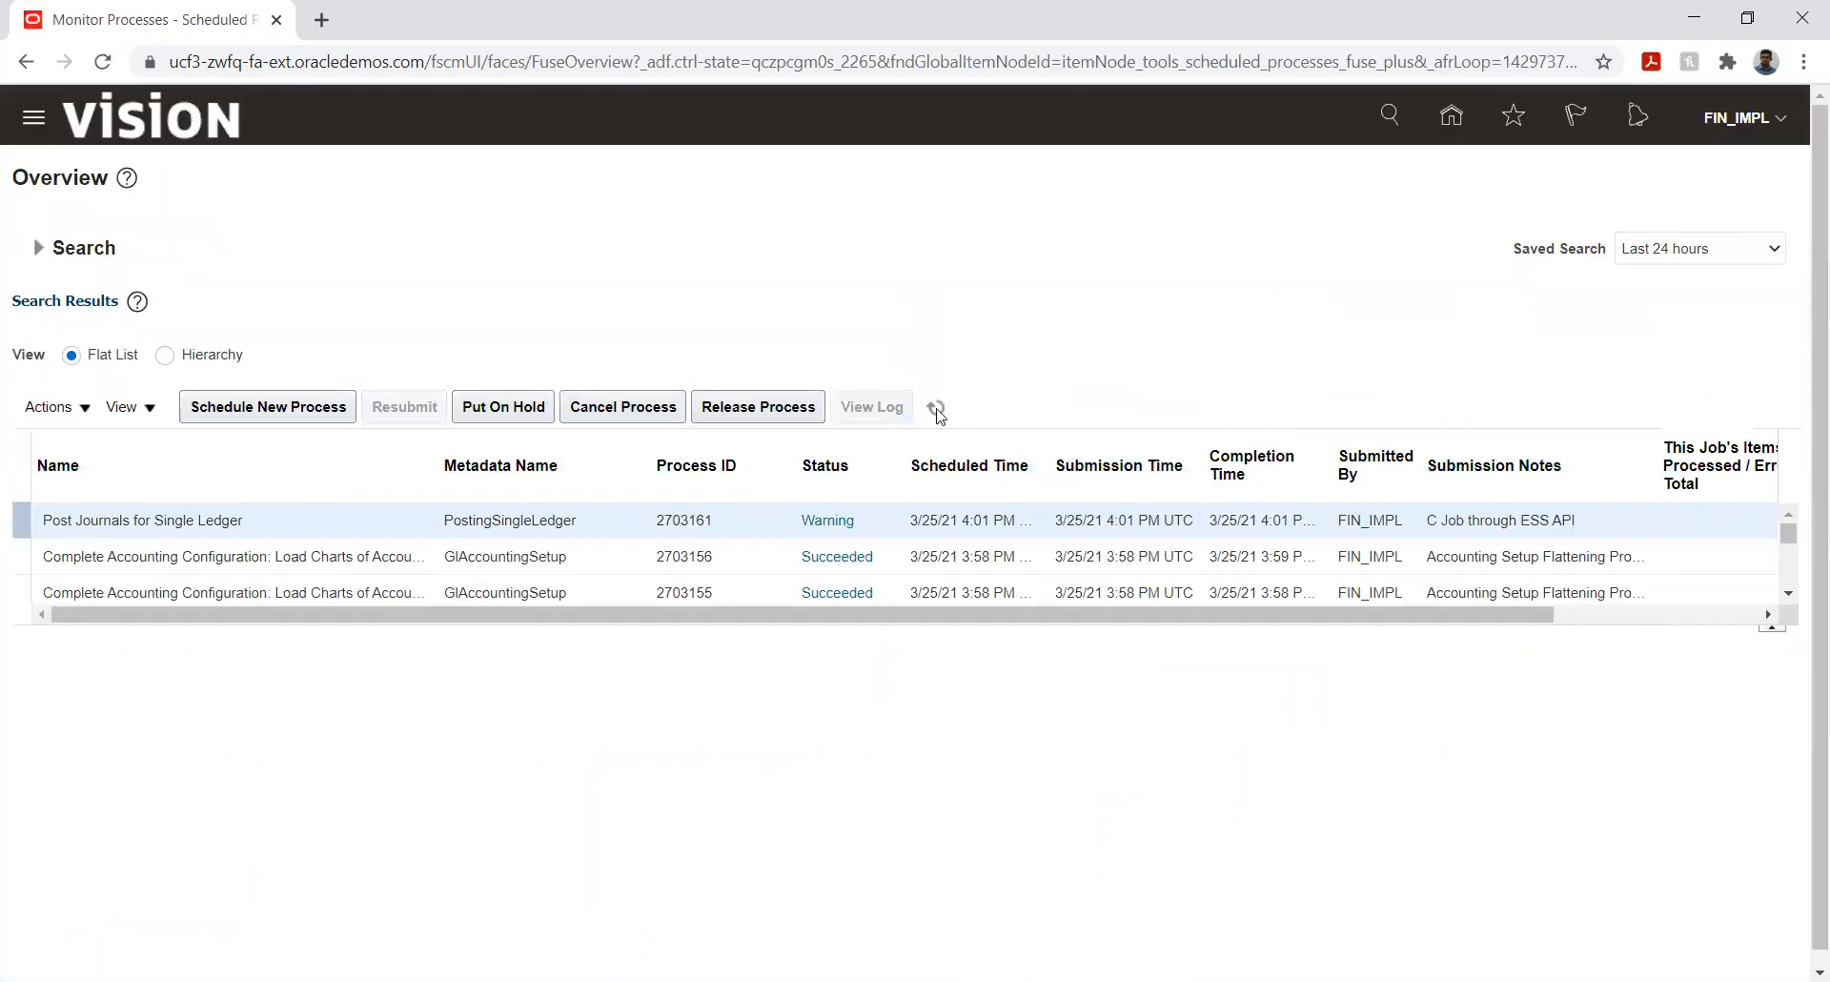
{"action": "left_click", "coordinate": [939, 410]}
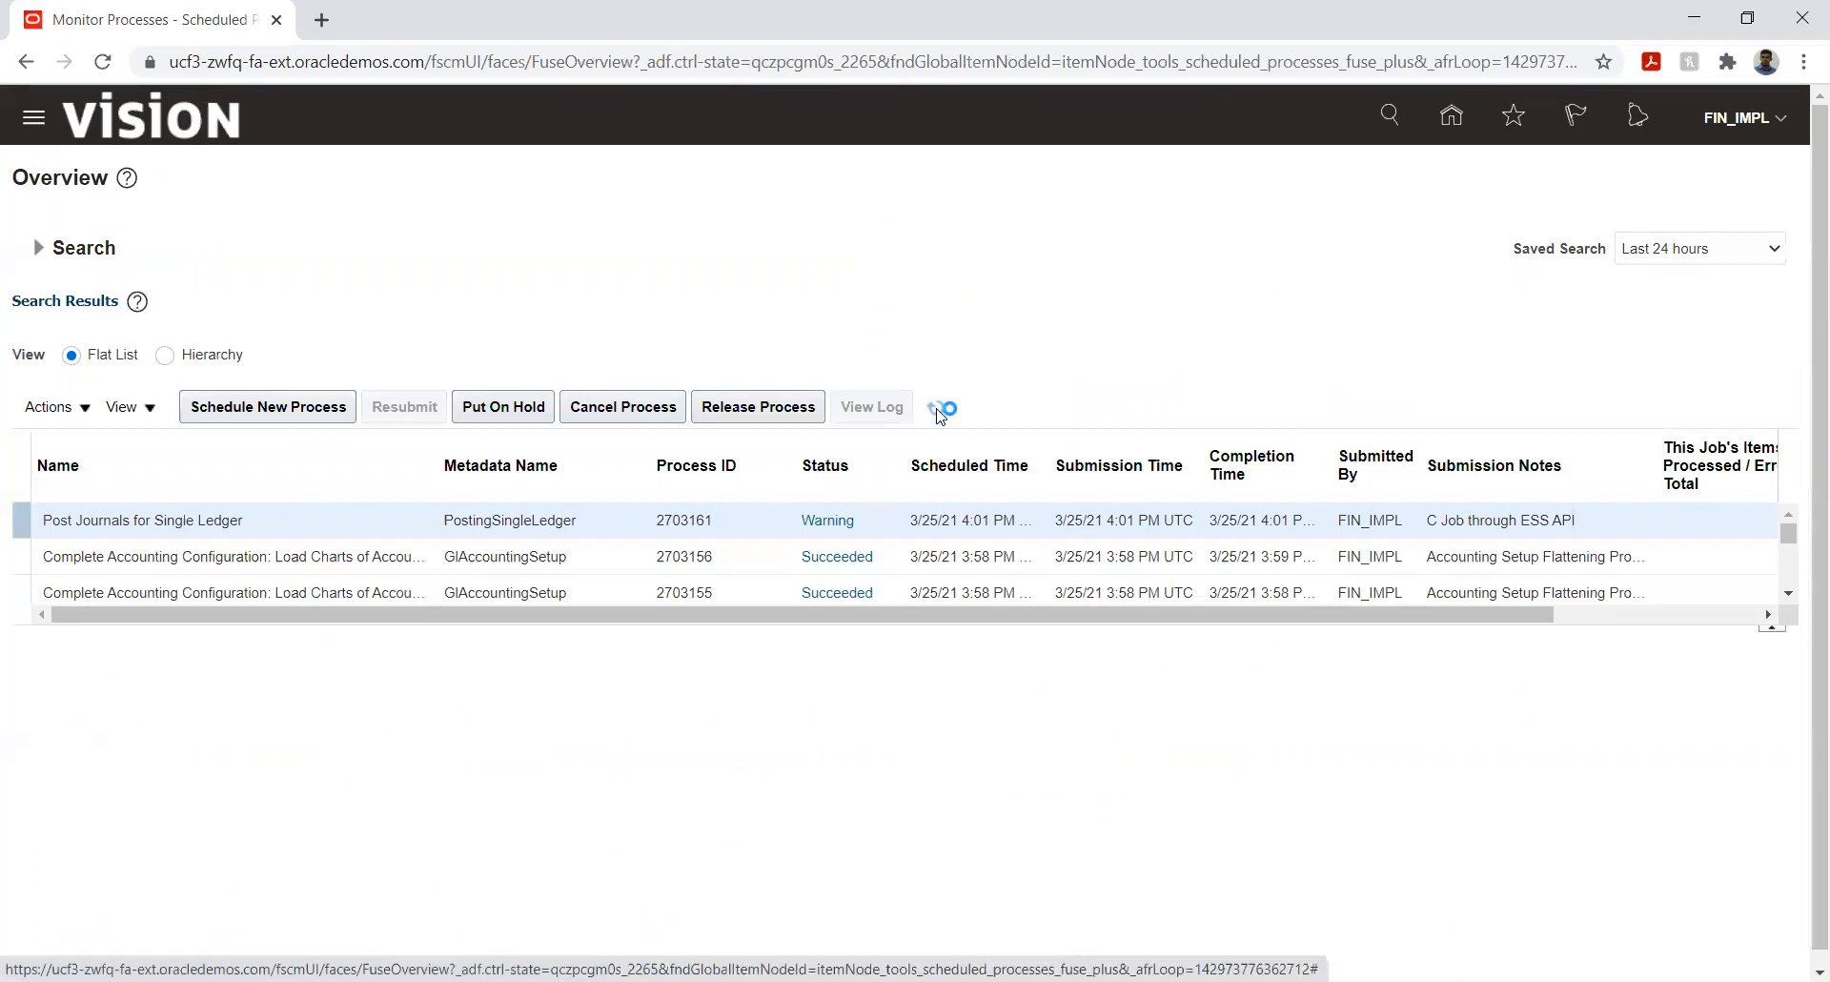
{"action": "left_click", "coordinate": [938, 411]}
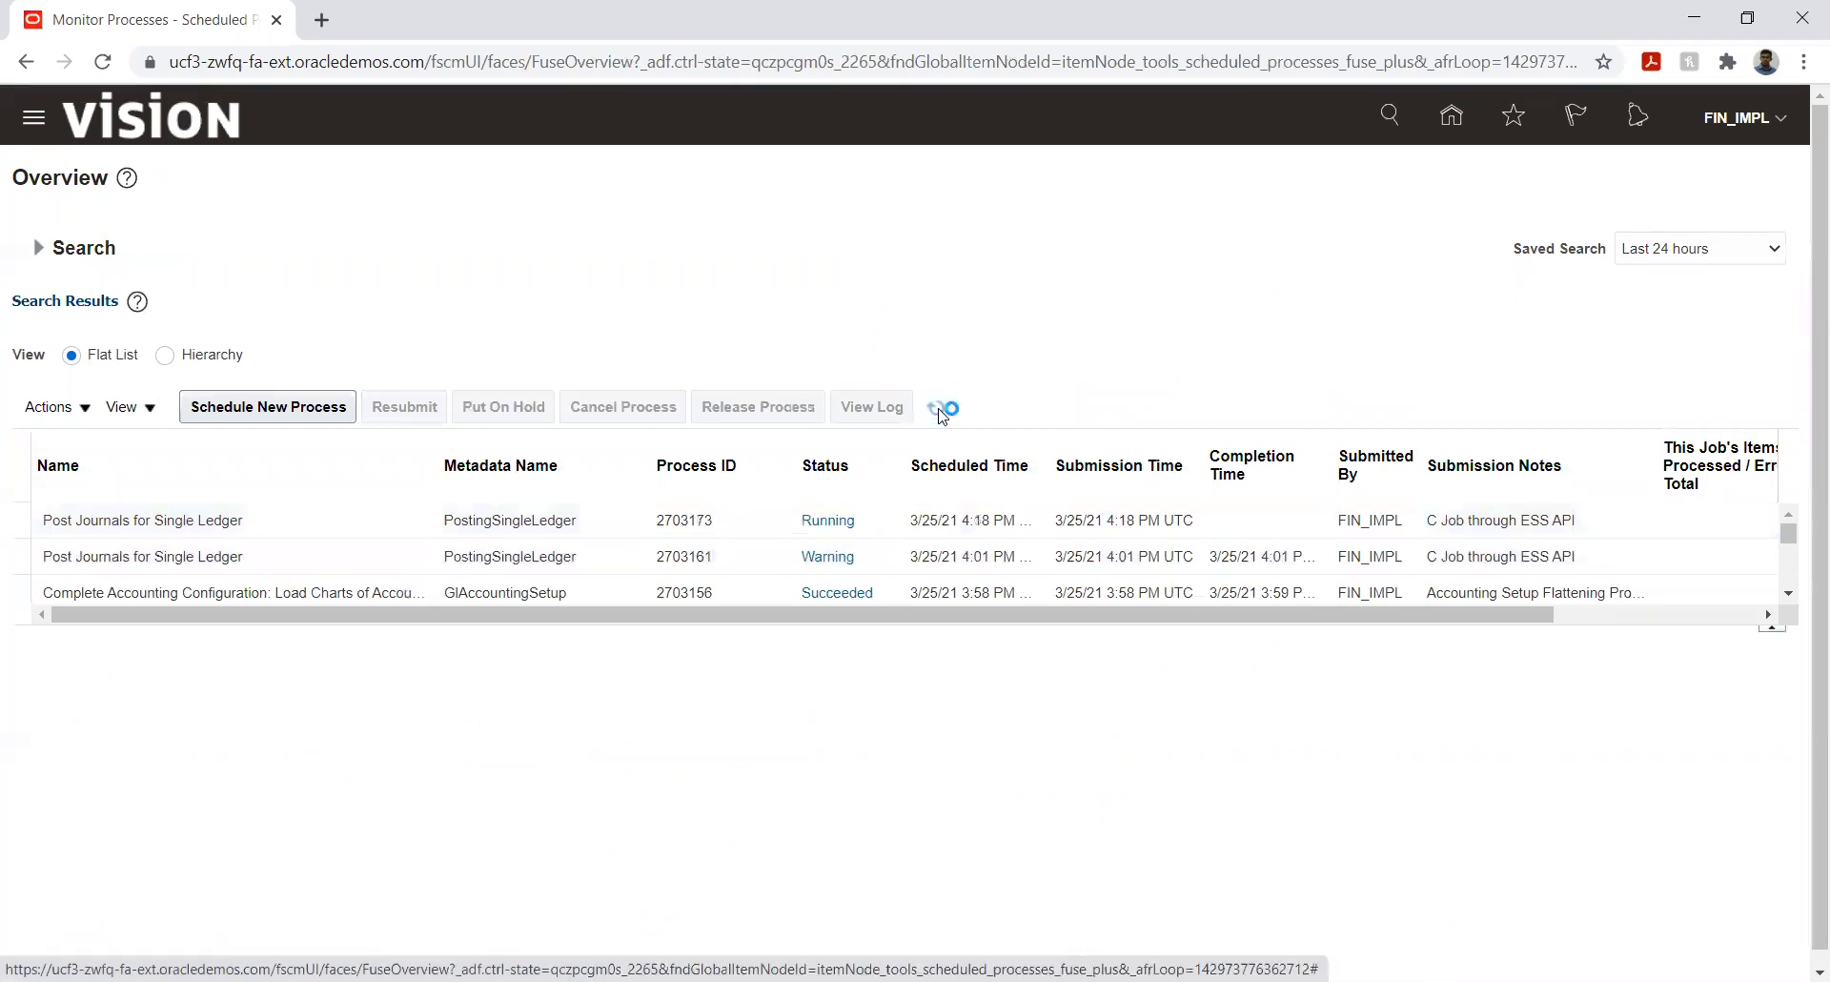
{"action": "left_click", "coordinate": [939, 411]}
{"action": "left_click", "coordinate": [936, 408]}
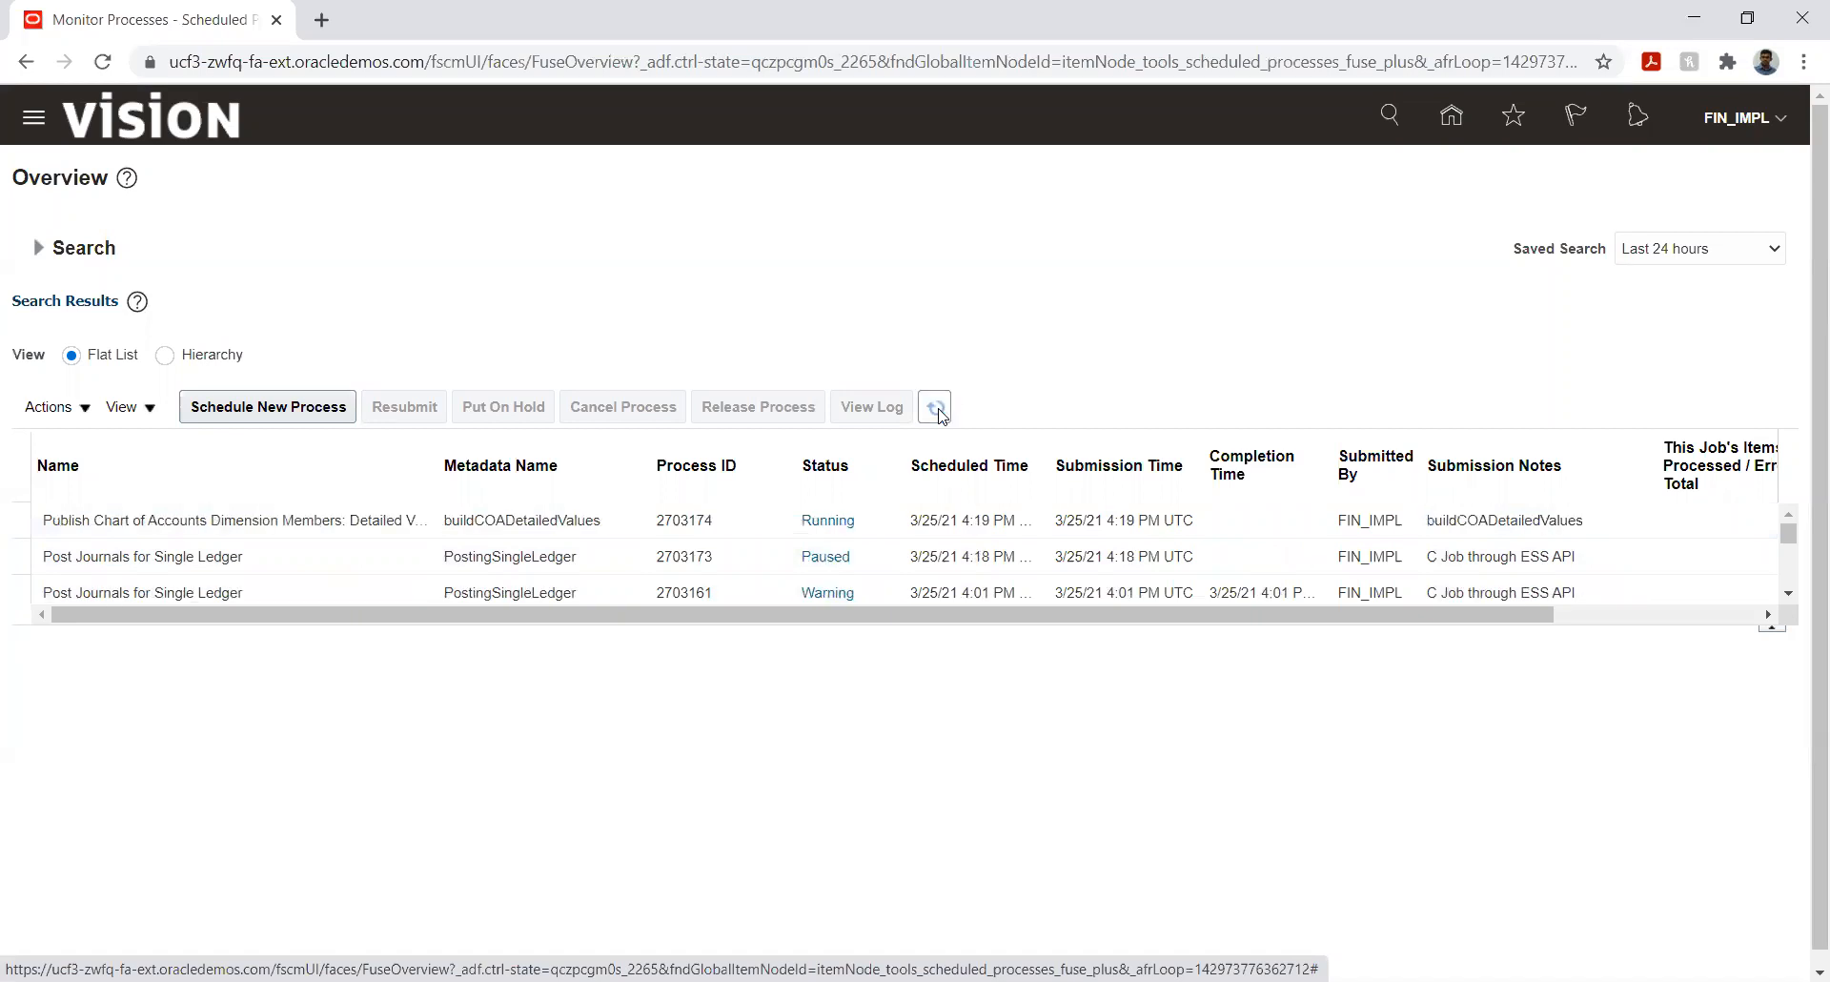
{"action": "left_click", "coordinate": [936, 408]}
{"action": "left_click", "coordinate": [937, 408]}
{"action": "left_click", "coordinate": [939, 408]}
{"action": "left_click", "coordinate": [939, 408]}
{"action": "left_click", "coordinate": [938, 409]}
{"action": "left_click", "coordinate": [939, 409]}
{"action": "left_click", "coordinate": [942, 410]}
{"action": "left_click", "coordinate": [941, 410]}
{"action": "left_click", "coordinate": [945, 410]}
{"action": "left_click", "coordinate": [944, 410]}
{"action": "left_click", "coordinate": [941, 410]}
{"action": "left_click", "coordinate": [942, 410]}
{"action": "left_click", "coordinate": [944, 412]}
{"action": "left_click", "coordinate": [942, 410]}
{"action": "left_click", "coordinate": [943, 411]}
{"action": "left_click", "coordinate": [944, 411]}
{"action": "left_click", "coordinate": [944, 412]}
{"action": "left_click", "coordinate": [943, 412]}
{"action": "left_click", "coordinate": [943, 411]}
{"action": "left_click", "coordinate": [944, 414]}
{"action": "left_click", "coordinate": [943, 413]}
{"action": "left_click", "coordinate": [944, 414]}
{"action": "left_click", "coordinate": [947, 416]}
{"action": "left_click", "coordinate": [949, 416]}
{"action": "left_click", "coordinate": [949, 417]}
{"action": "left_click", "coordinate": [950, 416]}
{"action": "left_click", "coordinate": [949, 417]}
{"action": "left_click", "coordinate": [949, 417]}
{"action": "left_click", "coordinate": [947, 413]}
{"action": "left_click", "coordinate": [938, 410]}
{"action": "left_click", "coordinate": [938, 409]}
{"action": "left_click", "coordinate": [938, 410]}
{"action": "left_click", "coordinate": [938, 410]}
{"action": "left_click", "coordinate": [938, 410]}
{"action": "left_click", "coordinate": [940, 411]}
{"action": "left_click", "coordinate": [941, 410]}
{"action": "left_click", "coordinate": [942, 411]}
{"action": "left_click", "coordinate": [939, 410]}
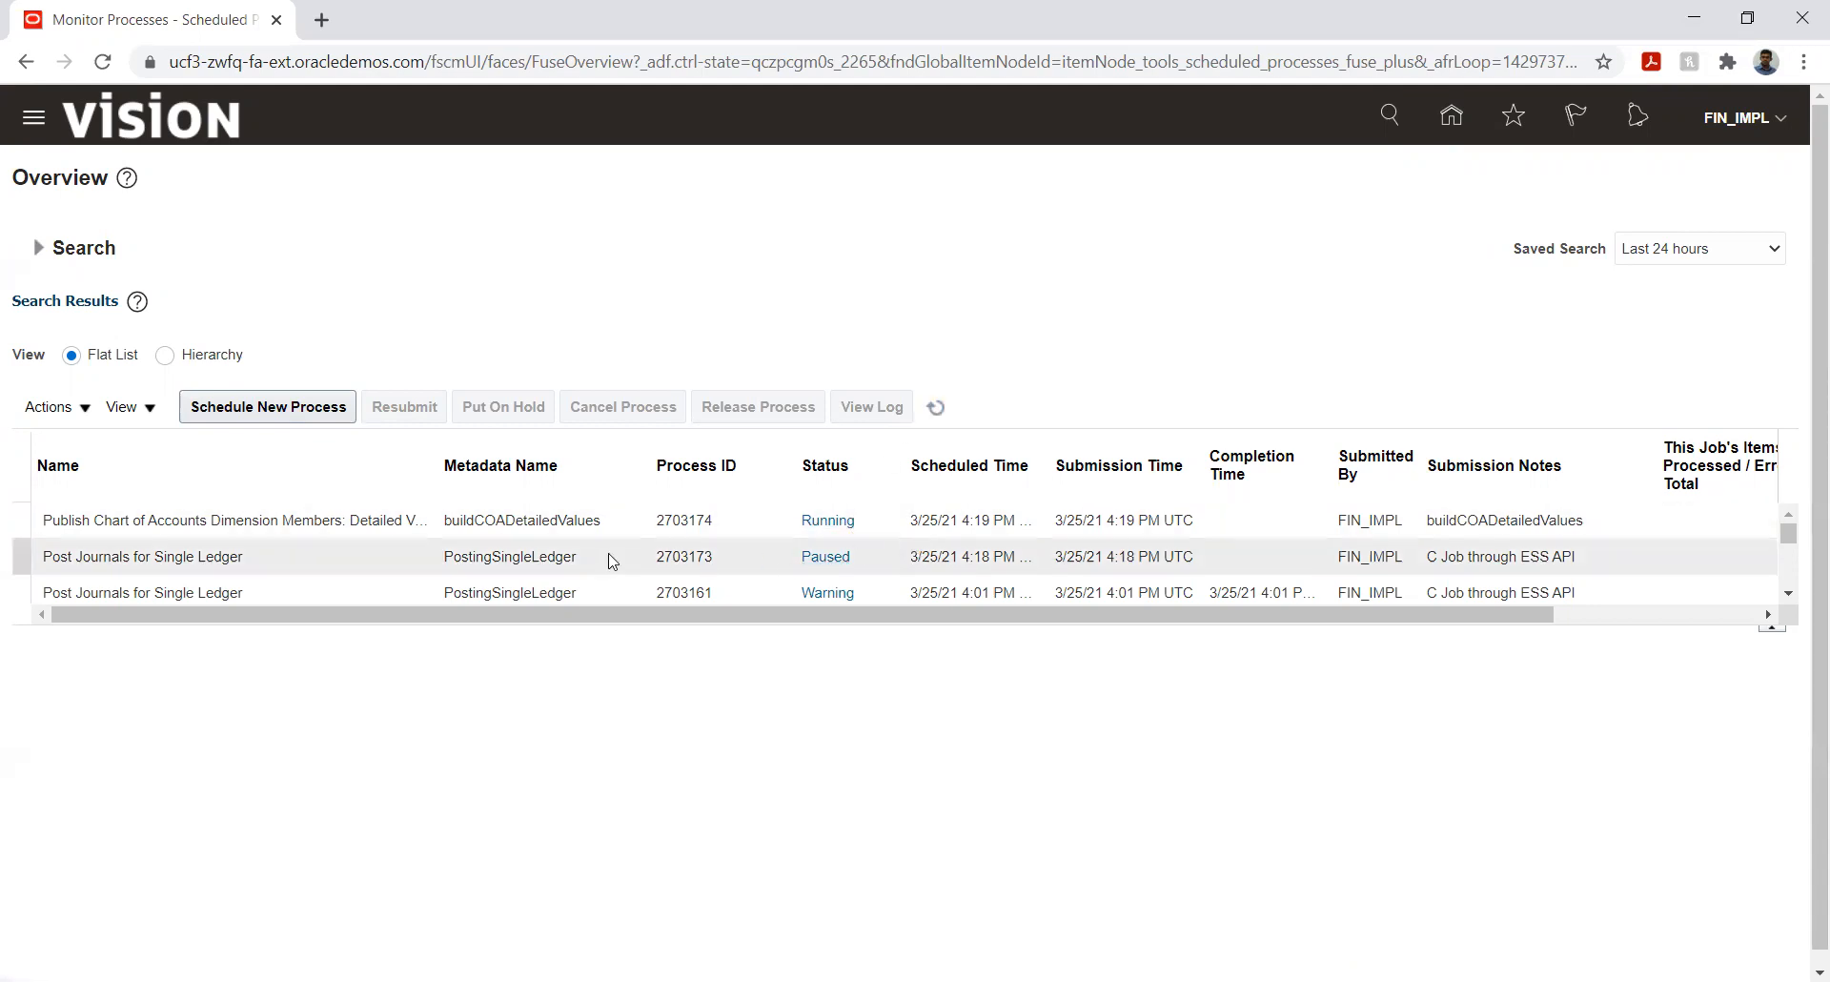
- View the details of the Publish Chart of Accounts Dimension Members process and keep refreshing the list to check its status
{"action": "left_click", "coordinate": [388, 525]}
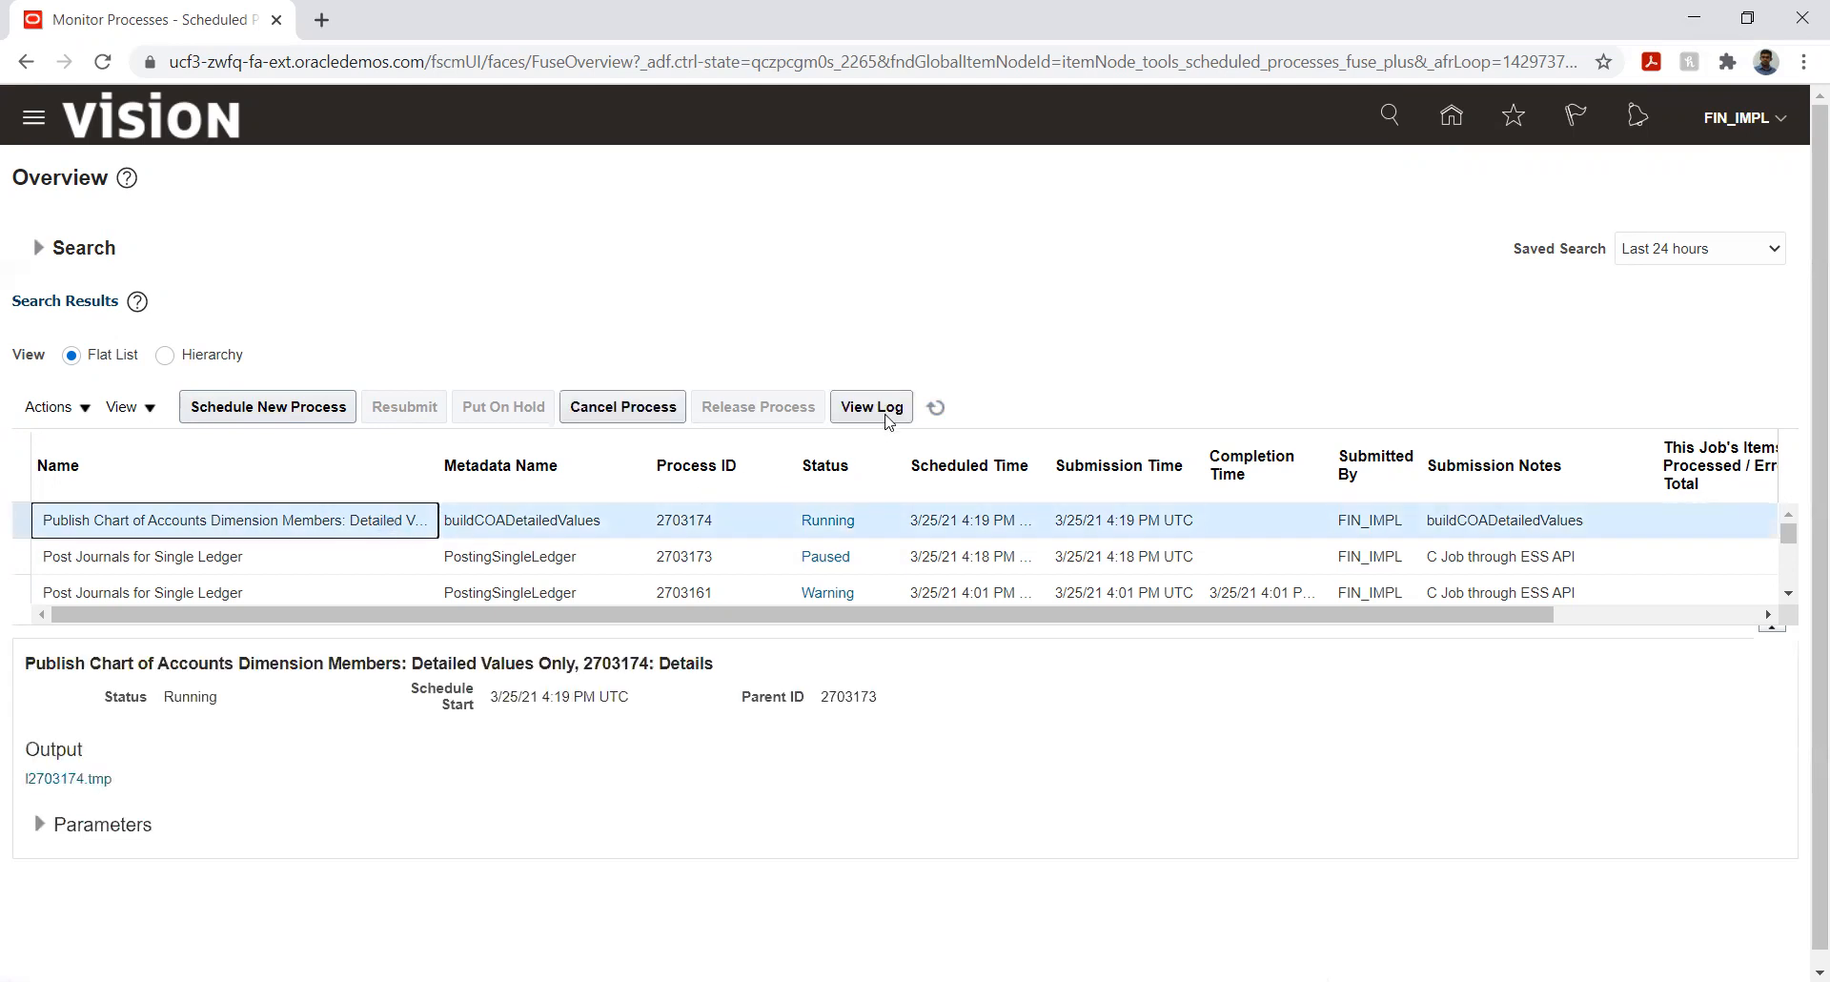
{"action": "left_click", "coordinate": [936, 408]}
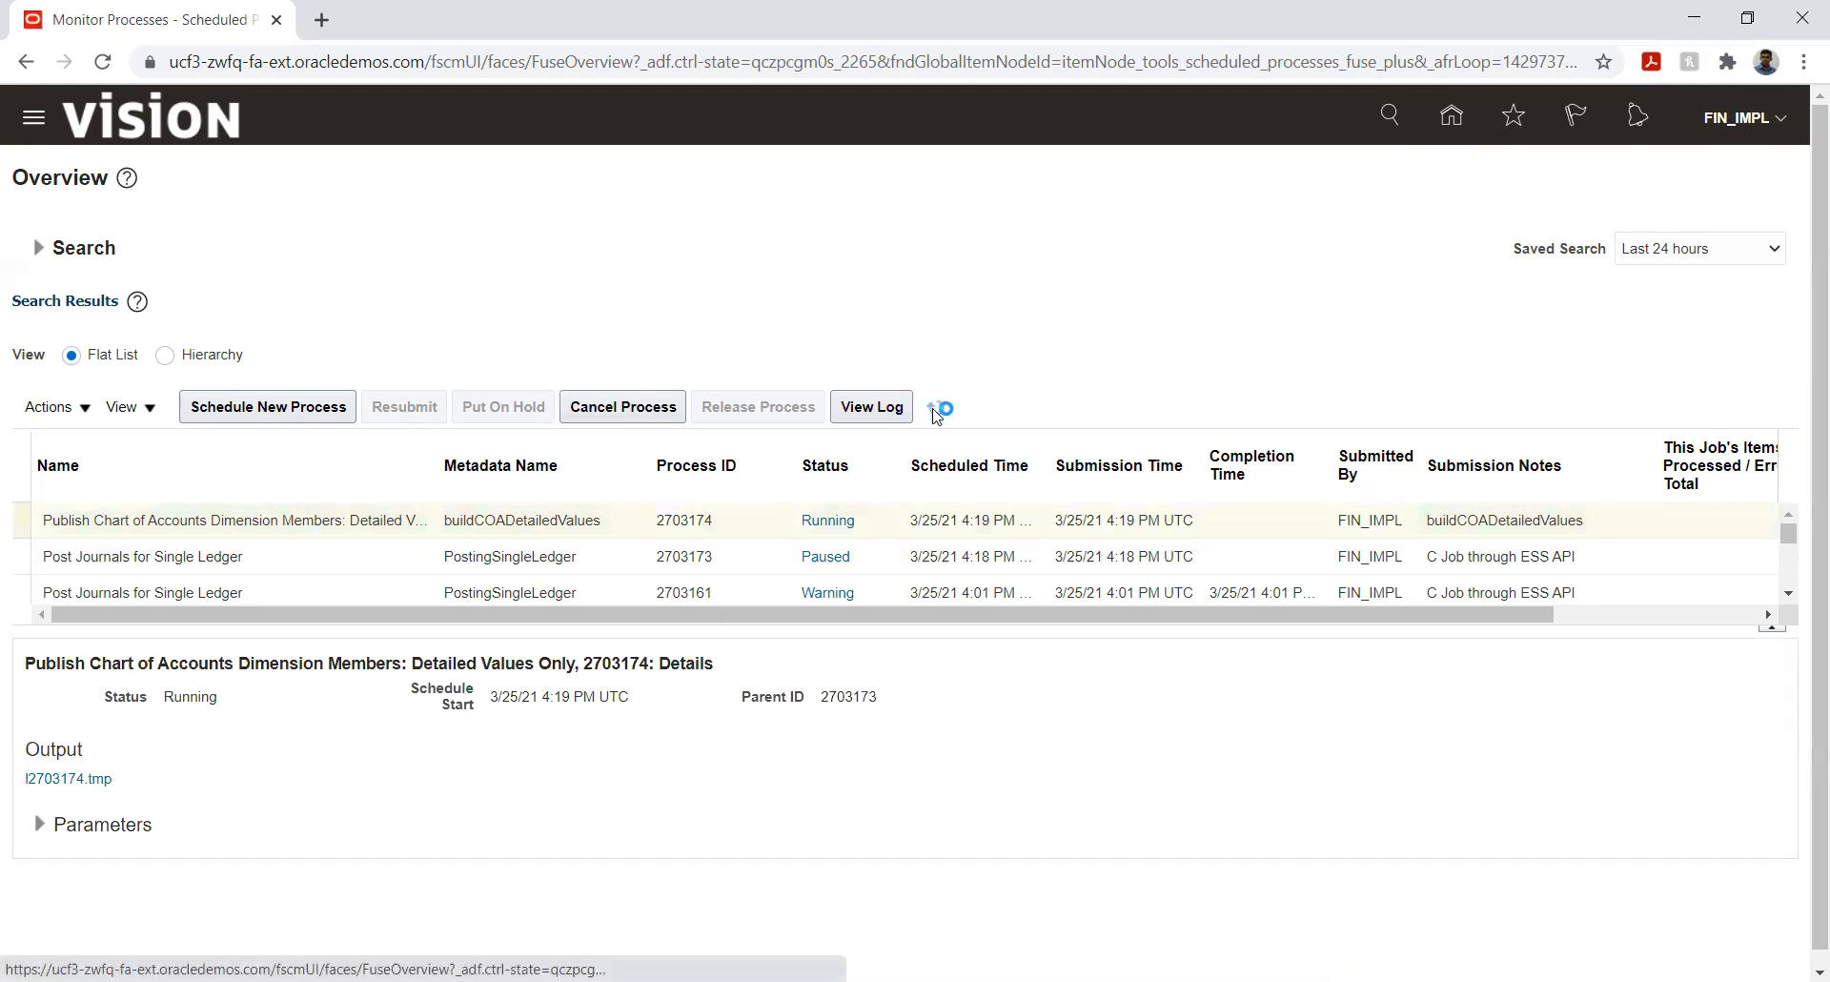
{"action": "left_click", "coordinate": [936, 410]}
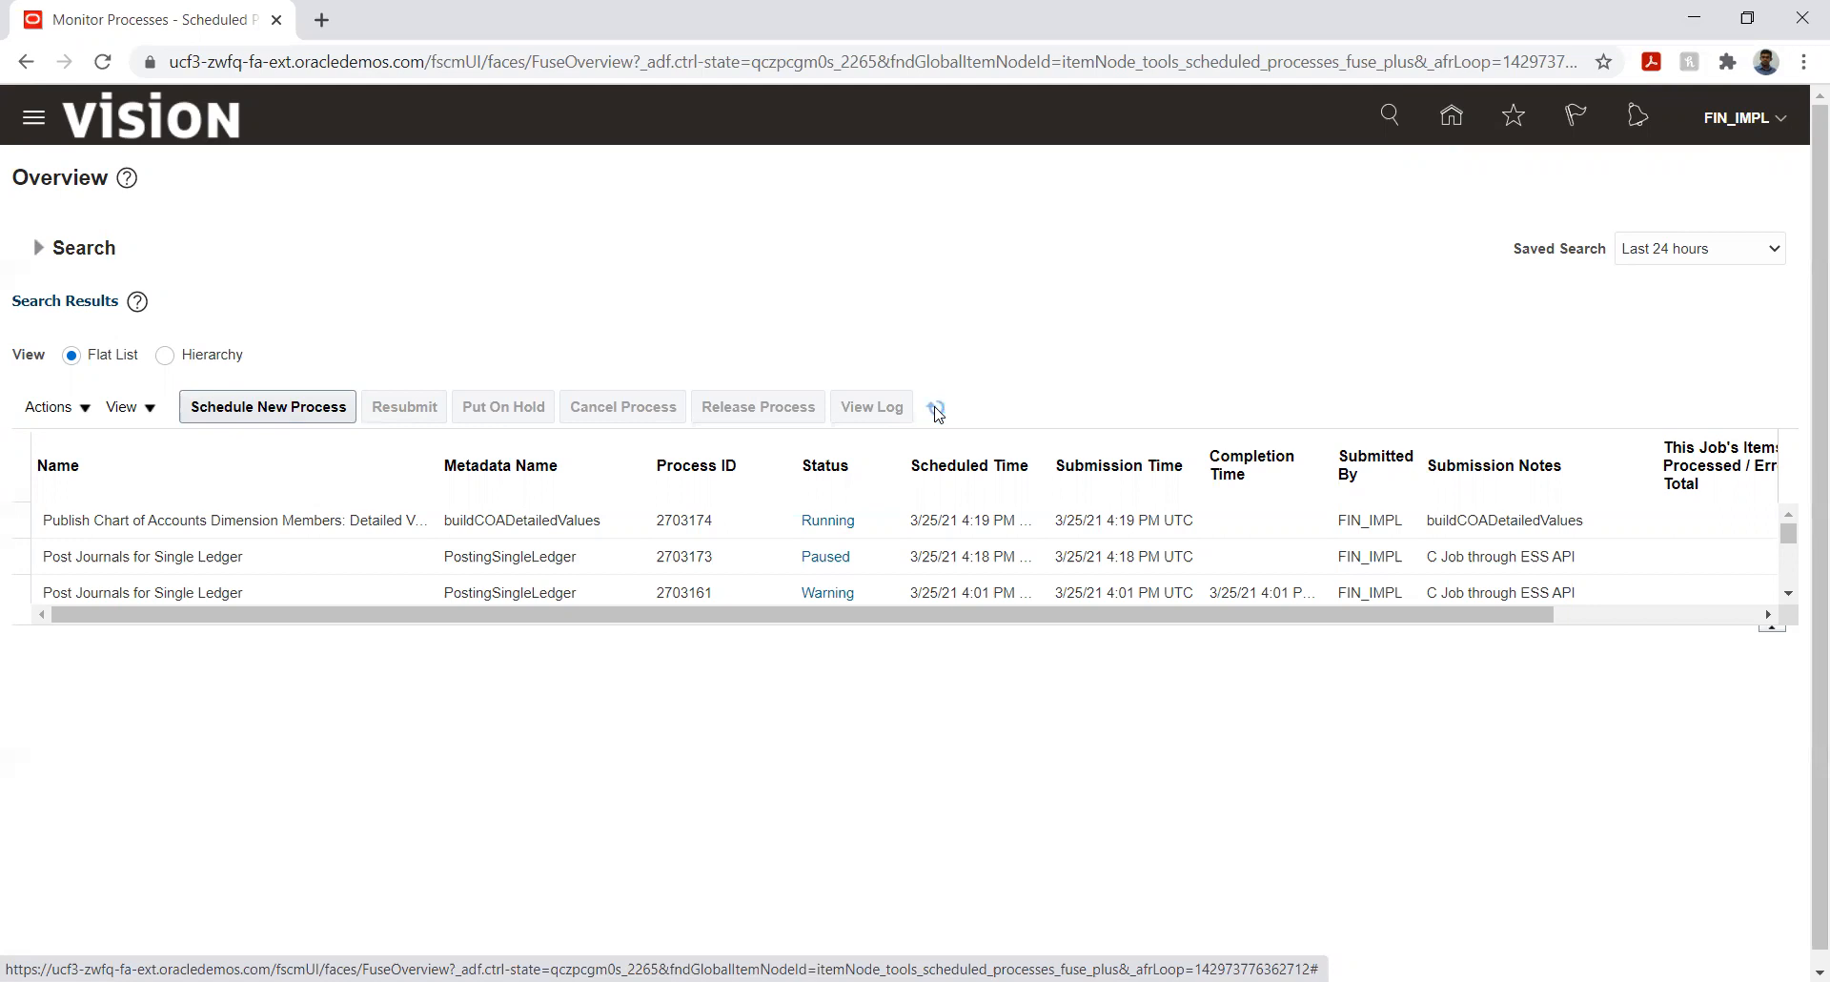
{"action": "left_click", "coordinate": [936, 410]}
{"action": "left_click", "coordinate": [936, 411]}
{"action": "left_click", "coordinate": [938, 414]}
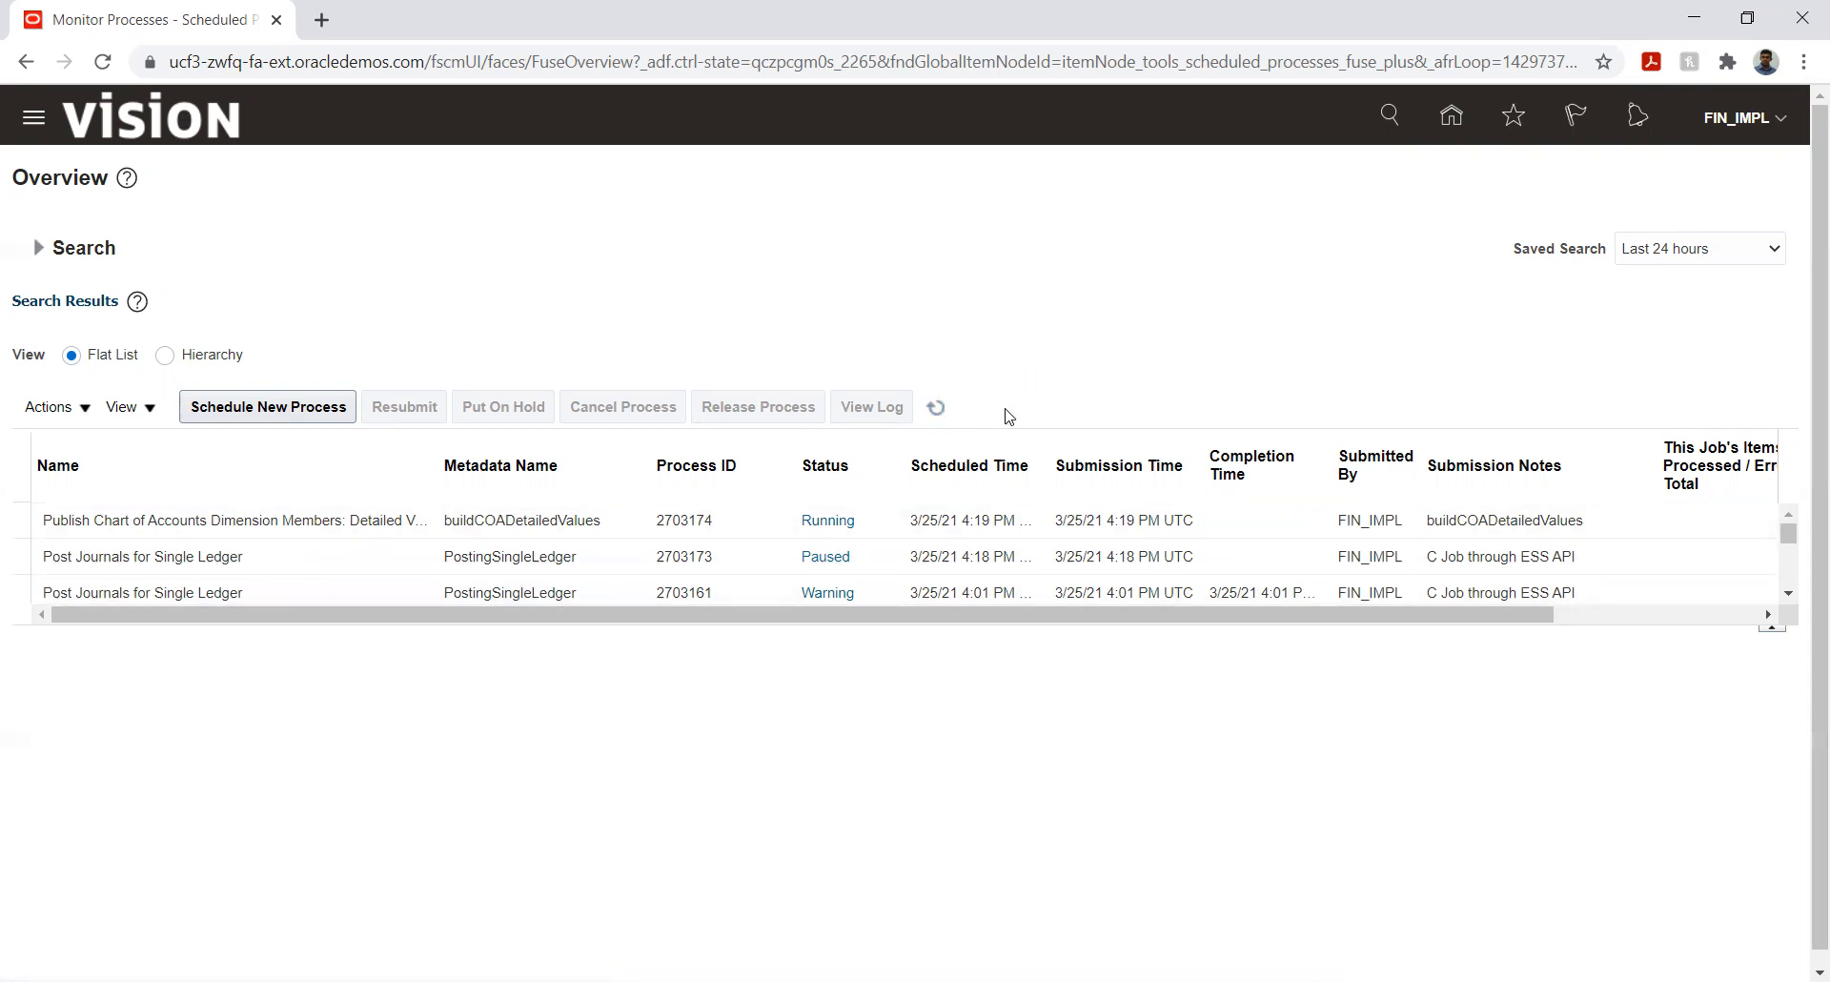
{"action": "left_click", "coordinate": [932, 419]}
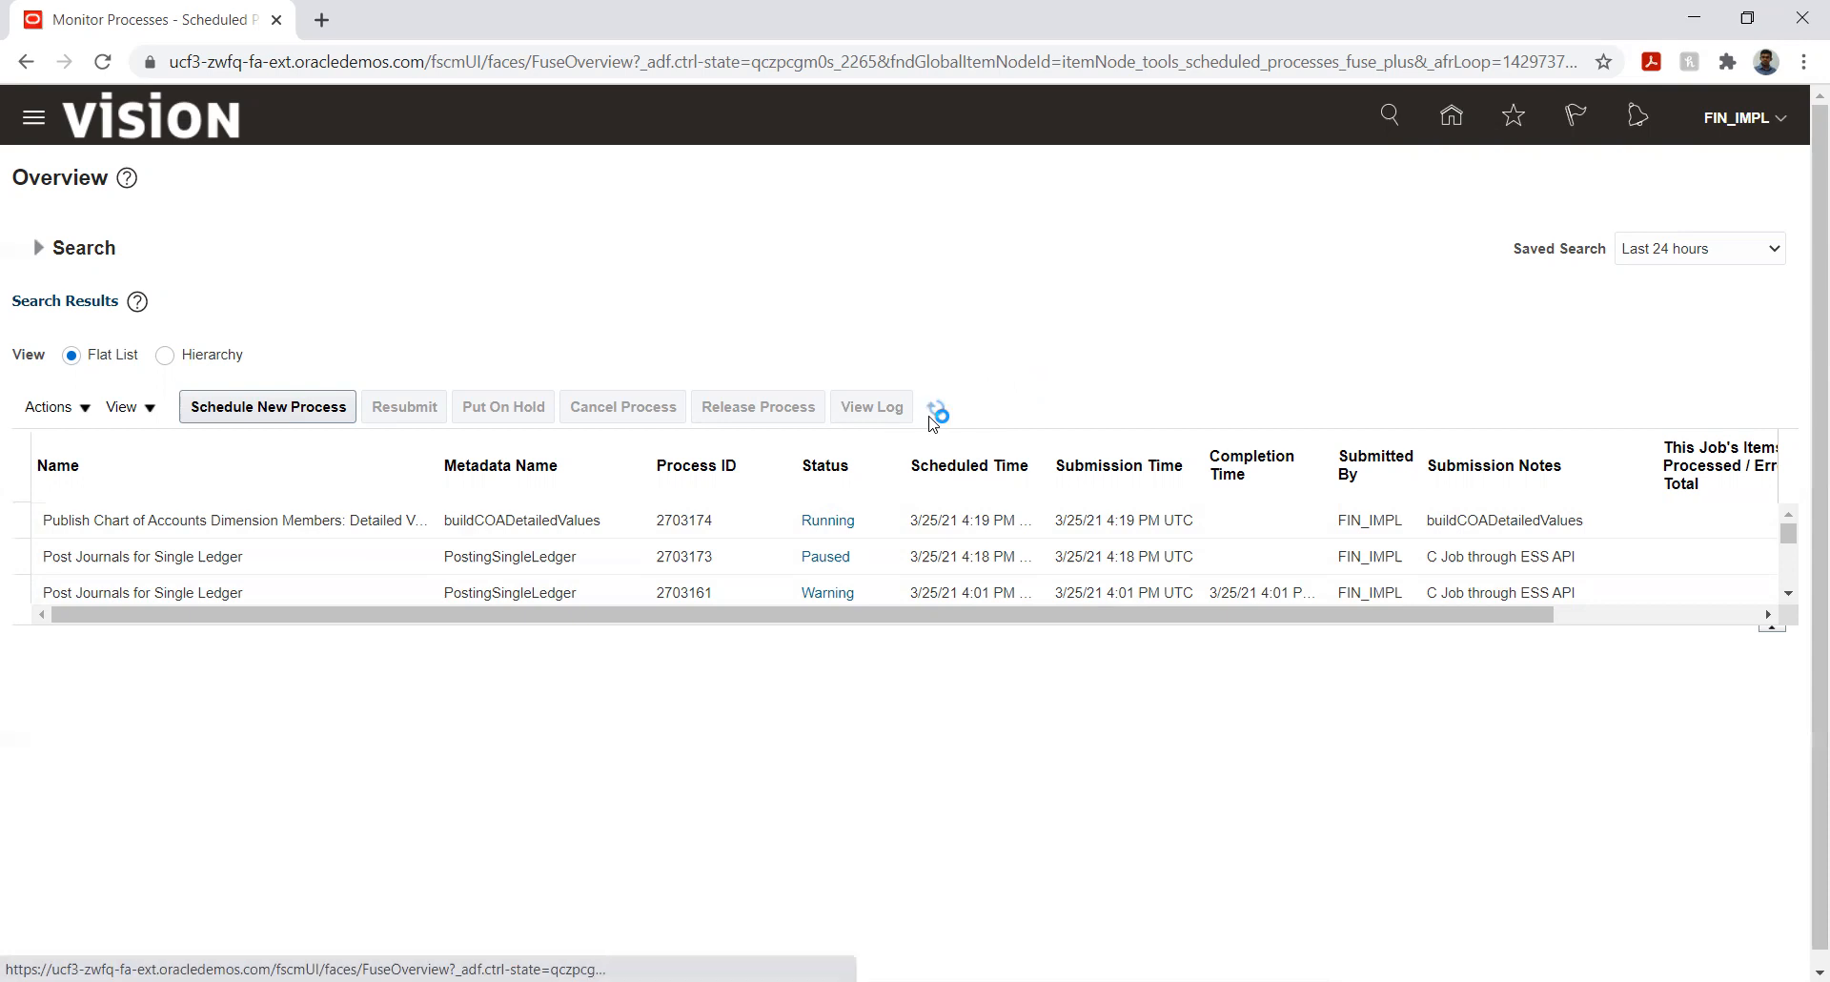
{"action": "left_click", "coordinate": [936, 412]}
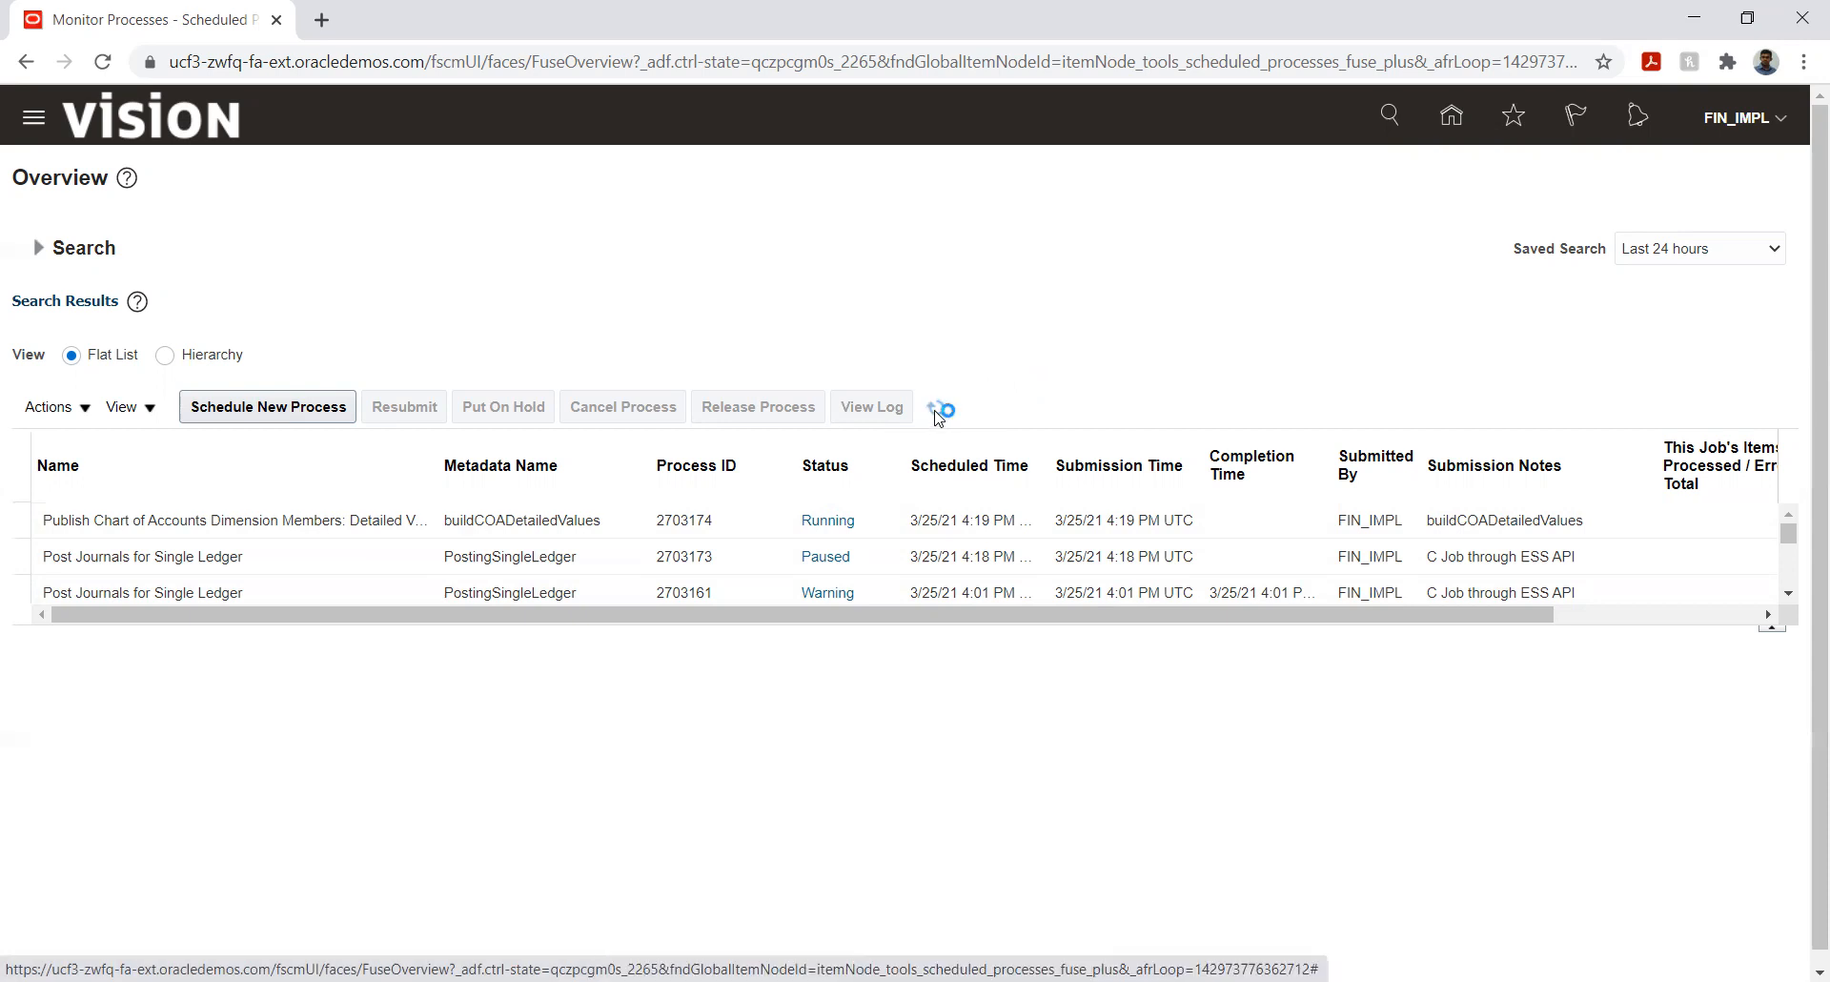
{"action": "left_click", "coordinate": [937, 418]}
{"action": "left_click", "coordinate": [758, 519]}
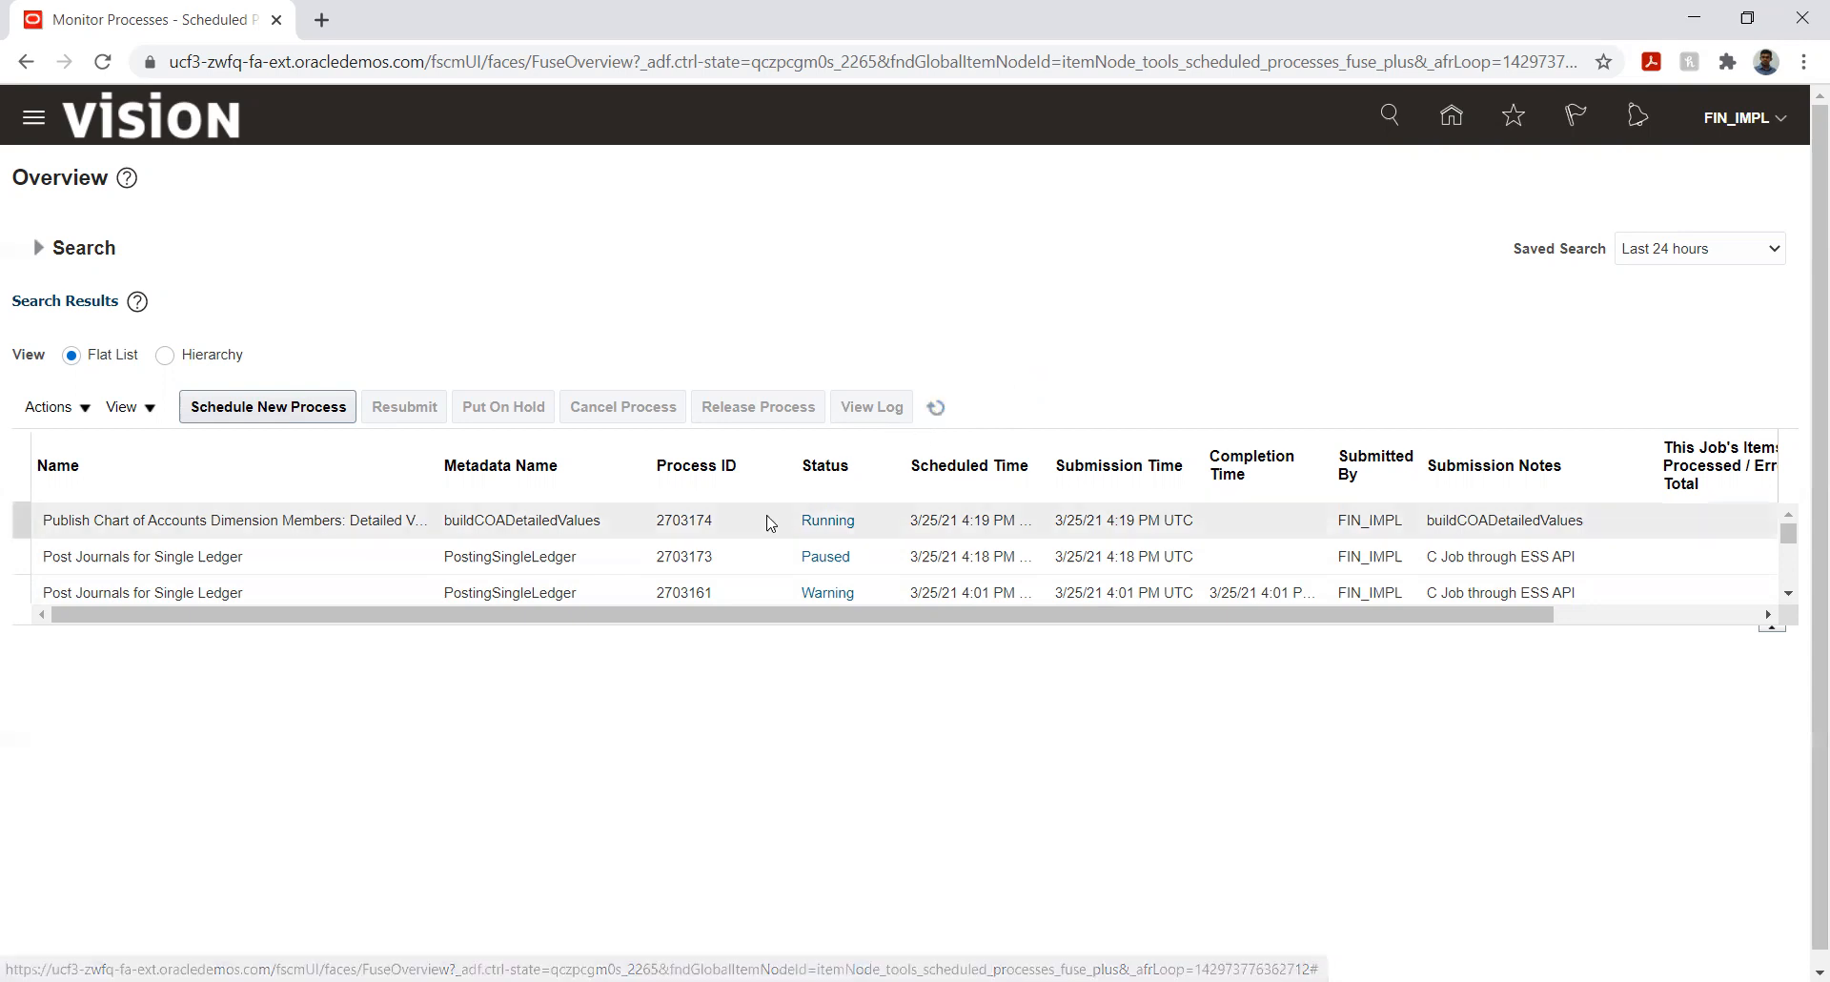
- Keep refreshing the scheduled processes list to monitor the chart of accounts publishing and Post Journals for Single Ledger processes
{"action": "left_click", "coordinate": [940, 408]}
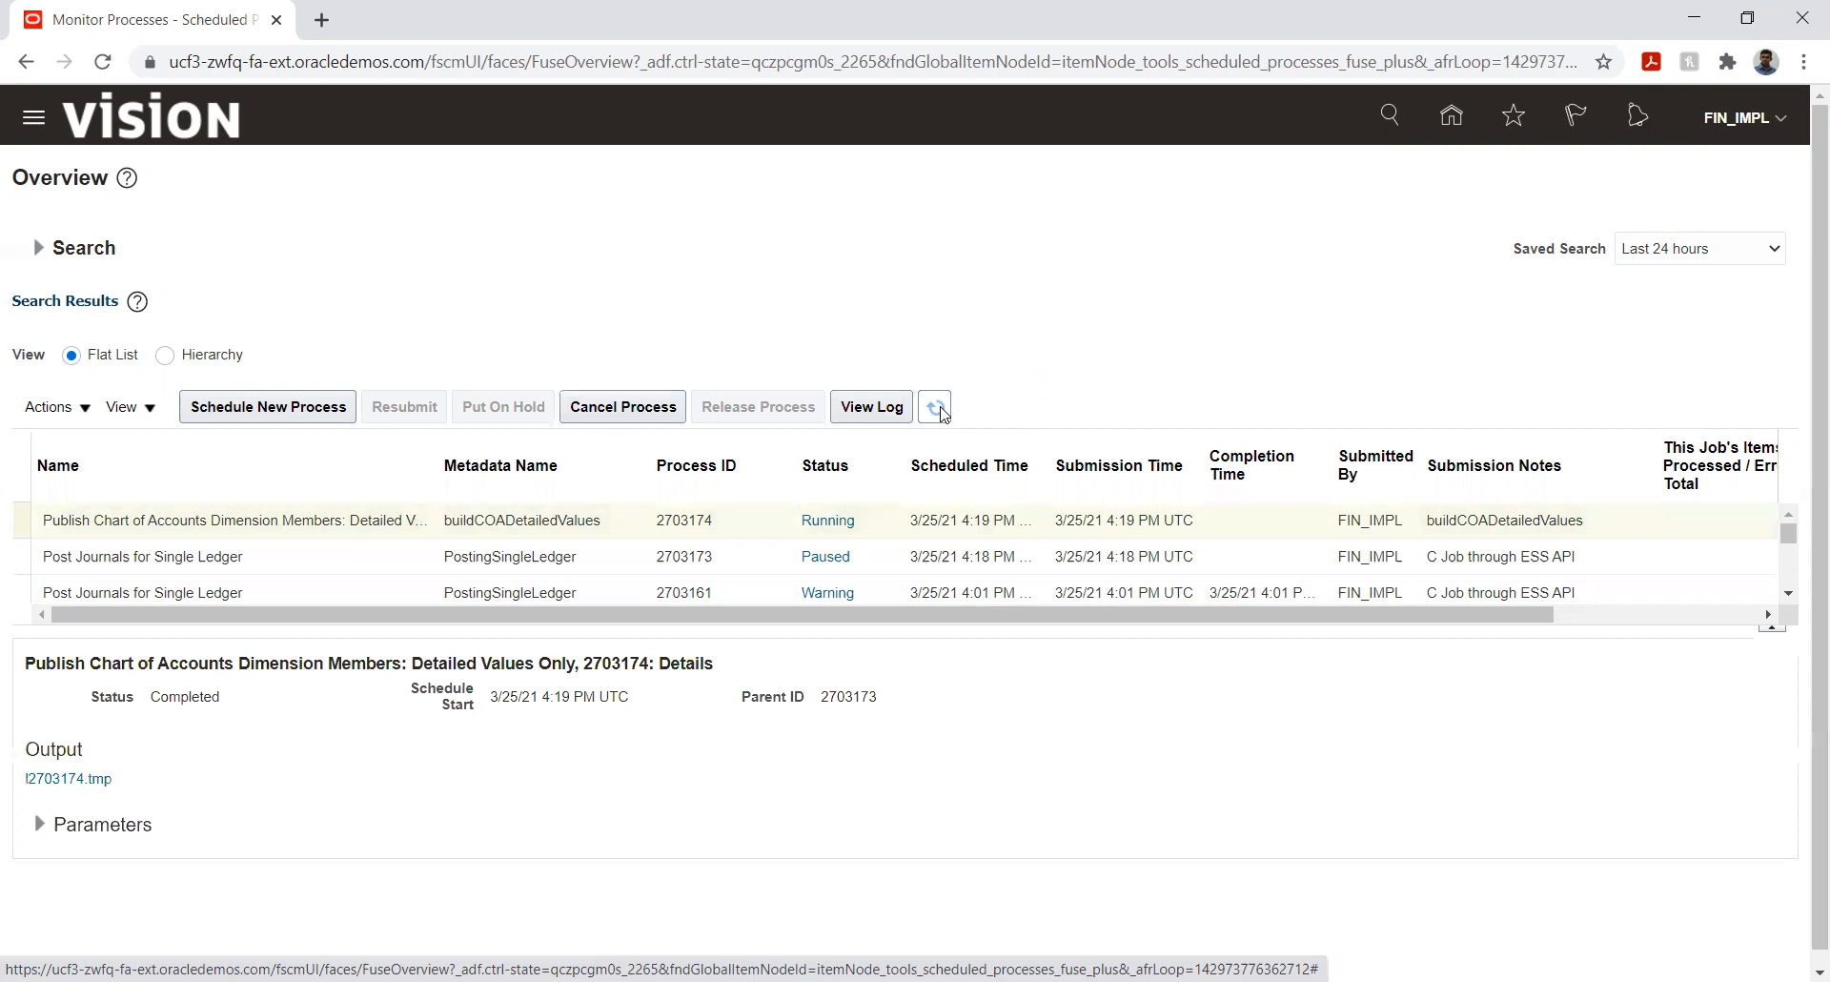
{"action": "left_click", "coordinate": [936, 408]}
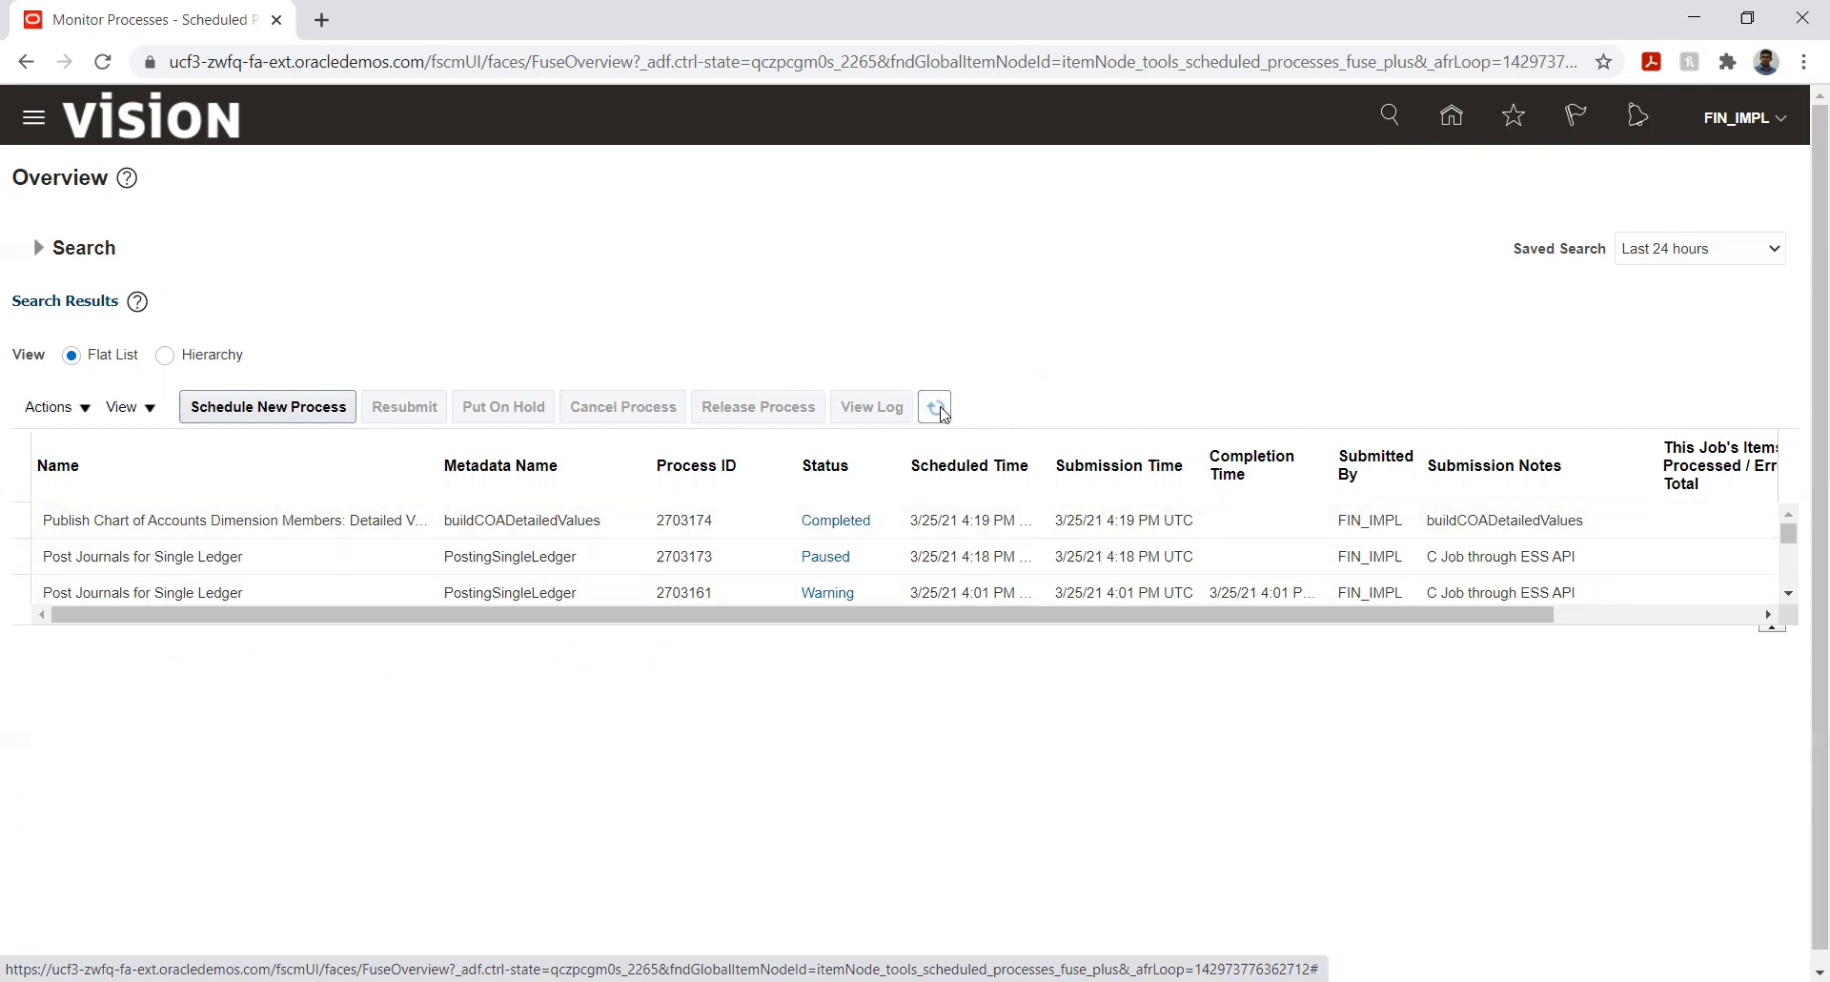
{"action": "left_click", "coordinate": [941, 410]}
{"action": "left_click", "coordinate": [941, 410]}
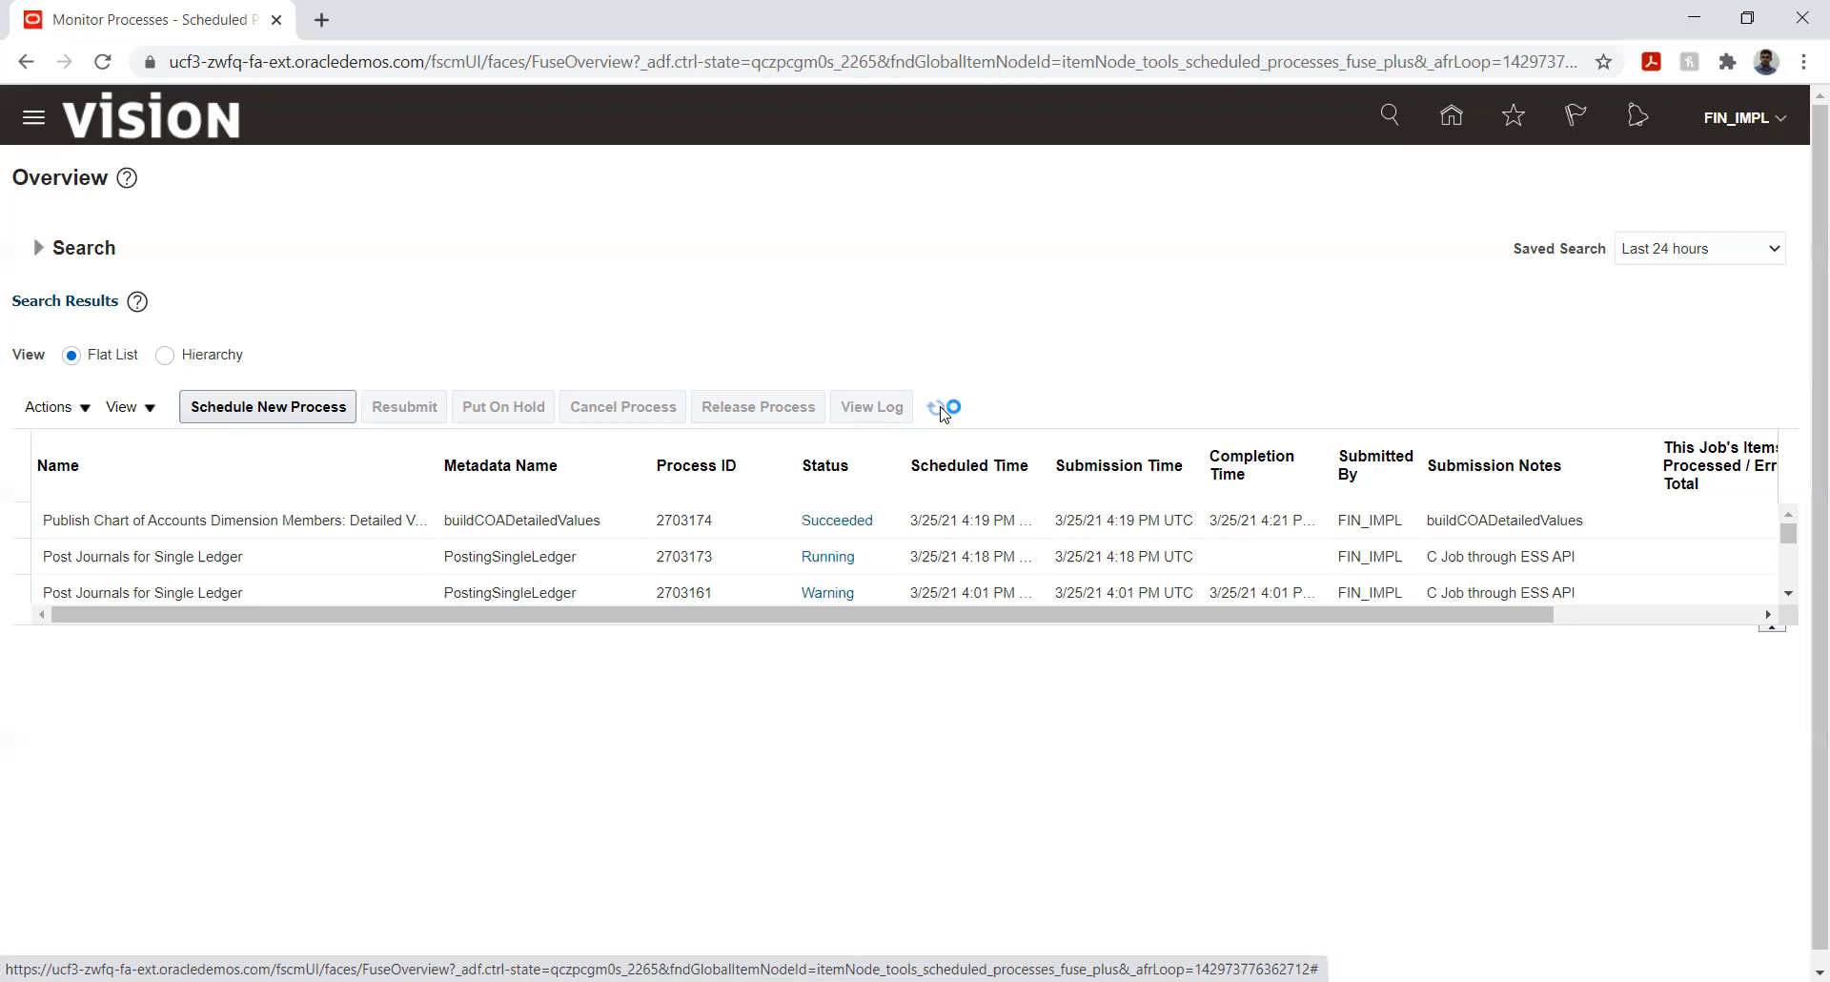
{"action": "left_click", "coordinate": [941, 410]}
{"action": "left_click", "coordinate": [941, 410]}
{"action": "left_click", "coordinate": [941, 410]}
{"action": "left_click", "coordinate": [941, 410]}
{"action": "left_click", "coordinate": [941, 410]}
{"action": "left_click", "coordinate": [941, 410]}
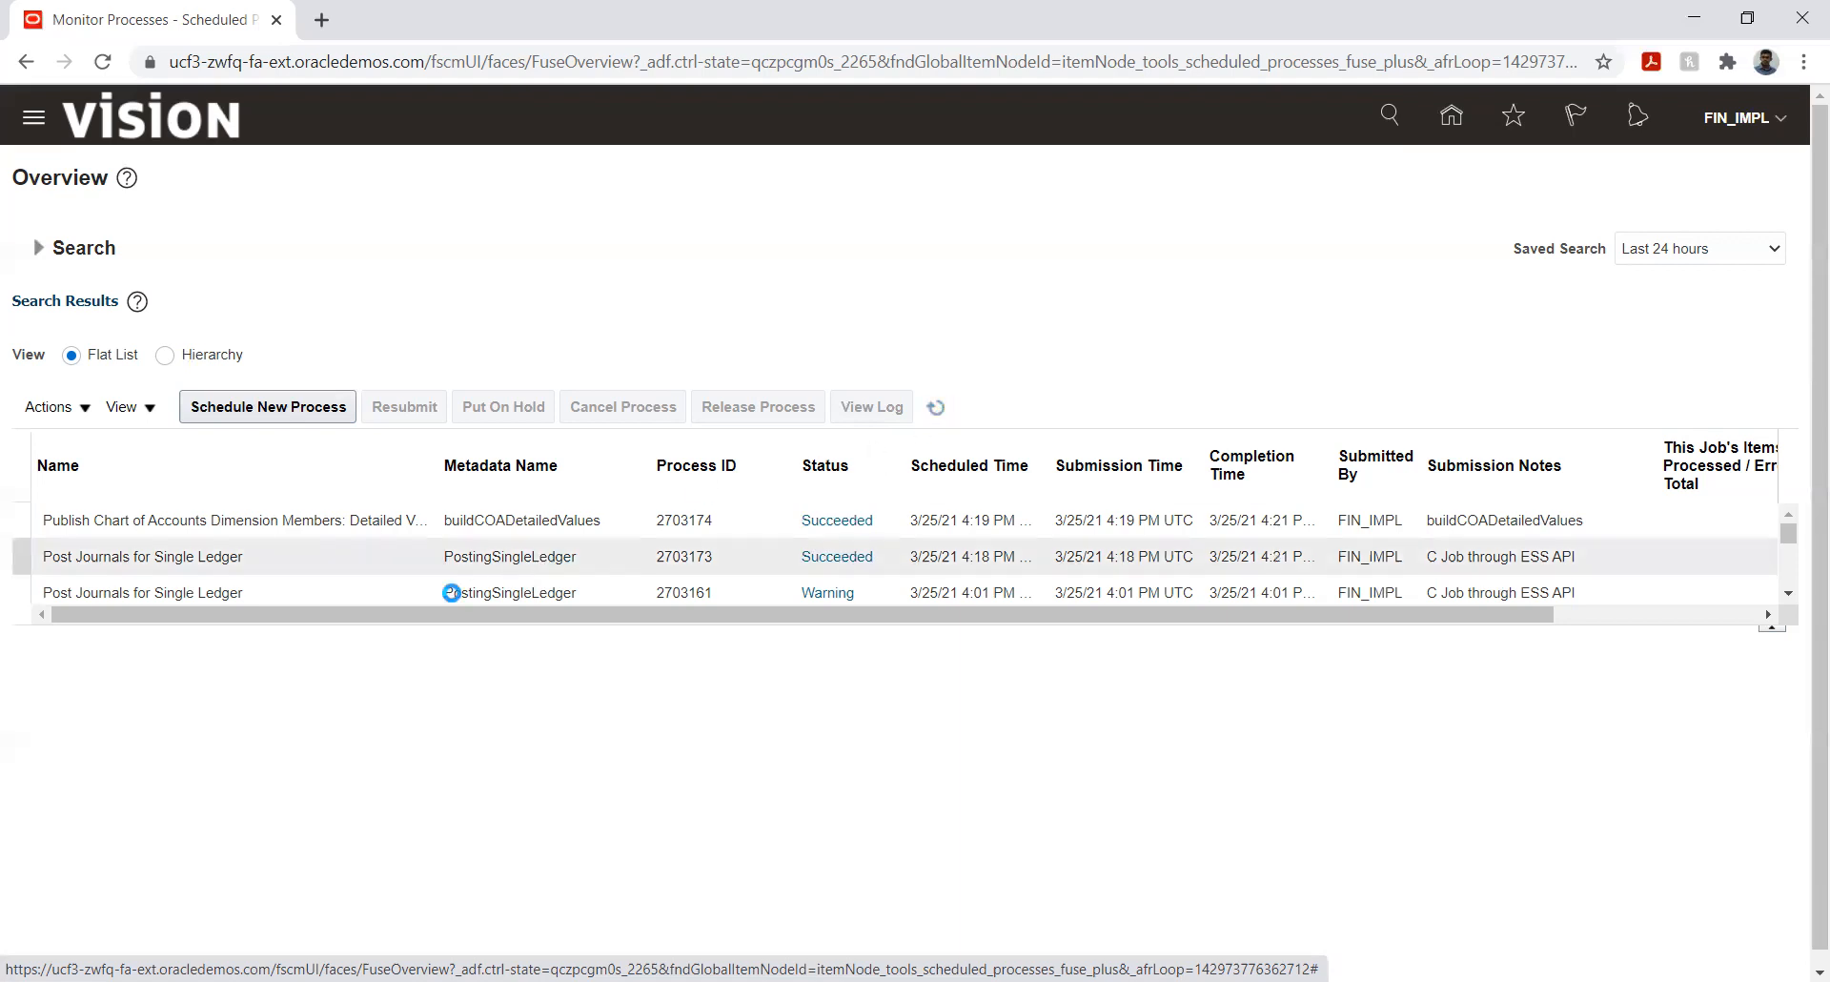
- View the output file 2703173.txt of the latest Post Journals for Single Ledger process and close its attachments
{"action": "left_click", "coordinate": [389, 559]}
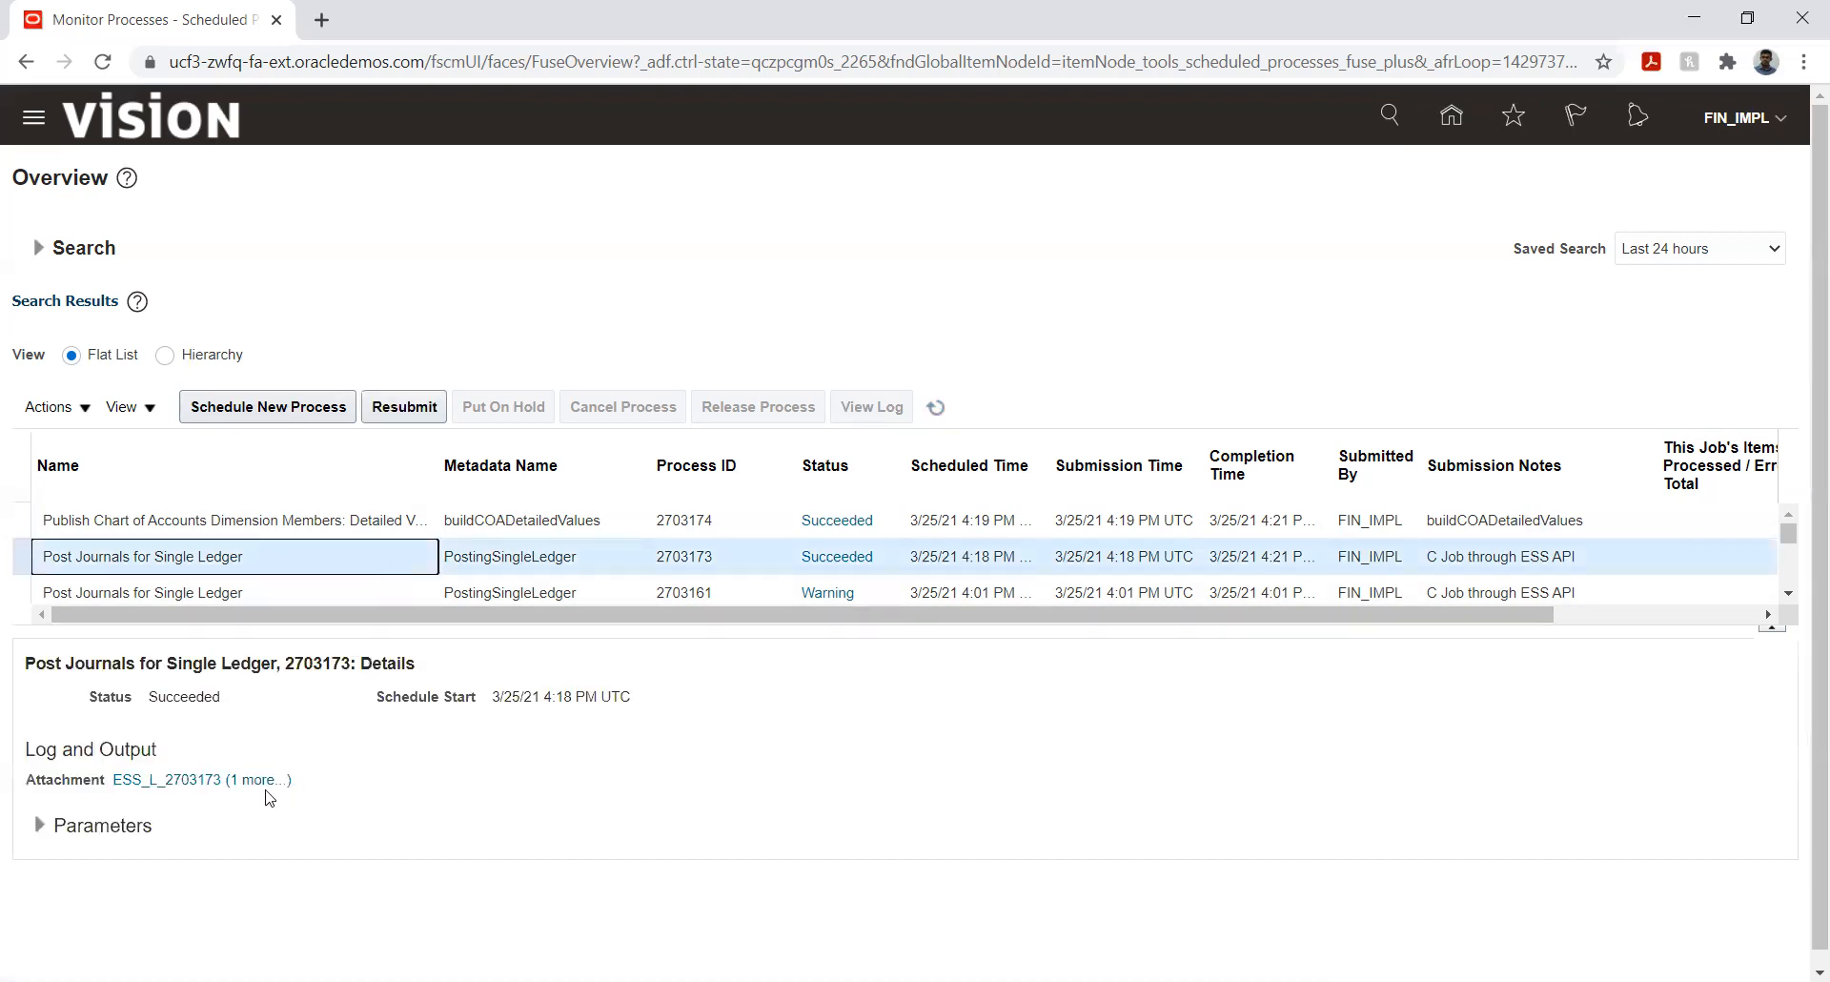
{"action": "left_click", "coordinate": [252, 779]}
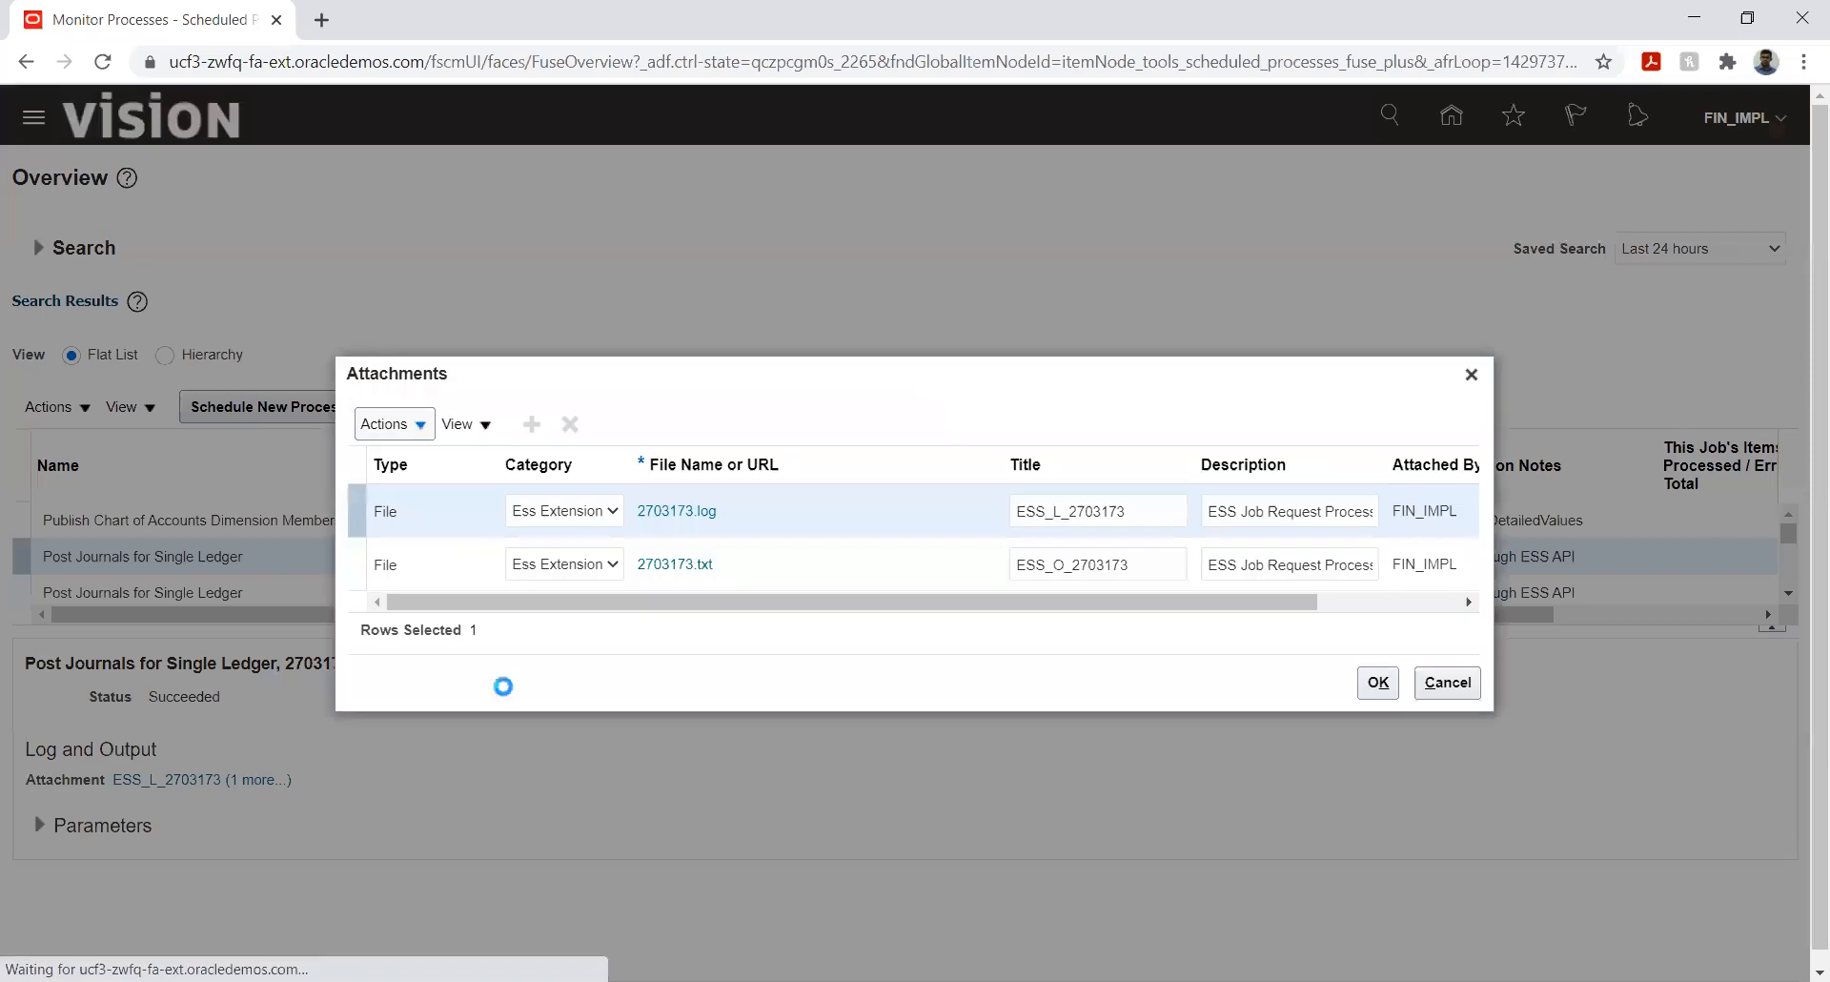
{"action": "left_click", "coordinate": [668, 569]}
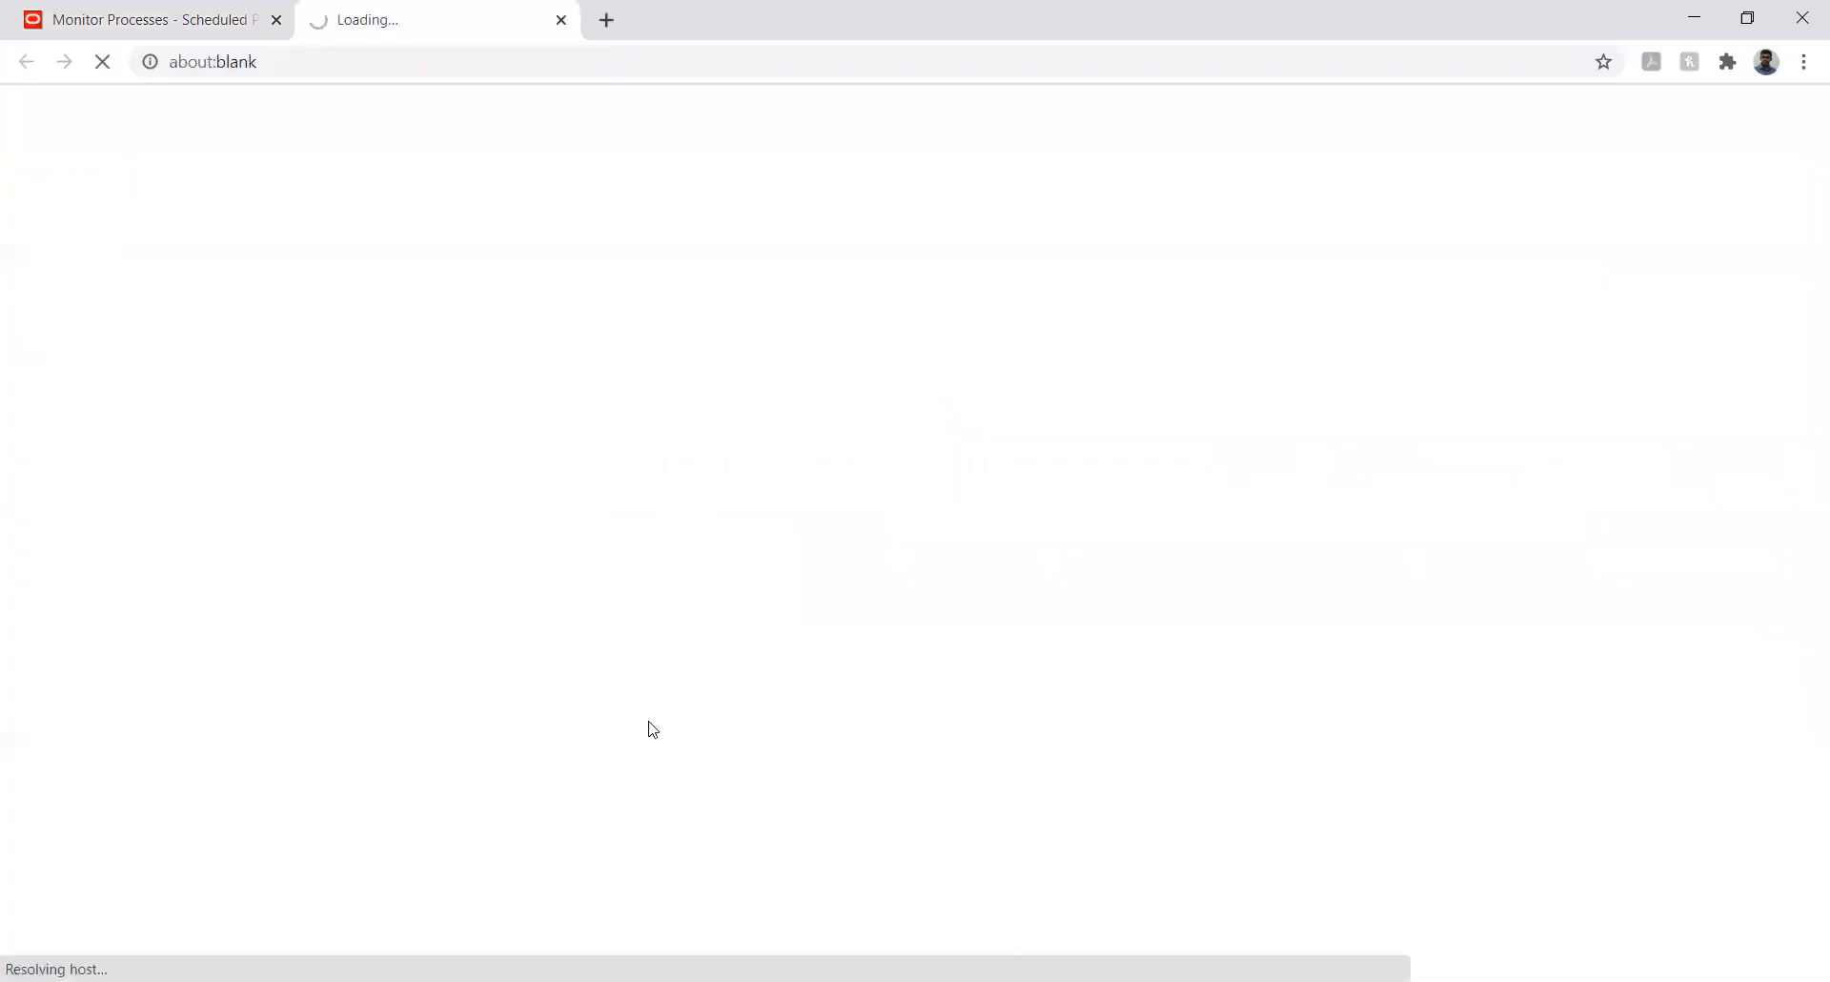
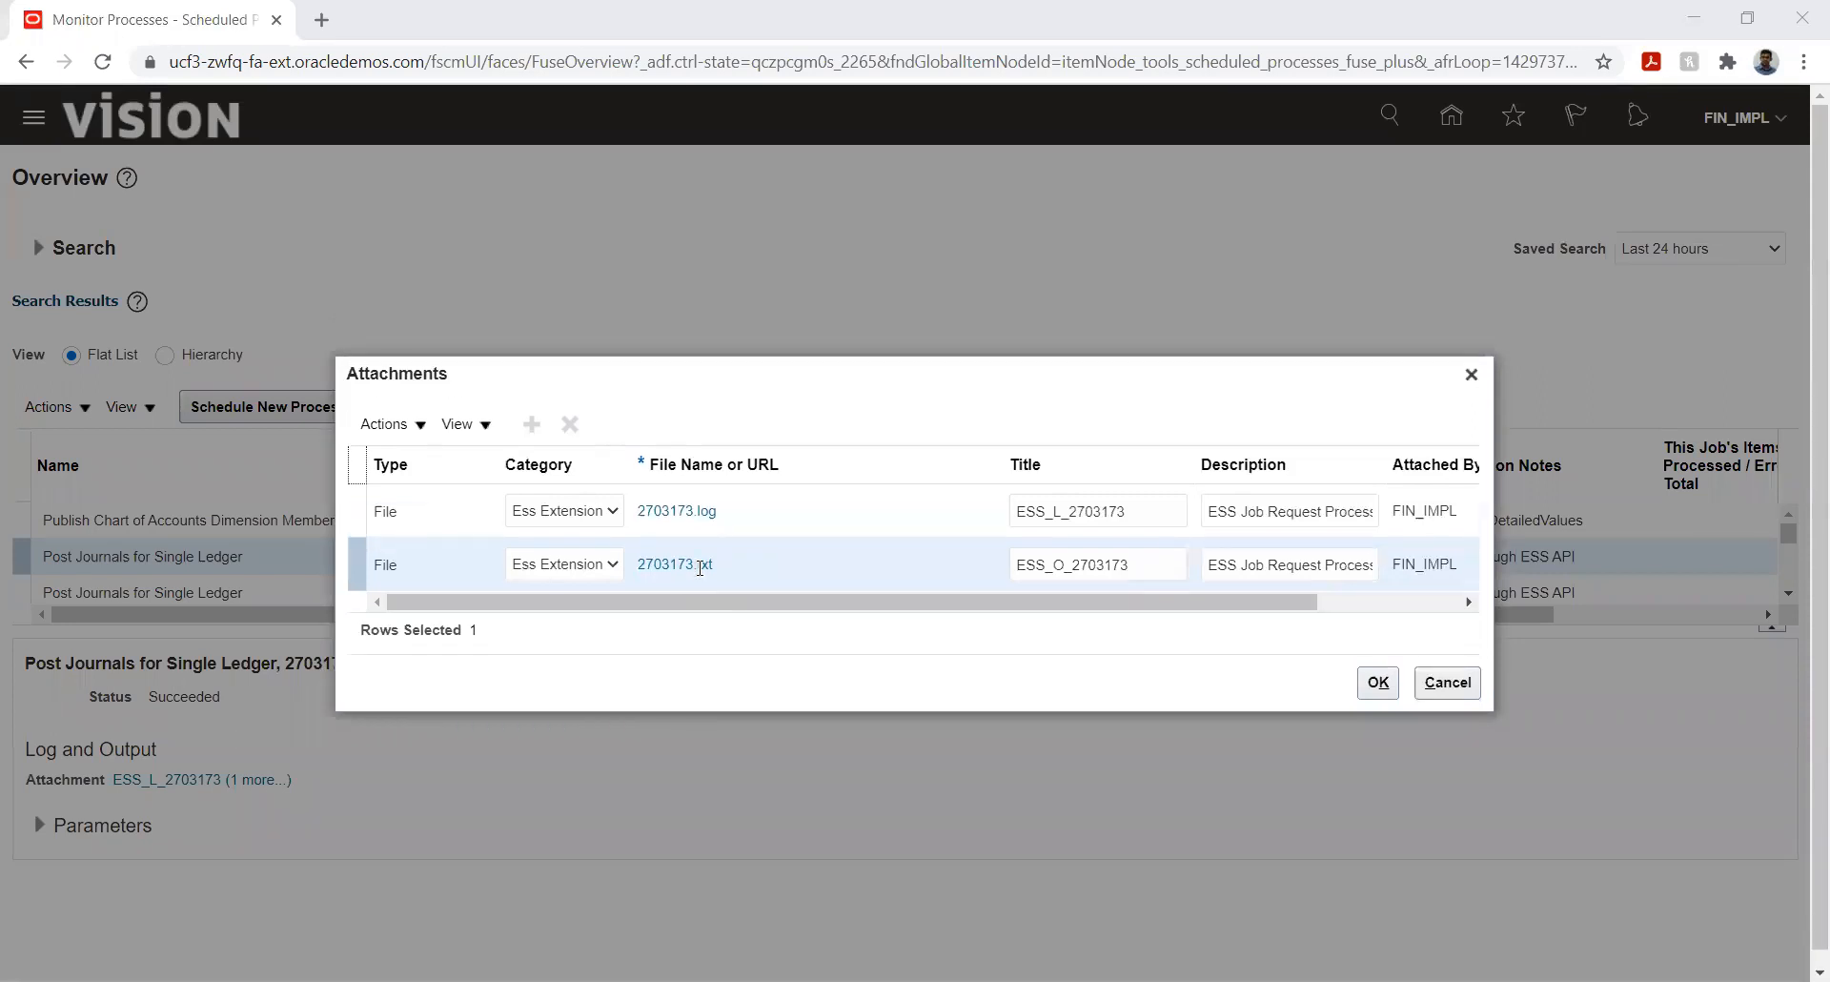
{"action": "left_click", "coordinate": [1378, 682]}
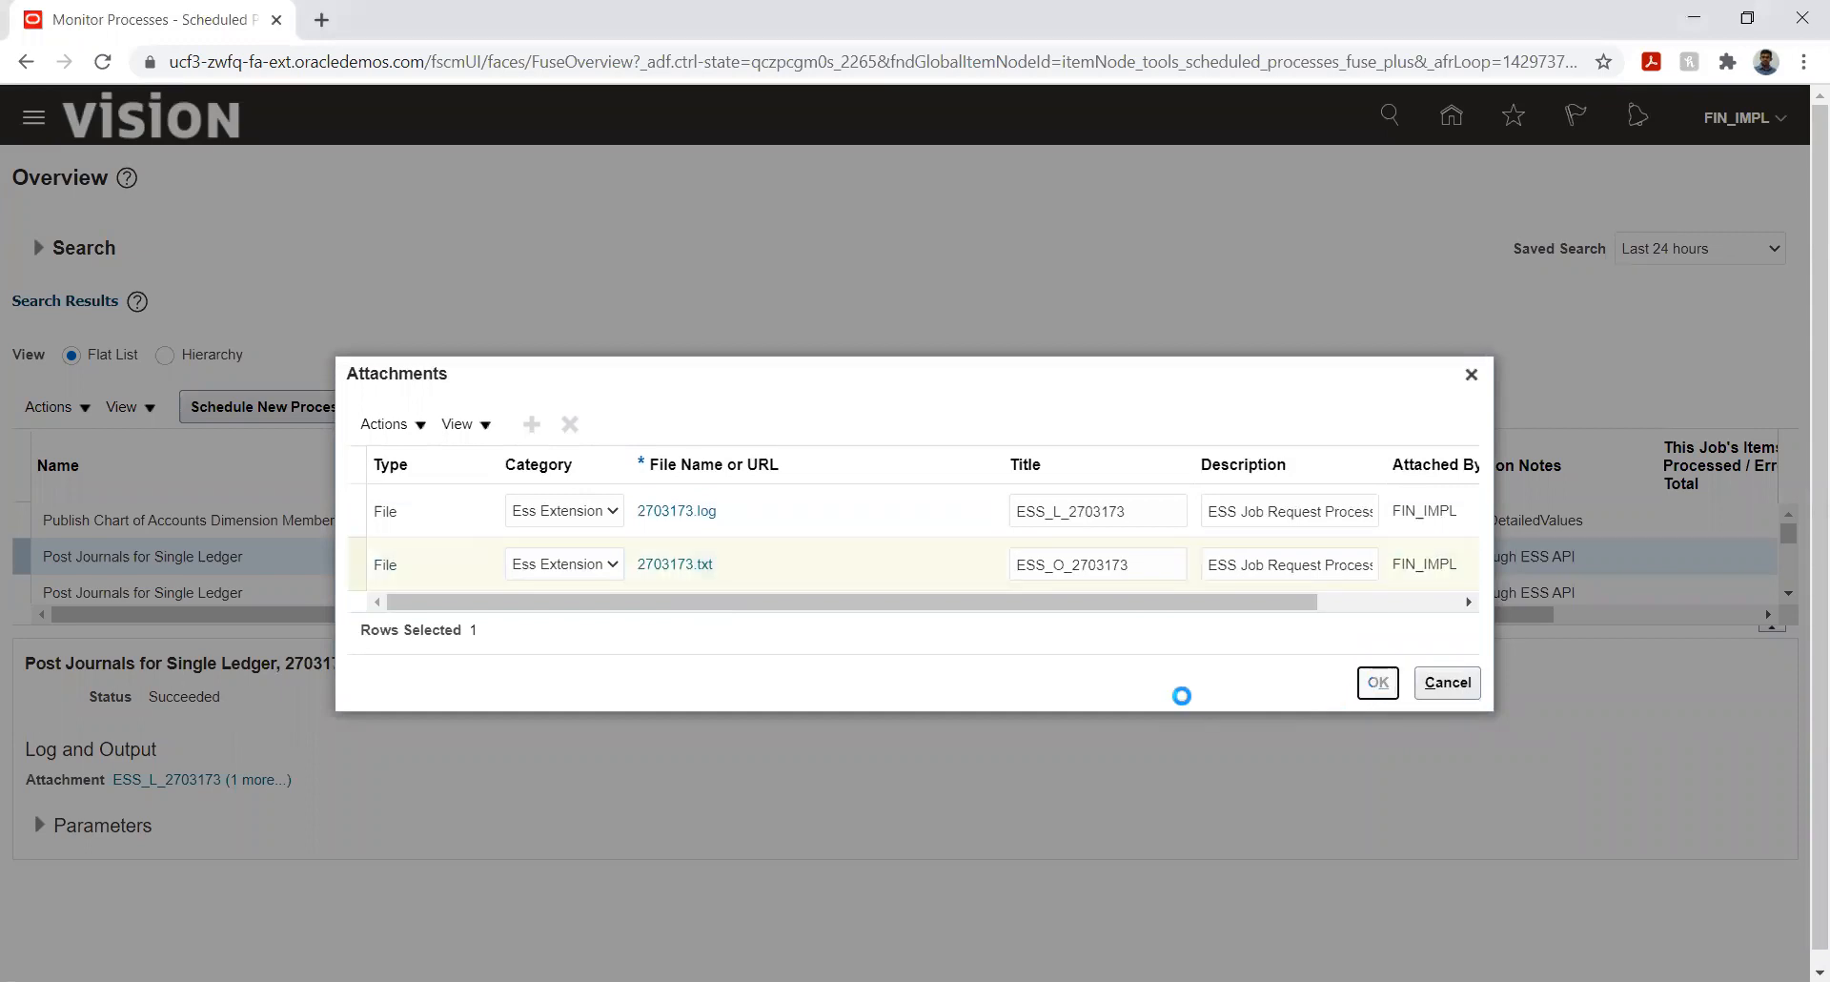
- Go to the Journals work area and open the Manage Journals task
{"action": "left_click", "coordinate": [1451, 115]}
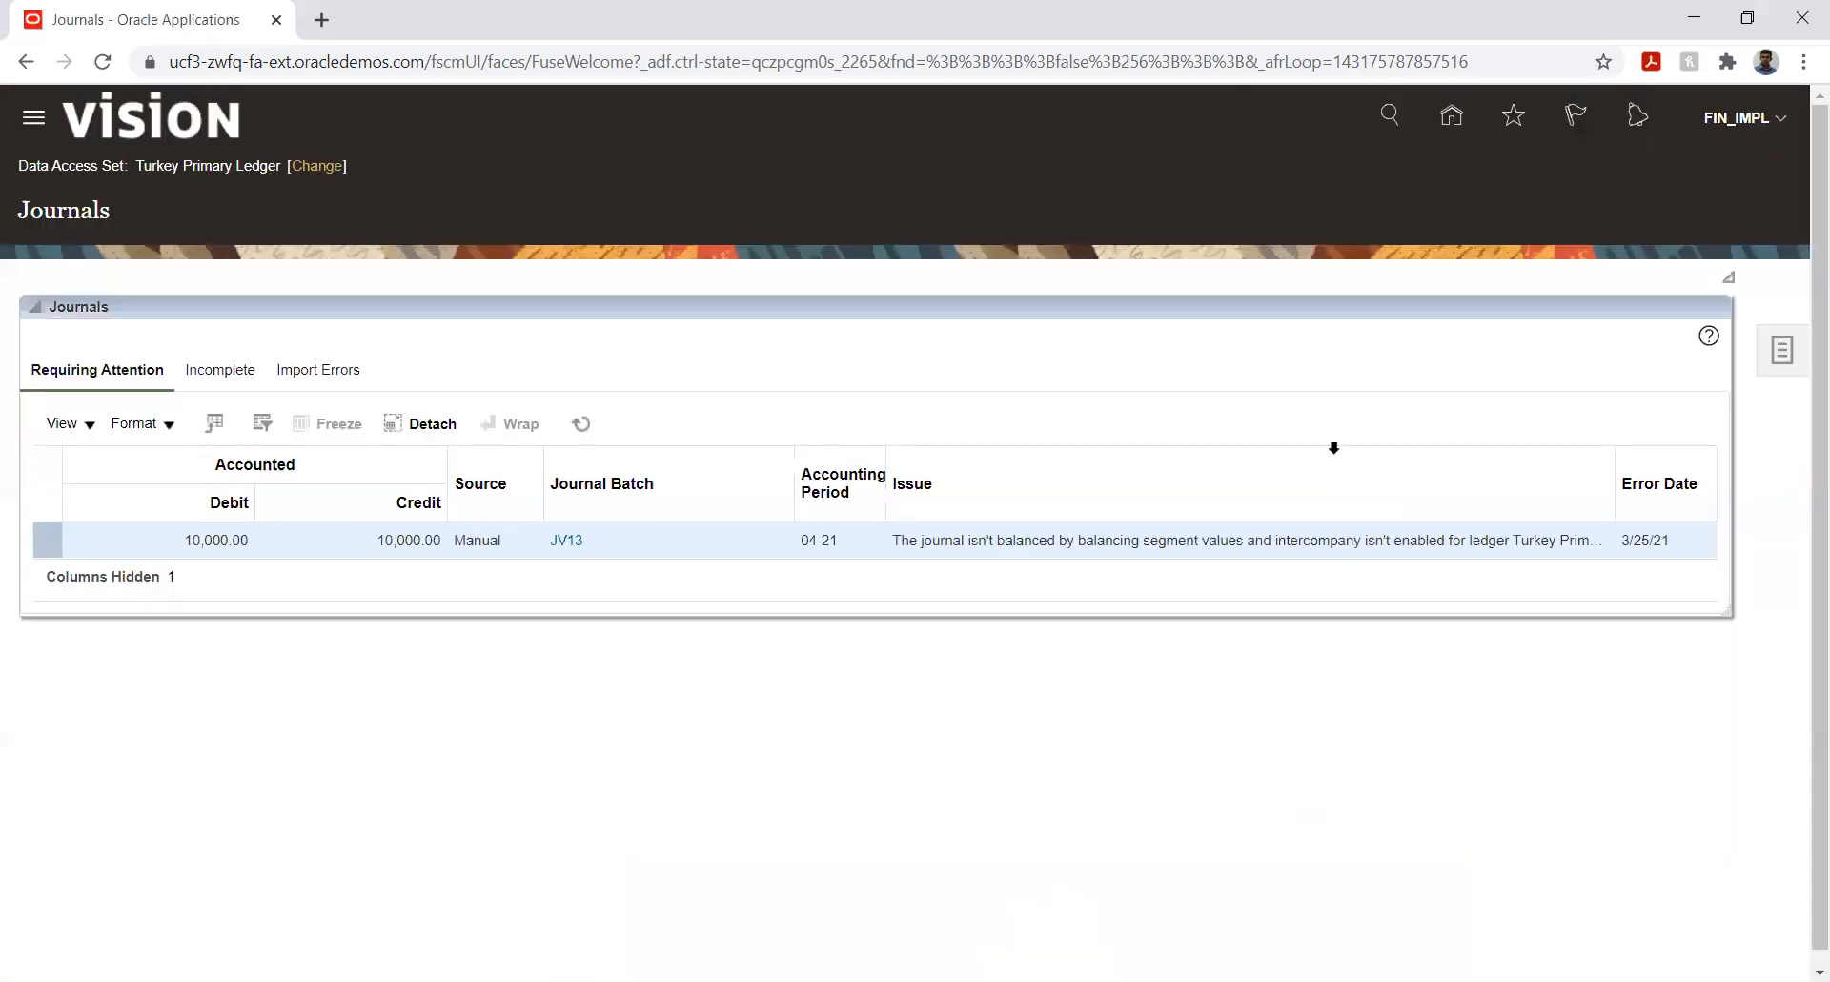
{"action": "left_click", "coordinate": [1780, 352]}
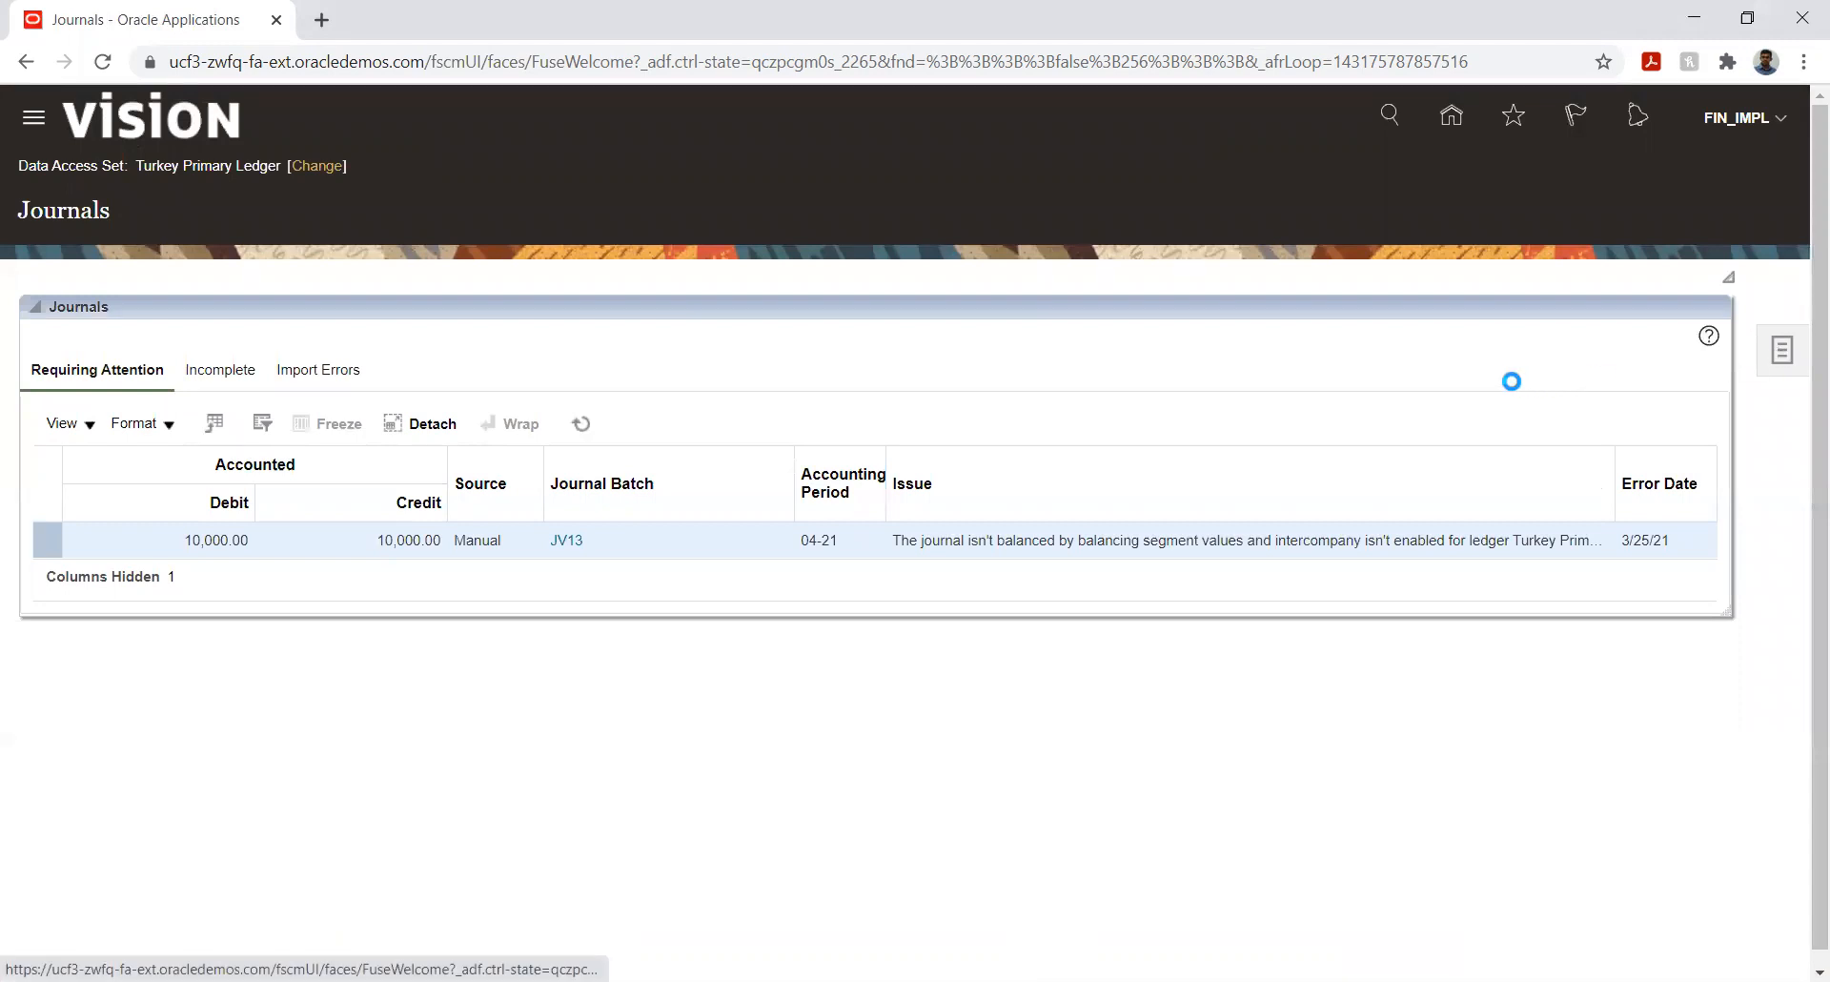
{"action": "left_click", "coordinate": [1585, 196]}
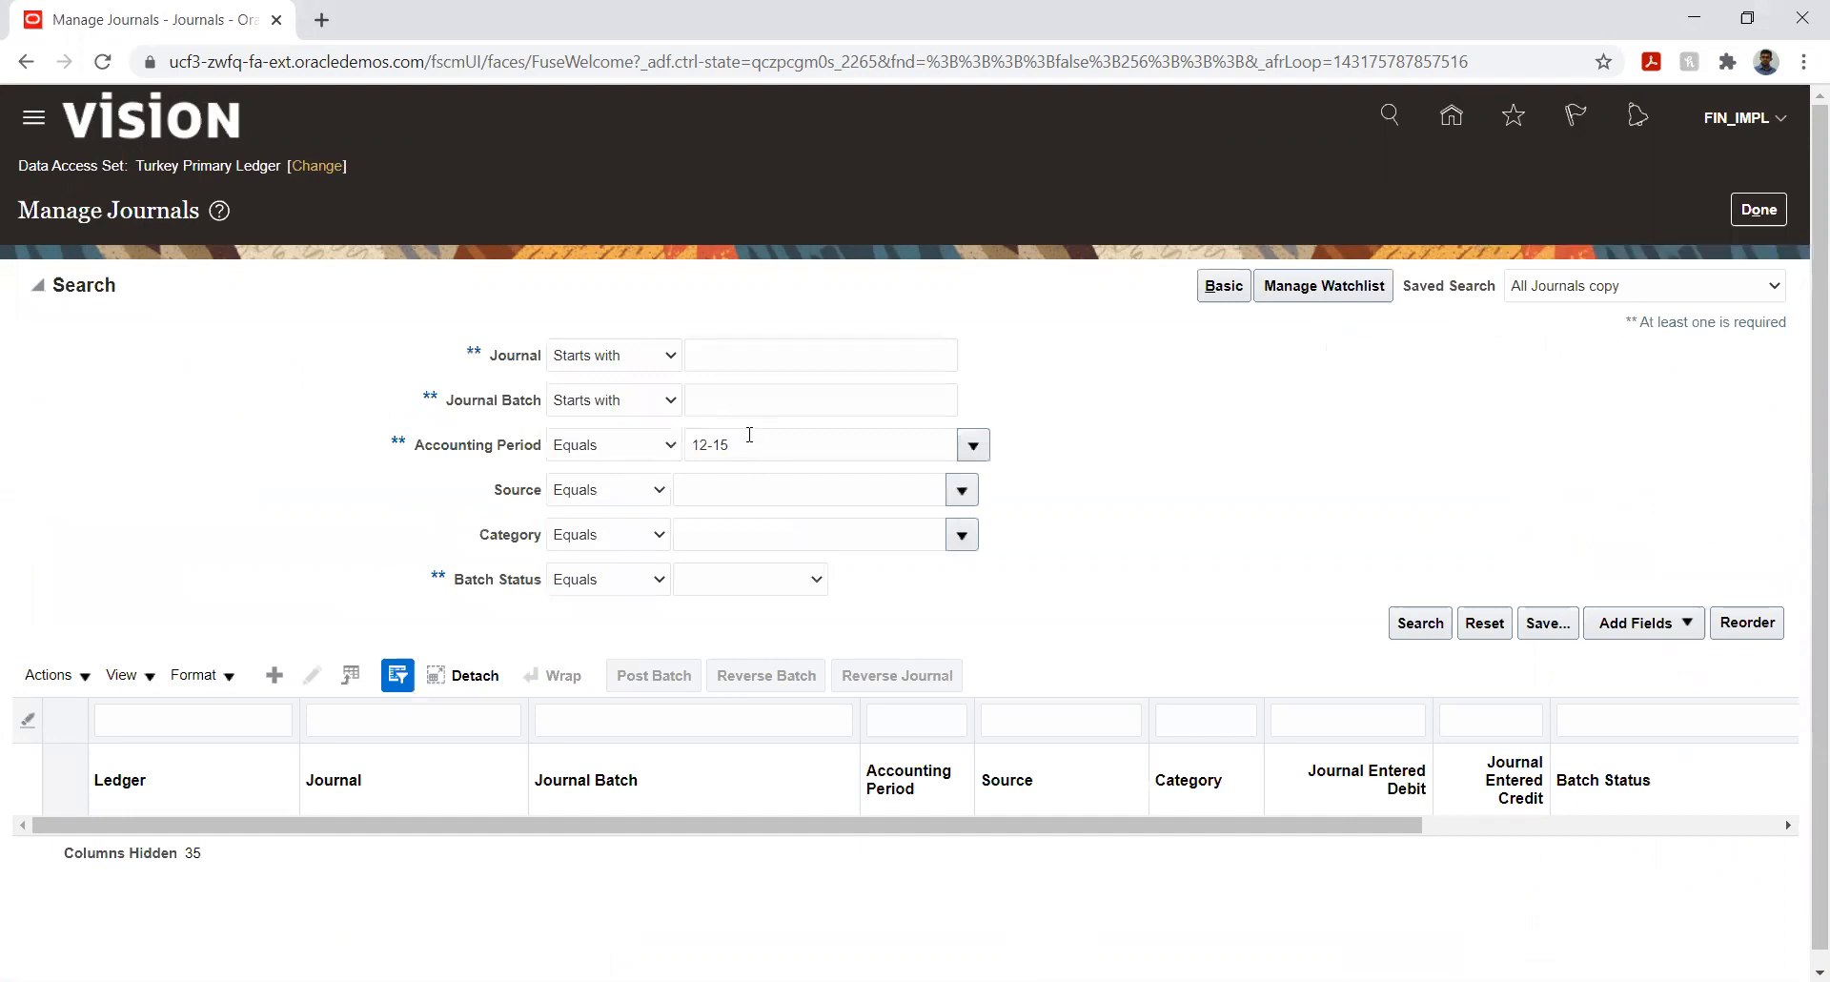
- Search for journal batches whose name starts with JV145
{"action": "left_click", "coordinate": [739, 395]}
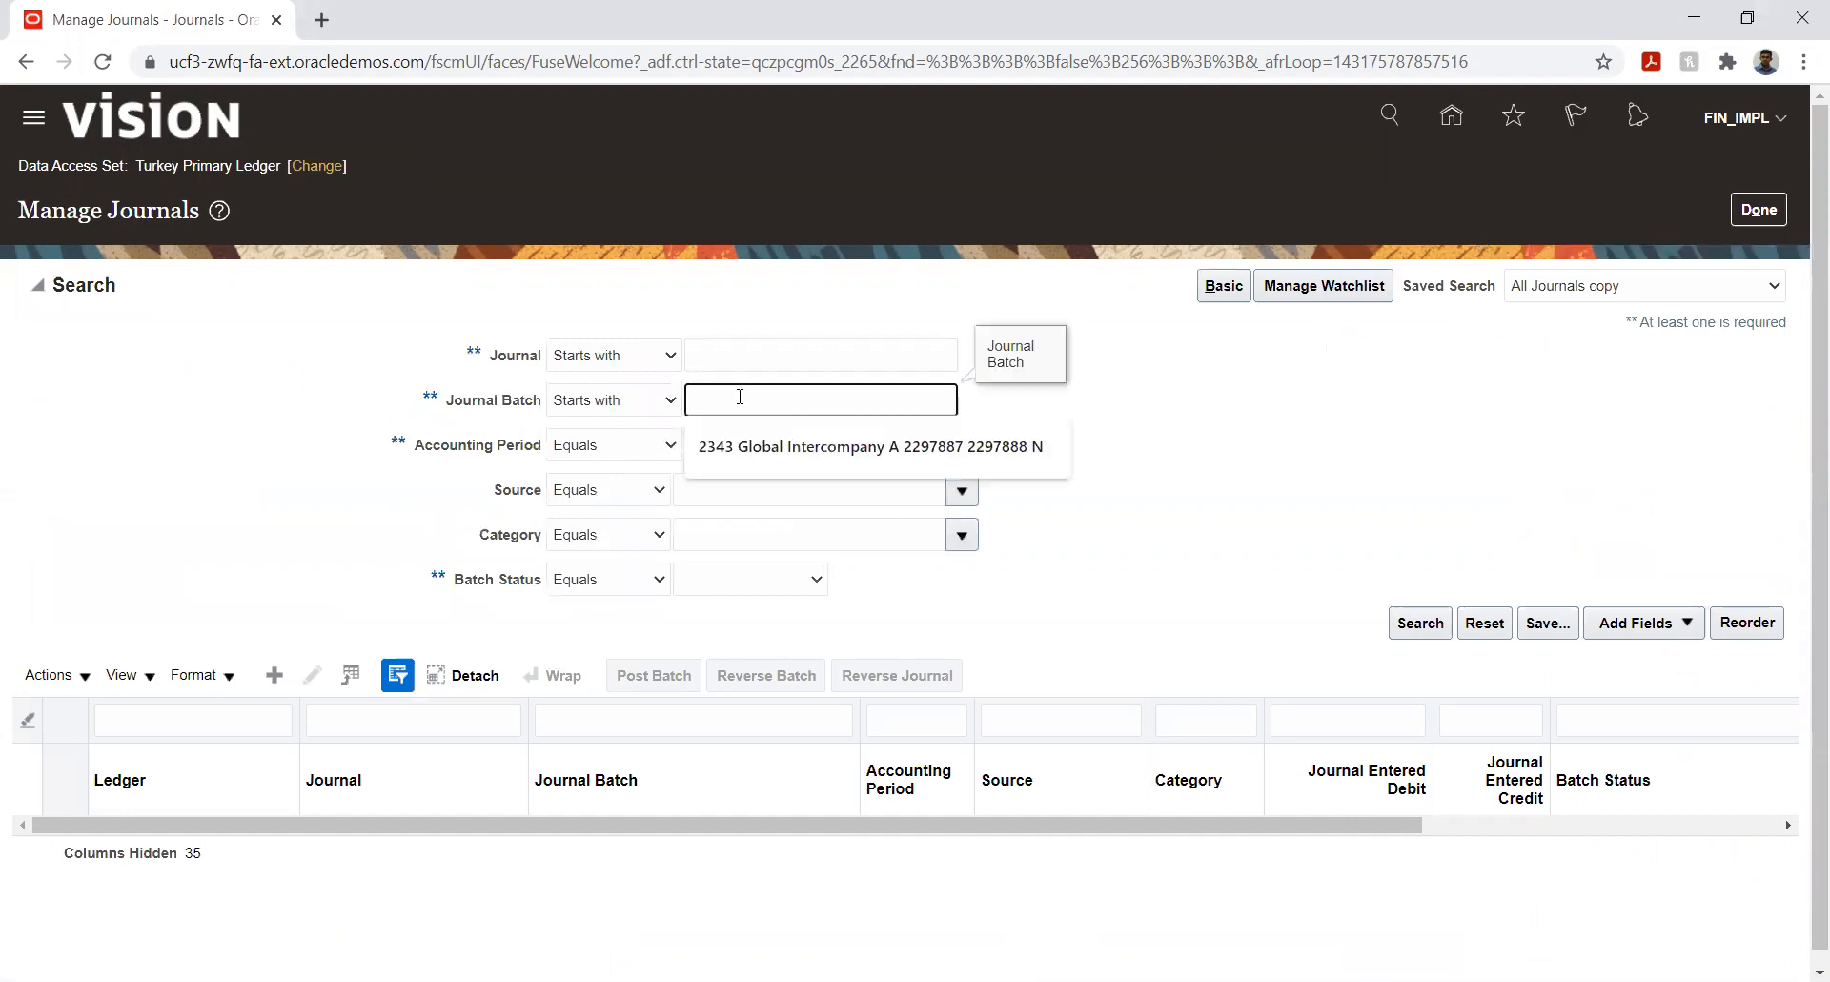
{"action": "type", "text": "JV145"}
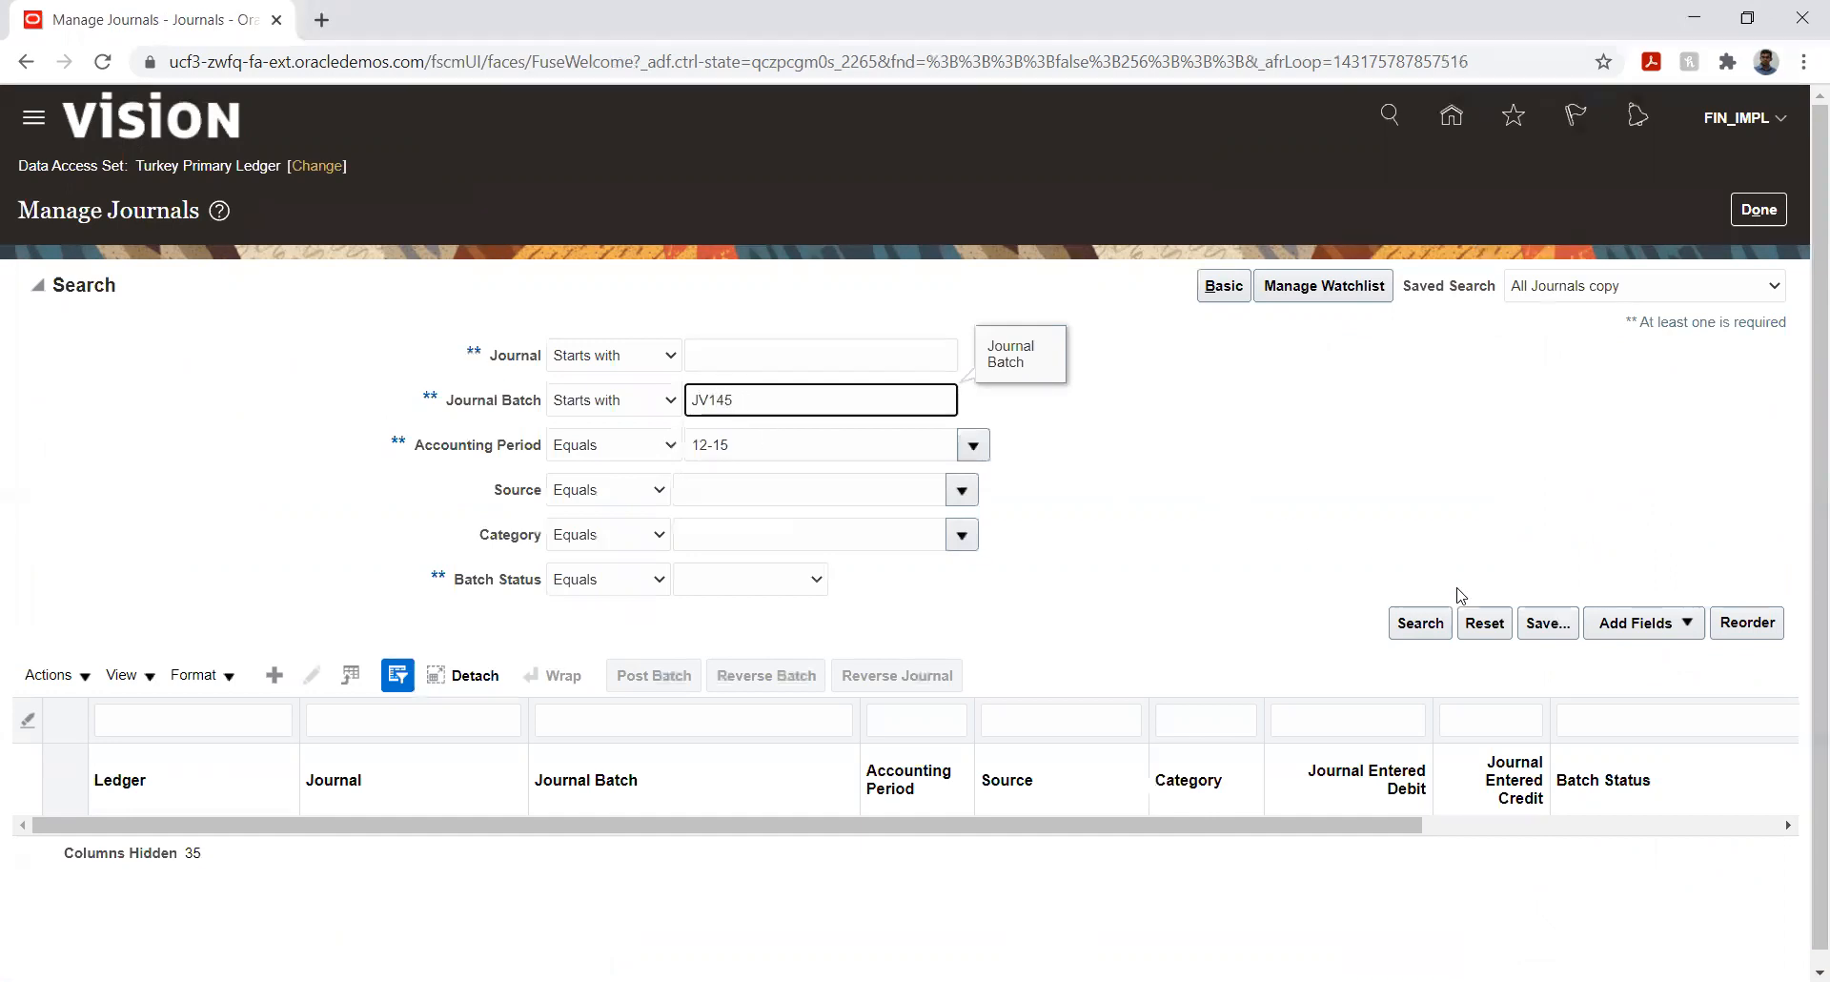
{"action": "left_click", "coordinate": [1425, 625]}
{"action": "left_click", "coordinate": [1423, 623]}
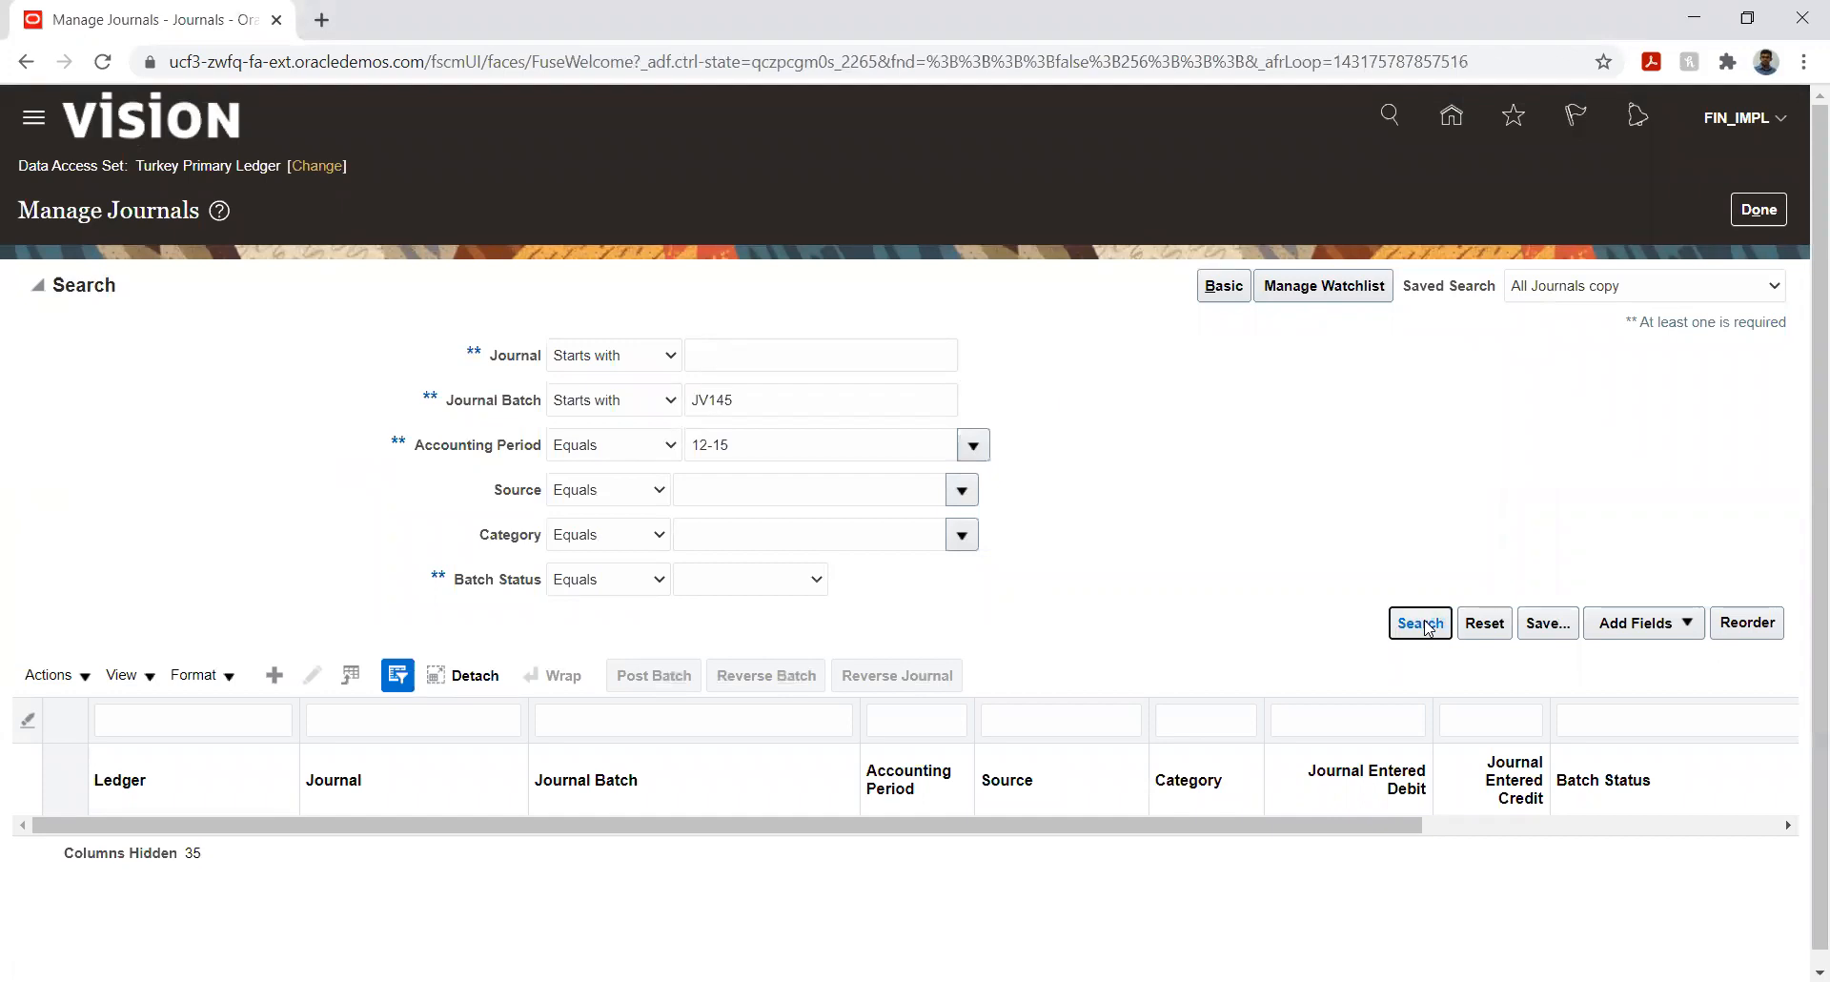
- Change the search's accounting period to 04-21 and rerun the search for batch JV145
{"action": "left_click", "coordinate": [973, 445]}
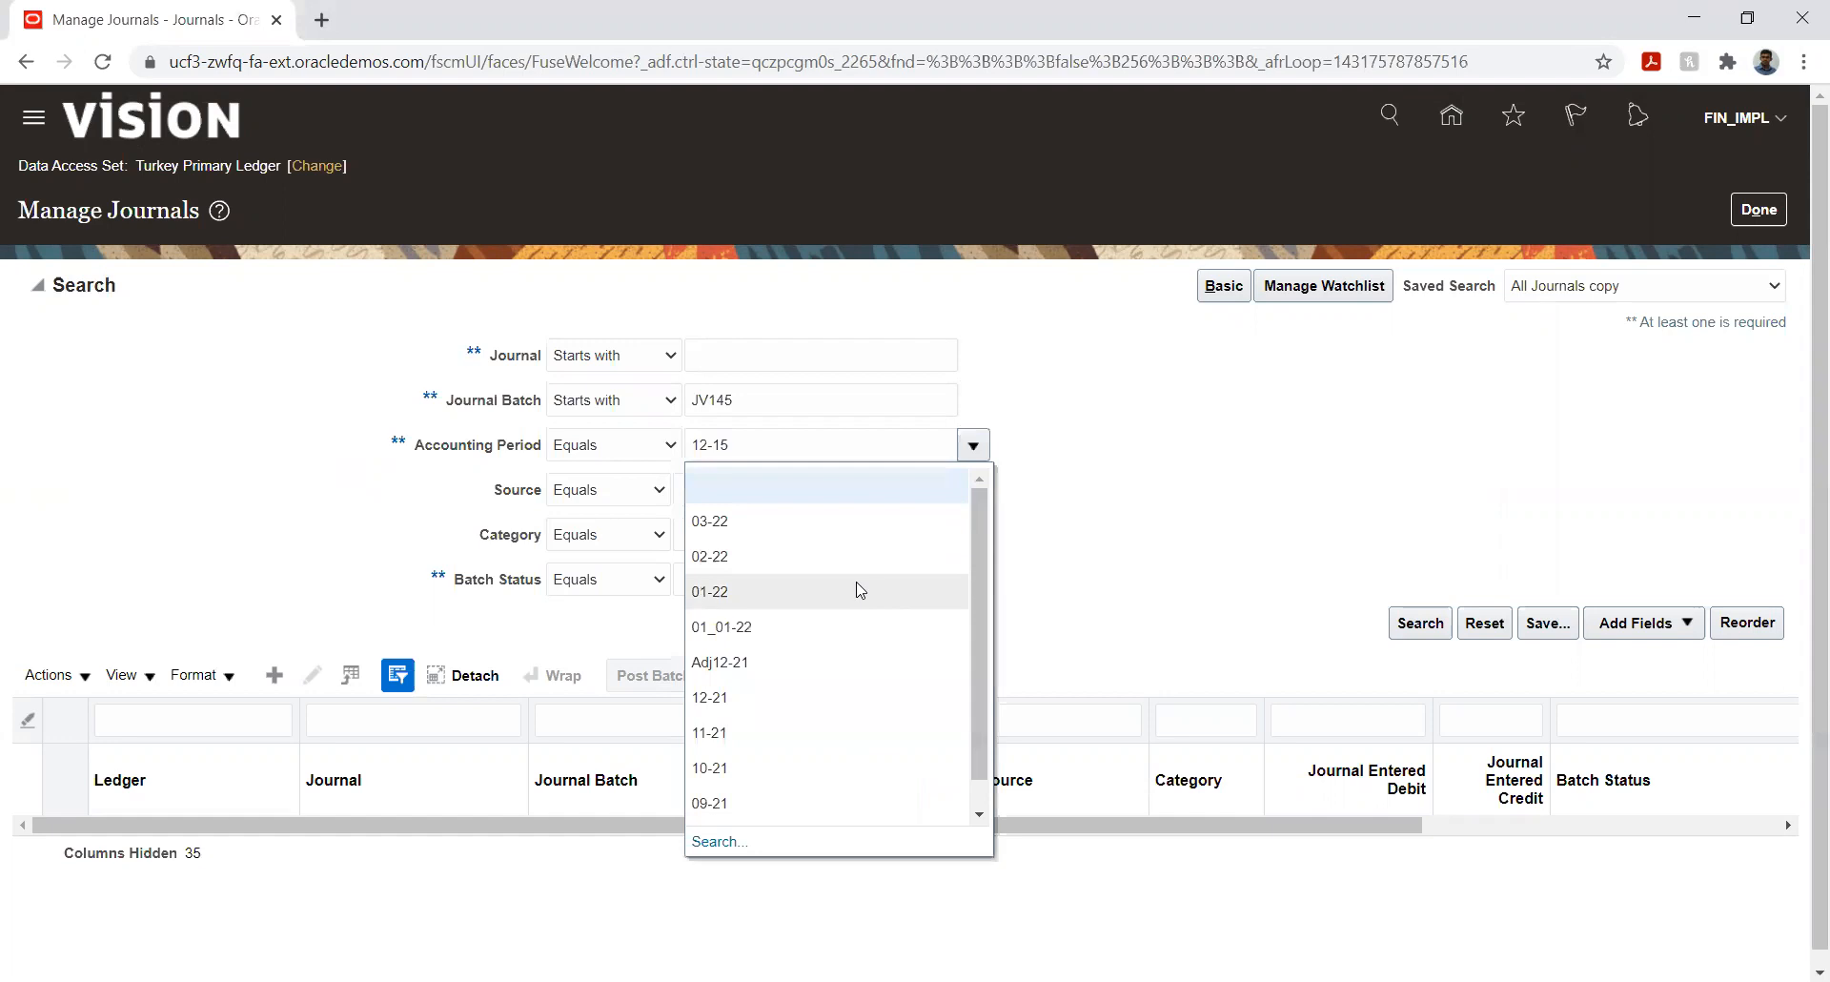
{"action": "scroll", "coordinate": [877, 582], "scroll_direction": "down", "scroll_amount": 1}
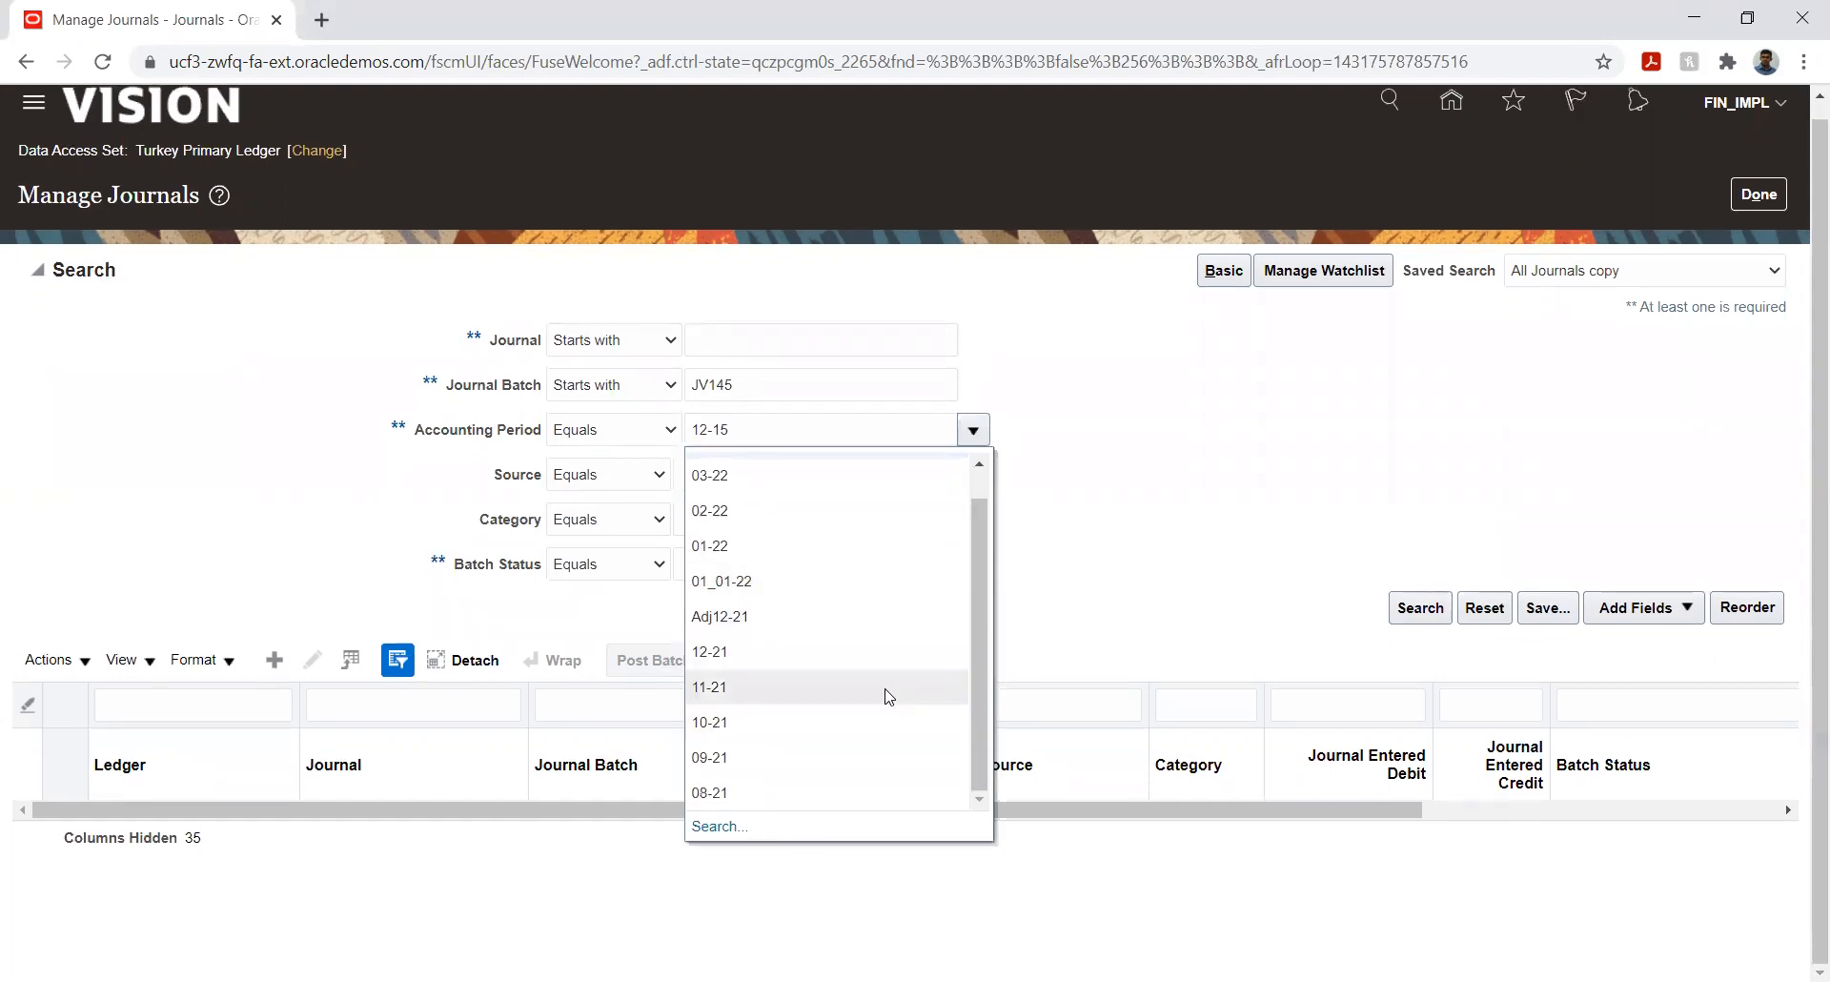
{"action": "left_click", "coordinate": [726, 827]}
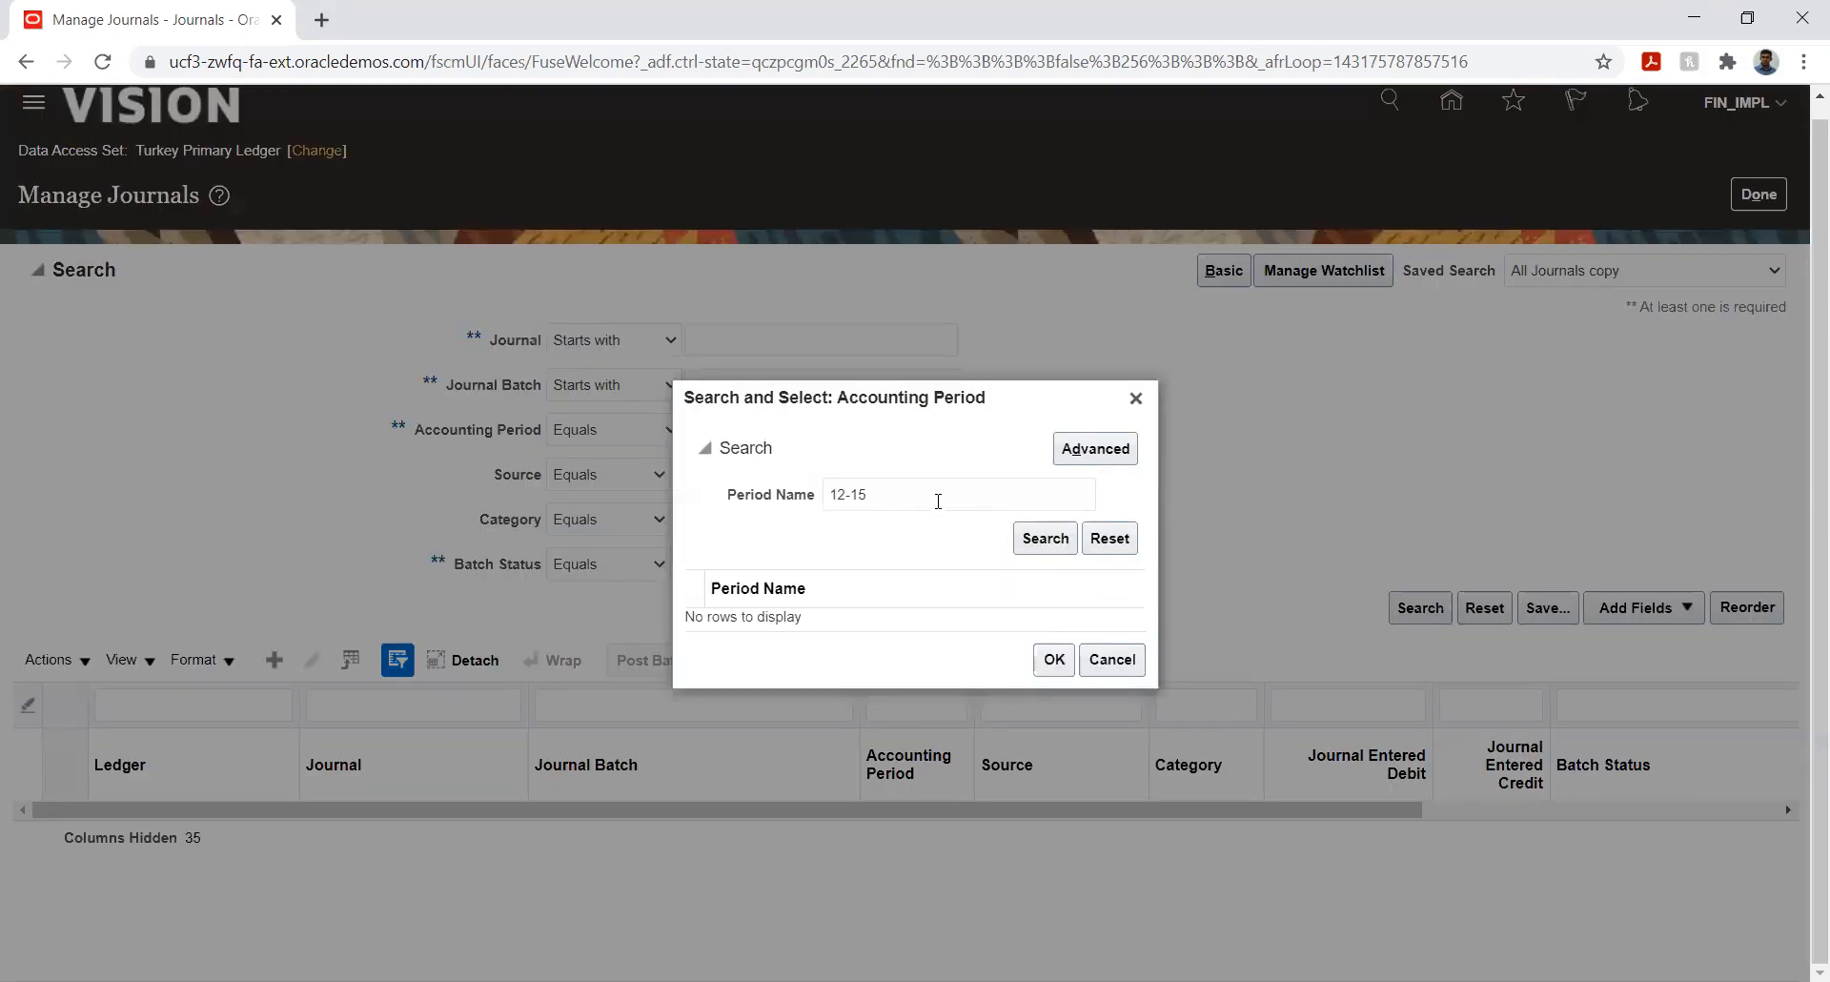
{"action": "double_click", "coordinate": [934, 495]}
{"action": "triple_click", "coordinate": [934, 495]}
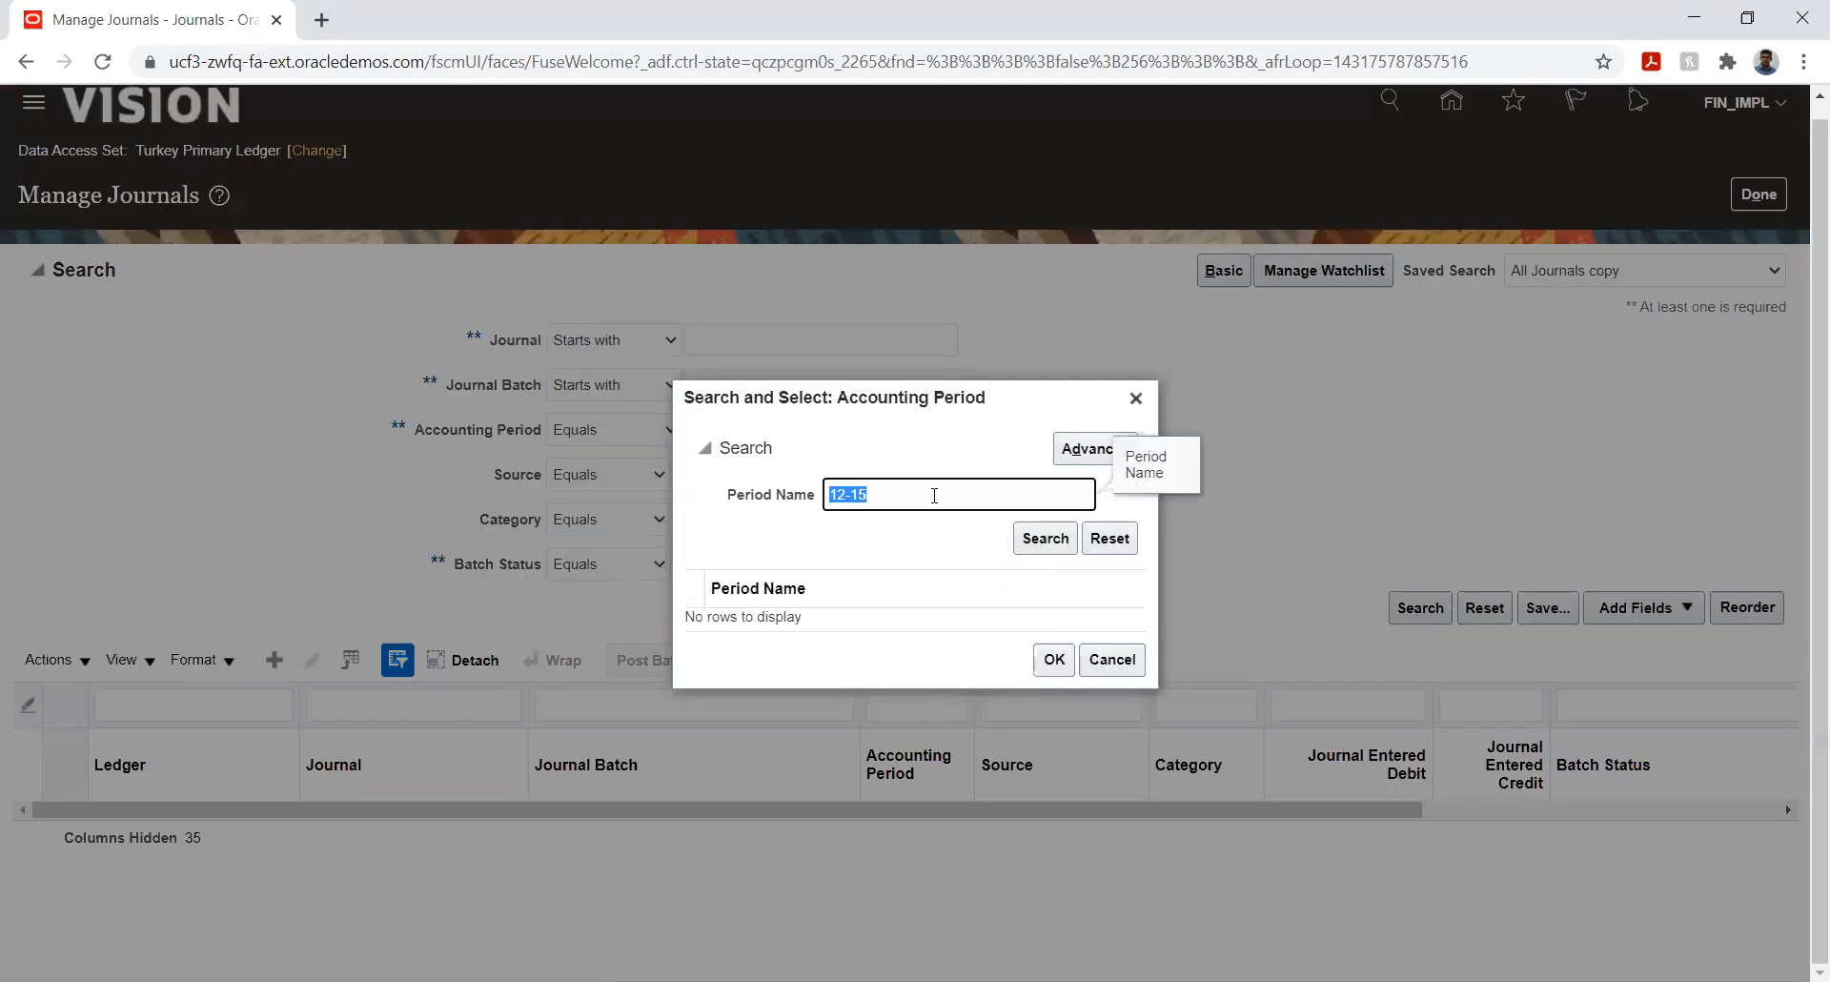
{"action": "key", "text": "BackSpace"}
{"action": "type", "text": "04-21"}
{"action": "left_click", "coordinate": [1060, 540]}
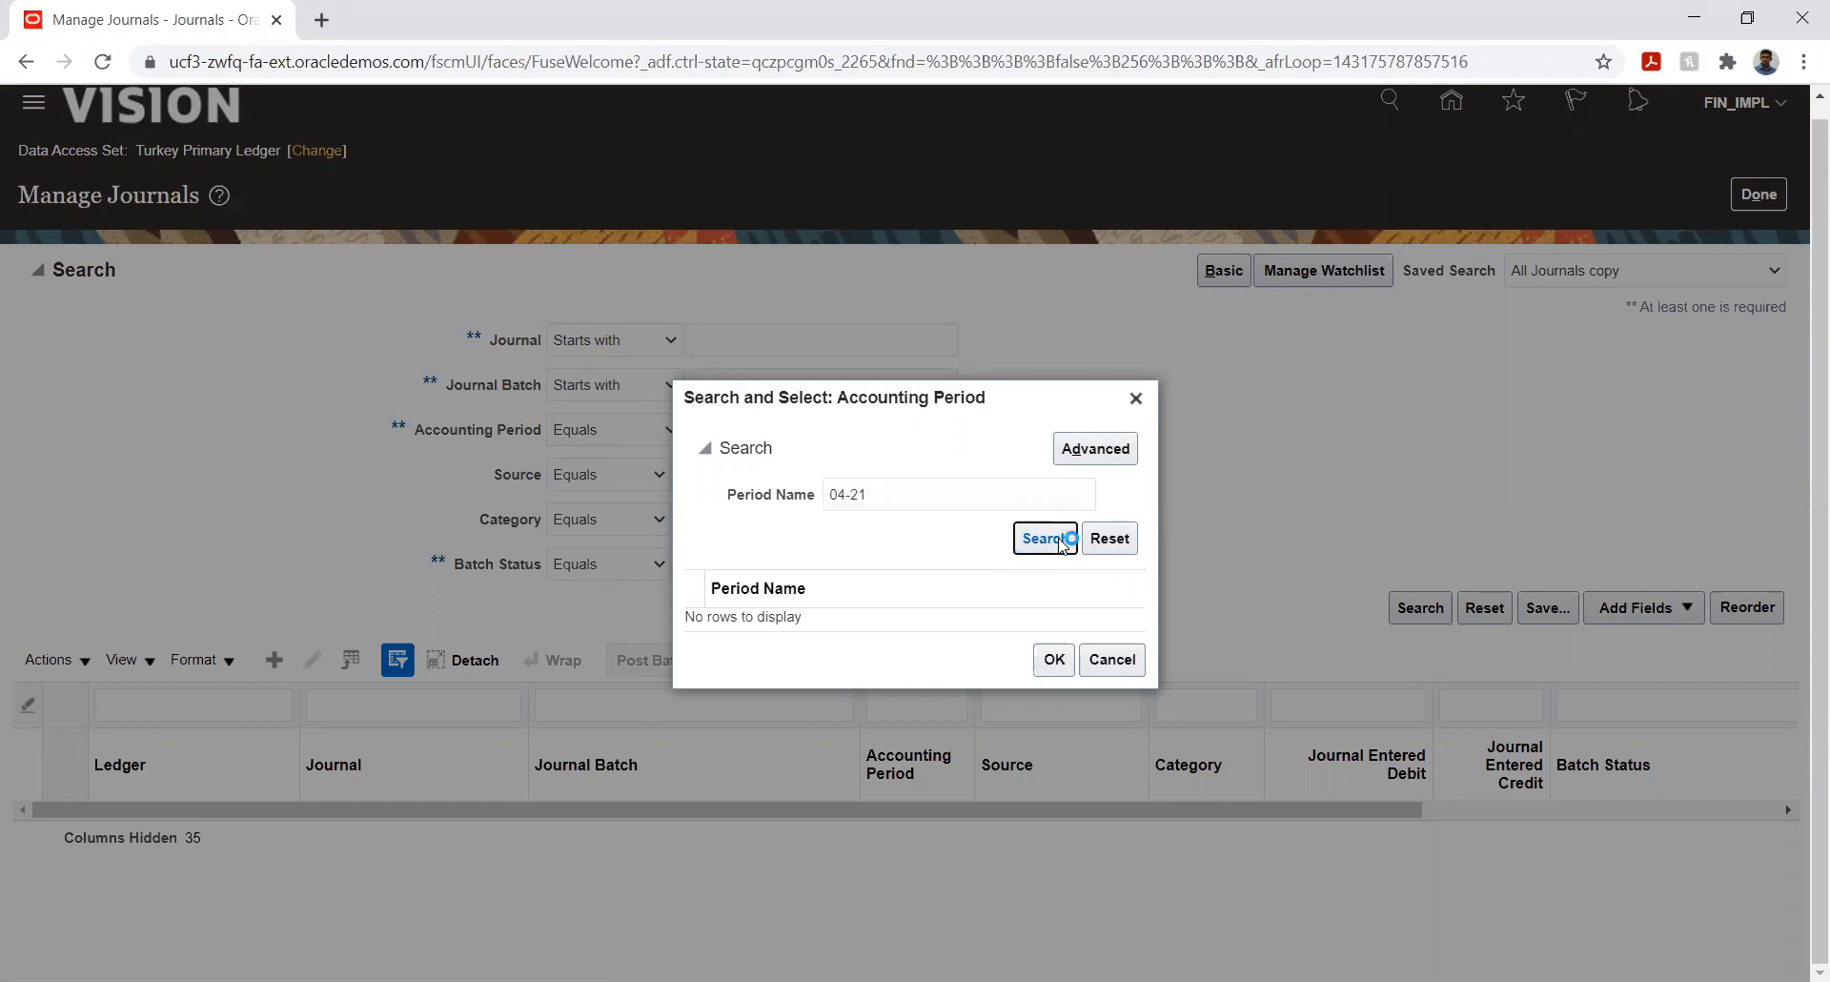
{"action": "left_click", "coordinate": [936, 622]}
{"action": "left_click", "coordinate": [1048, 667]}
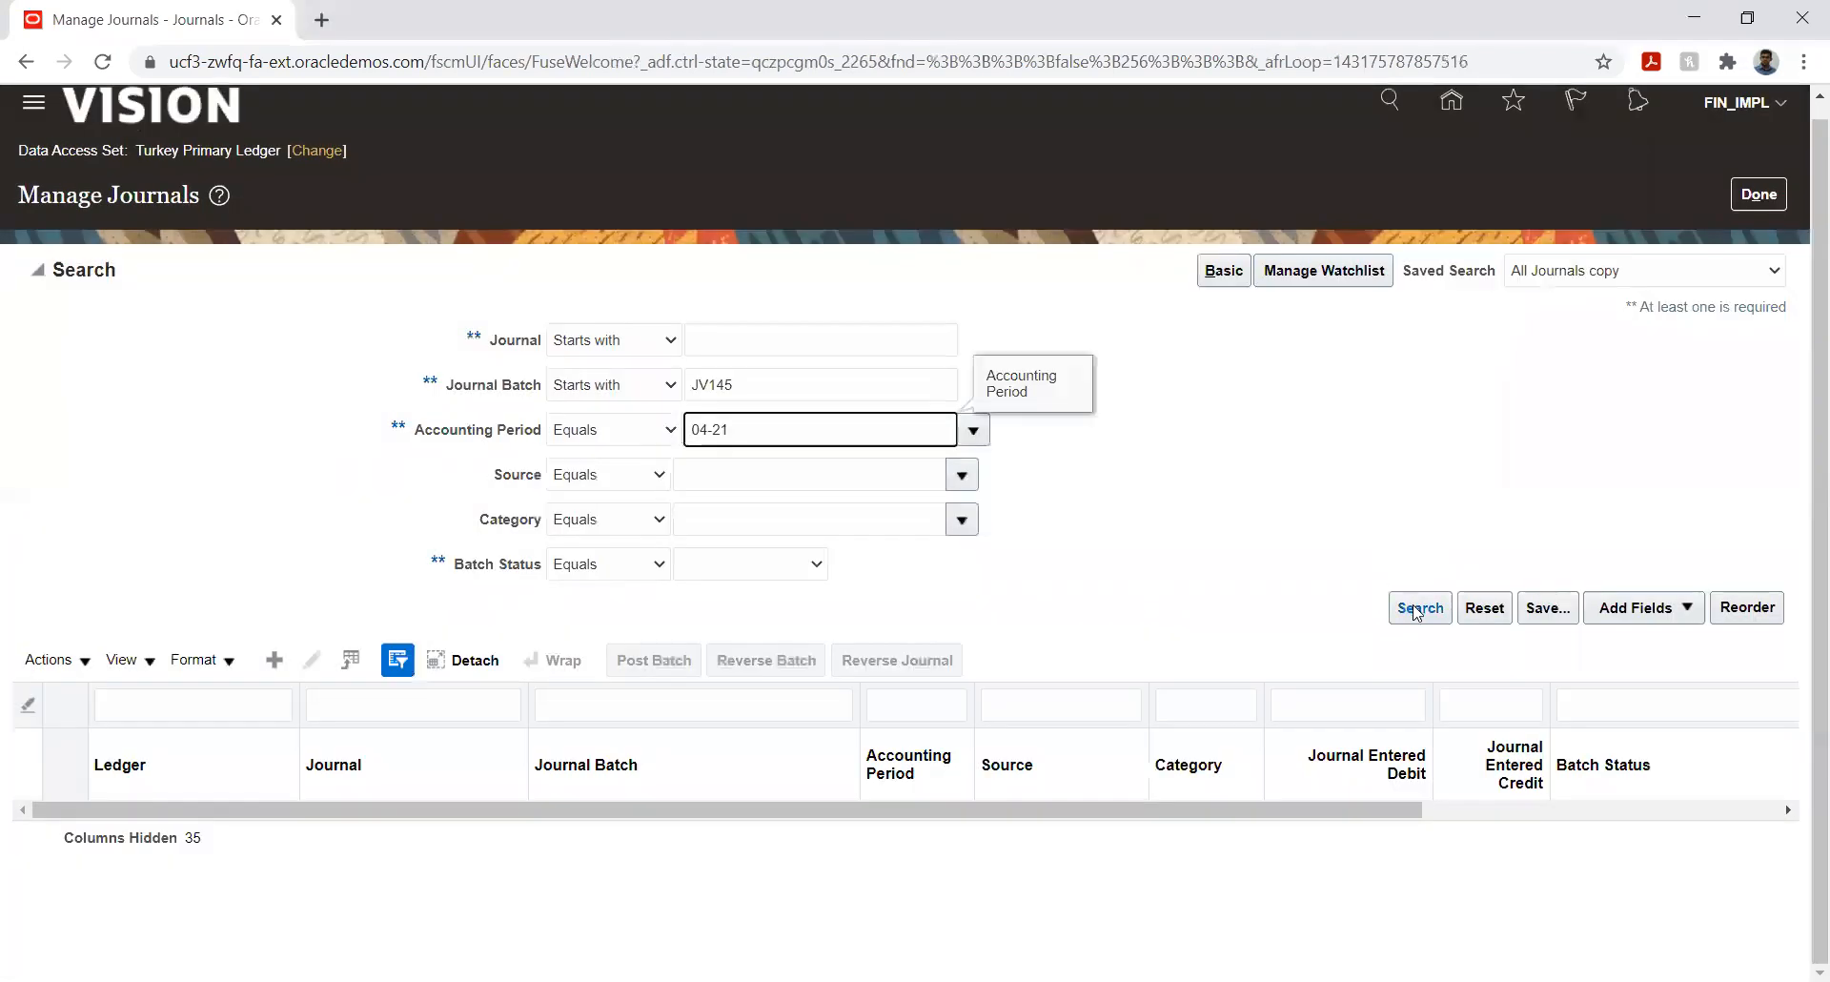
{"action": "left_click", "coordinate": [1418, 610]}
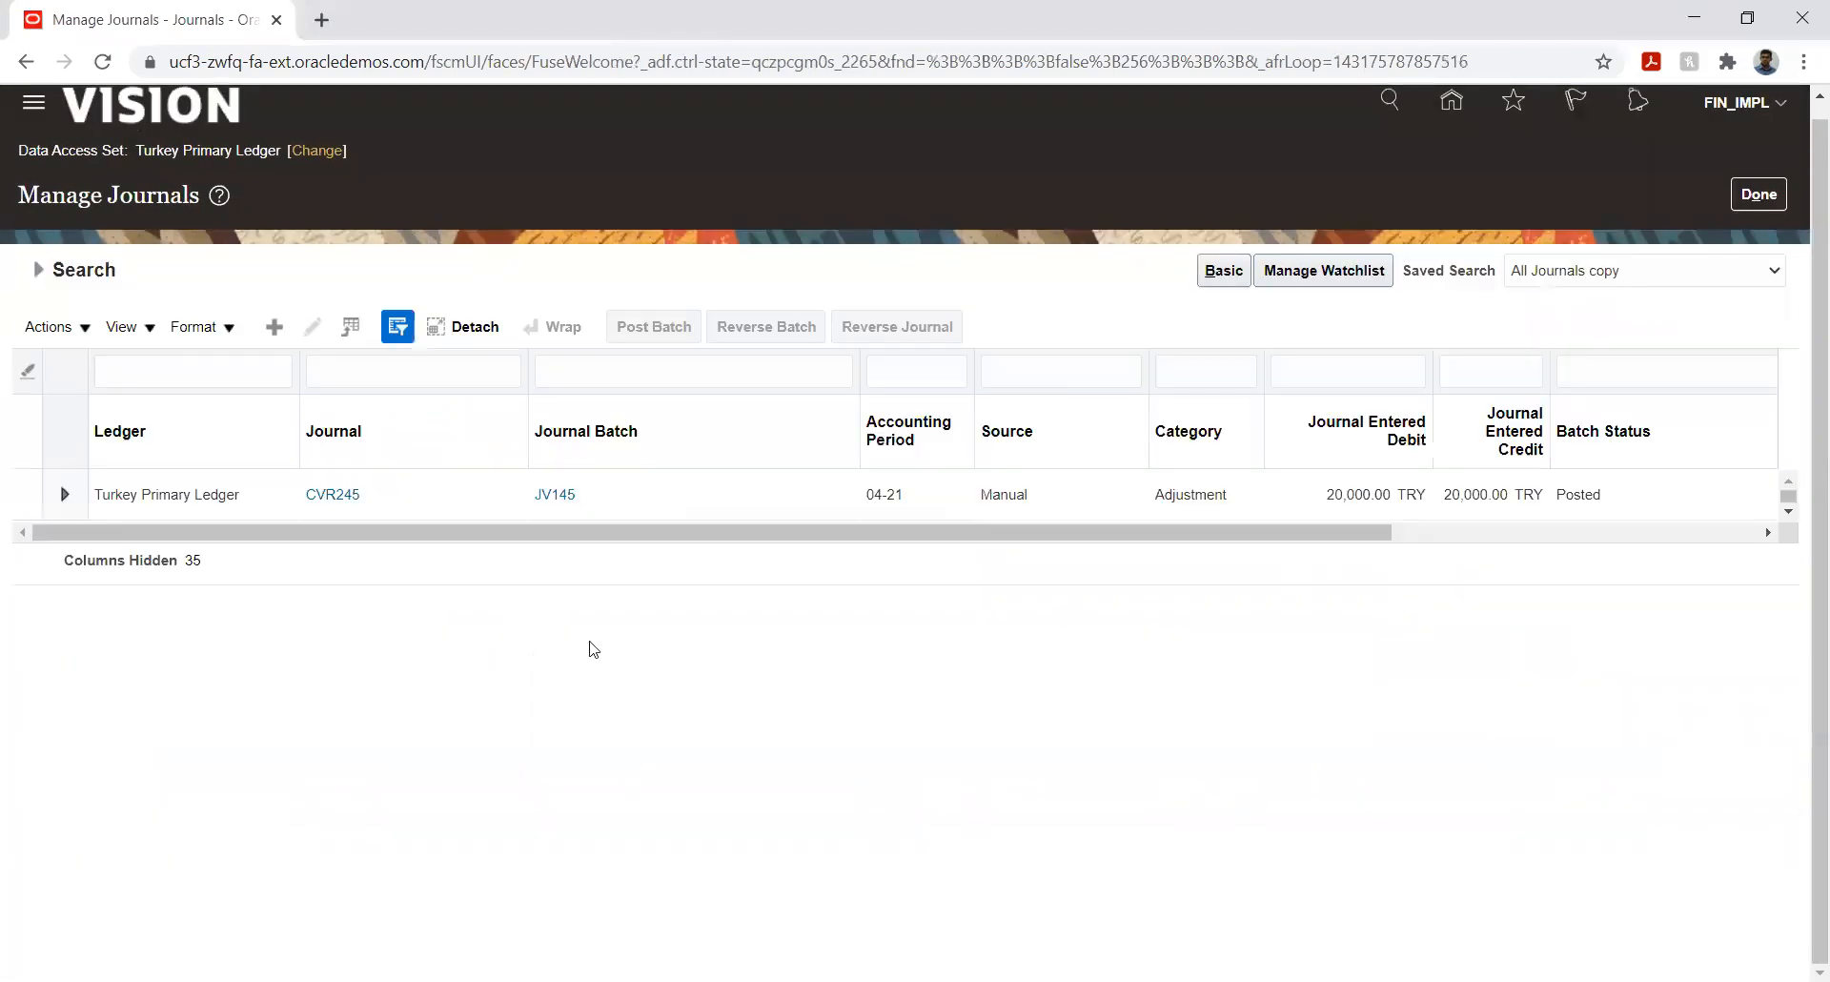
- Open journal CVR245 from batch JV145 and examine its batch status, journal lines and the account segments of the intercompany balancing lines
{"action": "left_click", "coordinate": [329, 495]}
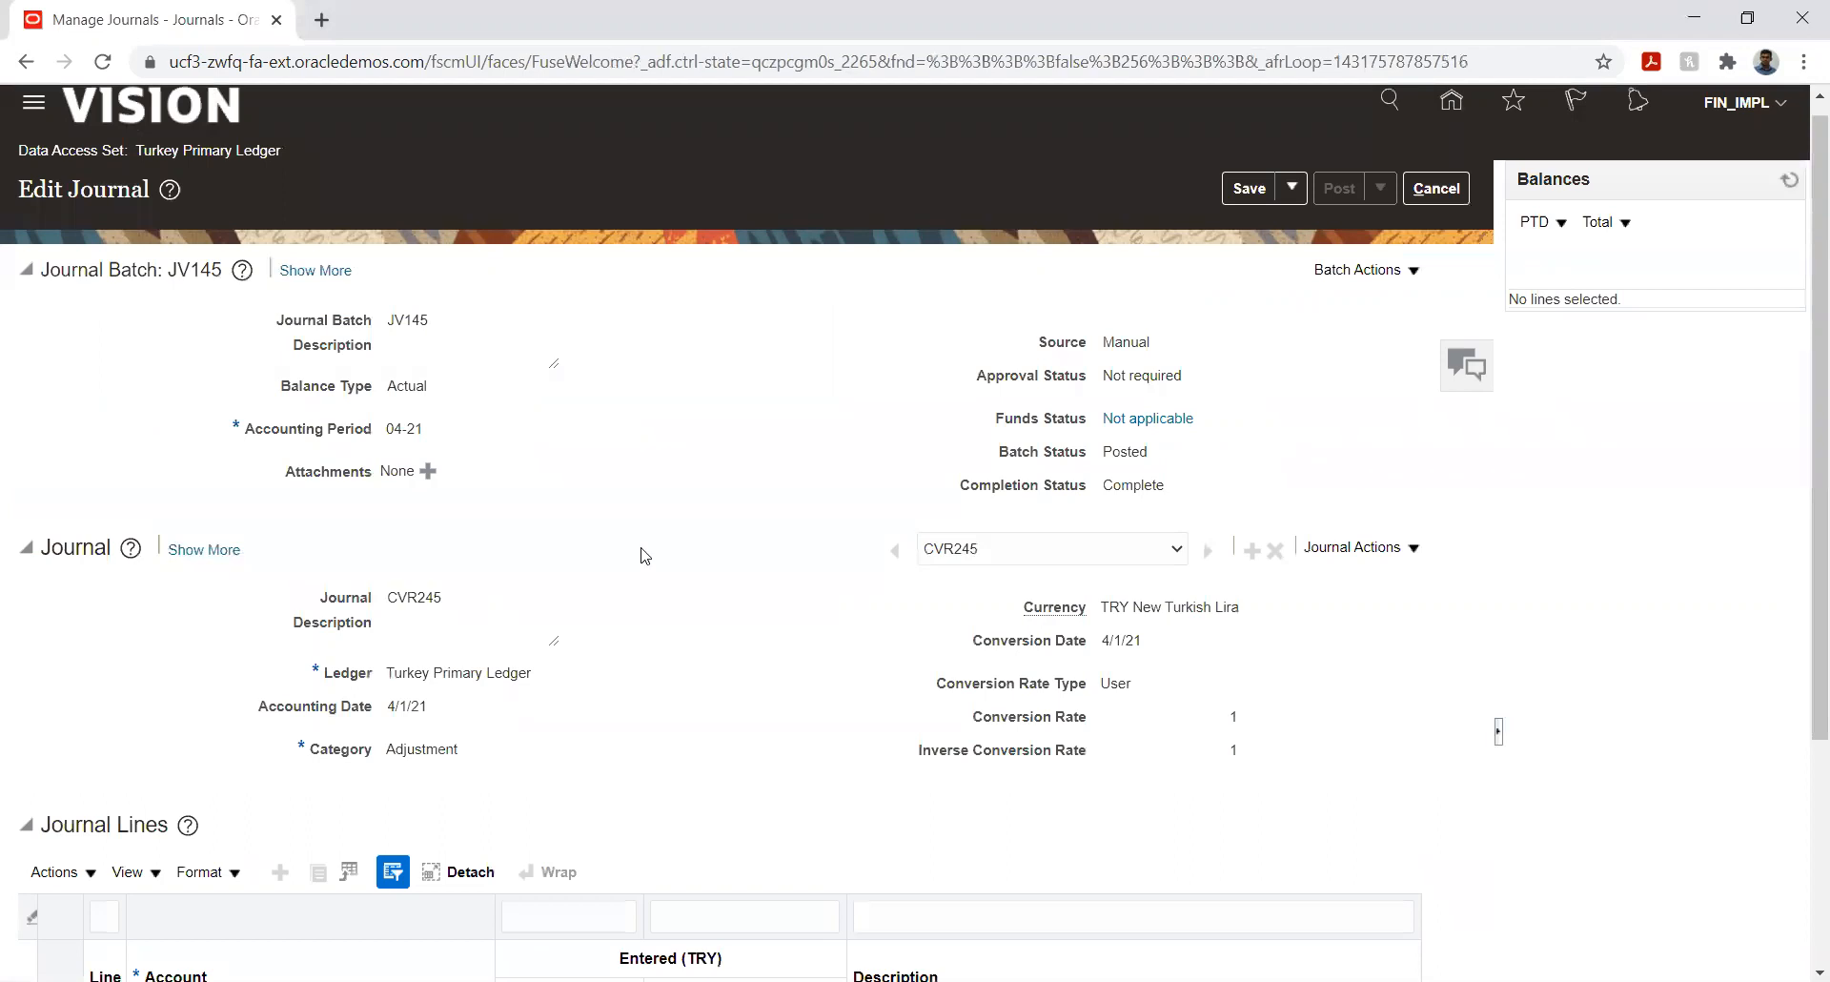
{"action": "scroll", "coordinate": [637, 552], "scroll_direction": "down", "scroll_amount": 3}
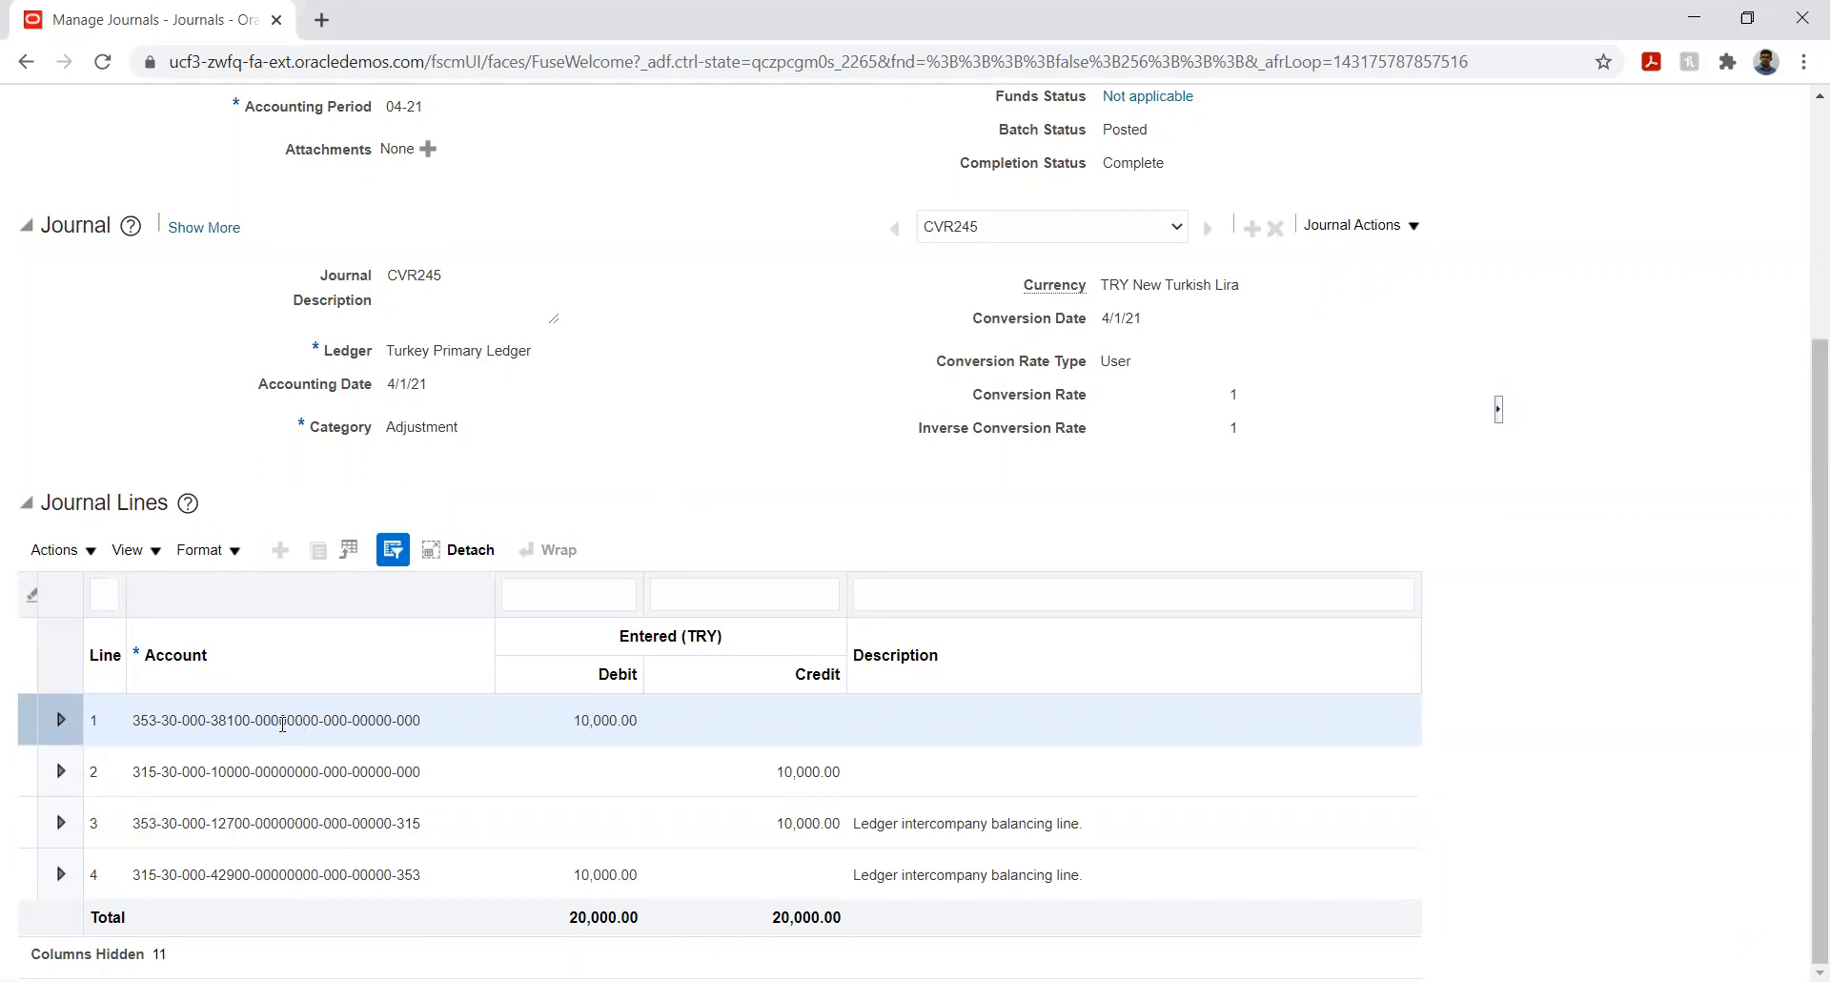
{"action": "mouse_move", "coordinate": [282, 724]}
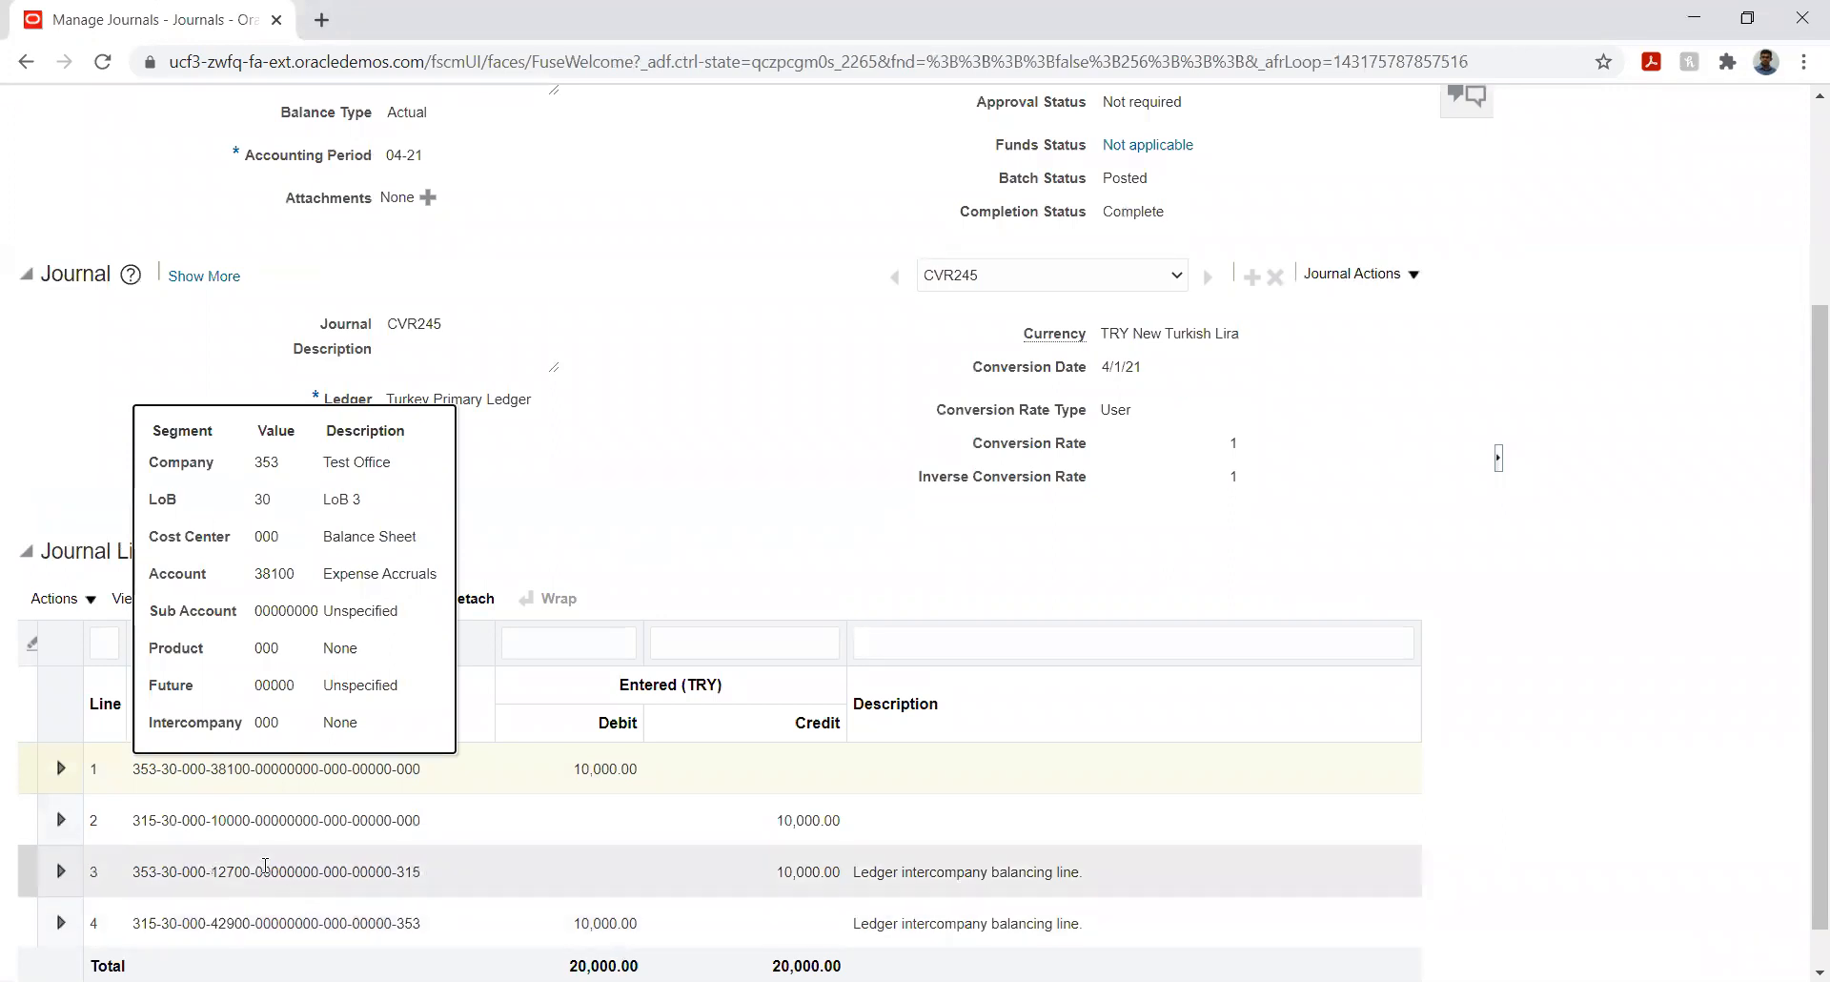
{"action": "mouse_move", "coordinate": [263, 875]}
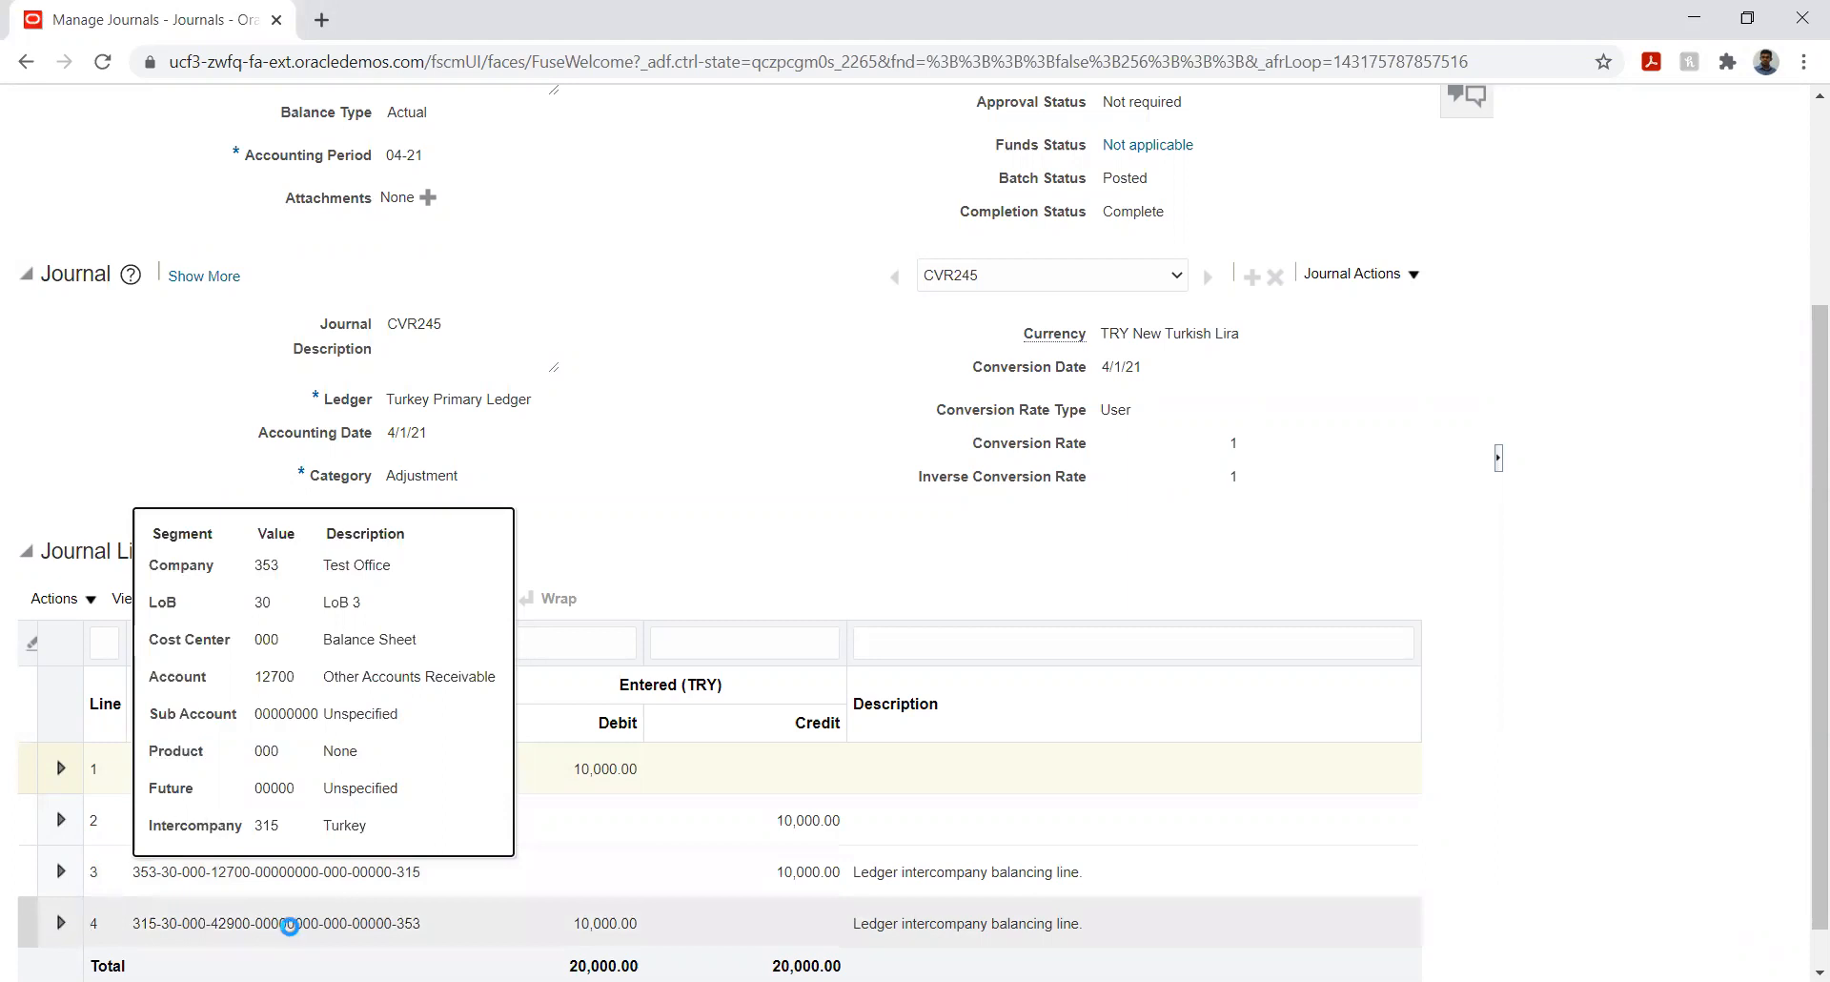
{"action": "mouse_move", "coordinate": [289, 926]}
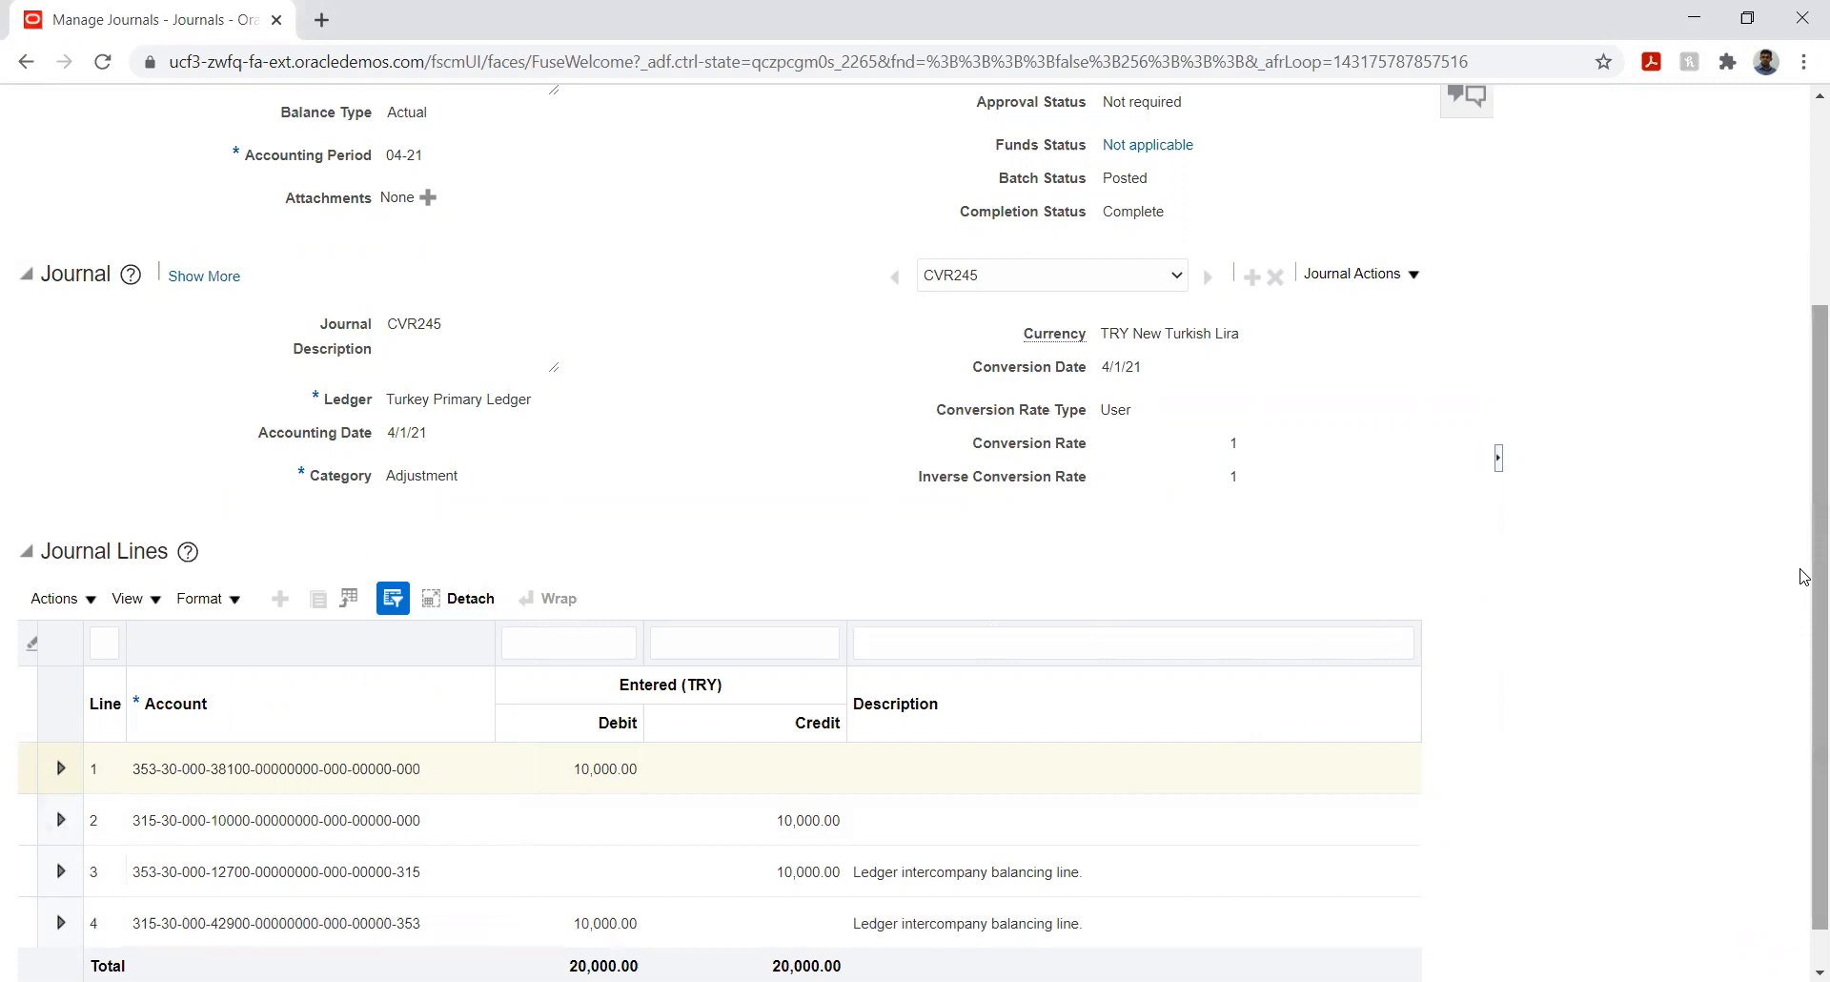
{"action": "scroll", "coordinate": [1804, 636], "scroll_direction": "down", "scroll_amount": 1}
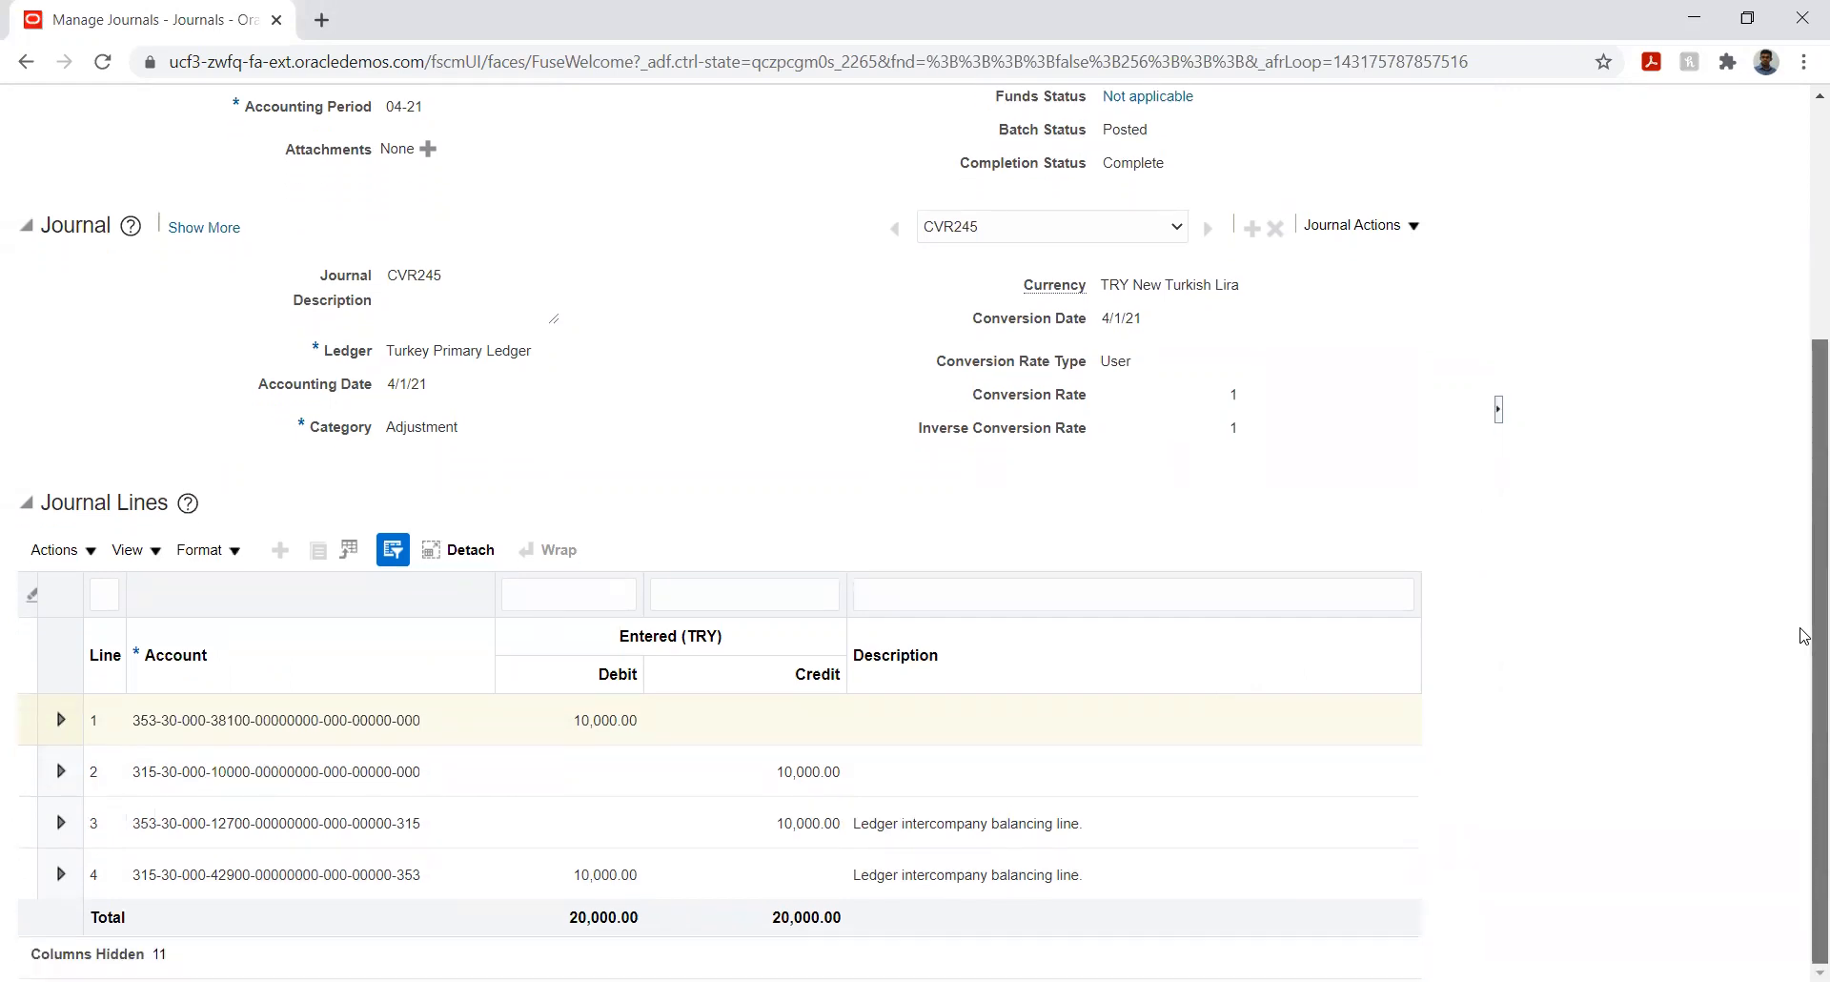
{"action": "scroll", "coordinate": [1804, 636], "scroll_direction": "up", "scroll_amount": 4}
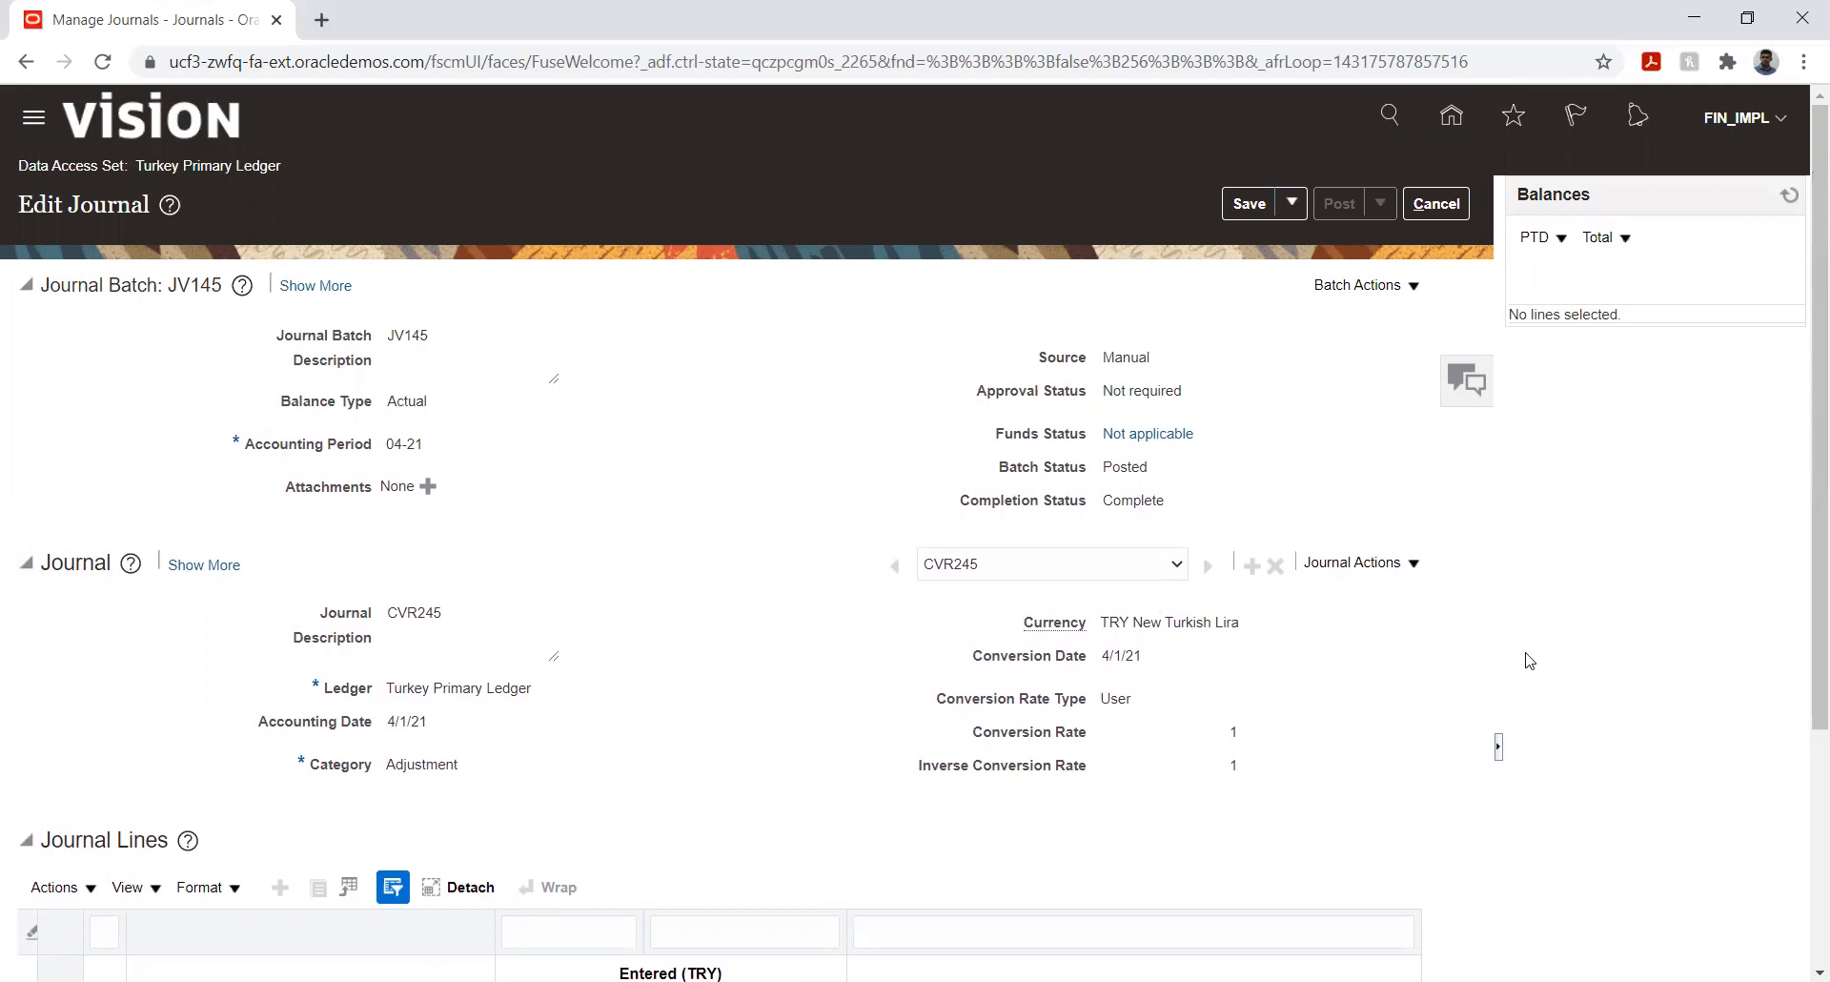
{"action": "left_click", "coordinate": [748, 438]}
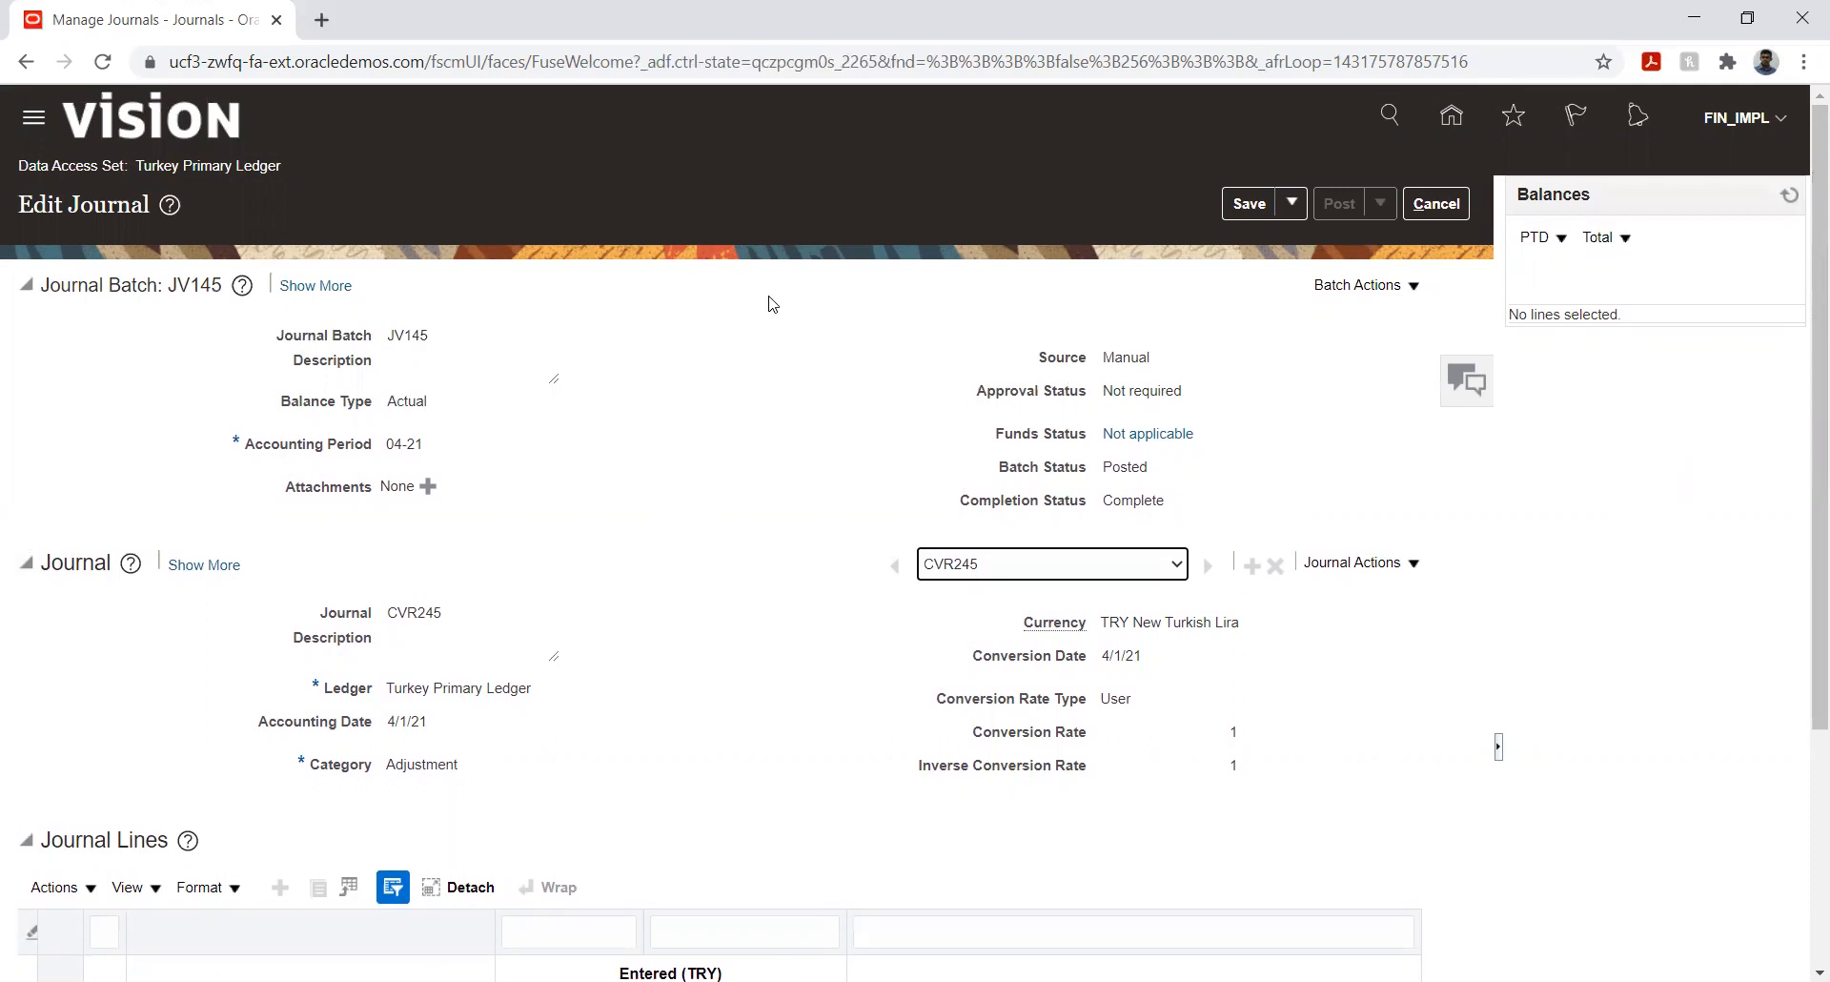